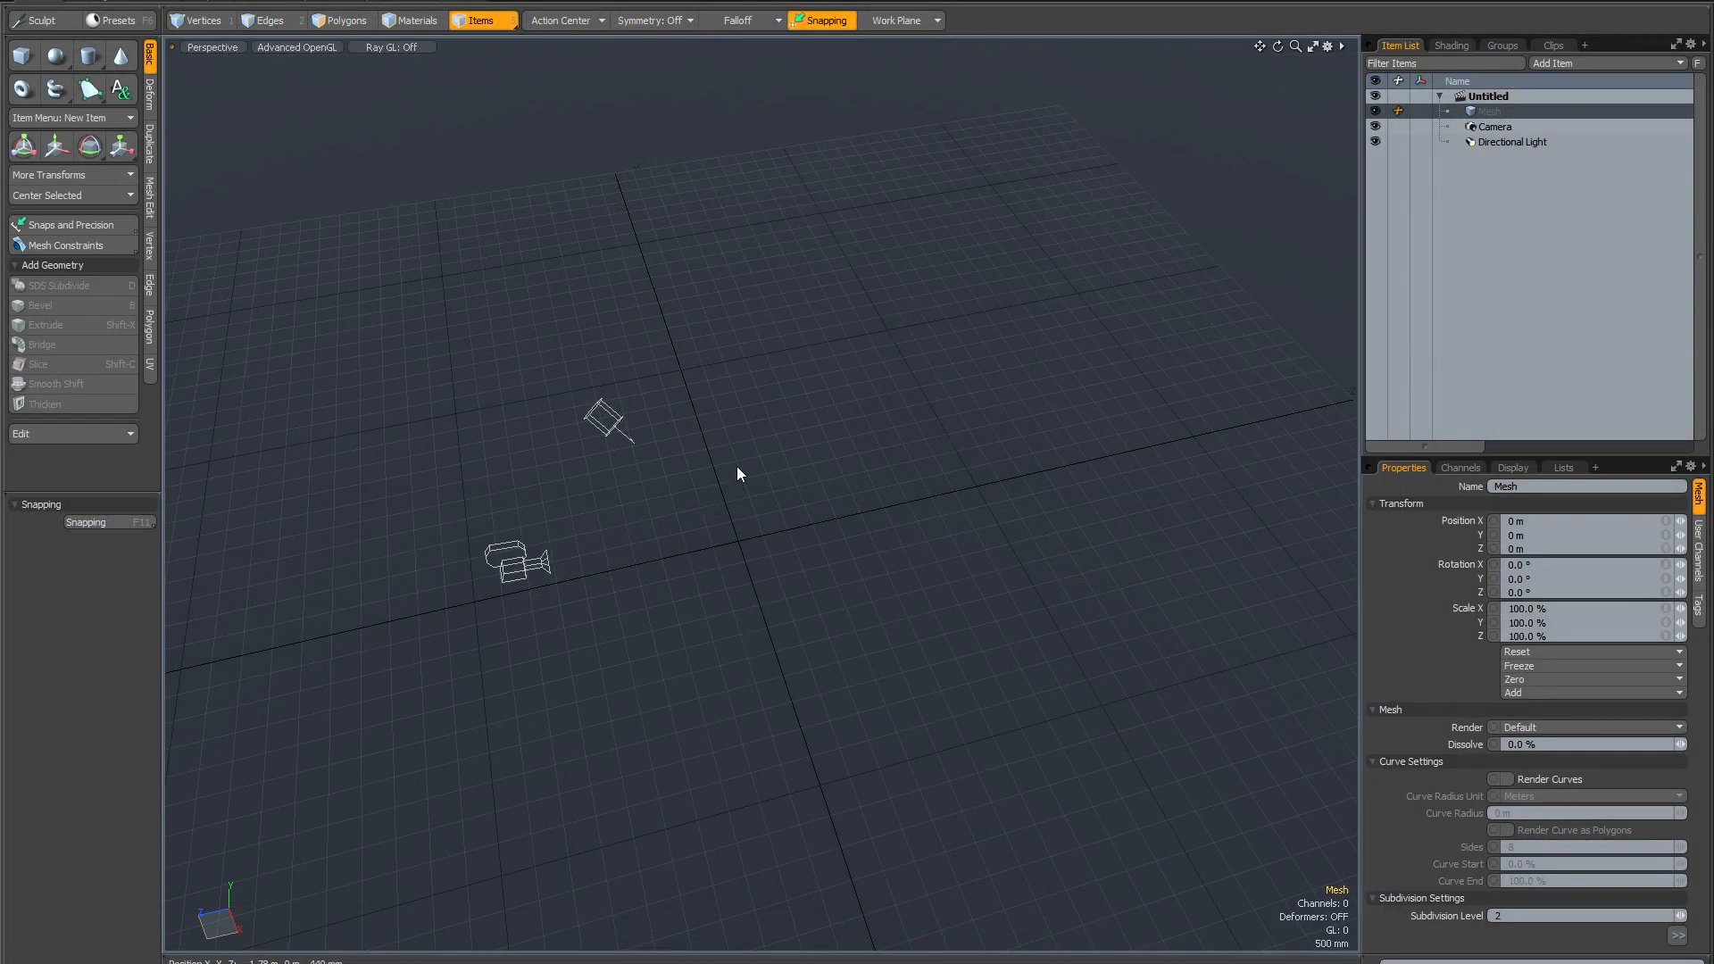
Add a unit cube at the world origin in the empty mesh item.
key(shift)
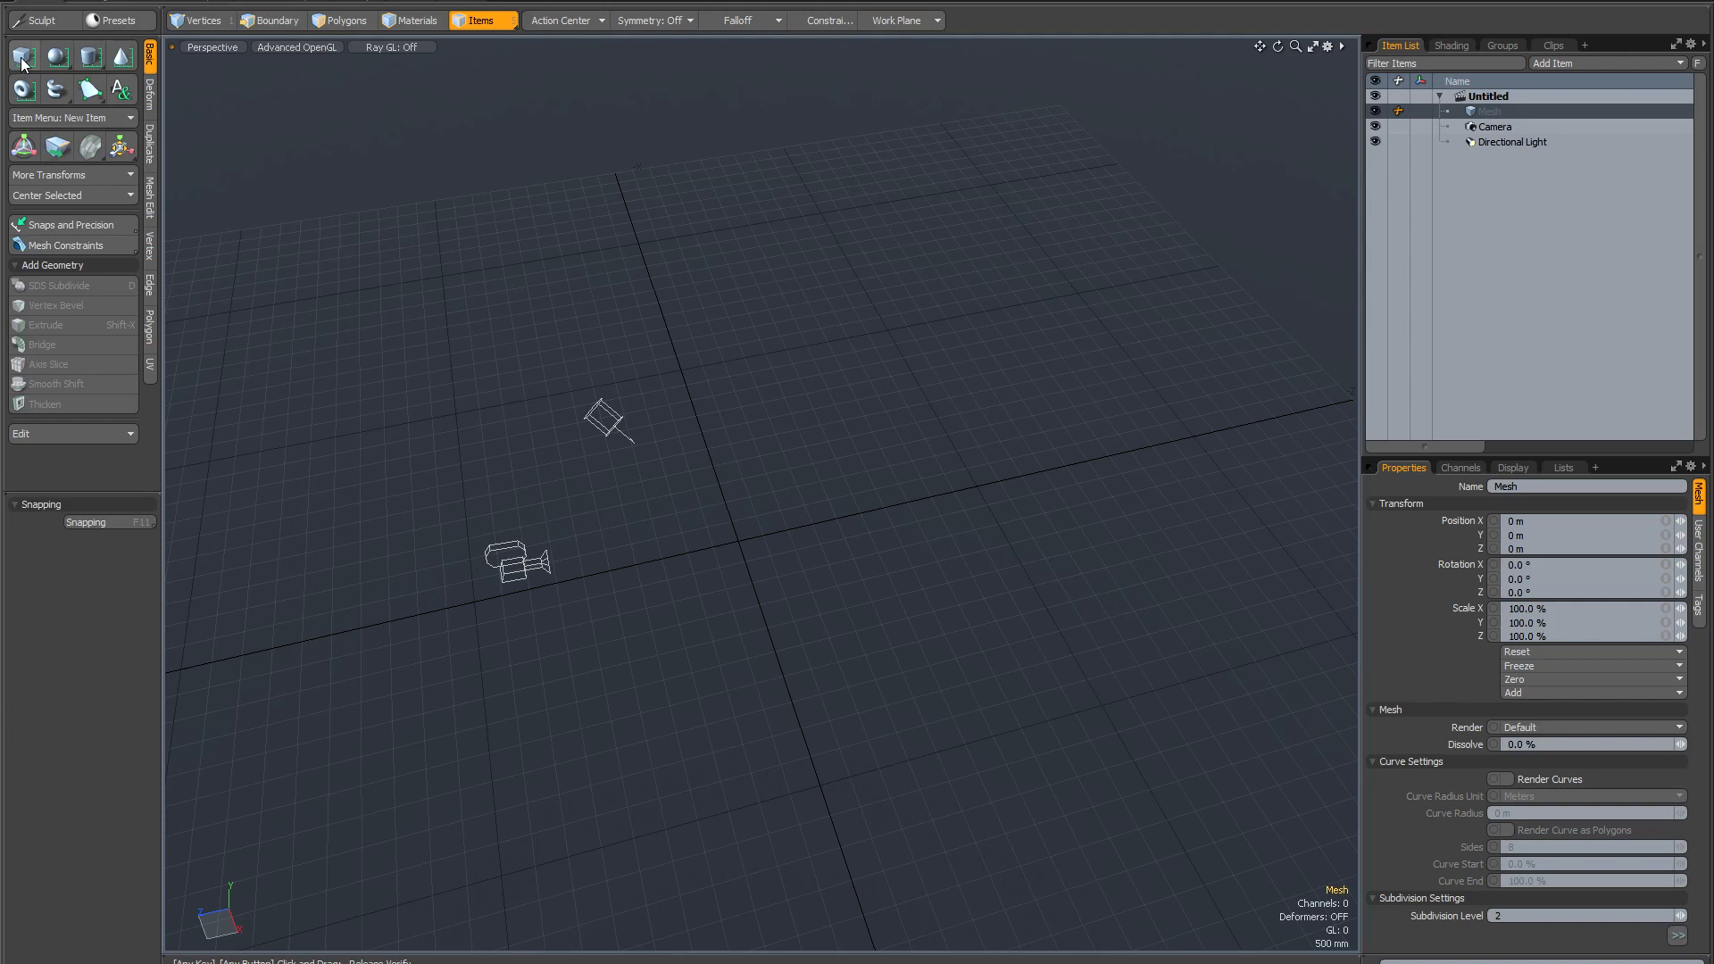
shift+click(23, 60)
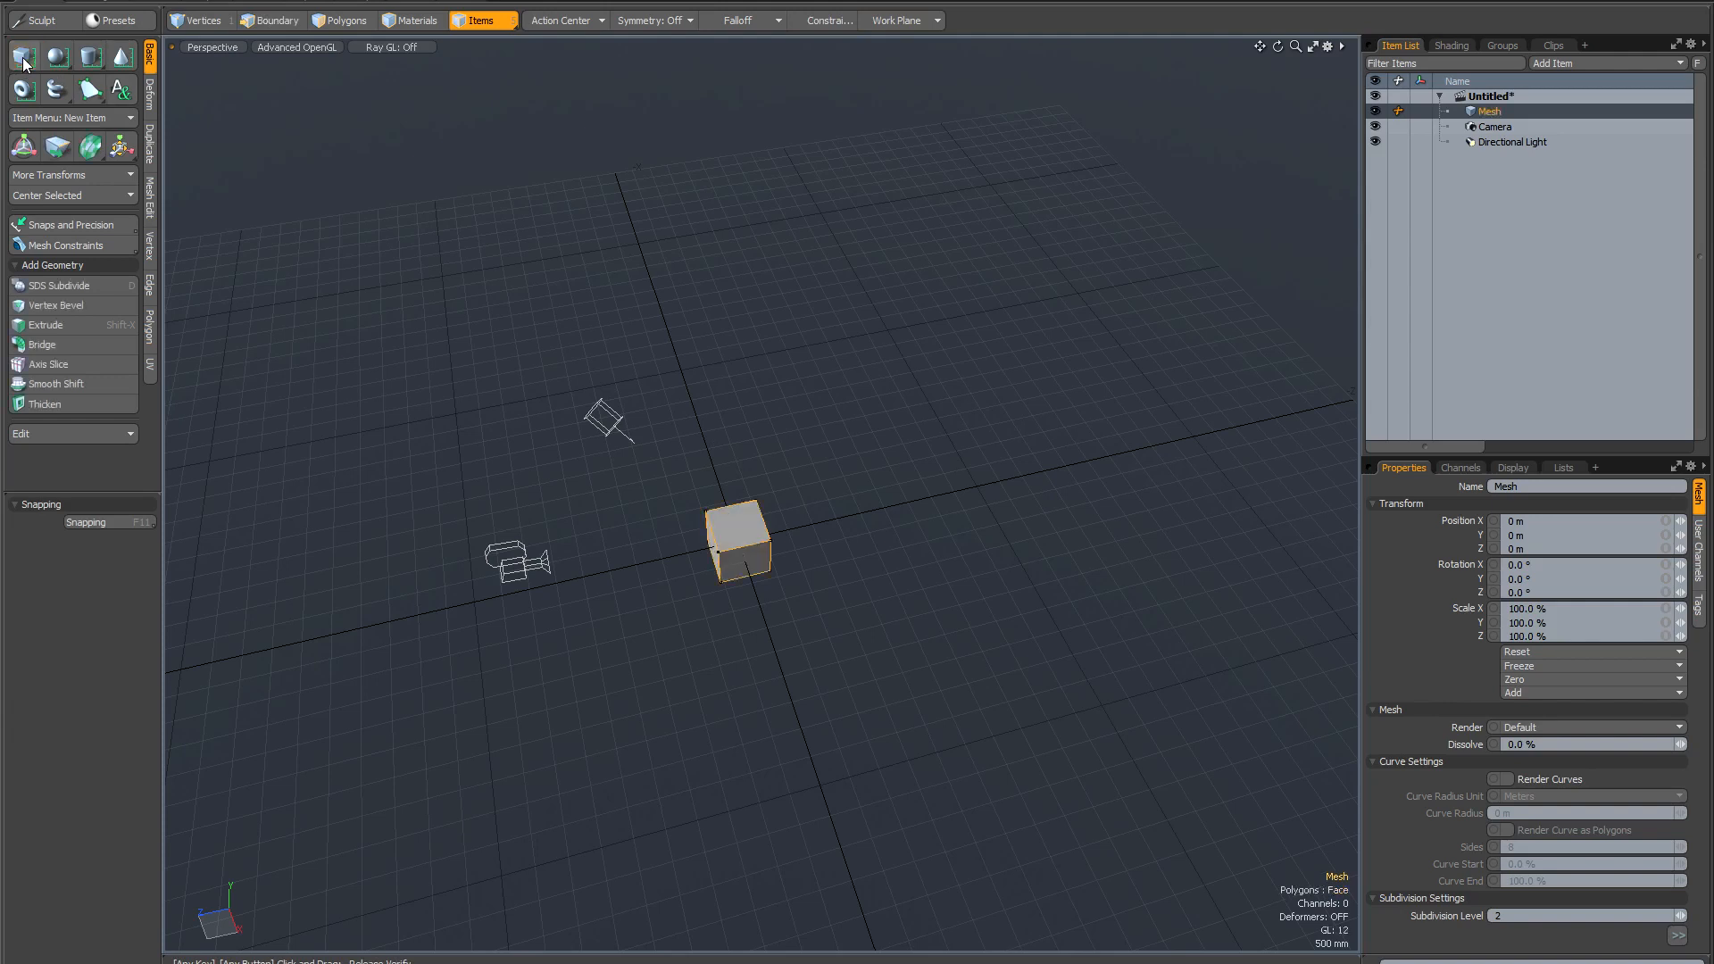
key(F11)
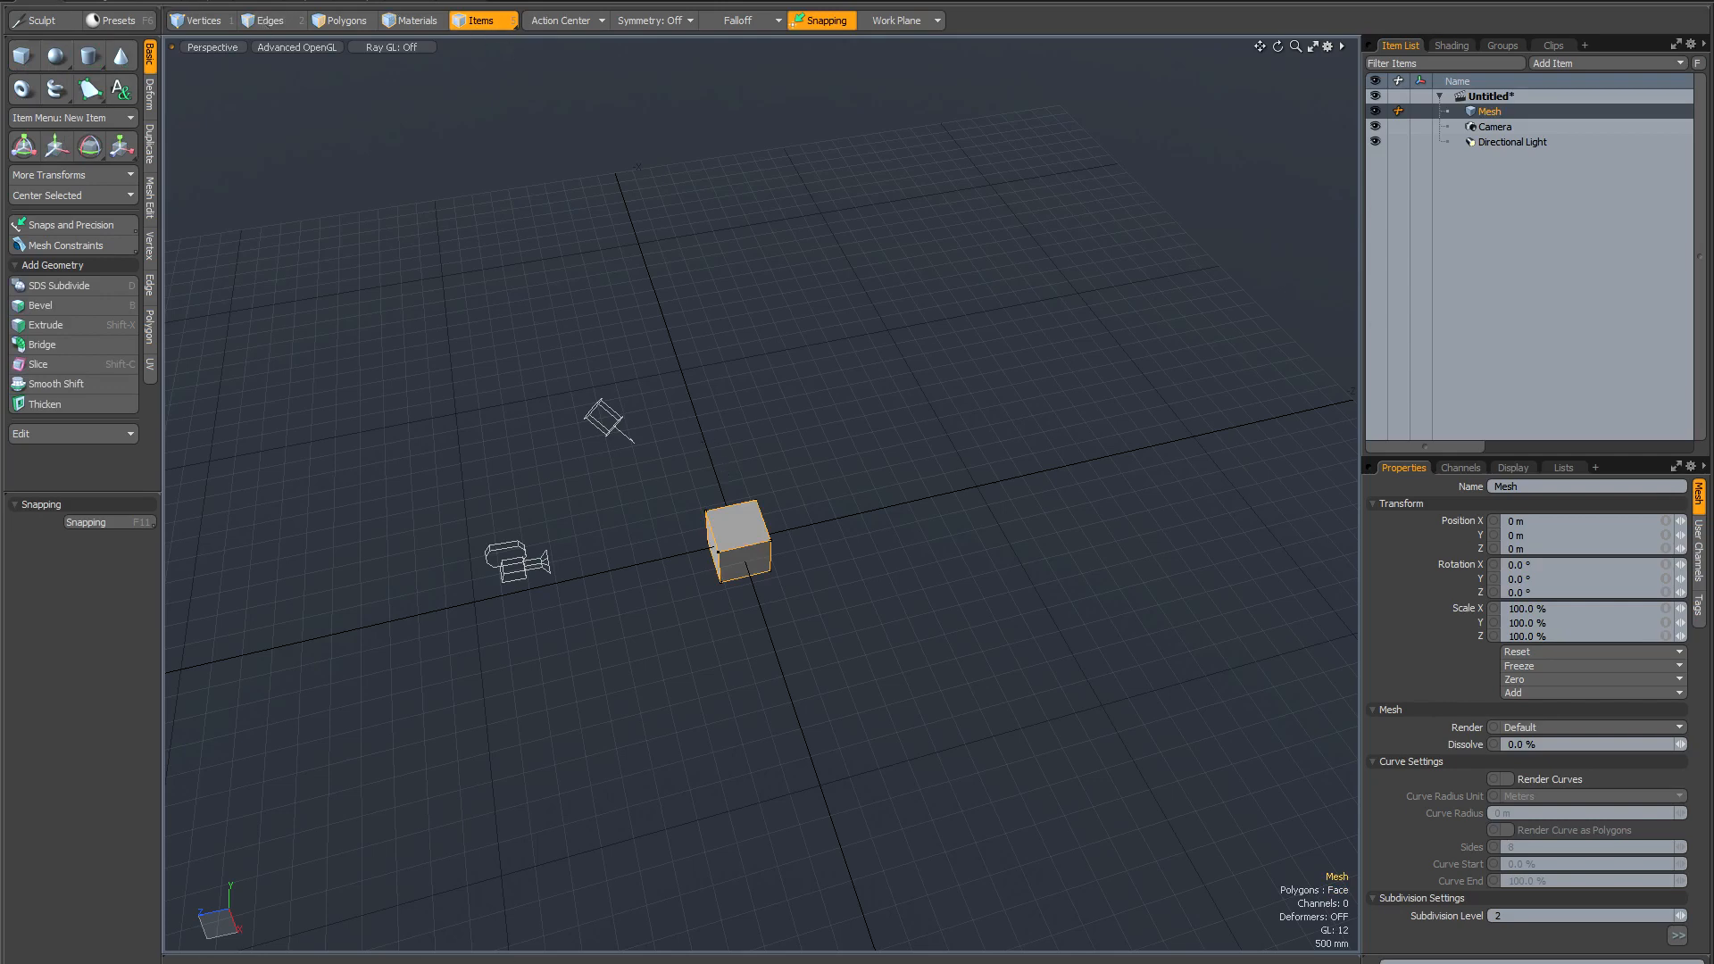
Move the cube's center to the bottom of its bounding box and set the mesh's Position Y to 0.
click(40, 1)
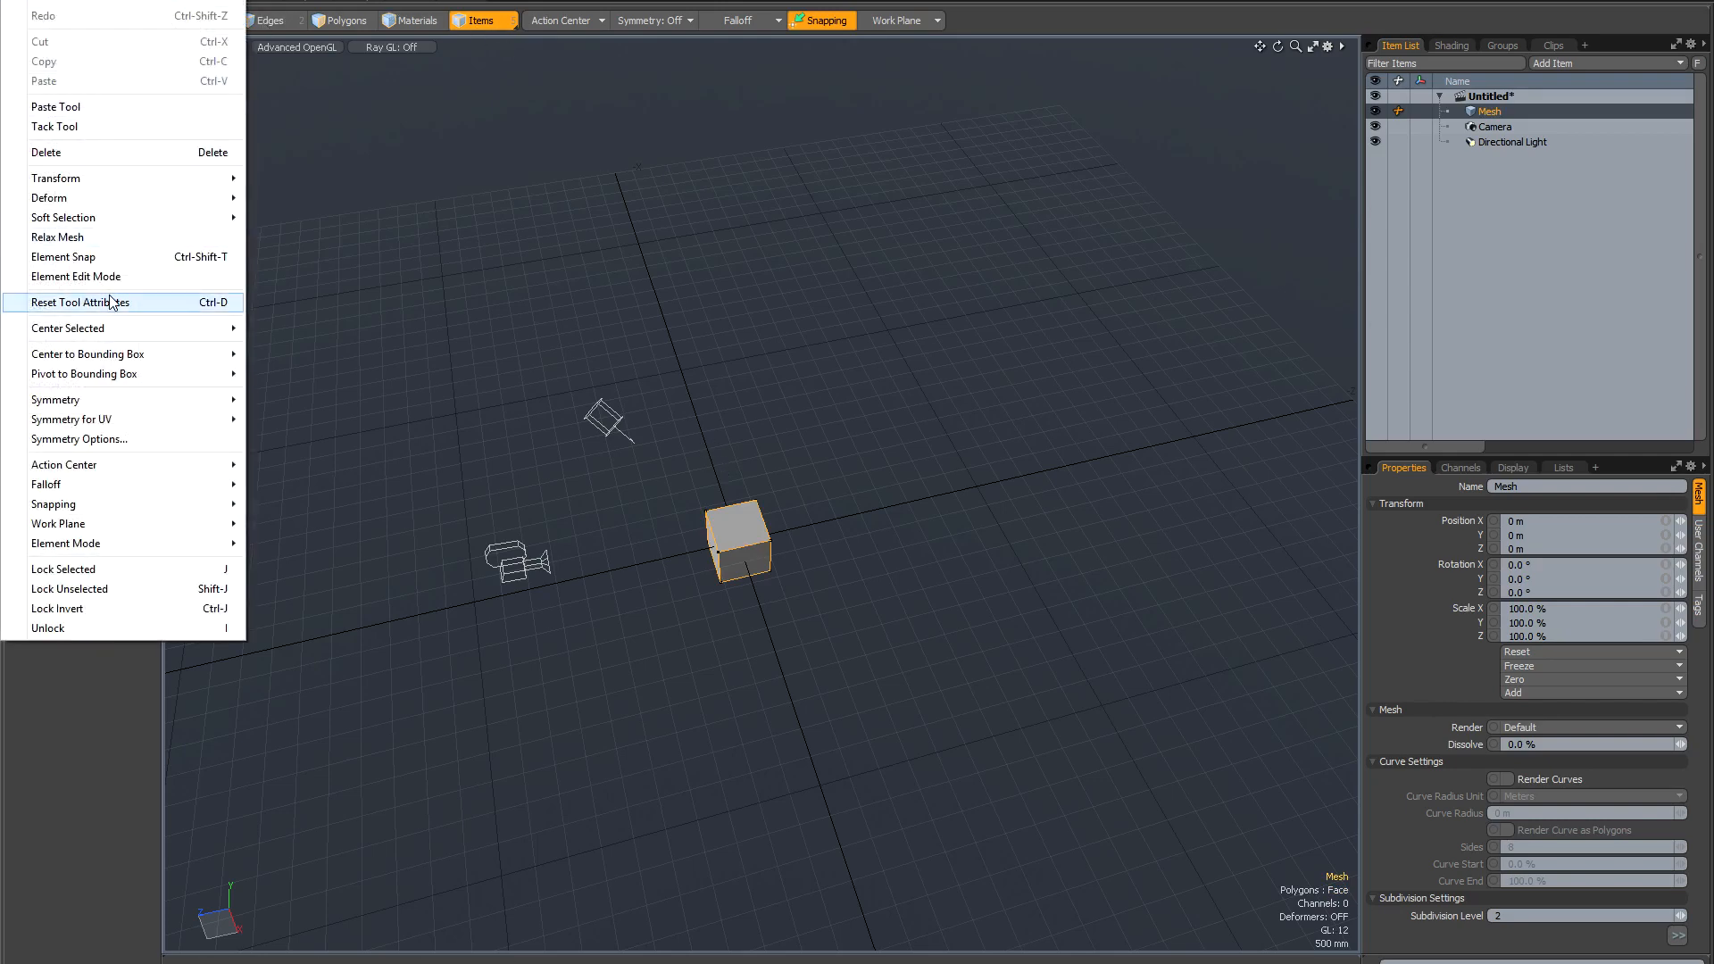
mouse_move(131, 355)
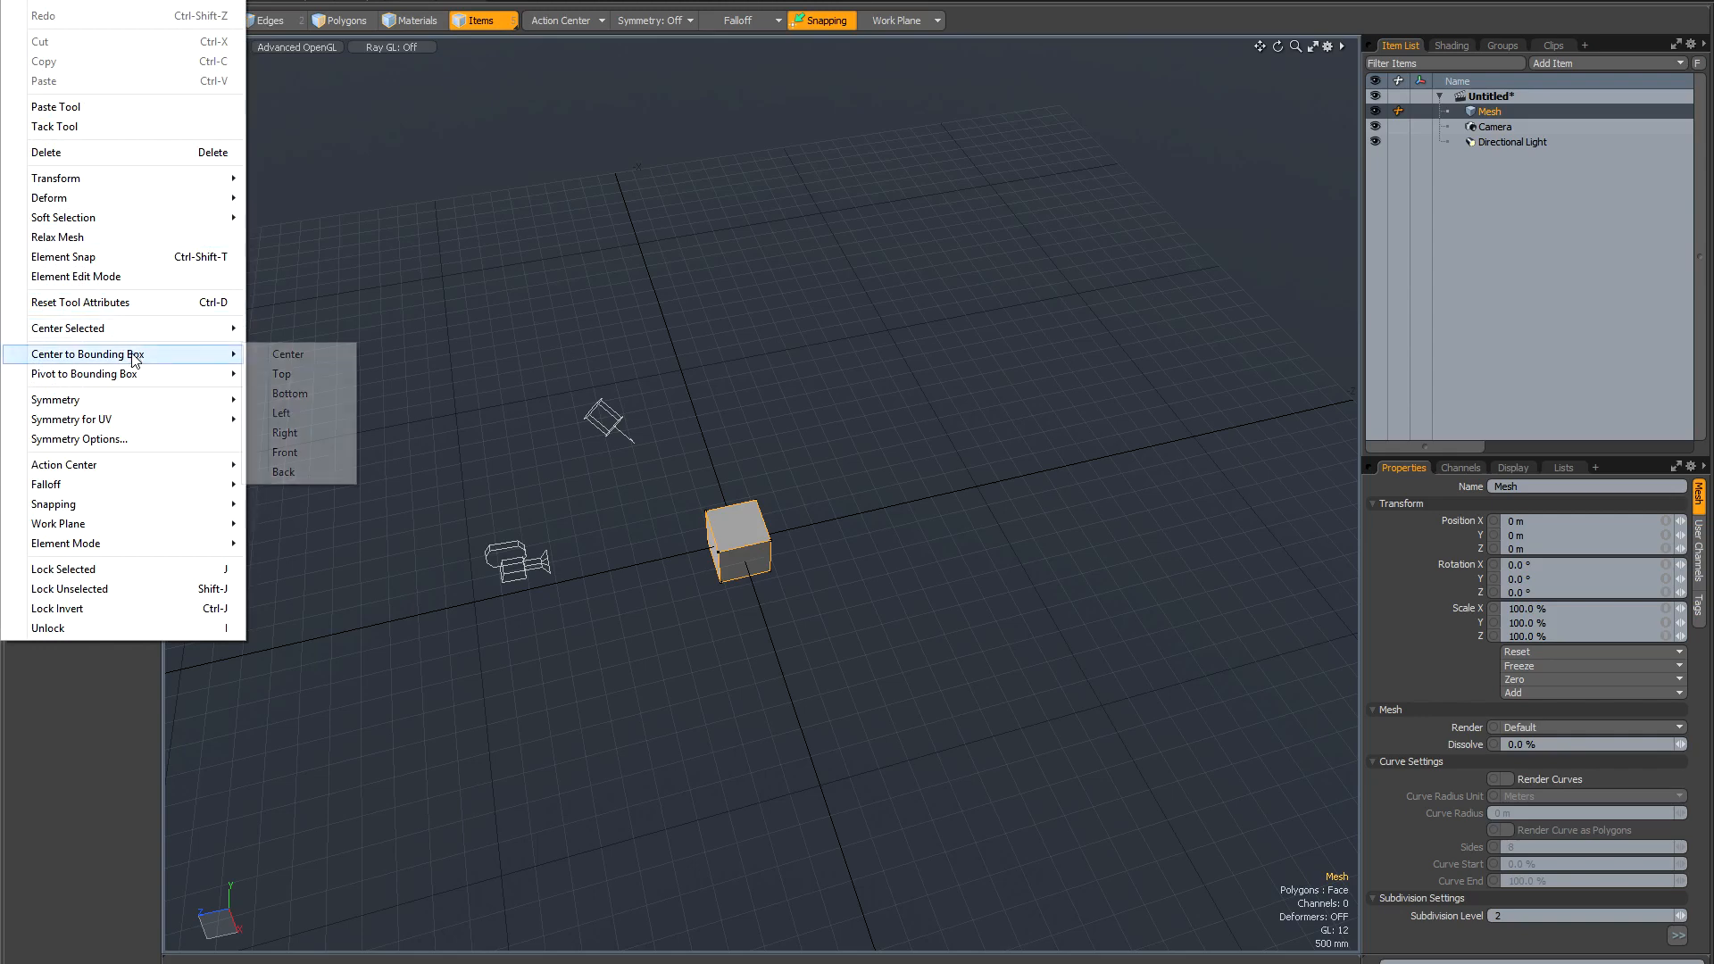
click(290, 393)
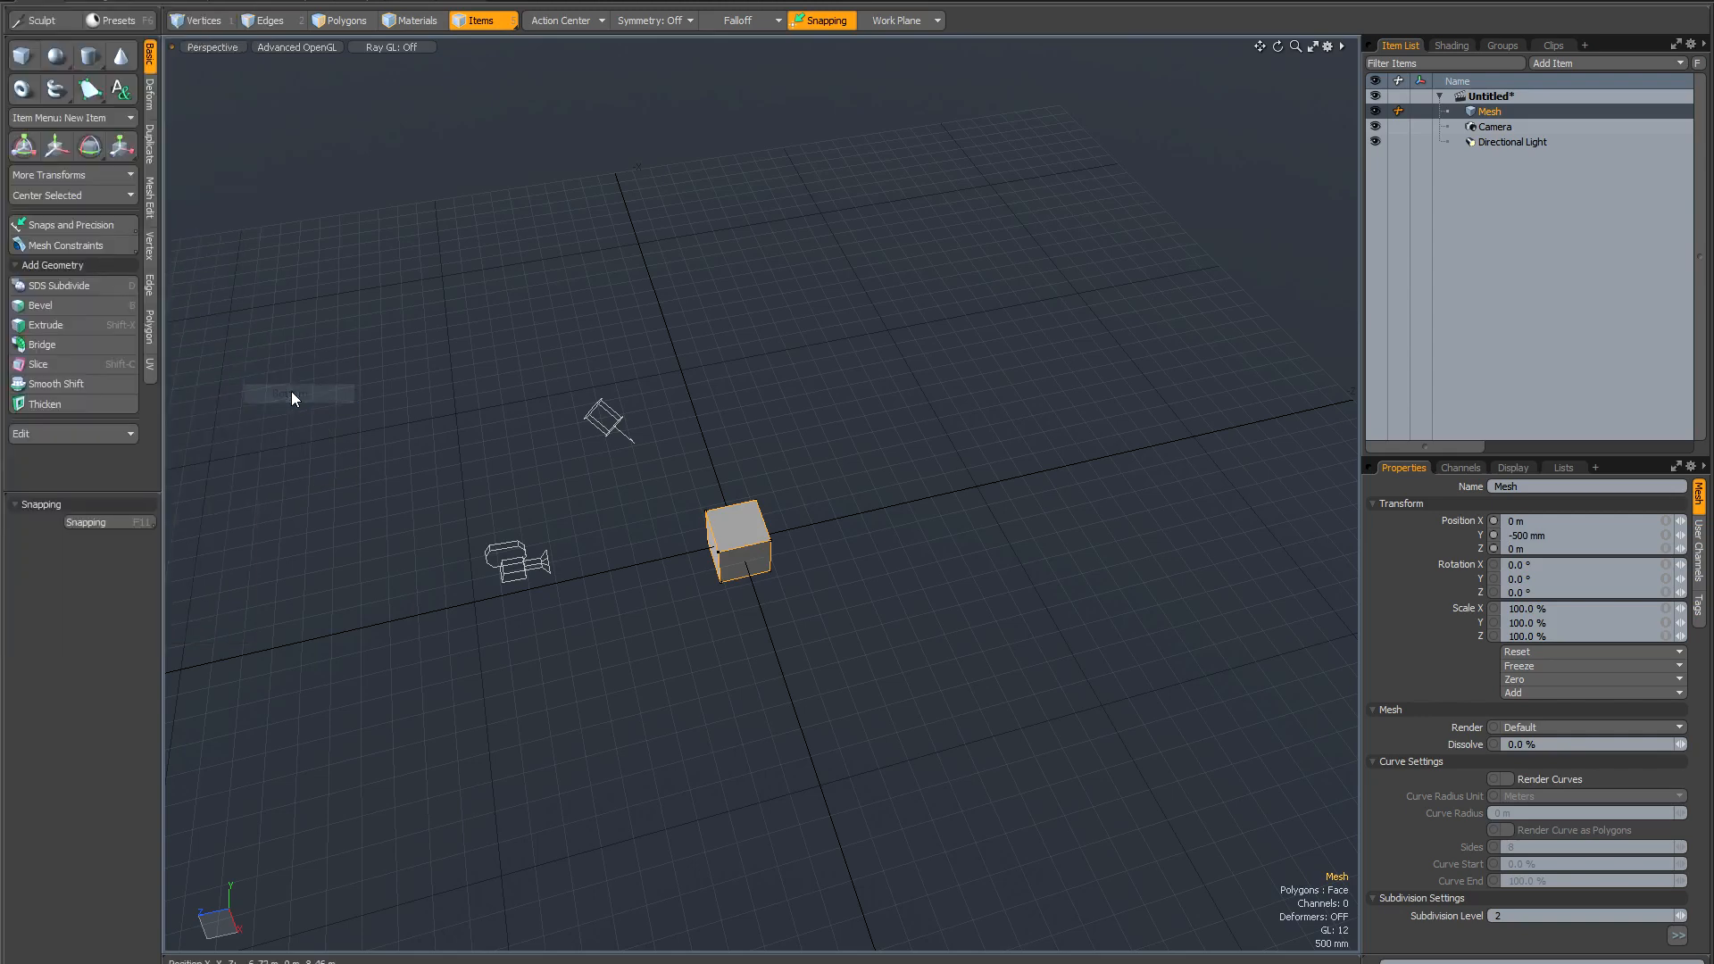
click(1558, 539)
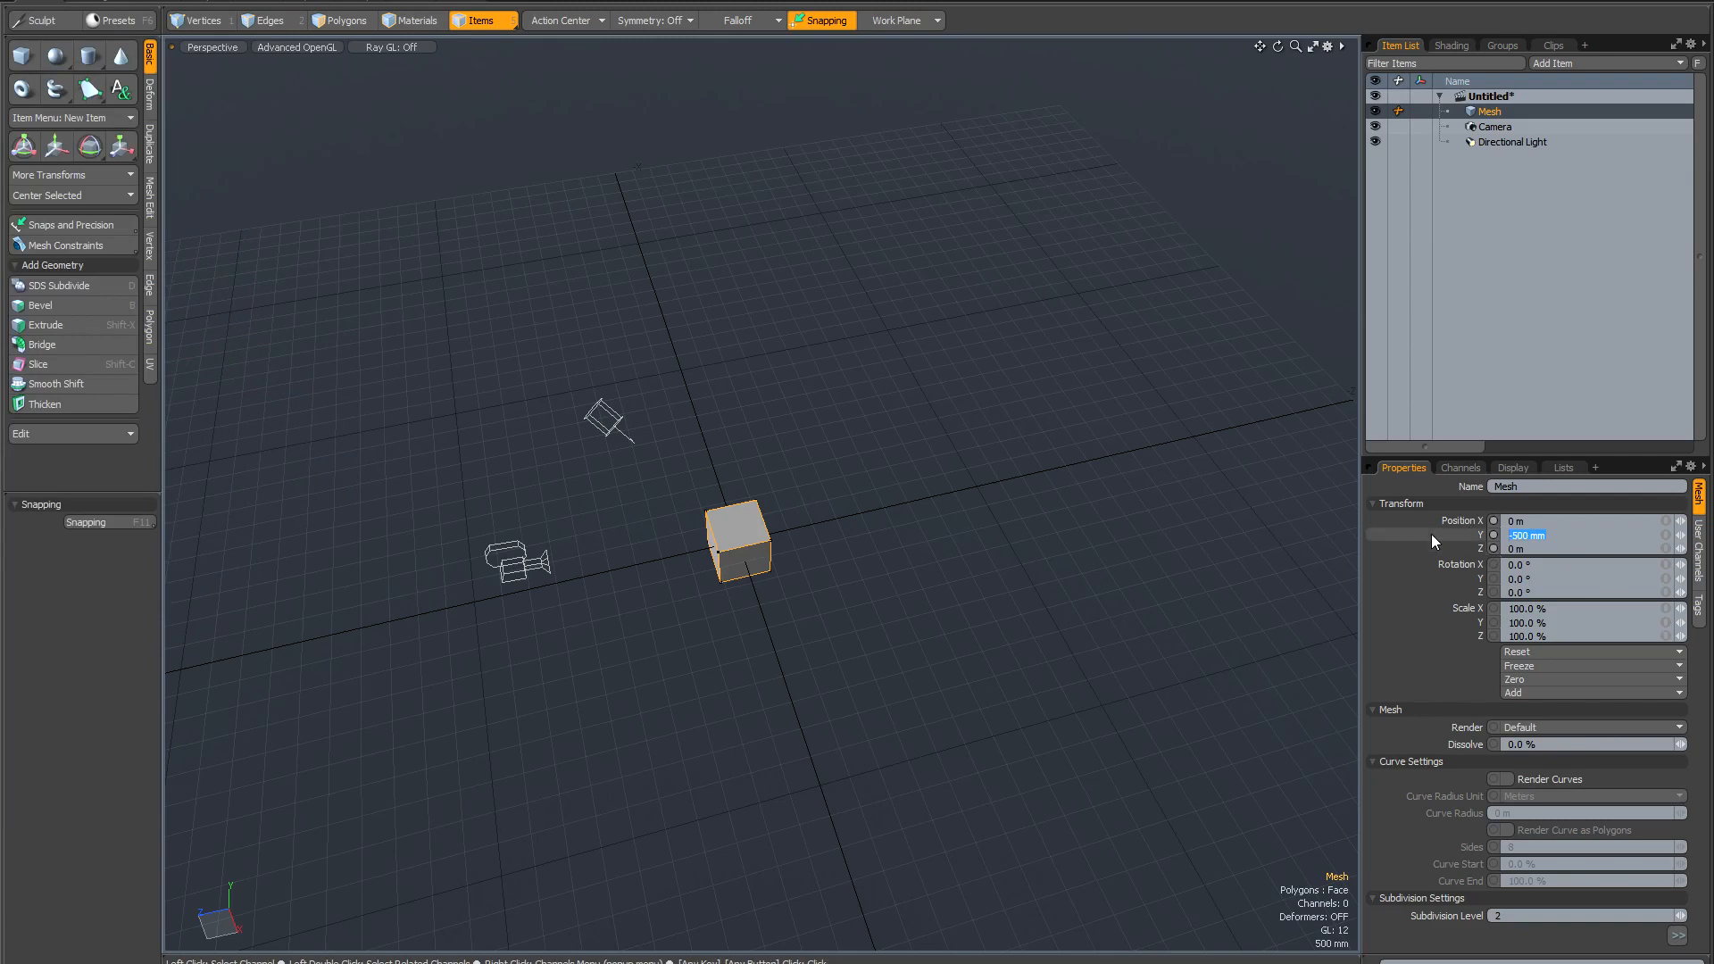
text(0)
key(Return)
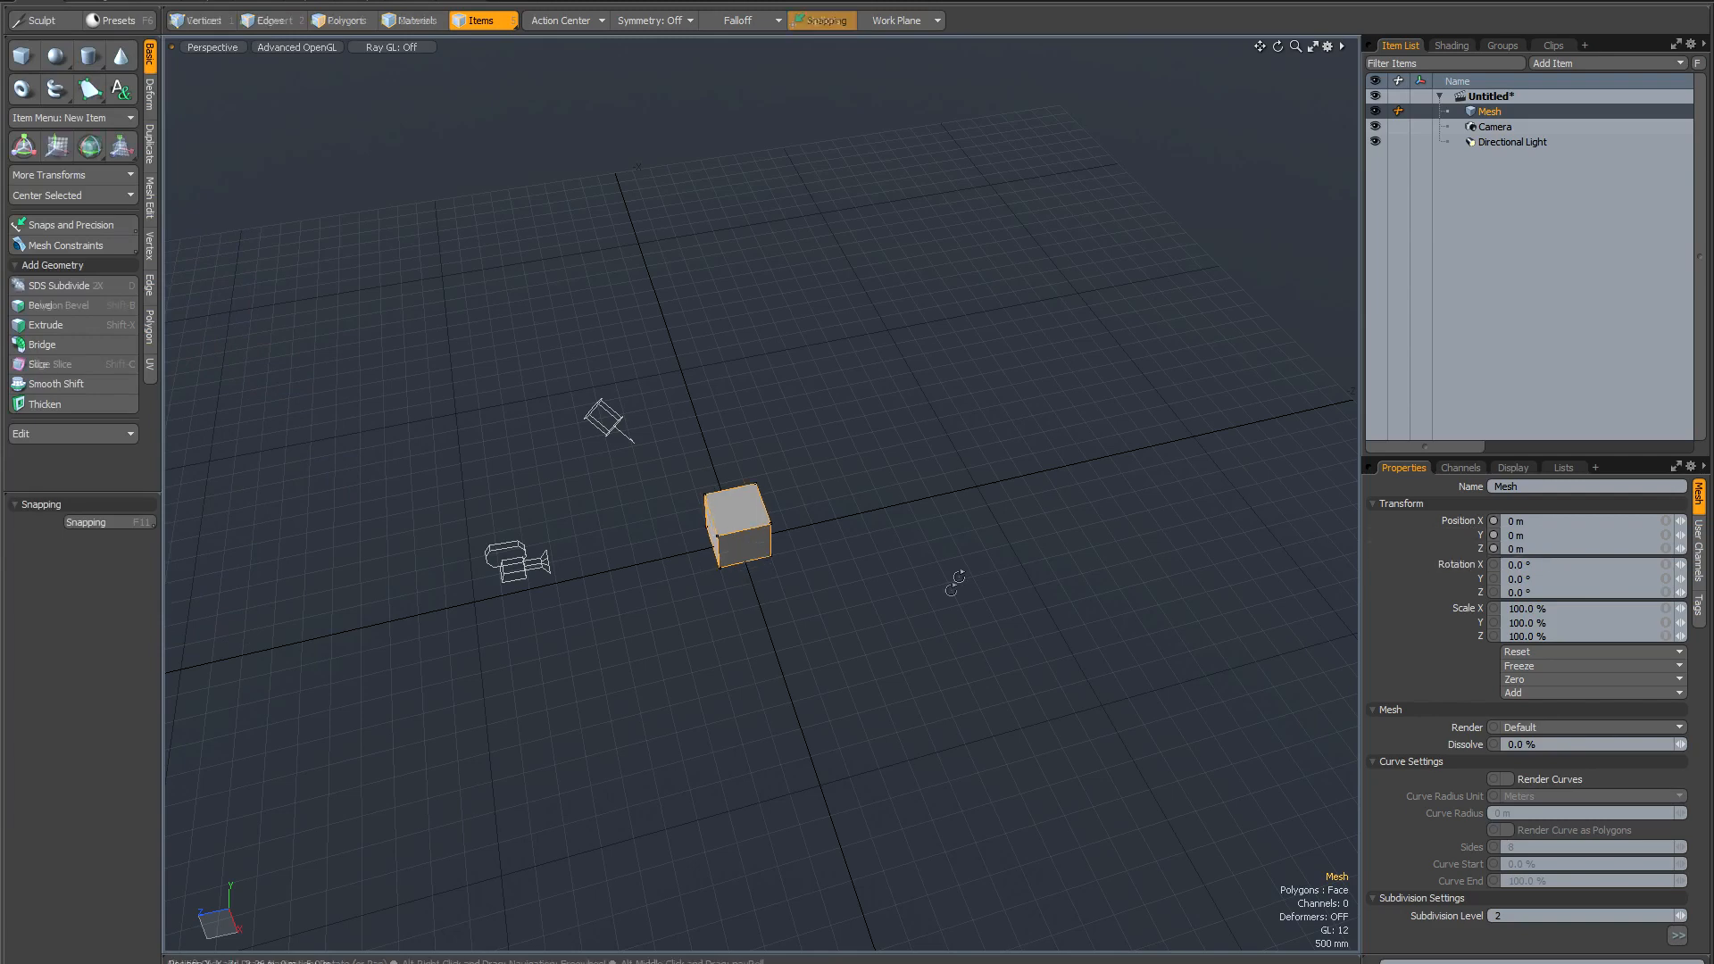
Raise the cube's top polygon 9 m along Y to form a tall column.
alt+drag(955, 582, 793, 603)
scroll(754, 534, up, 2)
key(F11)
key(3)
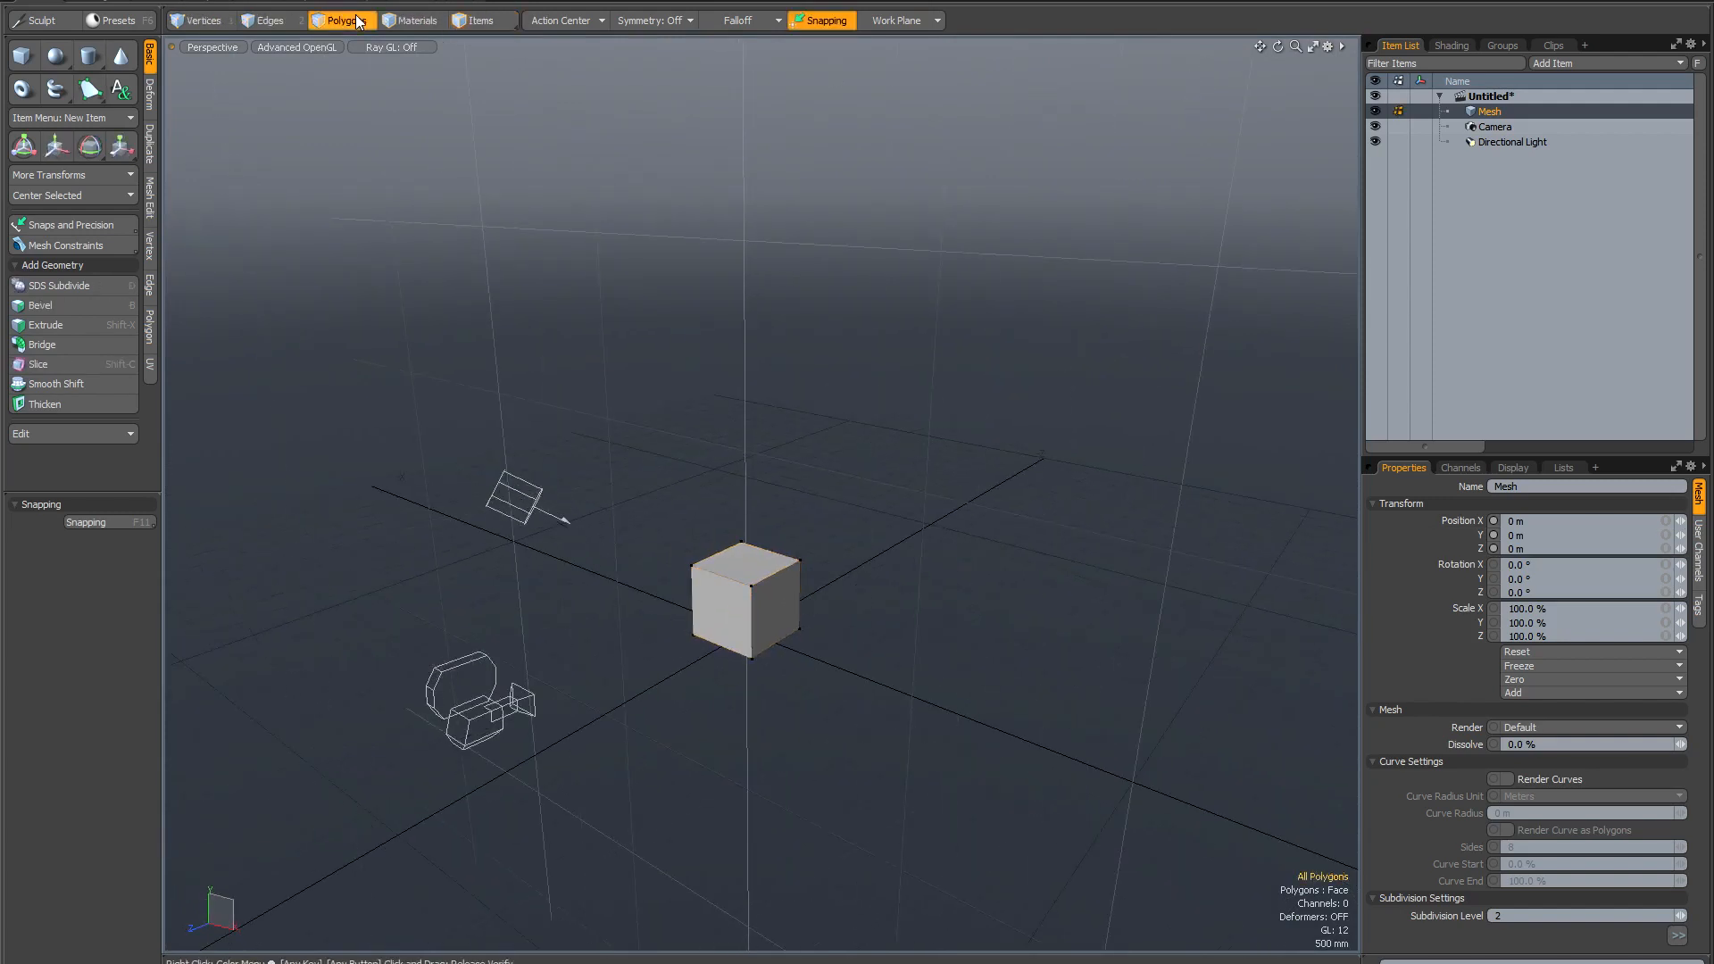
click(766, 558)
scroll(803, 572, down, 4)
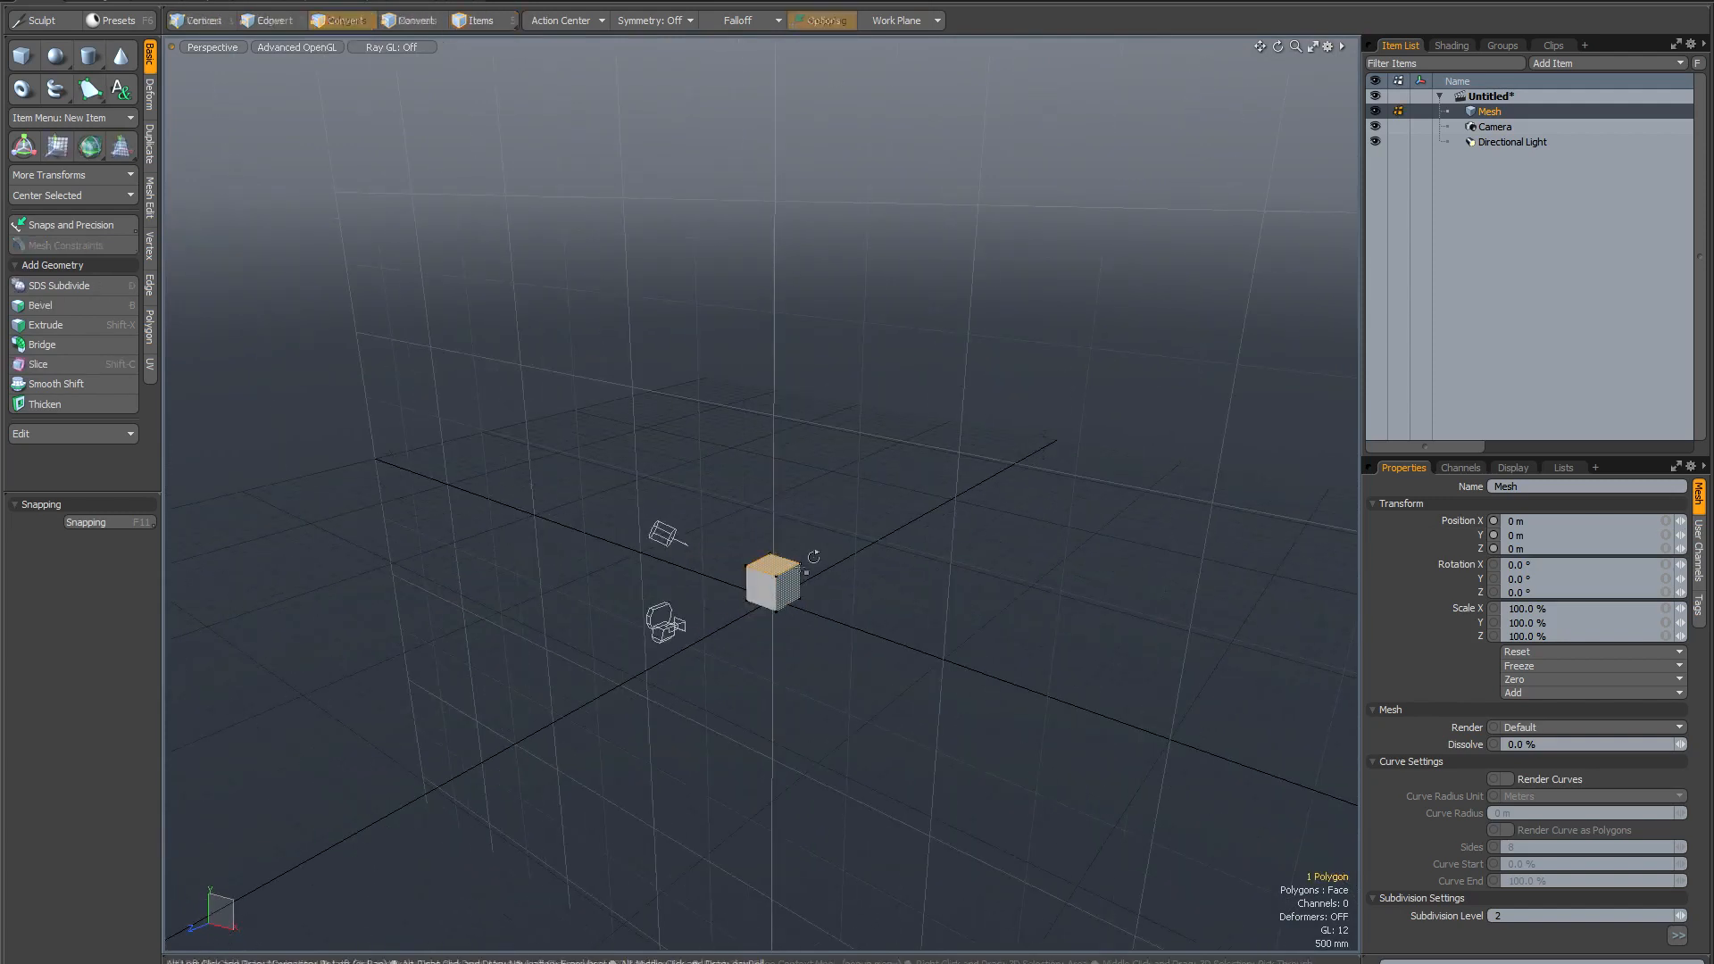
alt+drag(811, 583, 861, 535)
key(w)
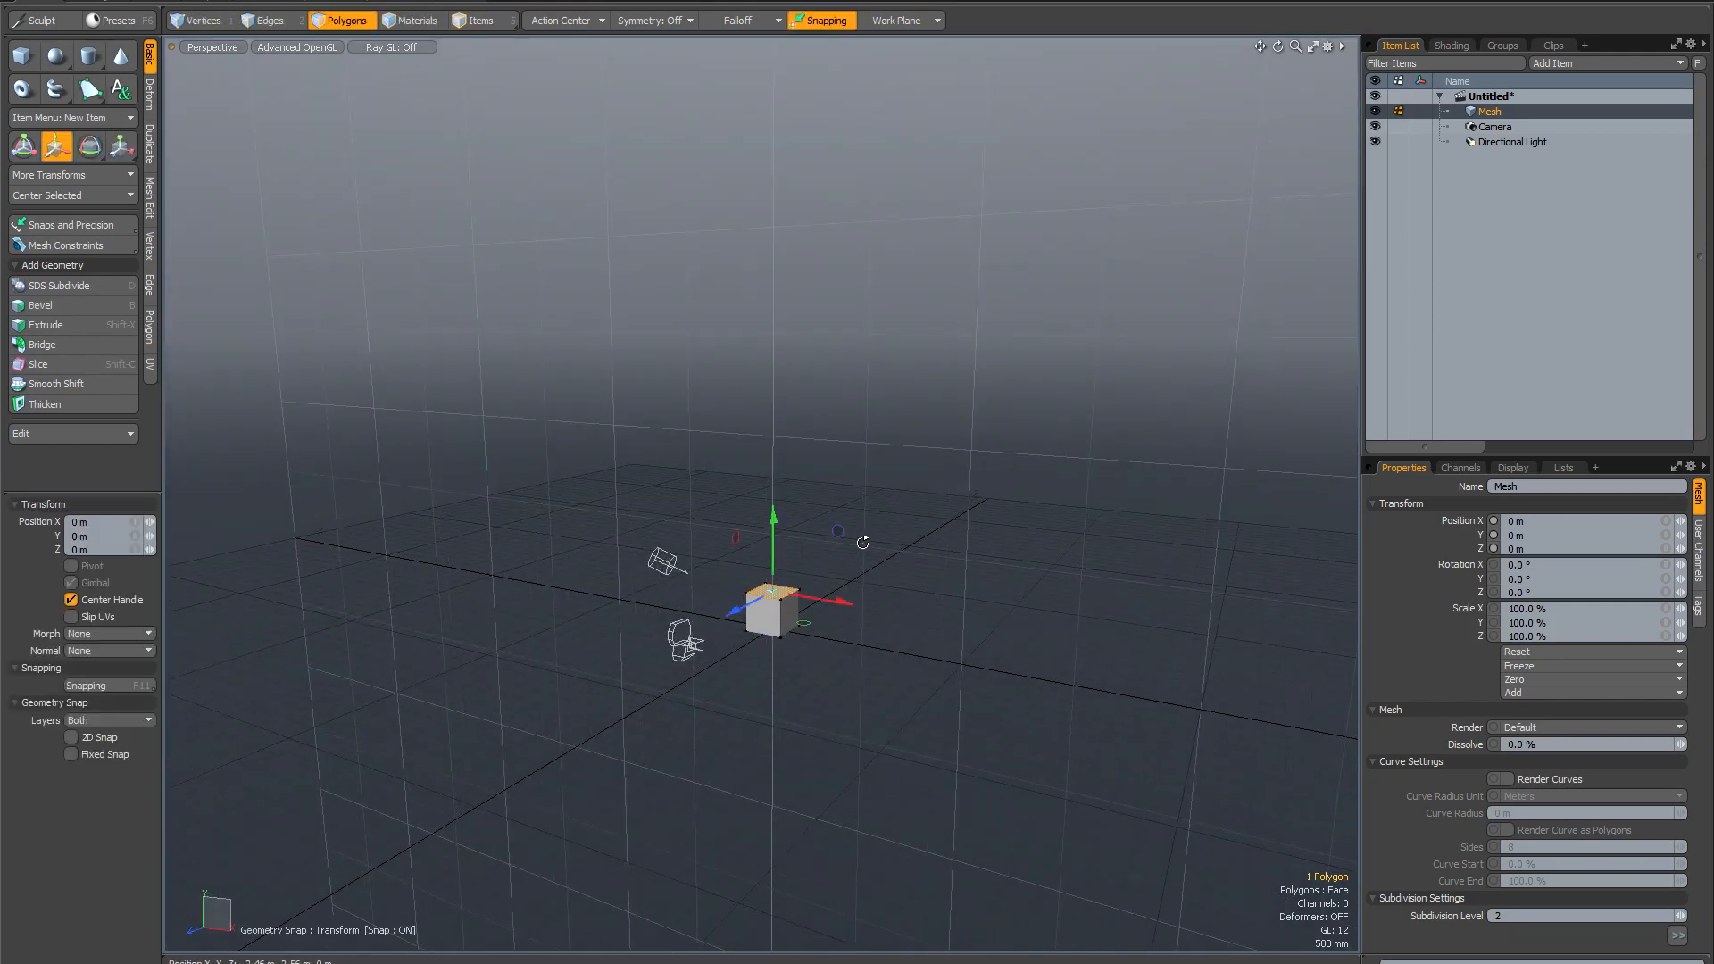
drag(778, 561, 786, 162)
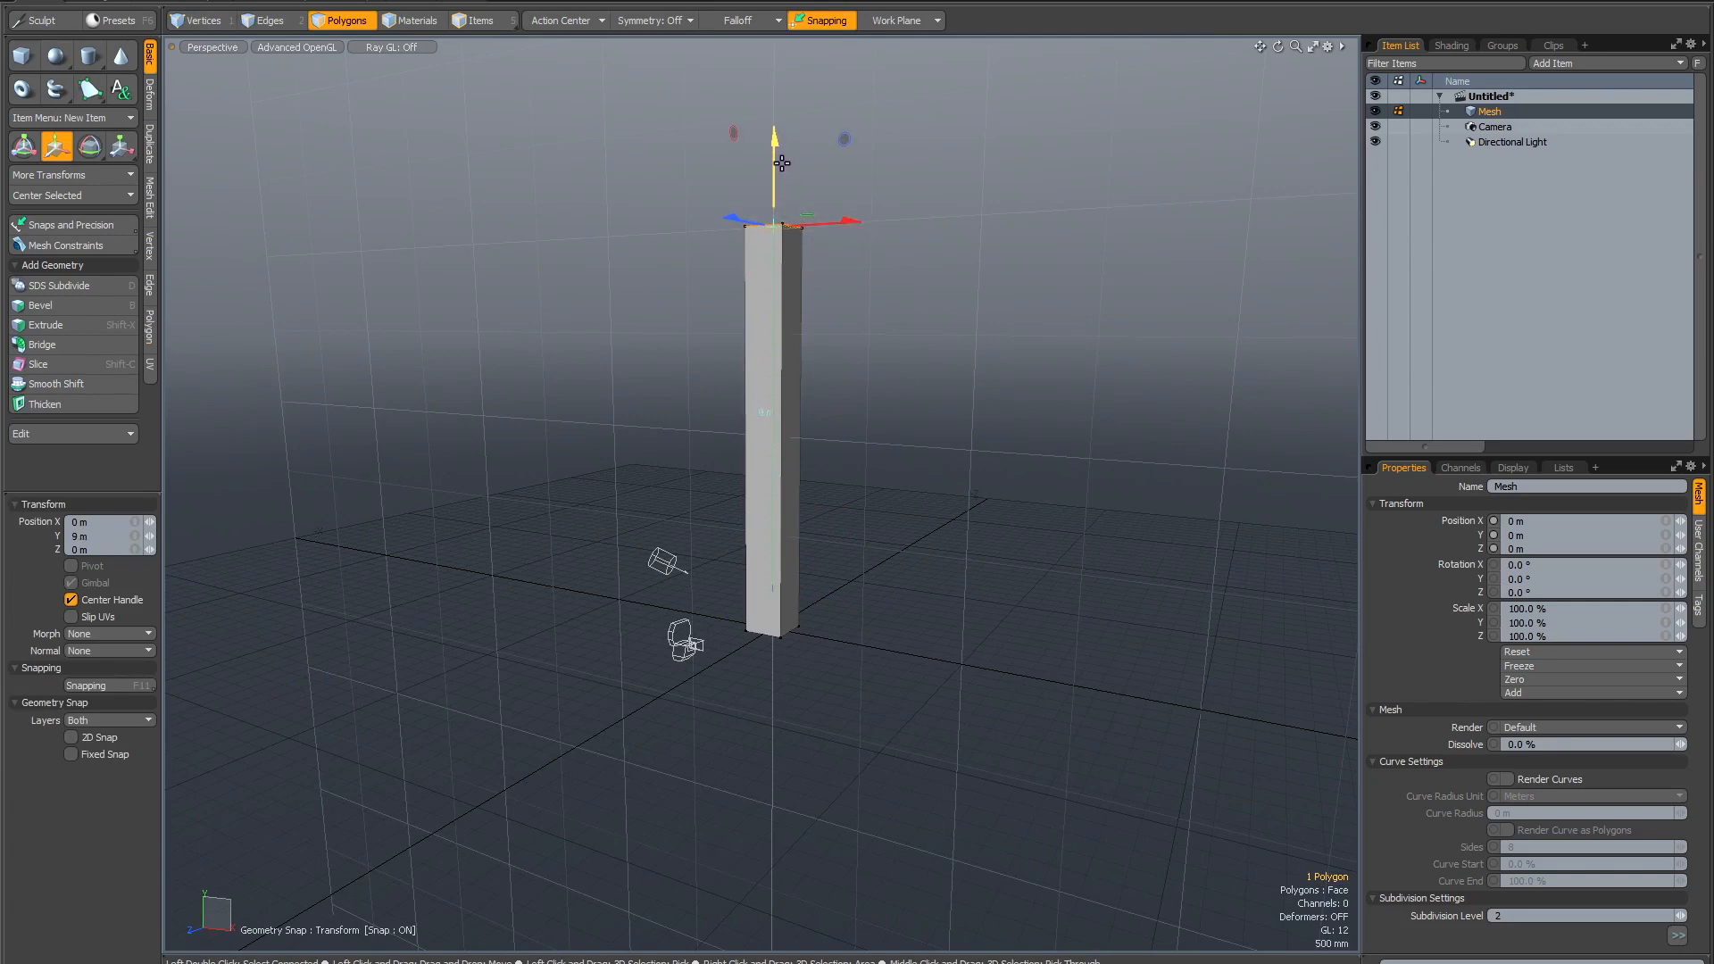
key(space)
Show the column's measurements with the Dimensions Tool and clear the polygon selection.
alt+drag(899, 333, 891, 351)
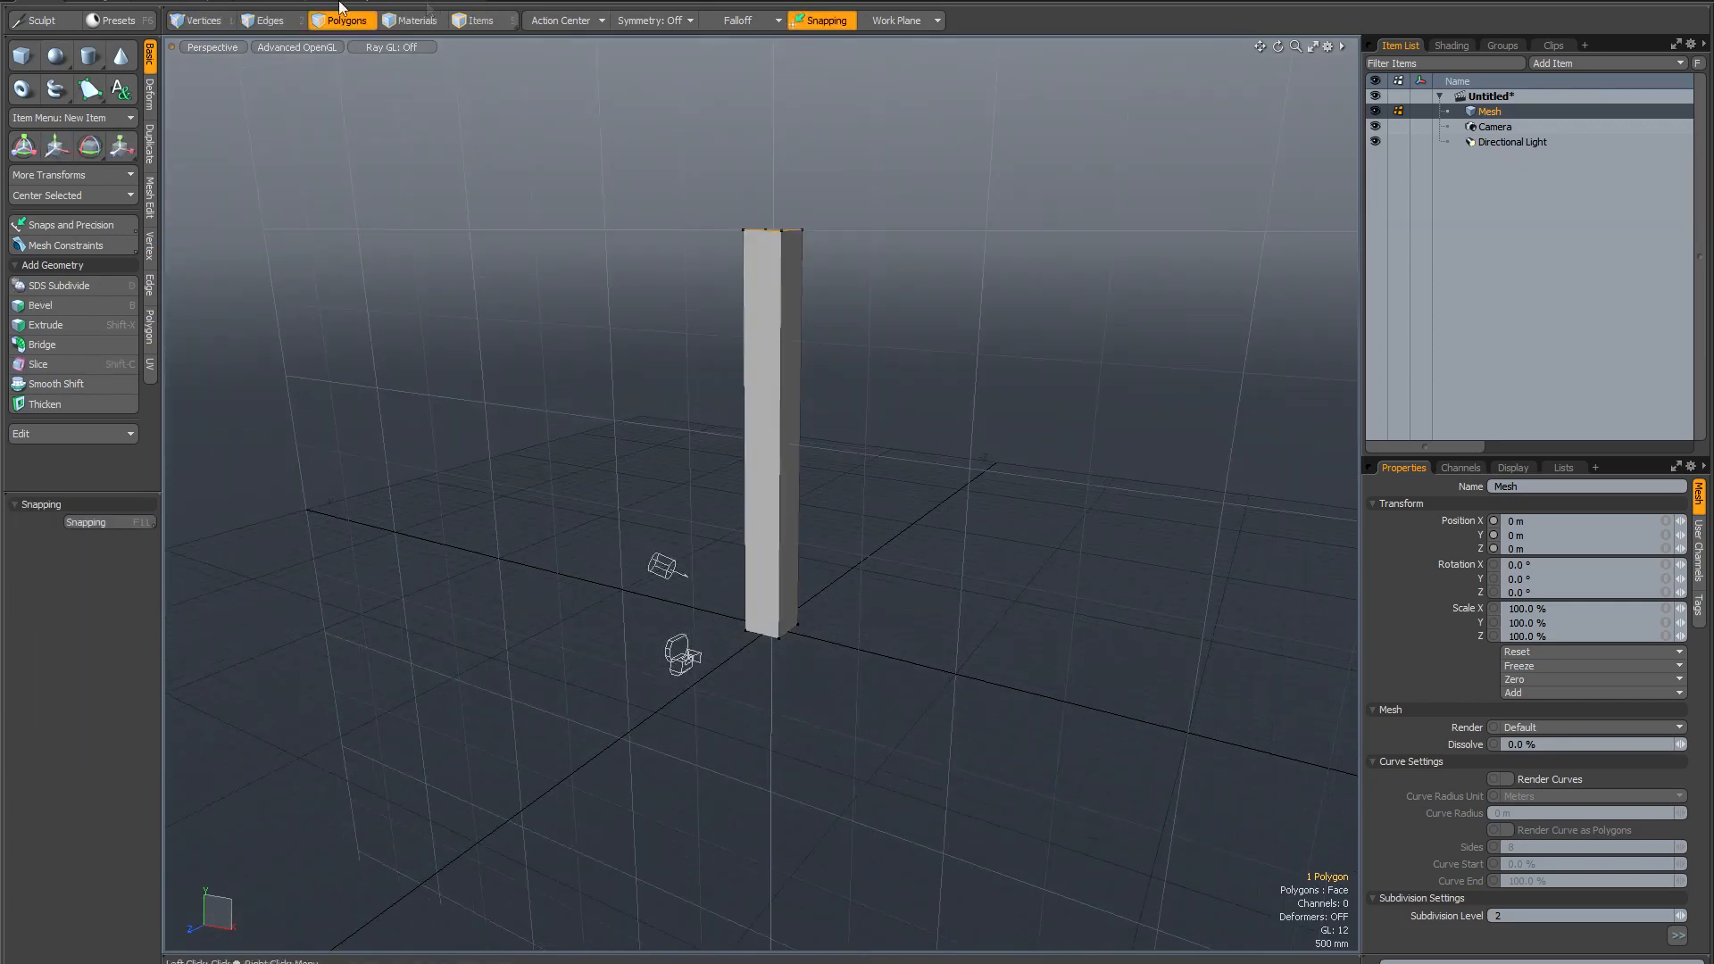
click(191, 2)
mouse_move(77, 5)
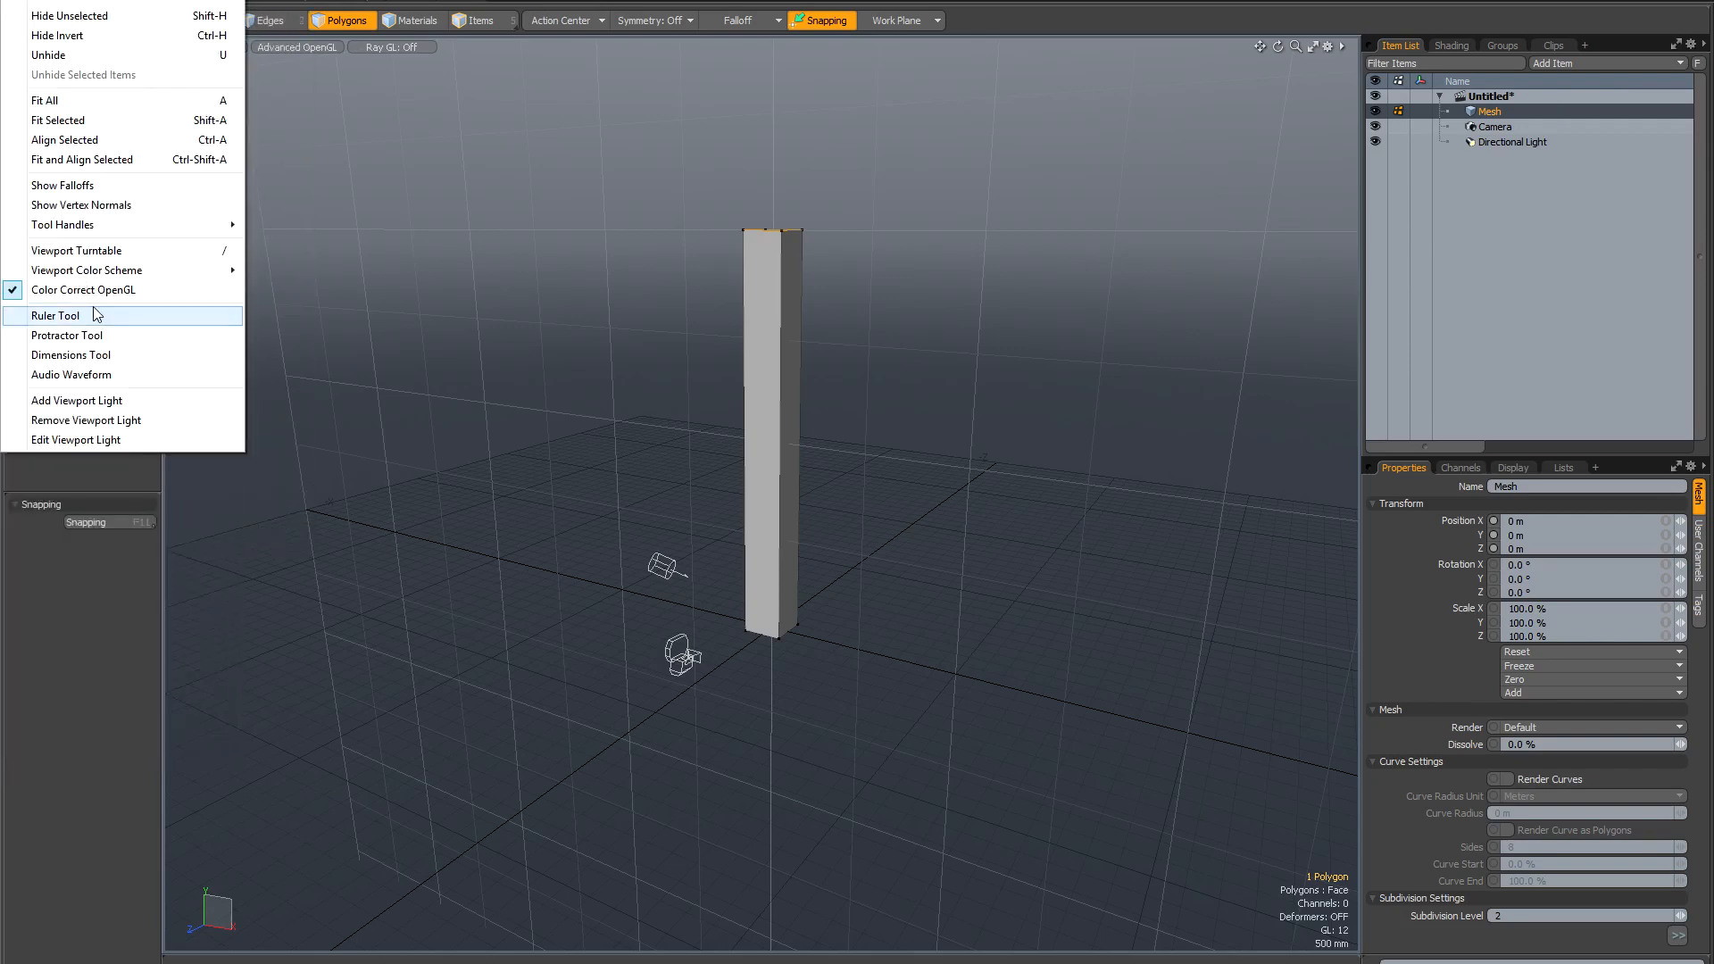
click(85, 355)
alt+drag(832, 439, 981, 377)
click(884, 430)
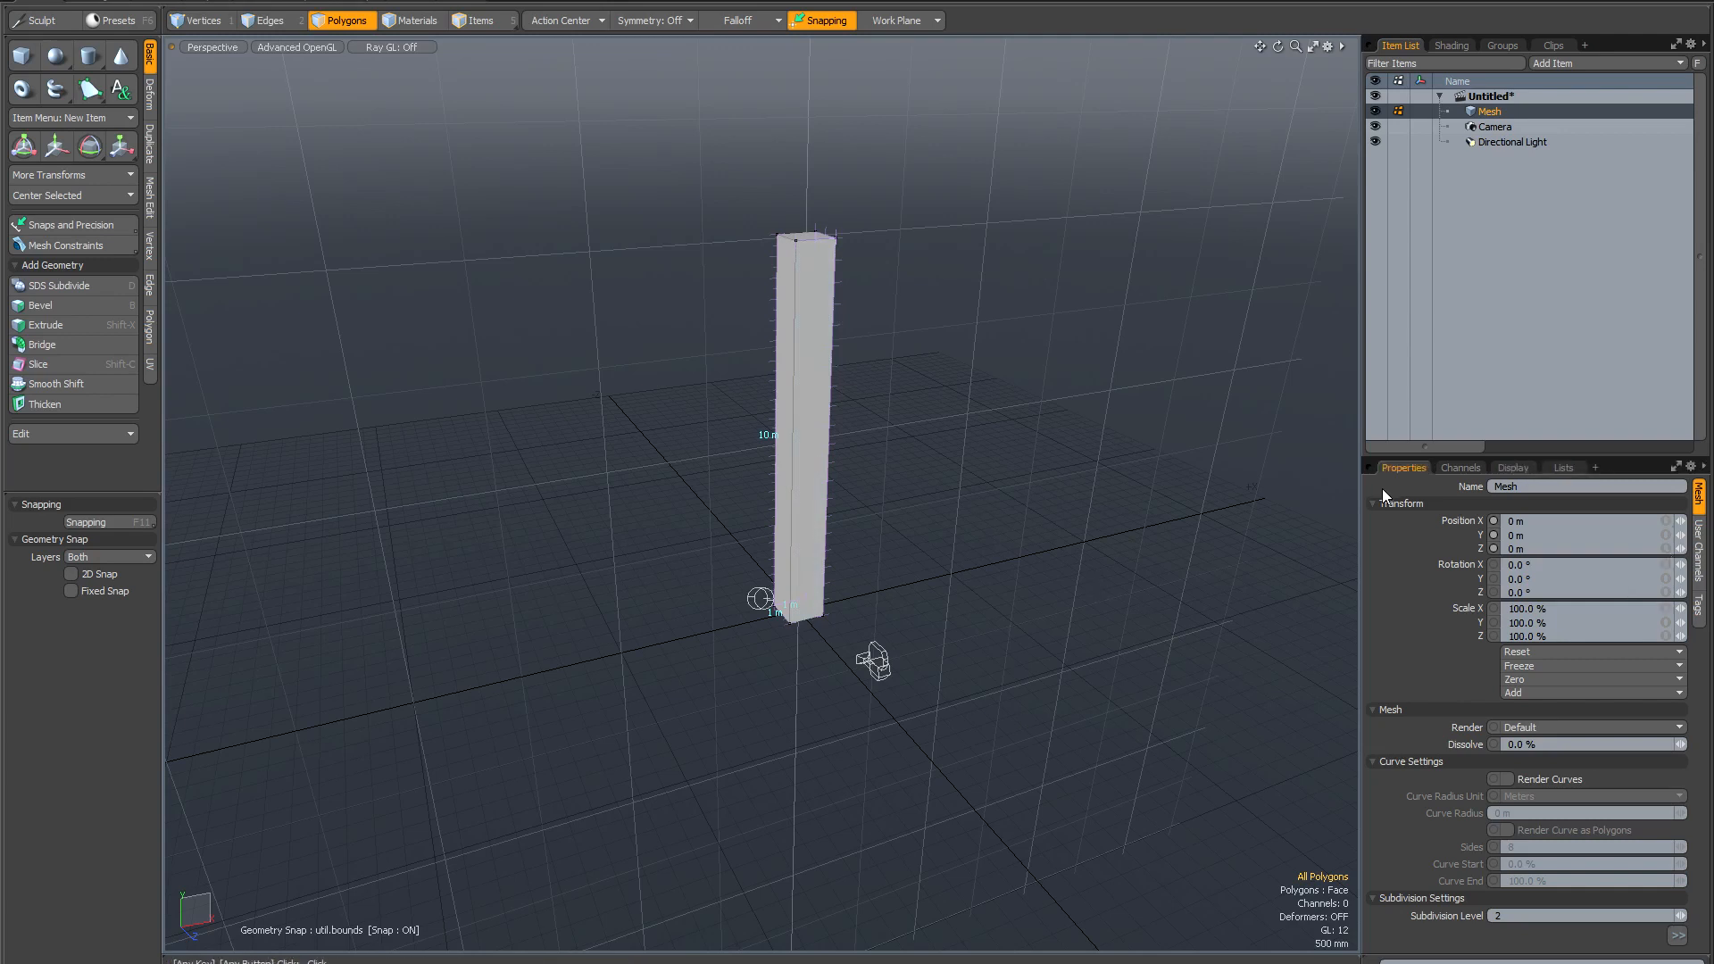
Set the column mesh's Render option to No and display it as a bounding box.
click(1532, 726)
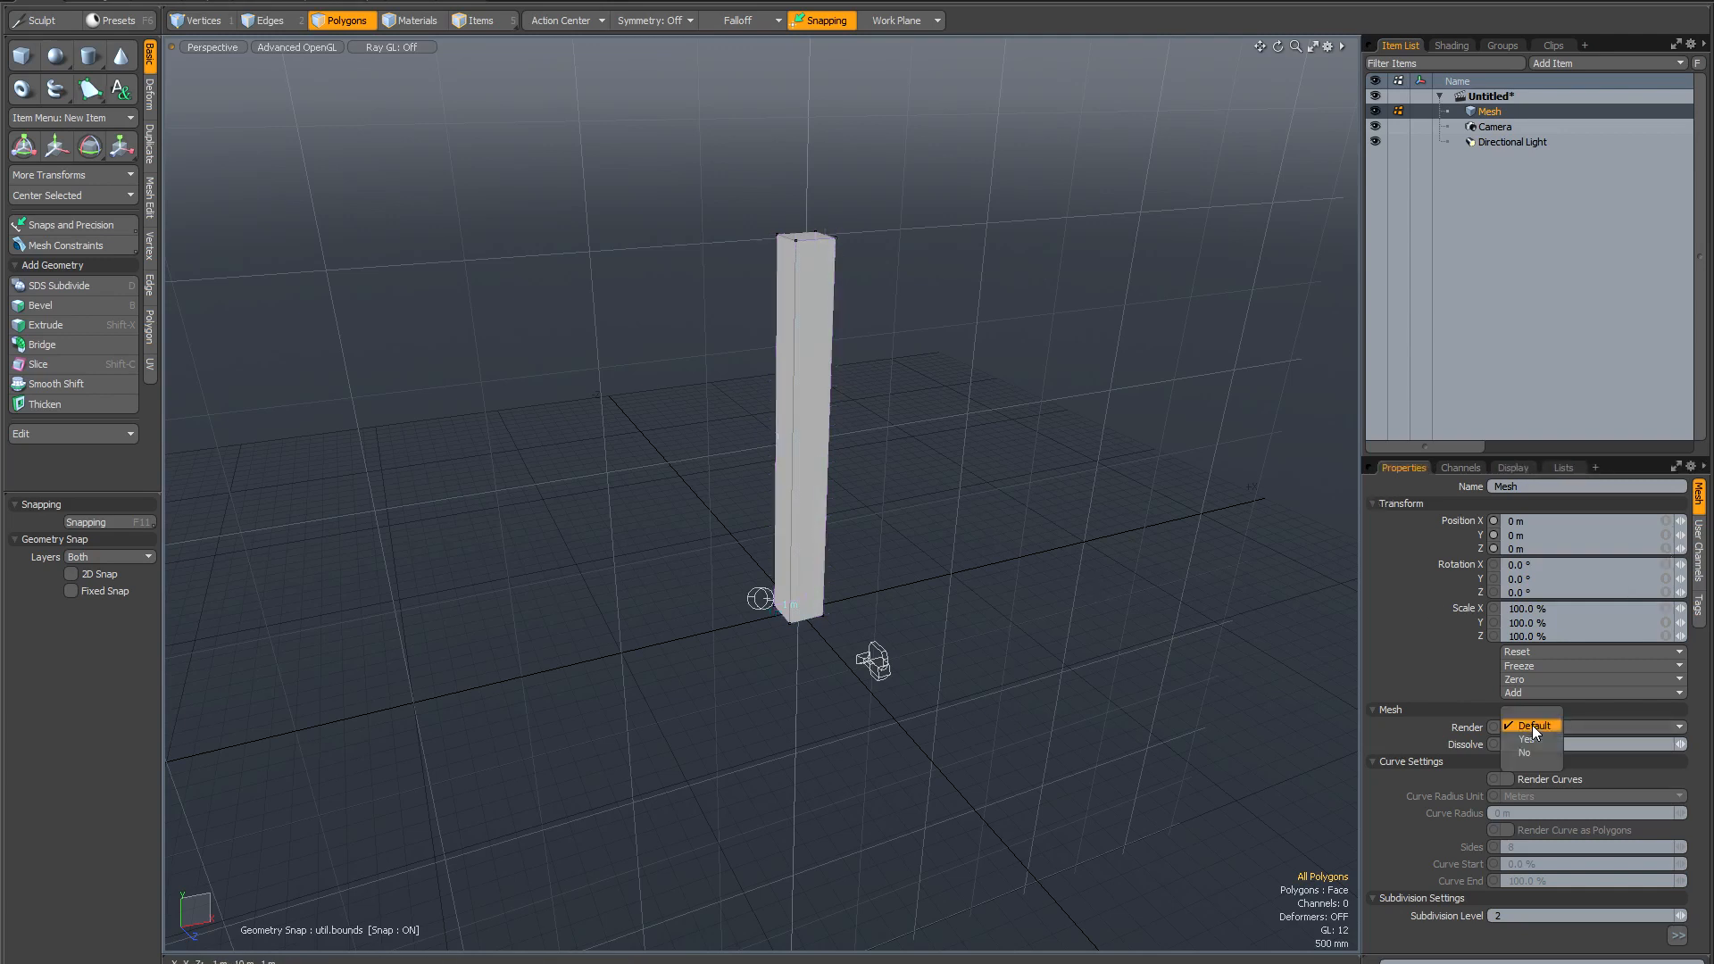
click(1529, 753)
click(1514, 470)
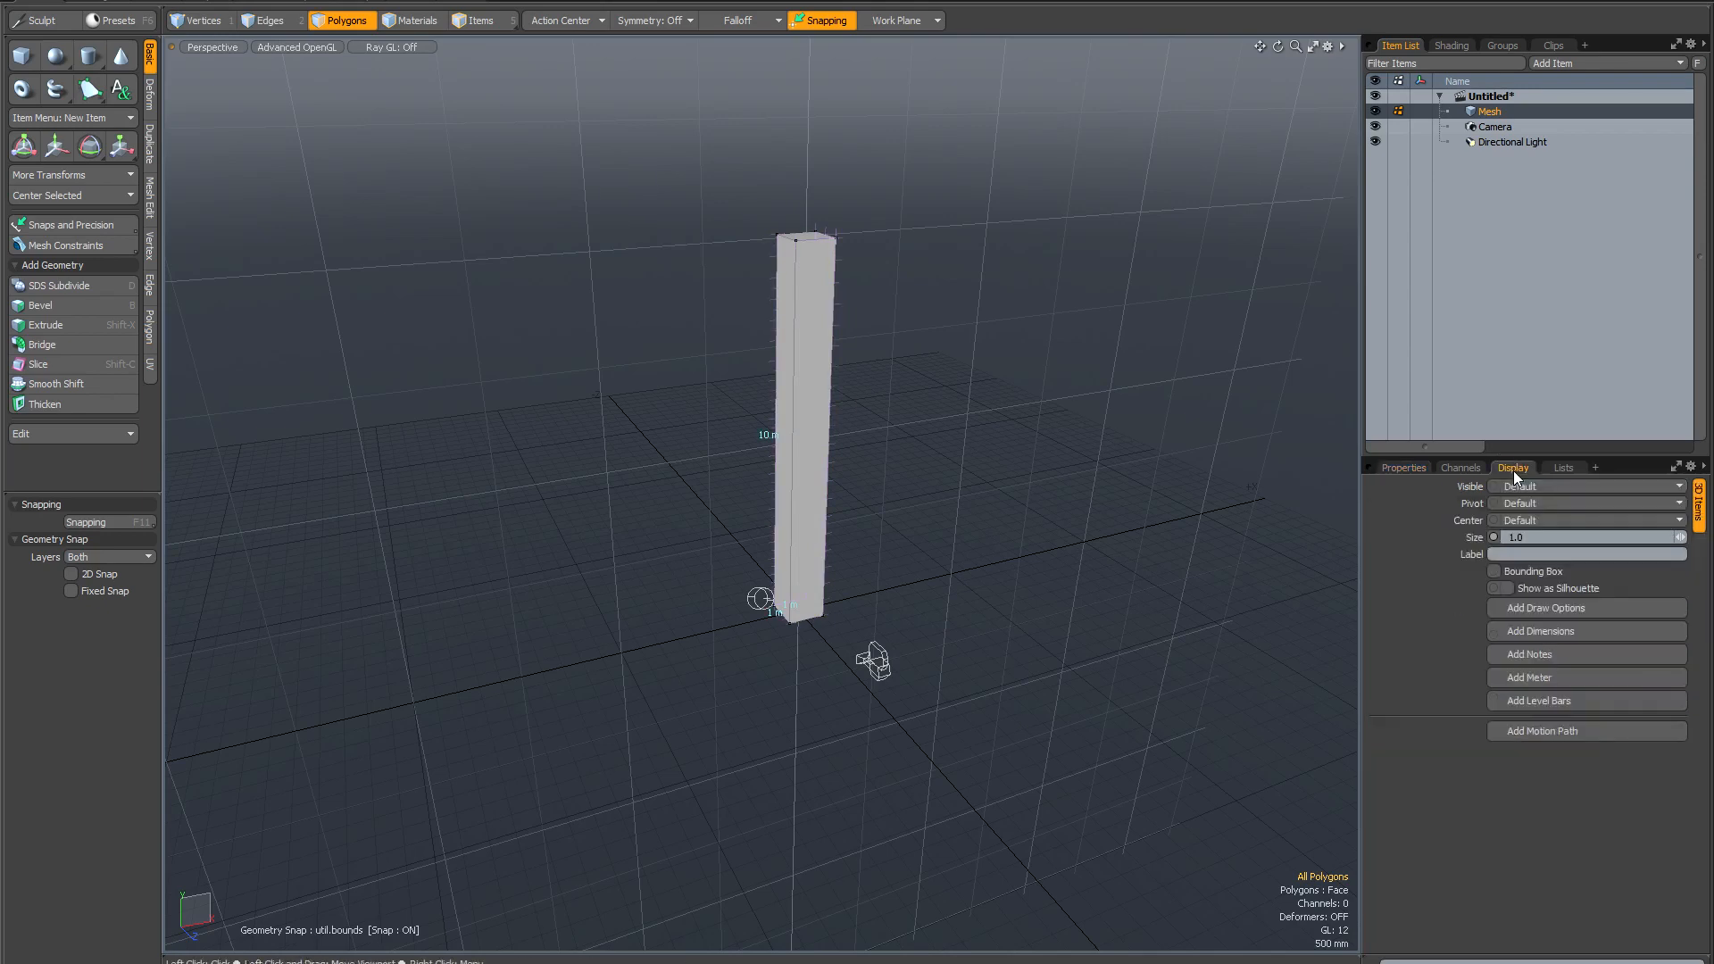
click(1494, 571)
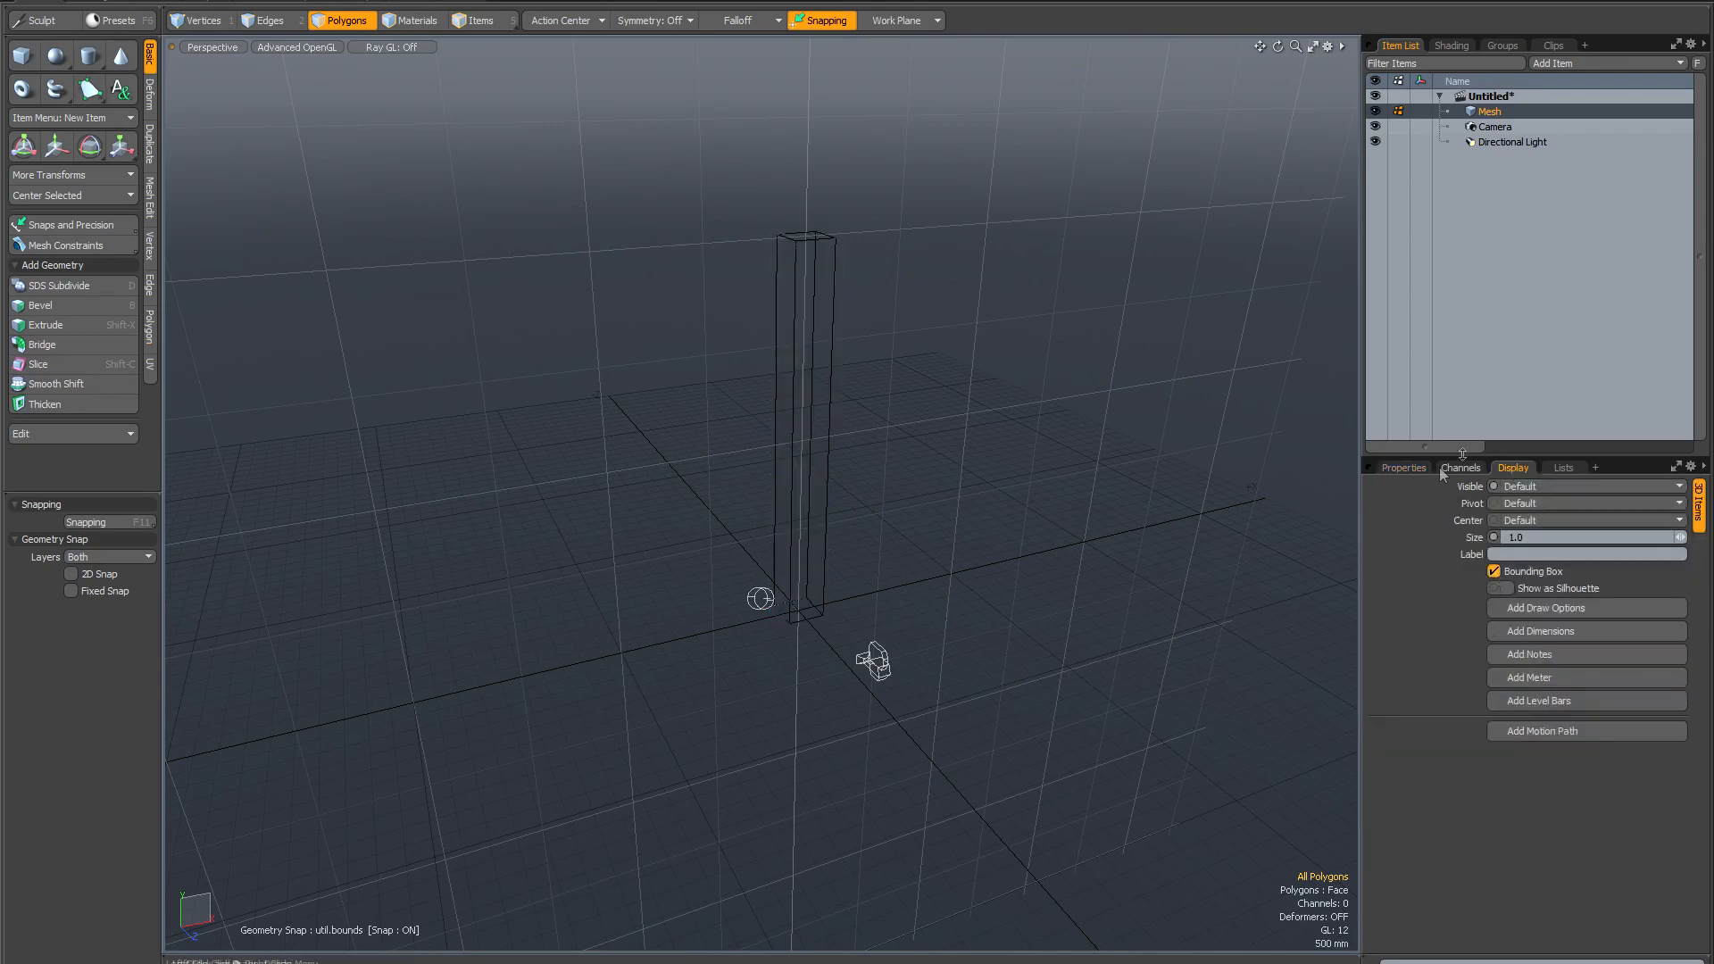
click(1401, 468)
Turn off the Dimensions Tool in vertex mode and add a new, empty mesh item.
alt+drag(864, 476, 789, 475)
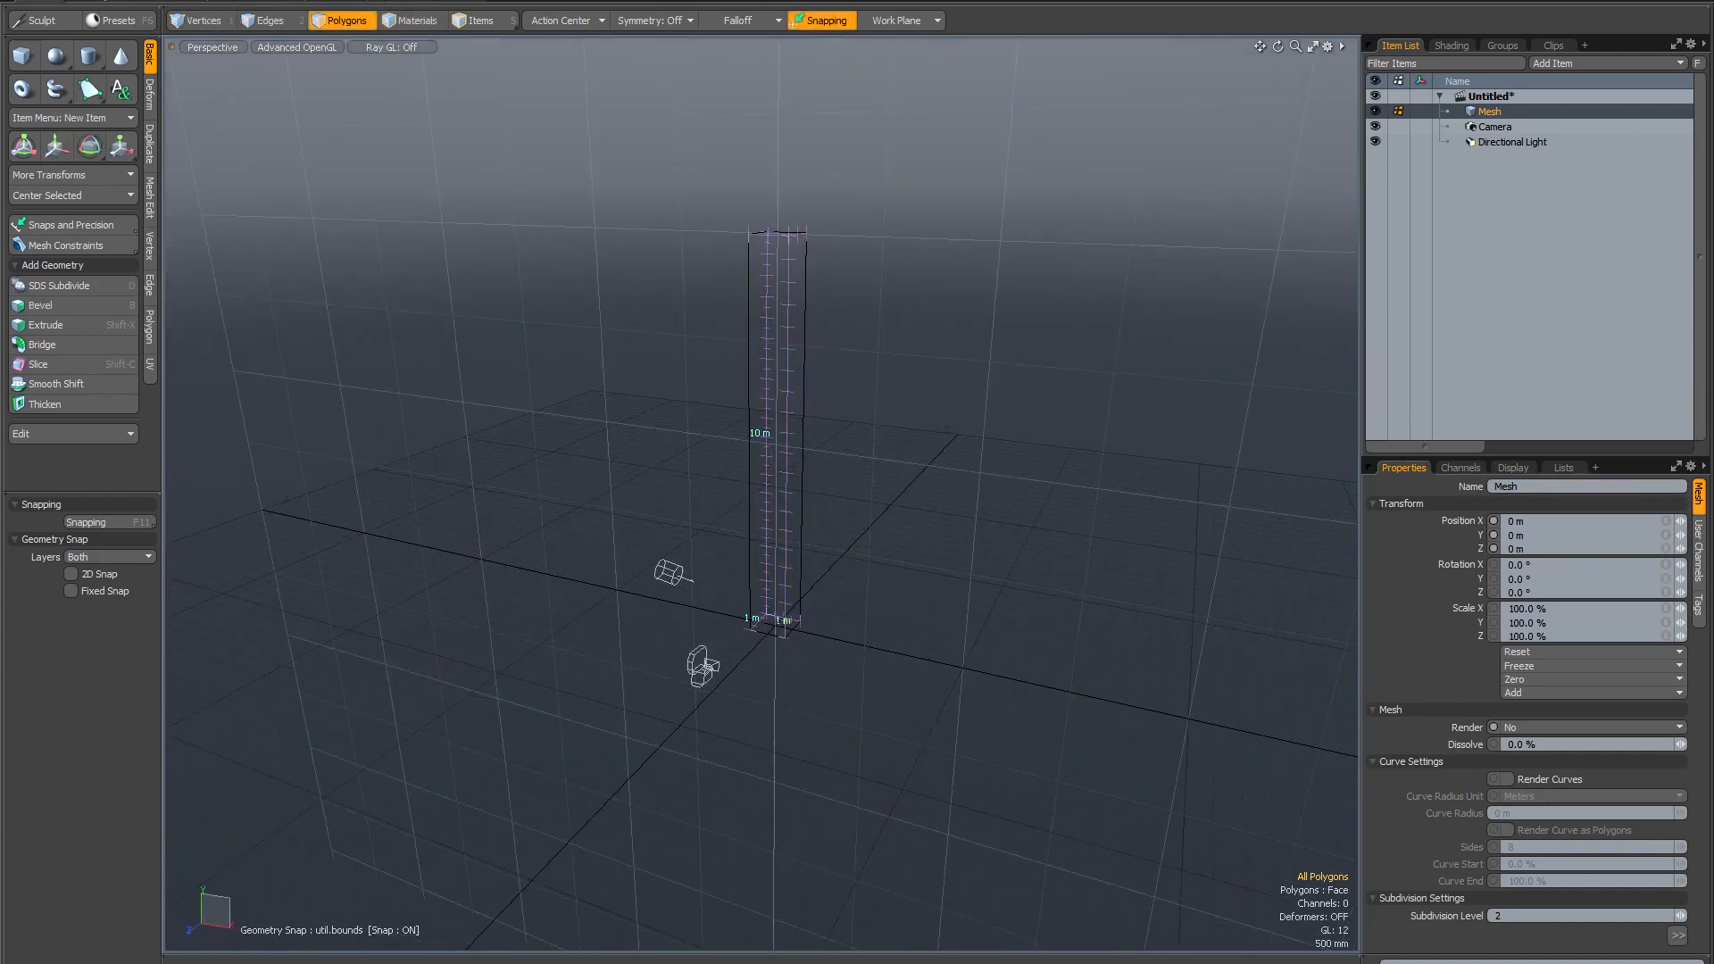
key(1)
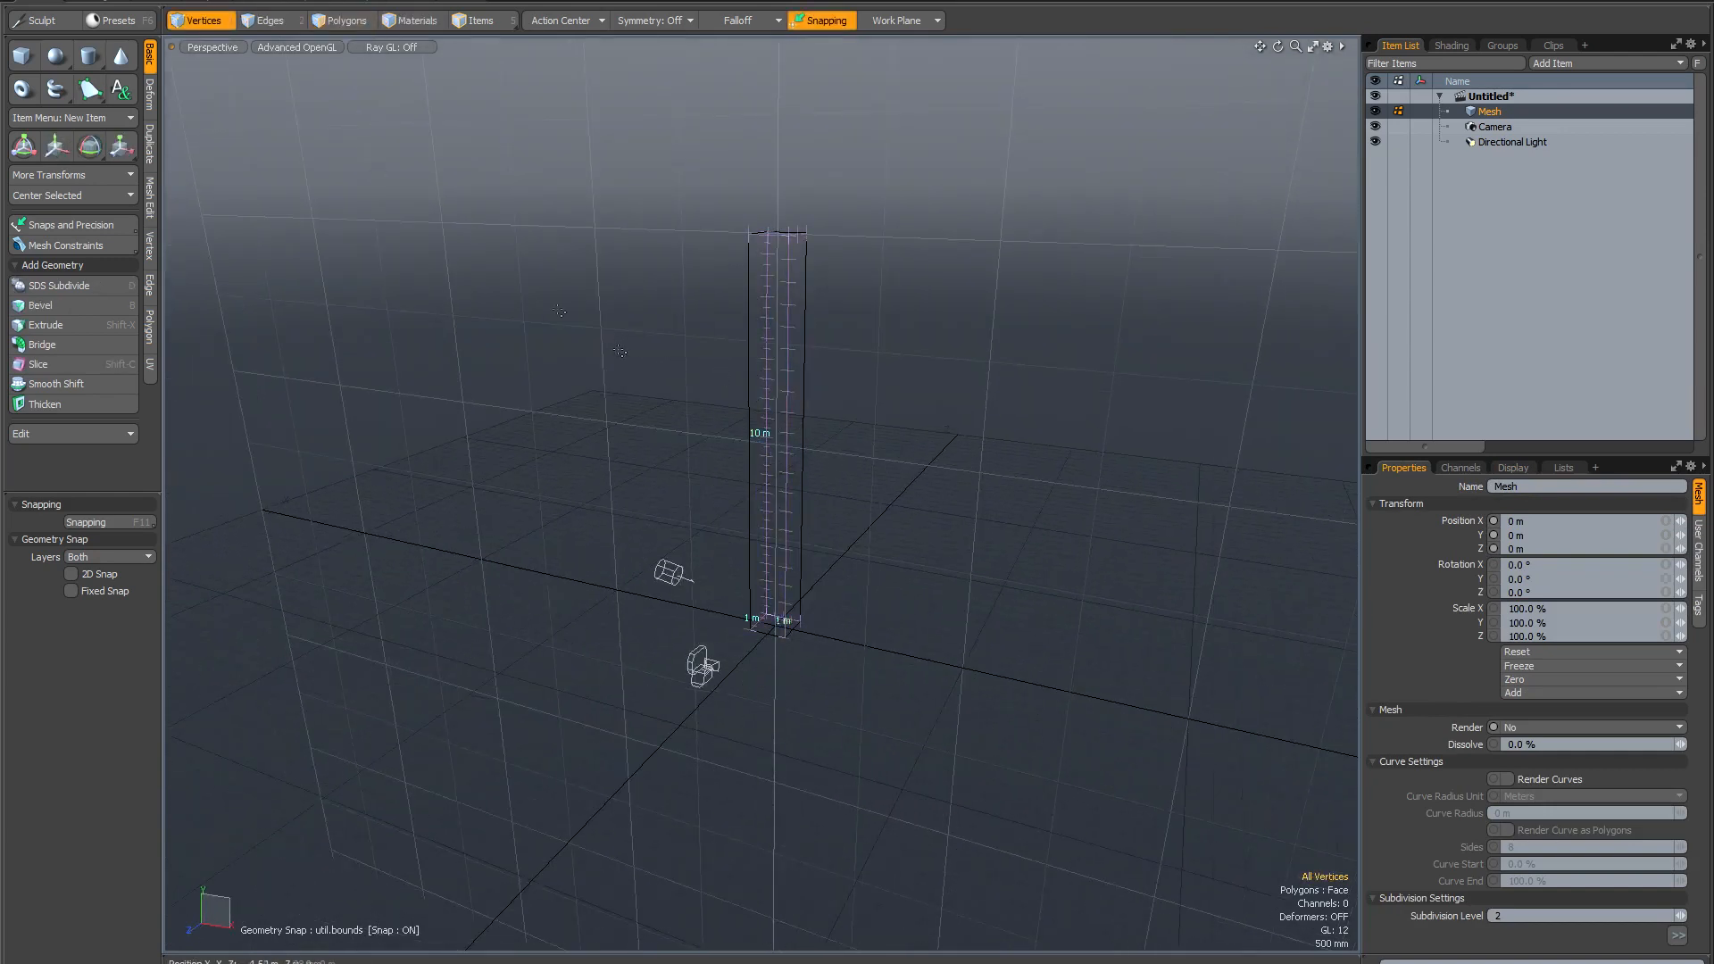
click(71, 0)
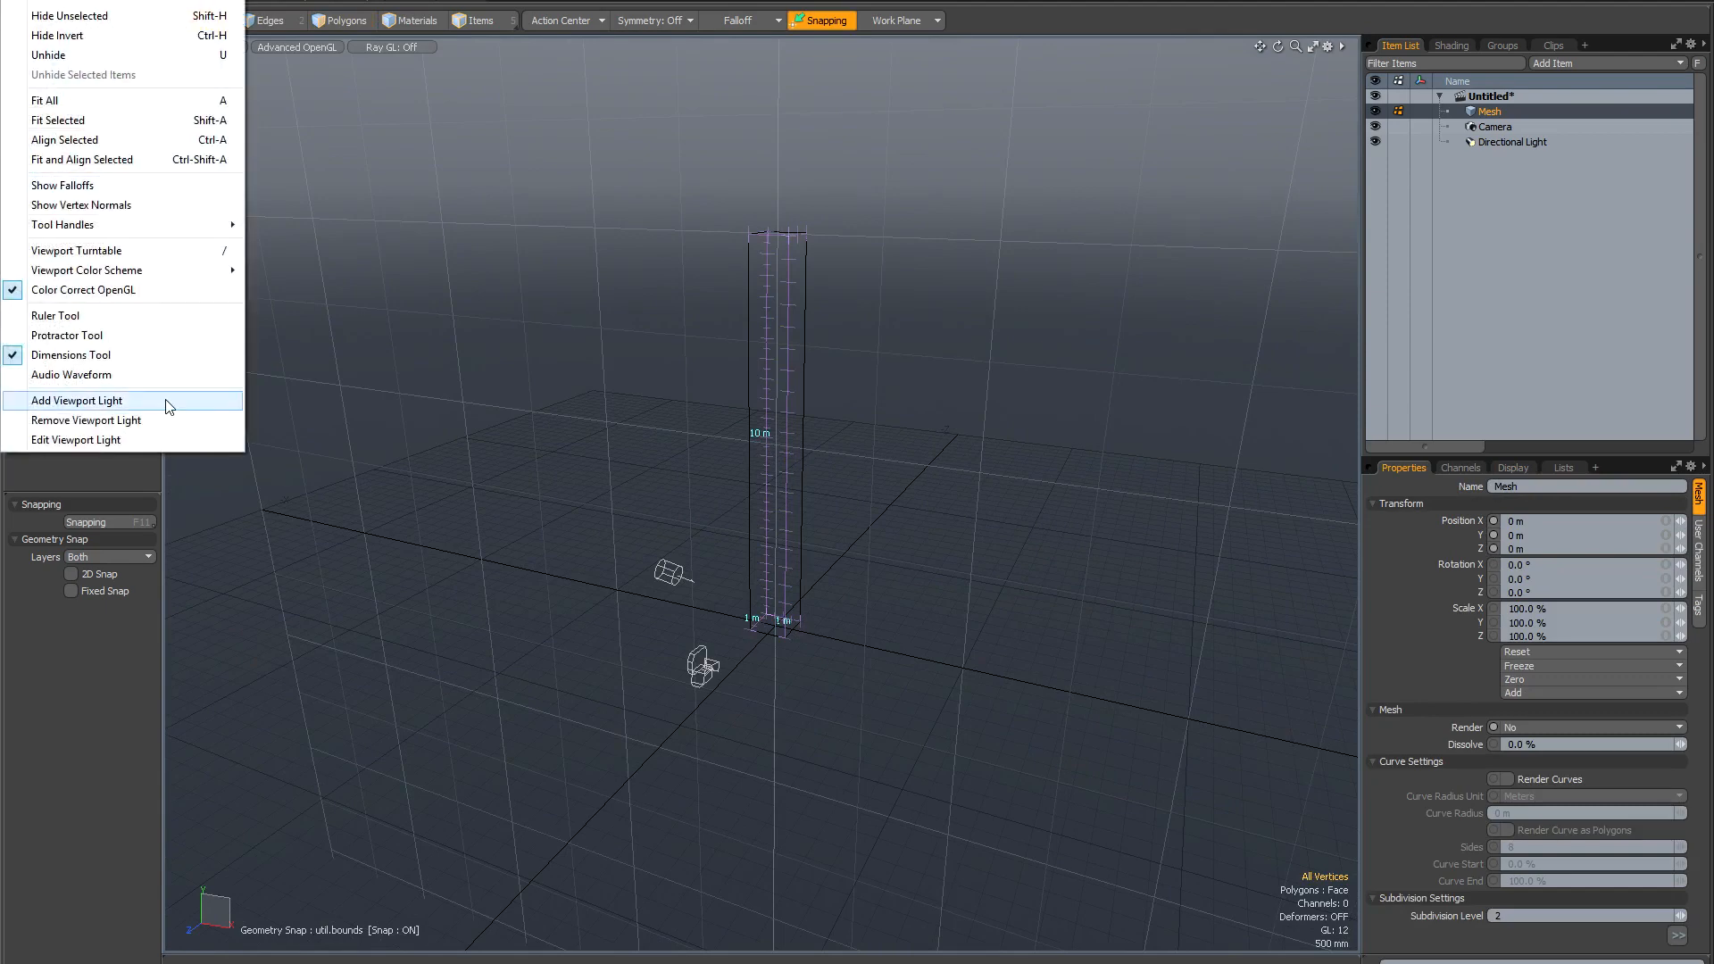
mouse_move(607, 386)
alt+mouse_down()
mouse_move(616, 372)
mouse_move(532, 386)
mouse_move(577, 383)
alt+mouse_up()
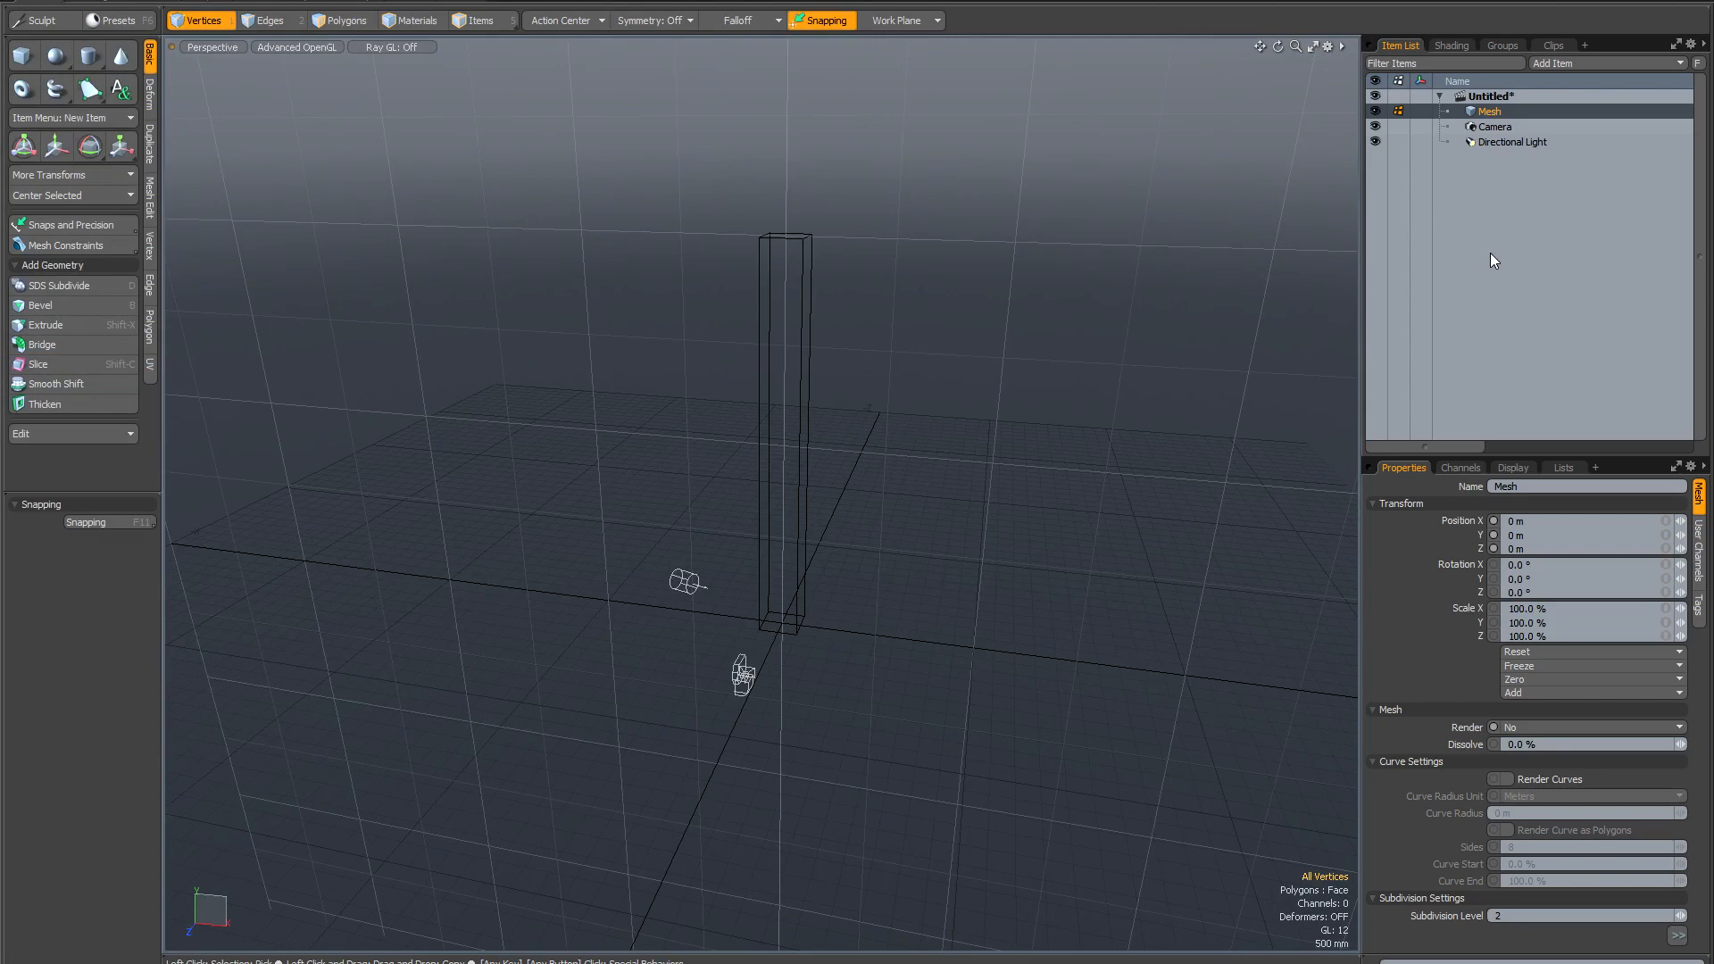
key(ctrl+d)
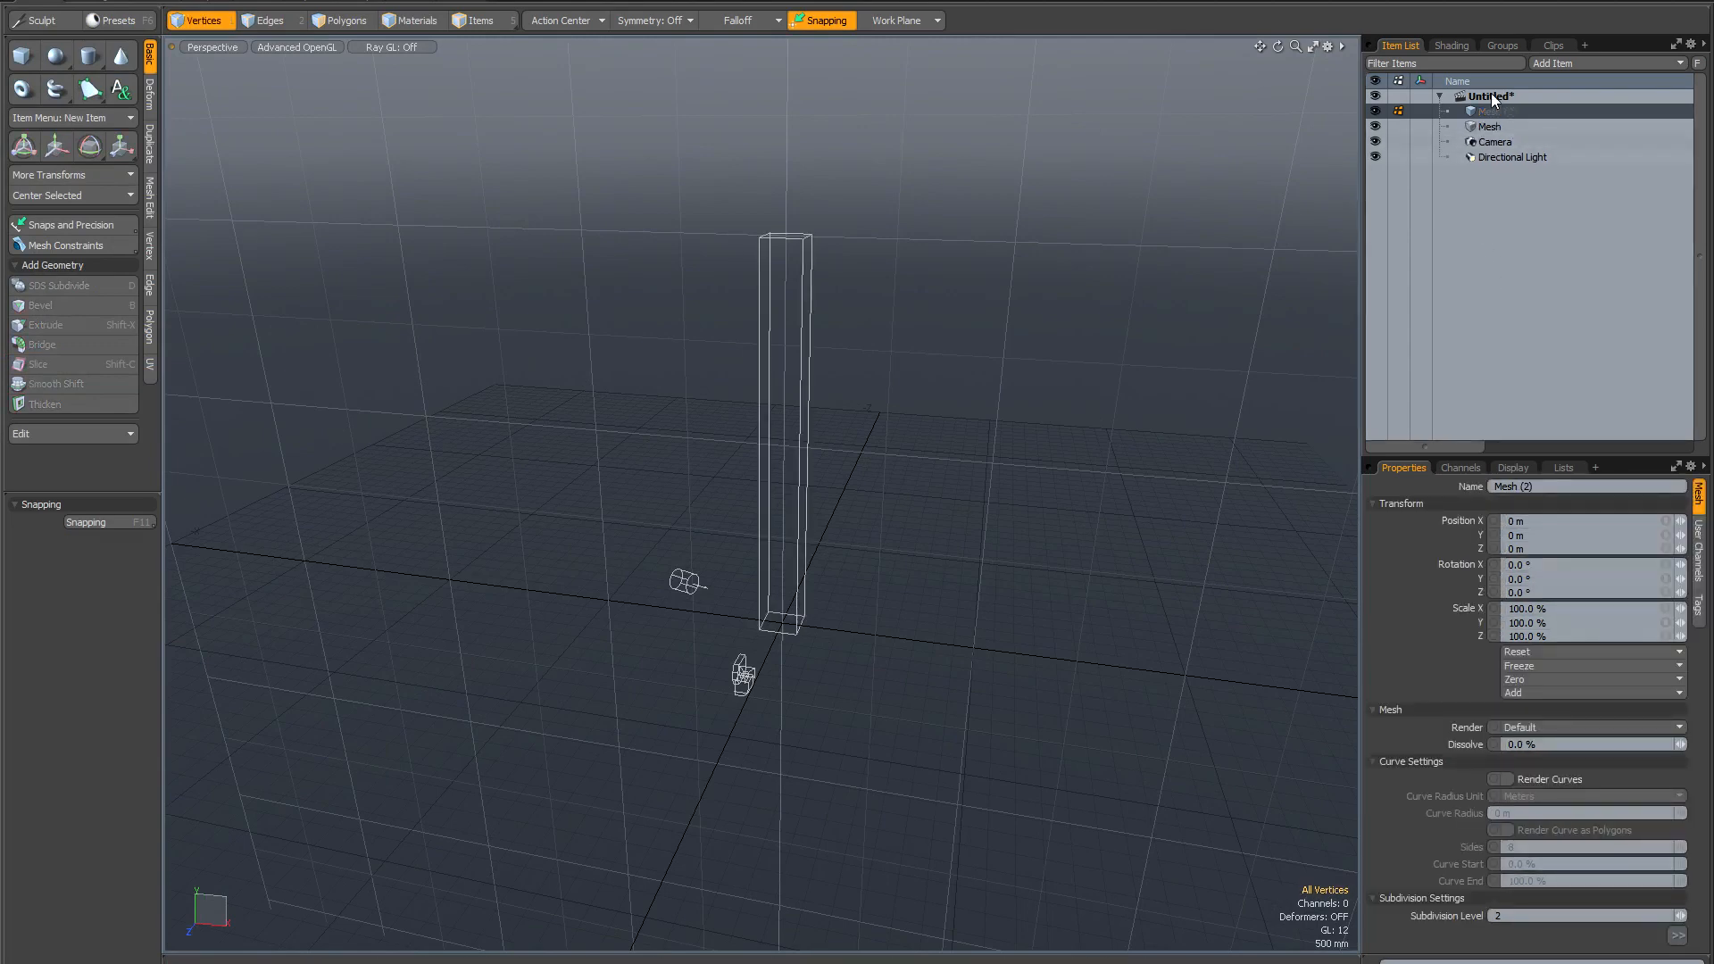
Draw a flat cube base about 470 by 475 mm on the ground inside the column outline, near the origin.
alt+drag(759, 571, 780, 623)
scroll(779, 623, up, 5)
scroll(793, 602, down, 3)
alt+drag(793, 603, 773, 484)
scroll(765, 513, down, 3)
alt+shift+drag(769, 380, 837, 481)
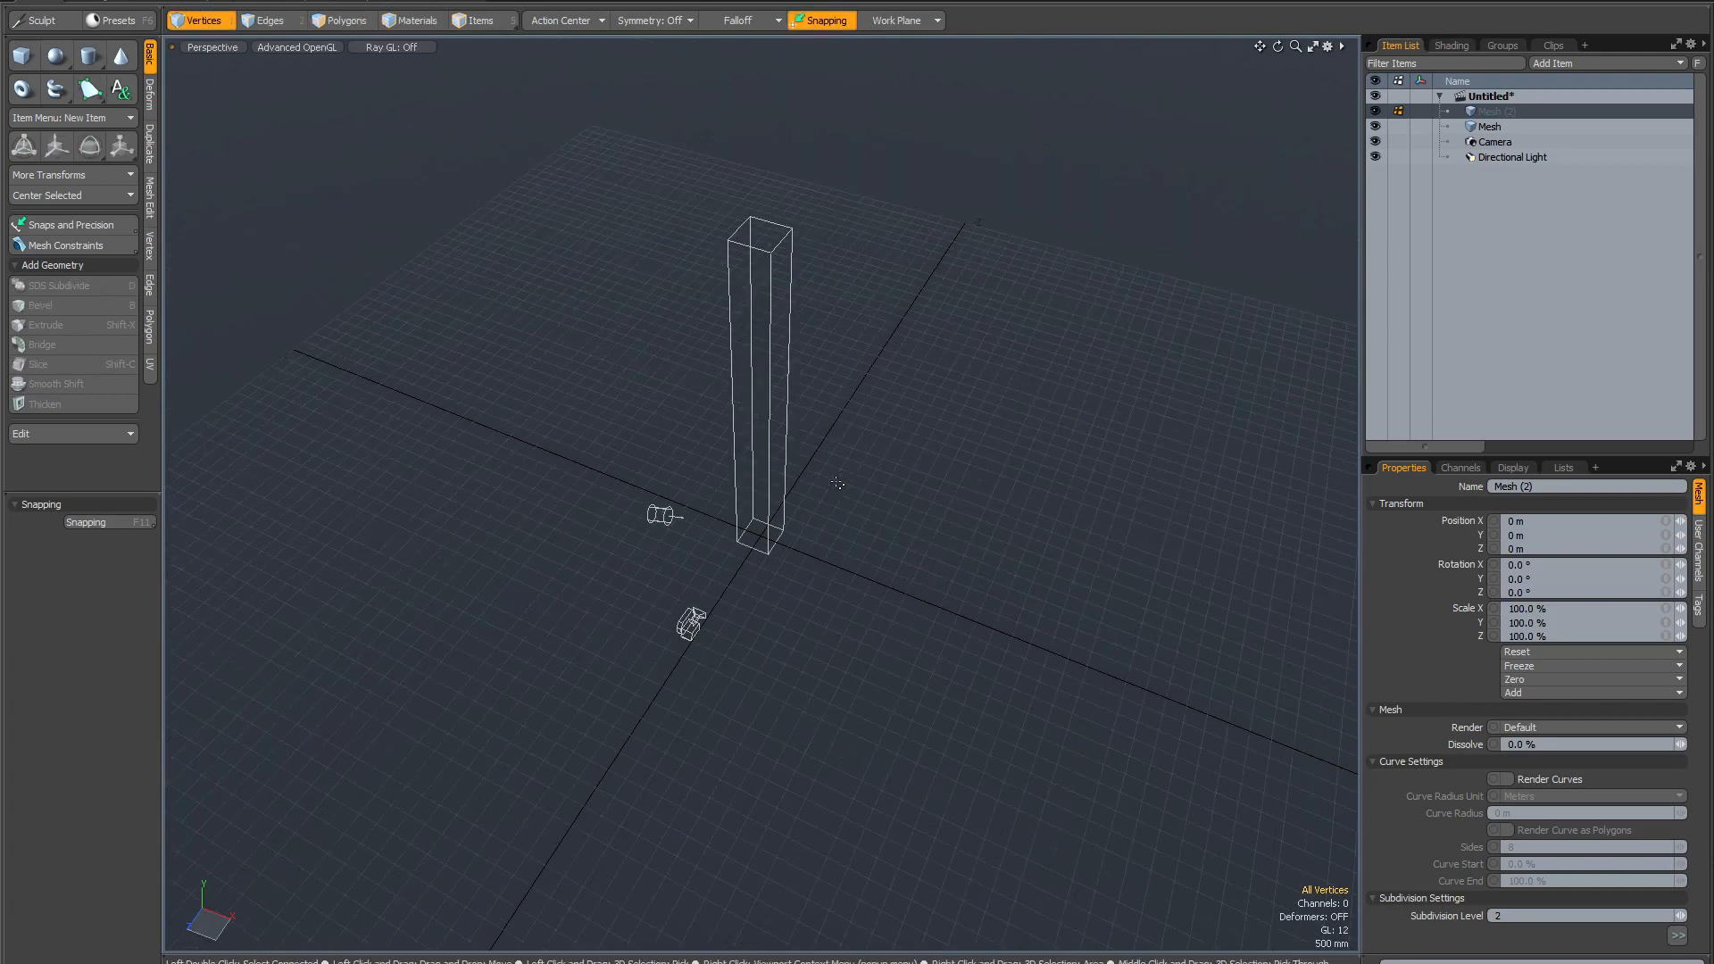
alt+drag(838, 483, 775, 438)
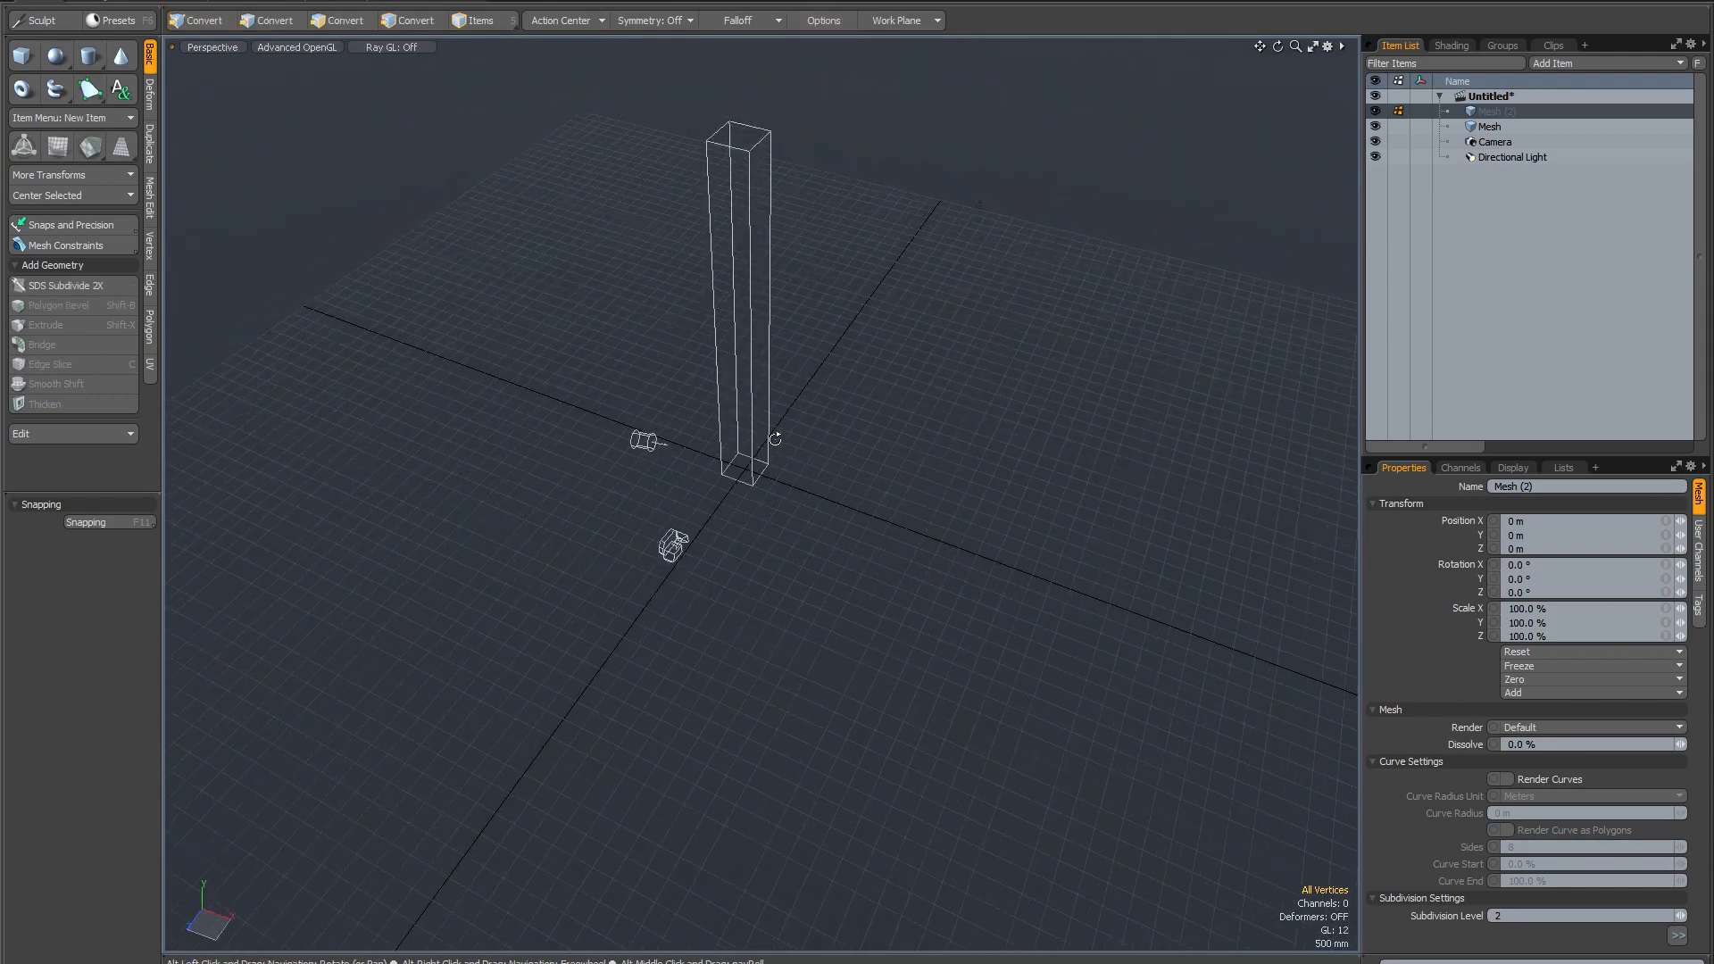
scroll(743, 445, up, 5)
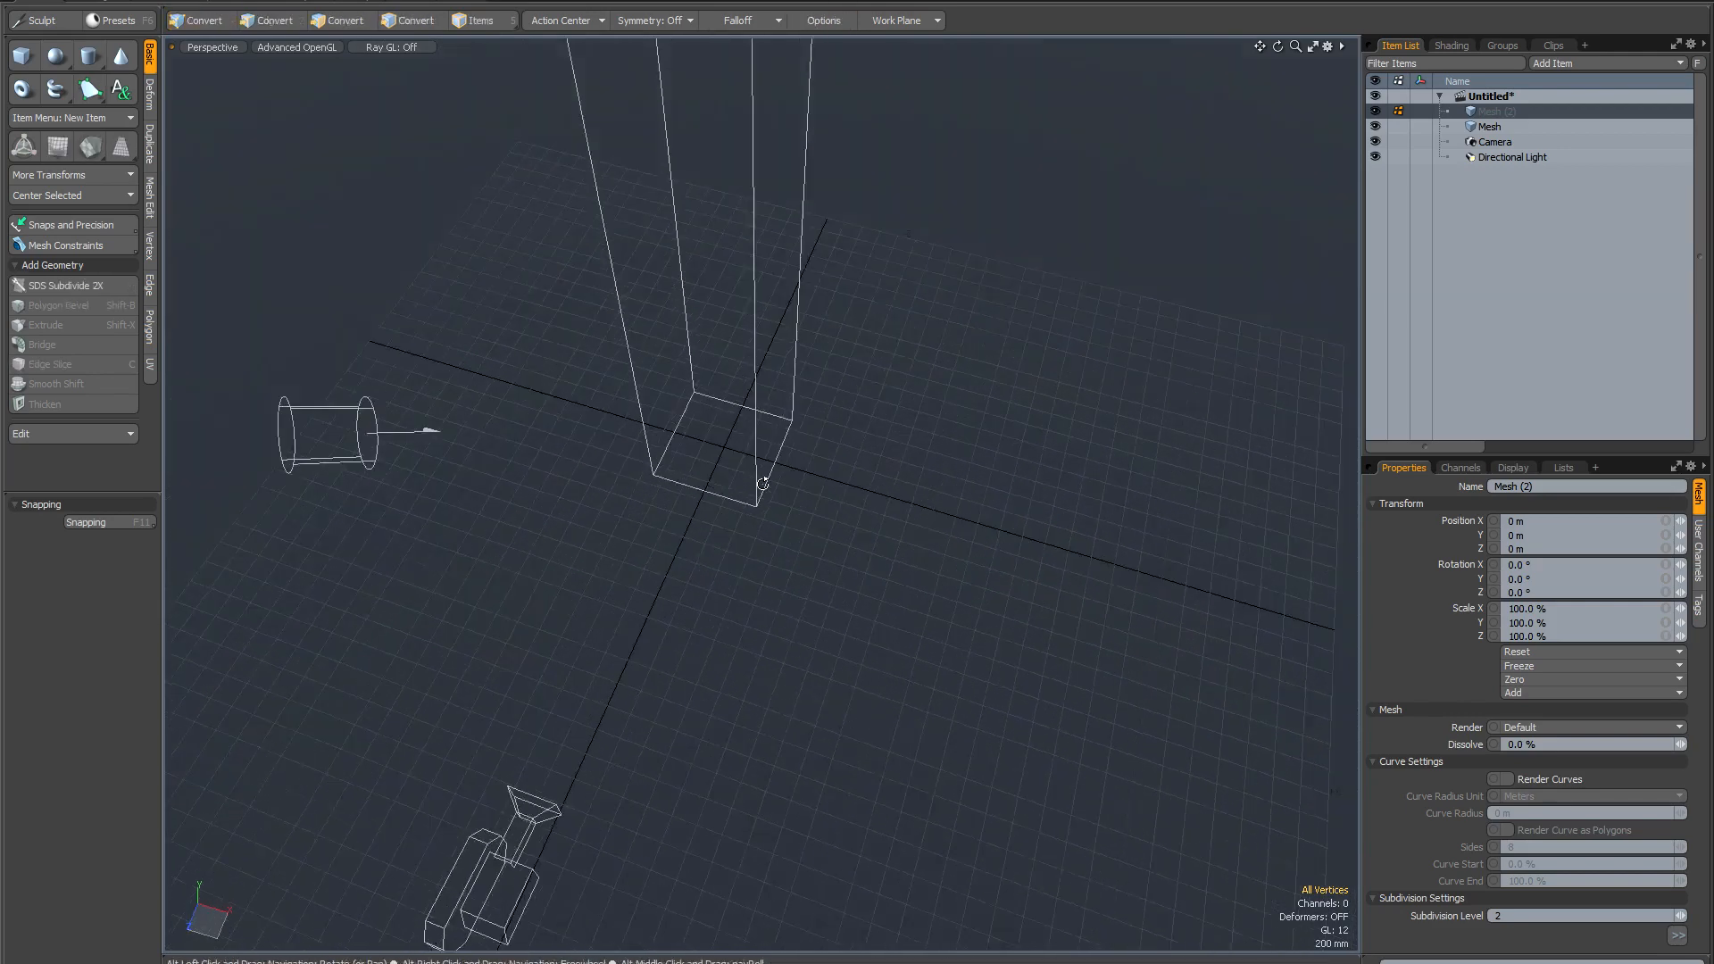
alt+drag(733, 526, 688, 536)
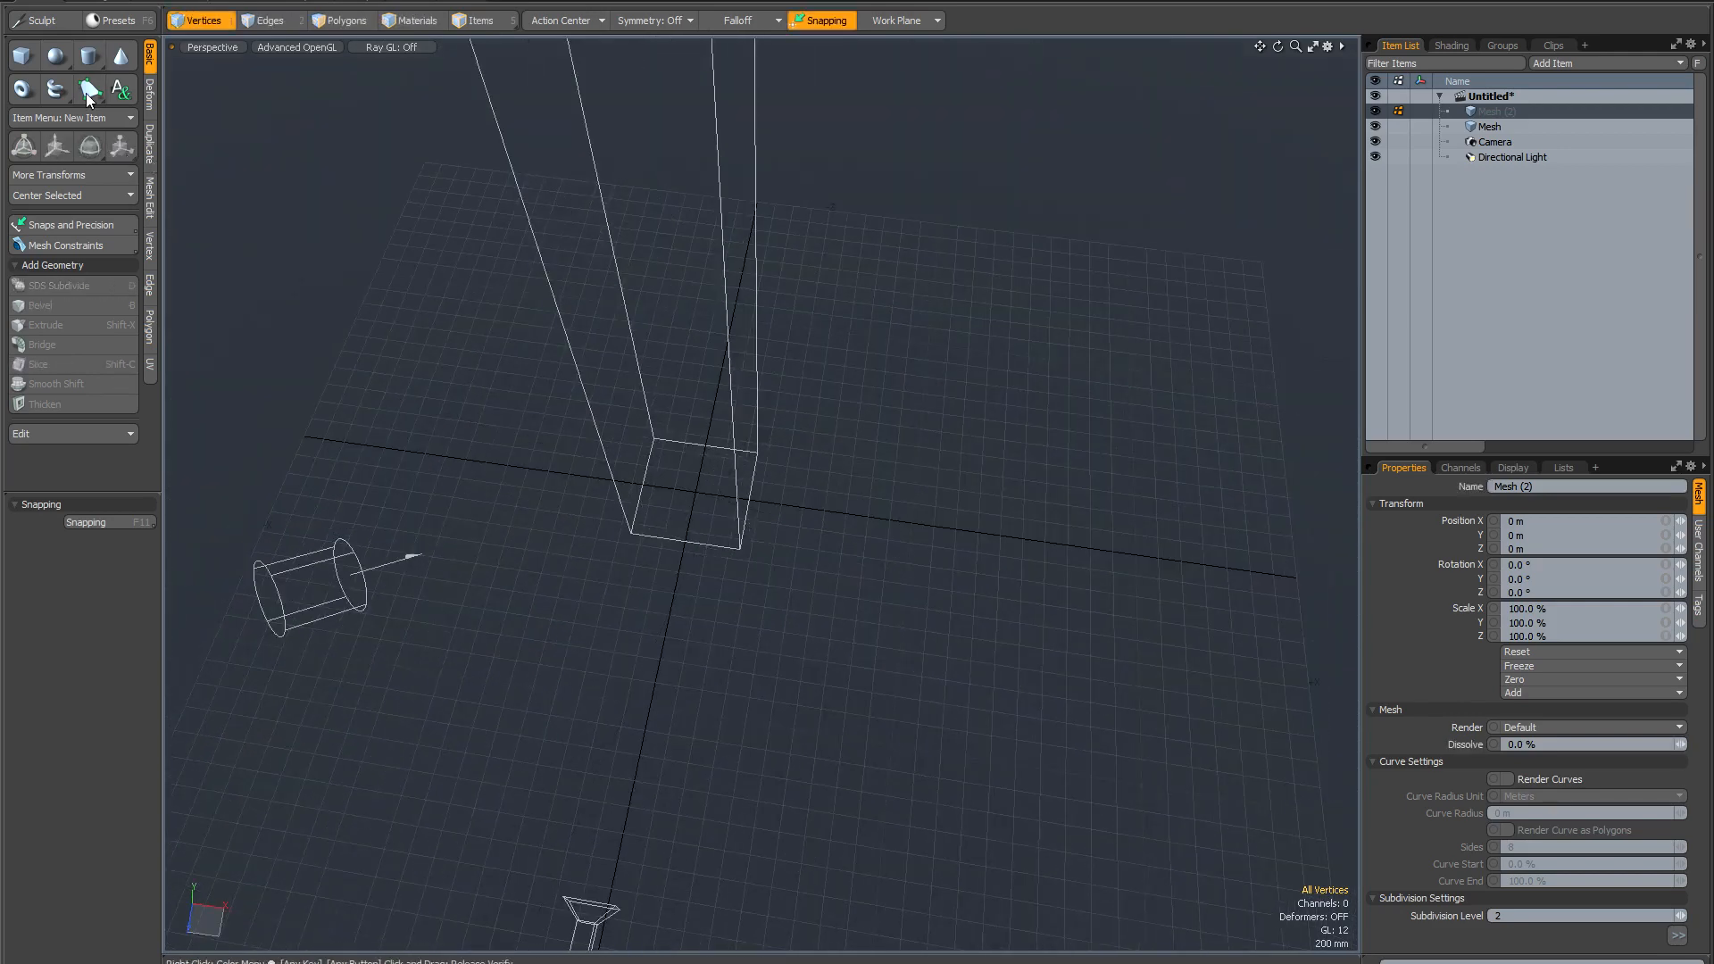
click(23, 57)
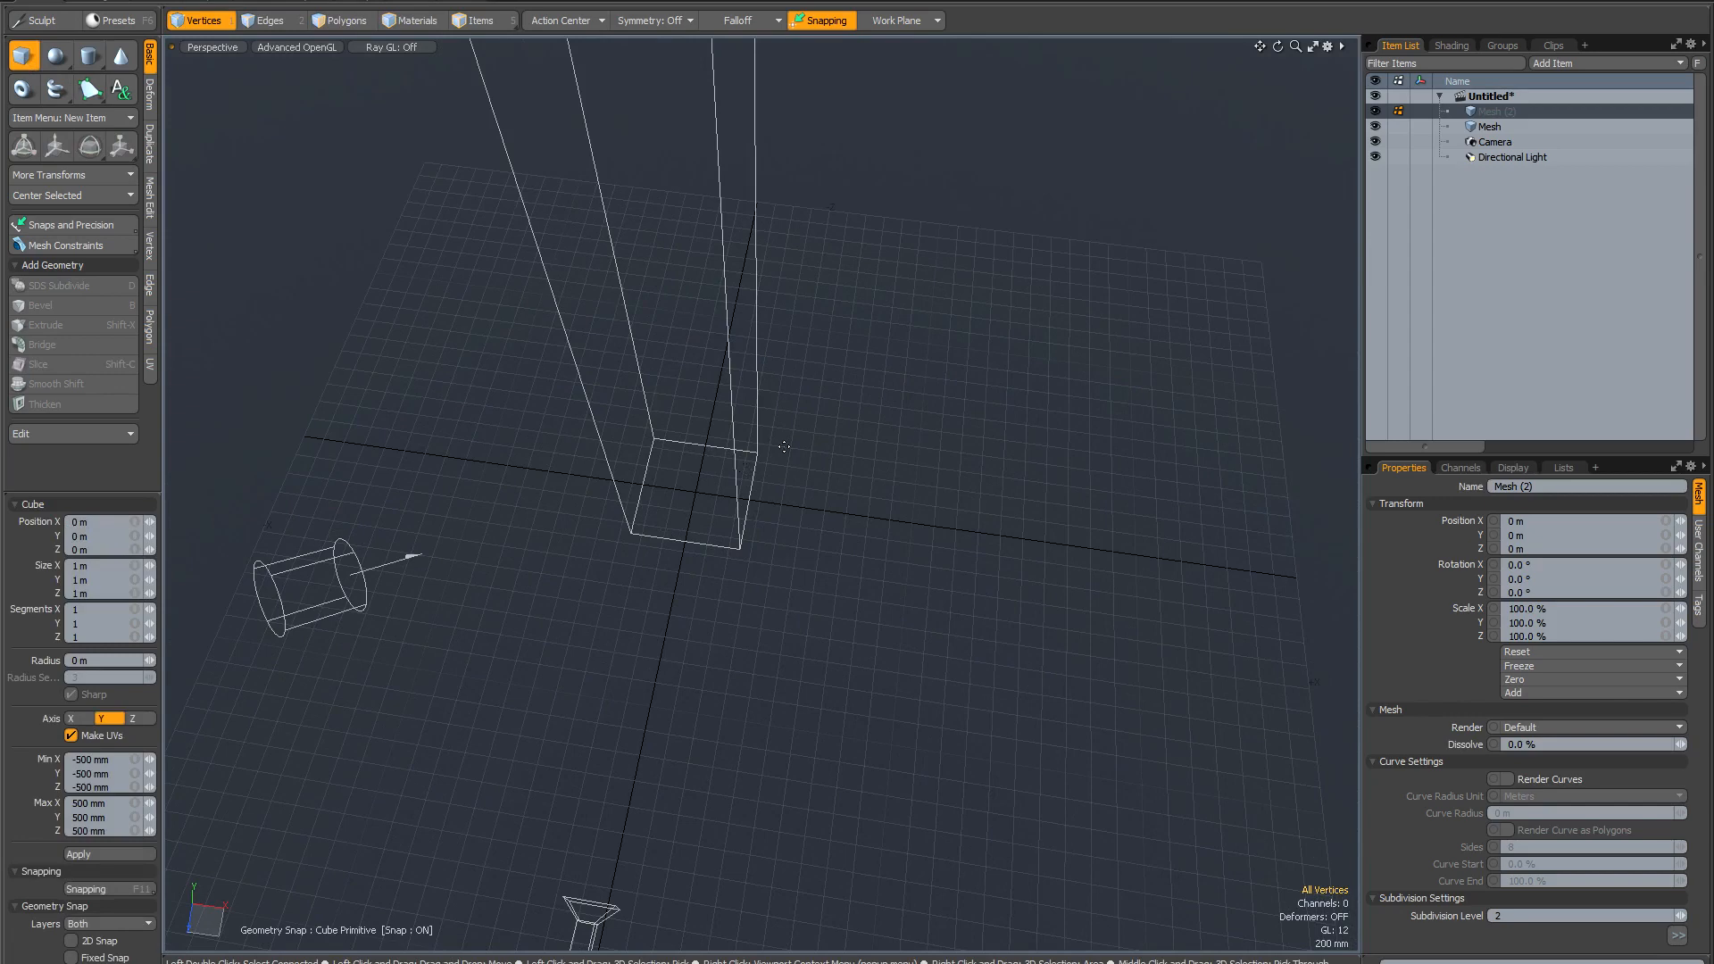
alt+drag(673, 497, 670, 435)
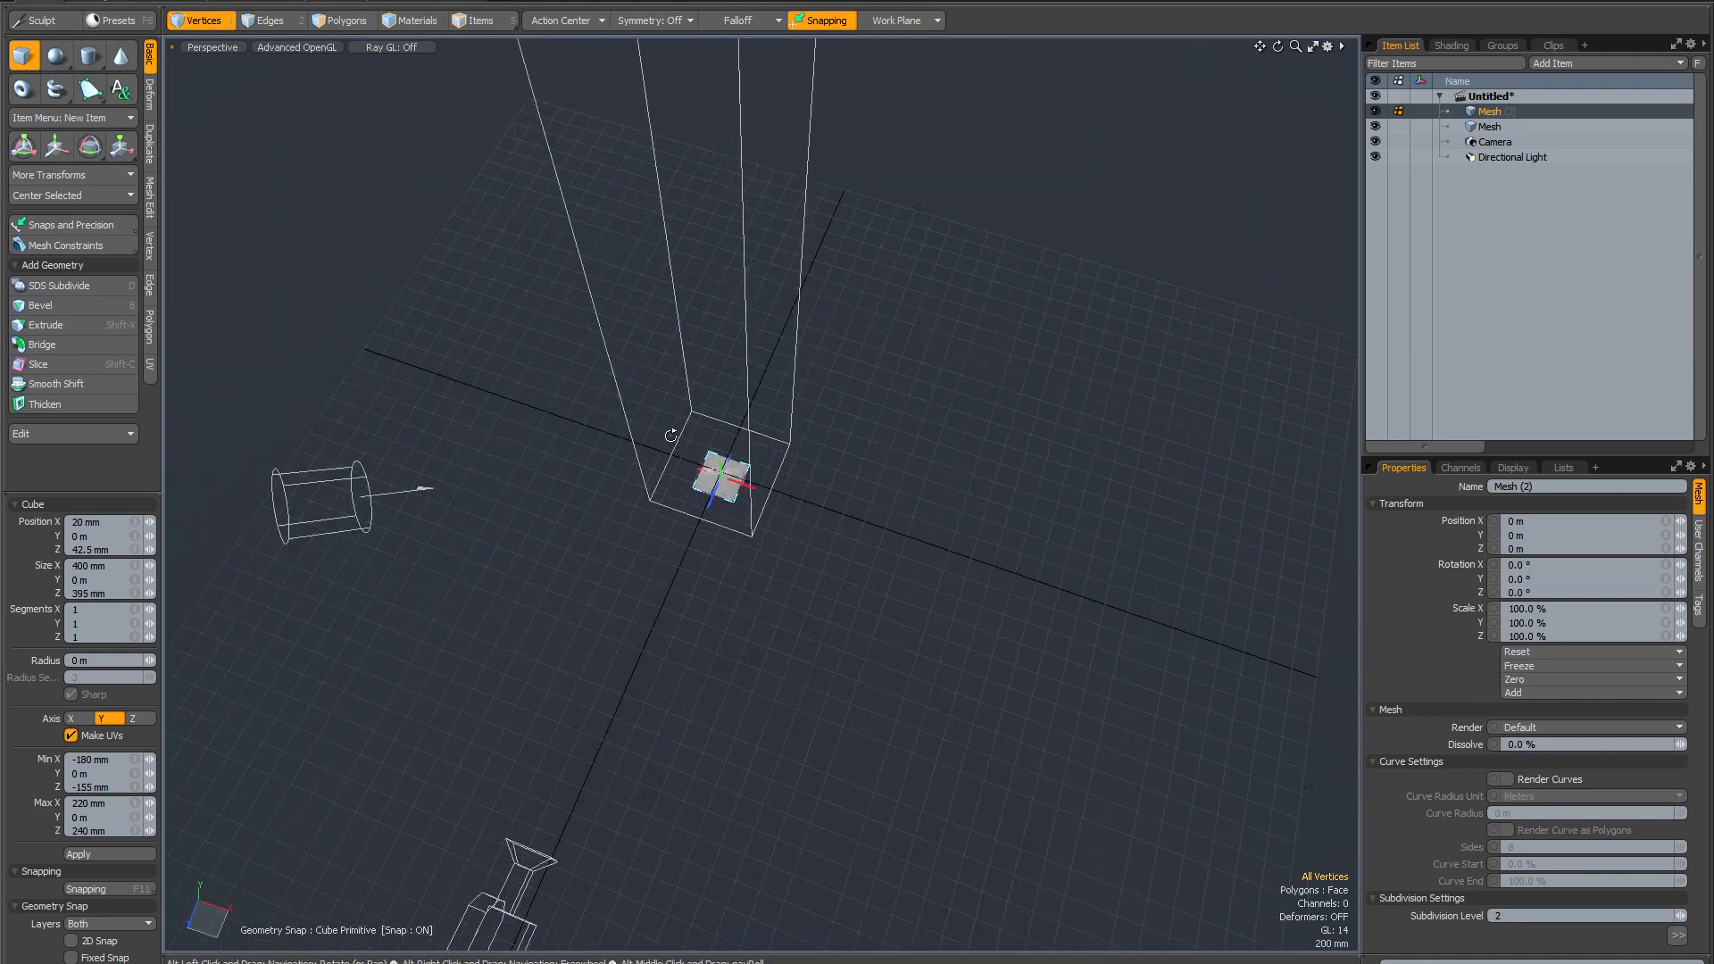
scroll(734, 462, up, 3)
drag(732, 462, 765, 508)
drag(736, 448, 667, 463)
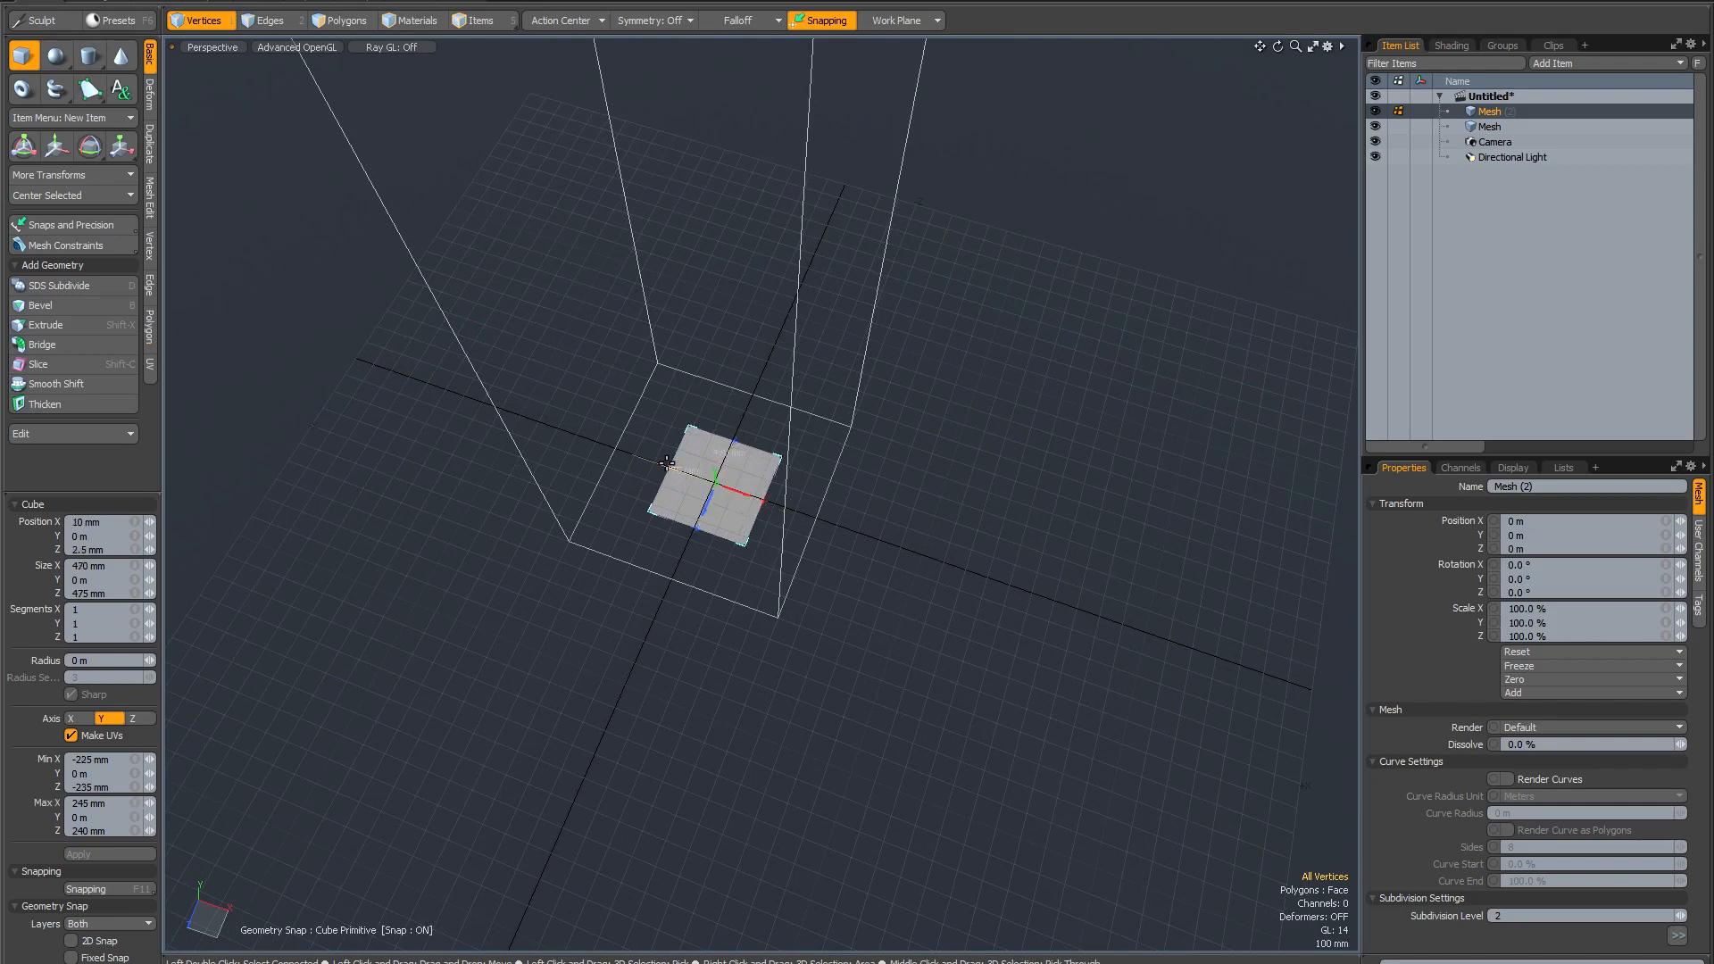
Pull the flat base upward into a box about 395 mm tall and finish the Cube tool.
alt+drag(789, 547, 780, 429)
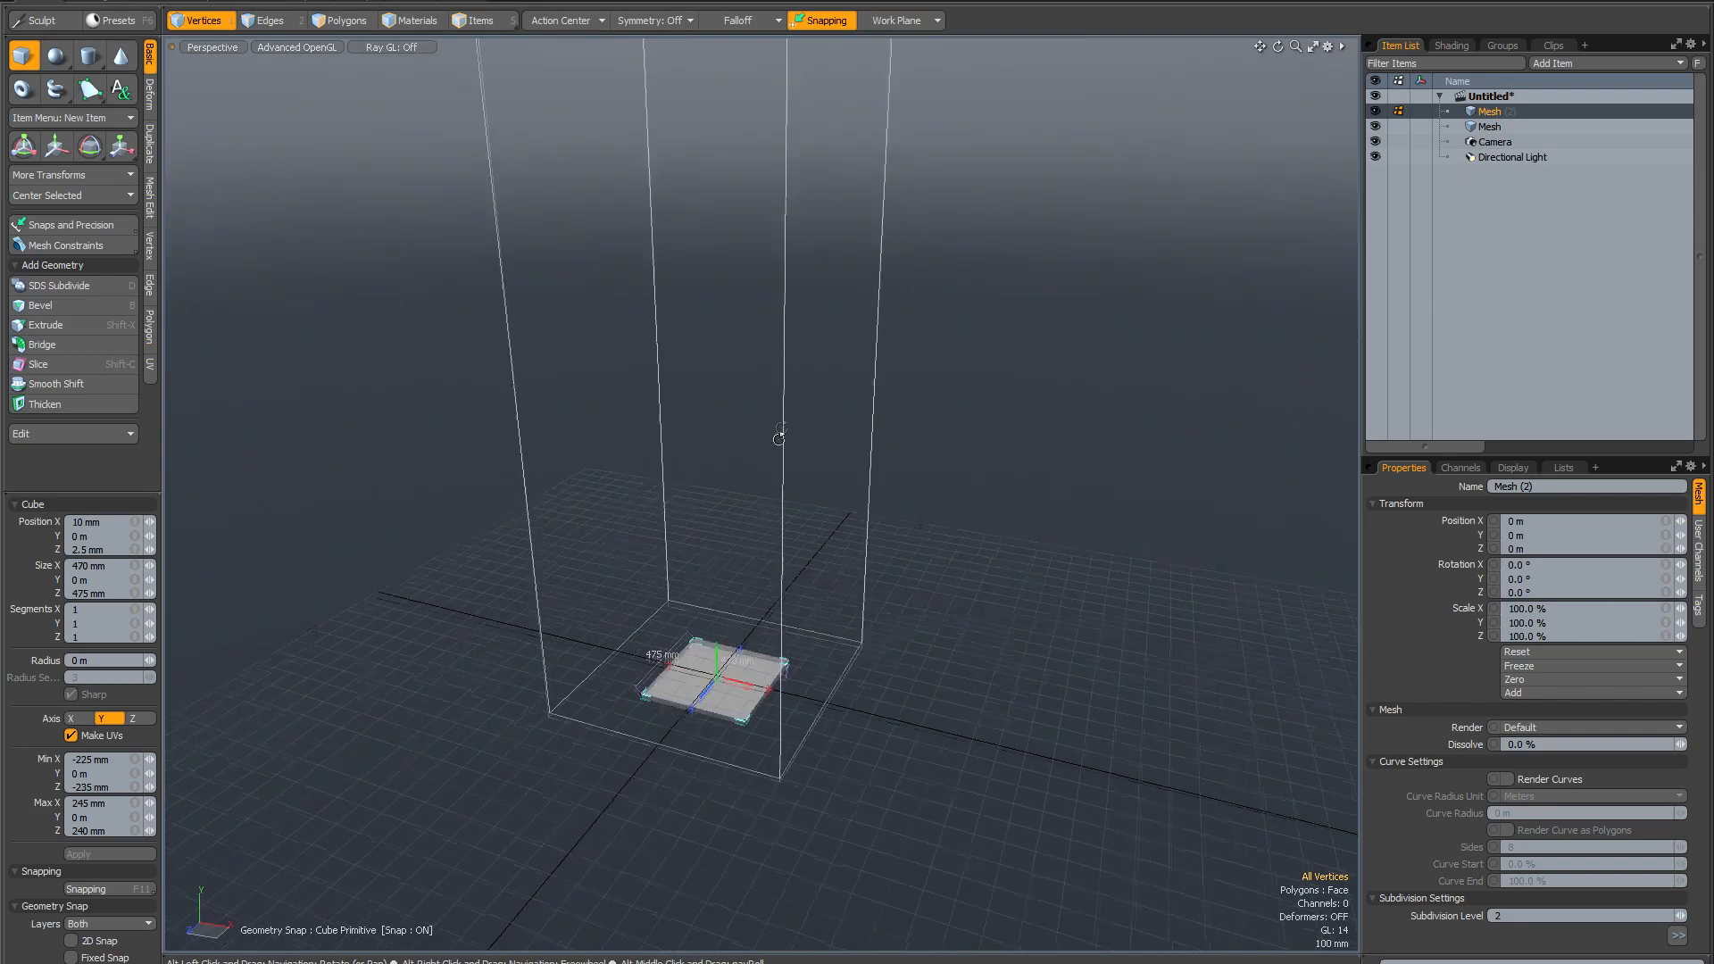
drag(721, 683, 737, 525)
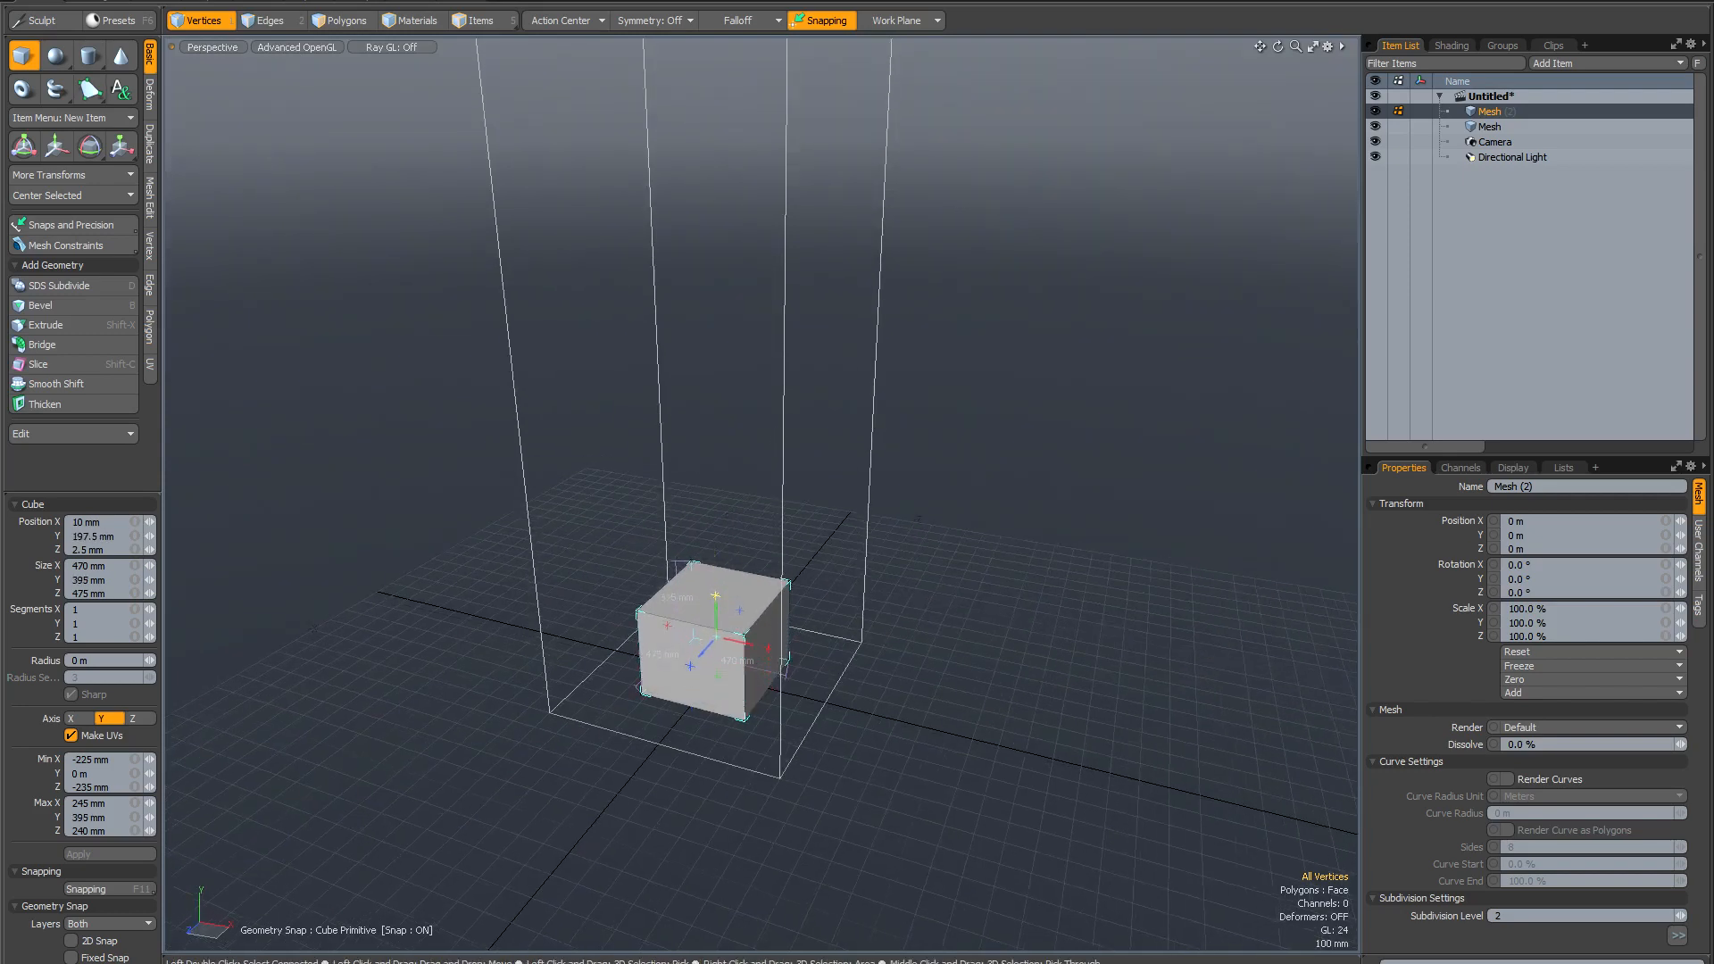
key(q)
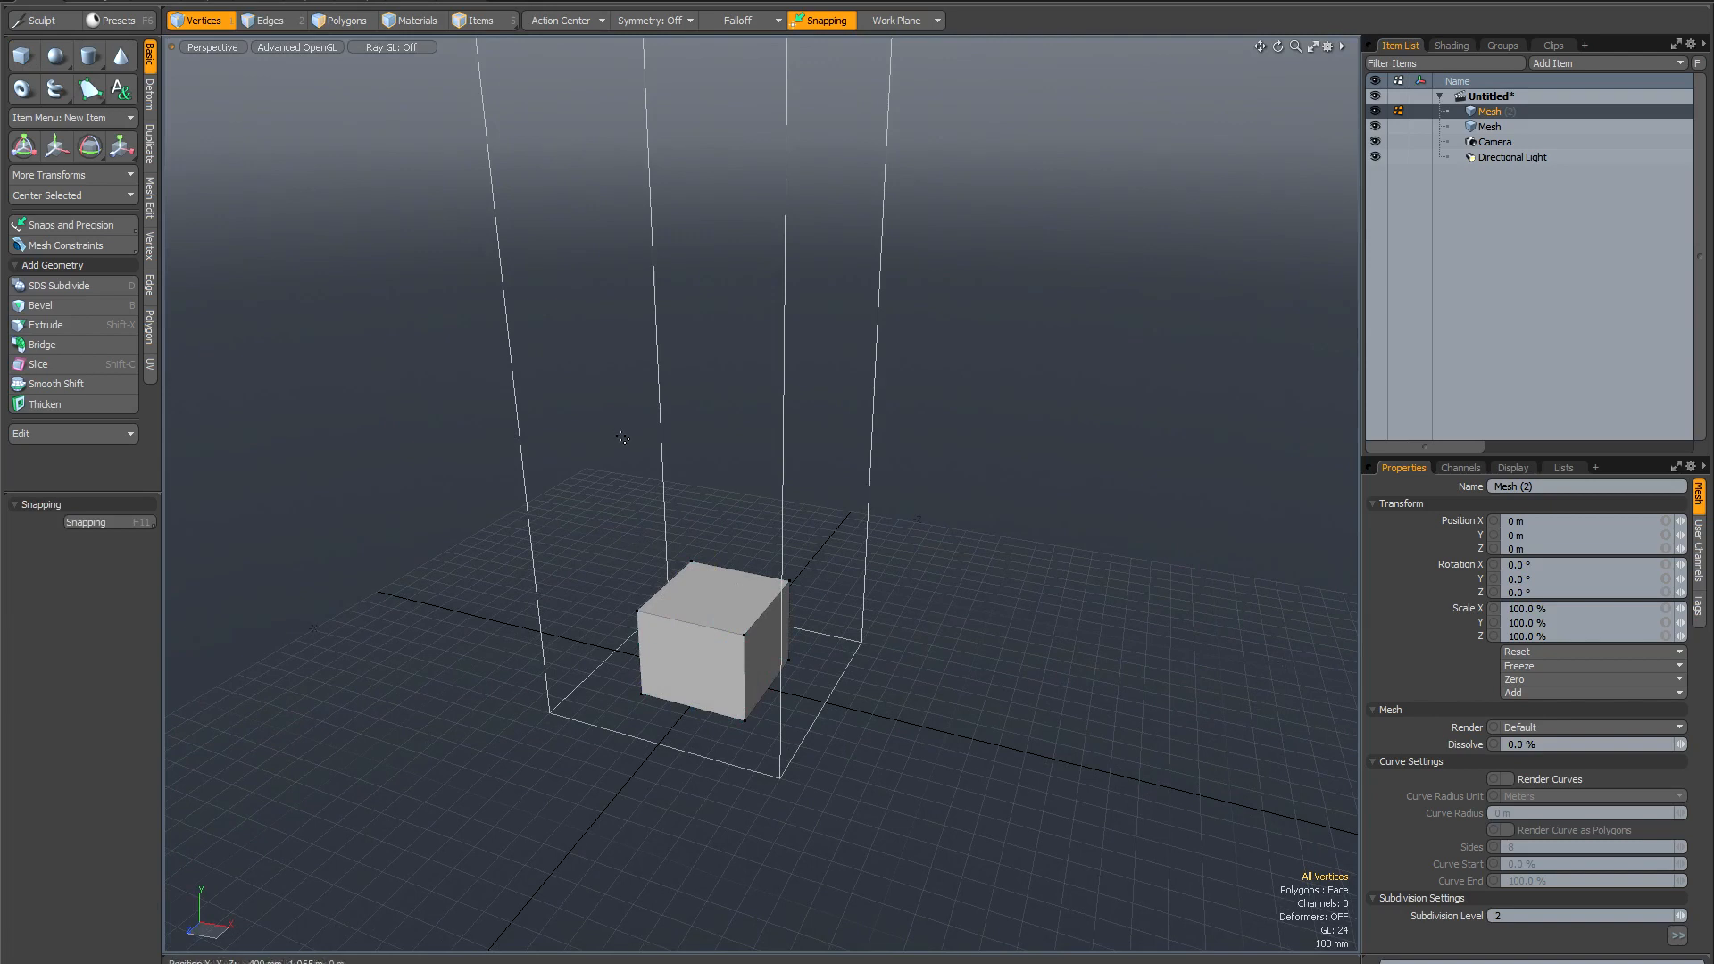
Switch to polygon selection and turn snapping off.
click(347, 21)
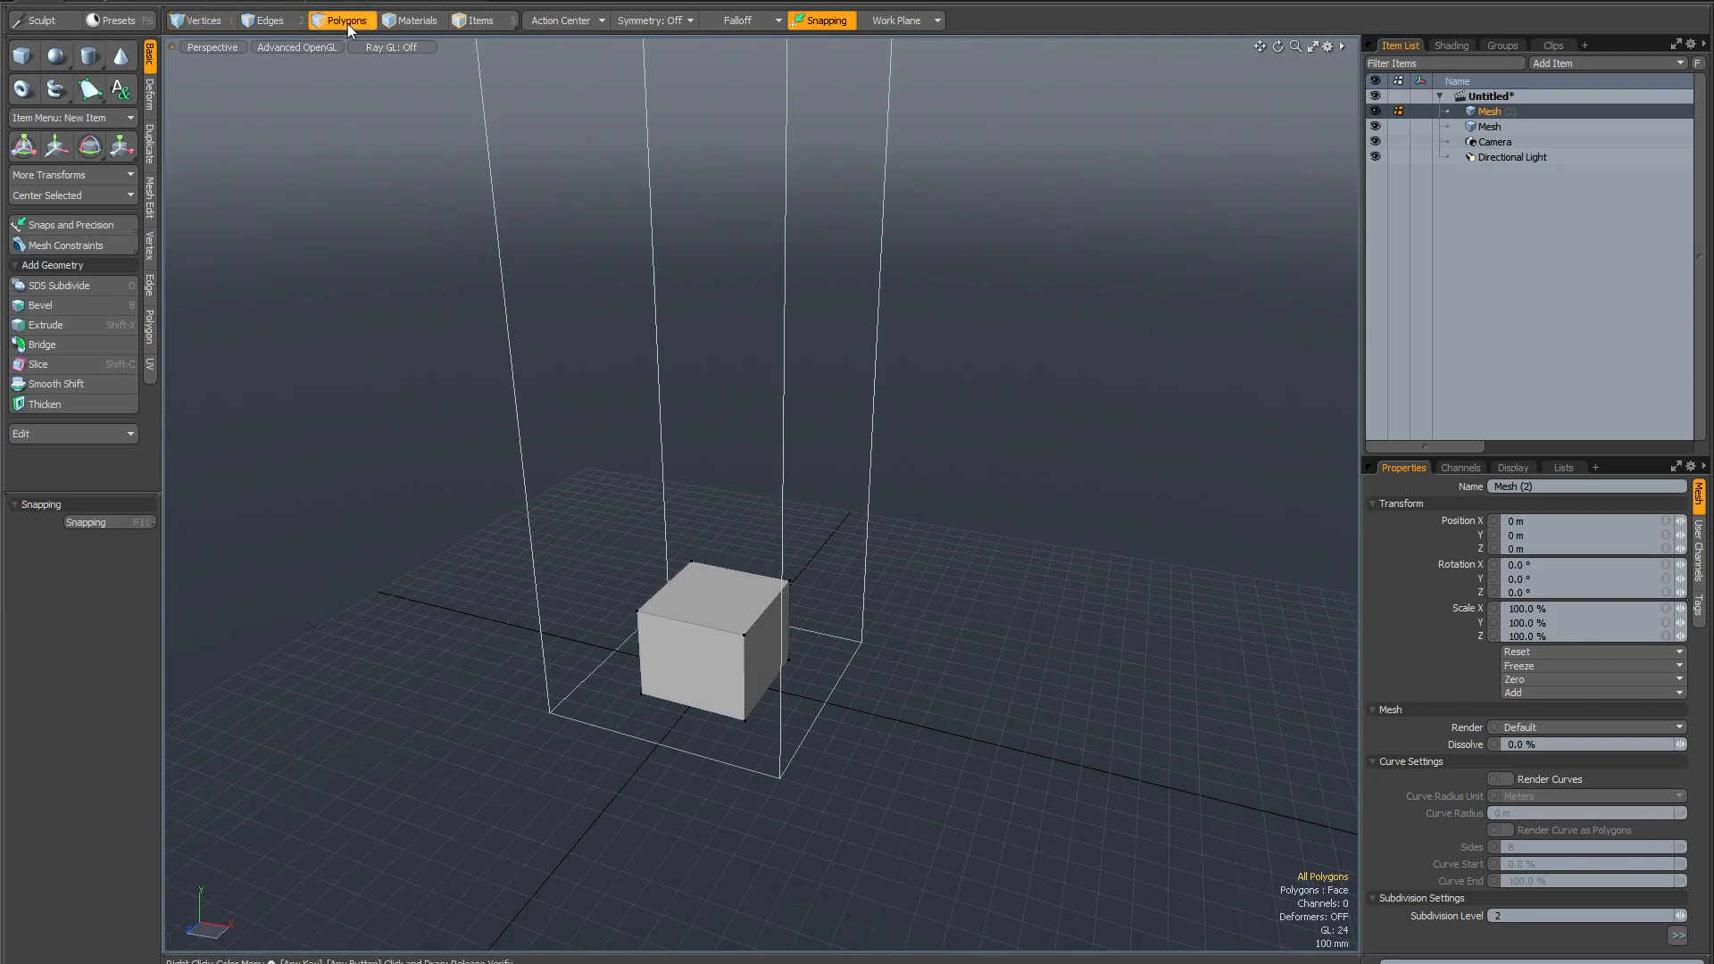
click(814, 19)
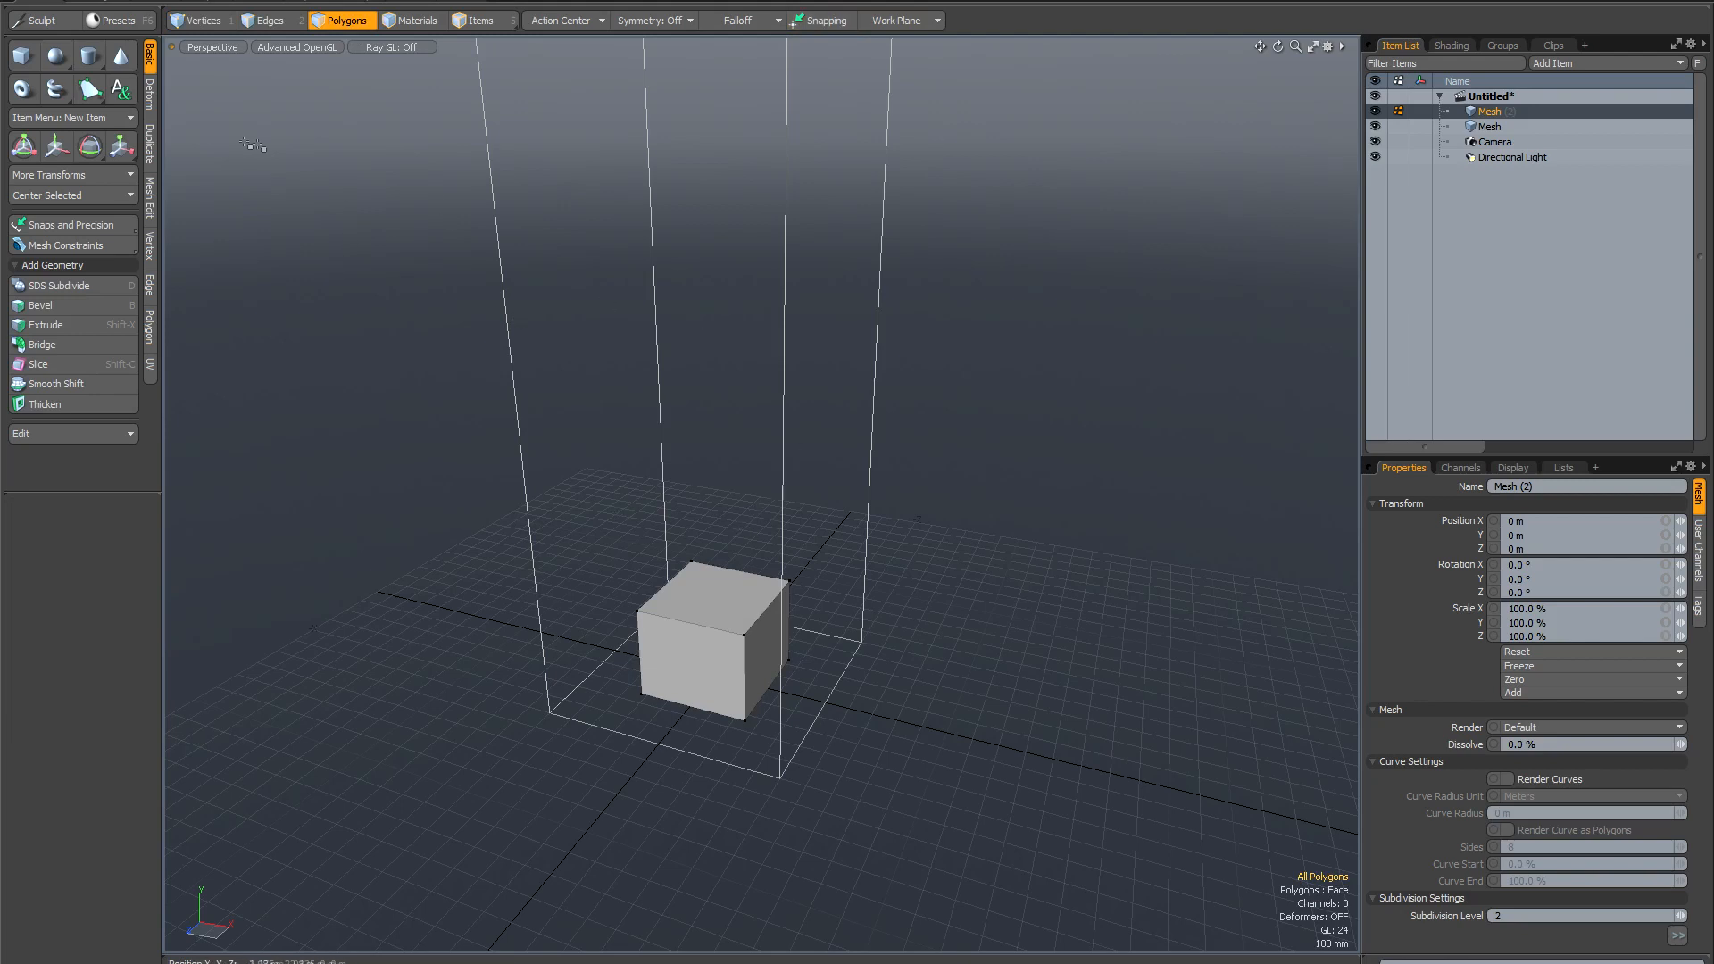
Sketch Extrude the box's top polygon upward along a leaning path inside the column, with scale 80% and spin 45°.
click(149, 332)
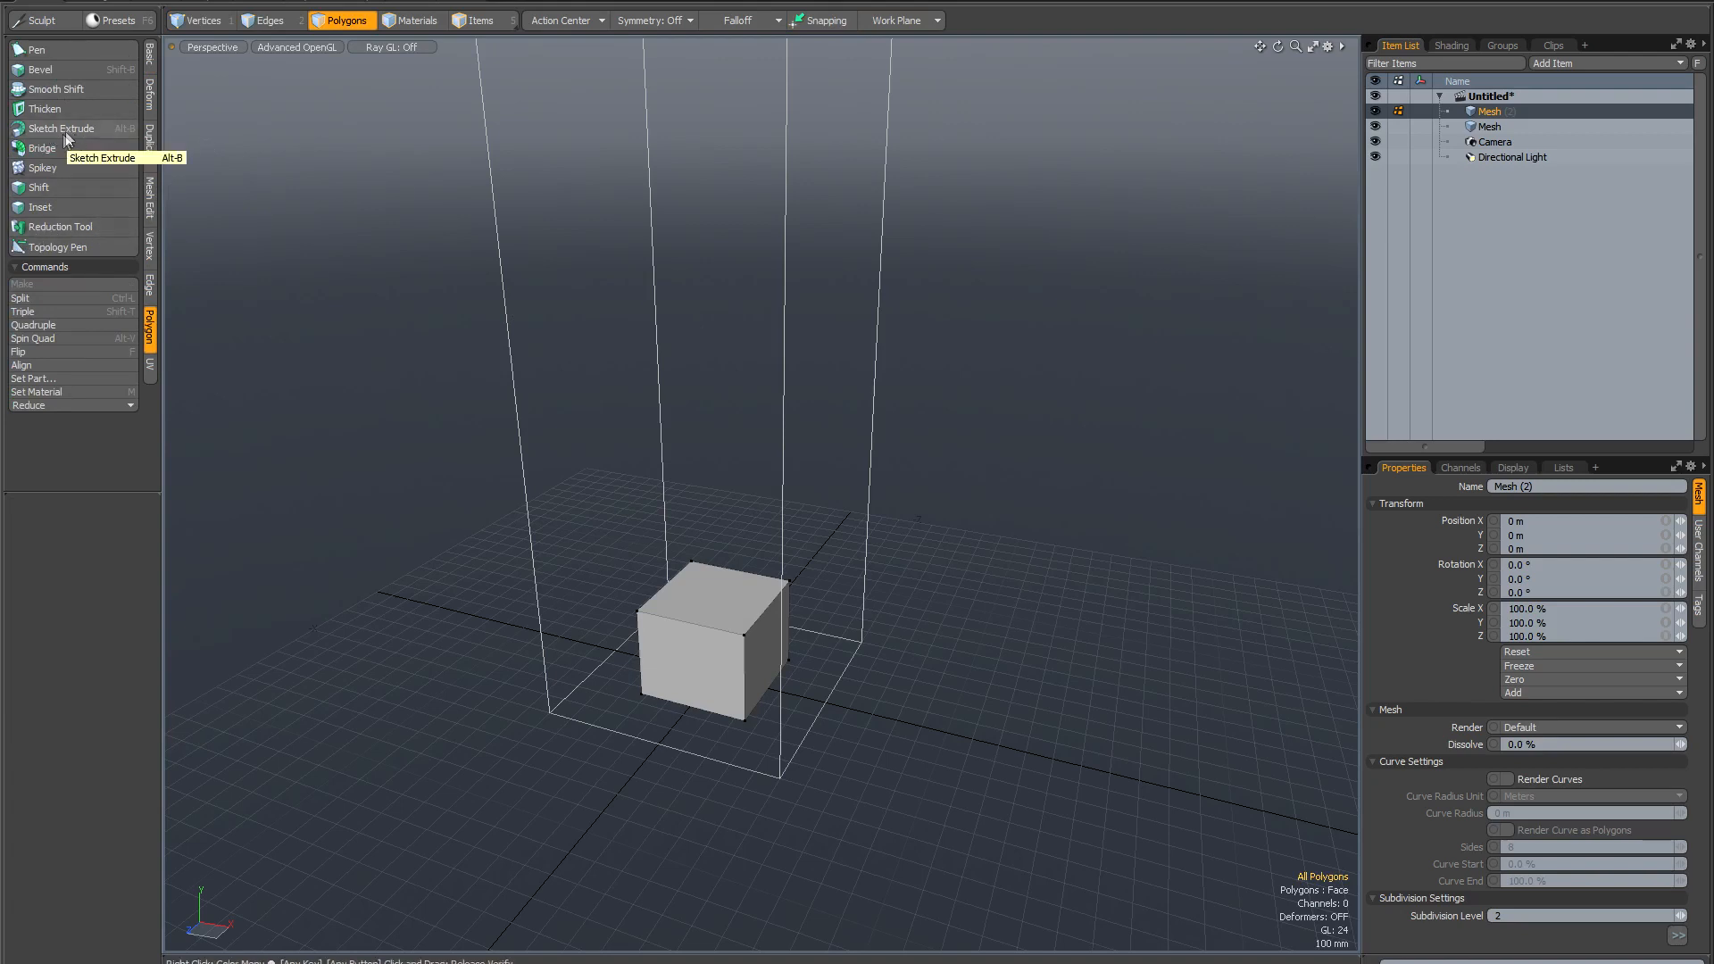
click(711, 596)
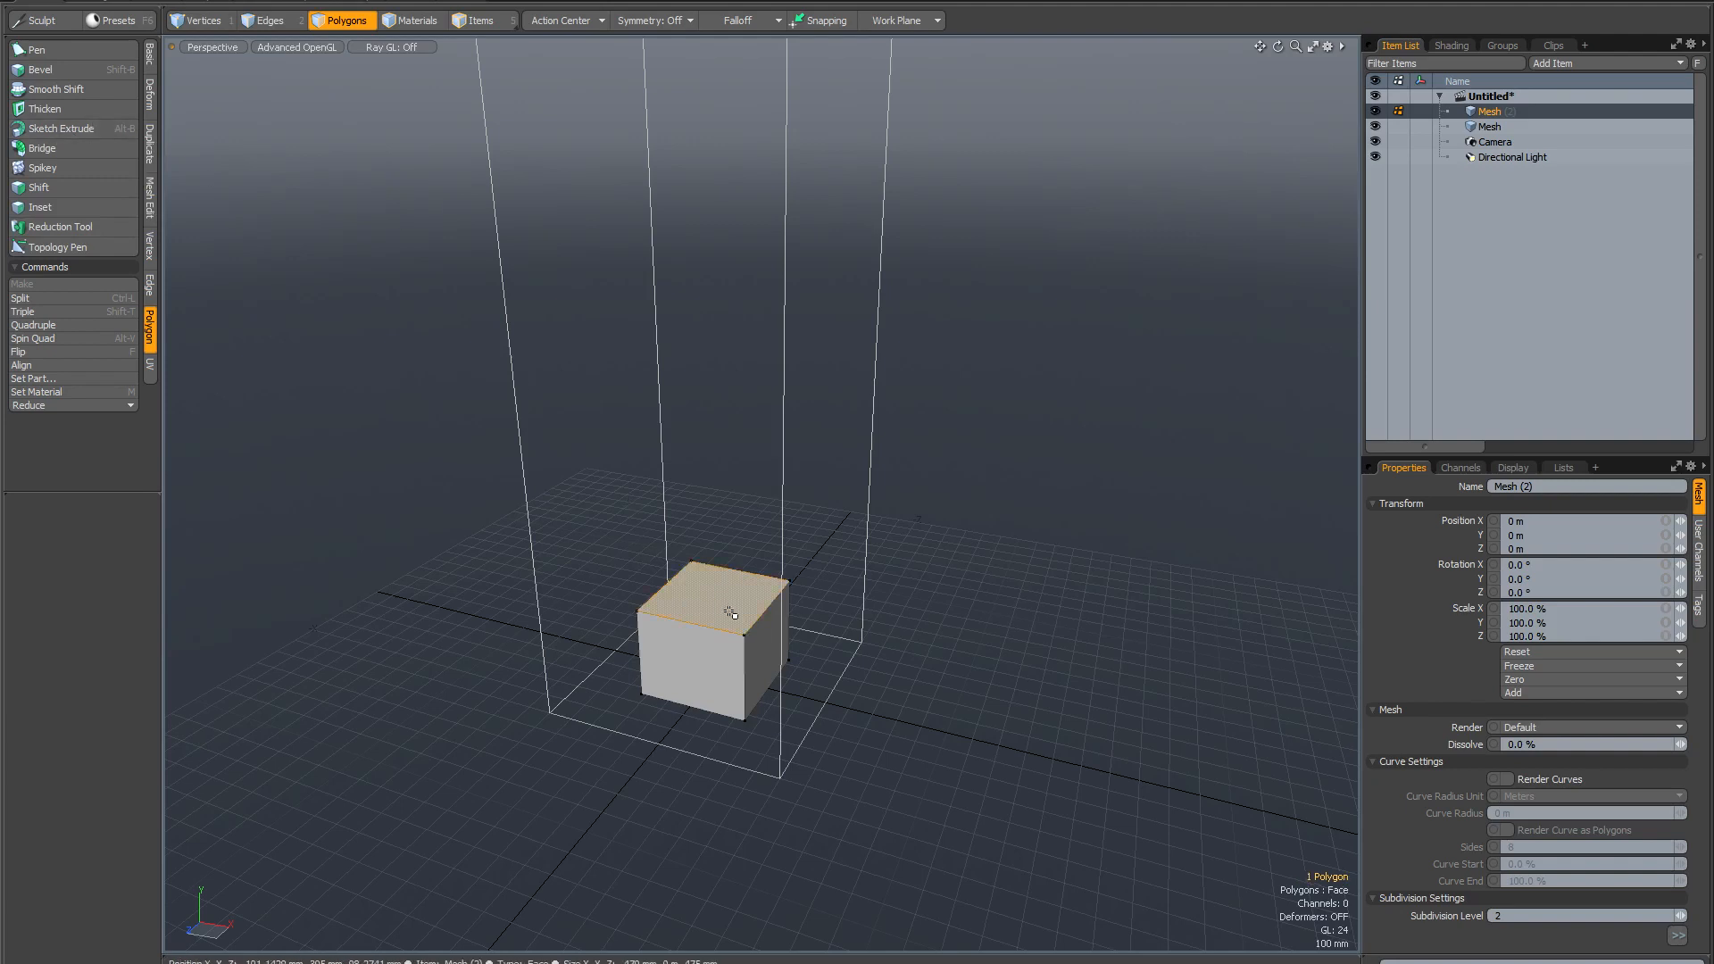
click(90, 130)
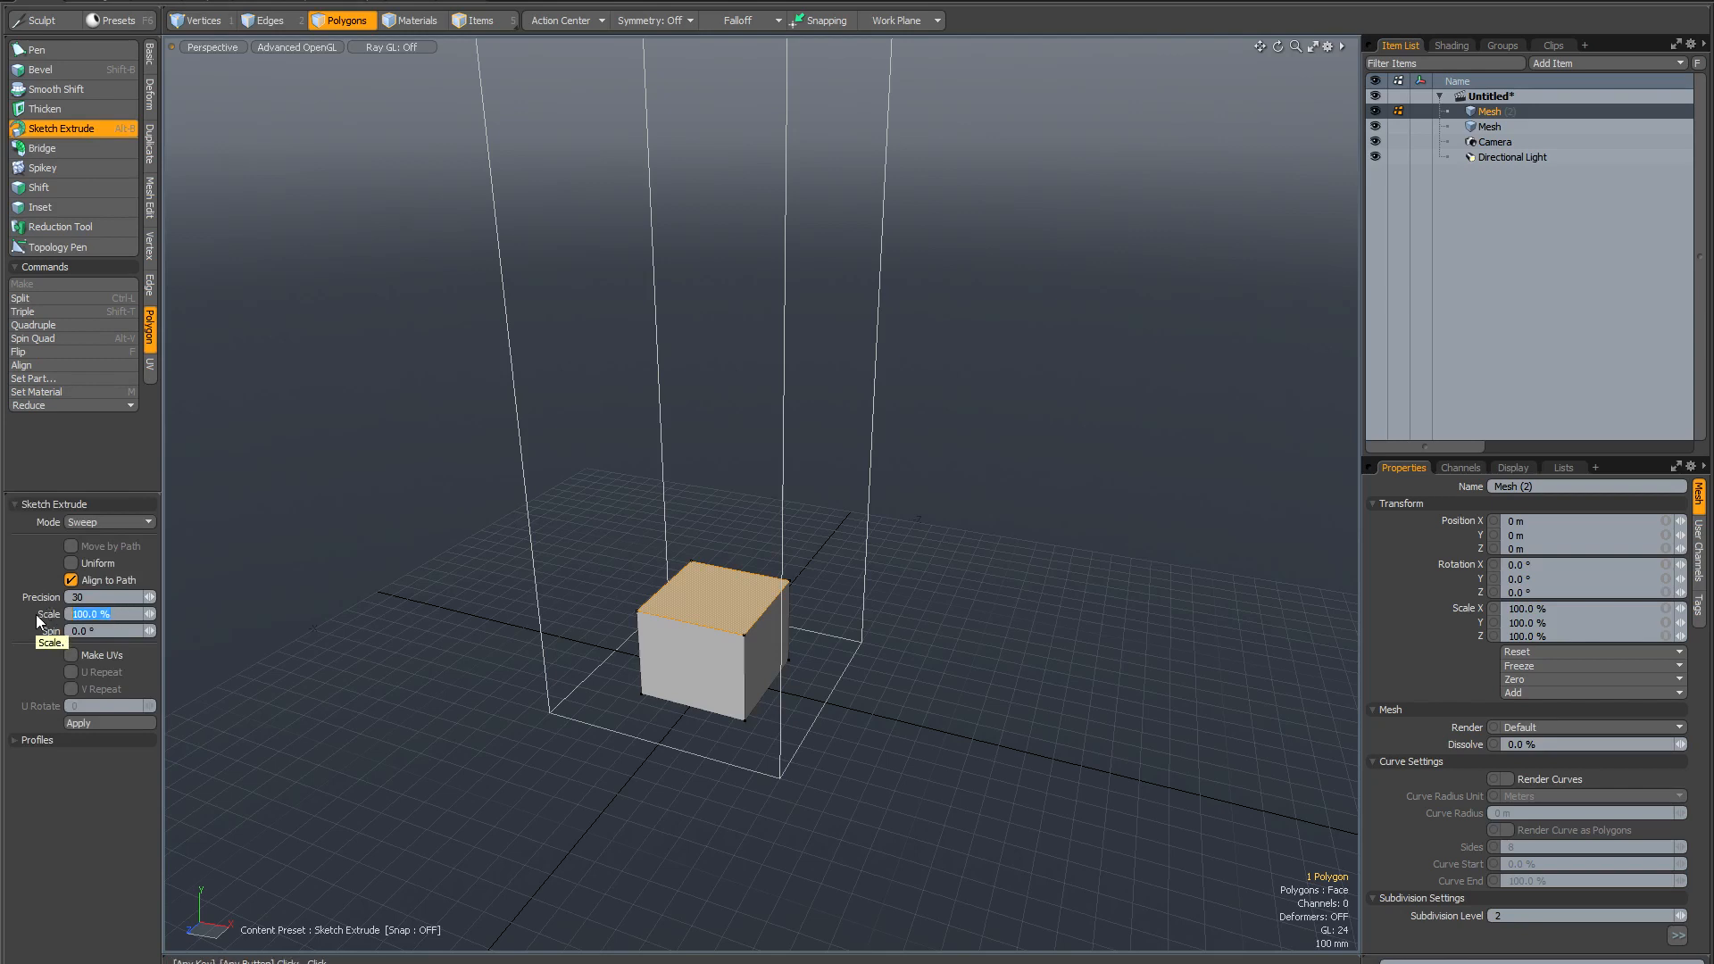
text(80)
drag(100, 631, 52, 631)
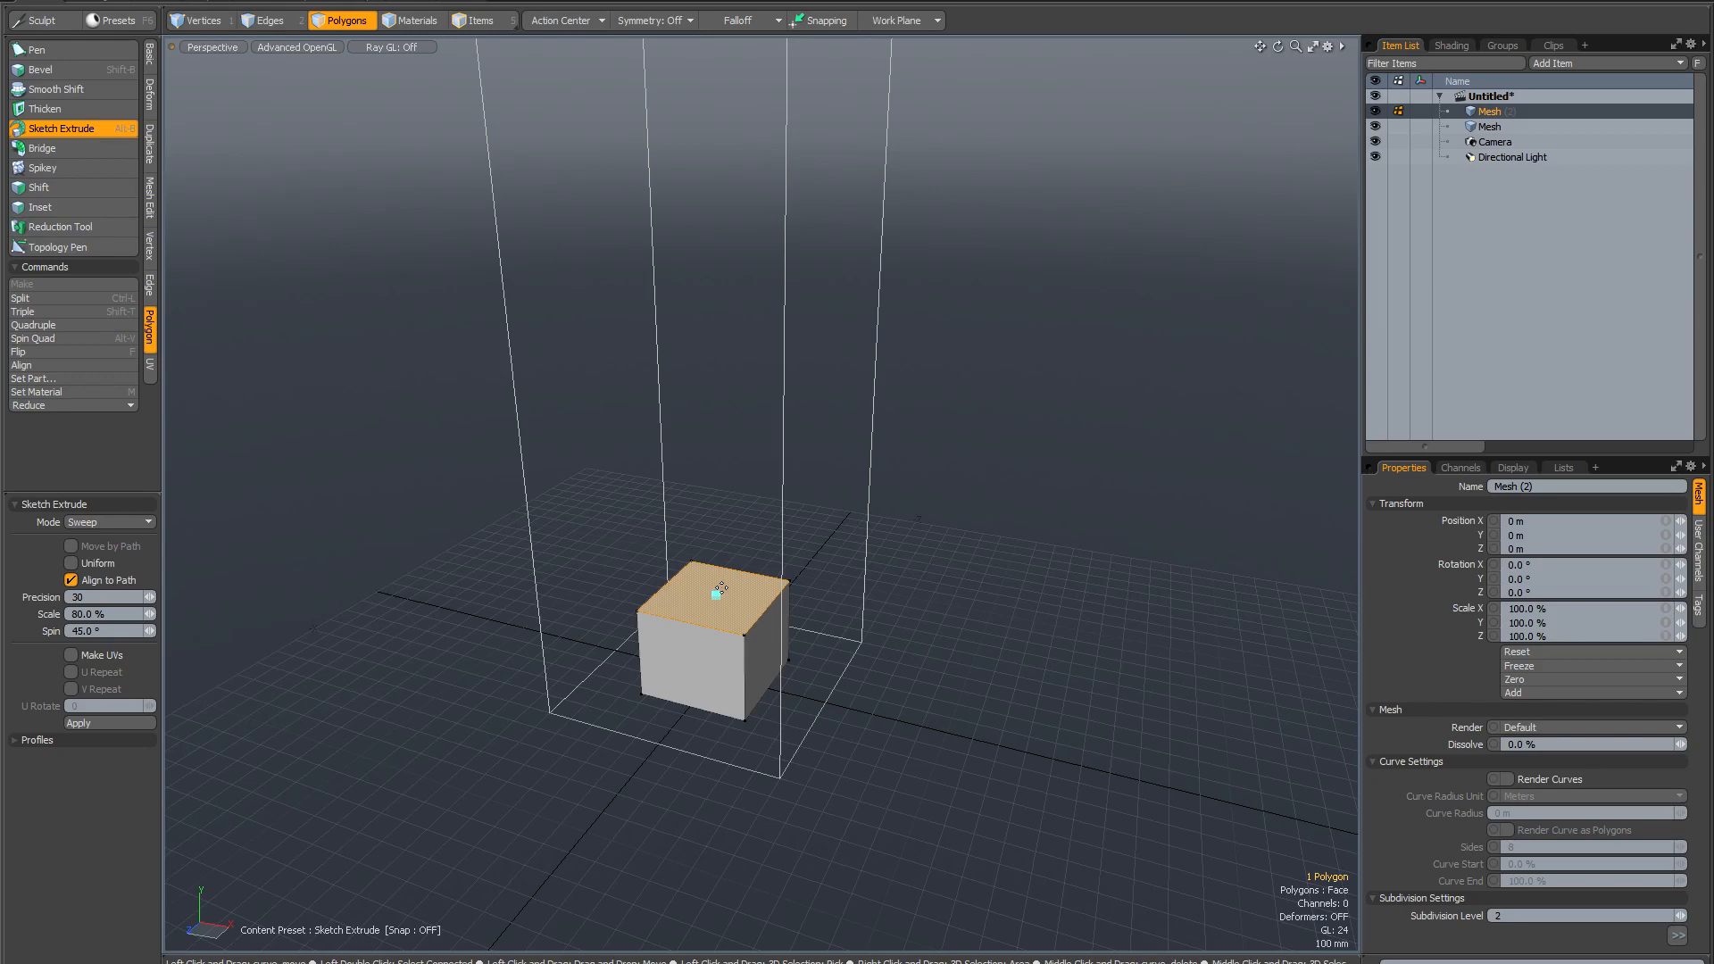
mouse_move(722, 588)
alt+mouse_down()
mouse_move(848, 650)
mouse_move(816, 725)
mouse_move(814, 340)
alt+mouse_up()
mouse_move(636, 669)
alt+mouse_down()
mouse_move(902, 673)
mouse_move(810, 739)
mouse_move(725, 737)
alt+mouse_up()
scroll(714, 743, down, 3)
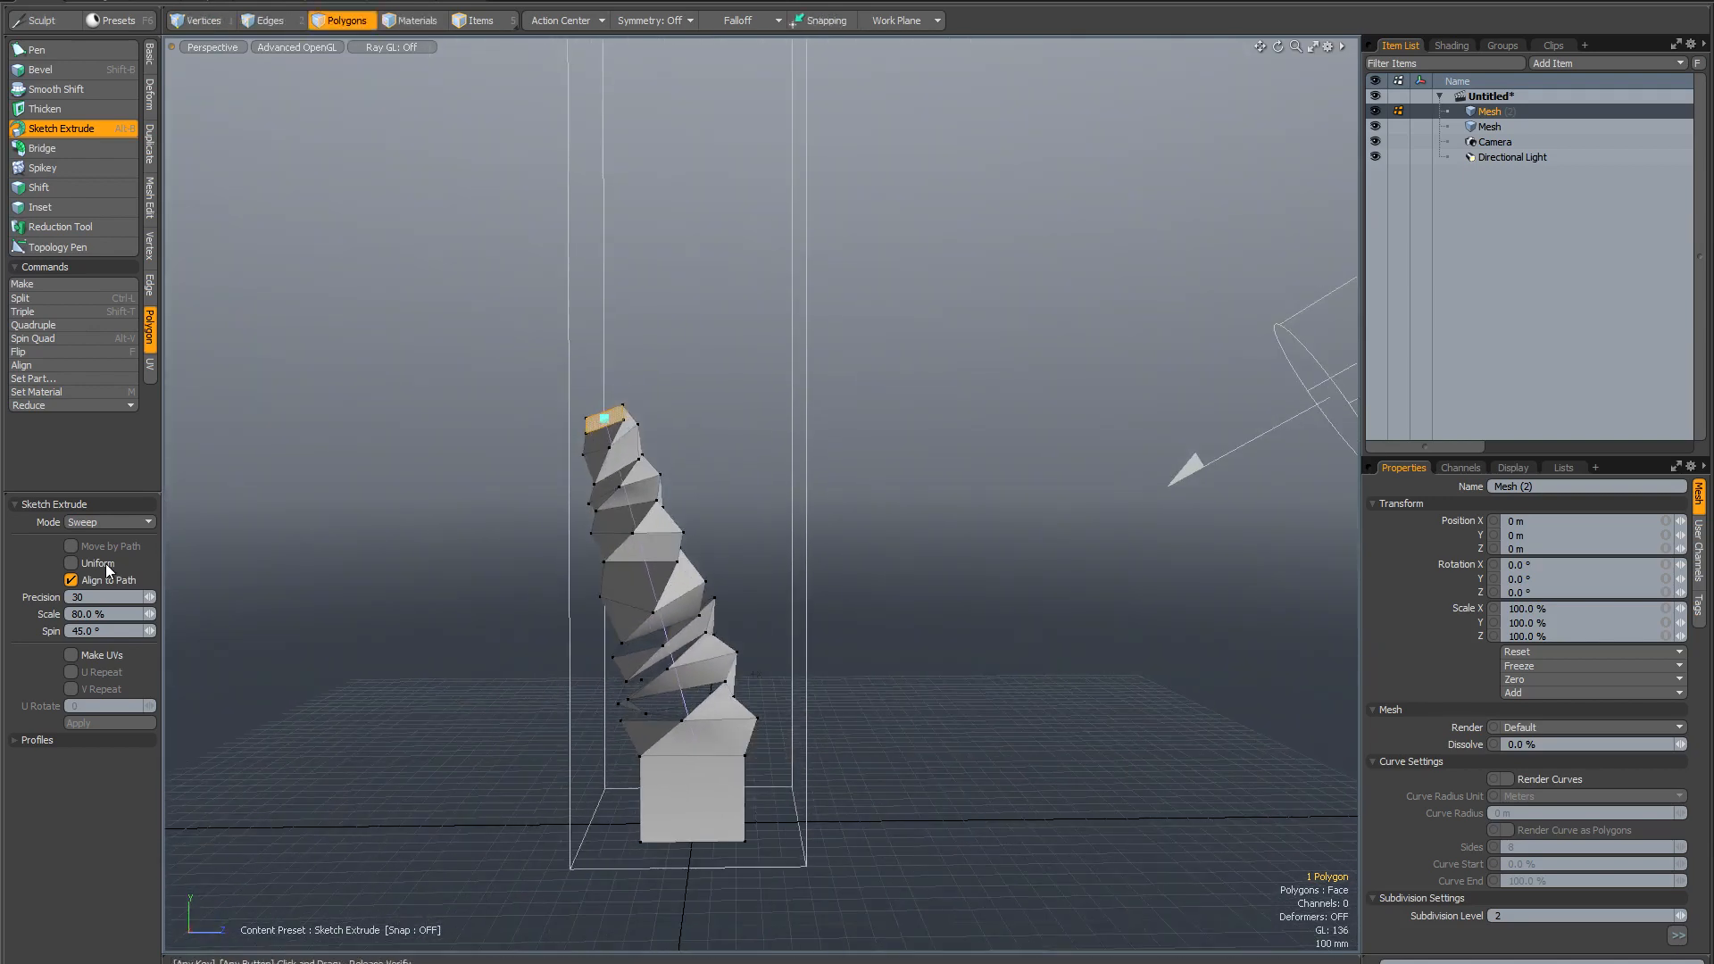
Set the sketch extrusion's spin to 5° and its scale to 90%.
click(109, 631)
text(5)
key(Return)
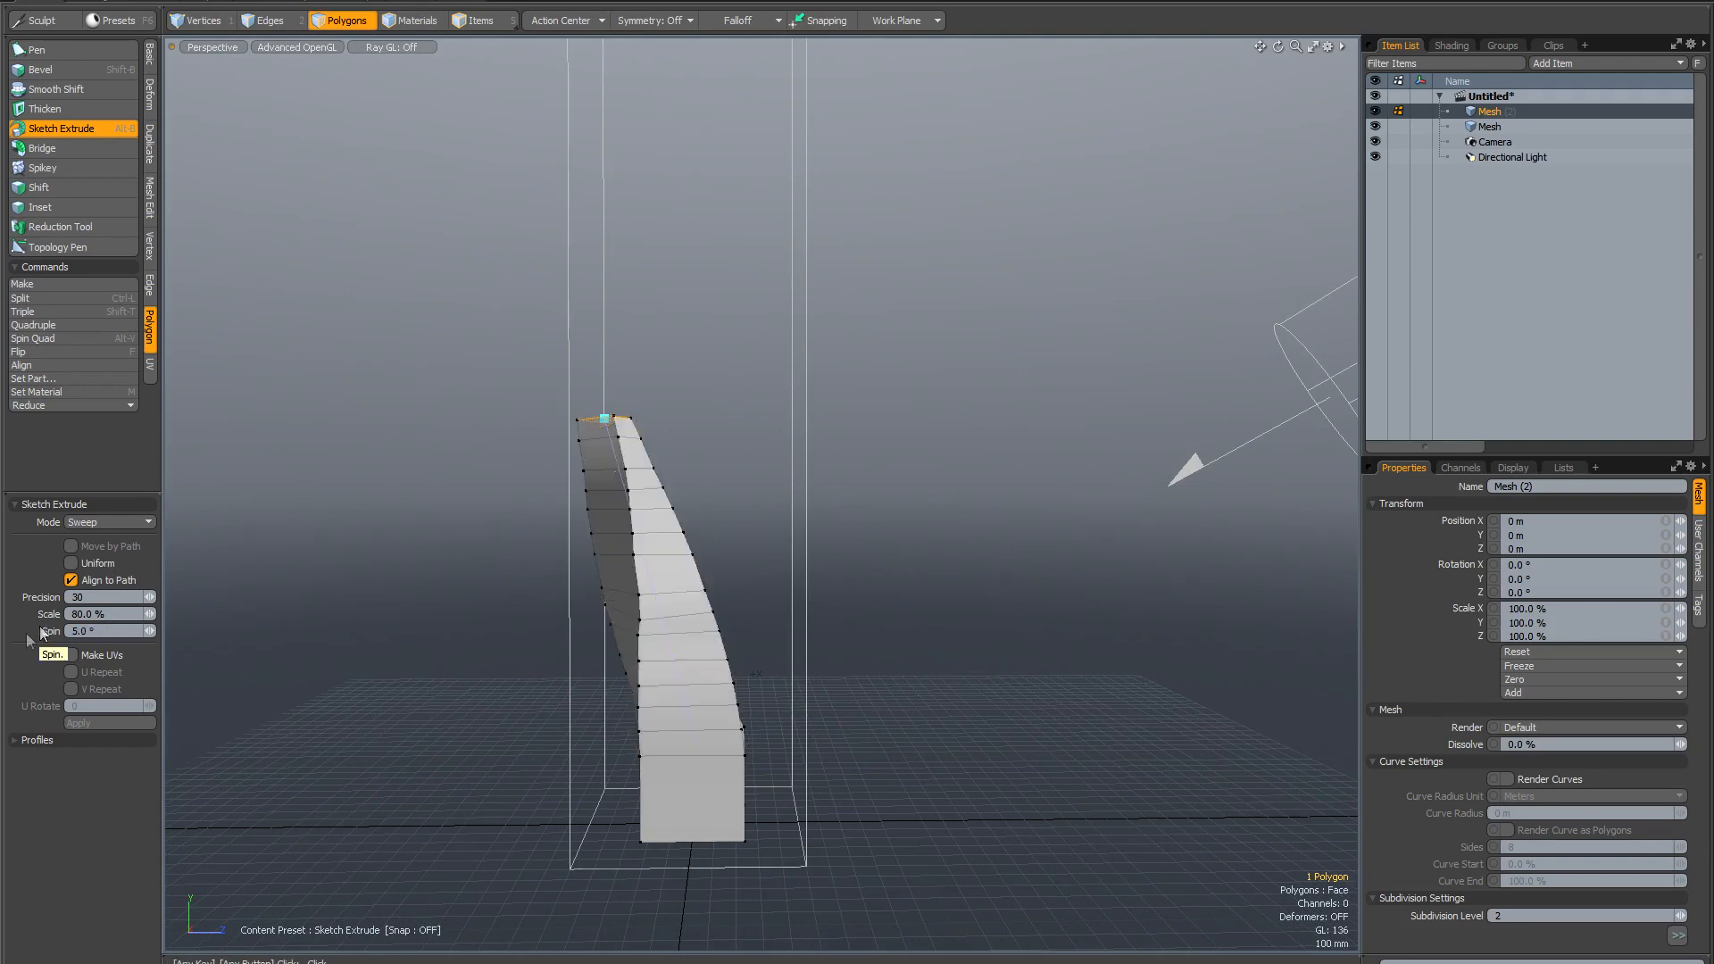
alt+drag(625, 616, 834, 564)
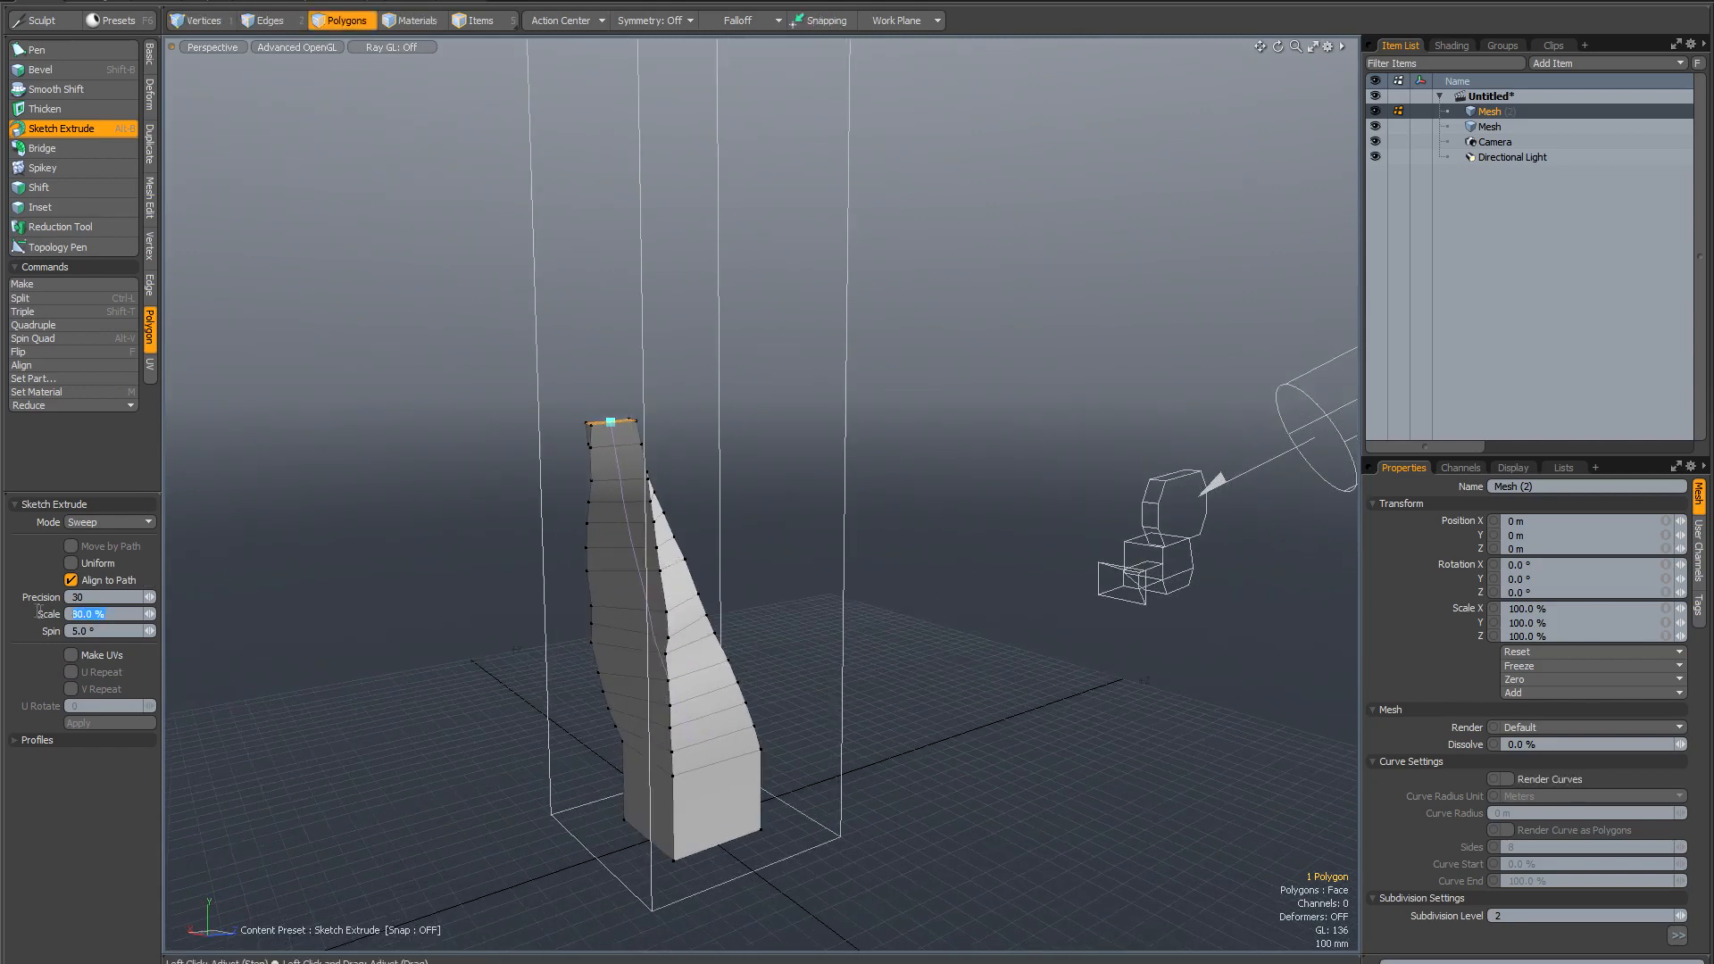
text(90)
key(Return)
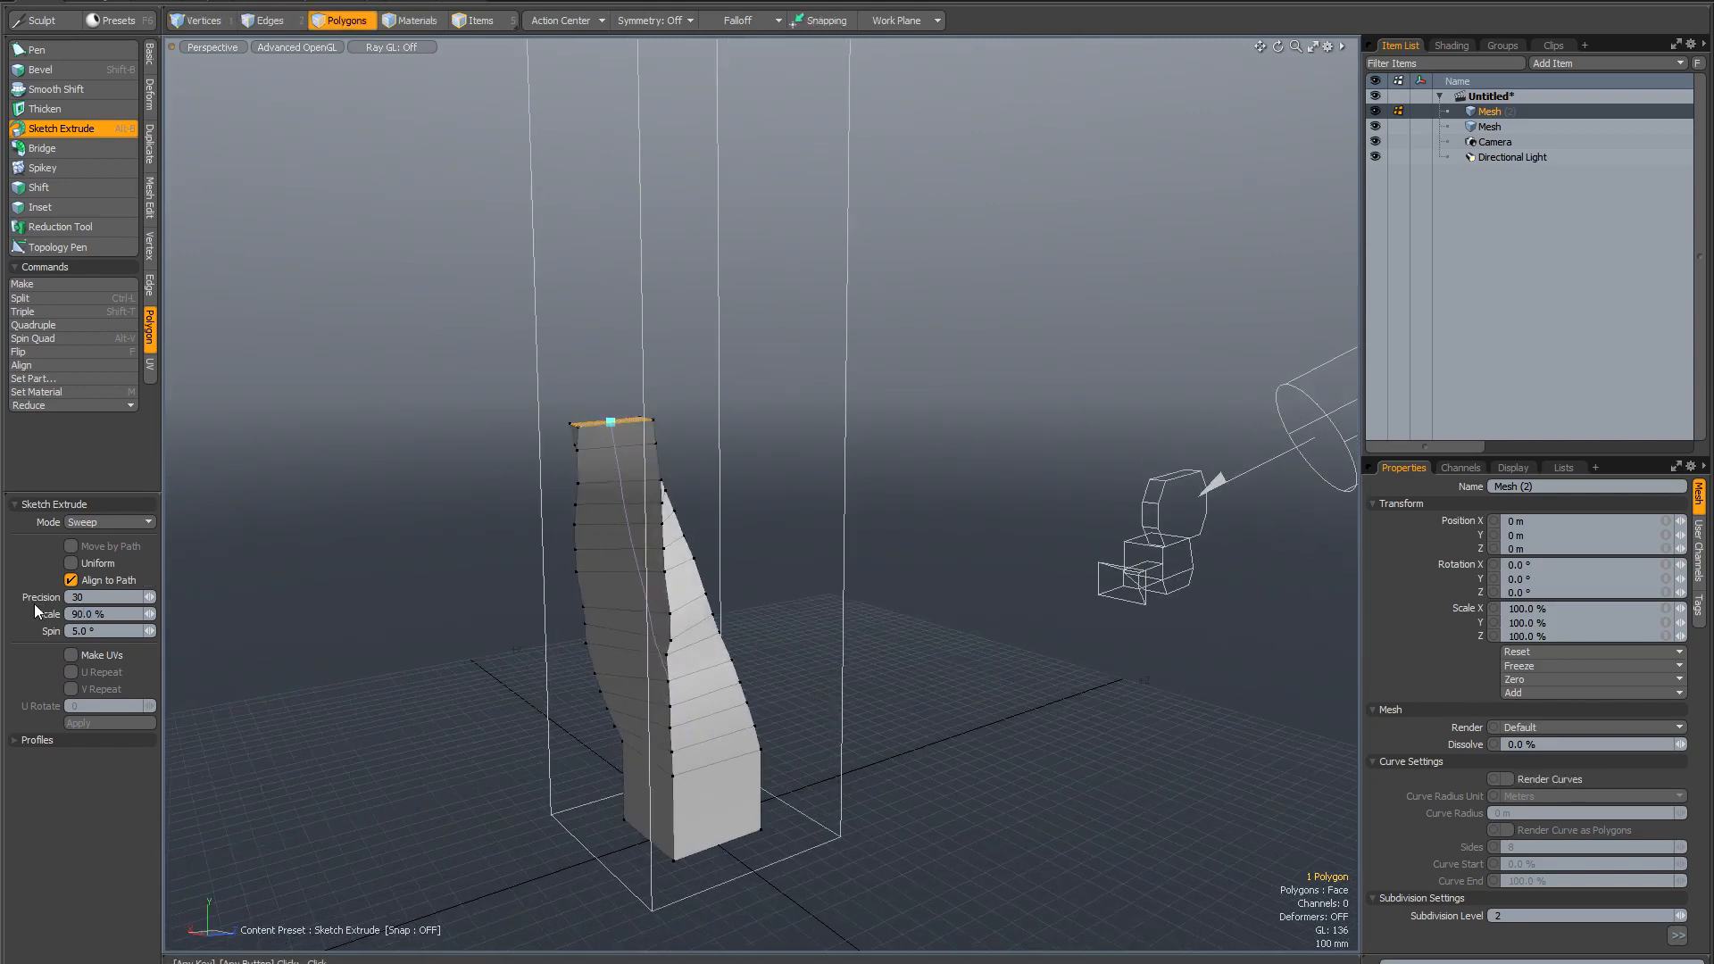
alt+drag(897, 645, 816, 613)
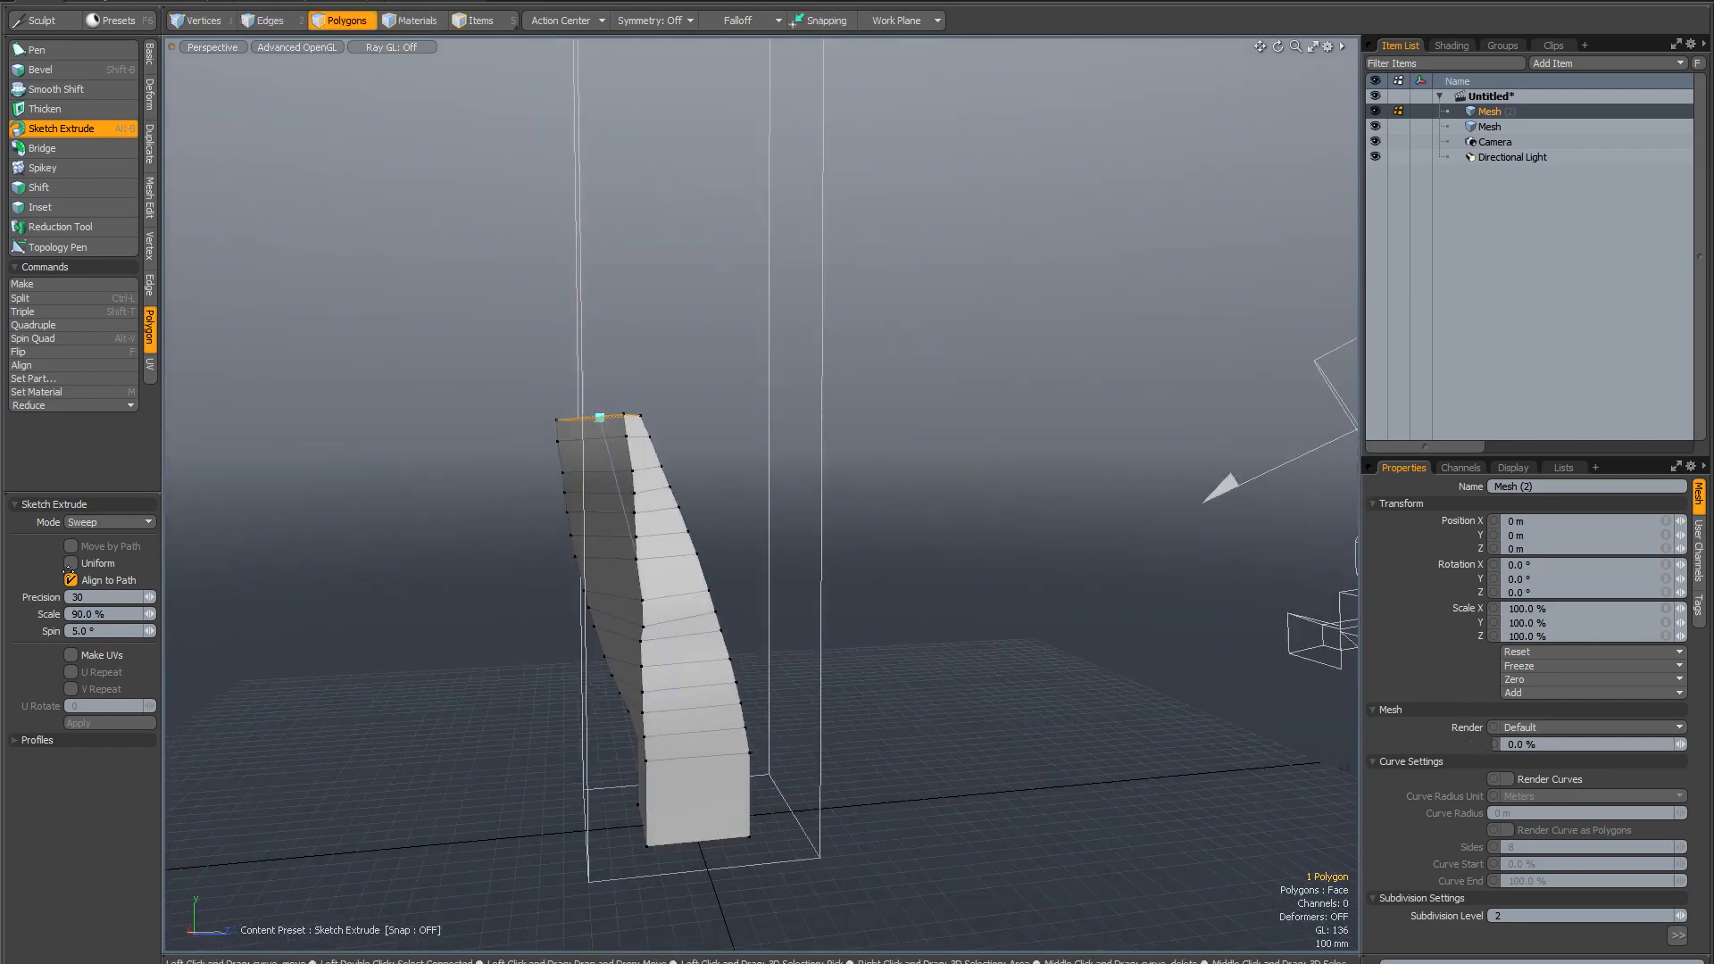
Reduce the sketch extrusion's spin to 3°.
click(102, 629)
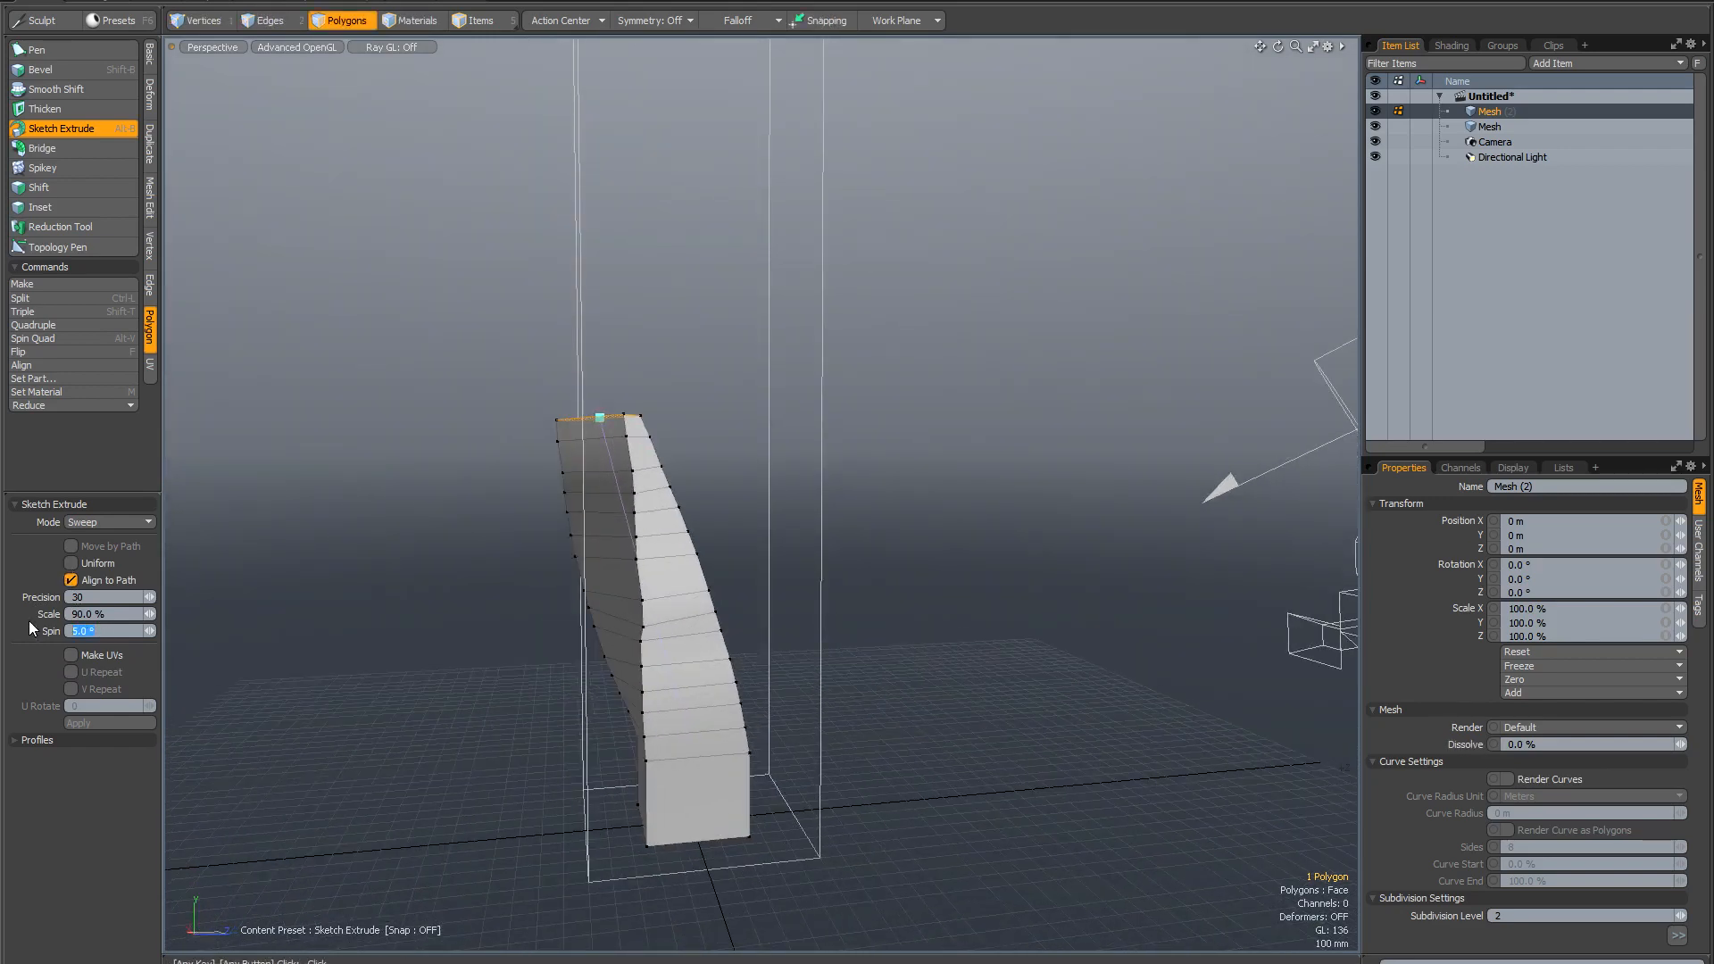
text(3)
key(Return)
alt+drag(815, 538, 784, 573)
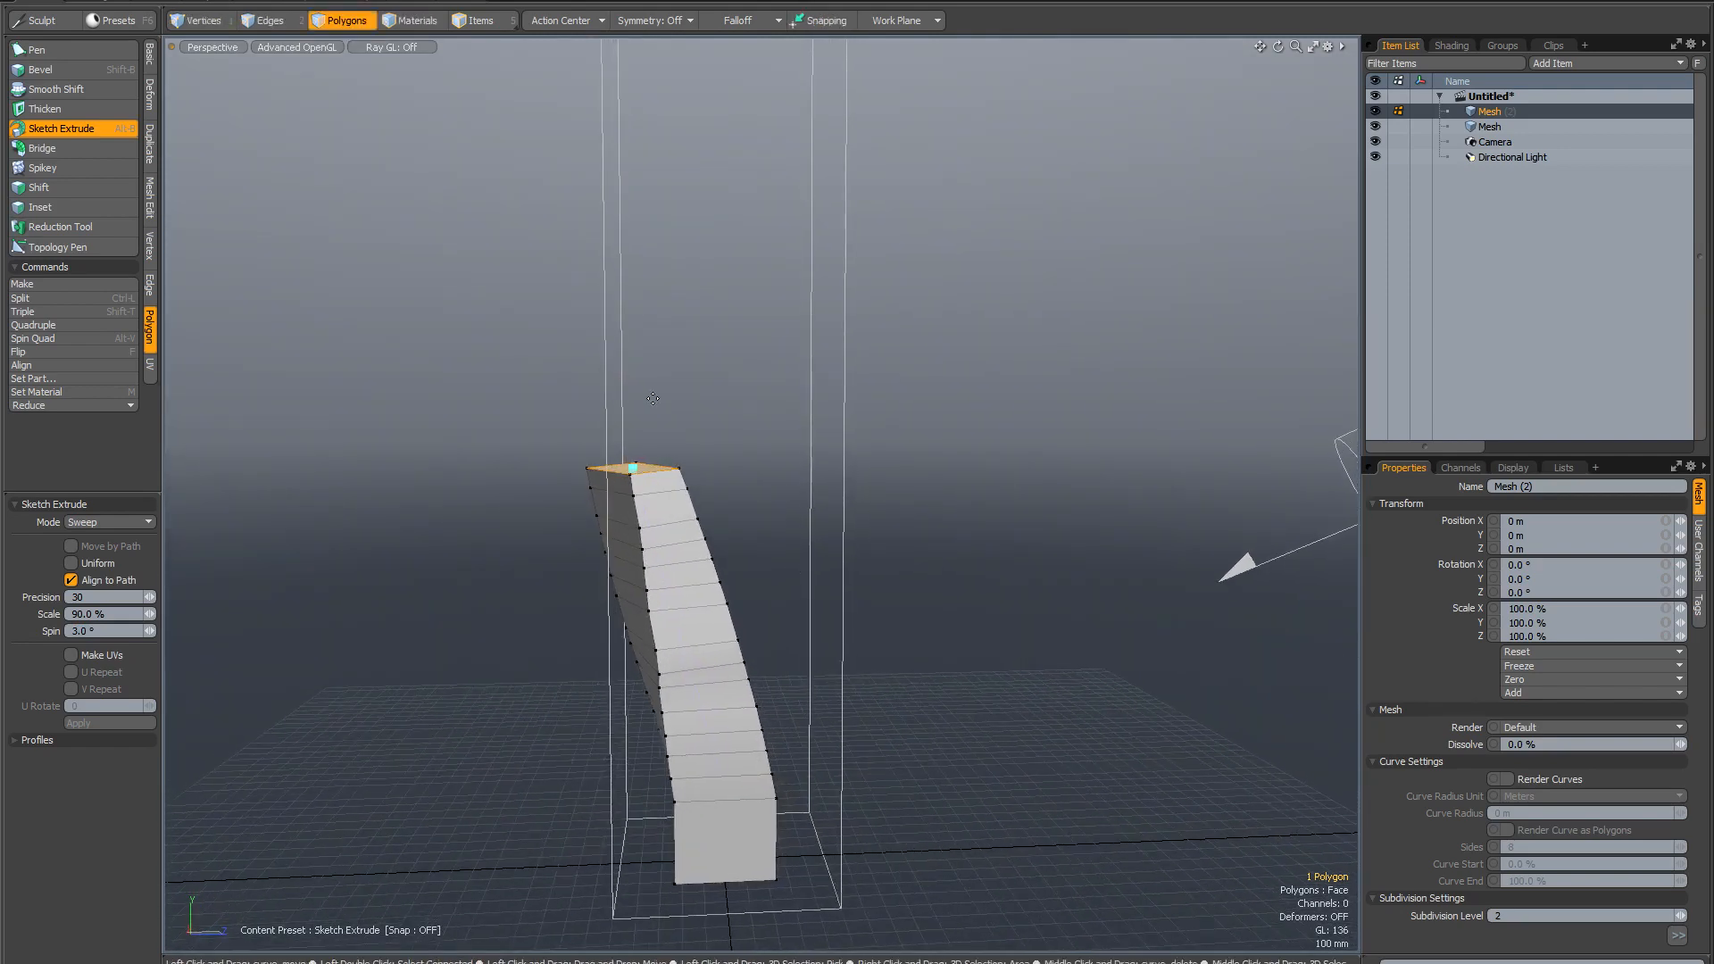
Extend the sketch extrusion upward in three strokes along a gently winding path inside the reference column.
drag(635, 470, 693, 143)
mouse_move(685, 421)
alt+mouse_down()
mouse_move(737, 426)
mouse_move(773, 525)
mouse_move(1001, 540)
mouse_move(974, 522)
alt+mouse_up()
scroll(773, 525, down, 5)
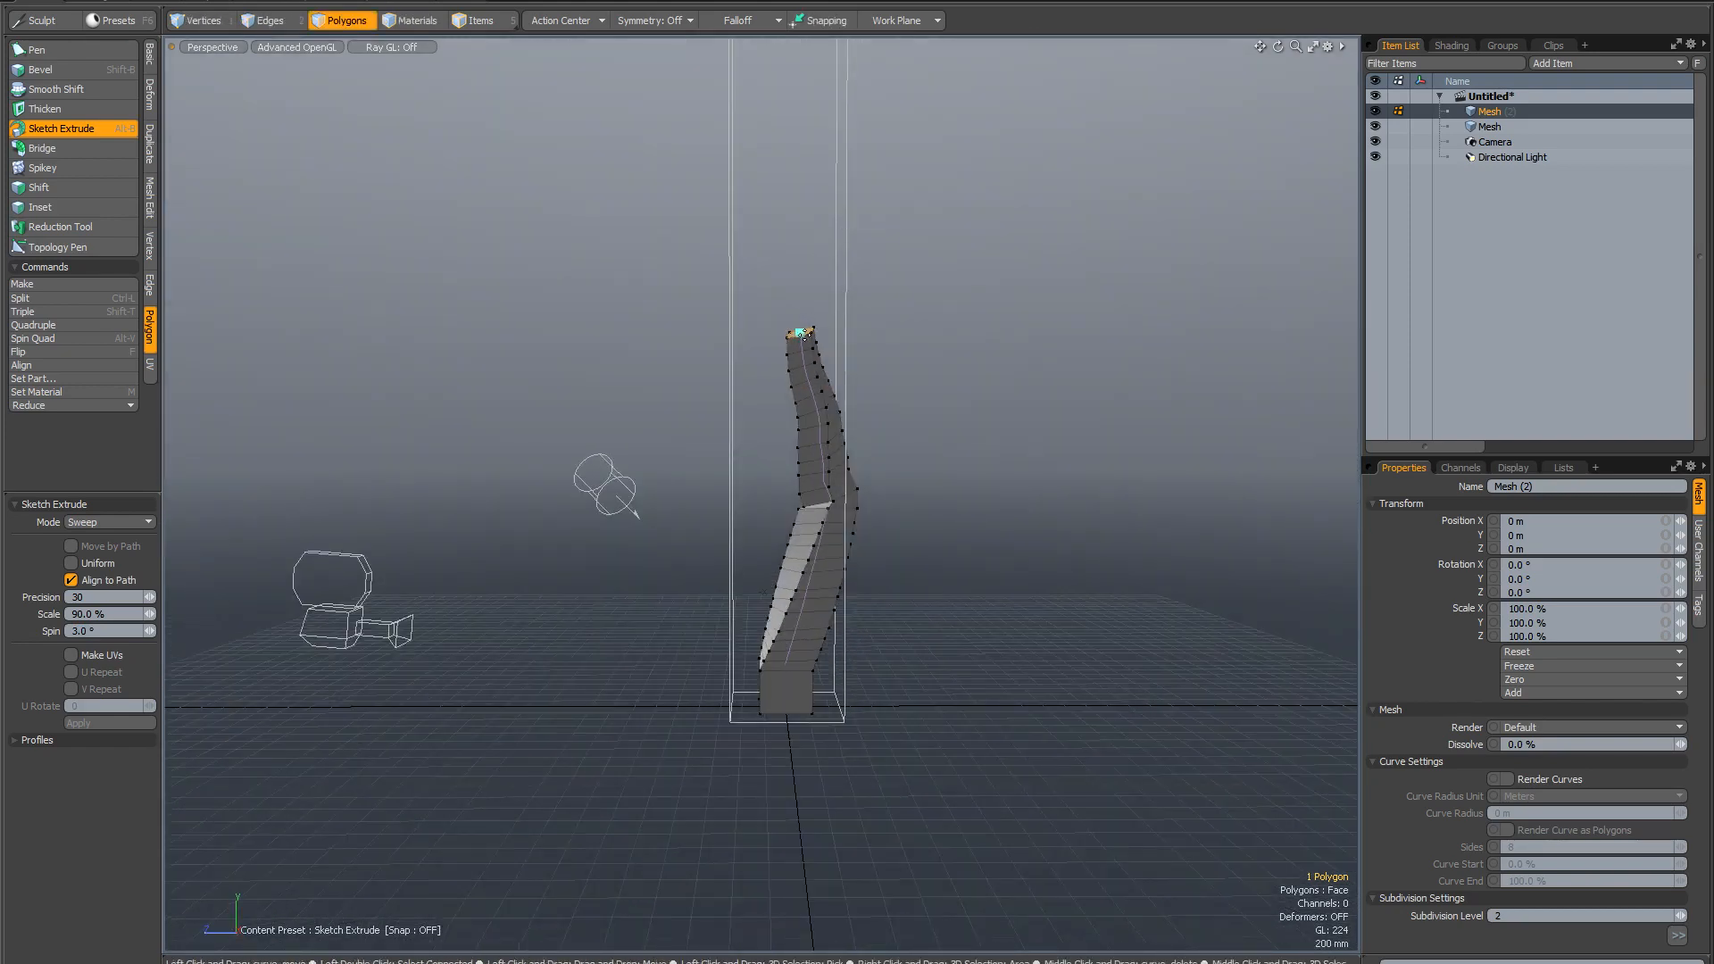
drag(803, 338, 784, 100)
mouse_move(830, 384)
alt+mouse_down()
mouse_move(1021, 398)
mouse_move(992, 523)
alt+mouse_up()
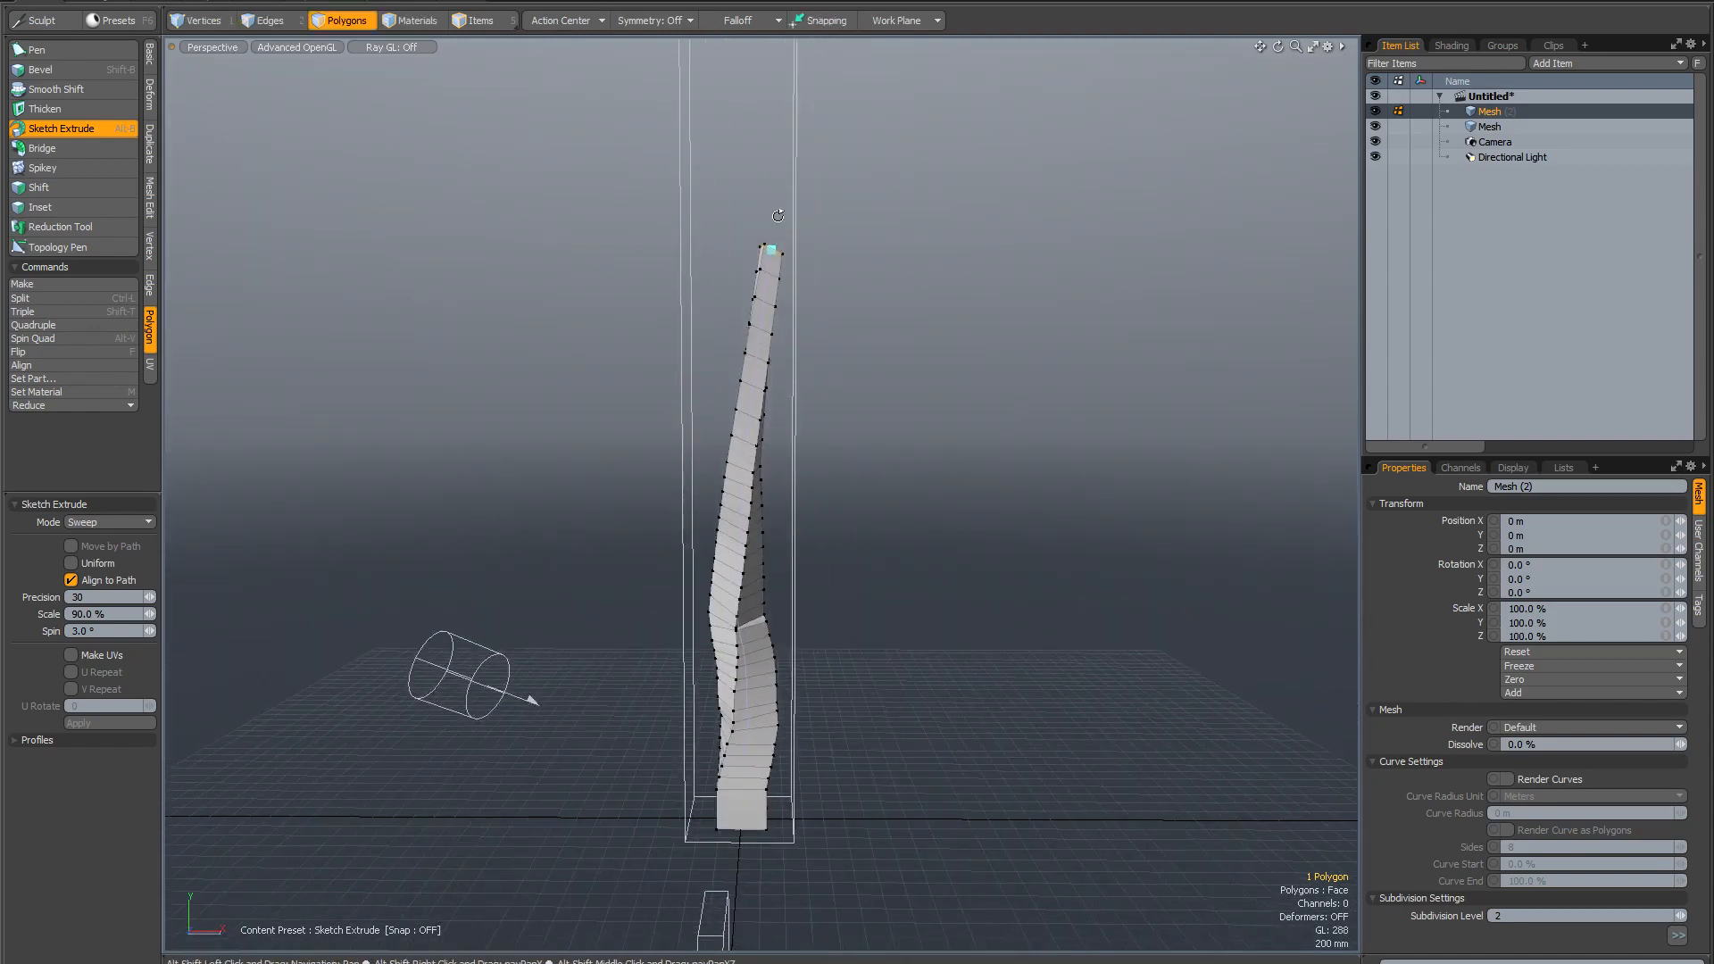
drag(771, 218, 747, 42)
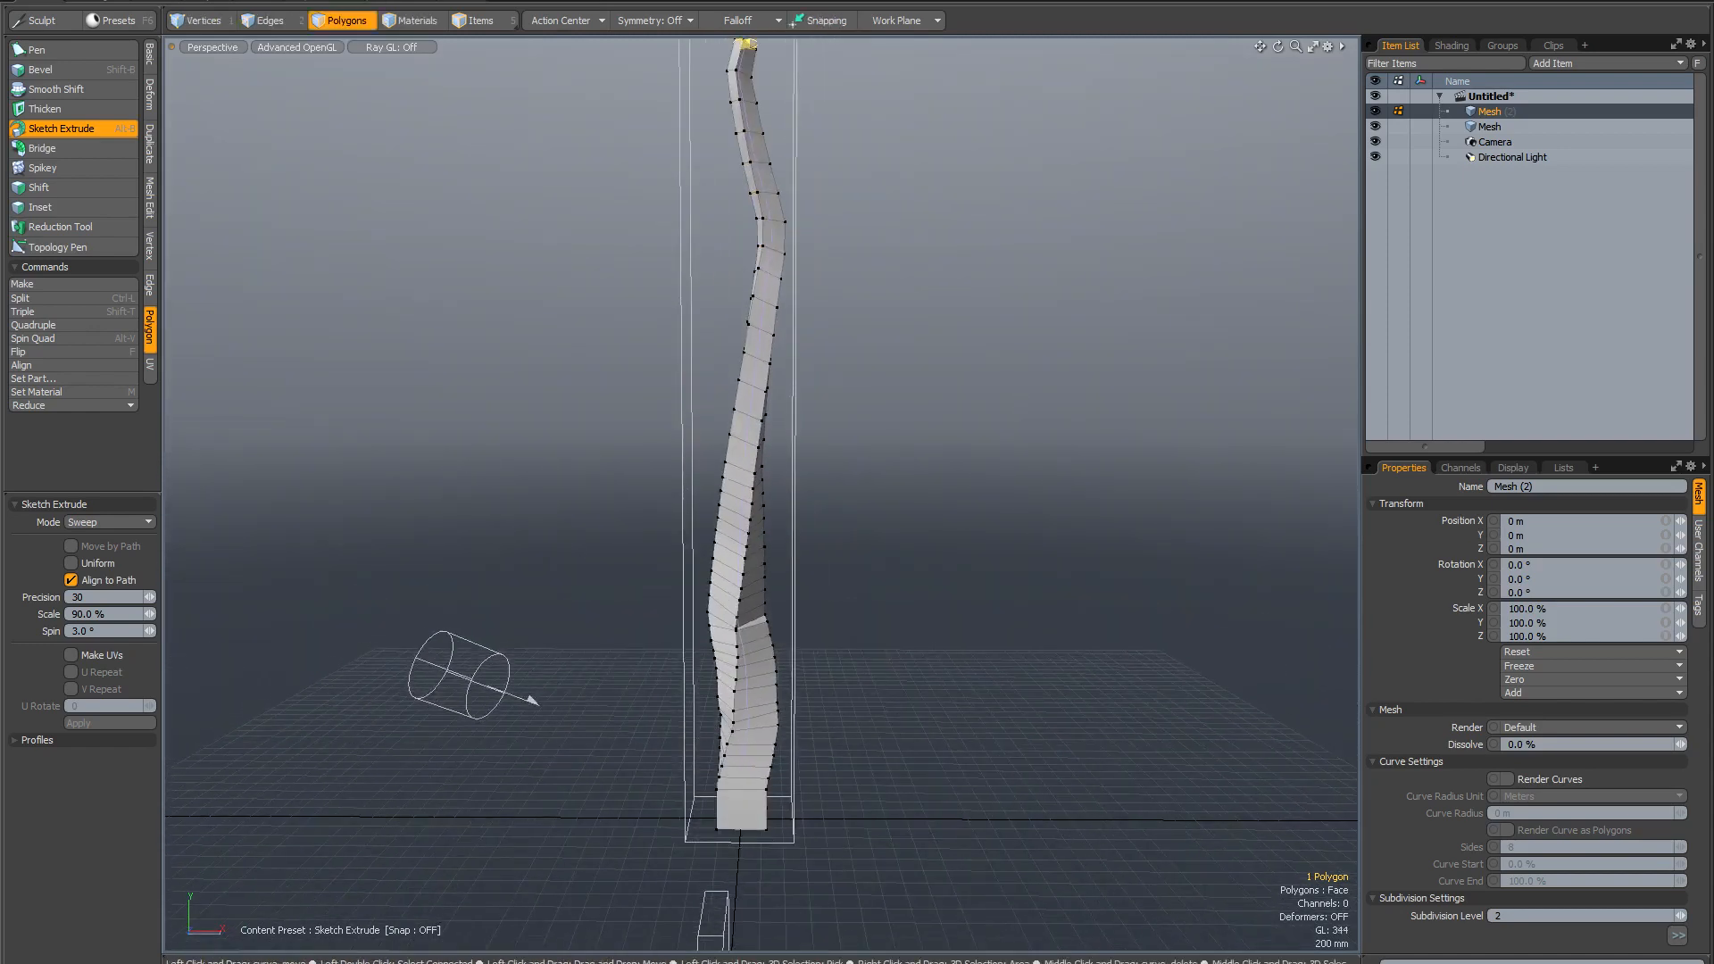
alt+drag(693, 394, 914, 648)
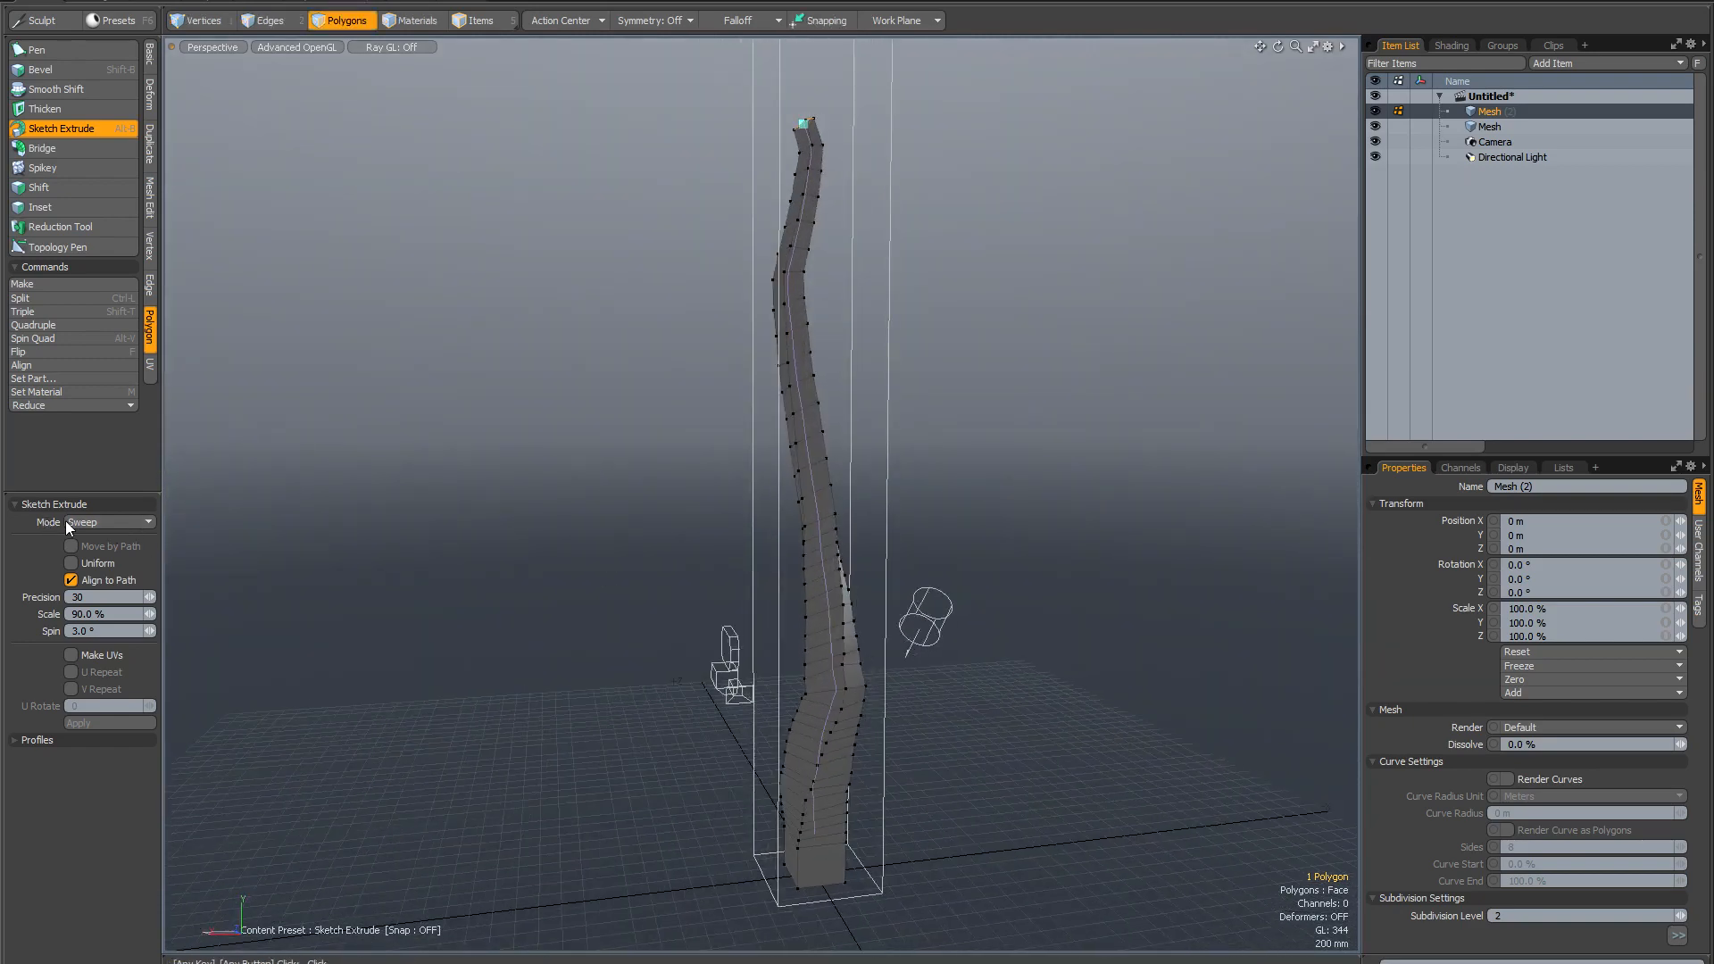
Set the sketch extrusion's scale to 95%.
alt+drag(714, 563, 816, 598)
drag(65, 616, 18, 616)
text(95)
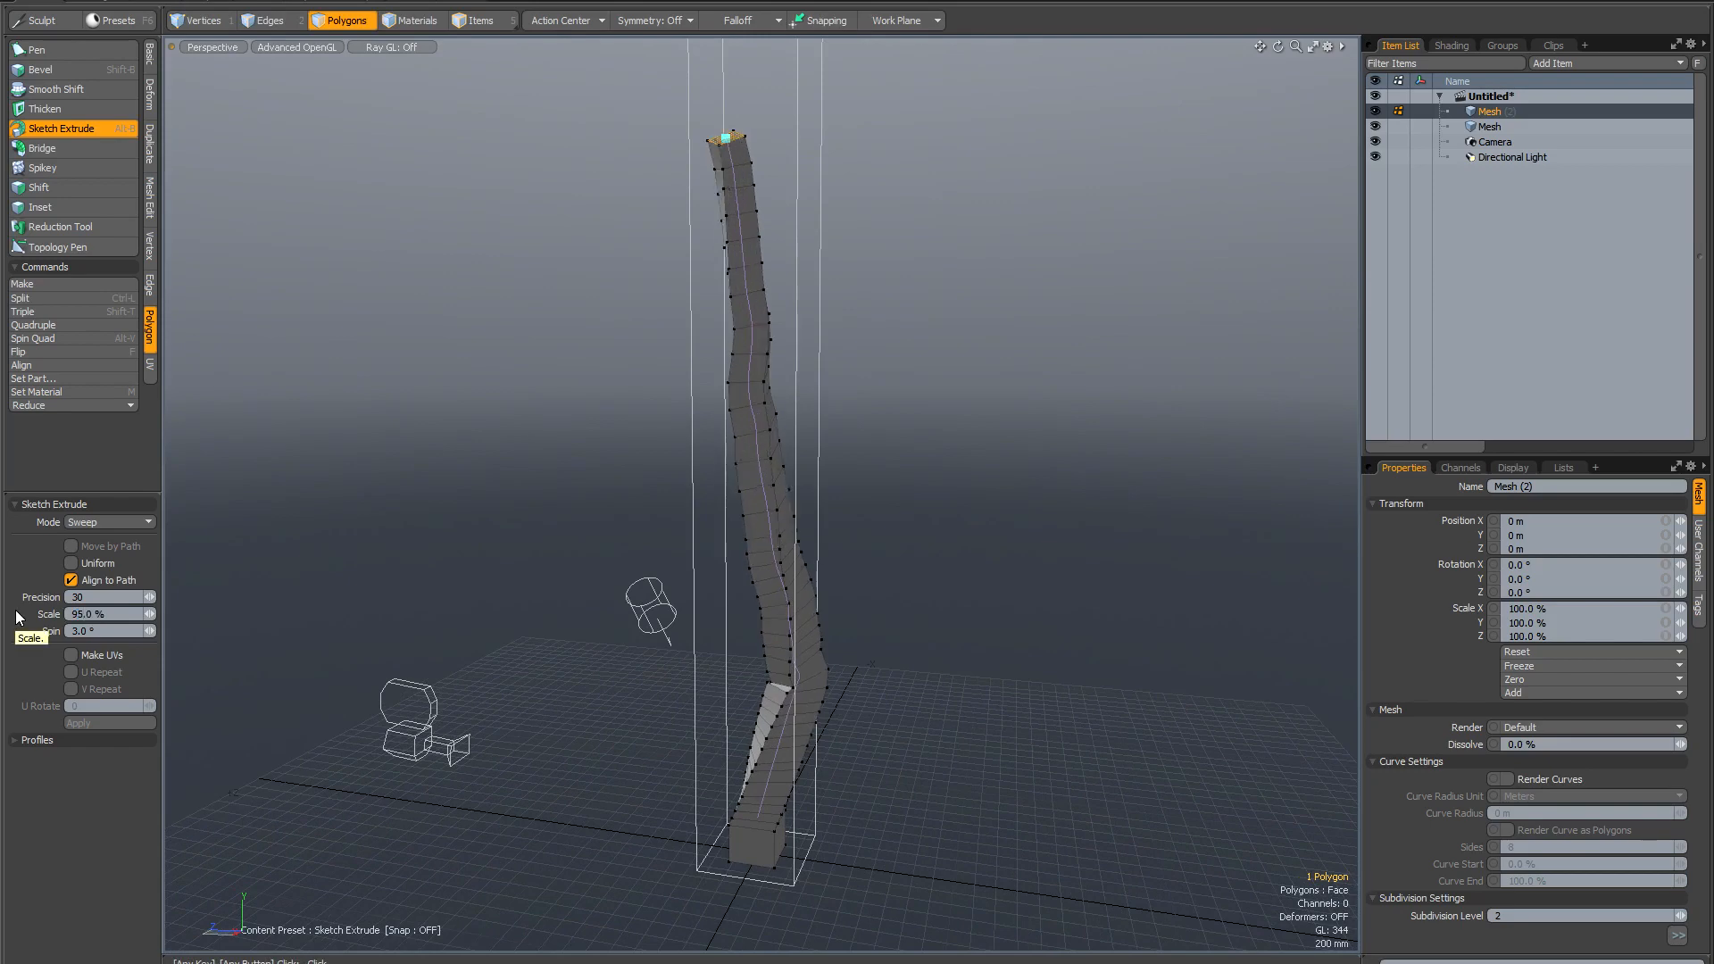
Continue the winding extrusion up to the top of the reference column.
alt+drag(953, 600, 912, 563)
alt+drag(833, 455, 891, 448)
drag(737, 279, 745, 39)
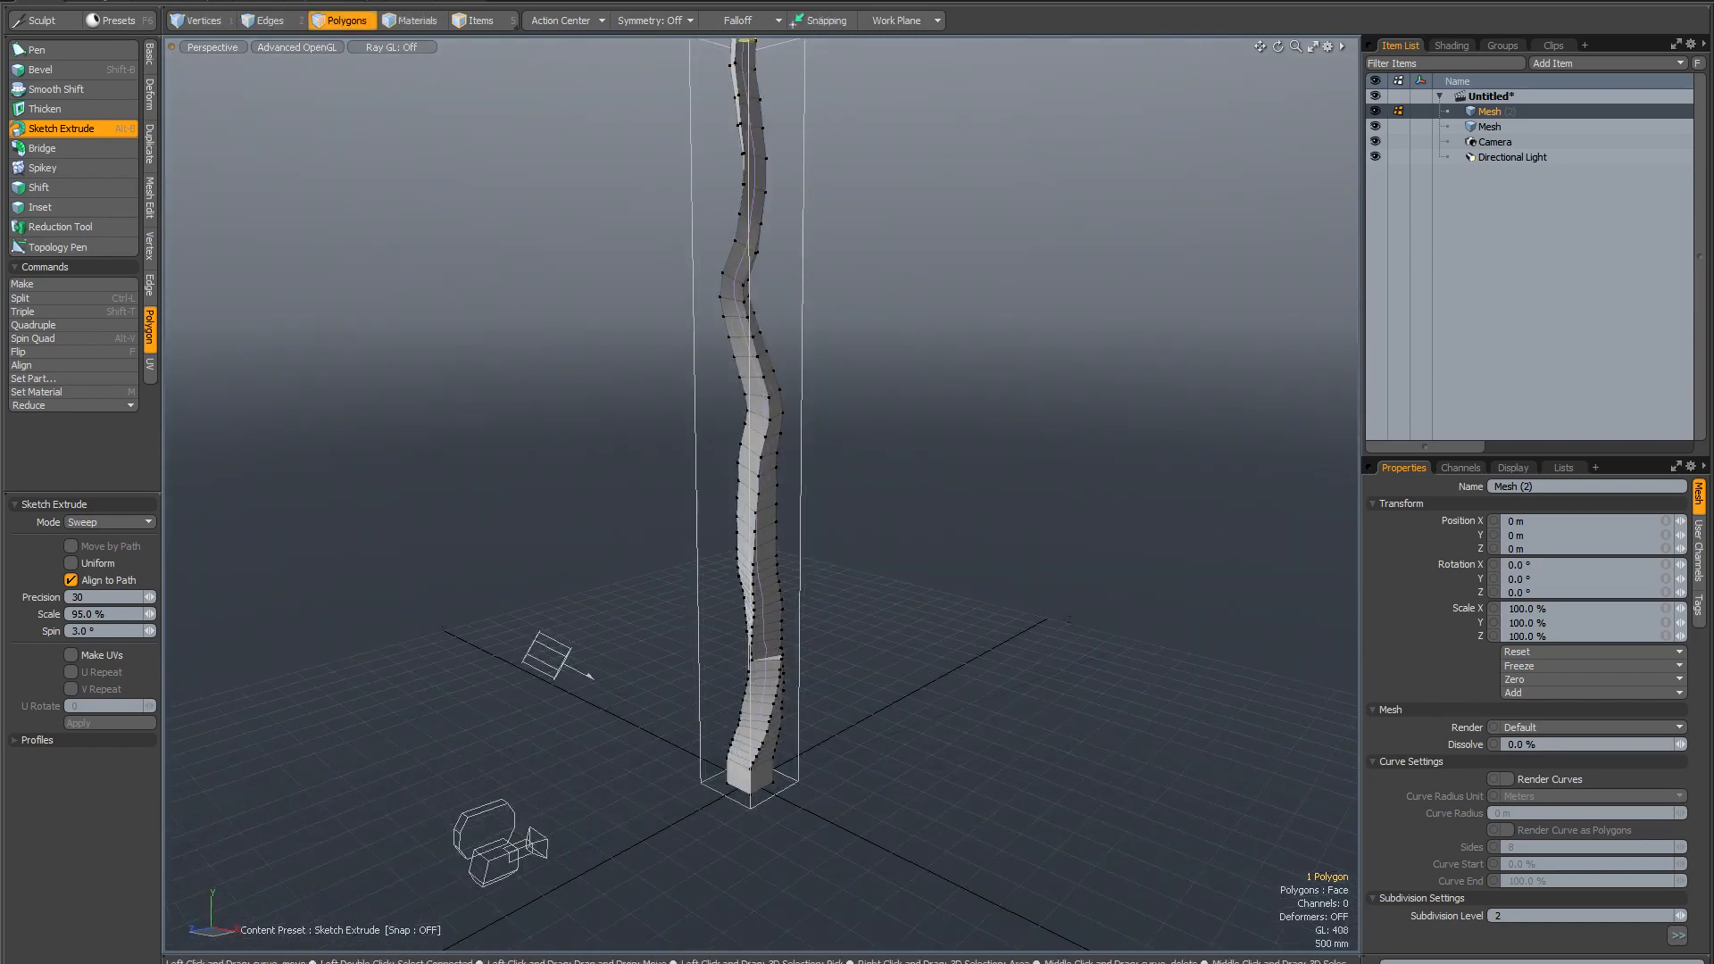
alt+drag(928, 420, 1036, 435)
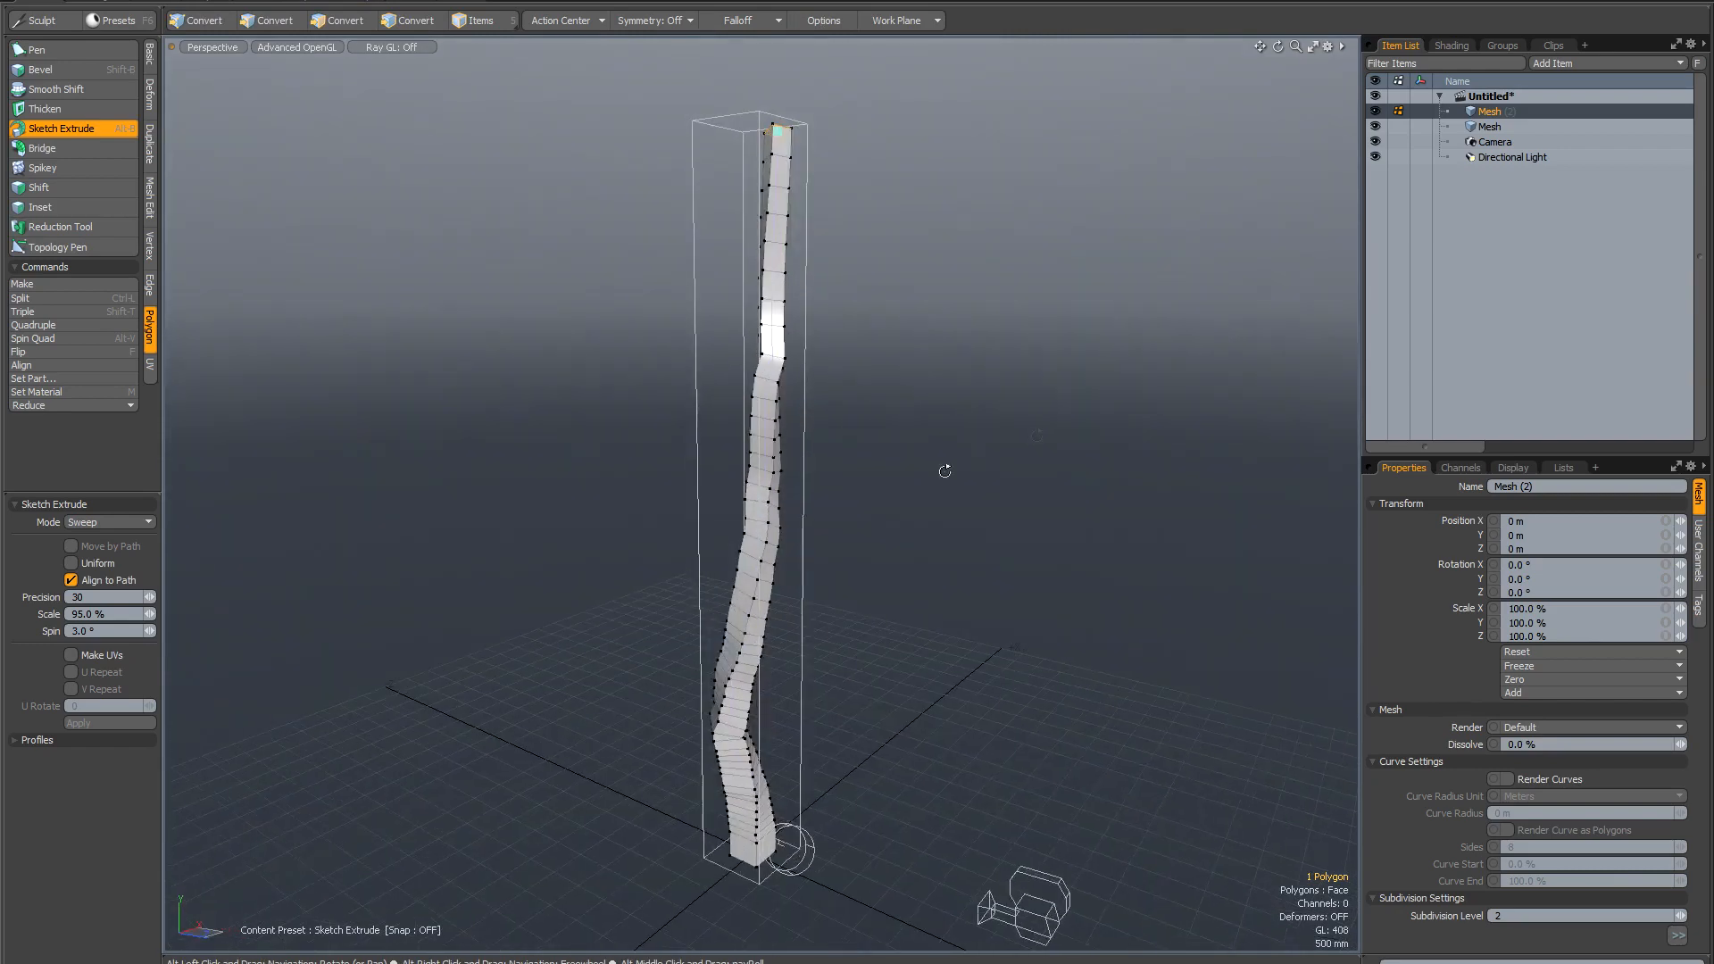
Set the full-height extrusion's scale to 90% for a stronger taper.
click(118, 613)
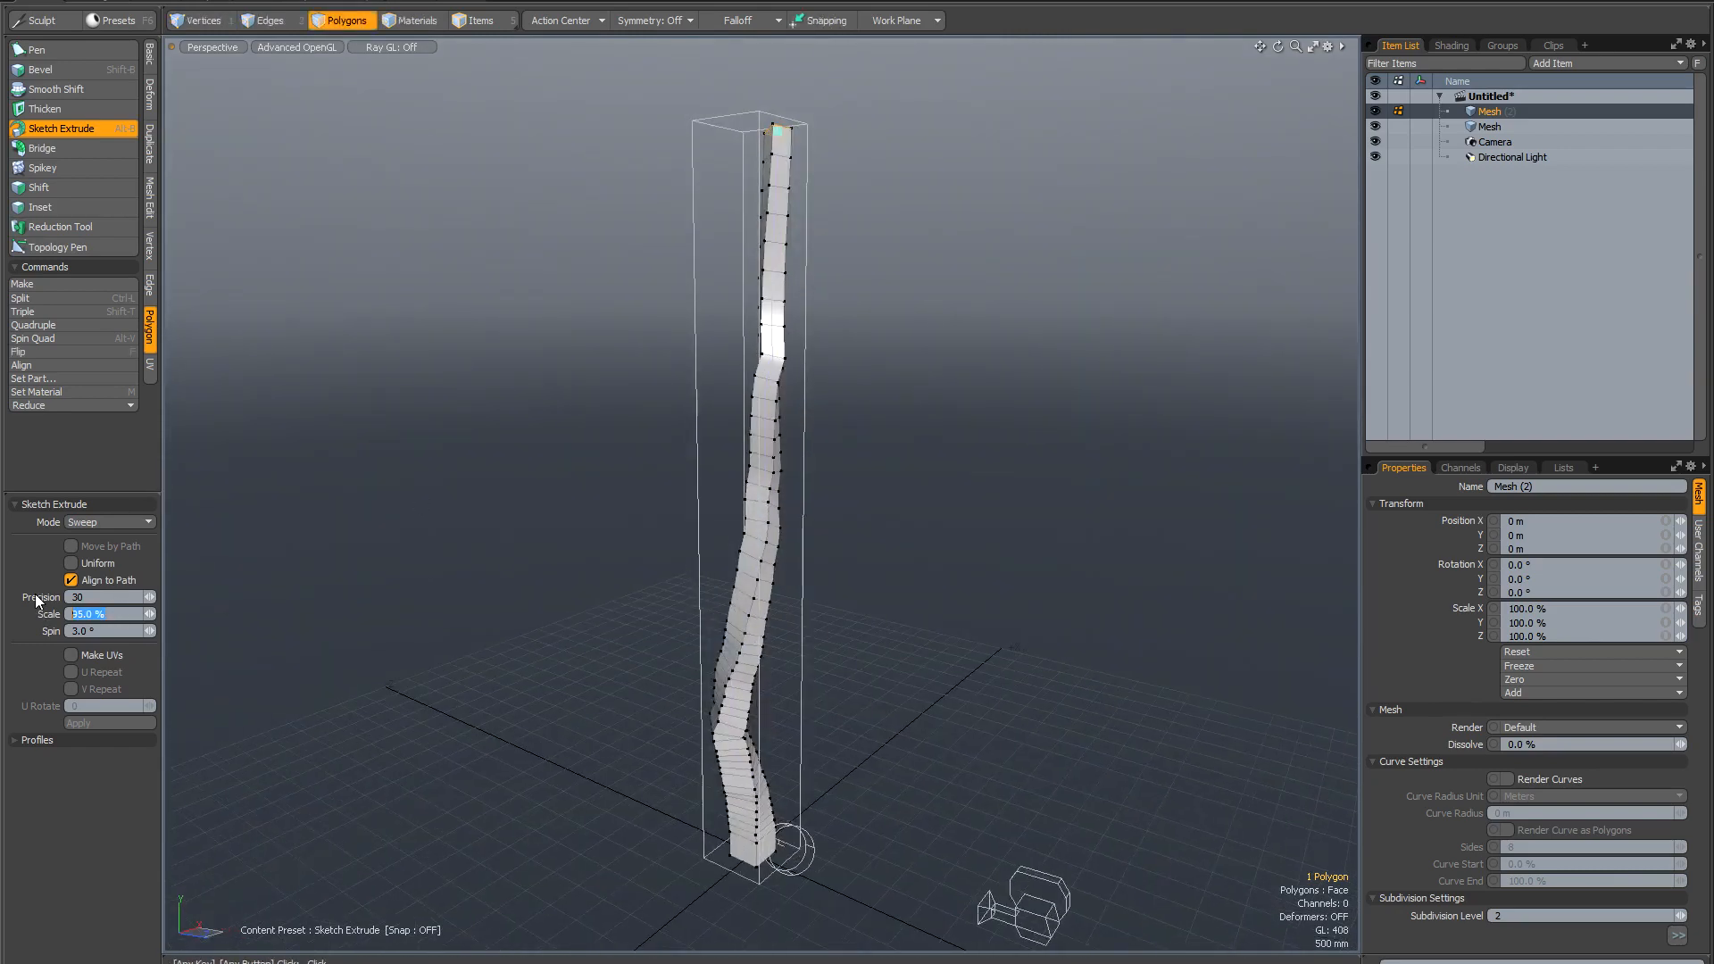
text(90)
key(Return)
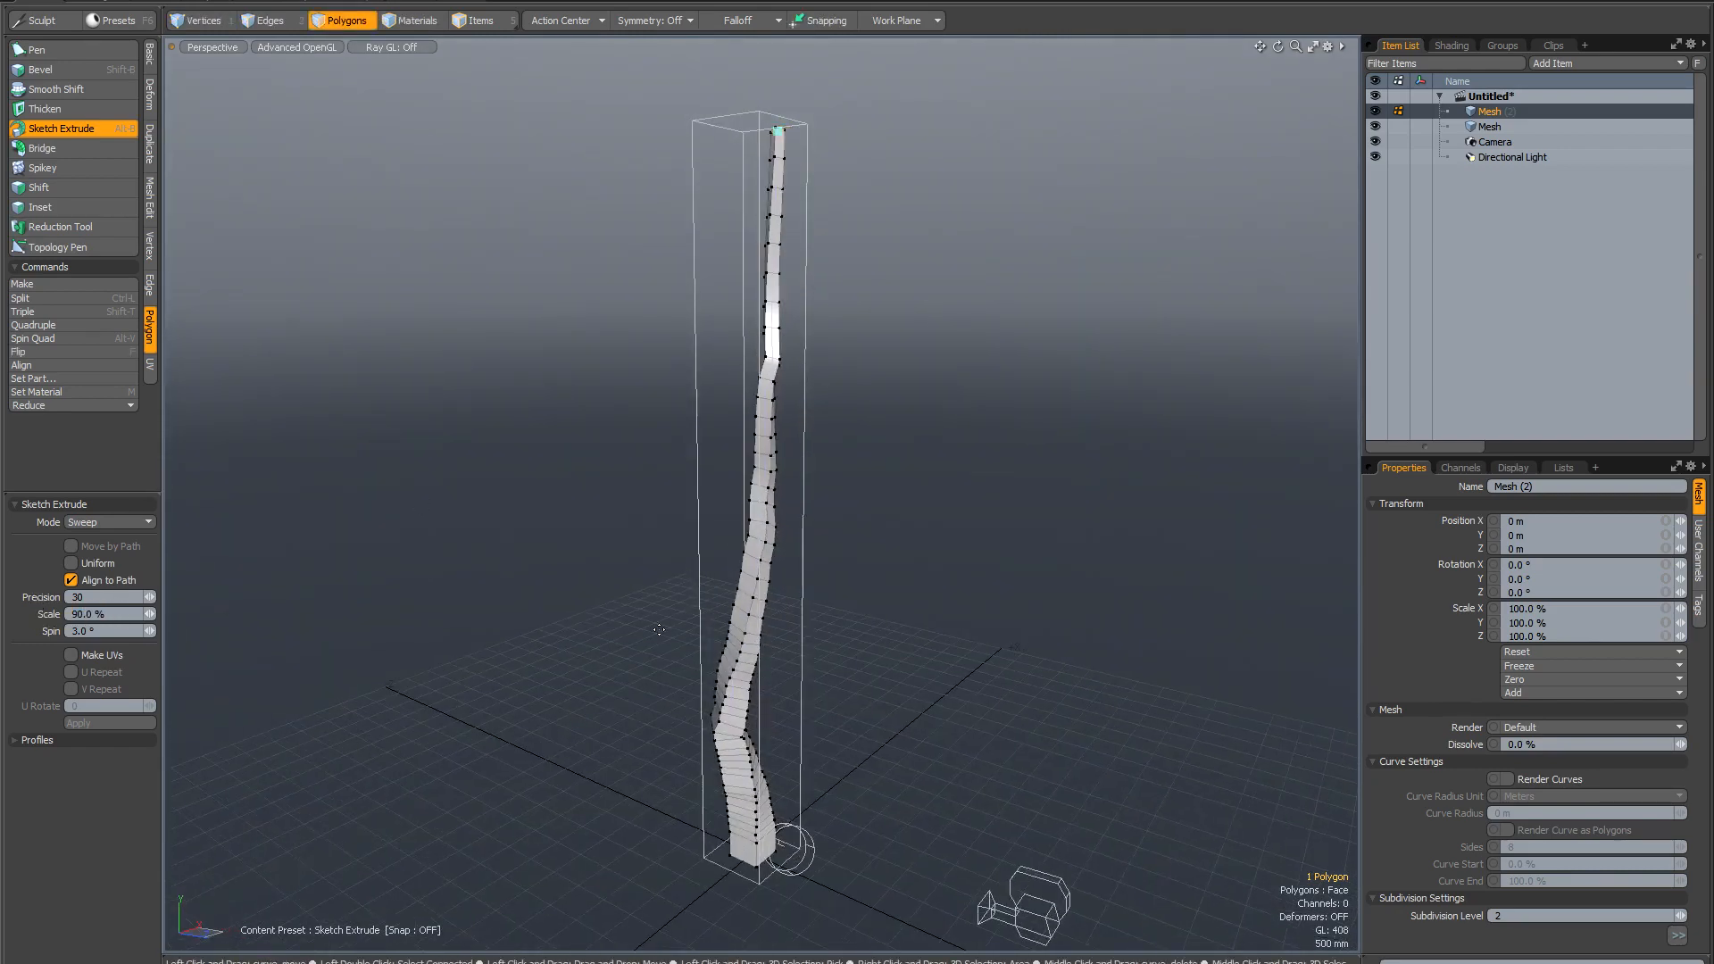
mouse_move(776, 686)
alt+mouse_down()
mouse_move(884, 688)
mouse_move(846, 631)
mouse_move(1052, 658)
mouse_move(927, 654)
mouse_move(1033, 643)
mouse_move(980, 624)
mouse_move(1018, 662)
mouse_move(1092, 644)
mouse_move(1152, 602)
alt+mouse_up()
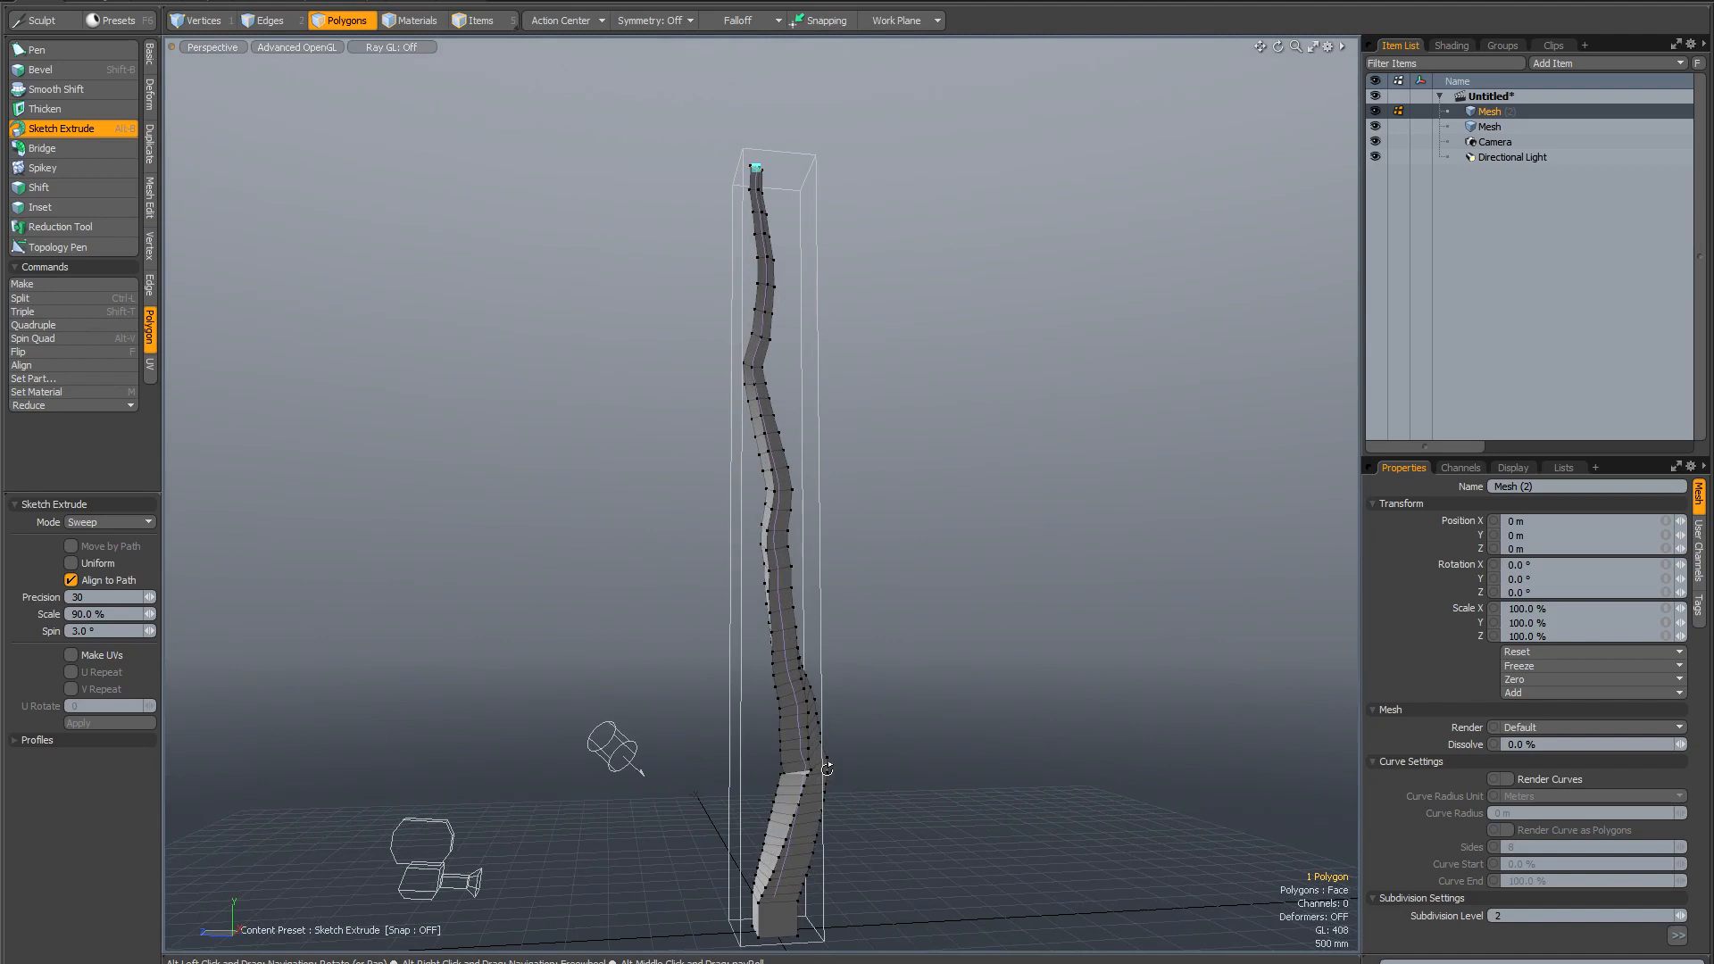
Switch Sketch Extrude to Edit Path mode and move several path knots to reshape the lower bend.
click(104, 523)
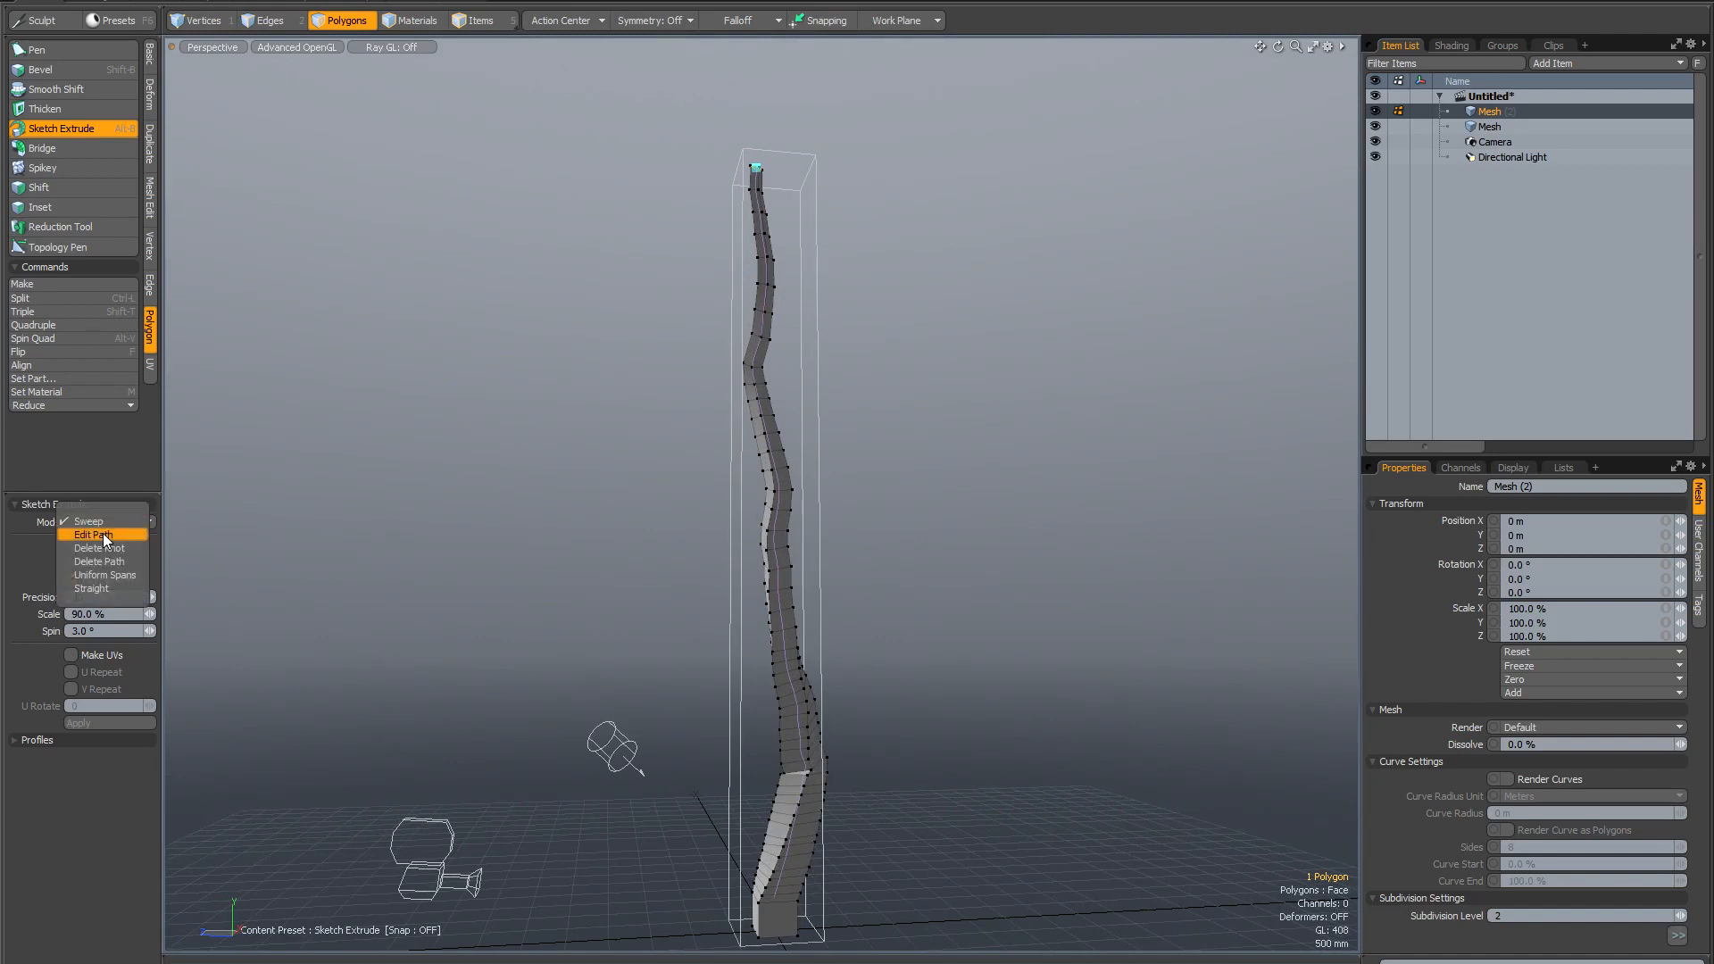
click(104, 533)
scroll(806, 813, up, 3)
alt+shift+drag(807, 813, 785, 627)
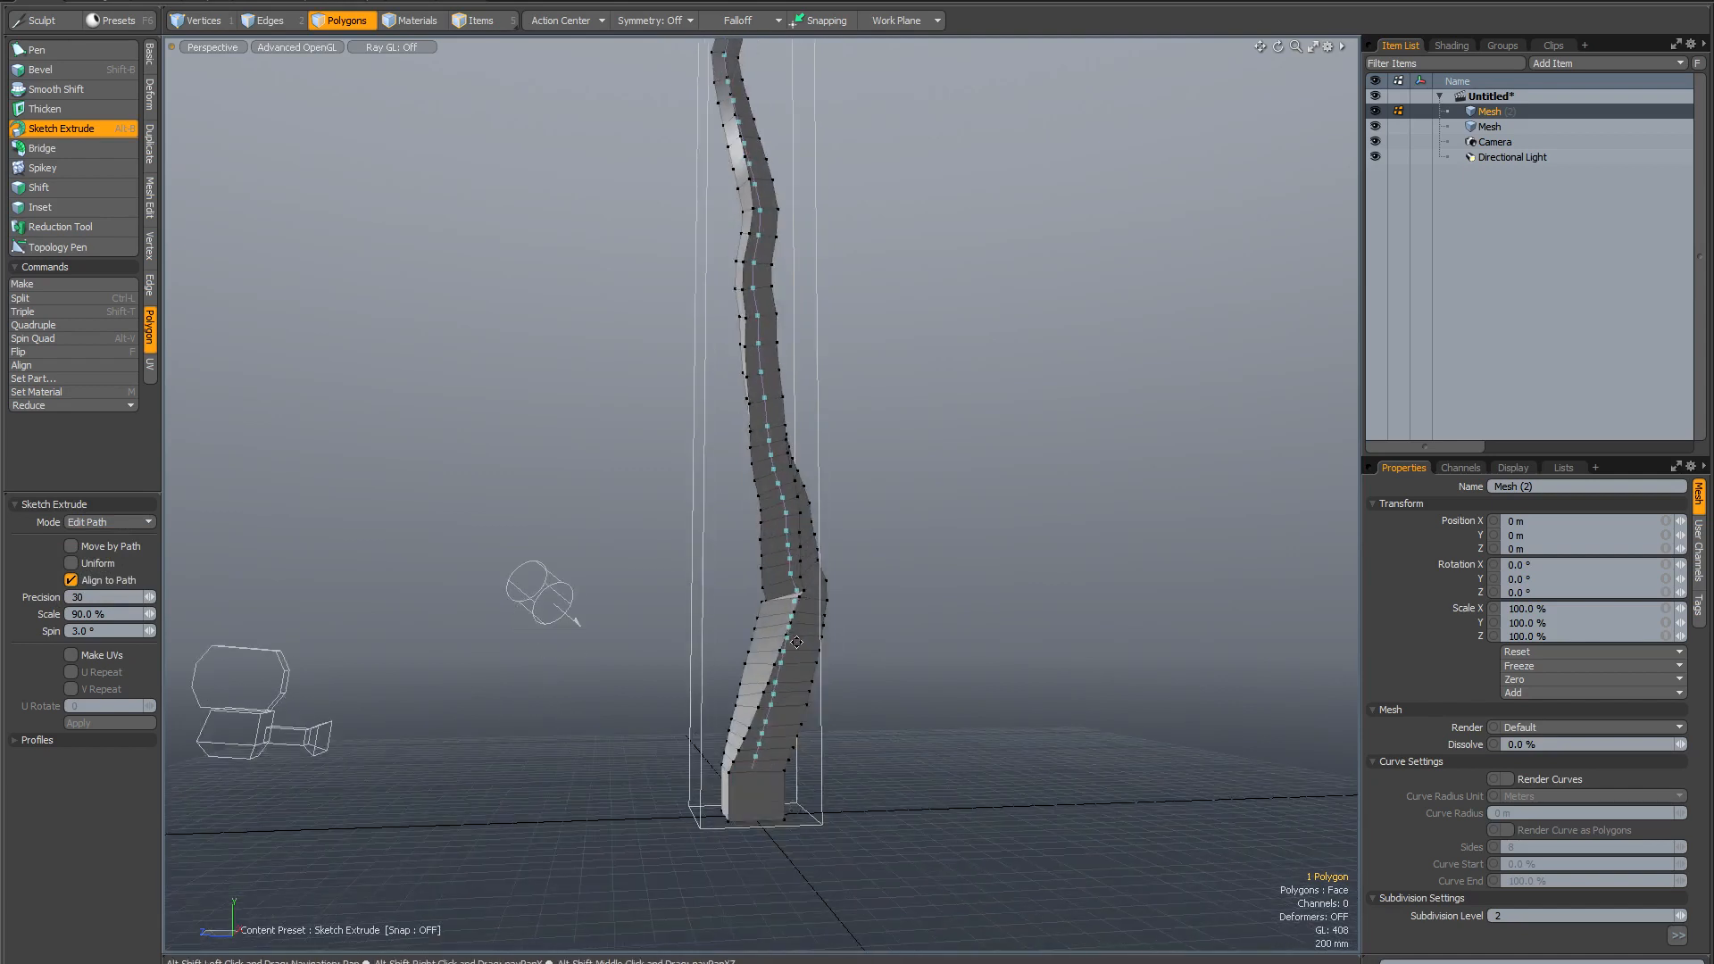
scroll(784, 625, up, 3)
drag(812, 557, 765, 692)
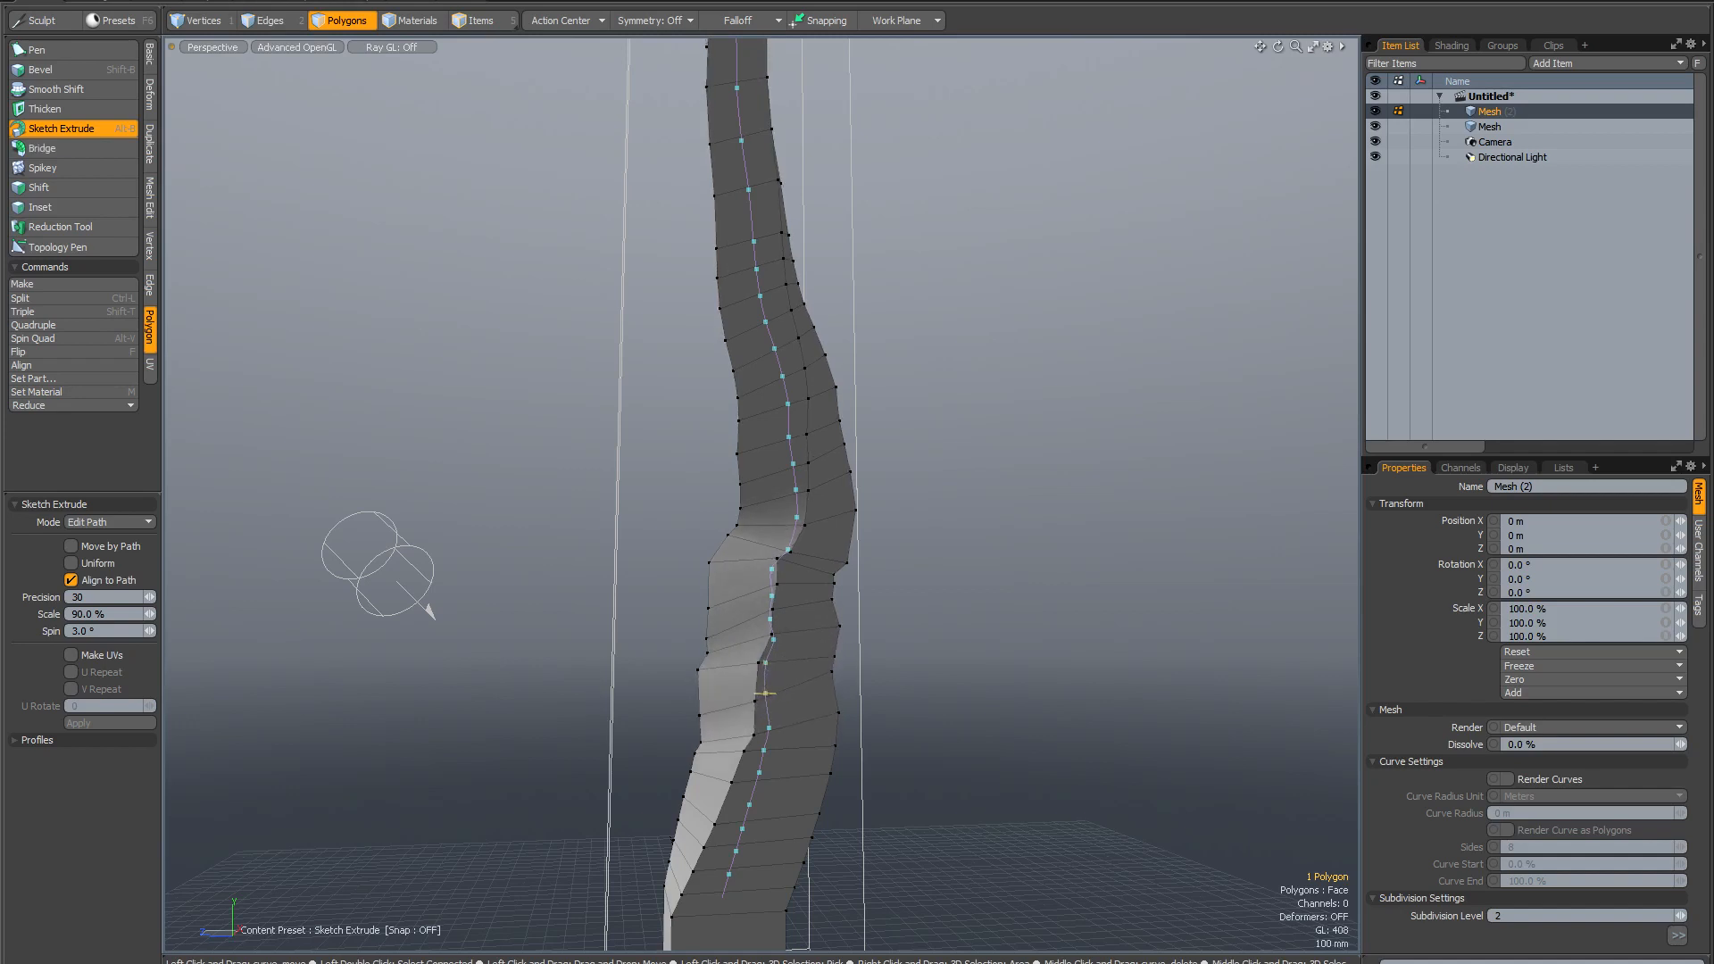
drag(763, 754, 756, 754)
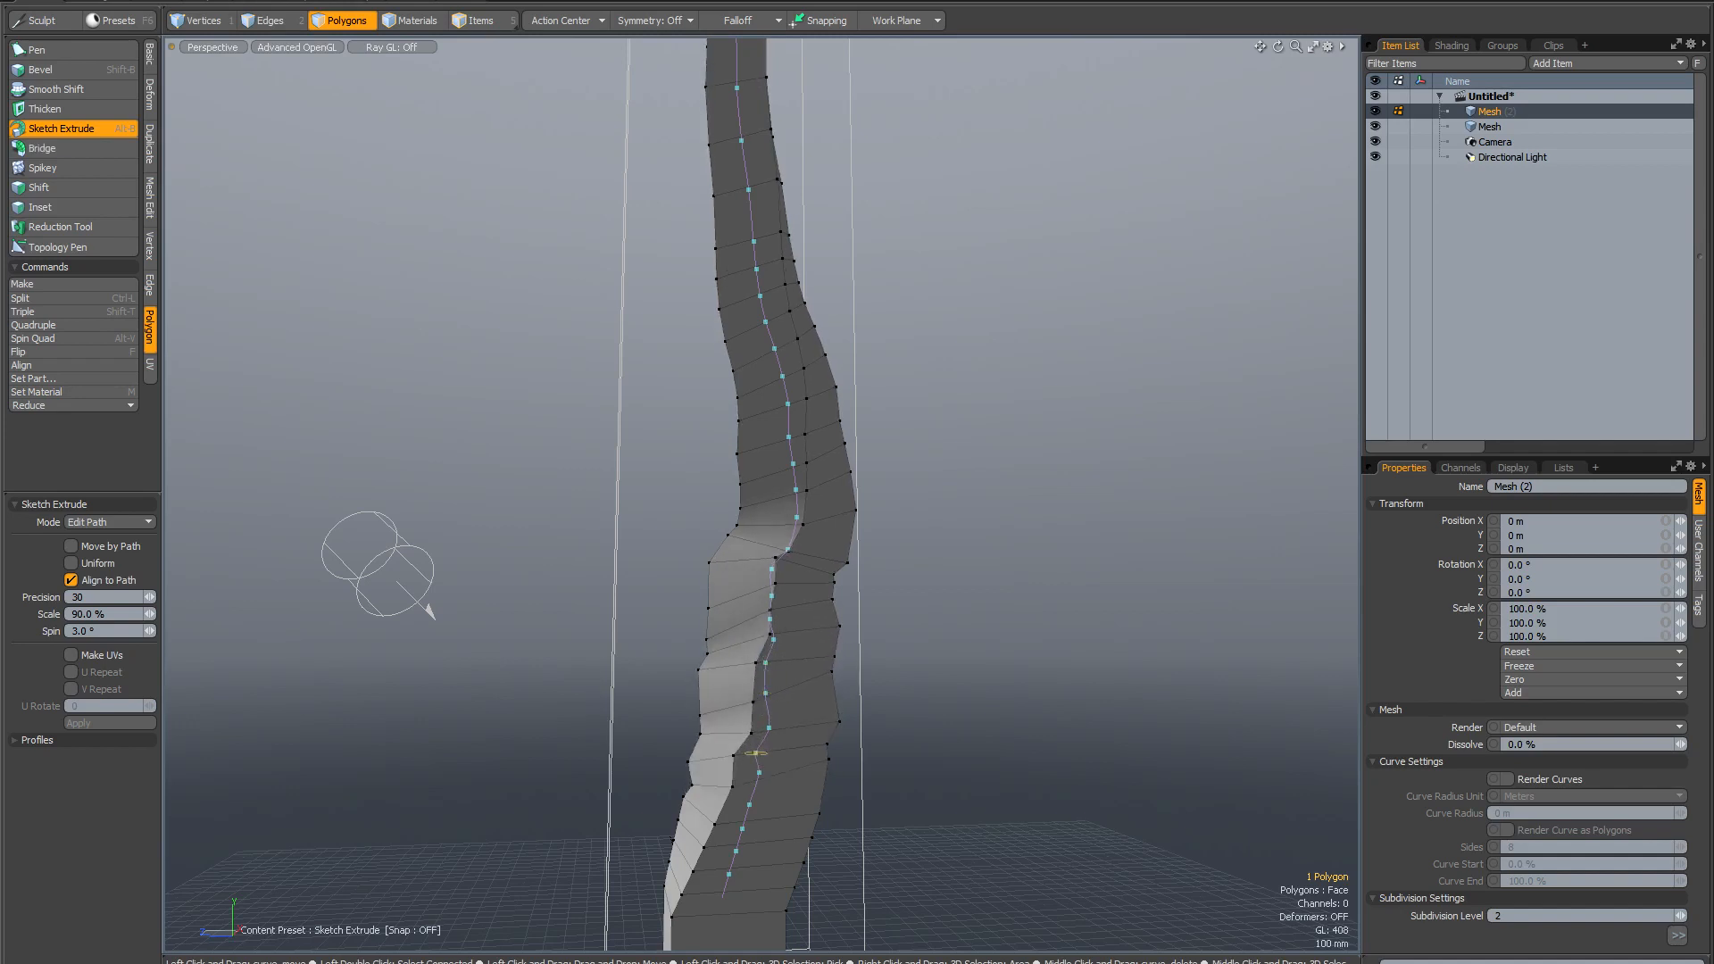
alt+drag(770, 730, 794, 543)
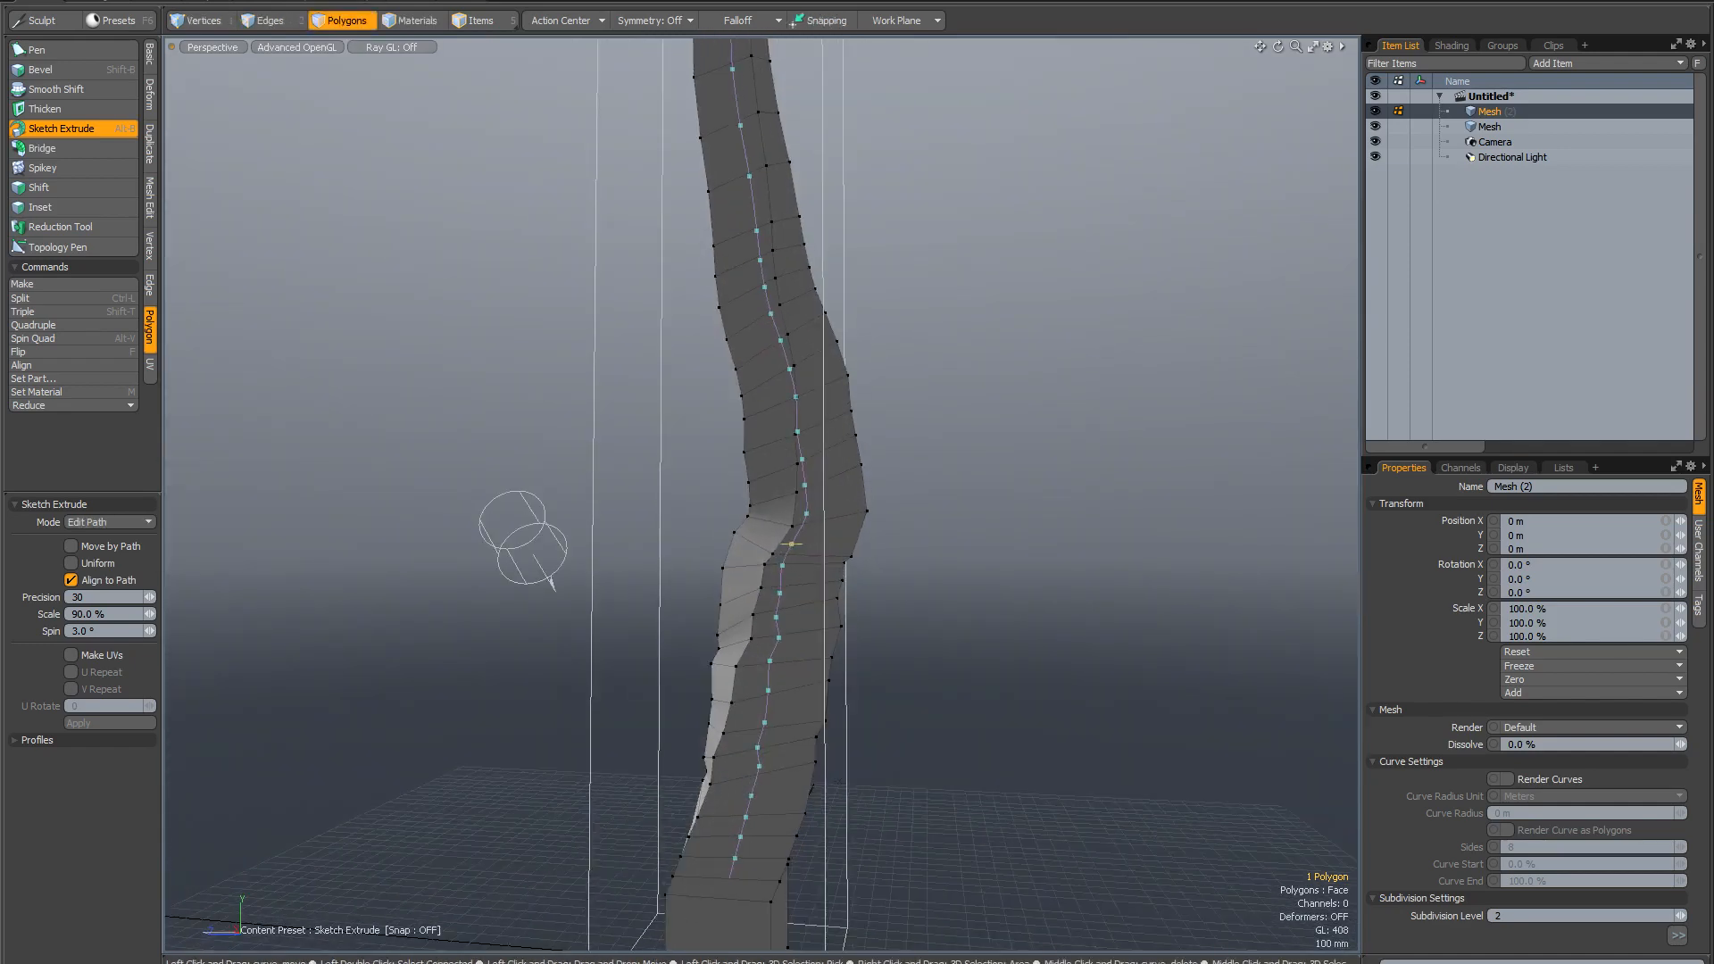
Delete six closely spaced knots along the lower part of the path in Delete Knot mode.
click(87, 522)
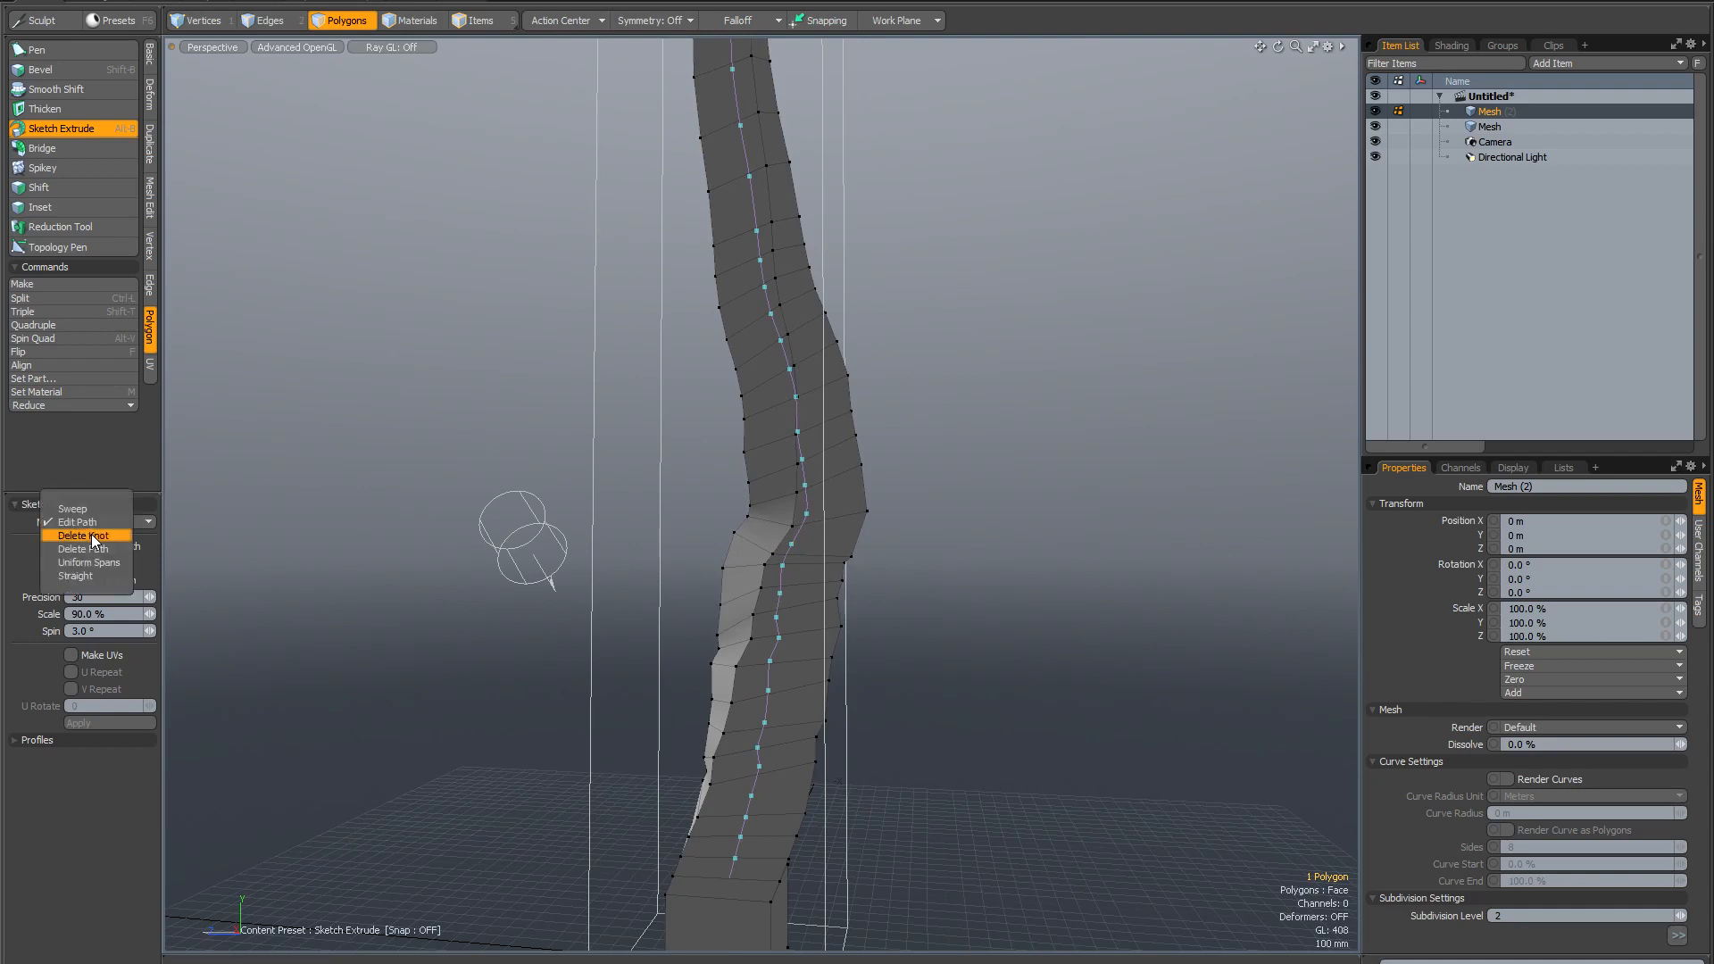
click(91, 535)
click(783, 568)
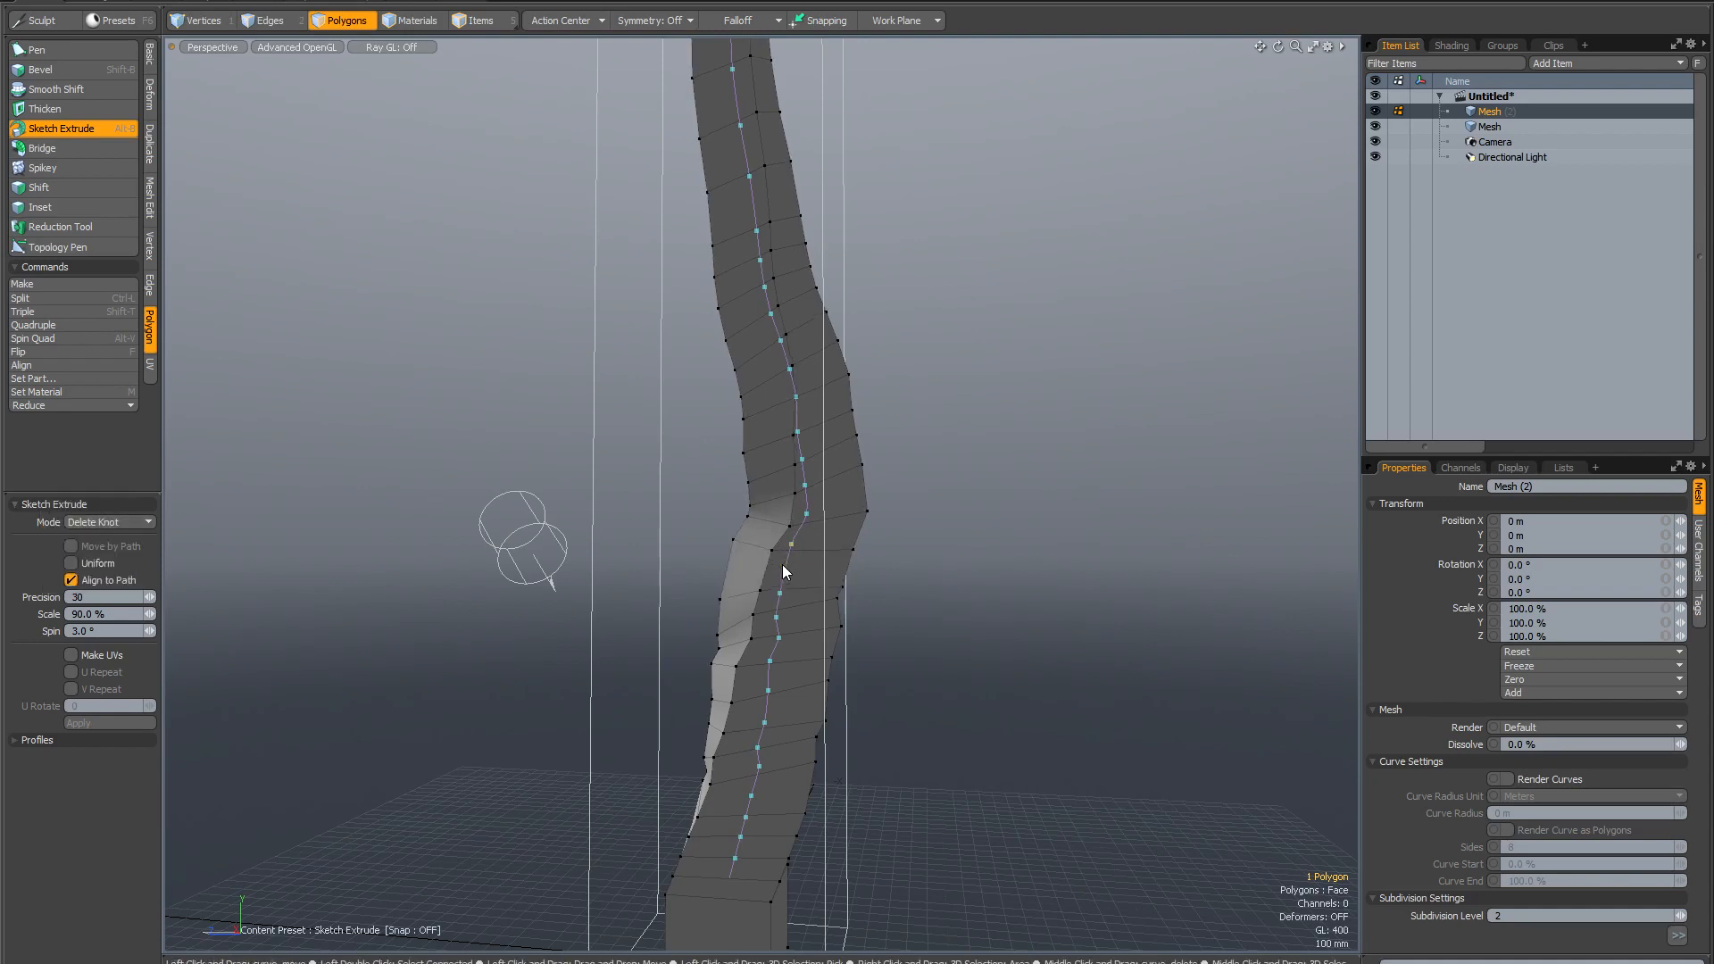
click(805, 515)
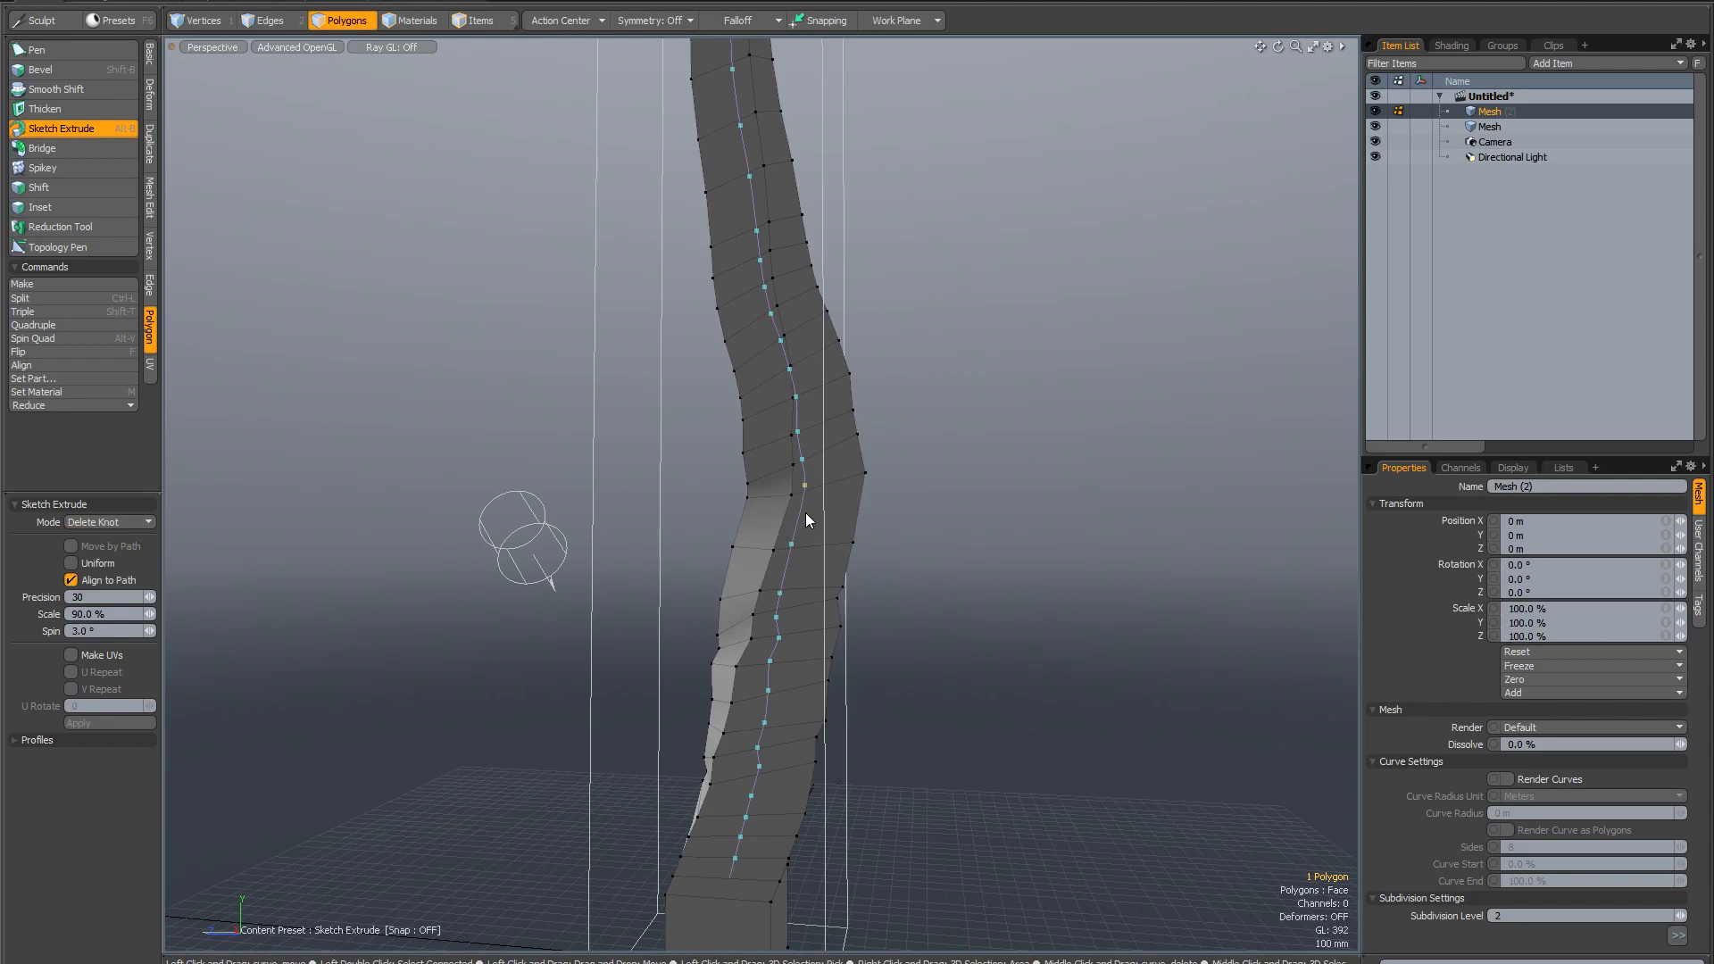
click(801, 461)
click(775, 616)
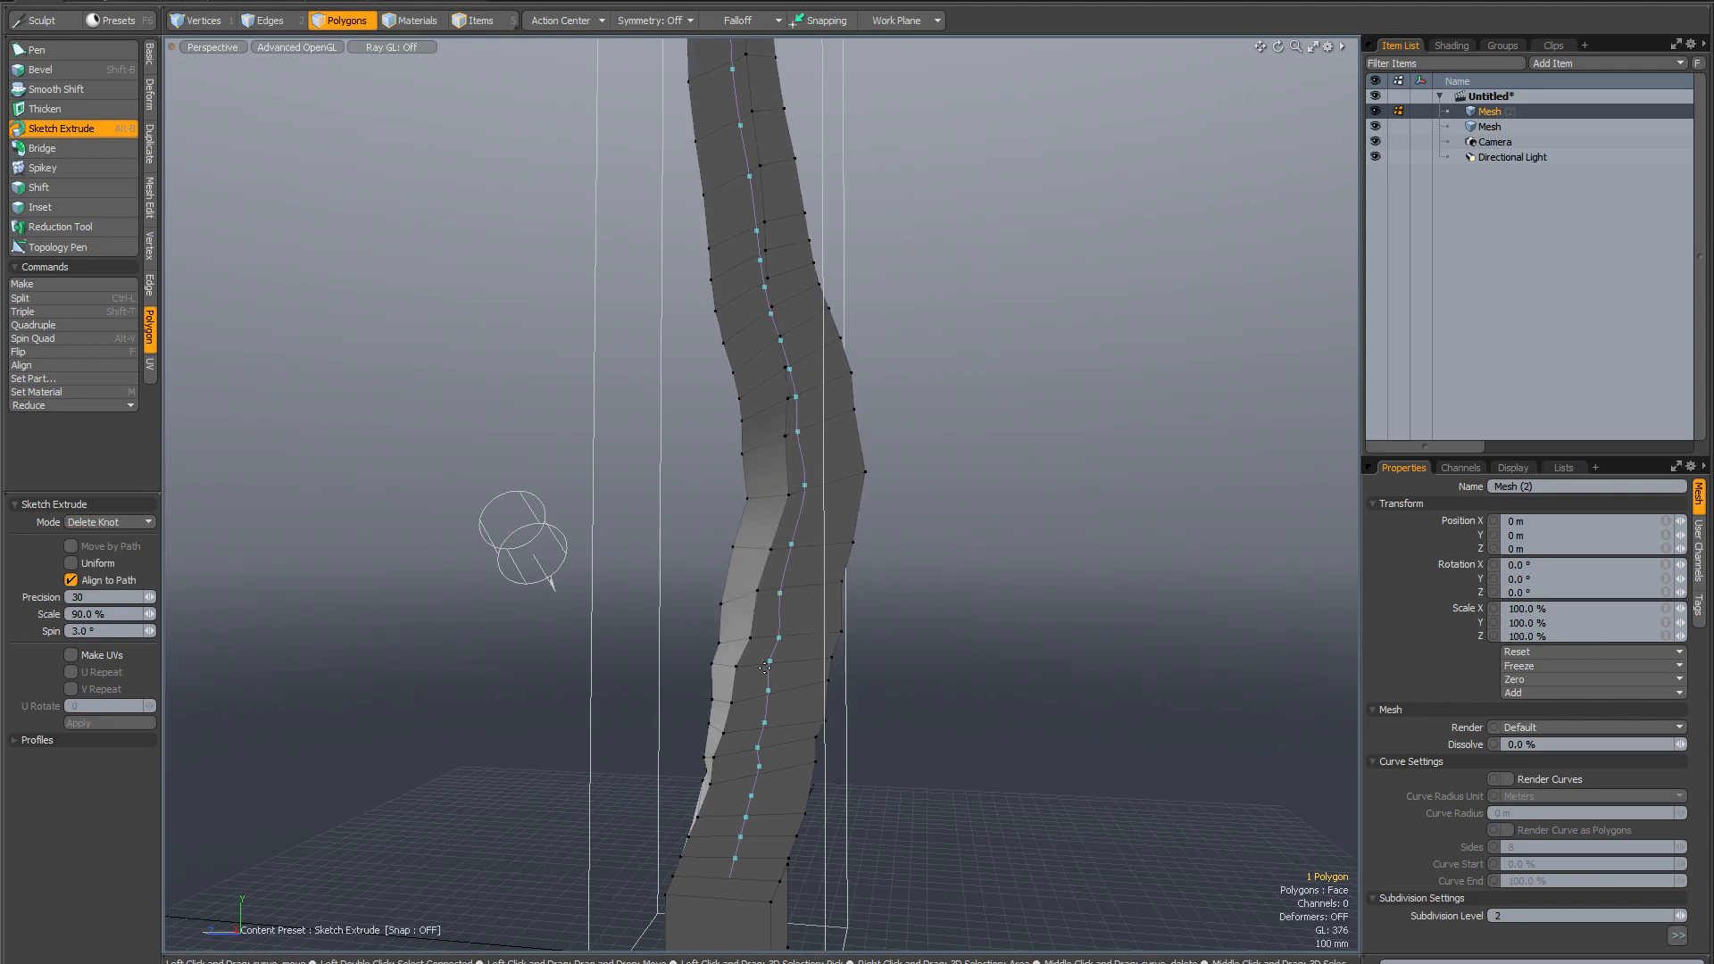
click(769, 662)
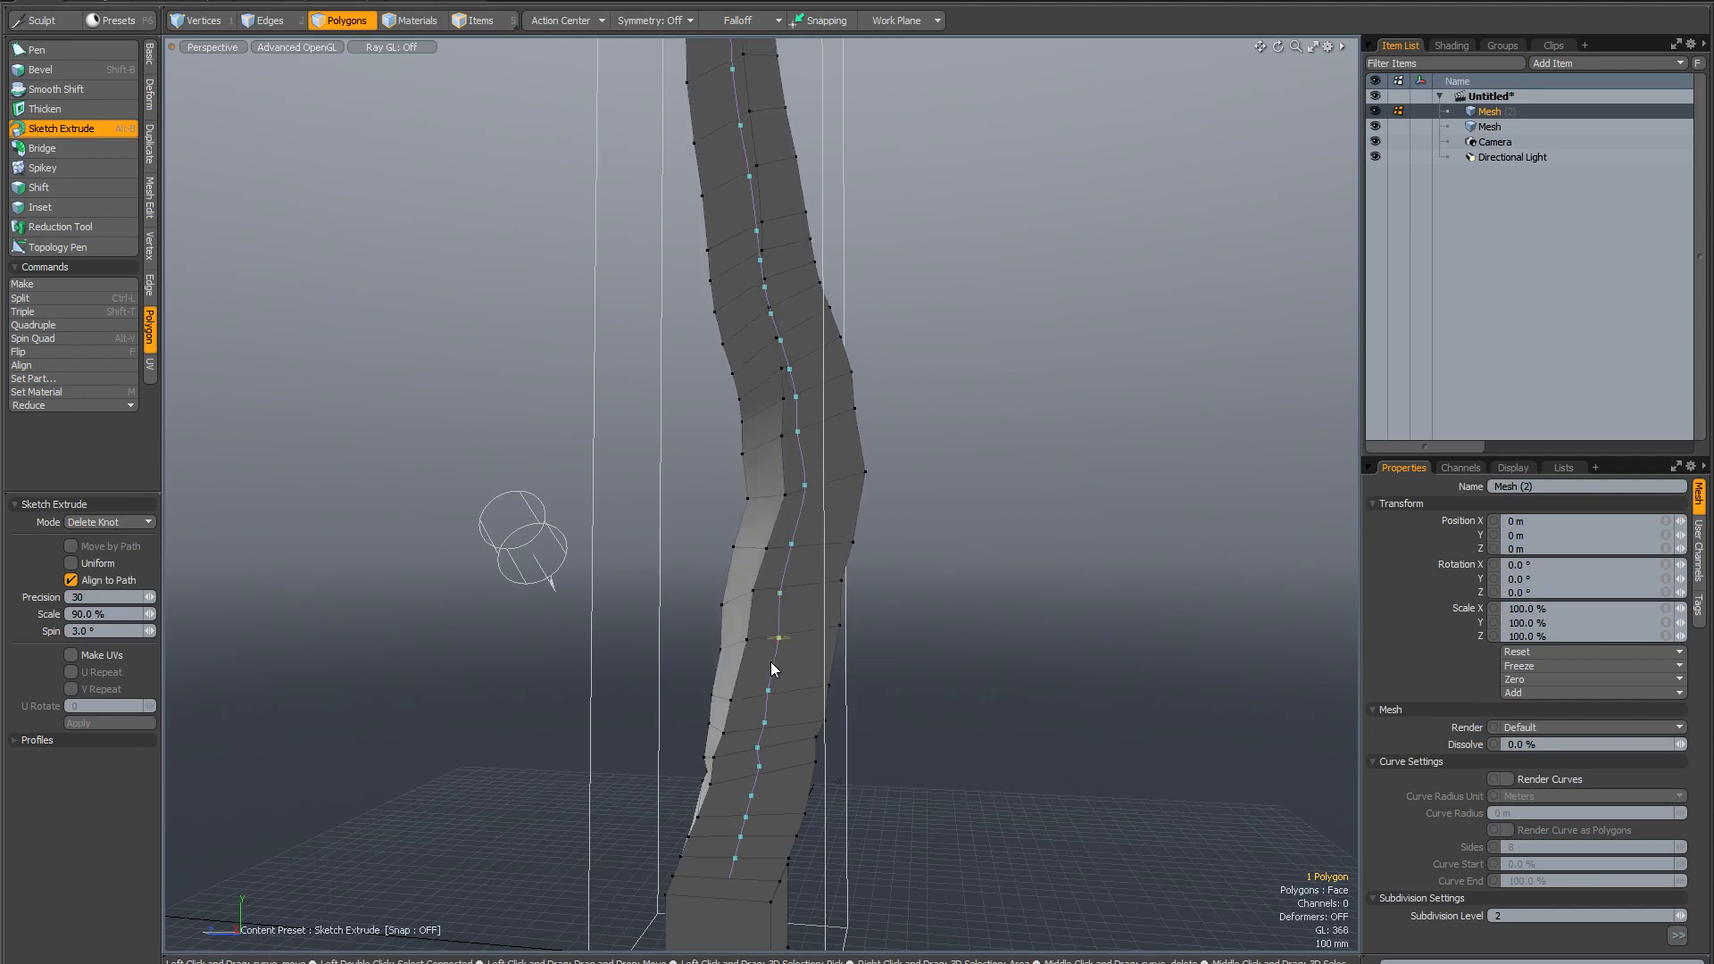
click(759, 747)
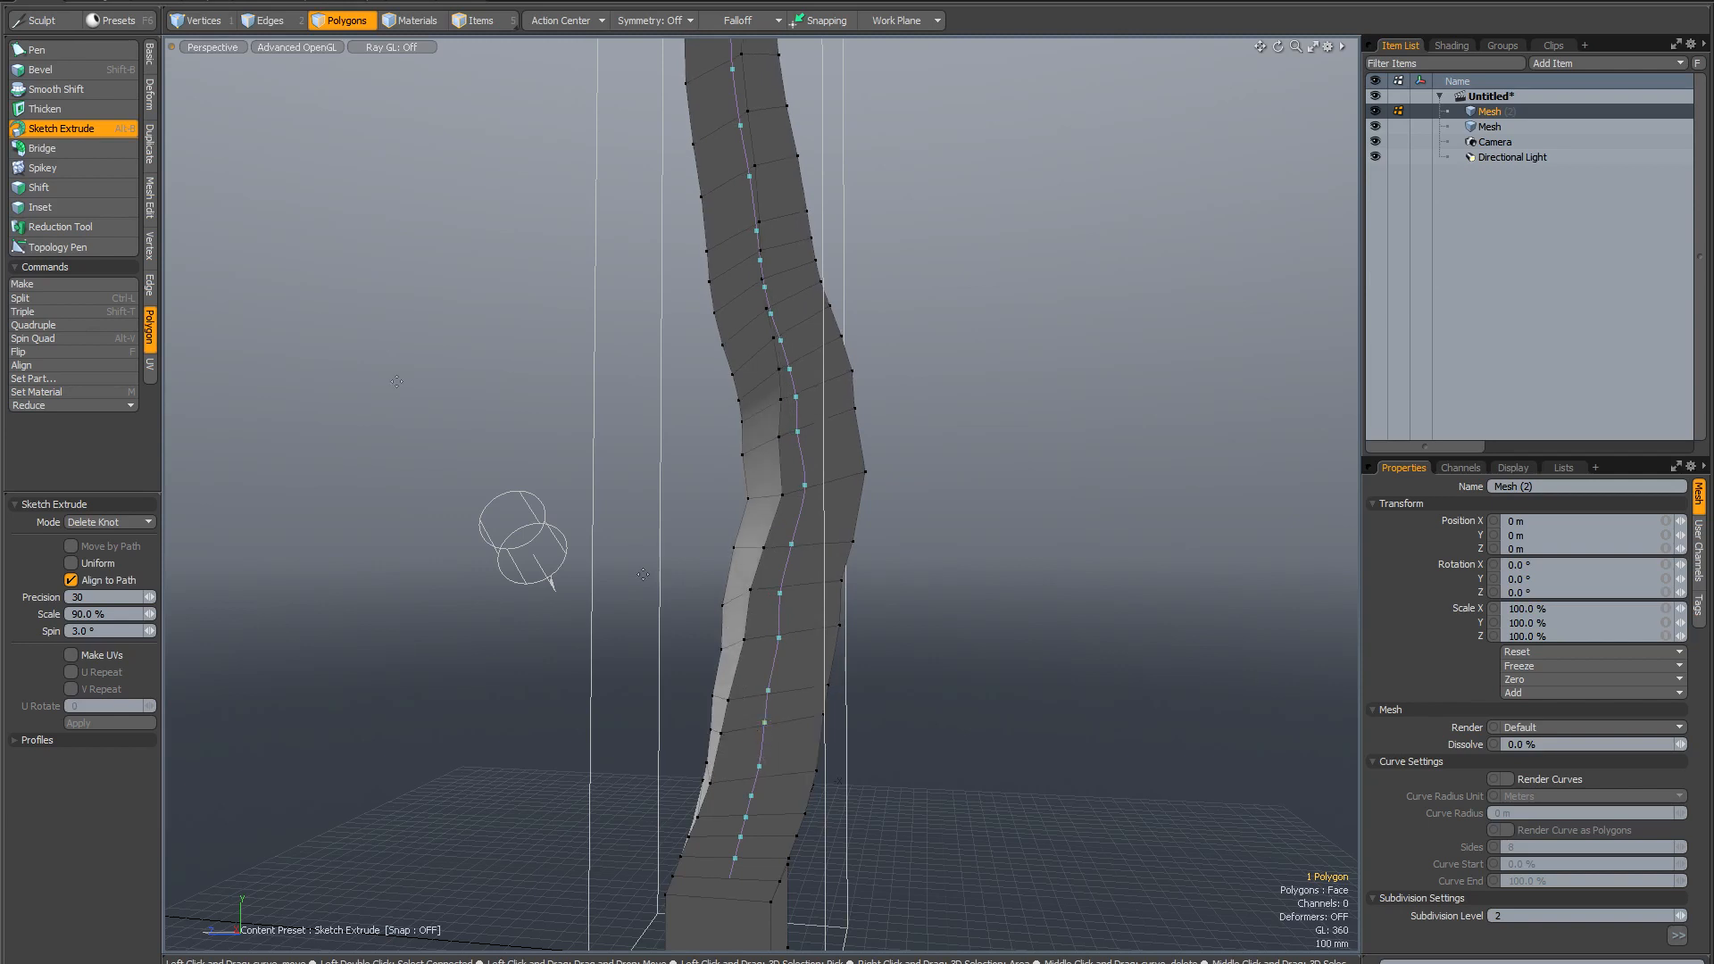
Return to Edit Path mode and move the knots around the protruding lower bend inward to soften the curve.
click(113, 523)
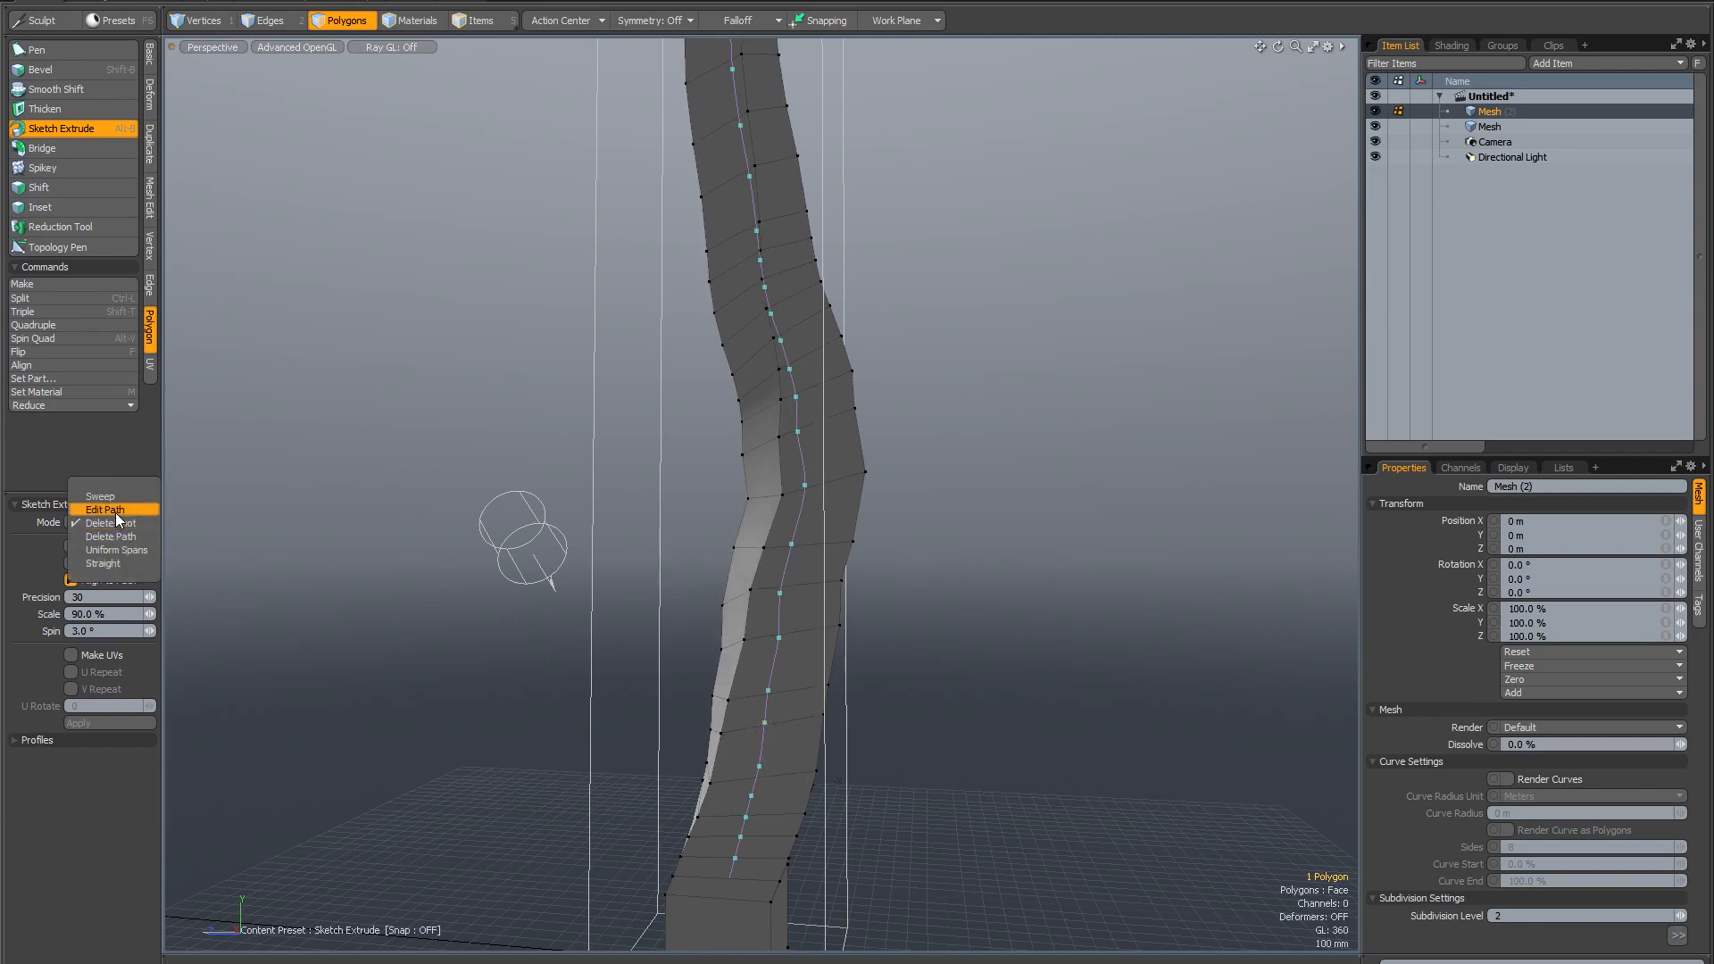
click(115, 511)
drag(805, 486, 771, 341)
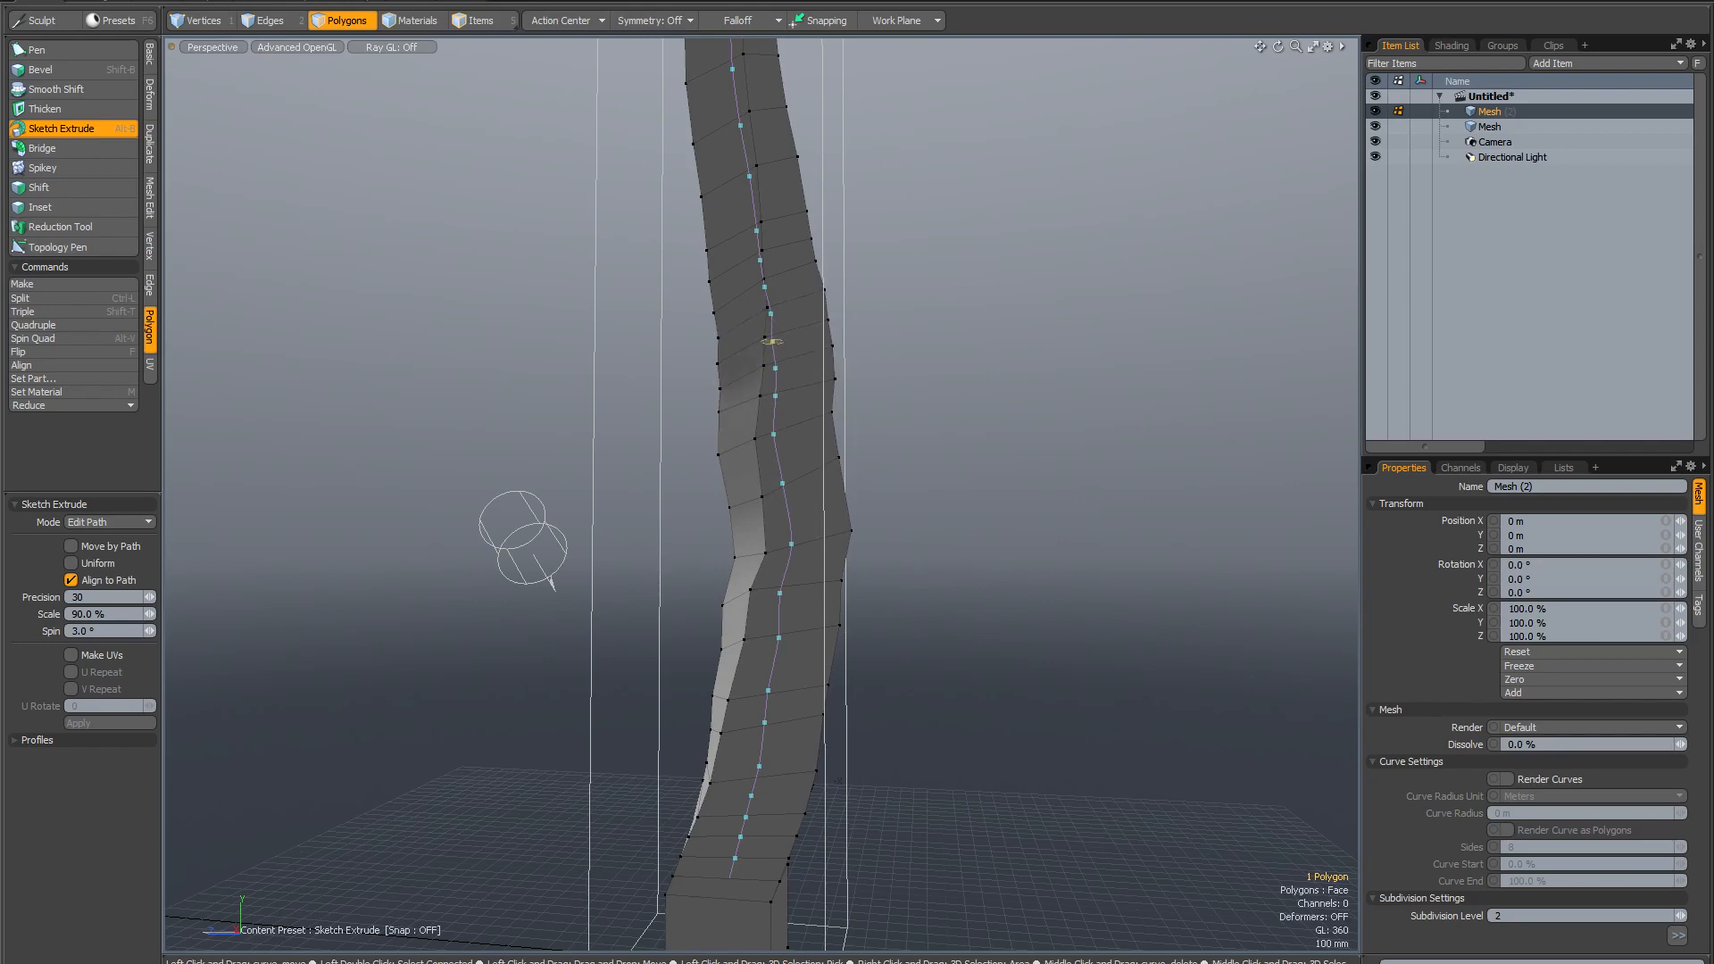
alt+drag(745, 529, 929, 659)
alt+drag(803, 590, 991, 576)
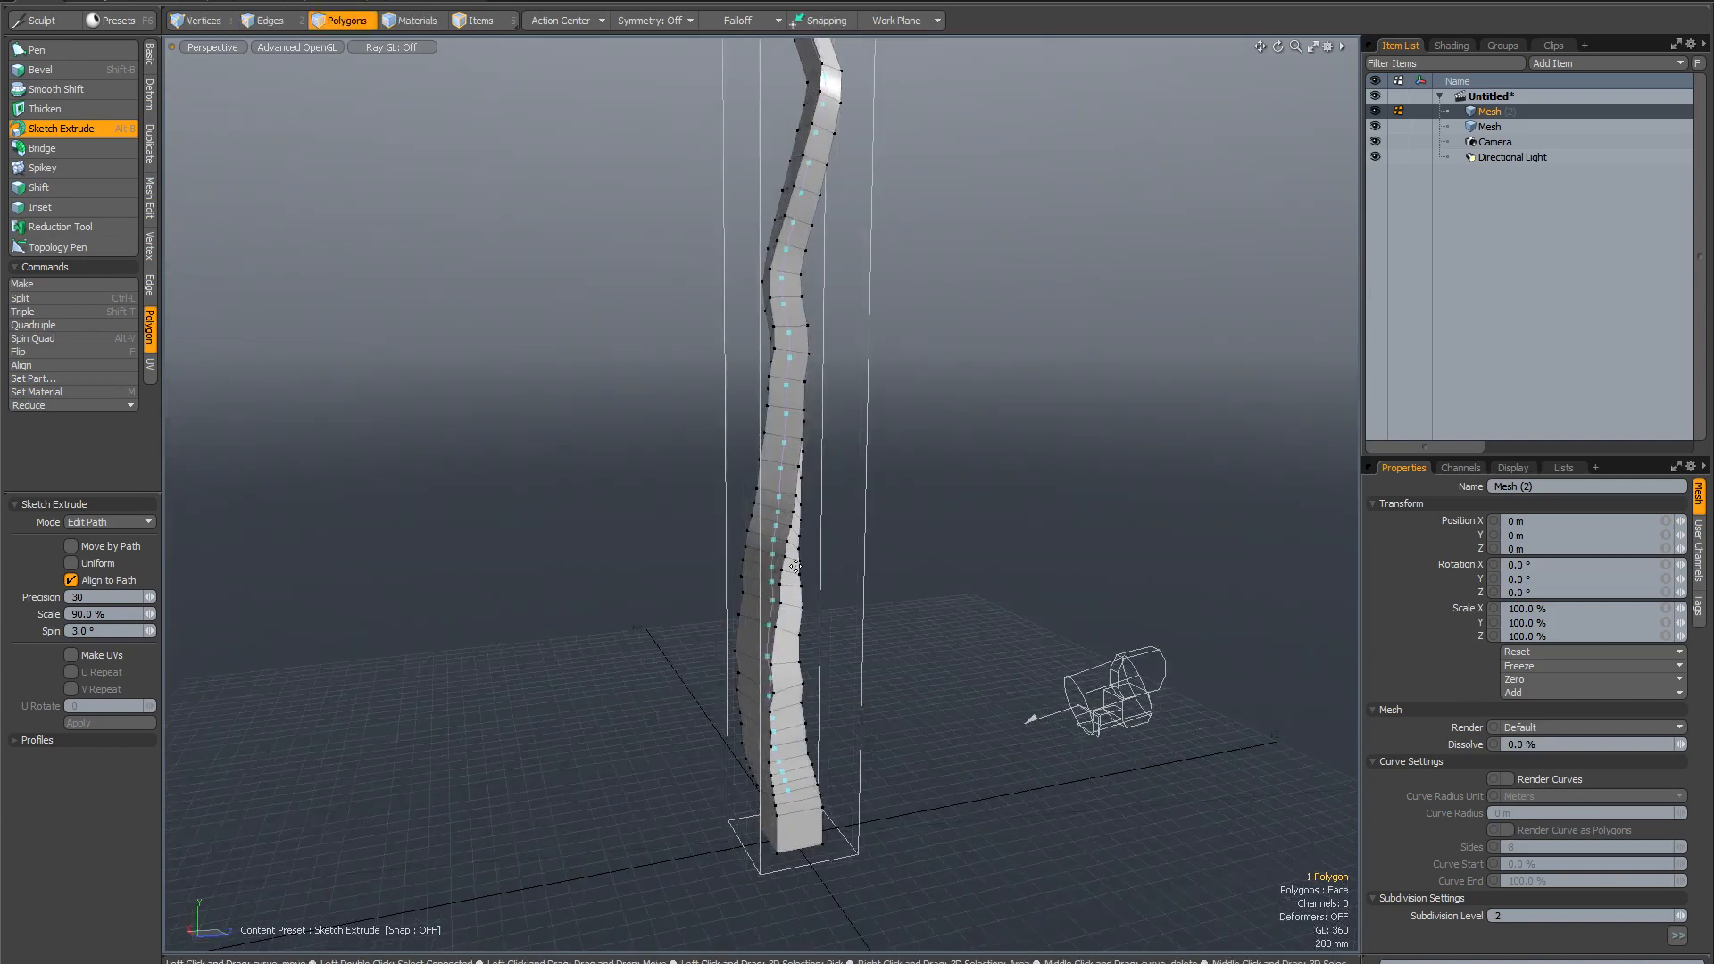
Finish the Sketch Extrude path edit and bevel the polygon at the trunk's bottom end.
scroll(813, 539, down, 4)
alt+drag(813, 538, 904, 552)
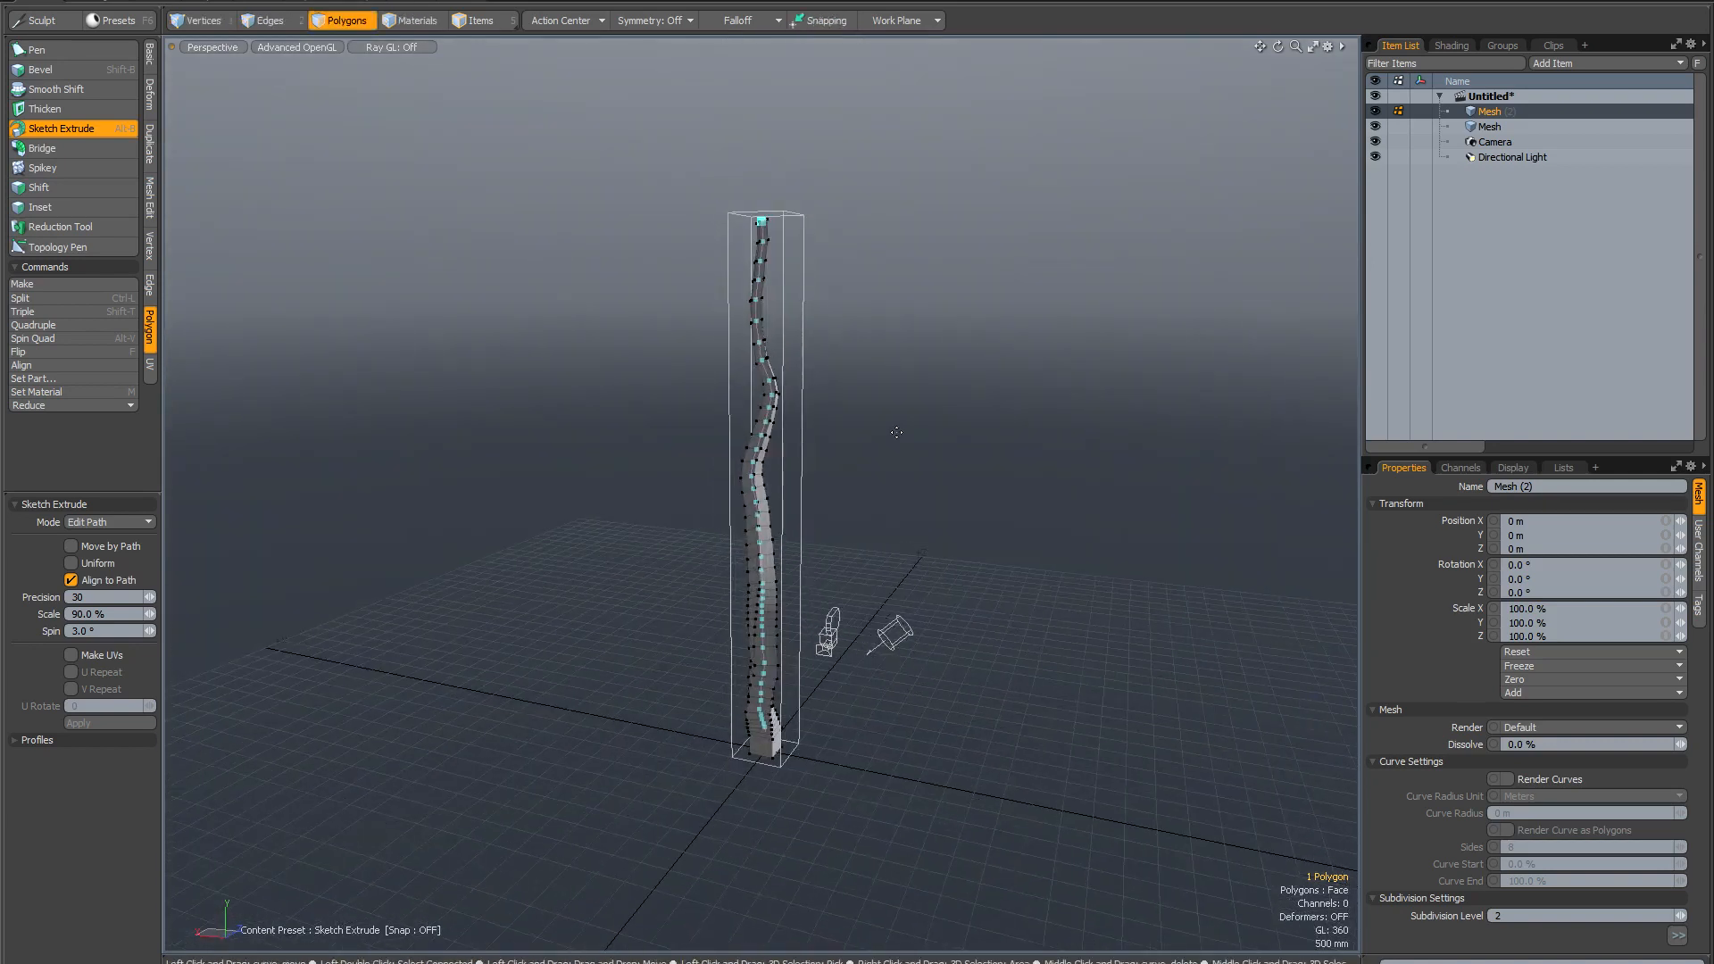
key(space)
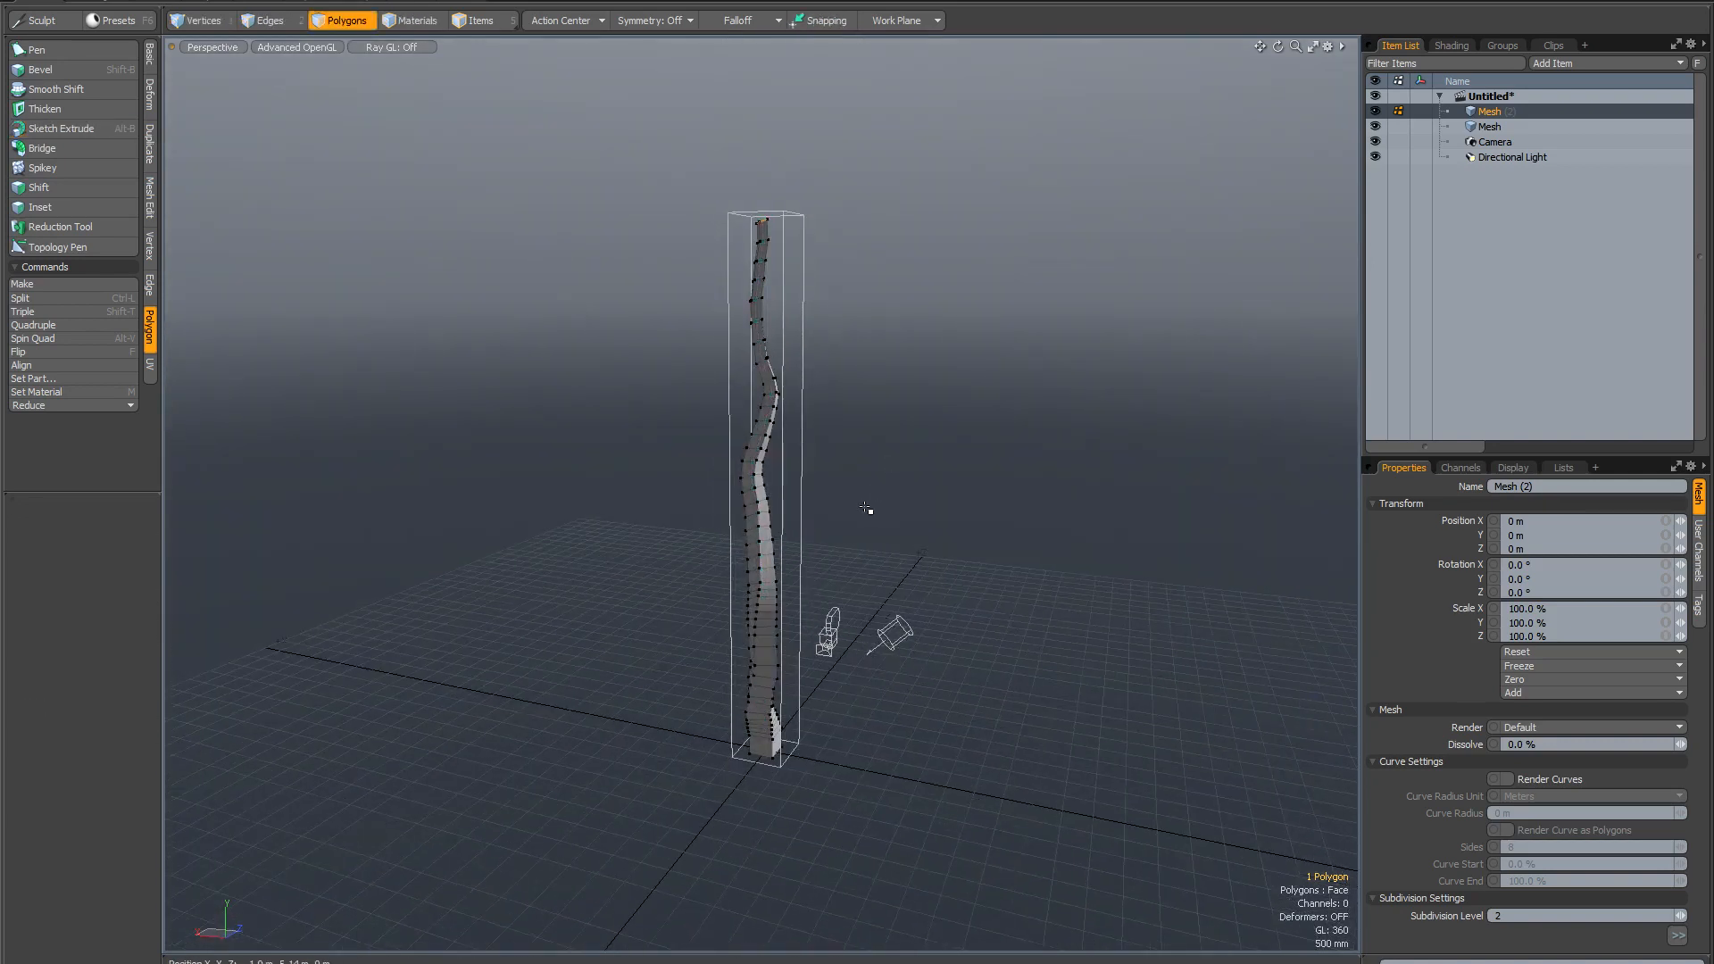
key(ctrl+6)
click(901, 540)
alt+drag(876, 540, 785, 601)
click(781, 631)
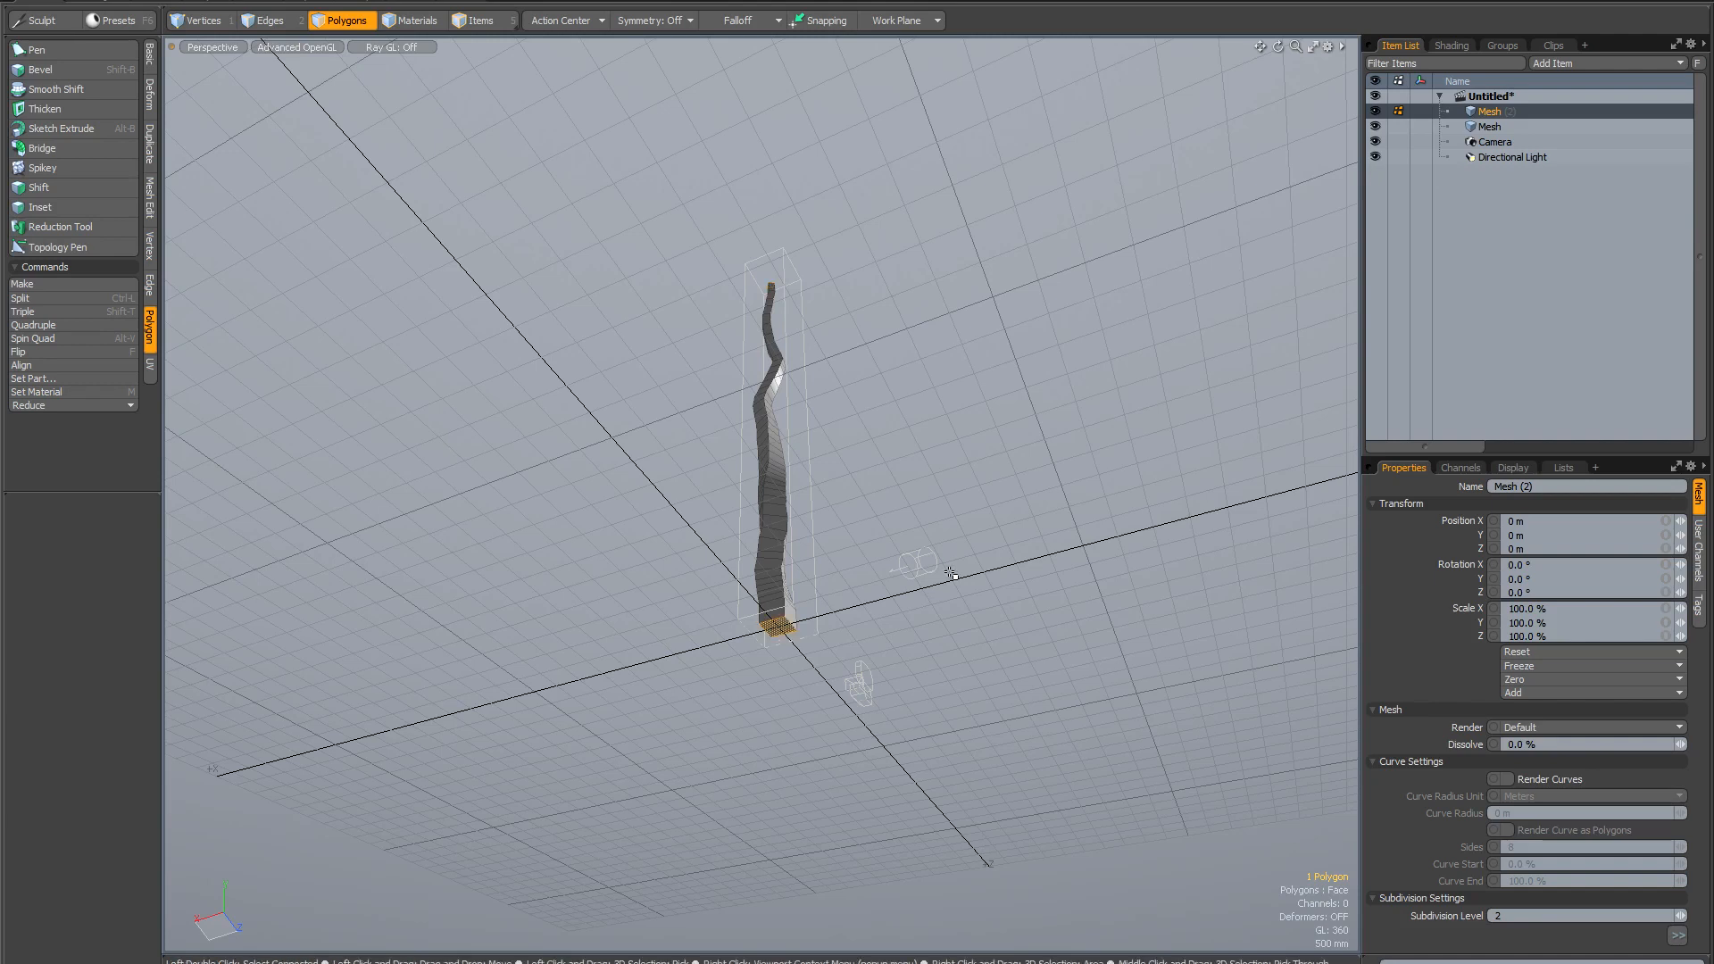
key(shift+b)
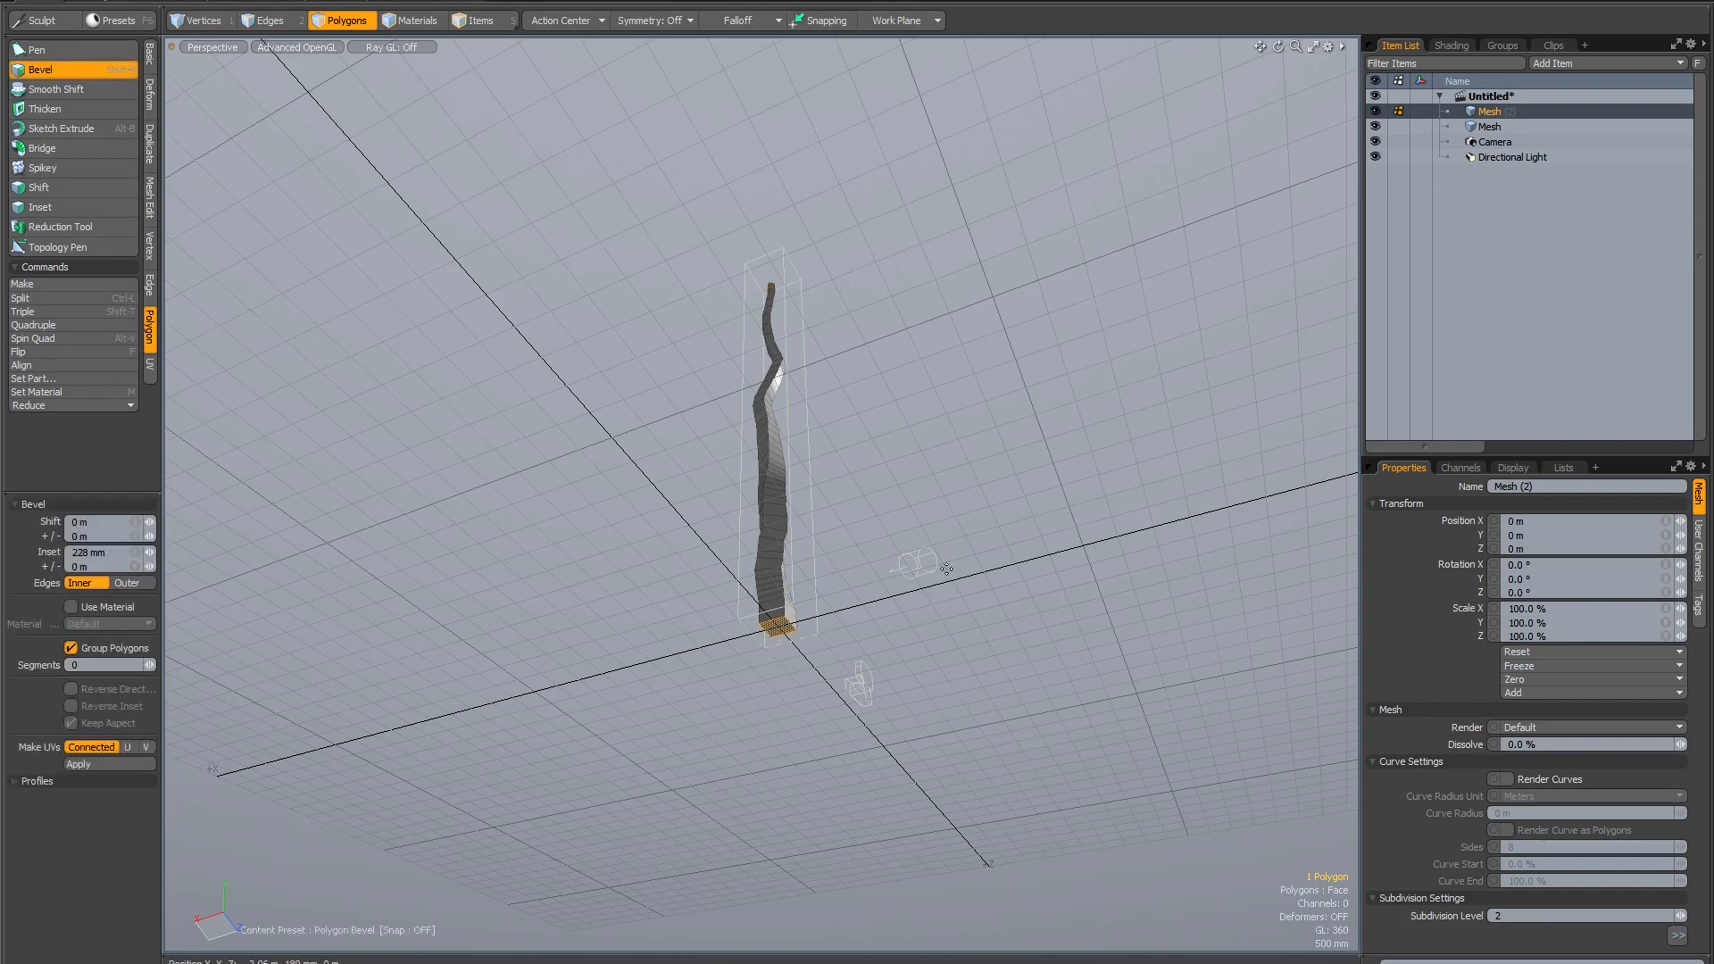
click(901, 508)
key(space)
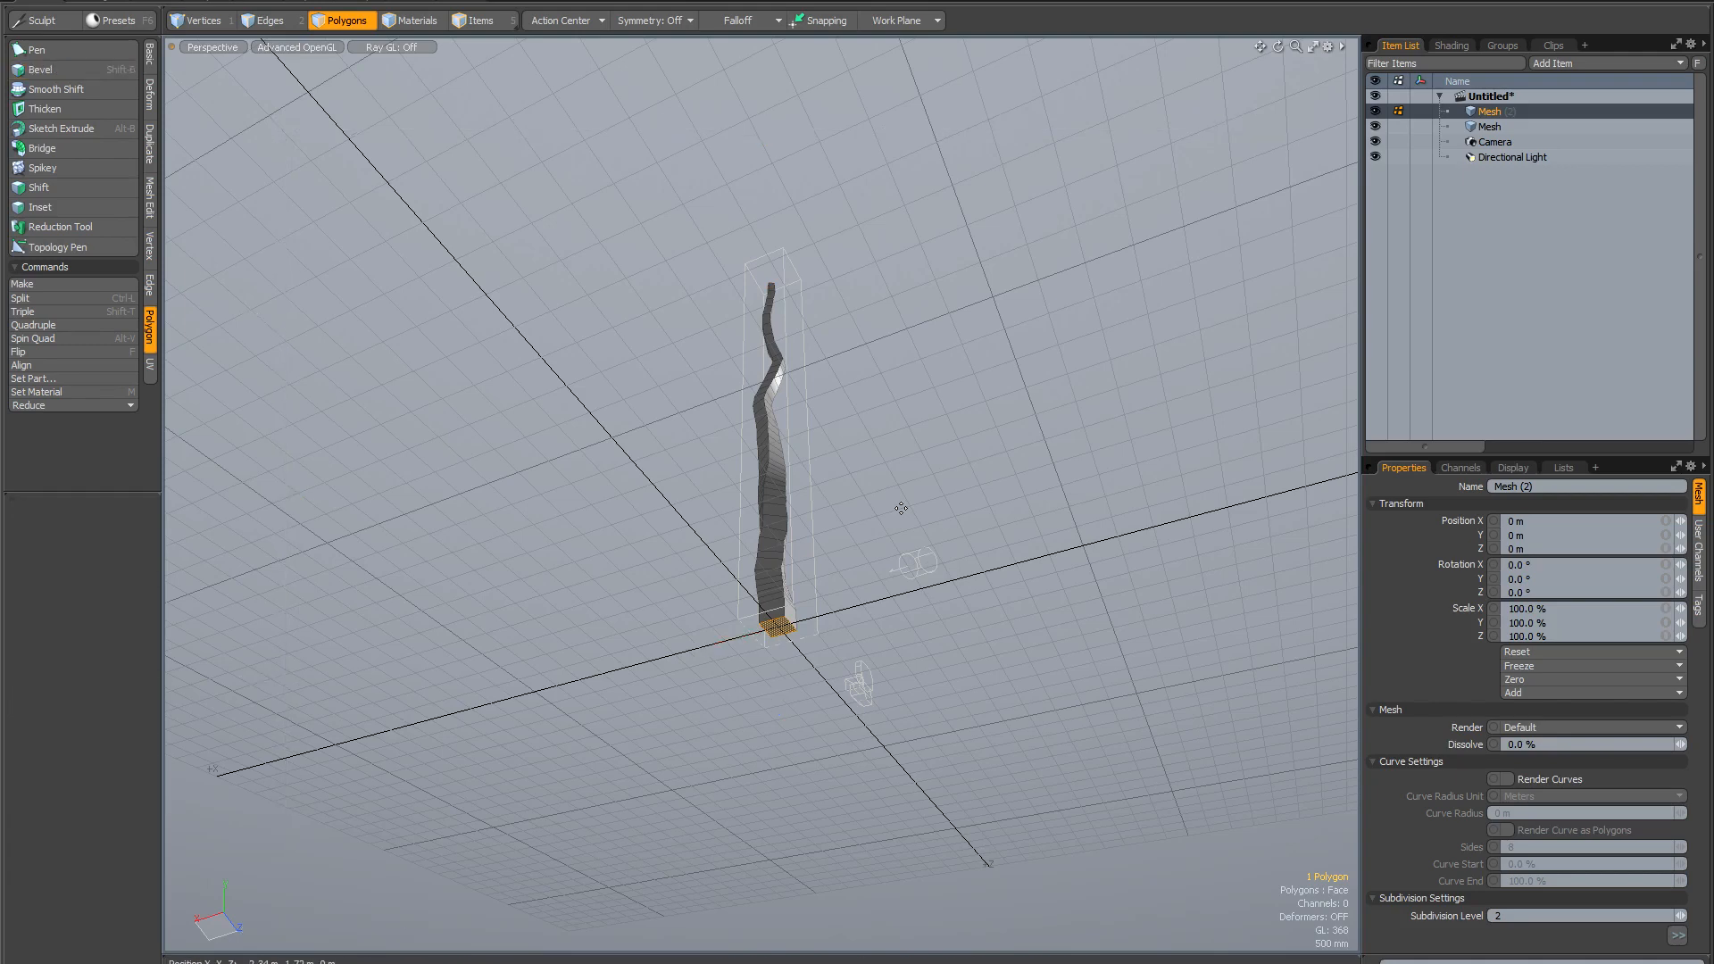
Clear the polygon selection and convert the whole trunk mesh to Catmull-Clark subdivision surfaces.
click(899, 505)
key(Tab)
mouse_move(890, 537)
alt+mouse_down()
mouse_move(862, 511)
mouse_move(881, 497)
mouse_move(1015, 490)
mouse_move(842, 493)
mouse_move(888, 490)
mouse_move(861, 533)
alt+mouse_up()
scroll(868, 501, up, 2)
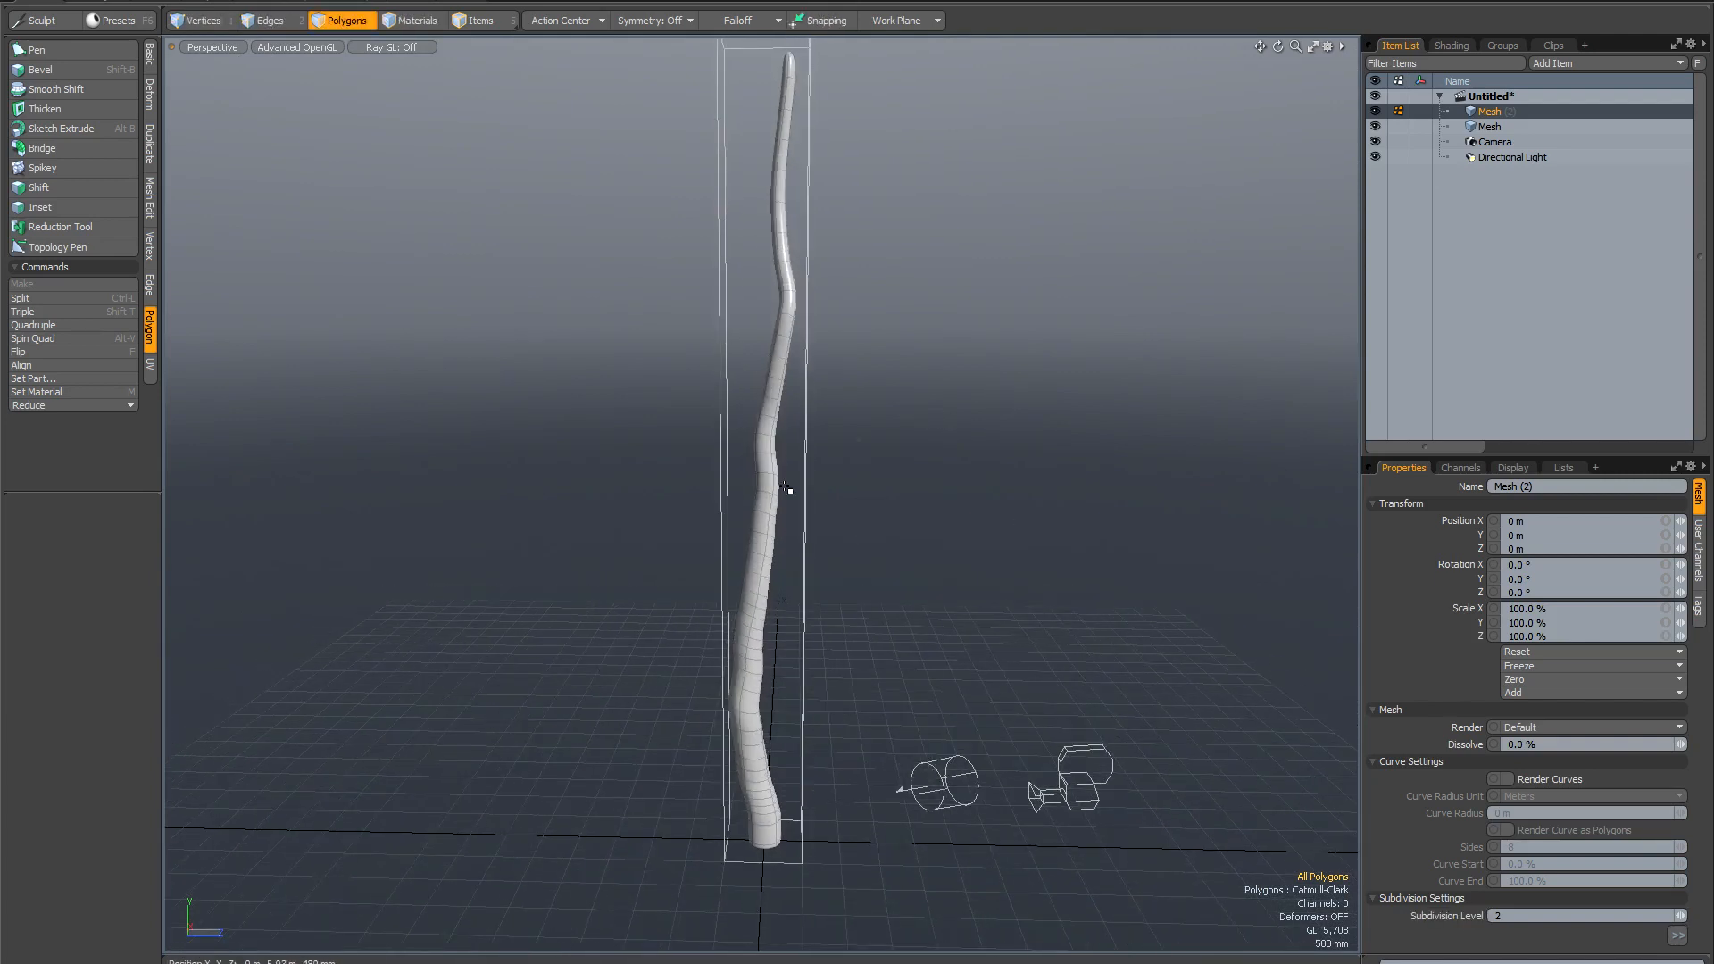
Bevel one side polygon partway up the trunk with 0 m shift and inset, and Sketch Extrude it into an upward-curving branch.
click(756, 544)
key(shift+b)
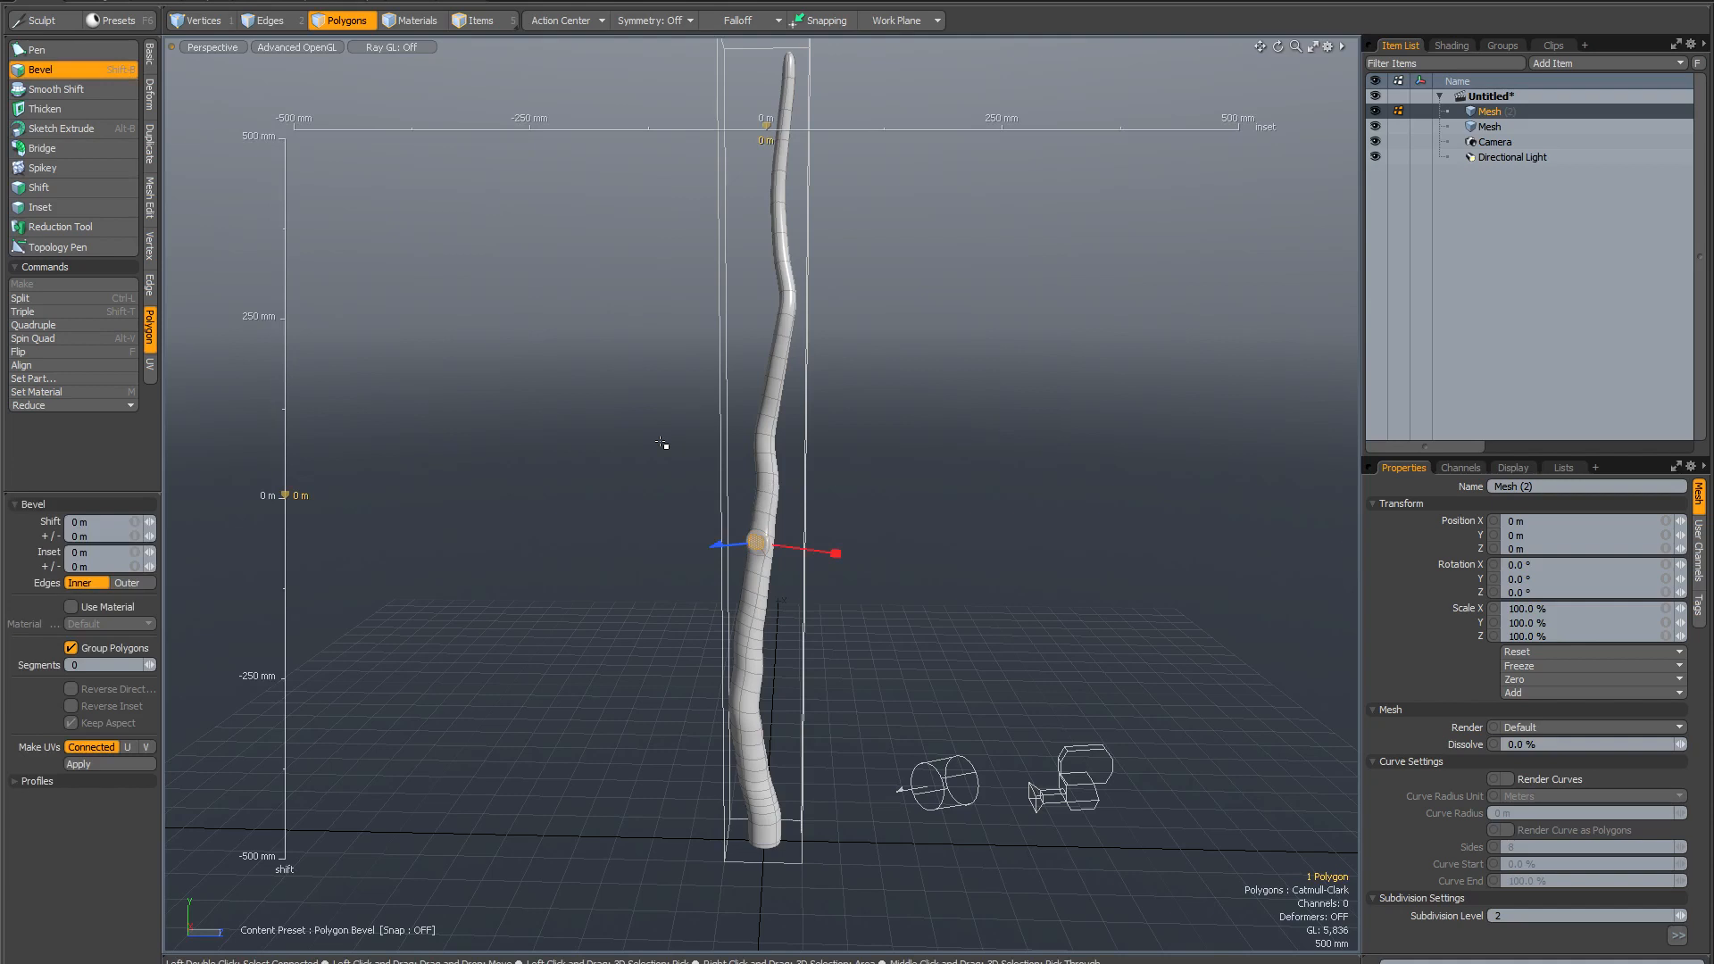
key(space)
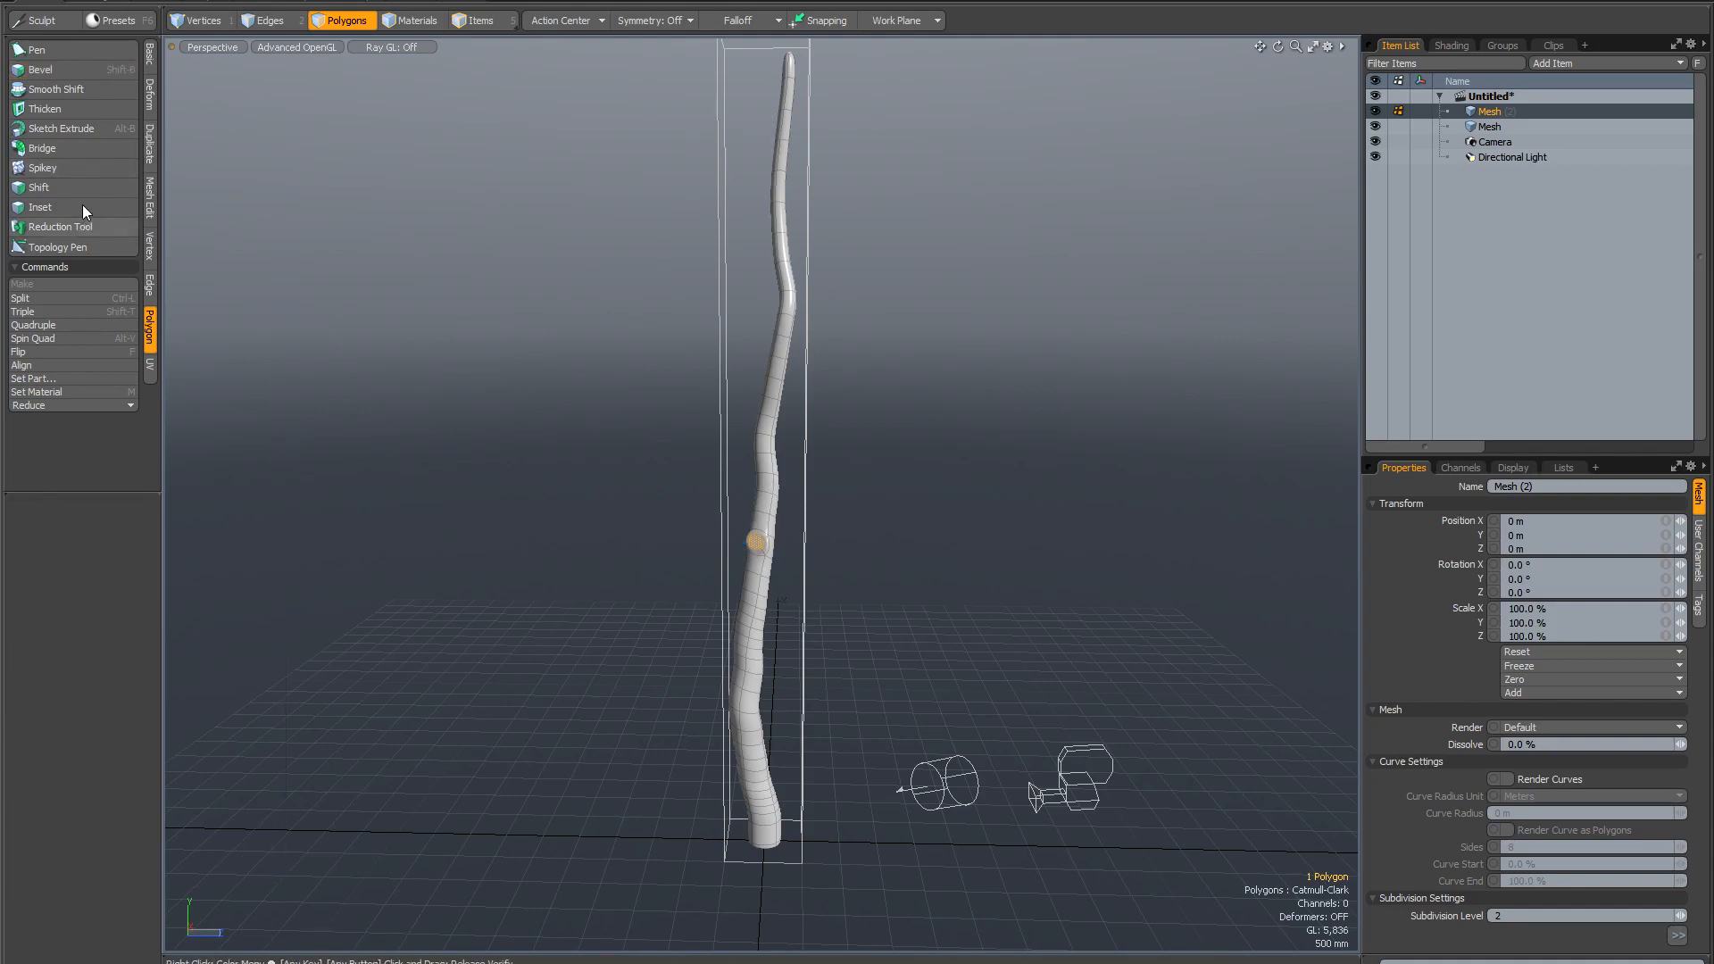
click(75, 130)
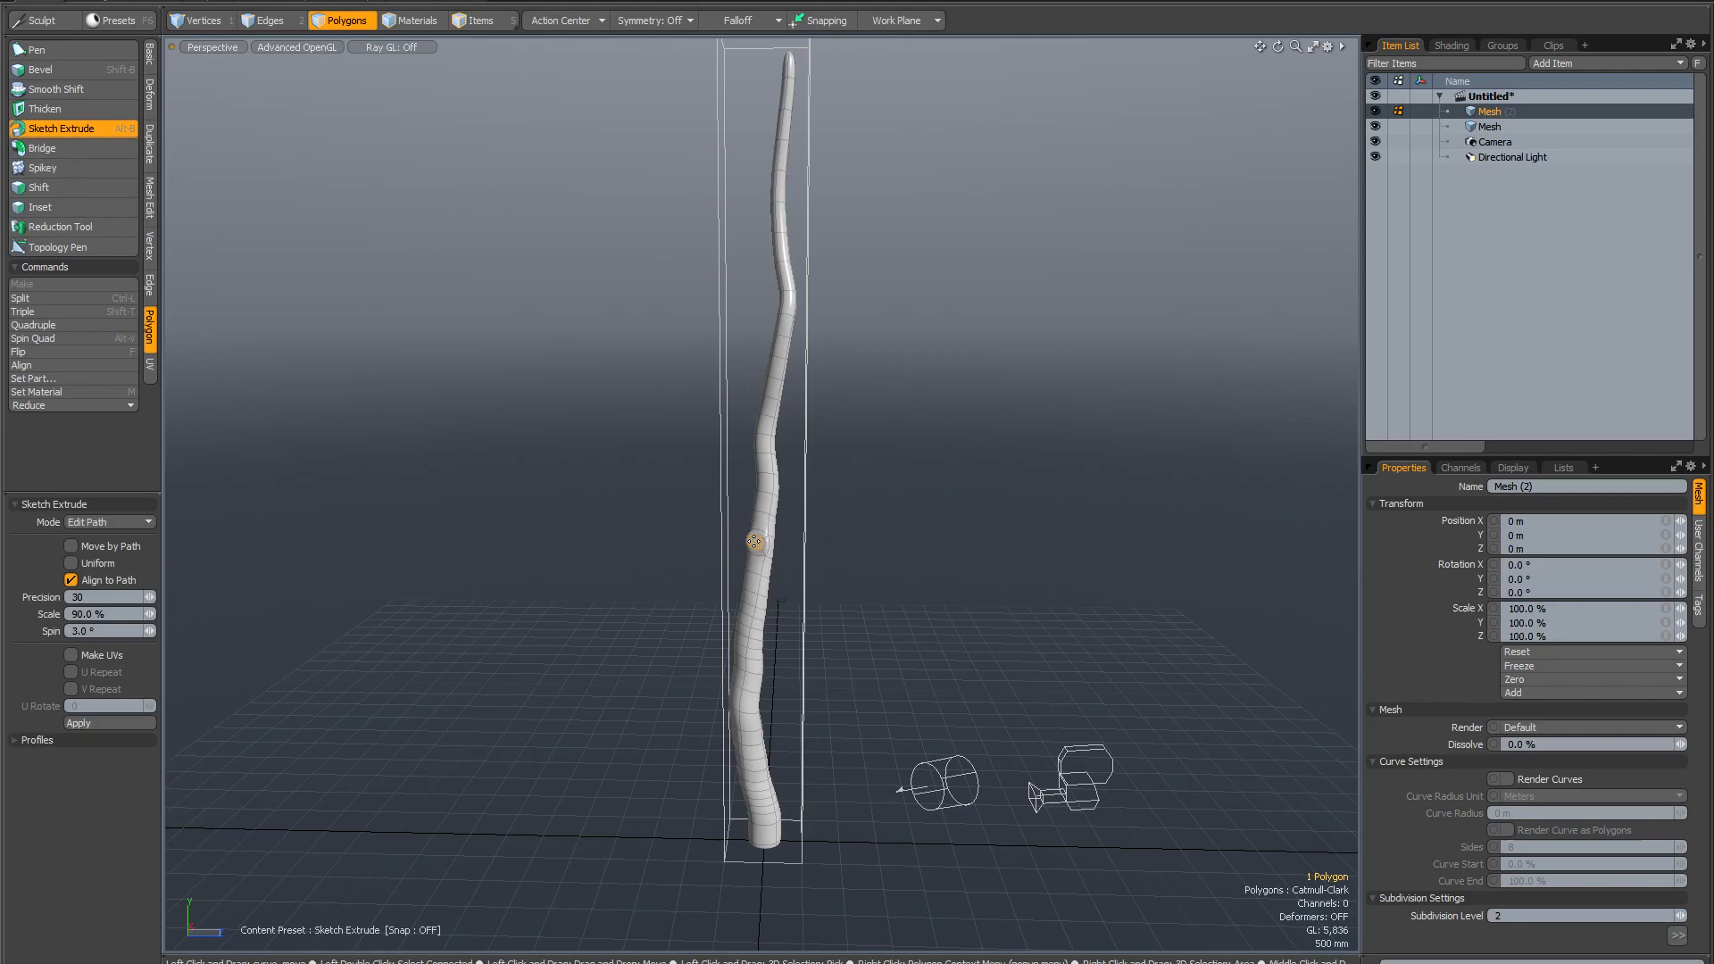
mouse_move(885, 585)
alt+mouse_down()
mouse_move(786, 572)
mouse_move(650, 490)
mouse_move(432, 279)
mouse_move(434, 220)
alt+mouse_up()
alt+drag(587, 360, 743, 400)
Try a scale of 80% and then 70% for the first branch's extrusion.
drag(130, 616, 16, 608)
text(8)
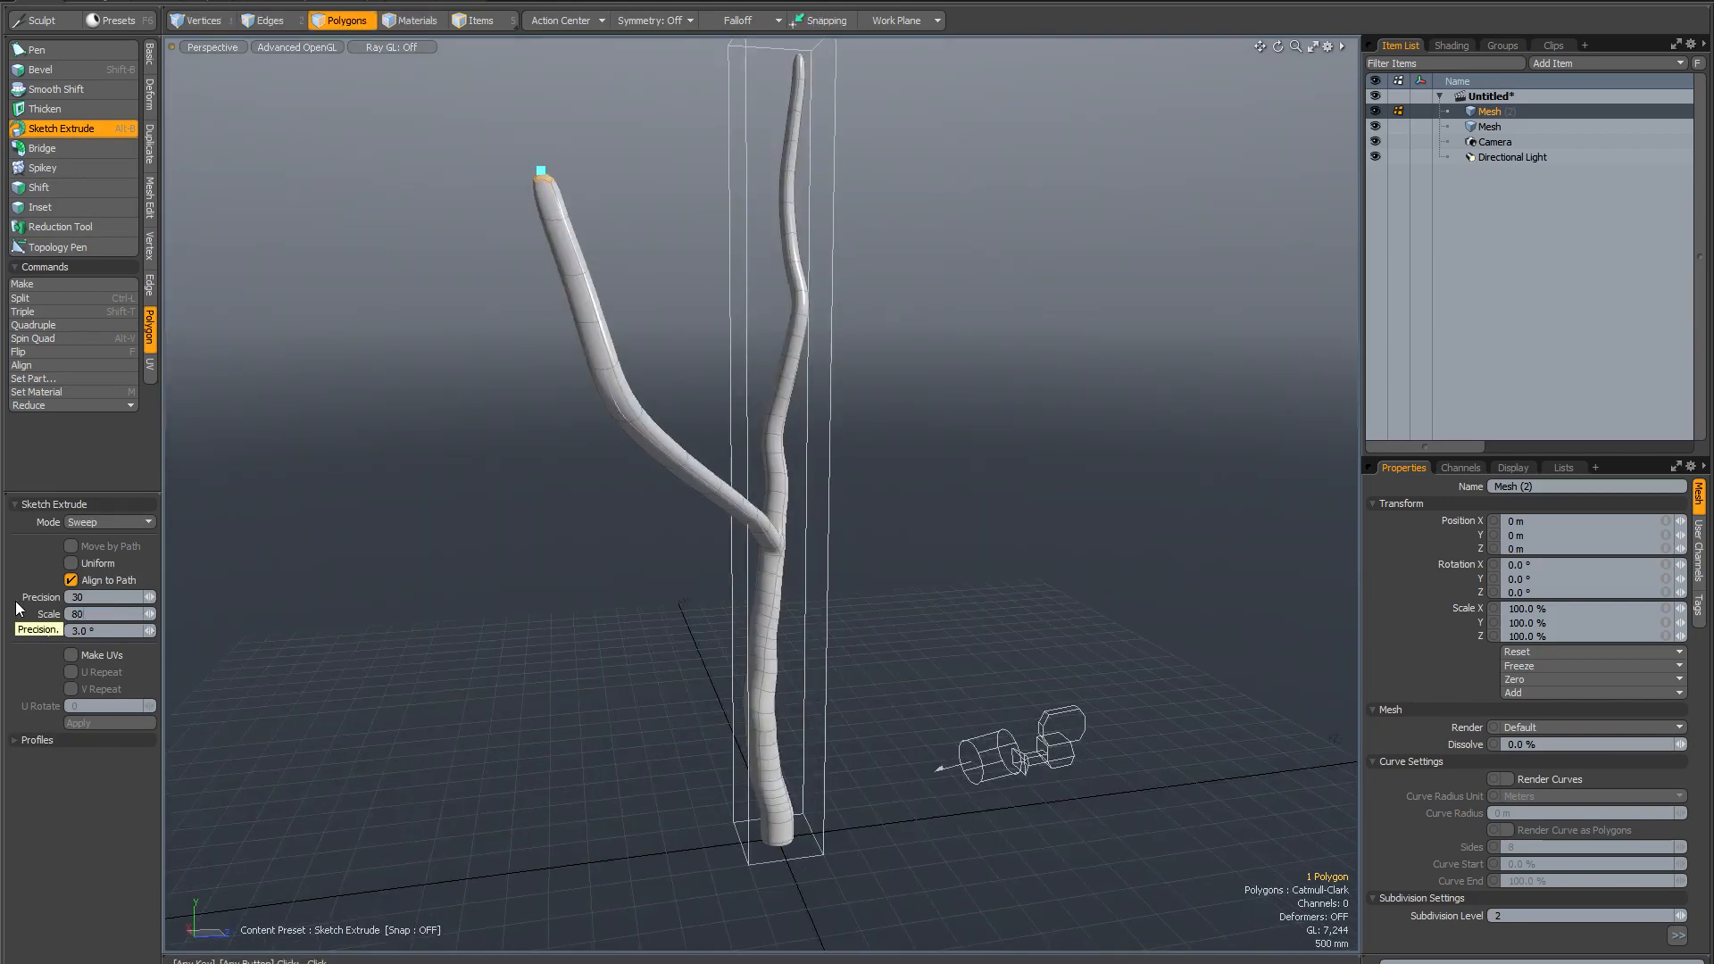
key(Return)
drag(109, 615, 33, 619)
text(7)
key(Return)
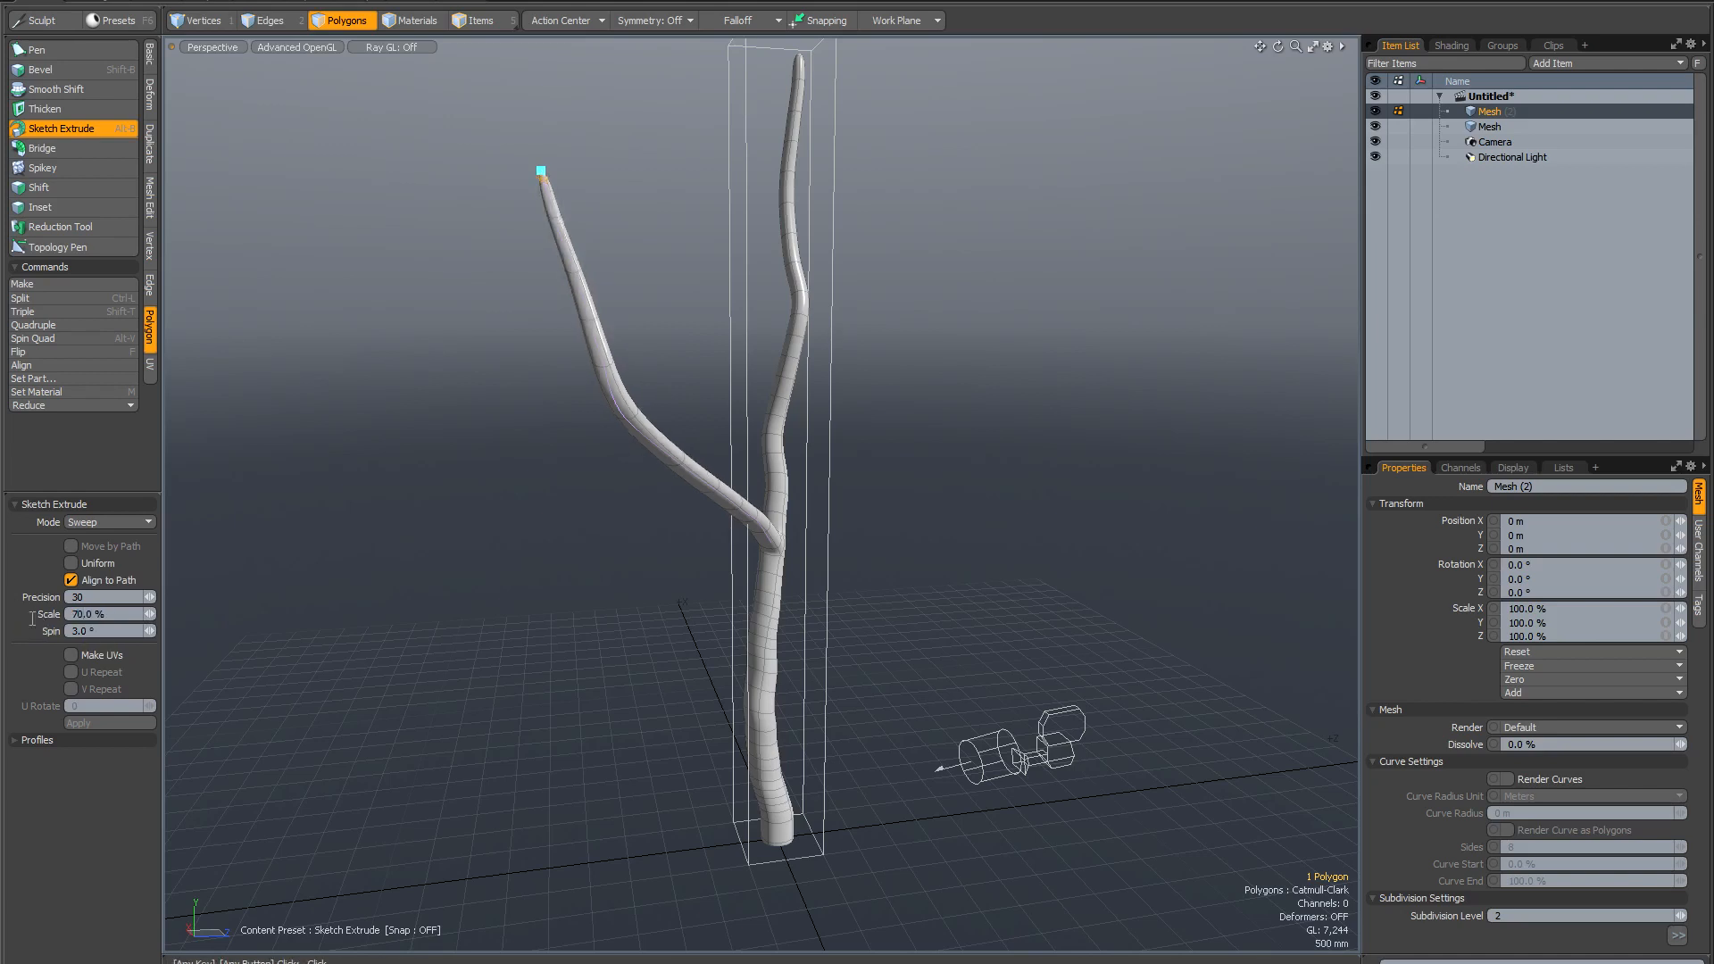
Set the first branch's extrusion scale to 60% so that it tapers to a thin tip.
alt+drag(612, 505, 578, 511)
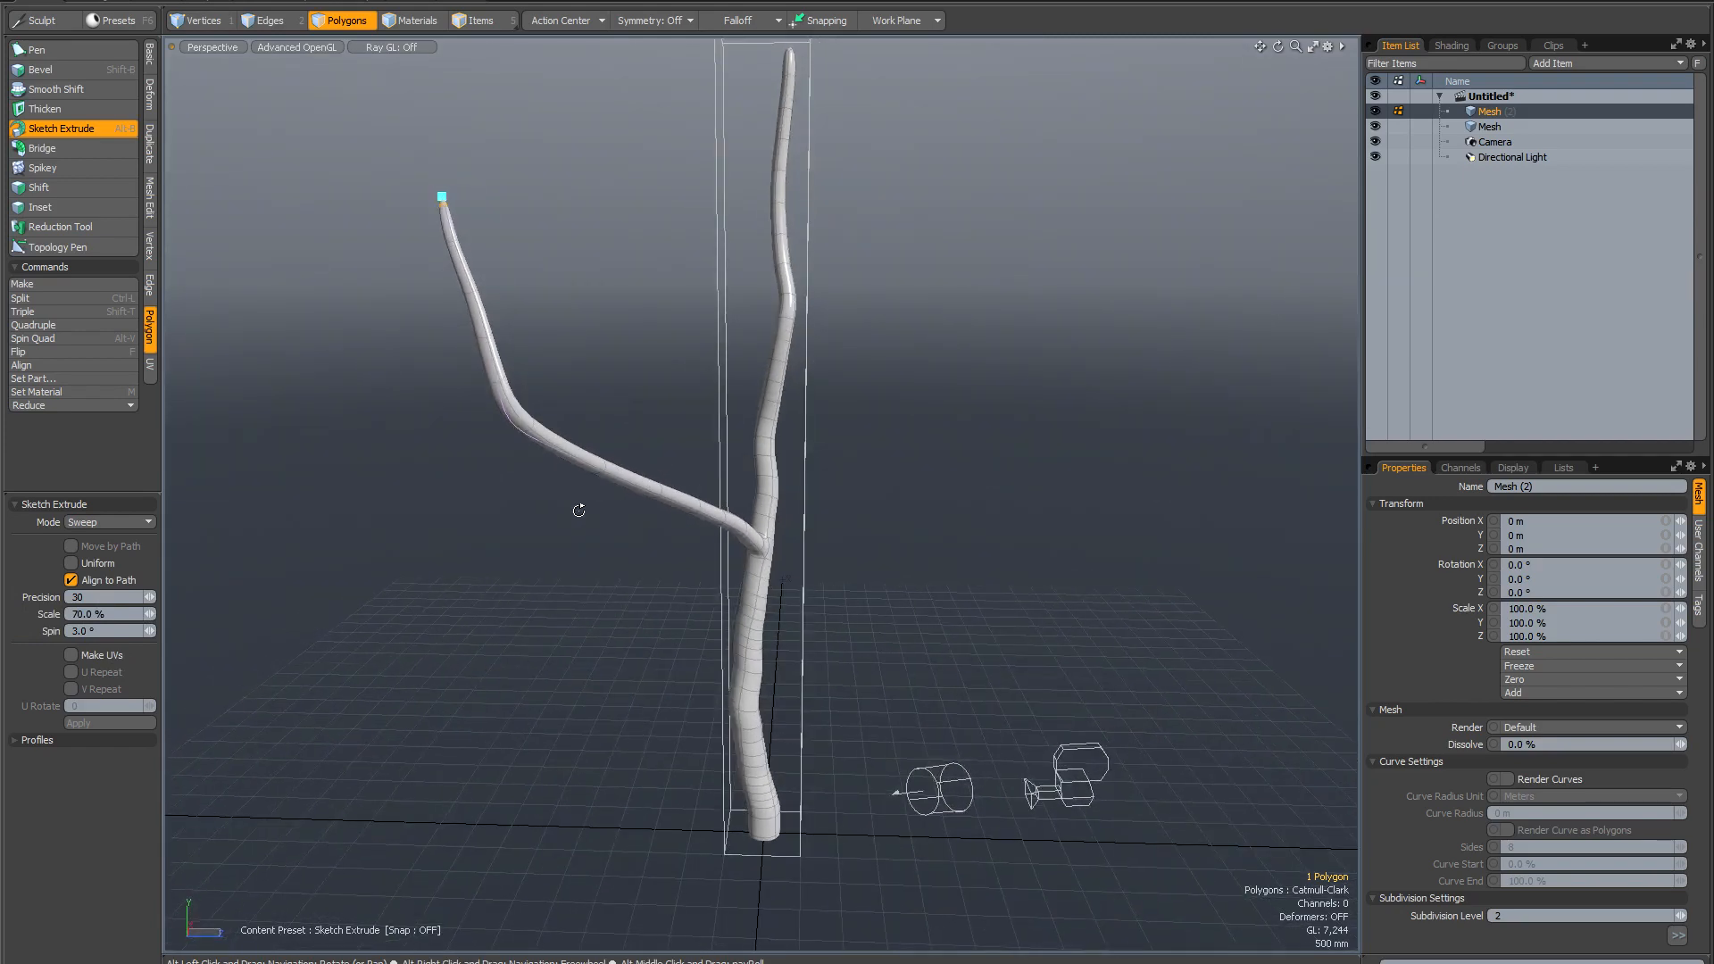
alt+drag(498, 509, 600, 519)
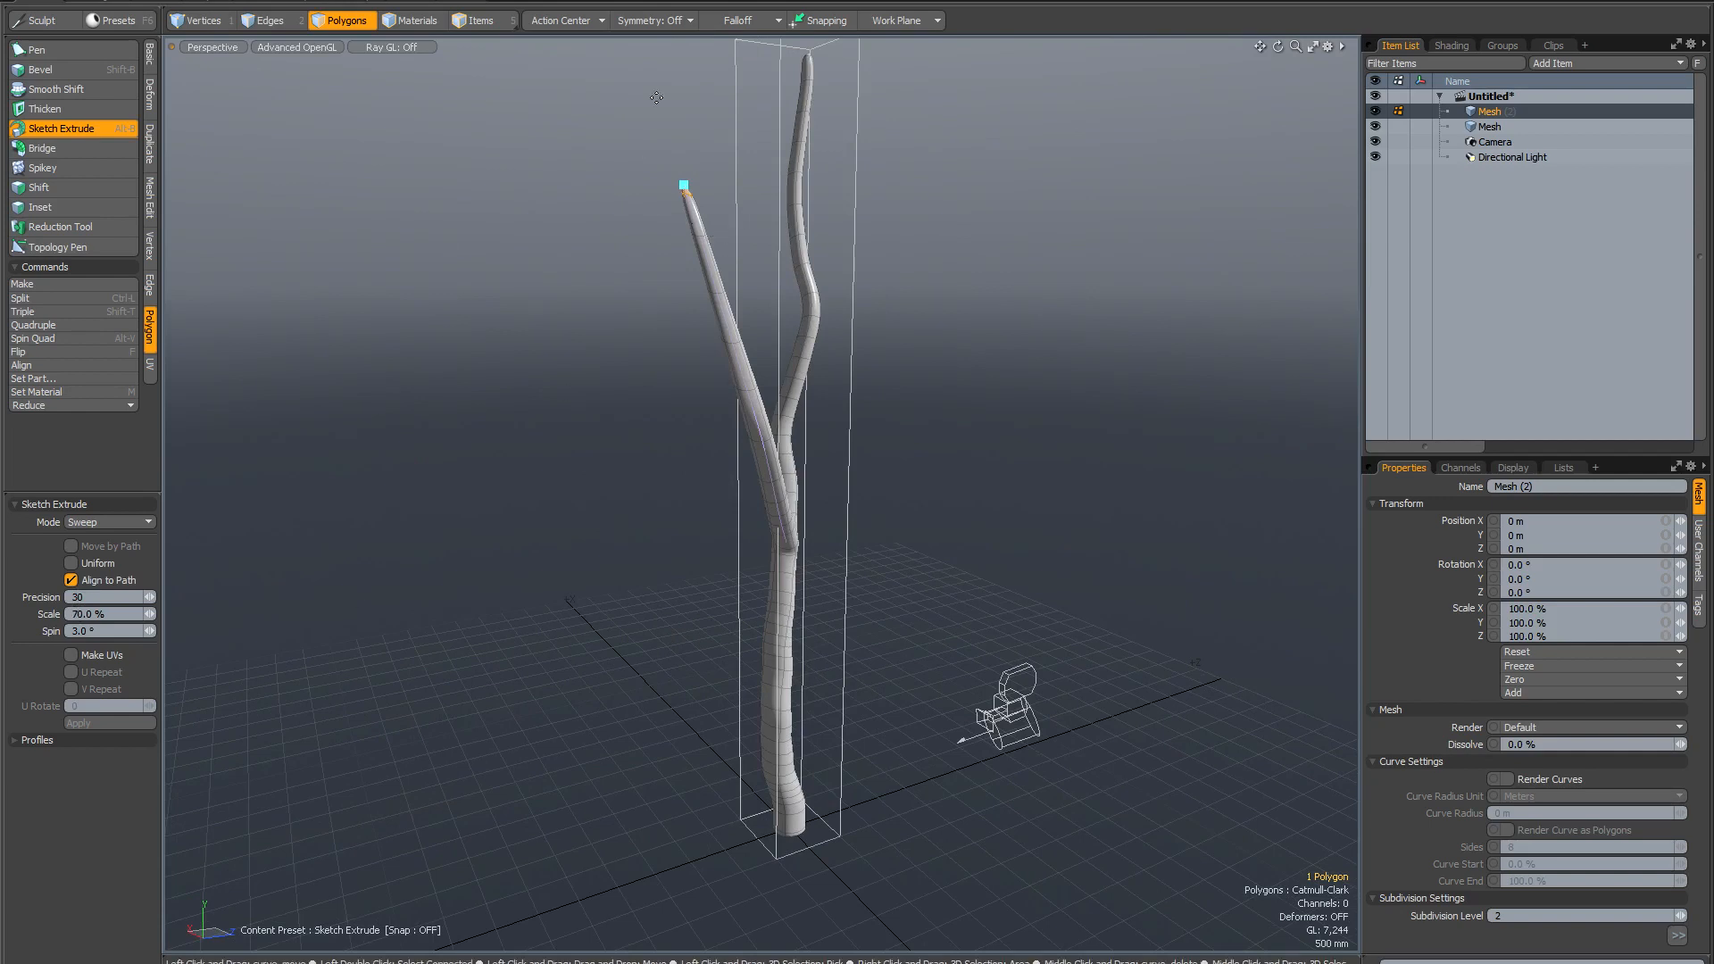
alt+drag(584, 339, 559, 372)
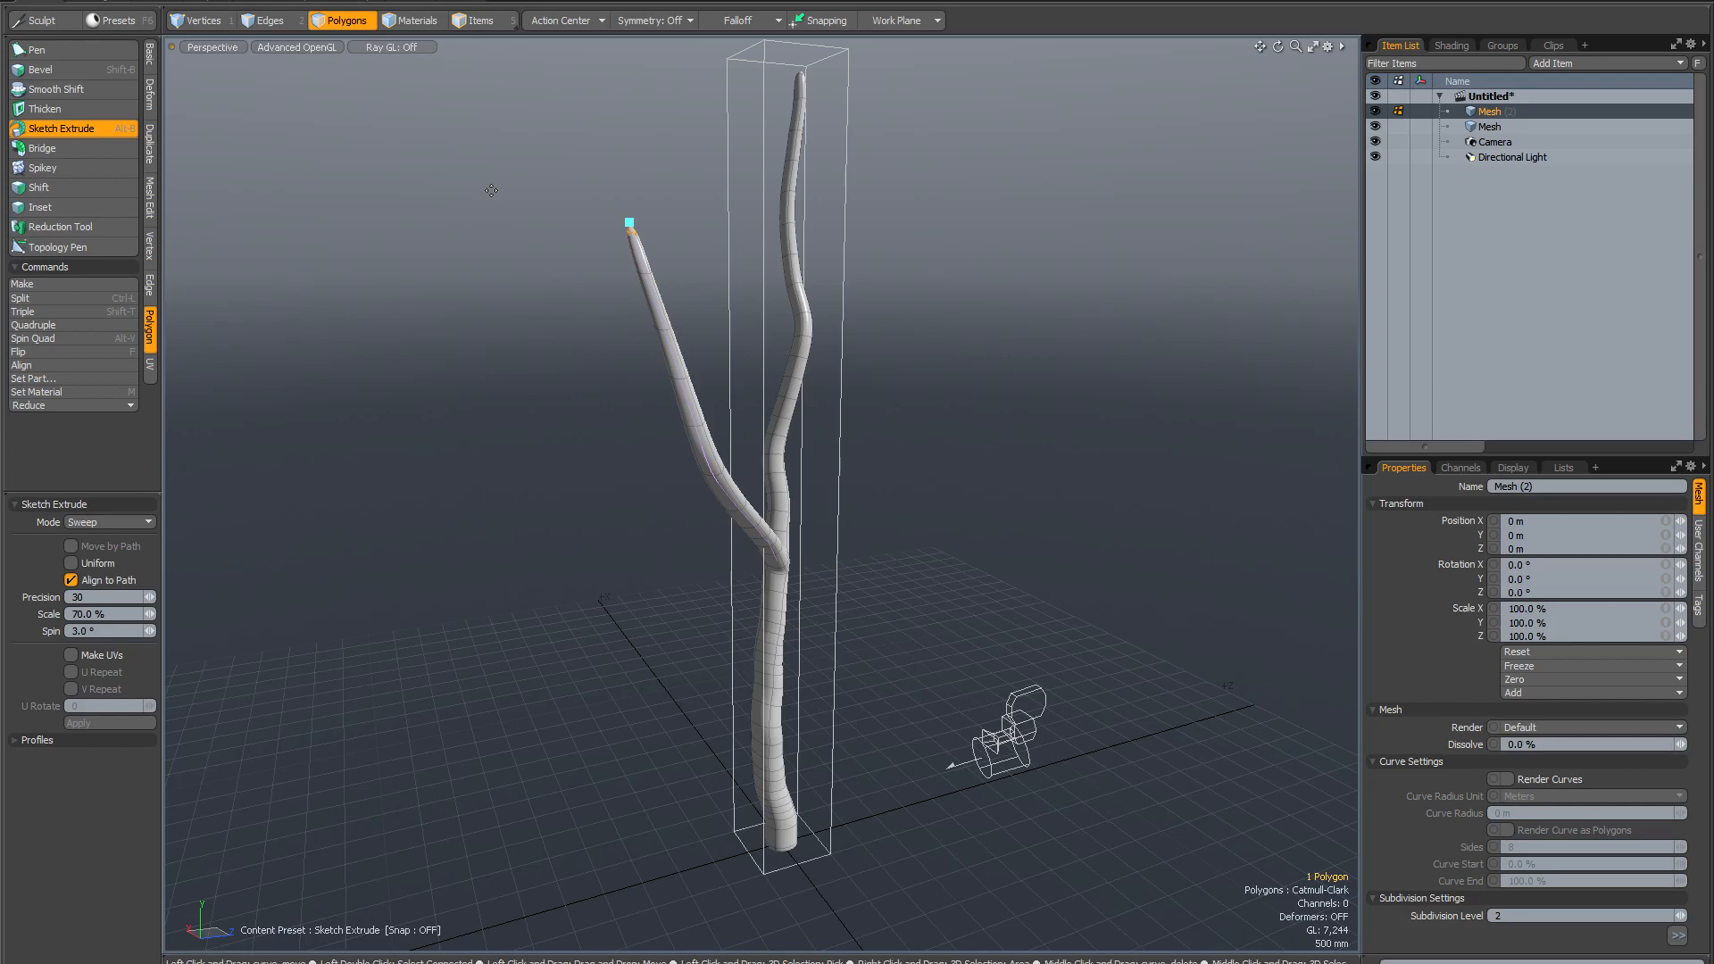
alt+drag(491, 190, 447, 325)
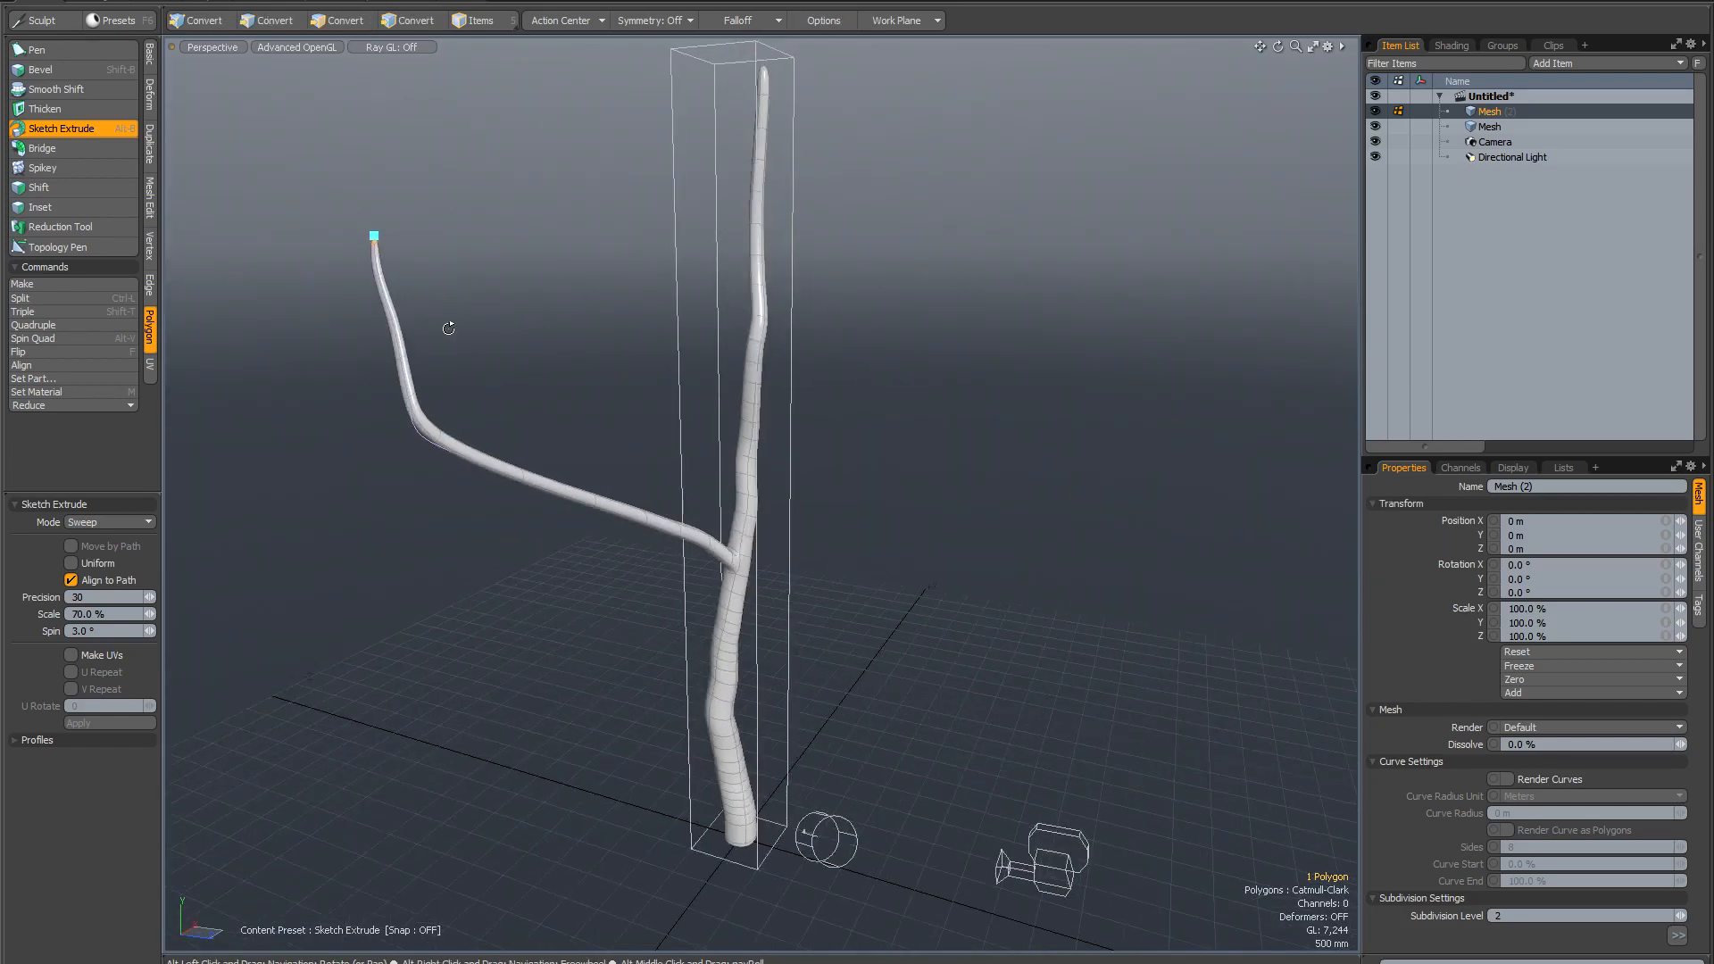
alt+drag(393, 268, 545, 281)
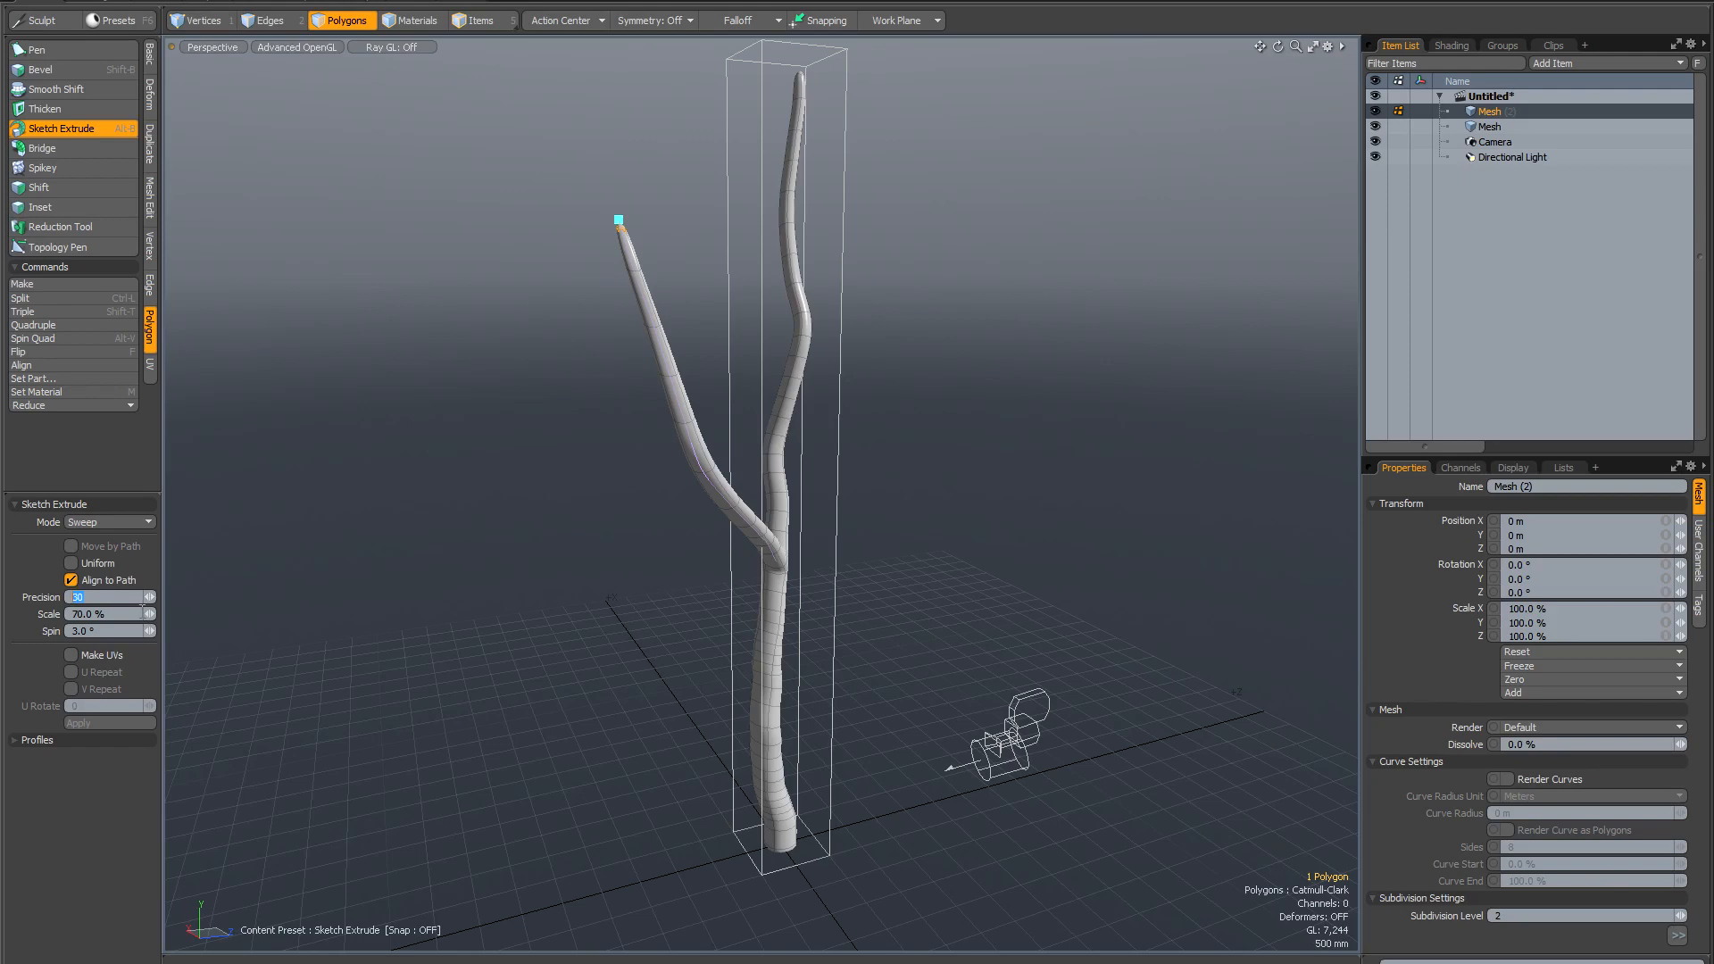
alt+drag(570, 462, 456, 495)
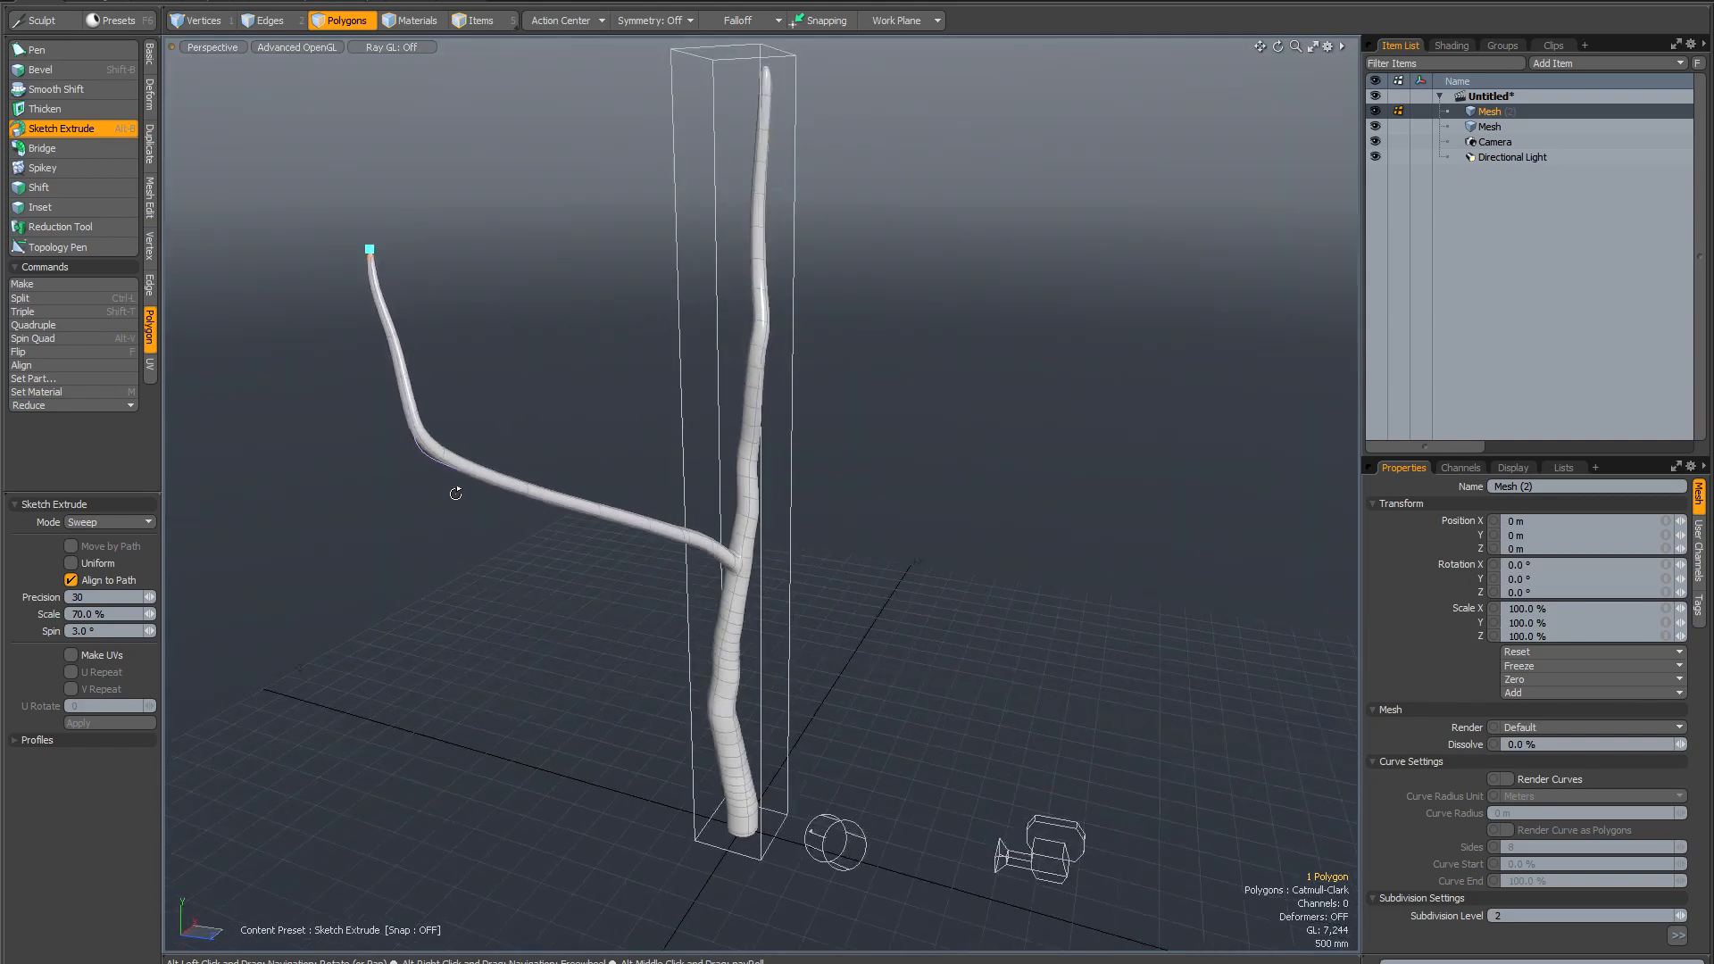
click(98, 614)
text(60)
key(Return)
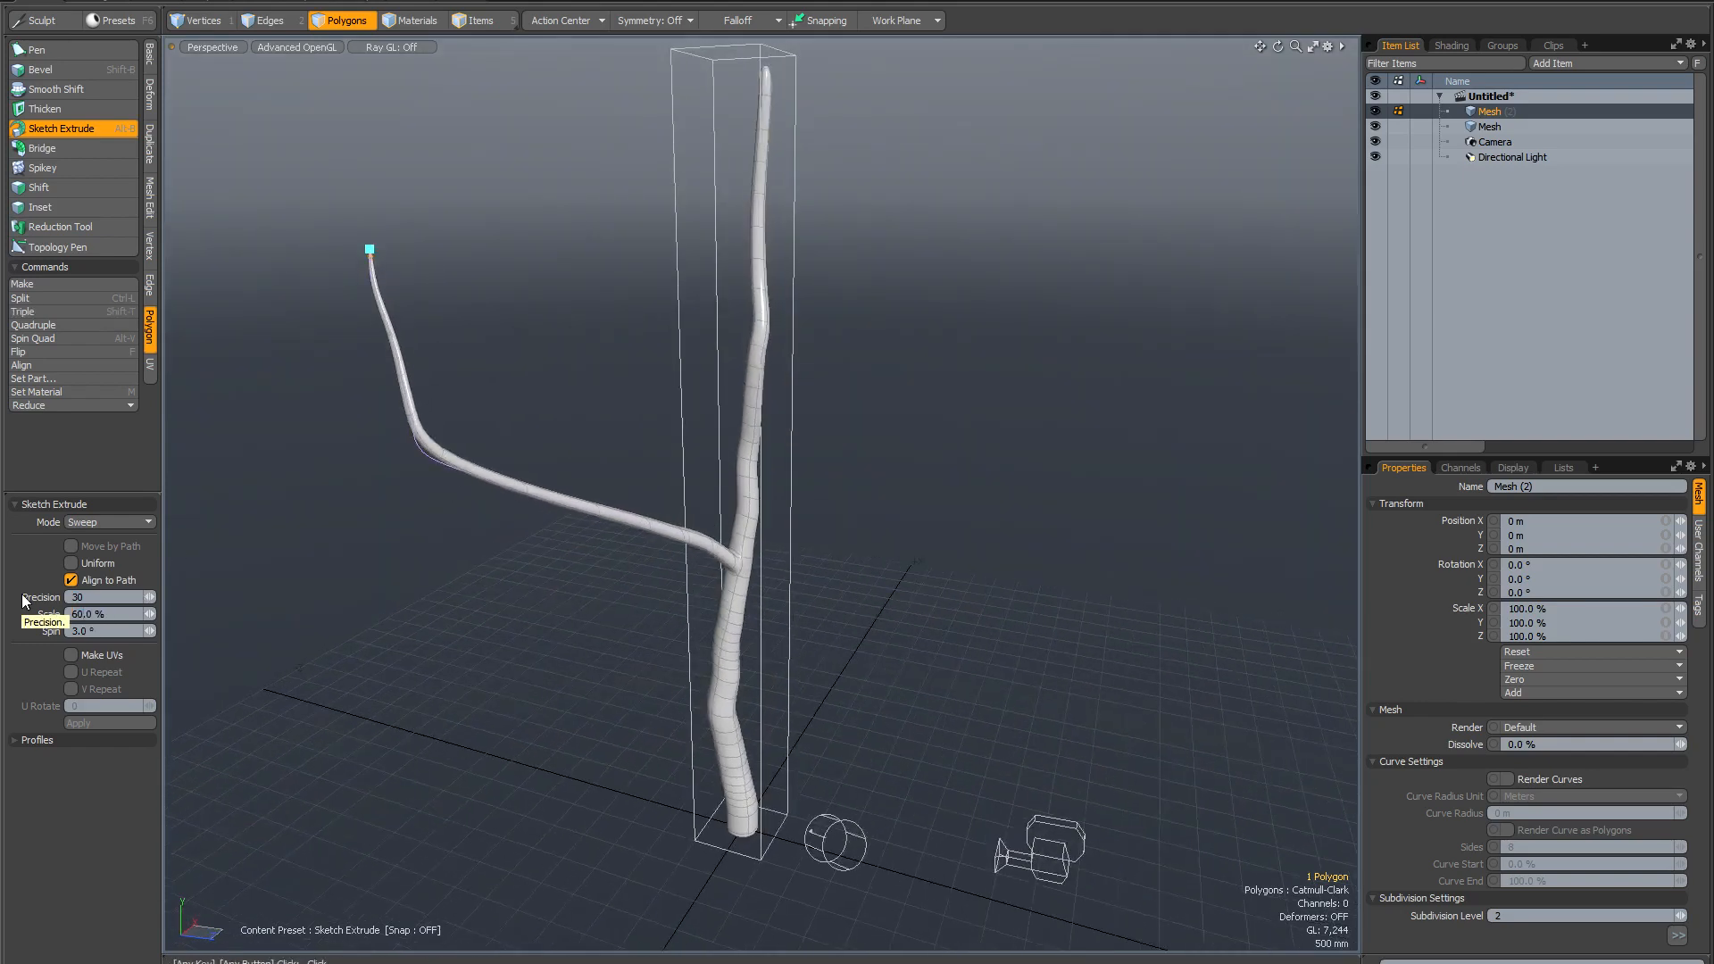
alt+drag(625, 475, 639, 471)
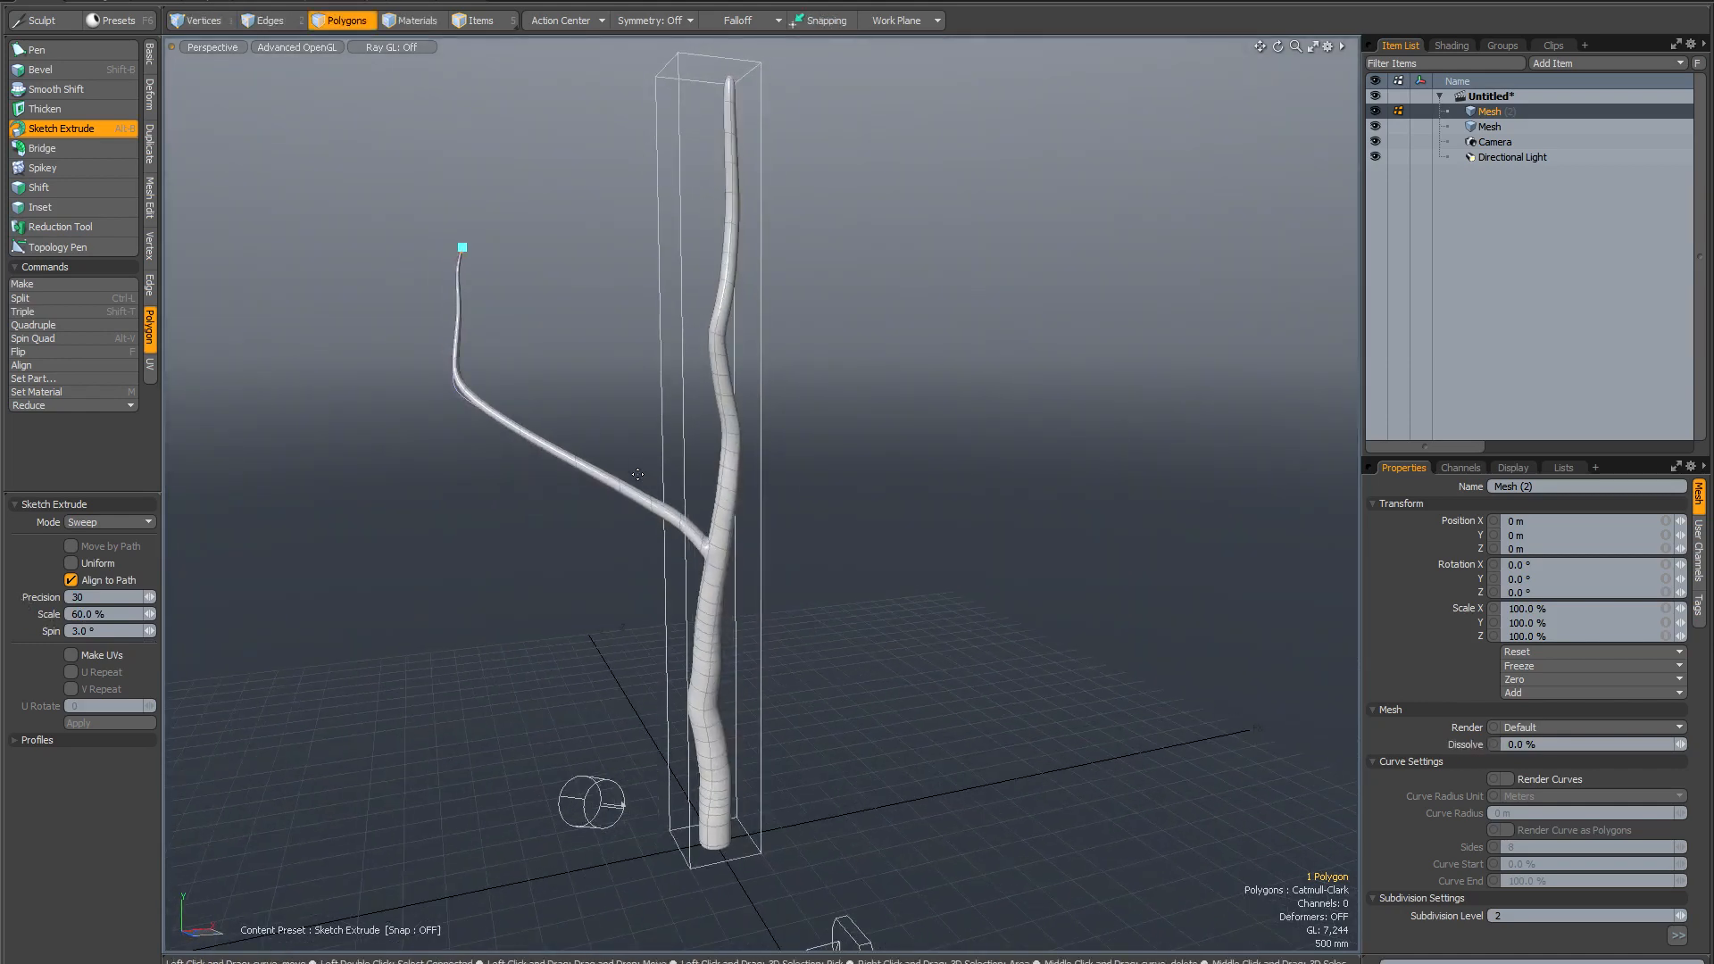
Select a trunk polygon on another side, slightly above the first branch, and bevel it as the base of a second branch.
key(space)
alt+drag(791, 478, 844, 501)
alt+drag(738, 486, 704, 501)
click(746, 496)
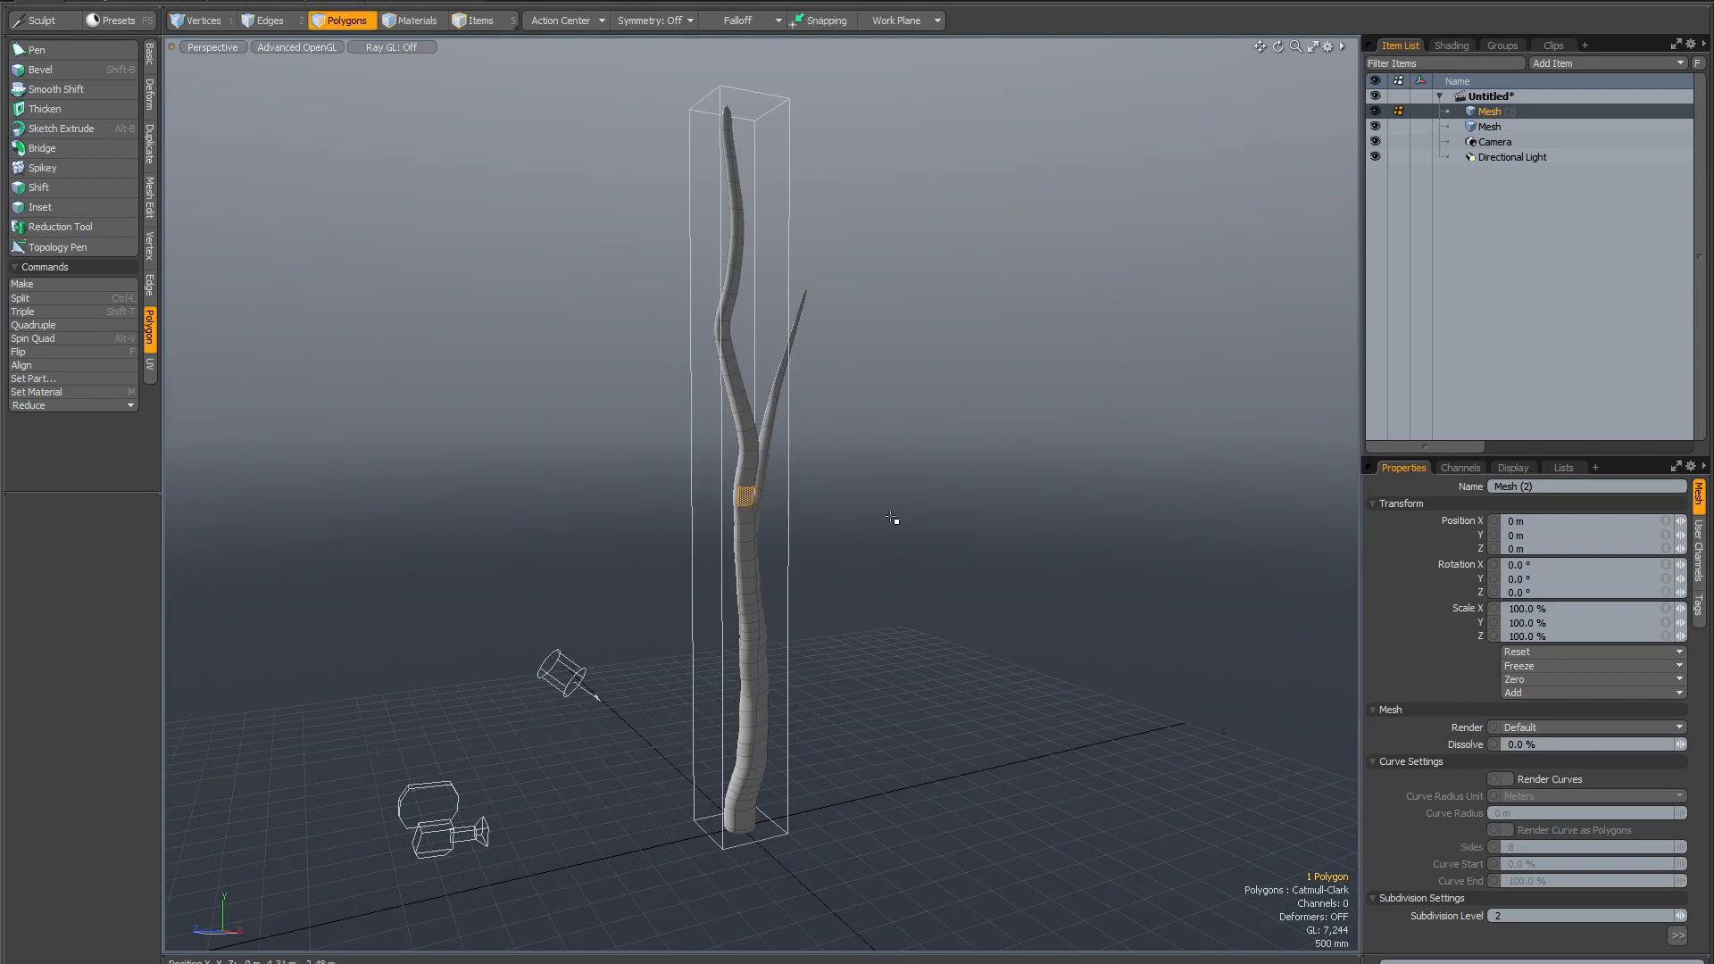
key(b)
click(732, 500)
key(space)
Sketch Extrude the beveled polygon outward and upward into a second branch at 60% scale.
click(72, 128)
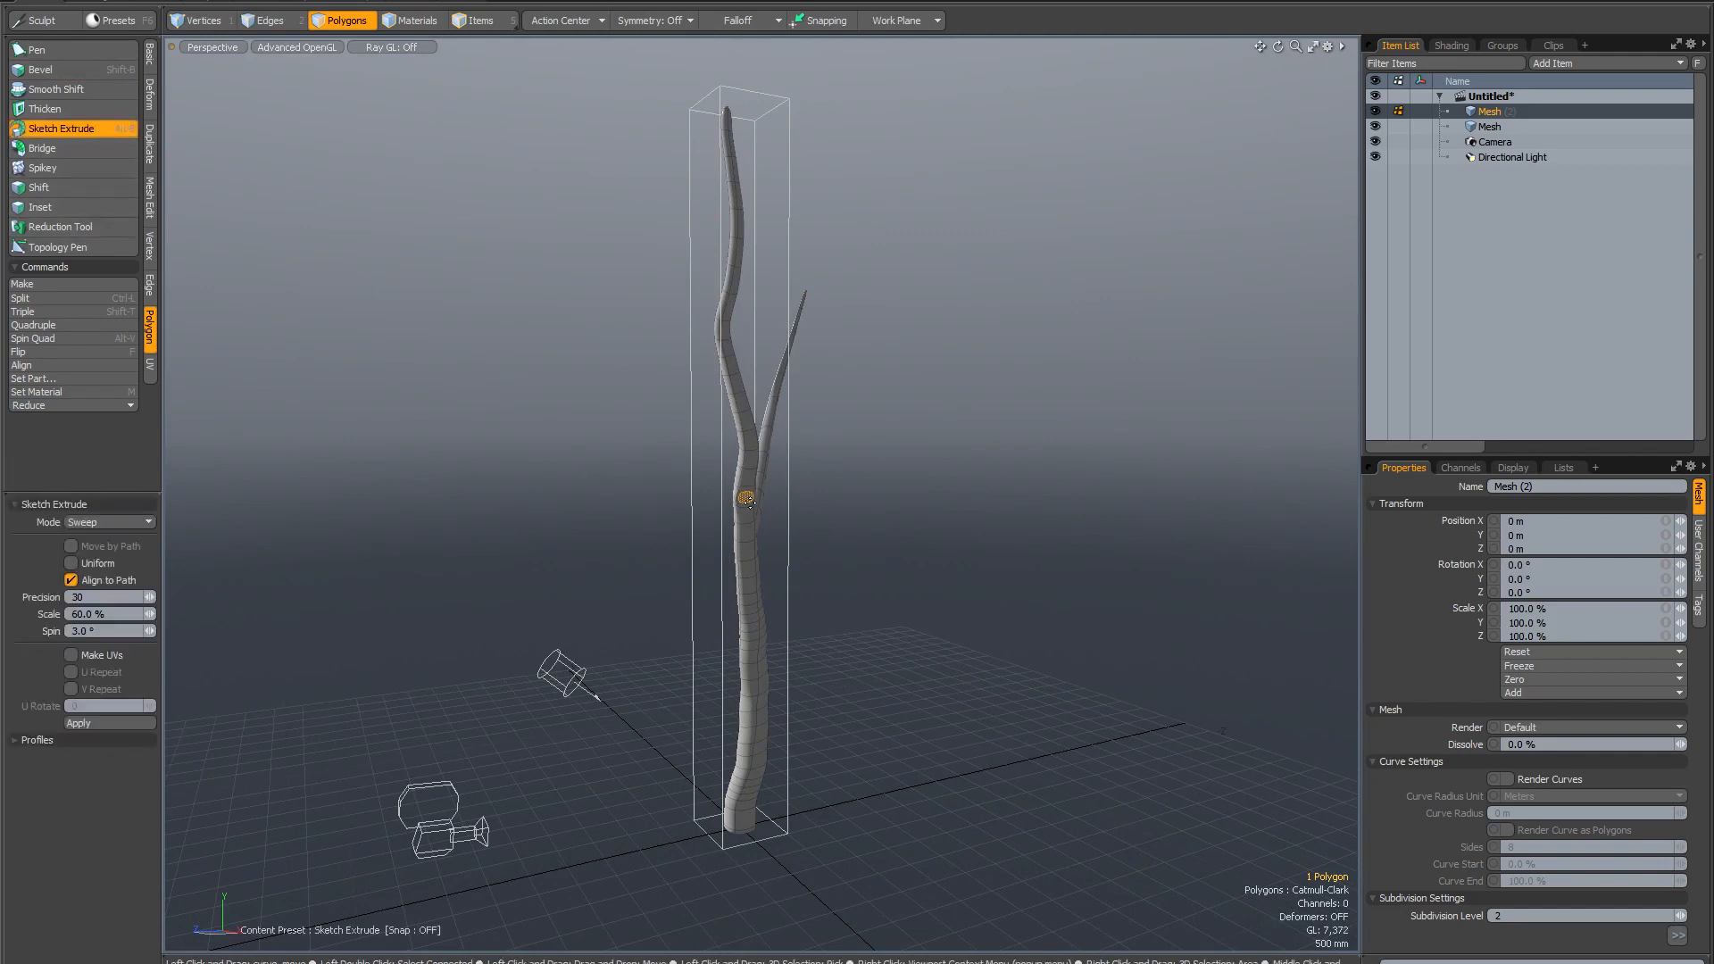
alt+drag(744, 494, 899, 566)
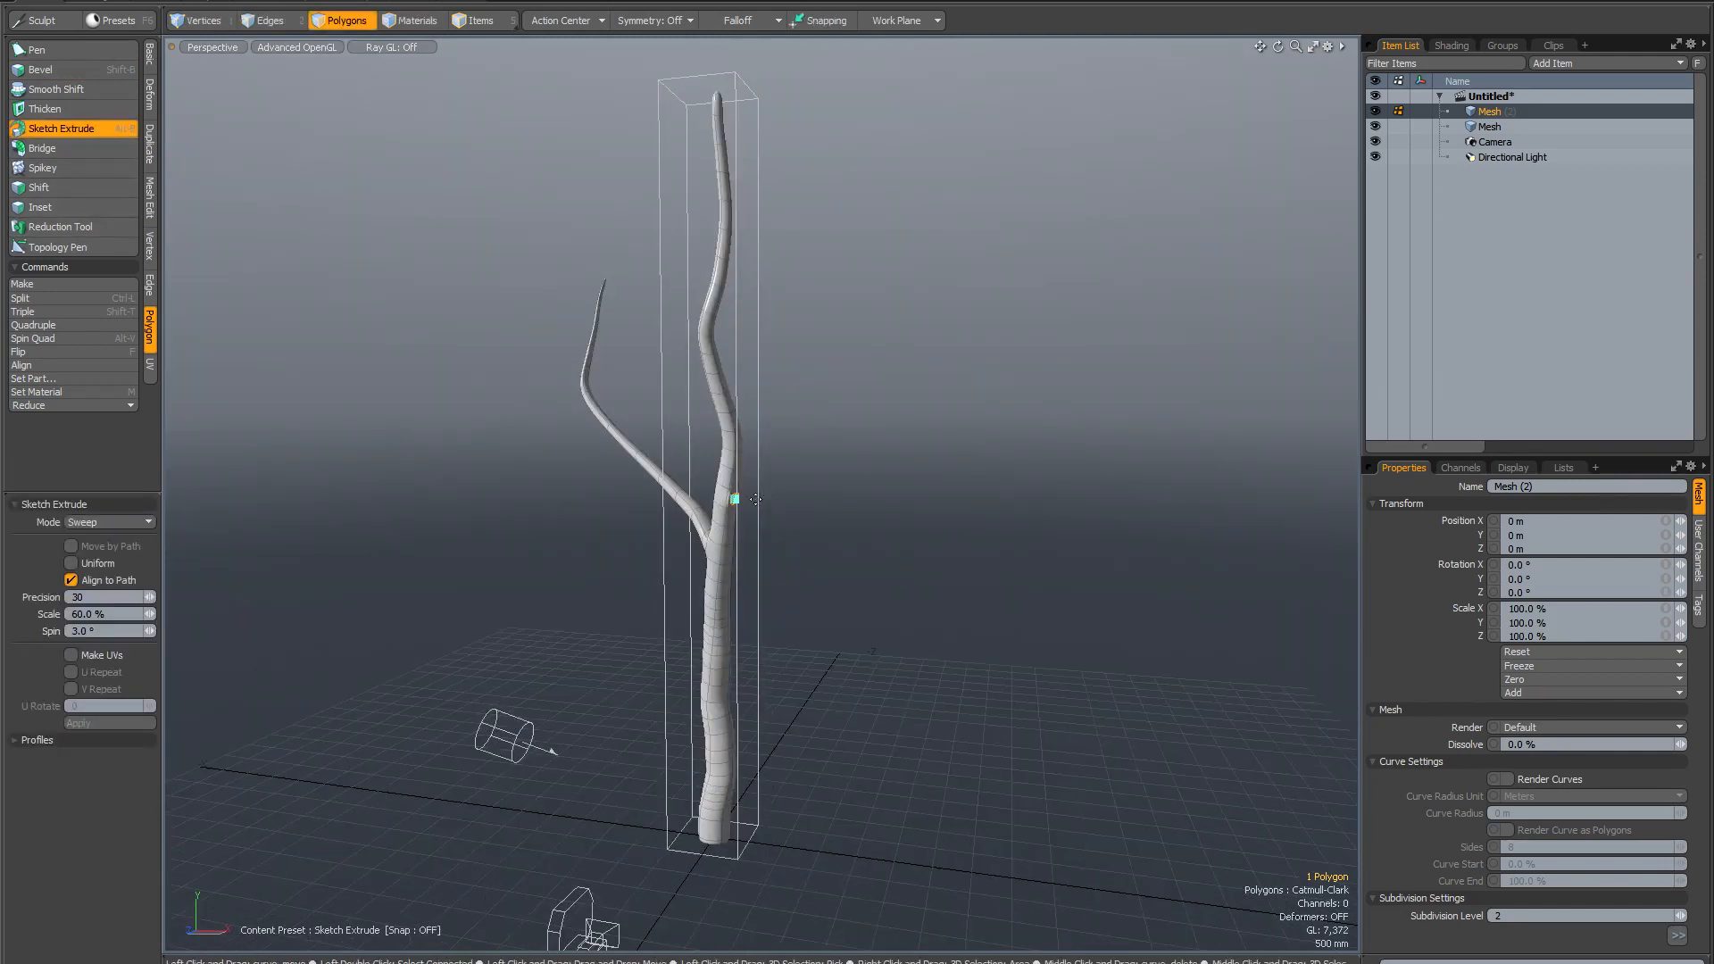
mouse_move(737, 505)
mouse_down()
mouse_move(846, 451)
mouse_move(944, 238)
mouse_up()
mouse_move(1075, 501)
alt+mouse_down()
mouse_move(903, 509)
mouse_move(949, 517)
mouse_move(825, 533)
mouse_move(857, 541)
alt+mouse_up()
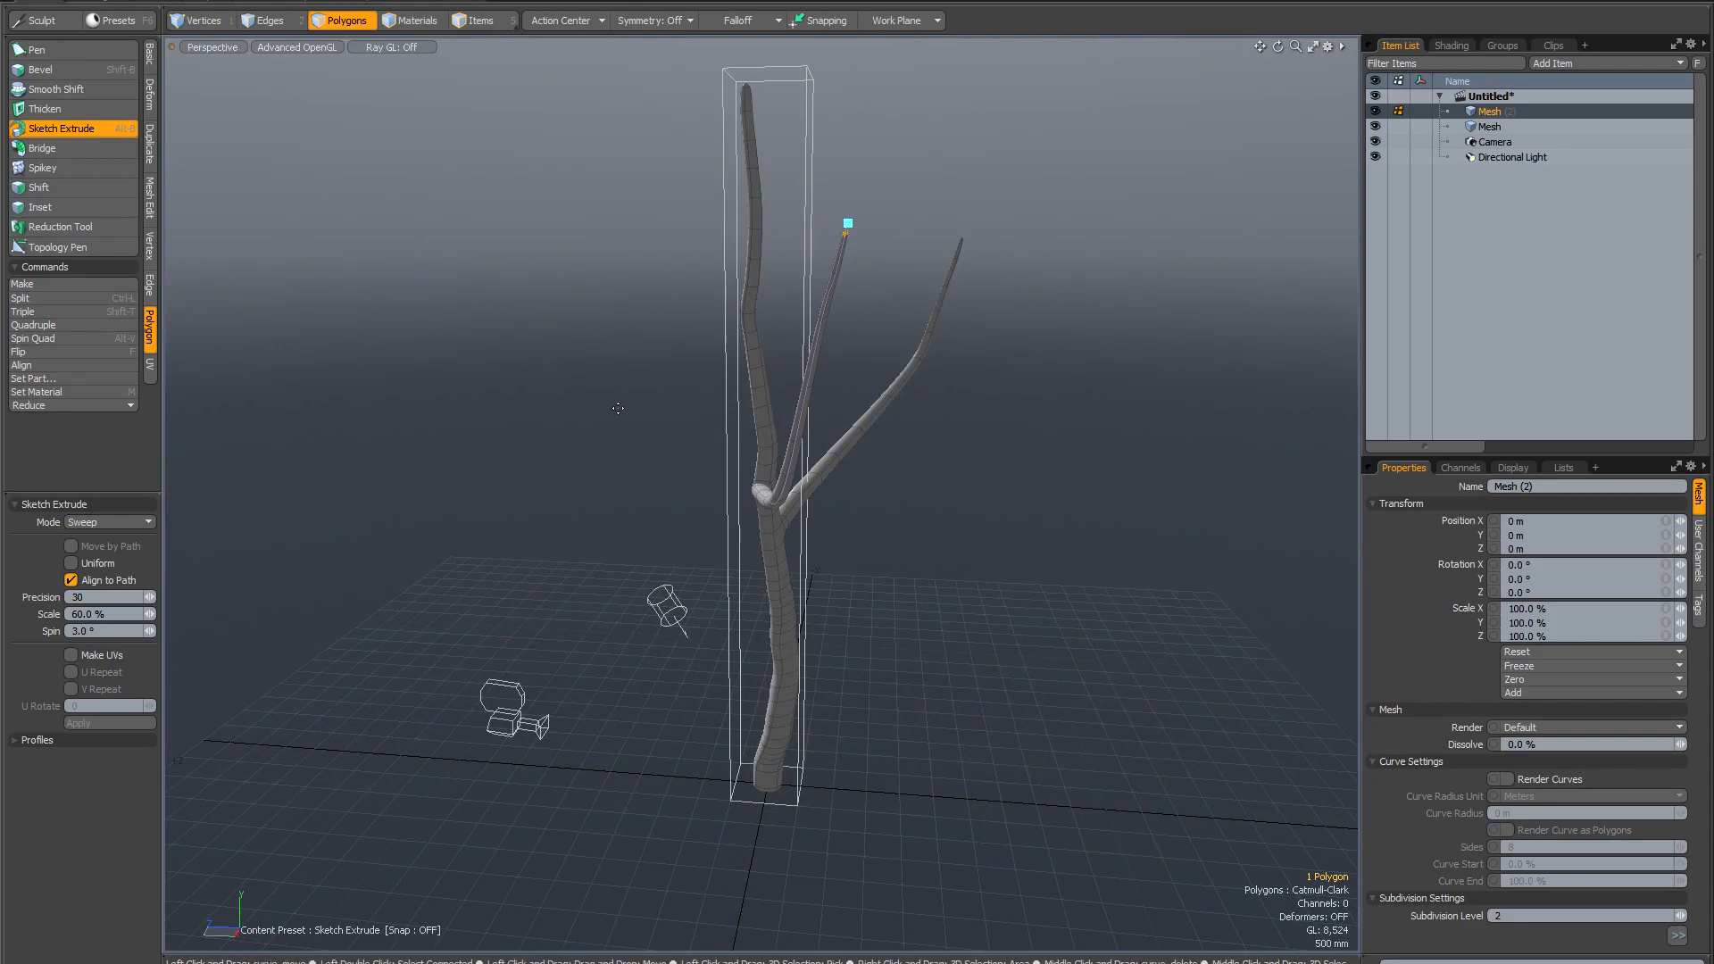
Select a trunk polygon above the second branch and bevel it with 0 m shift and inset.
key(space)
mouse_move(618, 408)
alt+mouse_down()
mouse_move(593, 417)
mouse_move(729, 442)
mouse_move(765, 373)
mouse_move(750, 385)
alt+mouse_up()
click(732, 442)
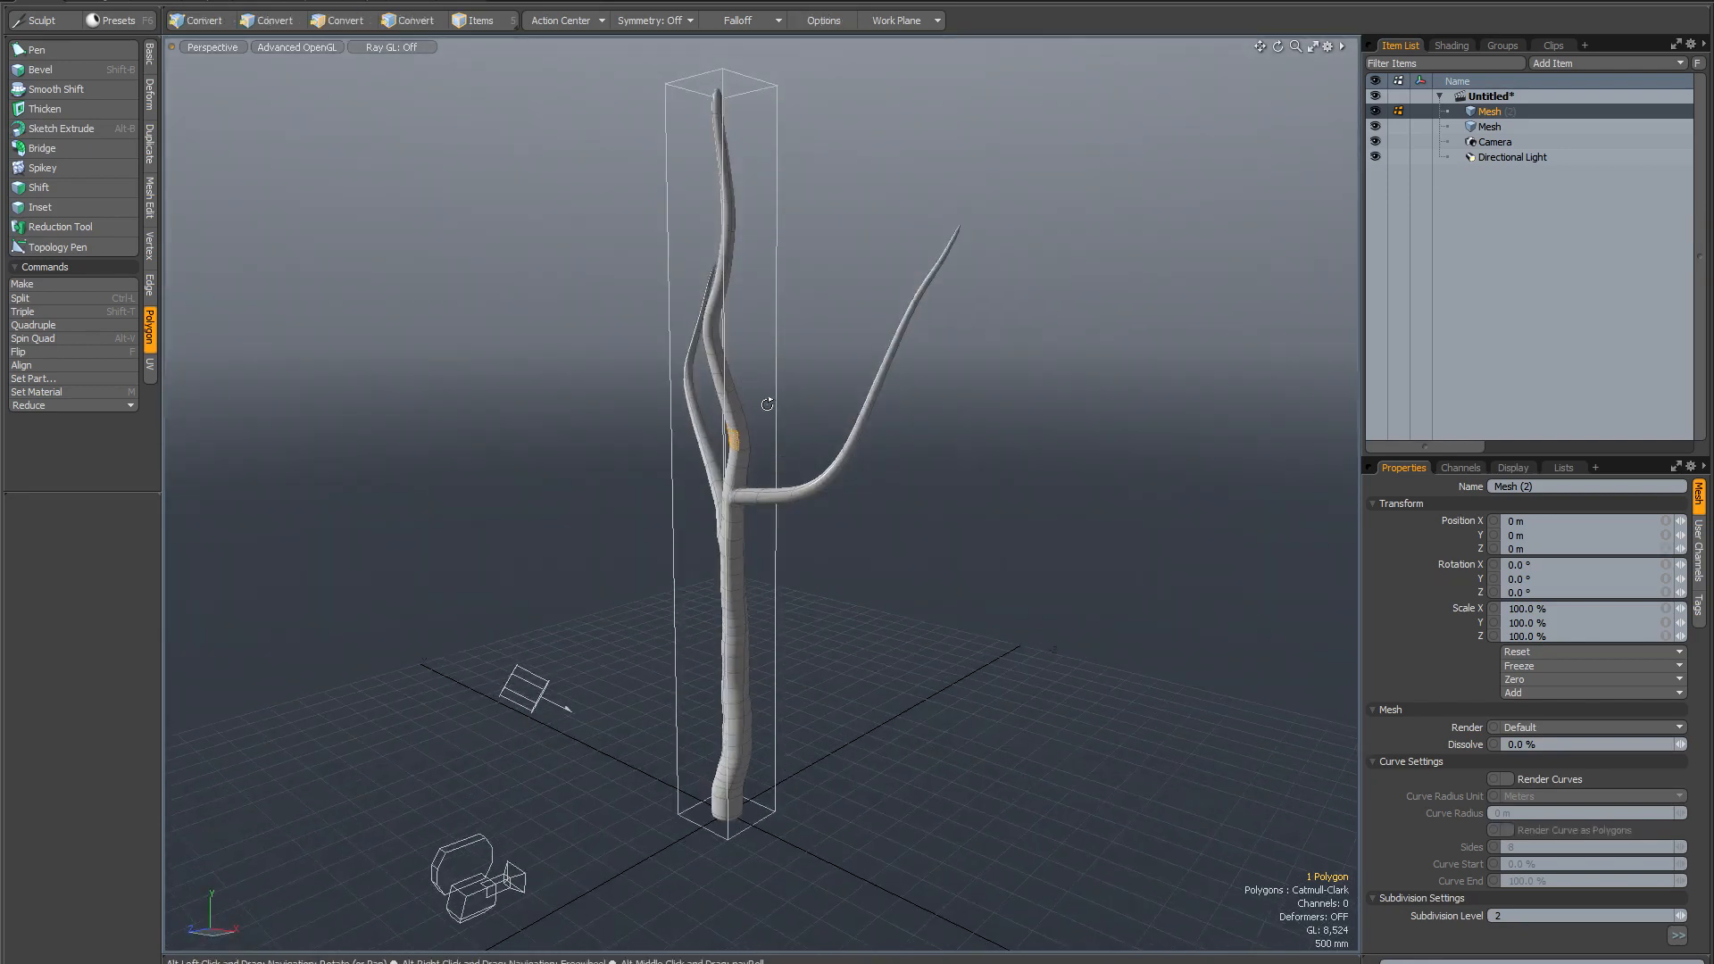
key(shift+b)
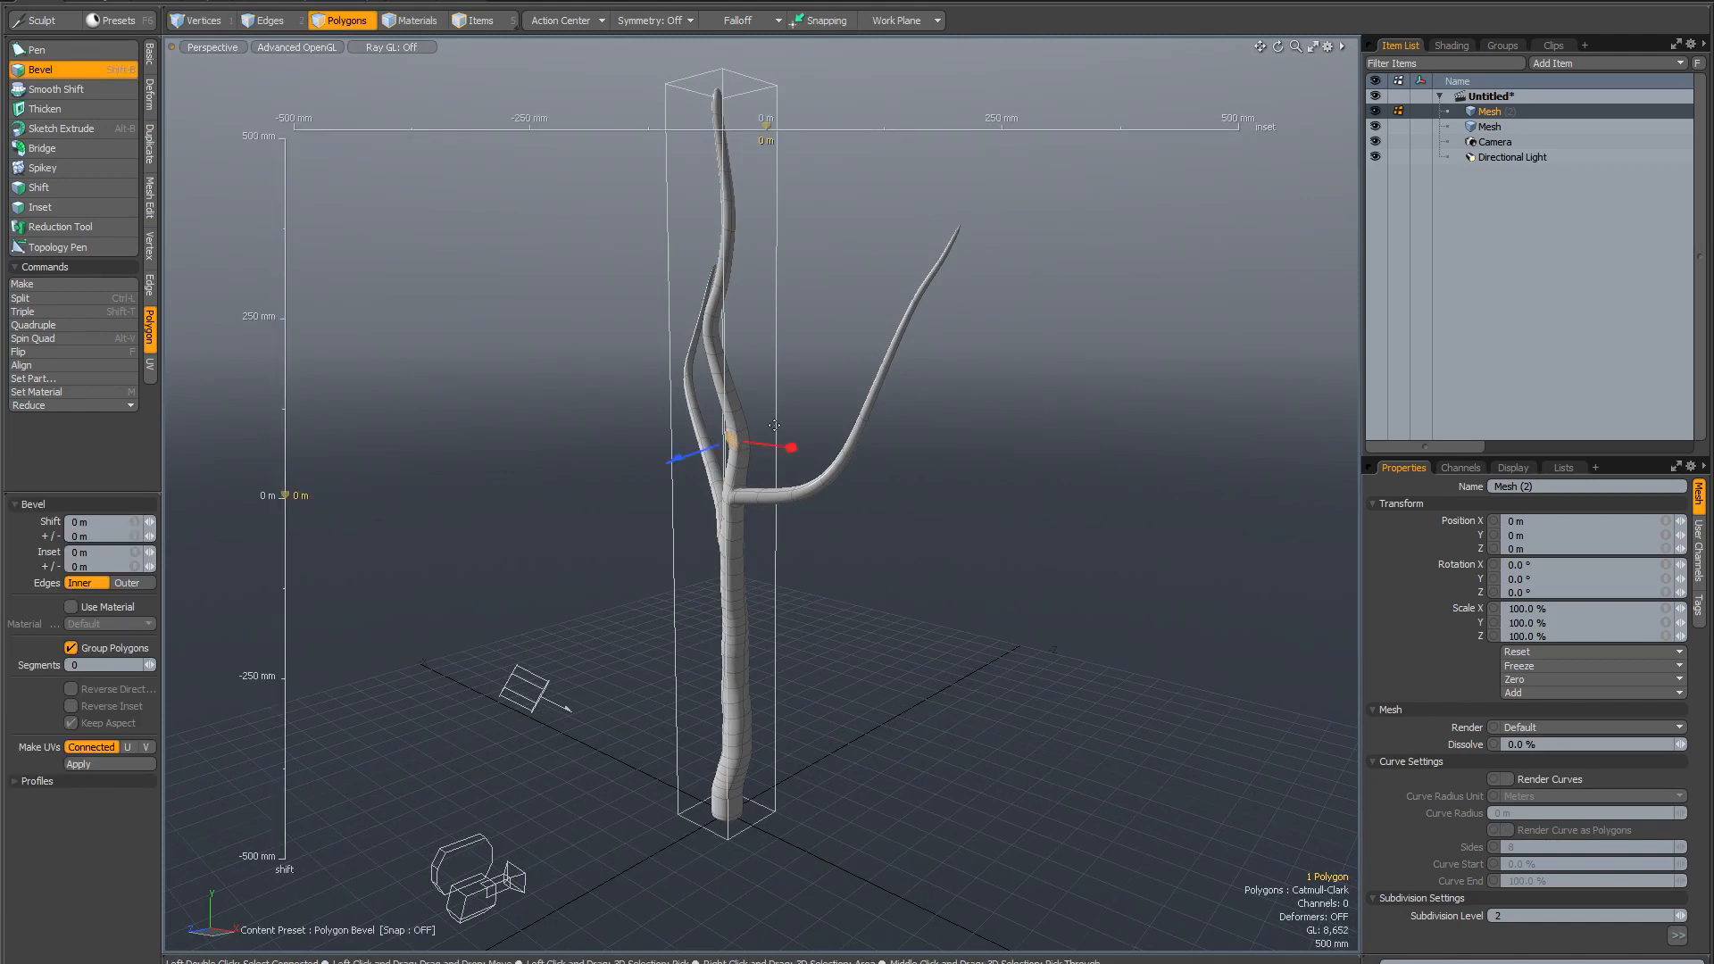
key(q)
Sketch Extrude that polygon into a long third branch reaching outward and upward at 60% scale.
key(alt+b)
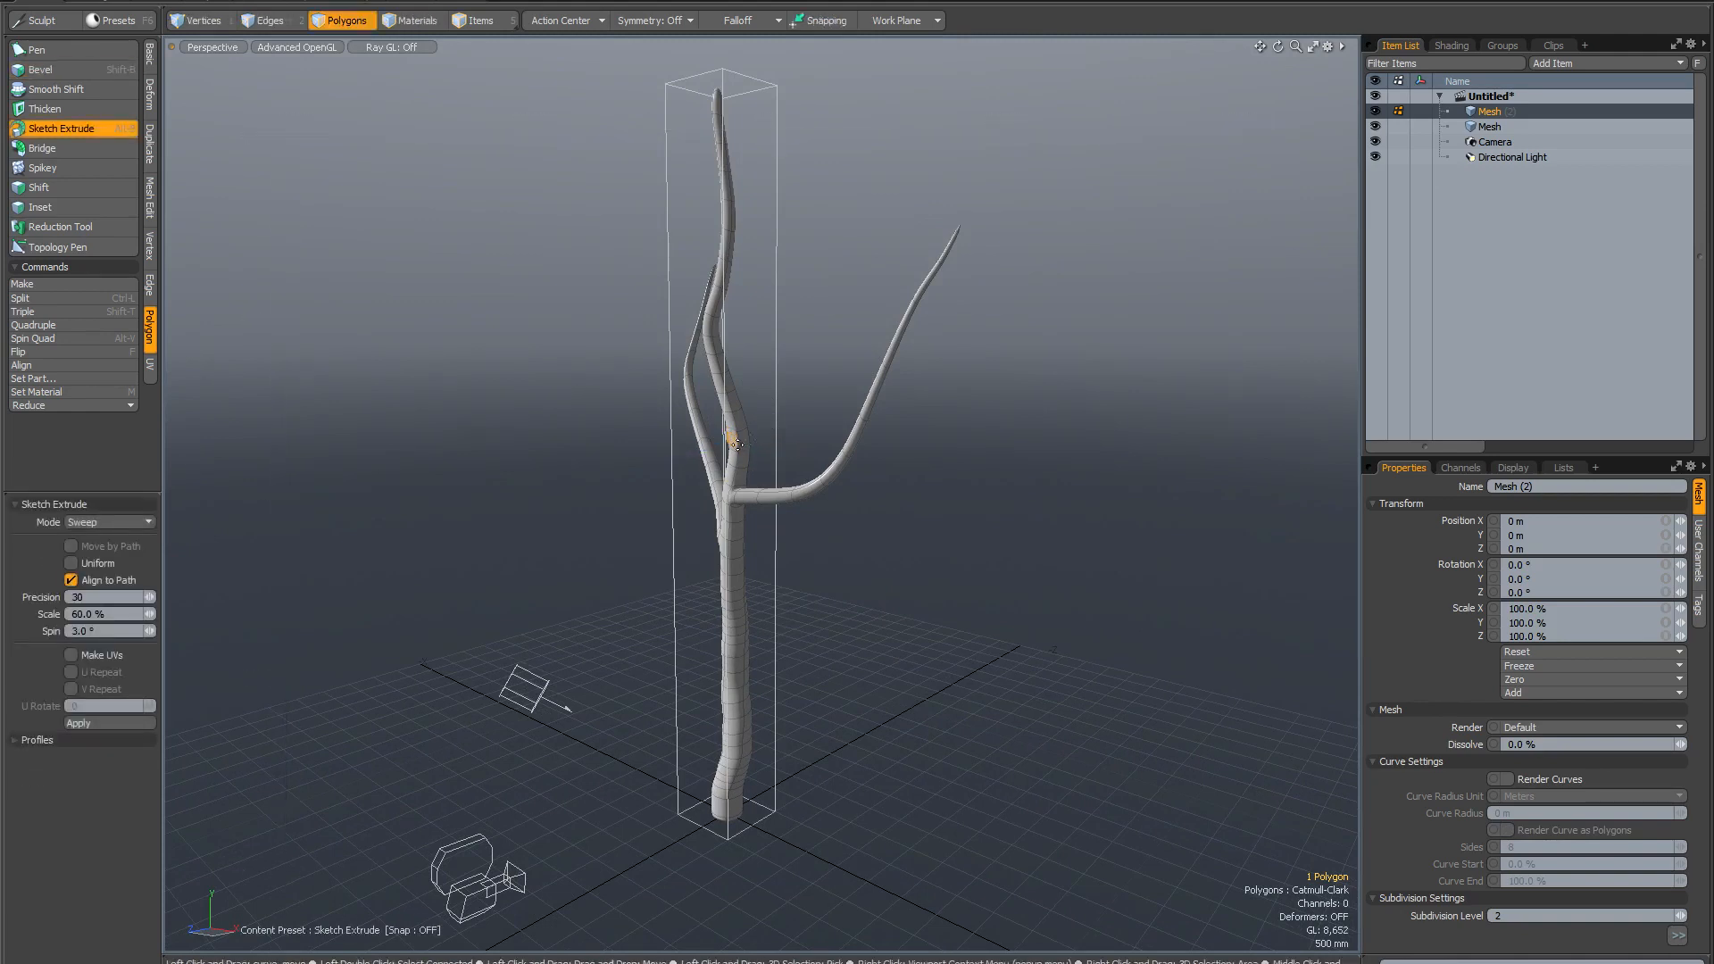
mouse_move(727, 447)
alt+mouse_down()
mouse_move(770, 438)
mouse_move(479, 241)
mouse_move(403, 160)
alt+mouse_up()
alt+drag(502, 284, 644, 299)
alt+shift+drag(556, 214, 658, 314)
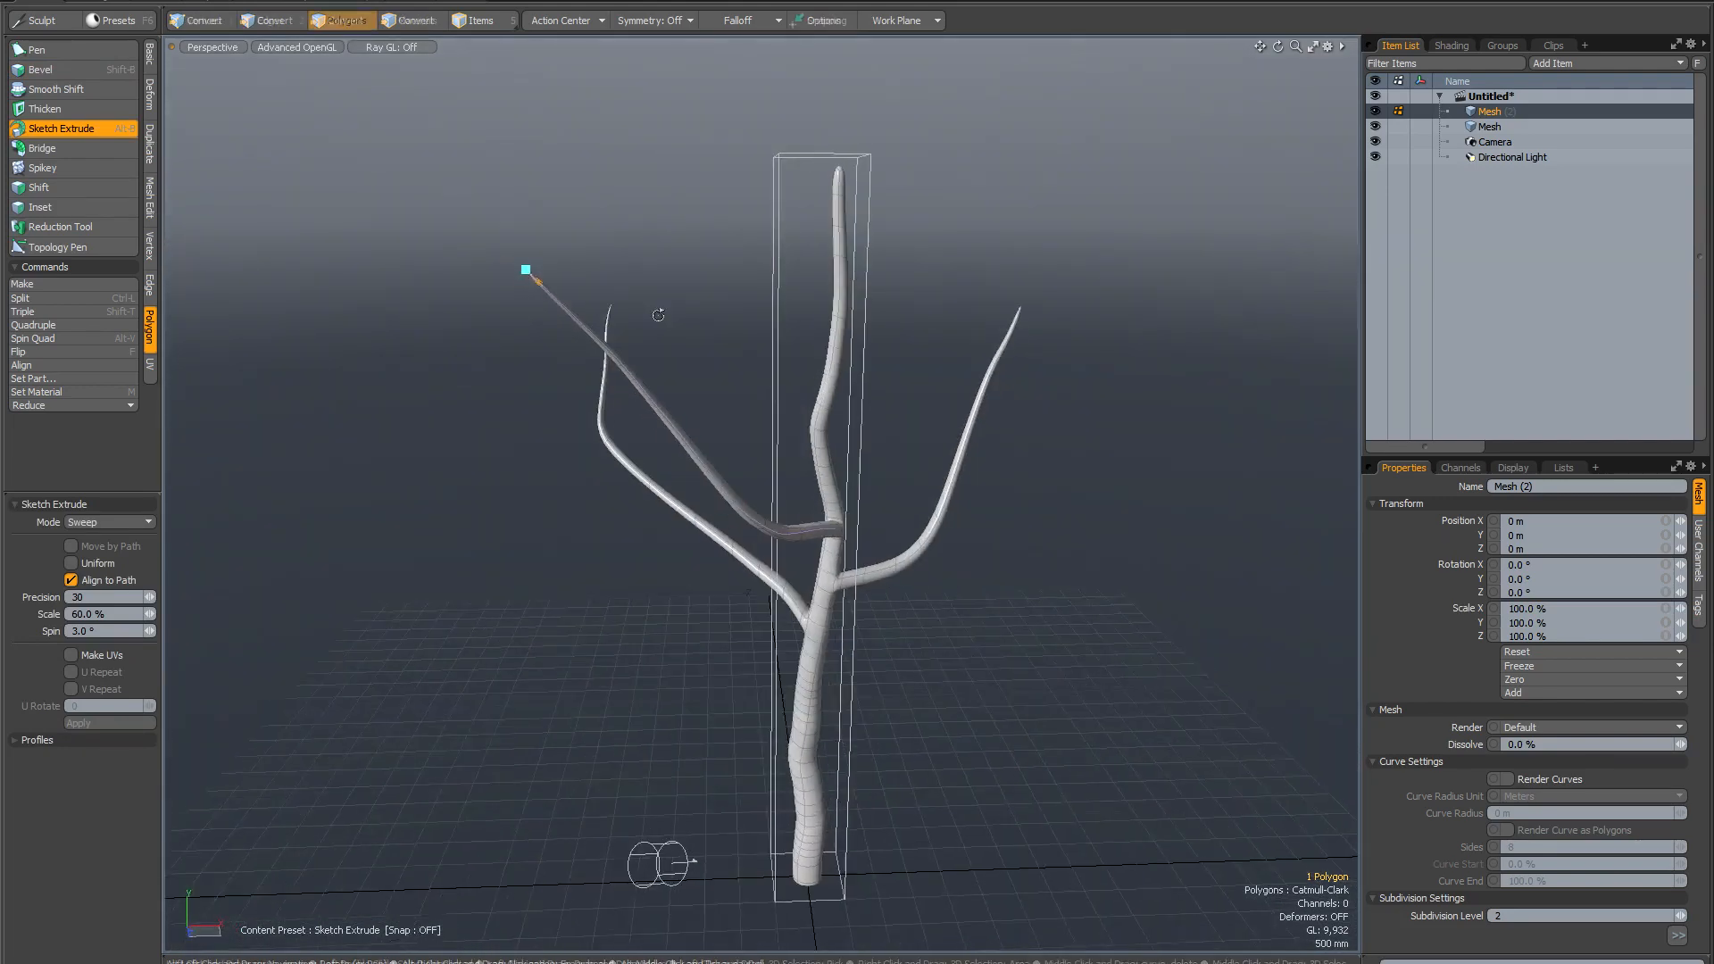
key(space)
Add more tapering branches around the upper part of the trunk and clear the polygon selection.
mouse_move(651, 364)
alt+mouse_down()
mouse_move(714, 370)
mouse_move(509, 356)
mouse_move(661, 374)
mouse_move(459, 393)
mouse_move(597, 410)
mouse_move(413, 383)
mouse_move(673, 410)
mouse_move(624, 398)
mouse_move(831, 383)
mouse_move(467, 396)
alt+mouse_up()
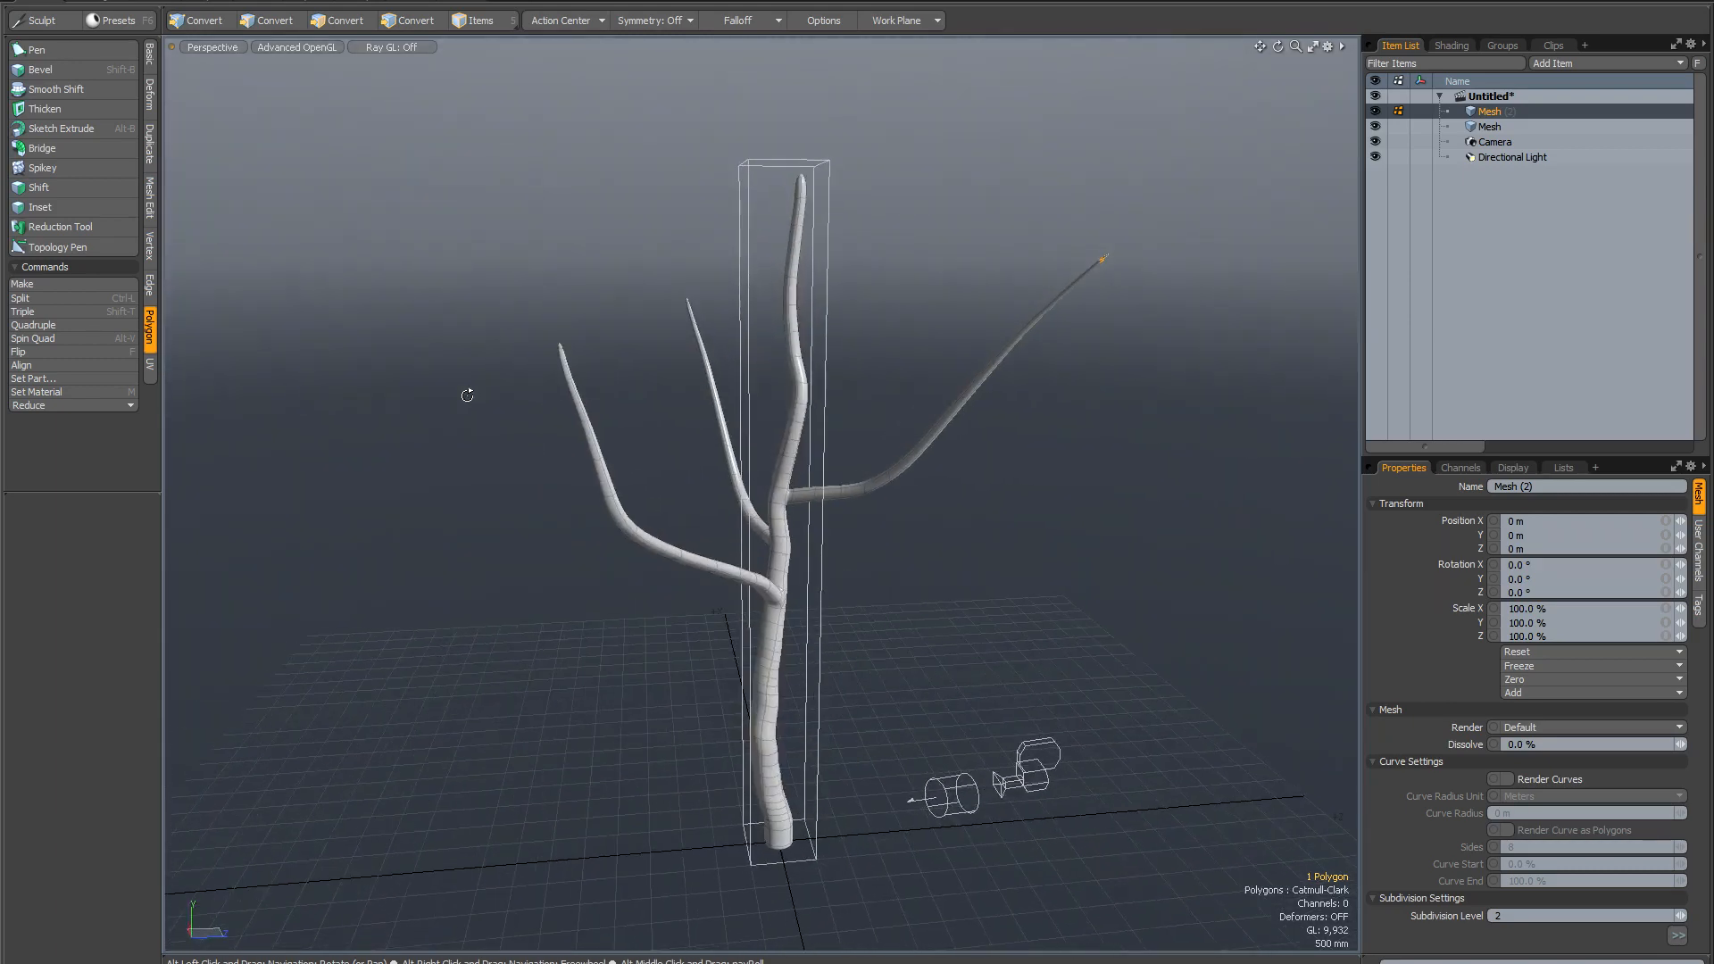
alt+drag(830, 428, 586, 417)
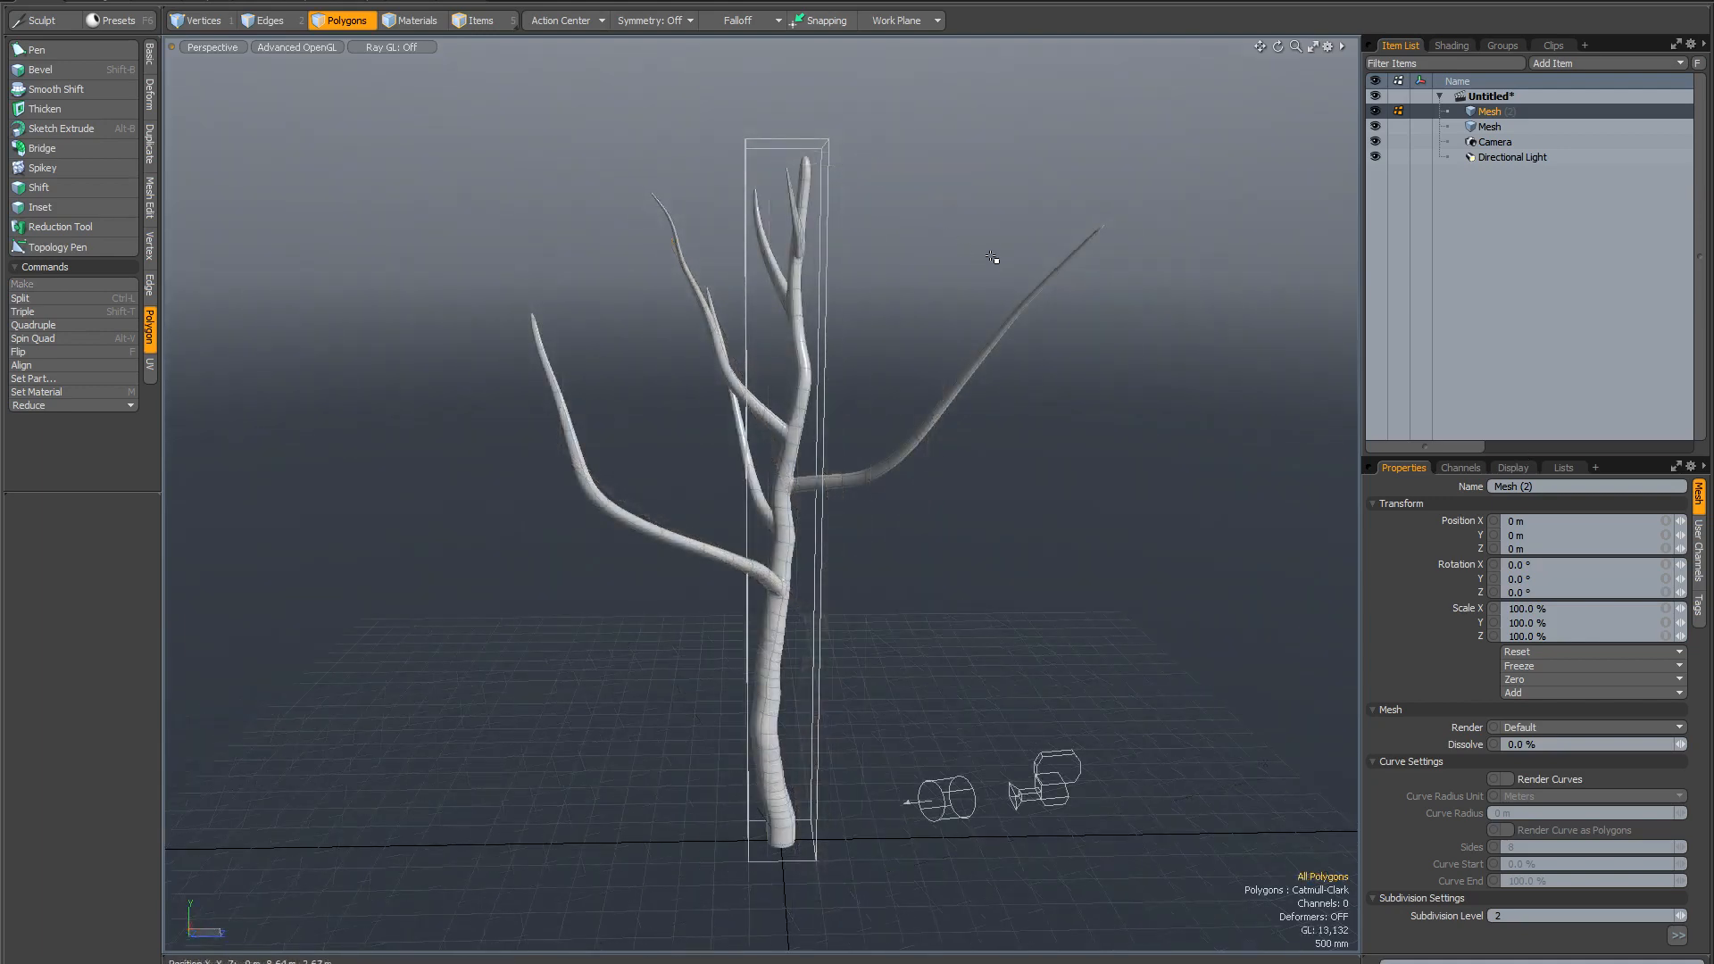
alt+drag(995, 260, 720, 258)
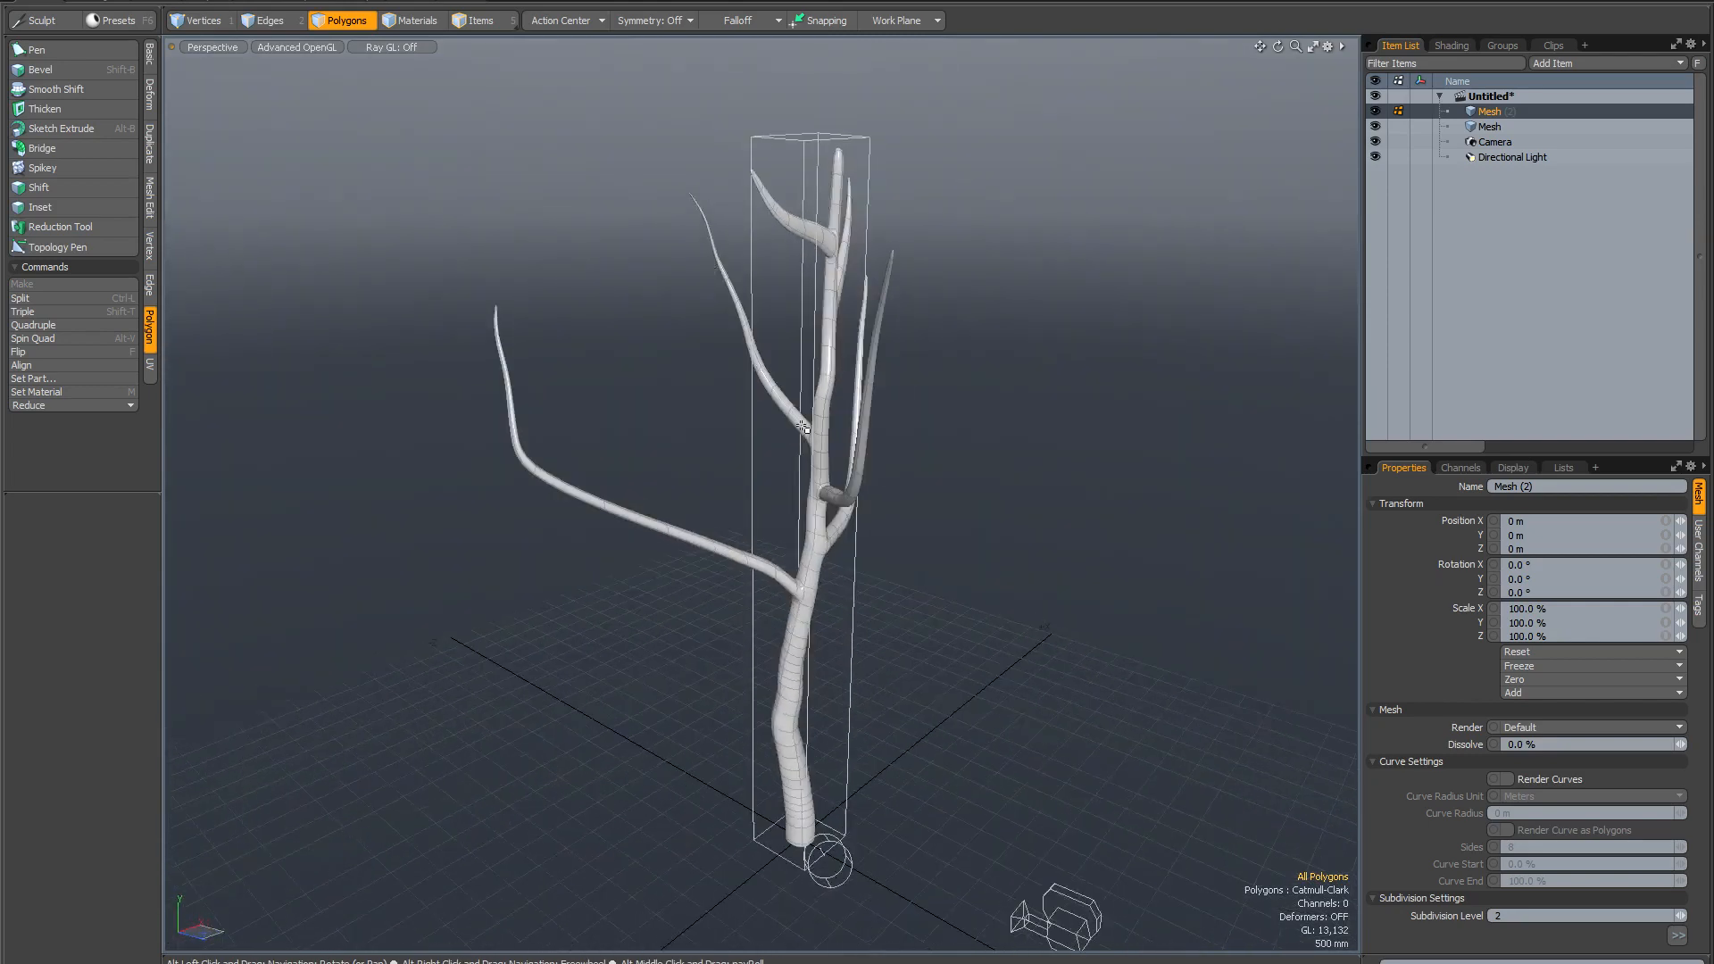
Open the sculpting tools and run the Smooth brush at size 69 along the two upper branches to thin and soften them.
alt+drag(949, 474, 834, 391)
scroll(820, 270, up, 5)
alt+drag(836, 398, 815, 435)
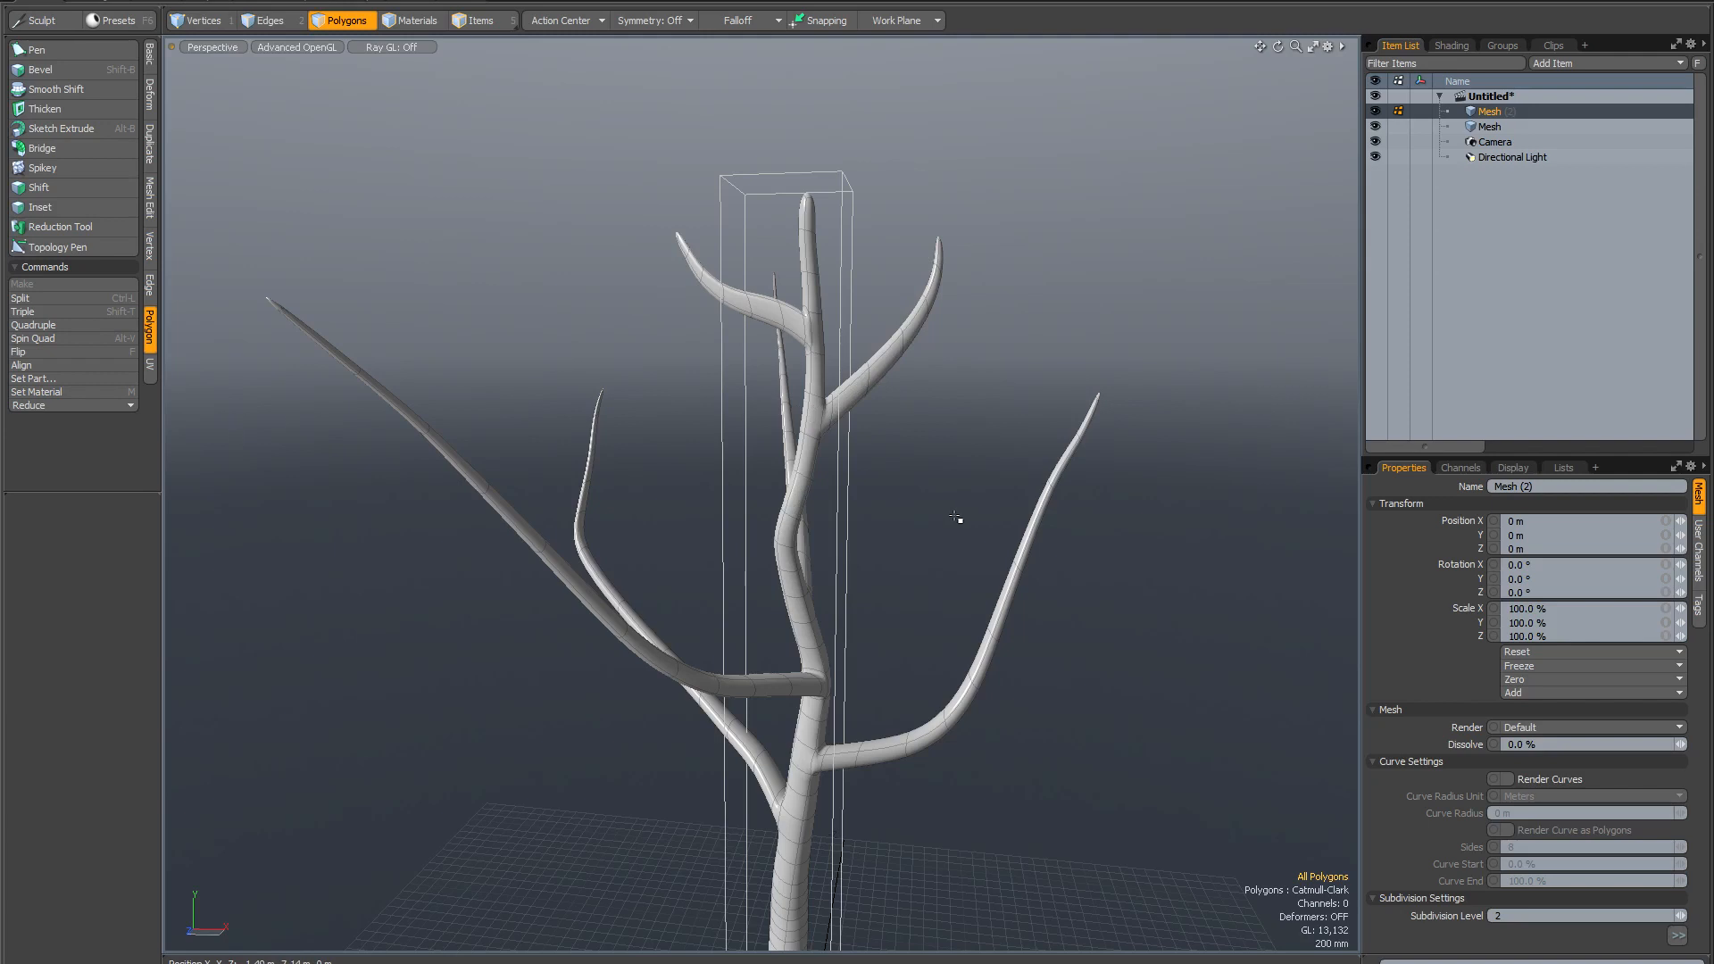
key(F5)
drag(1218, 122, 1245, 124)
click(1197, 185)
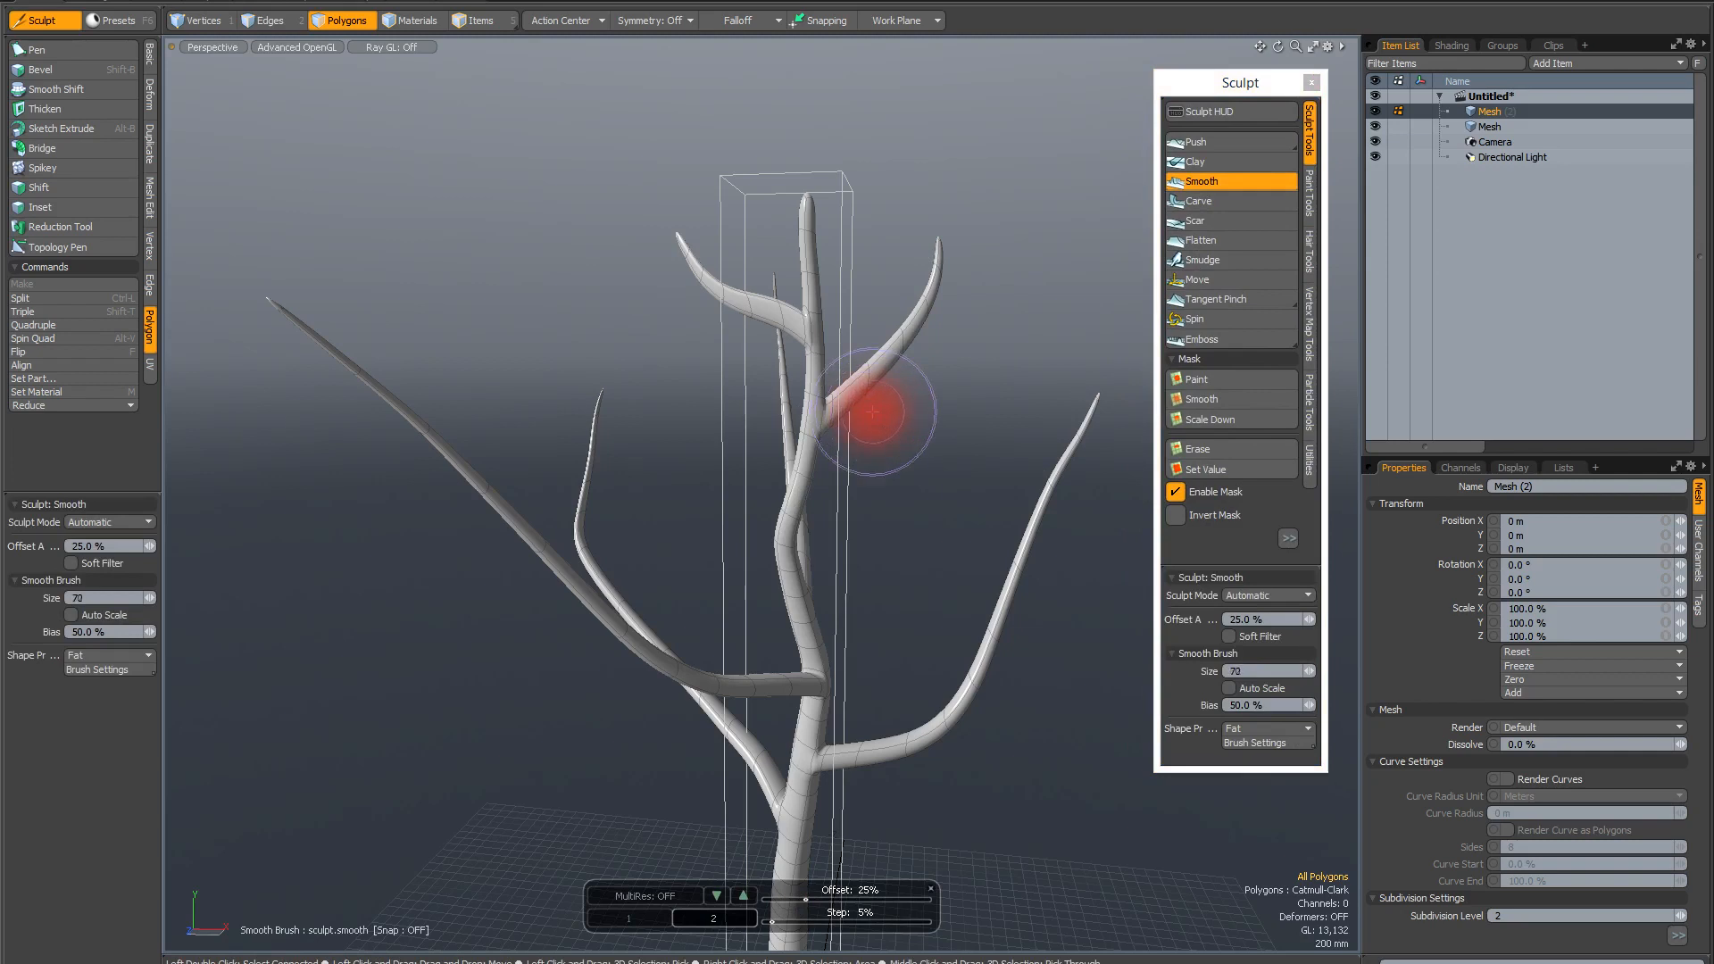
right_drag(856, 394, 855, 394)
mouse_move(852, 393)
mouse_down()
mouse_move(933, 263)
mouse_move(929, 280)
mouse_up()
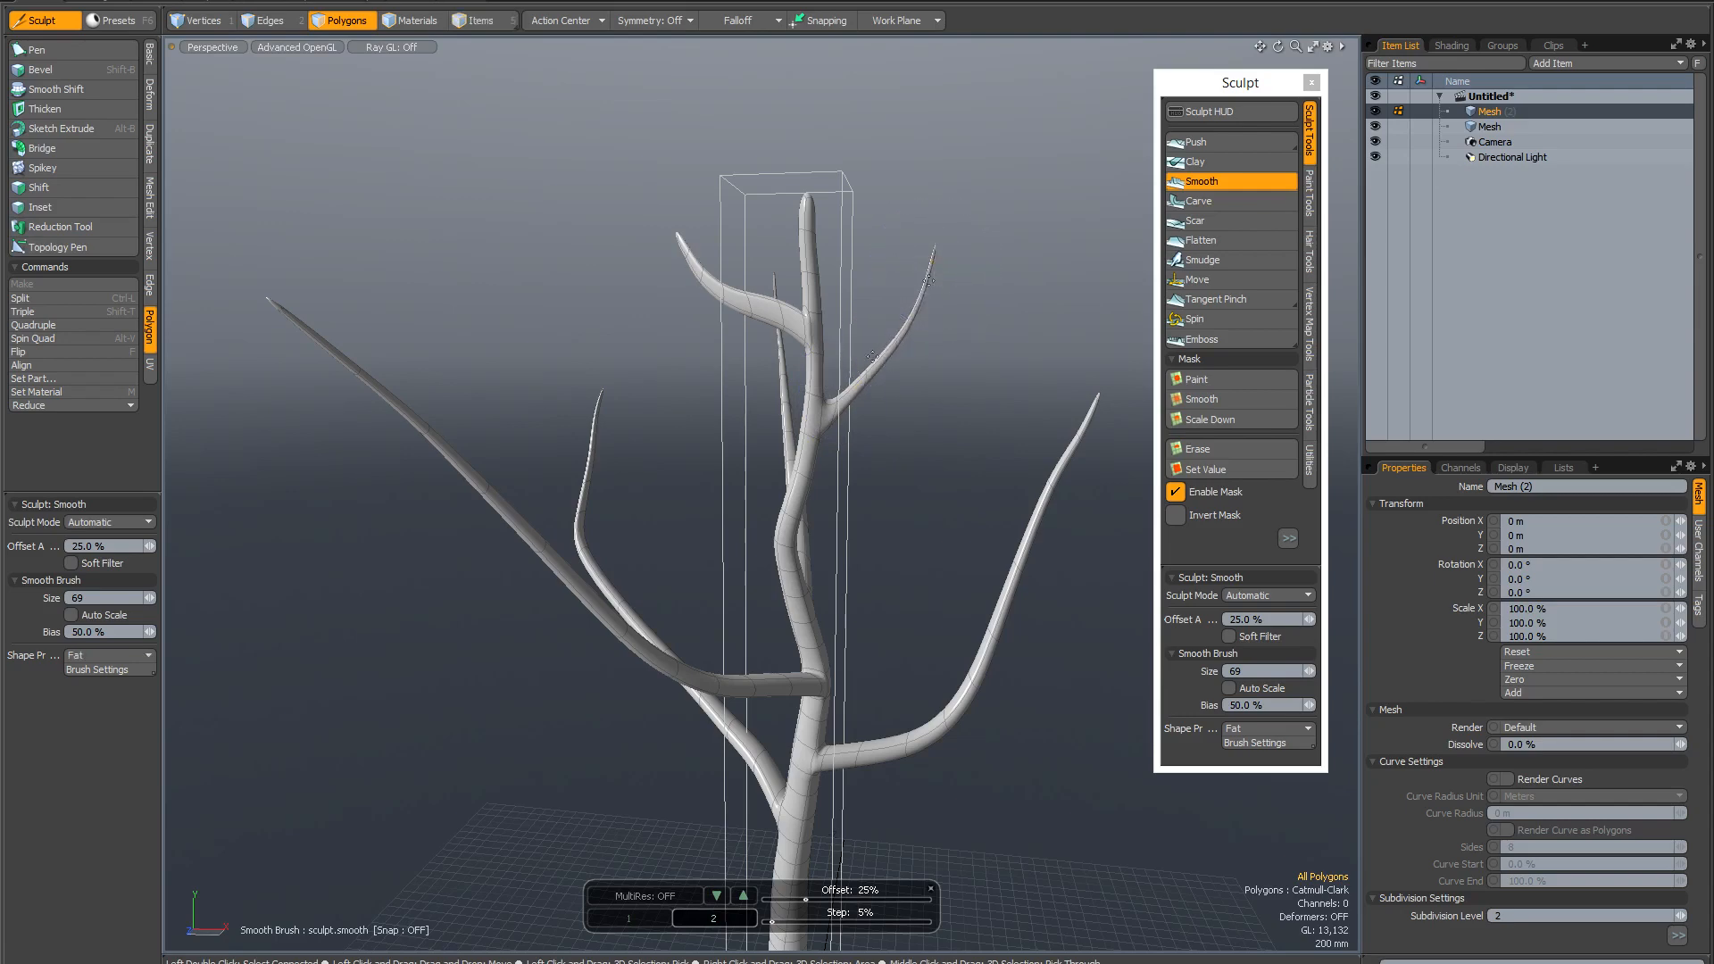
mouse_move(721, 305)
alt+mouse_down()
mouse_move(705, 345)
mouse_move(765, 313)
mouse_move(698, 267)
alt+mouse_up()
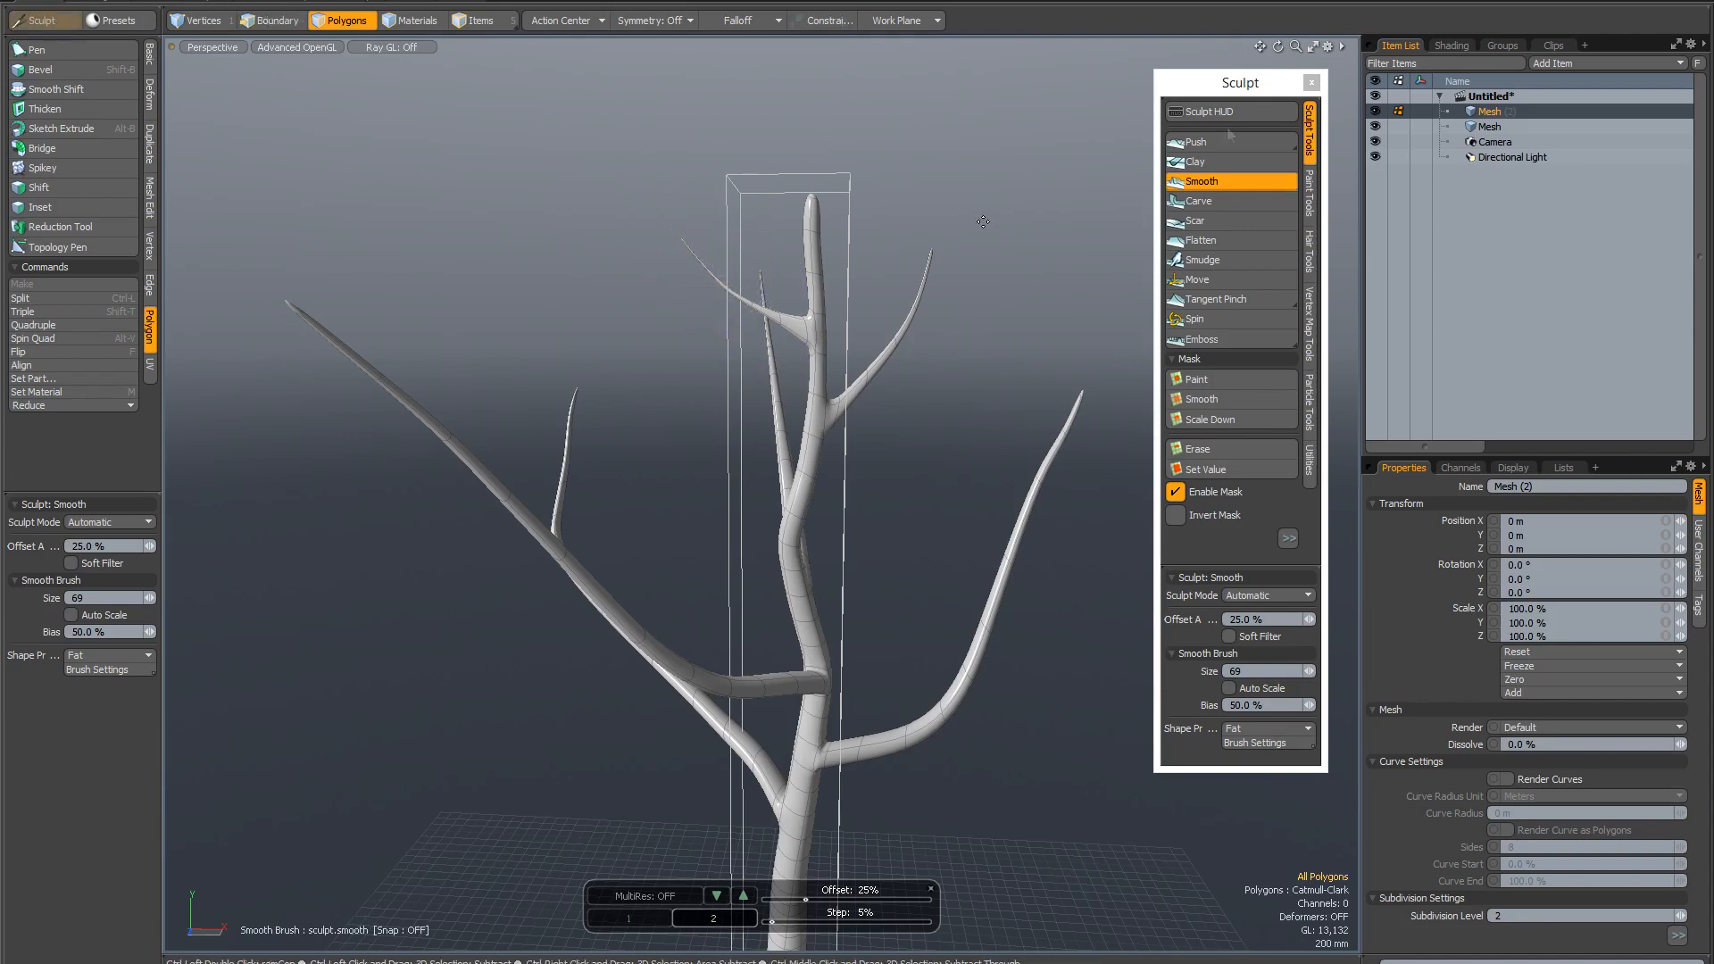
Thicken the thin upper-left branch with the Inflate brush, smooth the bulges at its tip, and close the sculpting tools.
click(1209, 141)
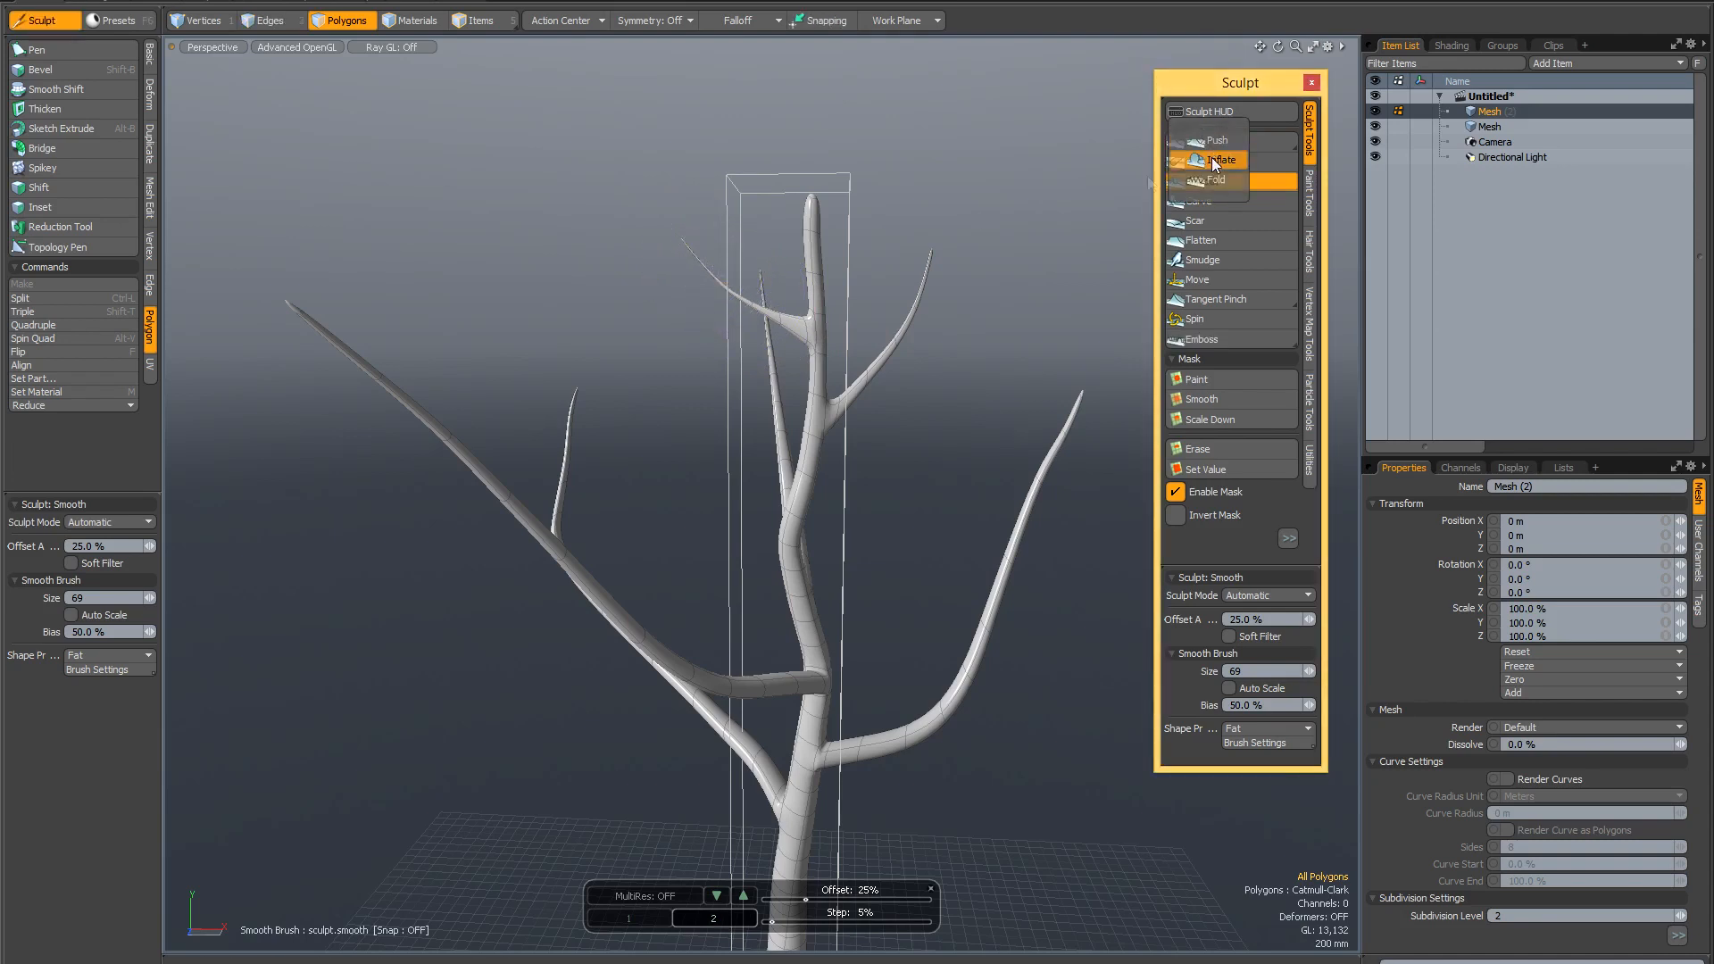
click(1218, 160)
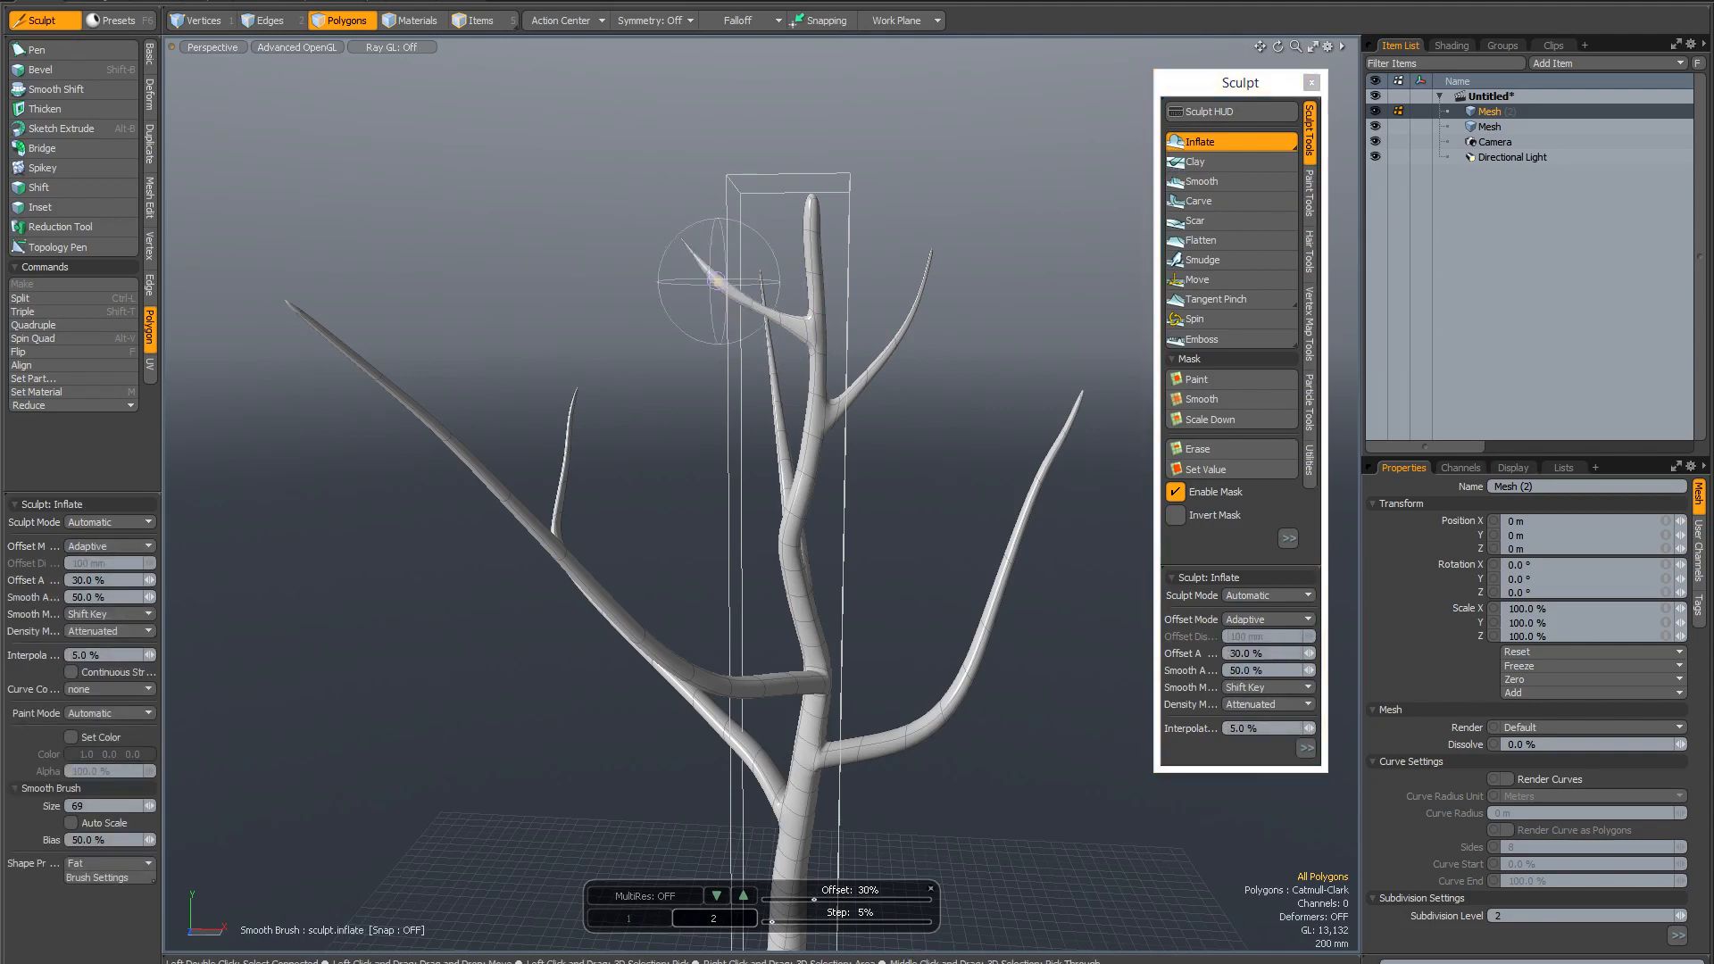
drag(705, 265, 697, 256)
right_drag(755, 276, 710, 260)
key(shift)
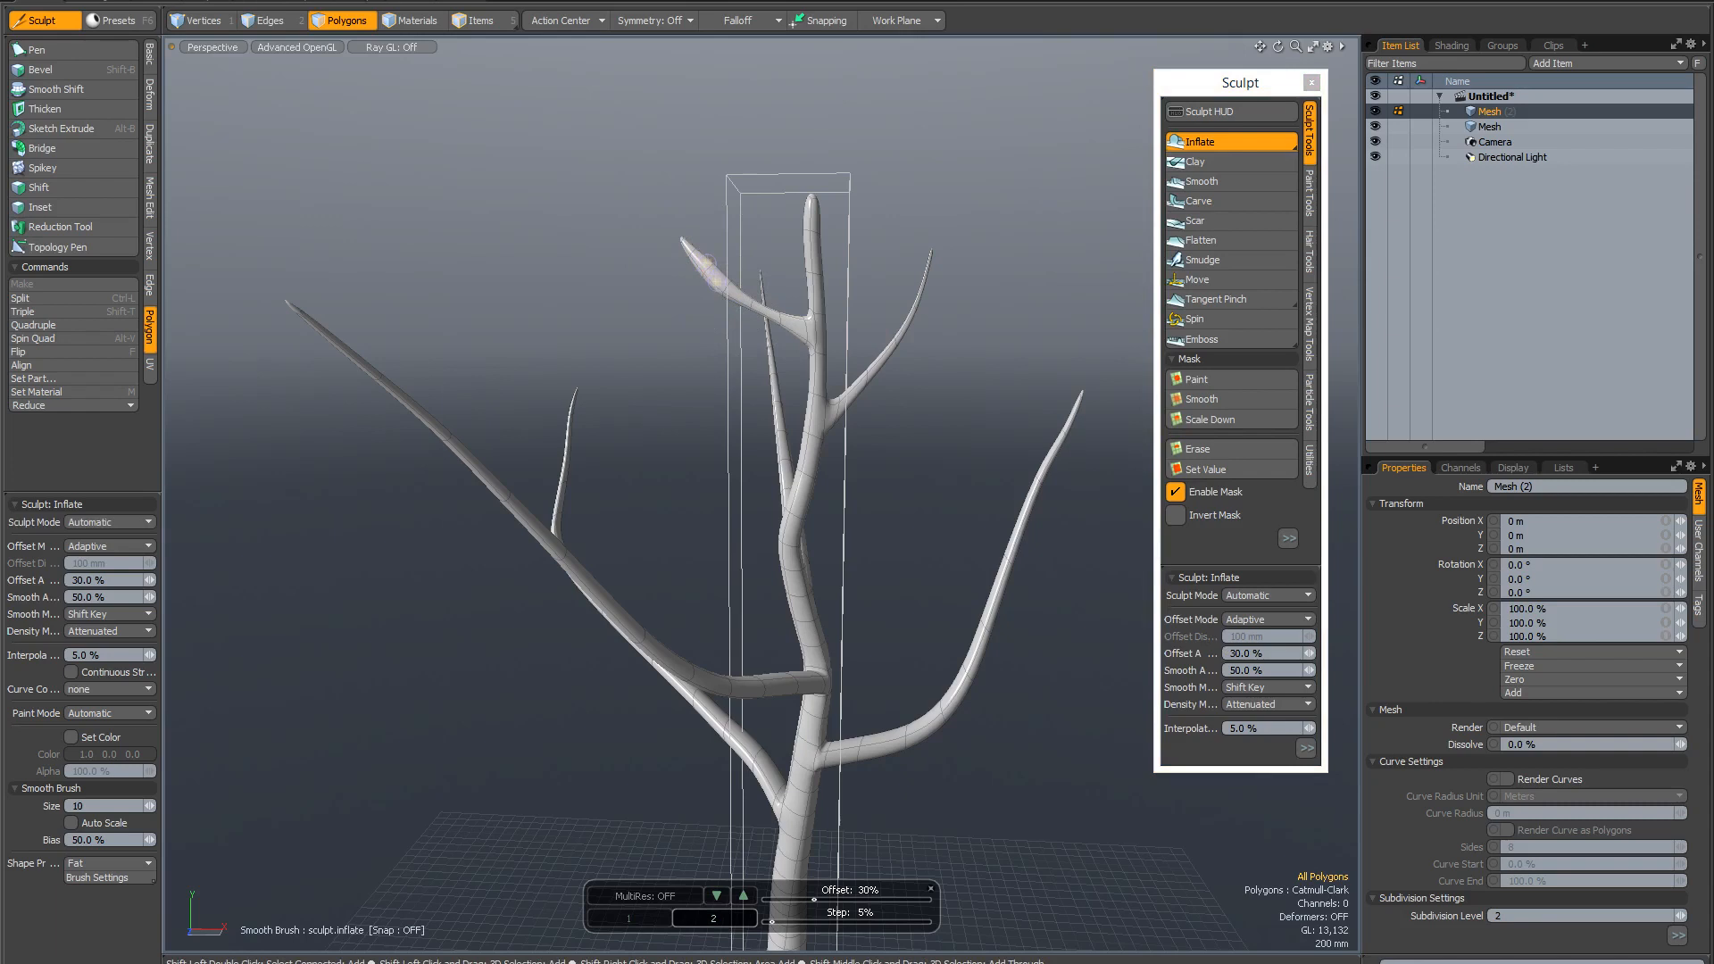
key(shift)
mouse_move(926, 356)
alt+mouse_down()
mouse_move(647, 357)
mouse_move(926, 354)
alt+mouse_up()
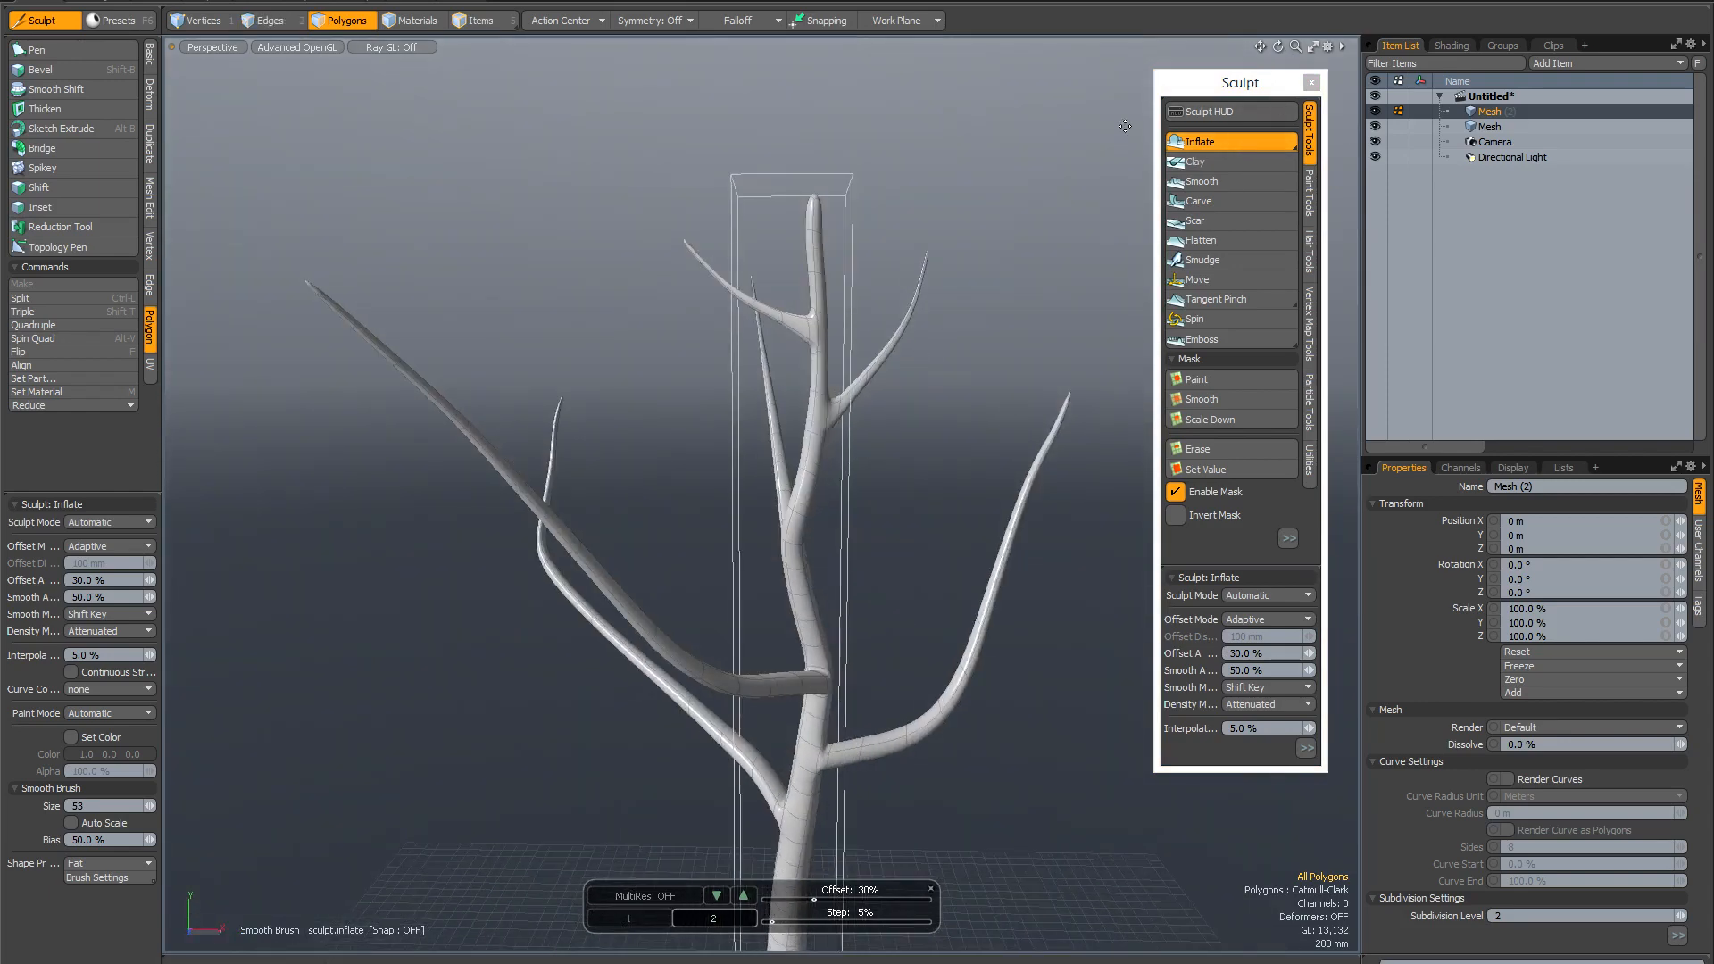
key(space)
click(1311, 84)
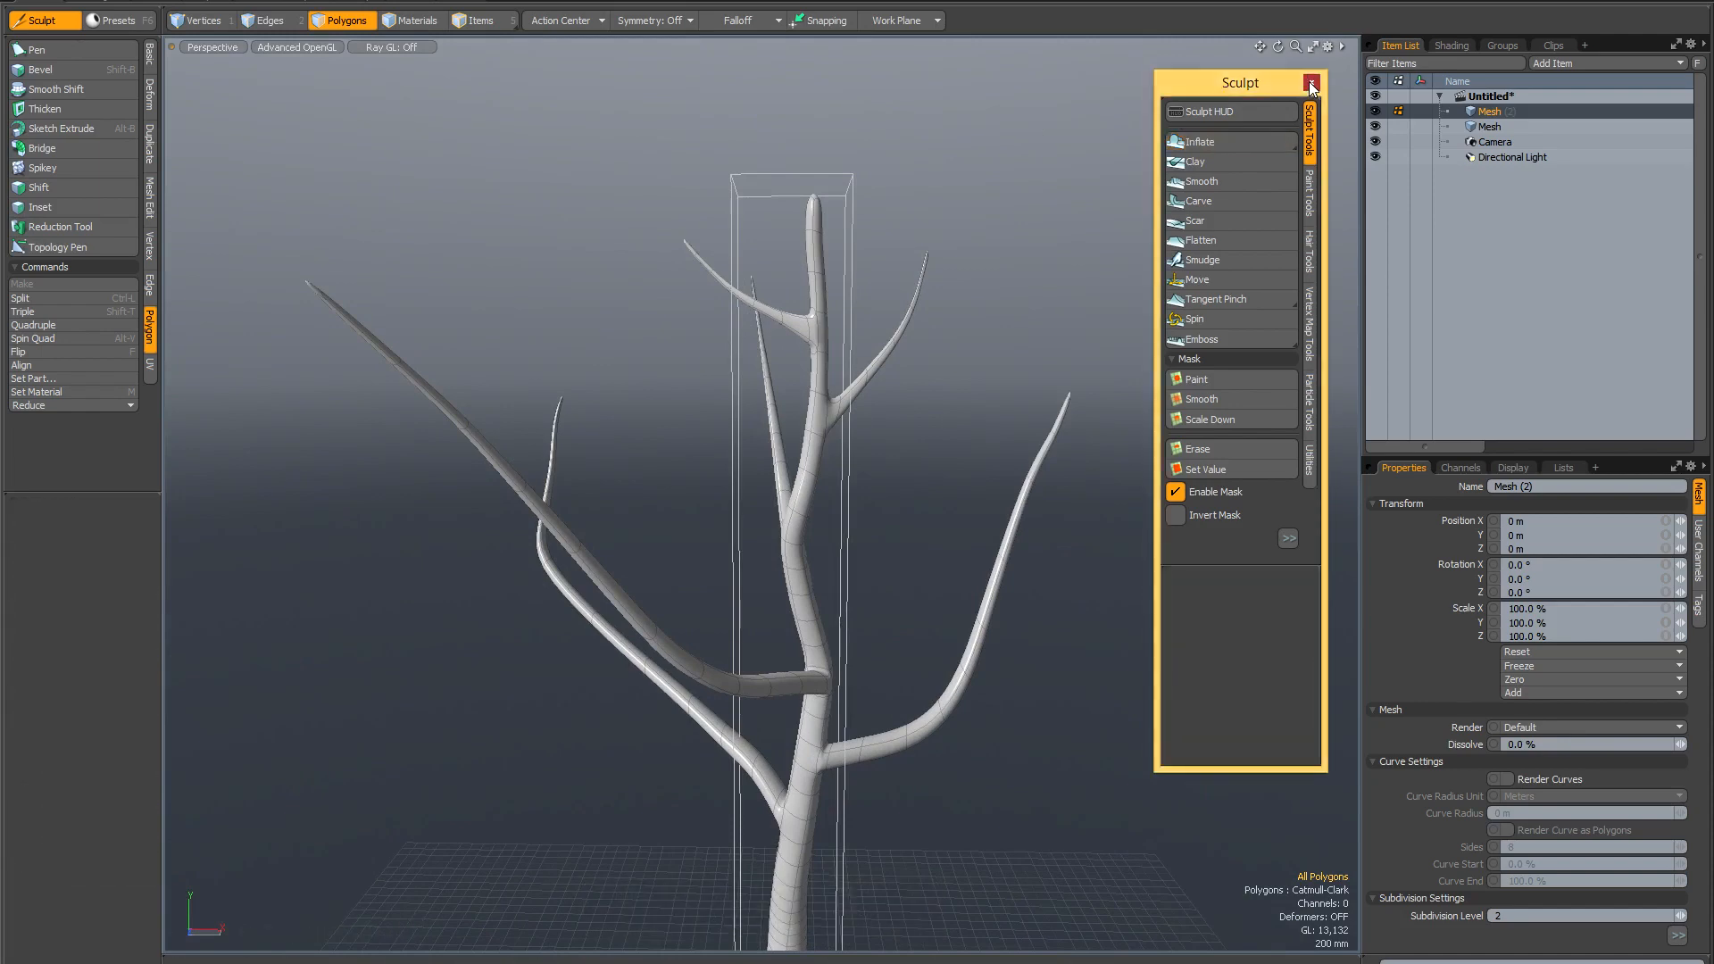
Add a new empty mesh item to the scene for separate branch geometry.
alt+shift+drag(949, 596, 1003, 340)
scroll(921, 529, down, 5)
alt+shift+drag(918, 536, 874, 550)
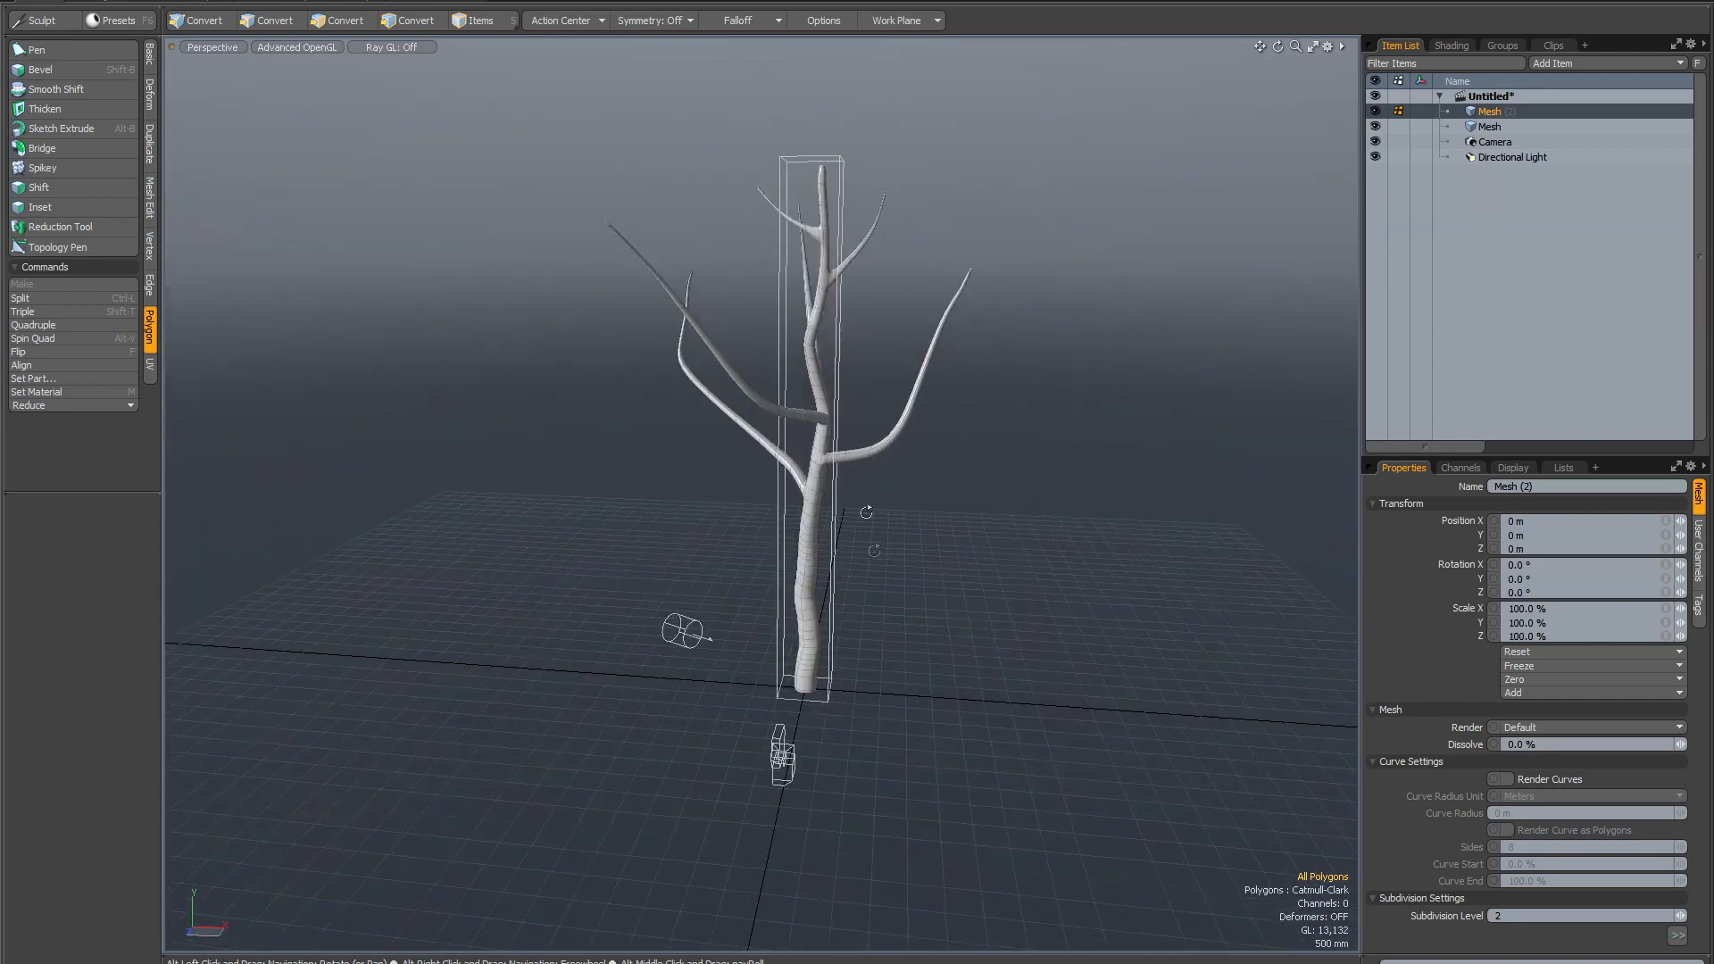
alt+drag(766, 483, 813, 560)
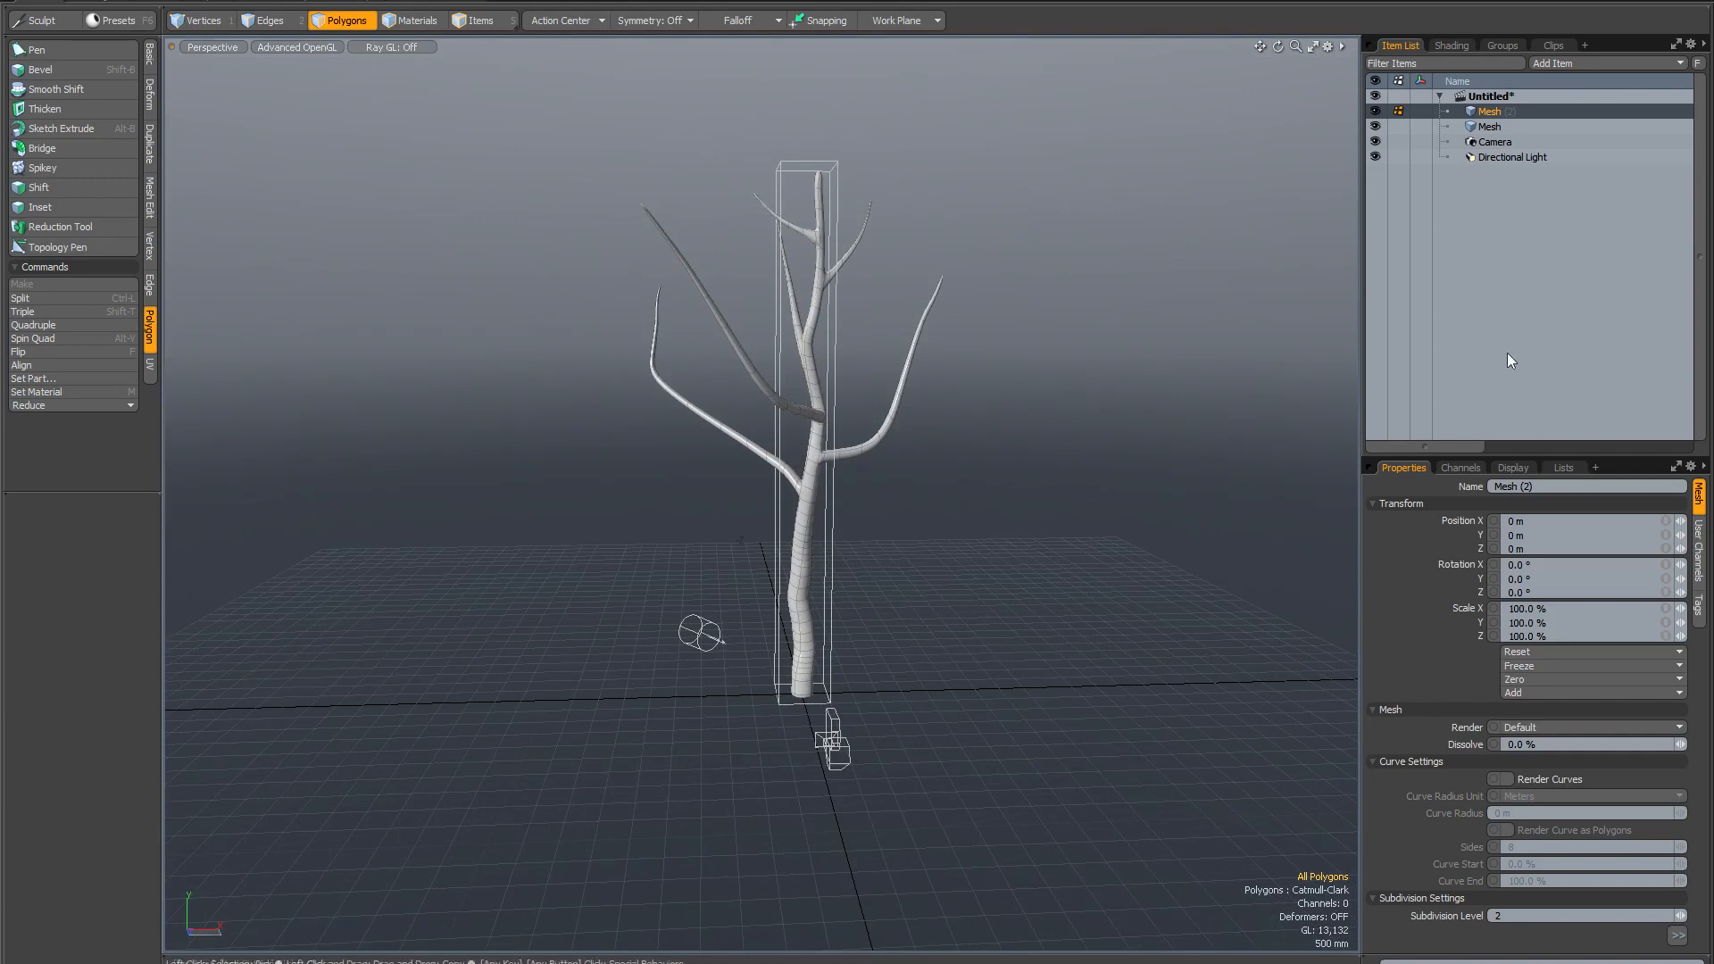
key(ctrl+d)
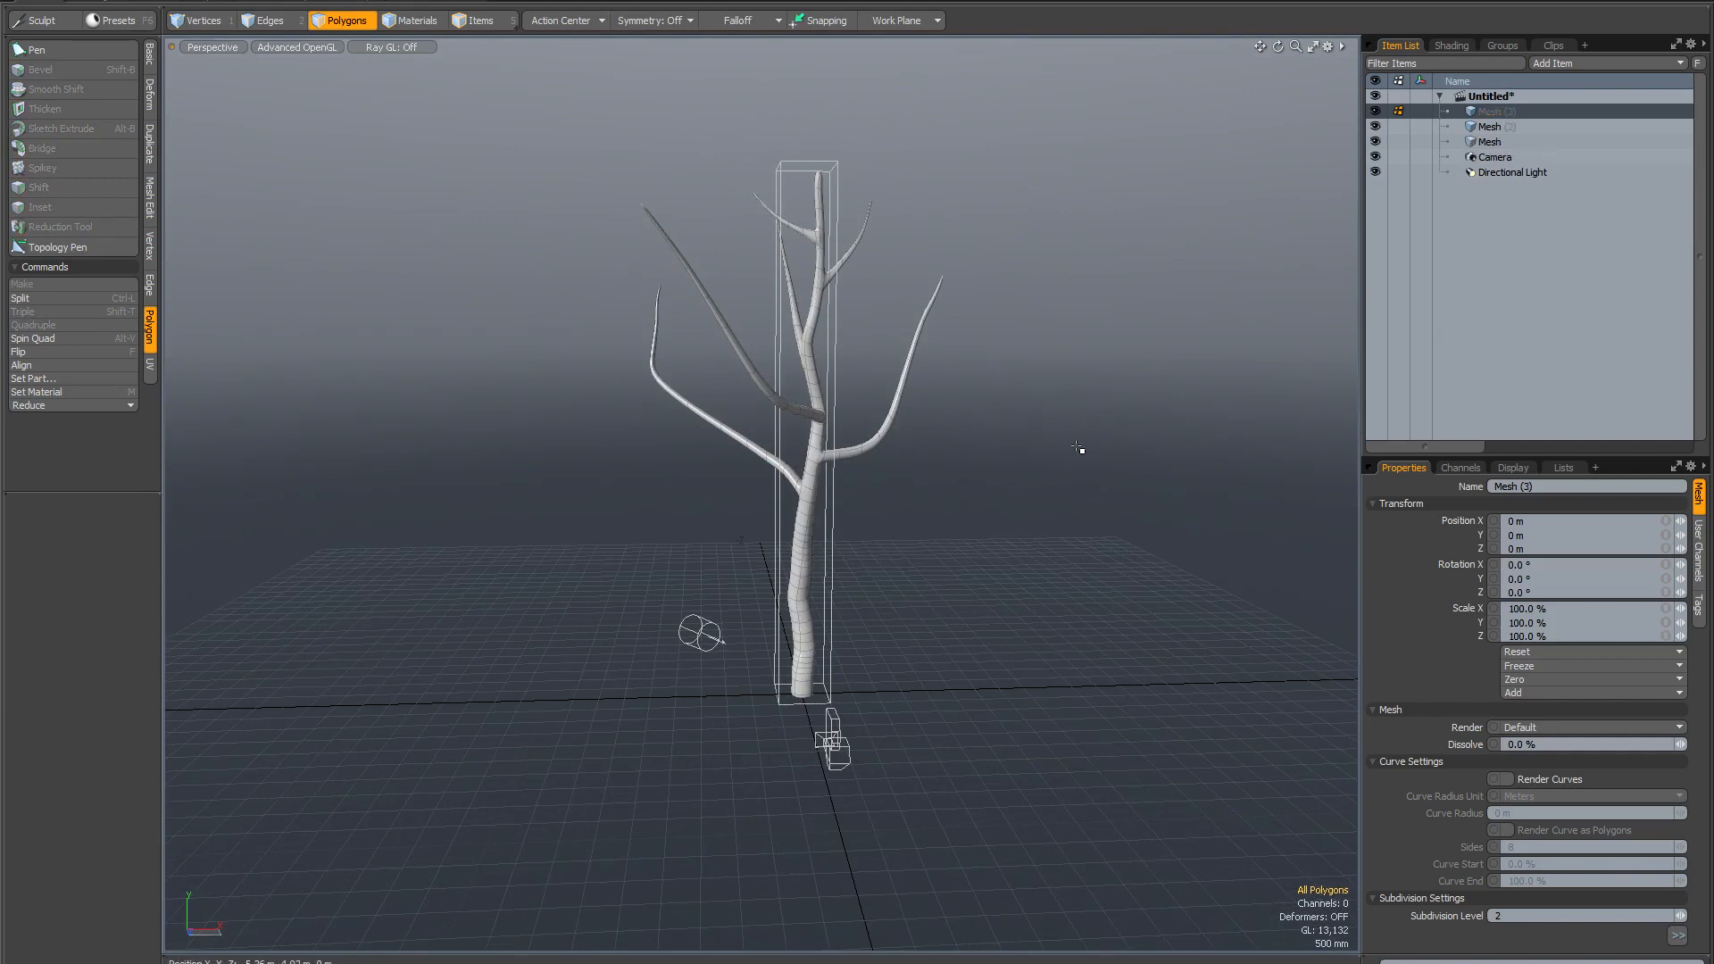
Turn off Make Inactive Same as Active for inactive meshes so the tree displays as a wireframe.
key(o)
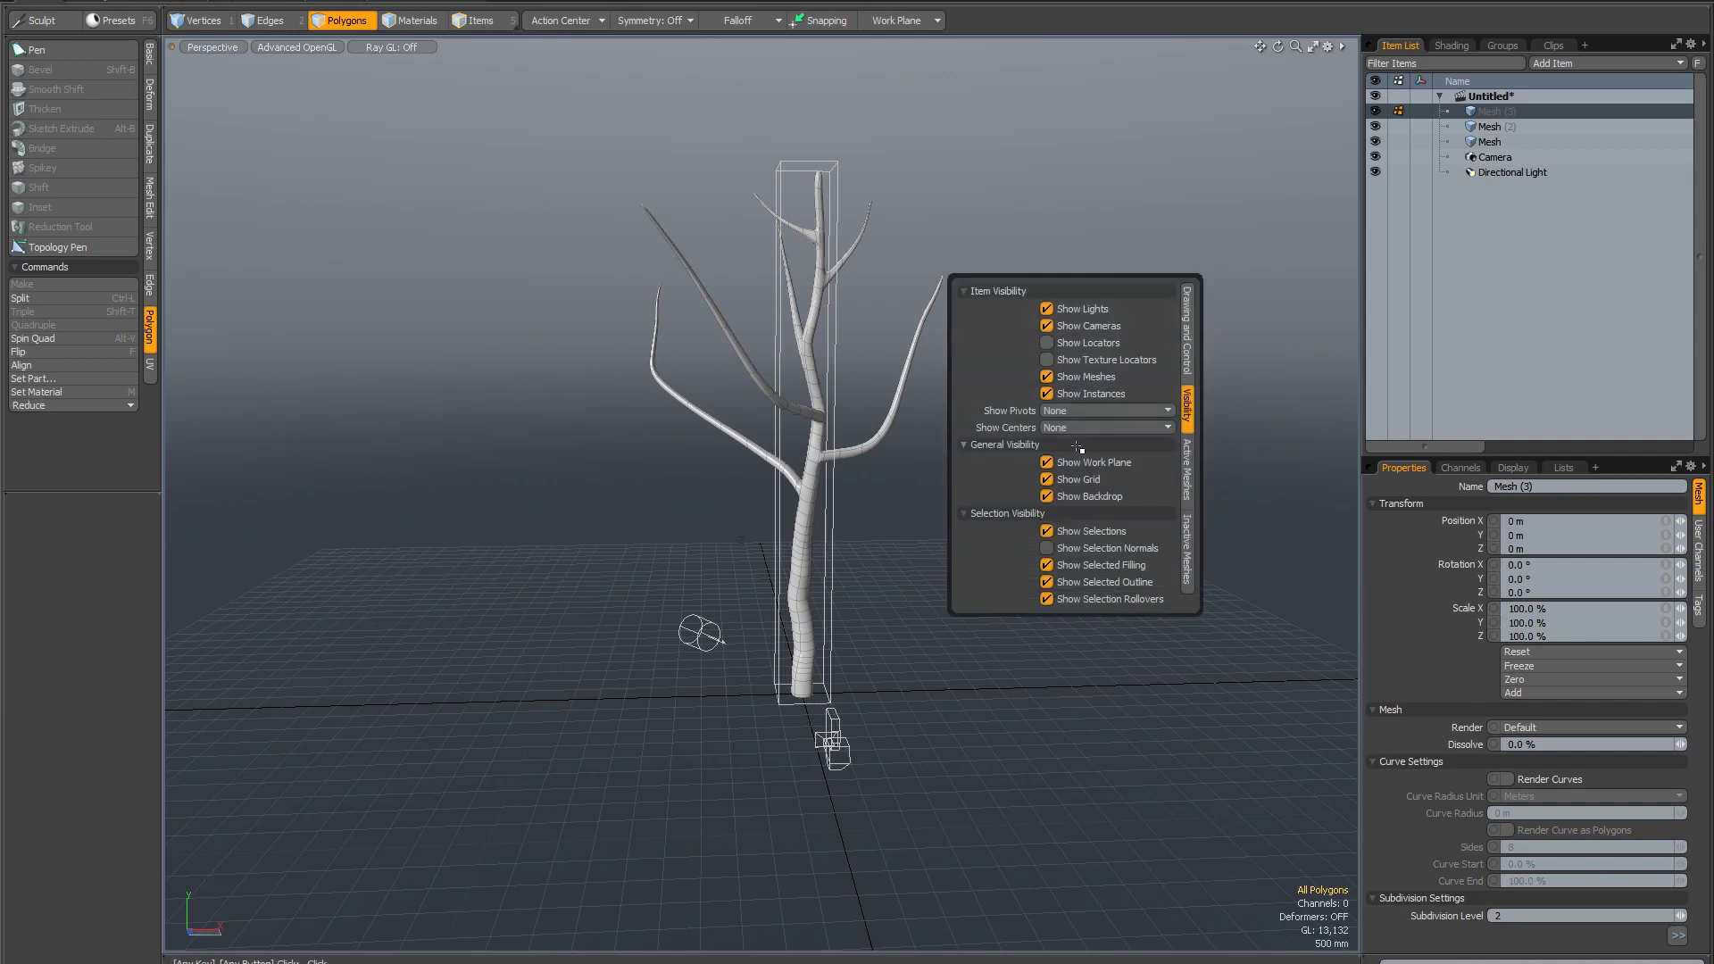
click(1186, 550)
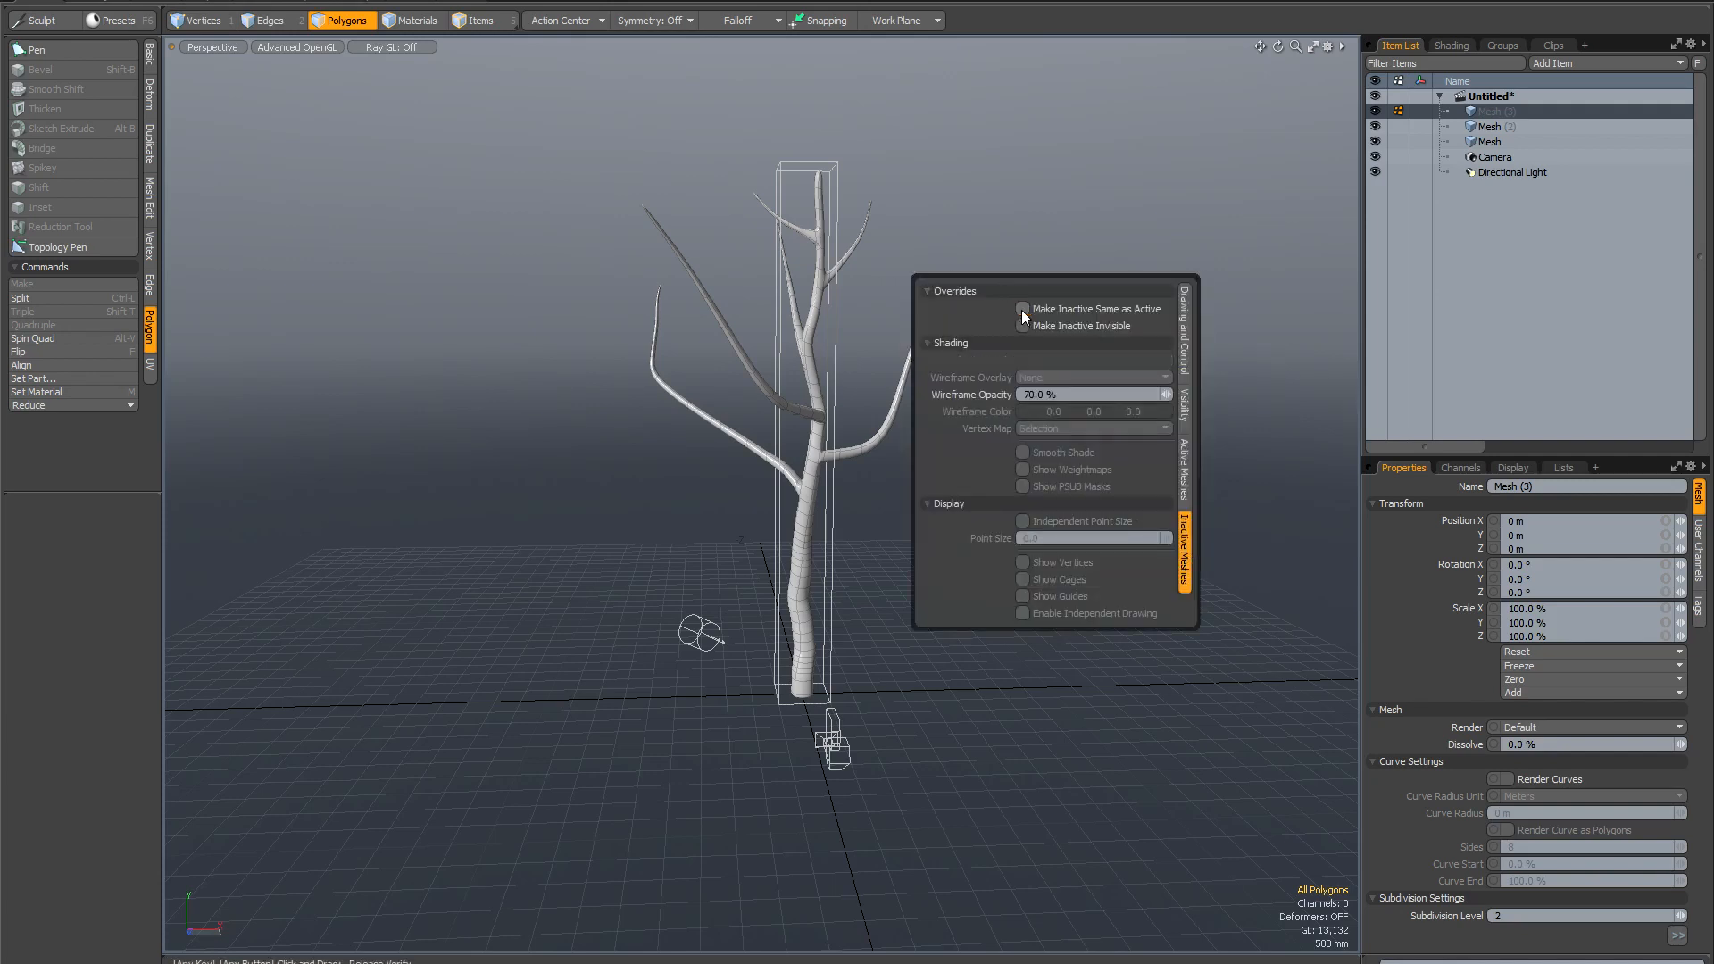
click(1022, 309)
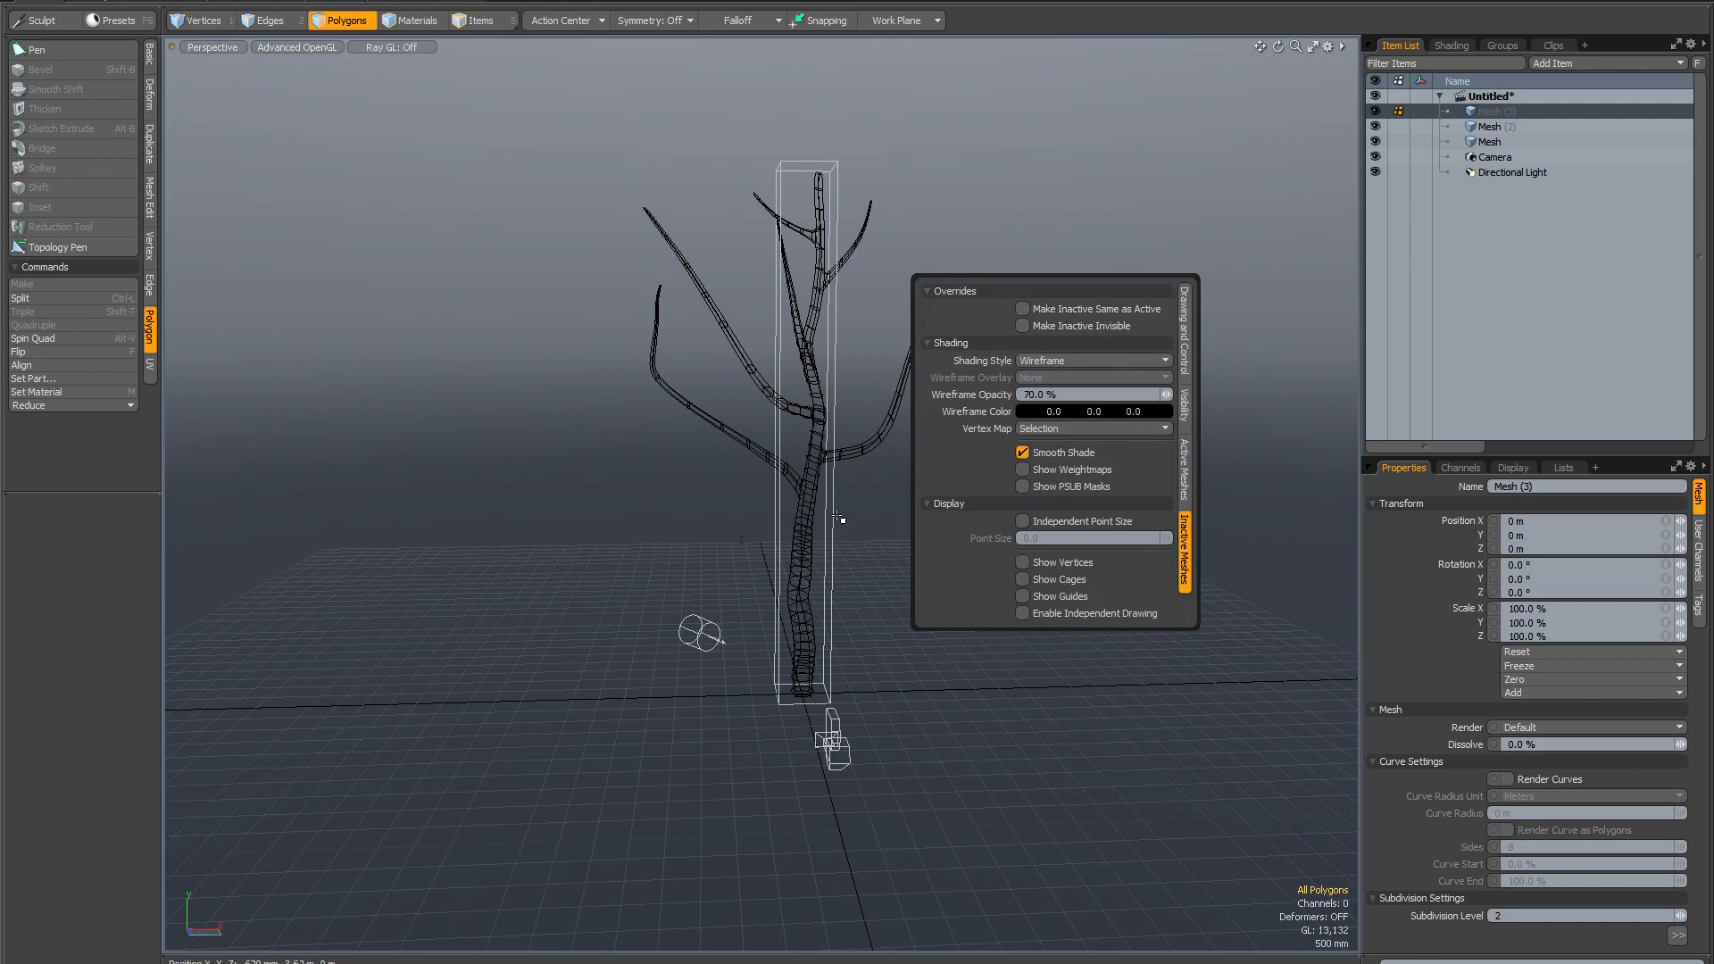
Create a small cube of about 134 x 130 x 122 mm on the ground inside the base of the trunk.
scroll(810, 695, up, 7)
mouse_move(811, 694)
alt+mouse_down()
mouse_move(782, 681)
mouse_move(784, 632)
mouse_move(824, 714)
alt+mouse_up()
scroll(852, 576, down, 3)
alt+shift+drag(850, 386, 807, 529)
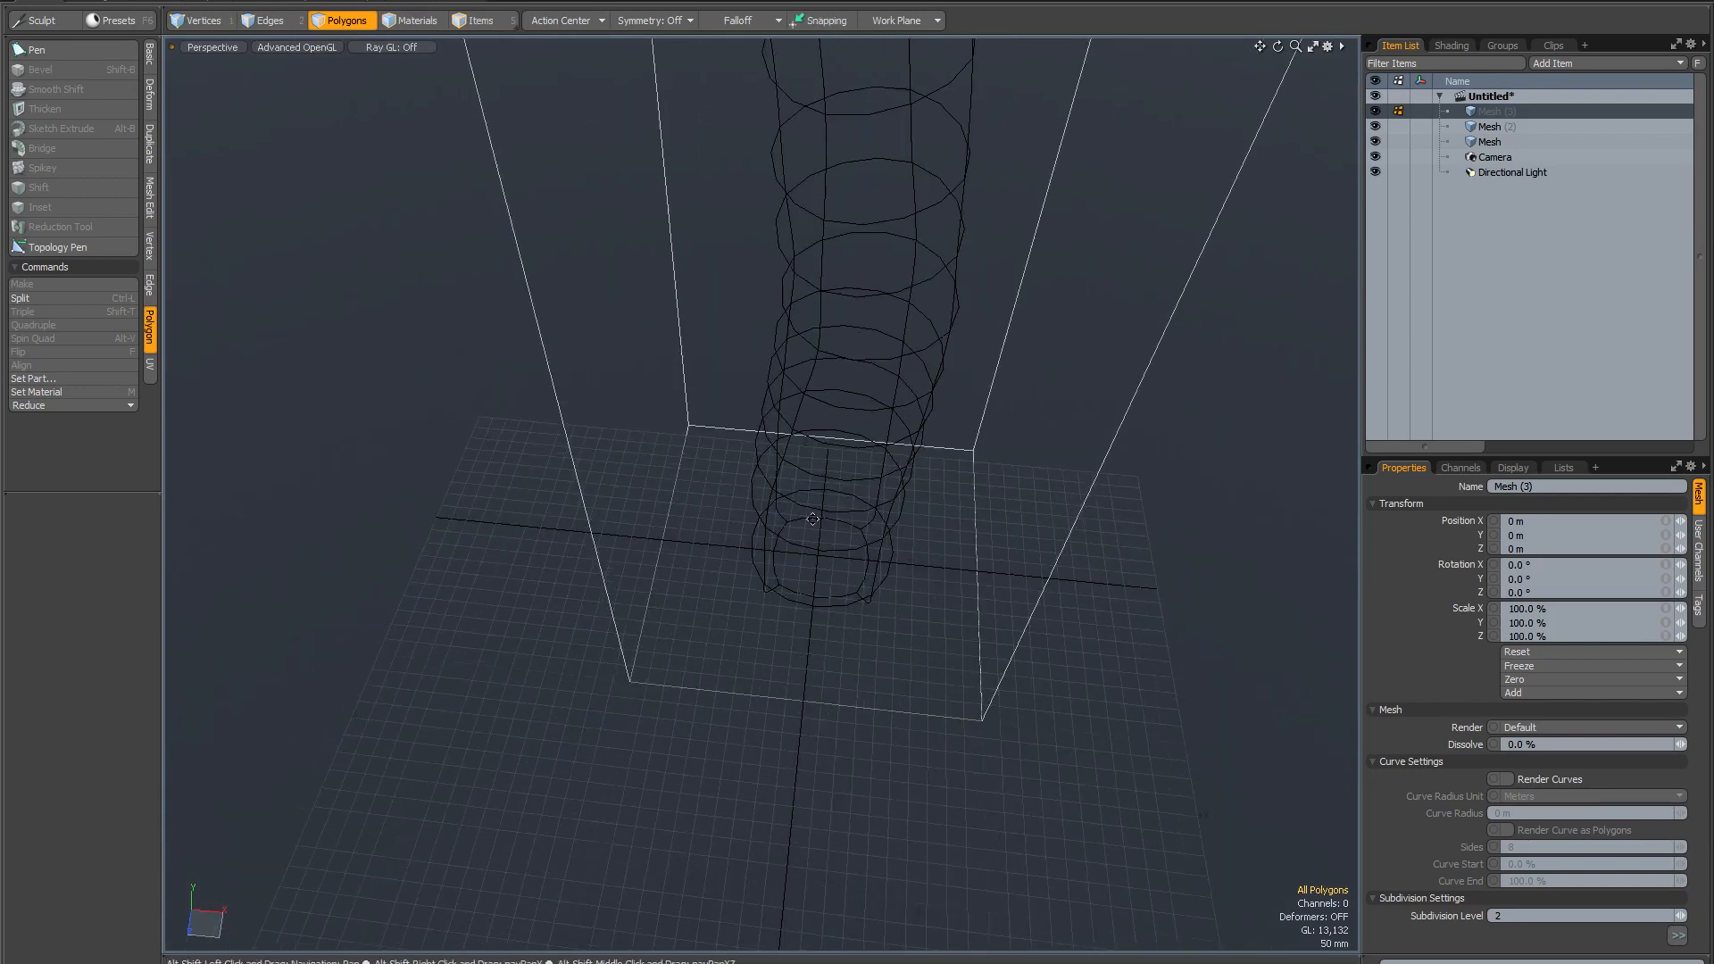
click(149, 54)
alt+drag(738, 540, 748, 569)
click(799, 501)
drag(799, 502, 850, 550)
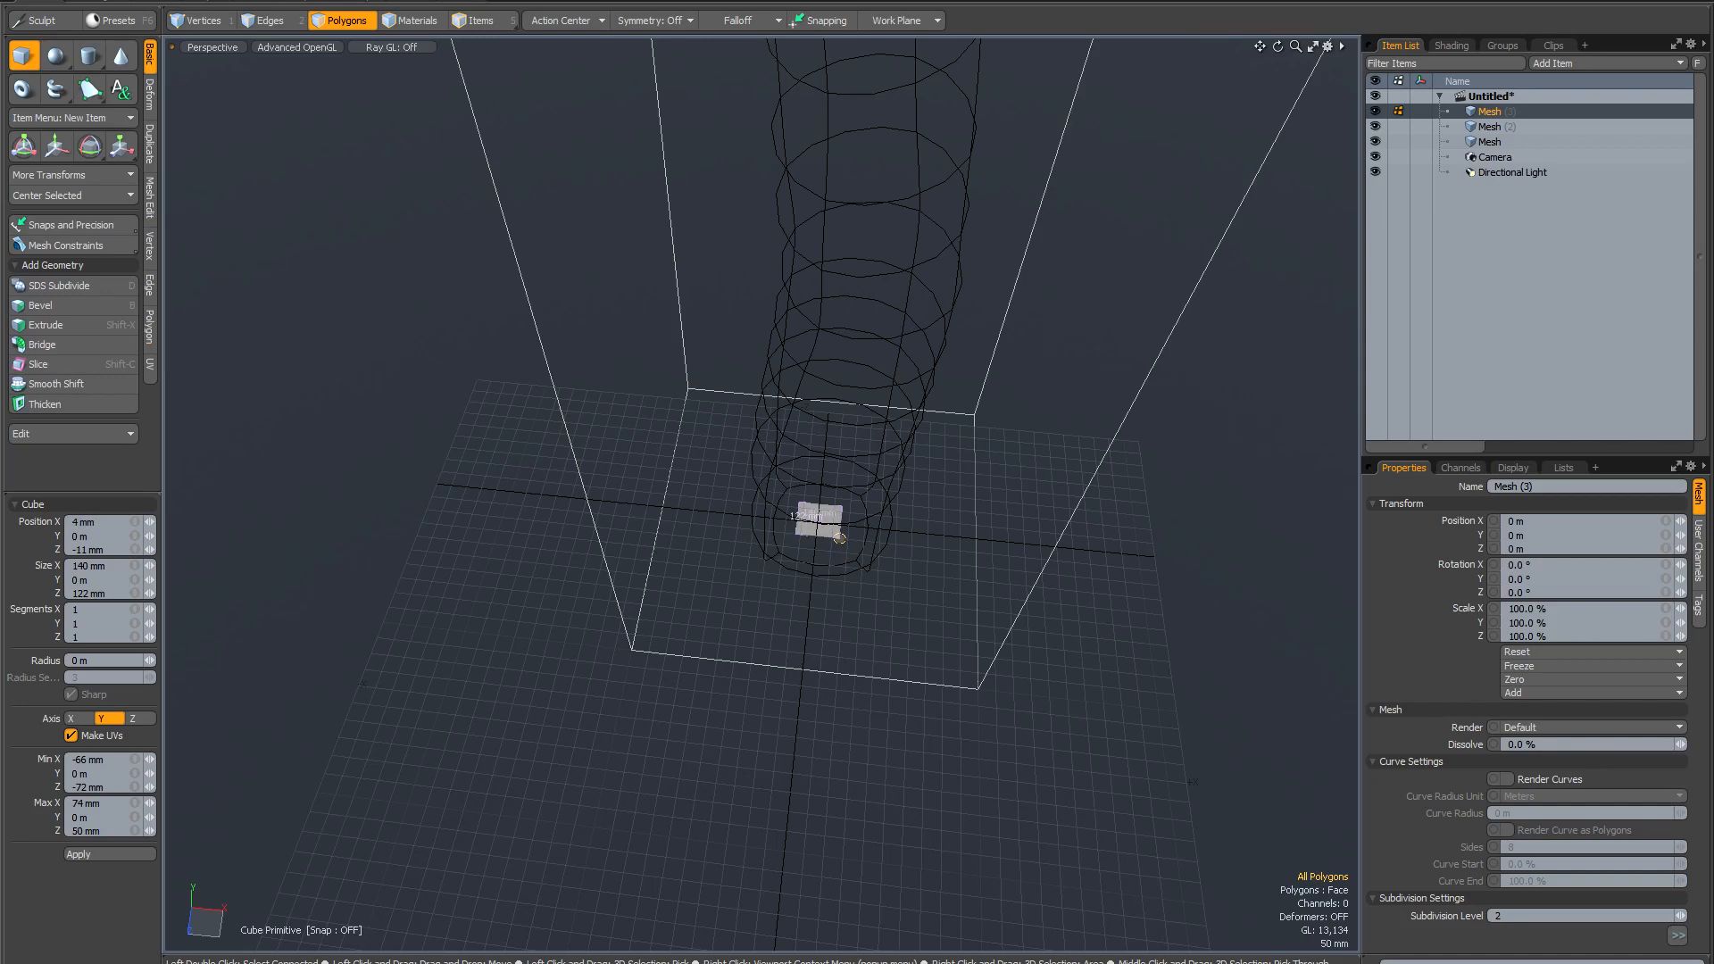
drag(840, 538, 838, 538)
alt+drag(838, 539, 841, 502)
alt+drag(828, 595, 712, 625)
alt+shift+drag(929, 699, 678, 541)
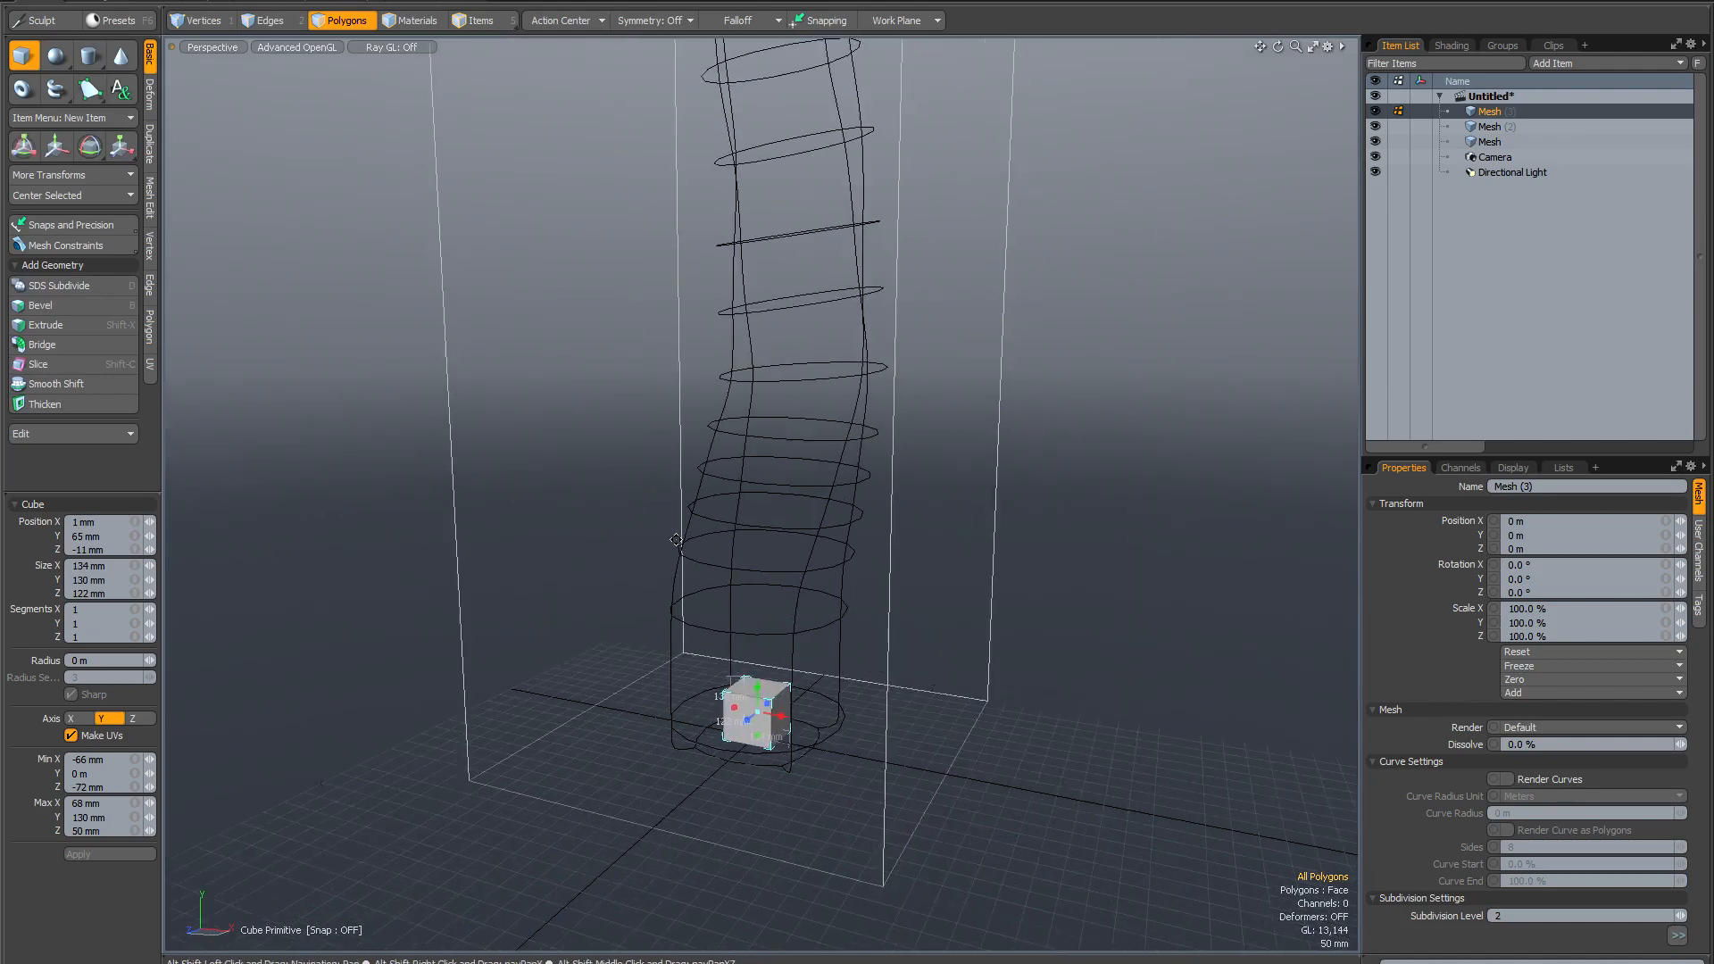
Sketch Extrude the cube's top polygon upward into a curved, tapering stem with 50% scale, 3° spin and precision 30.
key(space)
click(757, 687)
alt+drag(683, 608, 773, 634)
alt+shift+drag(640, 561, 693, 591)
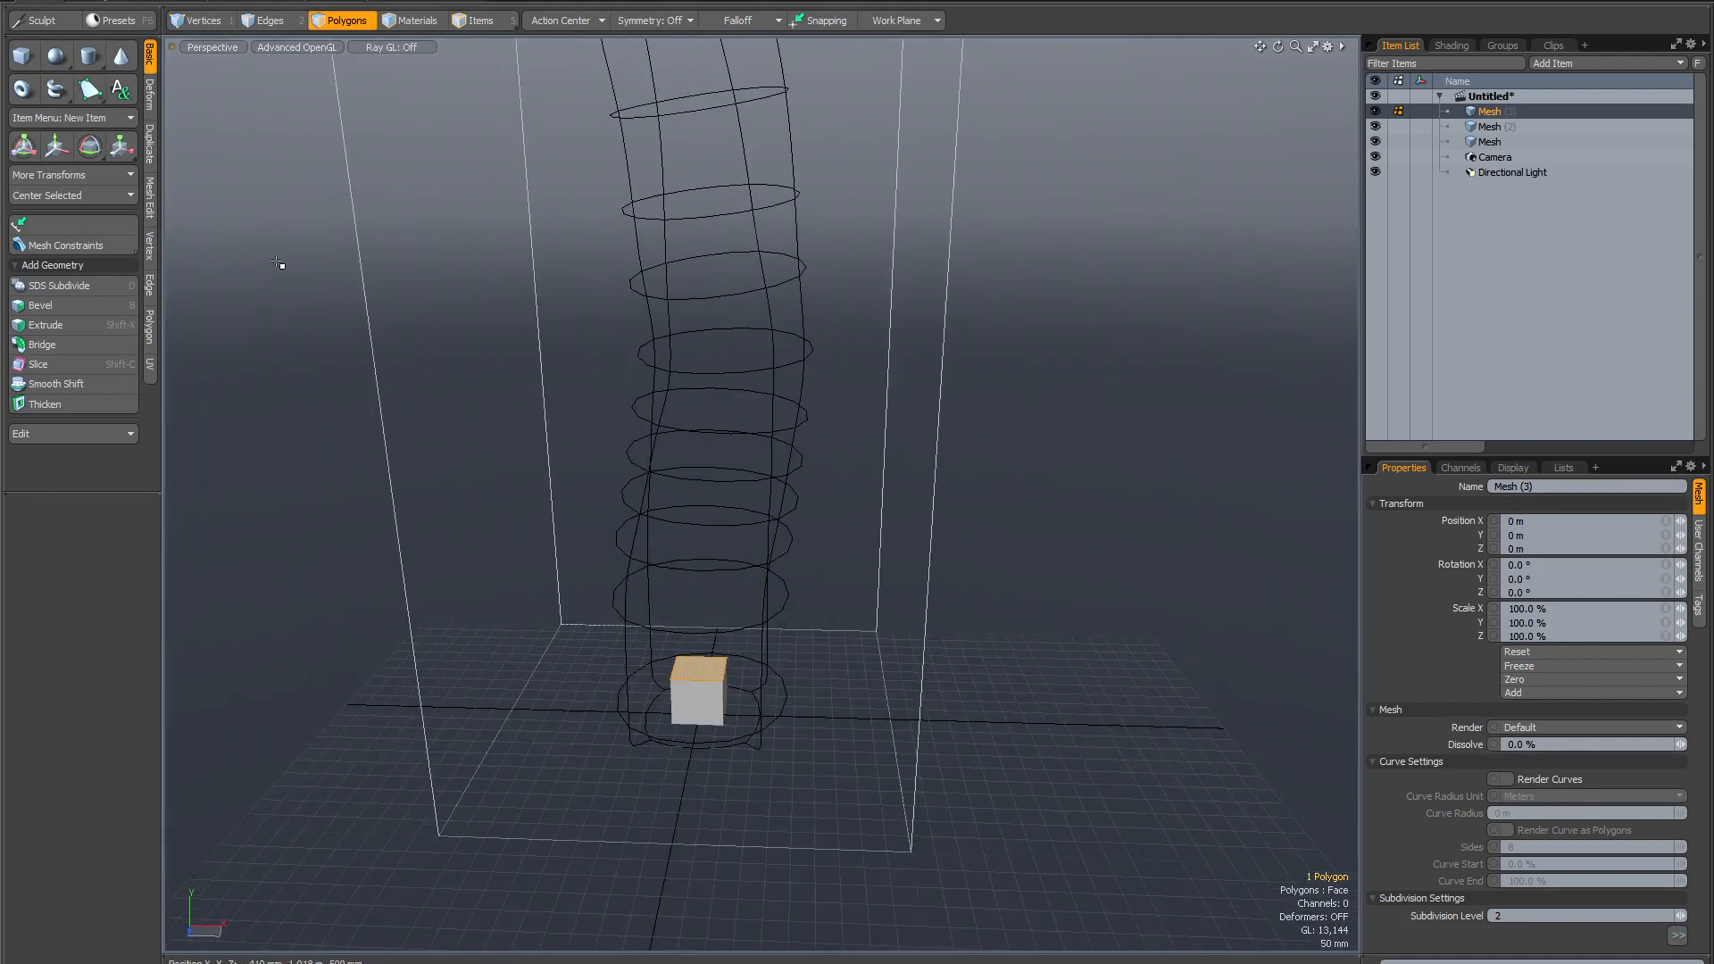
key(ctrl+shift+x)
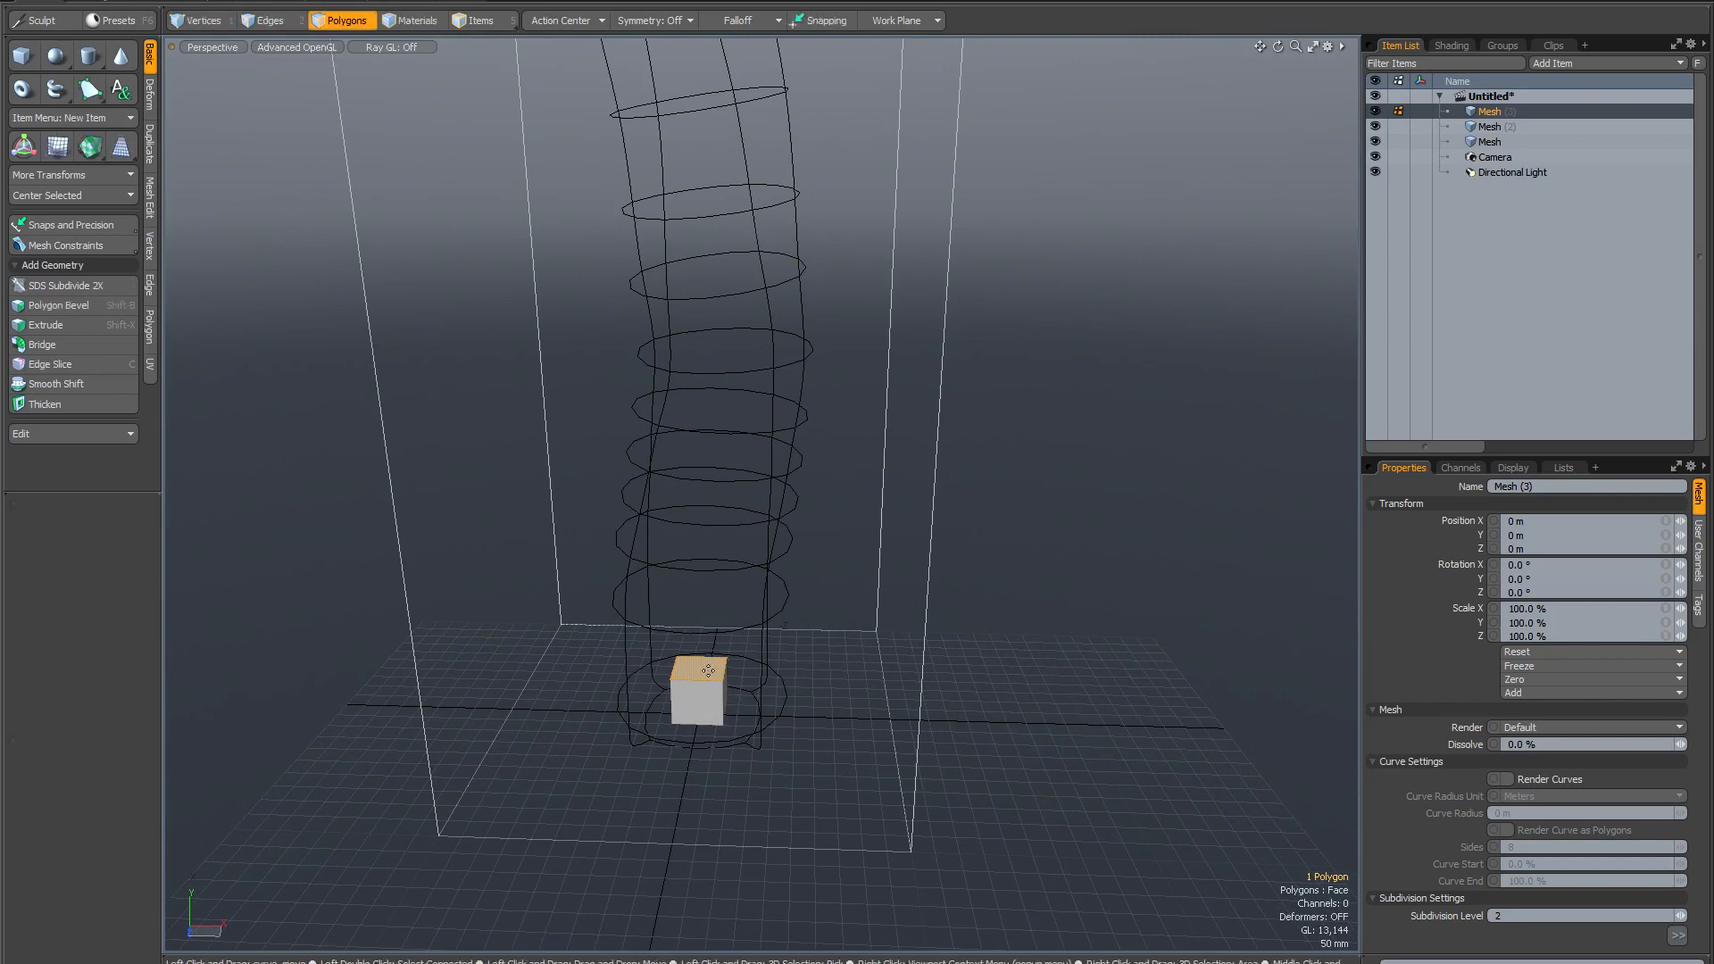
mouse_move(702, 670)
alt+mouse_down()
mouse_move(697, 735)
mouse_move(673, 497)
mouse_move(604, 237)
mouse_move(619, 214)
alt+mouse_up()
alt+drag(788, 436, 723, 479)
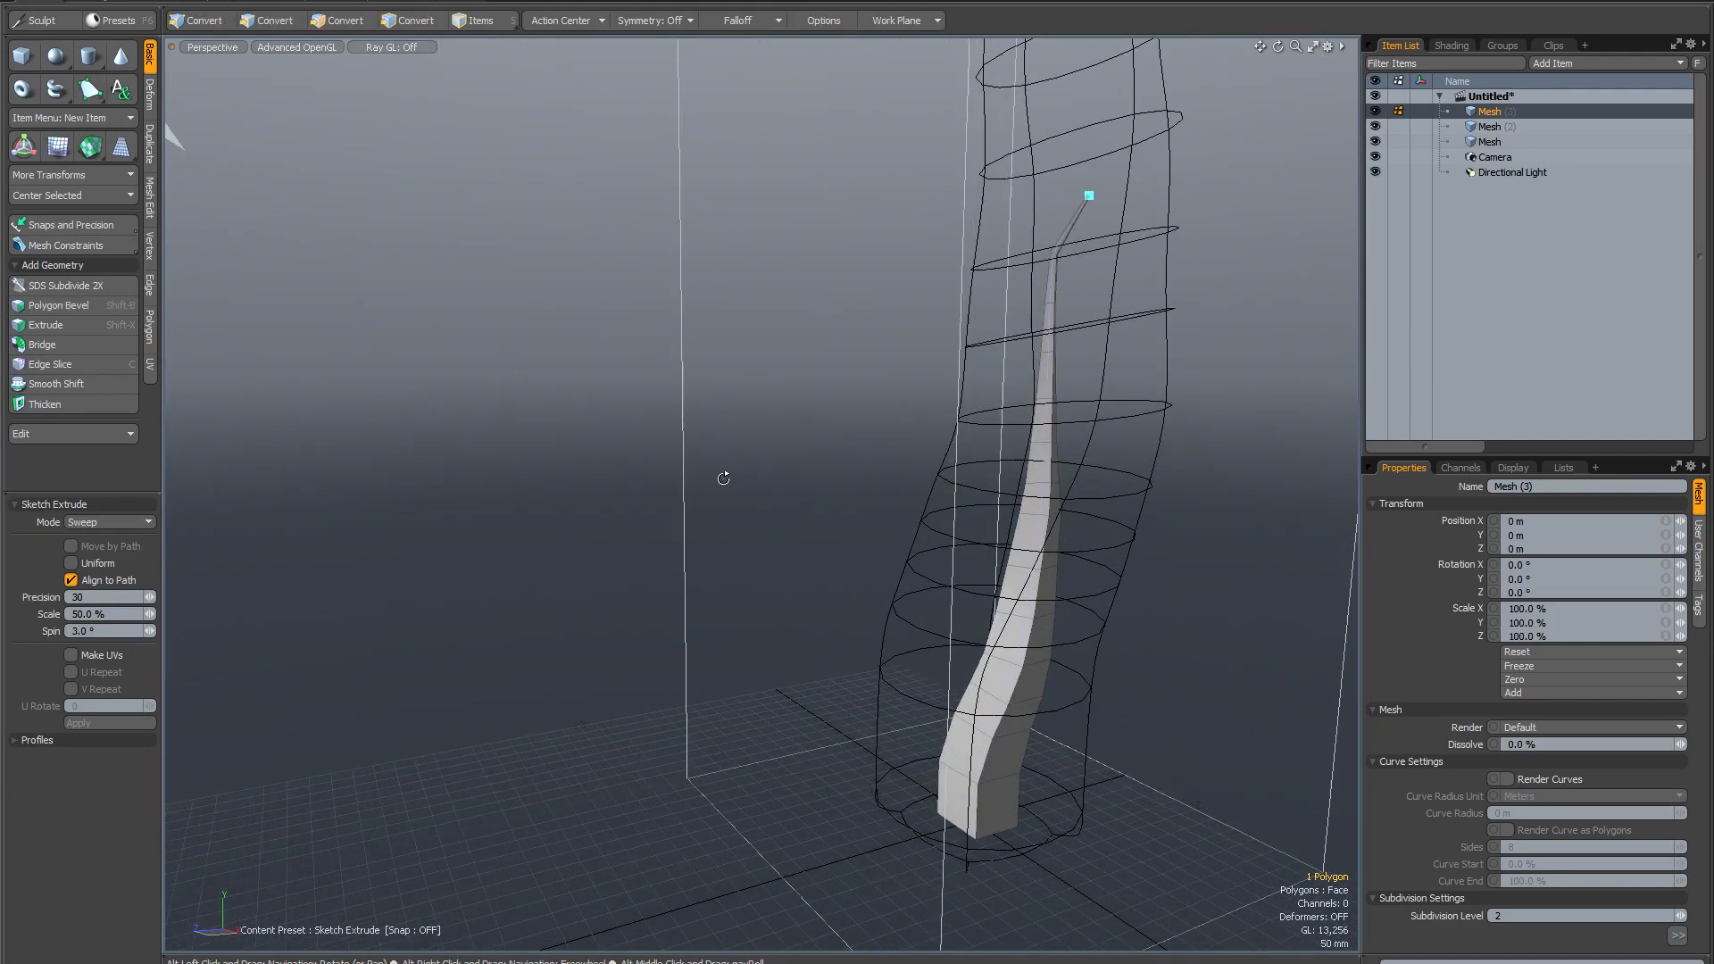
scroll(722, 478, down, 3)
alt+shift+drag(889, 551, 692, 604)
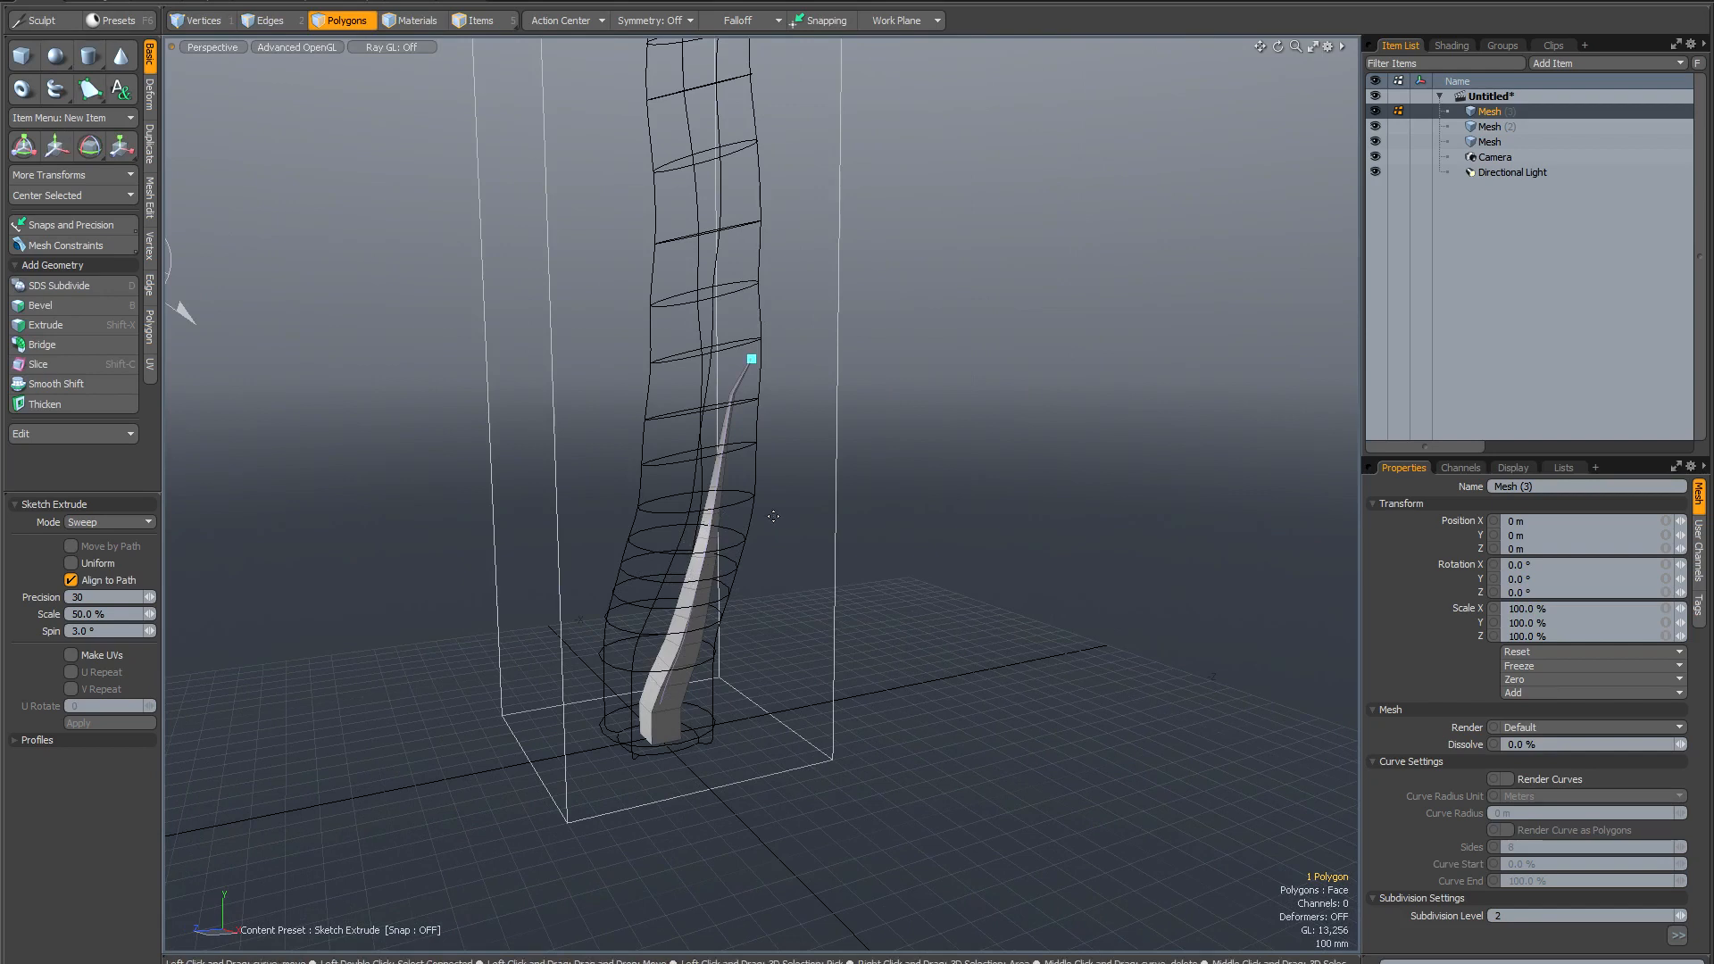
key(space)
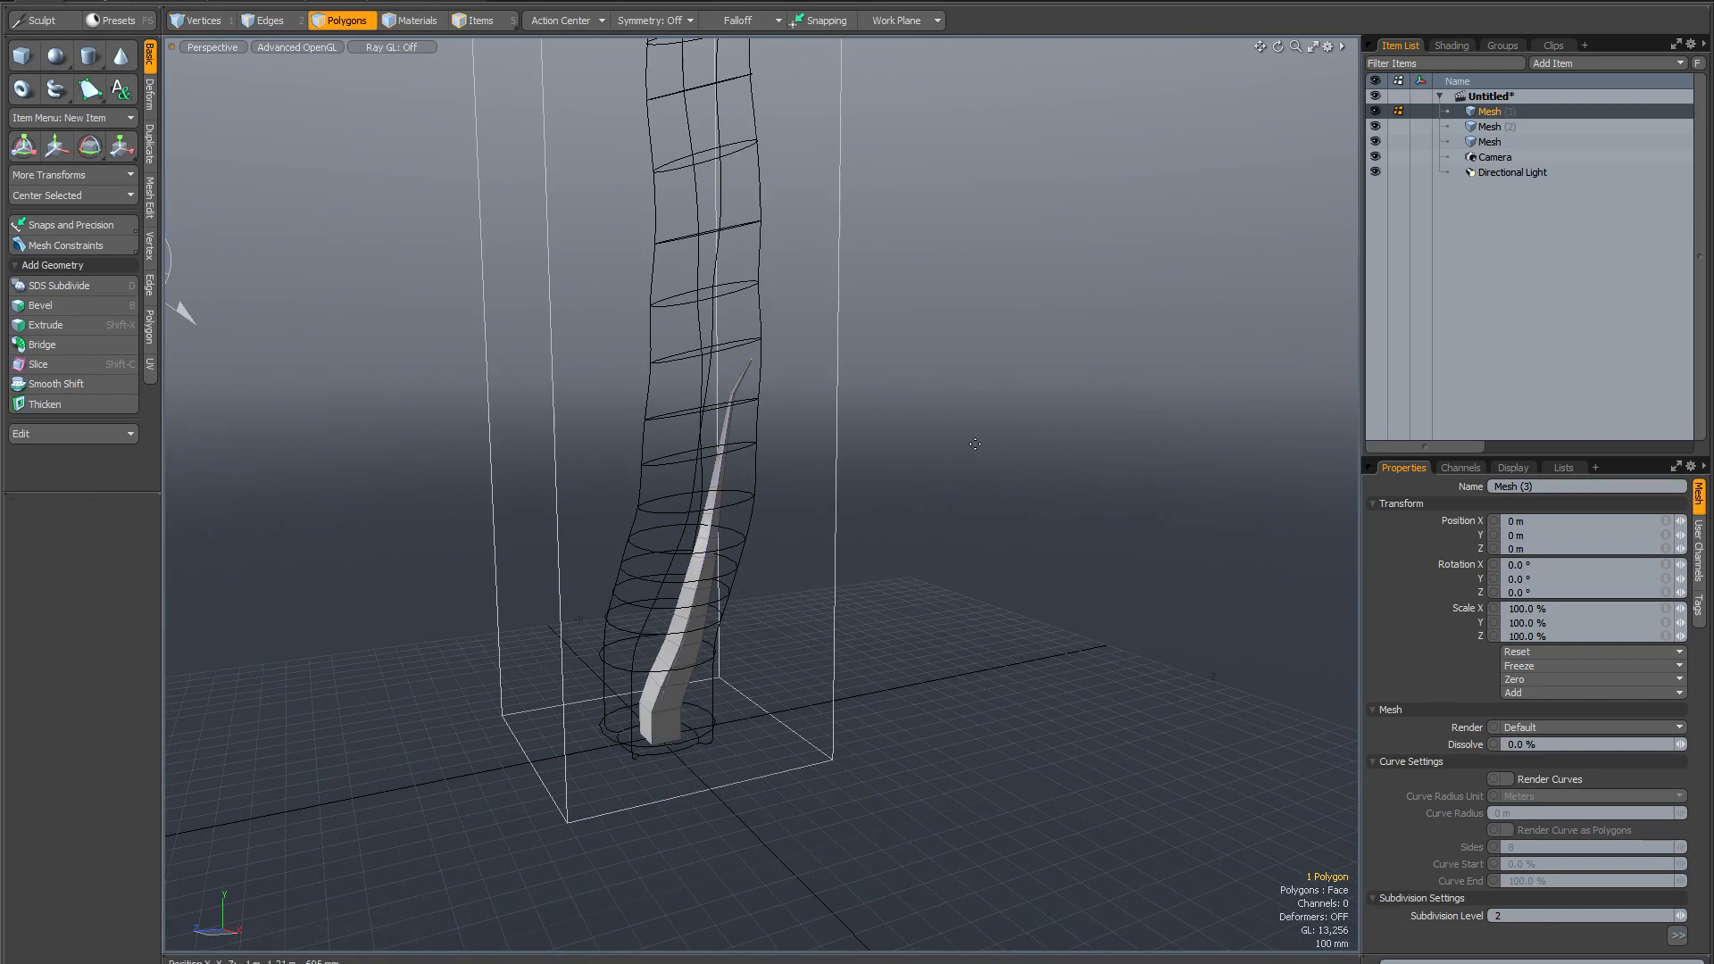
Bevel the stem's bottom polygon, clear the selection, and convert the stem to Catmull-Clark subdivision.
alt+drag(919, 518, 873, 281)
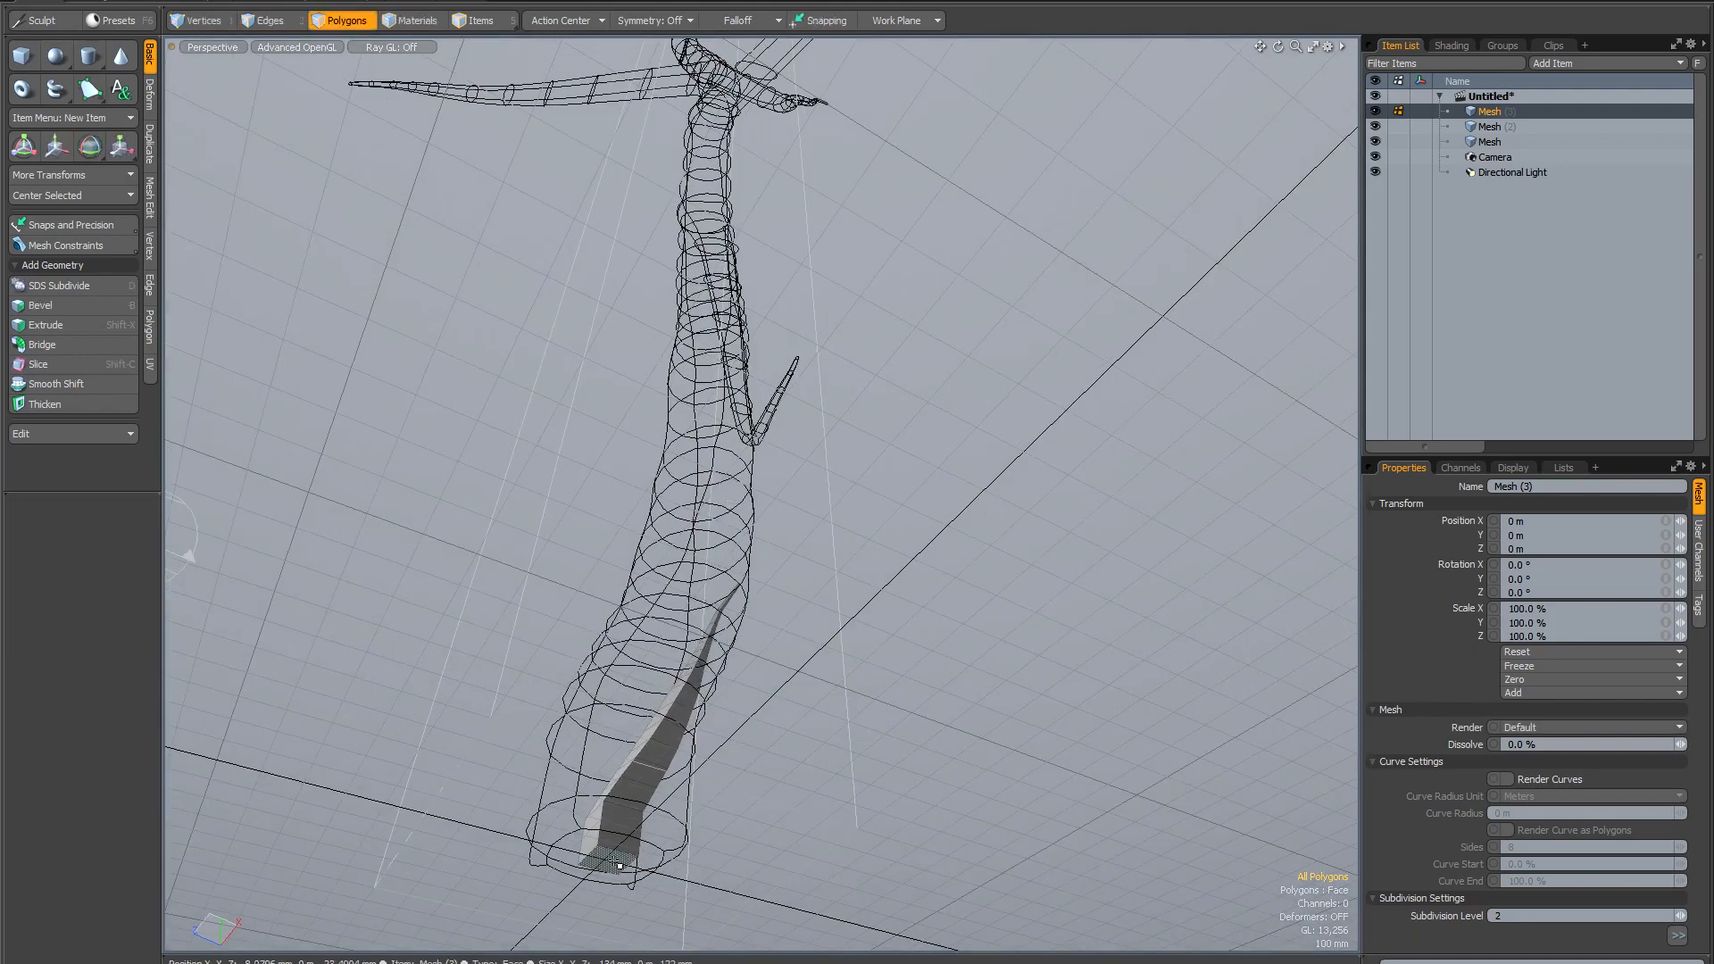
key(b)
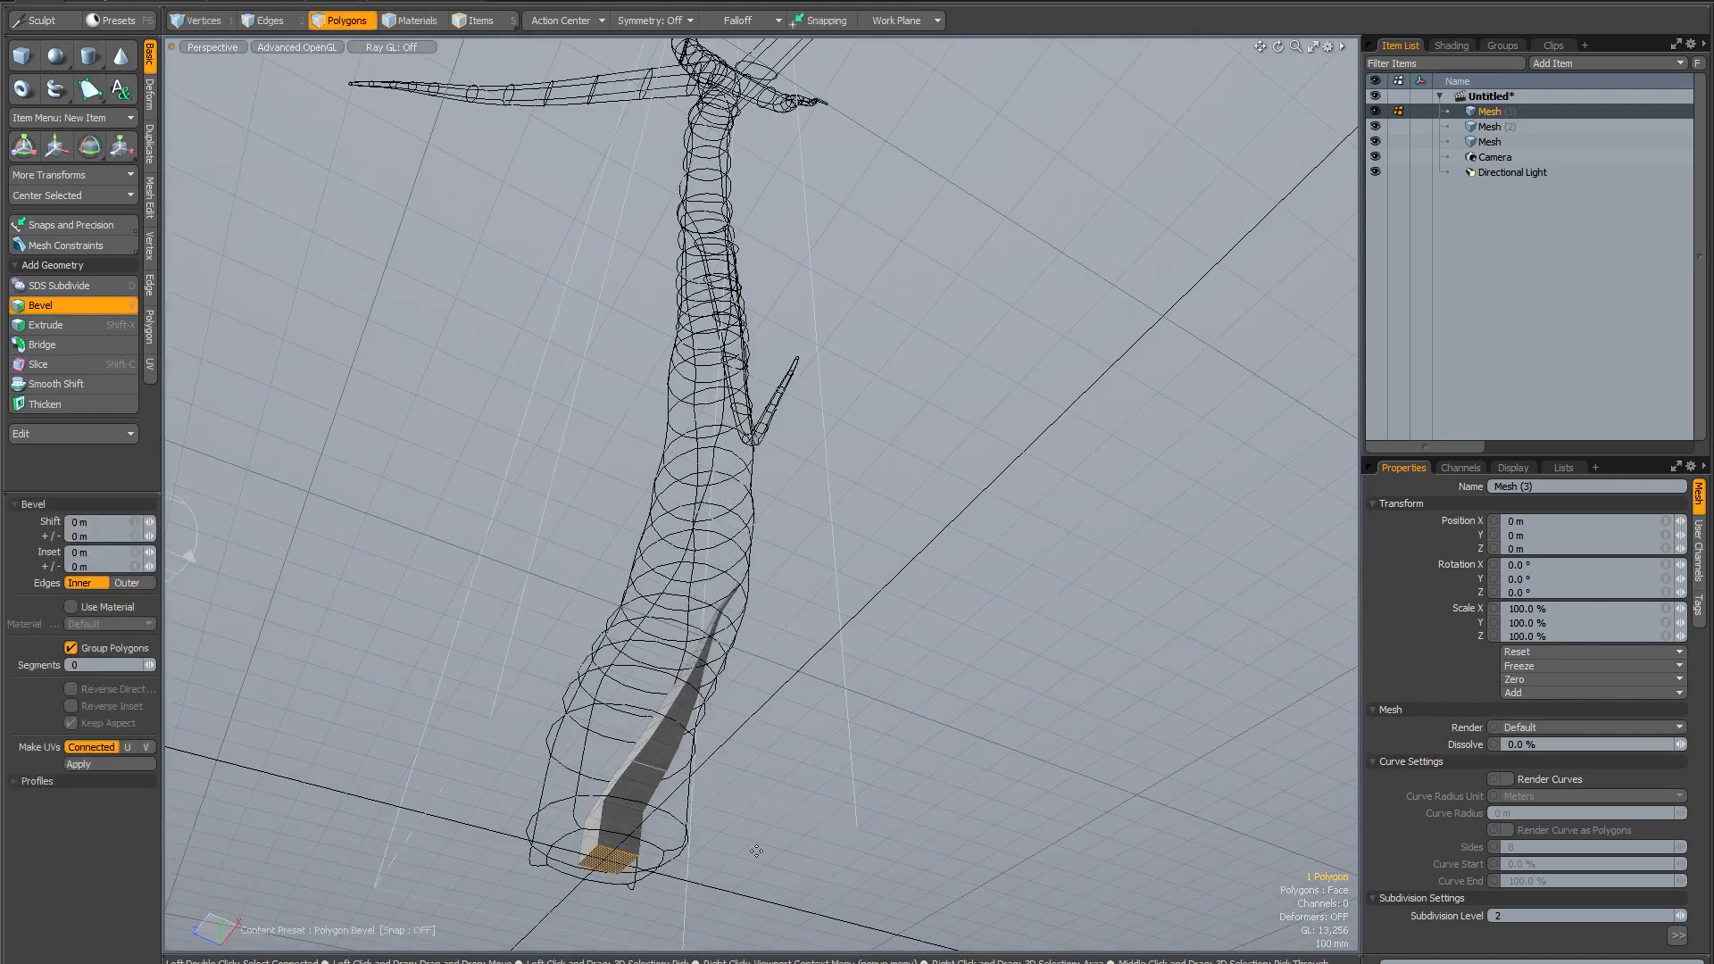
key(space)
click(879, 616)
alt+drag(880, 612, 856, 641)
key(Tab)
Sketch Extrude a side polygon on the lower stem into a branch reaching outward and upward at 50% scale.
alt+drag(753, 654, 701, 652)
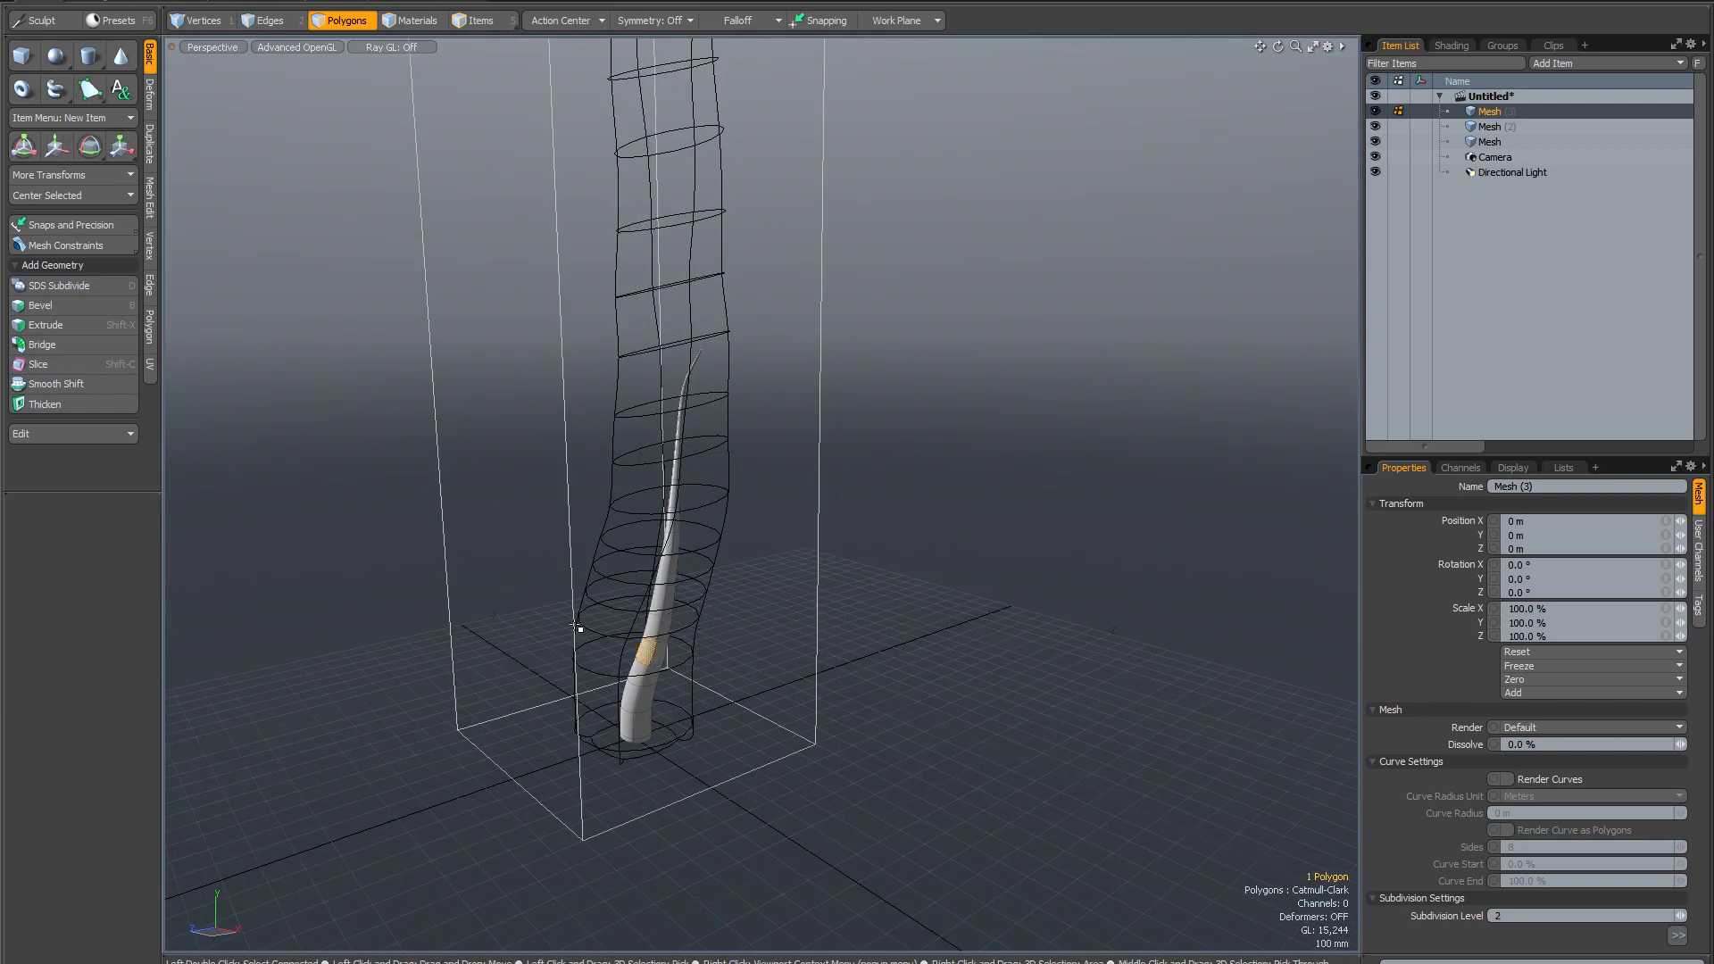
key(alt+x)
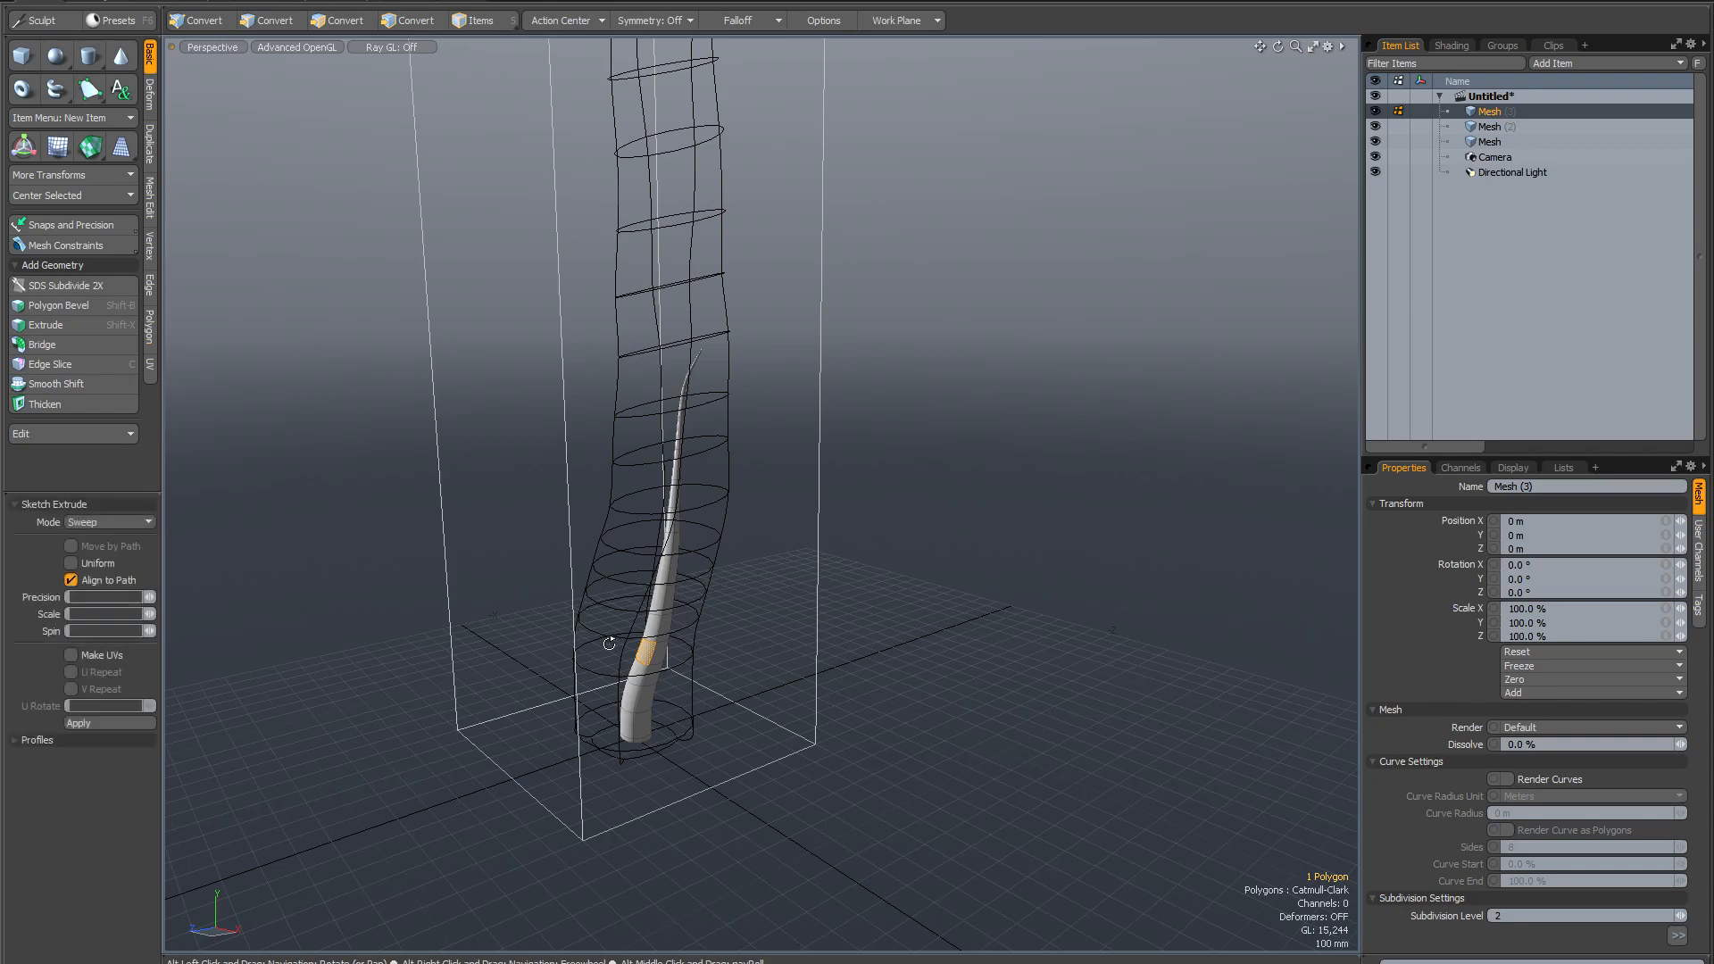
mouse_move(645, 656)
alt+mouse_down()
mouse_move(644, 628)
mouse_move(552, 539)
alt+mouse_up()
drag(554, 475, 585, 263)
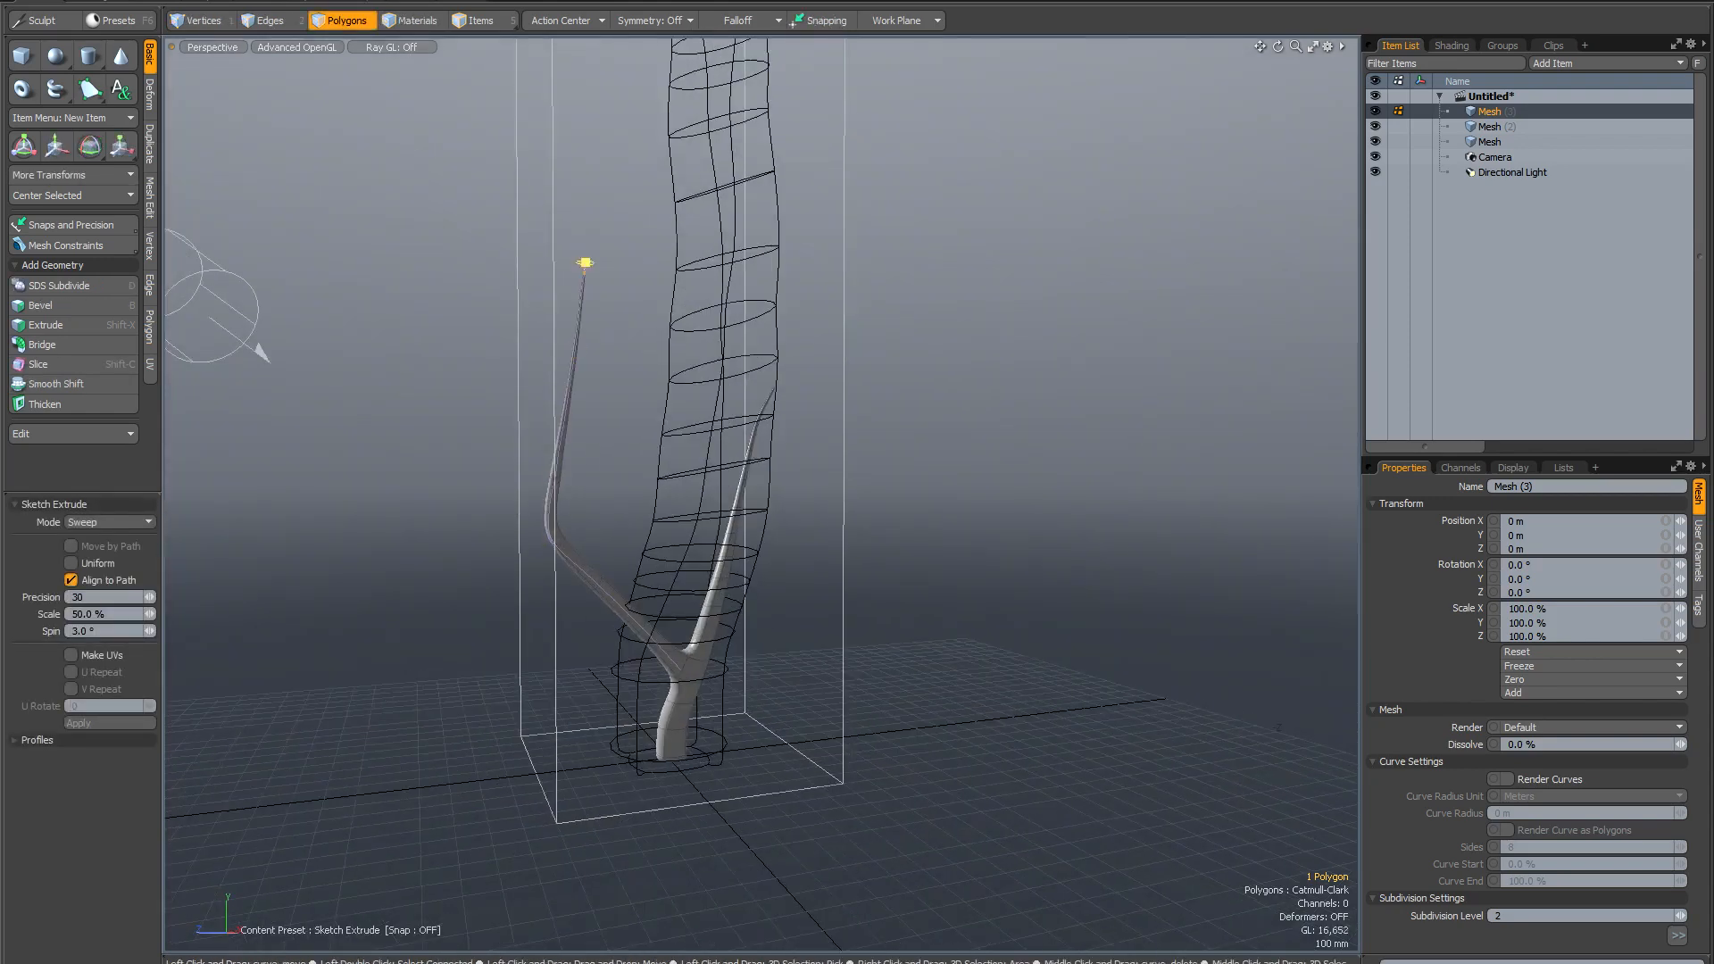
key(space)
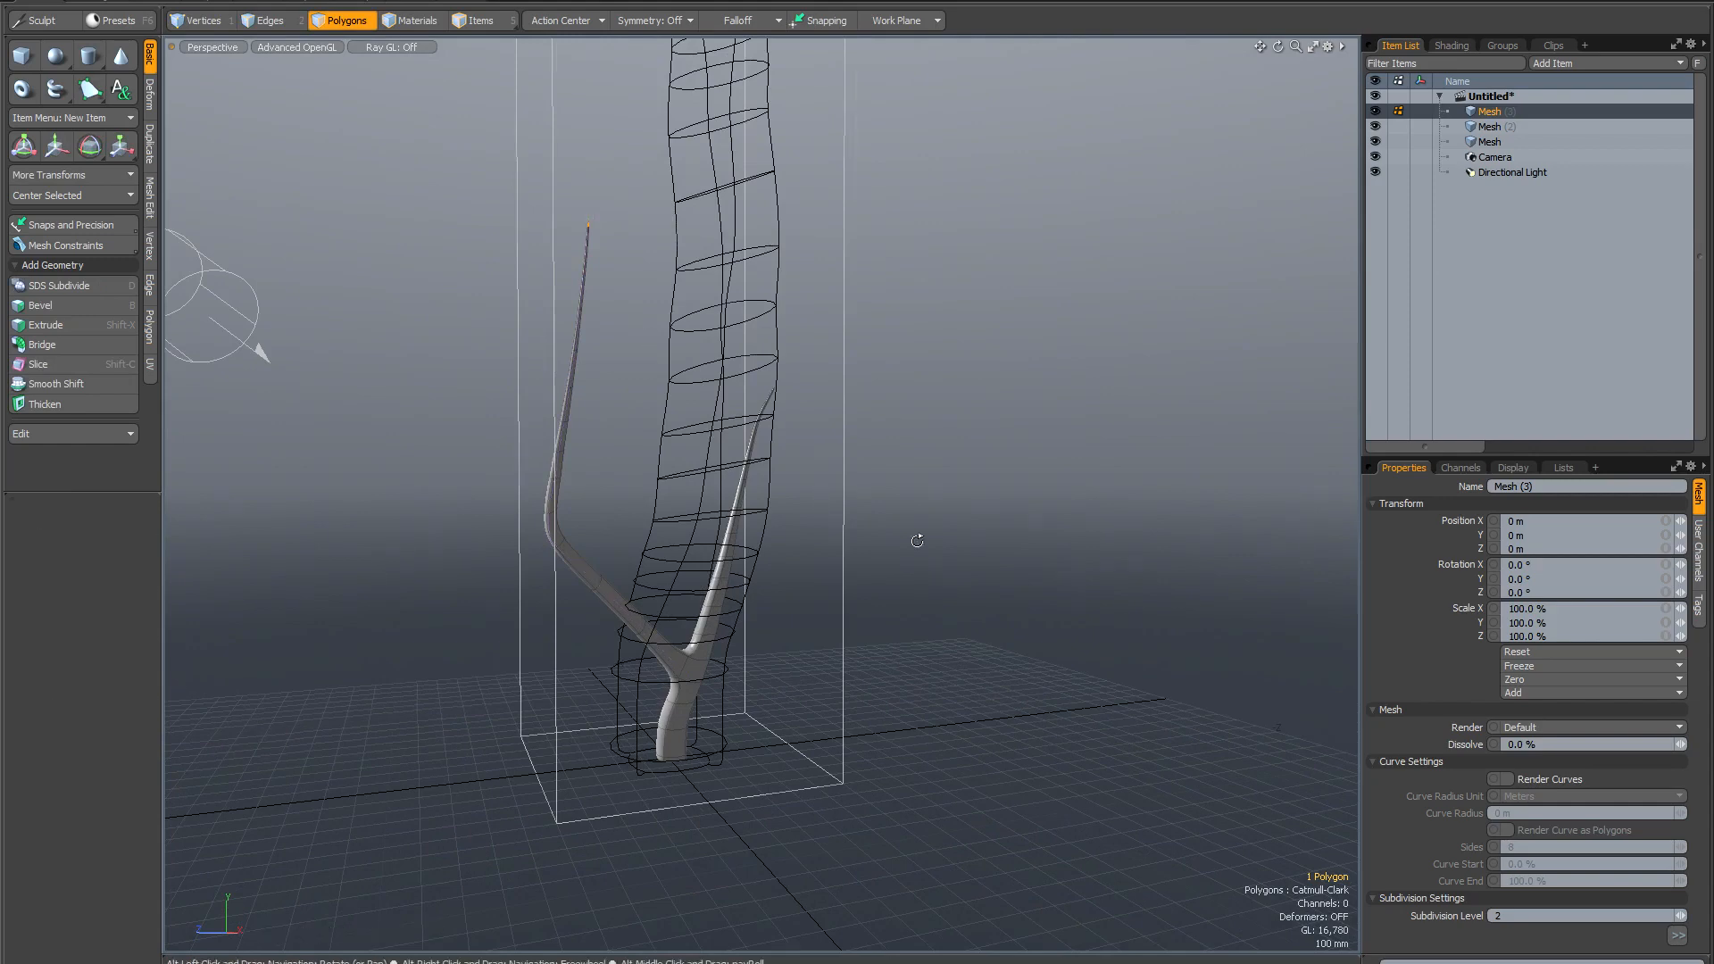
Sketch Extrude the inner polygon at the side branch's bend into an upward secondary twig at 50% scale, and clear the selection.
alt+drag(916, 539, 797, 545)
alt+drag(747, 618, 779, 679)
alt+drag(746, 493, 464, 516)
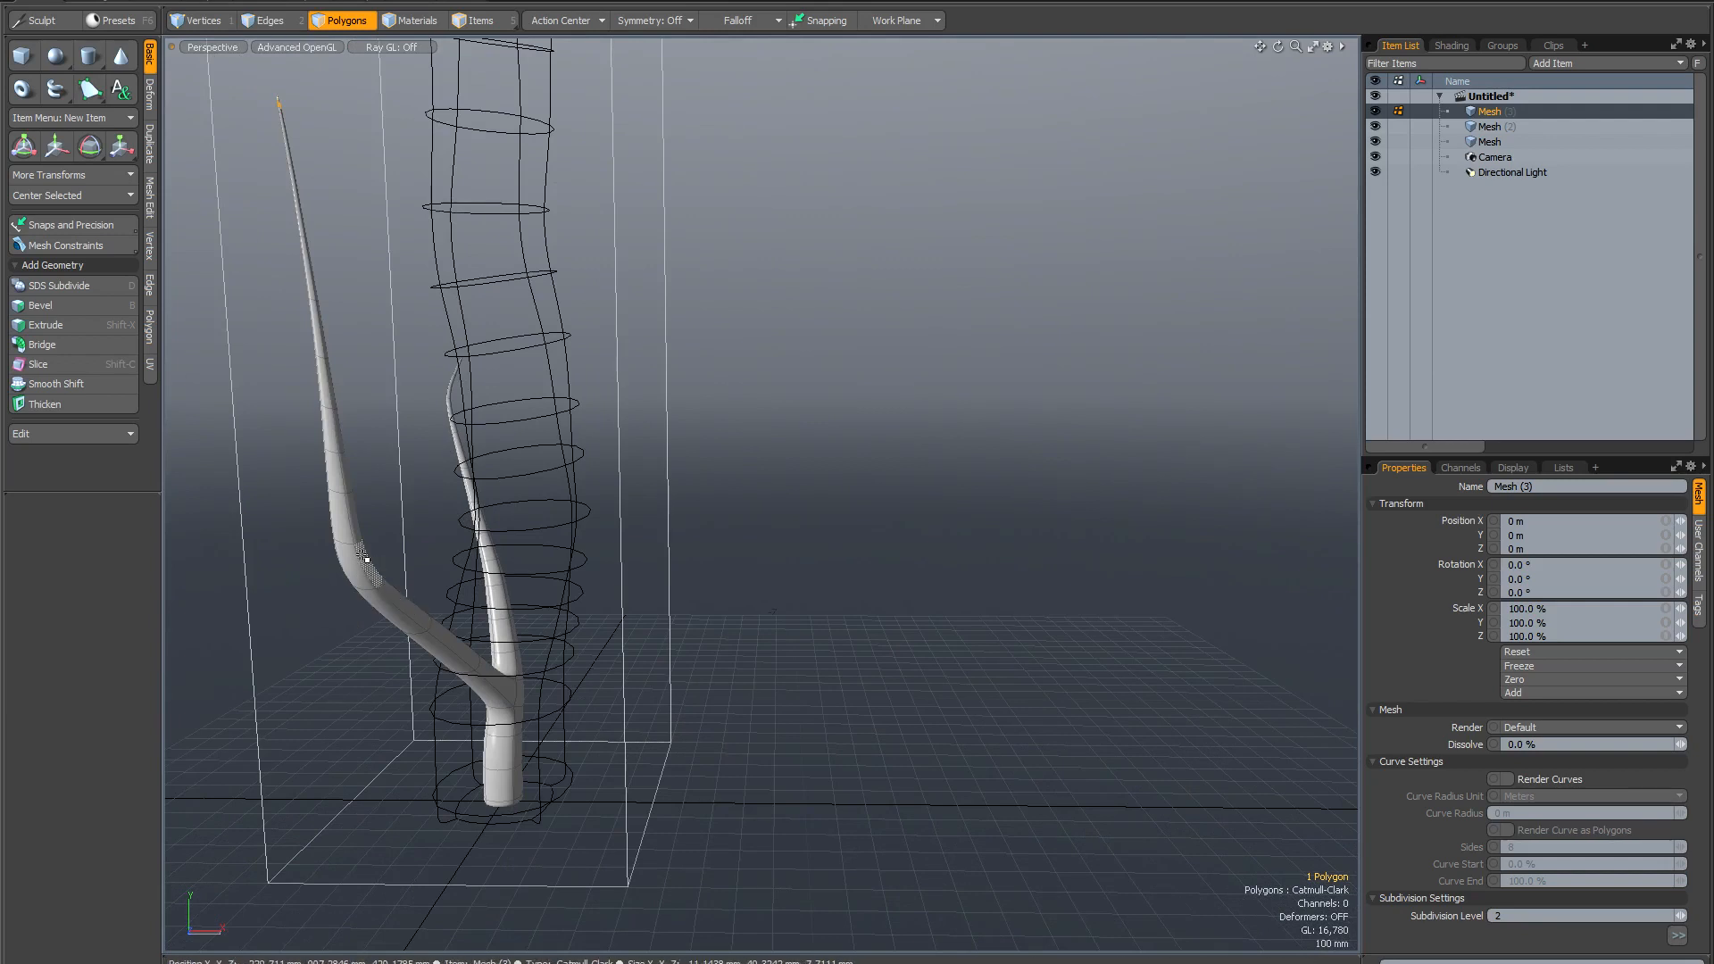
alt+drag(383, 571, 379, 574)
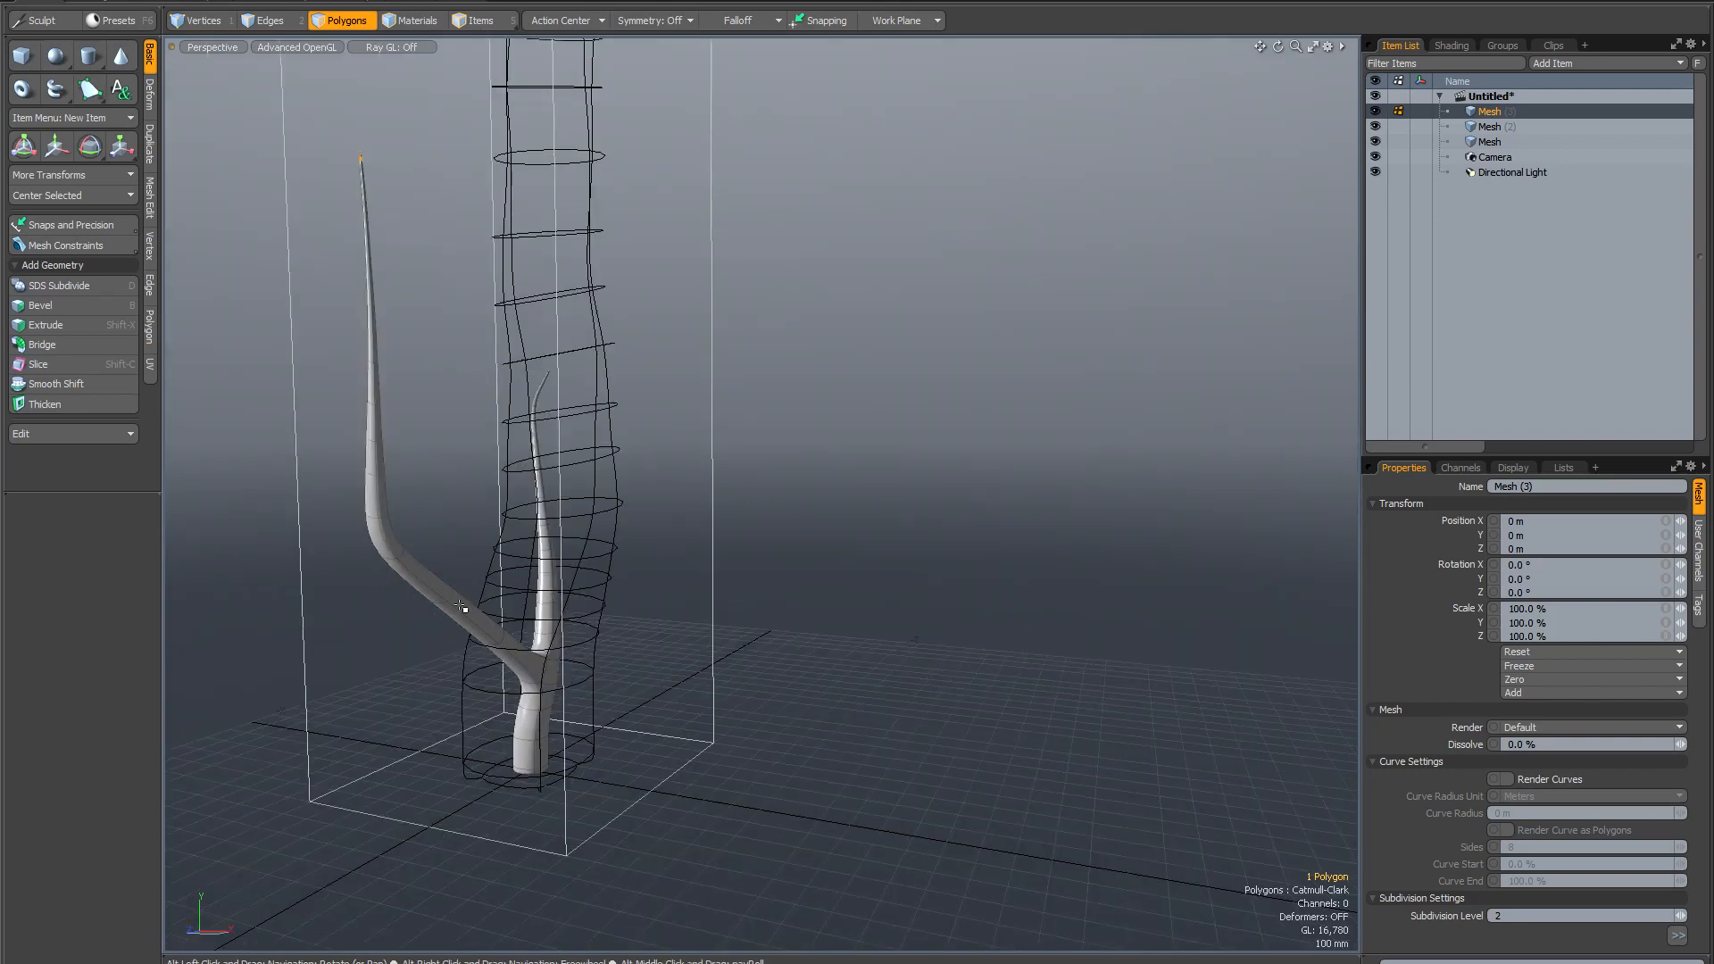
click(391, 534)
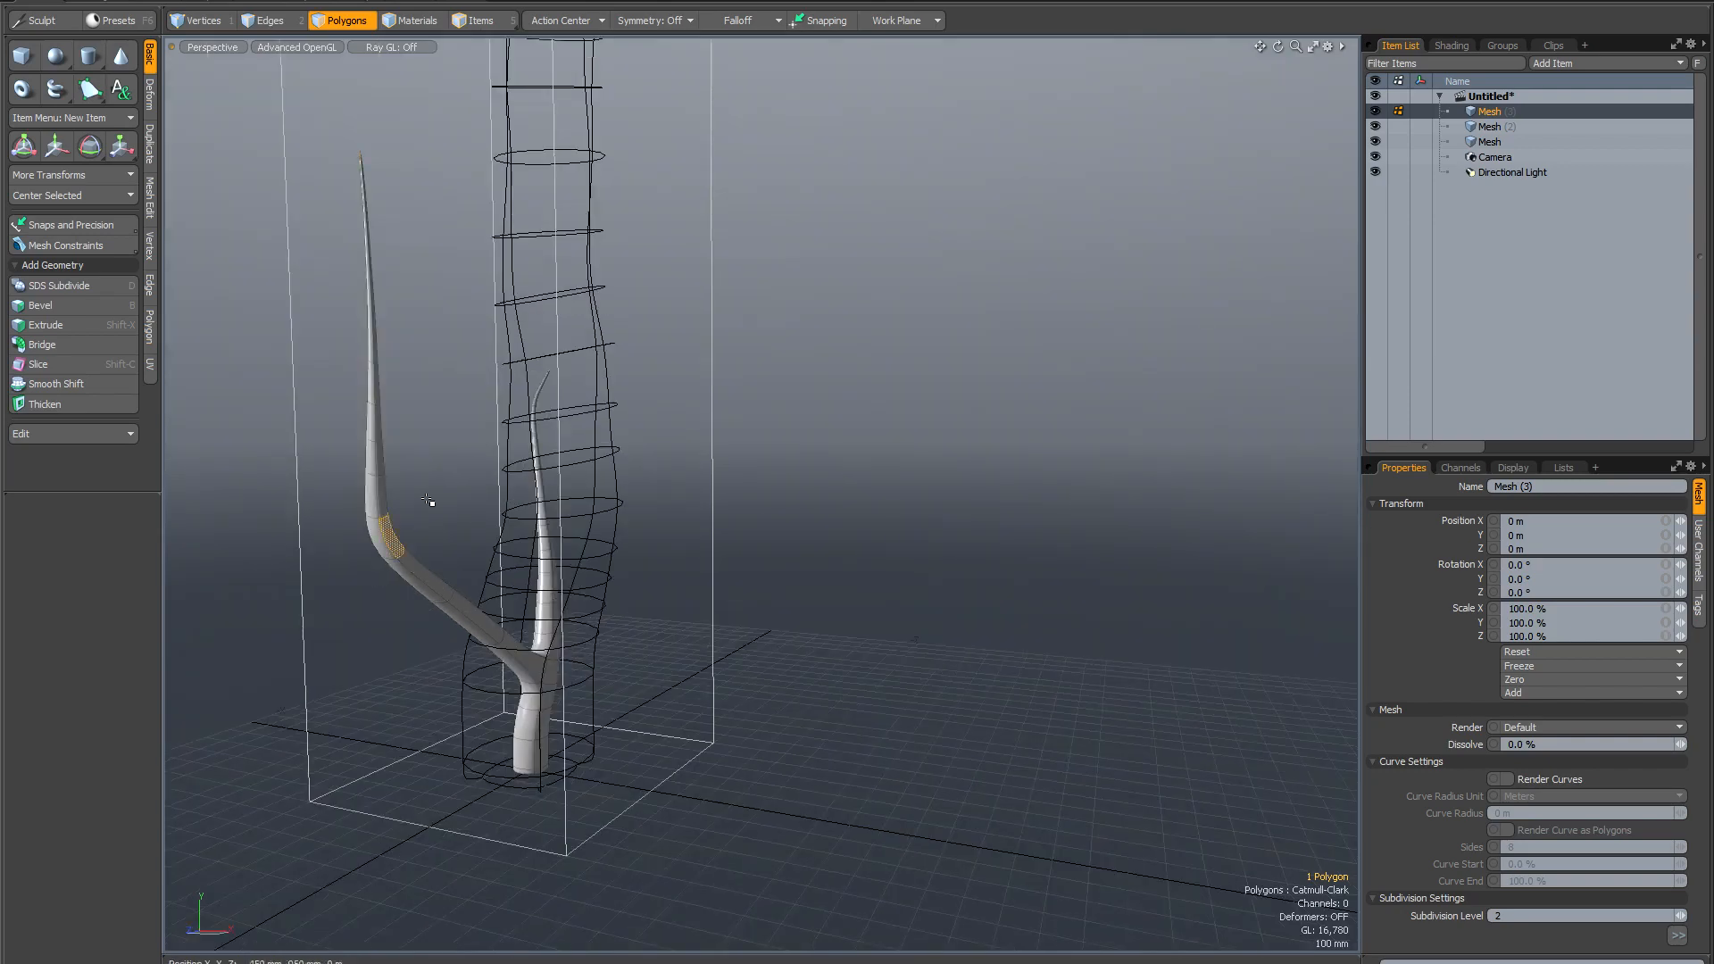
key(alt+shift+x)
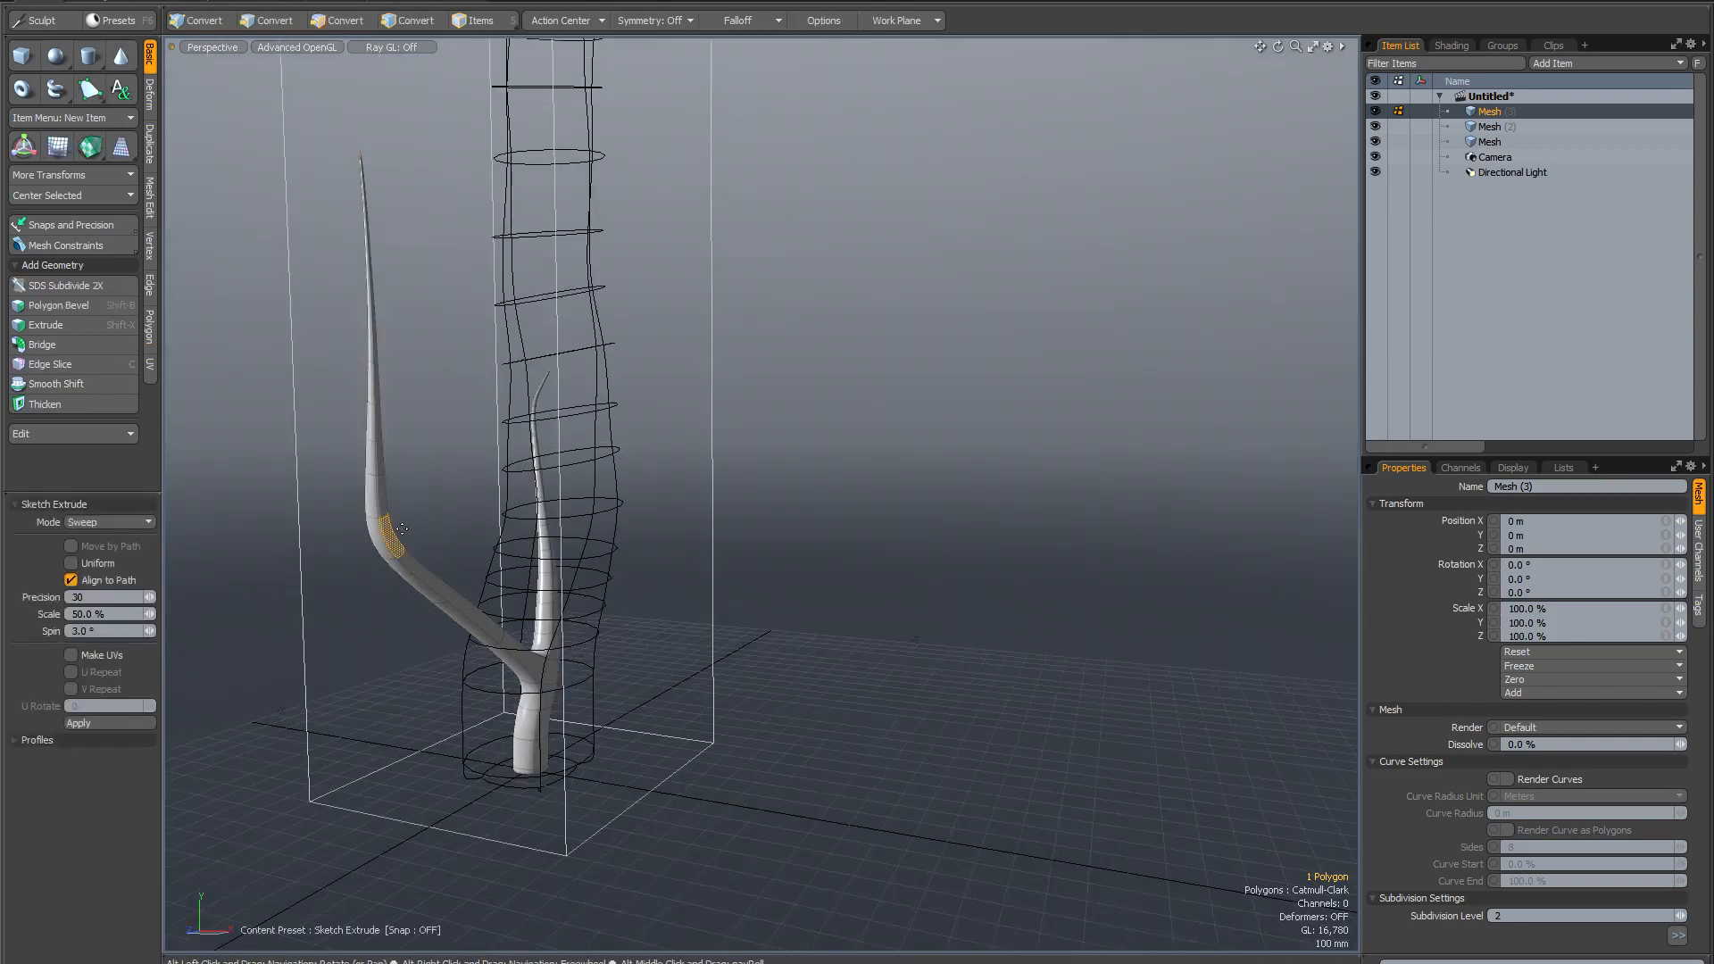
mouse_move(393, 540)
mouse_down()
mouse_move(497, 394)
mouse_move(551, 210)
mouse_up()
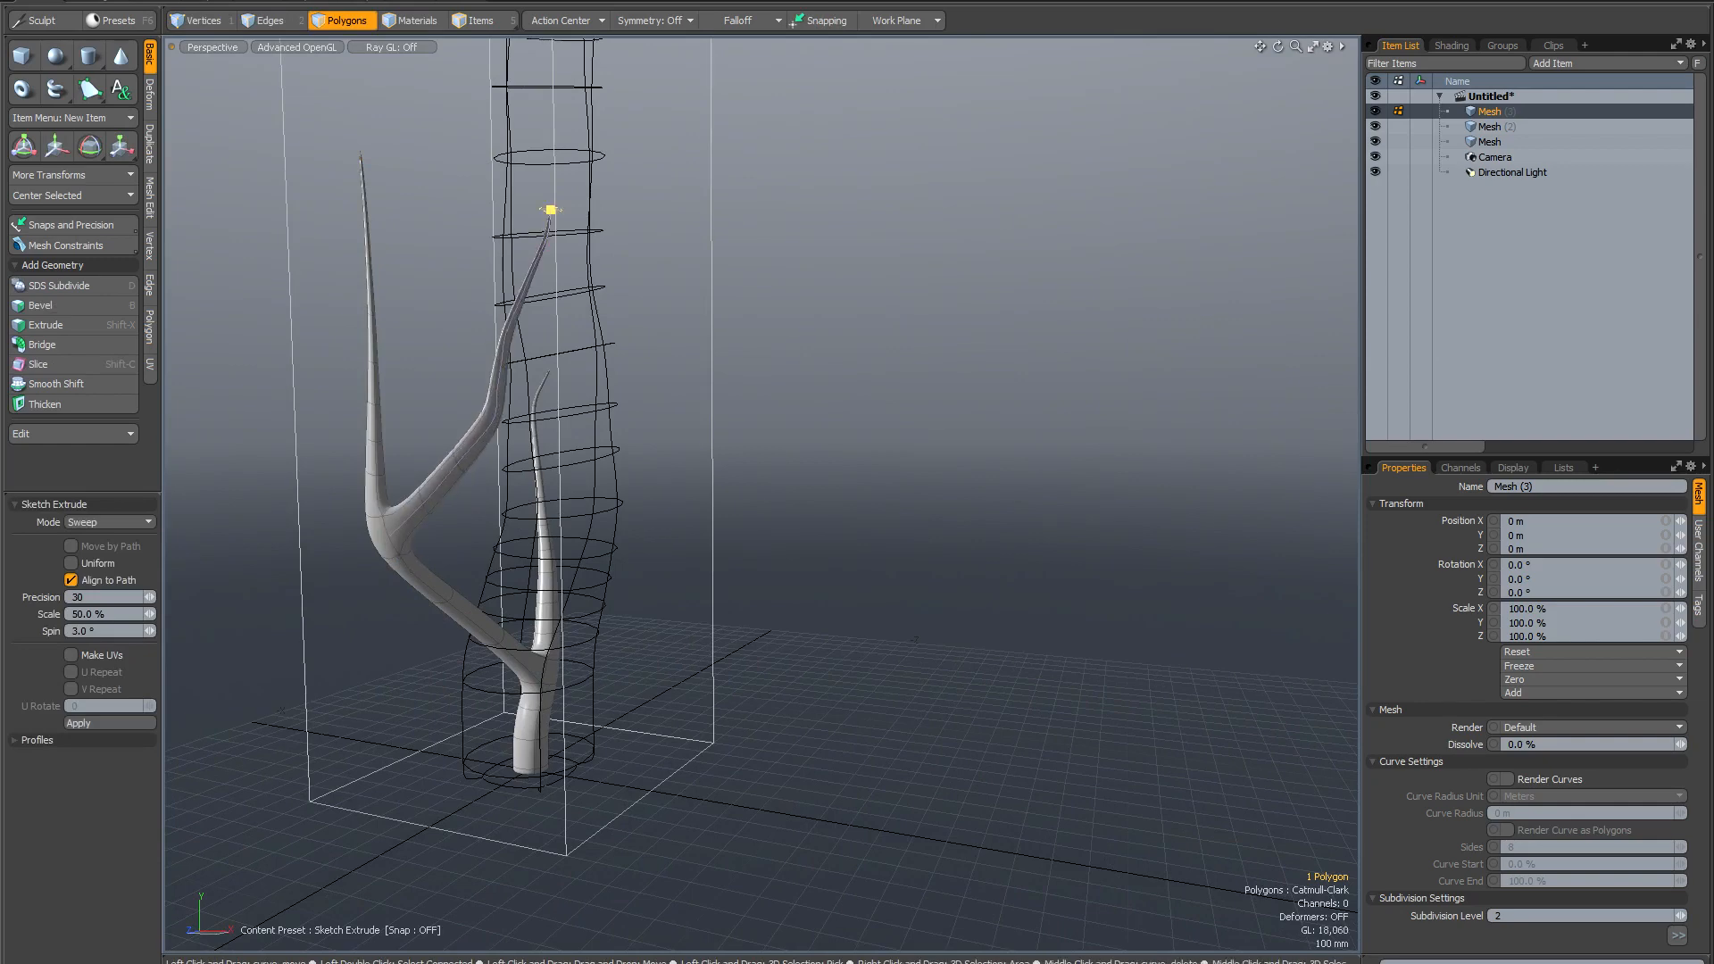
alt+drag(799, 381, 782, 394)
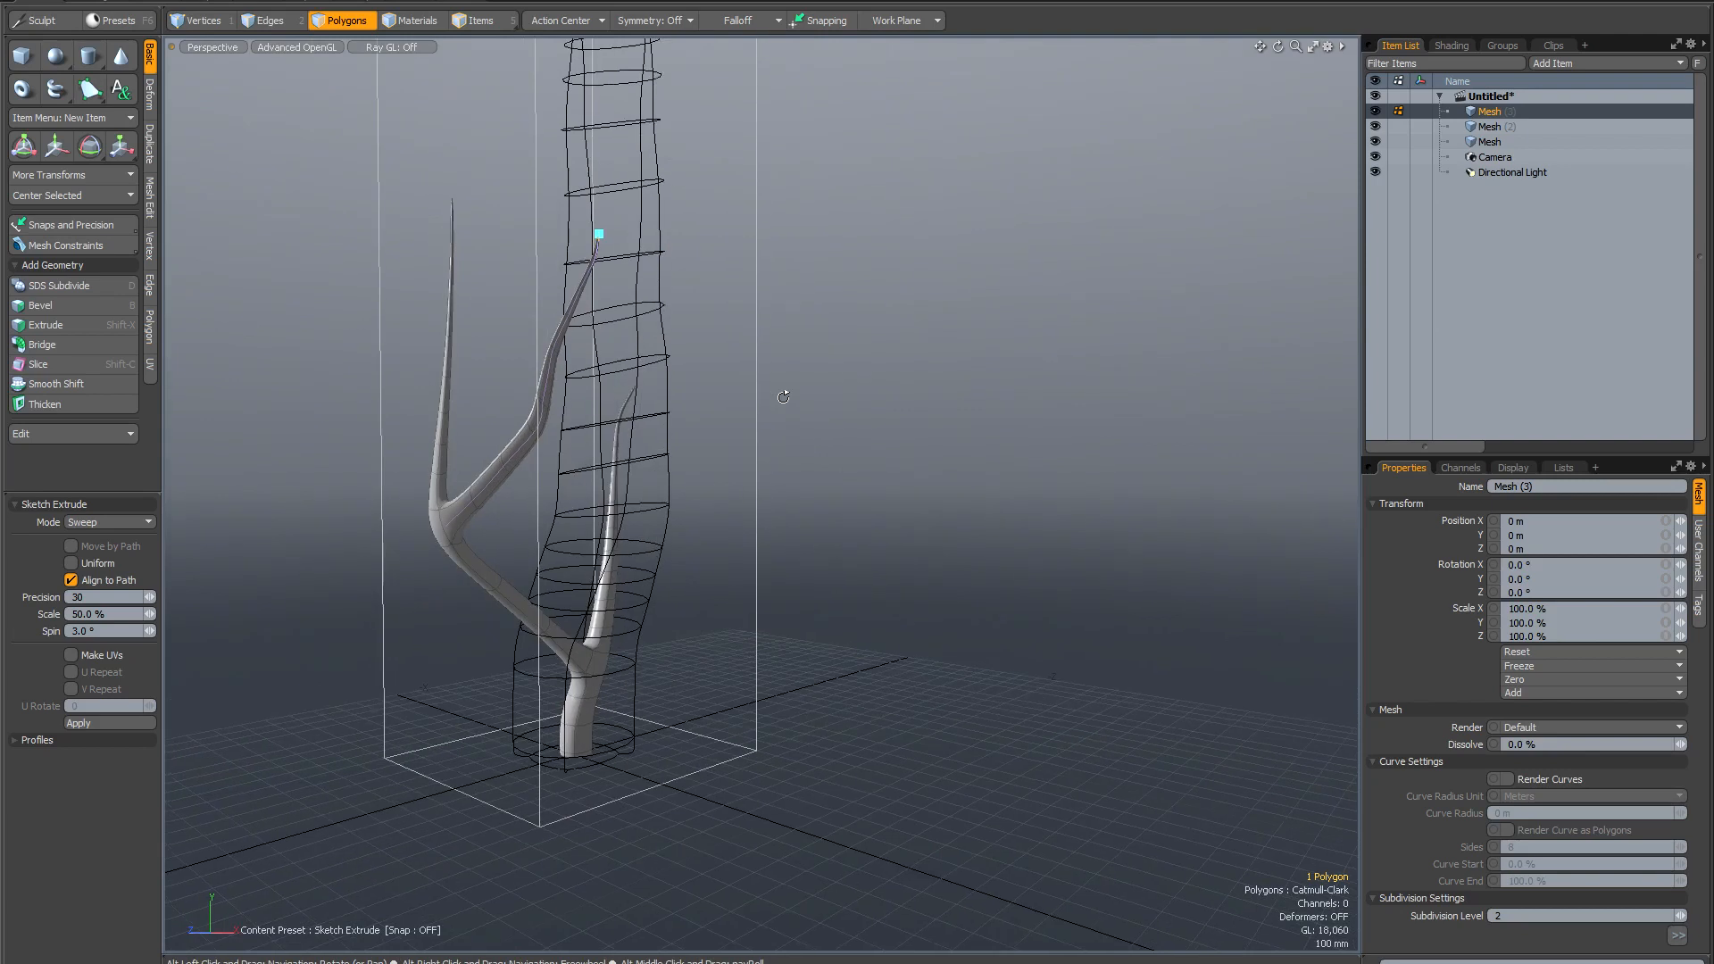
key(space)
click(788, 394)
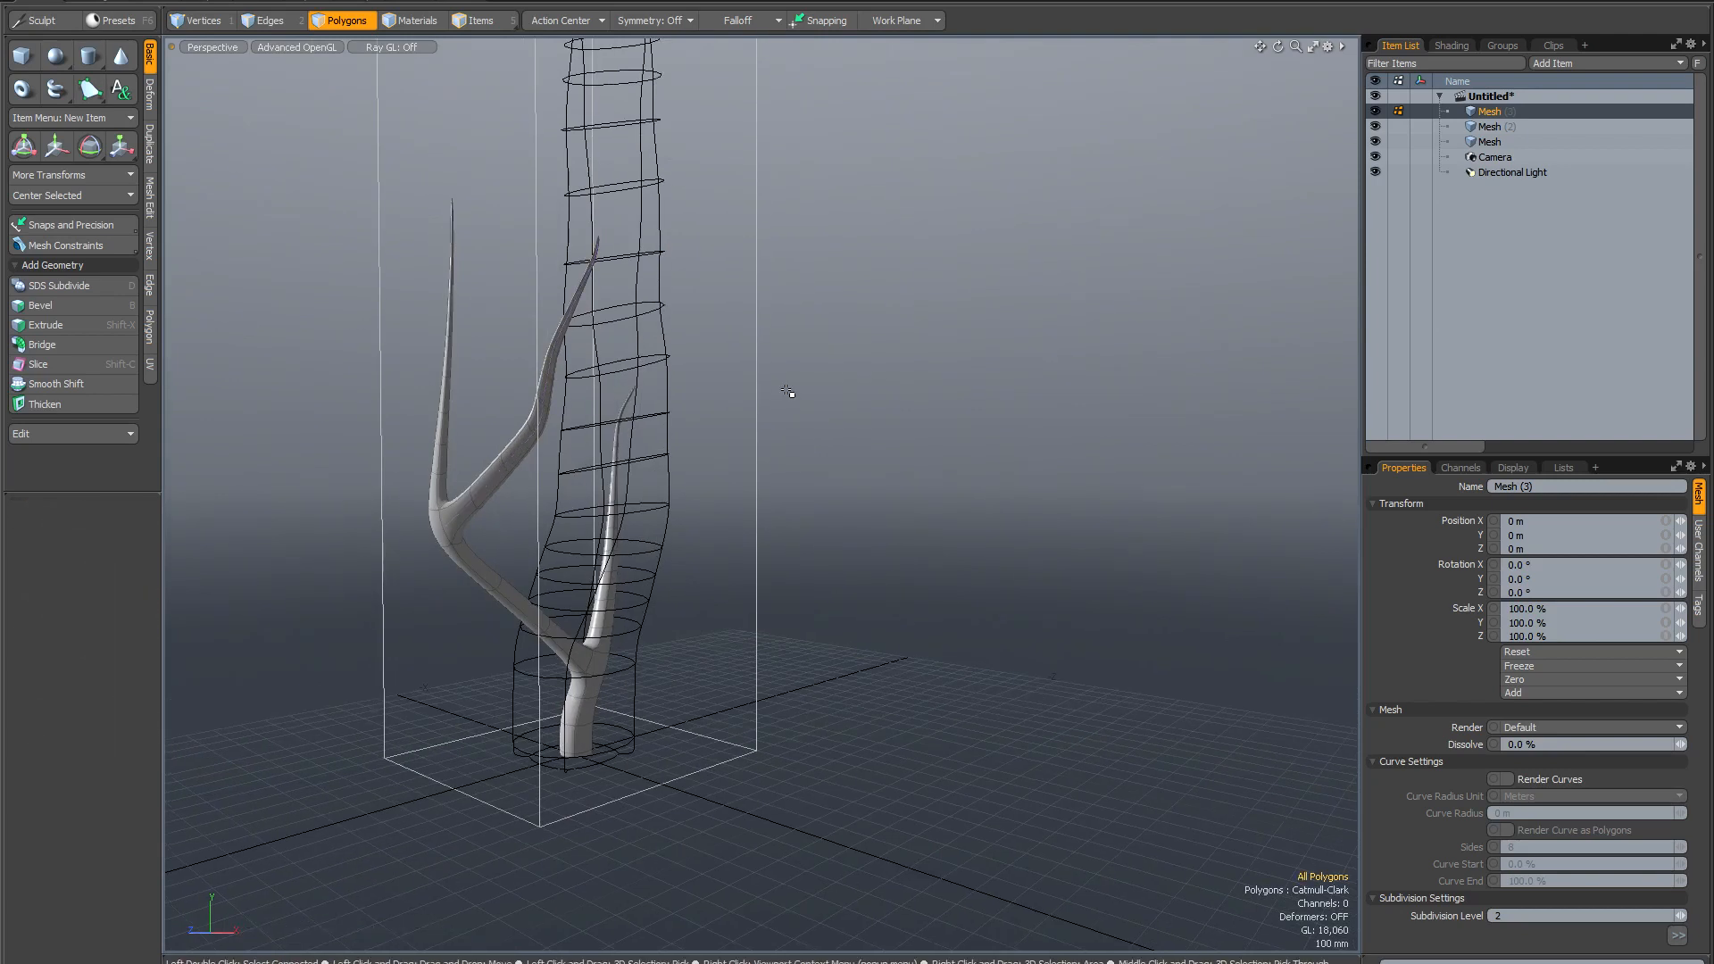
Open the sculpting tools, smooth the secondary twig from the fork to its tip using the Inflate brush's smoothing, and close the tools.
key(F5)
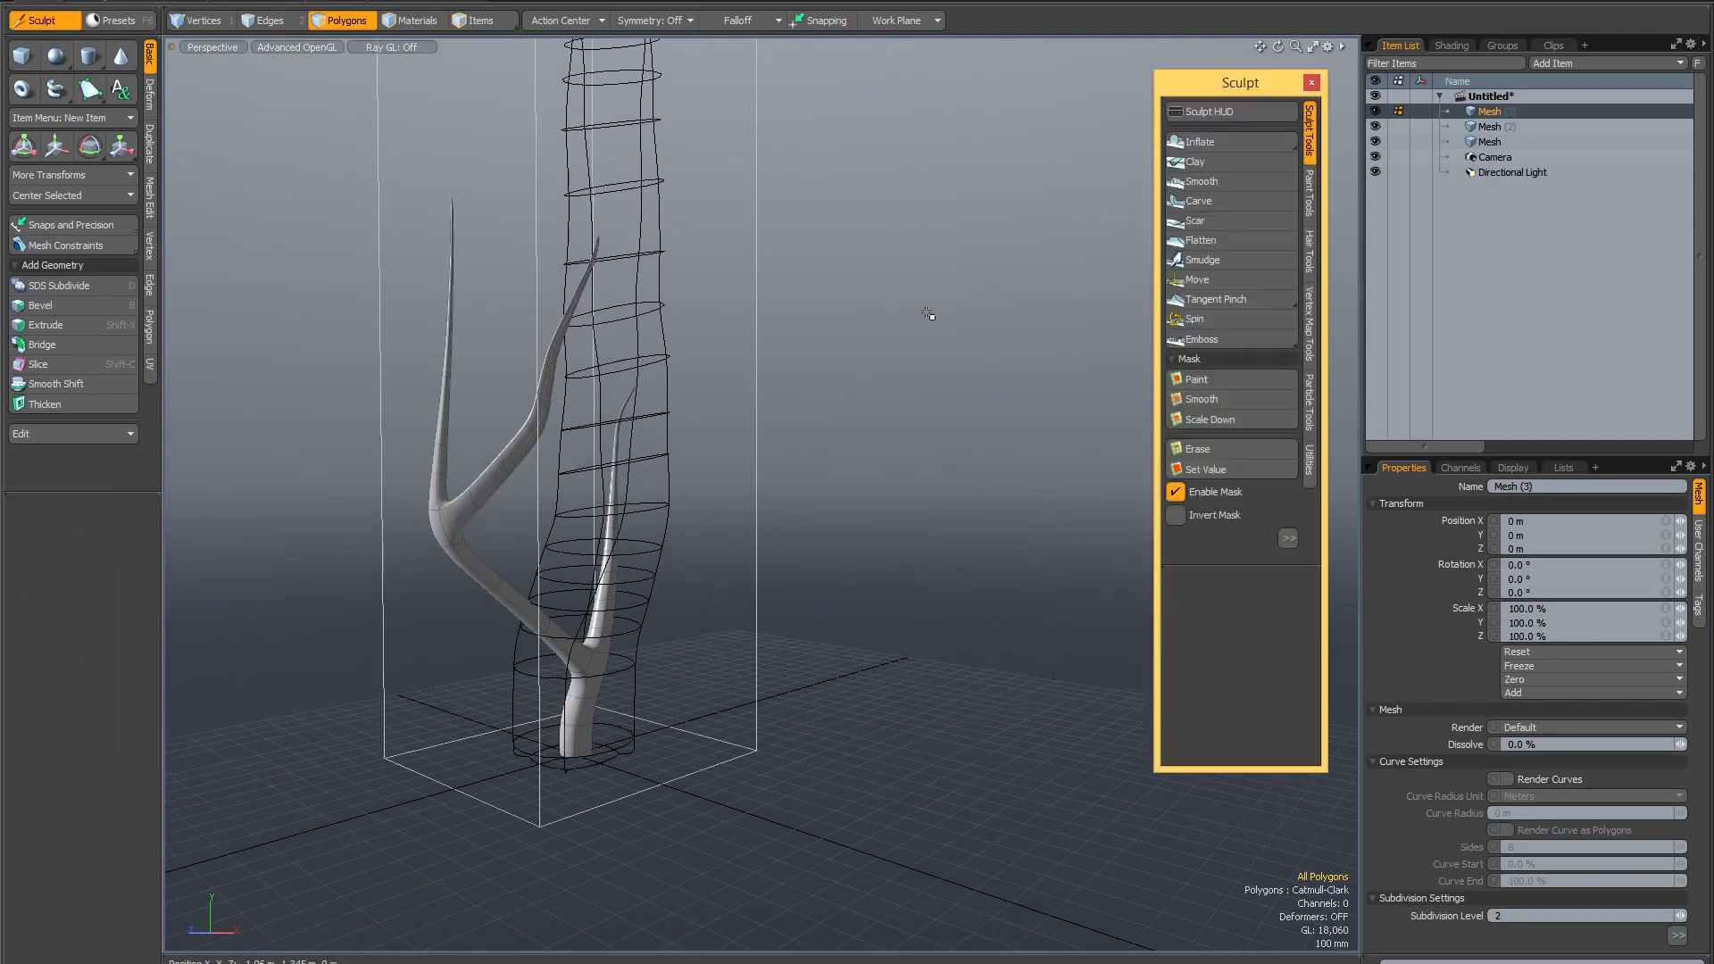
click(1197, 142)
right_drag(490, 491, 510, 491)
mouse_move(481, 490)
shift+mouse_down()
mouse_move(540, 420)
mouse_move(579, 305)
shift+mouse_up()
alt+drag(794, 530, 752, 527)
key(space)
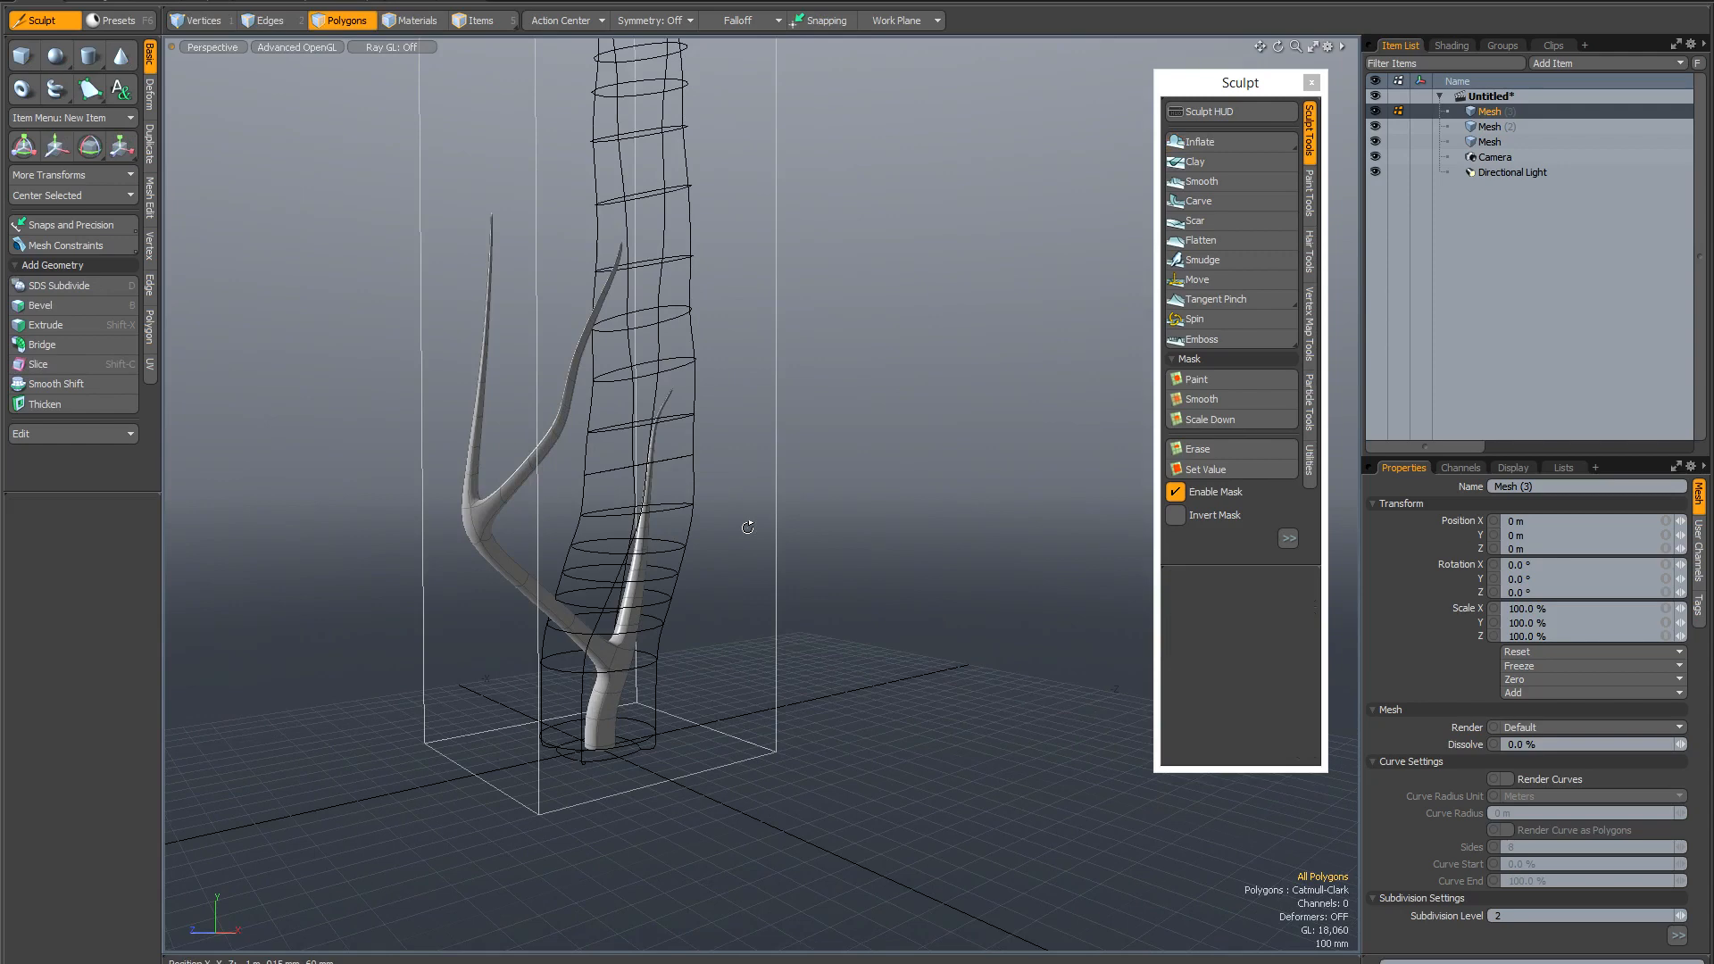
key(Escape)
alt+drag(765, 532, 677, 509)
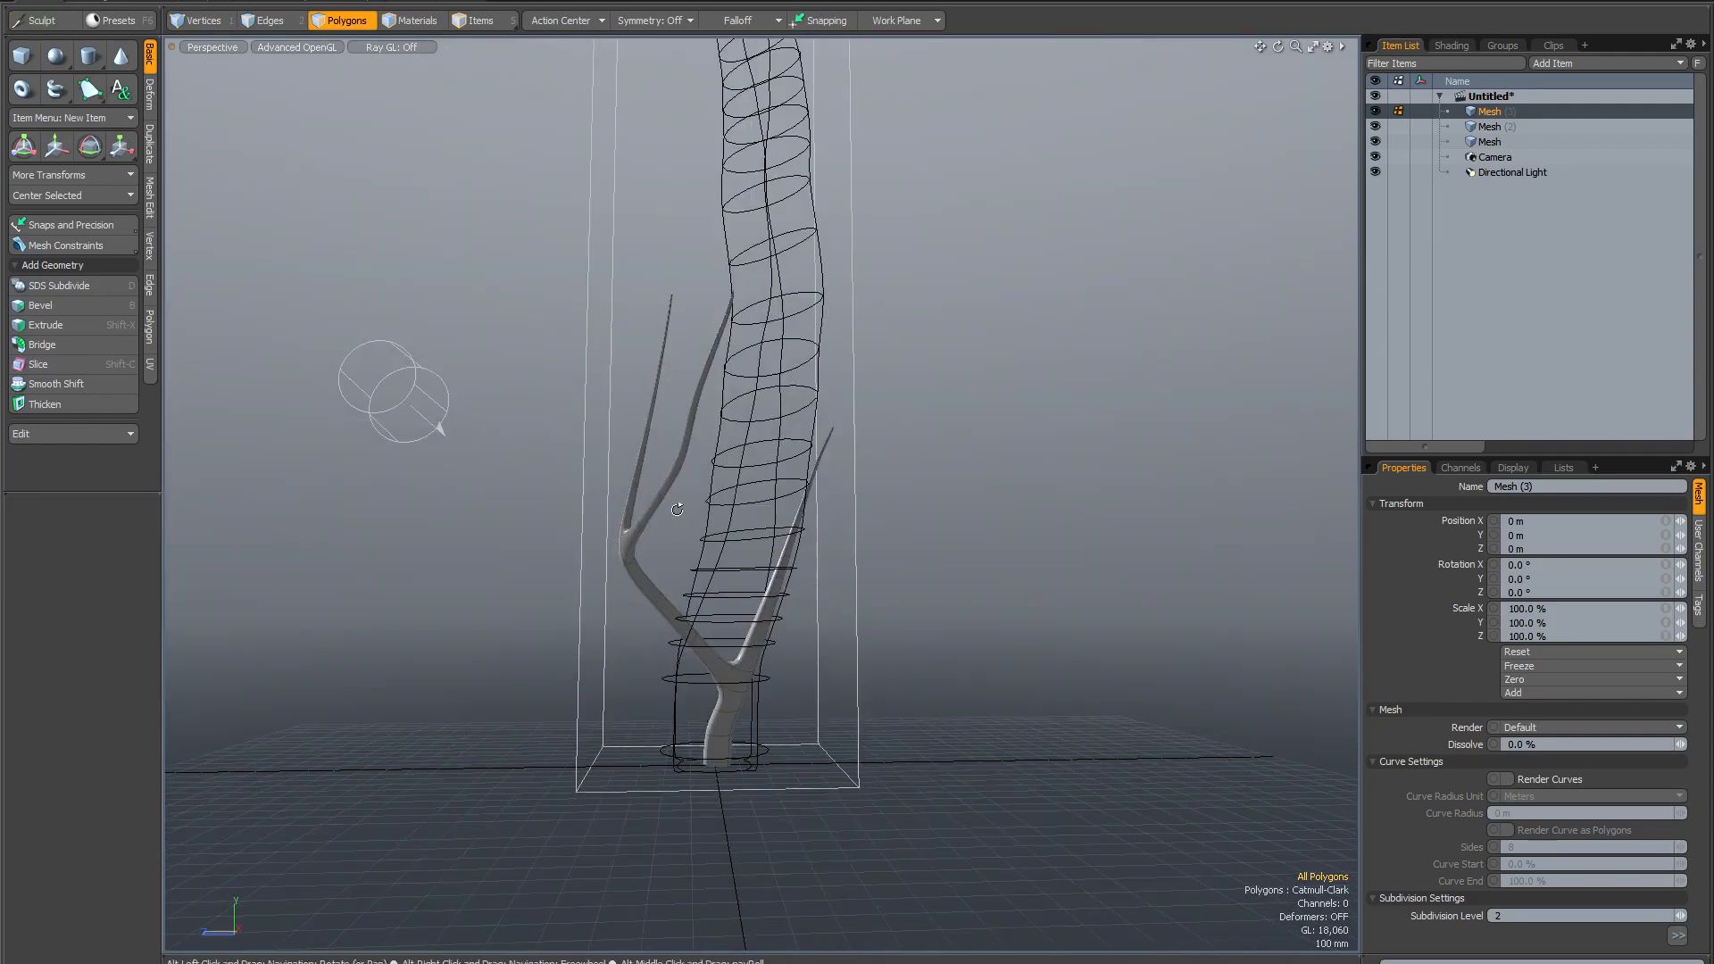
Bevel a single polygon midway up the small branch's straight, unforked arm, leaving shift and inset at zero.
alt+drag(816, 421, 893, 481)
click(712, 496)
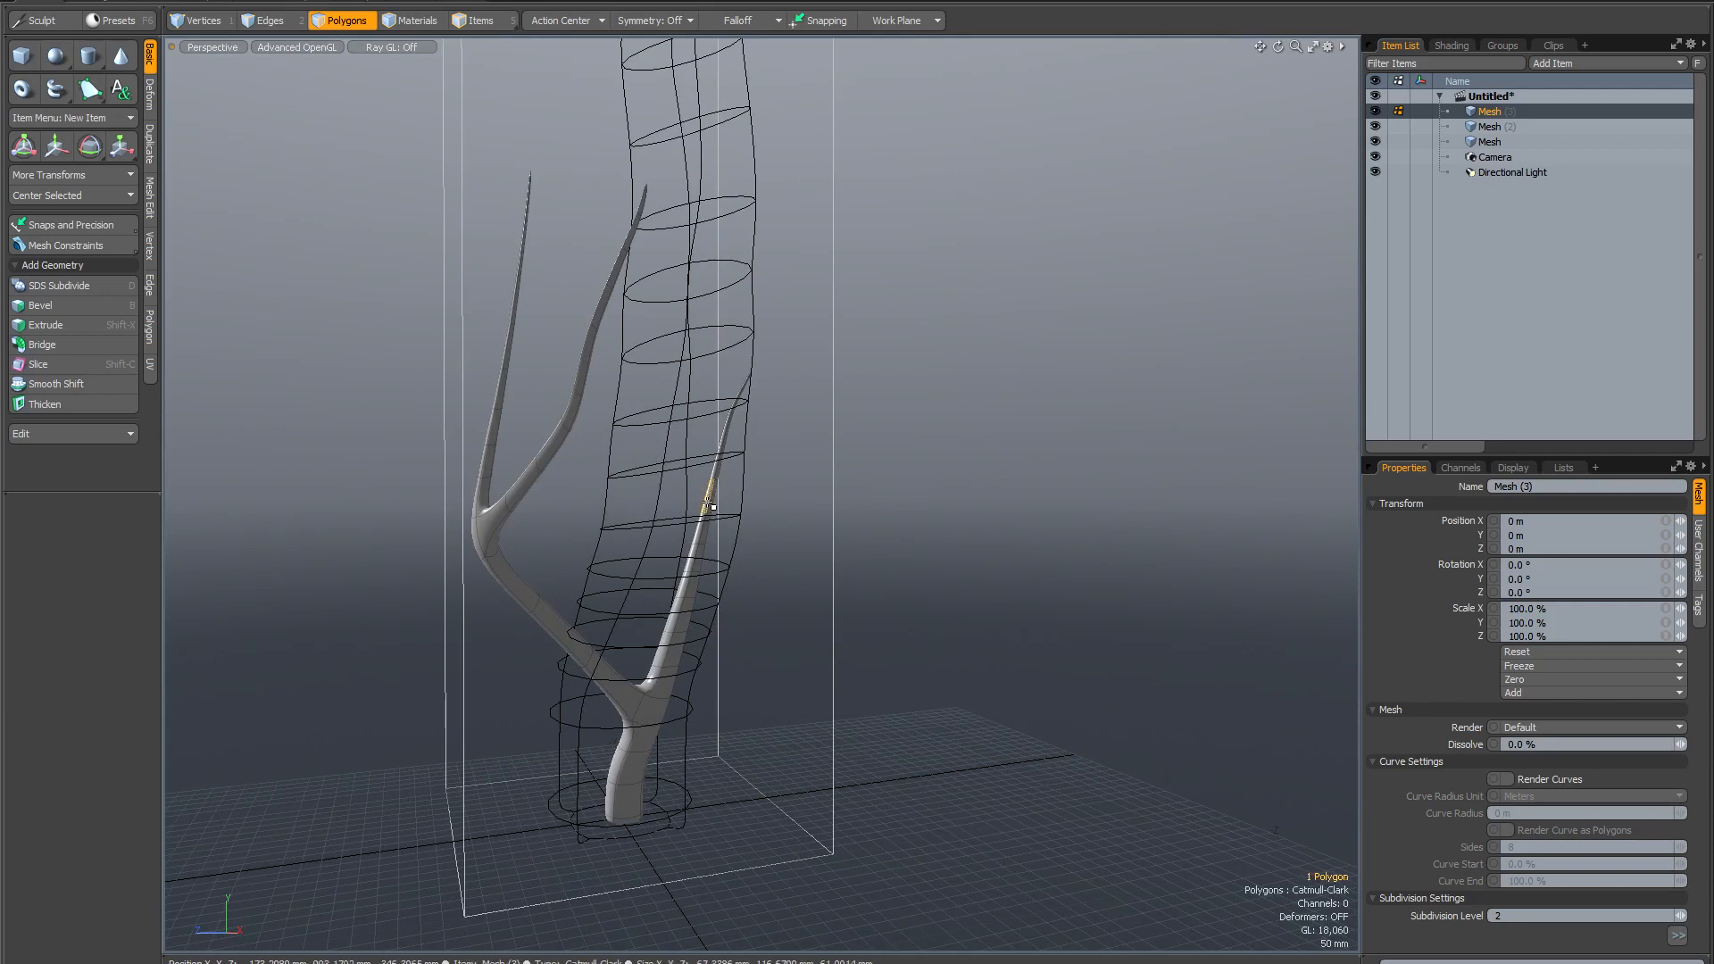
key(b)
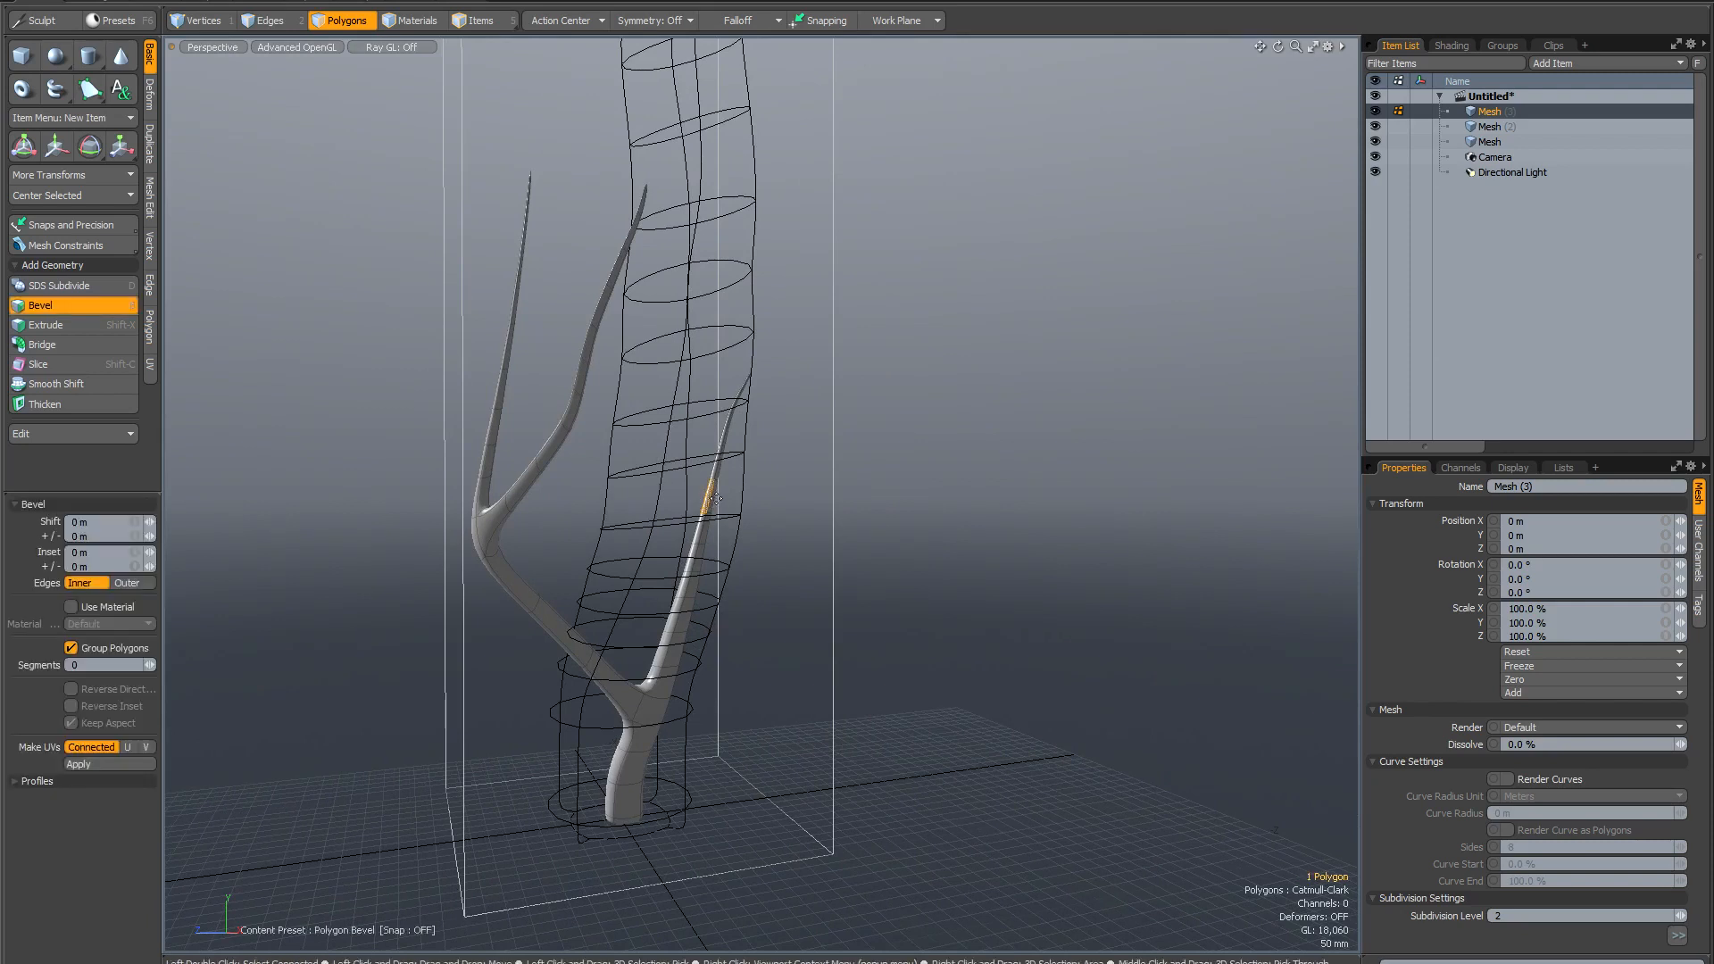
shift+click(705, 500)
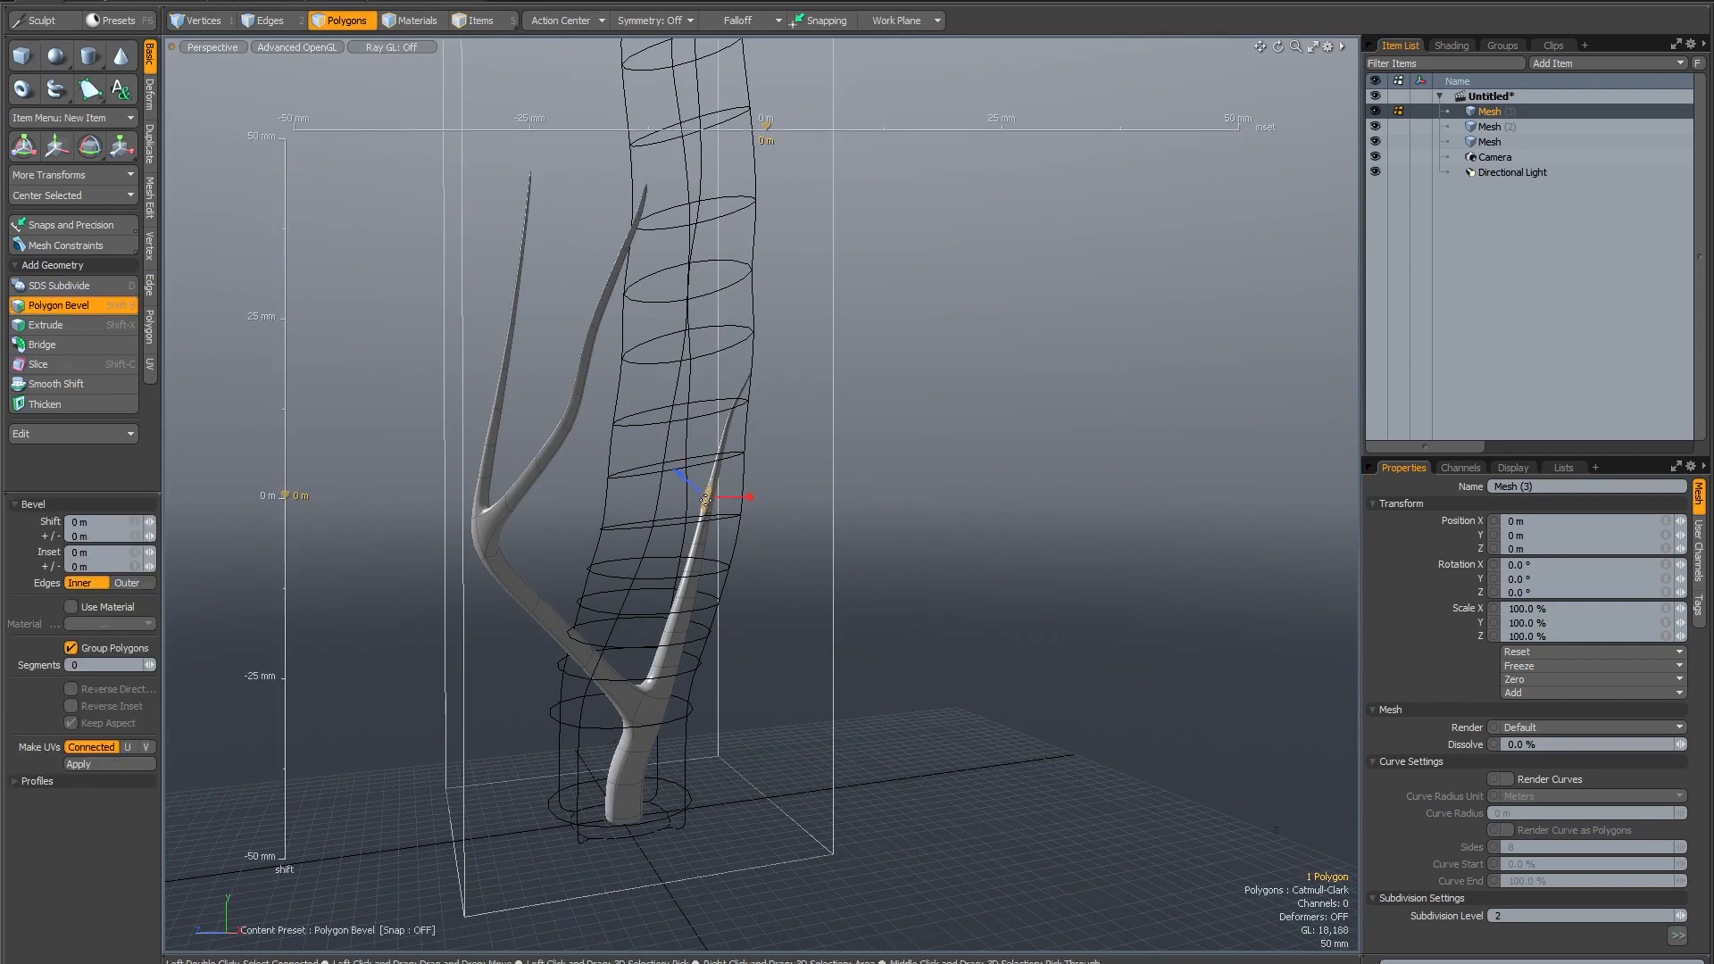
Sketch Extrude the beveled polygon into an upward-curving twig between the two arms at 50% scale.
key(alt+x)
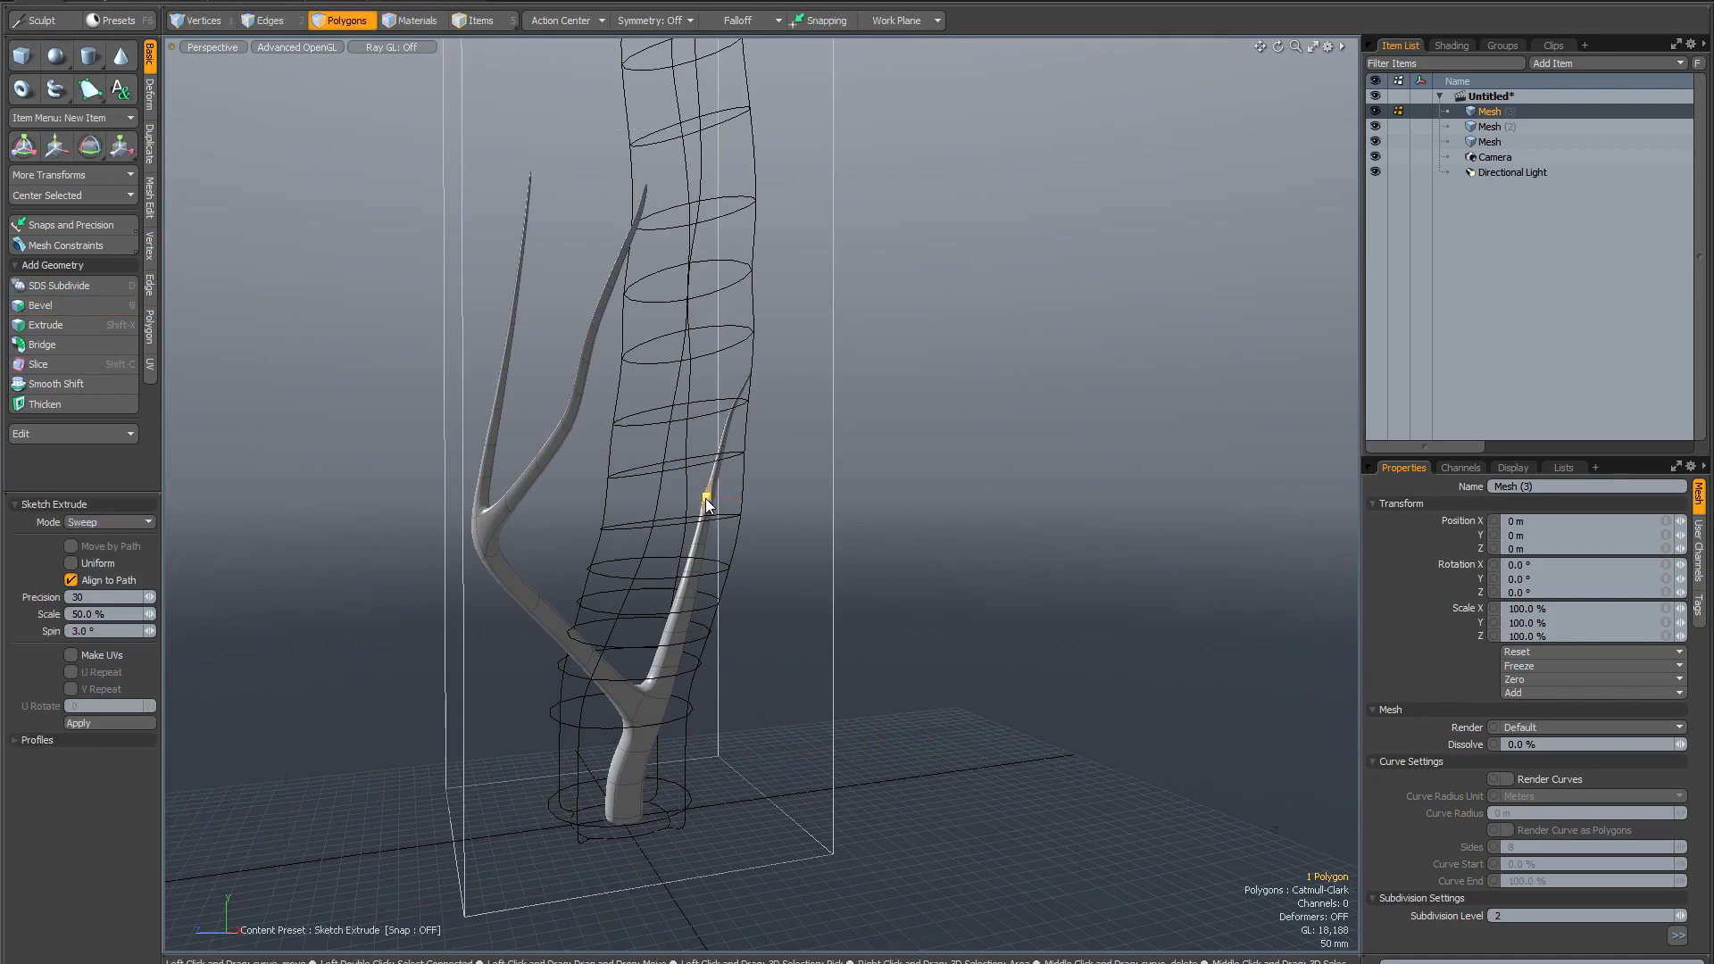
mouse_move(706, 496)
mouse_down()
mouse_move(502, 192)
mouse_move(646, 373)
mouse_up()
key(ctrl+z)
alt+shift+drag(943, 394, 853, 544)
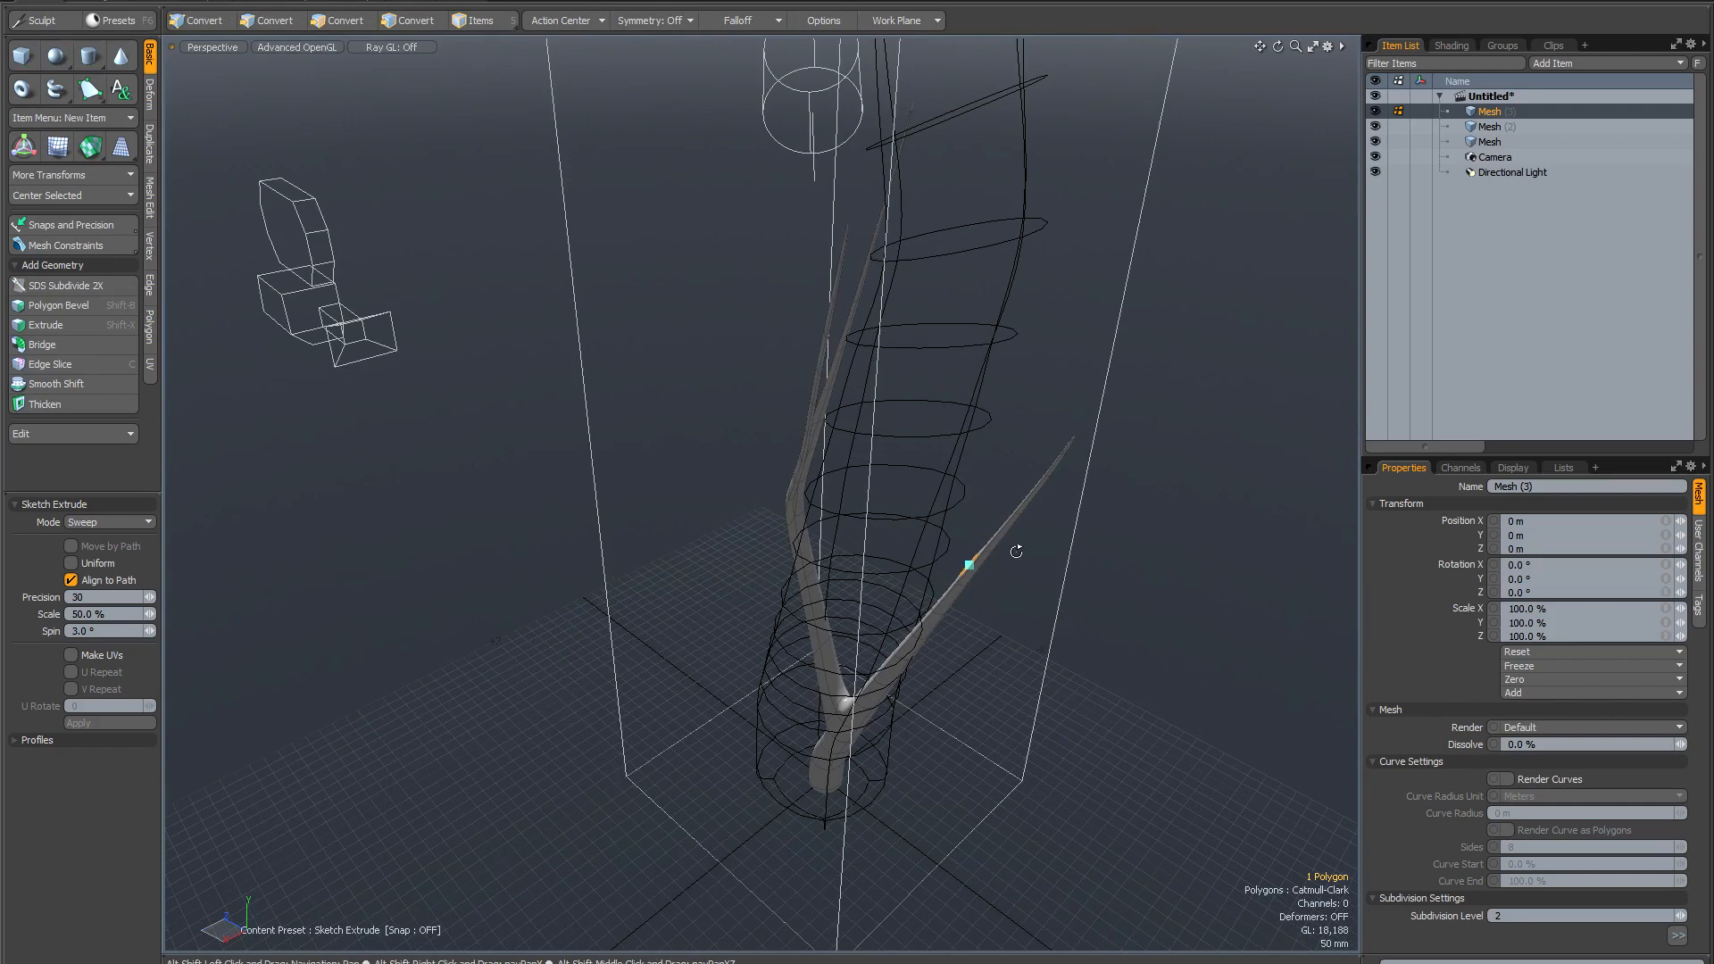
mouse_move(1049, 460)
alt+mouse_down()
mouse_move(875, 578)
mouse_move(849, 501)
mouse_move(839, 346)
alt+mouse_up()
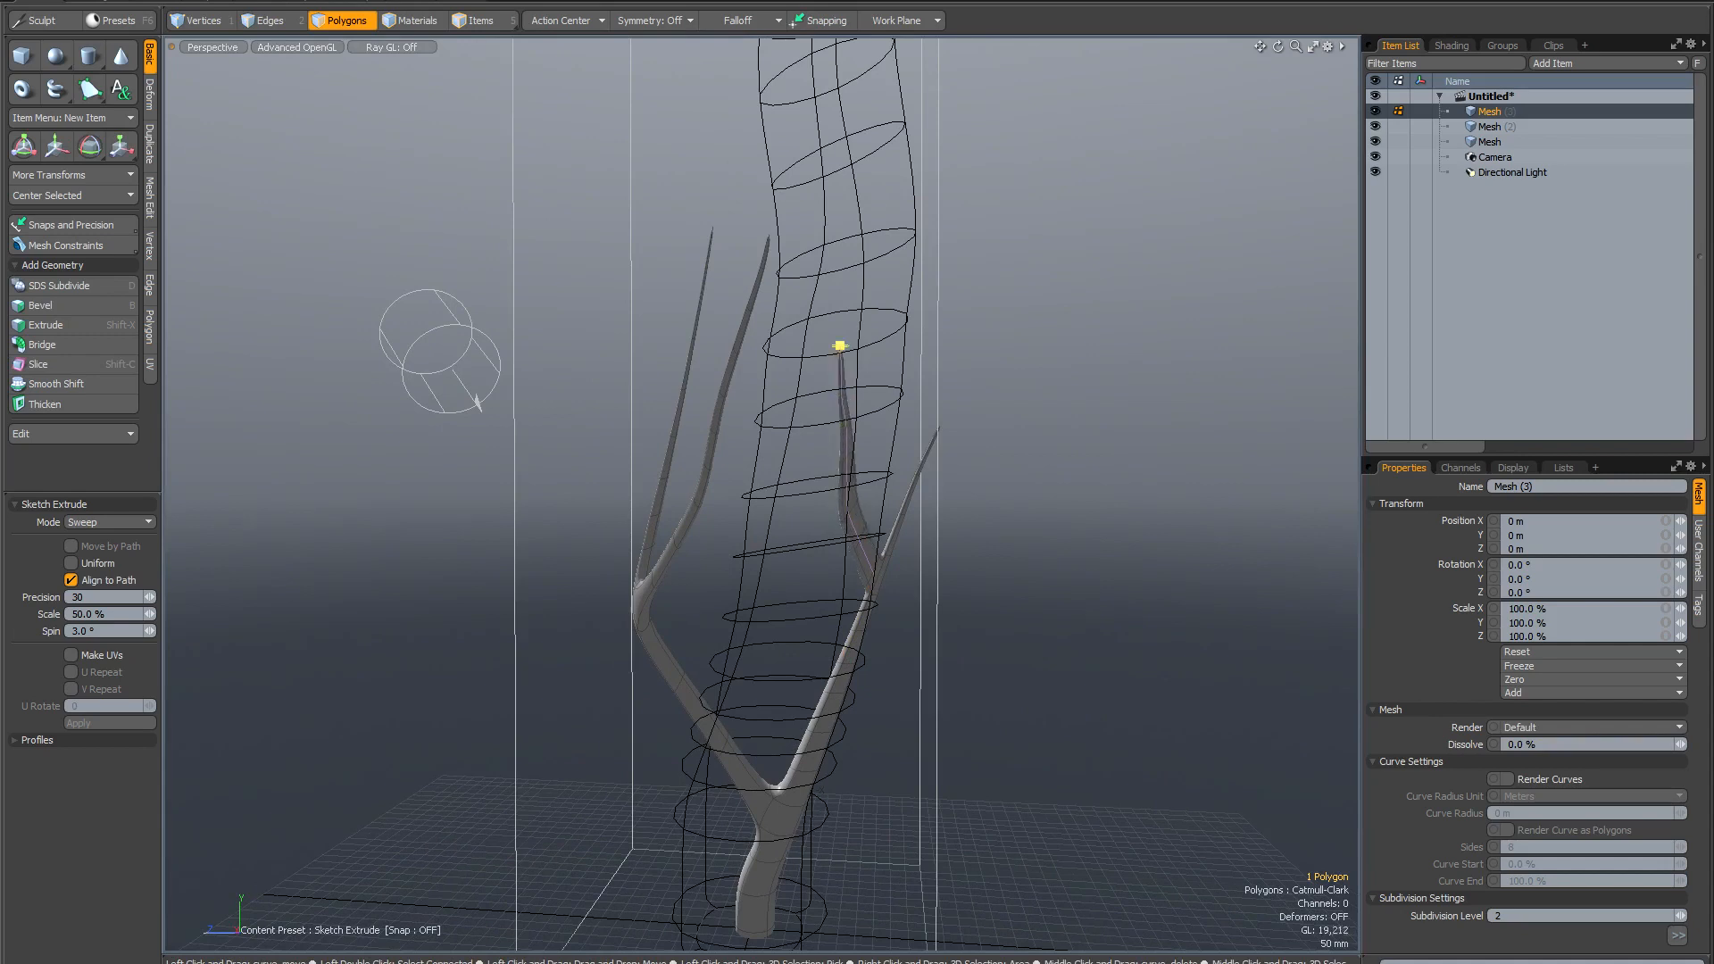
key(space)
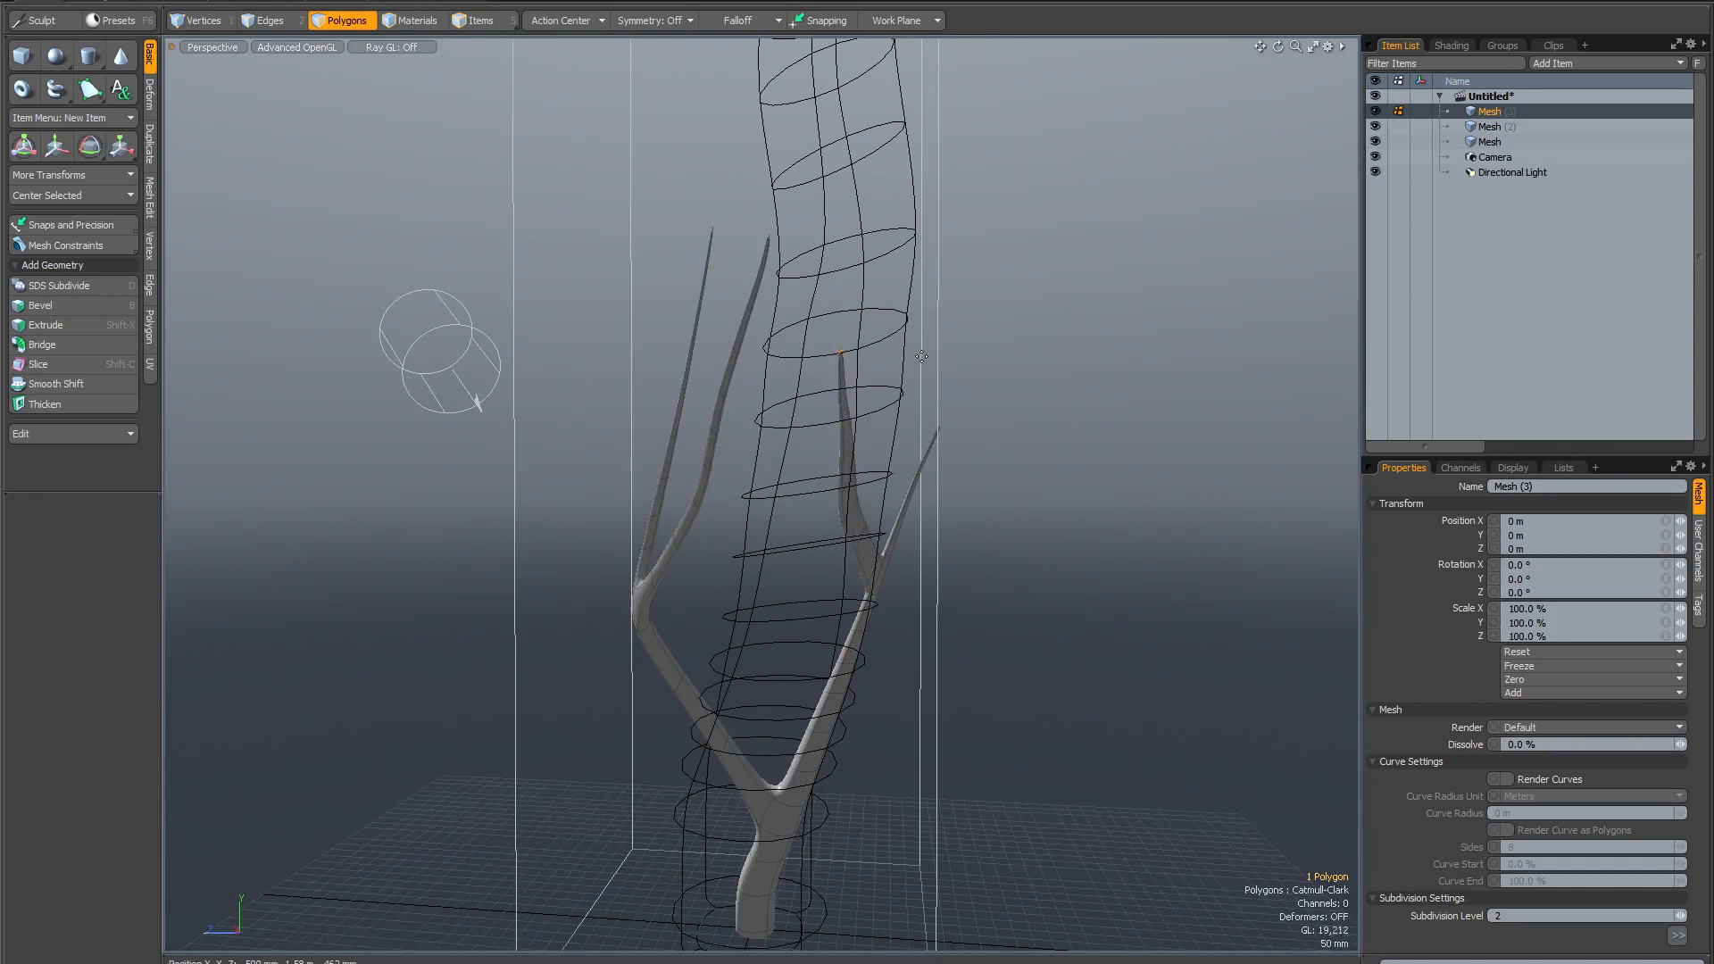
Clear the selection, open the sculpting tools, and smooth the new twig using the Inflate brush's smoothing at size 109.
click(922, 356)
key(F2)
click(1198, 144)
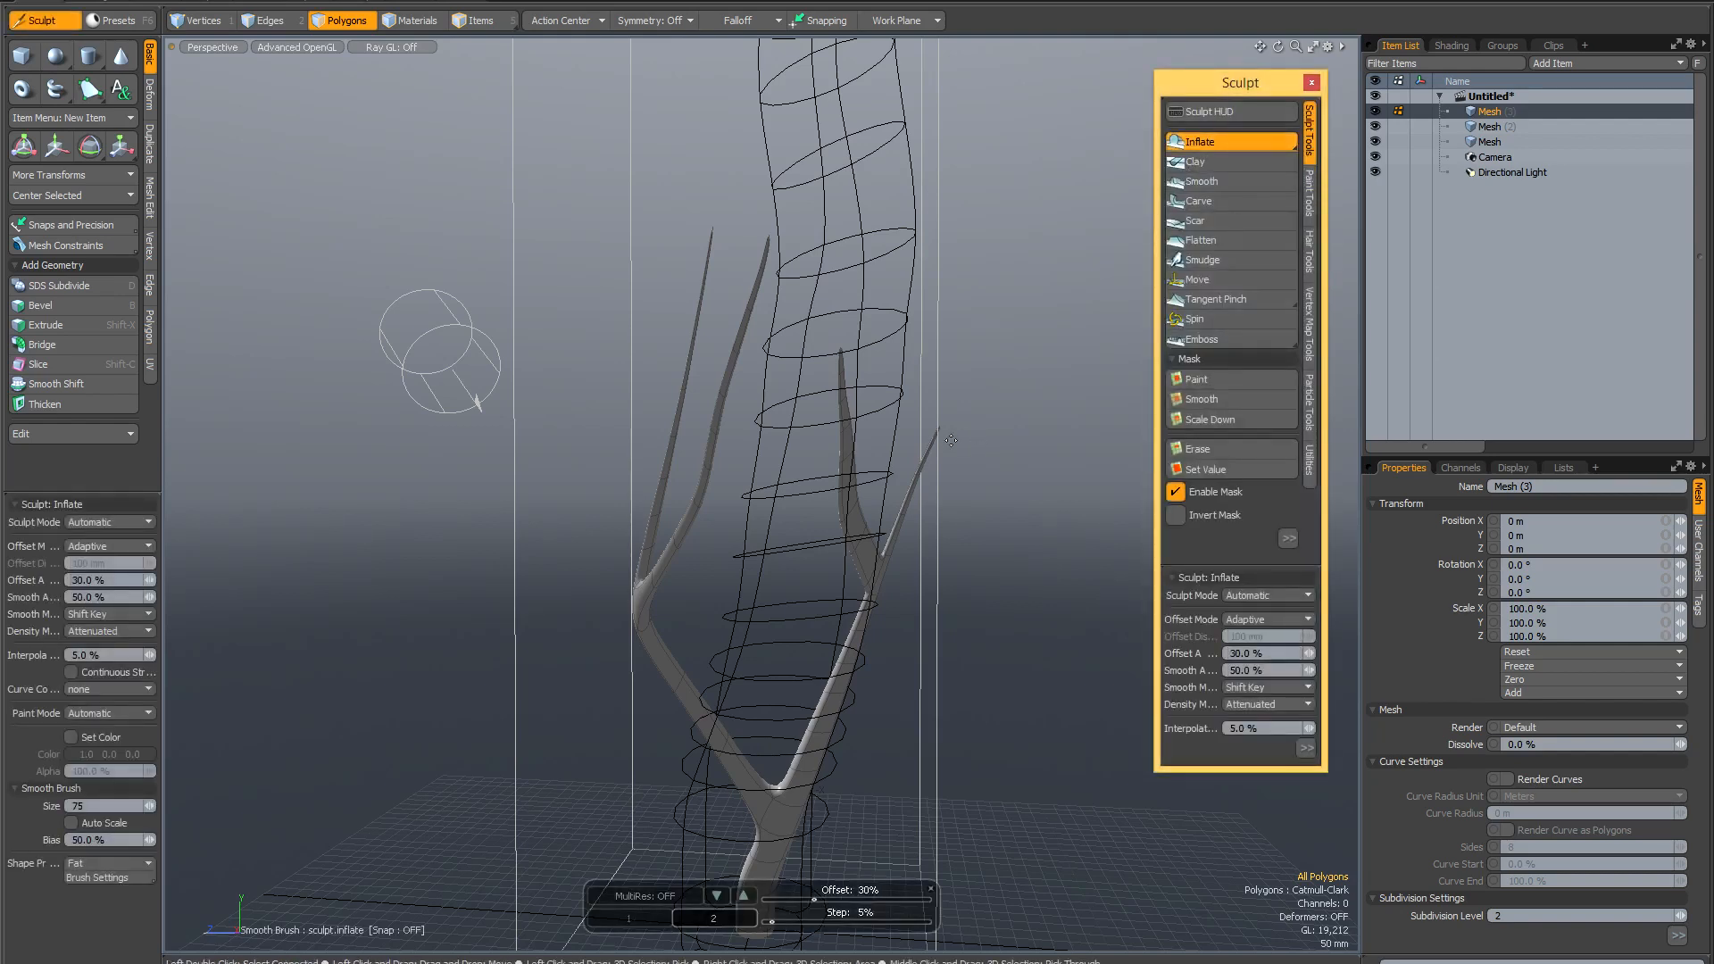
right_drag(891, 424, 922, 425)
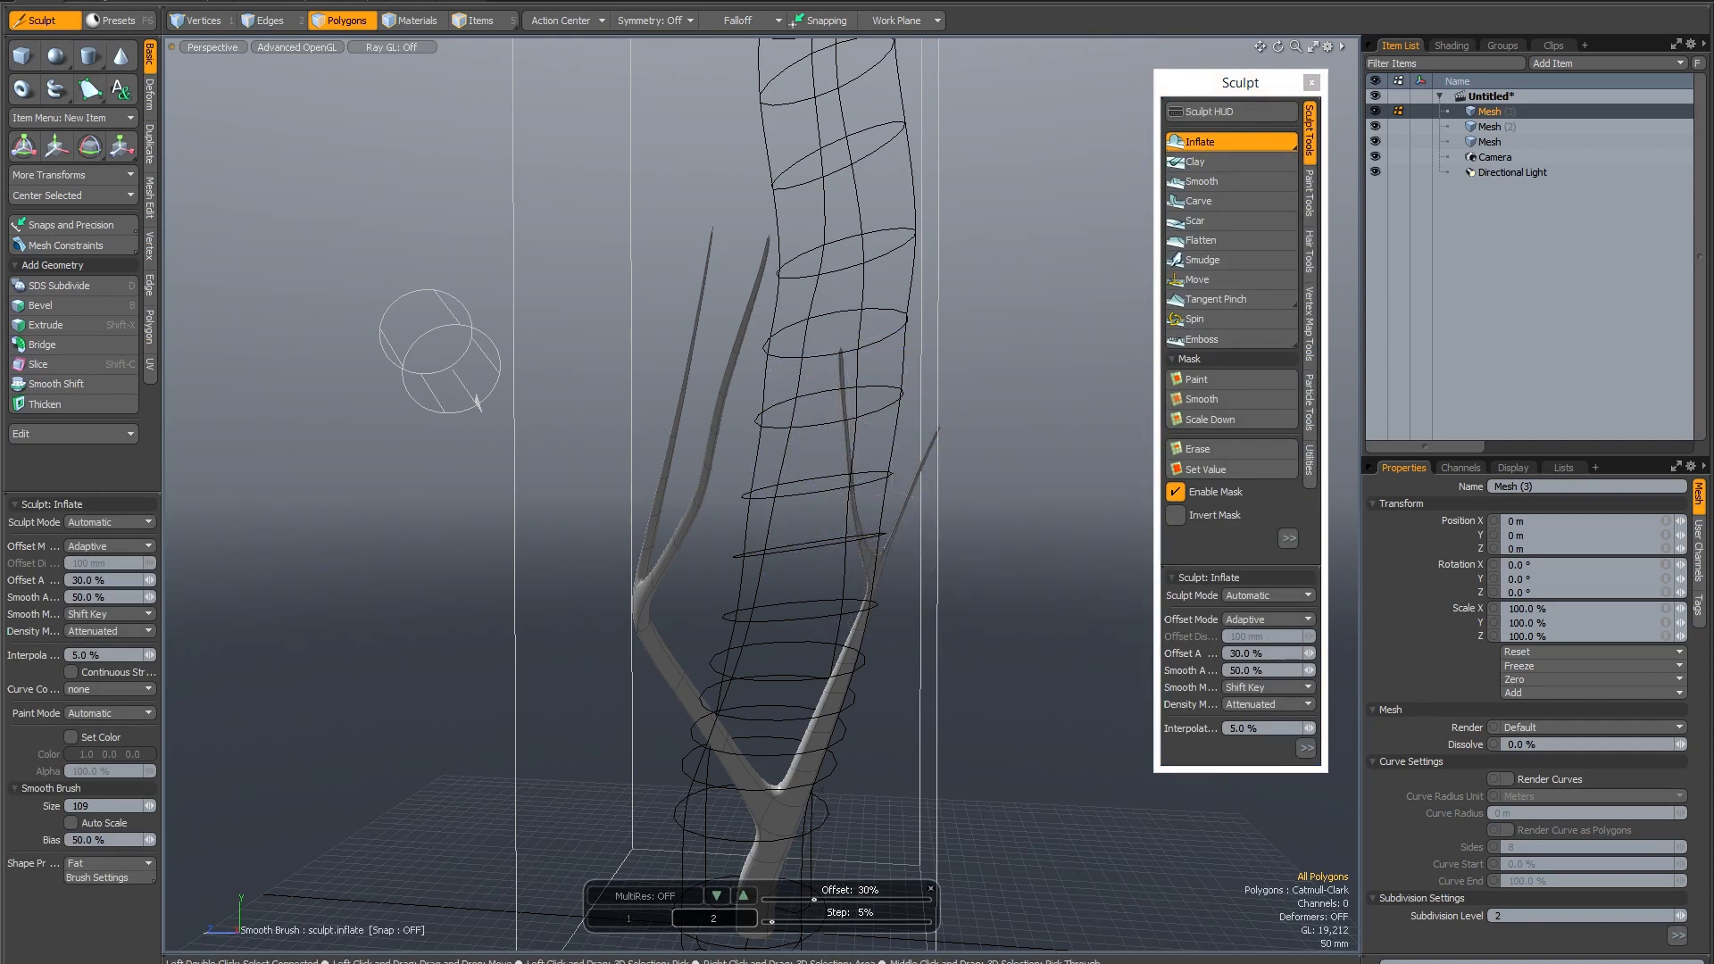
mouse_move(986, 515)
alt+mouse_down()
mouse_move(924, 518)
mouse_move(943, 579)
mouse_move(854, 586)
alt+mouse_up()
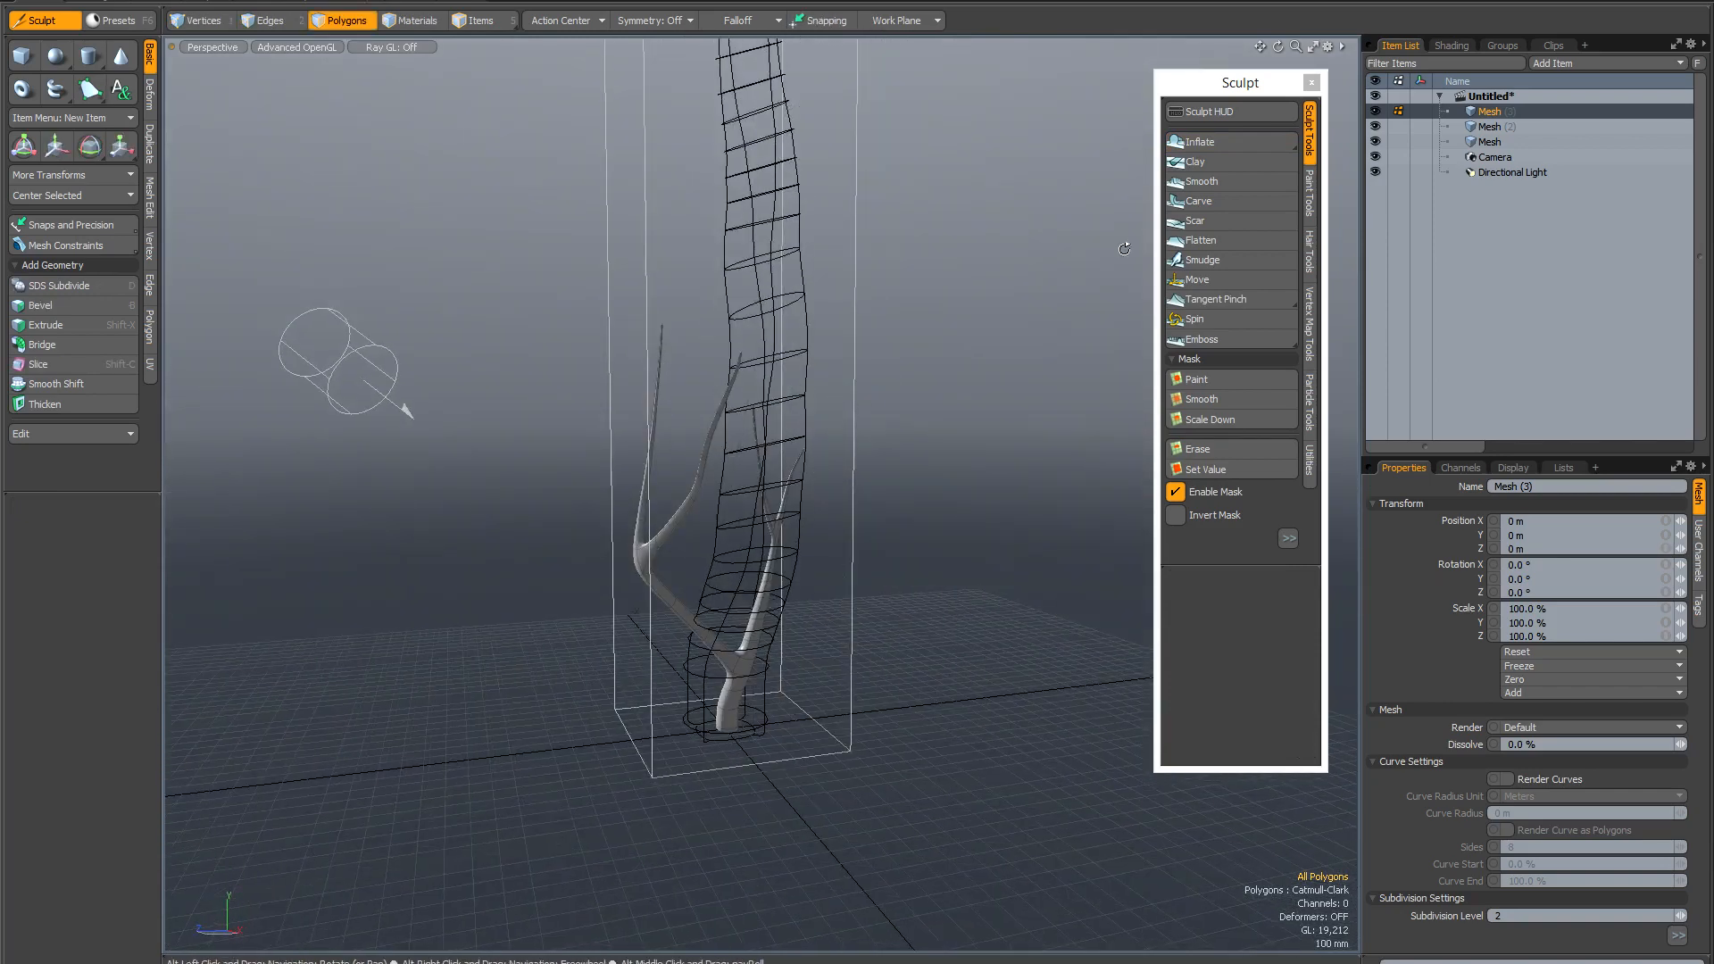
alt+drag(746, 568, 760, 600)
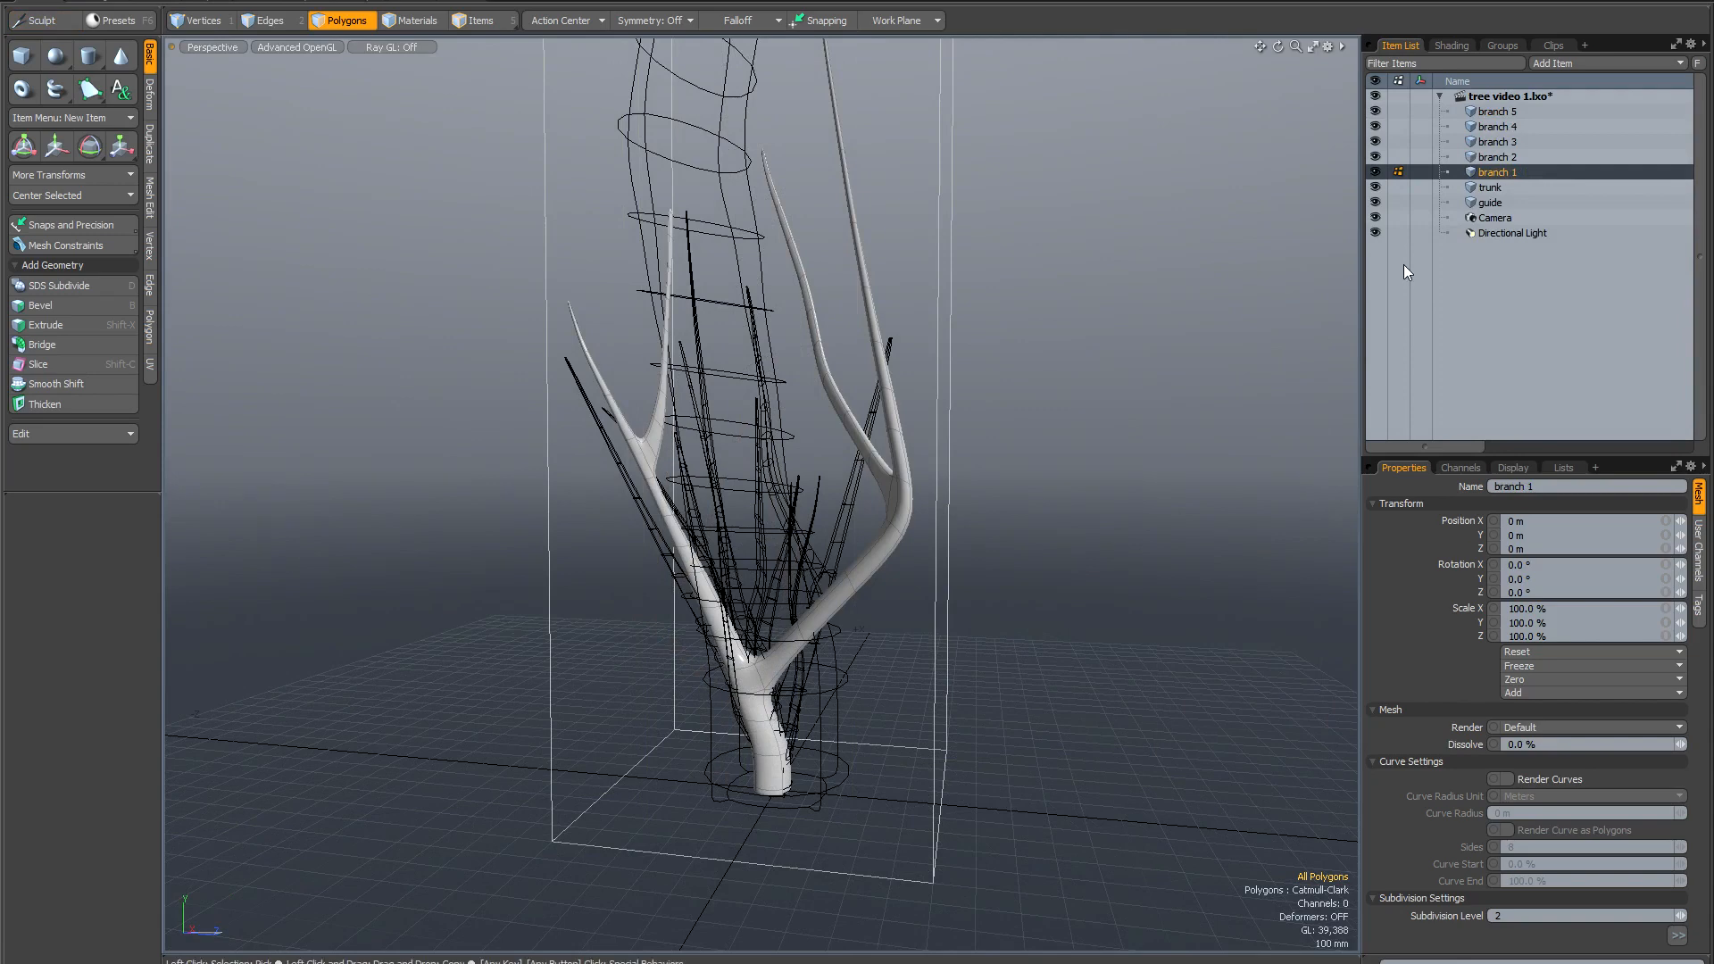
Go through the branch meshes one at a time and select branch 1 through branch 5 together.
click(1495, 159)
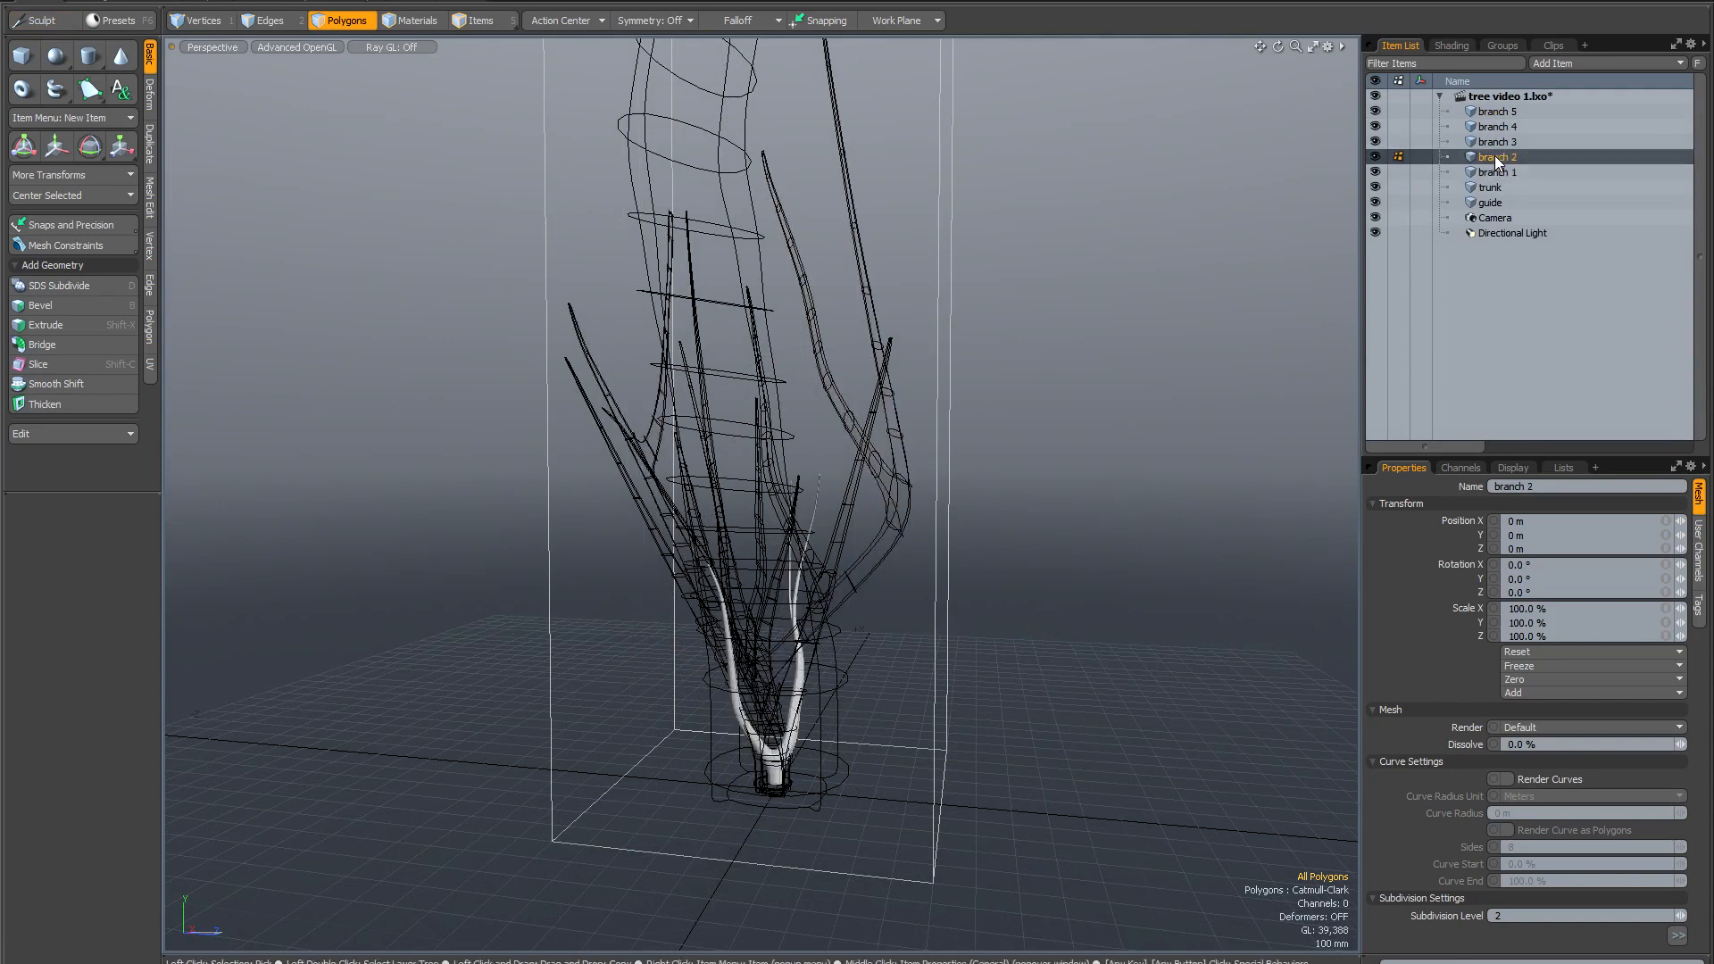
click(1495, 141)
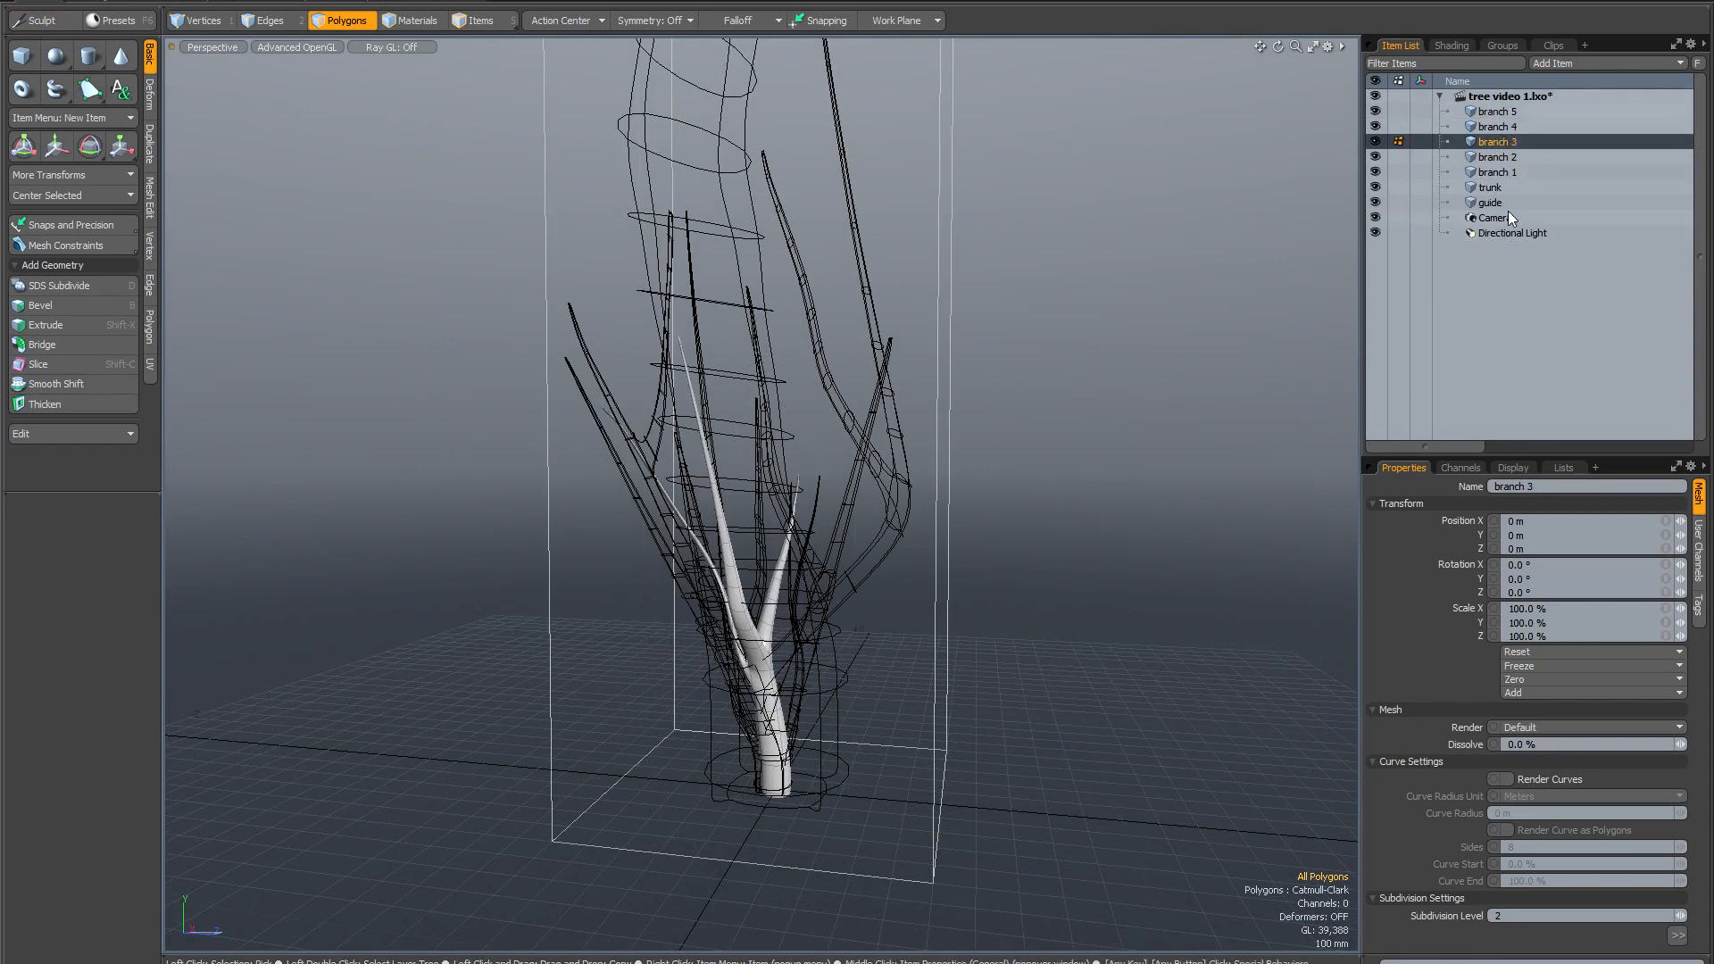
click(1496, 130)
click(1493, 111)
click(1491, 126)
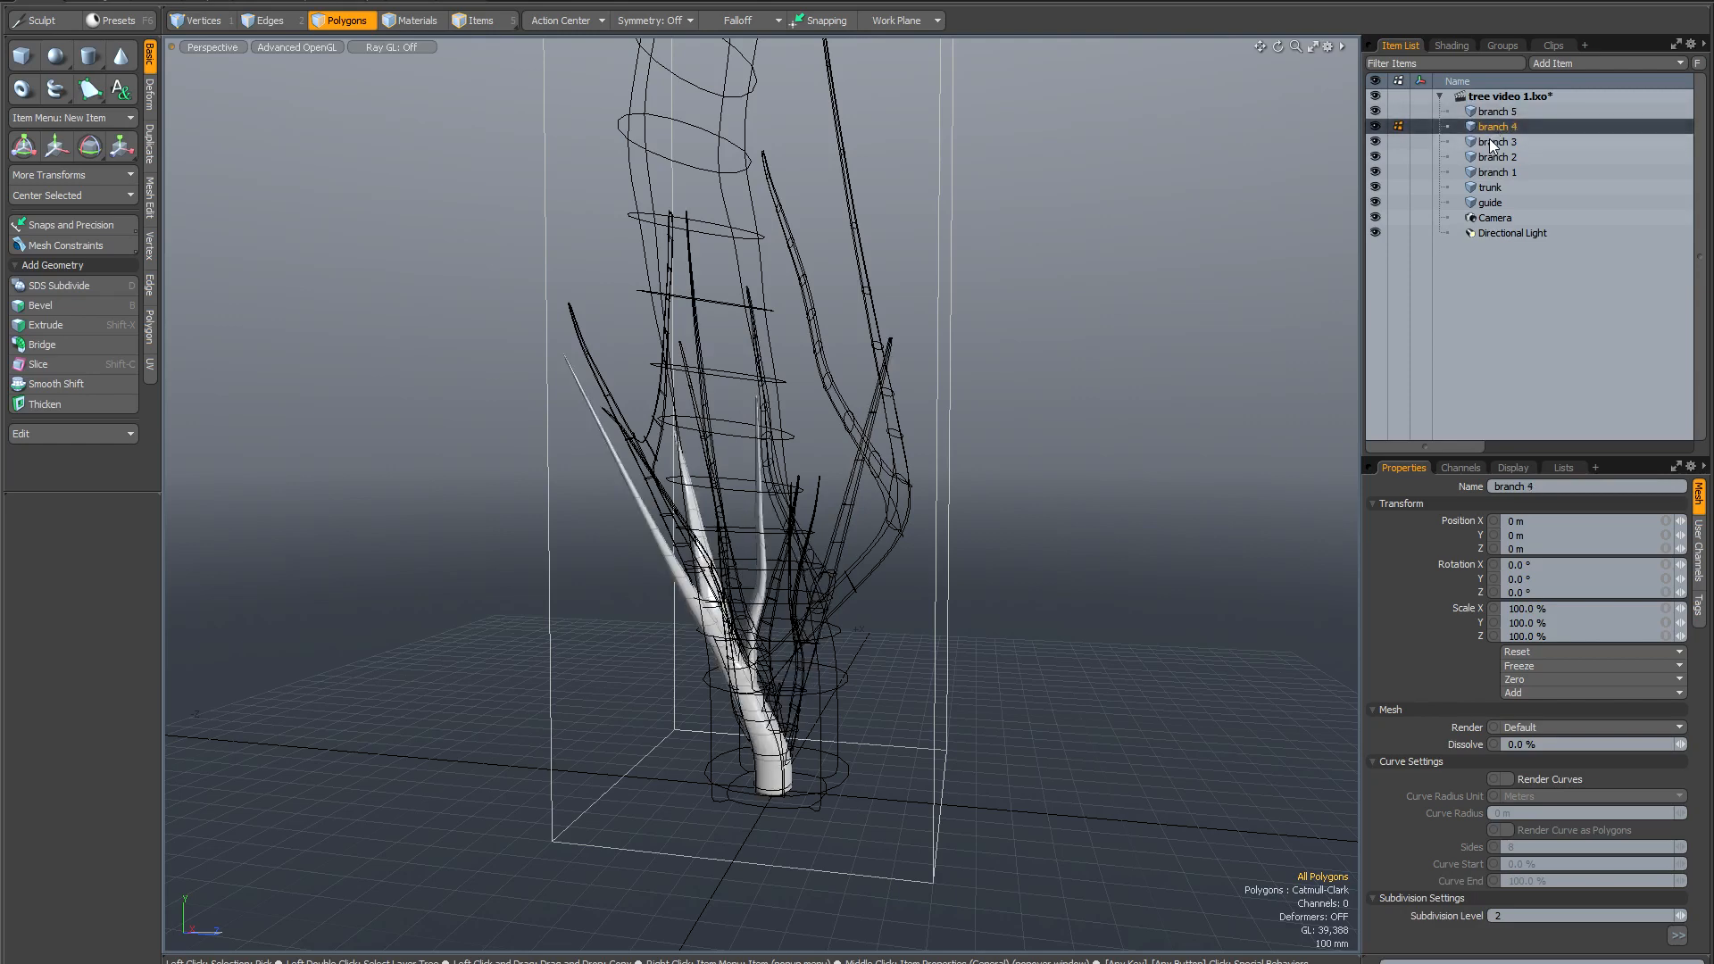
click(1487, 143)
ctrl+click(1502, 169)
shift+click(1498, 111)
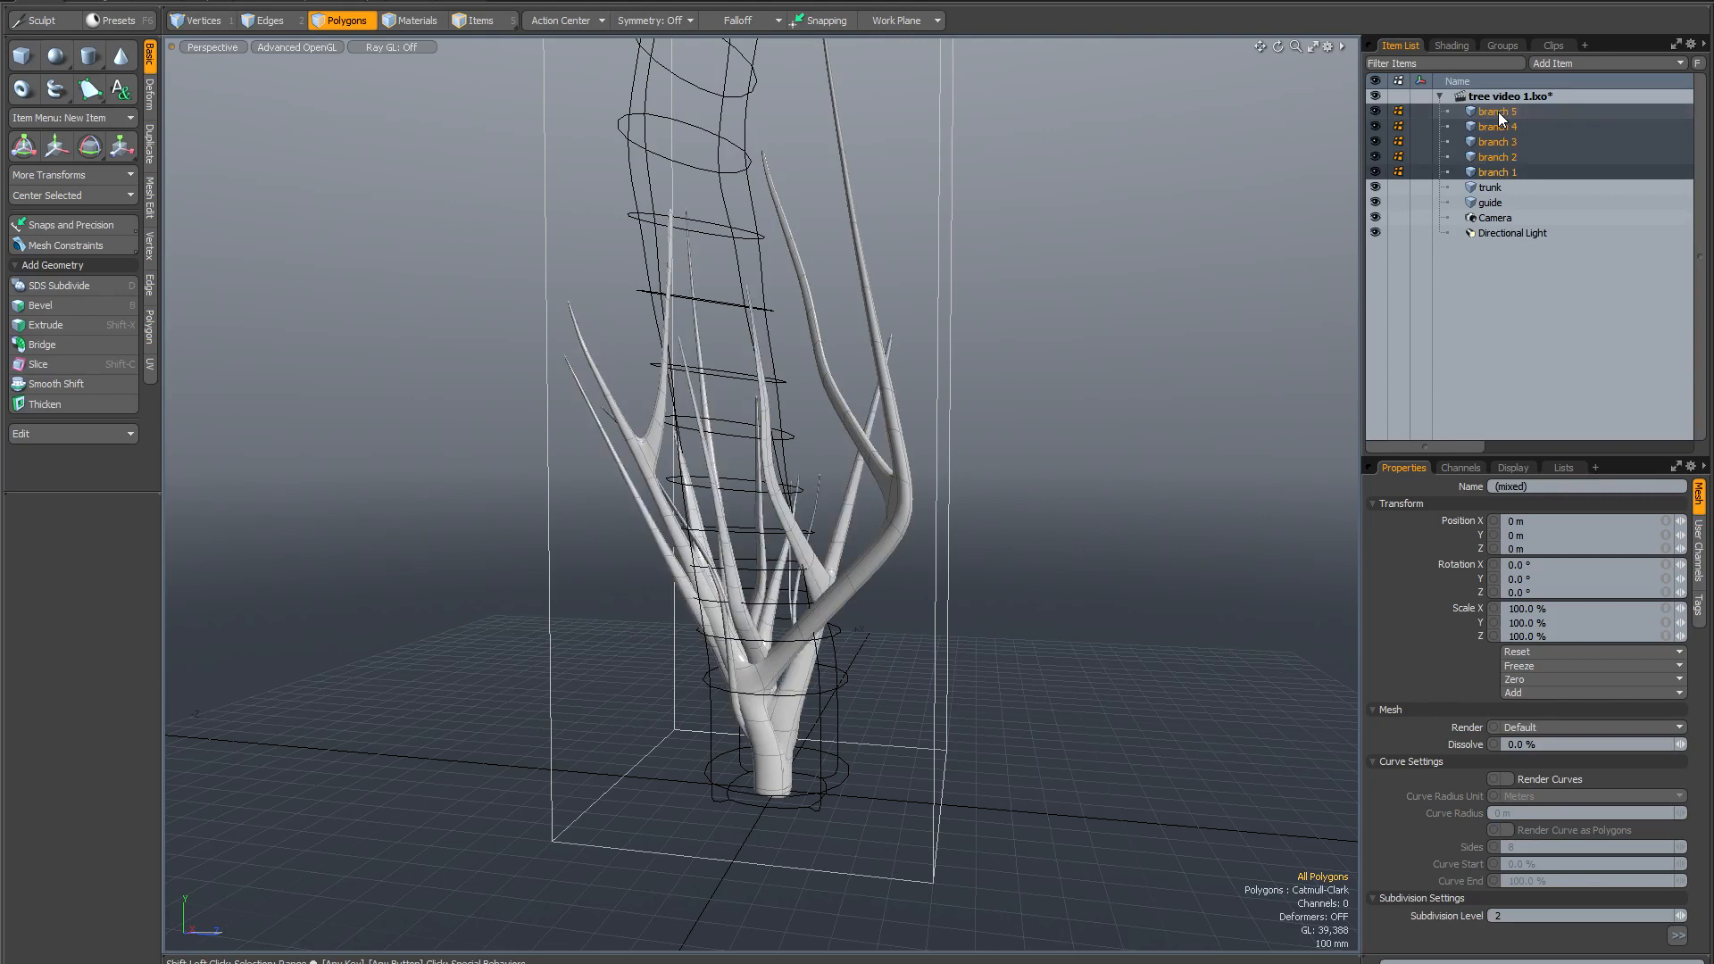
alt+drag(695, 609, 766, 600)
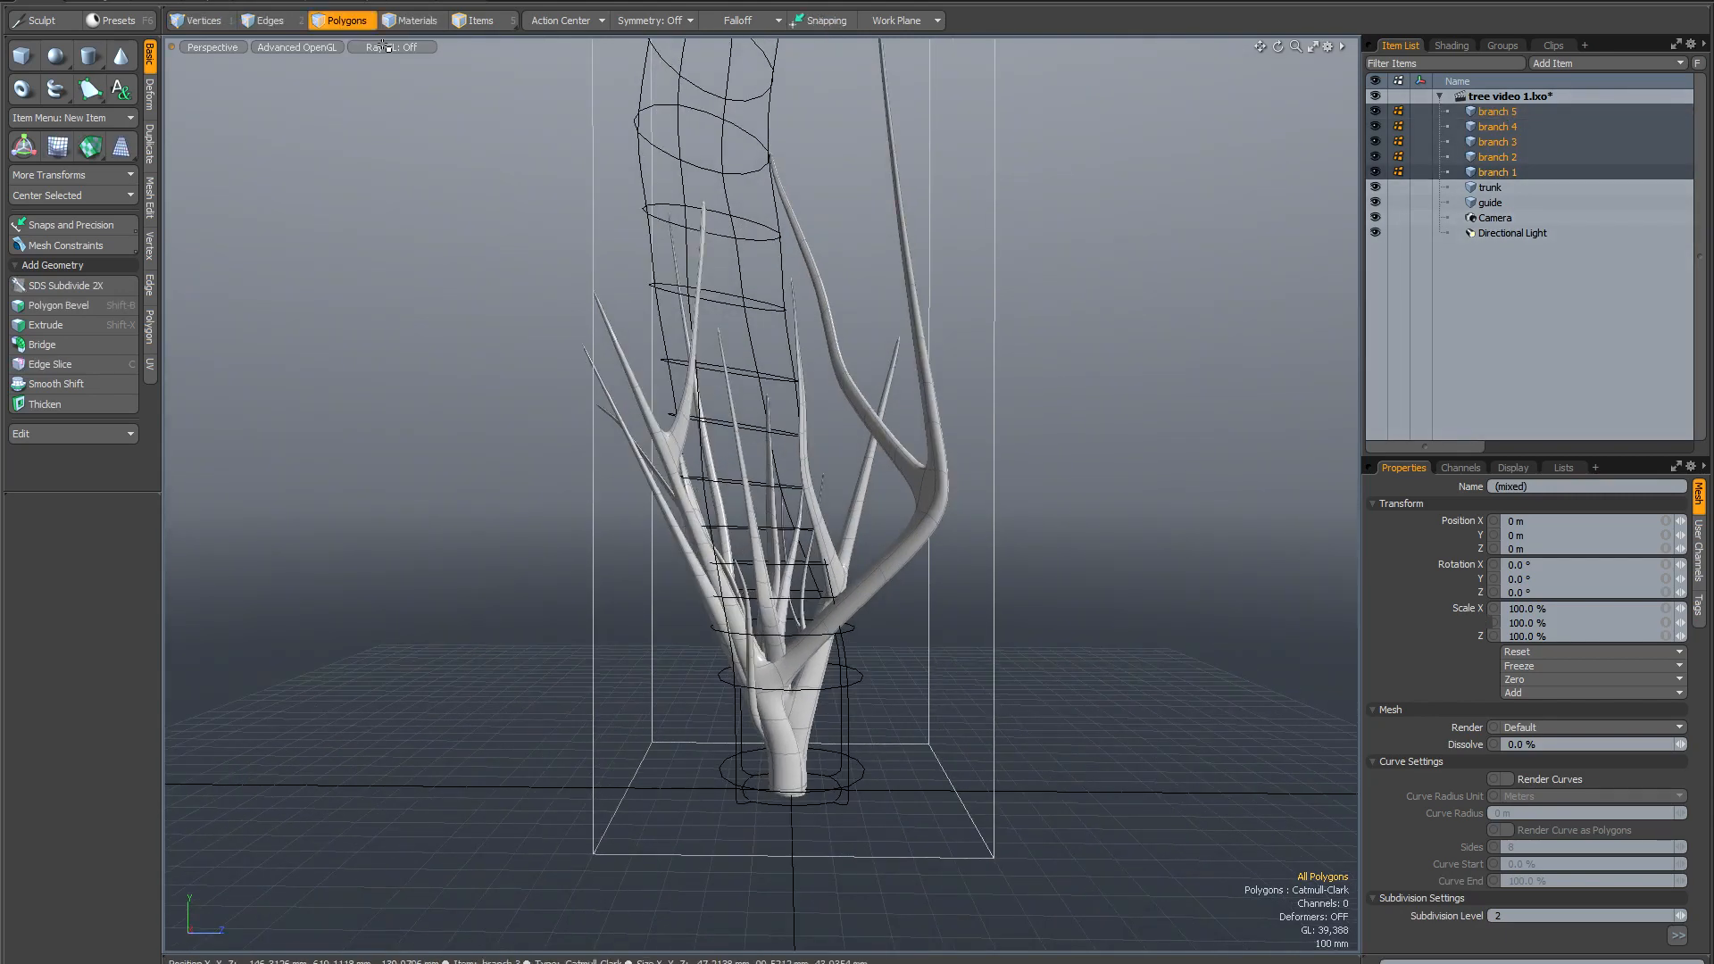
Bend all five branches over to one side from their shared base around the X axis, with the bend spine stretched to about 3.85 m.
click(150, 96)
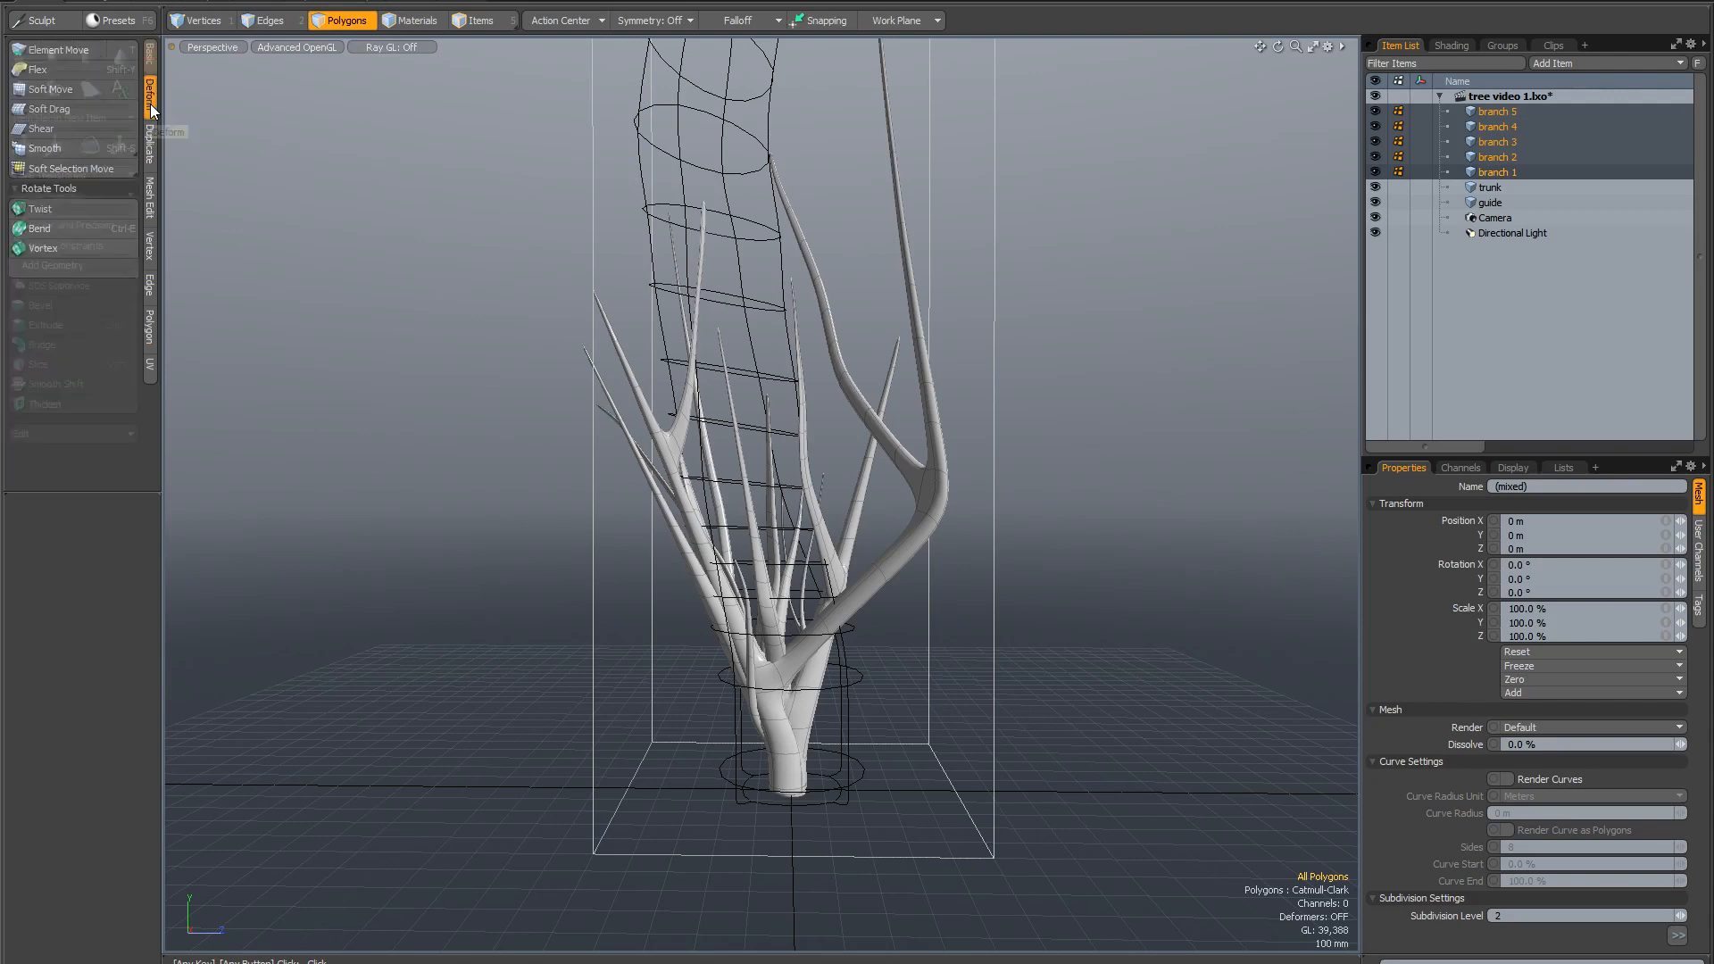
alt+drag(379, 556, 379, 541)
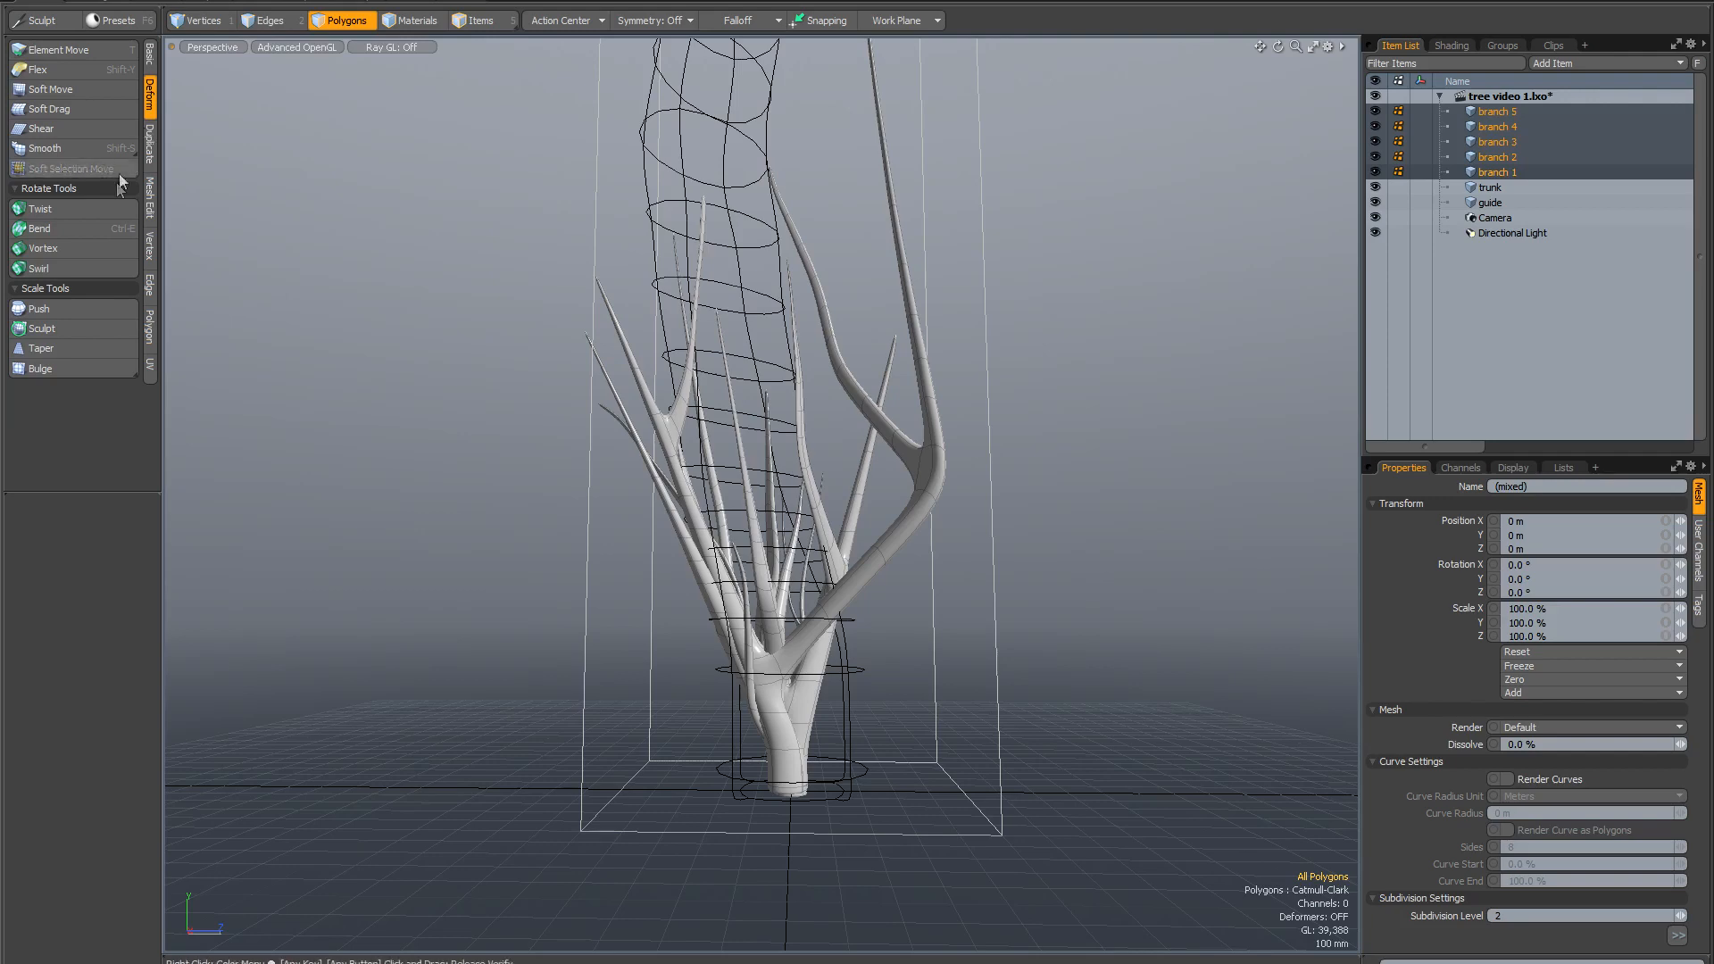
click(75, 229)
alt+drag(847, 664, 949, 580)
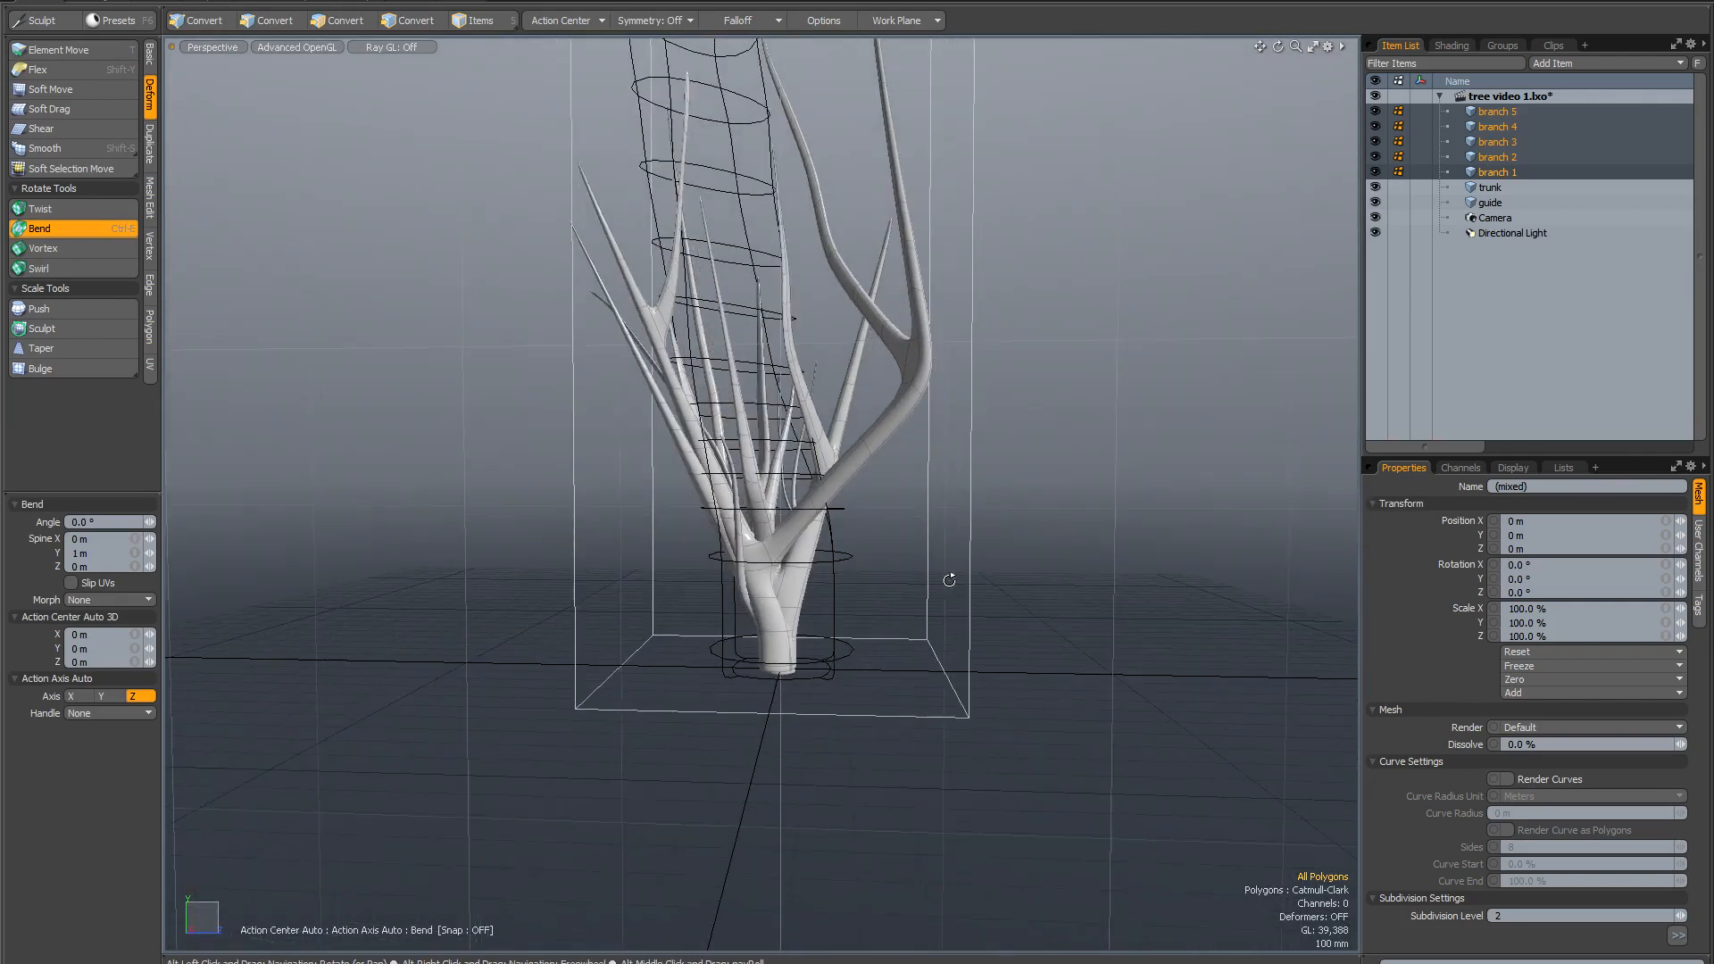
click(778, 672)
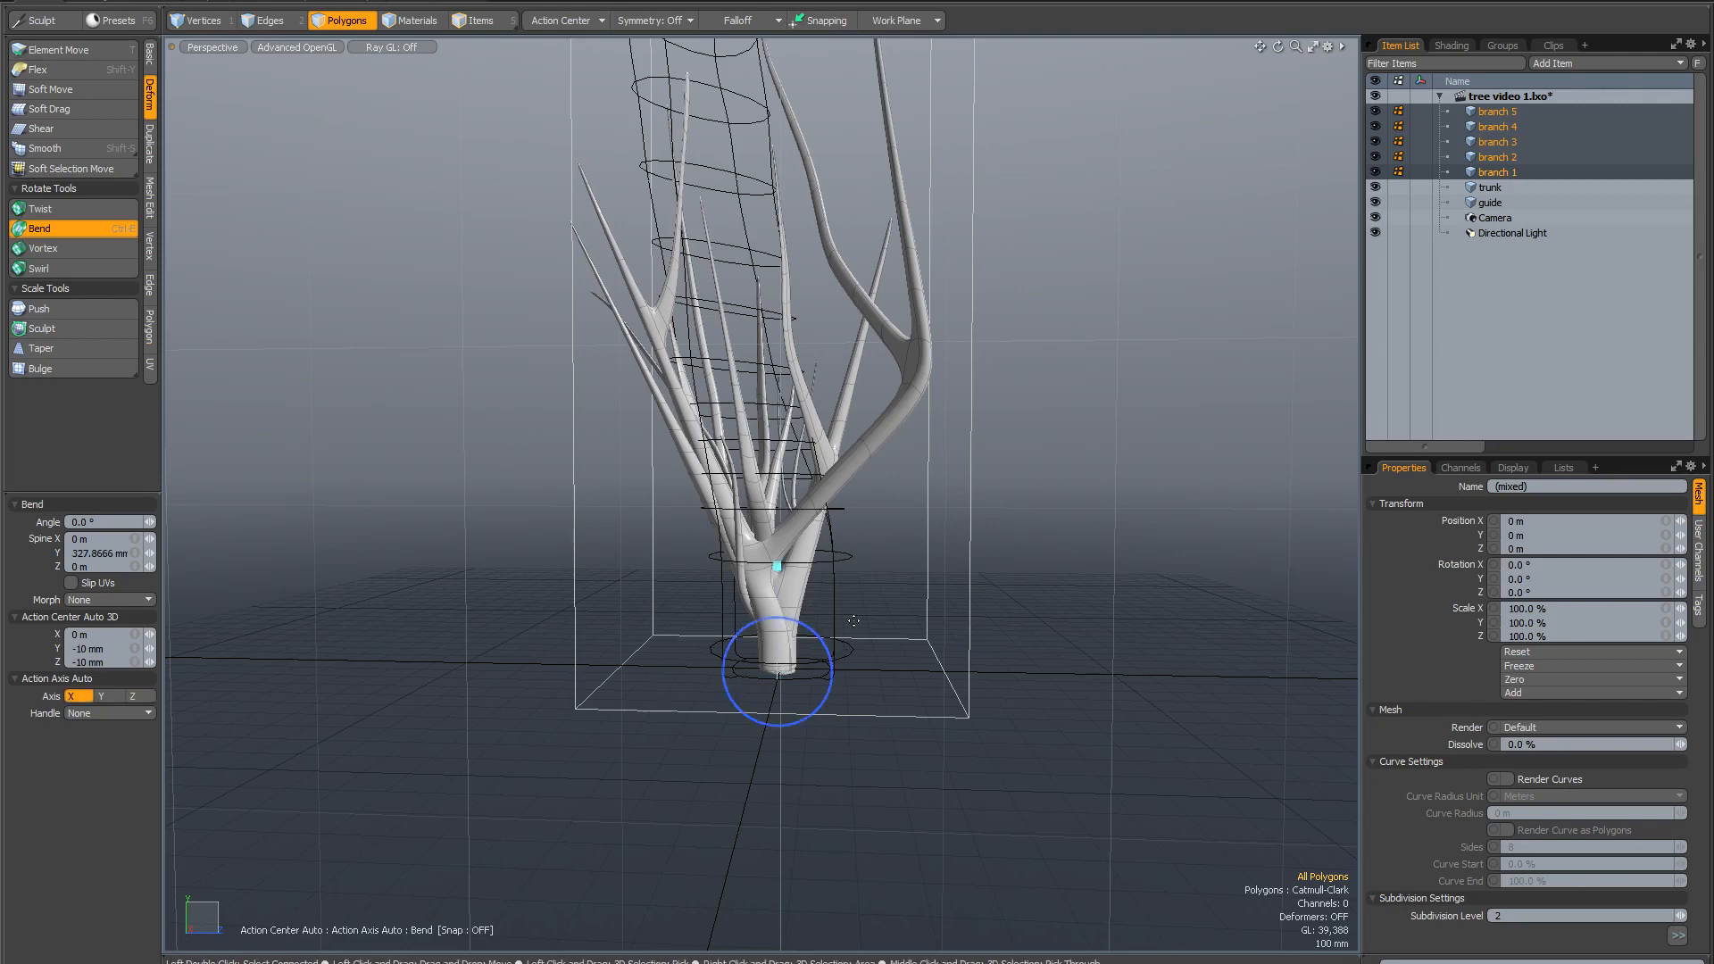
alt+drag(891, 680, 817, 674)
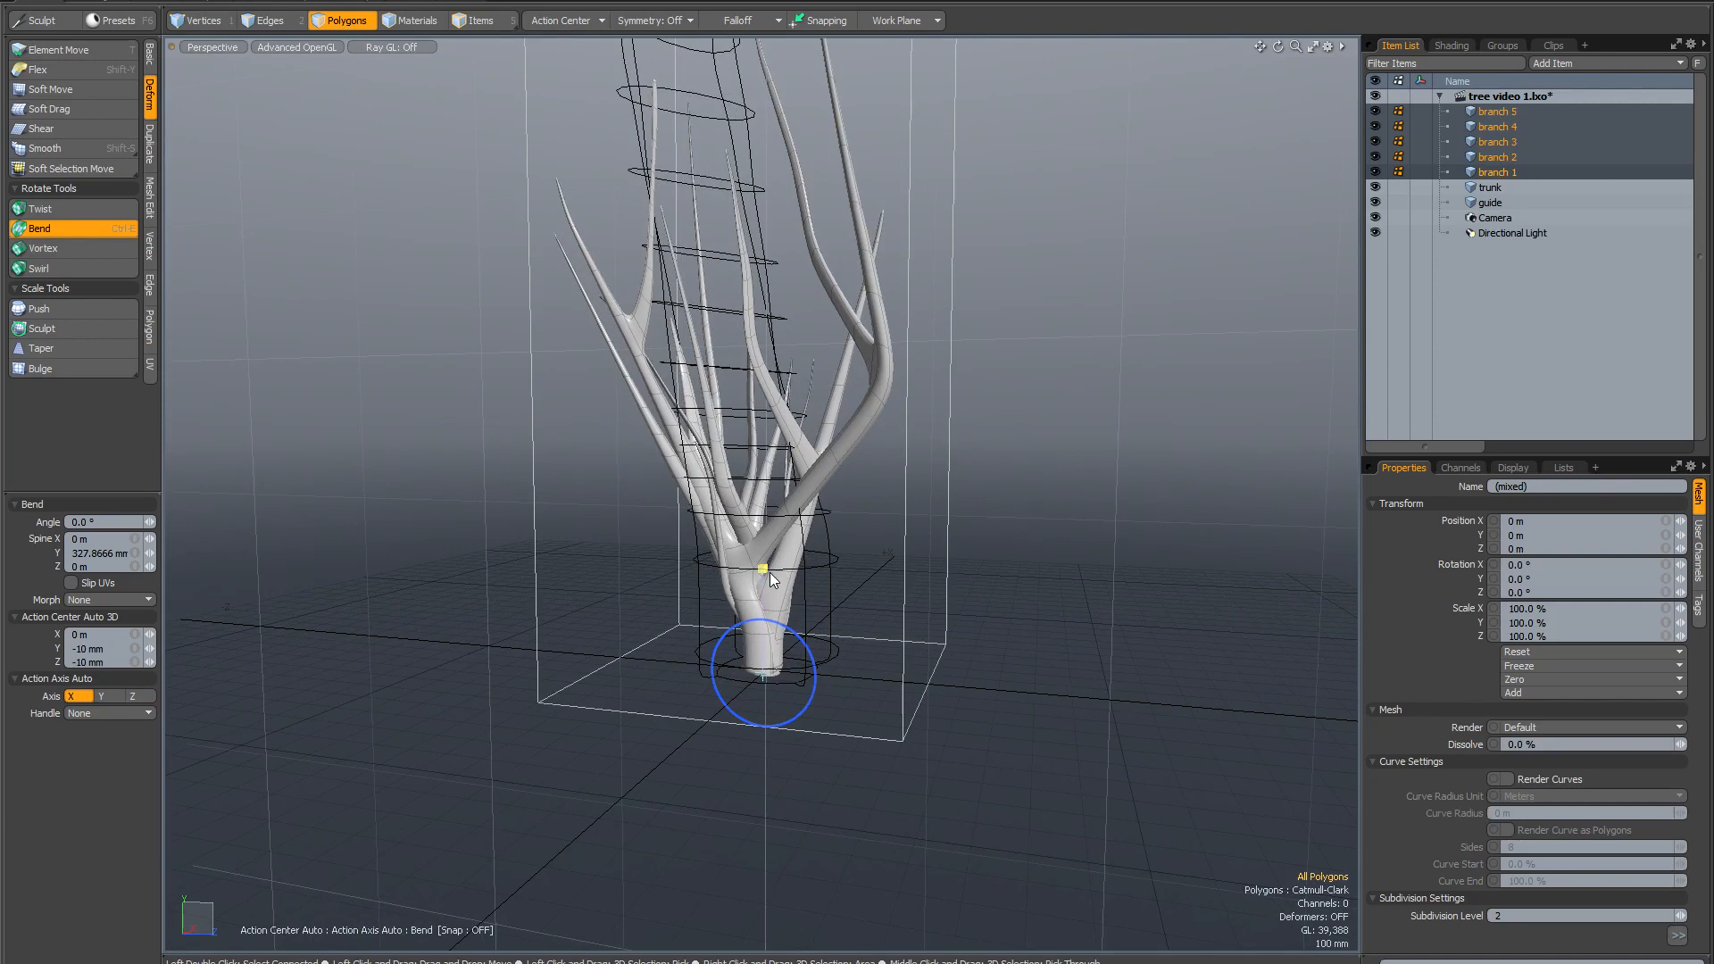
drag(763, 107, 741, 16)
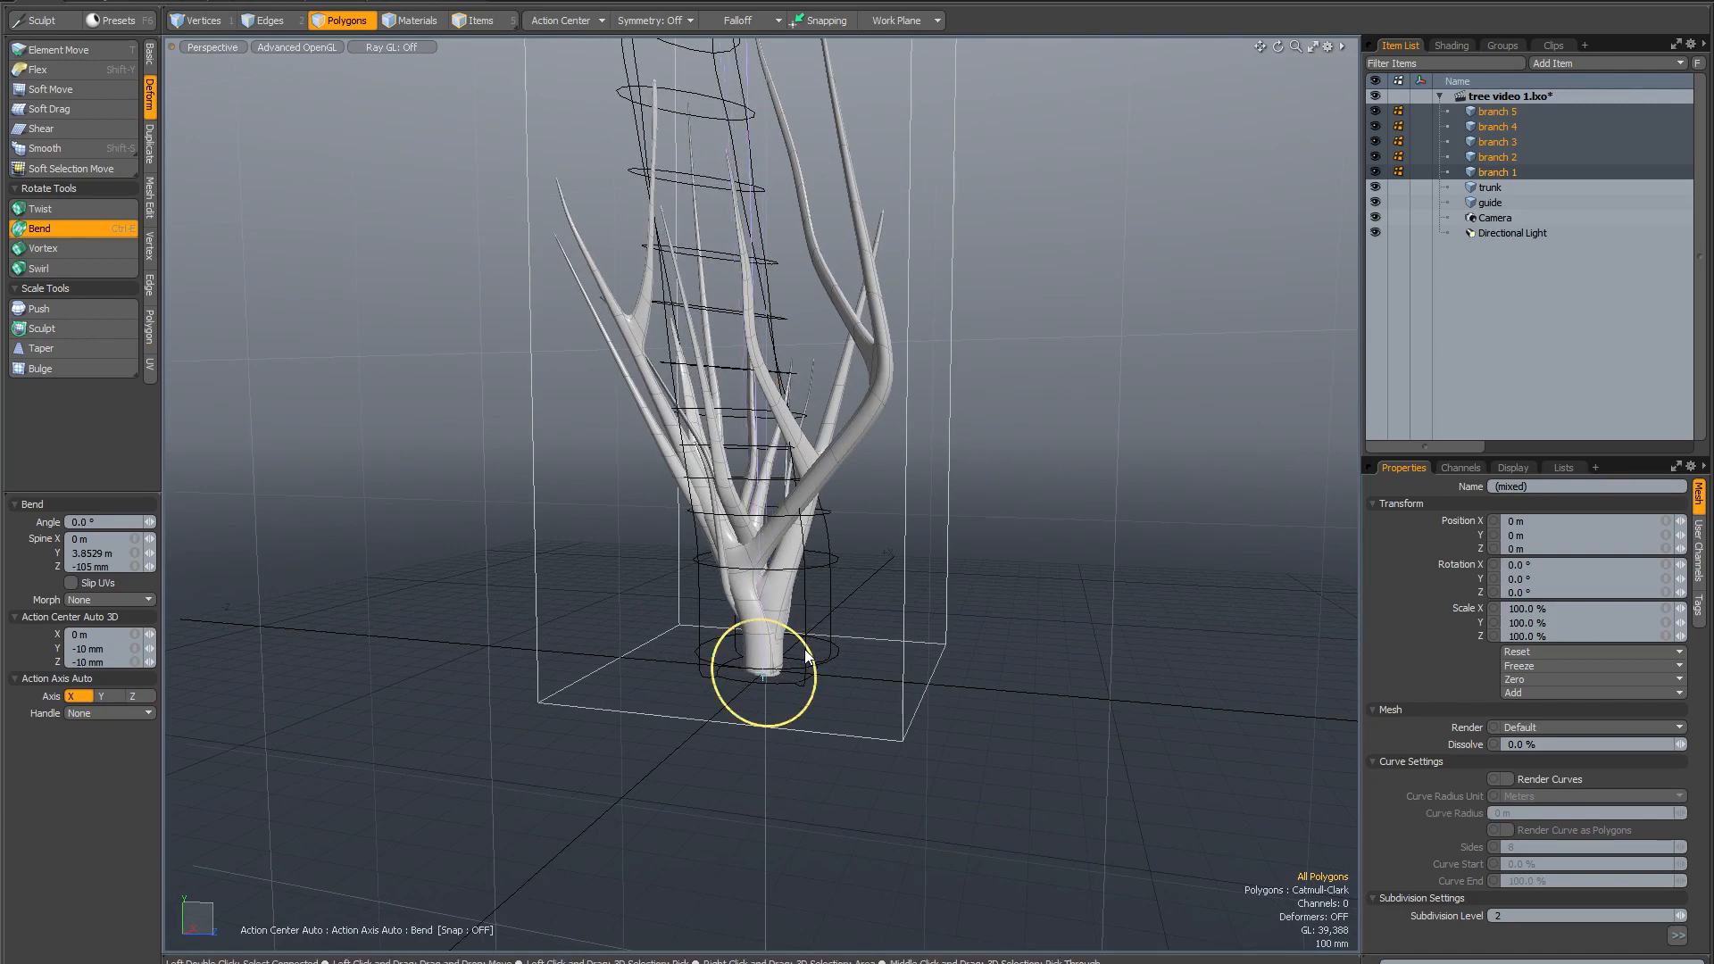
drag(807, 648, 724, 708)
key(space)
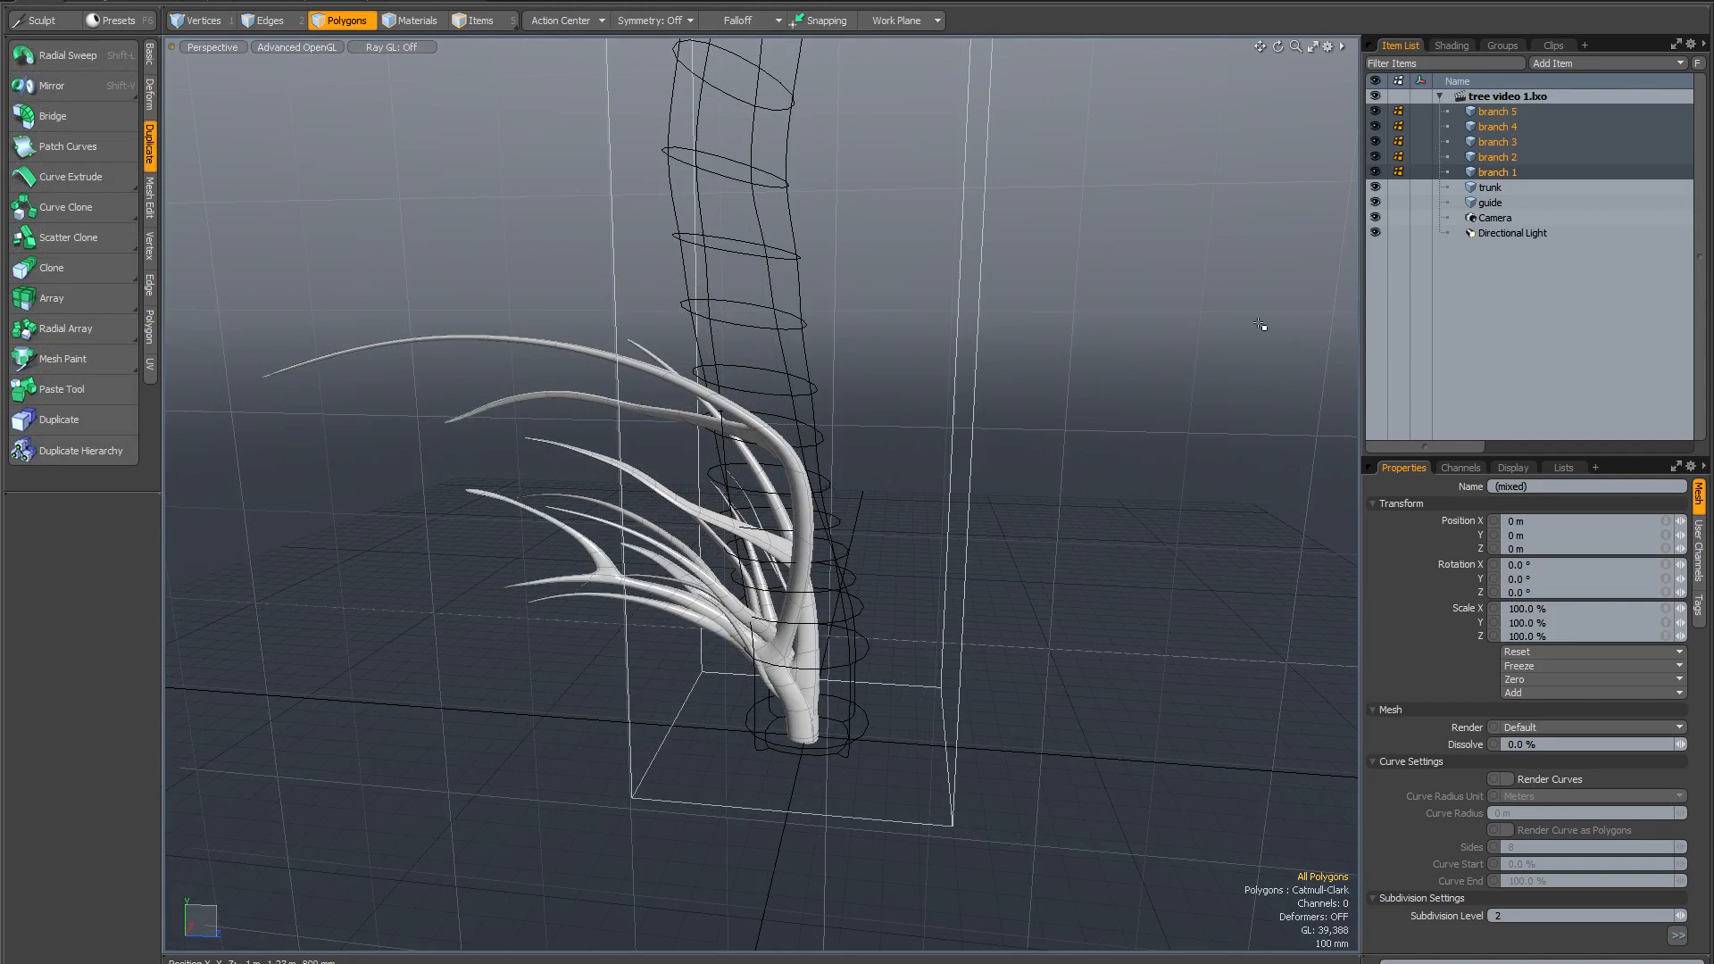
Make the trunk the active mesh, bring its limbs into view, and activate the Mesh Paint tool.
click(1491, 188)
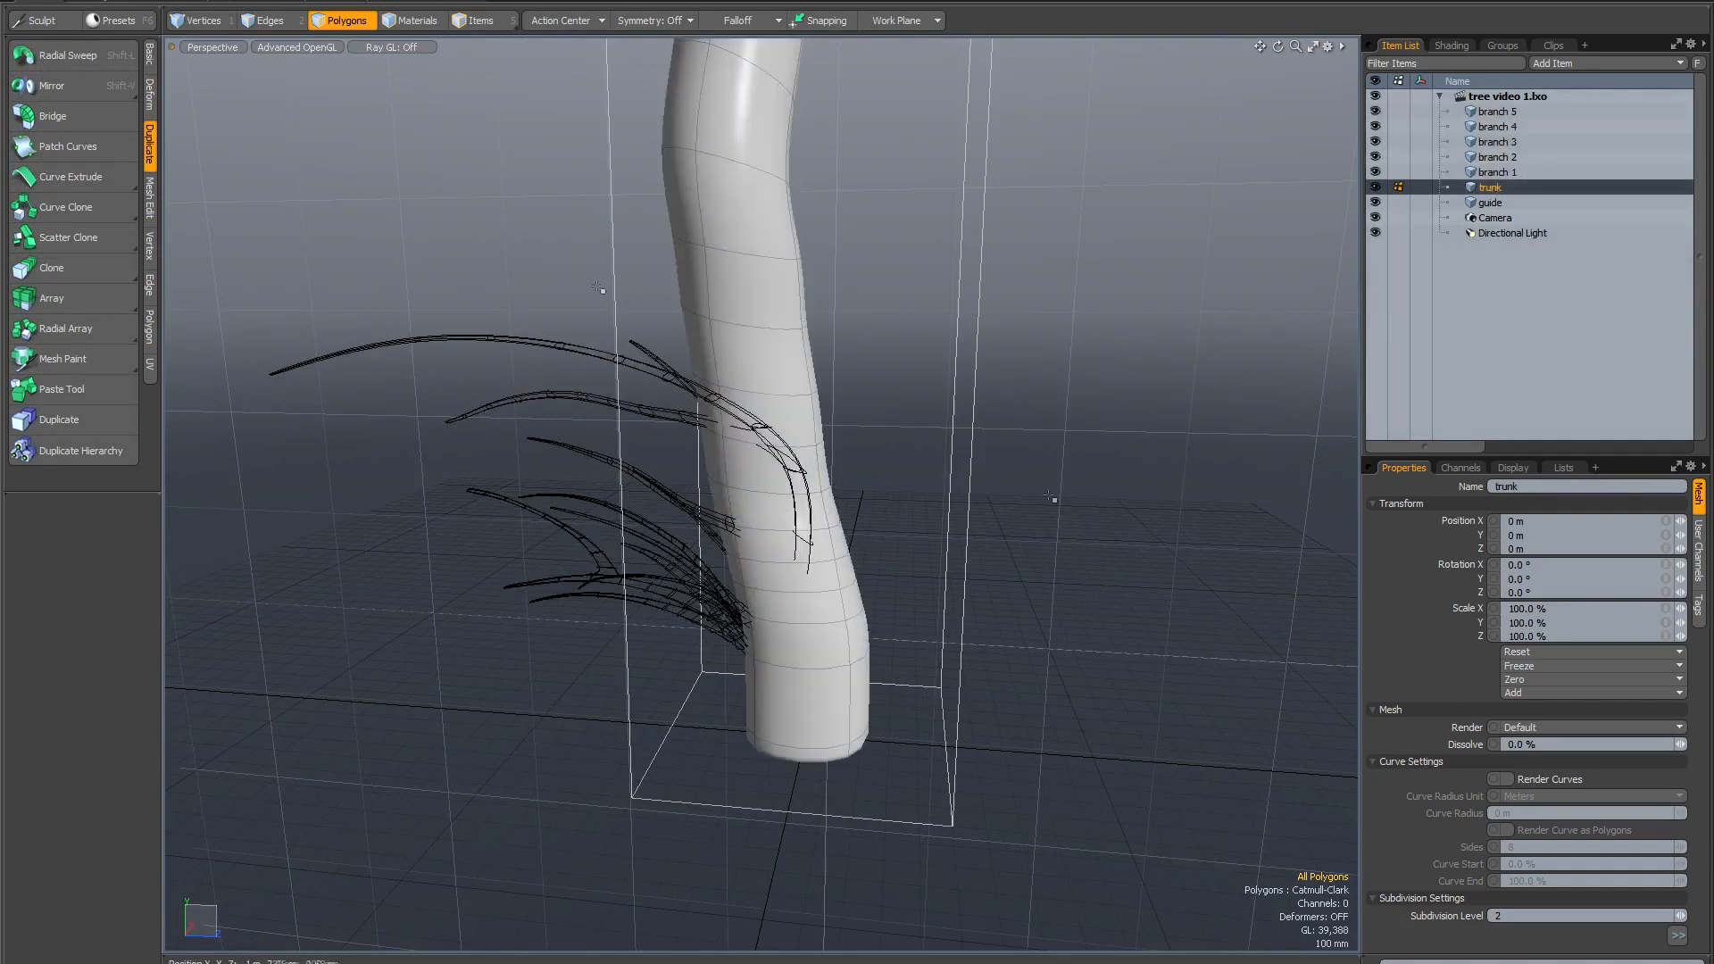
scroll(1052, 497, down, 5)
alt+shift+drag(455, 239, 337, 392)
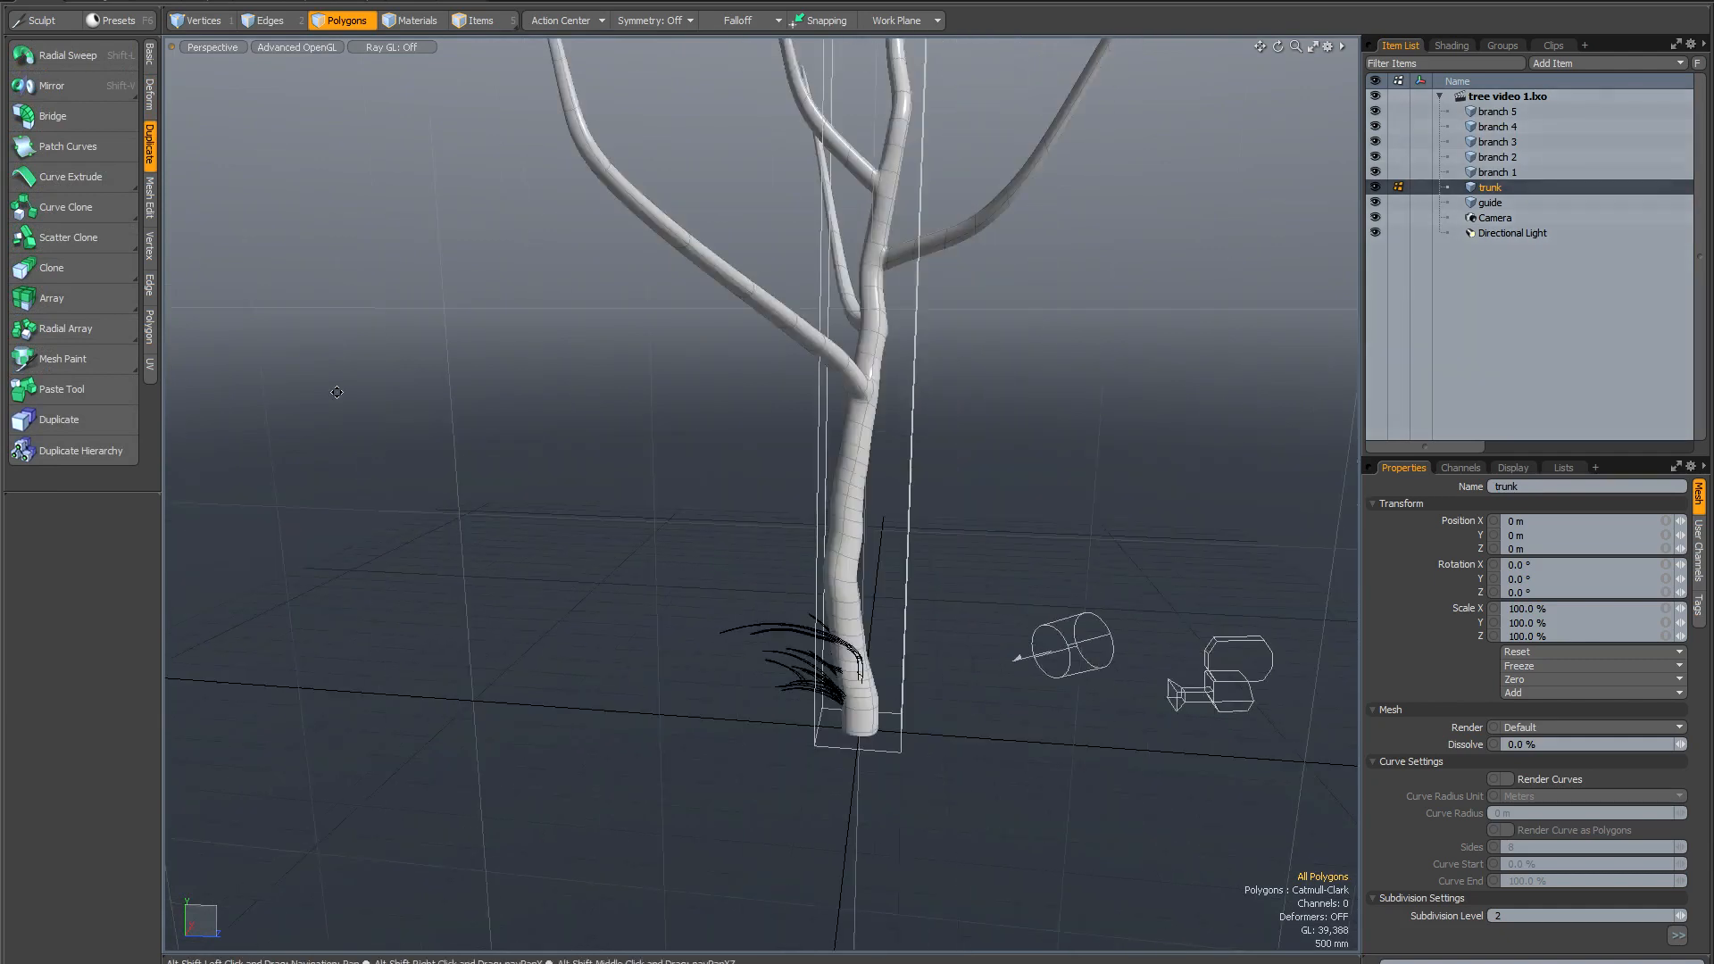
click(67, 361)
click(67, 361)
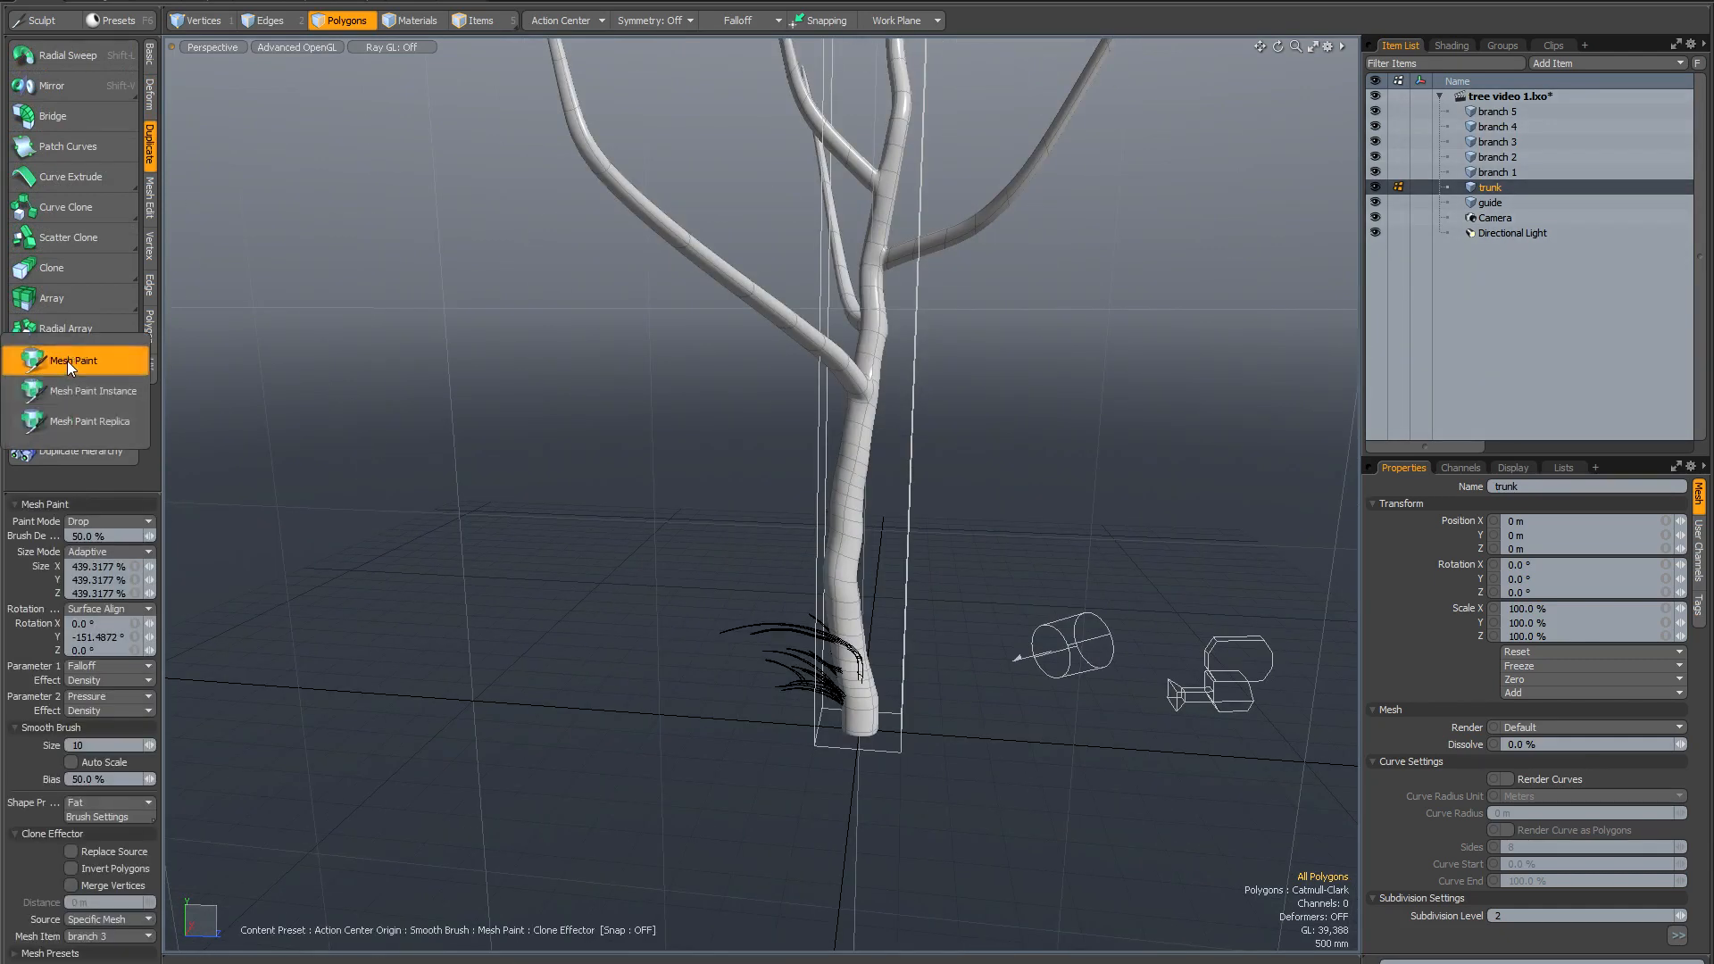
click(89, 364)
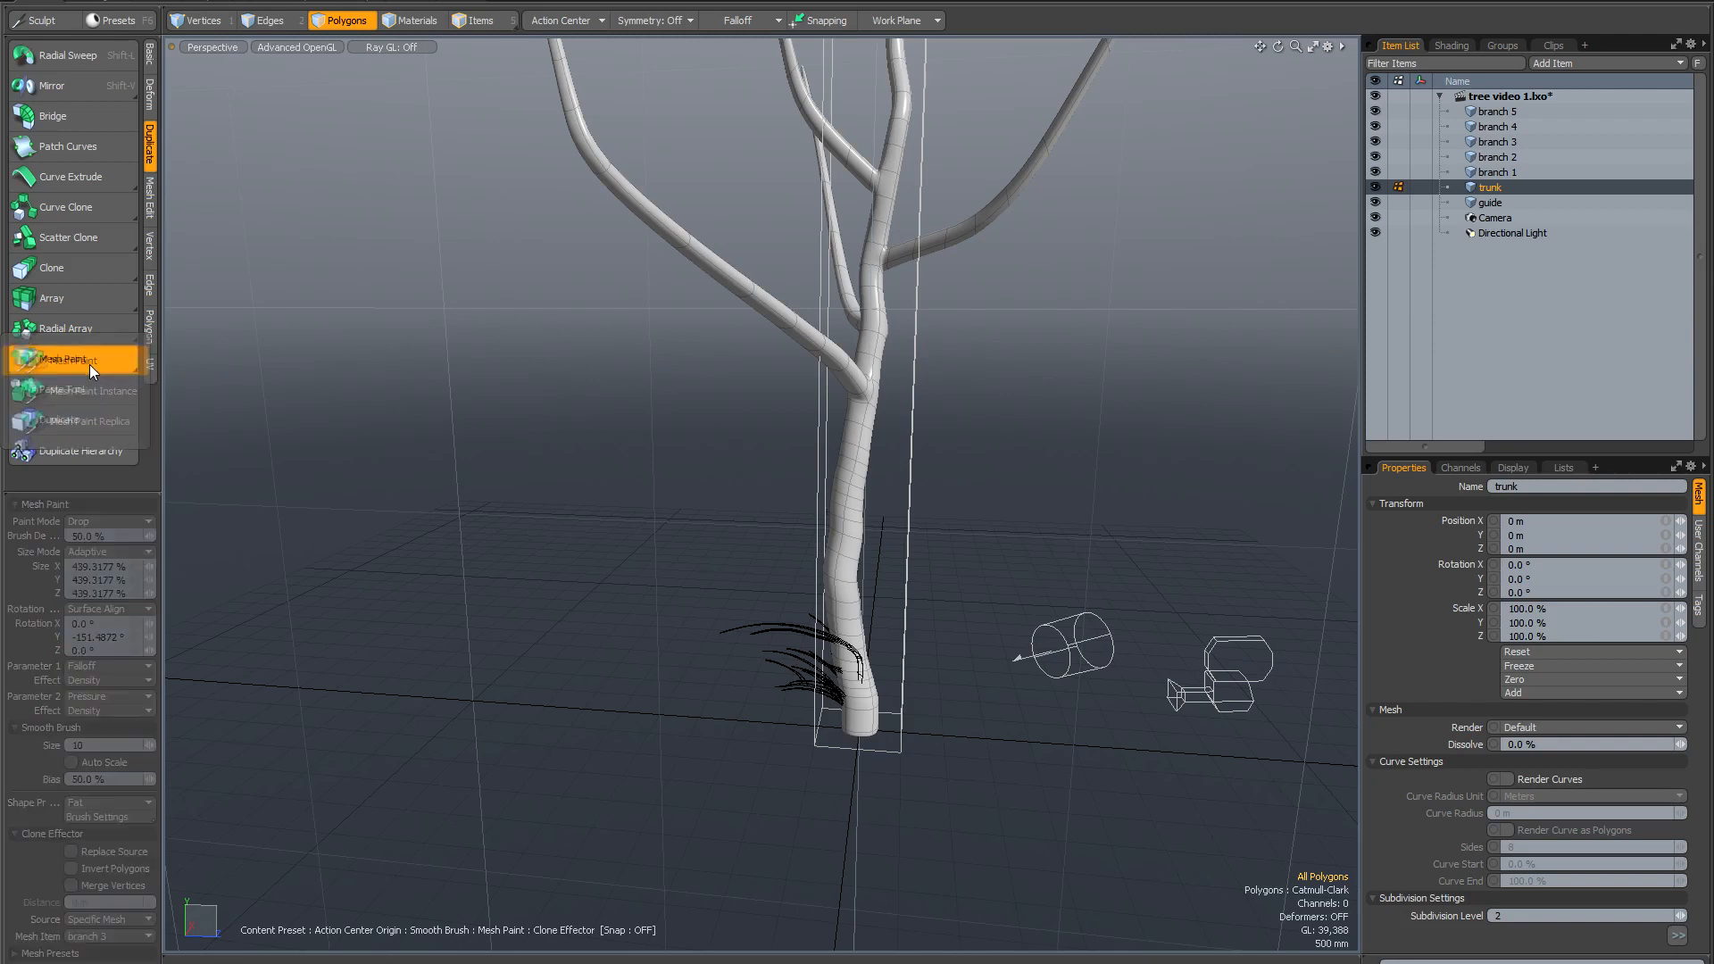
click(61, 360)
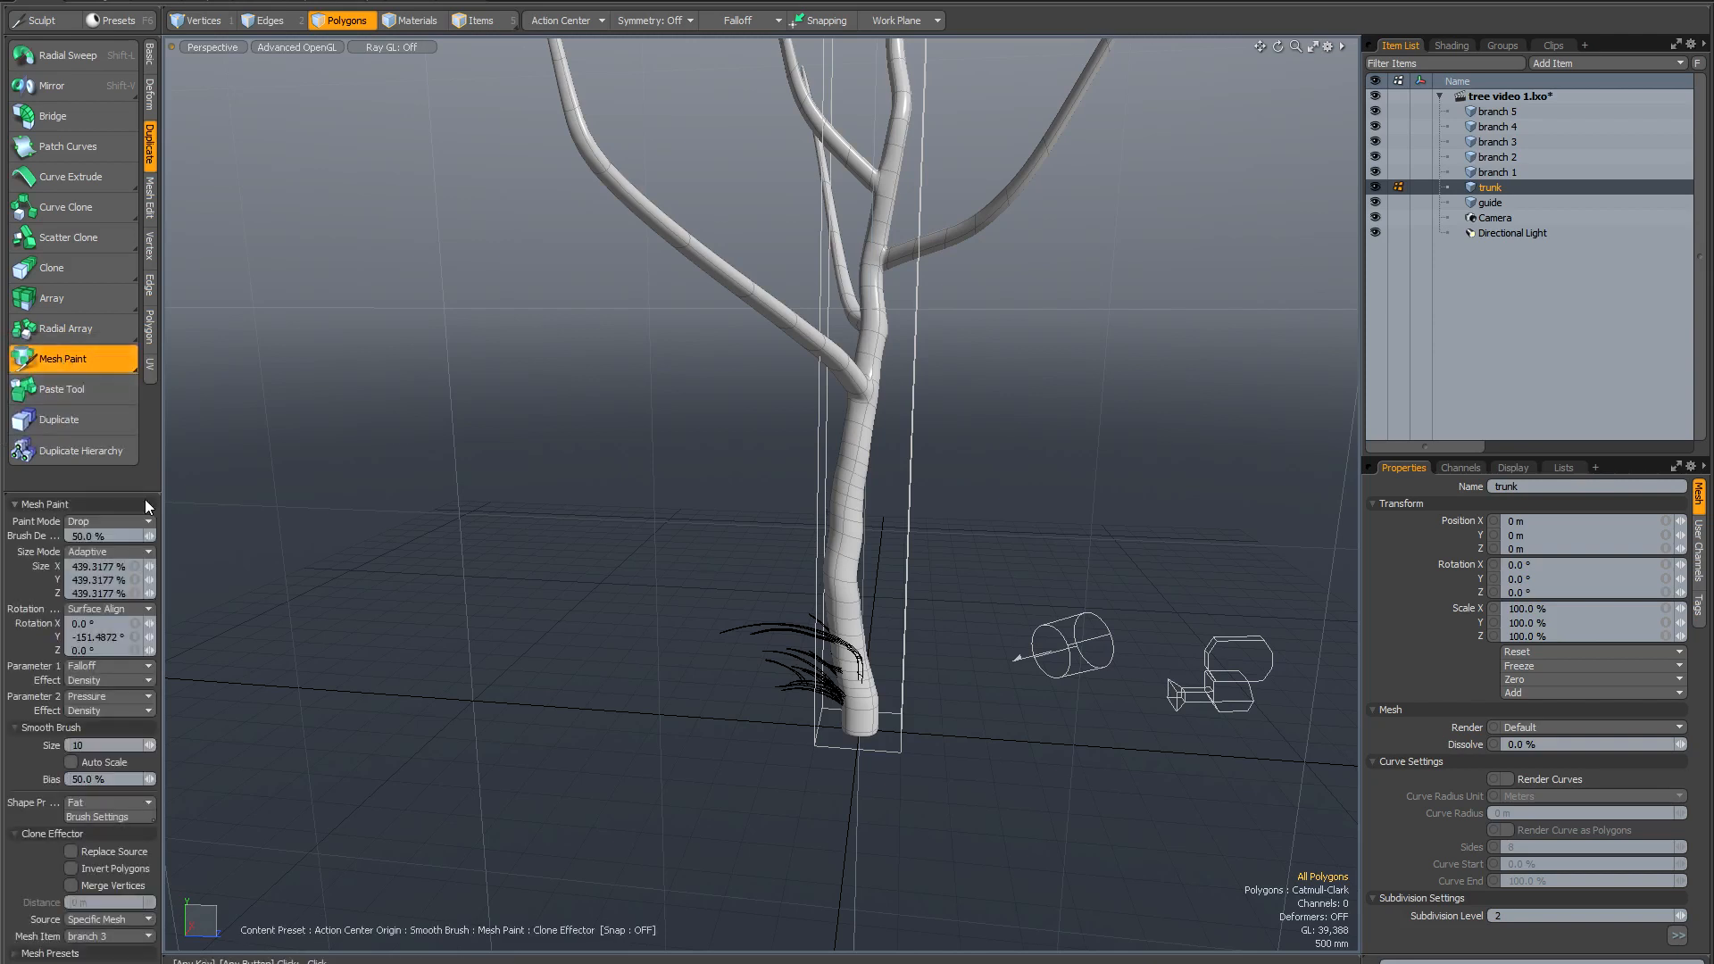
Configure Mesh Paint with Drop paint mode, Specific Mesh as the source, and branch 1 as the mesh item.
click(104, 522)
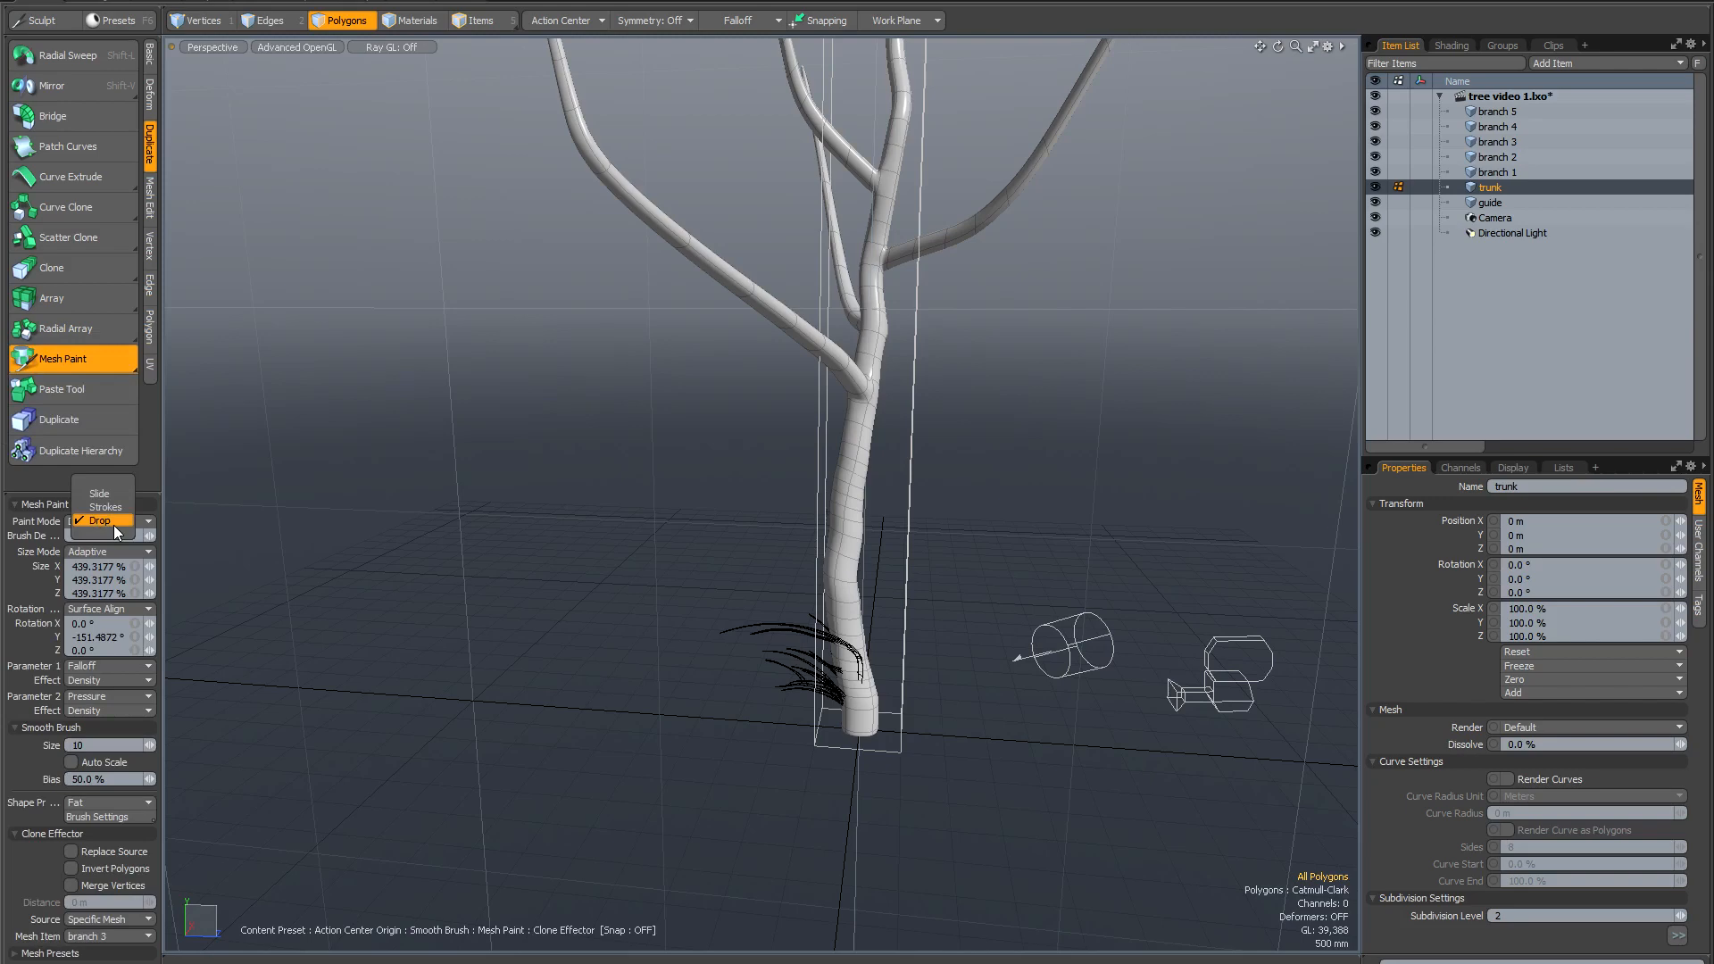
alt+shift+drag(672, 461, 640, 526)
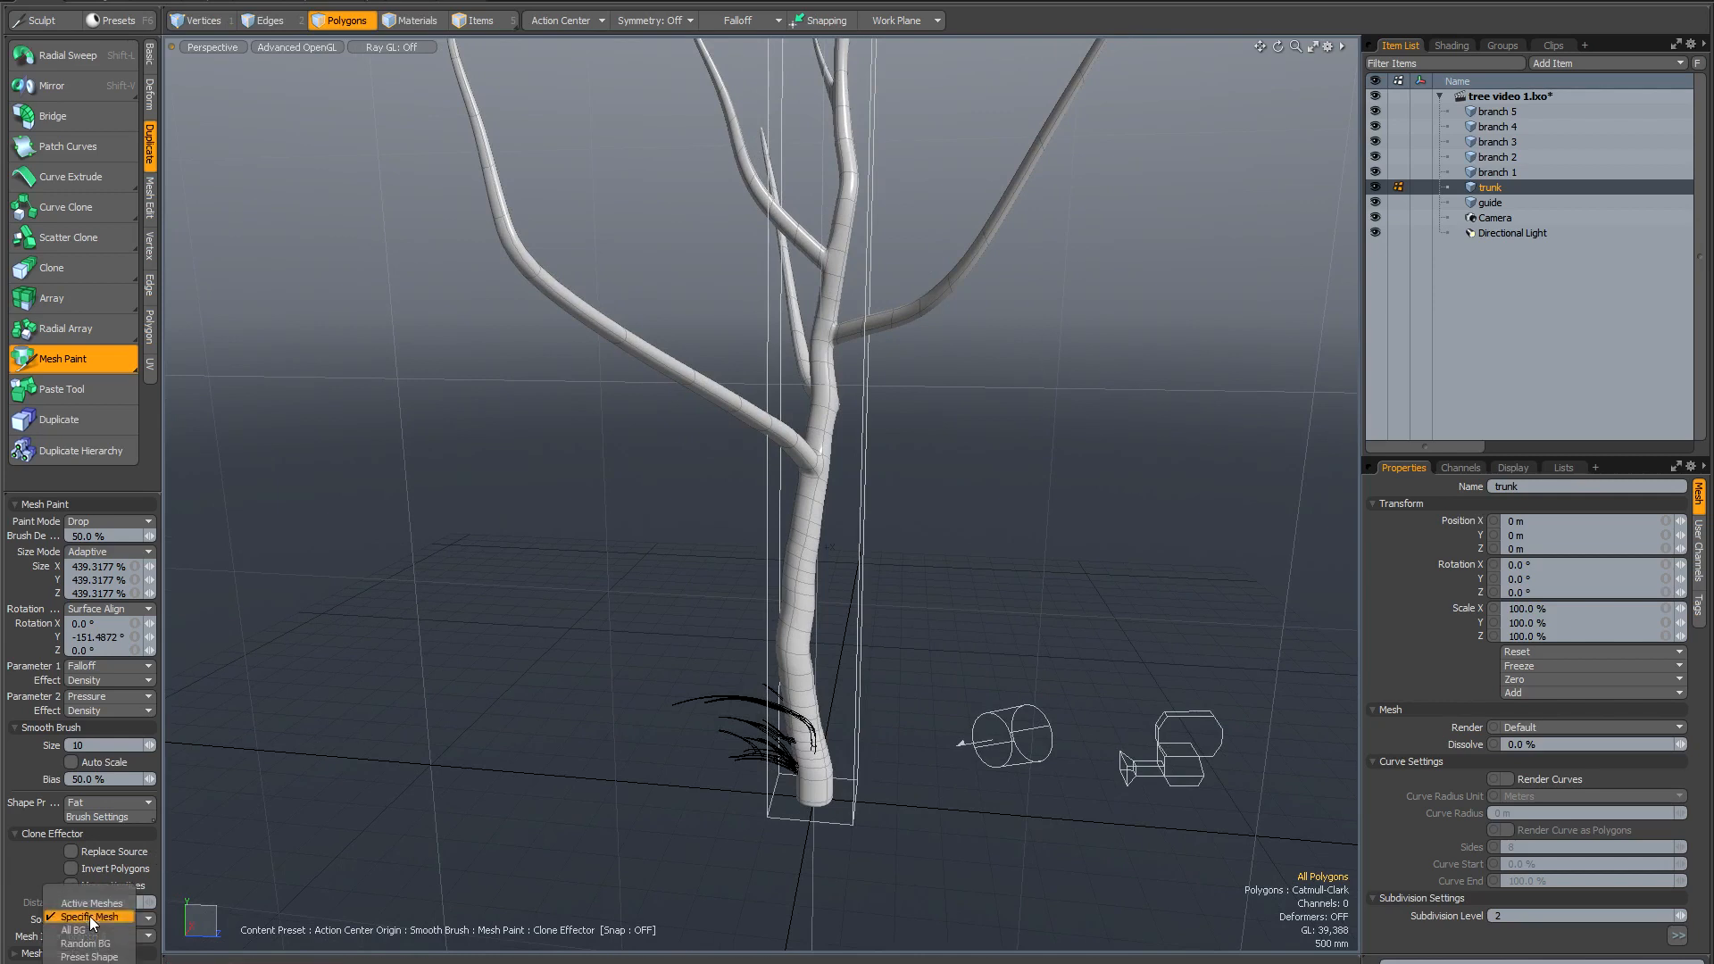
click(90, 916)
click(103, 935)
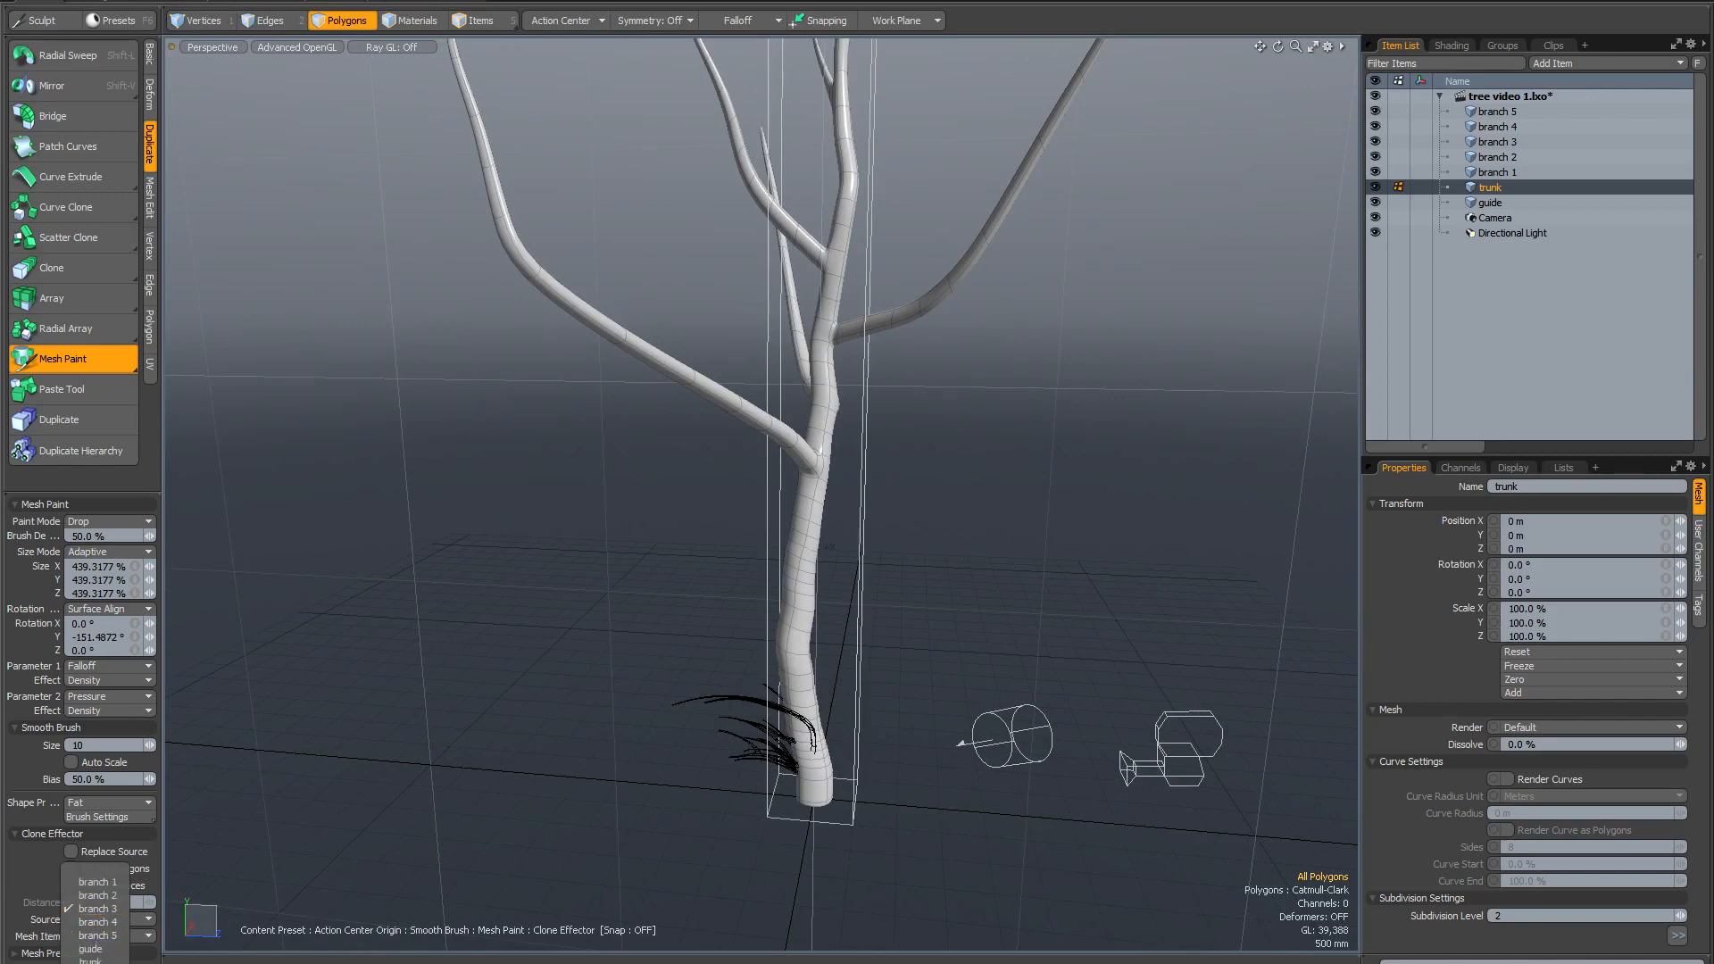
click(98, 885)
Mesh Paint two copies of branch 1 onto the trunk, one near the top at about 990% size and one midway up at about 1260%.
alt+shift+drag(901, 317, 899, 580)
alt+drag(916, 463, 892, 467)
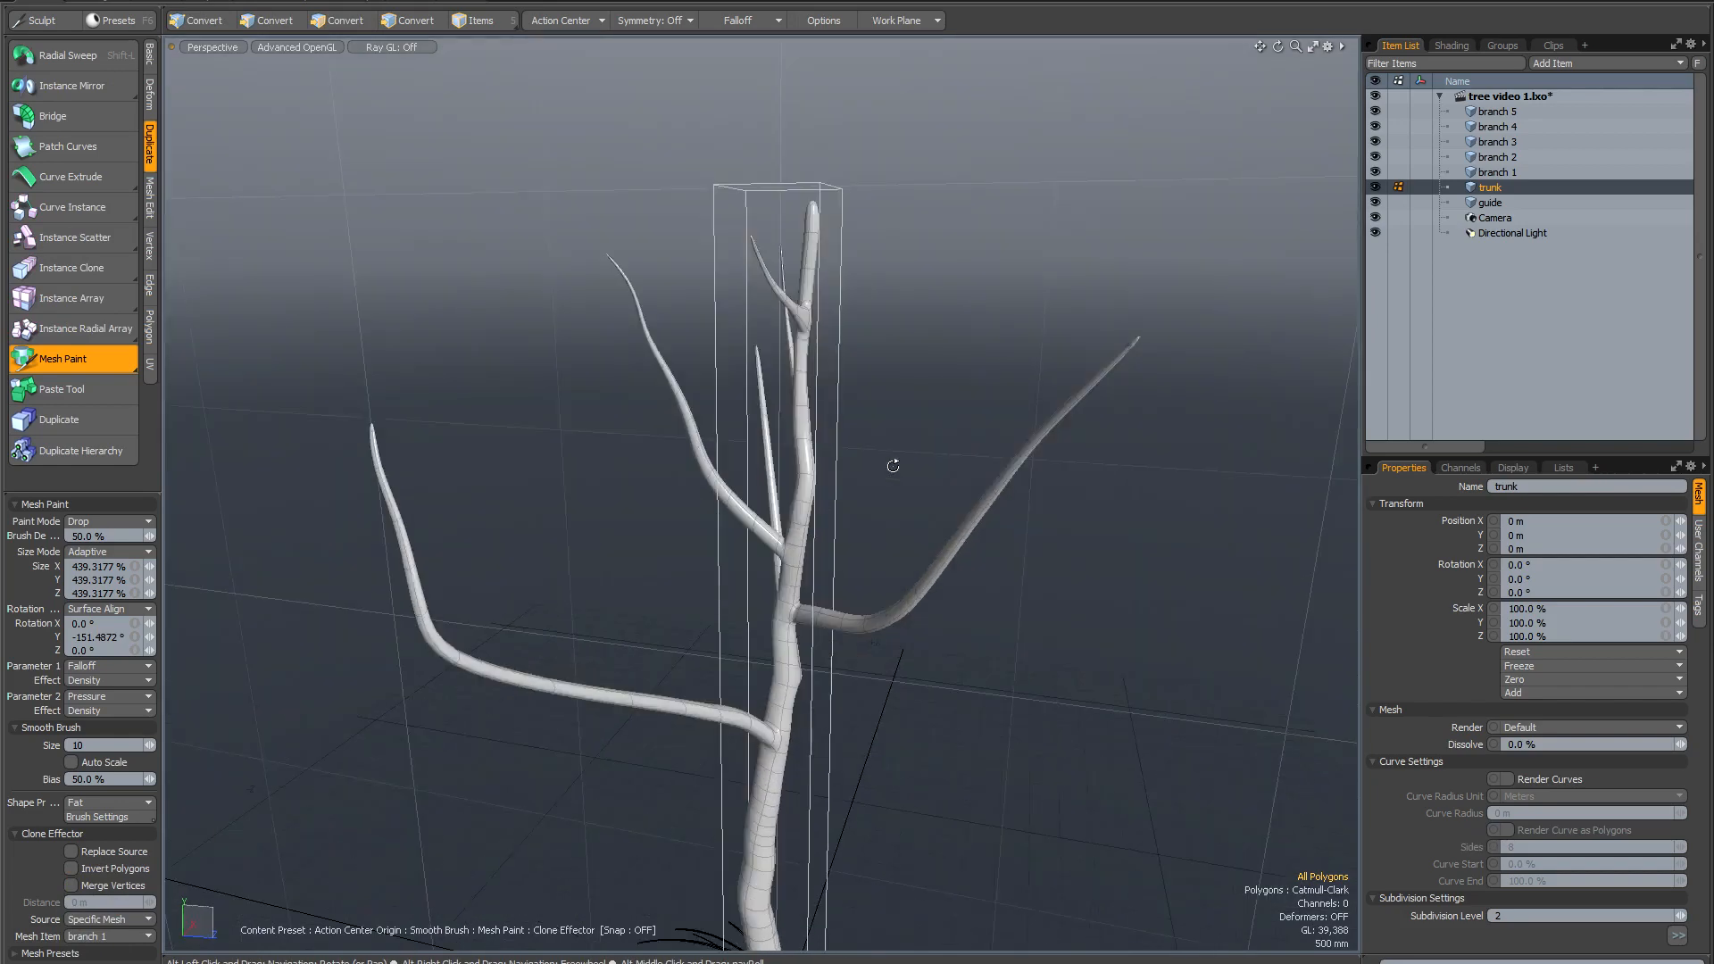
click(809, 280)
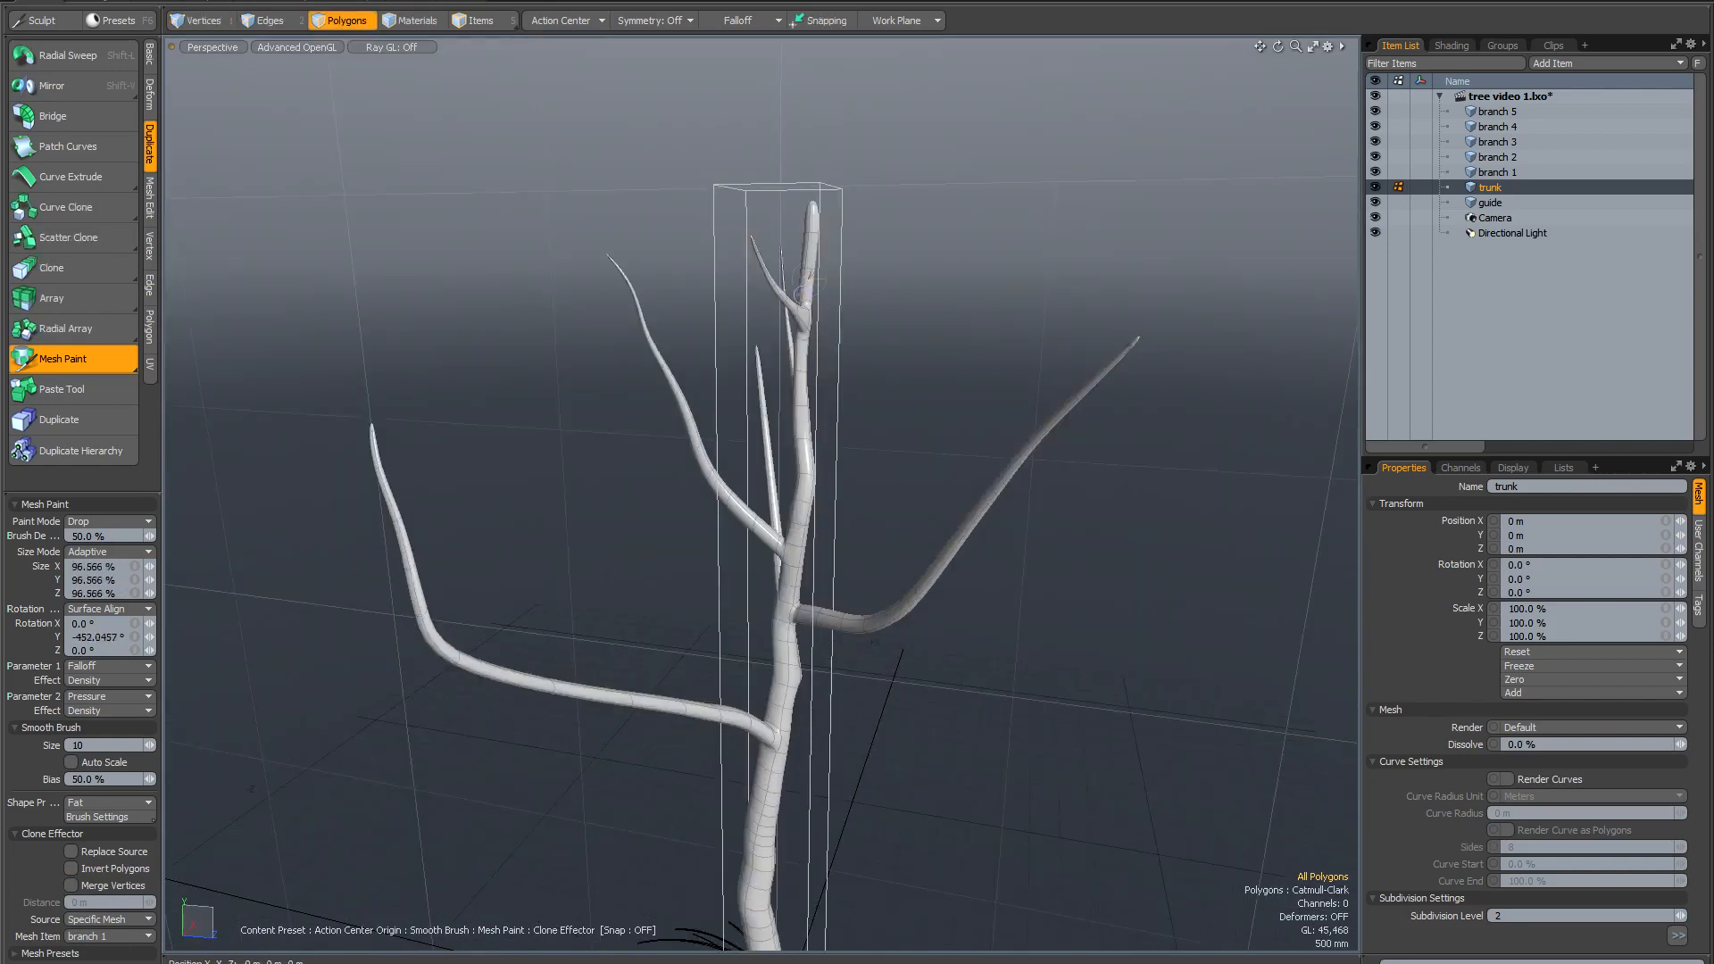
mouse_move(760, 421)
mouse_down()
mouse_move(819, 422)
mouse_move(857, 400)
mouse_move(774, 443)
mouse_move(803, 454)
mouse_move(882, 252)
mouse_move(737, 268)
mouse_up()
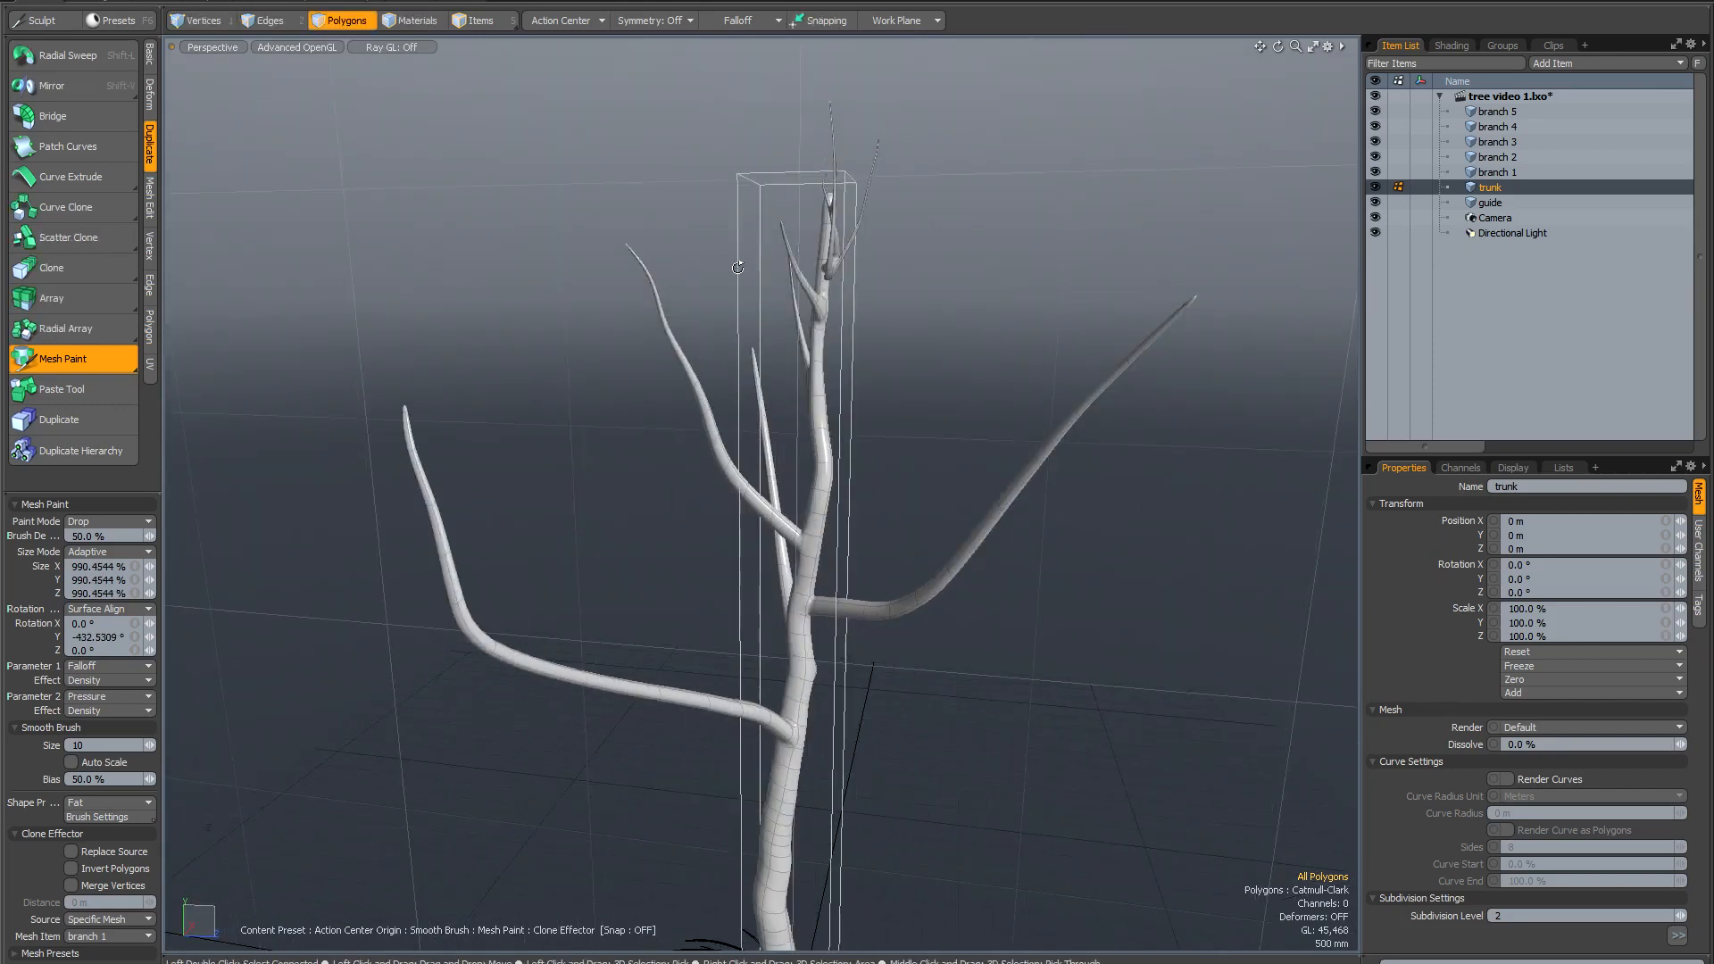
mouse_move(613, 593)
alt+mouse_down()
mouse_move(639, 479)
mouse_move(617, 468)
mouse_move(772, 482)
mouse_move(741, 535)
mouse_move(899, 715)
mouse_move(851, 698)
mouse_move(866, 698)
mouse_move(876, 722)
mouse_move(843, 712)
mouse_move(862, 719)
mouse_move(857, 700)
alt+mouse_up()
mouse_move(715, 393)
alt+mouse_down()
mouse_move(920, 380)
mouse_move(536, 384)
alt+mouse_up()
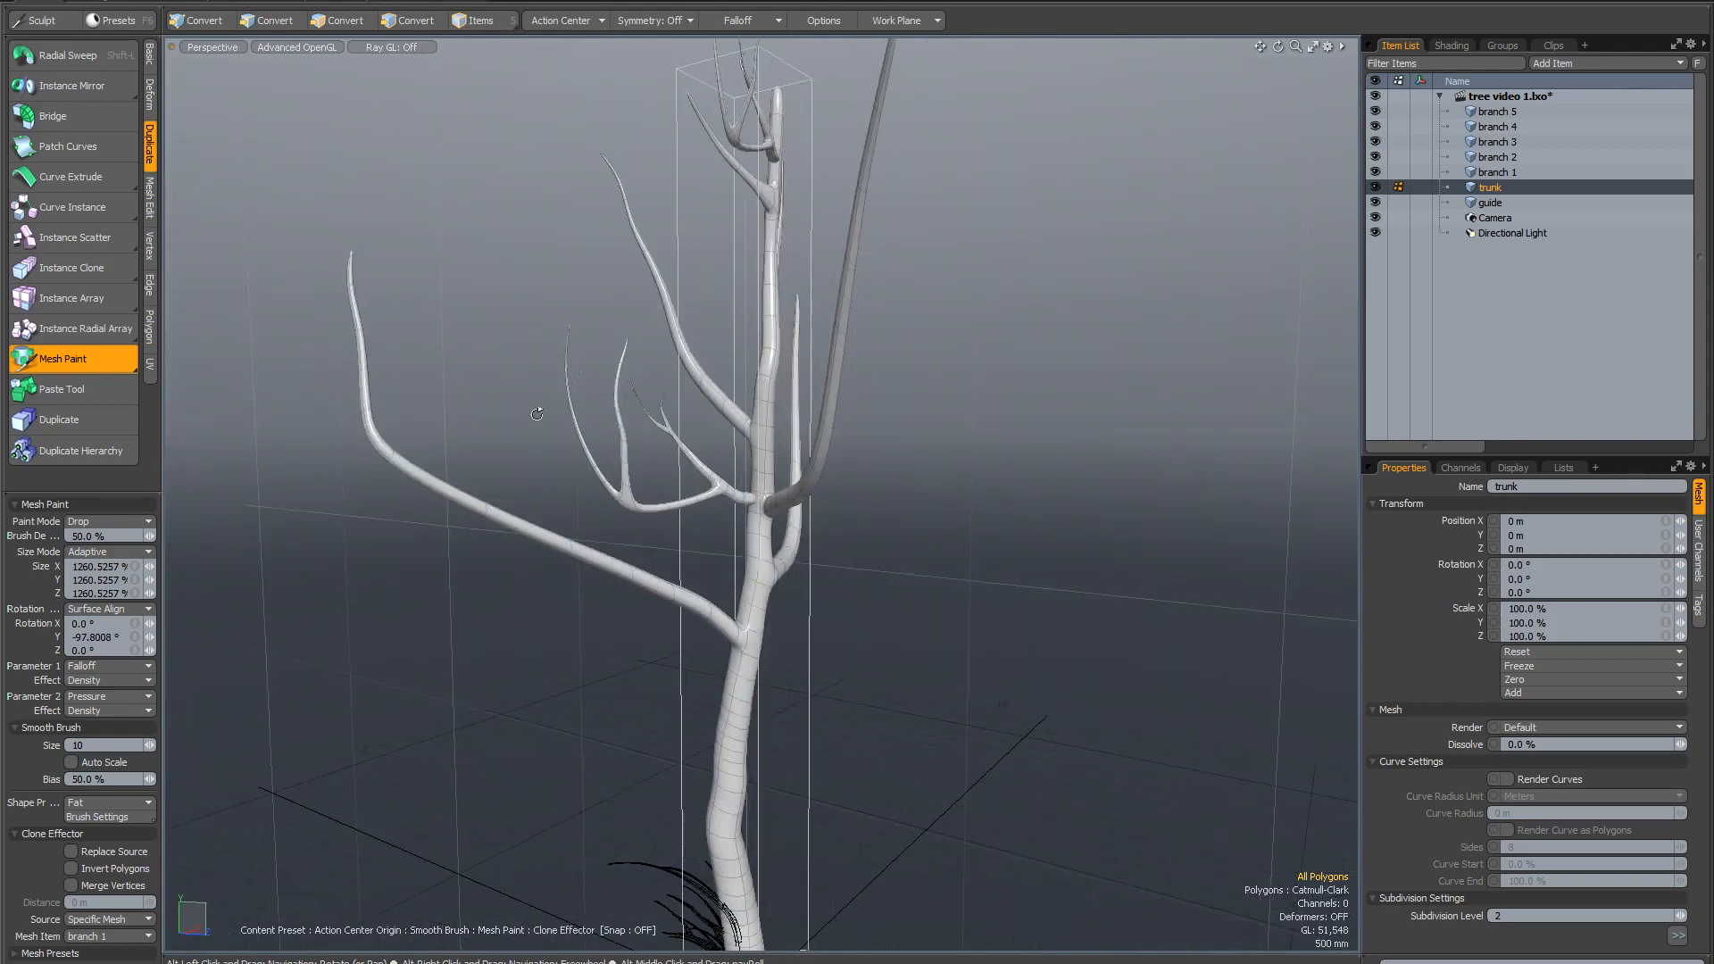
Set the Mesh Paint mesh item to branch 2 and paint a copy onto the long outstretched limb at about 1180% size.
click(115, 937)
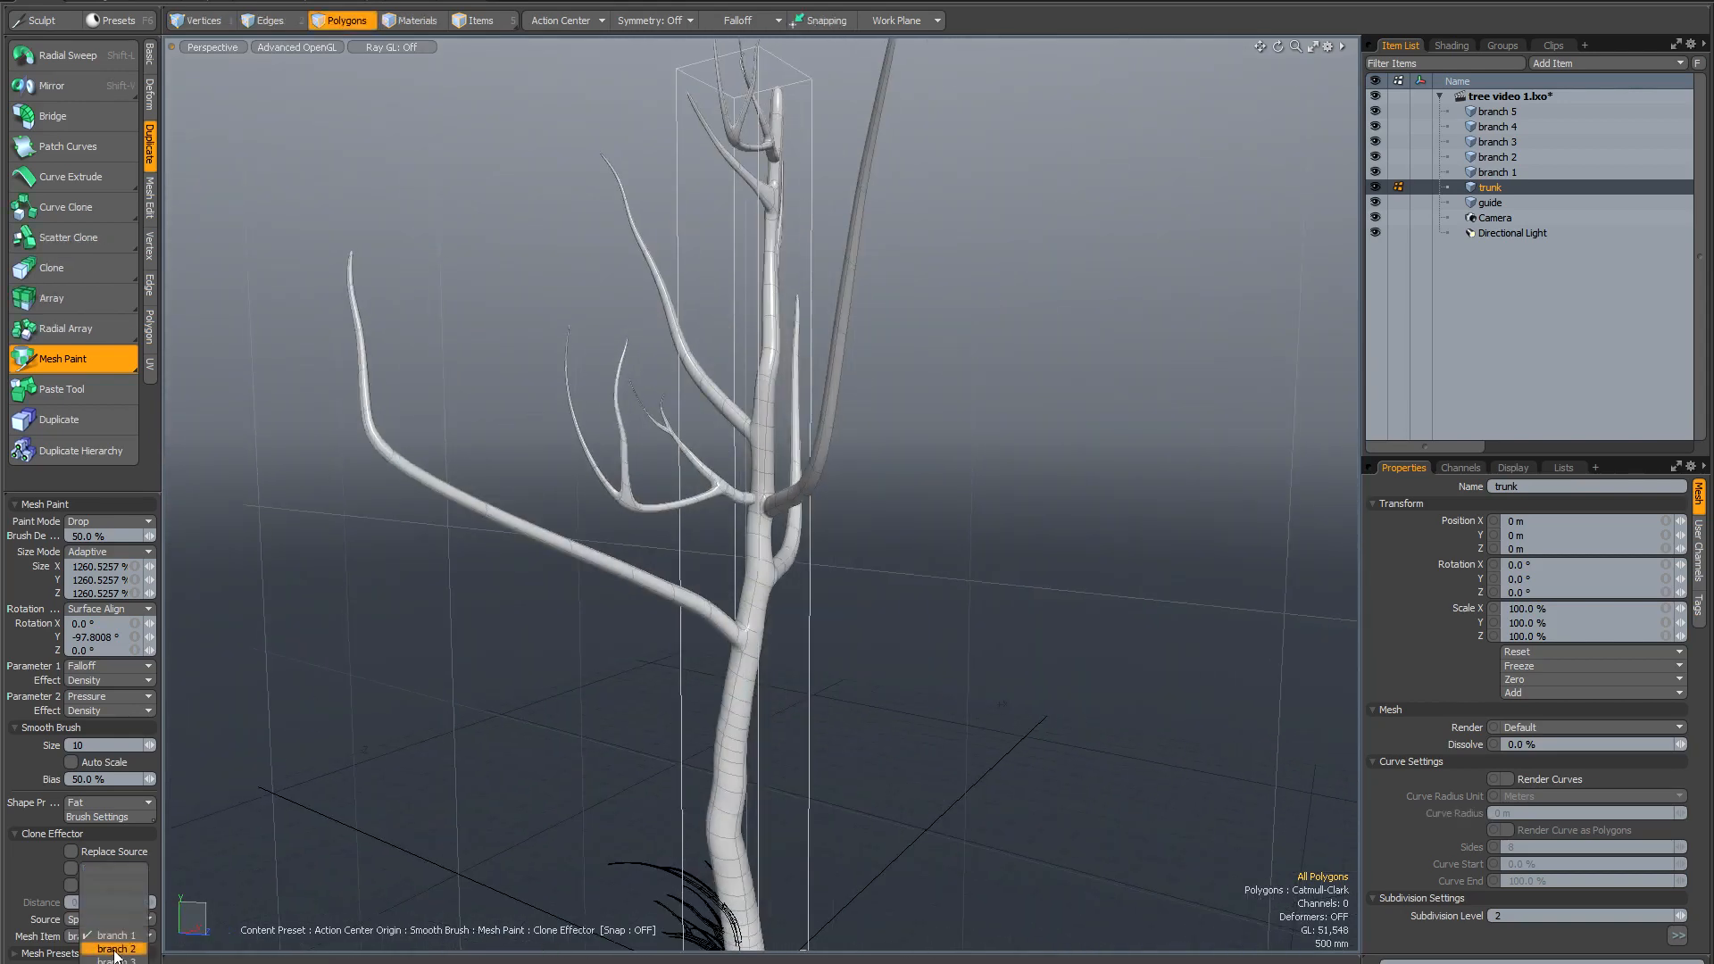
click(115, 950)
alt+drag(786, 469, 1027, 429)
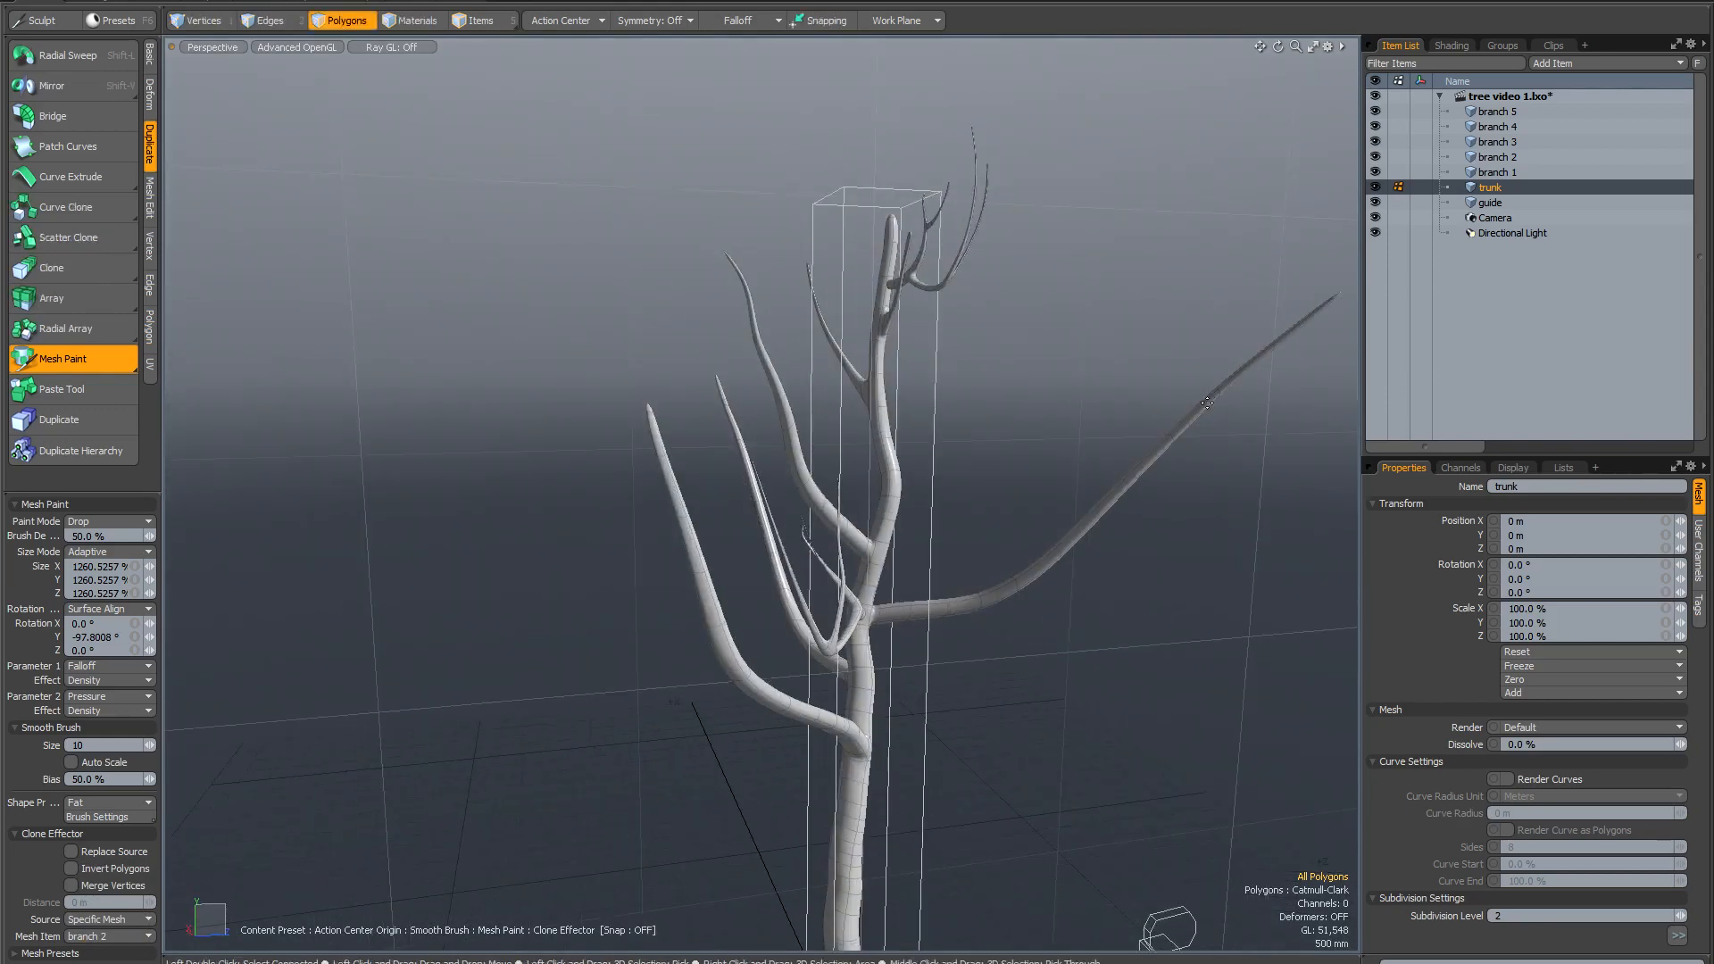
drag(1205, 401, 1186, 368)
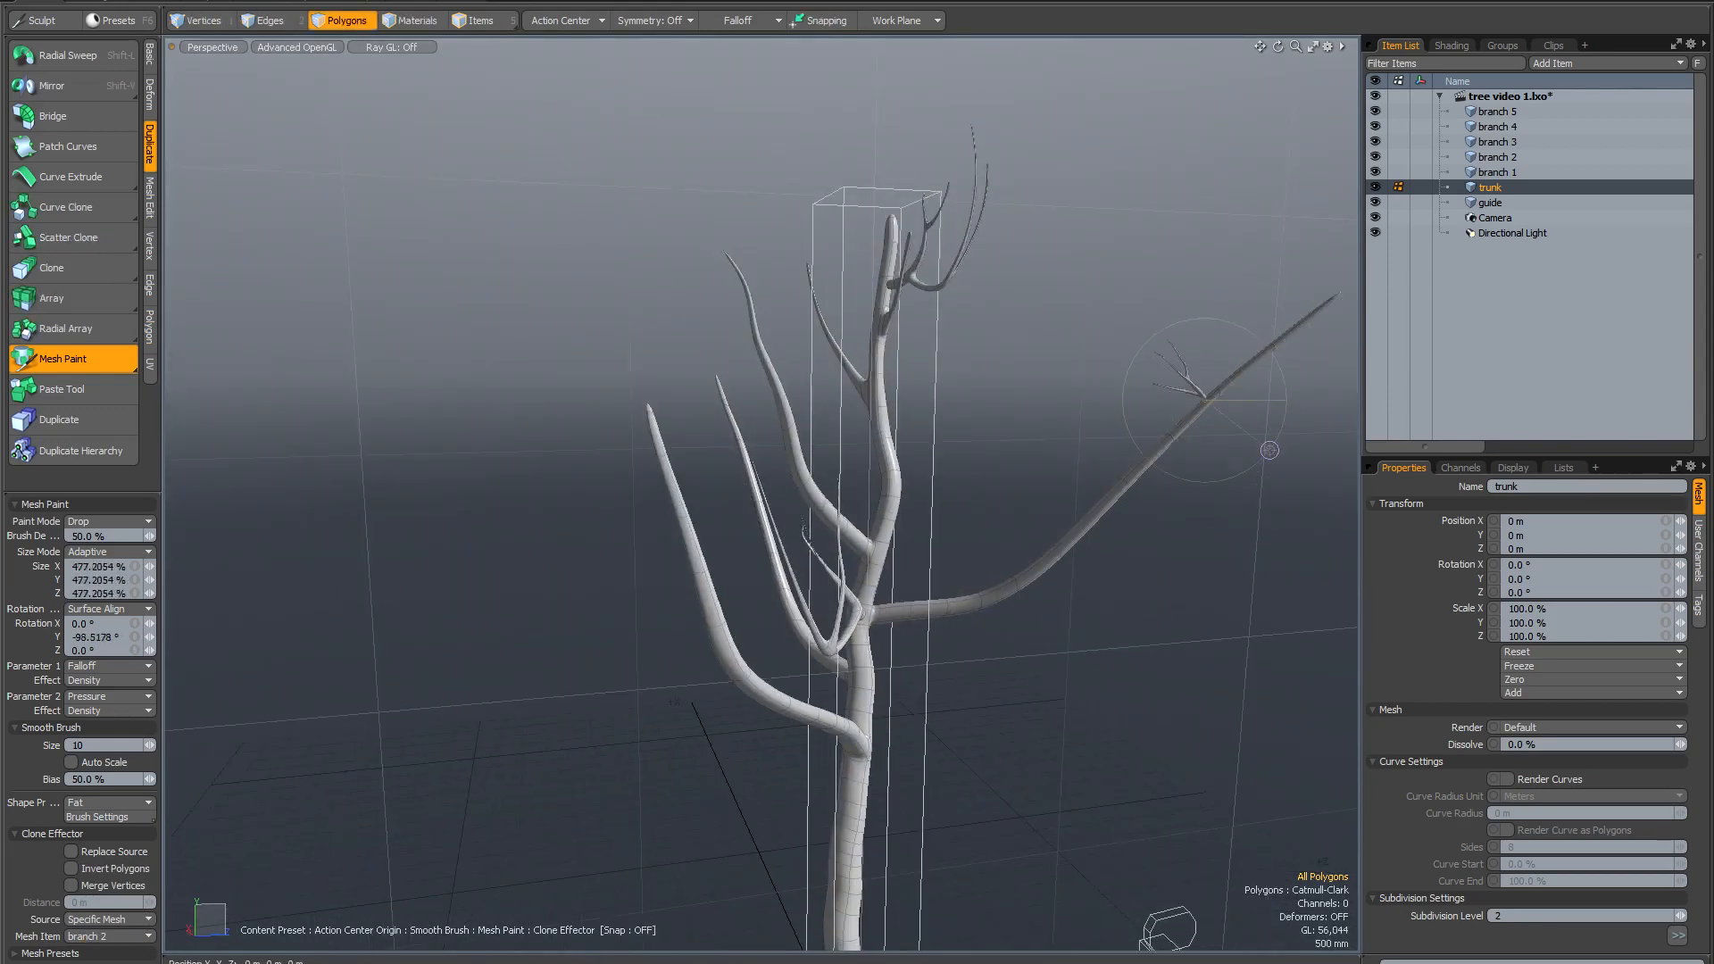
mouse_move(1187, 533)
mouse_down()
mouse_move(1141, 589)
mouse_move(1200, 572)
mouse_move(1196, 611)
mouse_up()
alt+drag(1003, 367, 911, 310)
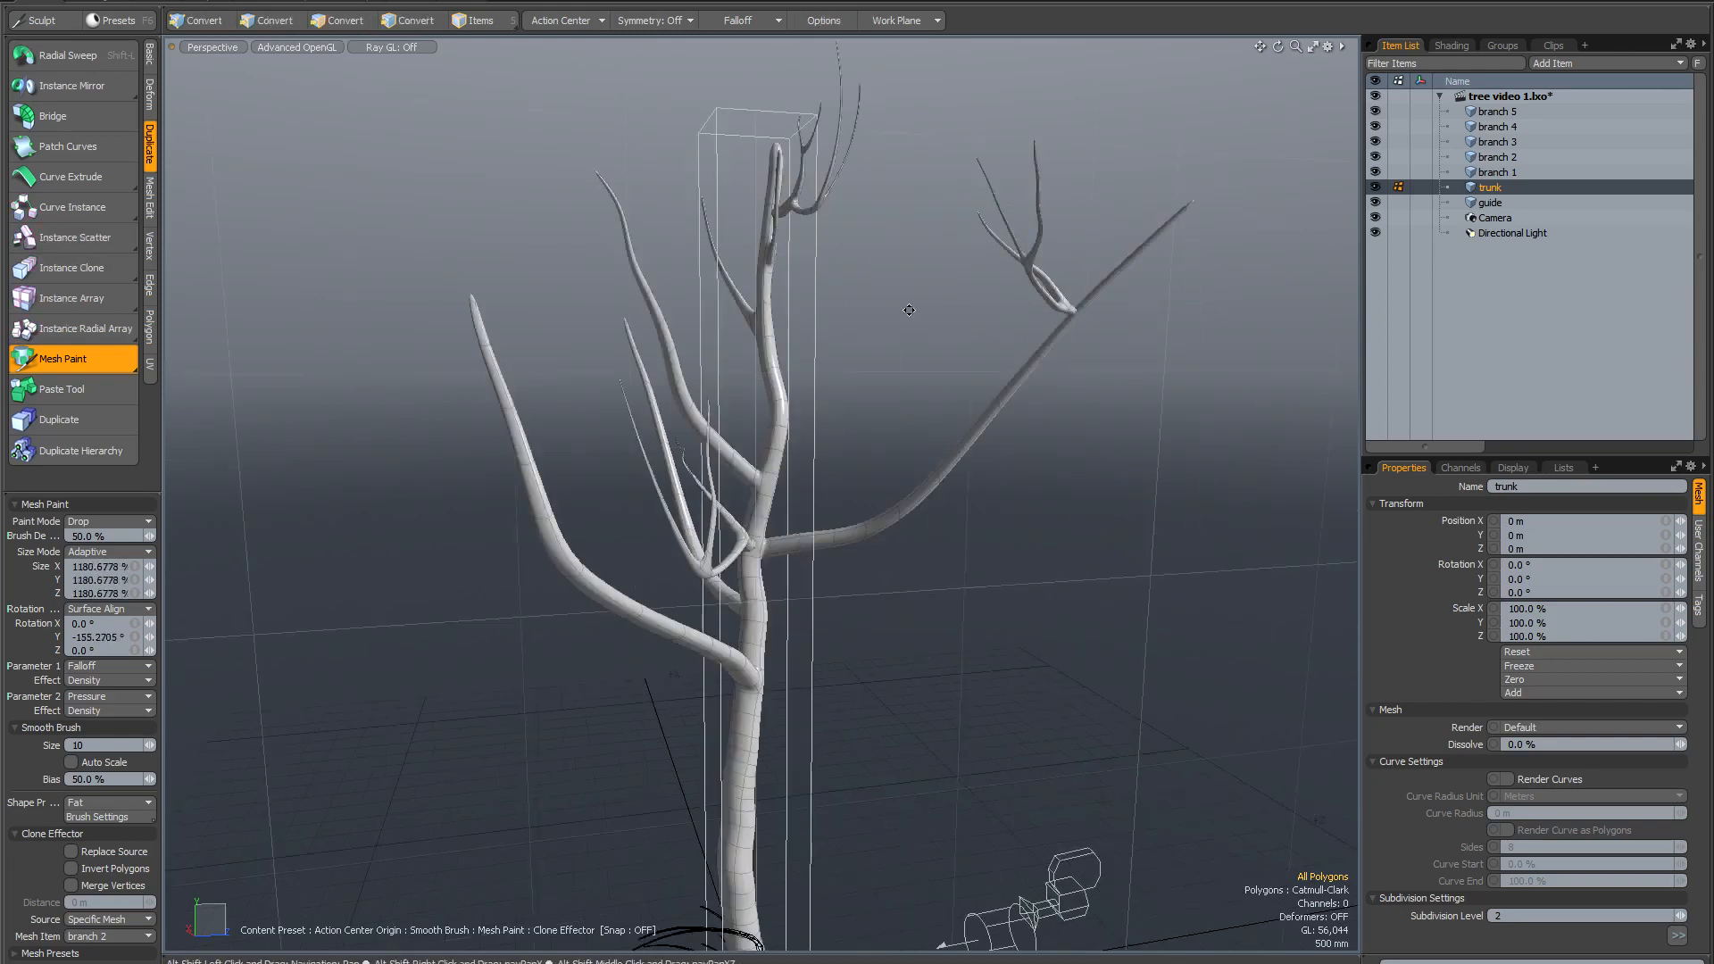
Set the Mesh Paint mesh item to branch 3 and paint a copy near the tip of the low opposite limb at about 887% size.
click(100, 938)
click(97, 951)
alt+drag(887, 420, 690, 471)
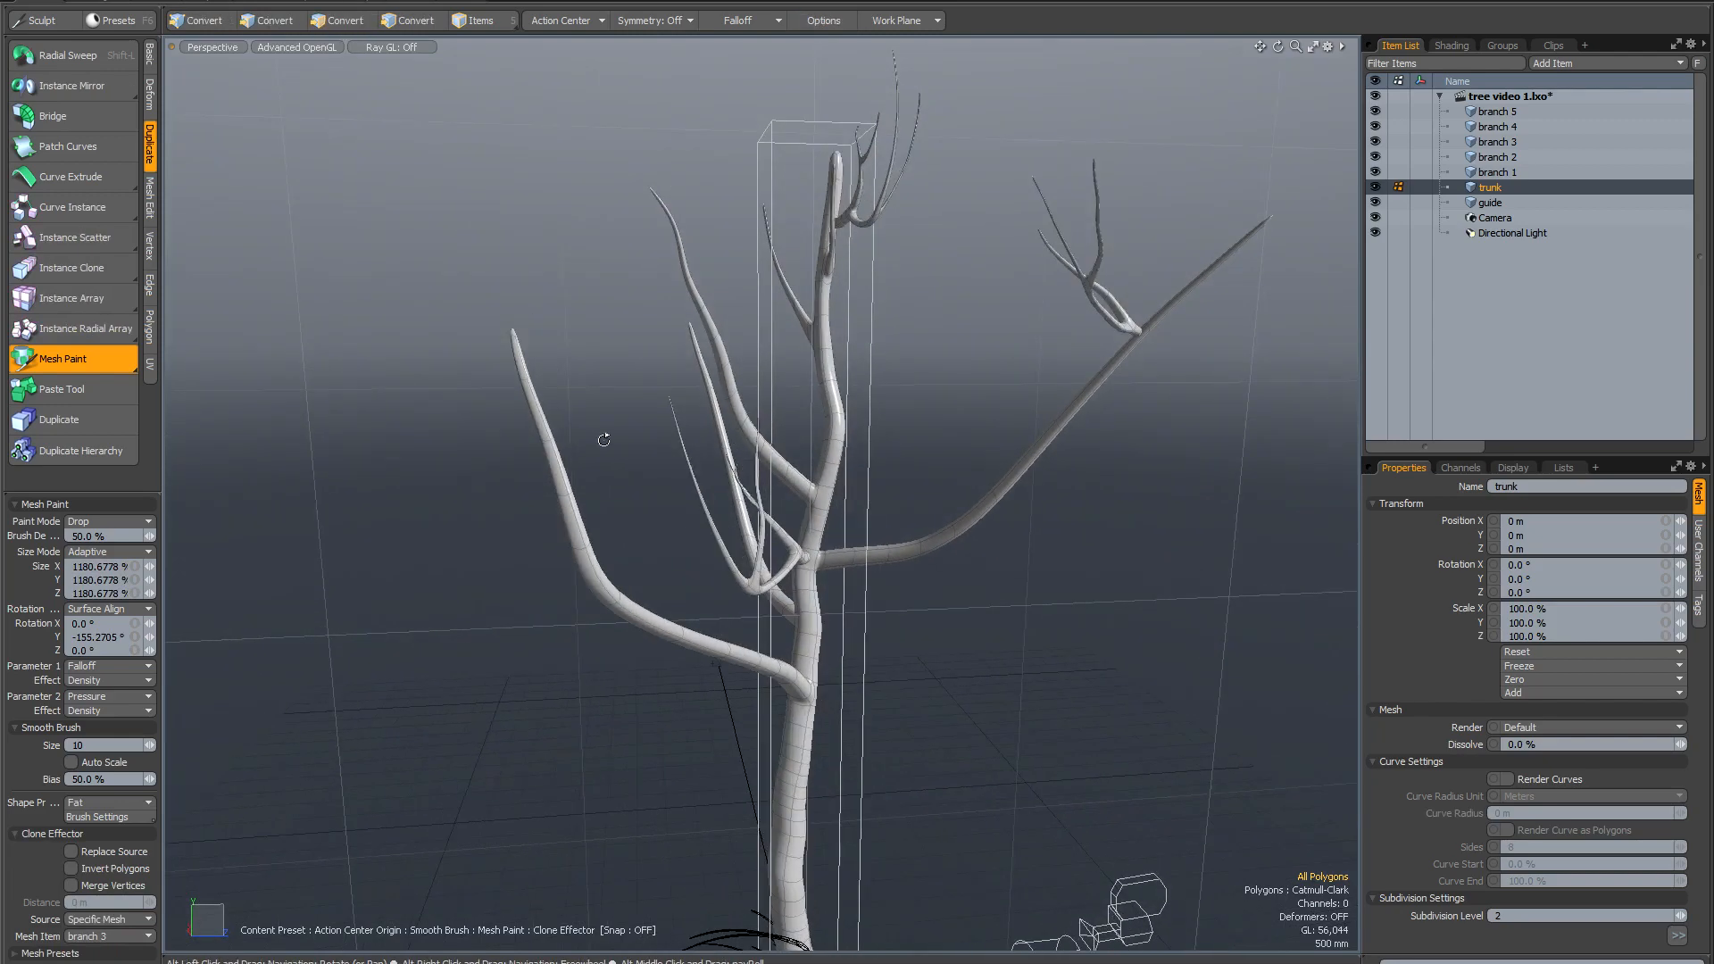
mouse_move(545, 418)
mouse_down()
mouse_move(491, 593)
mouse_move(619, 409)
mouse_move(695, 386)
mouse_up()
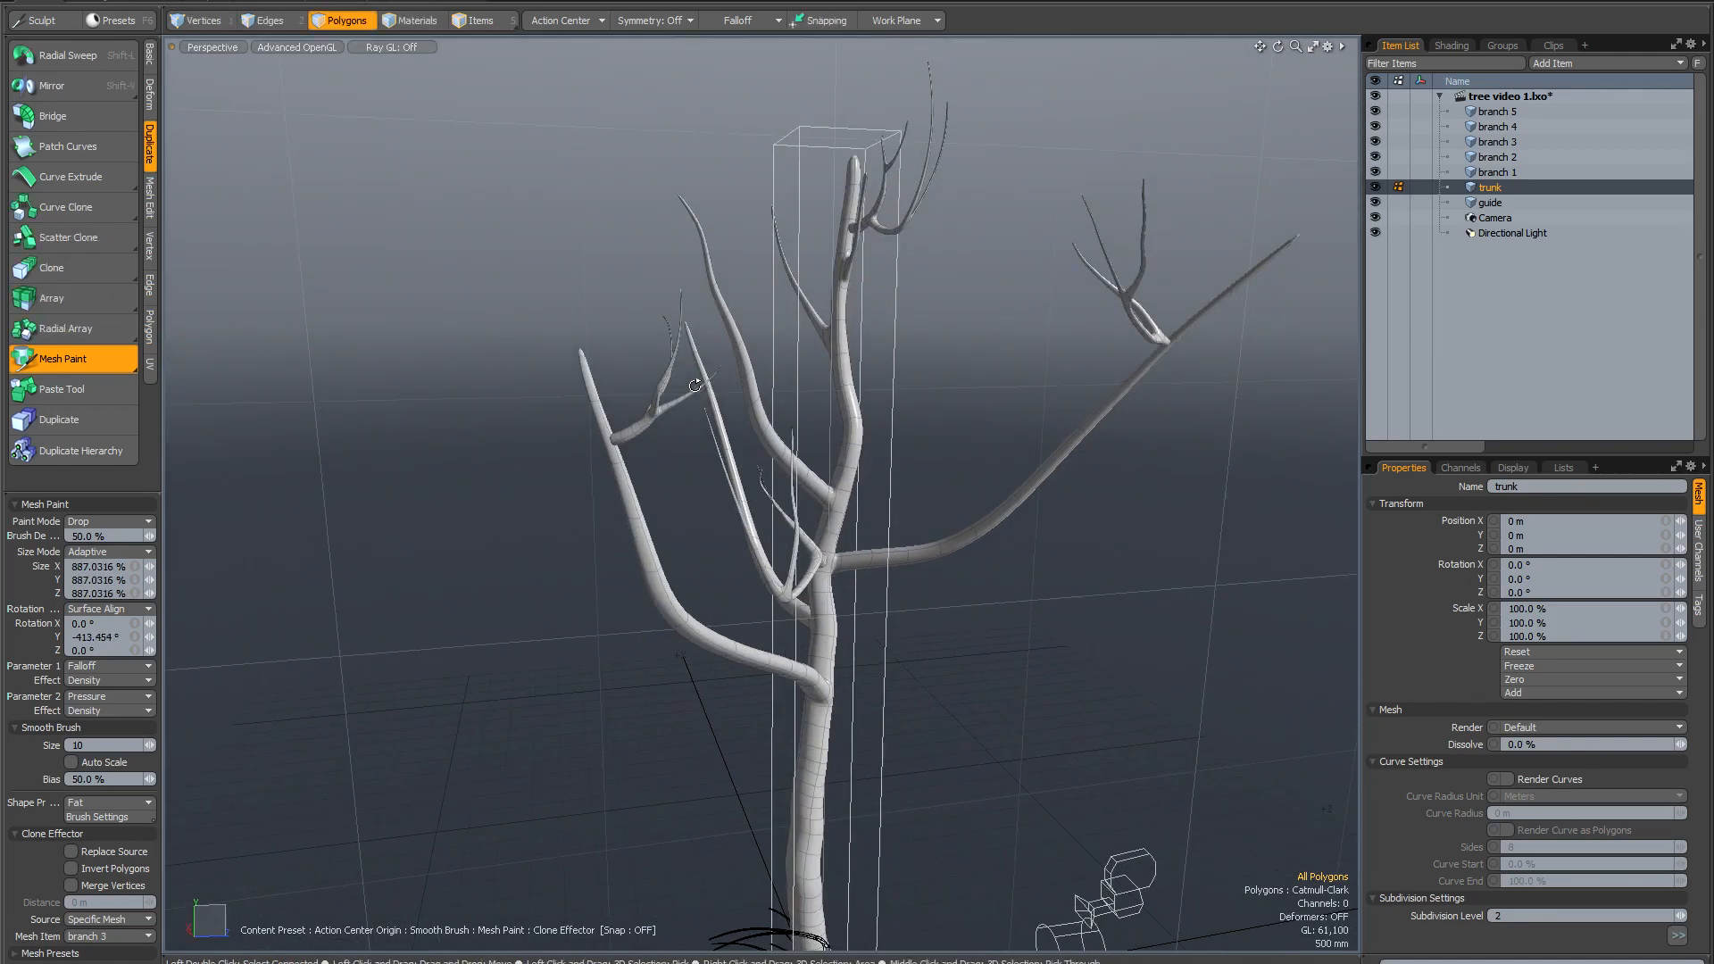
alt+drag(681, 439, 593, 406)
alt+drag(800, 308, 593, 481)
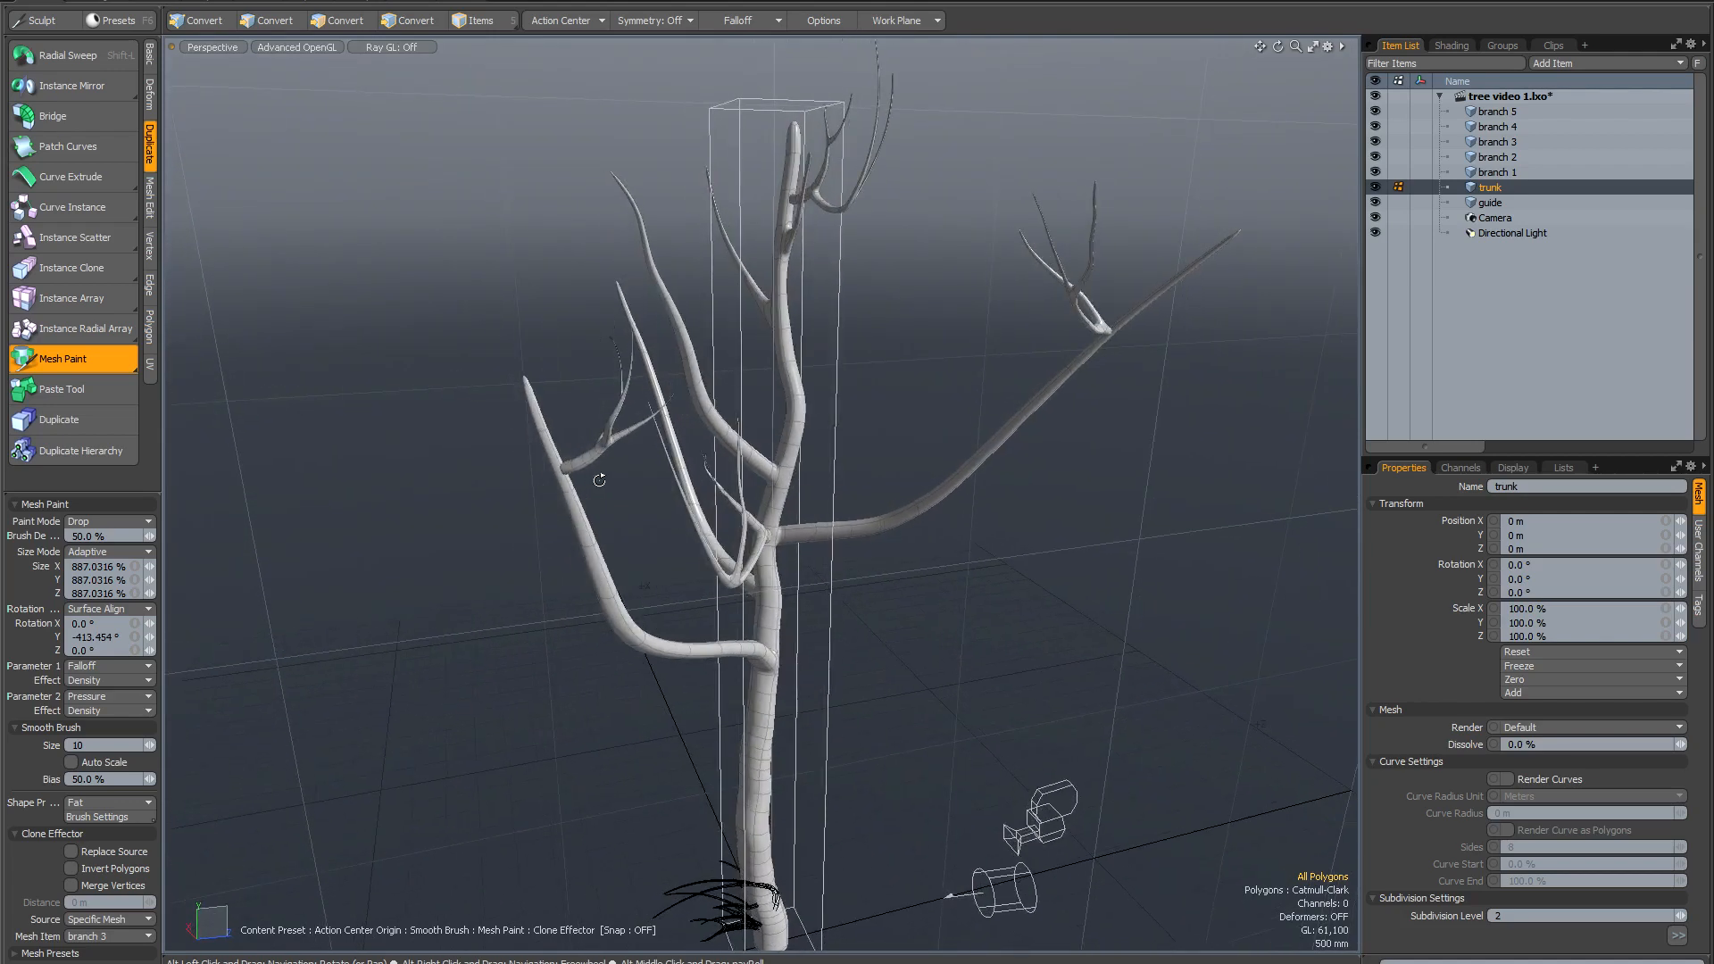
alt+drag(621, 461, 597, 468)
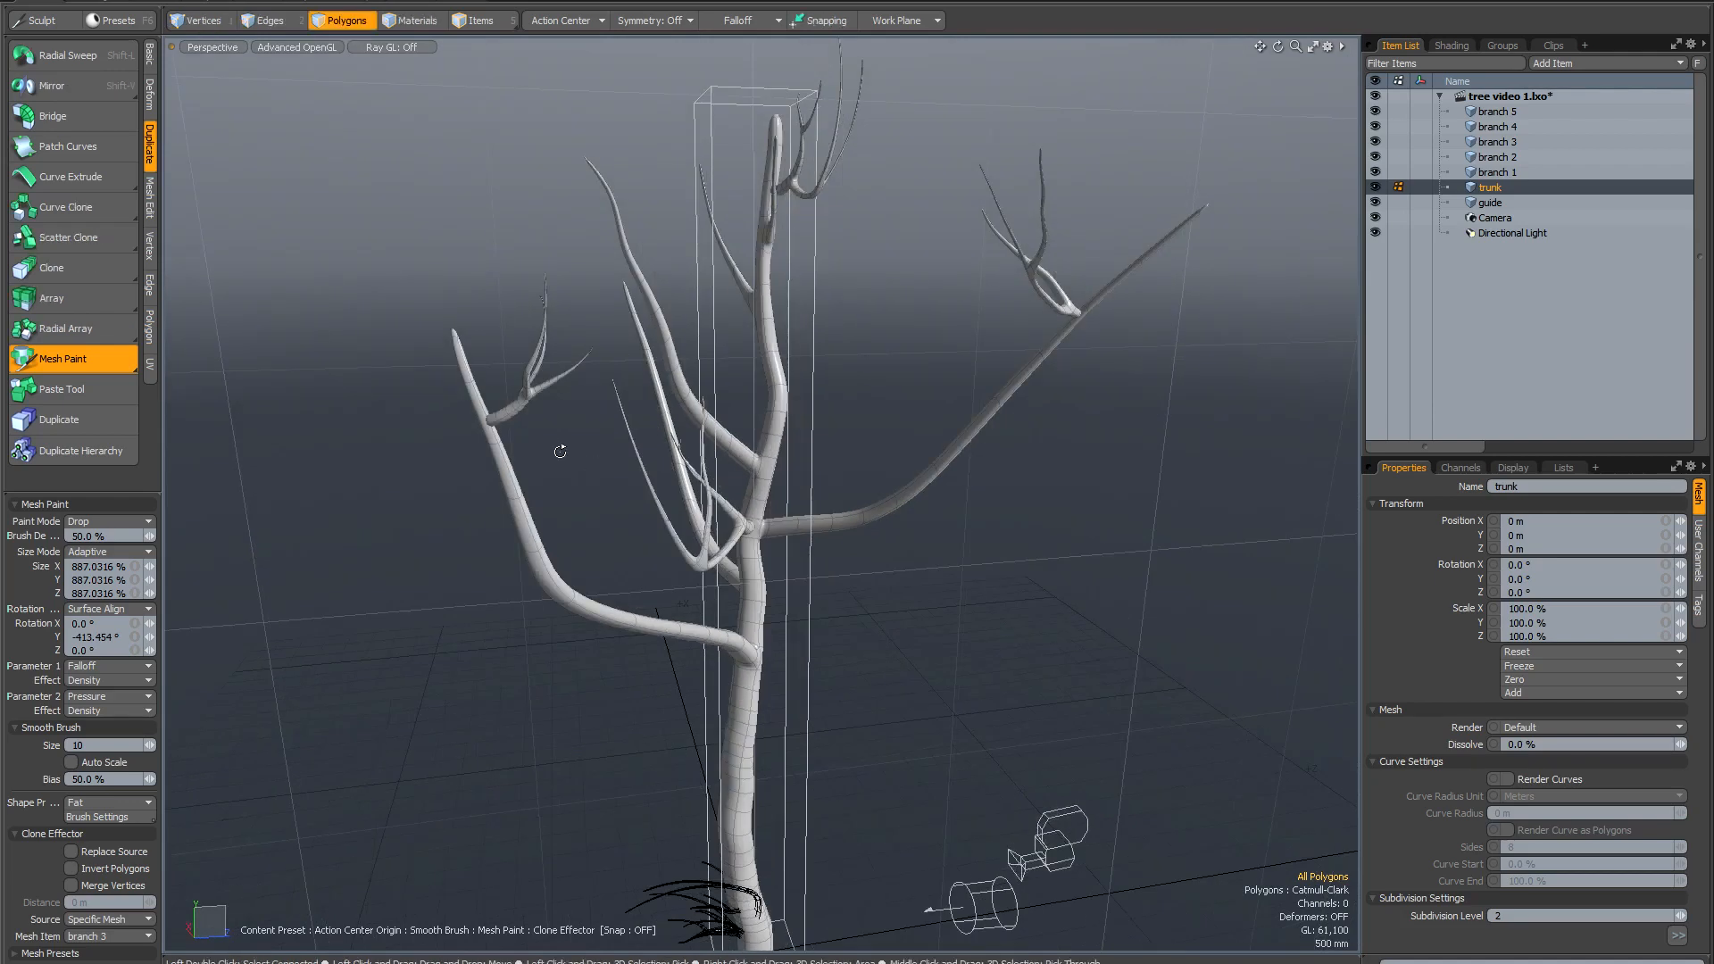
Drop Mesh Paint, select all polygons of the newly painted branch 3 copy and hide the rest of the tree.
key(space)
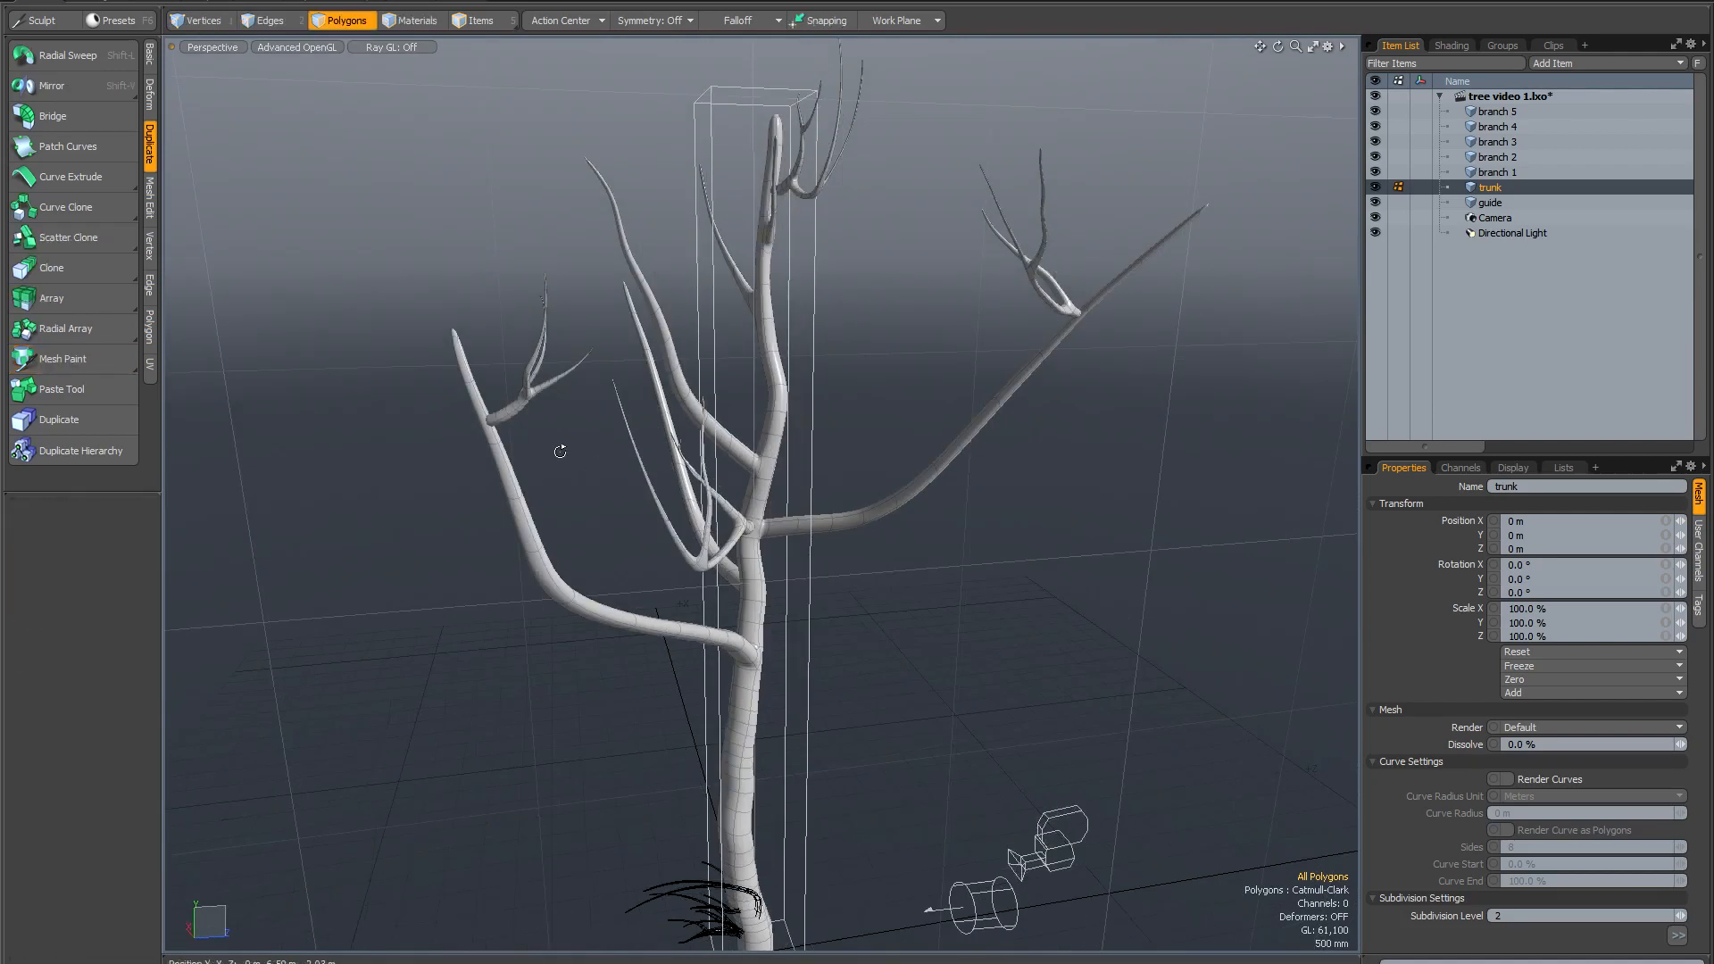
double_click(516, 411)
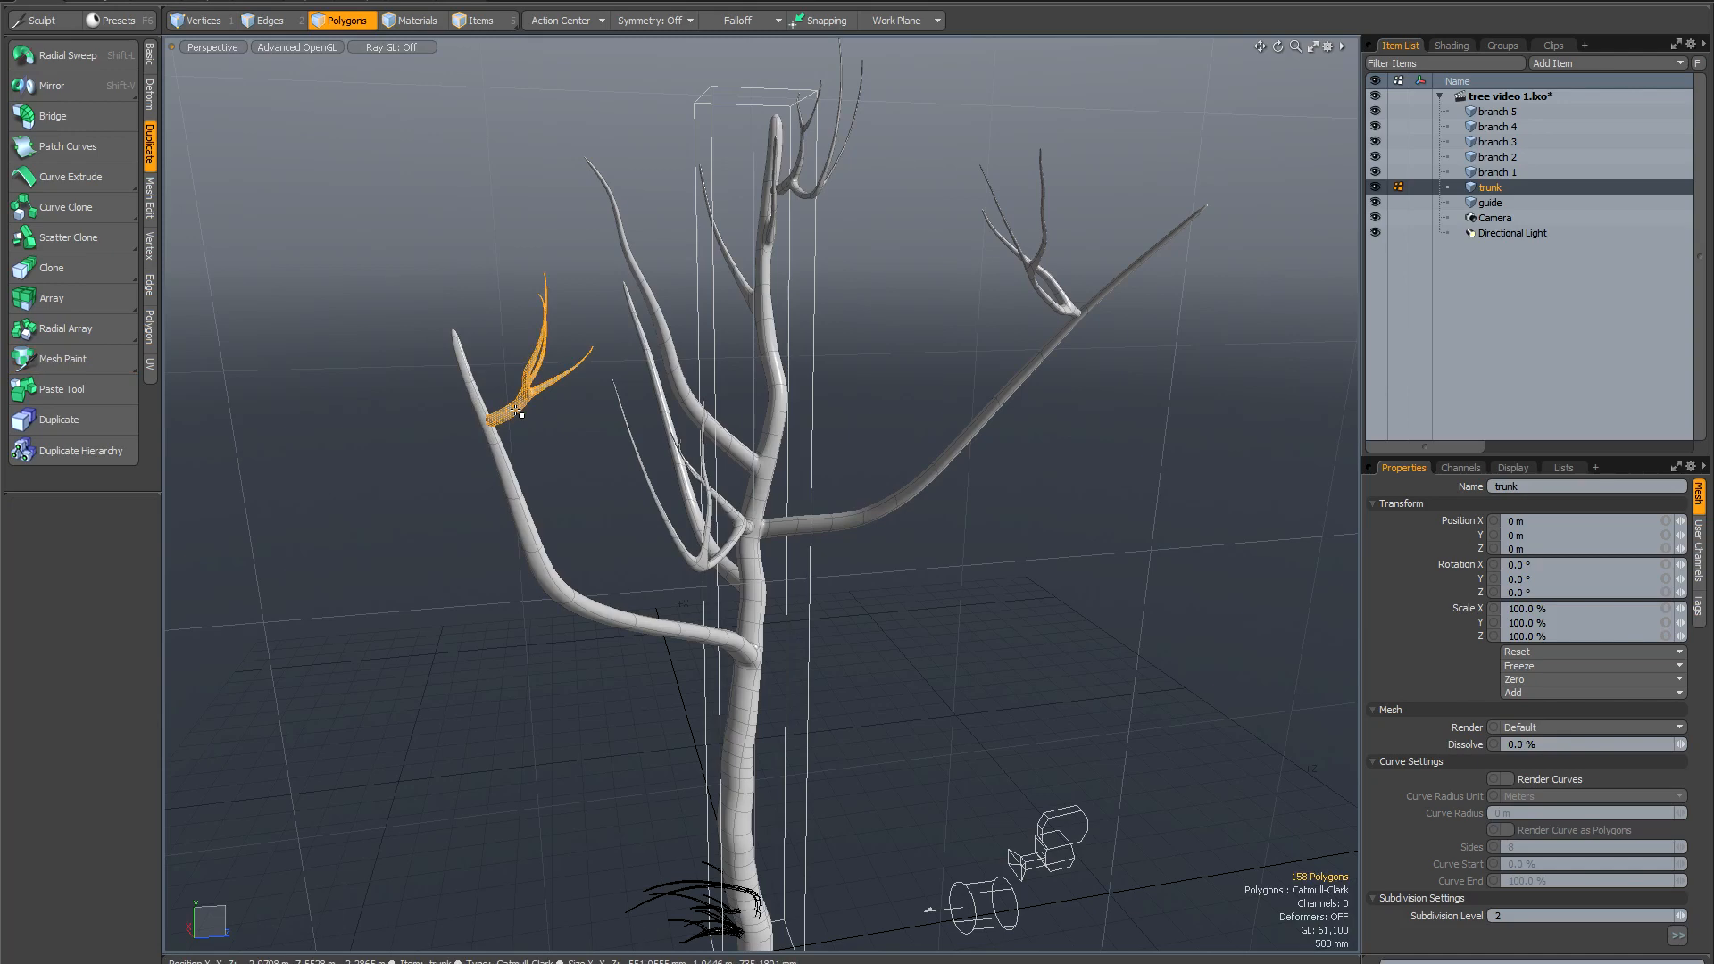
key(shift+h)
alt+drag(516, 410, 640, 434)
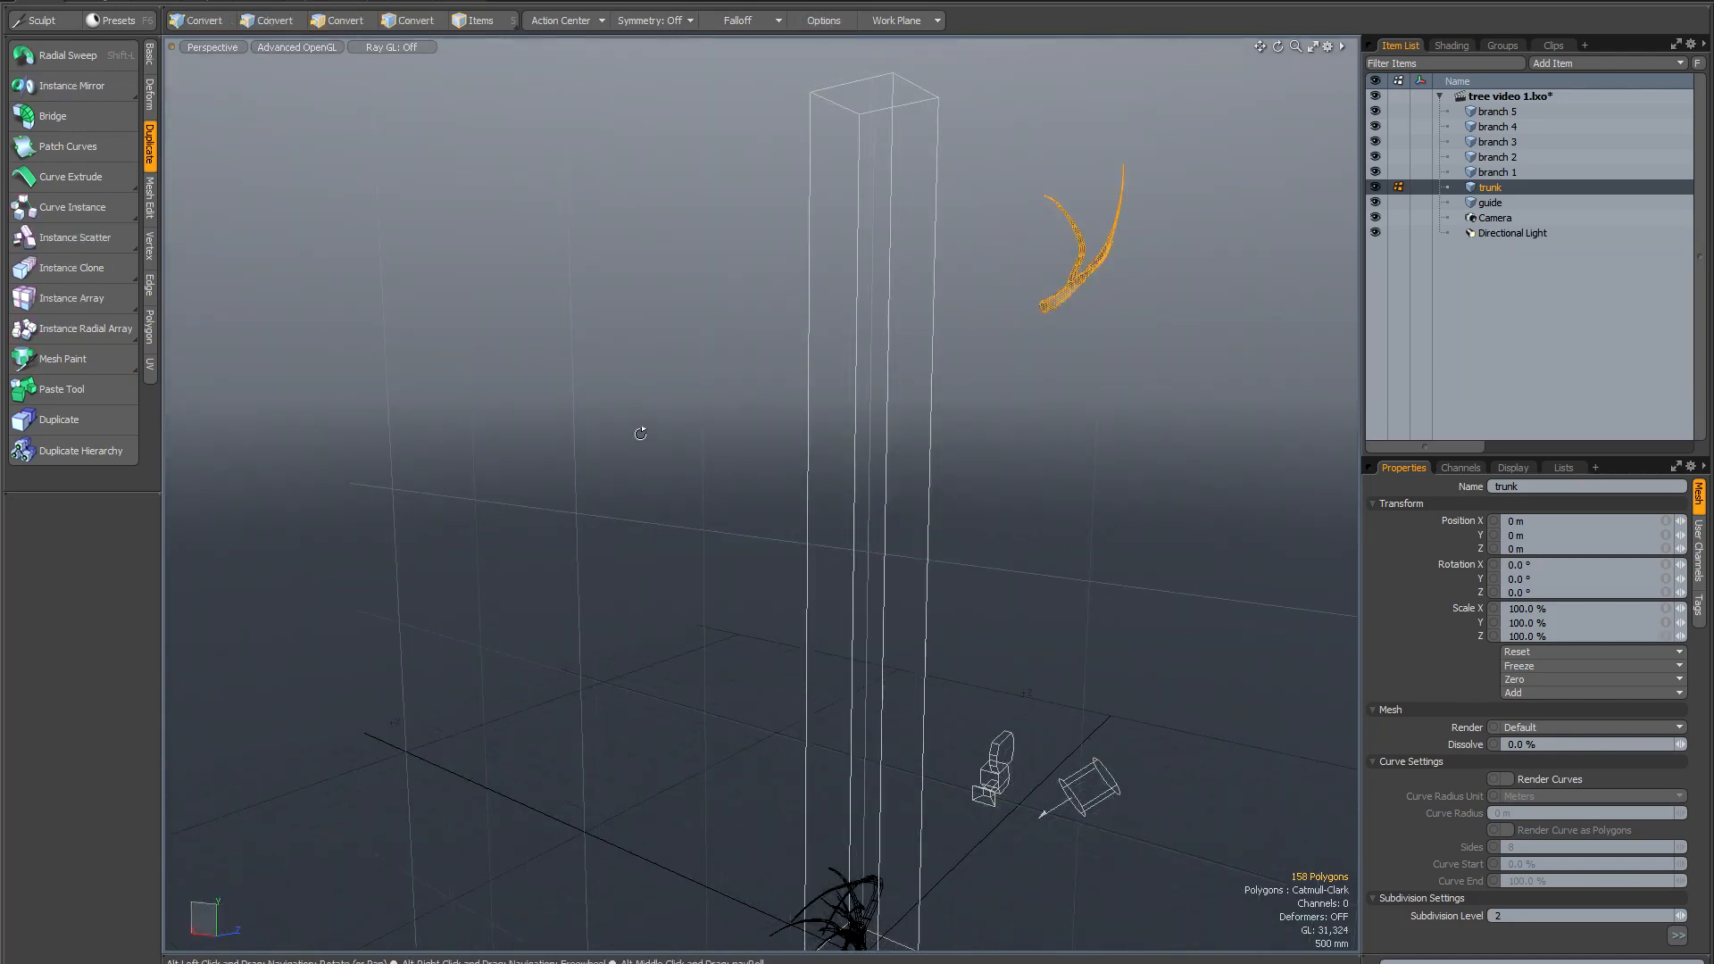
Align the work plane to the end-cap polygon at the branch's base, then unhide the tree with the whole connected branch selected.
alt+drag(1016, 326, 1133, 318)
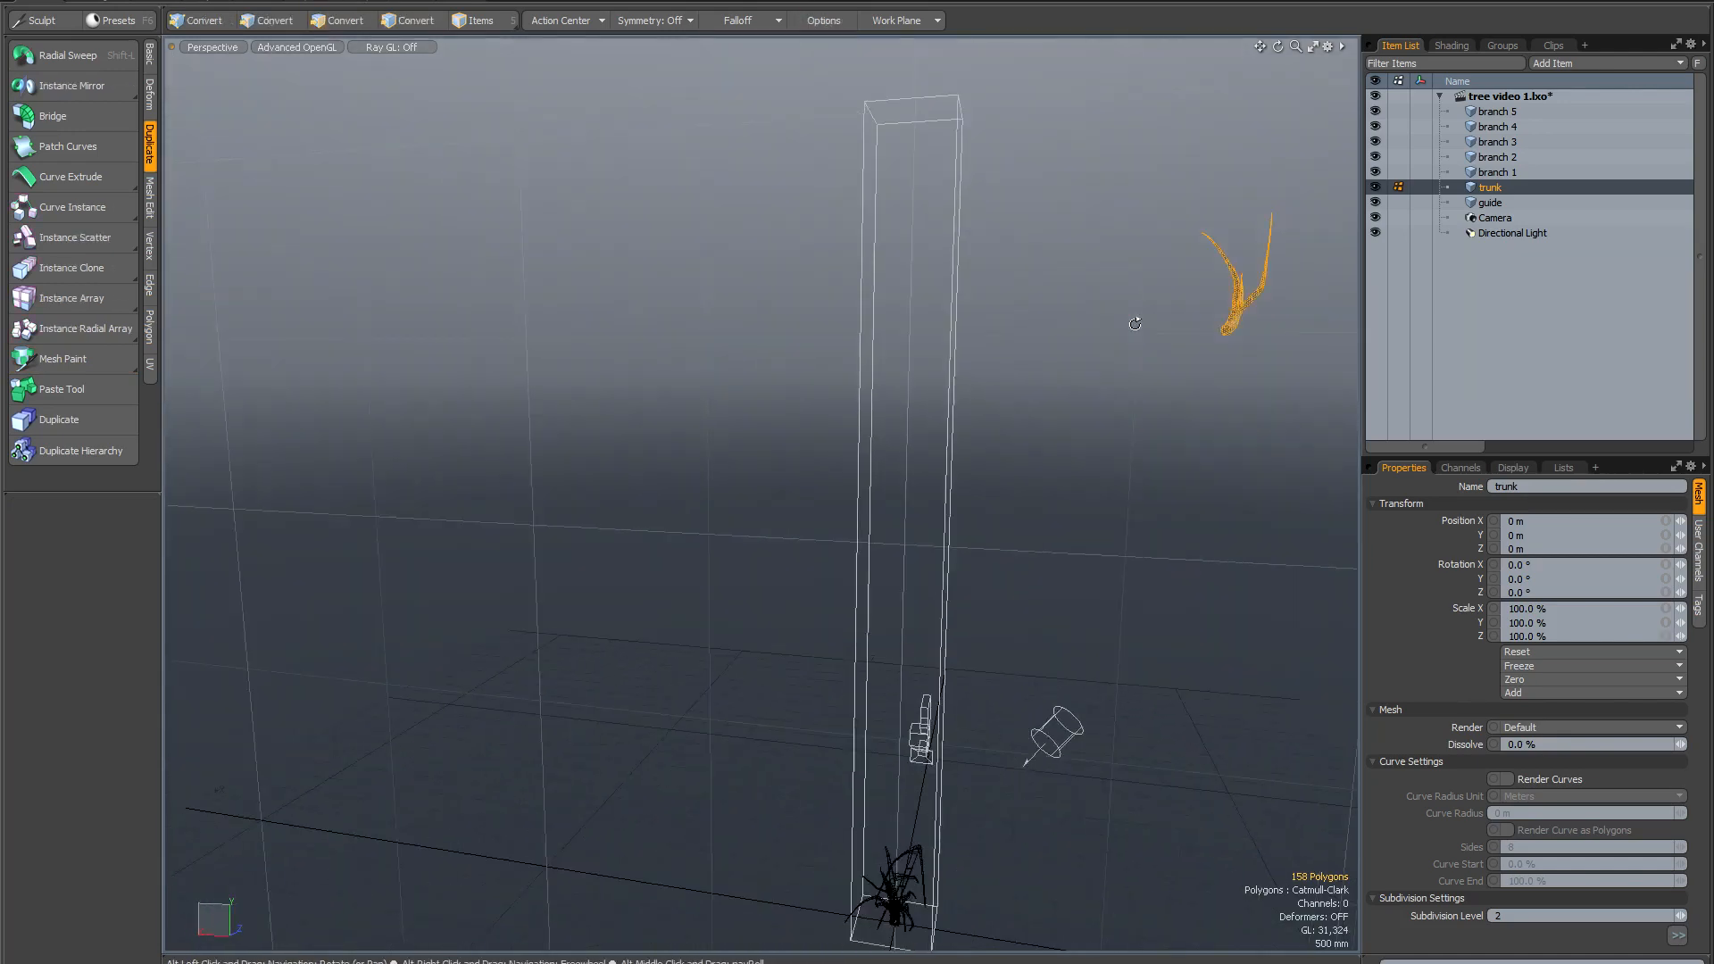
click(1226, 332)
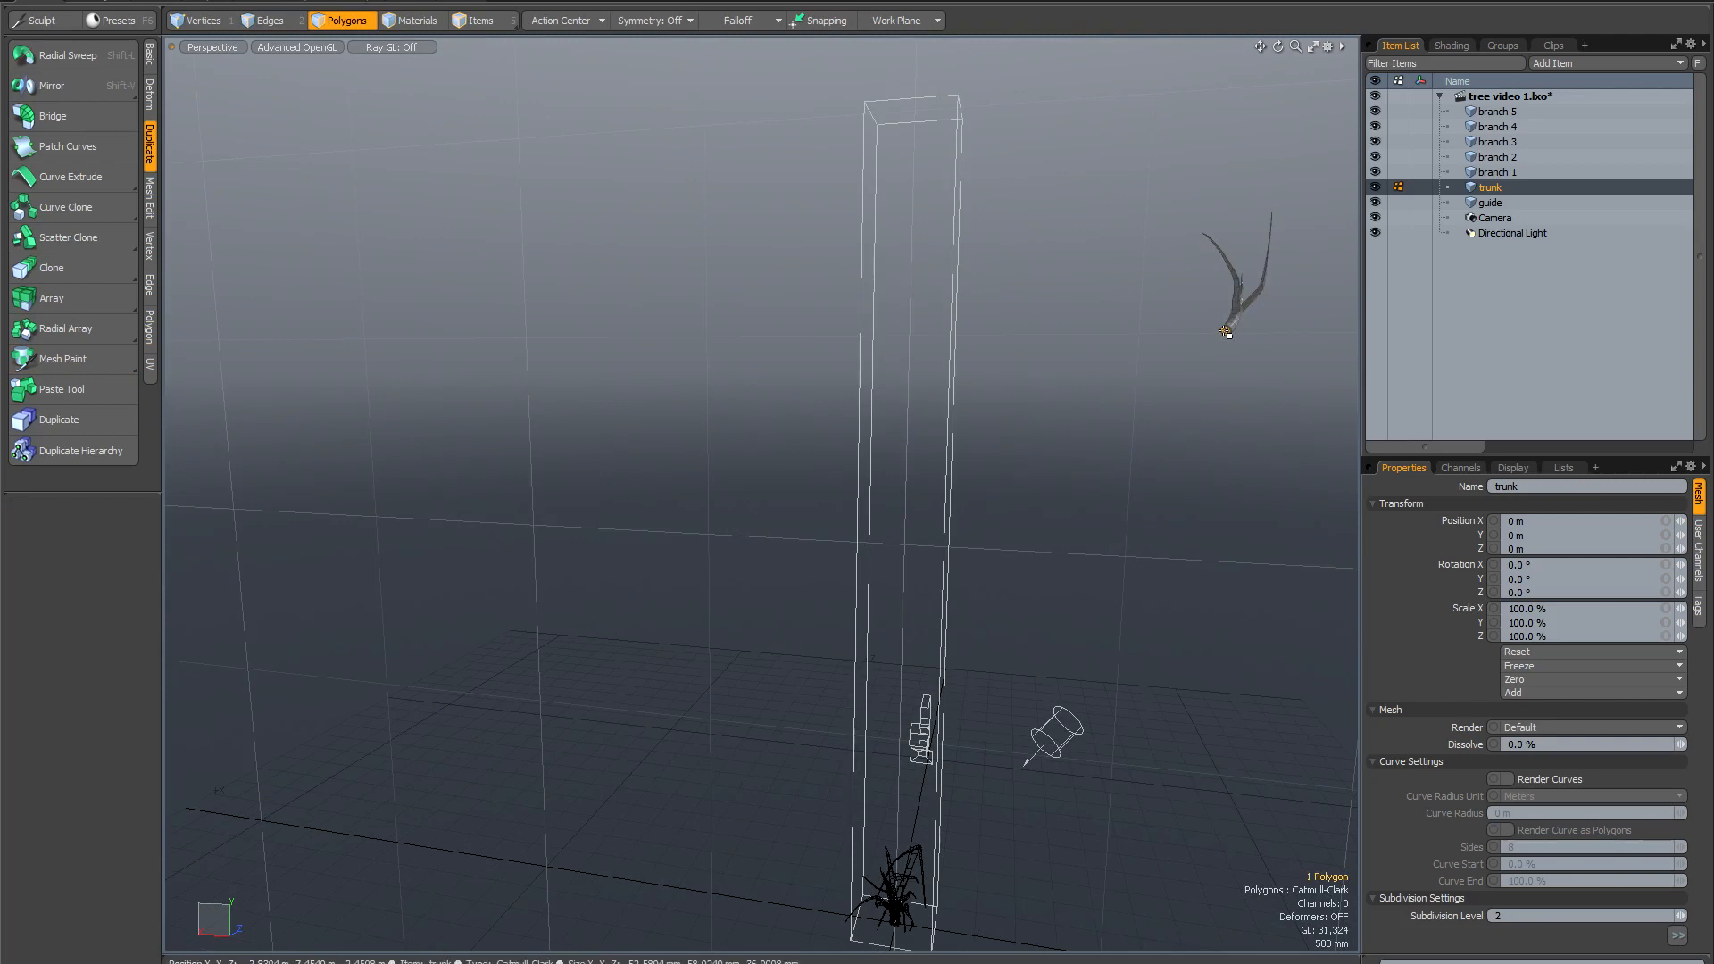
key(Home)
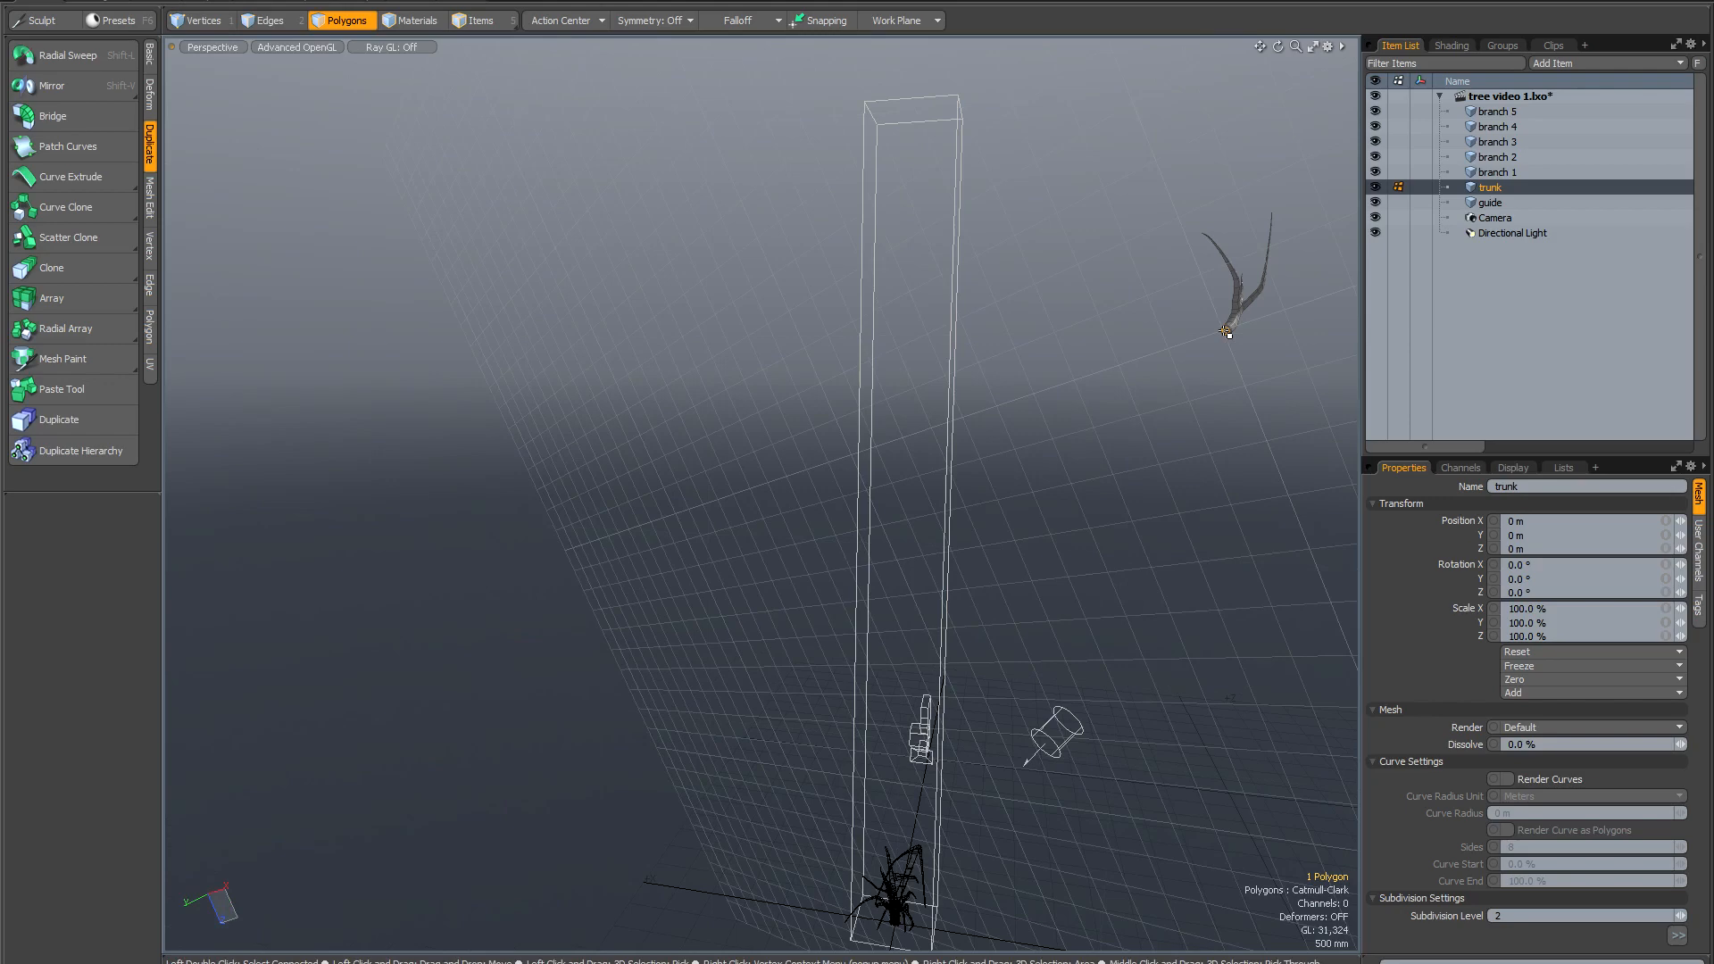
alt+drag(1229, 348, 970, 378)
alt+drag(839, 374, 704, 430)
key(bracketright)
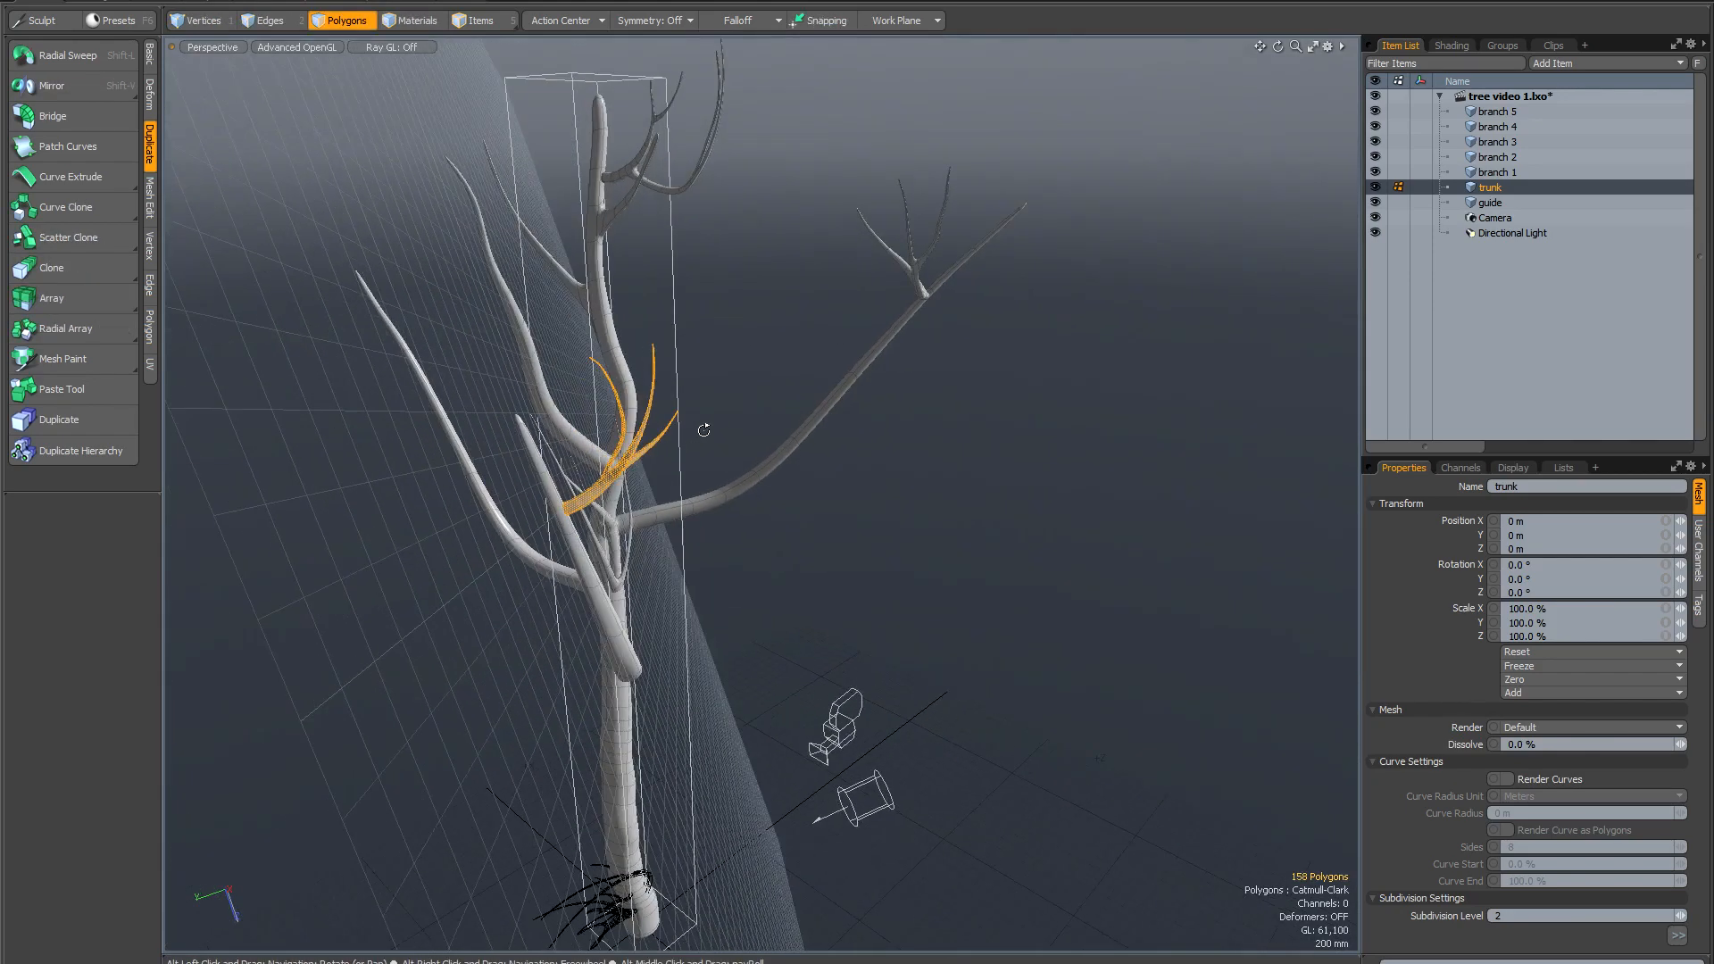
Scale the selected branch to about 158% along Y from the work plane origin, then drop the tool and clear the selection.
key(r)
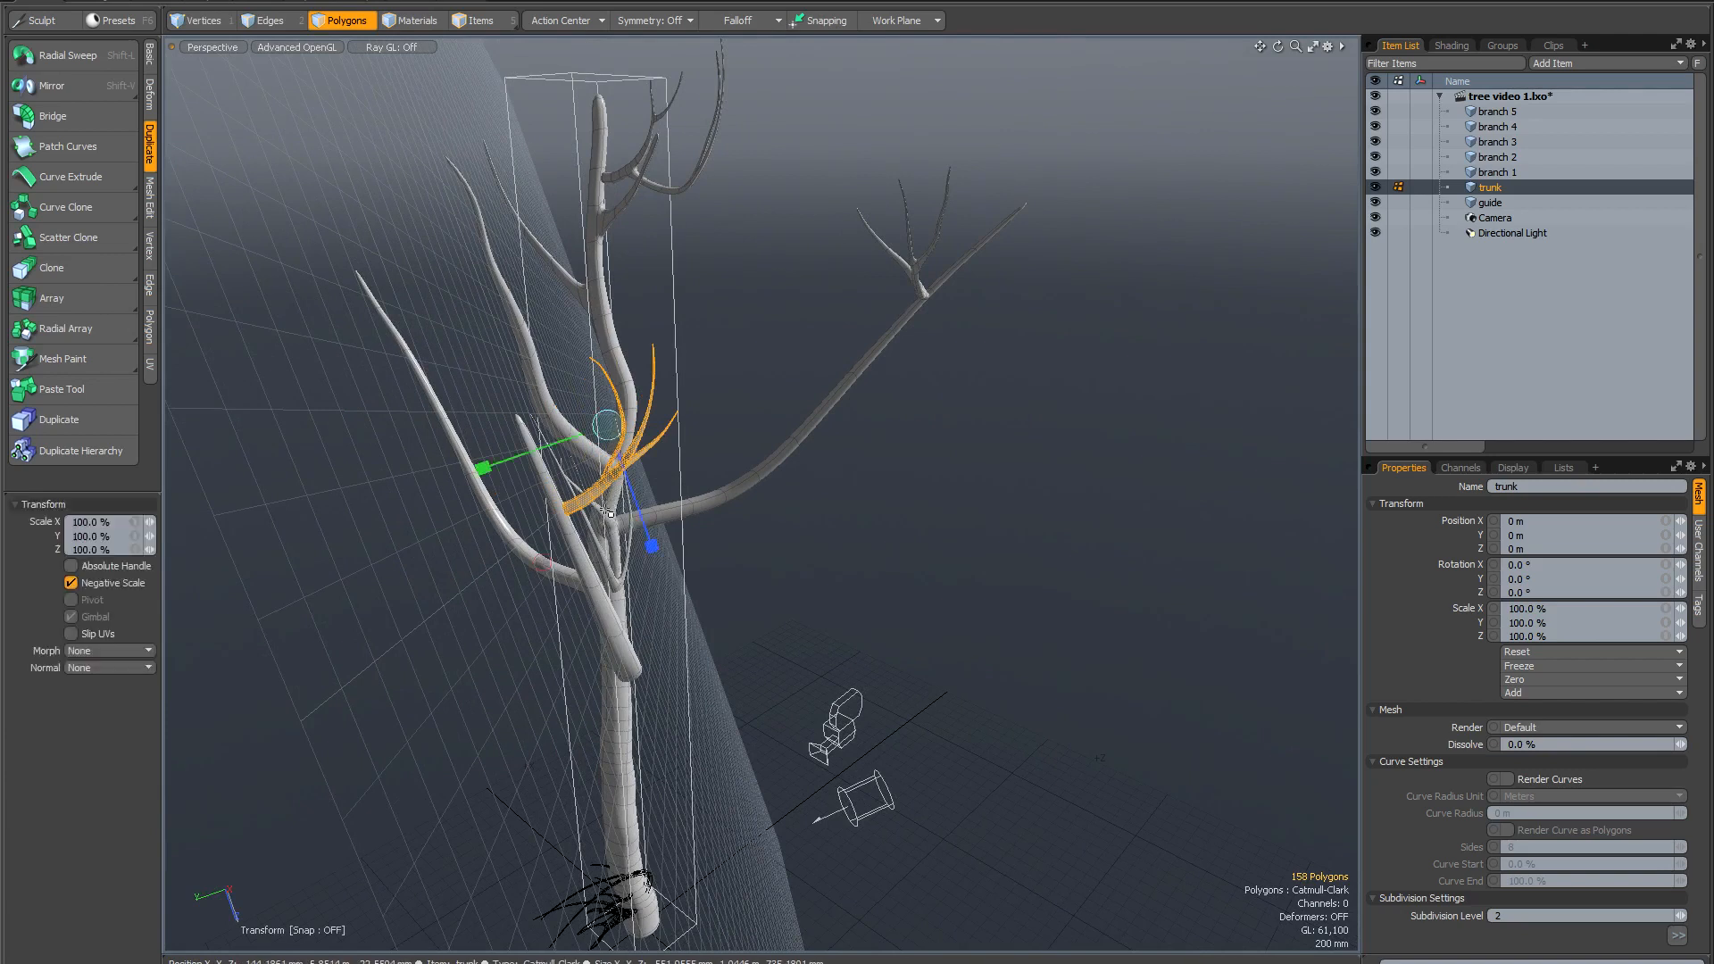
key(alt+shift+o)
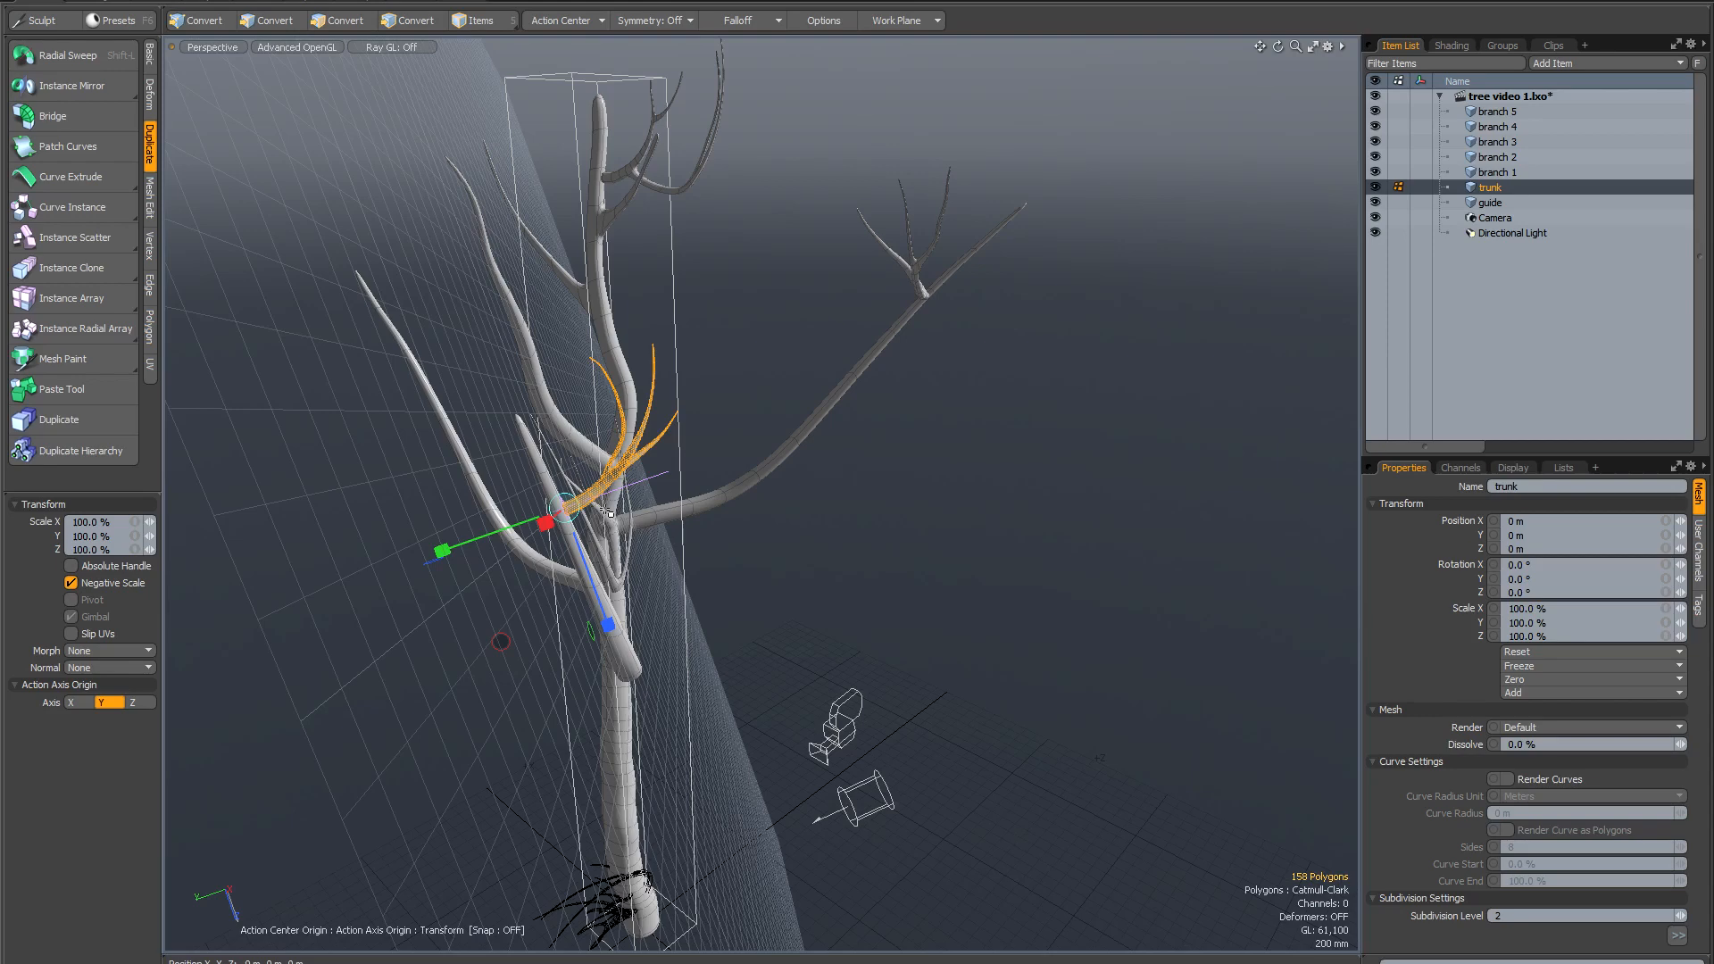
alt+drag(594, 459, 390, 589)
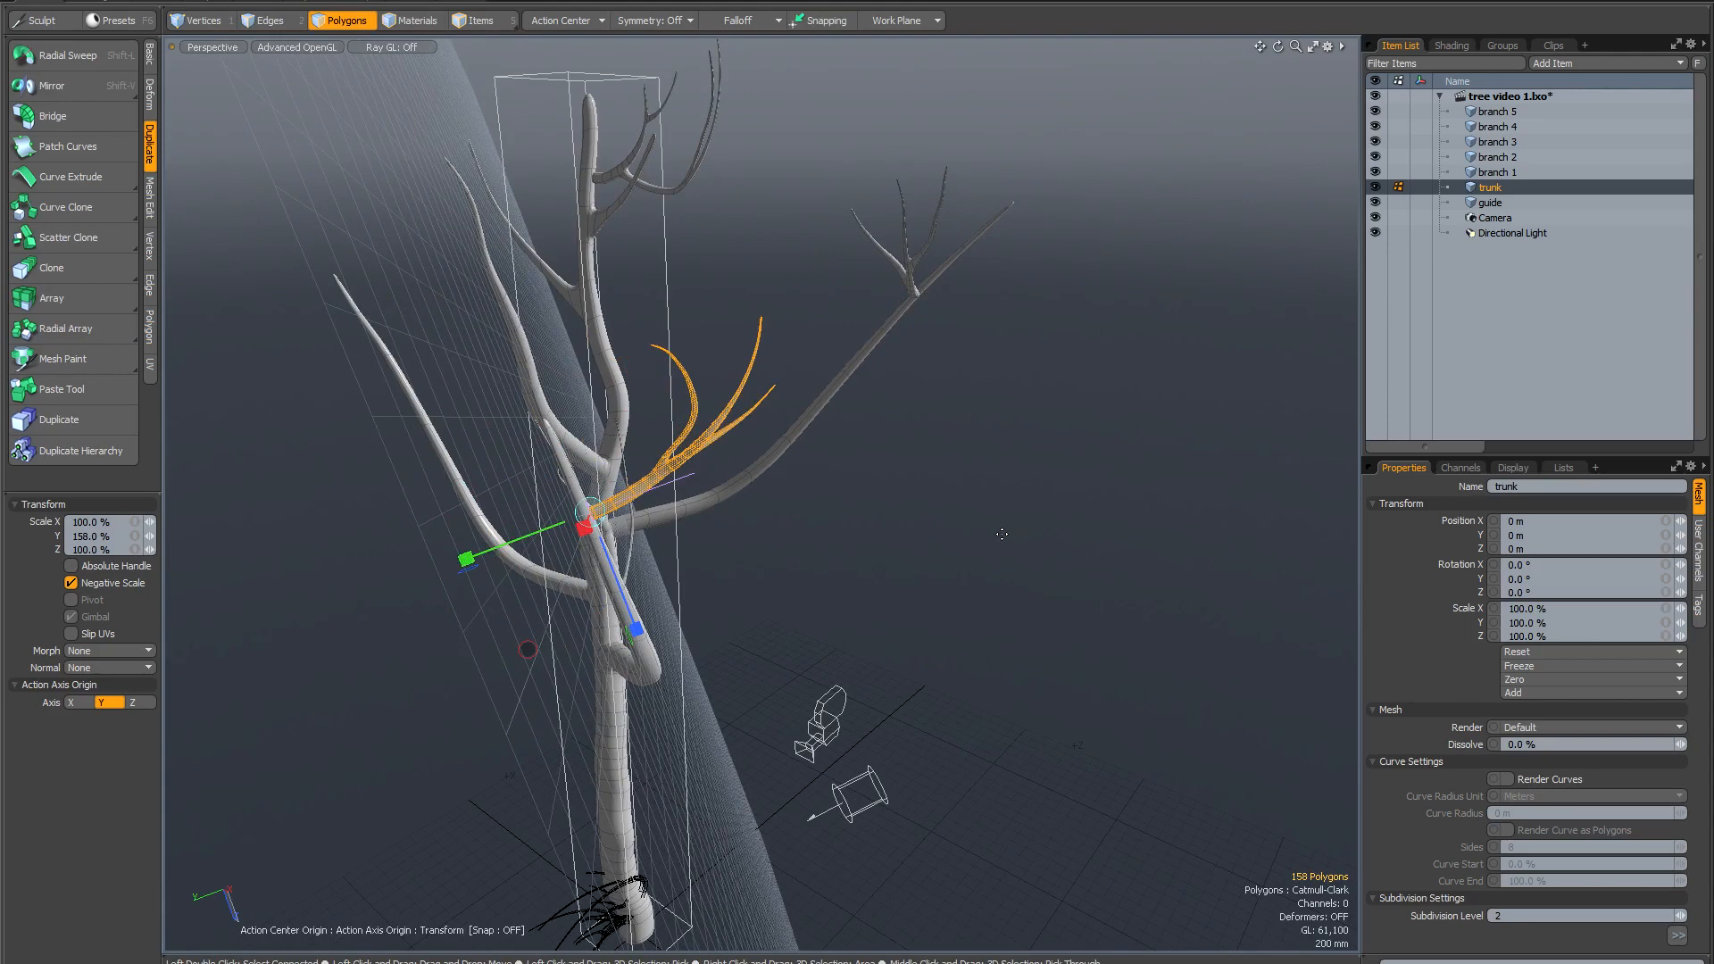
key(space)
alt+drag(1014, 539, 942, 566)
click(905, 563)
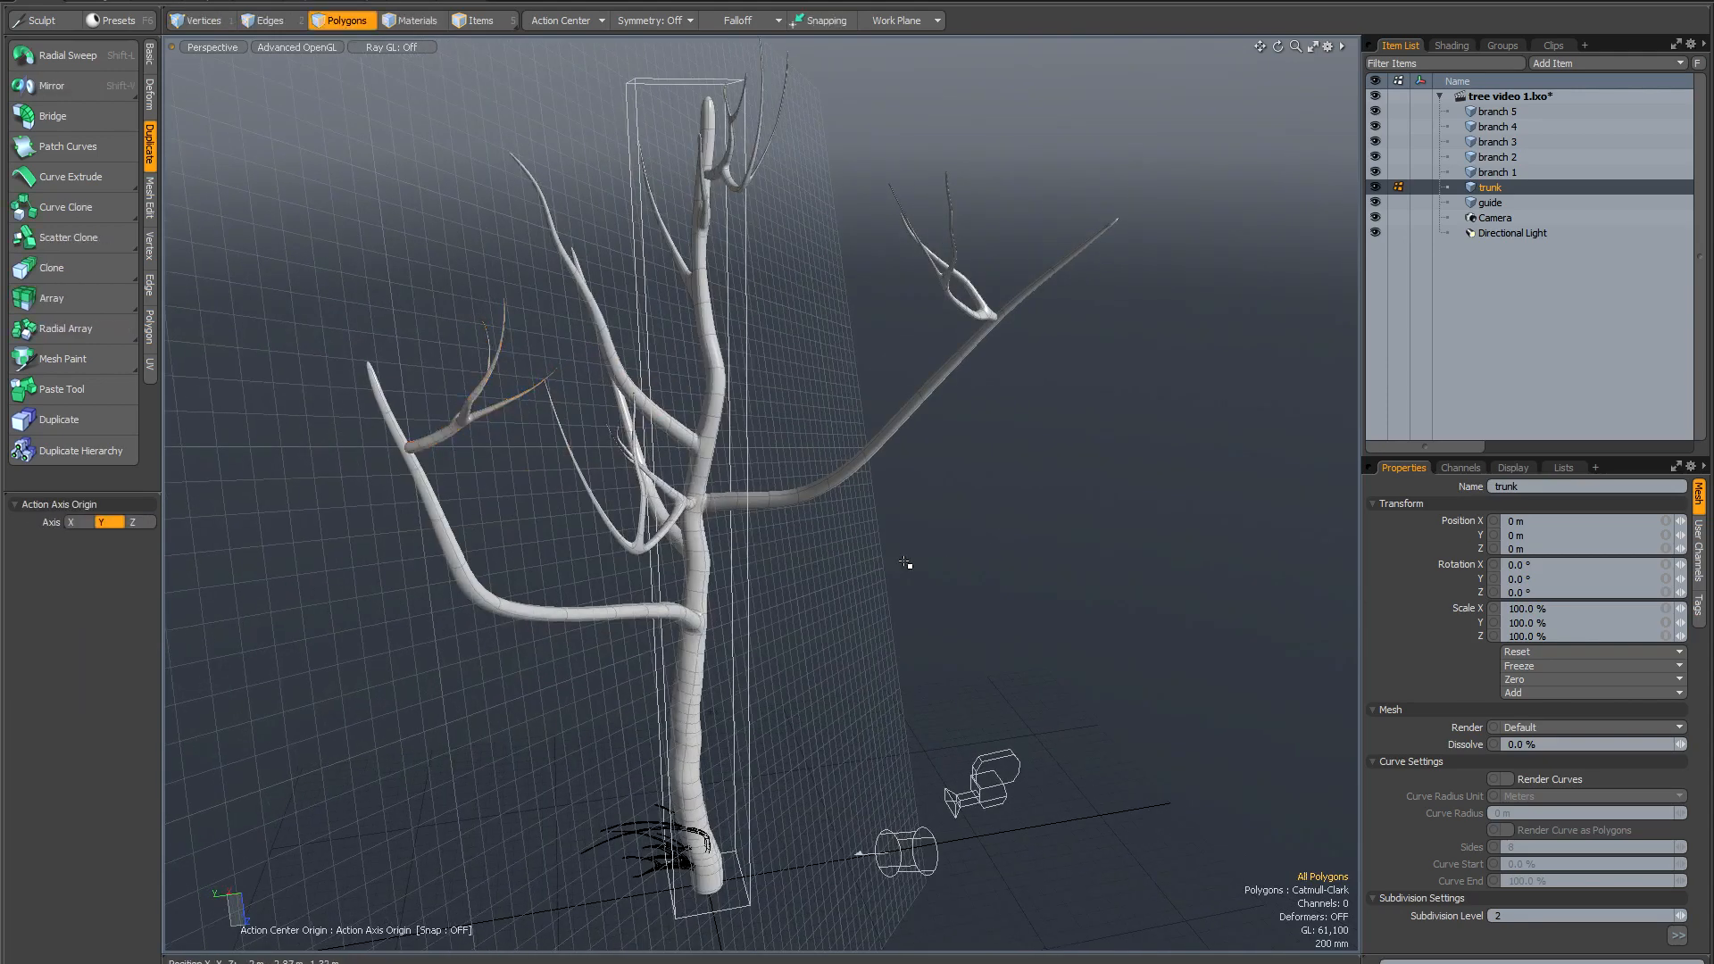
Reactivate Mesh Paint with branch 4 as the mesh item and paint a copy onto the upper part of the tree.
alt+drag(907, 557, 869, 578)
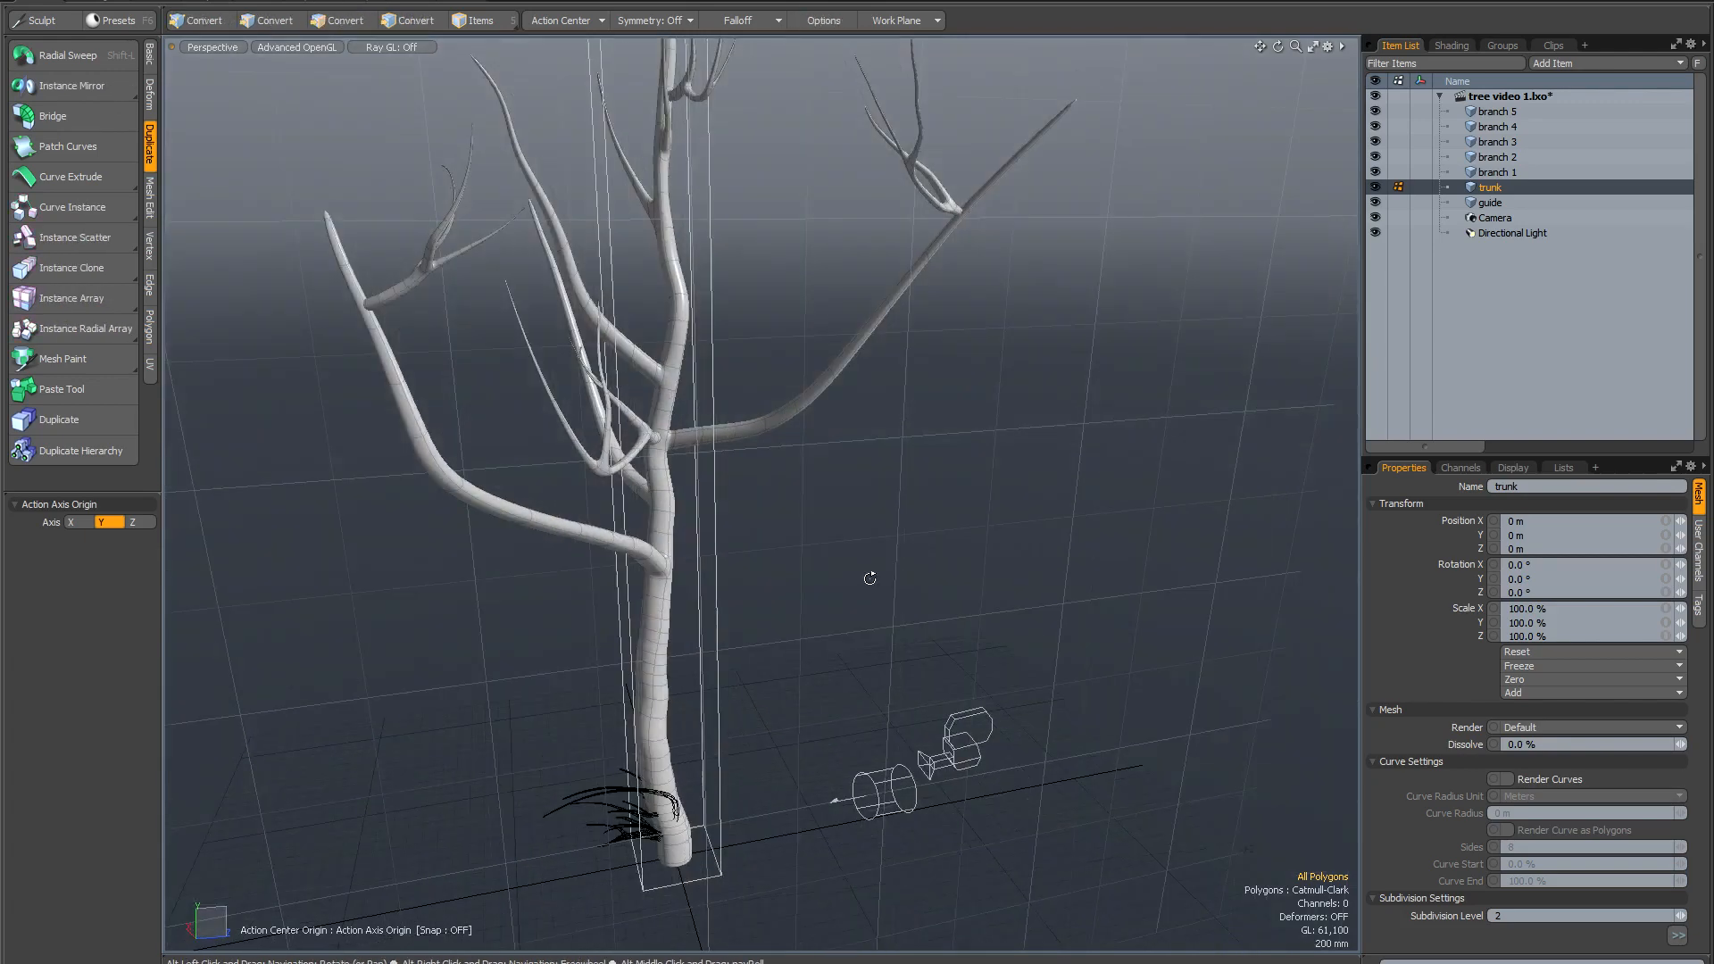
click(59, 361)
click(83, 944)
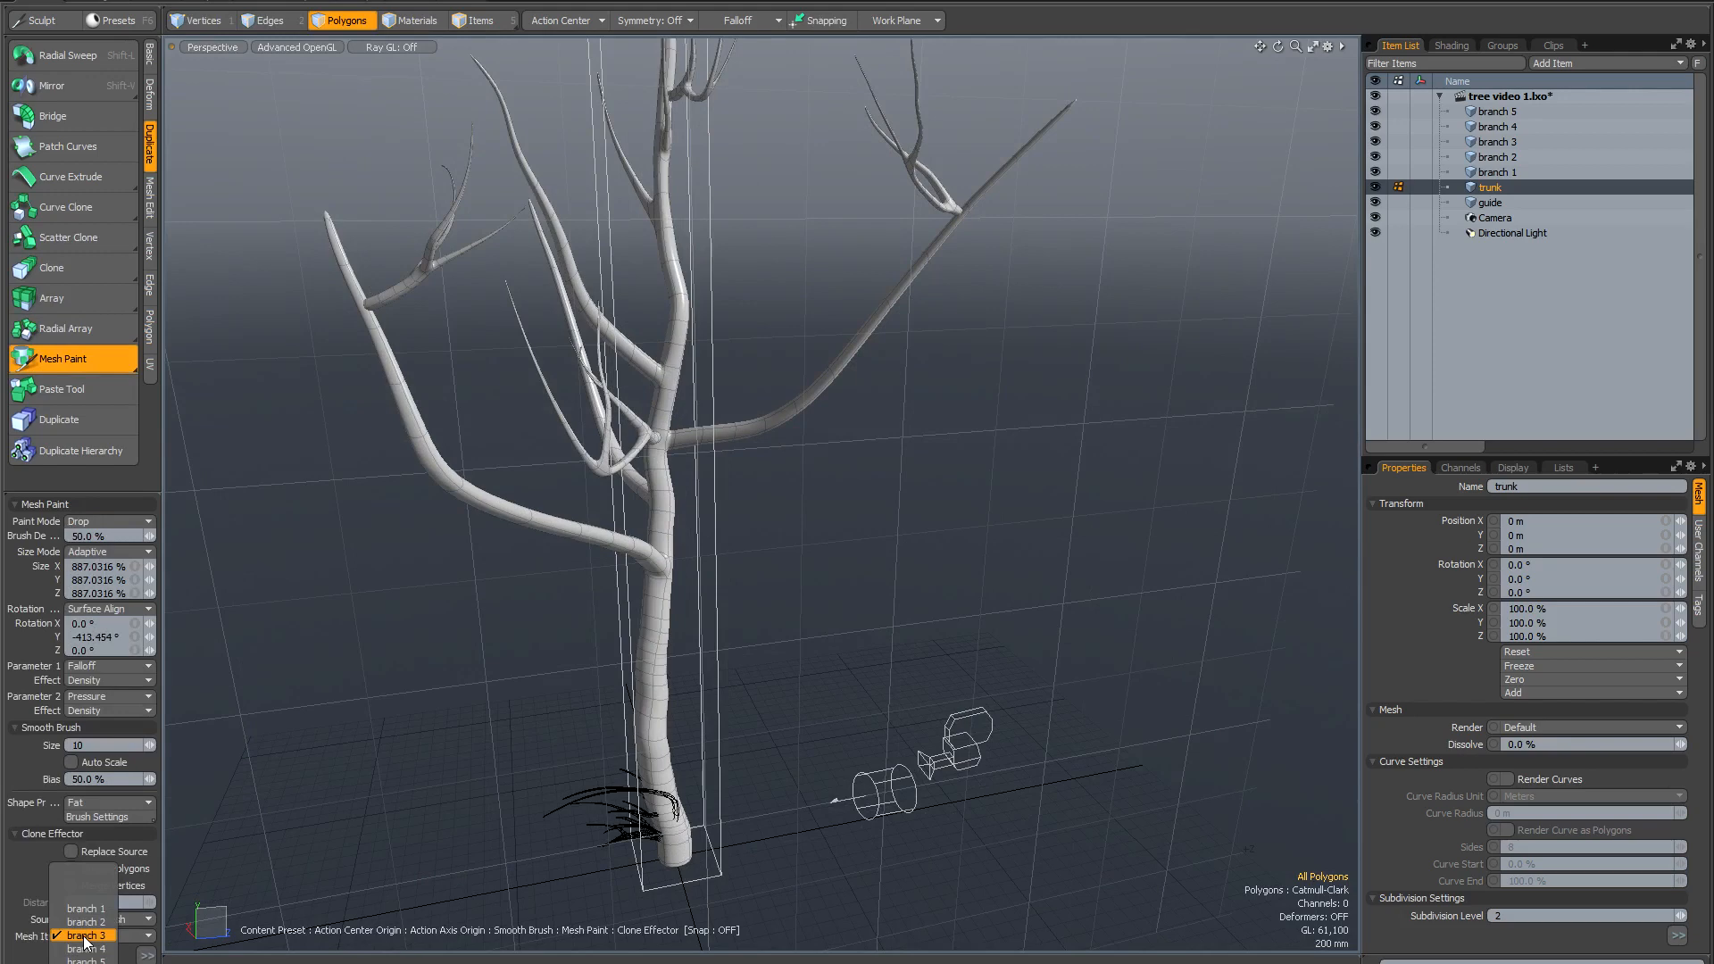
click(87, 949)
alt+drag(664, 407, 758, 387)
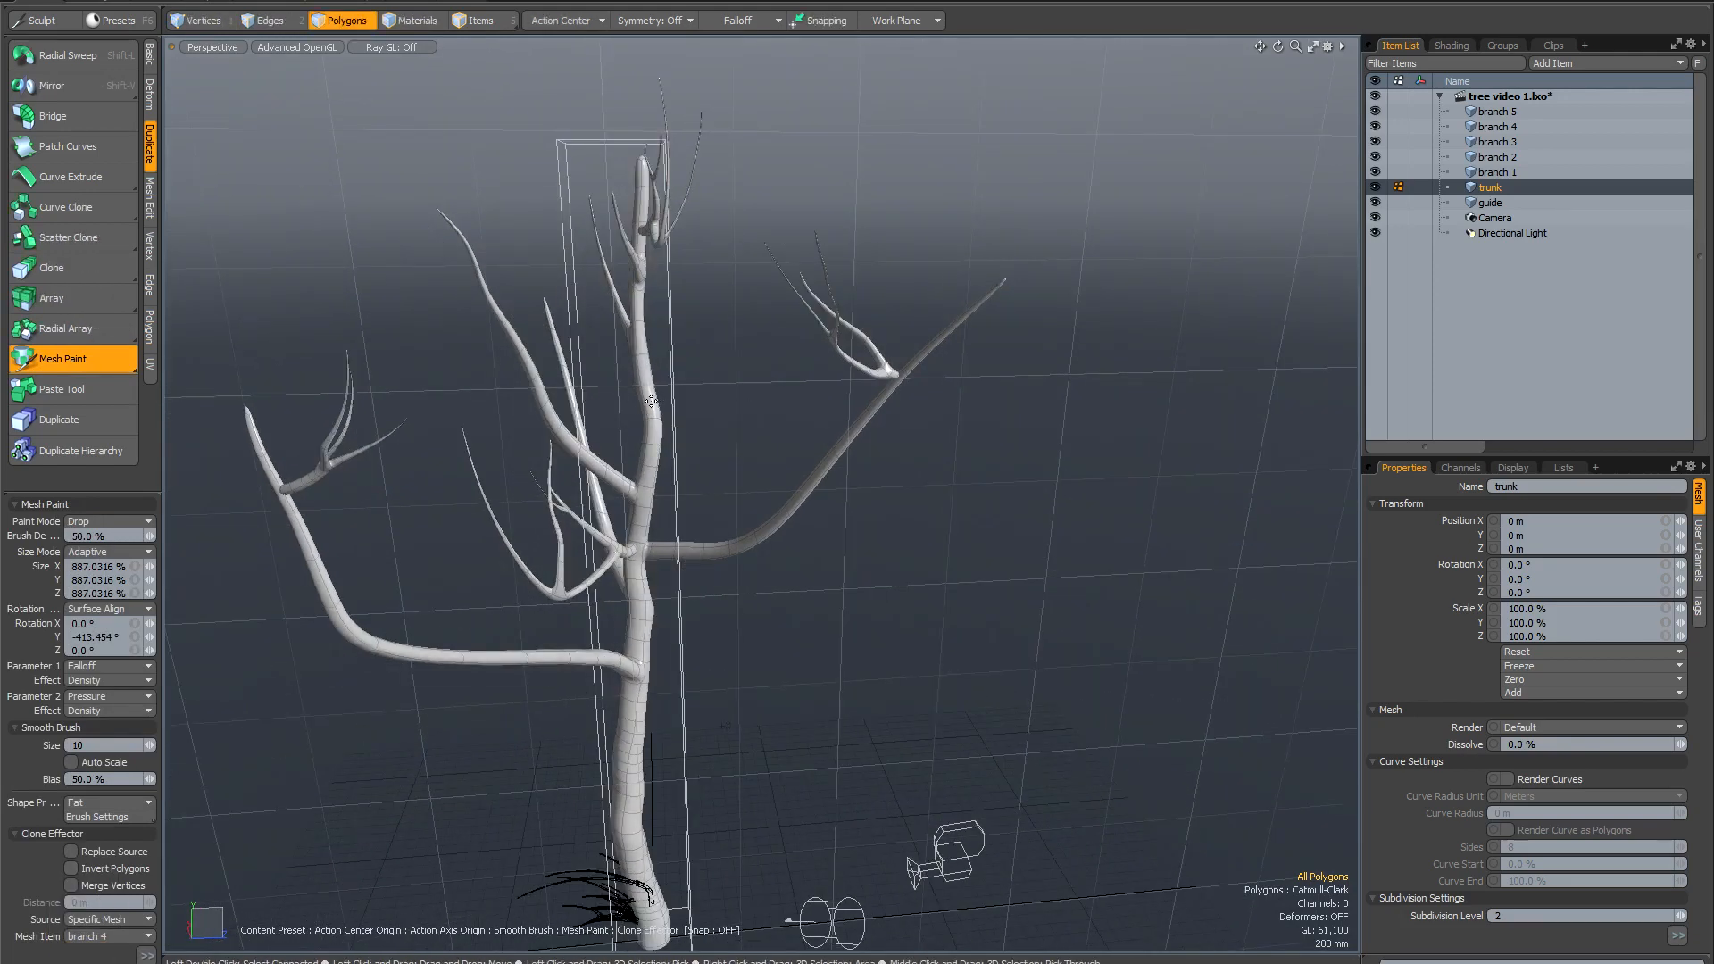
mouse_move(613, 459)
mouse_down()
mouse_move(618, 537)
mouse_move(870, 353)
mouse_move(871, 390)
mouse_move(627, 429)
mouse_move(941, 436)
mouse_move(845, 432)
mouse_up()
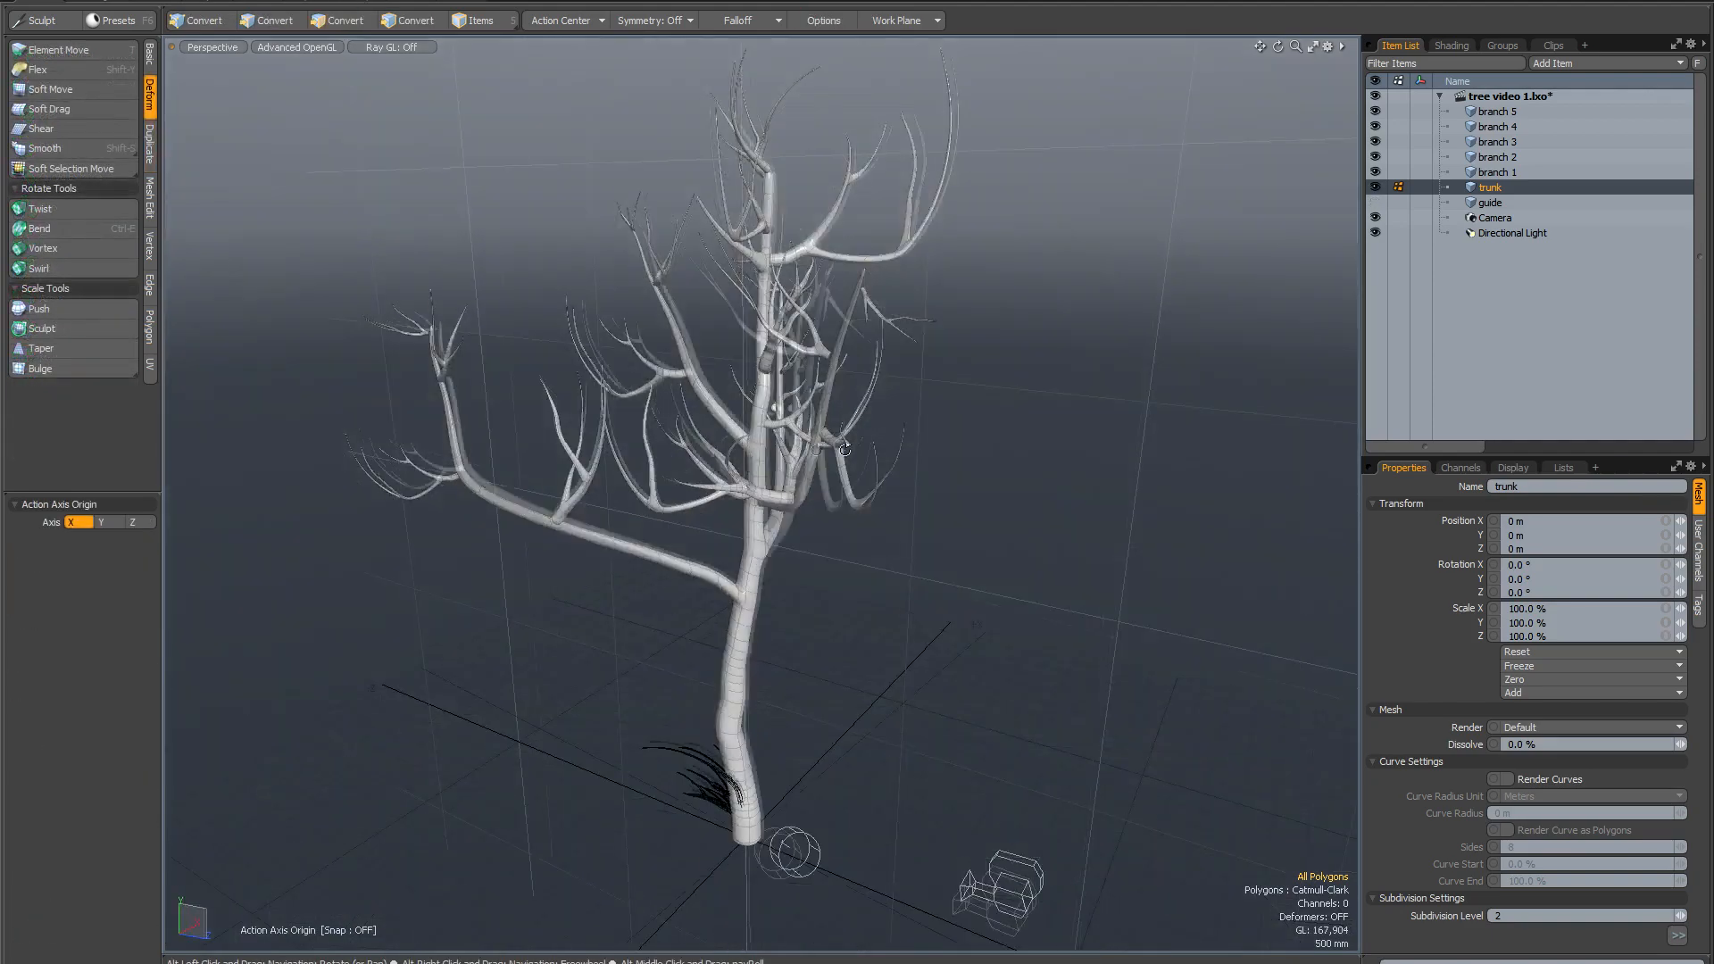
Thin the thick short branch halfway up the trunk with Push at about -28 mm, then deselect it.
alt+drag(845, 449, 847, 285)
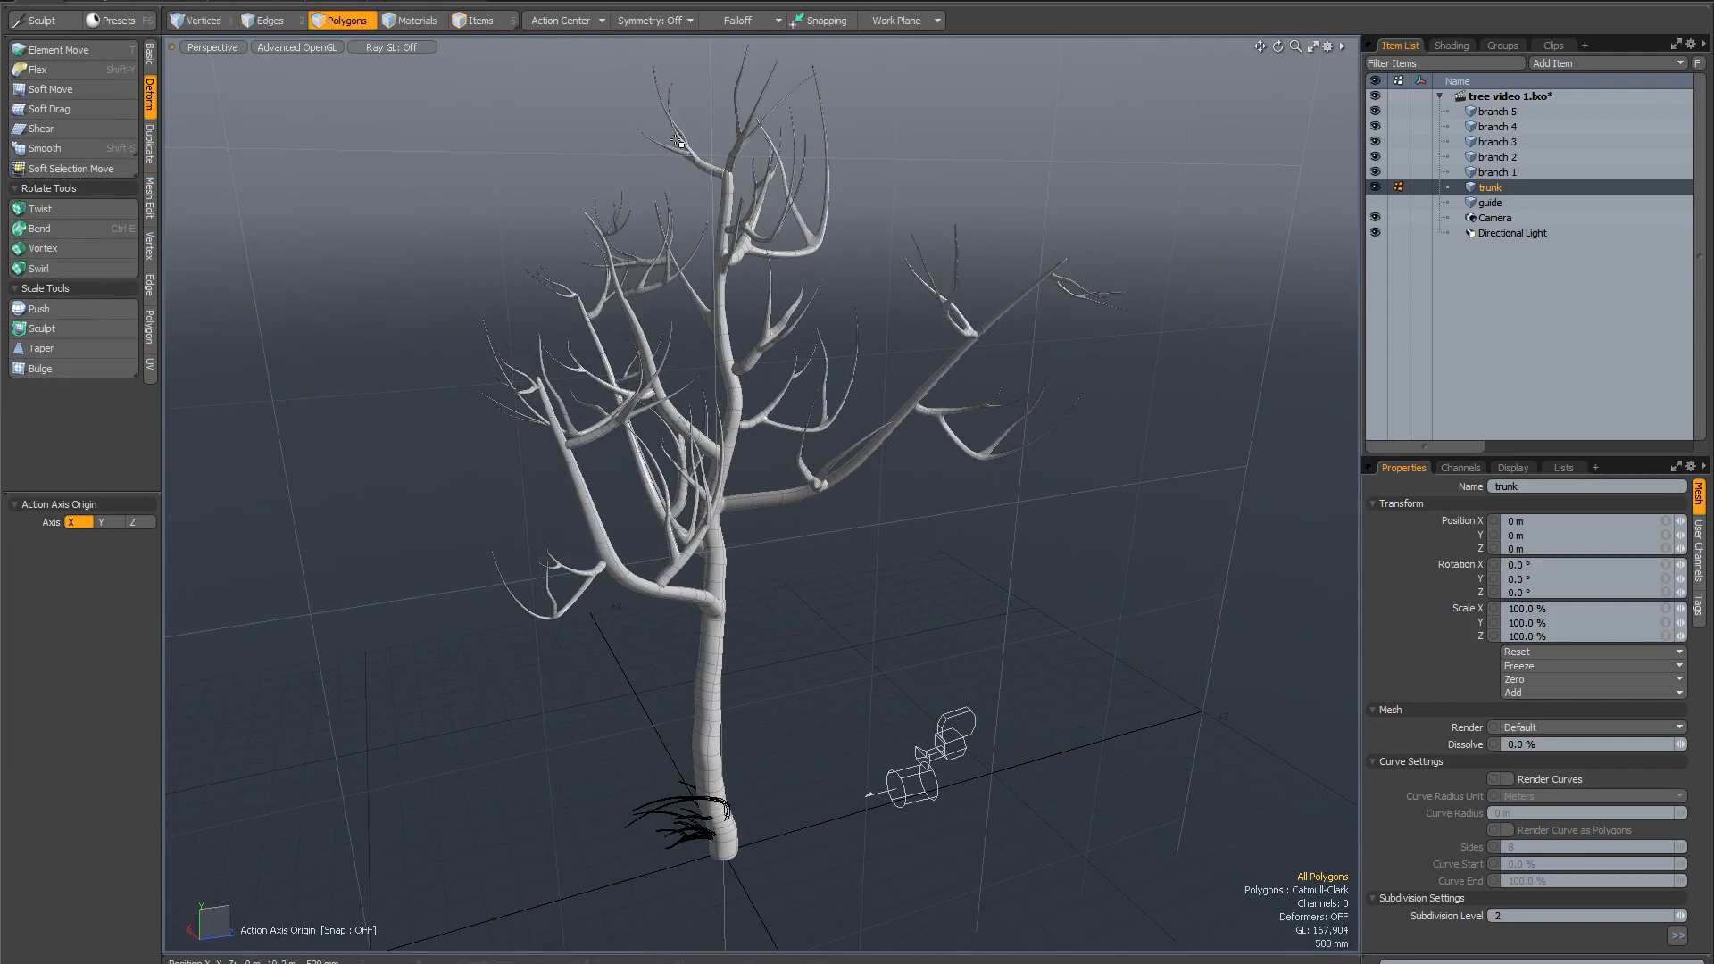
scroll(676, 140, up, 3)
alt+drag(707, 245, 752, 219)
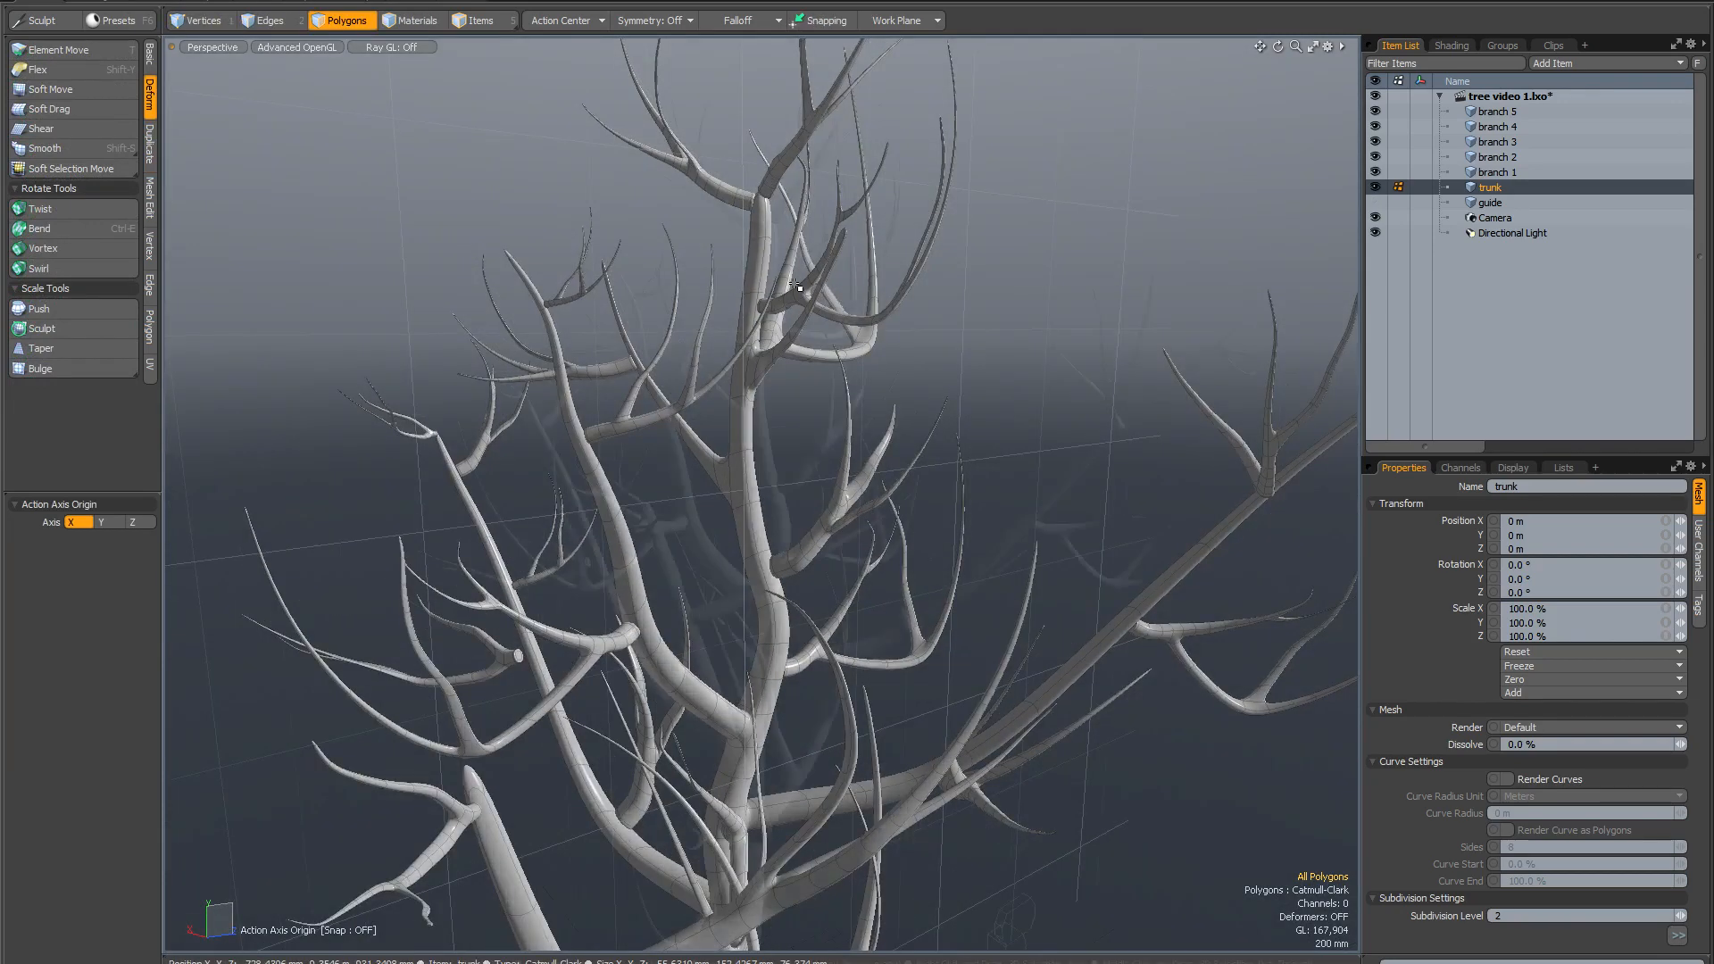
scroll(782, 265, down, 3)
alt+drag(734, 248, 805, 418)
scroll(807, 425, up, 4)
double_click(810, 416)
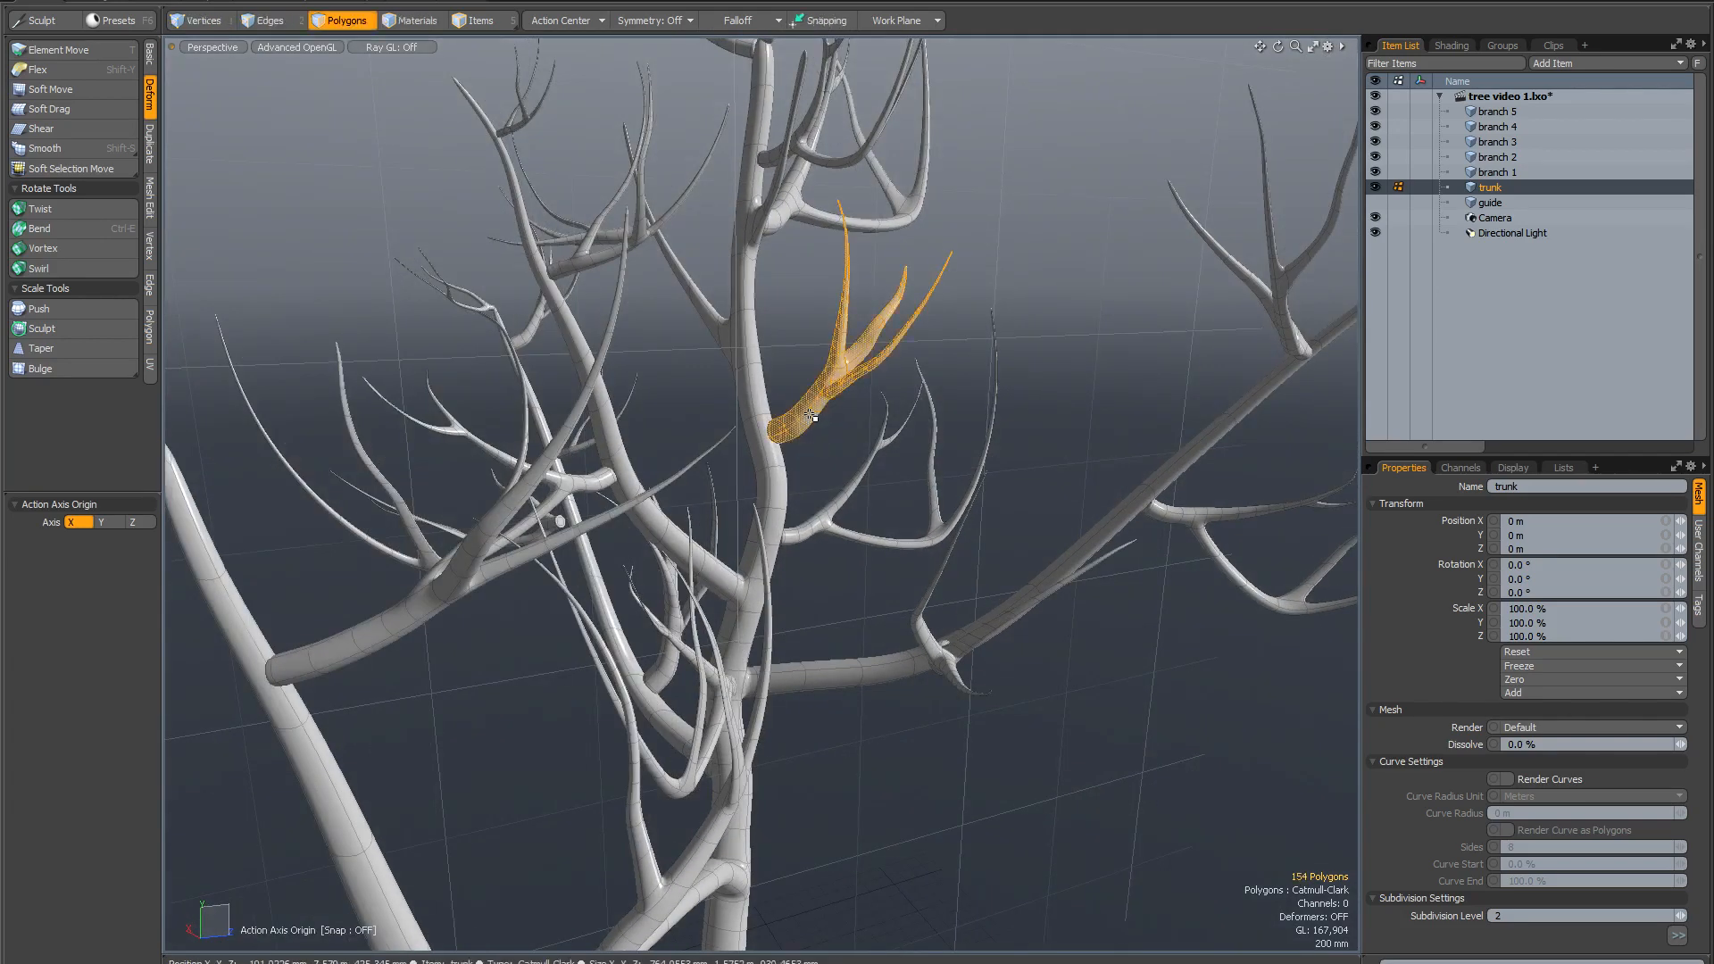
click(65, 308)
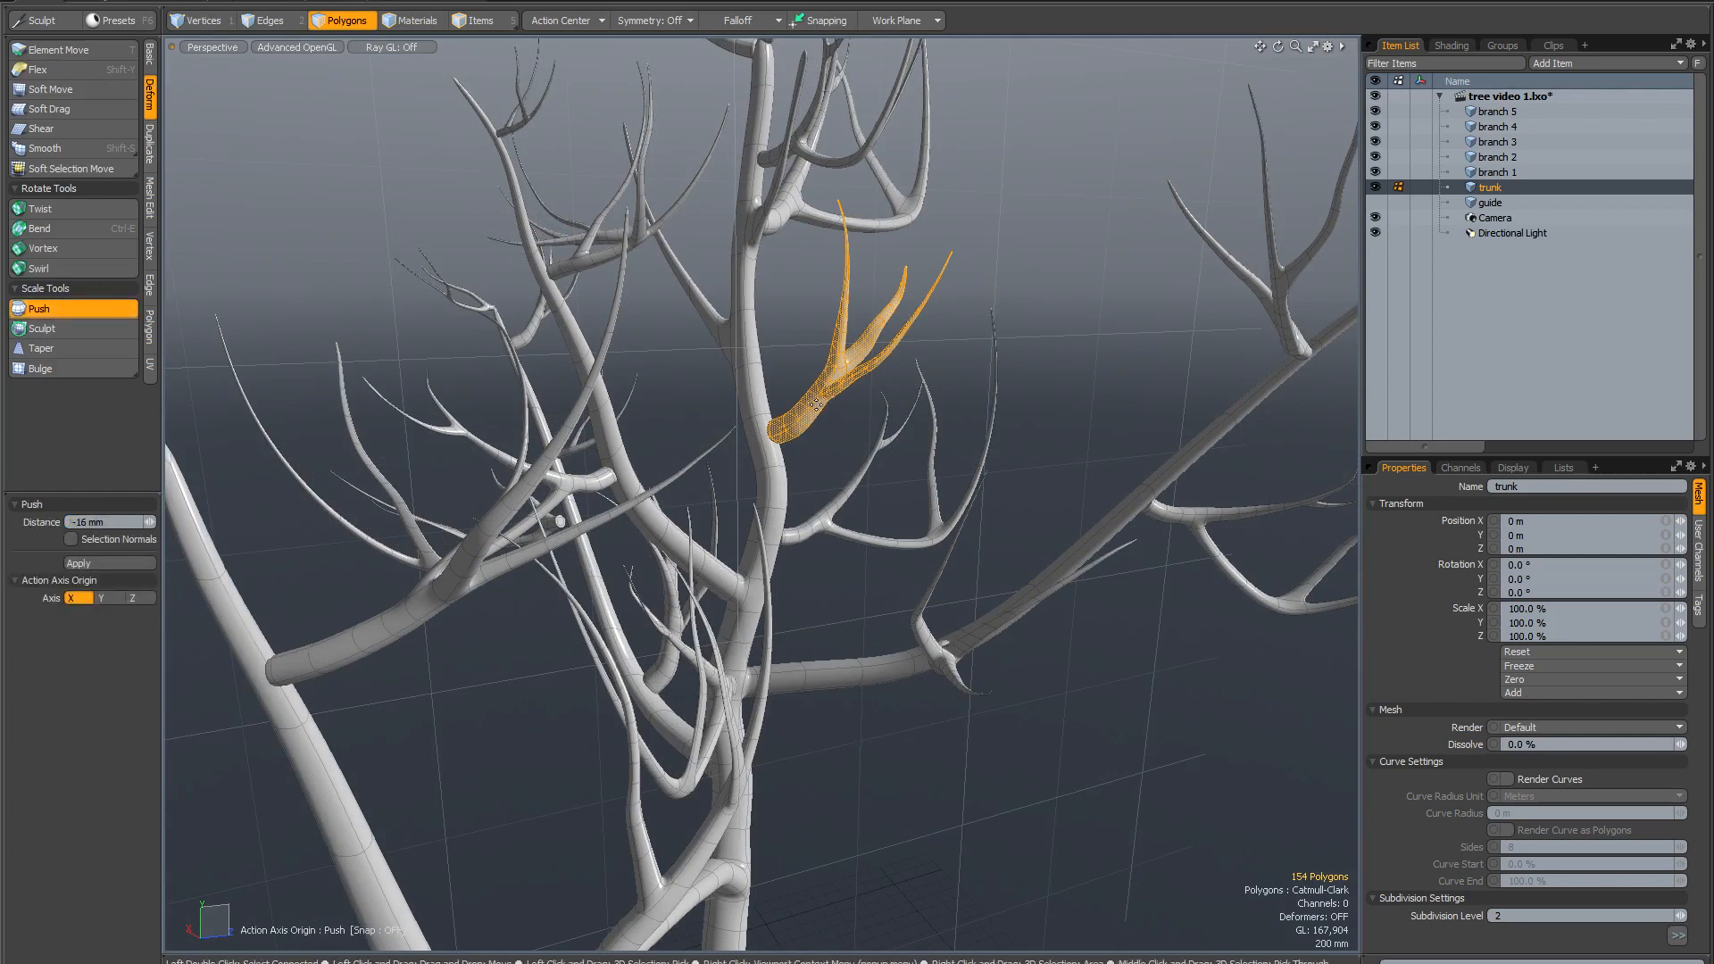
drag(815, 404, 812, 406)
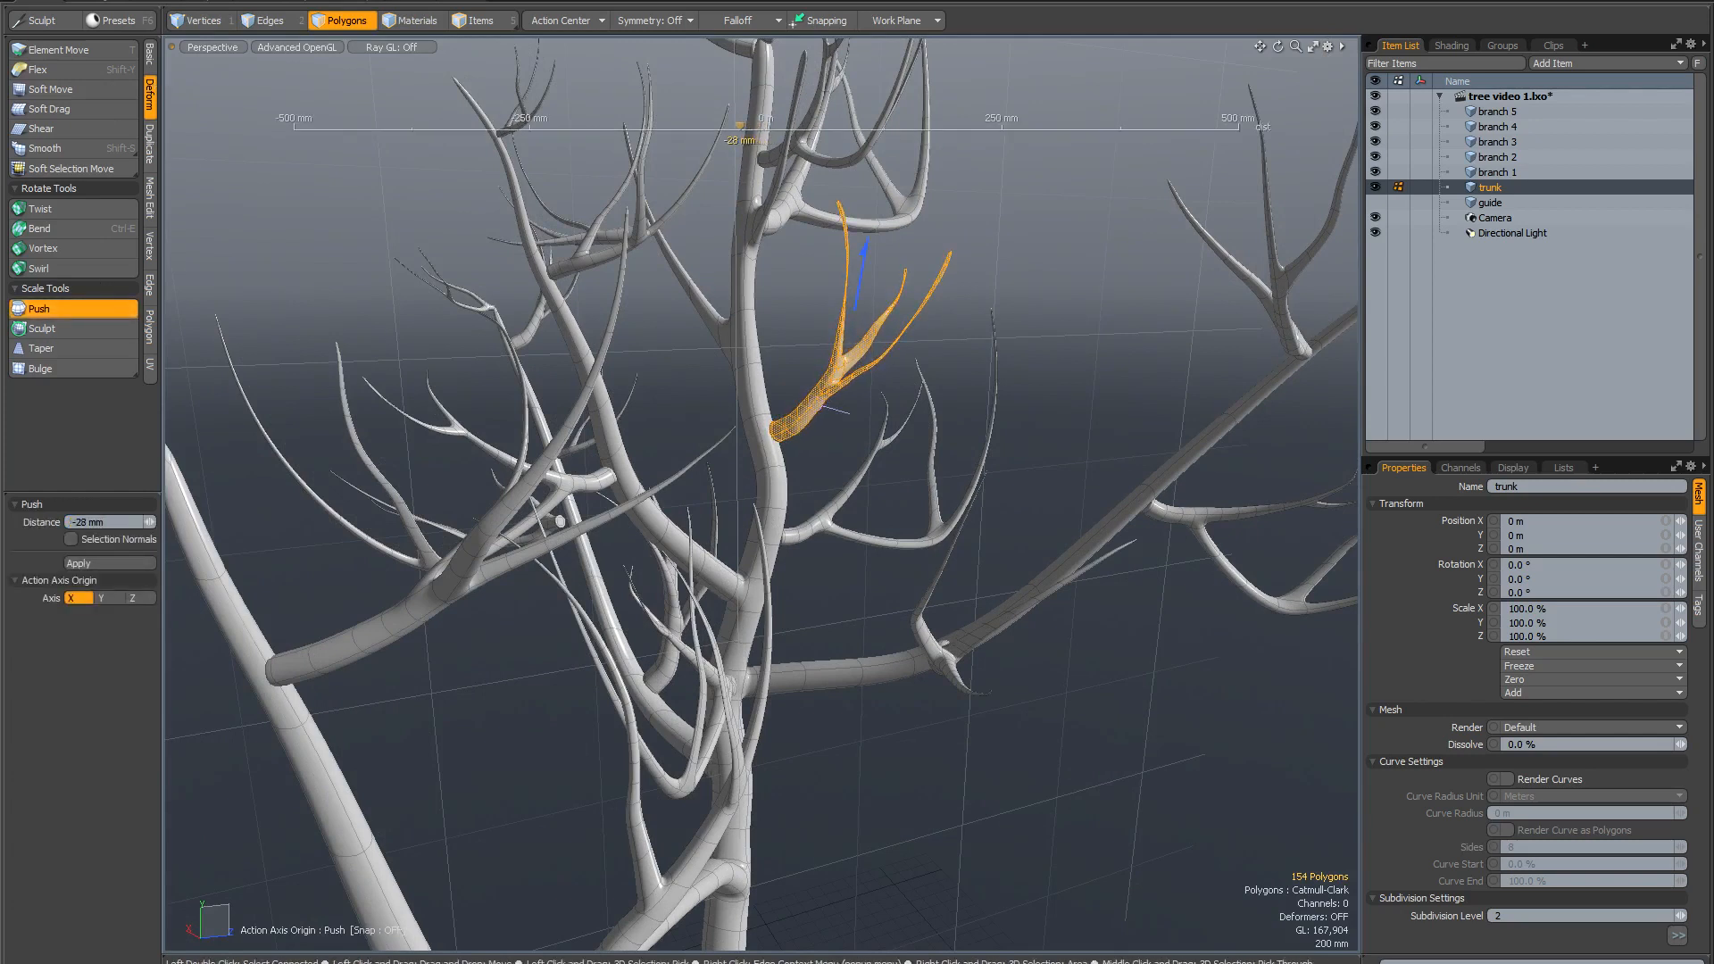
key(space)
click(785, 311)
Select the forked branch midway along the lowest limb, thin it with Push at about -6 mm, and deselect it.
scroll(789, 313, down, 6)
mouse_move(813, 315)
alt+mouse_down()
mouse_move(722, 313)
mouse_move(808, 329)
alt+mouse_up()
key(3)
double_click(612, 527)
scroll(611, 527, up, 5)
alt+drag(612, 526, 711, 505)
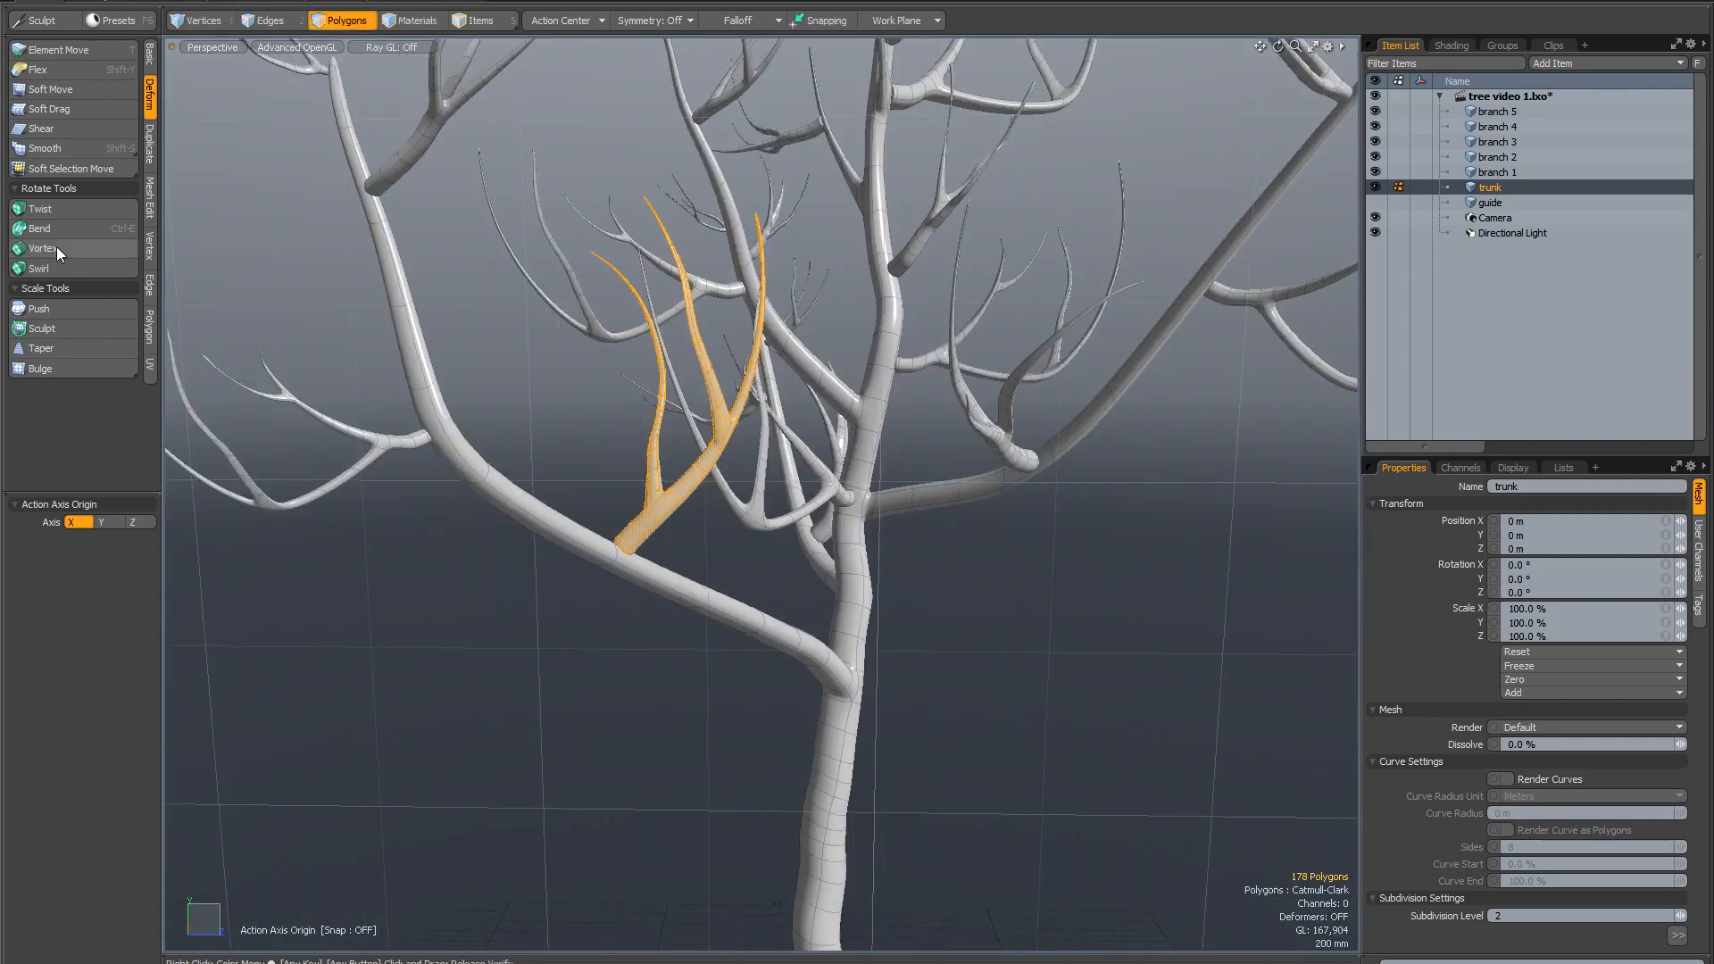
click(57, 309)
drag(653, 515, 671, 515)
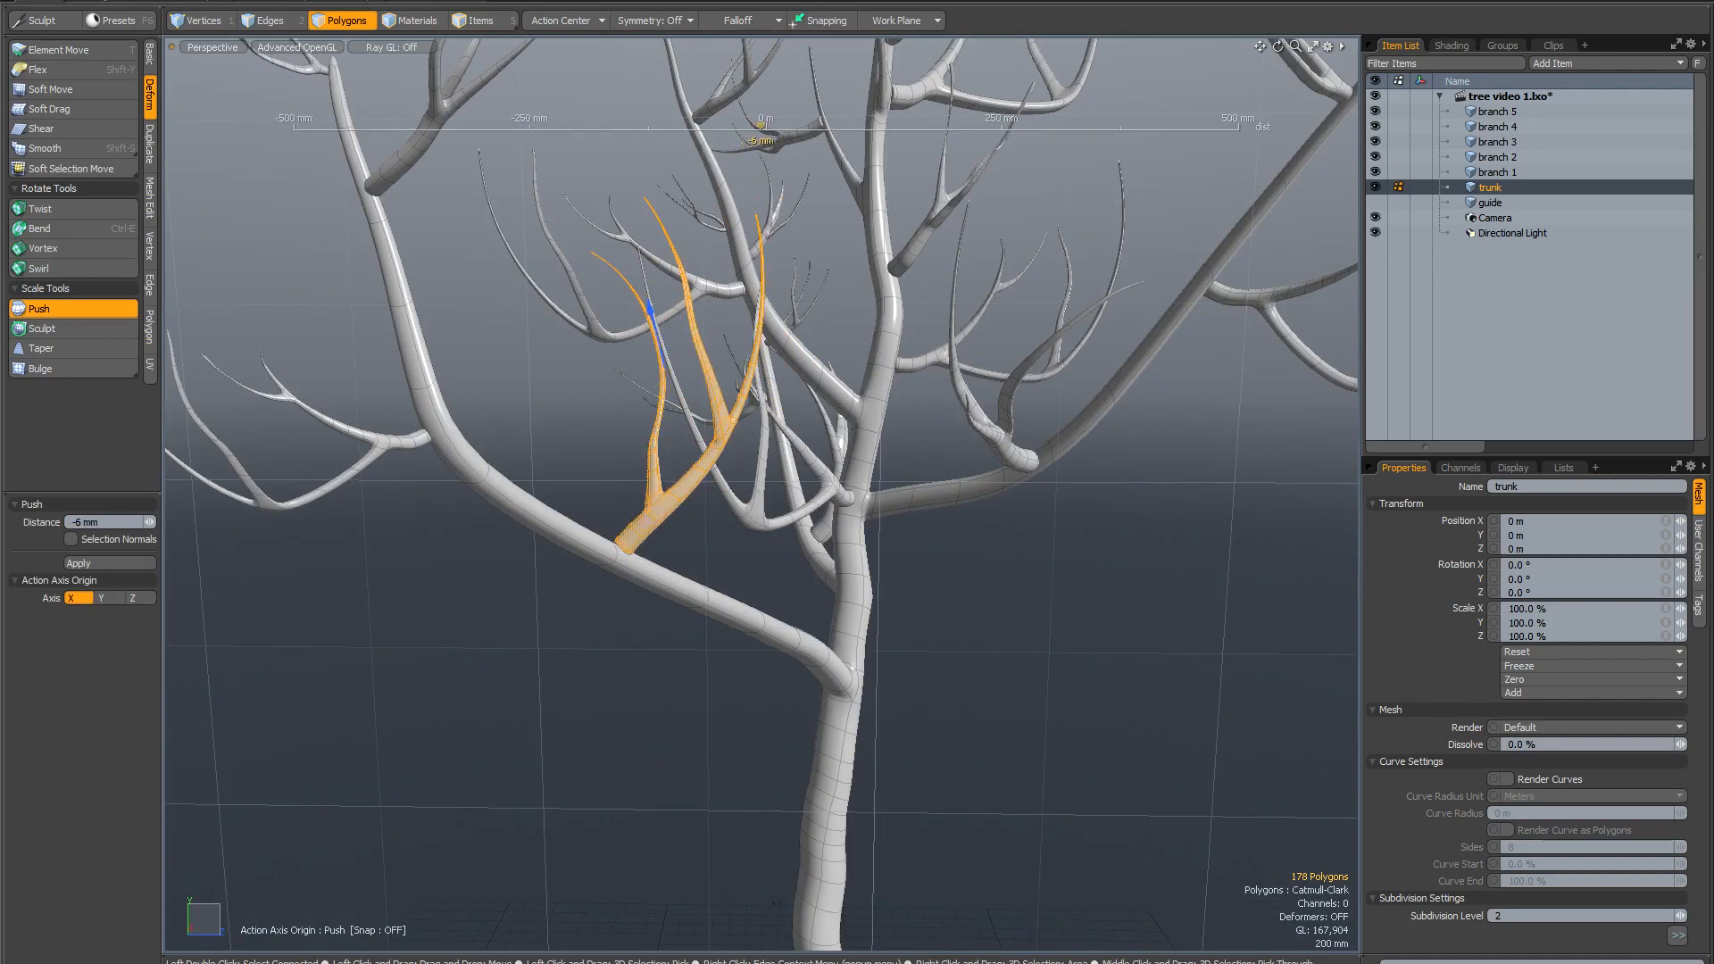
key(space)
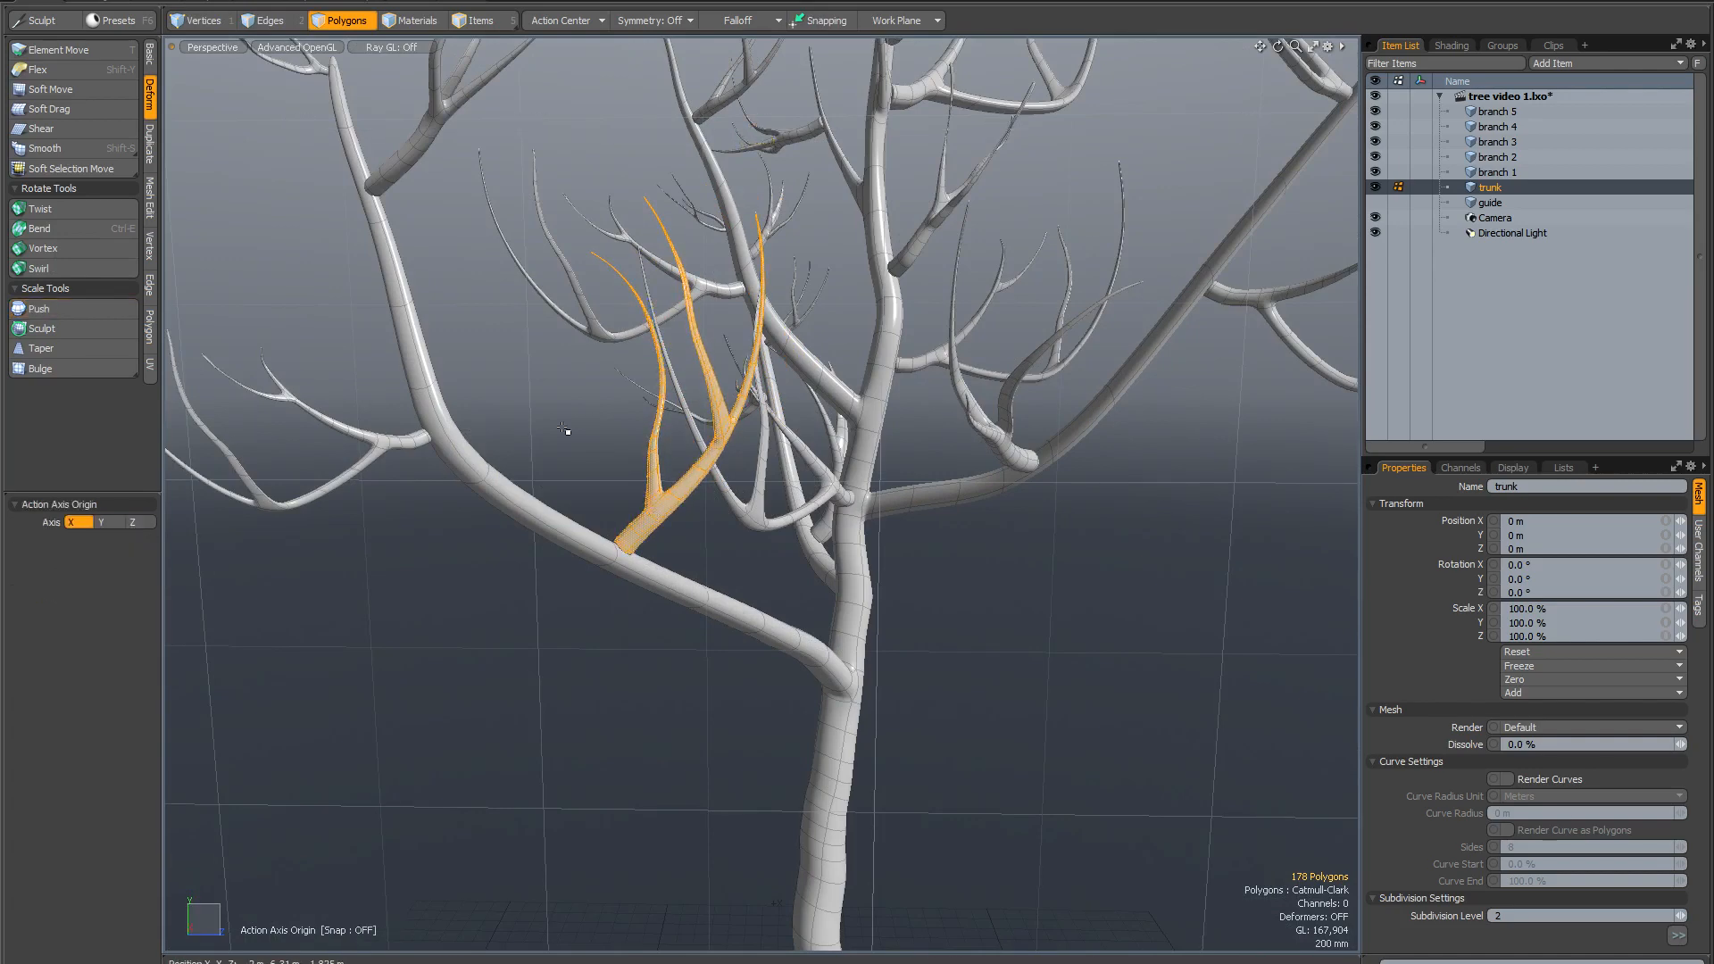
click(567, 429)
Show the tree in the maximized render preview and hide the source meshes branch 1 to branch 5.
scroll(566, 428, down, 5)
alt+drag(724, 414, 755, 429)
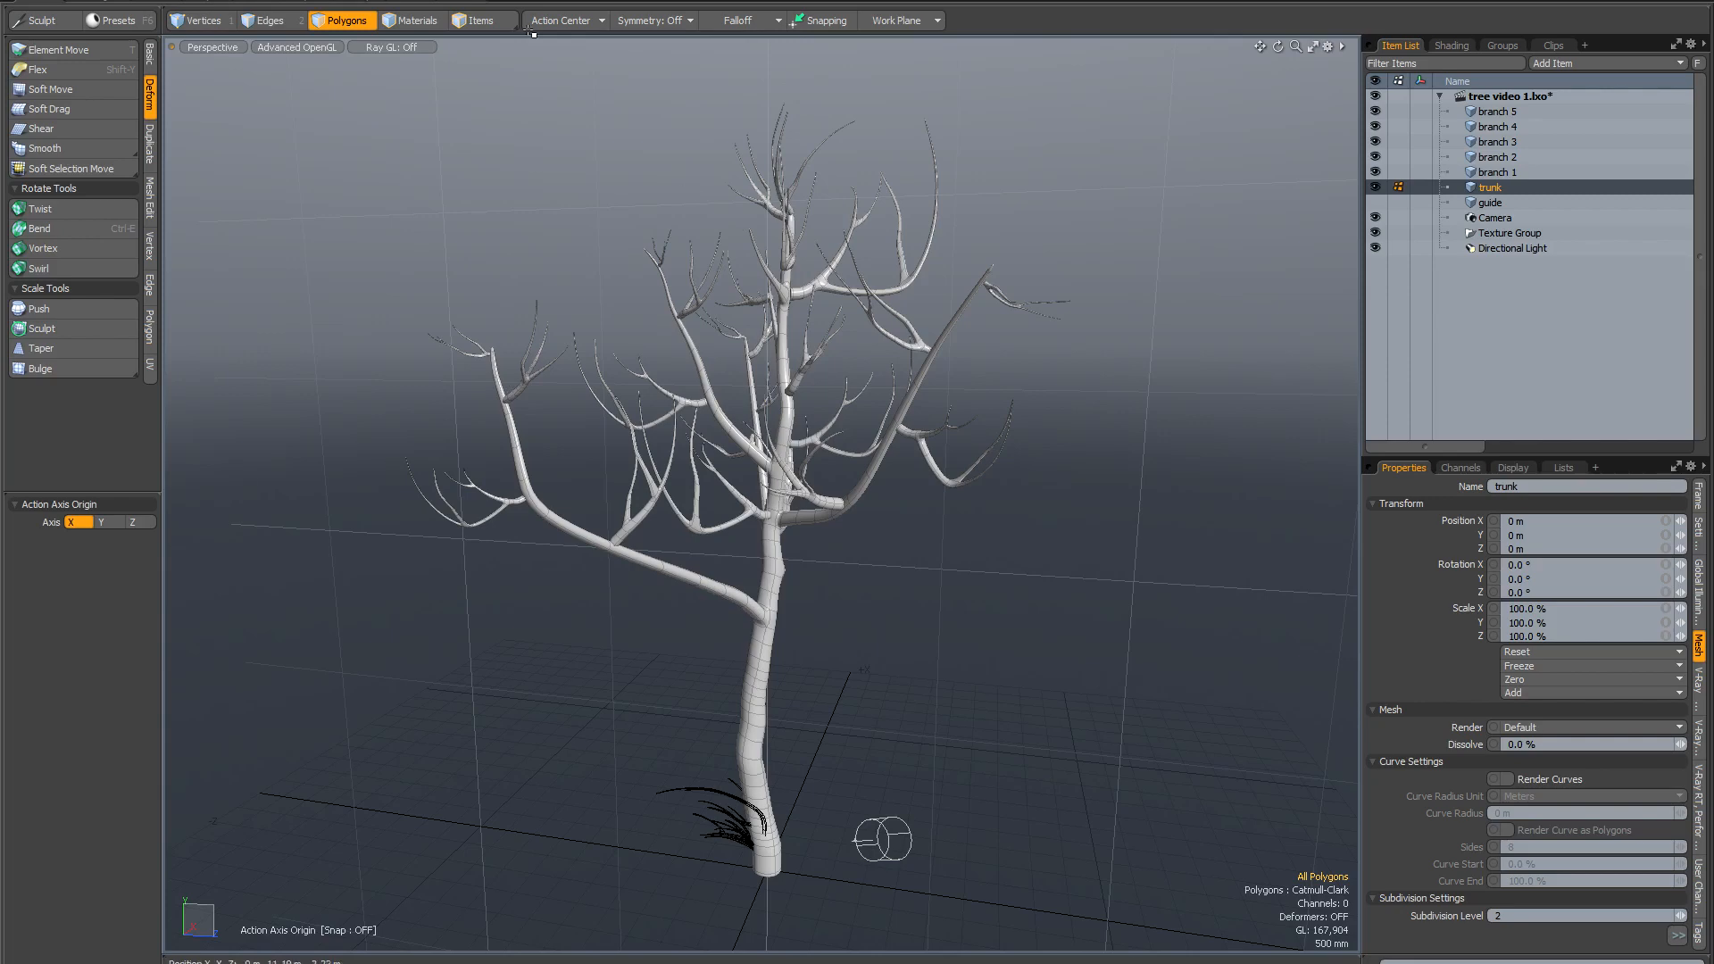
click(466, 3)
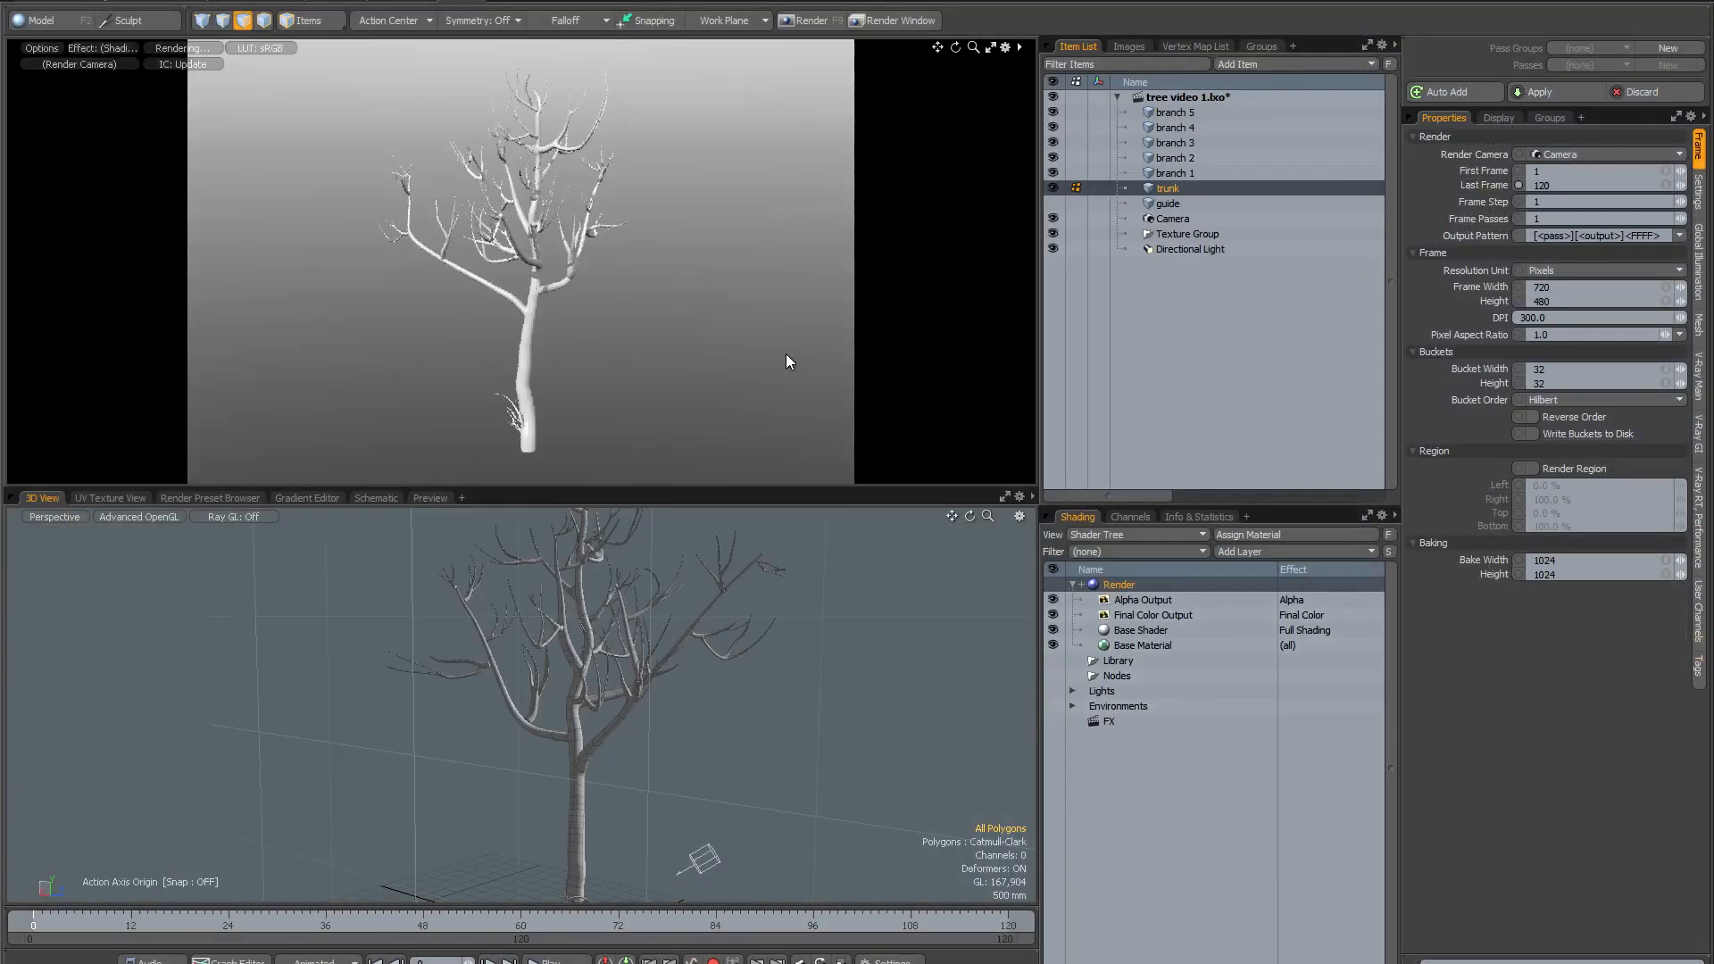
click(988, 47)
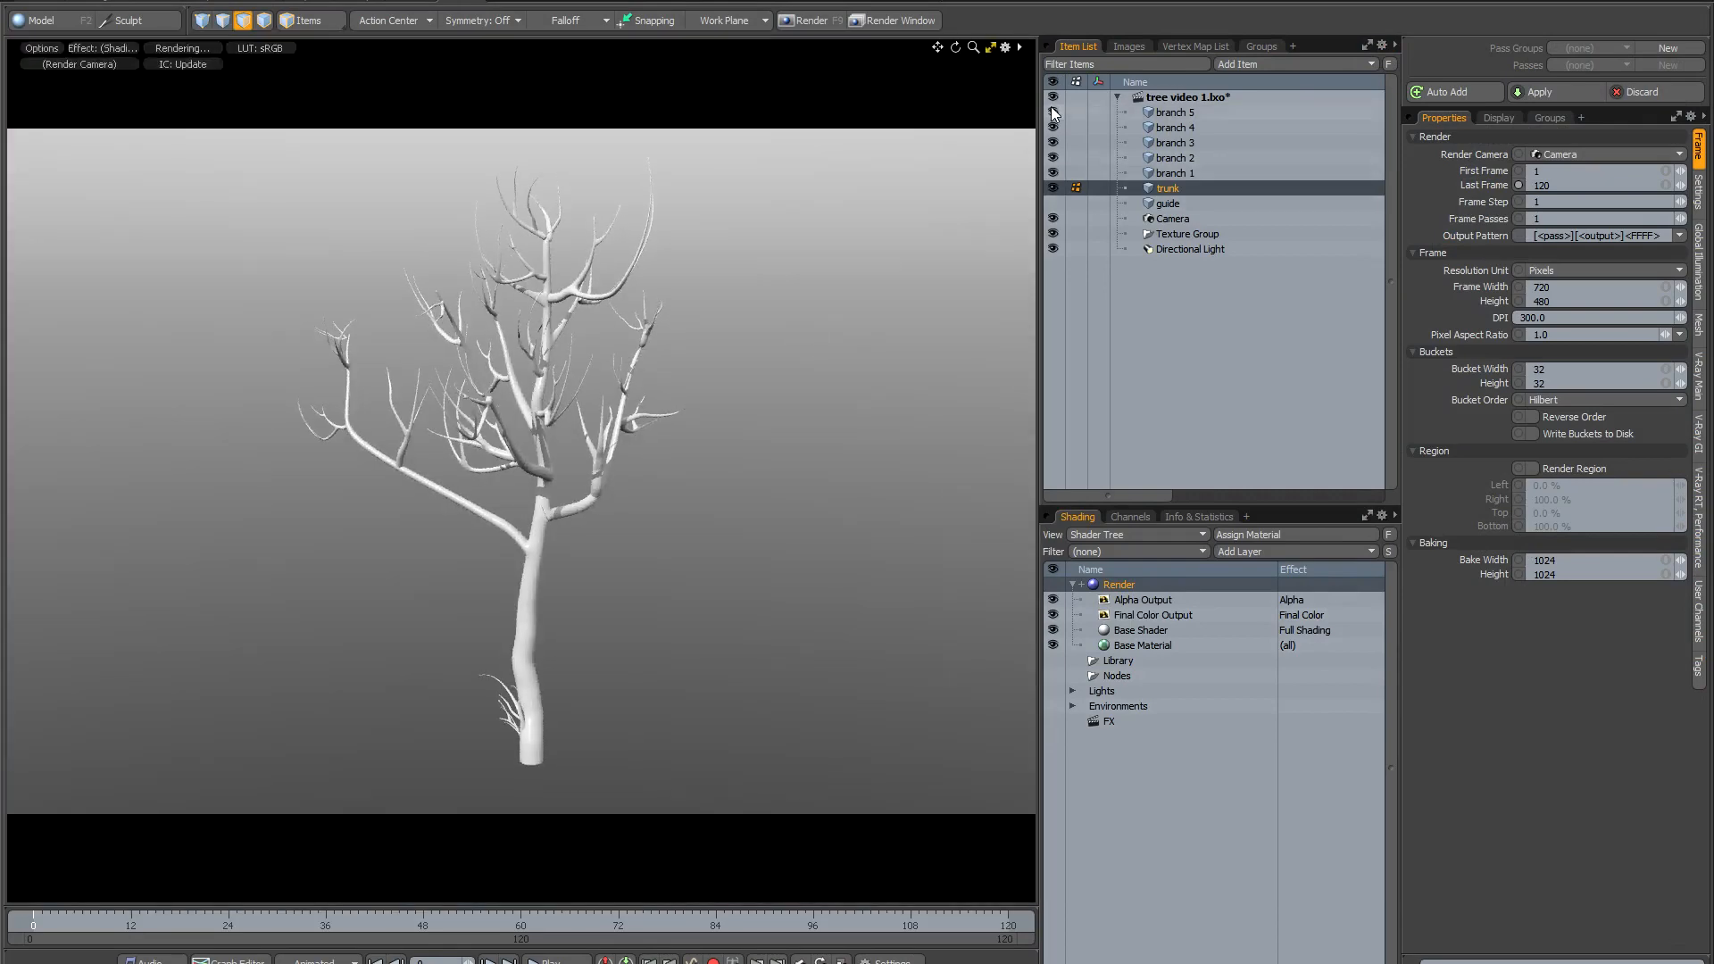
drag(1053, 112, 1051, 164)
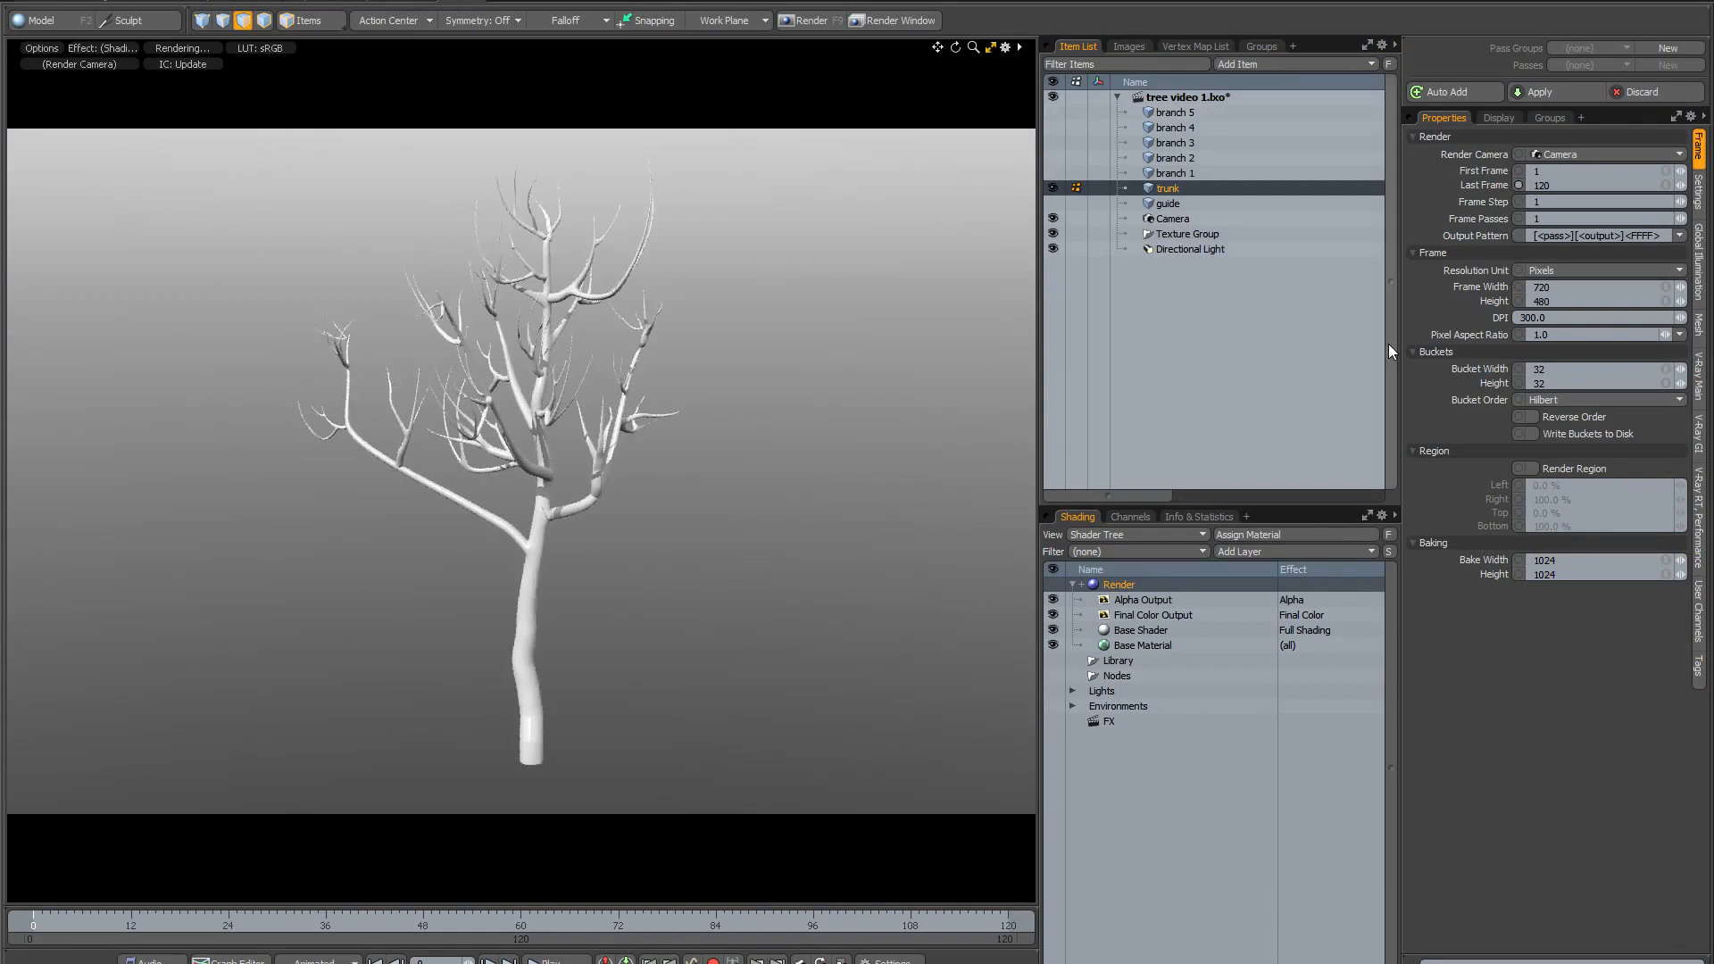
Add a Gradient layer directly above Base Material in the shader tree and set its input parameter to Thickness.
click(1150, 646)
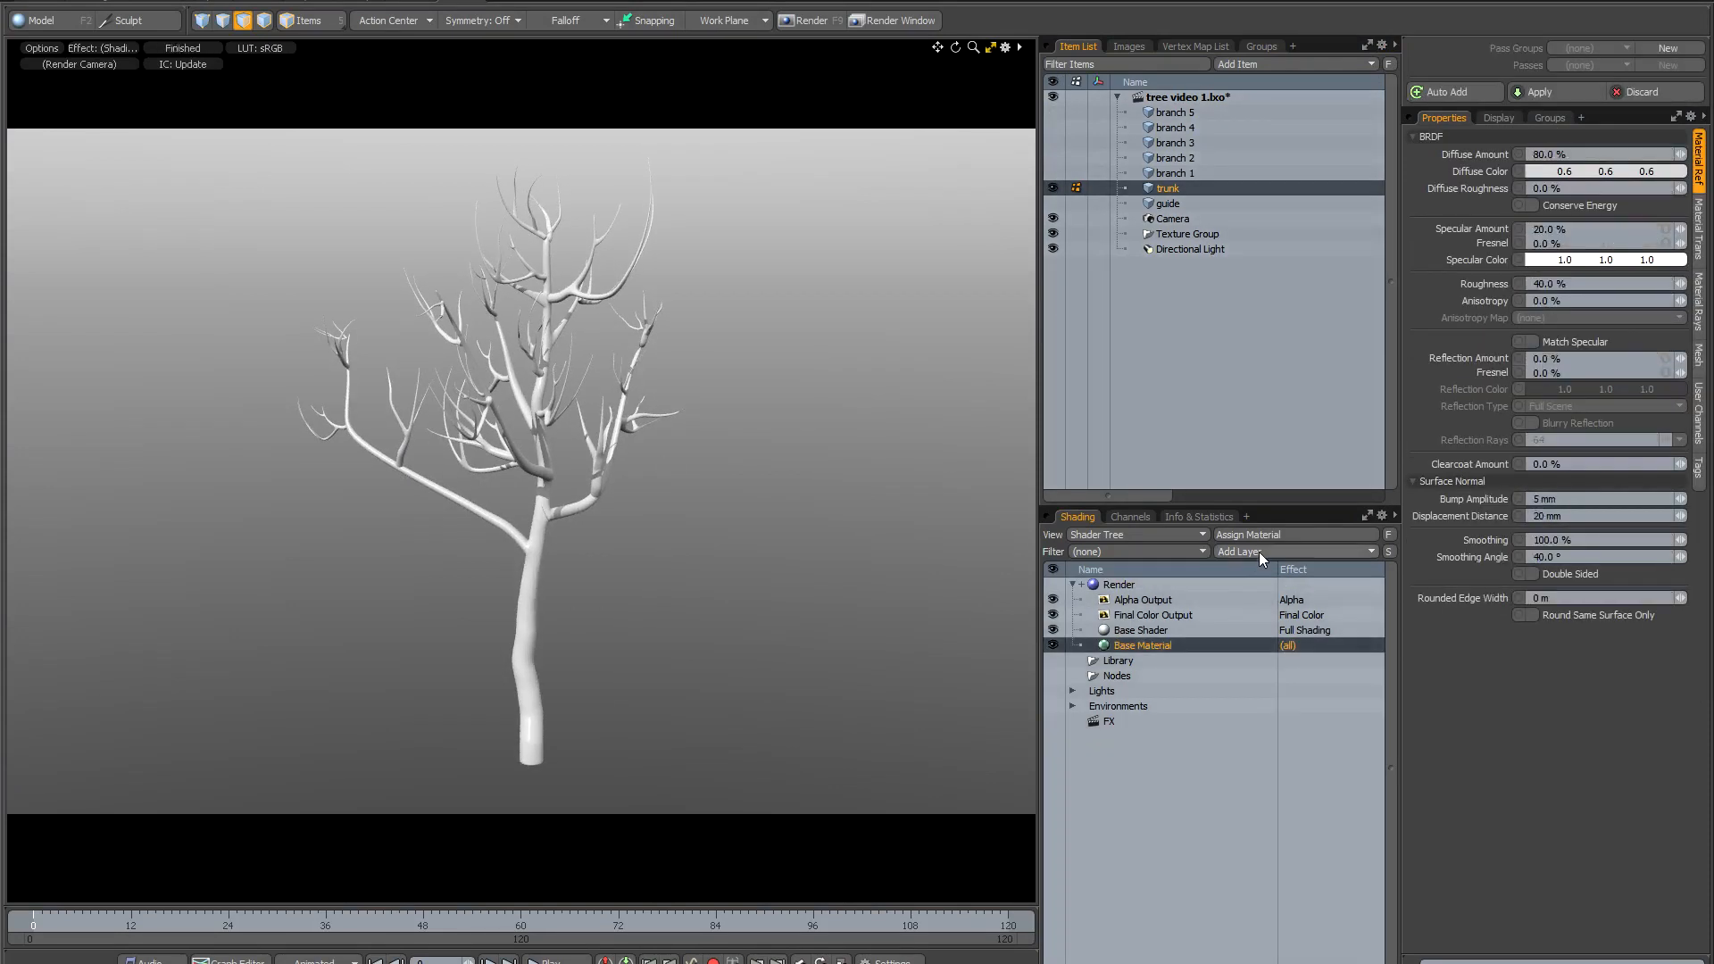
click(1259, 552)
click(1359, 553)
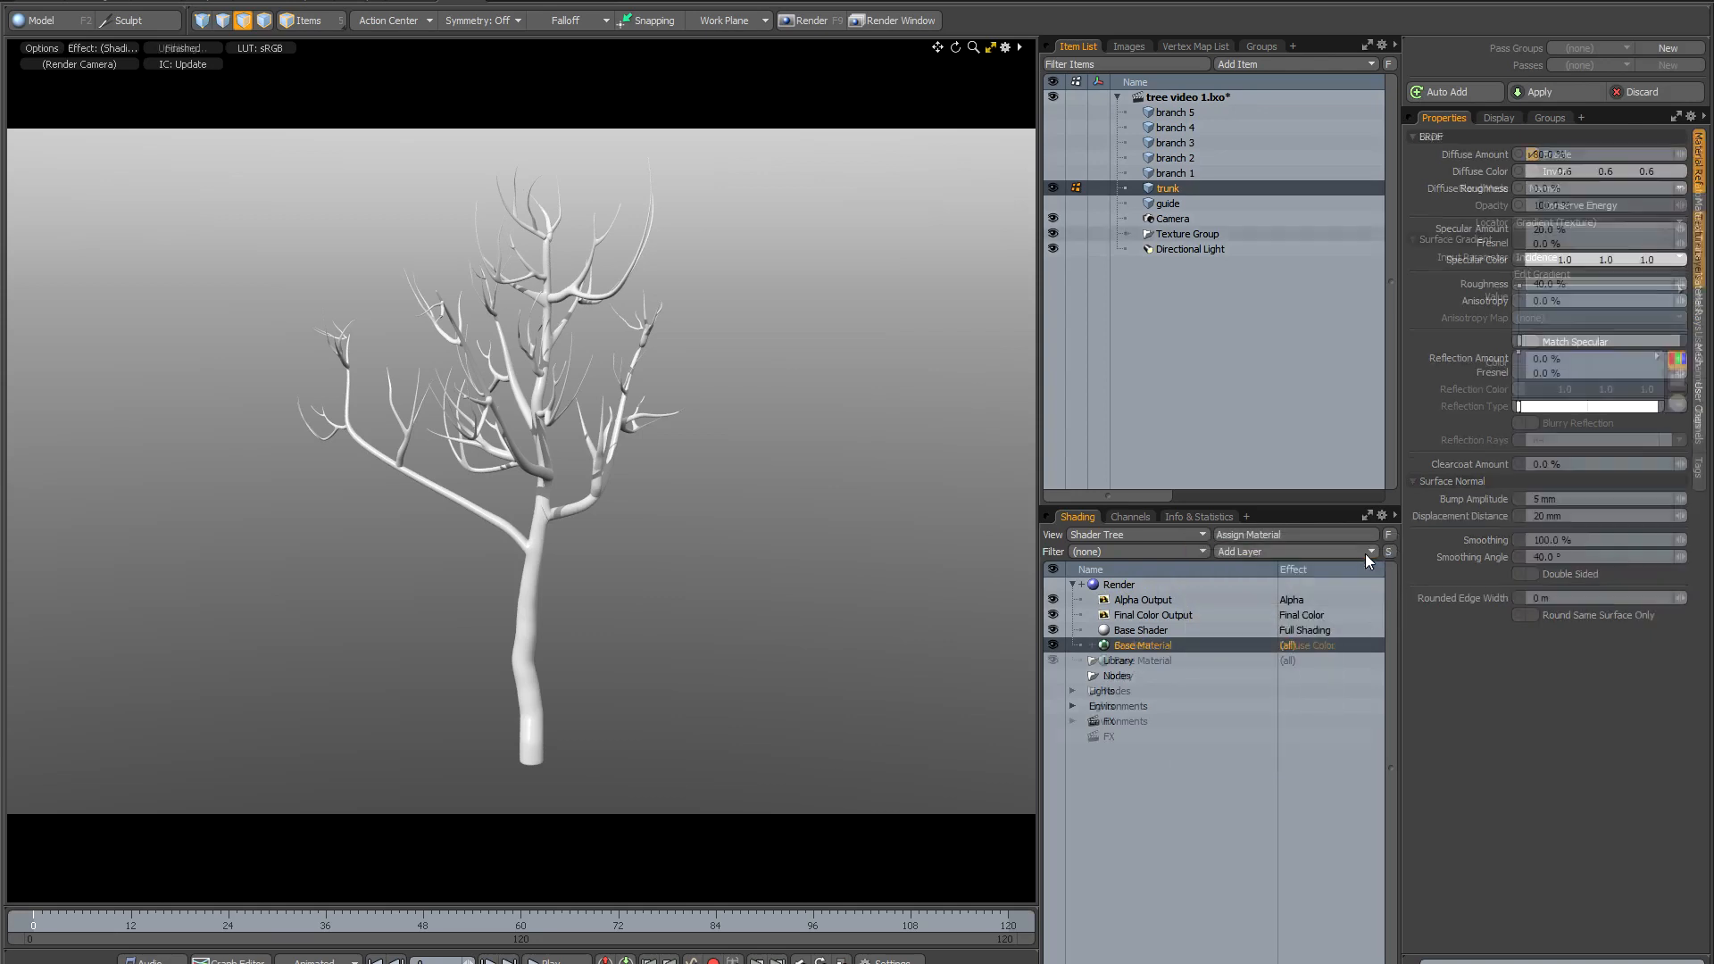
click(1557, 258)
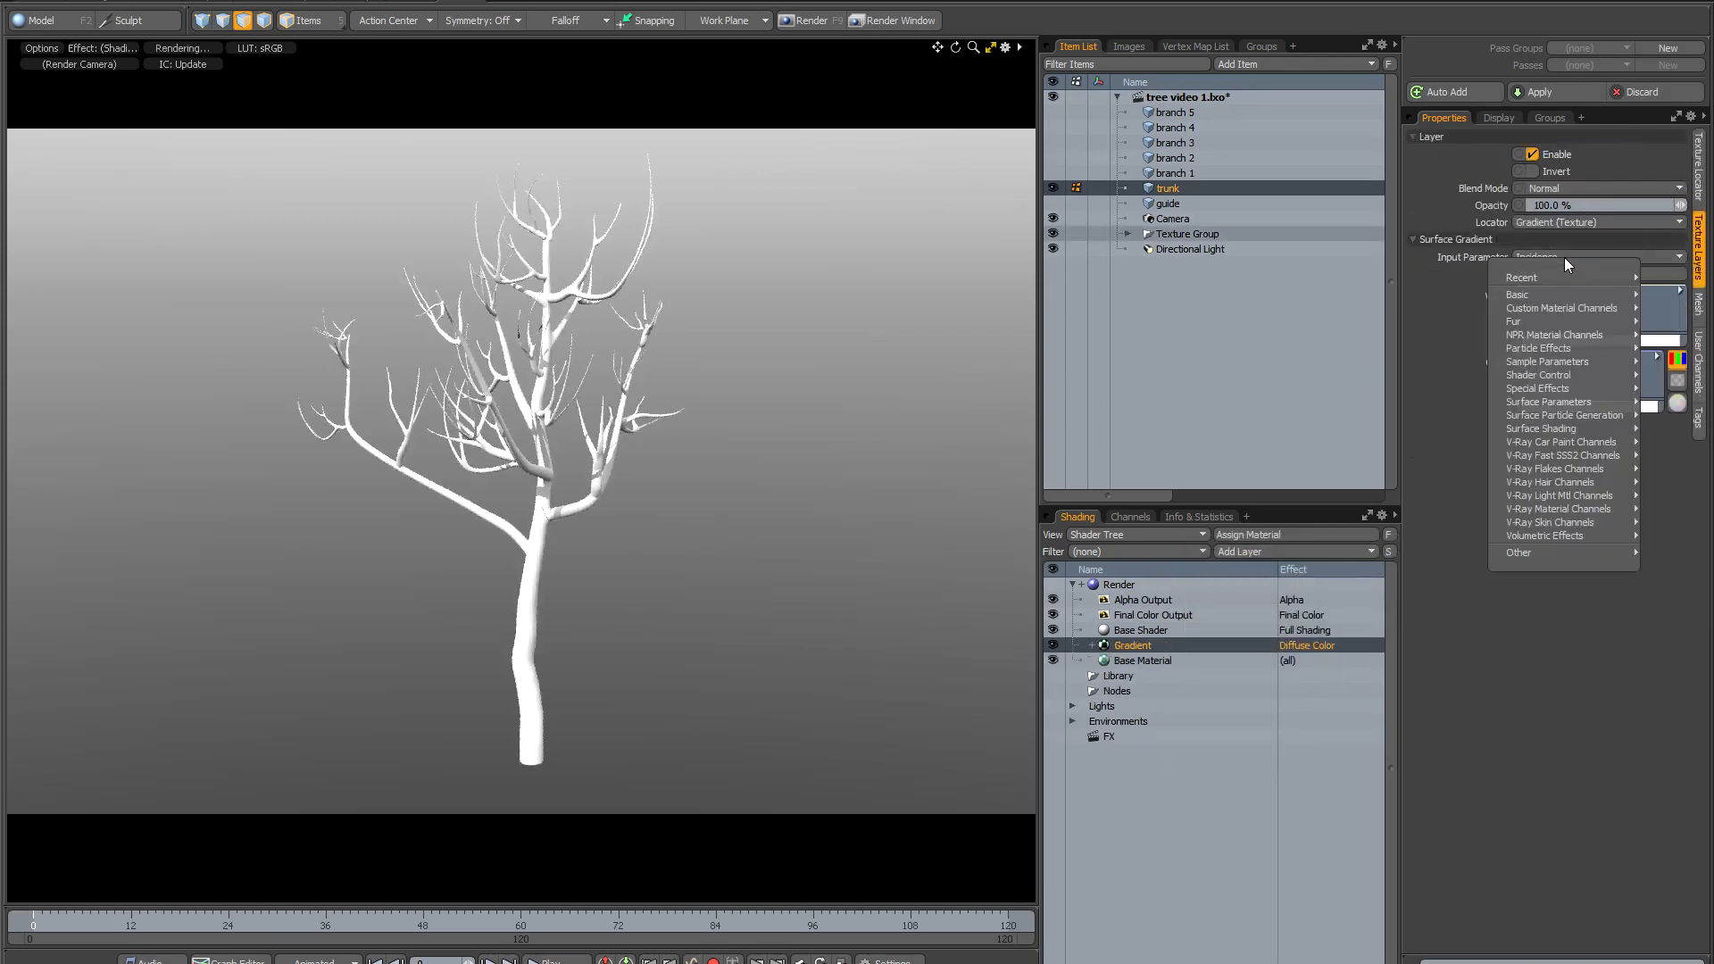
mouse_move(1535, 398)
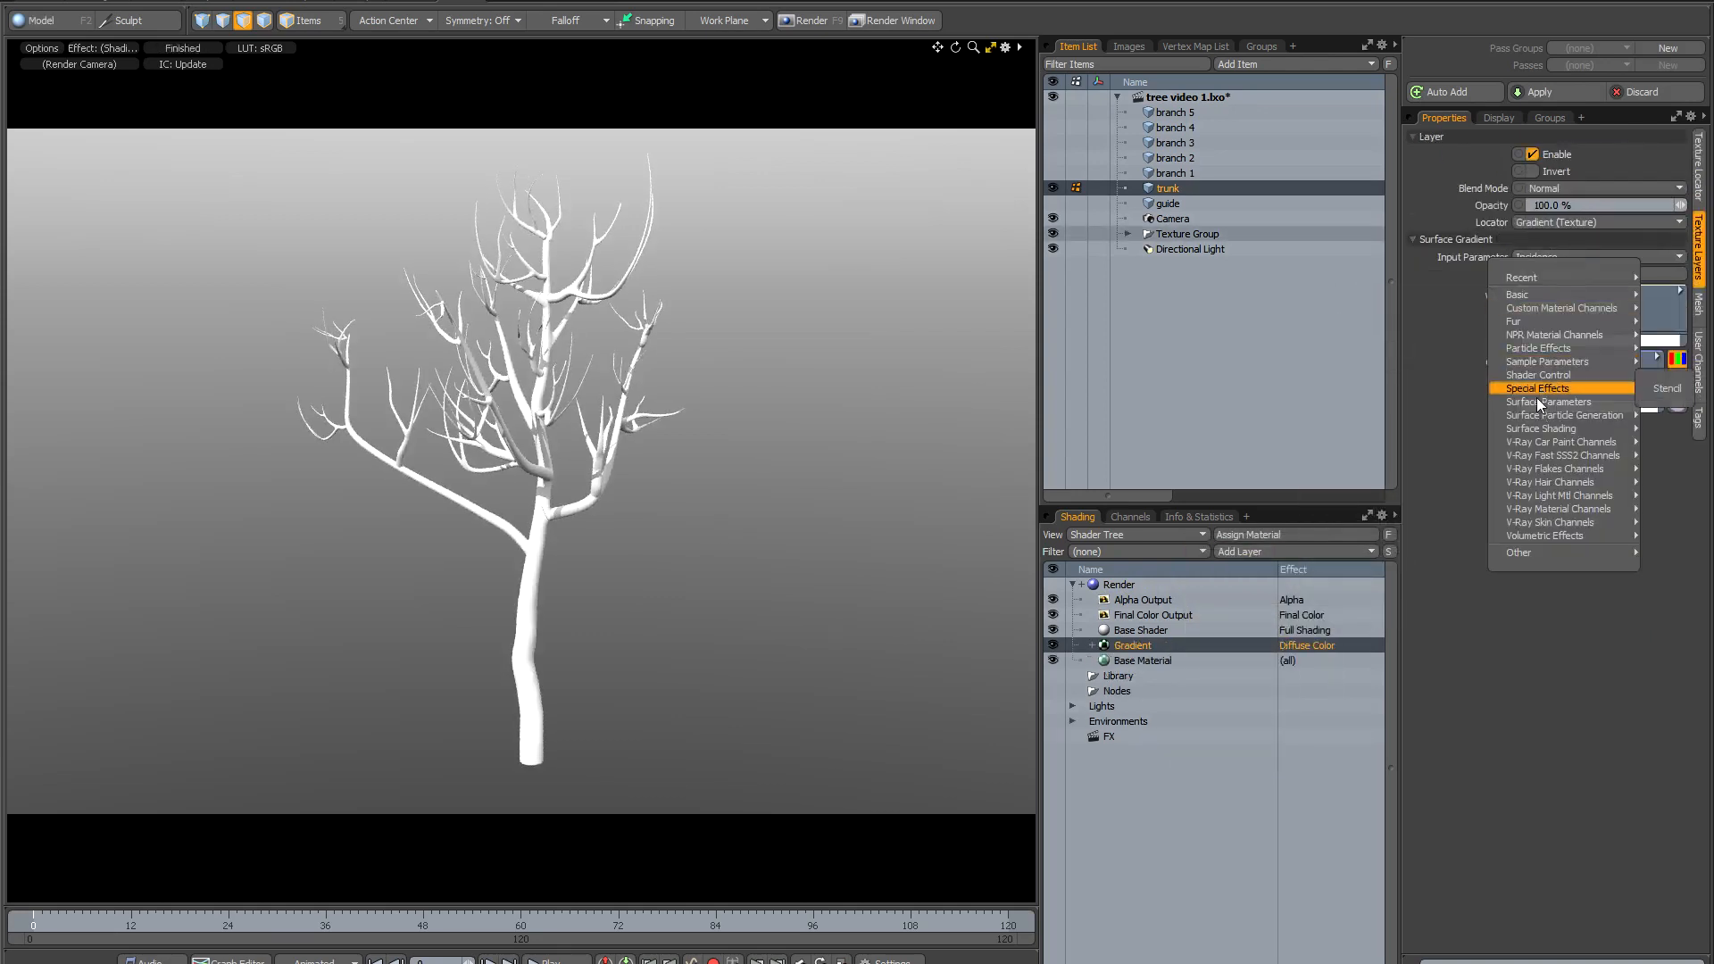
click(1430, 536)
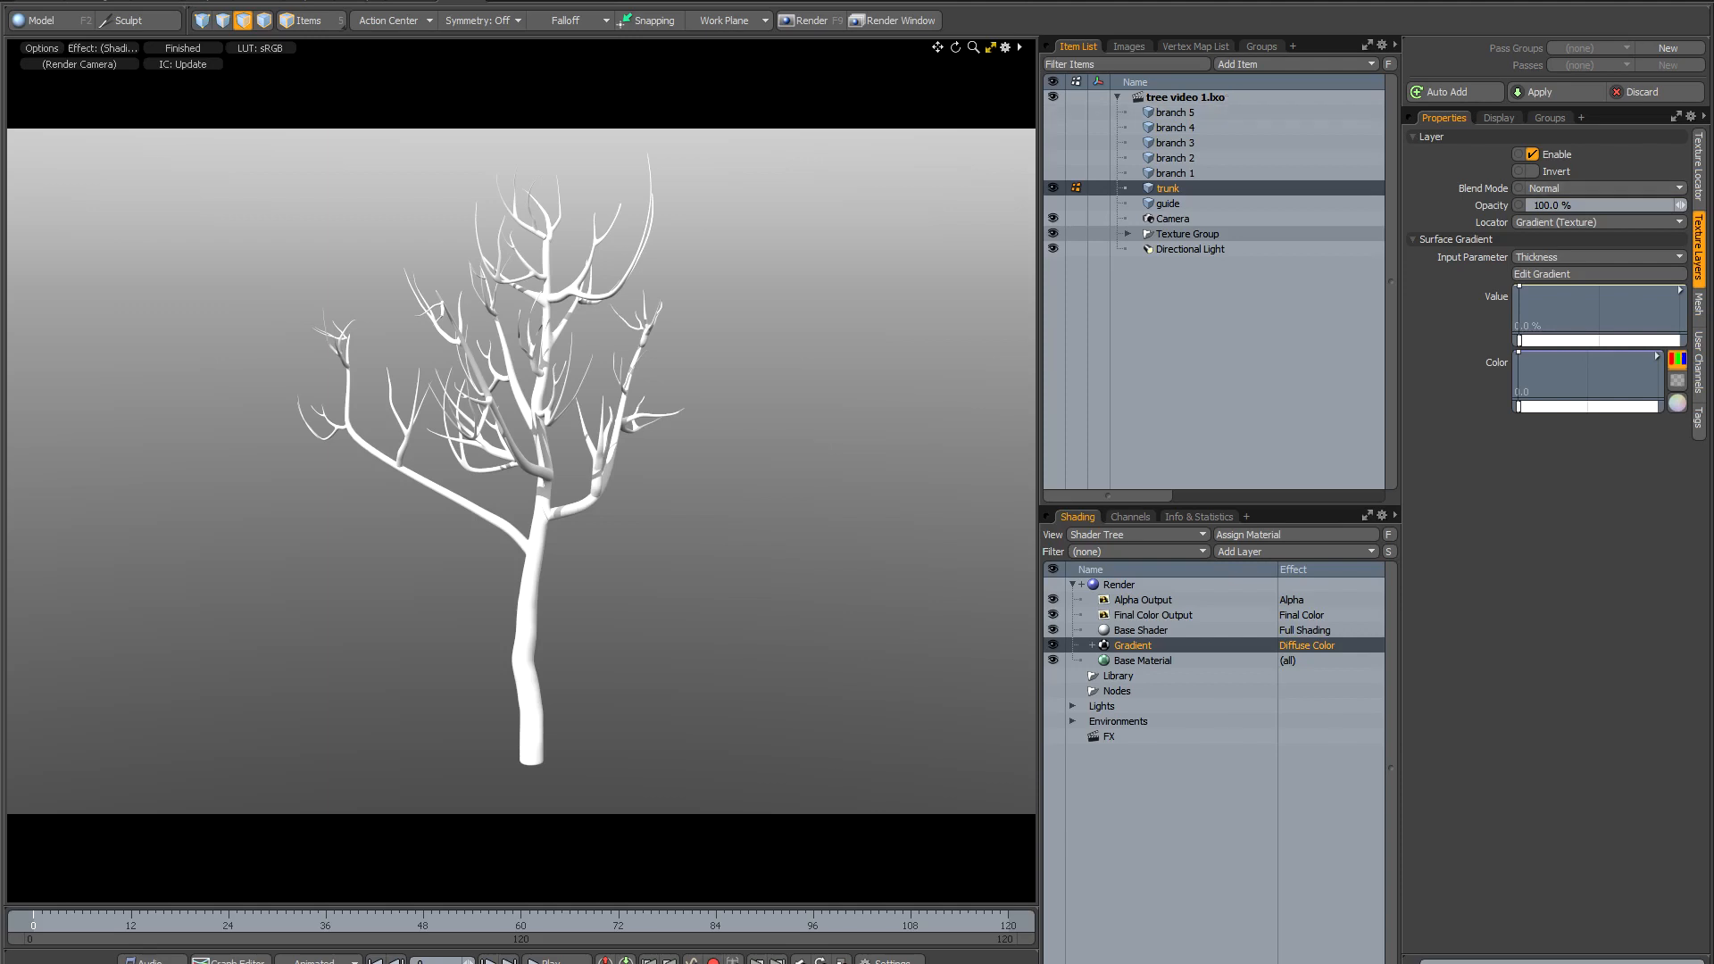
Change the gradient layer's effect to Diffuse Amount.
click(1304, 646)
mouse_move(1298, 661)
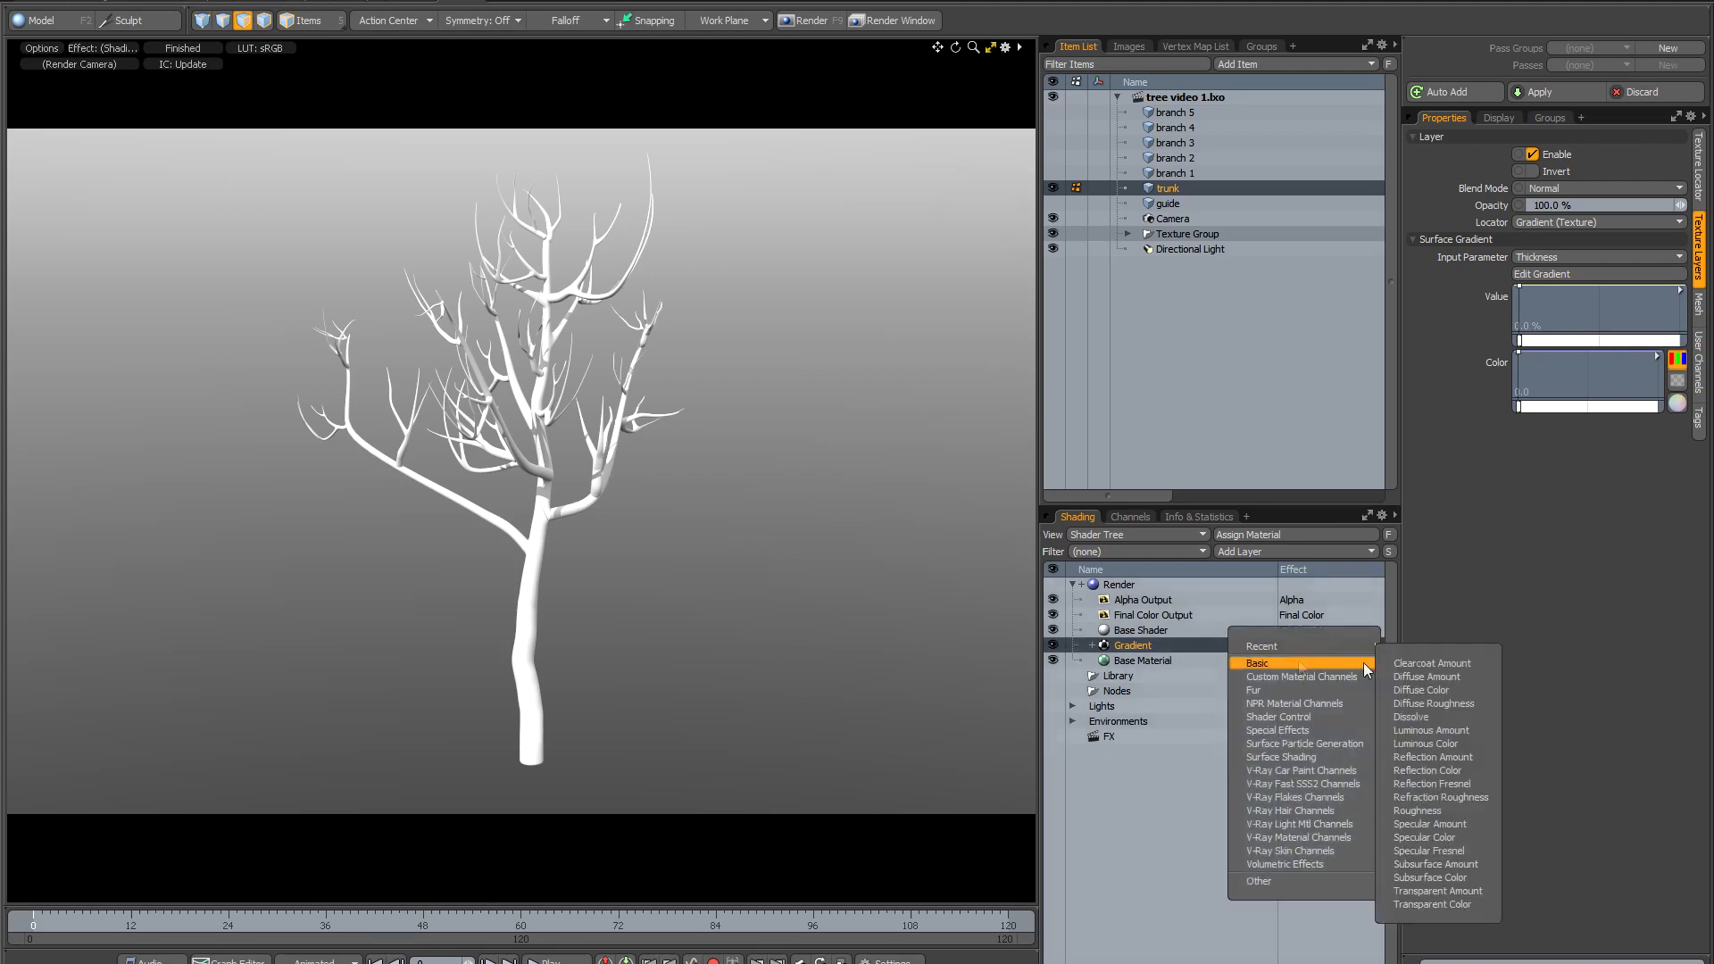
click(1425, 678)
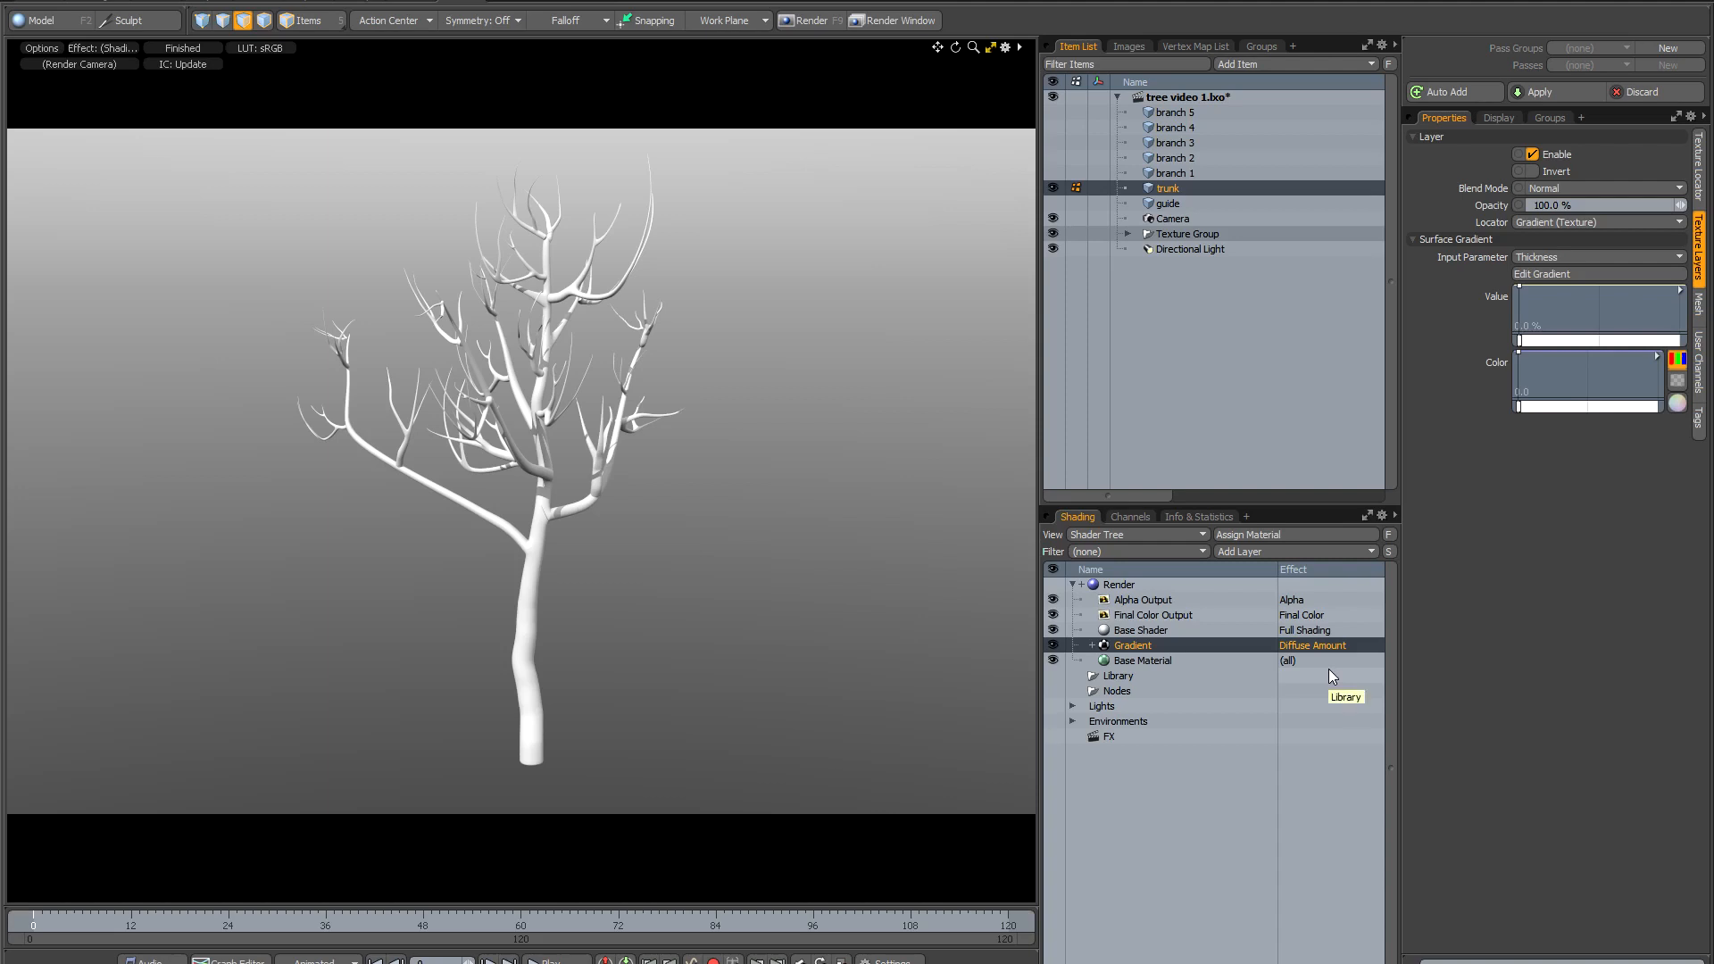
Add a key to the gradient's Value curve in the Gradient Editor and place it at 0% and about 290 mm.
click(1557, 277)
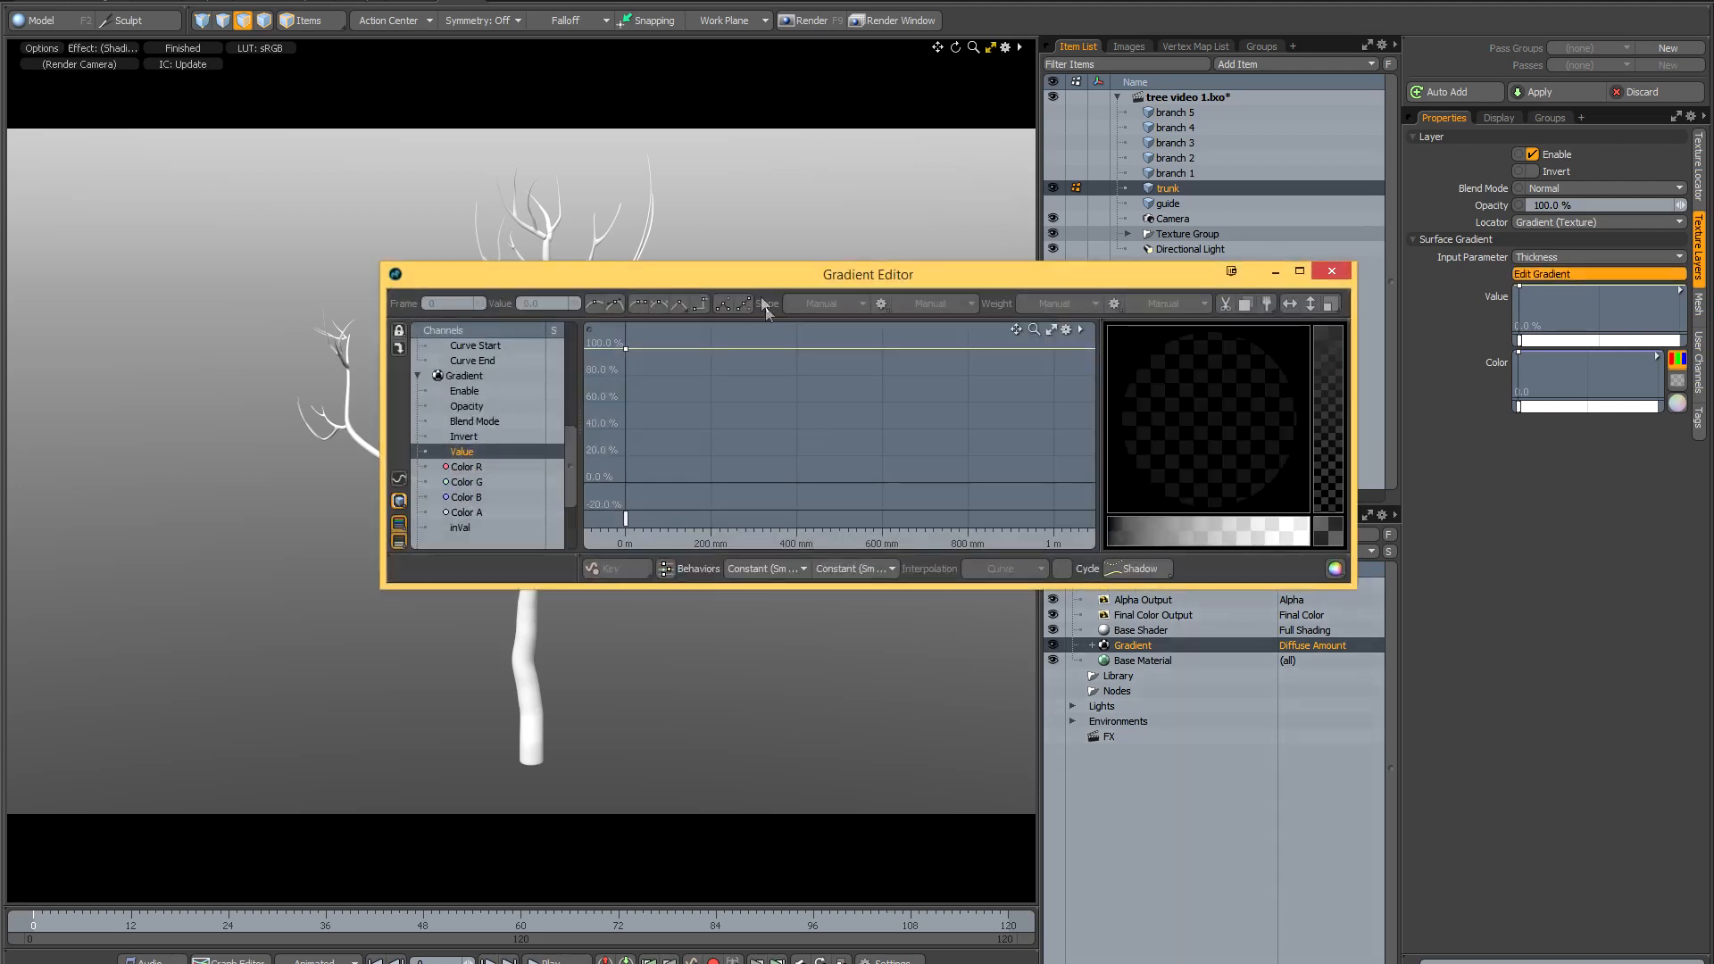
drag(755, 281, 967, 413)
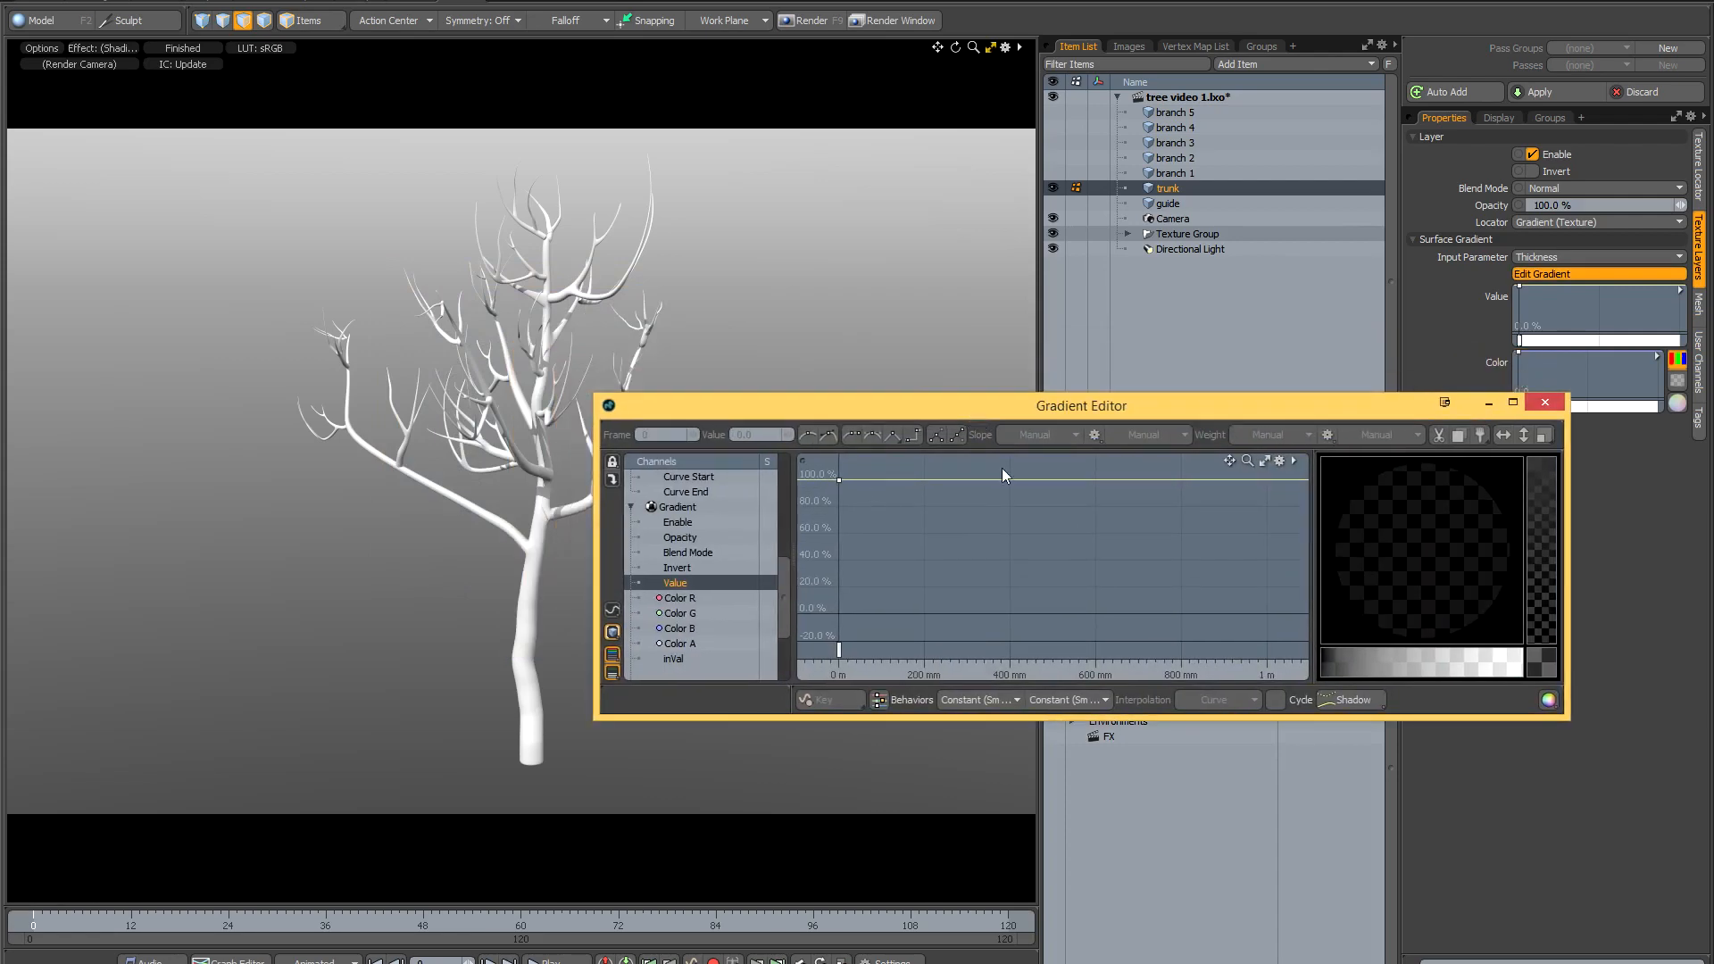
ctrl+click(1100, 479)
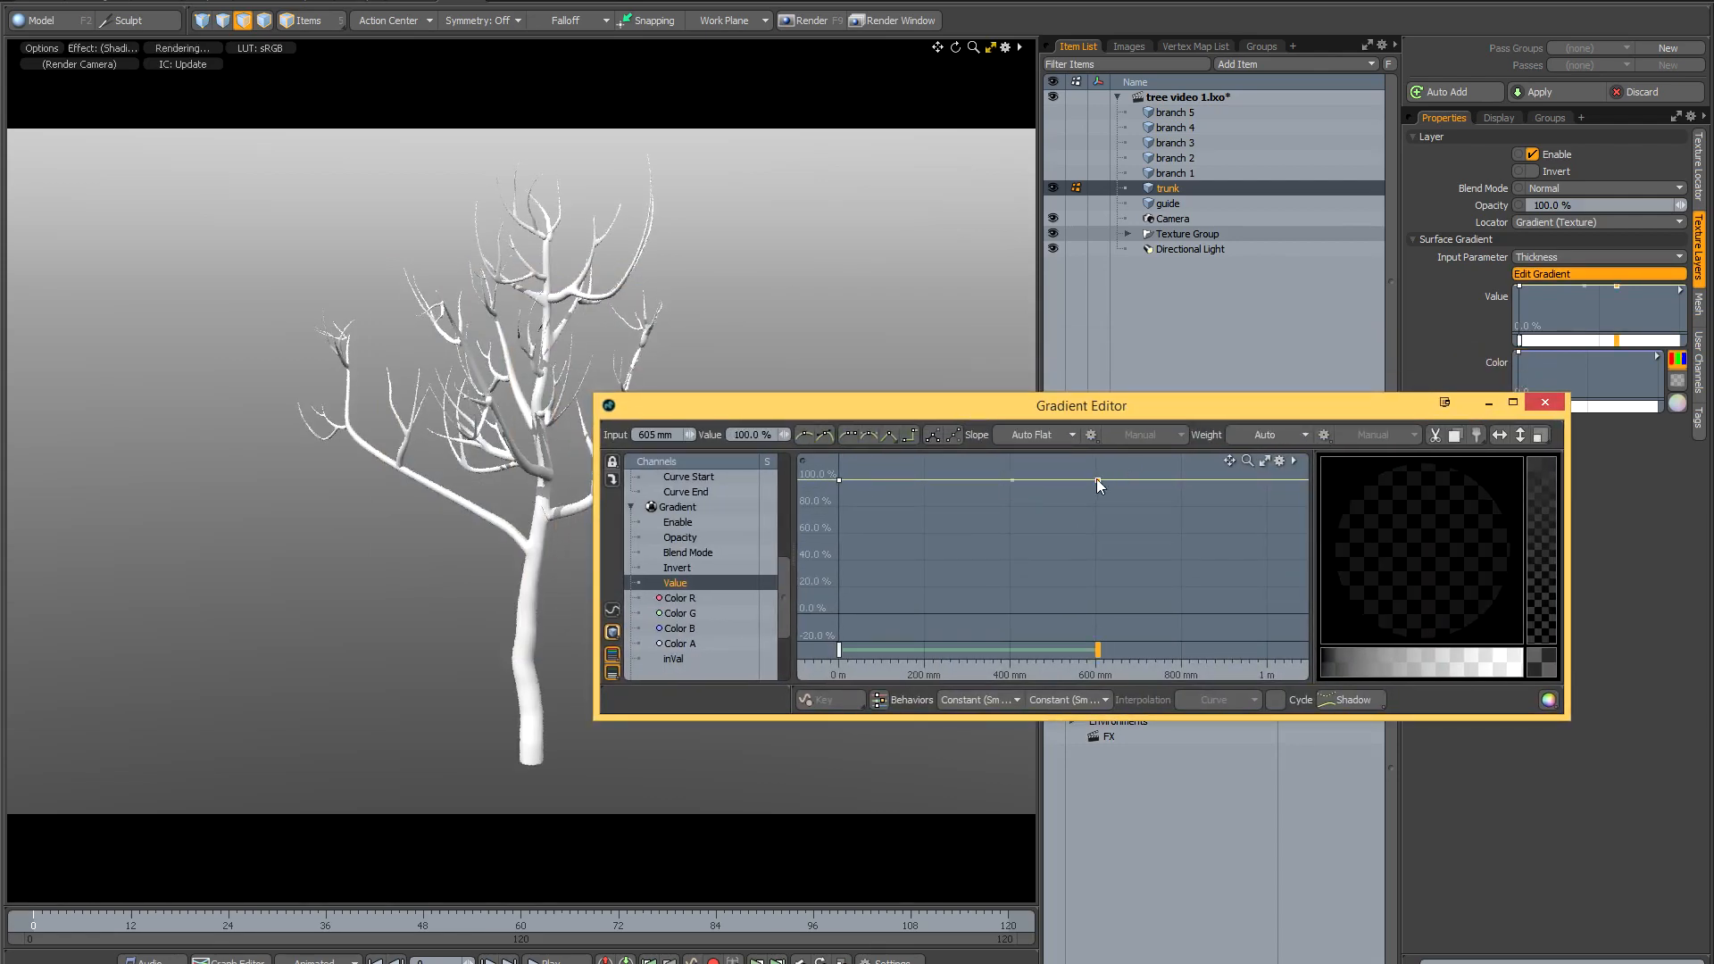
drag(1097, 479, 1097, 614)
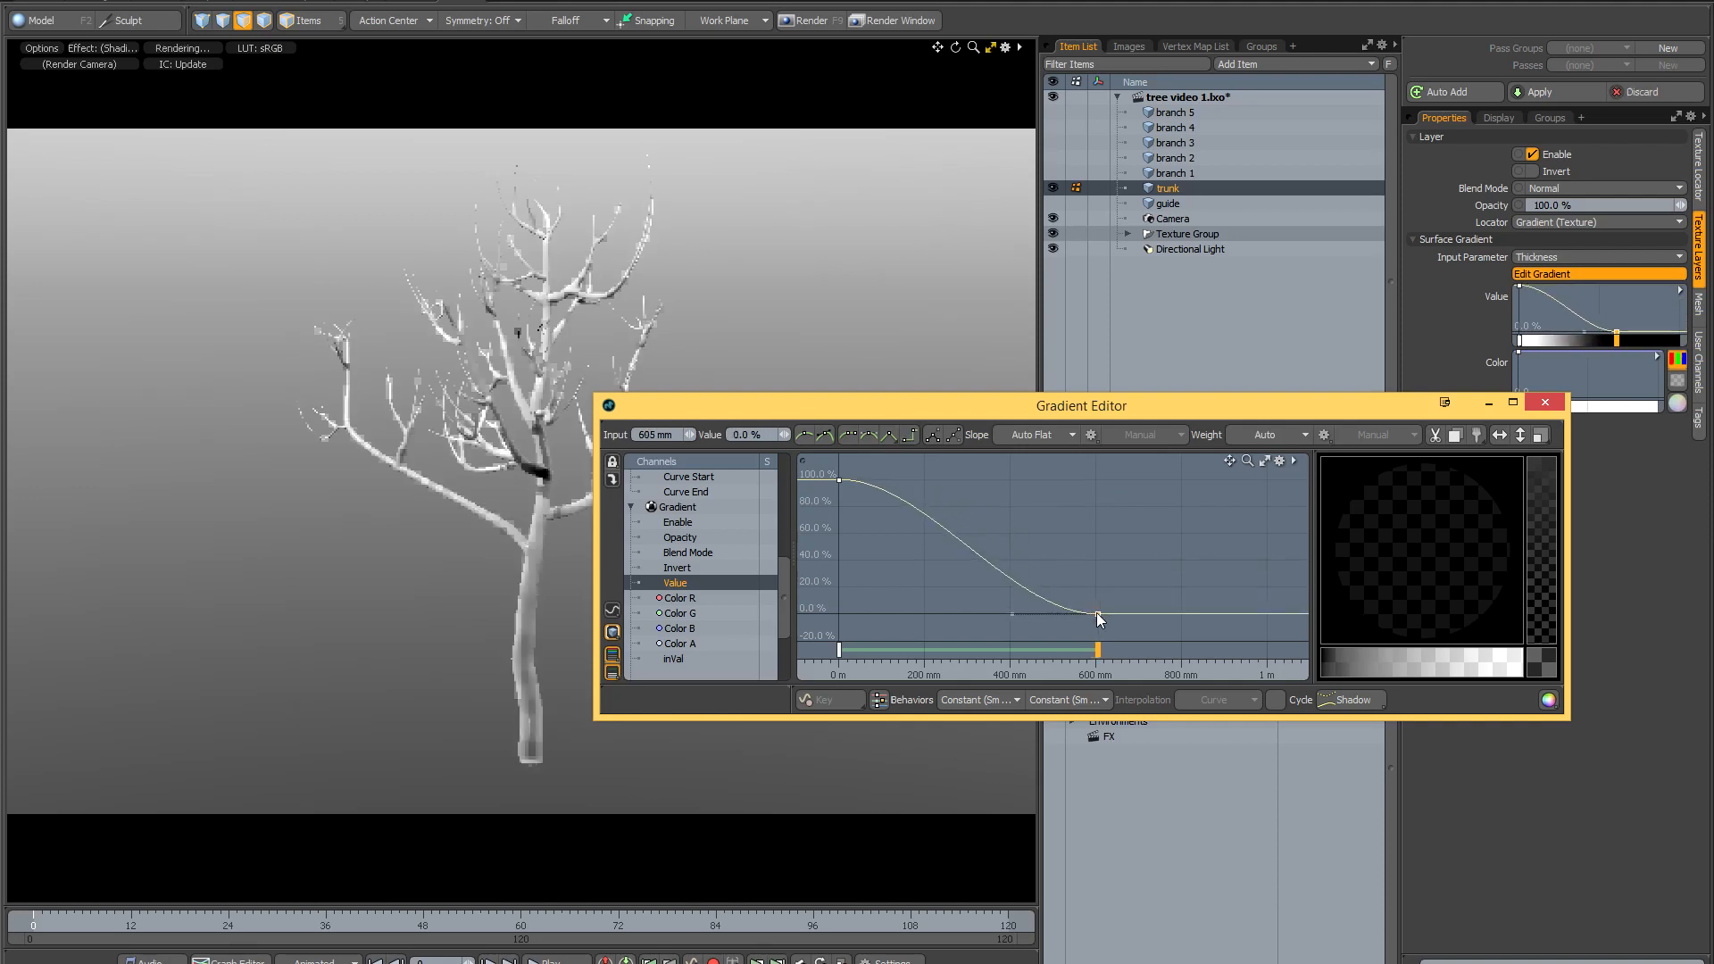
drag(866, 403, 1004, 282)
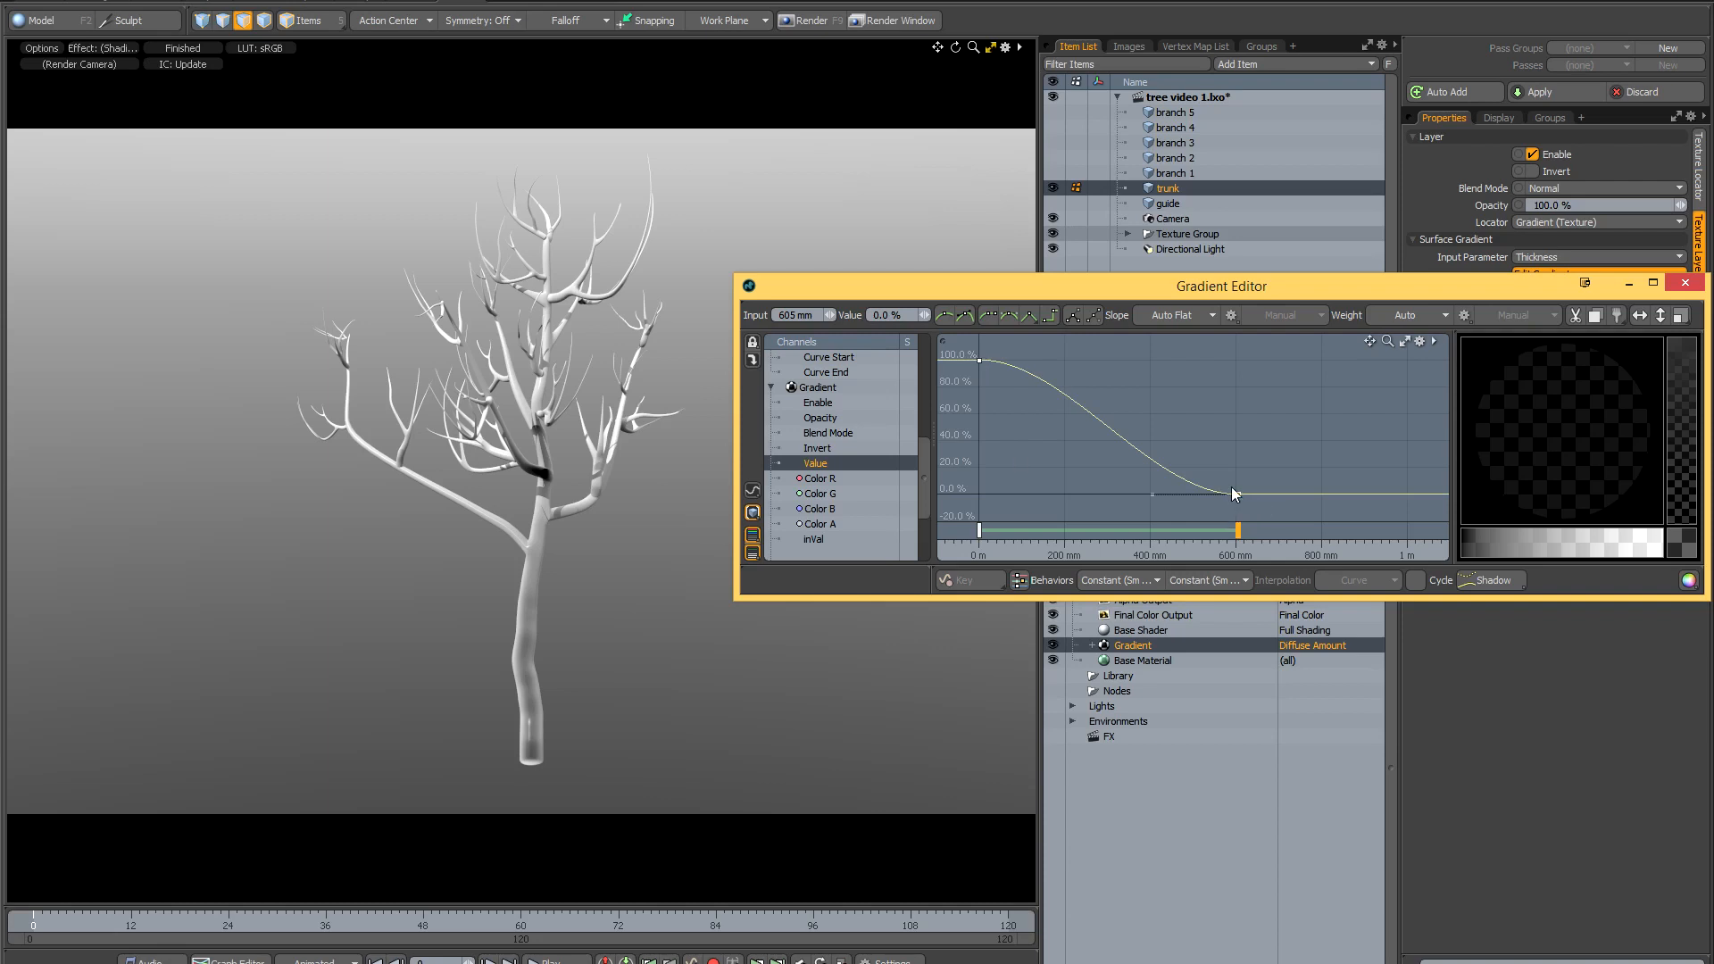
drag(1239, 533, 1104, 528)
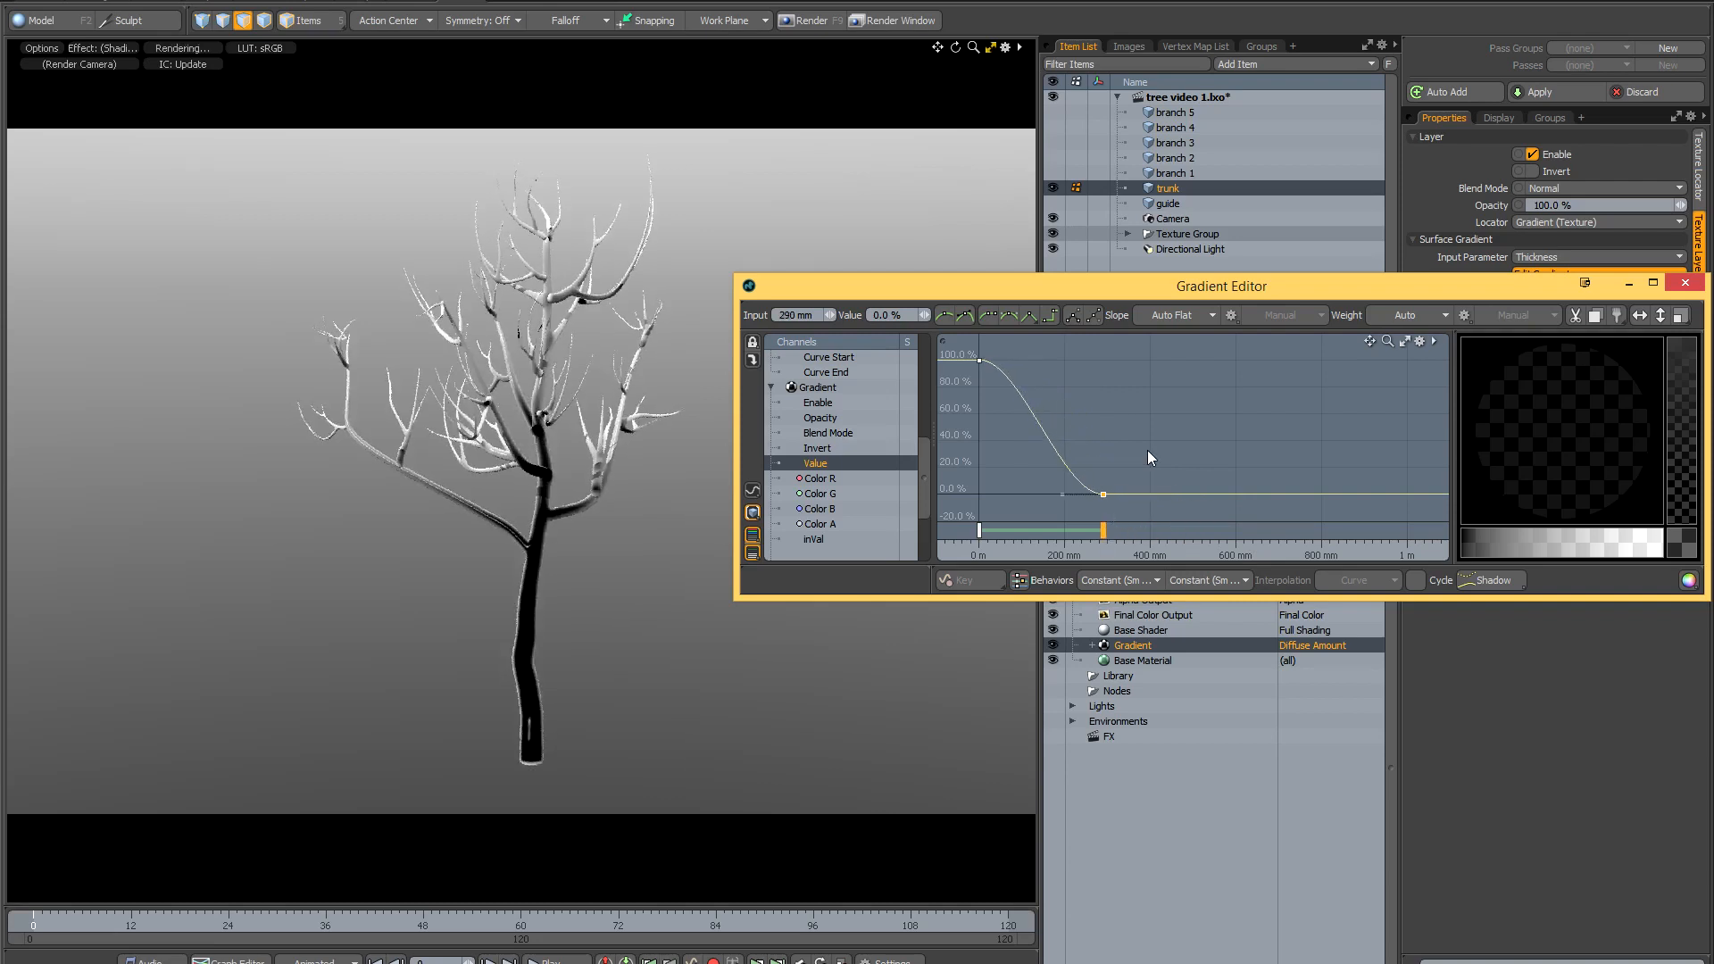
Lengthen the first key's tangent on the Value curve, move the 0% key to about 243 mm, and close the Gradient Editor.
key(a)
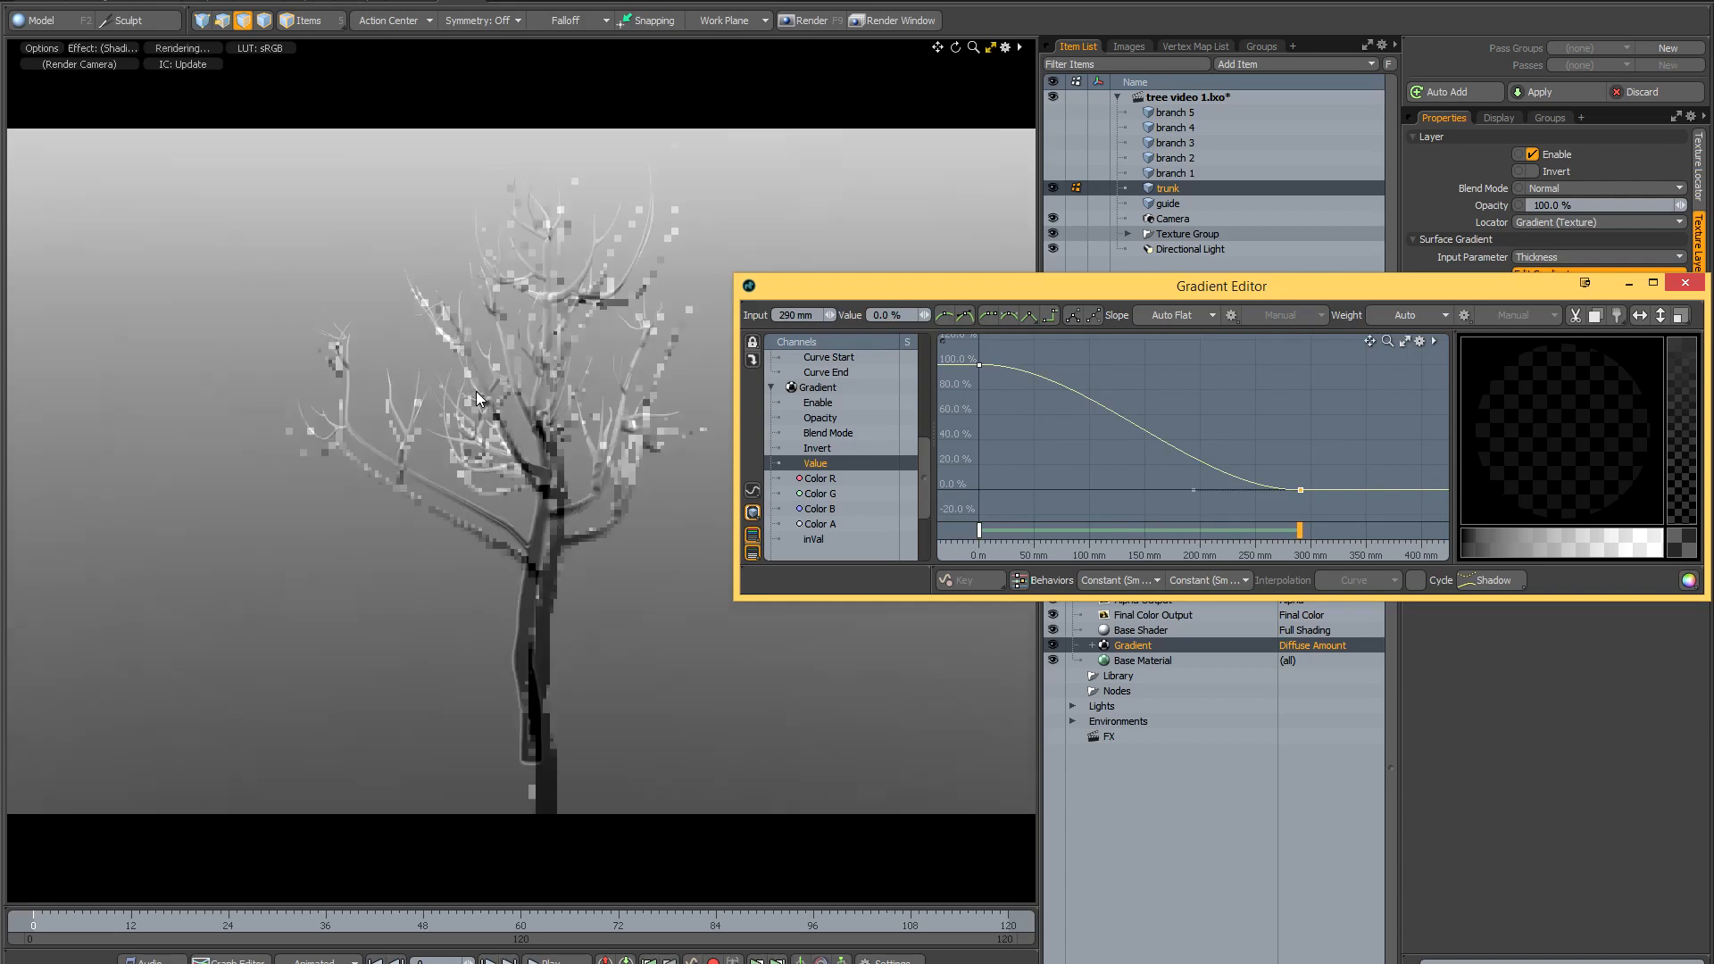
scroll(536, 411, up, 3)
scroll(536, 411, up, 3)
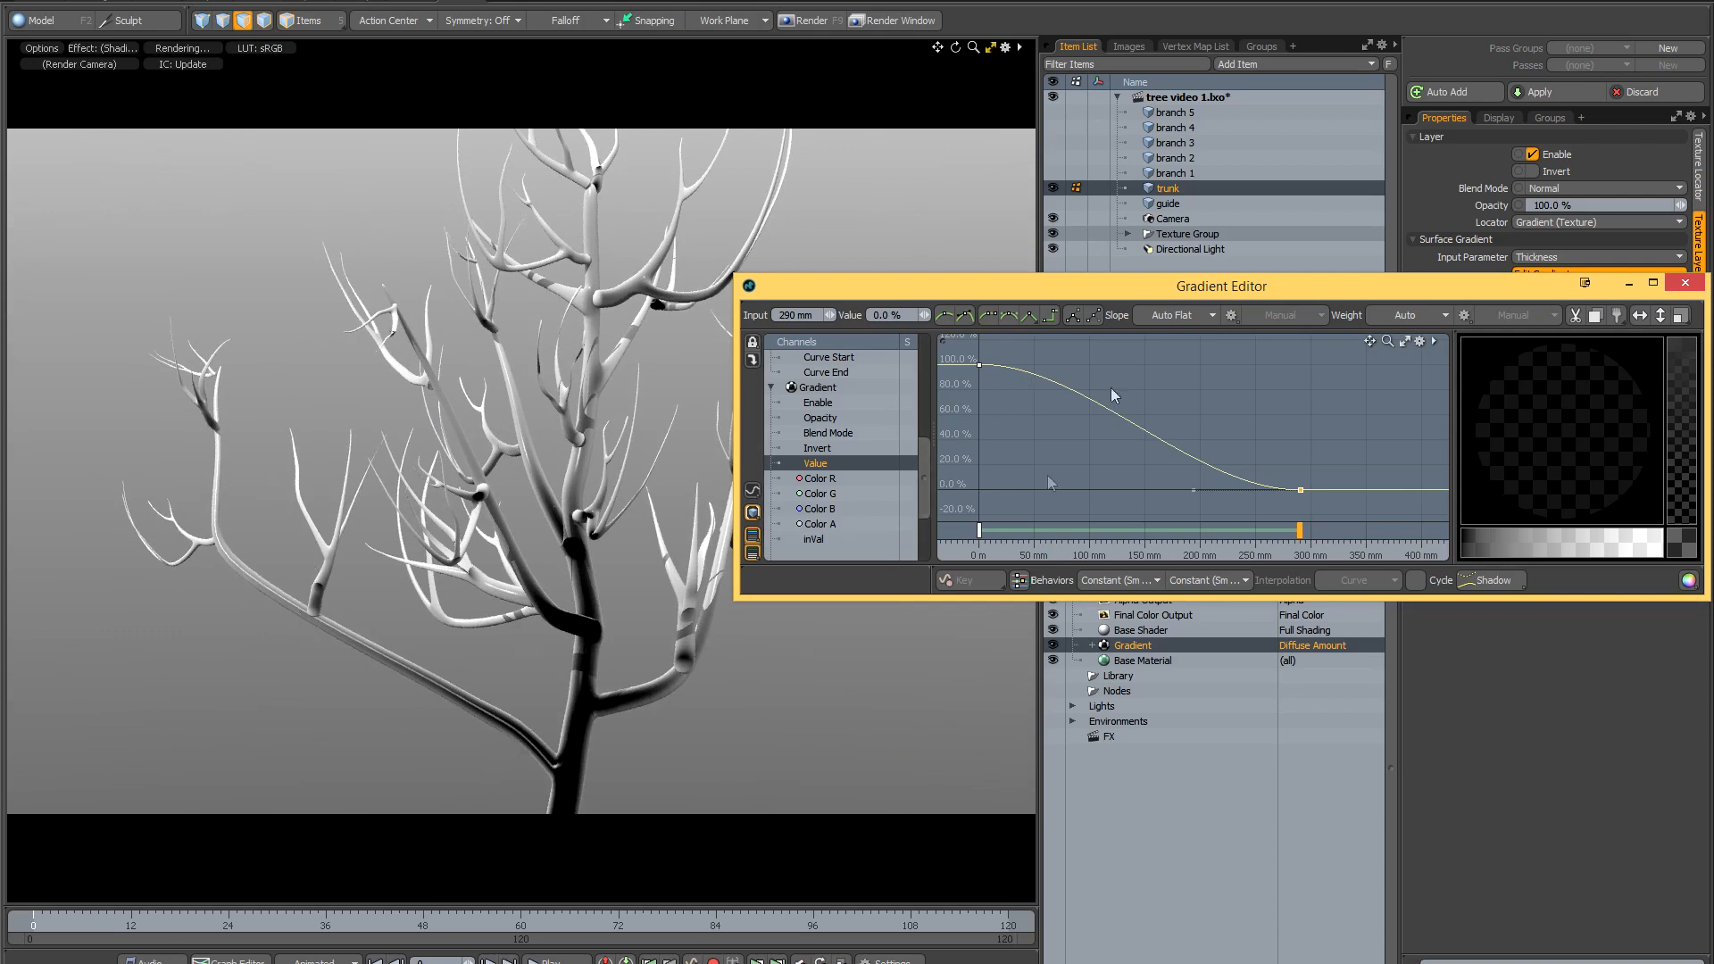
click(980, 366)
drag(1086, 365, 1155, 367)
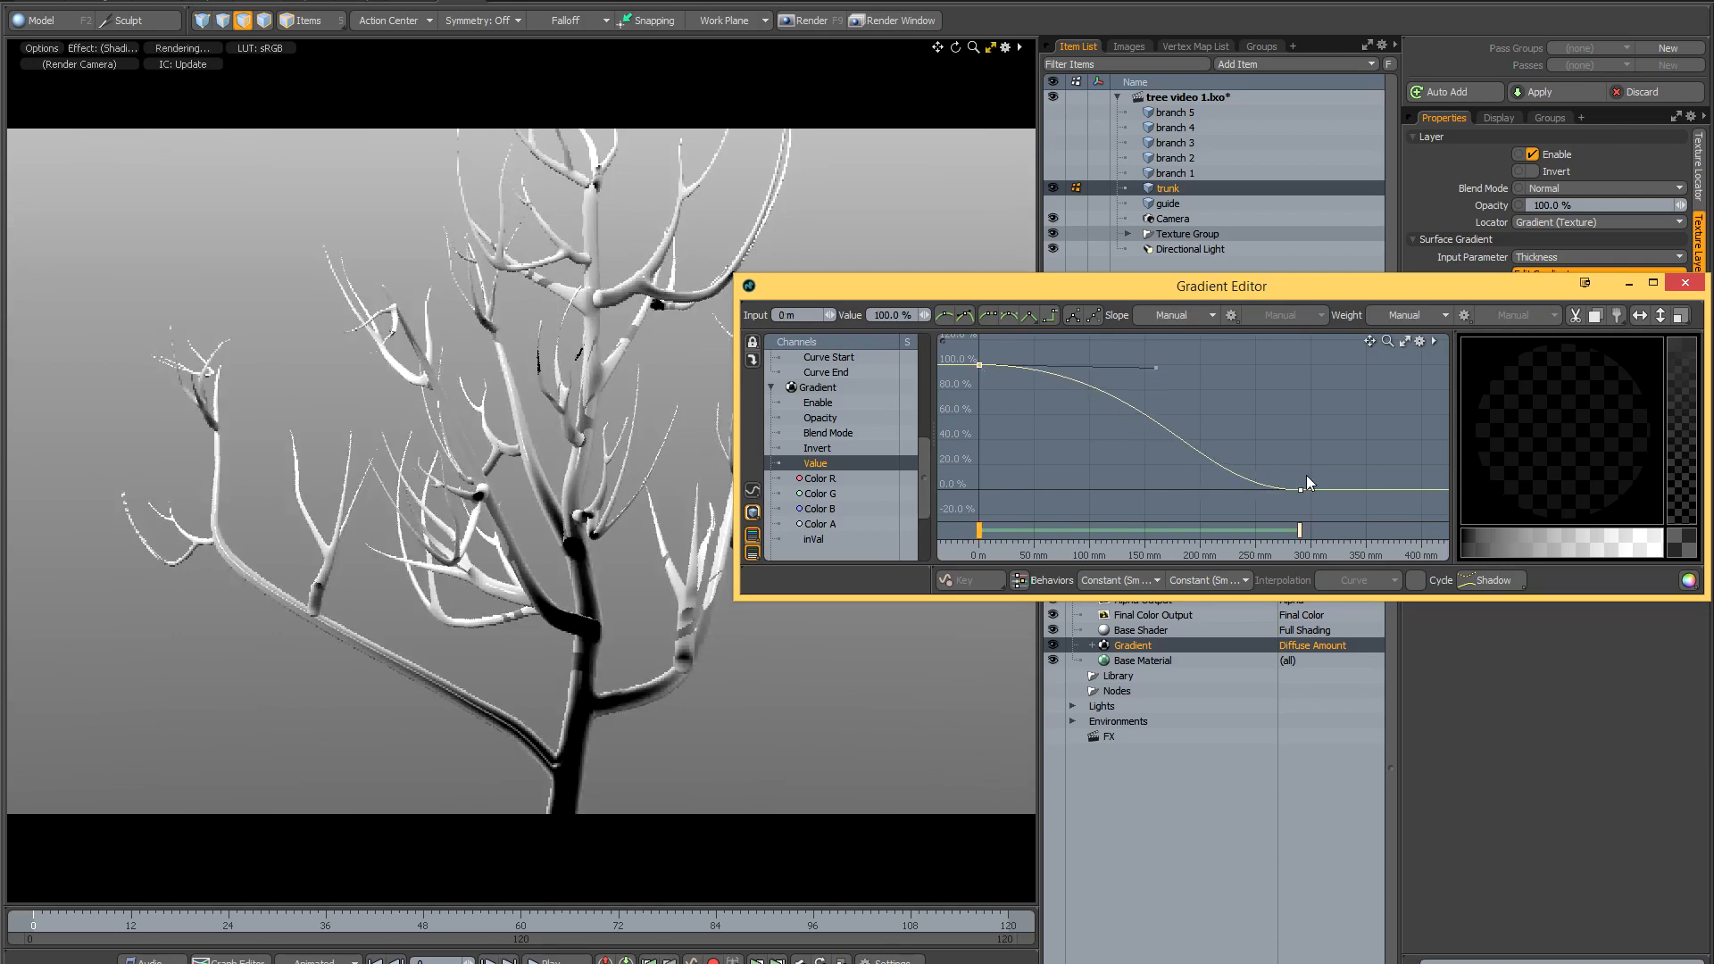
drag(1299, 534, 1249, 535)
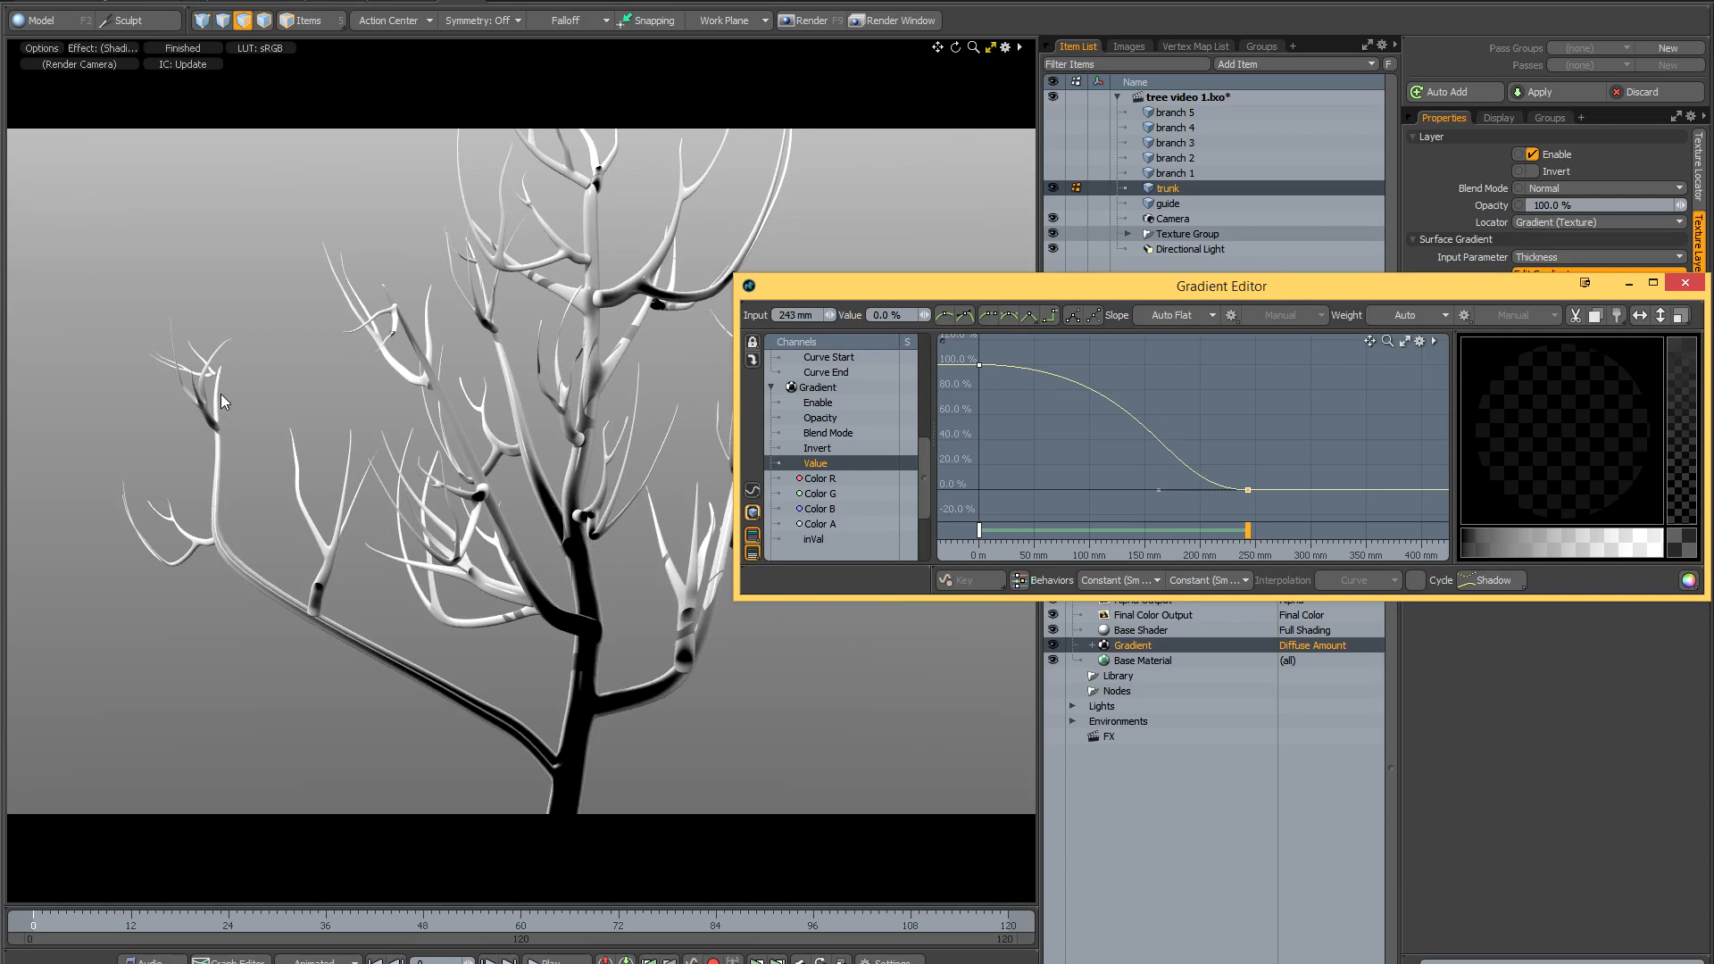
click(1686, 286)
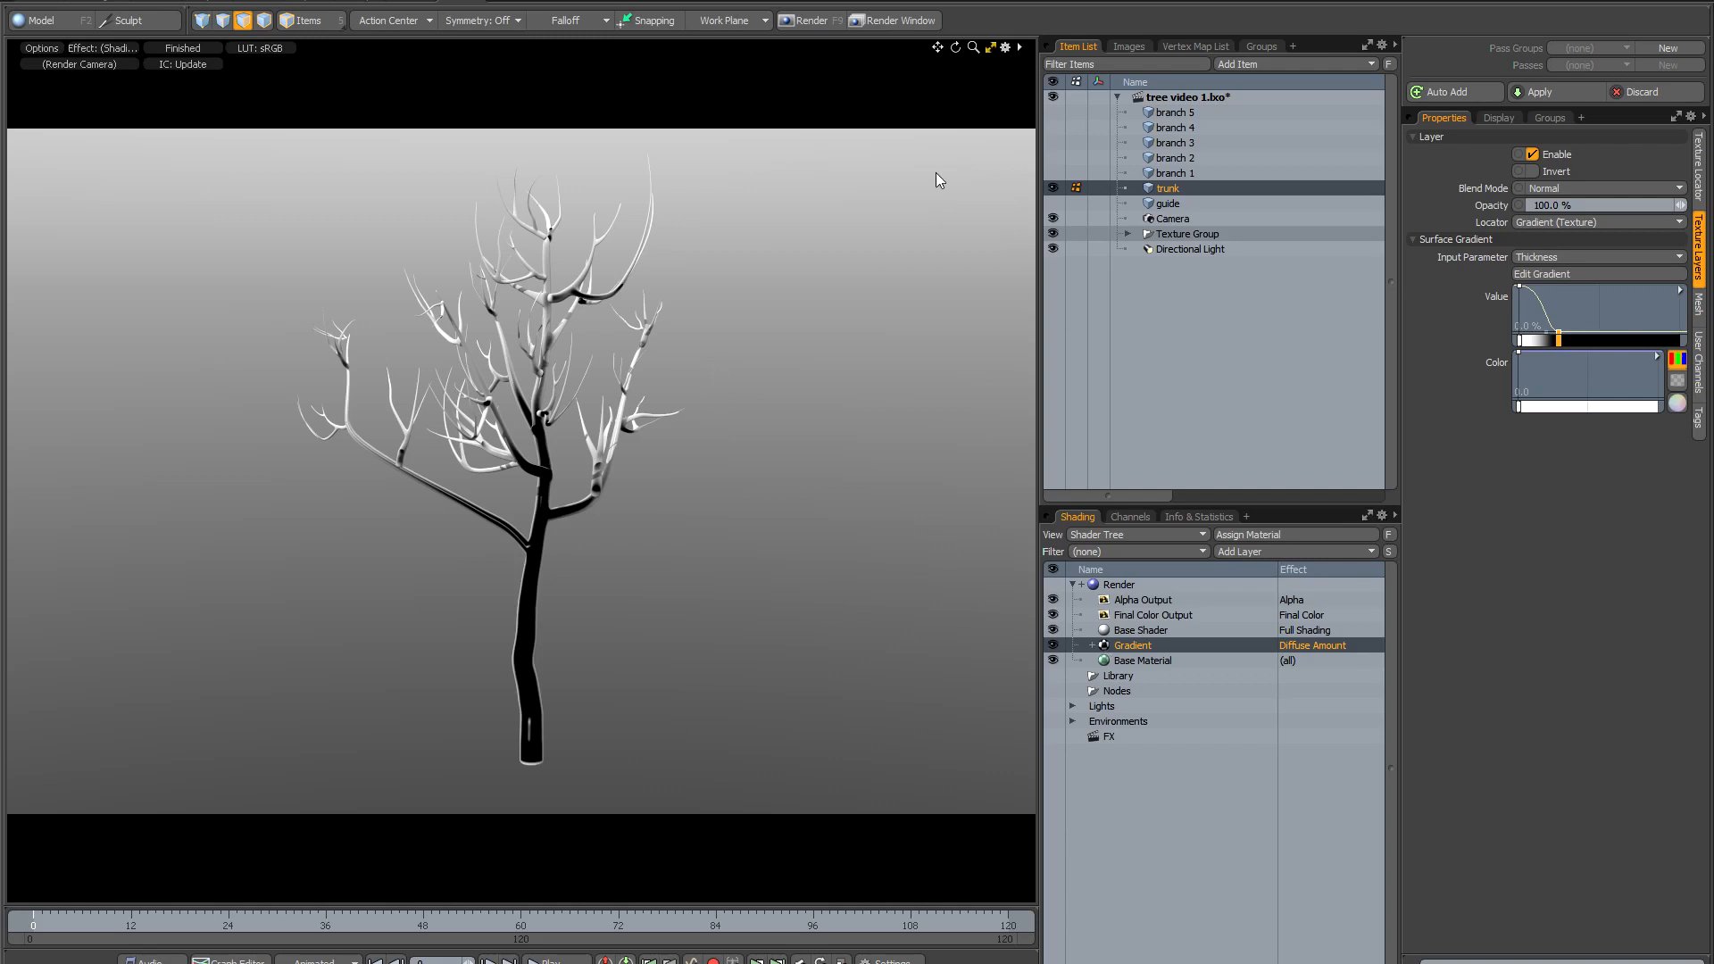
Restore the render preview to its normal size and switch the 3D viewport's shading to Vertex Map.
click(992, 47)
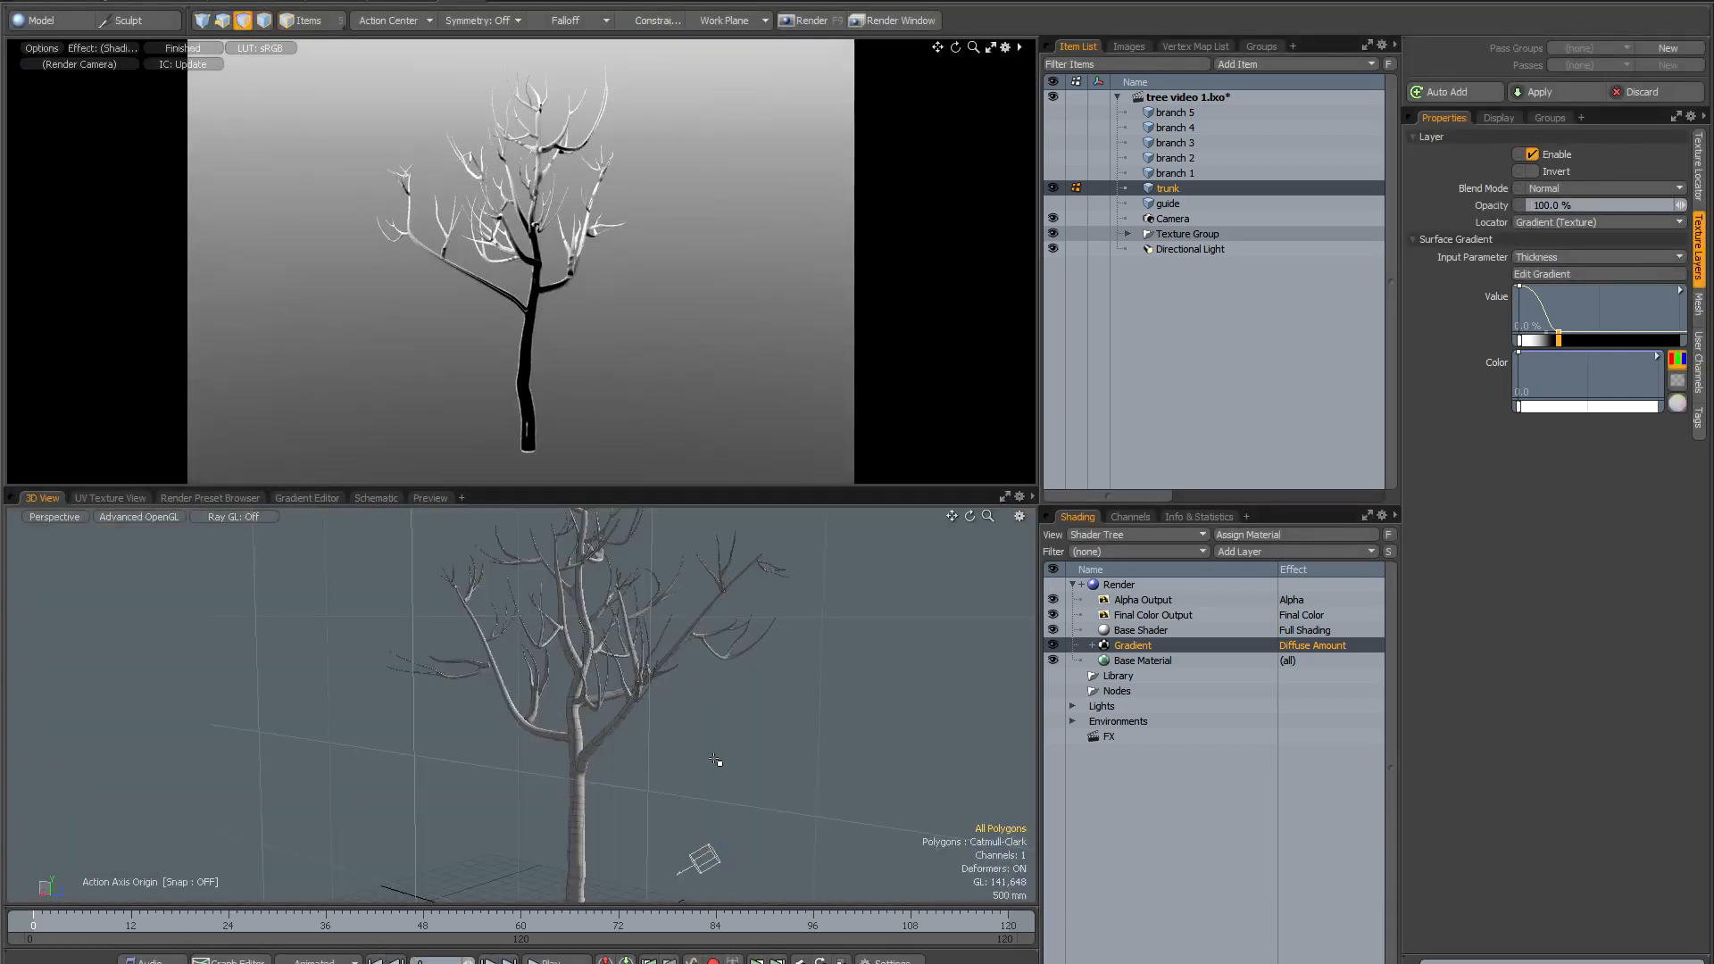
key(ctrl+Tab)
click(616, 757)
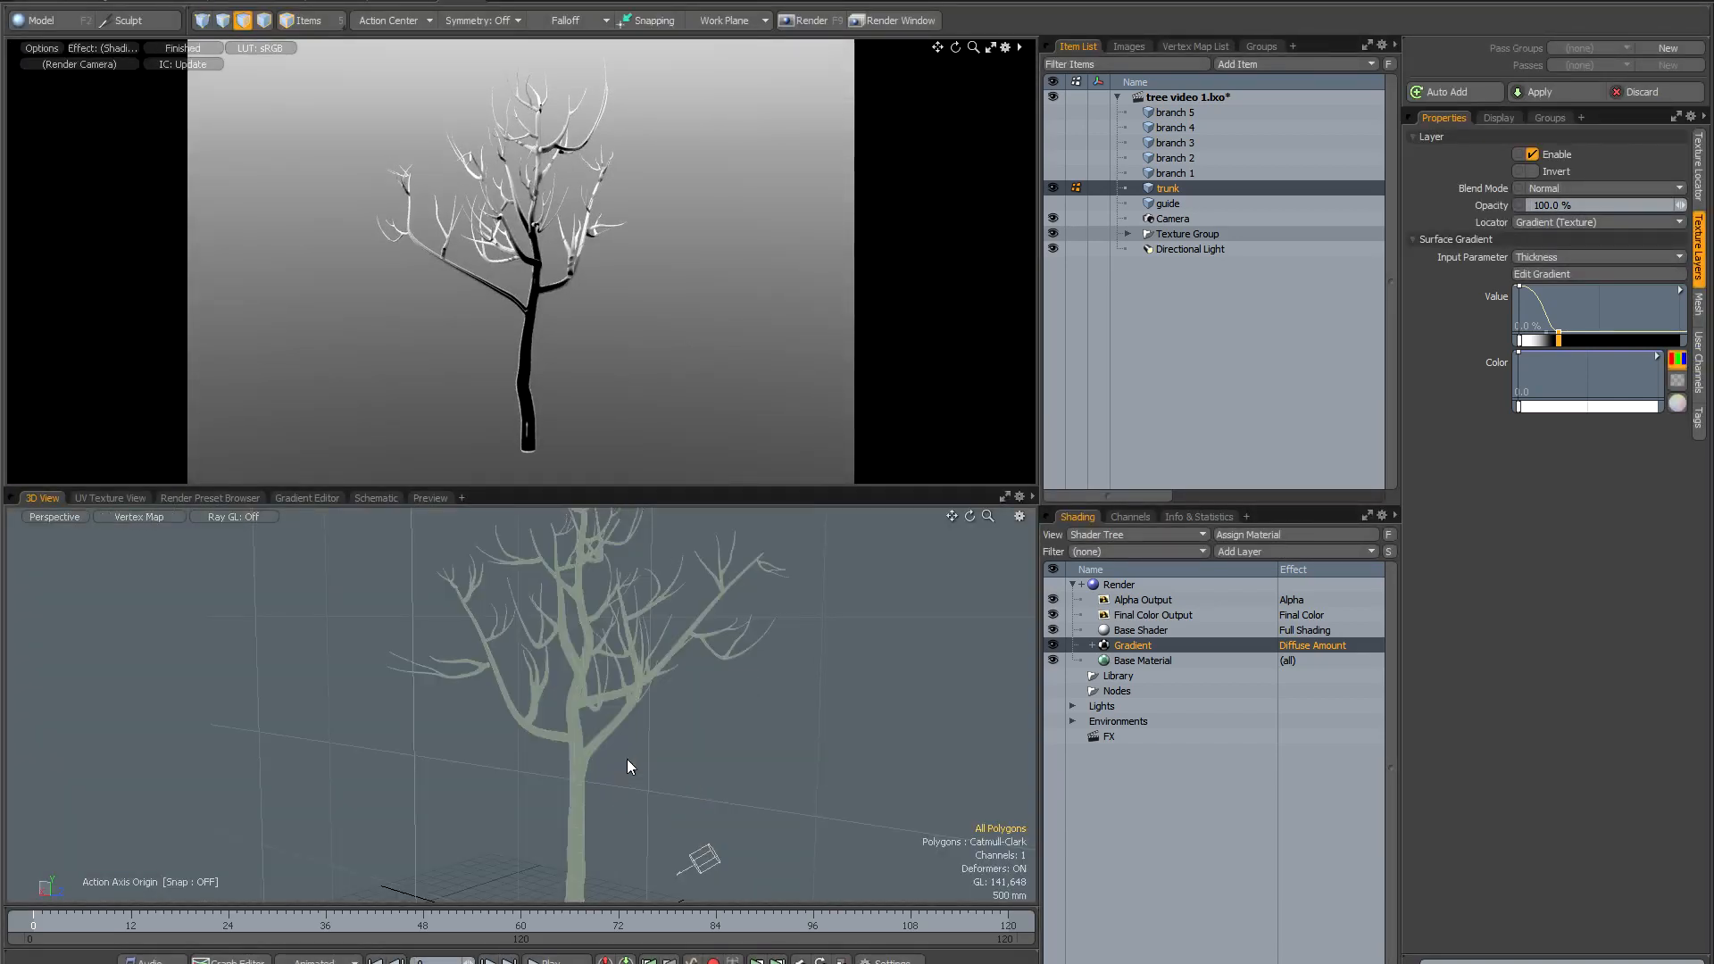
scroll(620, 758, up, 4)
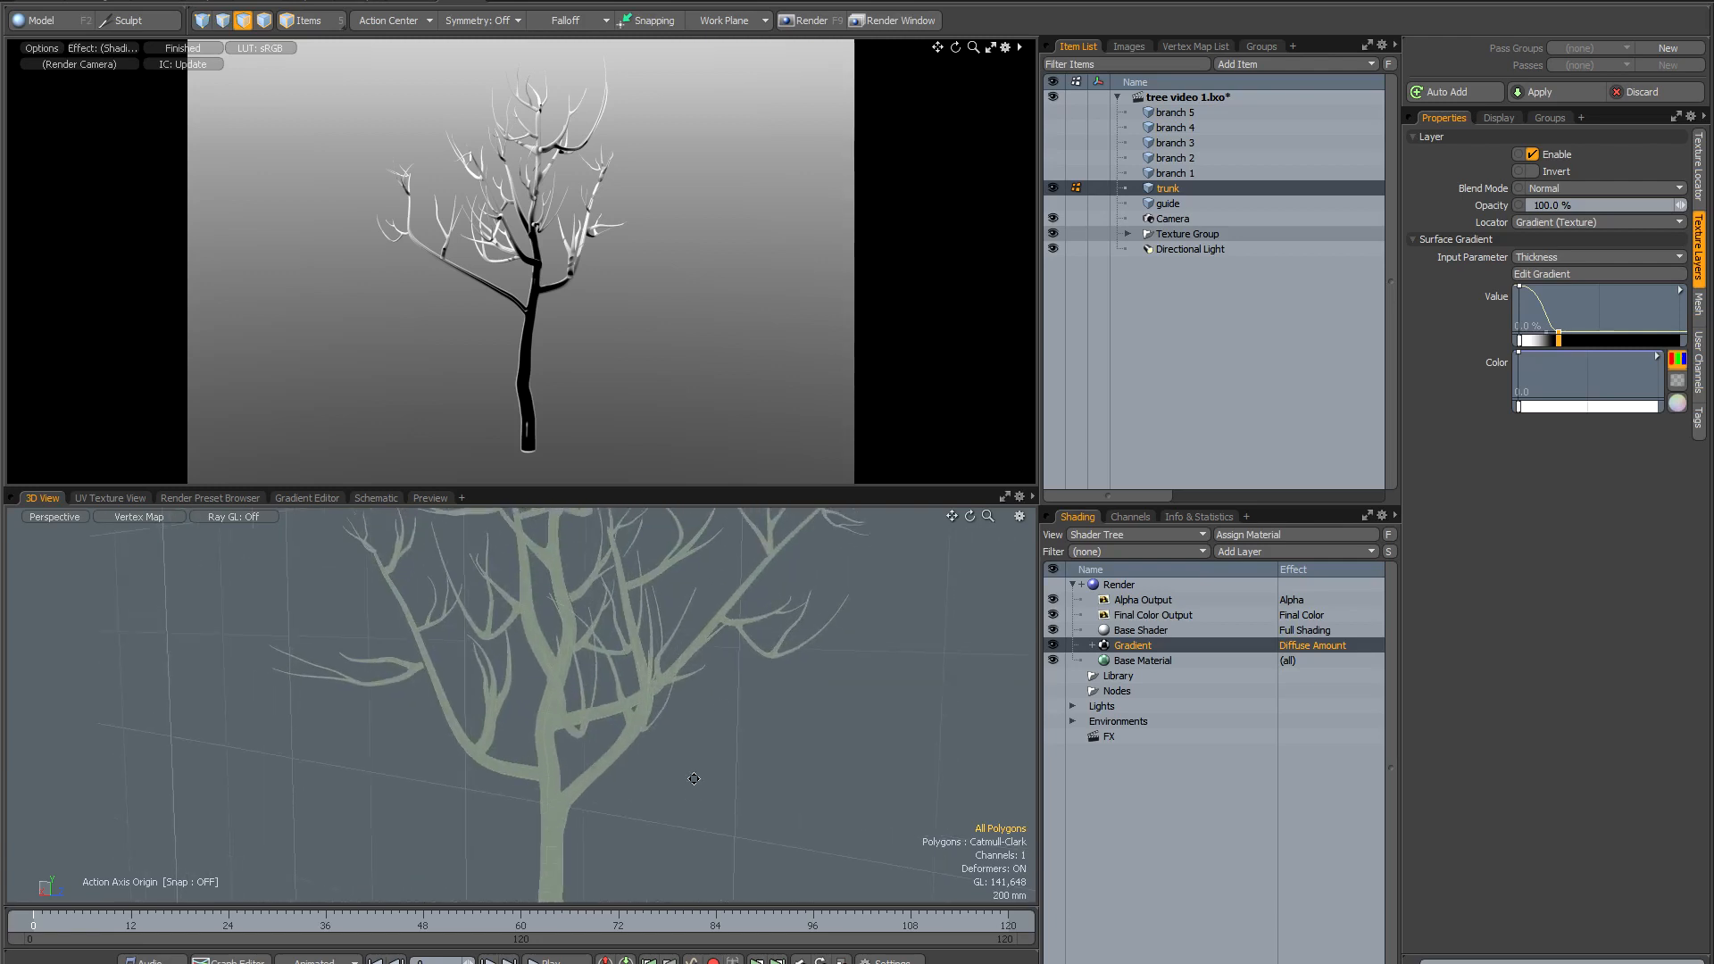
alt+drag(719, 758, 713, 779)
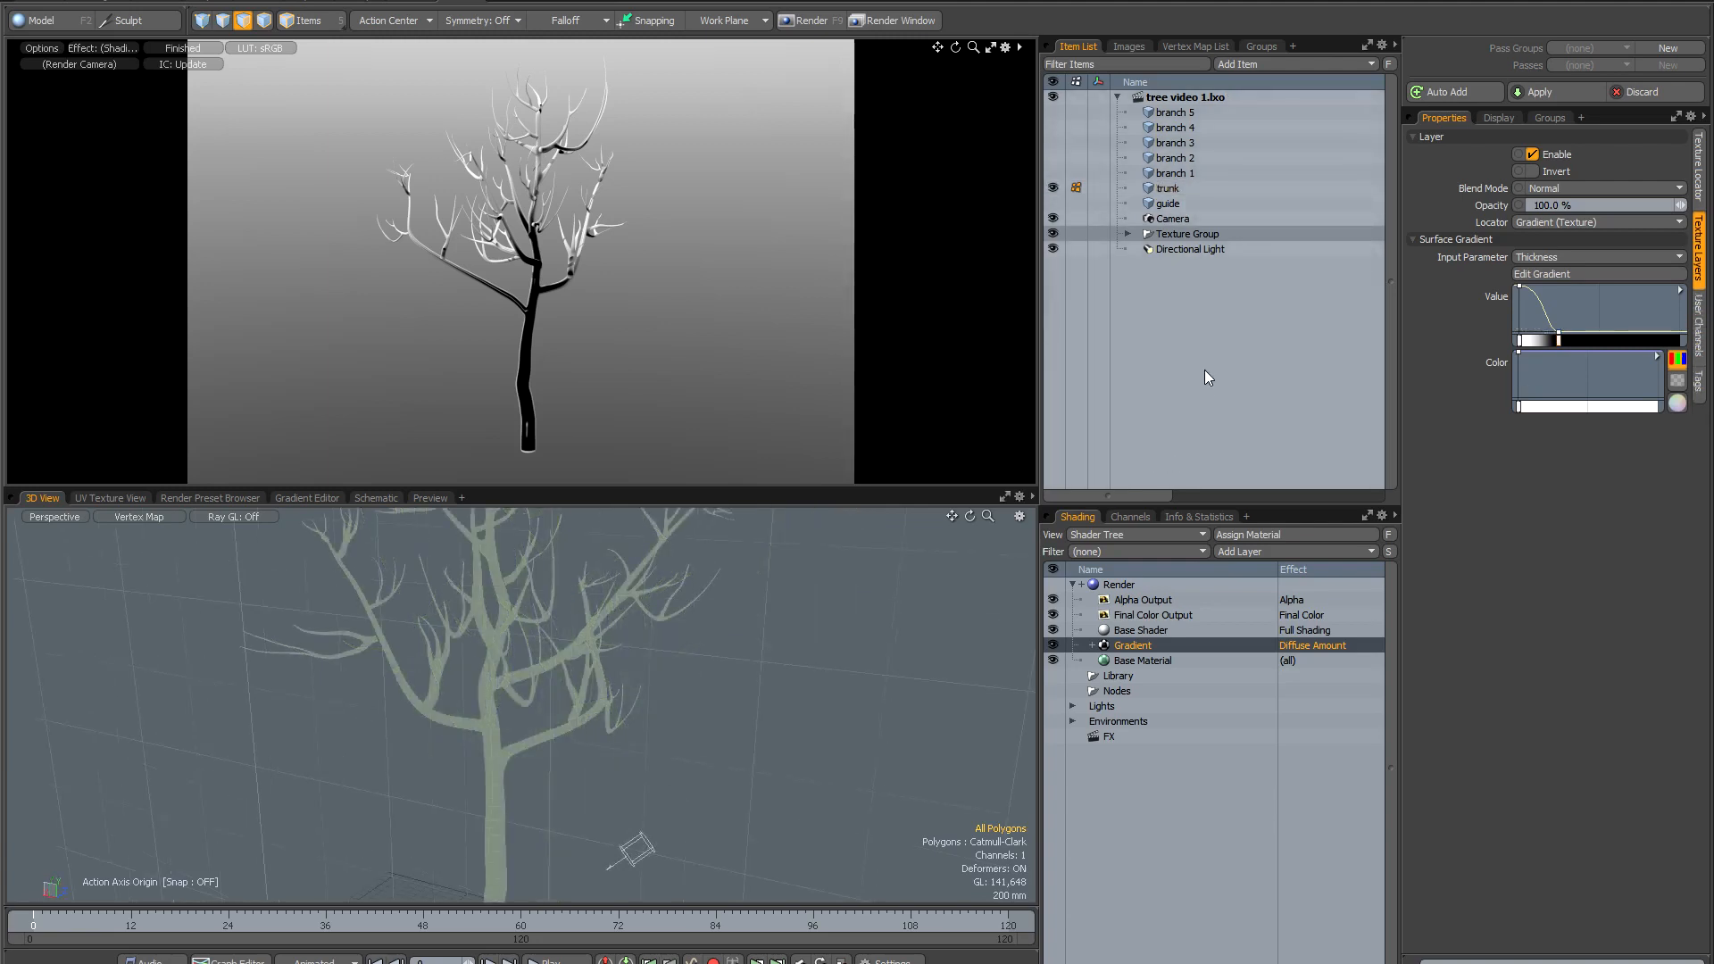
Set up ambient-only lighting by hiding the directional light, disabling indirect illumination, and setting Ambient Intensity to 1.0 W/srm2.
click(1052, 248)
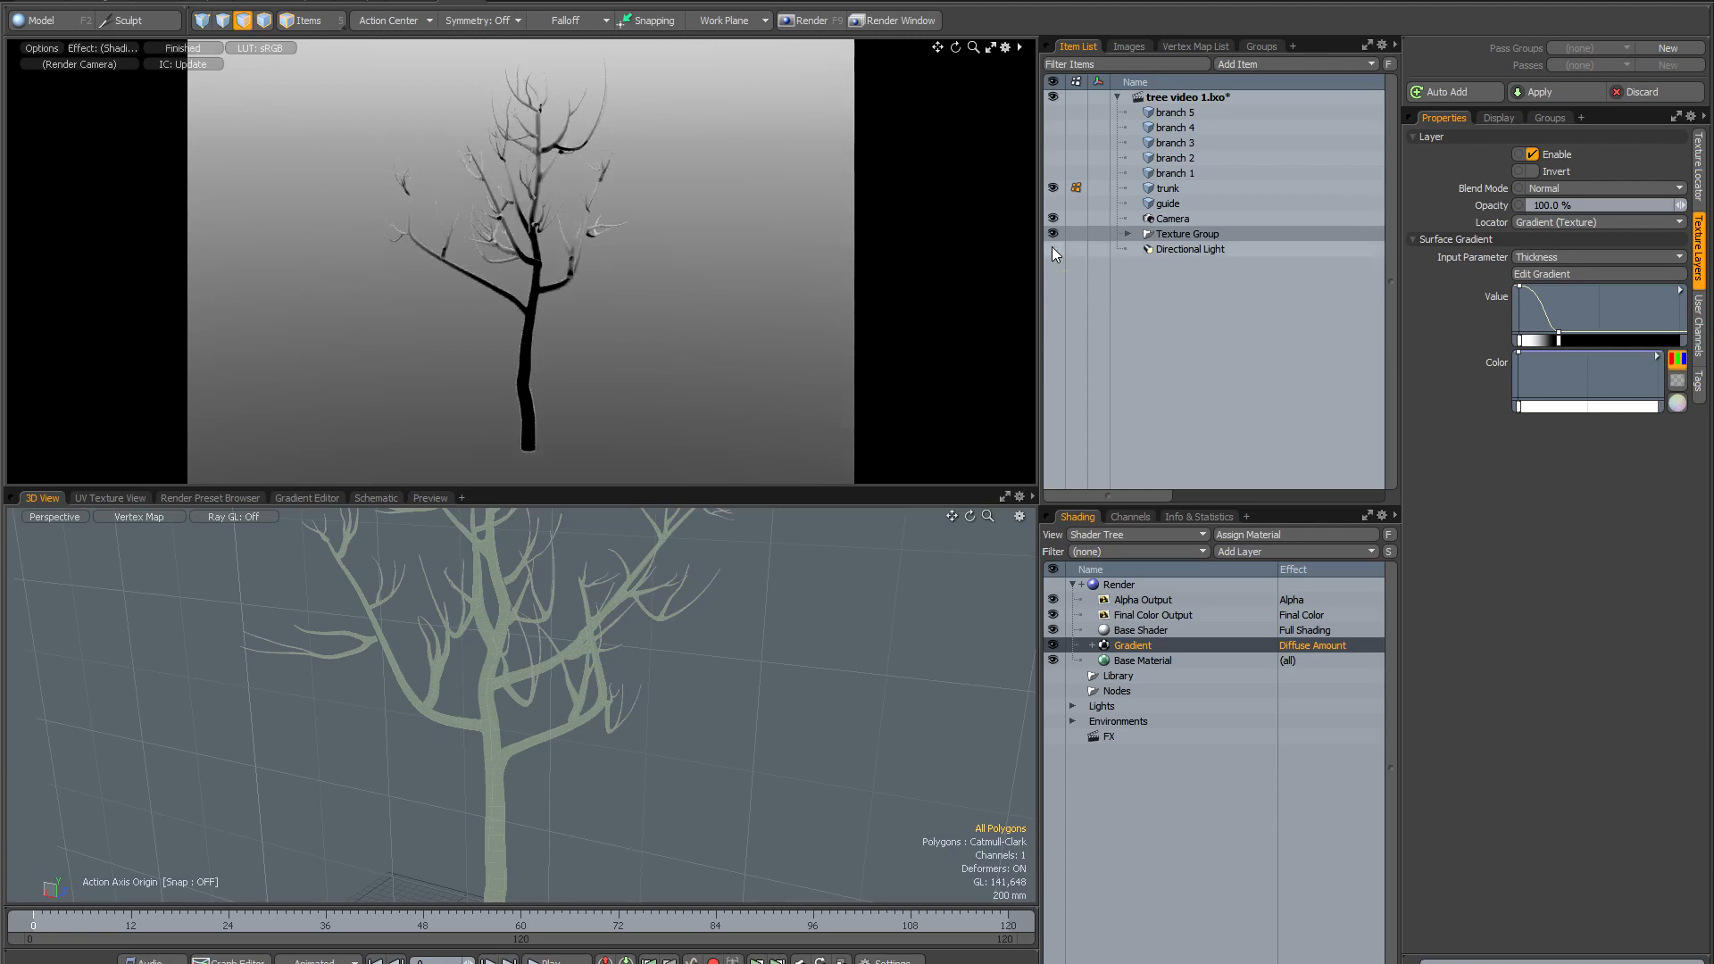
click(1123, 584)
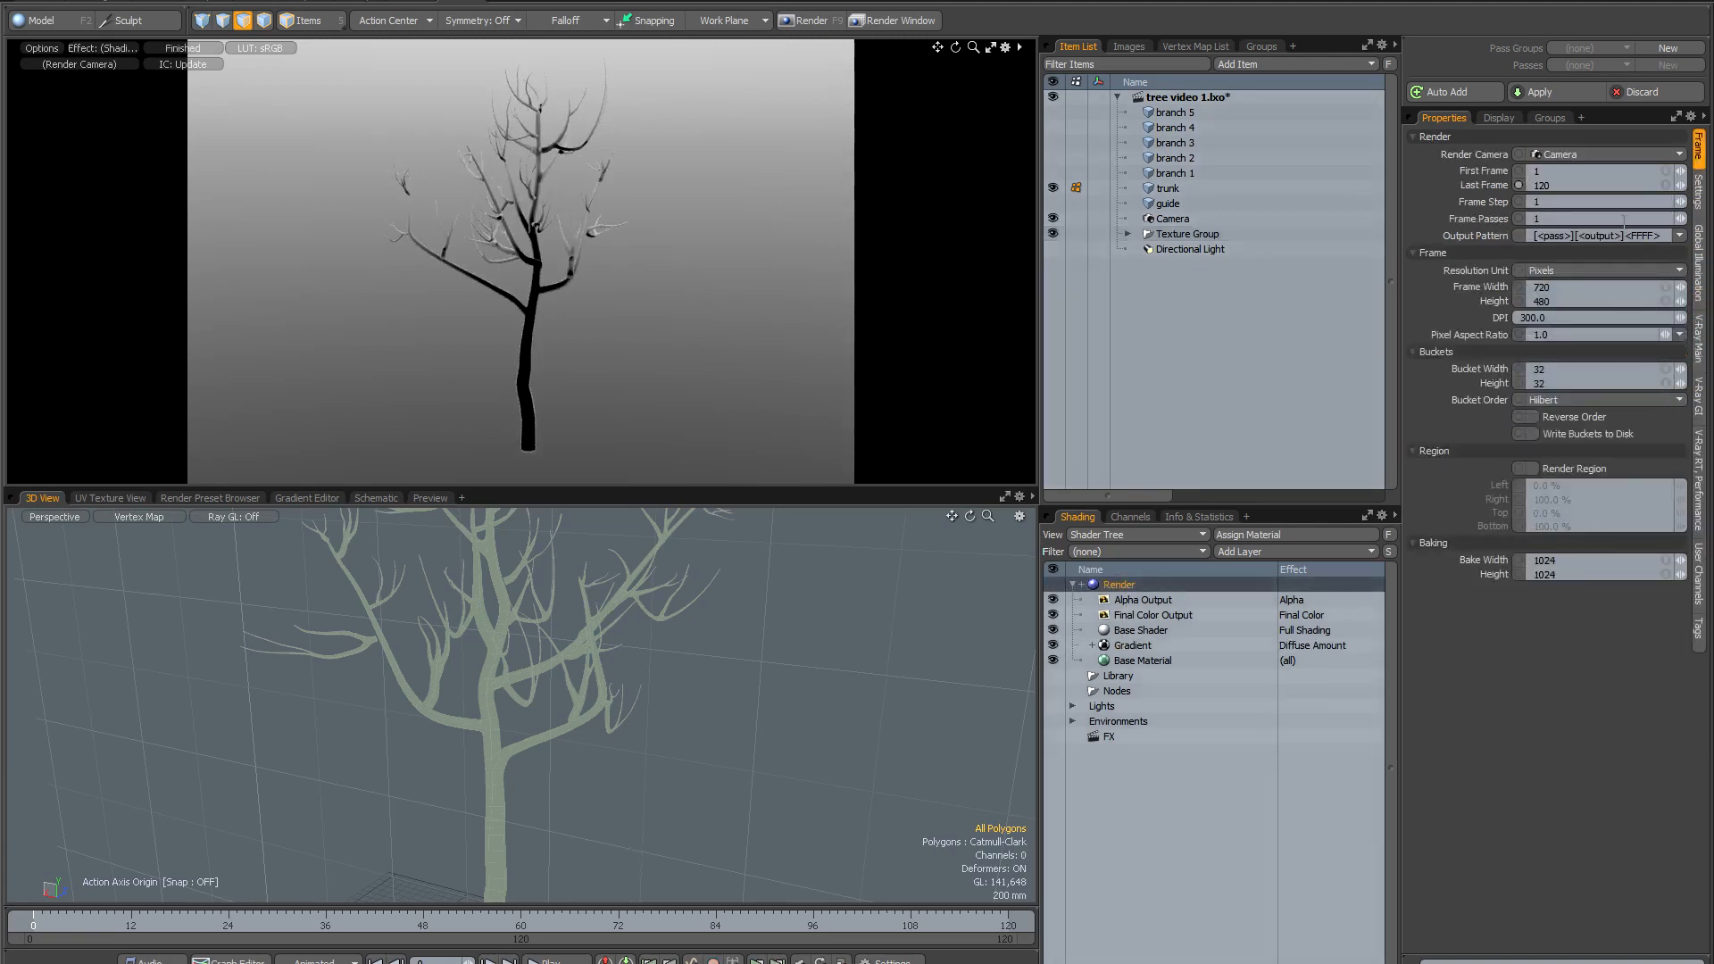
click(1699, 278)
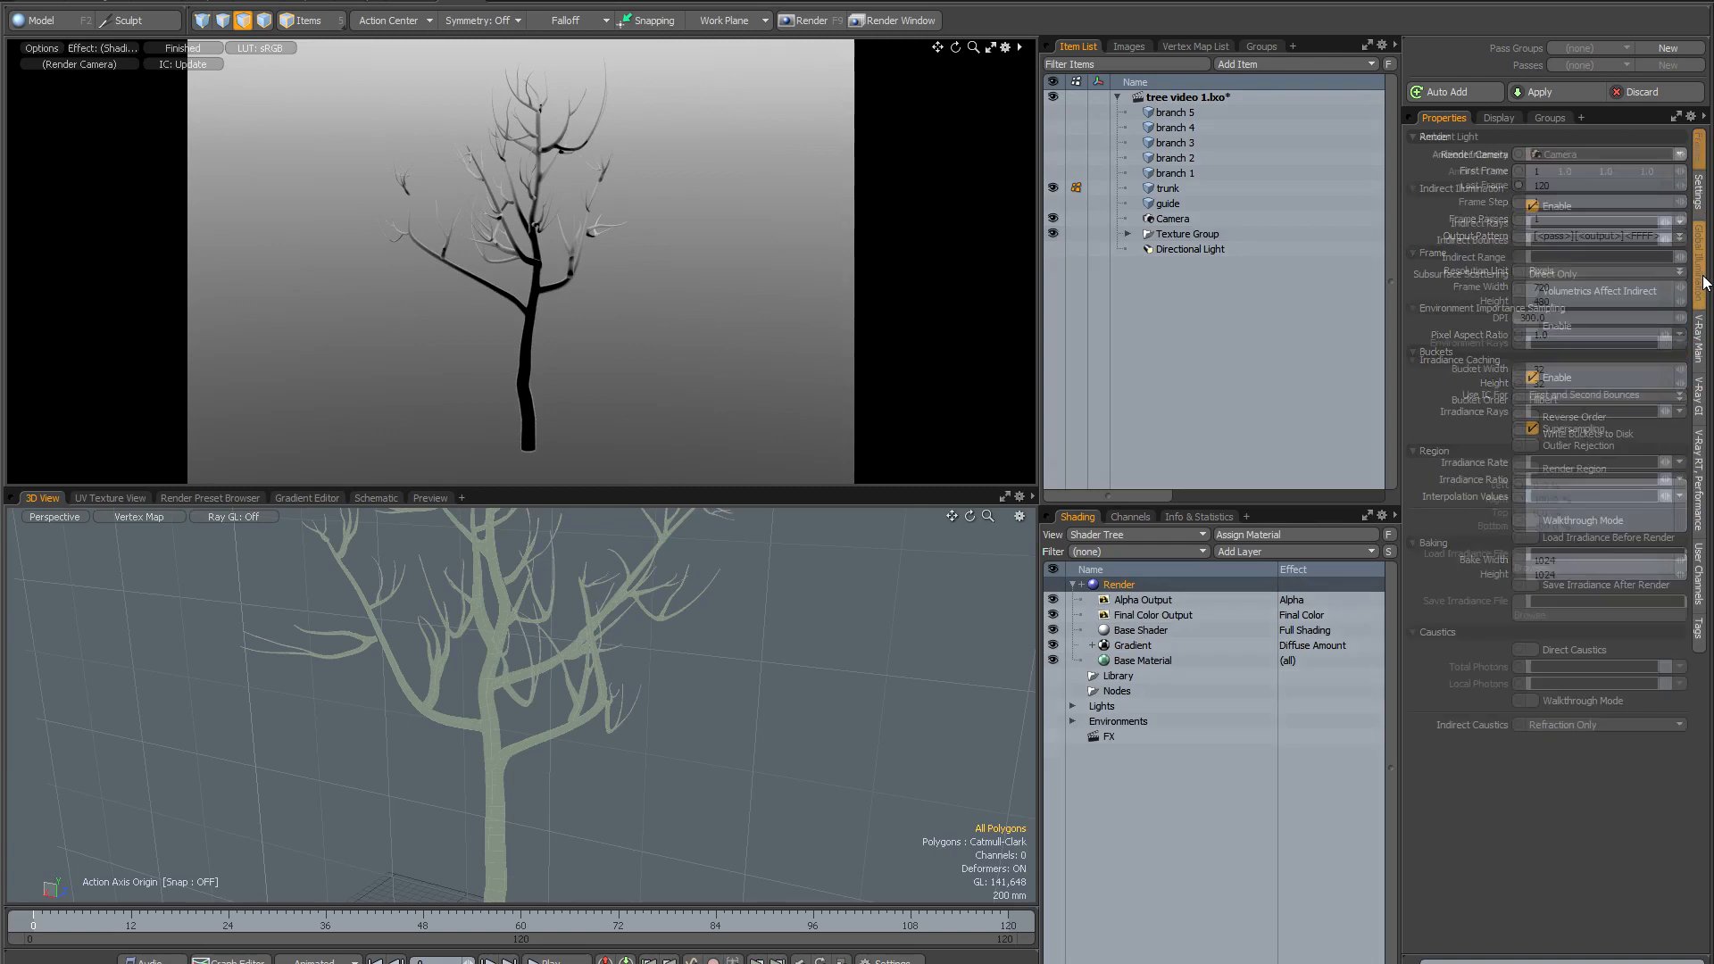
click(1529, 205)
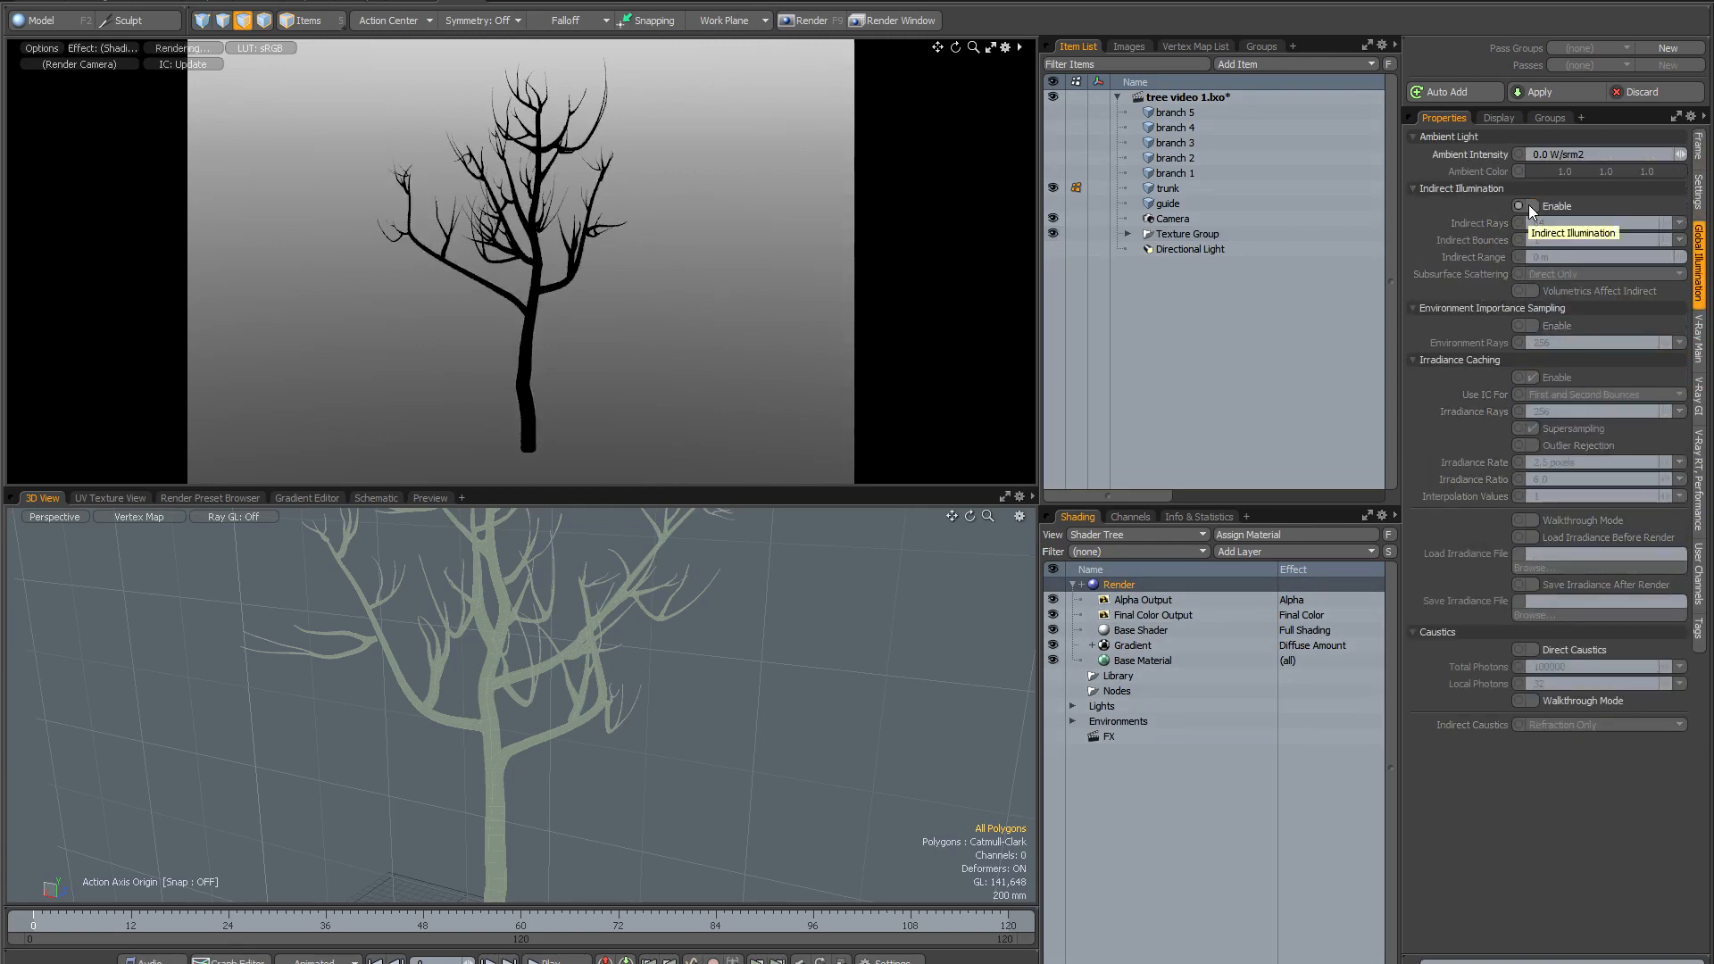
click(1598, 153)
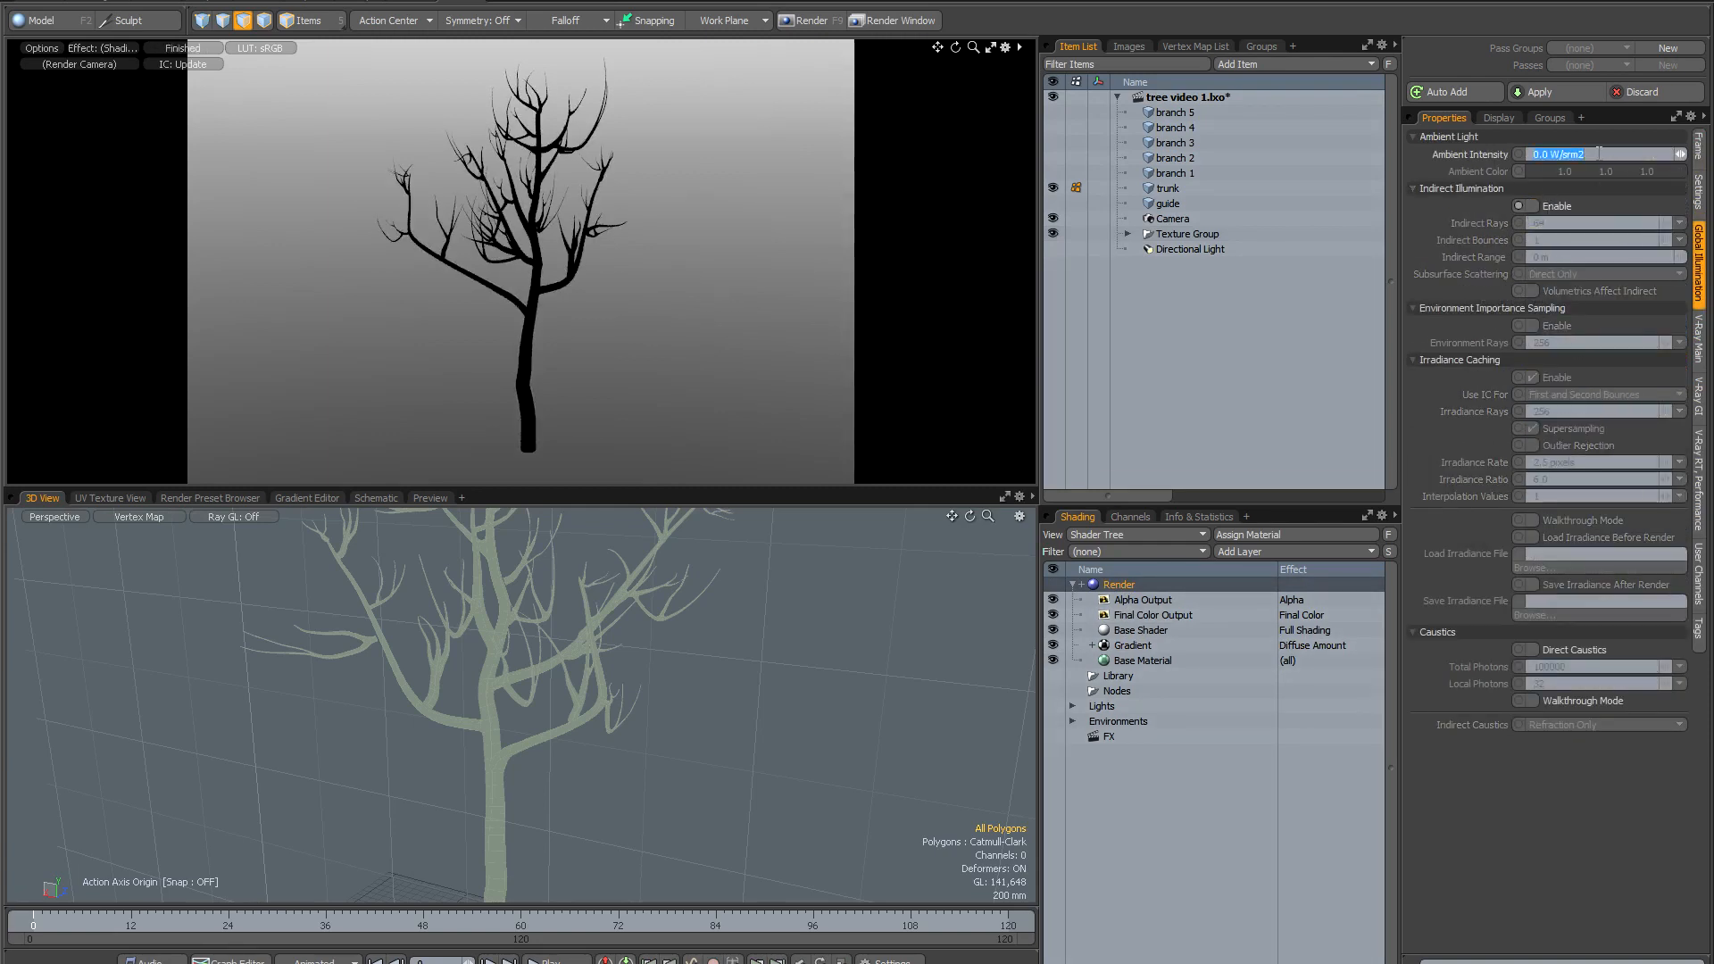
text(1)
key(Return)
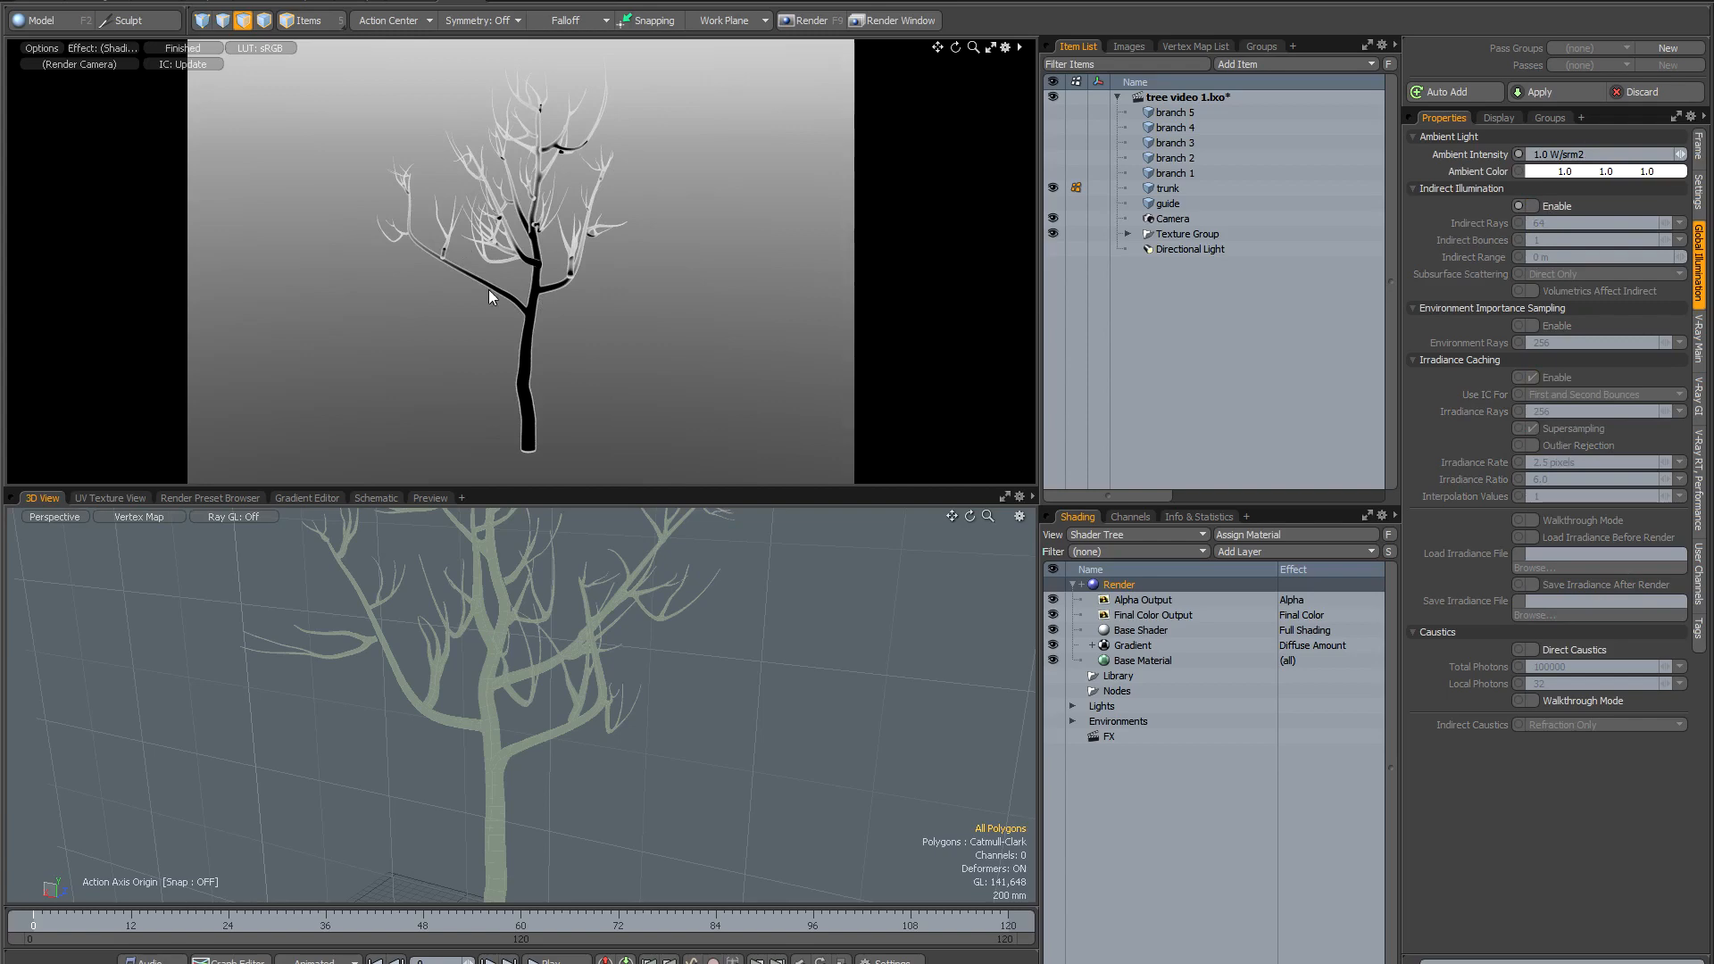
Bake the shading of the trunk mesh to an Illumination vertex map with Vertex Illumination Baking, leaving global illumination off.
click(1177, 188)
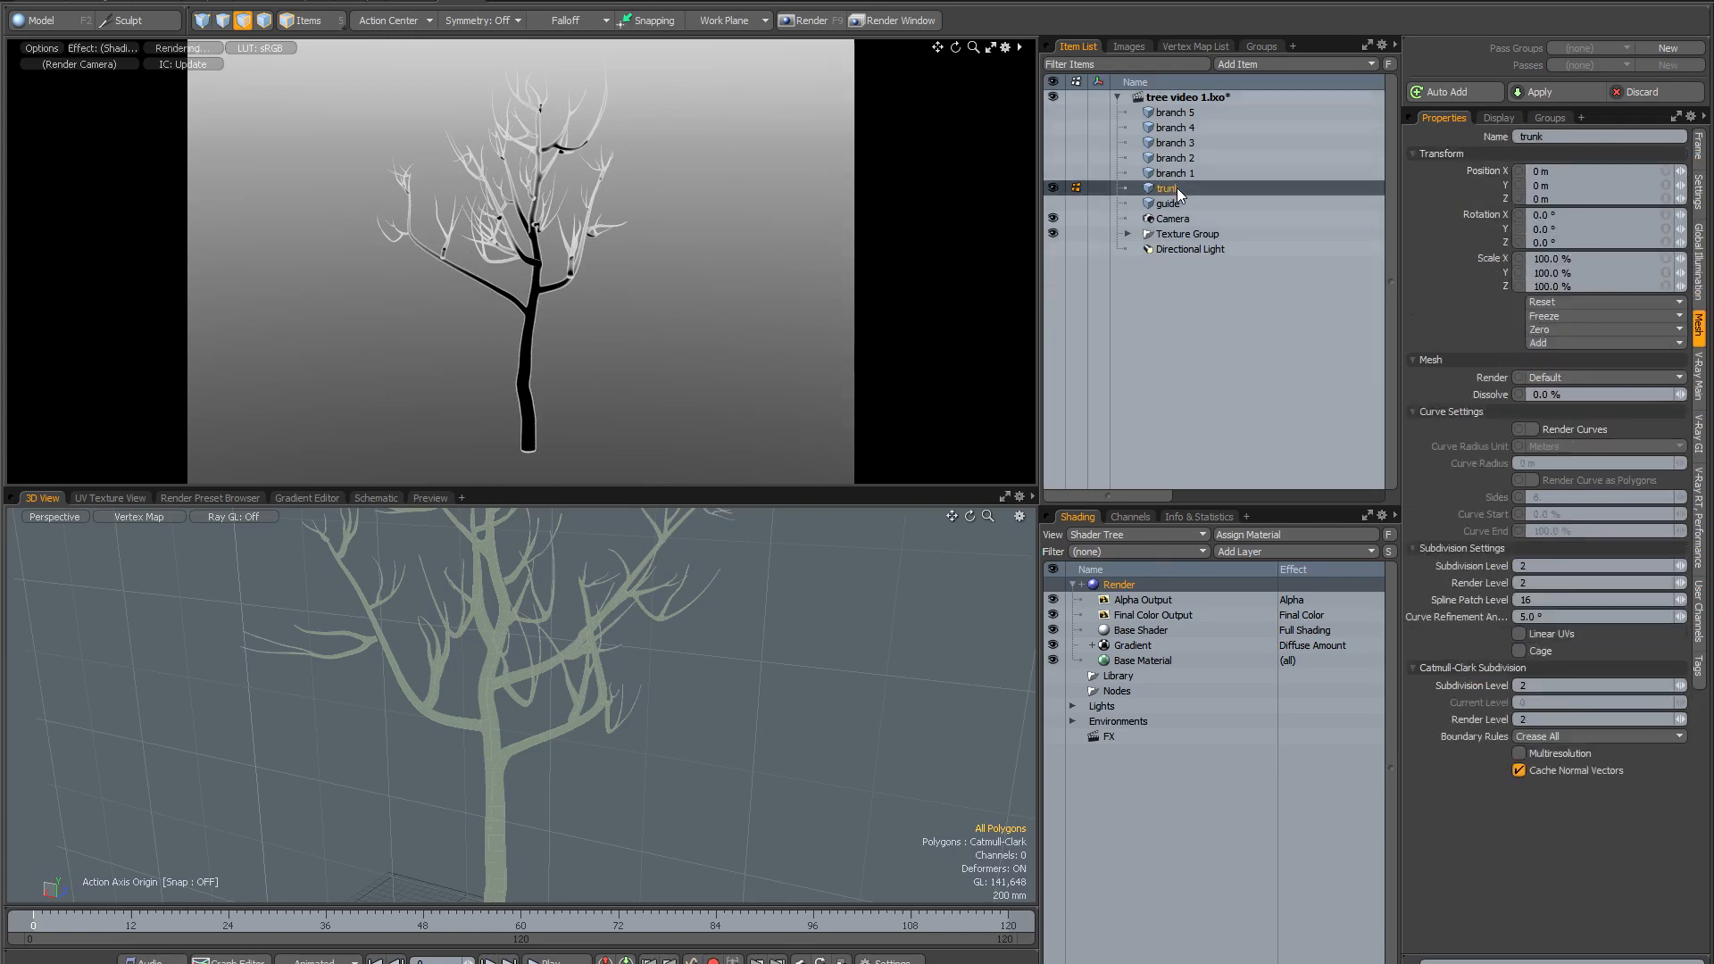
click(128, 0)
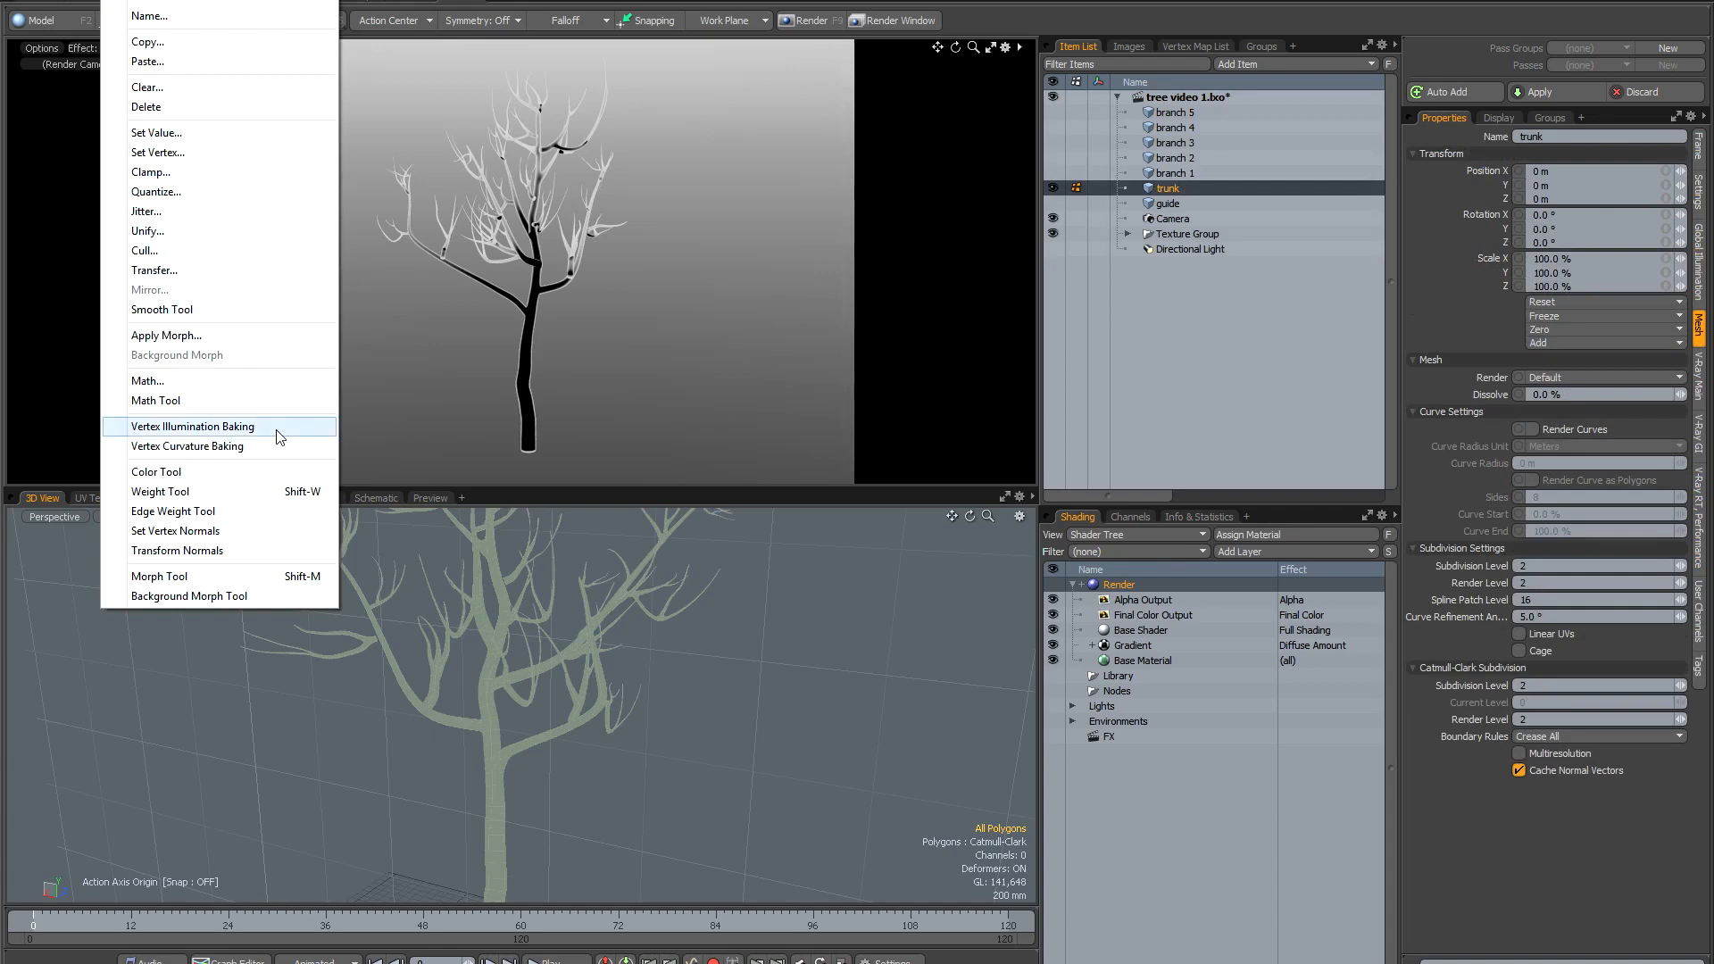
click(279, 436)
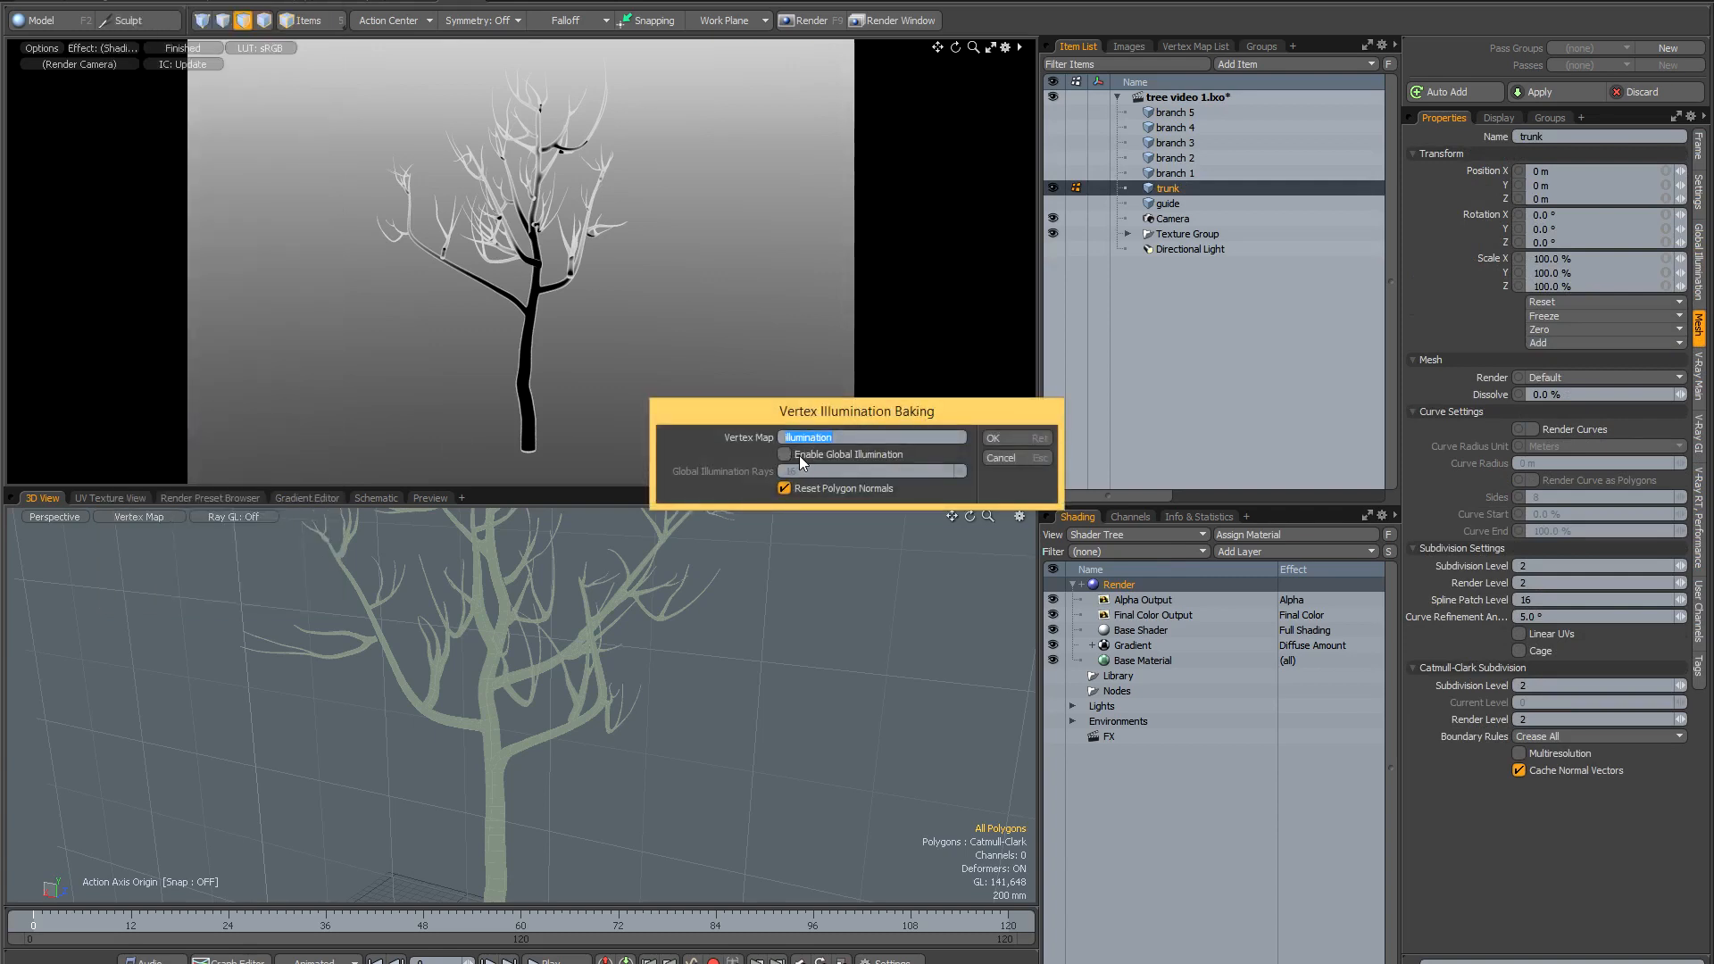
click(1006, 440)
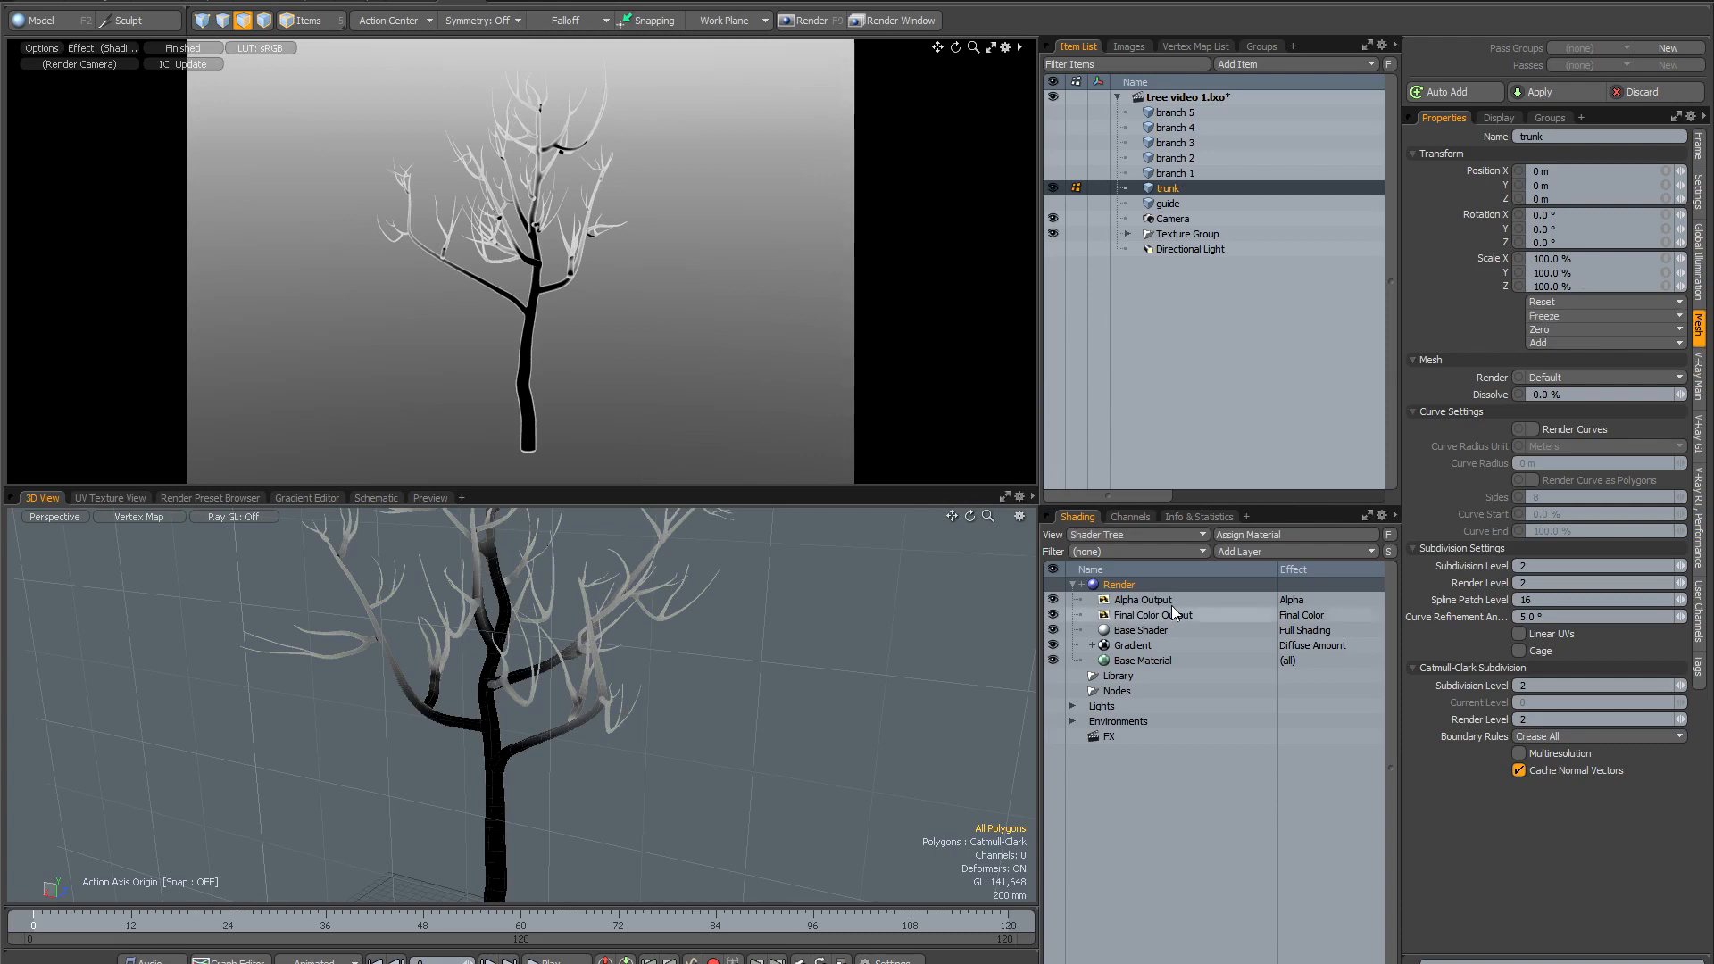
Restore the scene lighting with Ambient Intensity at 0, indirect illumination enabled, and the directional light visible.
click(1699, 256)
click(1594, 154)
text(0)
key(Return)
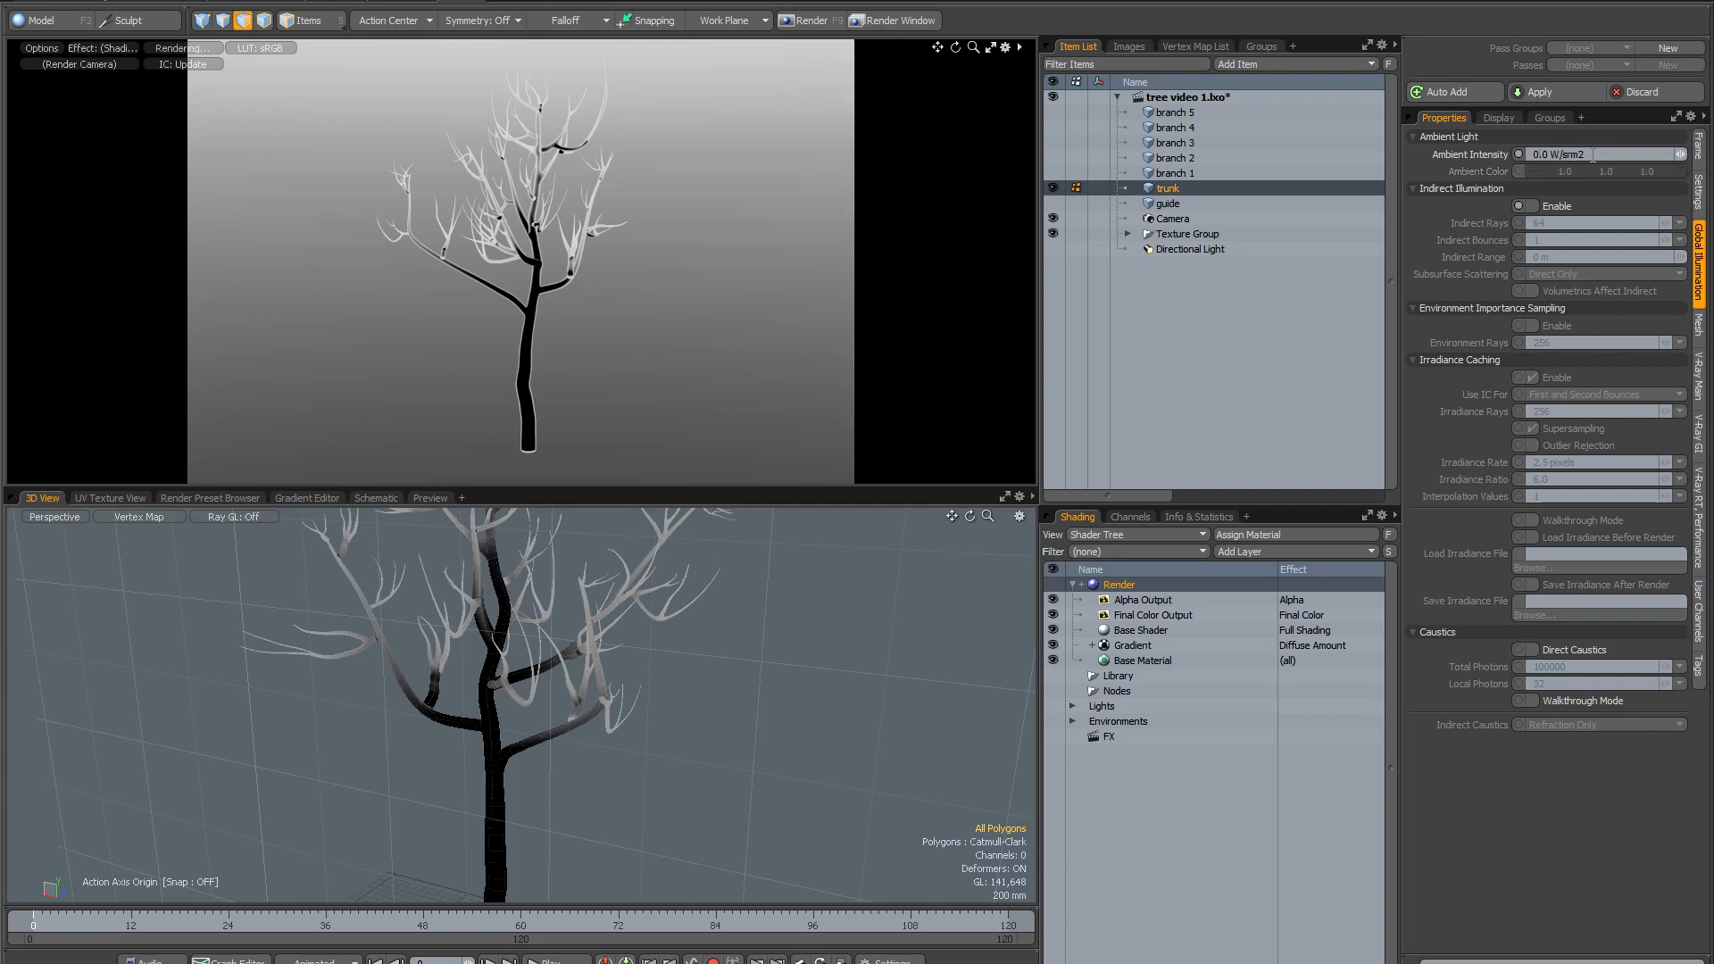
click(1528, 207)
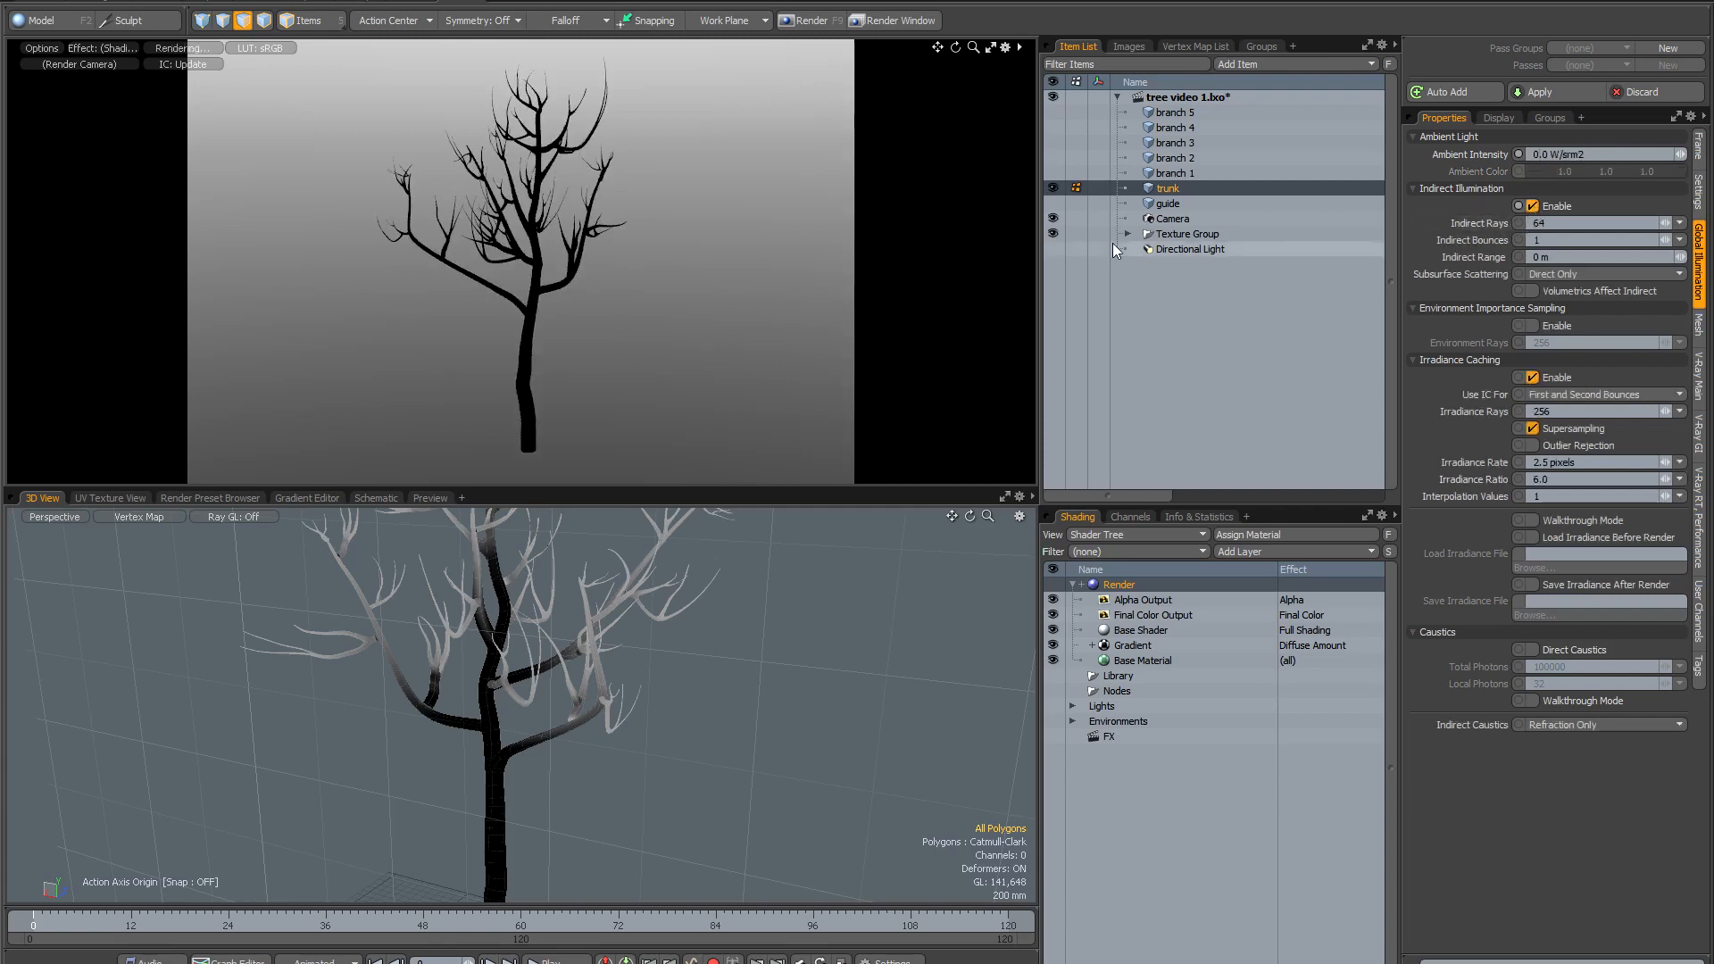
click(1053, 249)
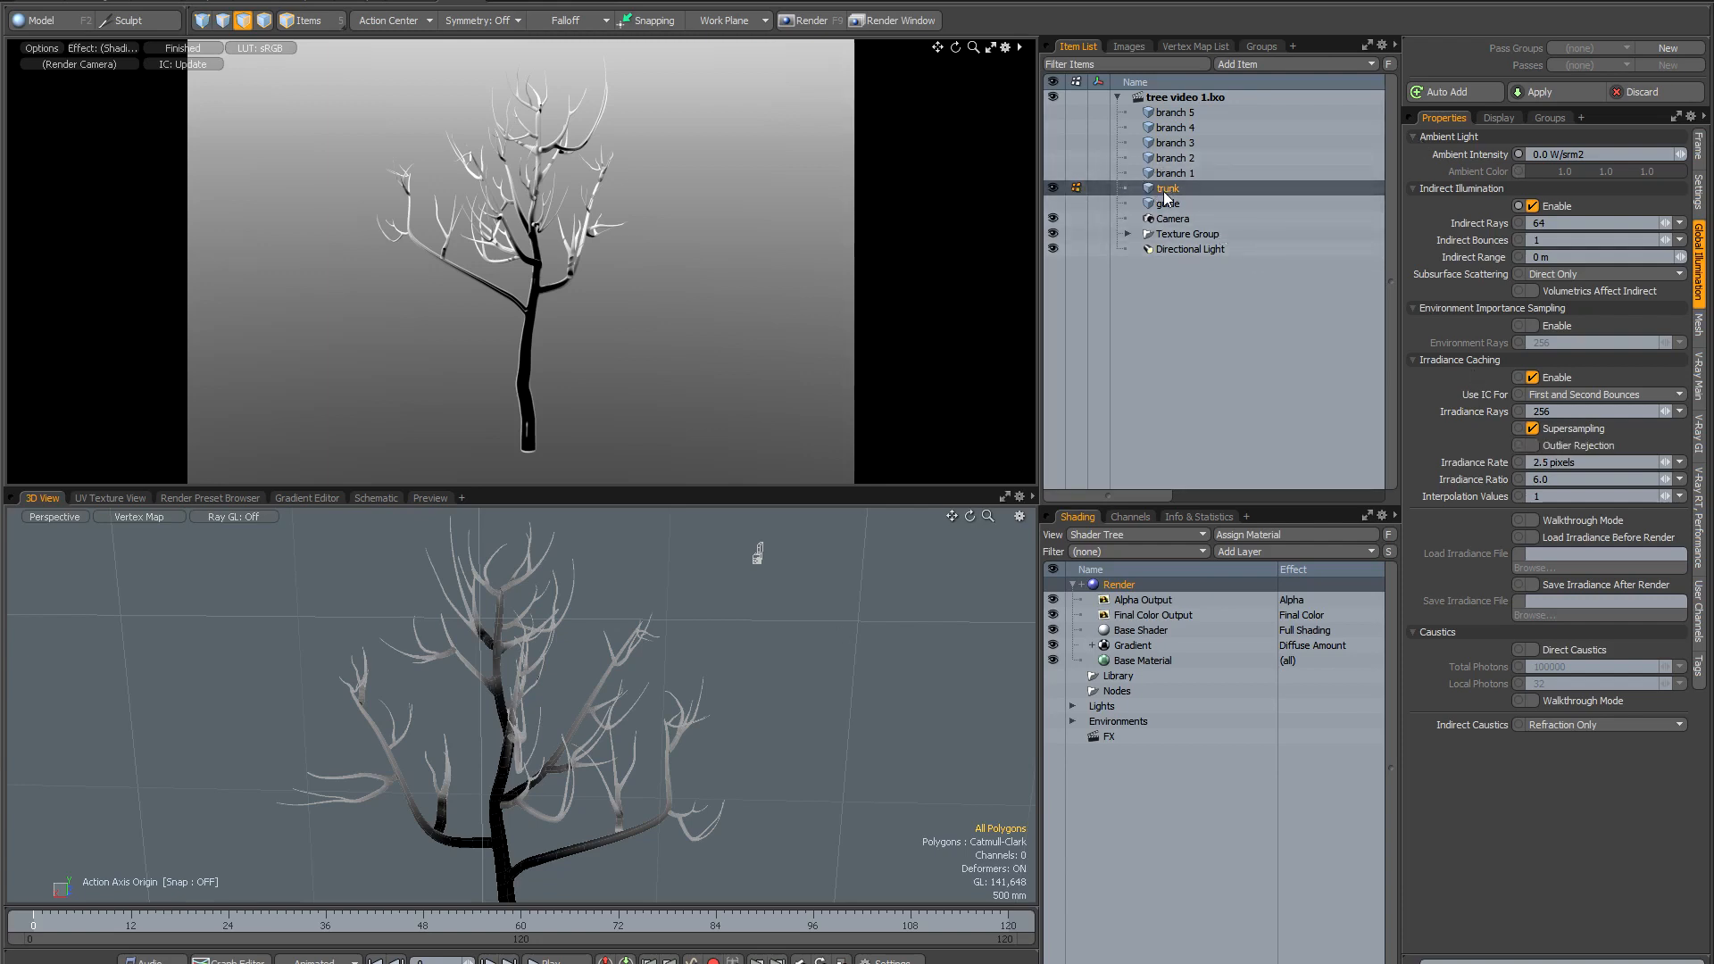
Create a weight map with the name Weight for the trunk mesh, keeping the Weight Map type without an initial value.
click(1202, 47)
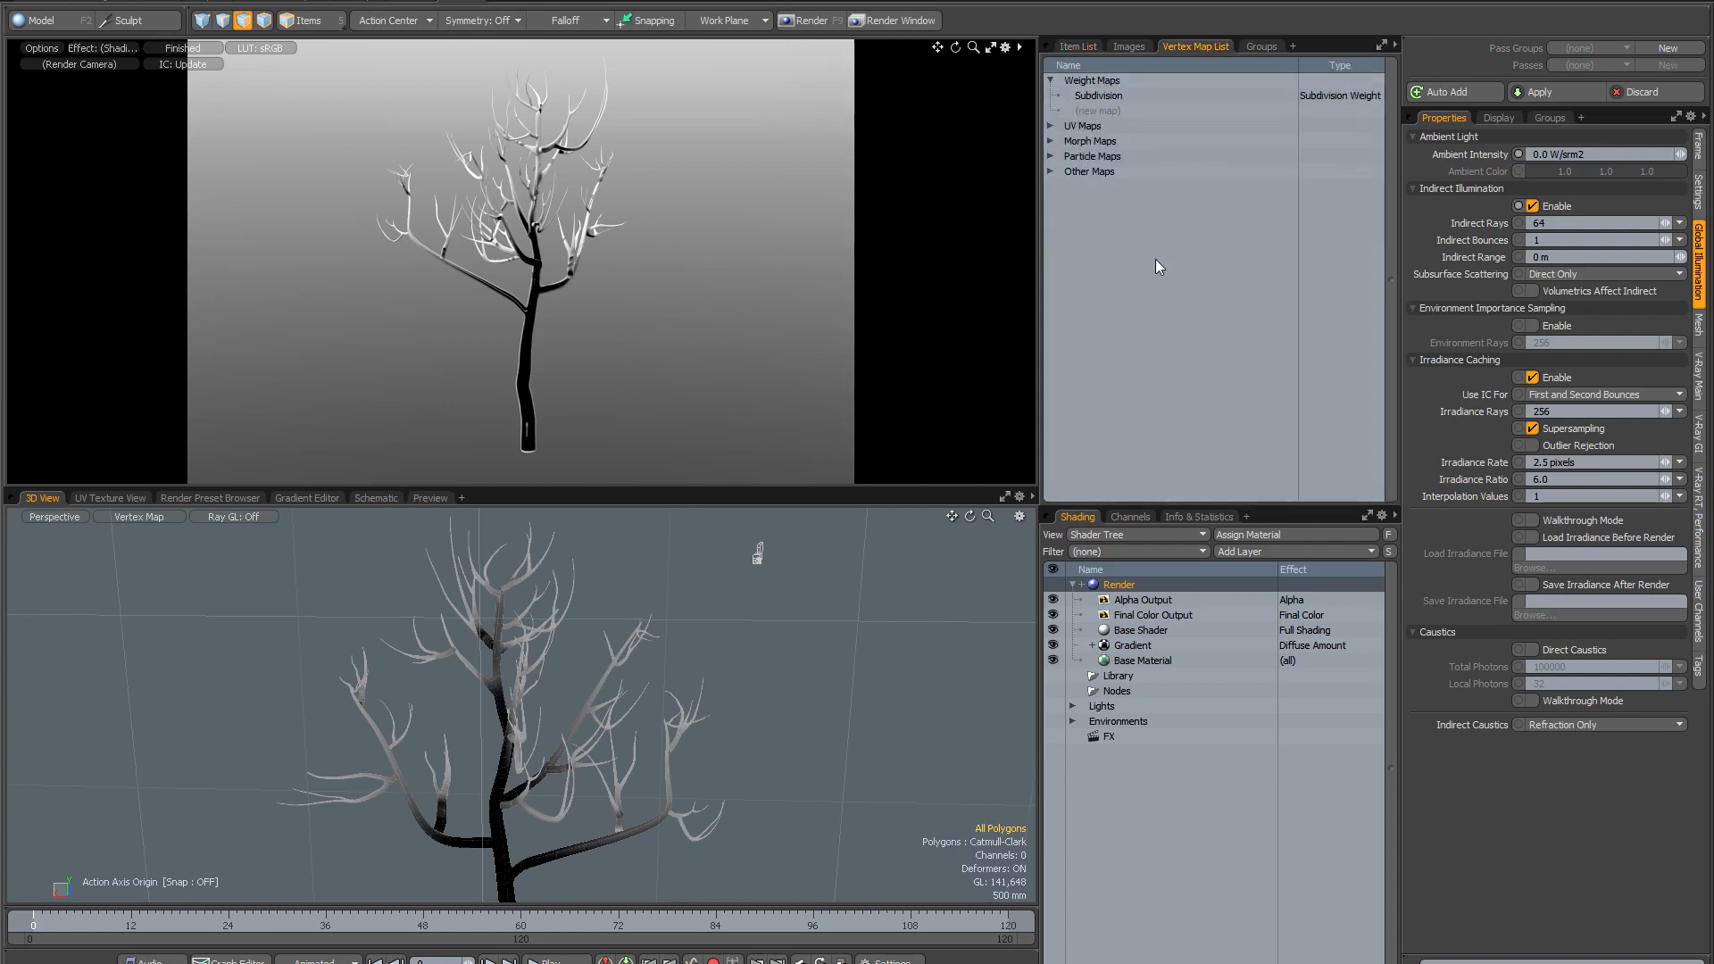
click(1051, 171)
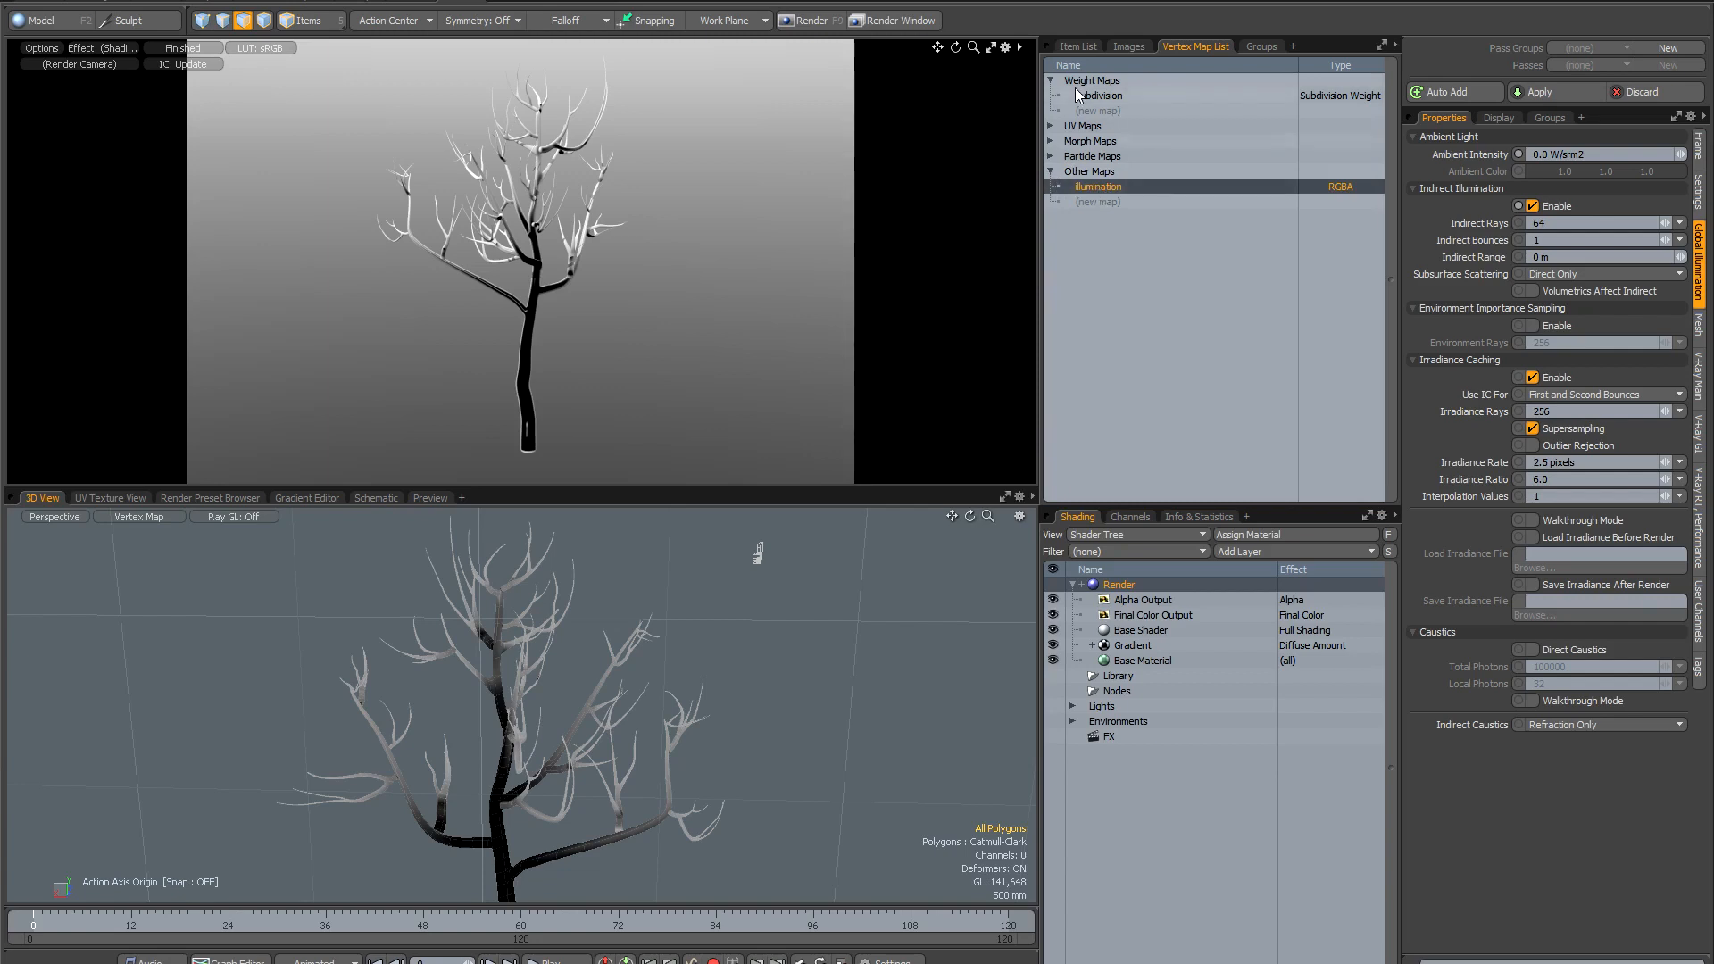
click(1106, 110)
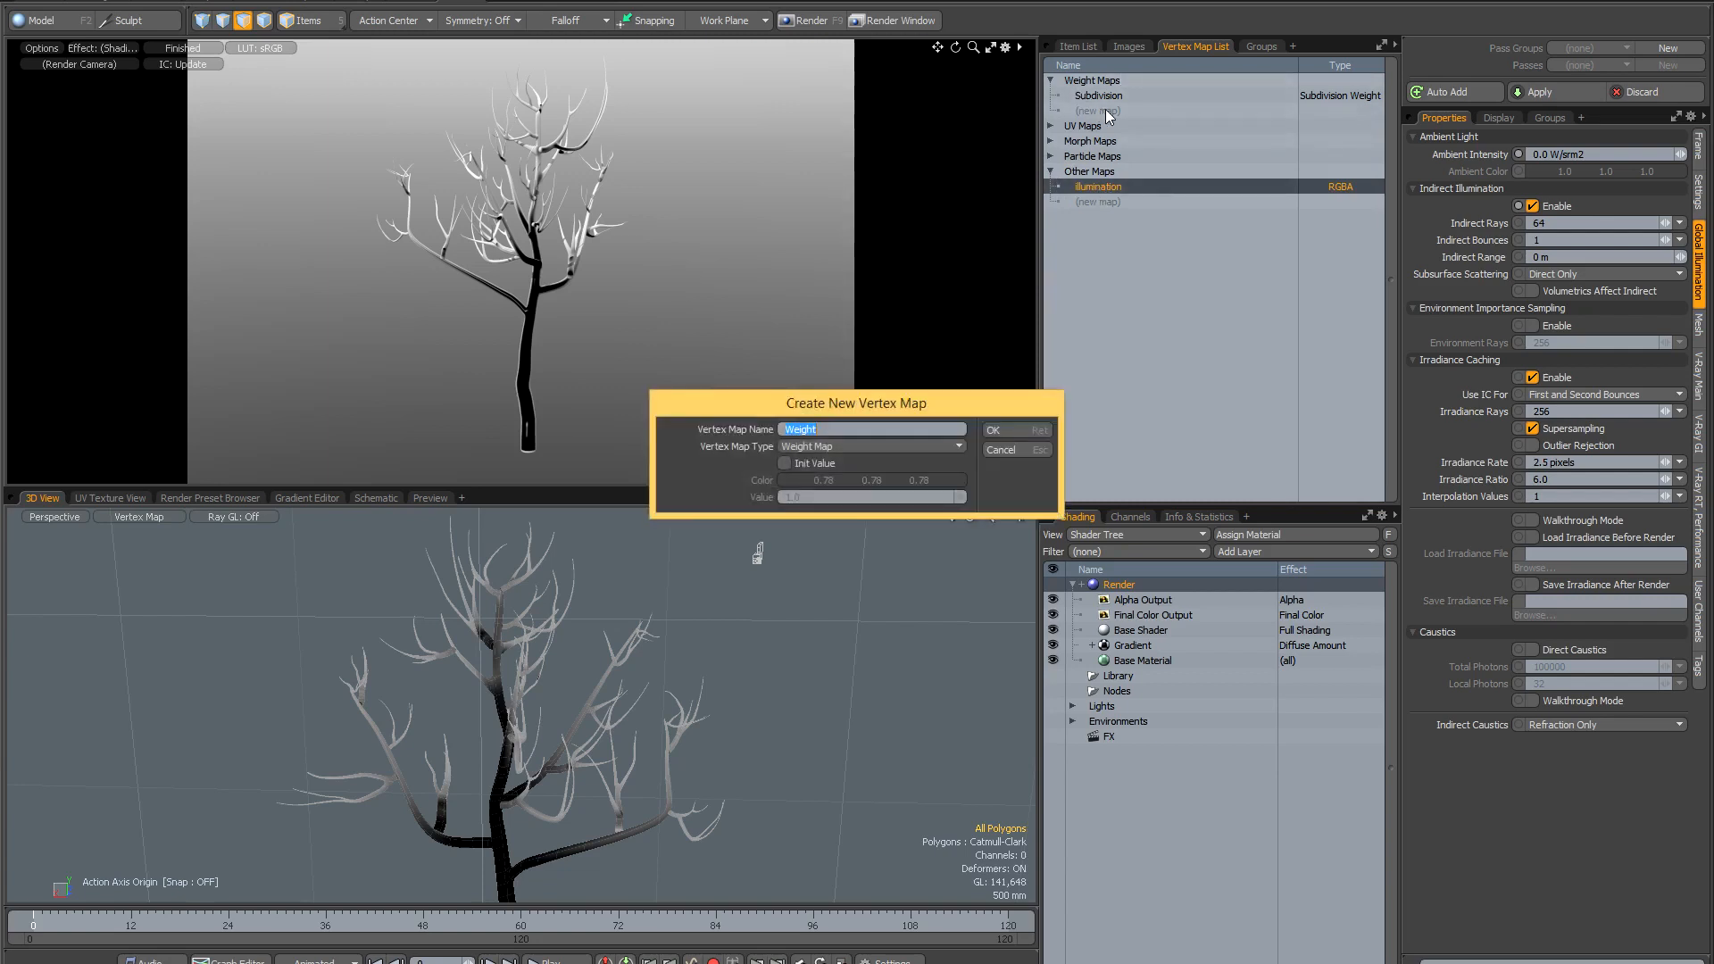
click(1013, 430)
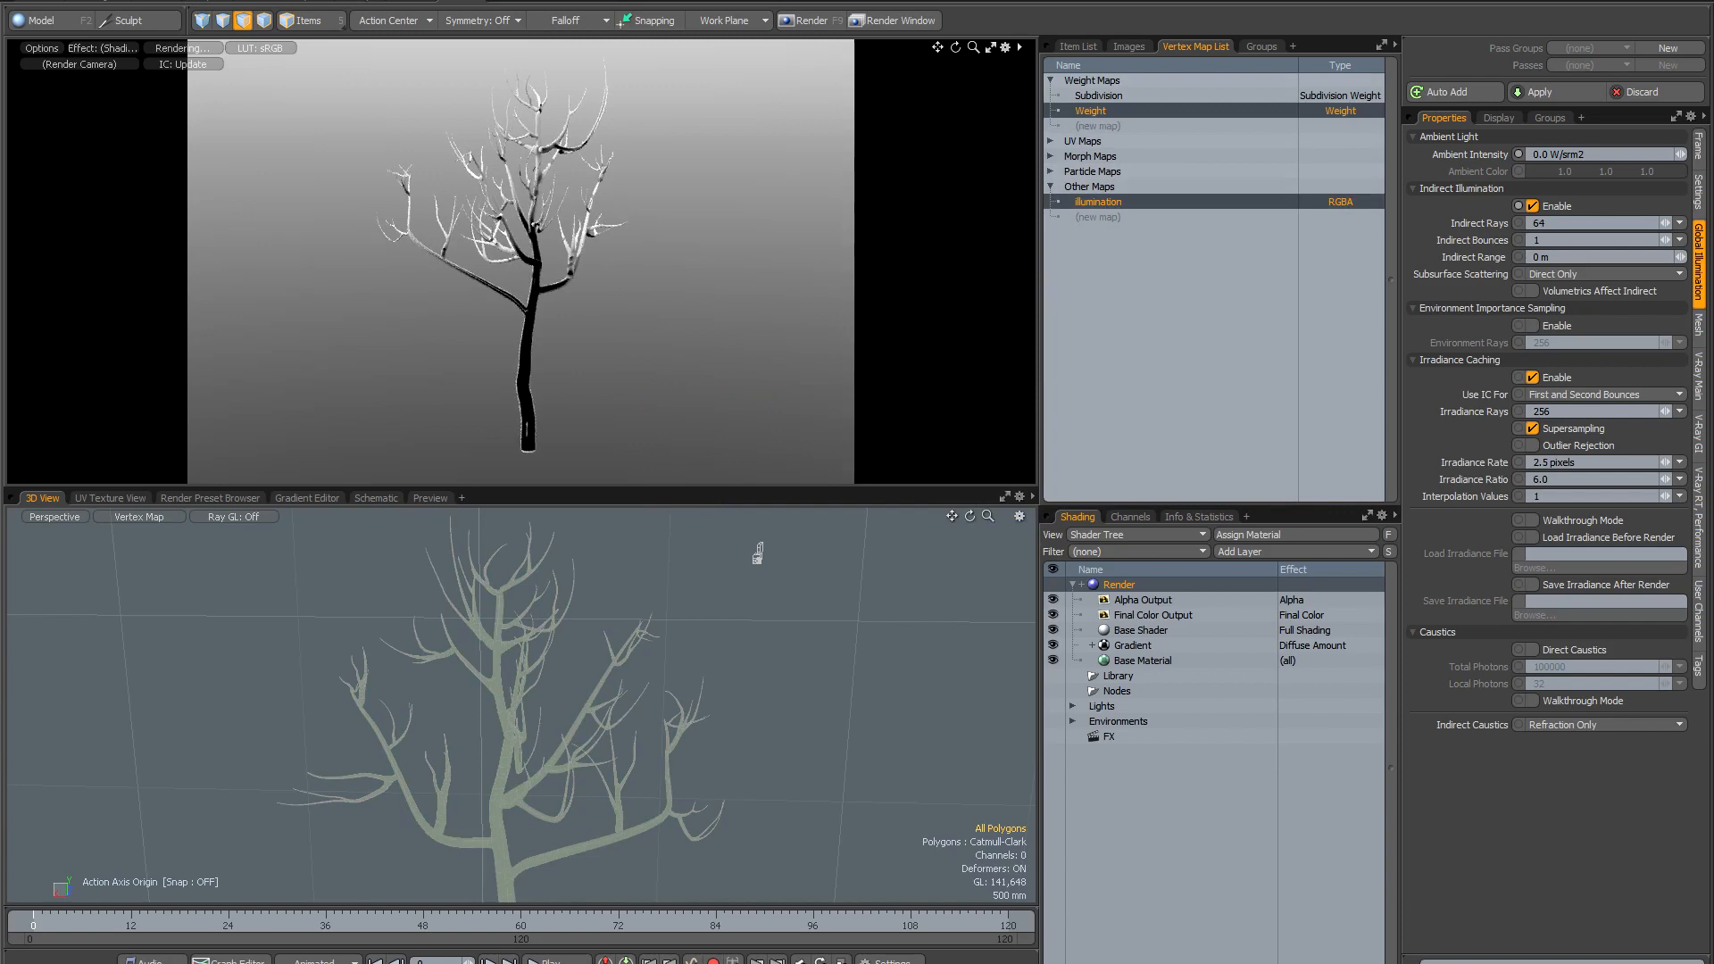
Run Vertex Map Math with WGHT[1]:Weight as destination and RGBA[4]:Illumination as Vertex Map A to copy the baked values.
click(127, 1)
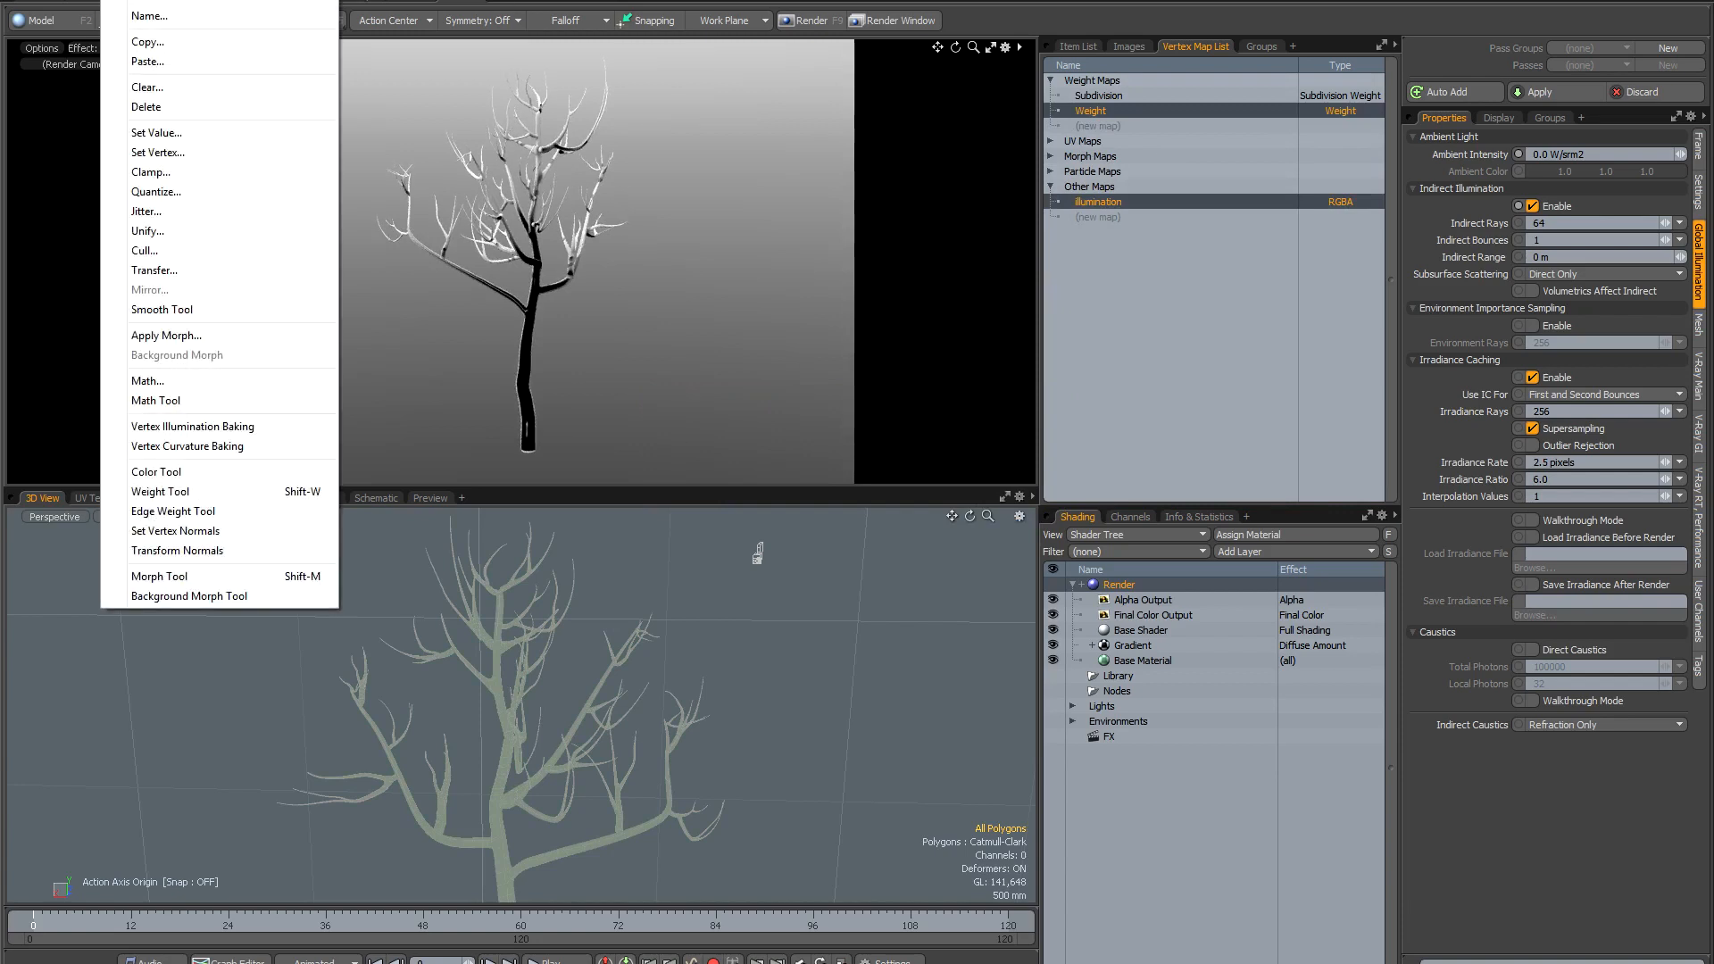
click(169, 378)
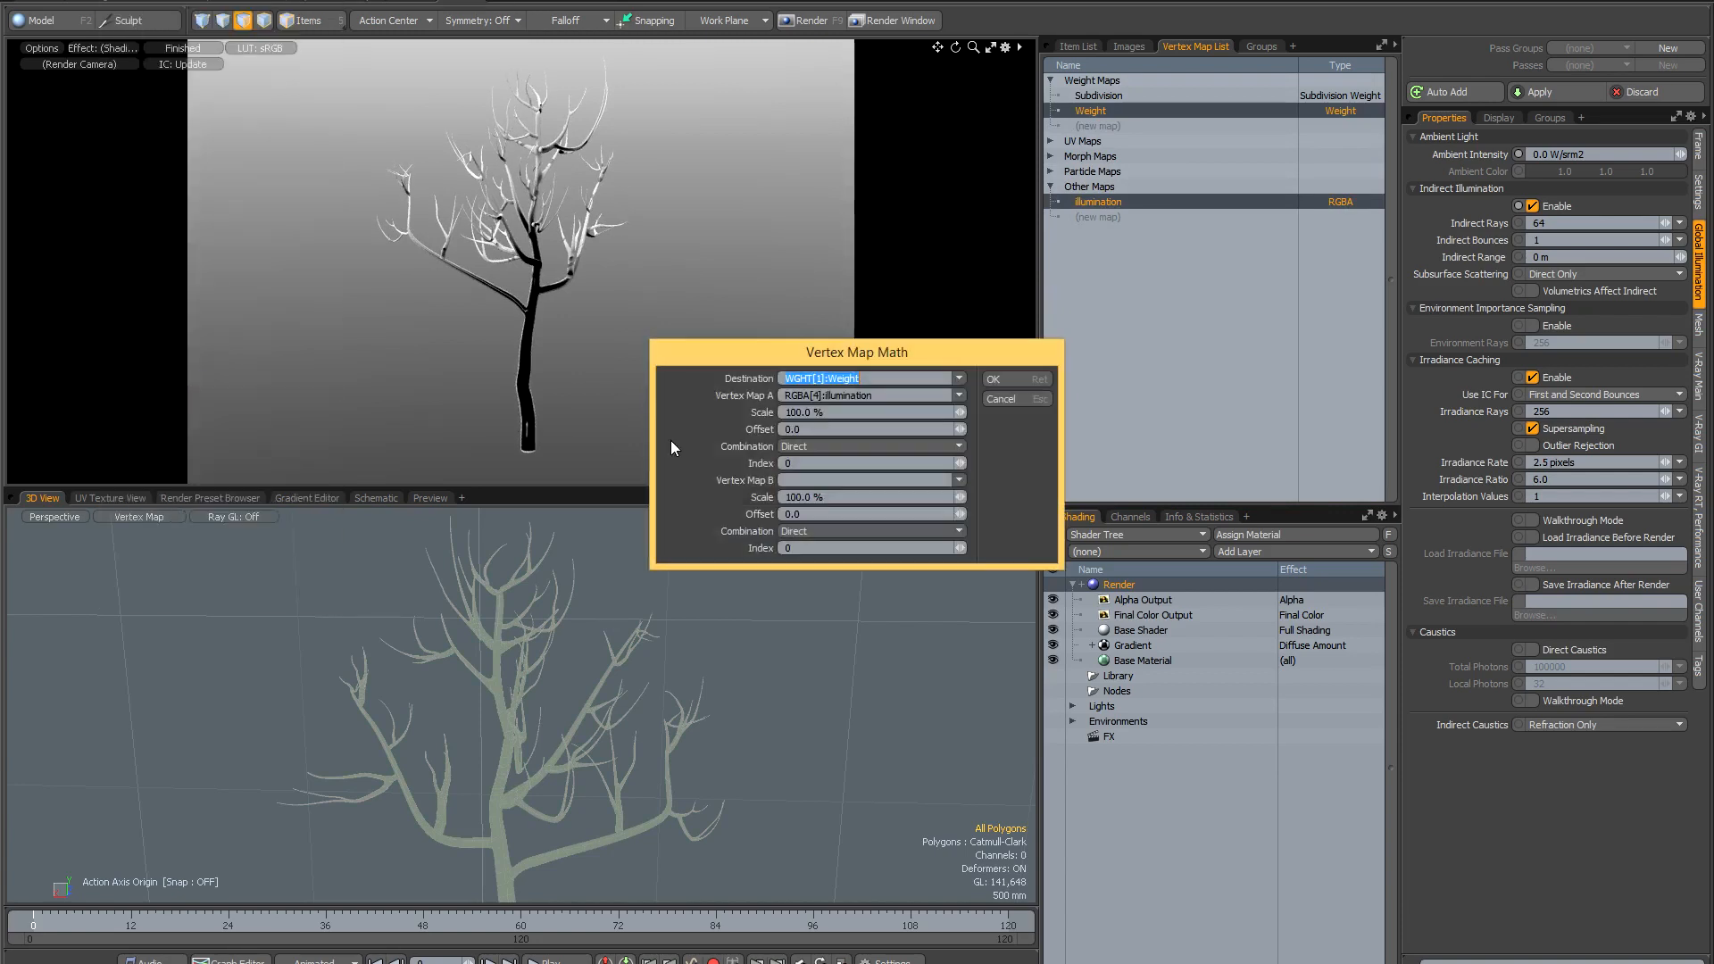
click(958, 379)
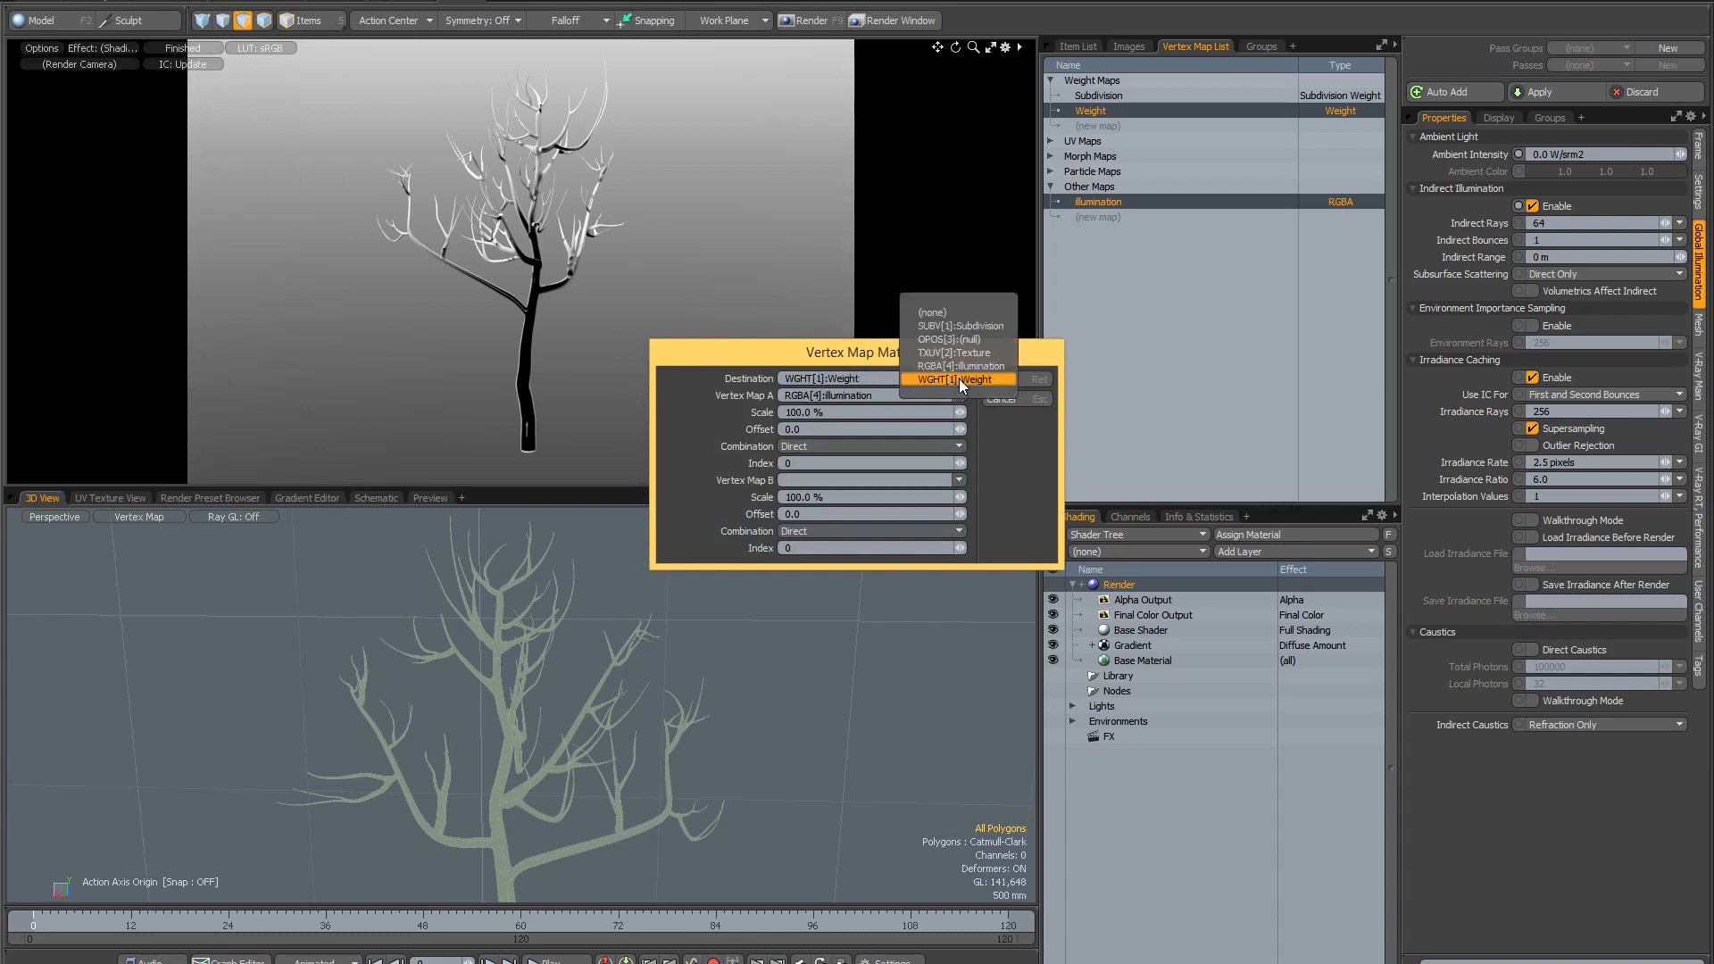
click(978, 379)
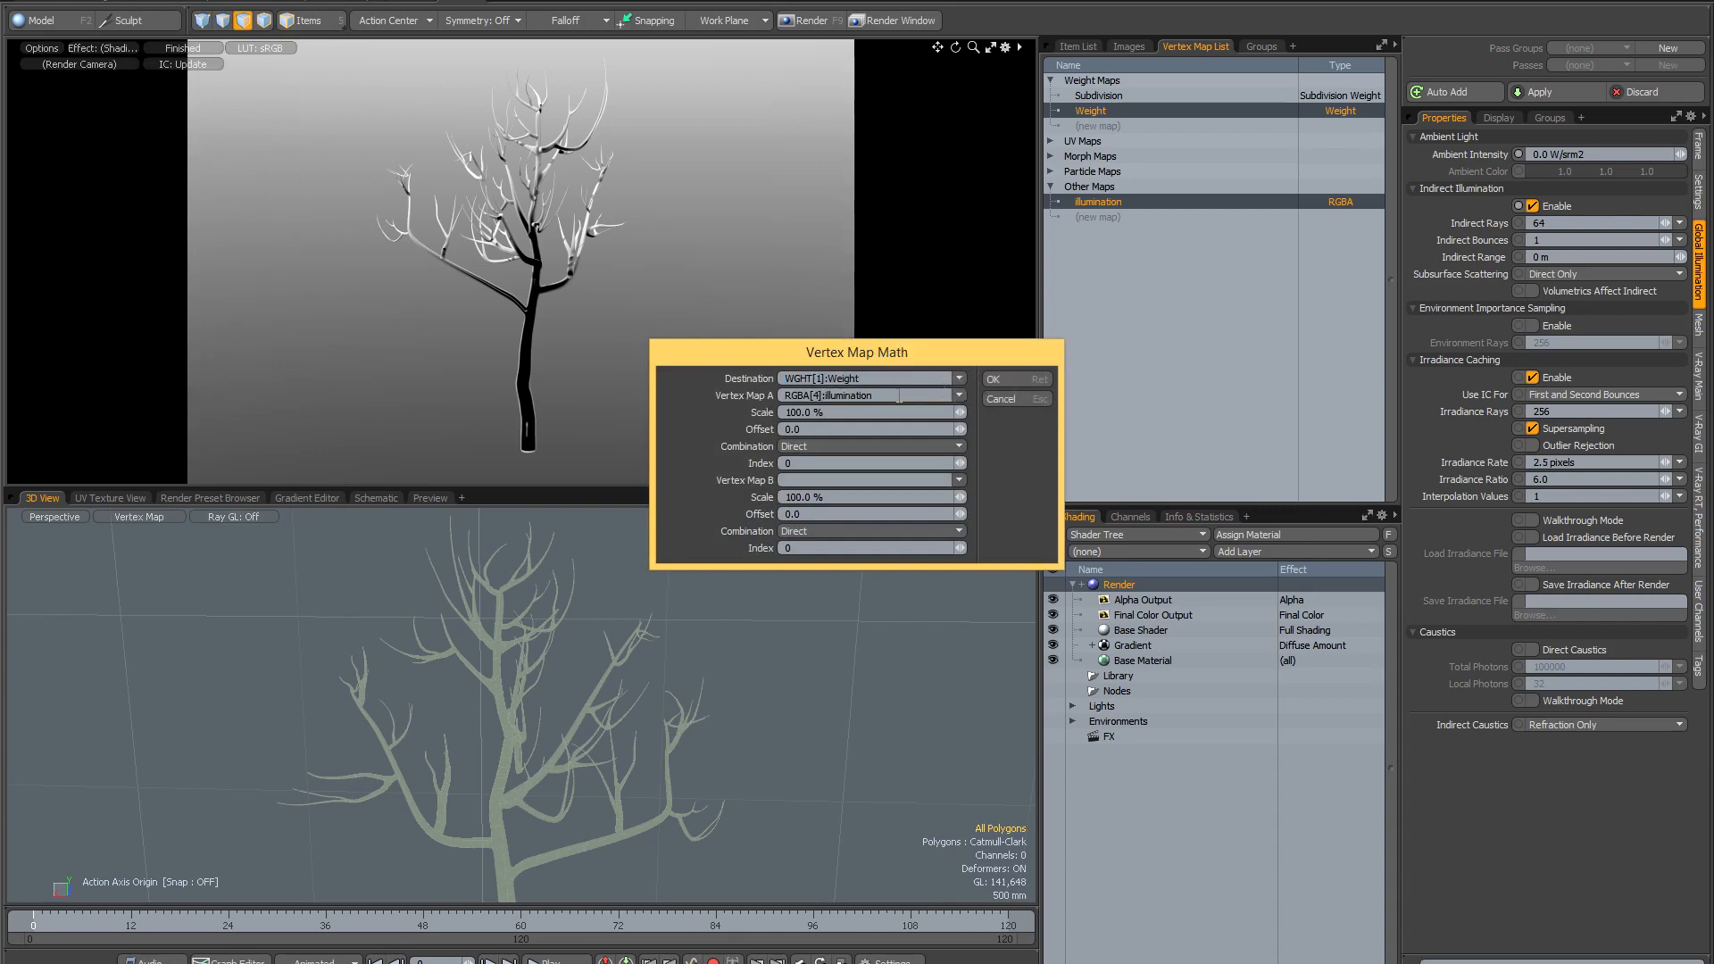
click(957, 396)
click(955, 394)
click(1016, 378)
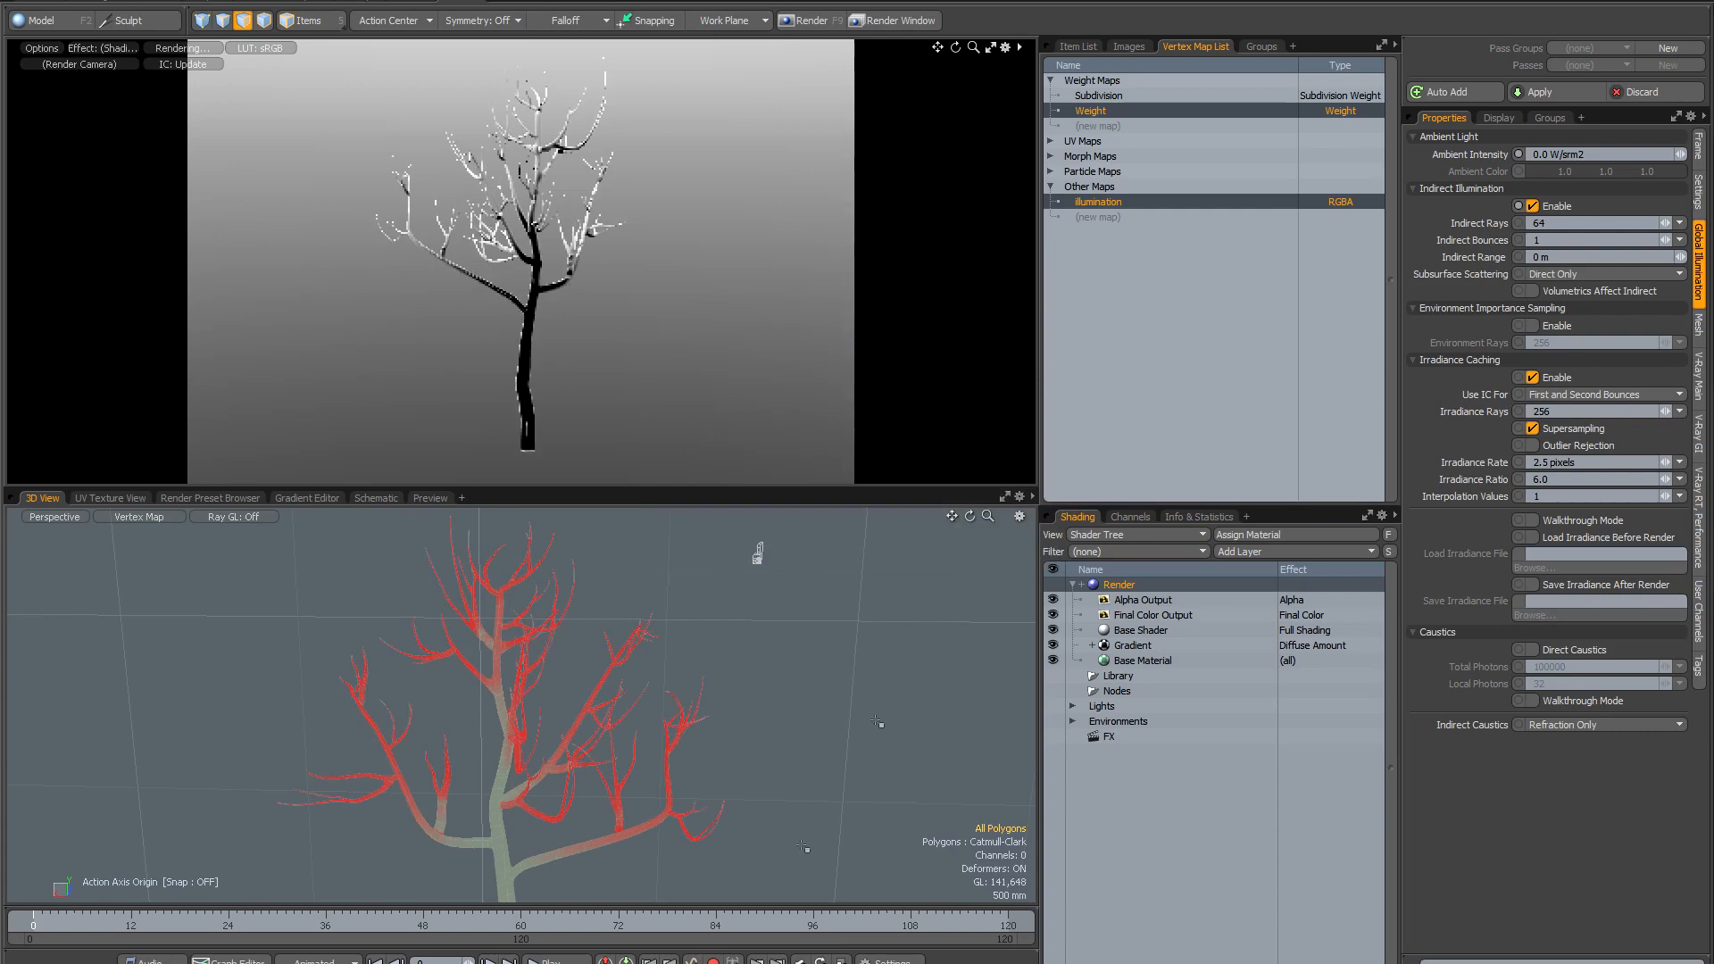
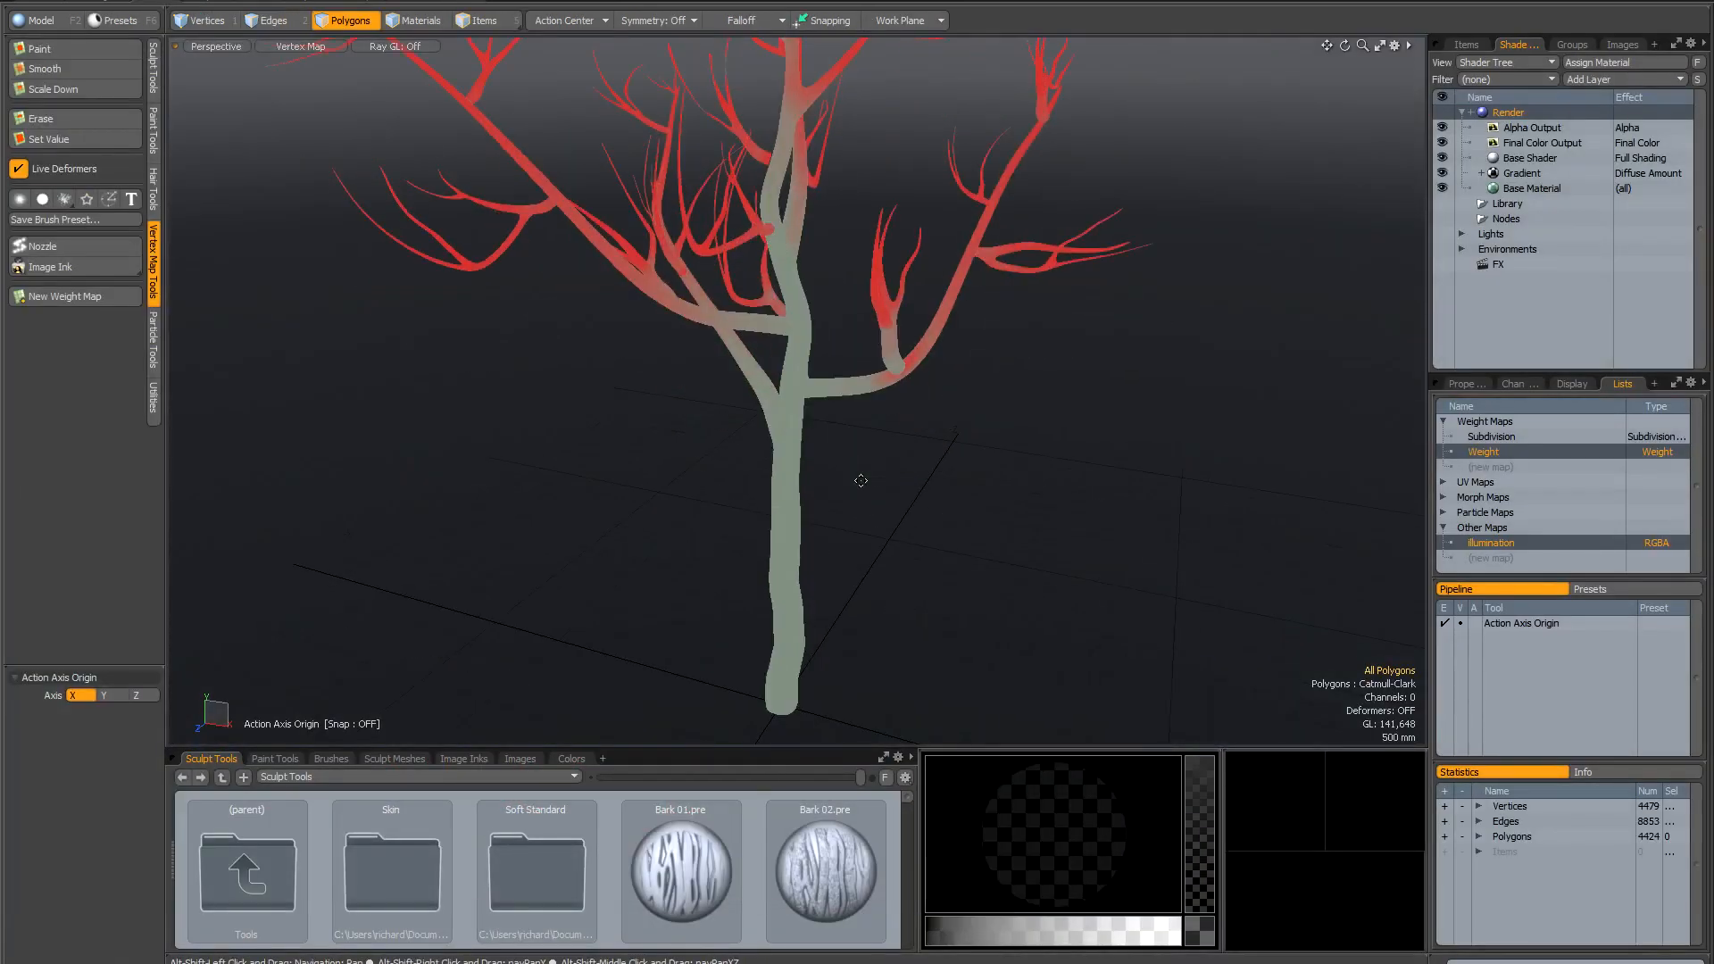
With only the Weight map selected, erase weights with a 116-size smooth brush where the small branch joins the lower side limb.
alt+drag(863, 584, 815, 566)
alt+shift+drag(855, 409, 877, 308)
mouse_move(858, 605)
alt+mouse_down()
mouse_move(857, 554)
mouse_move(830, 604)
alt+mouse_up()
alt+shift+drag(861, 287, 903, 528)
scroll(873, 417, up, 3)
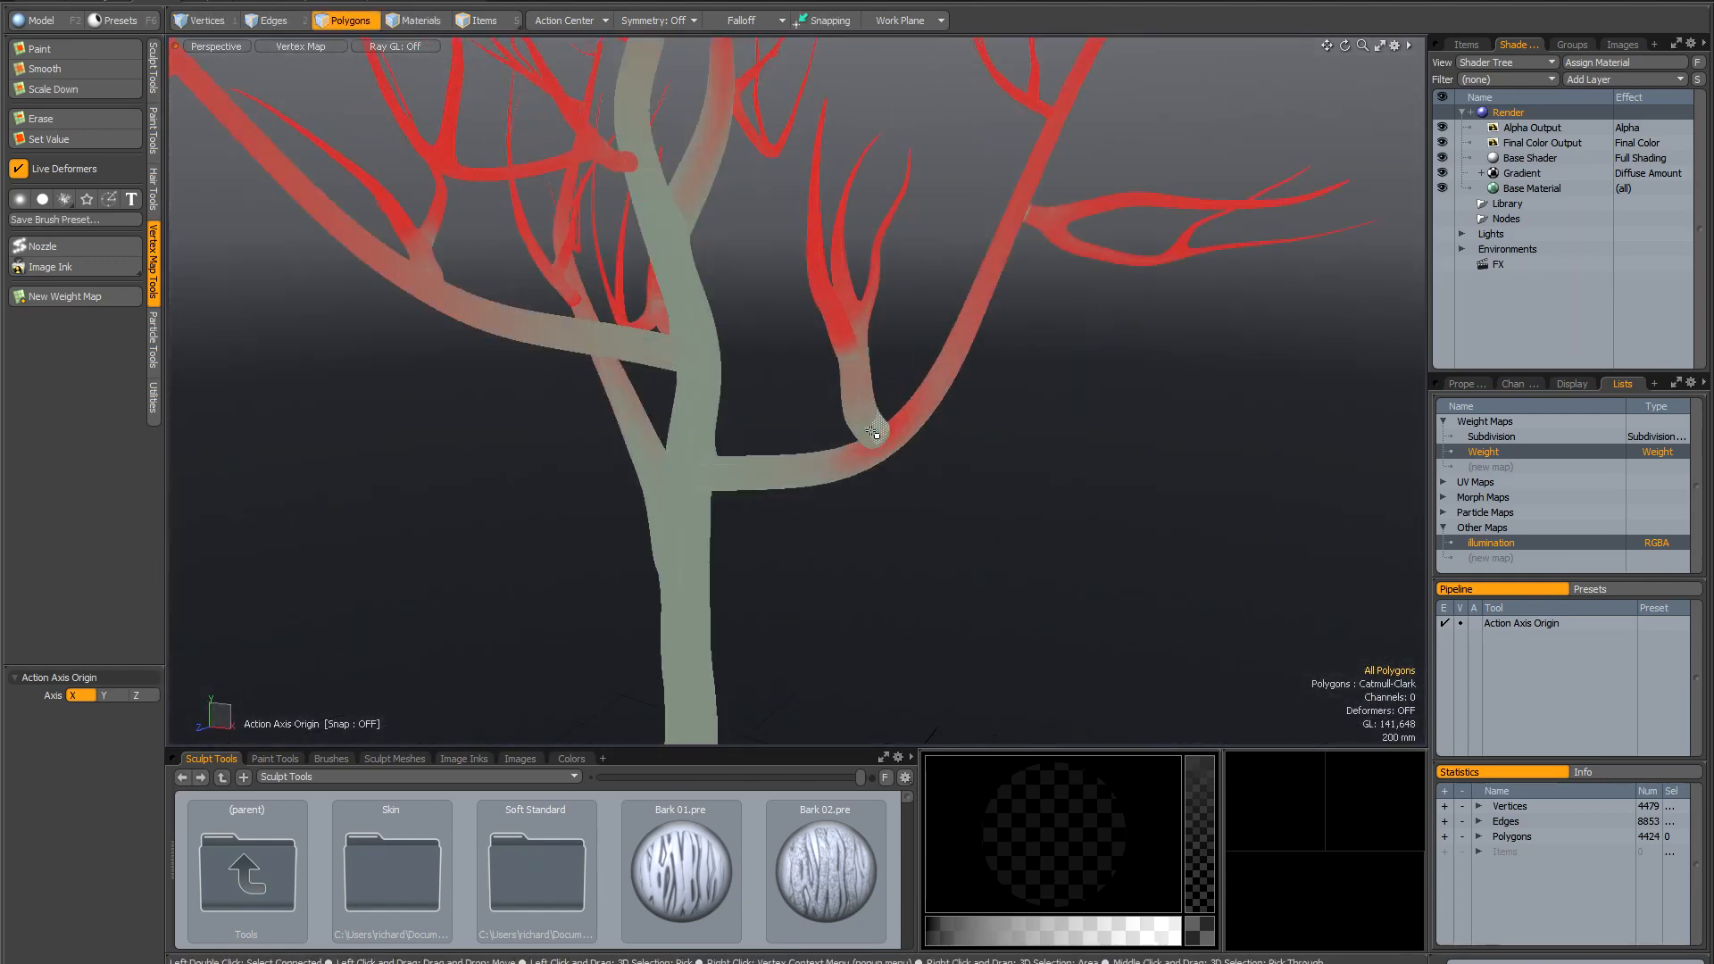
mouse_move(911, 498)
alt+mouse_down()
mouse_move(899, 458)
mouse_move(915, 496)
alt+mouse_up()
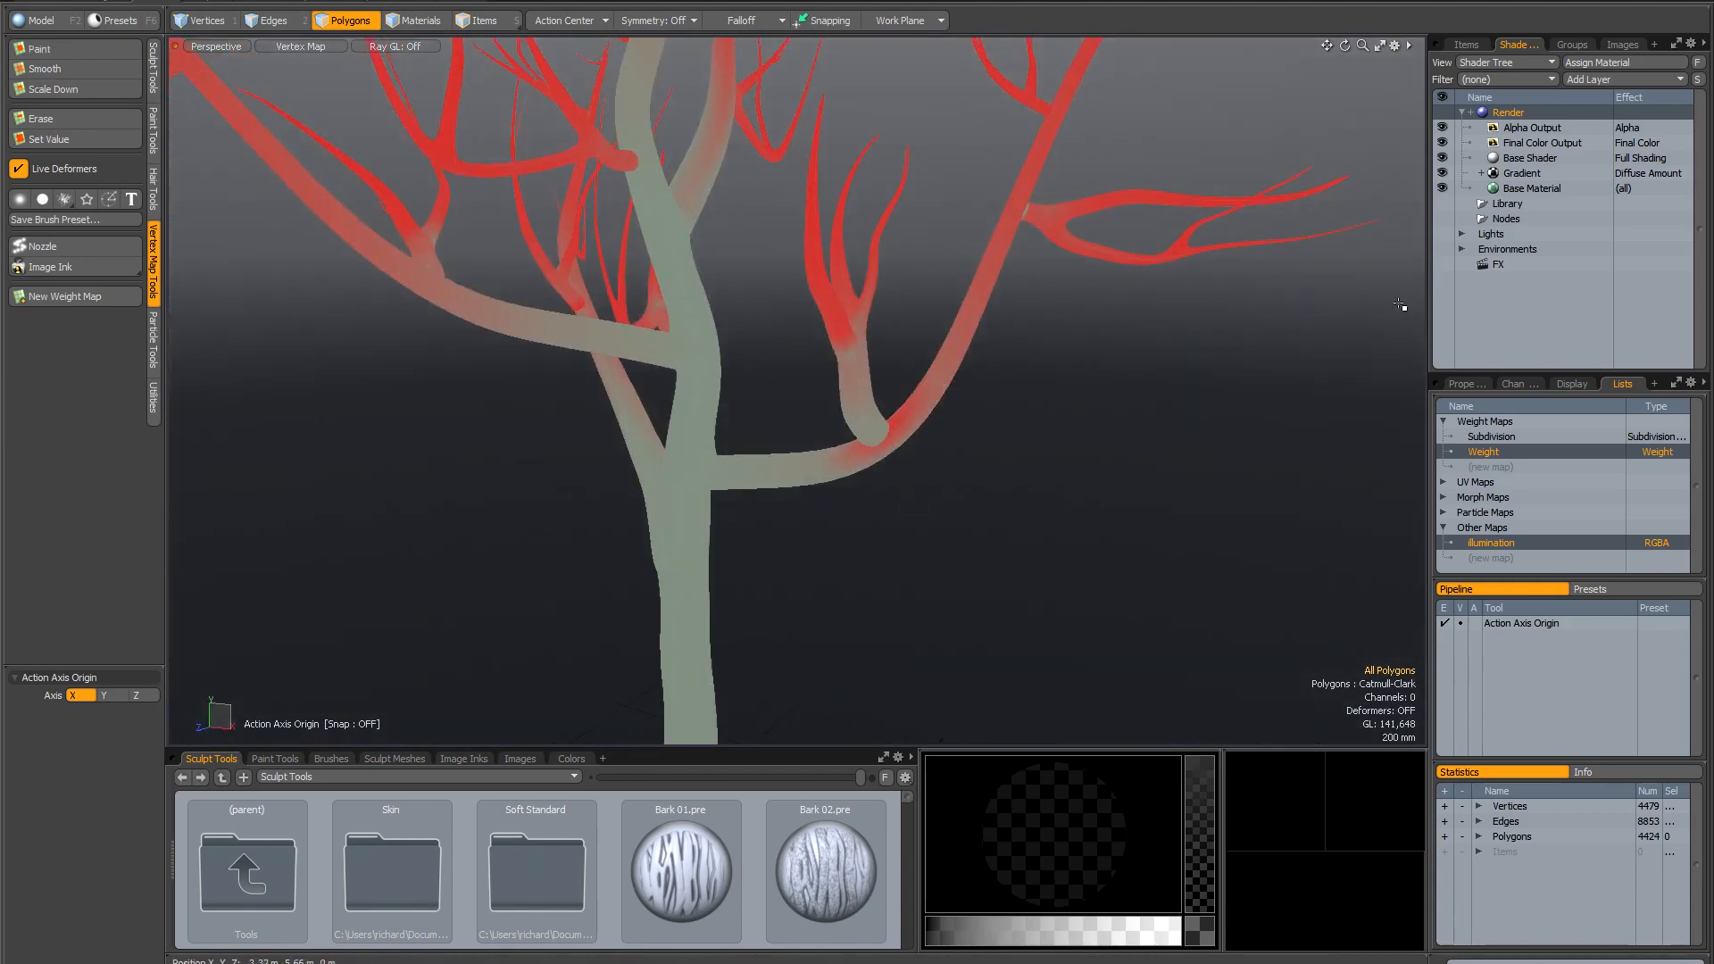
ctrl+click(1496, 547)
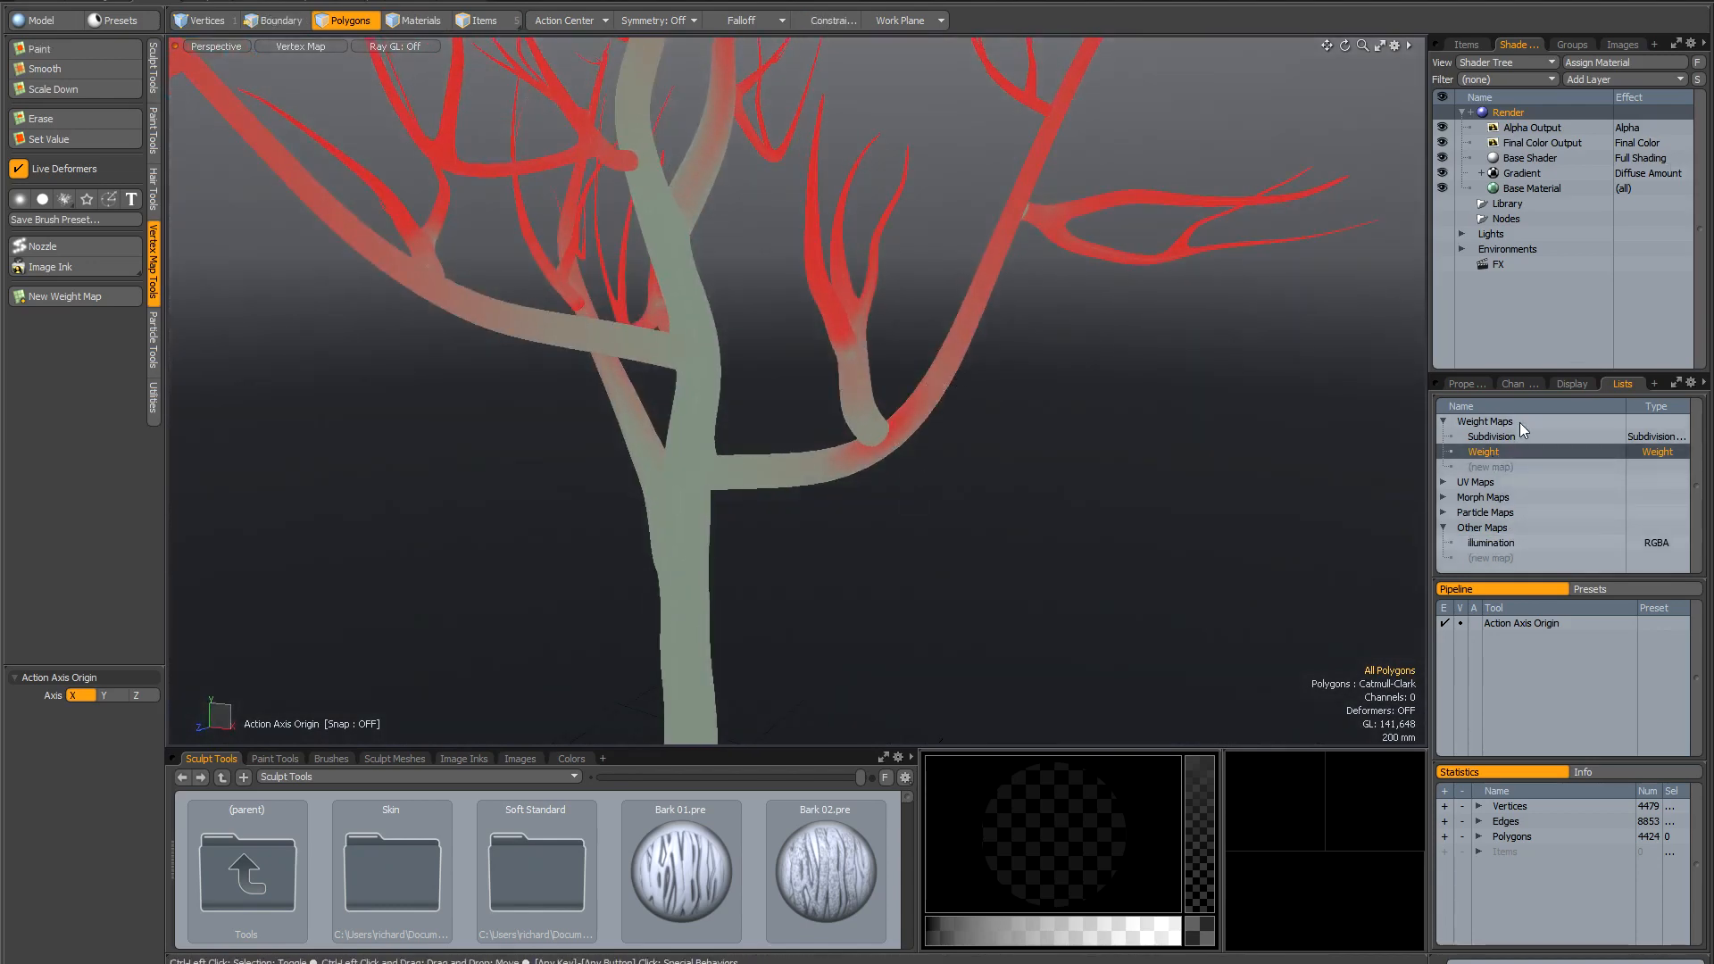
click(40, 118)
right_drag(921, 488, 945, 487)
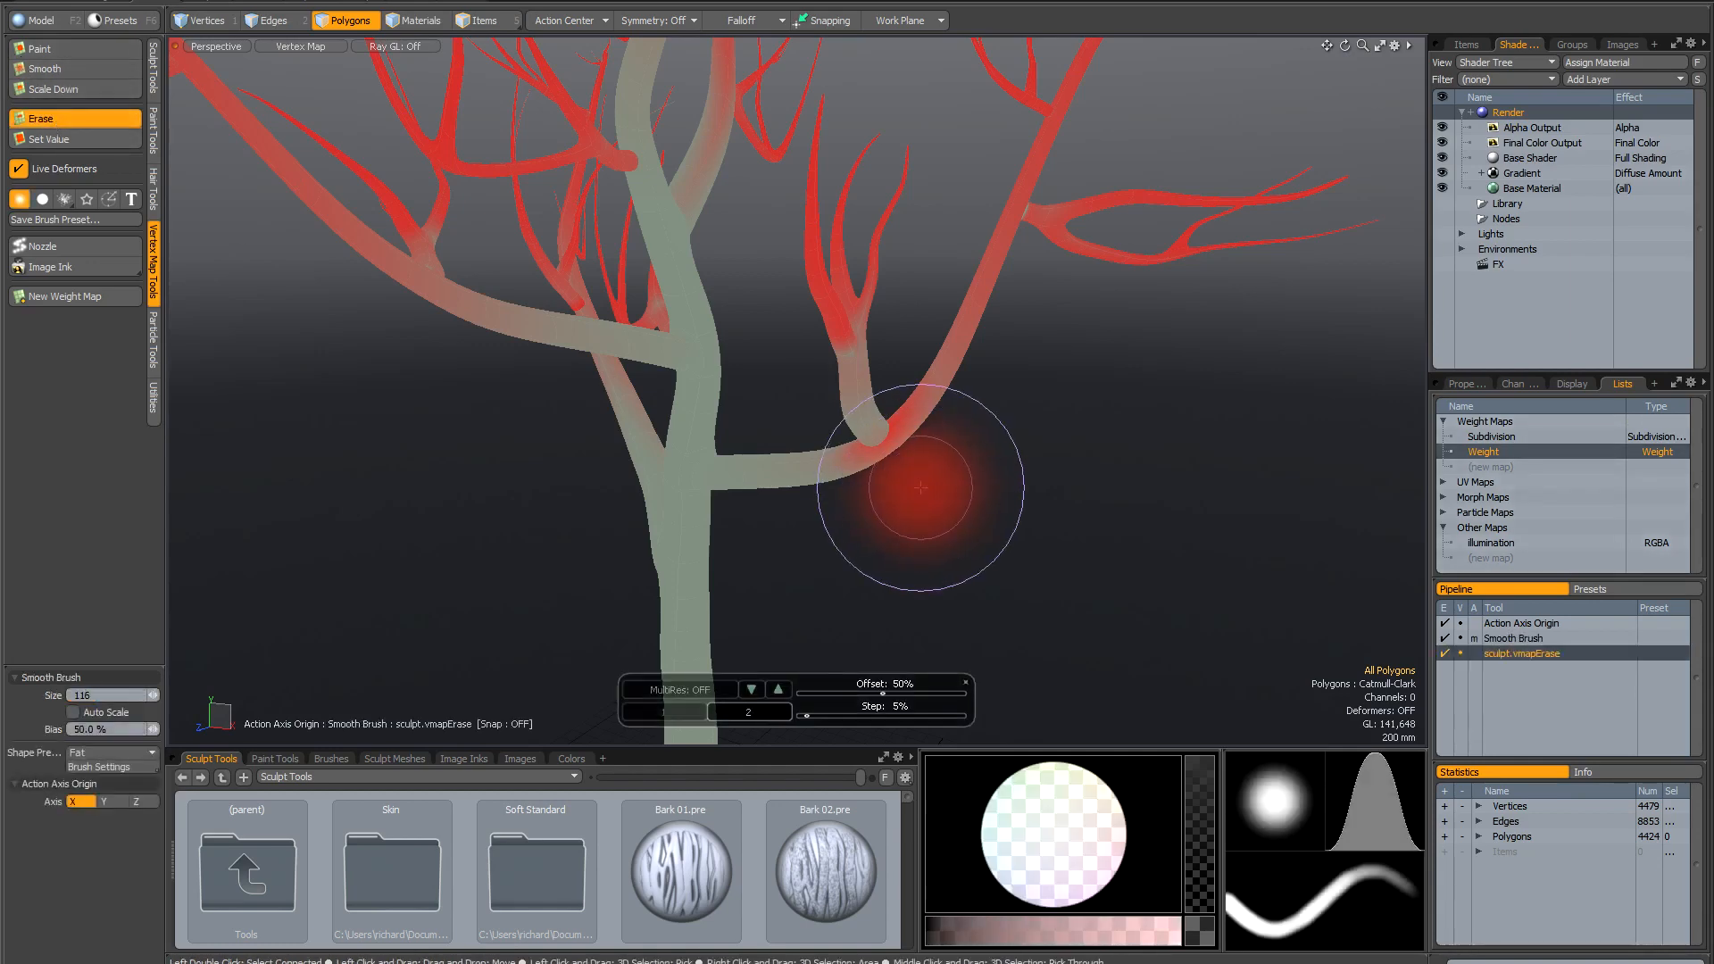
drag(895, 425, 839, 458)
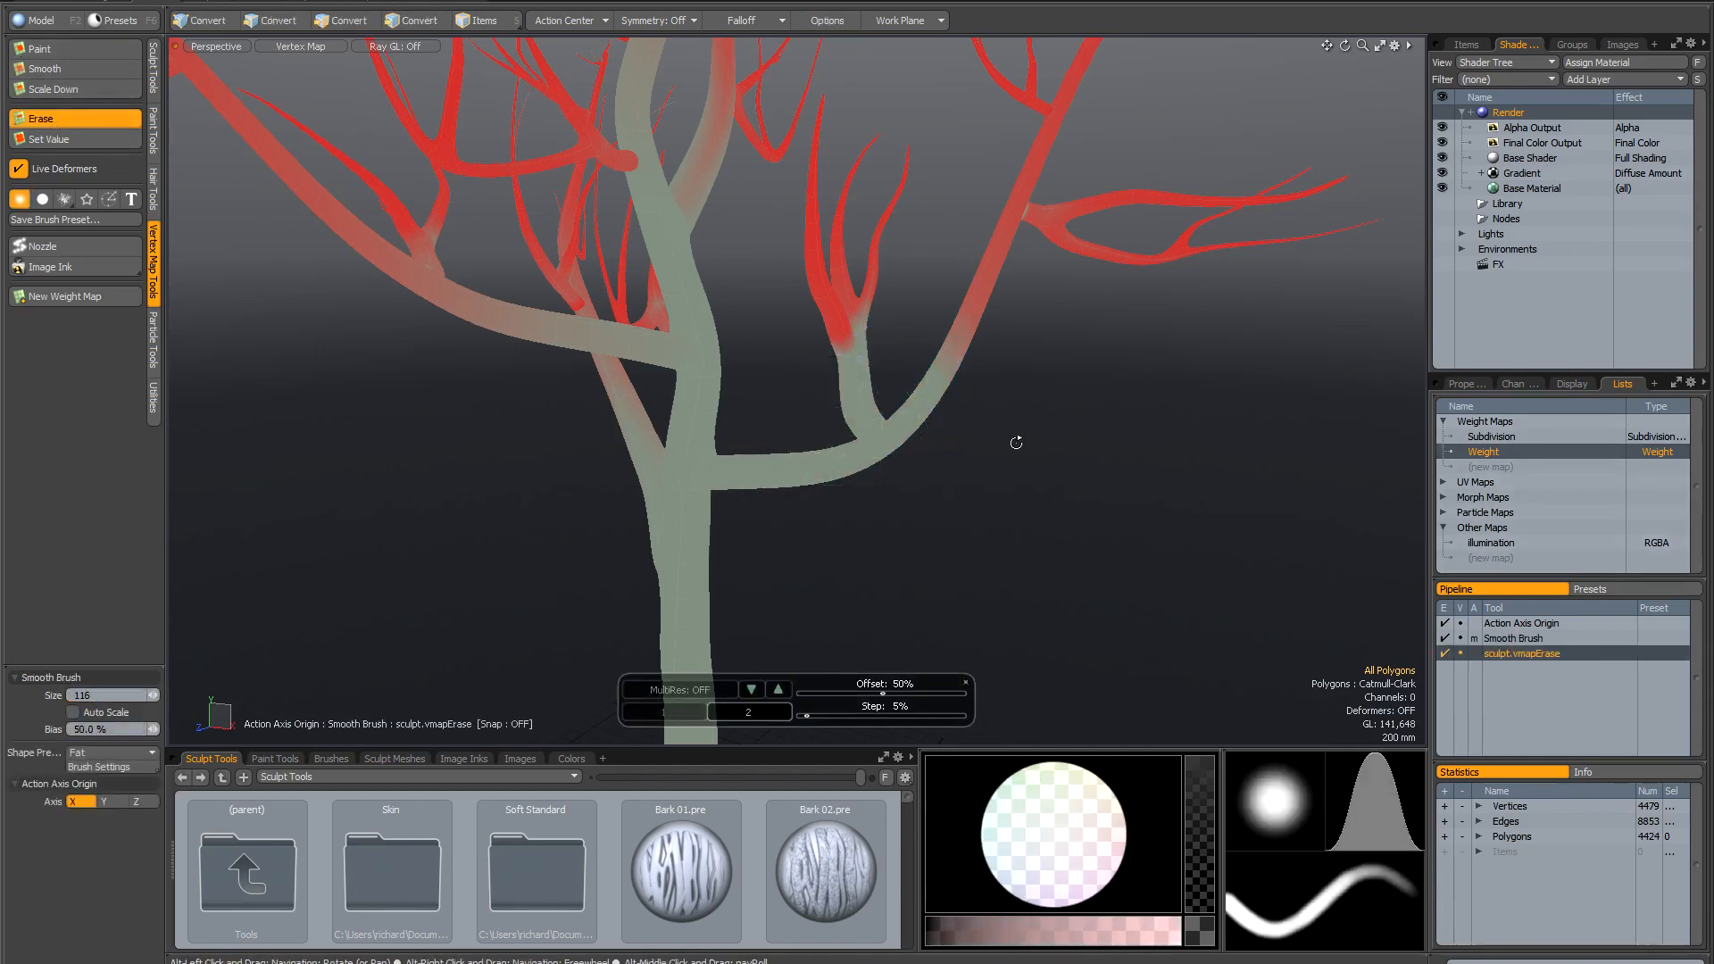
Examine the weight distribution around the whole tree and drop the Erase tool.
alt+drag(1014, 440, 956, 457)
alt+shift+drag(612, 377, 727, 449)
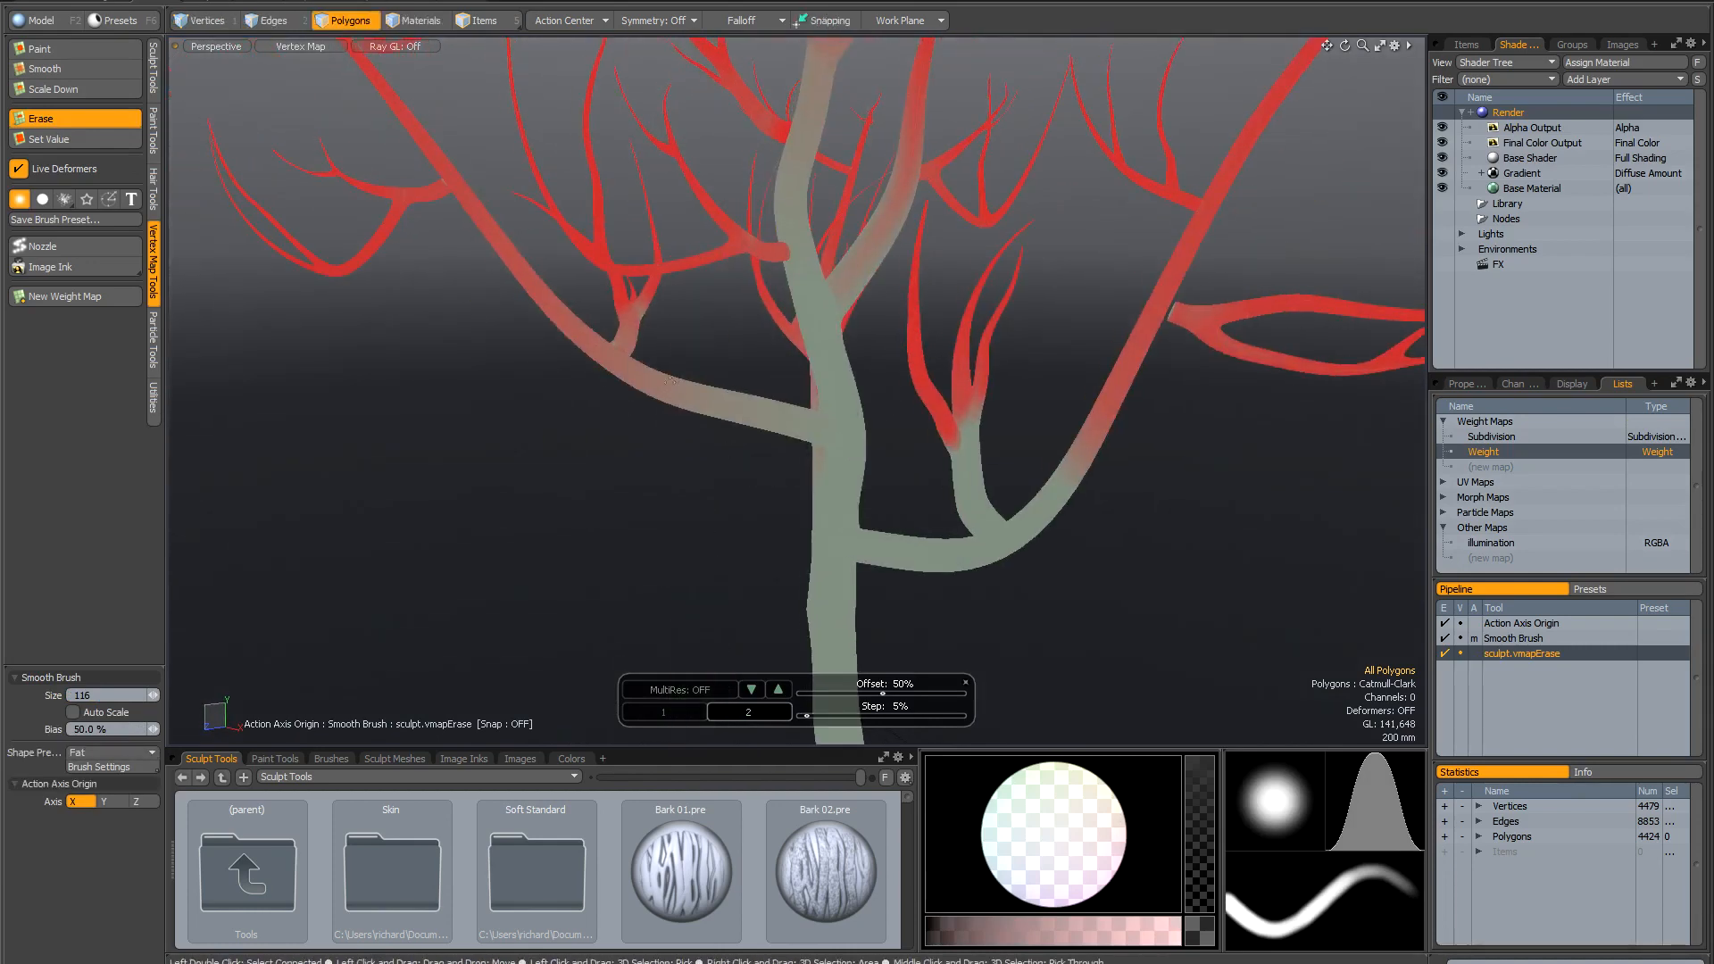
alt+drag(651, 402, 636, 454)
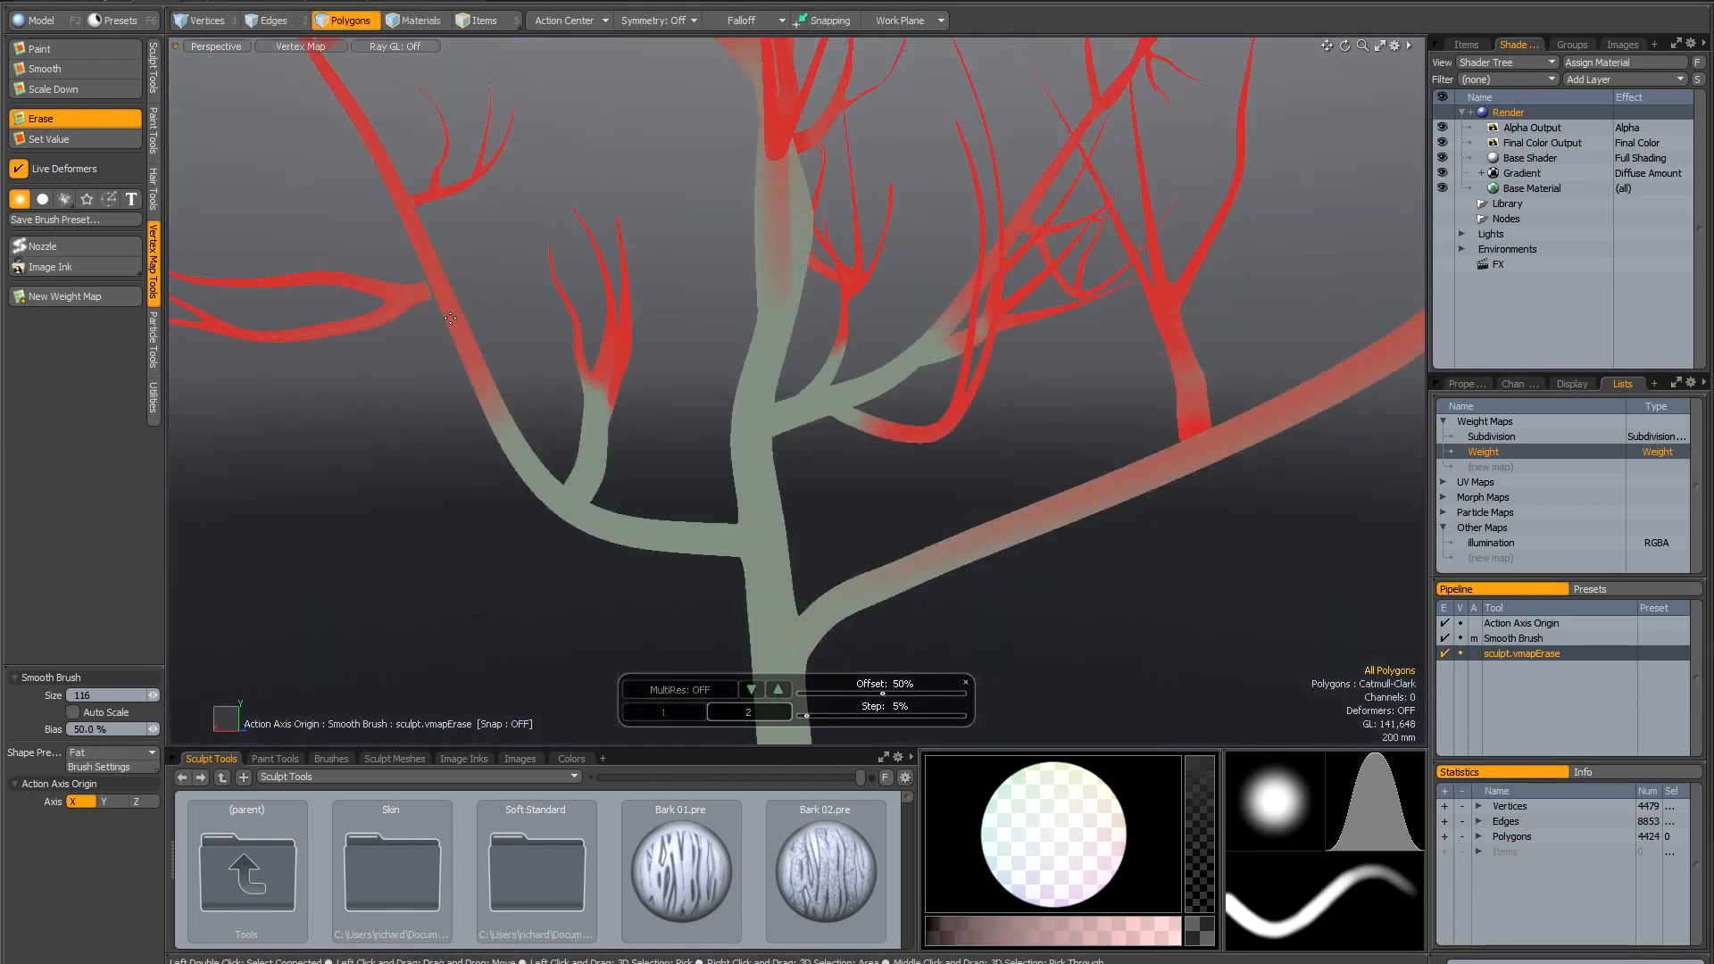
scroll(451, 316, down, 5)
alt+drag(654, 373, 888, 437)
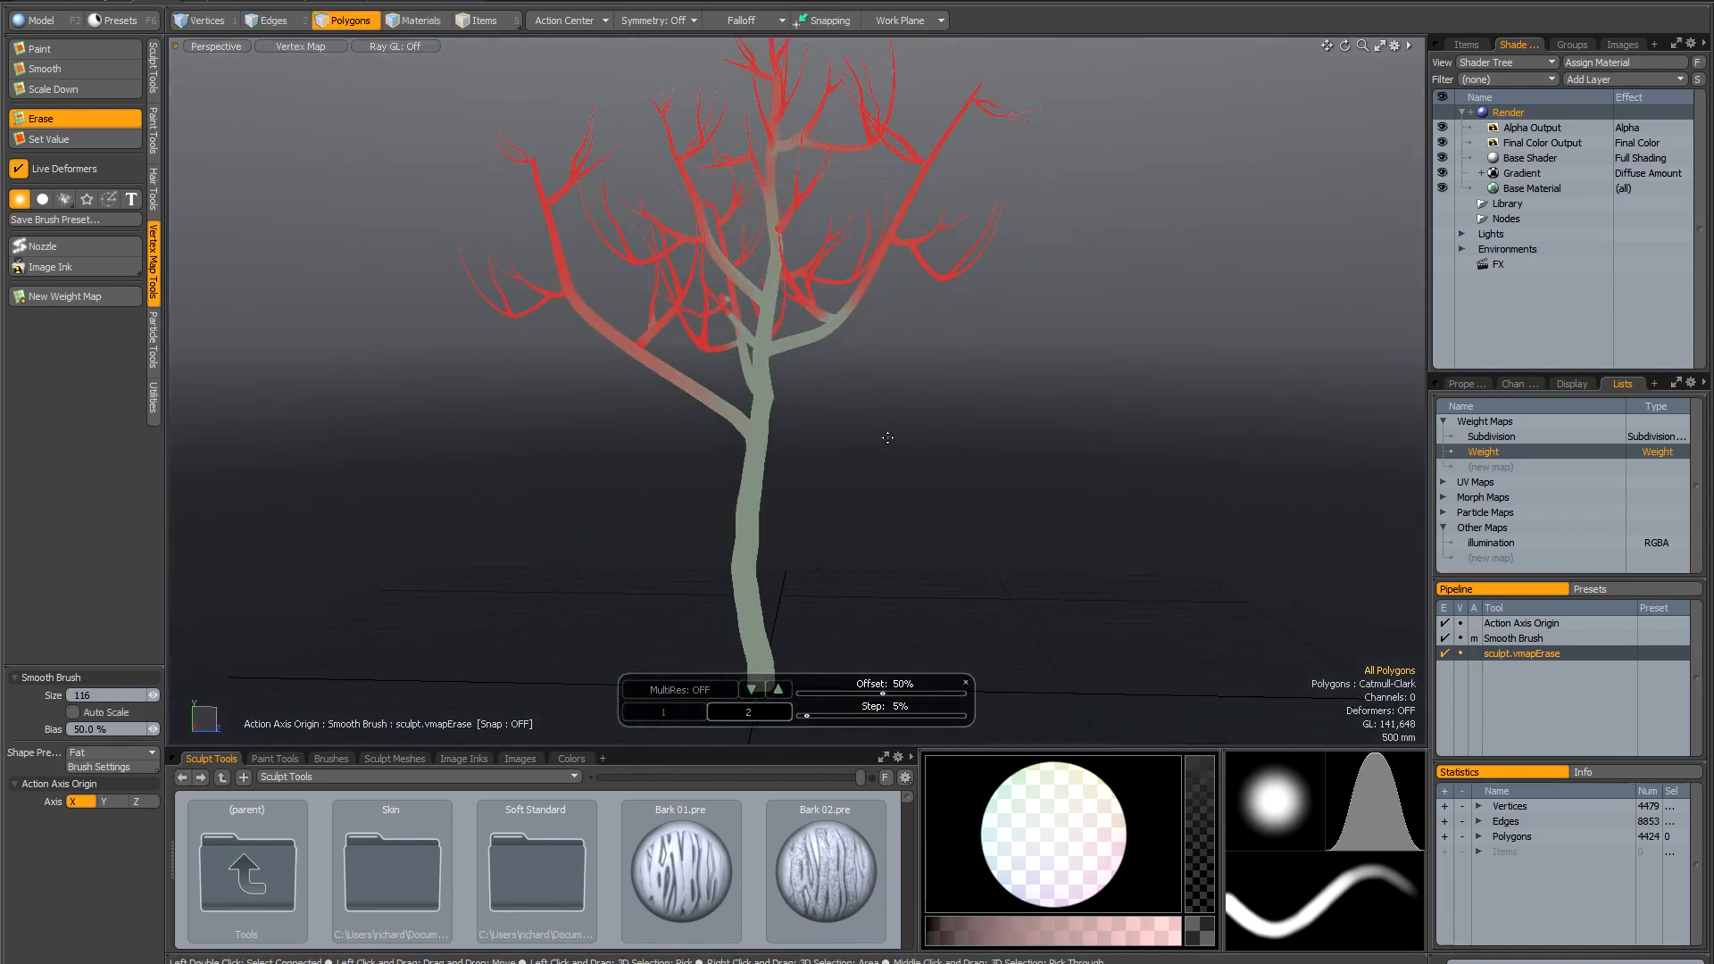
key(space)
alt+drag(714, 295, 688, 341)
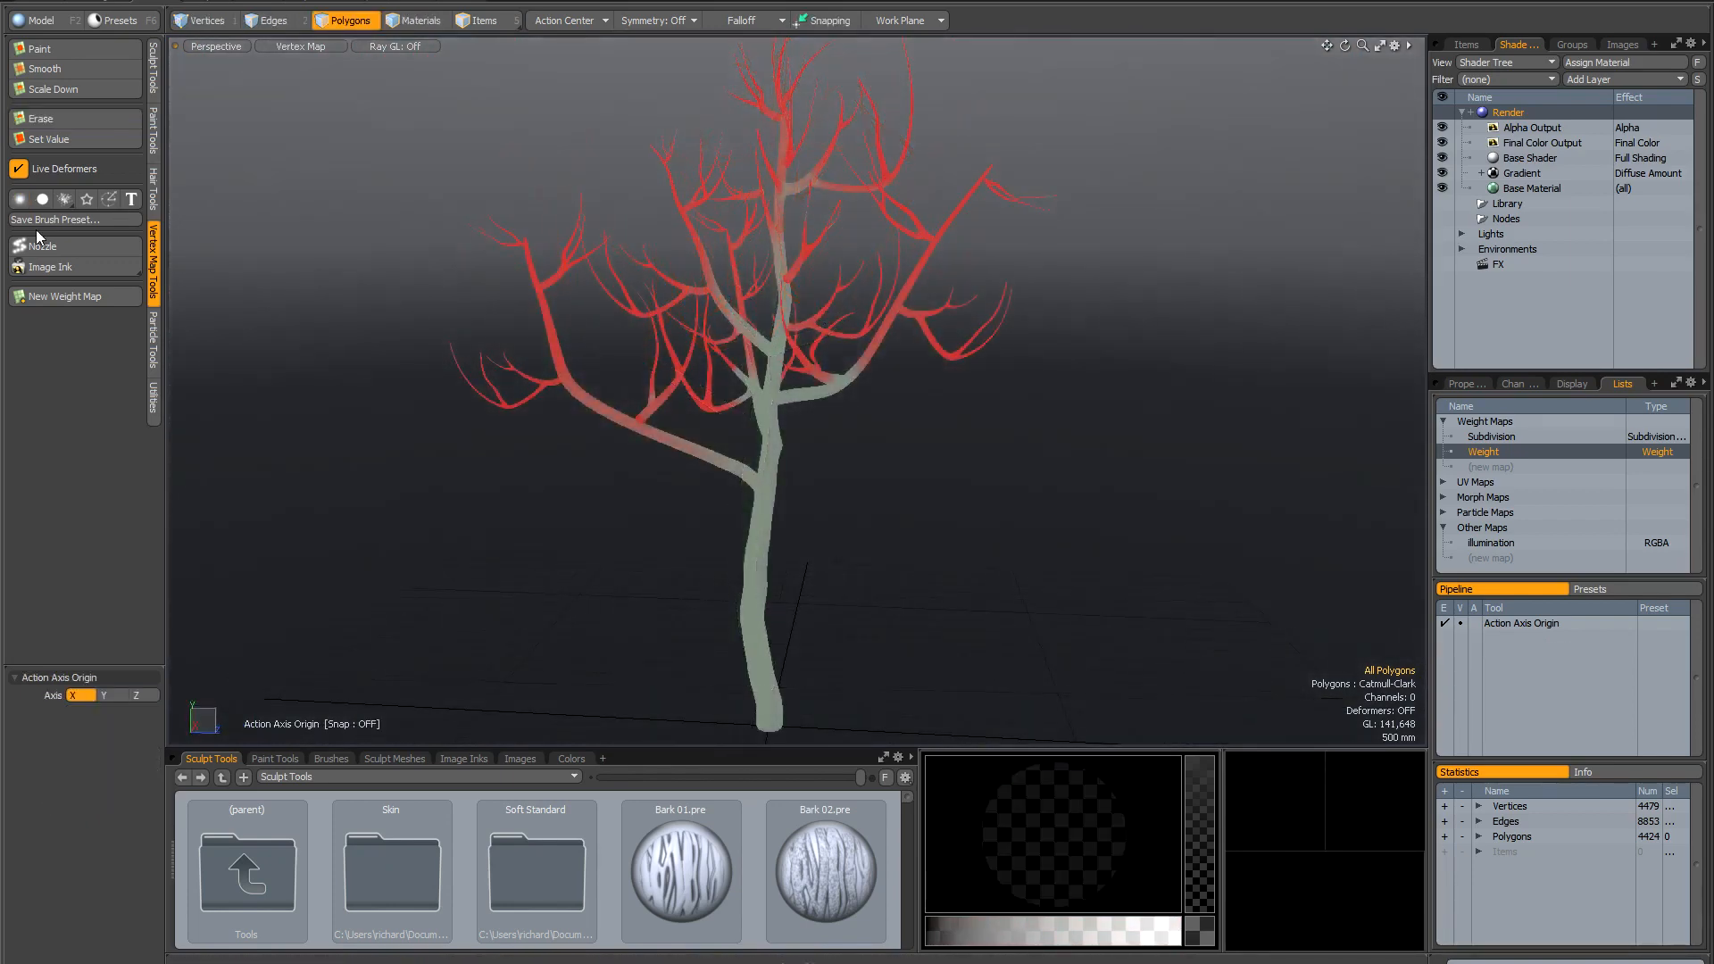
Switch to the Setup layout and add a Surface Particle Generator to the scene.
click(358, 2)
mouse_move(872, 429)
alt+mouse_down()
mouse_move(877, 415)
mouse_move(884, 450)
alt+mouse_up()
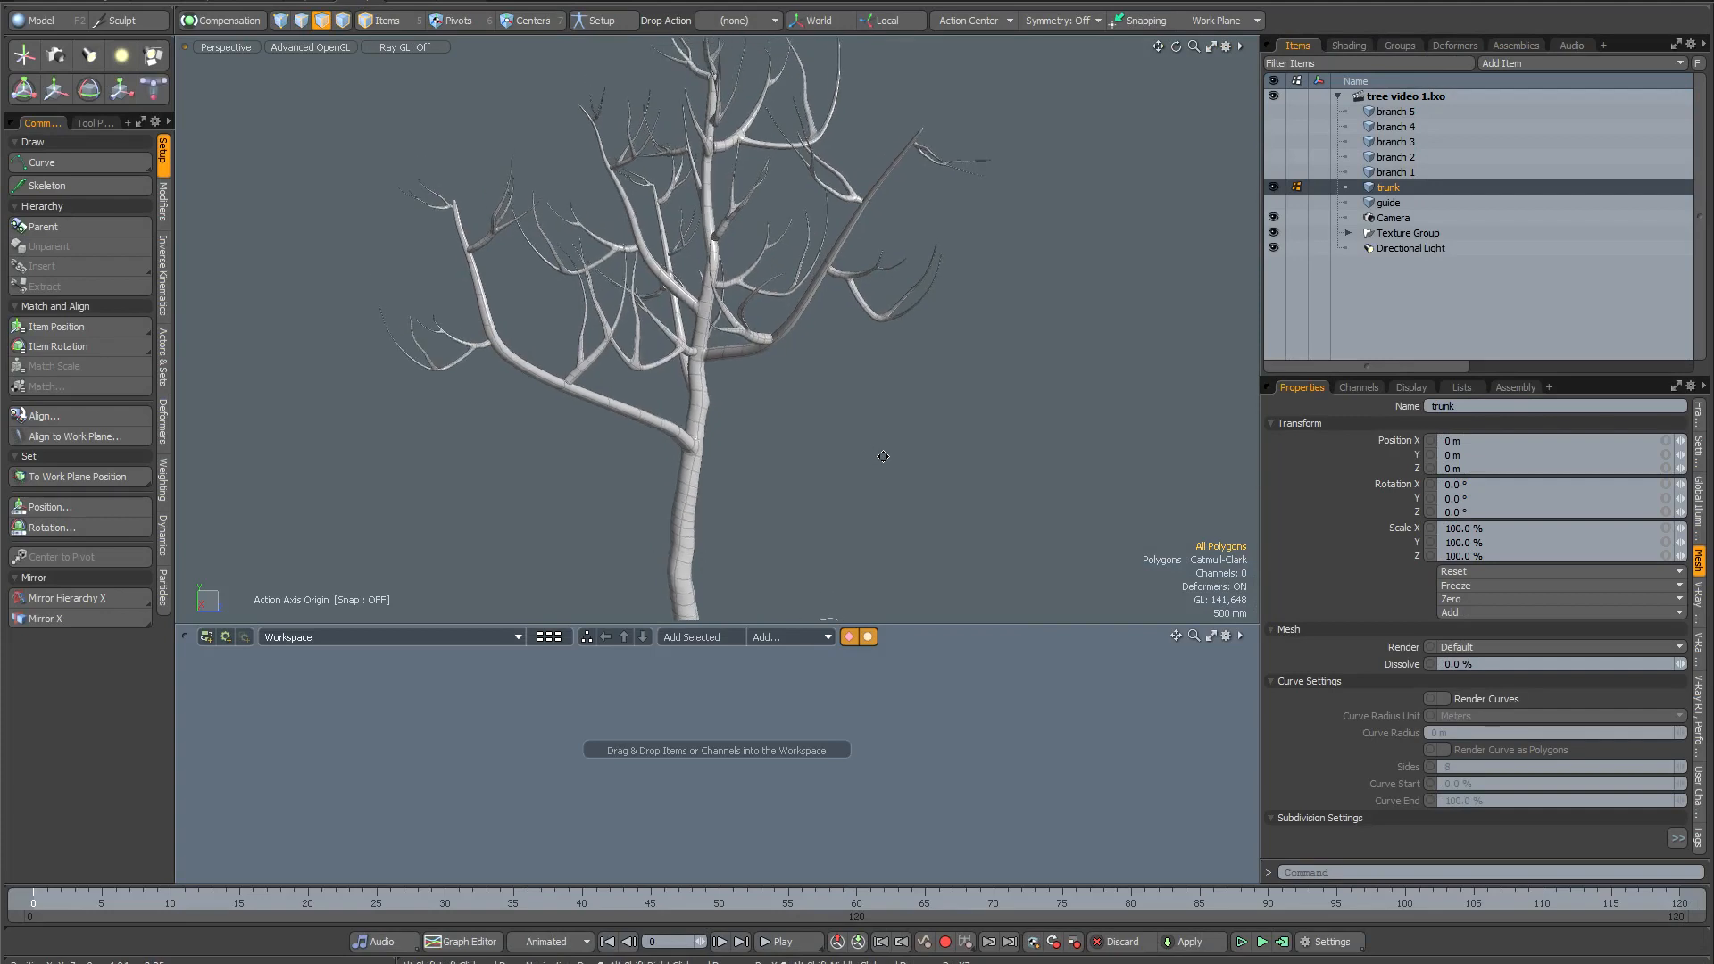
click(1514, 62)
mouse_move(1503, 218)
mouse_move(1597, 261)
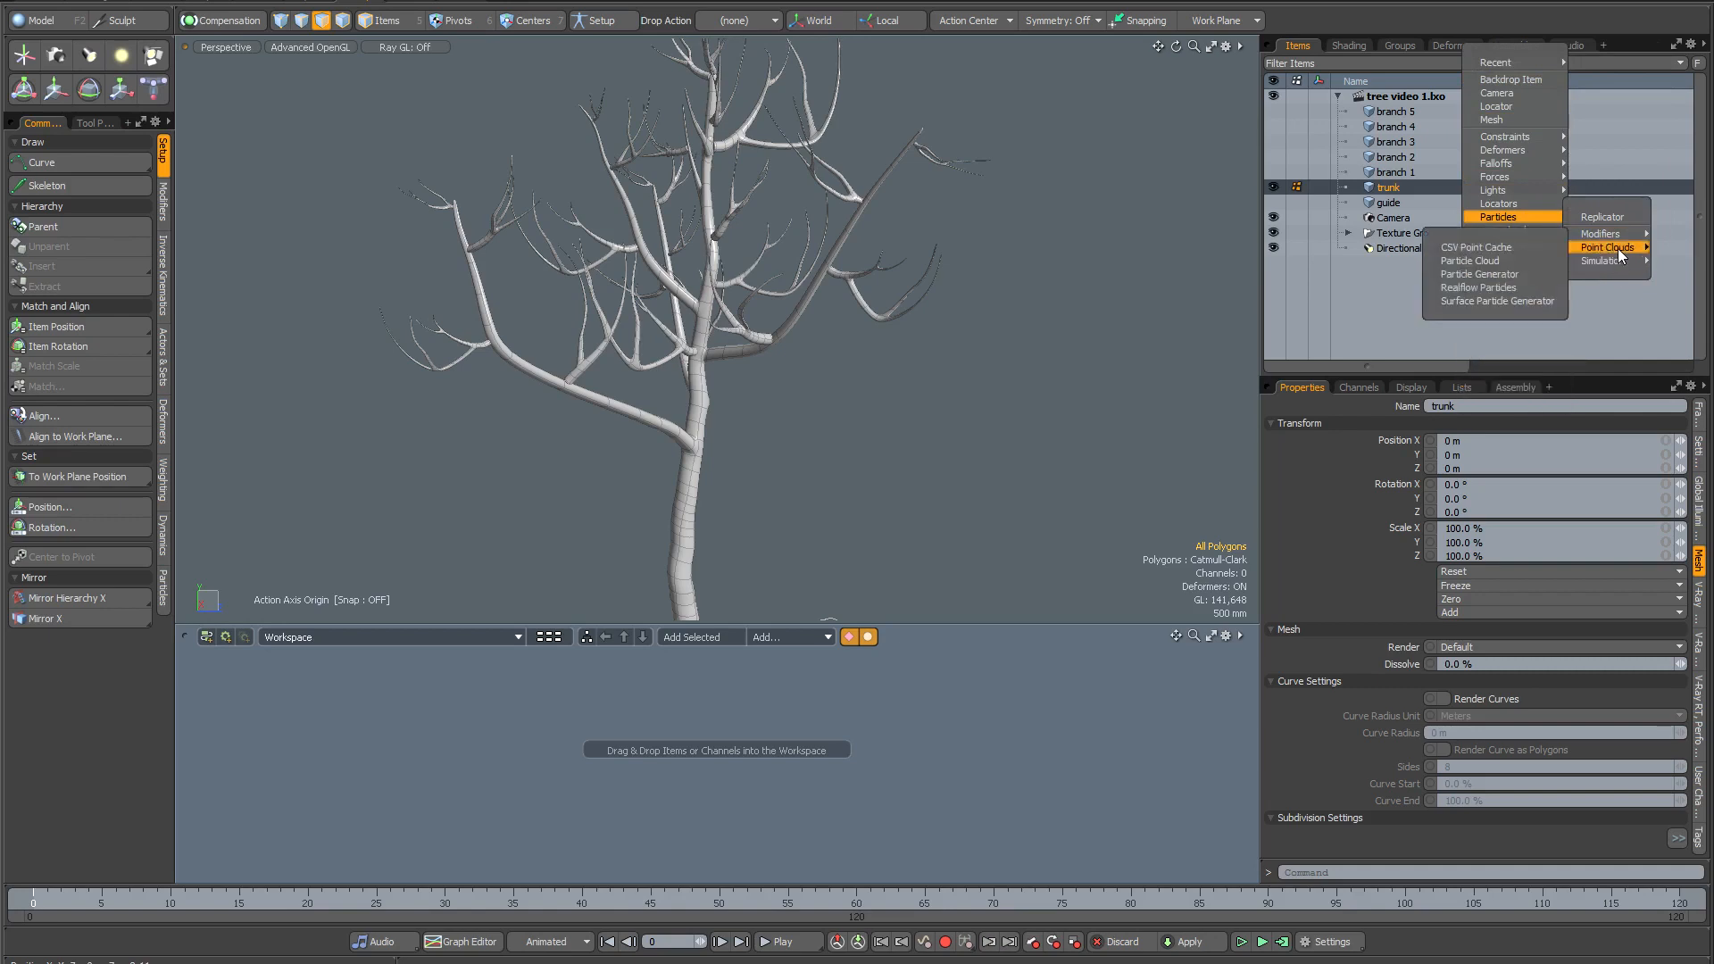
click(1482, 302)
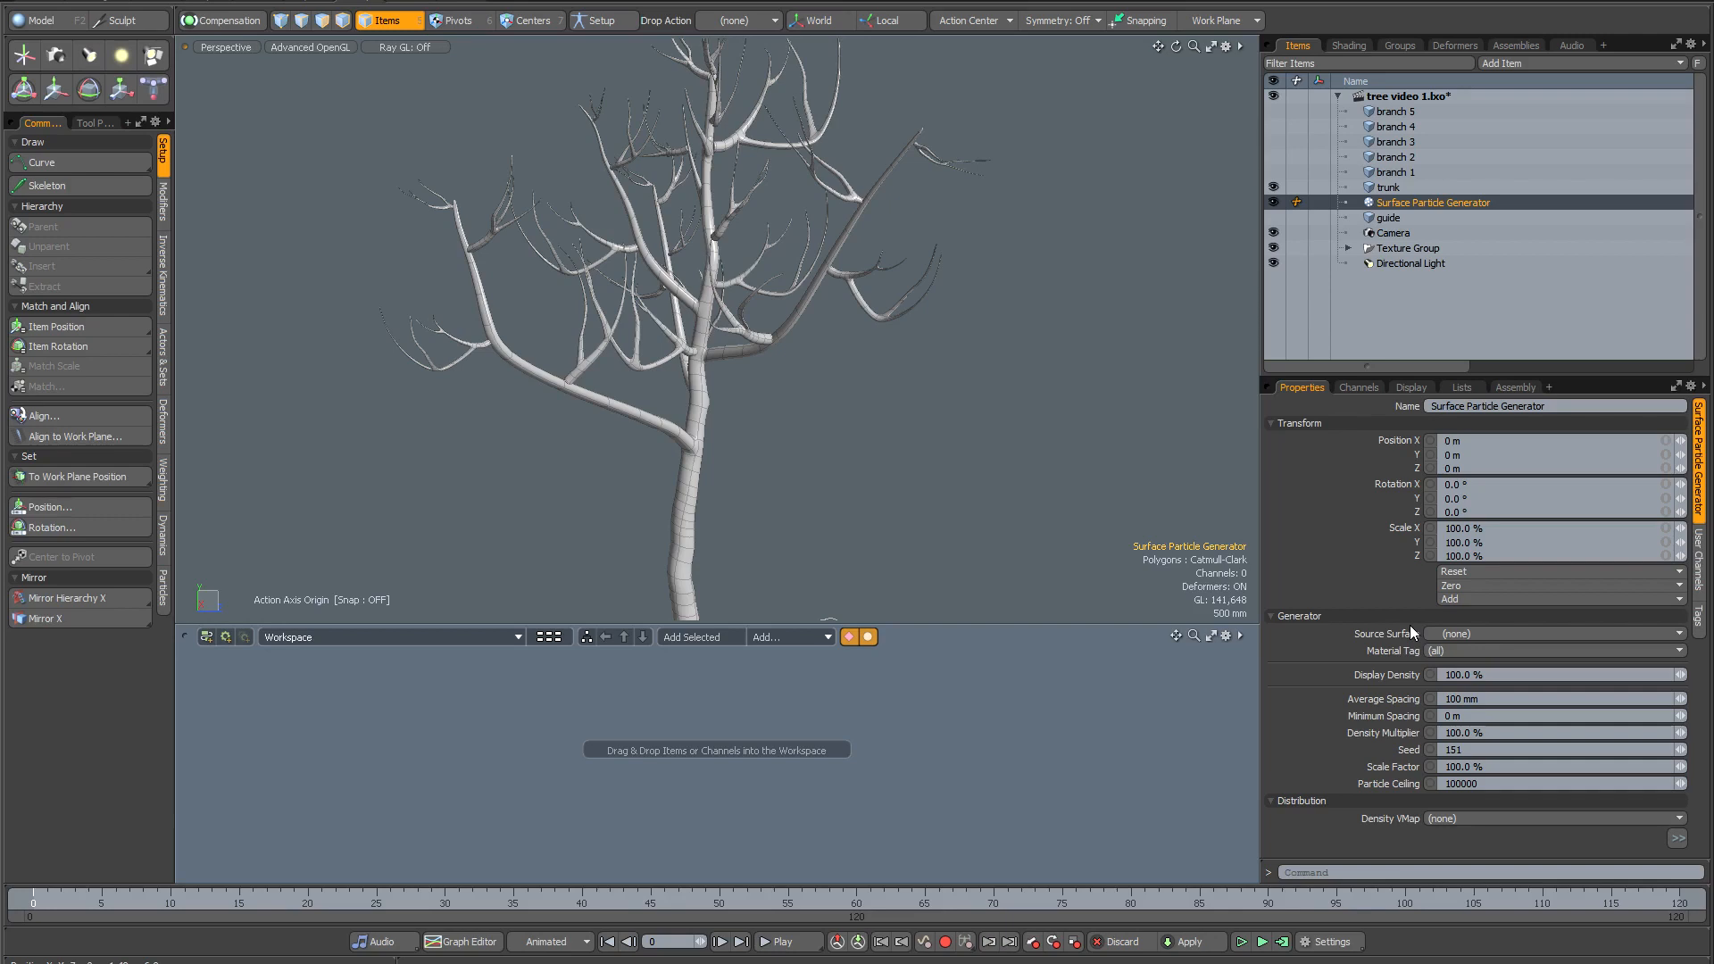
Set the generator's Source Surface to trunk and its Density VMap to Weight.
click(1464, 635)
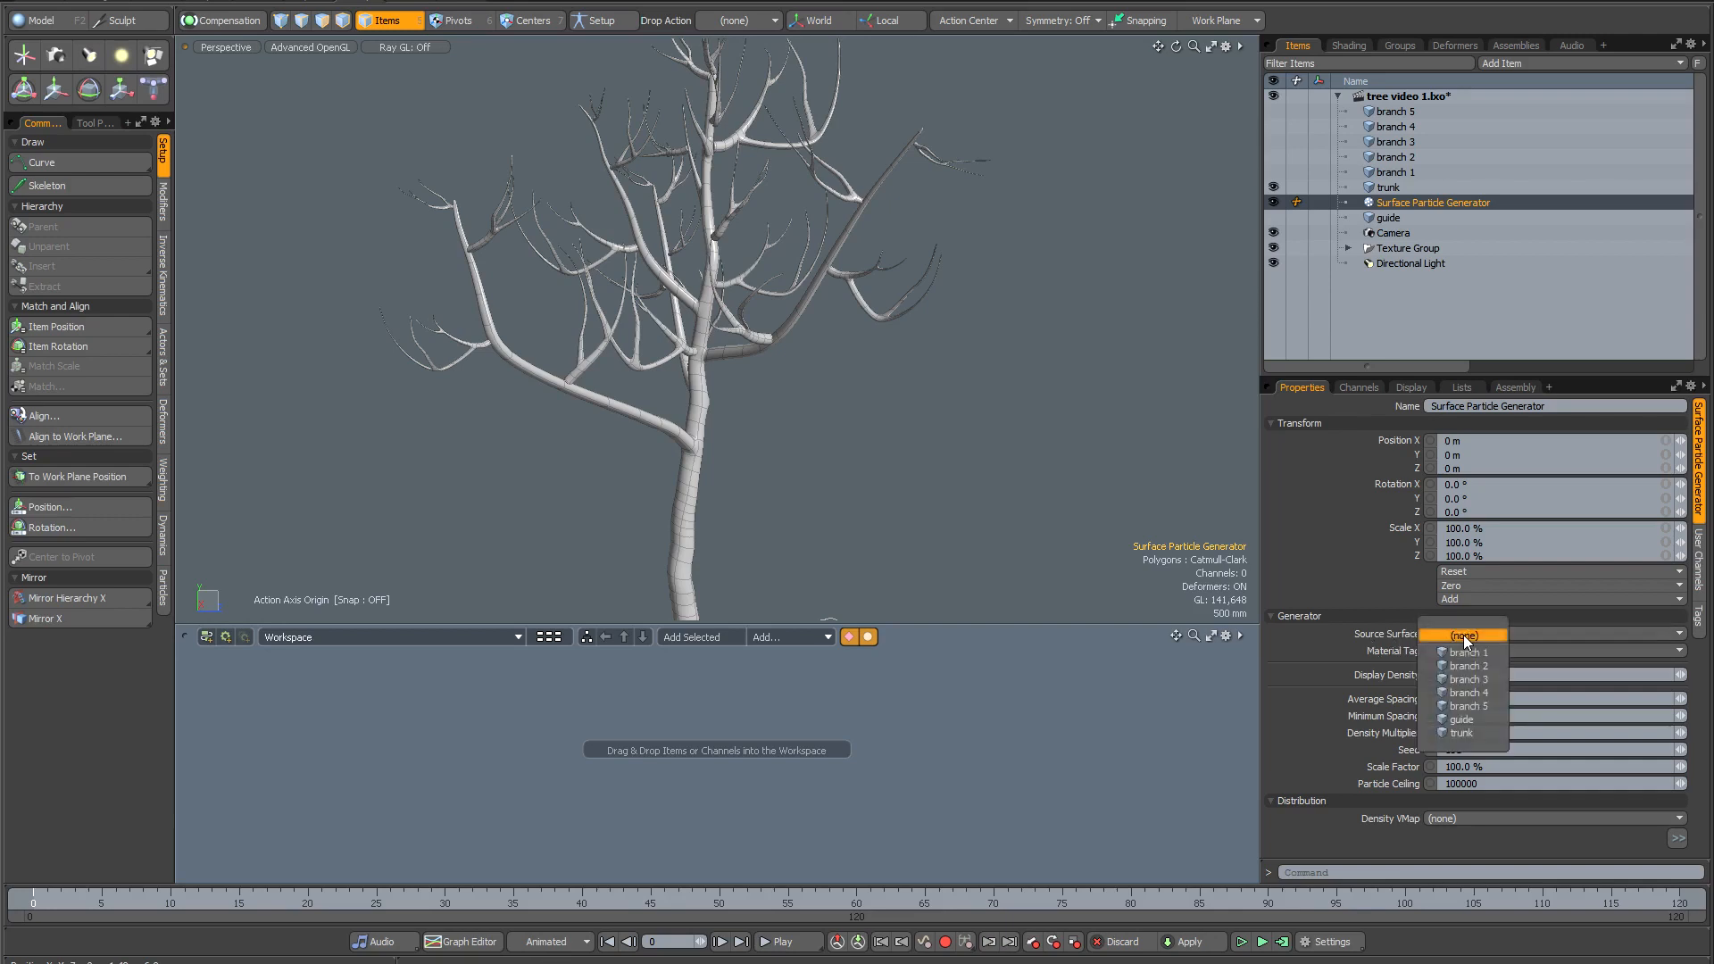
click(1462, 734)
click(1473, 818)
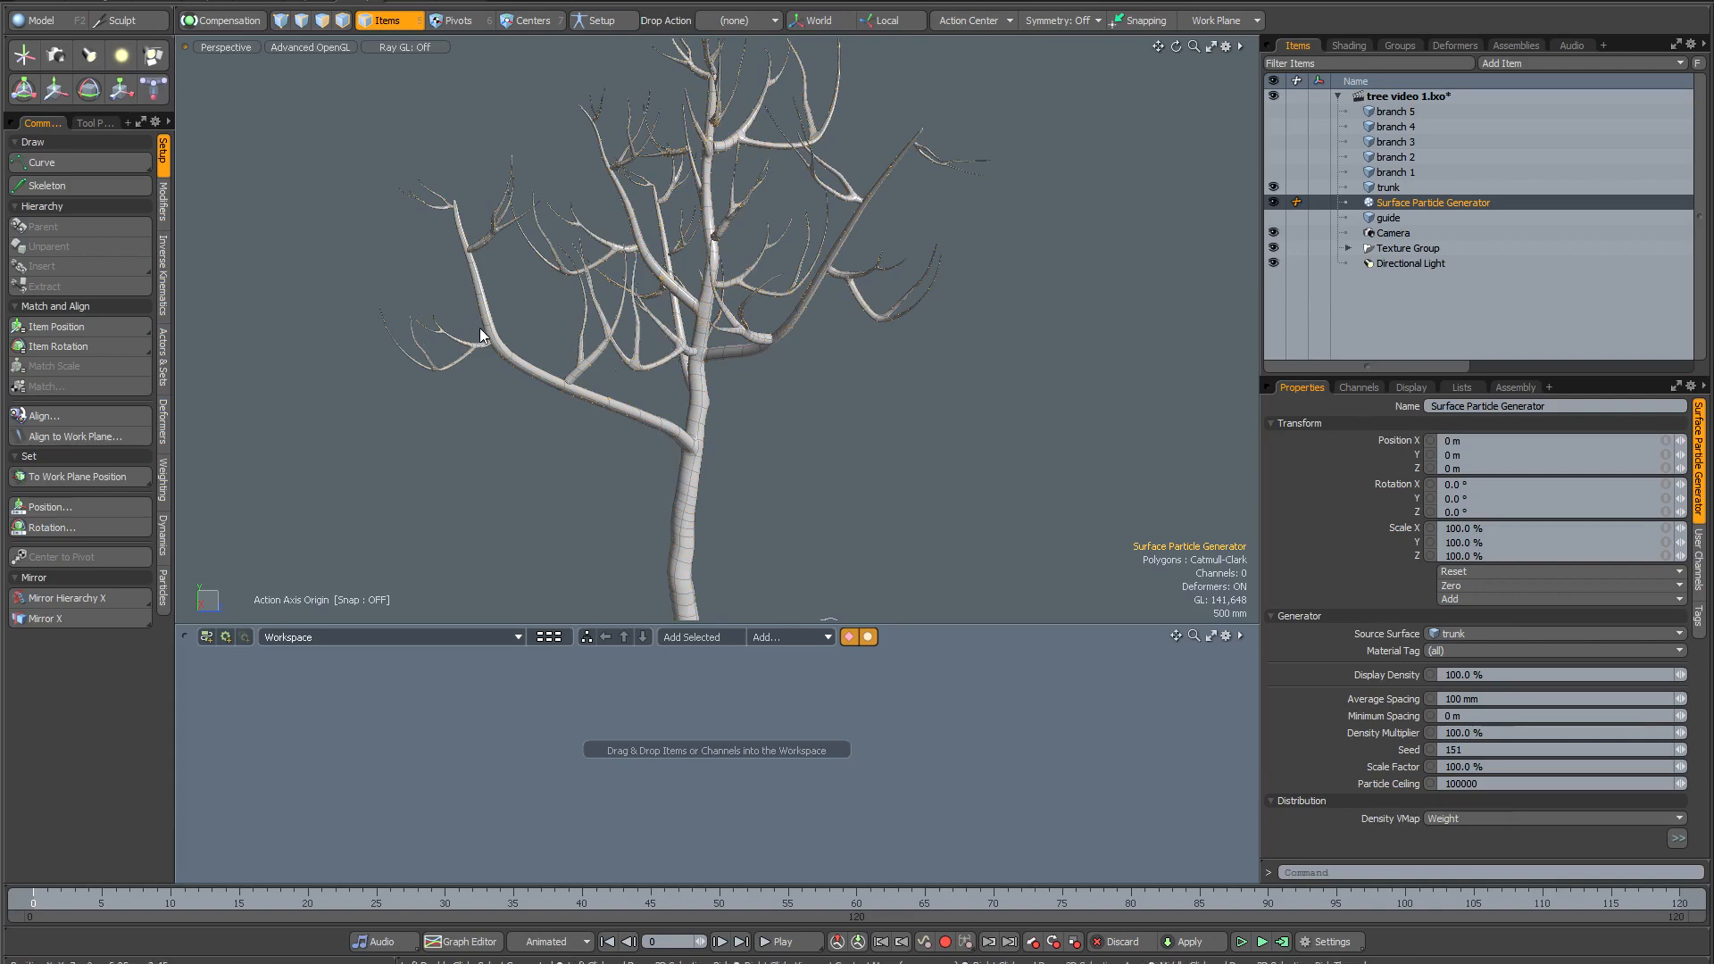
Examine the generated particles on the branches and trunk from several angles and distances.
scroll(489, 336, up, 4)
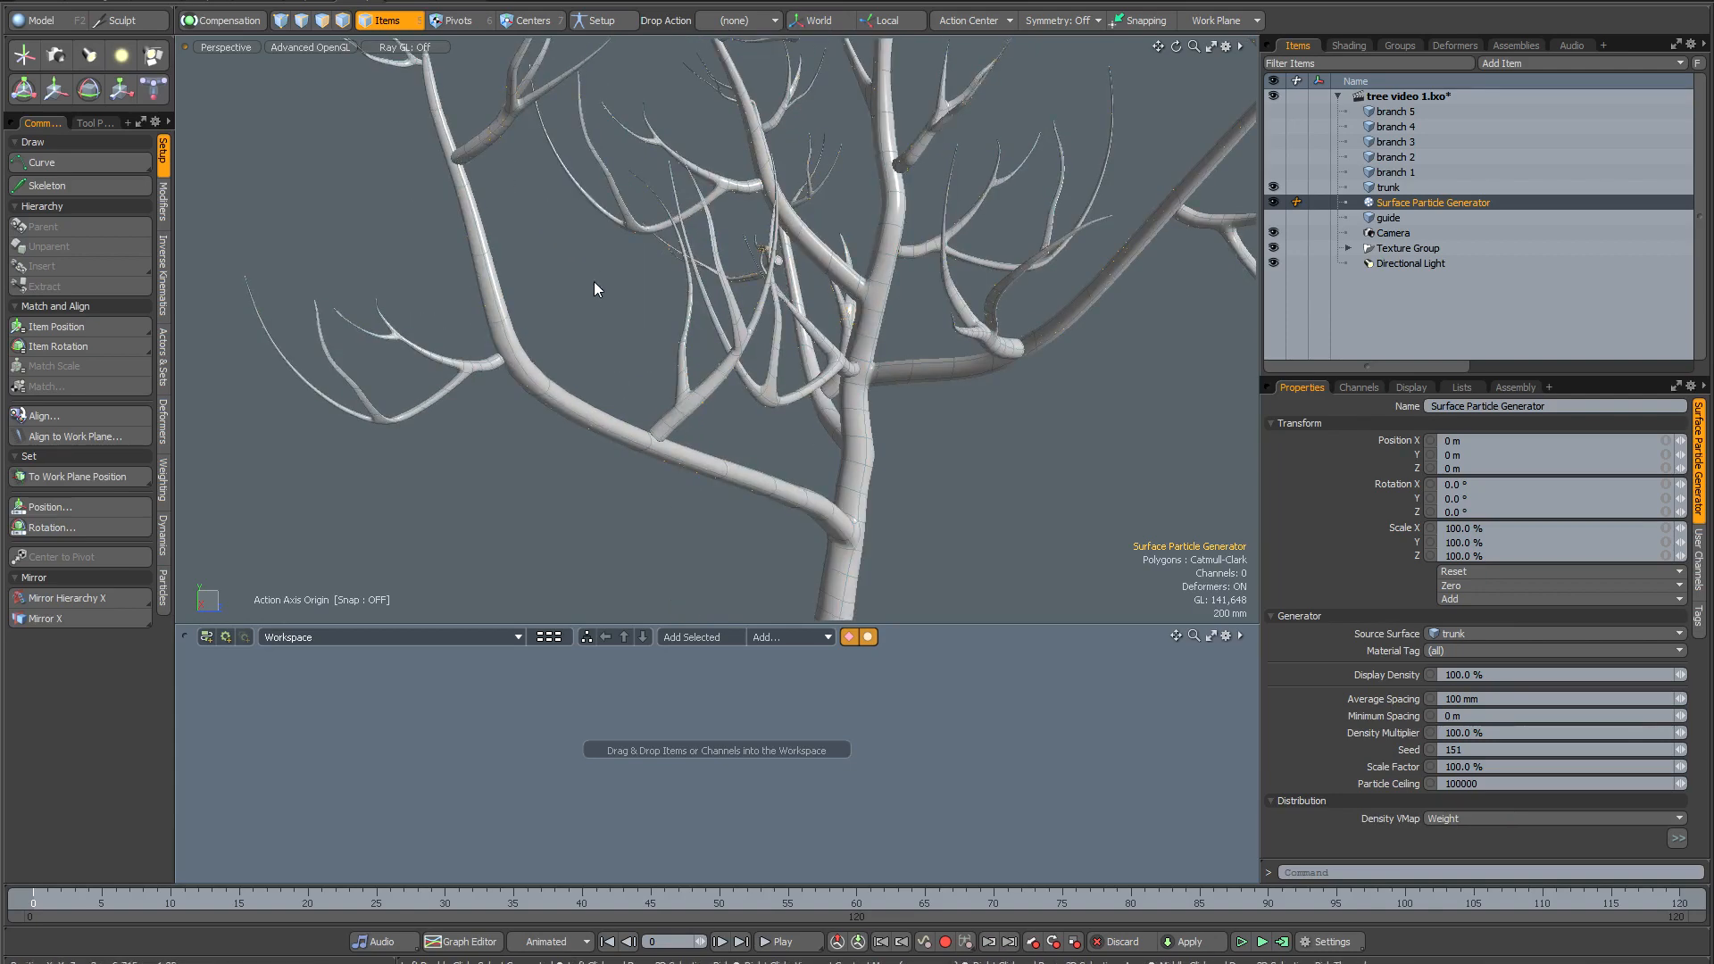
alt+drag(678, 364, 754, 440)
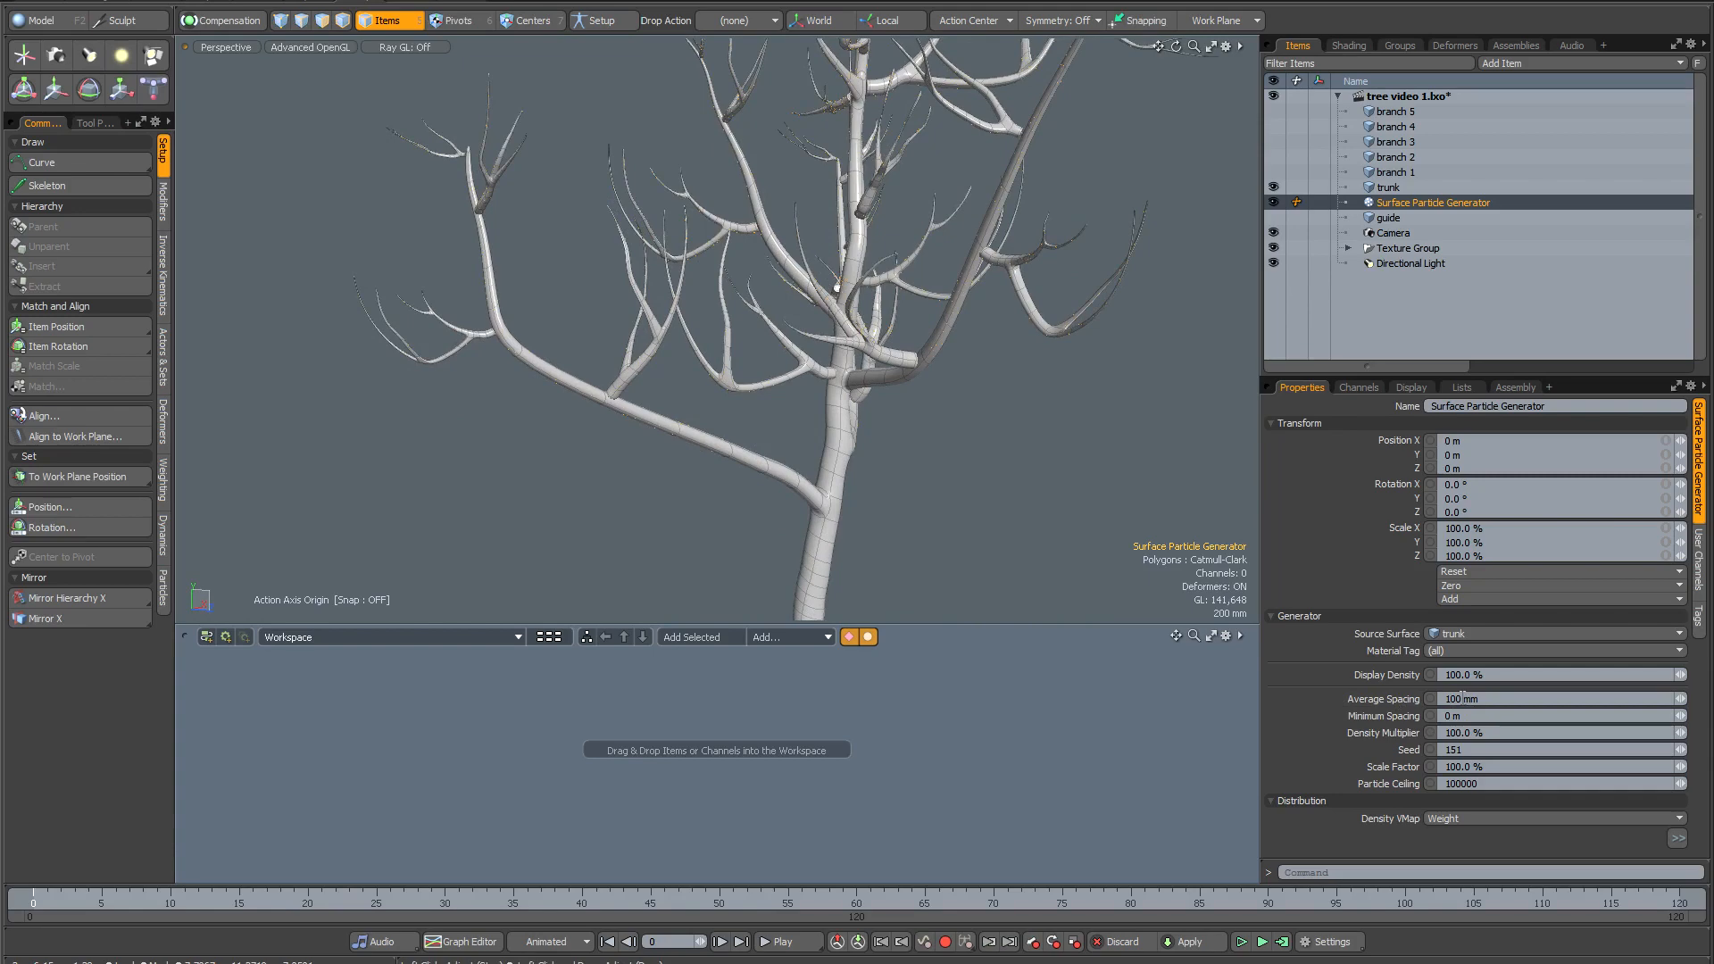
alt+drag(808, 352, 777, 359)
alt+drag(777, 359, 759, 409)
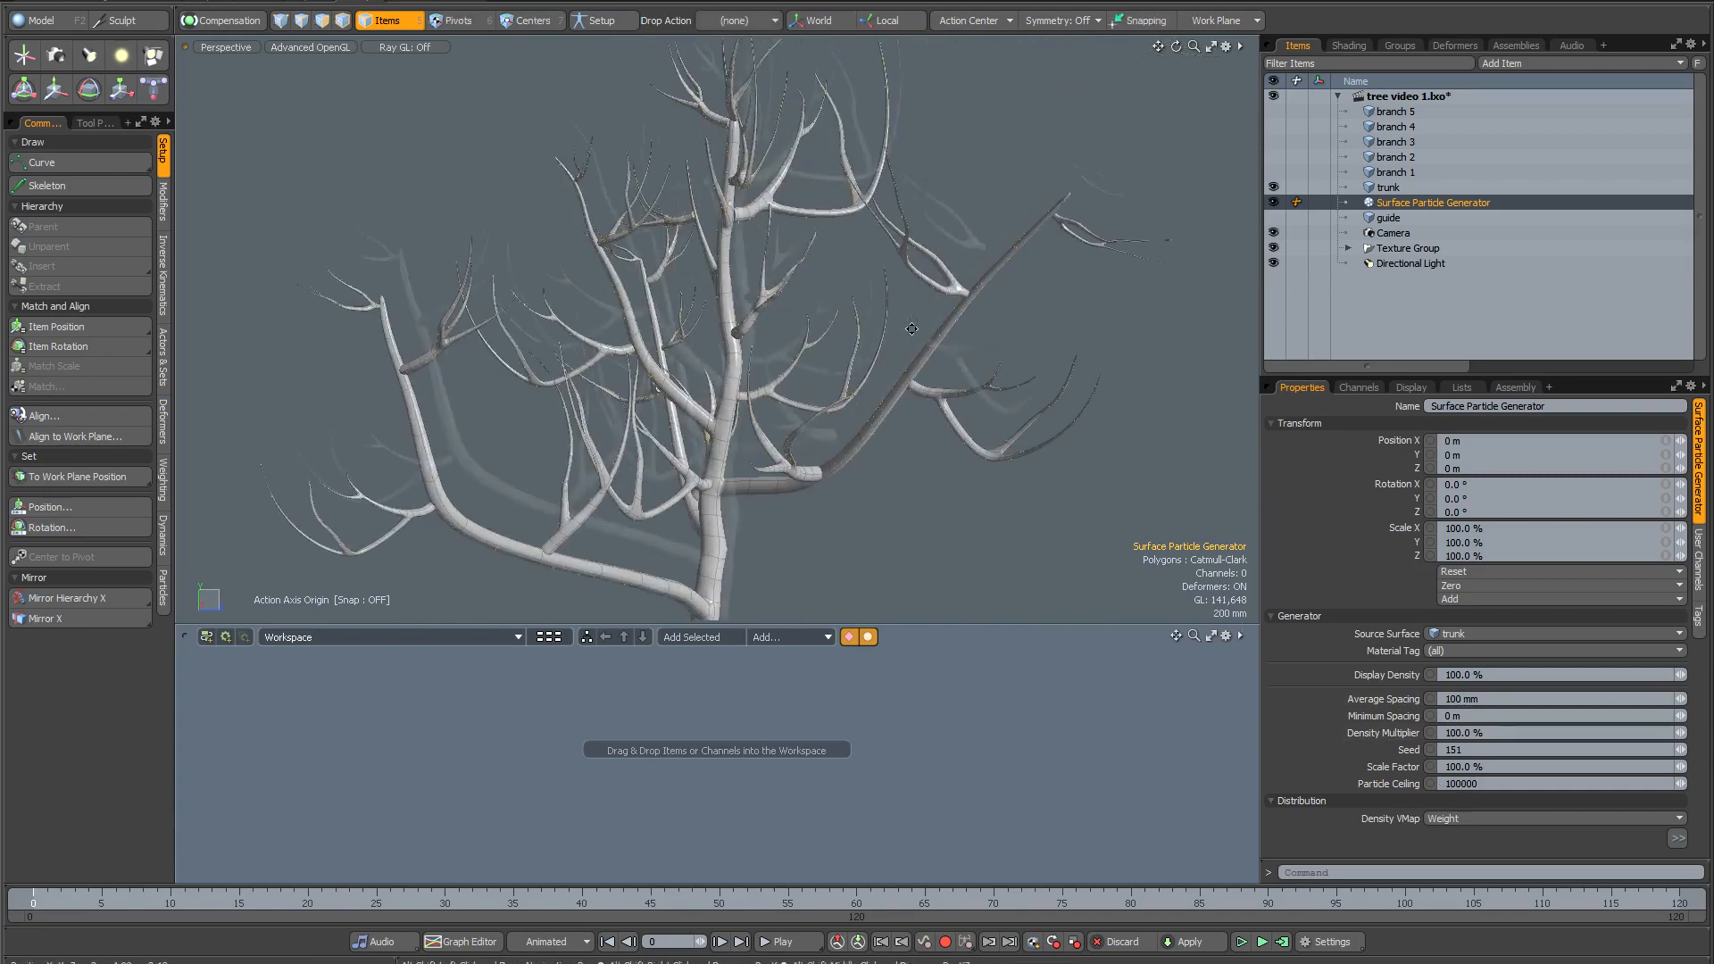
scroll(976, 266, up, 5)
alt+drag(978, 263, 1077, 266)
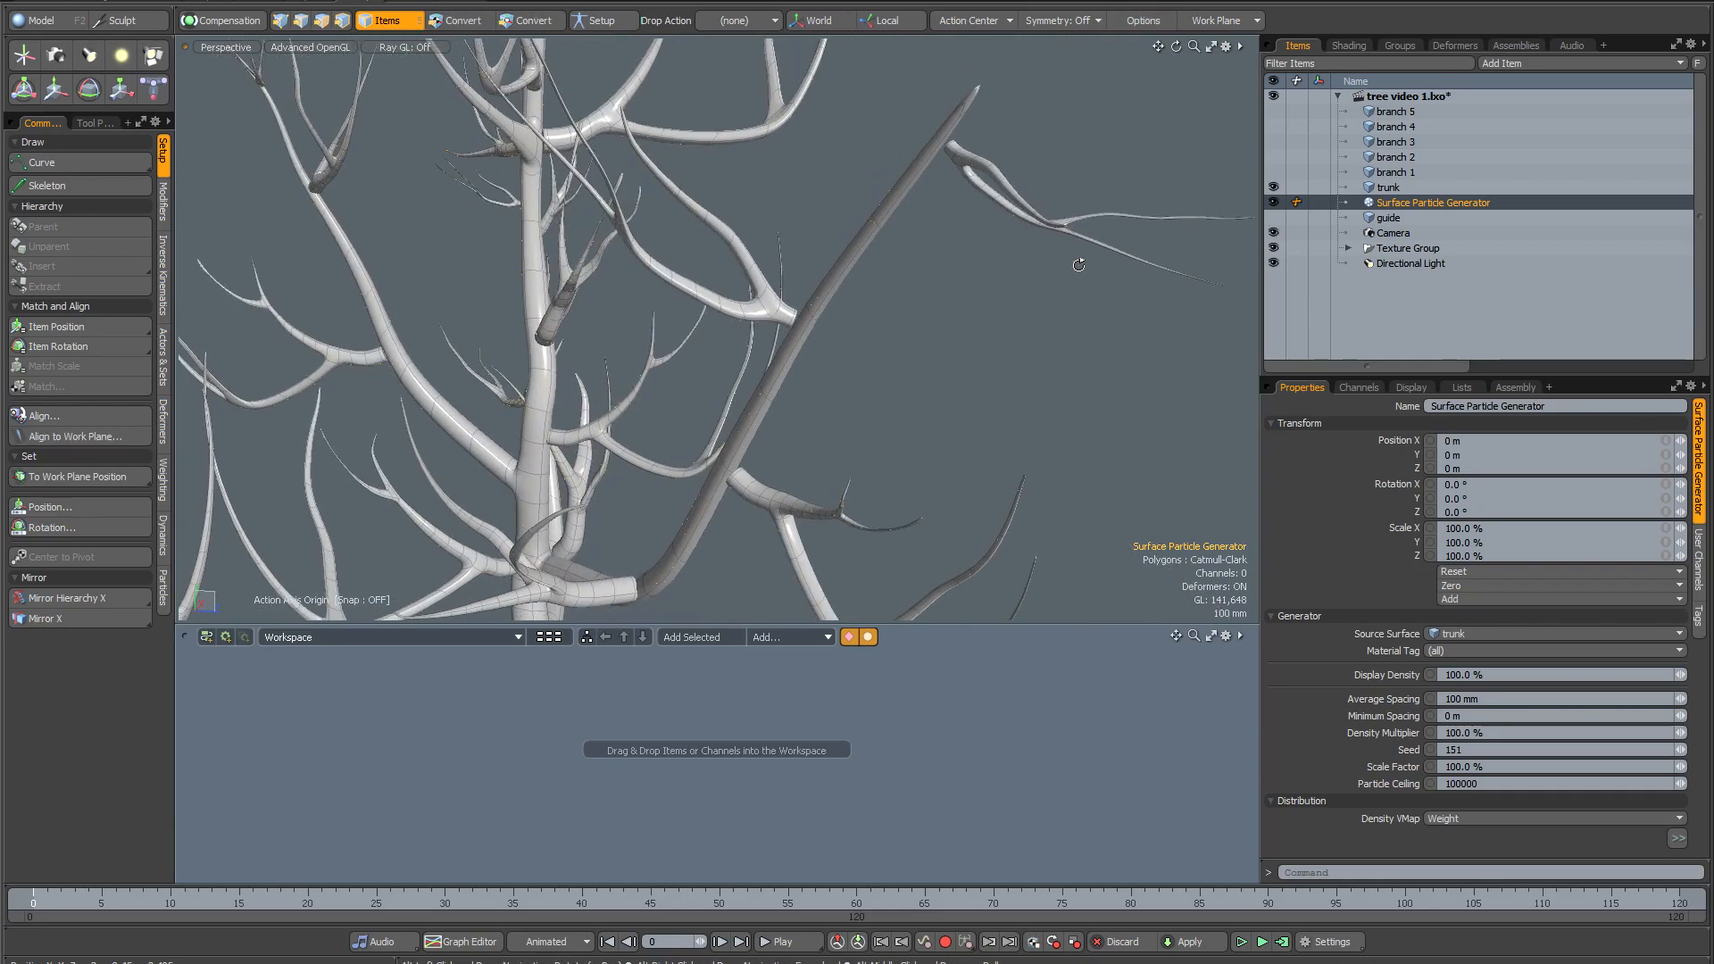
alt+drag(918, 332, 792, 407)
scroll(790, 306, down, 3)
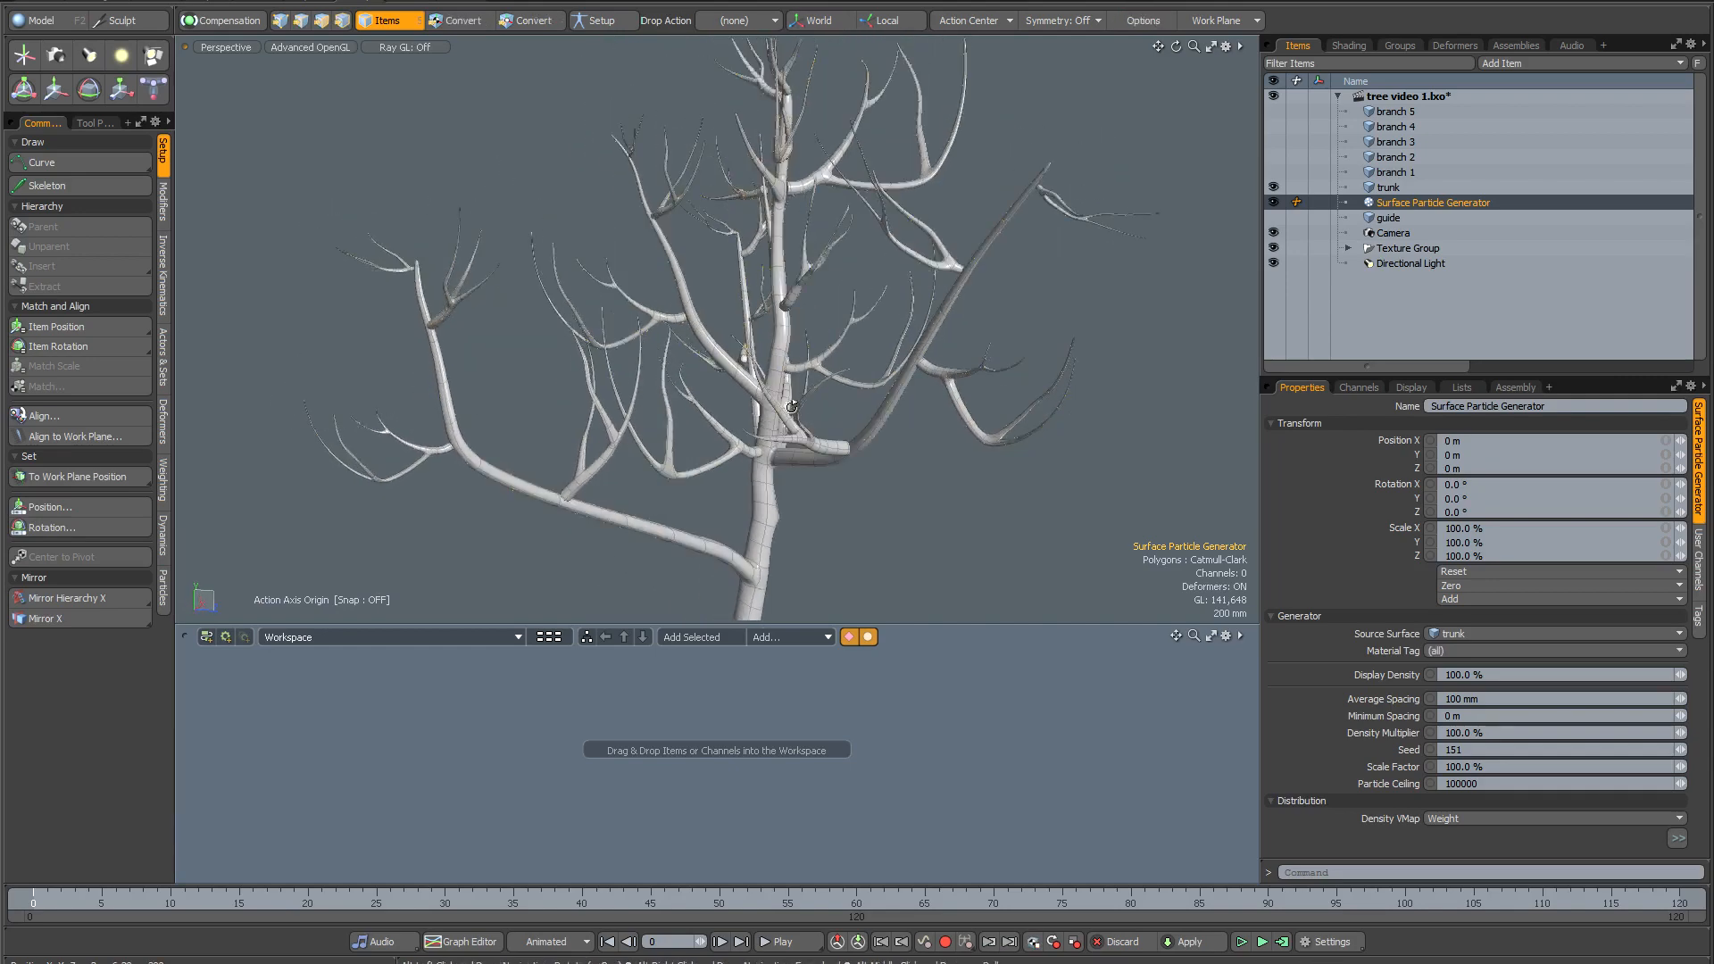
alt+drag(791, 406, 870, 409)
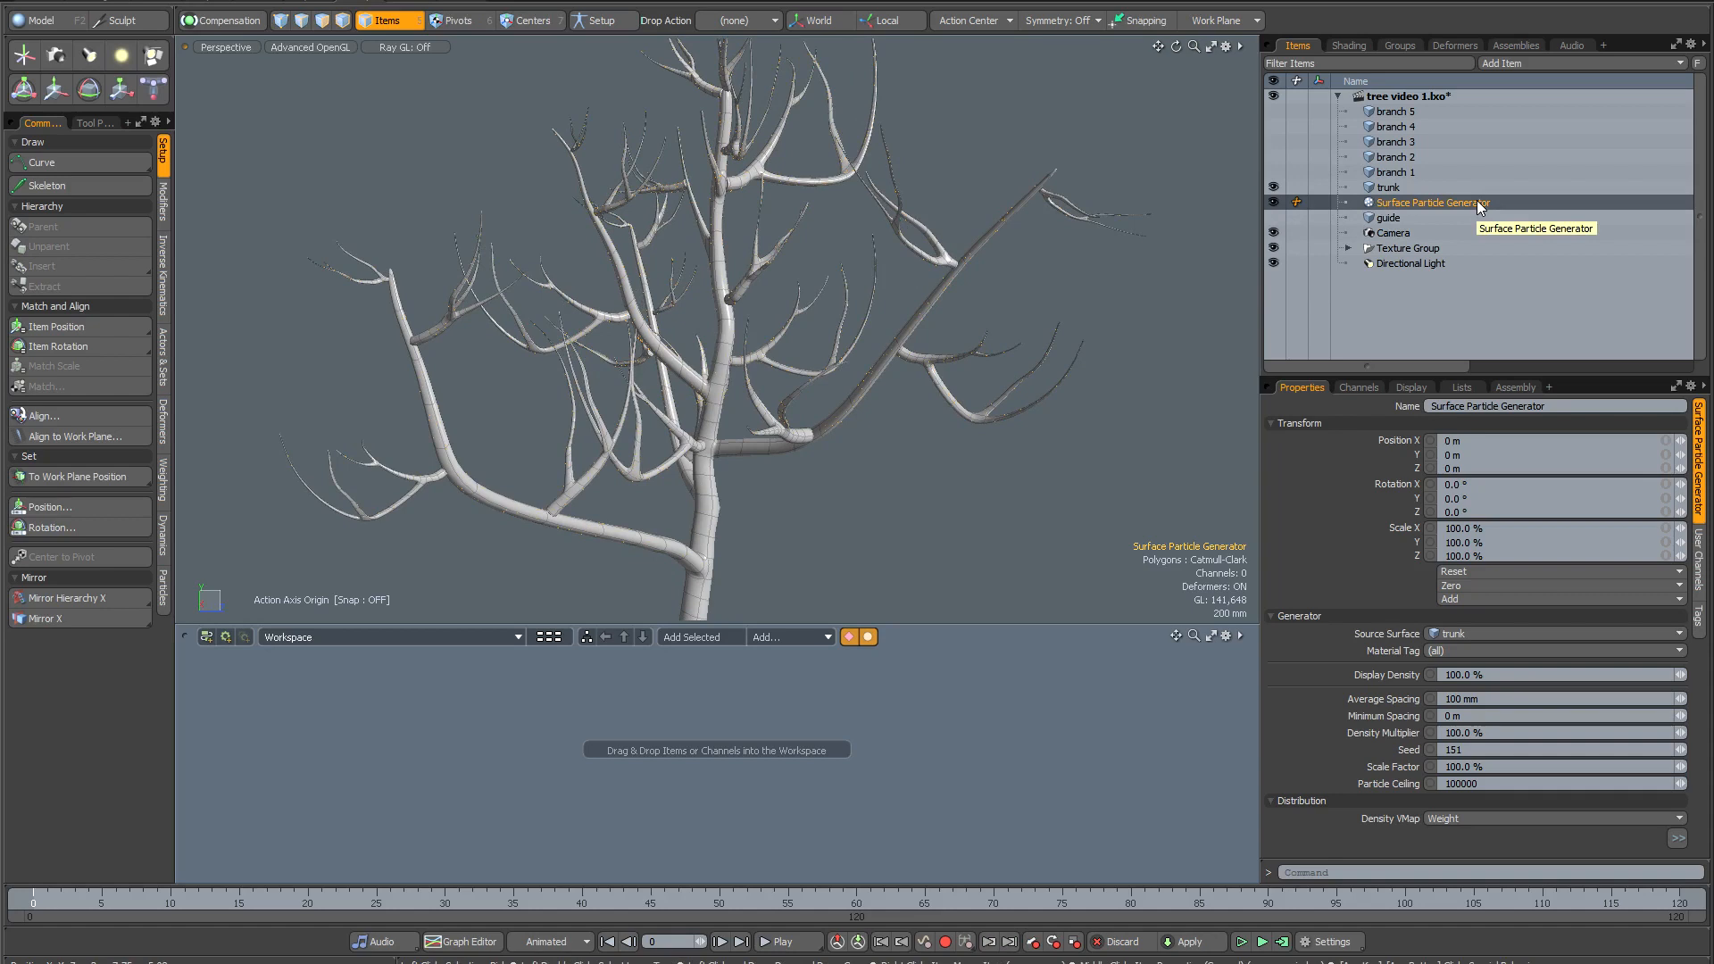
Add a Source Emitter particle item and set its Source to Surface Particle Generator.
click(1504, 64)
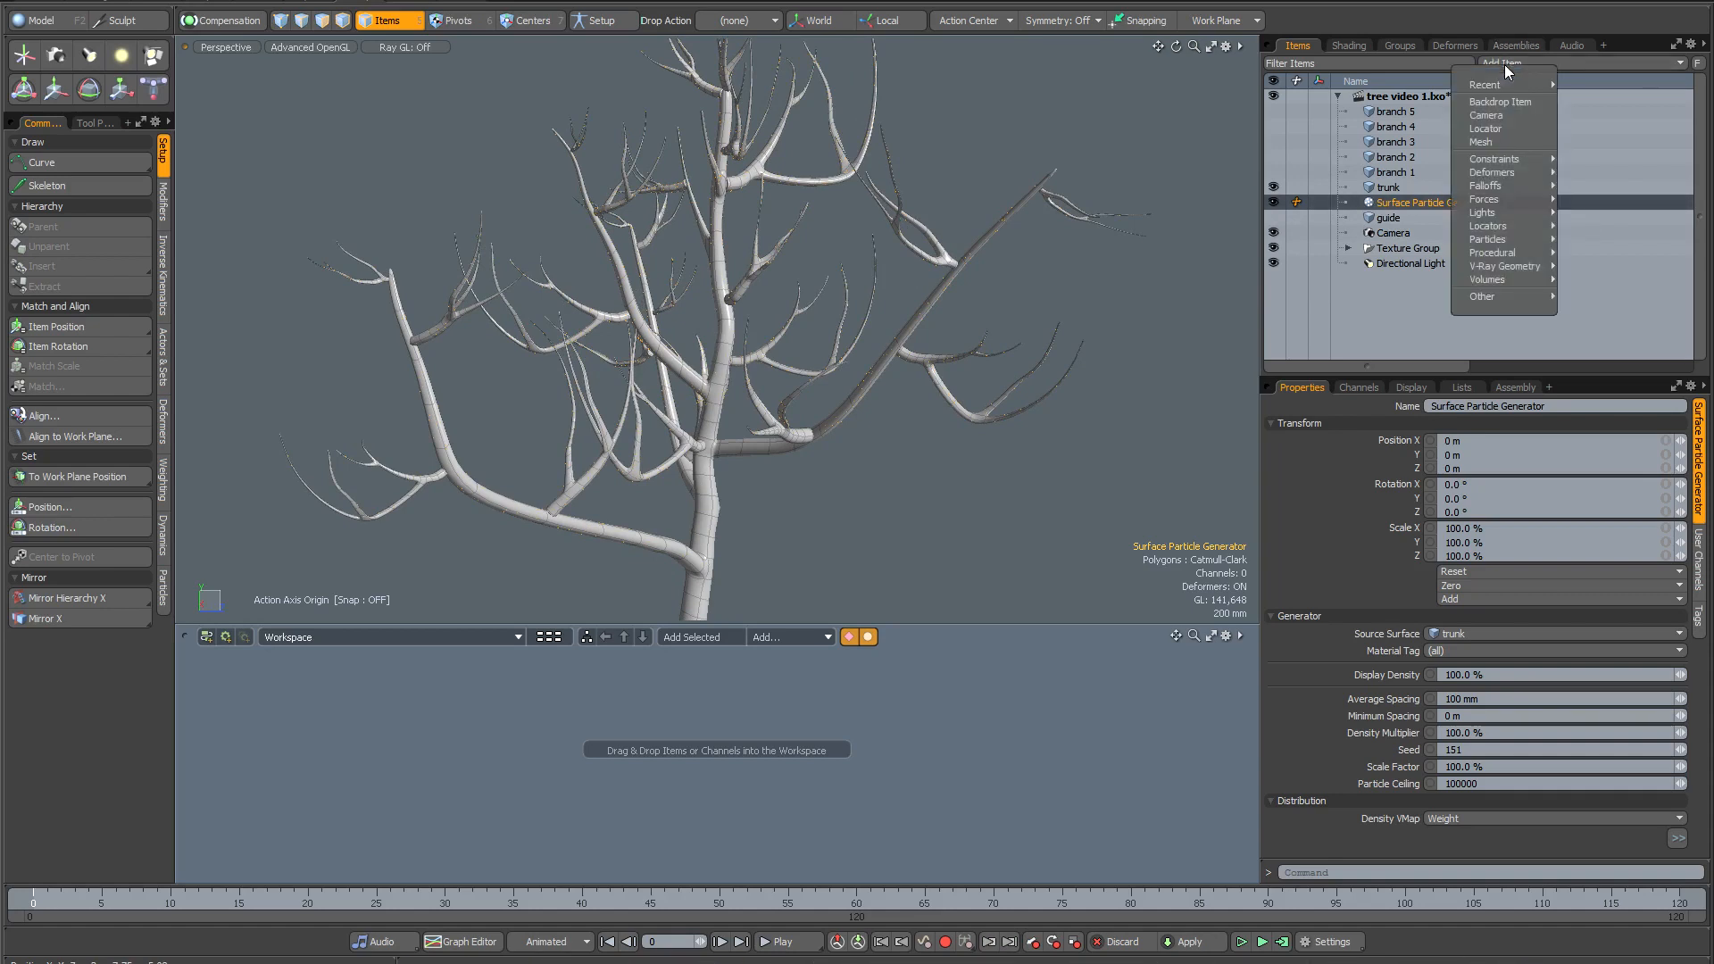
mouse_move(1499, 240)
mouse_move(1586, 283)
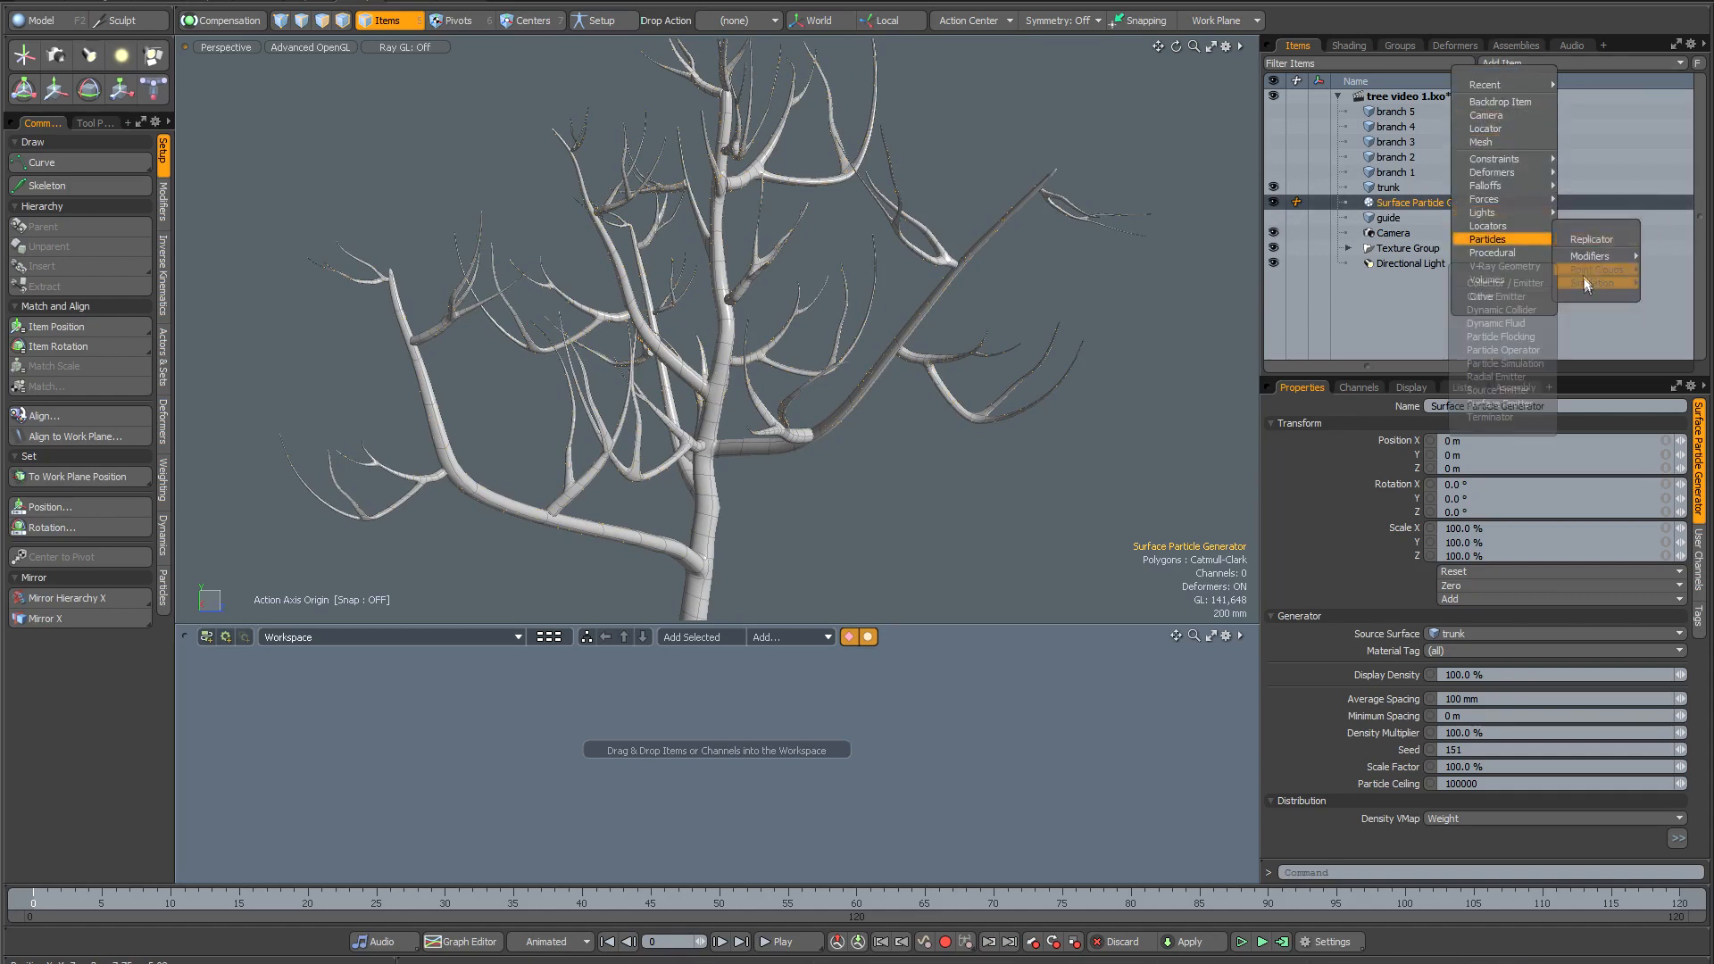
click(1485, 390)
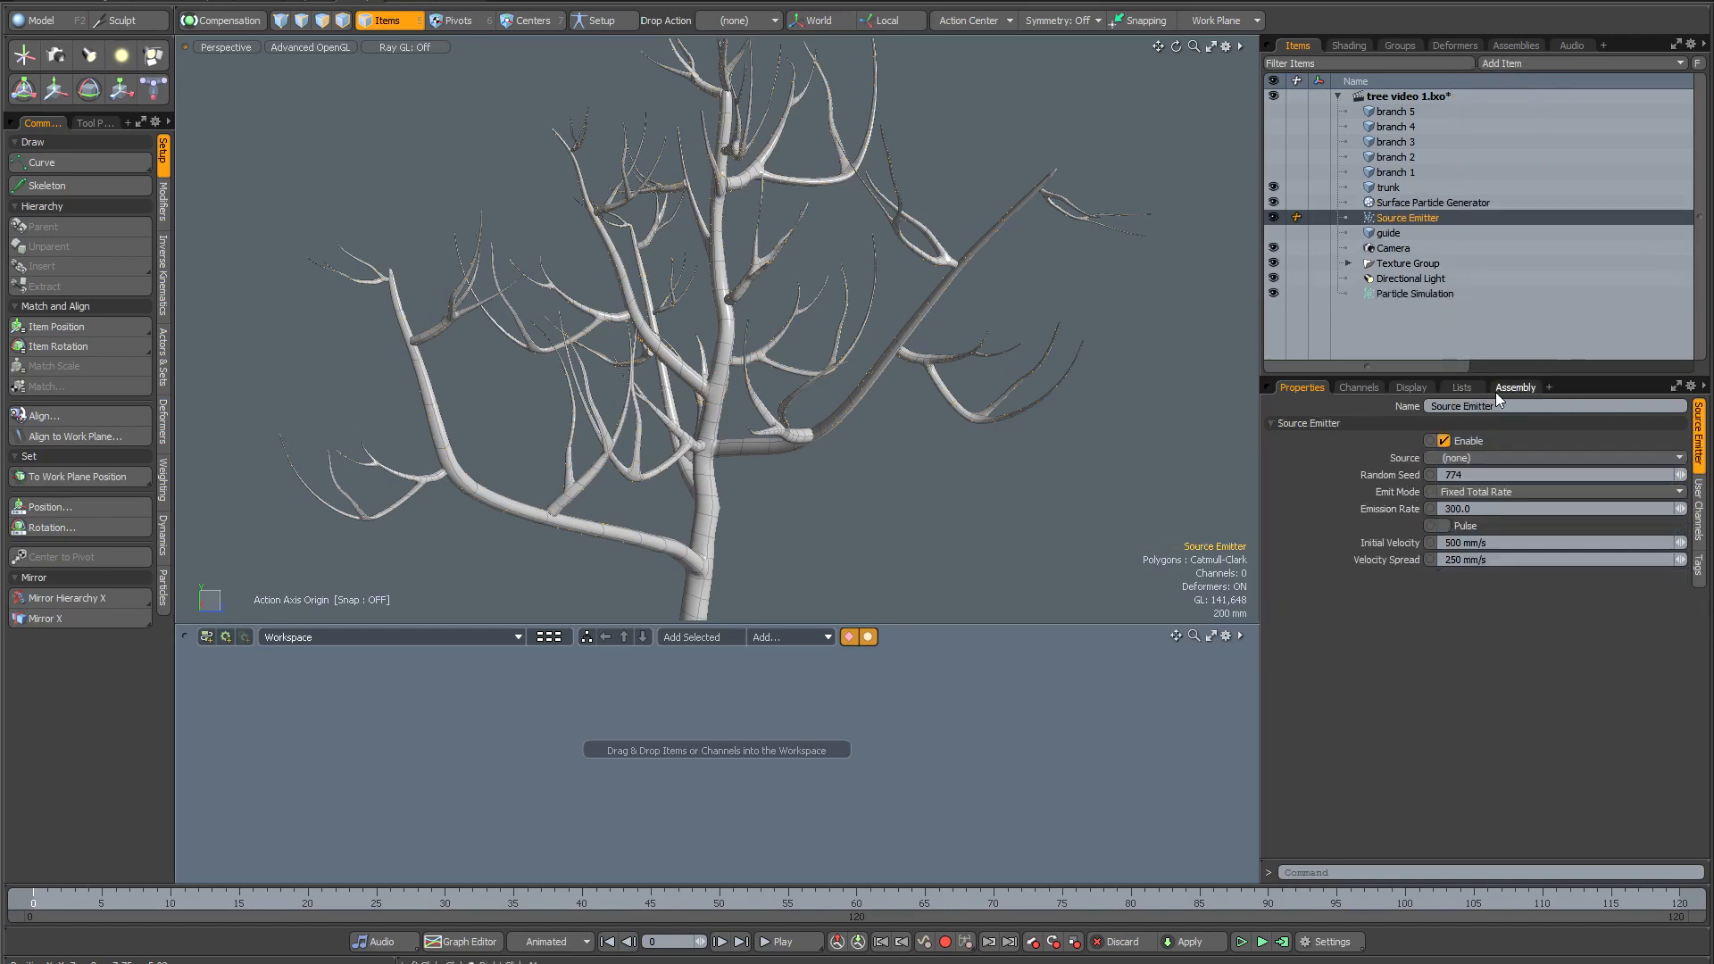
click(1464, 459)
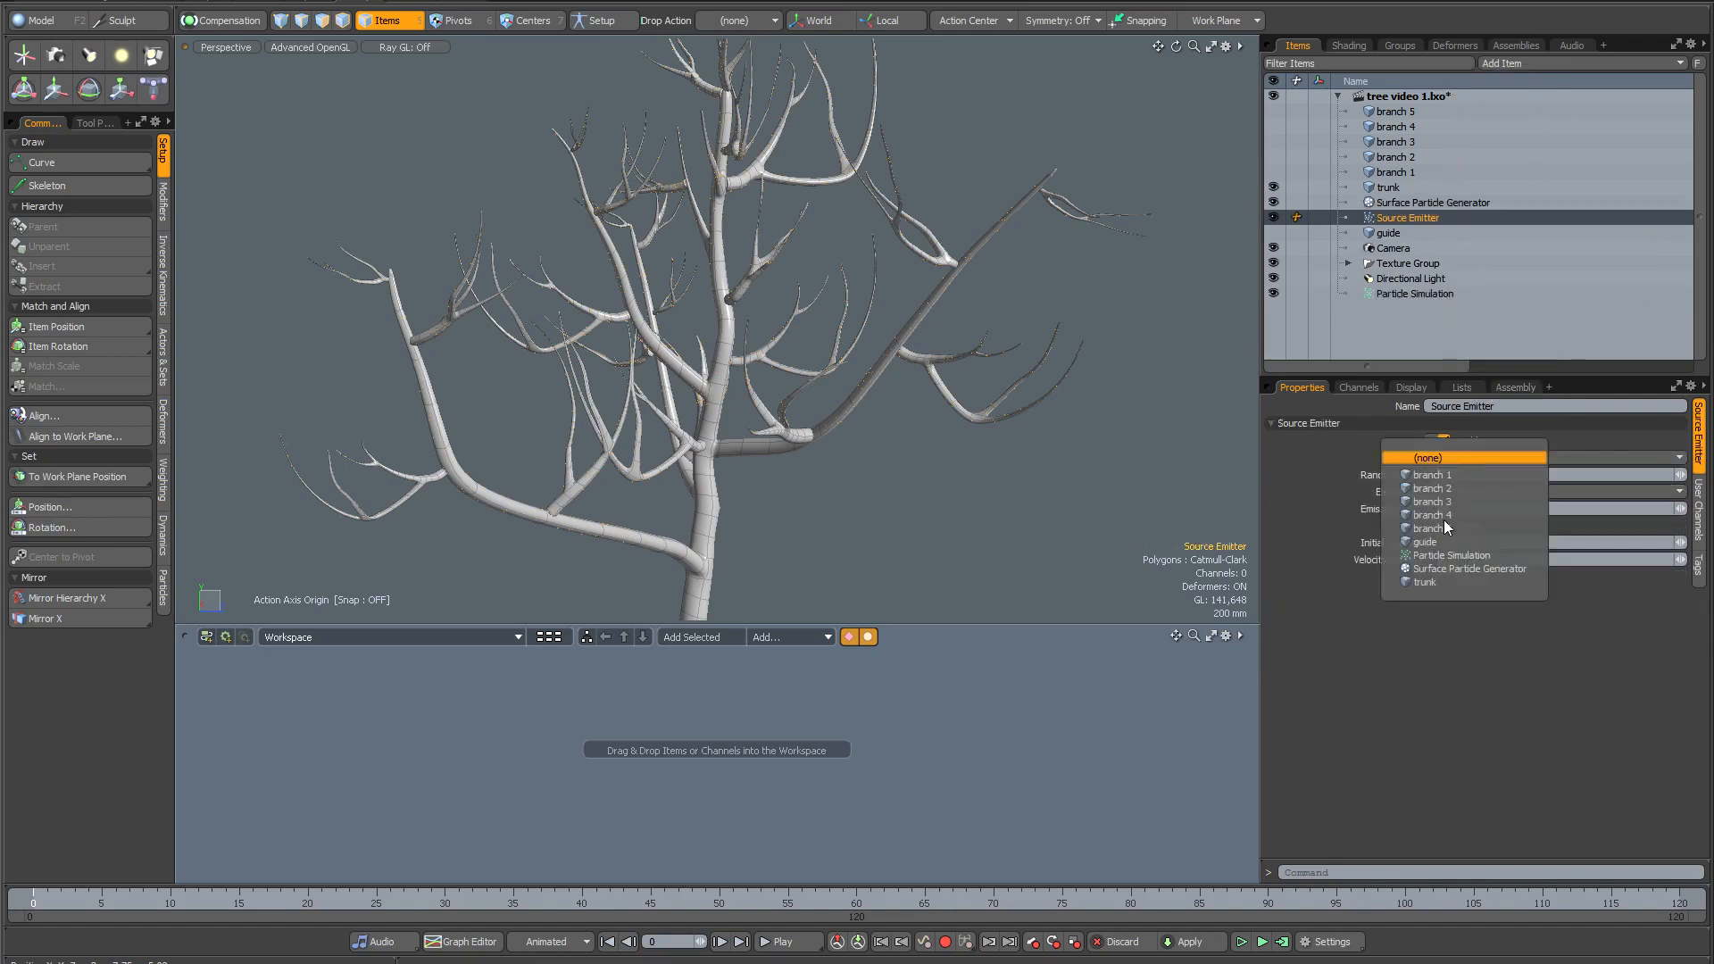
click(1440, 569)
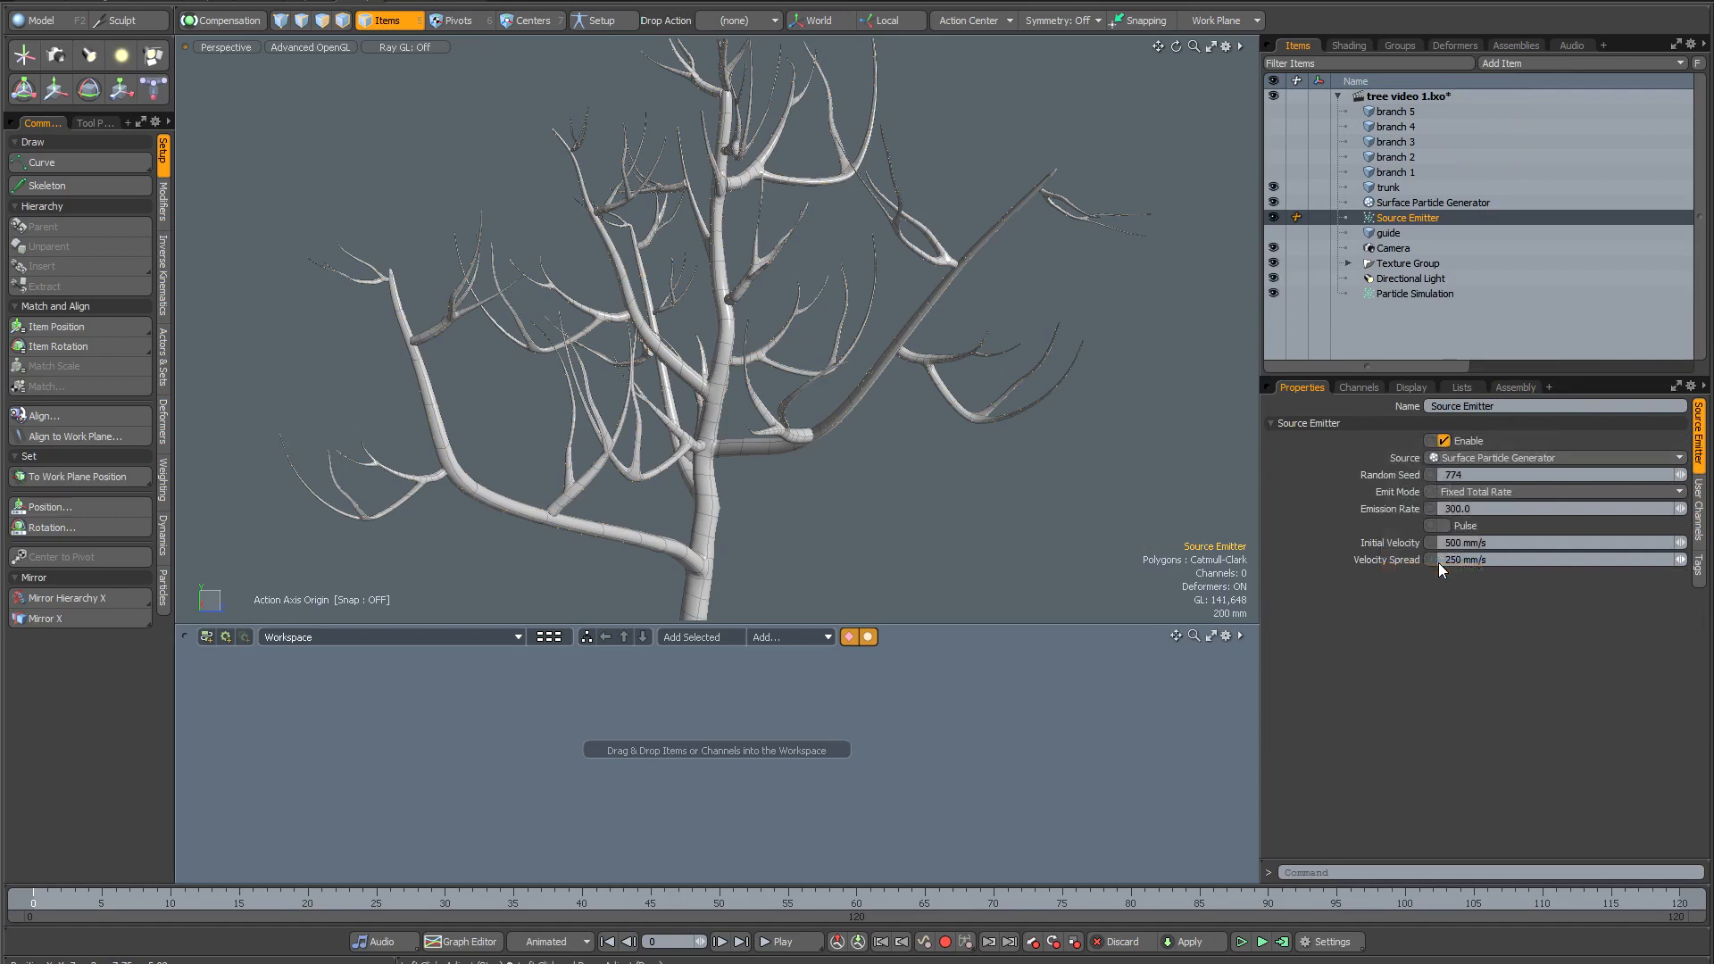
Preview the particle emission, compute the simulation for frames 0 to 120, and go to the last frame.
click(1241, 943)
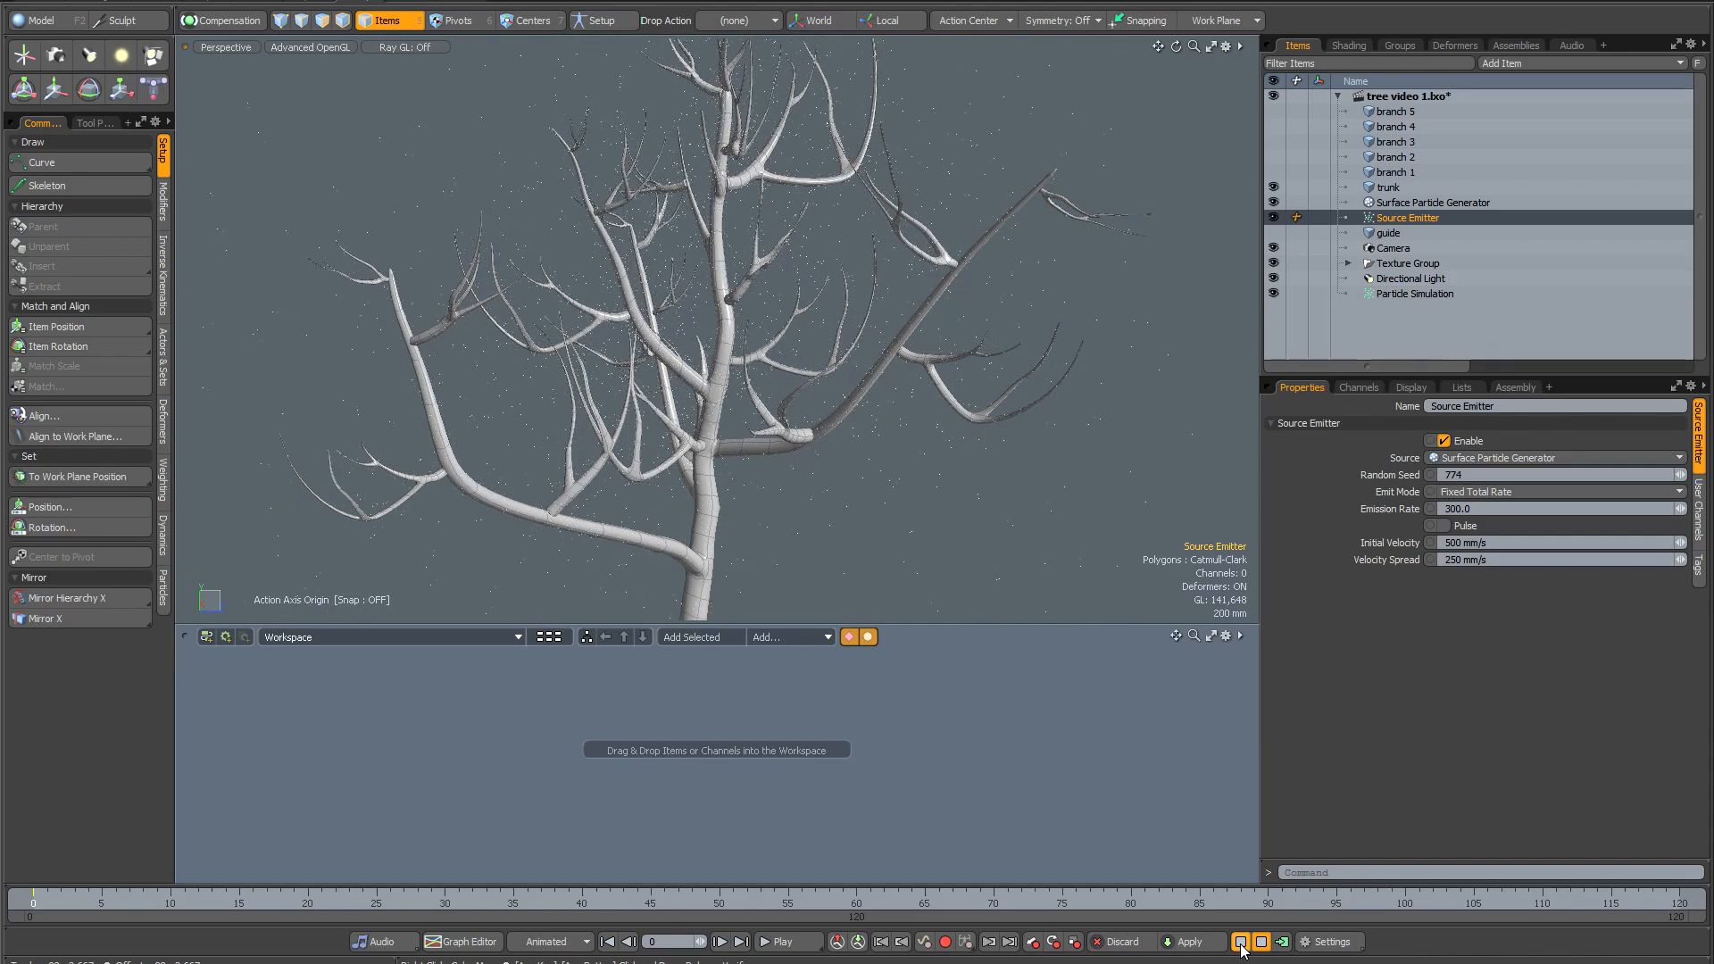
click(1241, 942)
click(1282, 944)
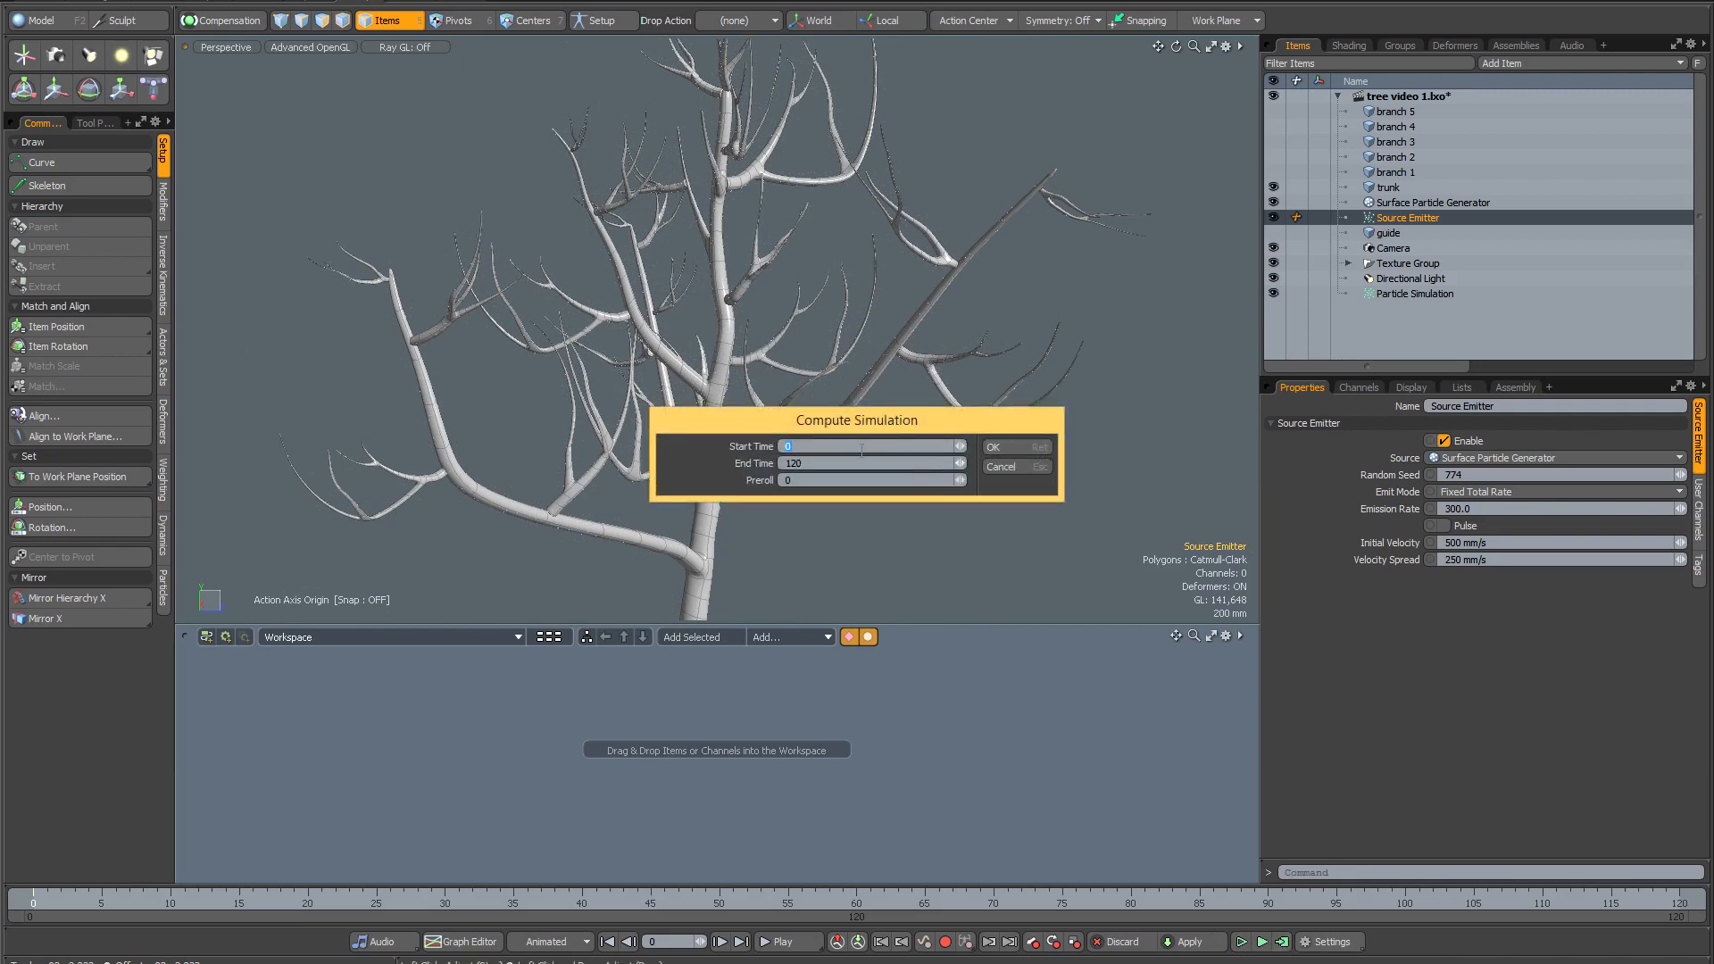
click(1006, 445)
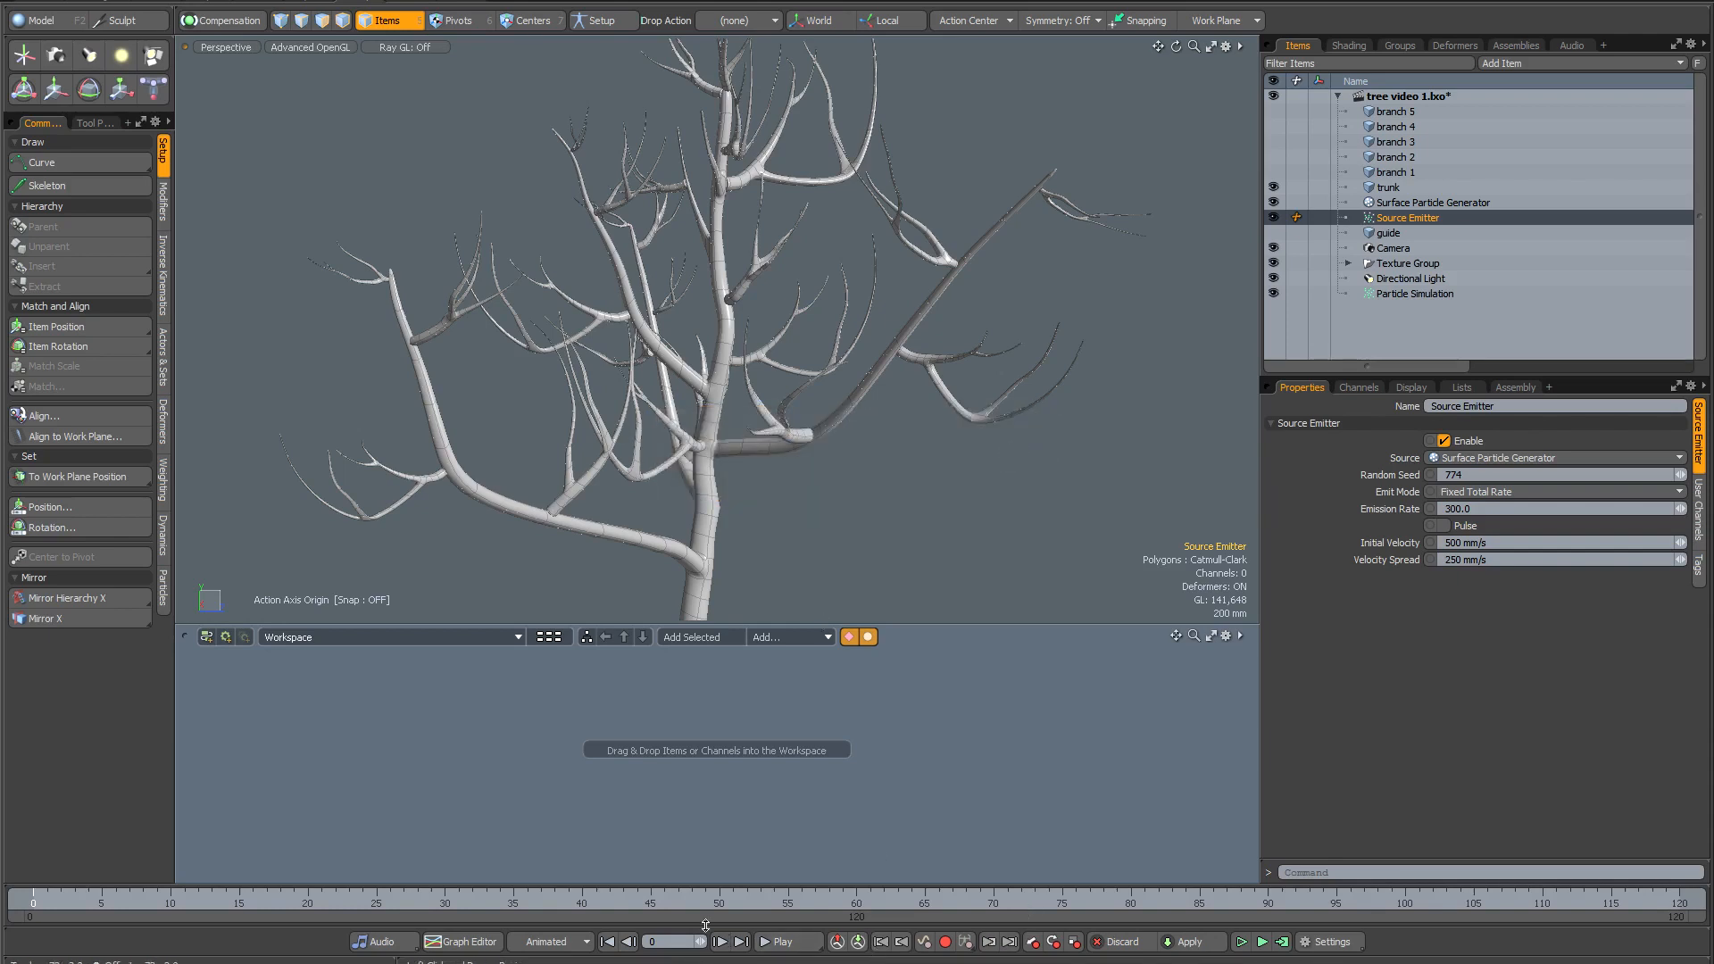
click(741, 942)
Try converting the Particle Simulation's cache to curves and inspect them around the tree.
click(1402, 294)
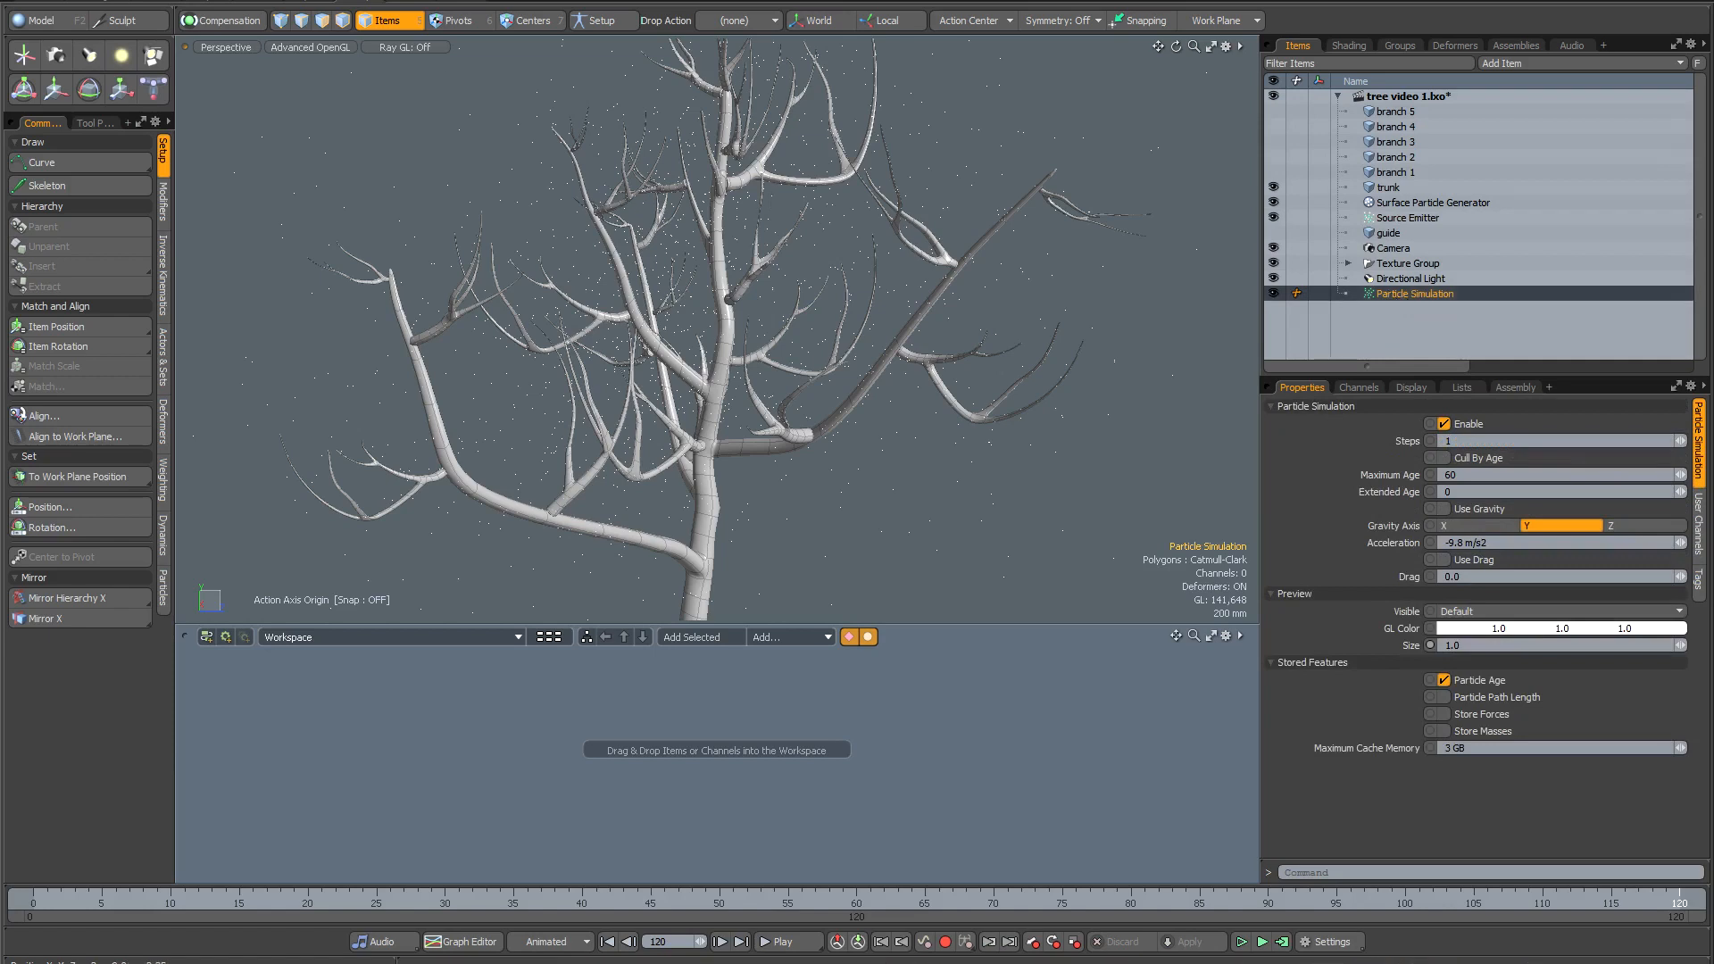
click(265, 0)
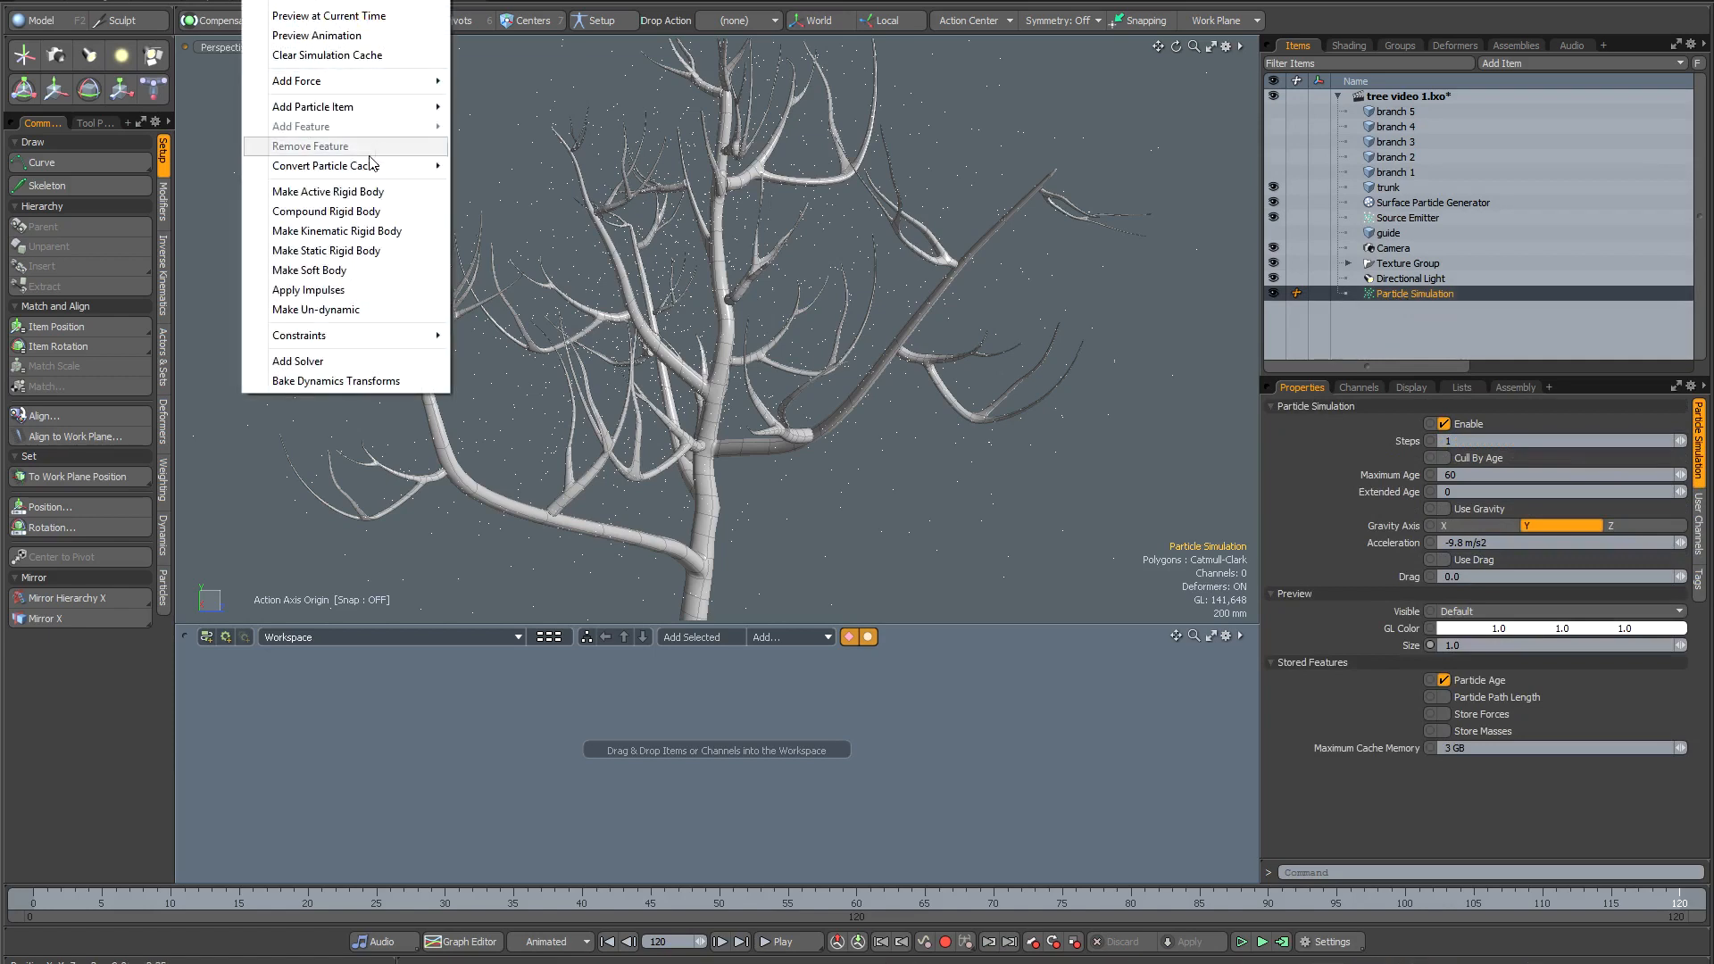
mouse_move(355, 170)
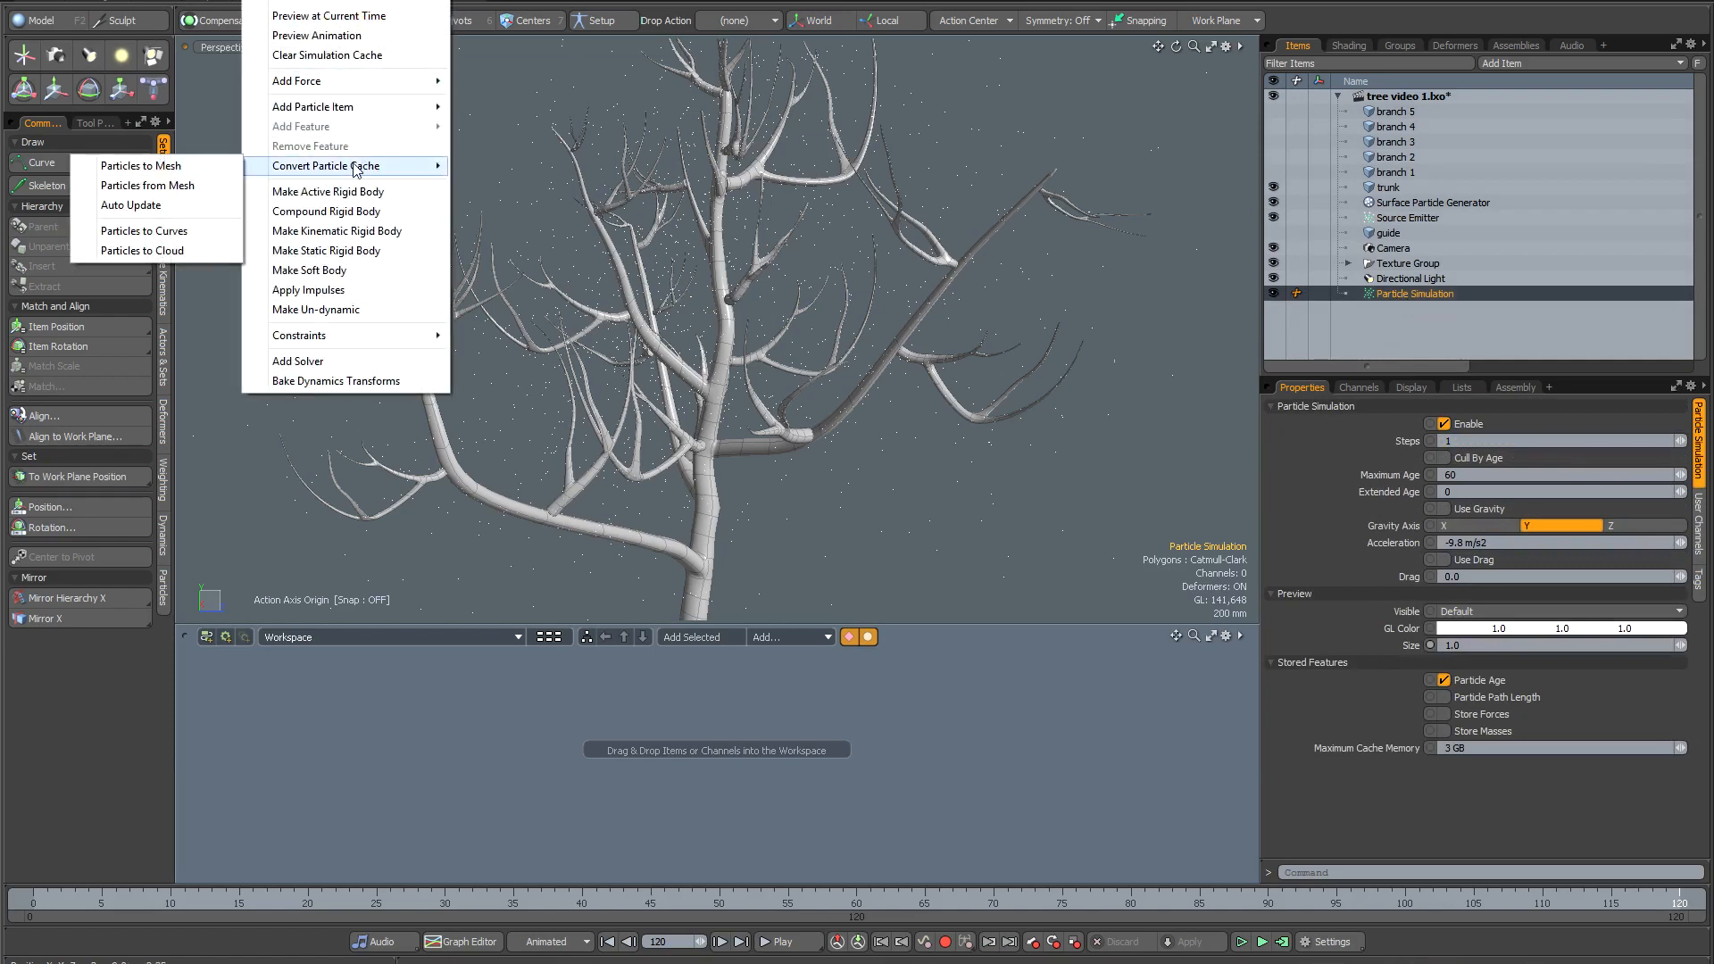
click(167, 234)
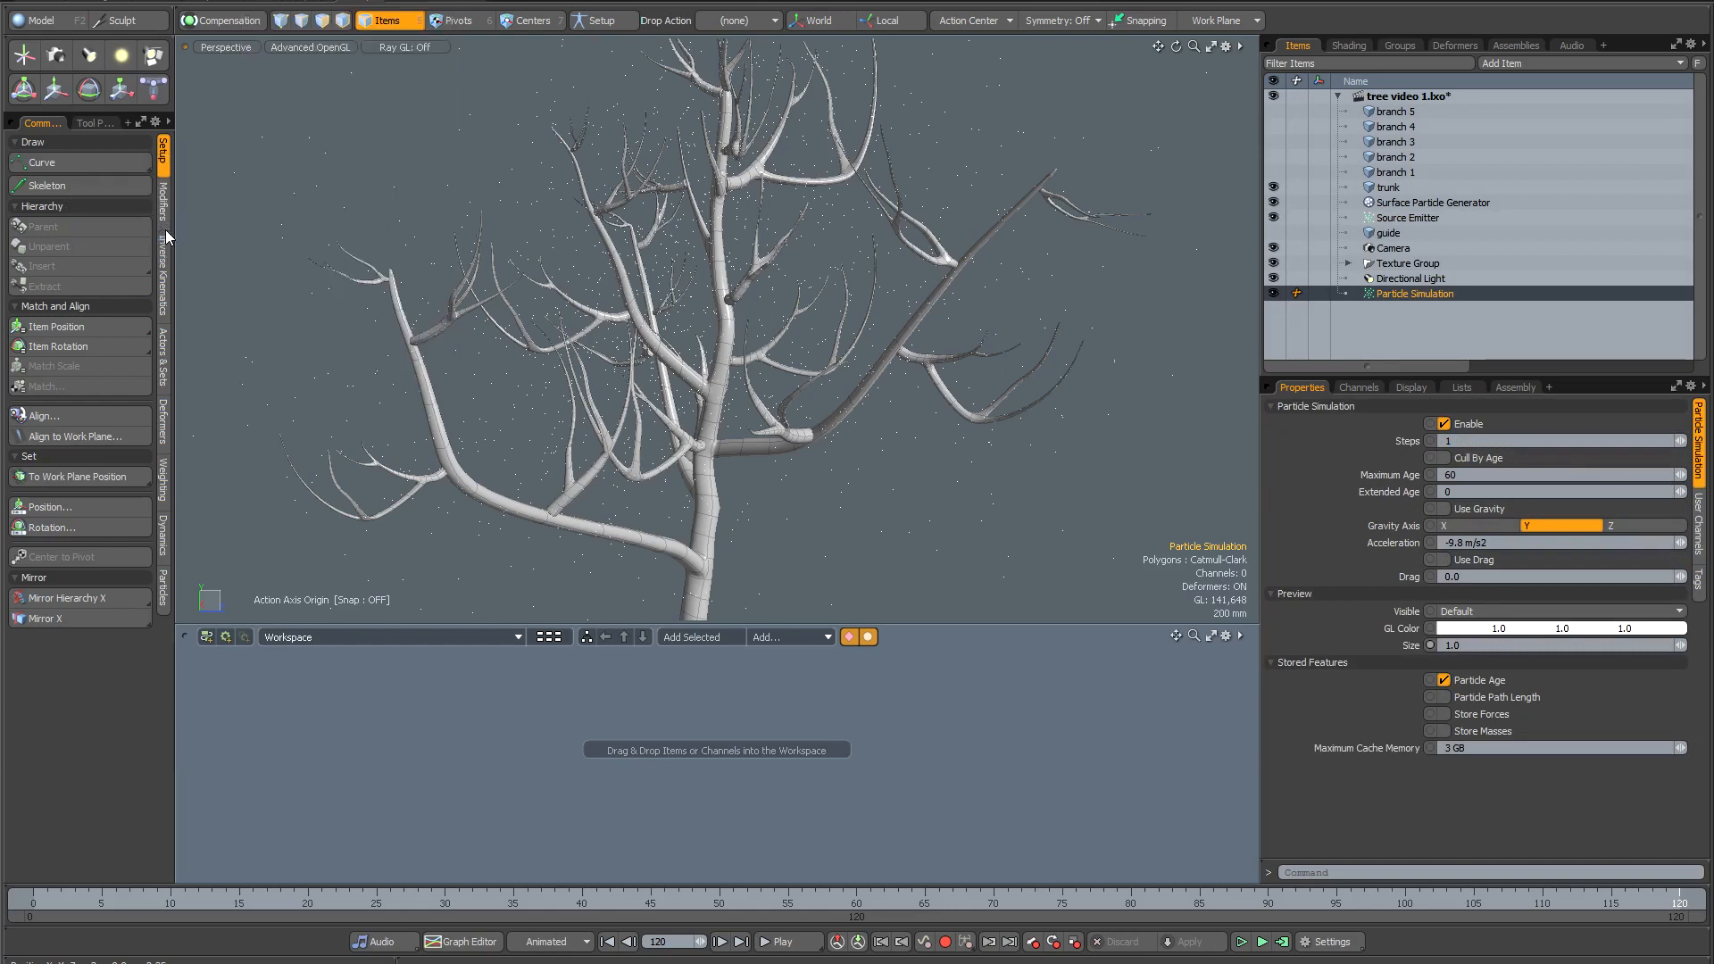
alt+drag(938, 256, 919, 312)
mouse_move(785, 314)
alt+mouse_down()
mouse_move(757, 289)
mouse_move(918, 297)
mouse_move(654, 273)
mouse_move(926, 287)
mouse_move(721, 287)
mouse_move(923, 283)
mouse_move(760, 292)
alt+mouse_up()
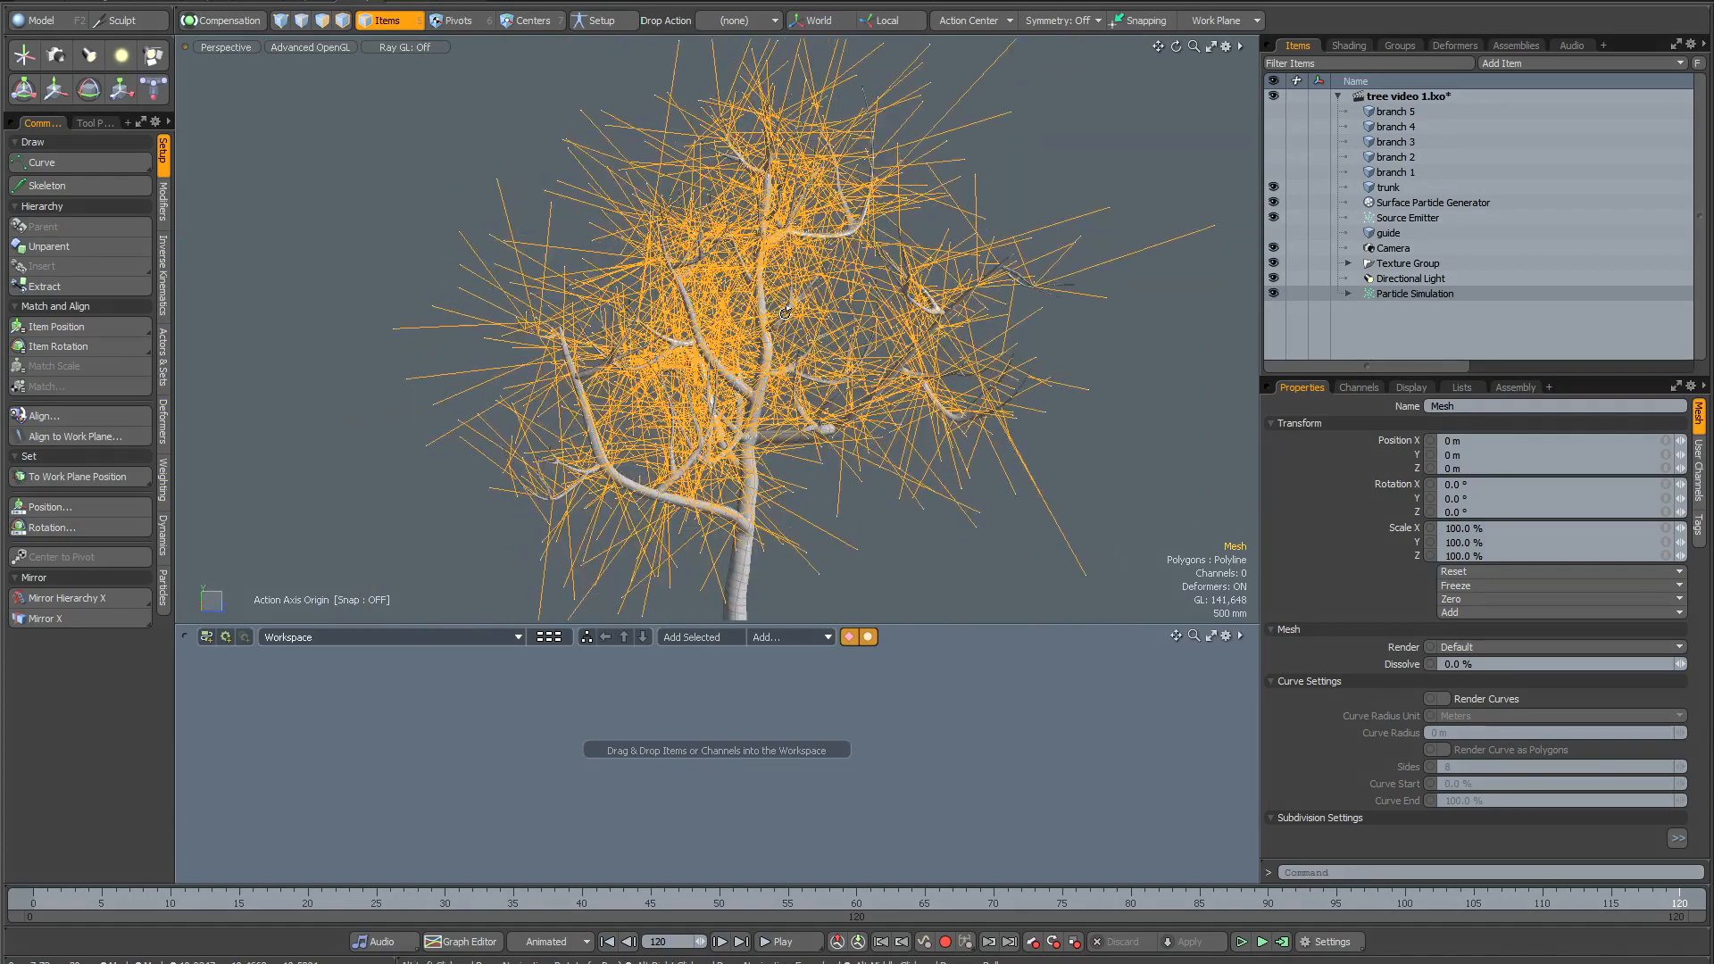
scroll(757, 277, up, 4)
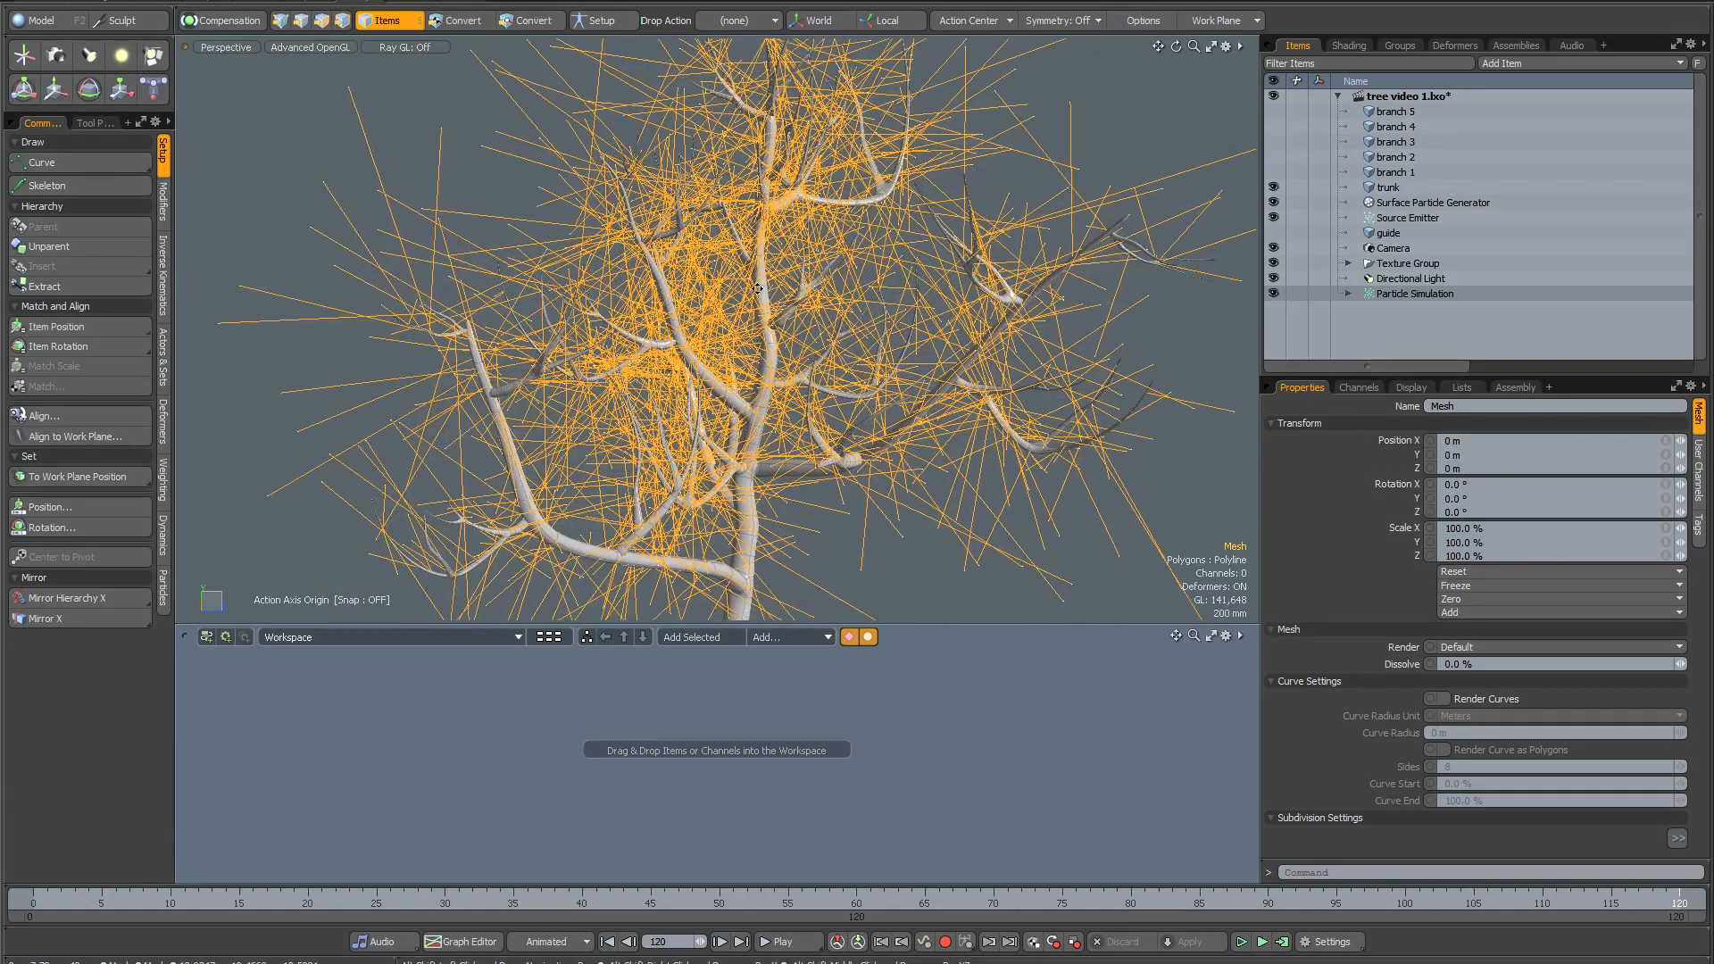
scroll(757, 288, down, 3)
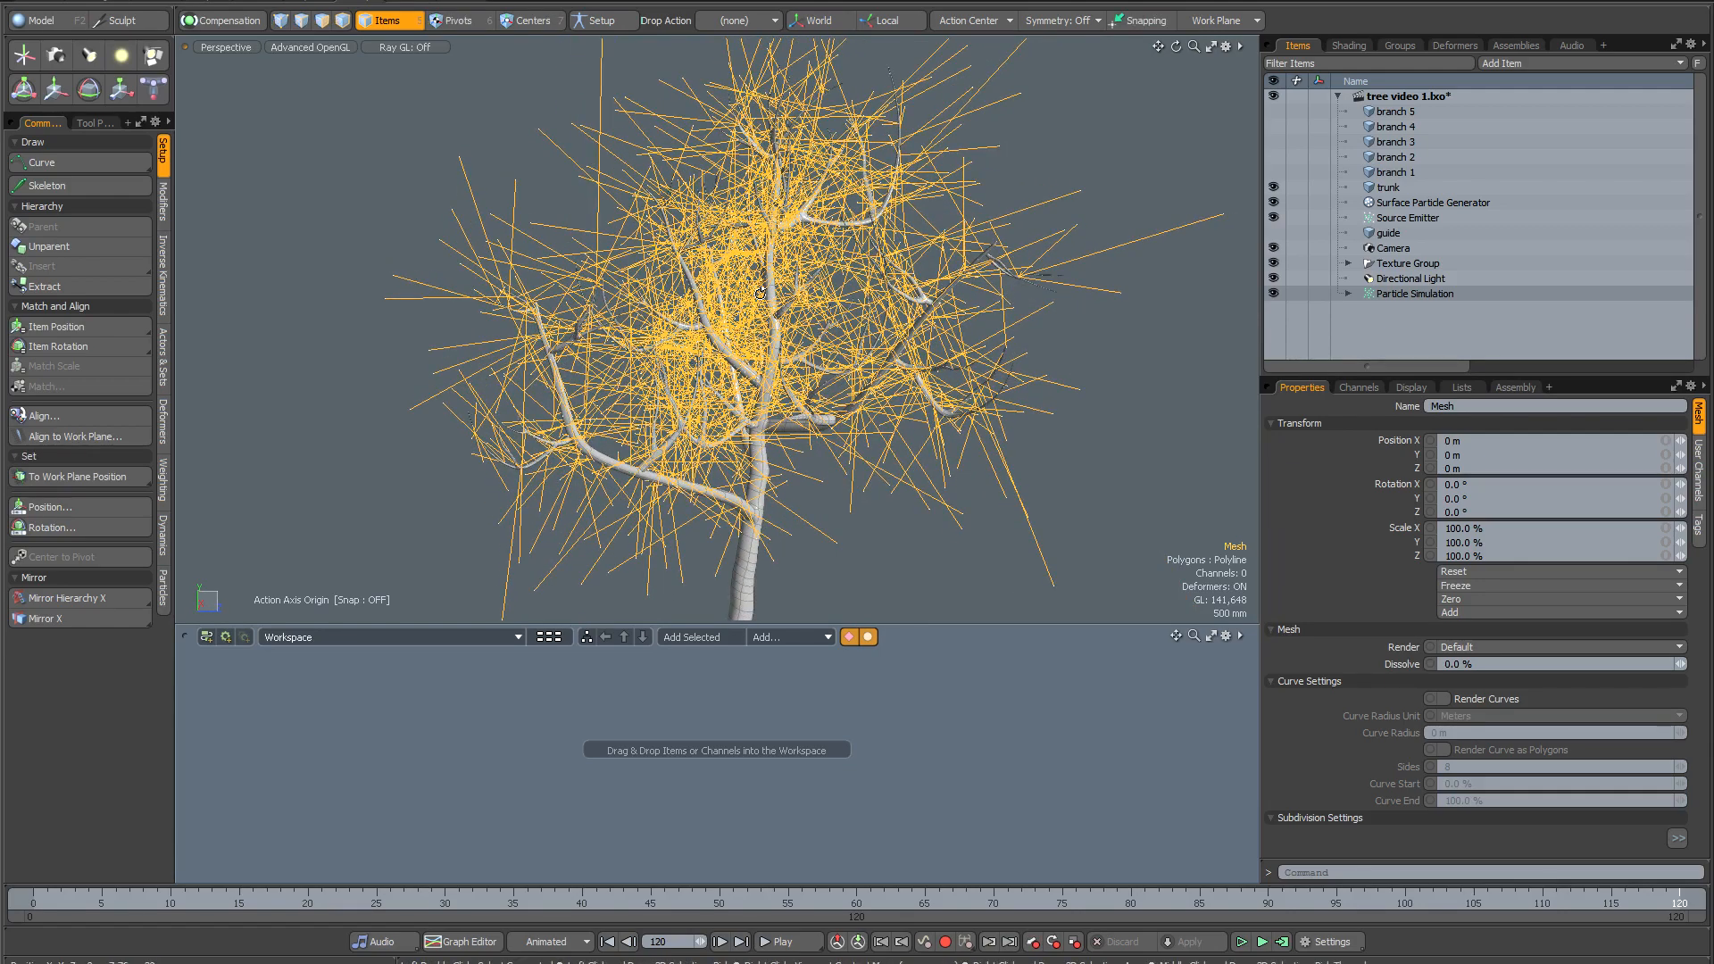
click(949, 355)
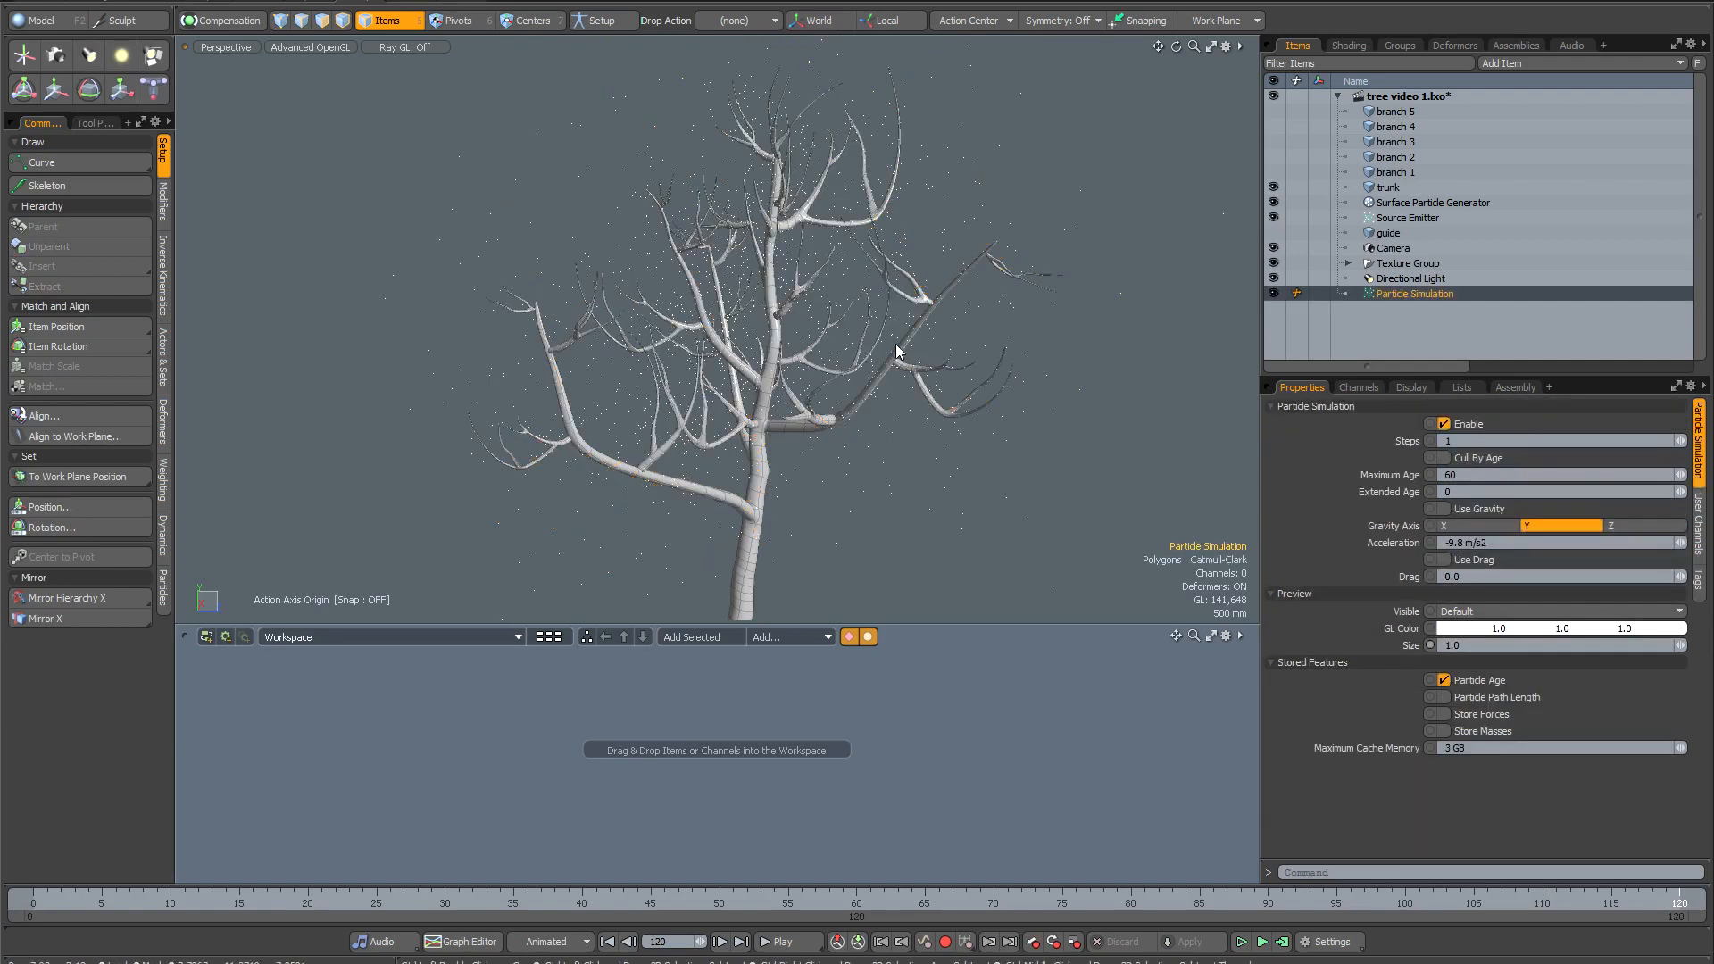
Set the Surface Particle Generator's Average Spacing to 1000 mm.
click(1400, 205)
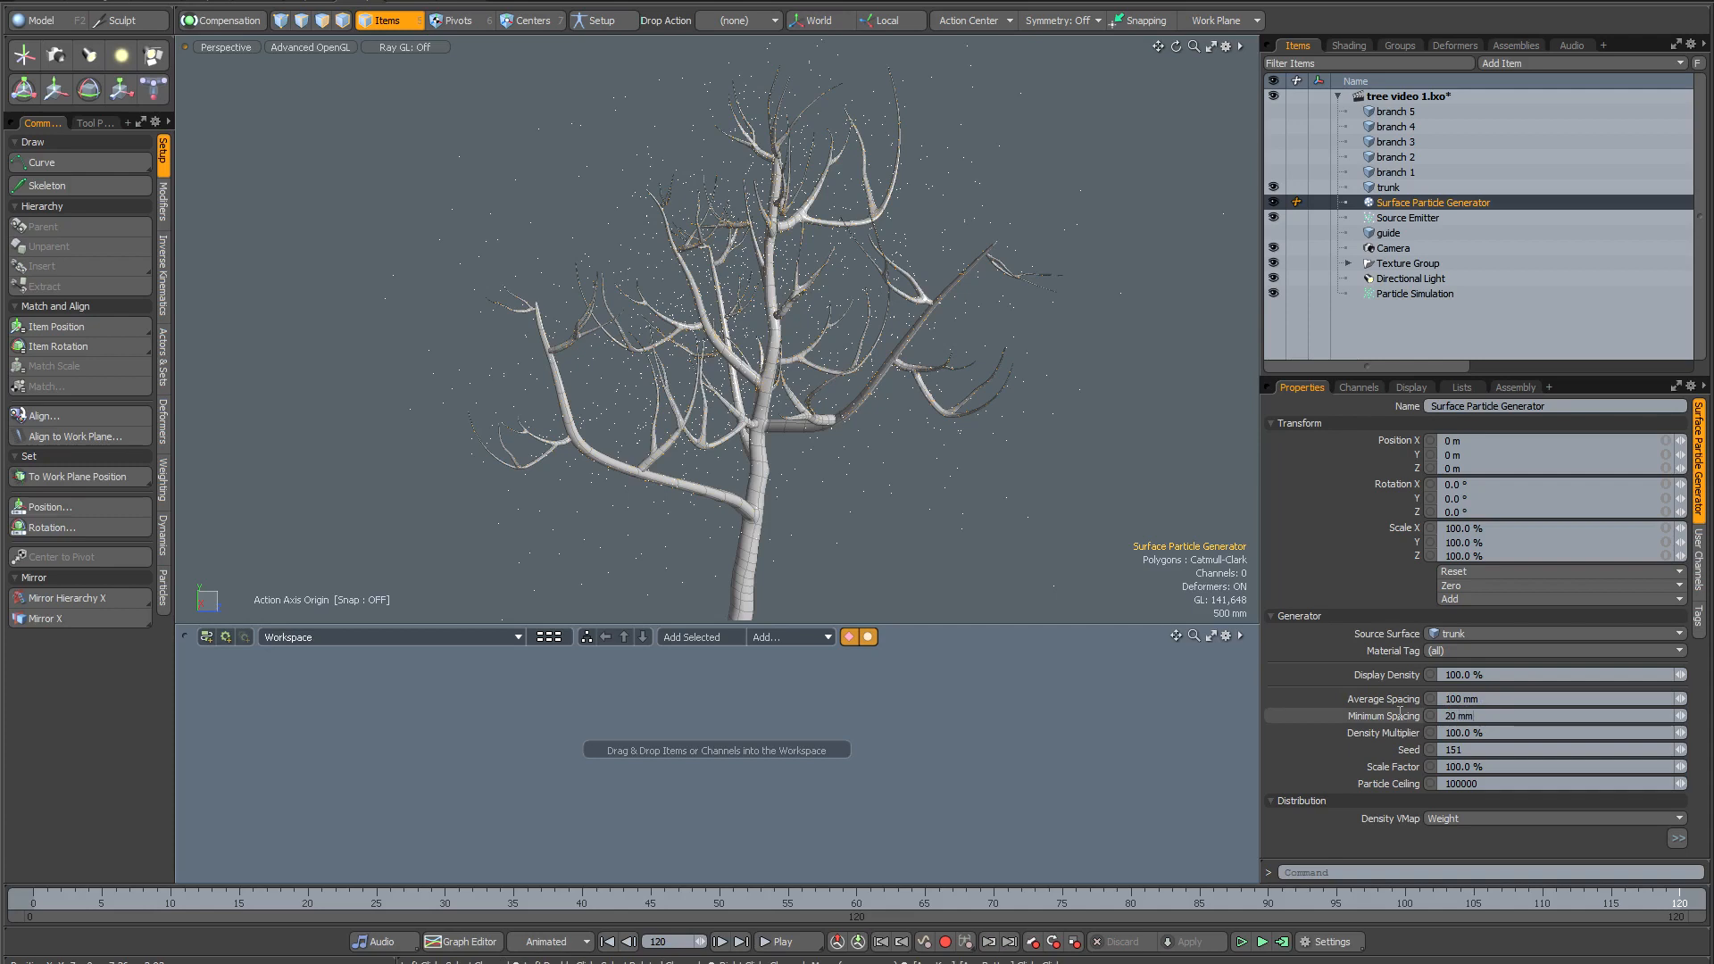
click(1454, 700)
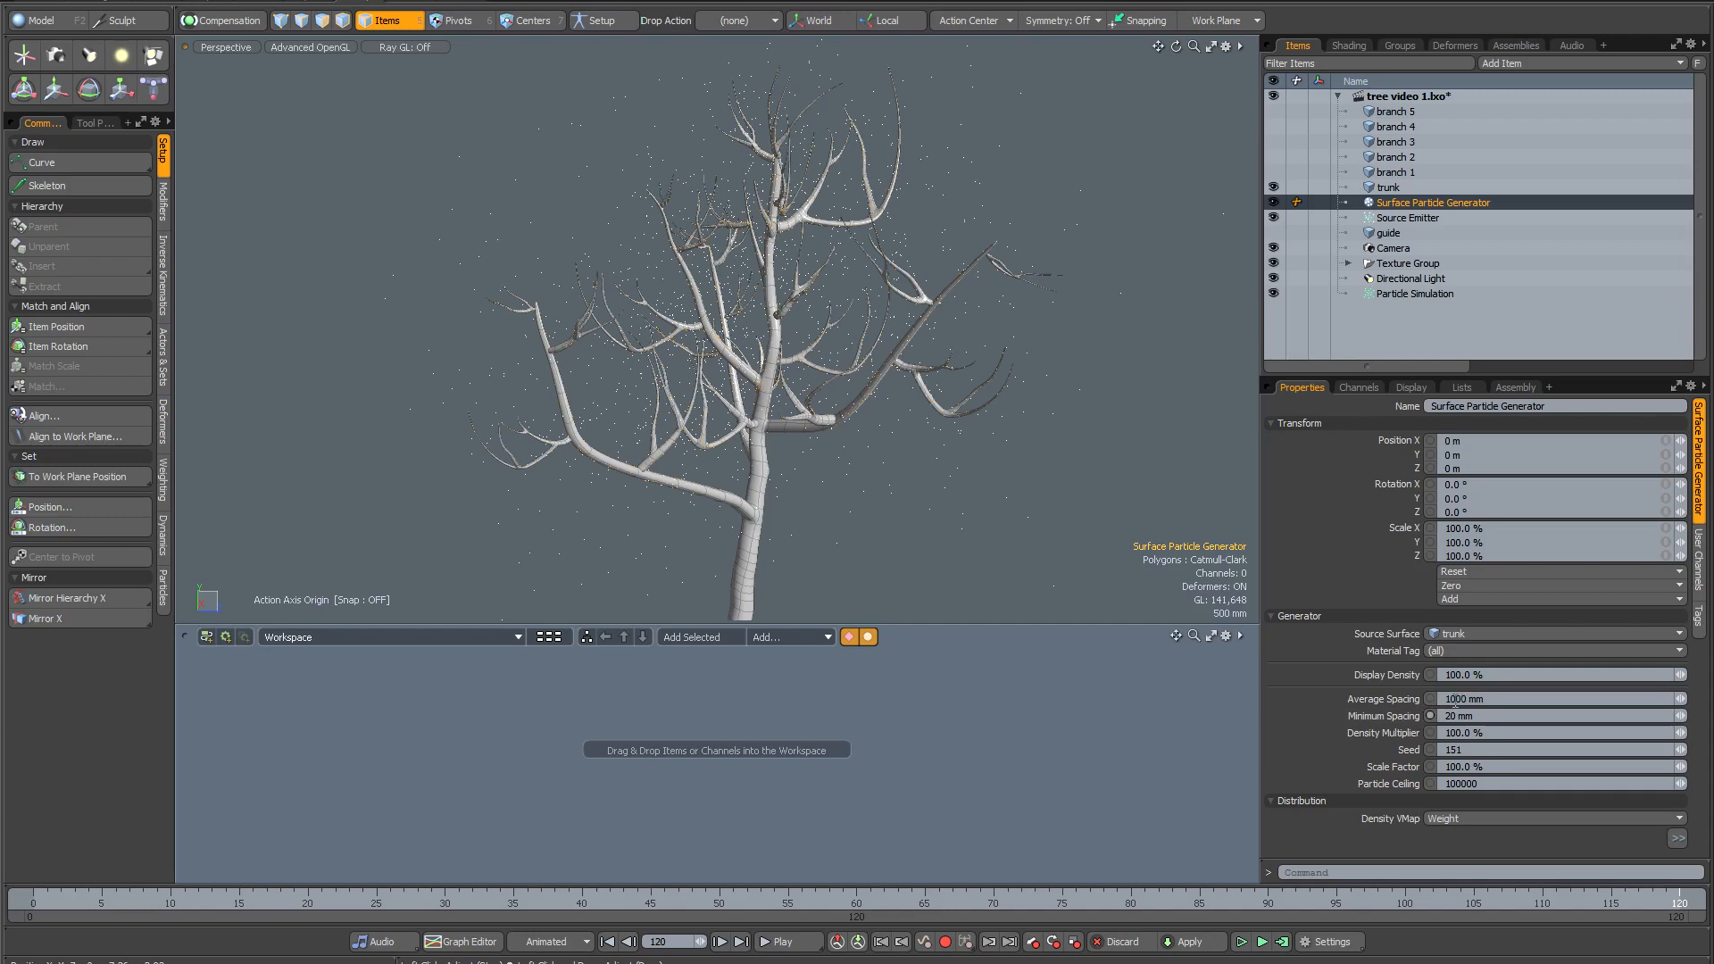
text(0)
key(Return)
Set the Source Emitter's Initial Velocity to 100 mm/s and compute the simulation for frames 0 to 120.
click(1390, 220)
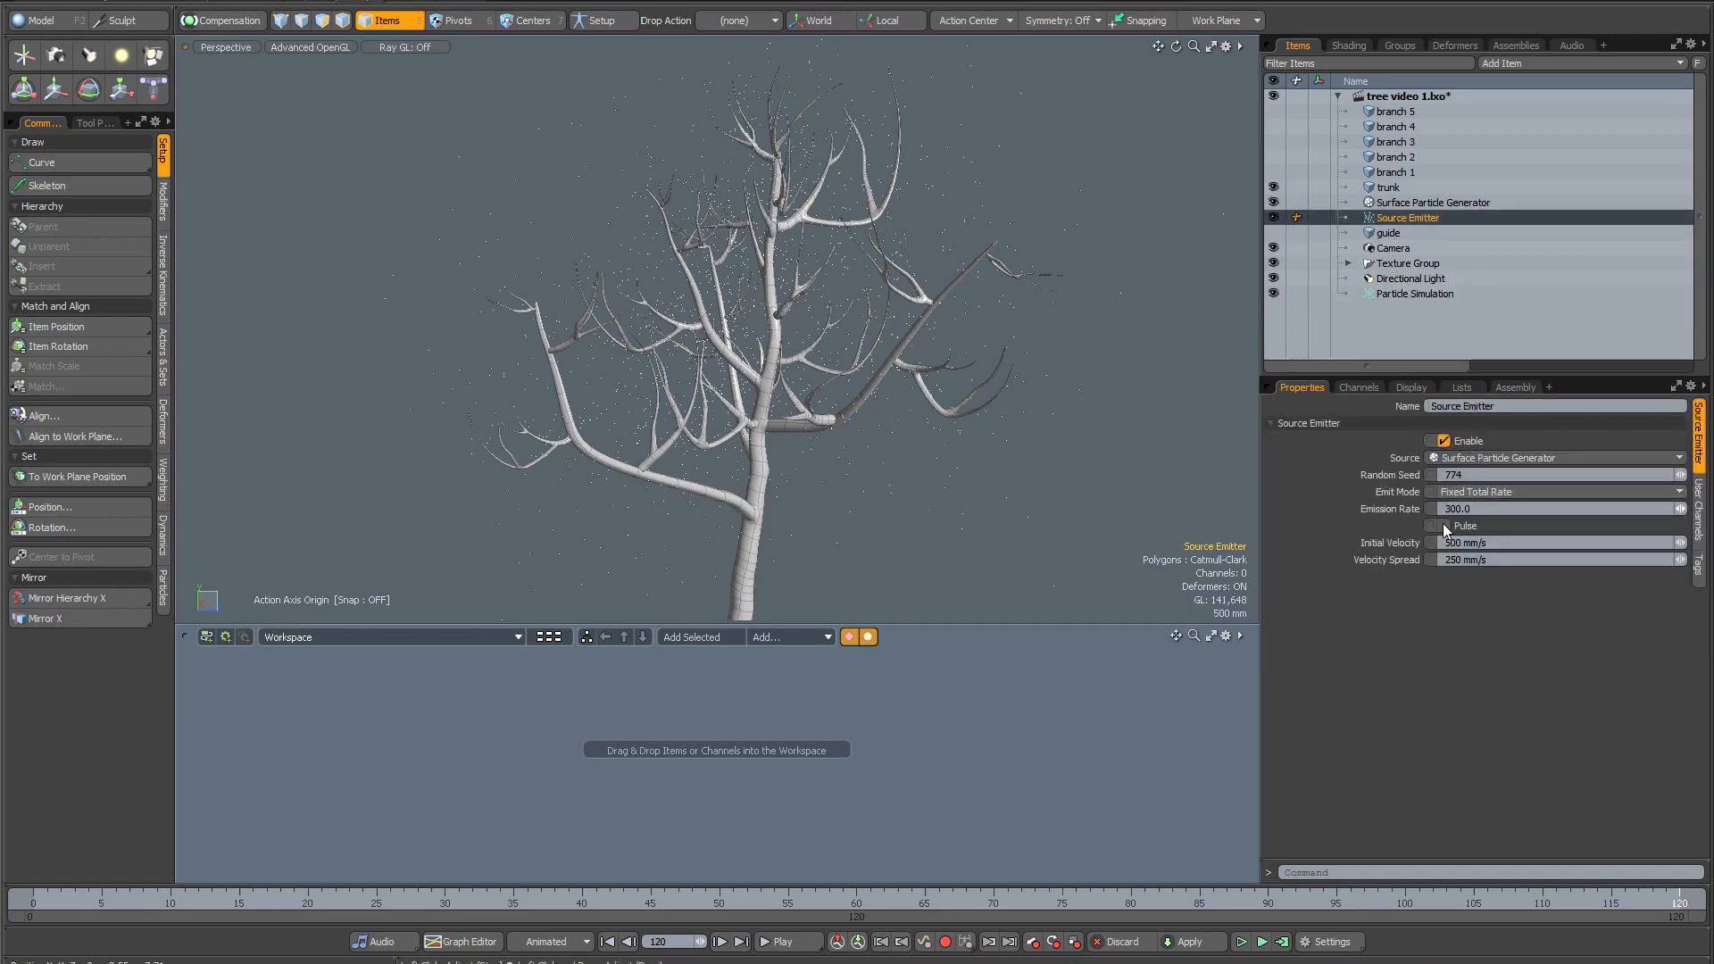
drag(1453, 541, 1435, 543)
click(1282, 942)
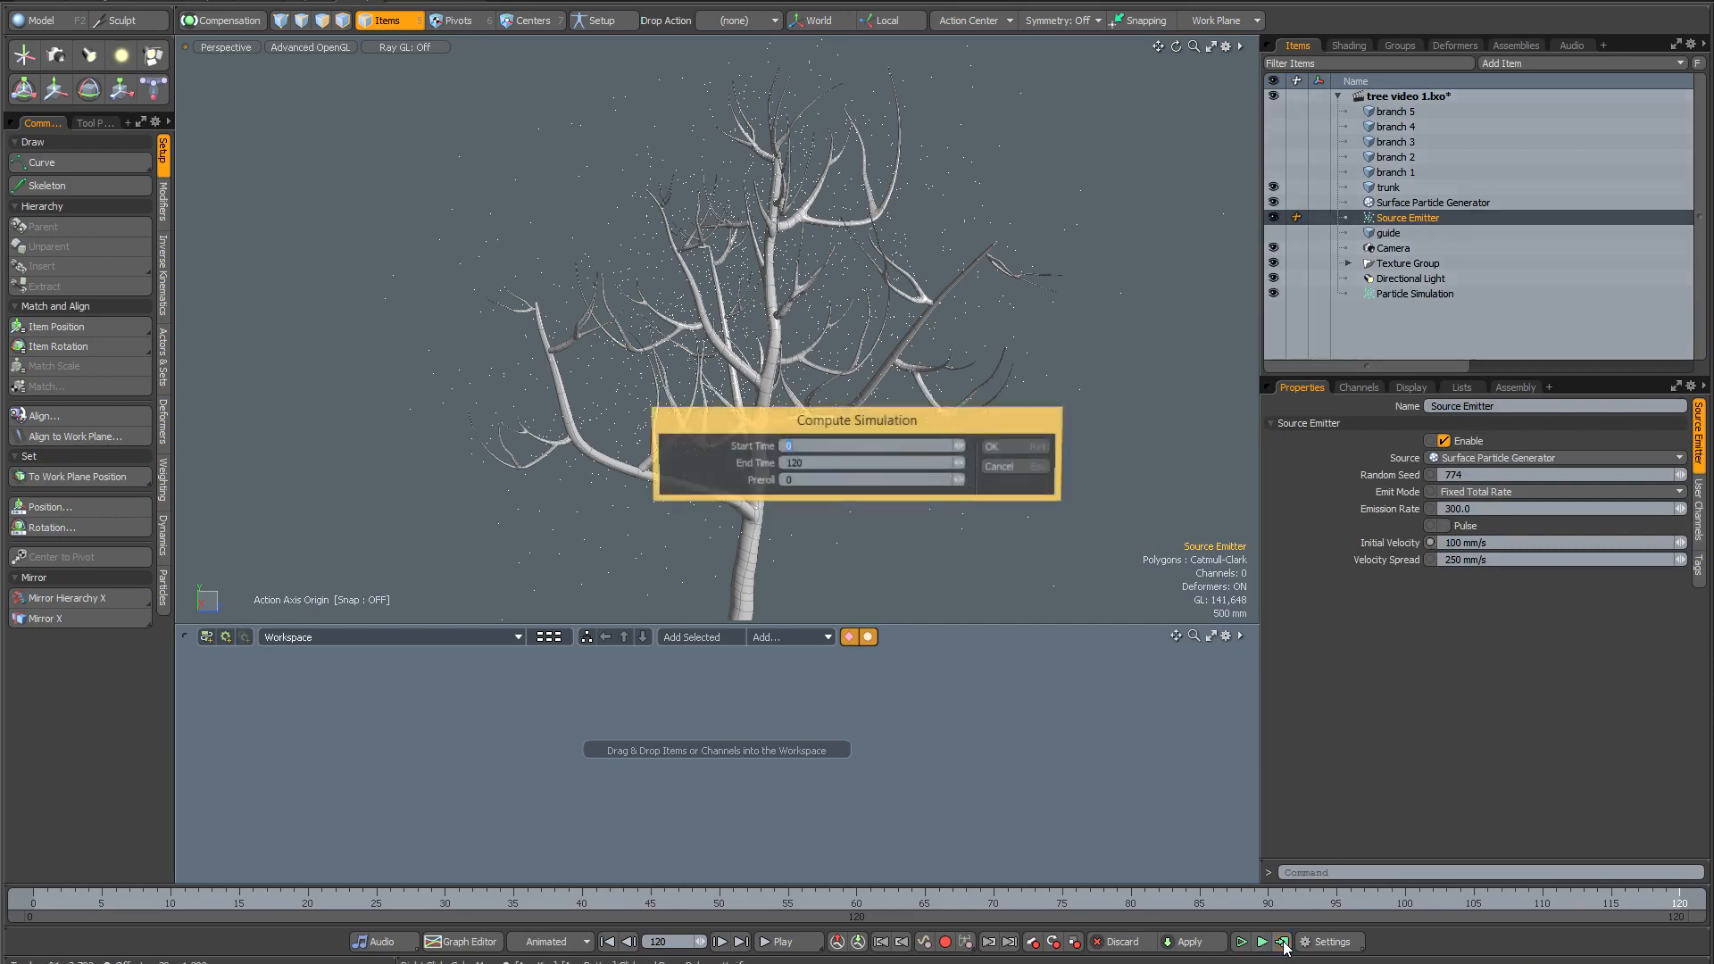
click(1016, 447)
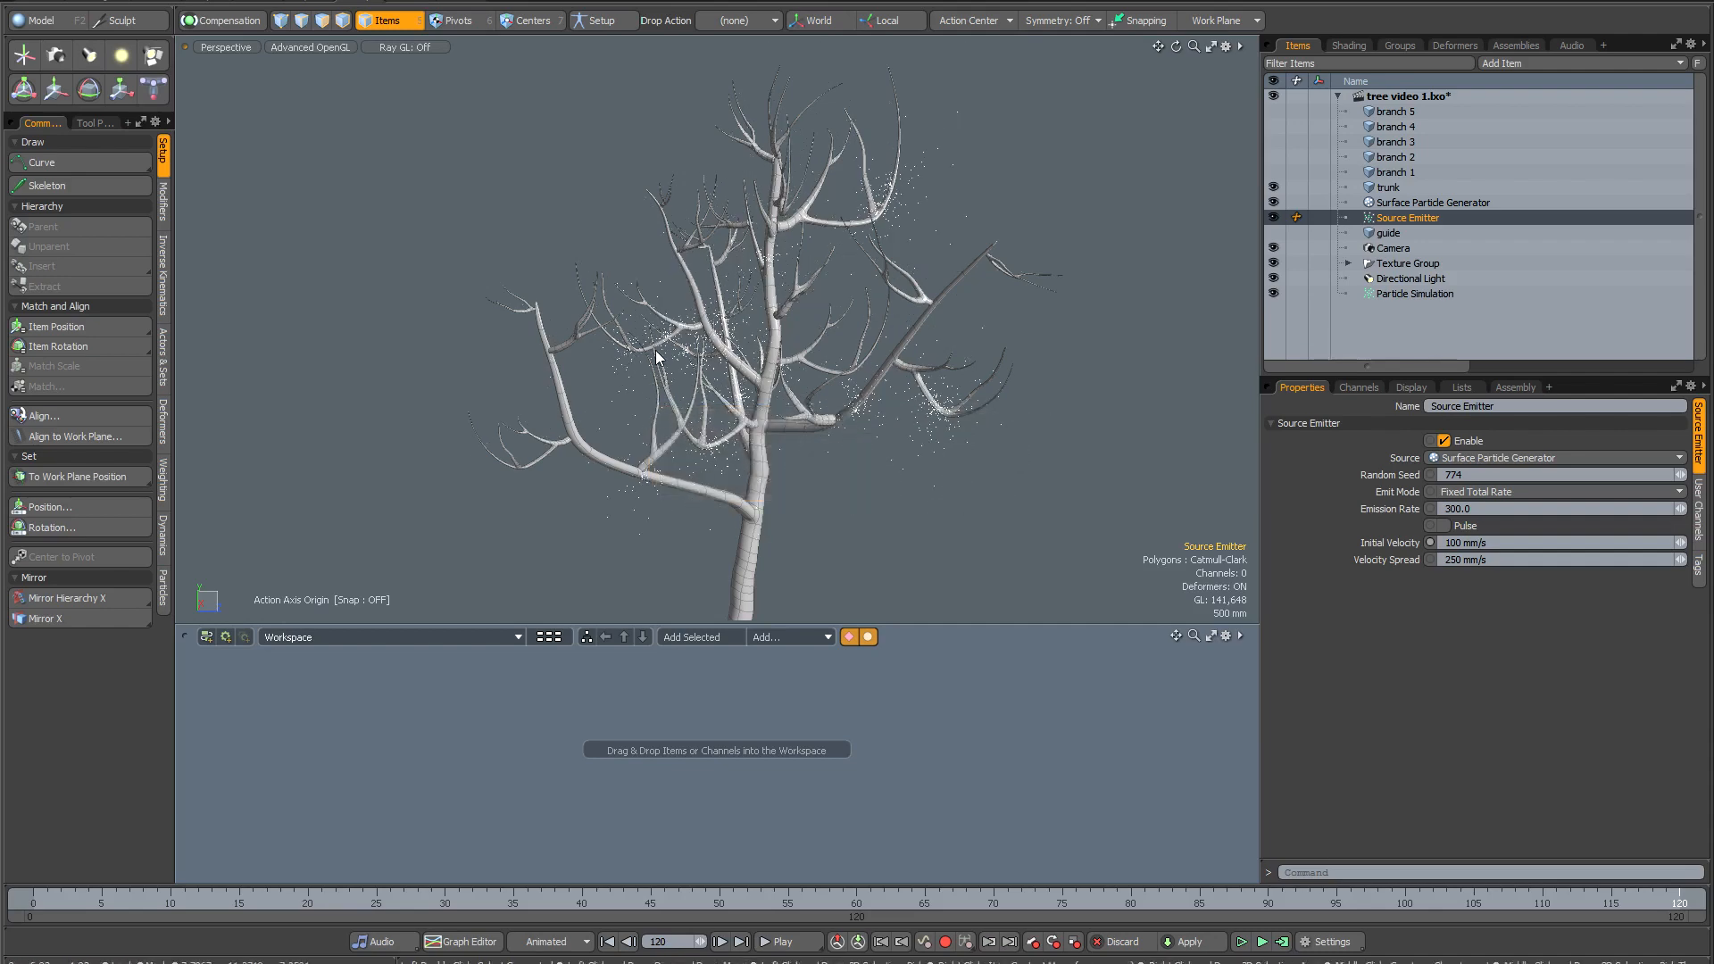
alt+drag(660, 446, 636, 395)
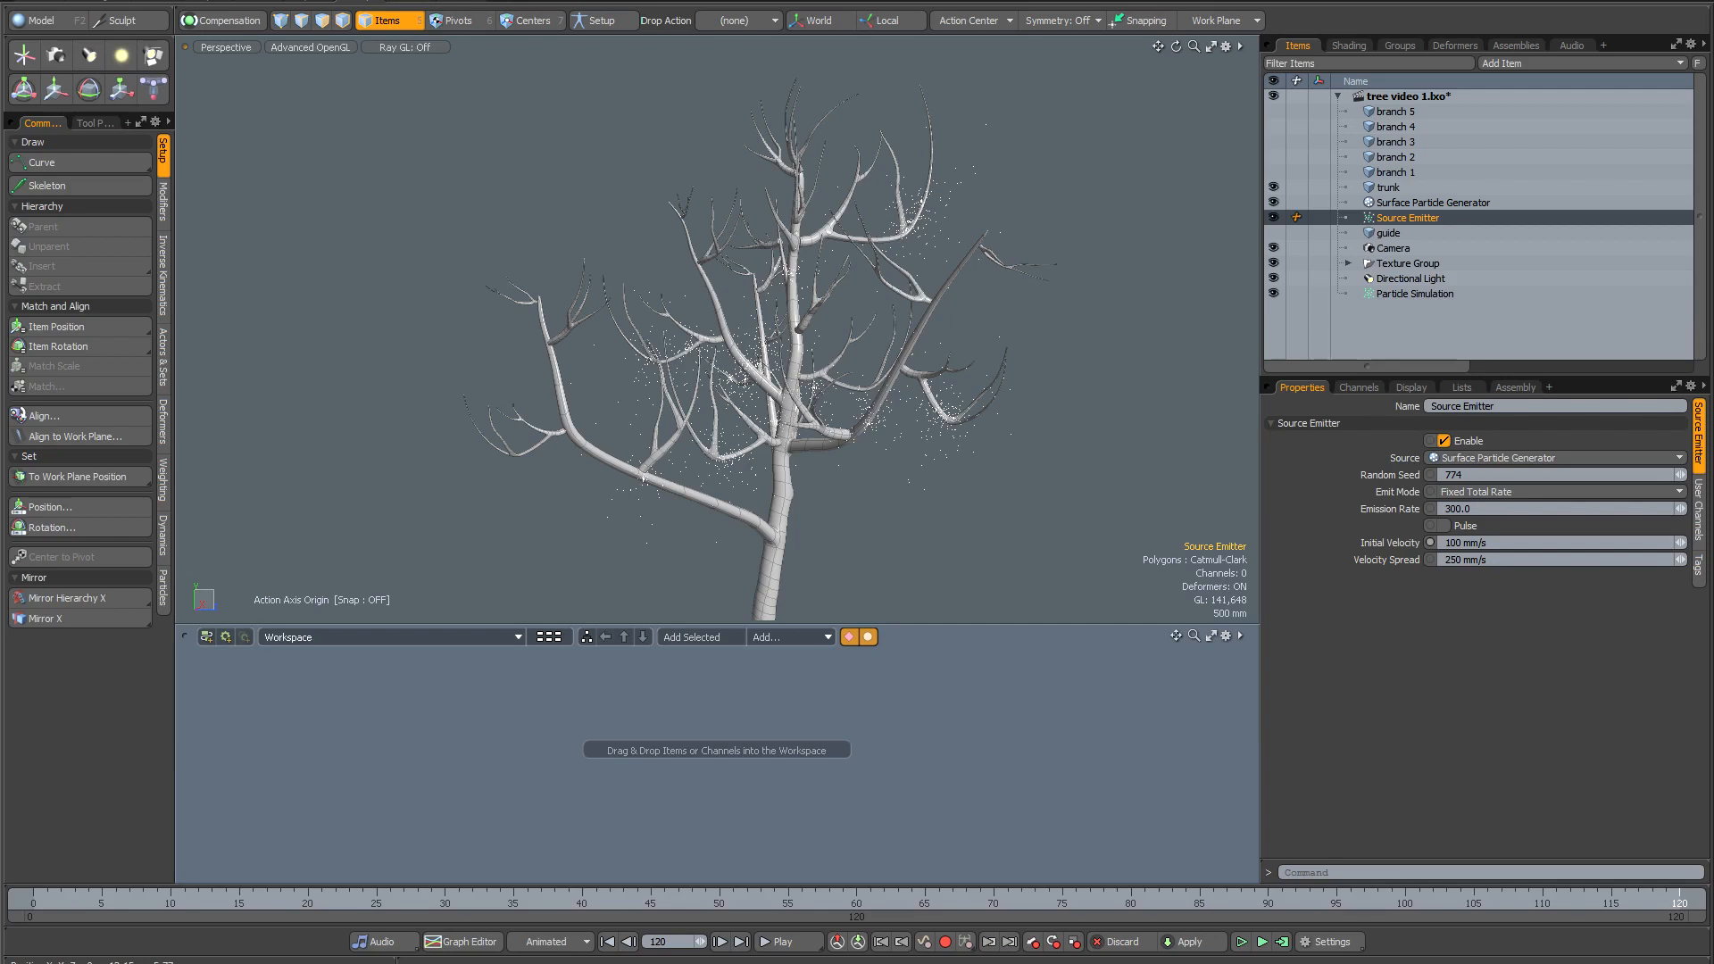
Try converting the recomputed particle cache to curves, inspect the clusters on the branches, and undo the conversion.
click(1397, 294)
click(403, 1)
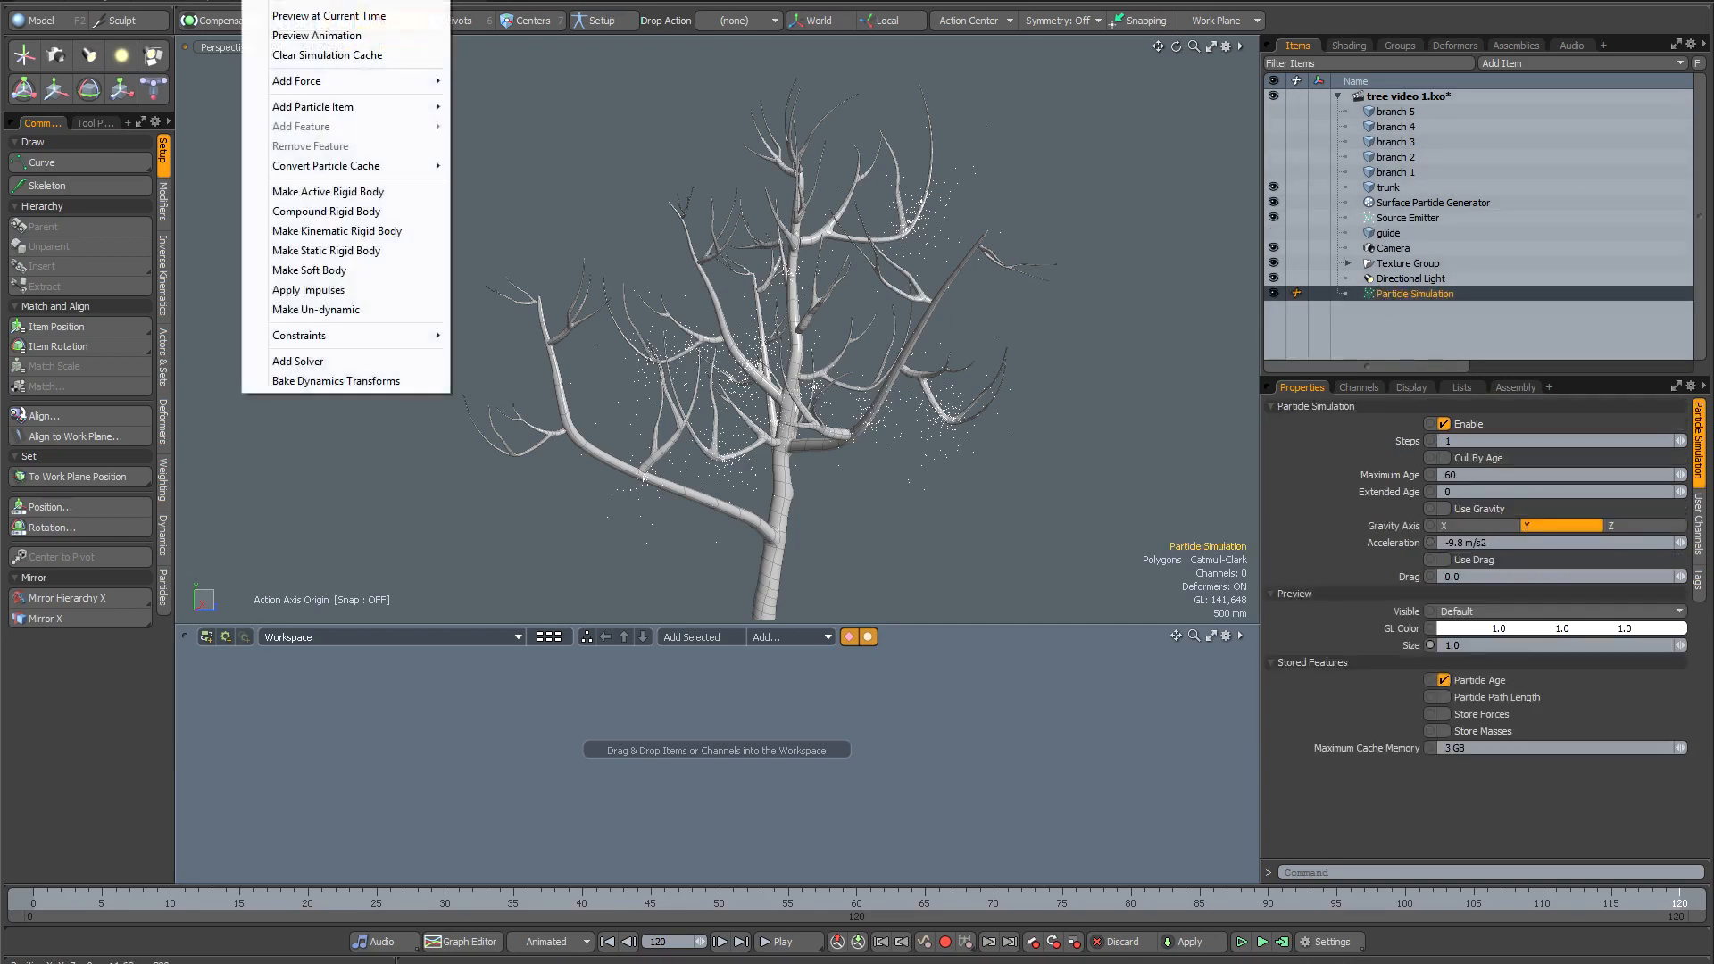
mouse_move(363, 167)
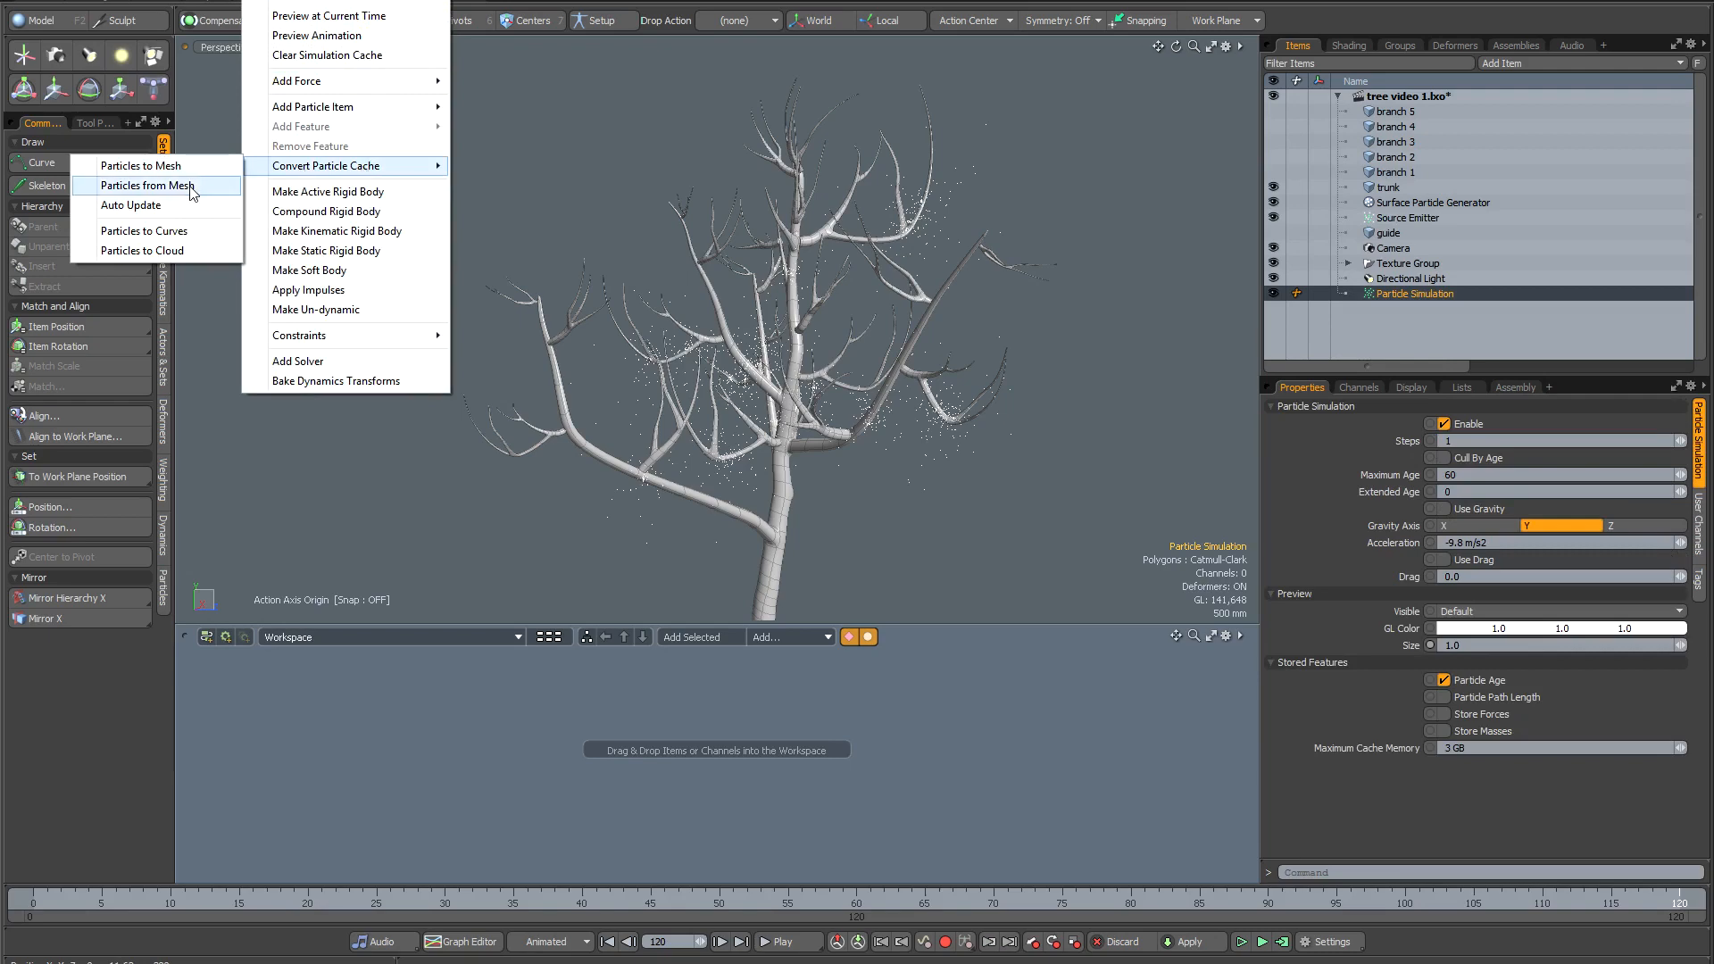
click(175, 231)
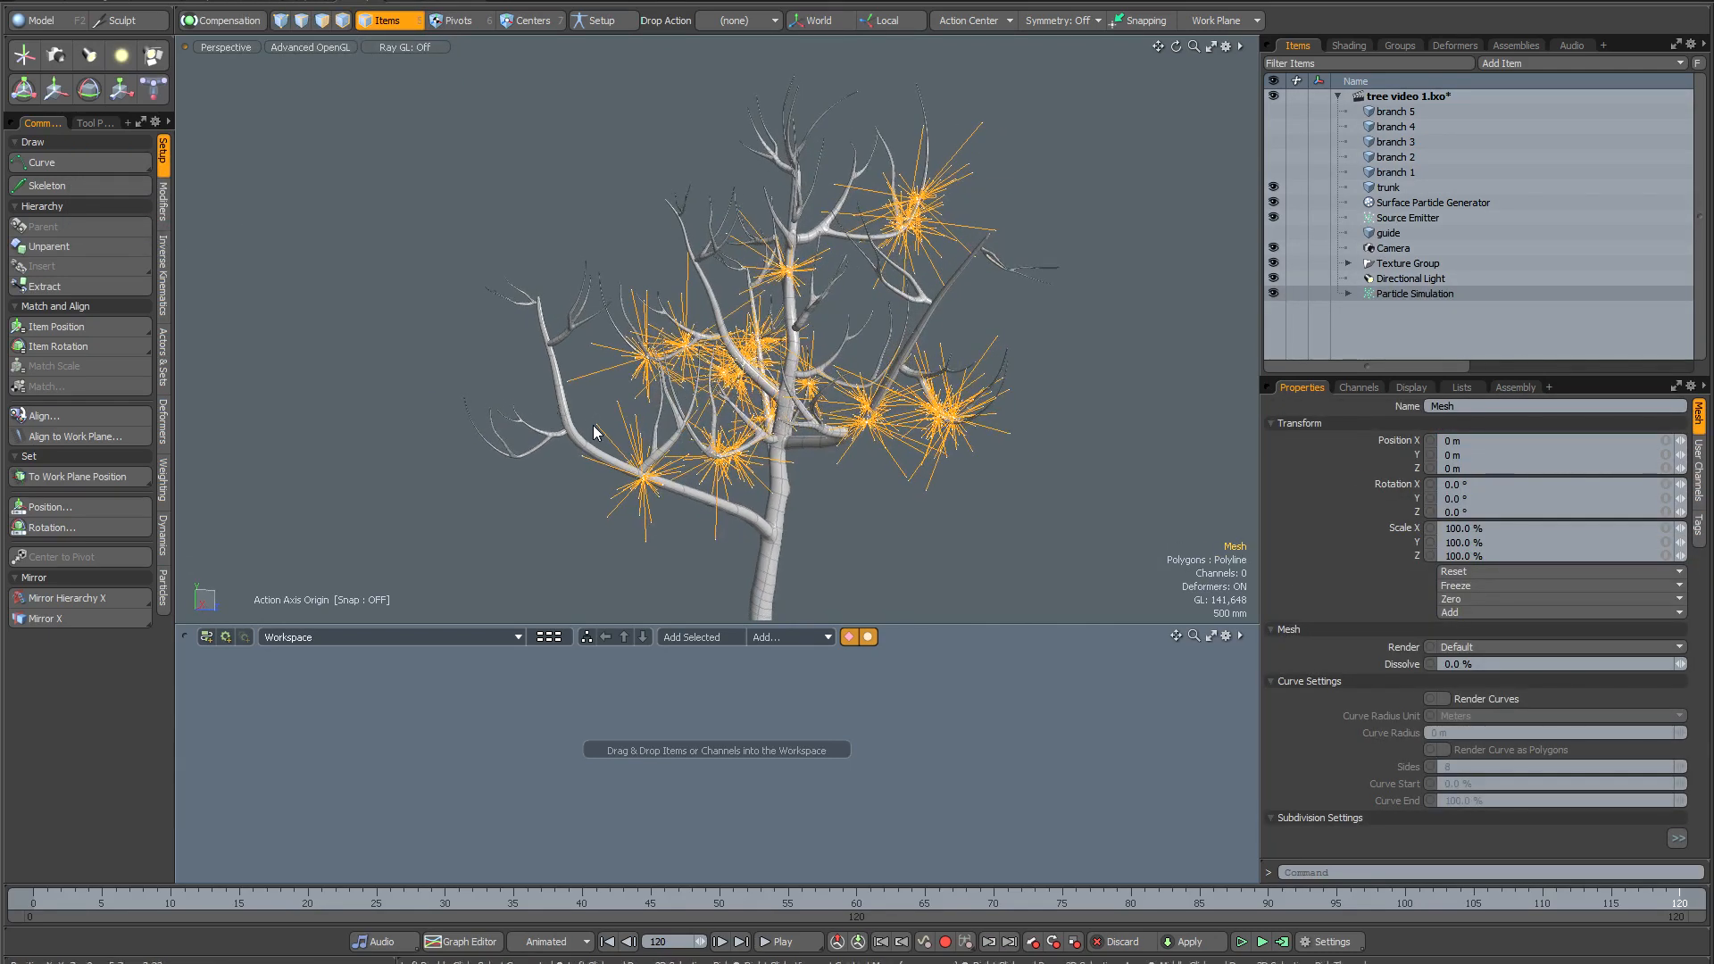
scroll(598, 434, up, 3)
alt+drag(601, 432, 585, 275)
mouse_move(547, 346)
alt+mouse_down()
mouse_move(429, 384)
mouse_move(483, 344)
mouse_move(566, 364)
mouse_move(553, 393)
mouse_move(547, 343)
alt+mouse_up()
key(ctrl+z)
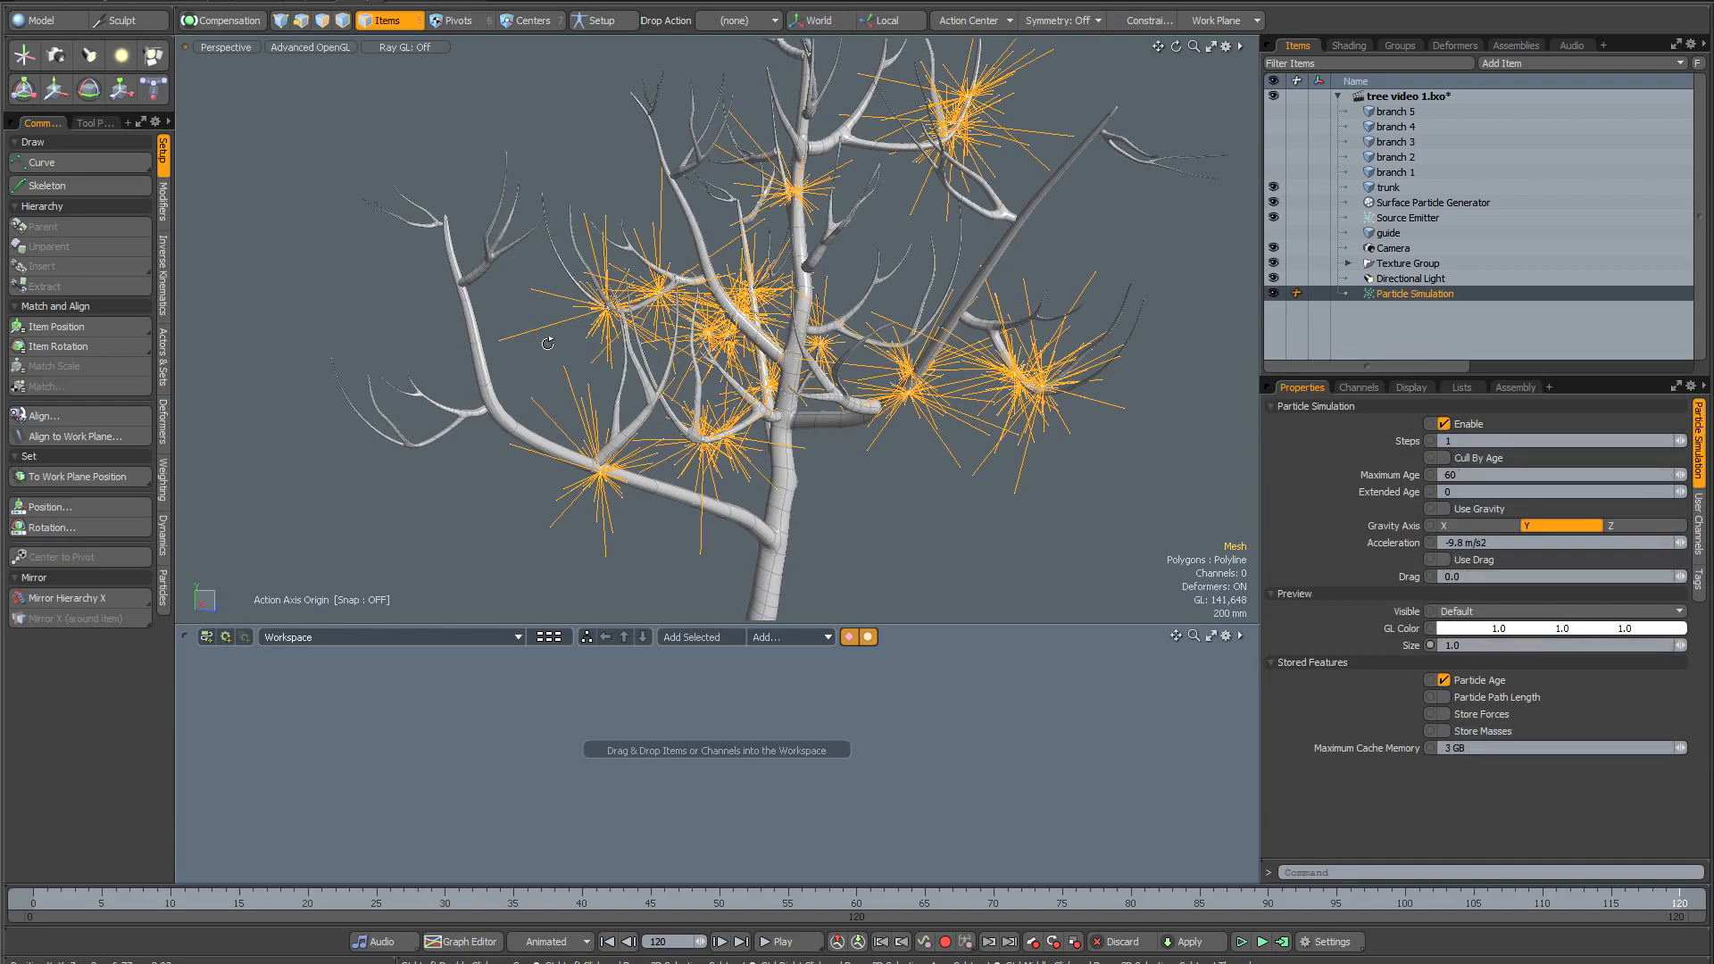
Set the Surface Particle Generator's Average Spacing to 250 mm and preview the particle simulation.
click(1413, 206)
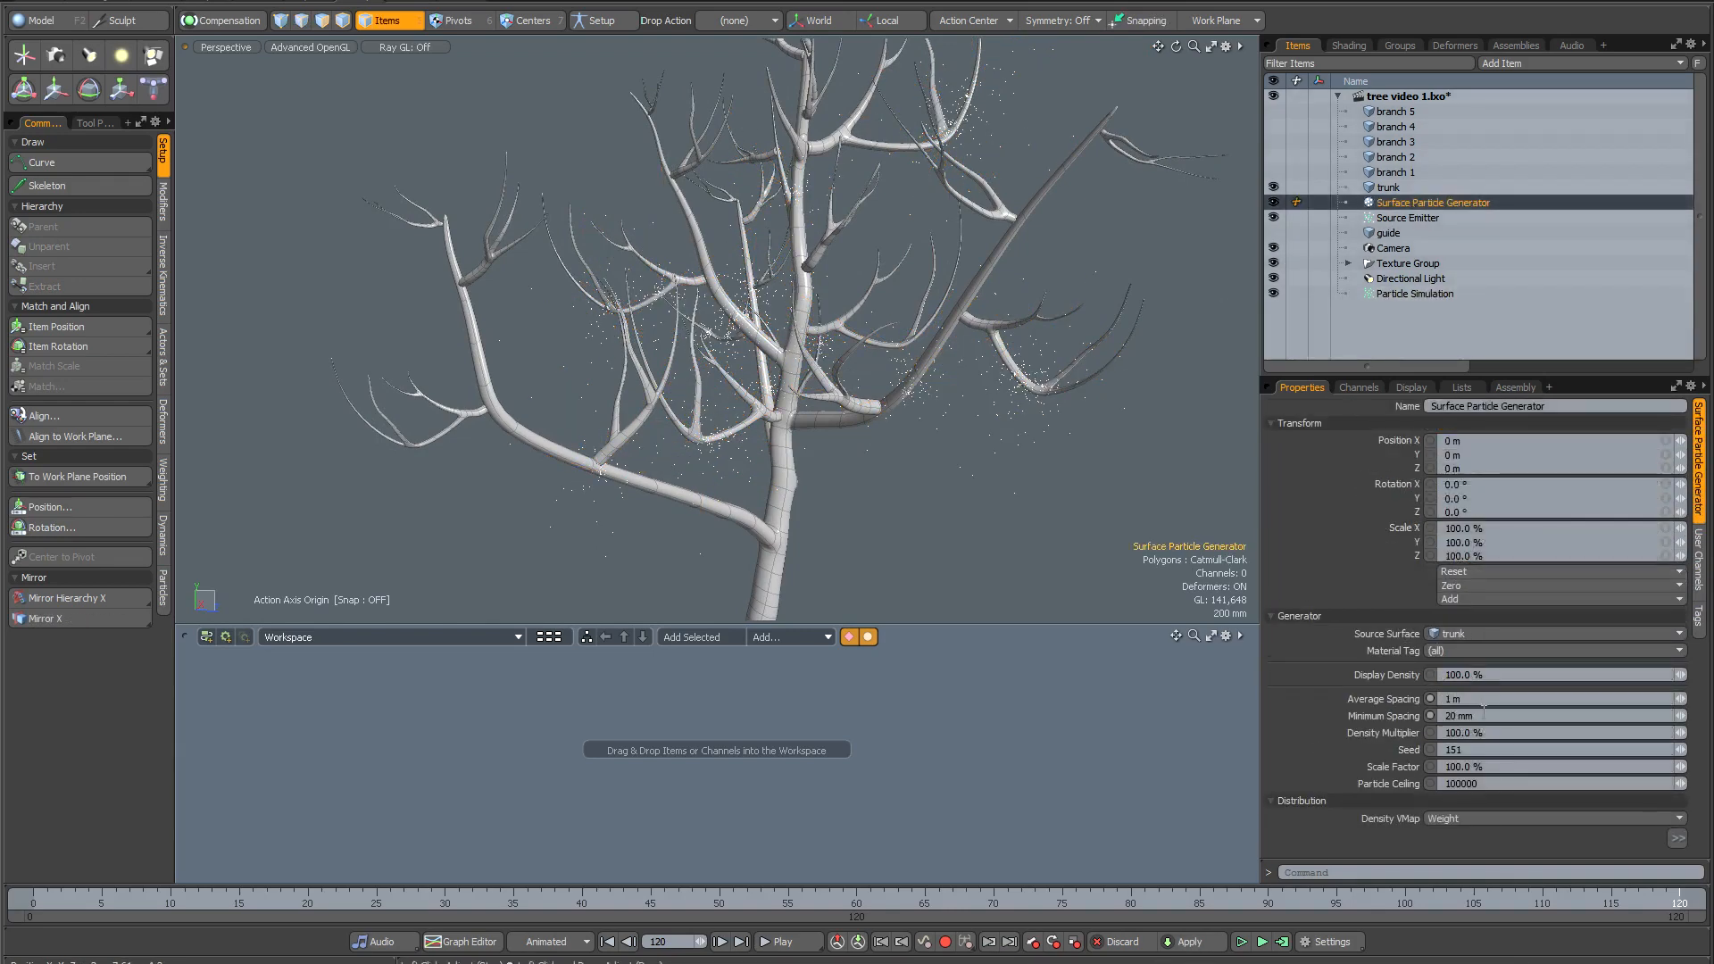
click(1454, 699)
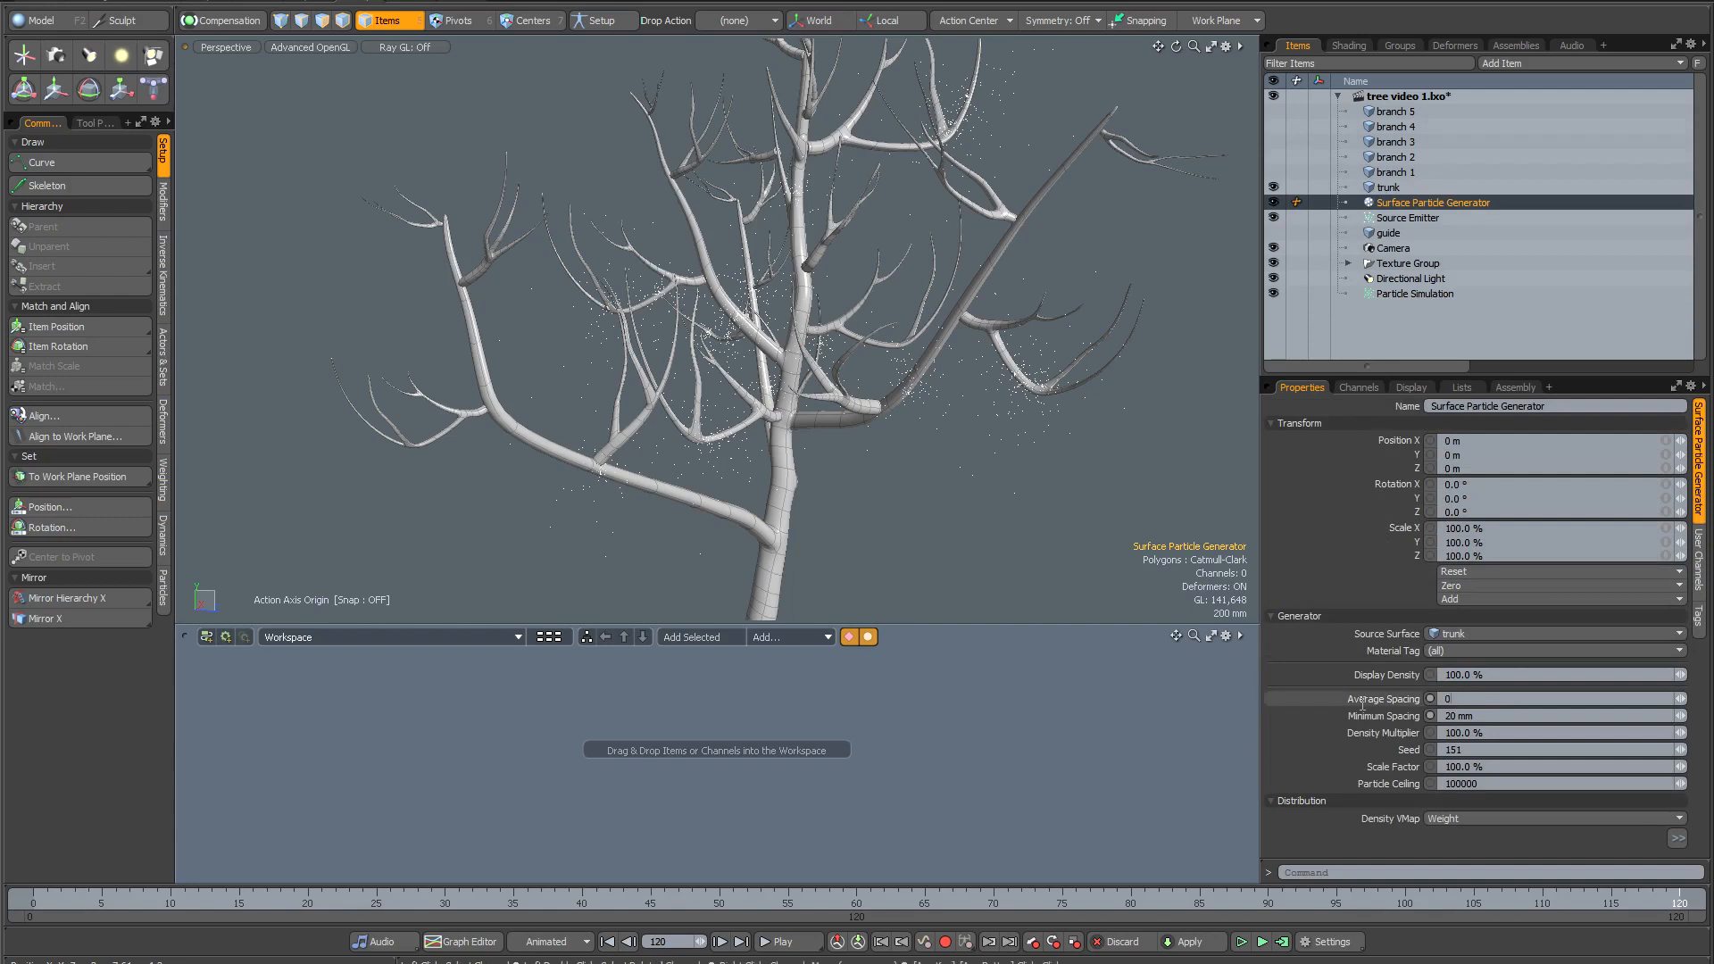
text(0.25)
key(Return)
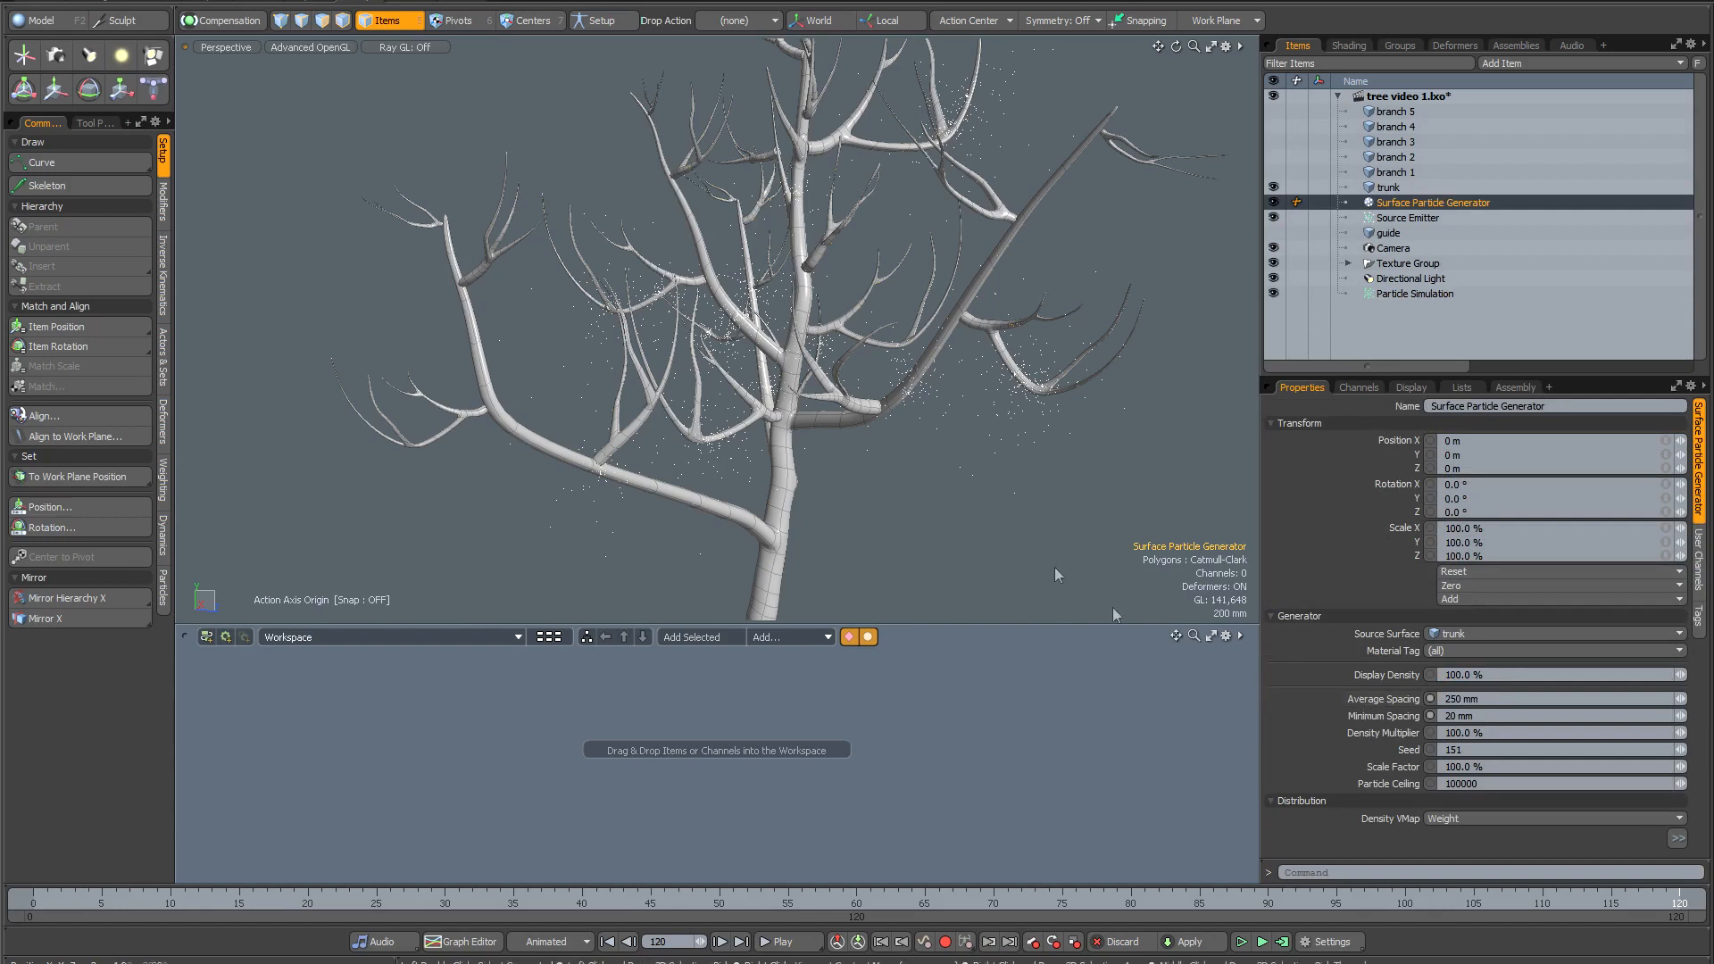
click(1241, 943)
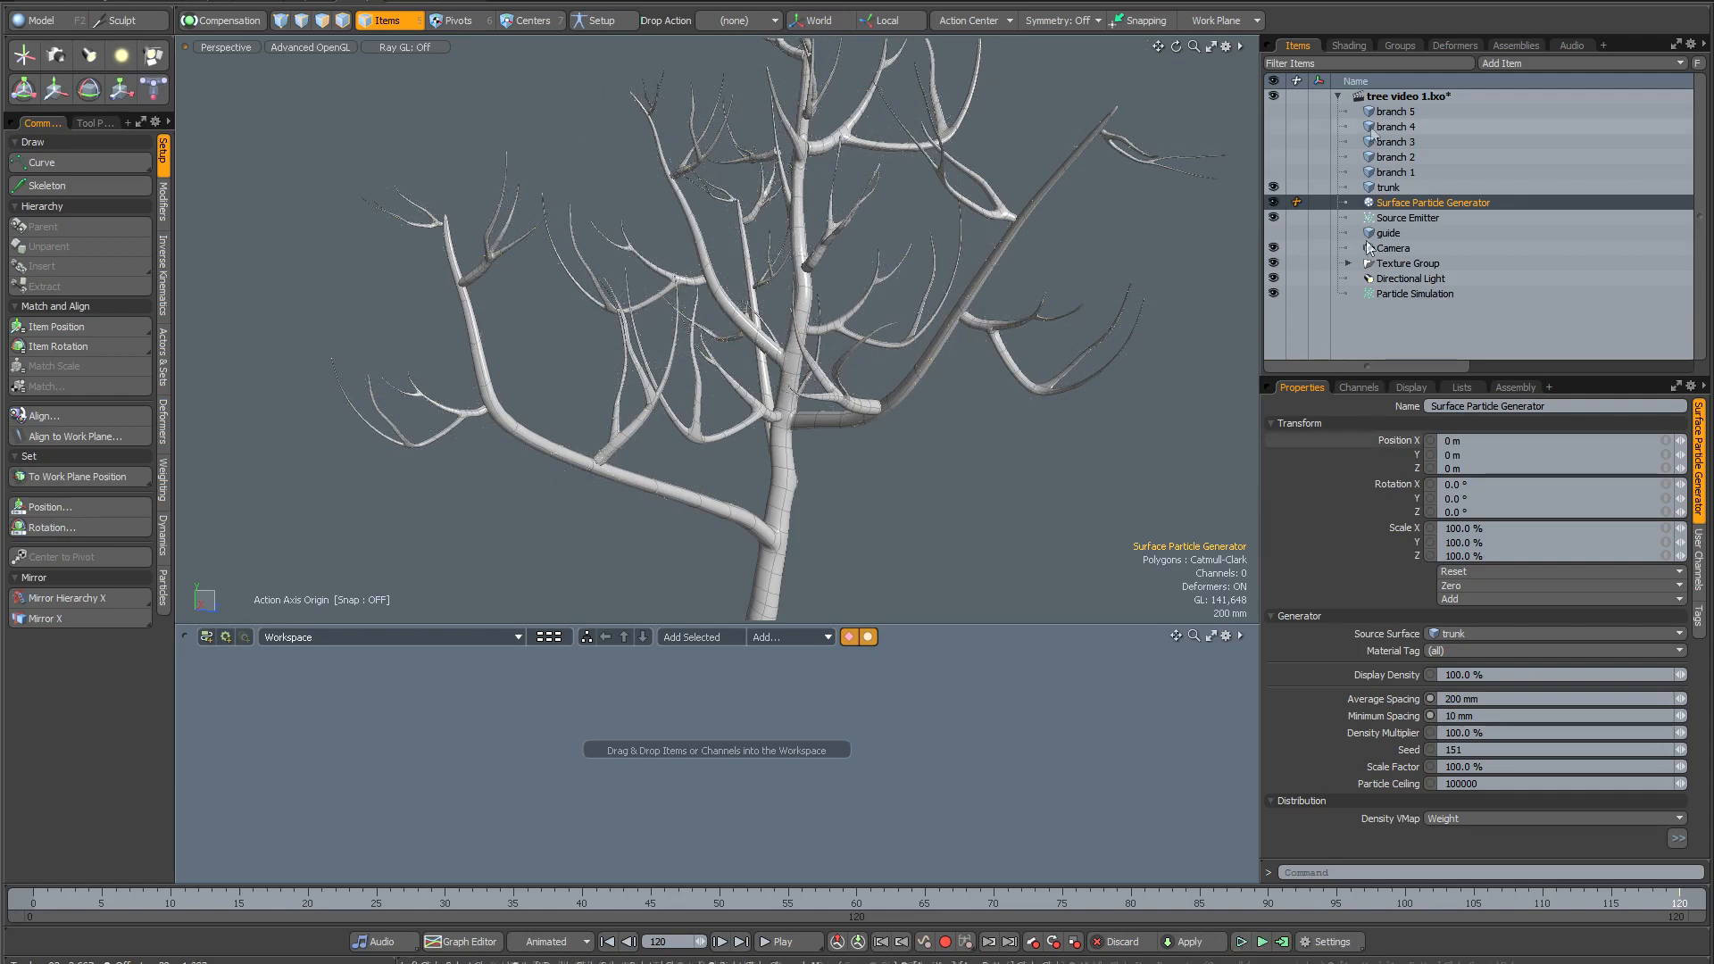
Set the Source Emitter's Initial Velocity to 150 mm/s and Velocity Spread to 100 mm/s, and compute the simulation for frames 0 to 120.
click(1394, 221)
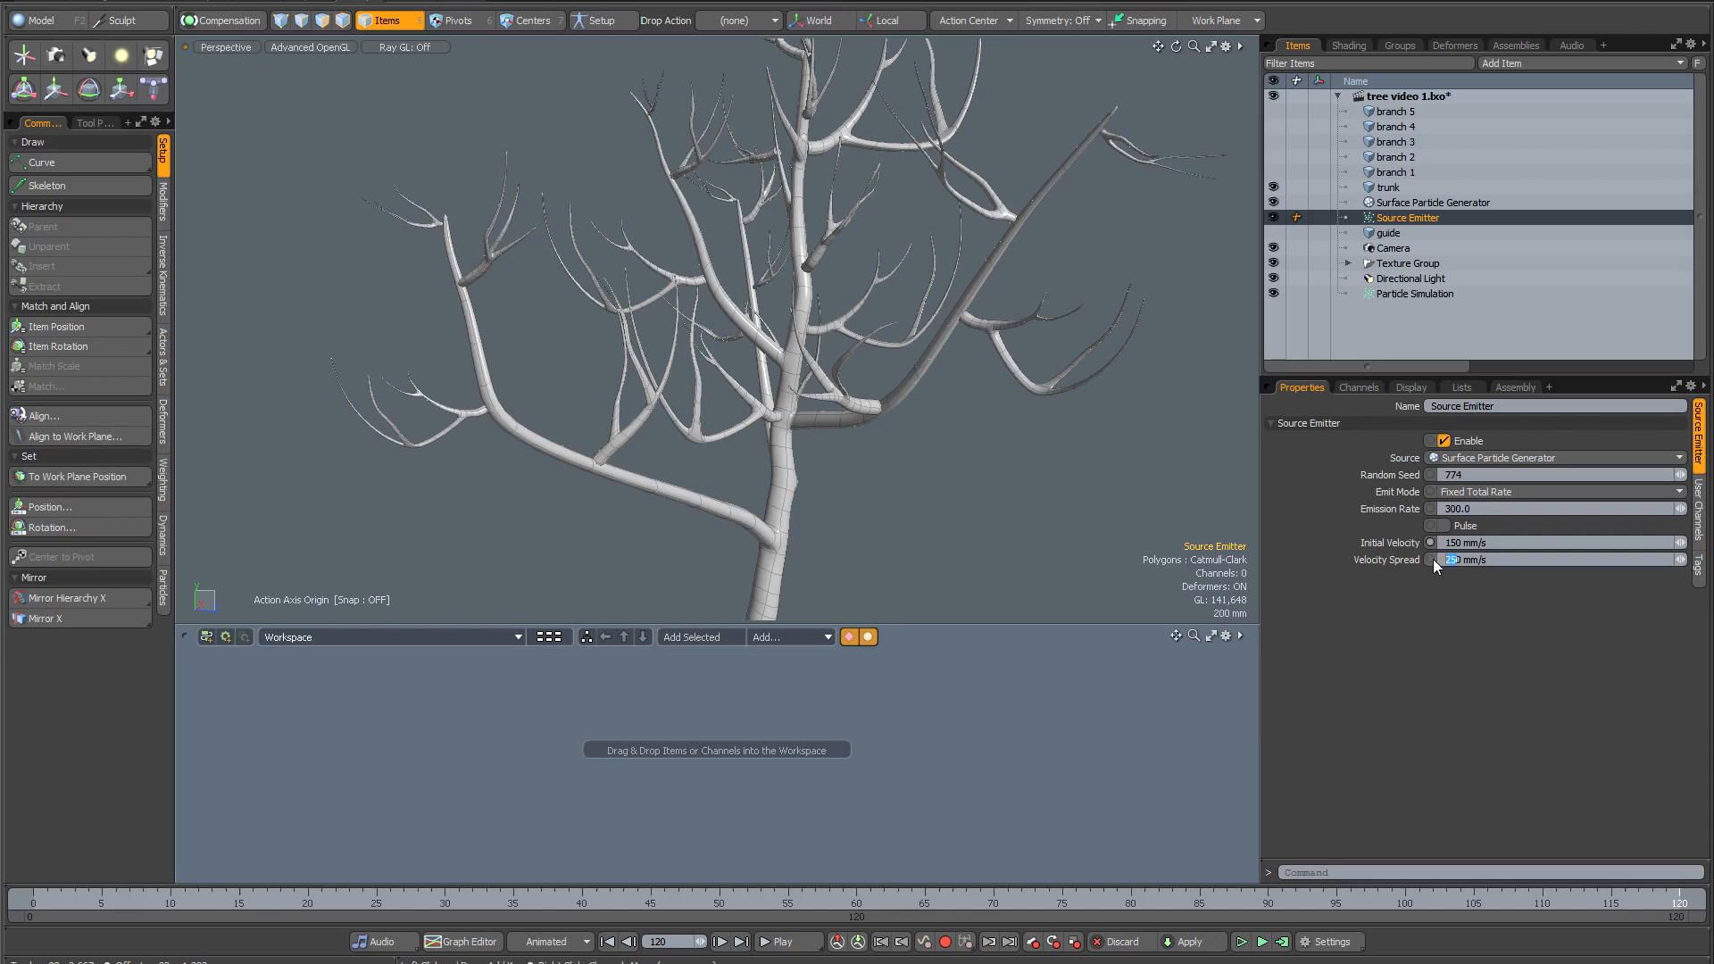
text(0)
click(1282, 943)
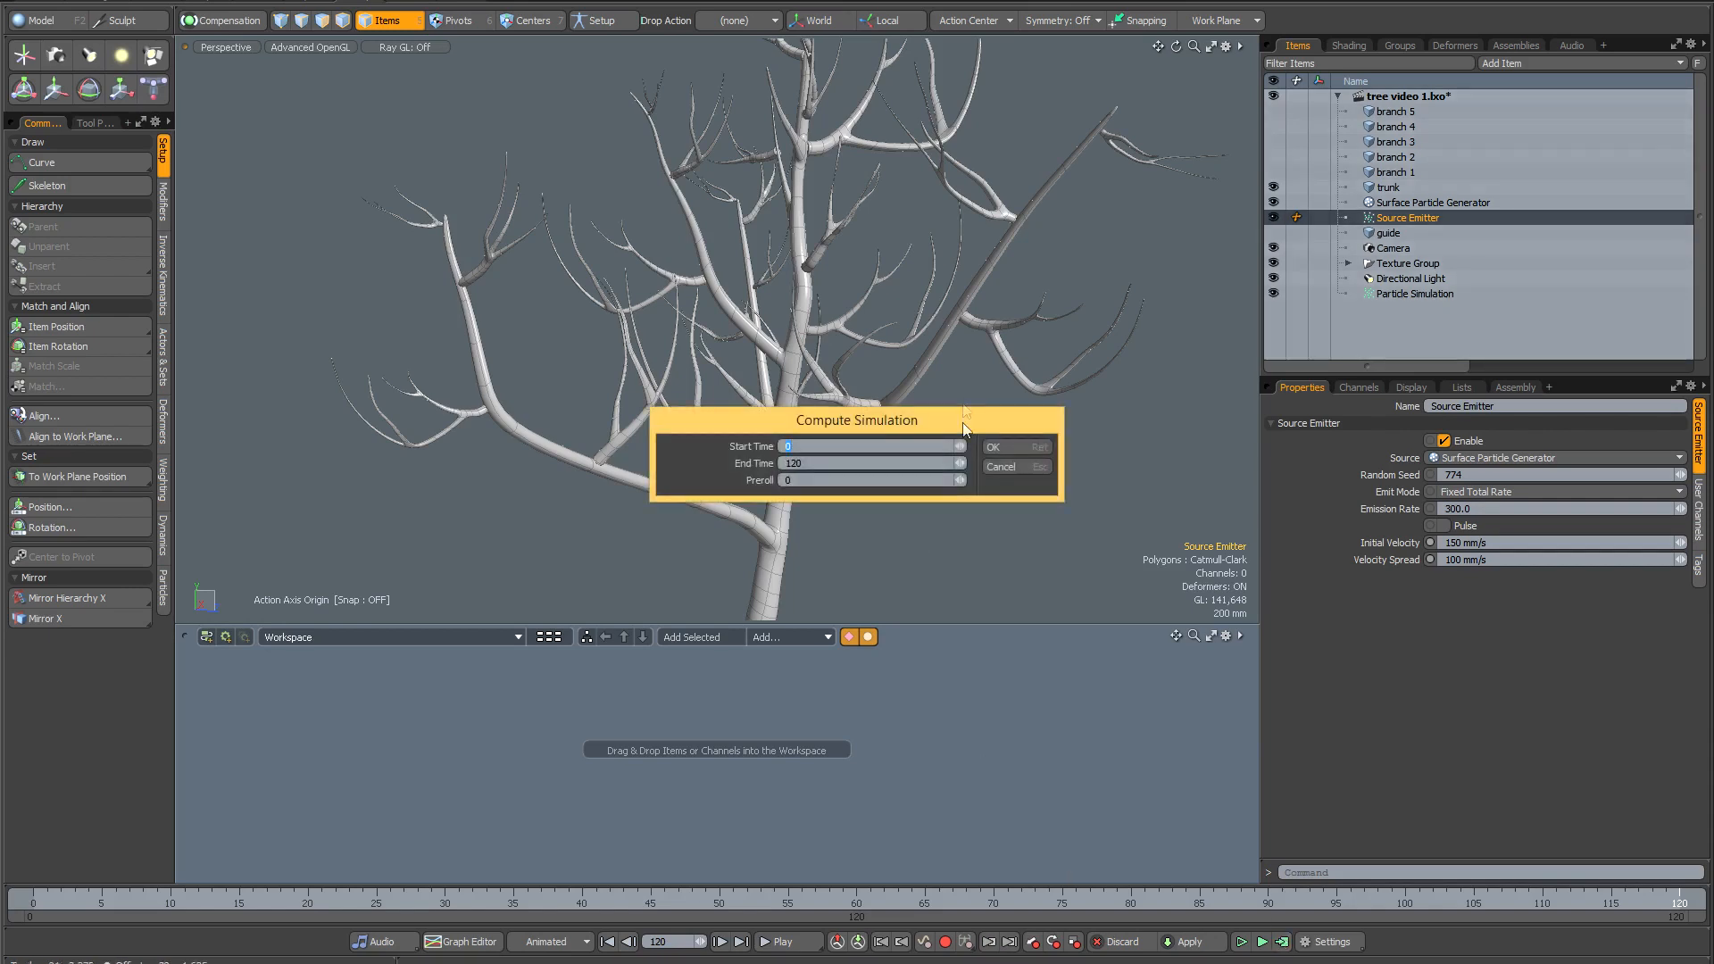
click(991, 447)
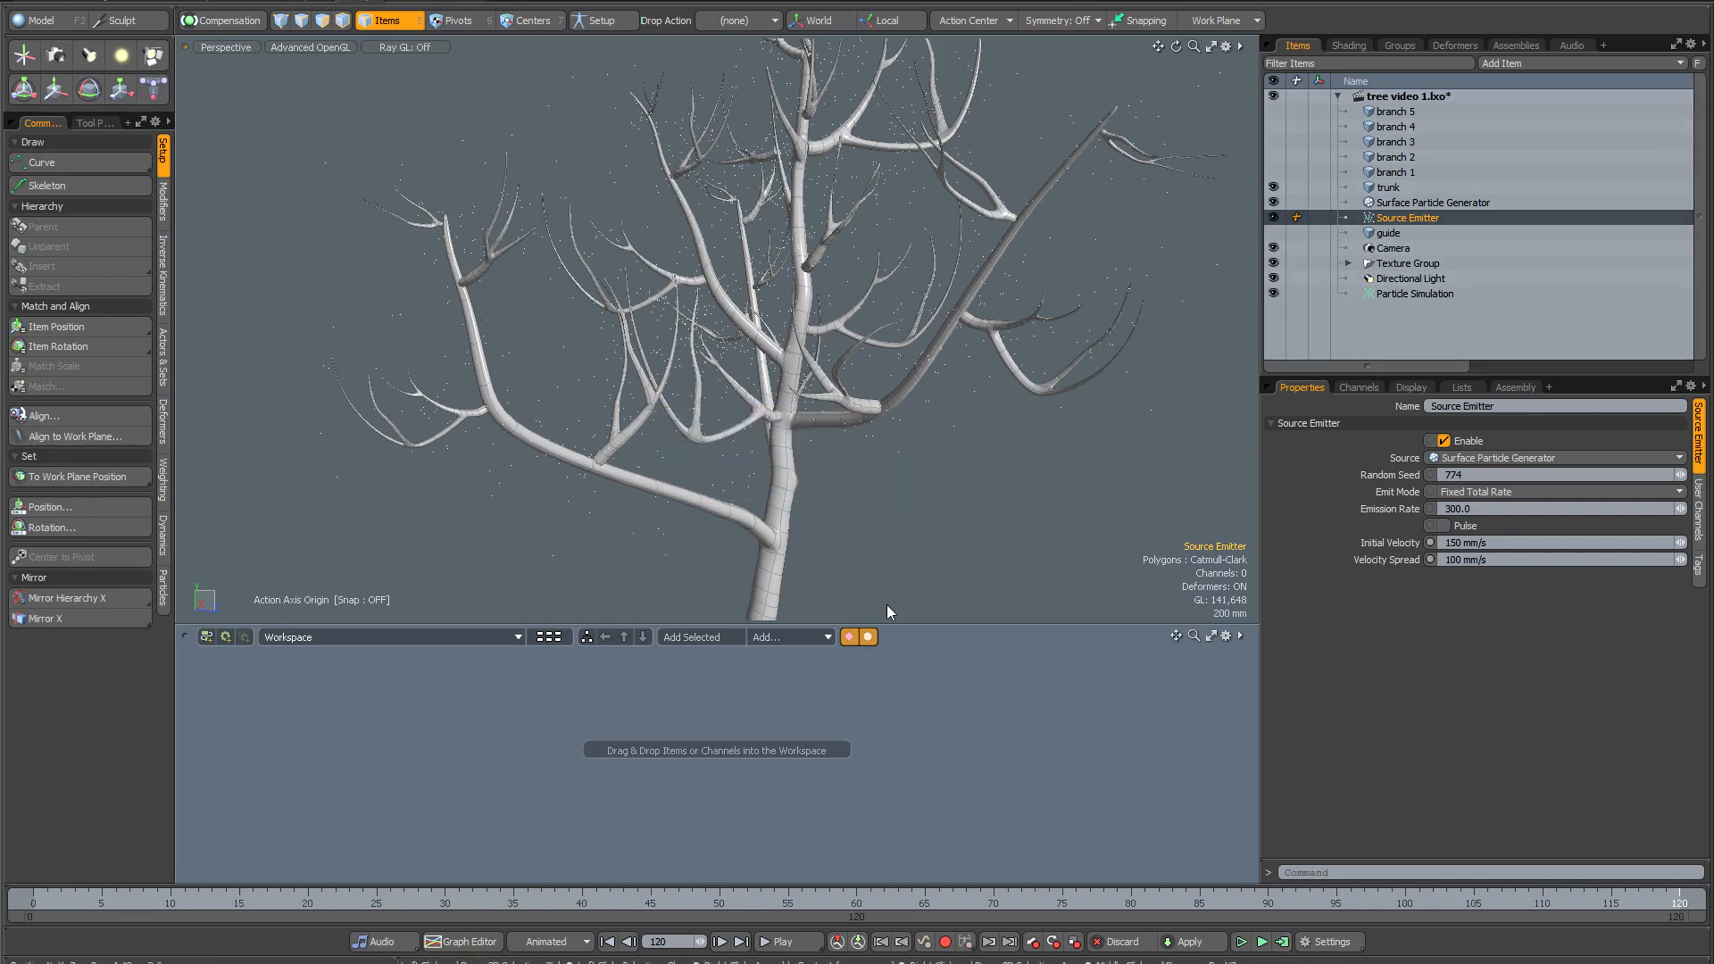
Convert the Particle Simulation's cached particles to curves and inspect their distribution over the whole tree.
alt+drag(677, 257, 680, 317)
click(1415, 294)
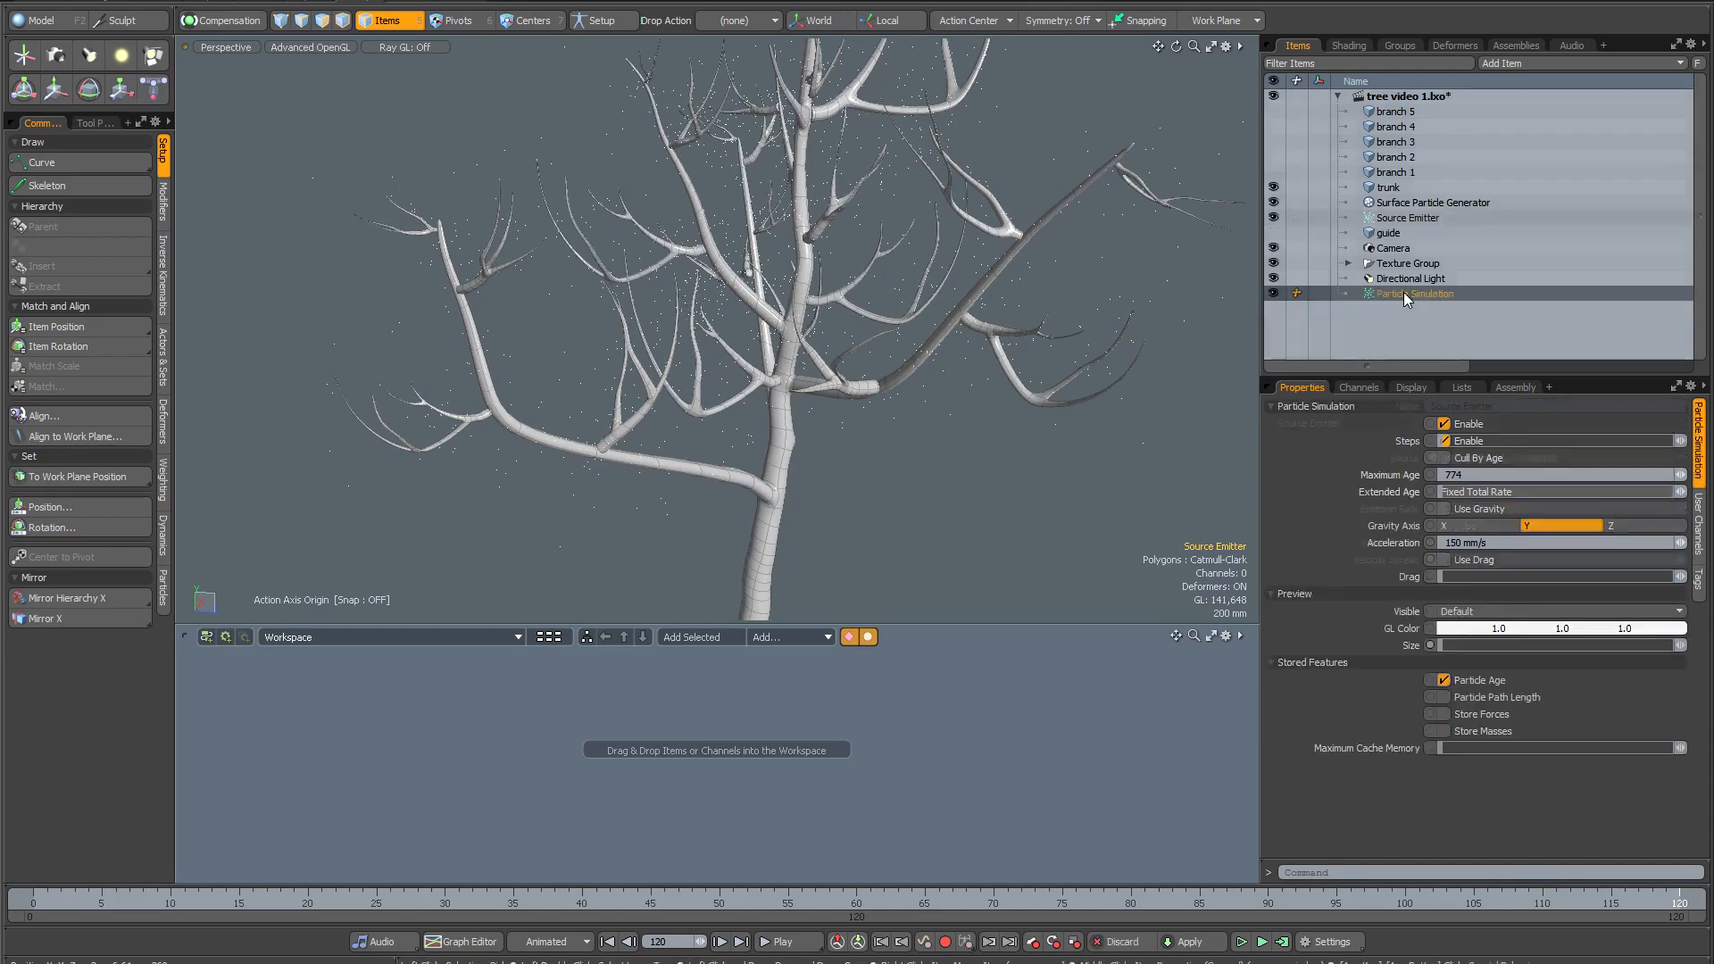
click(424, 1)
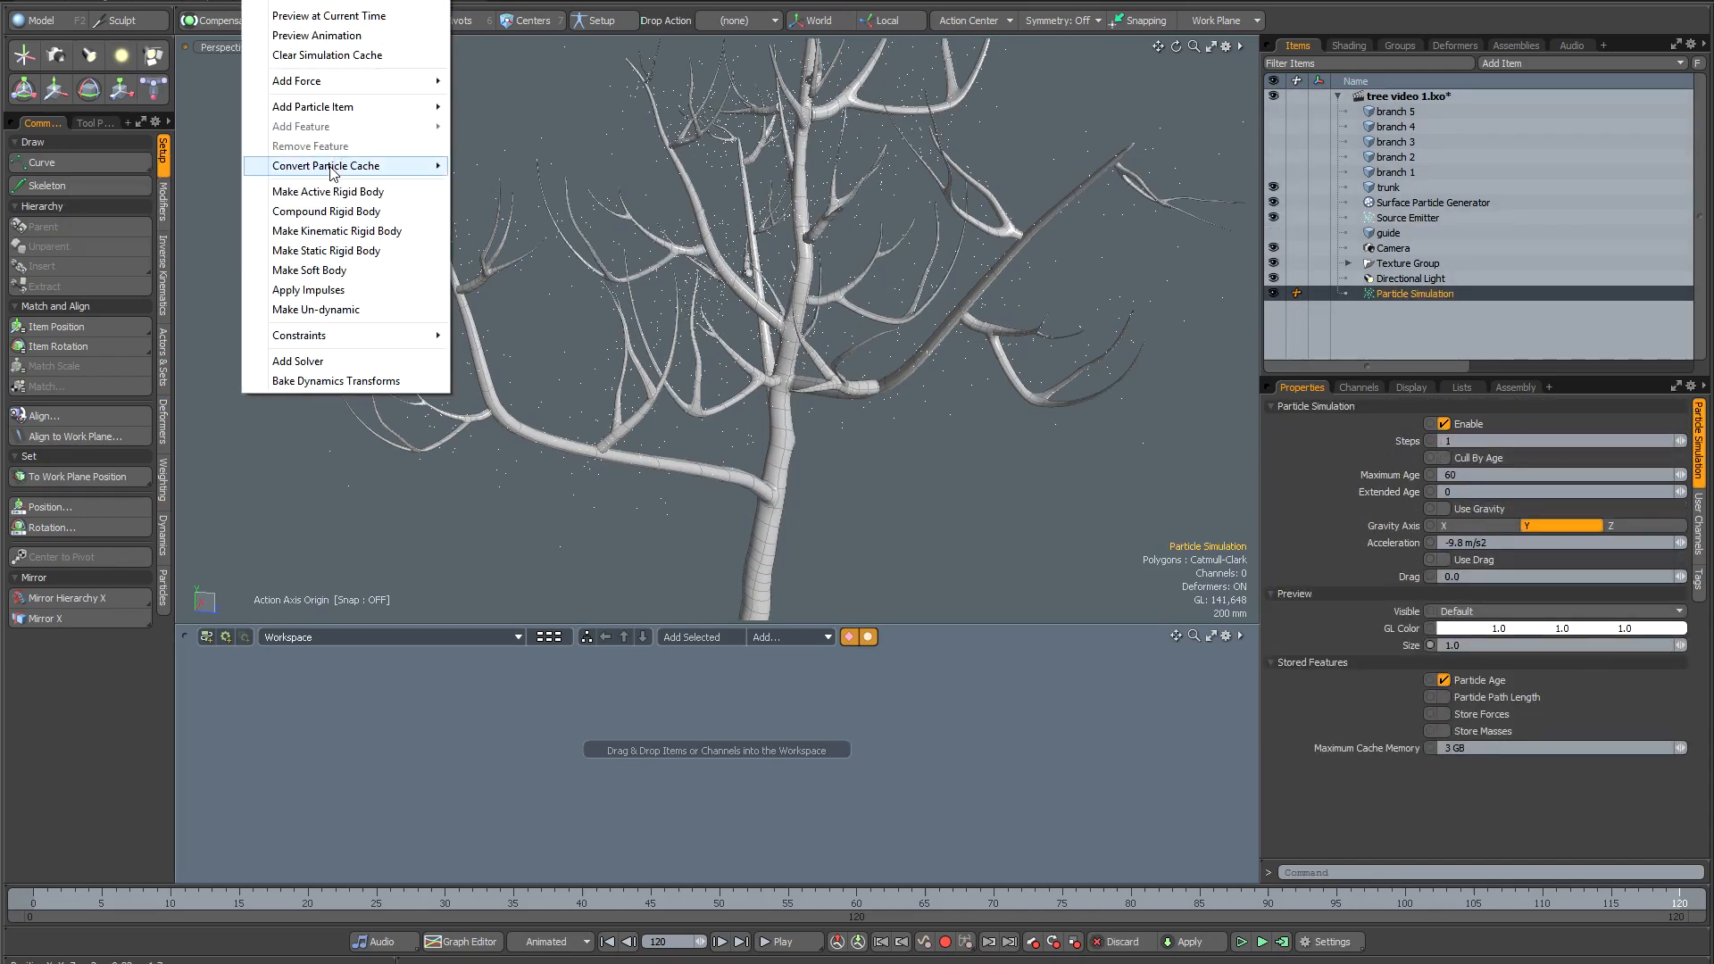
mouse_move(331, 169)
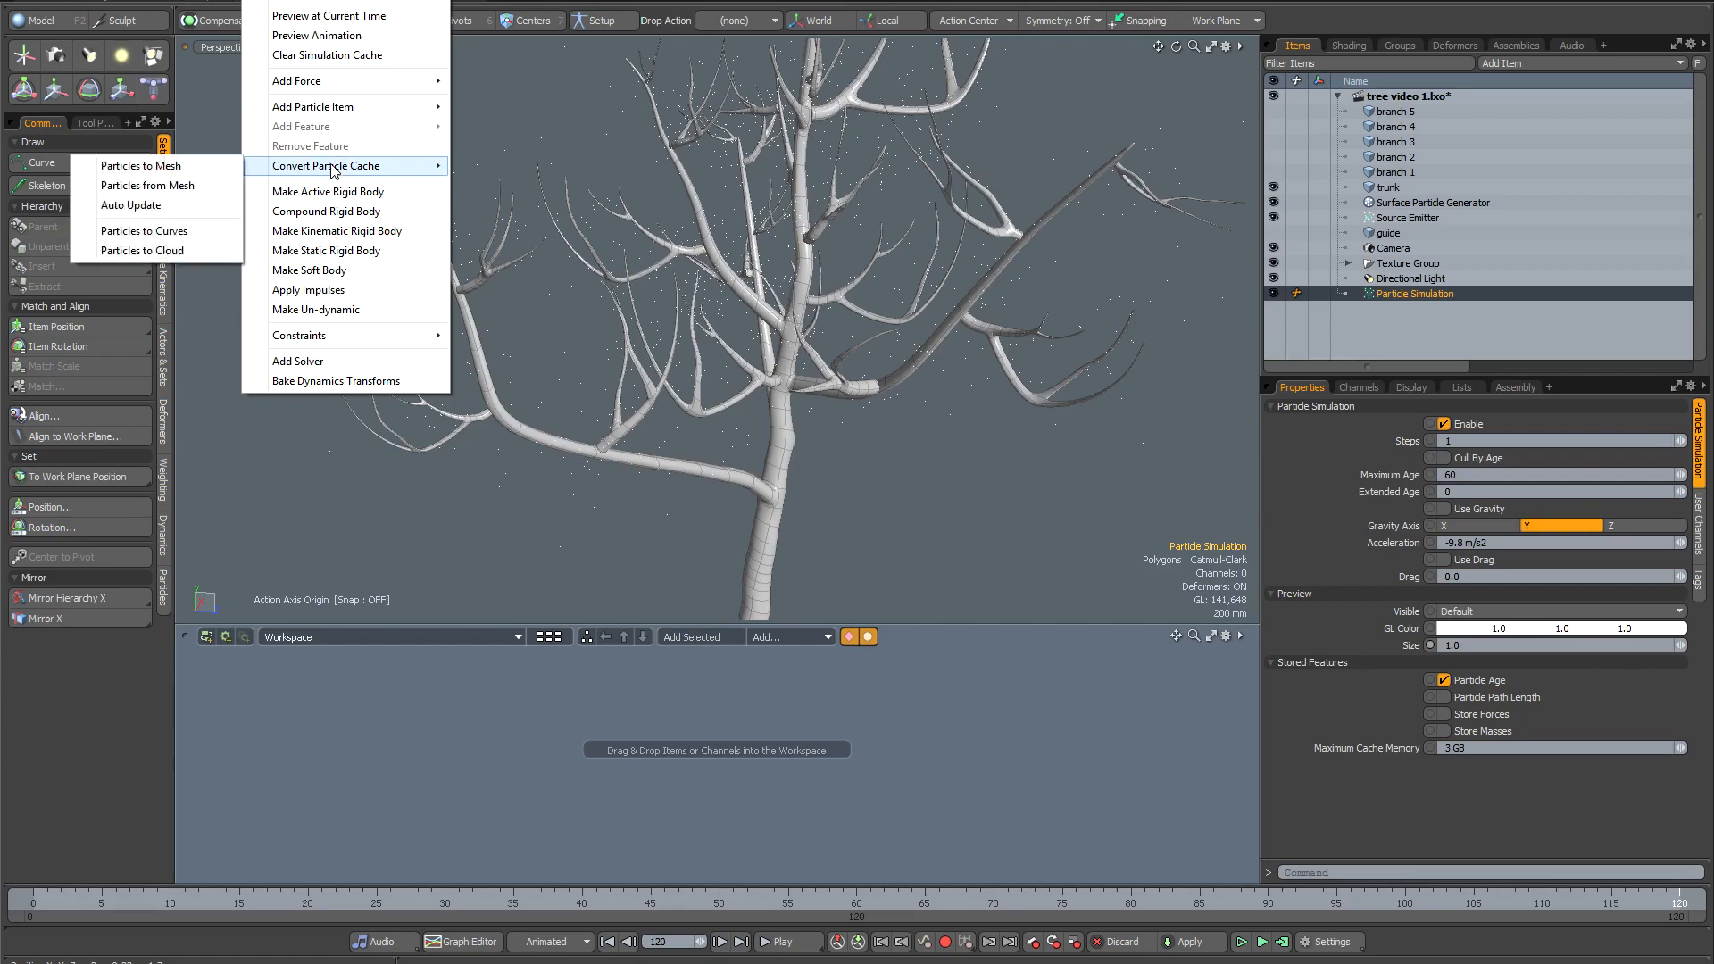
click(193, 234)
alt+drag(791, 336, 832, 316)
scroll(786, 379, down, 3)
alt+drag(710, 393, 830, 315)
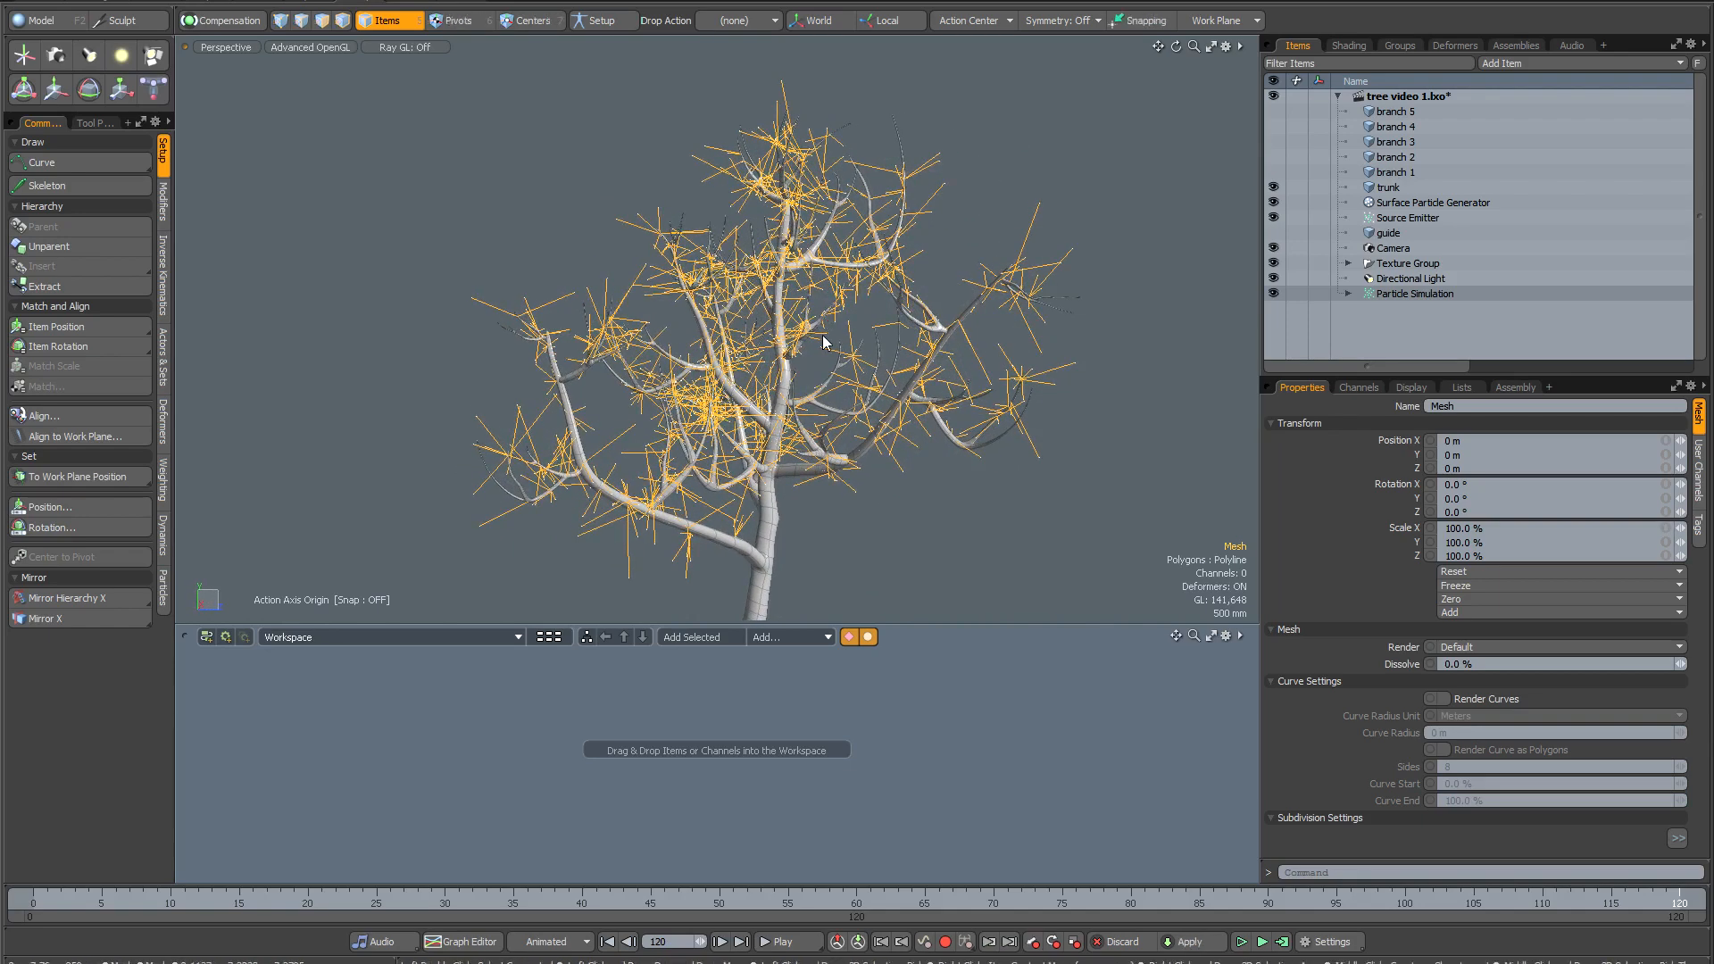
Move the curve mesh out of the Particle Simulation so it is parented under the trunk, and expand the trunk's hierarchy.
click(1348, 293)
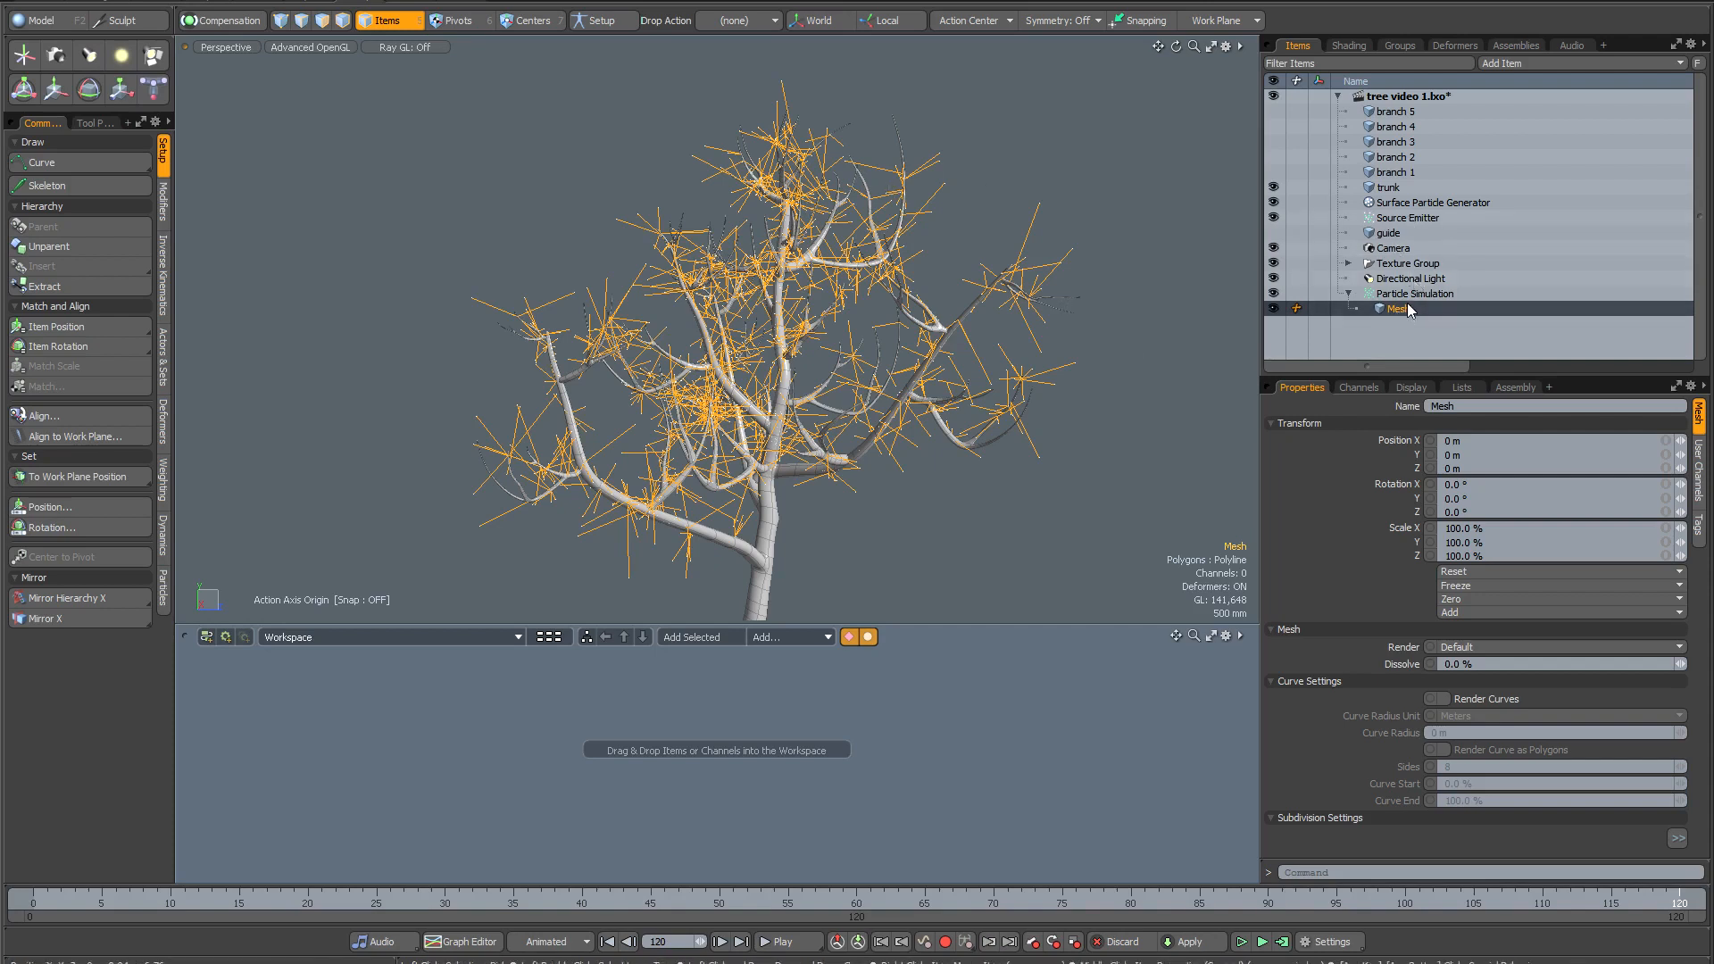
drag(1406, 305, 1402, 193)
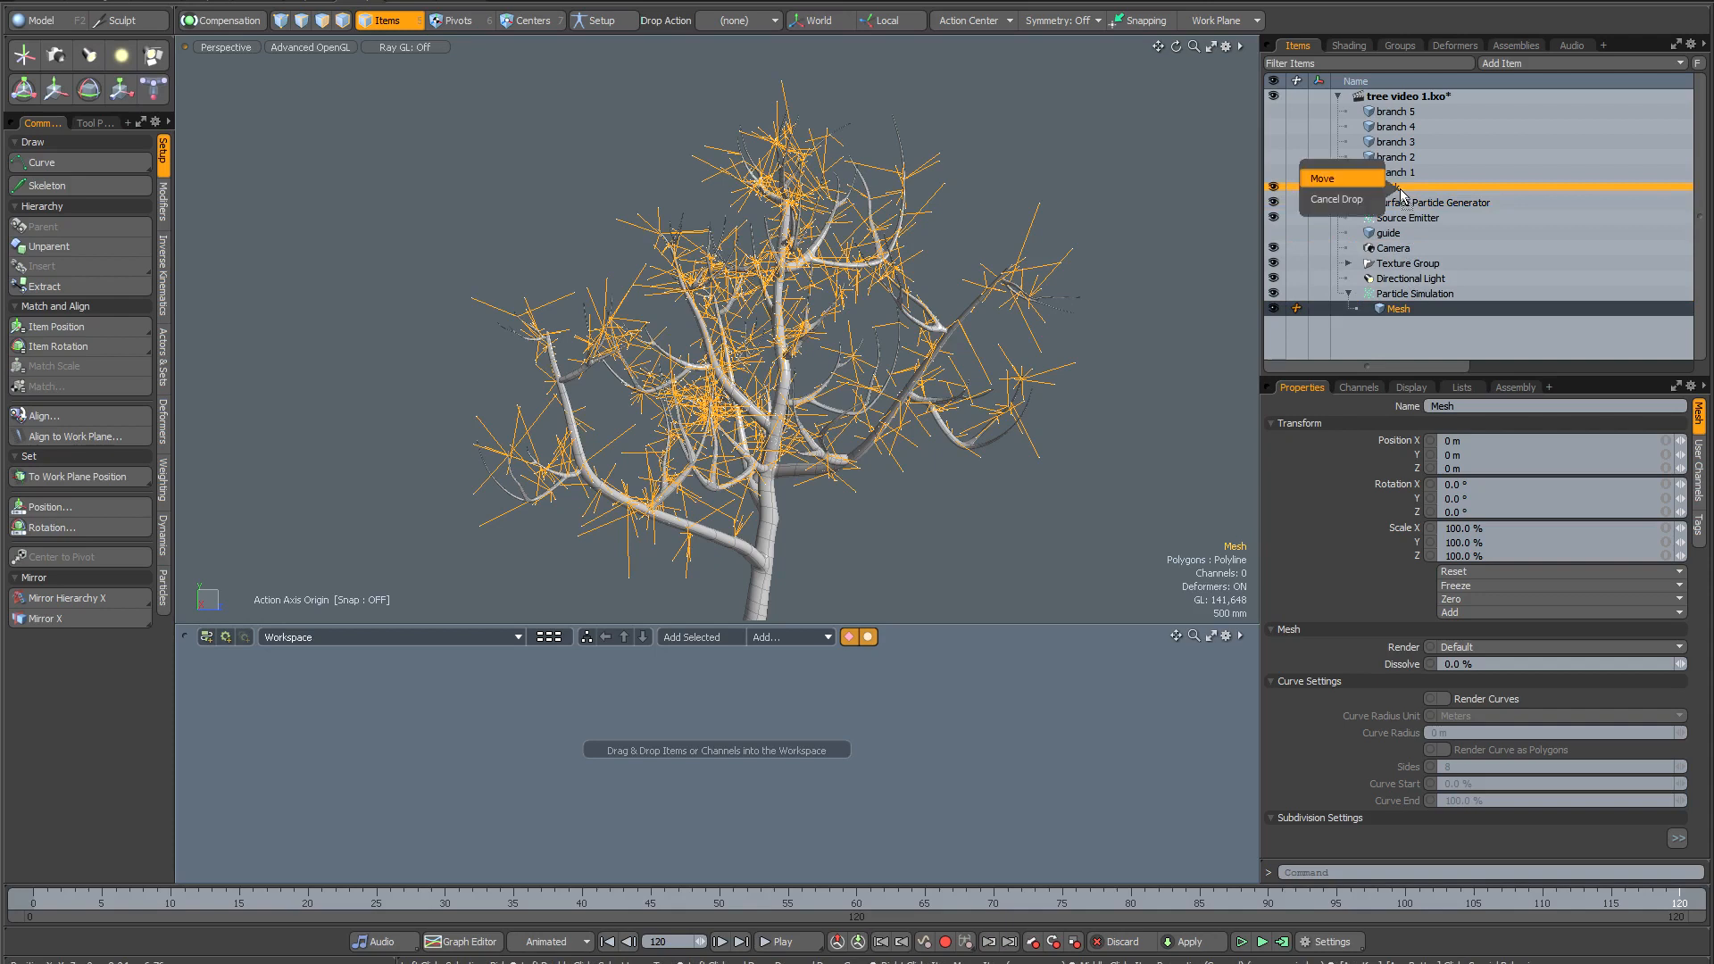
click(1367, 181)
click(1347, 186)
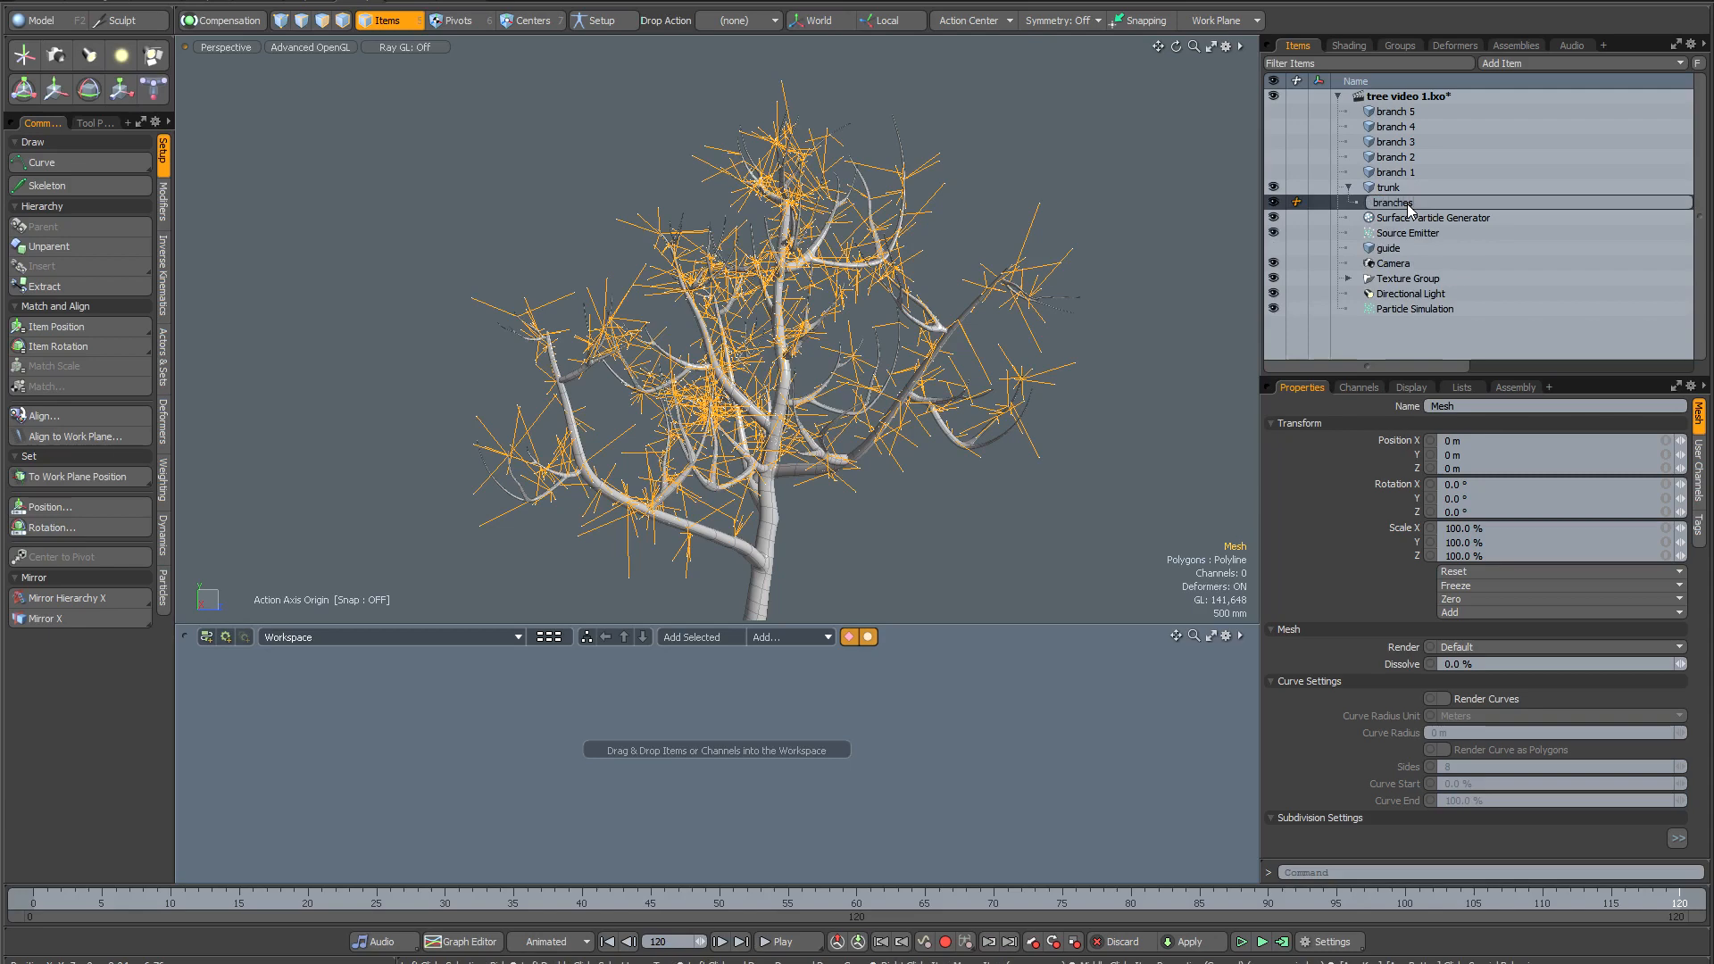
Rename the curve mesh under the trunk as branches.
click(1410, 208)
text(branches)
key(Return)
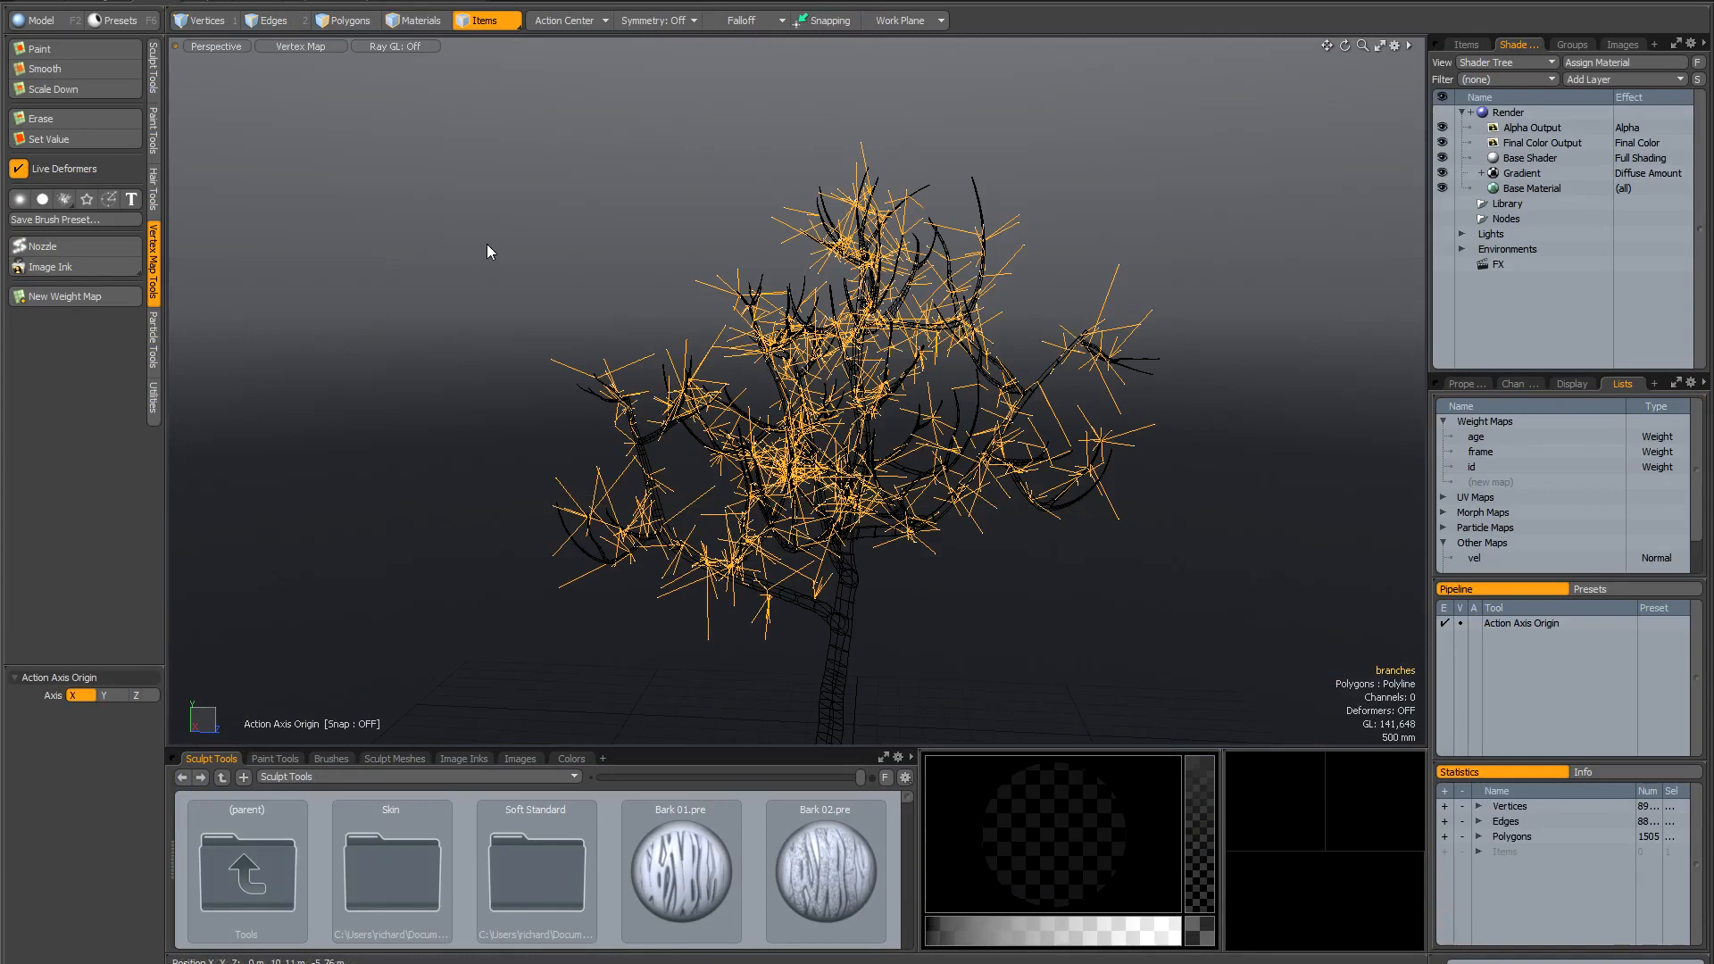
From a zoomed-out top view, blow the branch curves upward with the Blow hair tool at brush size 182.
click(153, 188)
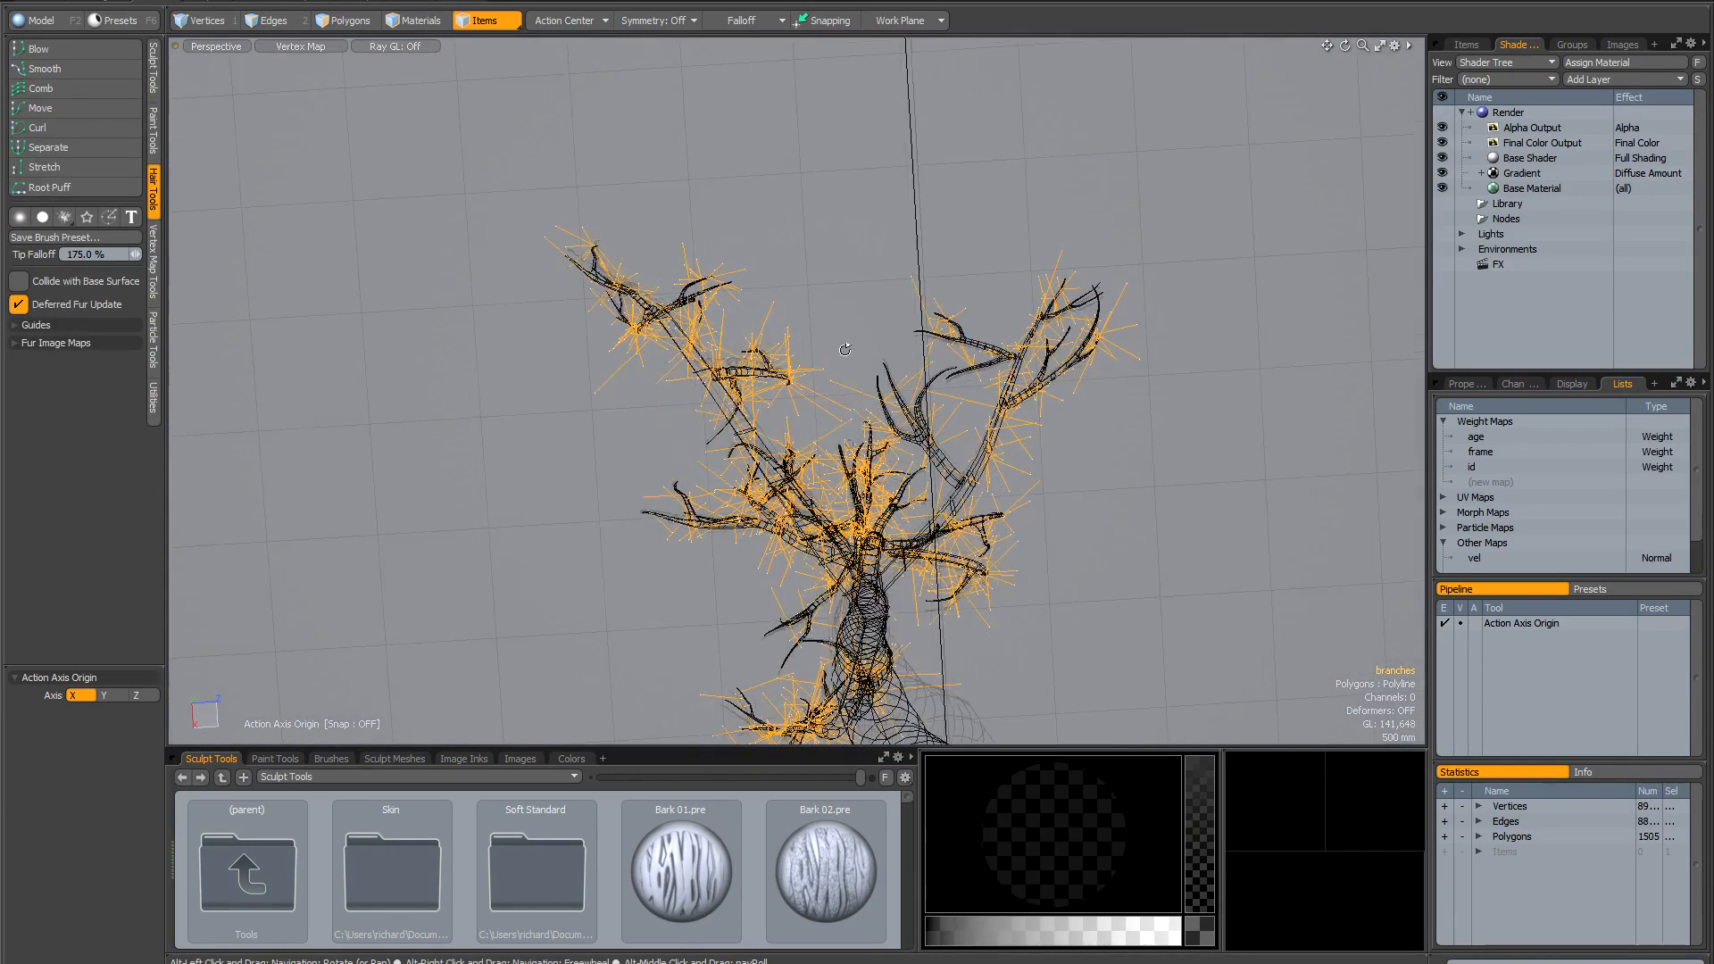
scroll(851, 521, down, 3)
mouse_move(851, 520)
alt+mouse_down()
mouse_move(893, 576)
mouse_move(890, 543)
mouse_move(839, 510)
alt+mouse_up()
scroll(890, 543, down, 3)
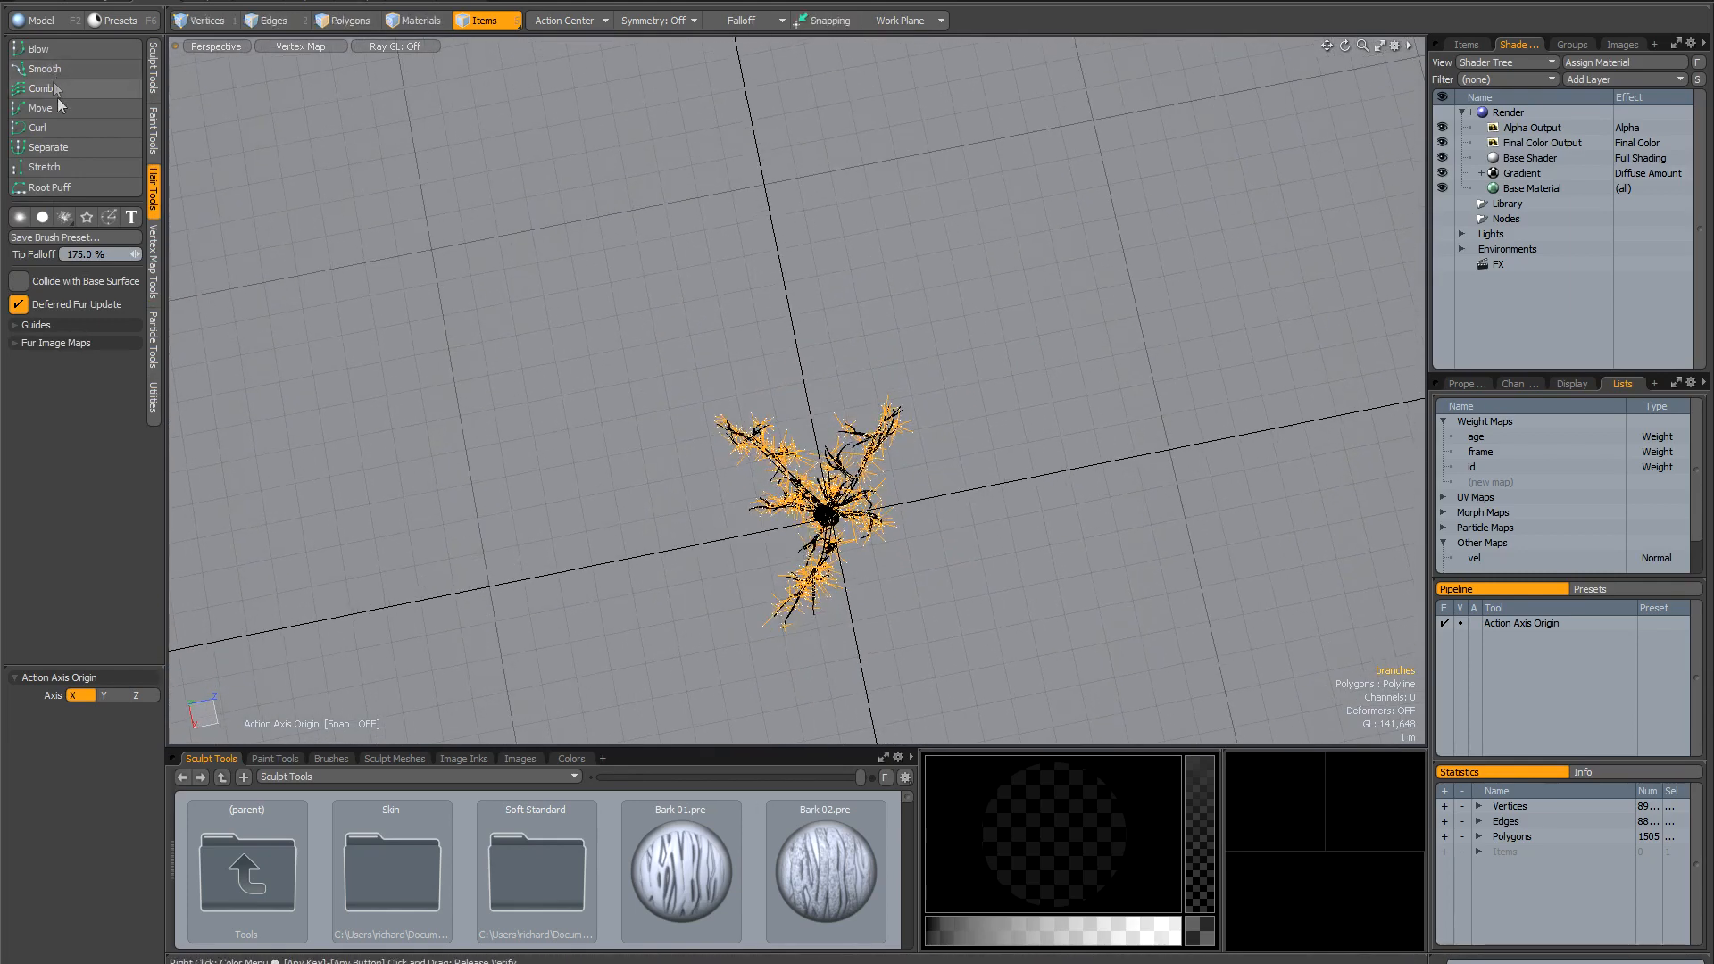
click(38, 49)
right_drag(796, 327, 855, 330)
mouse_move(801, 446)
mouse_down()
mouse_move(817, 492)
mouse_move(801, 791)
mouse_up()
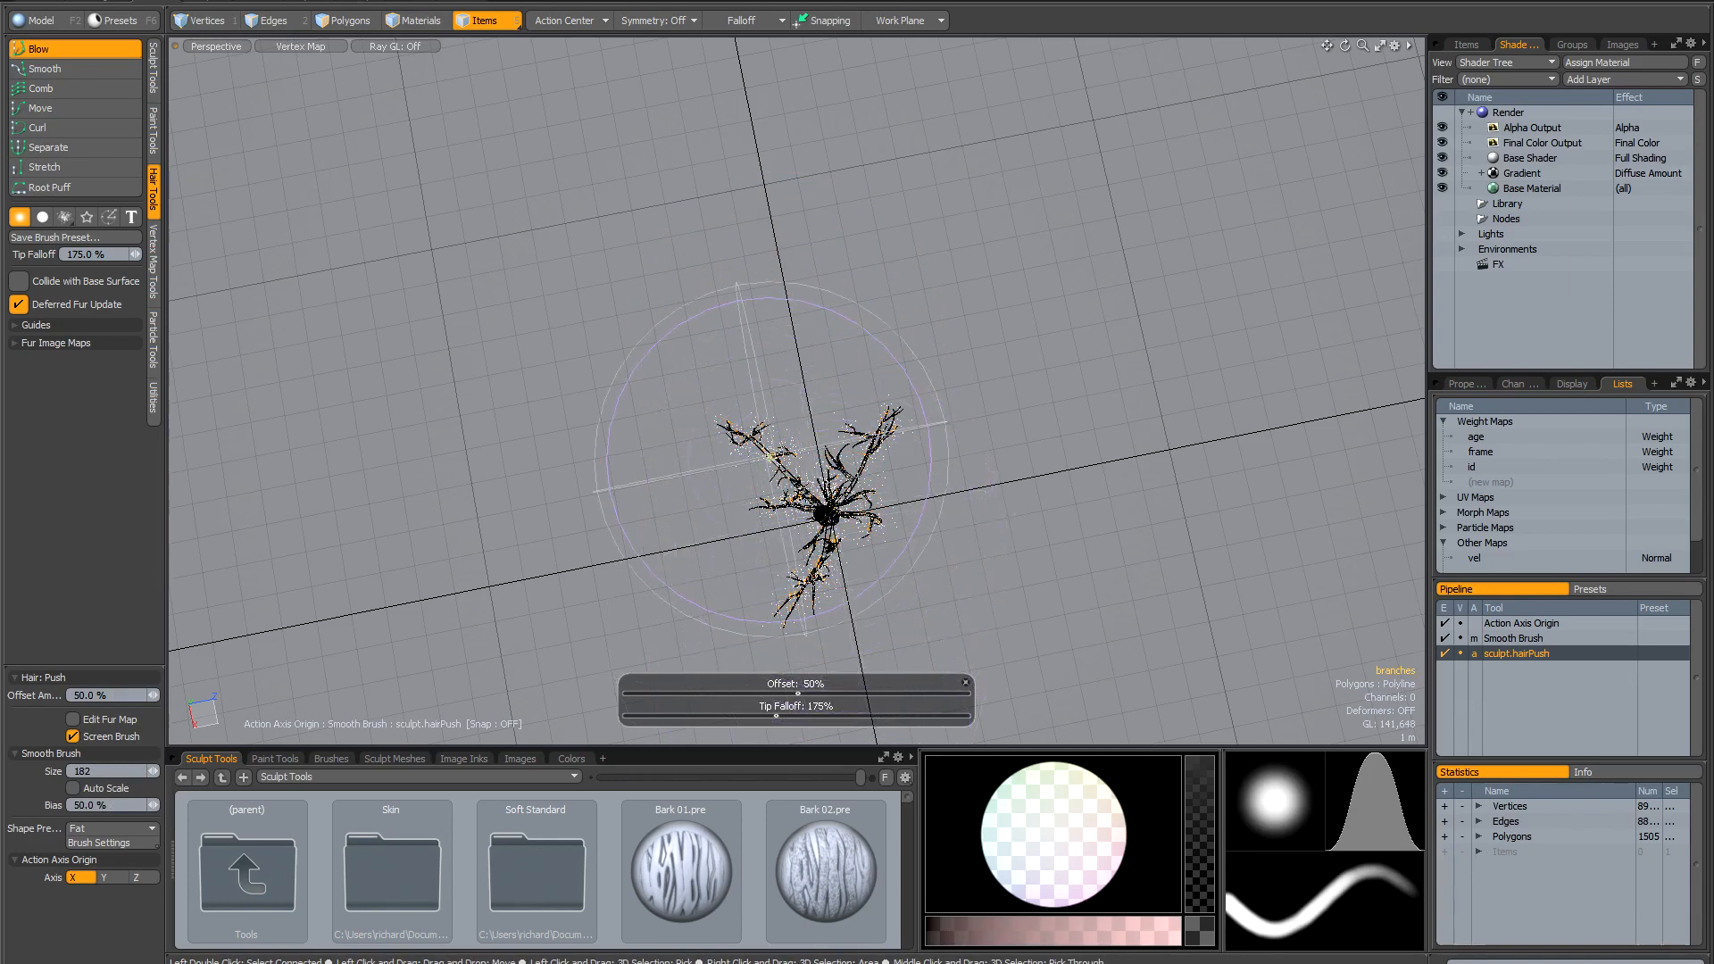
mouse_move(826, 639)
alt+mouse_down()
mouse_move(872, 419)
mouse_move(814, 439)
mouse_move(834, 442)
alt+mouse_up()
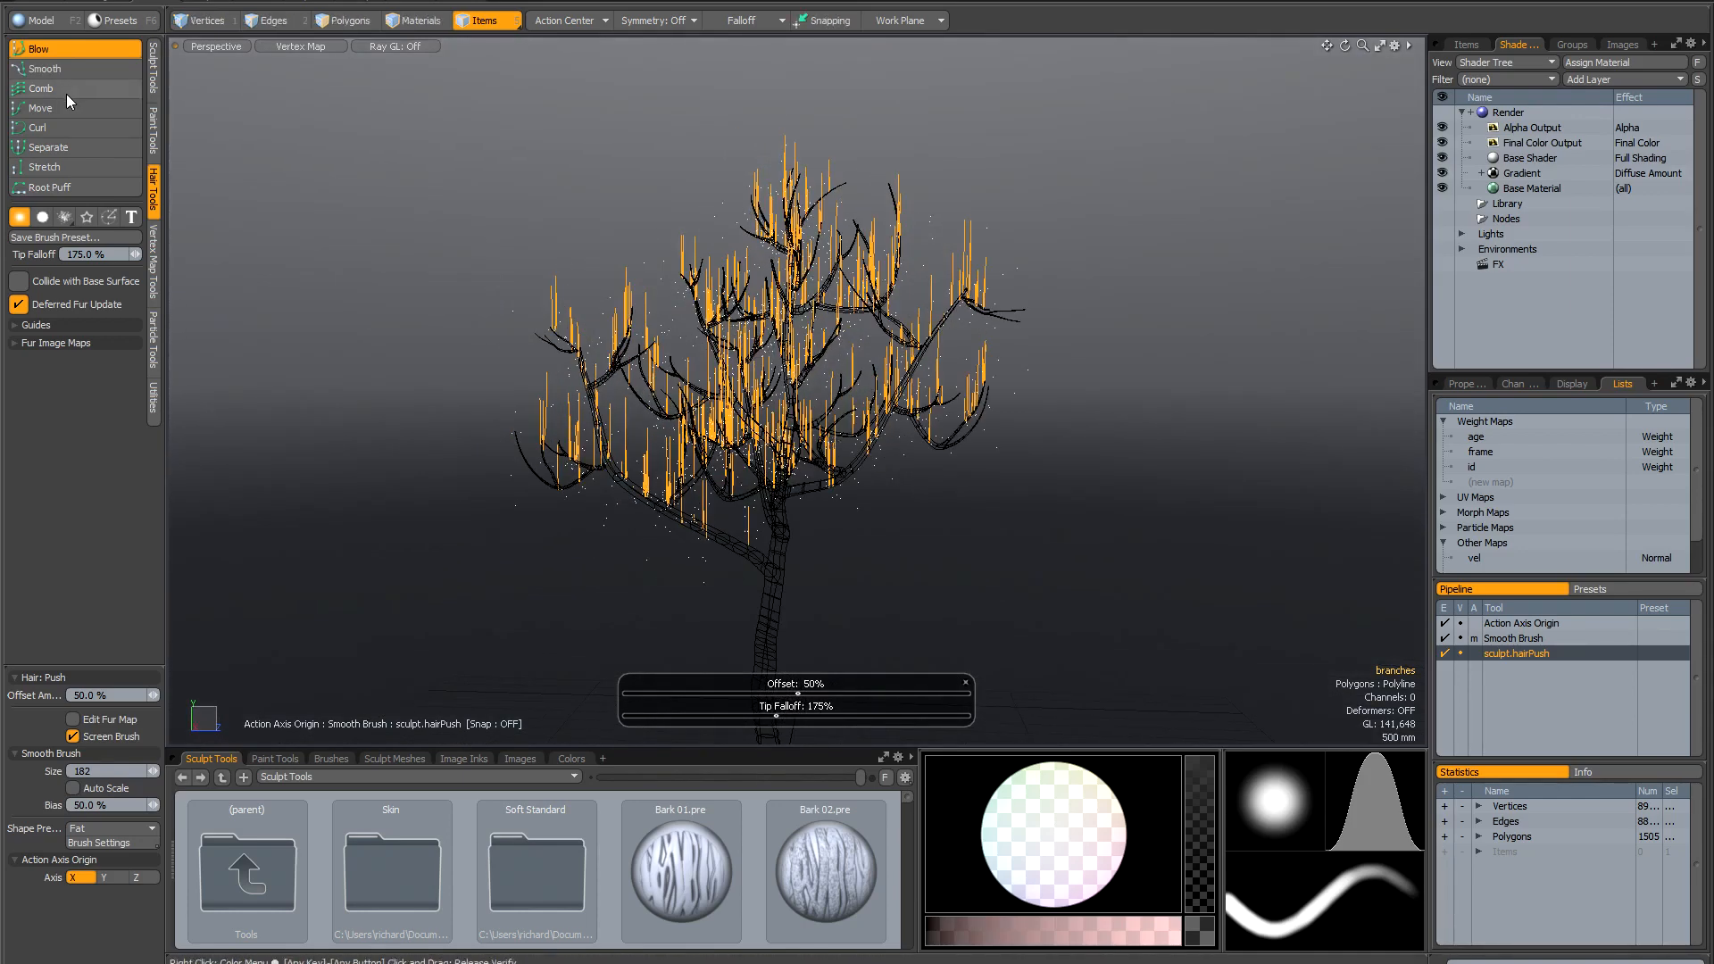
Puff out the roots of the branch curves across the front of the tree using Root Puff with brush size 129.
click(60, 187)
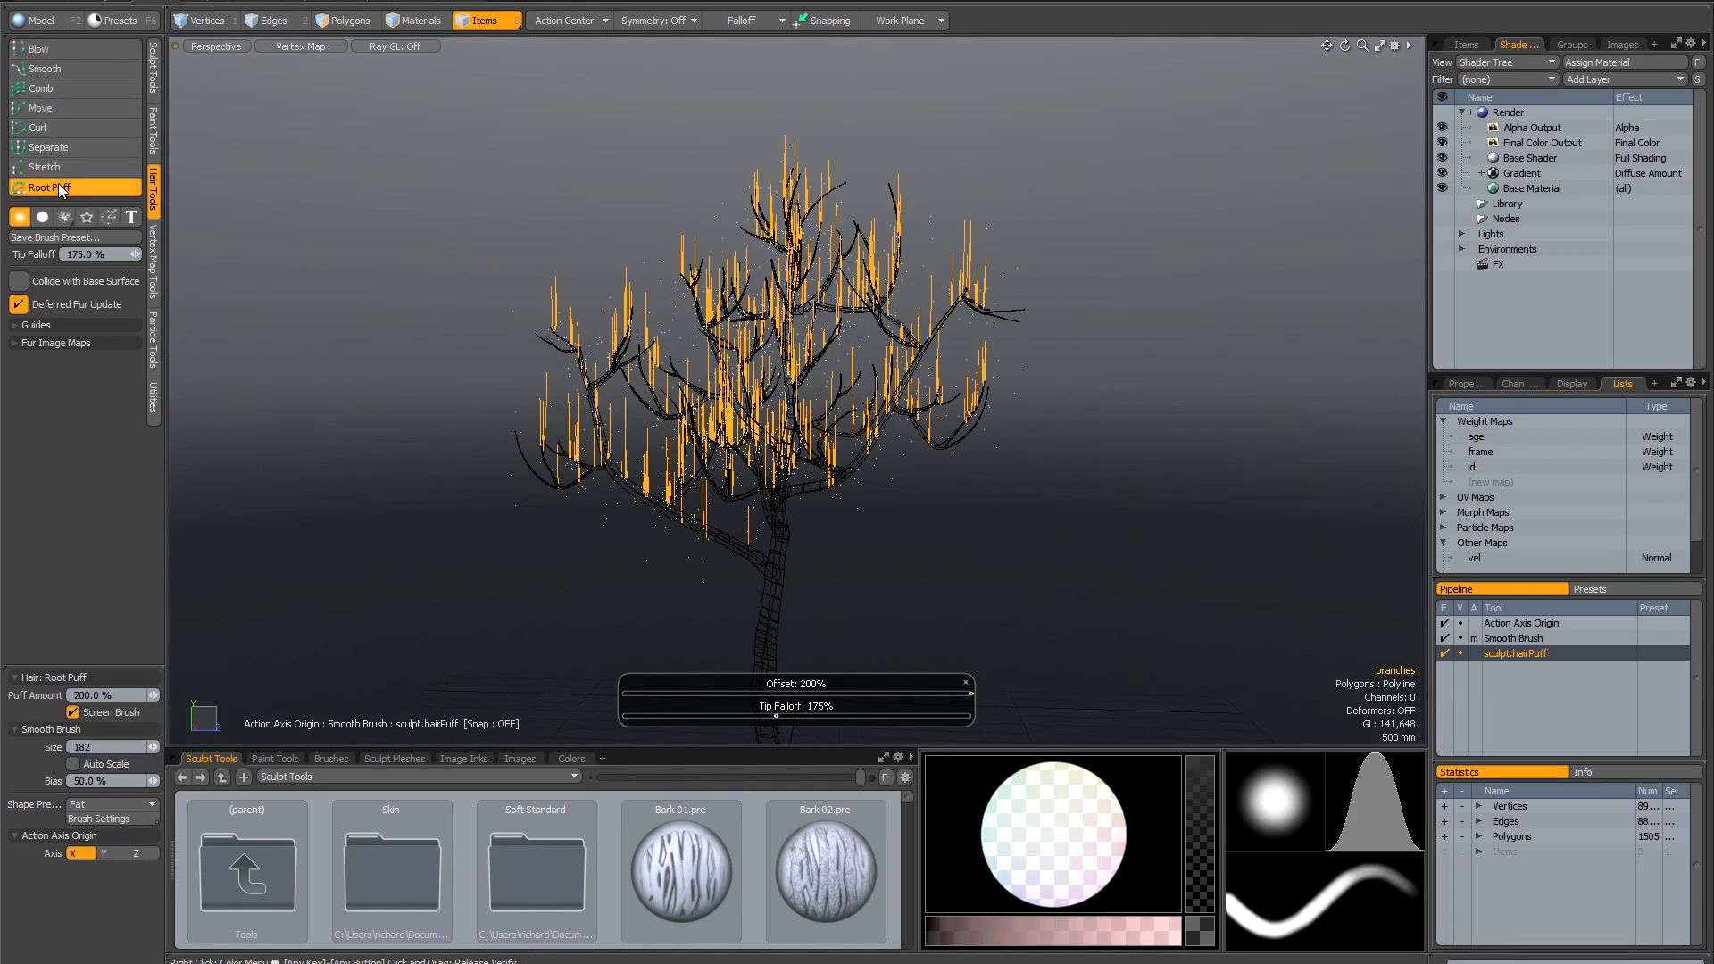
right_drag(567, 308, 682, 310)
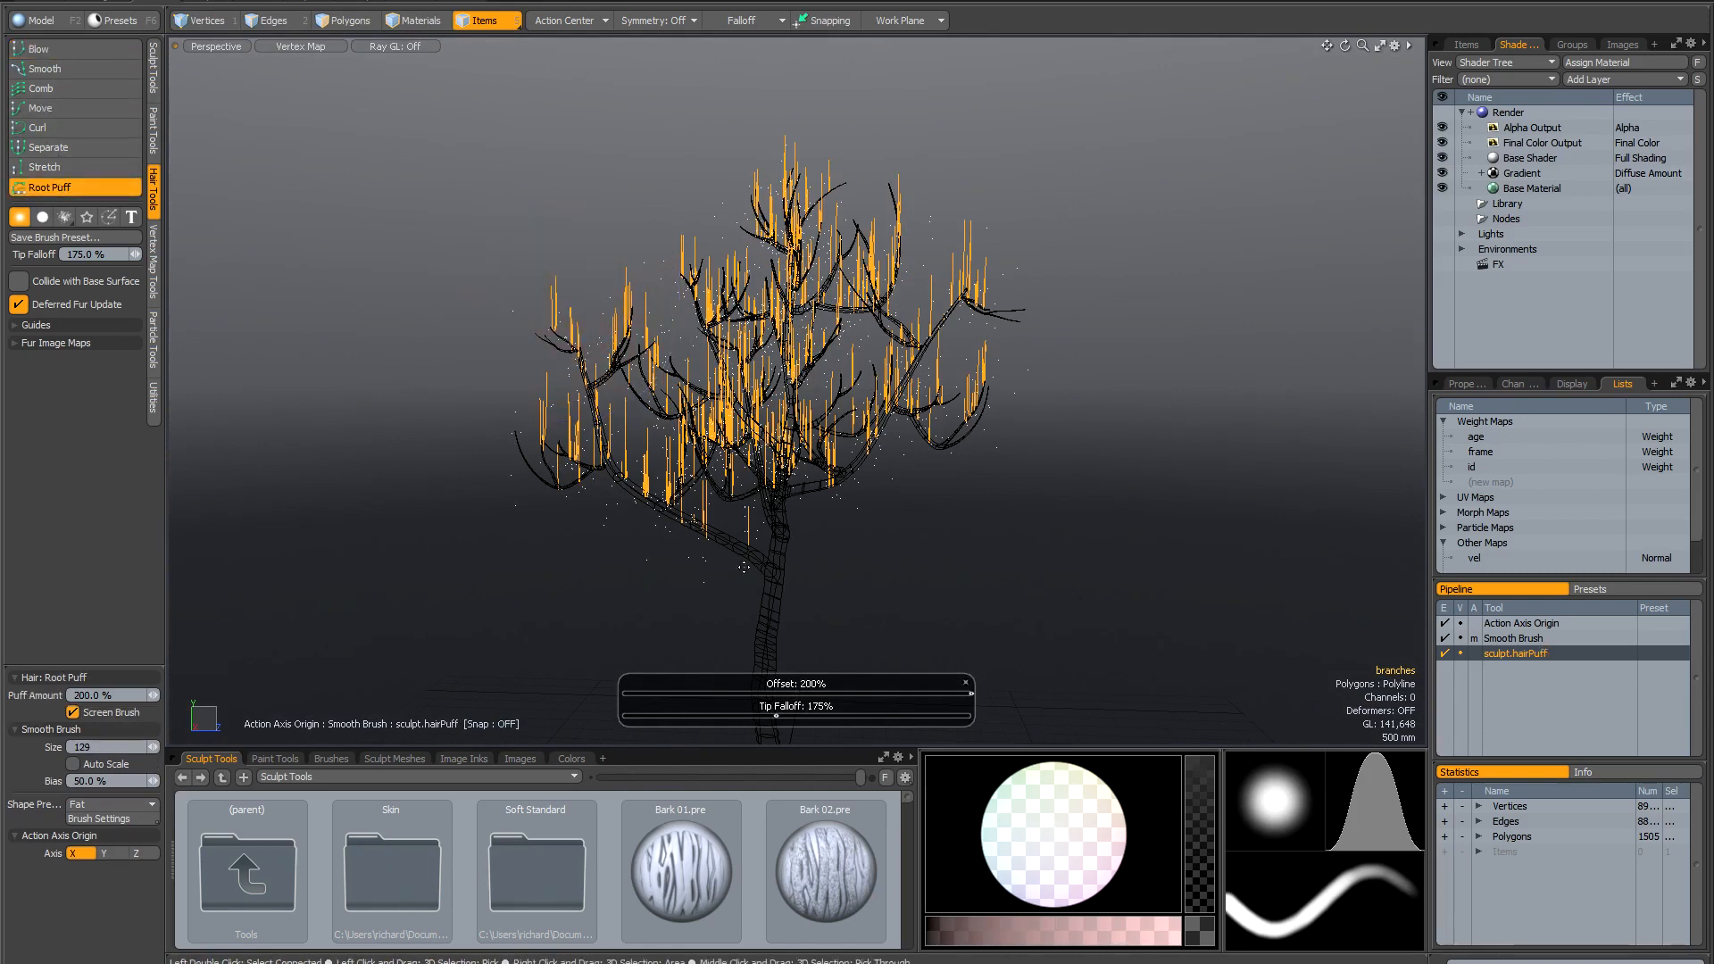
mouse_move(744, 565)
mouse_down()
mouse_move(437, 397)
mouse_move(536, 413)
mouse_move(650, 506)
mouse_move(883, 546)
mouse_up()
mouse_move(815, 473)
mouse_down()
mouse_move(839, 493)
mouse_move(954, 451)
mouse_move(960, 420)
mouse_move(927, 404)
mouse_move(652, 447)
mouse_move(544, 287)
mouse_move(606, 437)
mouse_move(616, 243)
mouse_move(783, 478)
mouse_up()
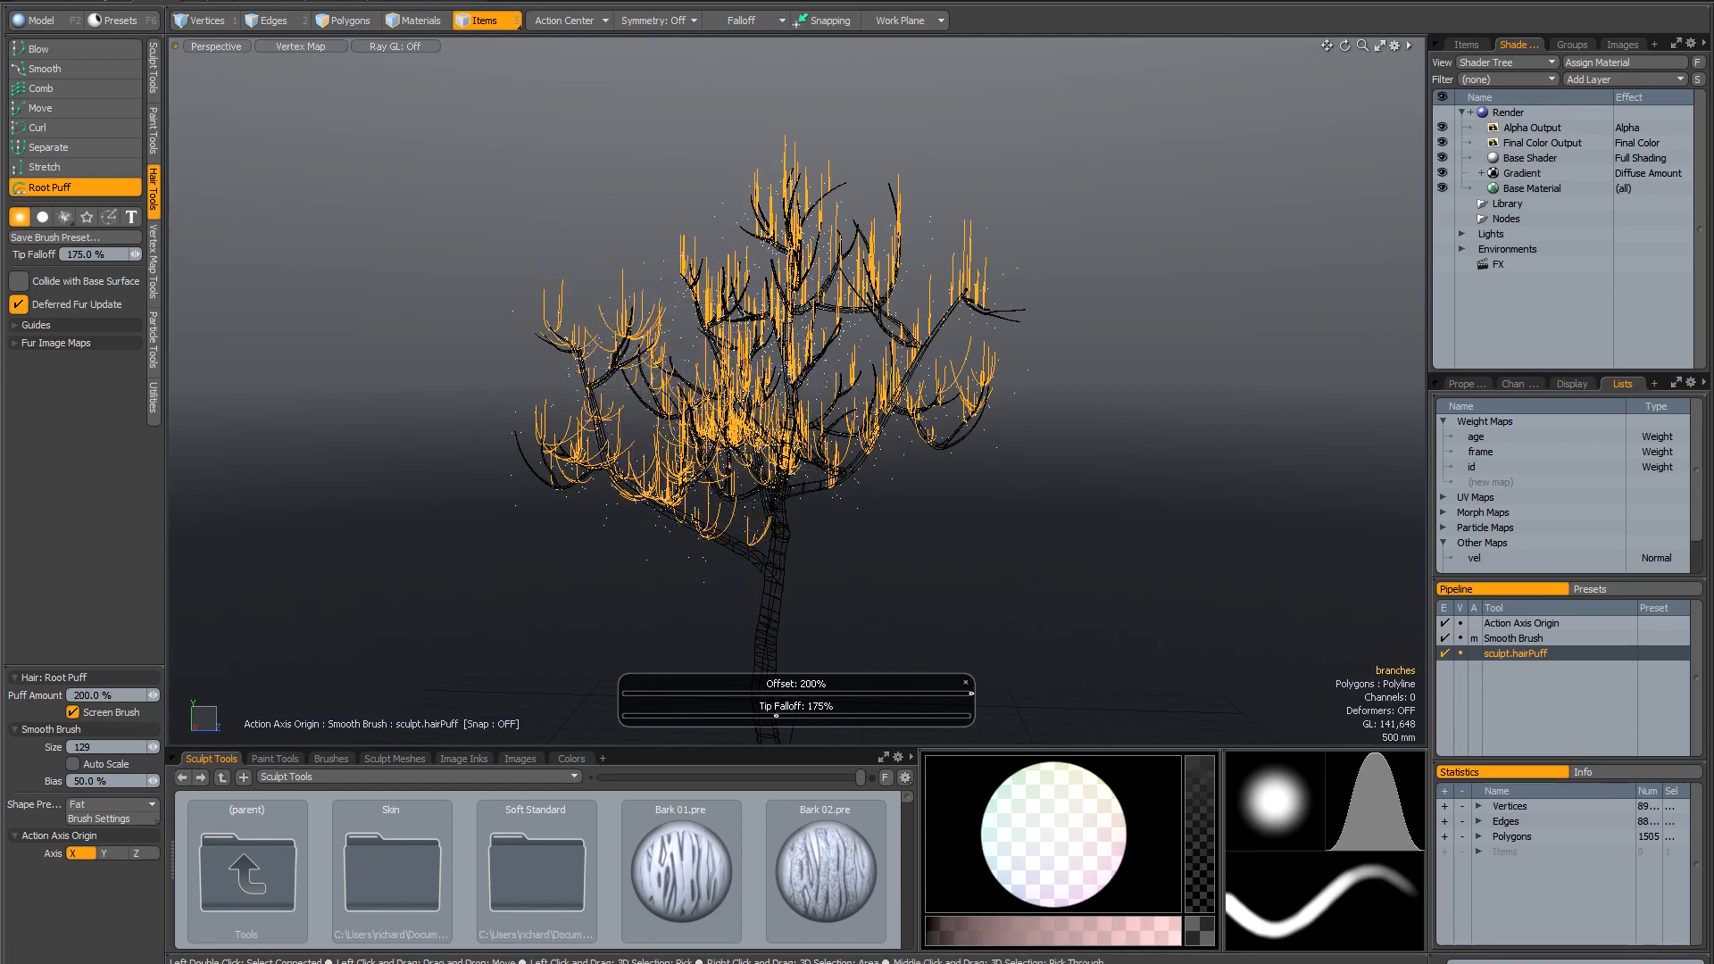
mouse_move(683, 308)
mouse_down()
mouse_move(781, 282)
mouse_move(819, 290)
mouse_move(946, 170)
mouse_move(998, 265)
mouse_up()
scroll(999, 266, up, 5)
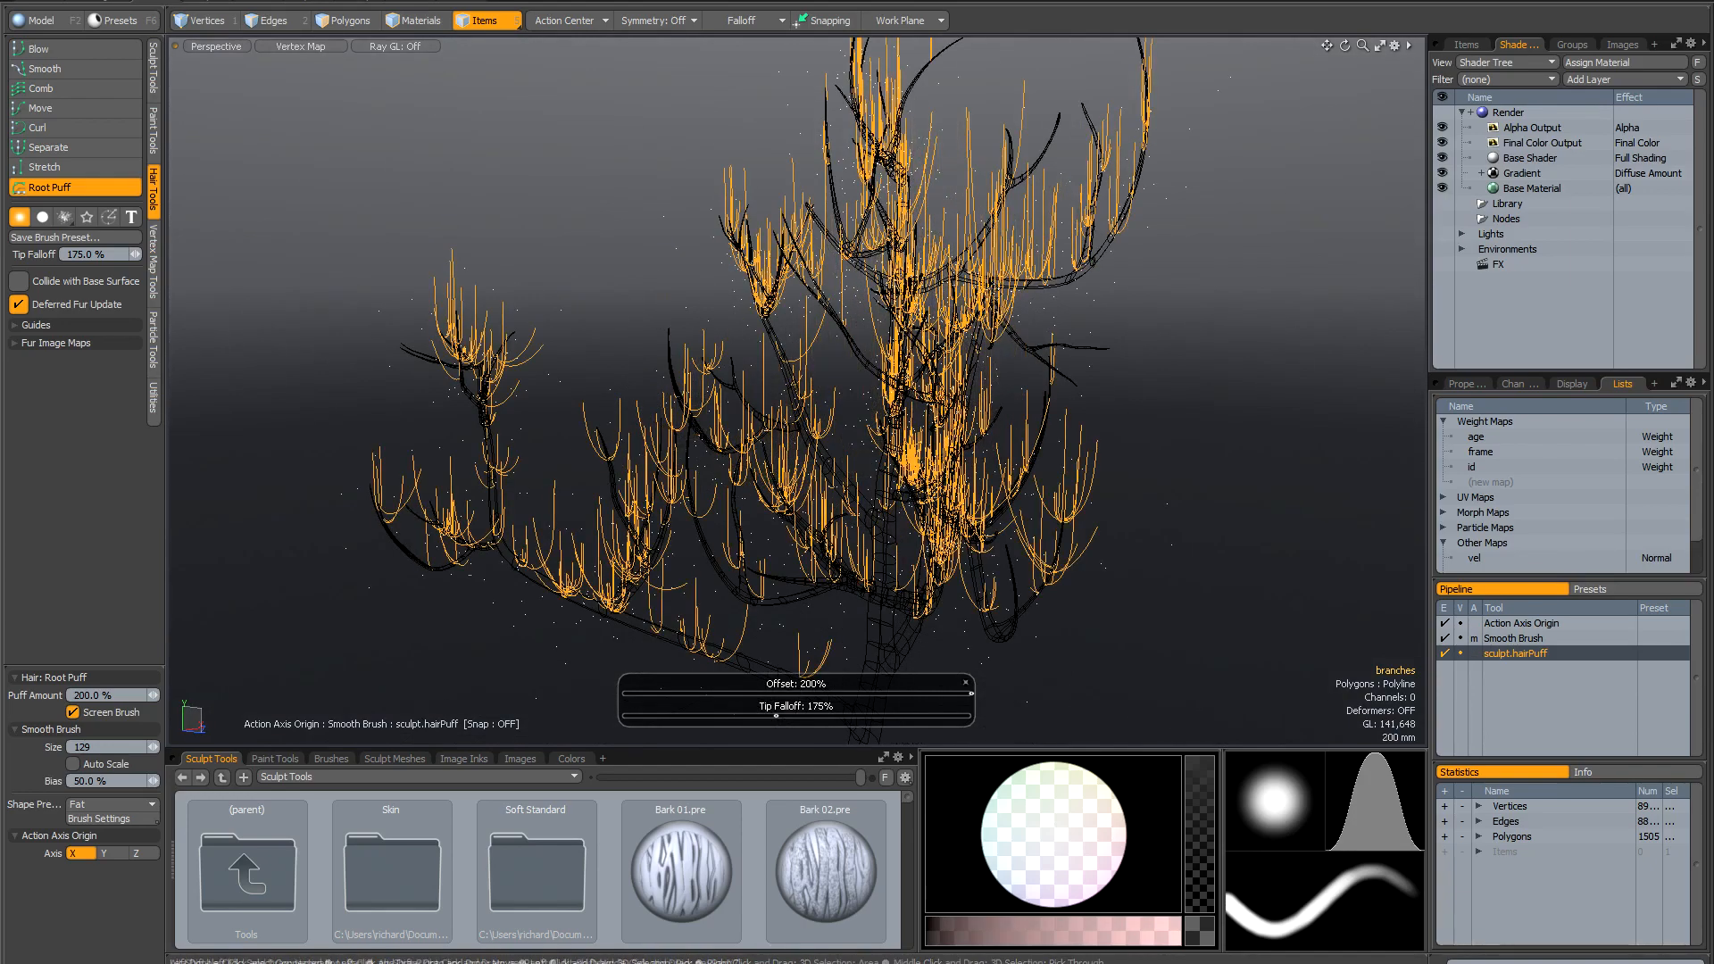
mouse_move(969, 393)
mouse_down()
mouse_move(962, 273)
mouse_move(945, 352)
mouse_up()
mouse_move(791, 133)
mouse_down()
mouse_move(785, 210)
mouse_move(857, 274)
mouse_move(1027, 367)
mouse_move(980, 176)
mouse_up()
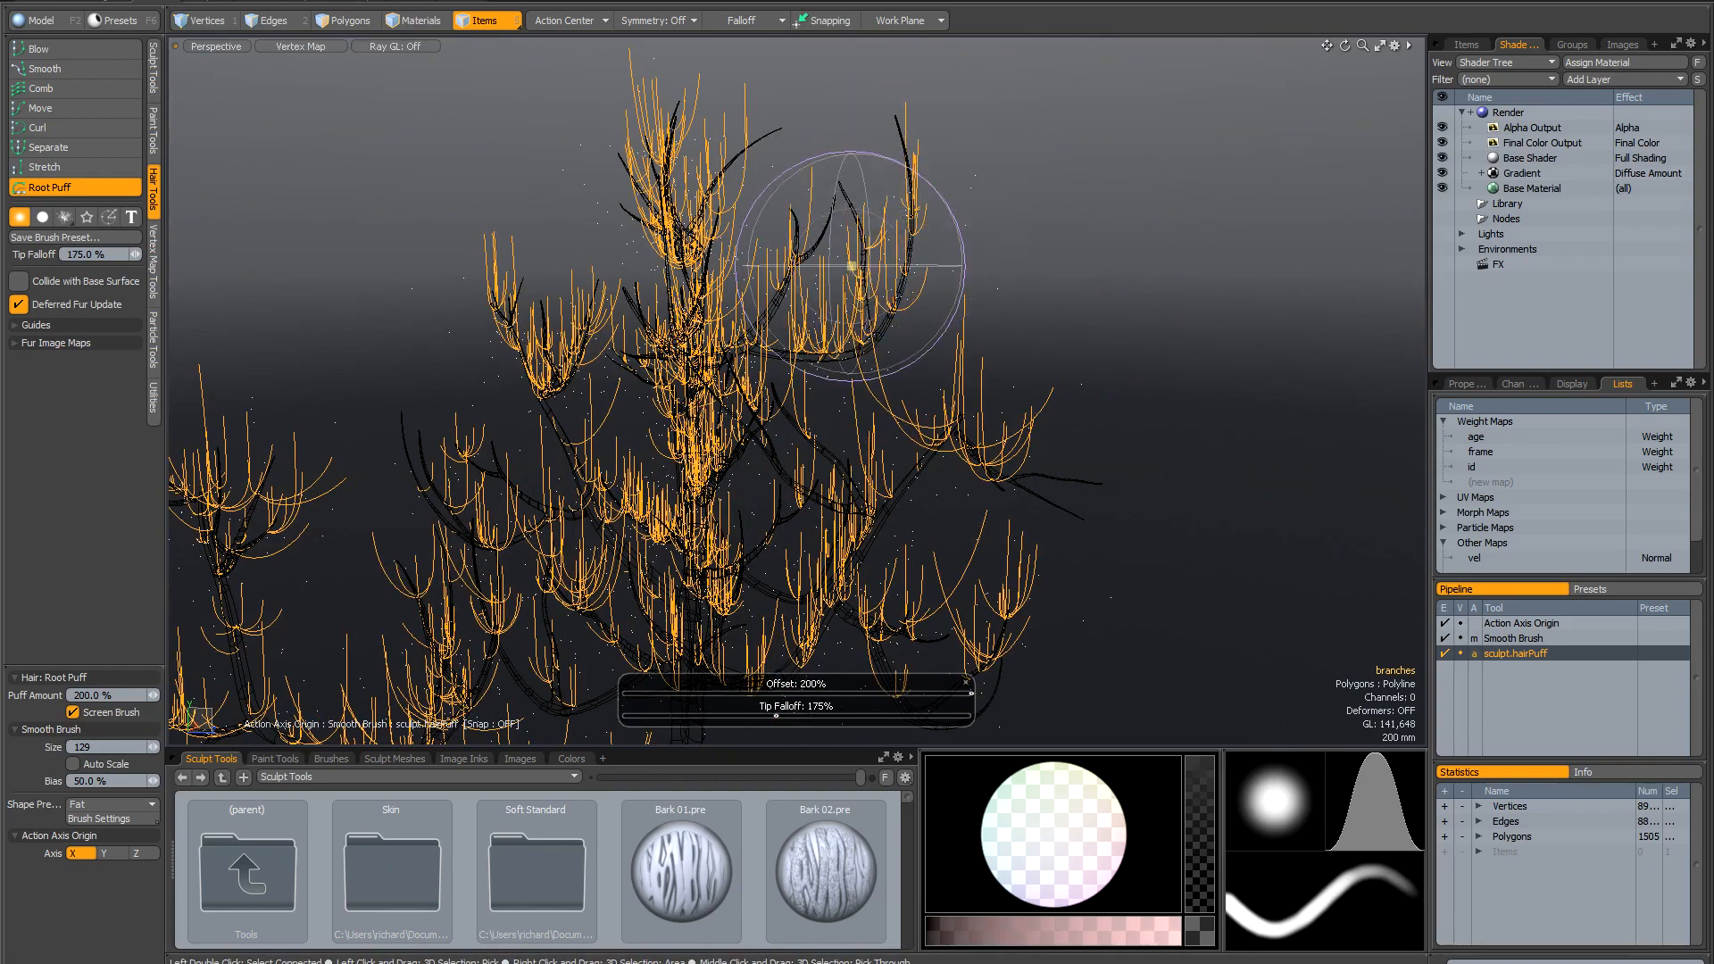
Continue root-puffing the branch curves on the remaining sides of the tree.
mouse_move(652, 384)
alt+shift+mouse_down()
mouse_move(402, 246)
mouse_move(344, 147)
alt+shift+mouse_up()
mouse_move(571, 294)
alt+mouse_down()
mouse_move(806, 348)
mouse_move(647, 356)
alt+mouse_up()
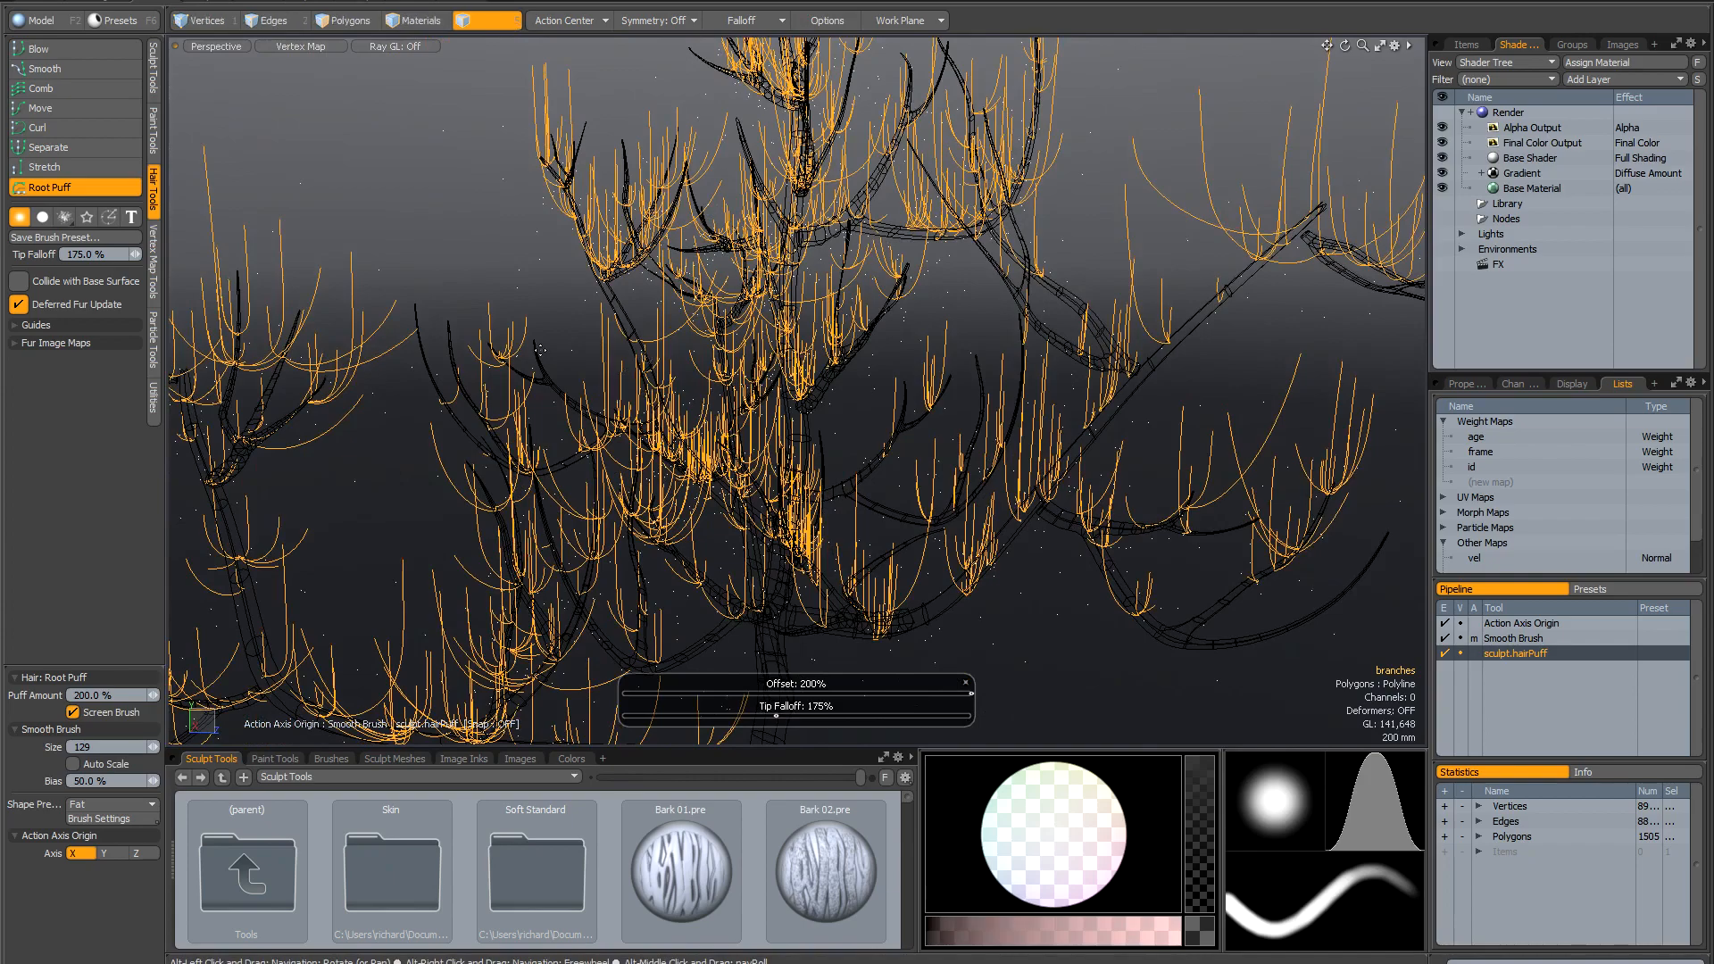
alt+drag(529, 462, 959, 444)
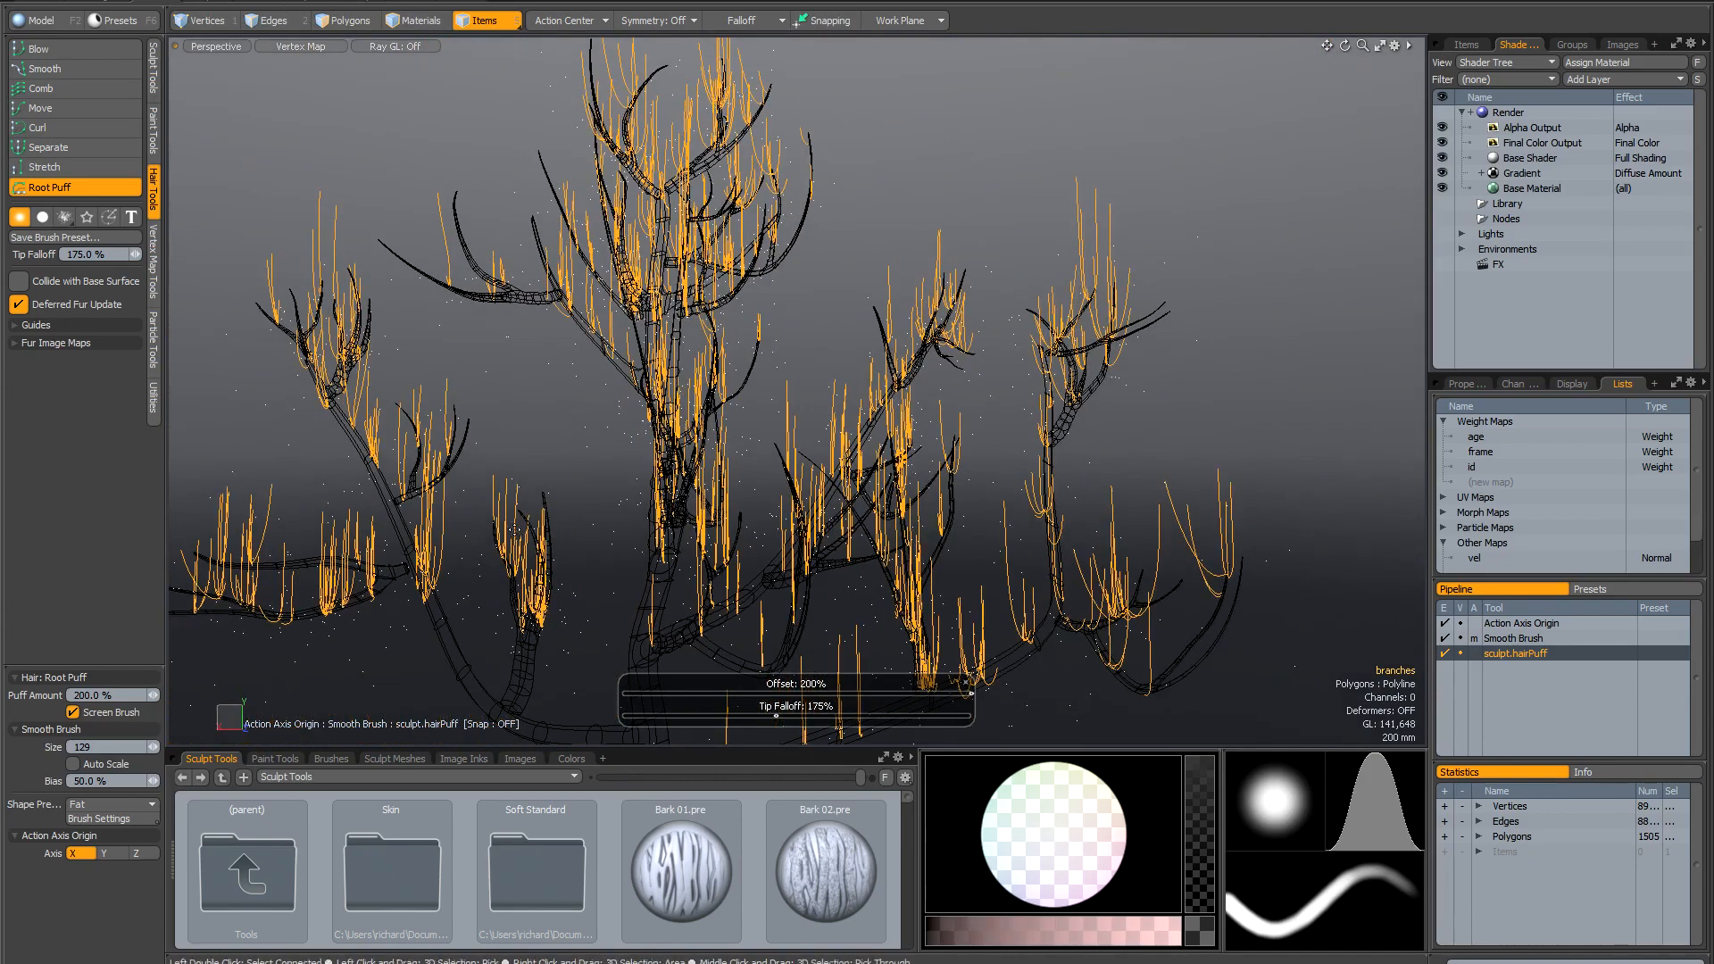
mouse_move(521, 558)
alt+mouse_down()
mouse_move(479, 450)
mouse_move(377, 422)
alt+mouse_up()
alt+drag(539, 314, 521, 350)
mouse_move(523, 262)
mouse_down()
mouse_move(492, 239)
mouse_move(910, 416)
mouse_move(986, 268)
mouse_up()
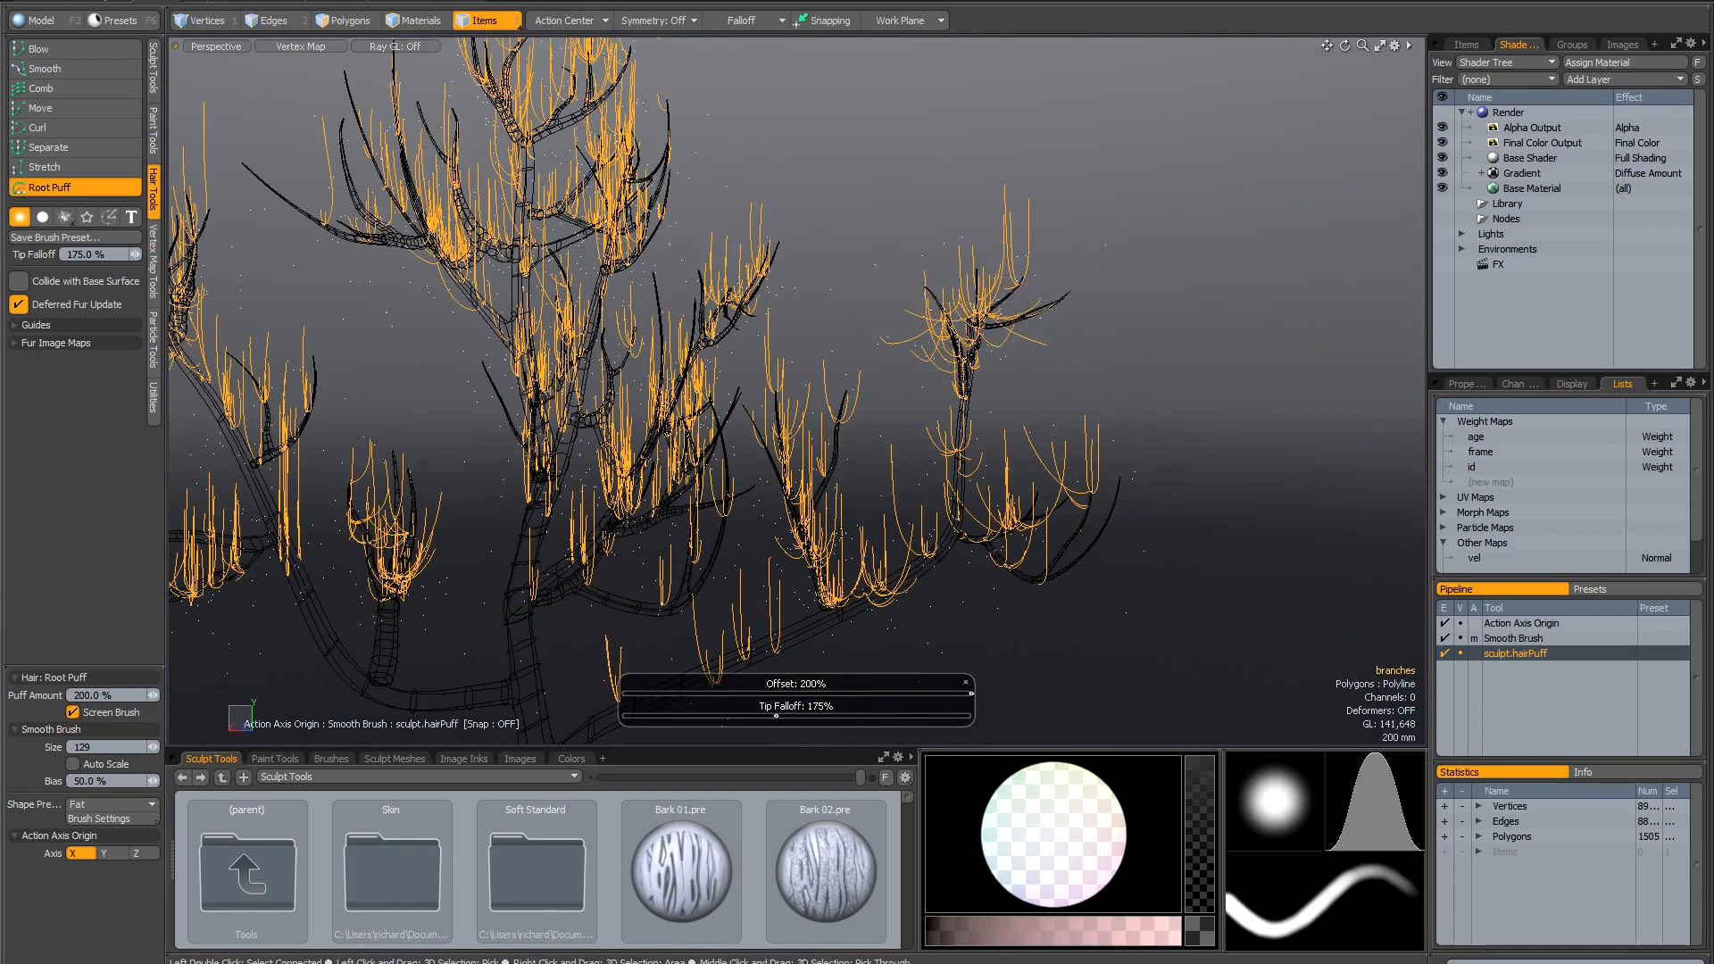
mouse_move(825, 554)
alt+mouse_down()
mouse_move(745, 431)
mouse_move(892, 371)
mouse_move(925, 382)
alt+mouse_up()
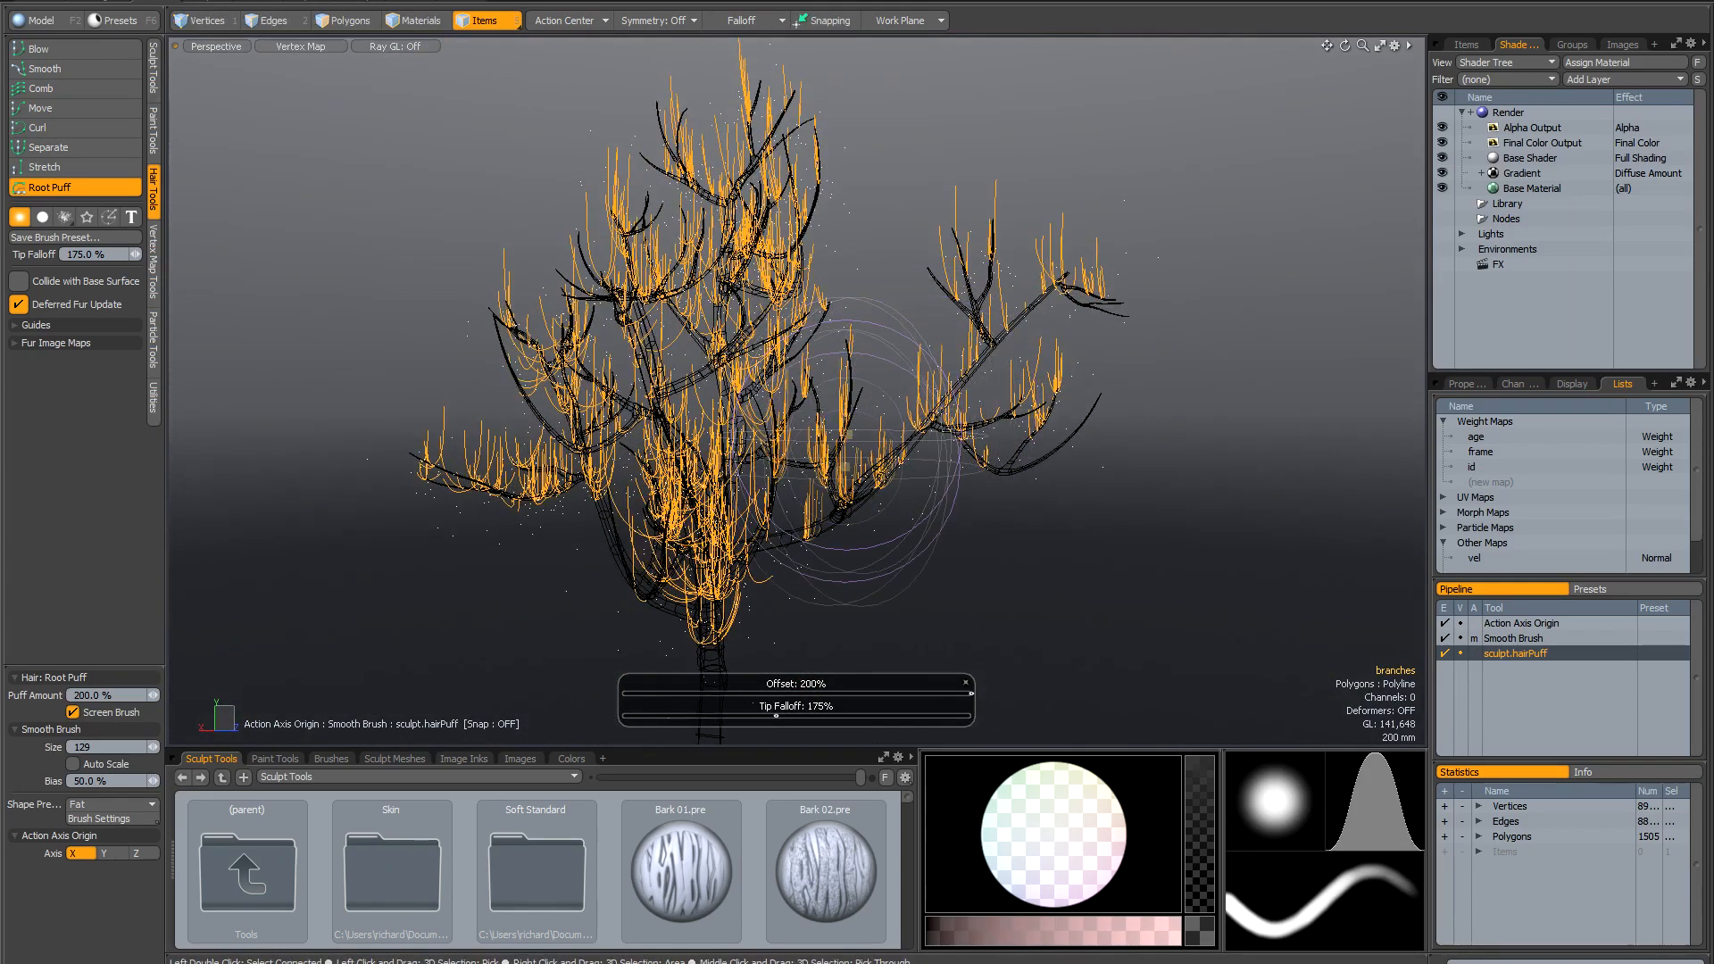
alt+drag(857, 420, 907, 405)
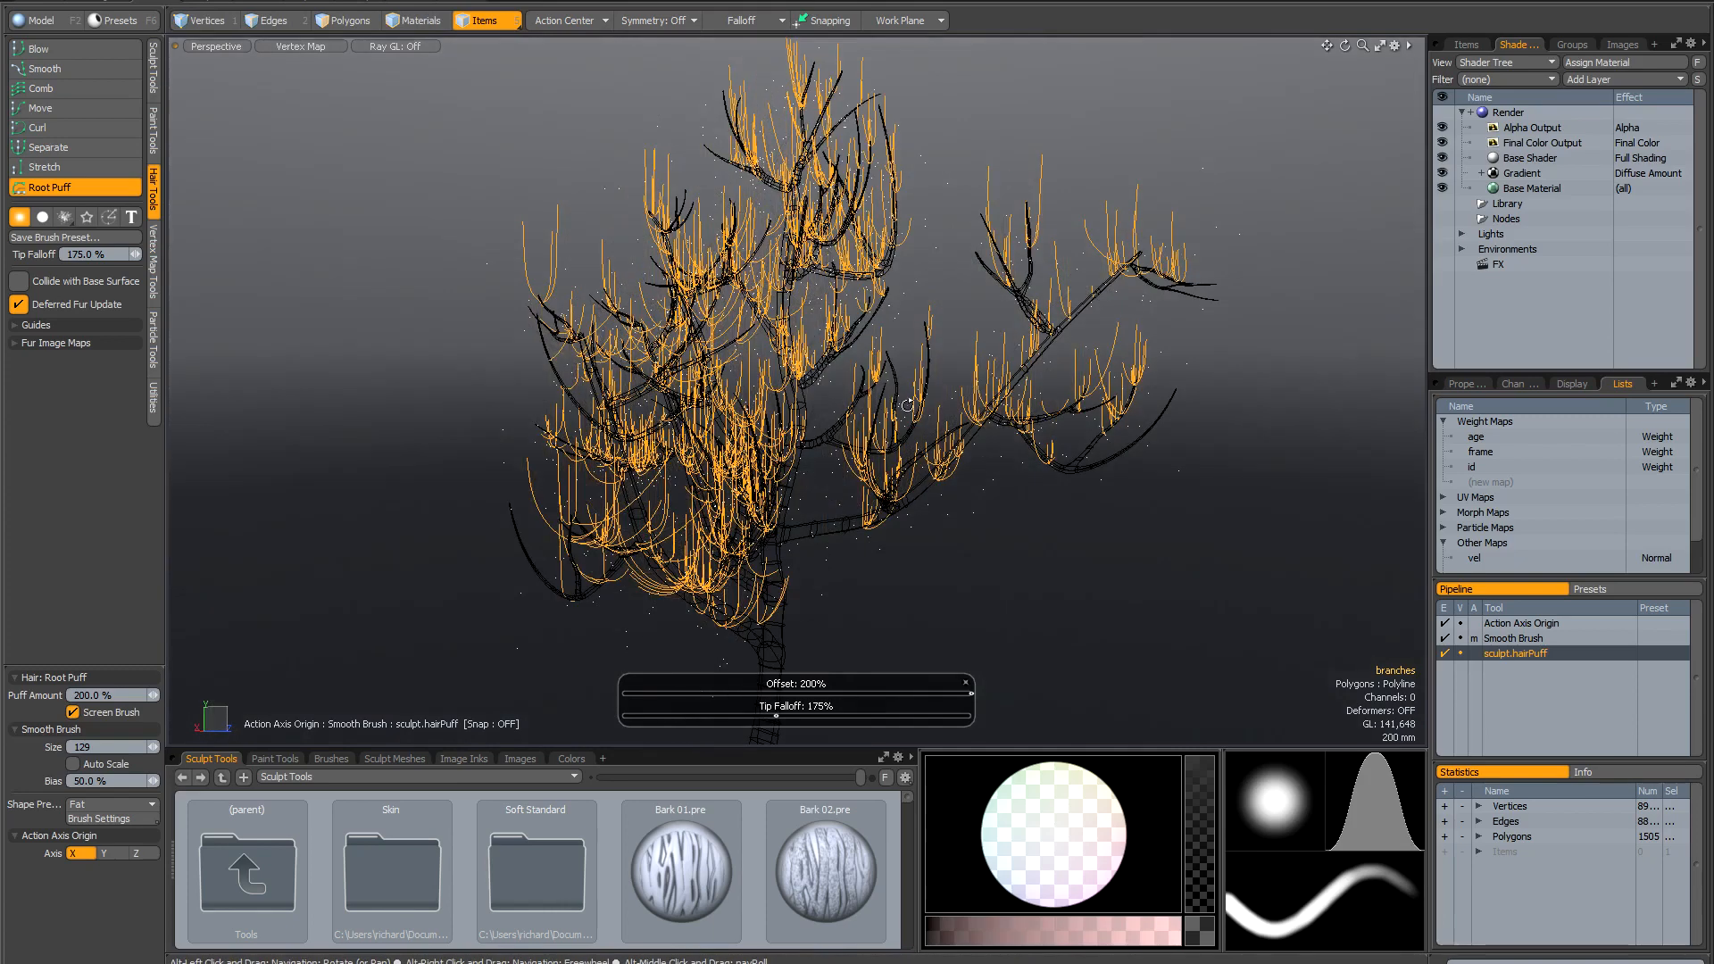
mouse_move(982, 282)
mouse_down()
mouse_move(980, 199)
mouse_move(1181, 240)
mouse_move(1092, 440)
mouse_move(1027, 357)
mouse_move(975, 346)
mouse_move(945, 476)
mouse_move(913, 200)
mouse_move(829, 245)
mouse_up()
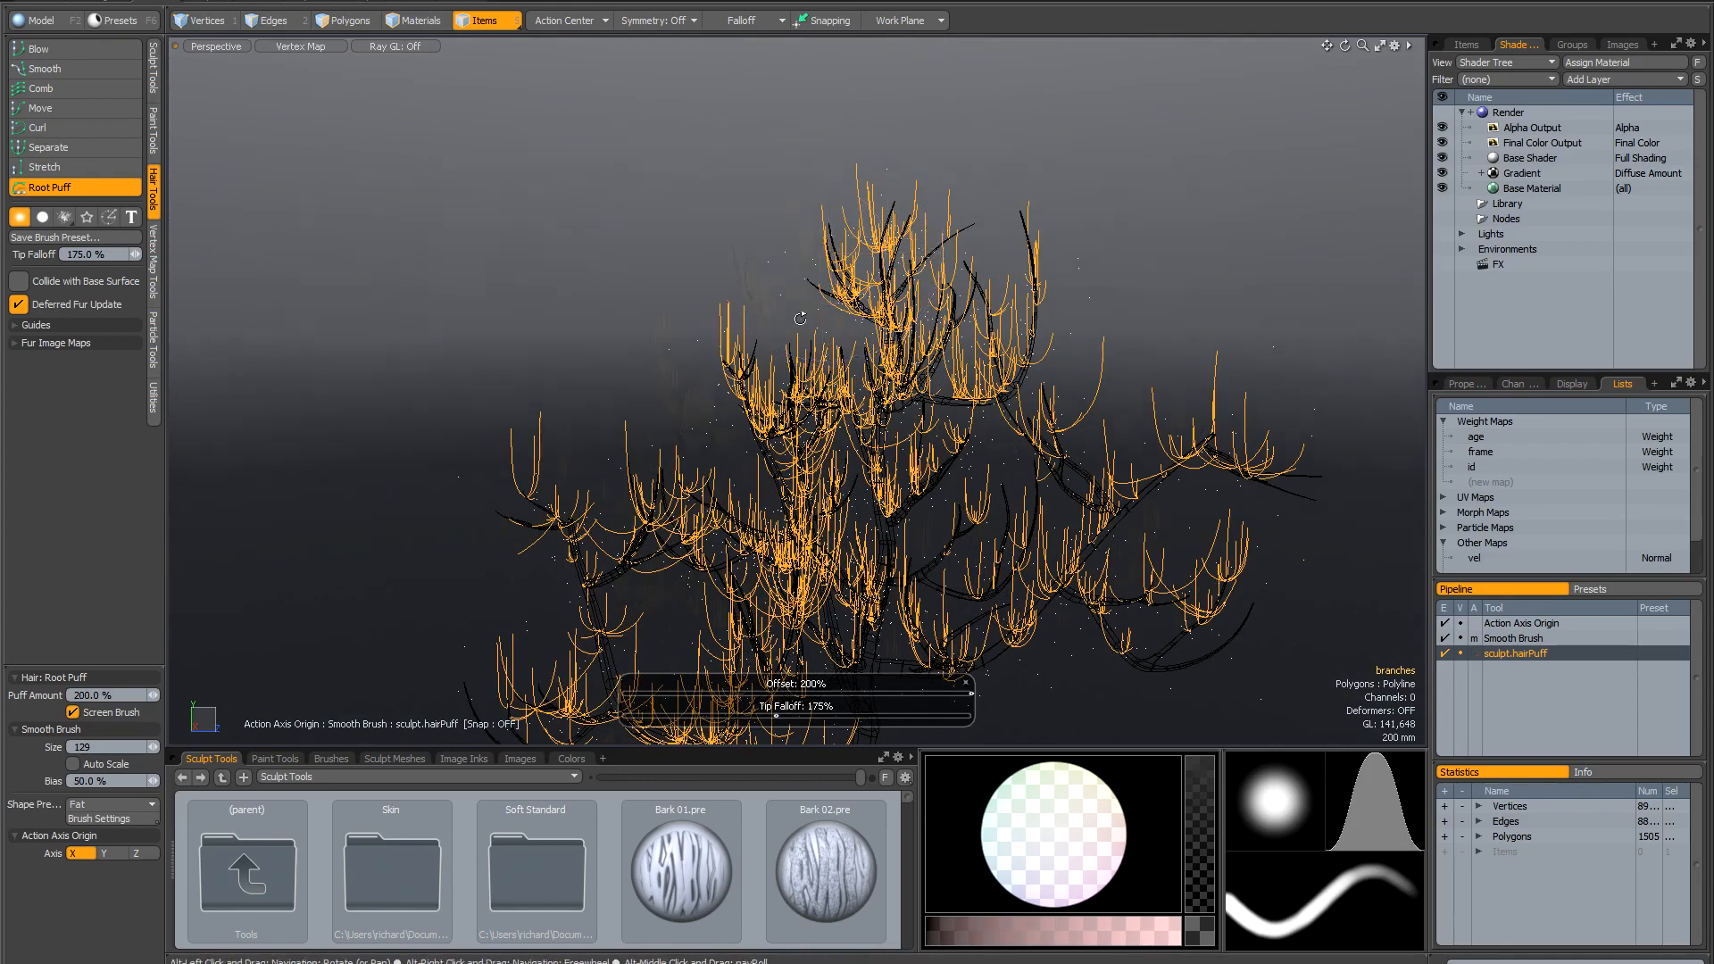
alt+drag(800, 319, 895, 303)
alt+drag(661, 300, 674, 423)
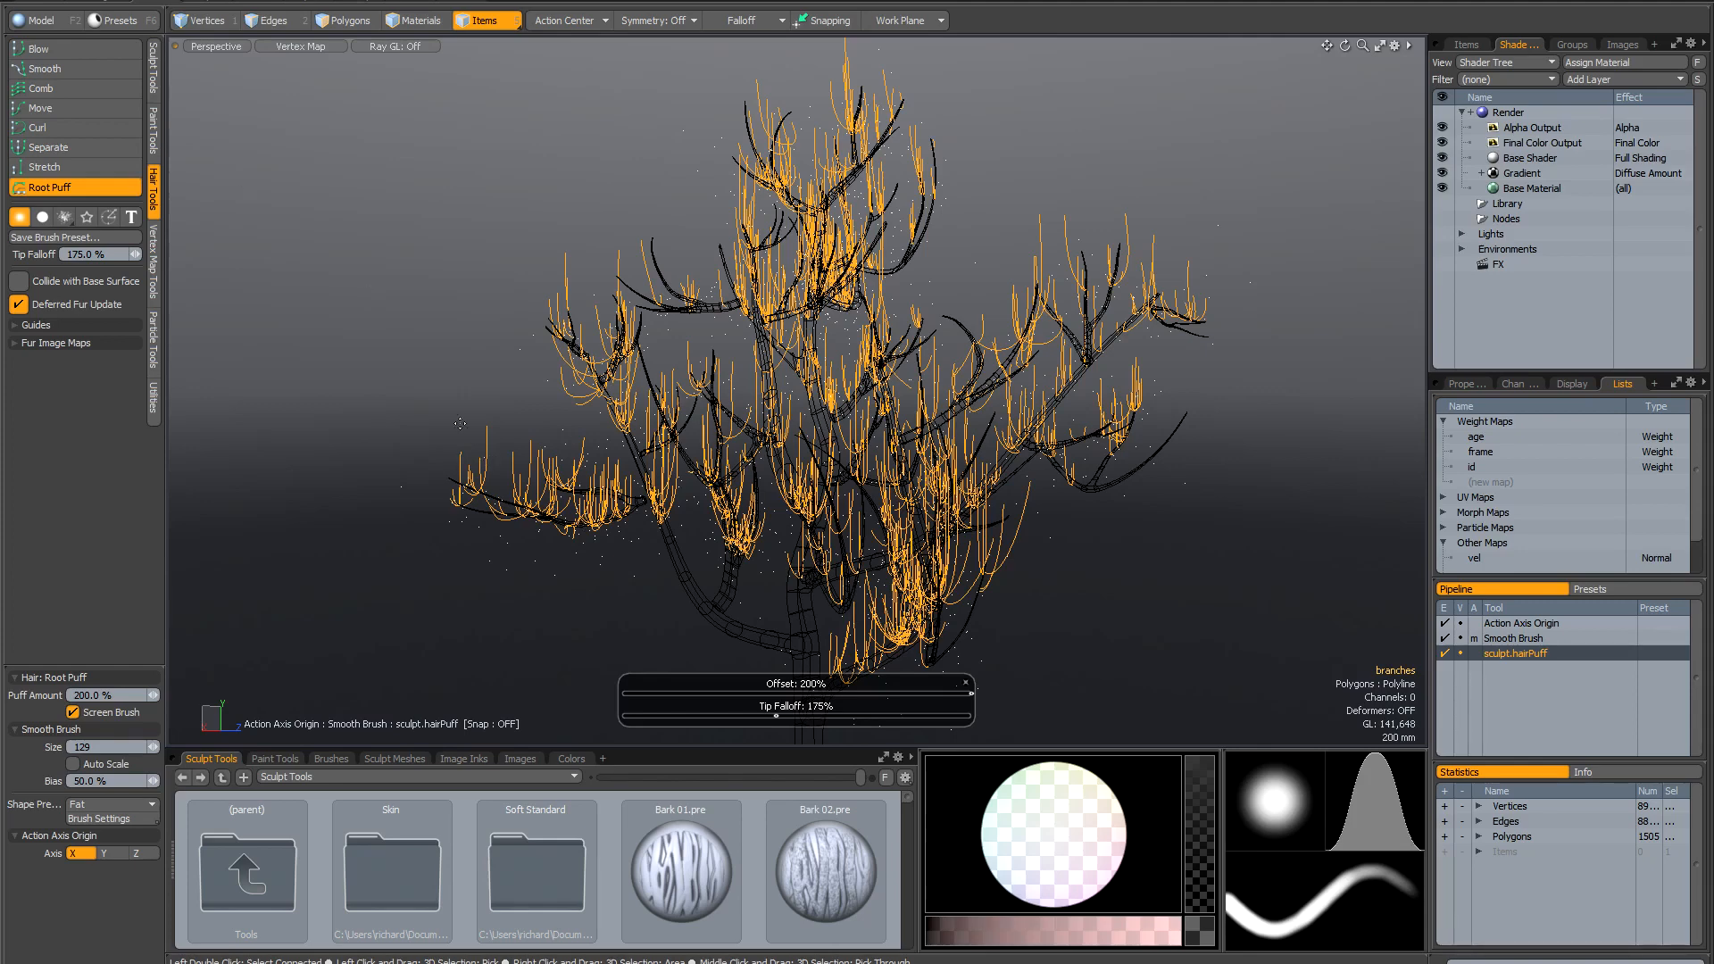
Use the Move hair tool with brush size 117 to pull the branch curves outward at the crown and side limbs.
click(59, 108)
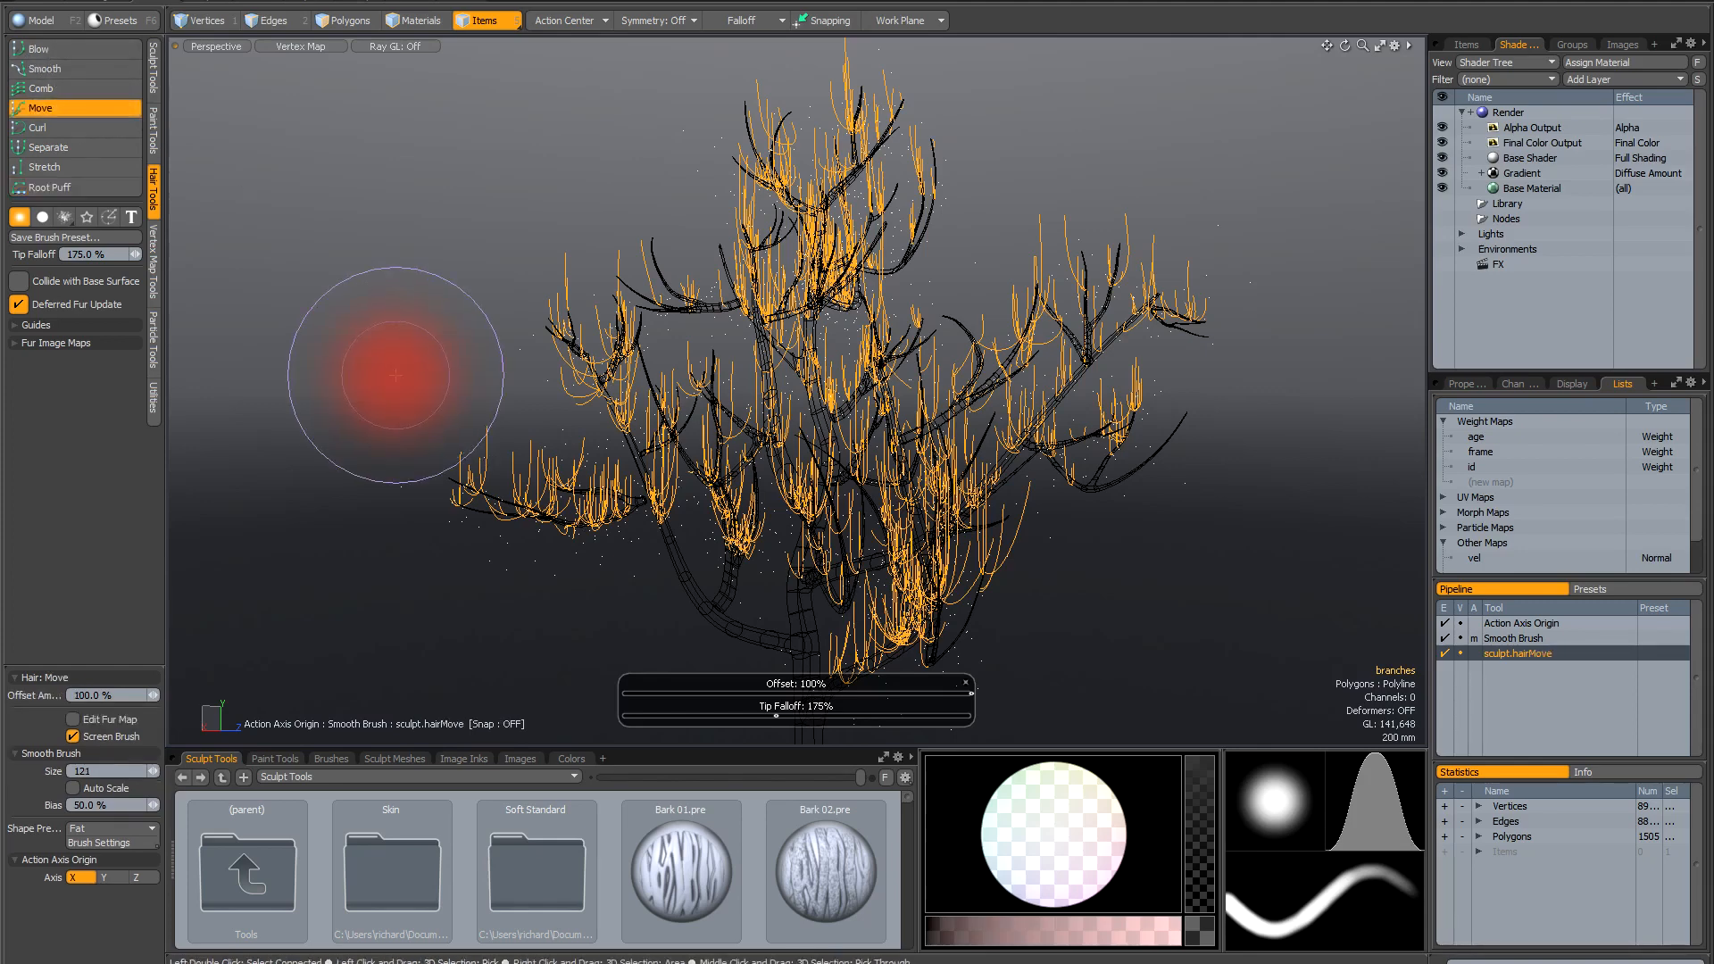
mouse_move(477, 479)
mouse_down()
mouse_move(453, 485)
mouse_move(536, 489)
mouse_up()
drag(608, 496, 593, 494)
drag(595, 314, 585, 314)
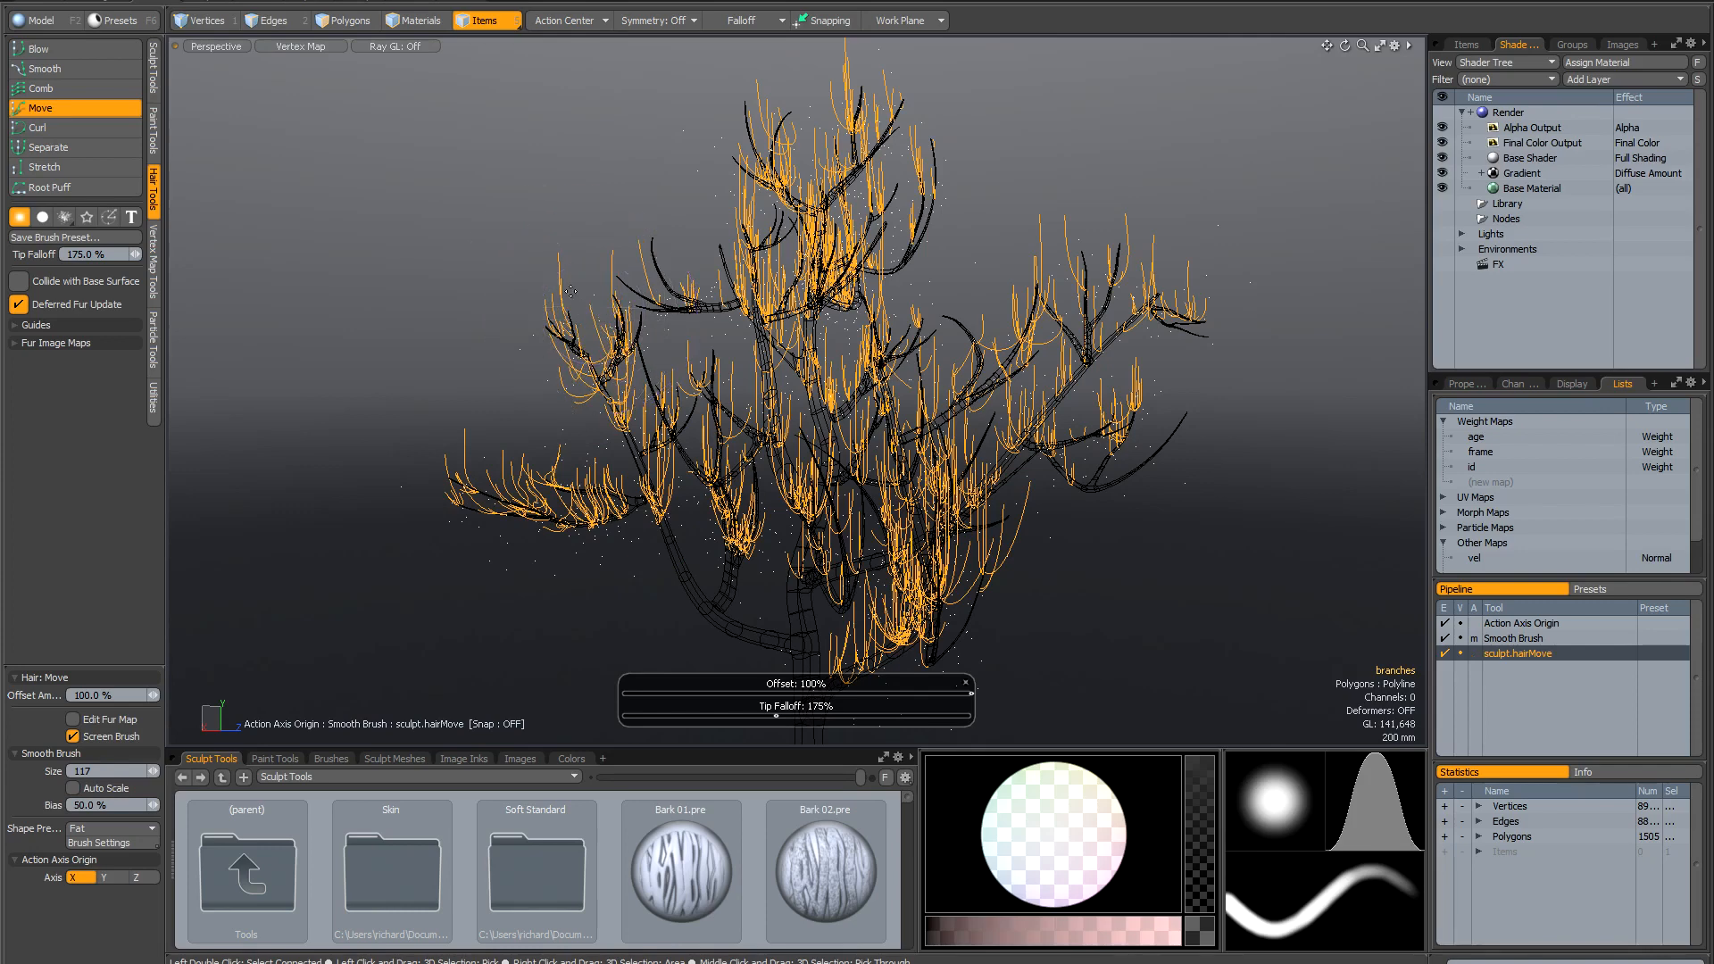
drag(855, 100, 881, 101)
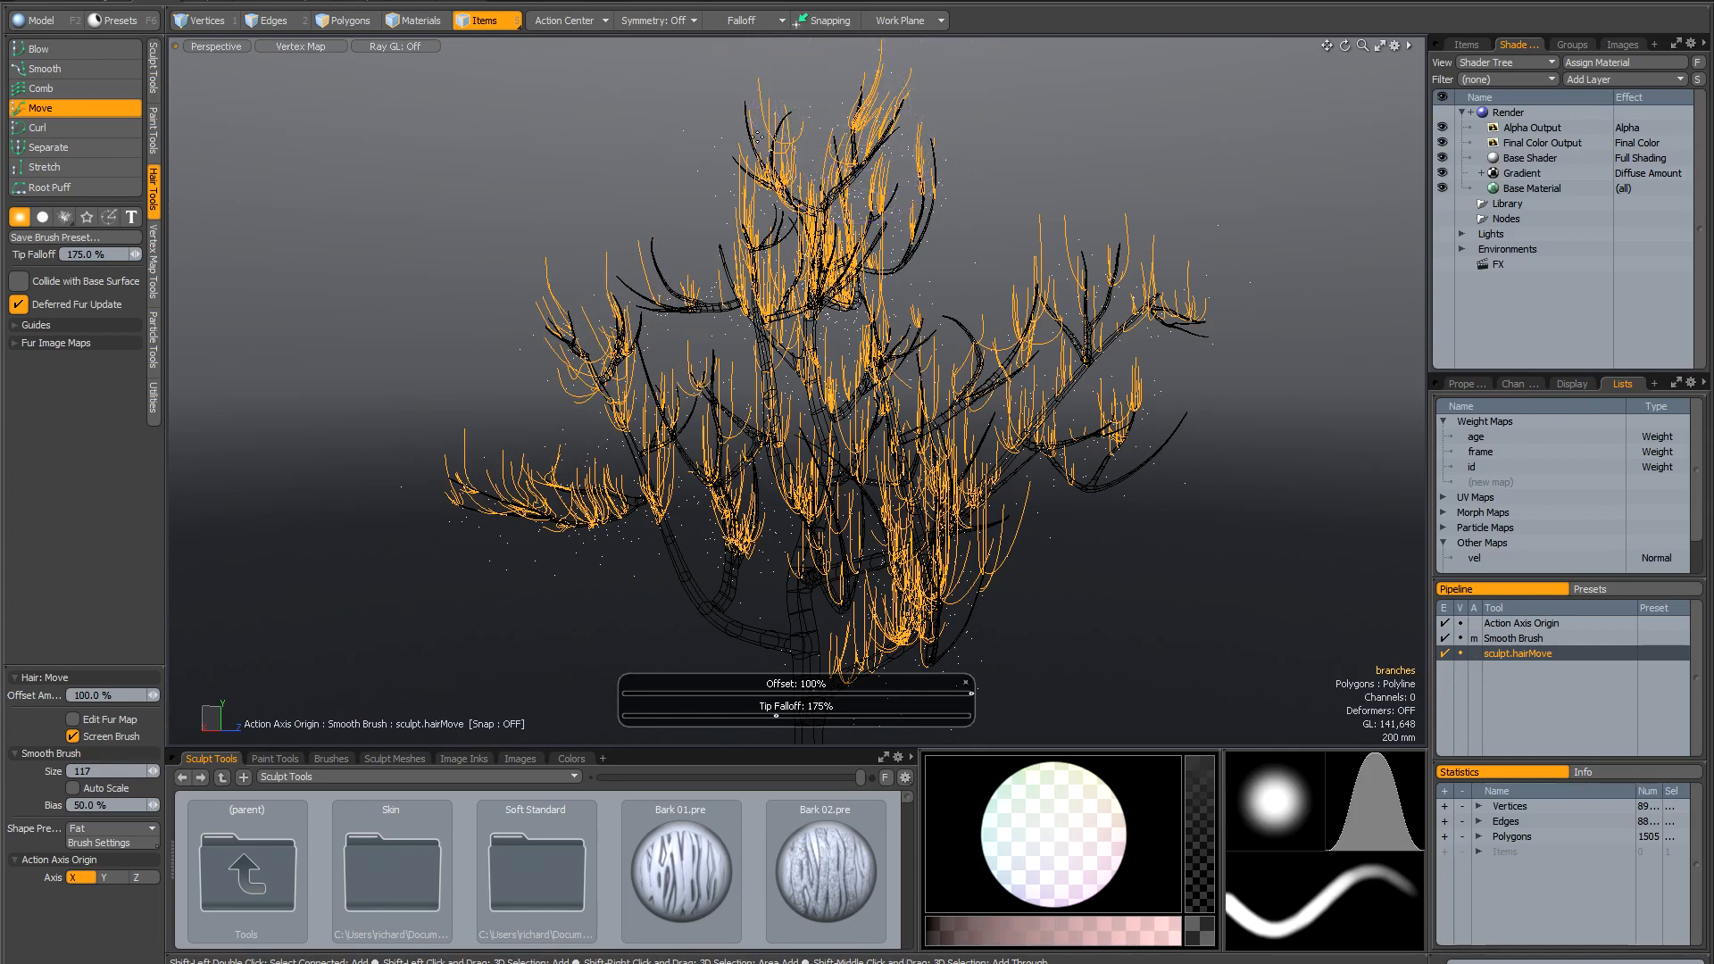
drag(766, 121, 773, 116)
drag(767, 176, 910, 223)
drag(1060, 347, 1057, 345)
mouse_move(786, 286)
alt+mouse_down()
mouse_move(884, 299)
mouse_move(869, 279)
alt+mouse_up()
drag(800, 403, 812, 396)
alt+drag(879, 500, 982, 535)
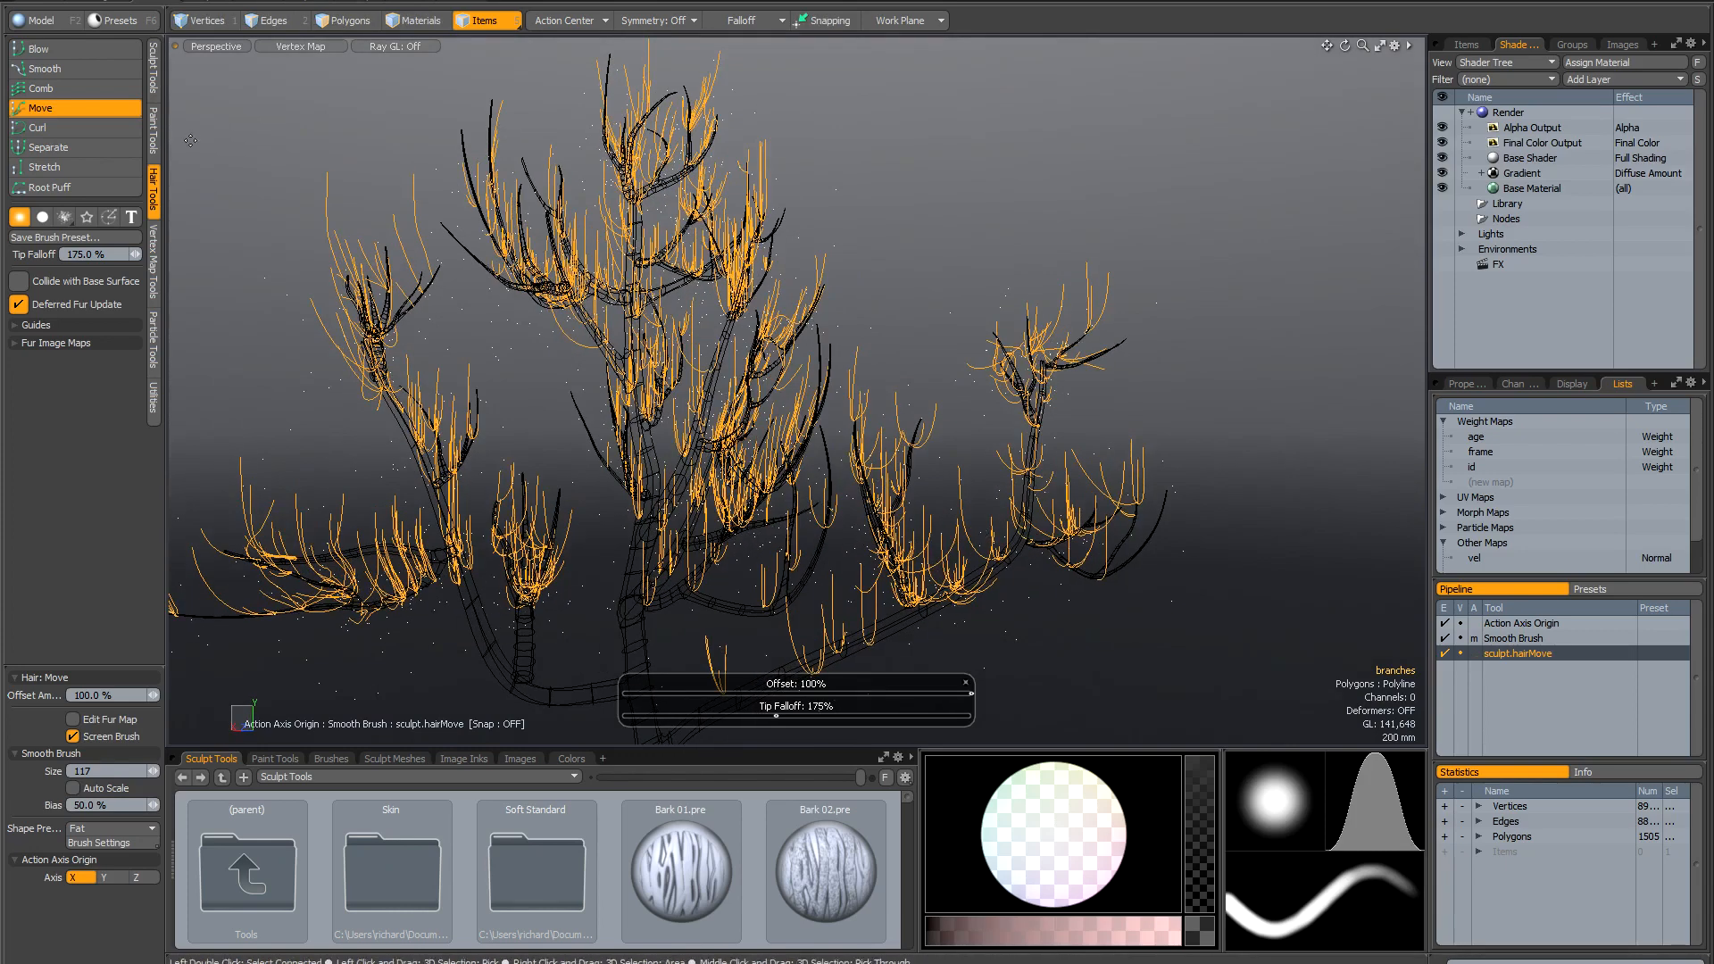
Vary the length of the branch curves on the outer limbs with the Stretch hair tool at brush size 116.
click(50, 168)
mouse_move(402, 241)
alt+mouse_down()
mouse_move(1167, 463)
mouse_move(1054, 329)
mouse_move(1083, 294)
mouse_move(1102, 175)
alt+mouse_up()
drag(1019, 315, 1058, 265)
alt+drag(535, 272, 734, 279)
alt+drag(733, 278, 625, 259)
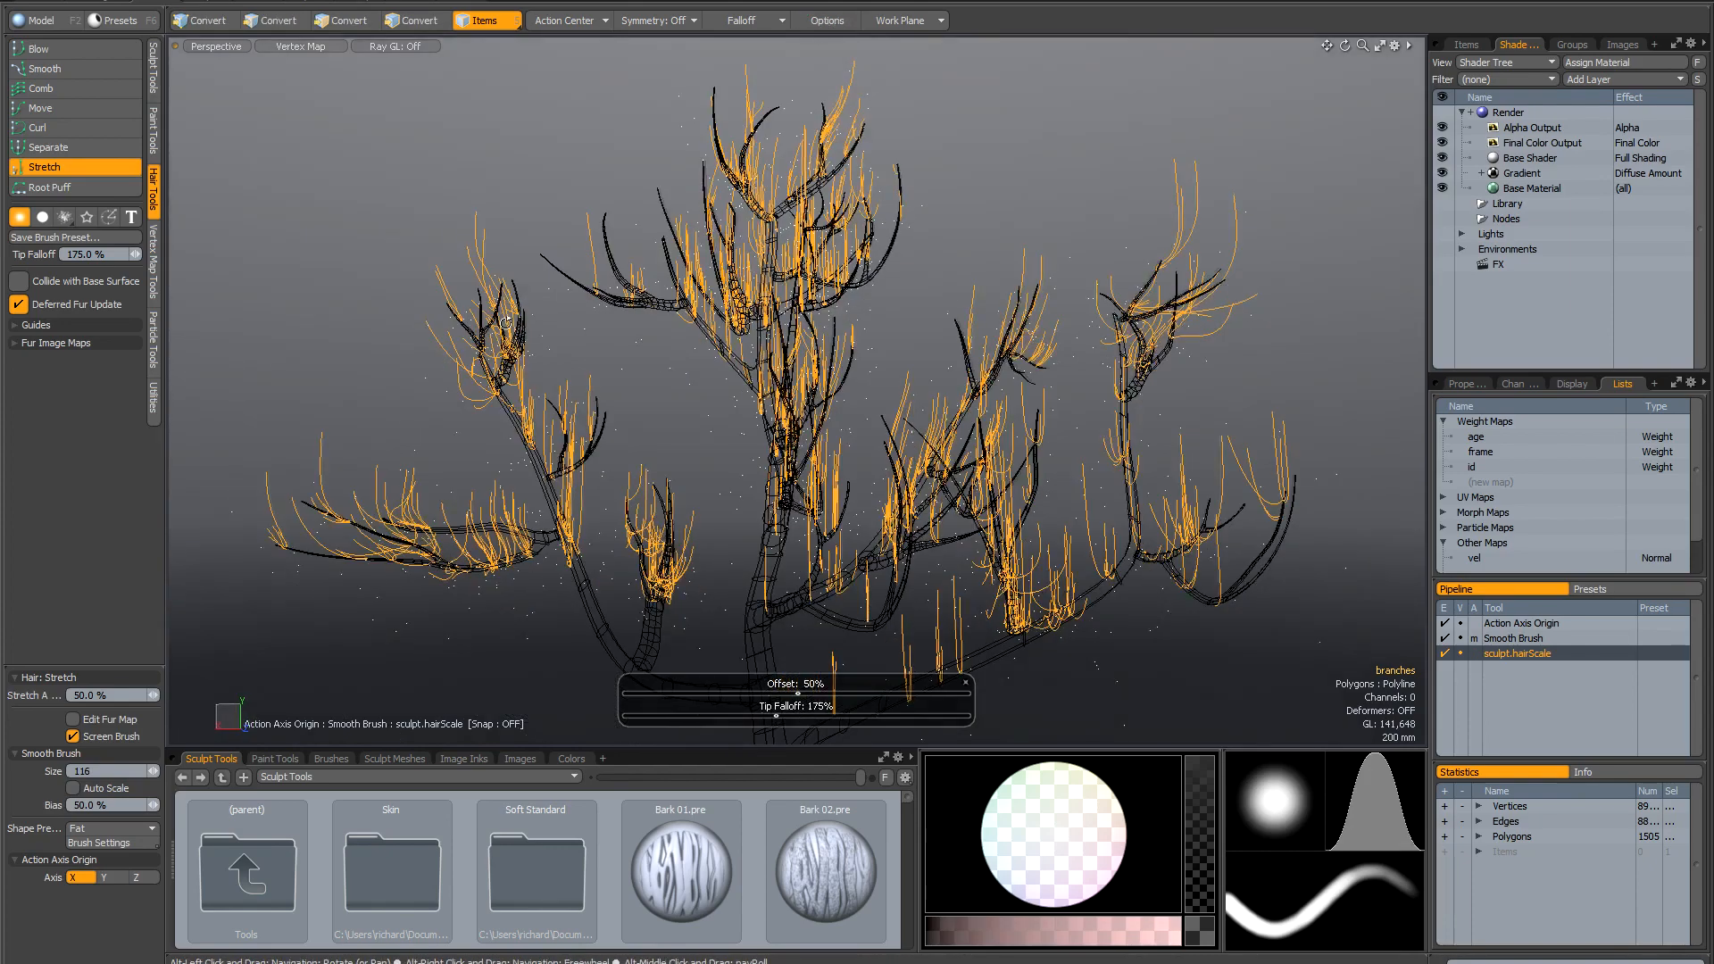
drag(408, 506, 394, 423)
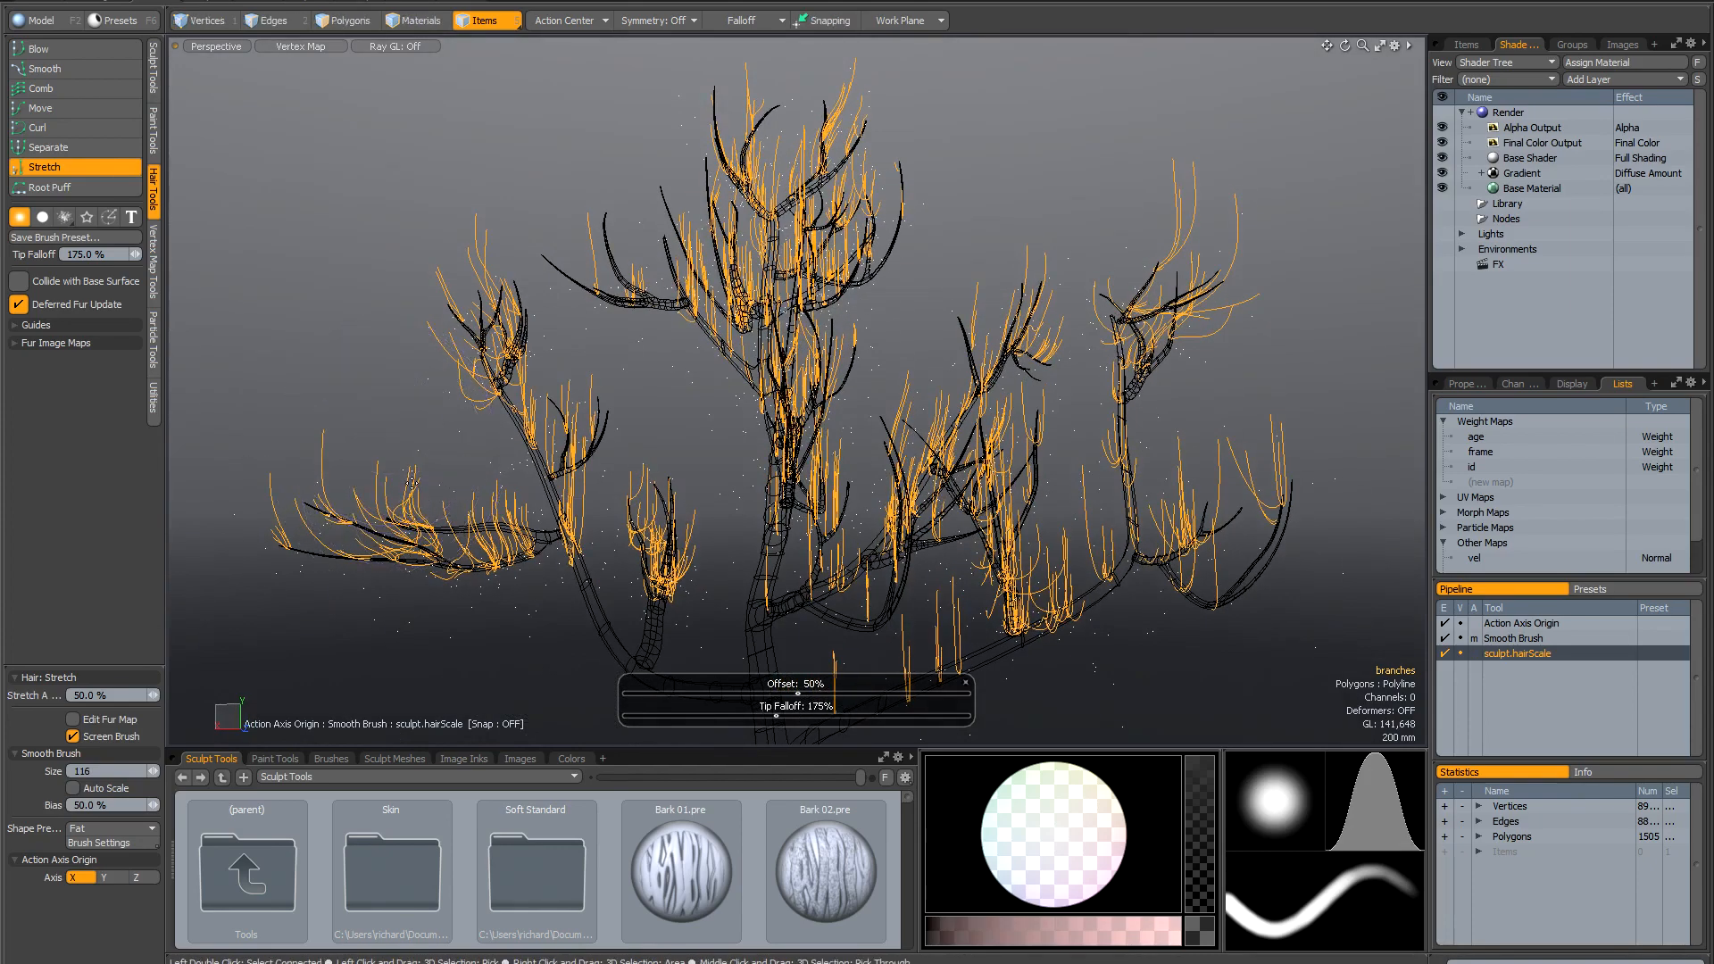
drag(406, 511, 391, 420)
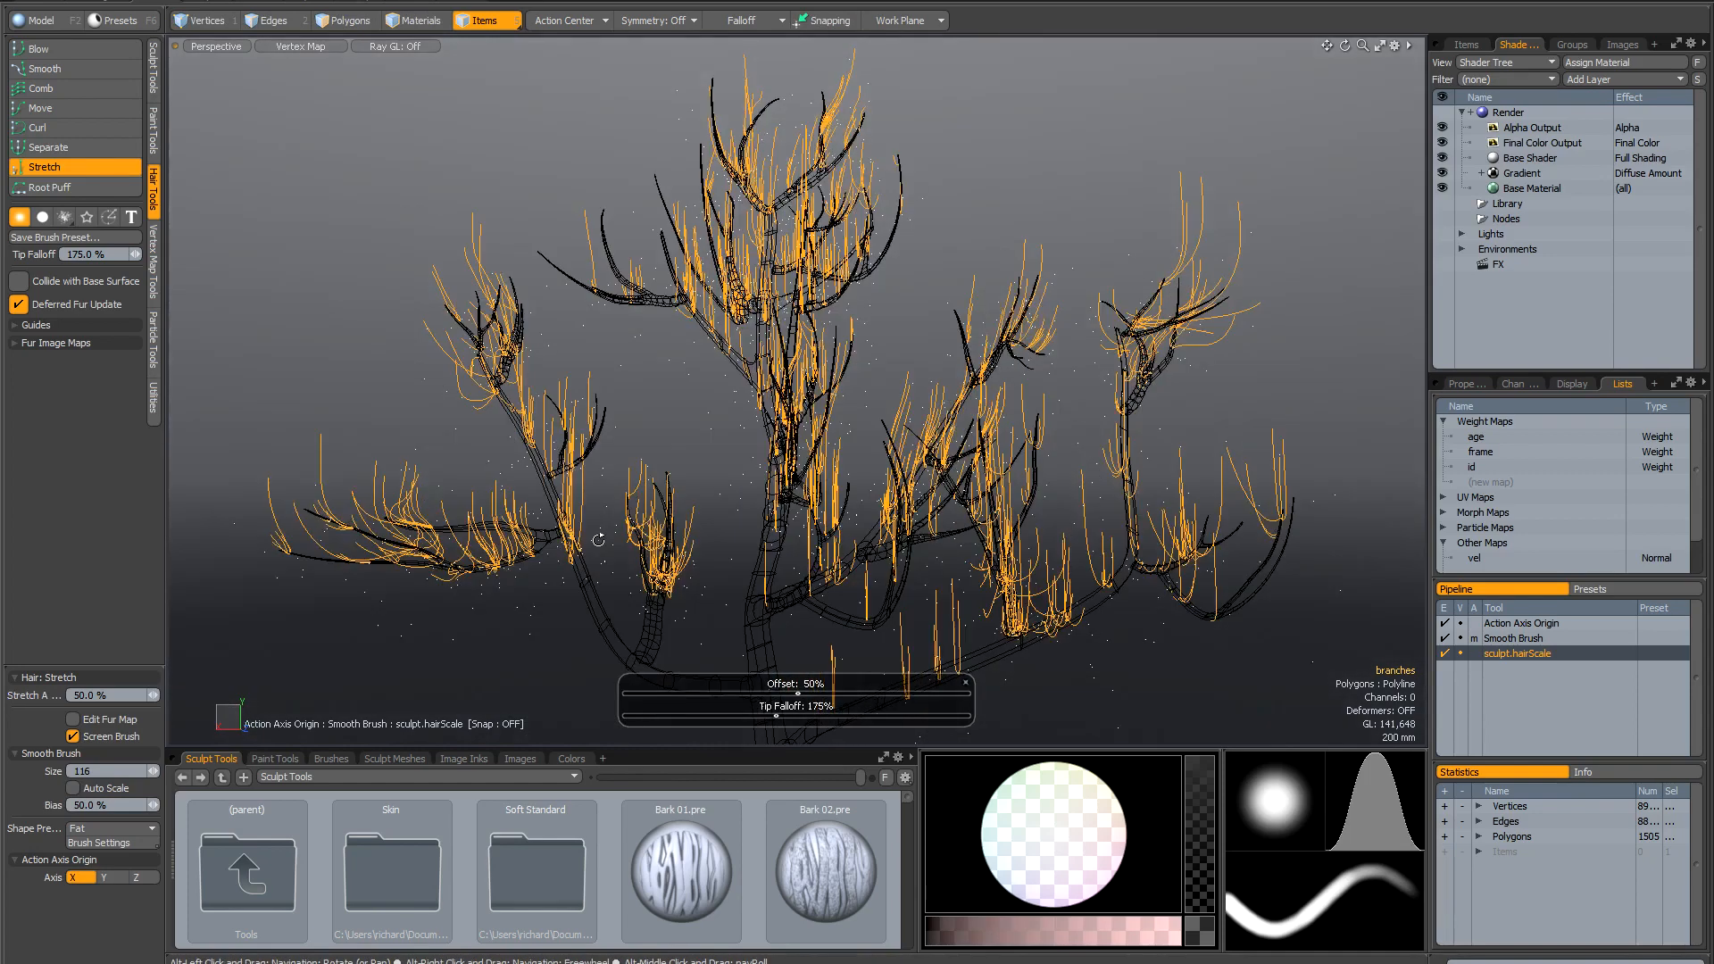
Bend the tips of the branch curves on the outer limbs with the Curl hair tool at 50% curl amount.
click(46, 132)
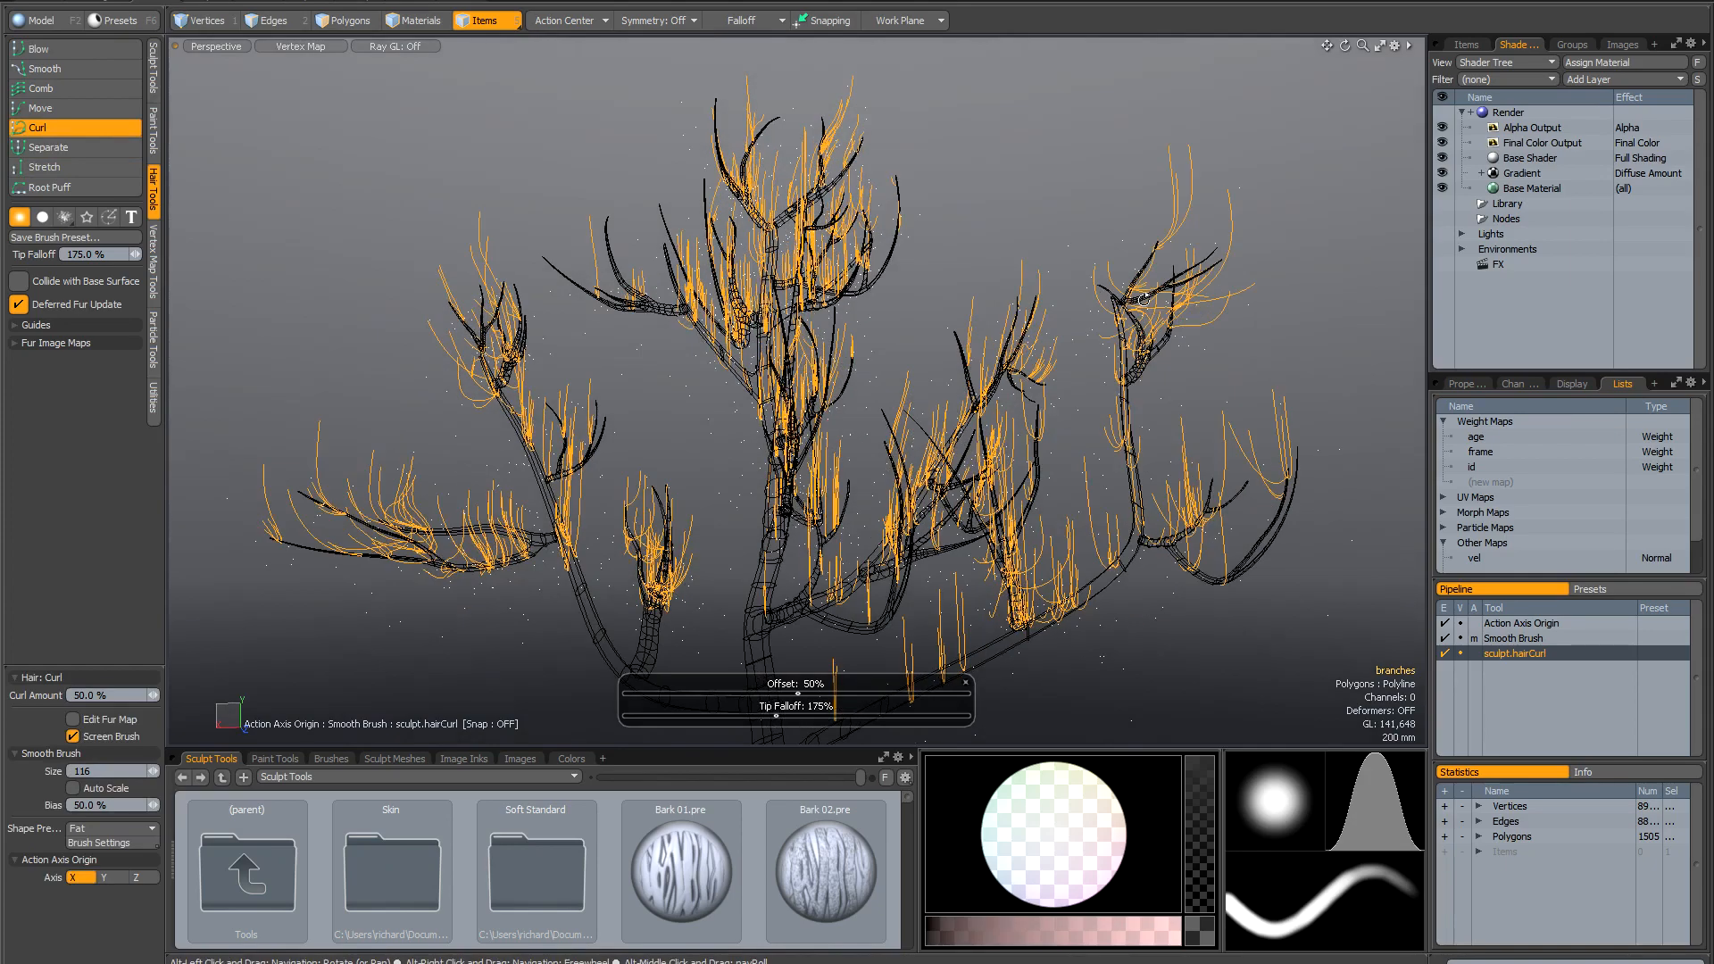
drag(1302, 426, 1293, 430)
alt+drag(856, 374, 793, 399)
drag(499, 291, 508, 293)
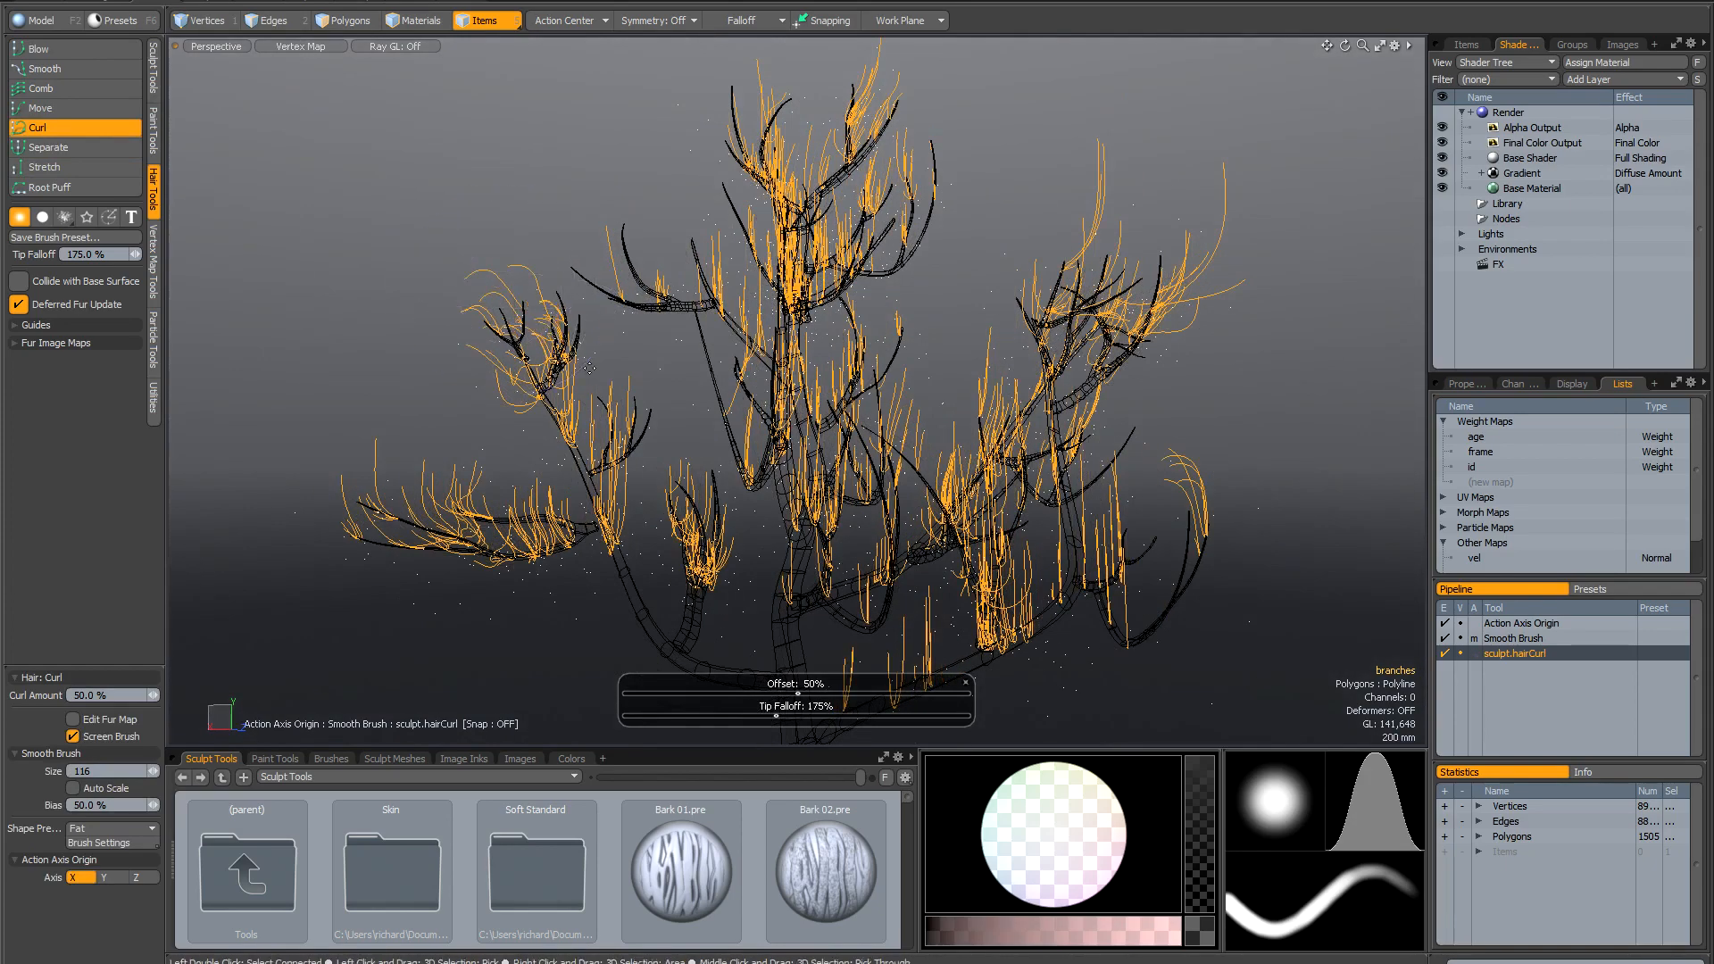
mouse_move(589, 368)
alt+mouse_down()
mouse_move(724, 196)
mouse_move(810, 282)
alt+mouse_up()
mouse_move(724, 217)
shift+mouse_down()
mouse_move(701, 178)
mouse_move(1130, 257)
shift+mouse_up()
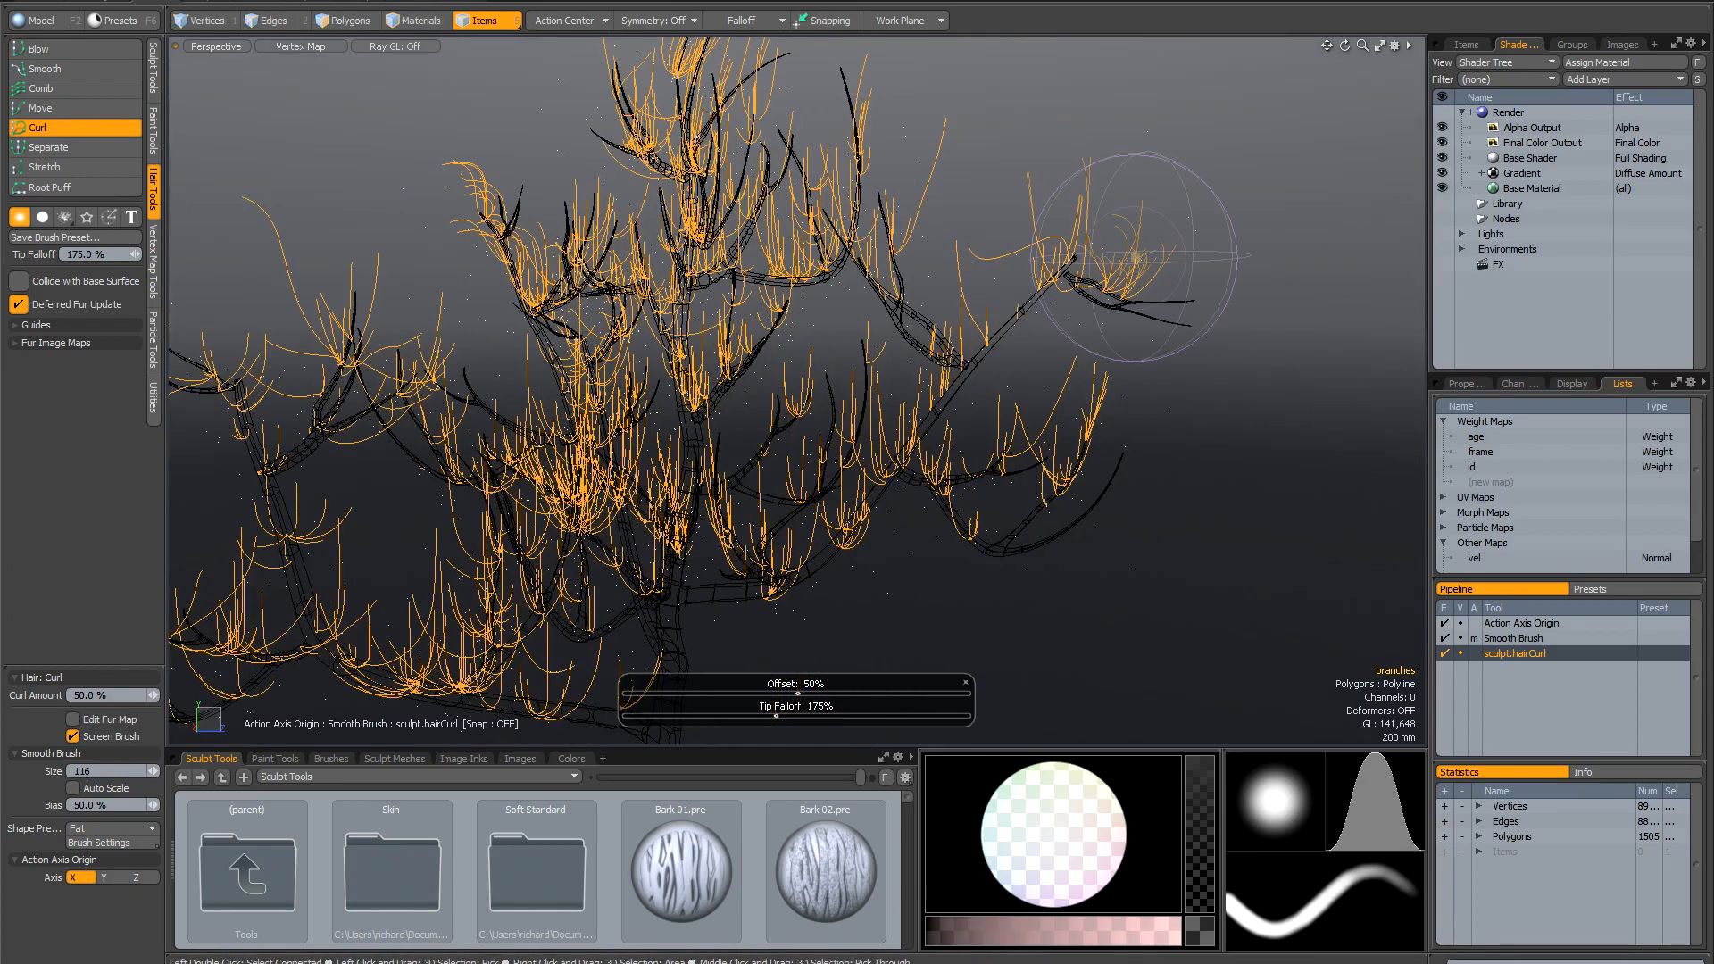
alt+drag(979, 261, 929, 268)
alt+shift+drag(706, 312, 753, 293)
Spread apart clumped branch curves with the Separate hair tool at 50% offset.
click(44, 149)
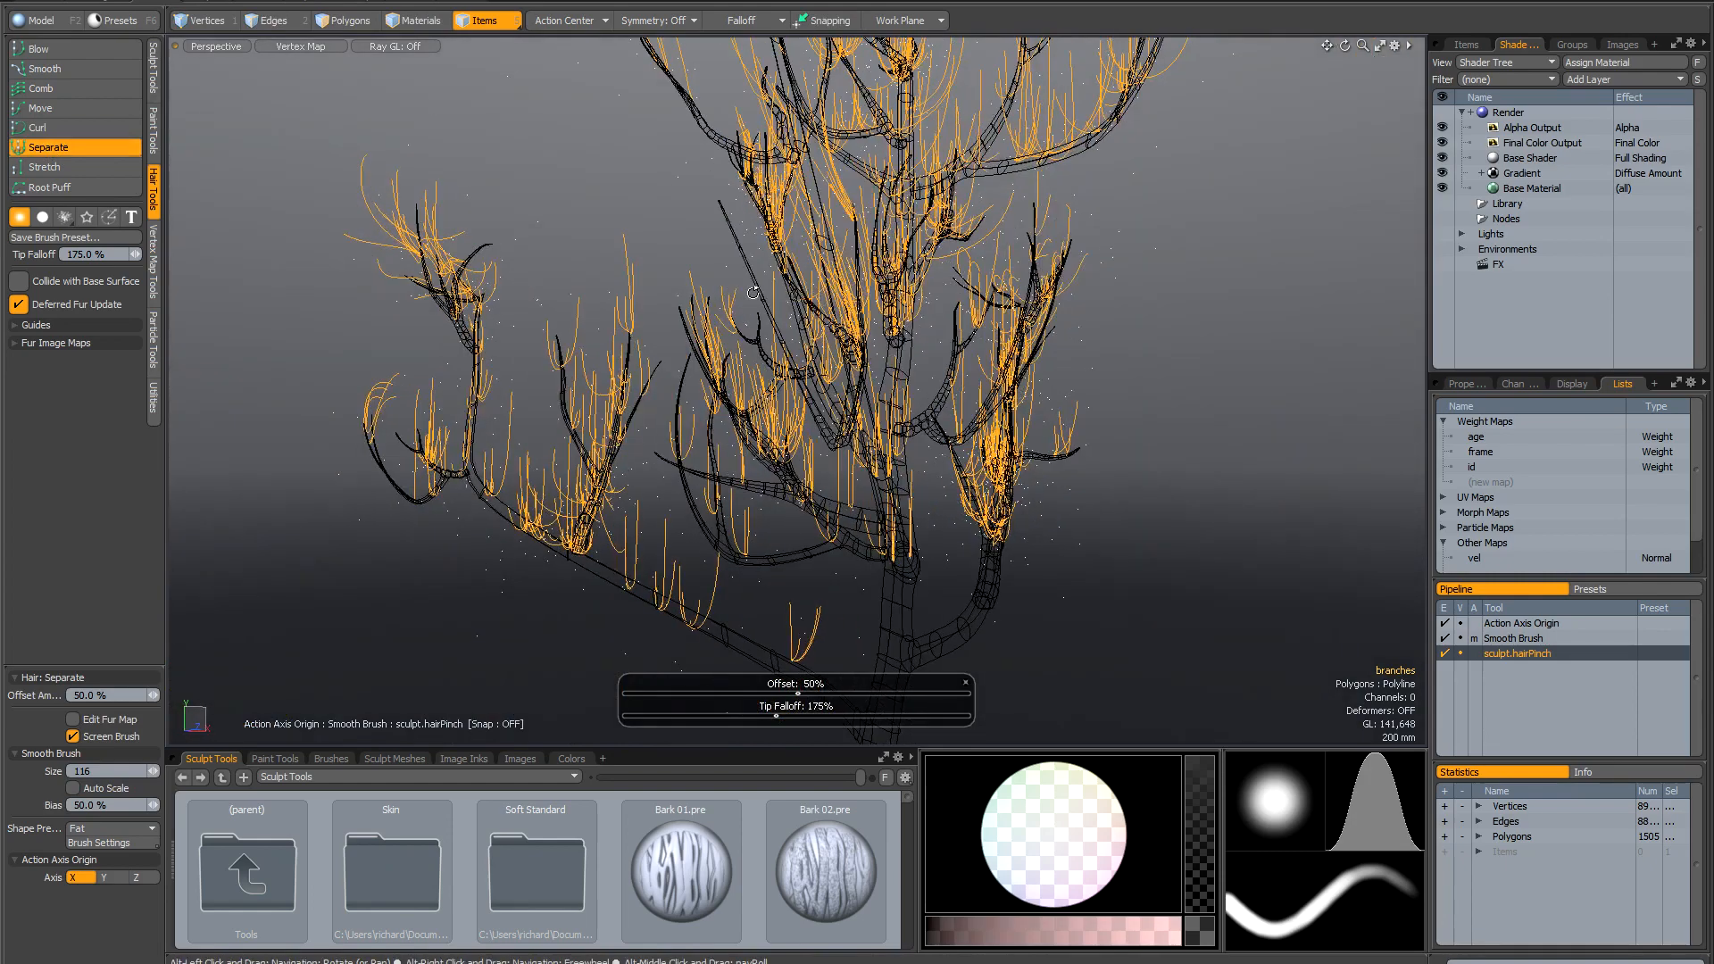
mouse_move(618, 344)
mouse_down()
mouse_move(630, 302)
mouse_move(632, 332)
mouse_move(759, 367)
mouse_move(1089, 381)
mouse_up()
mouse_move(1118, 452)
mouse_down()
mouse_move(1089, 332)
mouse_move(1038, 325)
mouse_move(999, 286)
mouse_move(930, 303)
mouse_move(944, 309)
mouse_up()
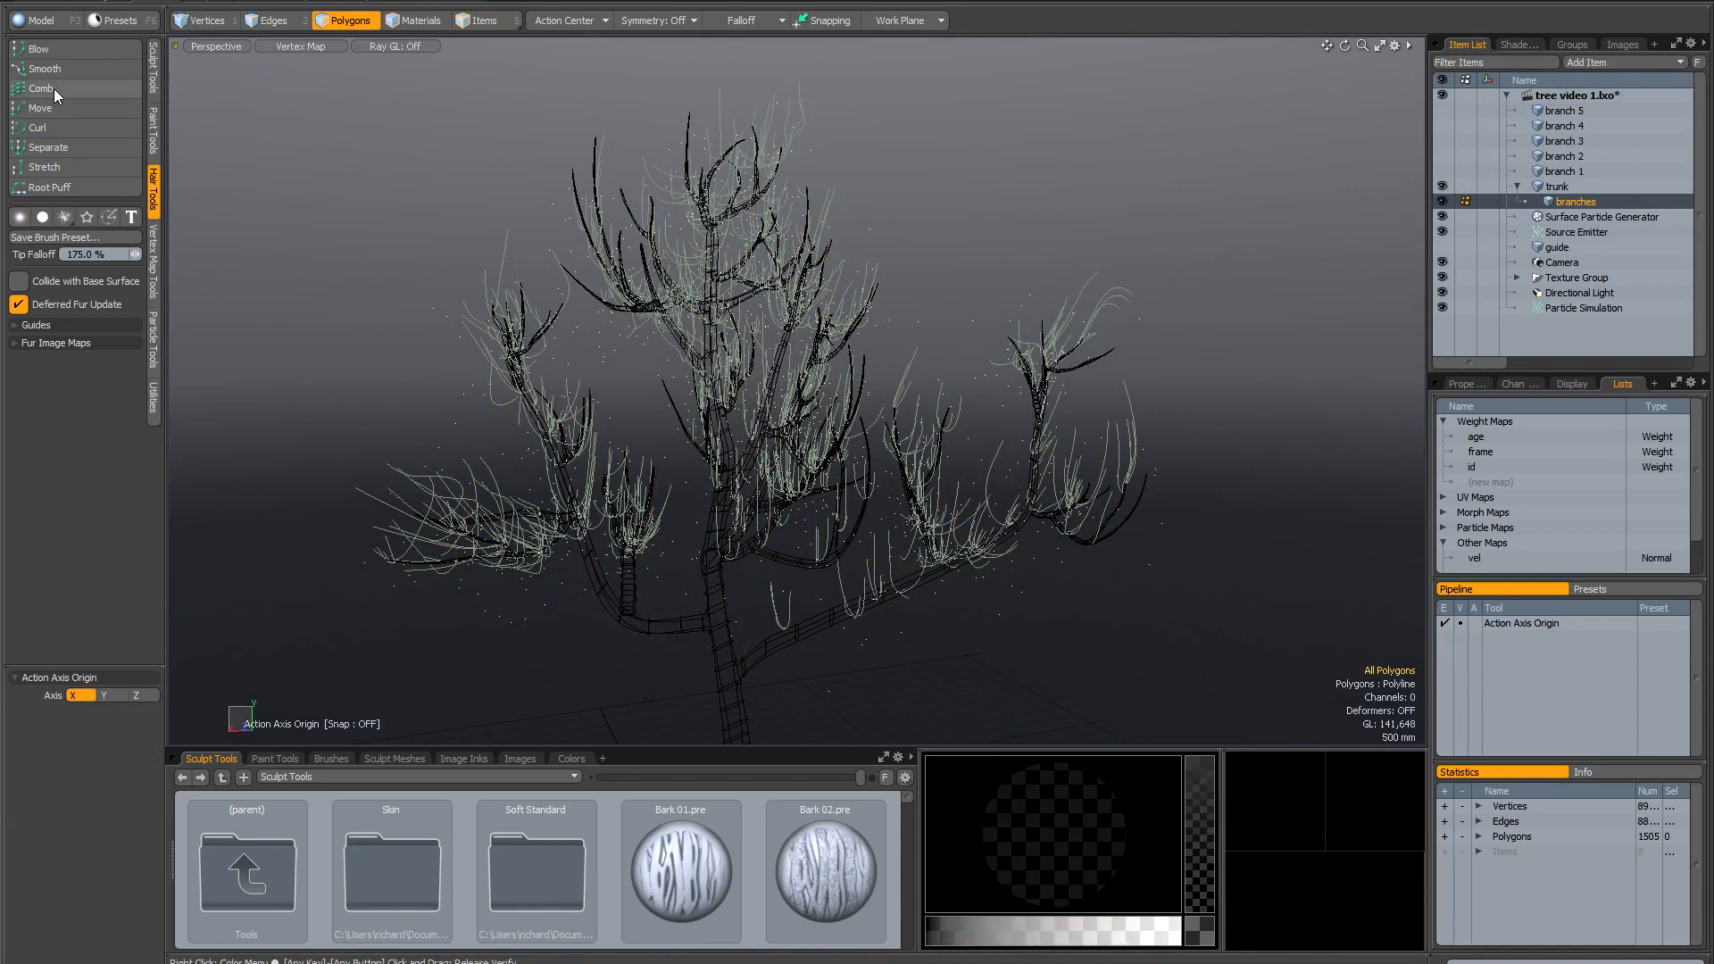
mouse_move(946, 375)
alt+mouse_down()
mouse_move(994, 372)
mouse_move(957, 375)
alt+mouse_up()
mouse_move(917, 313)
alt+mouse_down()
mouse_move(826, 332)
mouse_move(671, 321)
mouse_move(902, 303)
alt+mouse_up()
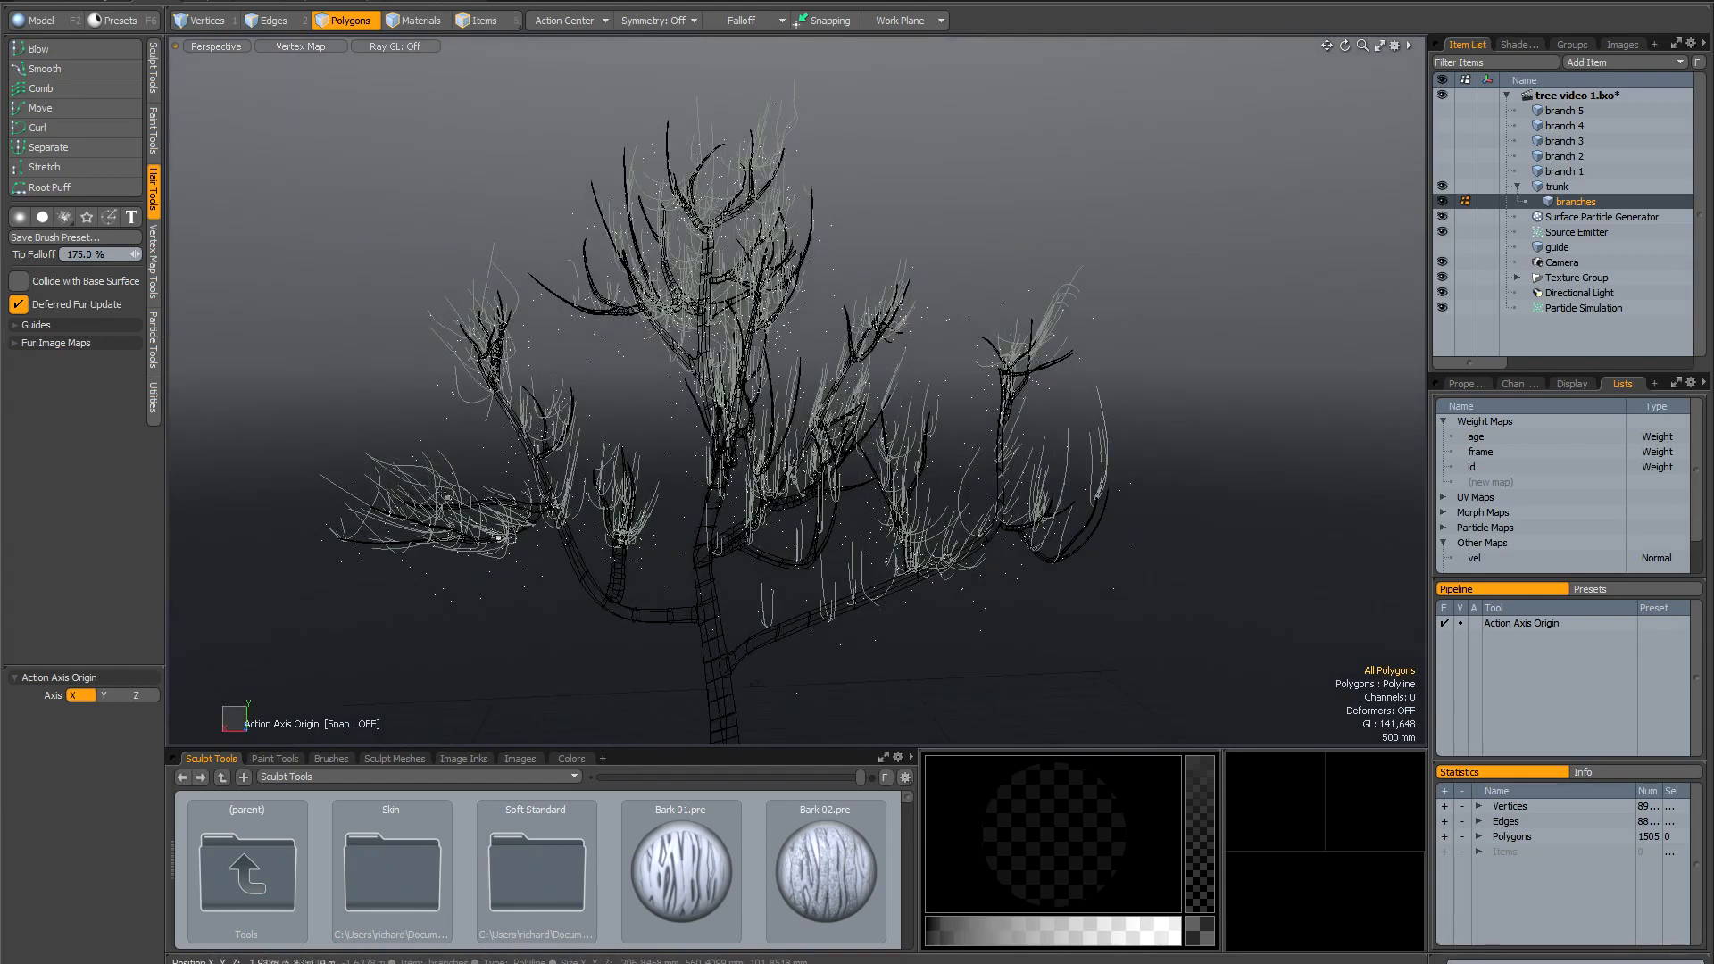
alt+drag(418, 439, 683, 476)
alt+drag(1032, 382, 857, 474)
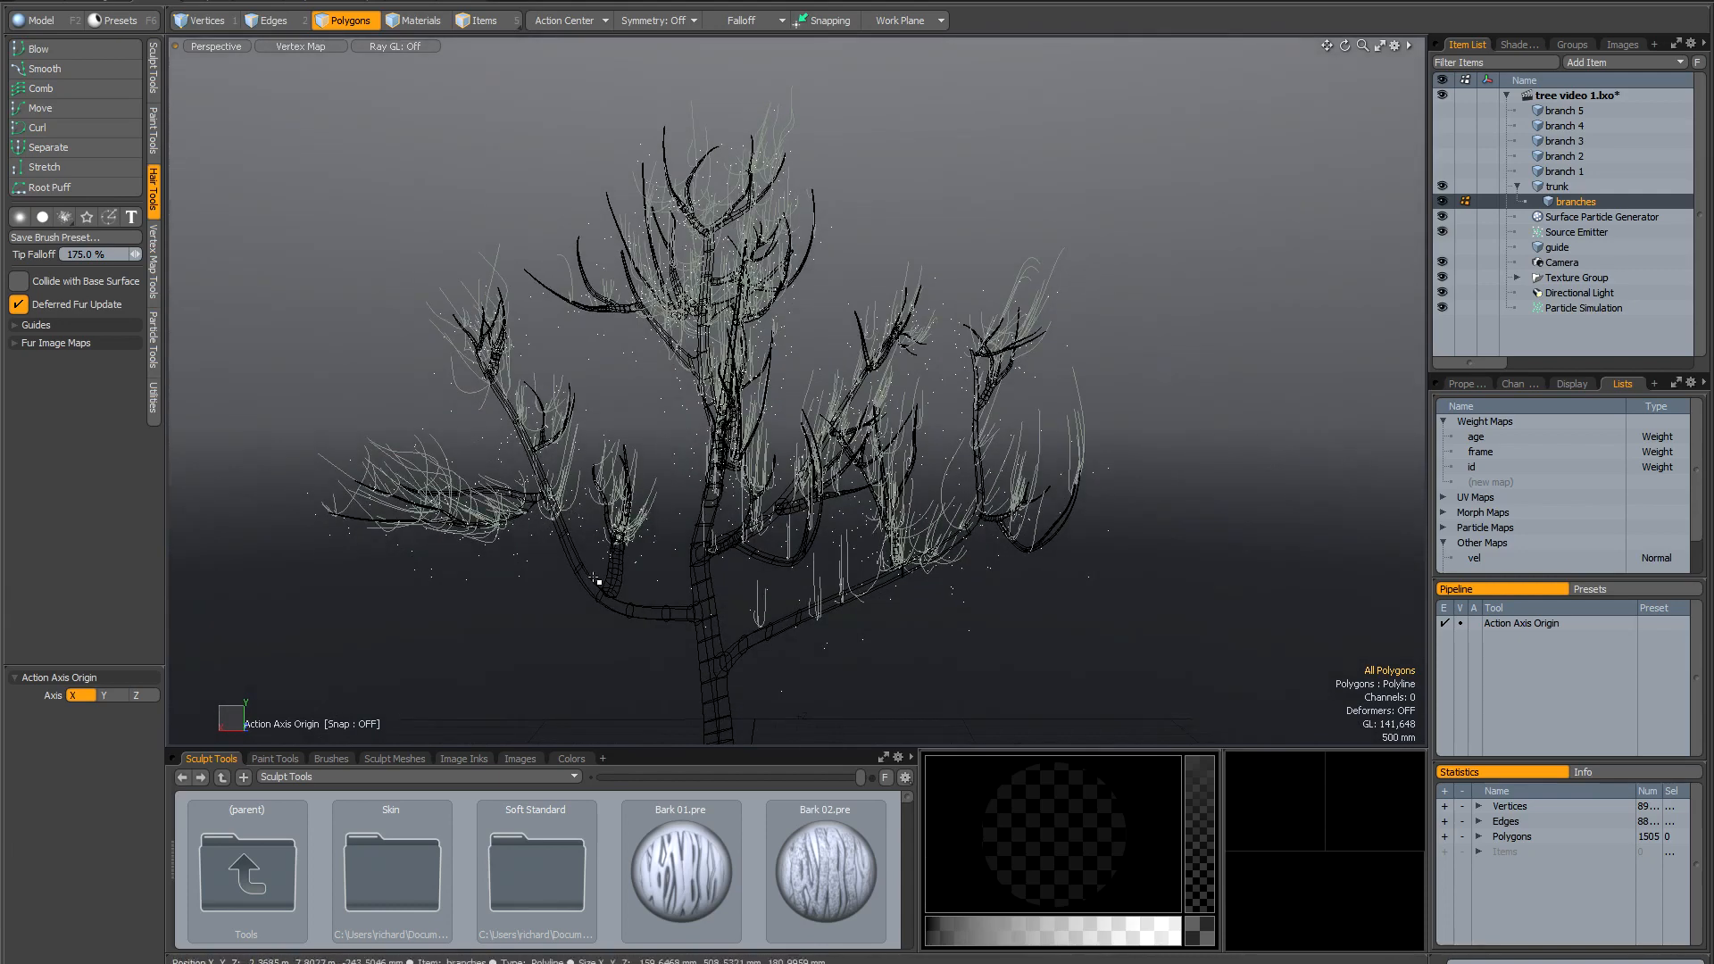
alt+drag(596, 579, 595, 492)
alt+drag(624, 395, 625, 425)
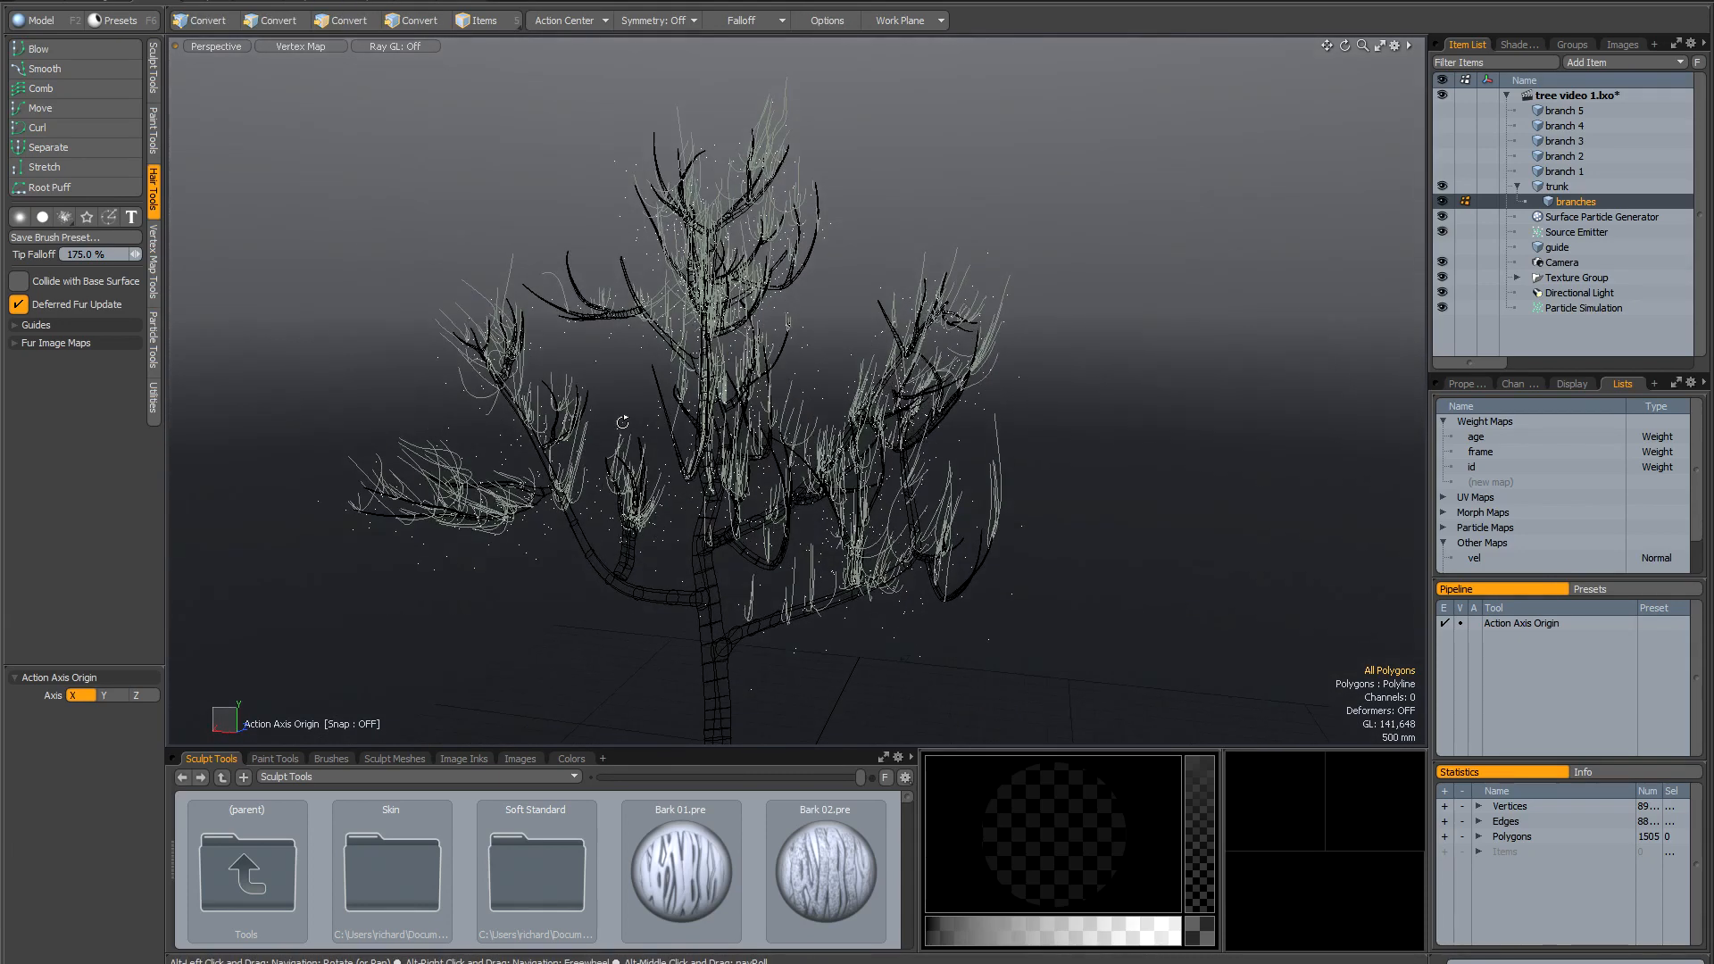
Switch to the rendering workspace, with the render preview maximized and the item list displayed.
click(464, 4)
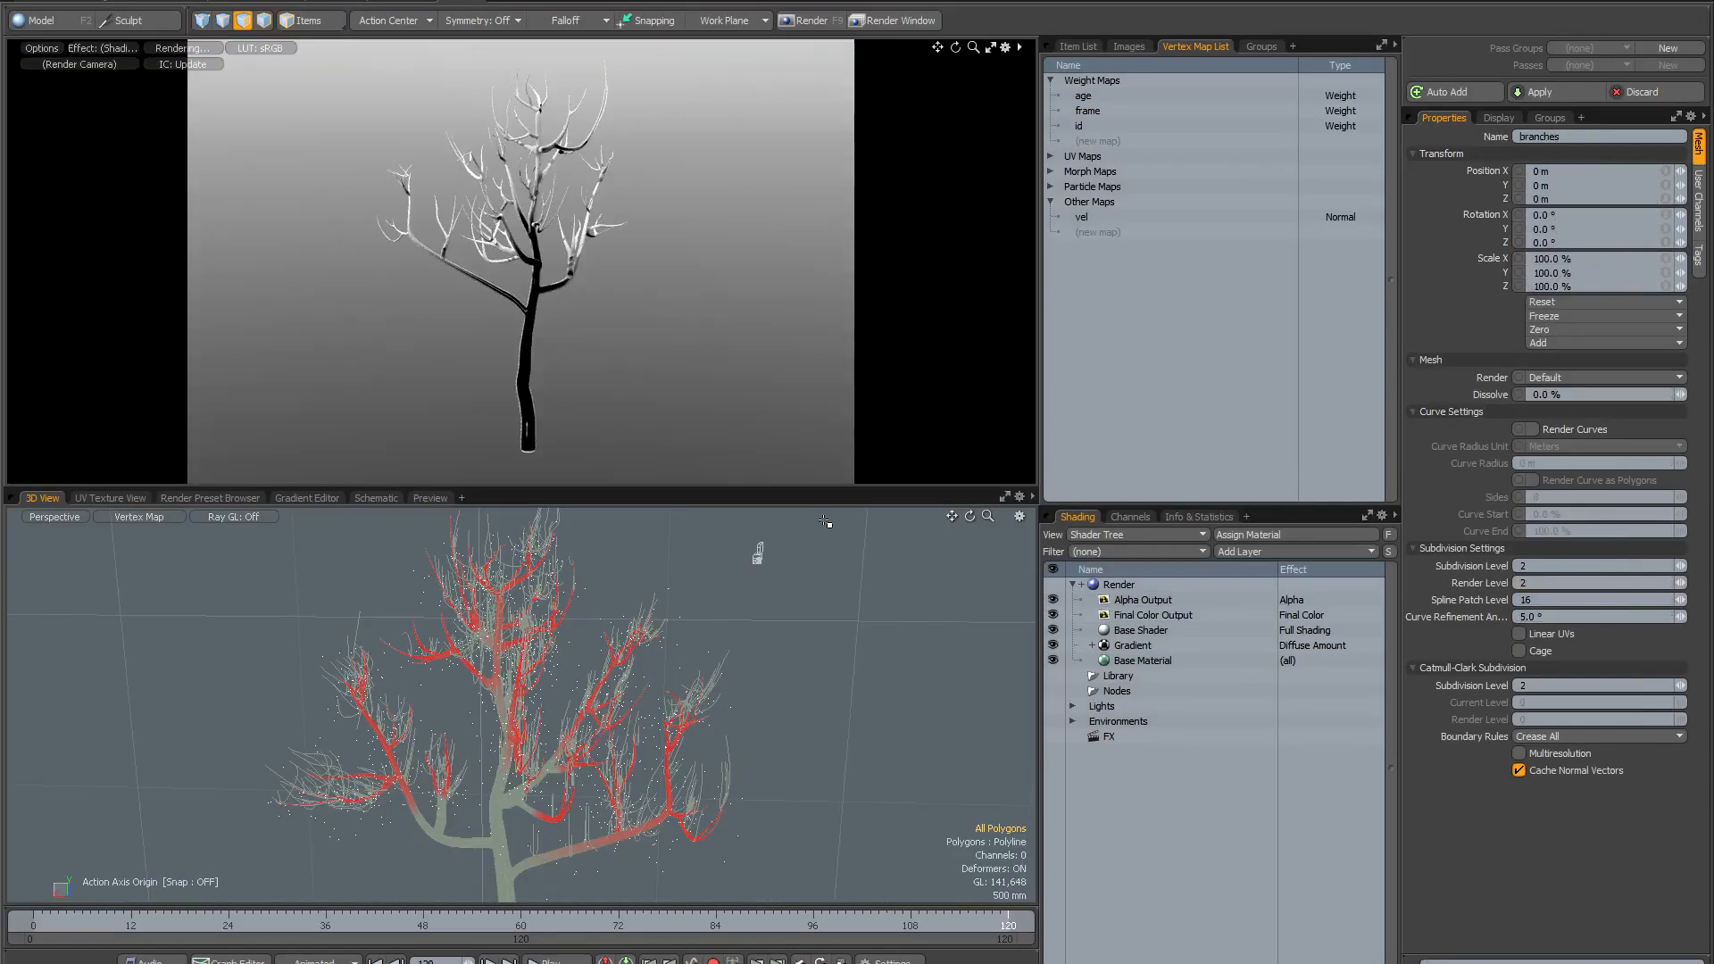
click(990, 48)
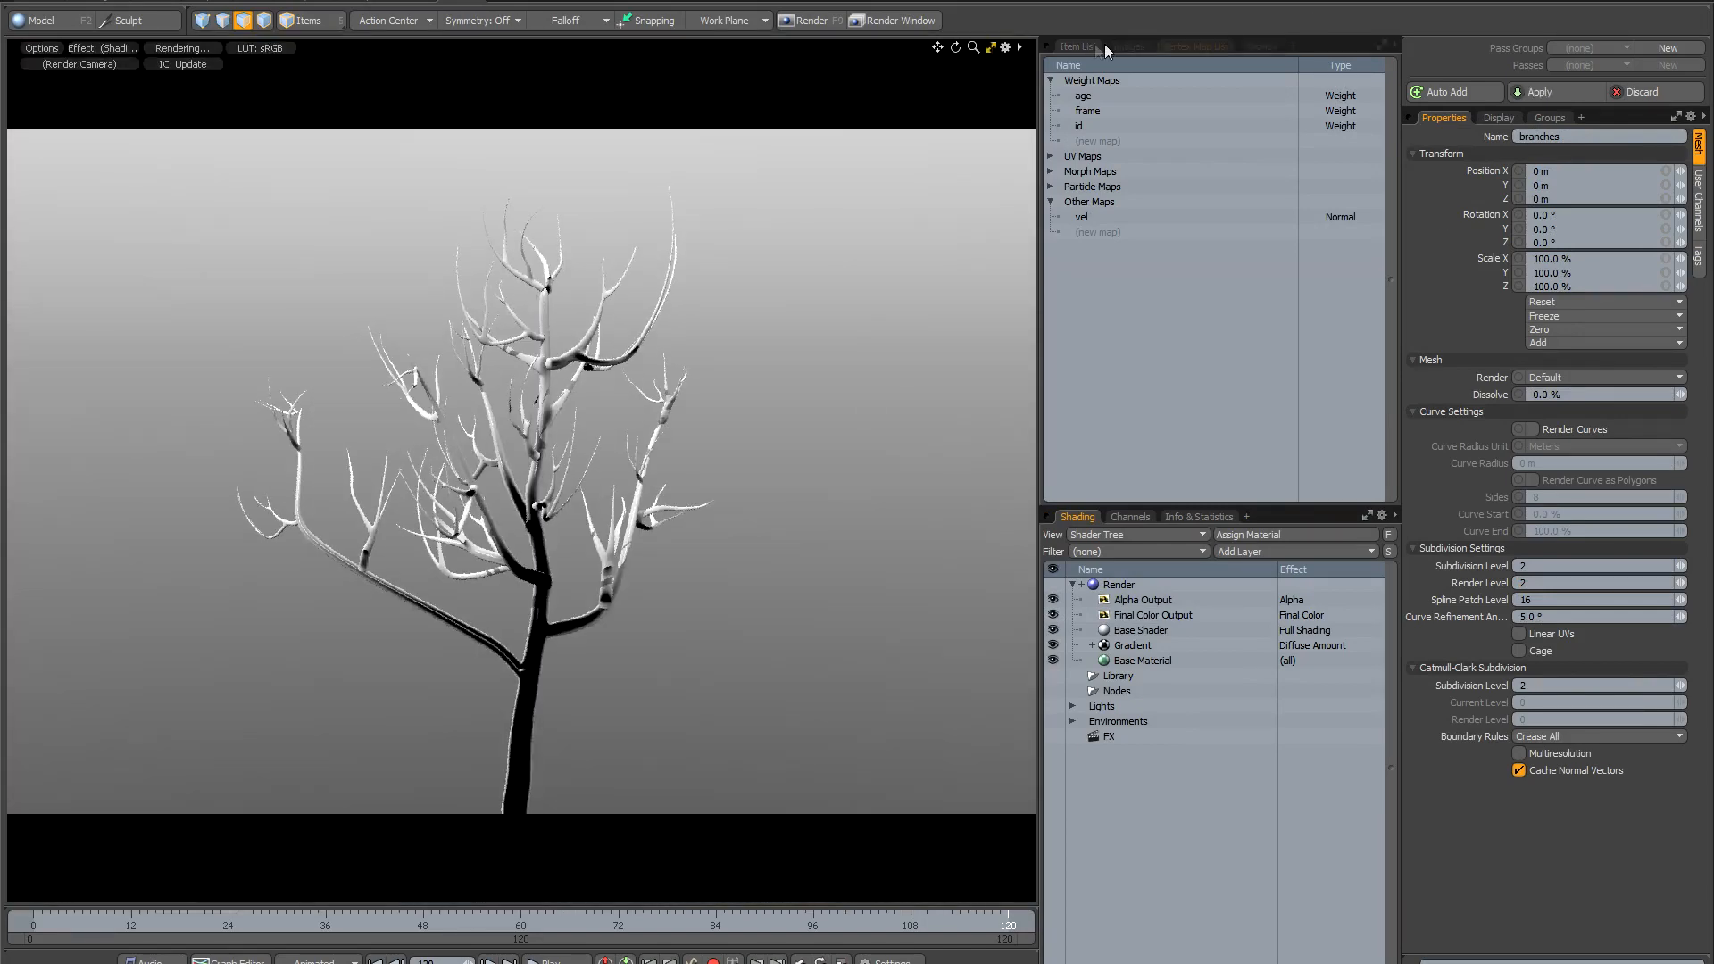
click(1077, 46)
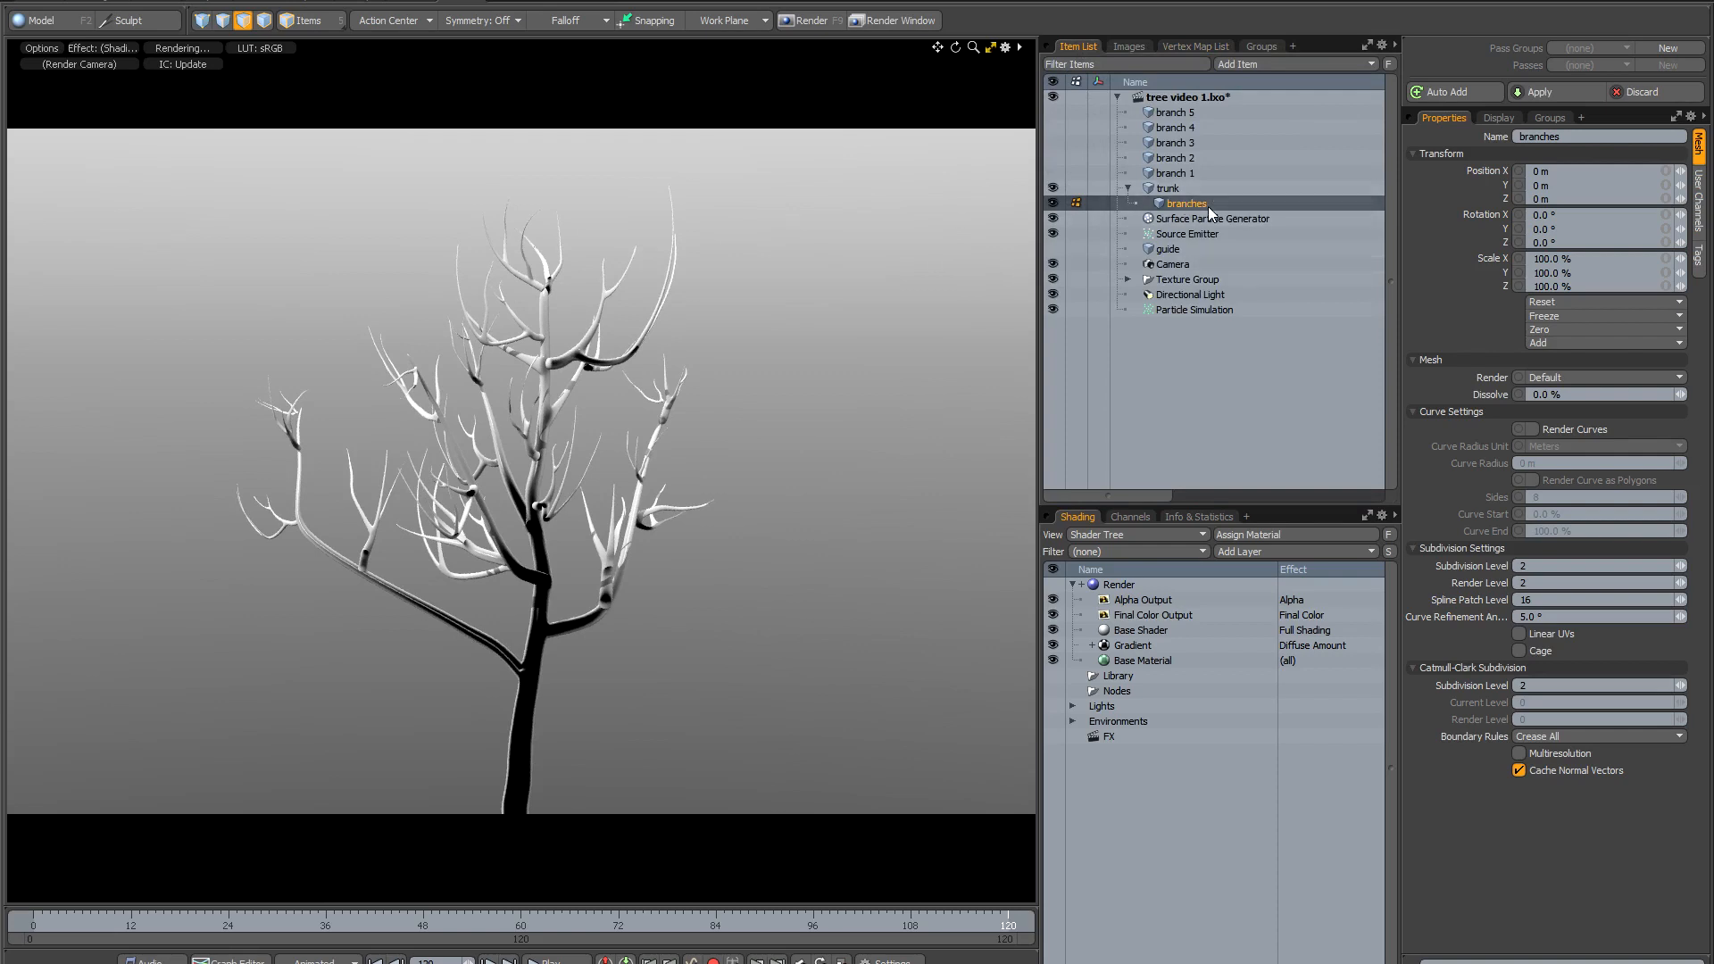
Enable curve rendering for the branches mesh and taper its radius gradient to 13% at the 100% end.
click(1532, 429)
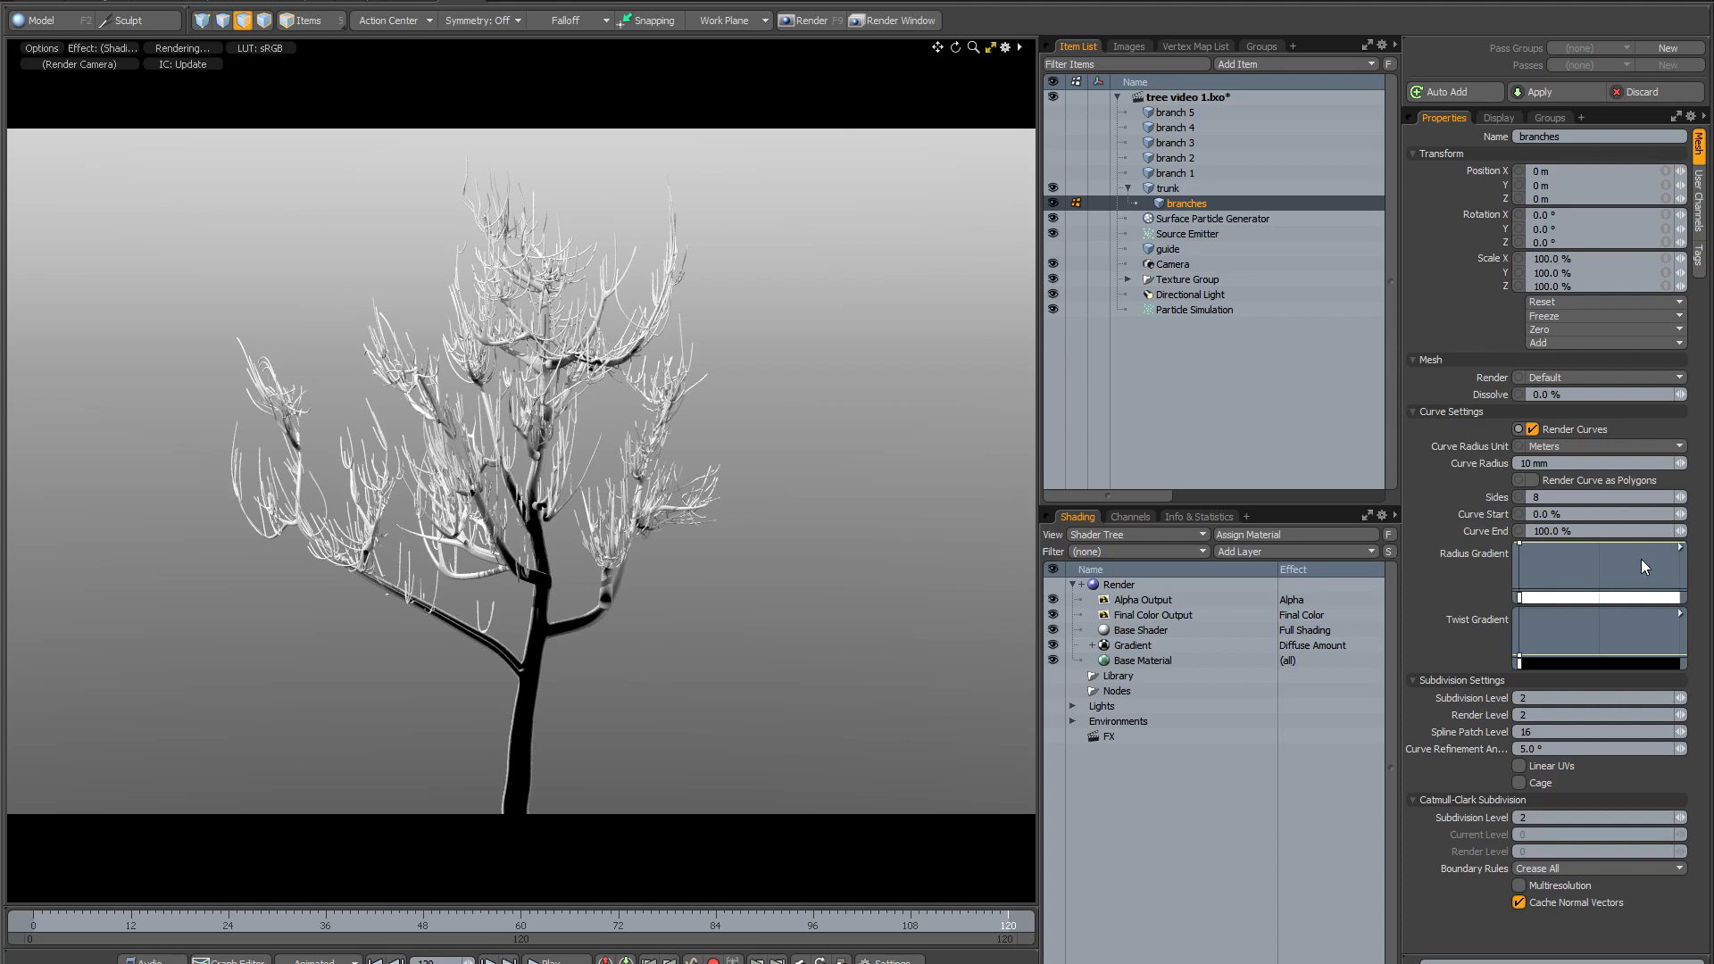
click(1680, 547)
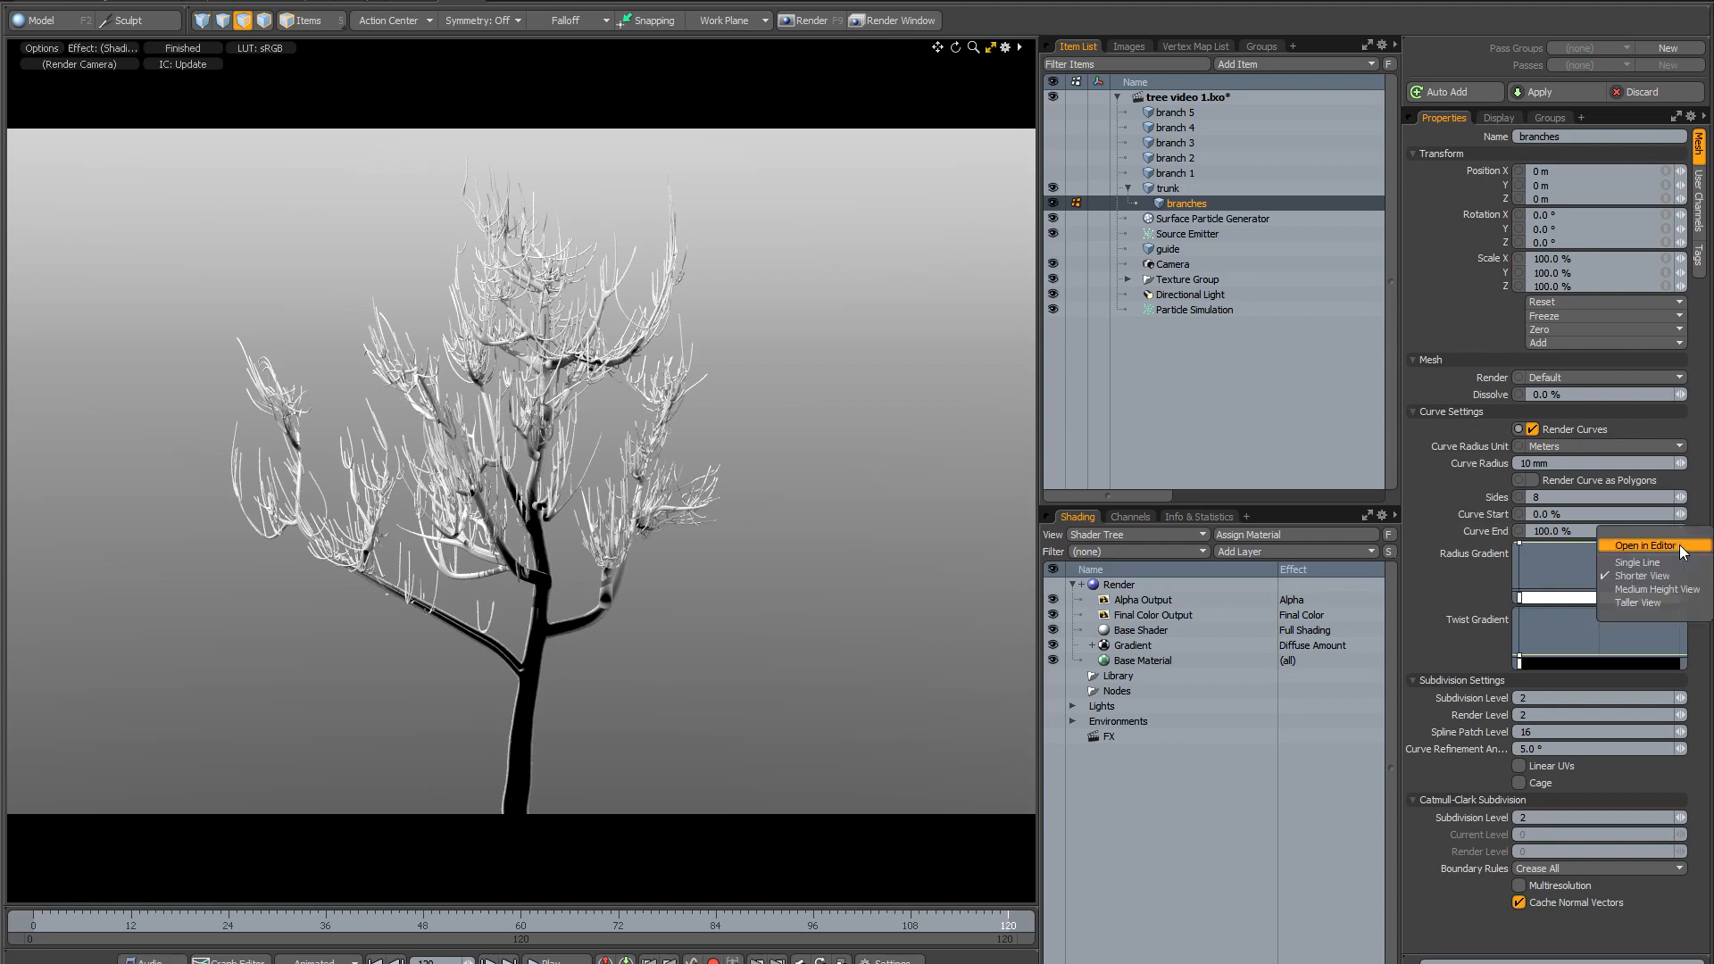
click(1661, 544)
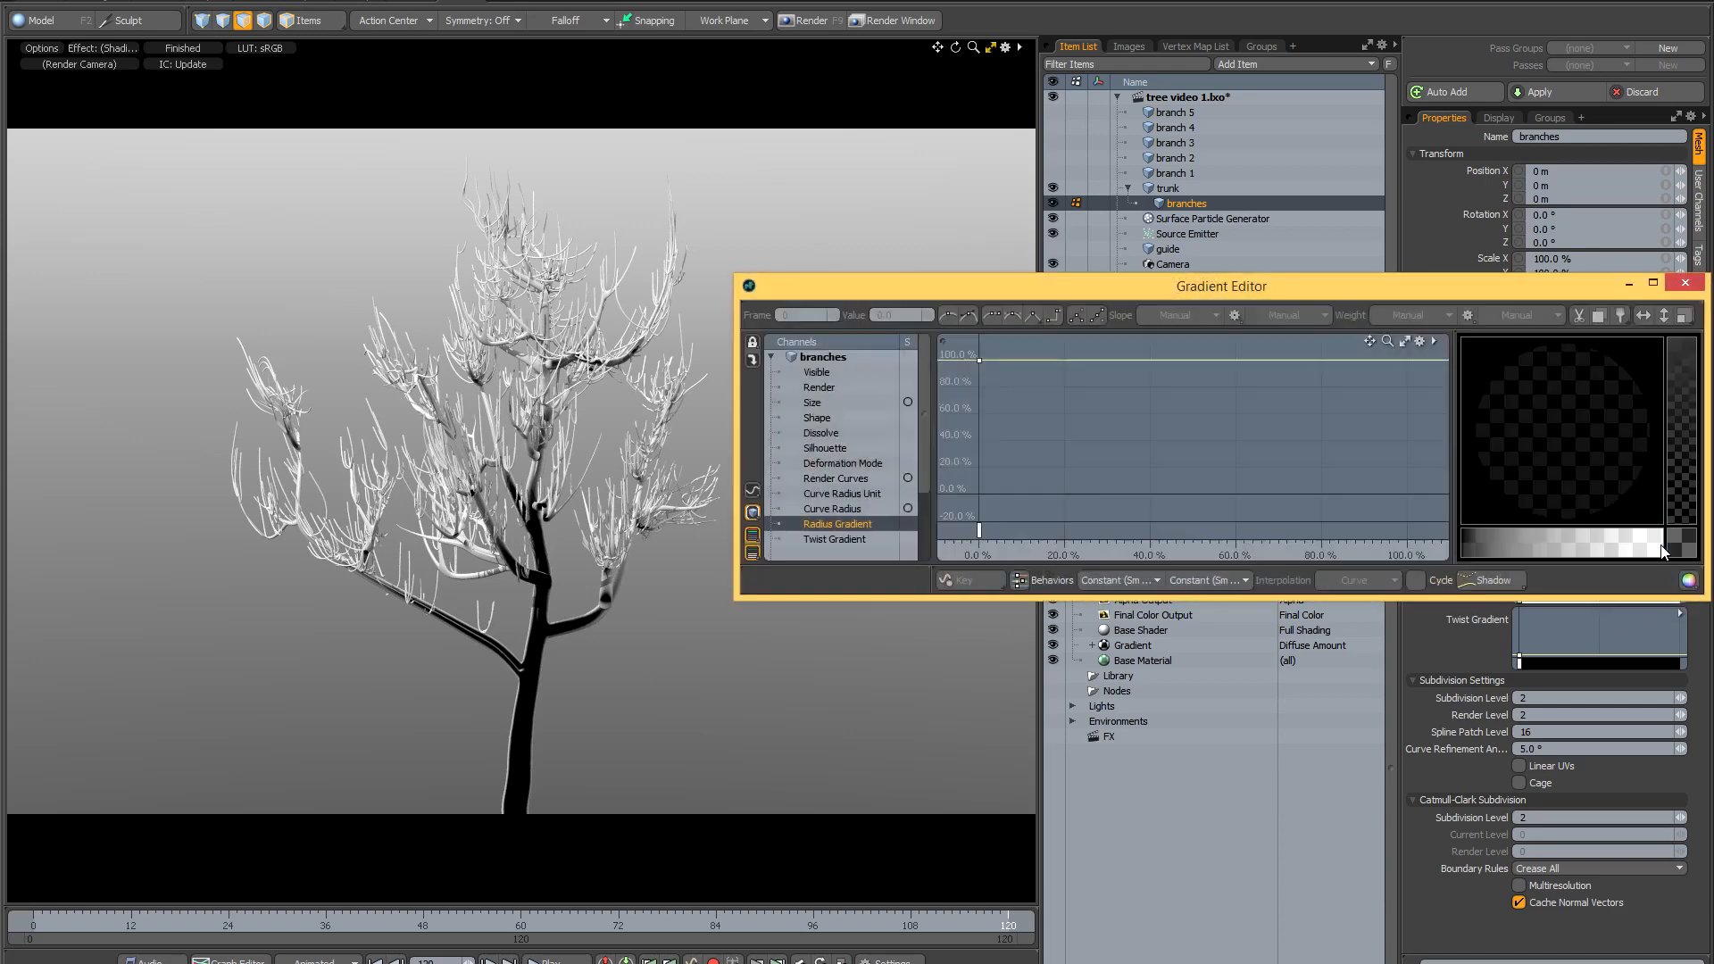
click(1408, 361)
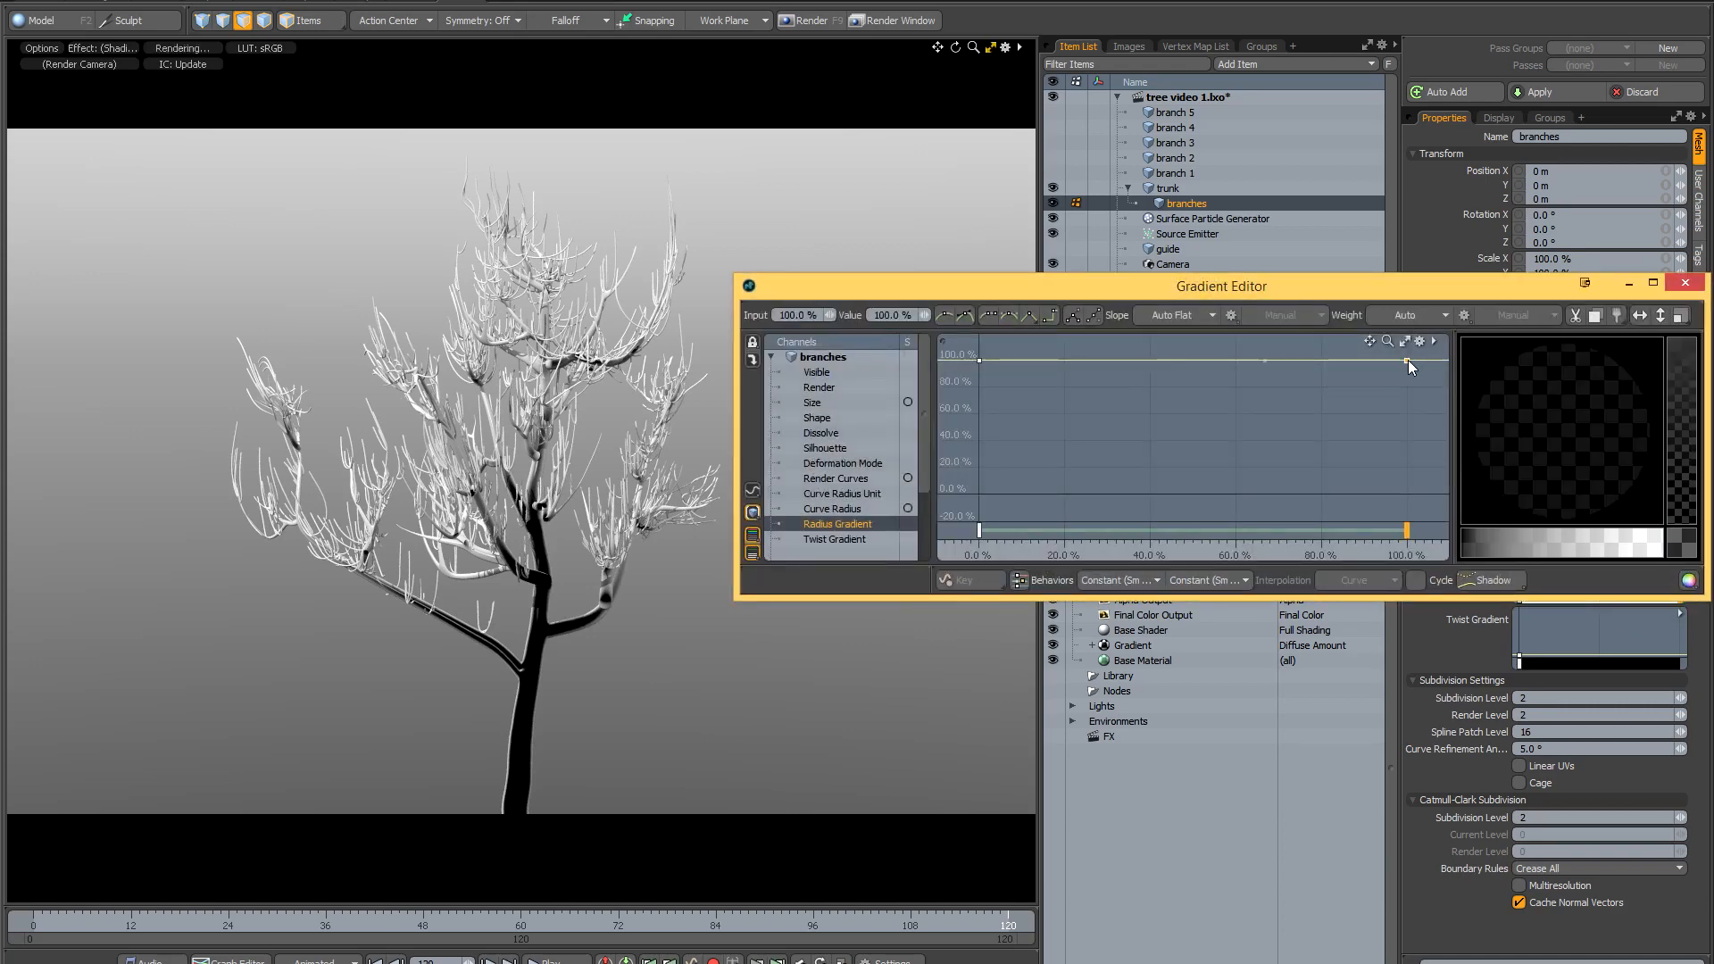
drag(1407, 360, 1410, 485)
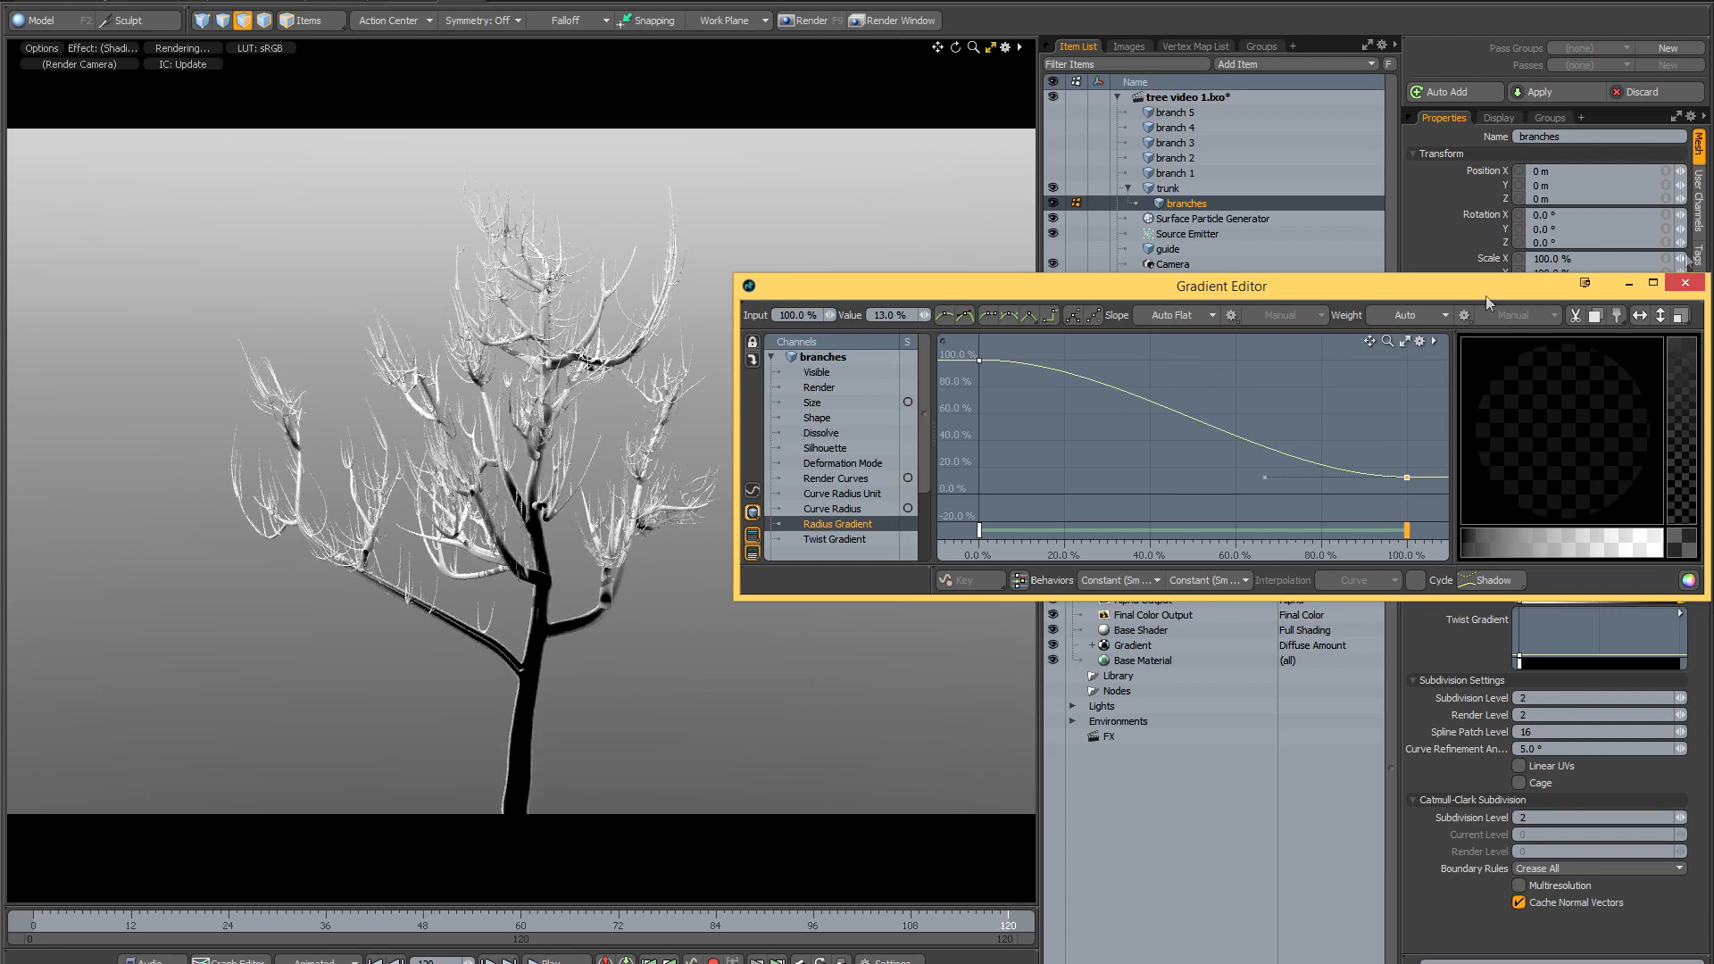
click(1685, 284)
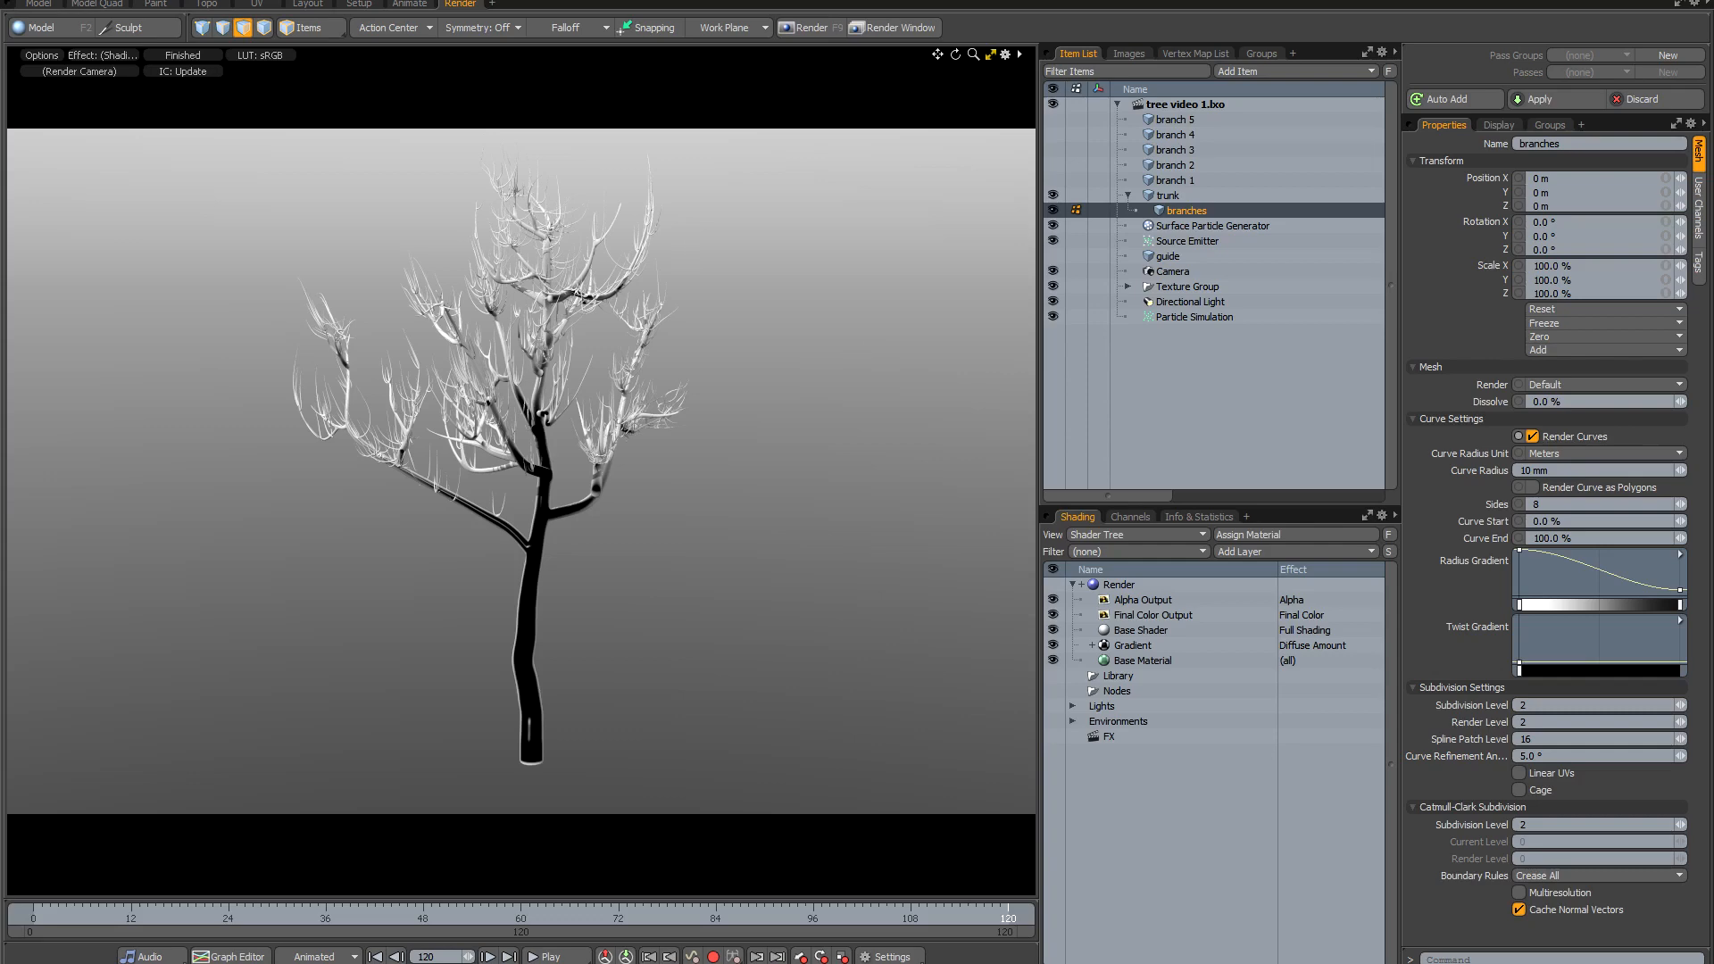
Return to the modeling workspace, add a new mesh item and position a cube primitive at 0 m on all axes.
click(38, 5)
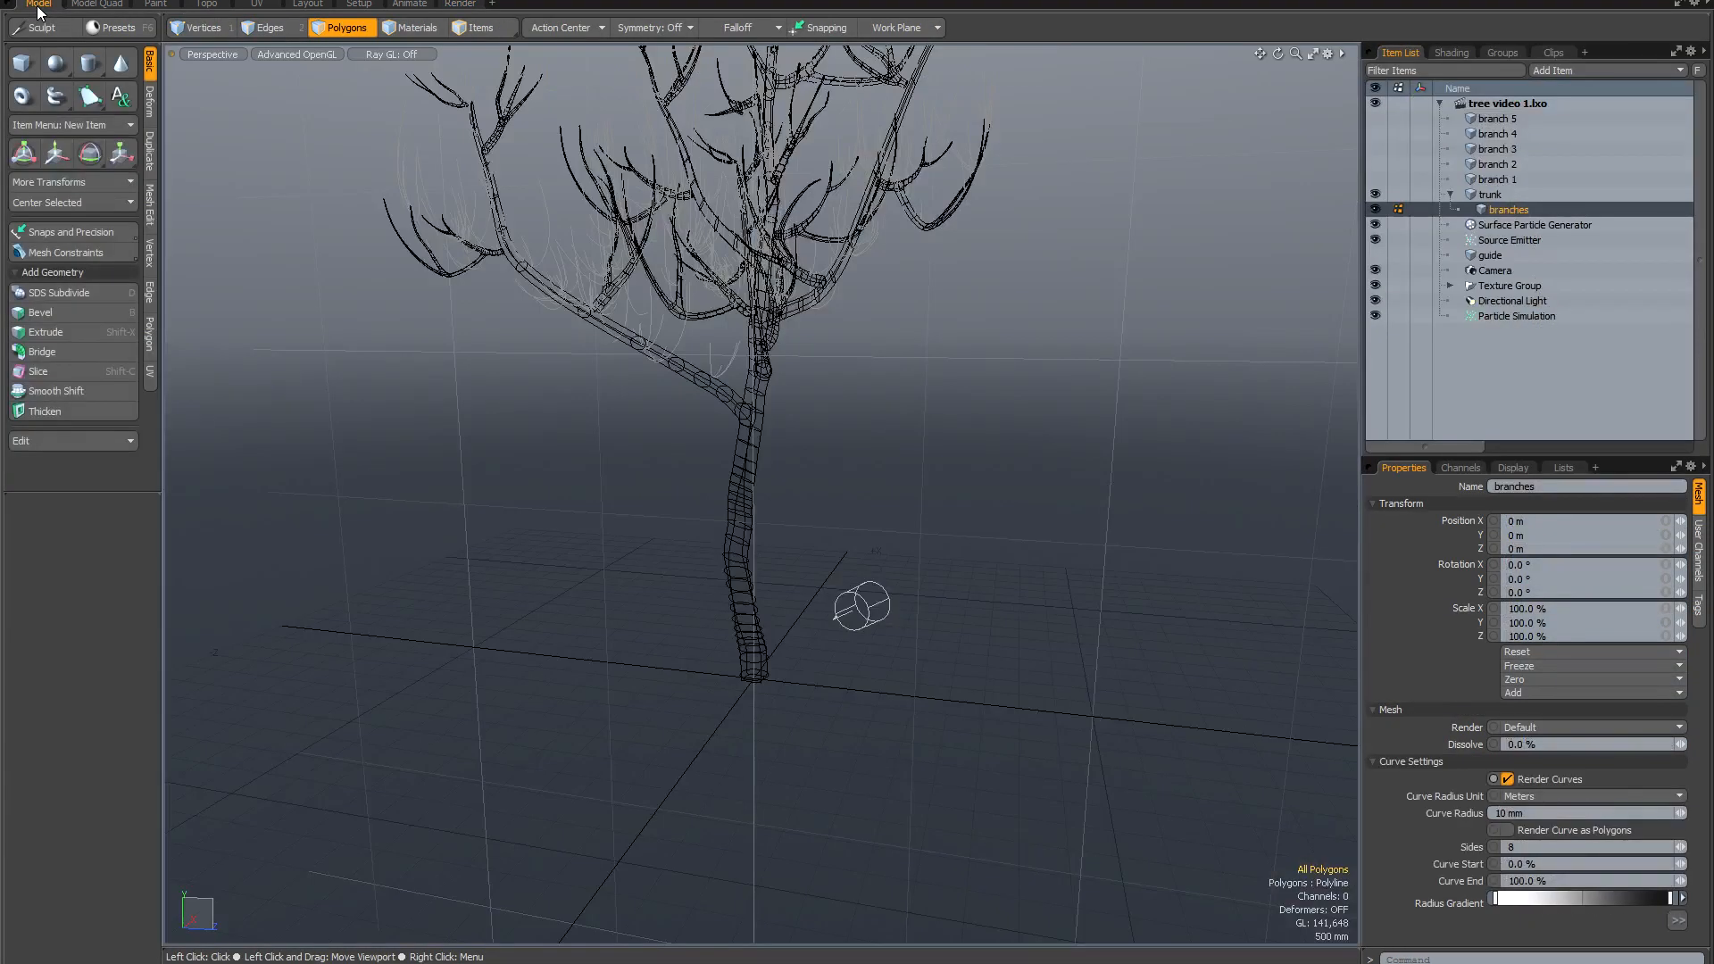
click(1500, 256)
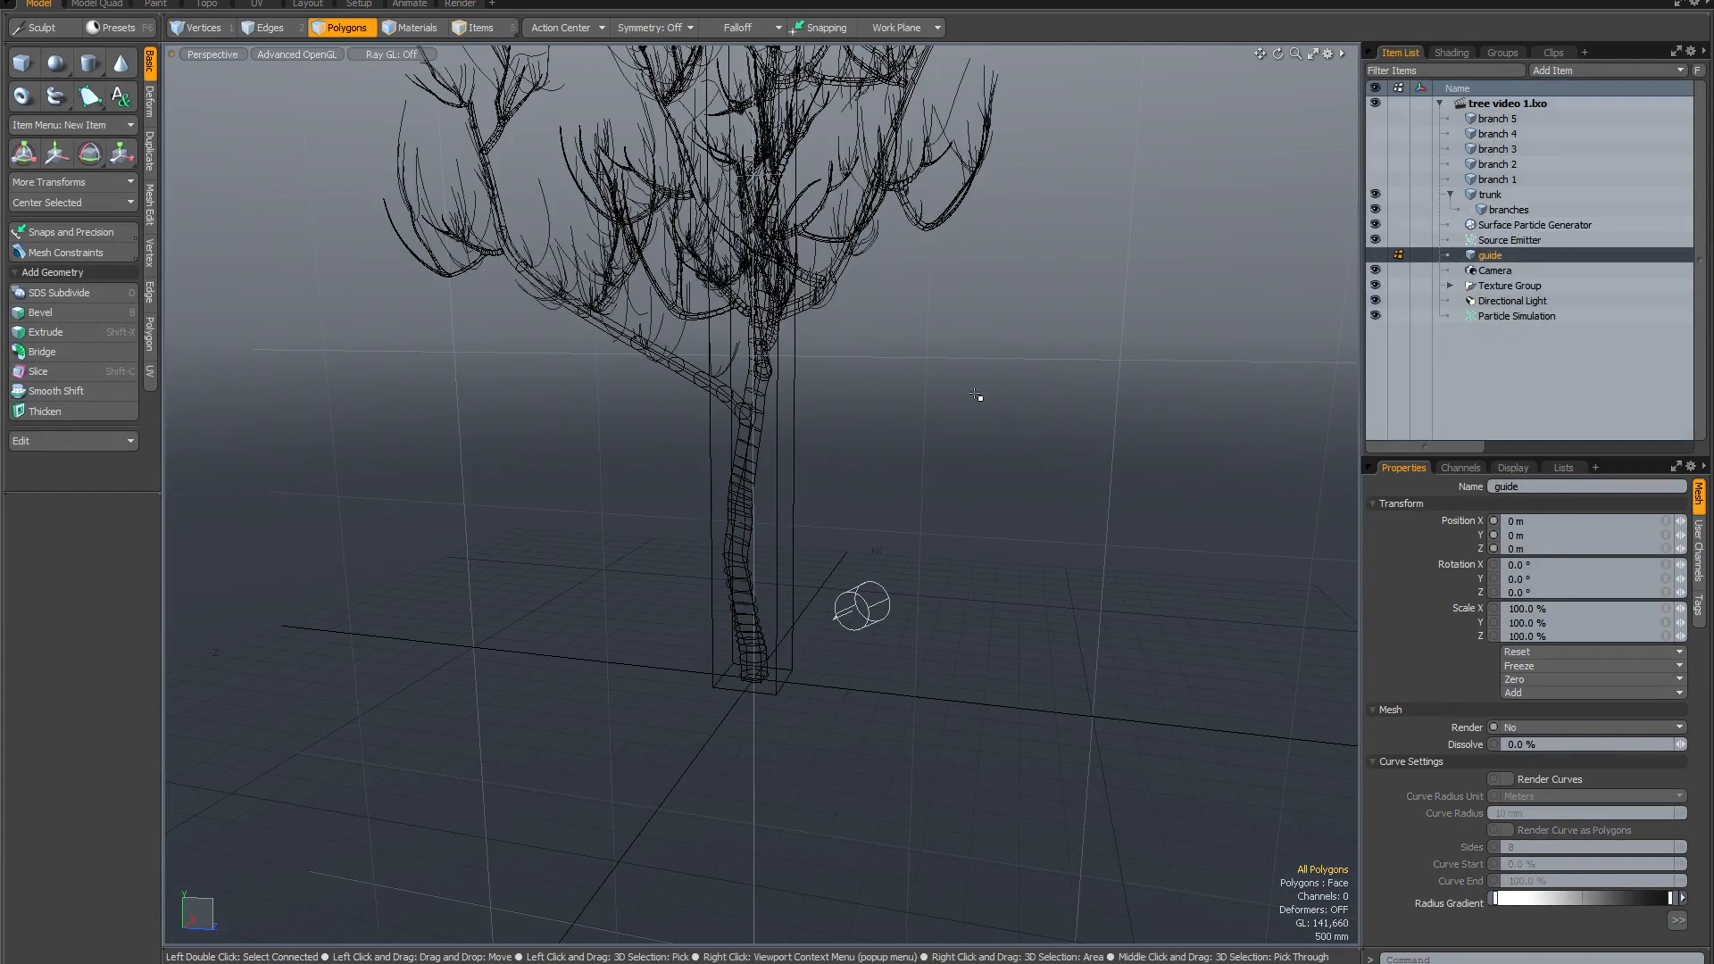
key(n)
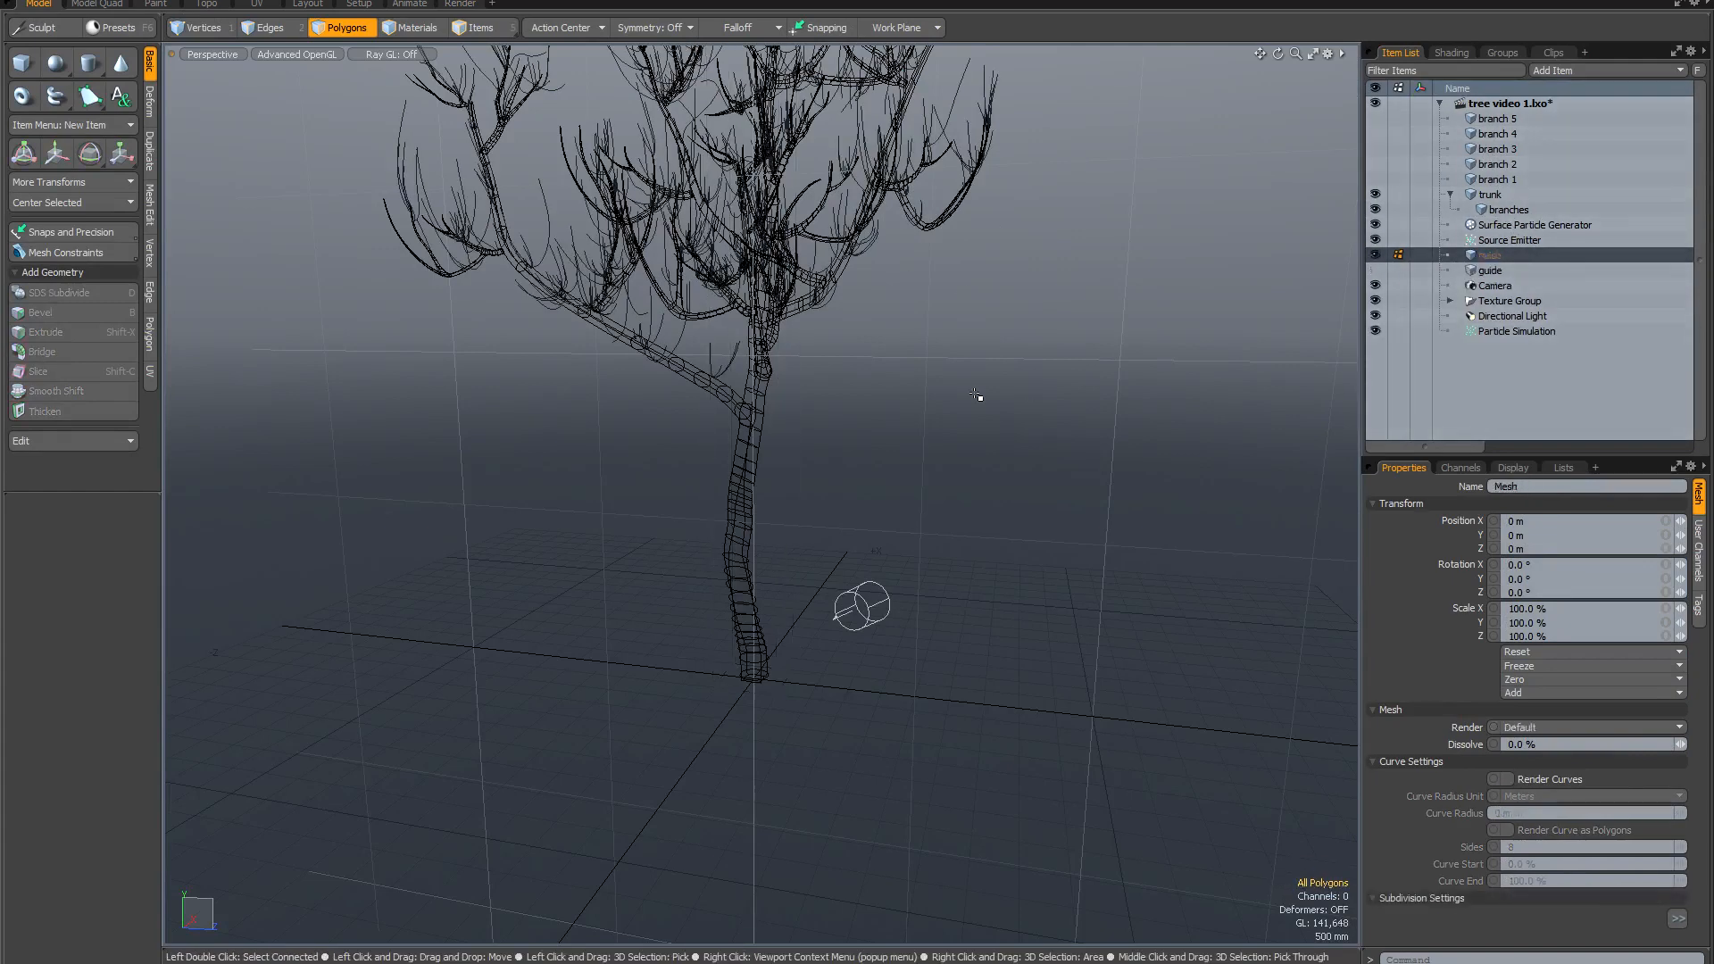
click(20, 65)
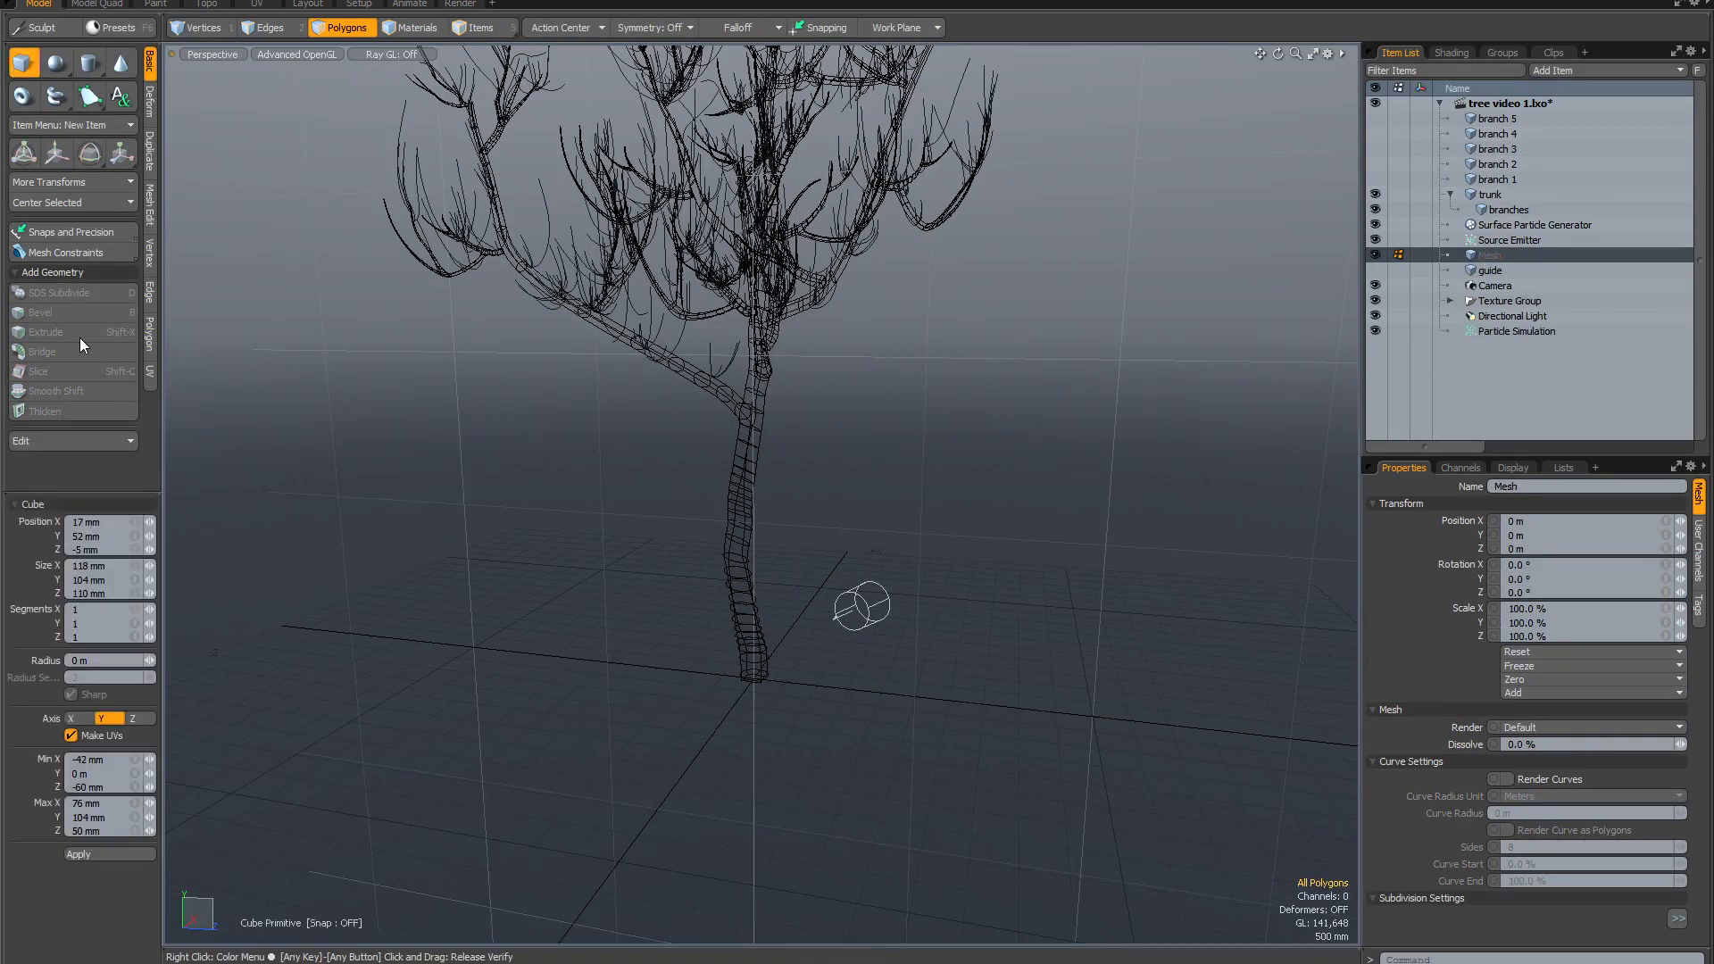
click(108, 524)
text(0)
key(Return)
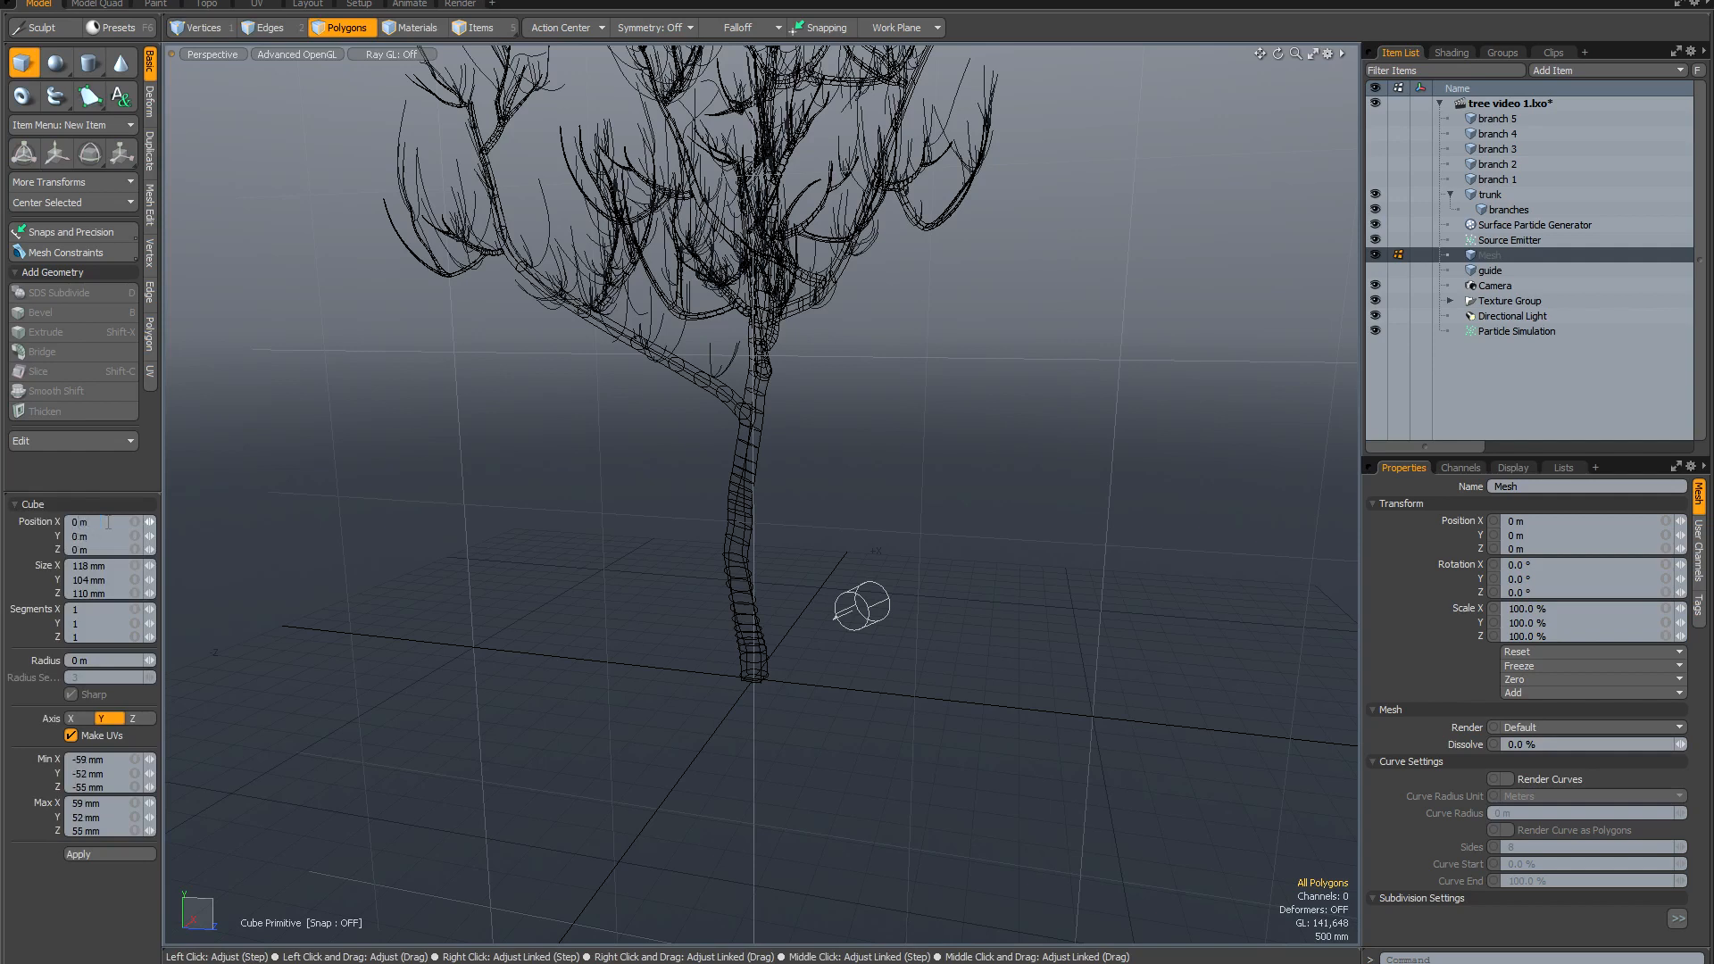
Set the cube's size to 100 mm on all axes and create it in the new mesh.
click(137, 567)
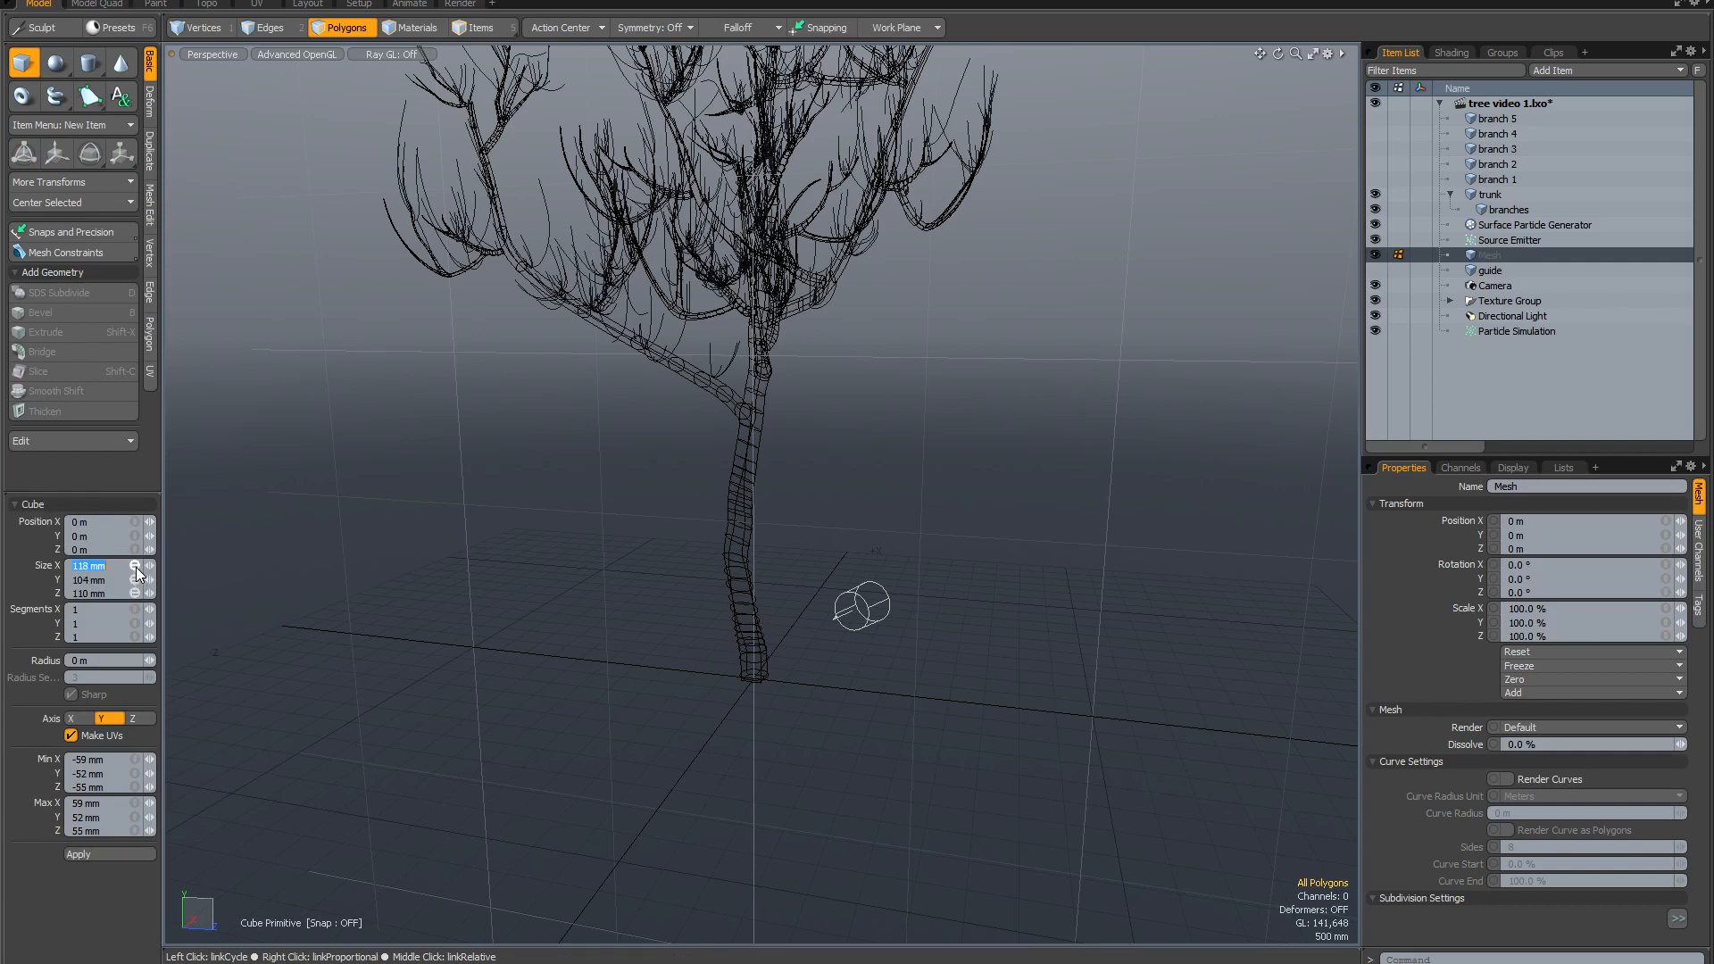
click(87, 566)
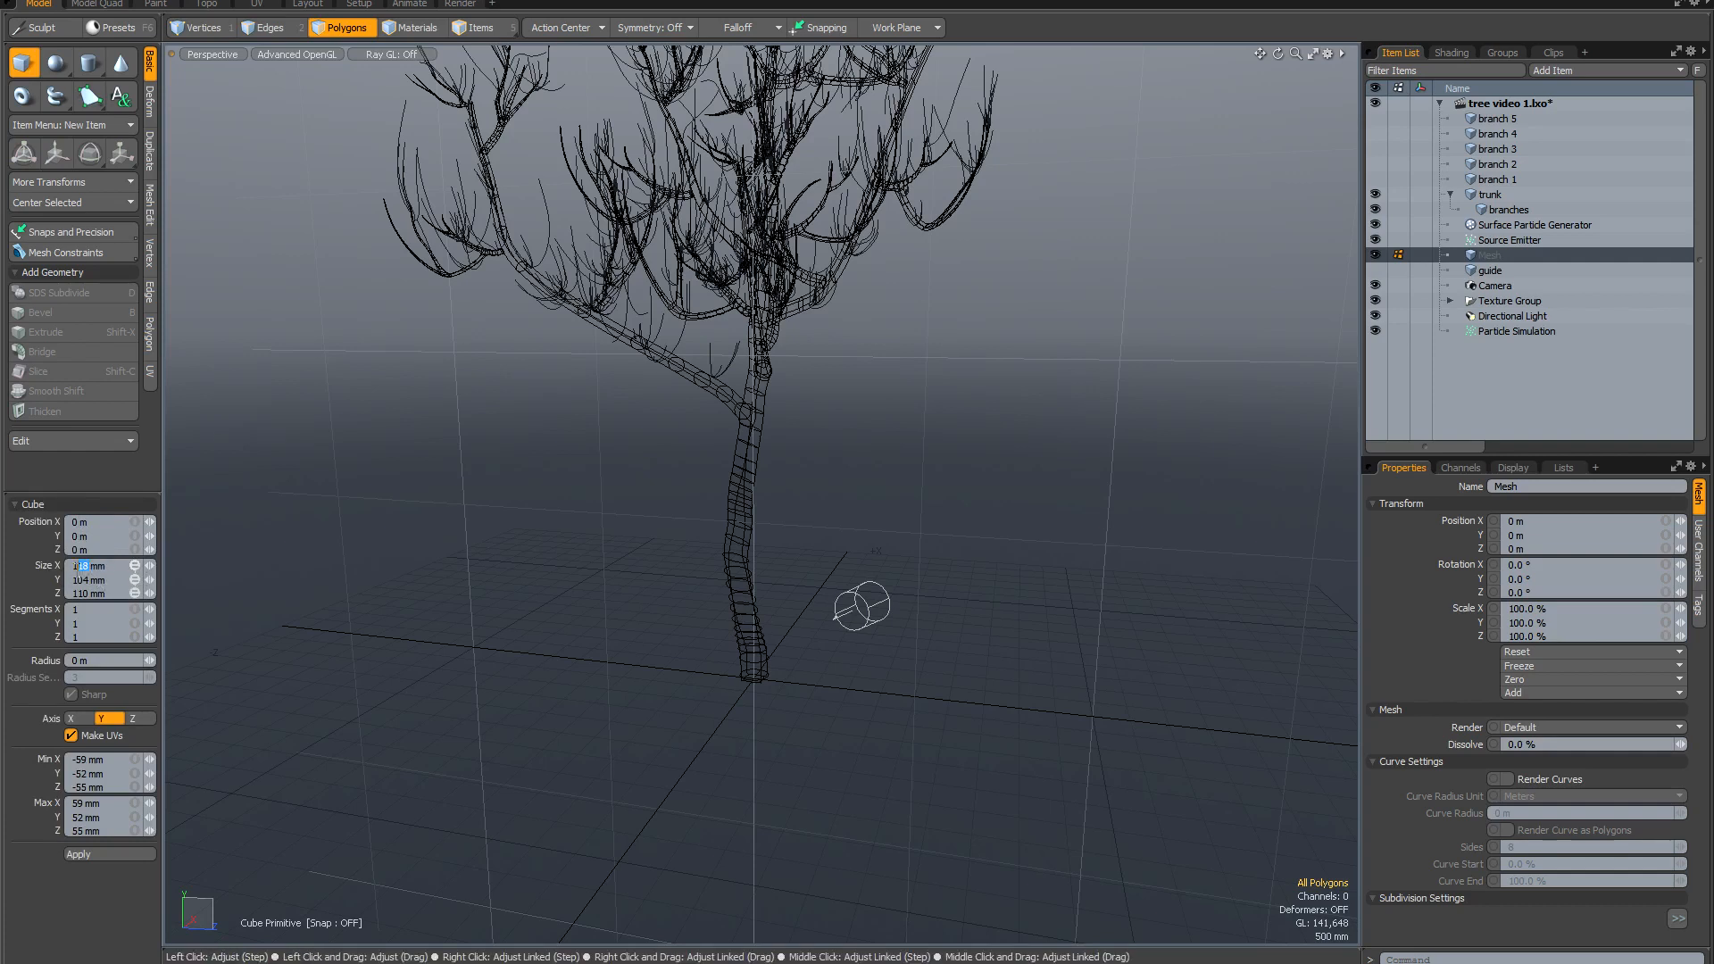
key(Return)
click(122, 857)
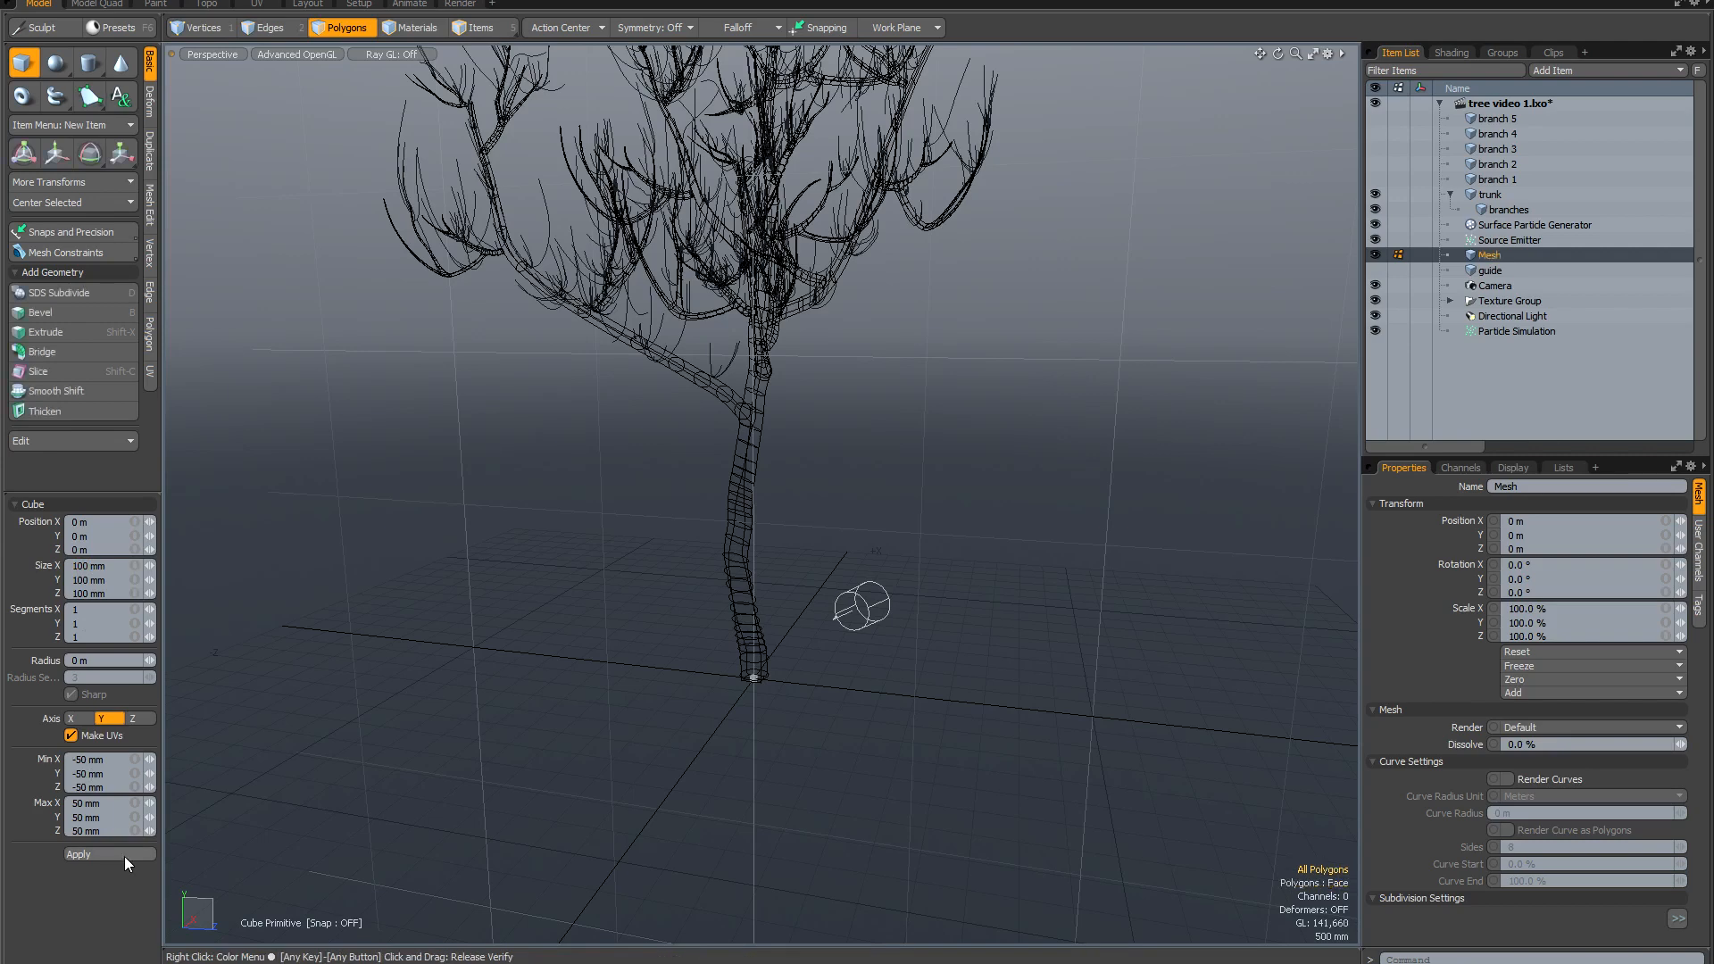
key(shift)
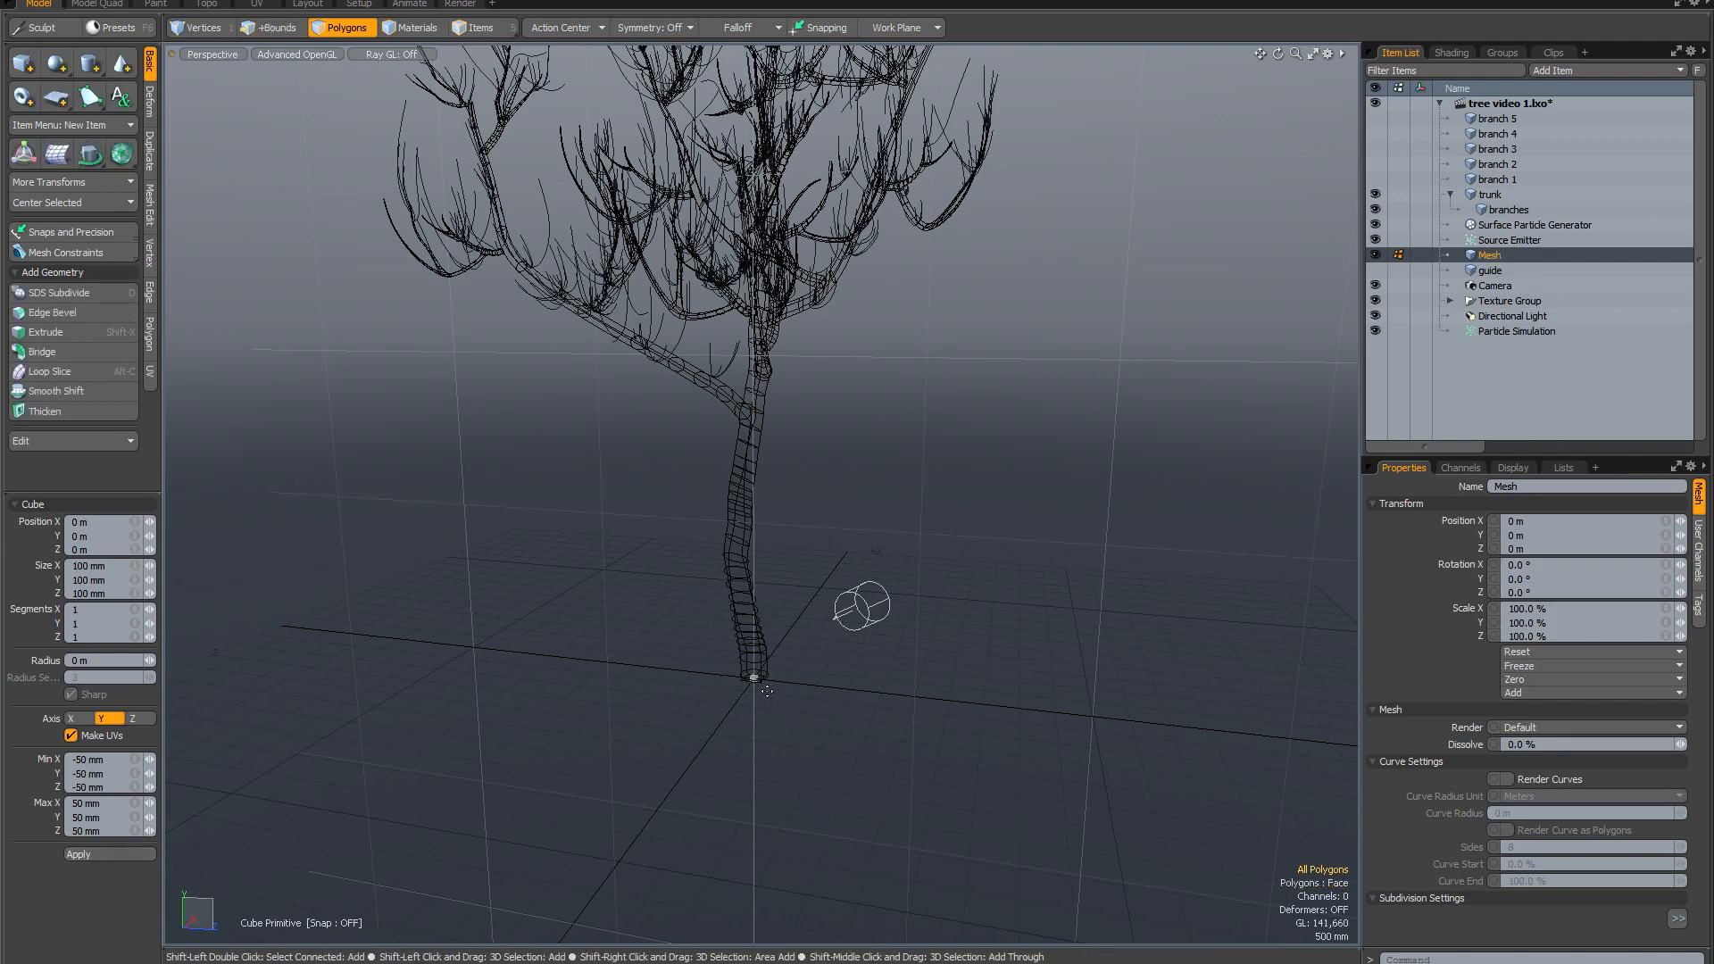
key(shift+a)
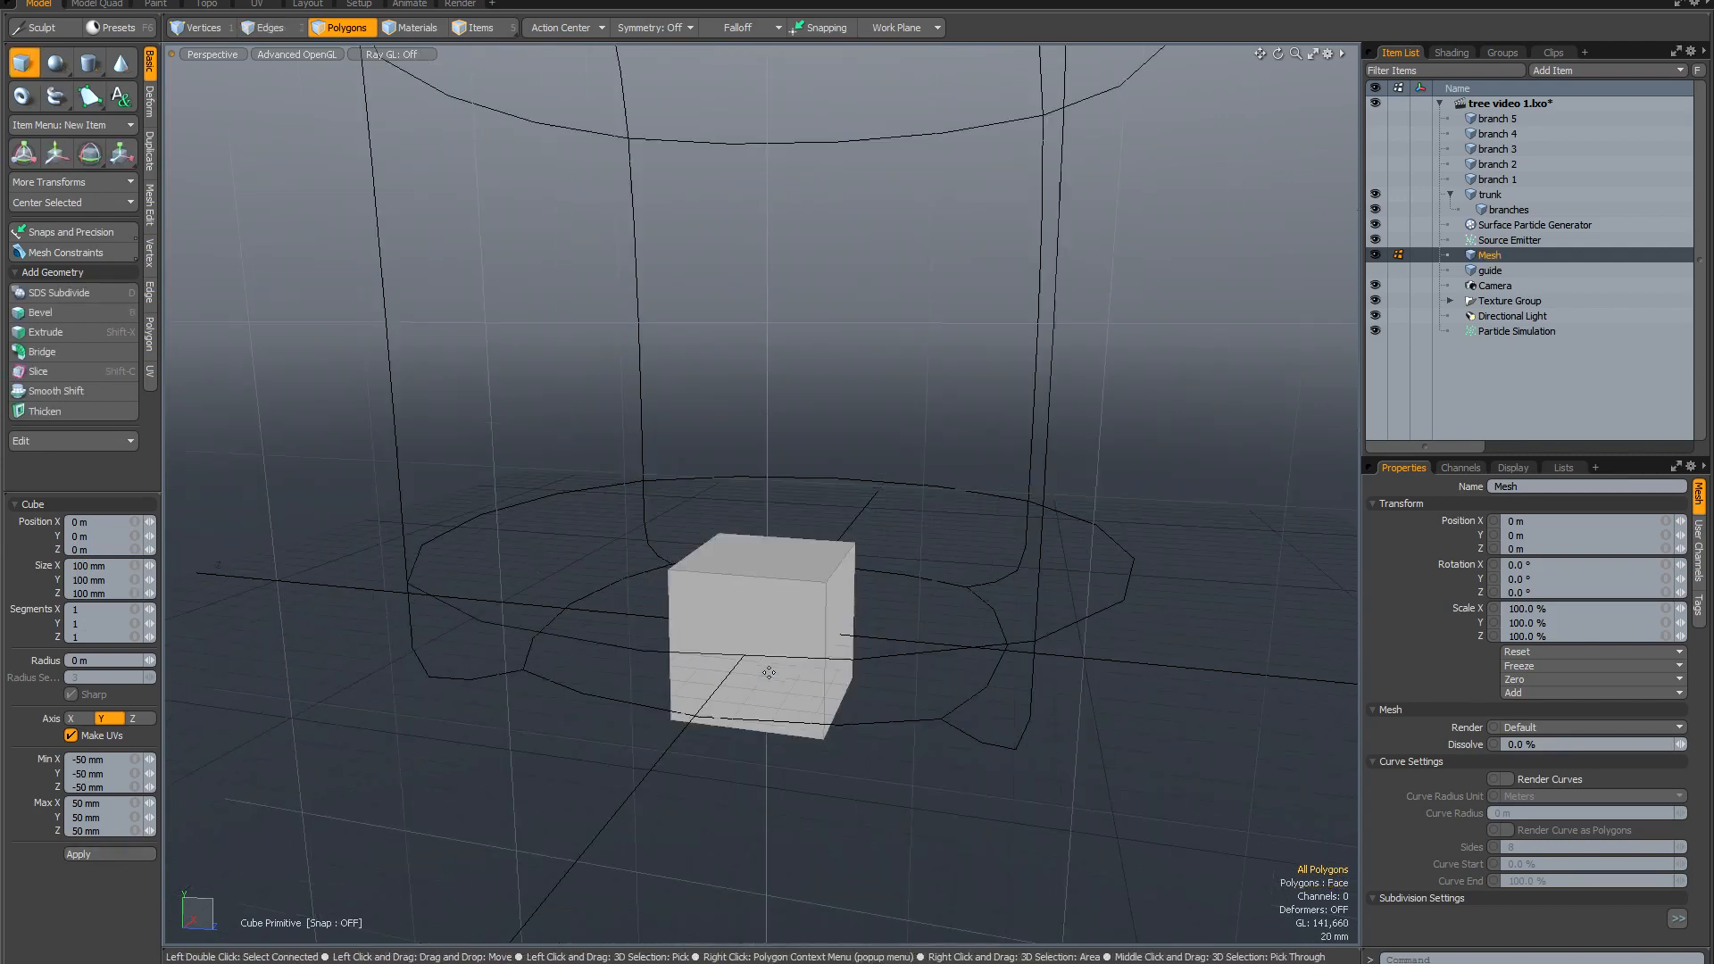
alt+drag(777, 566, 788, 574)
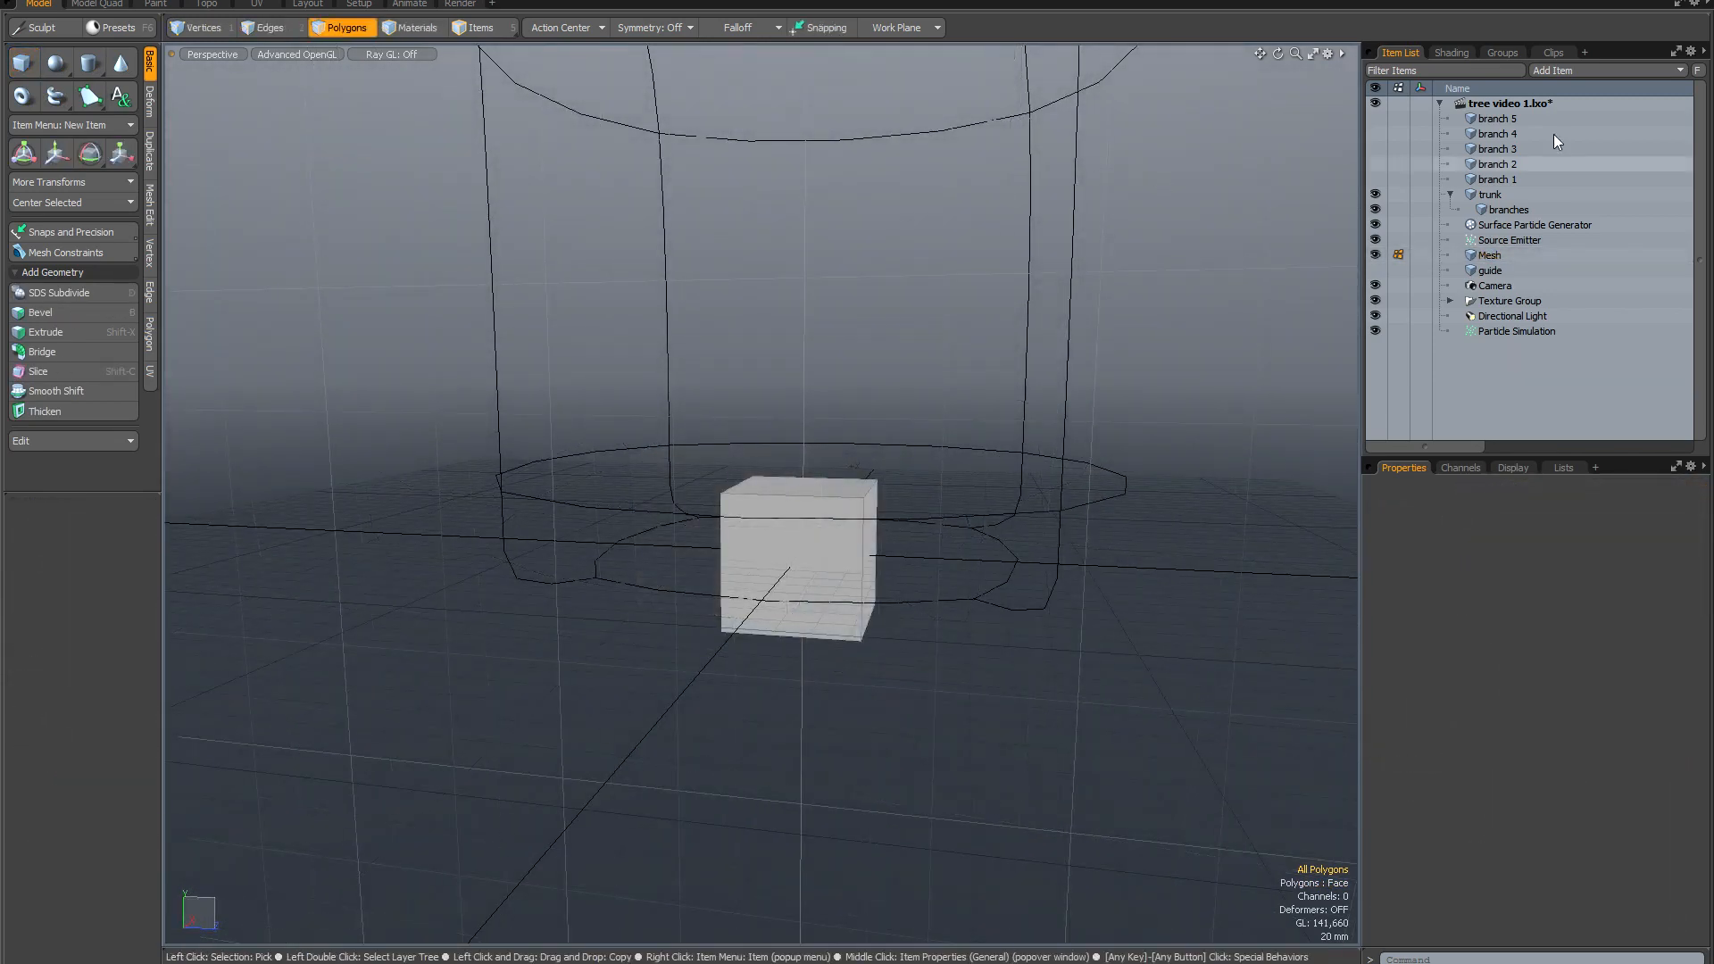
Add a backdrop item and load leaf.png as its image.
click(1566, 70)
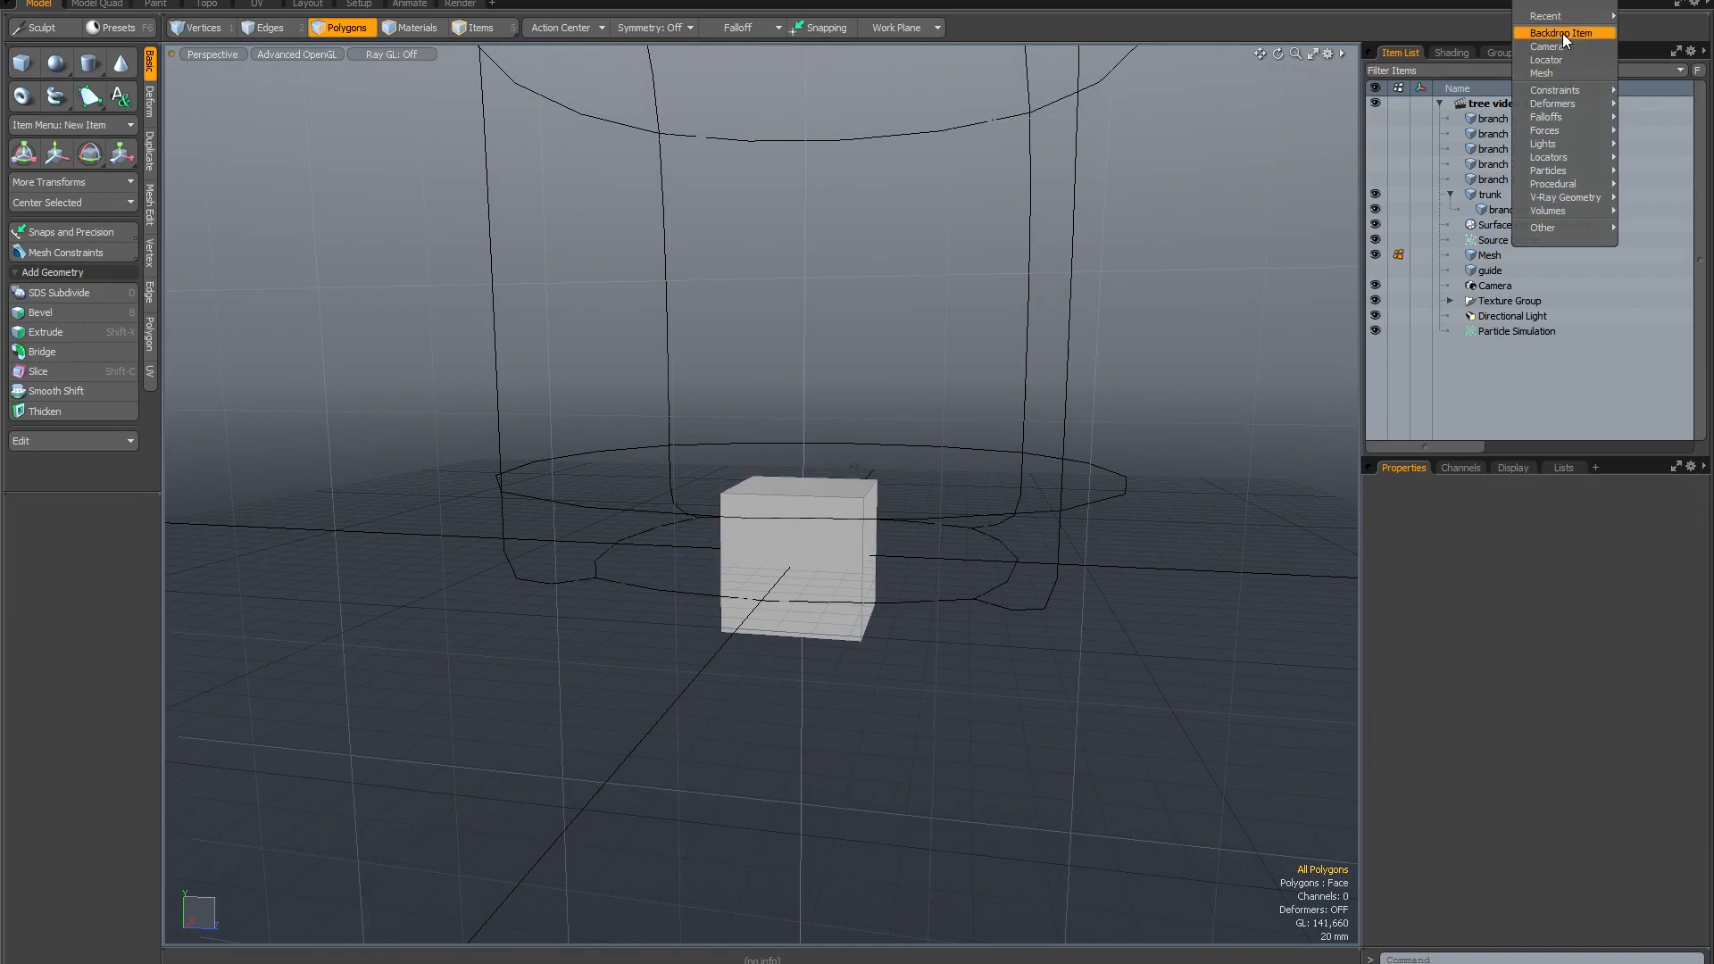
click(1563, 33)
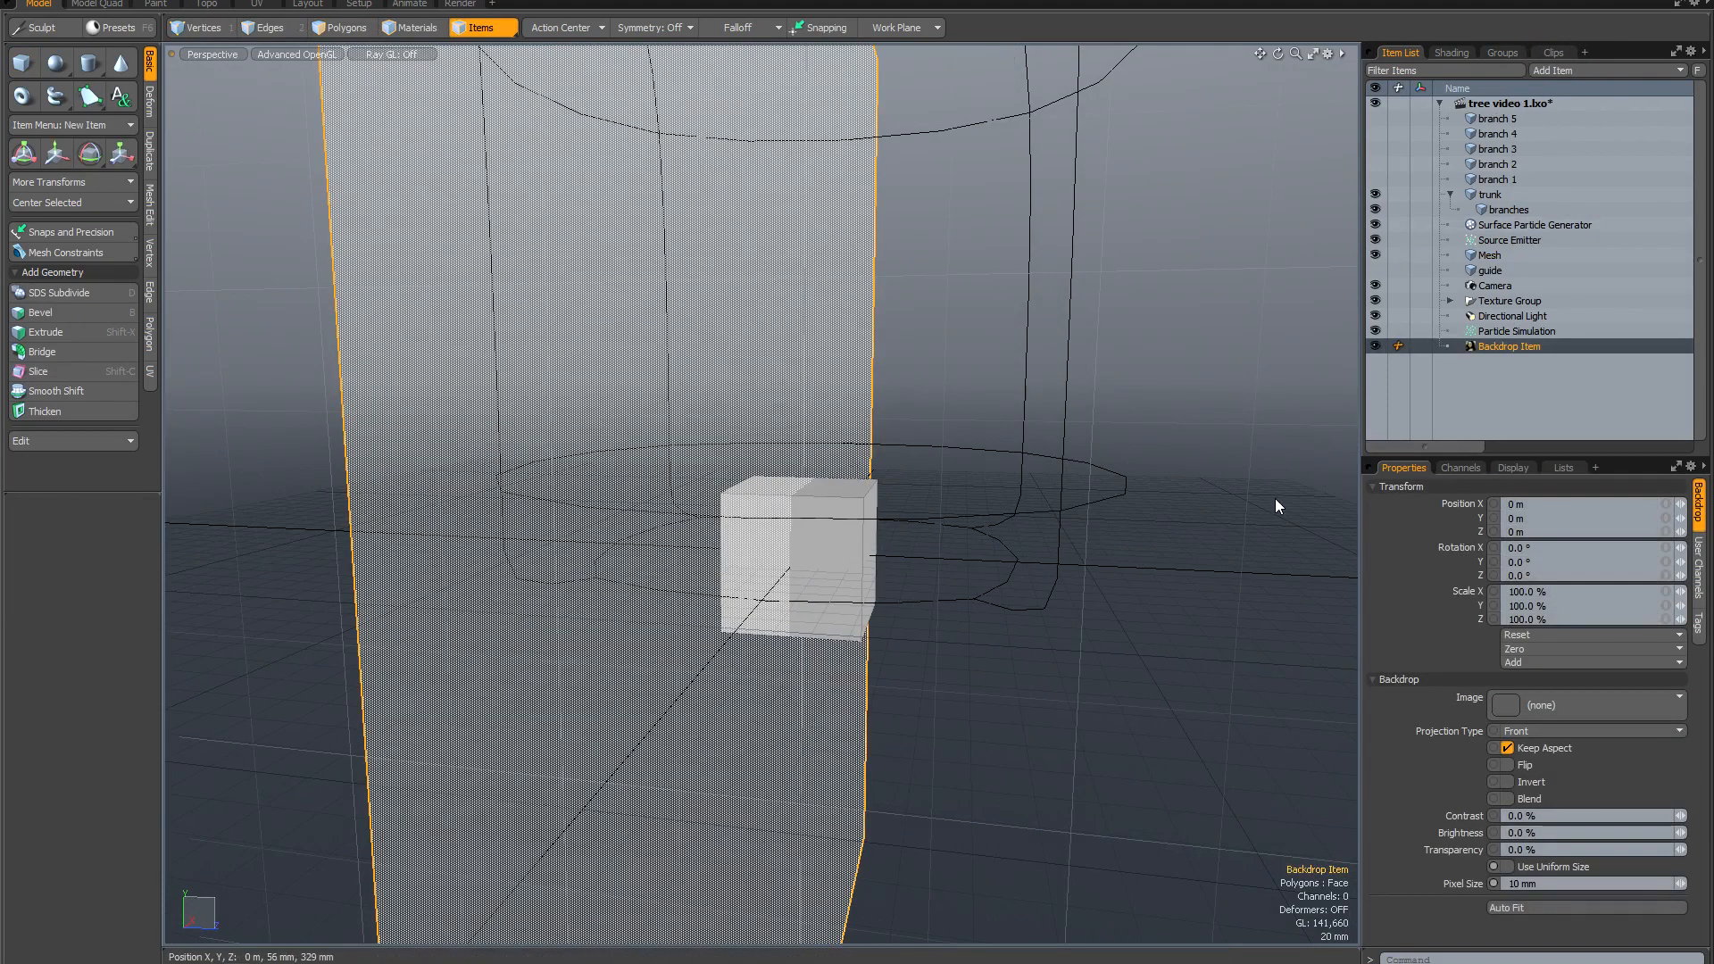
click(1568, 704)
click(1537, 459)
click(1538, 459)
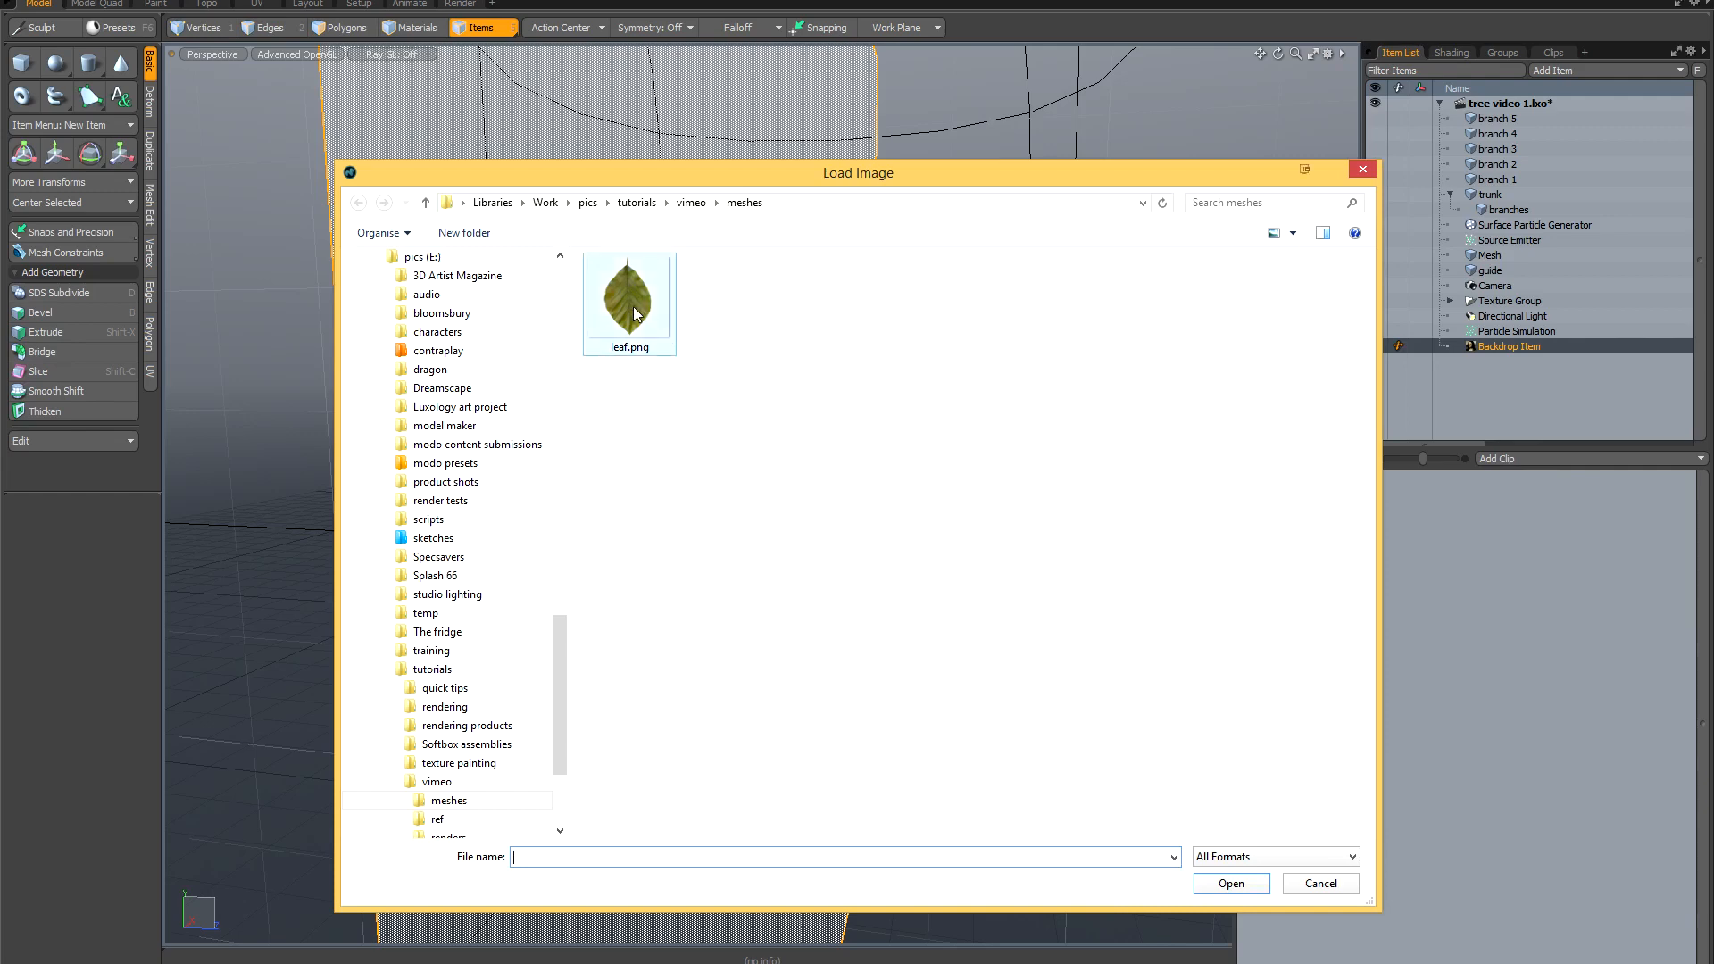
double_click(634, 307)
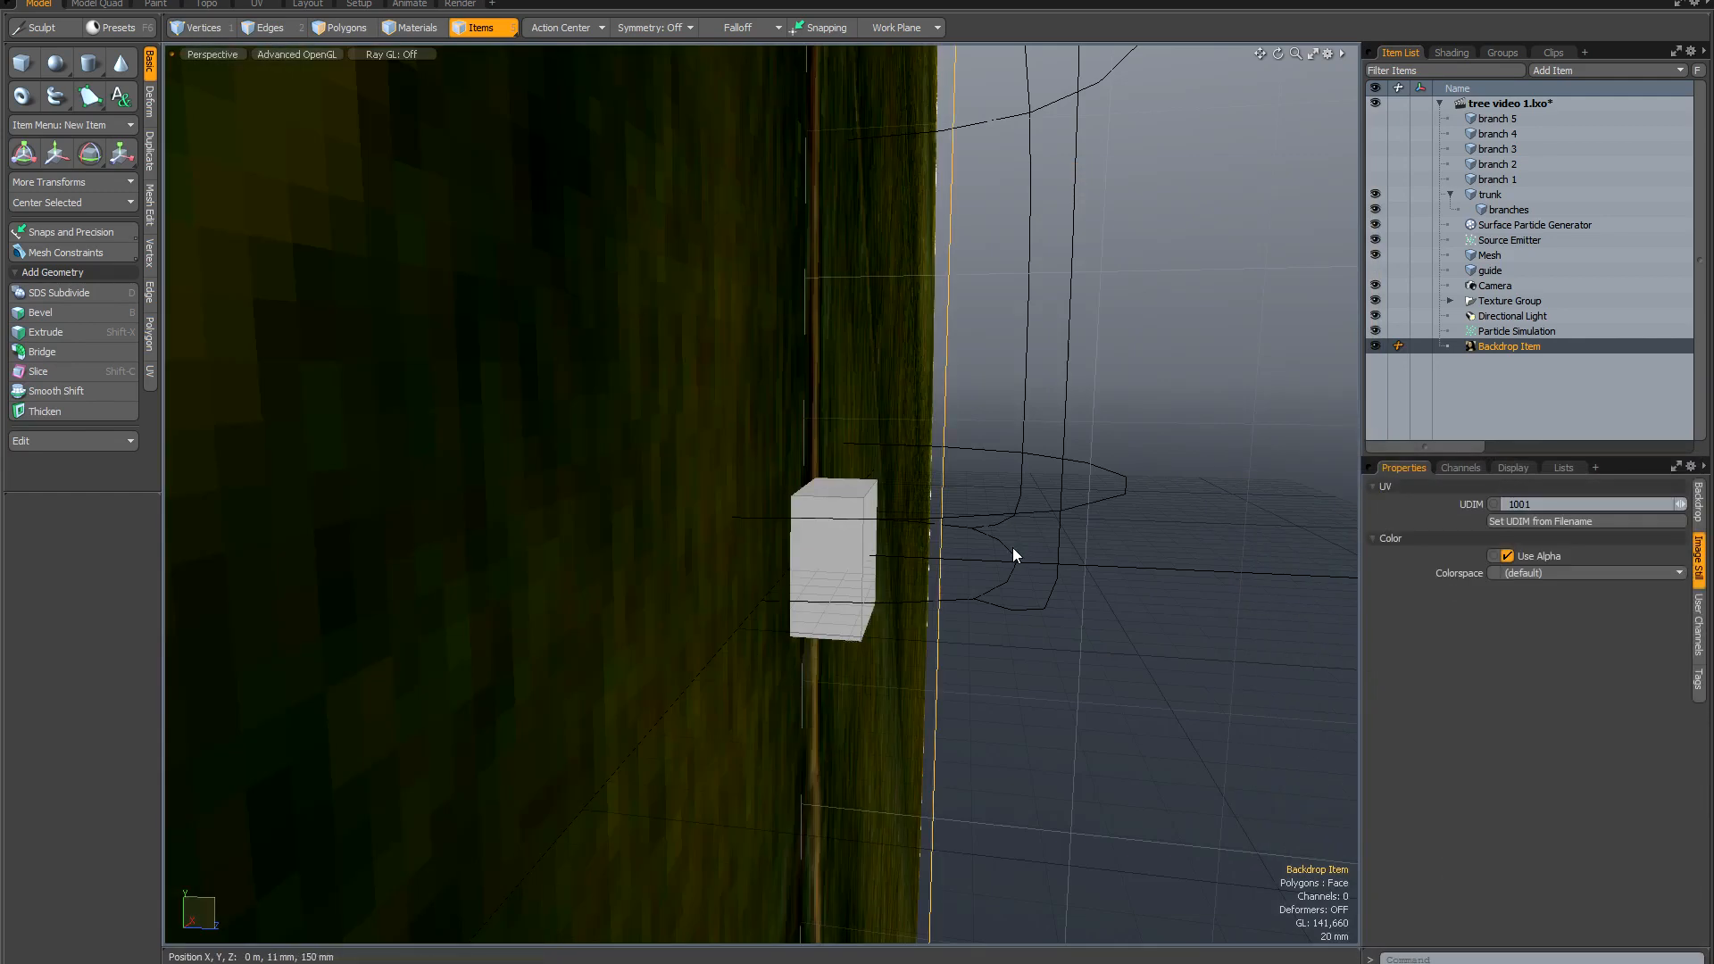
Set the leaf backdrop's pixel size to 0.1 mm.
alt+drag(1063, 566, 882, 558)
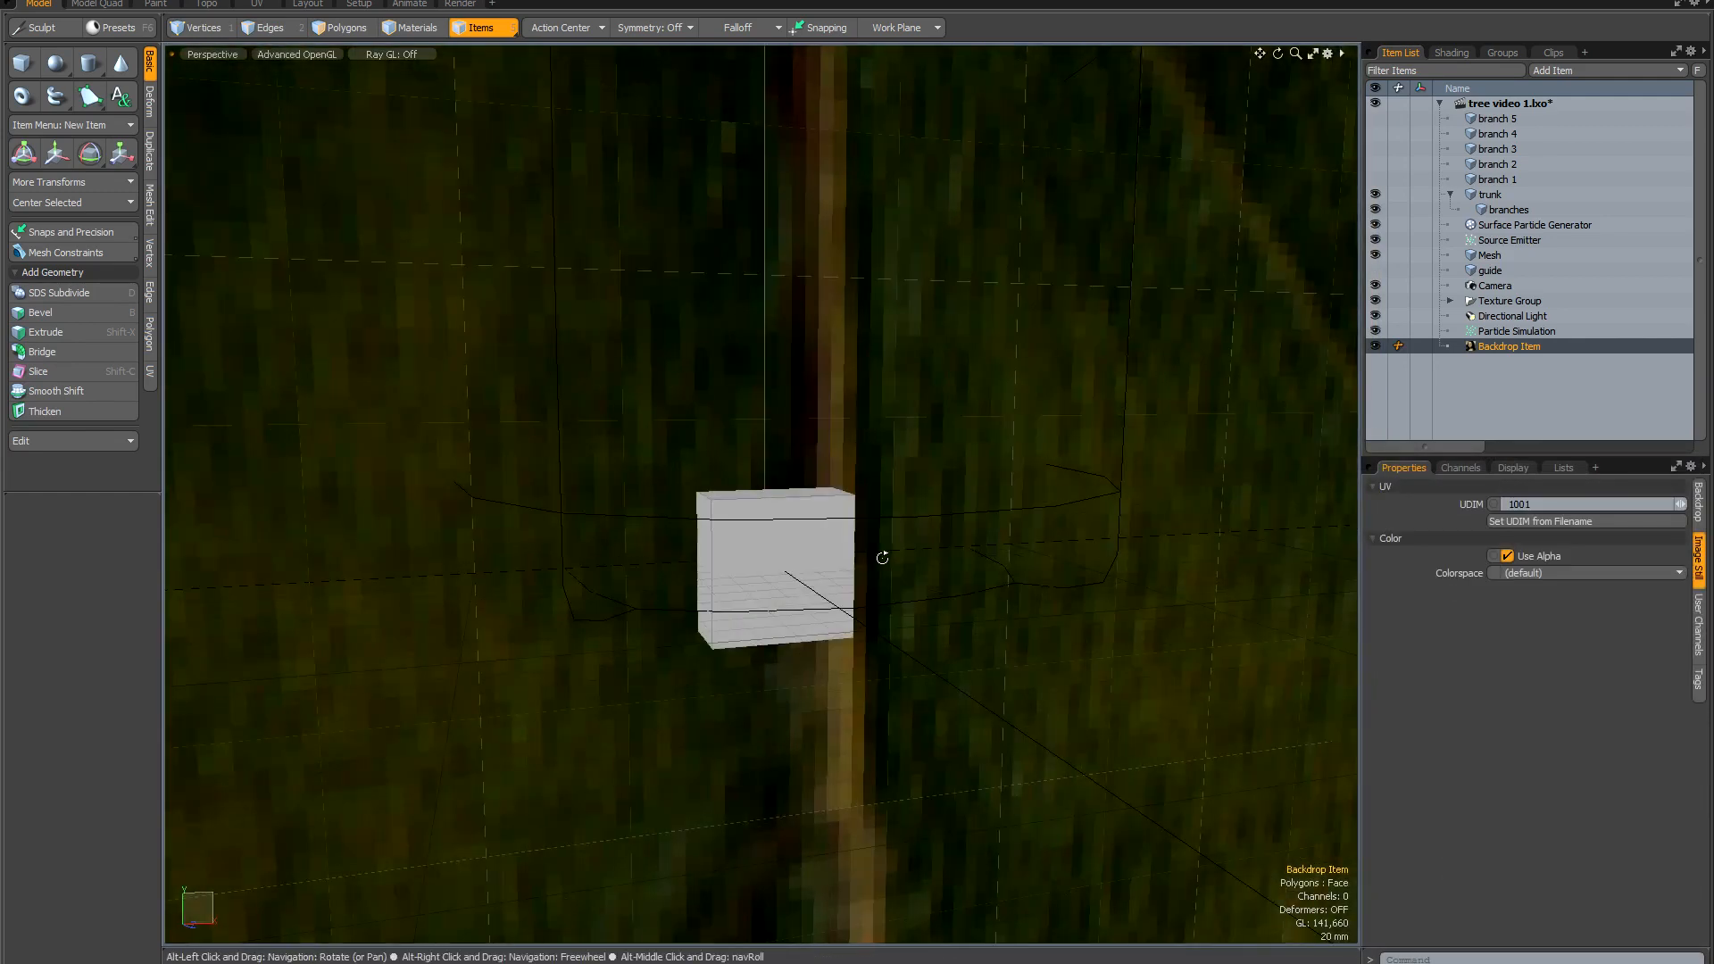
scroll(882, 558, down, 10)
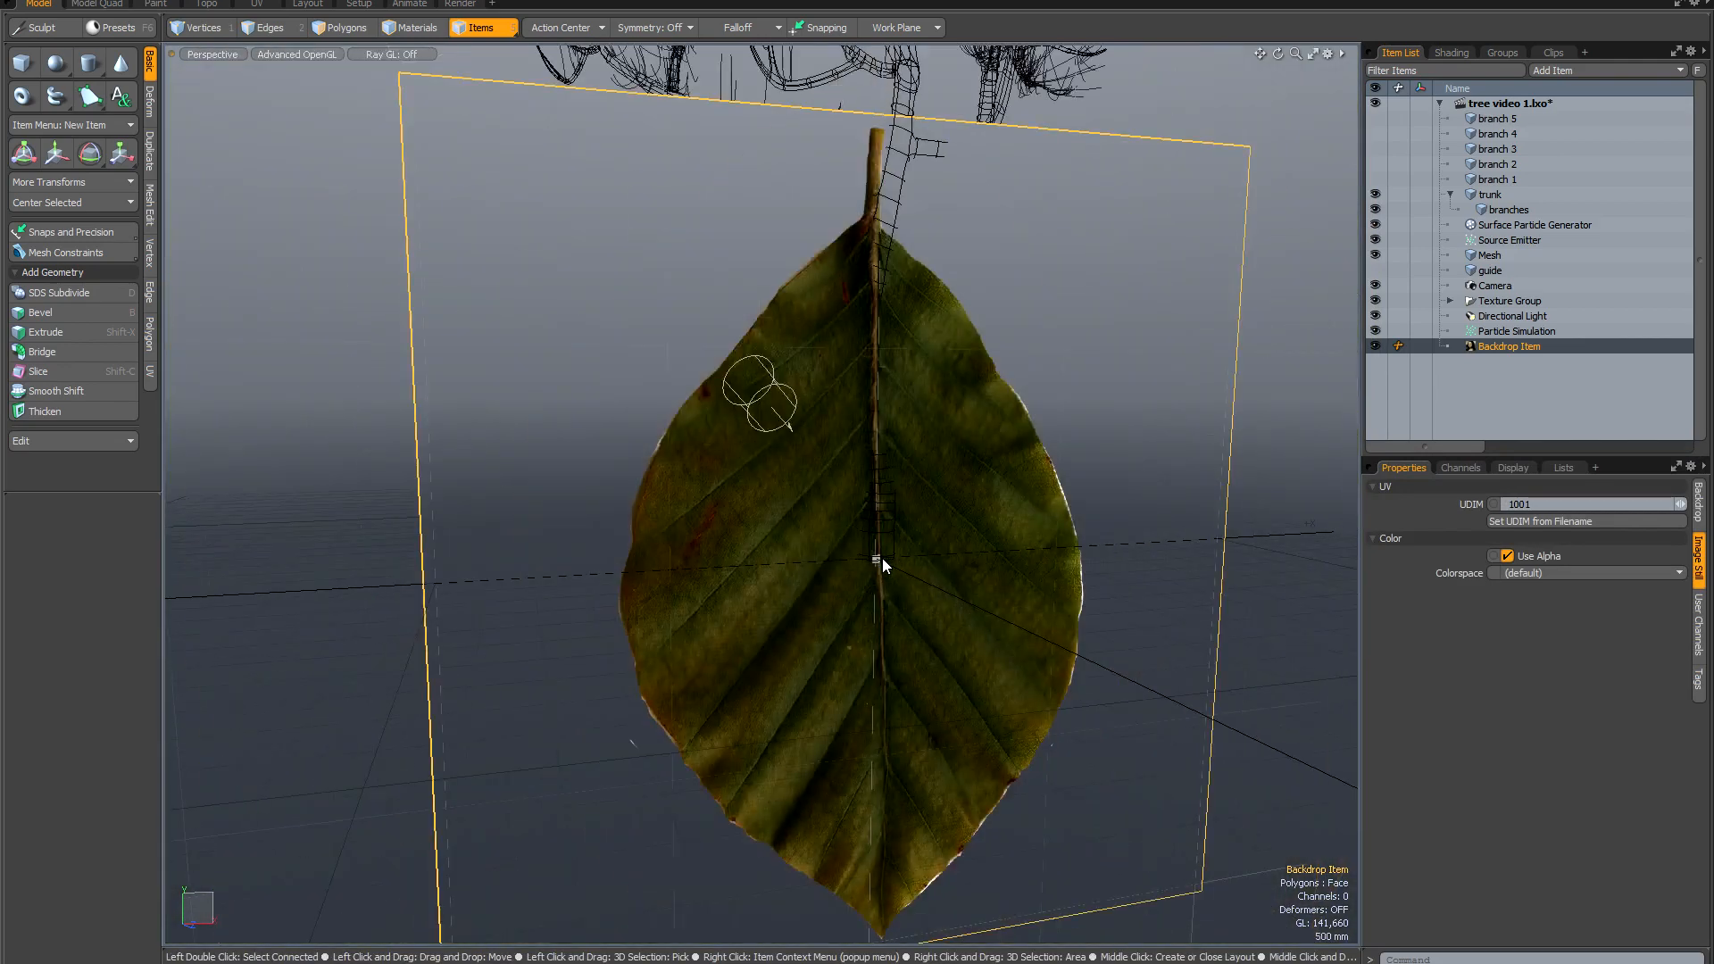
alt+drag(882, 559, 802, 525)
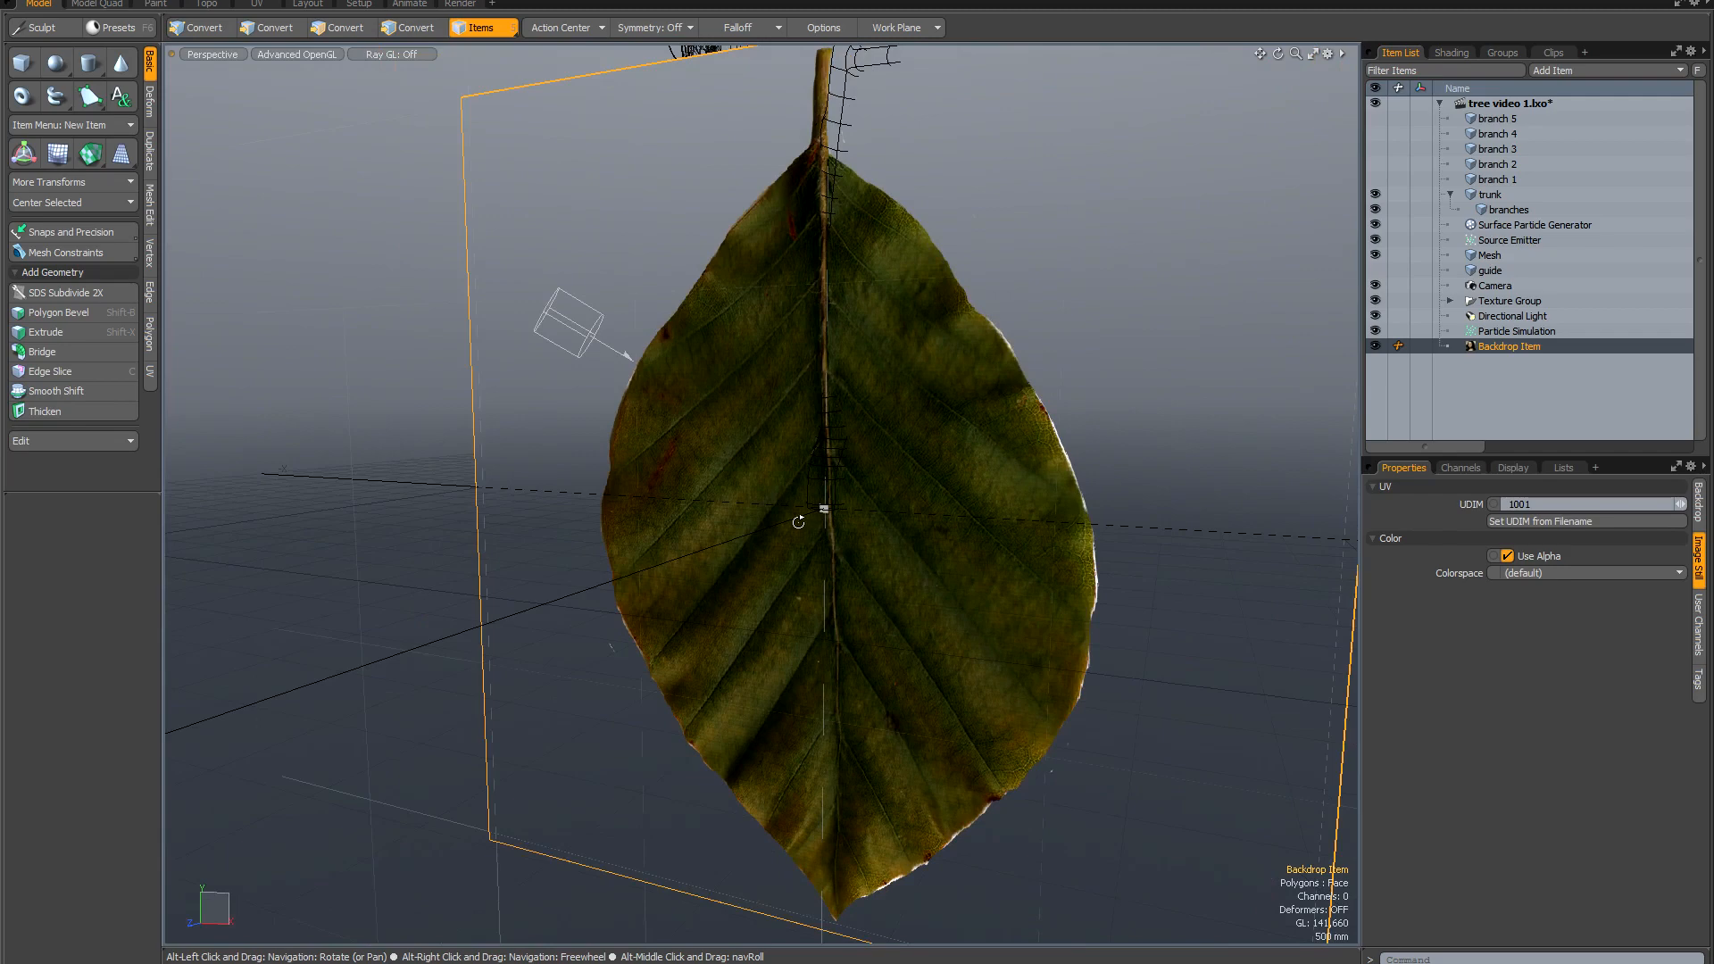
click(1699, 509)
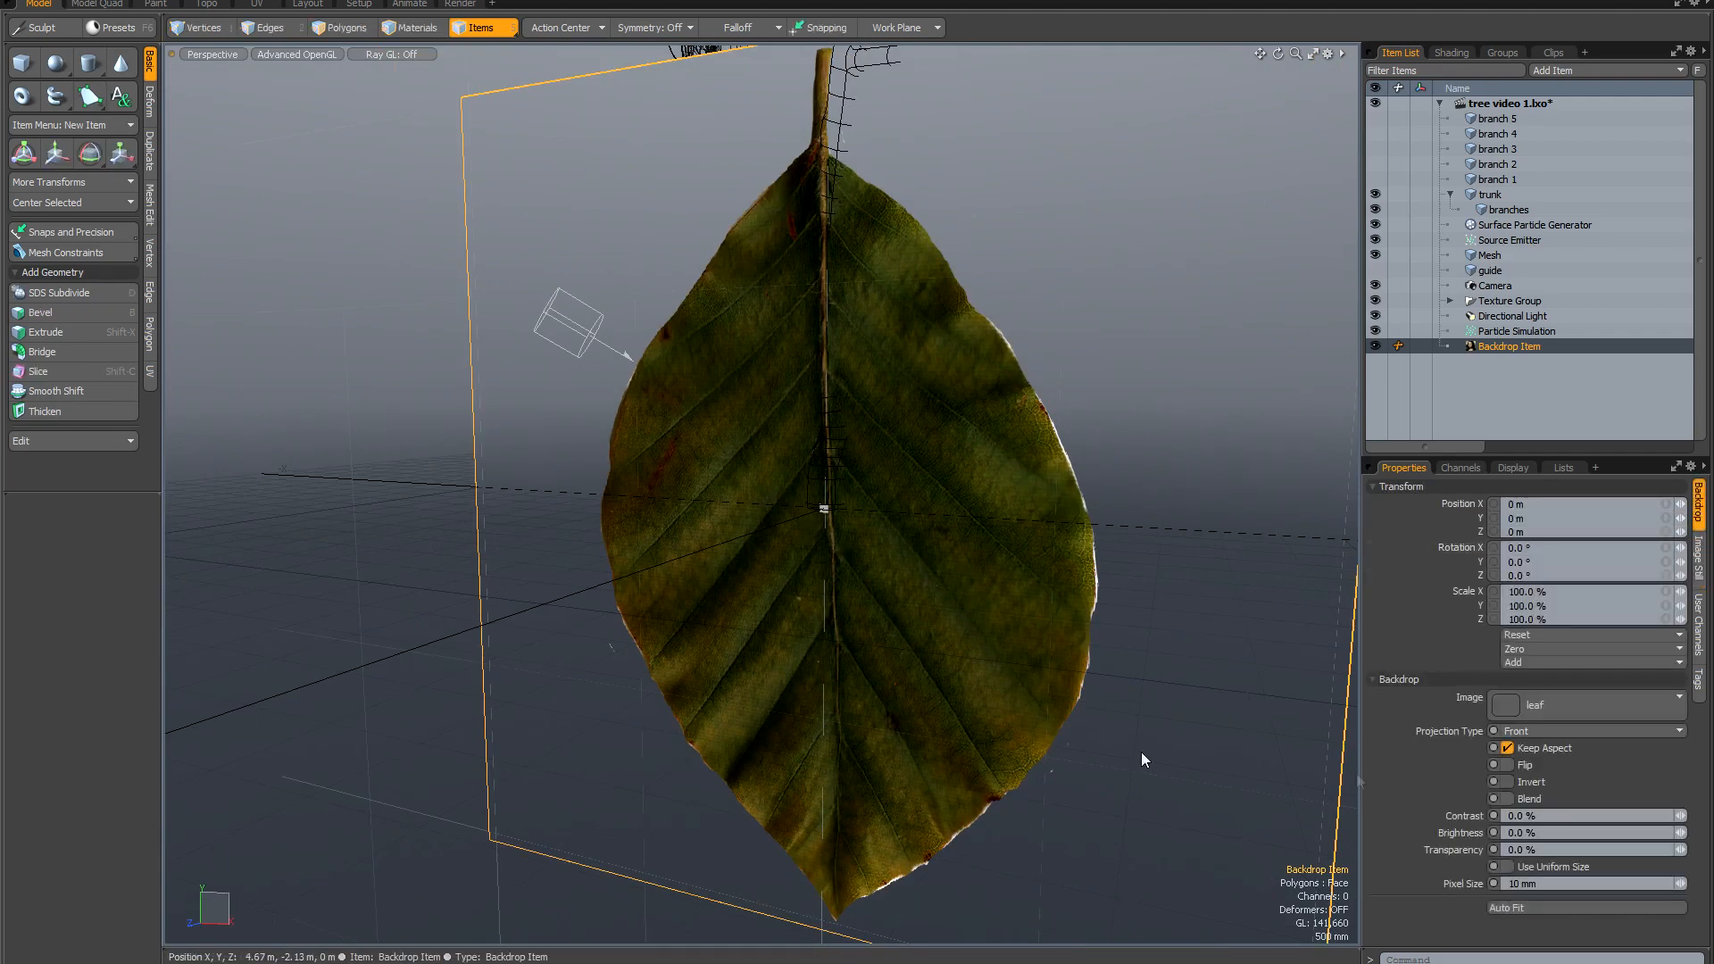
alt+shift+drag(1018, 731, 1001, 709)
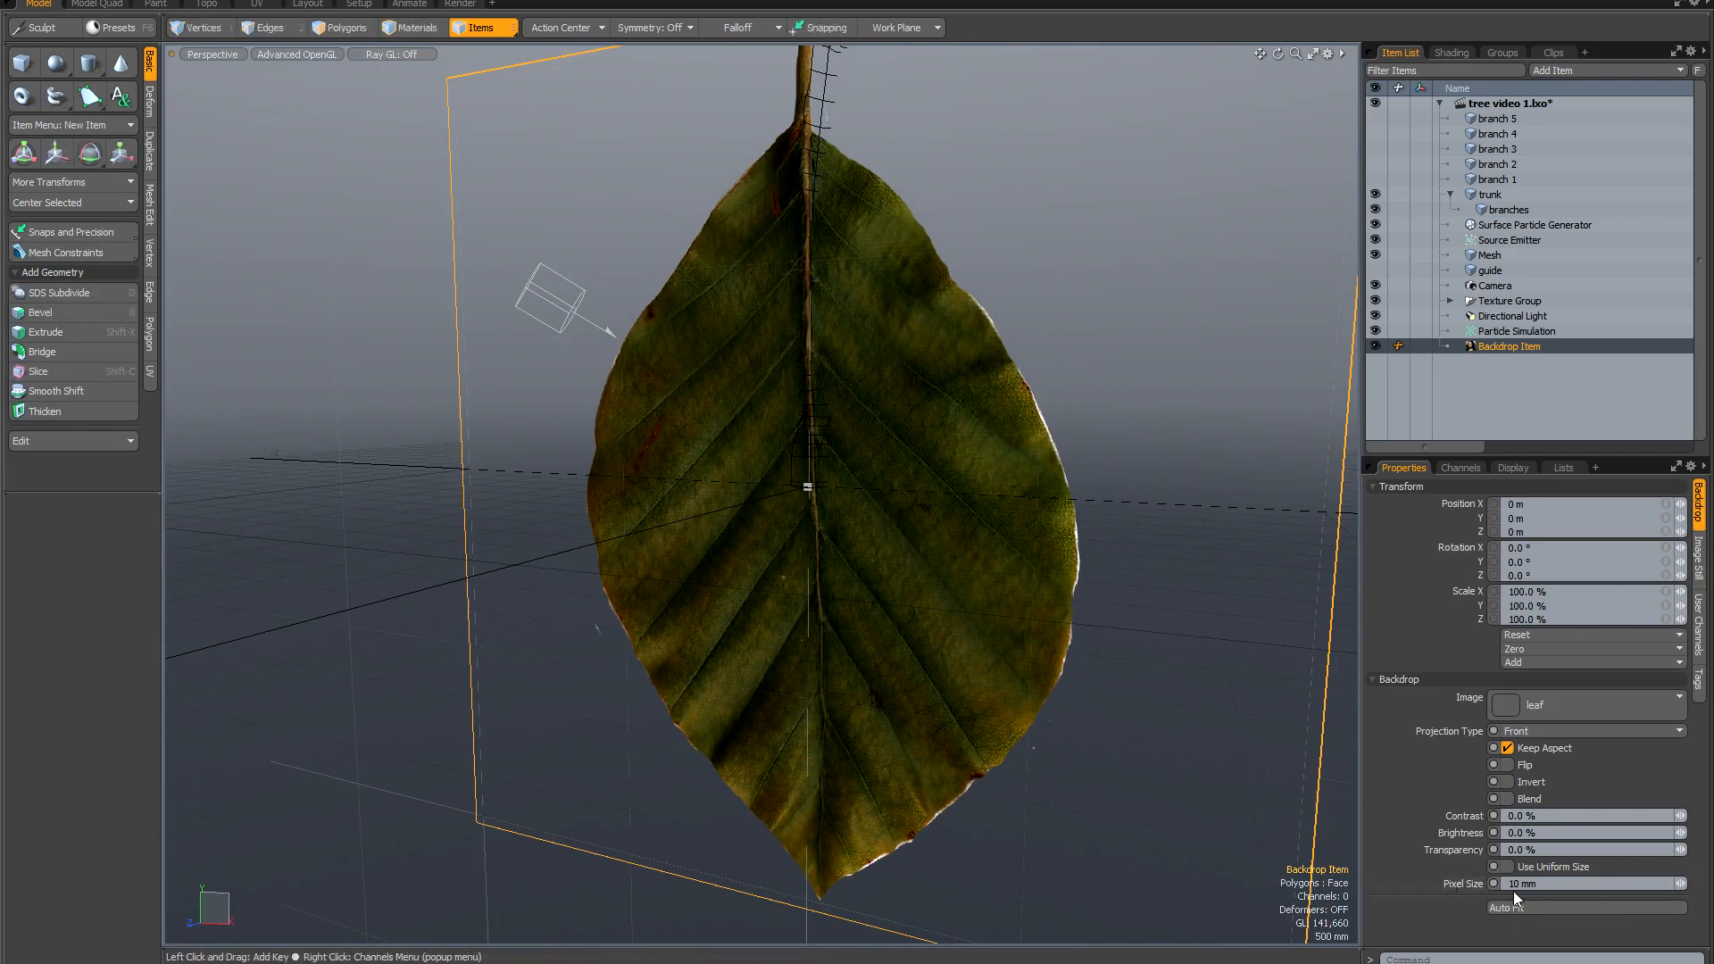
alt+drag(1014, 658, 936, 636)
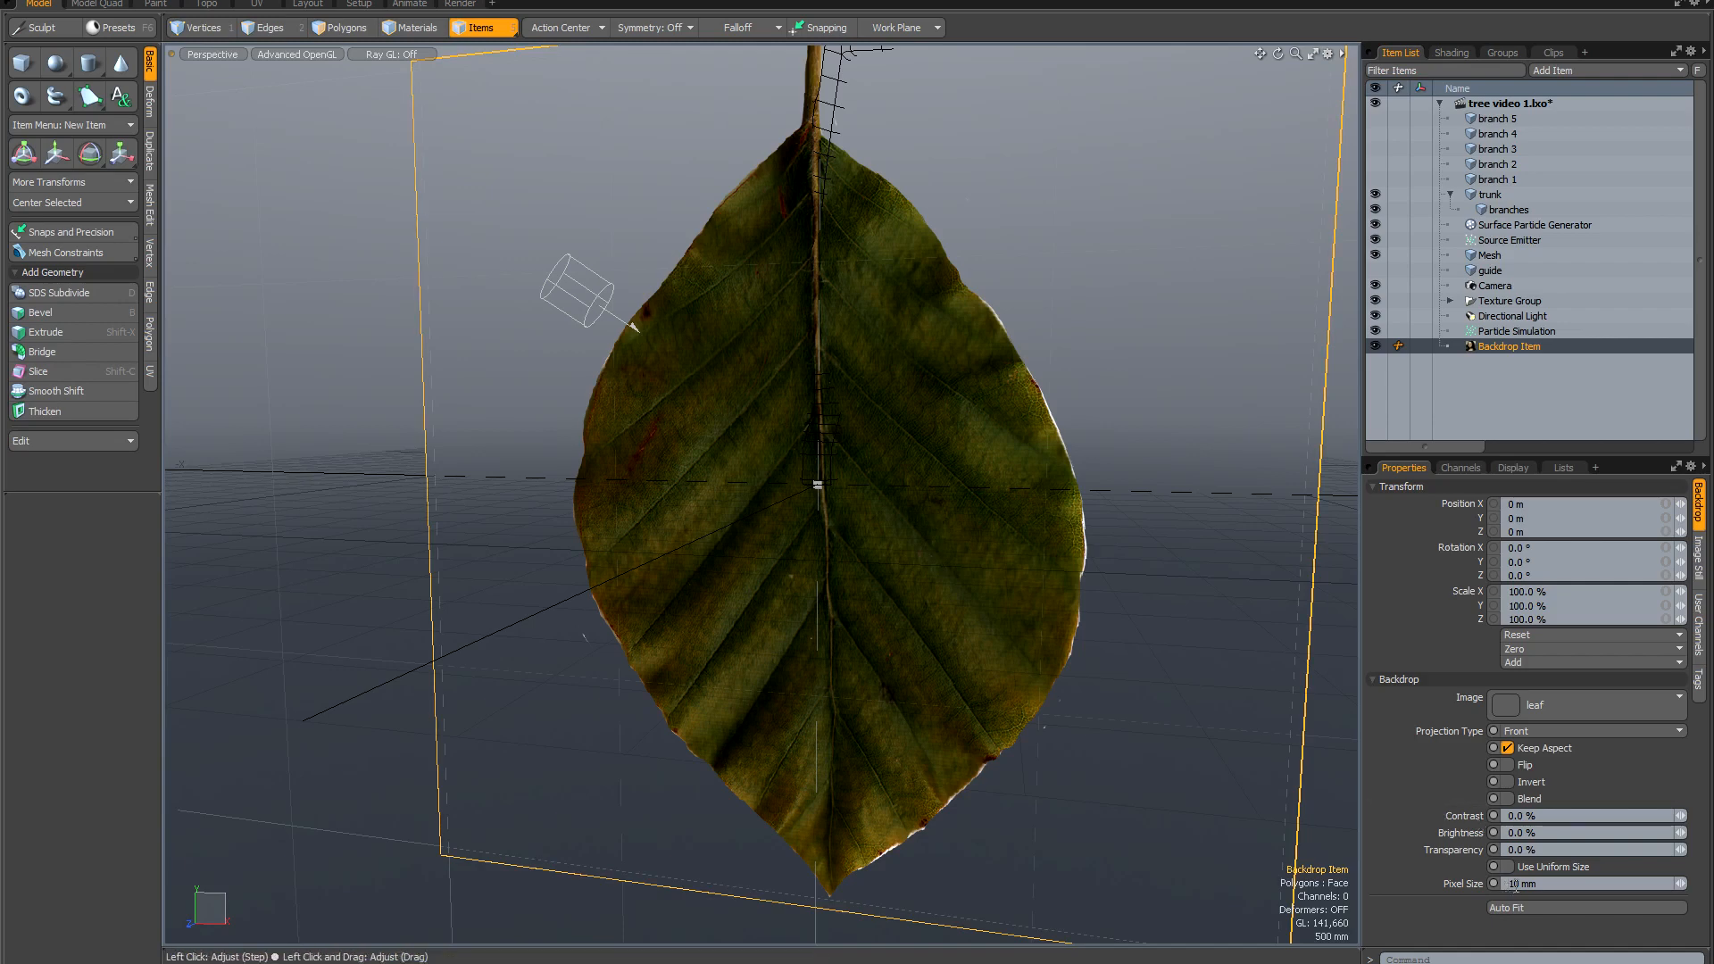
text(0.)
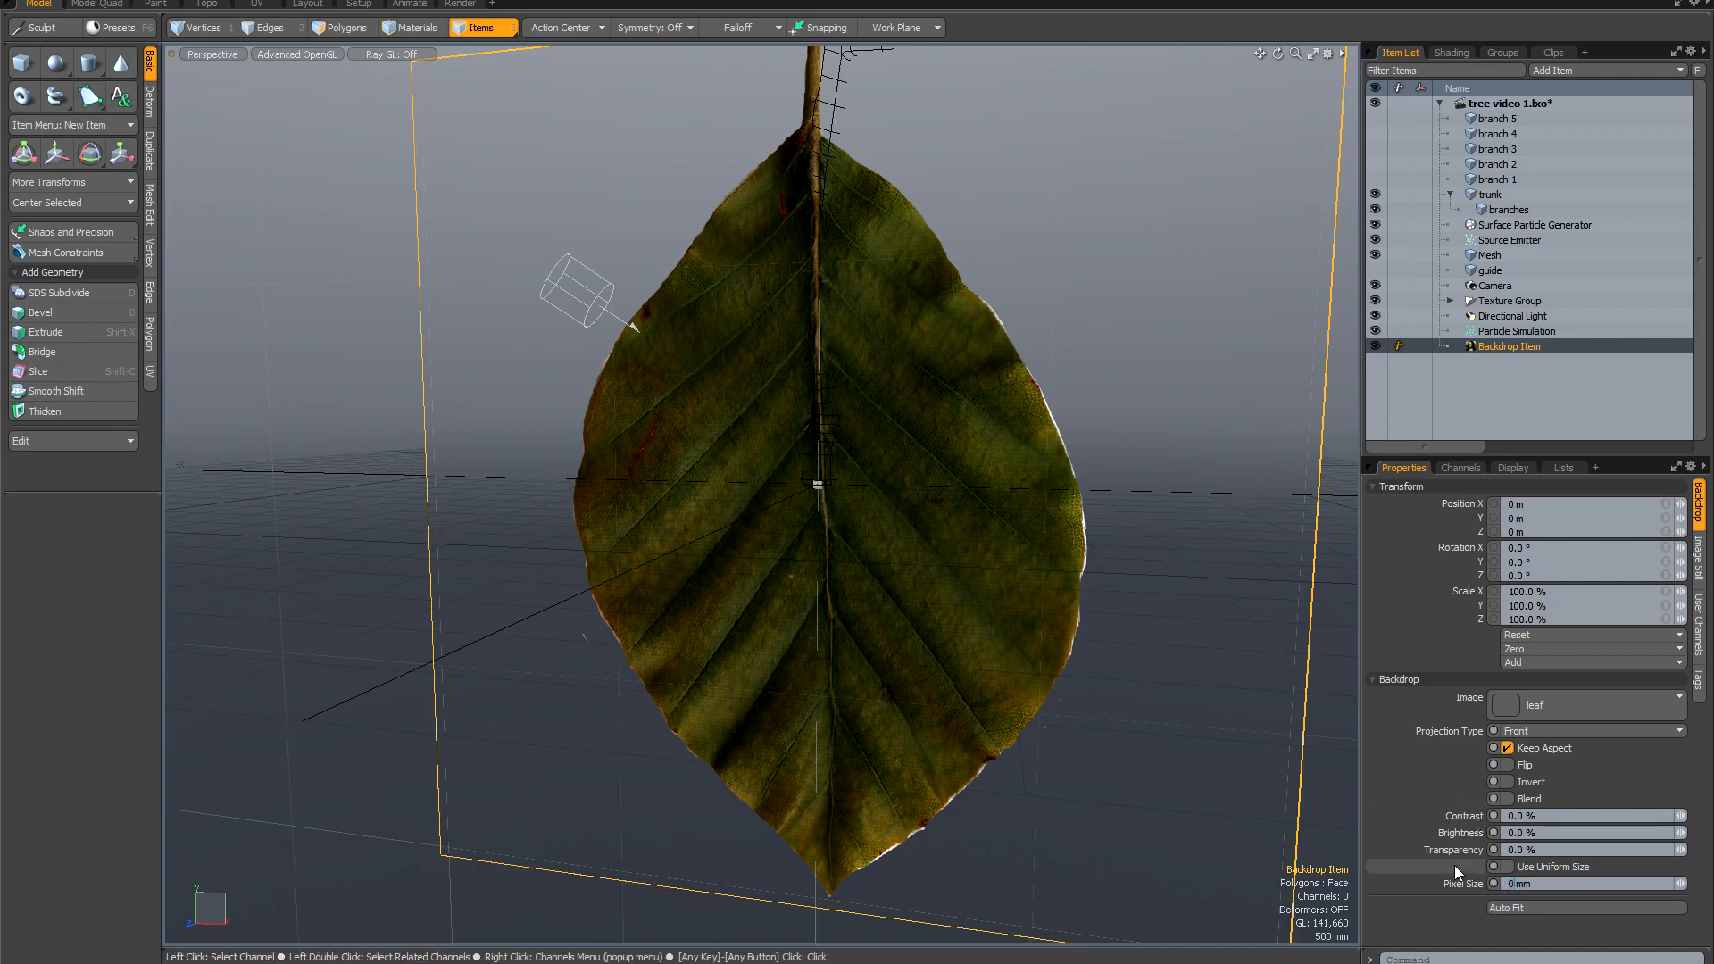
text(1 mm)
key(Return)
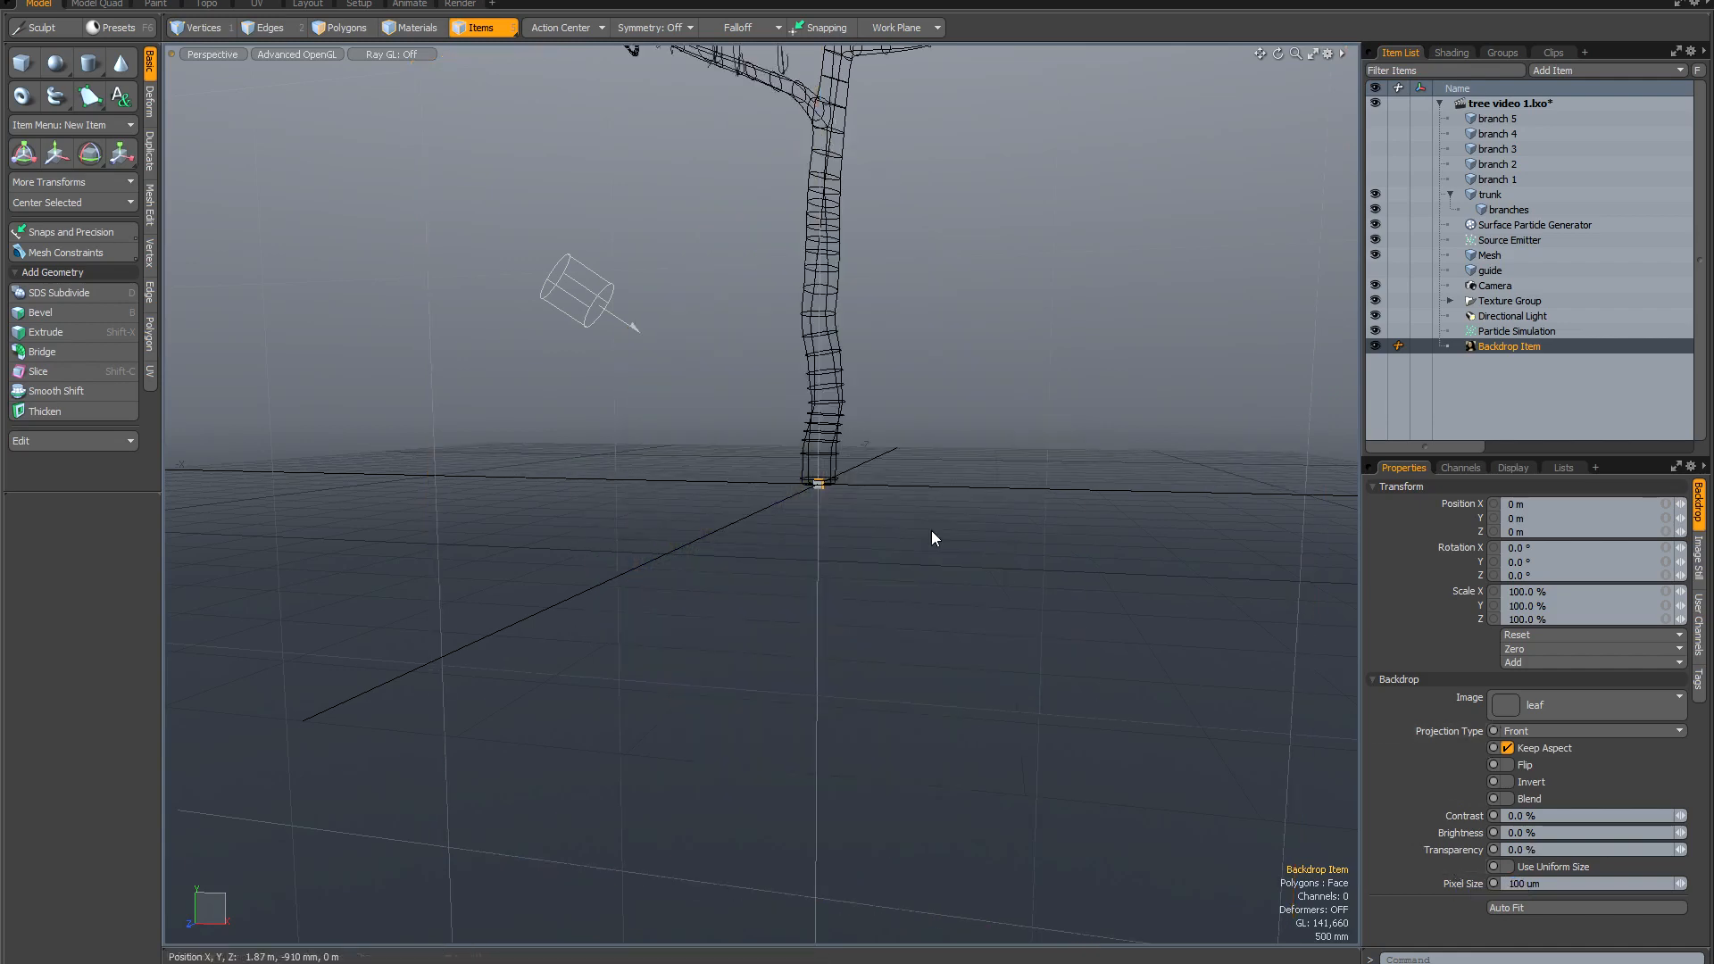
Compare the leaf backdrop with the reference cube at the trunk base and delete the cube's mesh item.
scroll(812, 486, up, 5)
scroll(812, 485, up, 3)
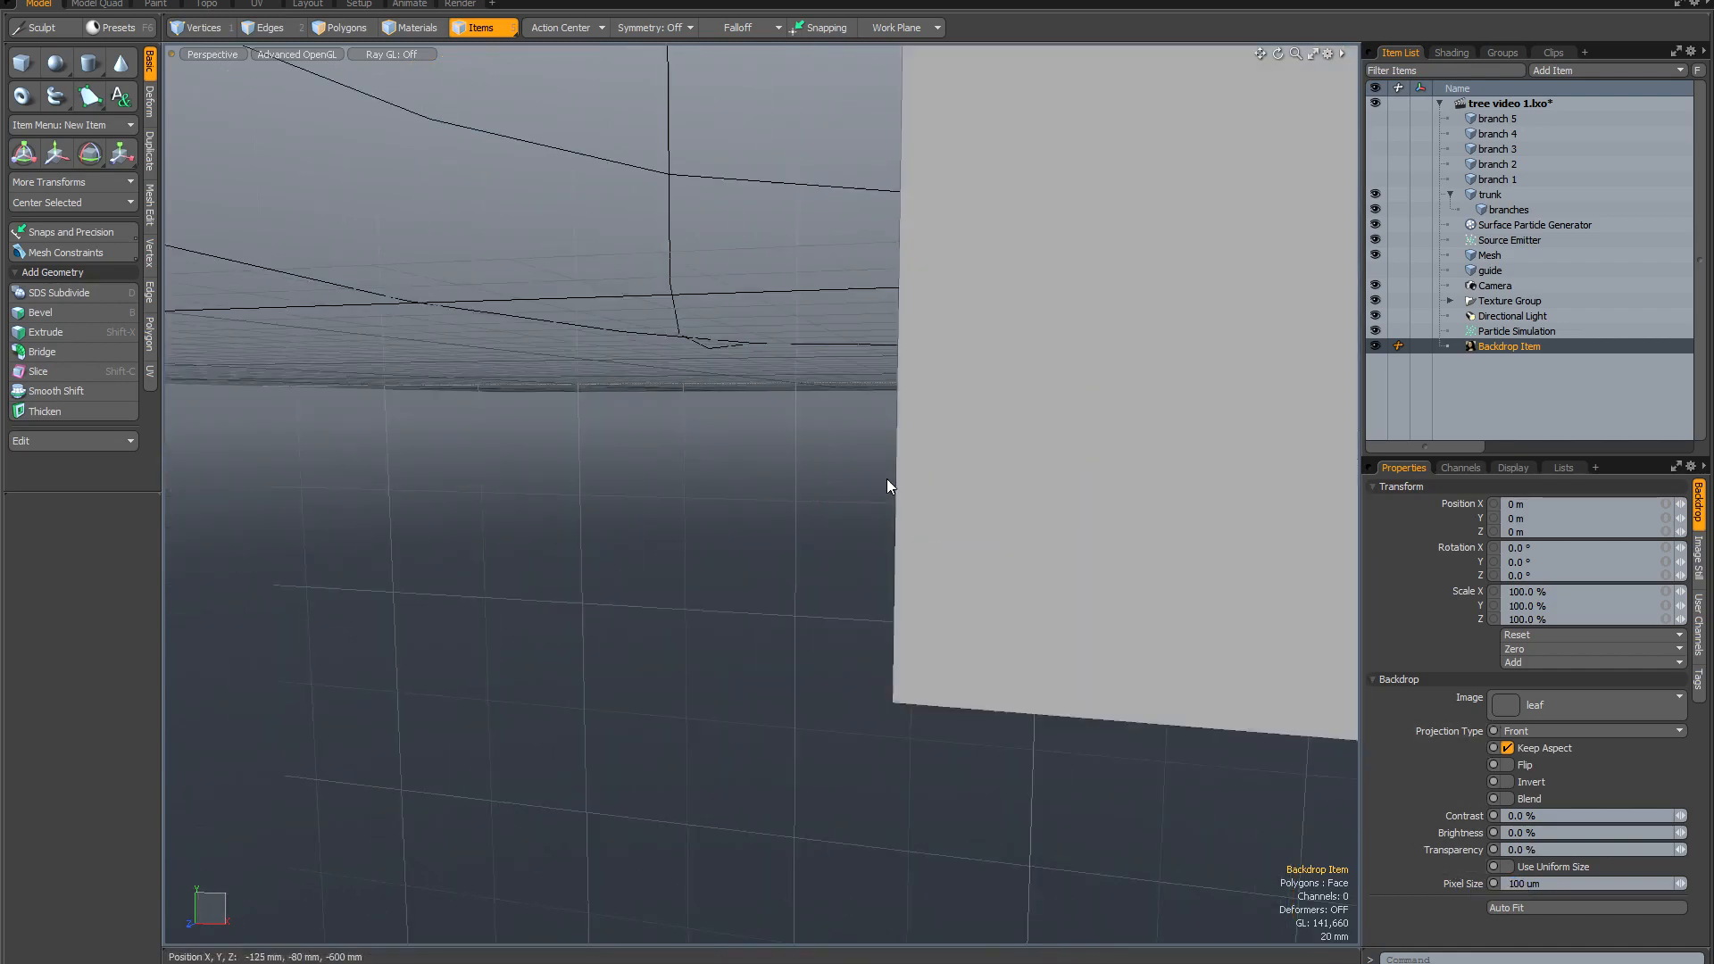
scroll(876, 482, down, 5)
alt+drag(876, 482, 724, 490)
scroll(712, 532, up, 3)
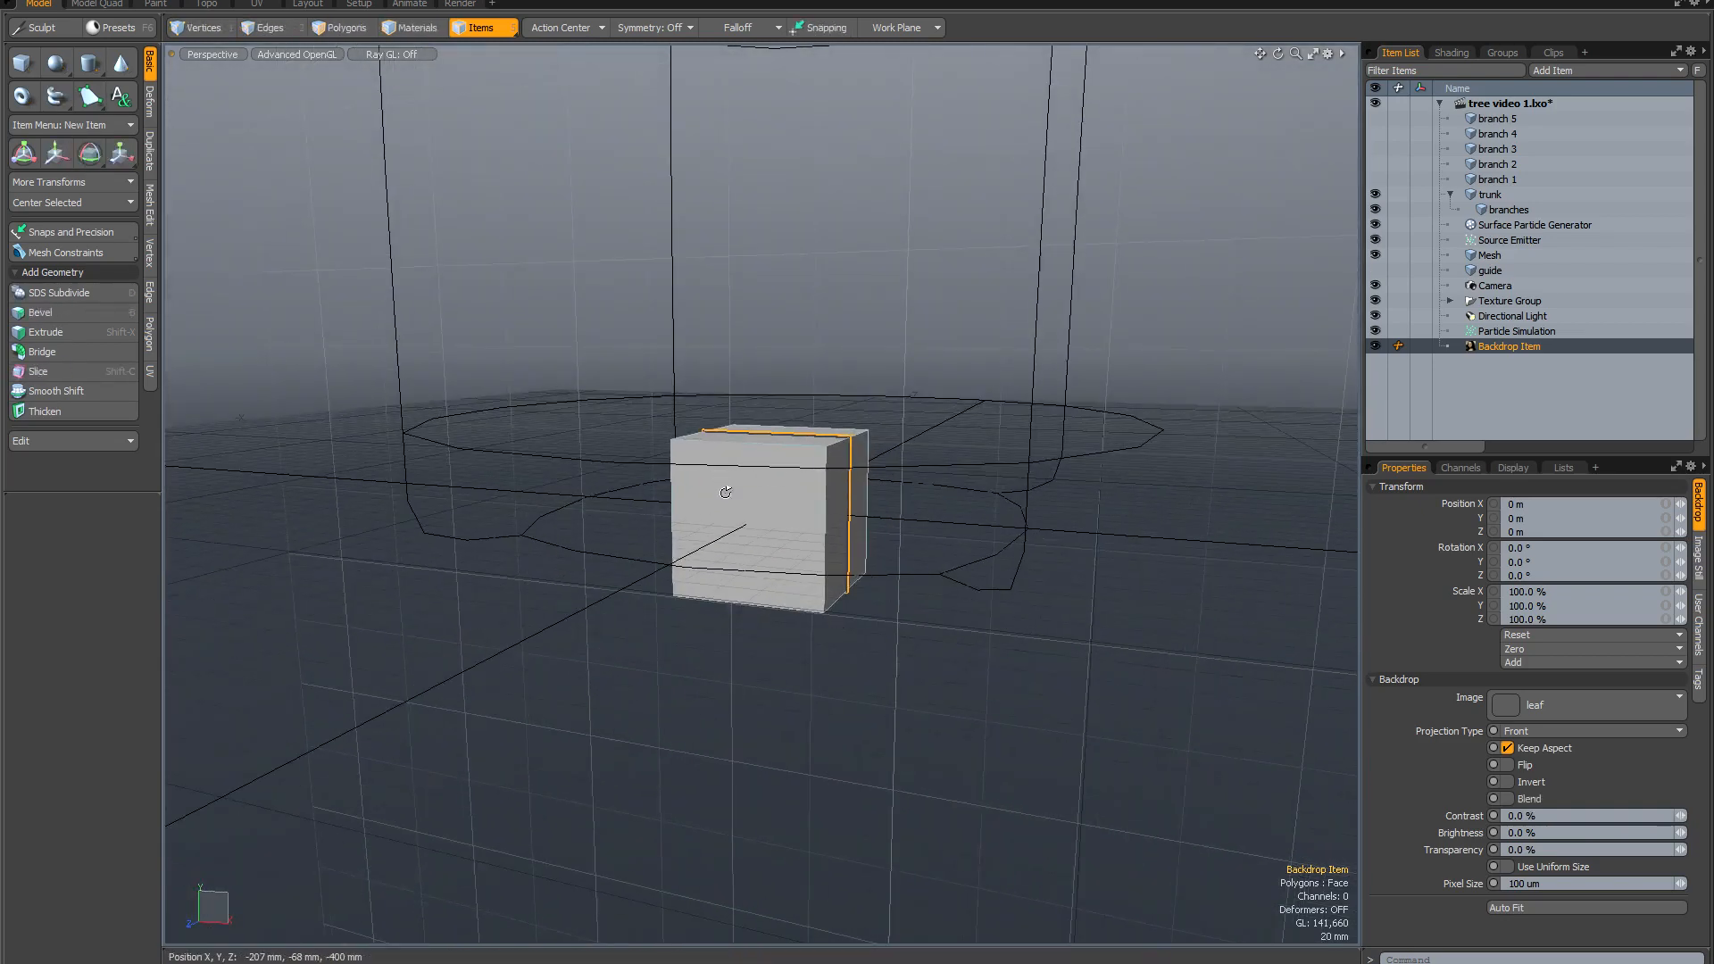
click(1493, 255)
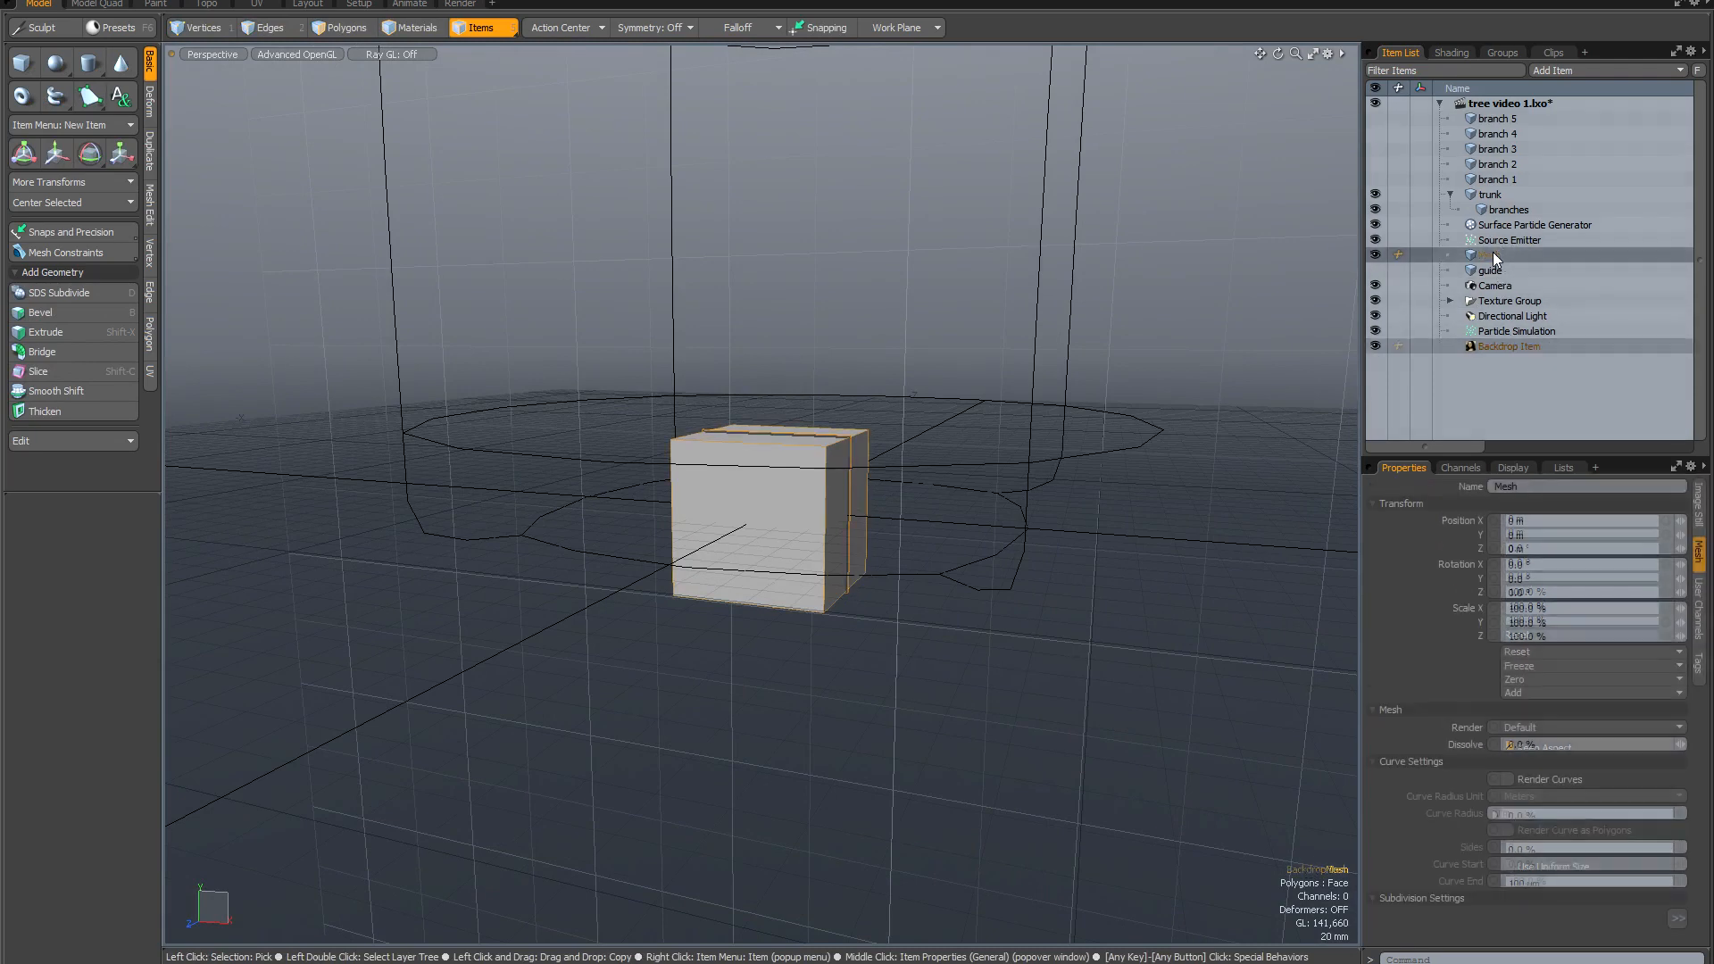
right_click(1493, 256)
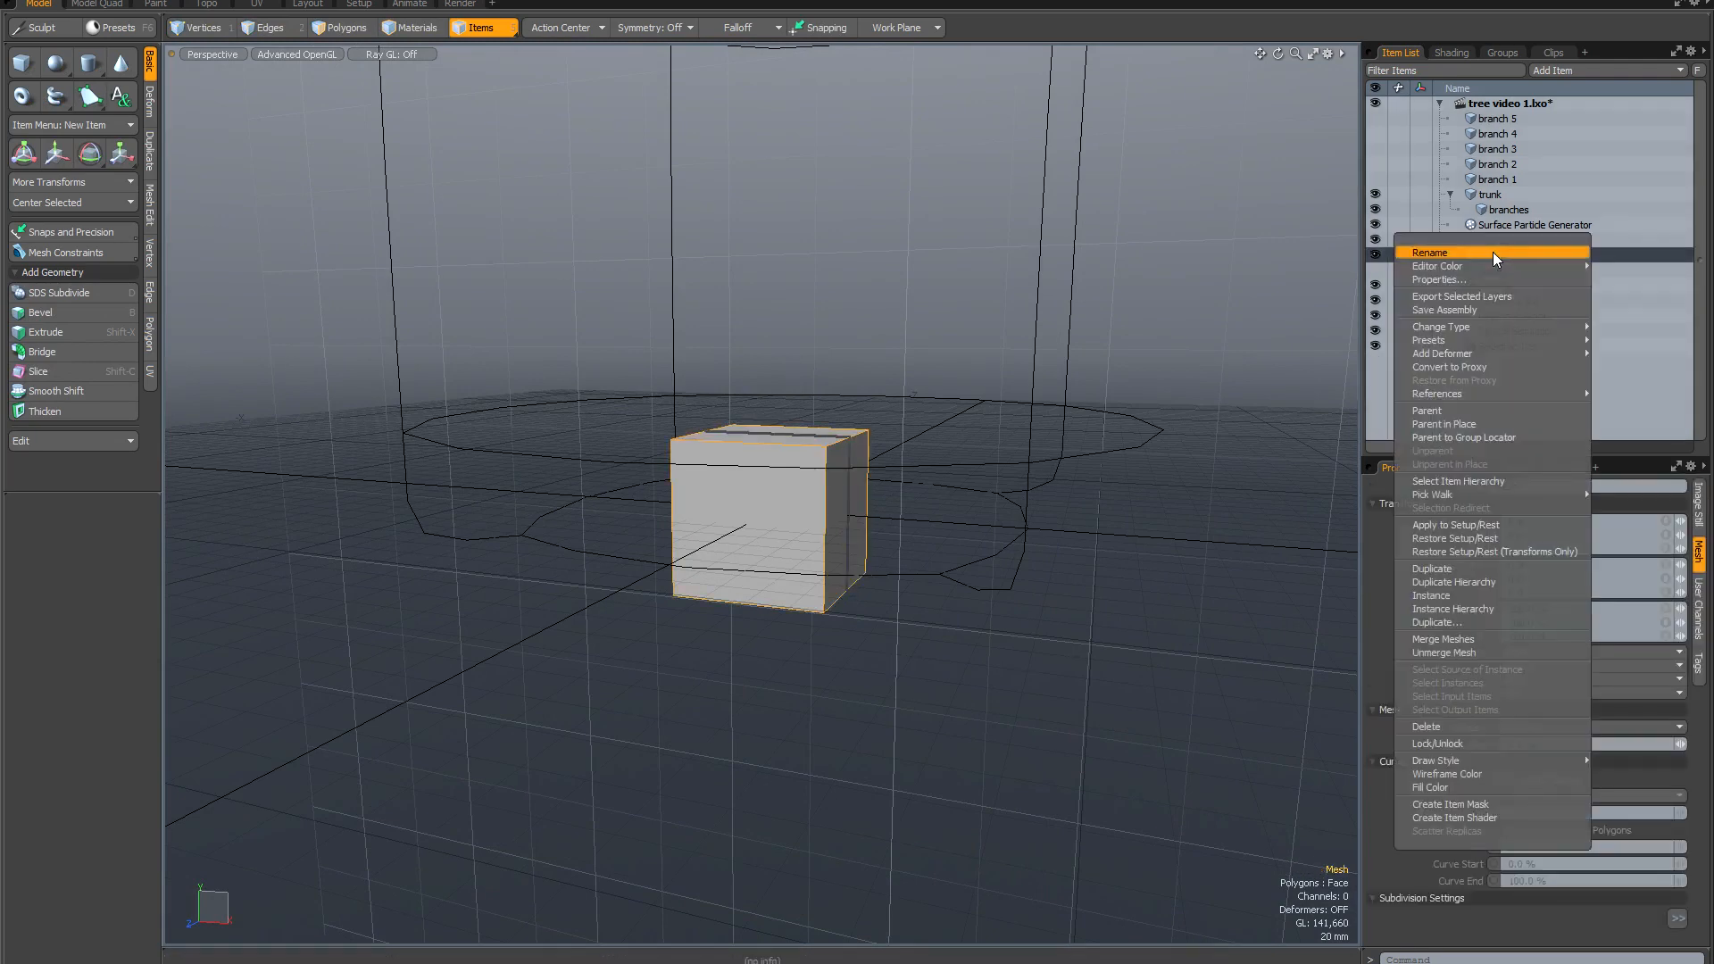
click(1436, 723)
Add a new empty mesh item for modeling the leaf over the backdrop.
alt+drag(797, 514, 777, 480)
scroll(816, 472, up, 4)
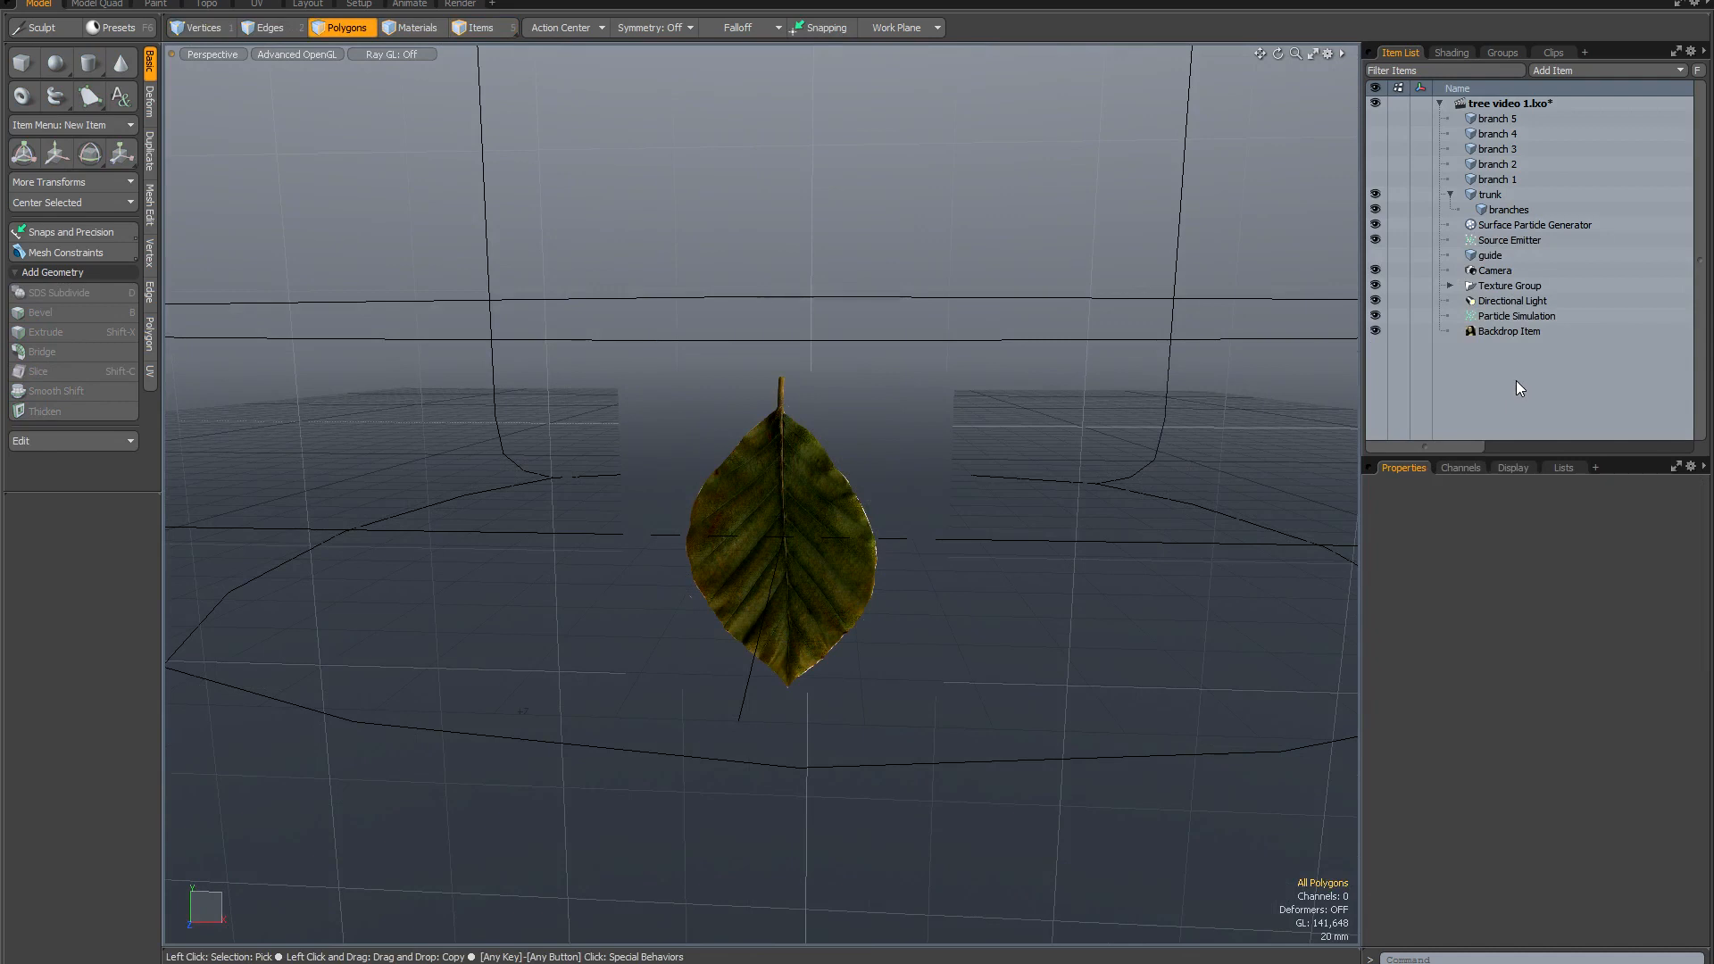
key(n)
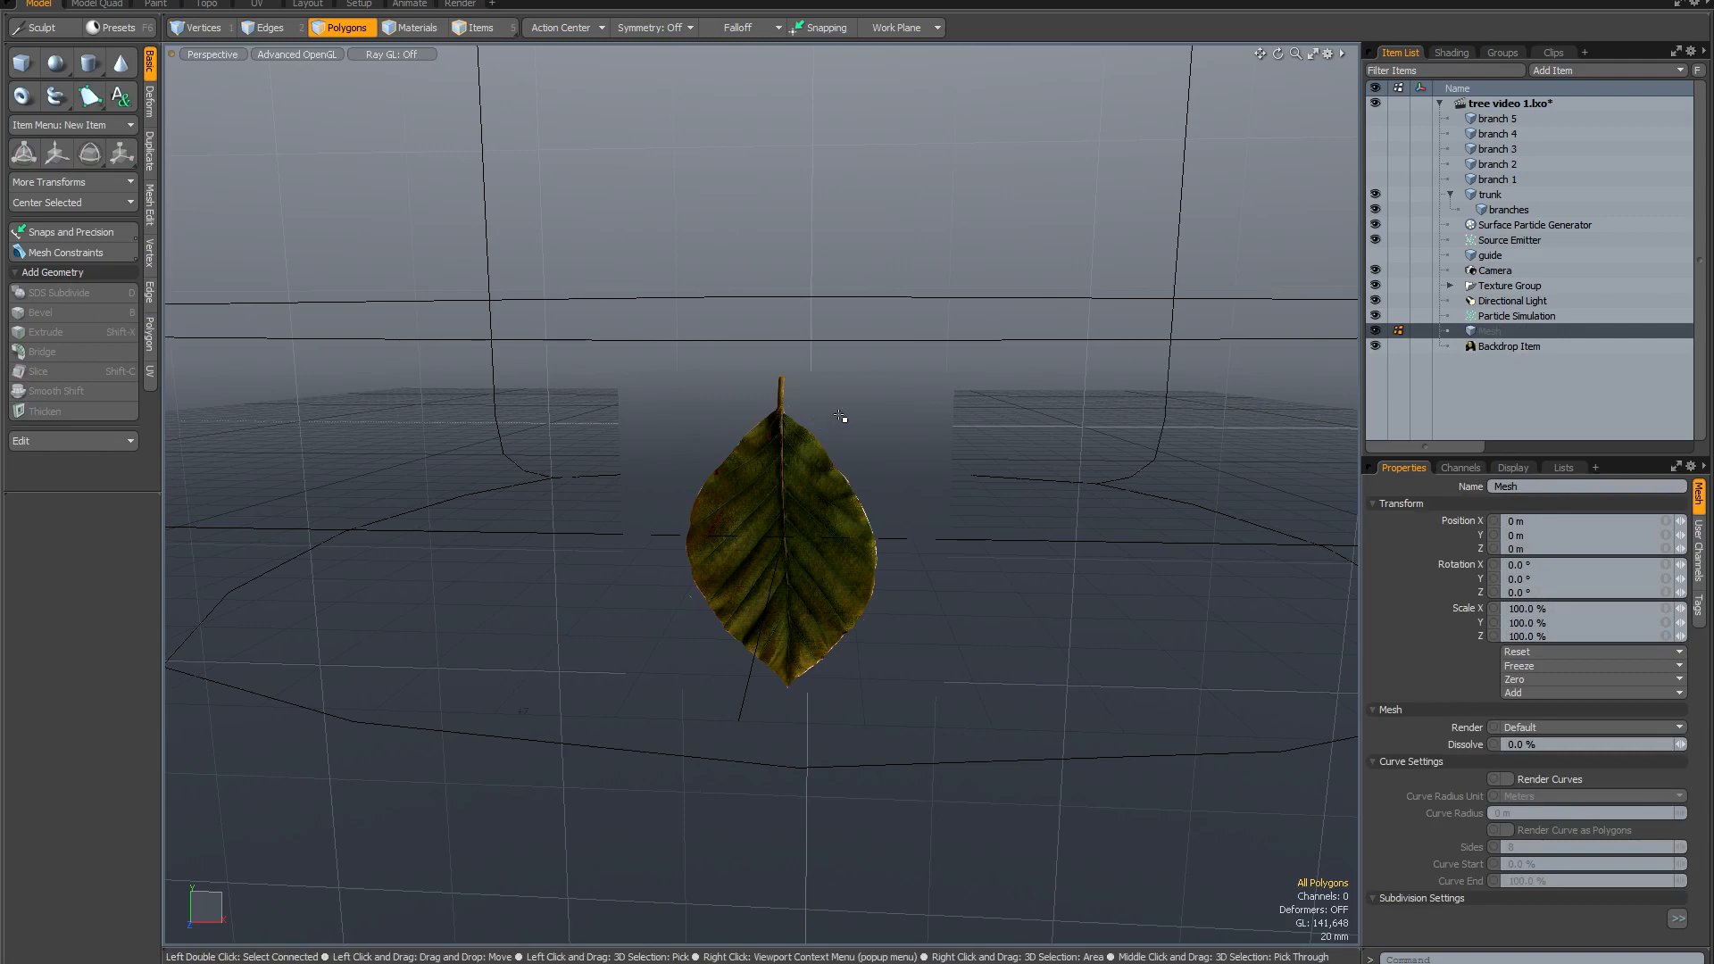
Start a Pen polygon in the front view at the leaf's stem tip and trace the stem's left side about 10 mm down to the blade.
key(KP_1)
scroll(840, 415, up, 3)
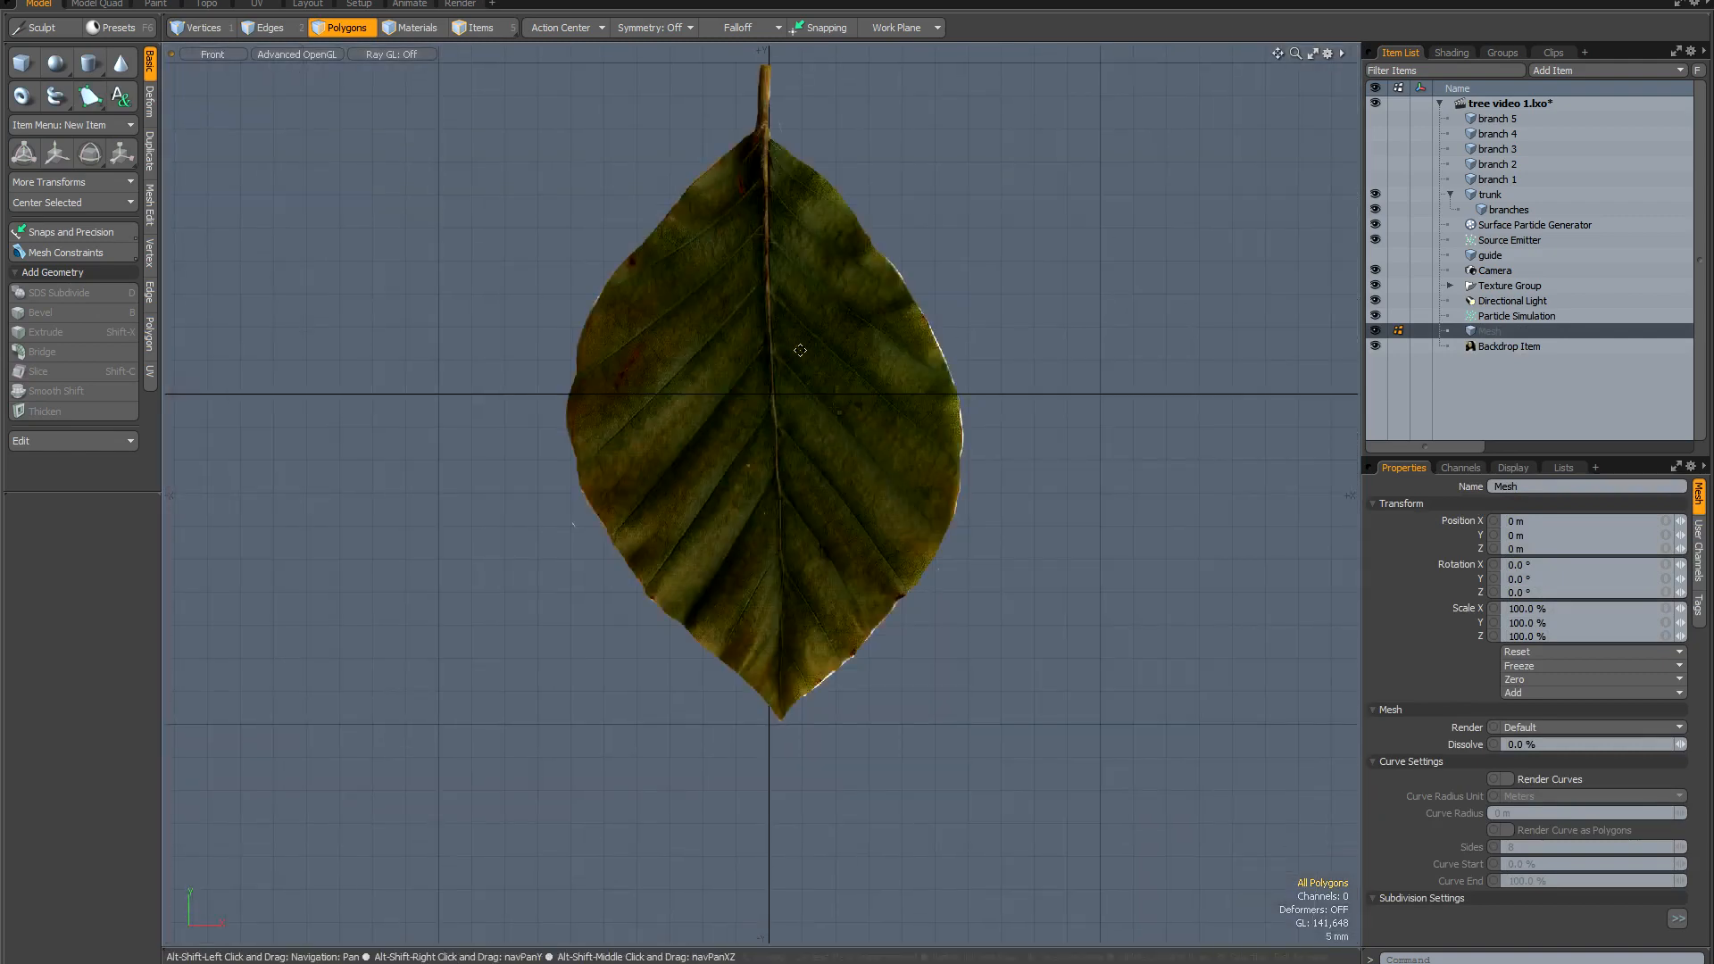
click(96, 95)
scroll(781, 157, up, 3)
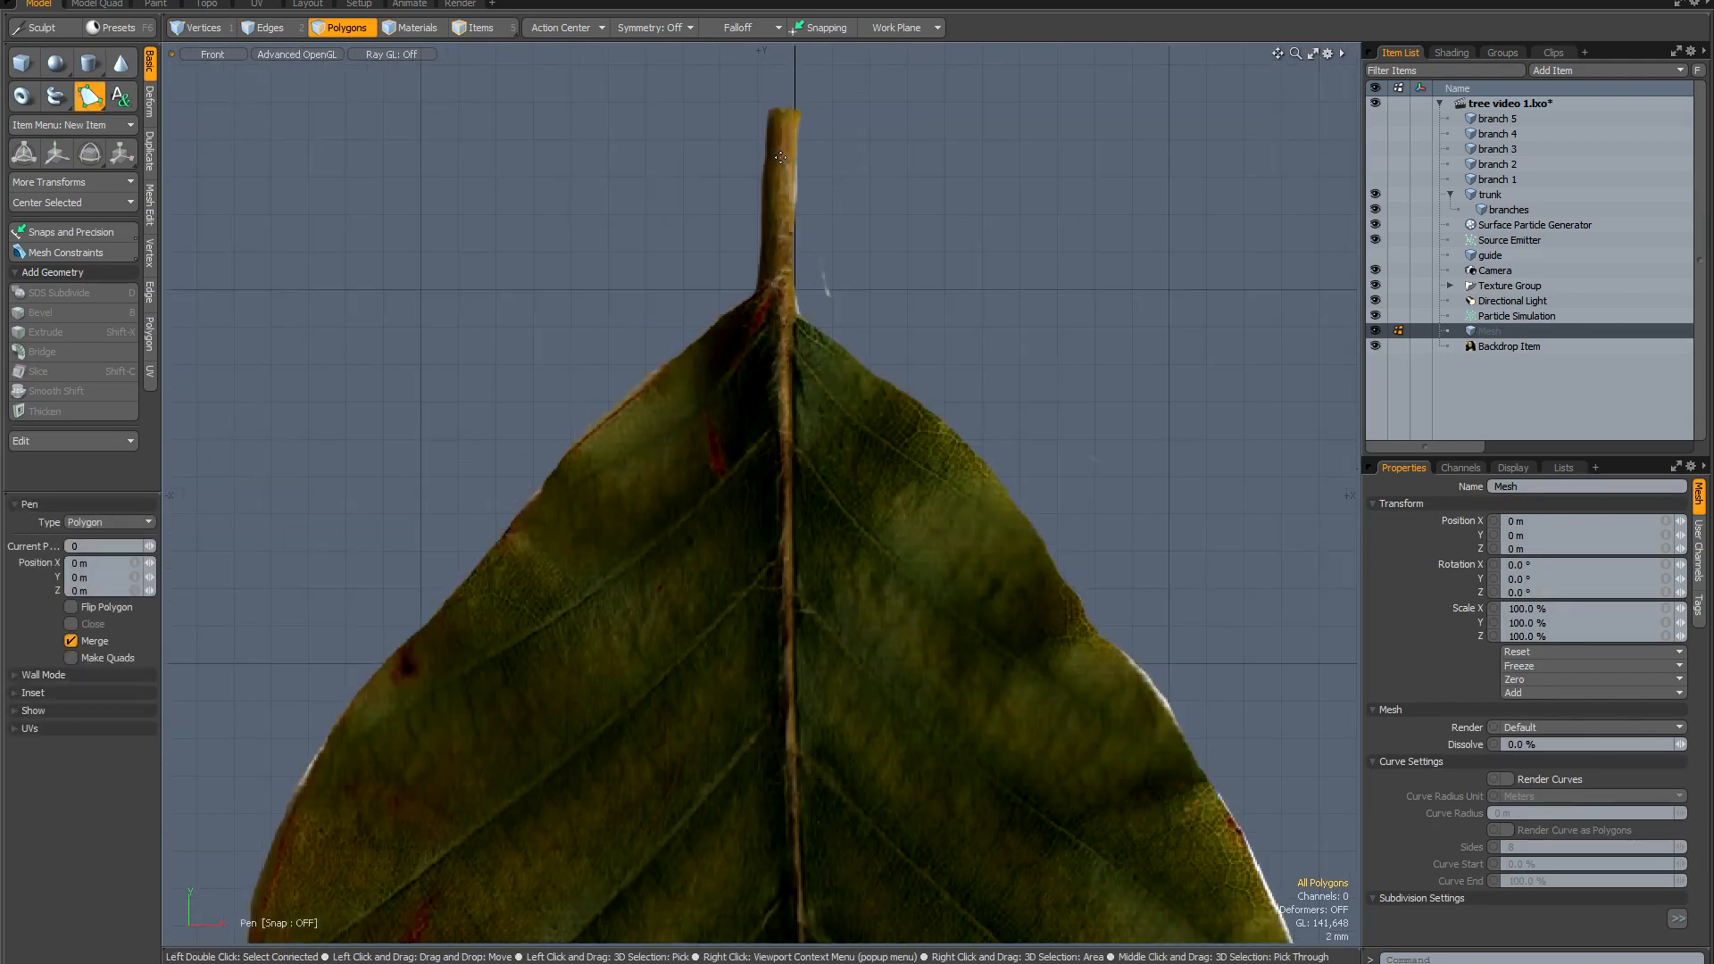
click(786, 111)
click(774, 112)
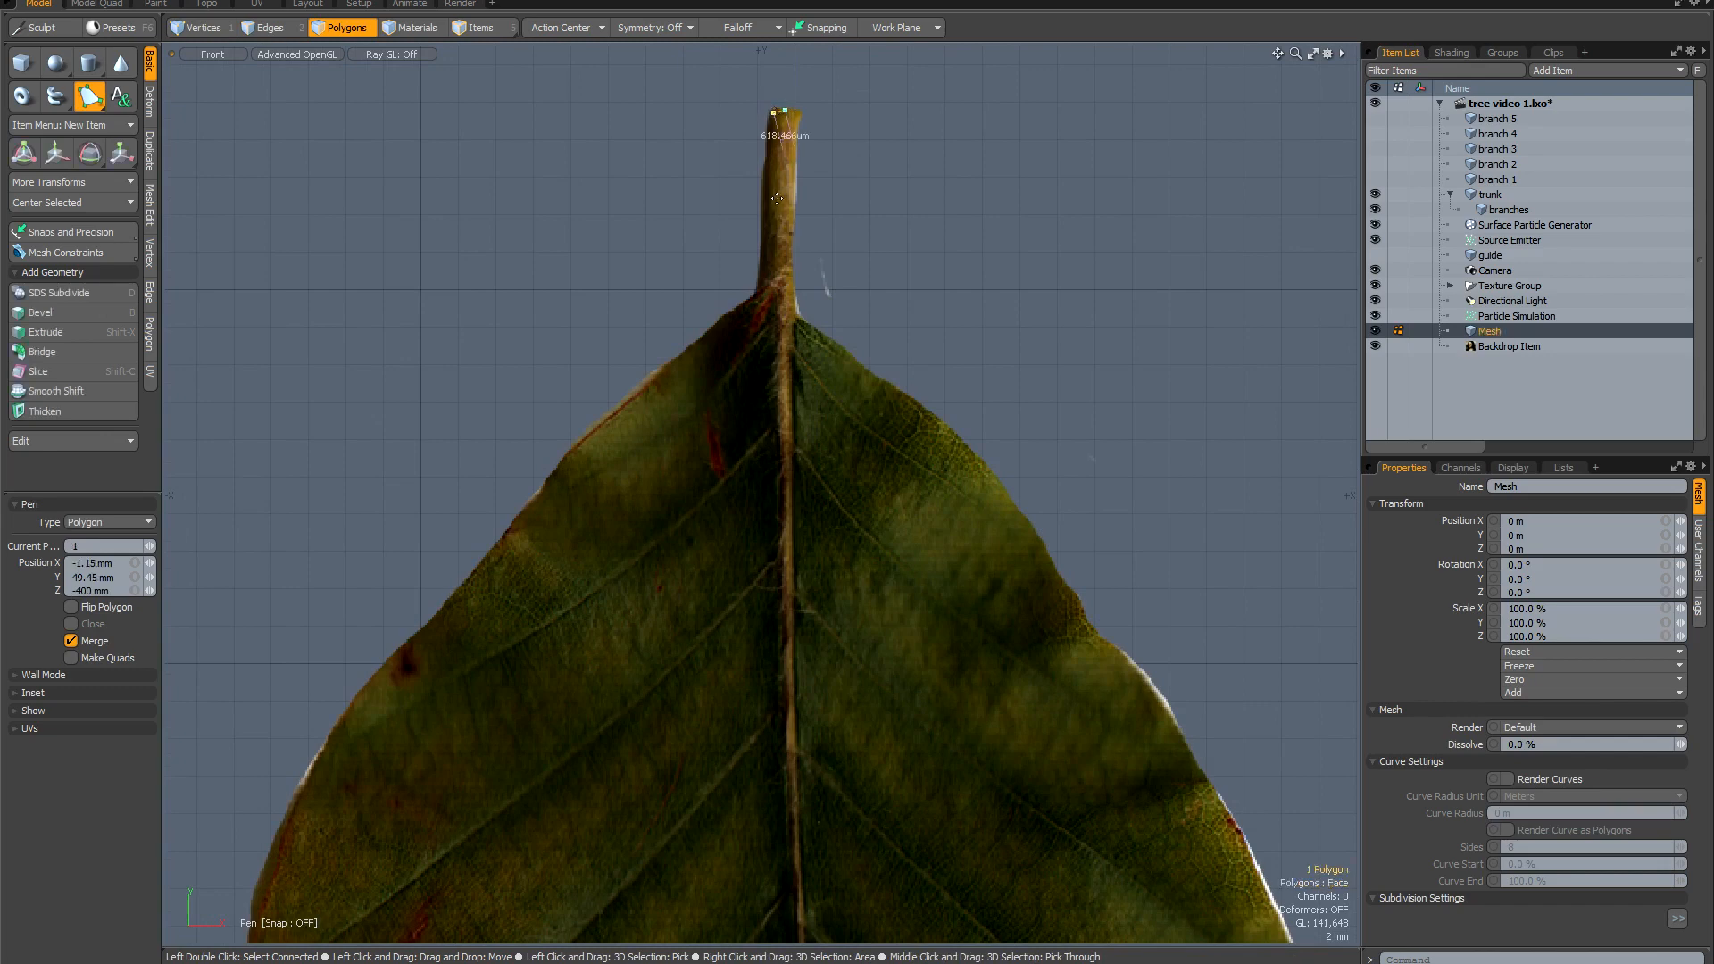
click(762, 295)
Continue the outline down the leaf's upper left edge with five points about 10 to 14 mm apart, ending just below the widest part.
alt+shift+drag(704, 455, 774, 286)
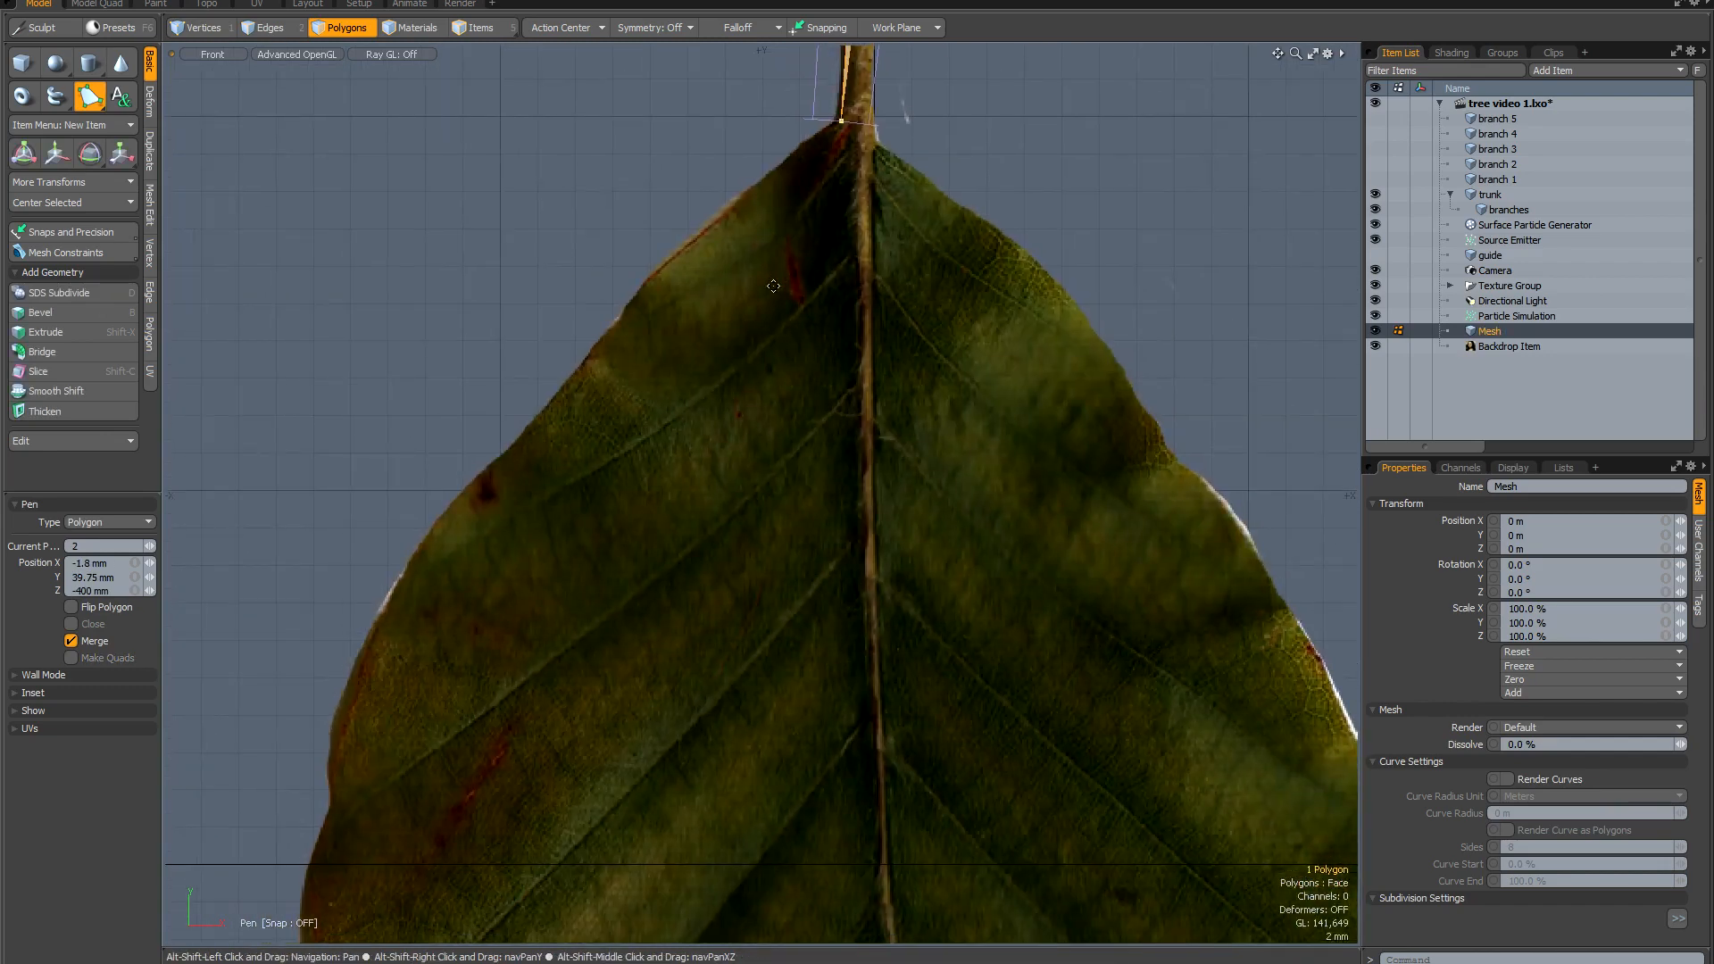
click(655, 288)
alt+shift+drag(538, 436, 578, 314)
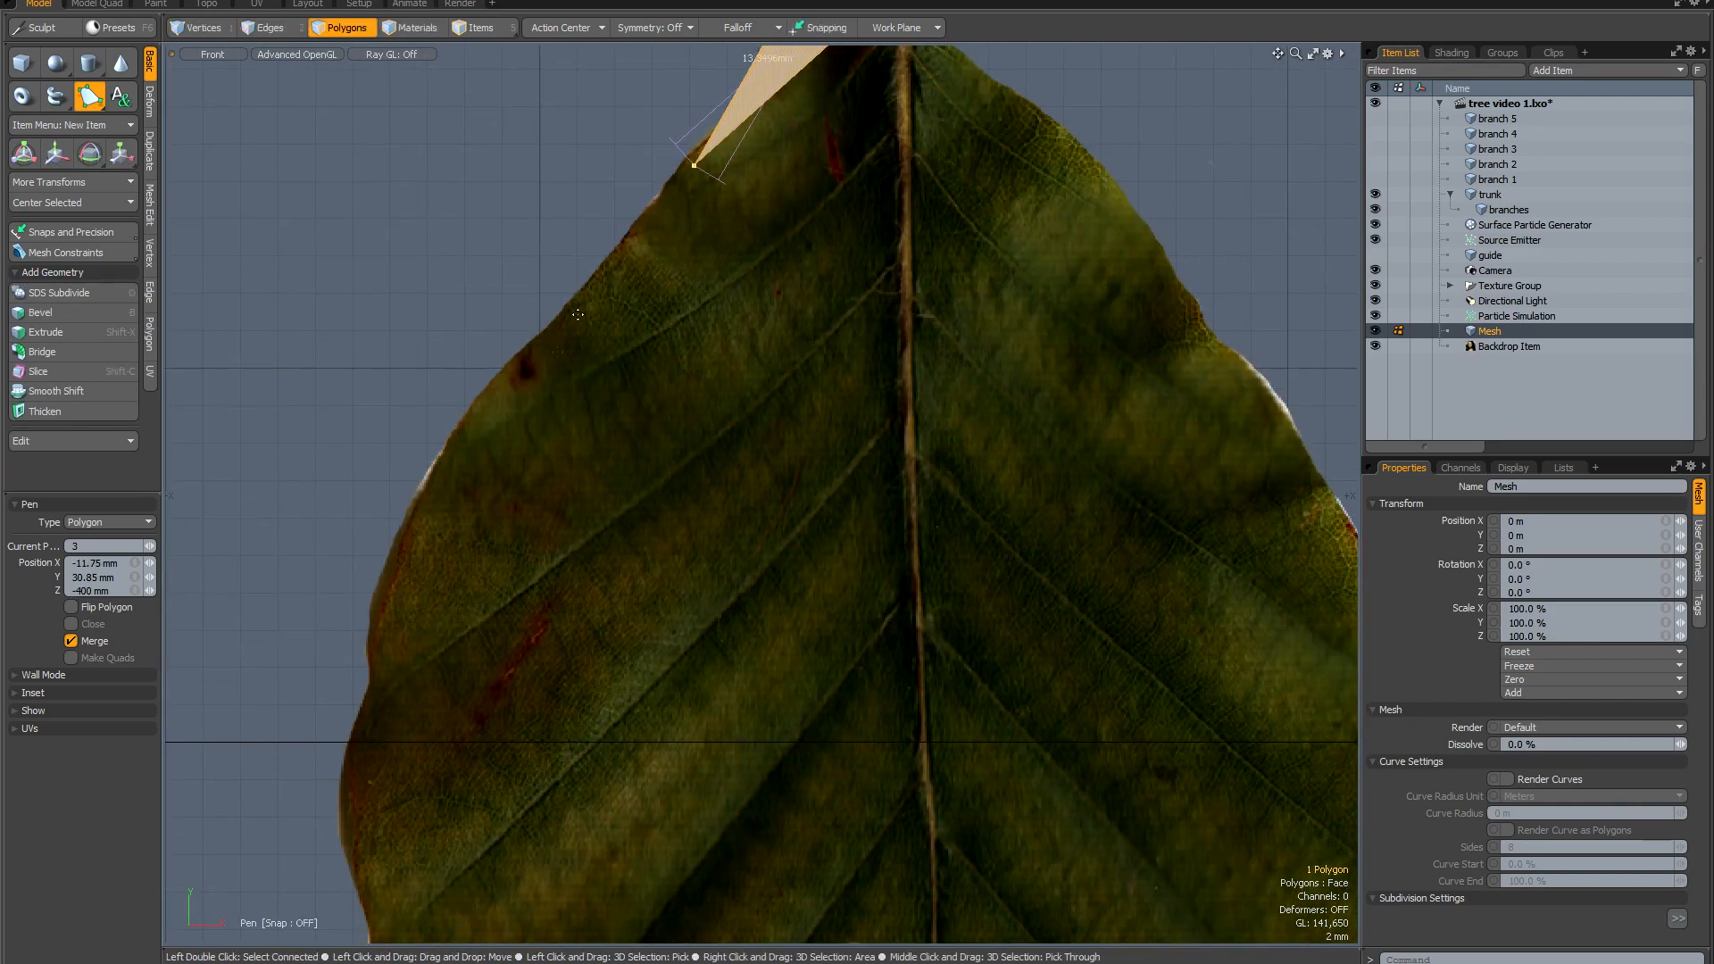
click(559, 331)
scroll(556, 304, up, 3)
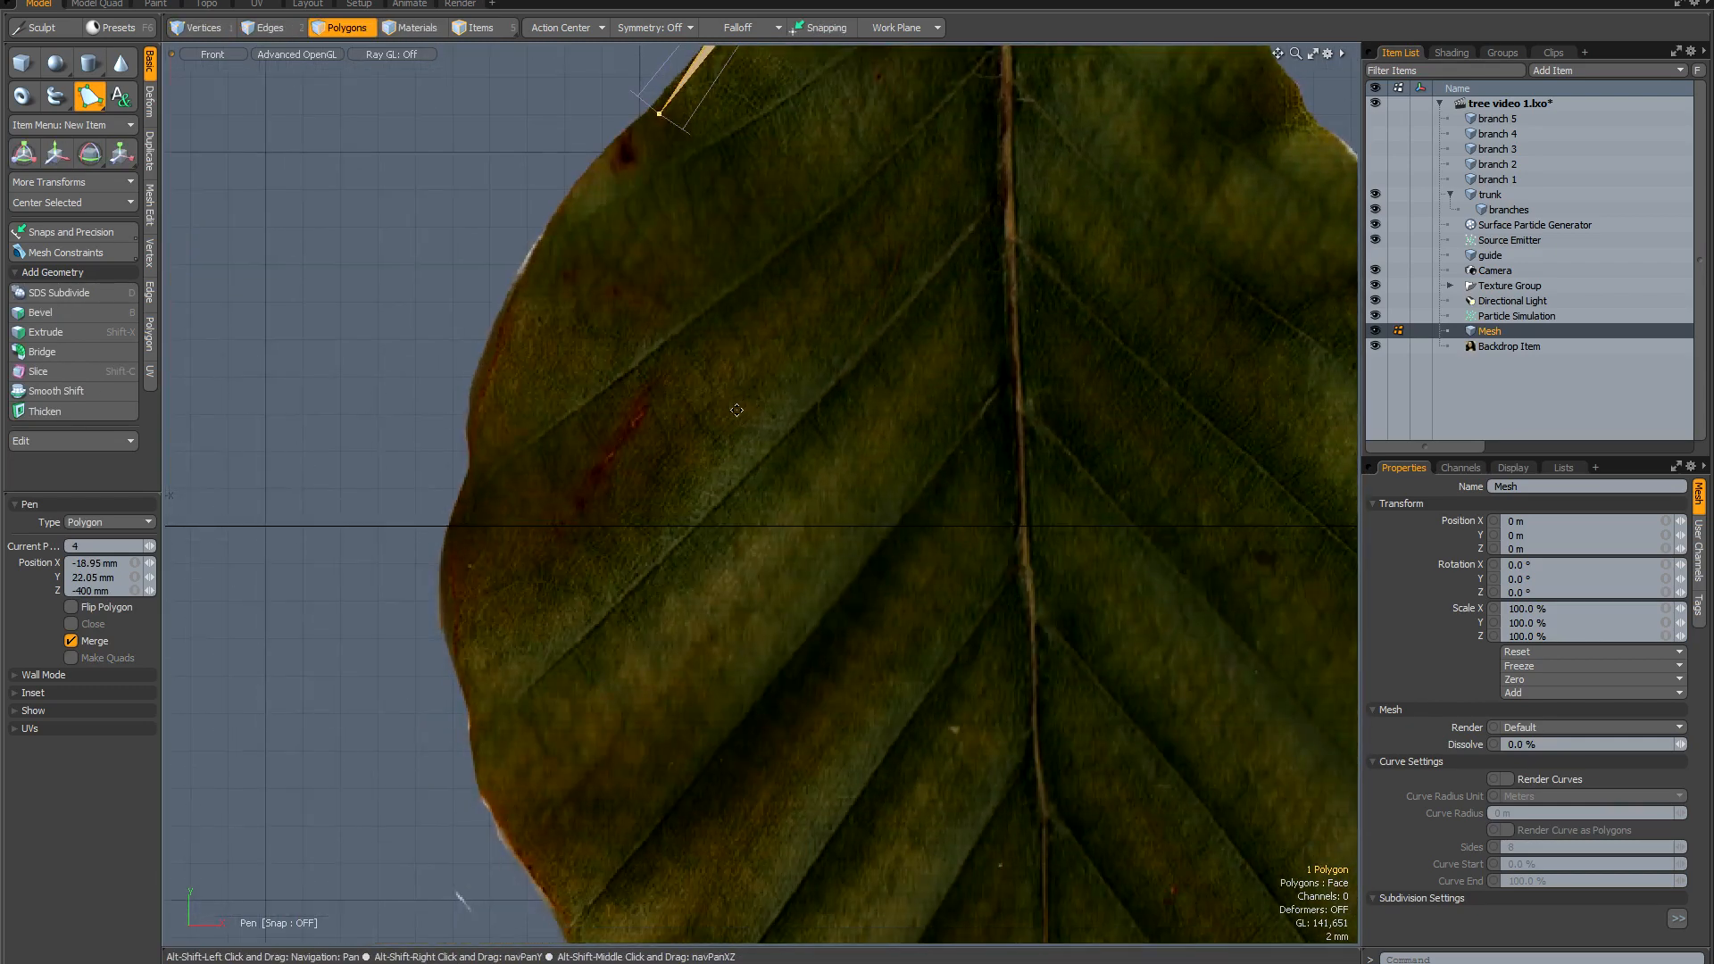
click(534, 274)
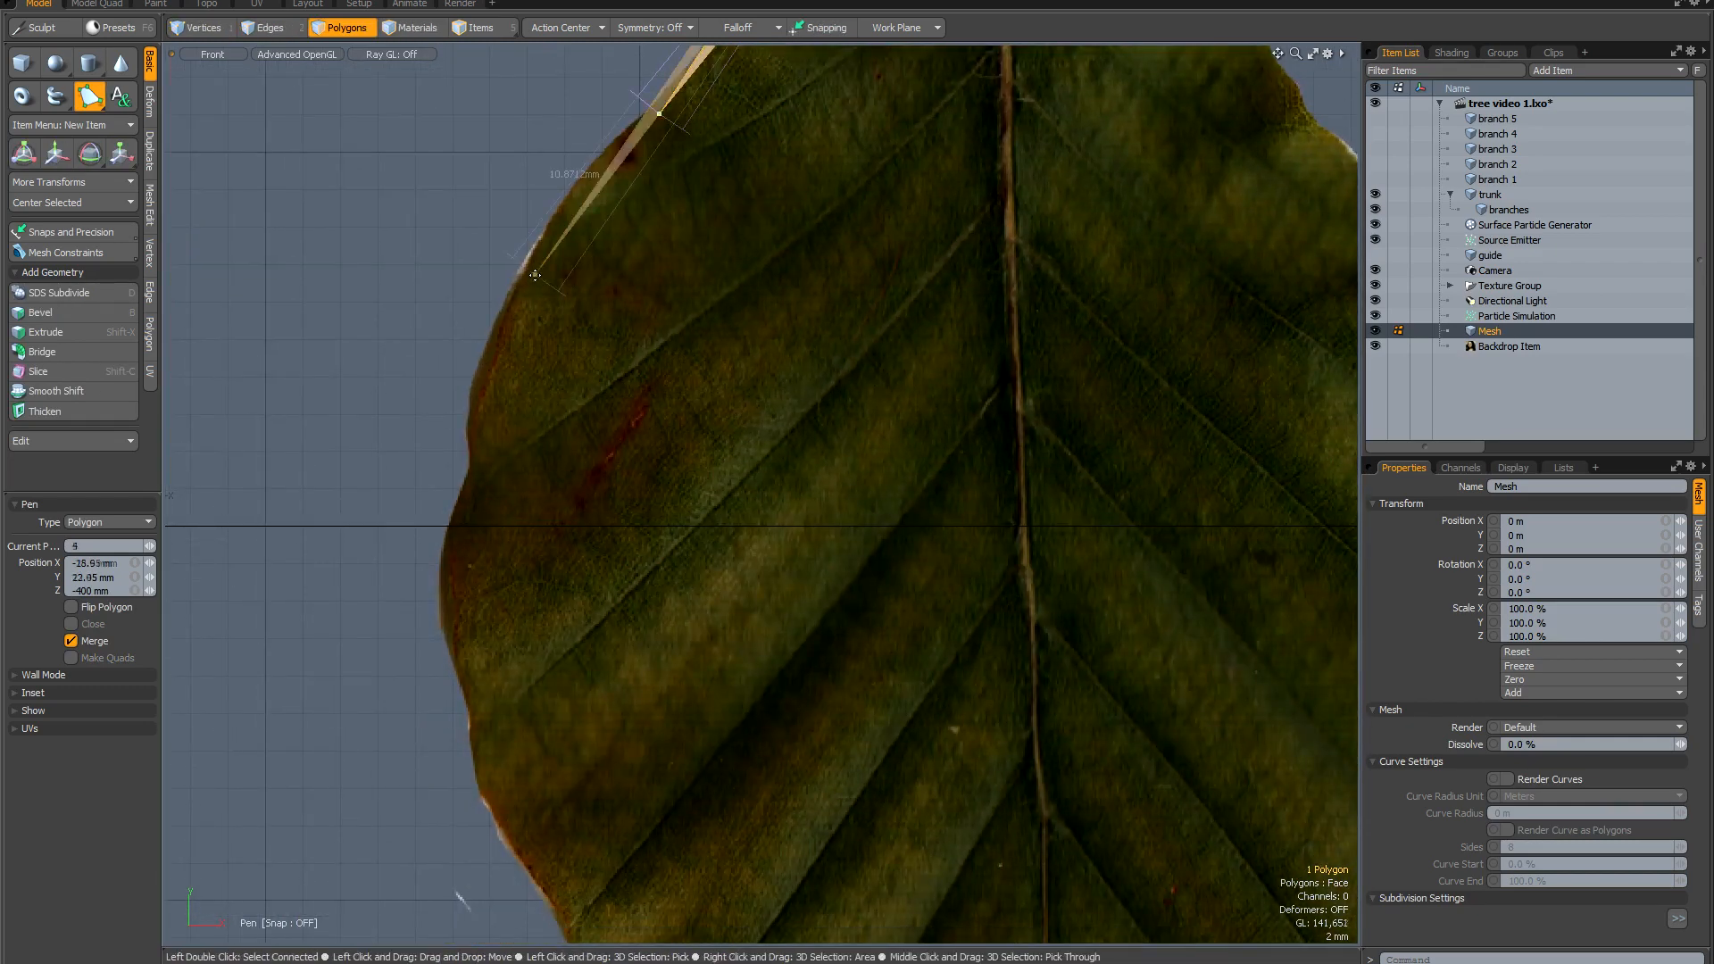
click(485, 458)
alt+shift+drag(489, 704, 510, 491)
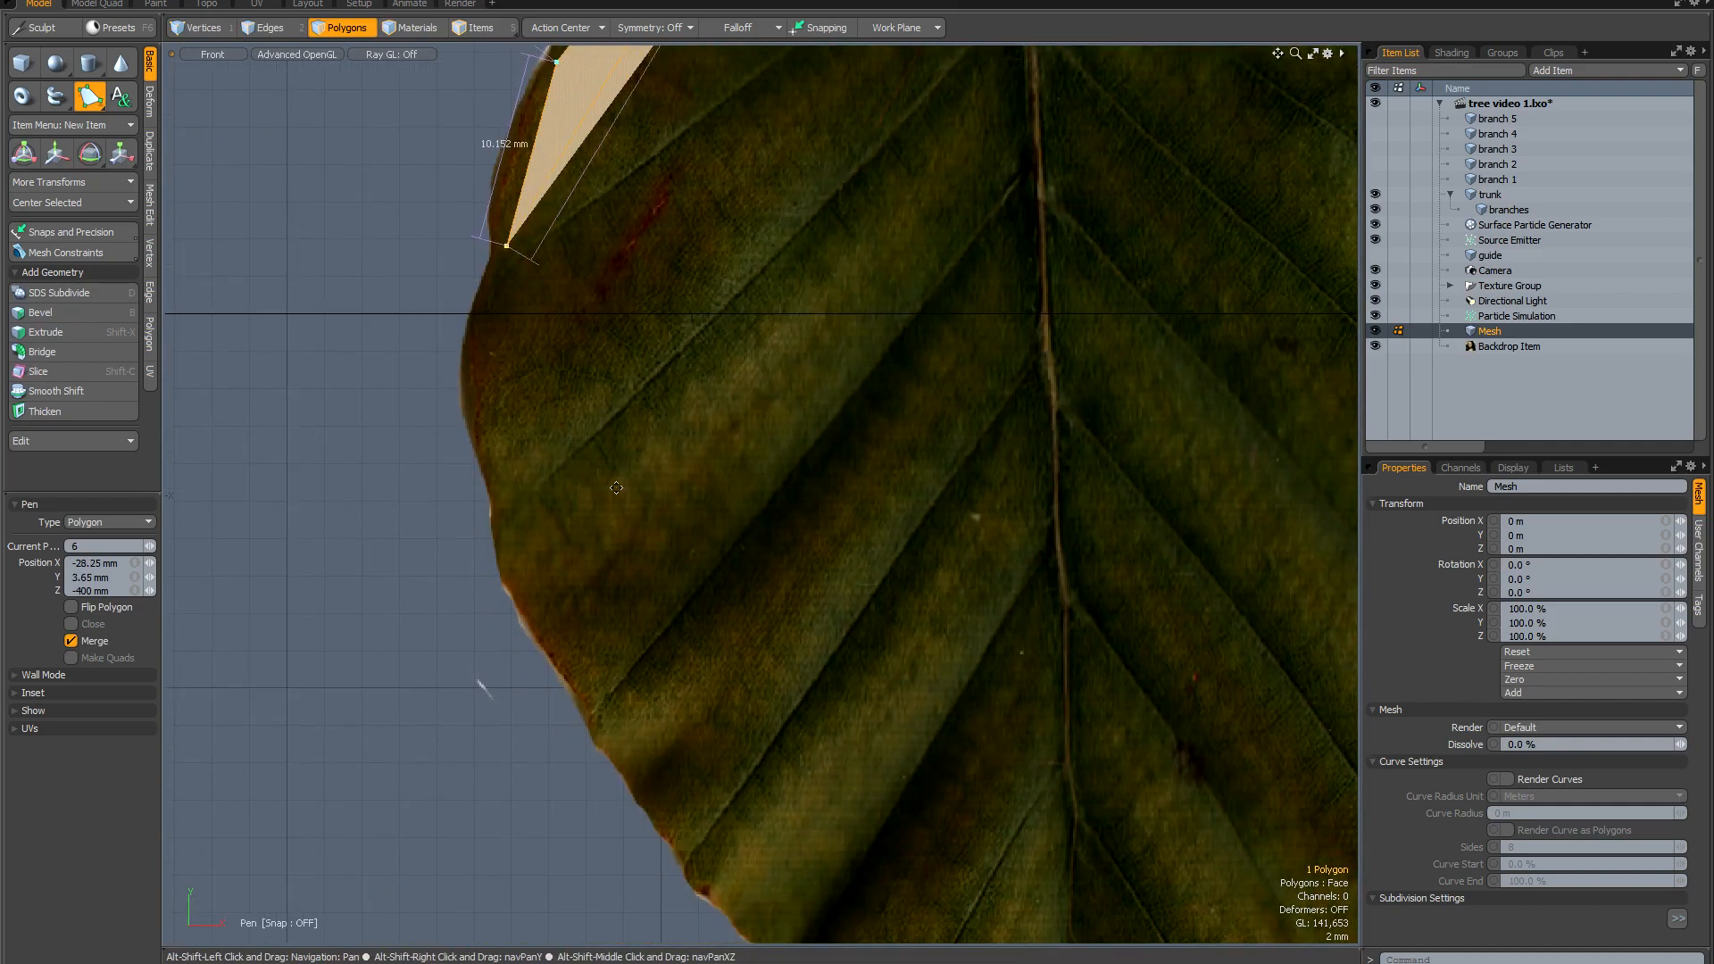
click(509, 496)
Trace the leaf's lower left edge with three points about 10 to 12 mm apart and place a further point at the pointed tip.
alt+shift+drag(791, 764, 686, 537)
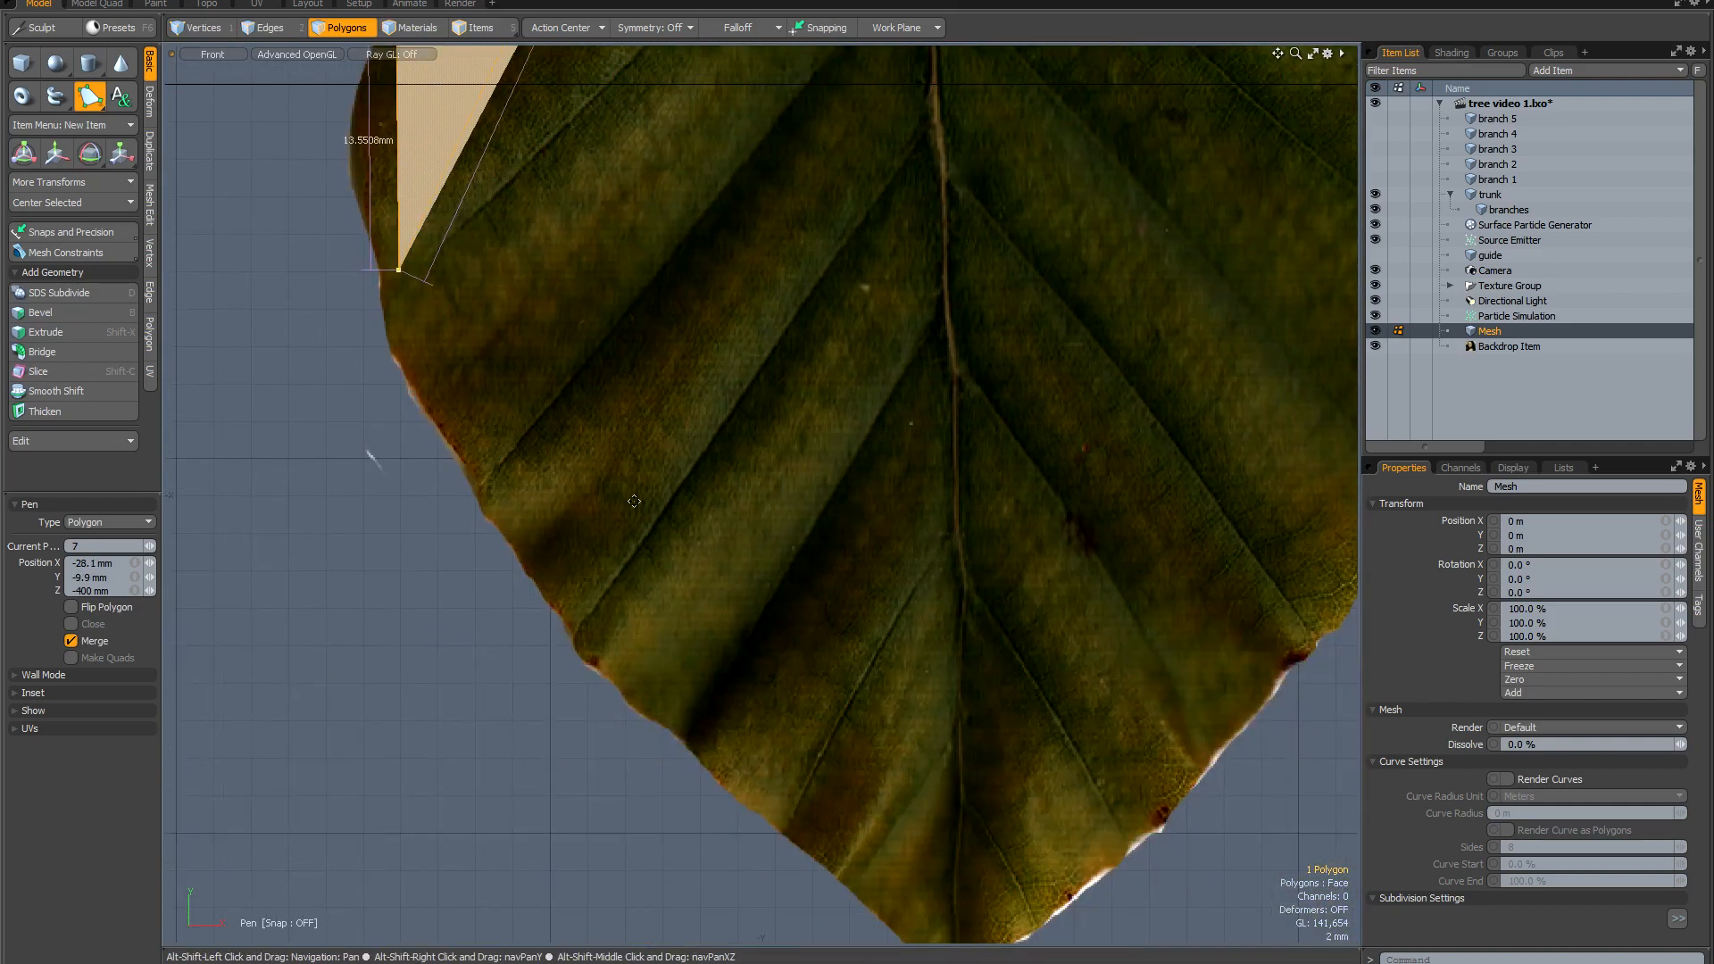
click(489, 472)
click(608, 644)
alt+shift+drag(608, 644, 679, 604)
click(688, 613)
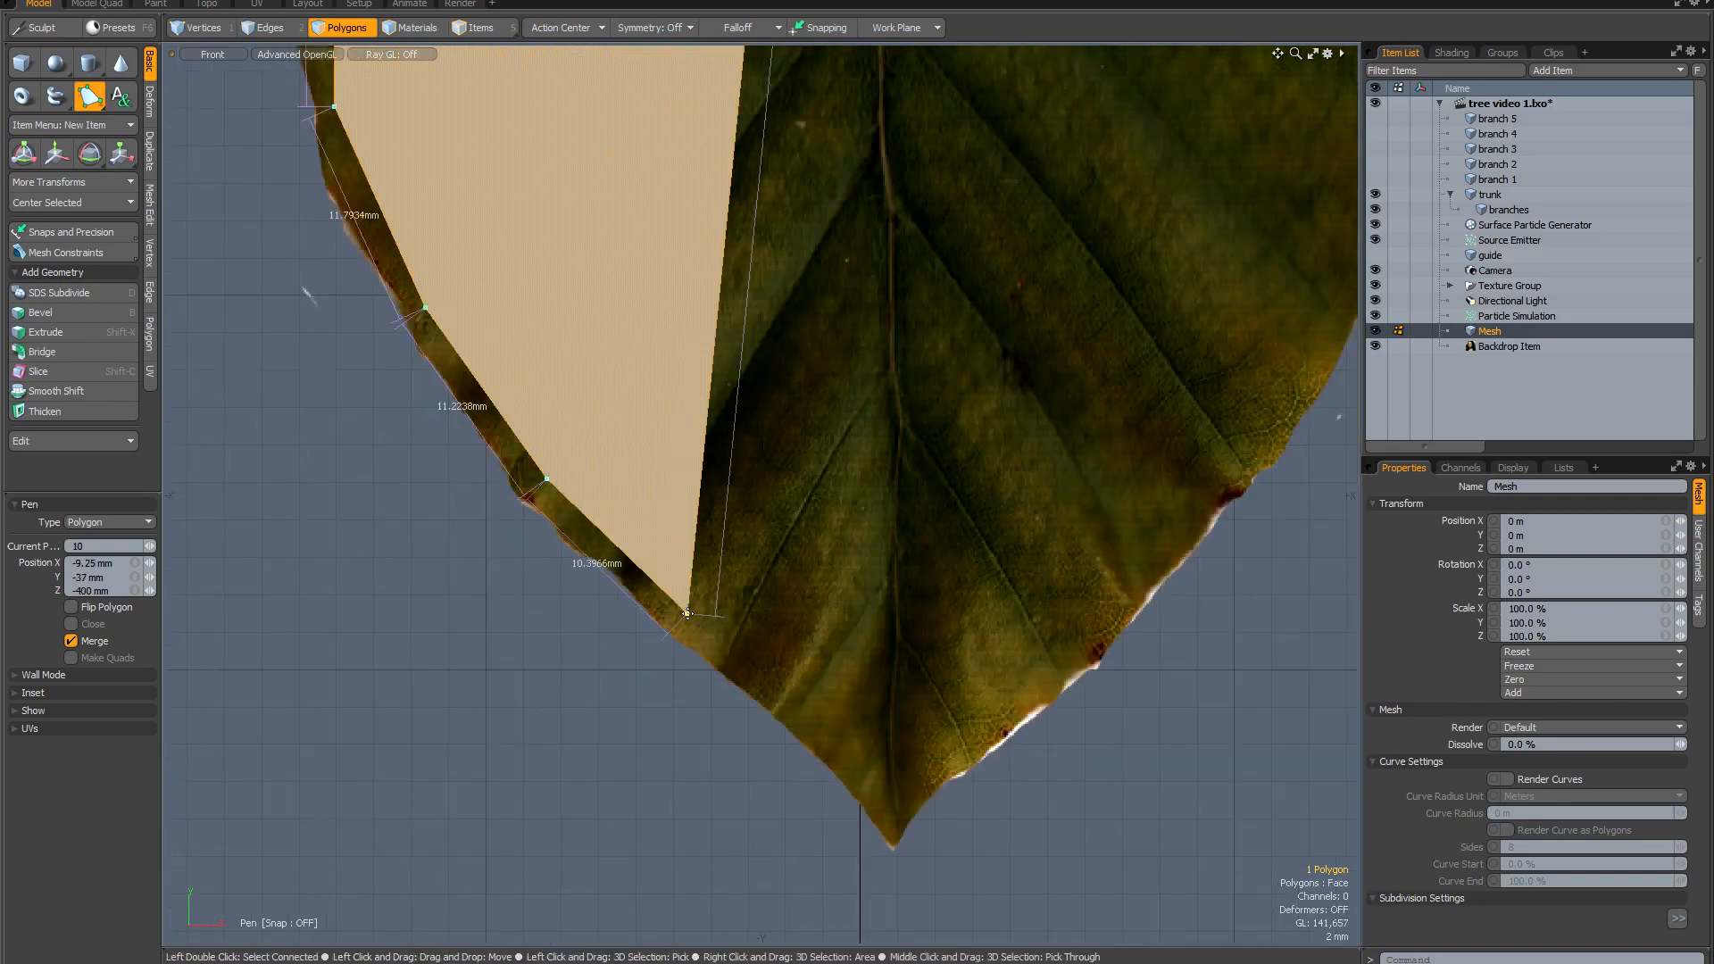
click(895, 819)
alt+shift+drag(895, 819, 705, 930)
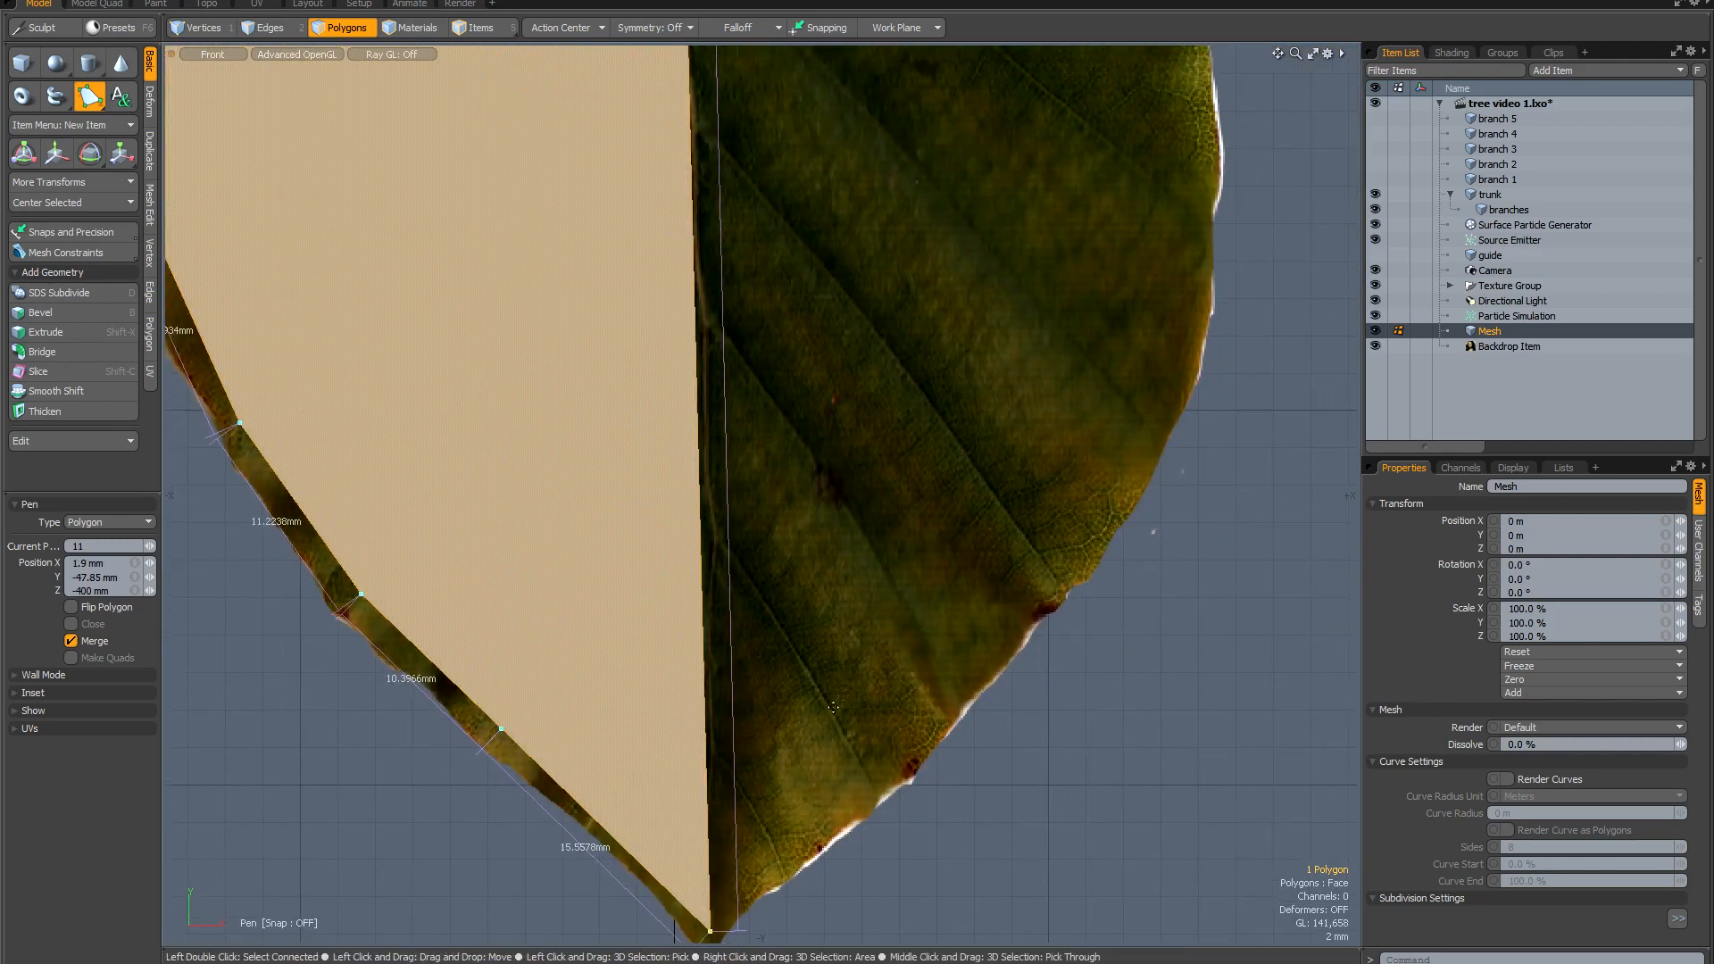
Trace the right edge from the leaf tip to above its widest part with five points about 11 to 16 mm apart.
scroll(711, 700, down, 5)
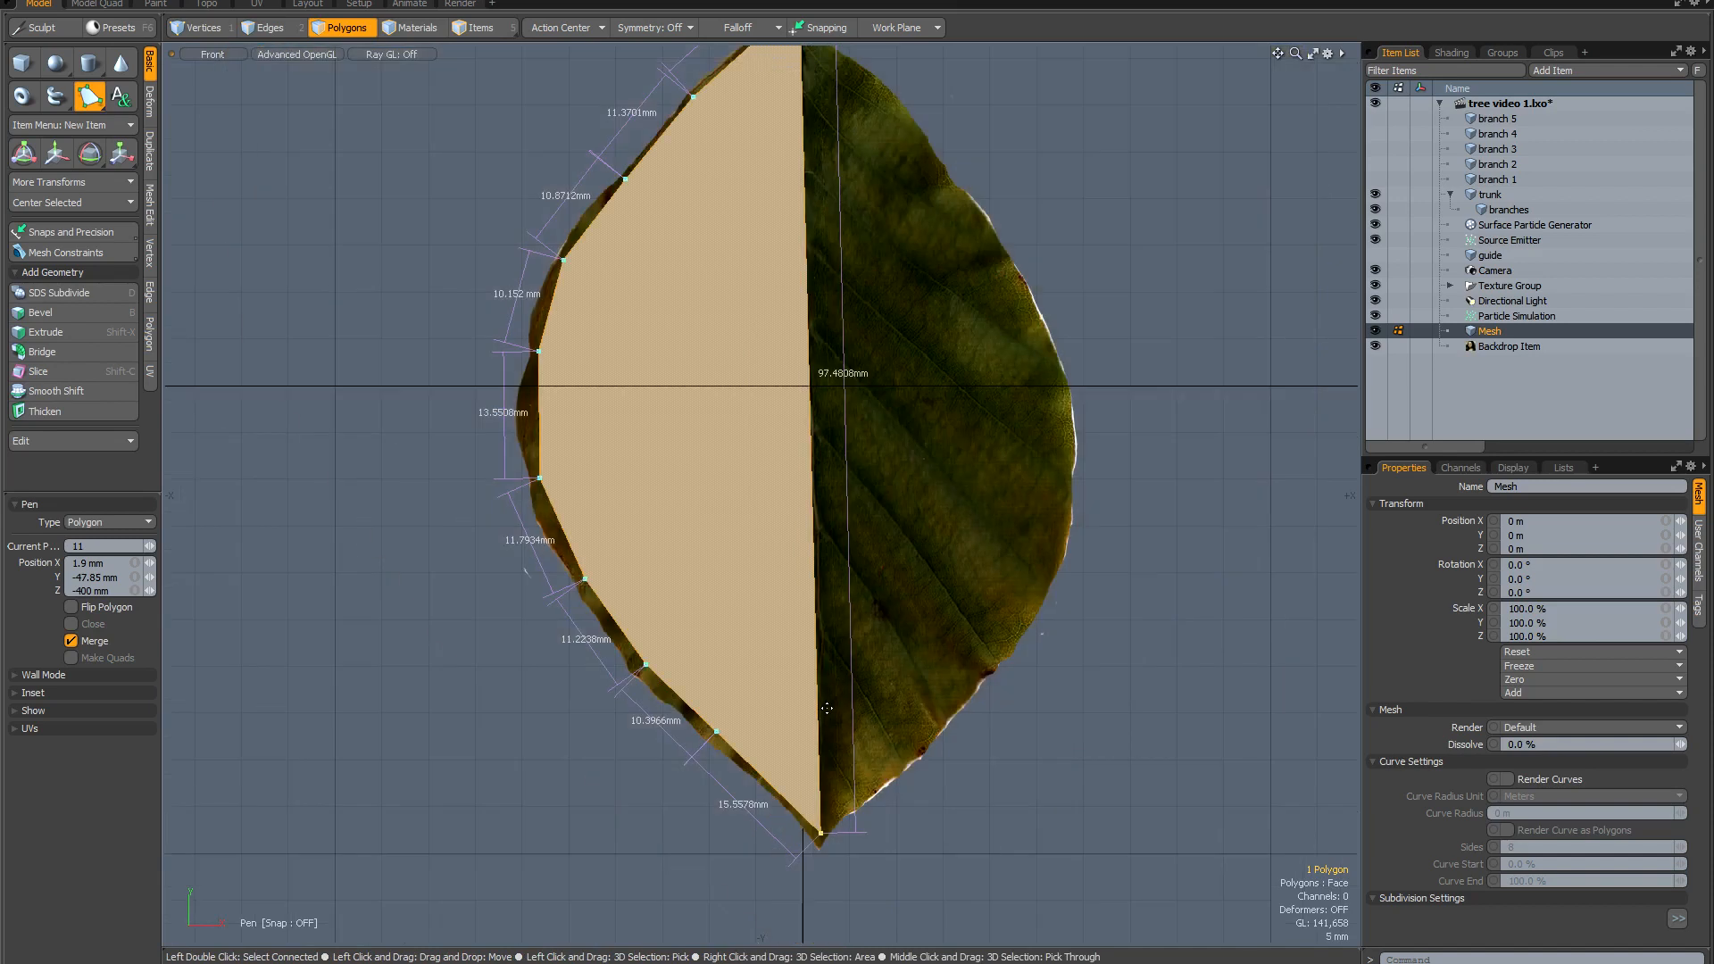
click(913, 746)
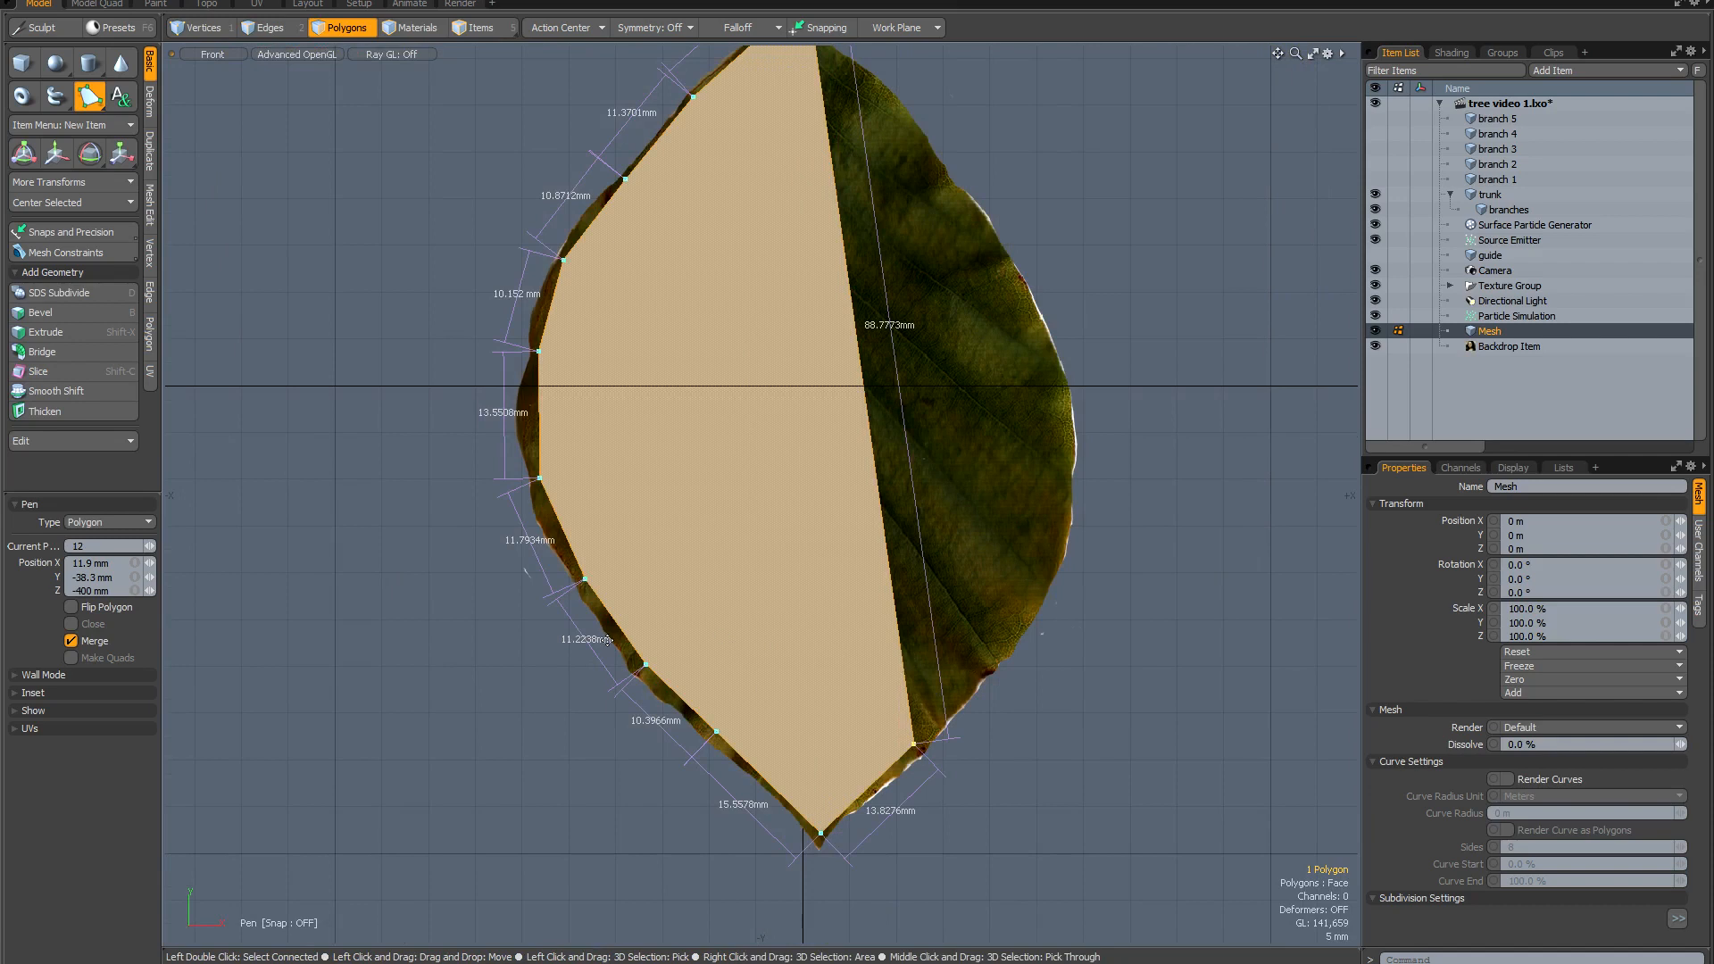
click(980, 665)
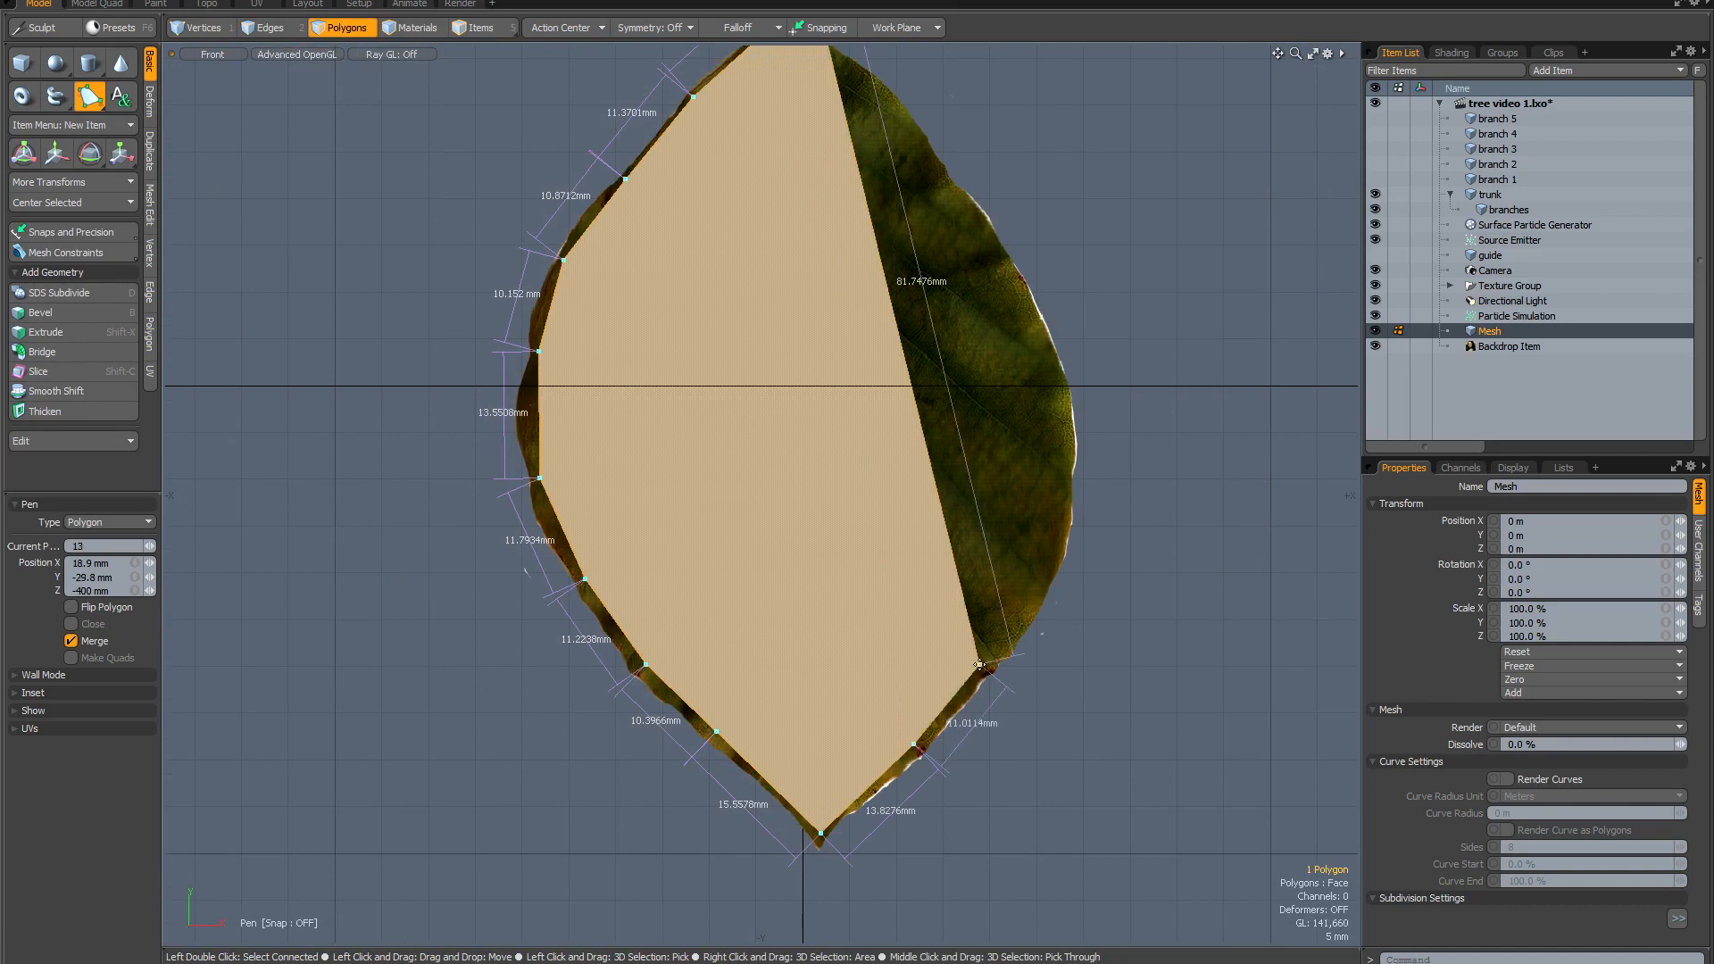
click(1046, 576)
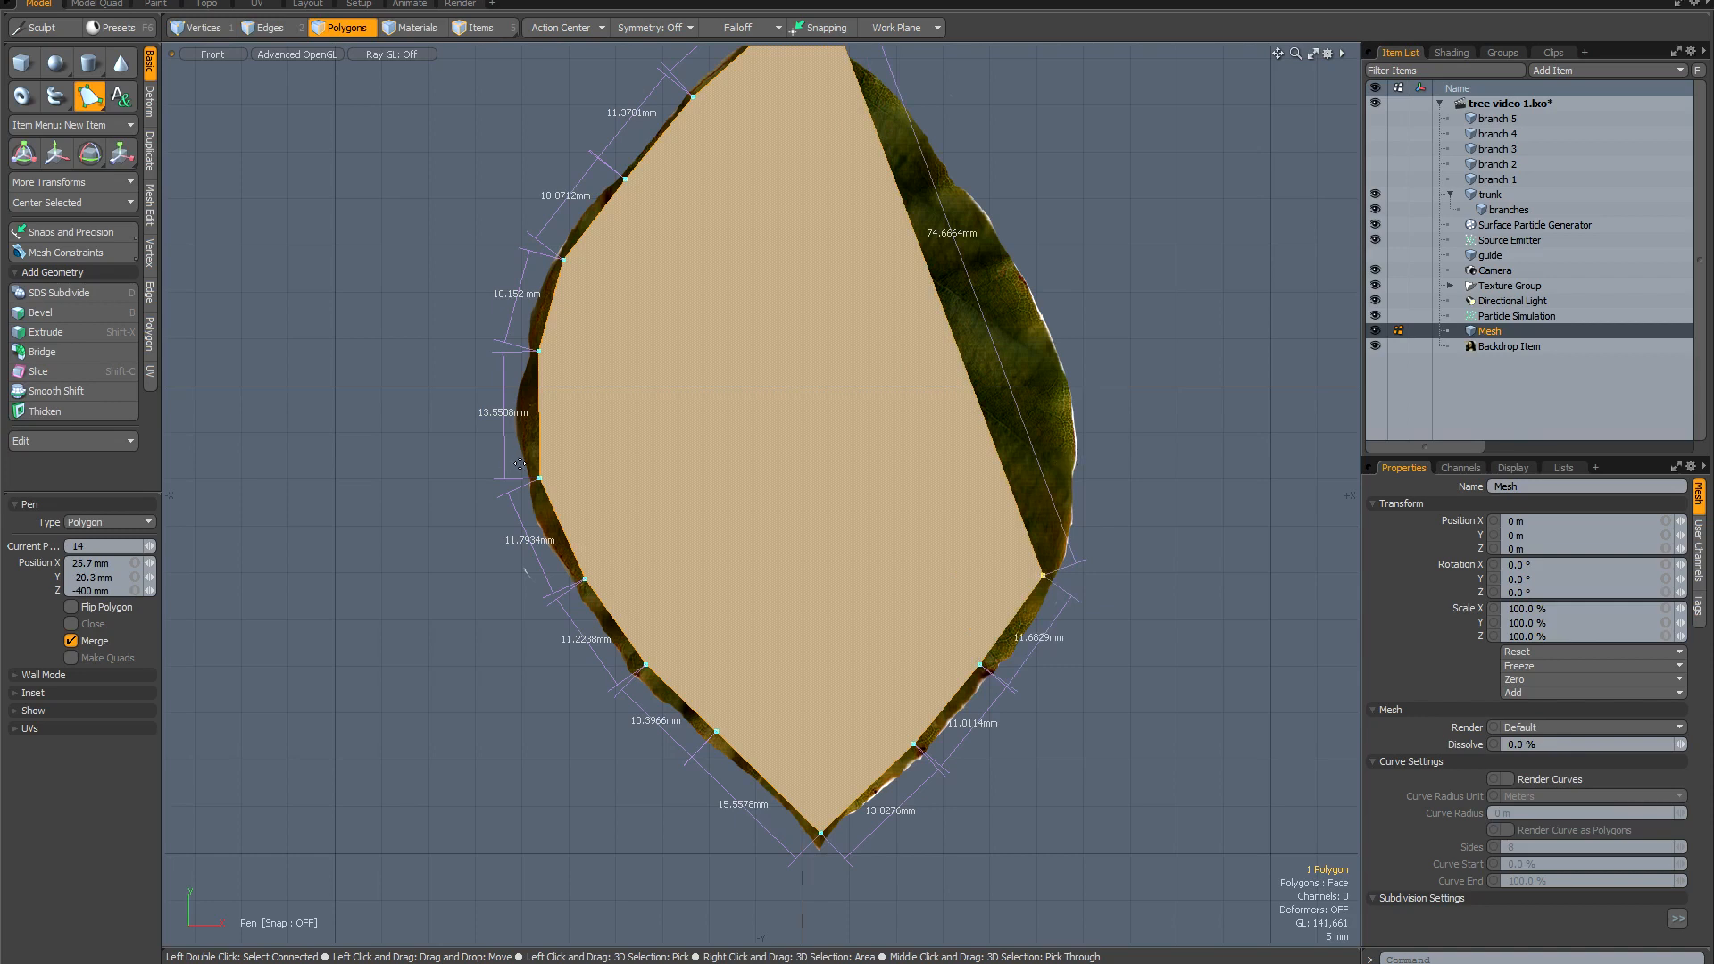
click(1061, 469)
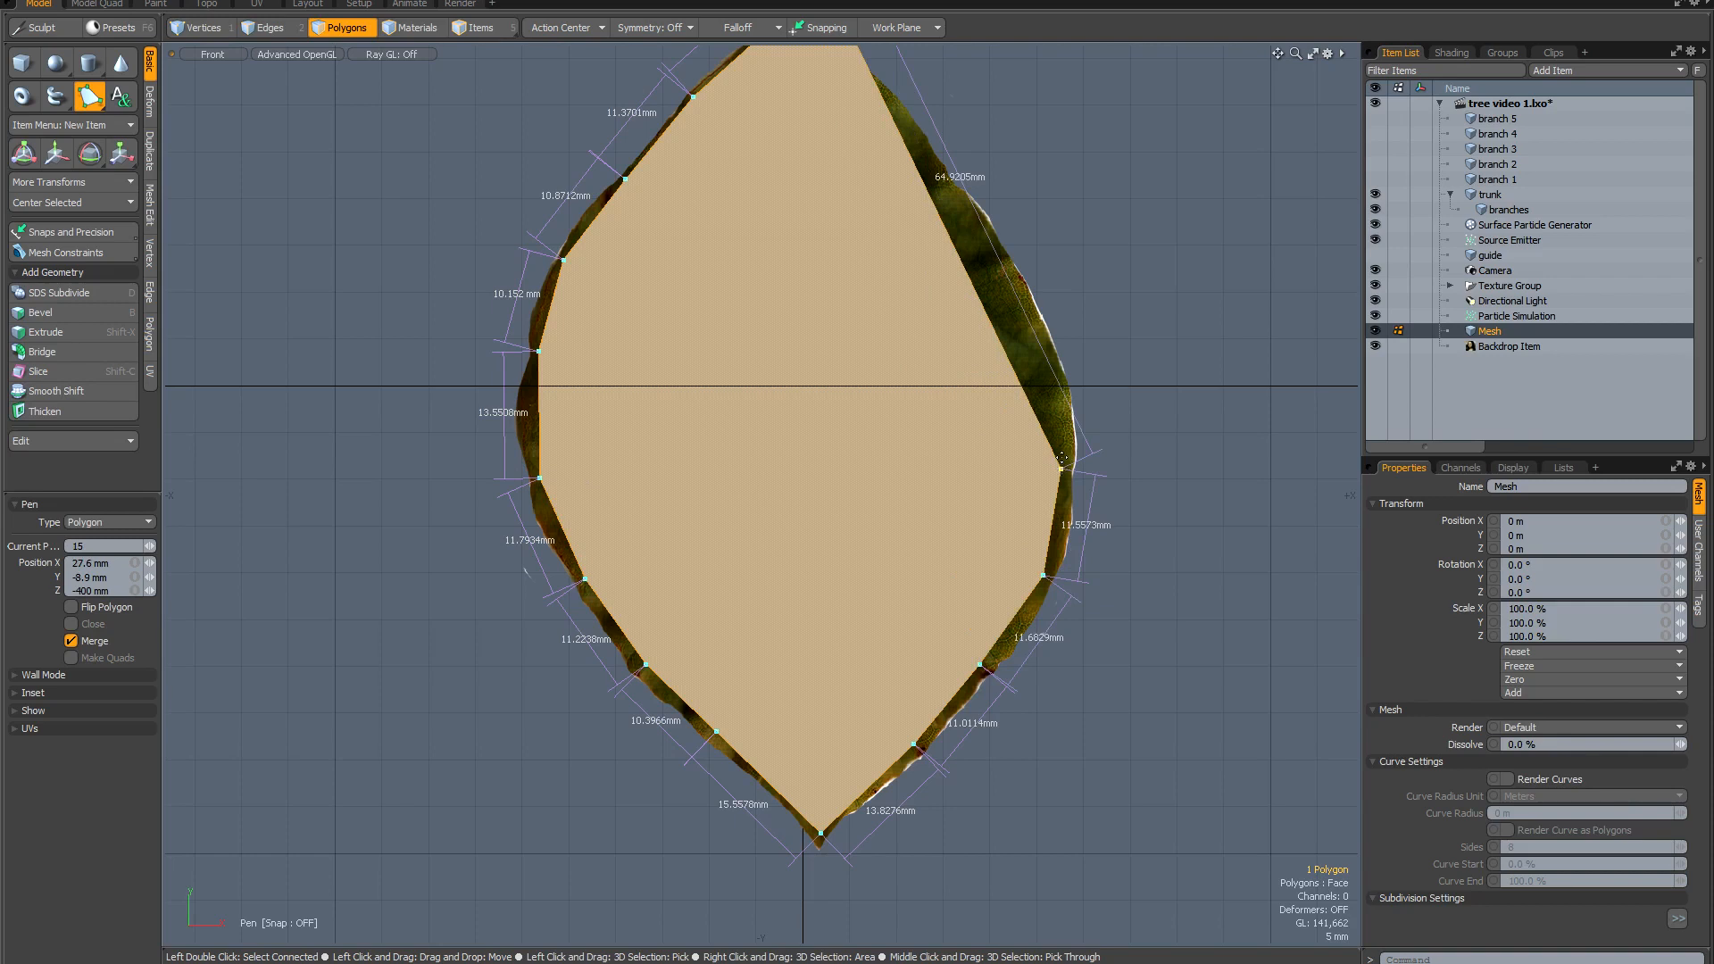
click(1034, 327)
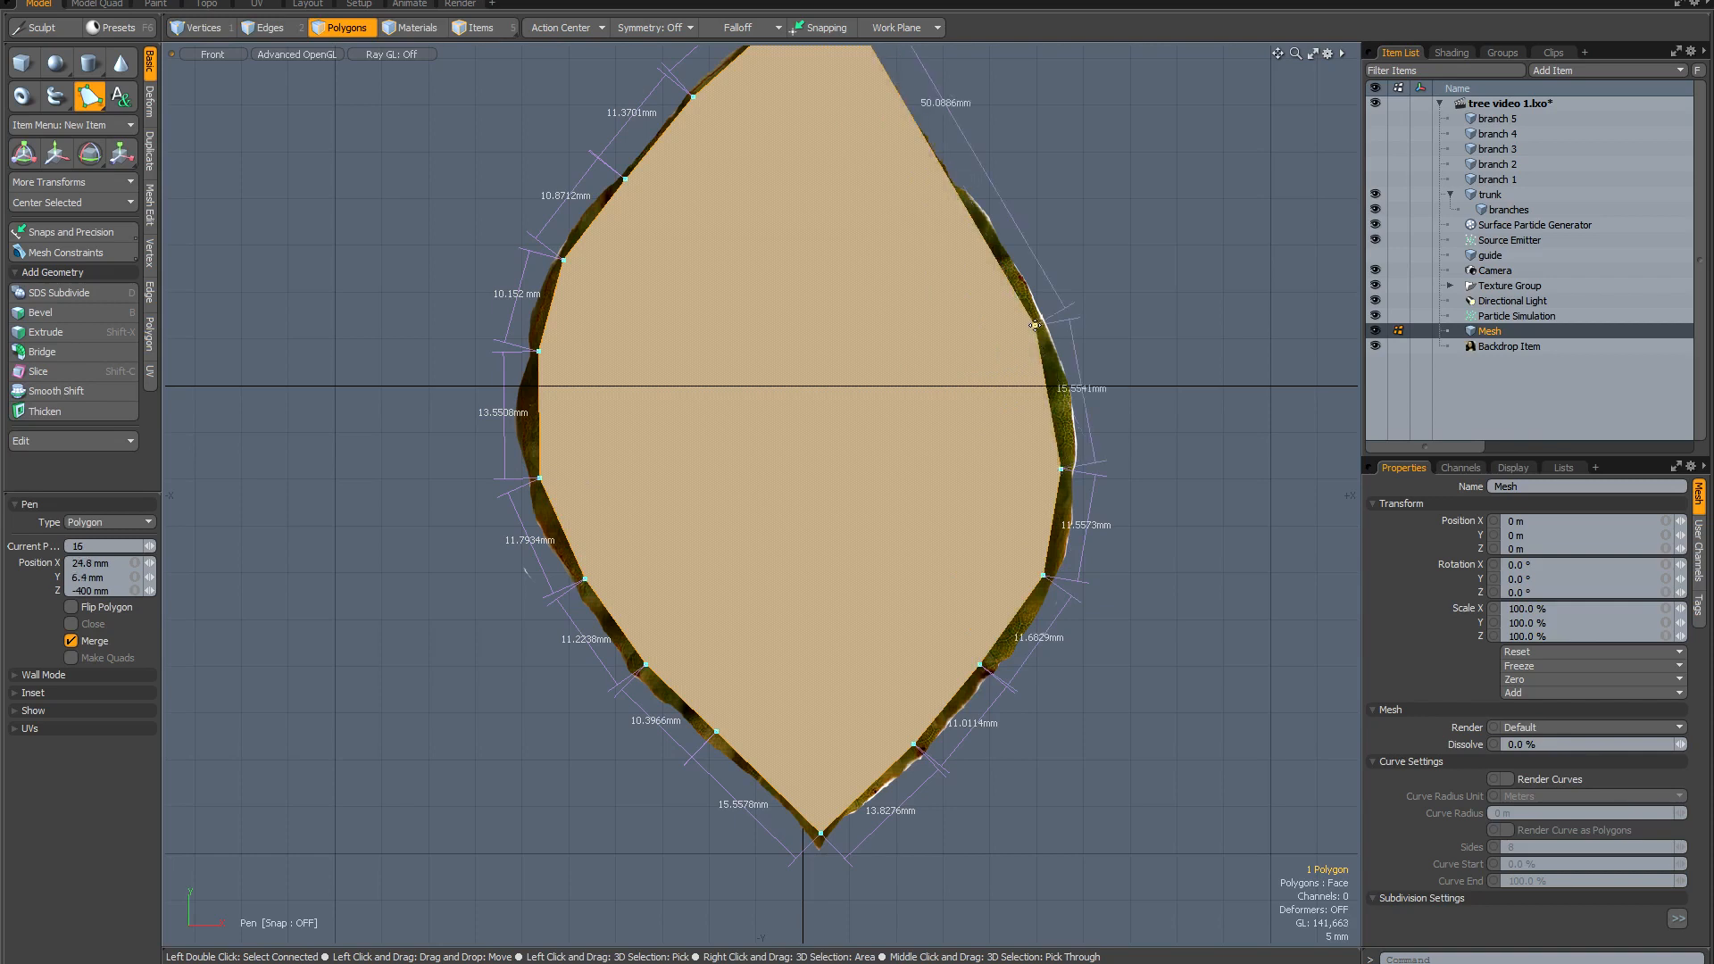
Trace the leaf's upper right edge with three points about 10 mm apart and add a point at the stem's base.
click(987, 251)
alt+drag(835, 269, 808, 459)
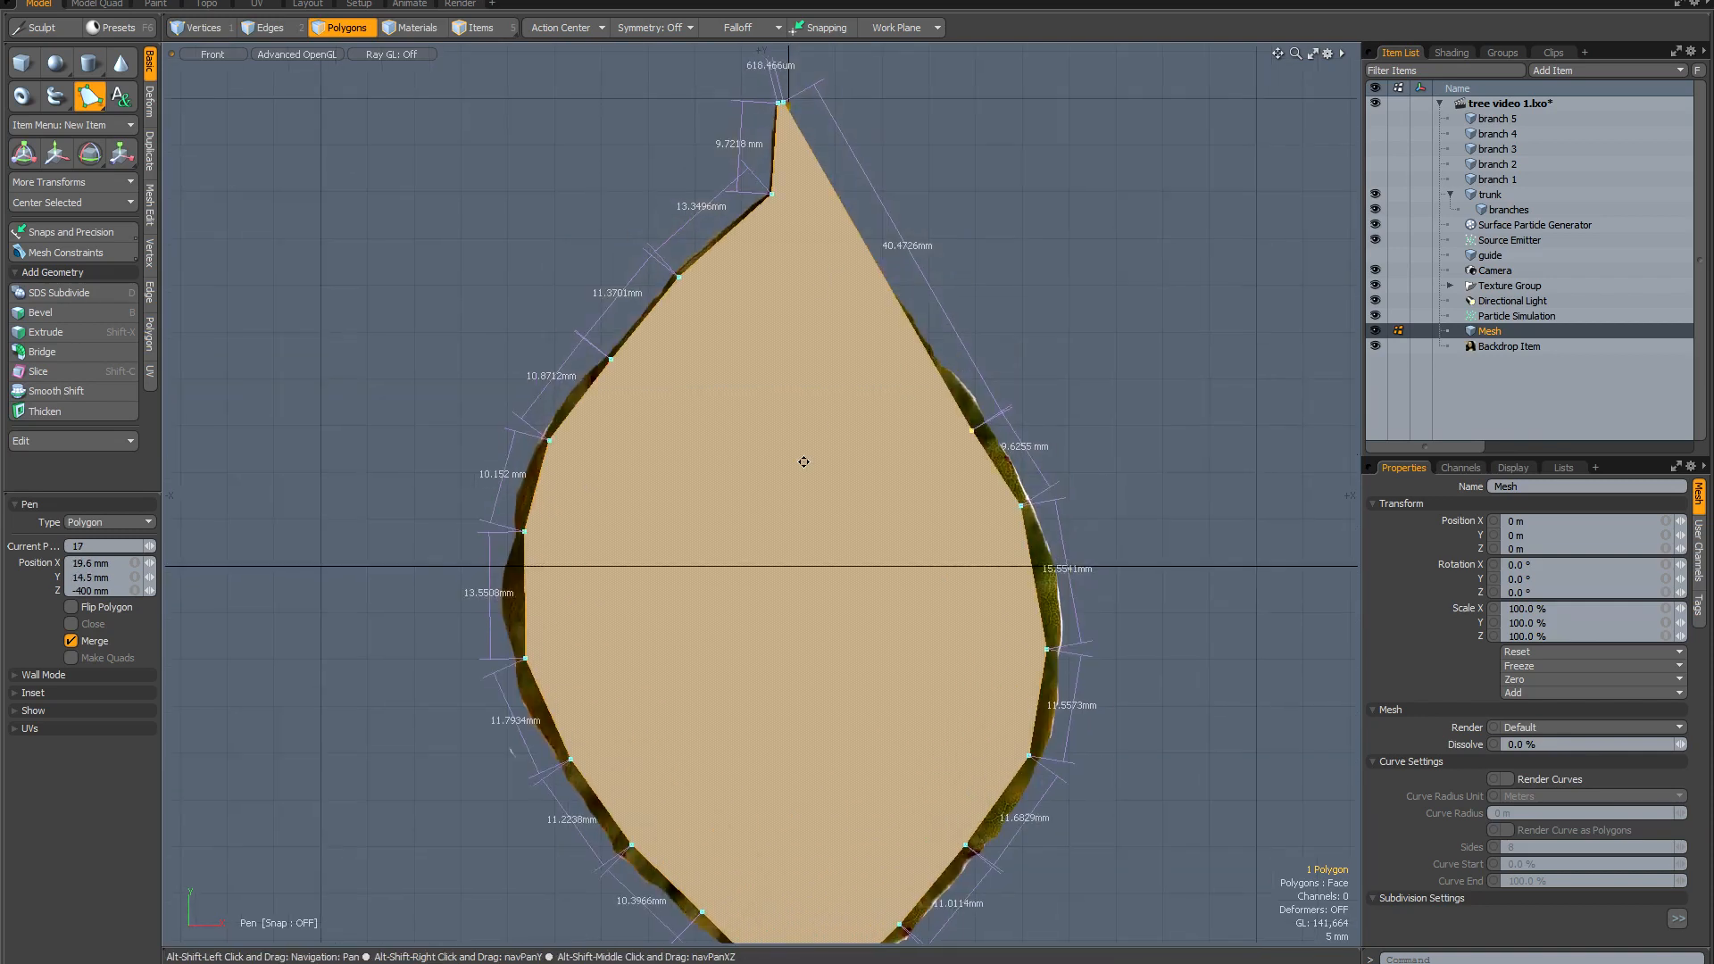
click(917, 346)
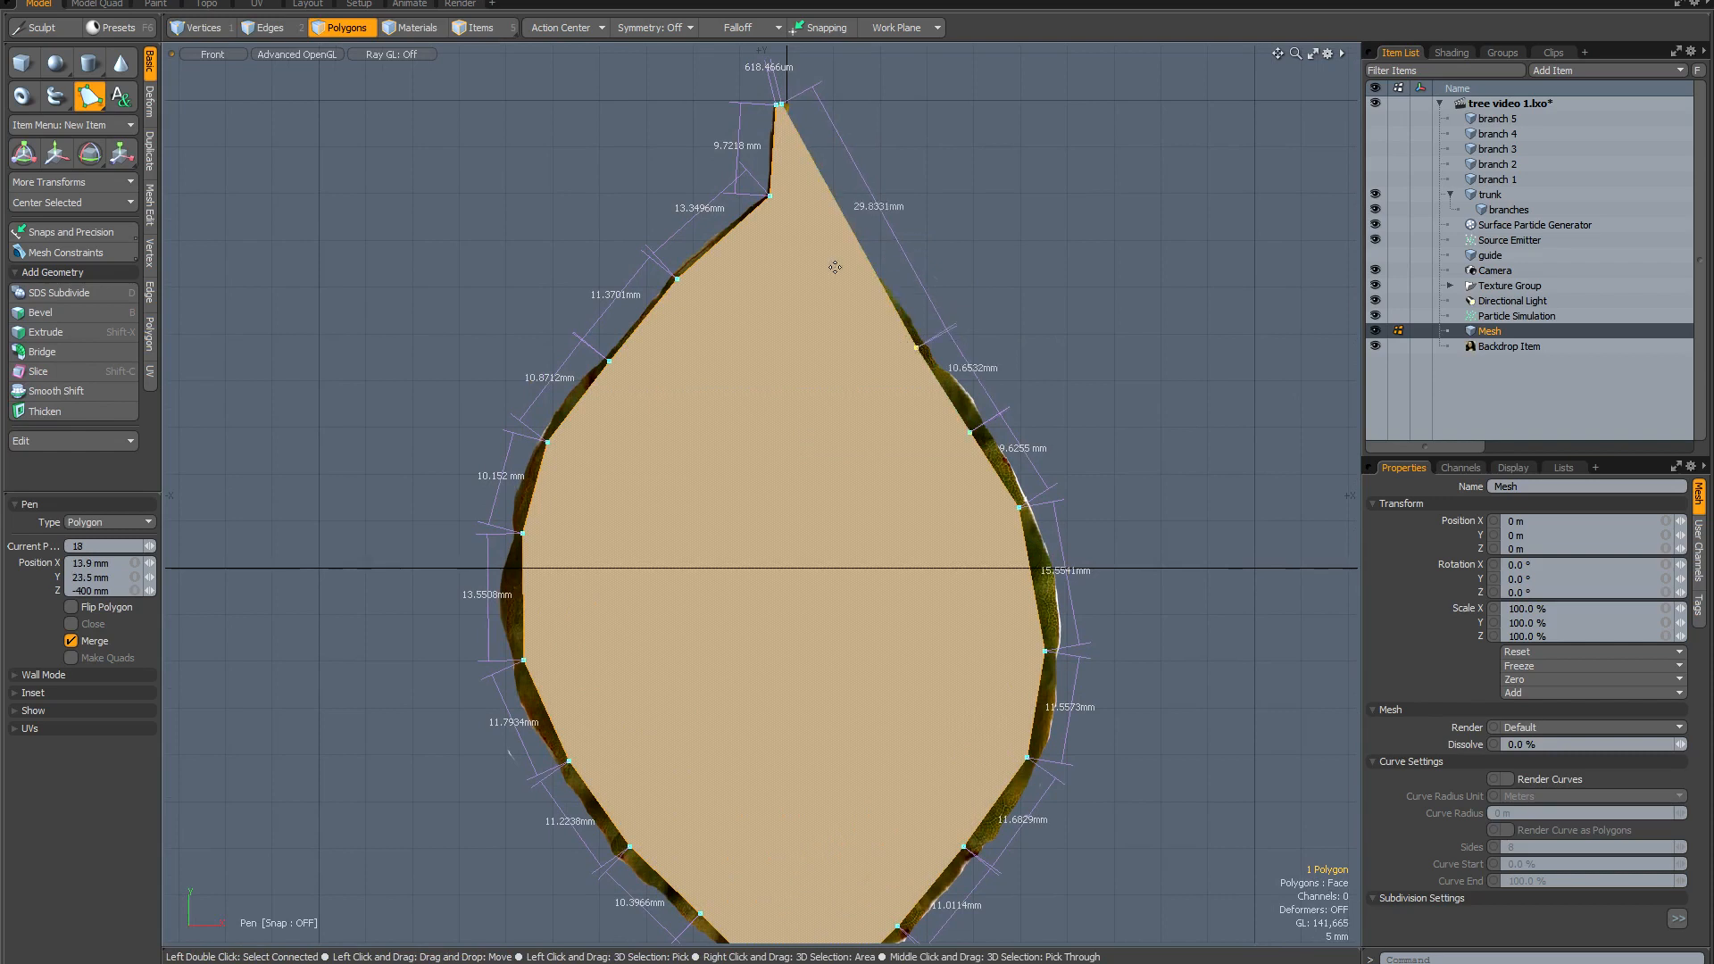
click(854, 280)
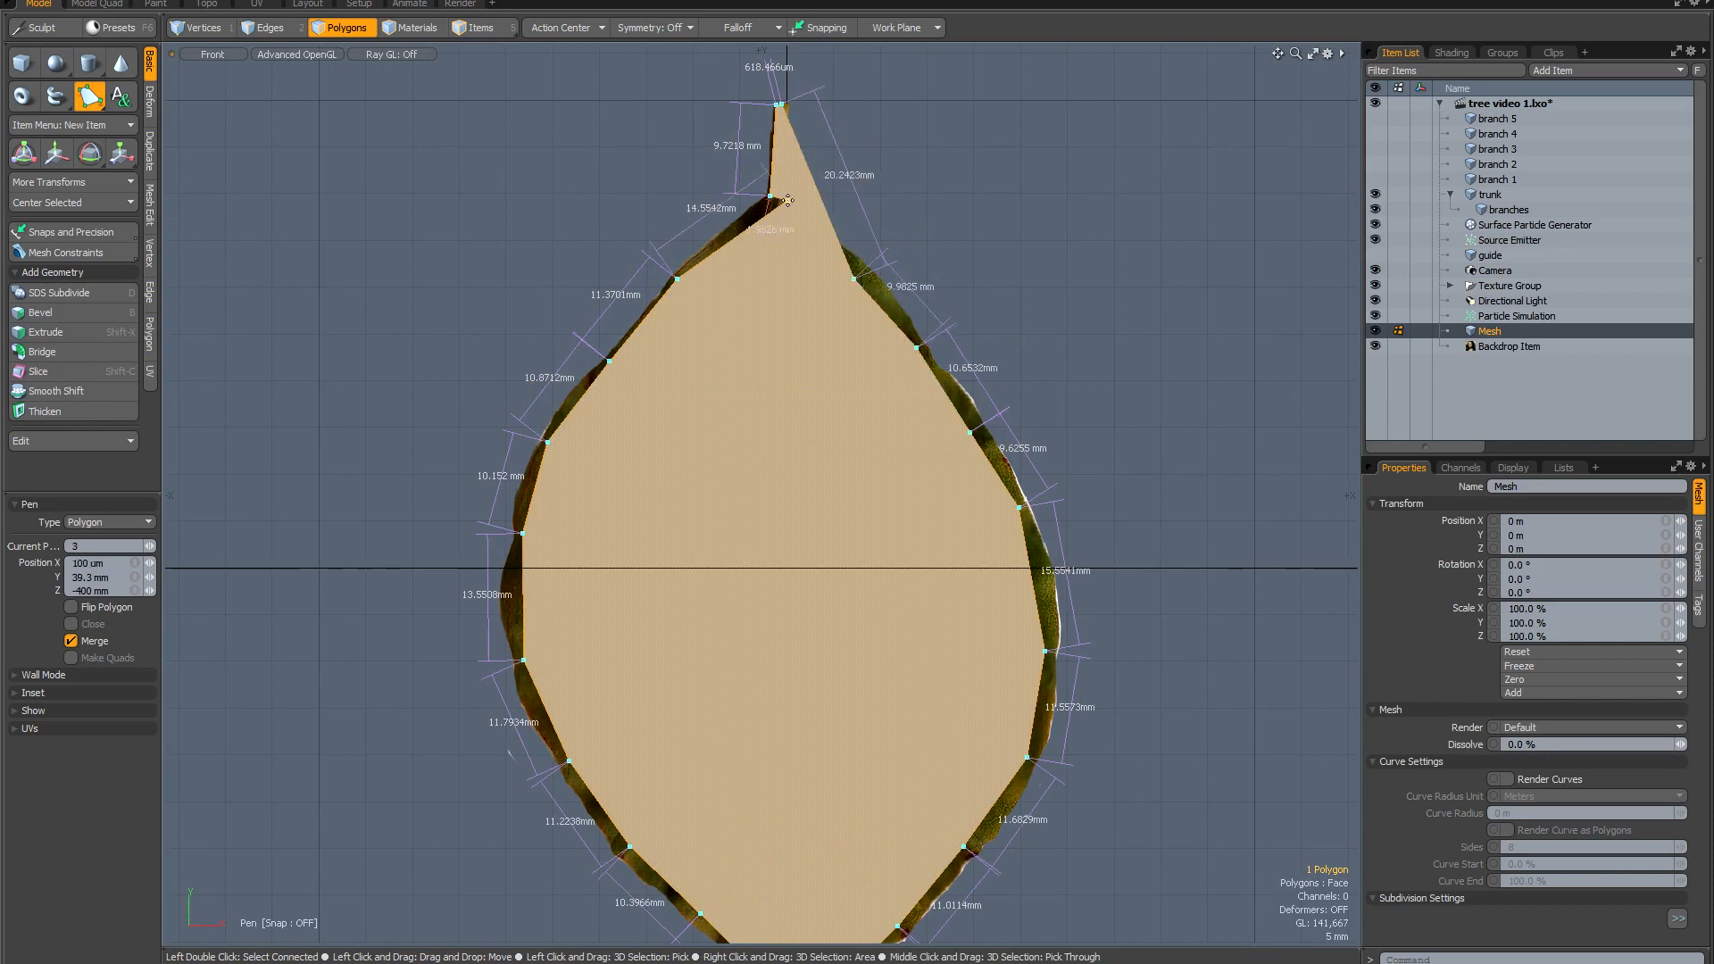
click(779, 197)
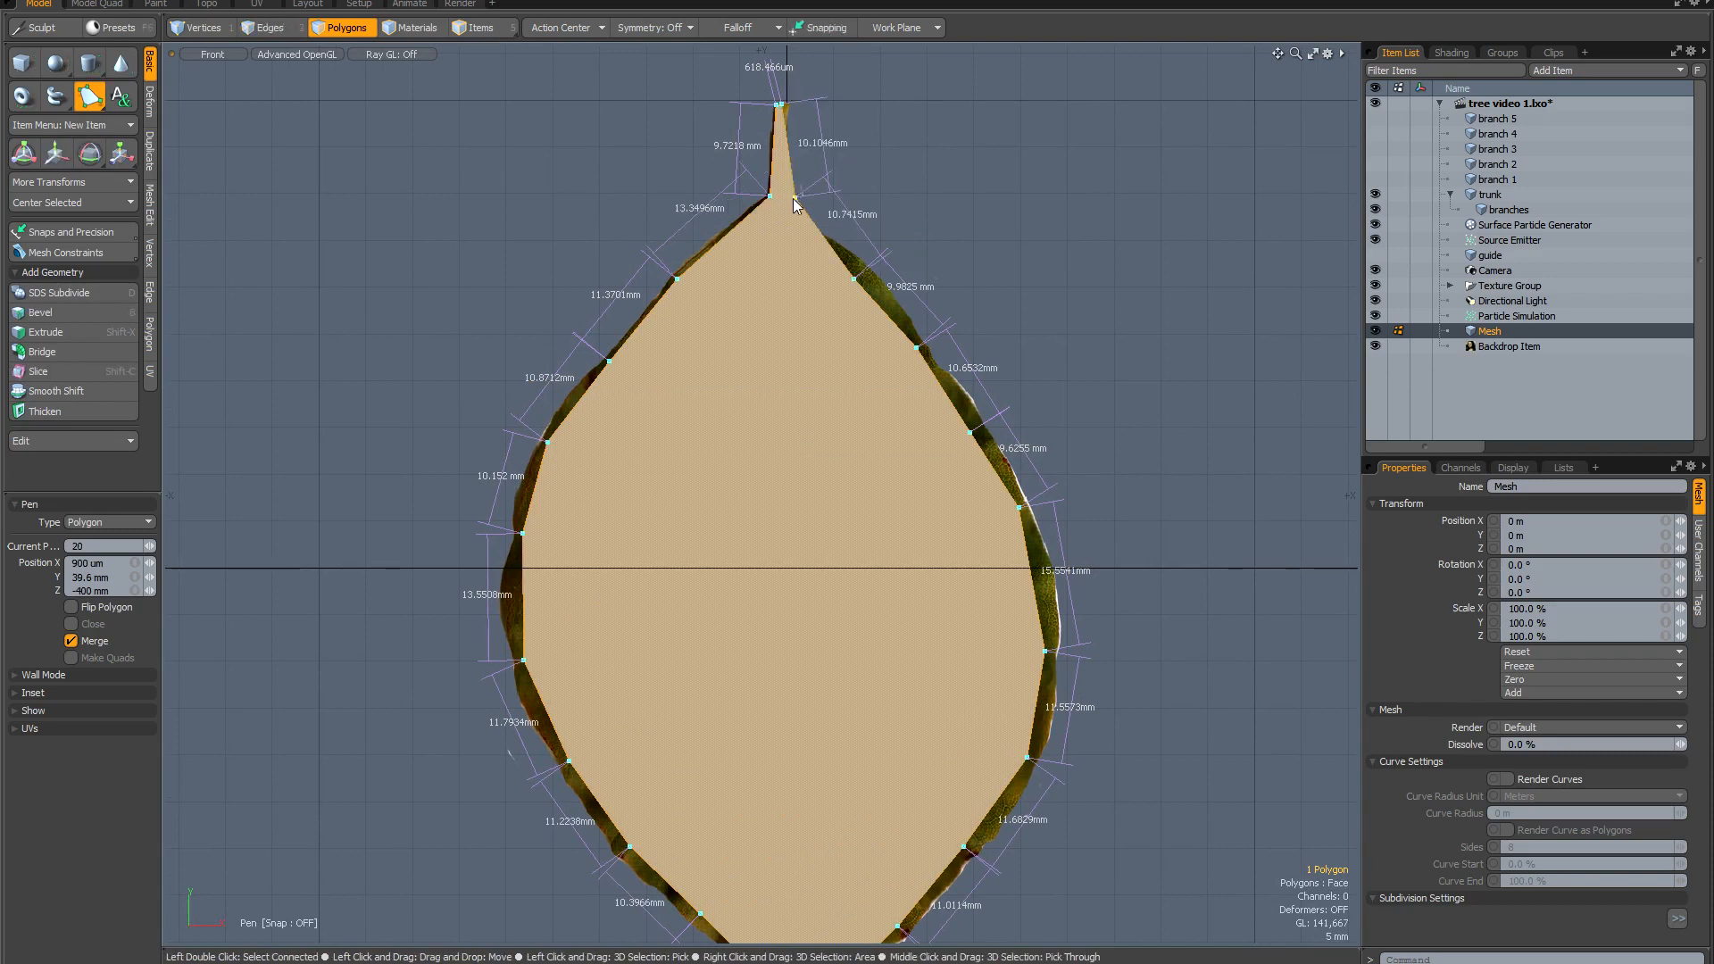
Add the stem's last corner point at its tip and adjust the tip and right base points to form a narrow stem.
scroll(783, 138, up, 5)
click(795, 123)
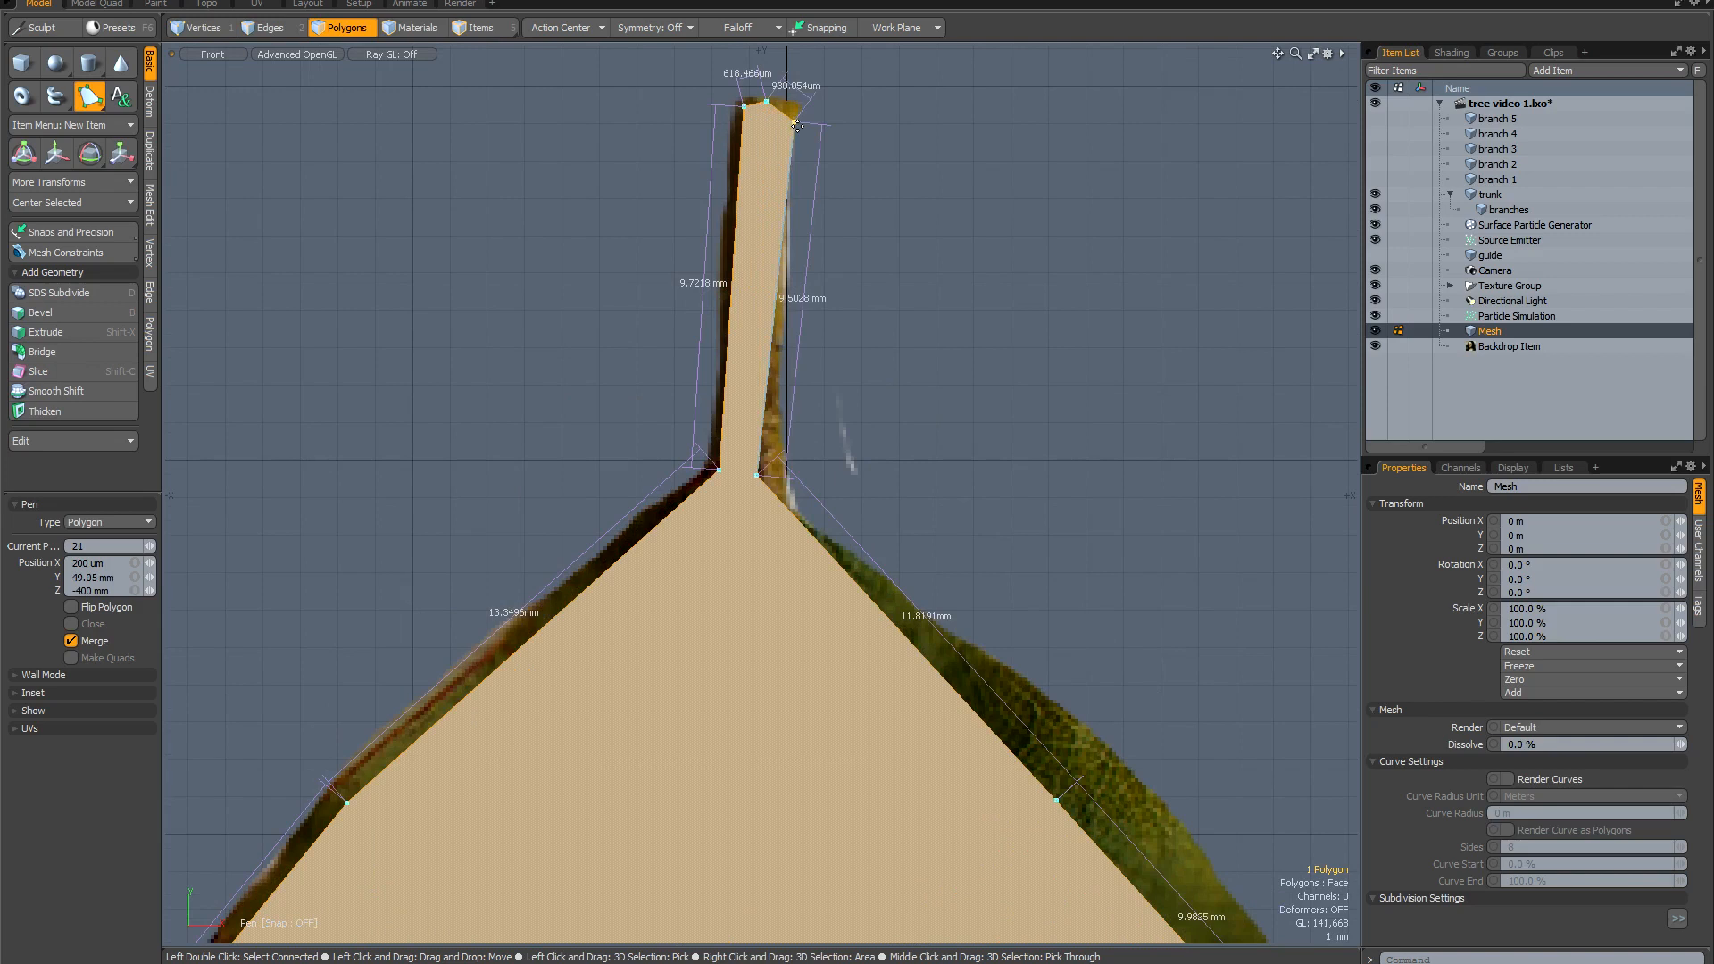
drag(795, 123, 795, 109)
drag(757, 474, 774, 499)
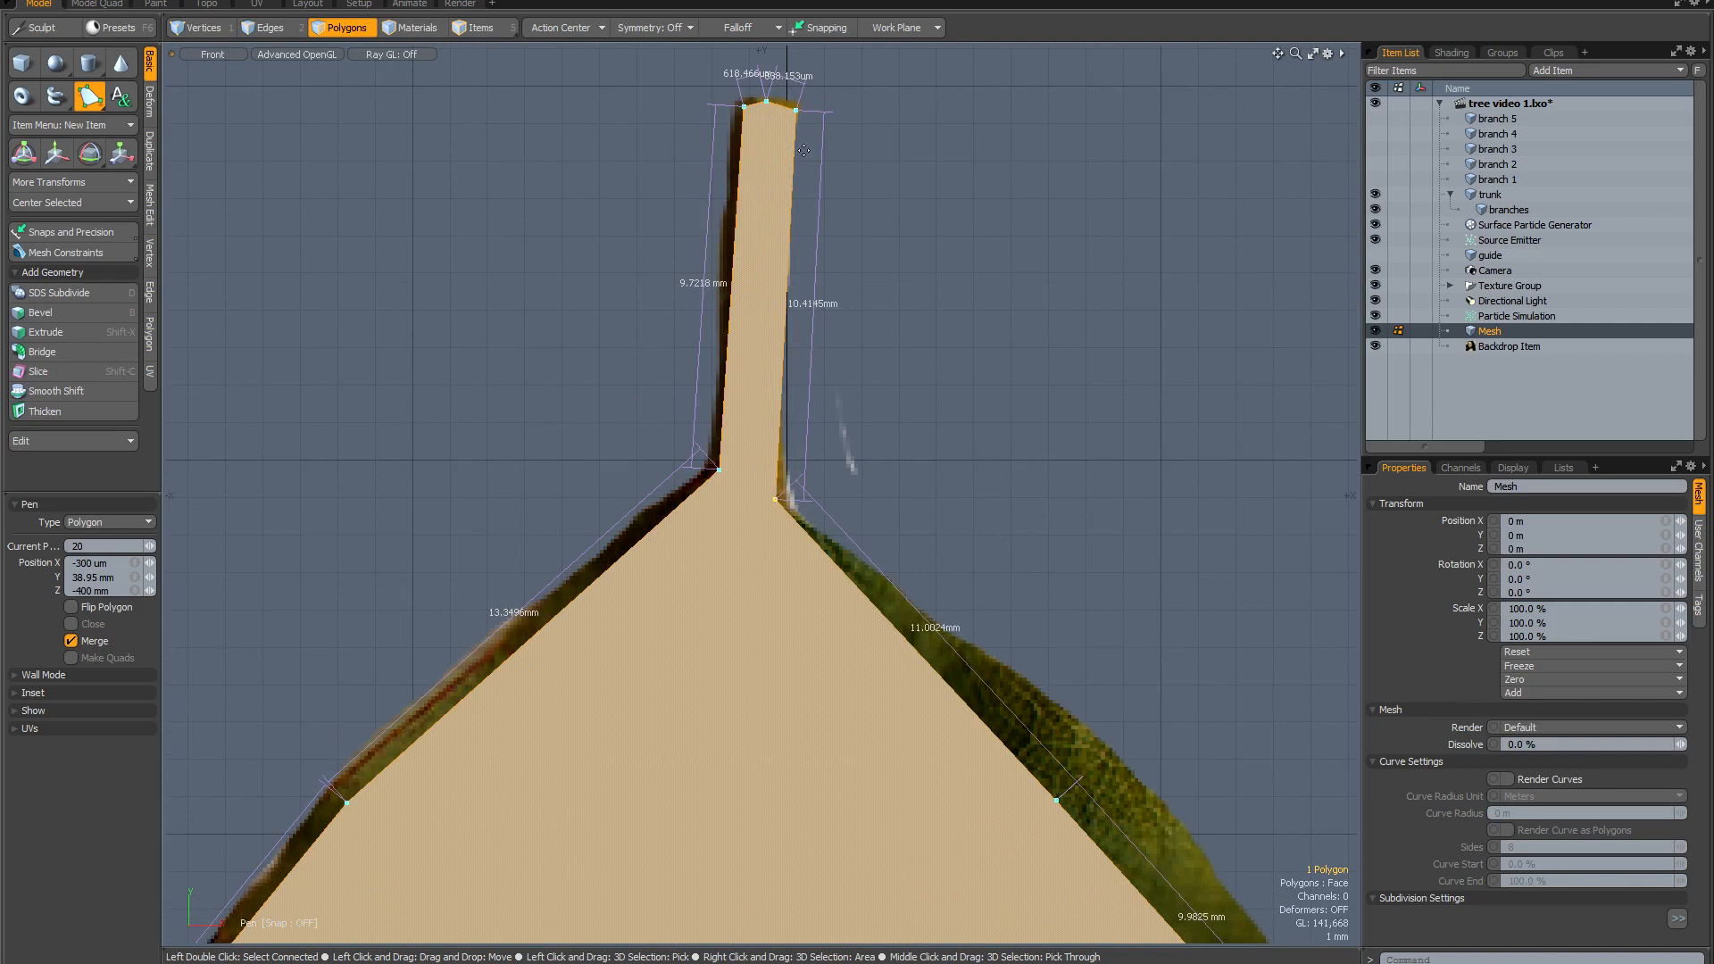
drag(794, 108, 773, 105)
click(766, 105)
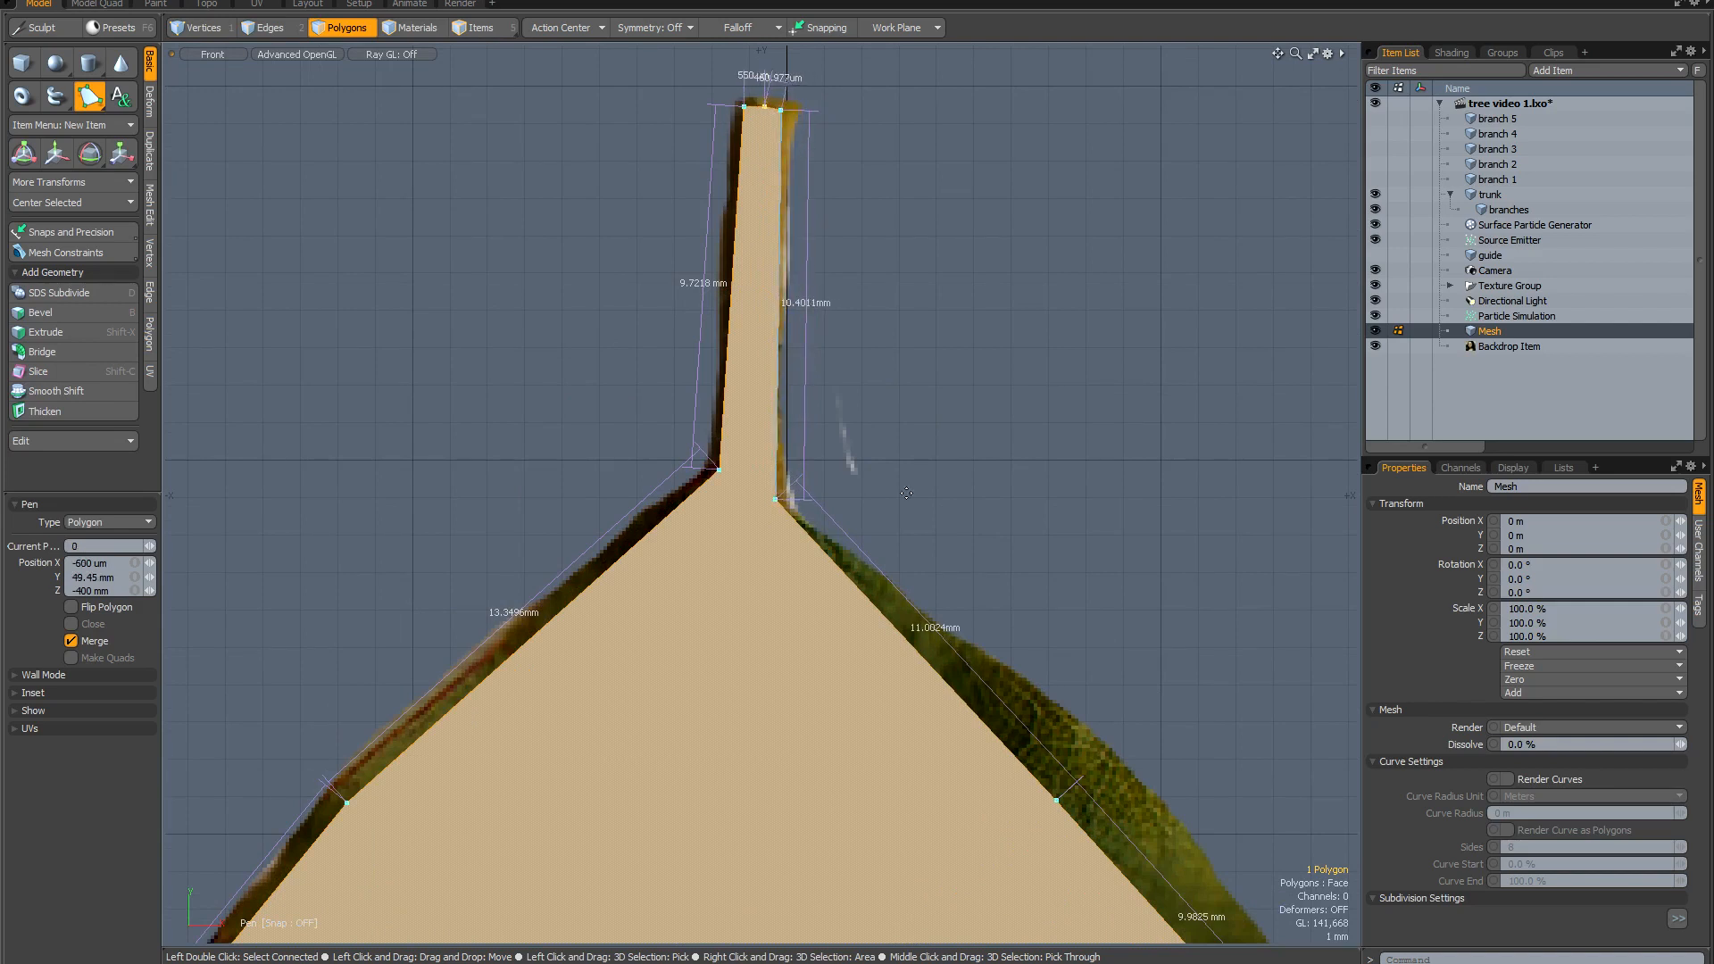
Reposition the points on the leaf's upper right edge to follow the backdrop's outline more closely and finish the Pen polygon.
scroll(906, 493, down, 5)
scroll(862, 408, up, 3)
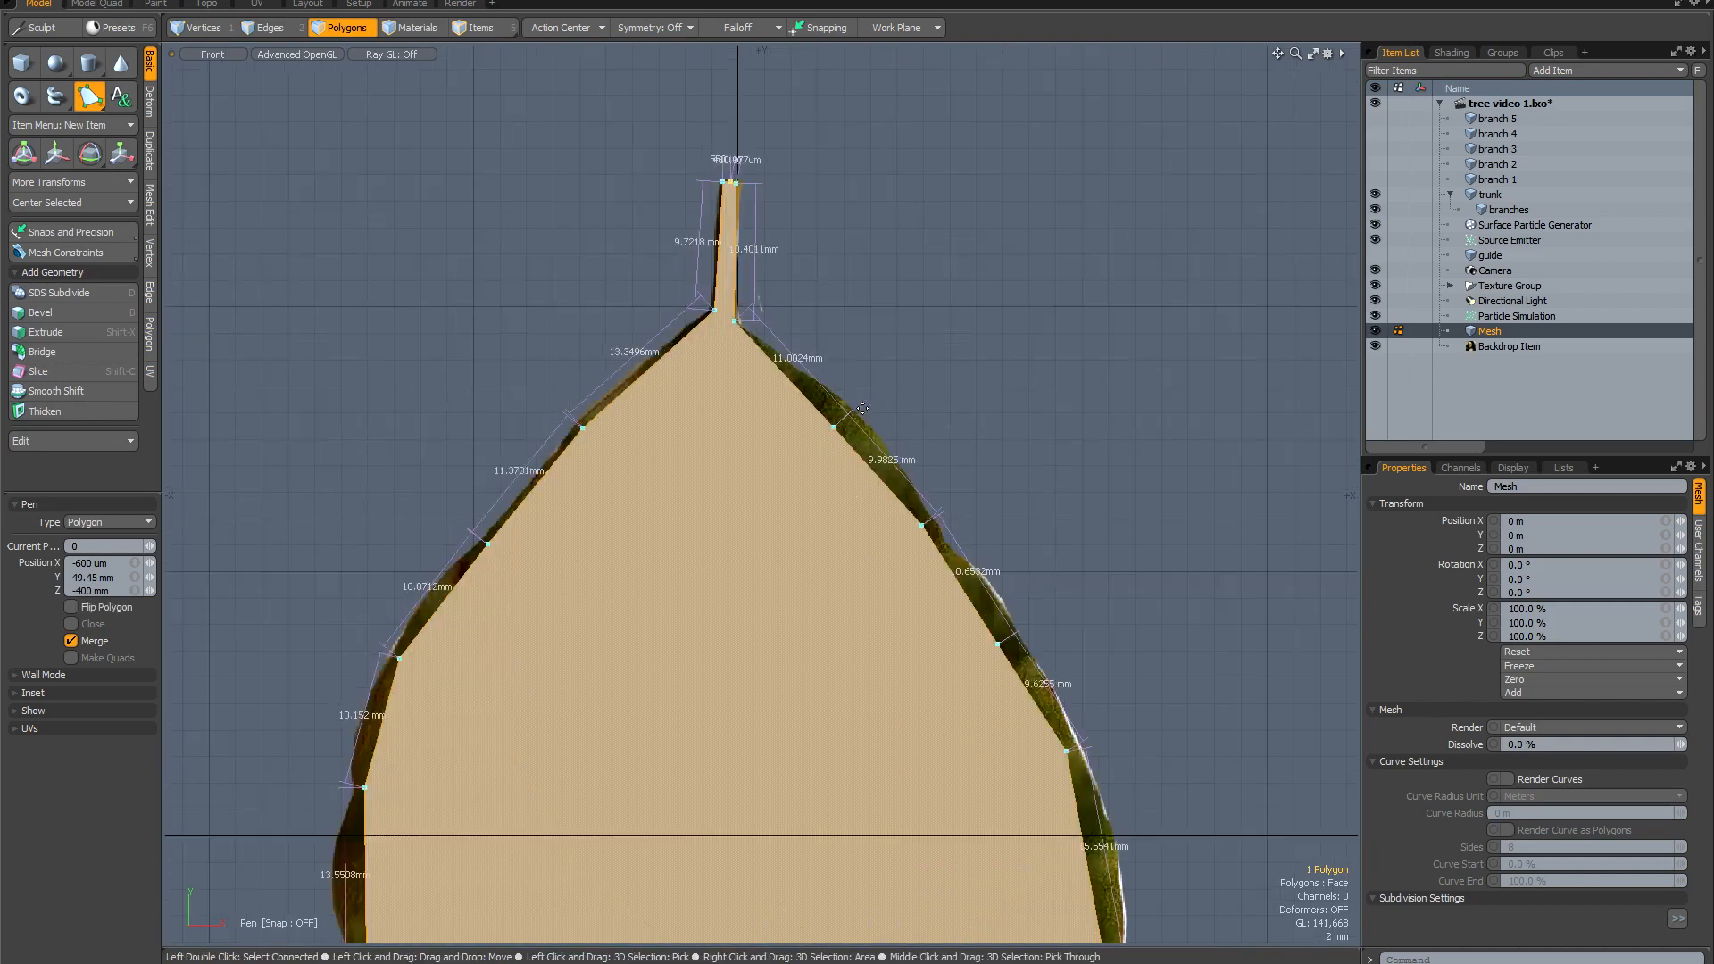
drag(833, 428, 844, 416)
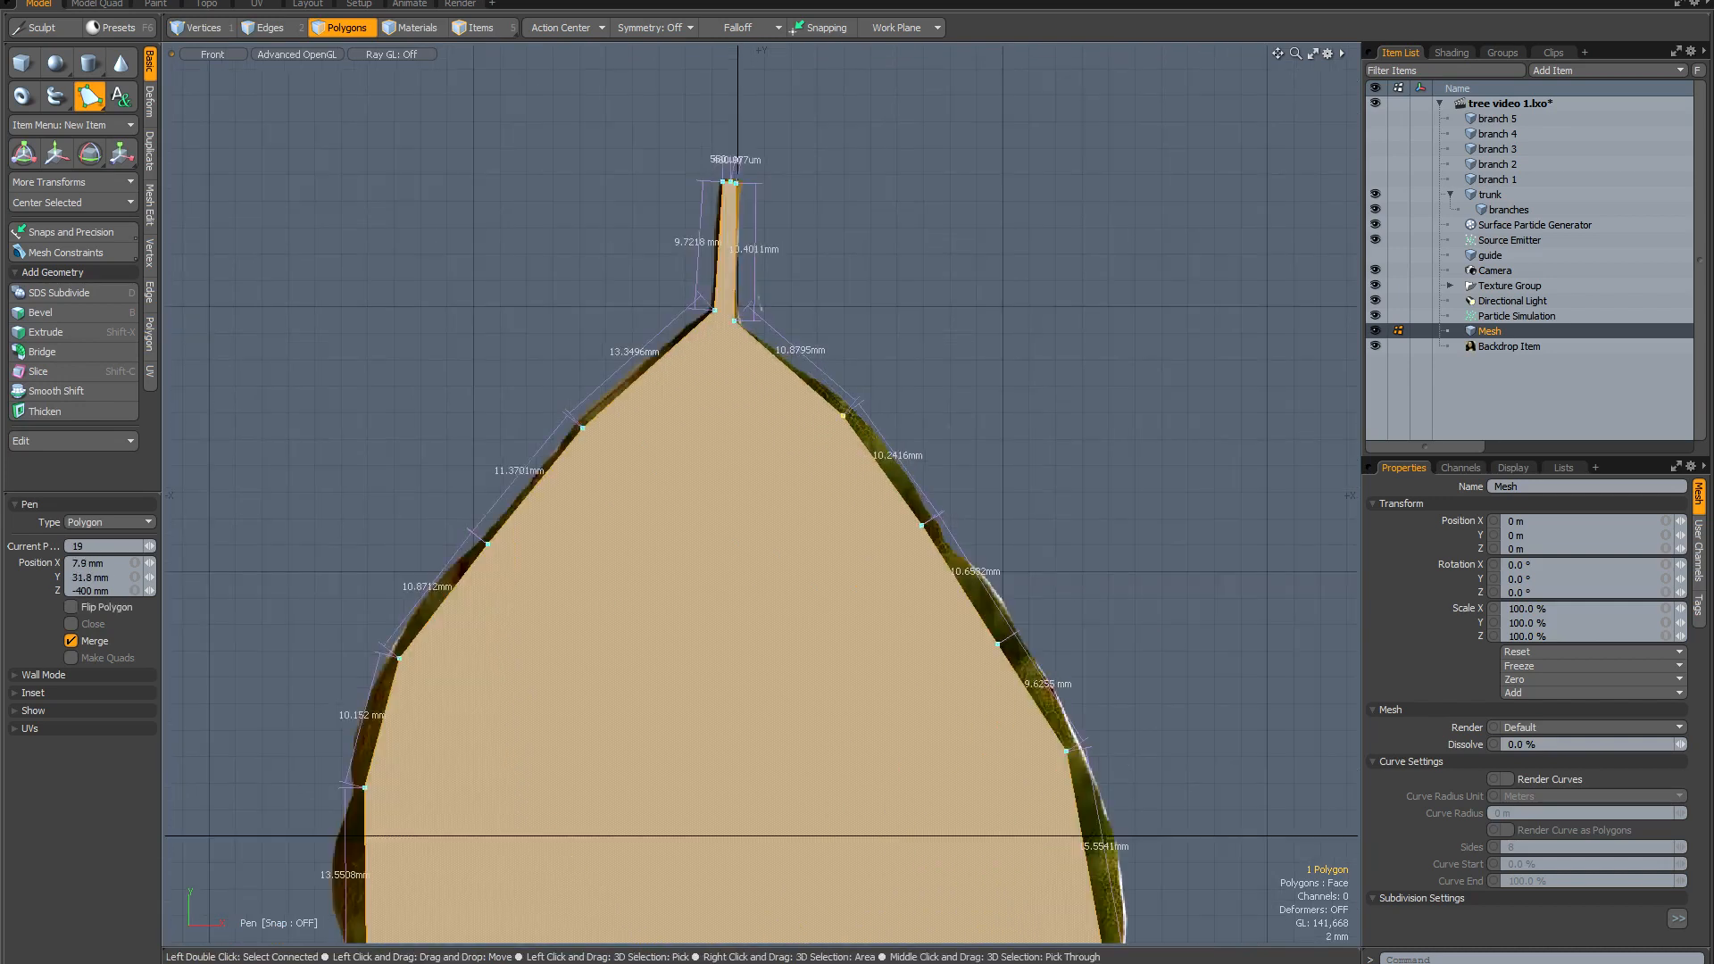
click(919, 524)
key(ctrl+z)
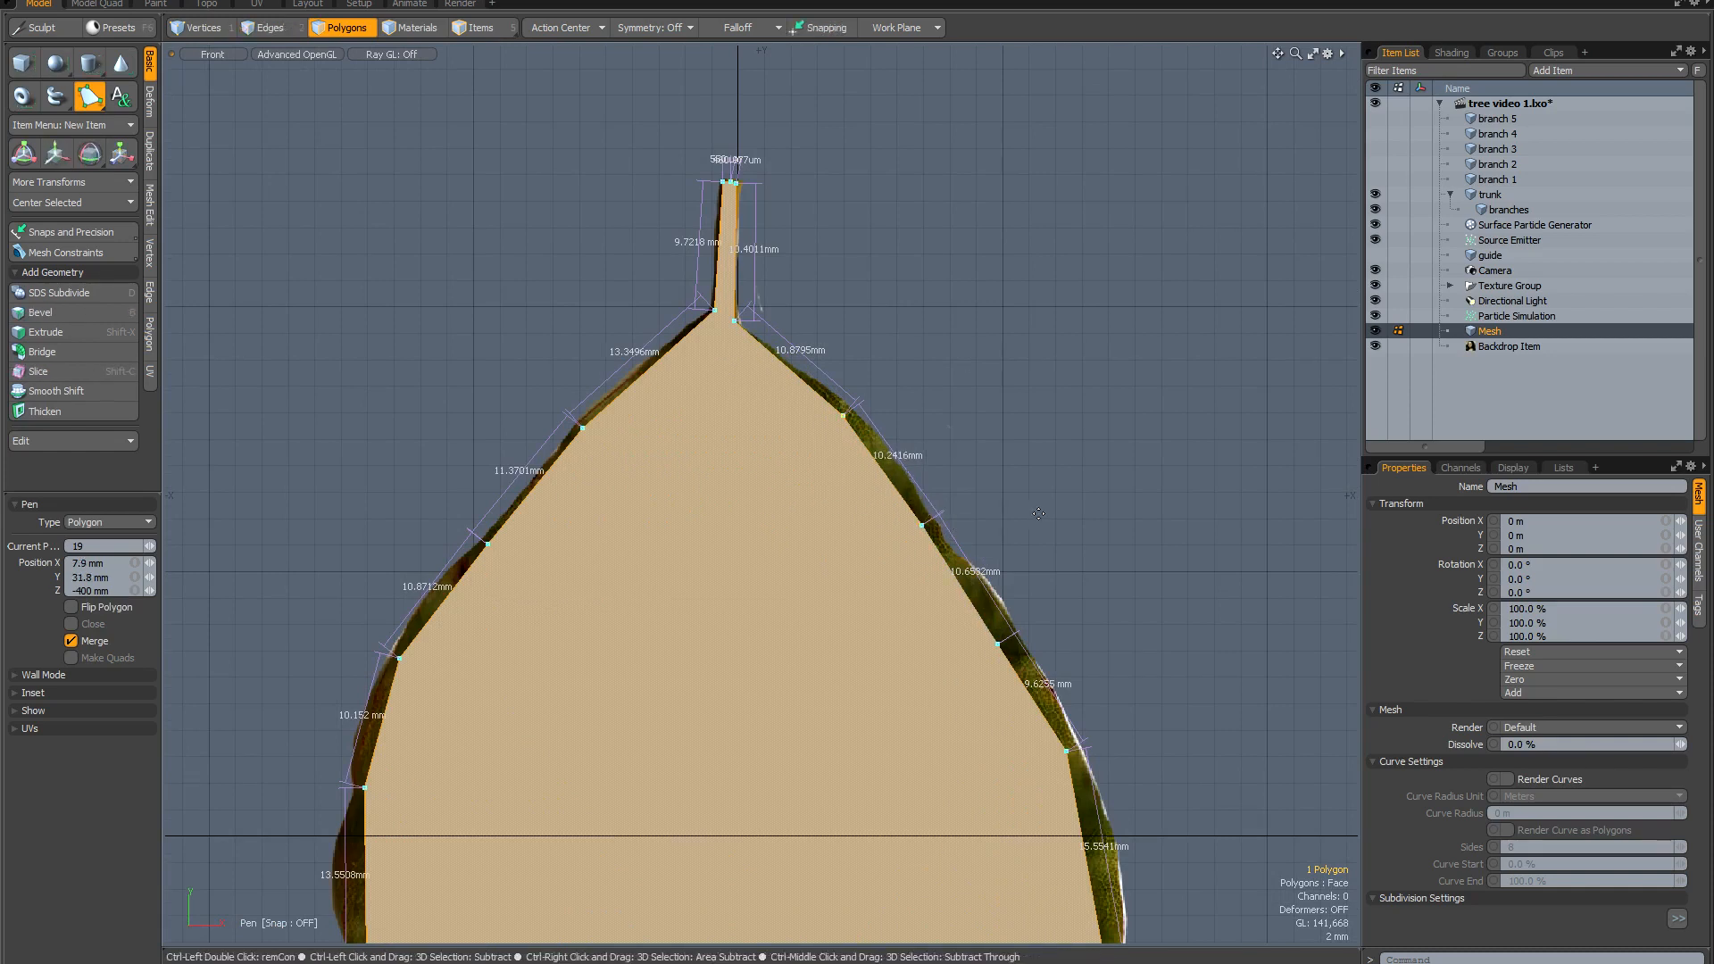
drag(923, 529, 921, 525)
alt+shift+drag(767, 737, 824, 474)
drag(1057, 382, 1060, 368)
alt+shift+drag(1041, 580, 1008, 479)
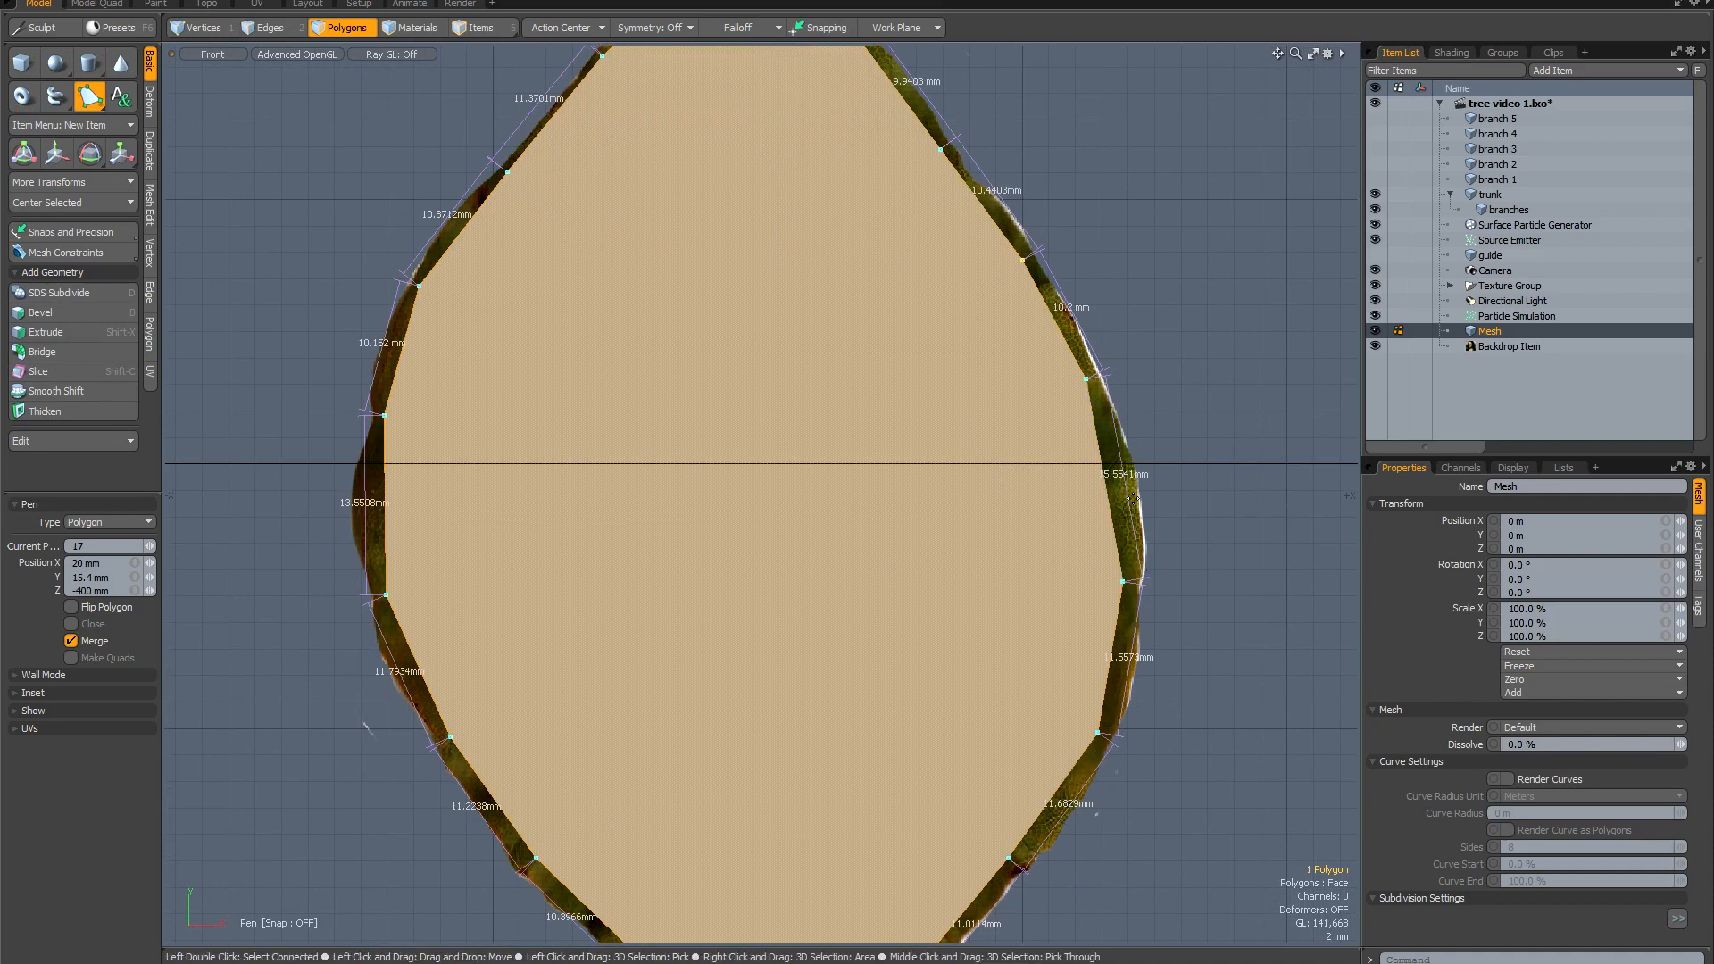
drag(1088, 382, 1093, 391)
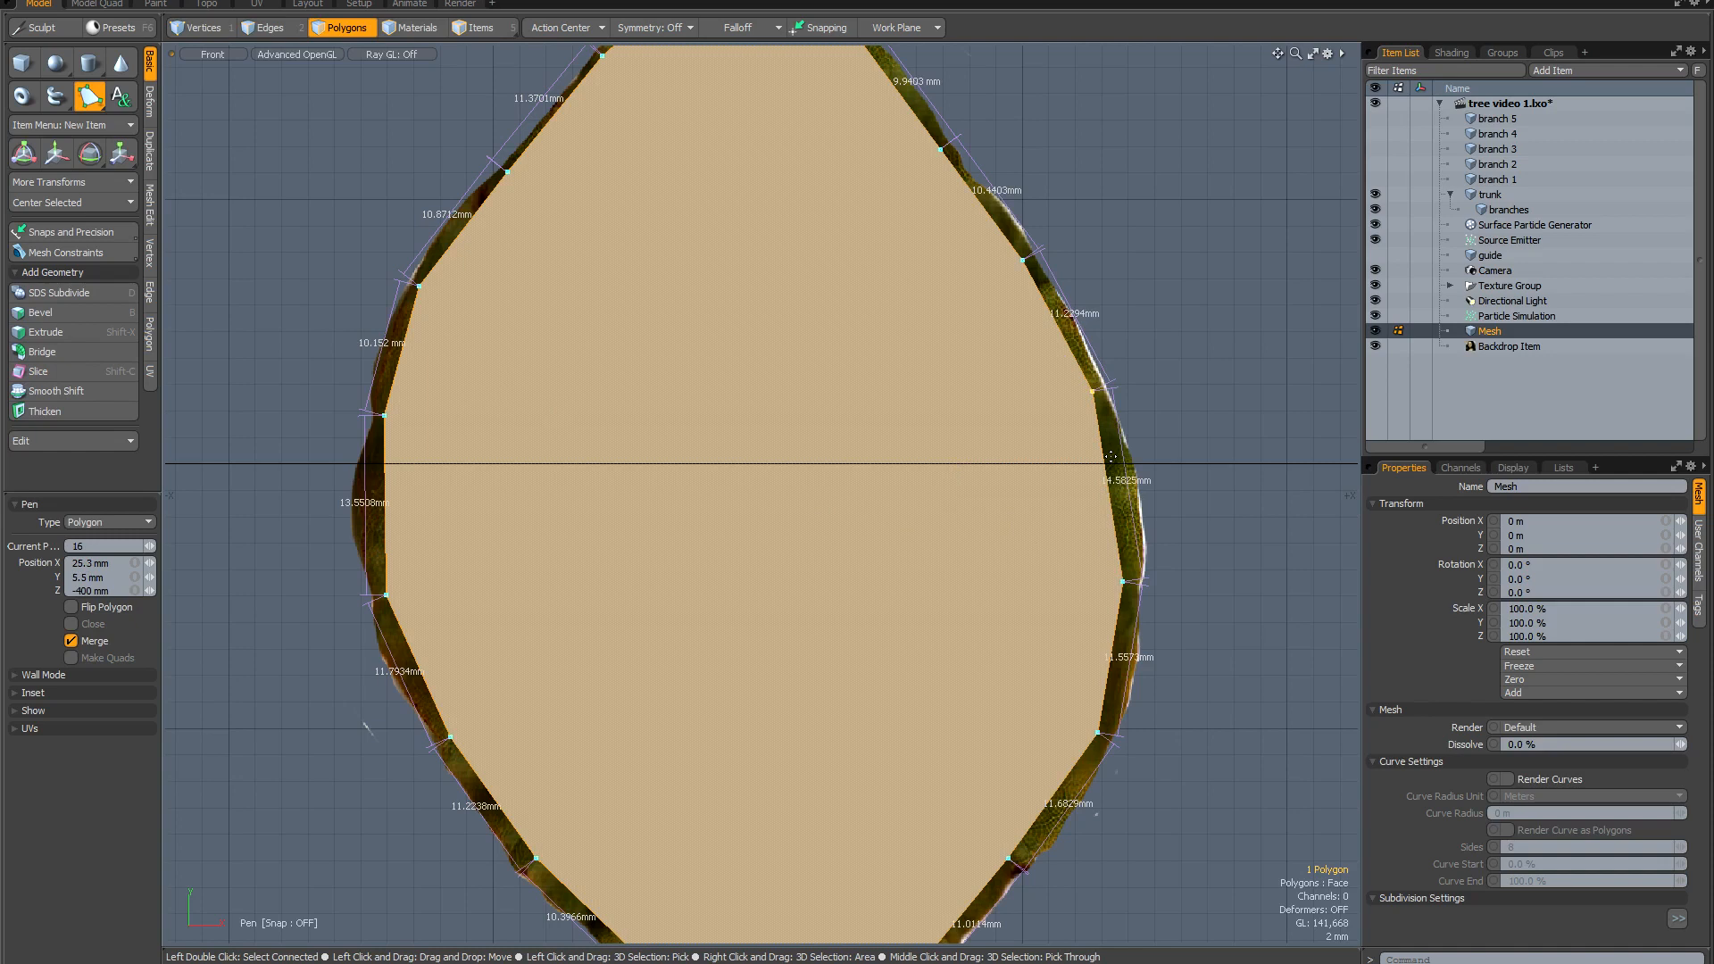
scroll(871, 534, down, 4)
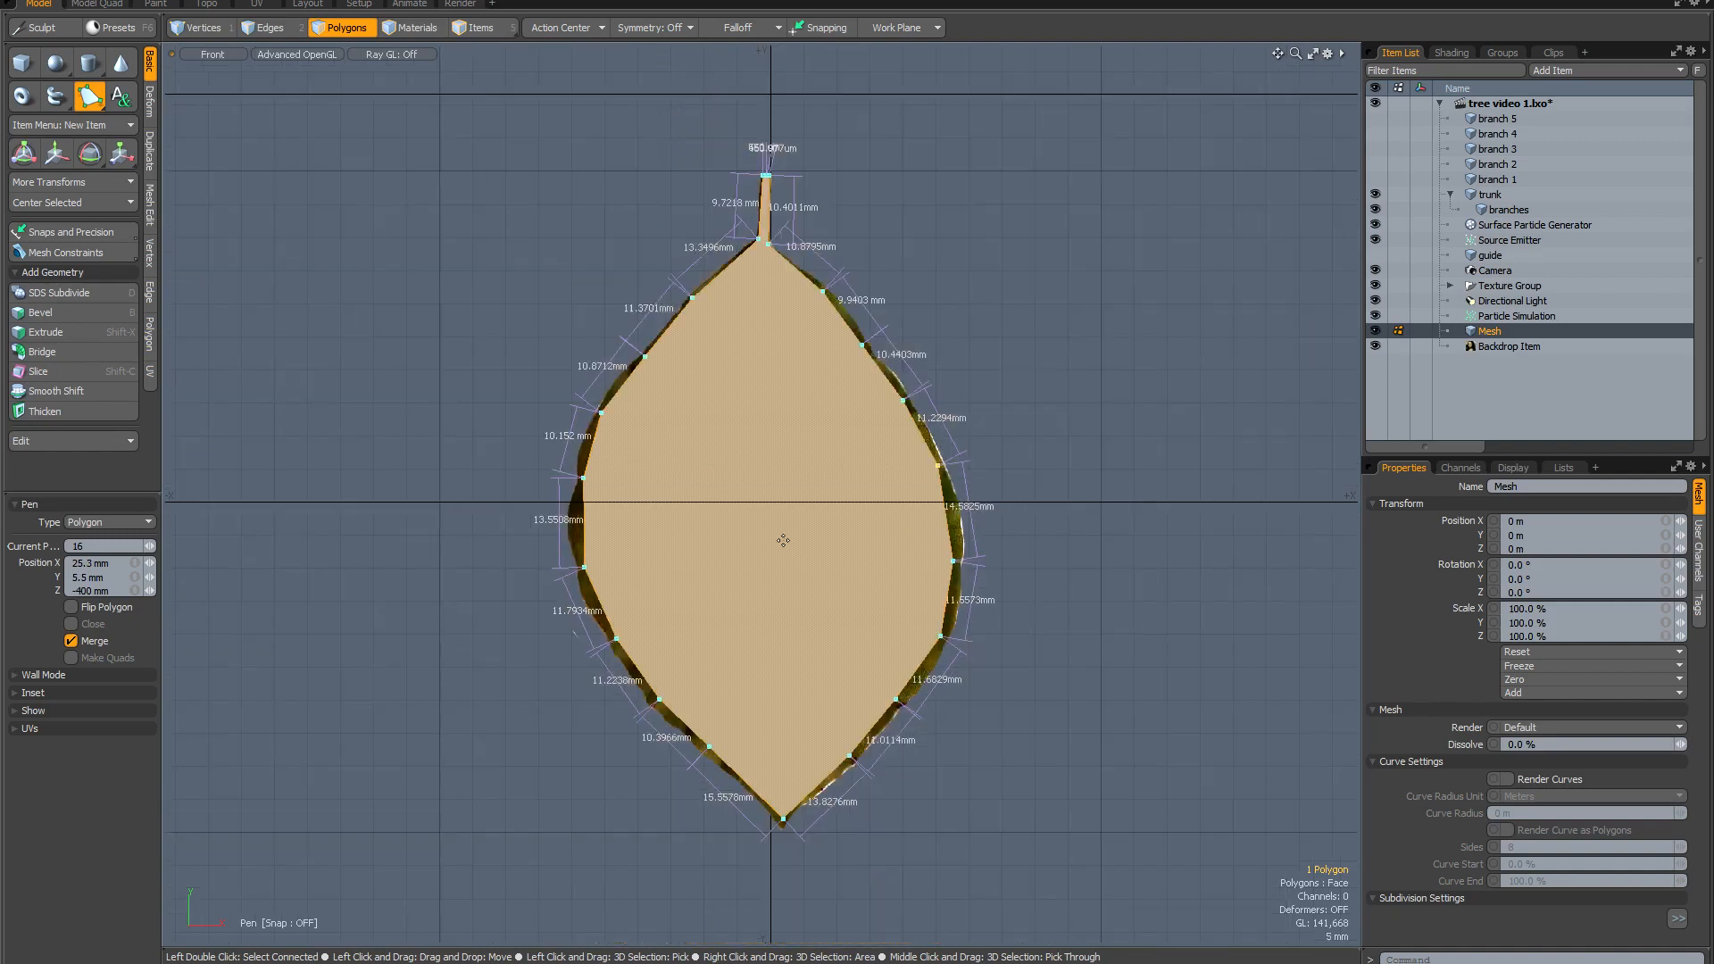
key(space)
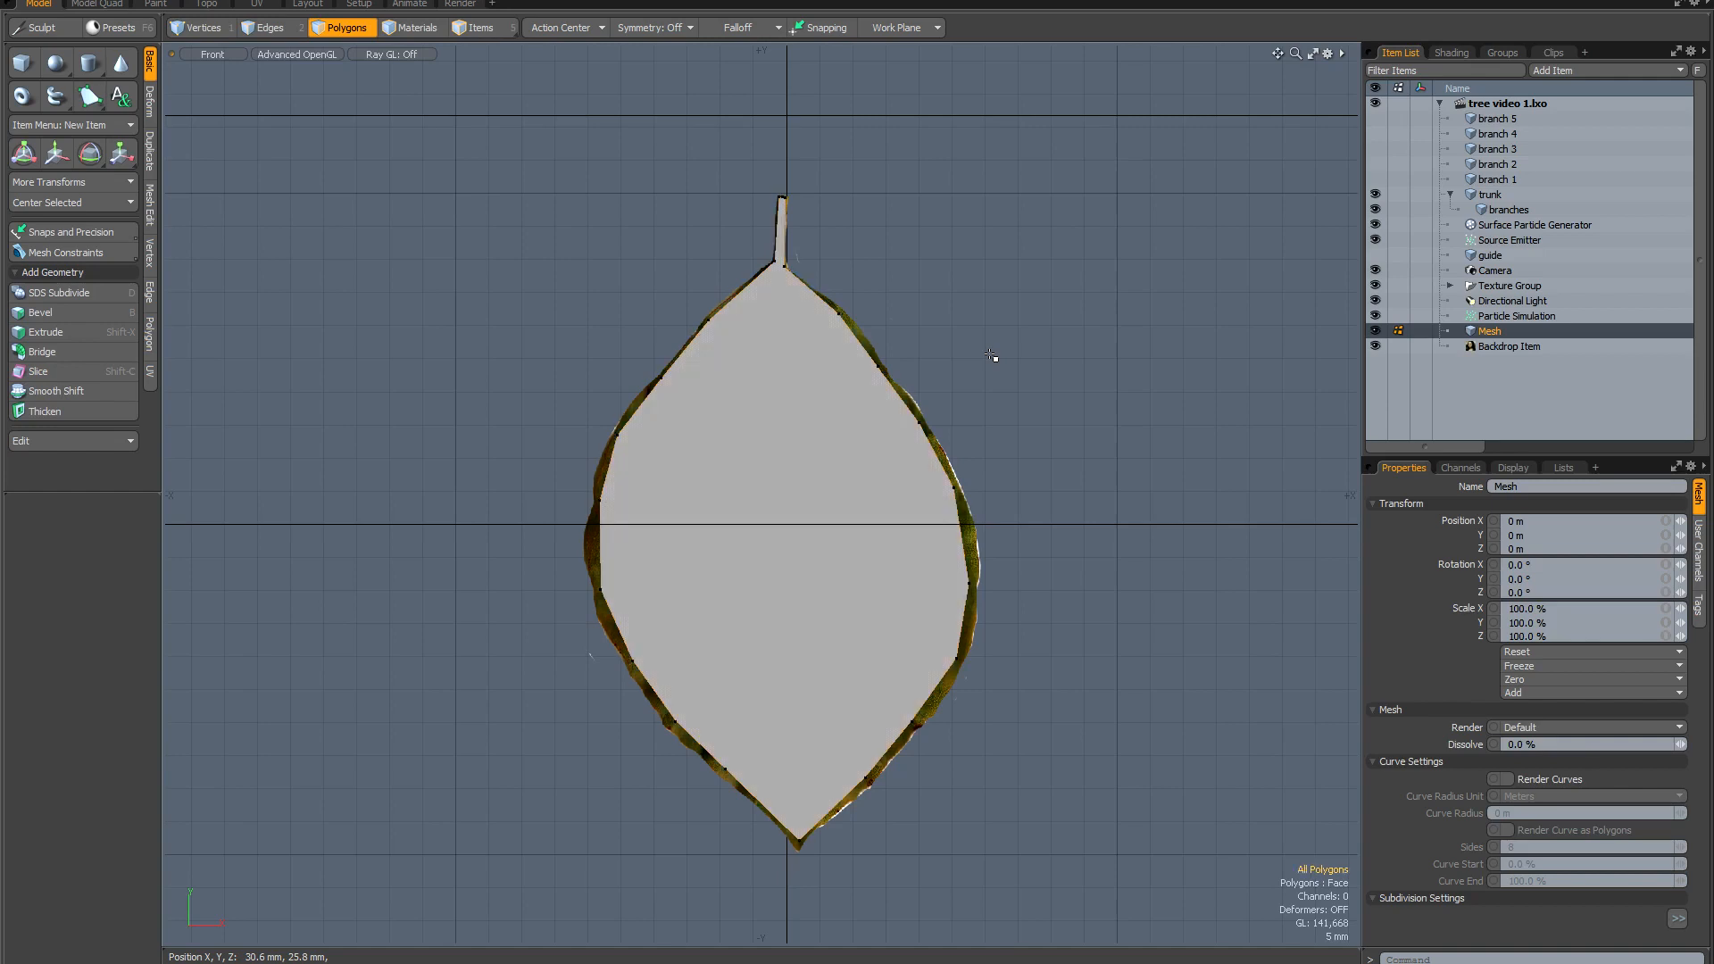
Edge Slice the leaf polygon across the stem's base, from its left corner point to its right one.
click(154, 209)
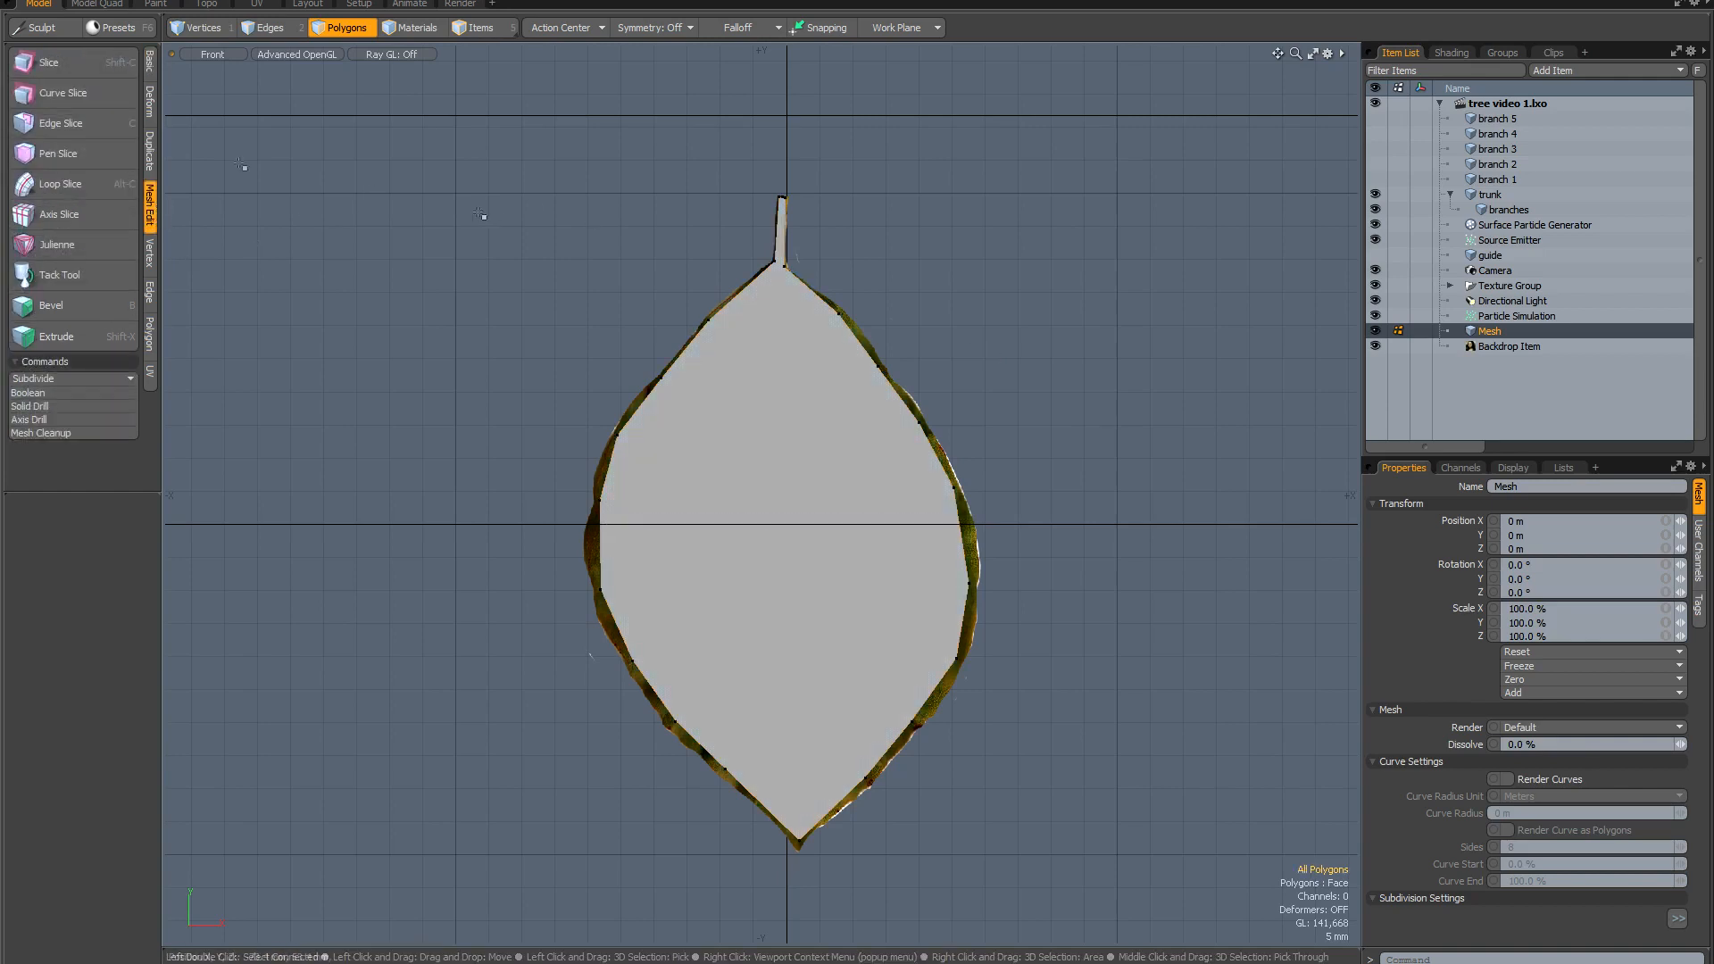
click(78, 125)
scroll(797, 263, up, 5)
click(759, 259)
click(816, 291)
alt+shift+drag(728, 545, 703, 372)
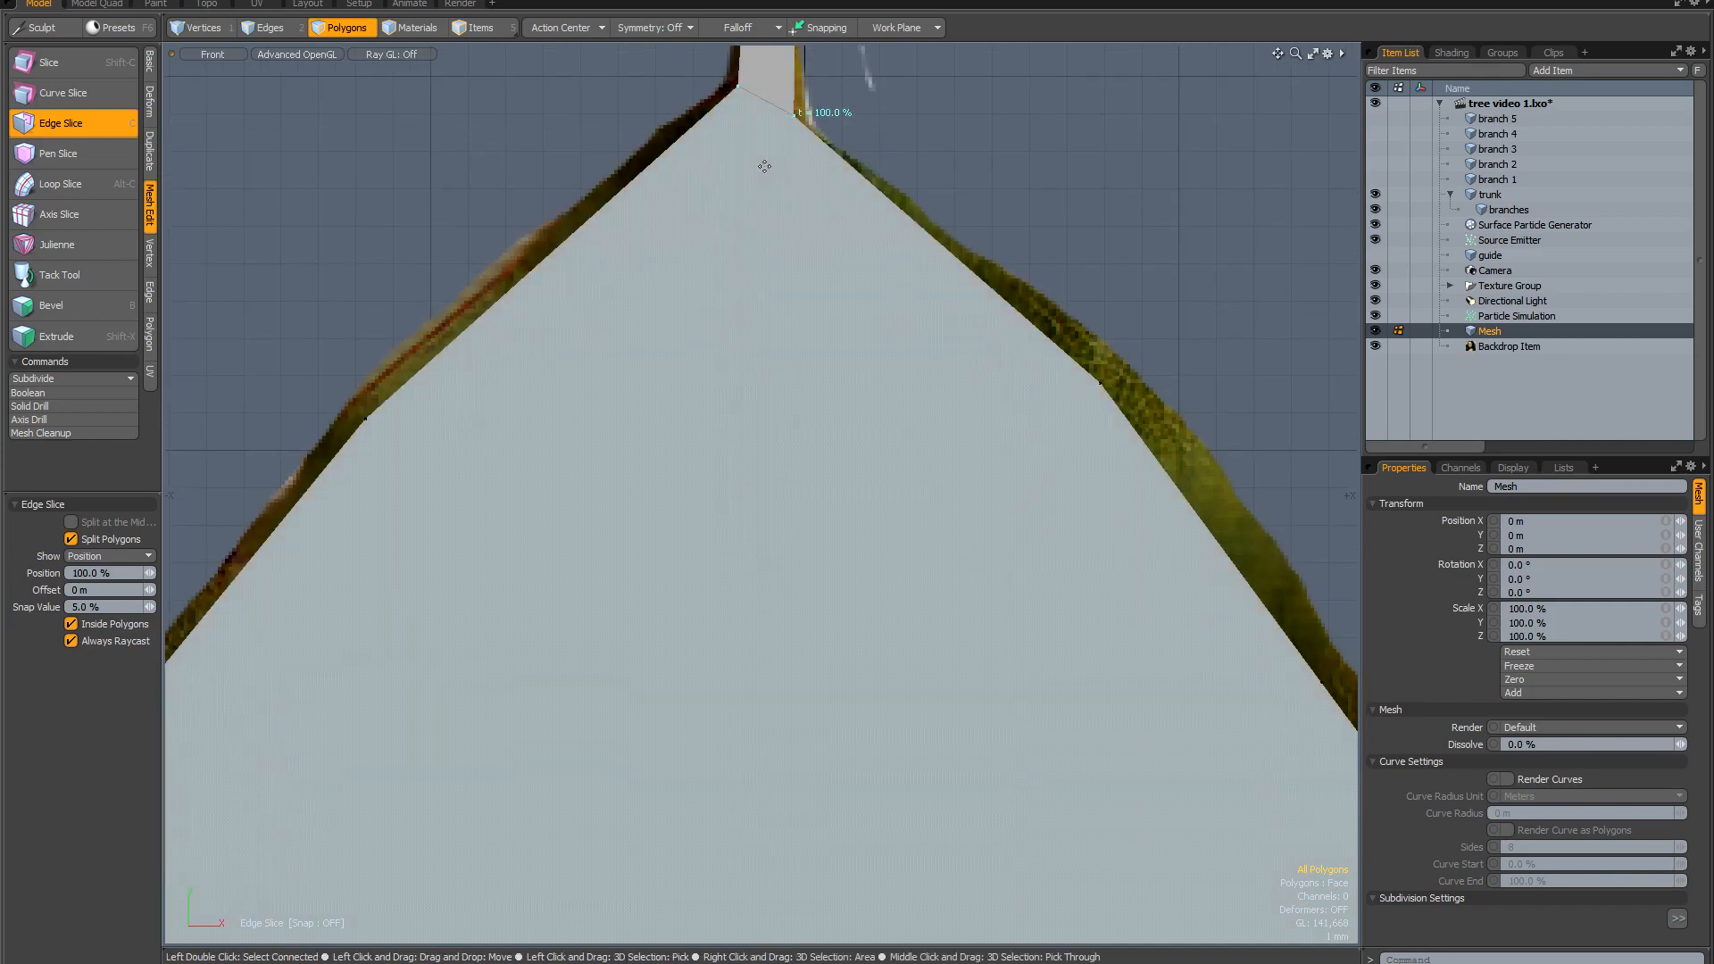
Cut a second Edge Slice across the blade between the first outline points below the stem on the left and right edges.
shift+click(367, 418)
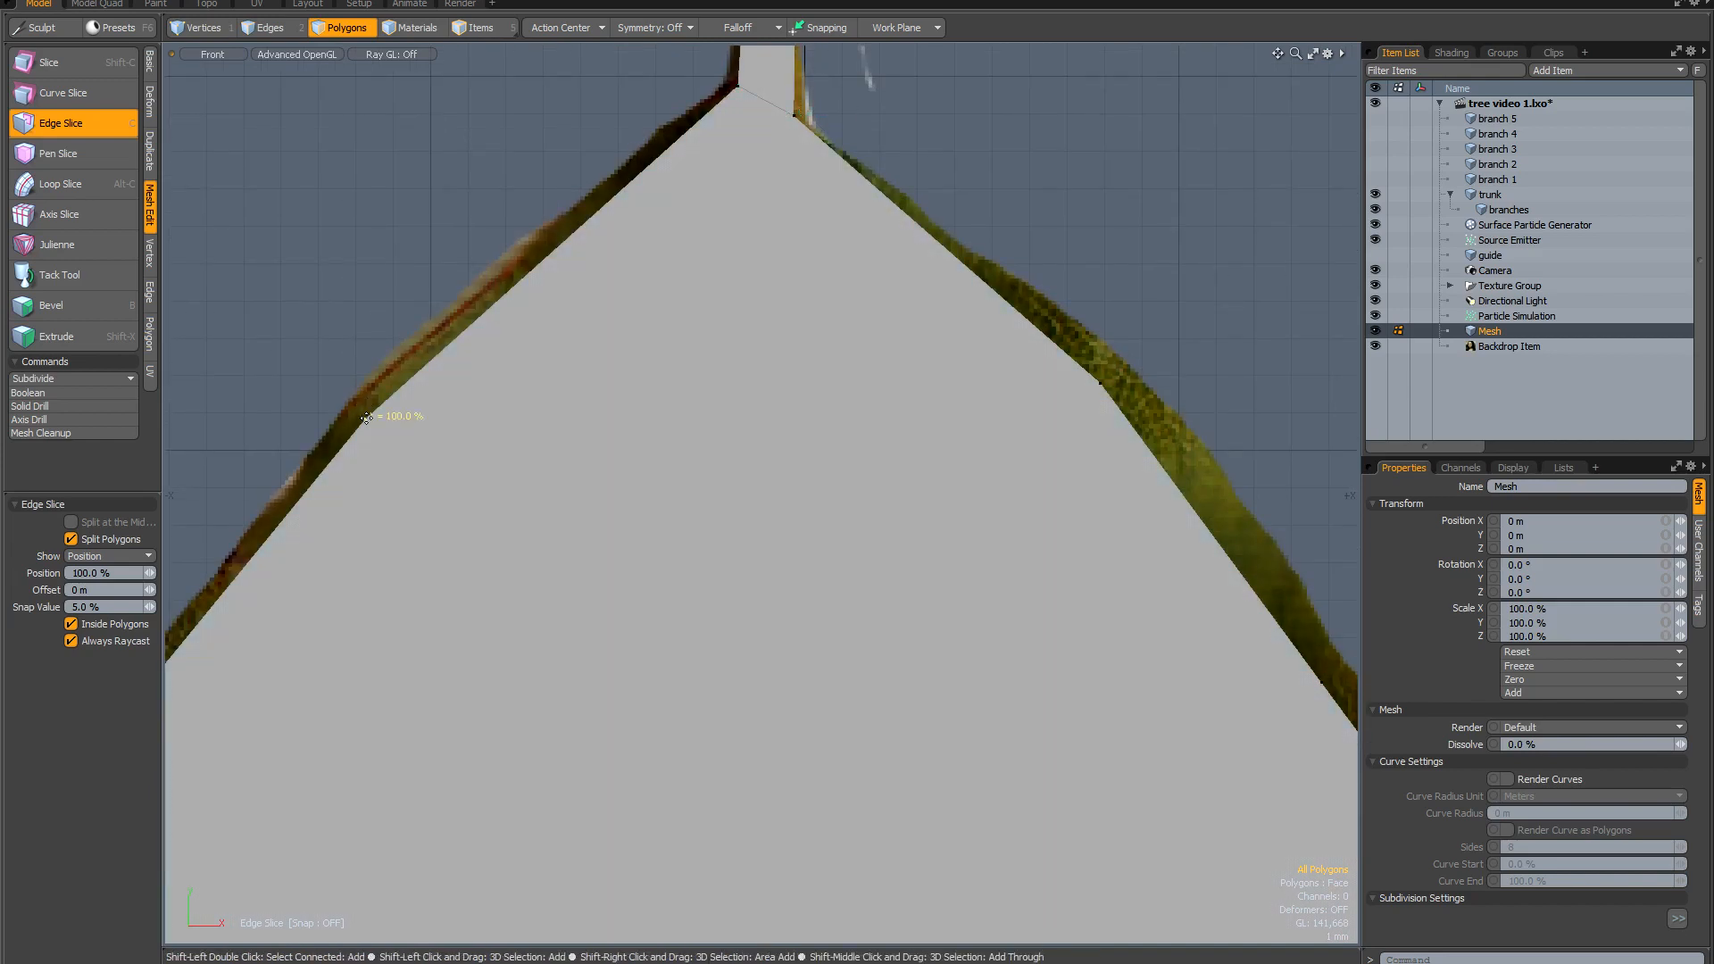
click(1100, 384)
scroll(834, 563, down, 3)
alt+shift+drag(816, 562, 705, 352)
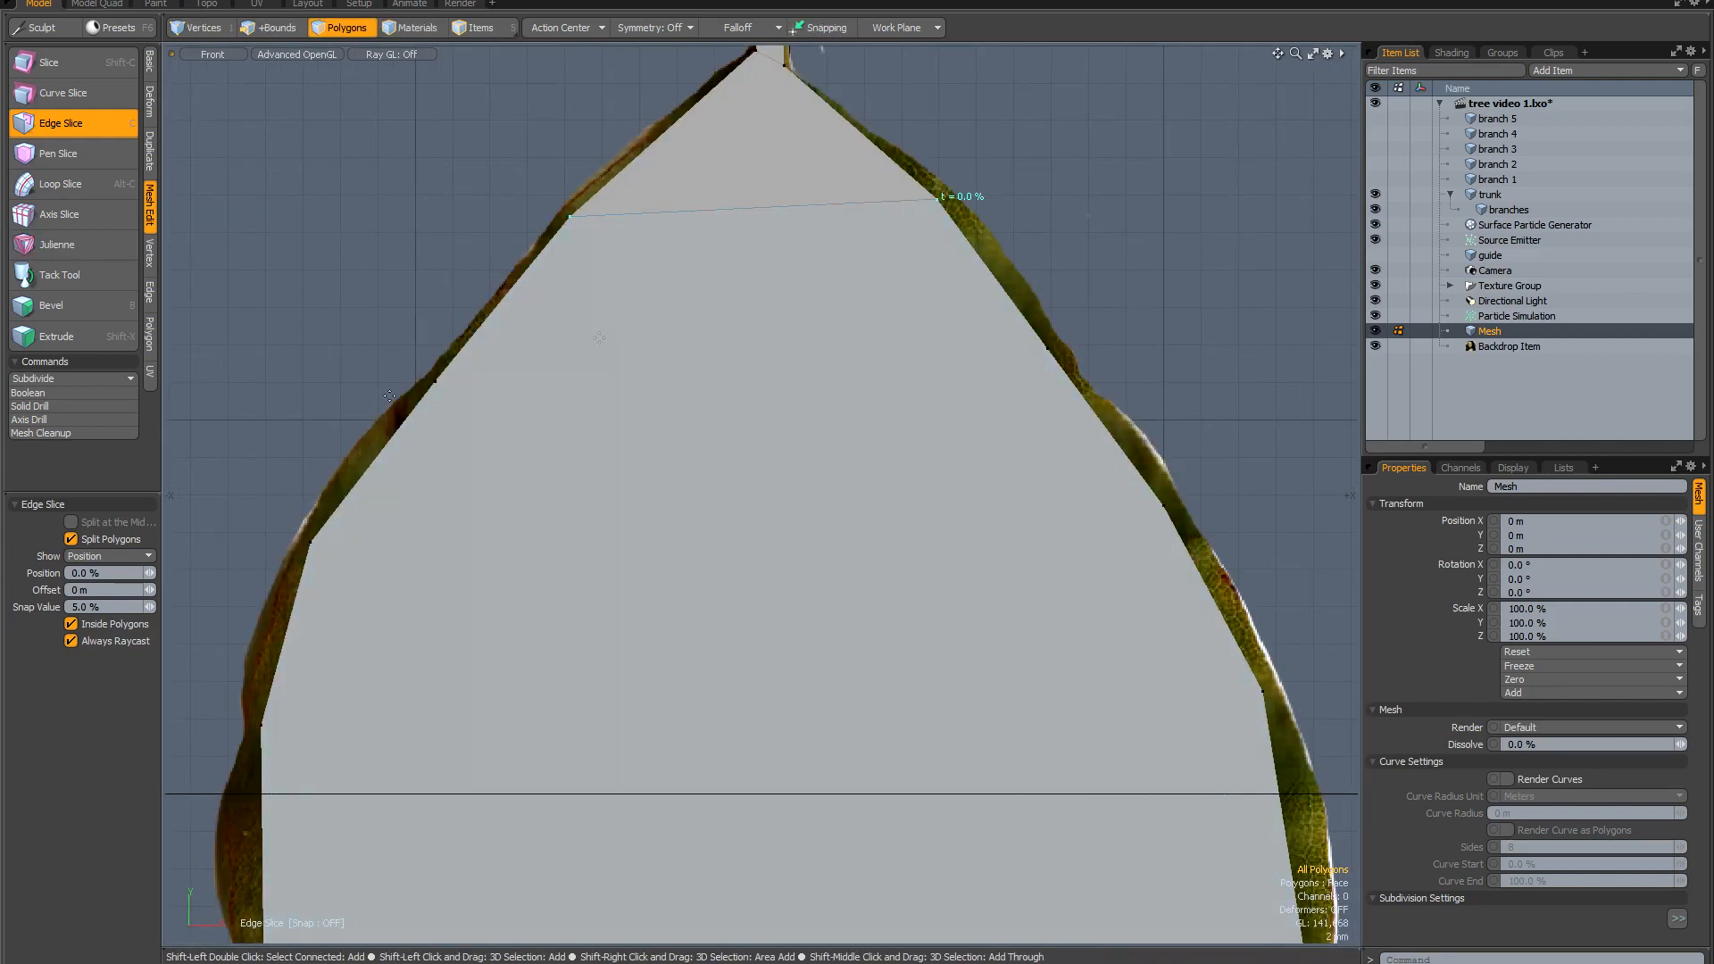
Edge Slice the leaf's upper blade across the next two pairs of opposite outline points below the first blade cut.
shift+click(437, 381)
click(1049, 349)
alt+shift+drag(783, 614, 787, 453)
shift+click(316, 381)
click(1167, 349)
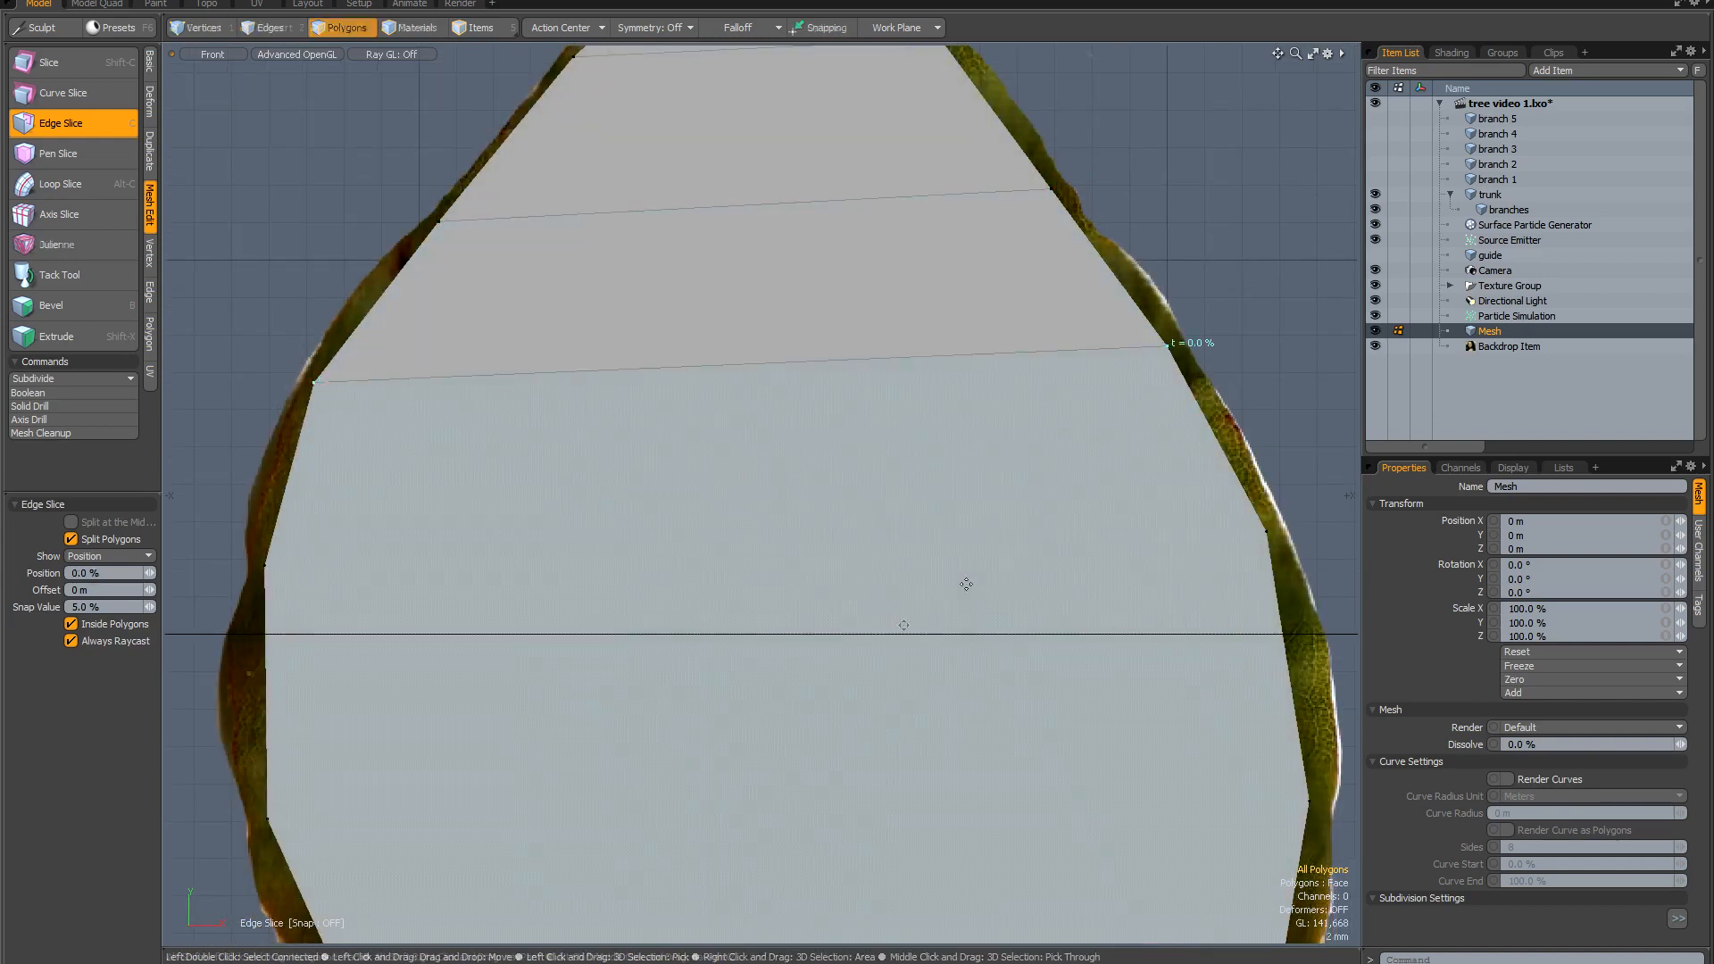
Edge Slice across the two pairs of opposite outline points around the widest part of the blade.
alt+shift+drag(900, 614, 873, 479)
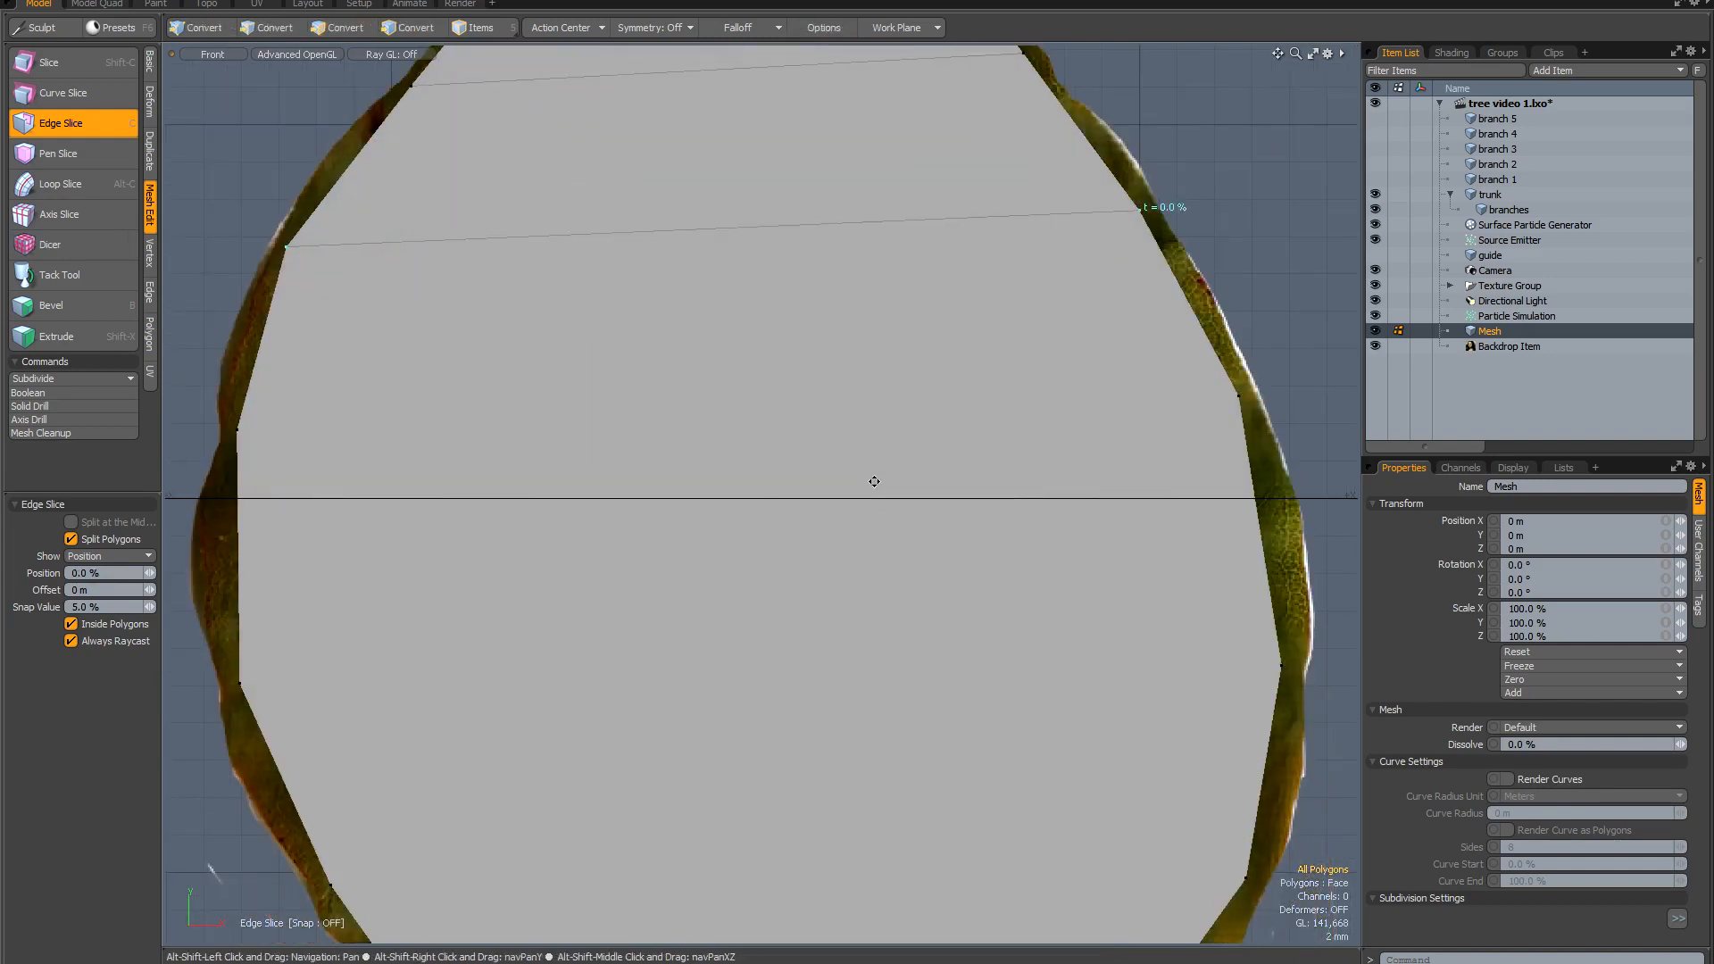
shift+click(237, 429)
click(1241, 393)
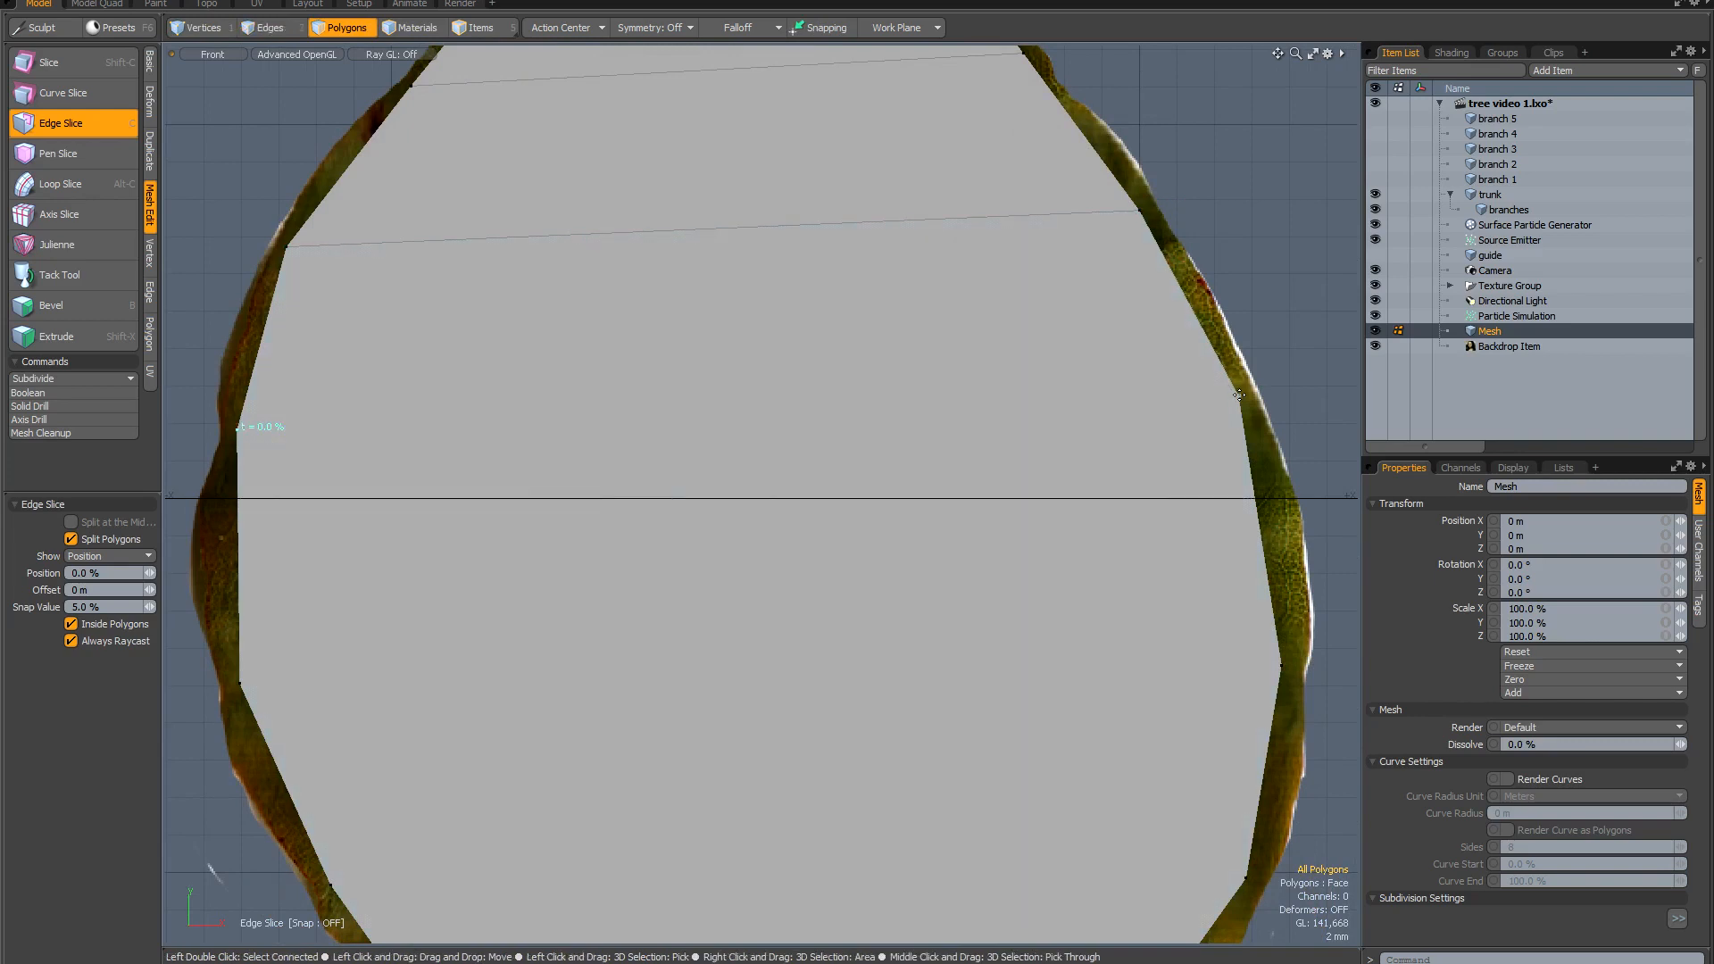
alt+shift+drag(916, 669, 952, 482)
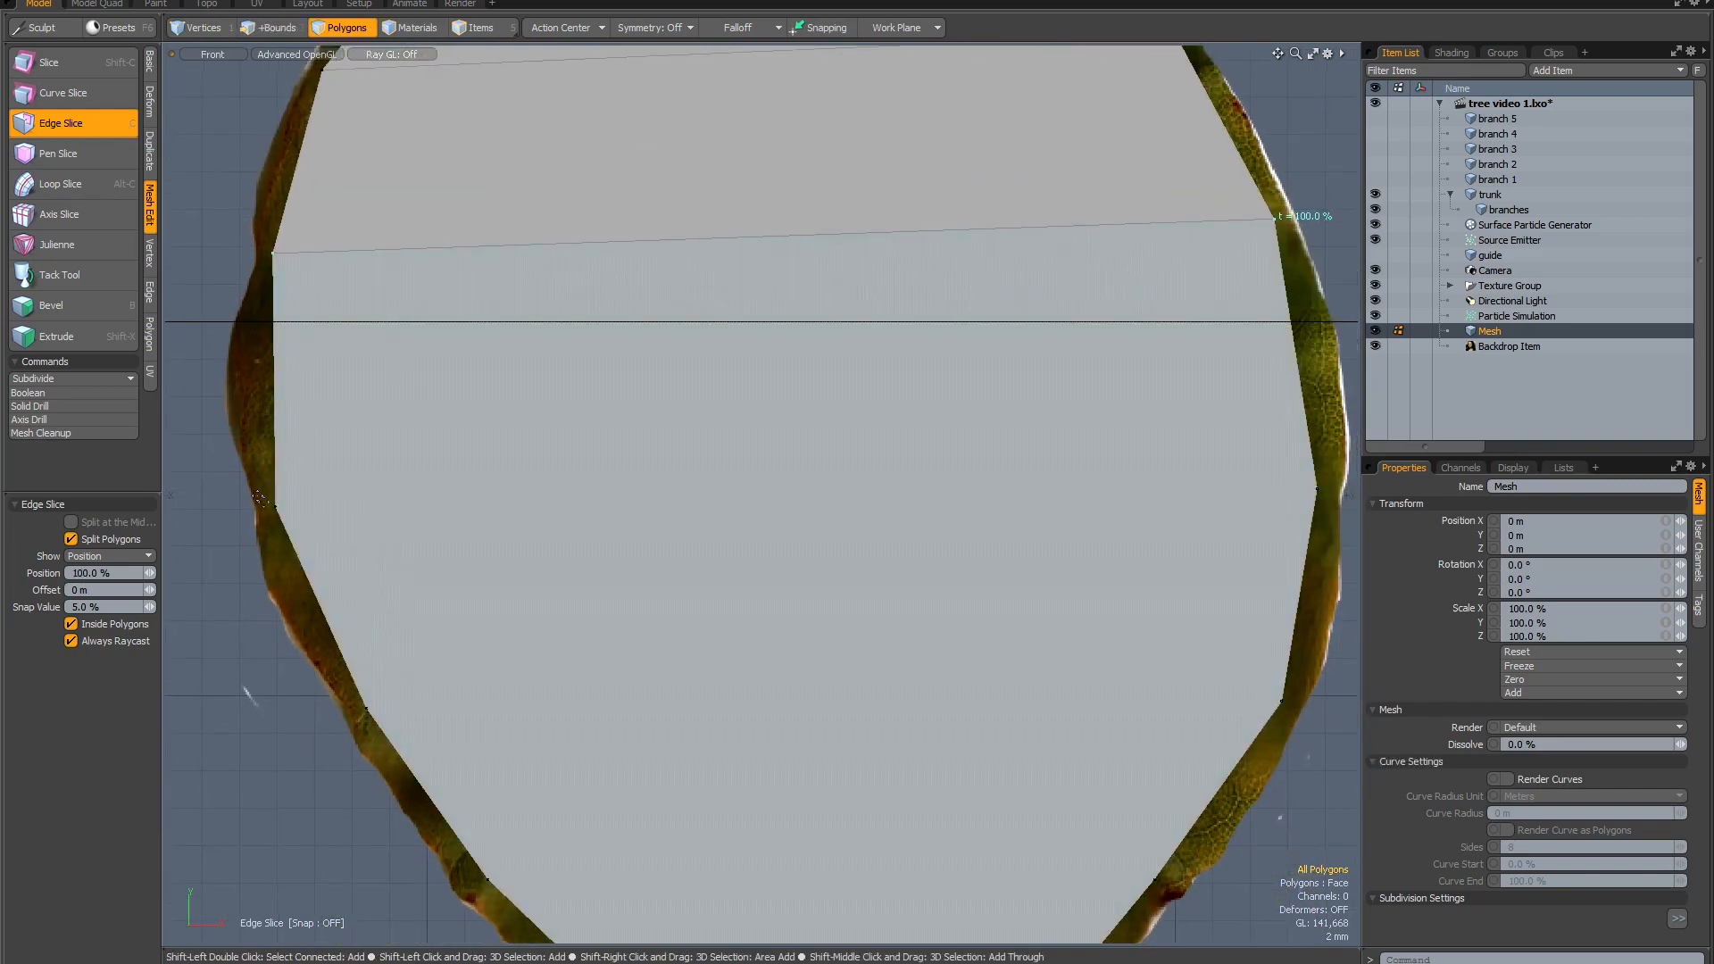
shift+click(273, 506)
click(1317, 489)
Edge Slice the lower, narrowing half of the blade across its next two pairs of opposite outline points.
alt+shift+drag(892, 685, 916, 536)
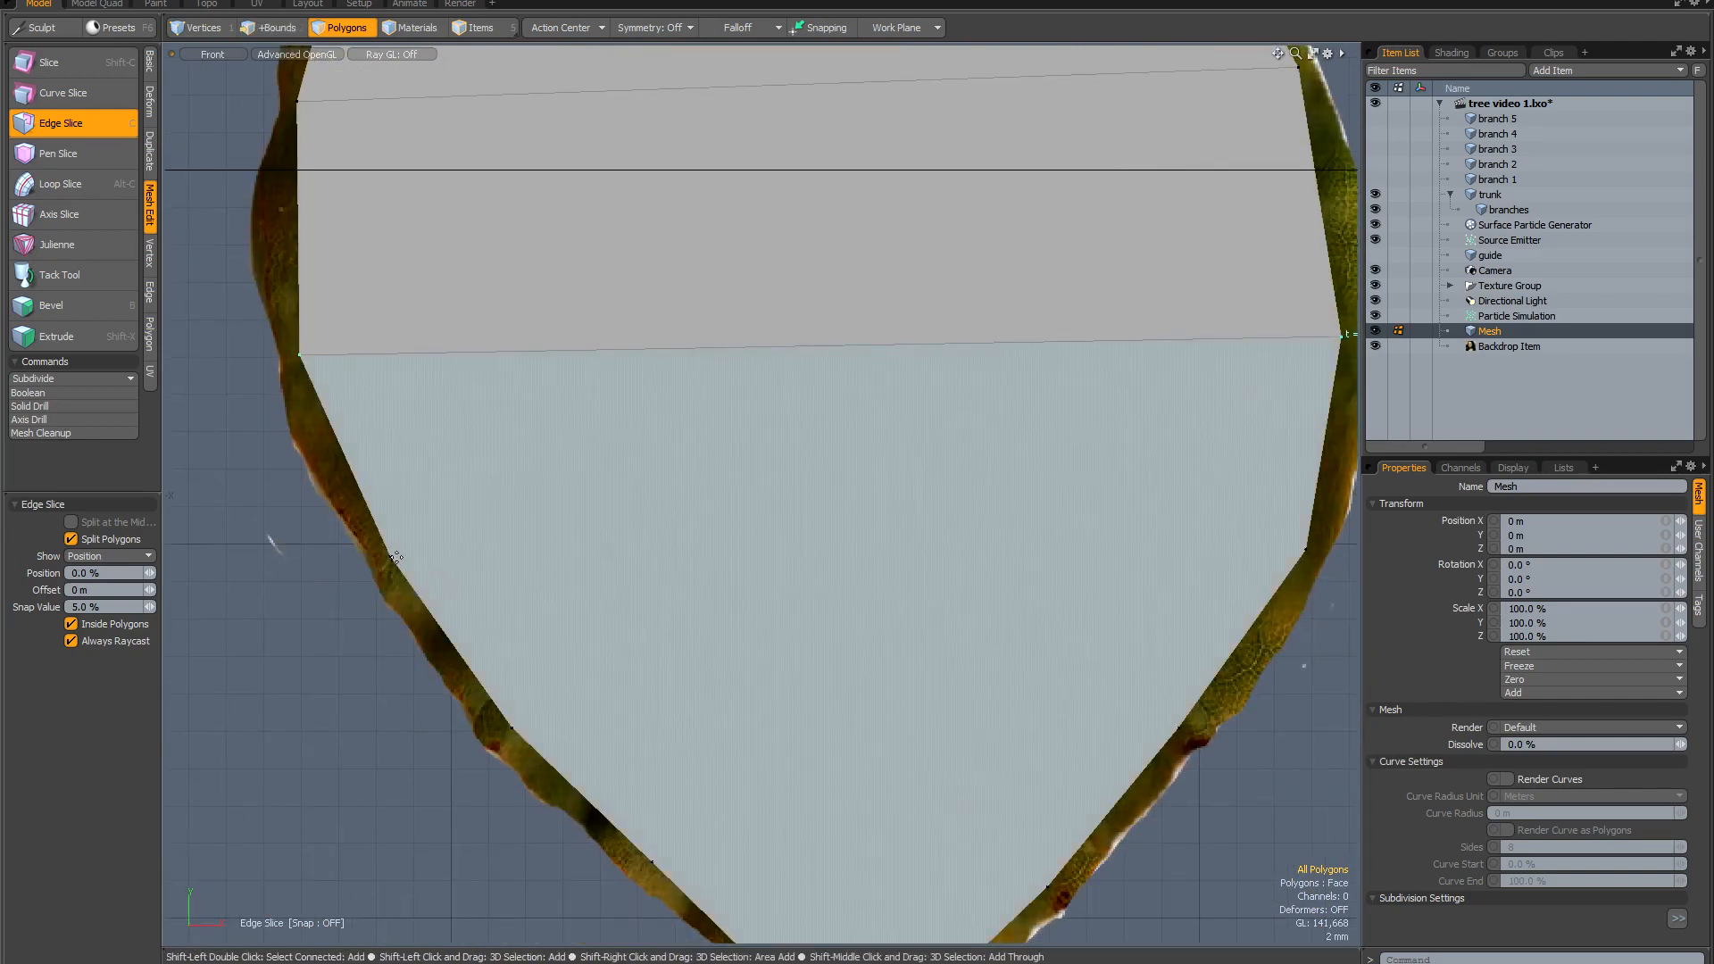
shift+click(391, 557)
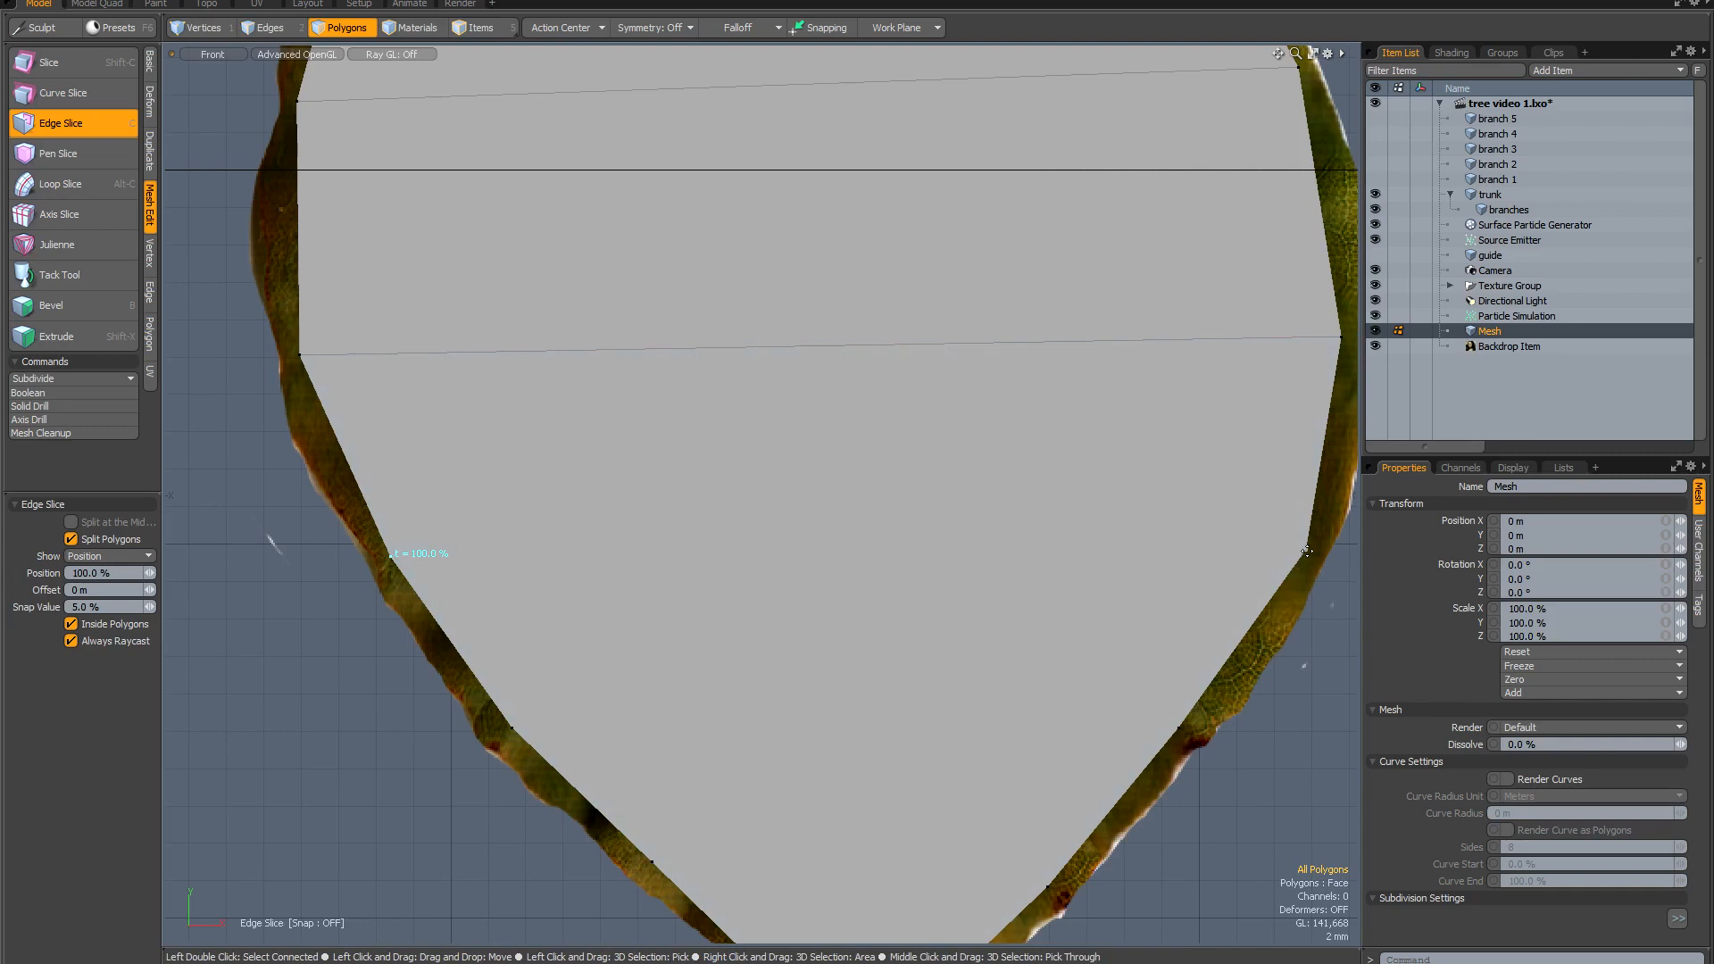
click(1306, 551)
alt+shift+drag(964, 704, 902, 566)
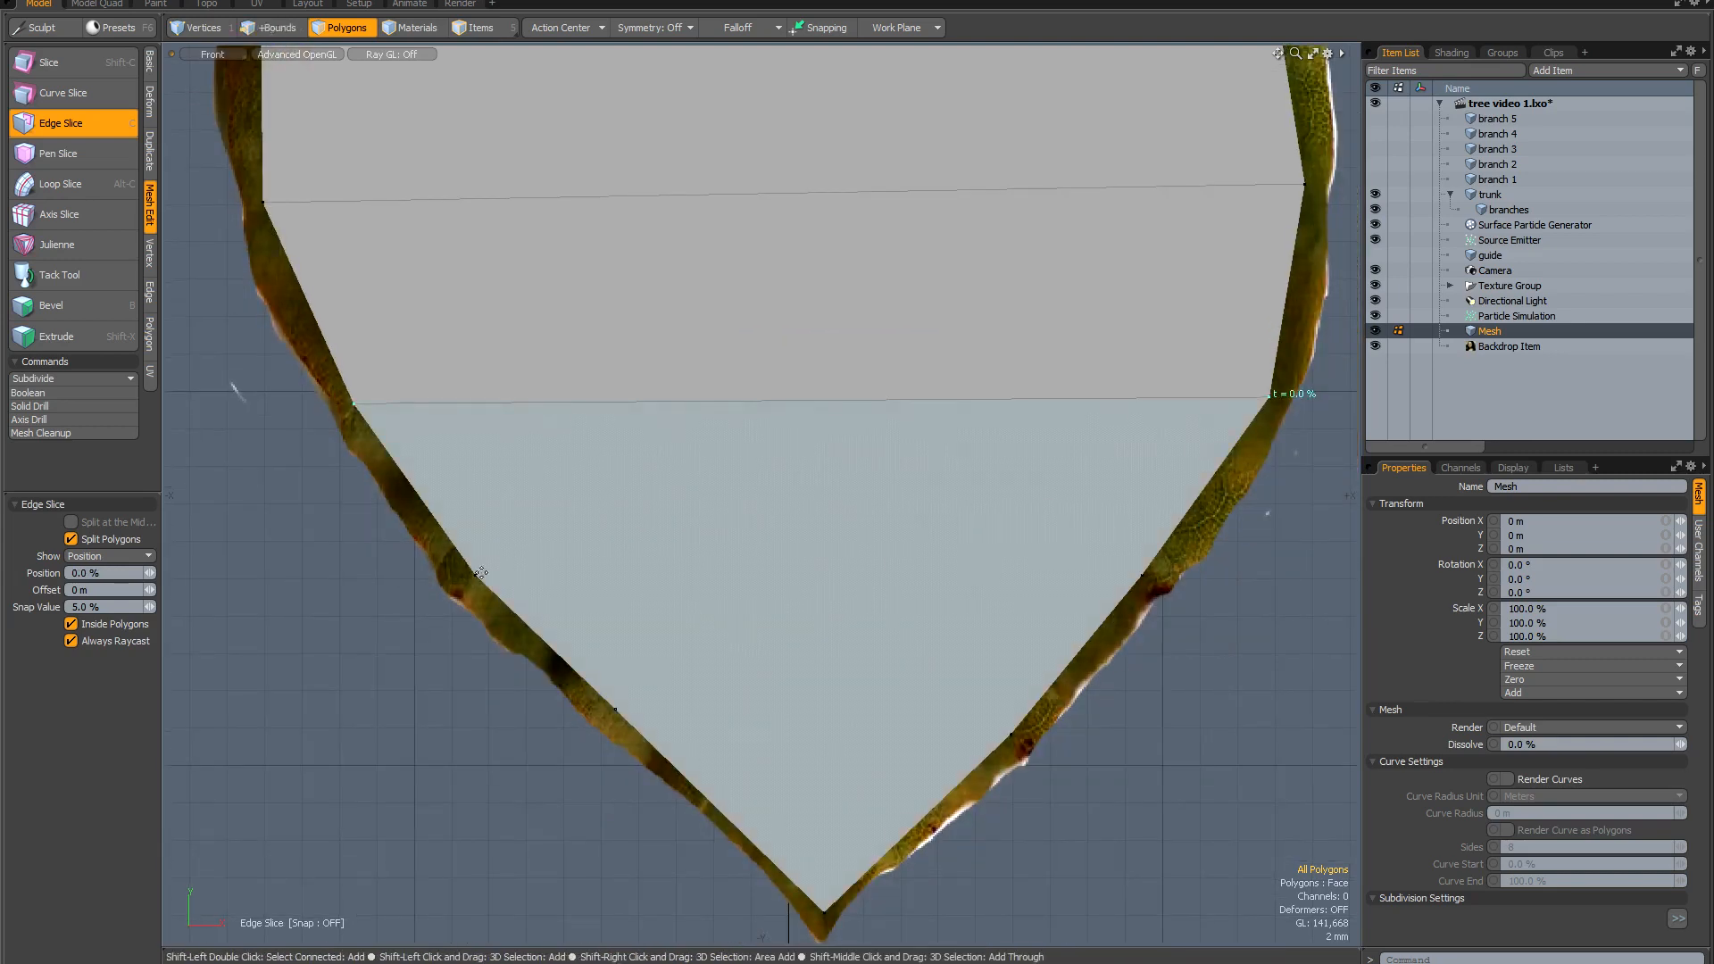
shift+click(475, 576)
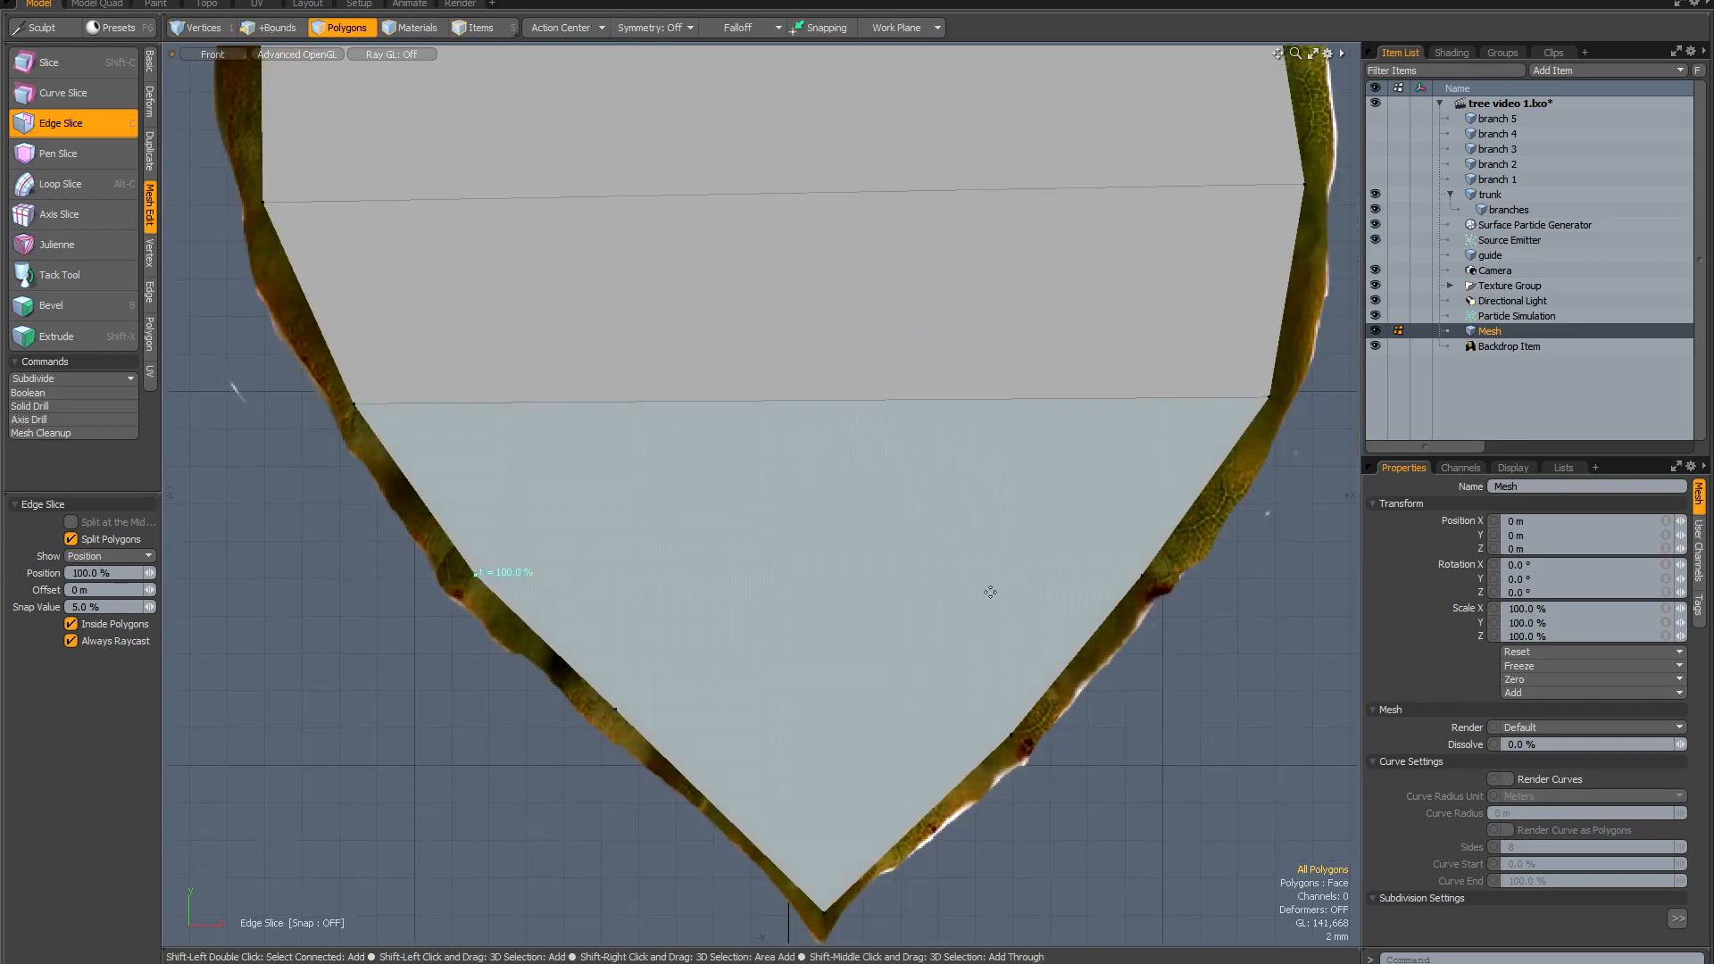
click(1142, 574)
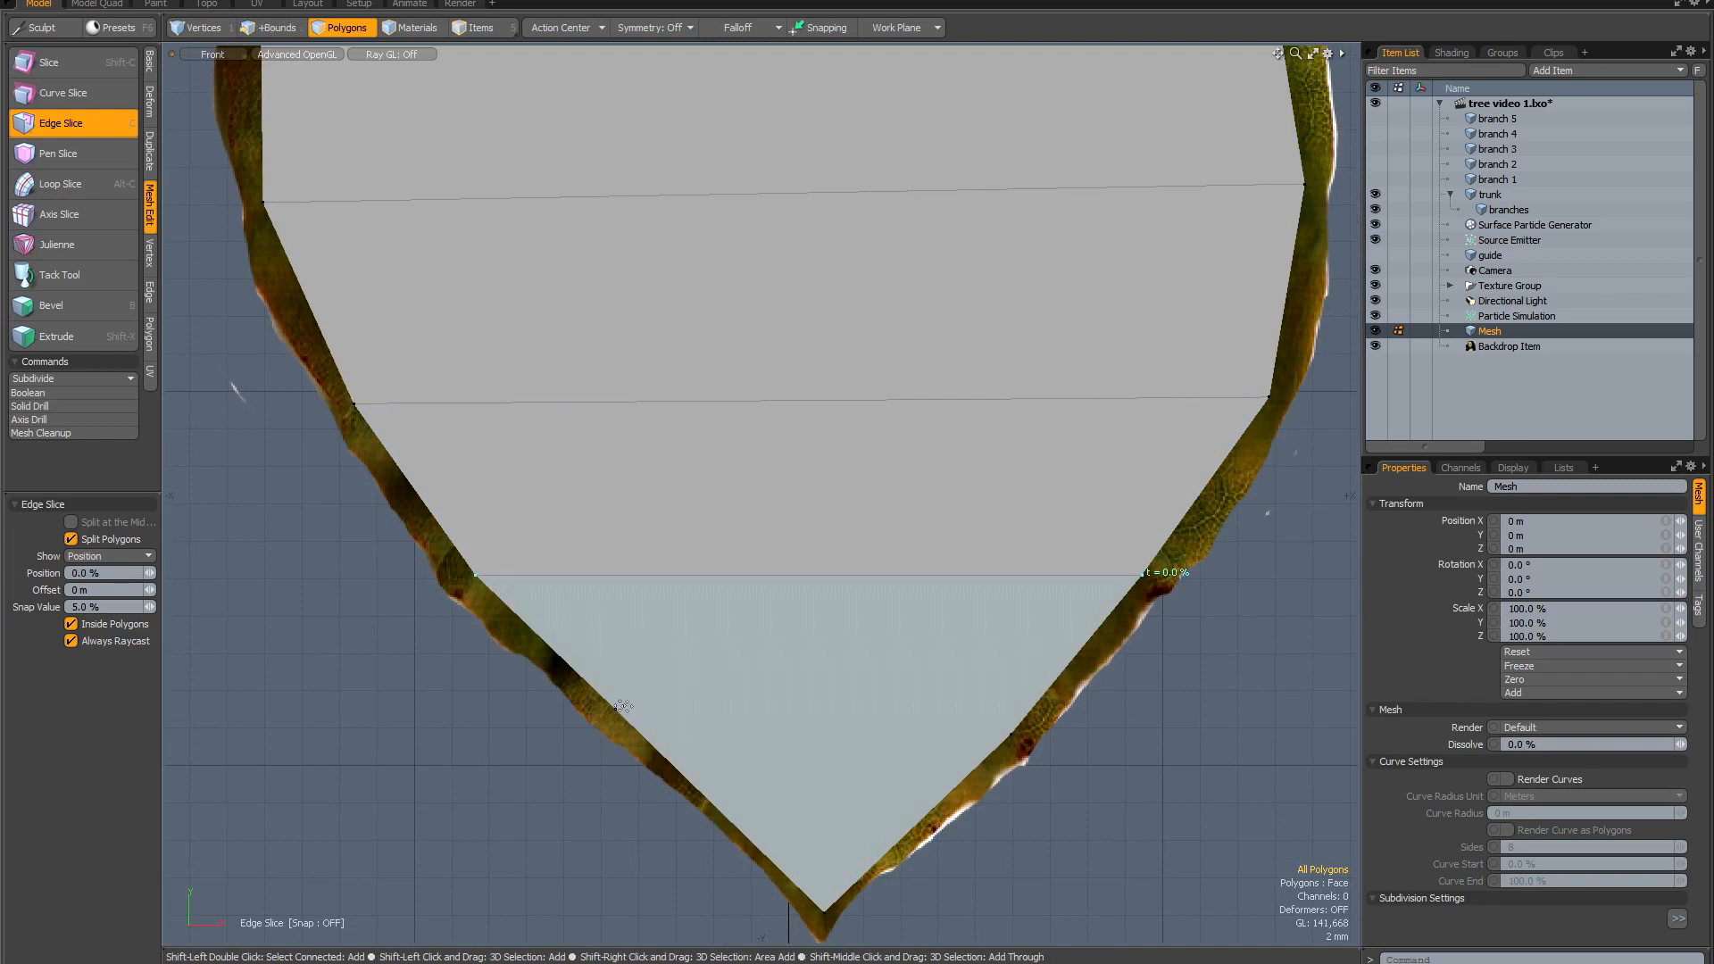
Cut the last Edge Slice across the blade between the two outline points just above the pointed tip.
shift+click(615, 709)
click(1009, 734)
scroll(846, 652, down, 3)
alt+shift+drag(833, 519, 795, 648)
key(space)
scroll(1087, 547, down, 2)
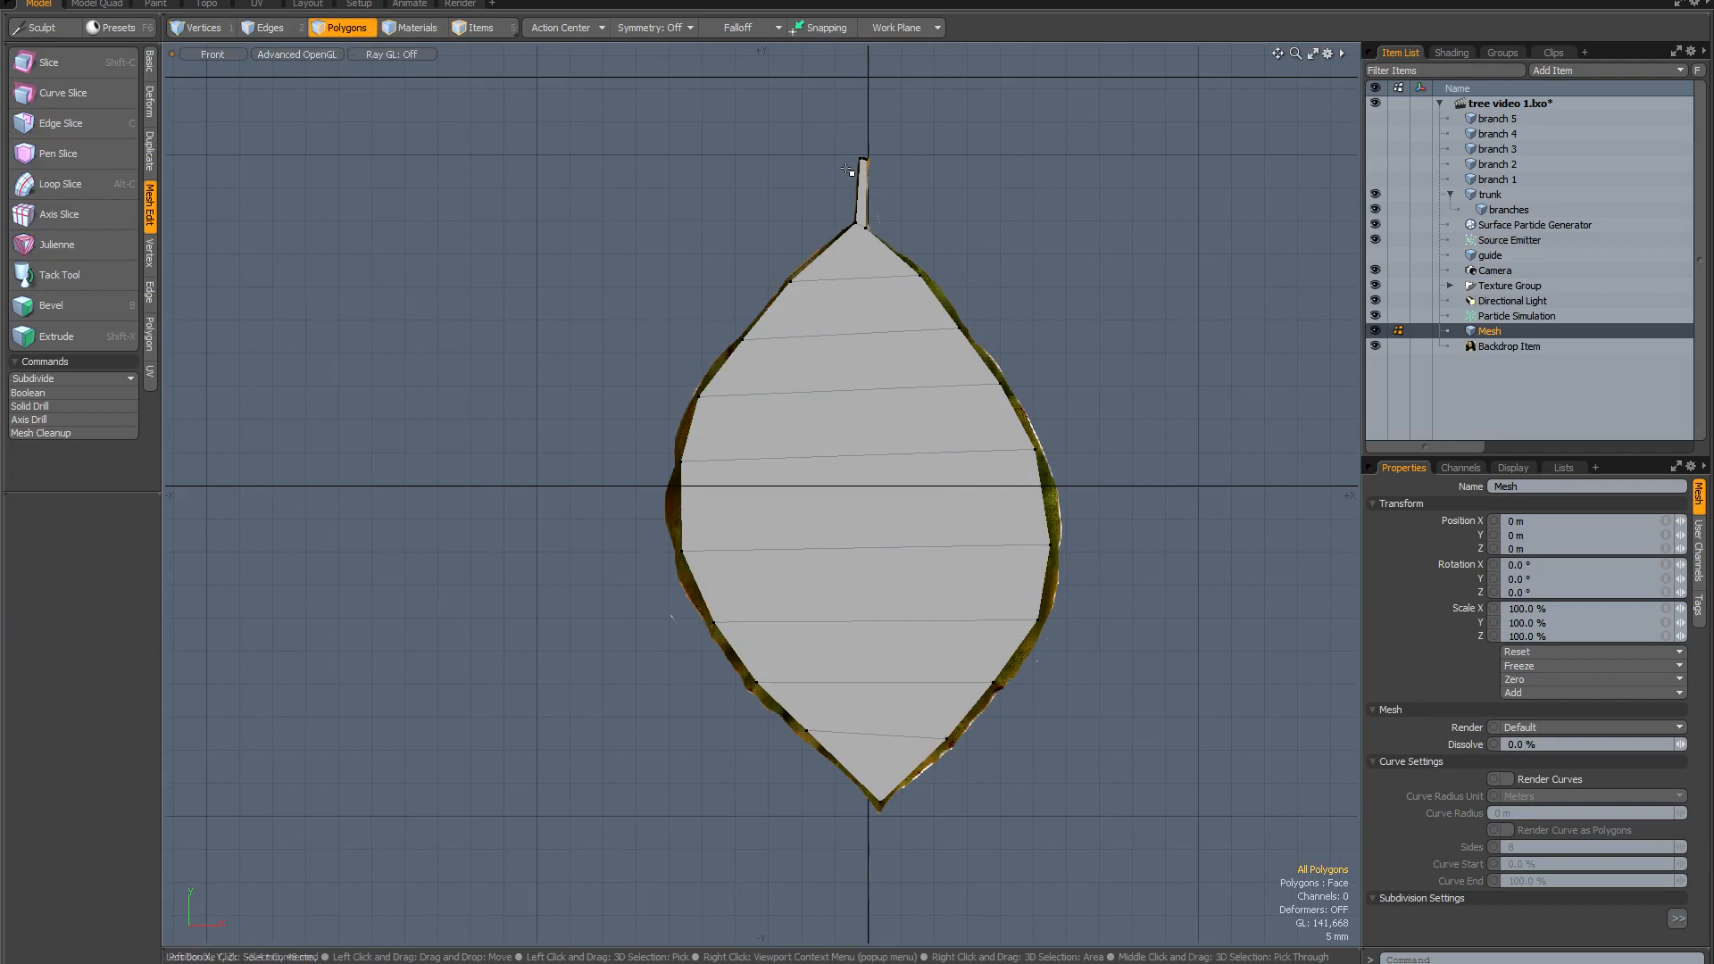
Edge Slice down the stem from its end's middle point through its base to the first blade cross section at 50%.
scroll(848, 168, up, 5)
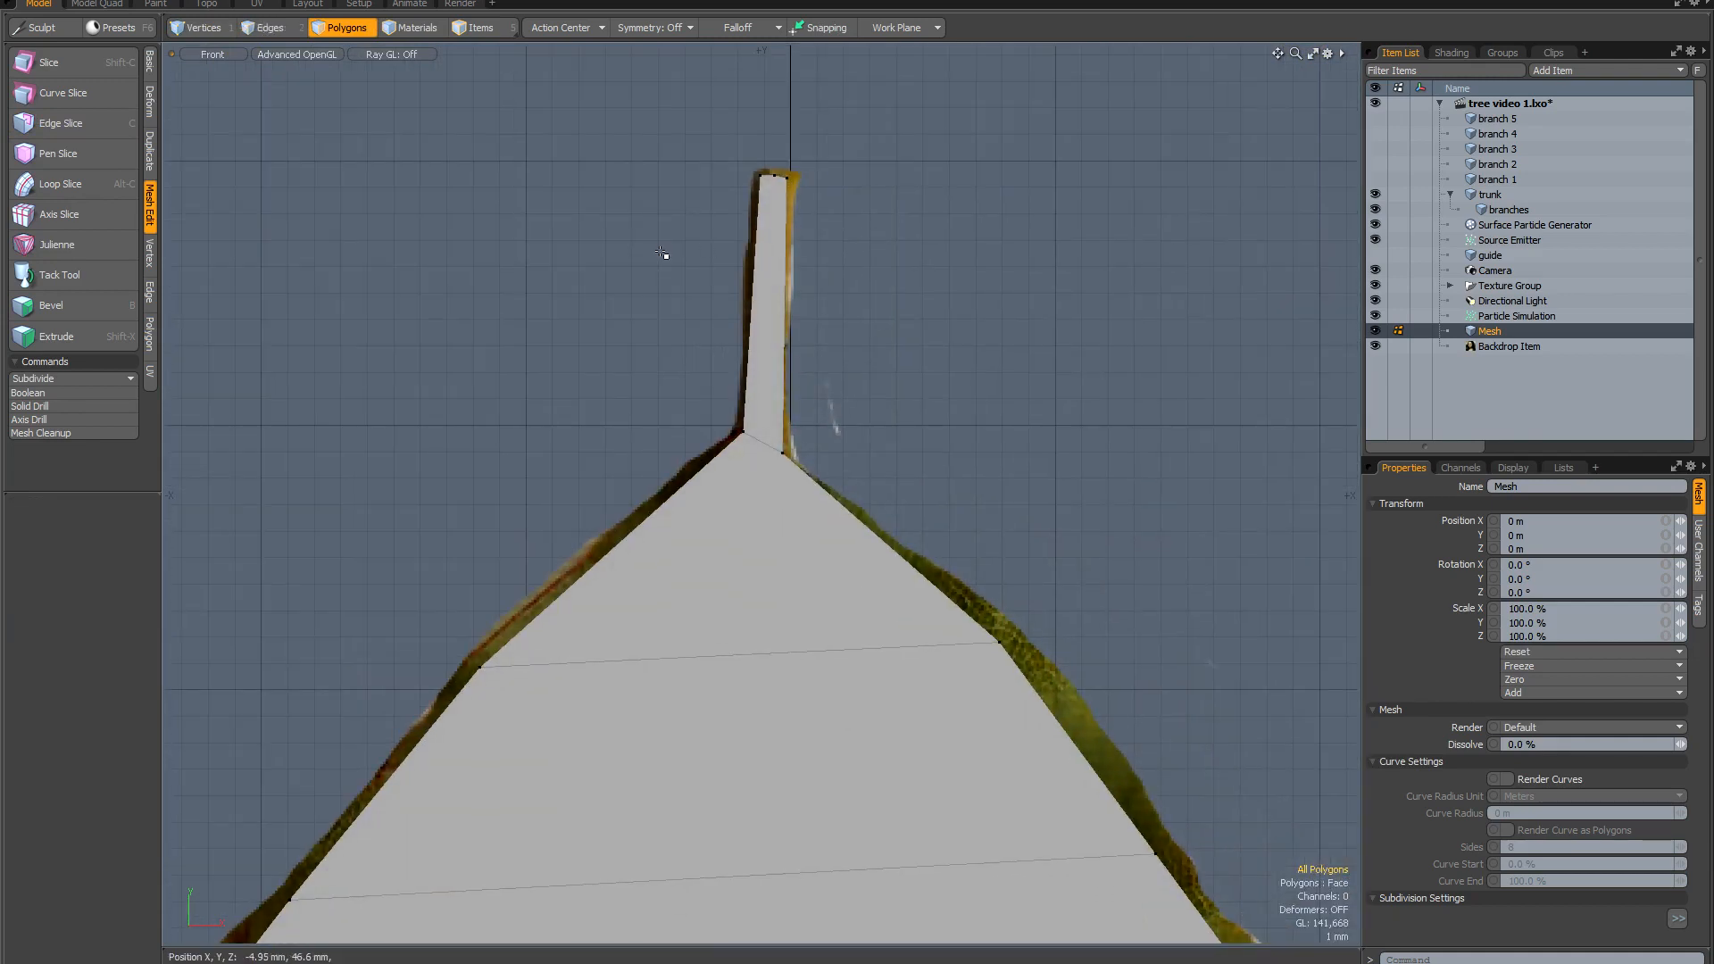
key(c)
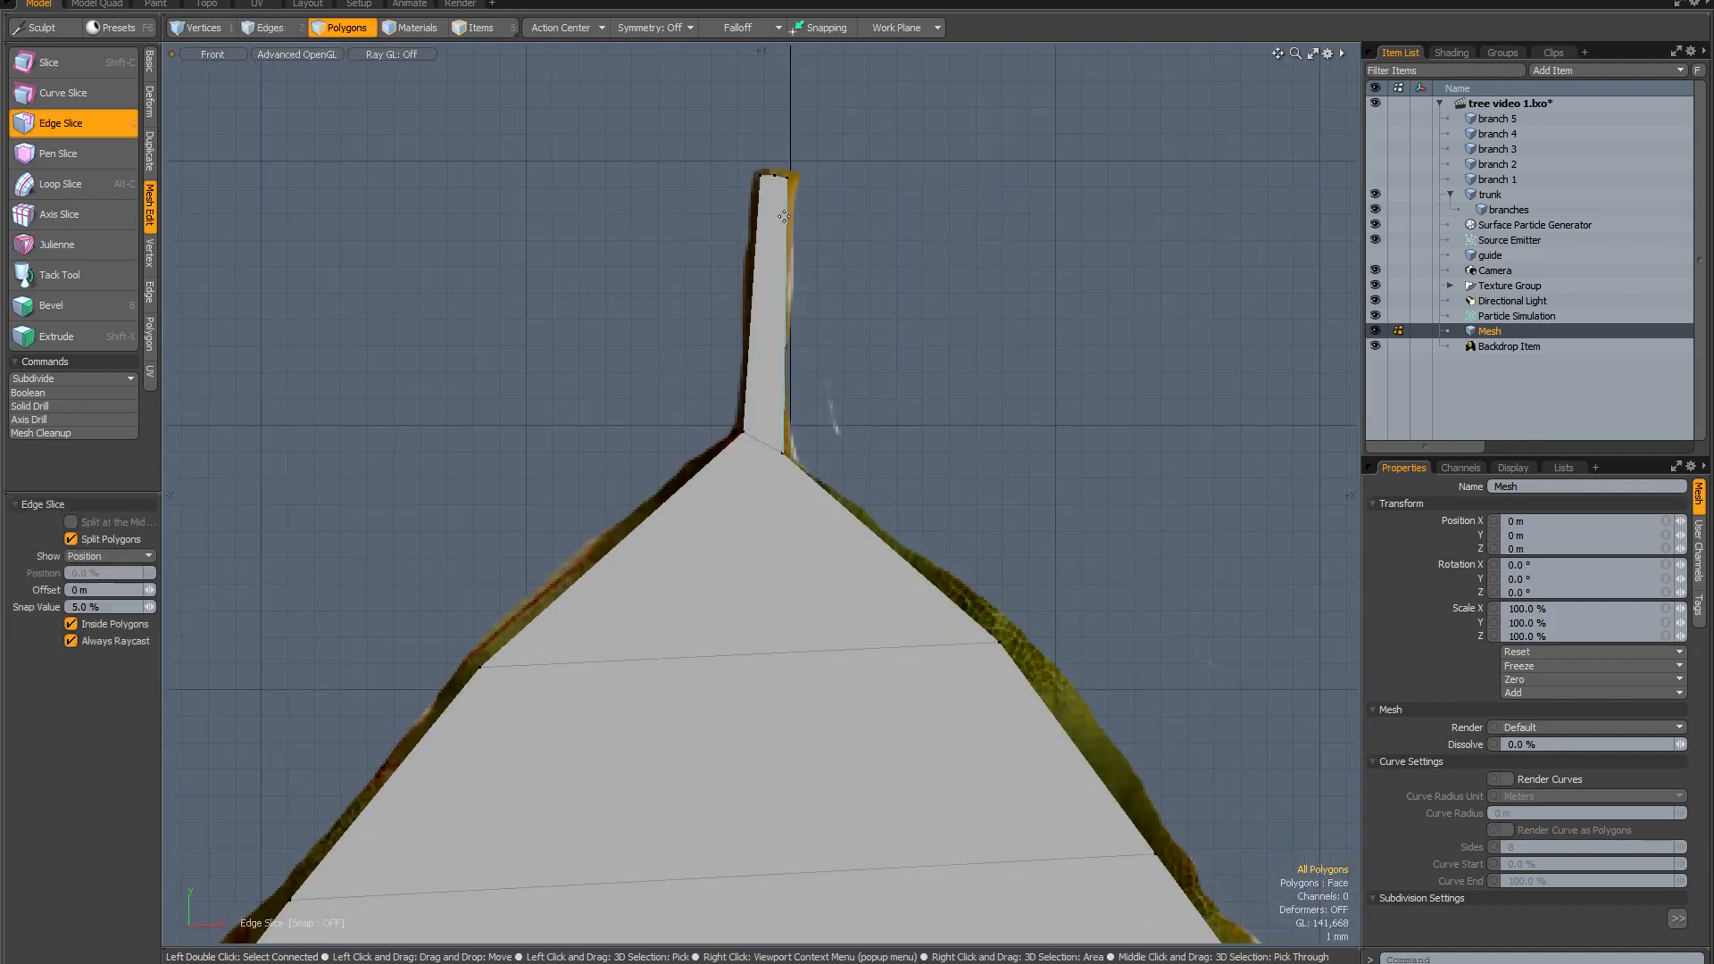
click(773, 176)
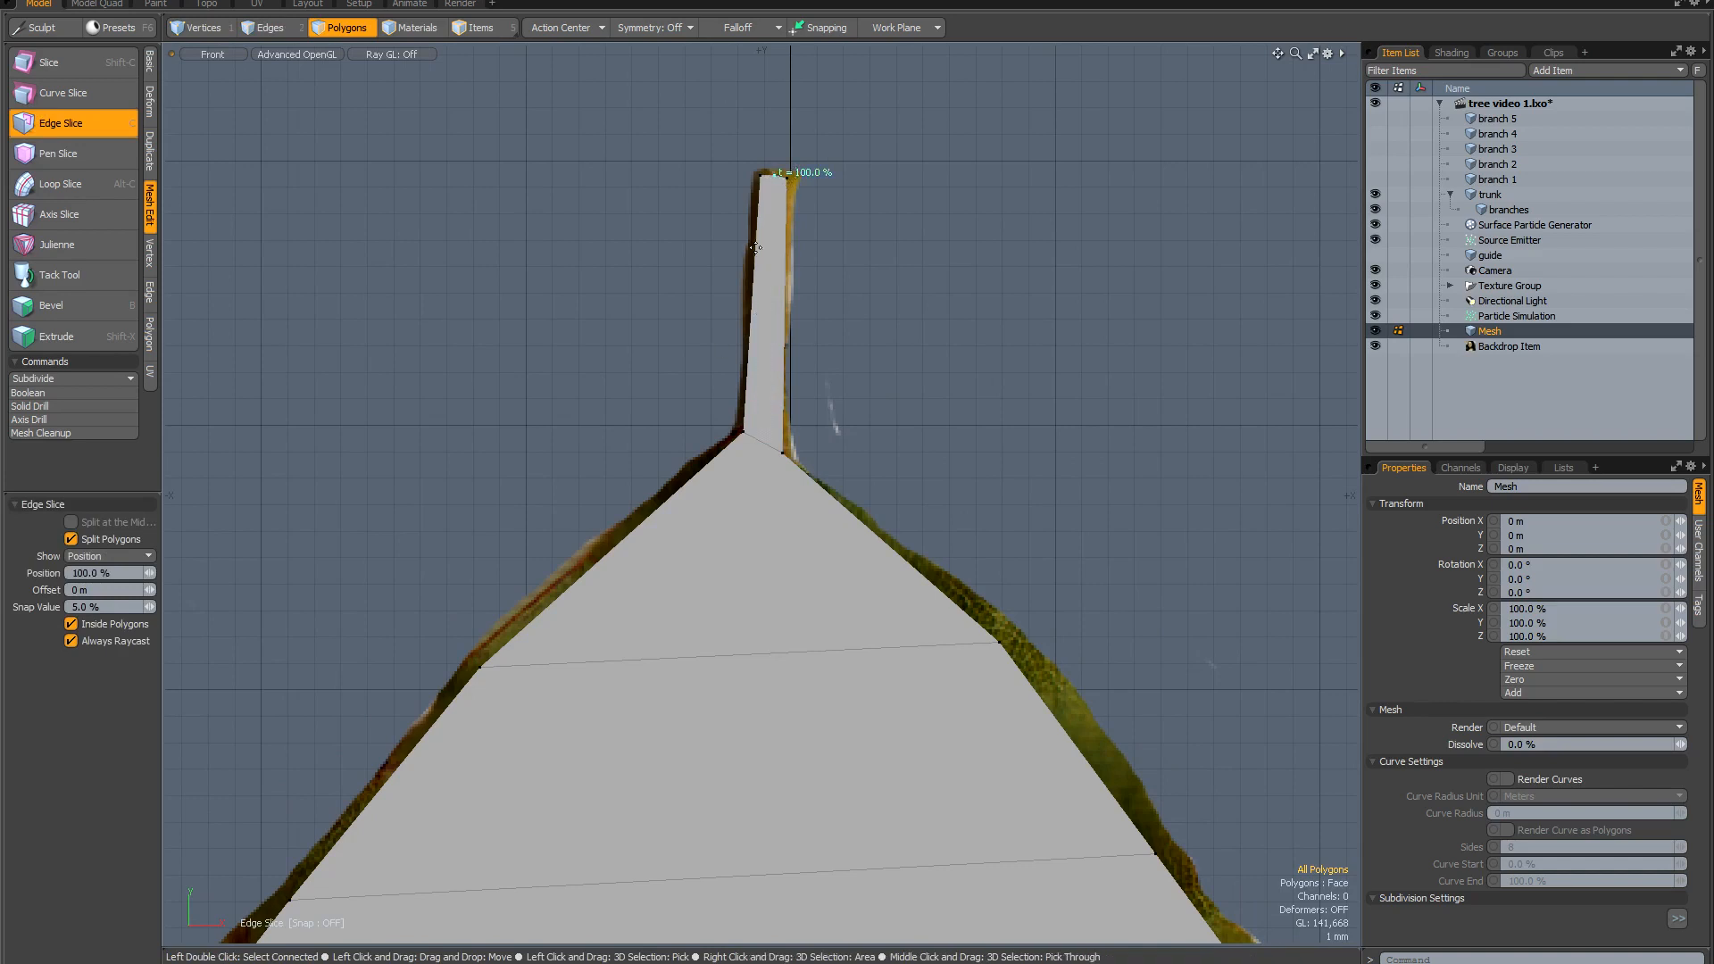
click(761, 441)
drag(714, 654, 740, 653)
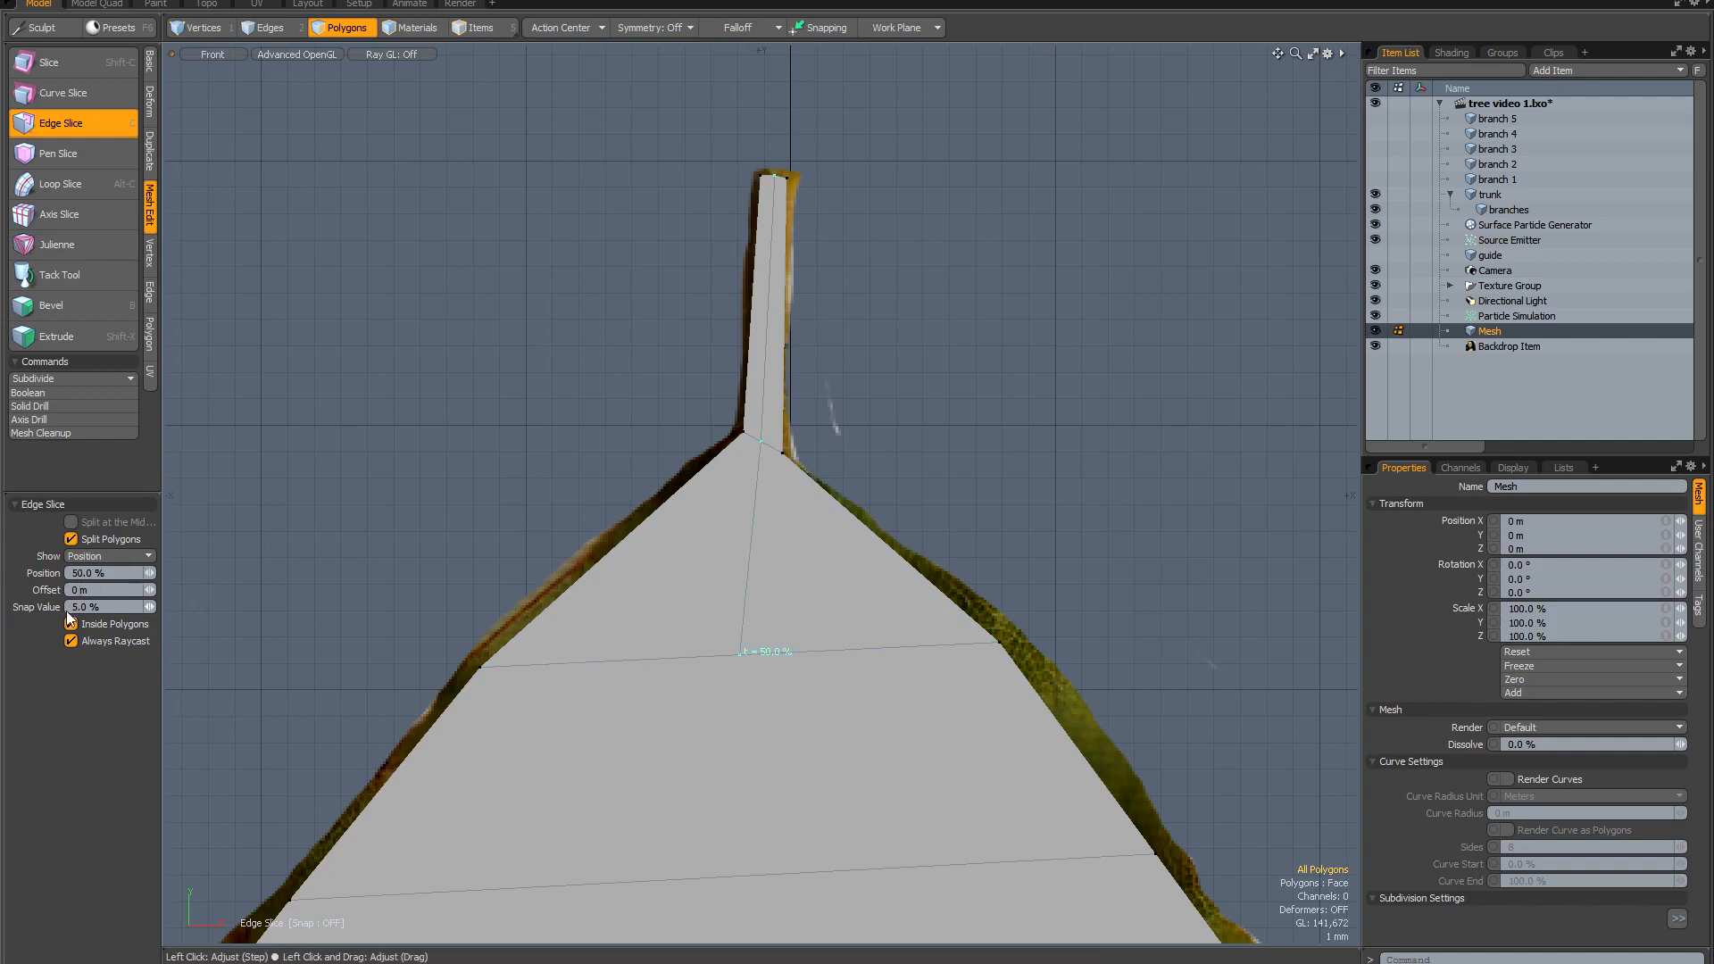
mouse_move(740, 662)
mouse_down()
mouse_move(625, 661)
mouse_move(817, 649)
mouse_move(740, 654)
mouse_up()
Finish the edge slice and turn on vertex snapping.
scroll(771, 678, down, 1)
alt+drag(797, 730, 767, 413)
key(q)
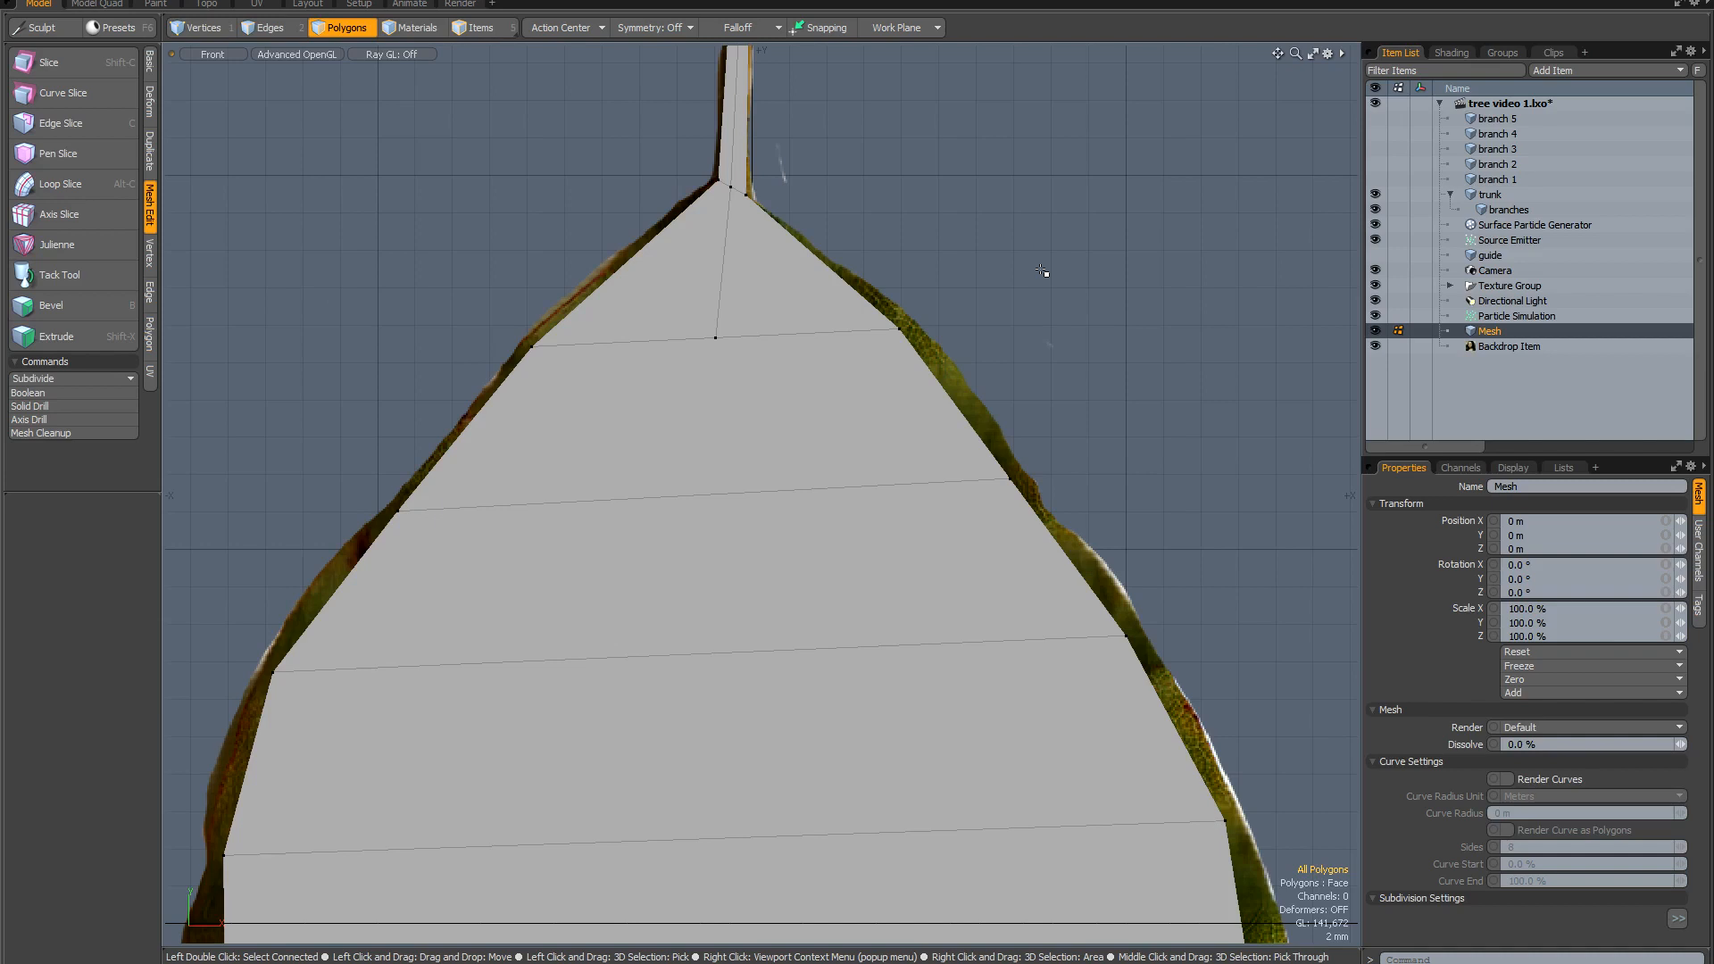
key(shift+x)
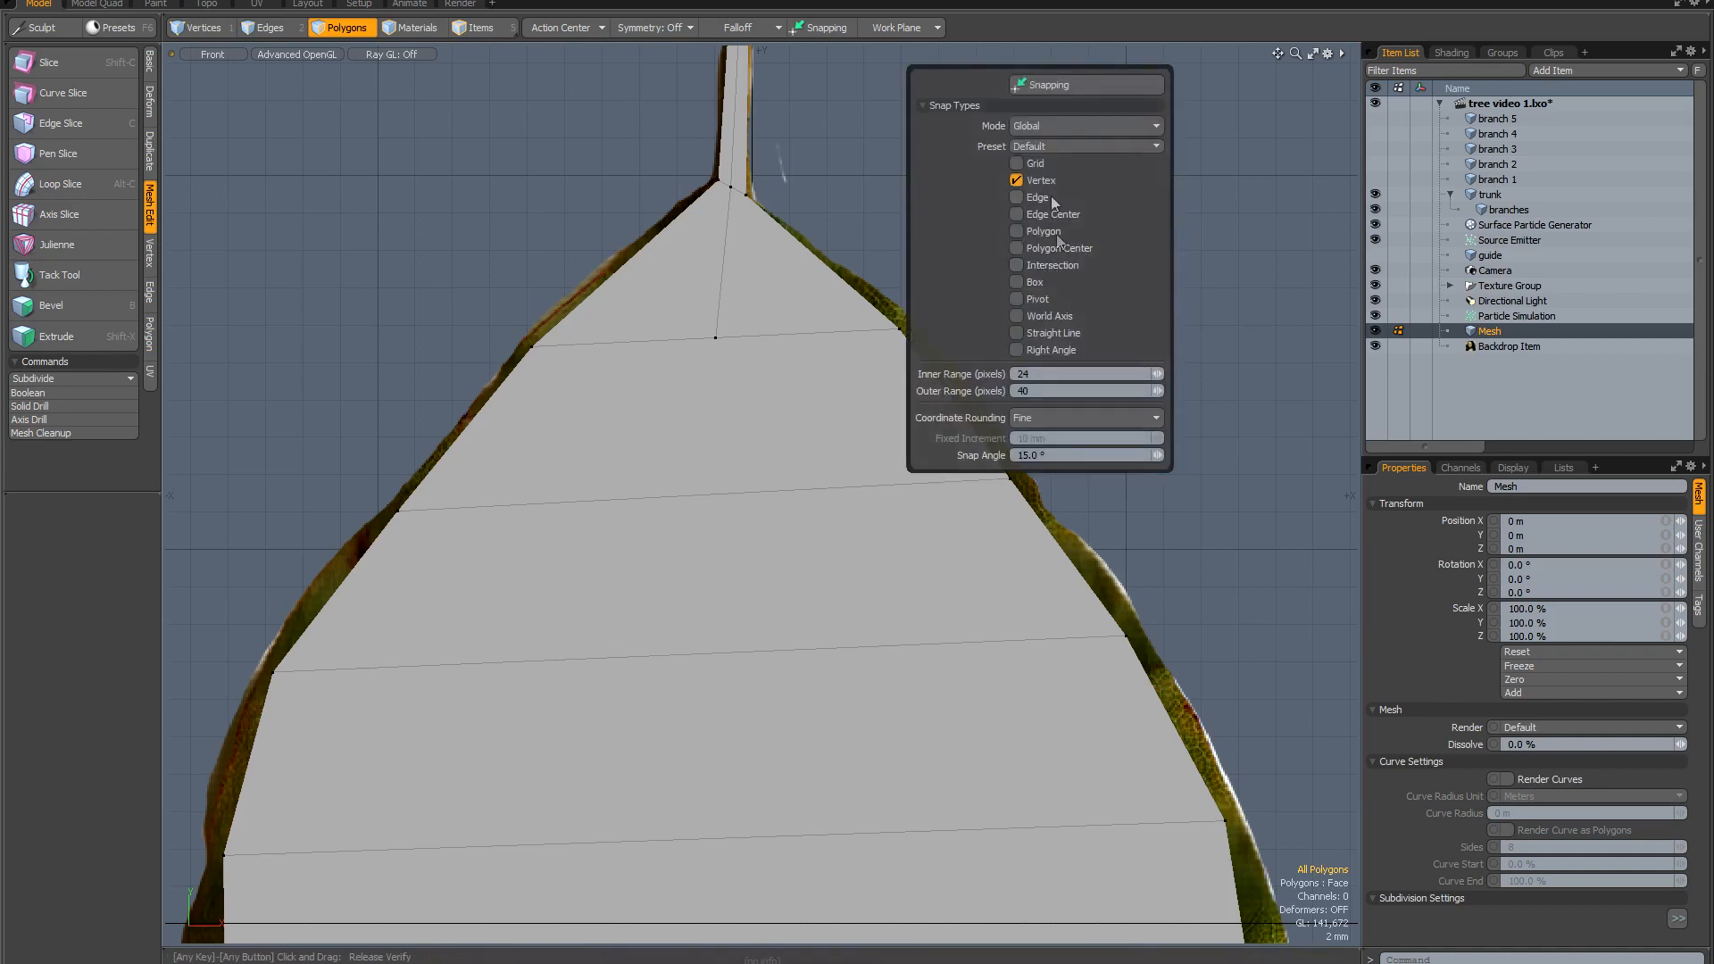
click(1088, 87)
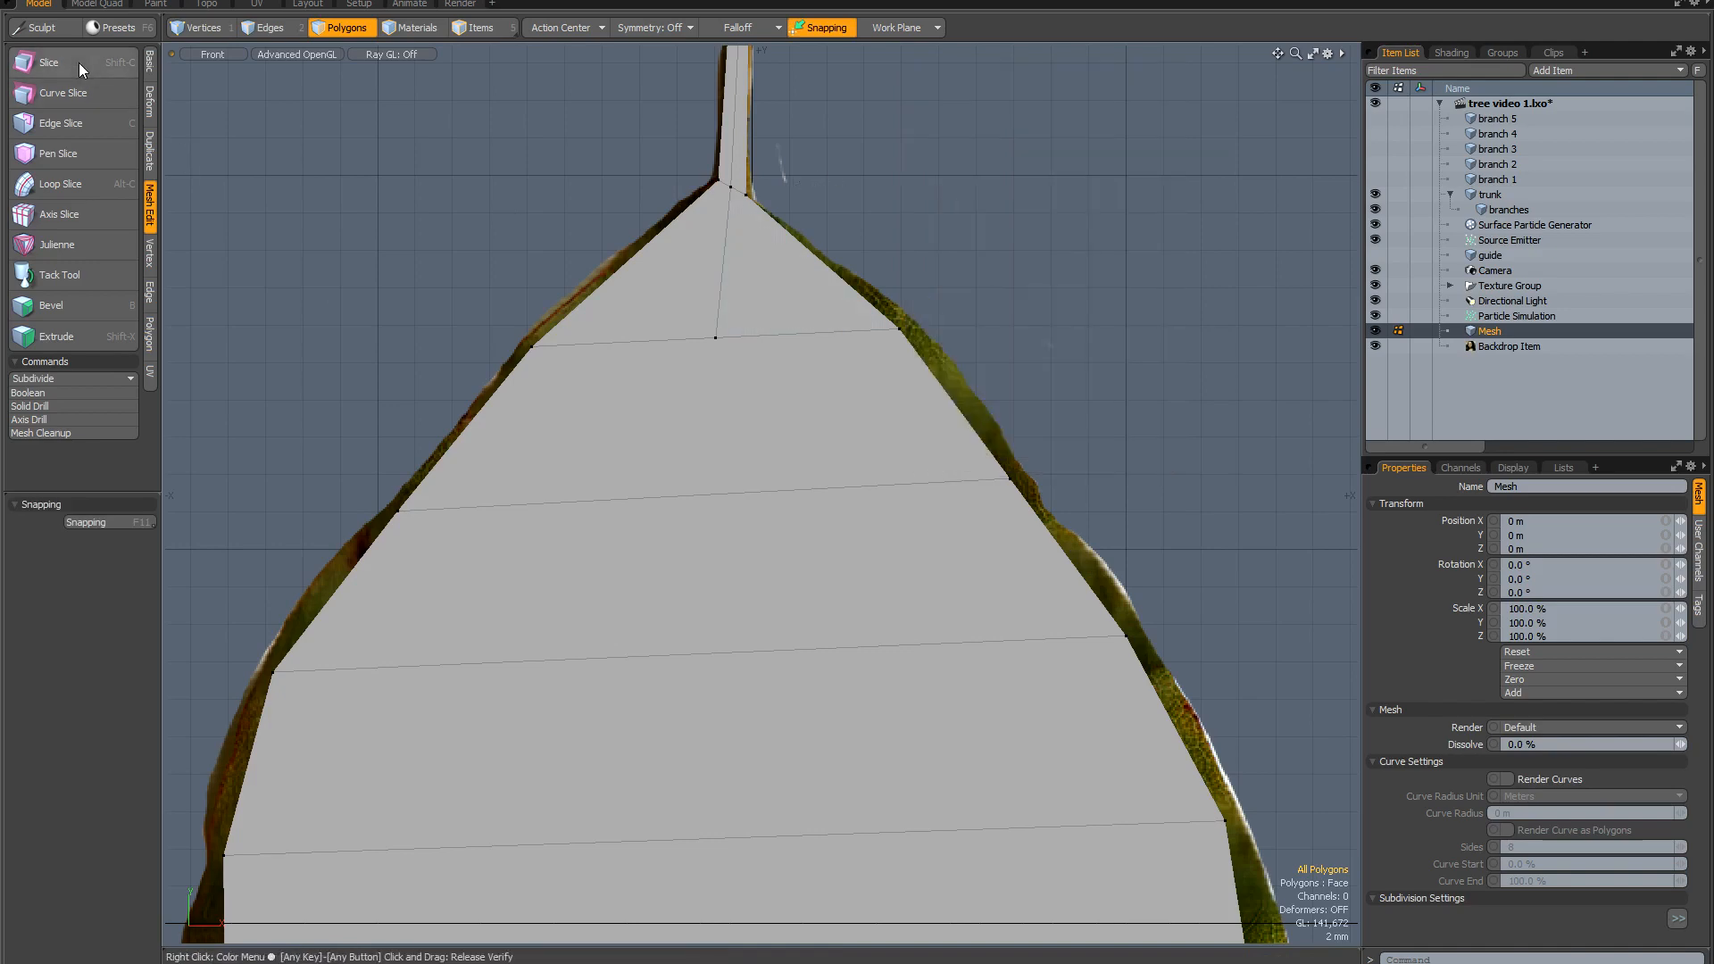
Slice the blade lengthwise with a snapped cut from the first cross section's middle point to the leaf's pointed tip.
click(49, 63)
scroll(742, 394, down, 4)
alt+shift+drag(753, 581, 764, 365)
click(742, 161)
drag(742, 161, 778, 900)
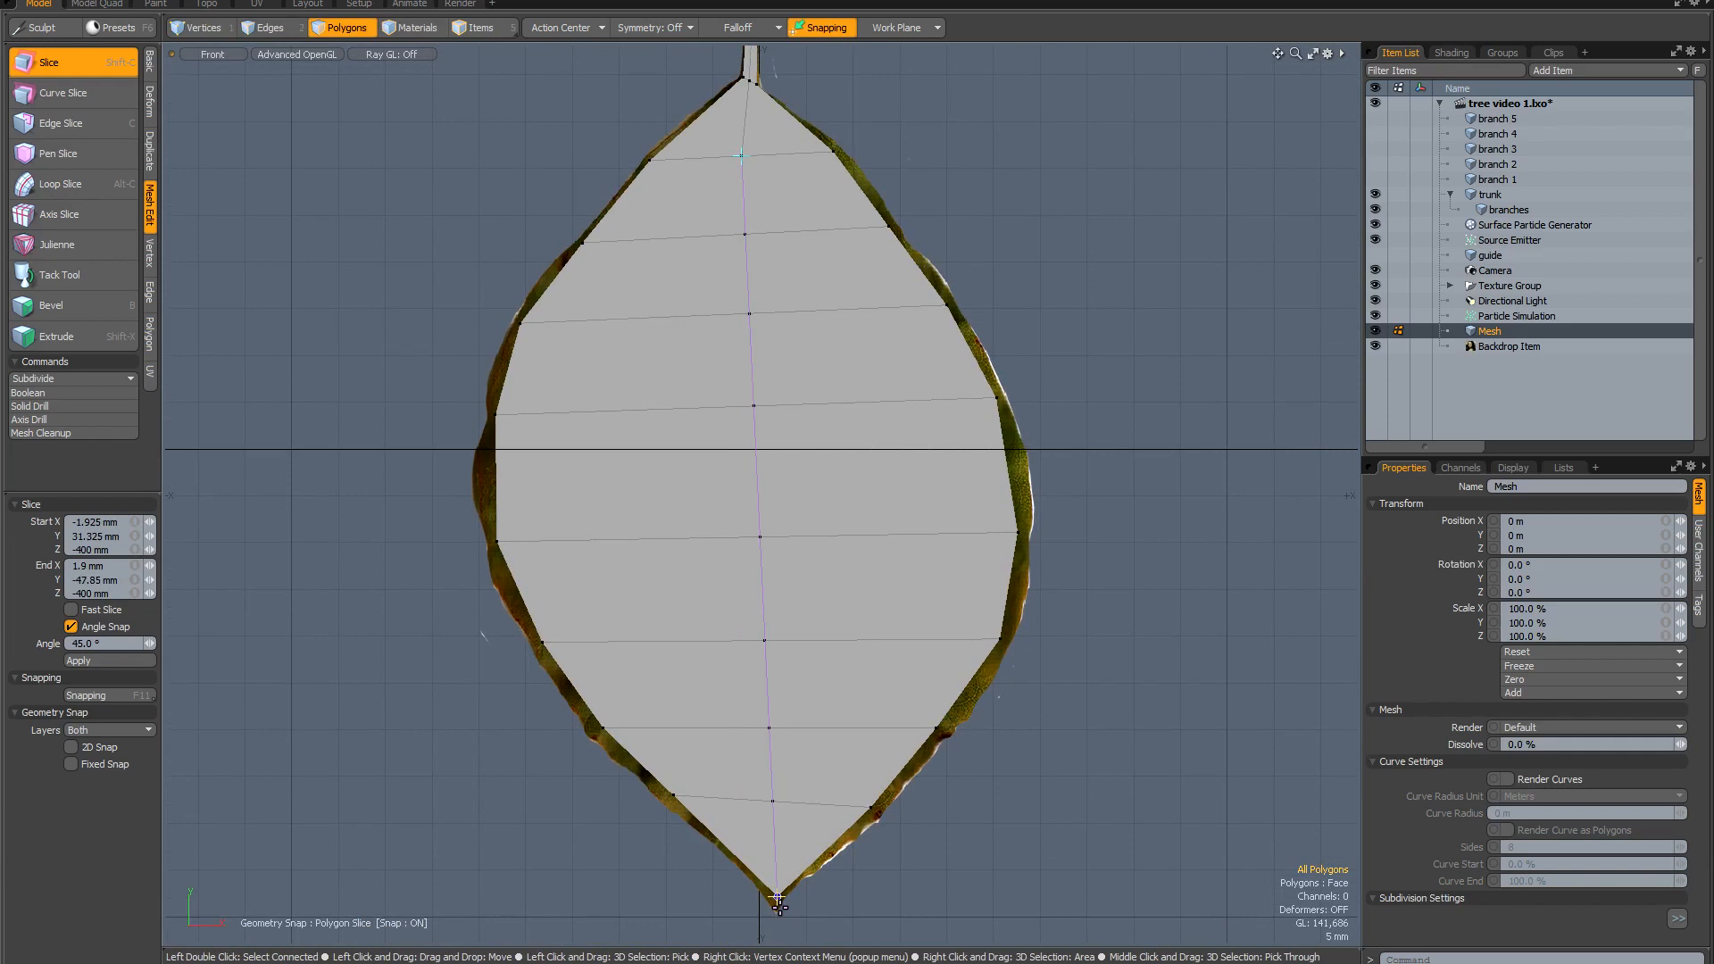
key(space)
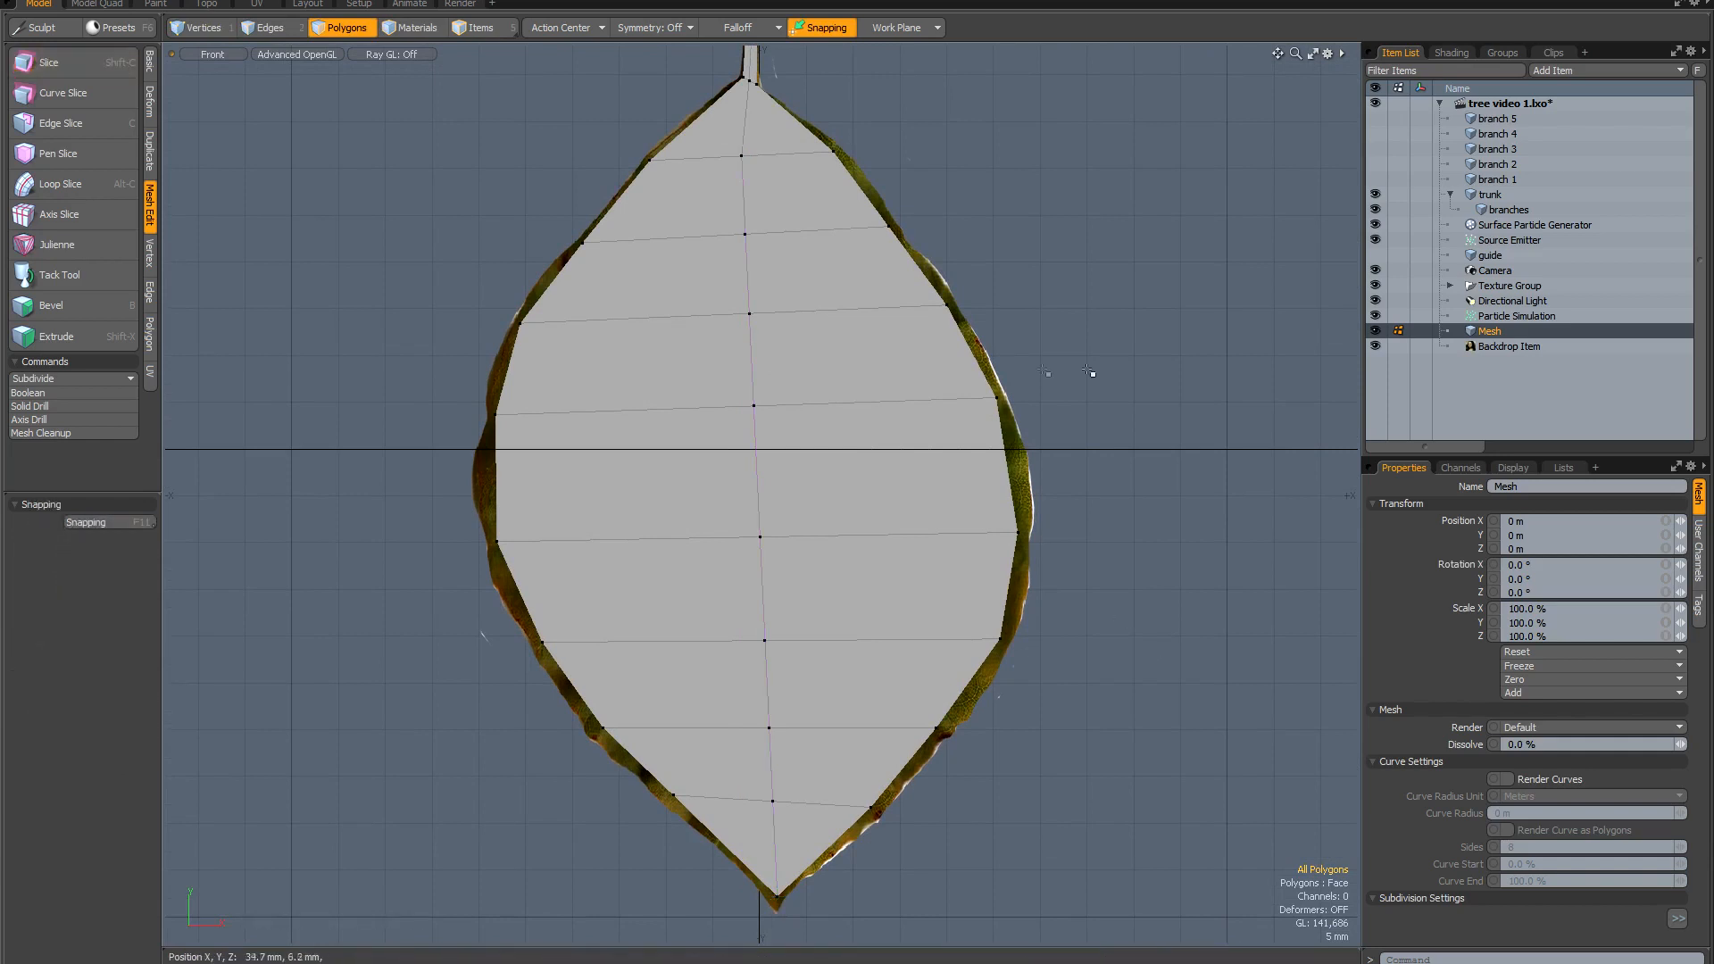
alt+shift+drag(888, 417, 881, 458)
scroll(880, 458, down, 3)
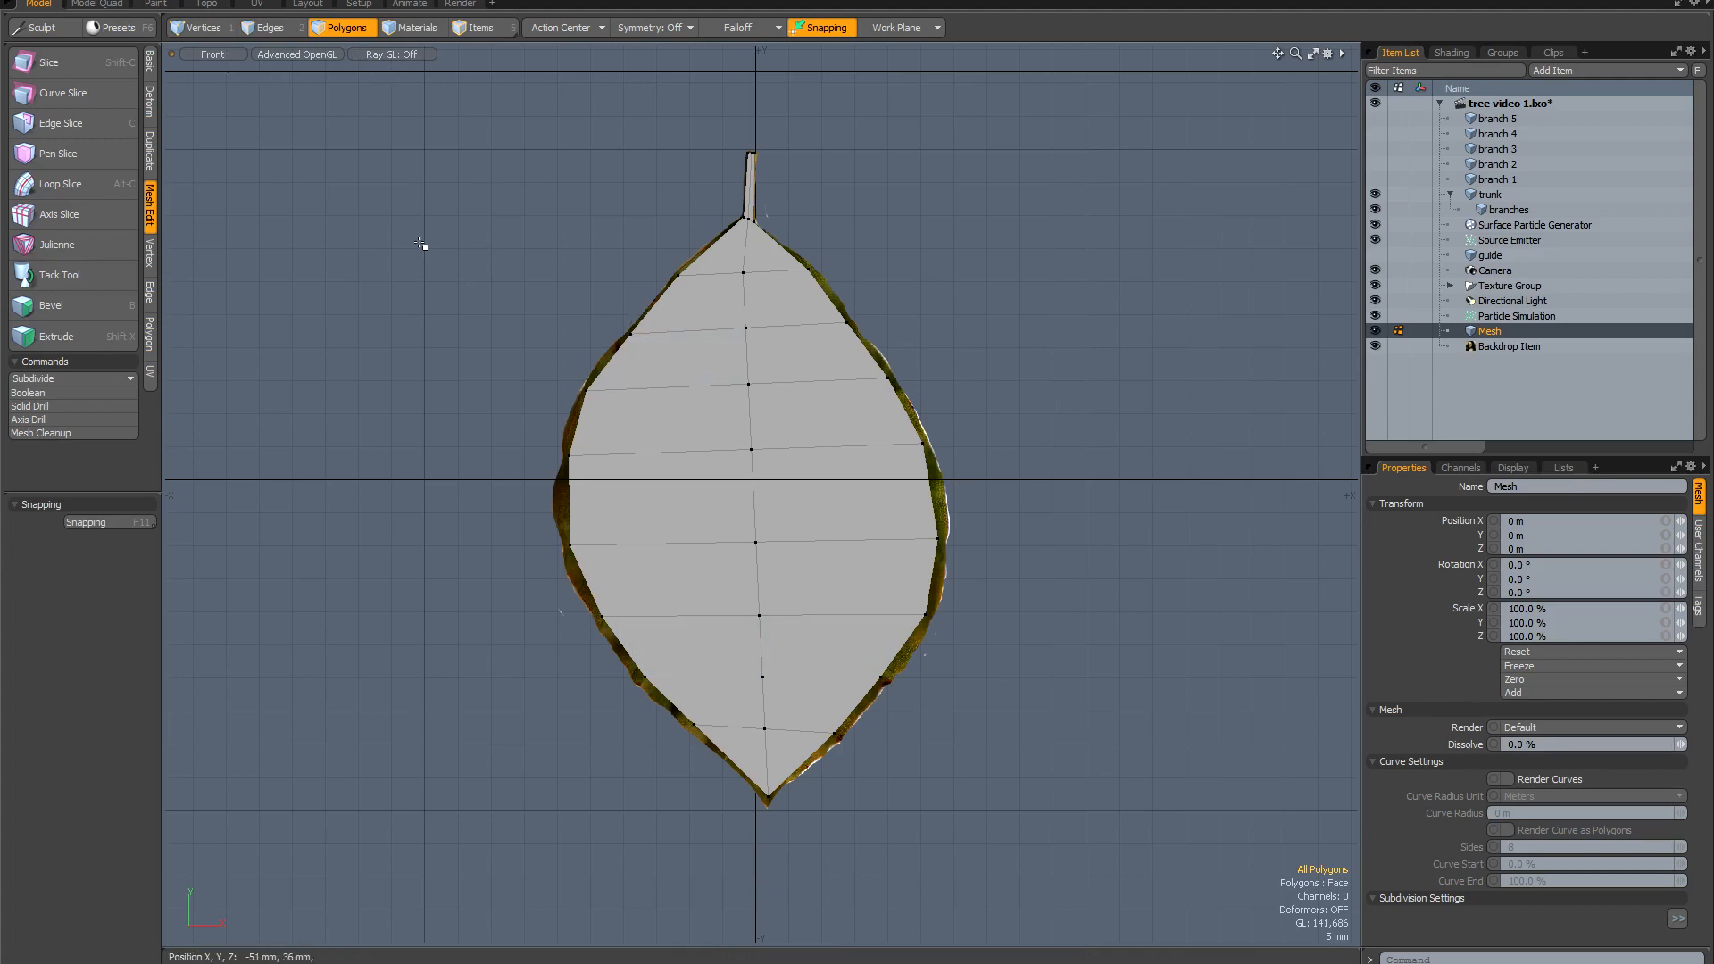
Assign the leaf polygons a new material named "leaf material" with Specular set to 2%.
key(m)
drag(1320, 639, 968, 361)
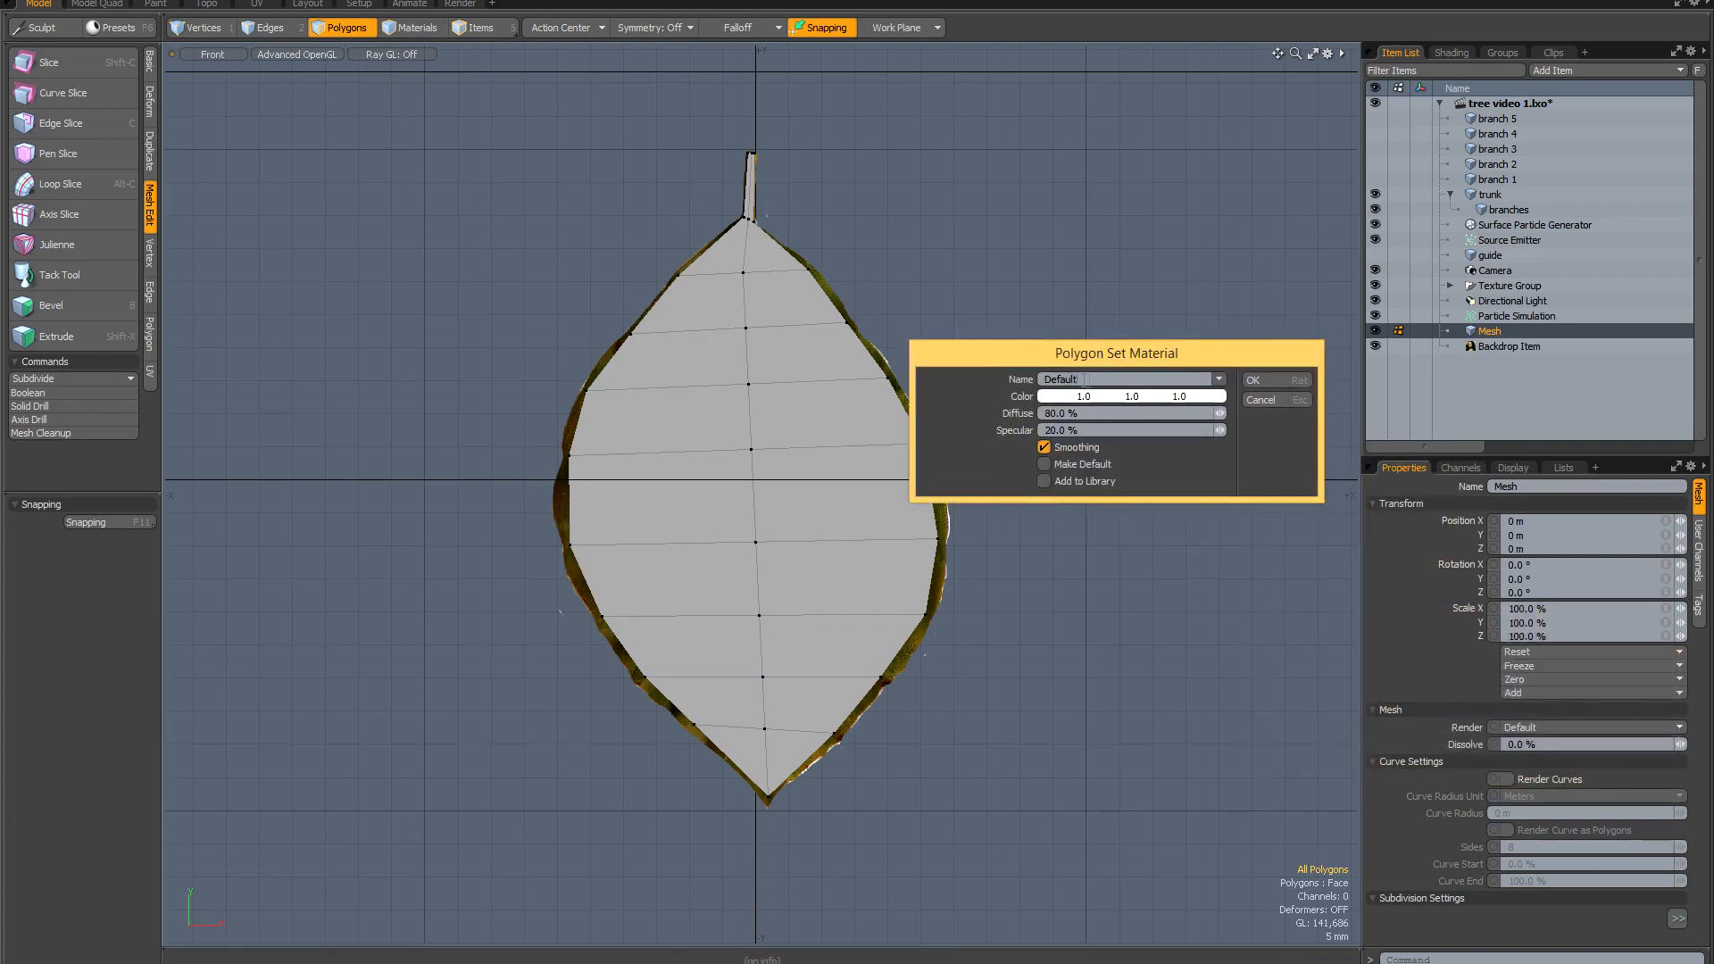
key(BackSpace)
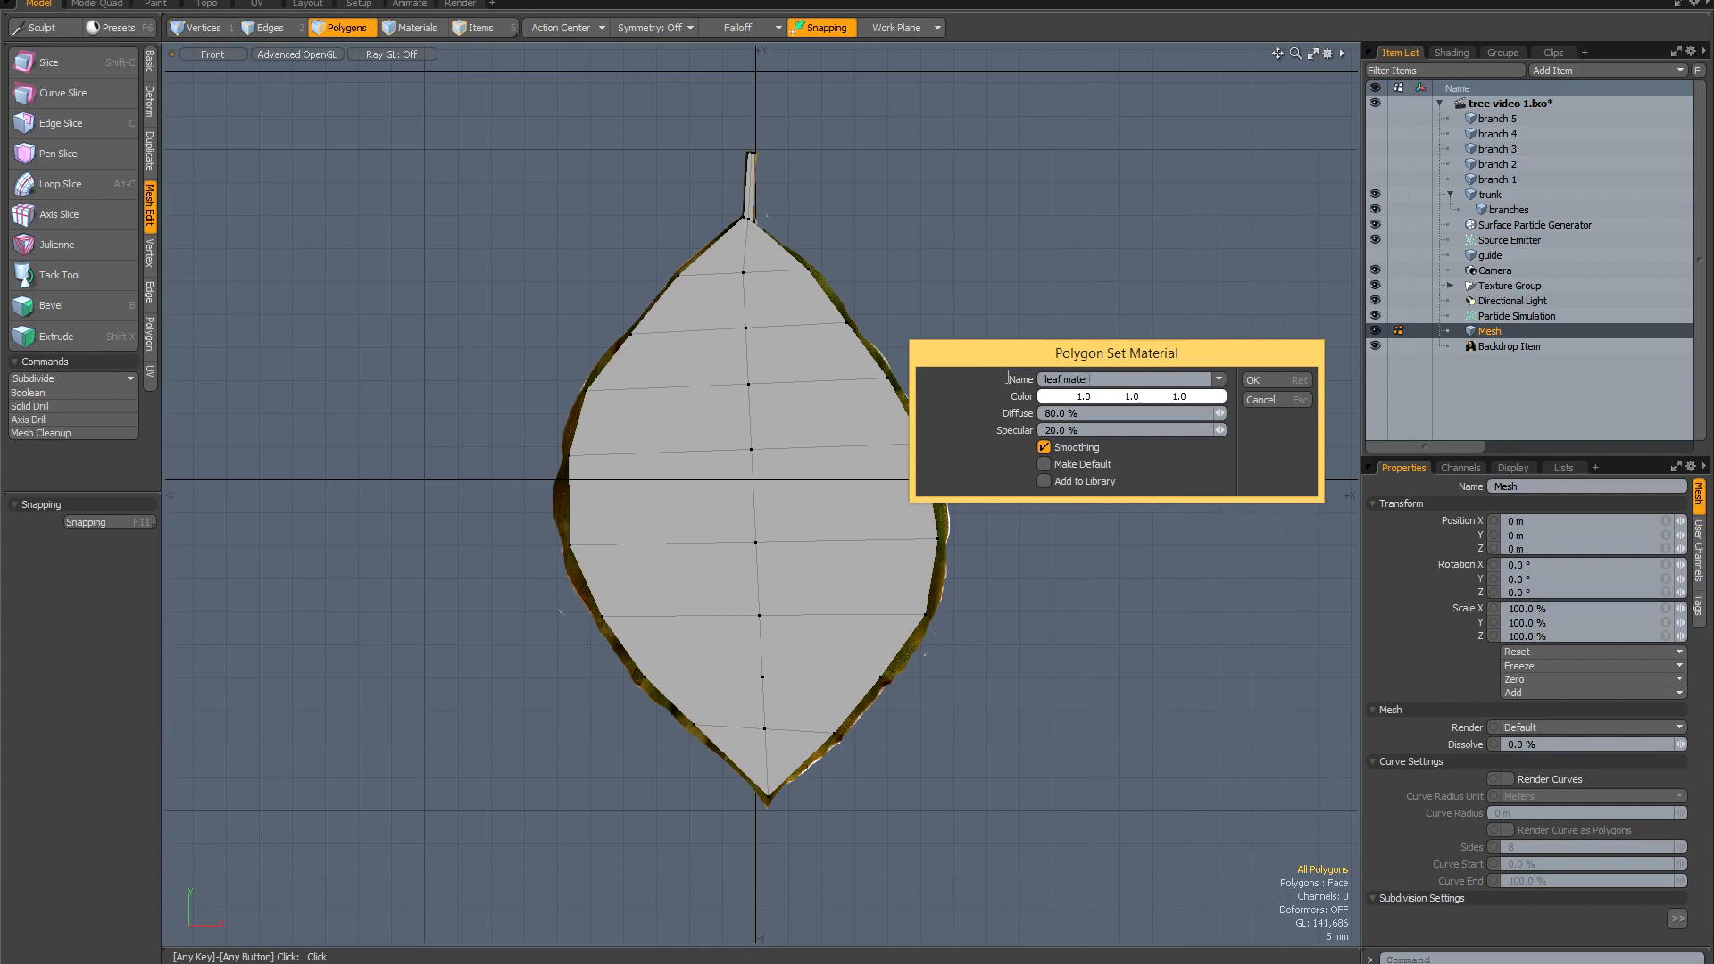
click(1094, 429)
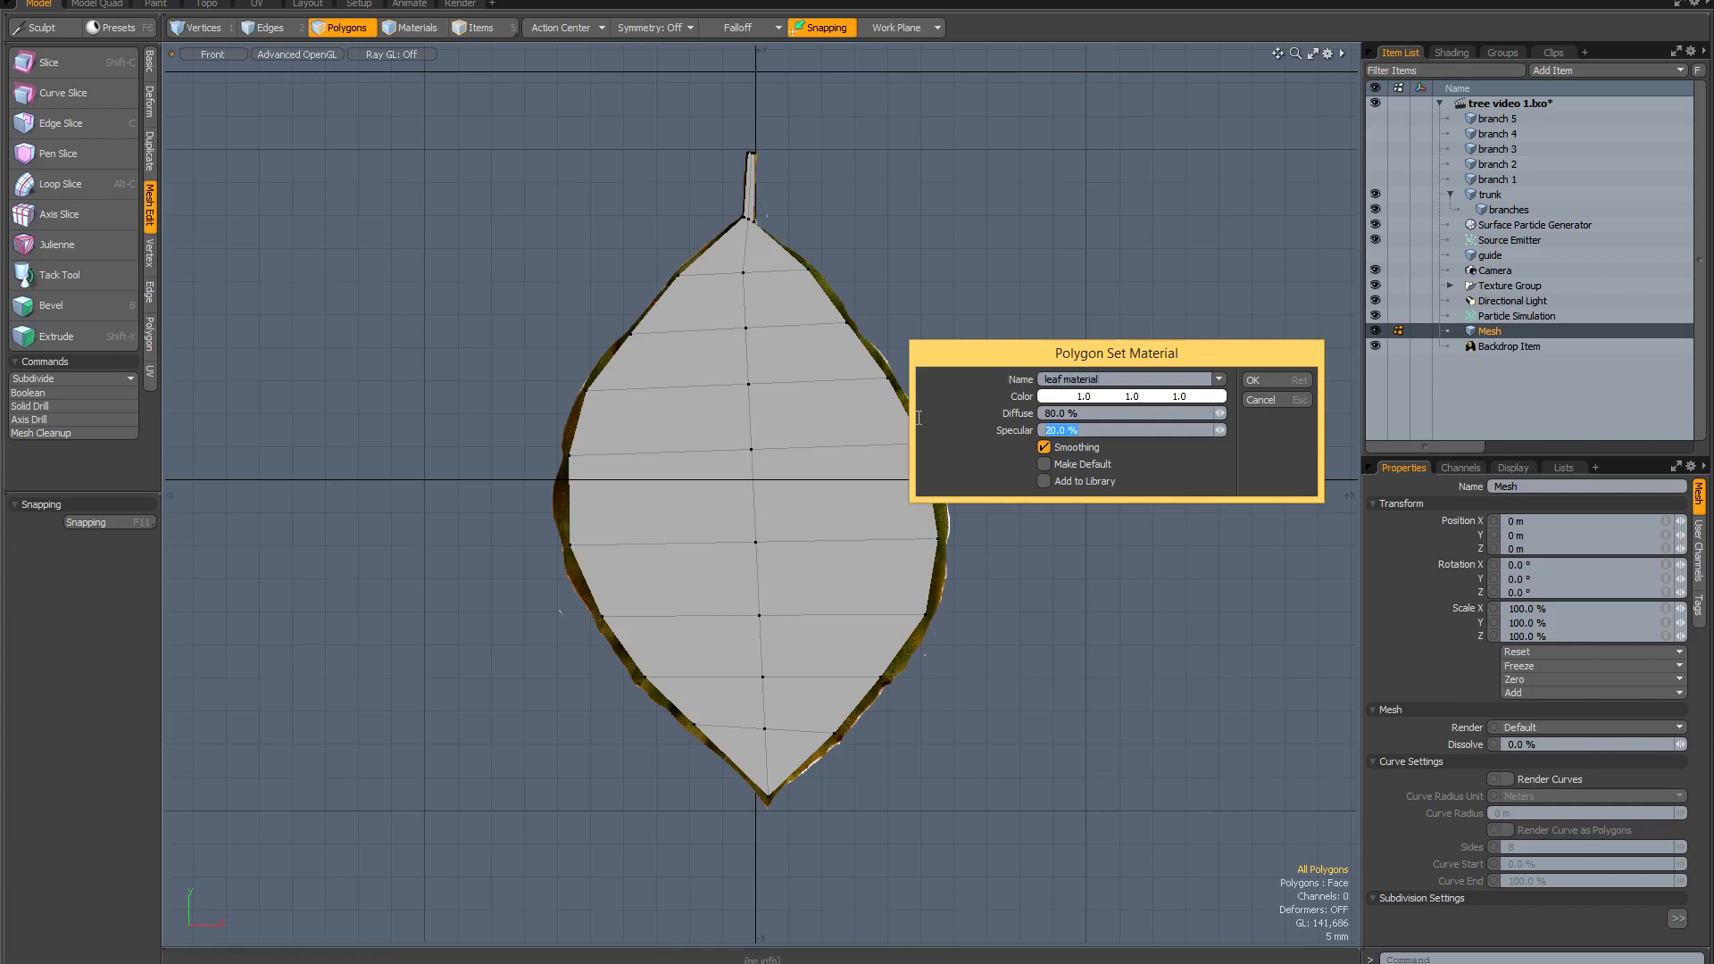
click(1255, 380)
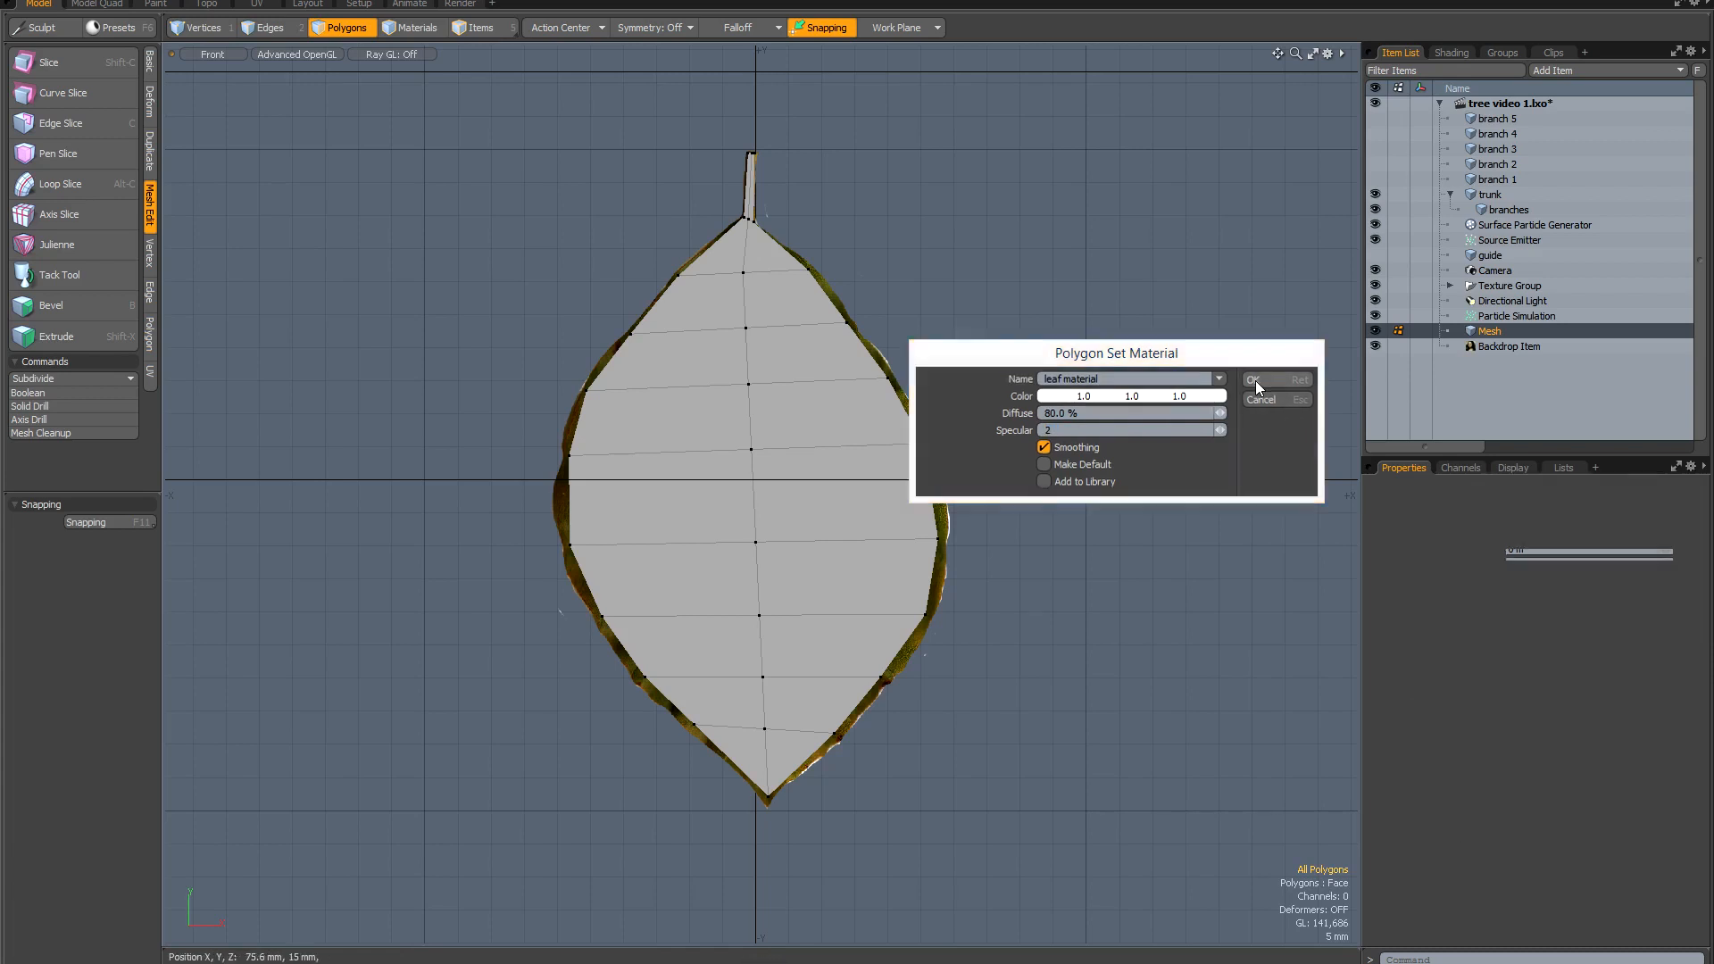
Switch to the UV layout and create the leaf's UVs with Project from View in the front view.
click(256, 3)
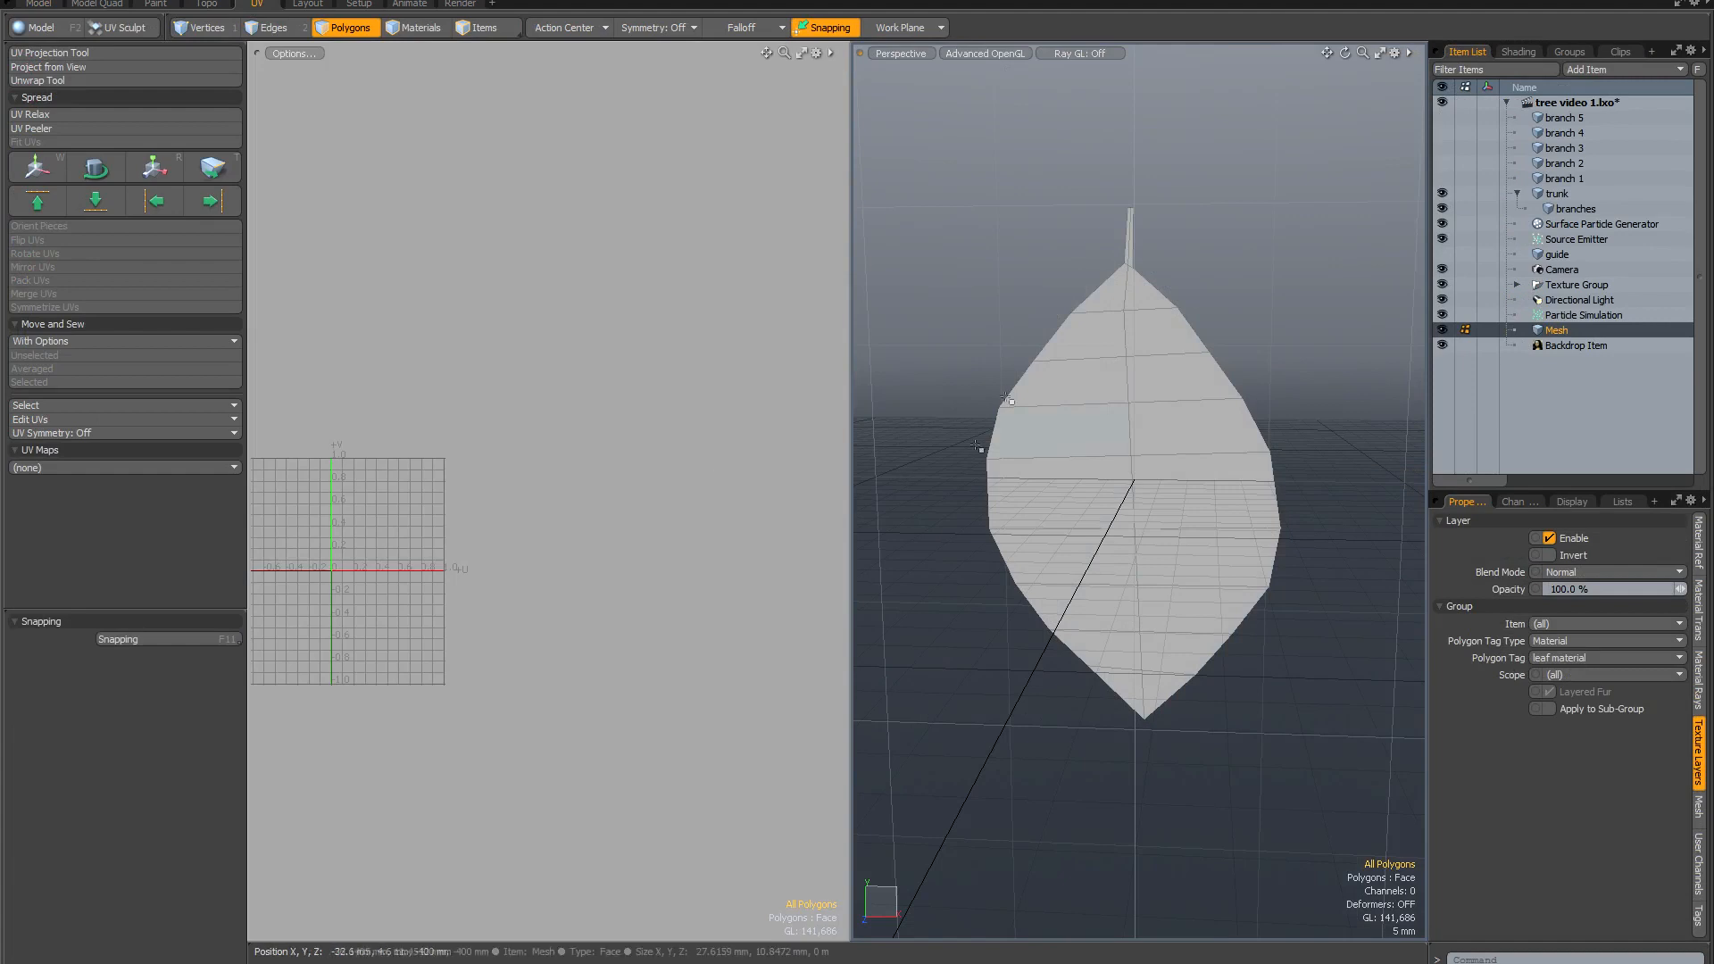
key(KP_1)
alt+shift+drag(358, 522, 488, 488)
scroll(498, 471, up, 2)
scroll(498, 470, up, 3)
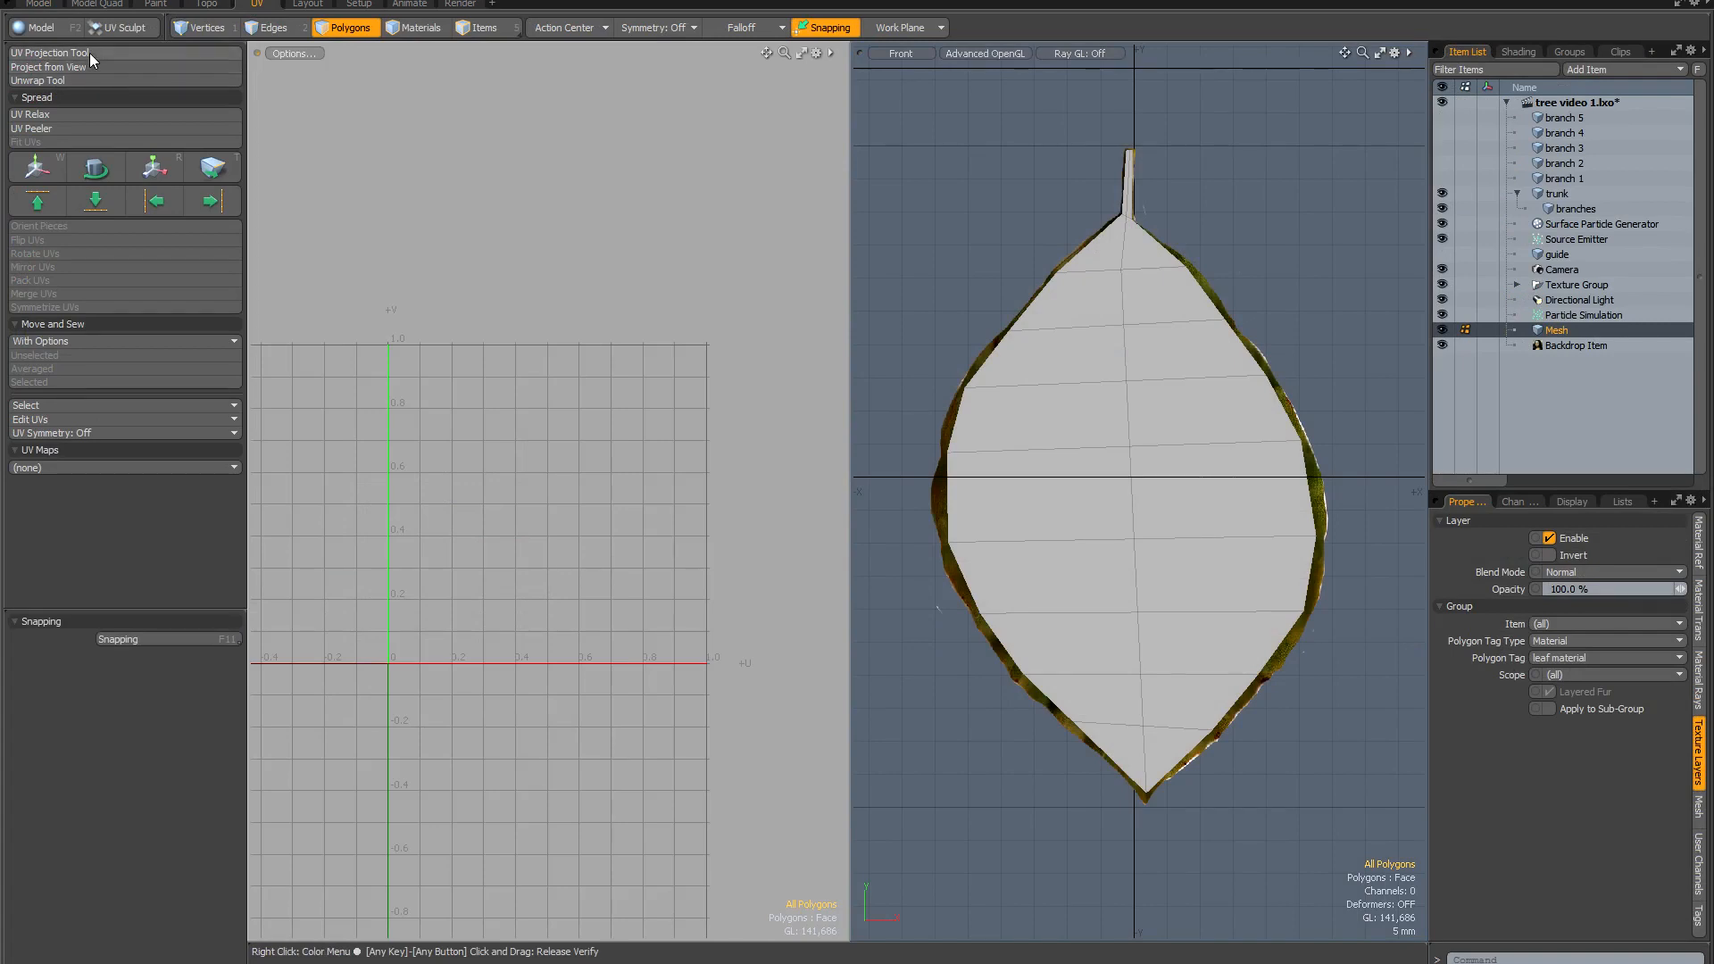
click(53, 67)
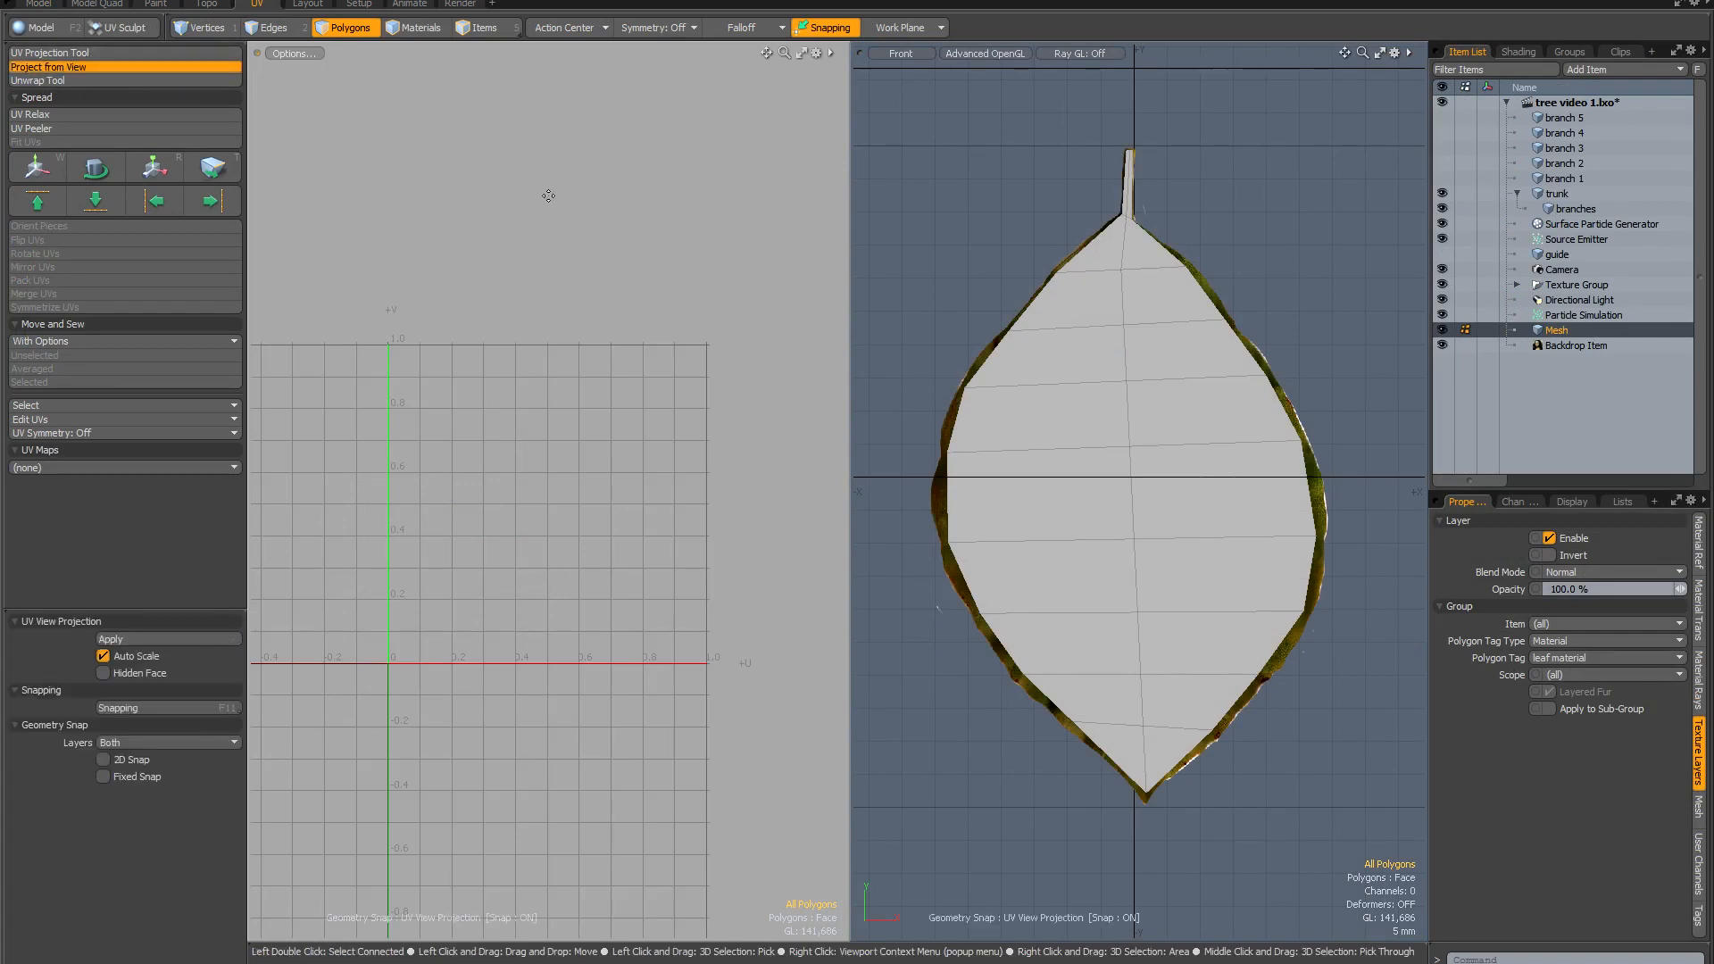
click(958, 207)
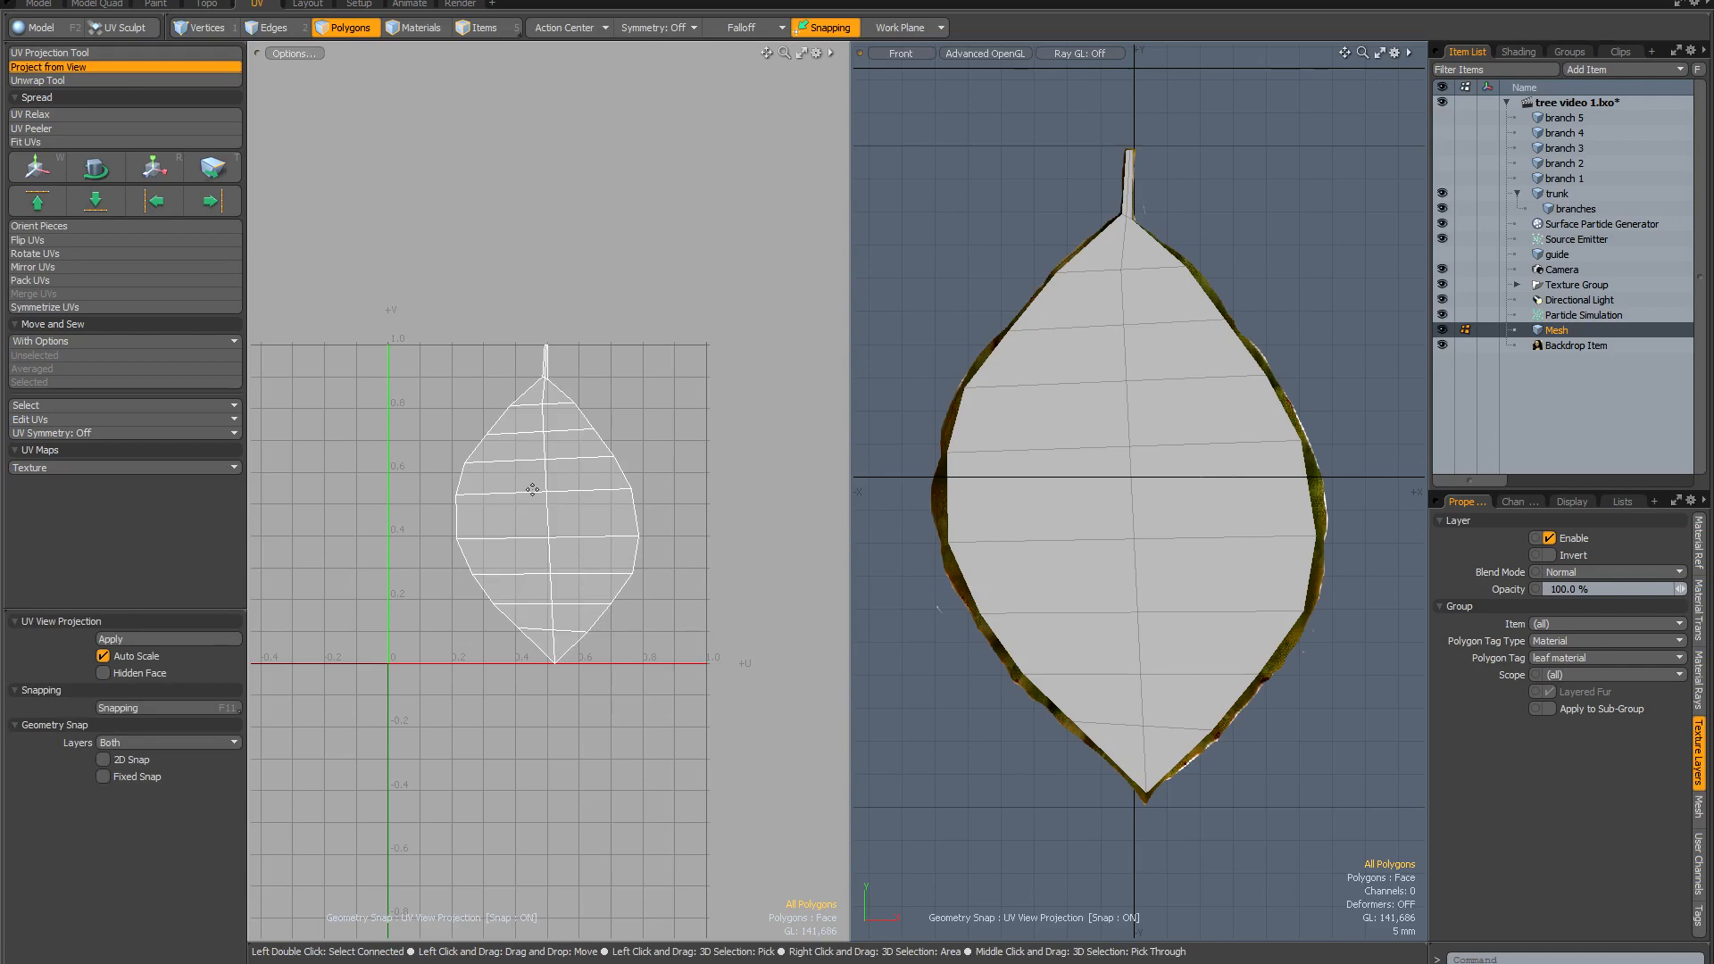
click(54, 67)
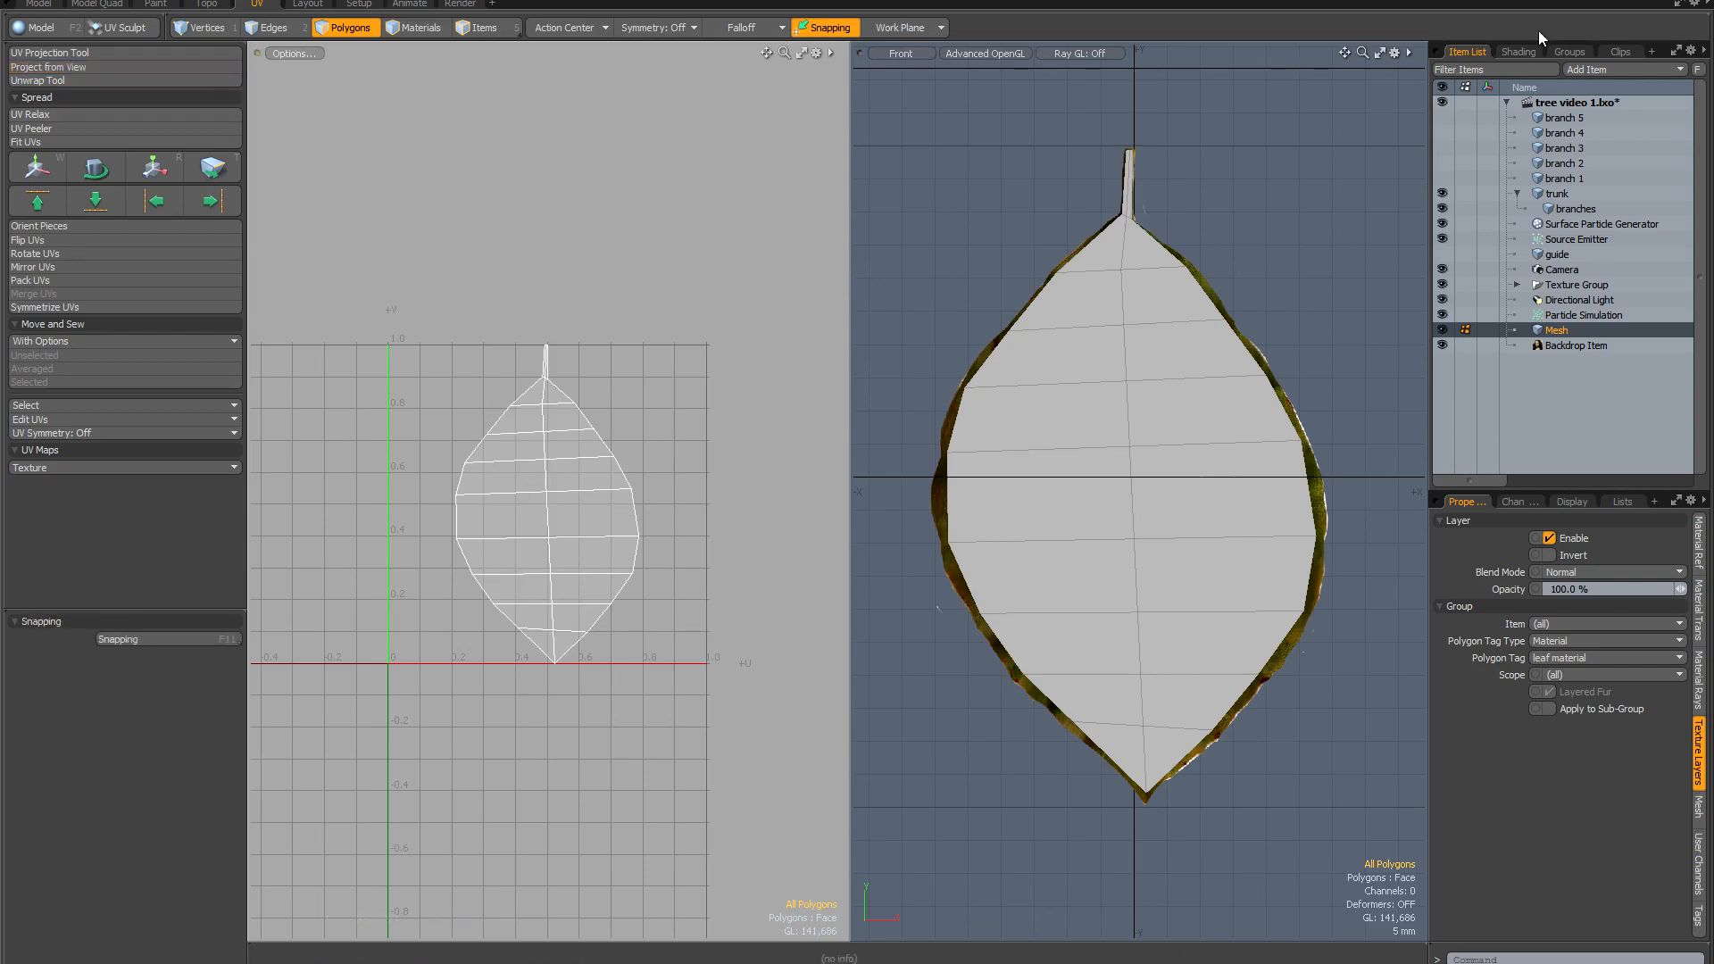
Add the leaf image from the clip browser as an image map layer inside the leaf material group.
click(1518, 51)
click(1523, 180)
click(1475, 183)
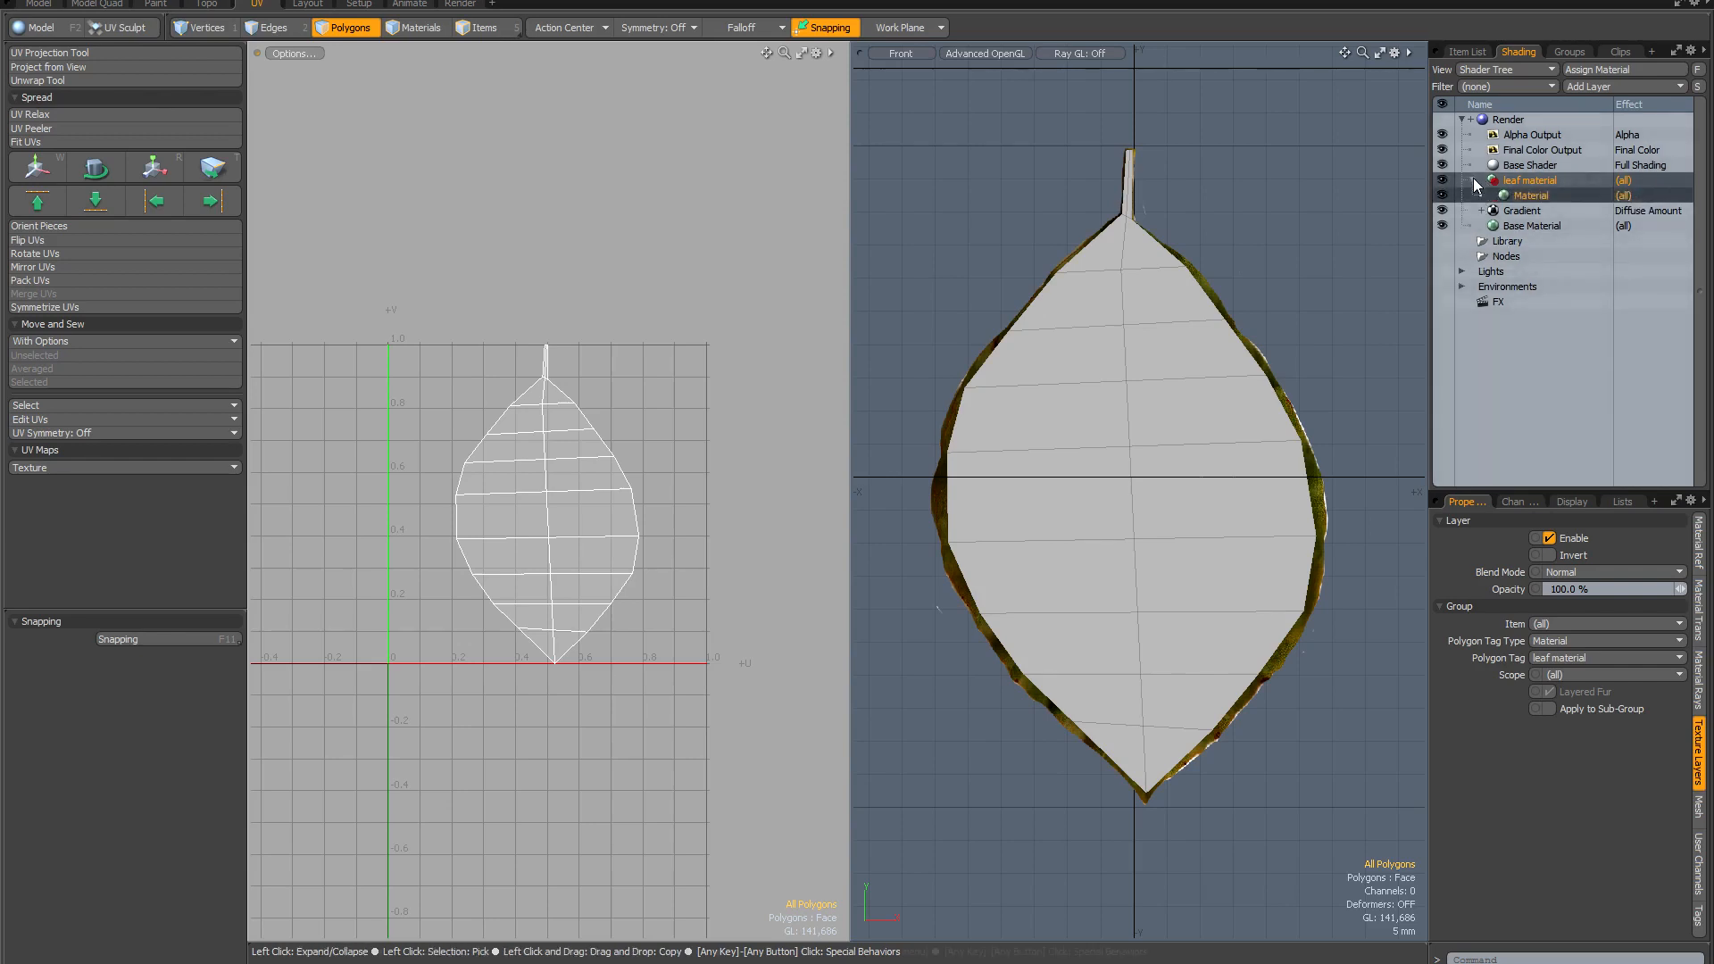
click(1547, 195)
click(1598, 85)
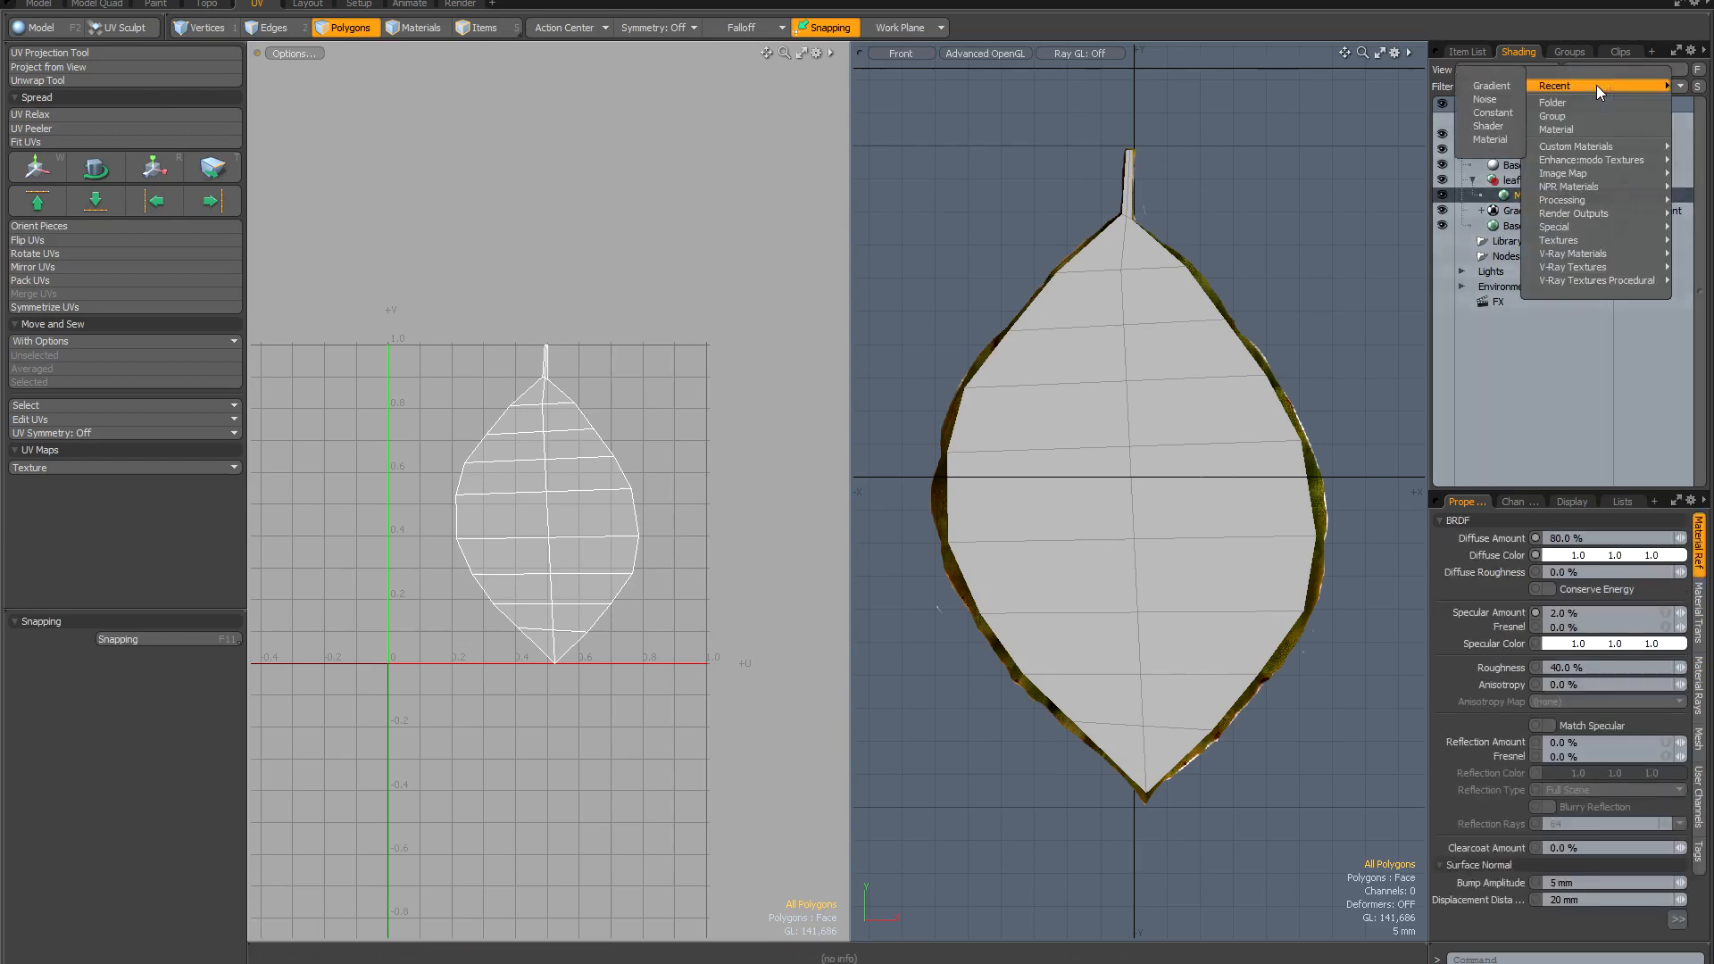
mouse_move(1563, 173)
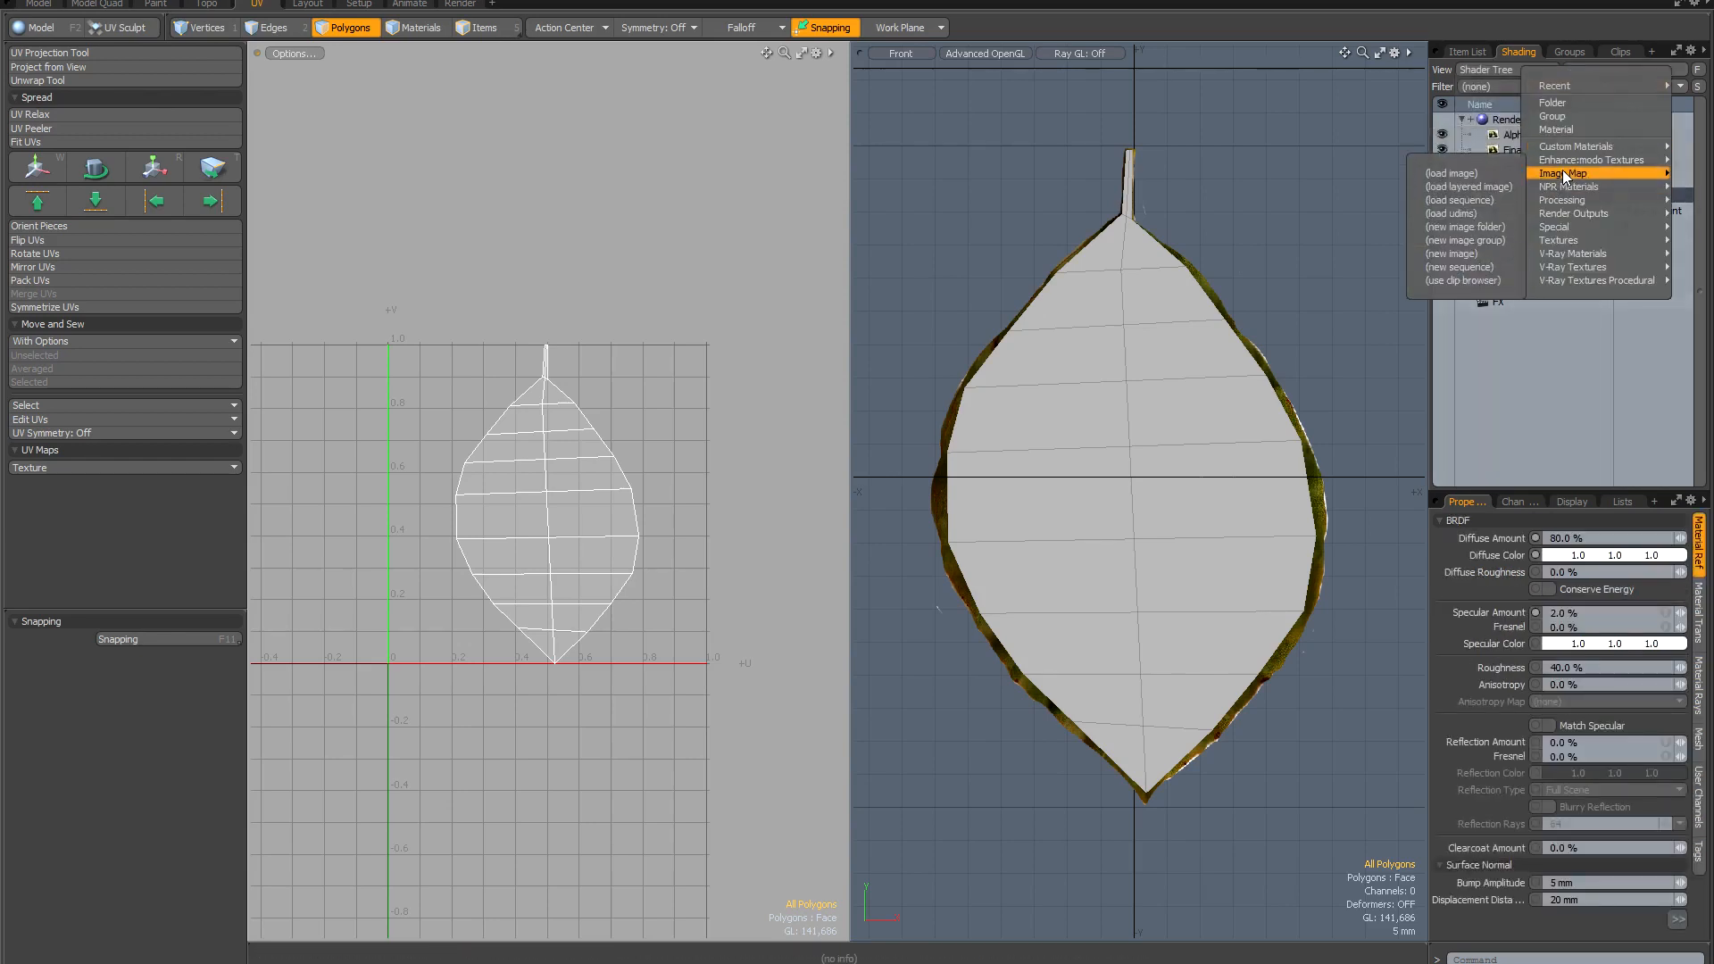
click(1457, 279)
click(1404, 363)
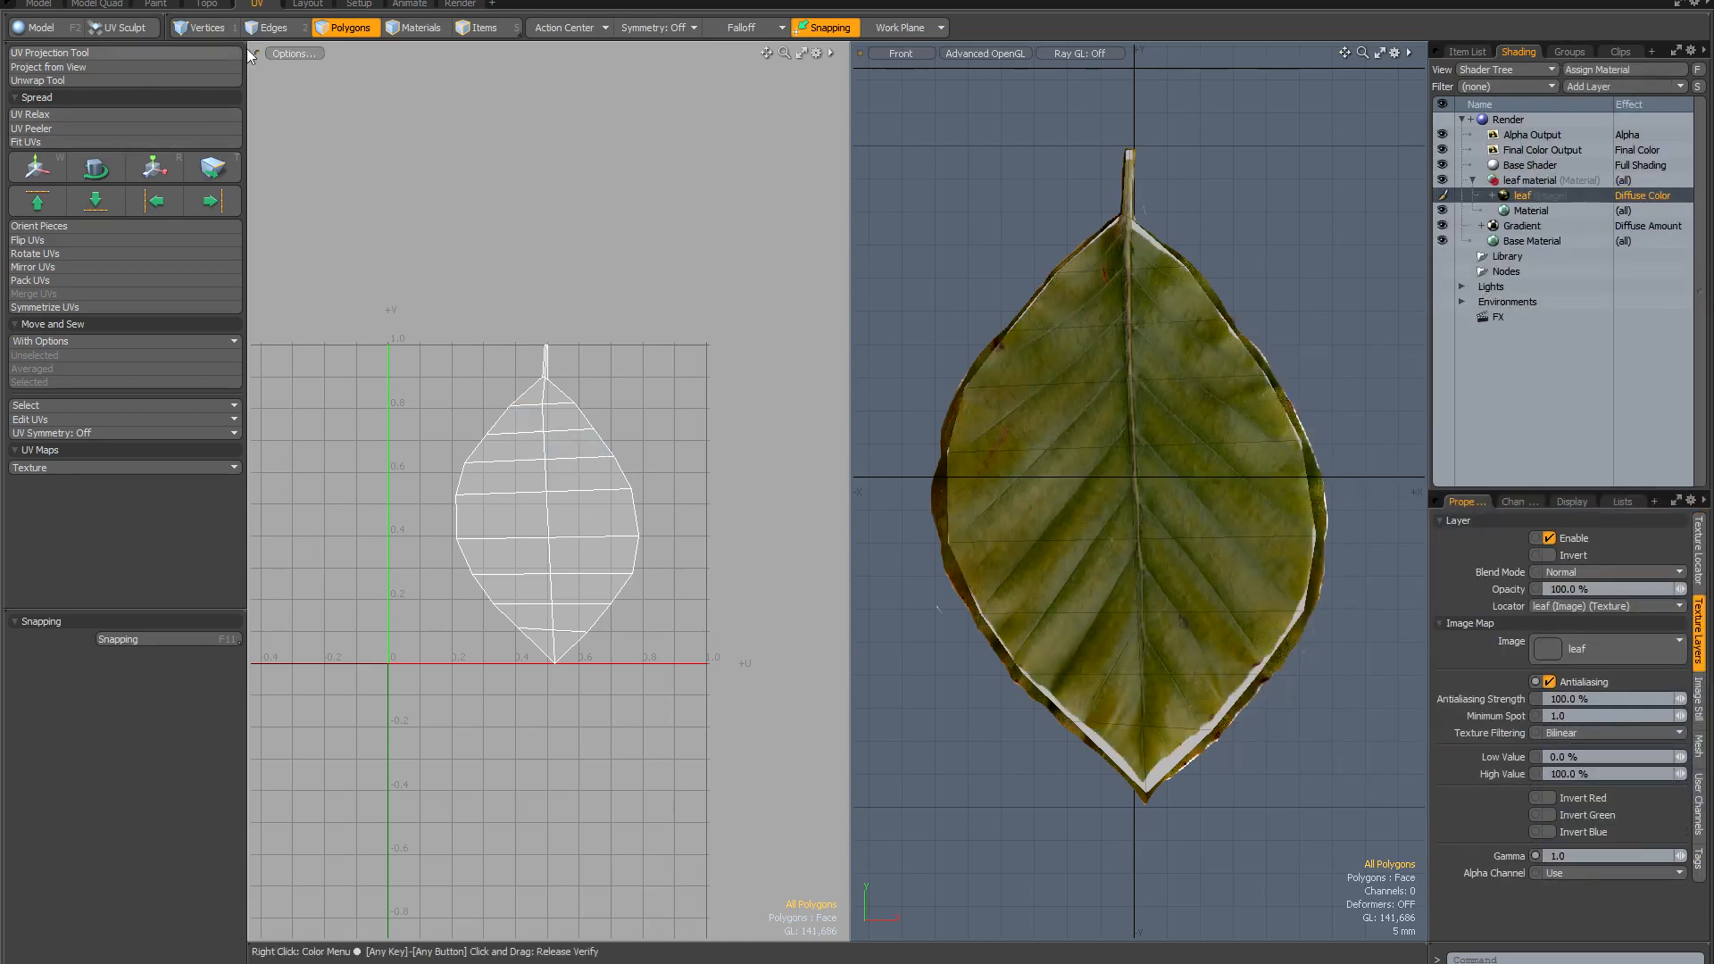
Show the leaf image behind the UVs in the UV view, closing in on the upper part of the leaf.
click(298, 55)
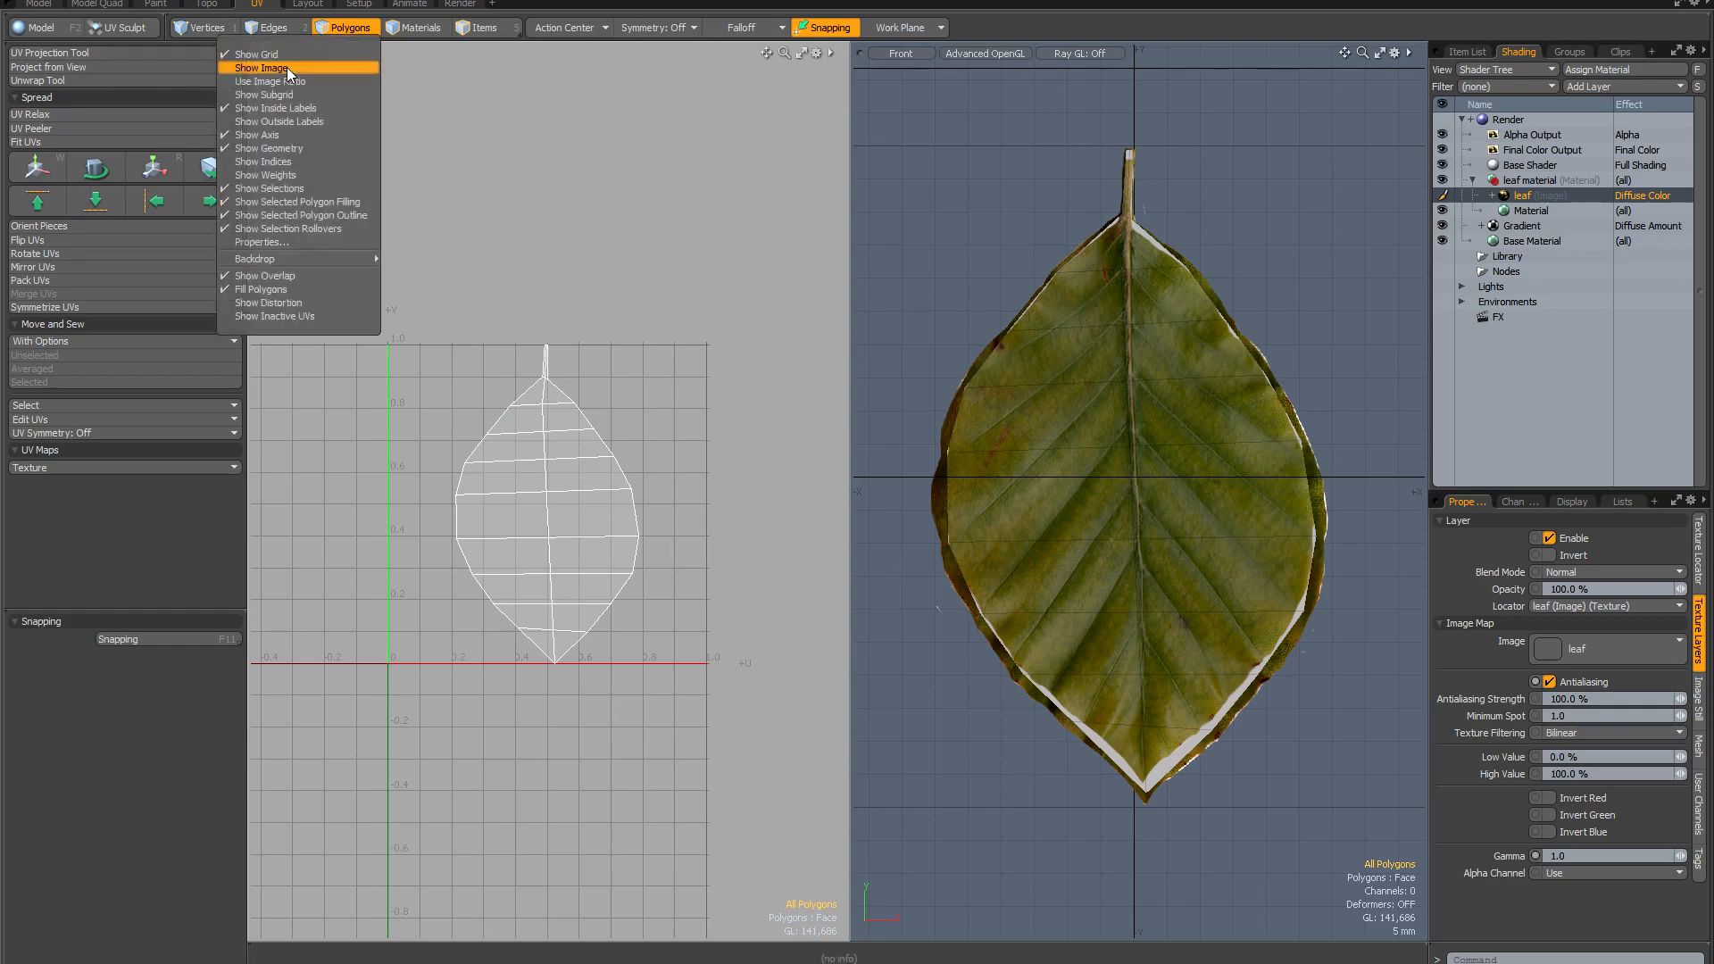
click(286, 68)
scroll(538, 463, up, 2)
scroll(535, 461, up, 5)
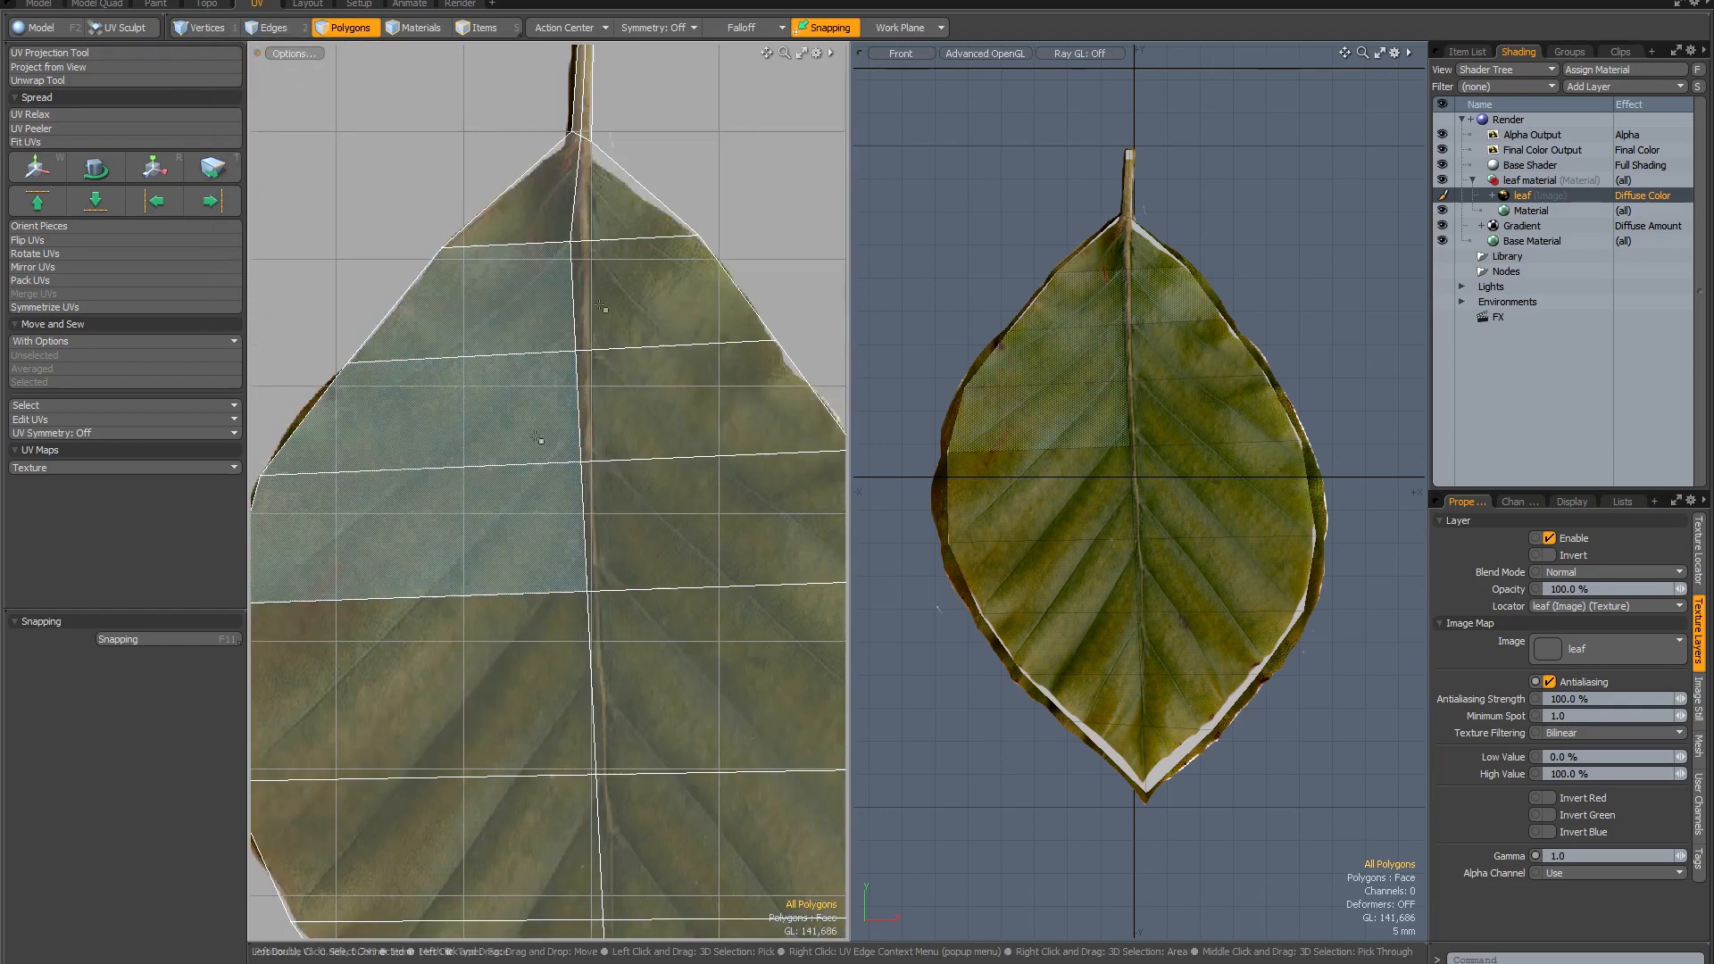
Scale all the leaf UVs to about 94.5% and nudge them slightly so they fit inside the leaf image.
scroll(593, 299, down, 4)
double_click(622, 366)
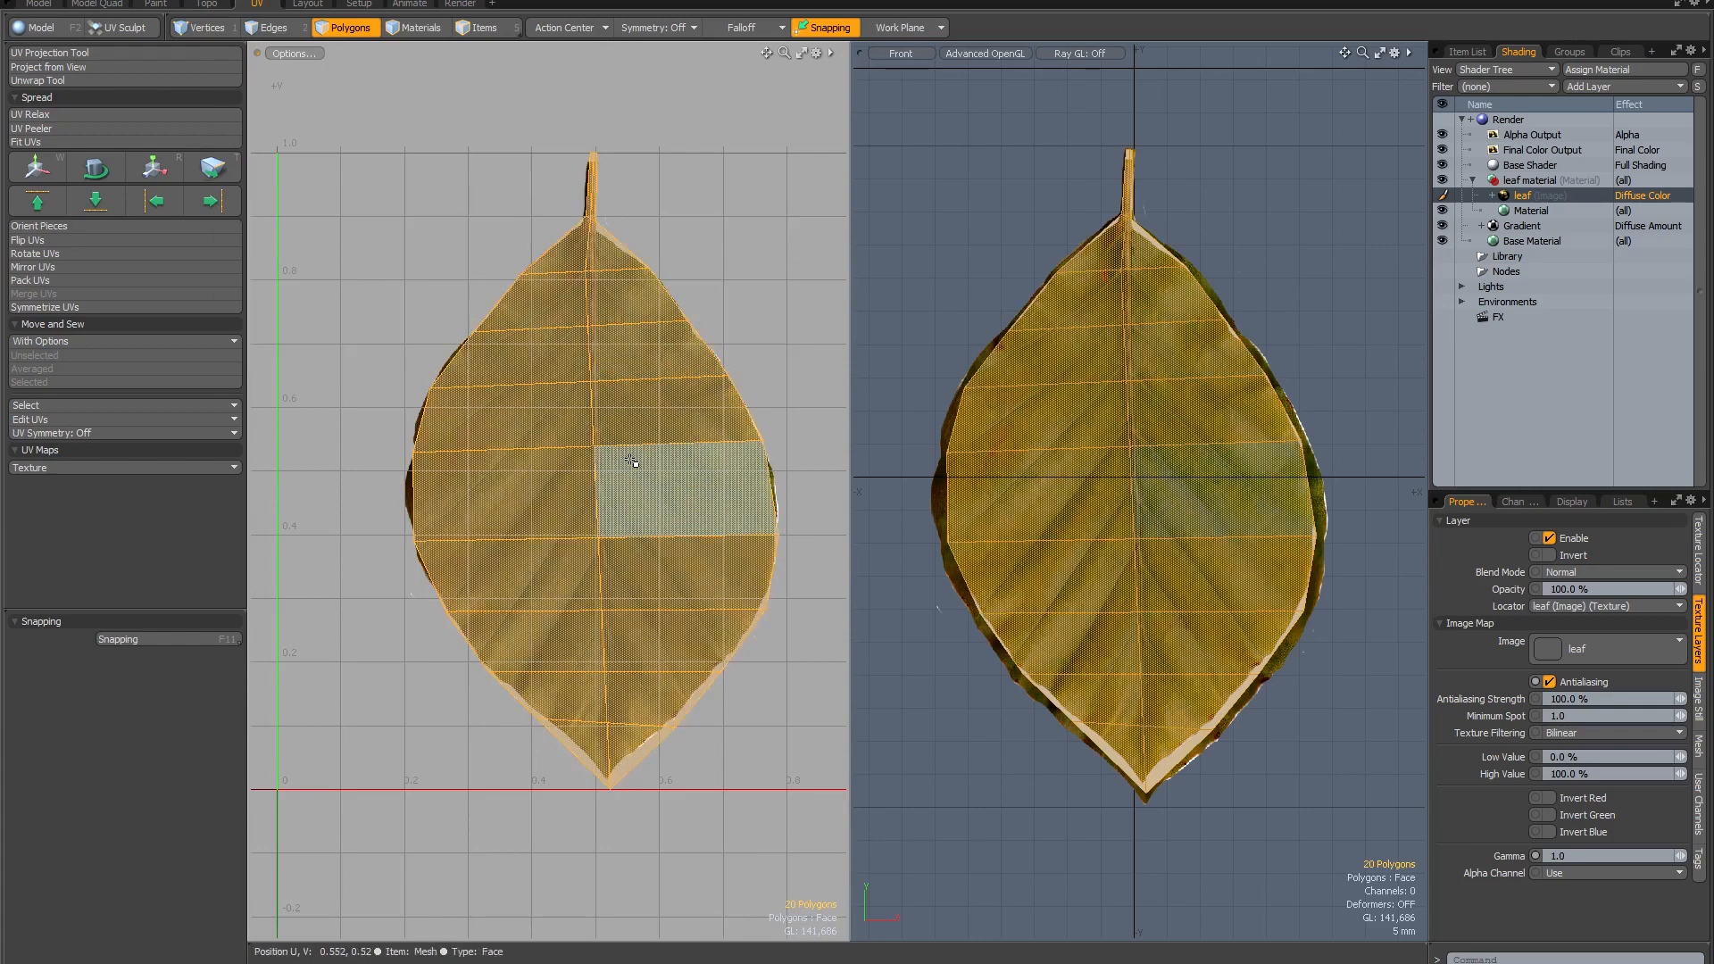
key(r)
drag(685, 391, 681, 385)
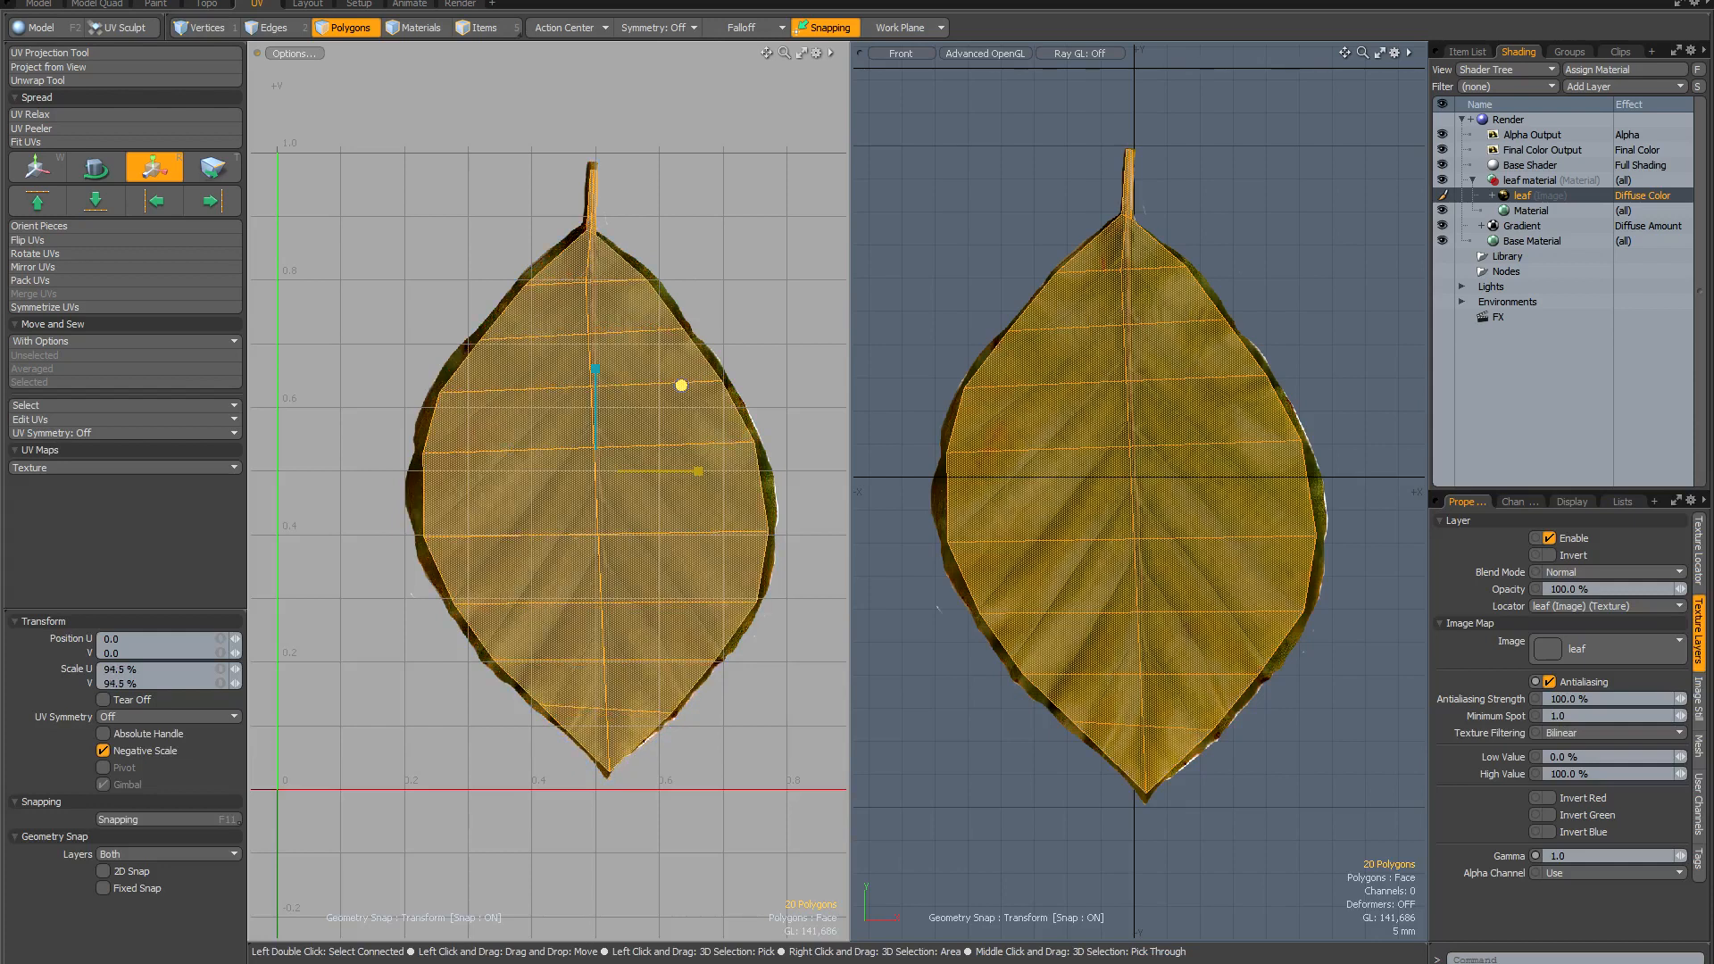
key(w)
drag(681, 386, 678, 384)
key(q)
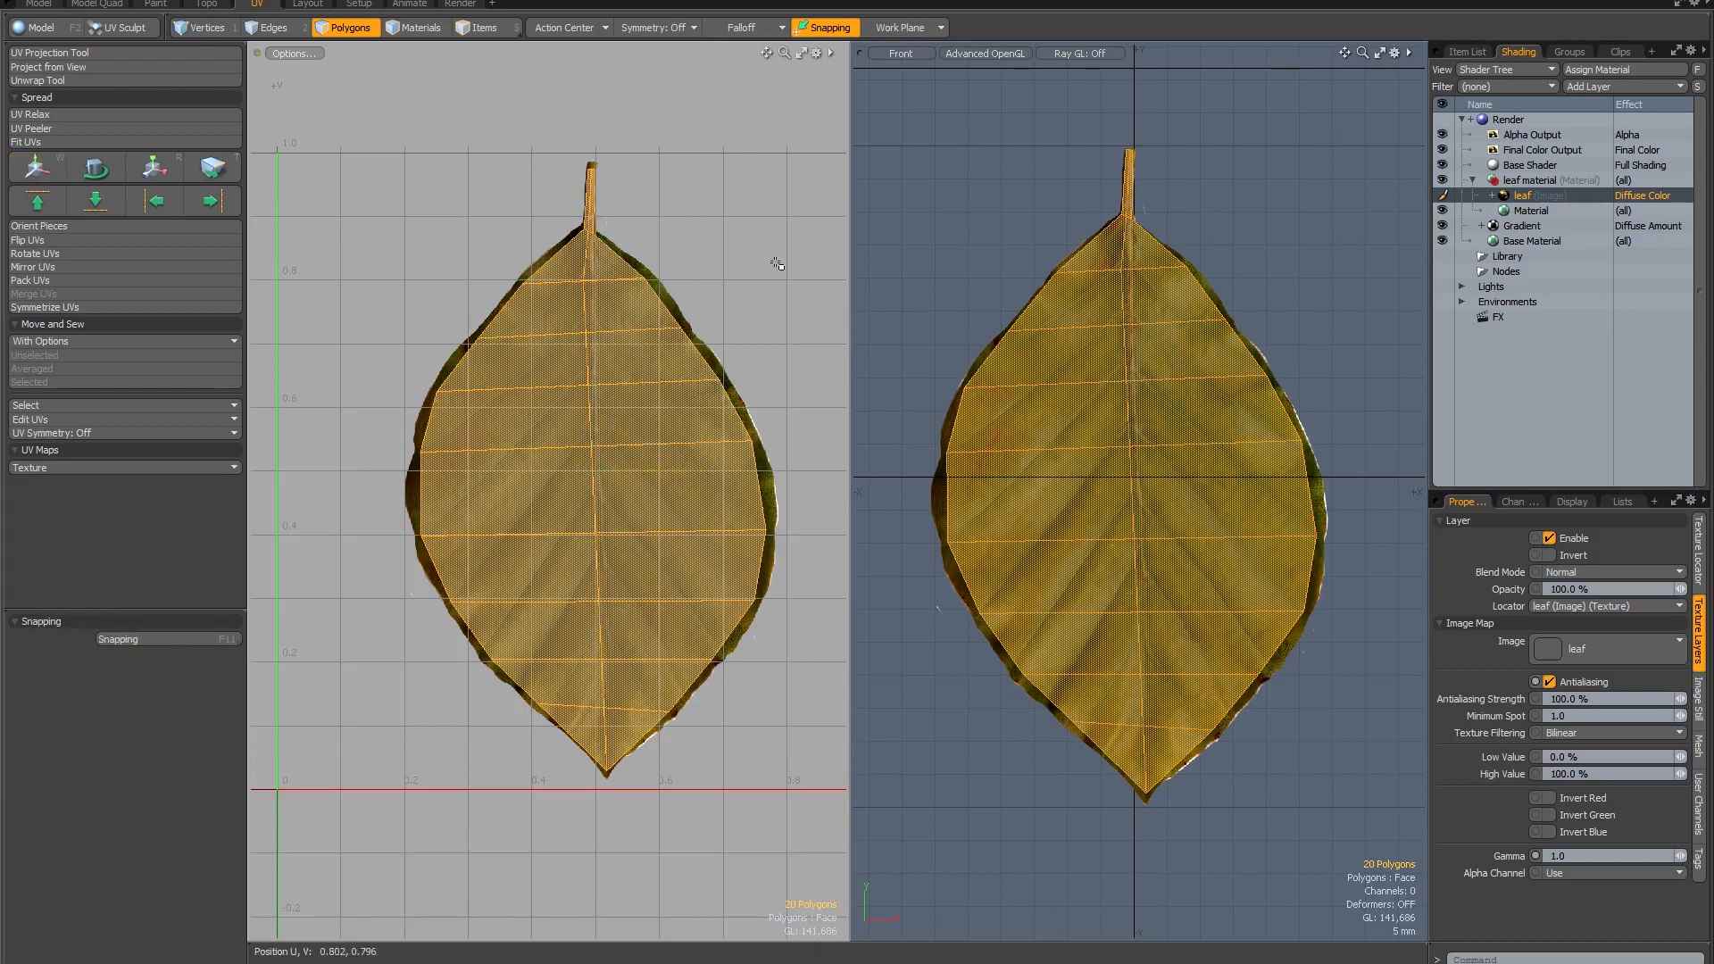
click(942, 207)
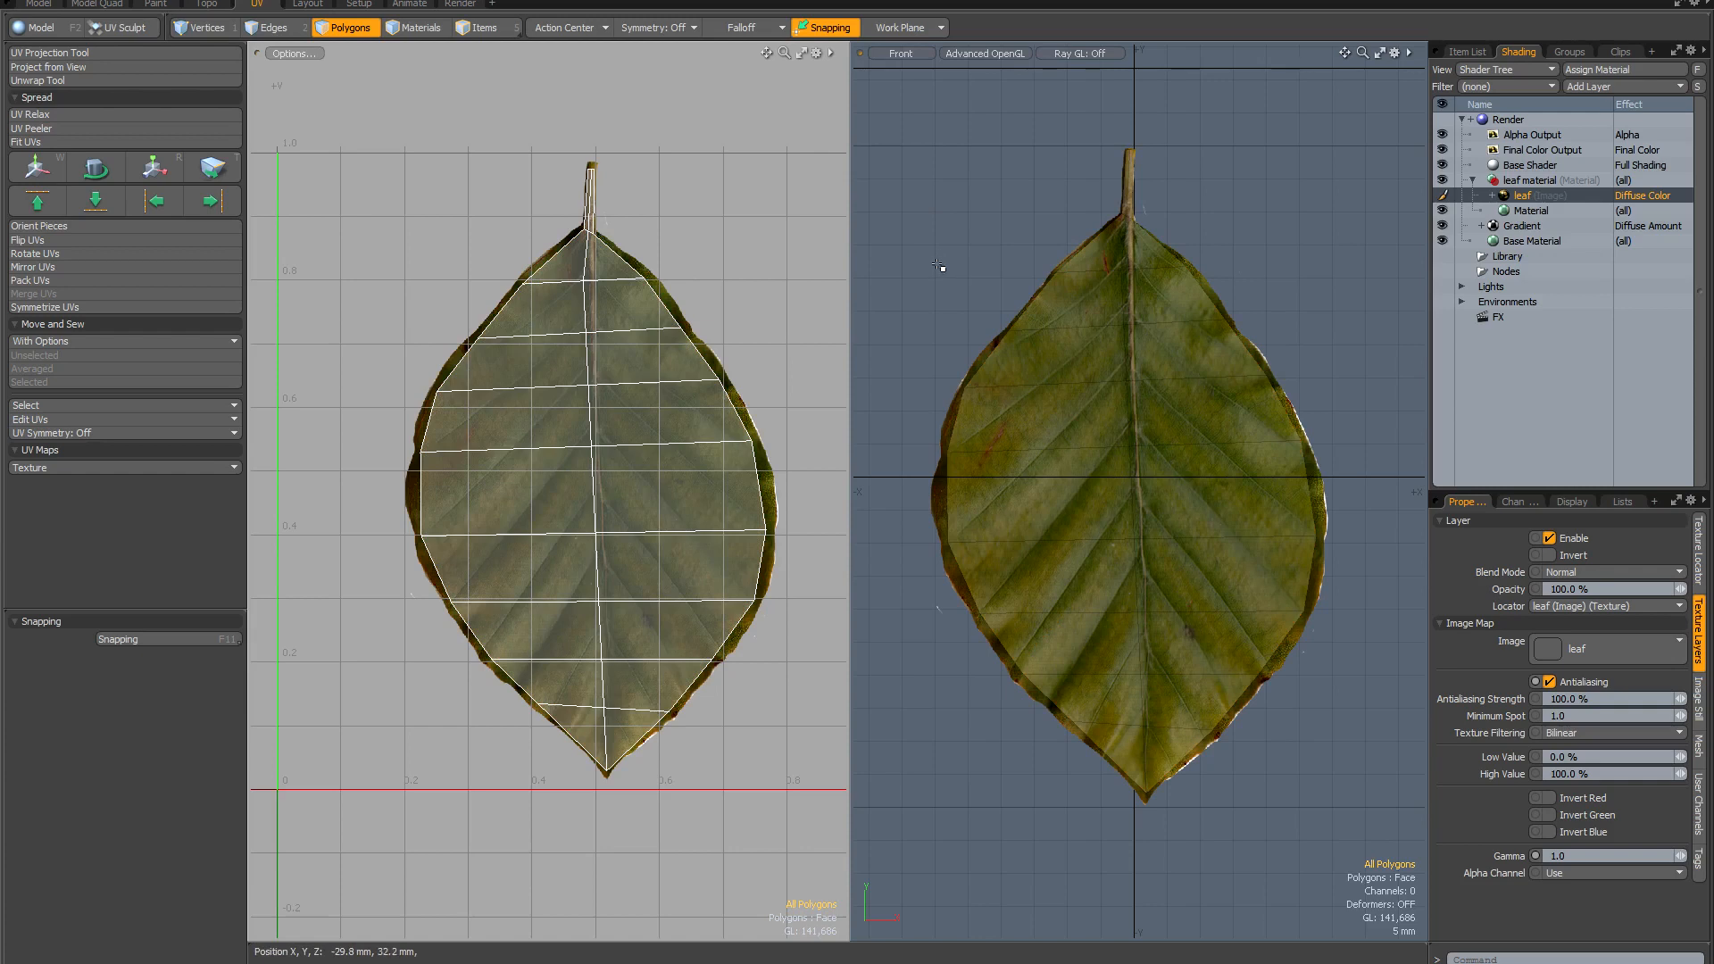
Hide the Backdrop Item and show the textured leaf in a perspective view.
click(1467, 52)
click(1442, 345)
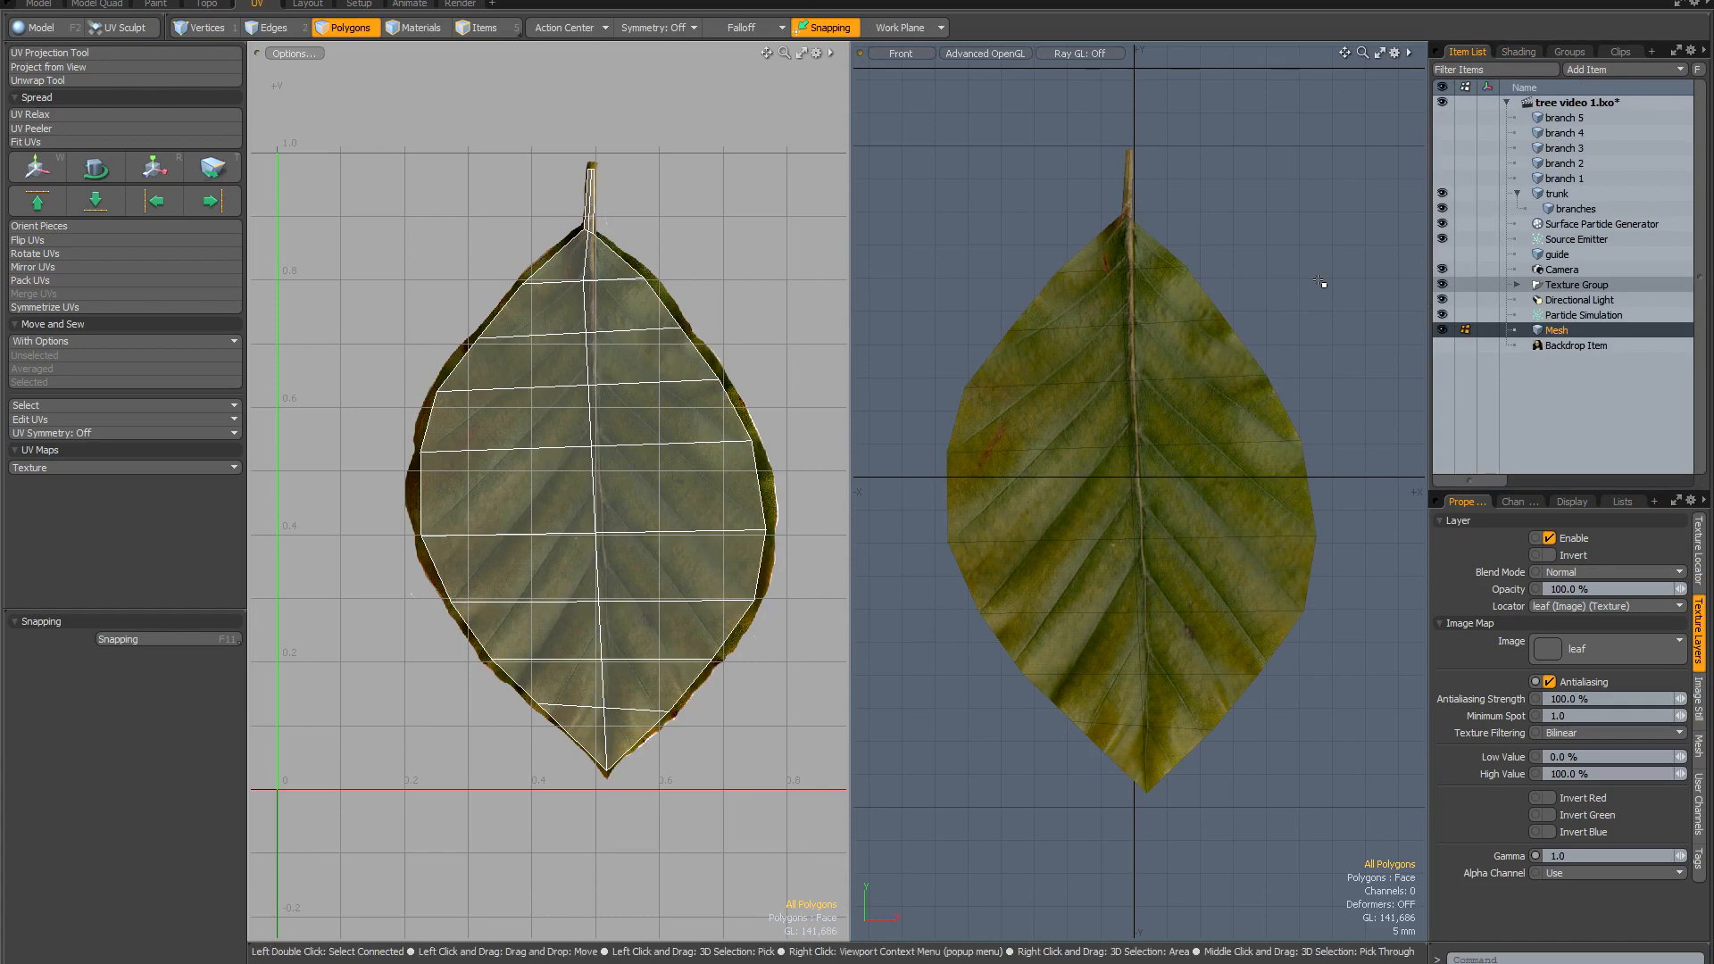
key(KP_Decimal)
alt+drag(1260, 345, 1174, 330)
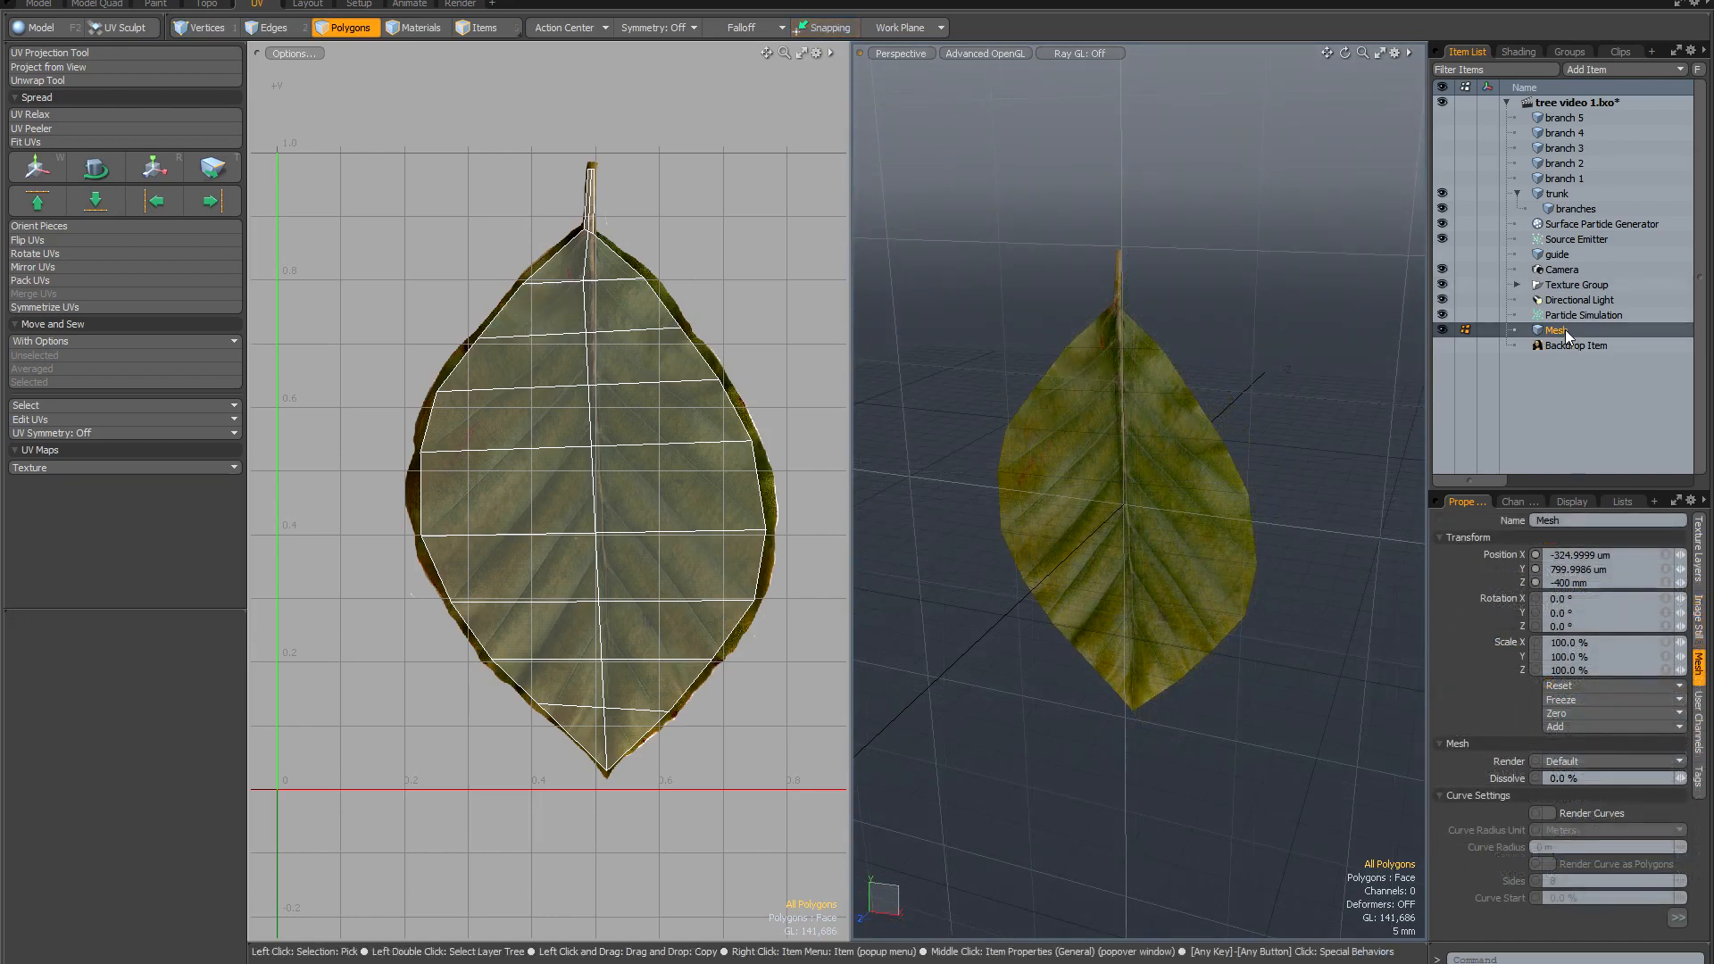
Rename the leaf's mesh item as "leaf 2" and return to the Model layout.
double_click(1566, 330)
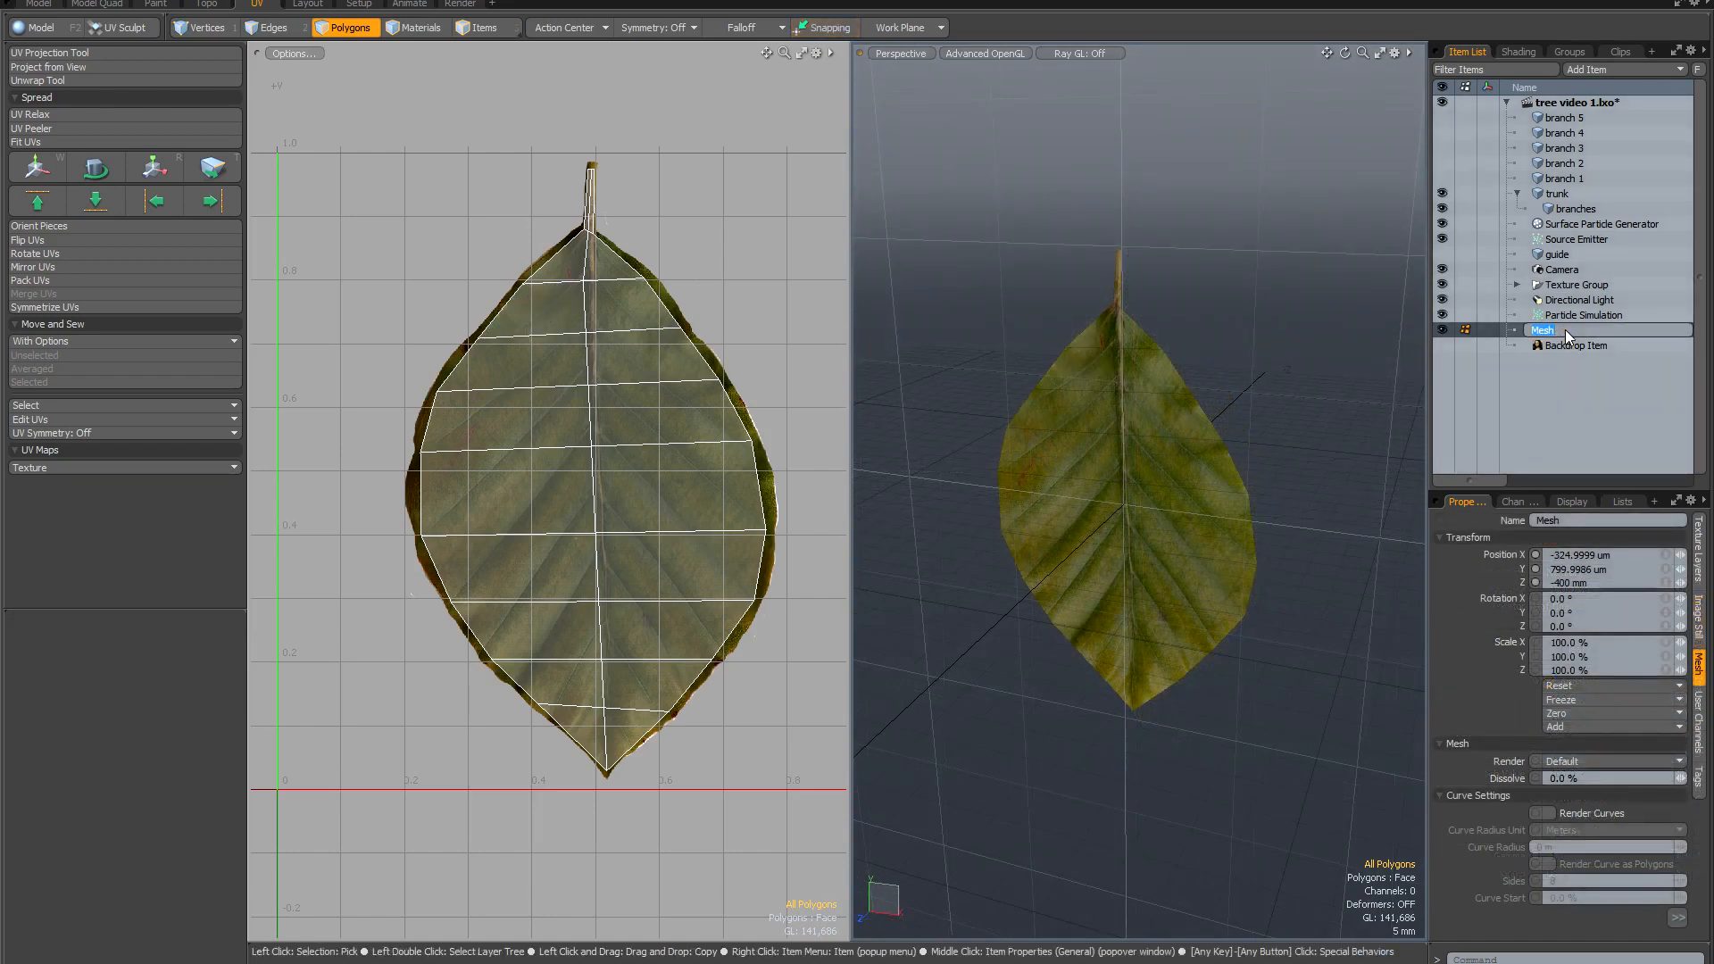
text(2)
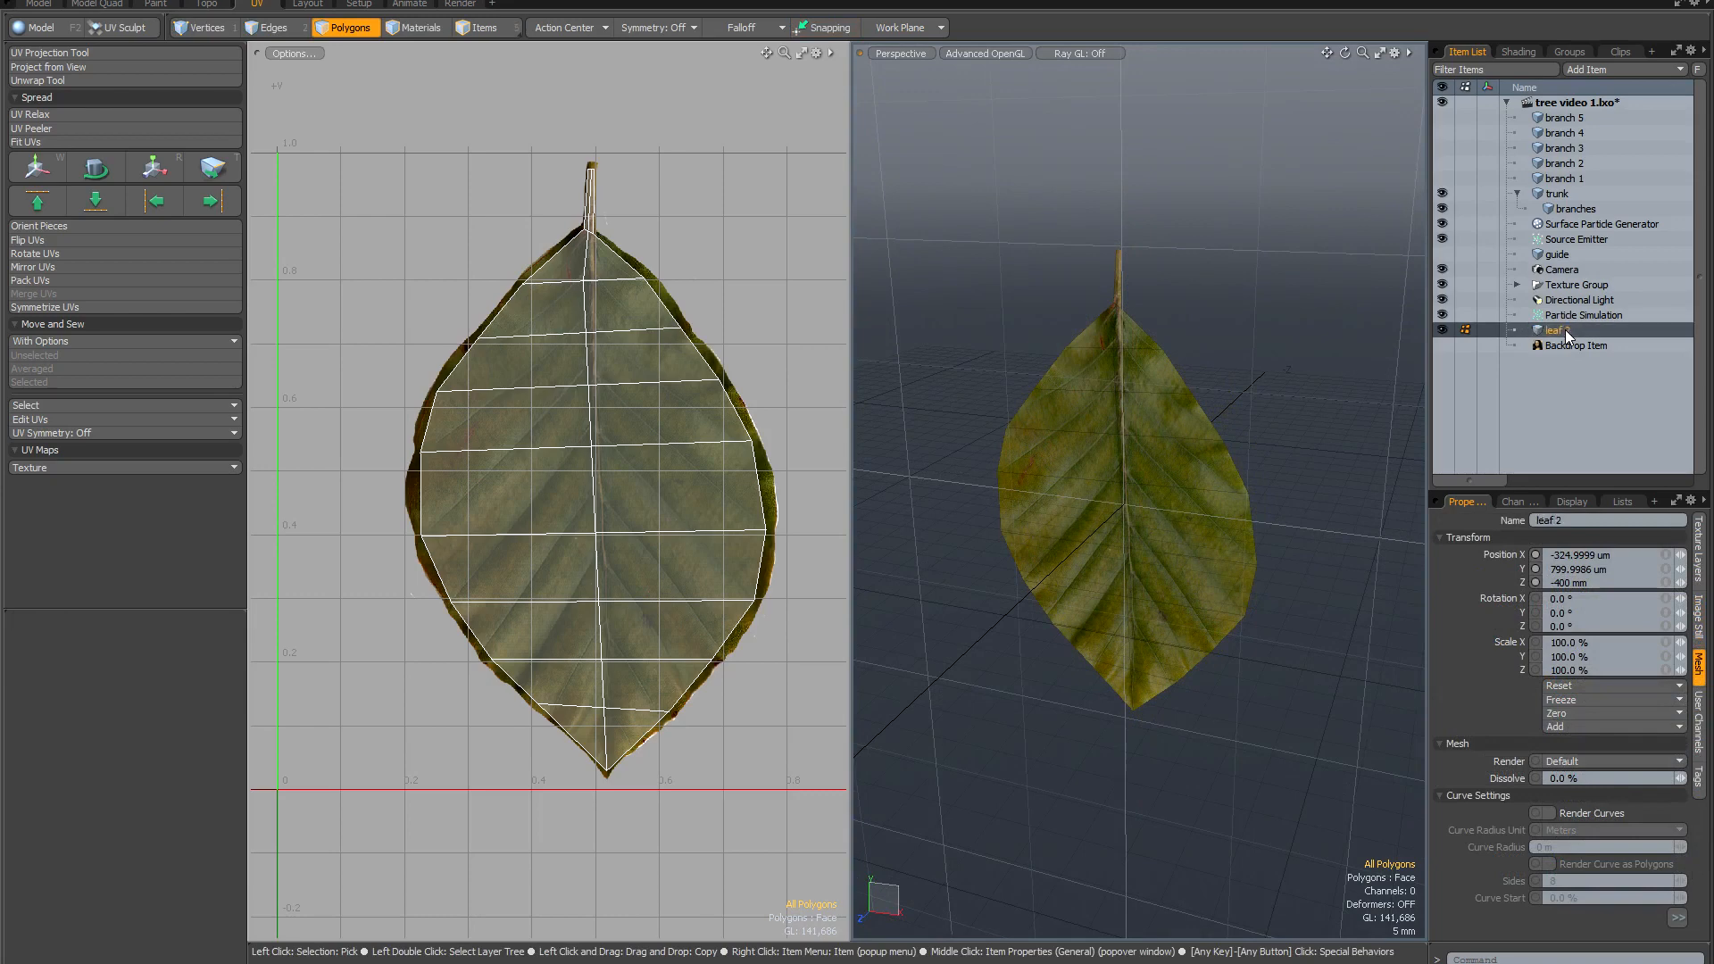
key(Return)
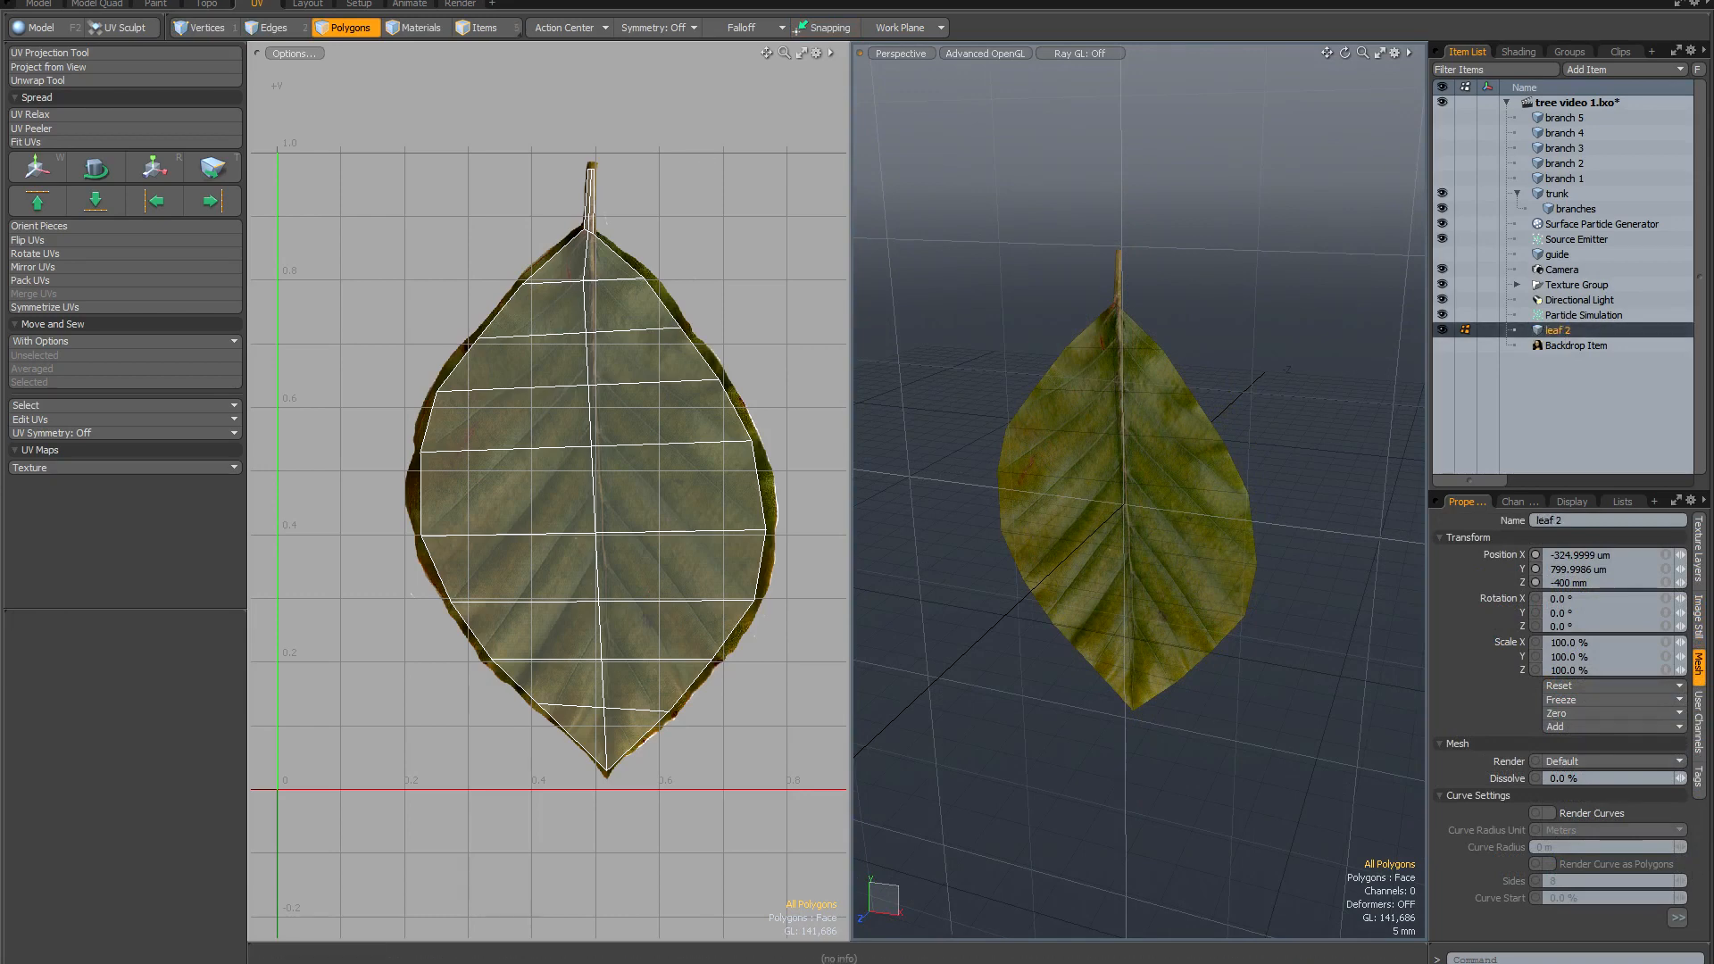
click(39, 3)
alt+drag(948, 521, 978, 534)
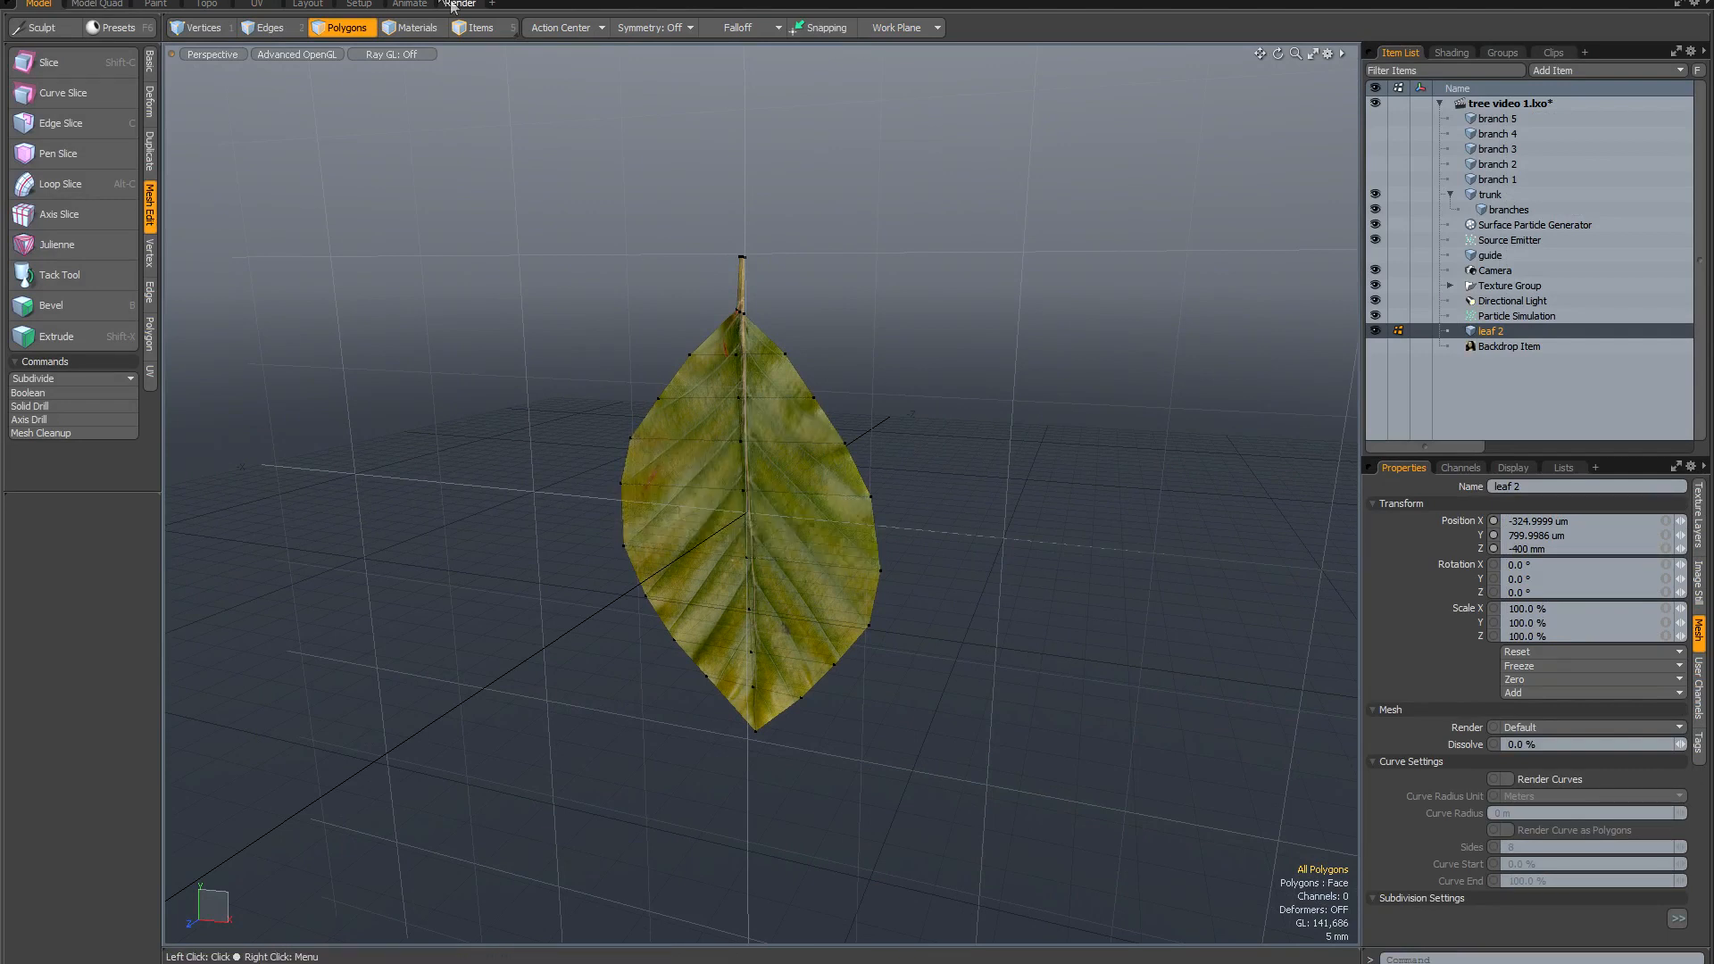
click(482, 28)
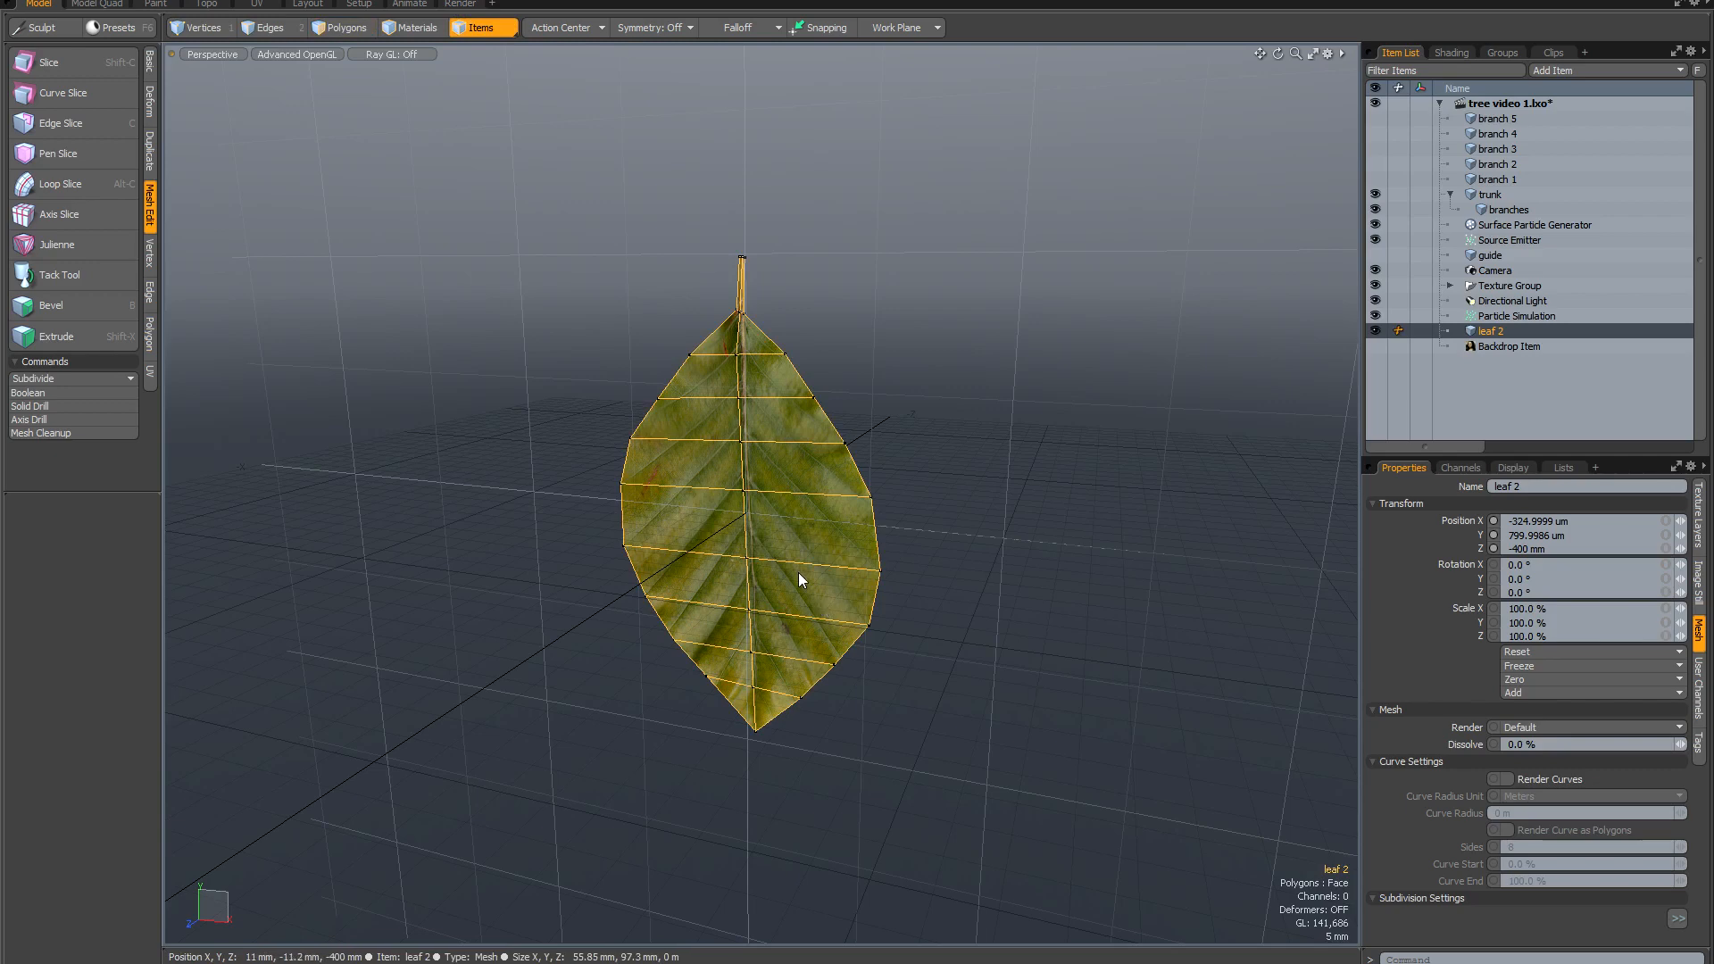
key(y)
alt+drag(807, 562, 823, 563)
mouse_move(770, 512)
alt+mouse_down()
mouse_move(814, 542)
mouse_move(792, 539)
mouse_move(816, 505)
mouse_move(801, 505)
alt+mouse_up()
Rotate the leaf polygons so the upright leaf lies flat on the ground plane.
click(346, 35)
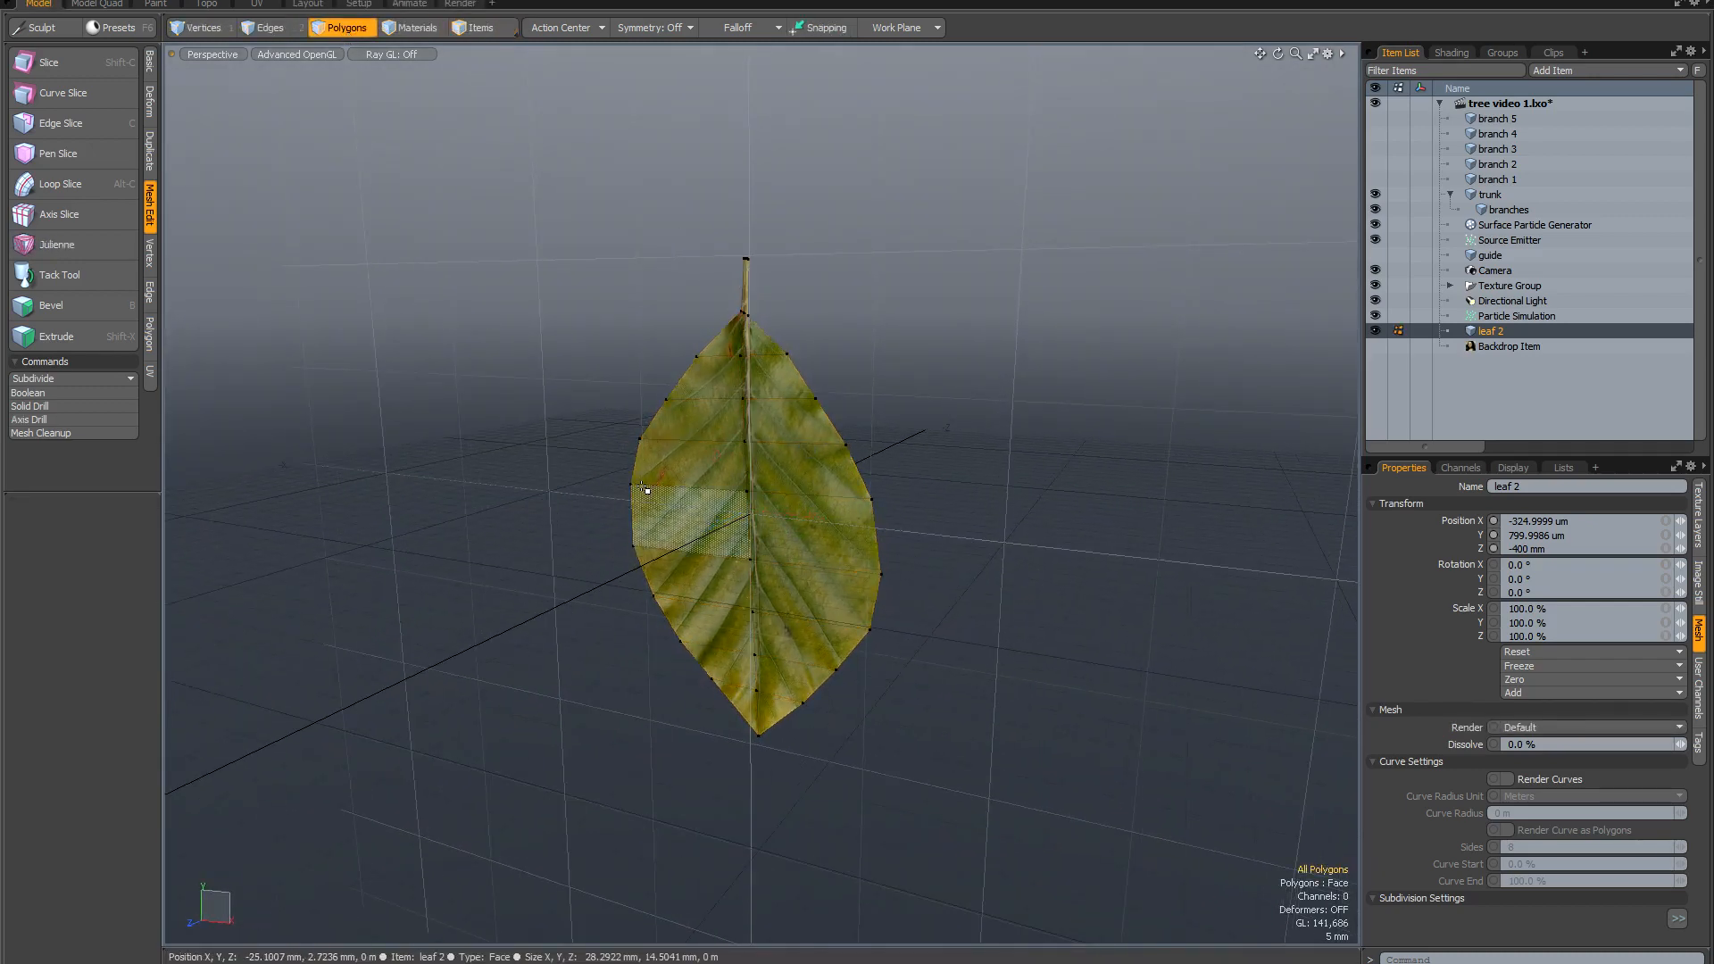
key(e)
ctrl+drag(716, 493, 760, 447)
alt+drag(991, 521, 830, 626)
Move the leaf polygons about 48.8 mm along Z to bring the stem's end to the item's center.
key(w)
drag(712, 505, 474, 612)
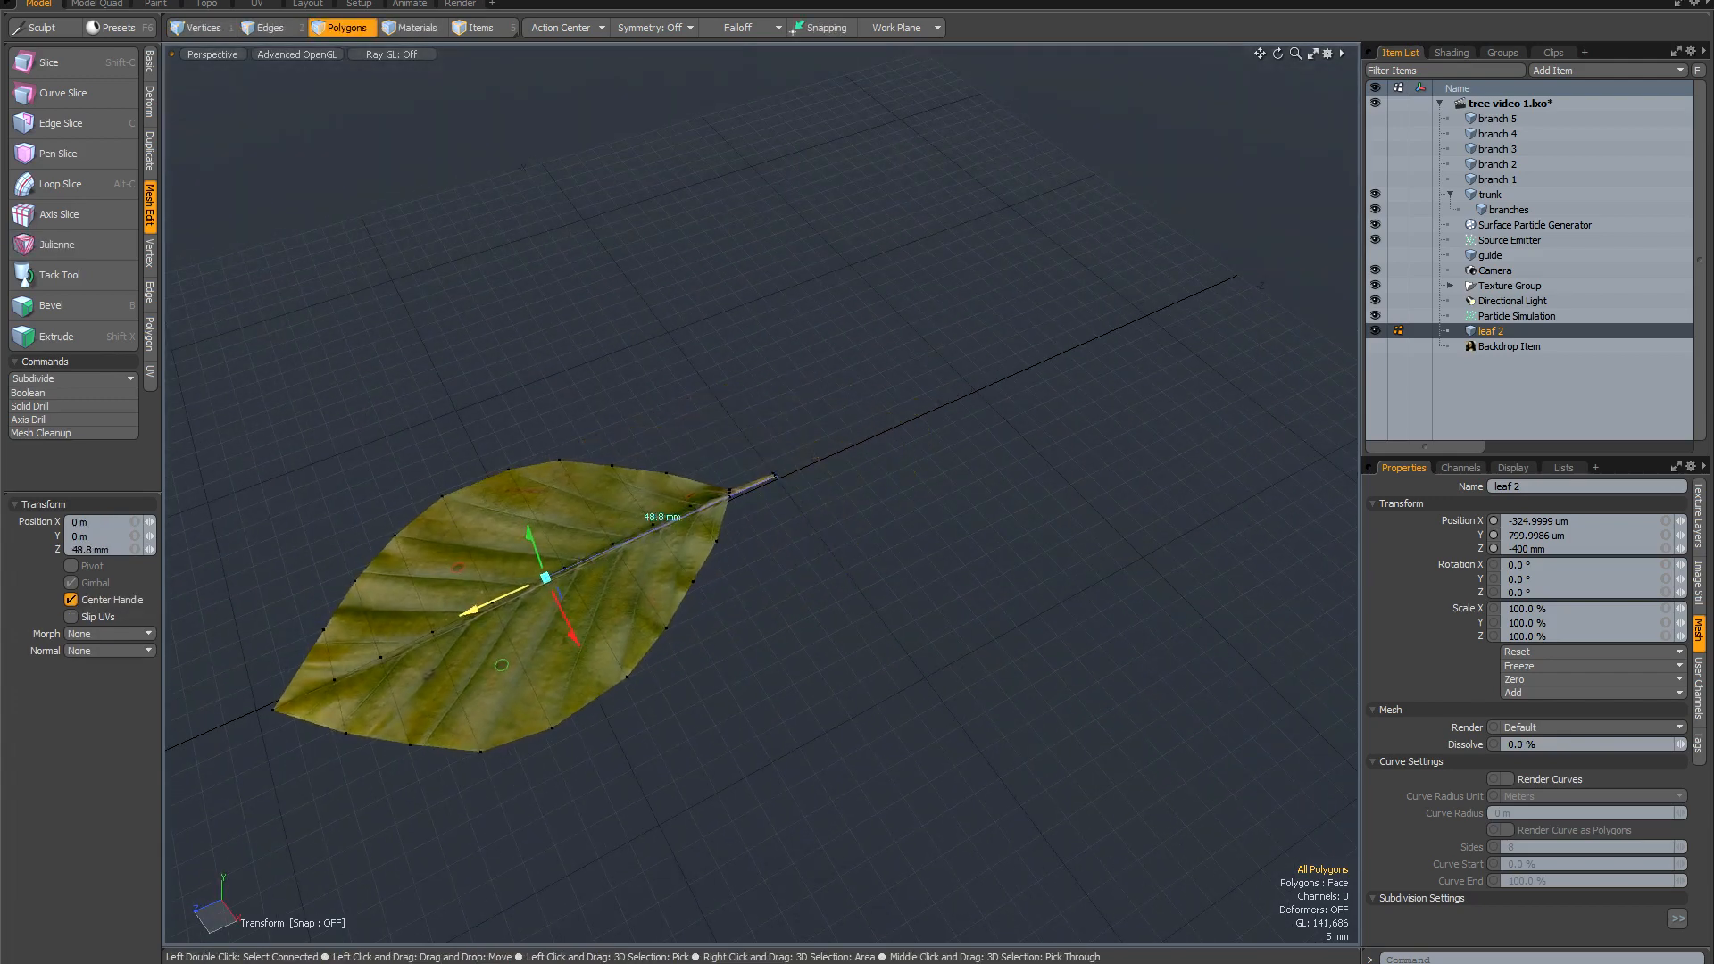
alt+drag(693, 663, 836, 716)
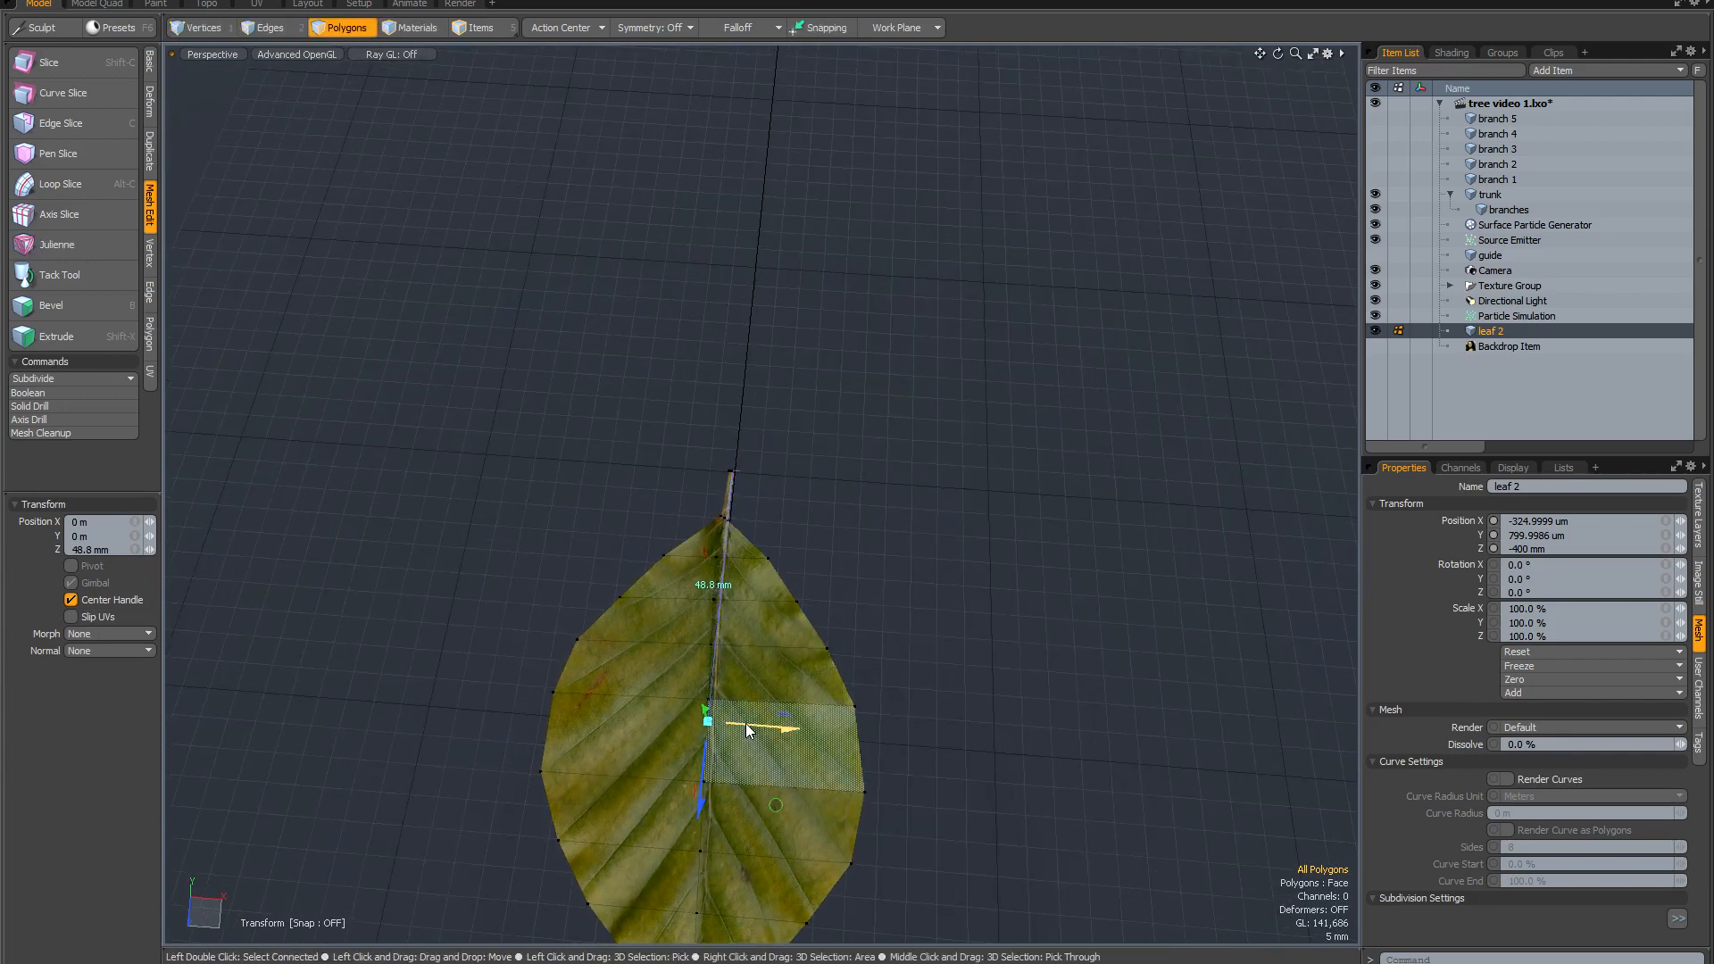
Shift the leaf polygons about 900 um along X to center the stem's end on the axis, fine-tuning their Z position.
alt+shift+drag(746, 723, 757, 692)
alt+drag(899, 544, 873, 600)
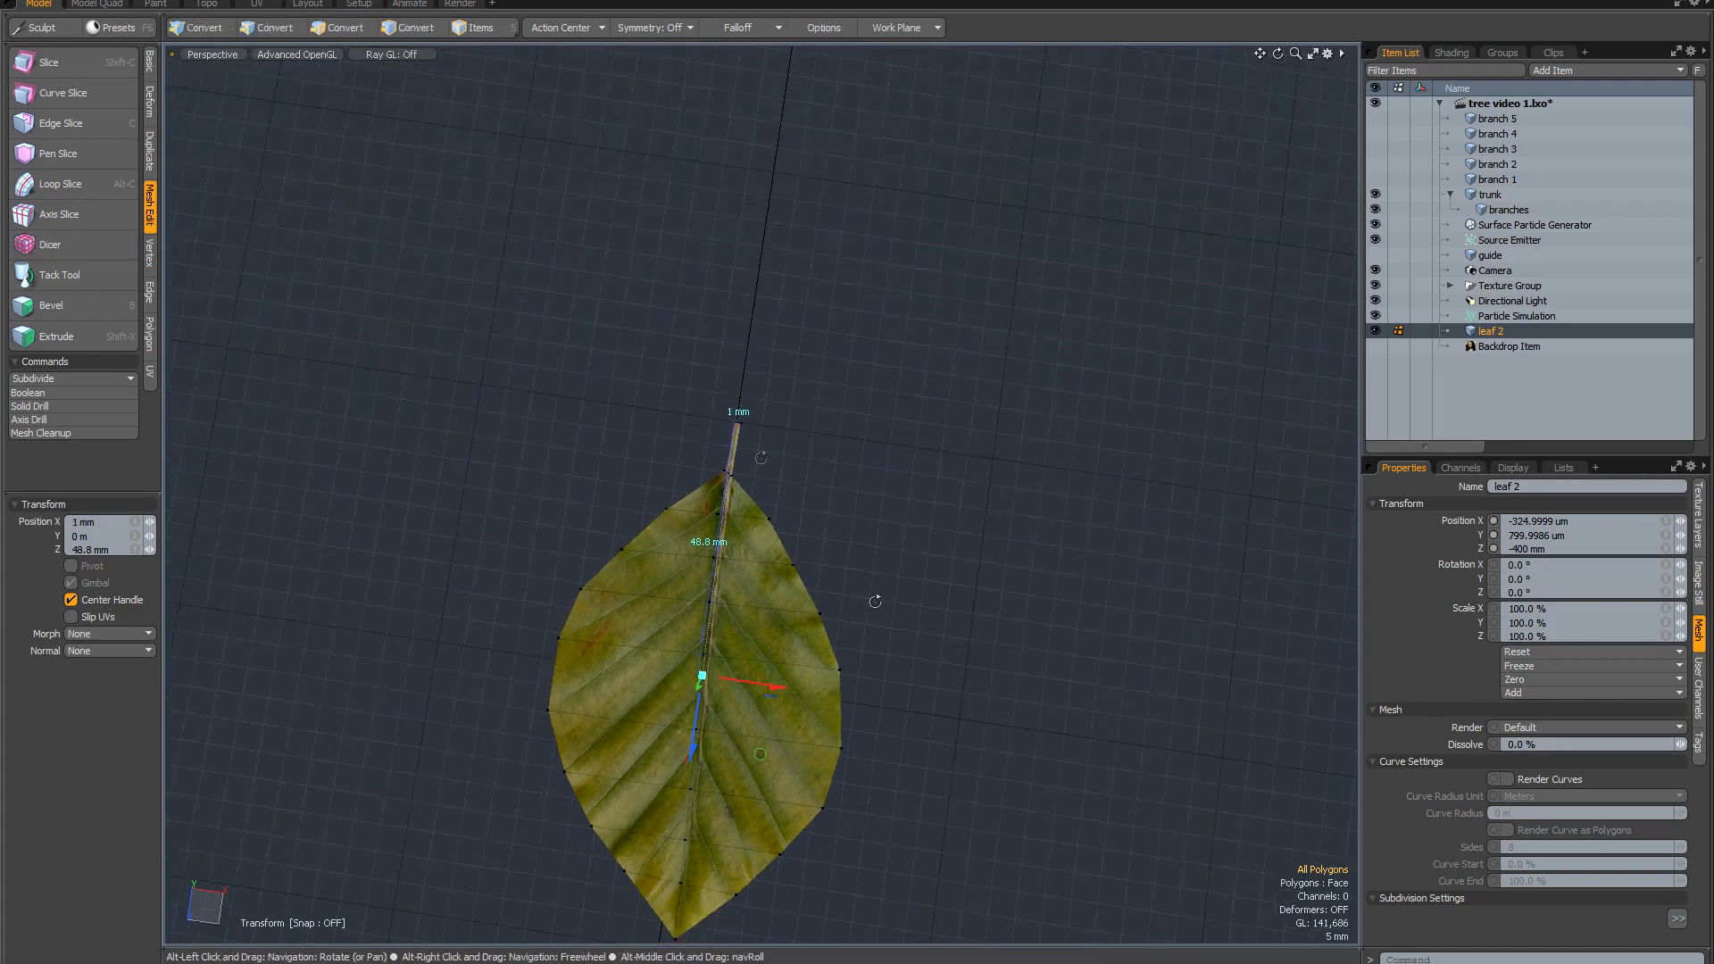
scroll(740, 441, up, 5)
alt+drag(740, 441, 891, 379)
scroll(793, 601, down, 4)
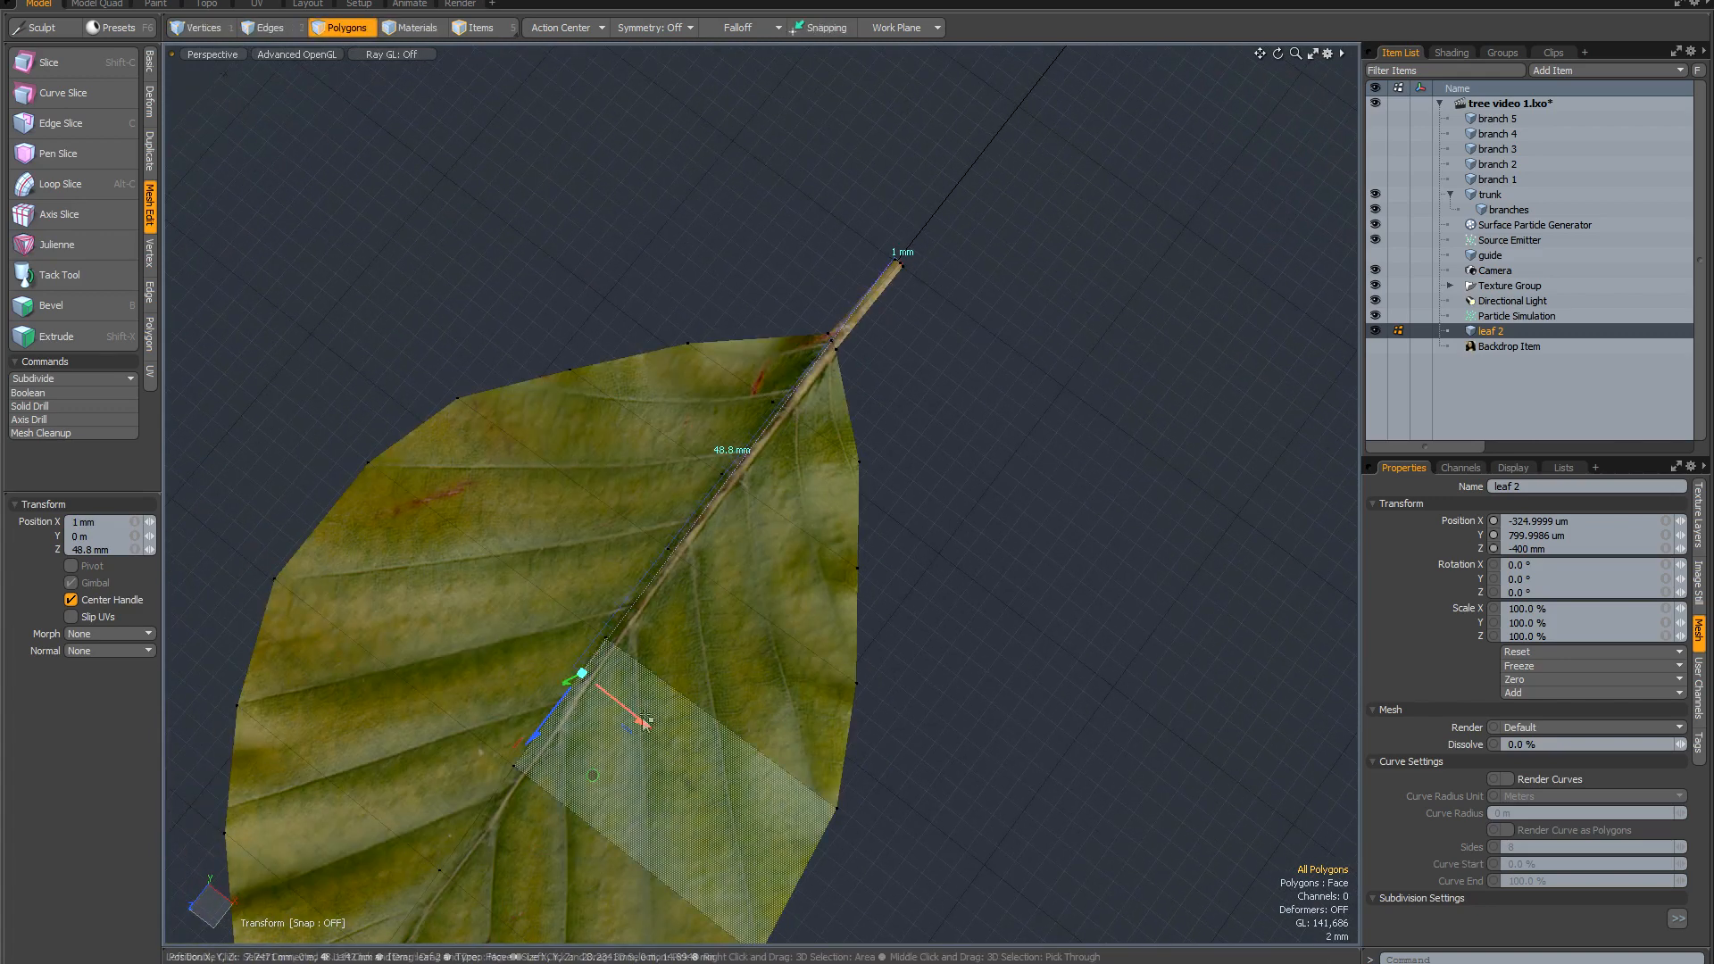
drag(644, 721, 642, 720)
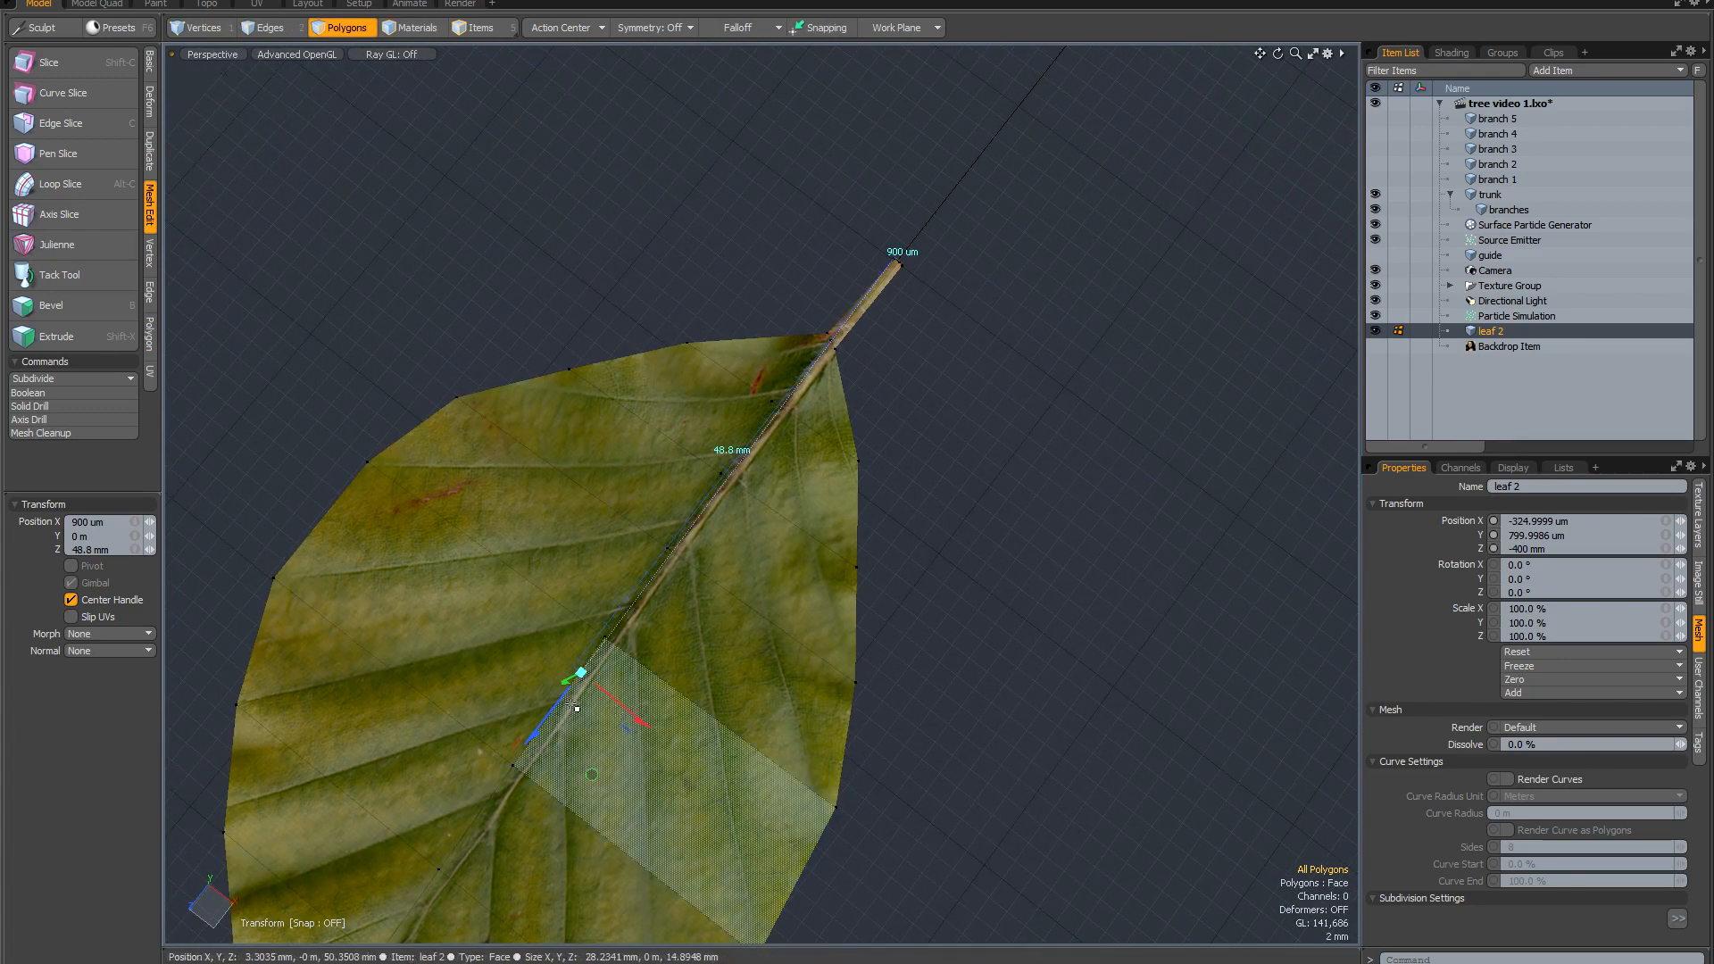
drag(536, 733, 537, 732)
alt+drag(801, 637, 819, 502)
key(q)
scroll(845, 531, down, 4)
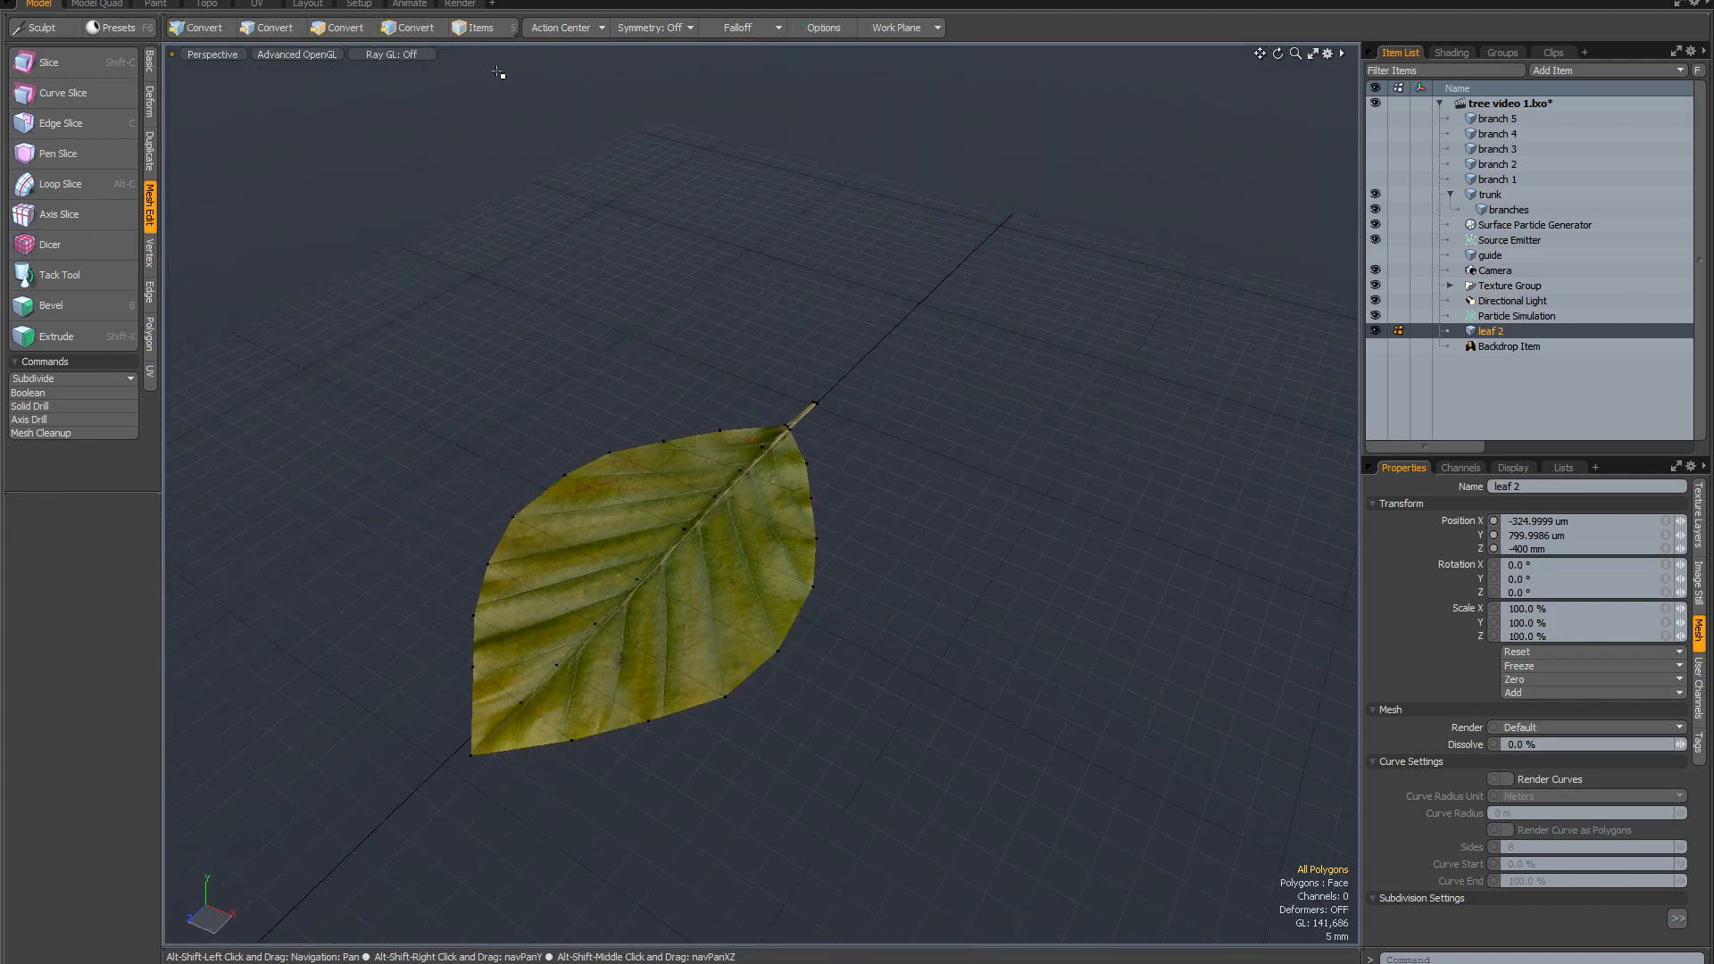
Check in item mode with the Move tool where the leaf item's center sits relative to the stem.
click(490, 27)
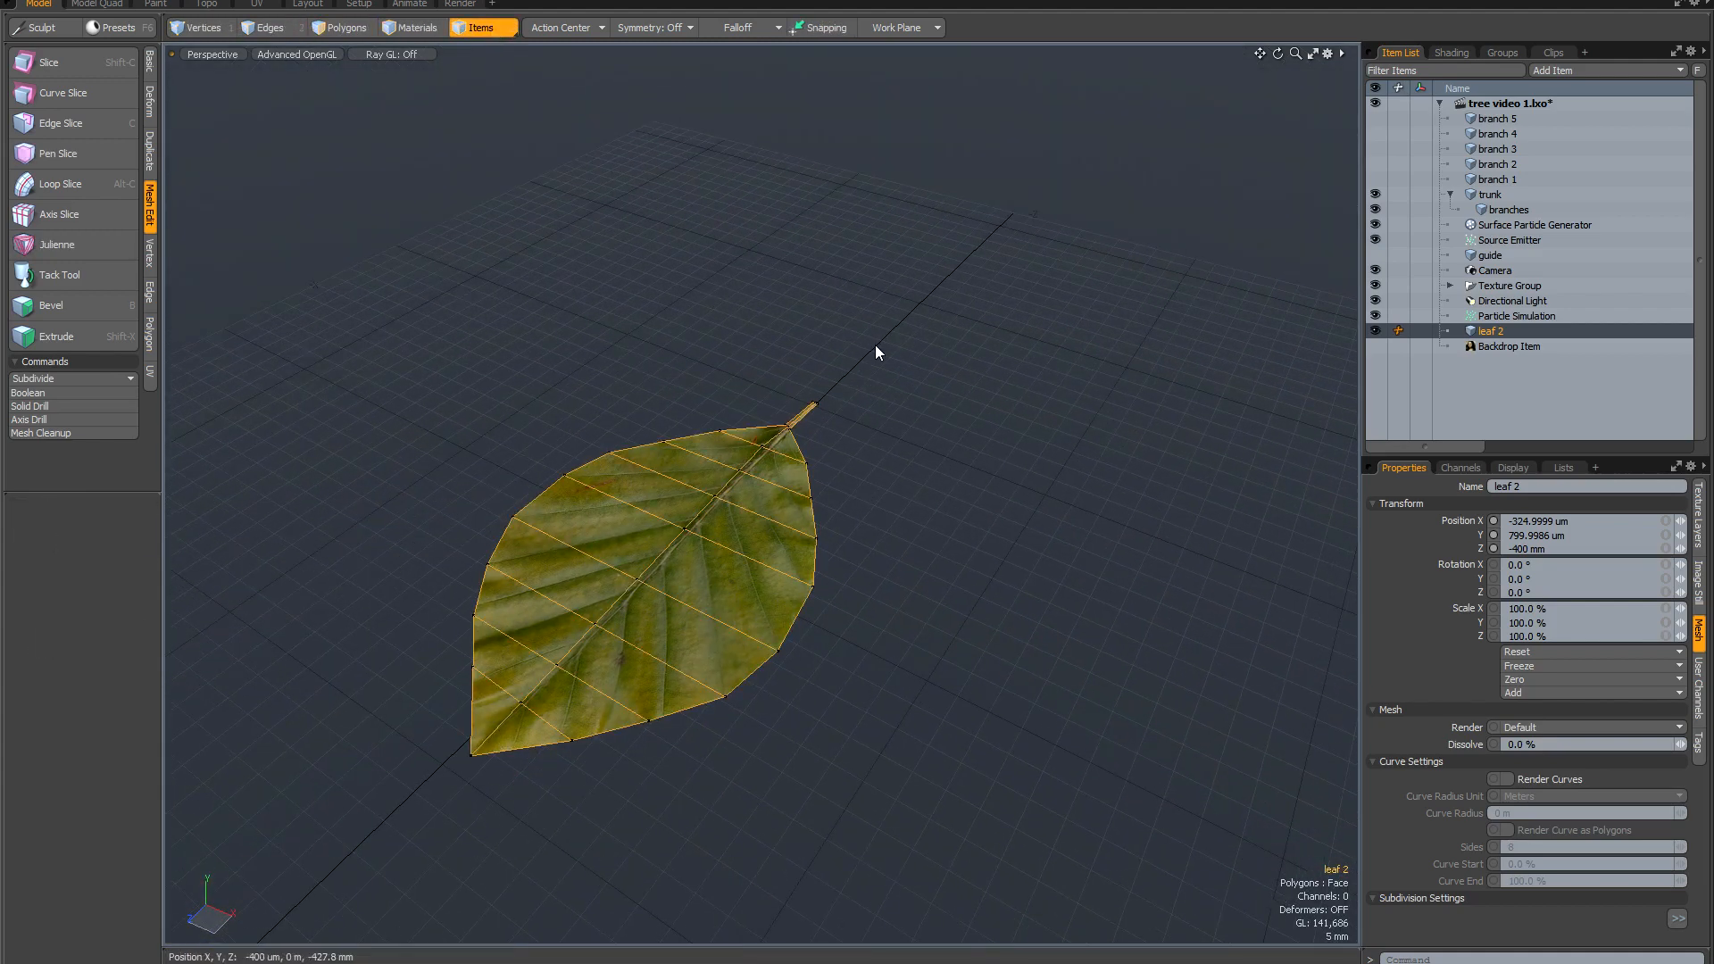
key(w)
alt+drag(914, 398, 766, 344)
alt+drag(879, 462, 883, 531)
key(space)
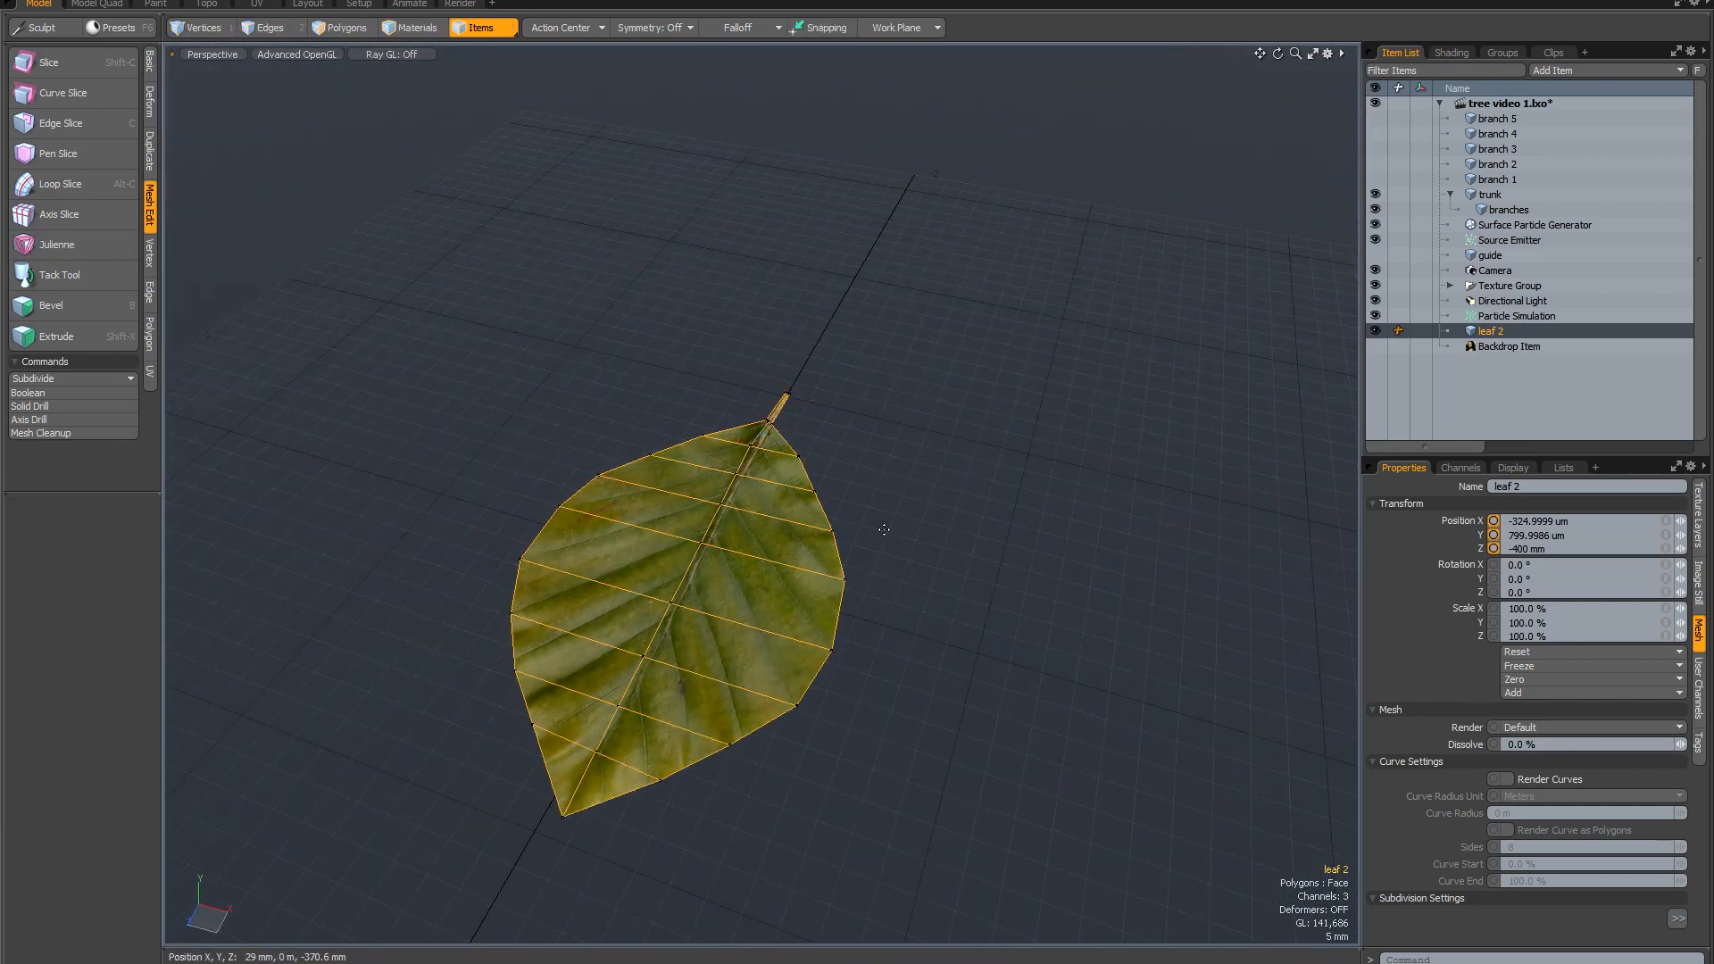
Set the leaf material's Diffuse Amount to 40% and its specular Fresnel to 25%.
click(1448, 53)
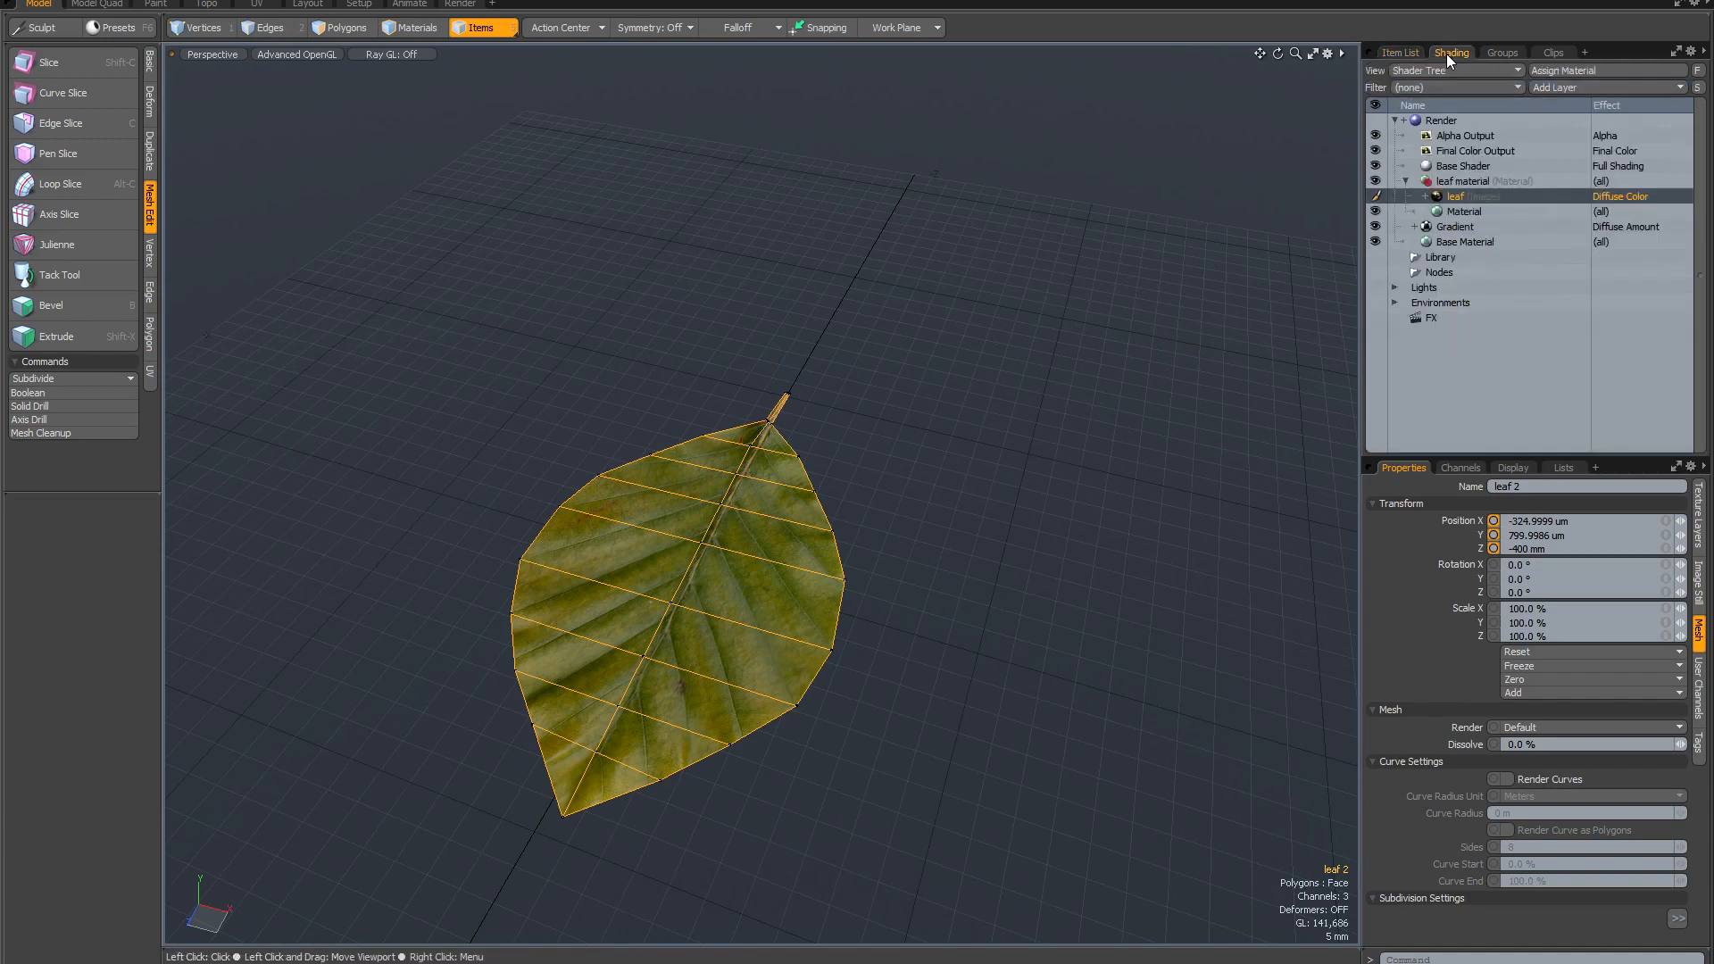
click(1455, 212)
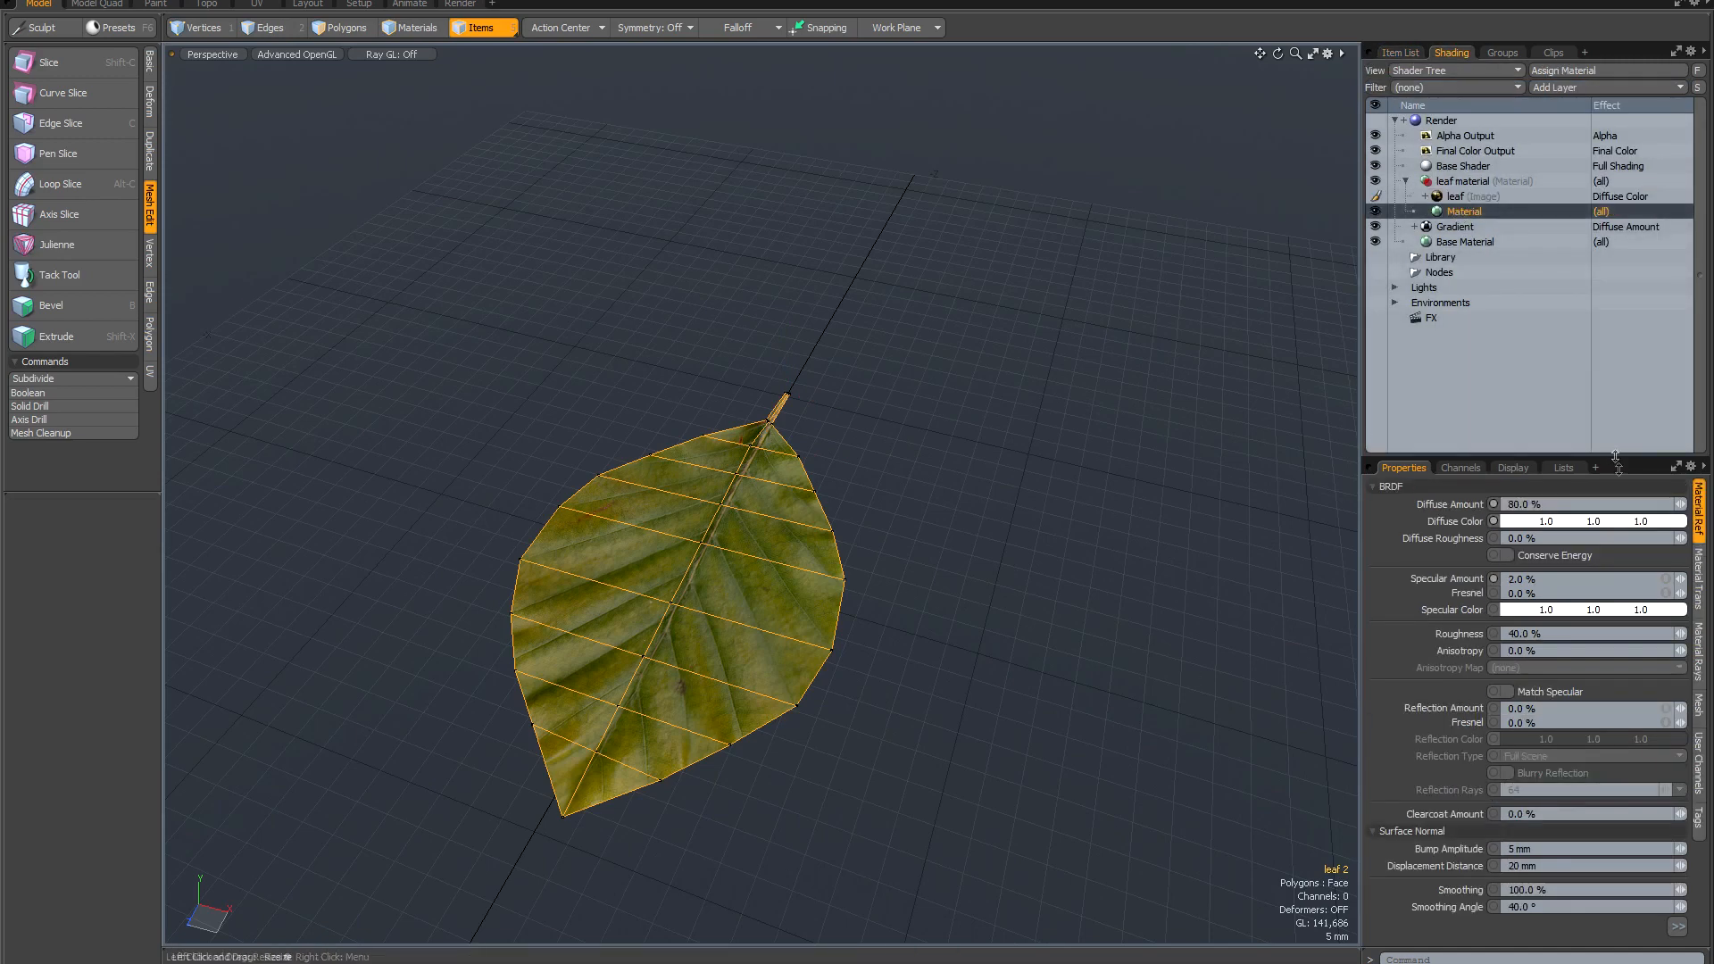
click(1676, 467)
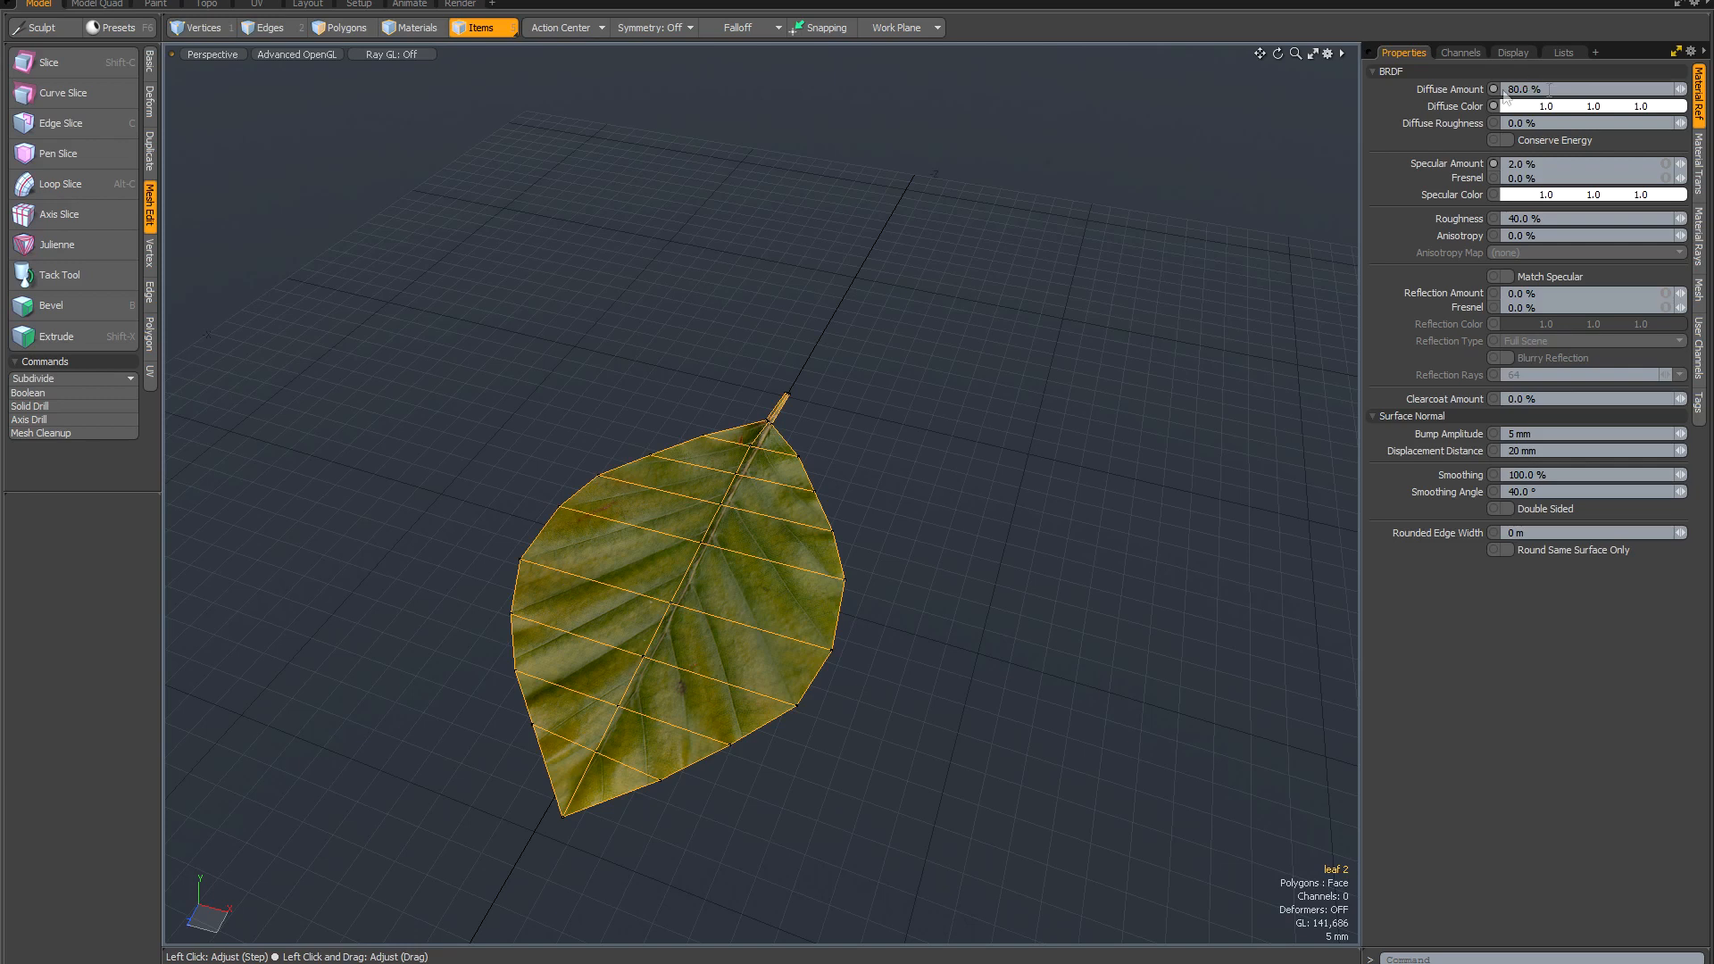
click(1564, 90)
text(40)
key(Return)
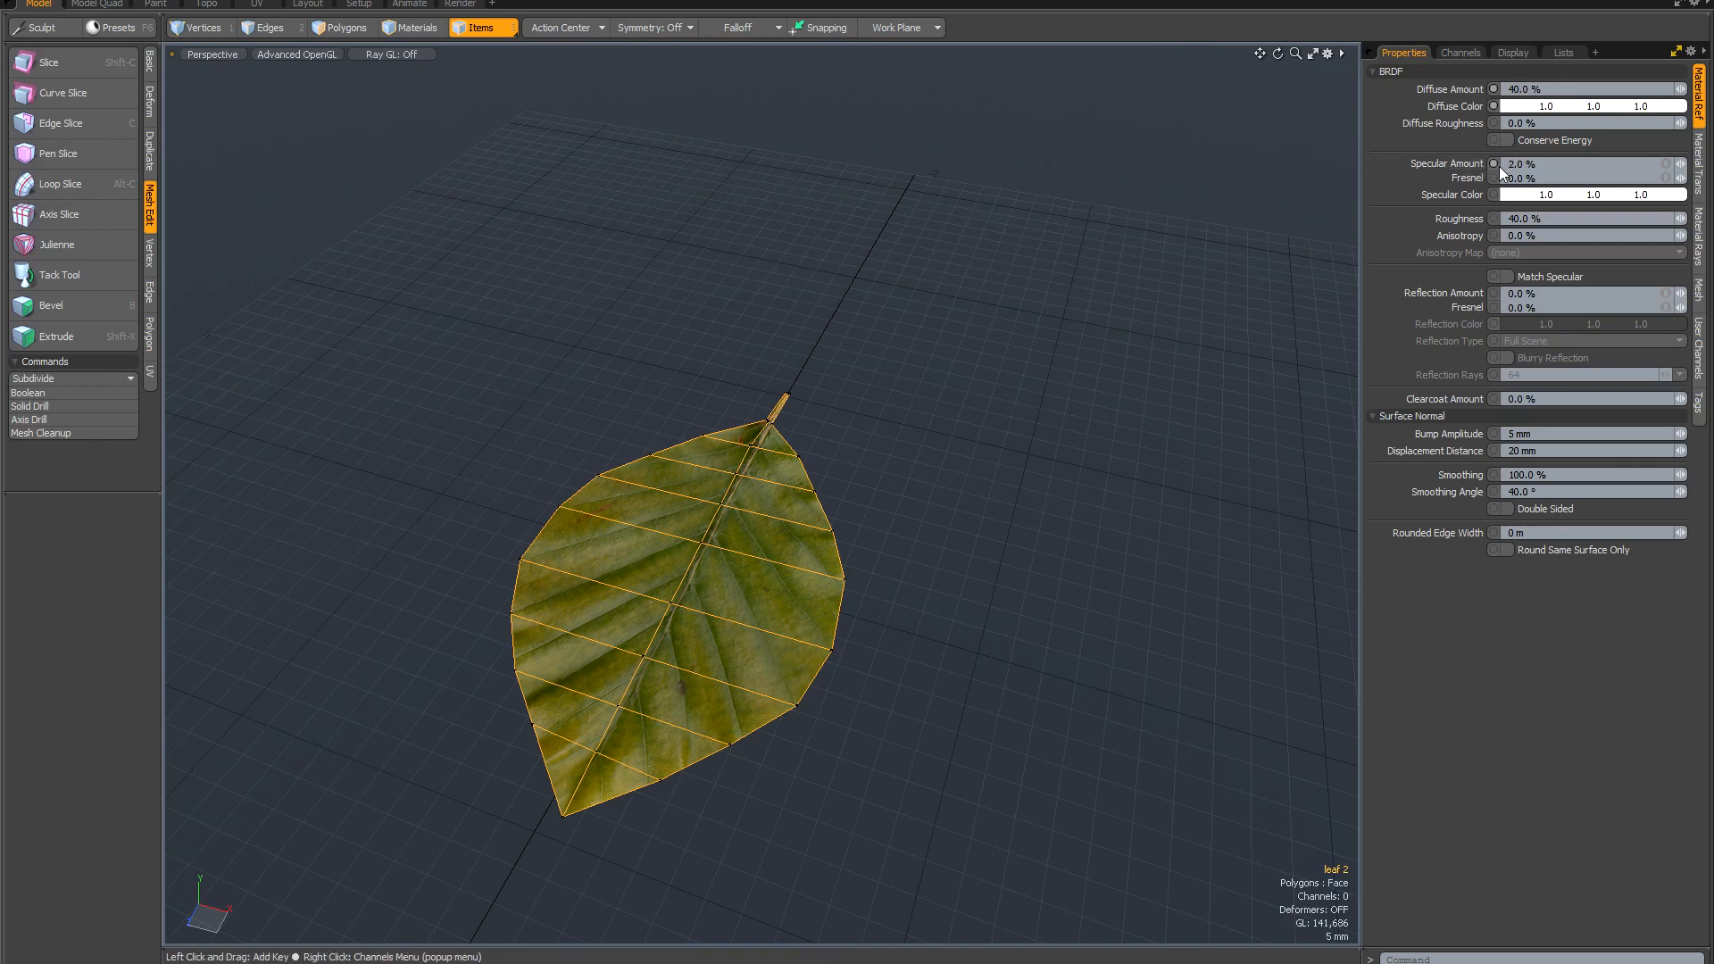
click(1538, 178)
text(25)
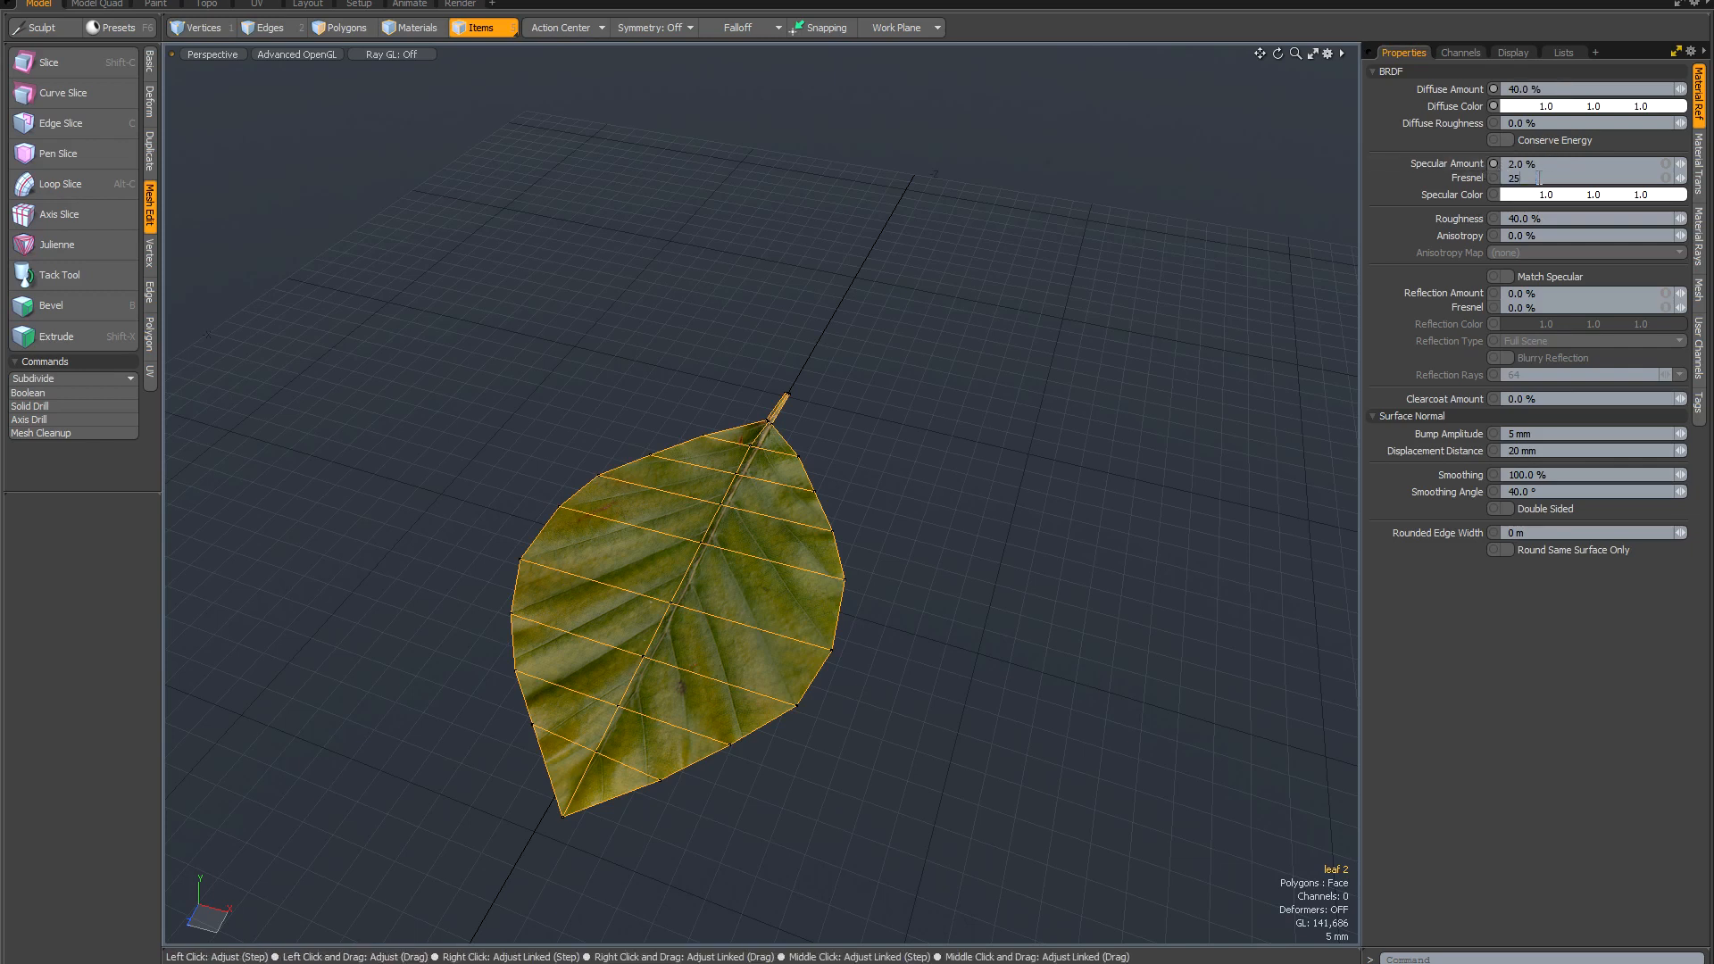
key(Return)
Enable Conserve Energy, Match Specular and Blurry Reflection for the leaf material.
click(1502, 139)
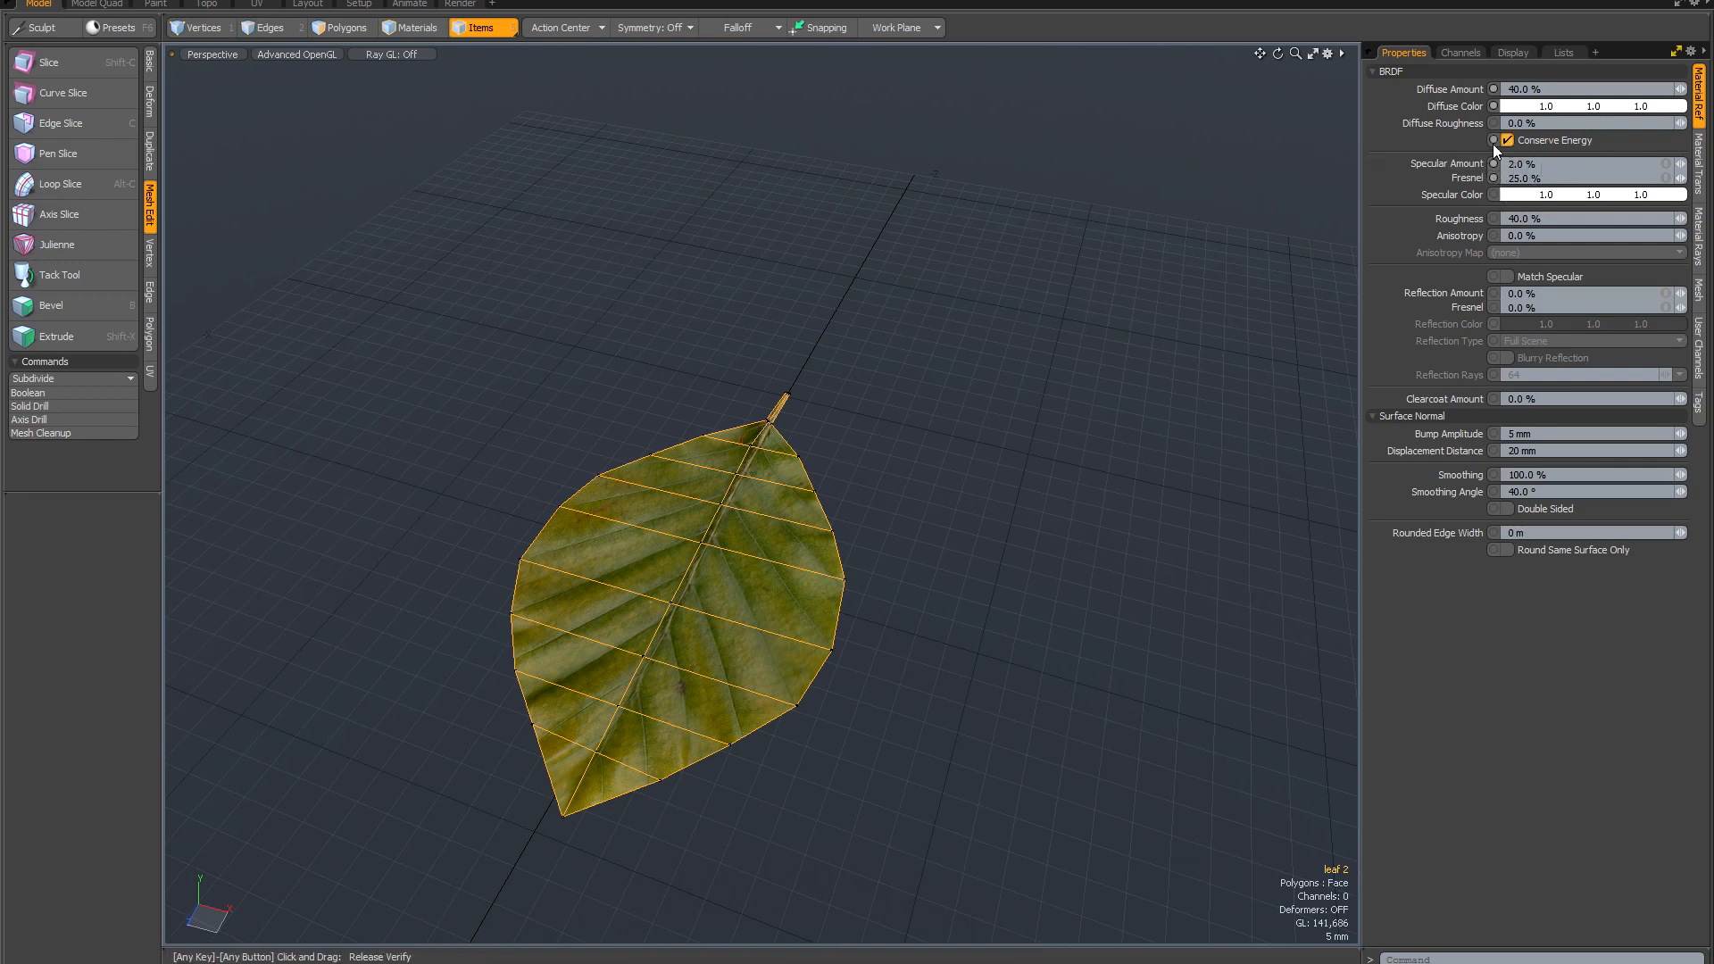
click(1504, 276)
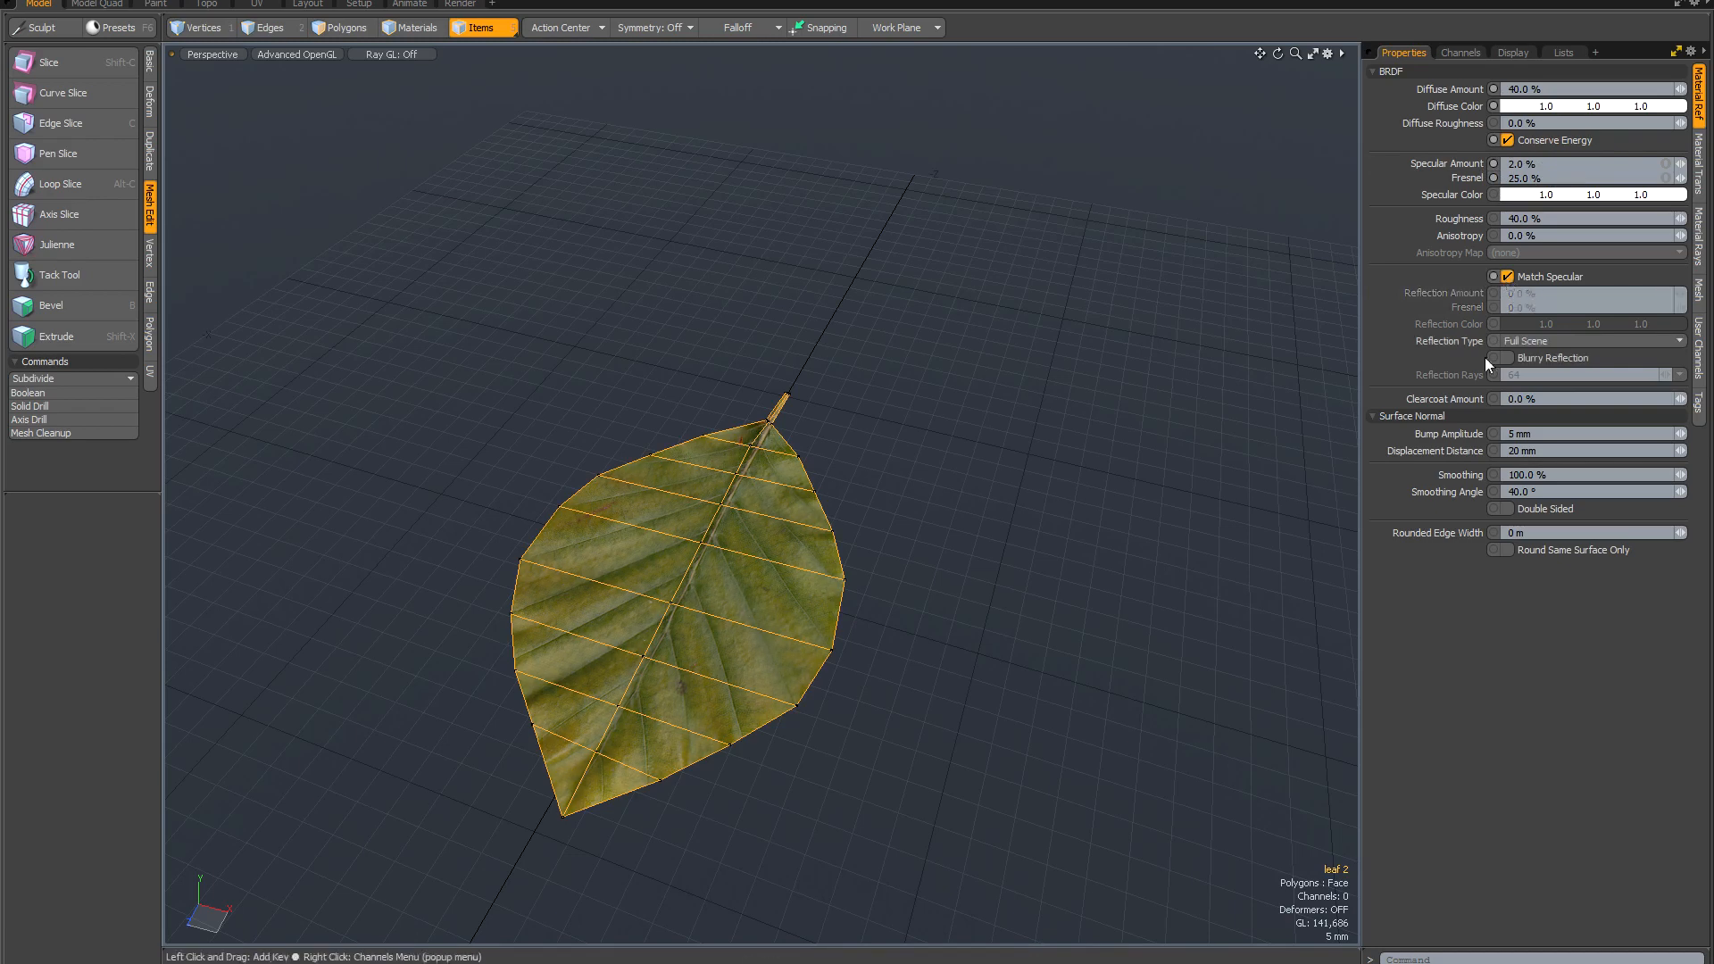
click(1507, 356)
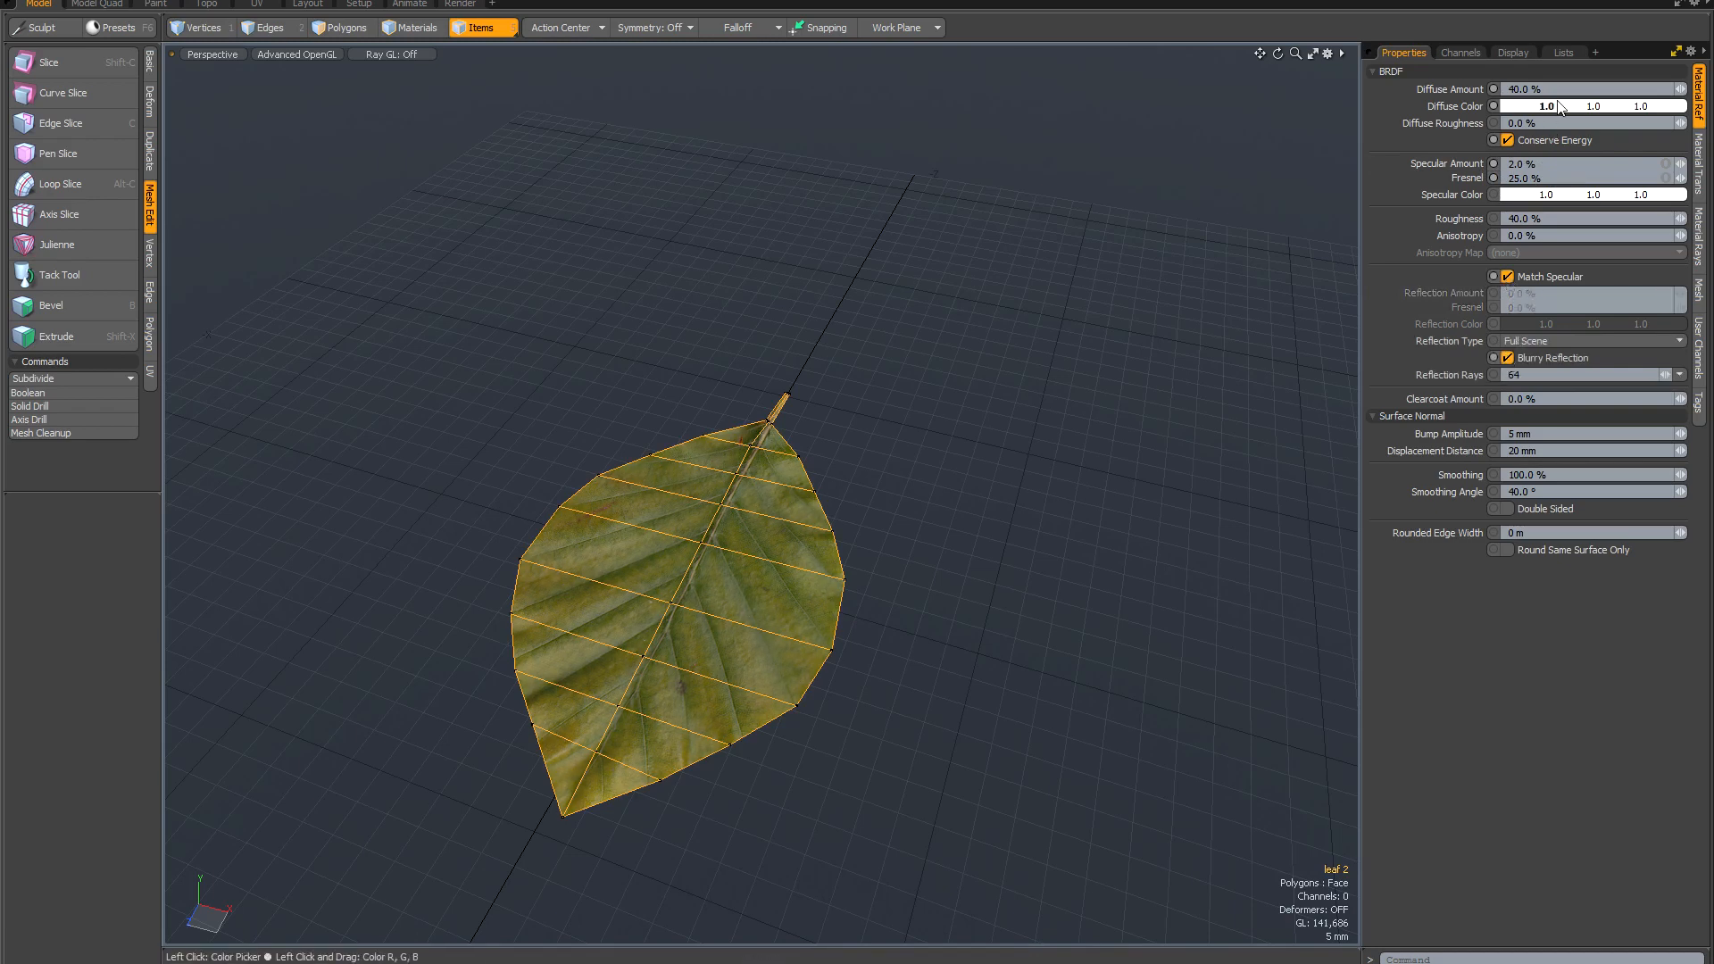
Set the leaf material's Subsurface Amount to 50% and its Front Weighting to 10%.
click(1700, 165)
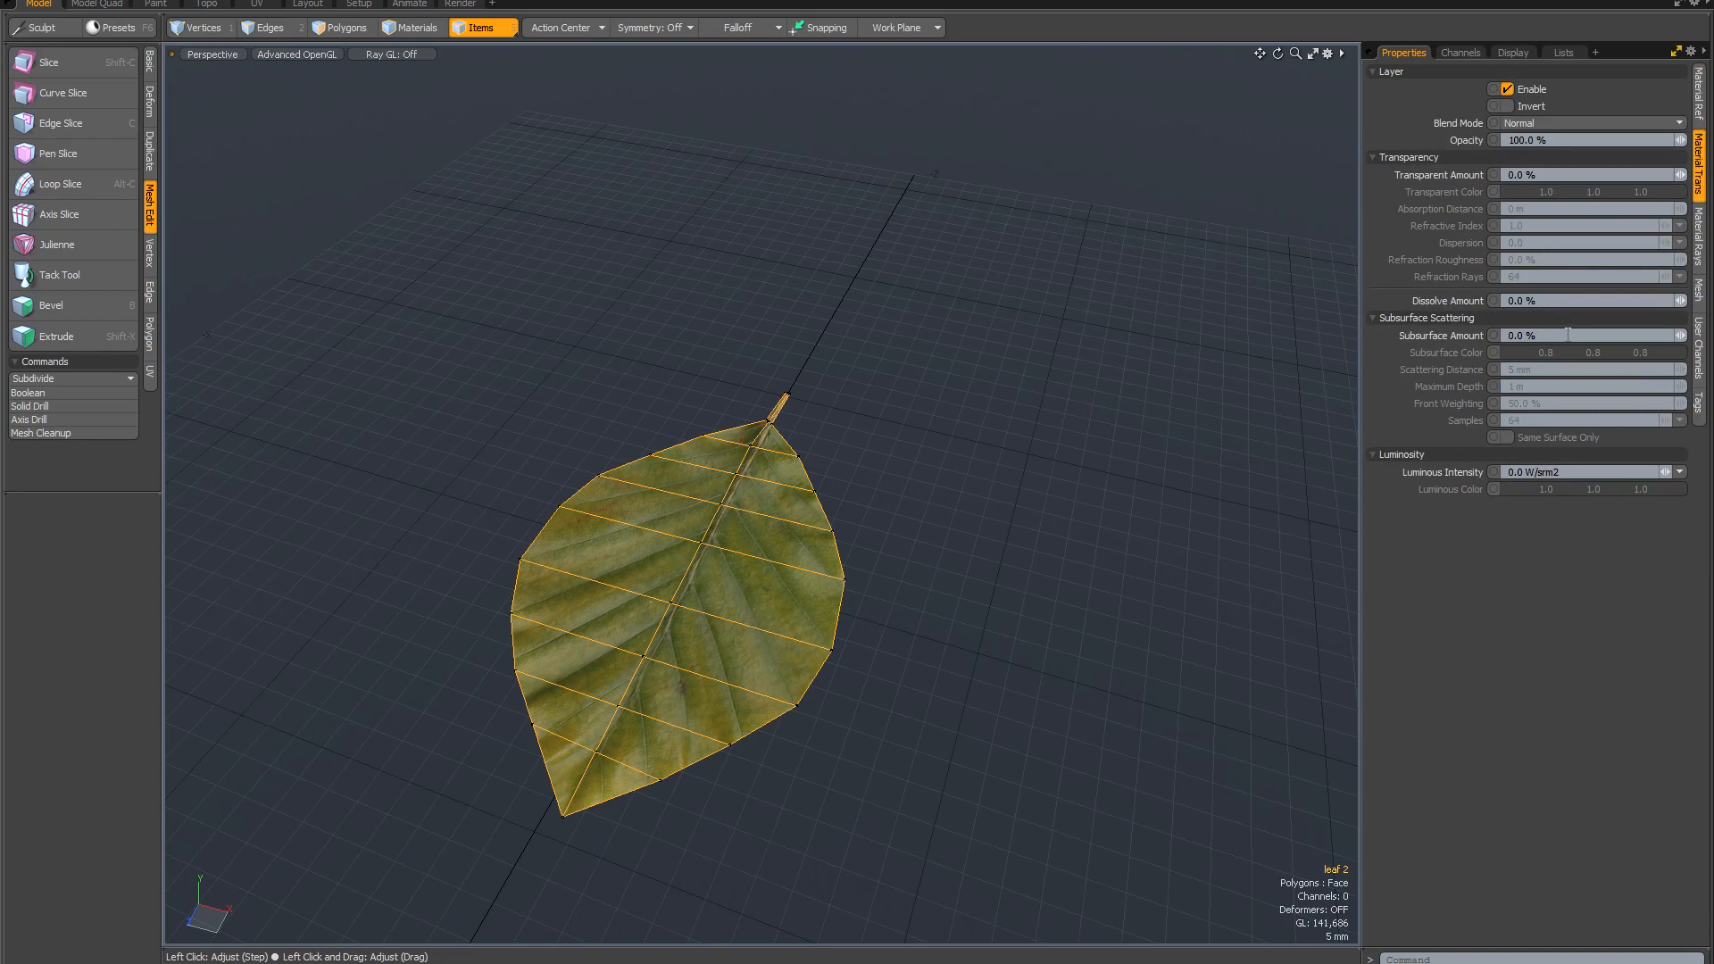
click(1568, 334)
text(50)
key(Return)
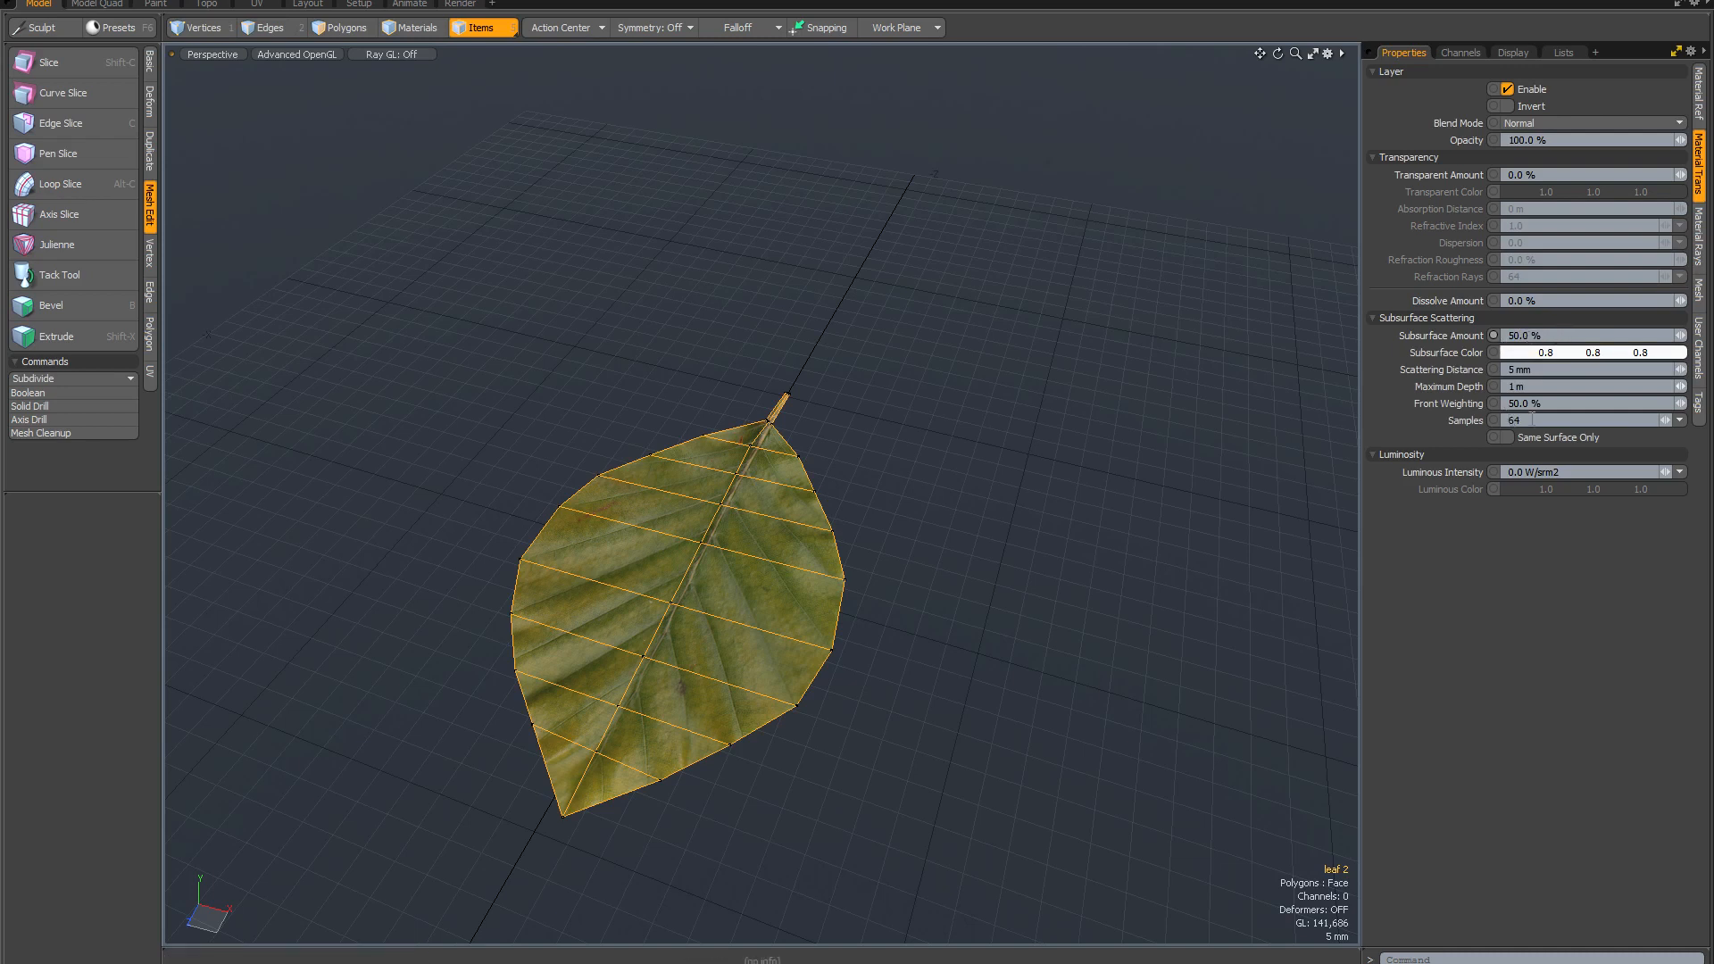
click(1556, 404)
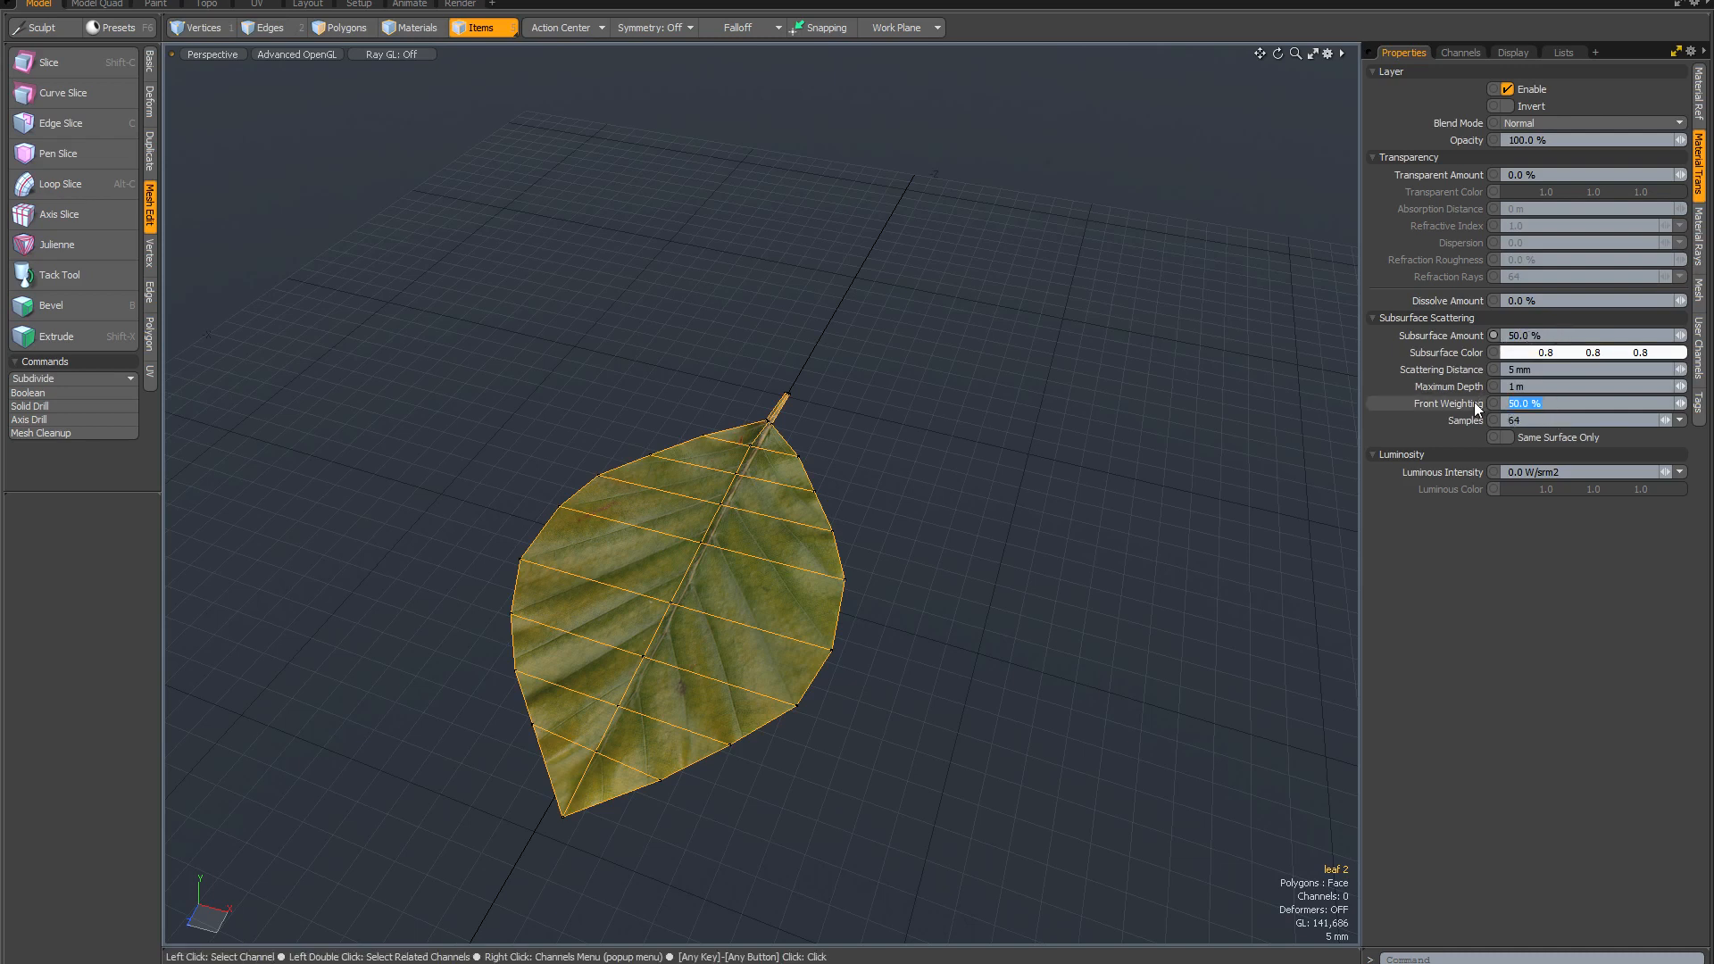
text(10)
key(Return)
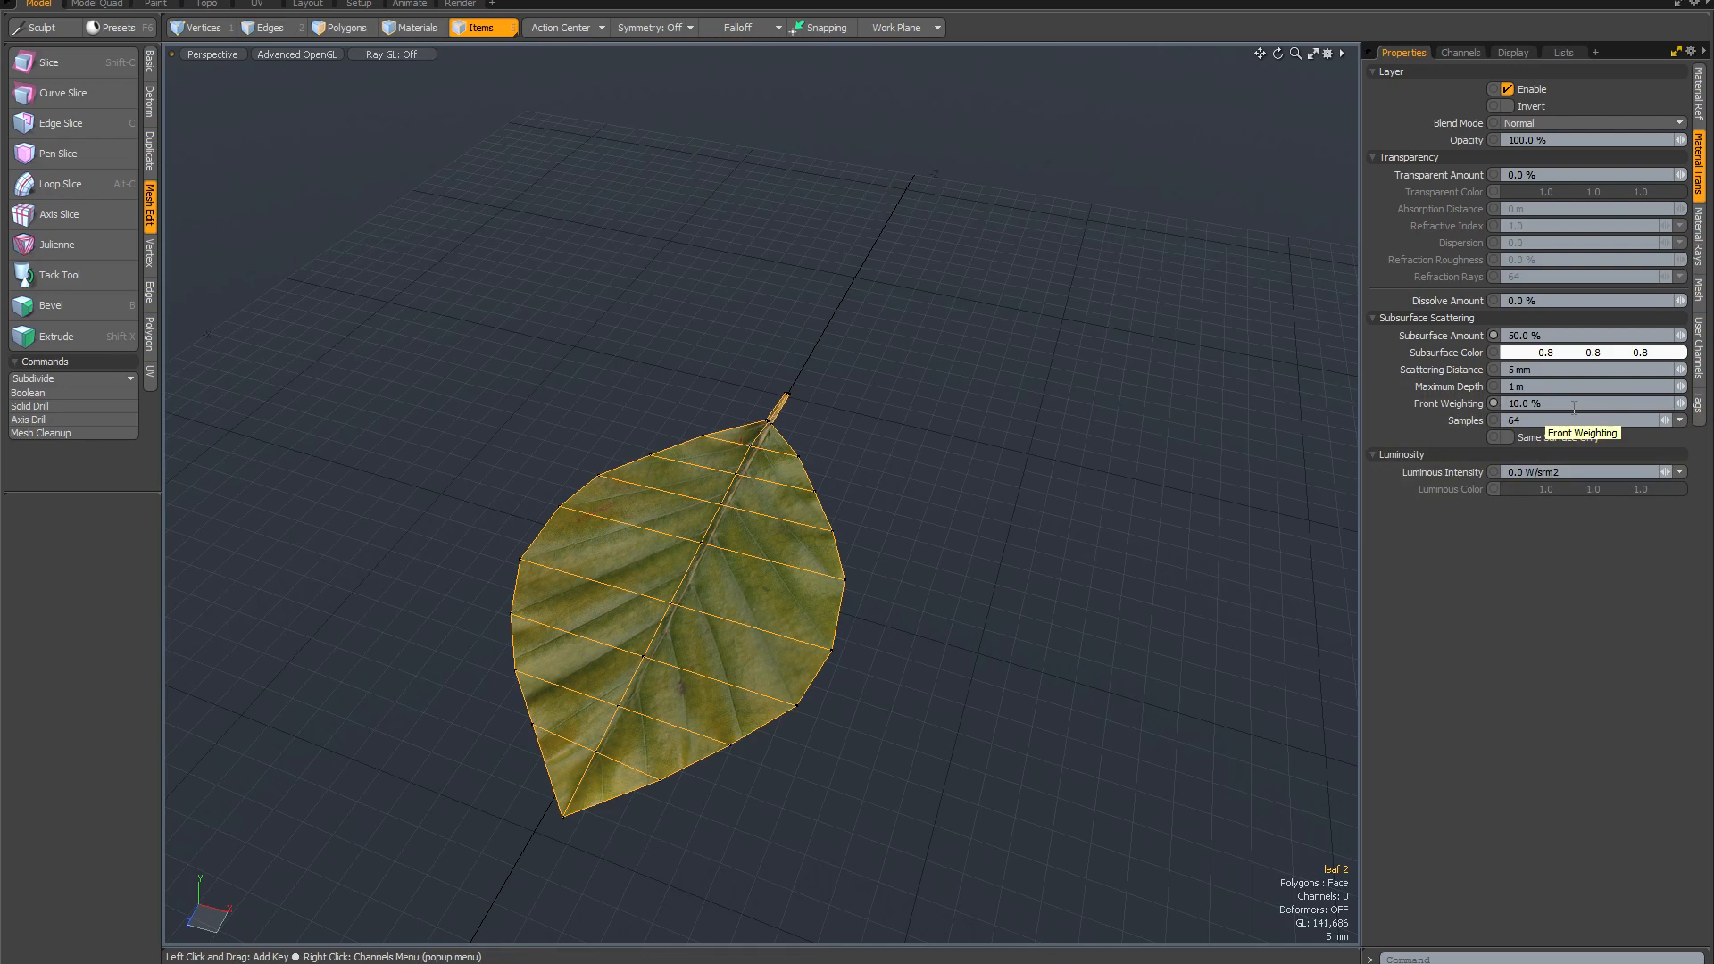
Make the leaf material Double Sided and select the leaf image layer in its material group.
click(1699, 97)
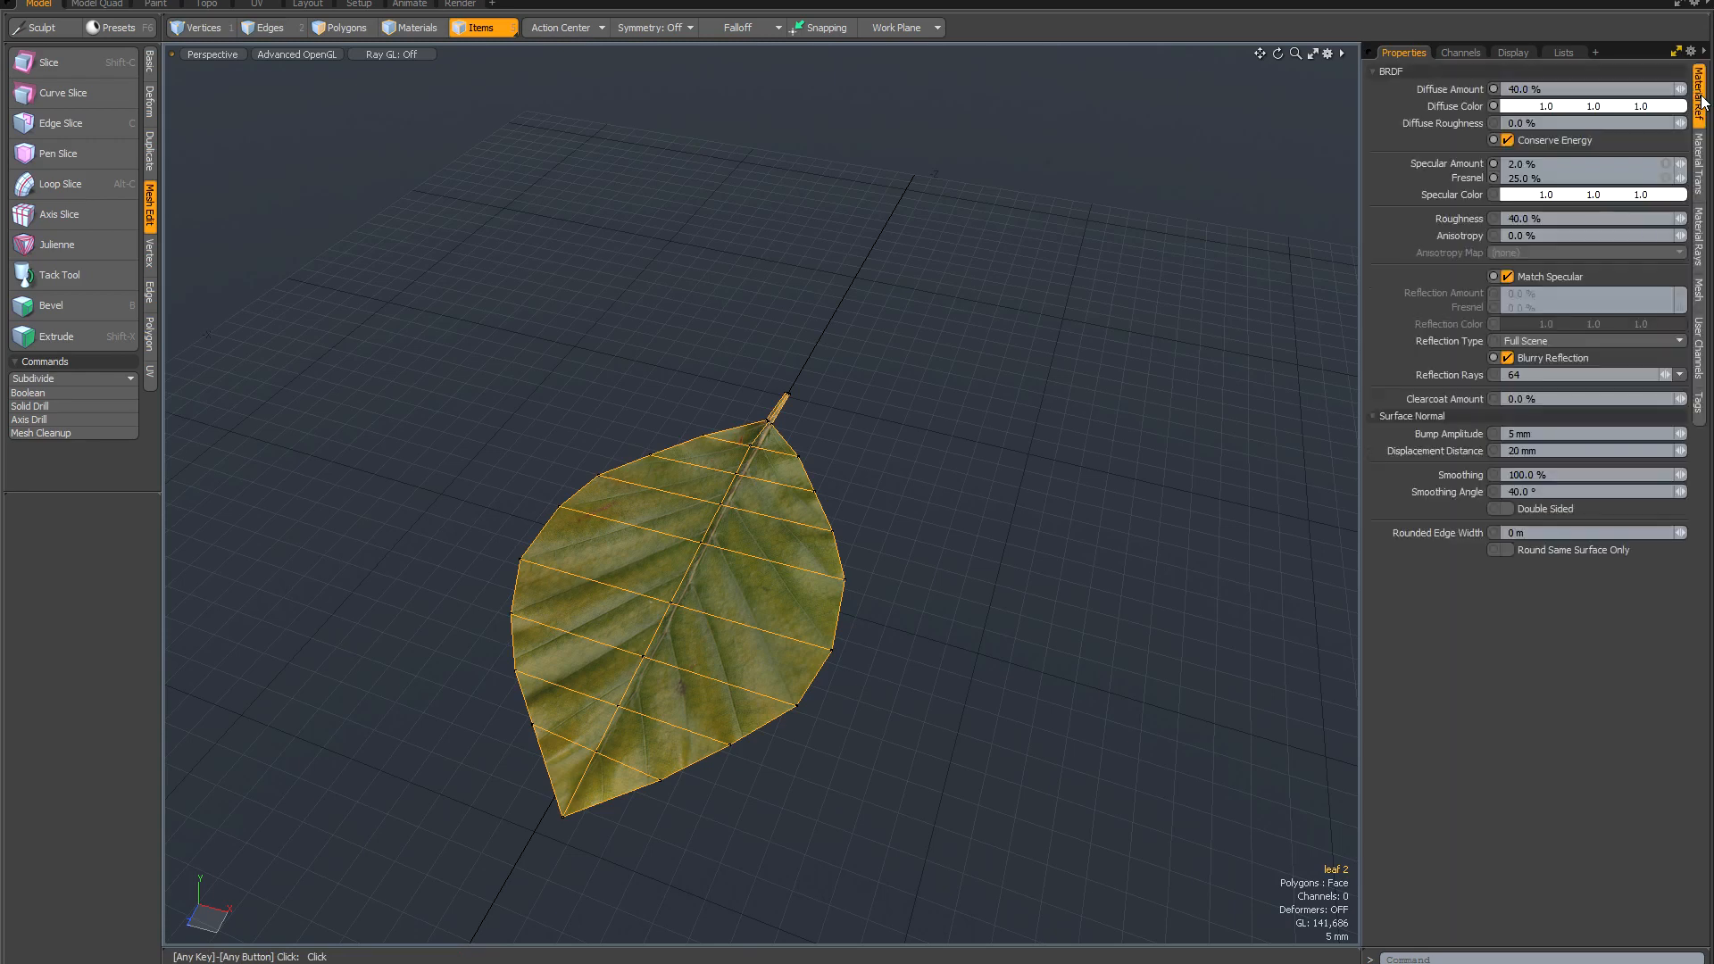
click(1507, 511)
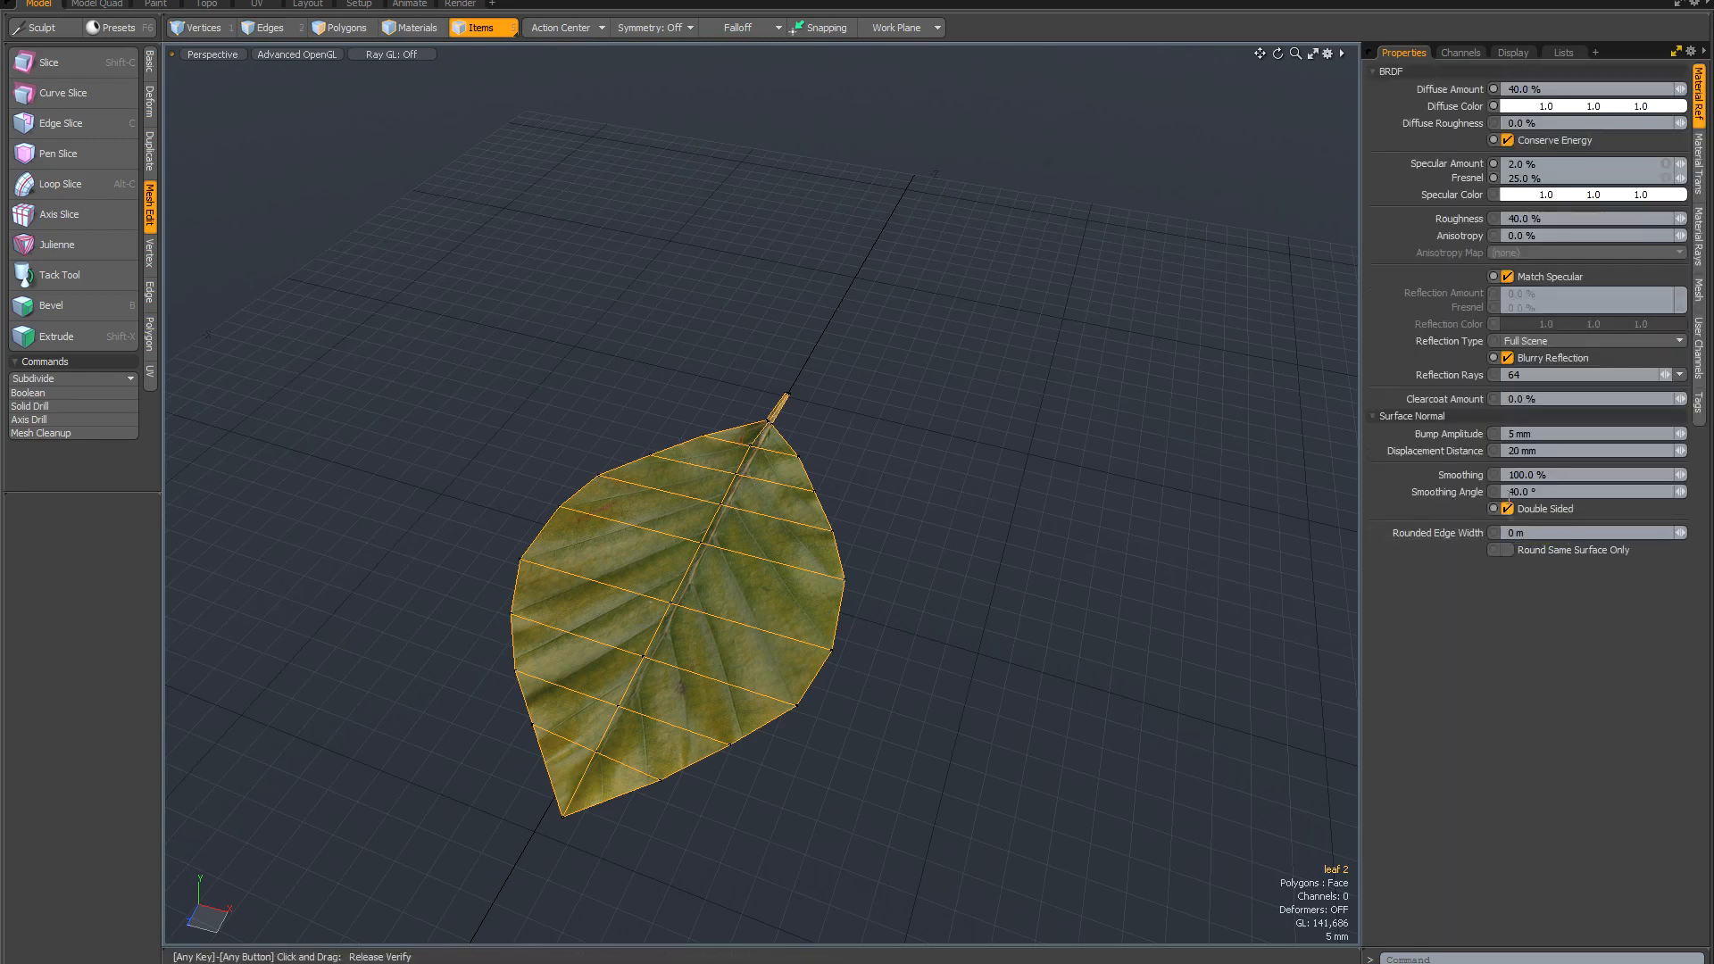
click(1677, 52)
click(1457, 197)
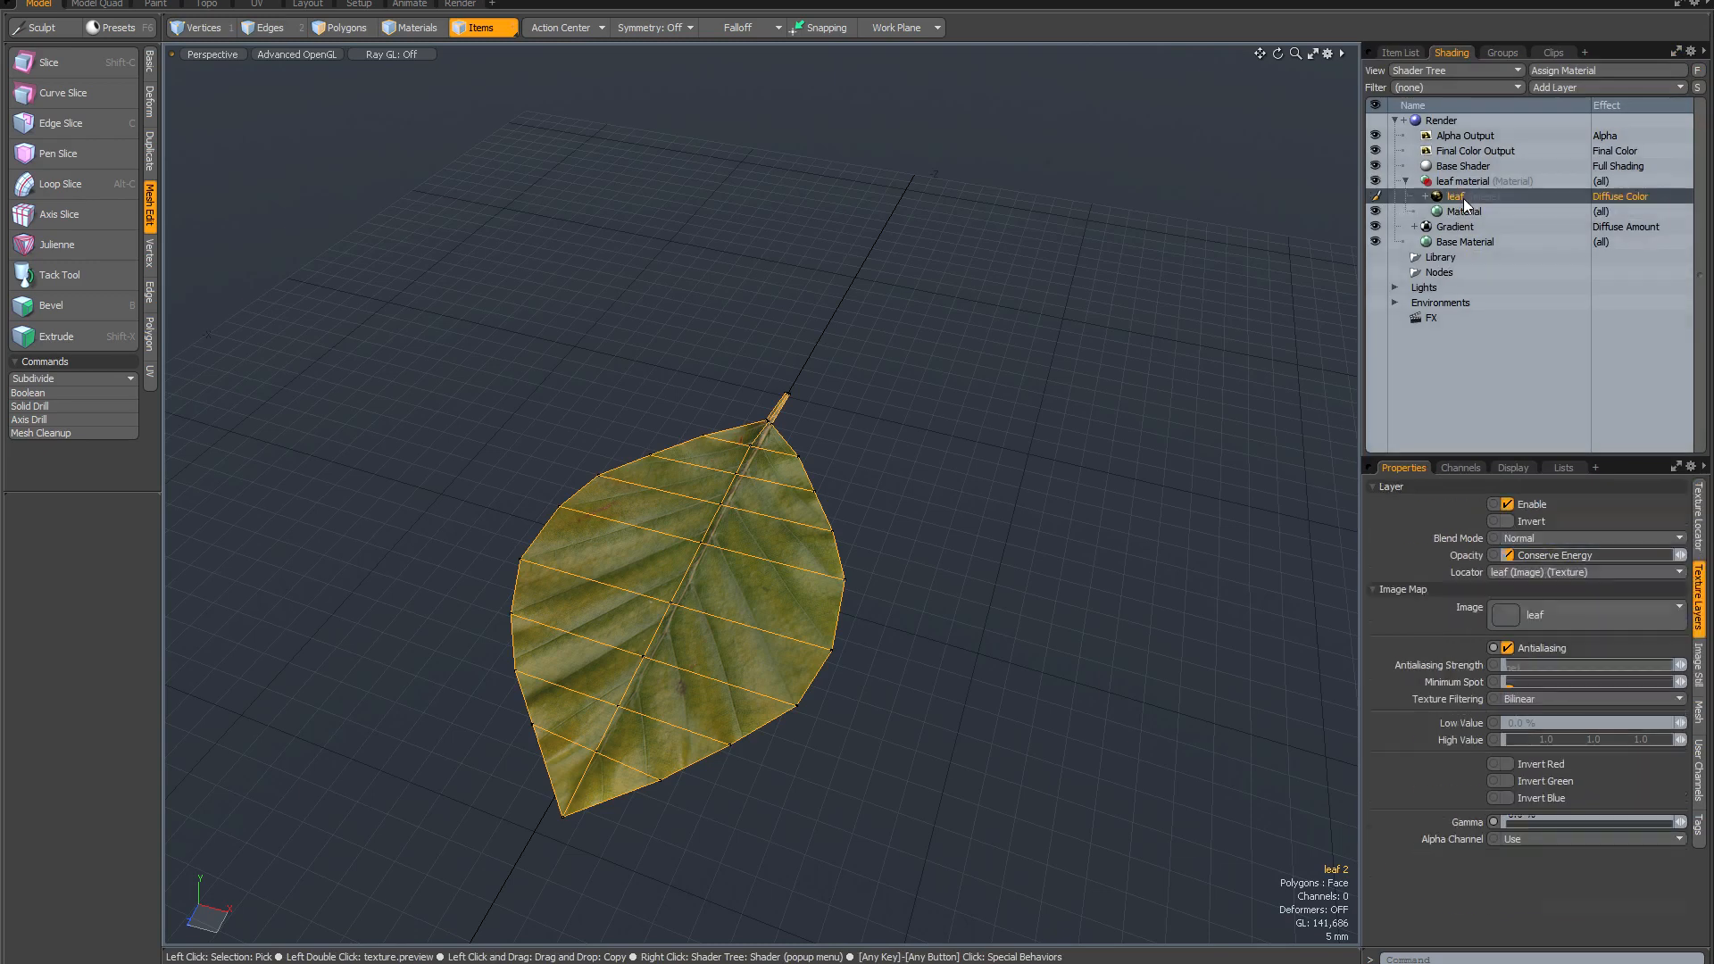
Create an instance of the leaf image layer in the leaf material and set its effect to Subsurface Color.
right_click(1509, 198)
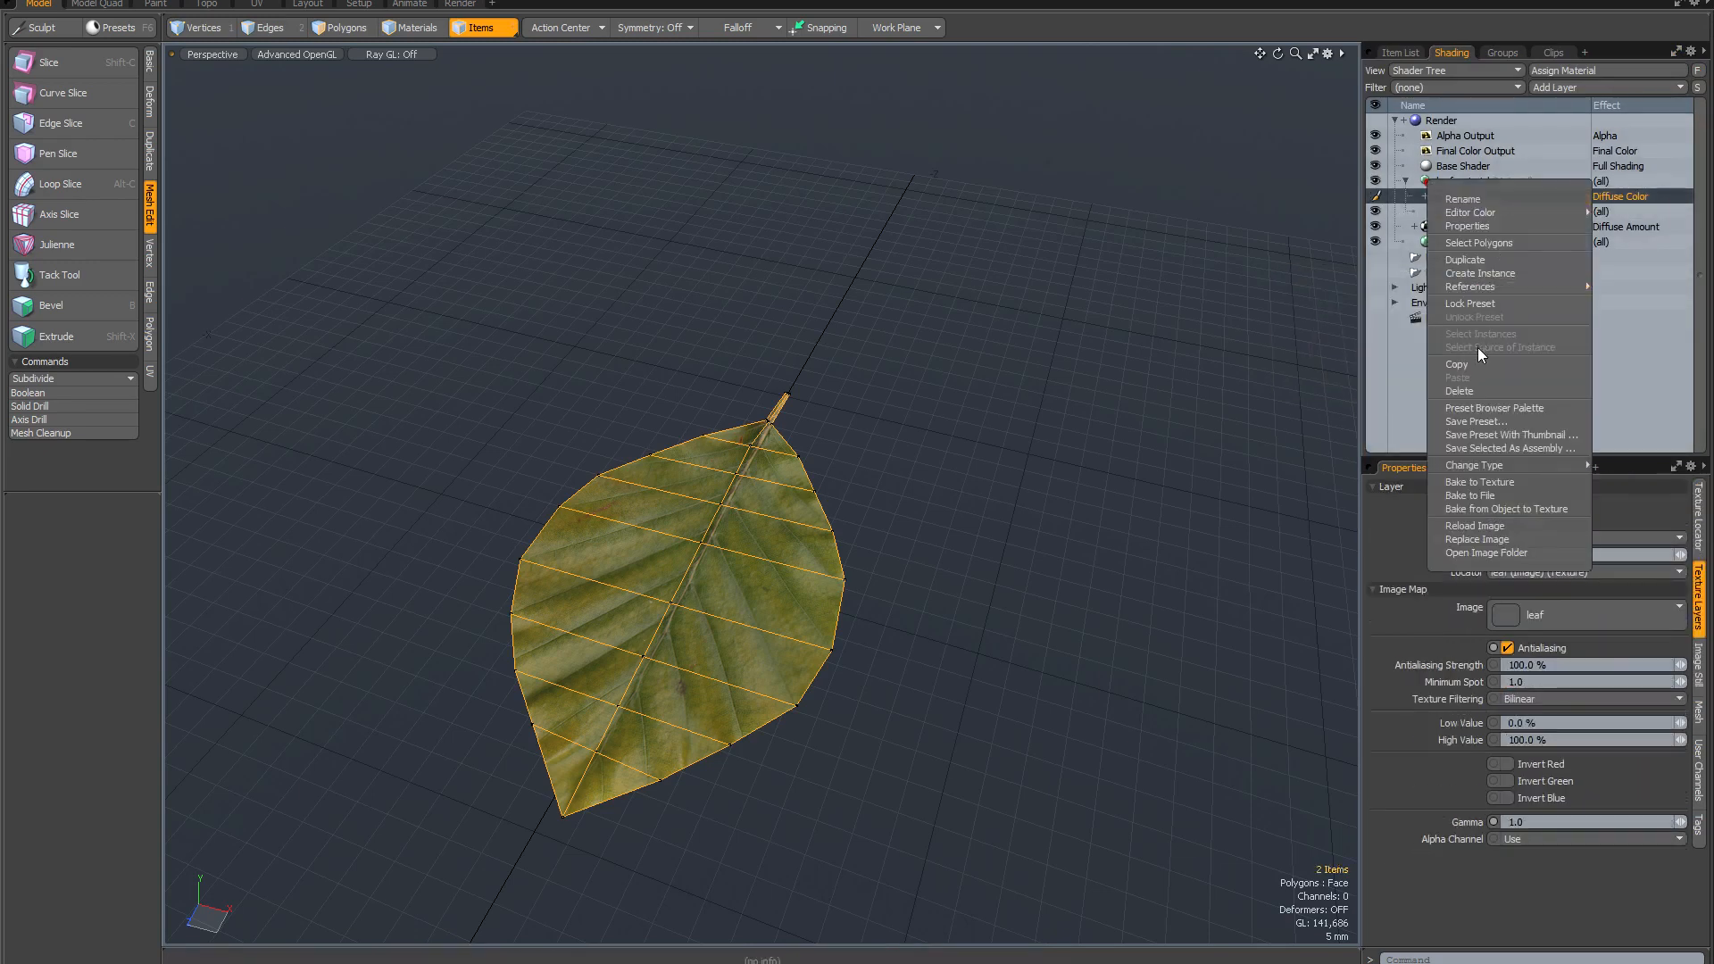
click(1487, 275)
click(1620, 195)
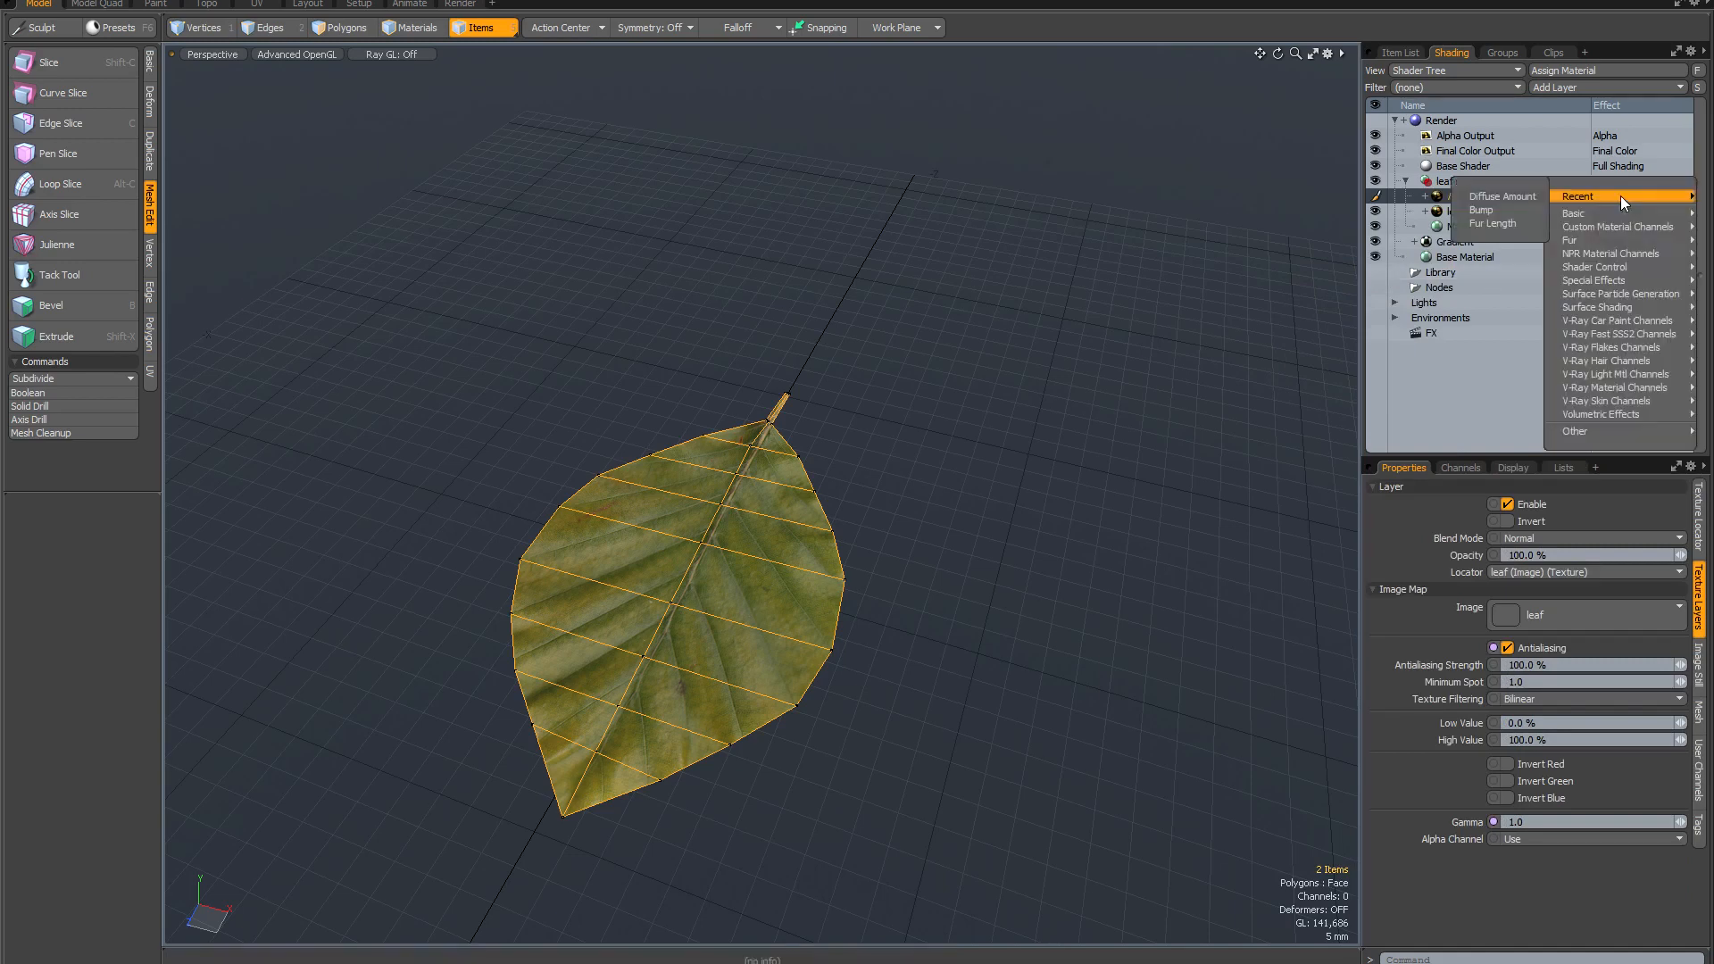
mouse_move(1599, 213)
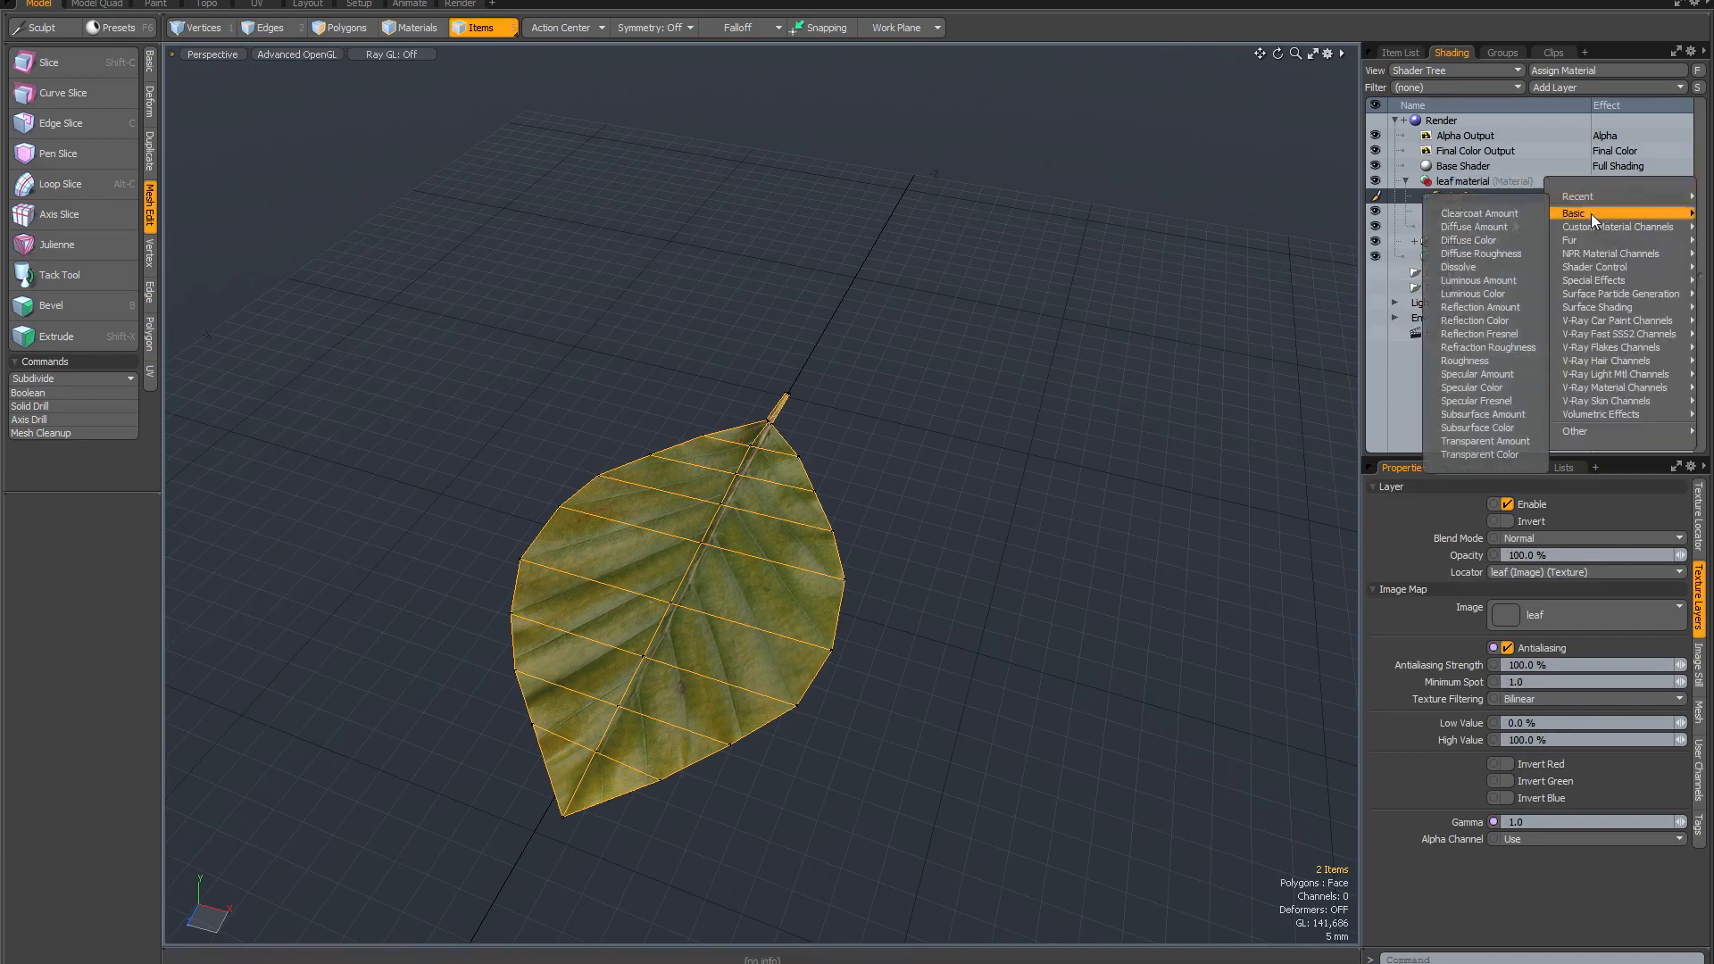
click(1464, 427)
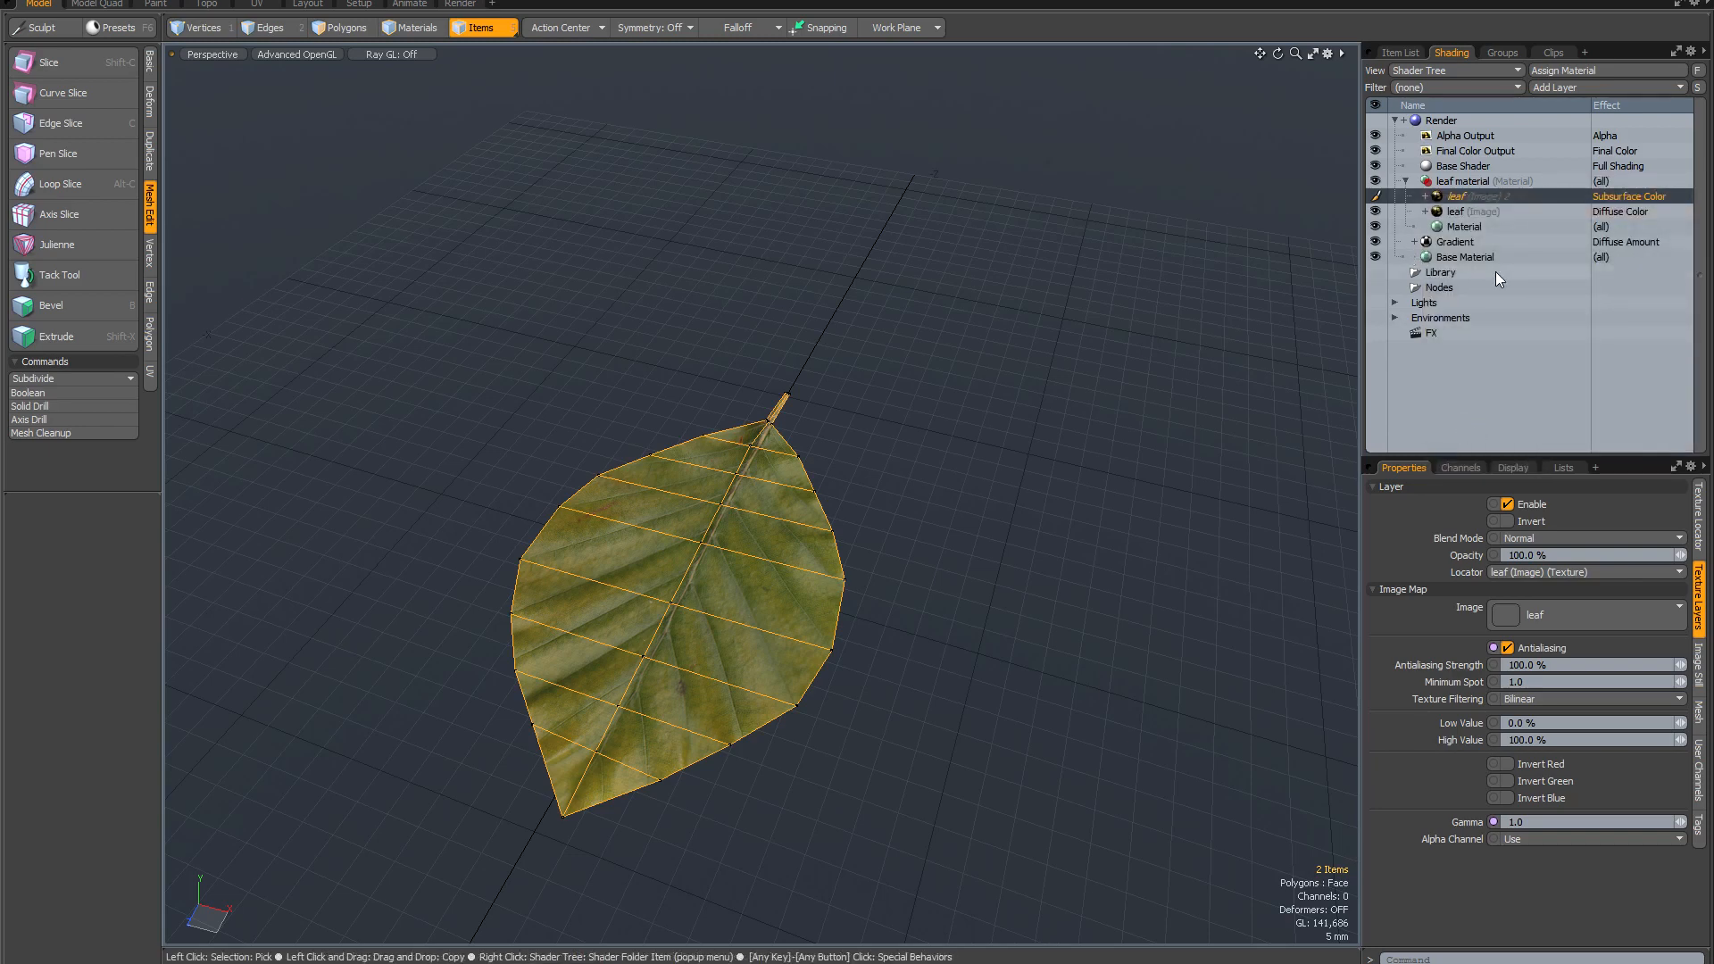
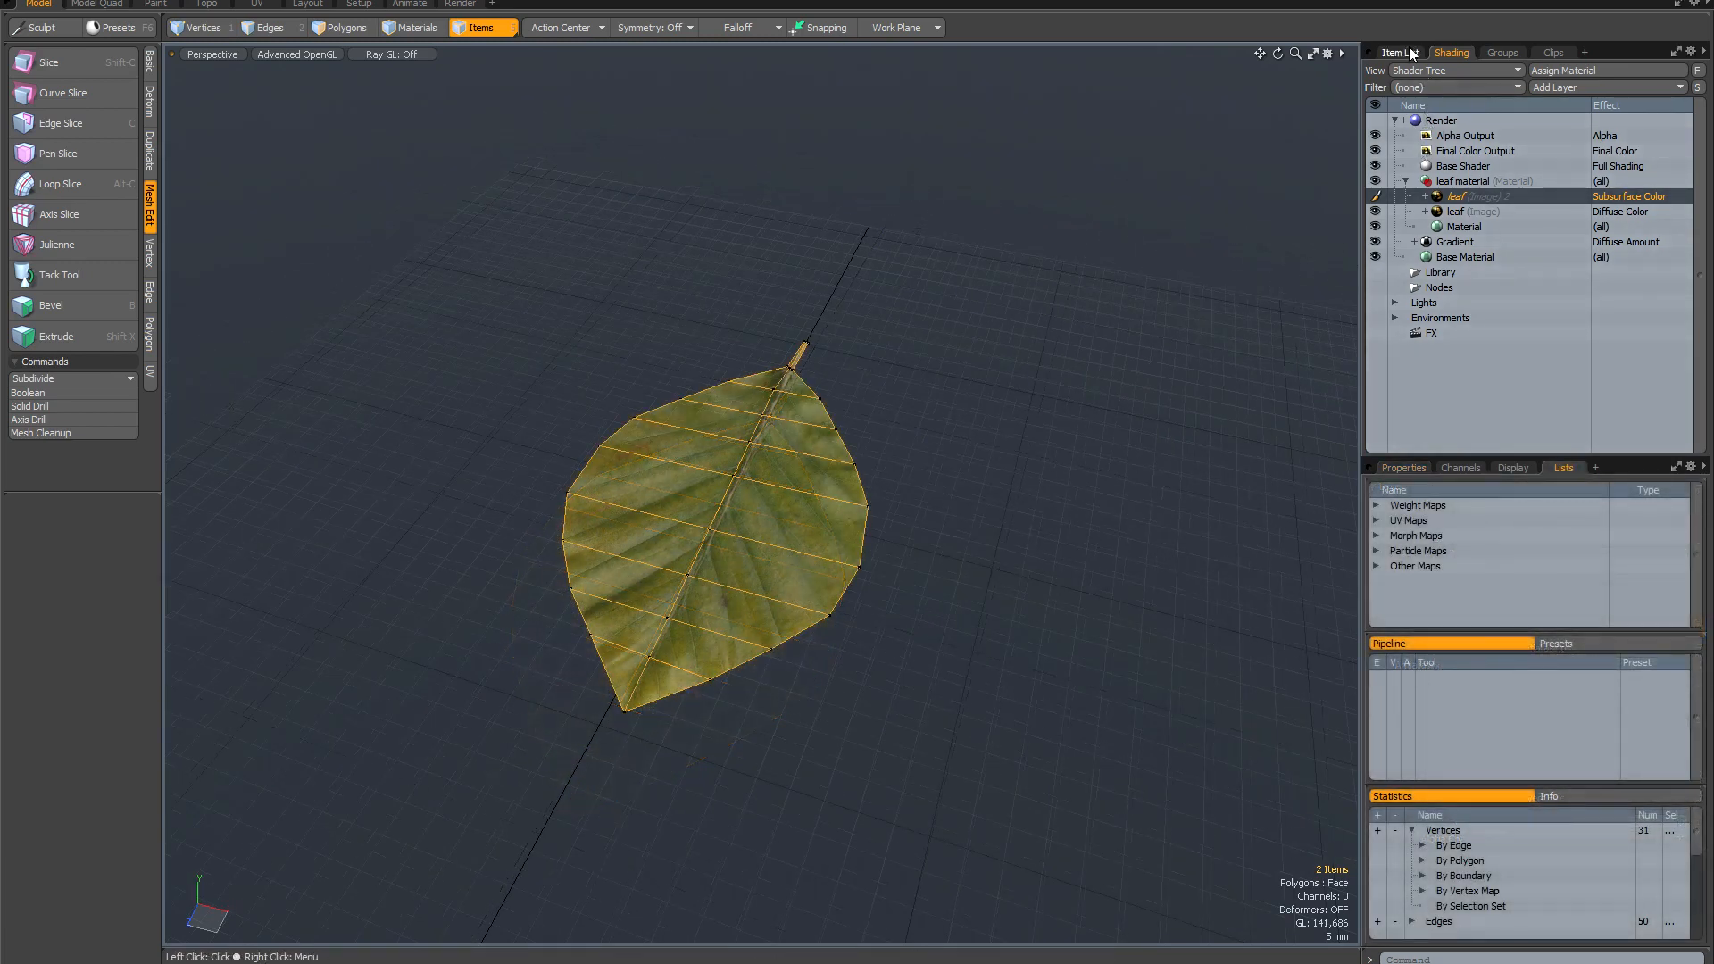
Make three duplicates of the leaf 2 mesh for the leaf variations.
click(1409, 54)
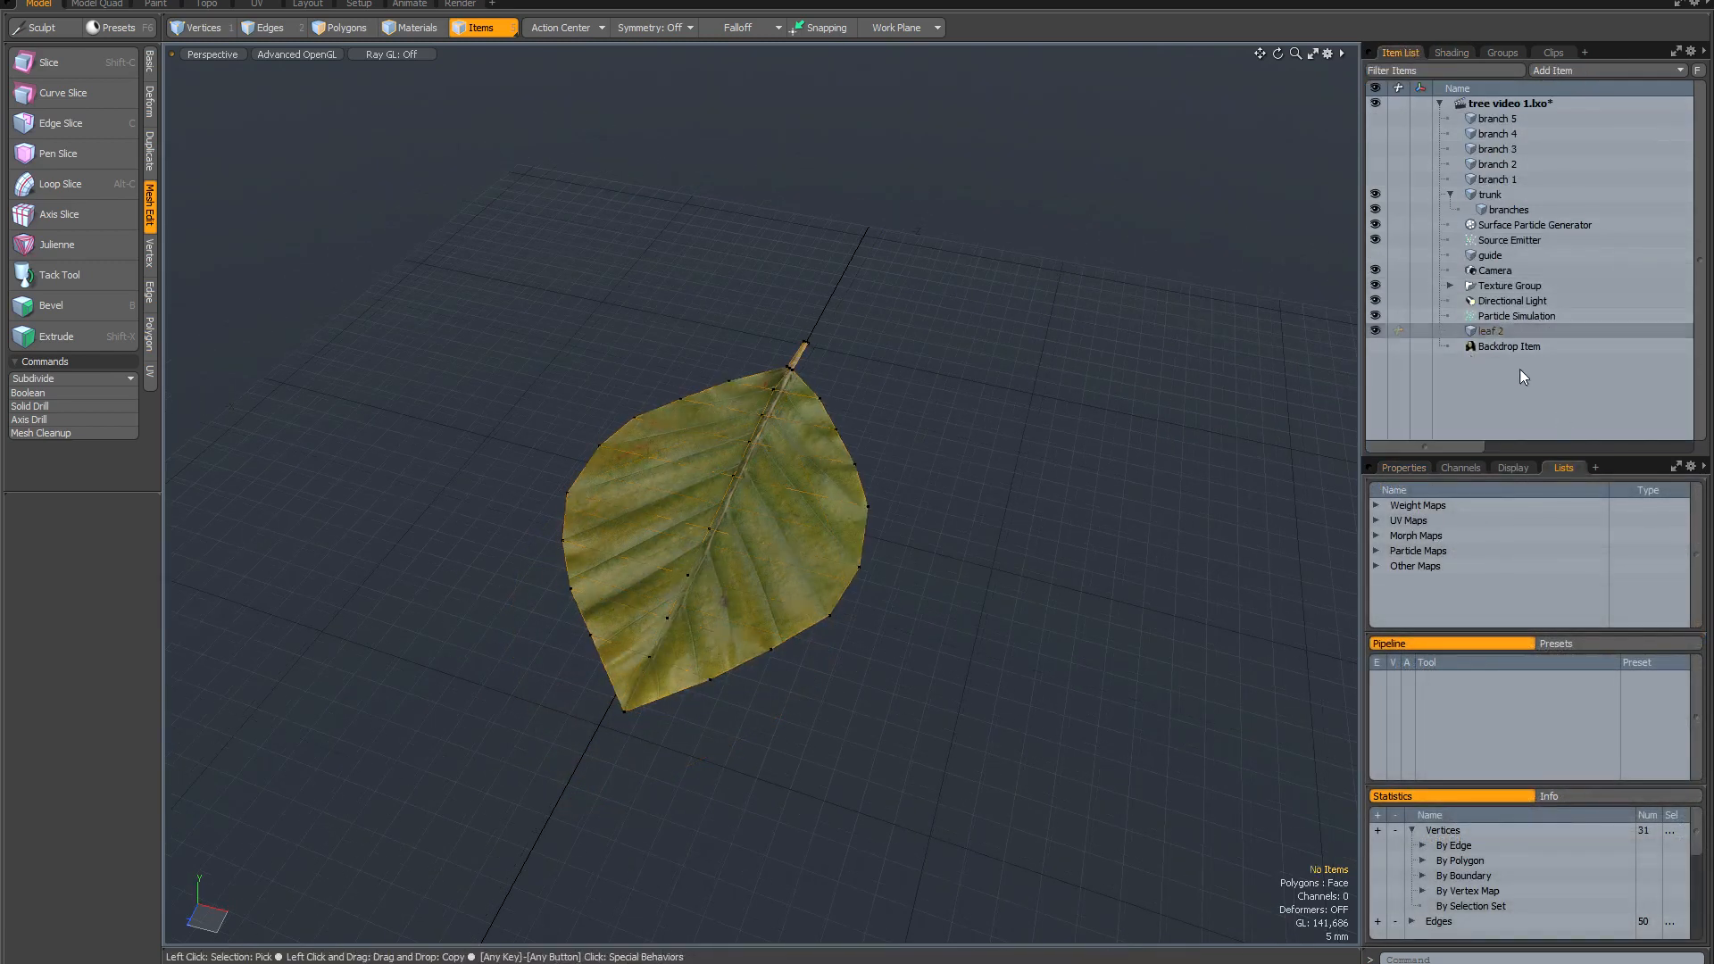
right_click(1496, 330)
mouse_move(1491, 418)
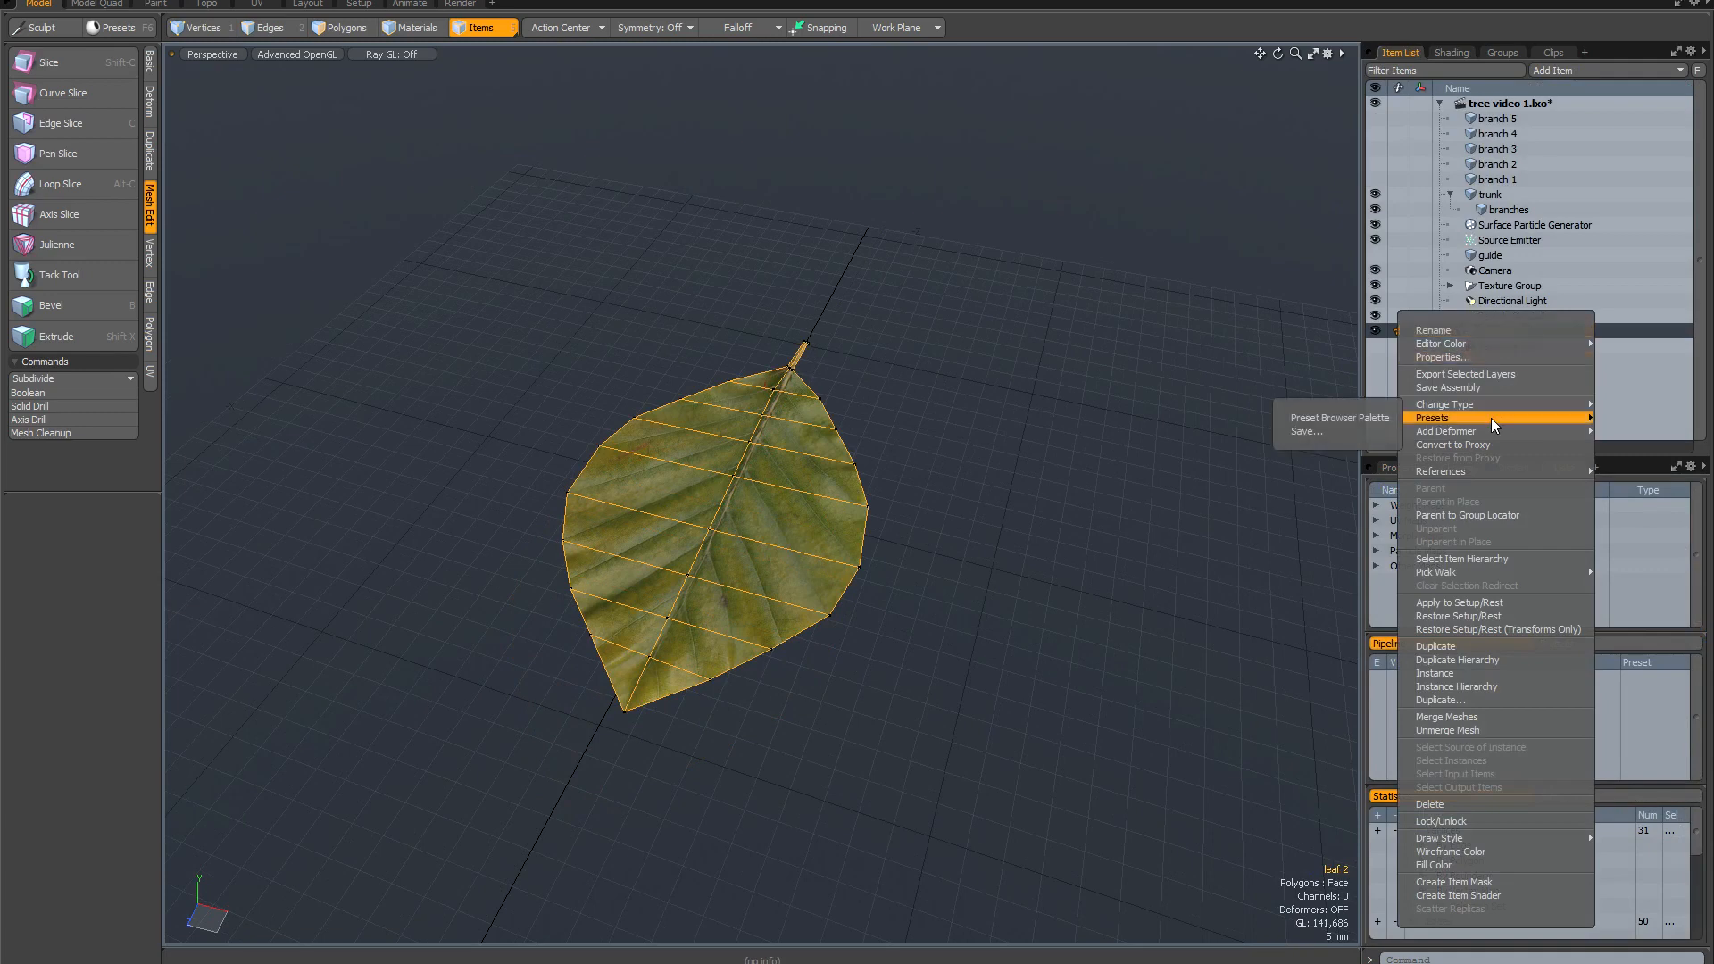
click(1446, 647)
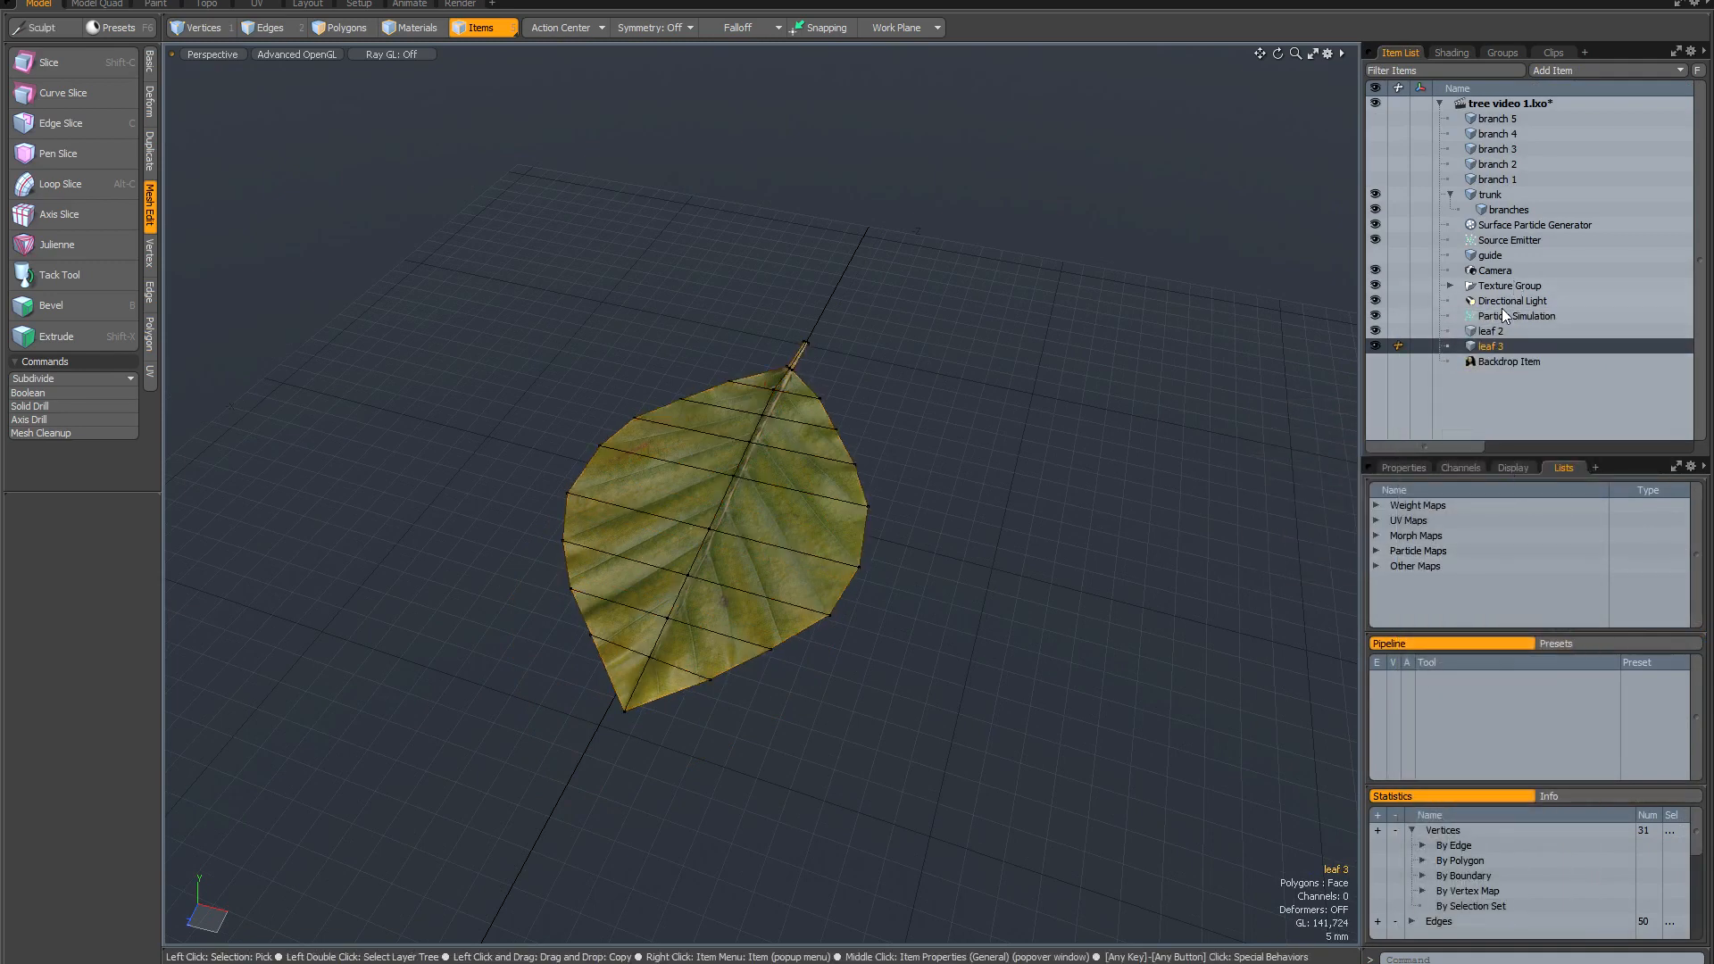
right_click(1505, 346)
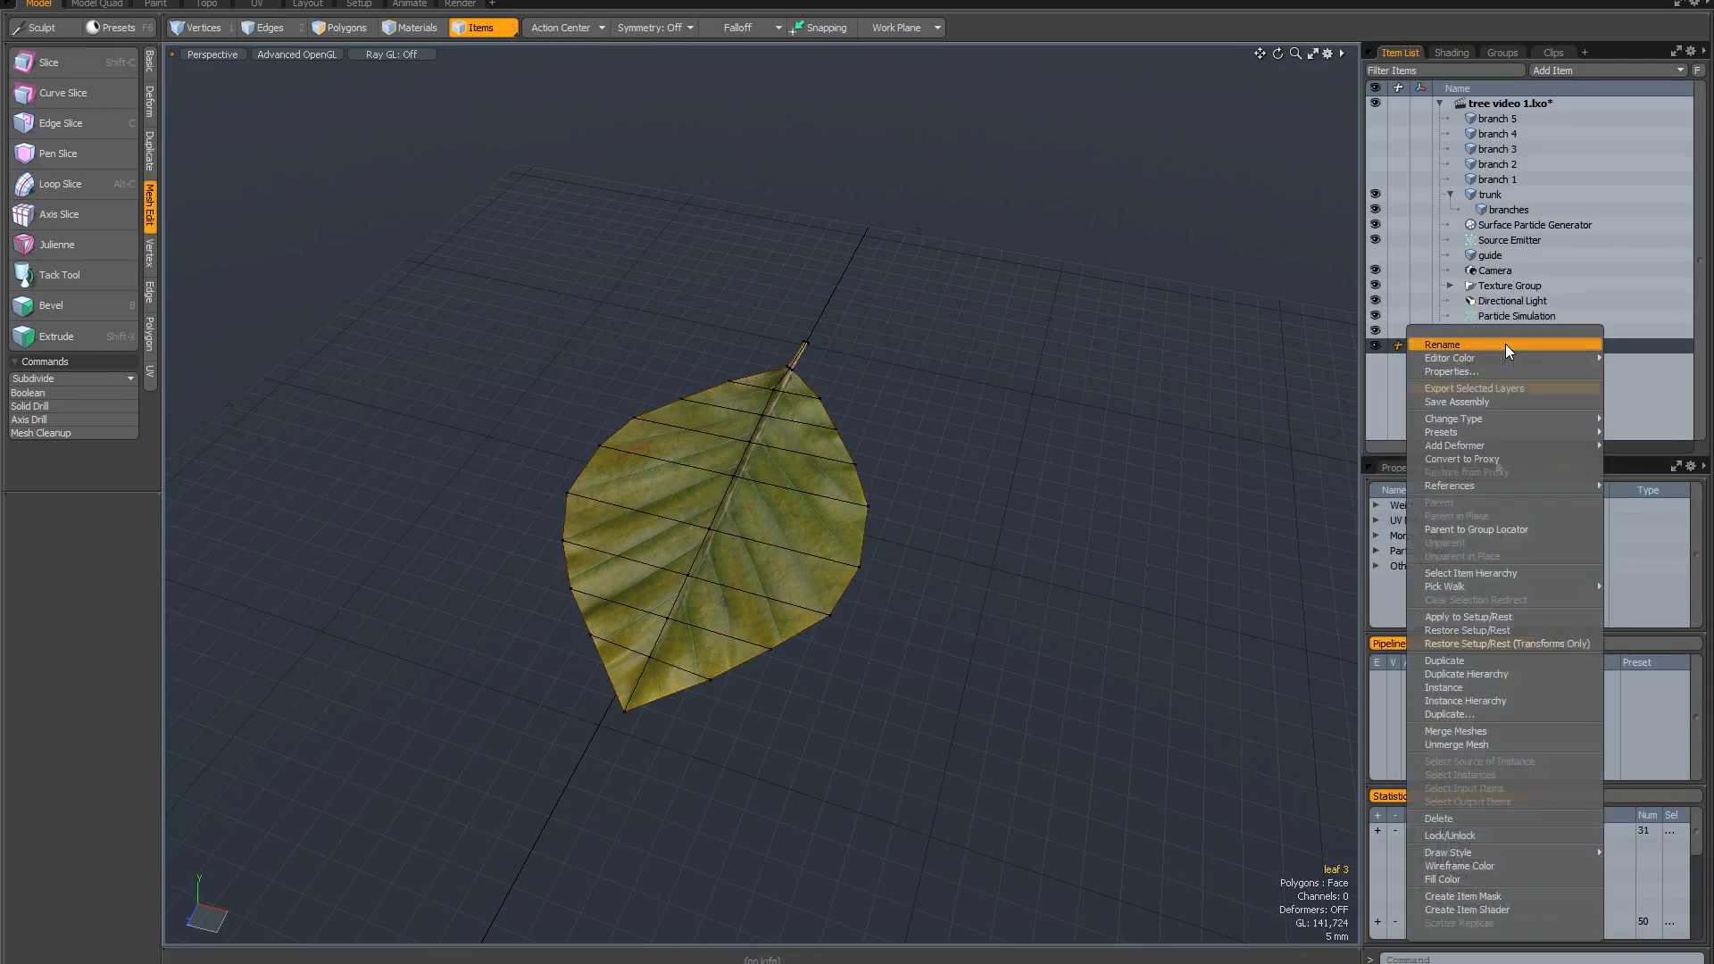
click(1453, 662)
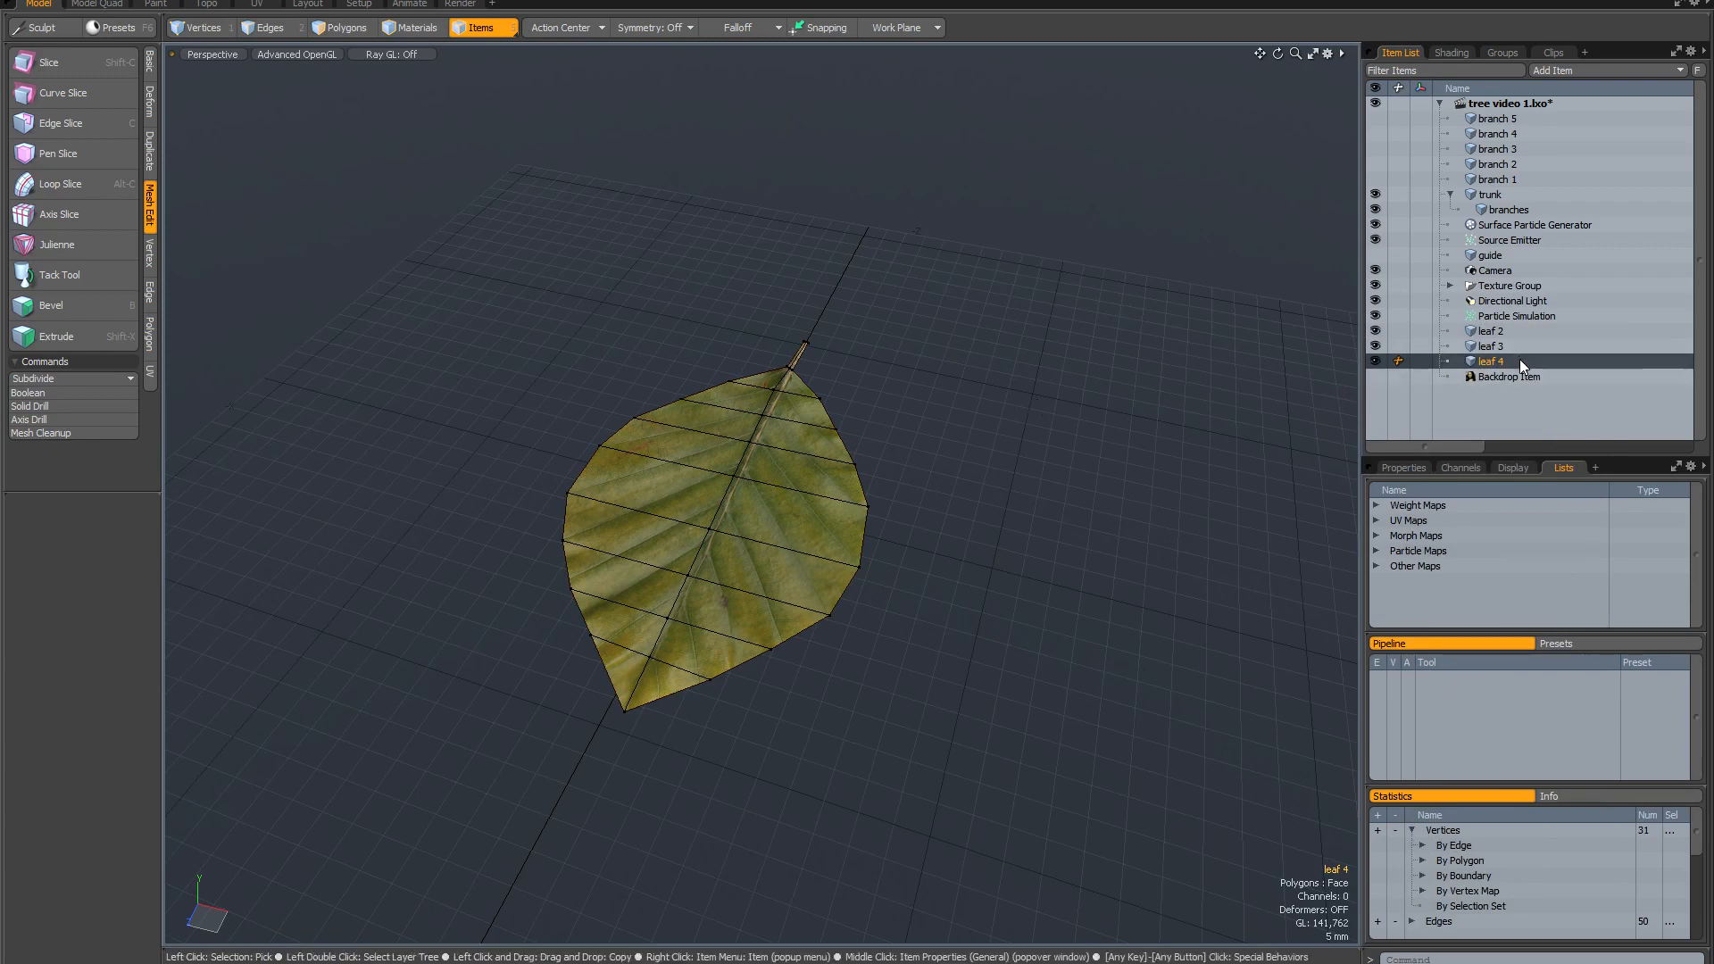
right_click(1519, 359)
click(1457, 675)
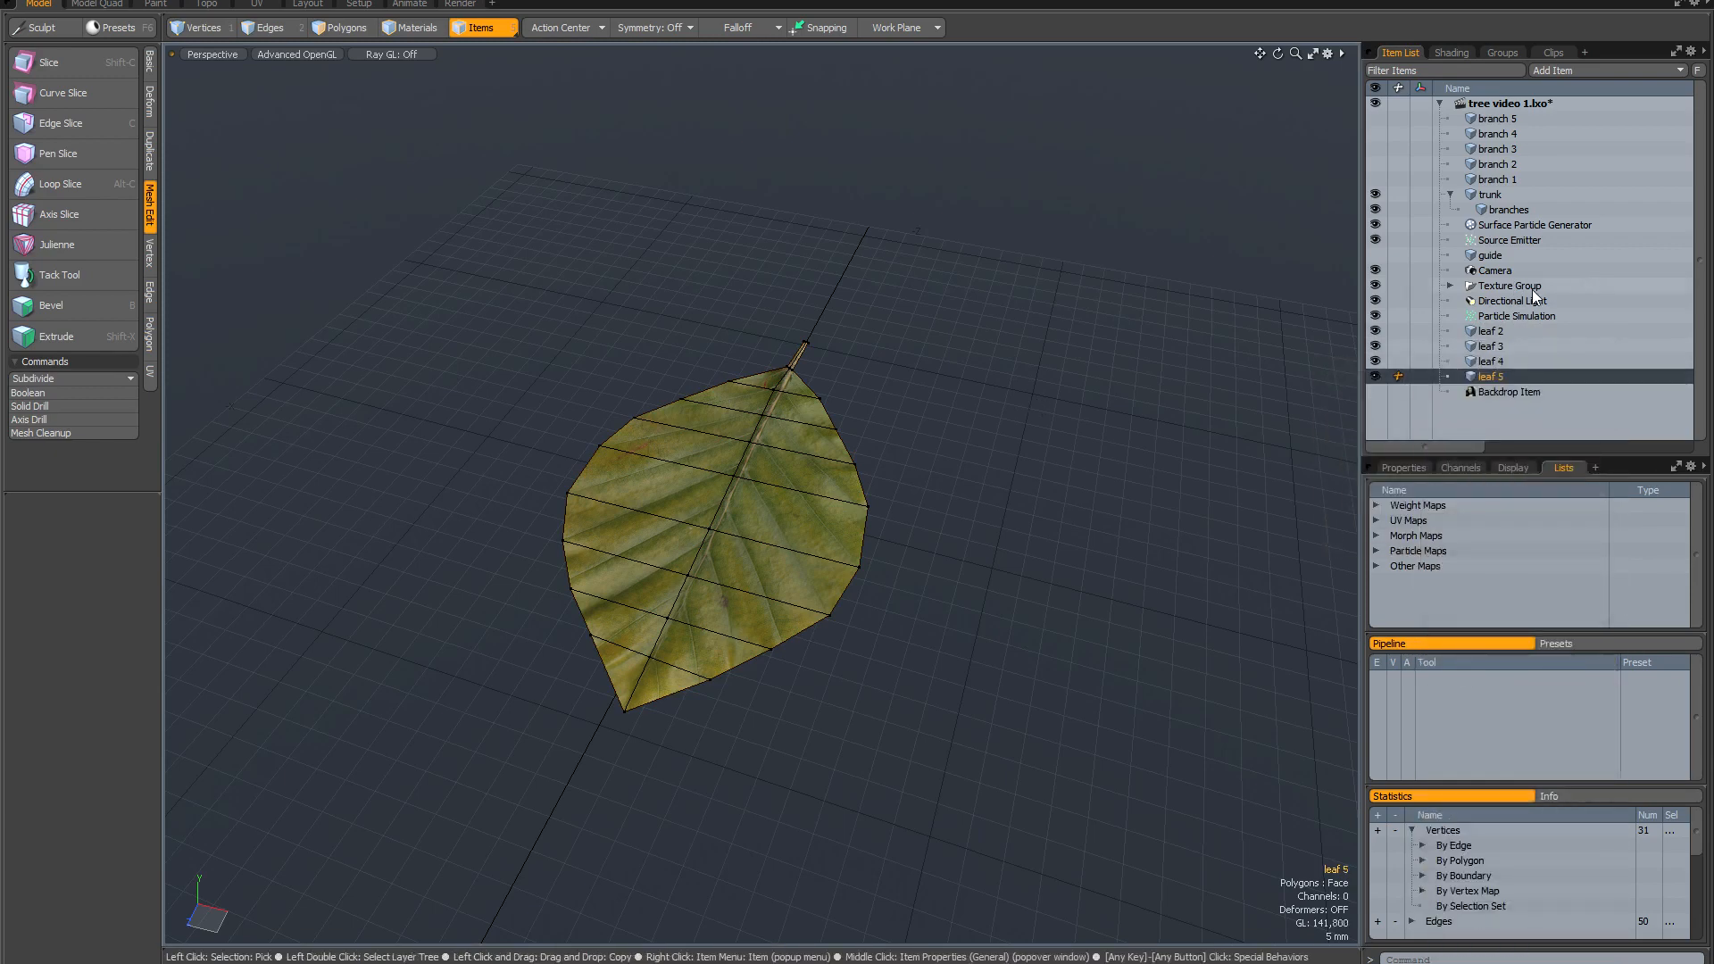
Bend the leaf 3 mesh upward about 47° around the X axis, with the bend centred on its stem end.
click(1487, 347)
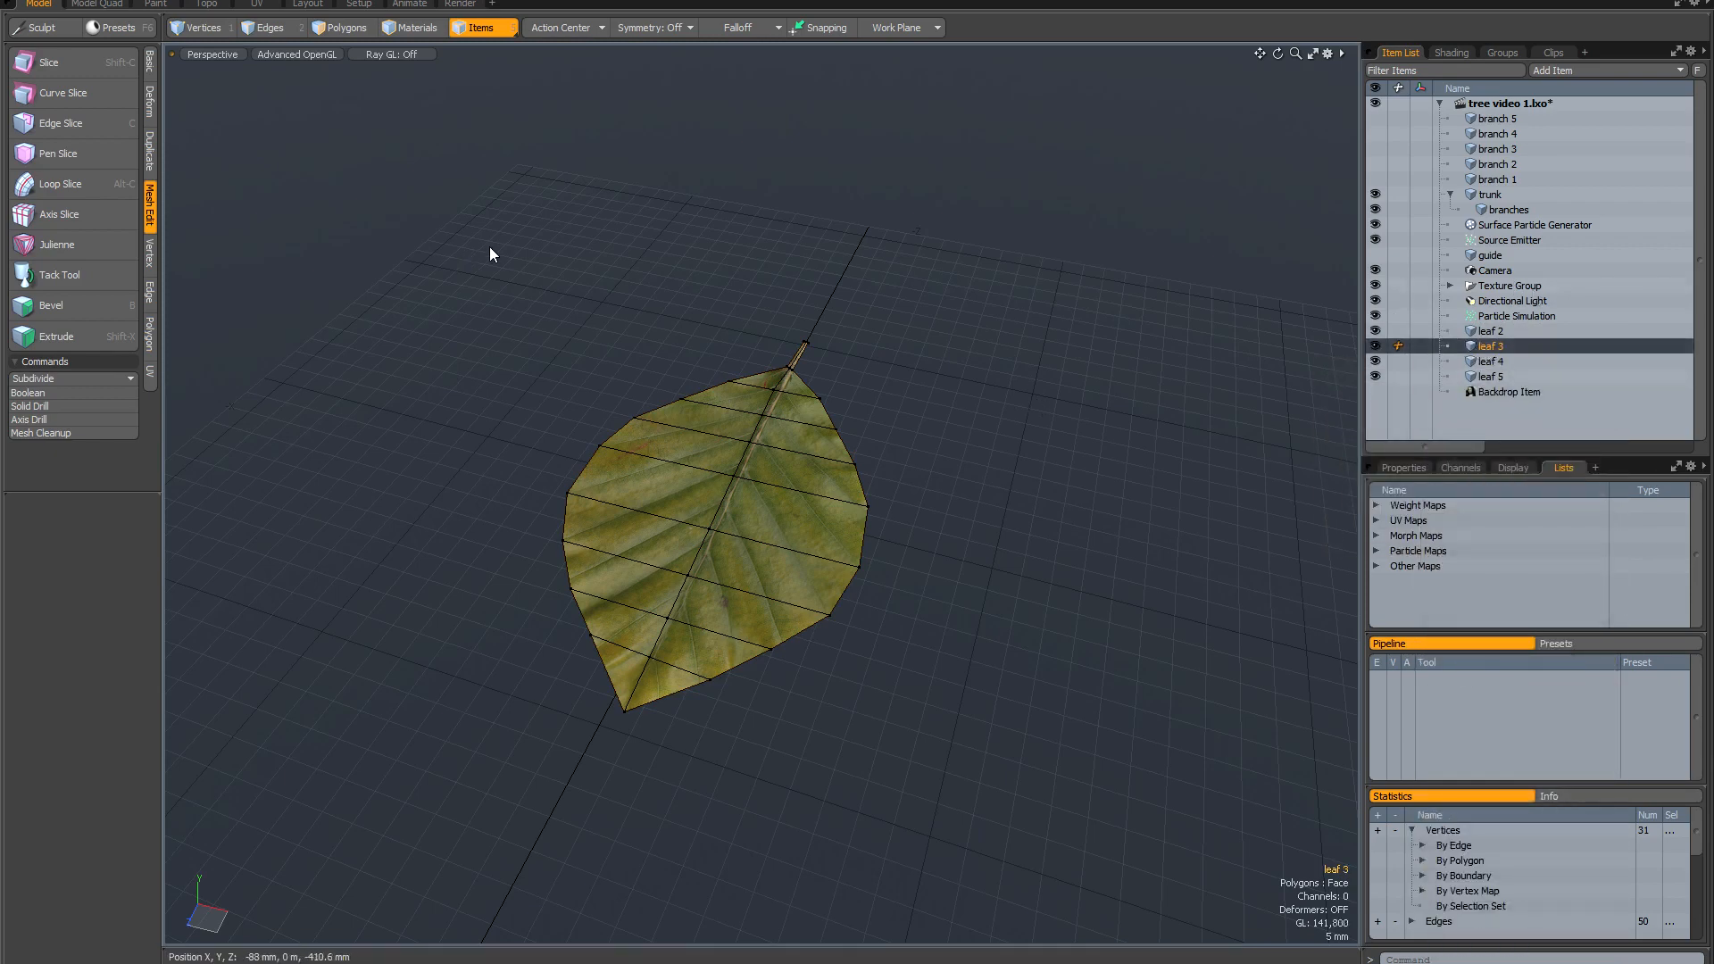
click(150, 101)
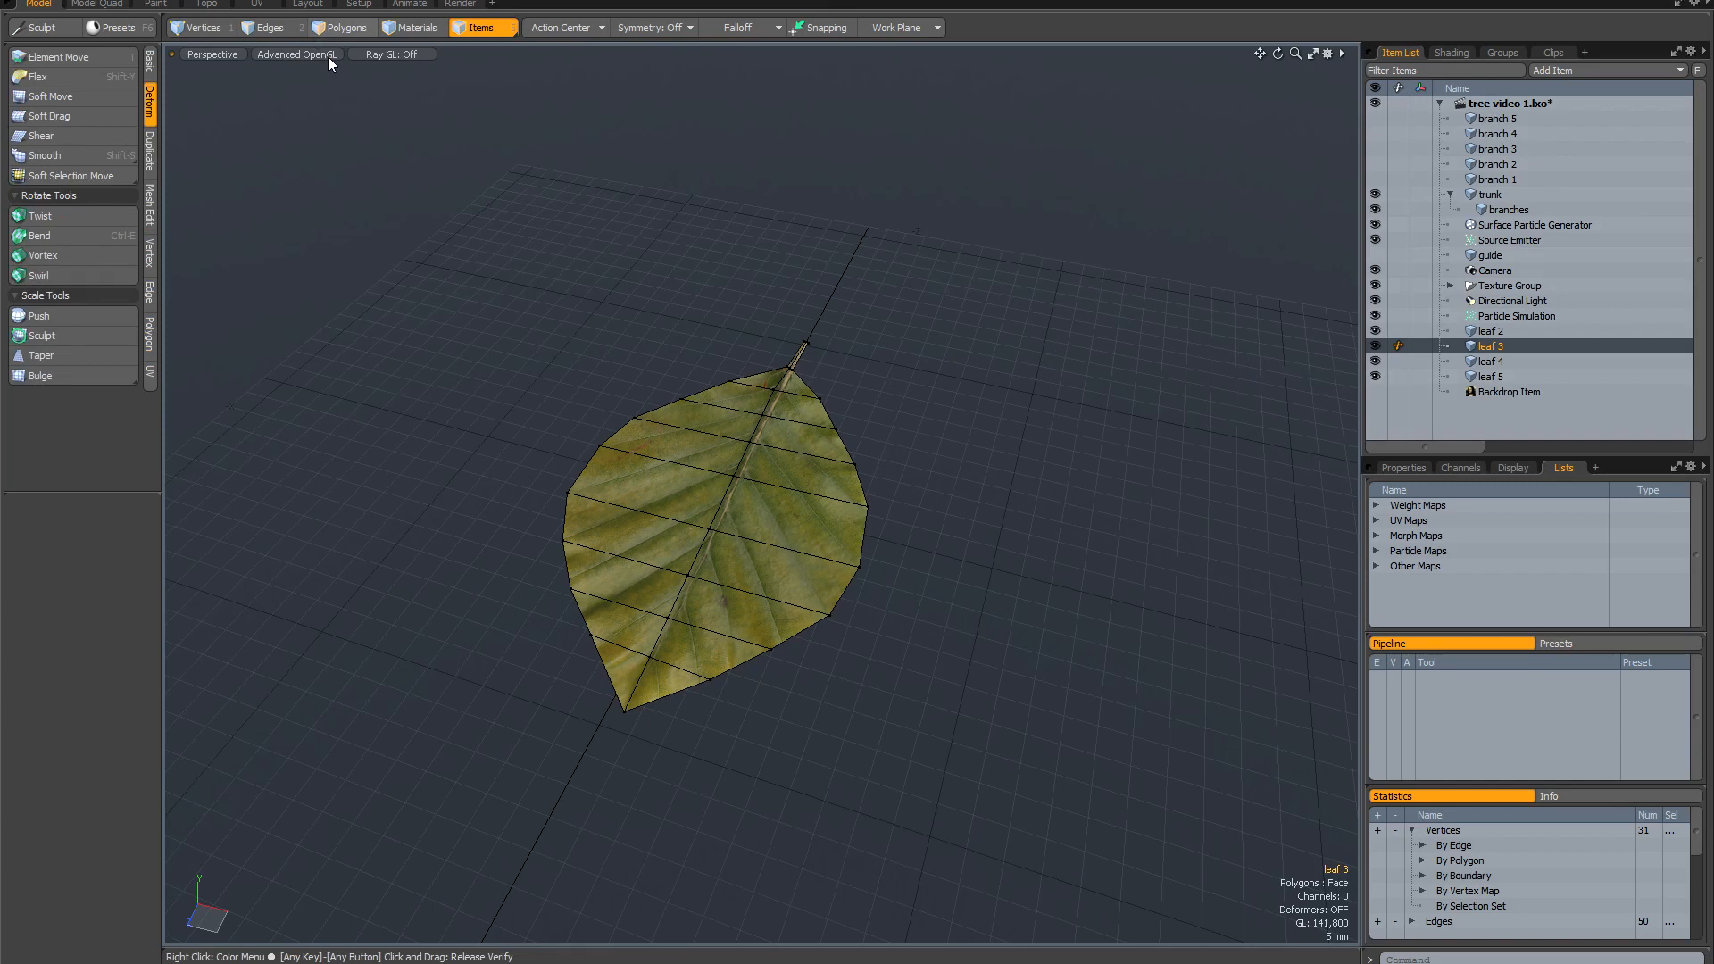
click(343, 28)
alt+drag(741, 393, 882, 407)
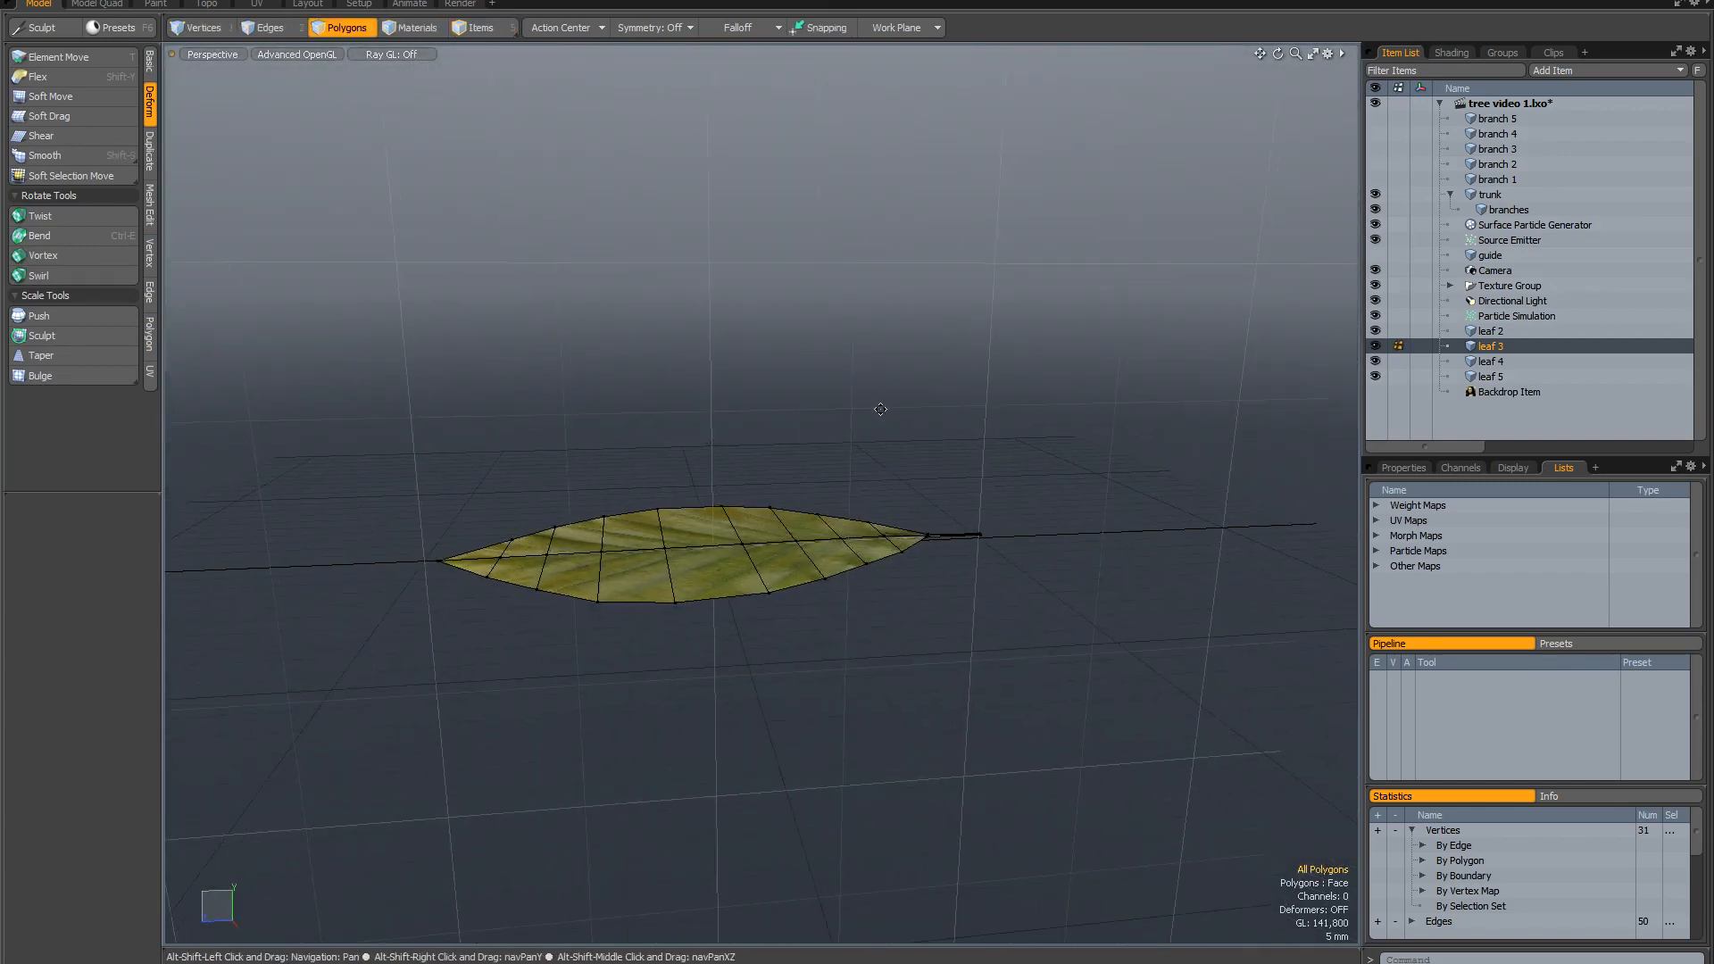
click(88, 234)
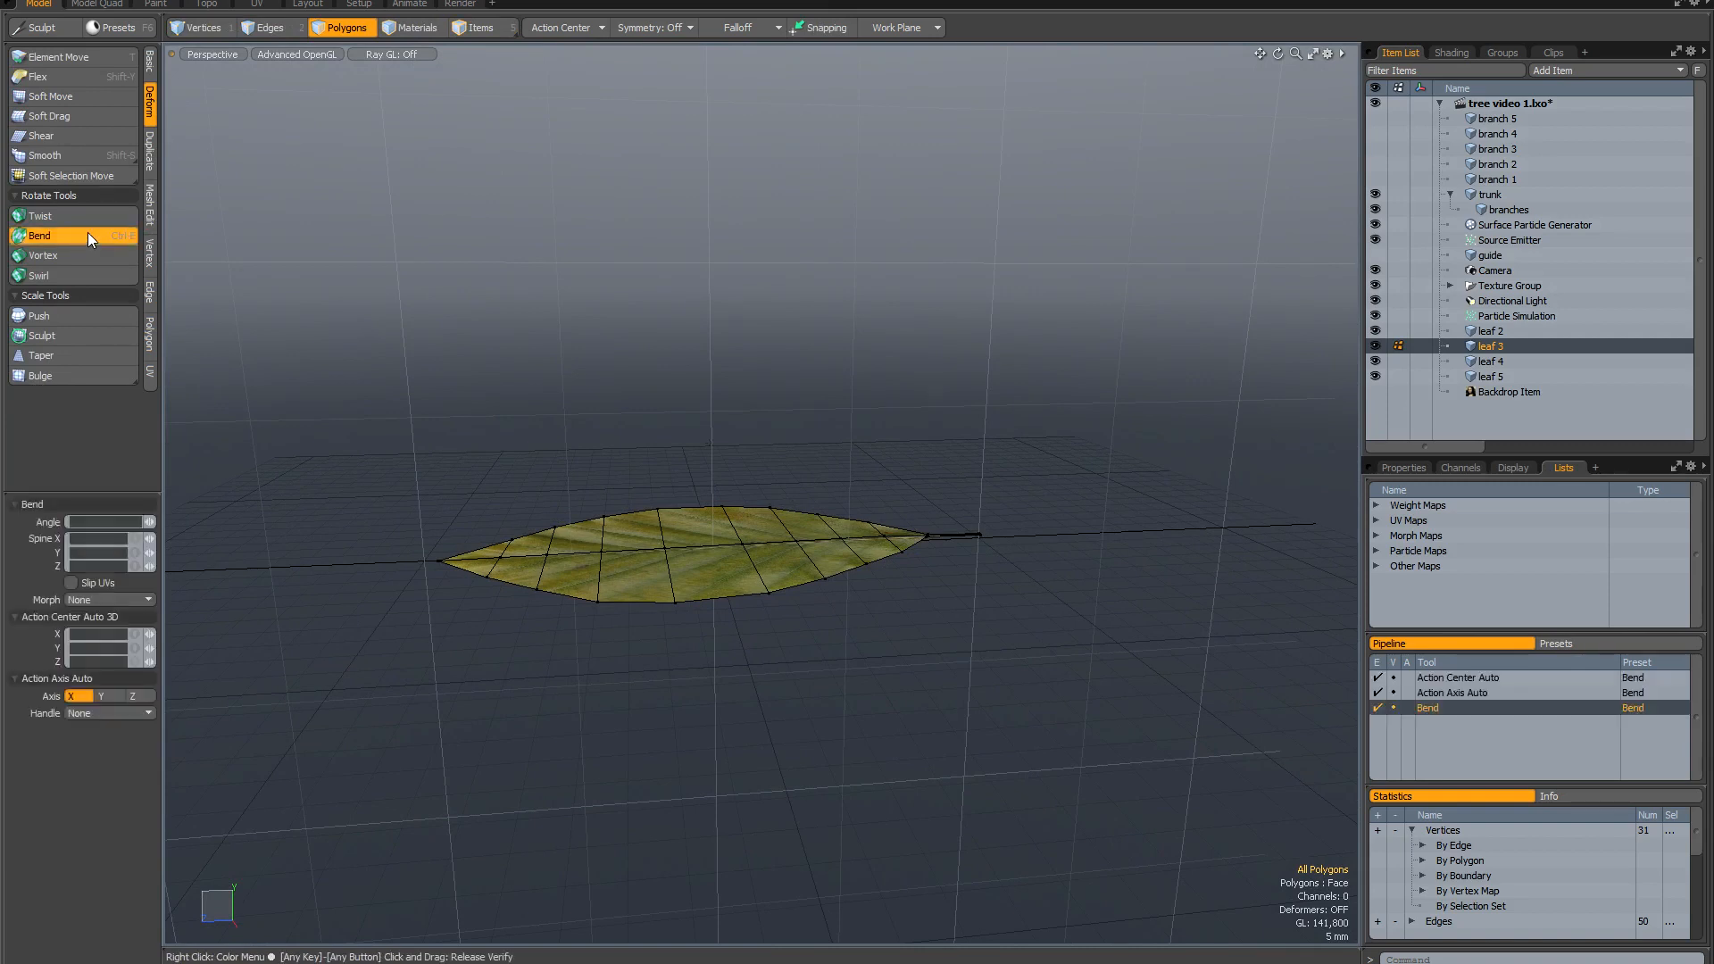
alt+drag(1190, 330, 828, 335)
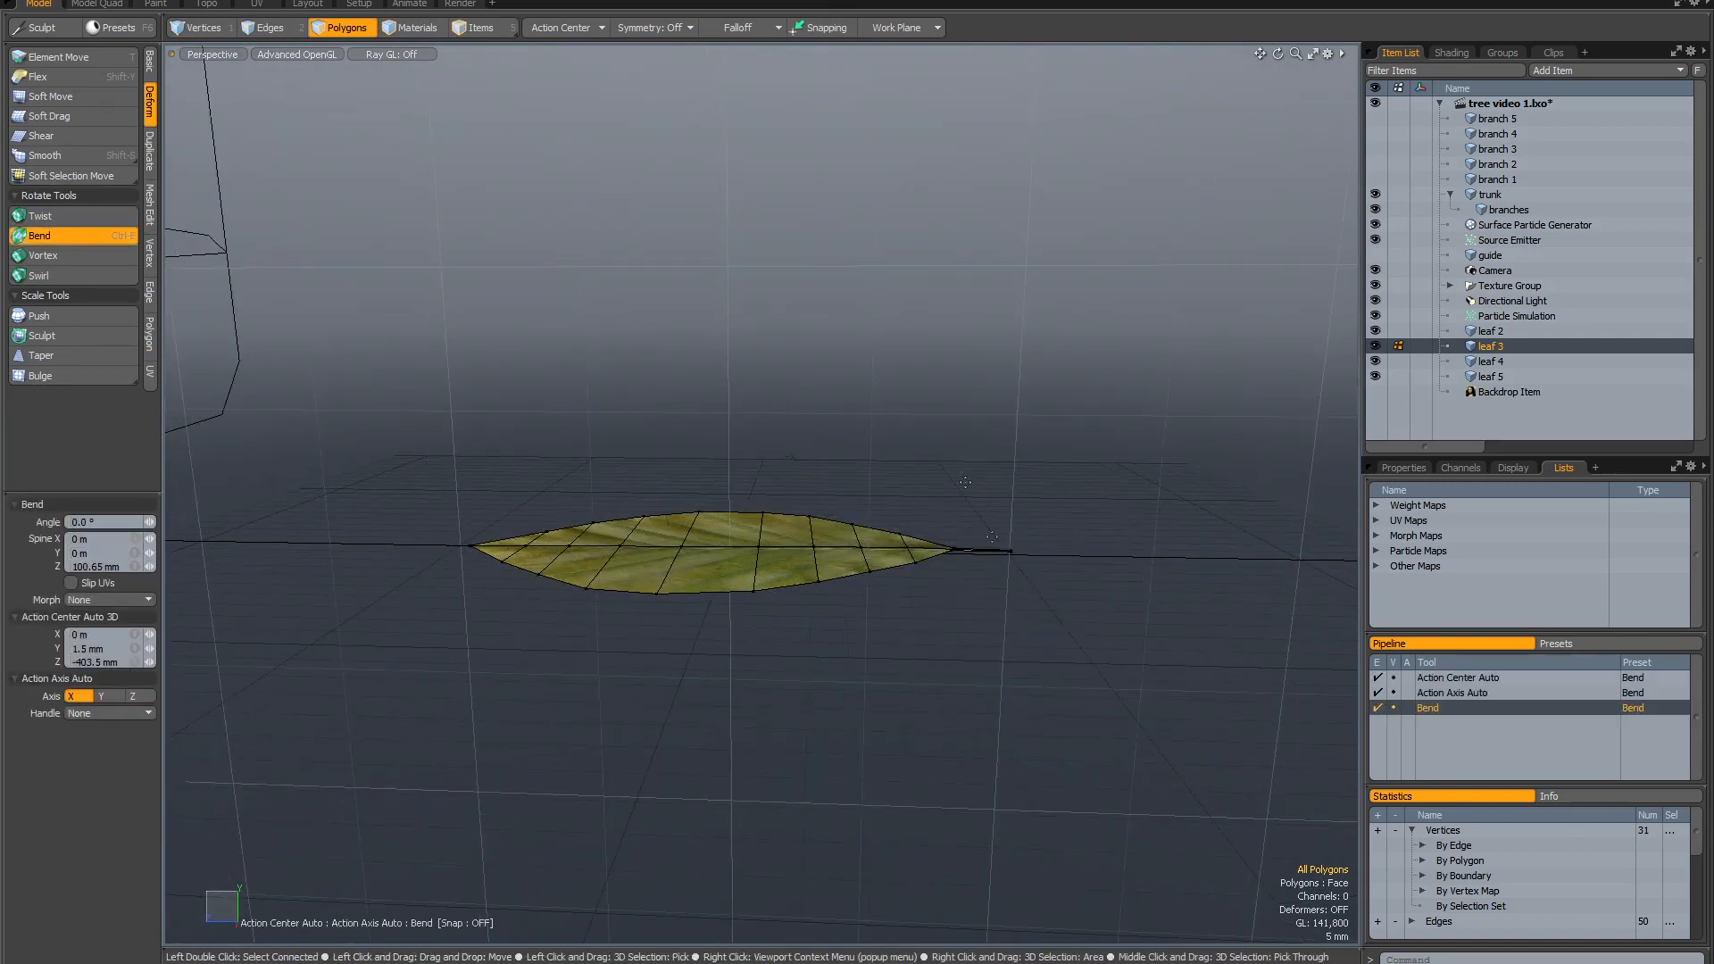
click(1006, 555)
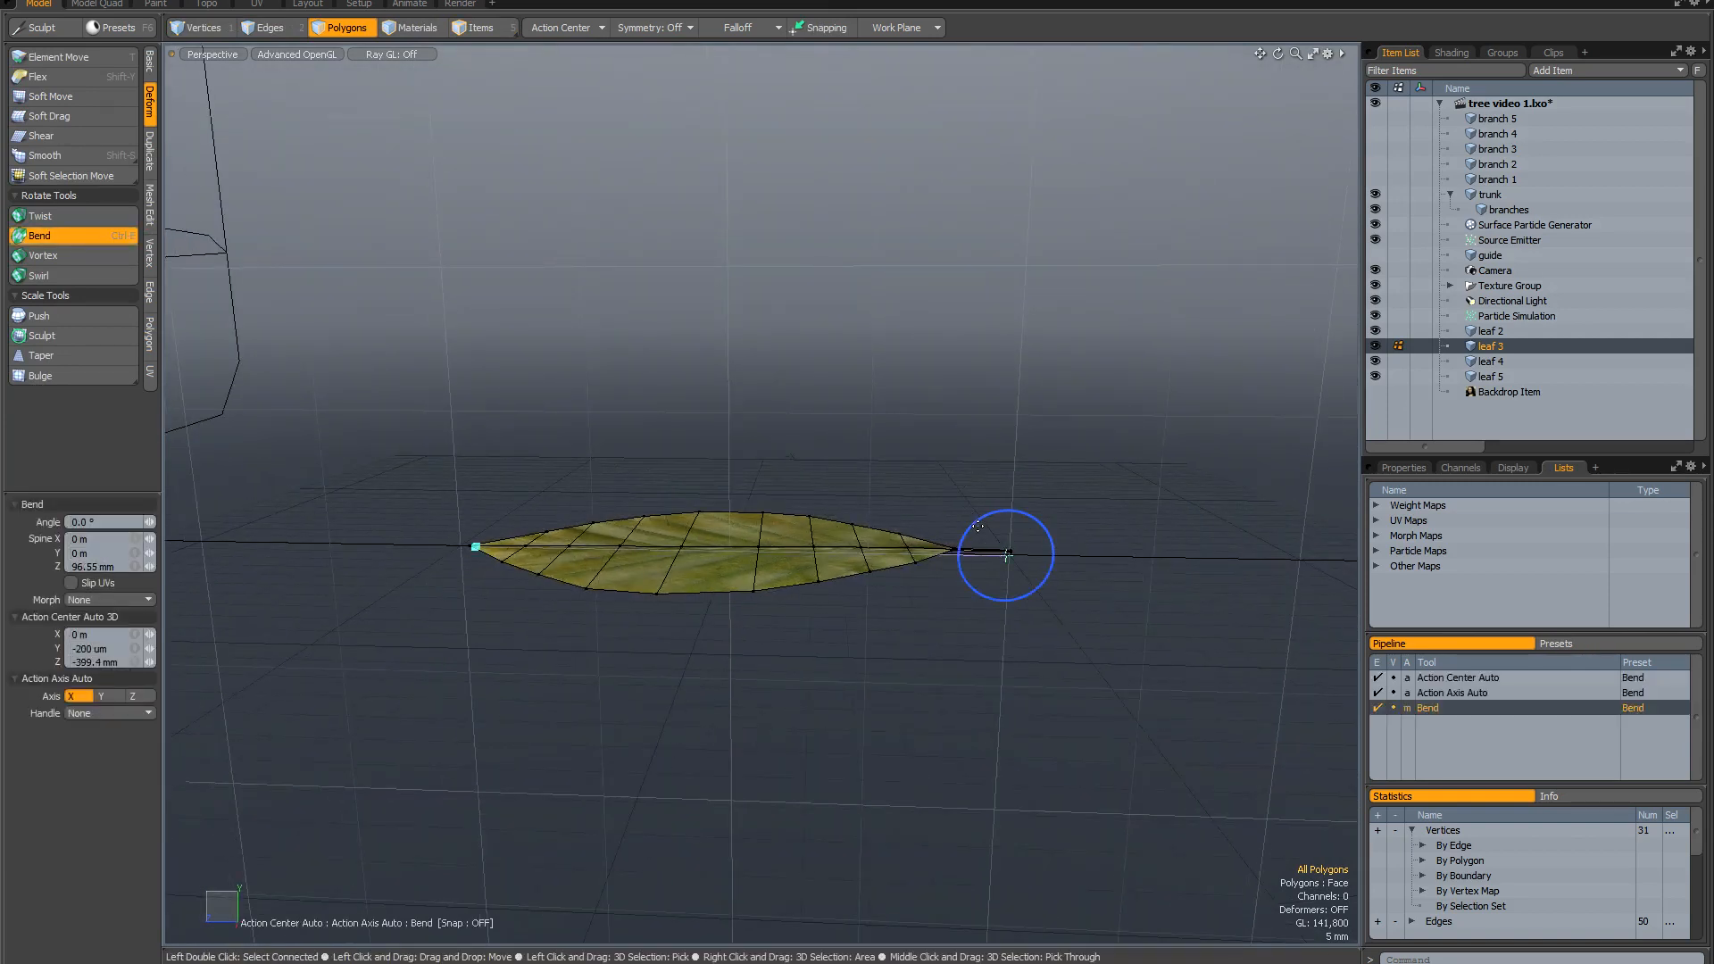
drag(977, 522, 957, 465)
key(space)
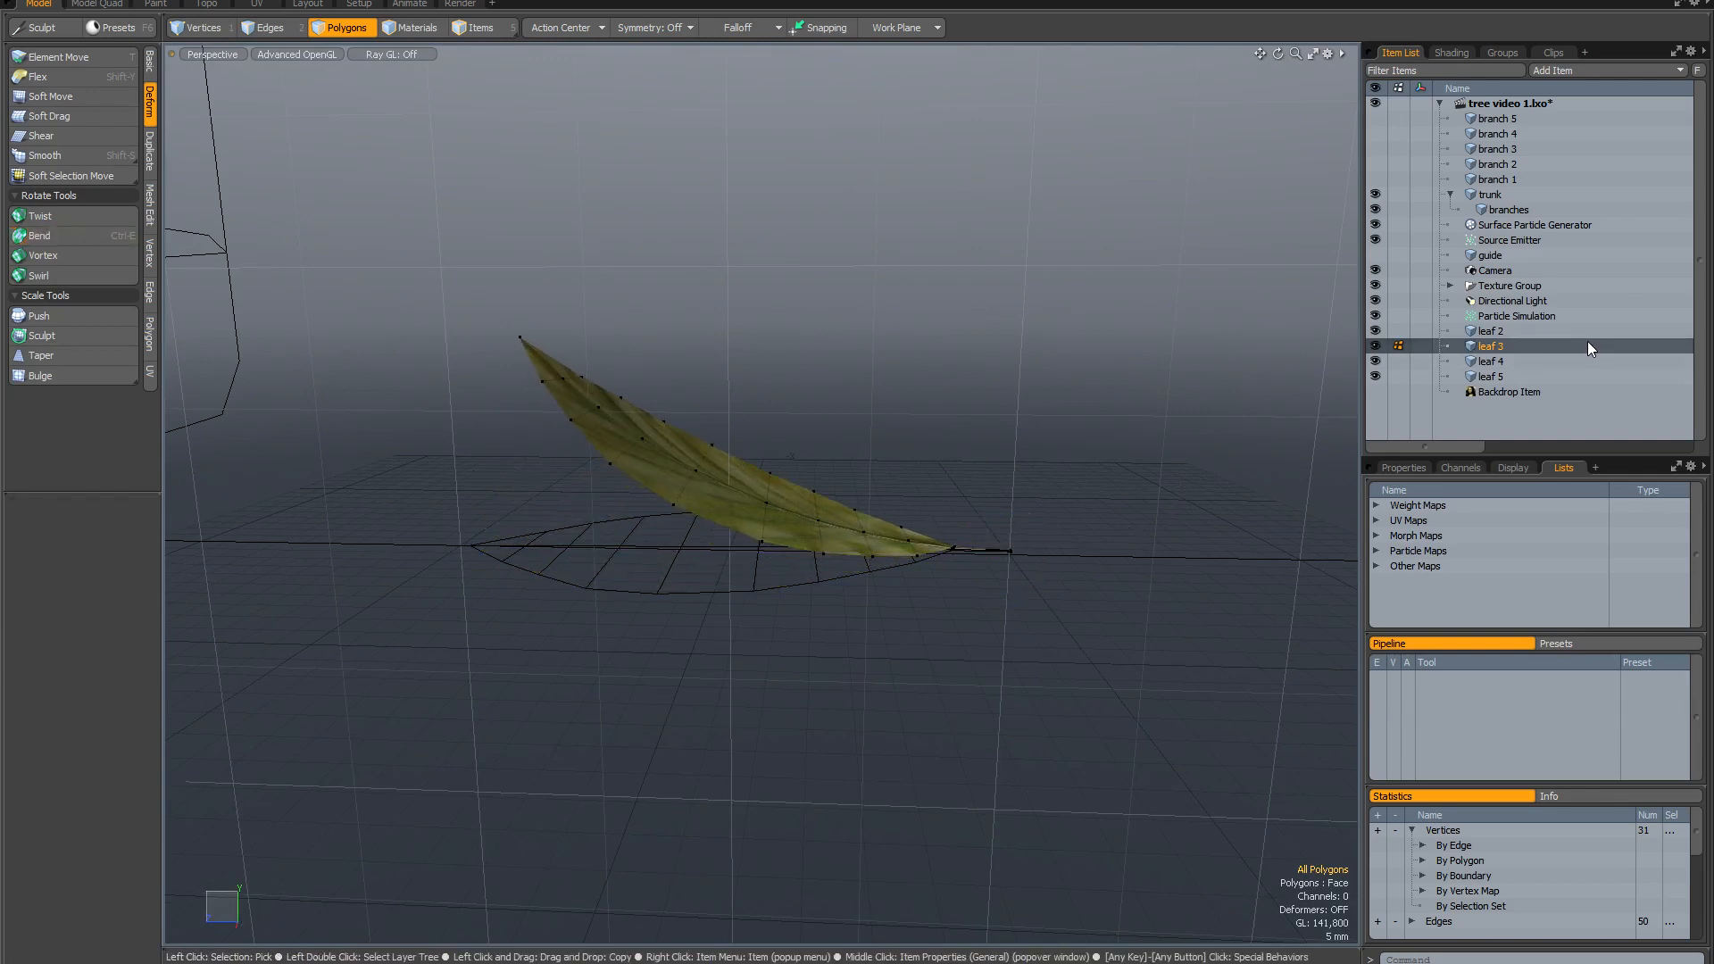
Twist the leaf 4 mesh around the Y axis, working from above with the twist centred on its stem end.
click(1497, 361)
alt+drag(922, 467, 842, 364)
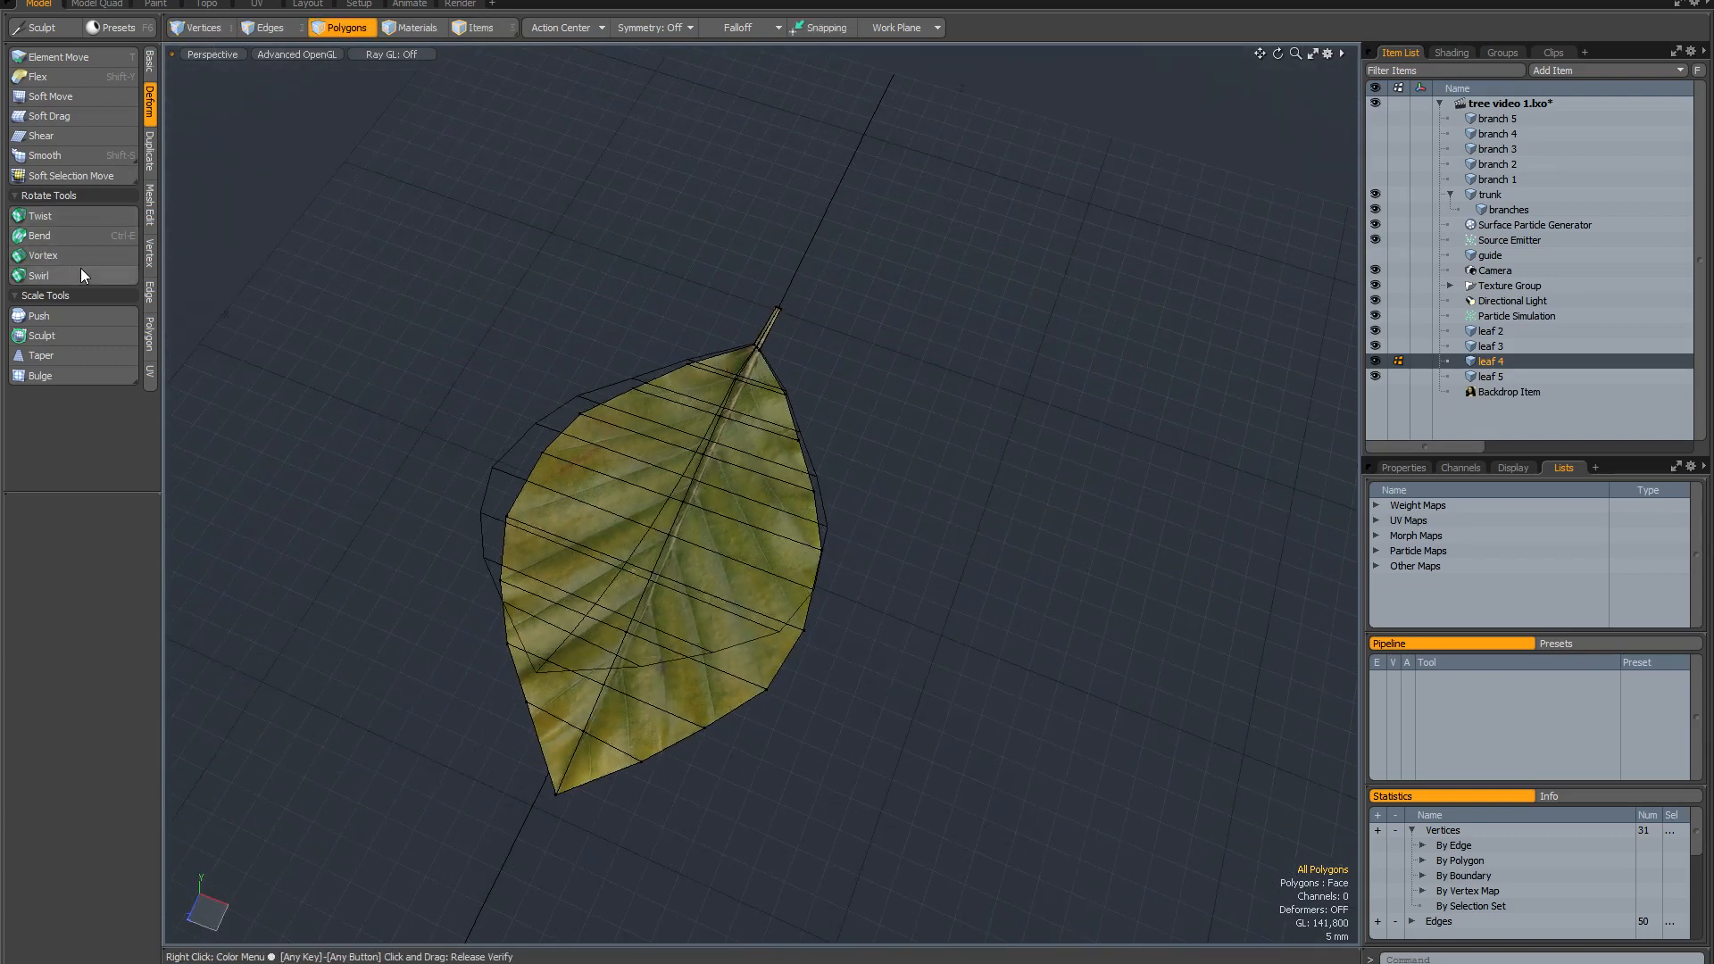
click(61, 218)
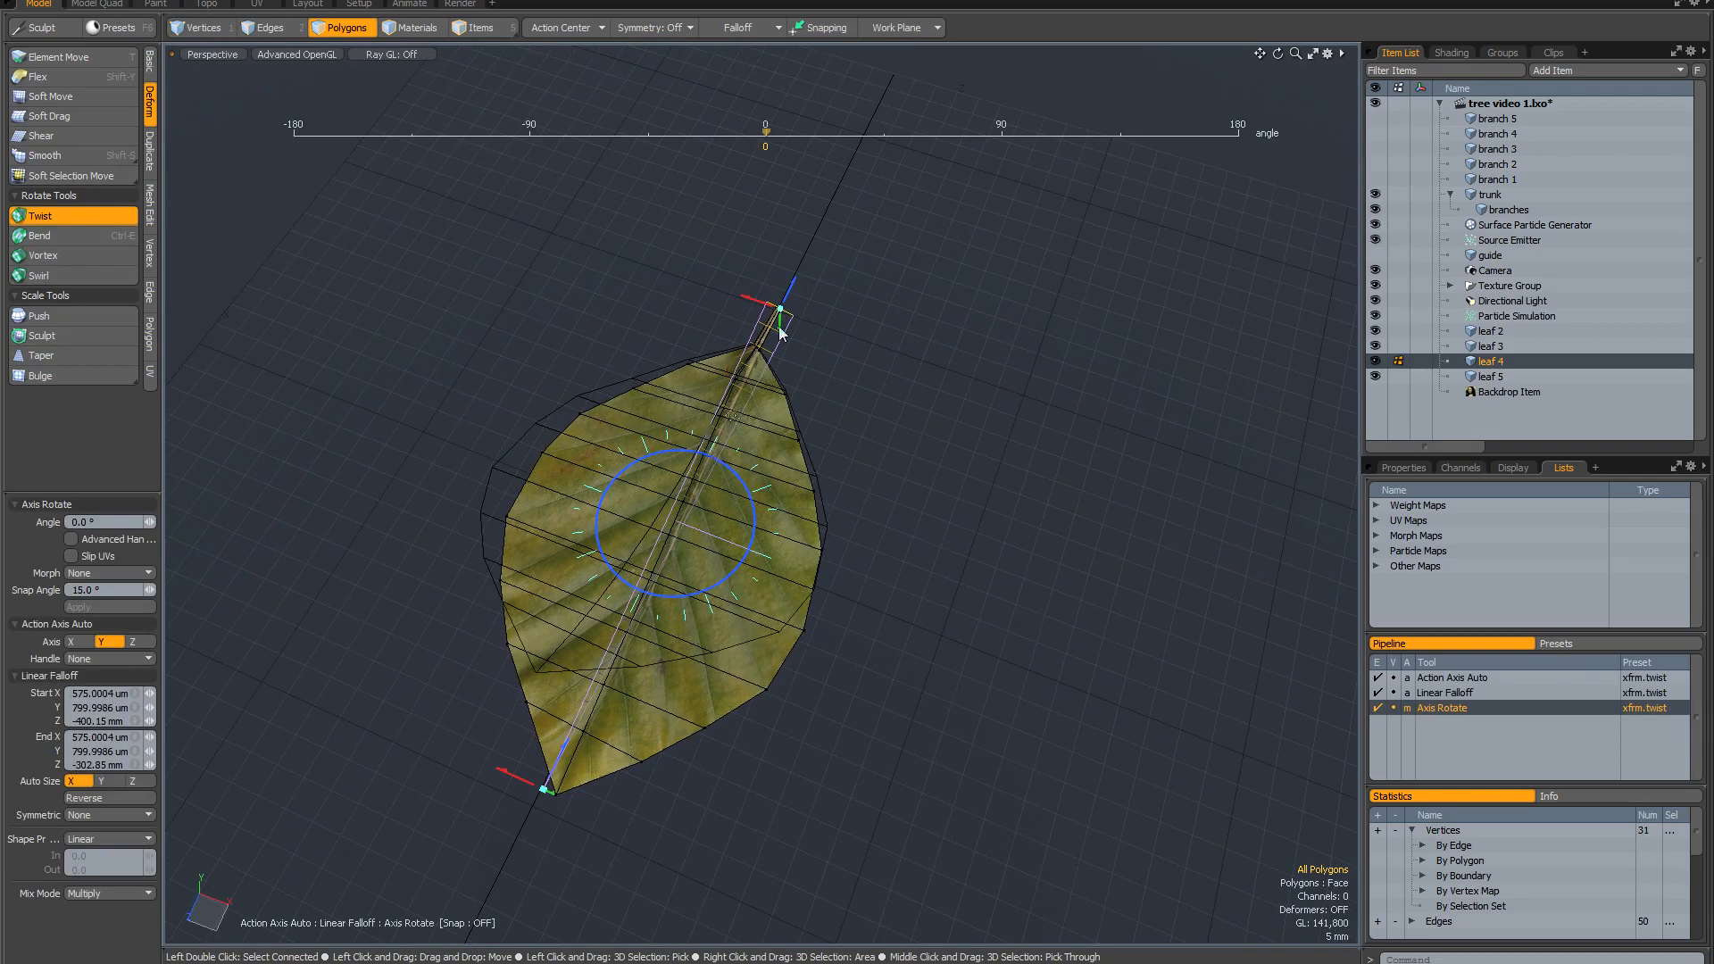
click(773, 315)
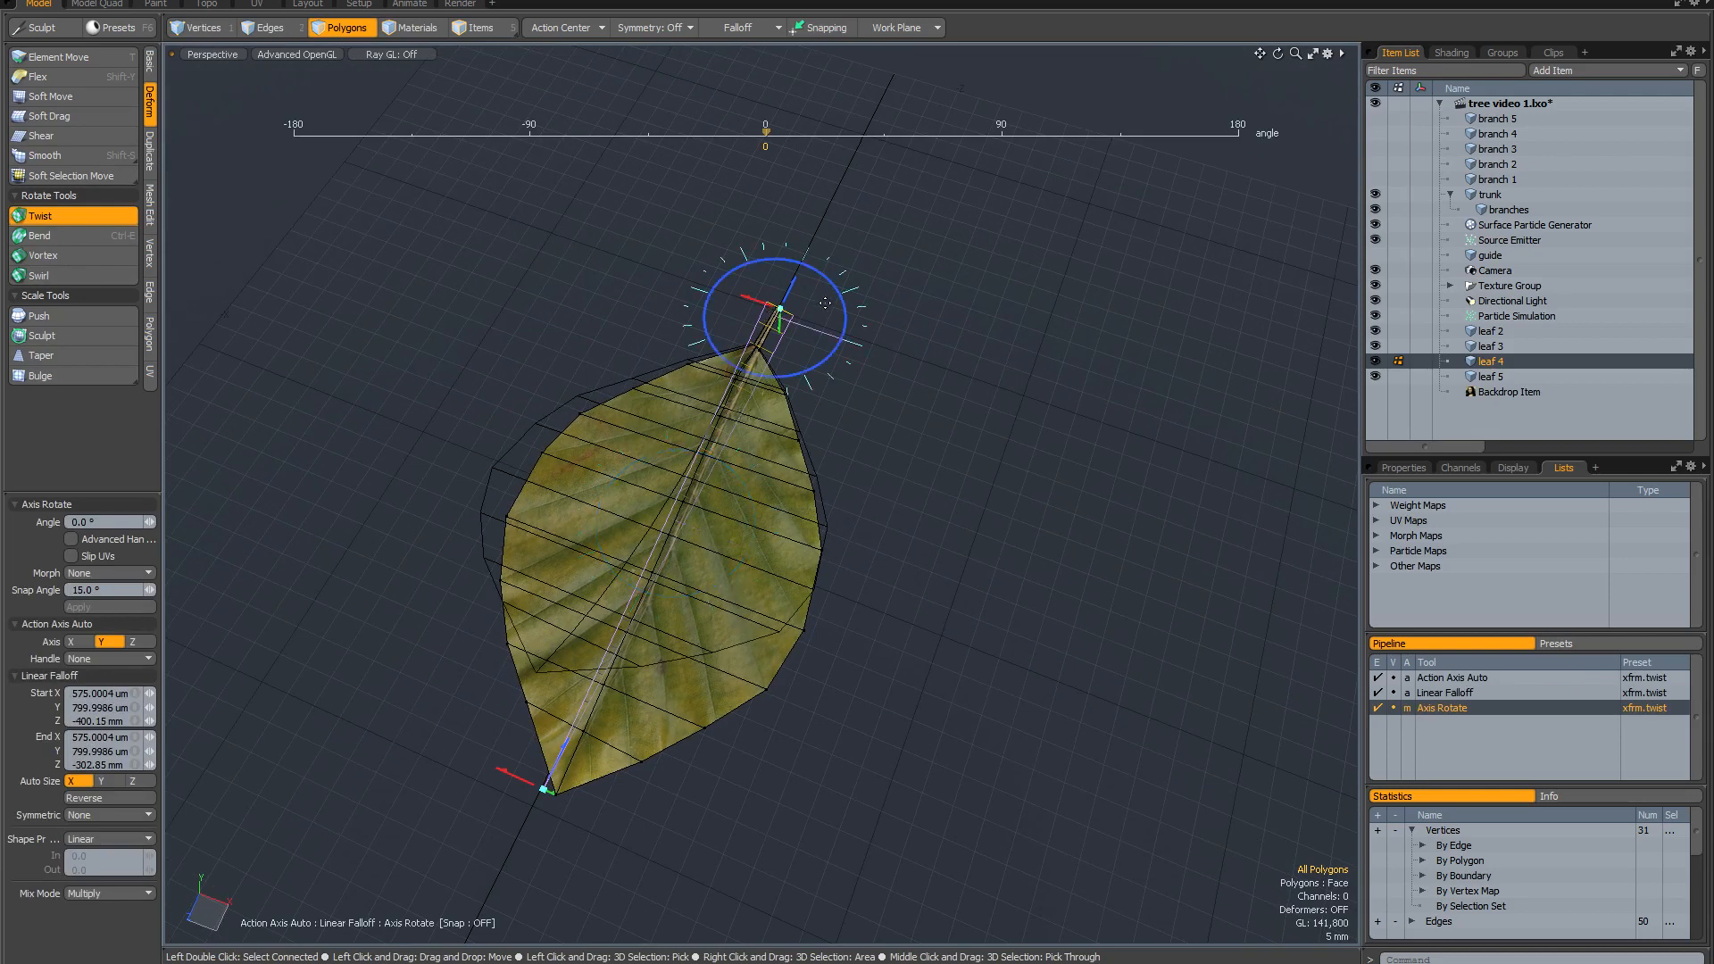
drag(825, 304, 784, 474)
key(space)
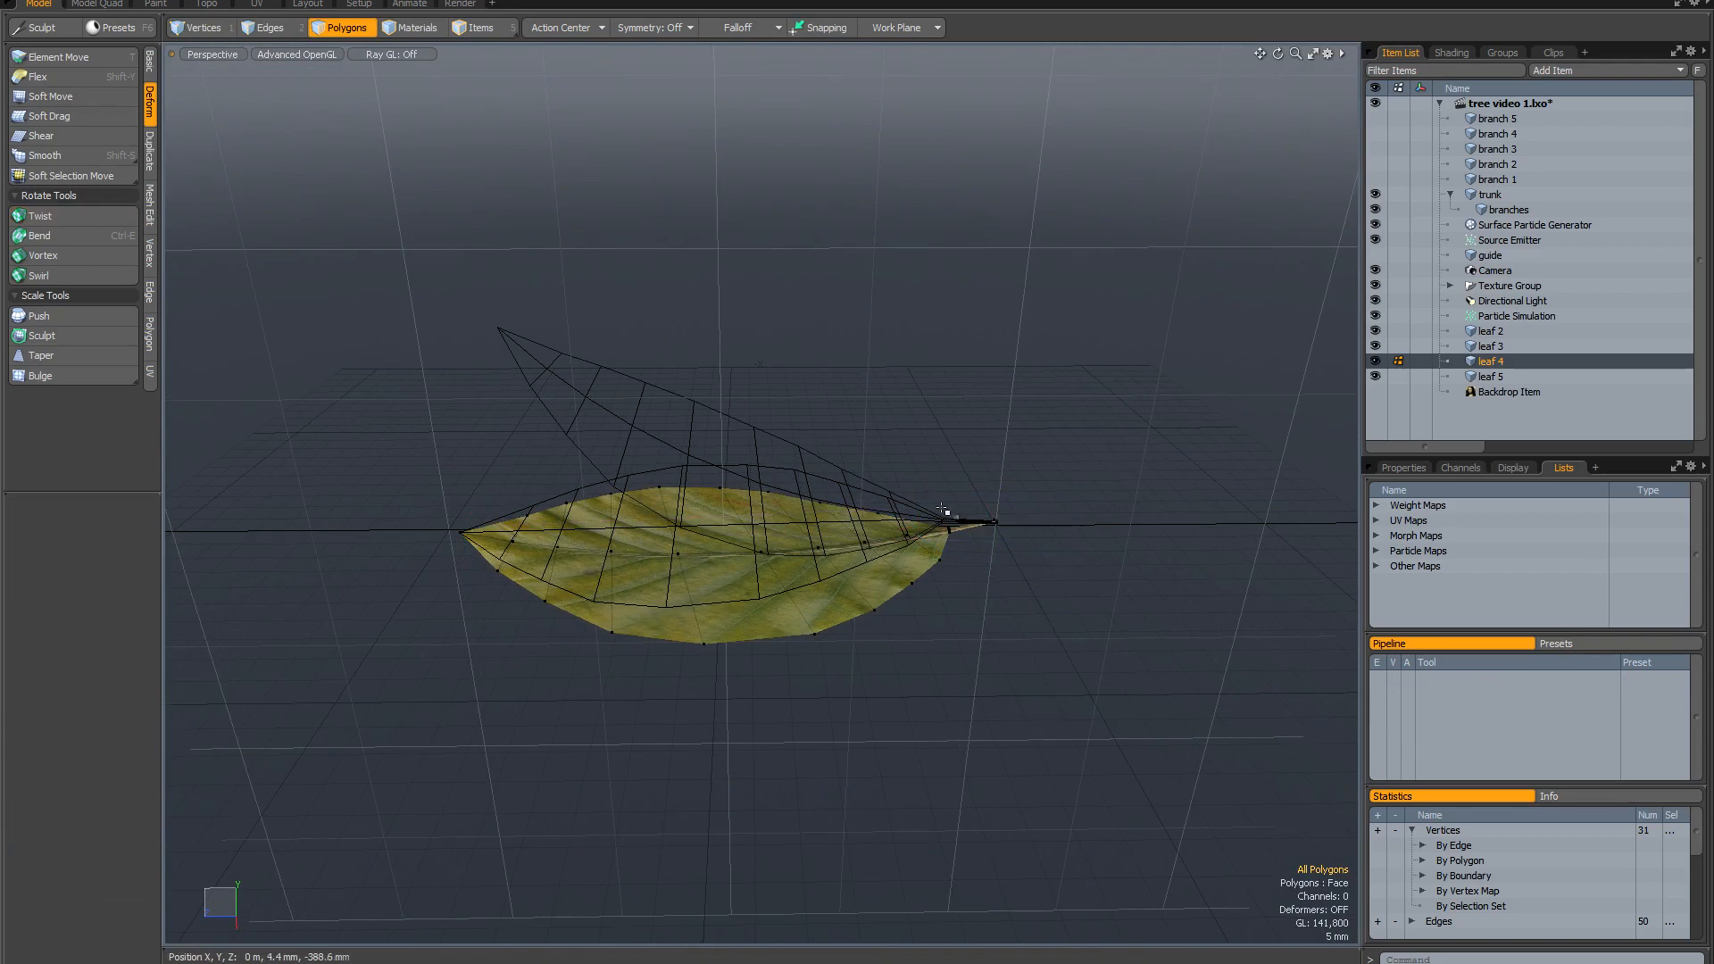
Twist the leaf 4 mesh around the X axis from its stem end, tilting the blade upward in the side view.
alt+drag(919, 512, 907, 467)
click(37, 217)
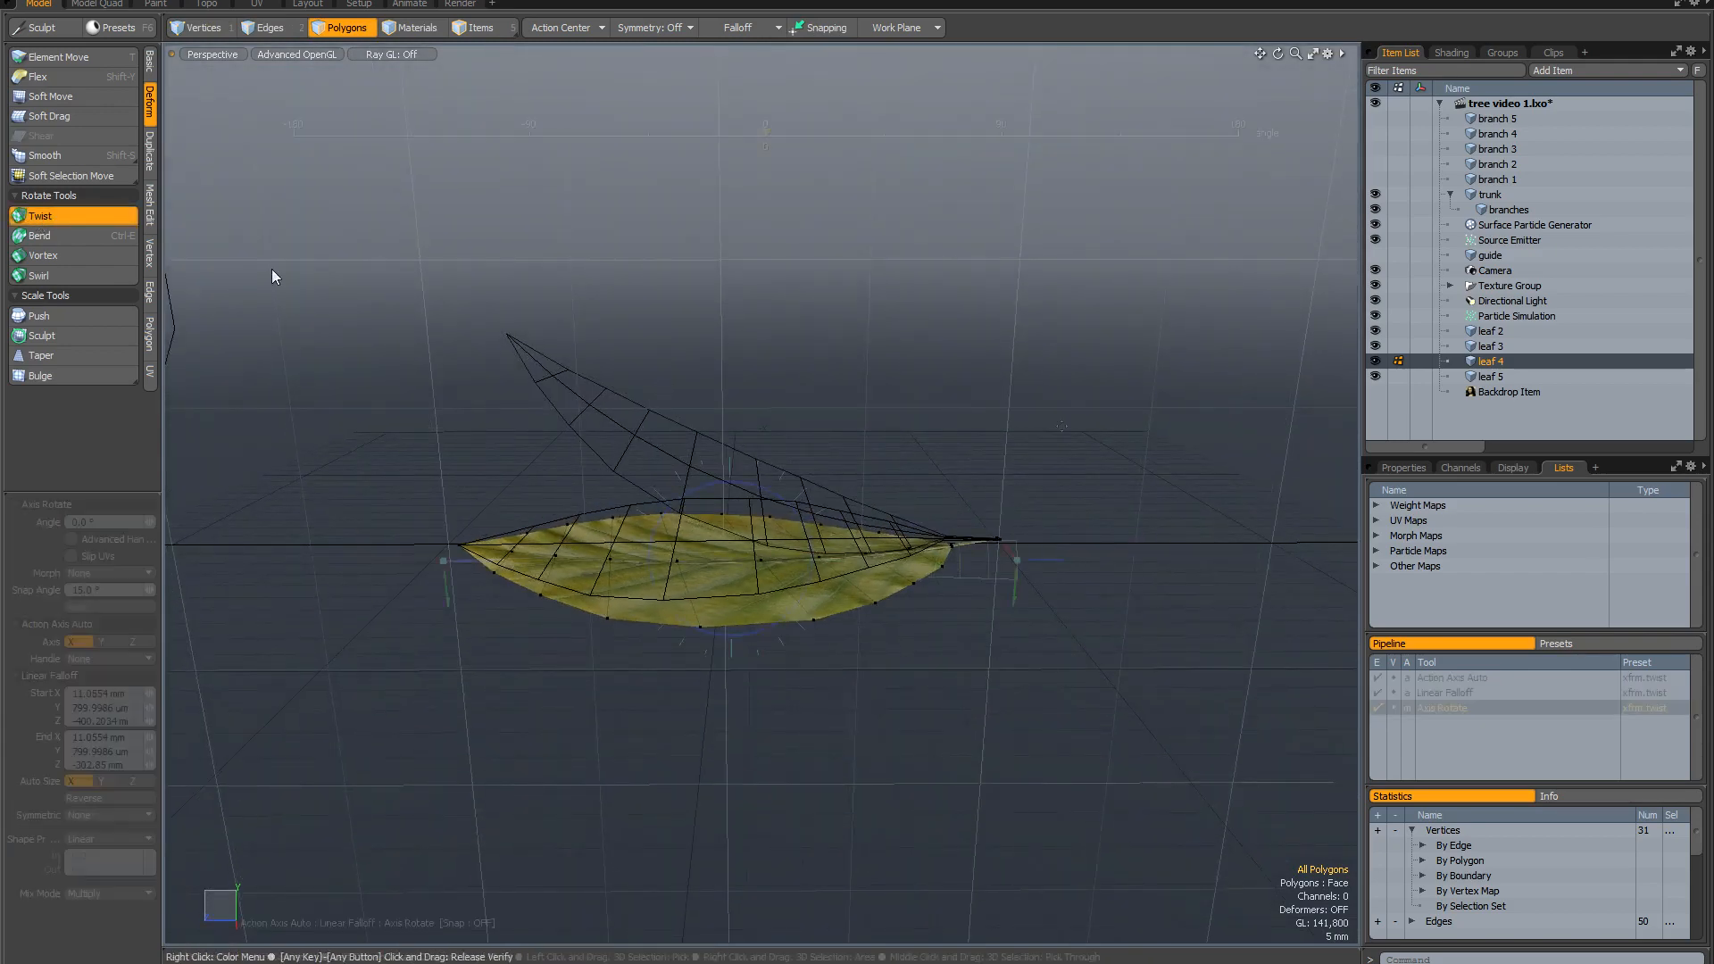
click(992, 537)
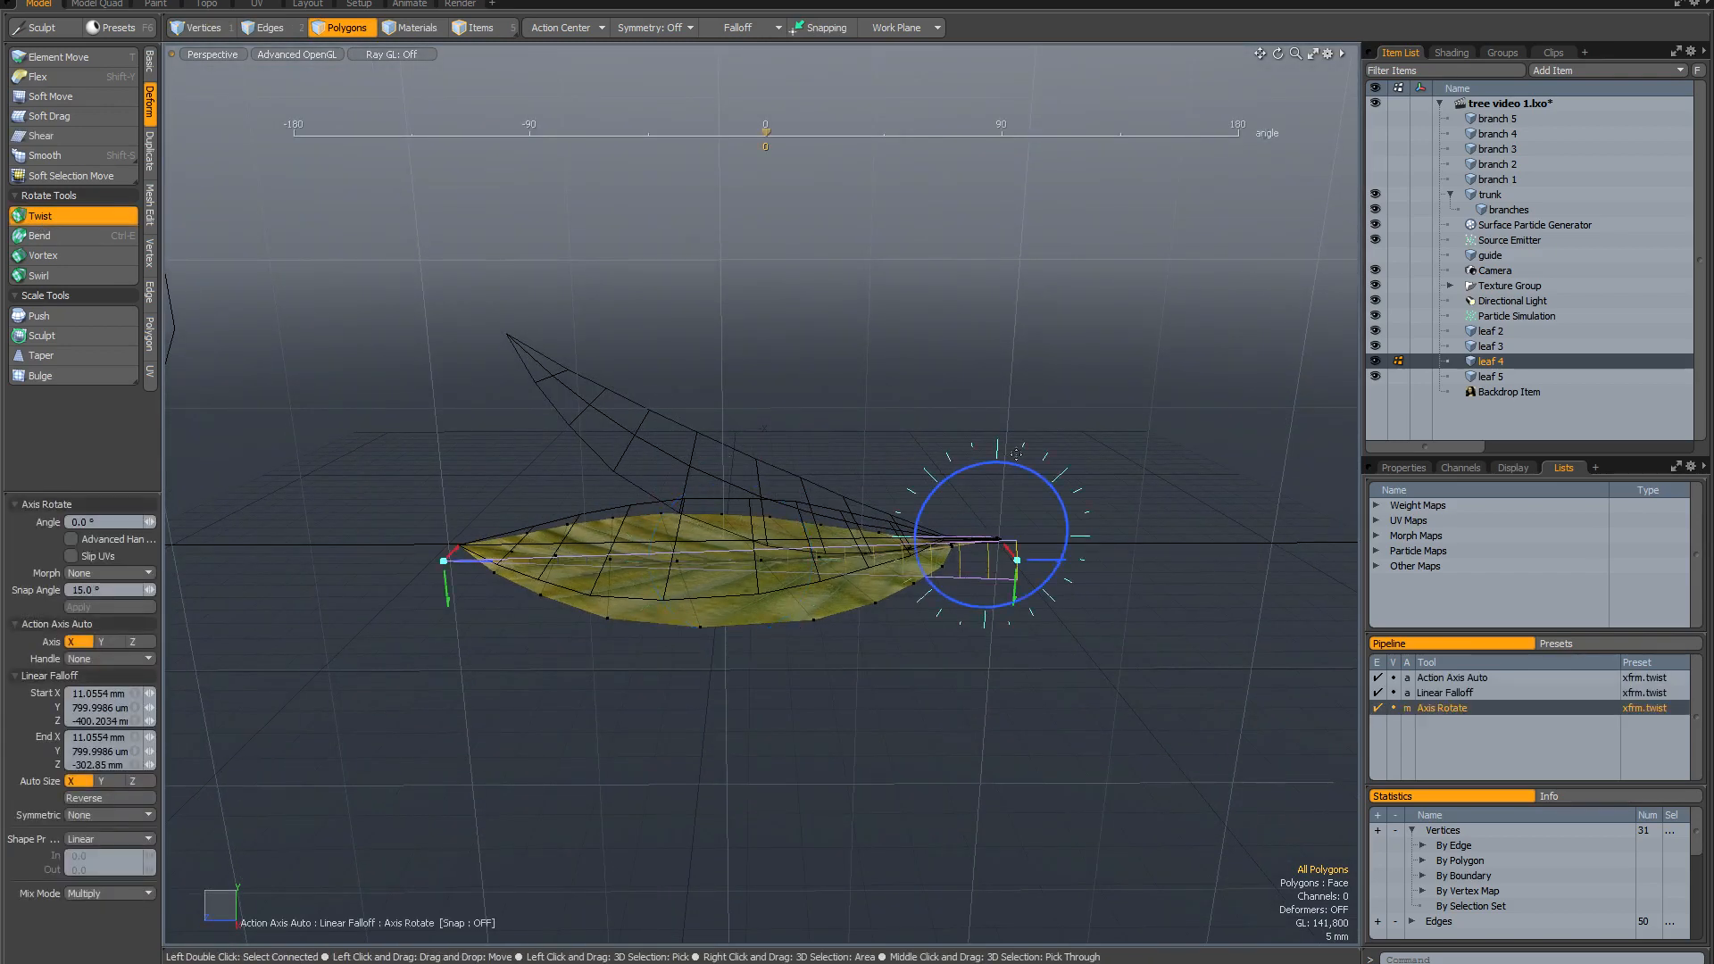
drag(1019, 470, 1065, 483)
key(space)
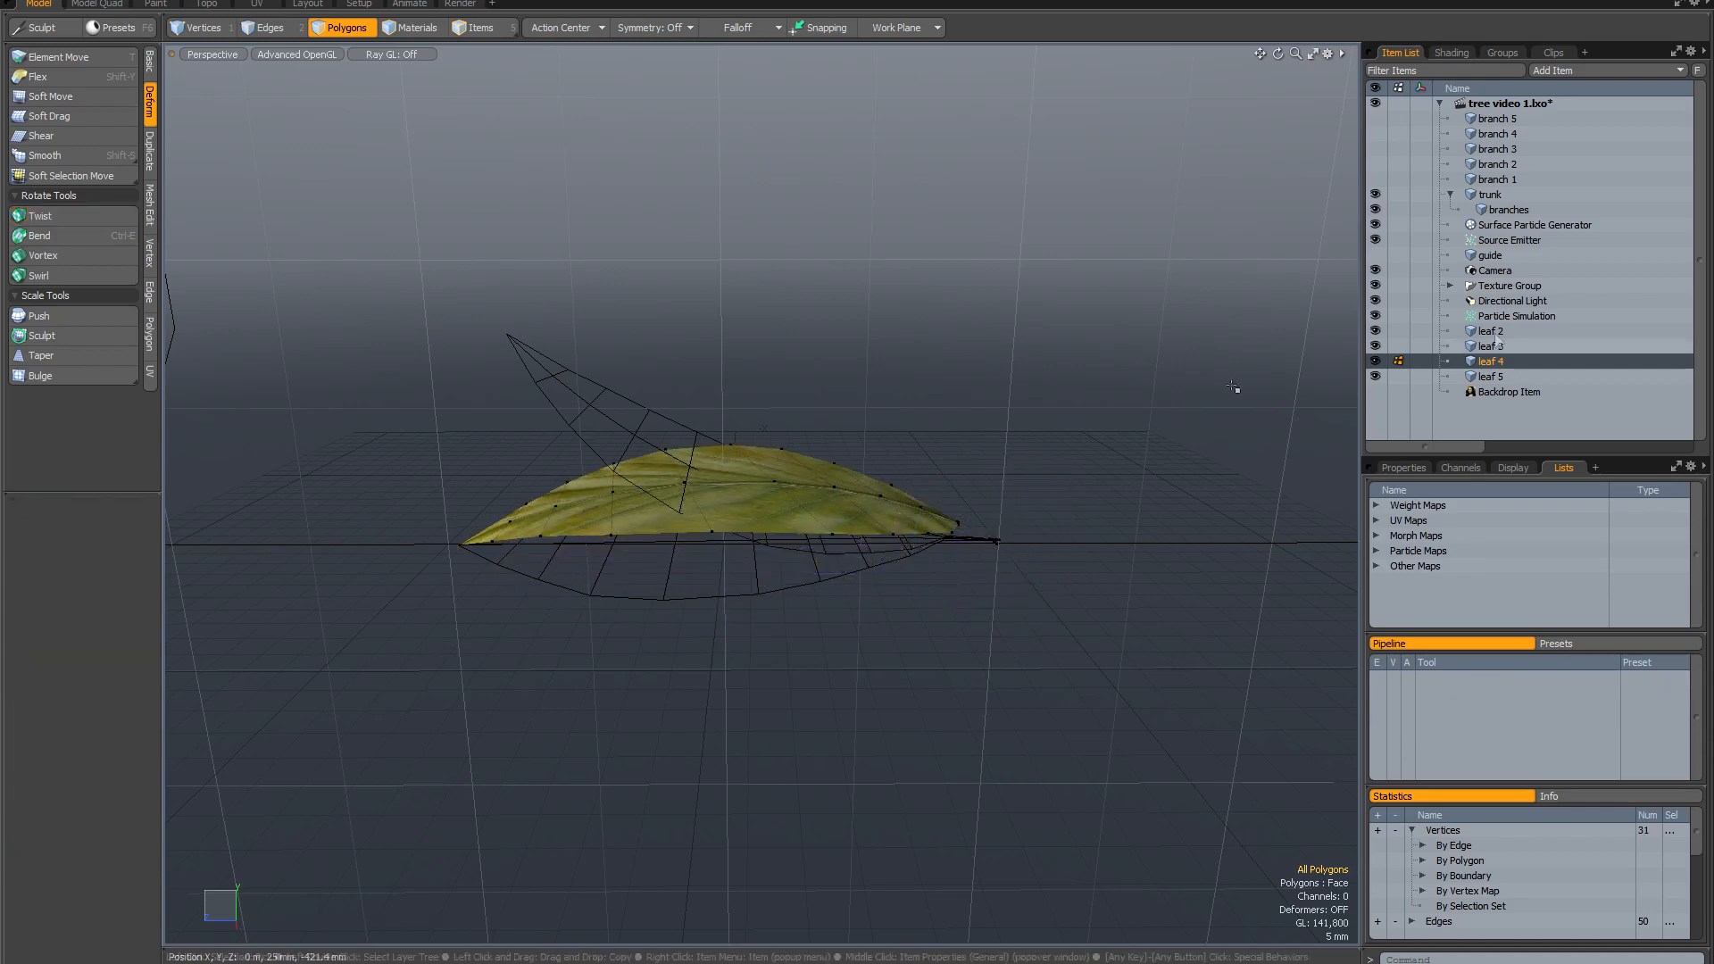
Bend the leaf 5 mesh sideways about 41° around the Y axis, centred on its stem end.
click(1492, 375)
alt+drag(364, 444, 472, 507)
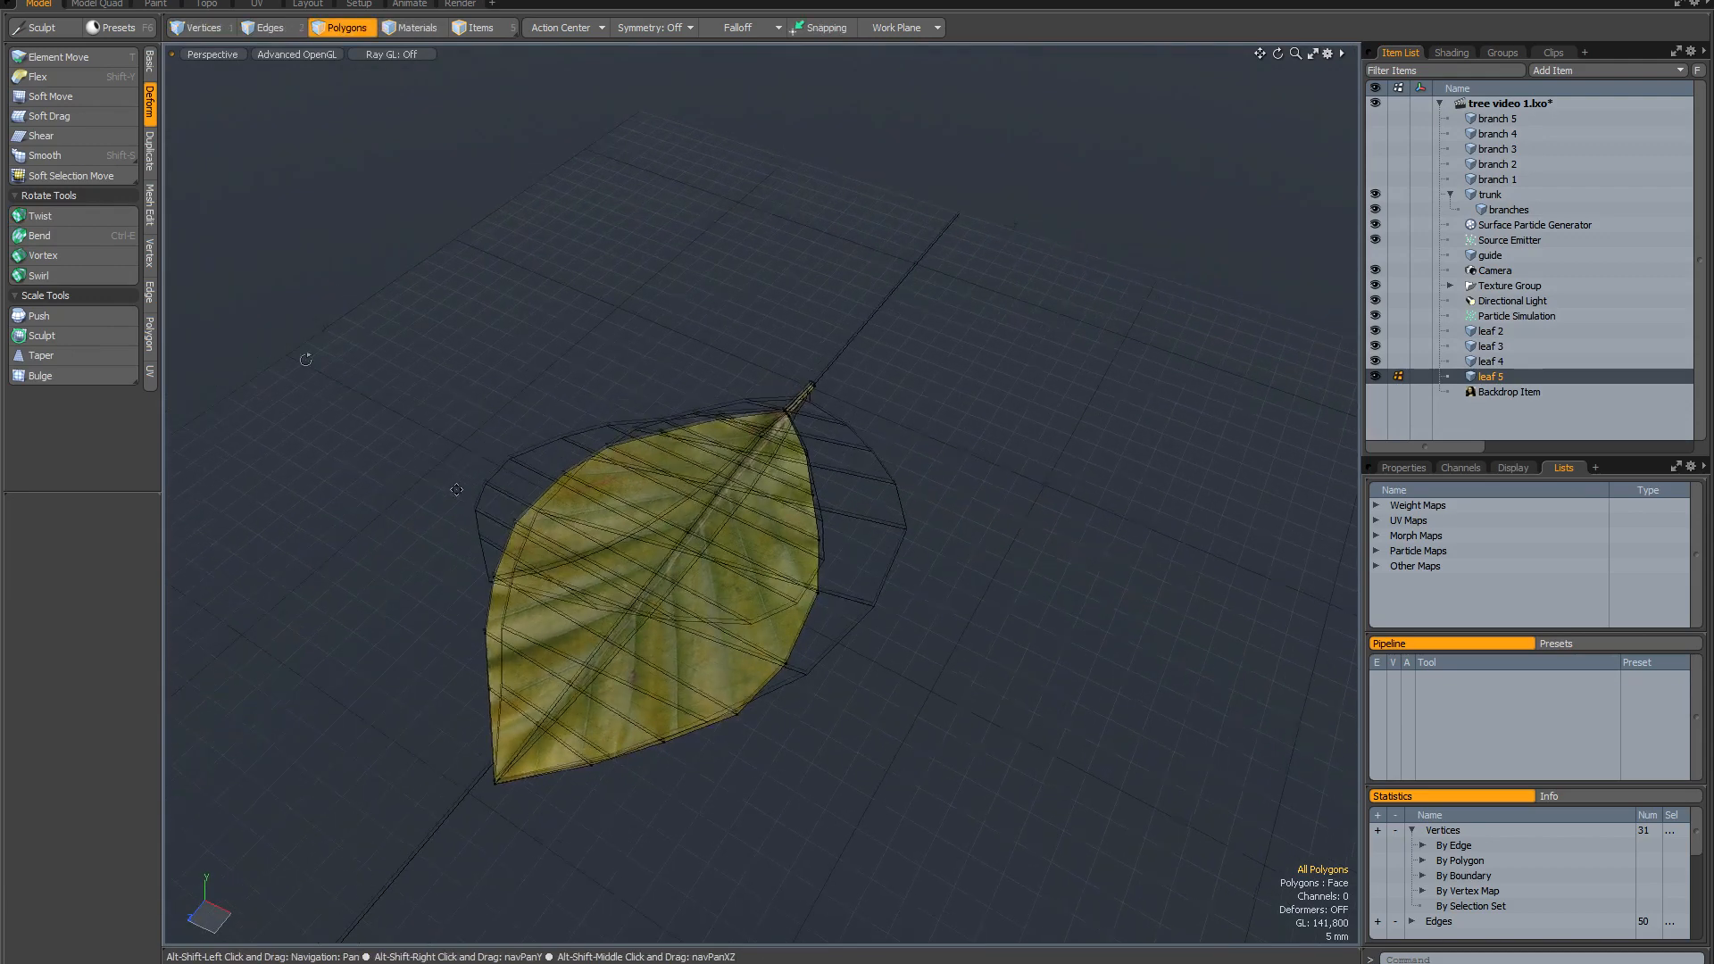
click(59, 238)
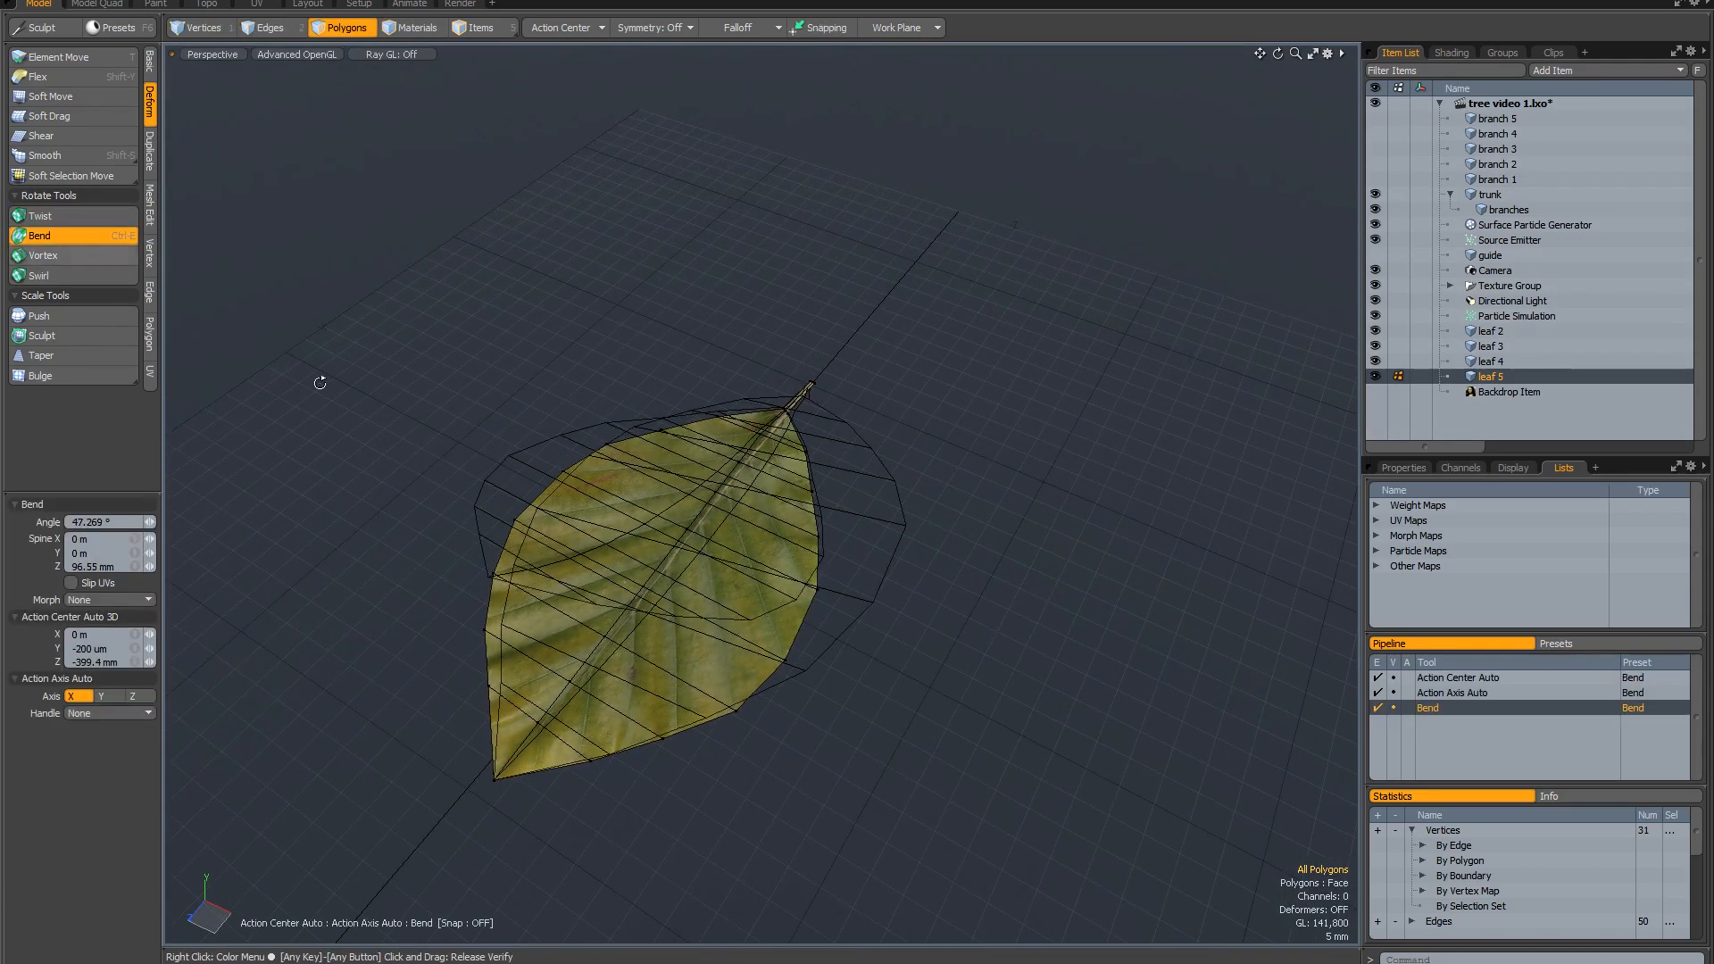
alt+drag(322, 379, 770, 286)
click(778, 293)
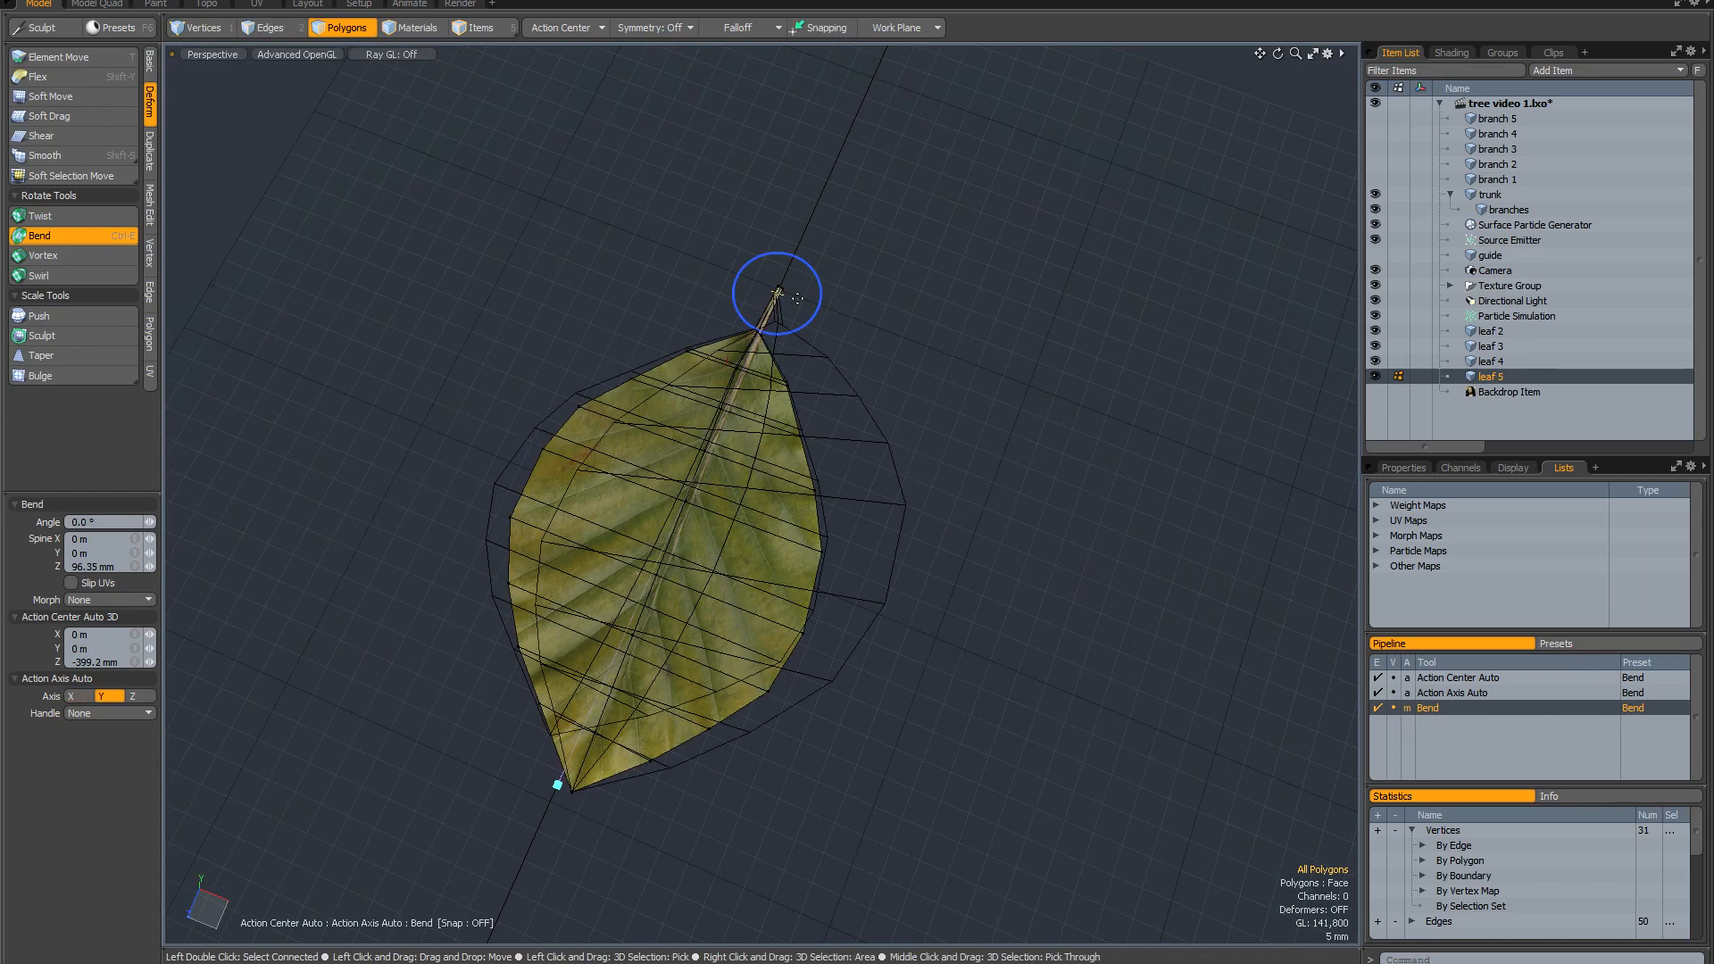
mouse_move(809, 322)
mouse_down()
mouse_move(816, 308)
mouse_move(815, 323)
mouse_up()
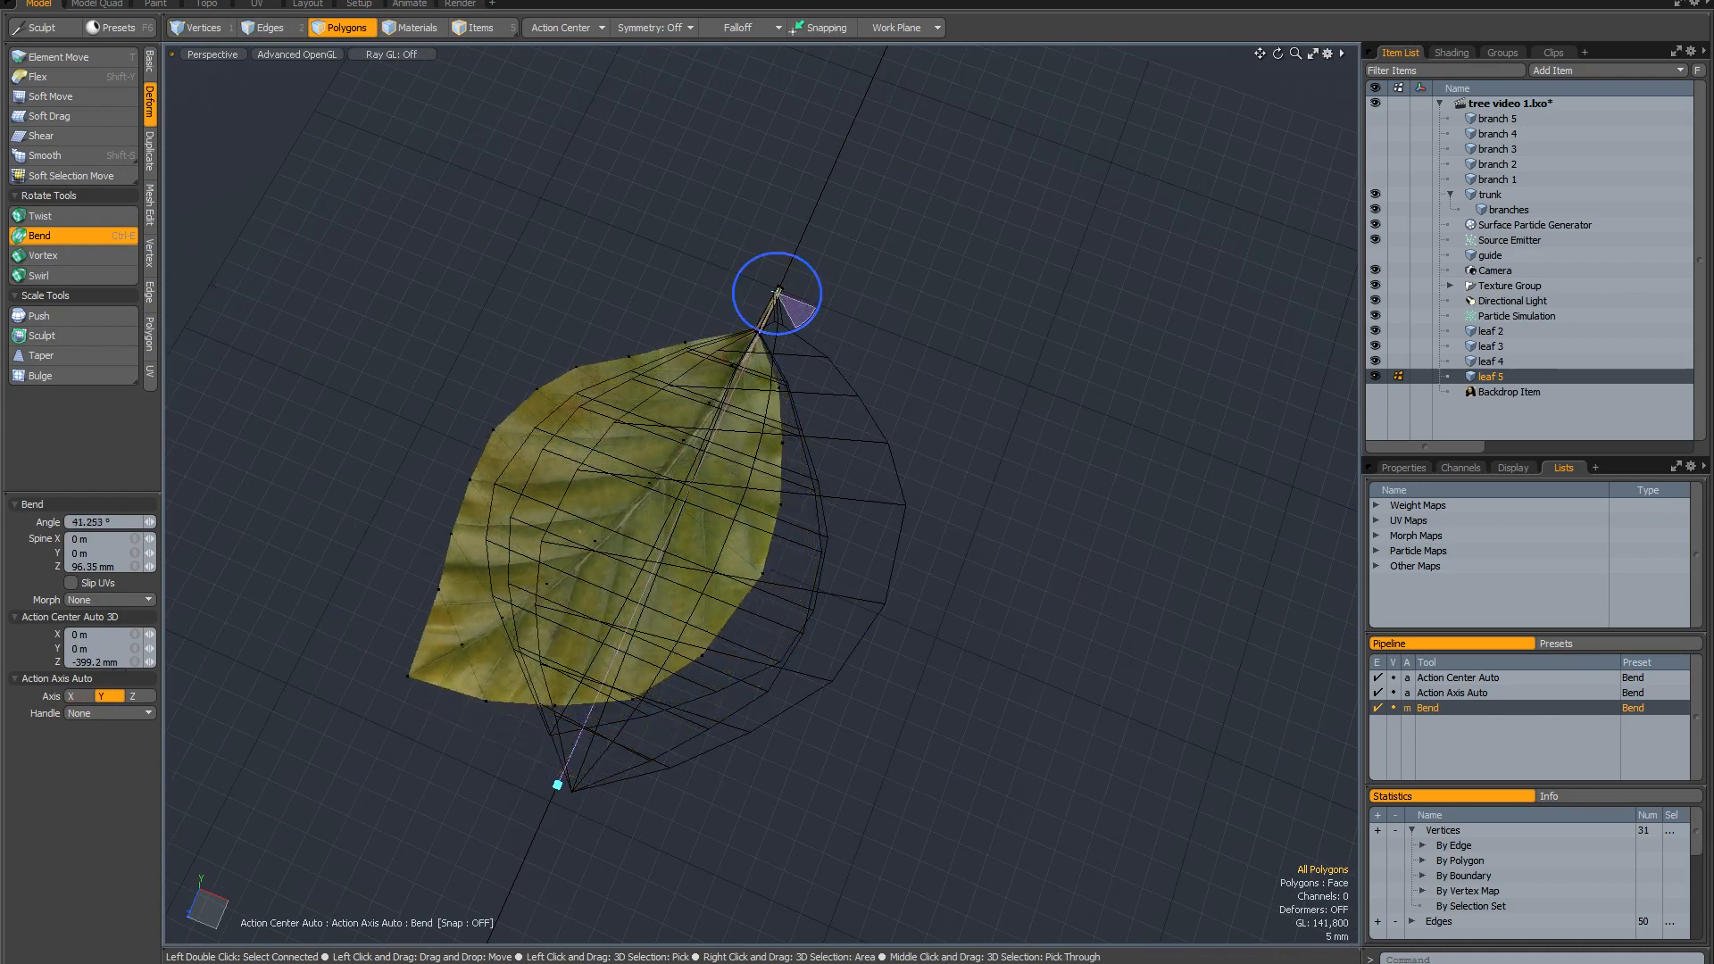
key(space)
Bend the leaf 5 mesh a second time, working in the side view with the bend centred on its stem end.
alt+drag(892, 391, 750, 264)
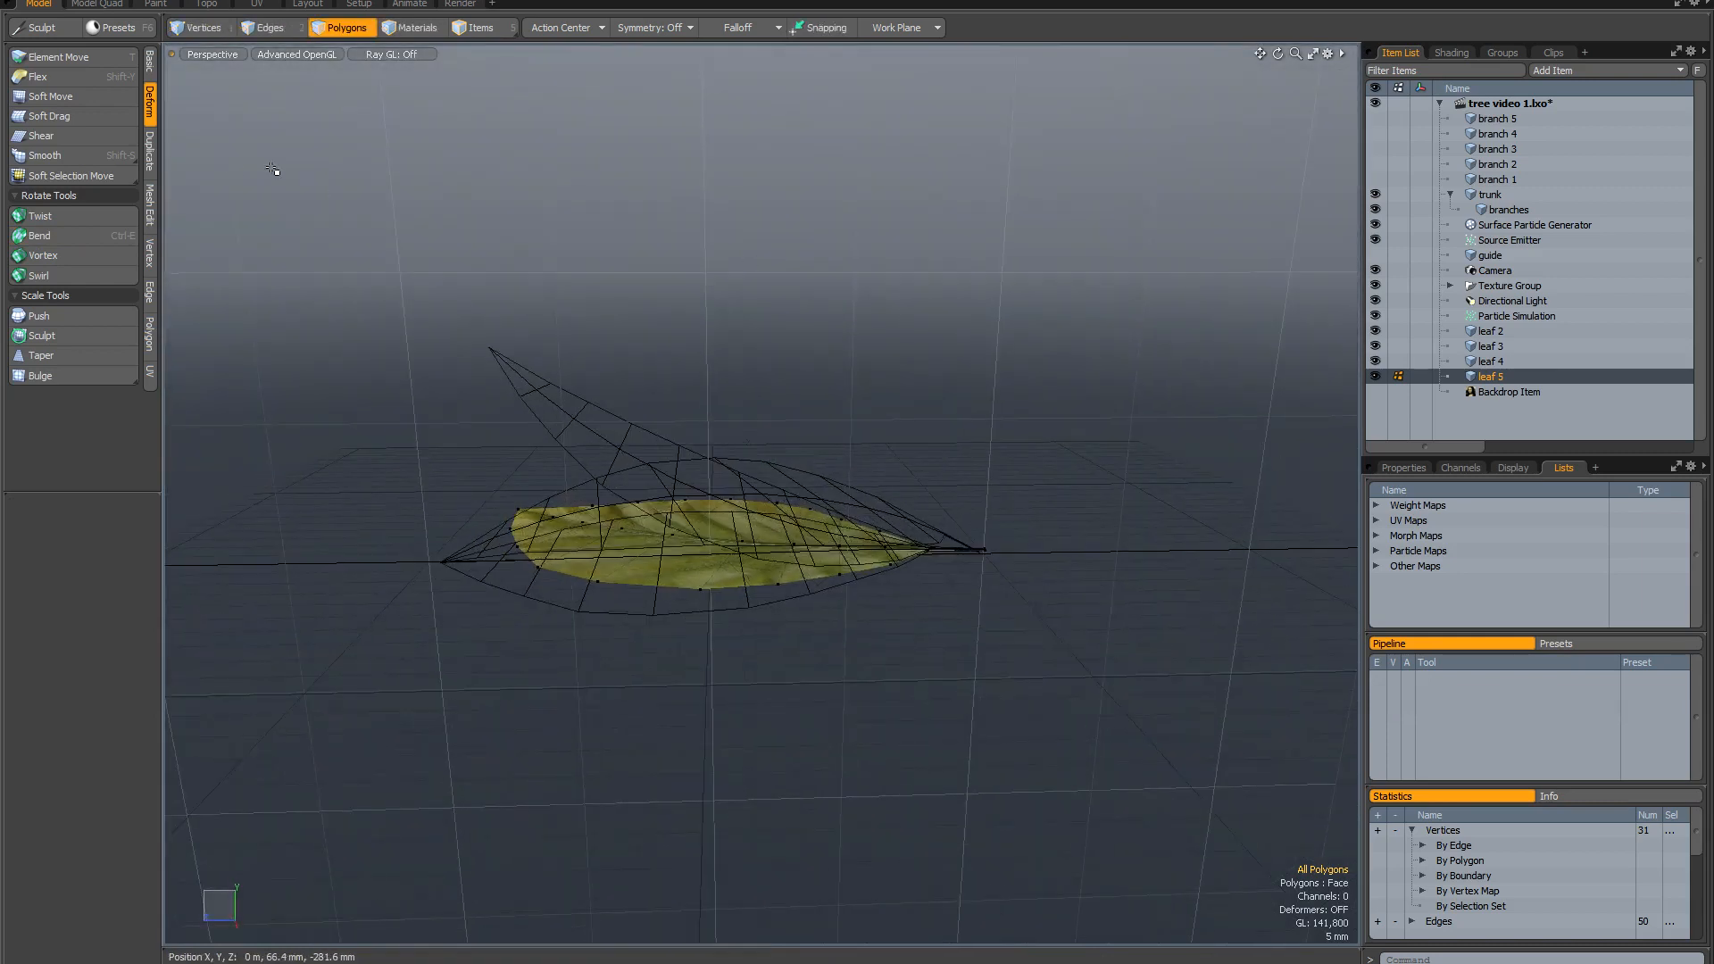
click(67, 235)
click(979, 549)
drag(991, 508, 919, 527)
key(space)
Examine the stem ends of the overlapping leaf variations up close, and their overall shapes from a distance.
scroll(993, 568, up, 3)
scroll(917, 535, up, 3)
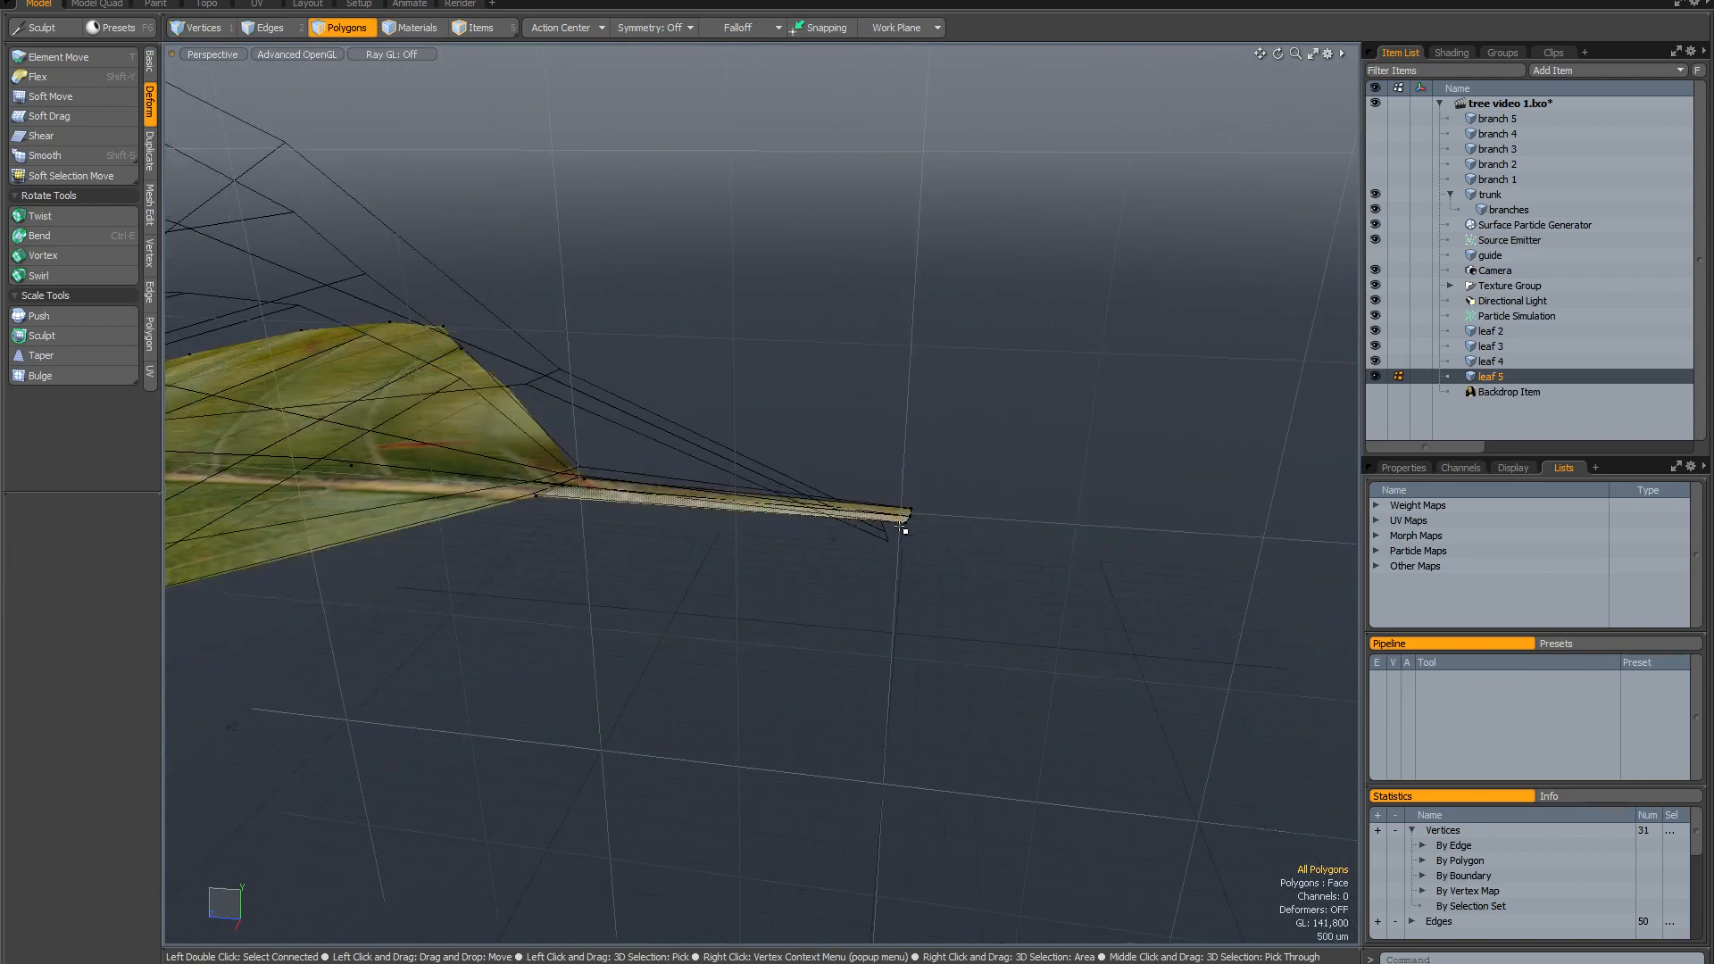
scroll(909, 518, down, 3)
alt+drag(885, 523, 824, 453)
scroll(909, 555, down, 3)
scroll(789, 580, down, 4)
scroll(738, 527, up, 3)
Select the leaf 2 through leaf 5 items and create a standard group named "leaves" from them.
click(1488, 329)
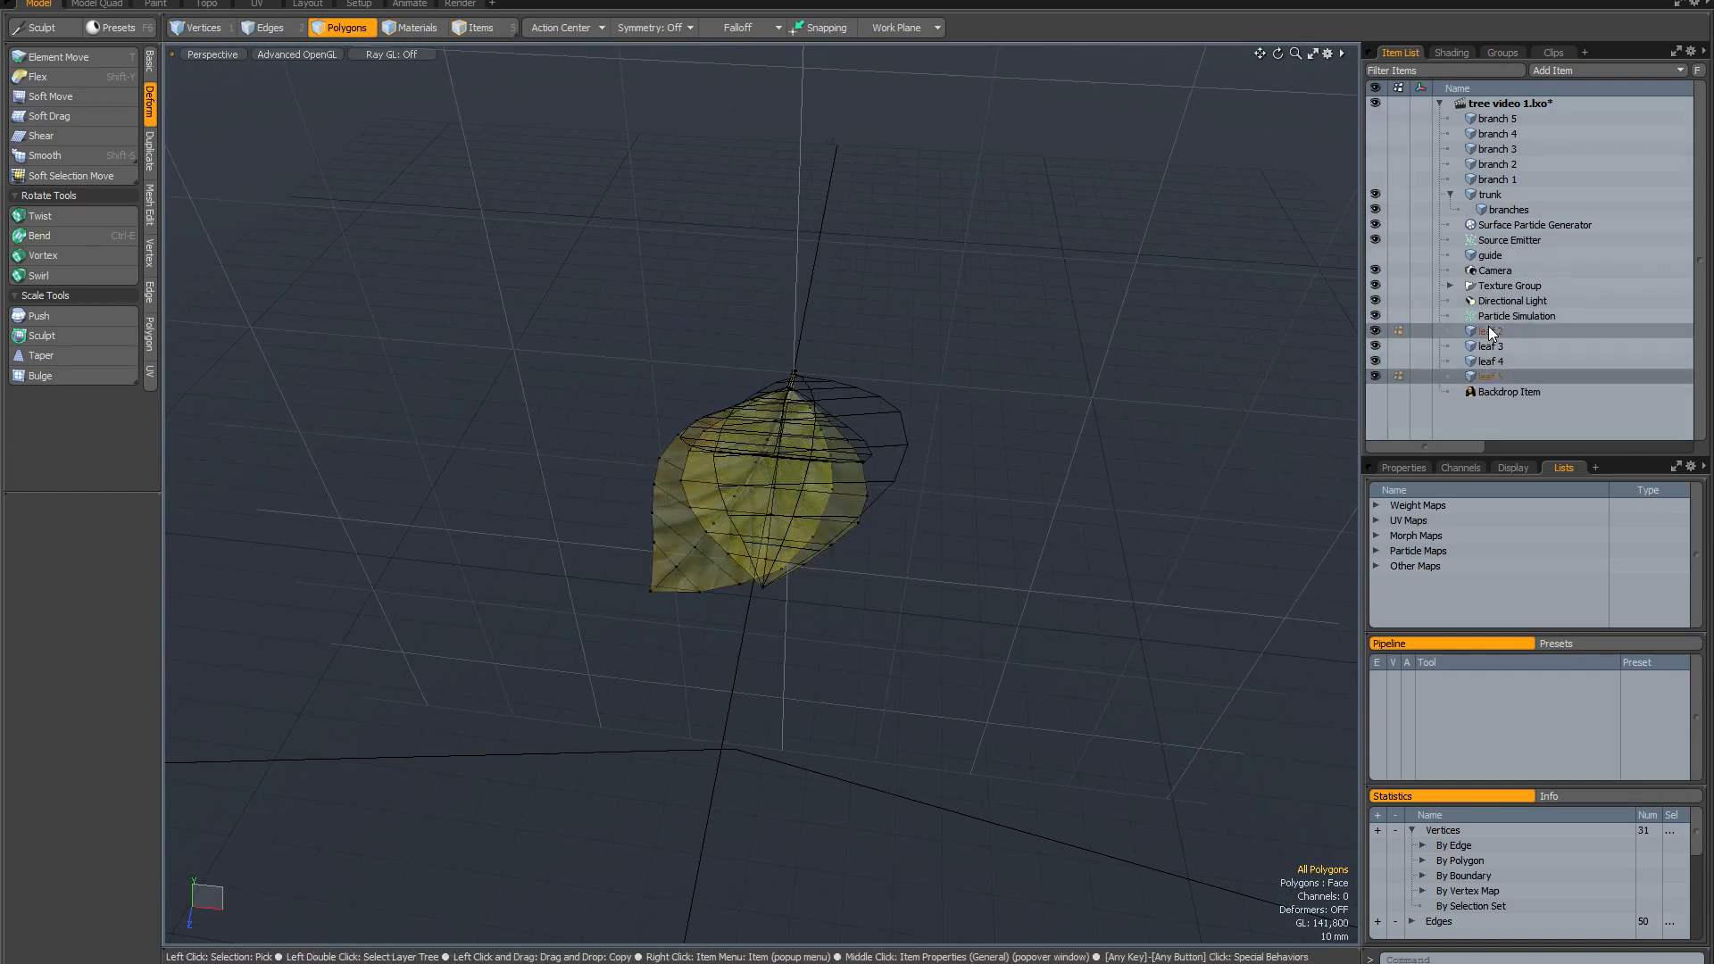
key(1)
key(2)
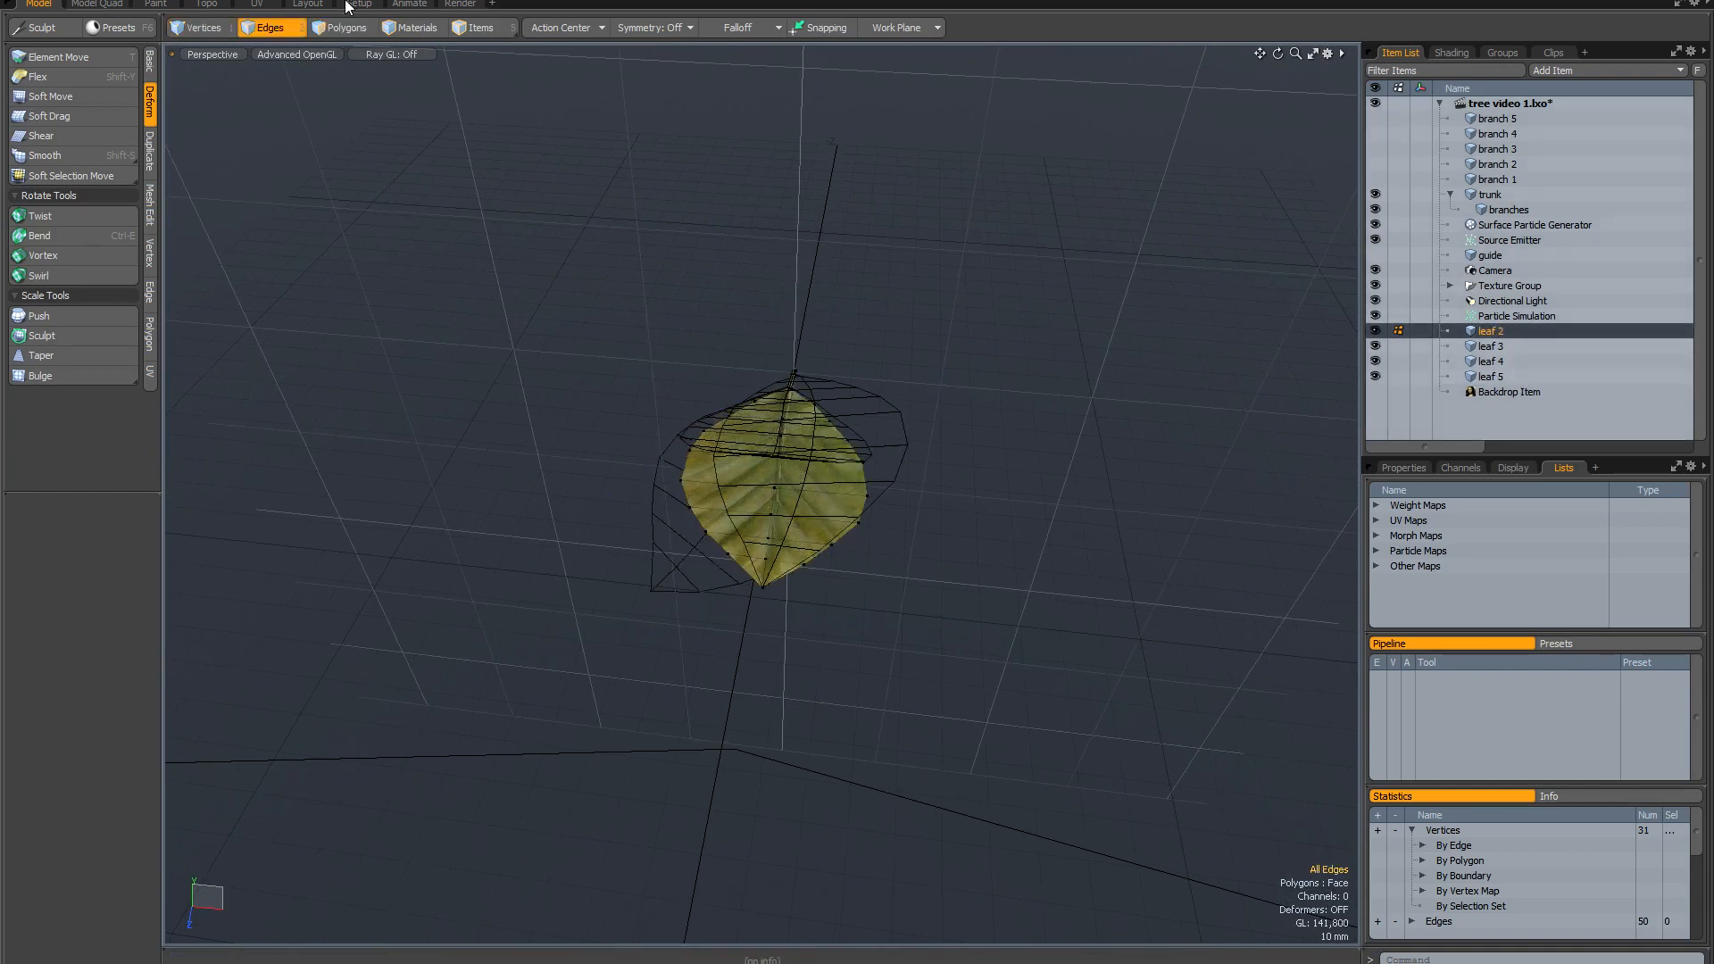
click(463, 31)
click(1579, 339)
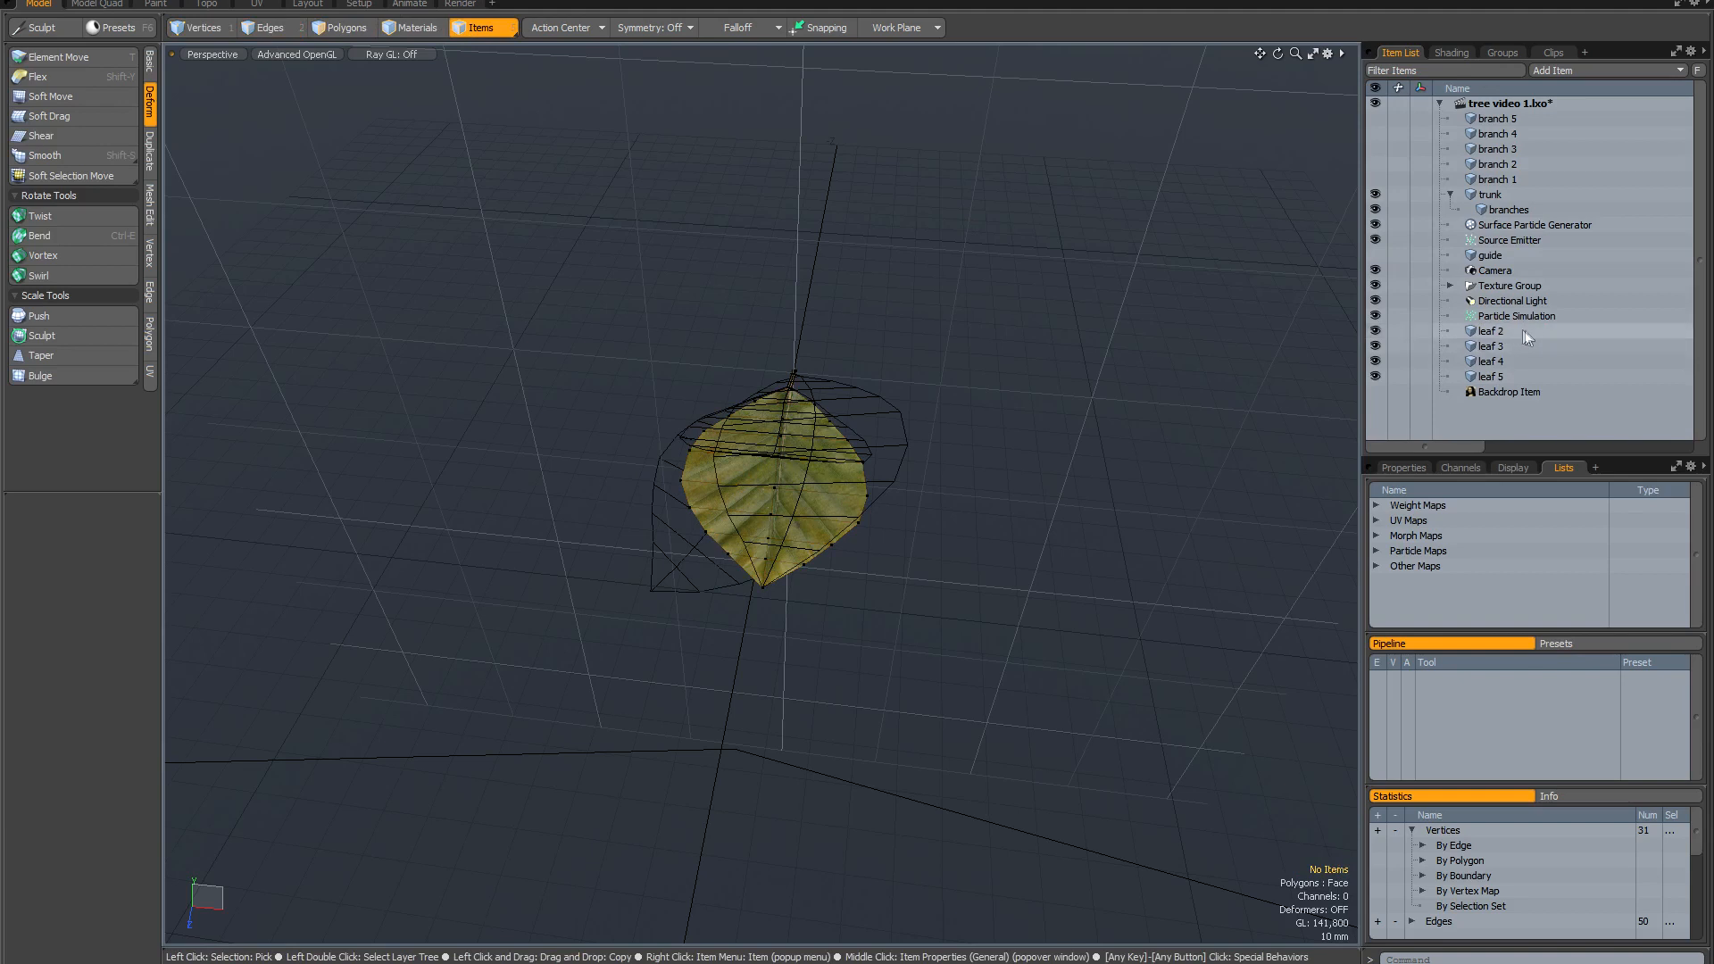
click(1492, 333)
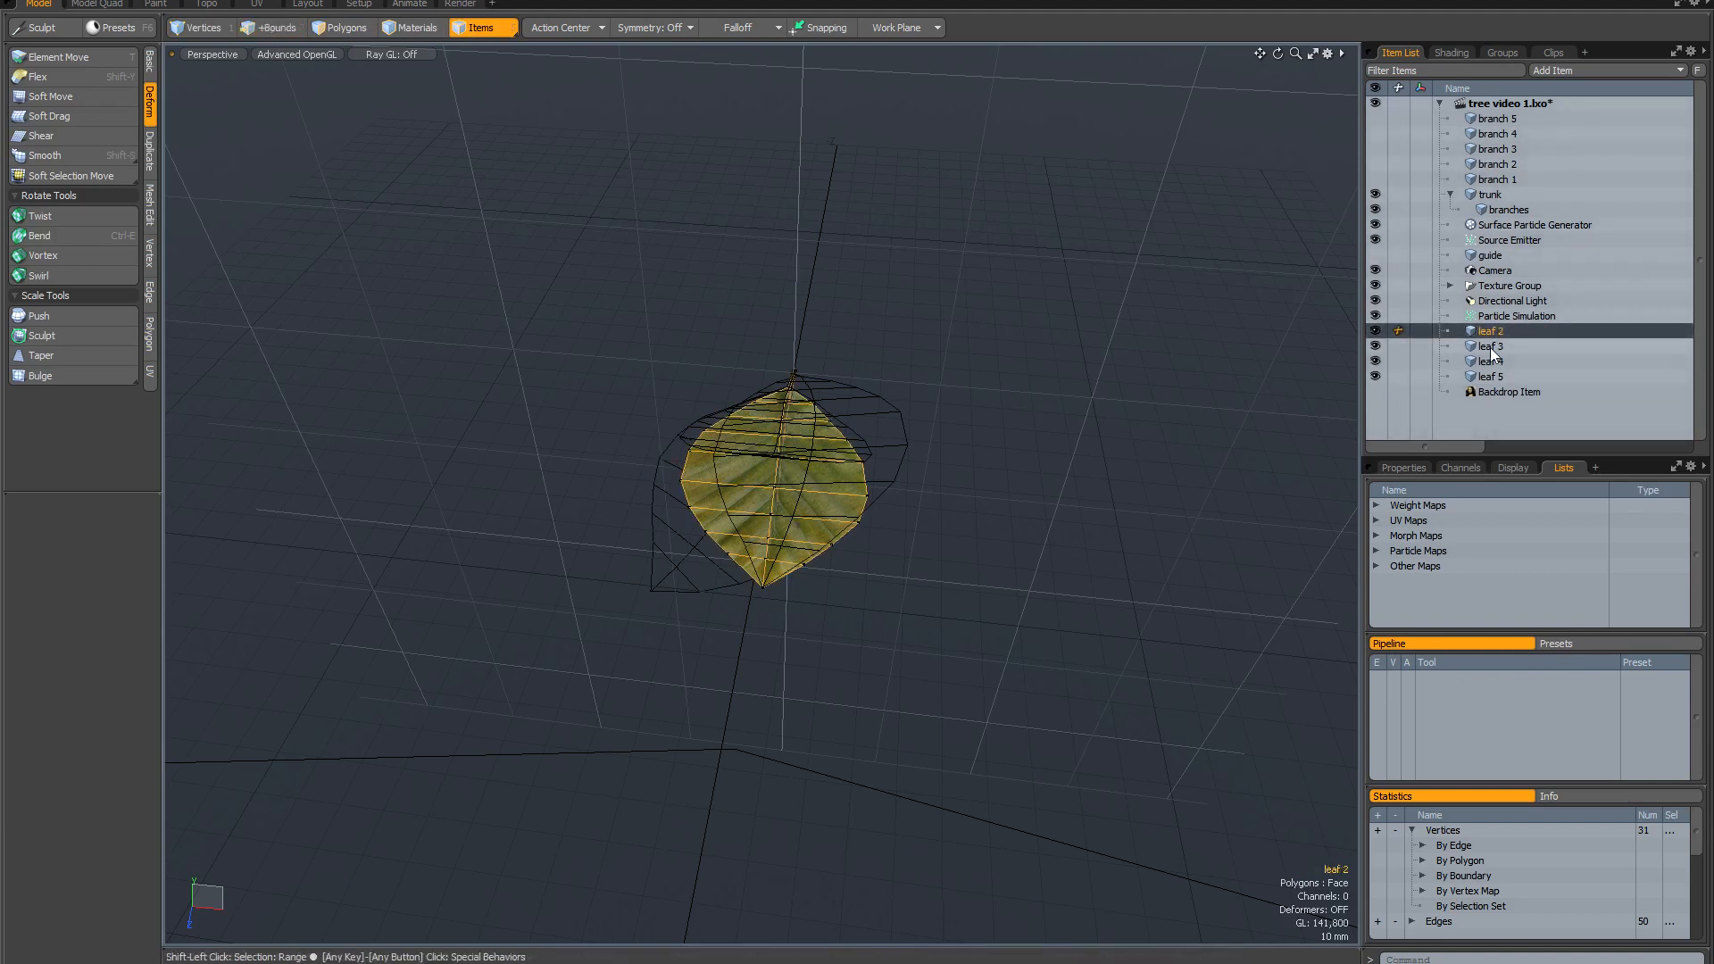
shift+click(1496, 375)
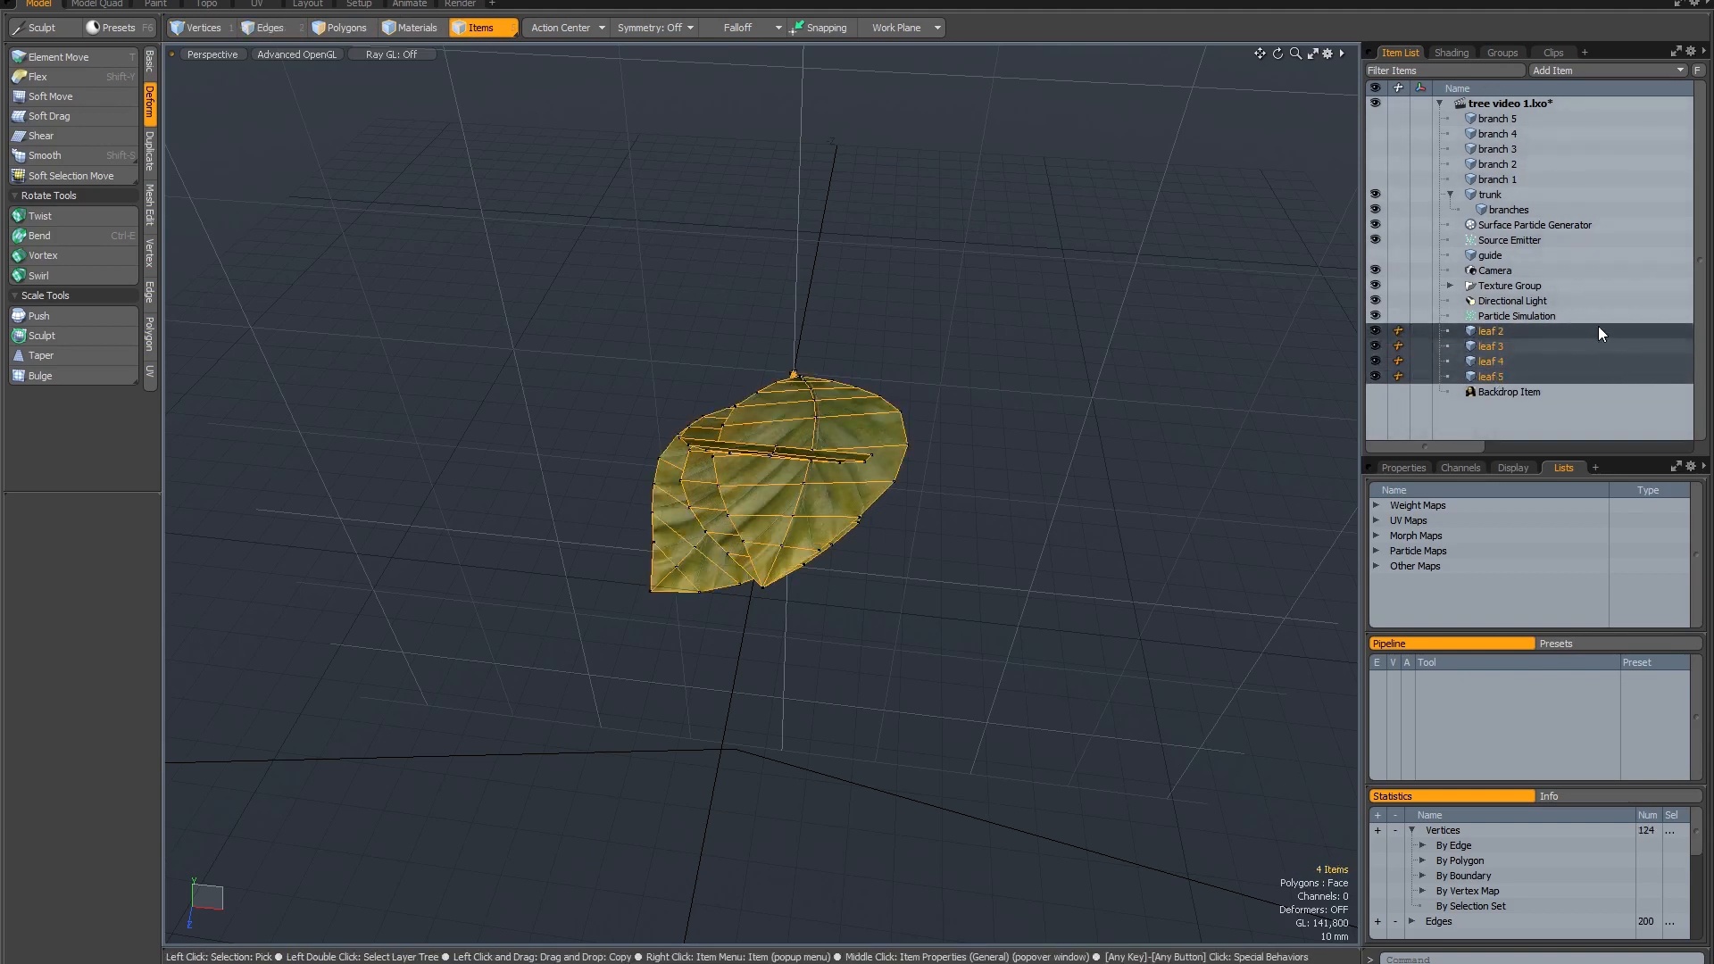
click(1502, 51)
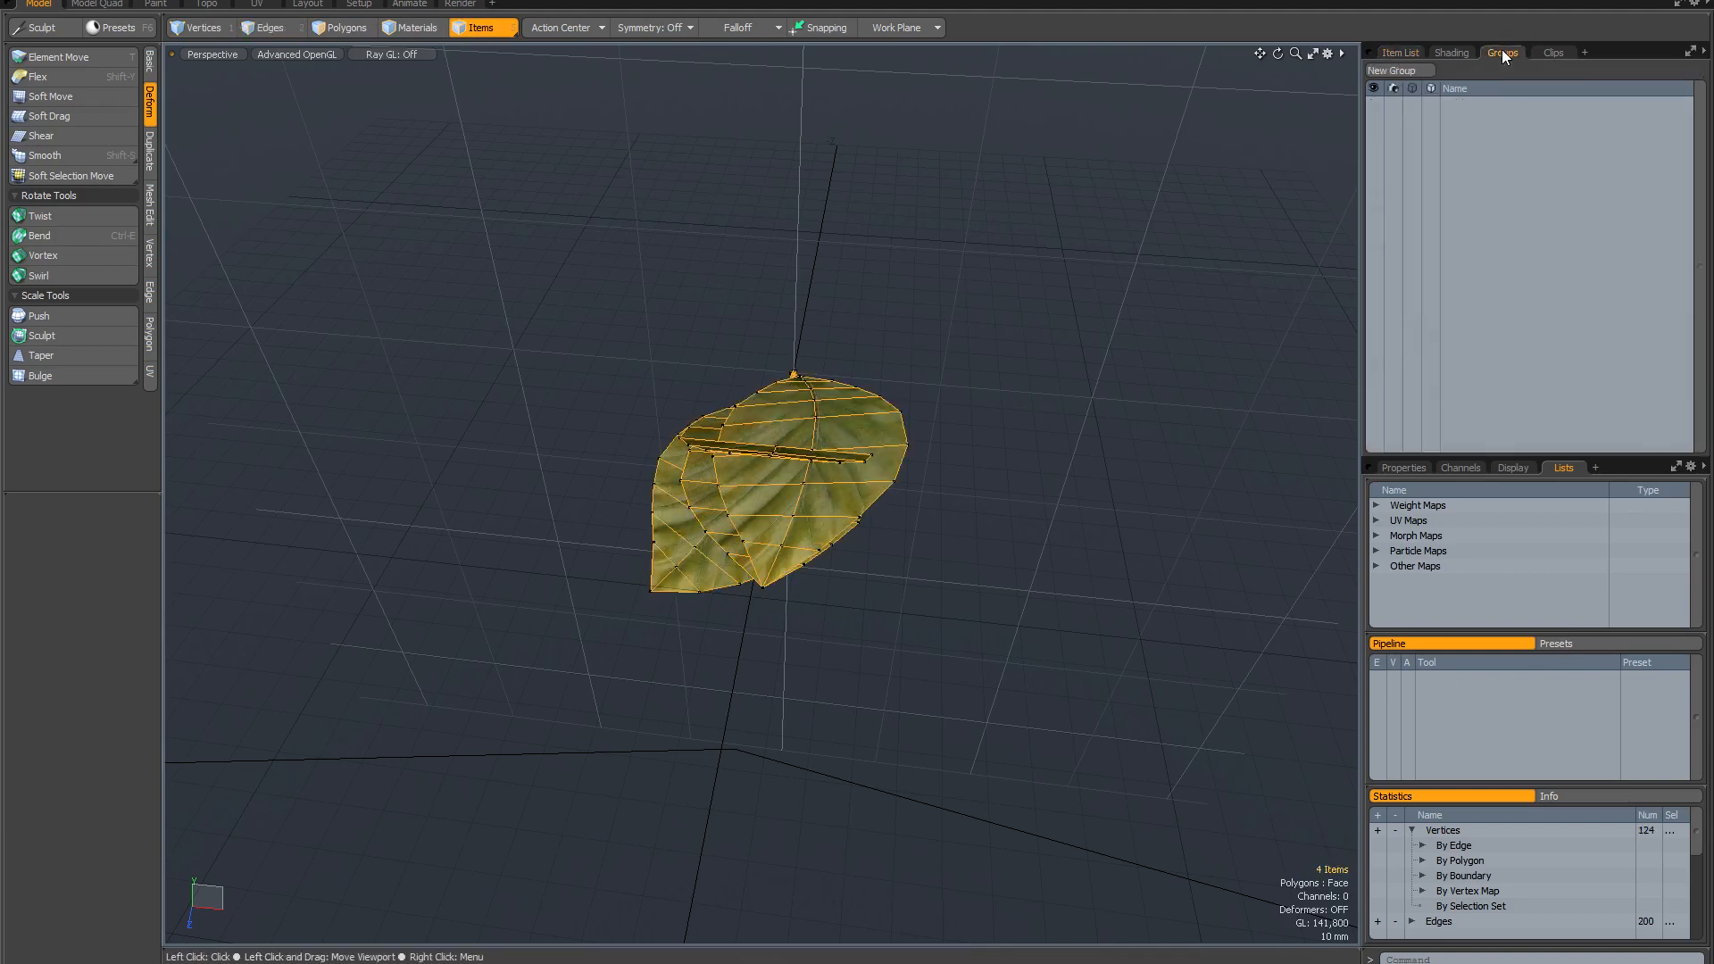
click(1416, 72)
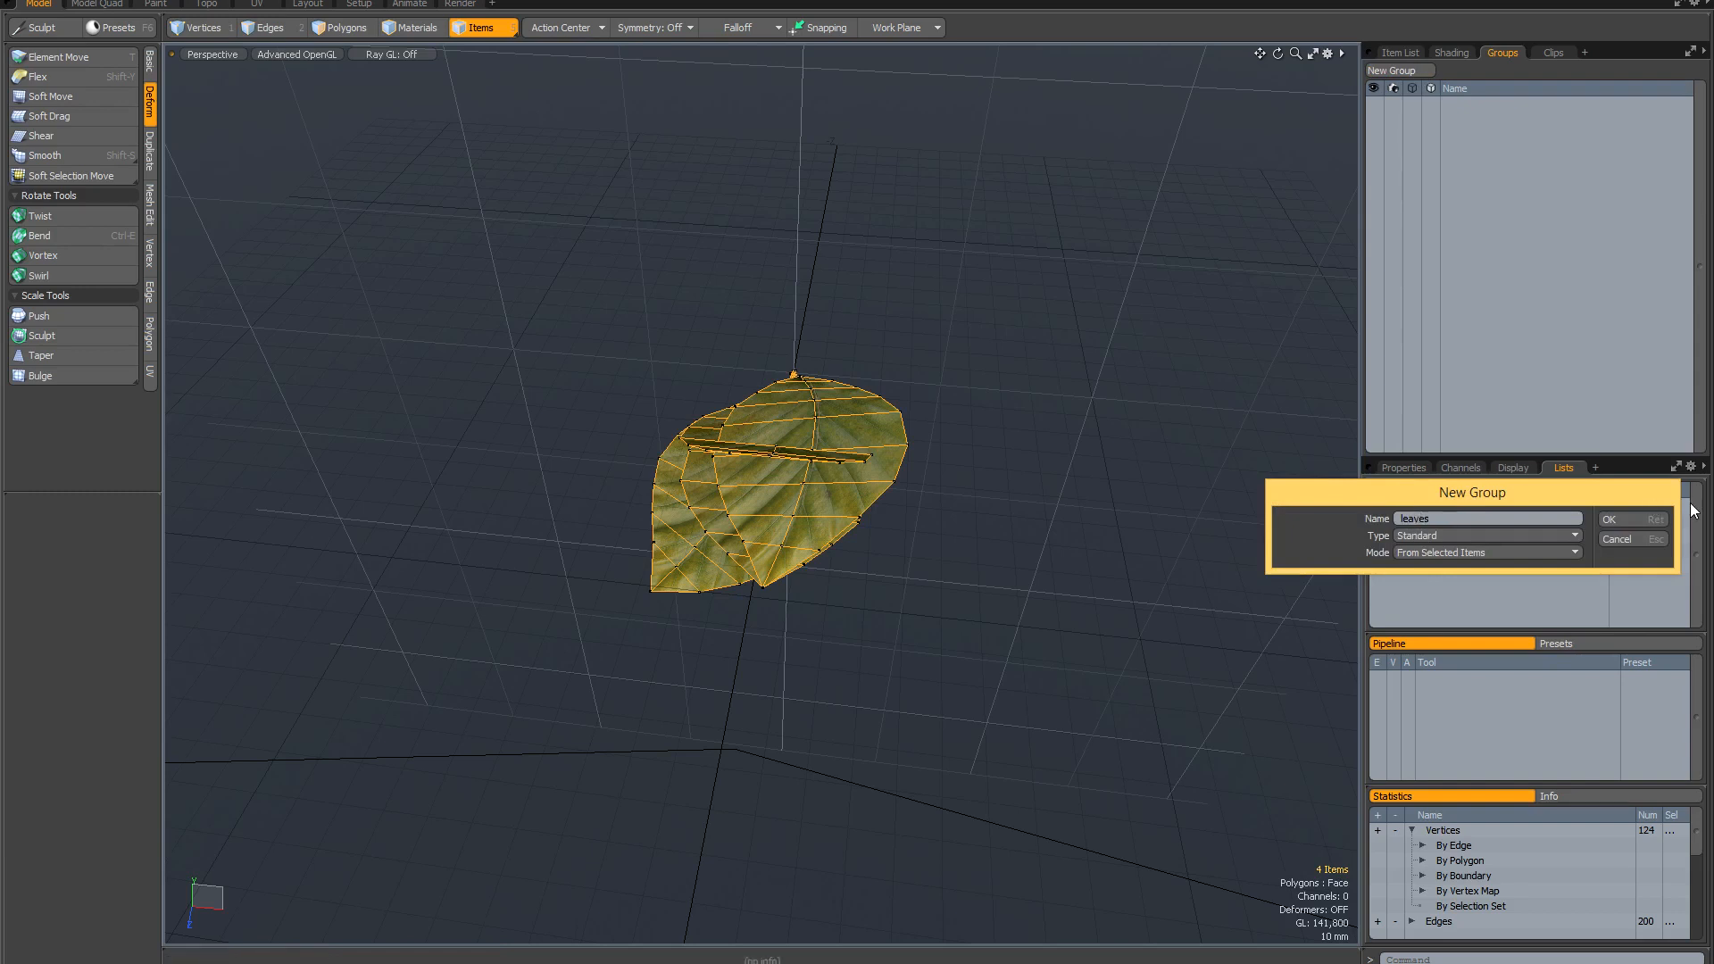
click(1637, 519)
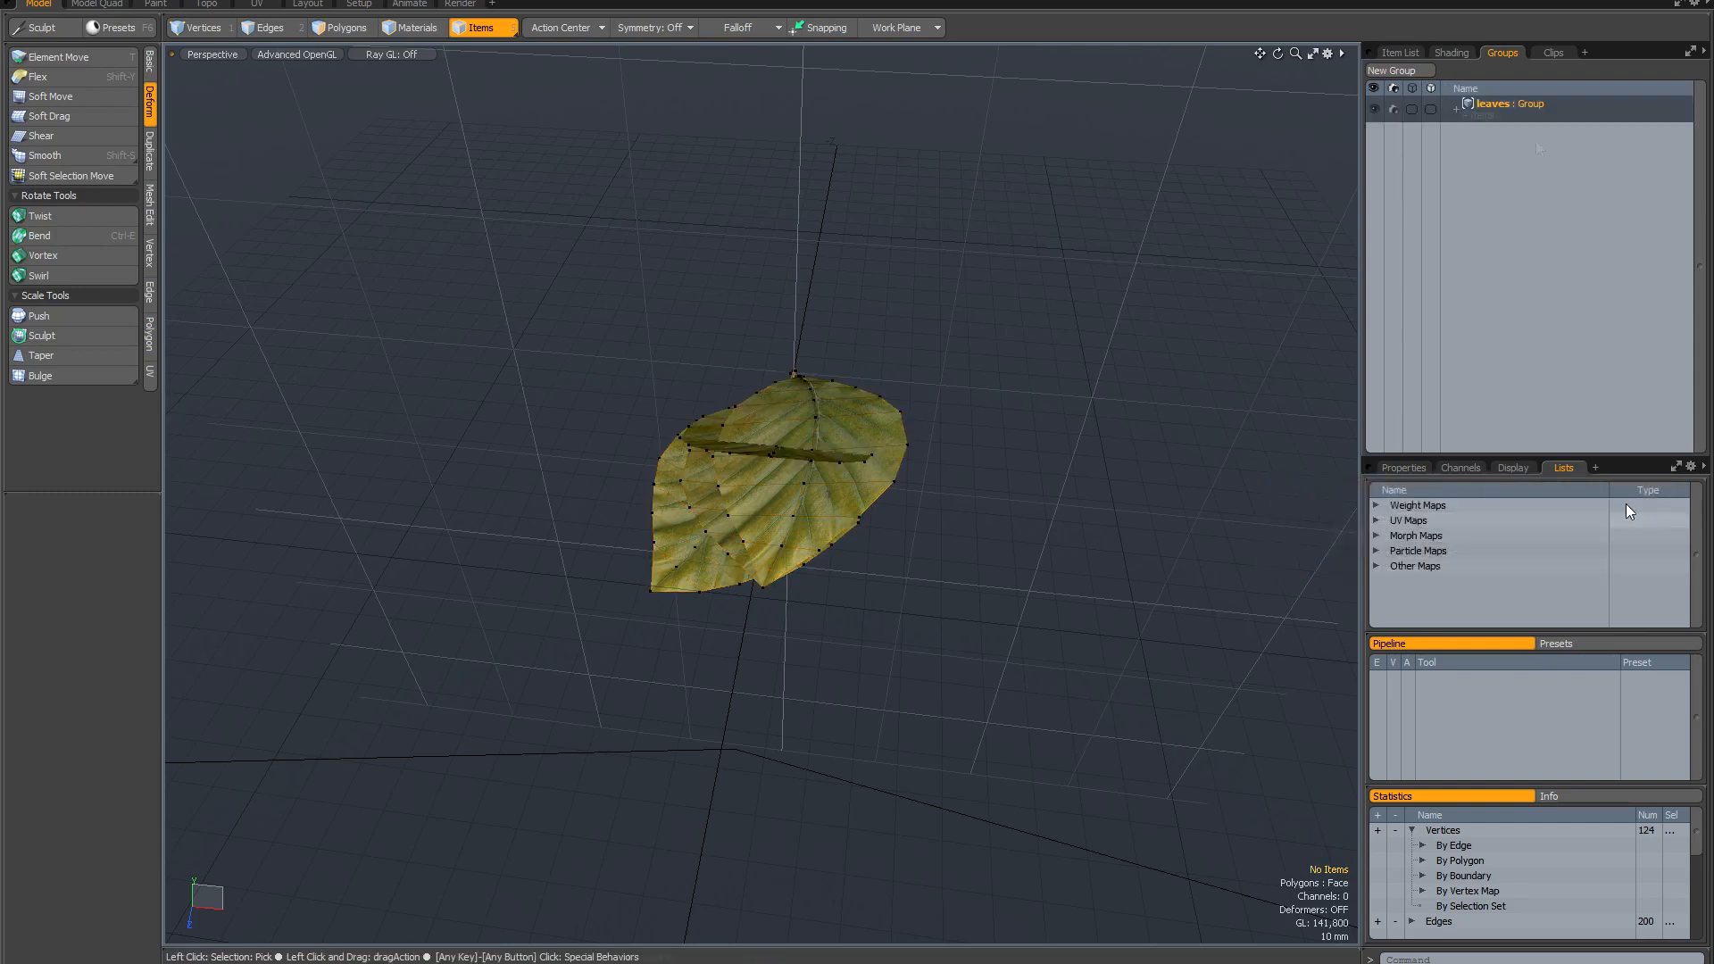
Save the scene as tree video 2.lxo and switch to the Setup layout.
click(1404, 51)
alt+drag(1036, 413, 980, 388)
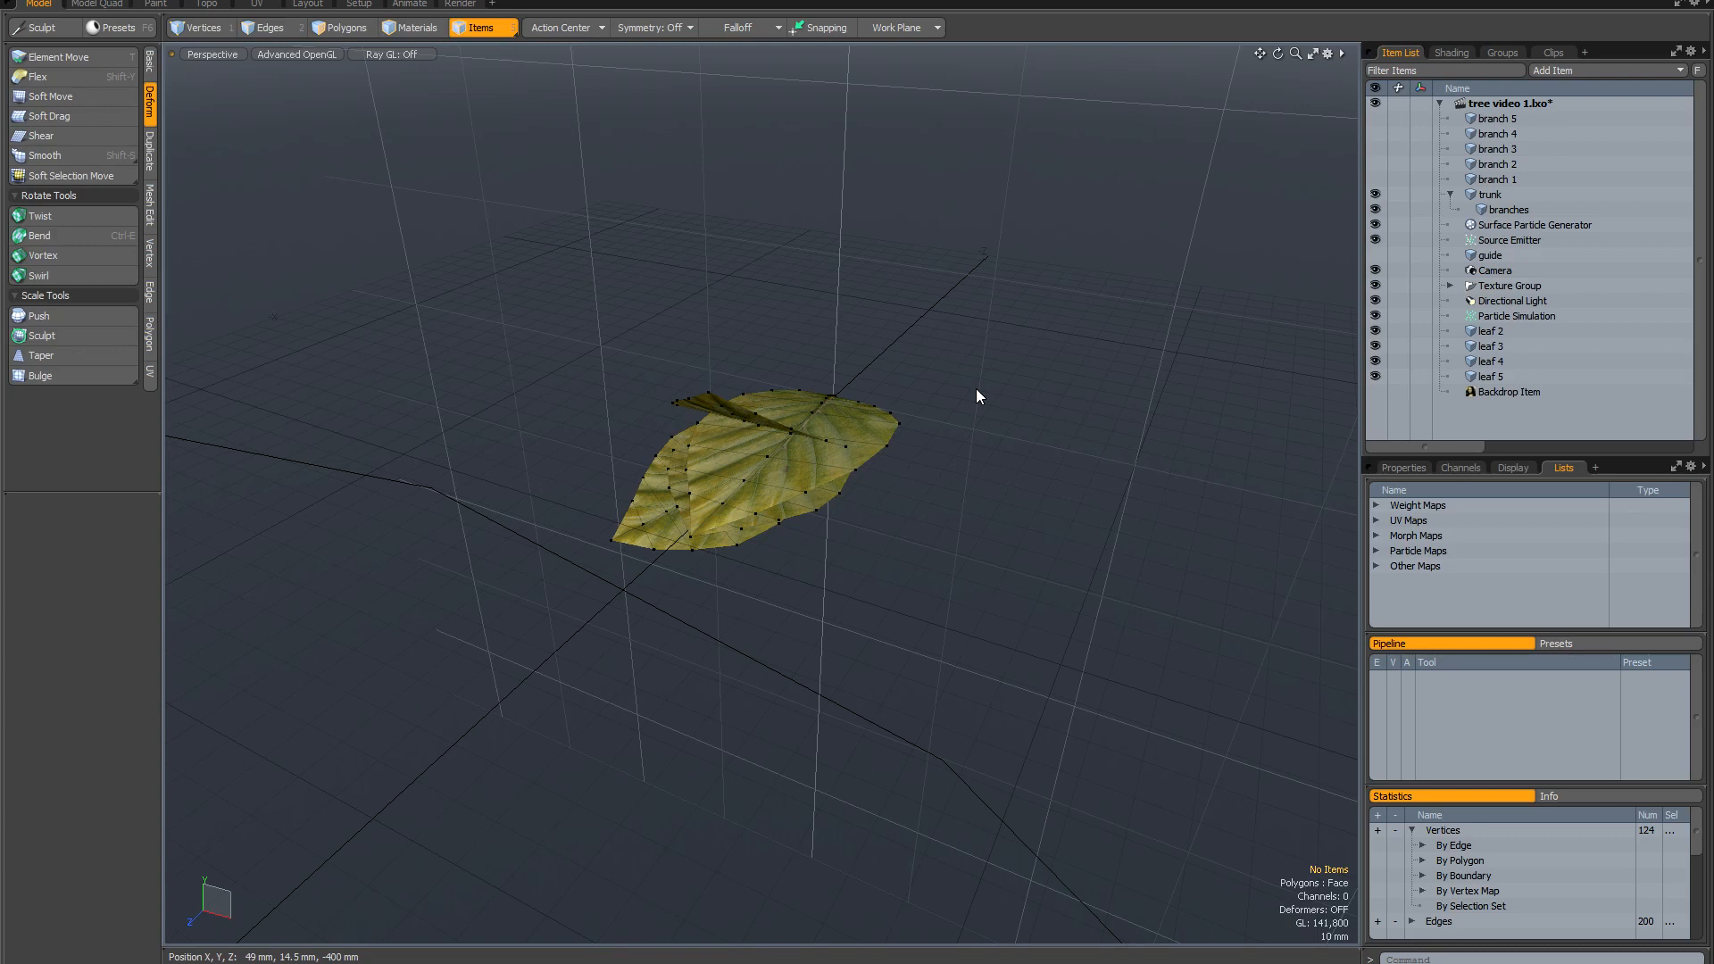
key(ctrl+s)
click(359, 4)
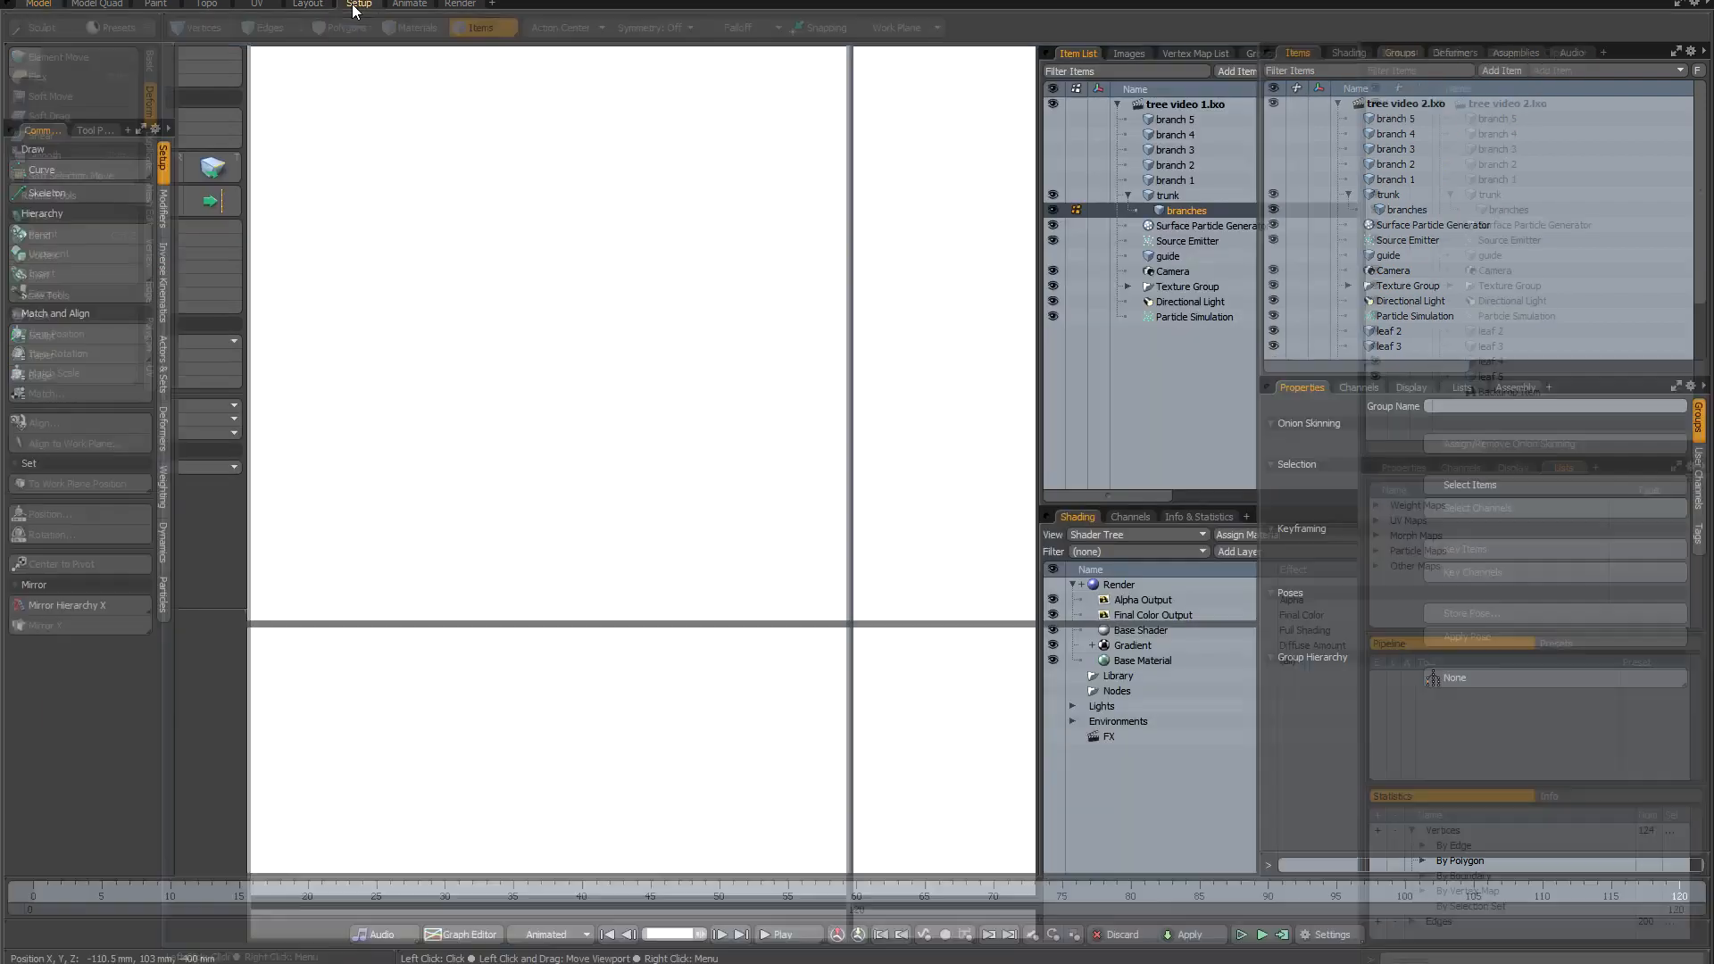
Examine the whole tree and the particles around its branches from several angles and distances.
scroll(701, 413, down, 12)
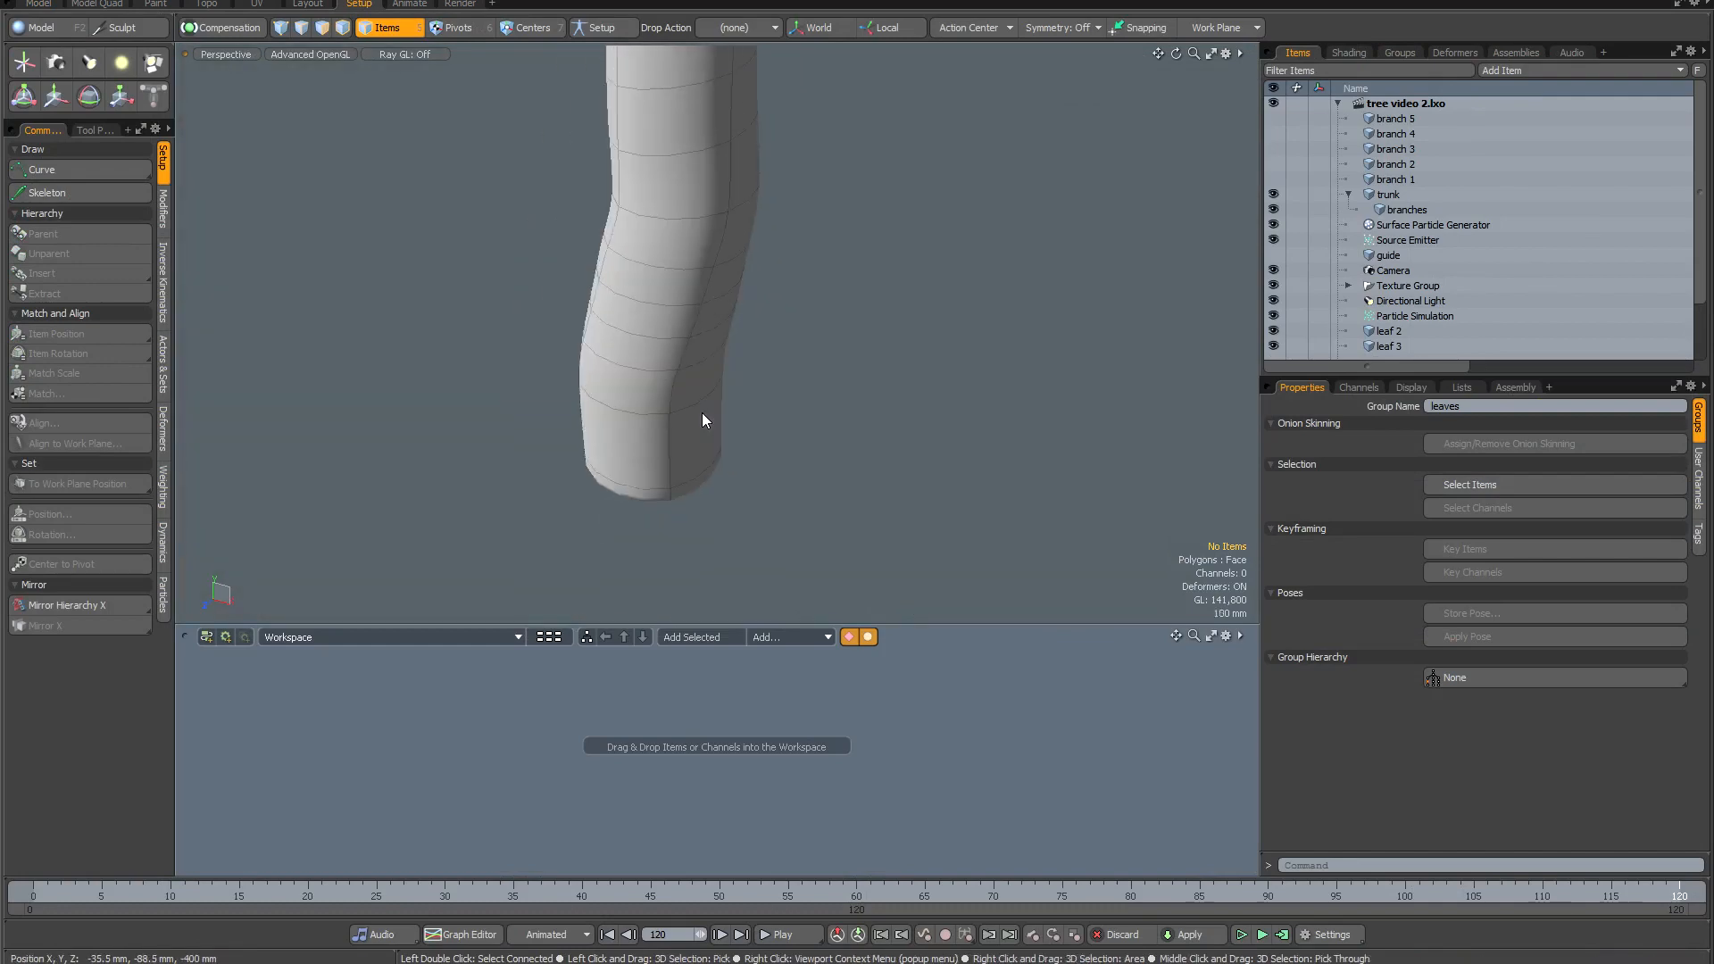
scroll(702, 422, down, 5)
alt+drag(704, 409, 741, 351)
scroll(741, 351, up, 5)
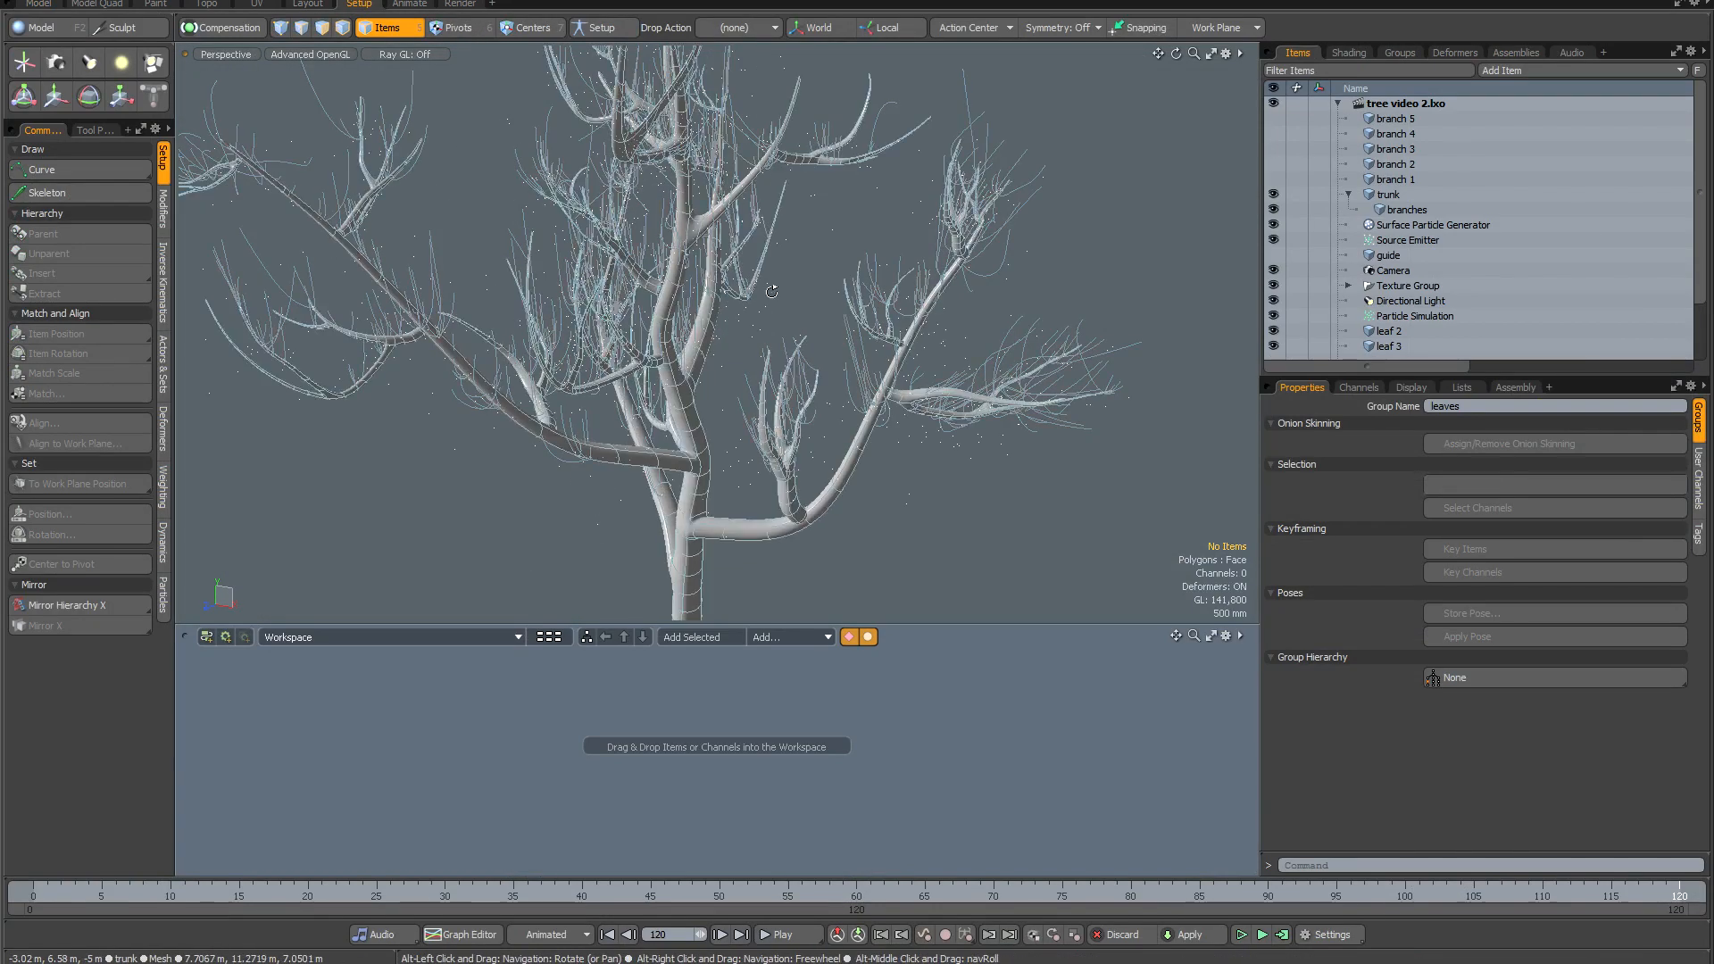
alt+drag(759, 298, 829, 297)
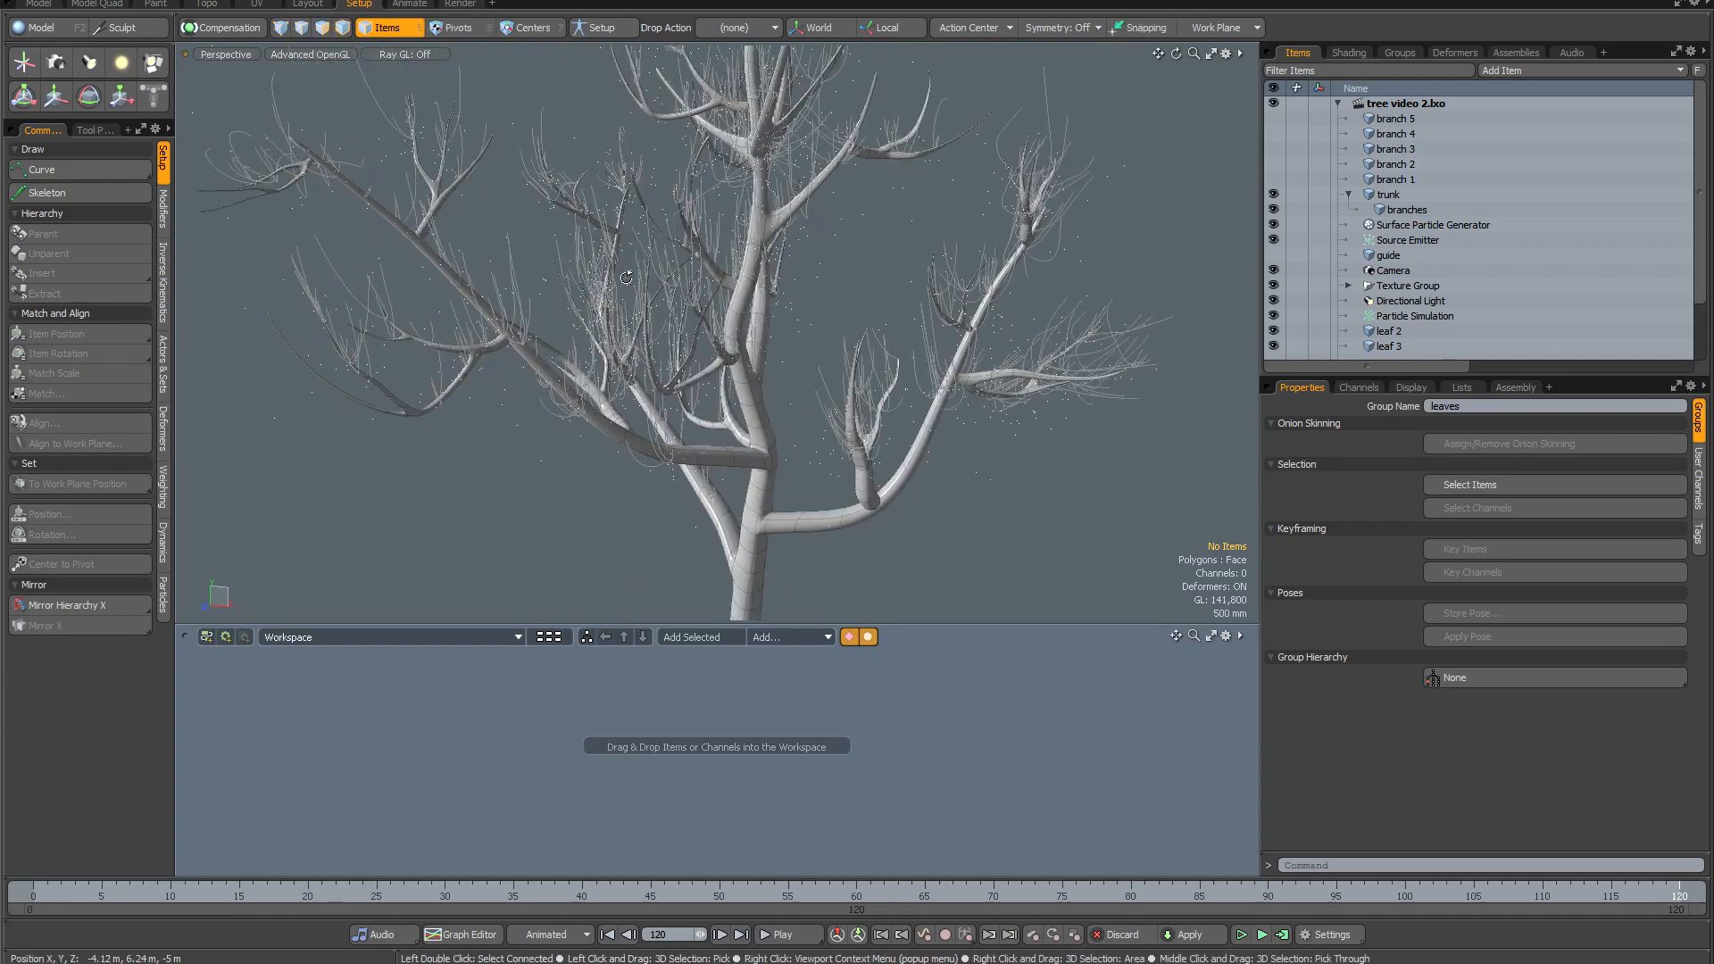
scroll(662, 286, down, 5)
alt+drag(661, 286, 665, 325)
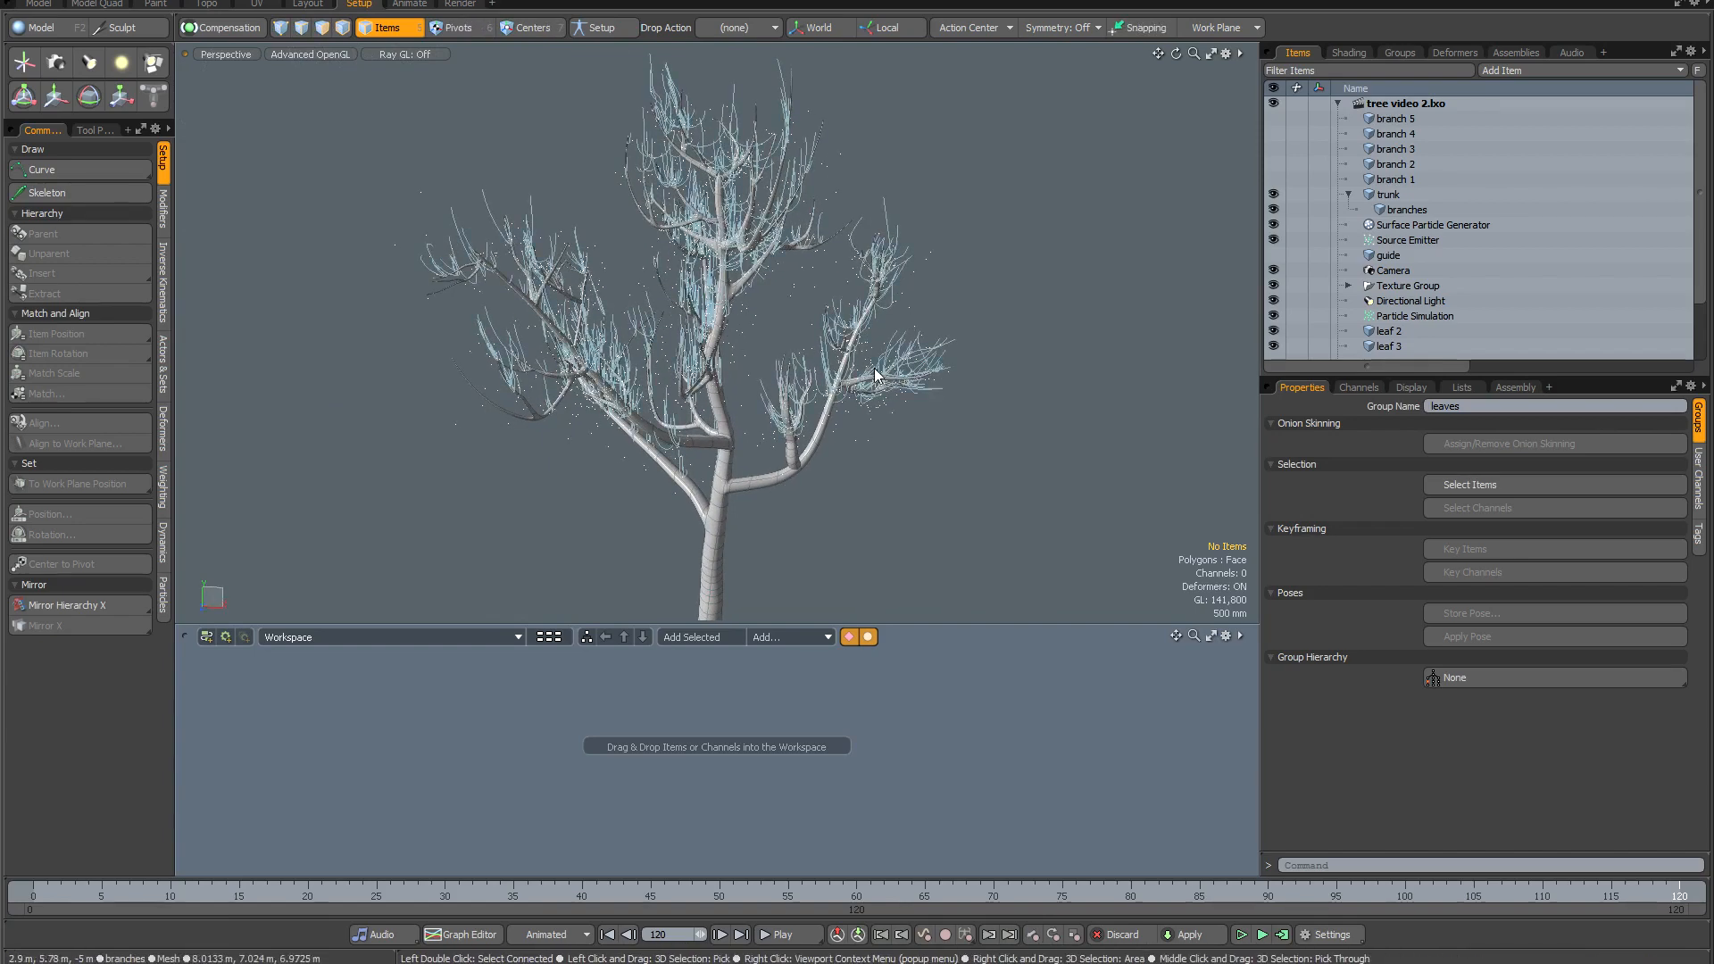
alt+drag(754, 229, 797, 336)
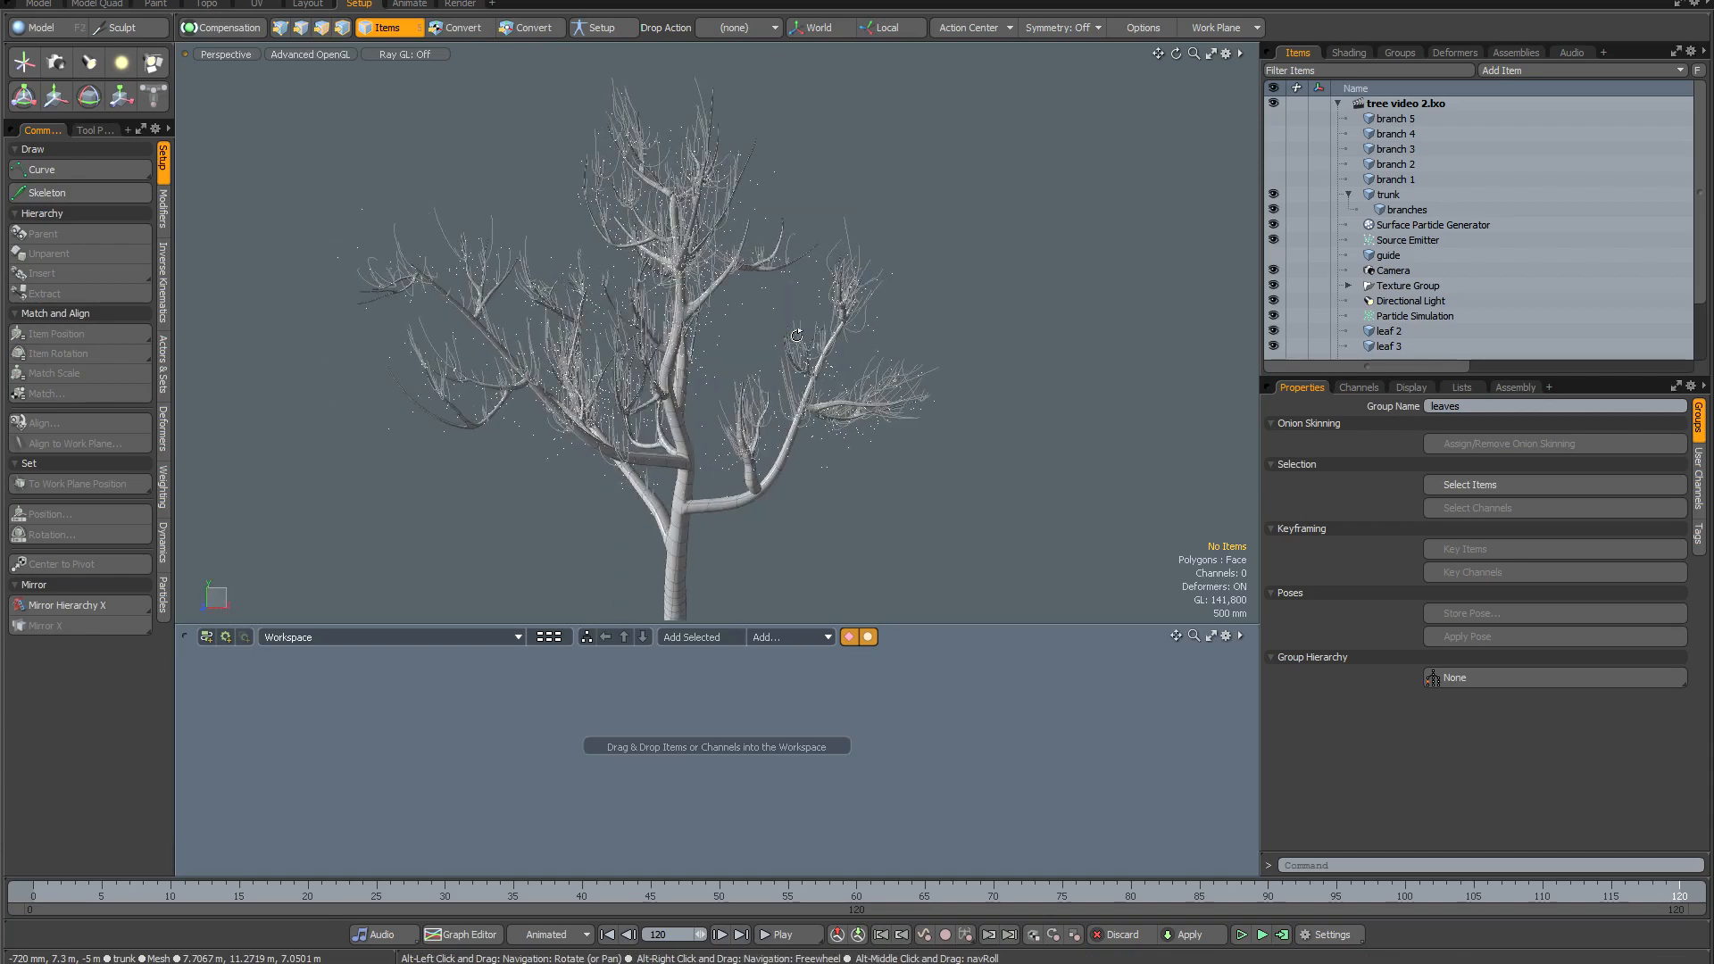
Delete the Surface Particle Generator, Source Emitter and Particle Simulation items together.
click(1402, 223)
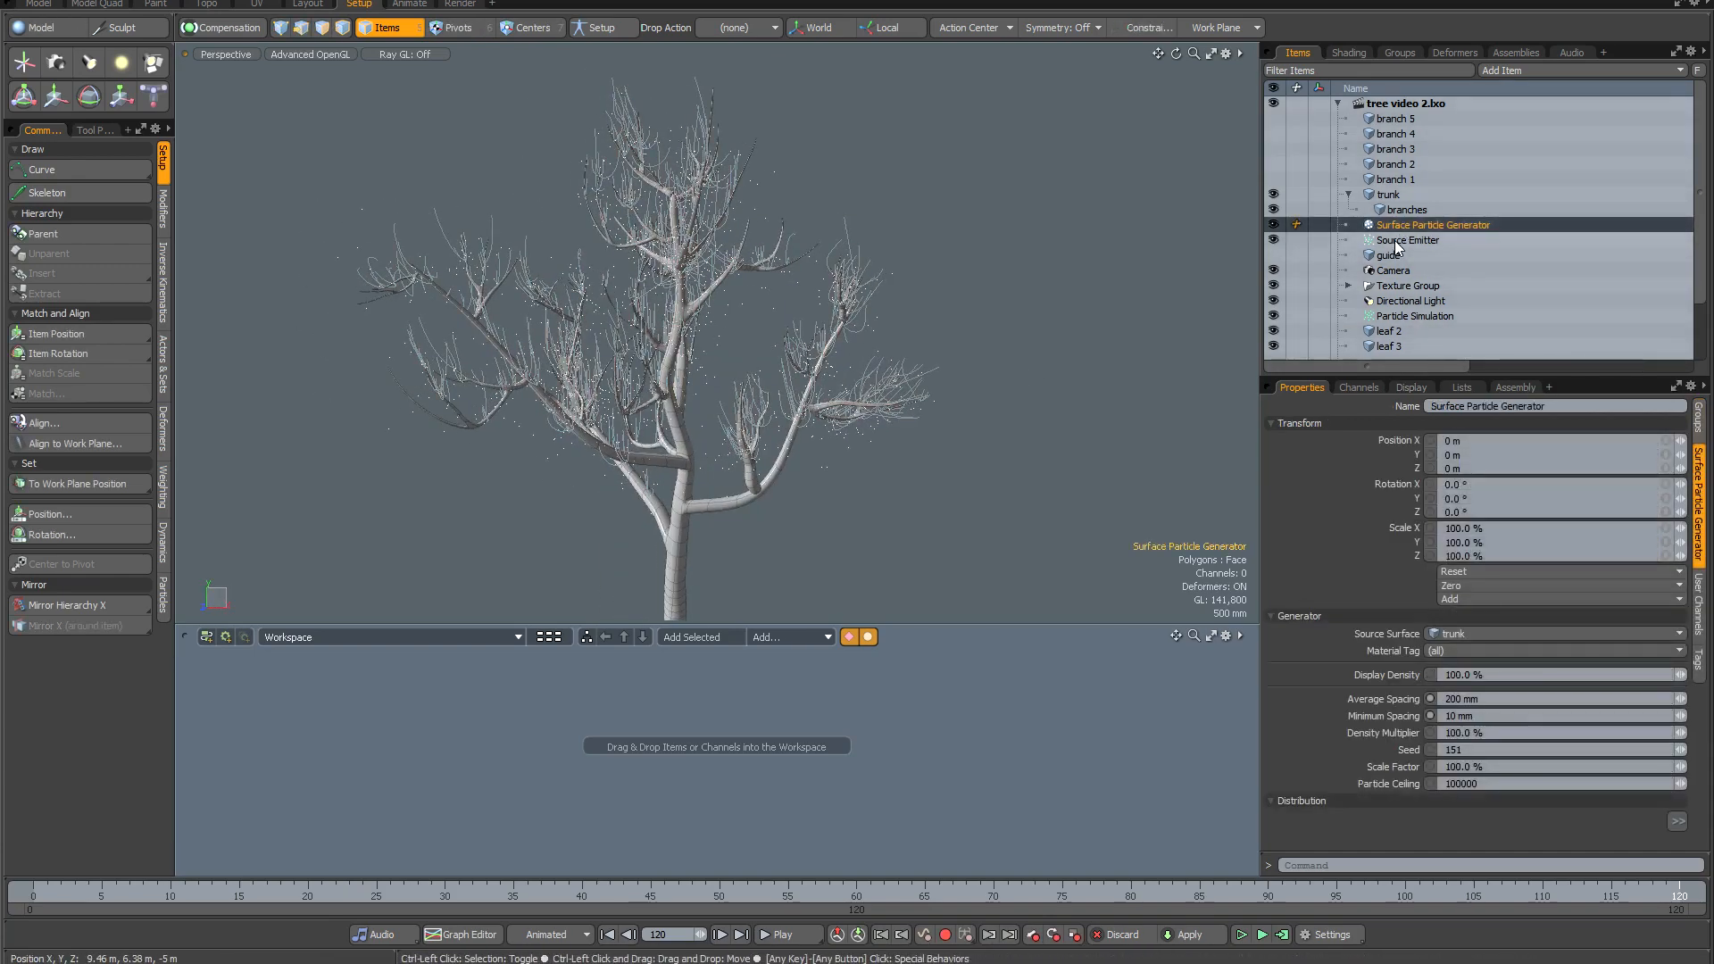
ctrl+click(1395, 239)
ctrl+click(1404, 316)
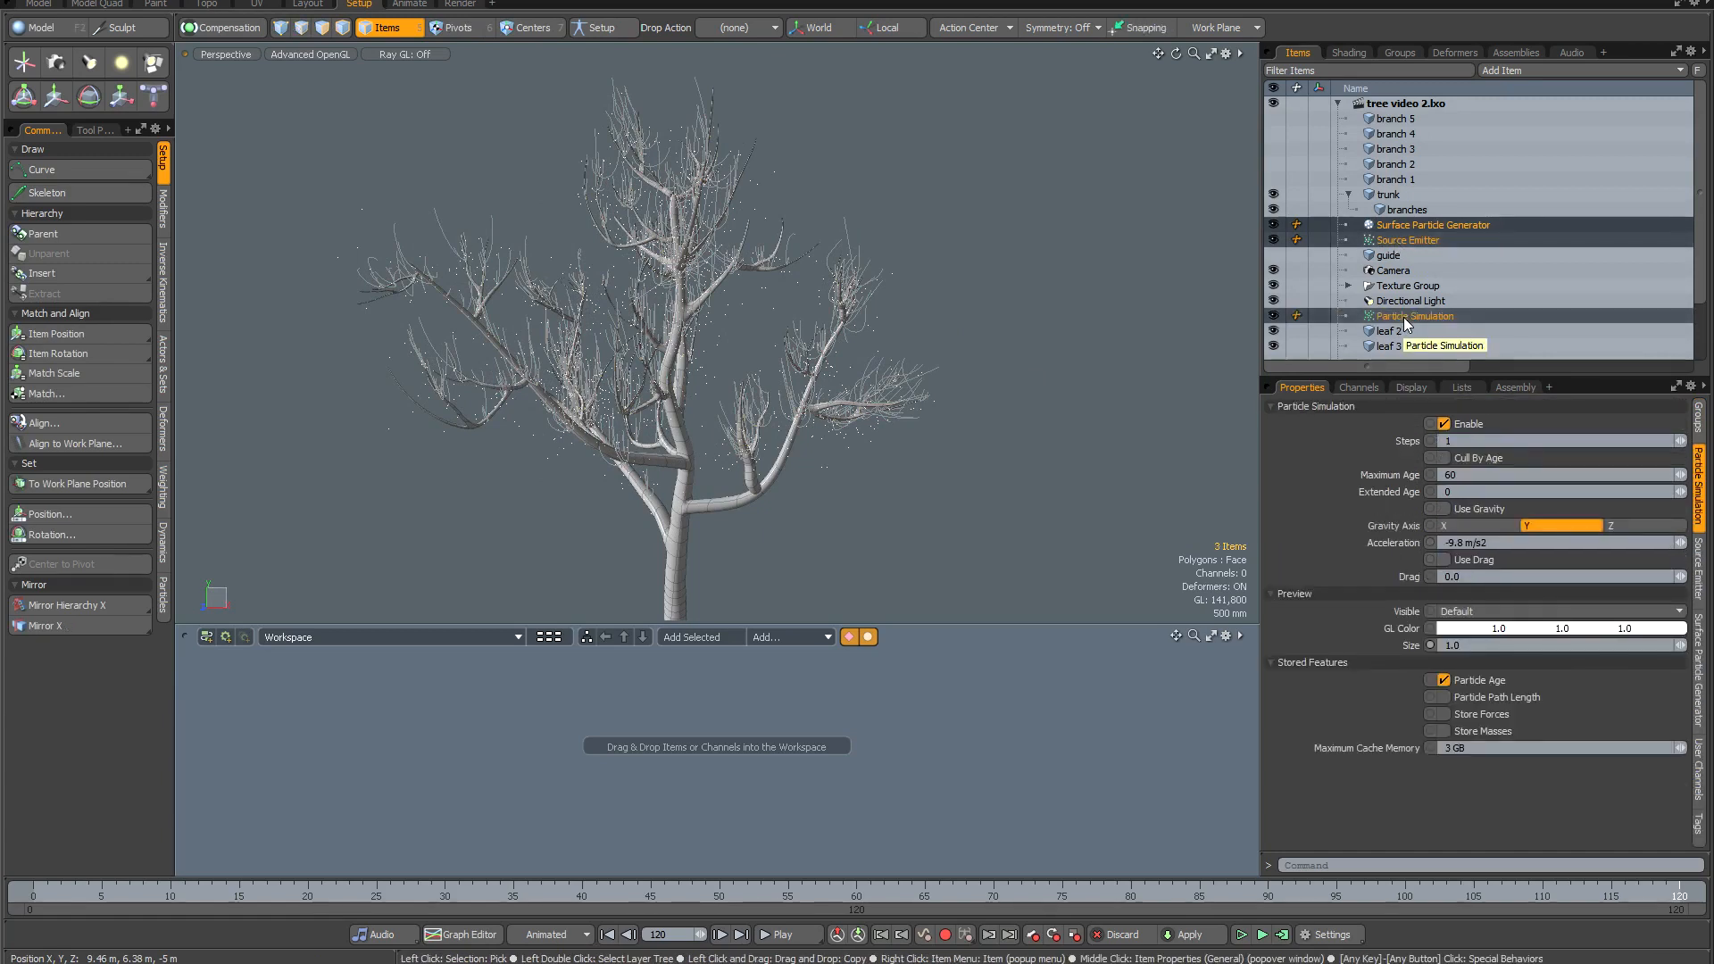
right_click(1405, 319)
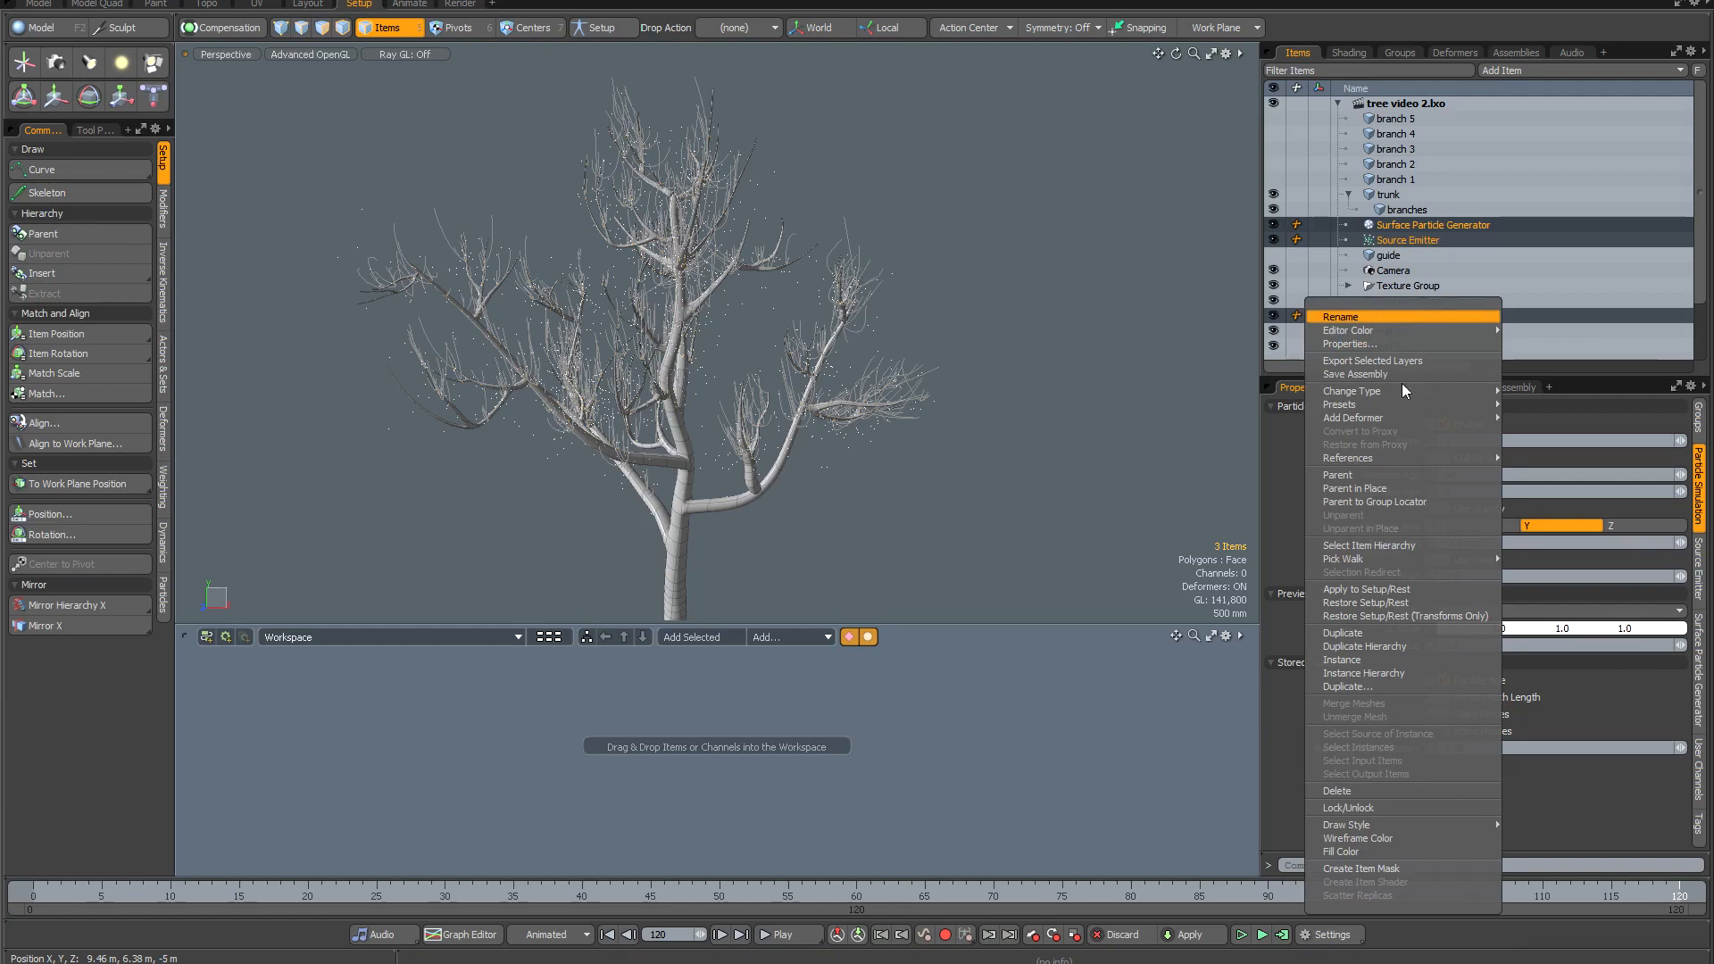
click(1347, 792)
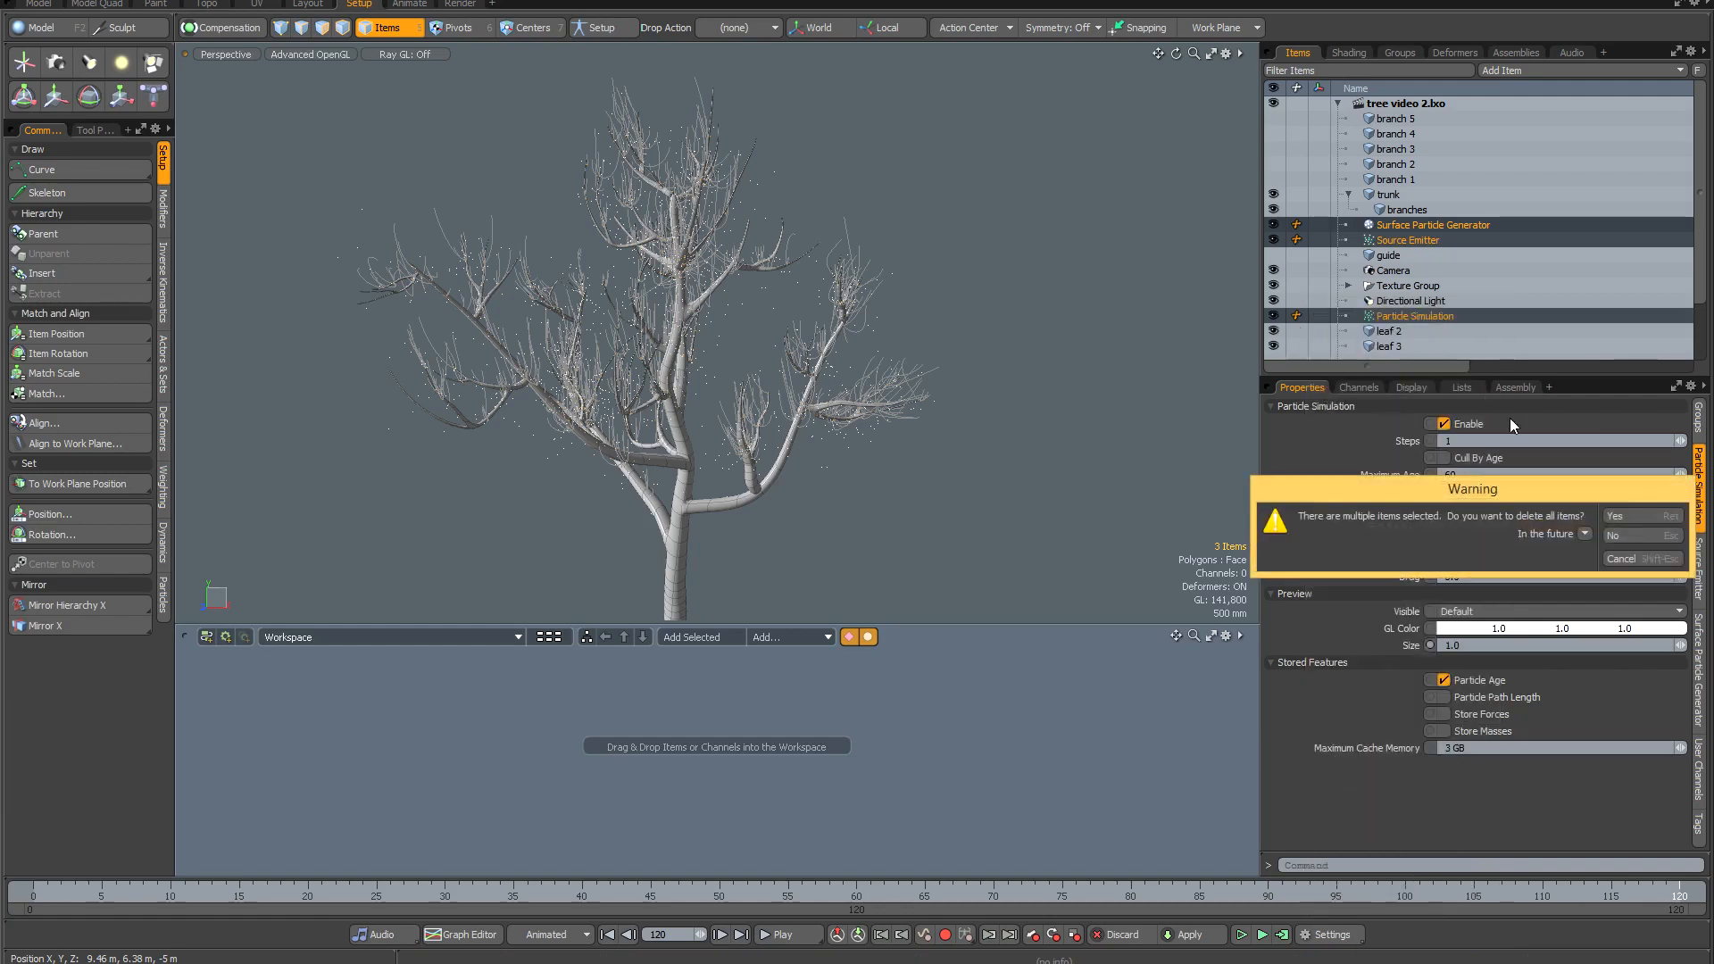
click(1618, 516)
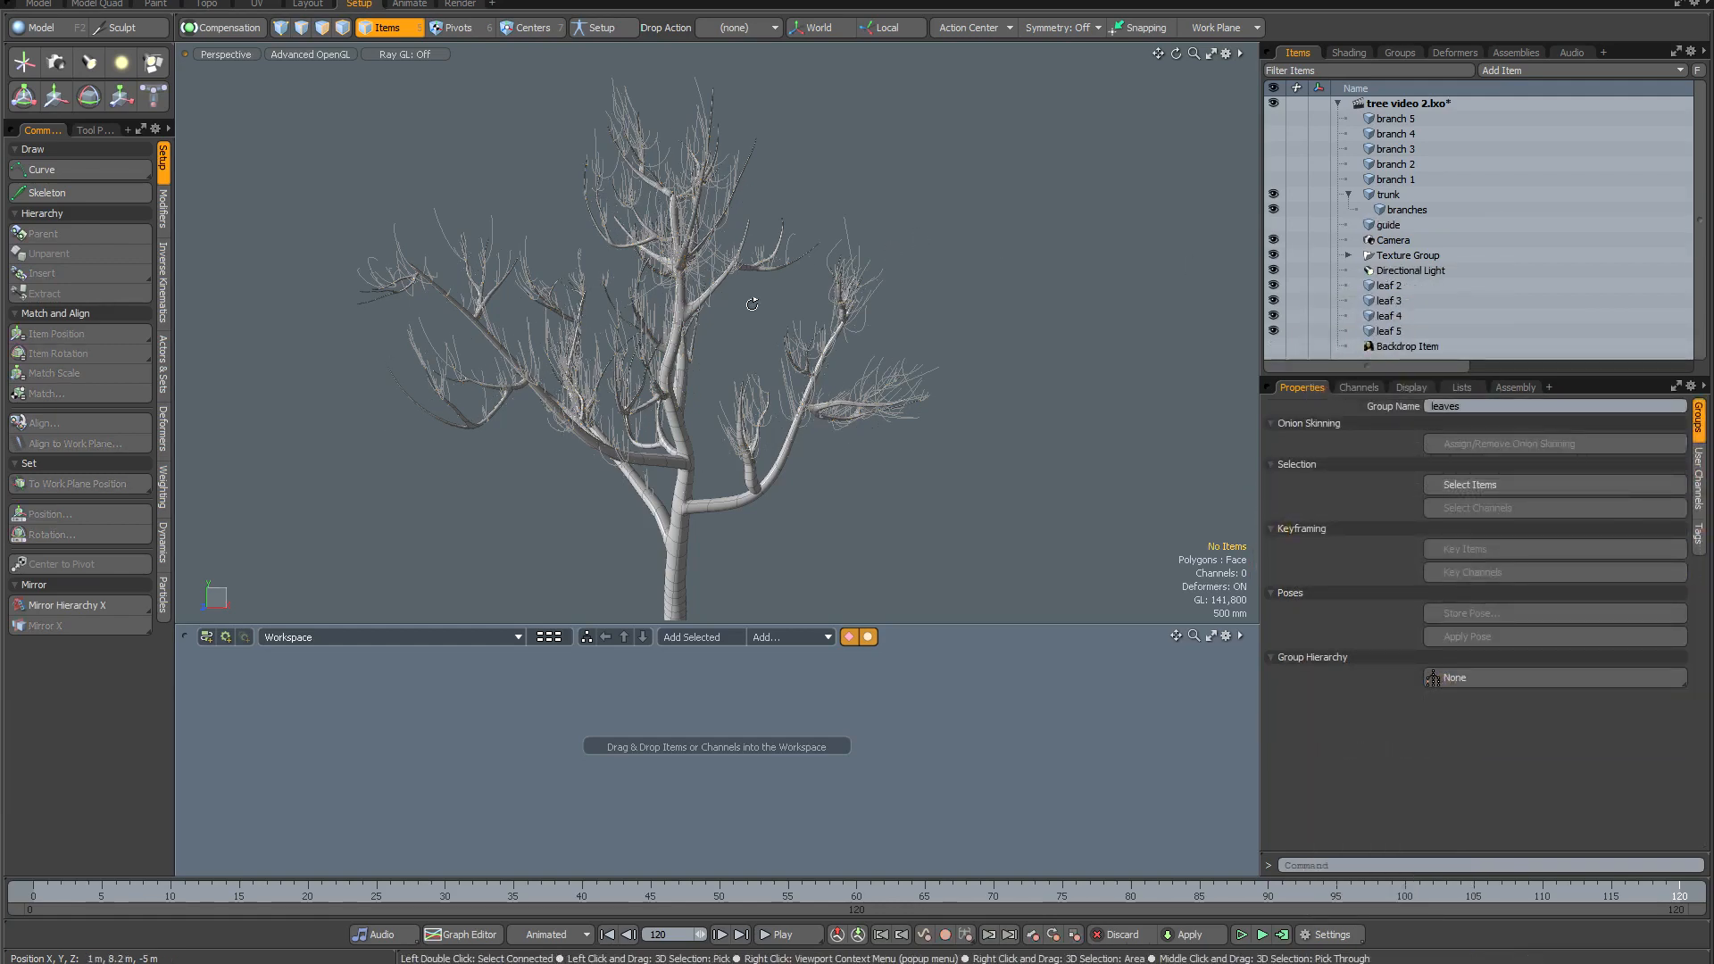
Add a Curve Emitter with the branches mesh as its source, and preview the particle simulation.
alt+drag(753, 304, 728, 309)
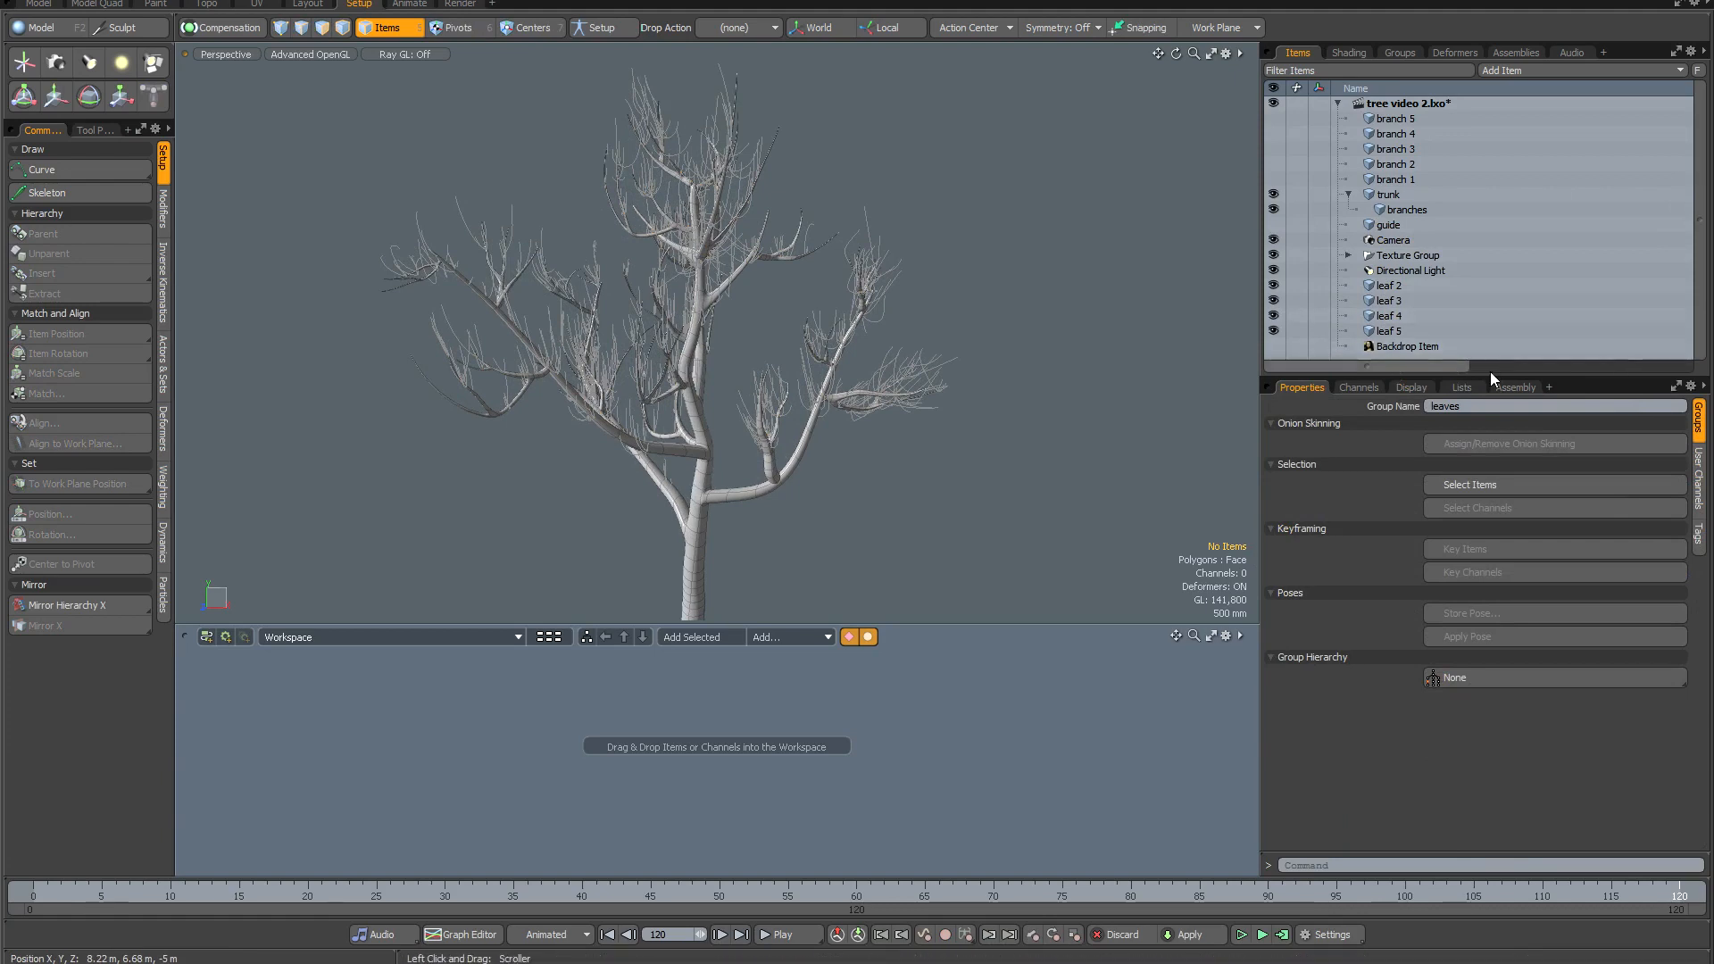
drag(1493, 376, 1494, 420)
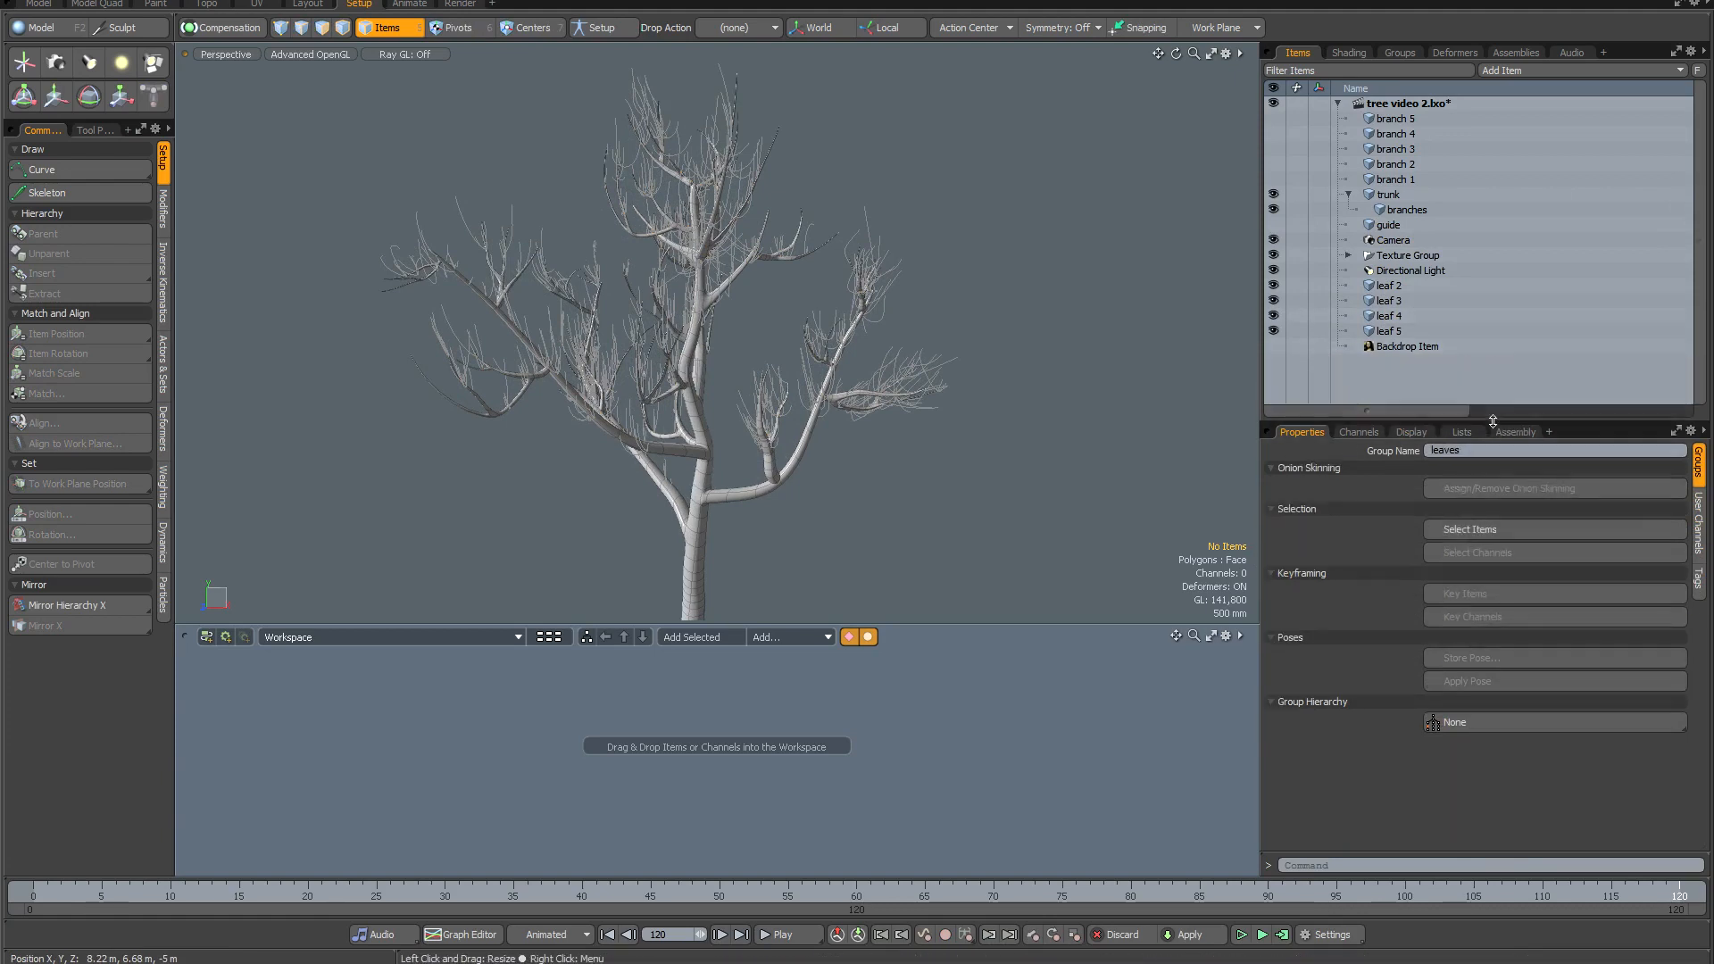
click(1524, 70)
mouse_move(1517, 227)
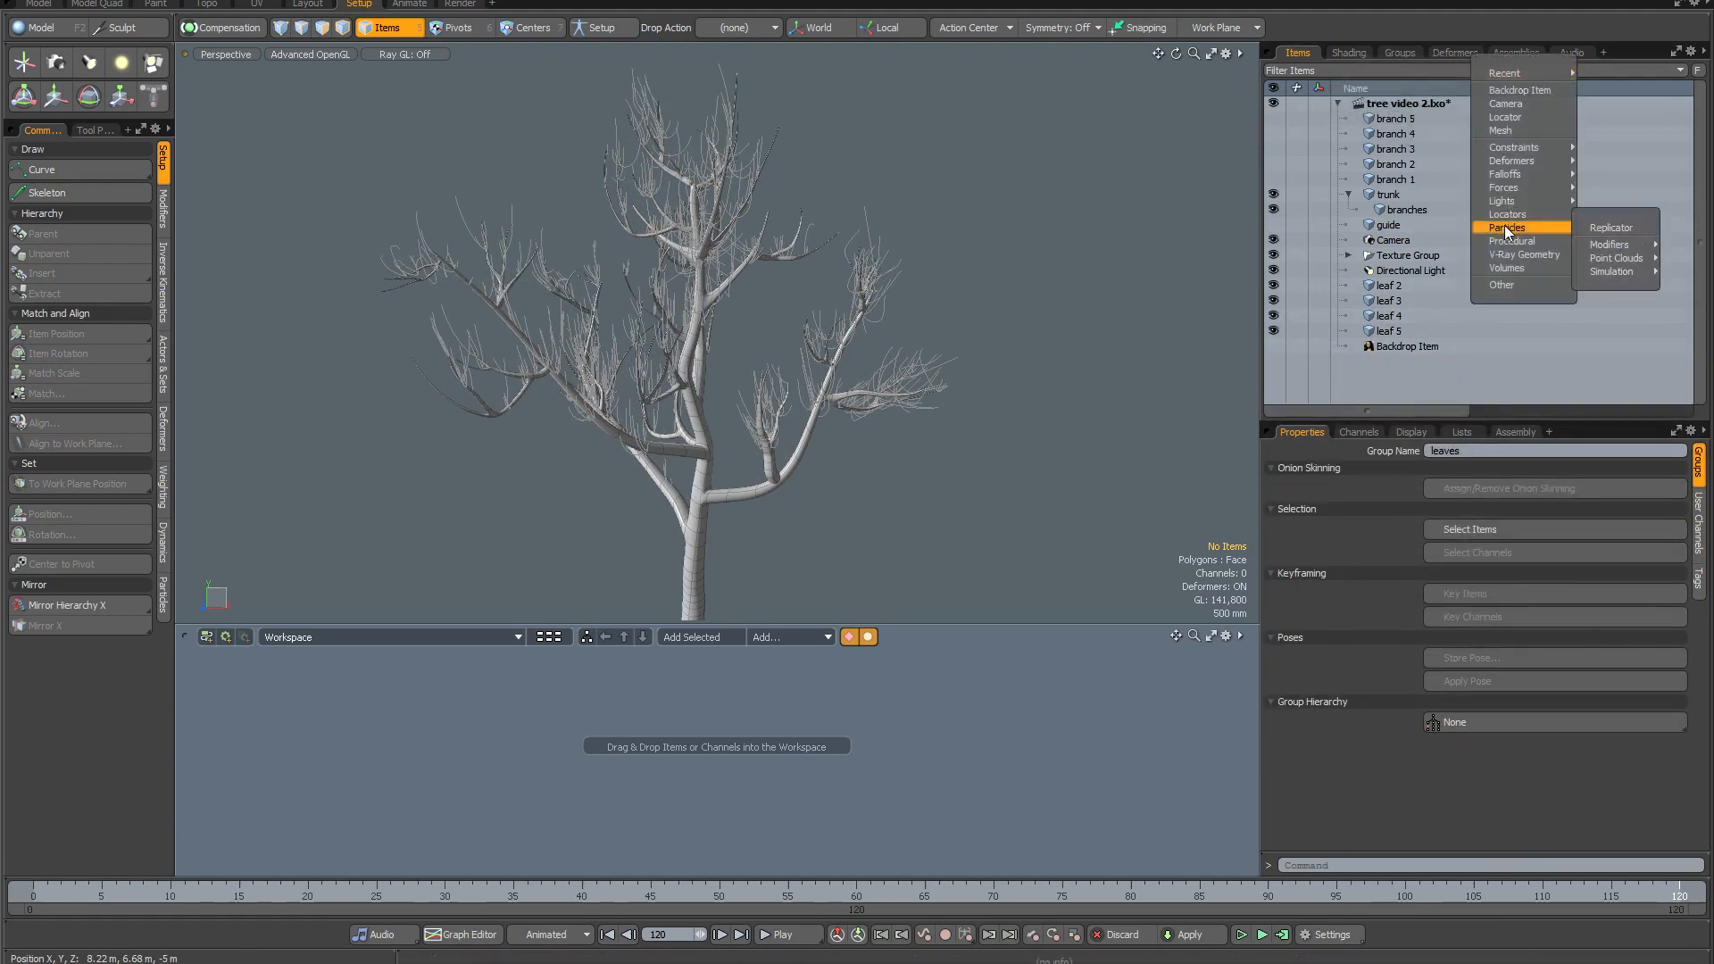
mouse_move(1598, 275)
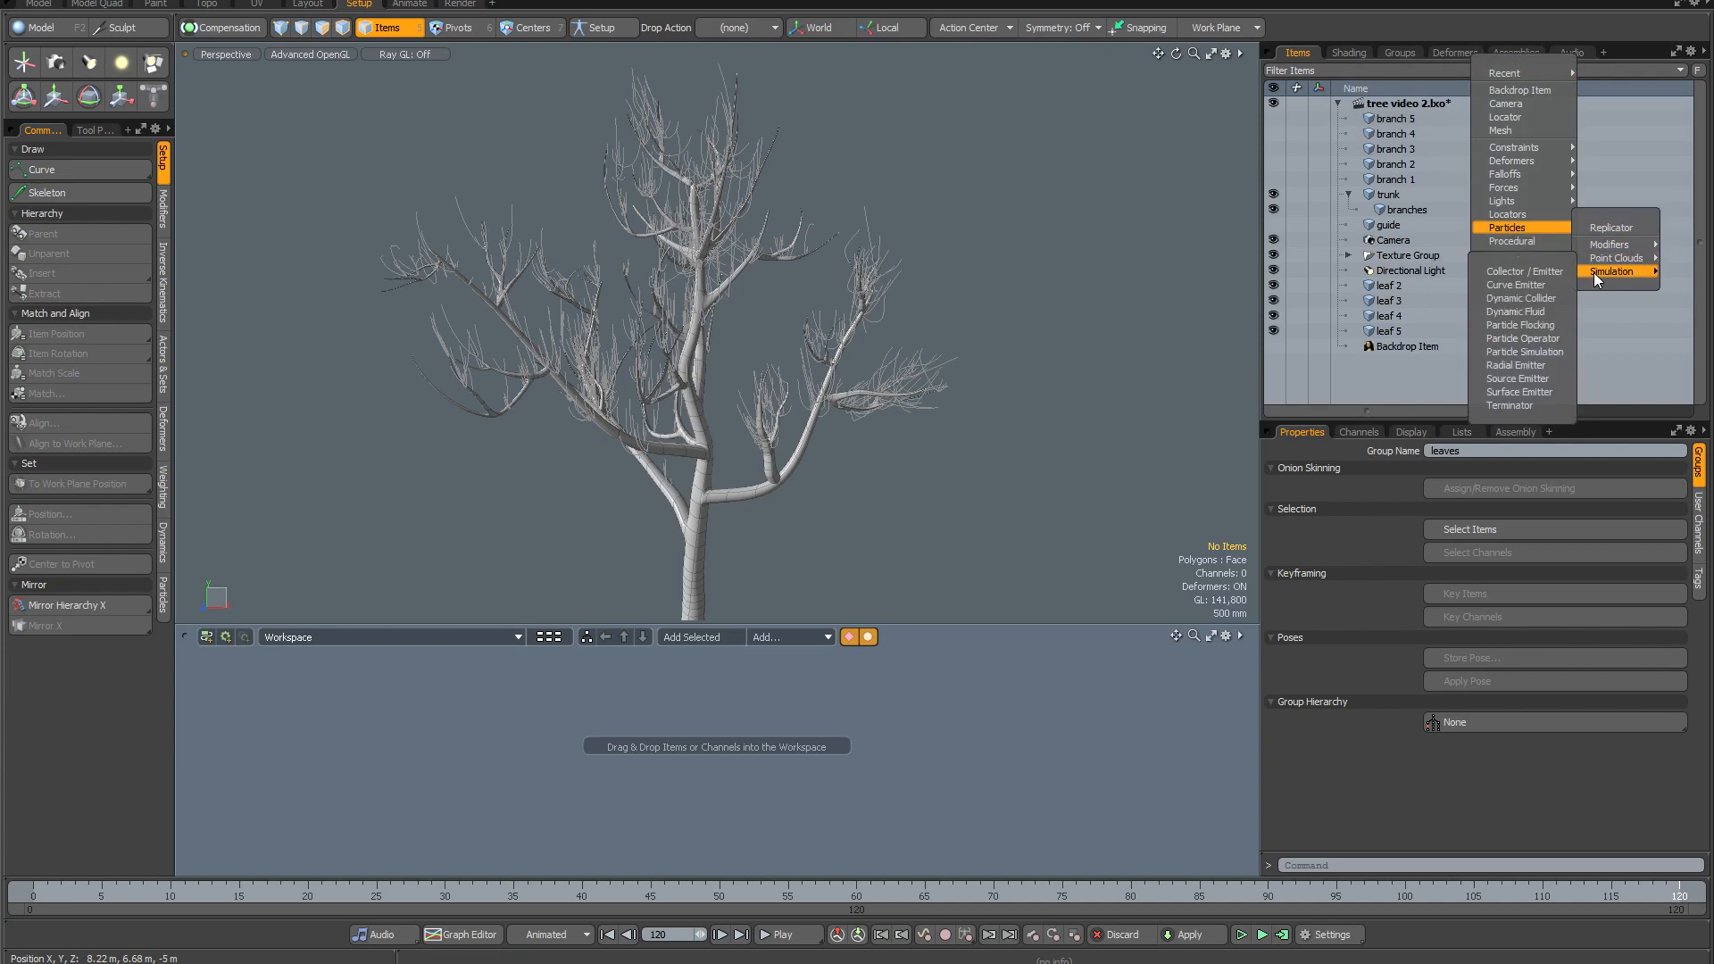
click(1511, 286)
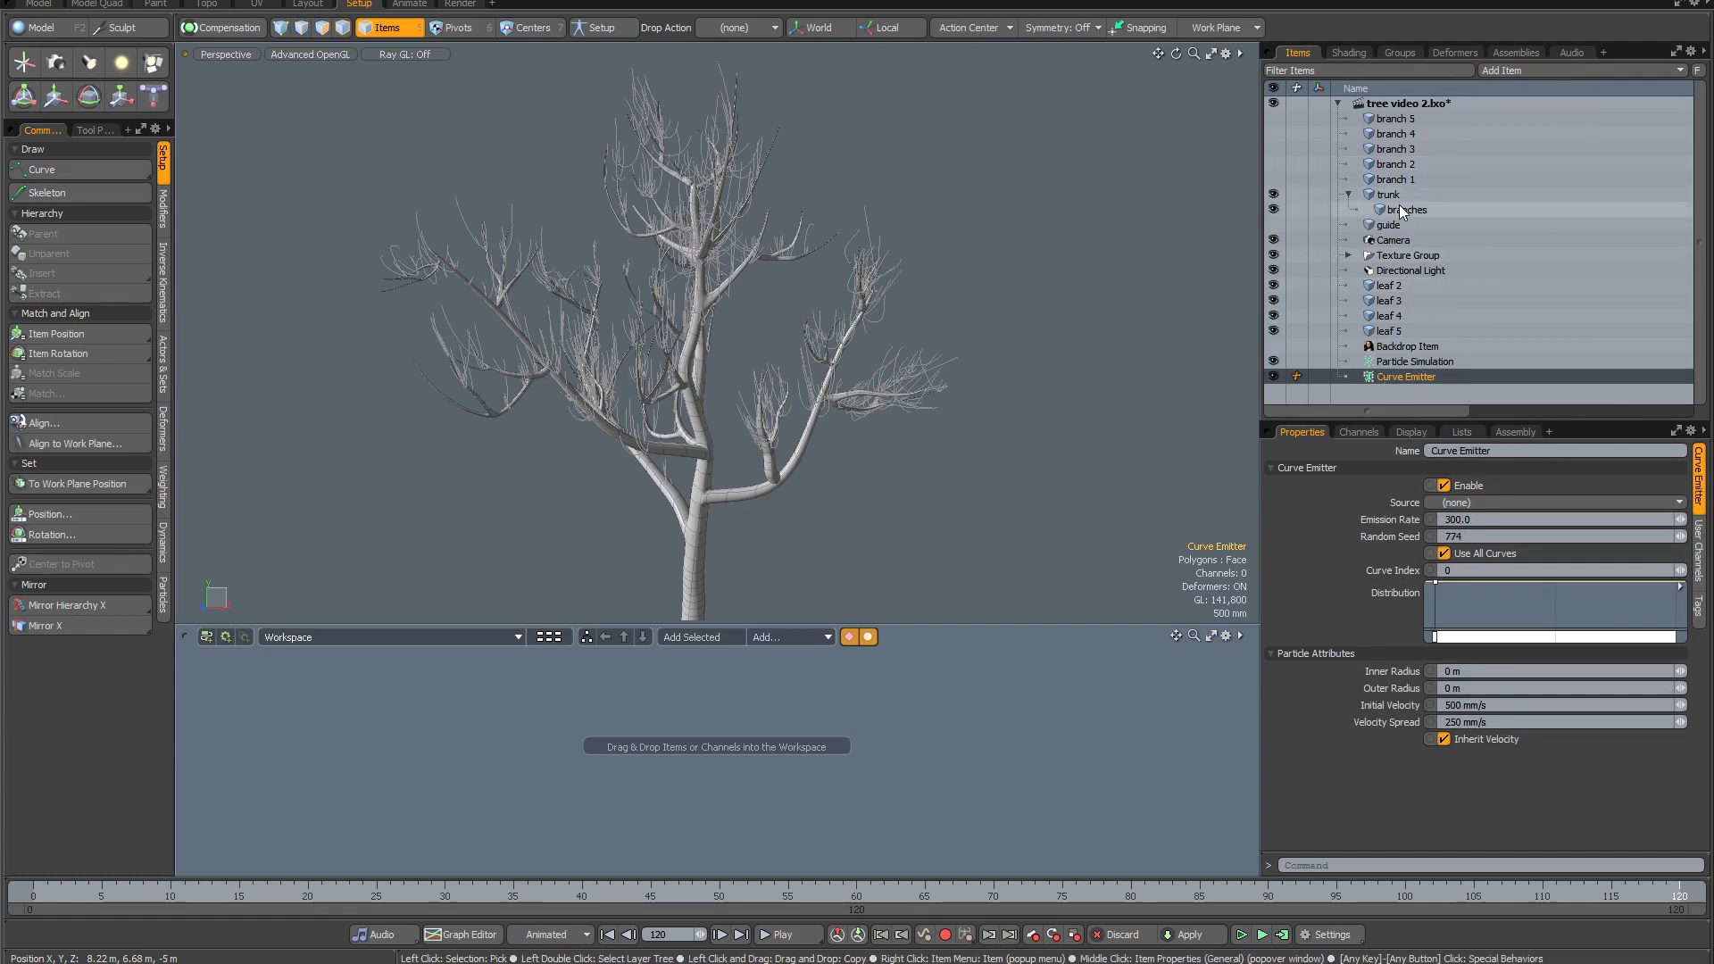
click(1491, 502)
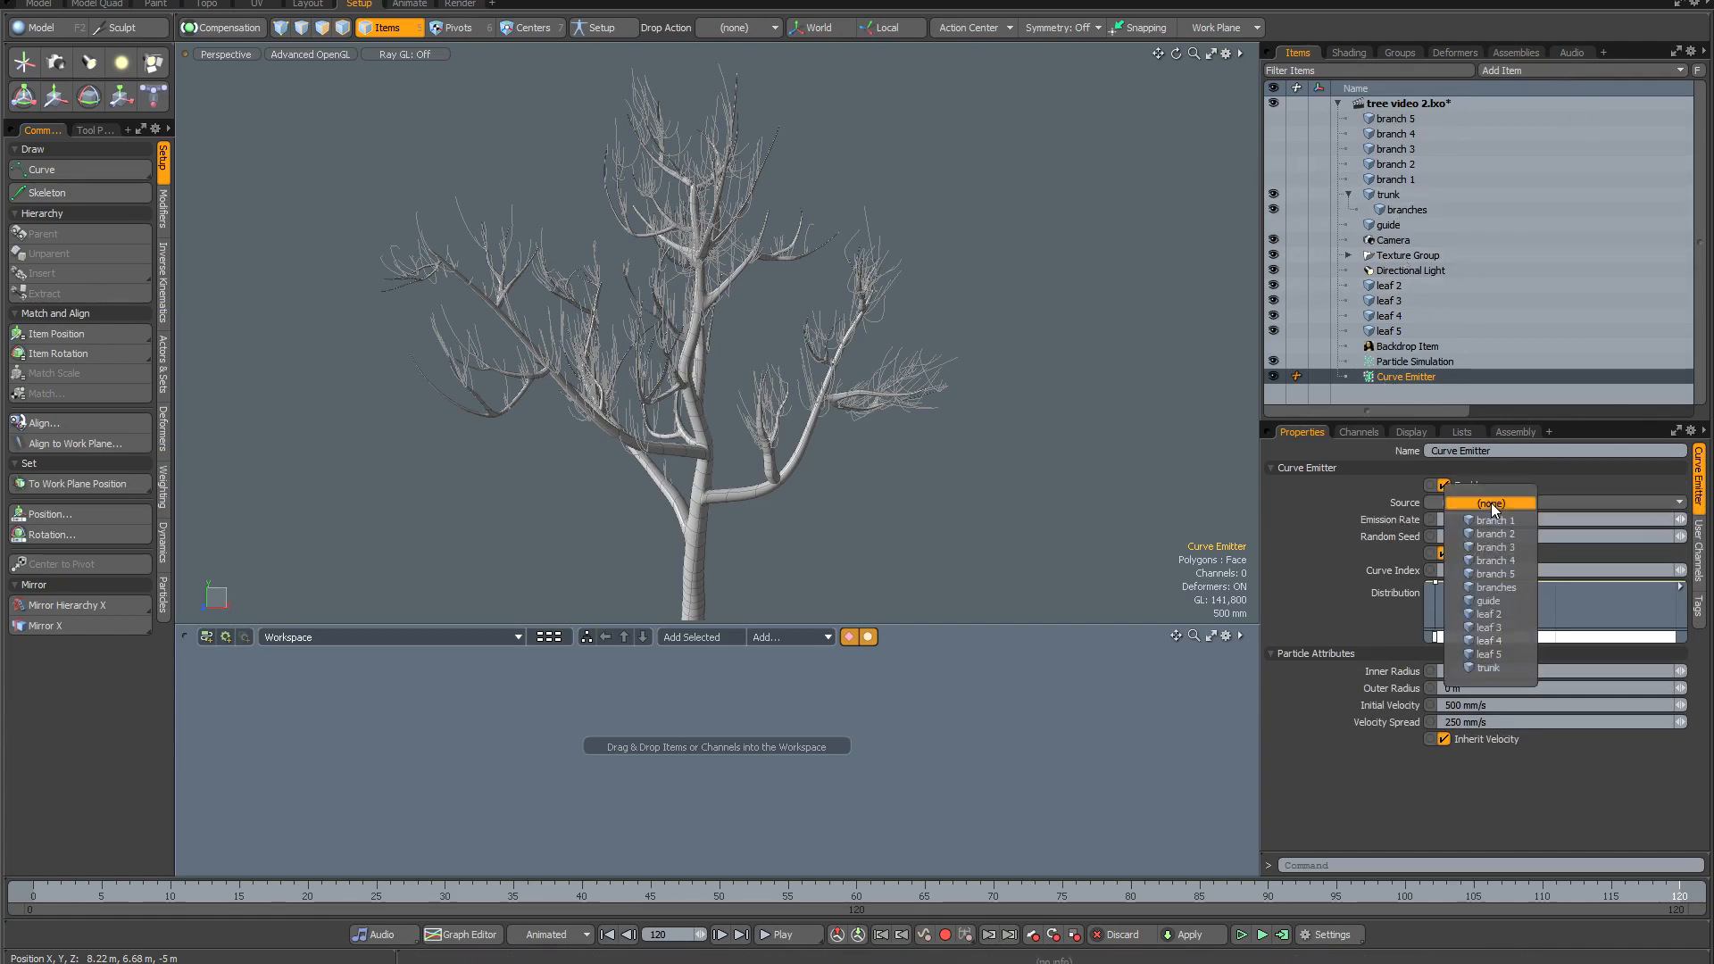
click(1497, 587)
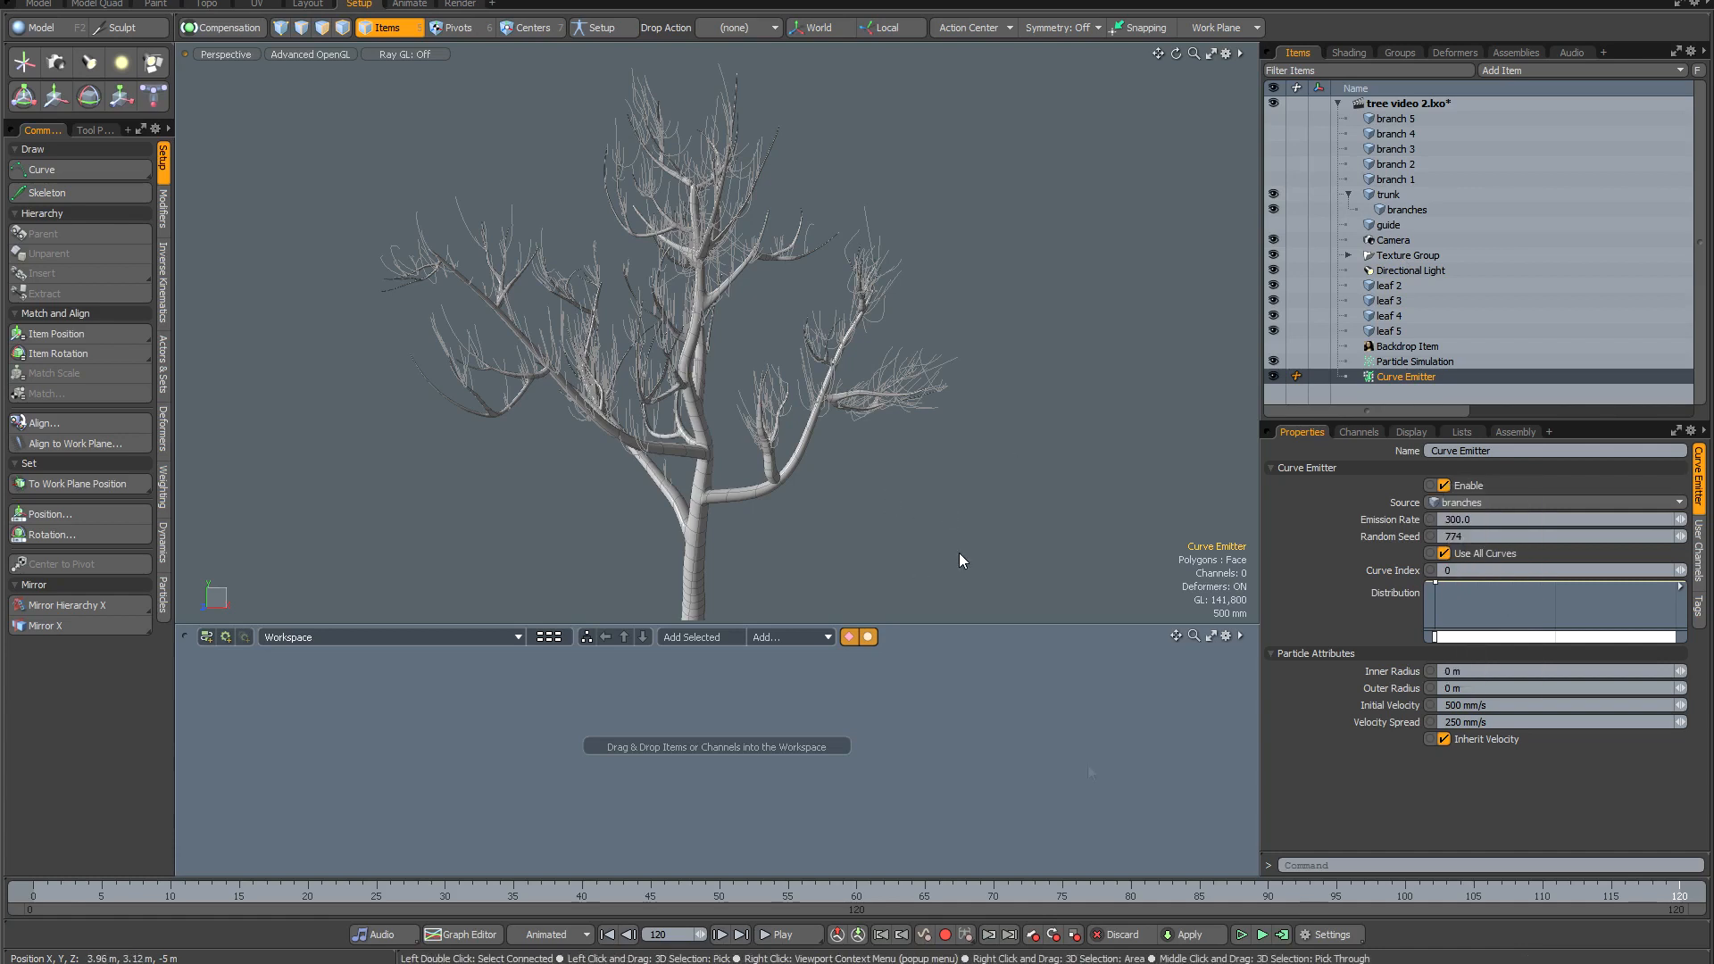
click(1241, 935)
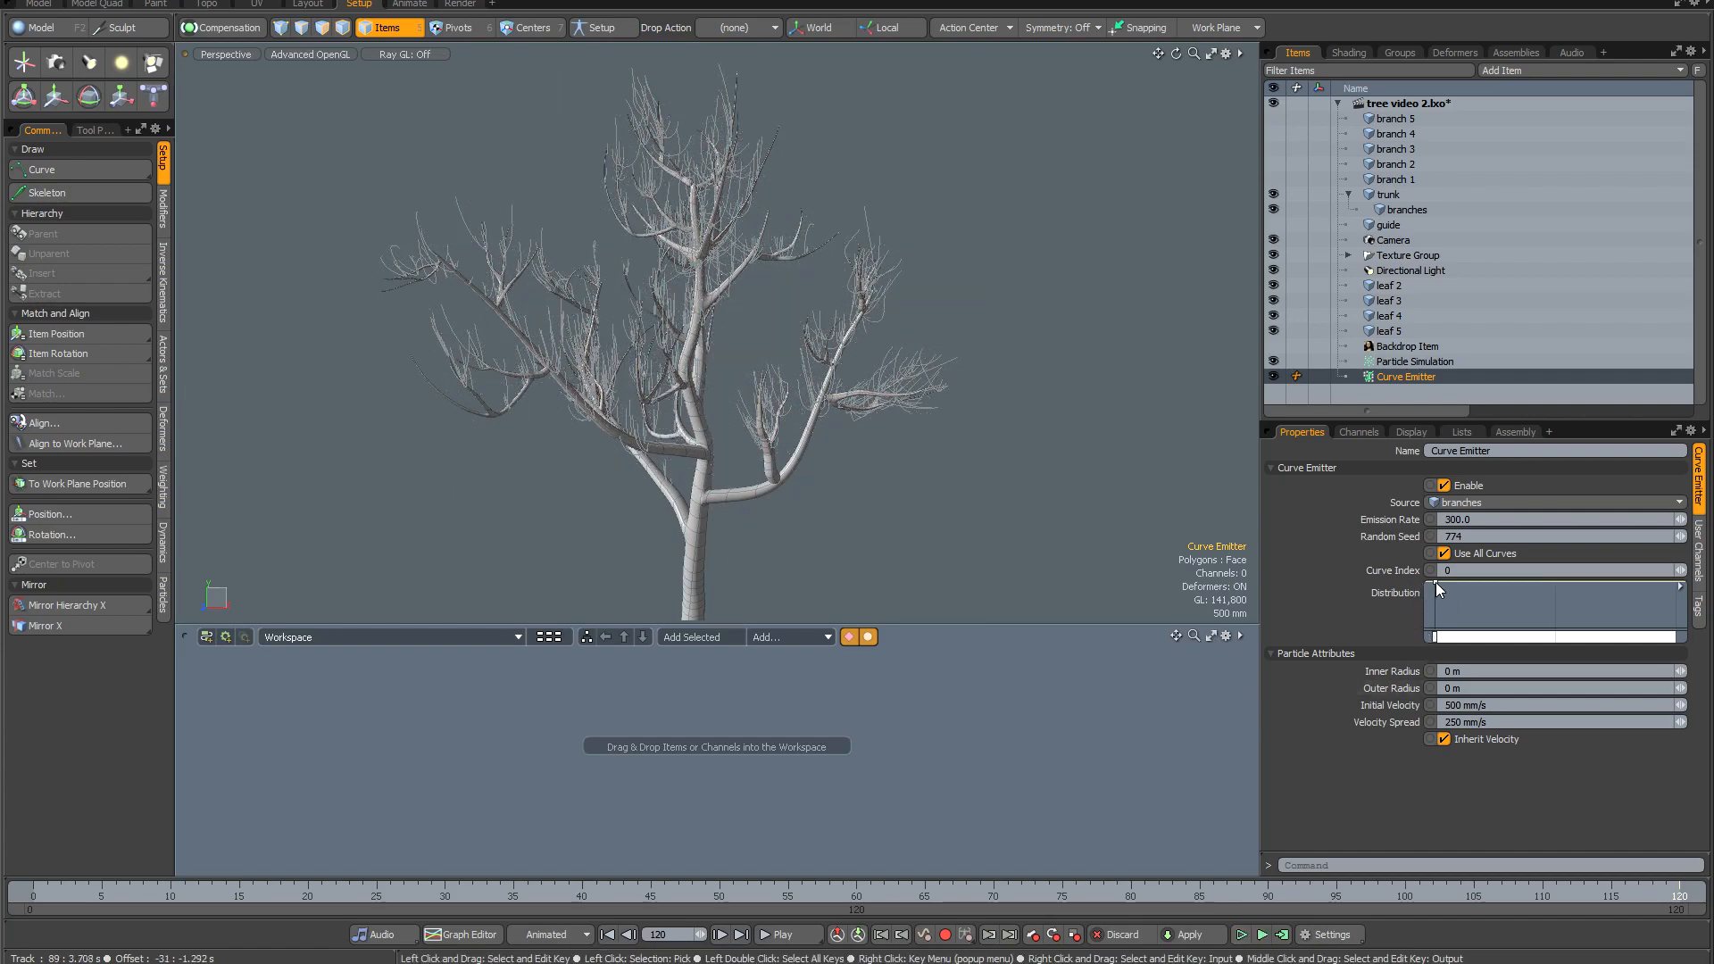
In the emitter's Distribution gradient, lower the start key to 0% and add a key at about 100% input and 54% value.
click(1680, 588)
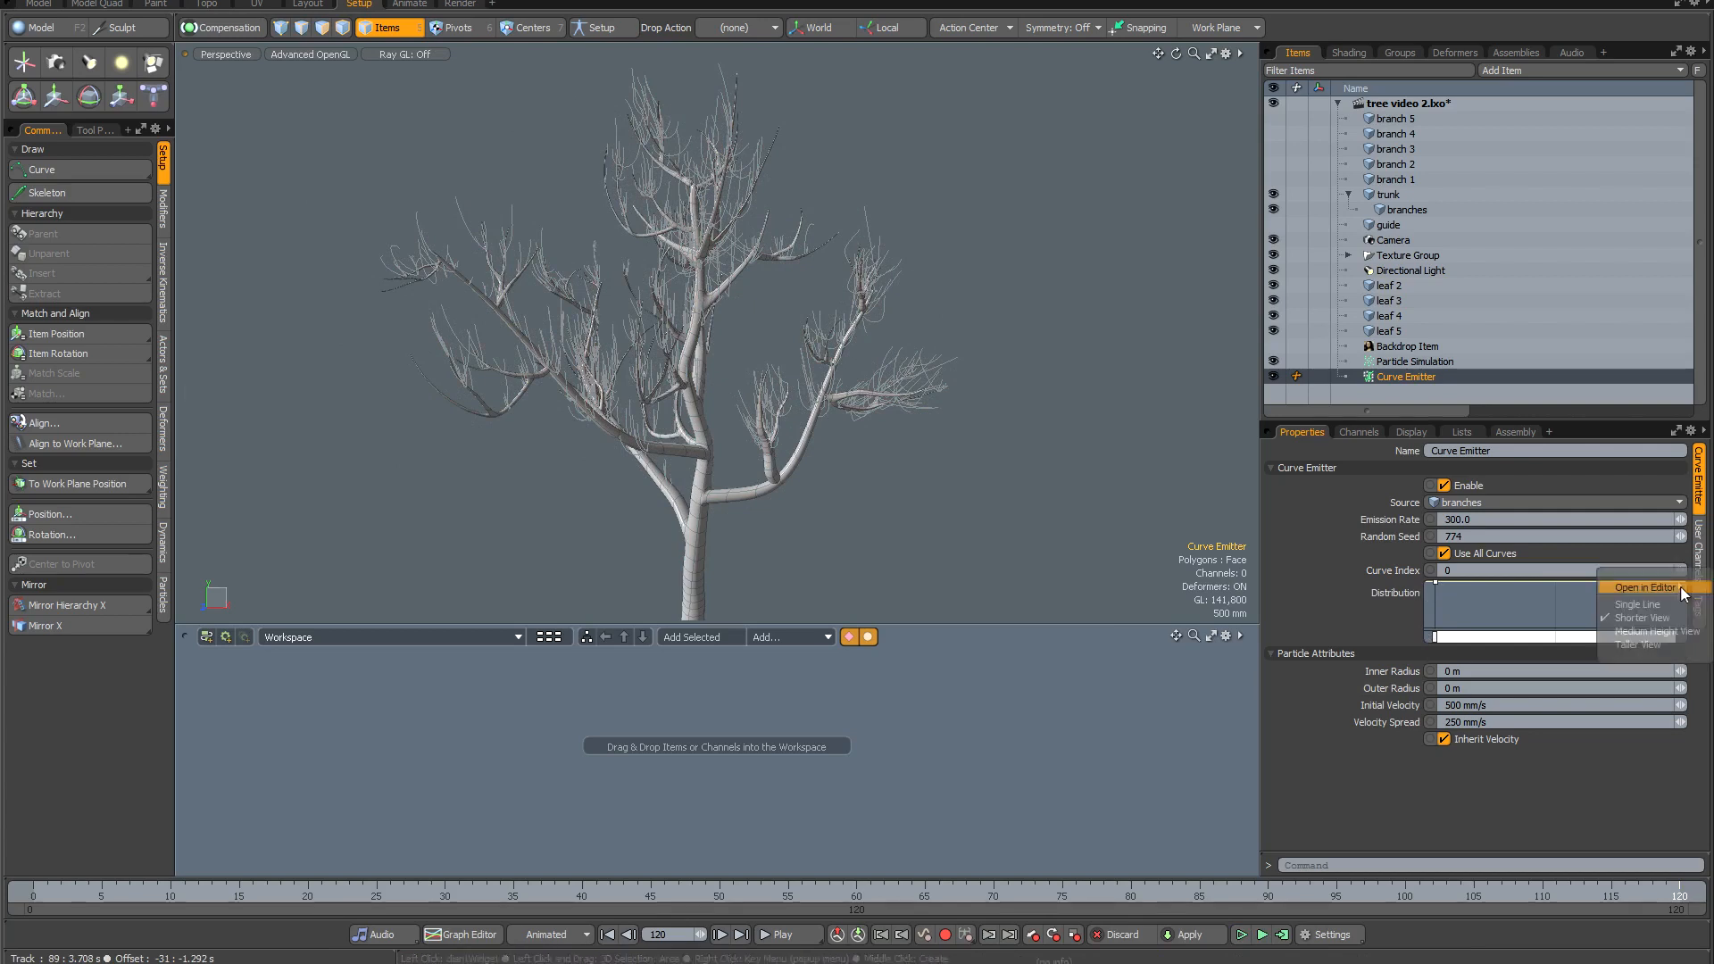
click(1646, 588)
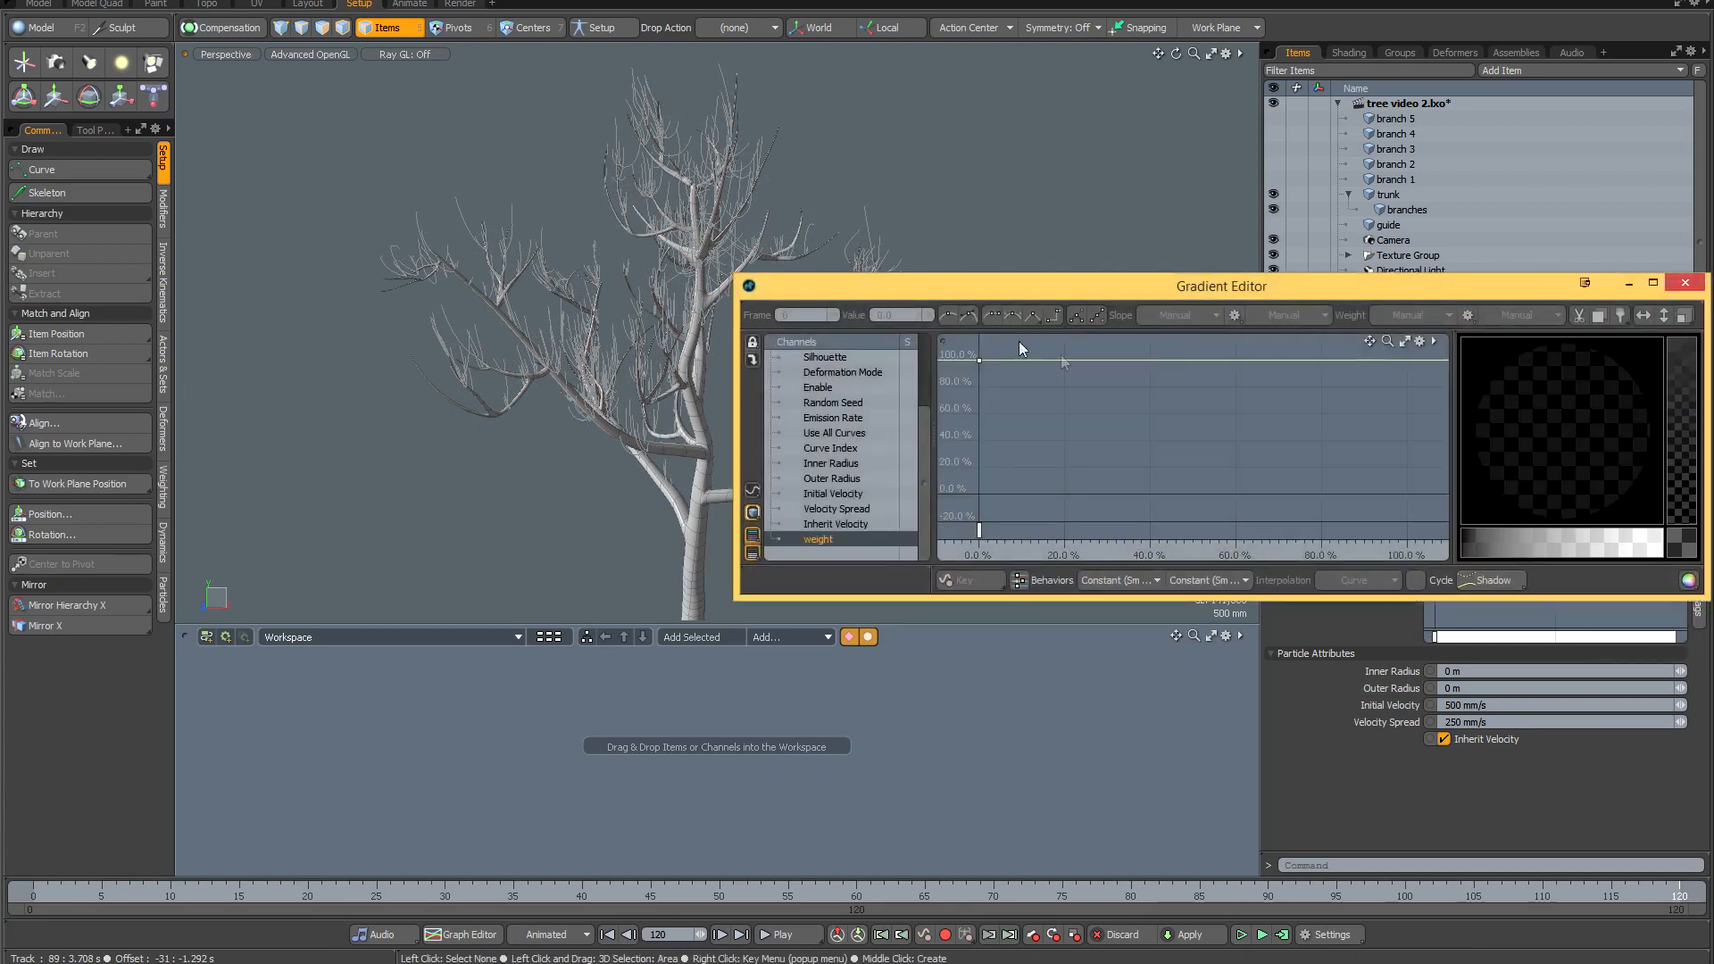
drag(981, 361, 979, 494)
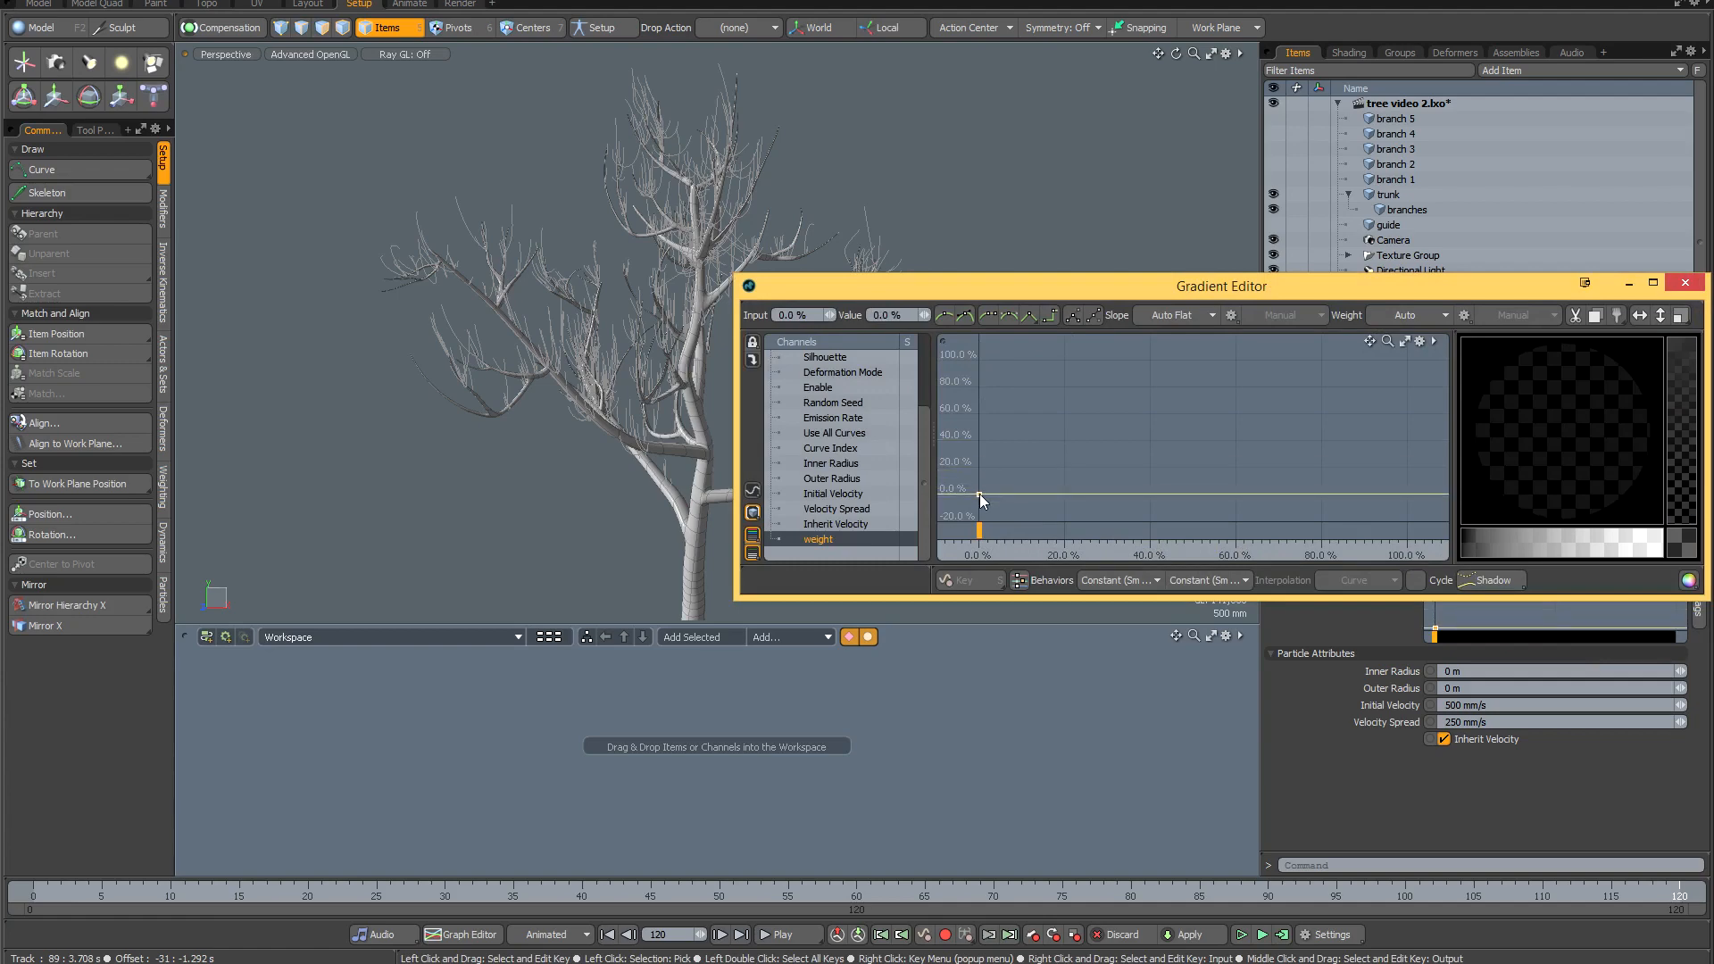
middle_click(1409, 496)
drag(1409, 495, 1411, 426)
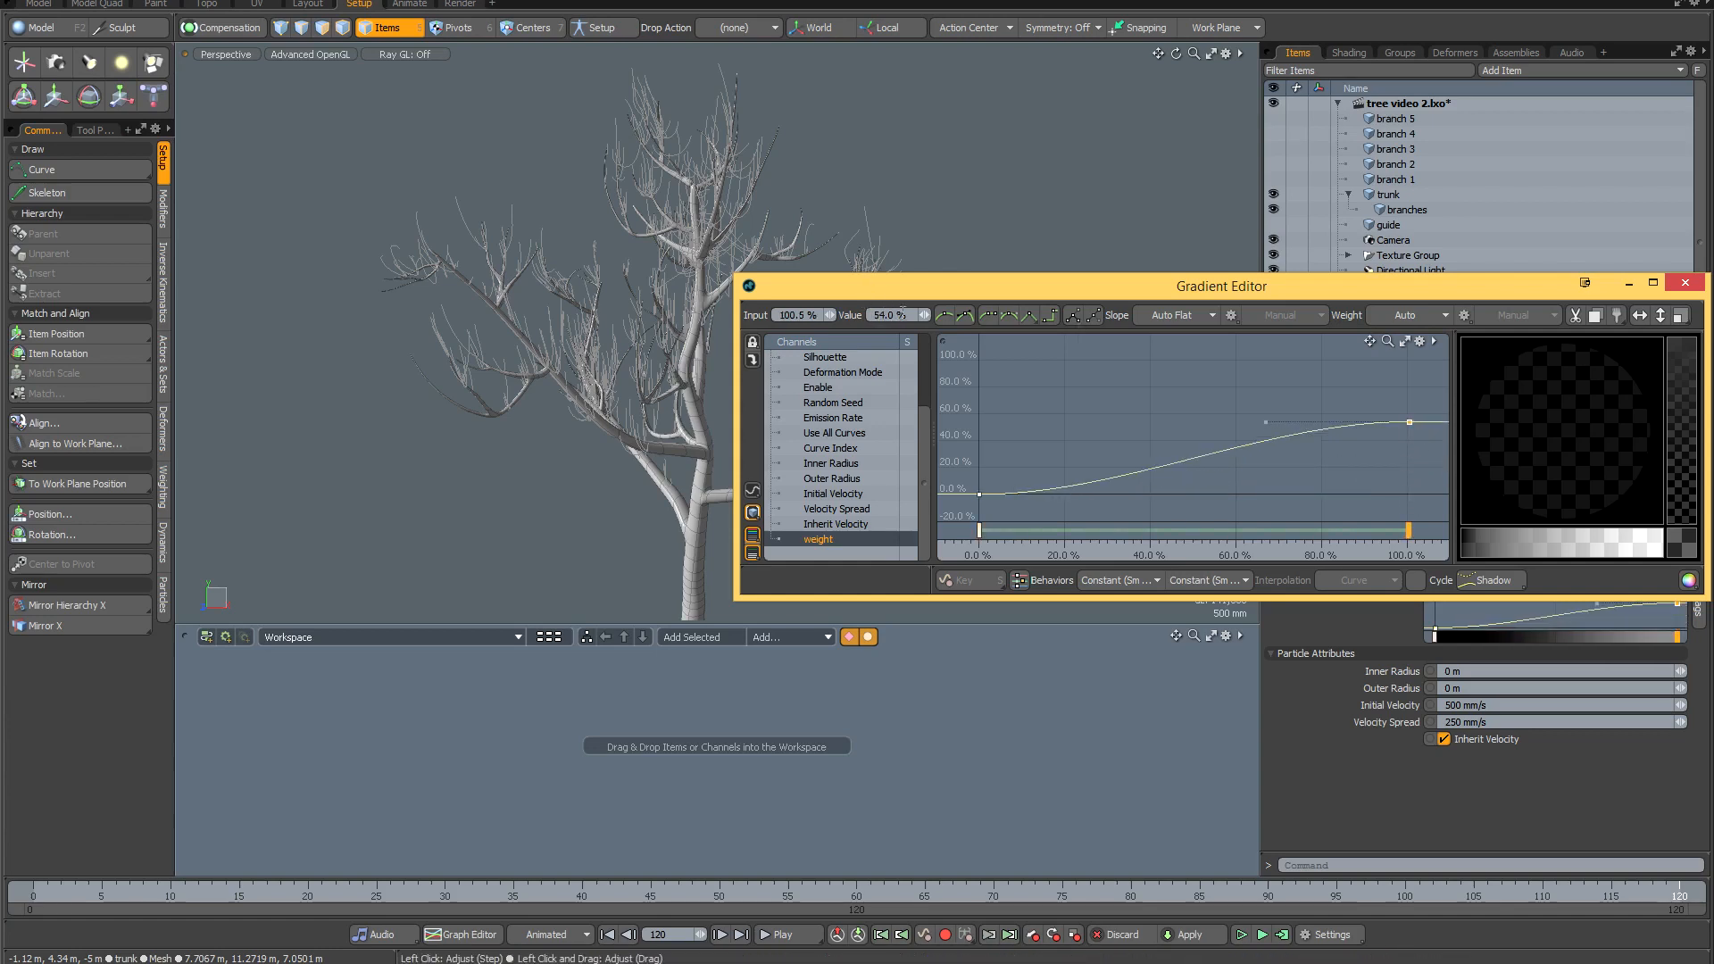
Set the end key of the Distribution gradient to exactly 100% input and 100% value, and preview the simulation again.
click(797, 315)
text(100)
key(Tab)
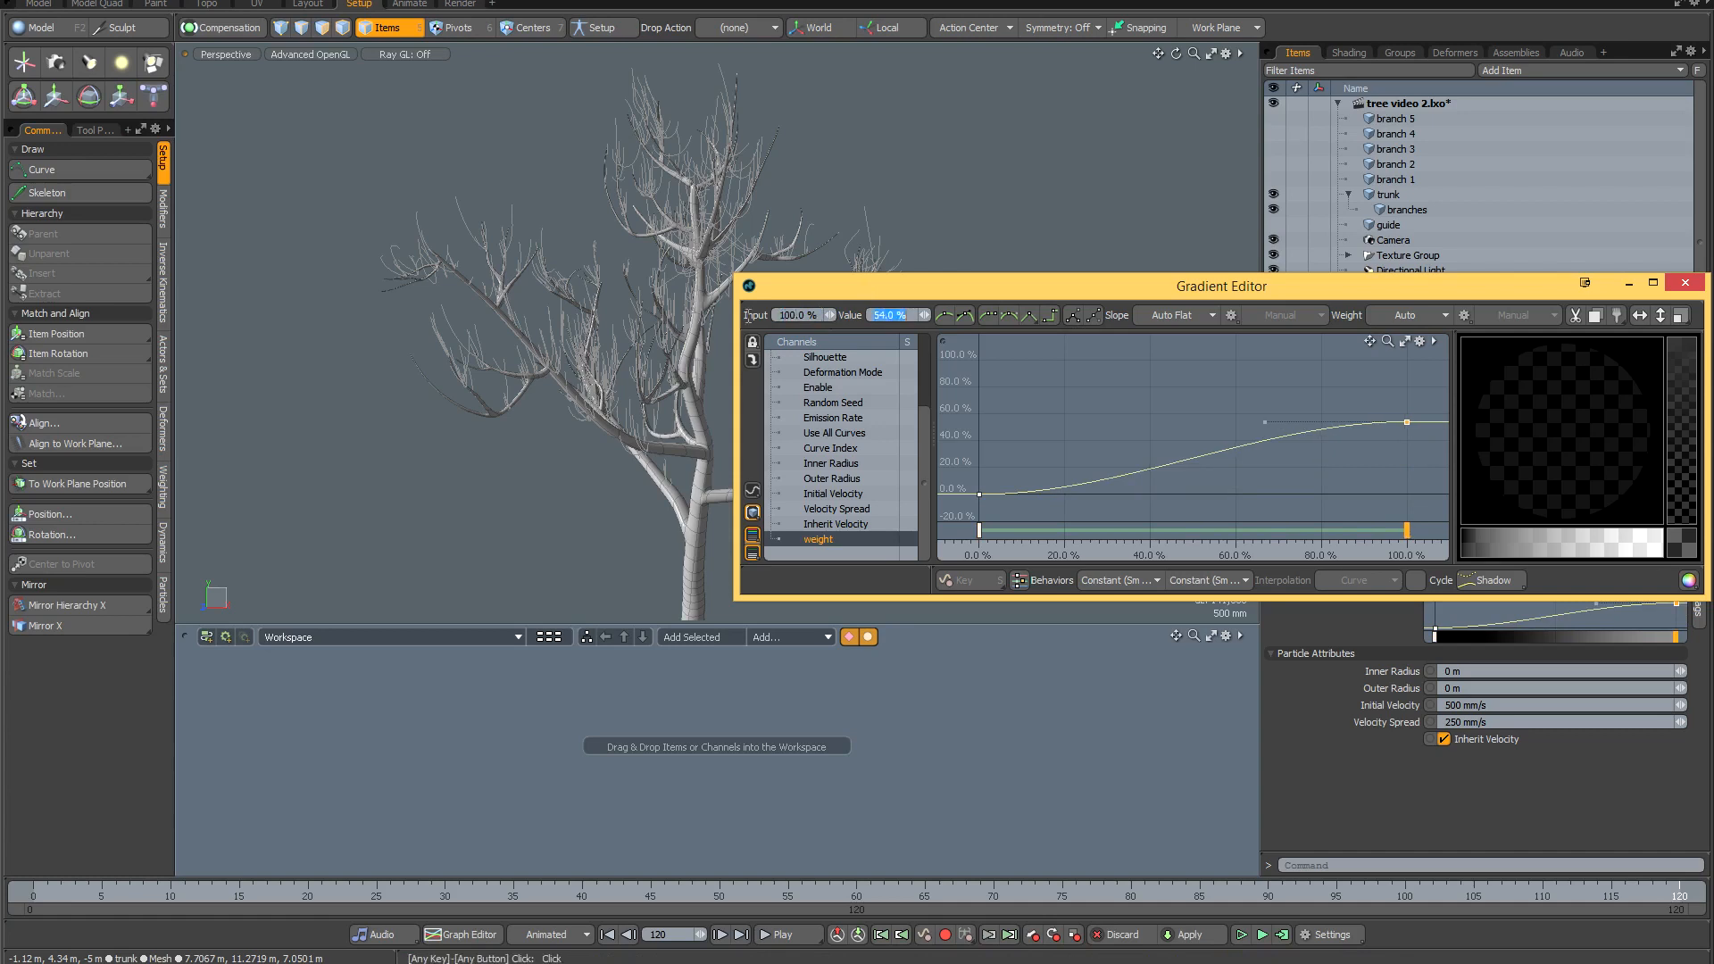
text(100)
key(Return)
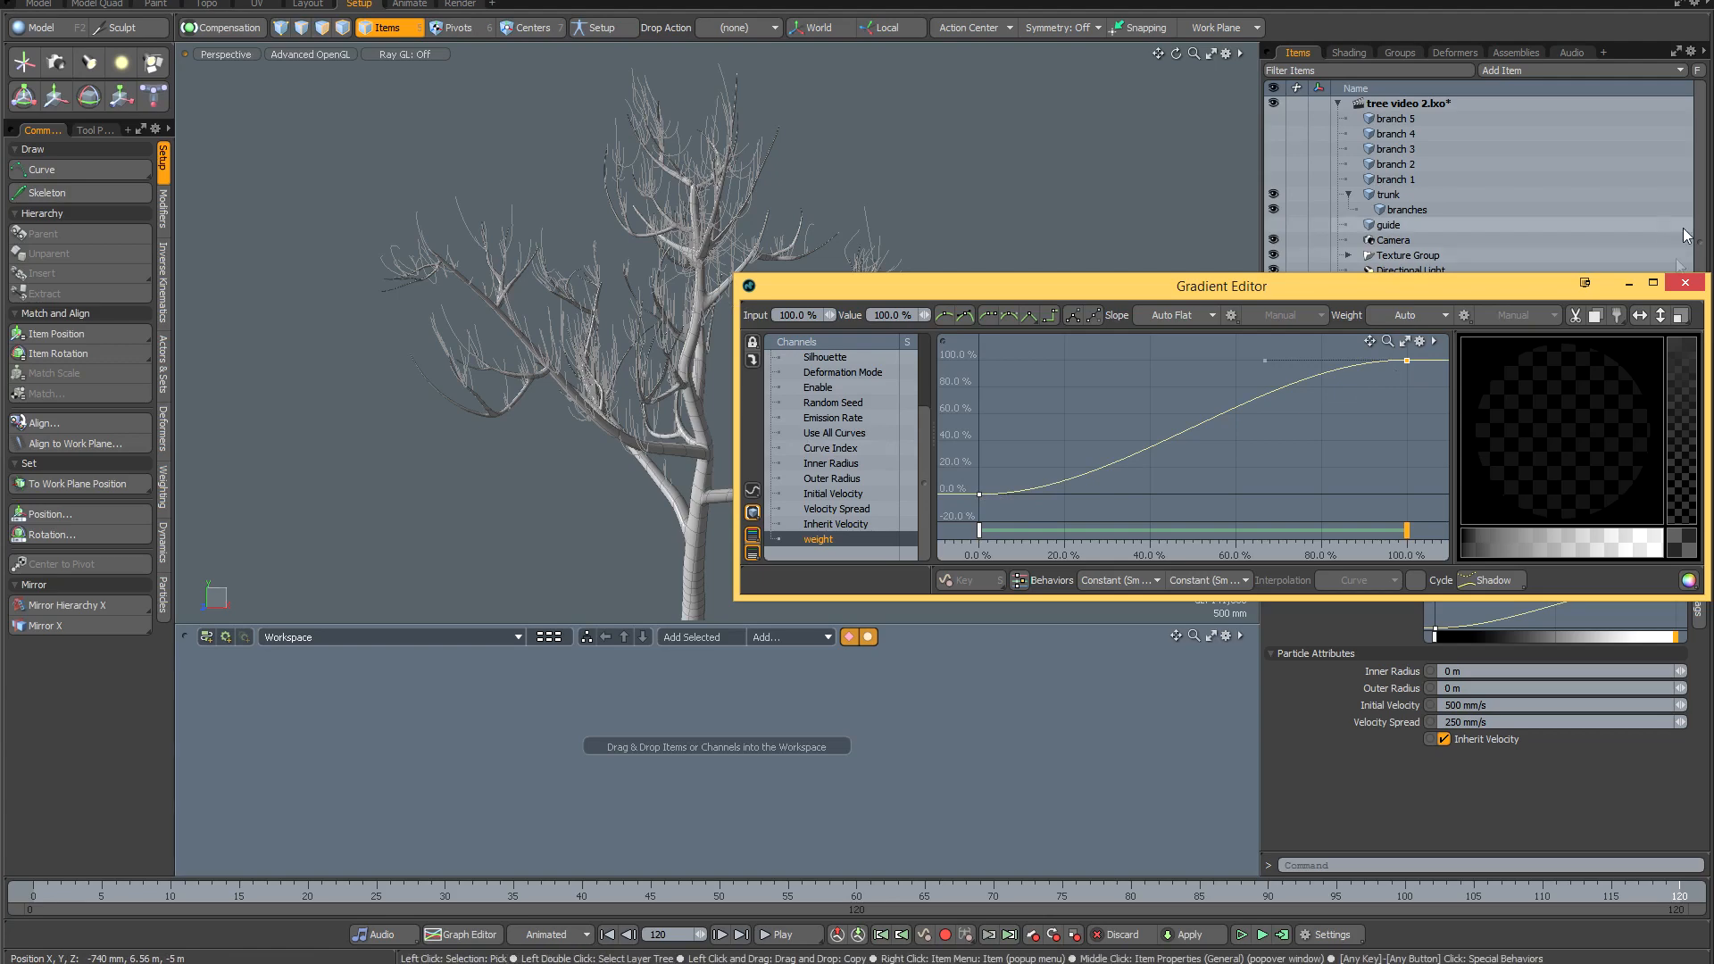
click(1686, 286)
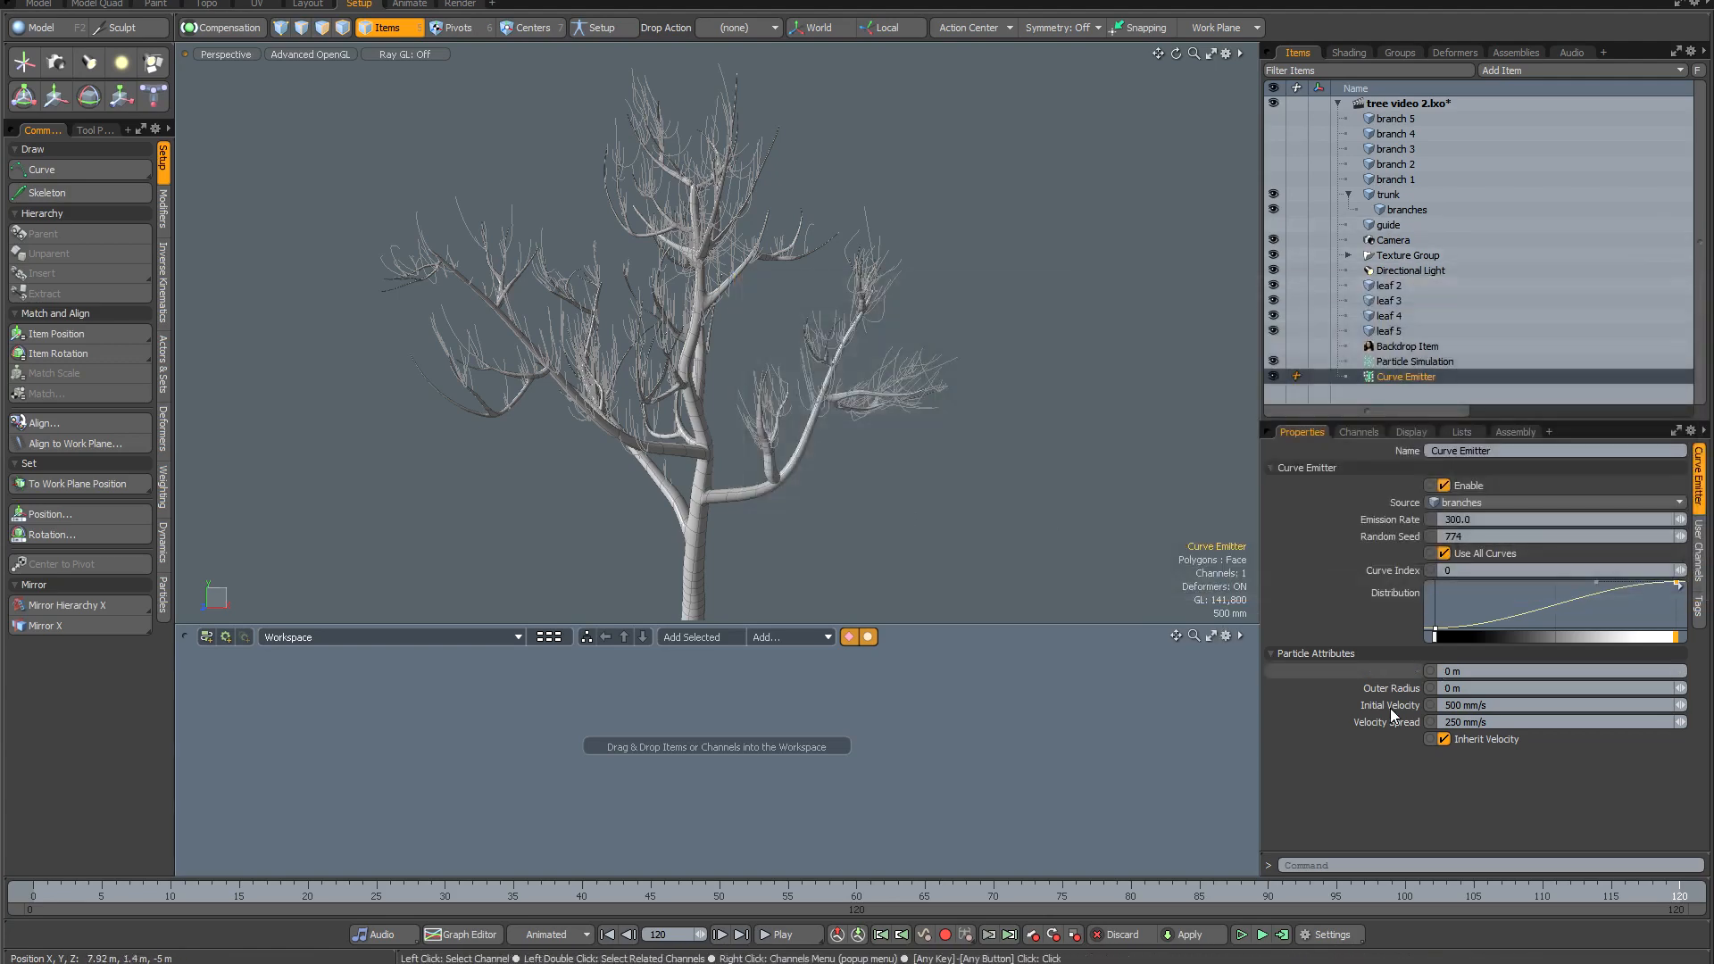
click(1240, 936)
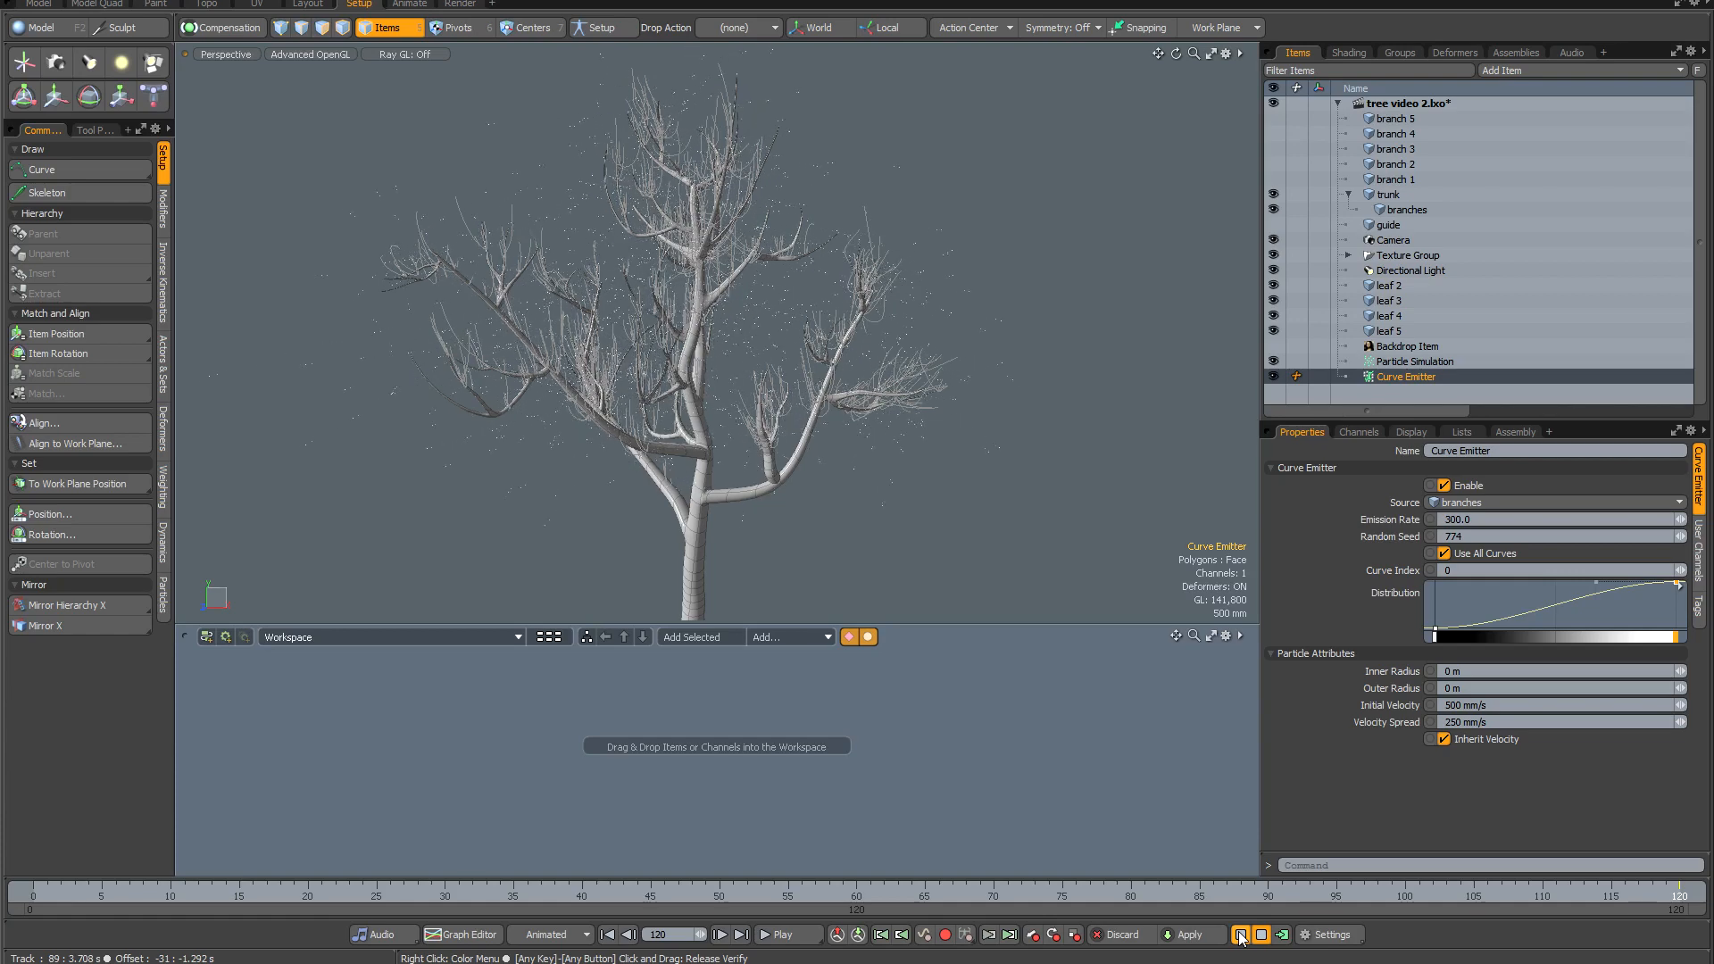
click(1240, 936)
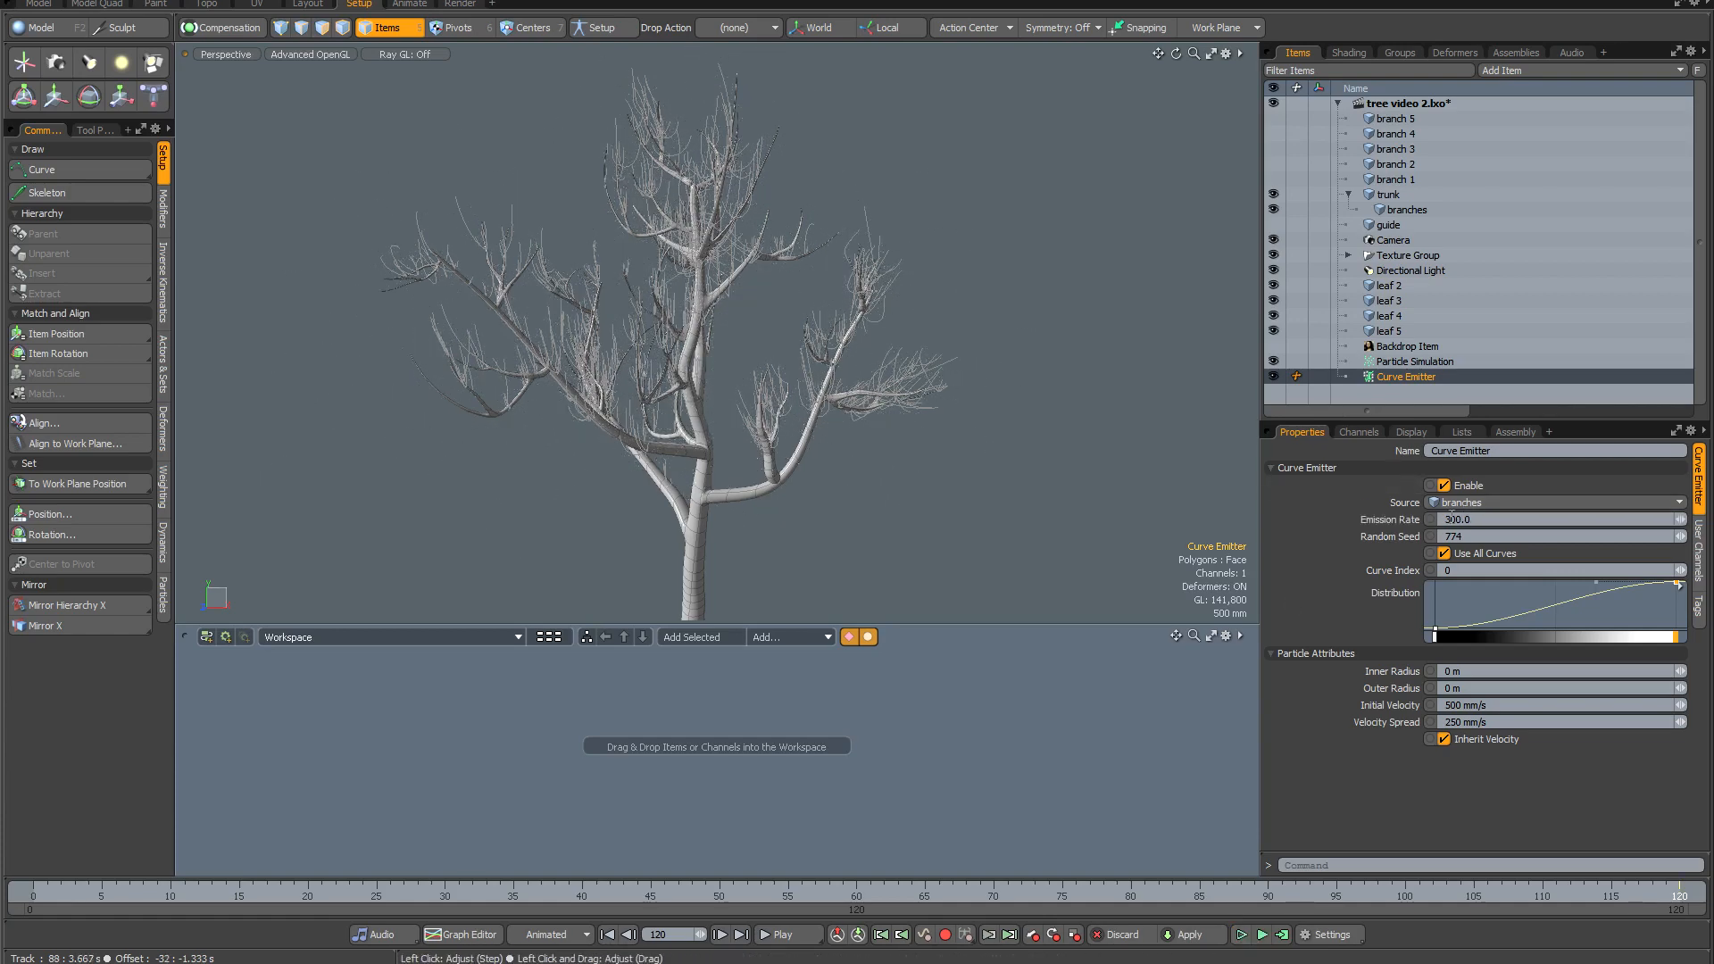
Set the curve emitter's emission rate to 5000 and preview the particle simulation.
text(50)
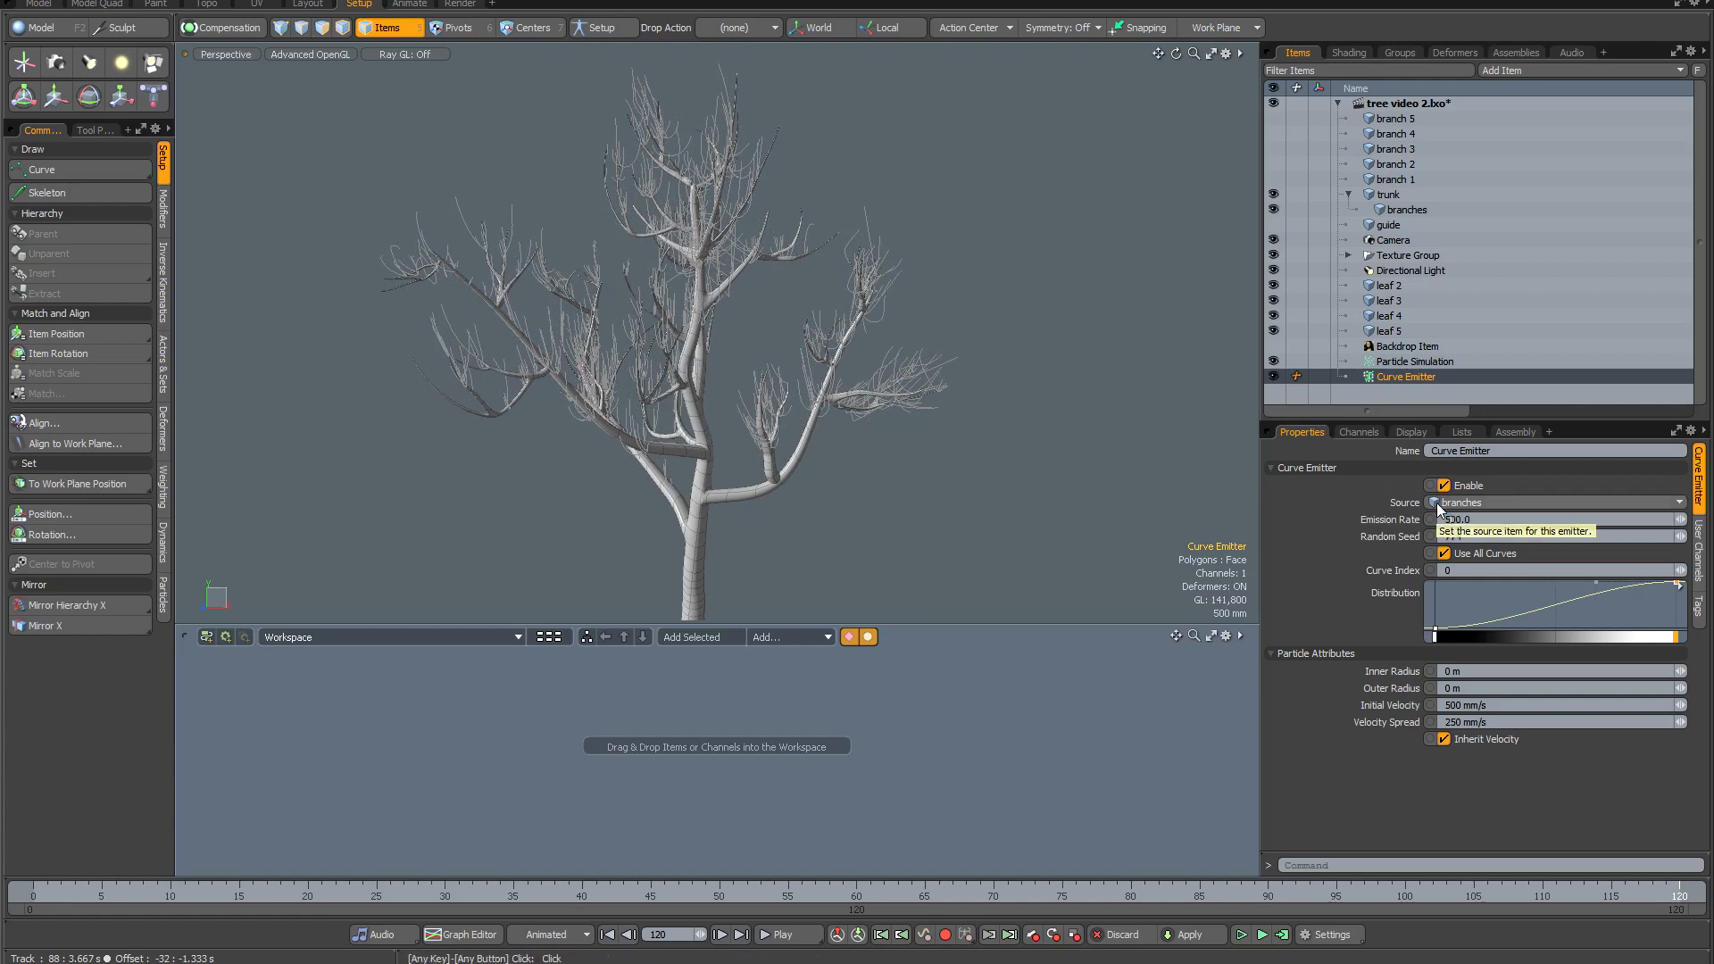
click(1241, 938)
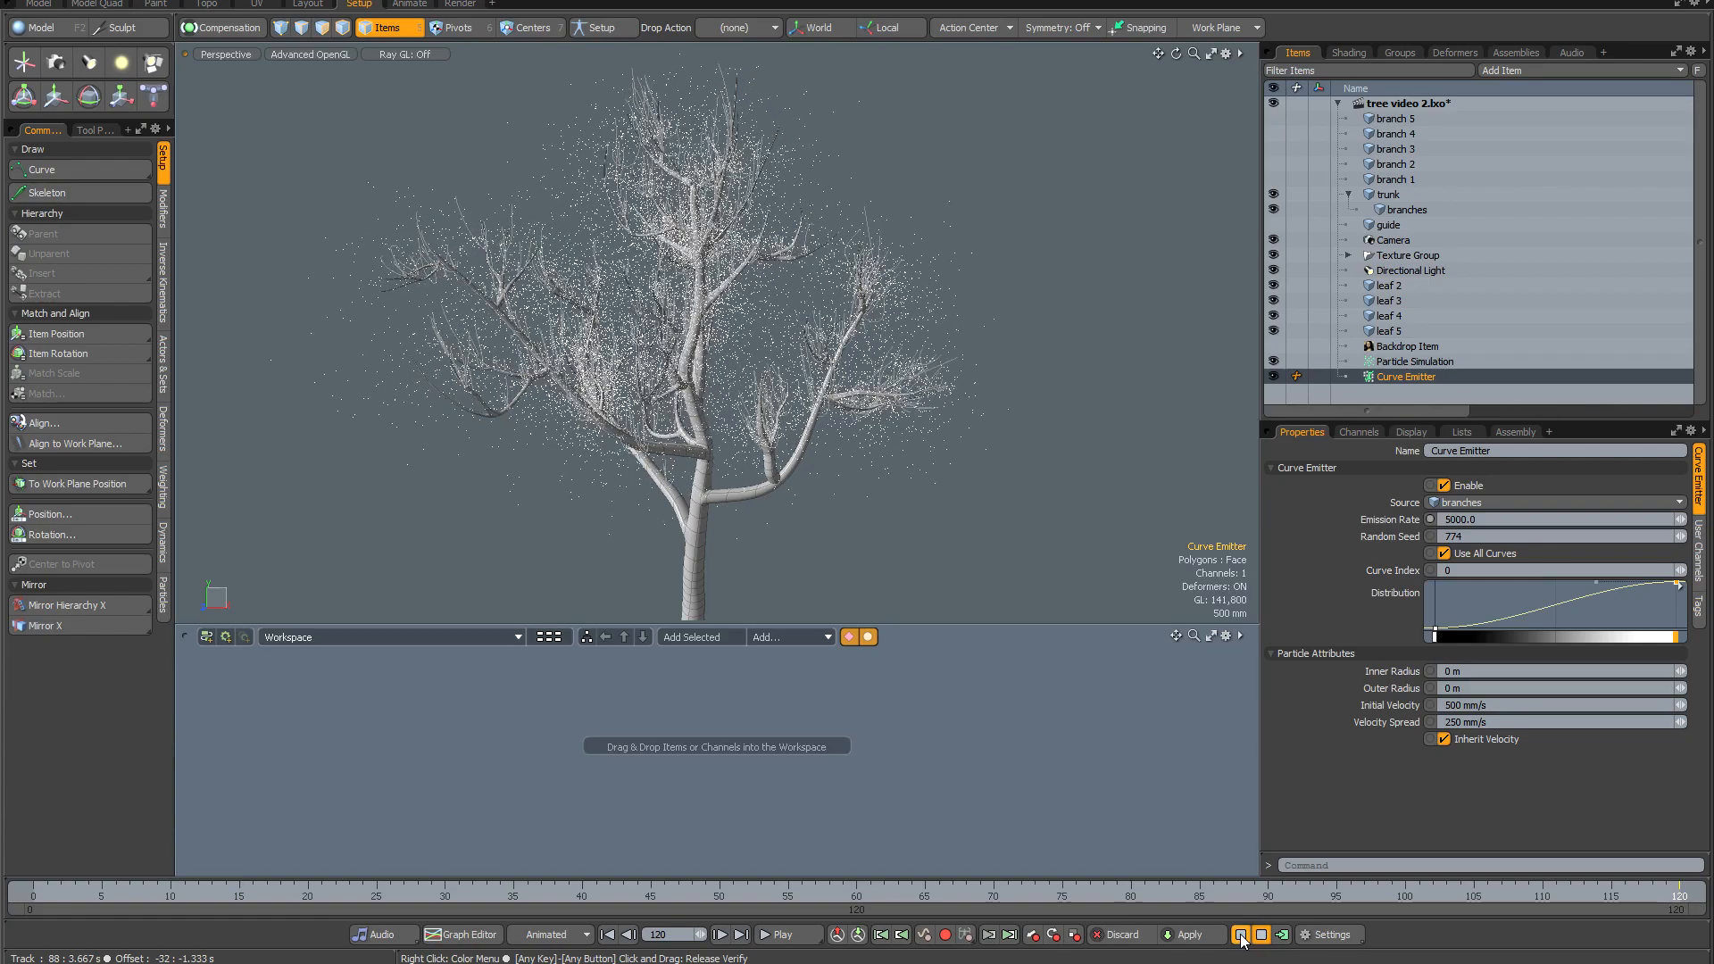
click(1241, 936)
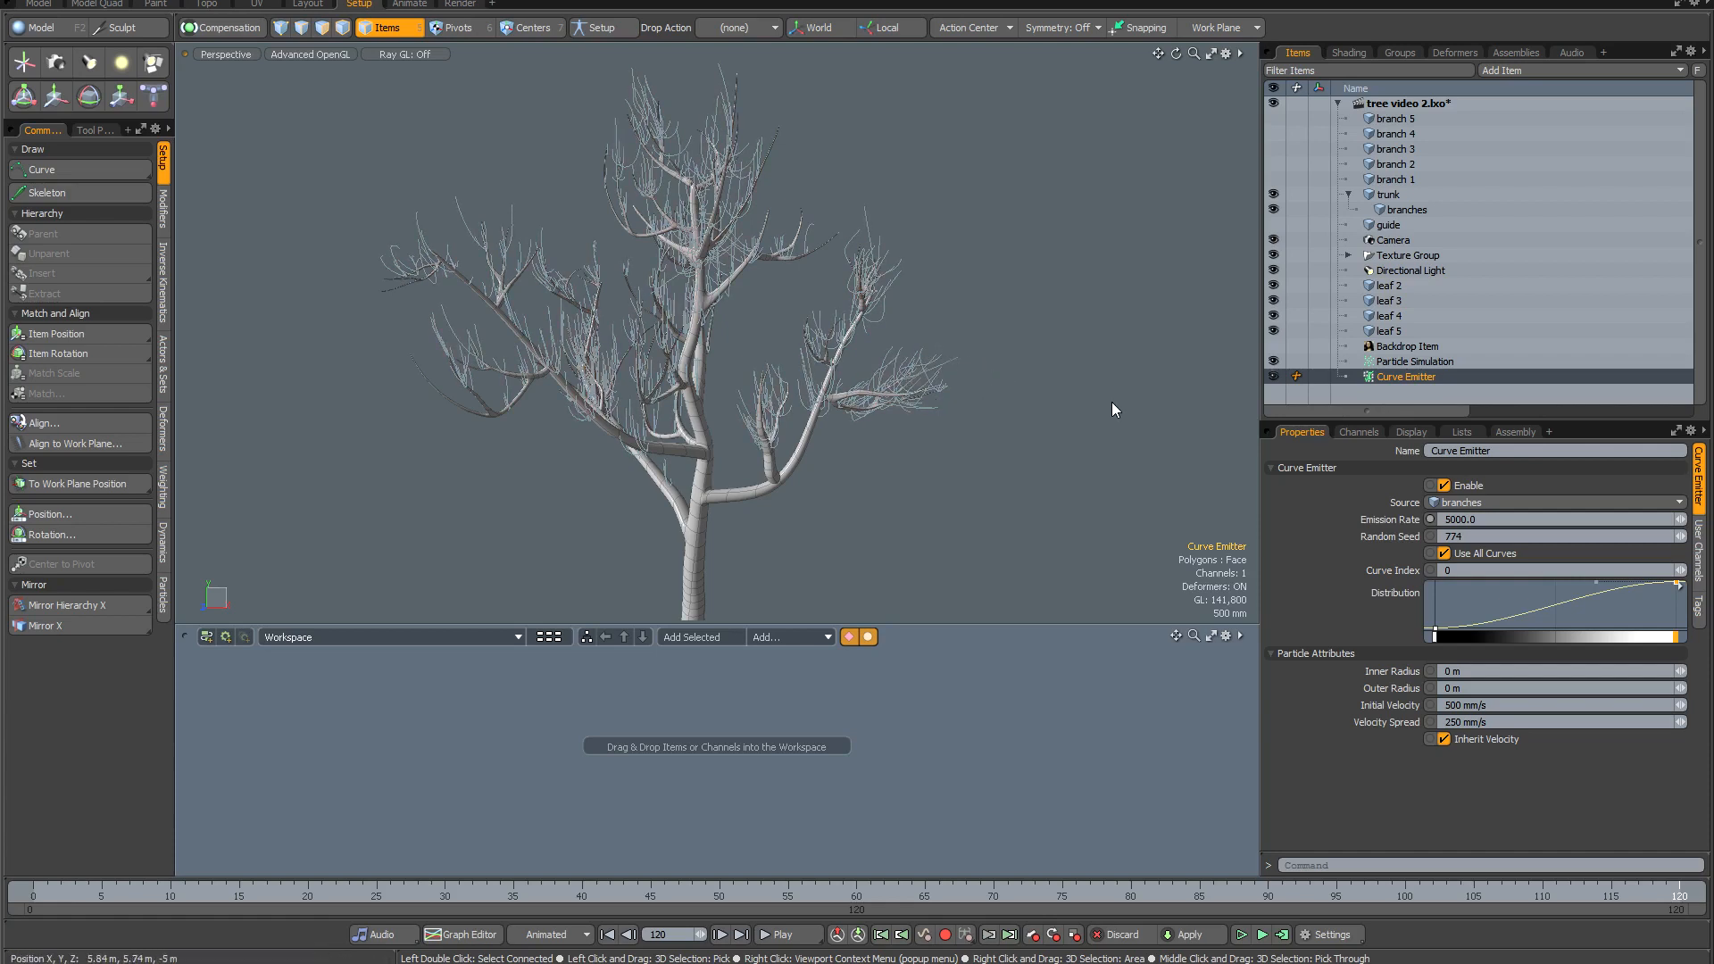
Set the particle simulation's acceleration to -200 mm/s2 and compute the simulation from frame 0 to 120.
click(1393, 364)
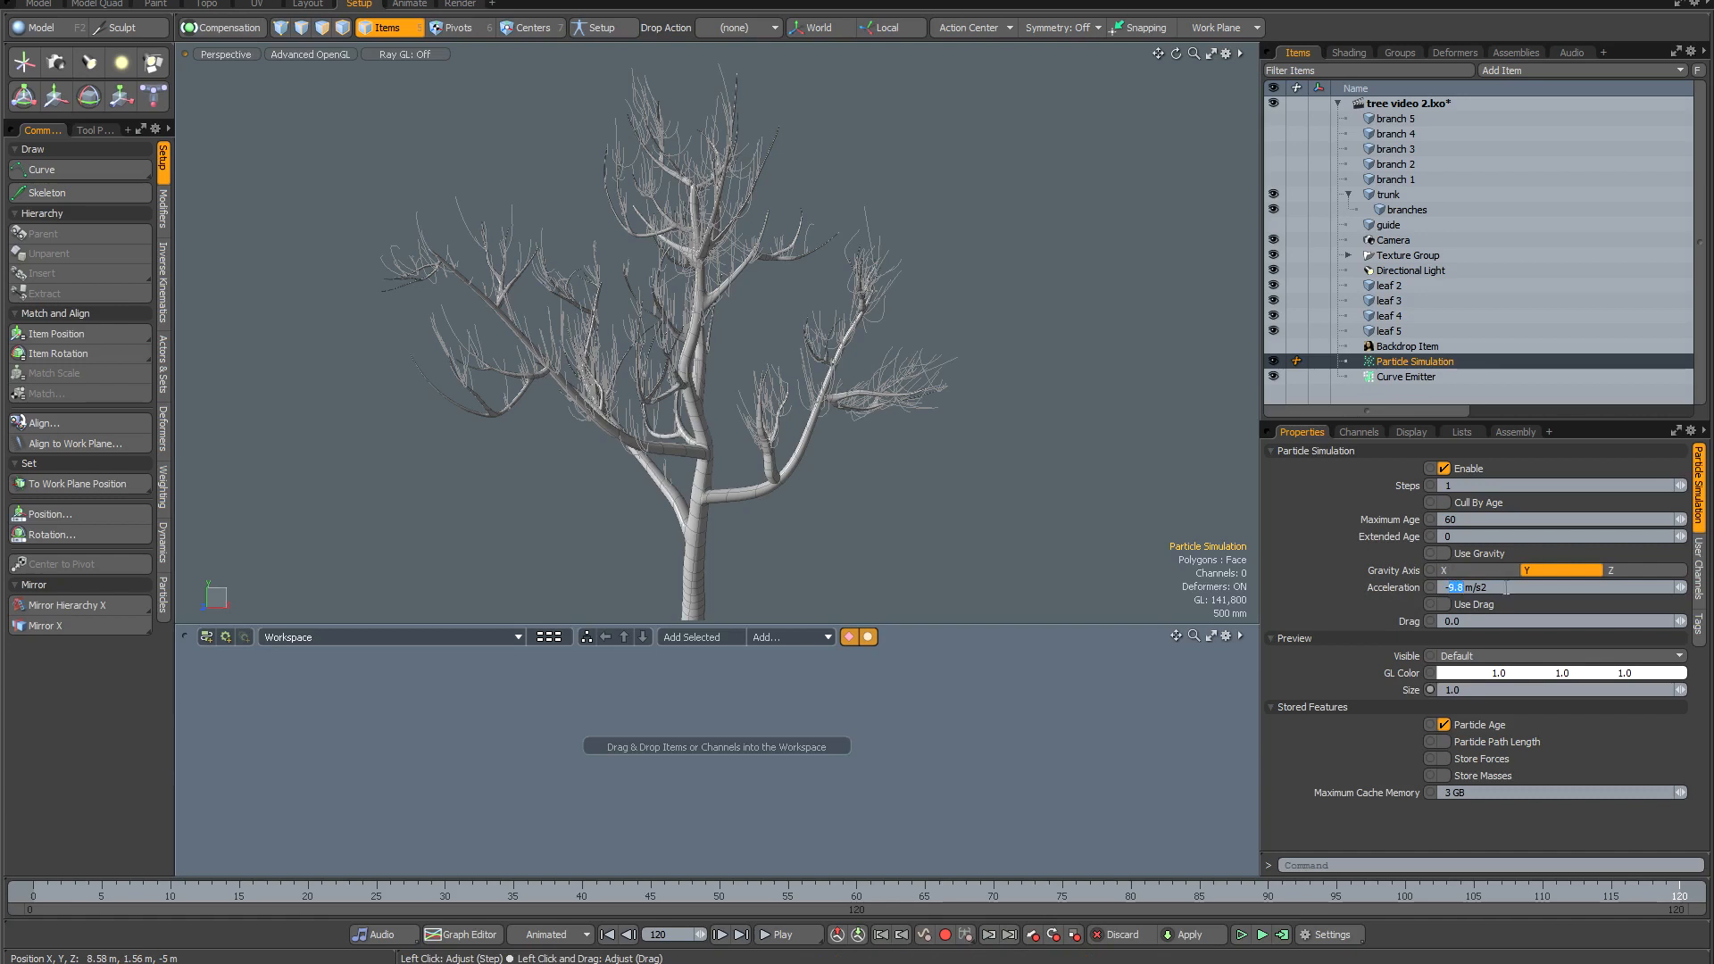
text(00)
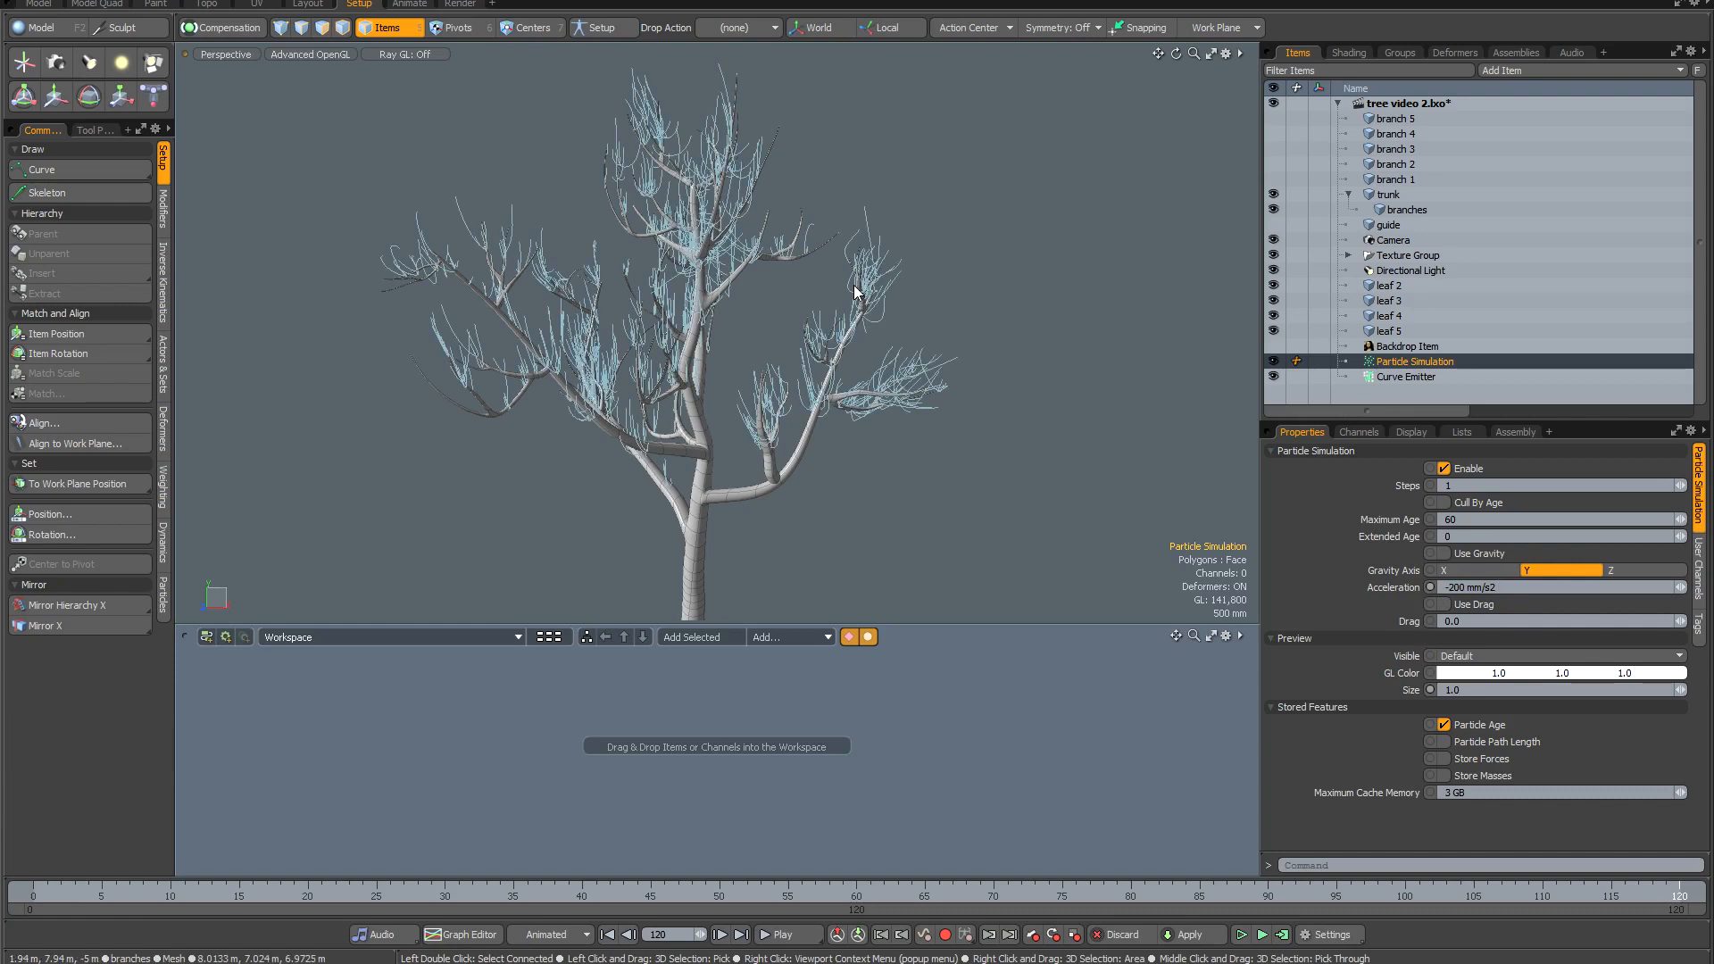
click(1285, 939)
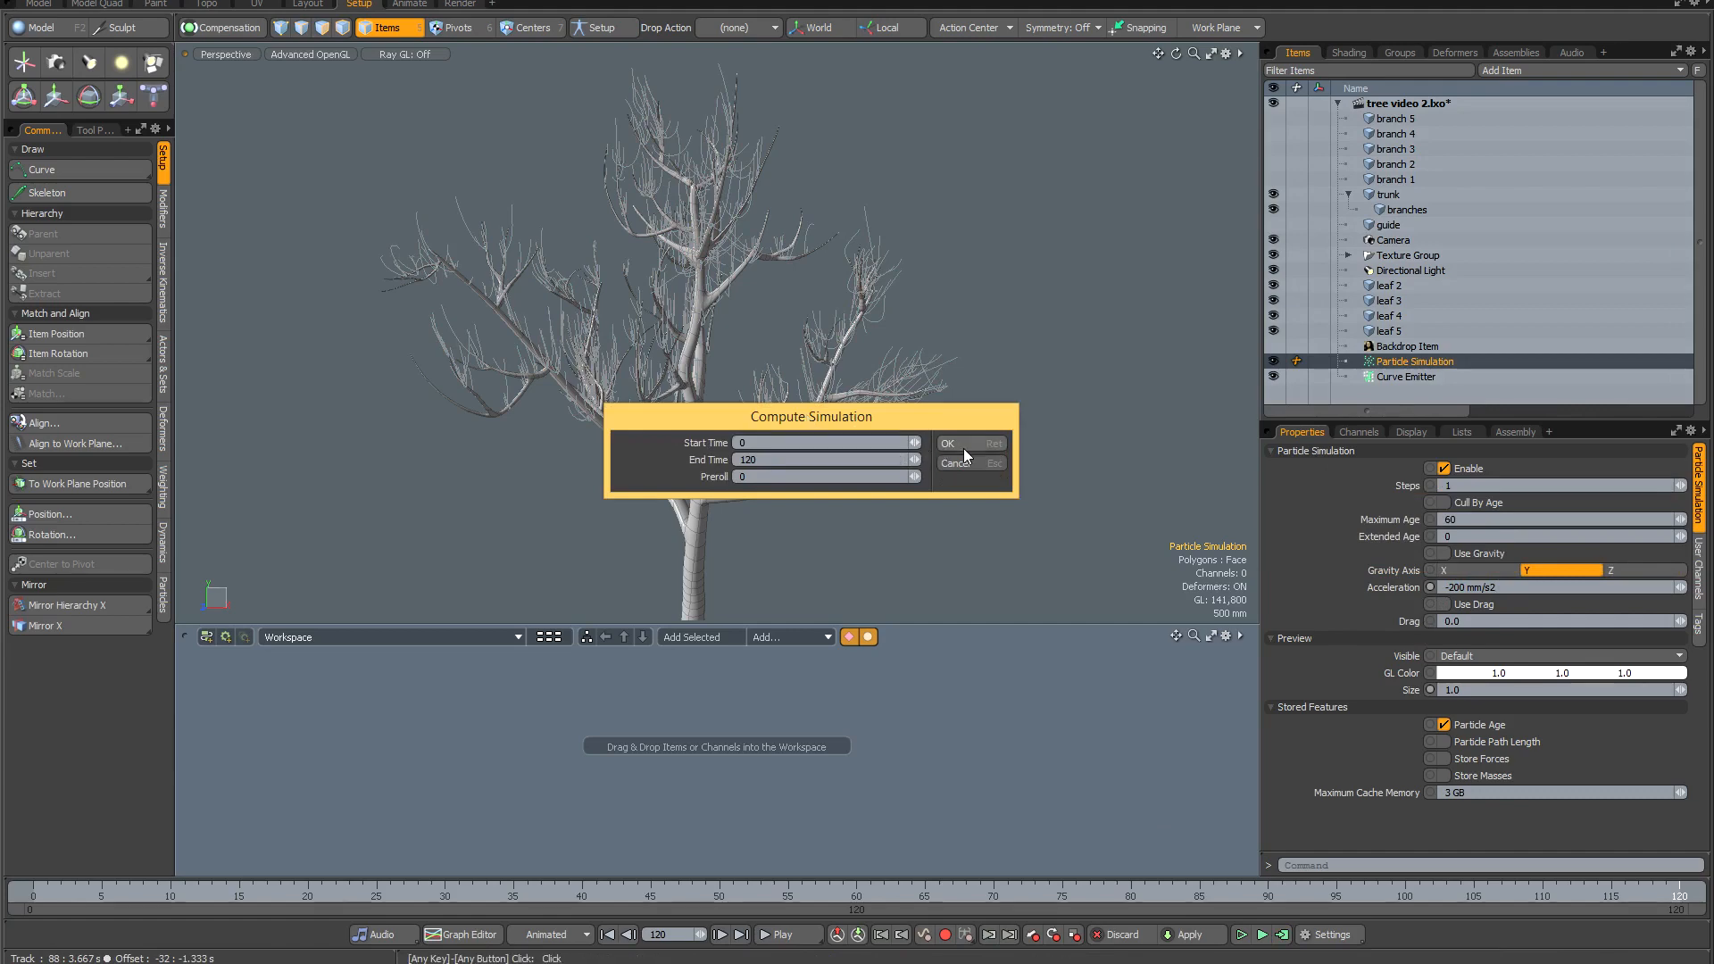
click(966, 445)
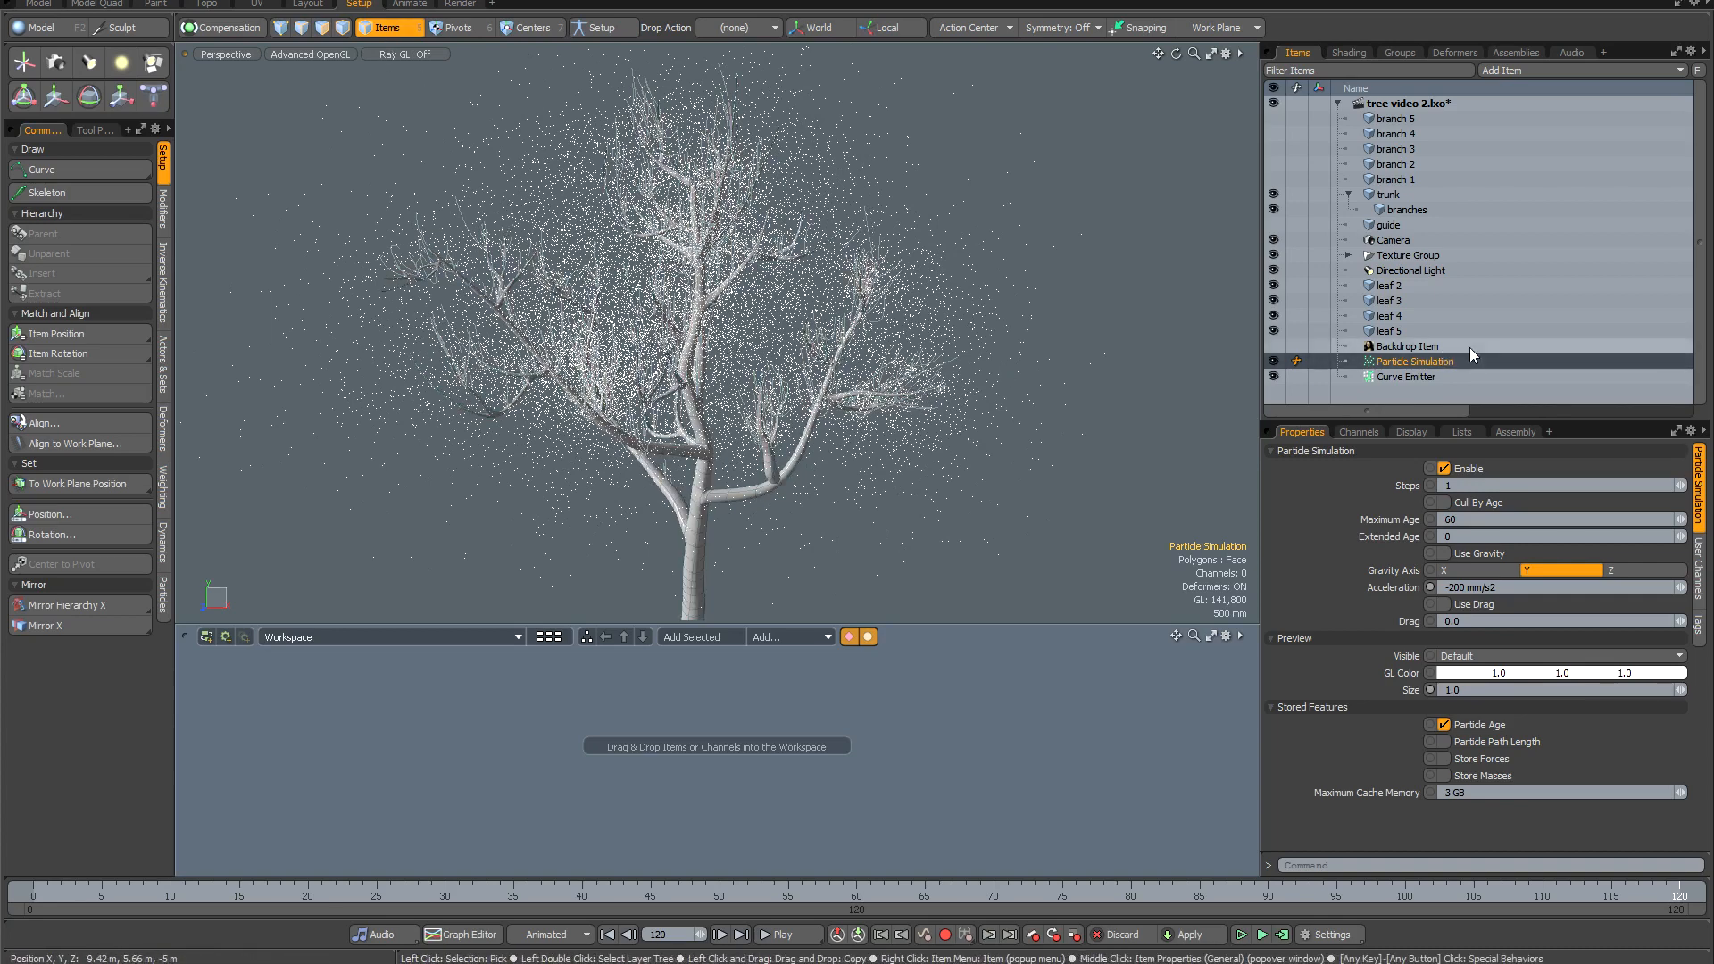
Try converting the particle cache to curves, undo the conversion, and set the simulation's acceleration to -800 mm/s2.
click(264, 0)
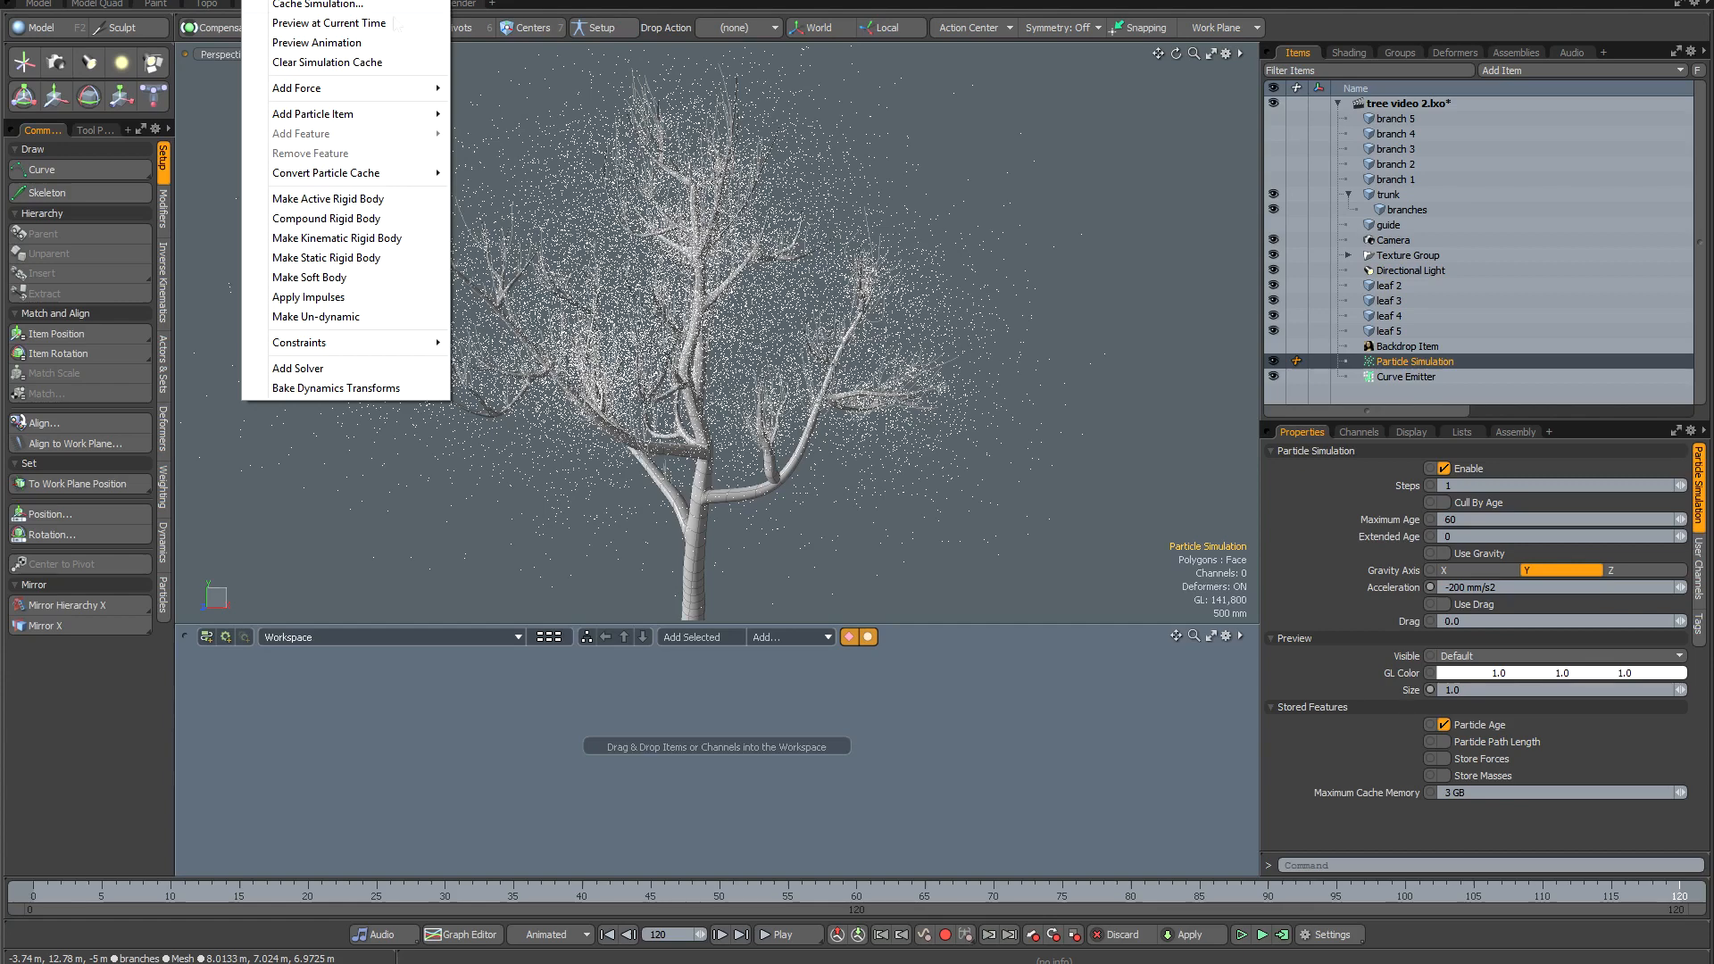
mouse_move(378, 173)
click(211, 239)
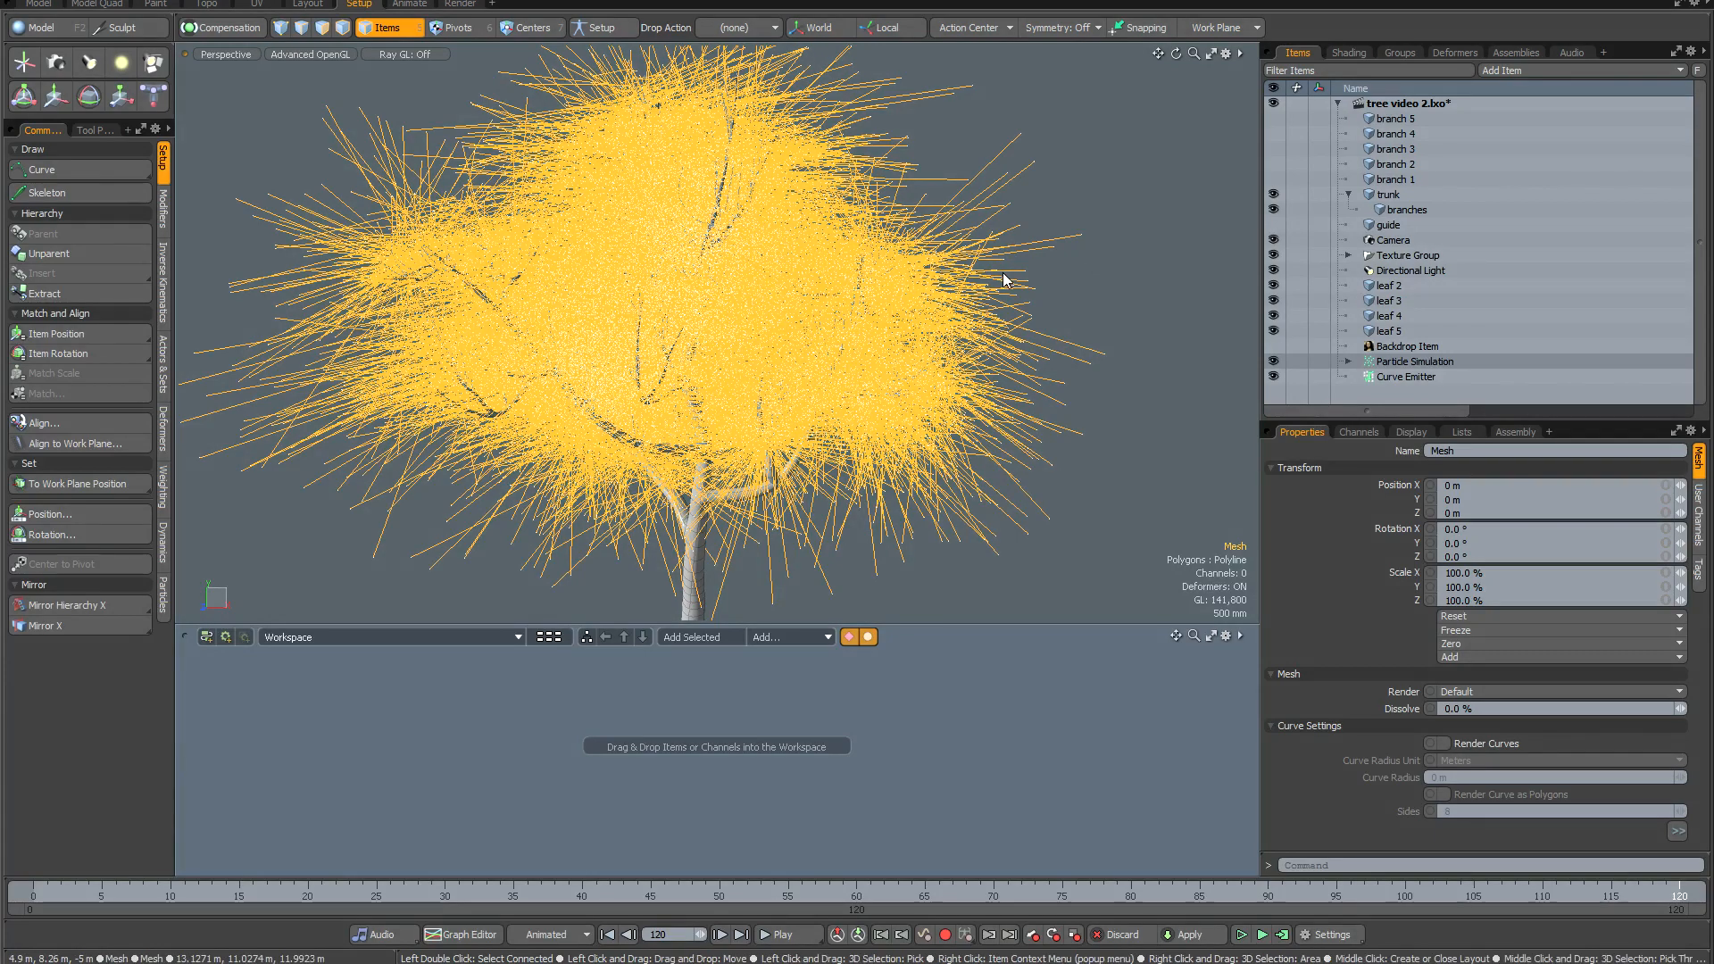
click(1063, 390)
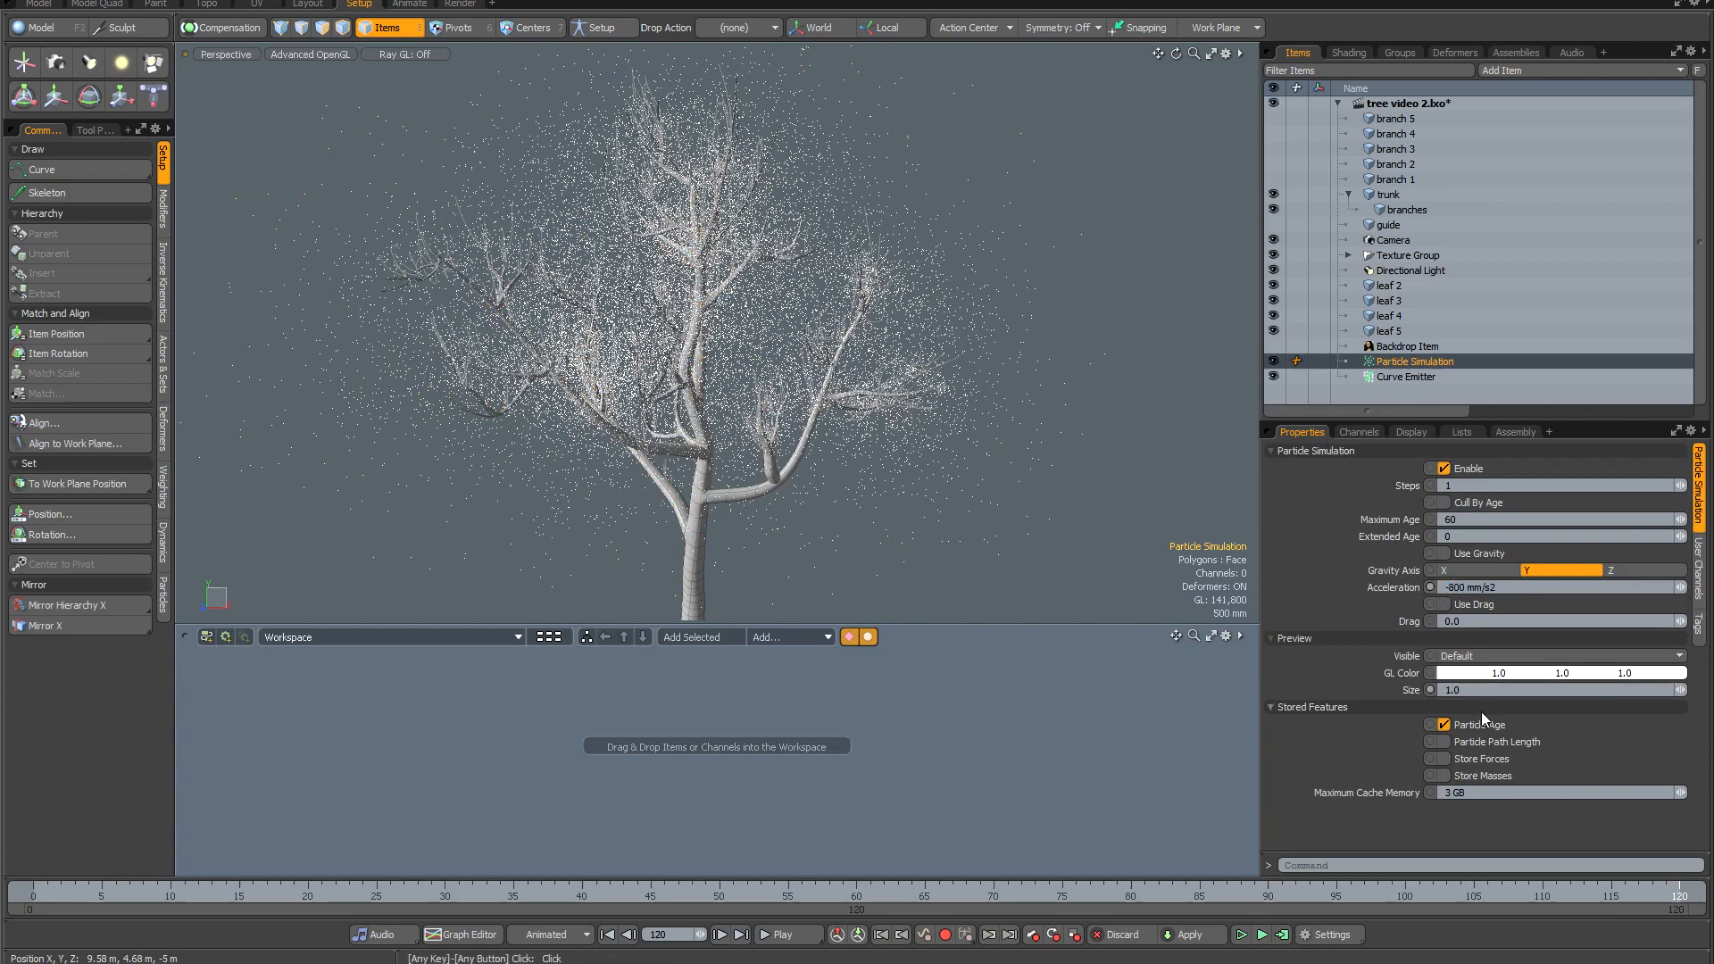
Set the curve emitter's emission rate to 1000 and initial velocity to 50 mm/s, and recompute the simulation.
click(1388, 376)
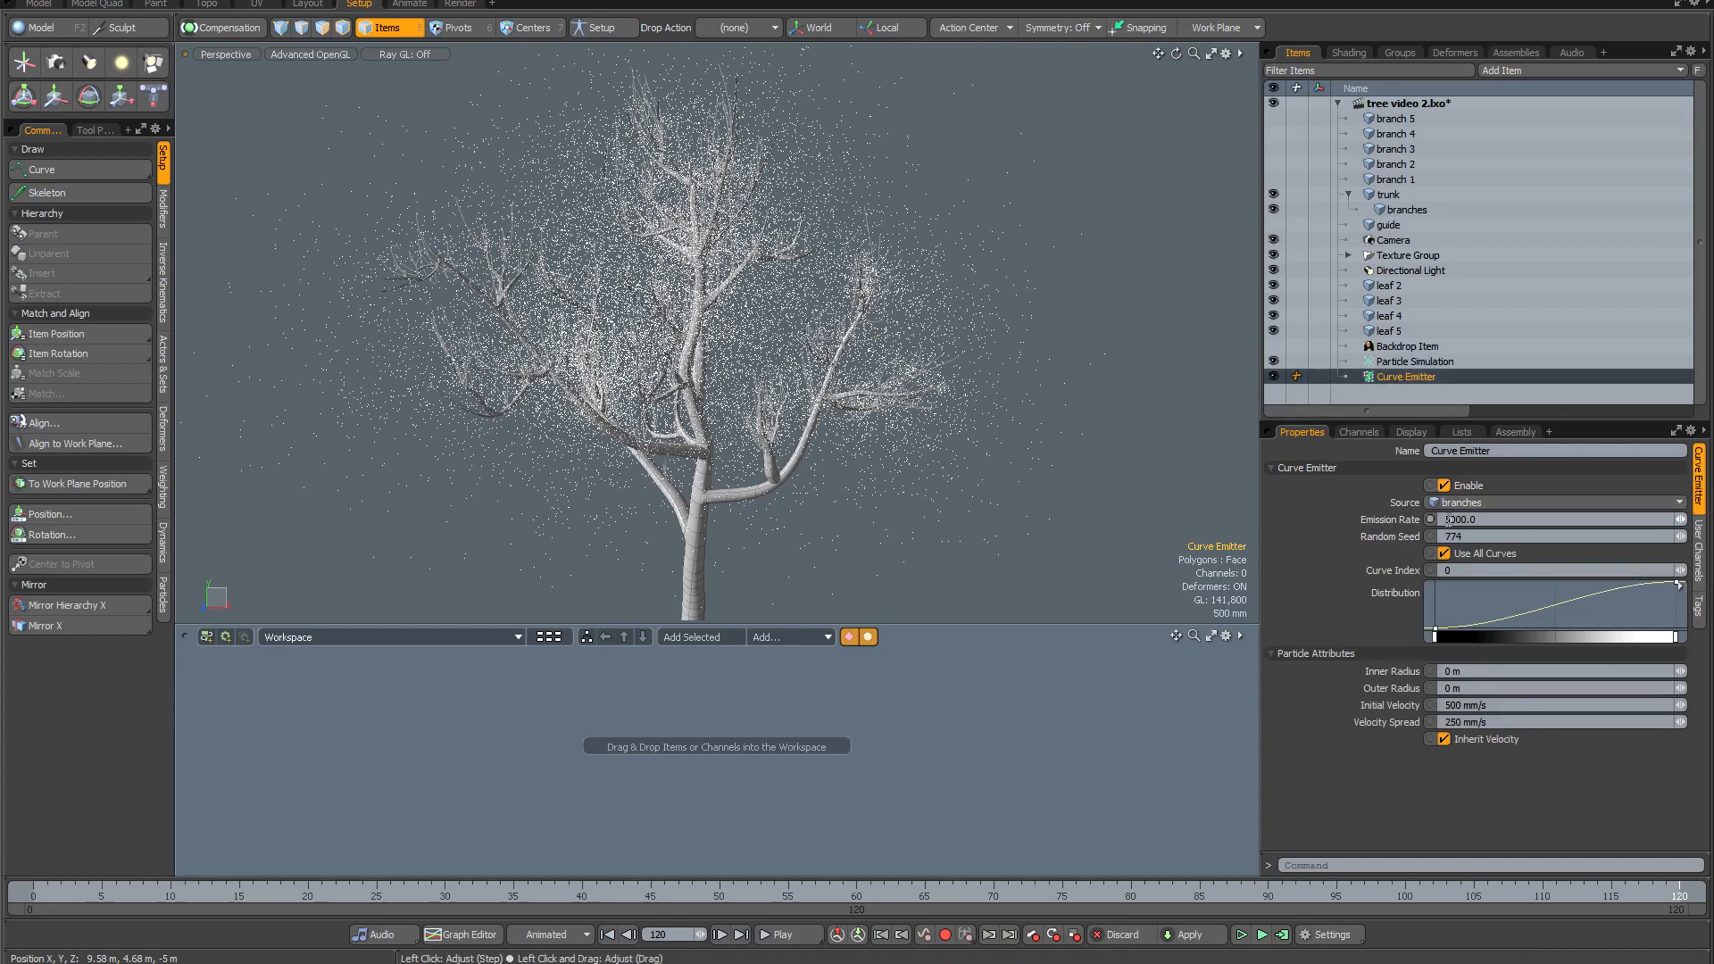
mouse_move(1431, 524)
click(1282, 935)
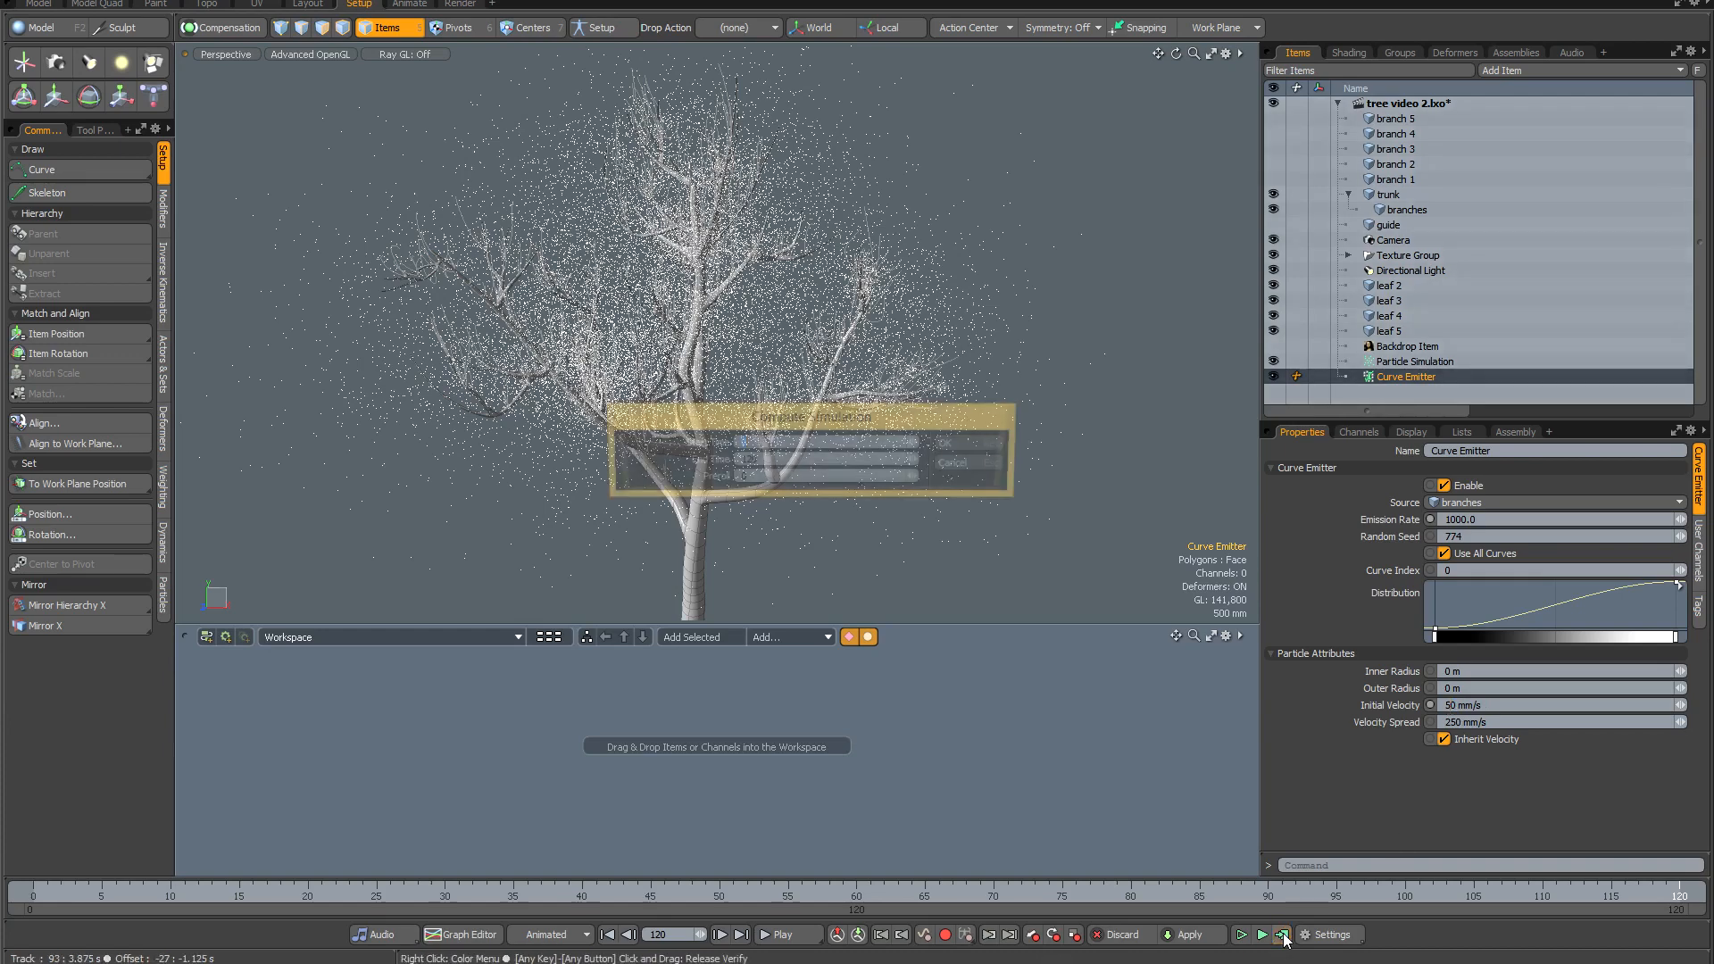
click(960, 447)
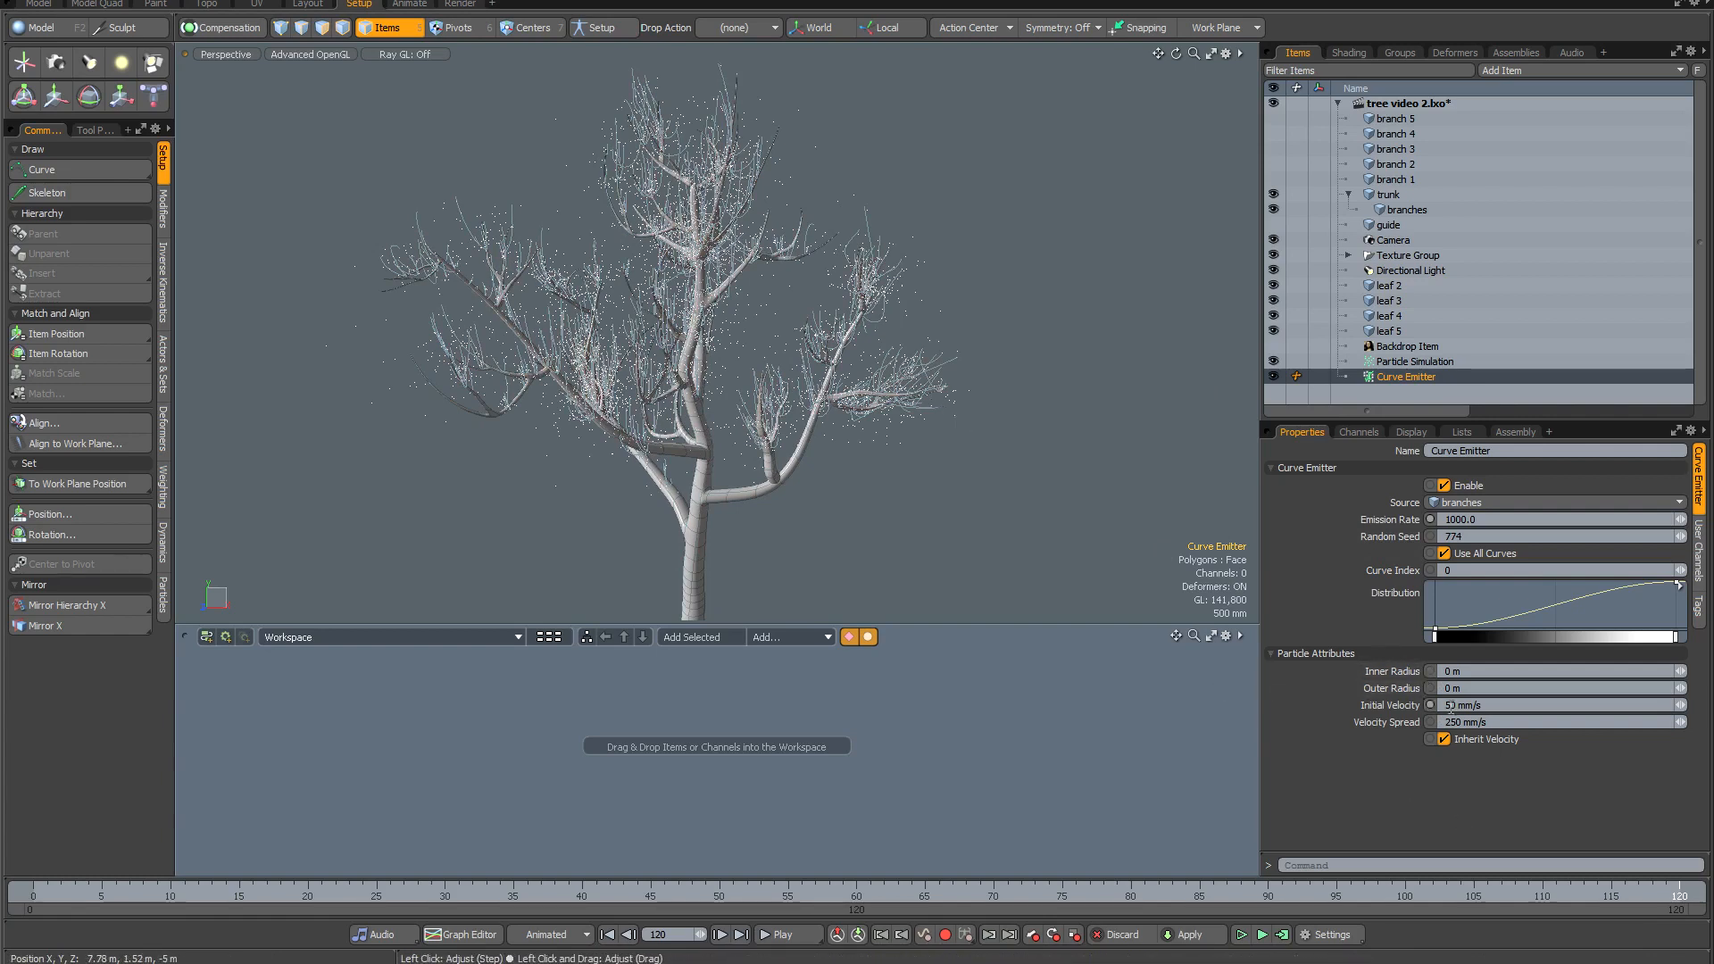
Set the curve emitter's initial velocity to 200 mm/s and recompute the simulation over frames 0 to 120.
drag(1432, 710, 1419, 706)
text(20)
key(Return)
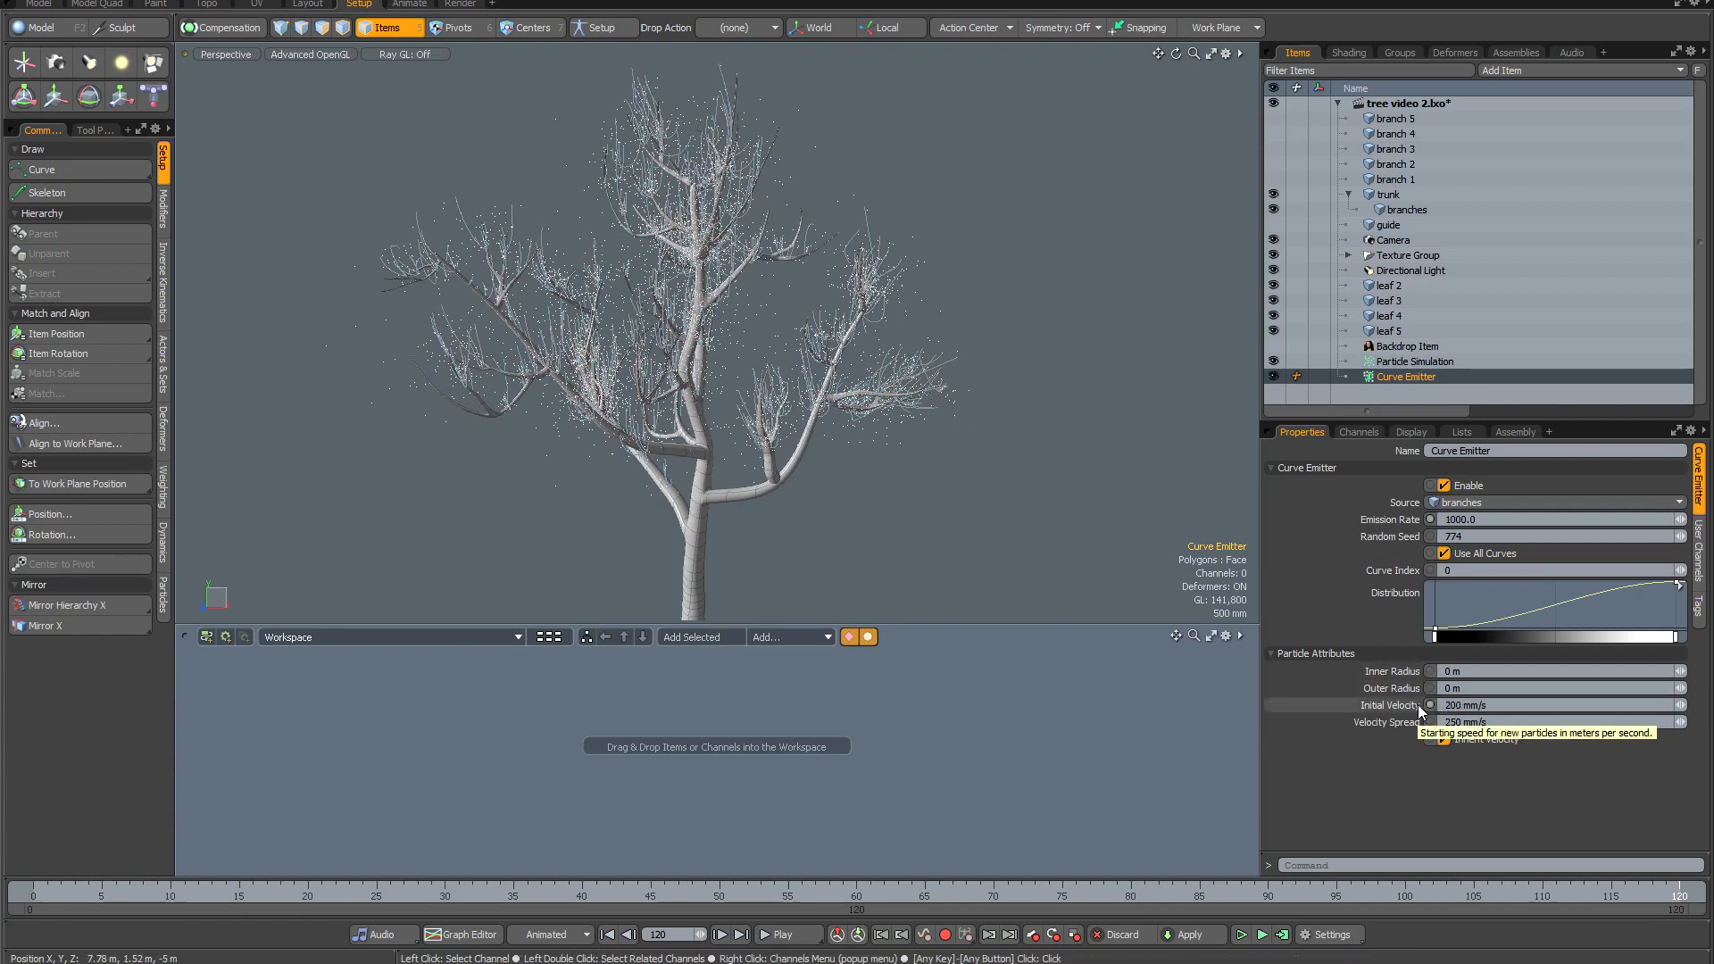
click(1282, 935)
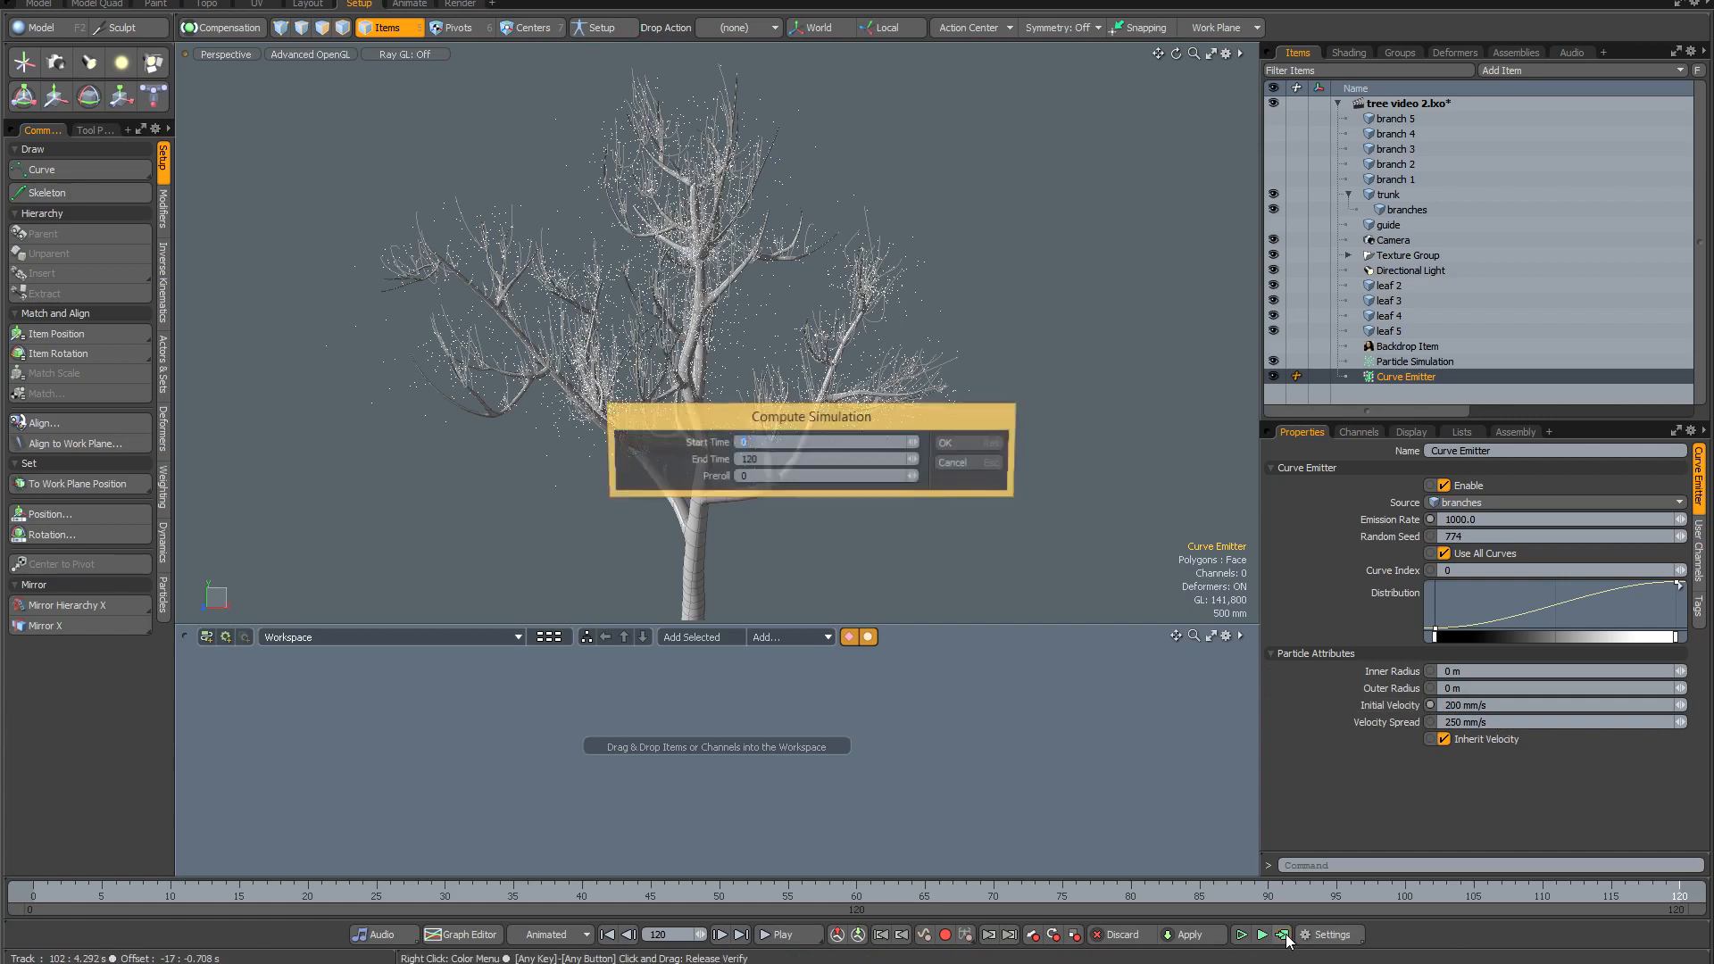
click(974, 443)
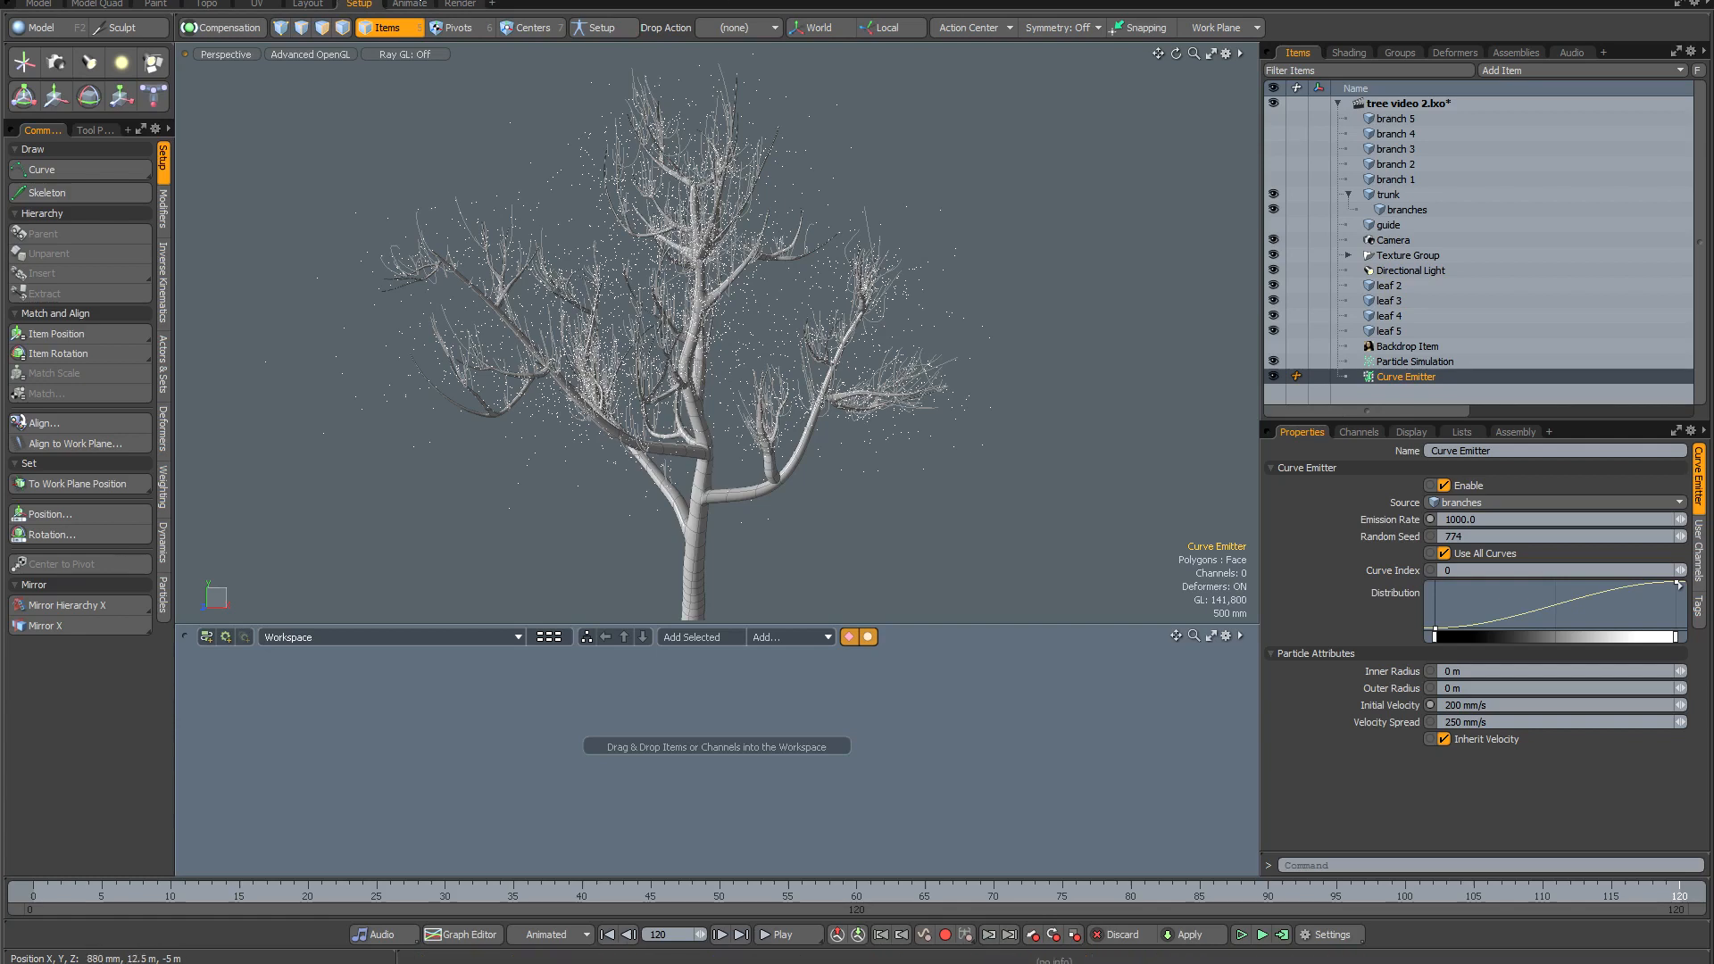
Try converting the Particle Simulation item's cache to curves, and undo the conversion.
click(417, 0)
mouse_move(366, 177)
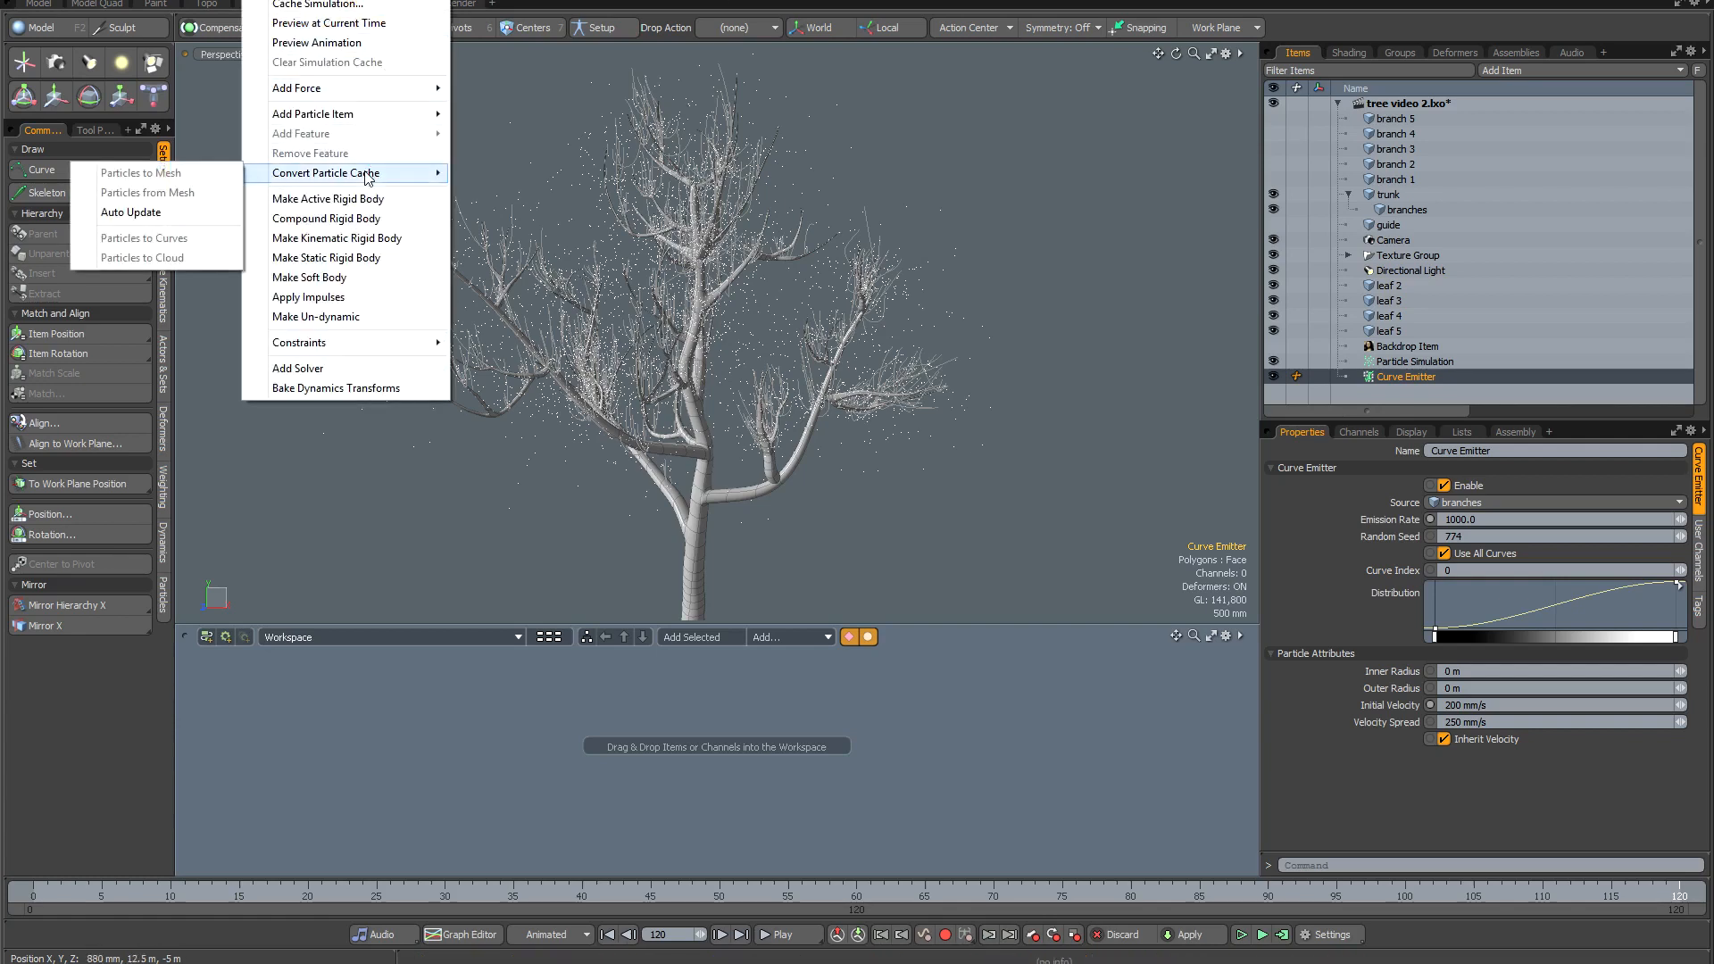
click(1402, 362)
click(429, 4)
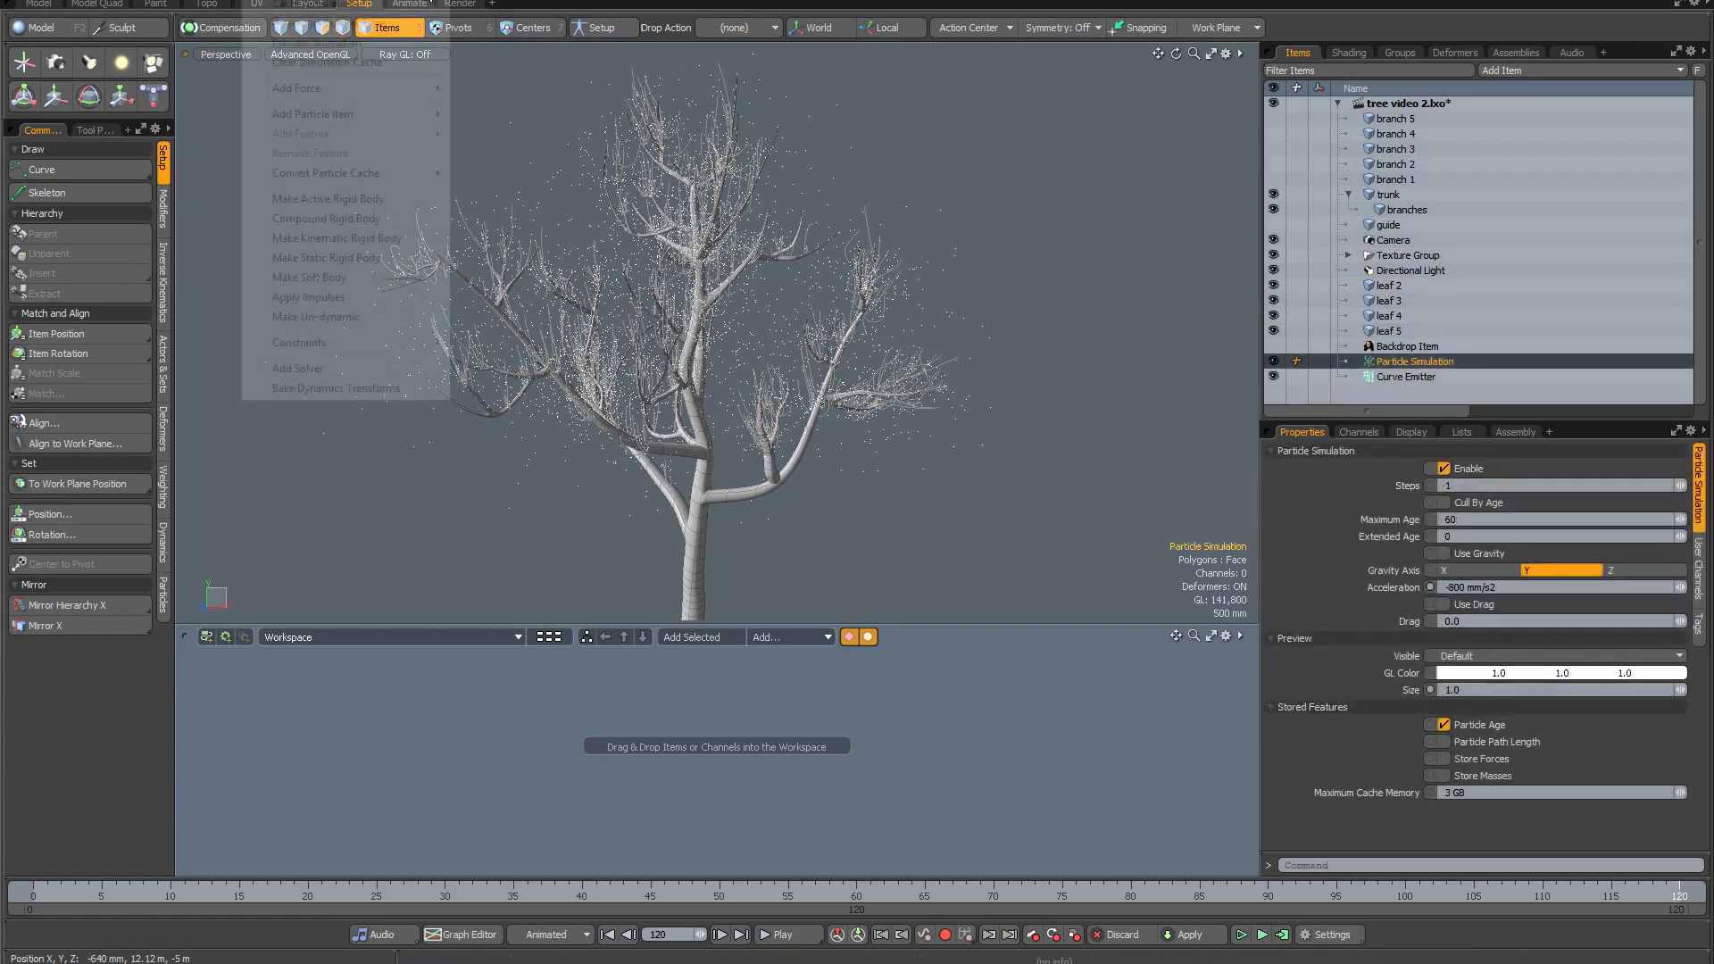
mouse_move(366, 181)
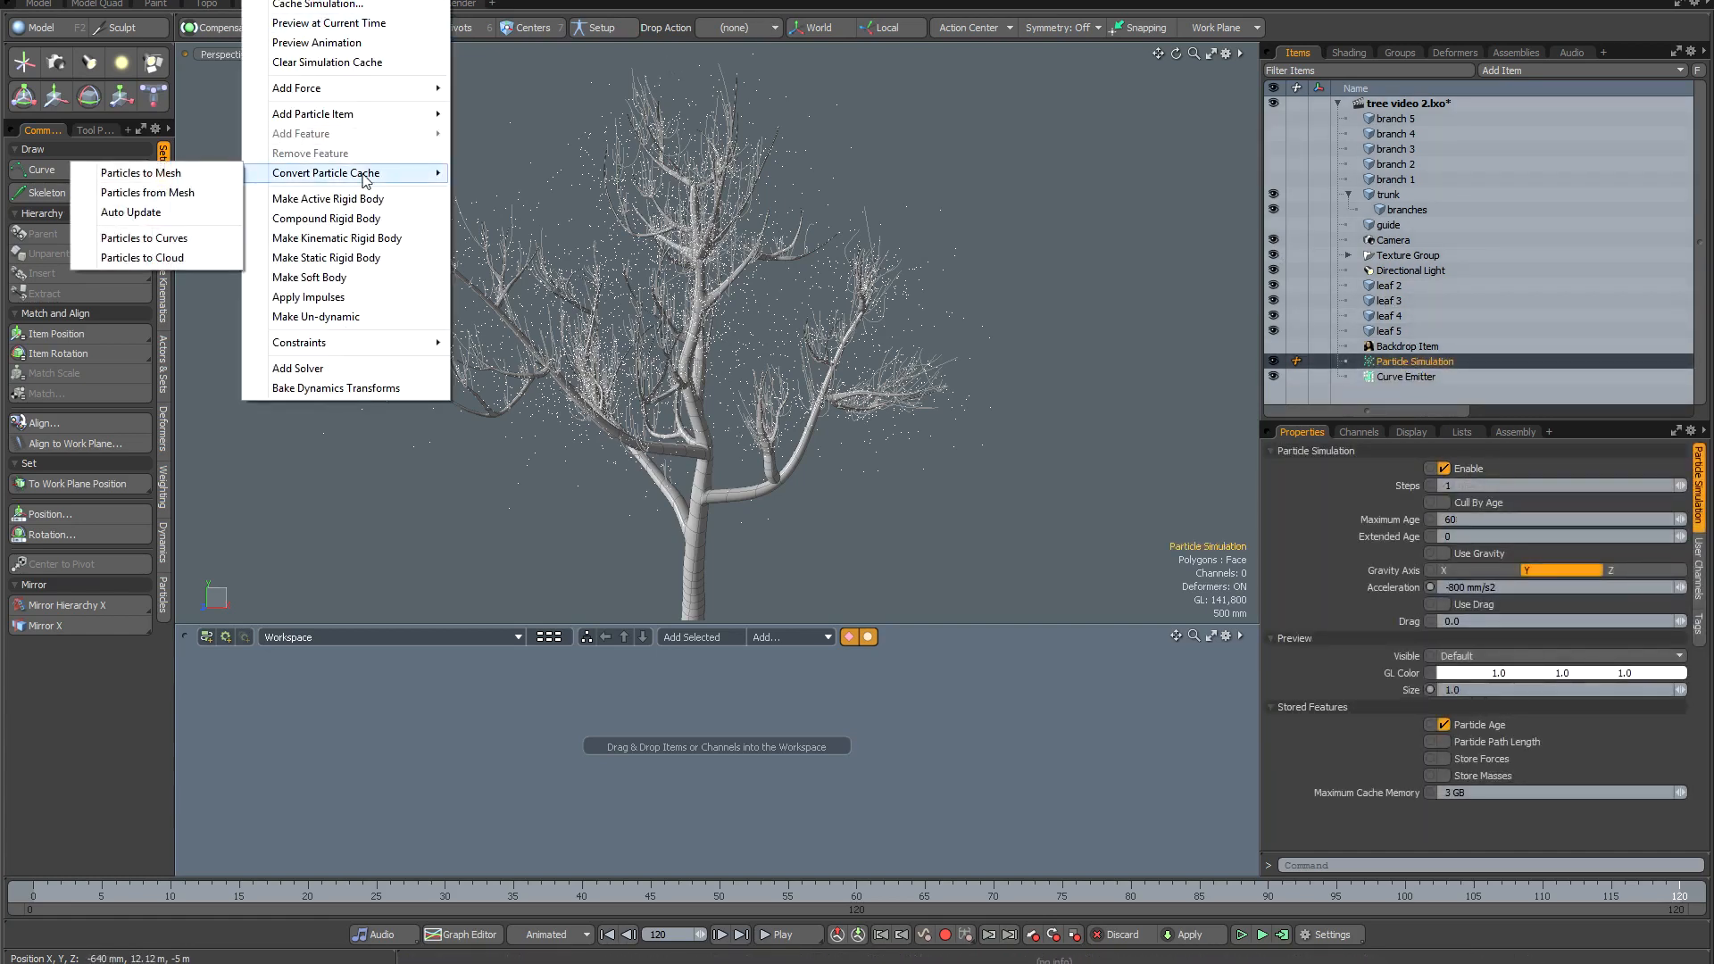
click(184, 233)
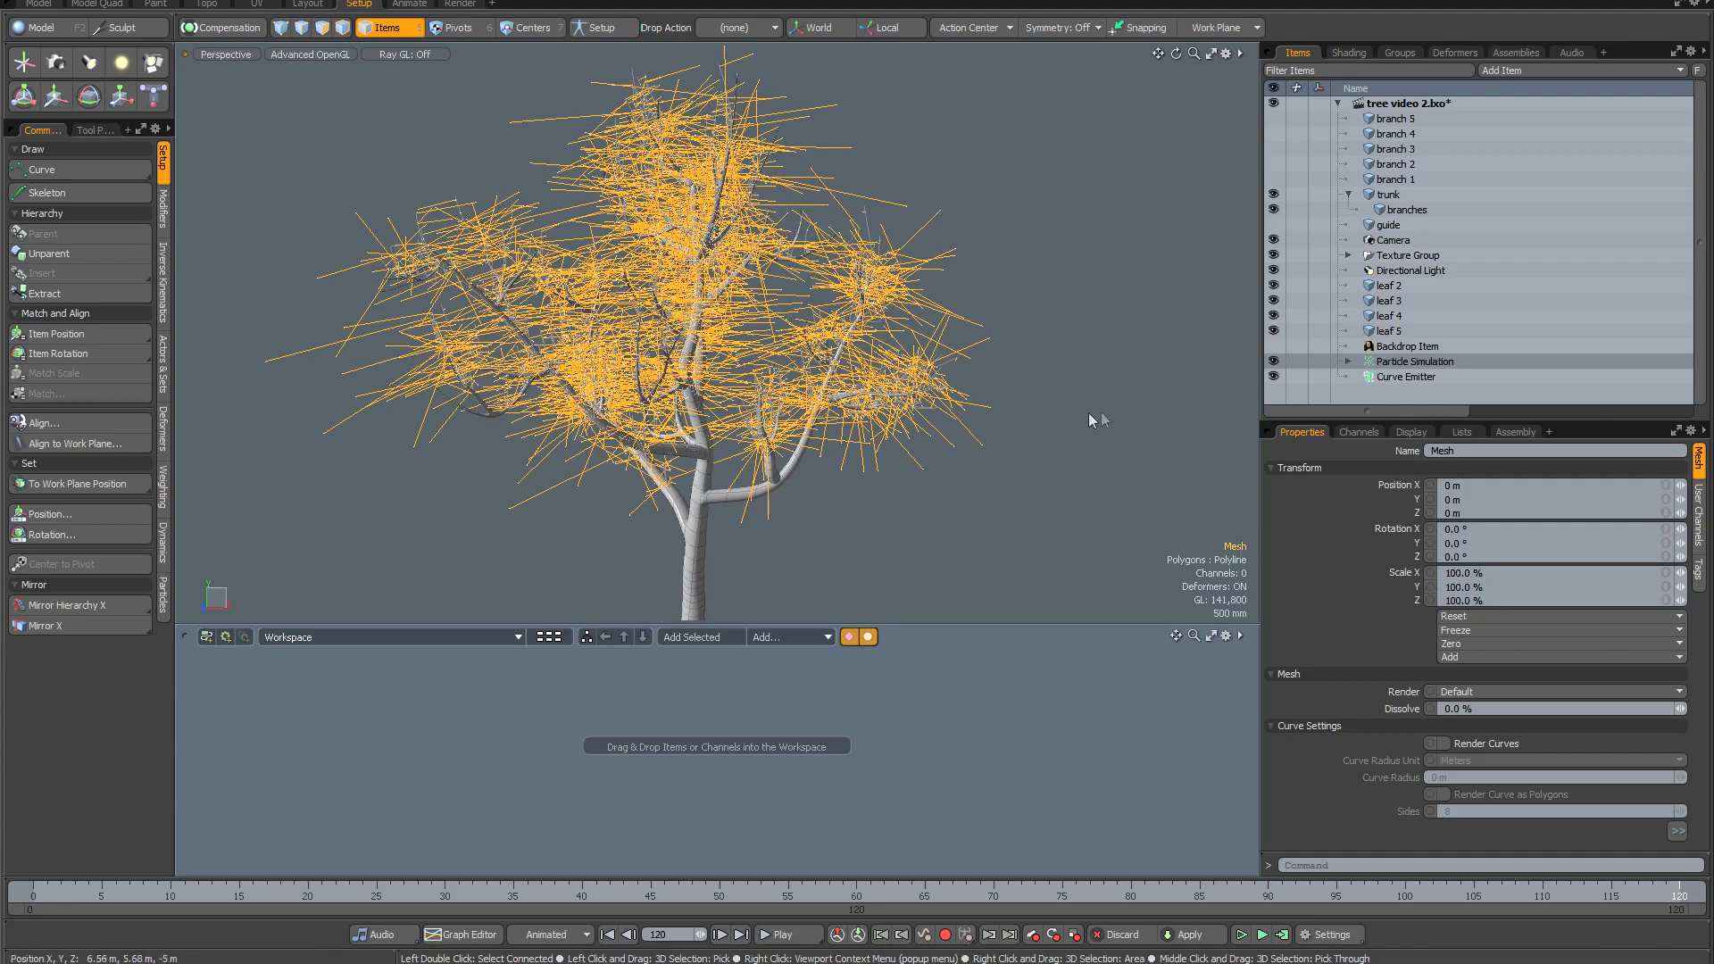
key(ctrl+z)
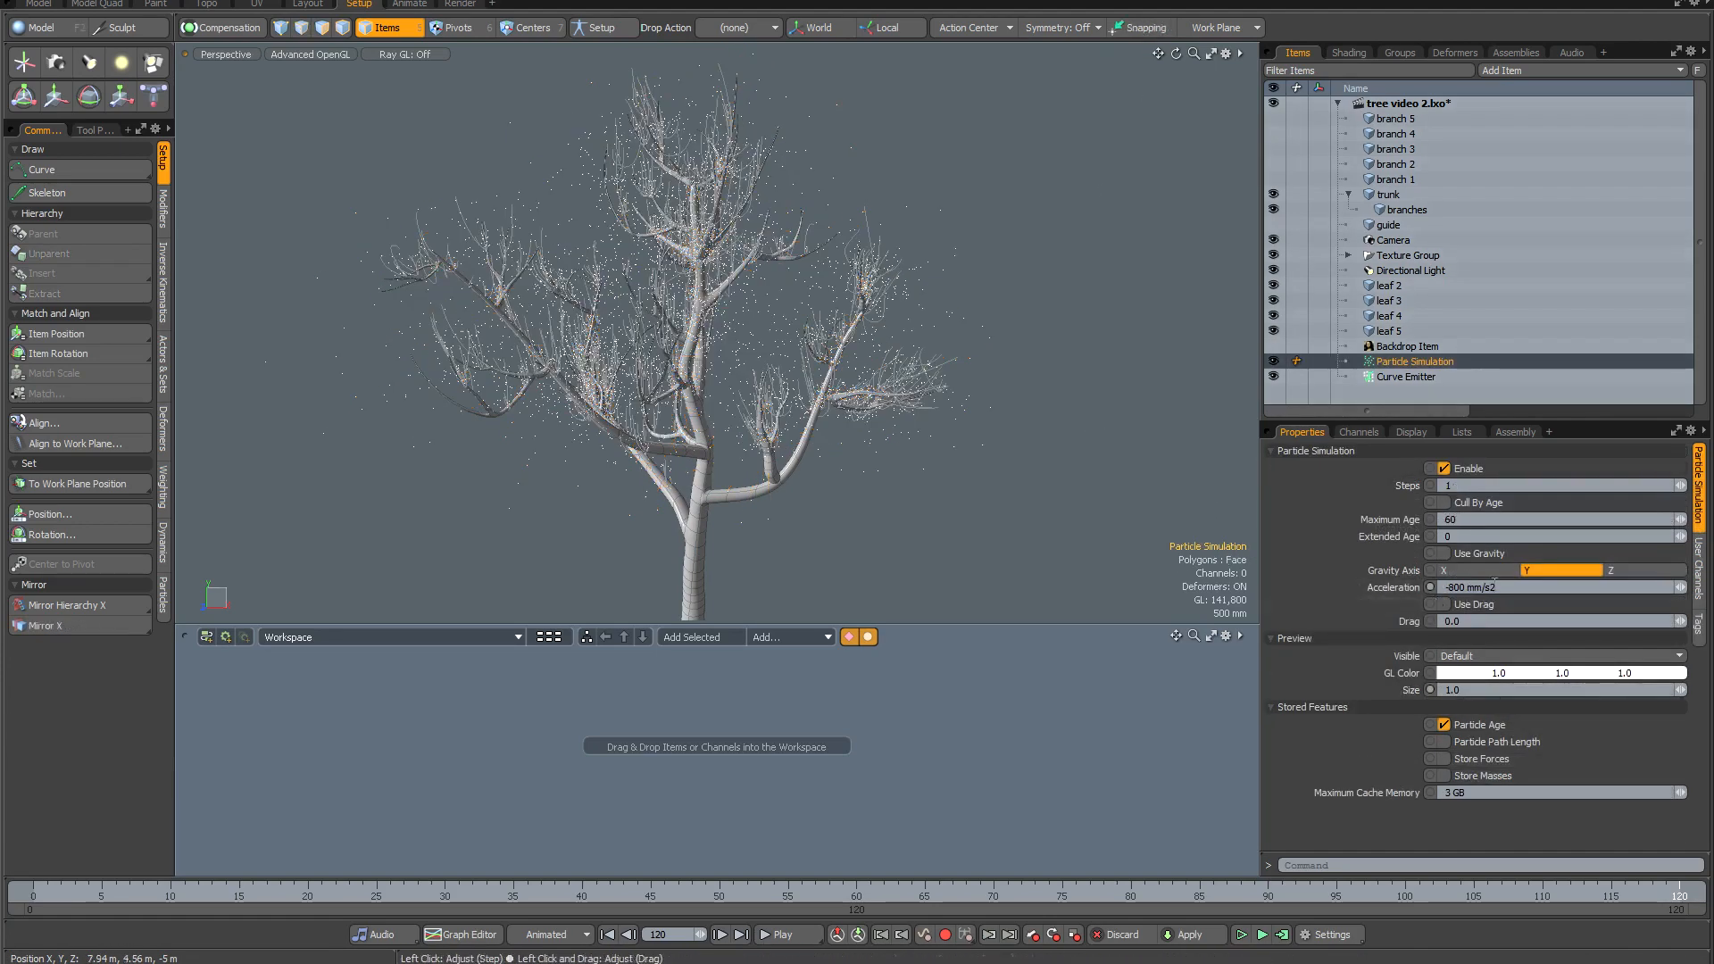
Try an acceleration of -2 m/s2 for the particle simulation and undo the change.
click(1510, 588)
text(-)
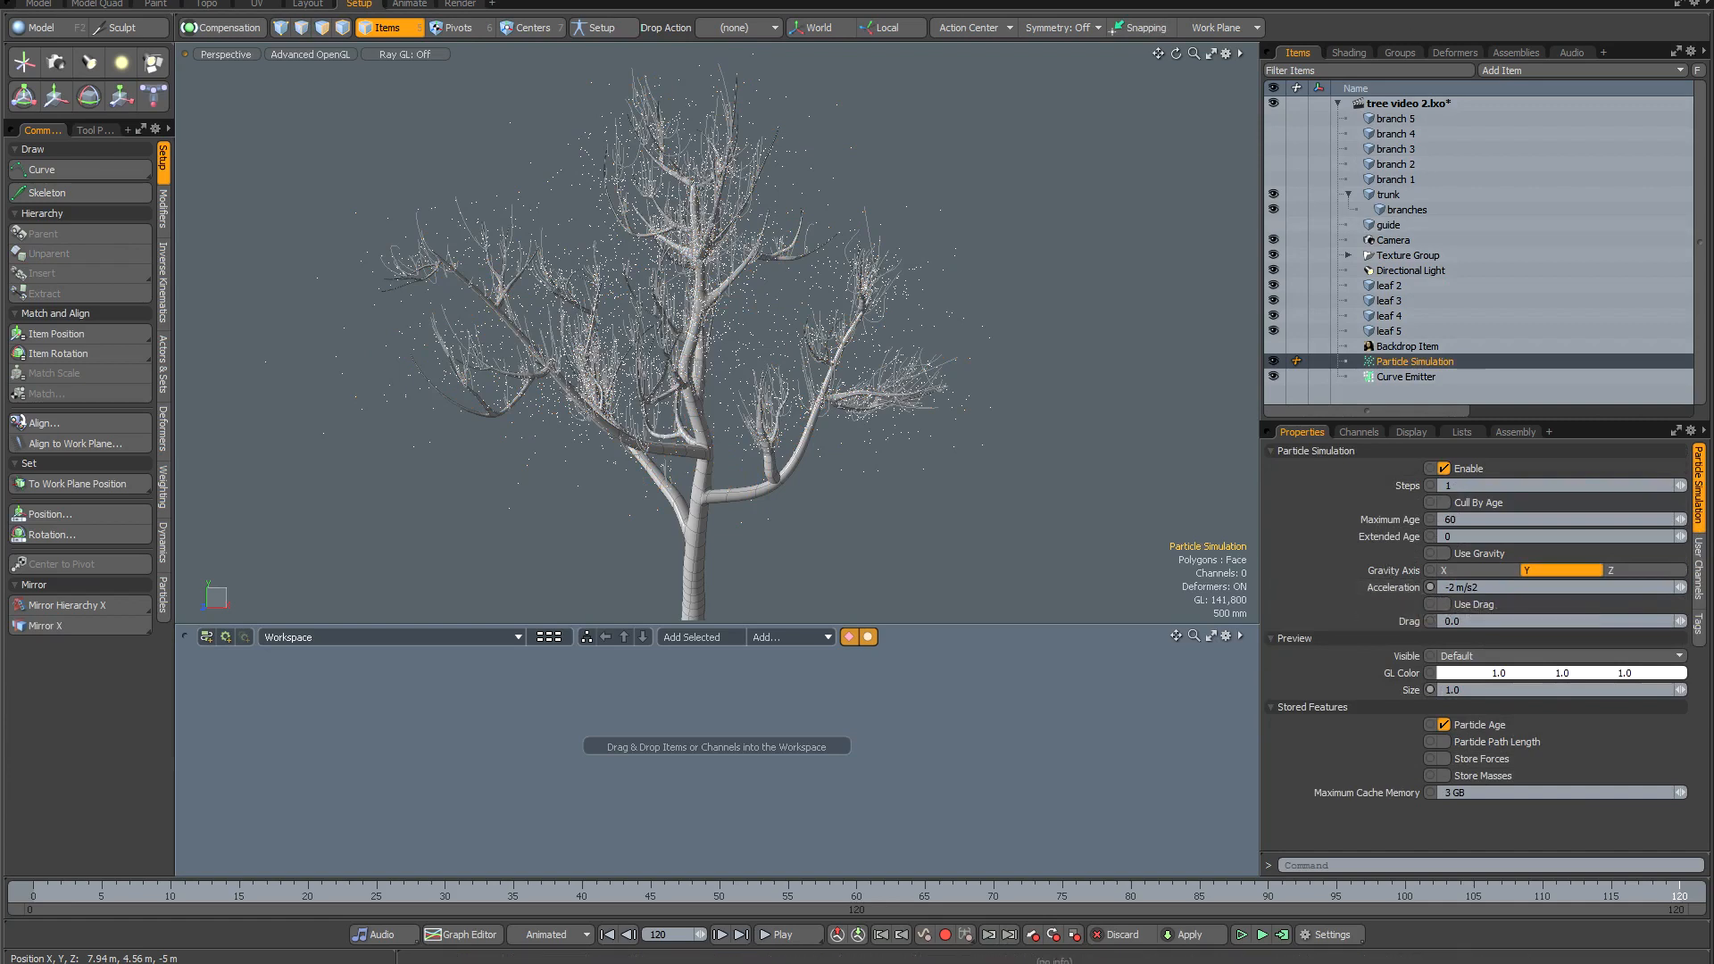
key(ctrl+z)
Enable gravity for the particle simulation and recompute it.
click(1443, 553)
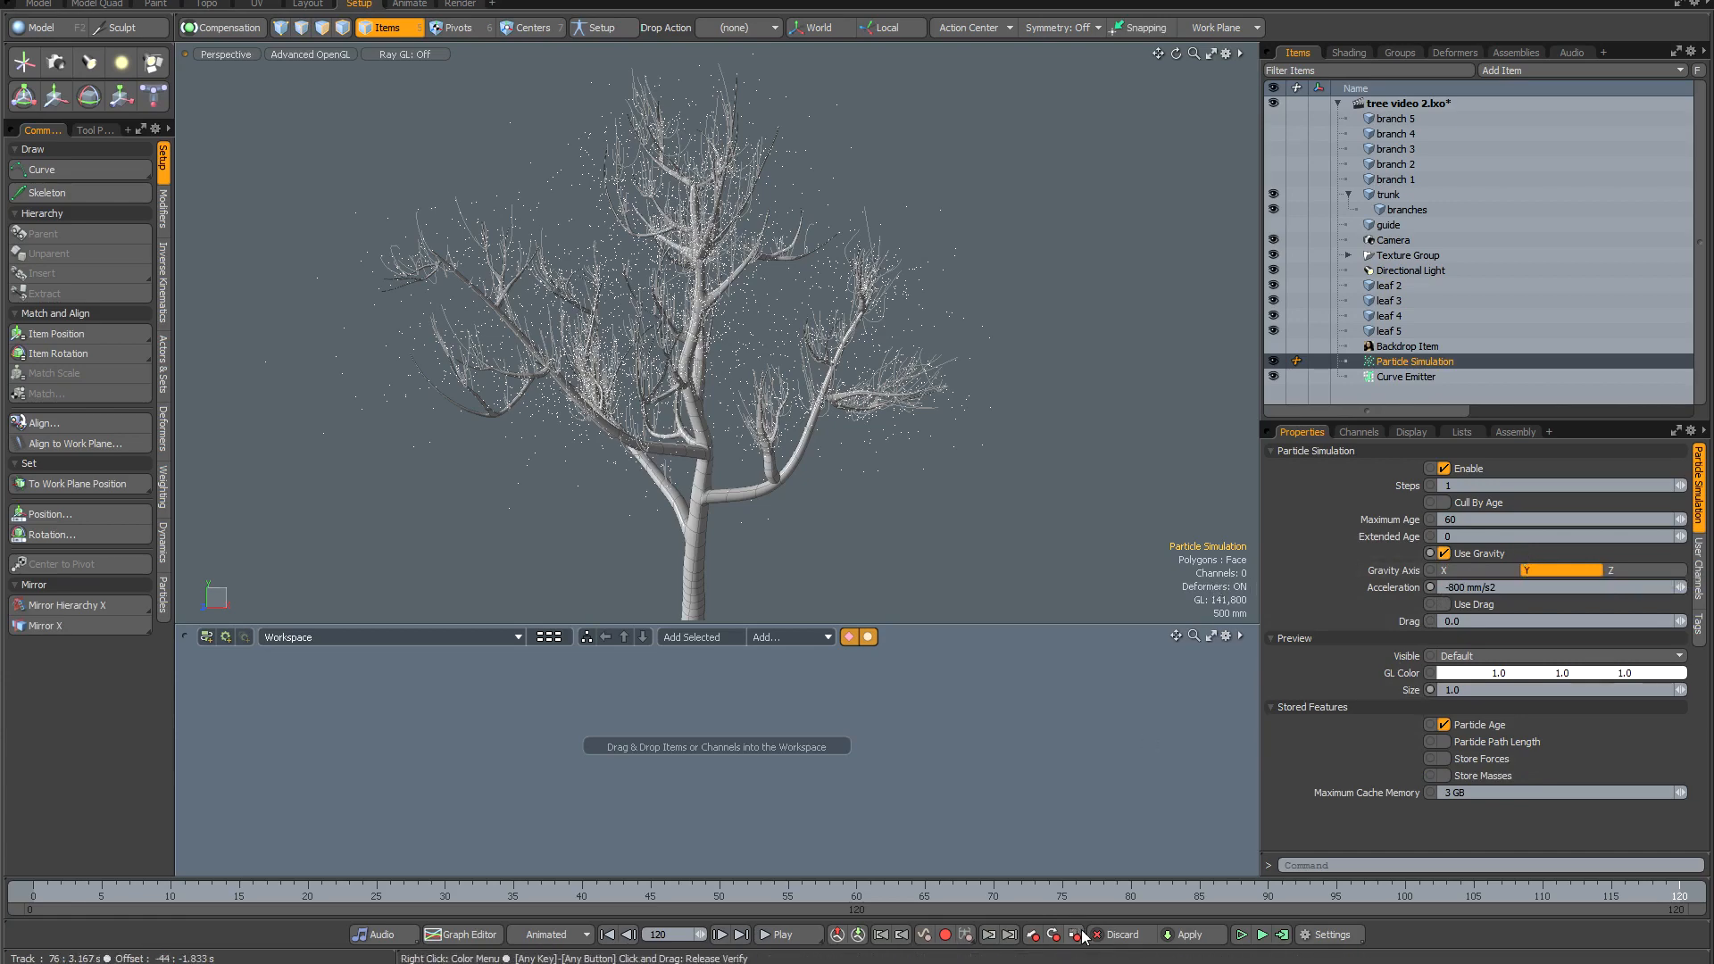
click(1283, 935)
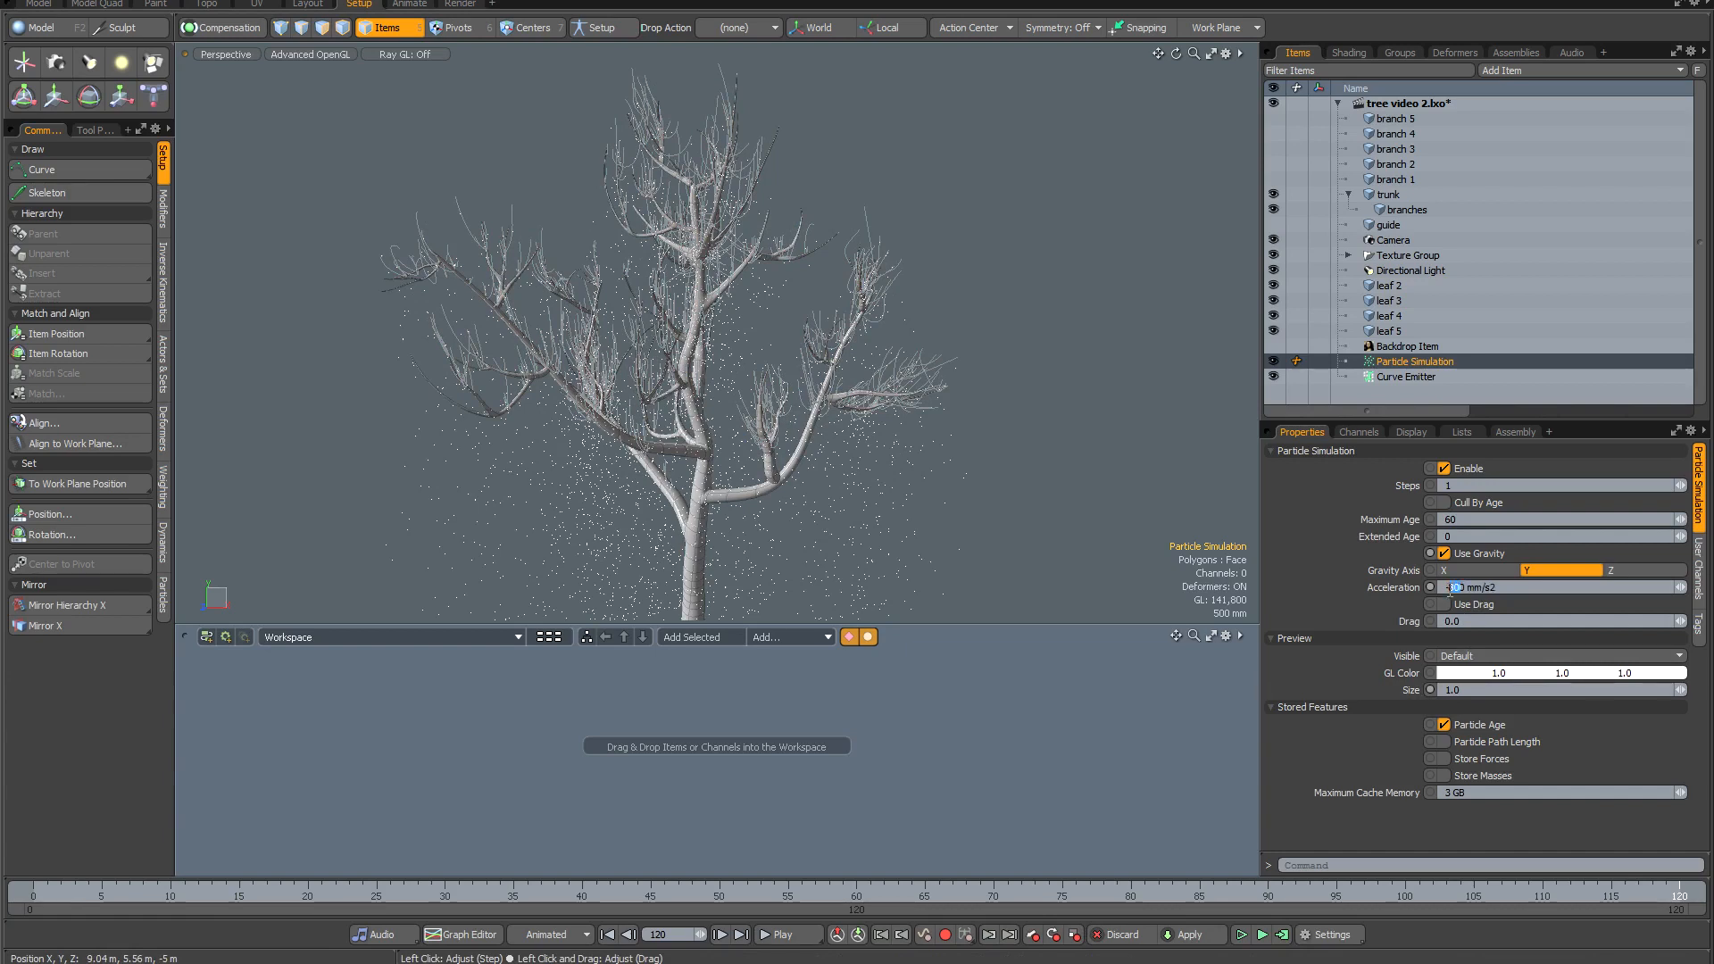
Set the particle simulation's acceleration to -20 mm/s2 and recompute the simulation.
text(2)
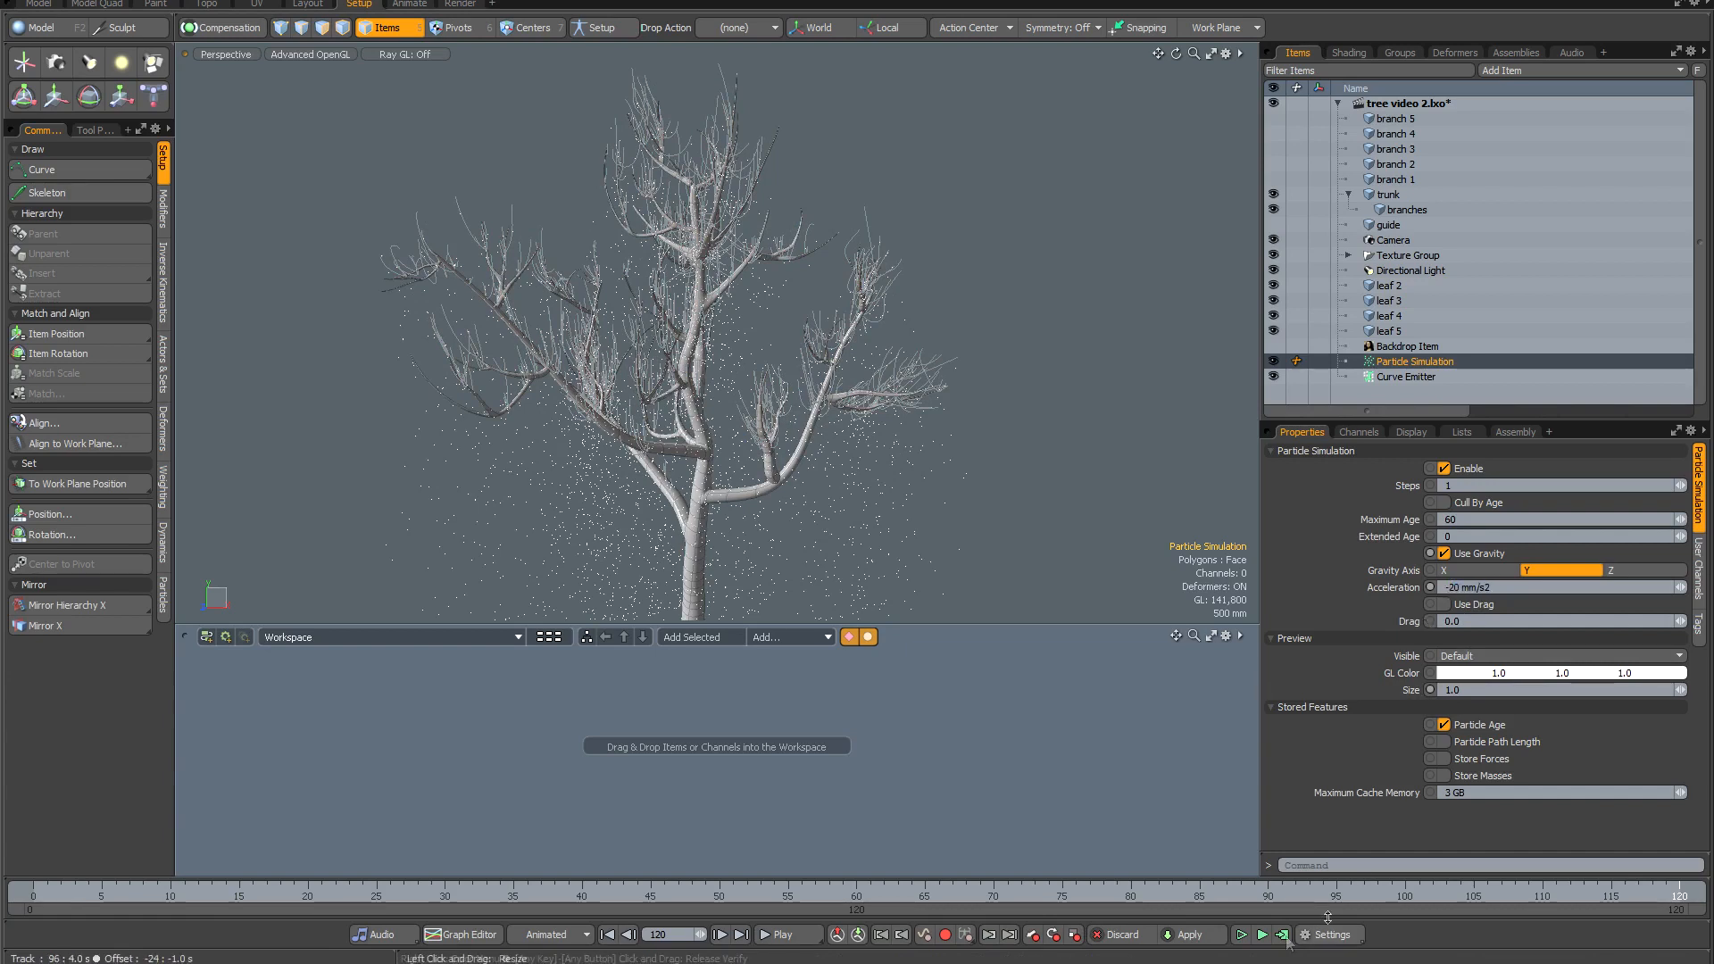
click(1282, 934)
click(966, 447)
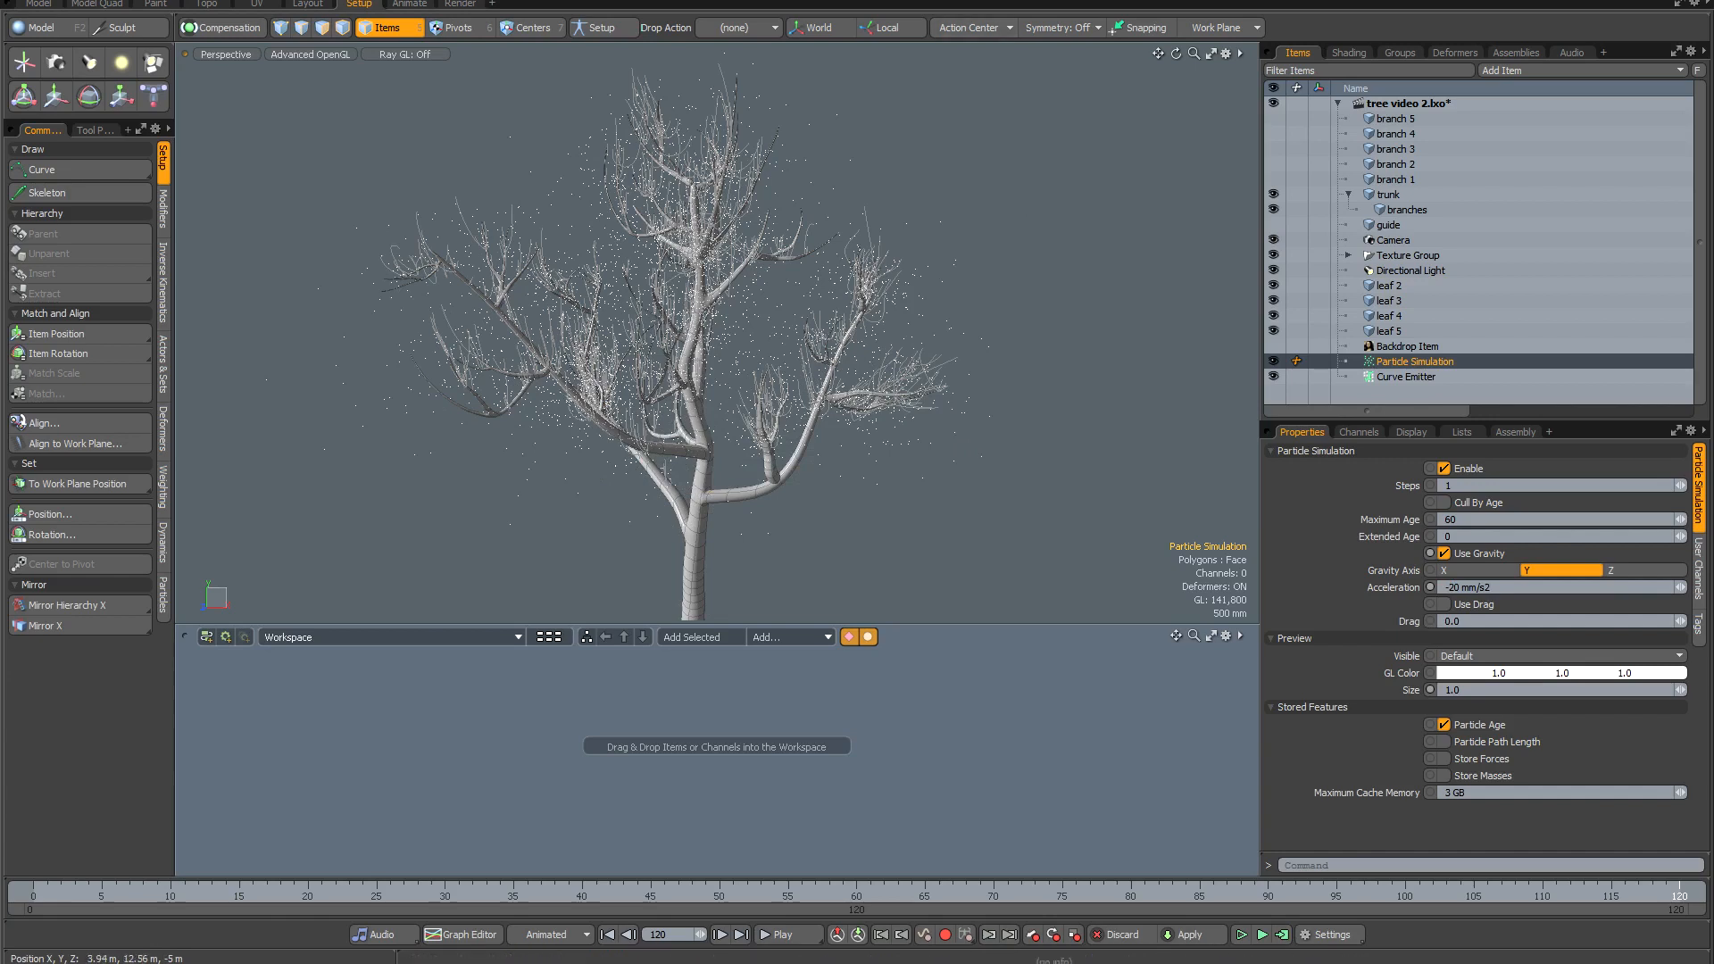
Try converting the recomputed particle cache to curves with Particles to Curves.
click(264, 0)
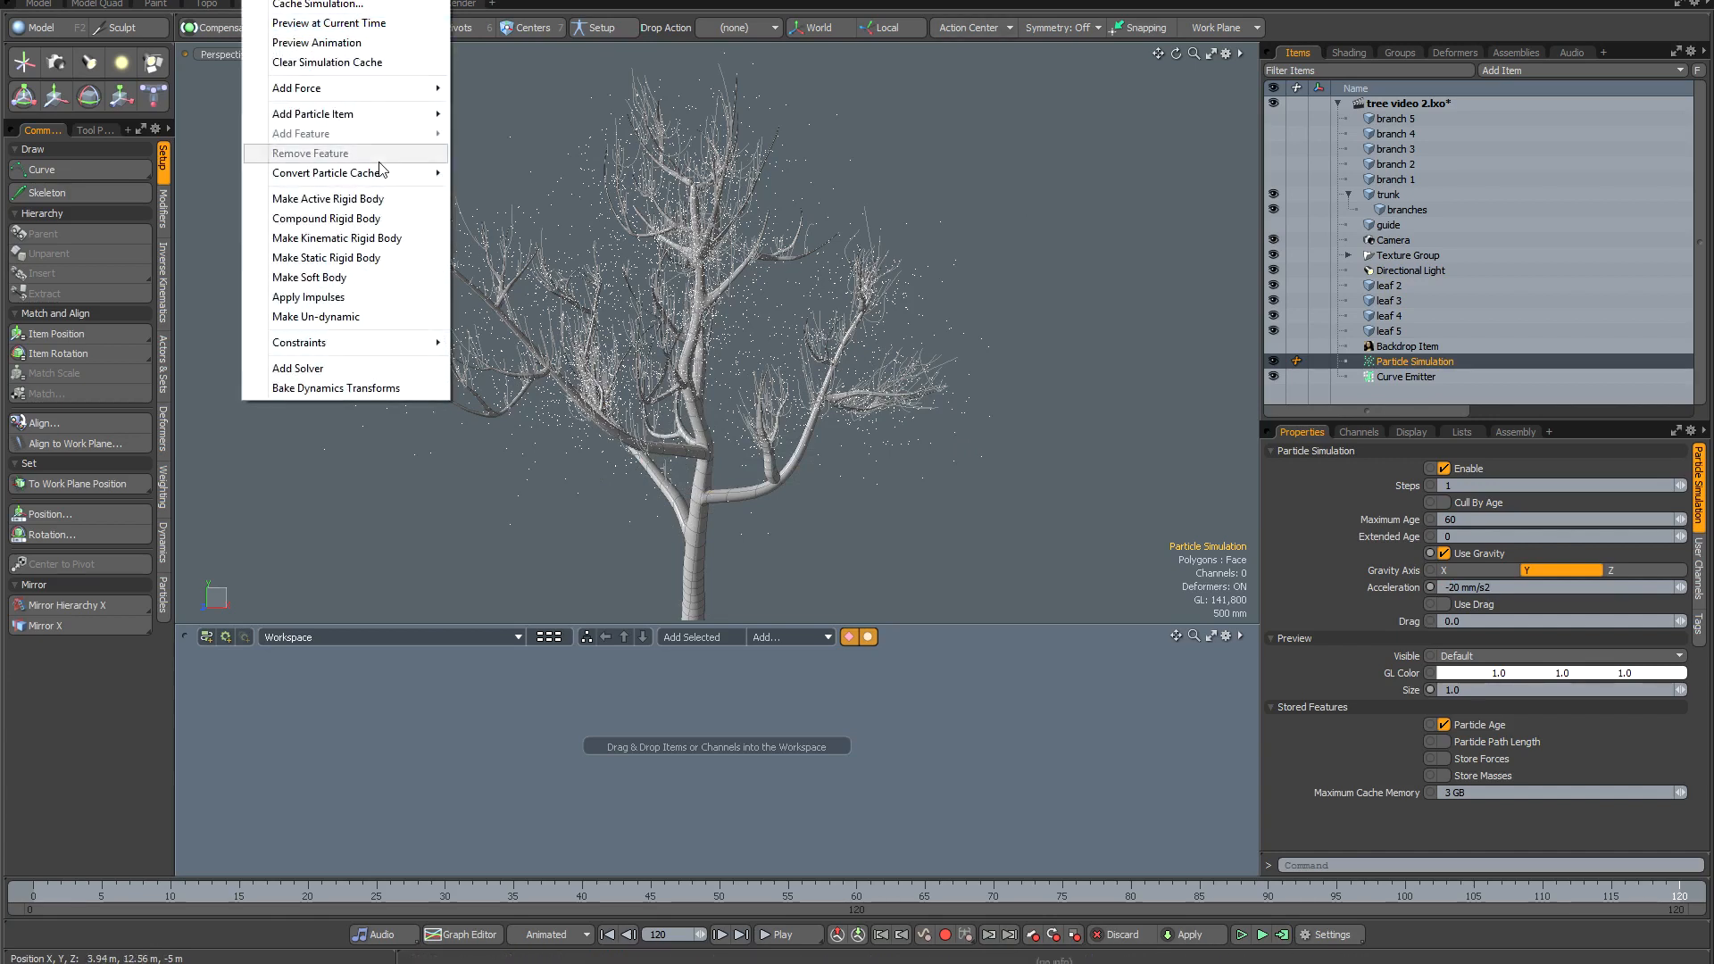
mouse_move(380, 172)
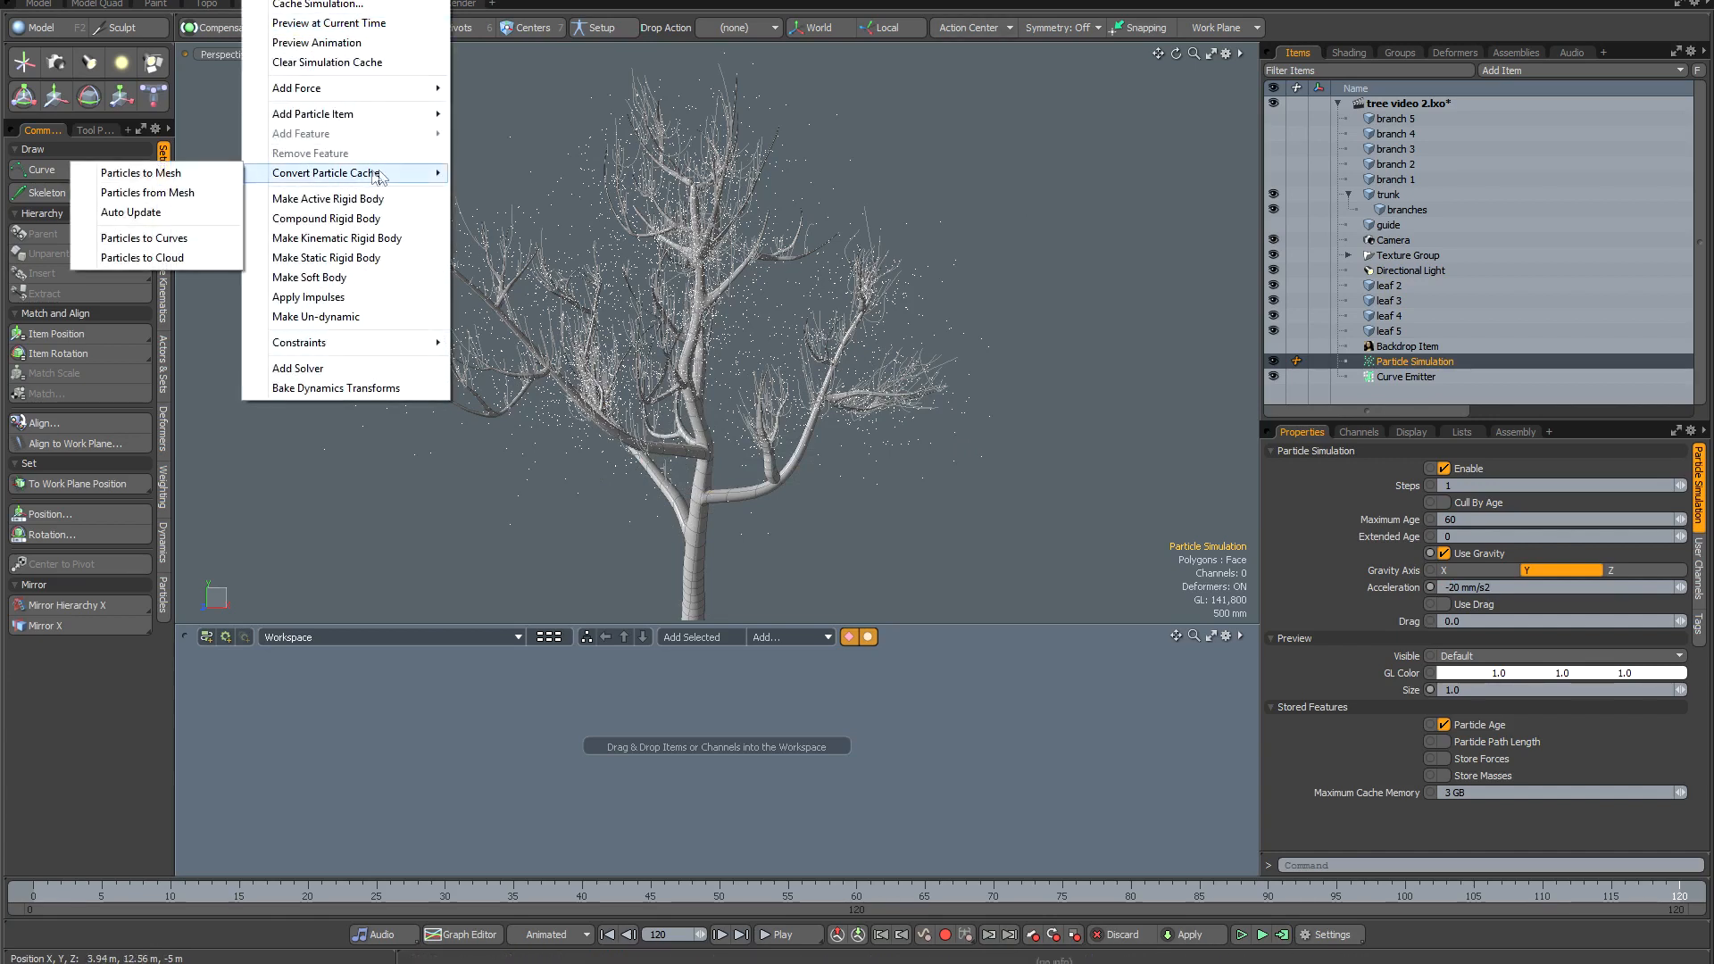
click(193, 239)
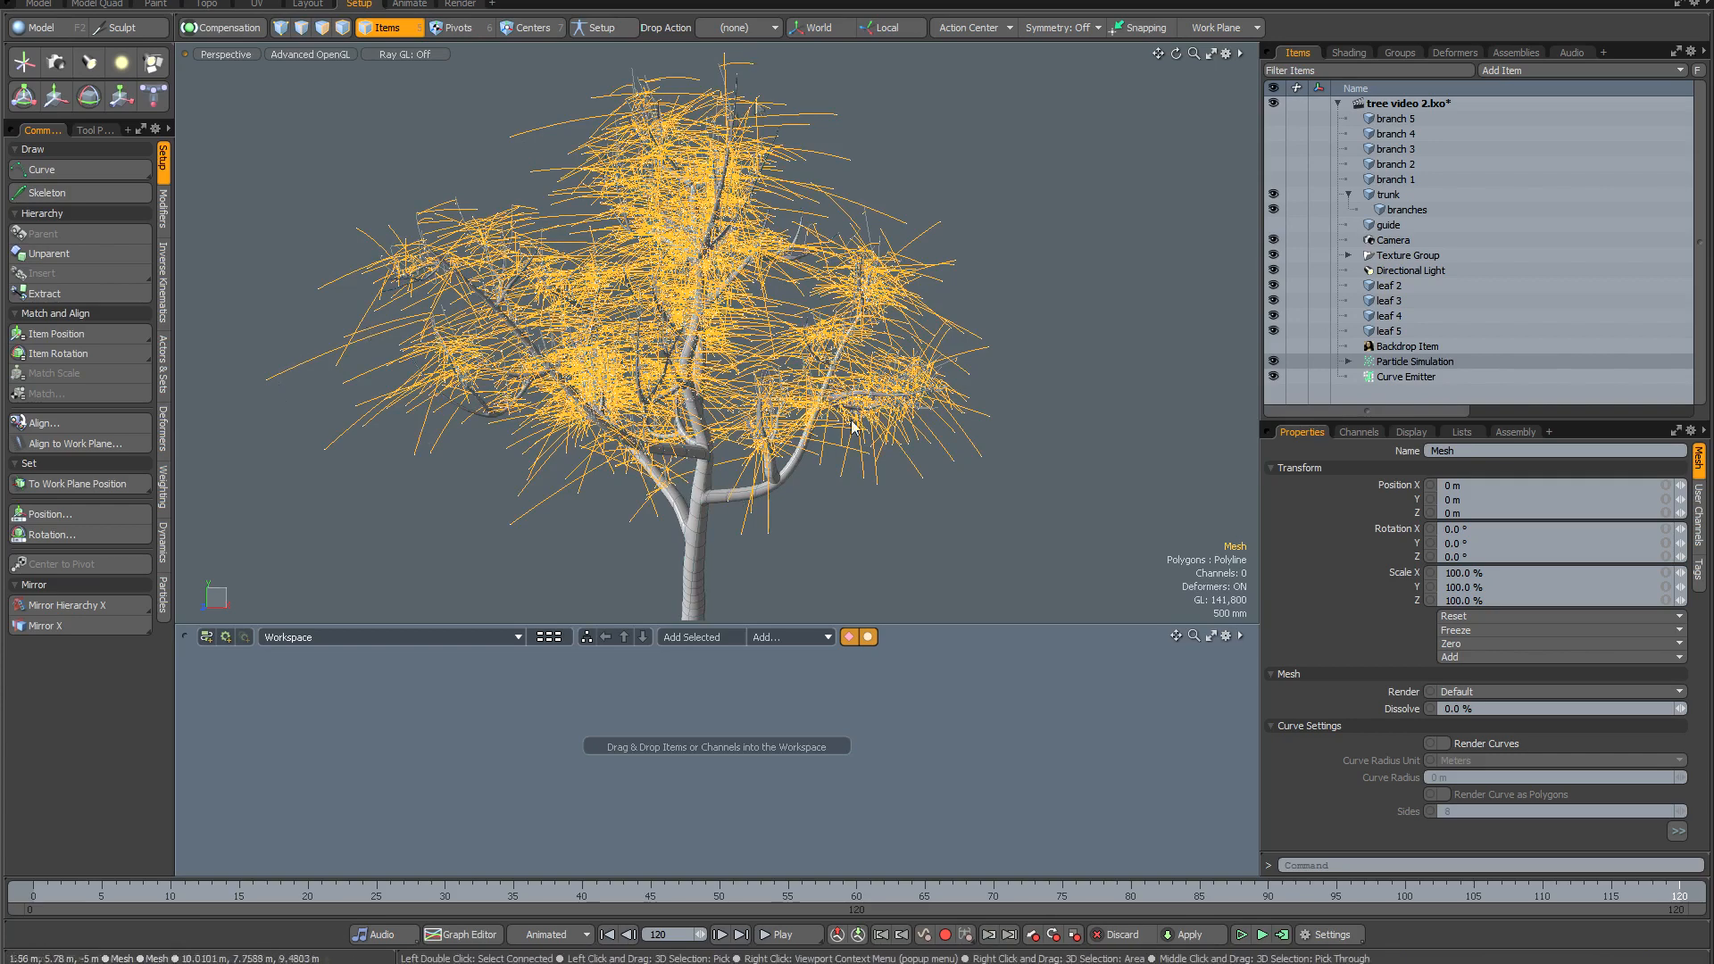
Set the simulation's acceleration to -50 mm/s2 and the curve emitter's initial velocity to 100 mm/s and emission rate to 2000, and recompute the simulation.
click(1414, 361)
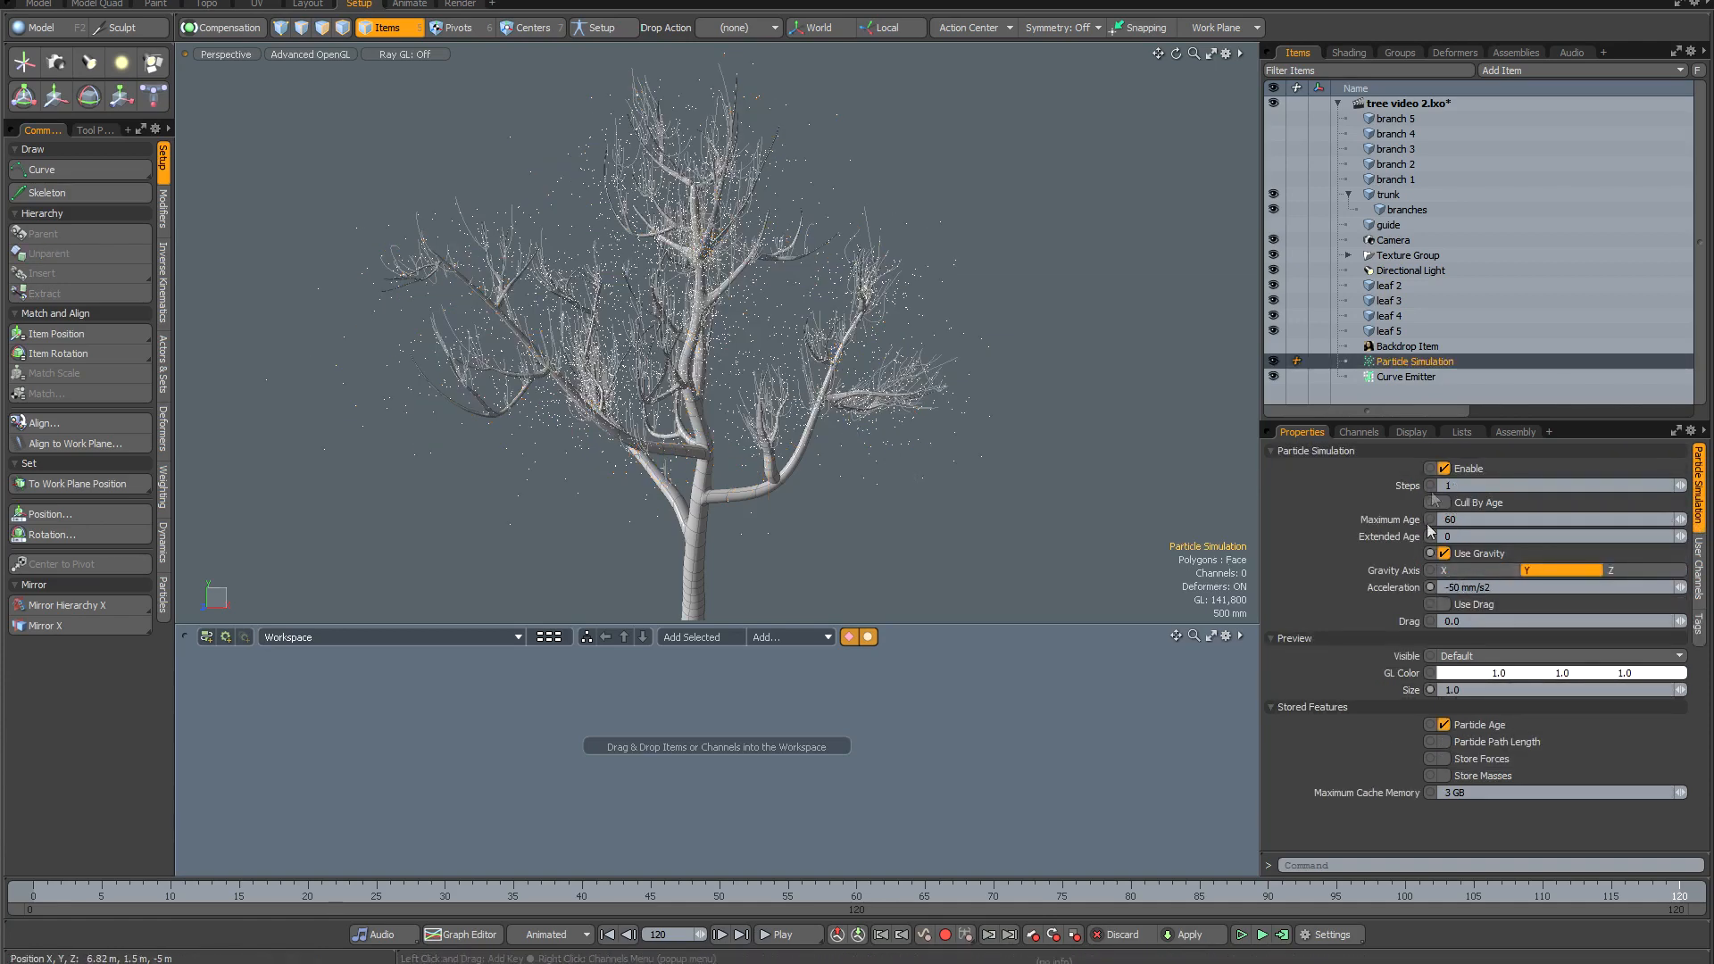
click(1389, 380)
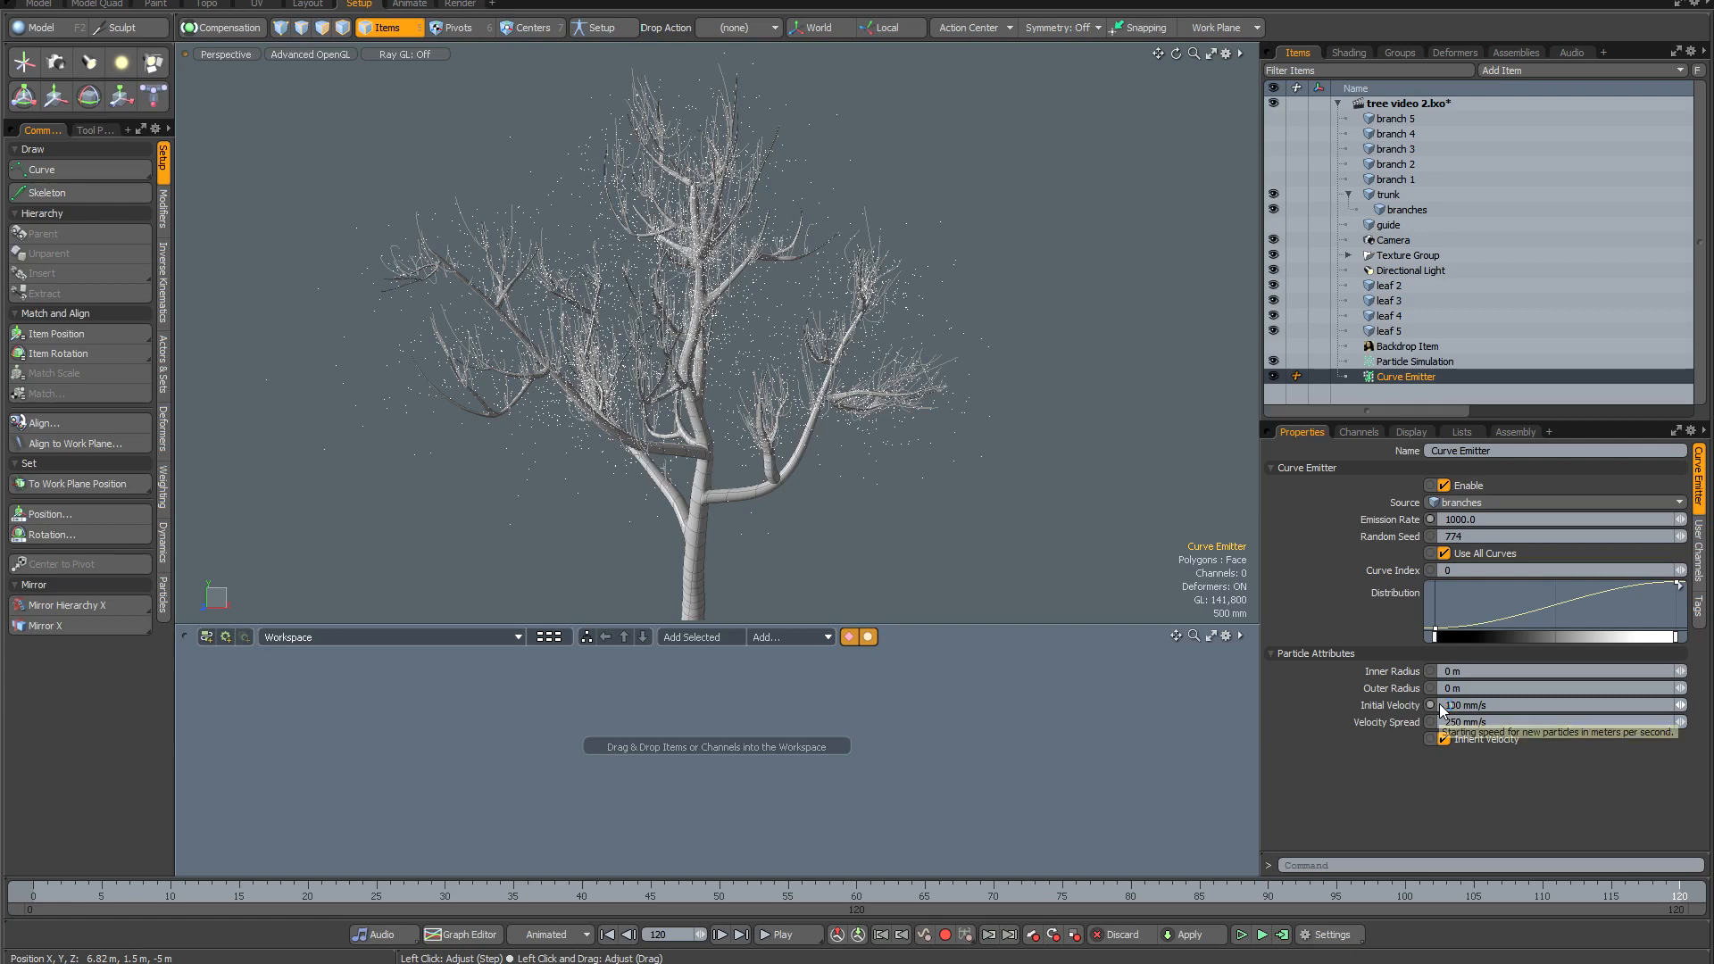
drag(1452, 519, 1428, 519)
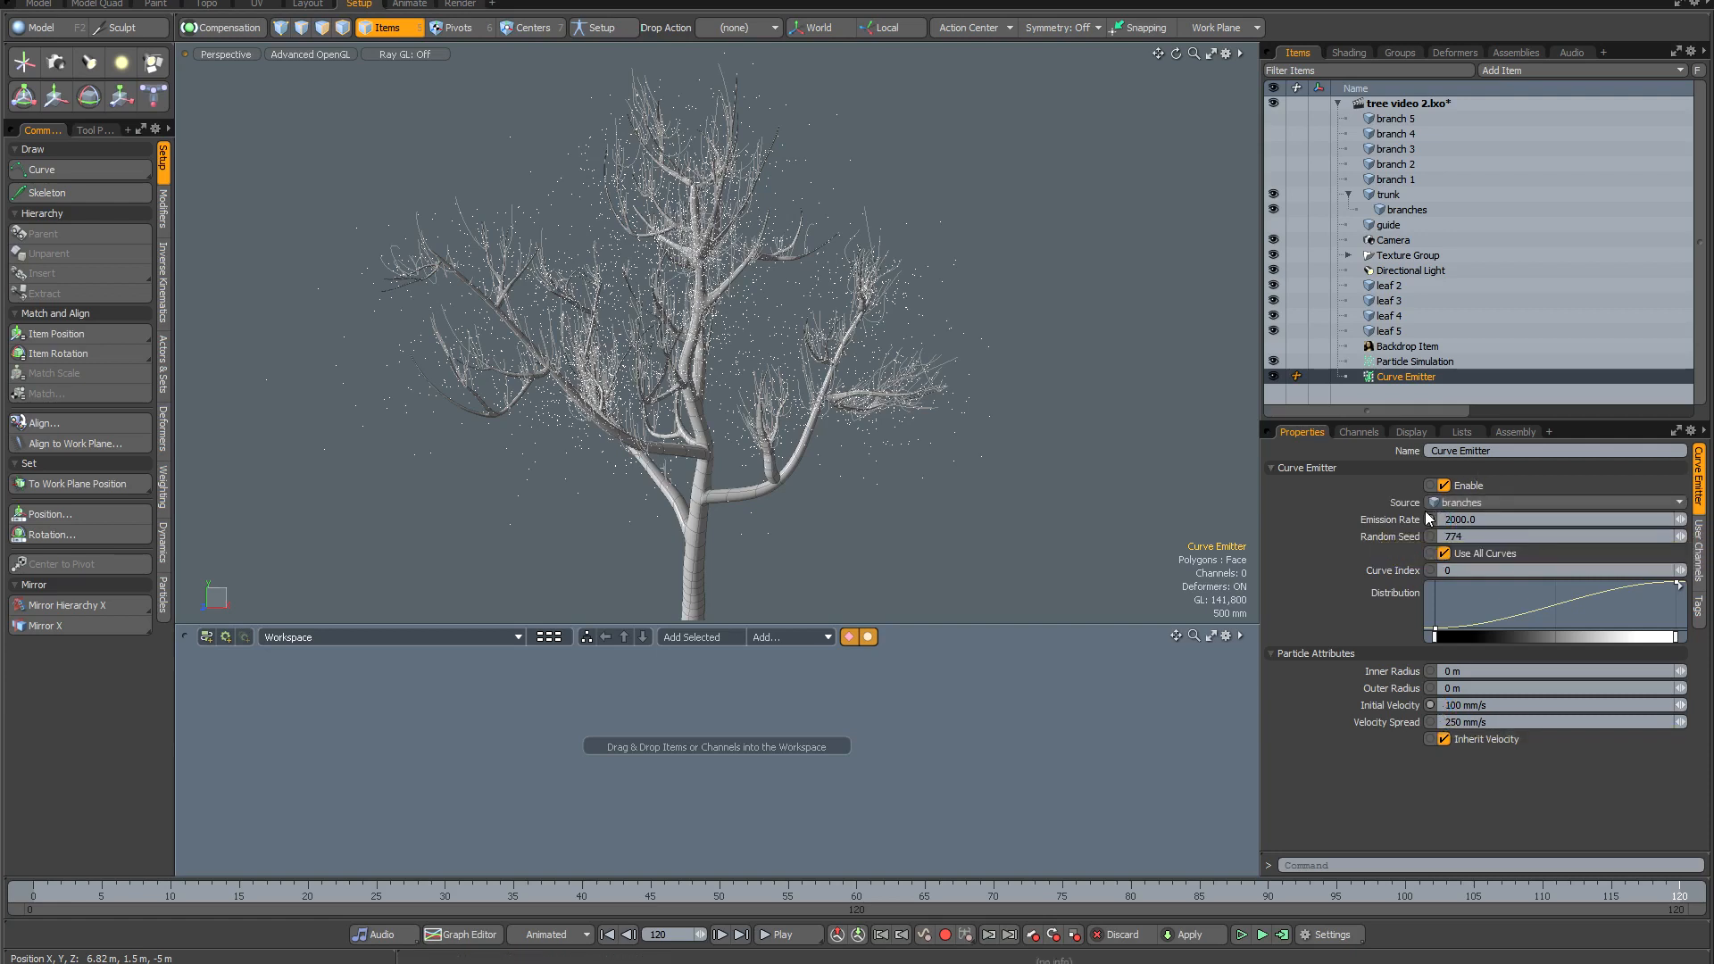
click(1282, 935)
click(953, 443)
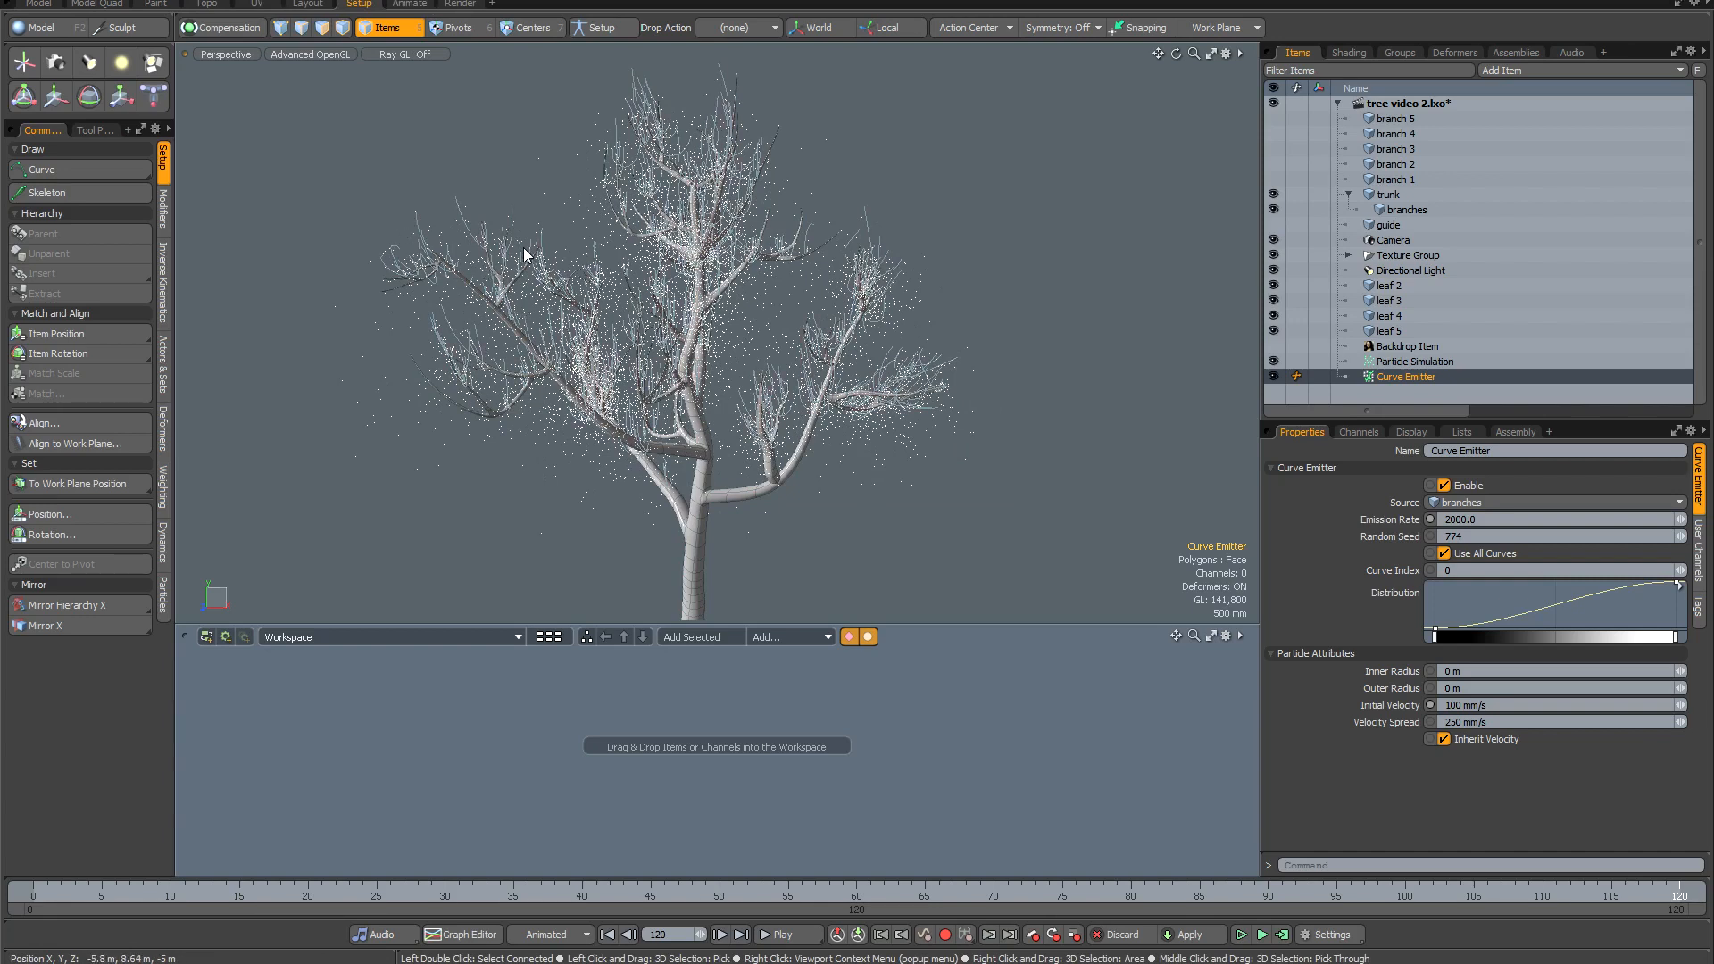
Try converting the particle simulation's cache with Particles to Curves, and undo the conversion.
click(415, 2)
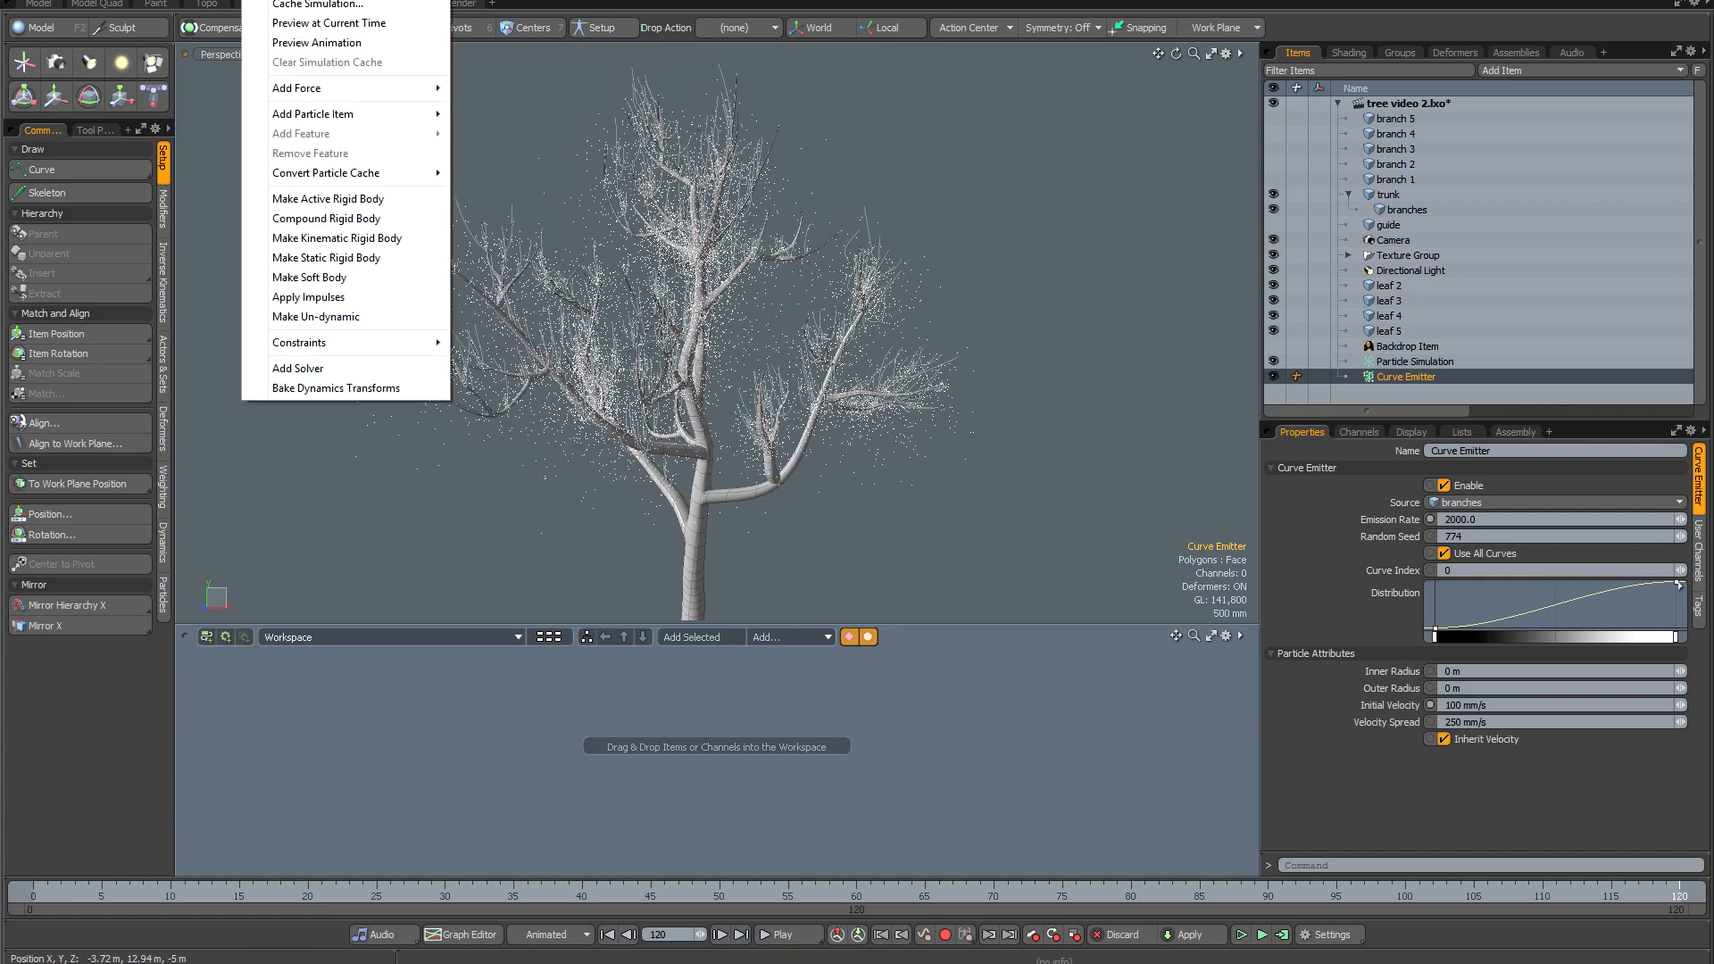
click(1211, 250)
click(1428, 363)
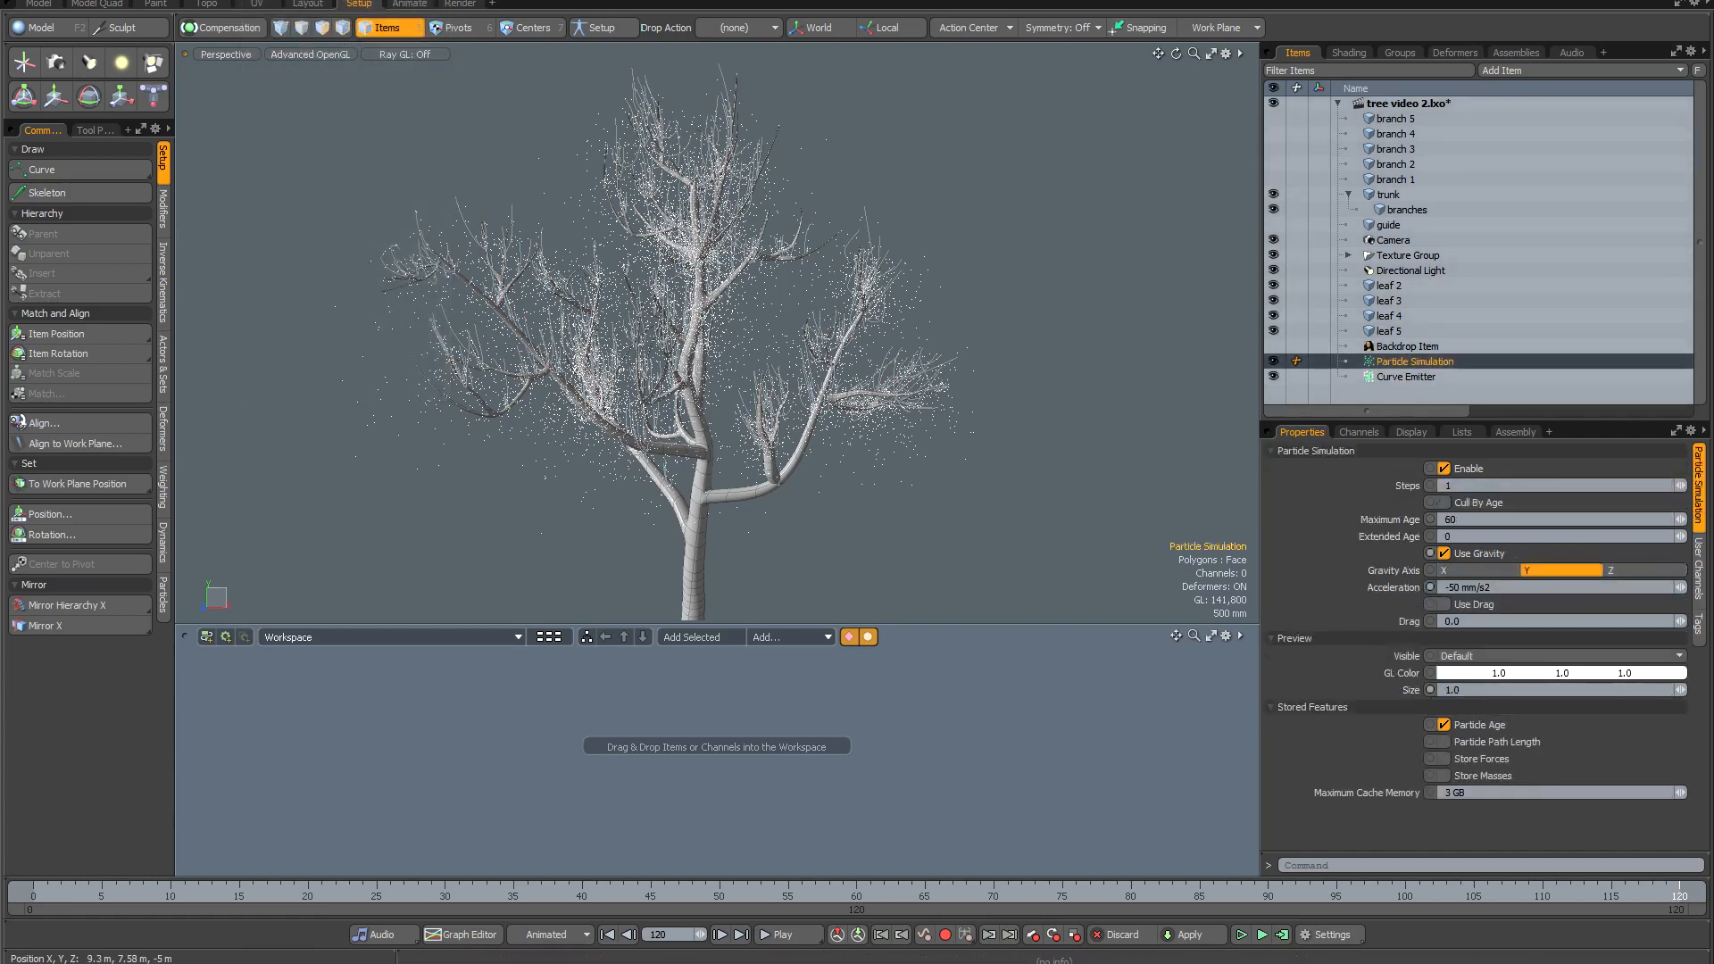
click(423, 1)
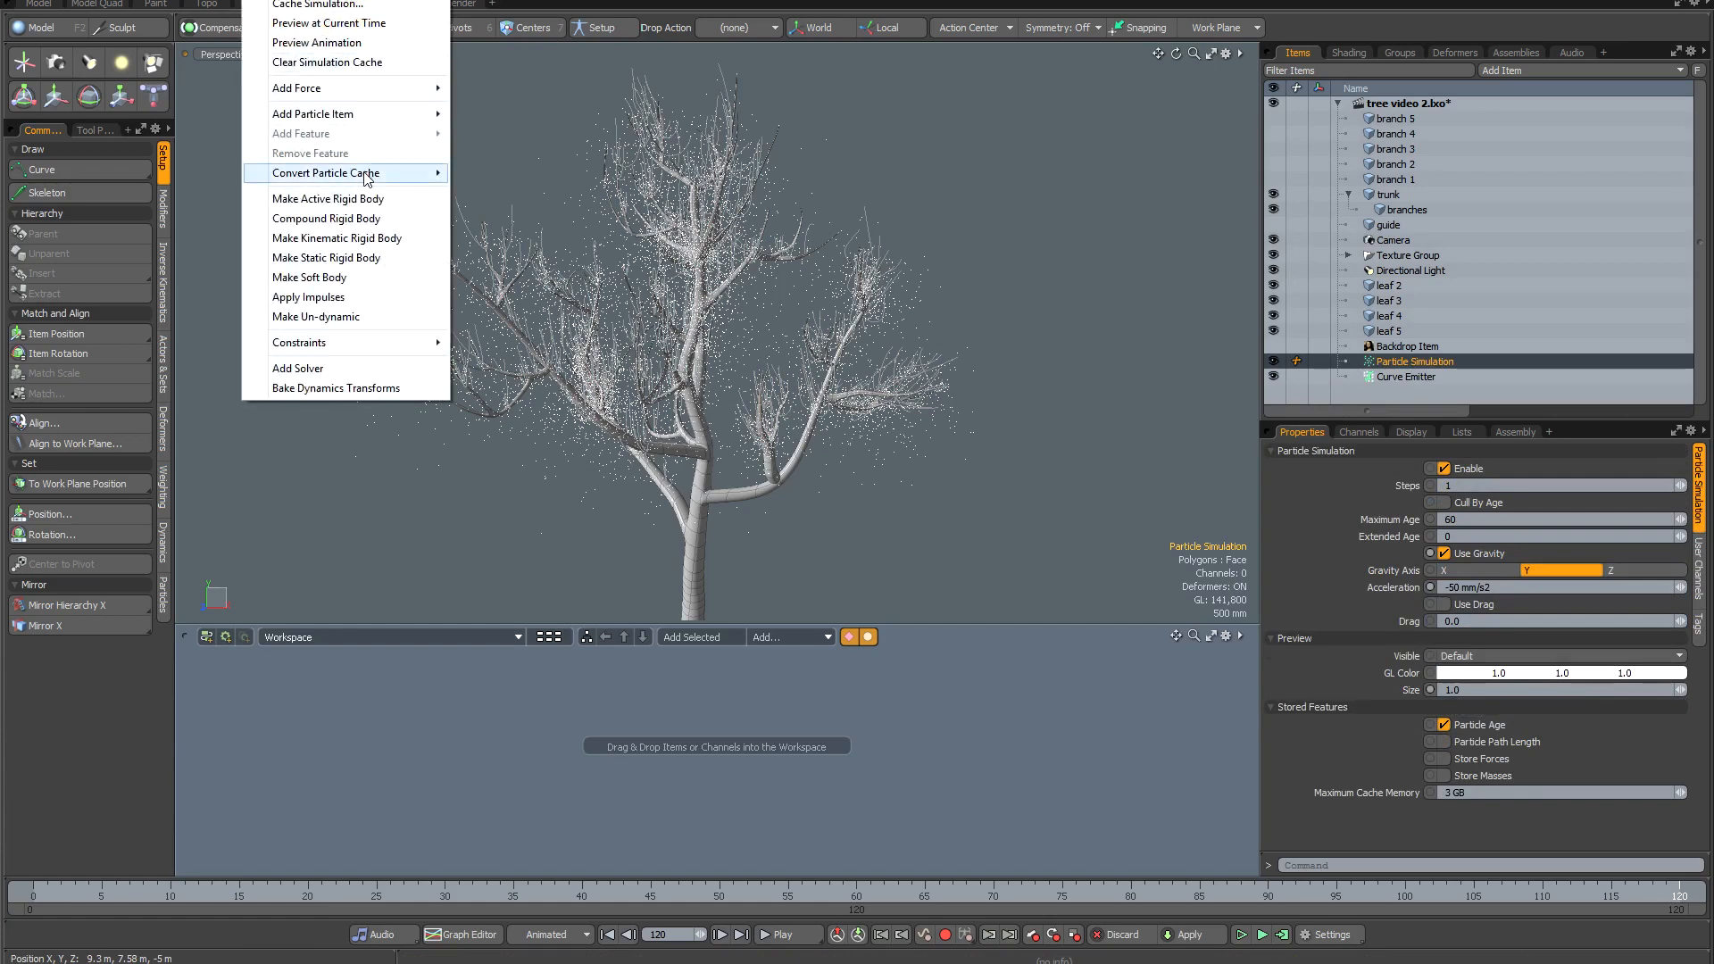
mouse_move(363, 173)
click(168, 239)
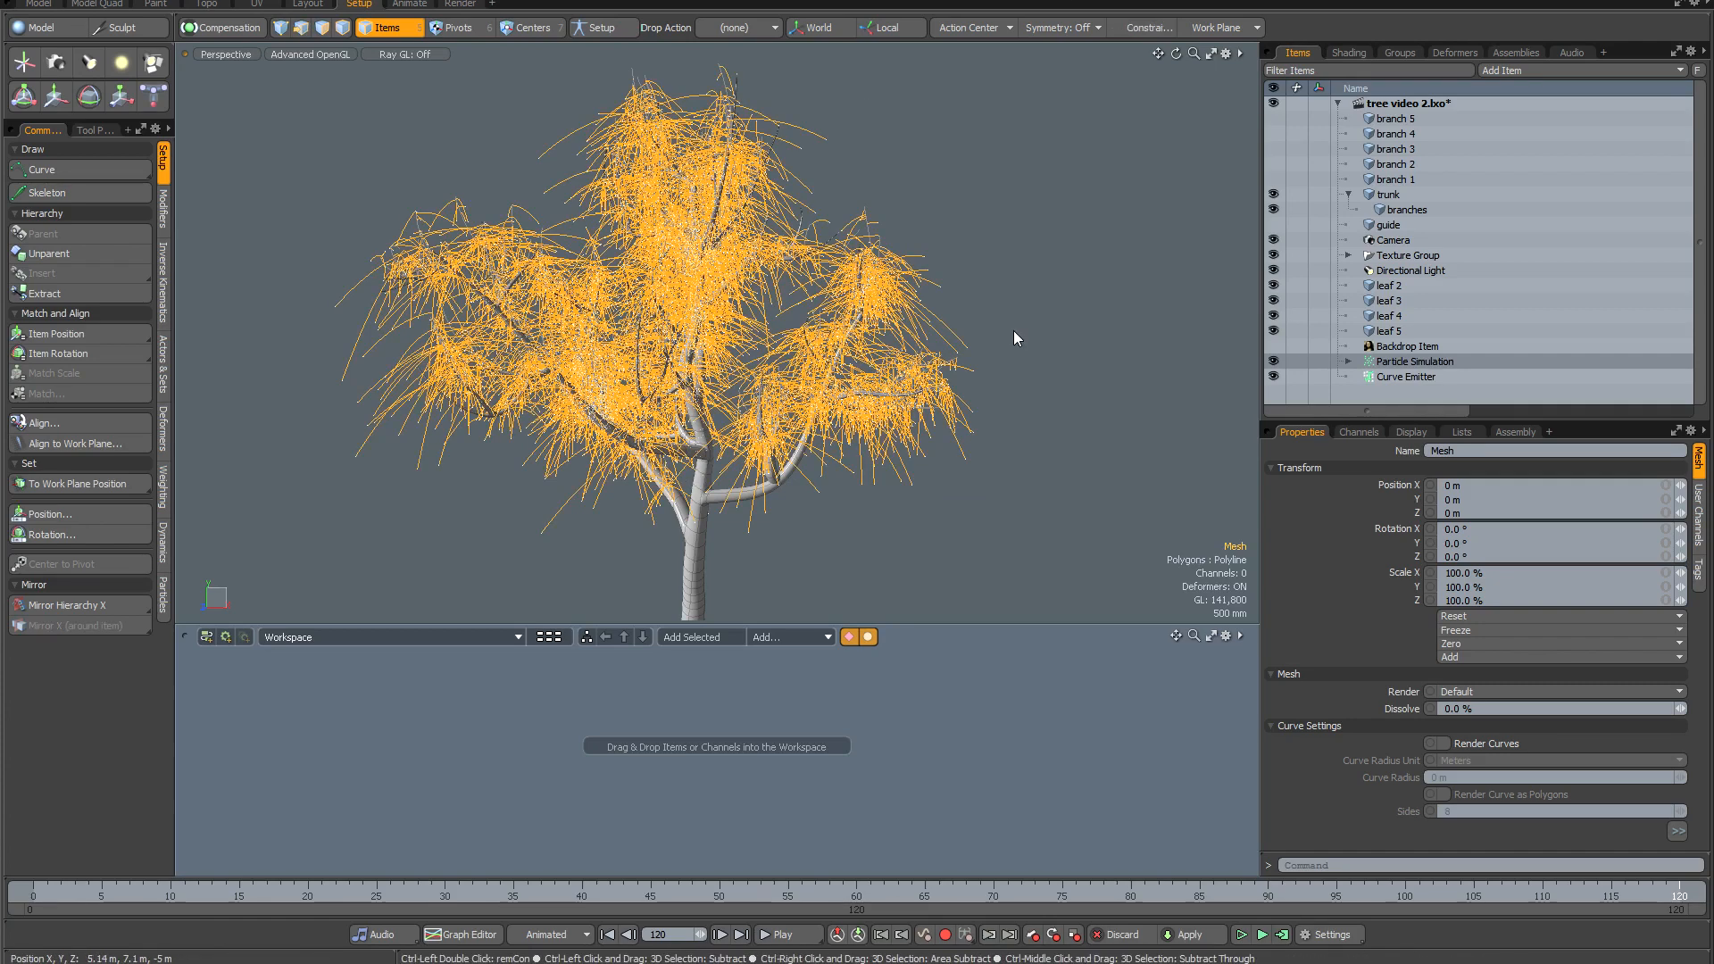
key(ctrl+z)
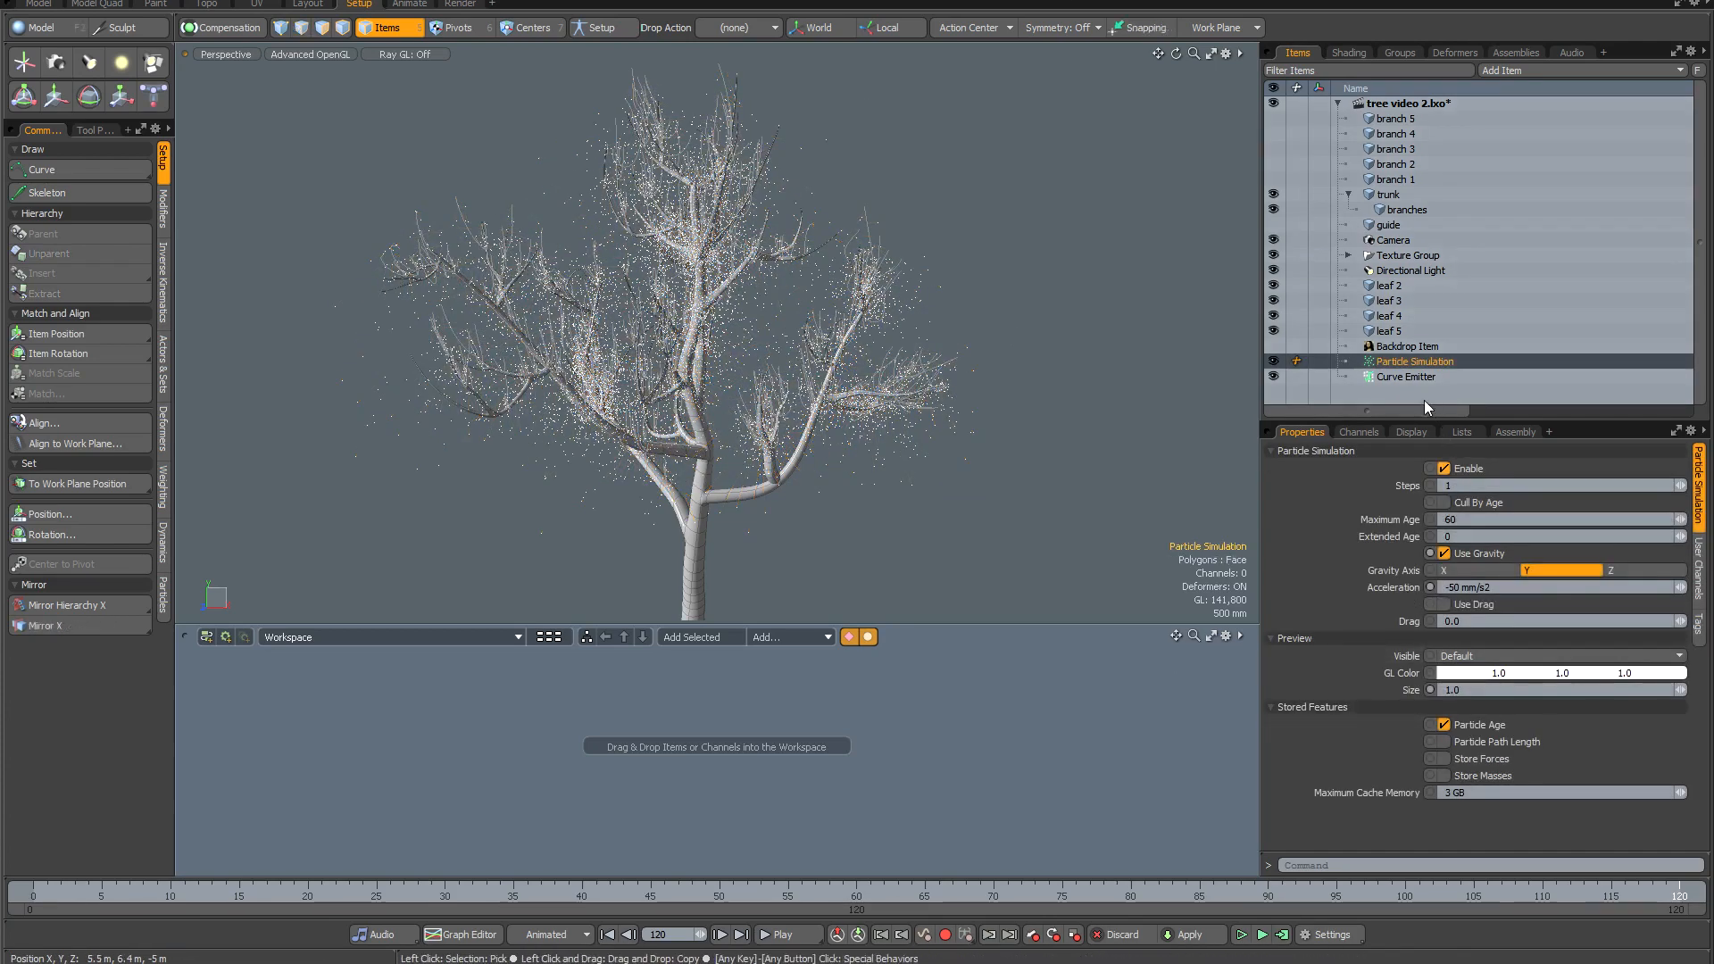
Set the curve emitter's velocity spread to 100 mm/s and recompute the simulation.
click(1404, 378)
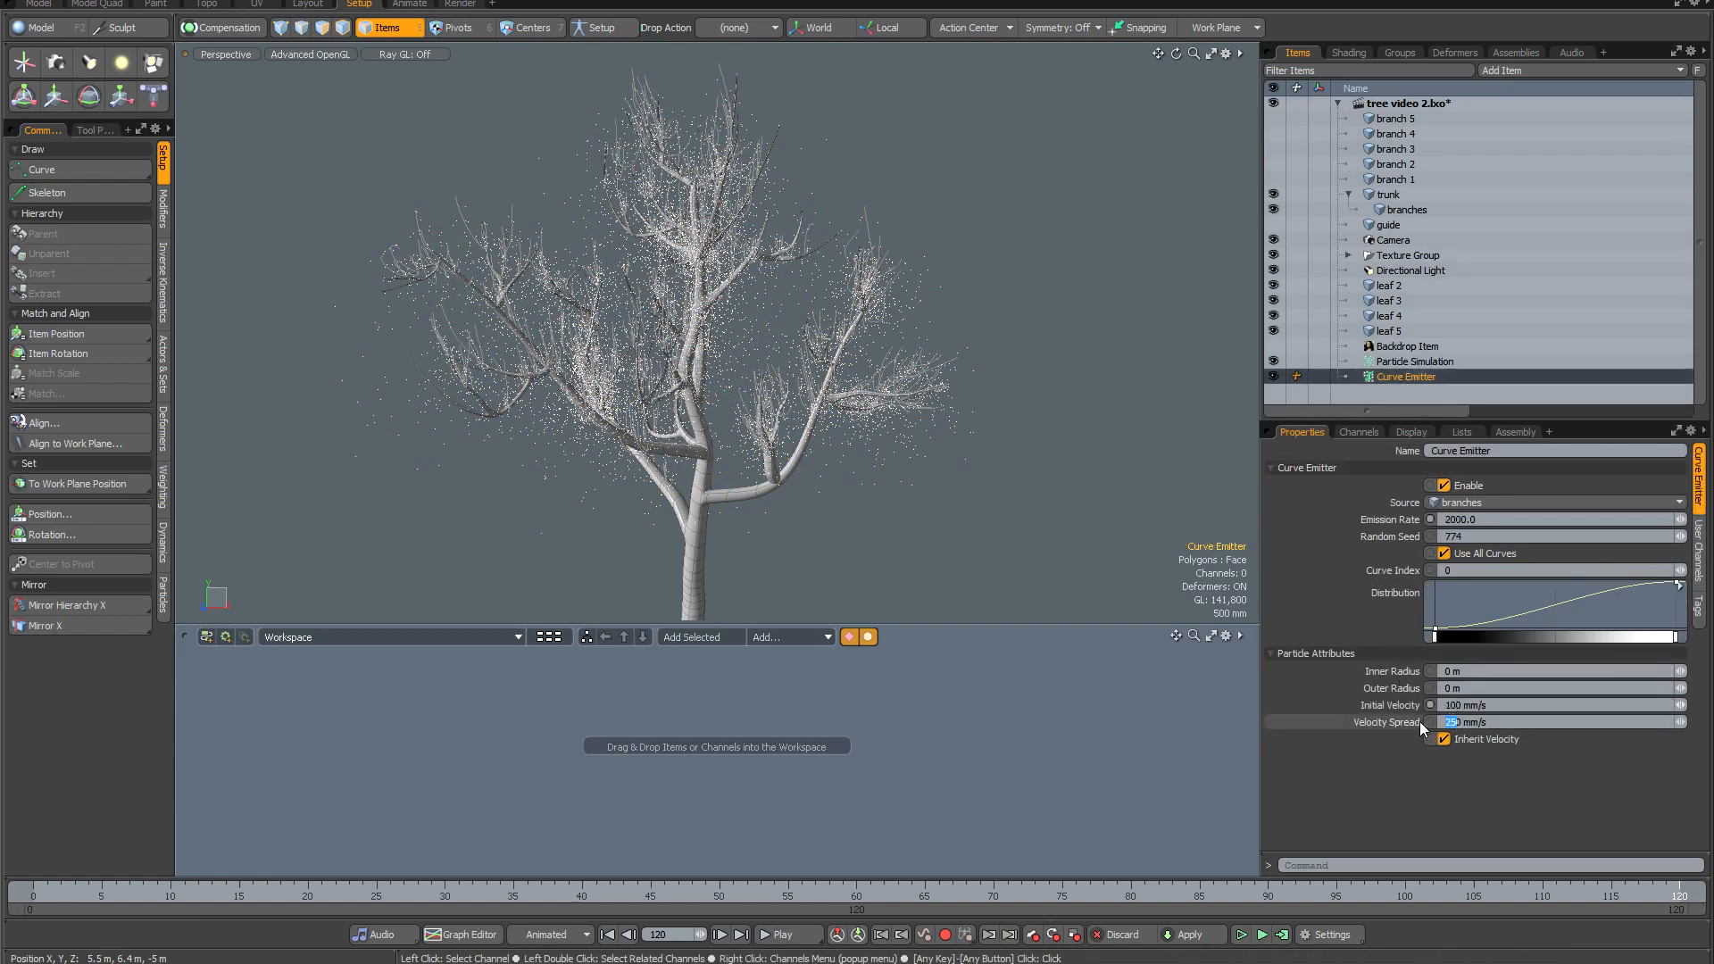
text(10)
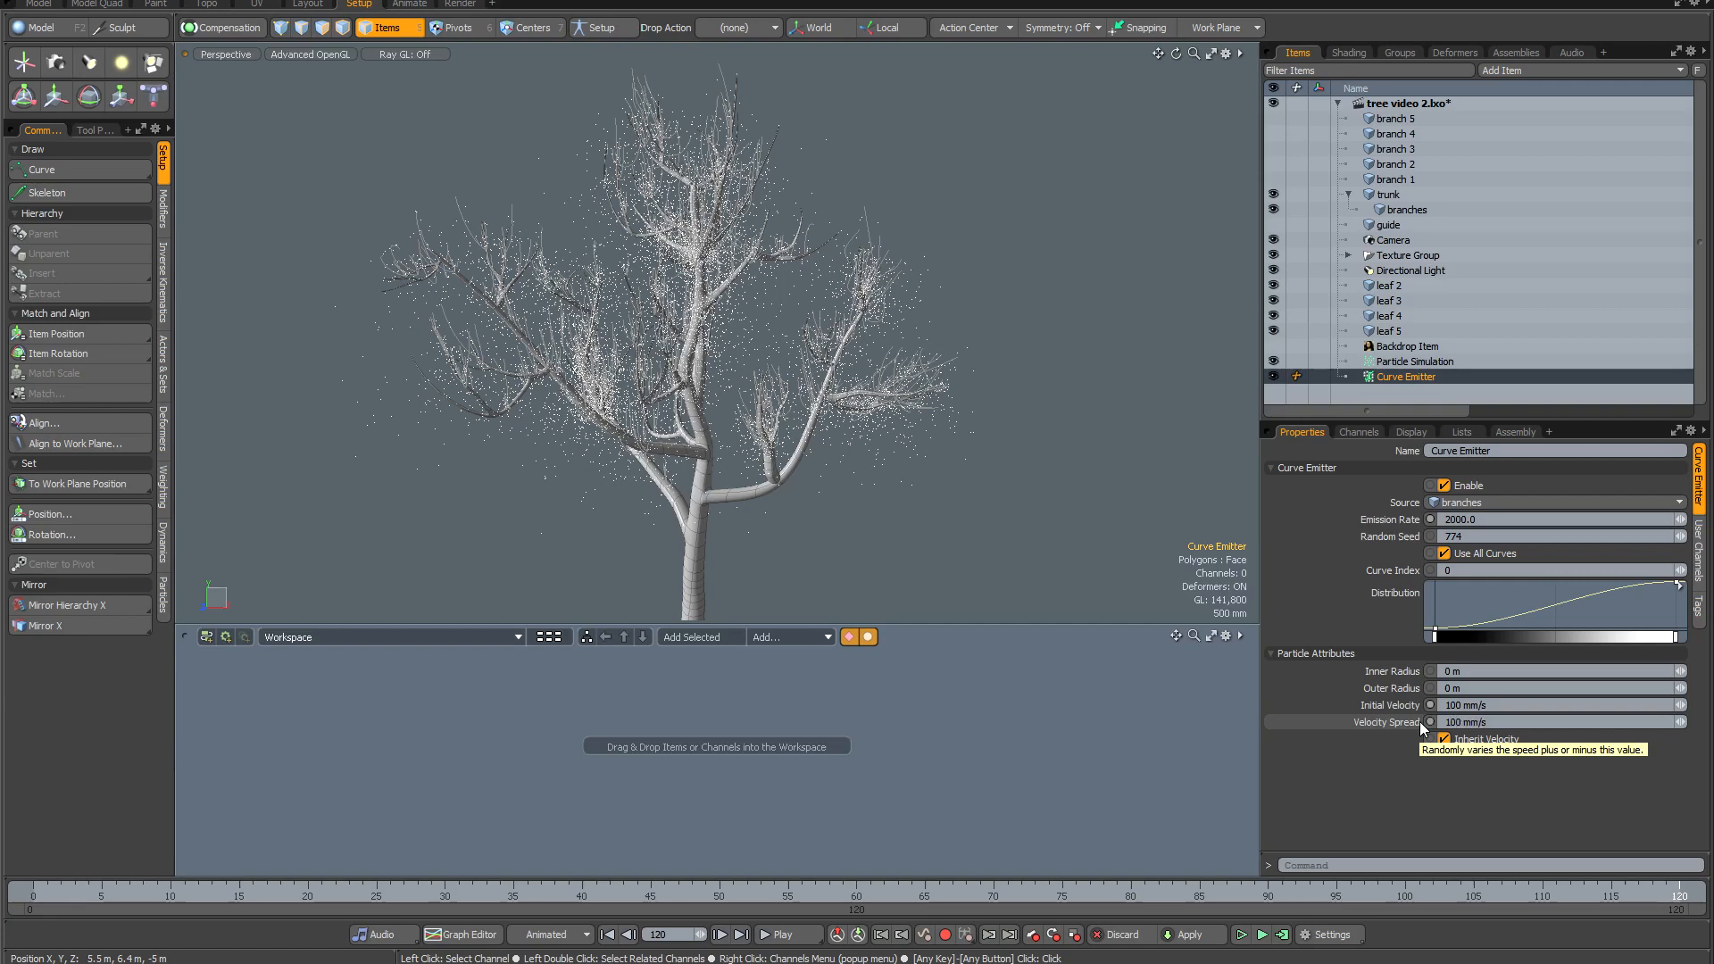
click(1283, 934)
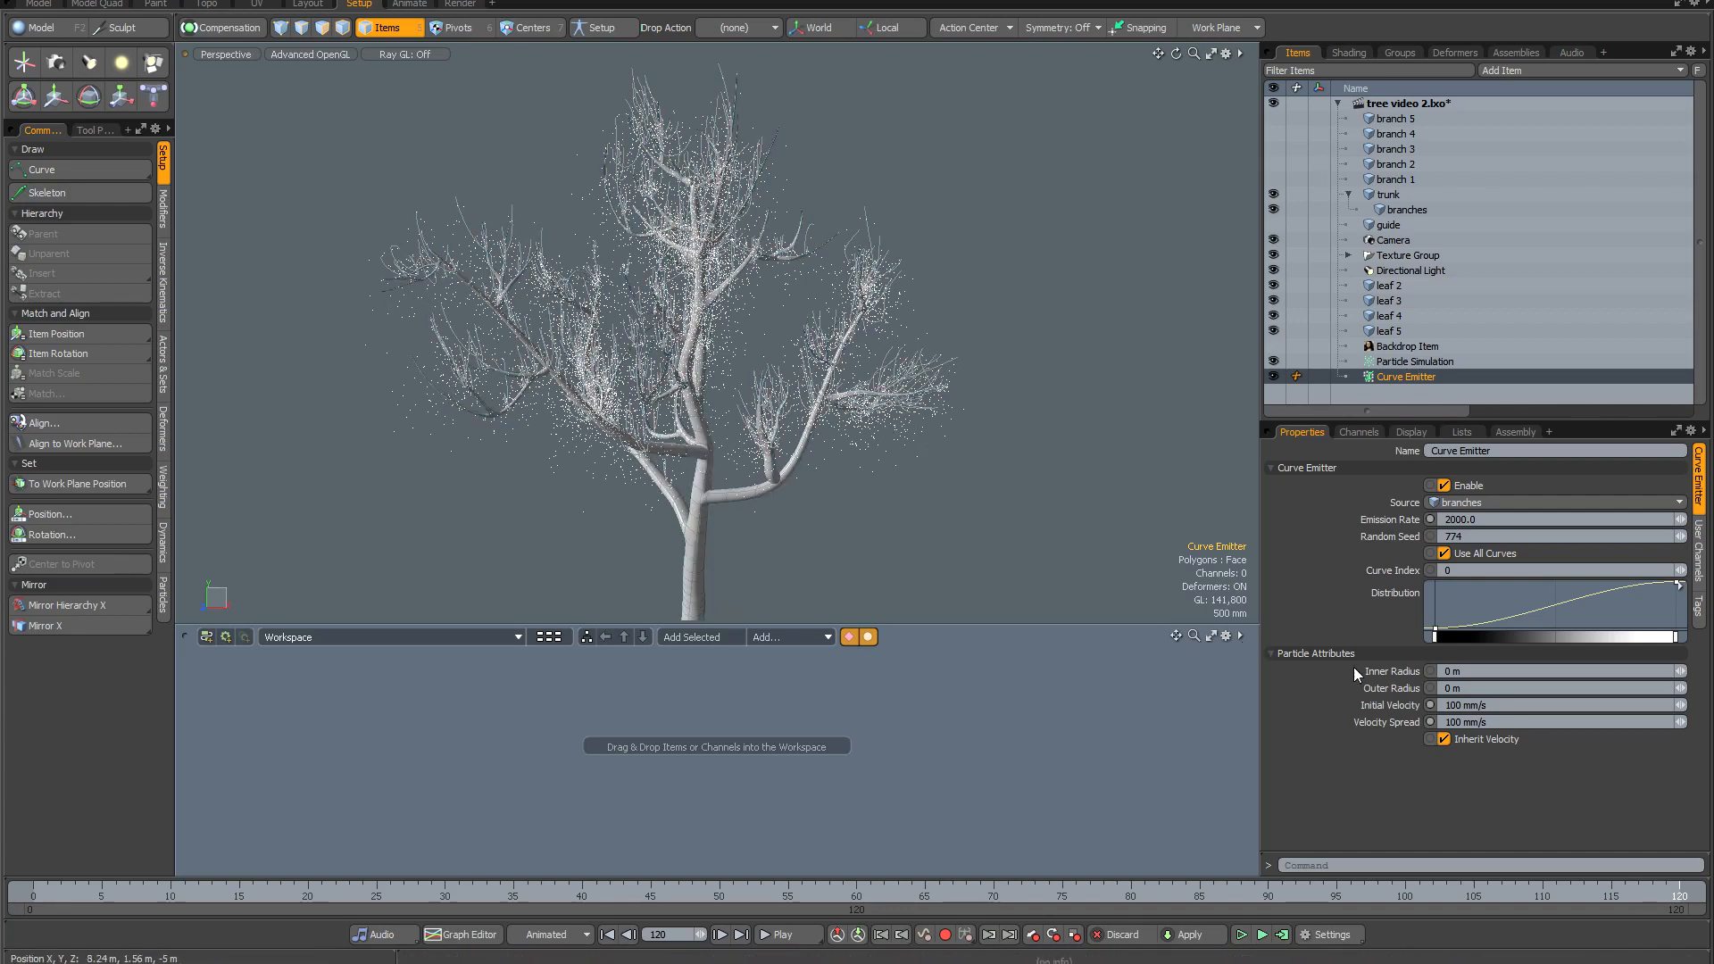
Set the curve emitter's initial velocity to 50 mm/s and recompute the simulation over frames 0 to 120.
text(5)
key(Return)
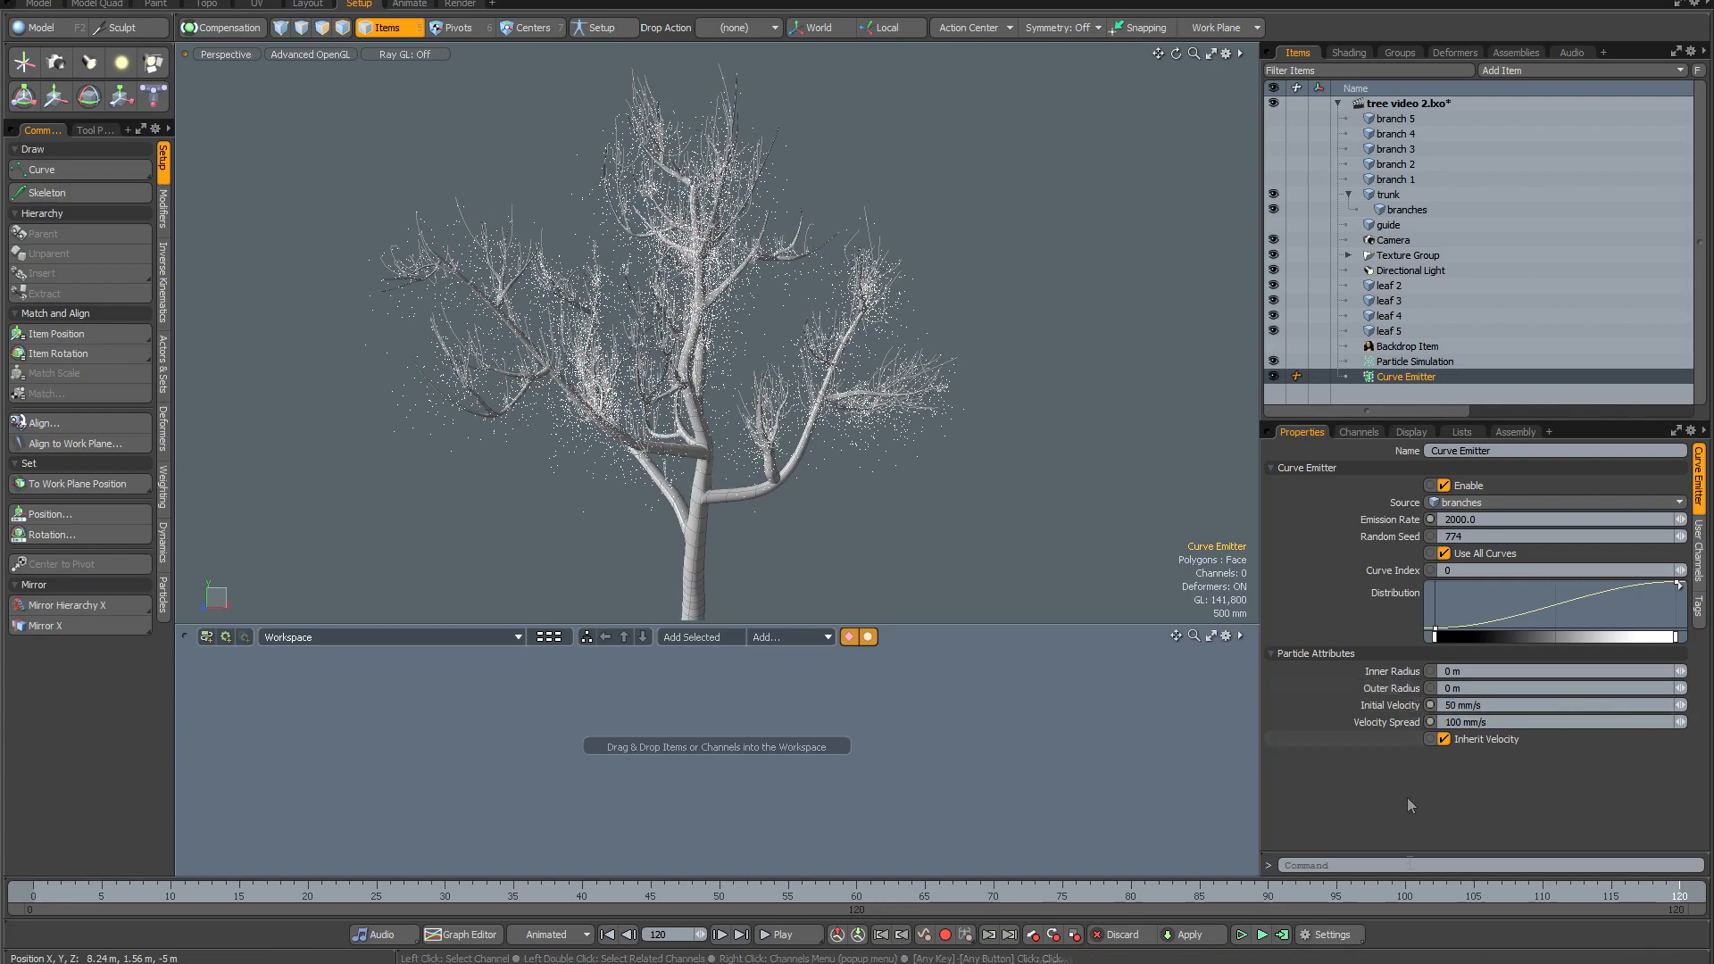
click(1282, 934)
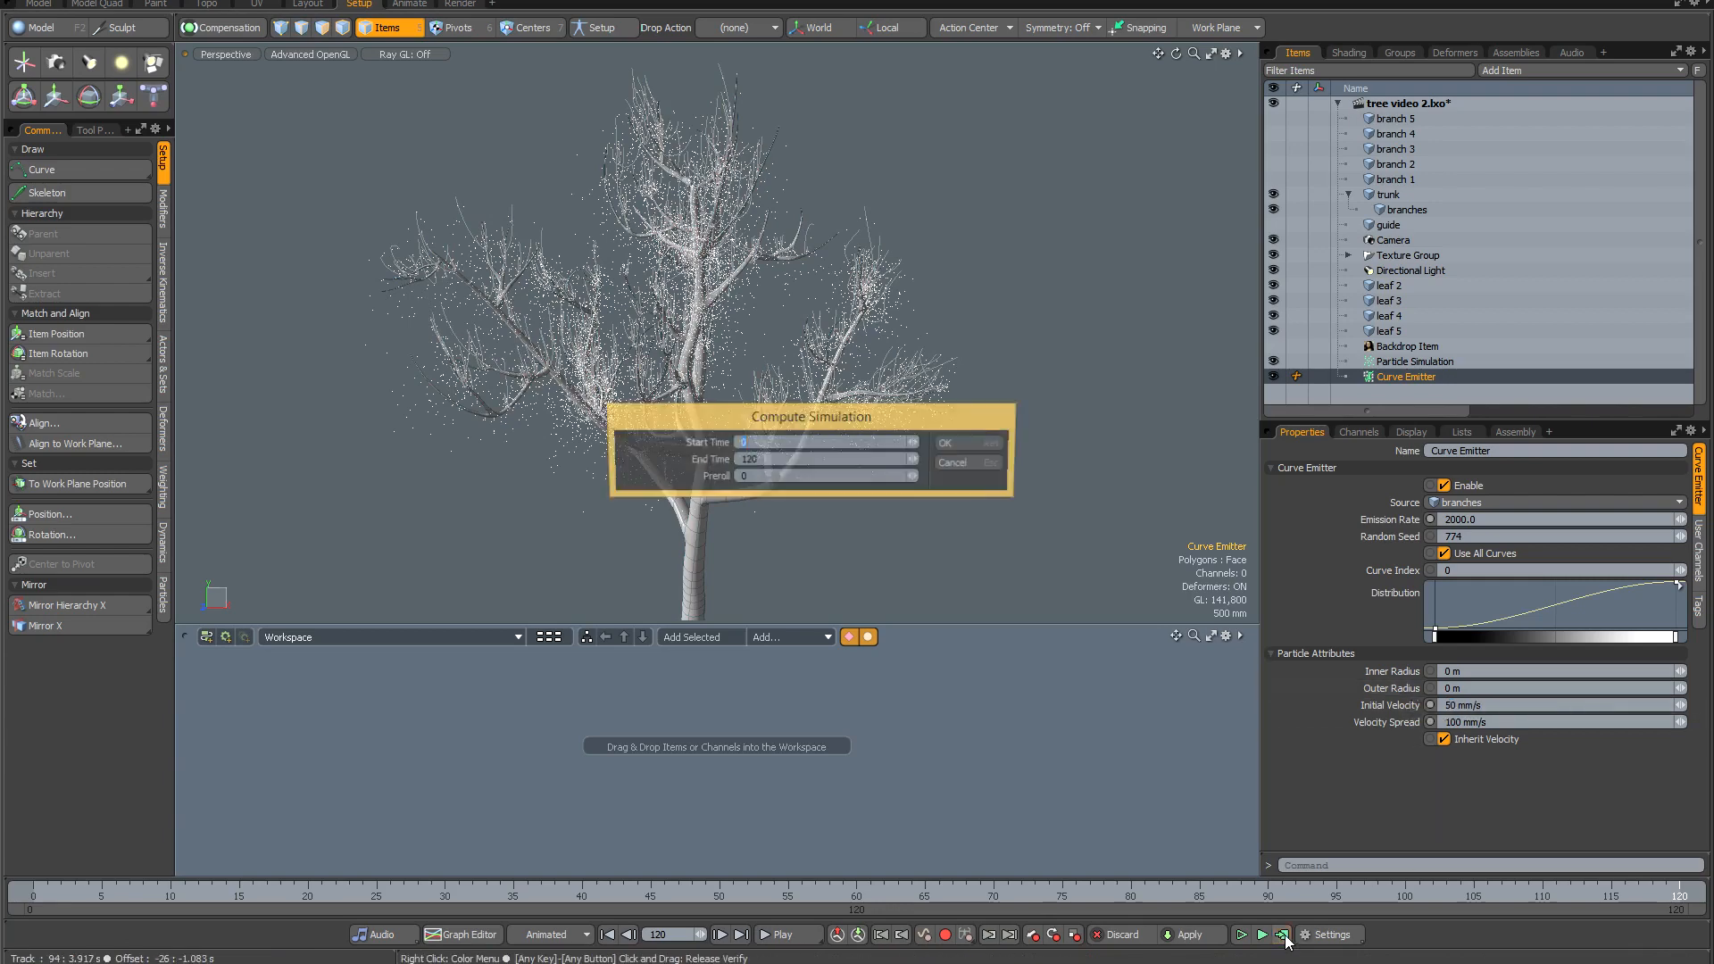
click(961, 445)
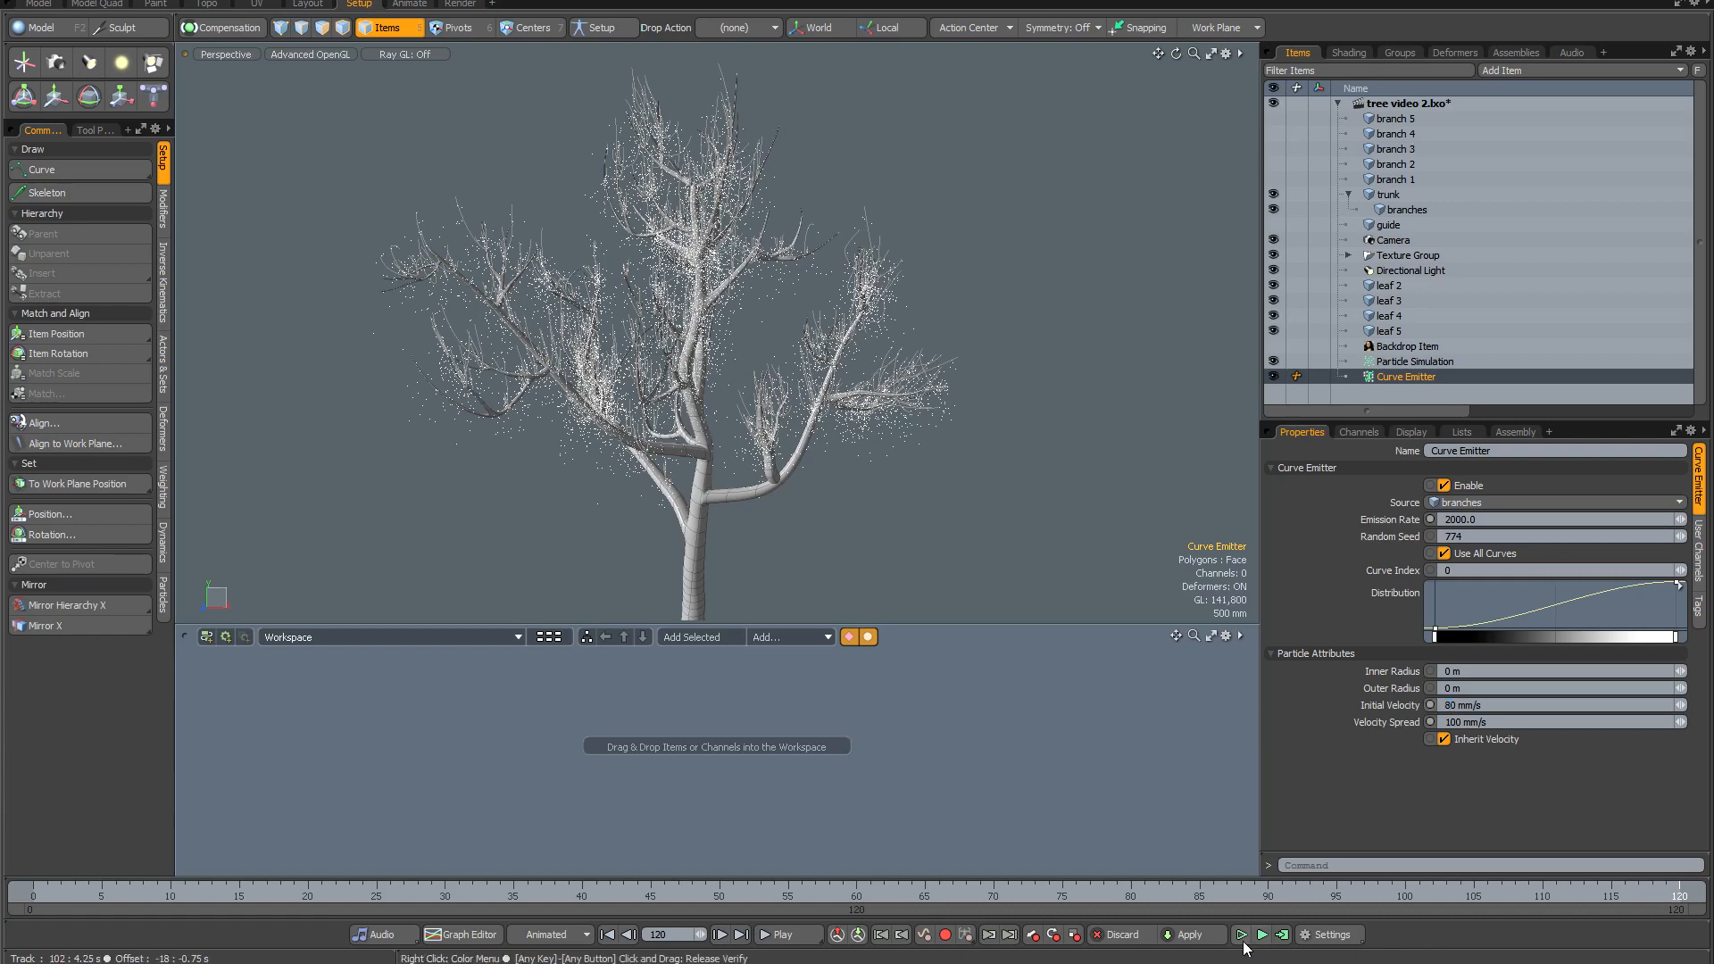
Recompute the simulation with the emitter's initial velocity at 80 mm/s and convert the particle cache to curves.
click(1282, 934)
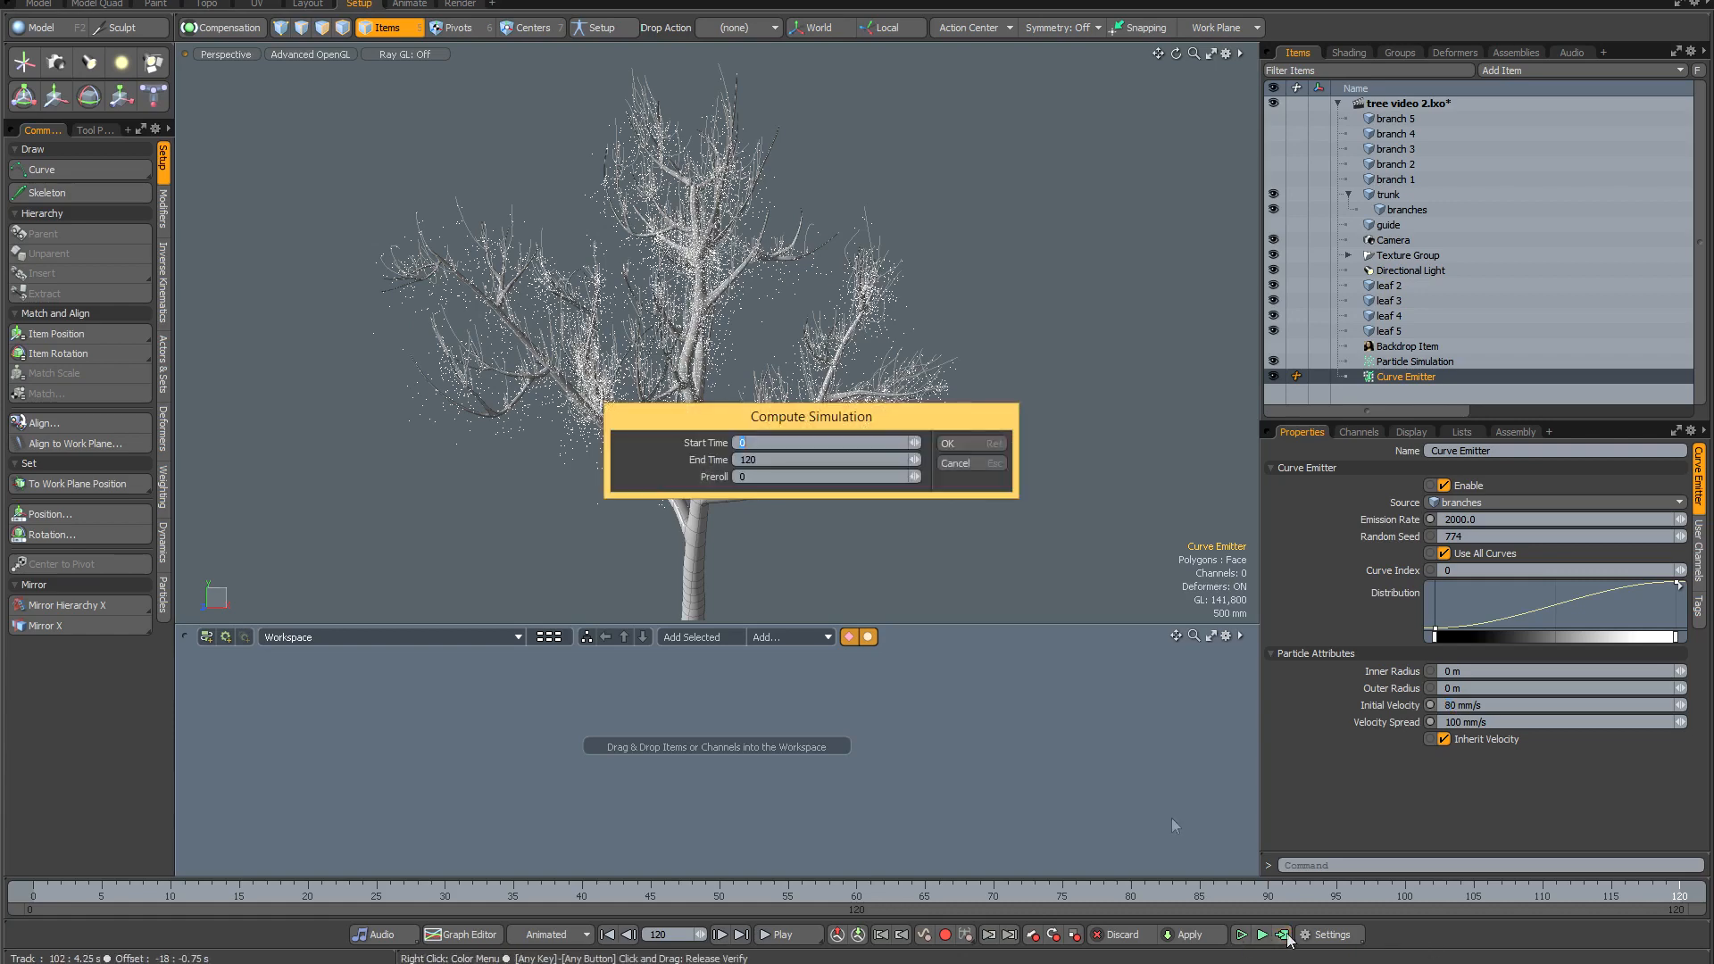
click(962, 442)
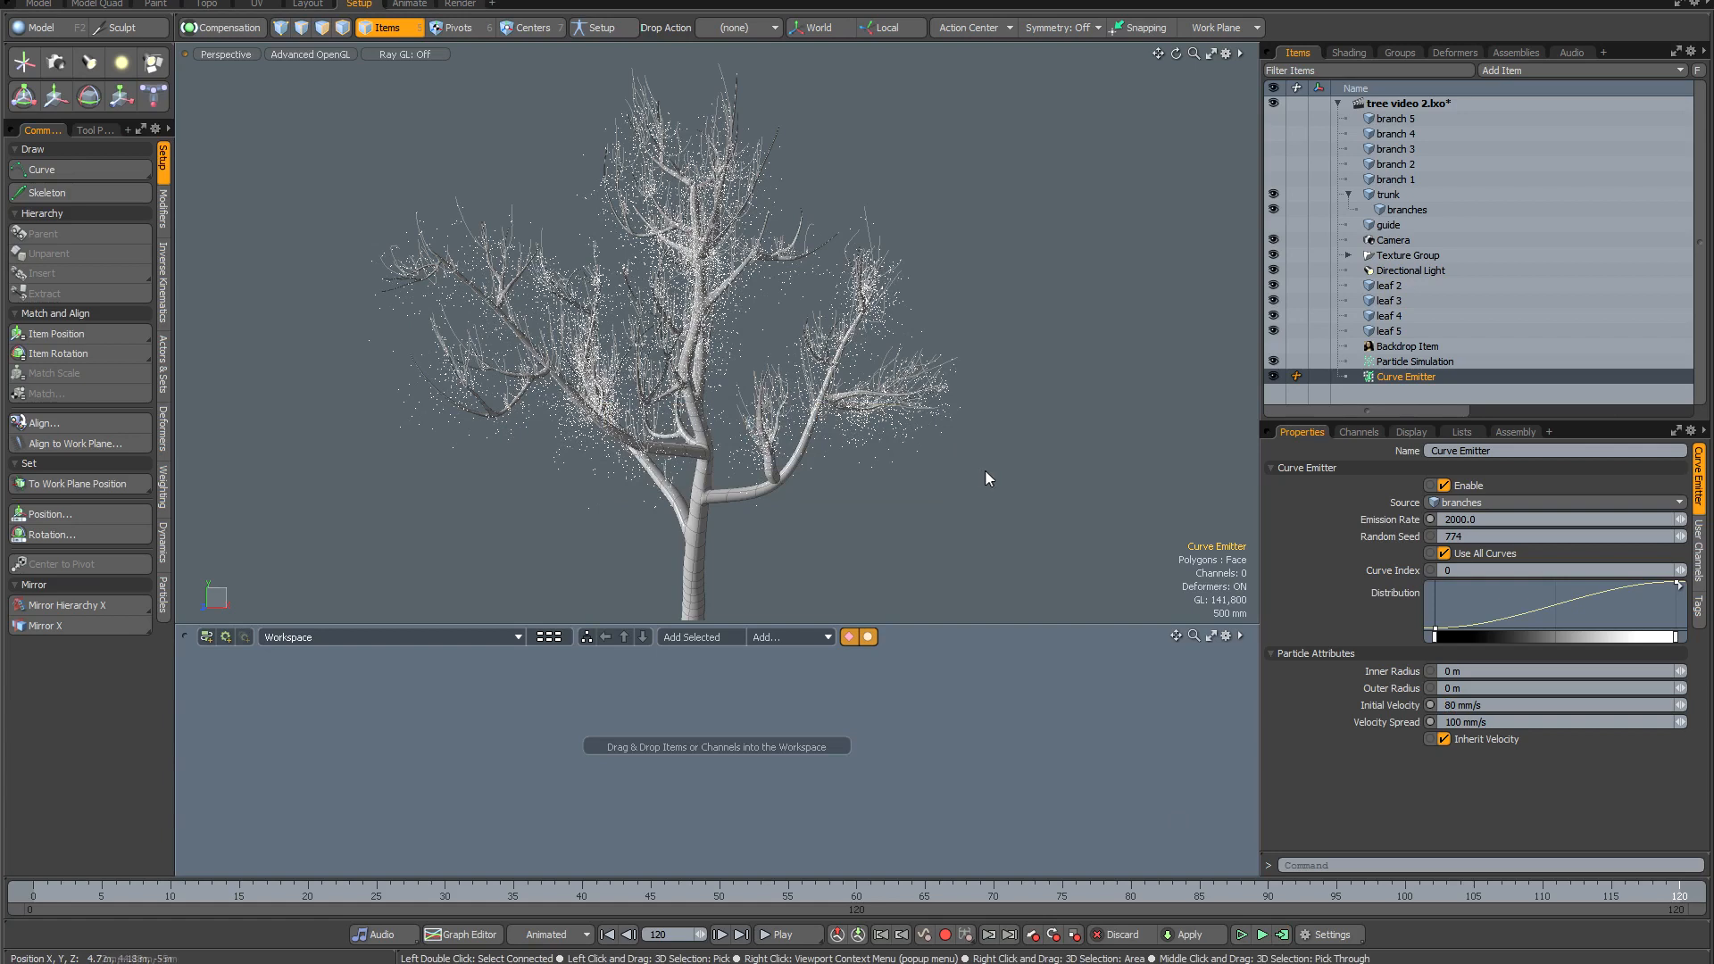
click(1393, 362)
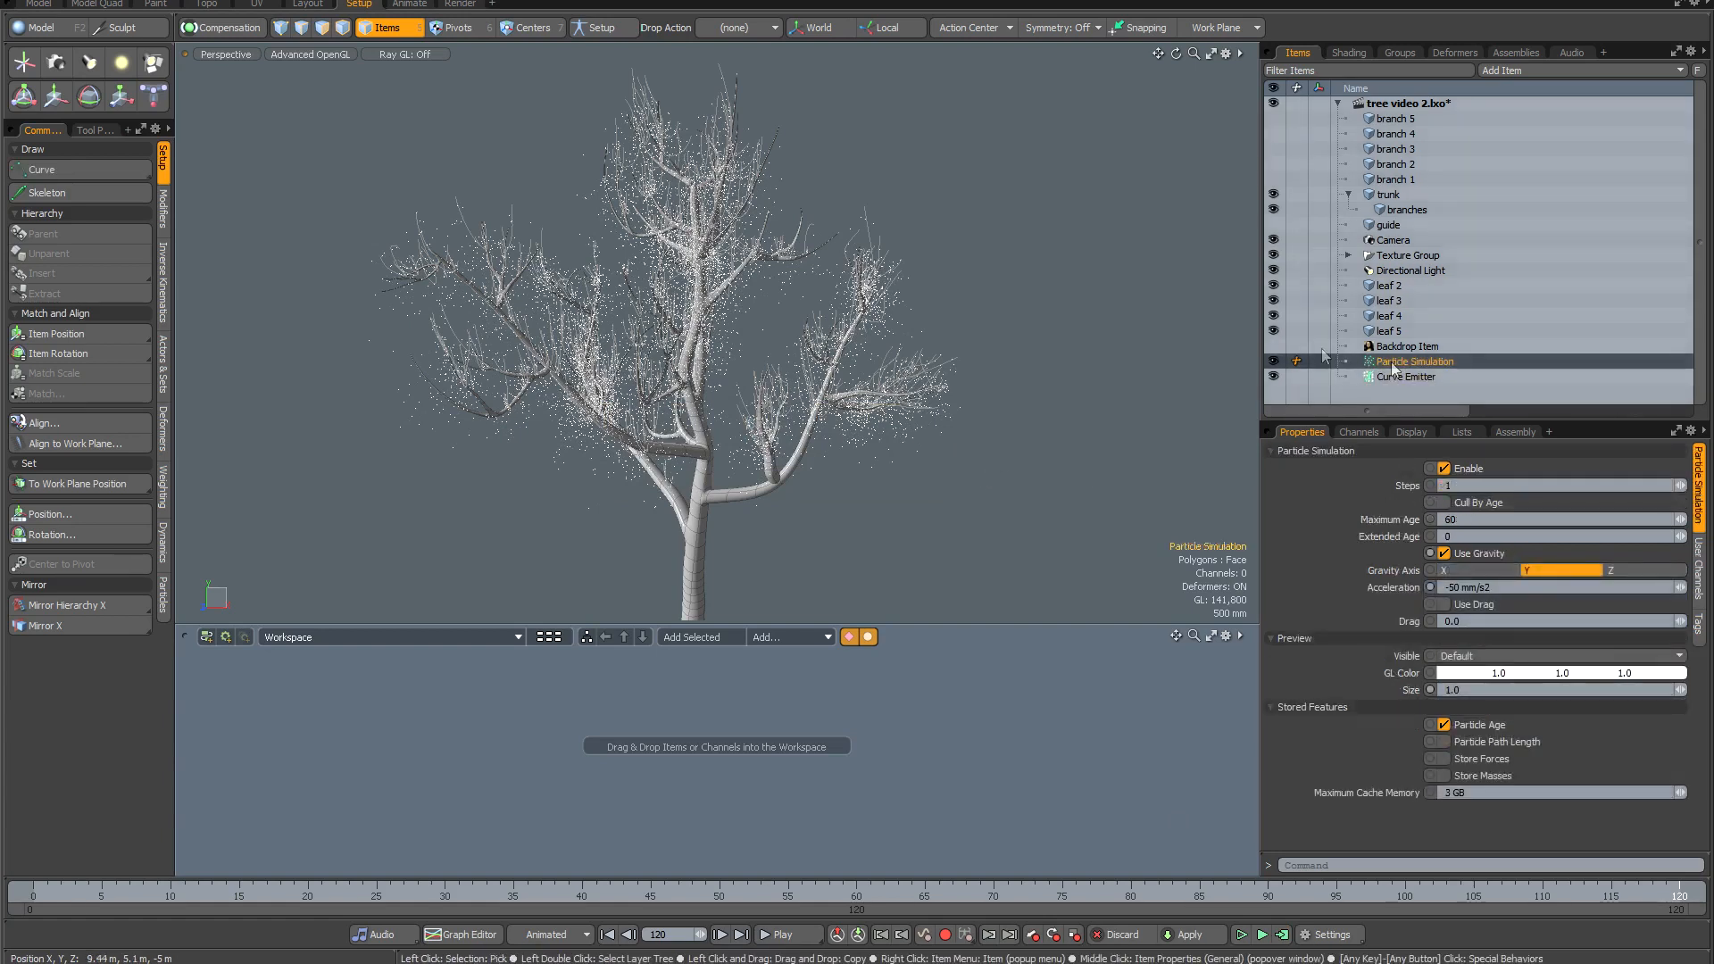
click(409, 1)
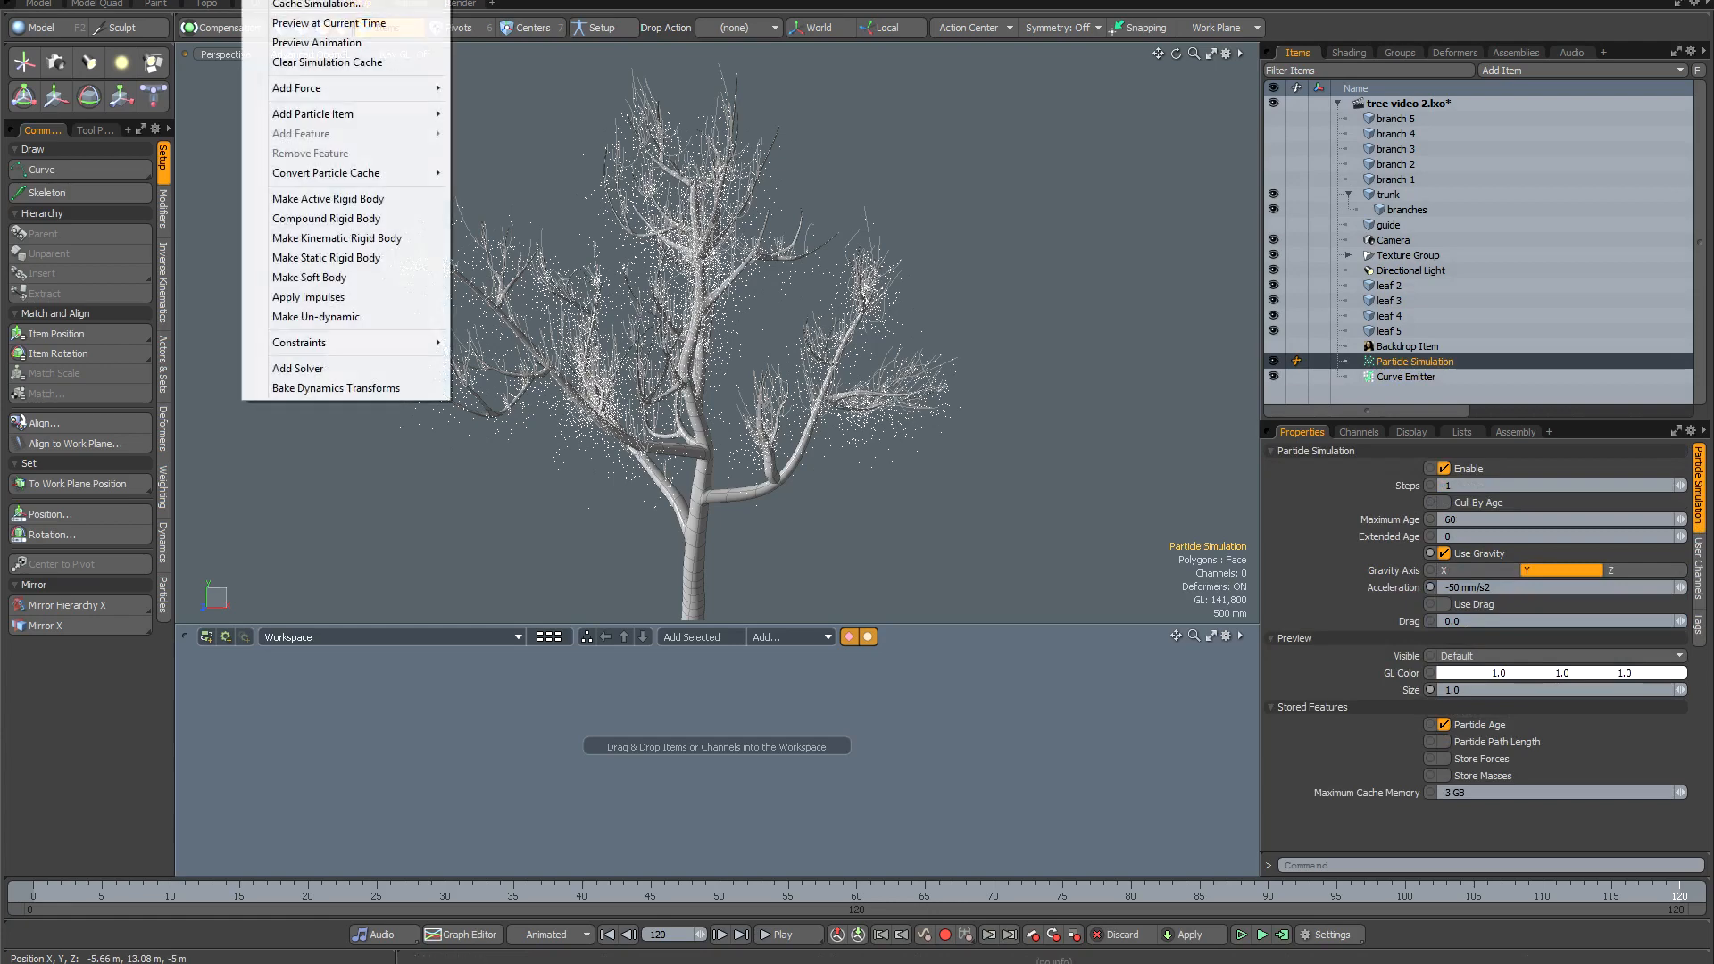
mouse_move(376, 172)
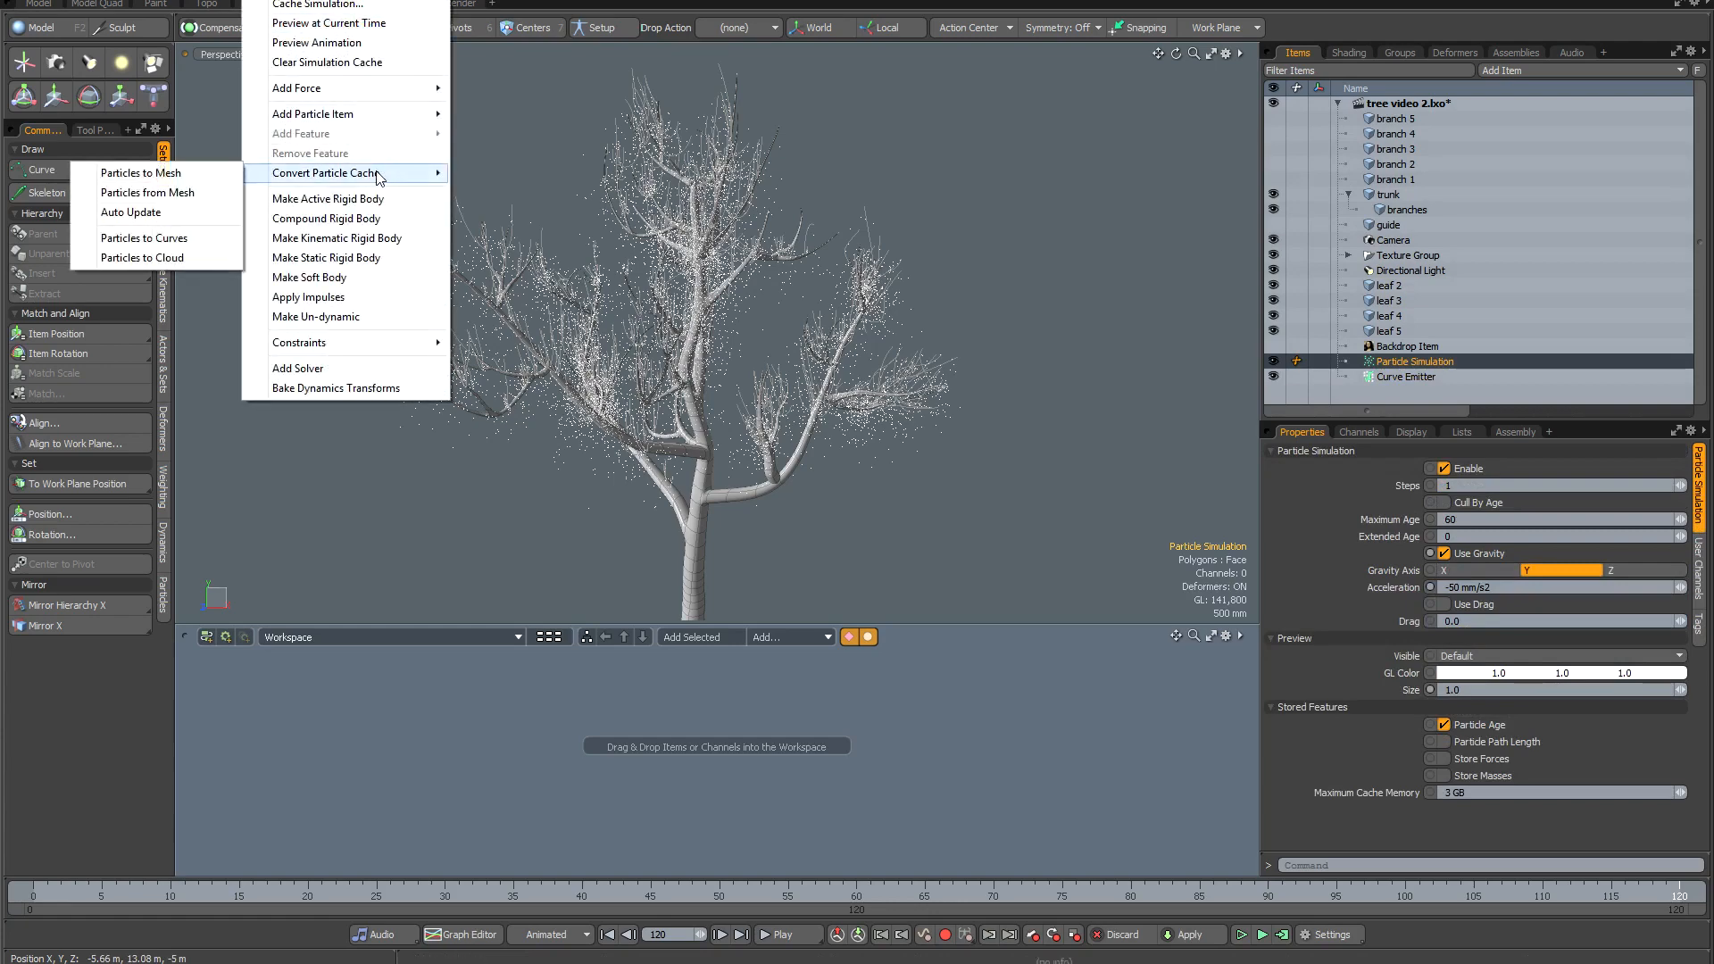
click(172, 238)
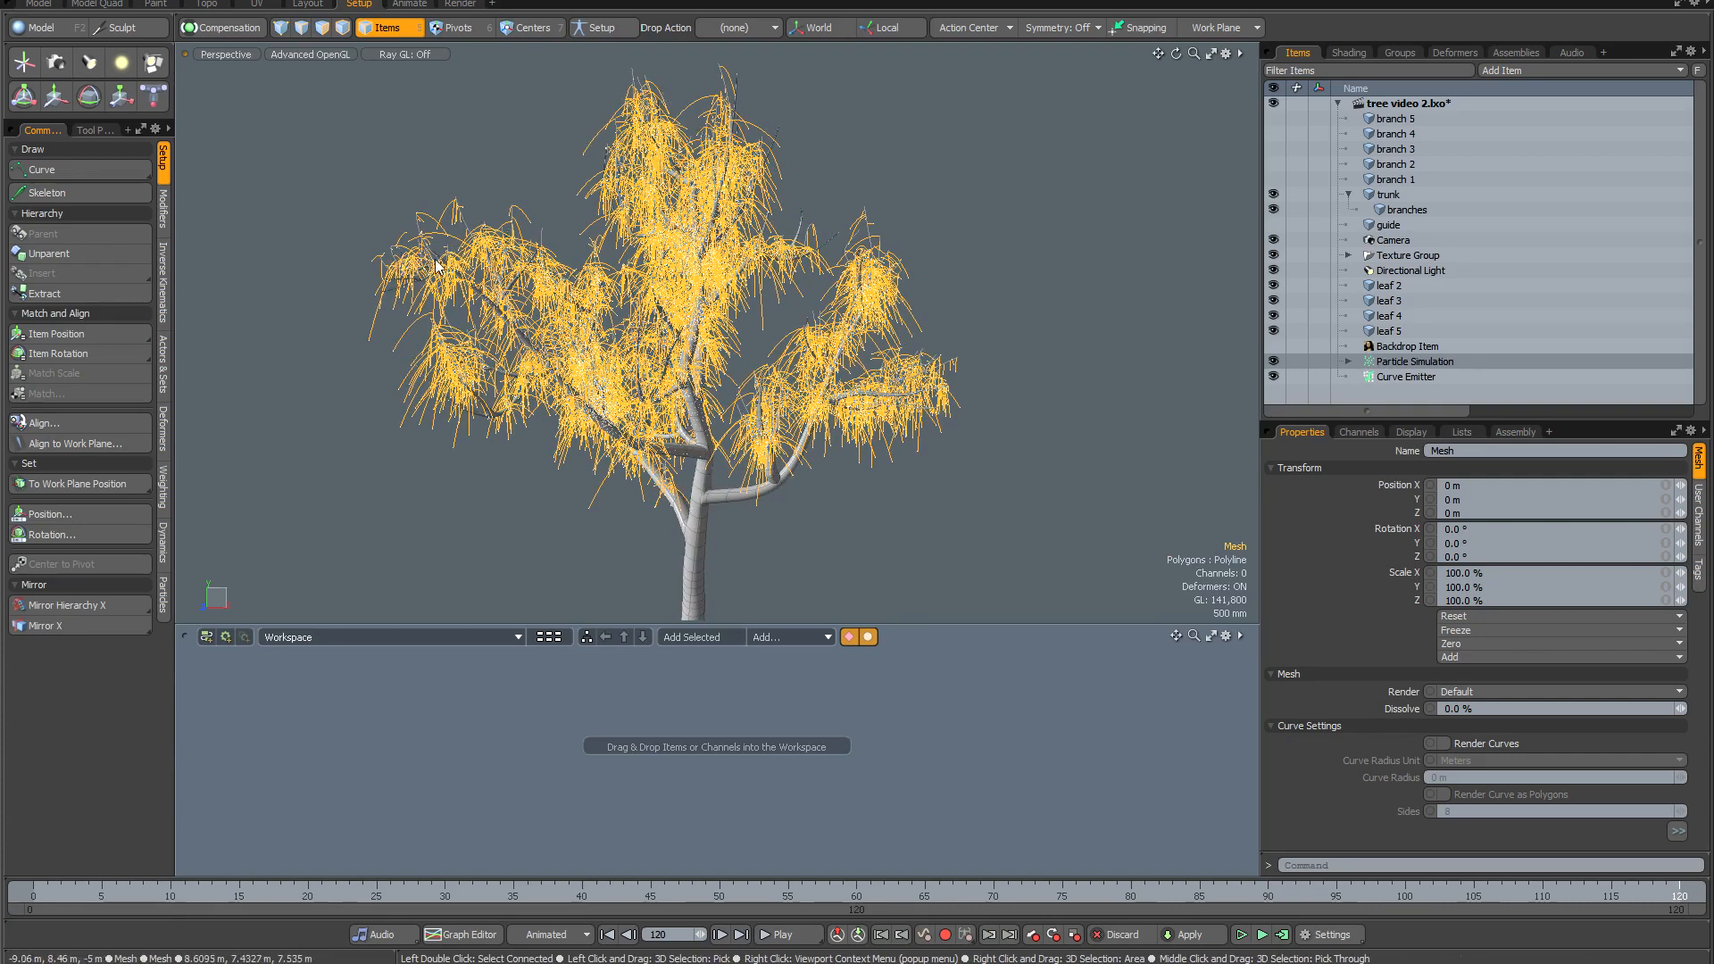
Rename the converted curve mesh under Particle Simulation as "stems".
click(1348, 362)
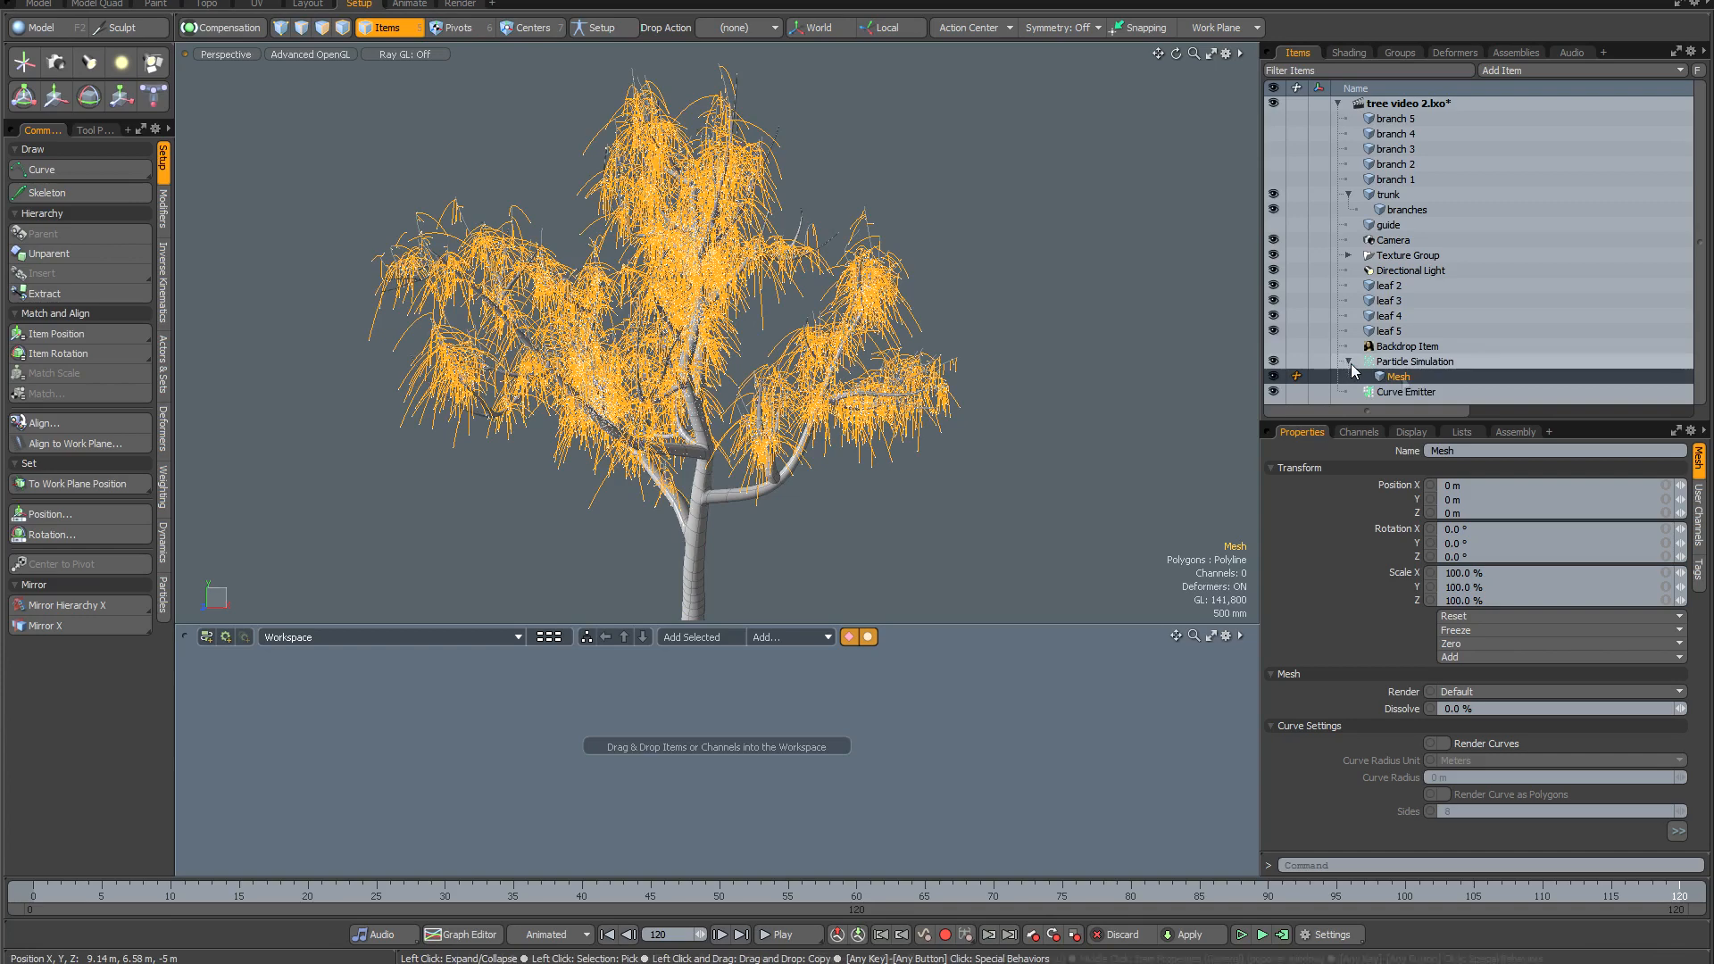
double_click(1430, 377)
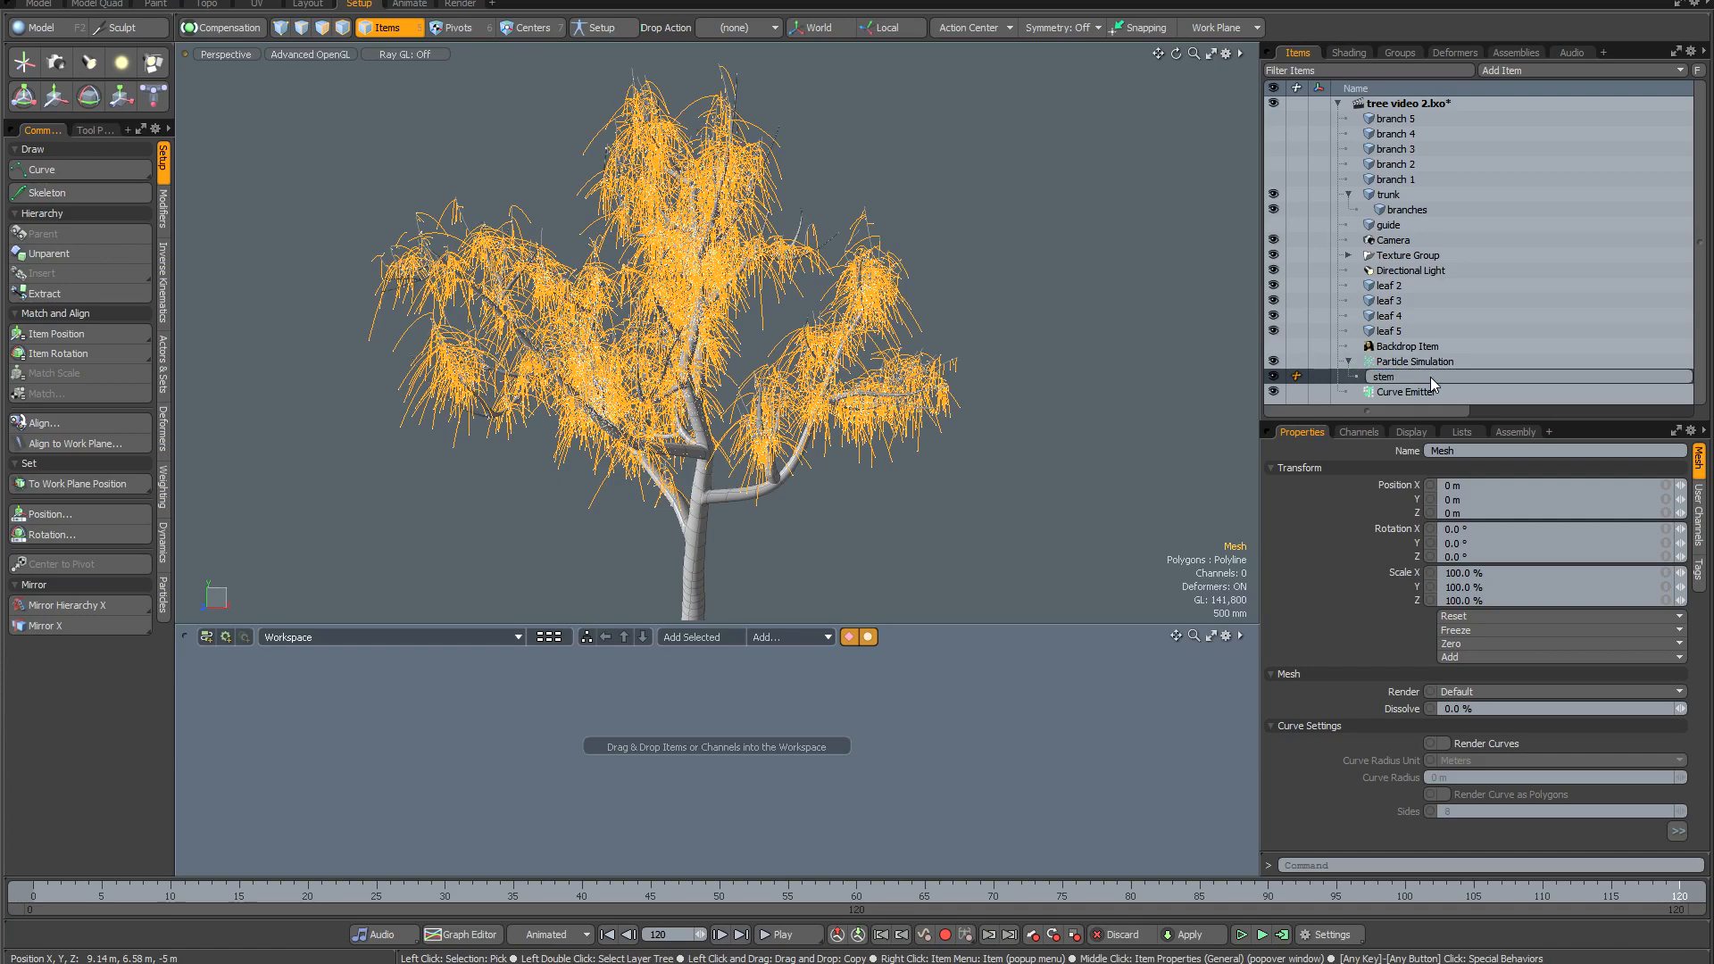
key(Return)
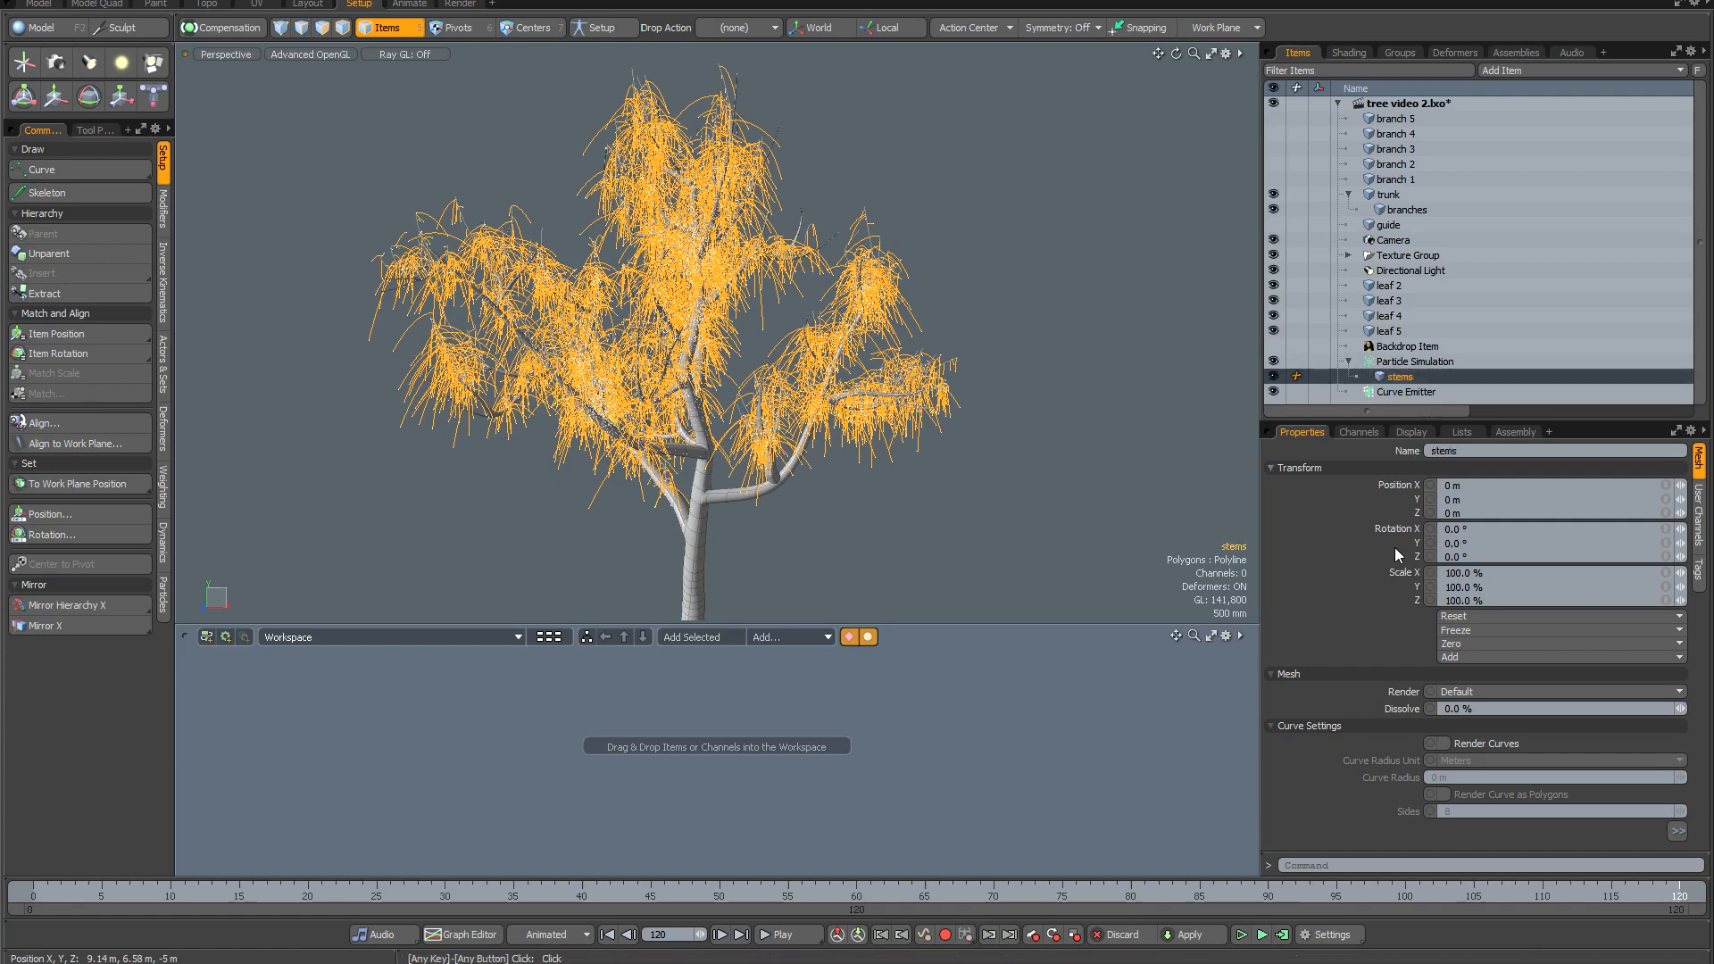
Enable curve rendering for the stems mesh with a 3 mm curve radius and save the scene.
click(1443, 743)
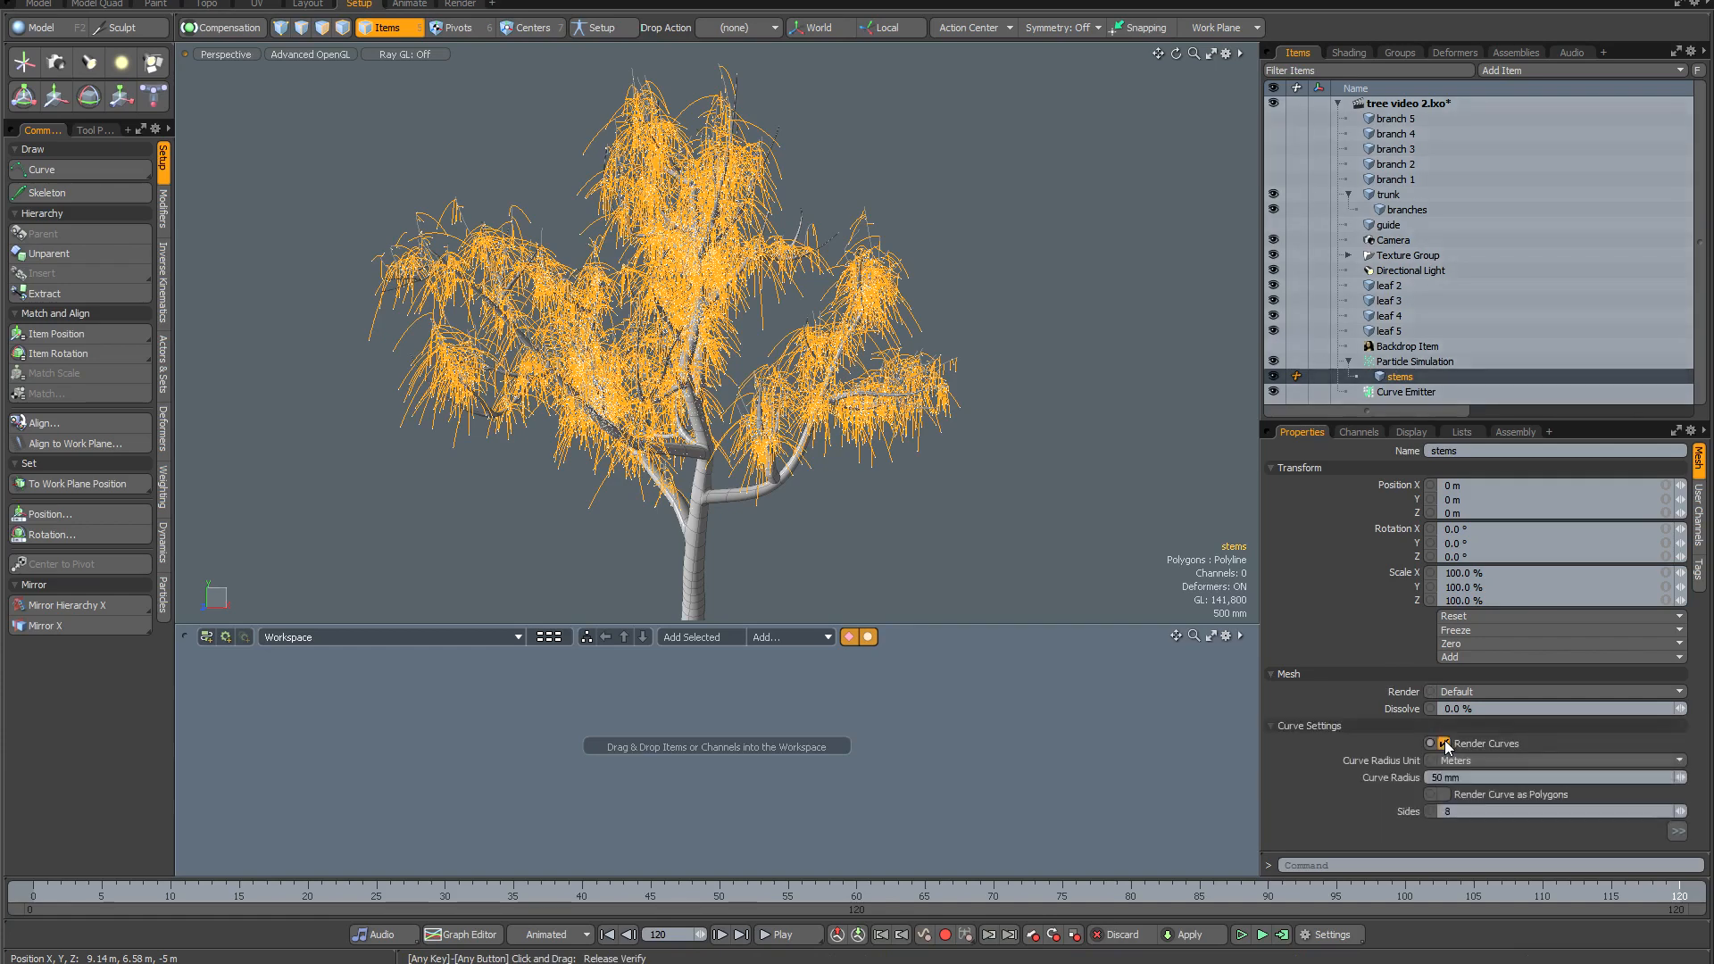
click(1435, 778)
text(2)
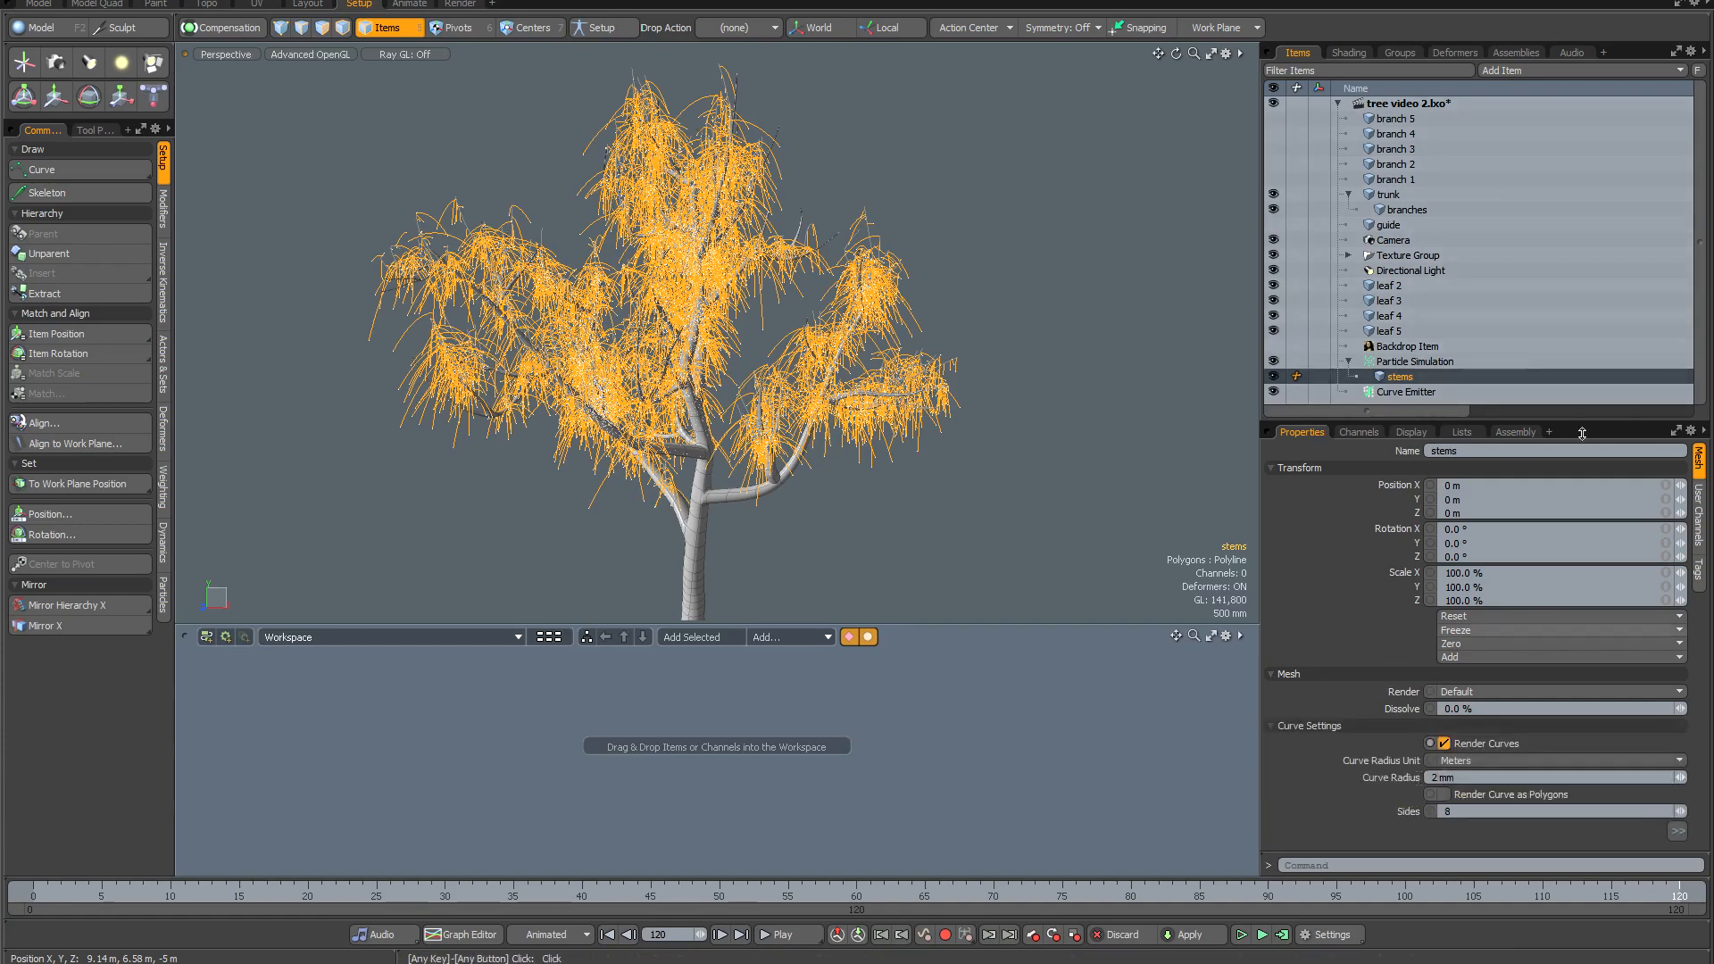
click(1398, 210)
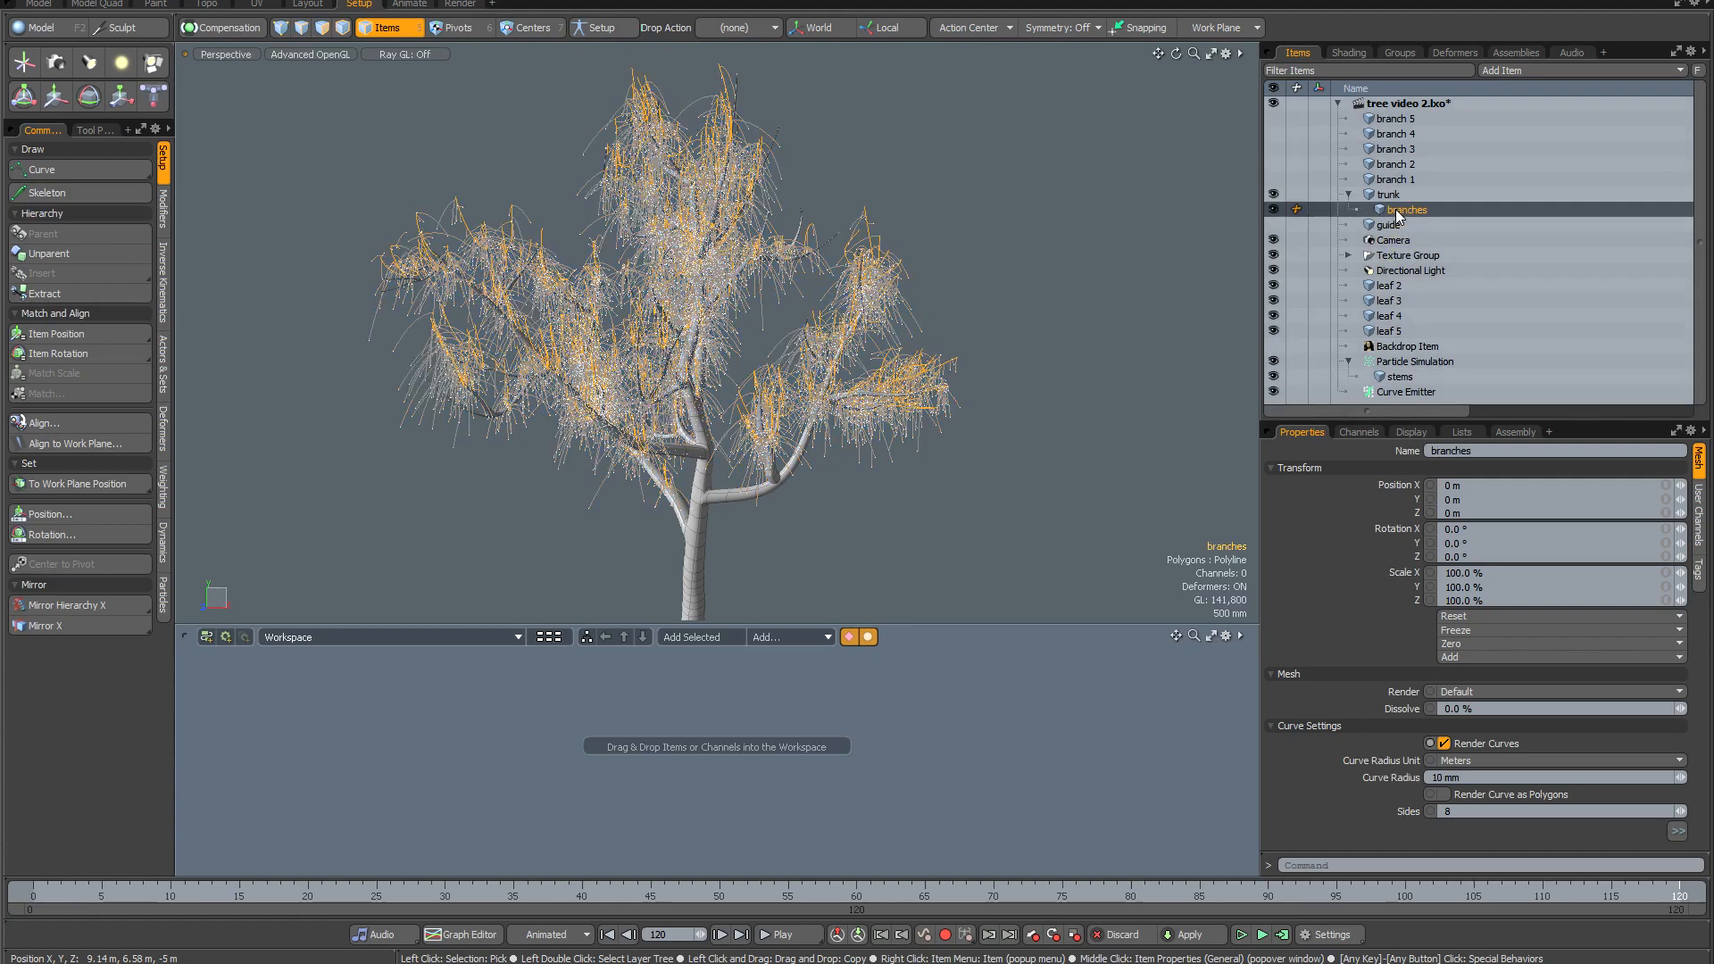
click(1404, 375)
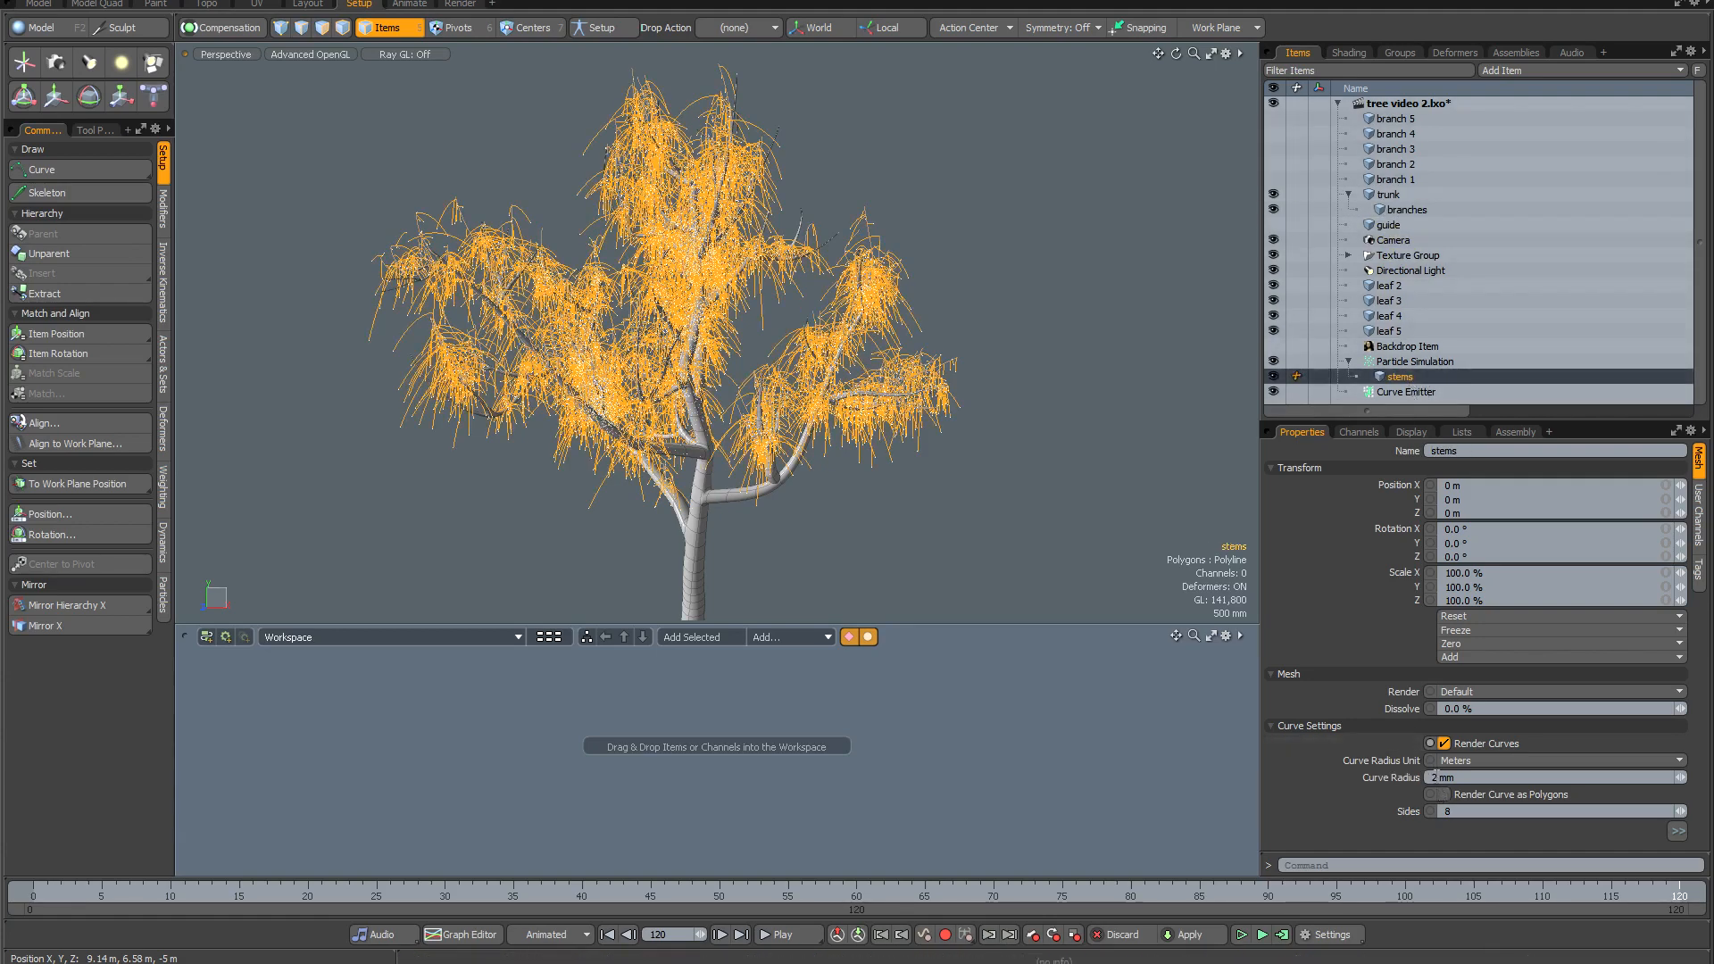
text(3)
key(Return)
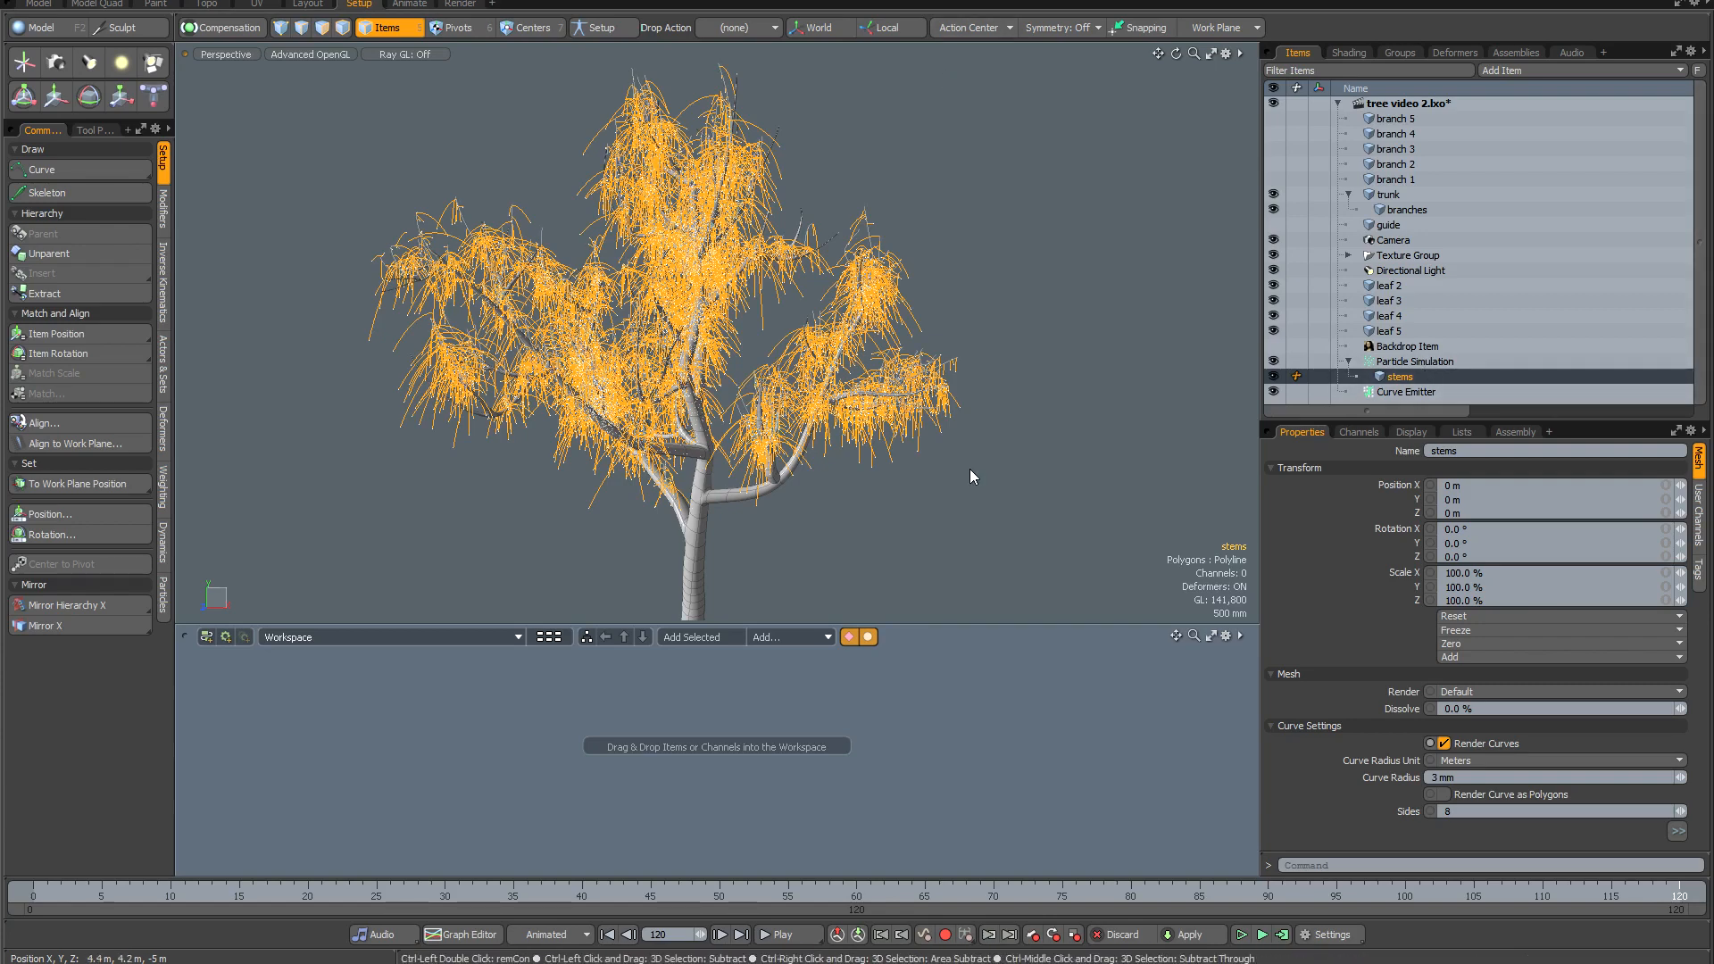
key(ctrl+s)
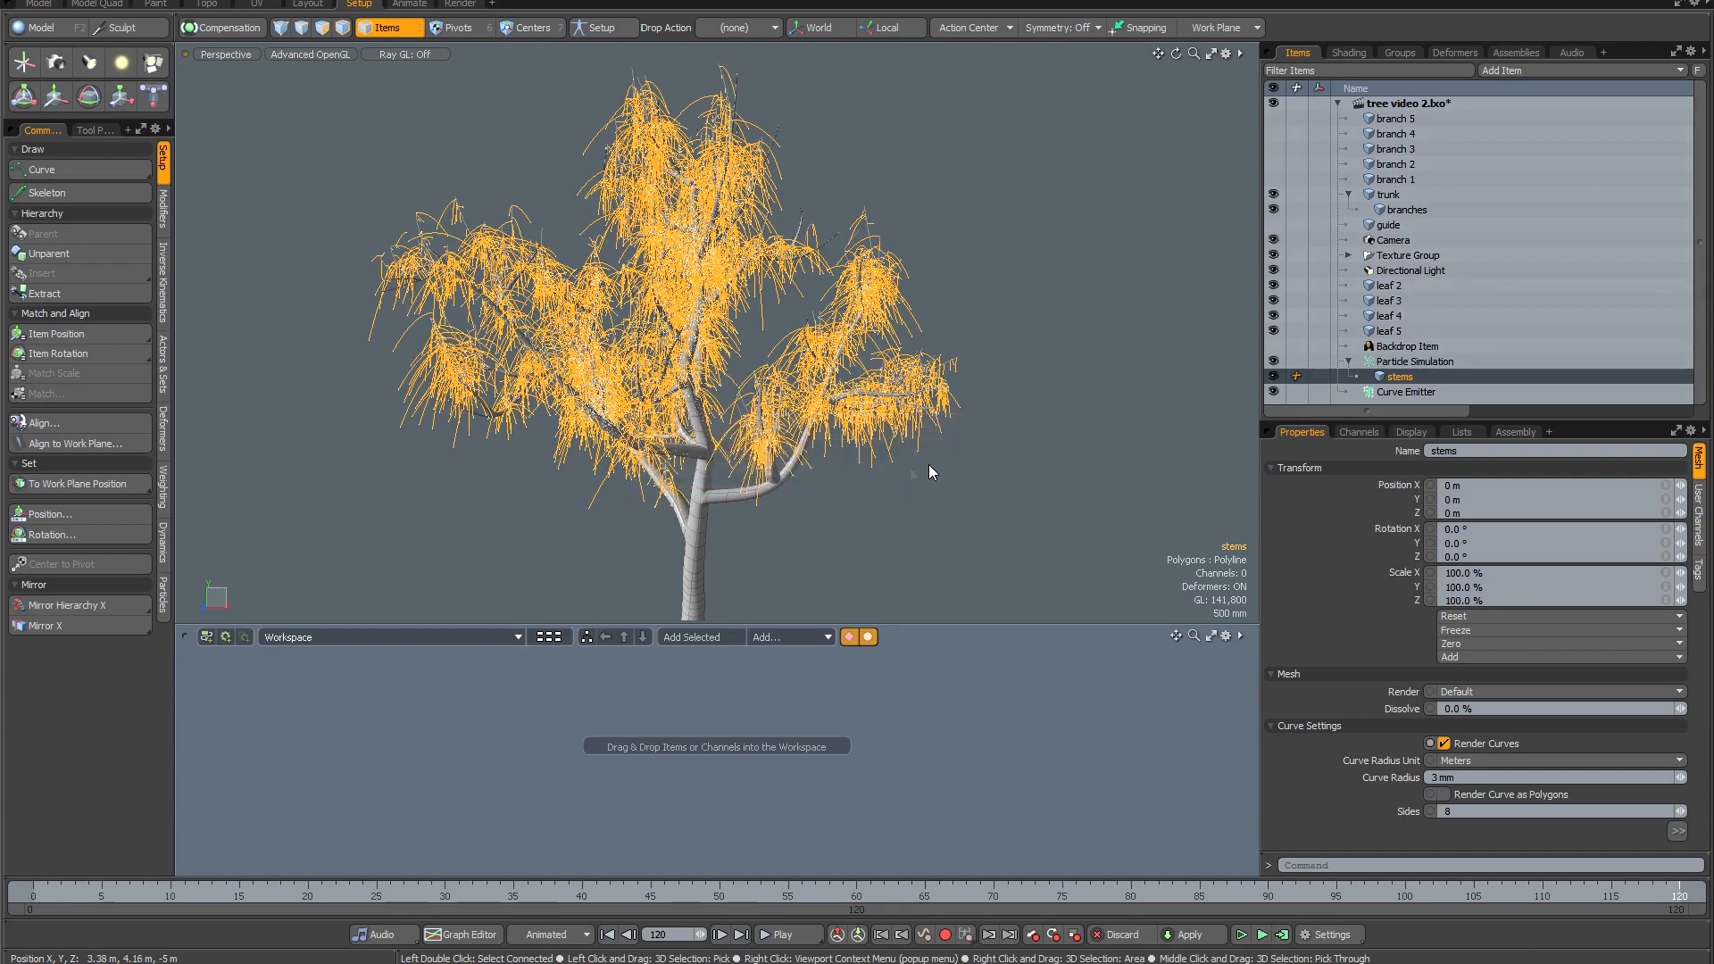
Set the curve emitter's source to the stems mesh and run a short preview of the simulation.
click(1405, 390)
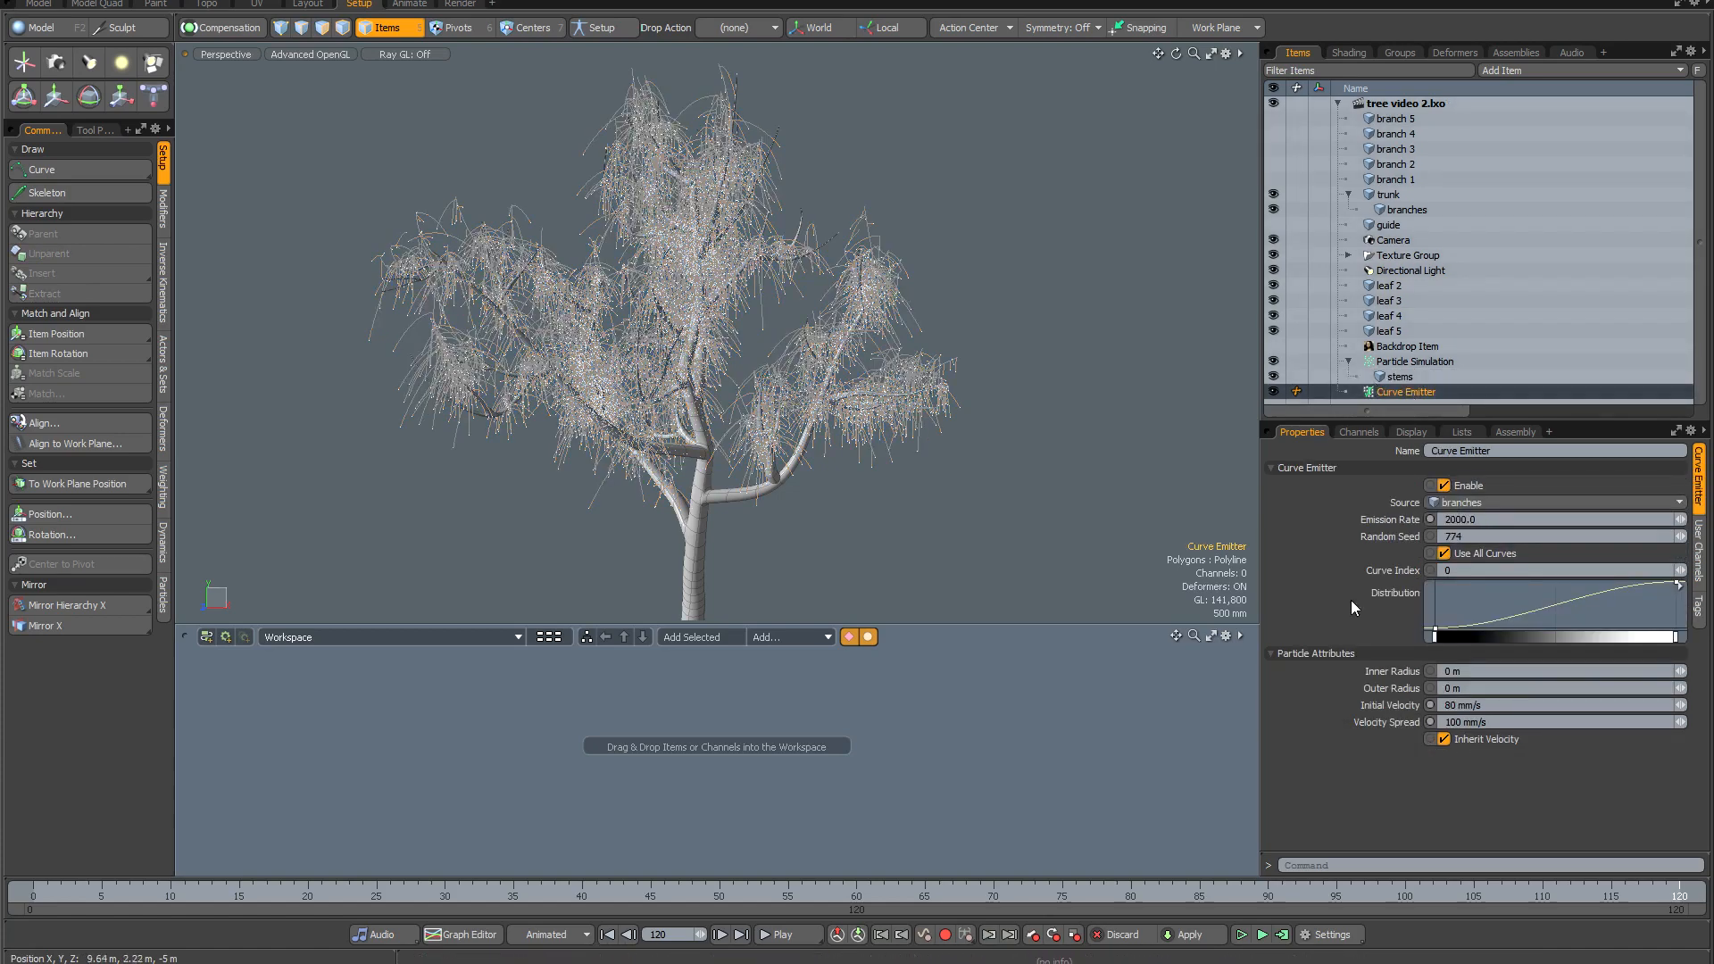
click(1490, 502)
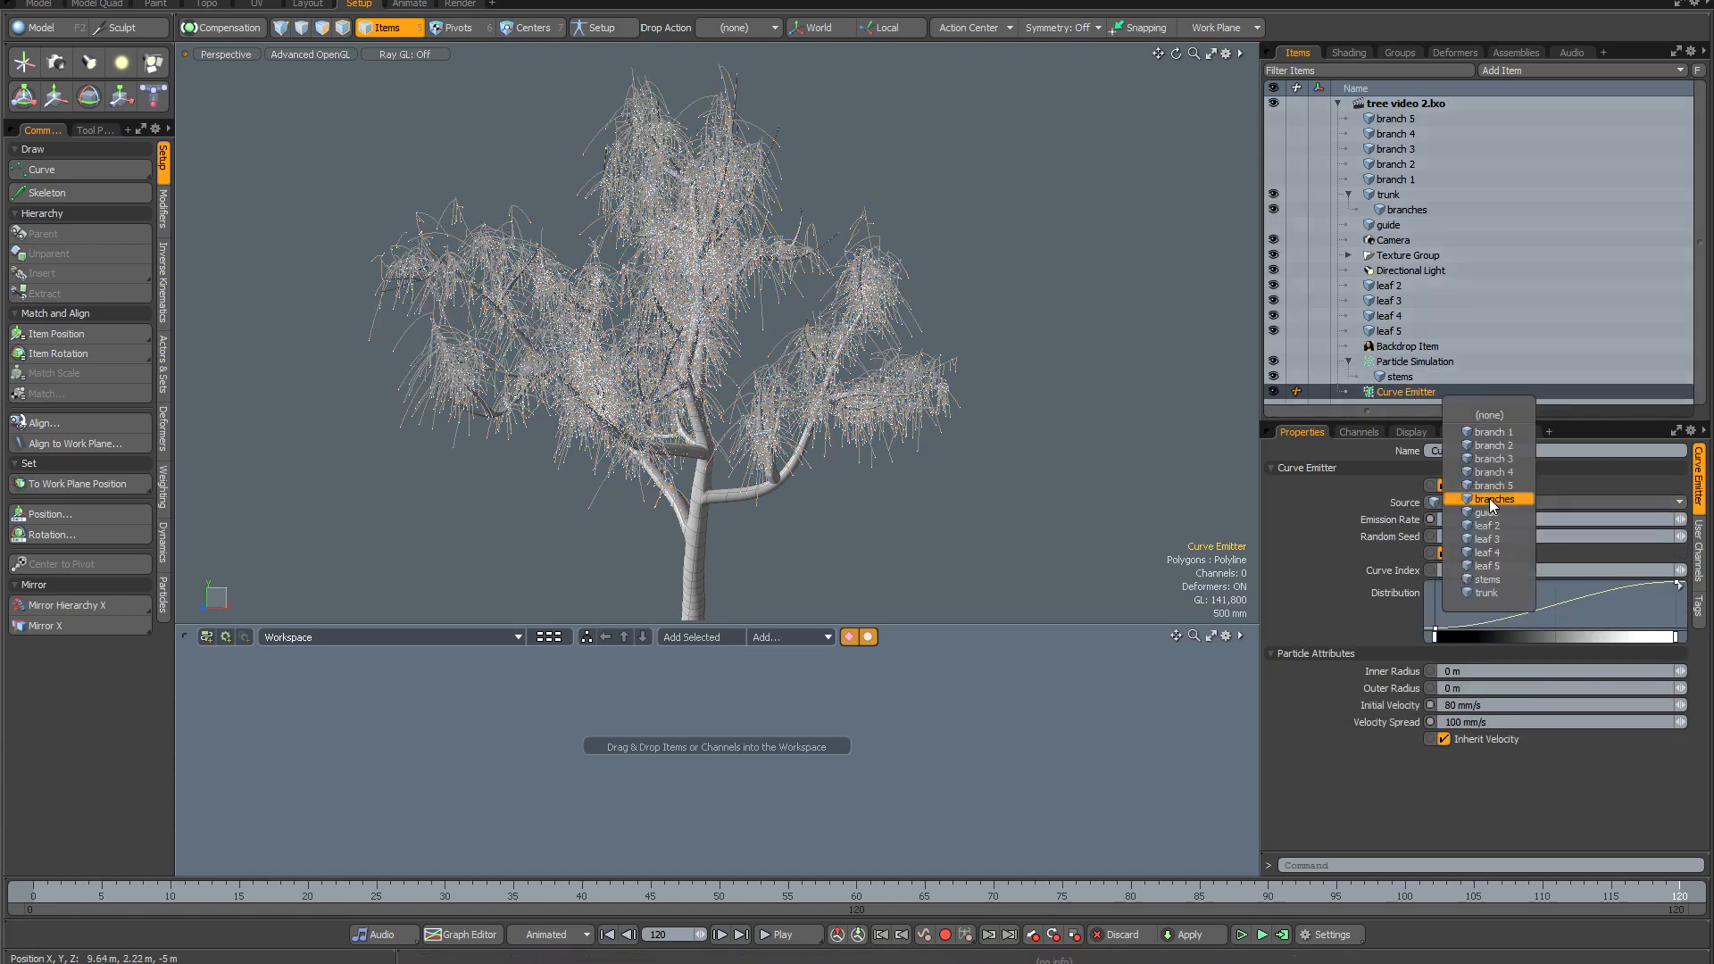
click(1492, 579)
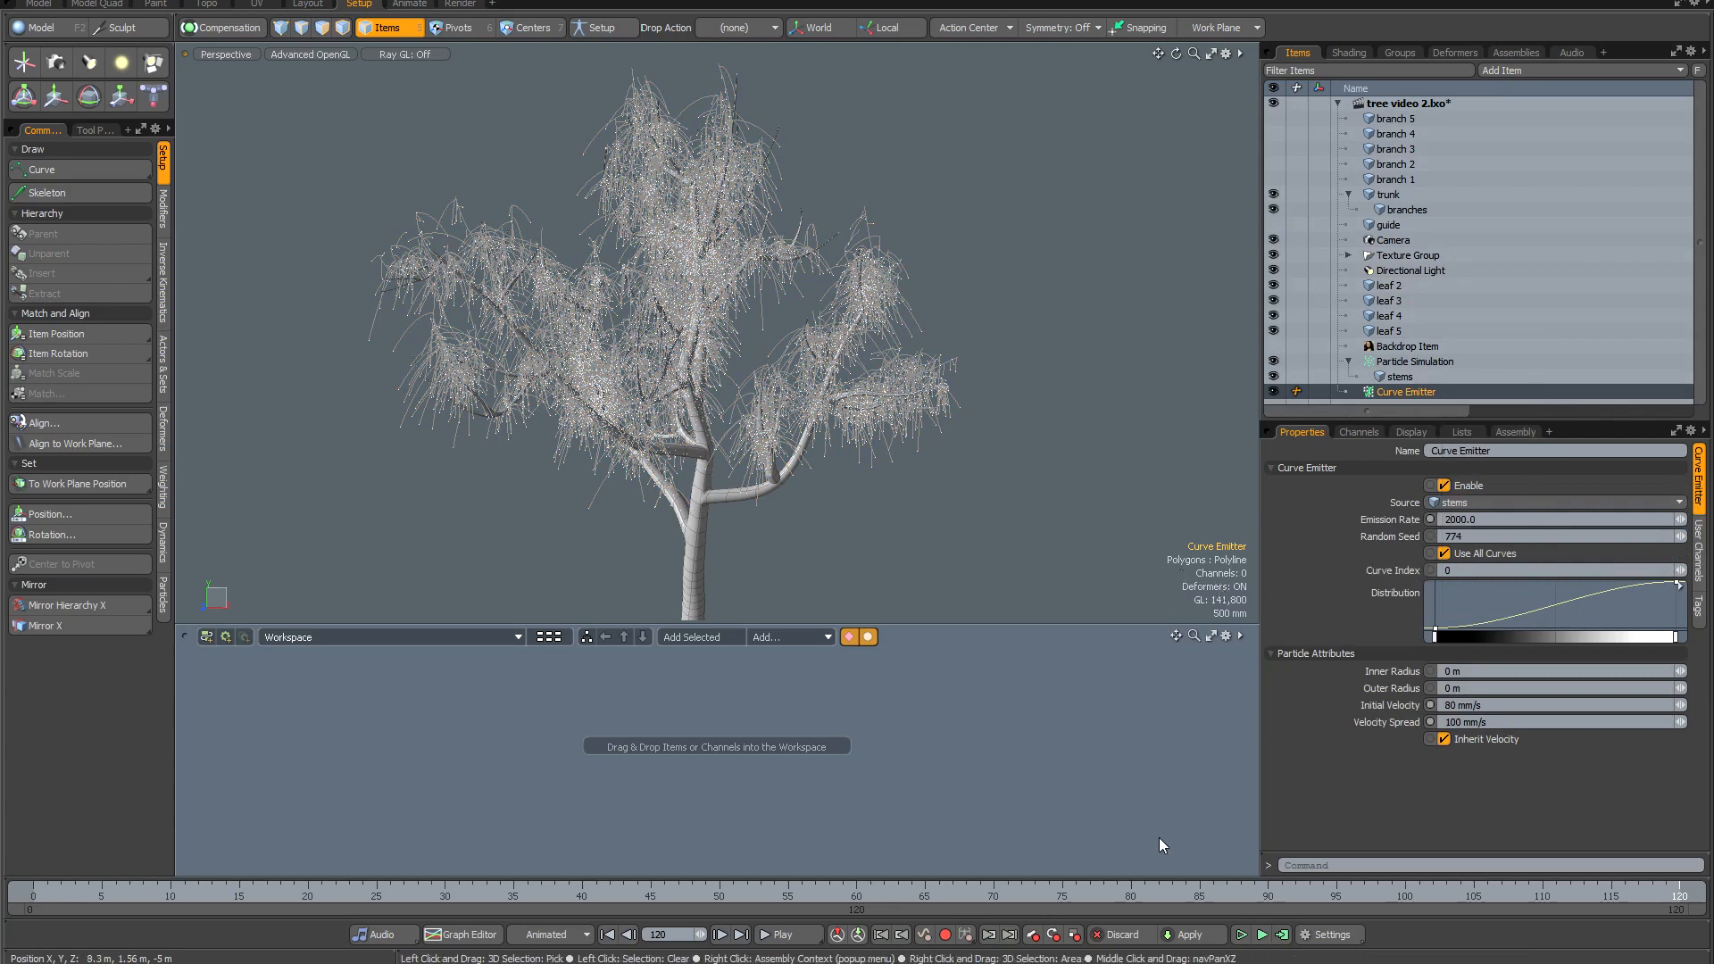
click(1241, 935)
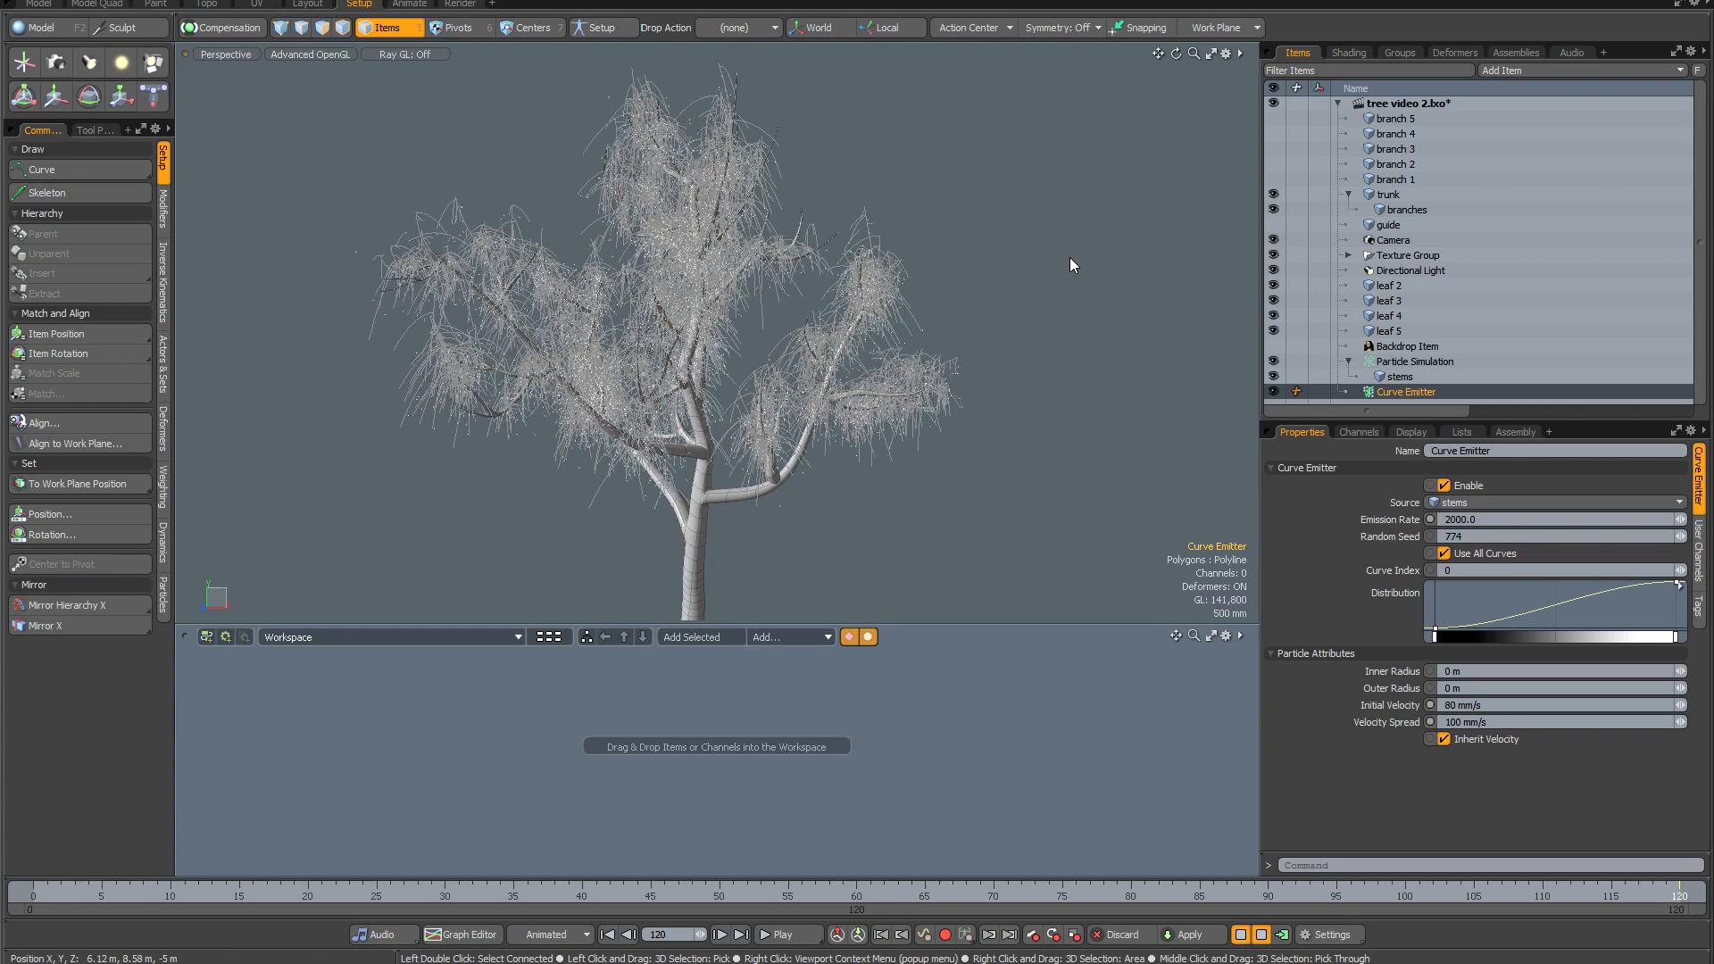
click(1241, 936)
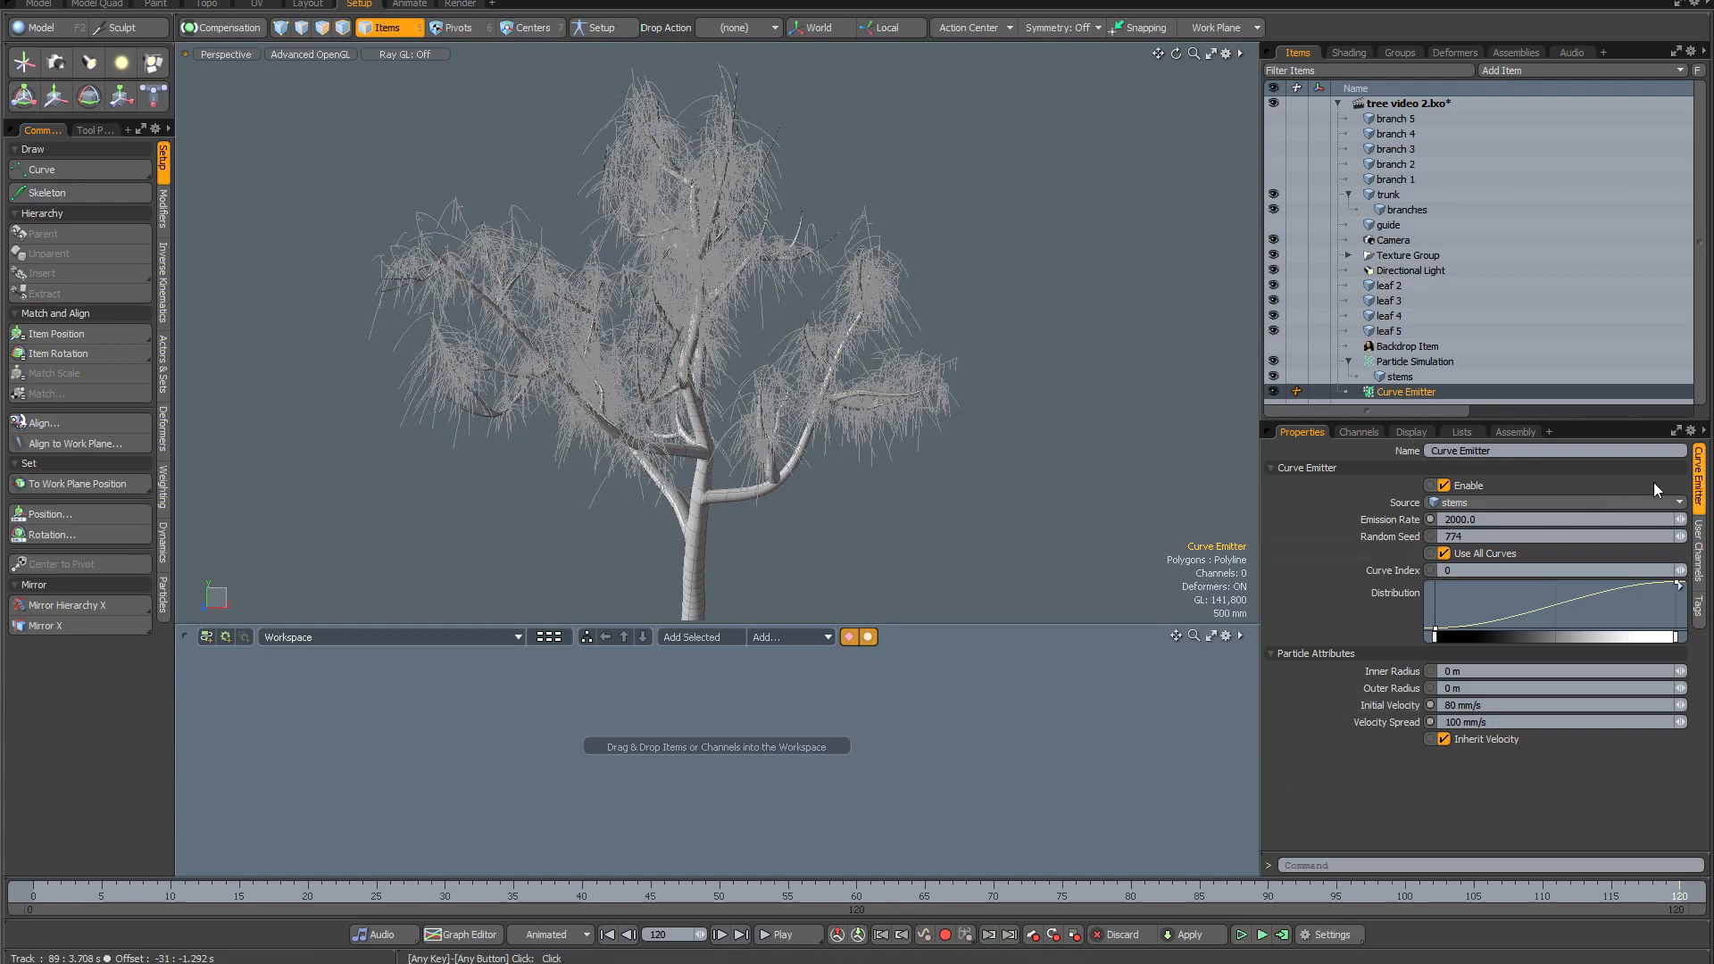
Set the curve emitter's initial velocity to 0 m/s.
click(1400, 362)
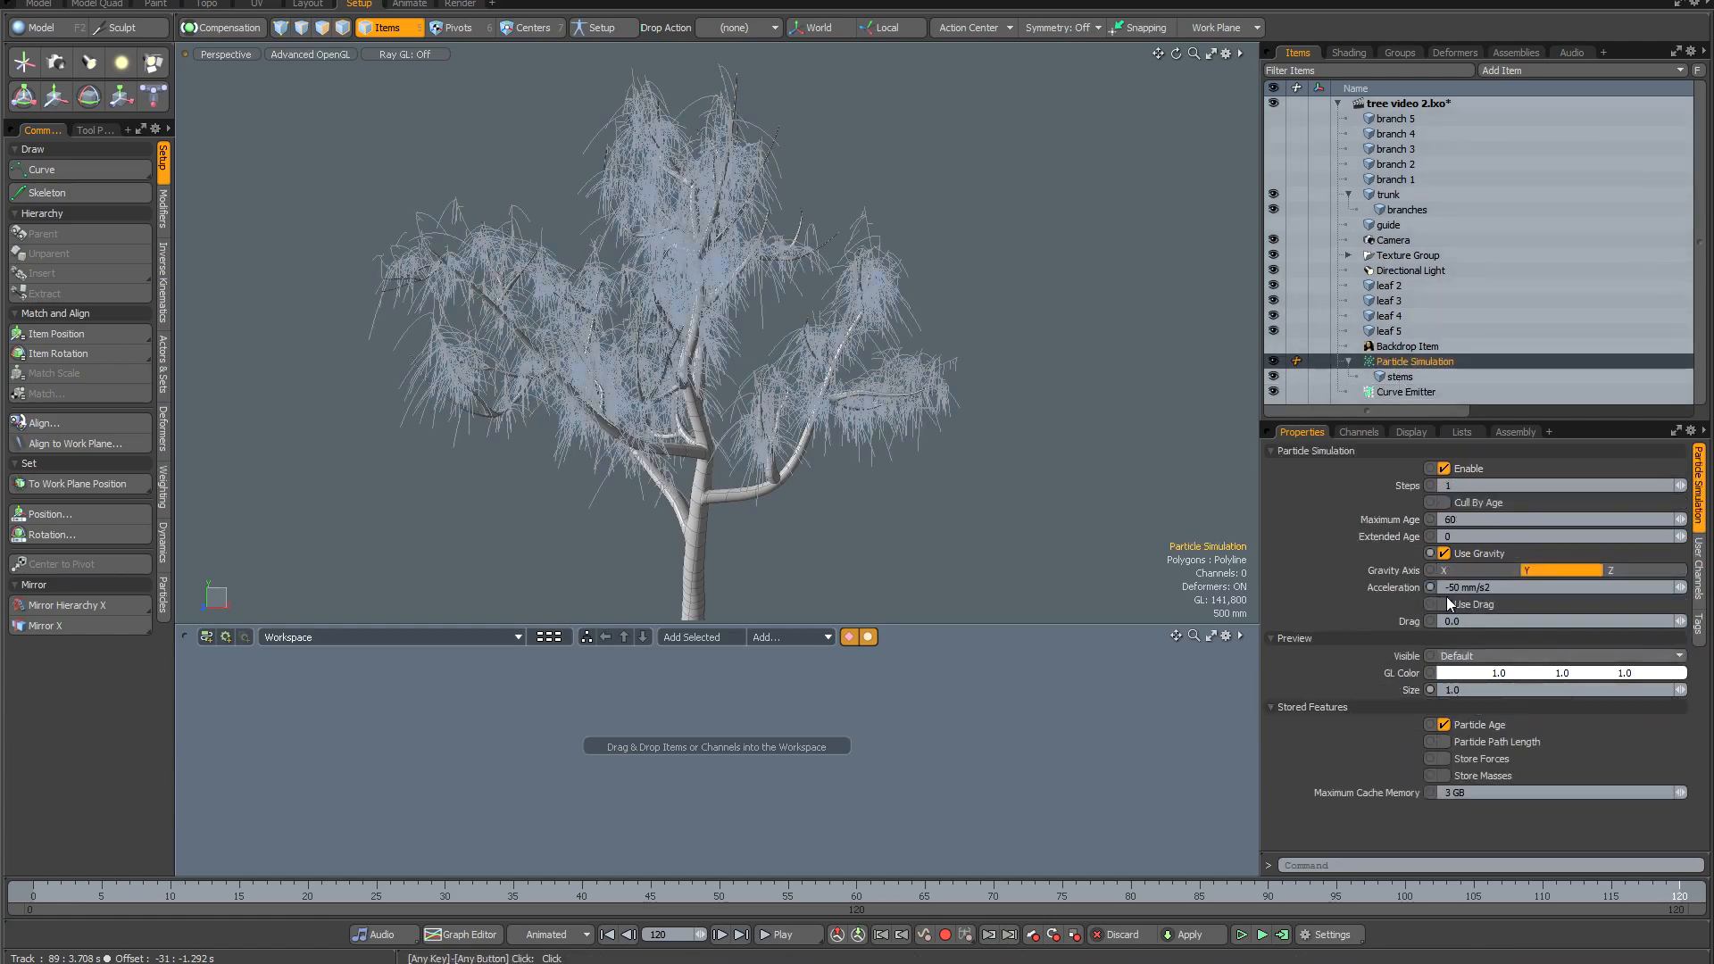
click(1402, 391)
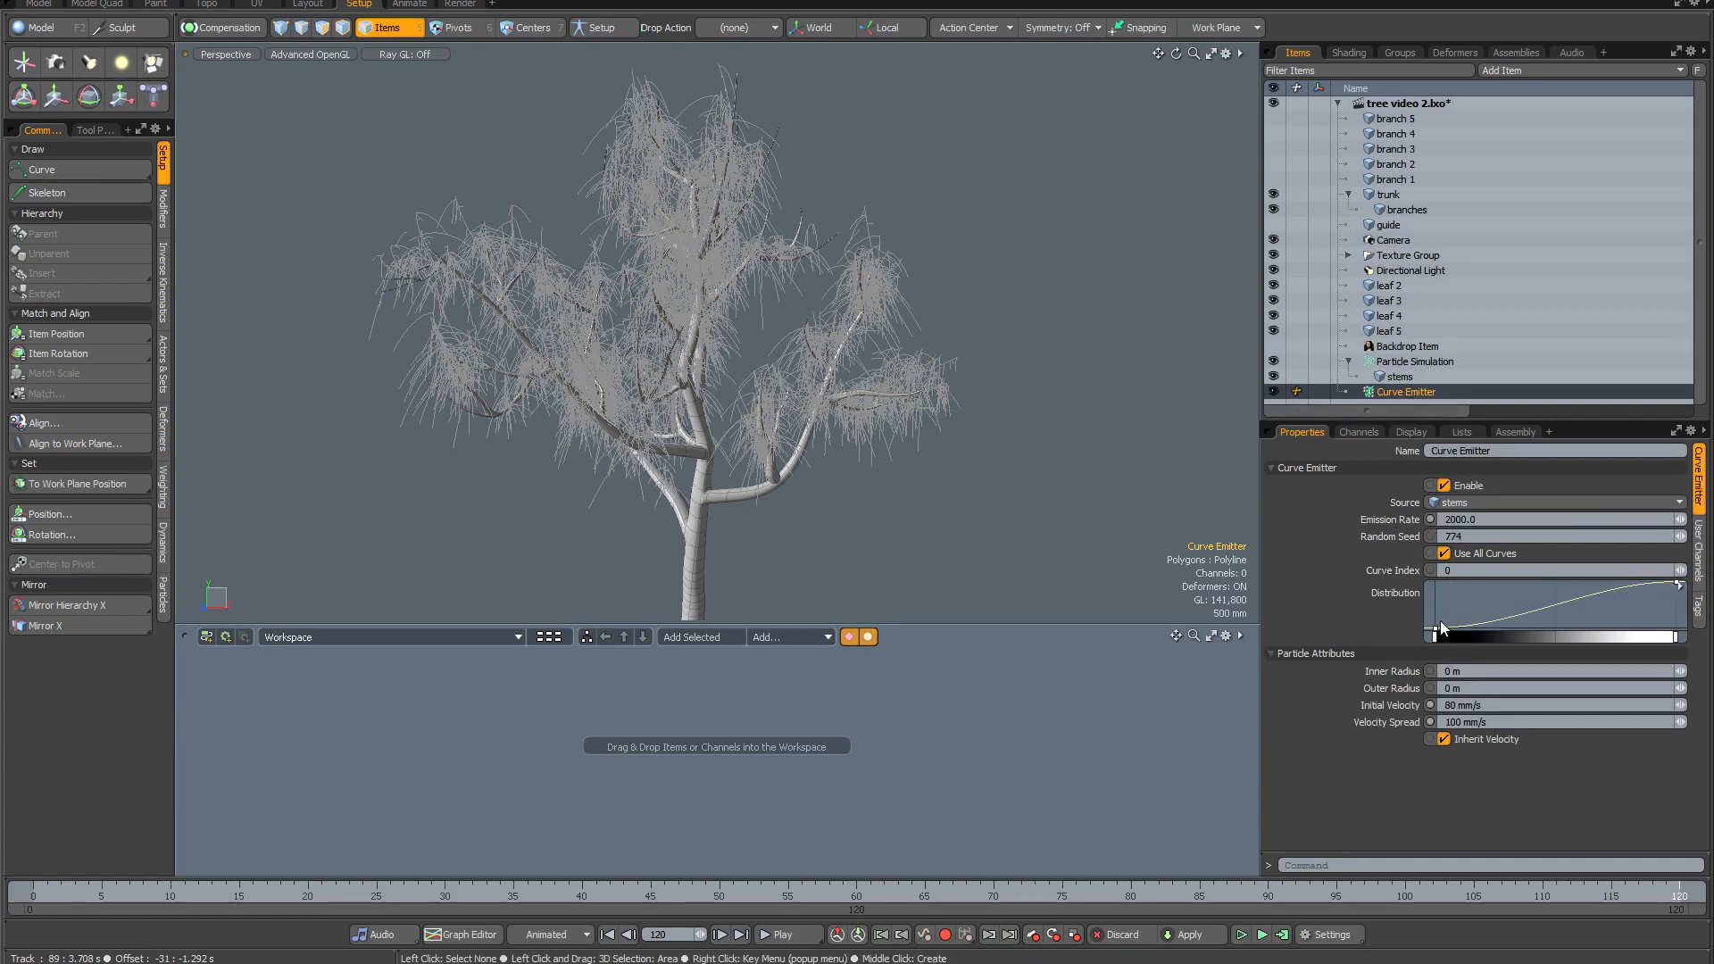
click(1505, 705)
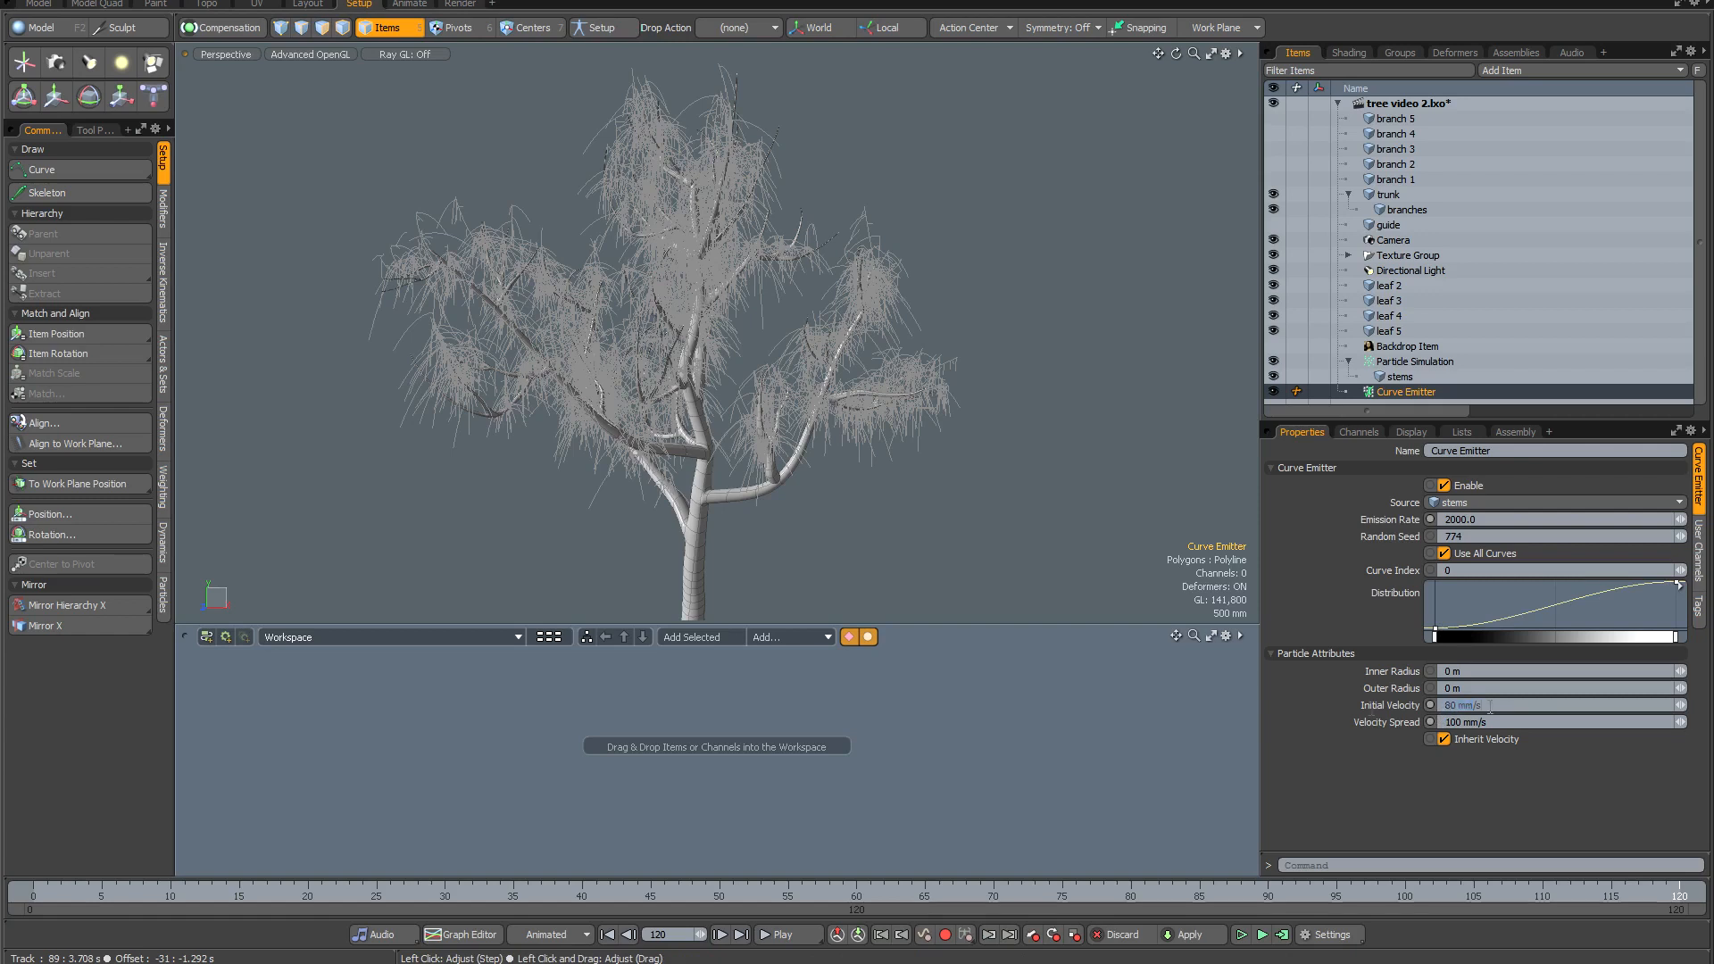
text(0)
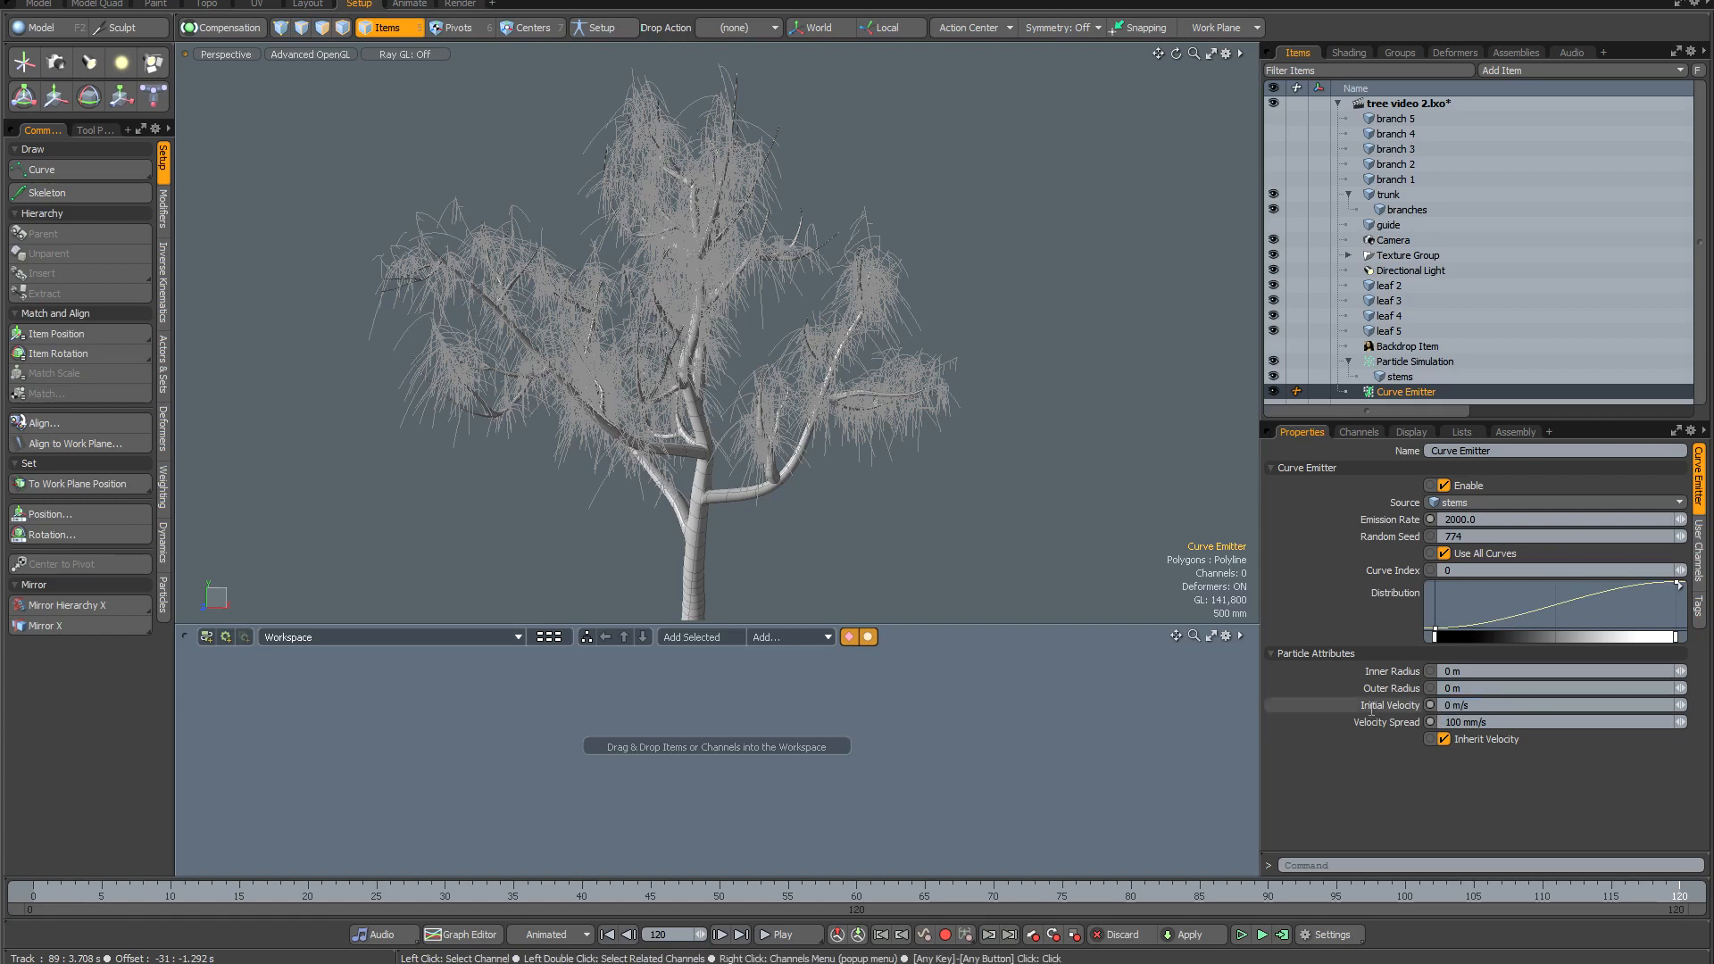
Set the curve emitter's velocity spread to 0 m/s and its emission rate to 5000.
drag(1503, 724, 1383, 722)
text(0)
key(Return)
drag(1451, 519, 1366, 531)
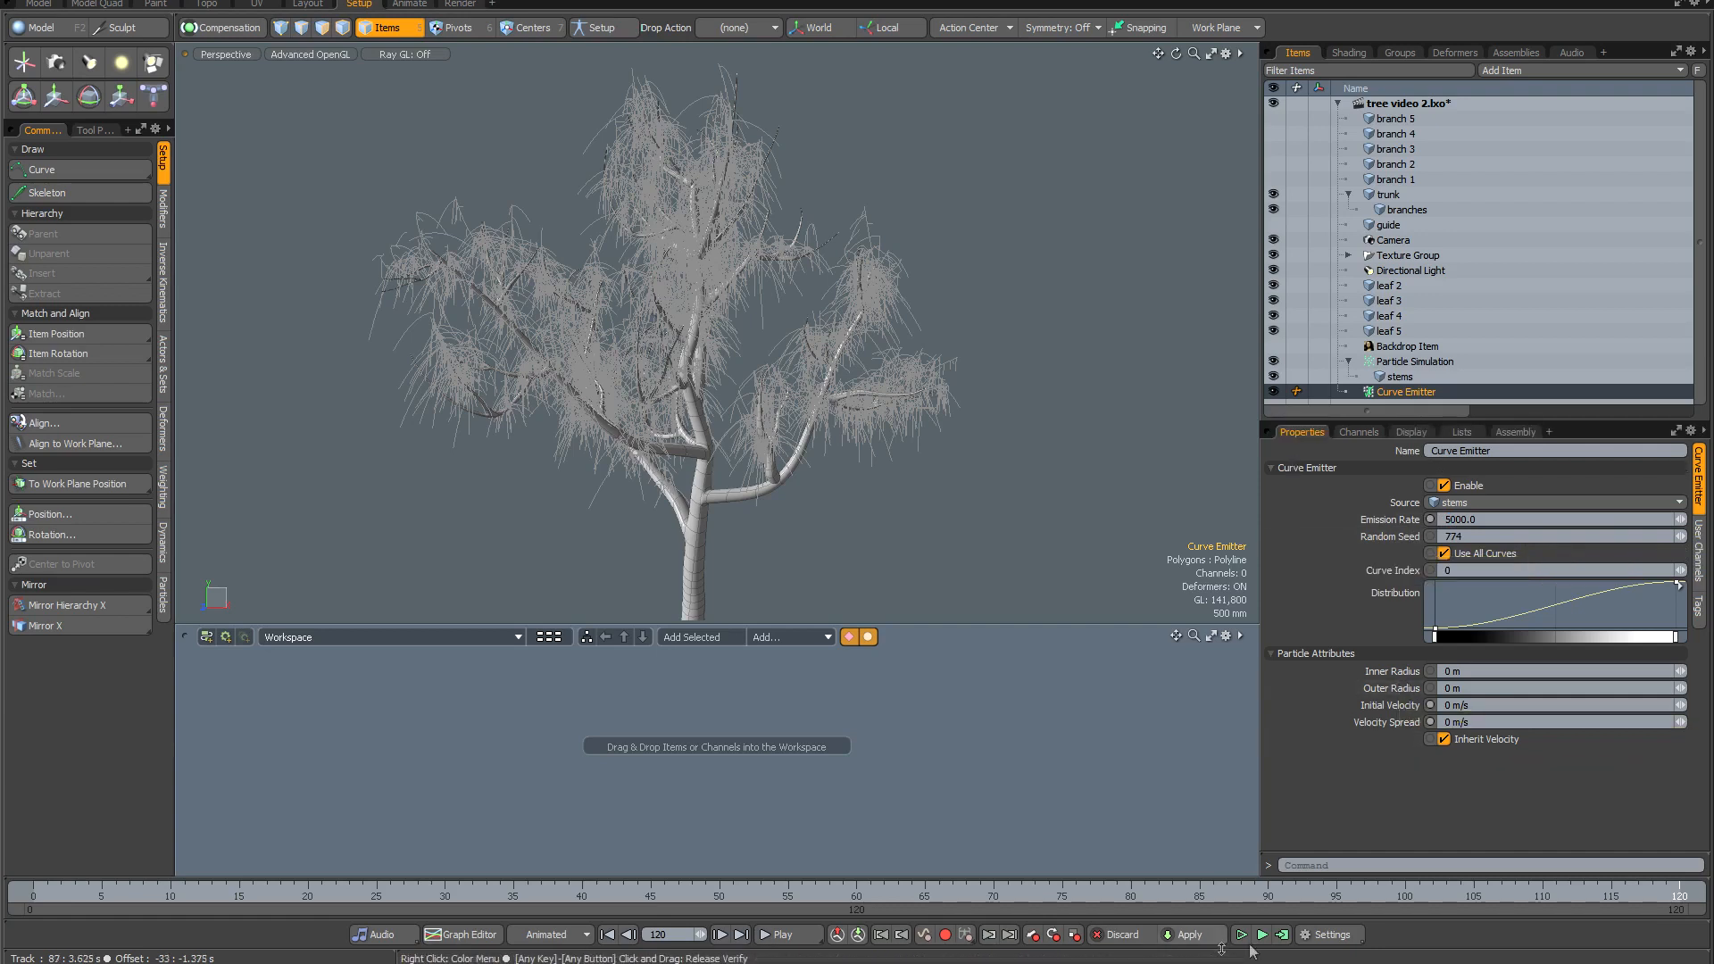
Compute the particle simulation from frame 0 to 120 and save the scene.
click(1282, 935)
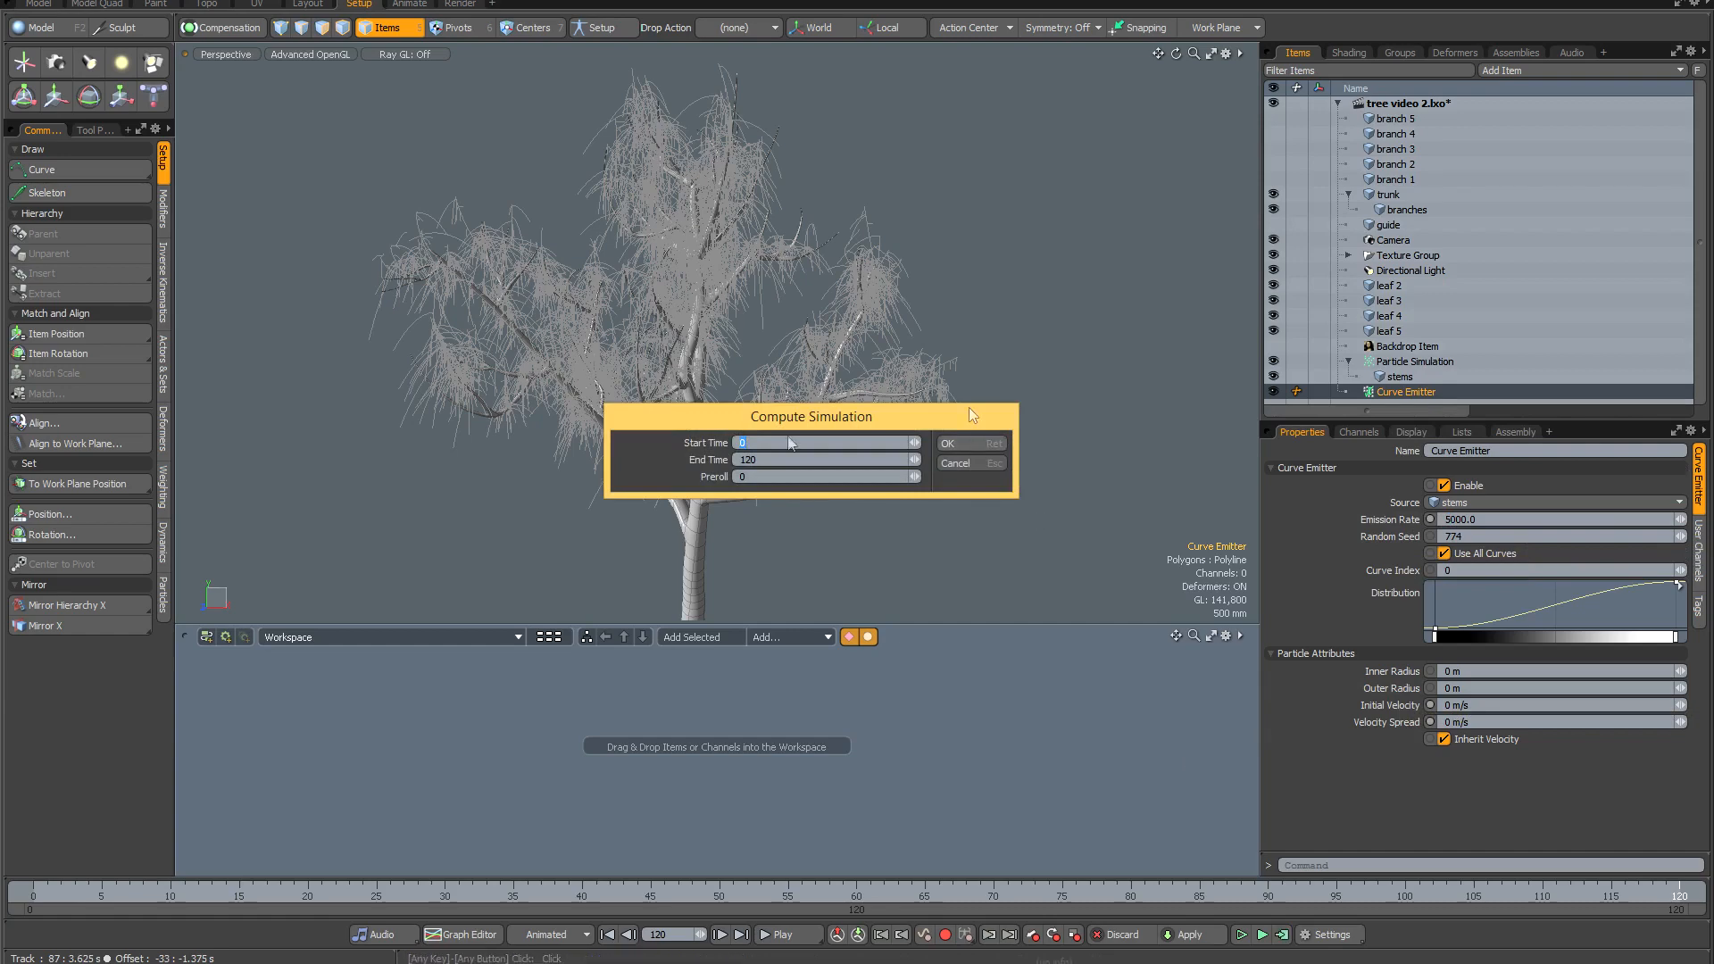
click(985, 449)
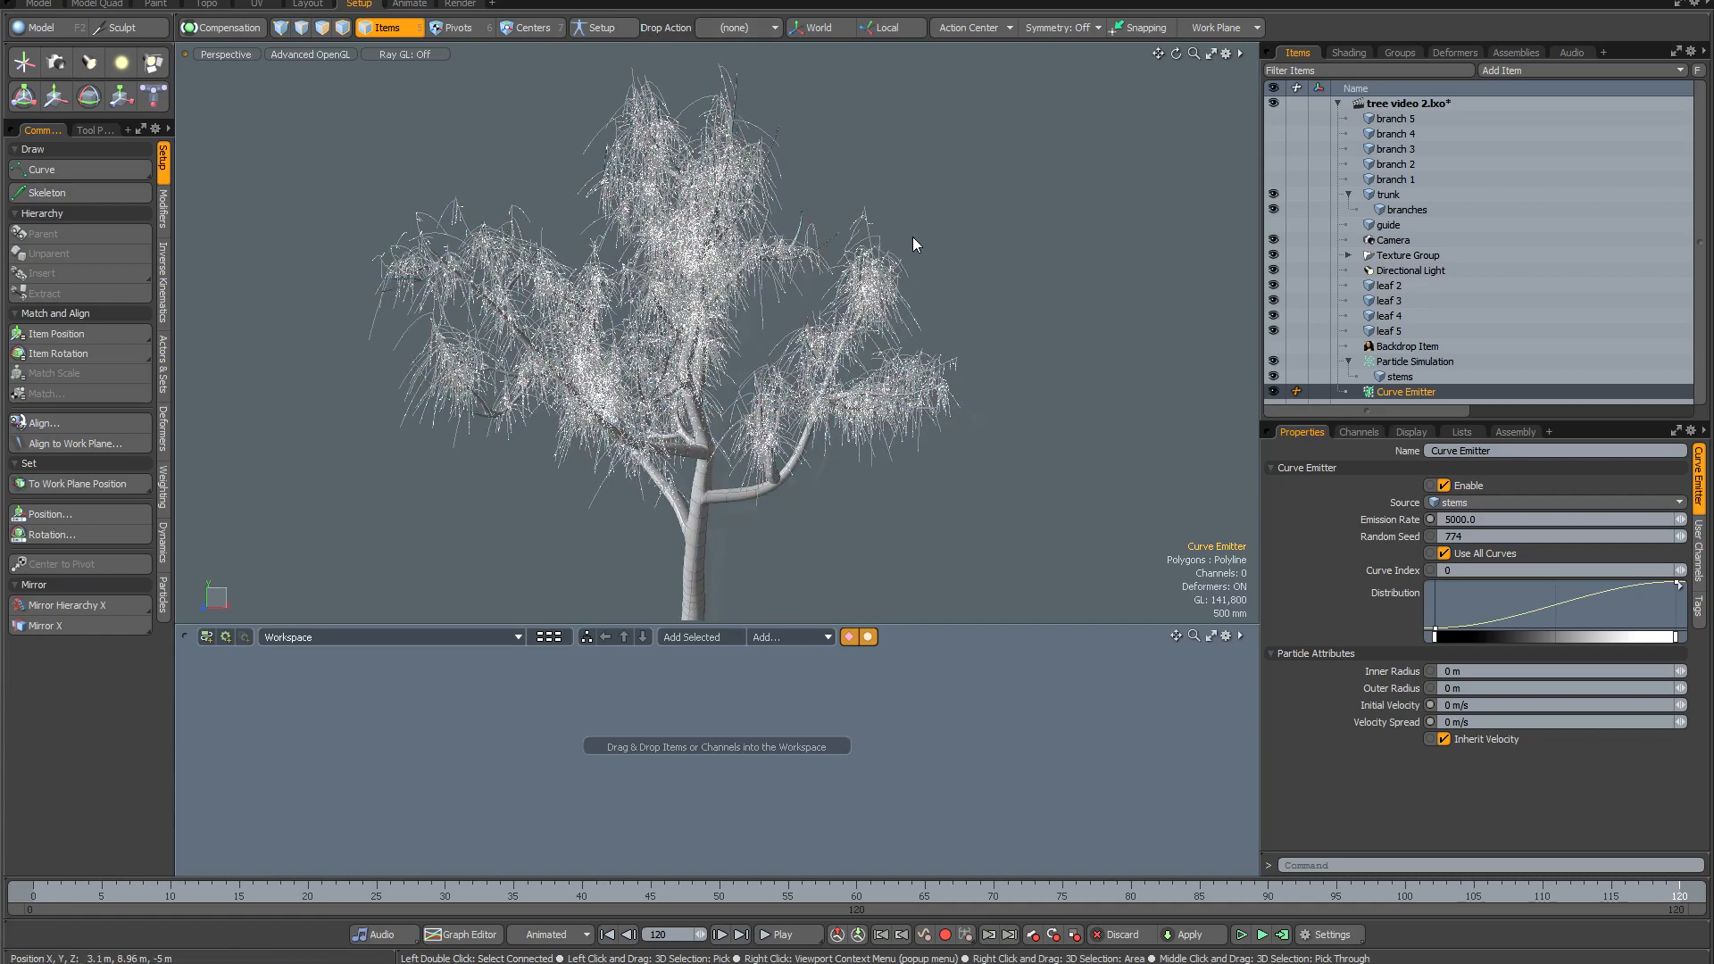
key(ctrl+s)
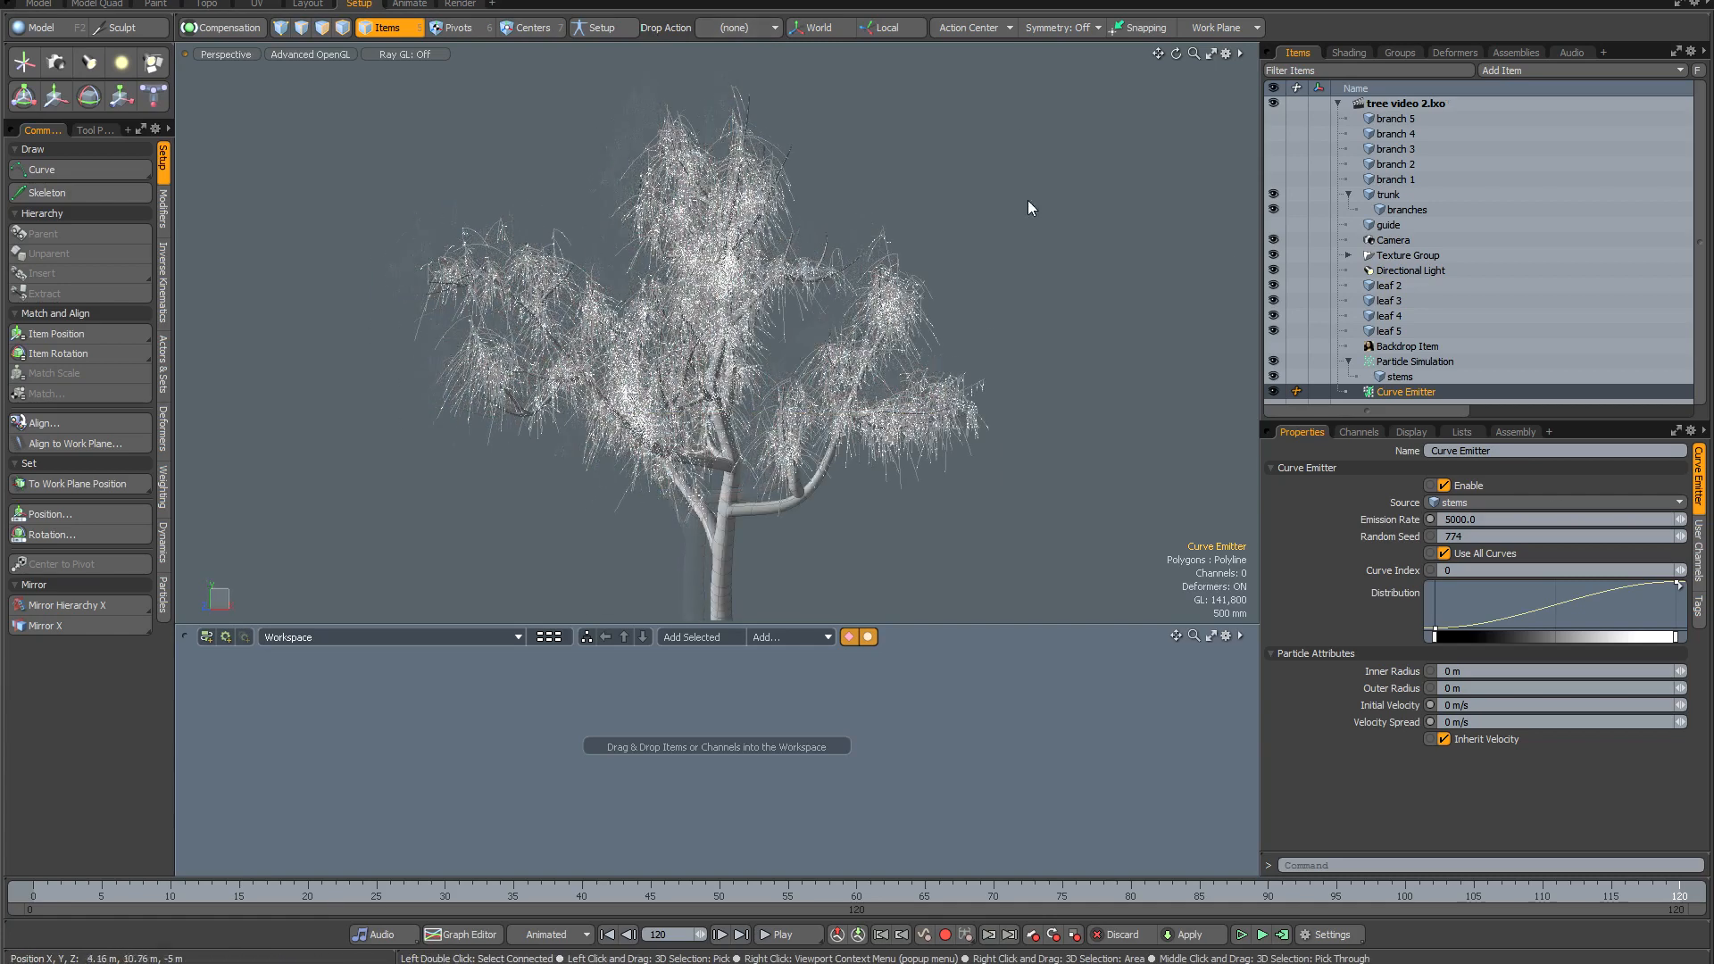
Add a replicator that uses the leaves group as prototype and Particle Simulation as point source.
click(1543, 70)
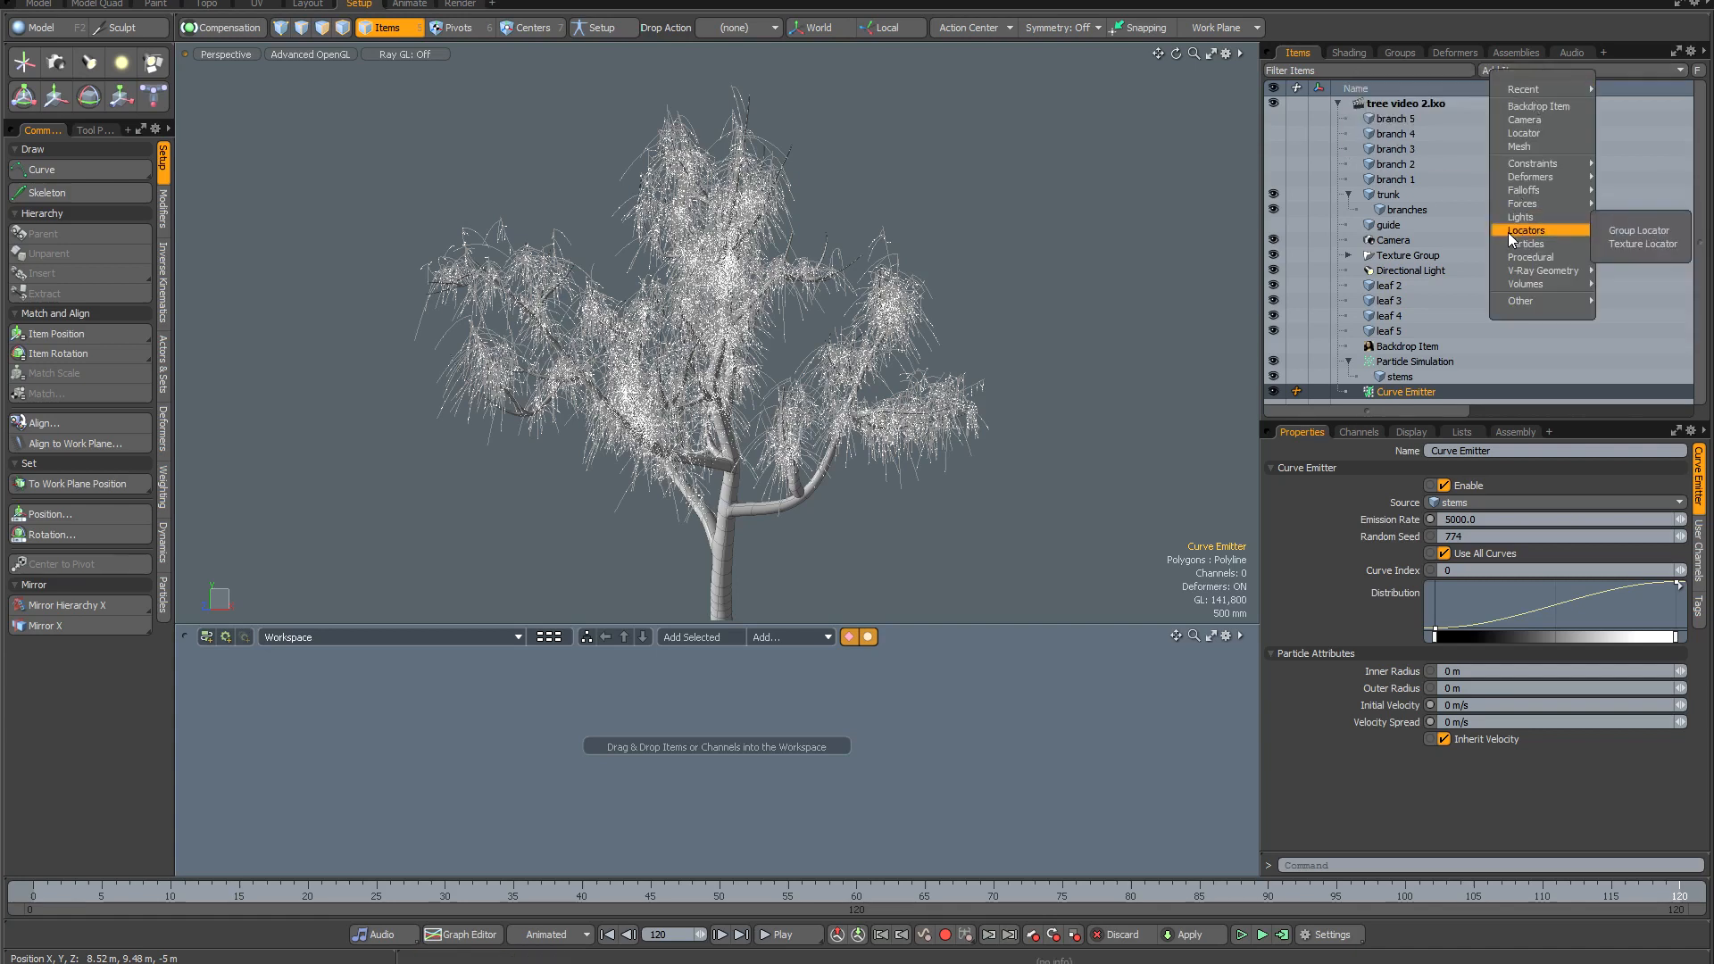
mouse_move(1523, 246)
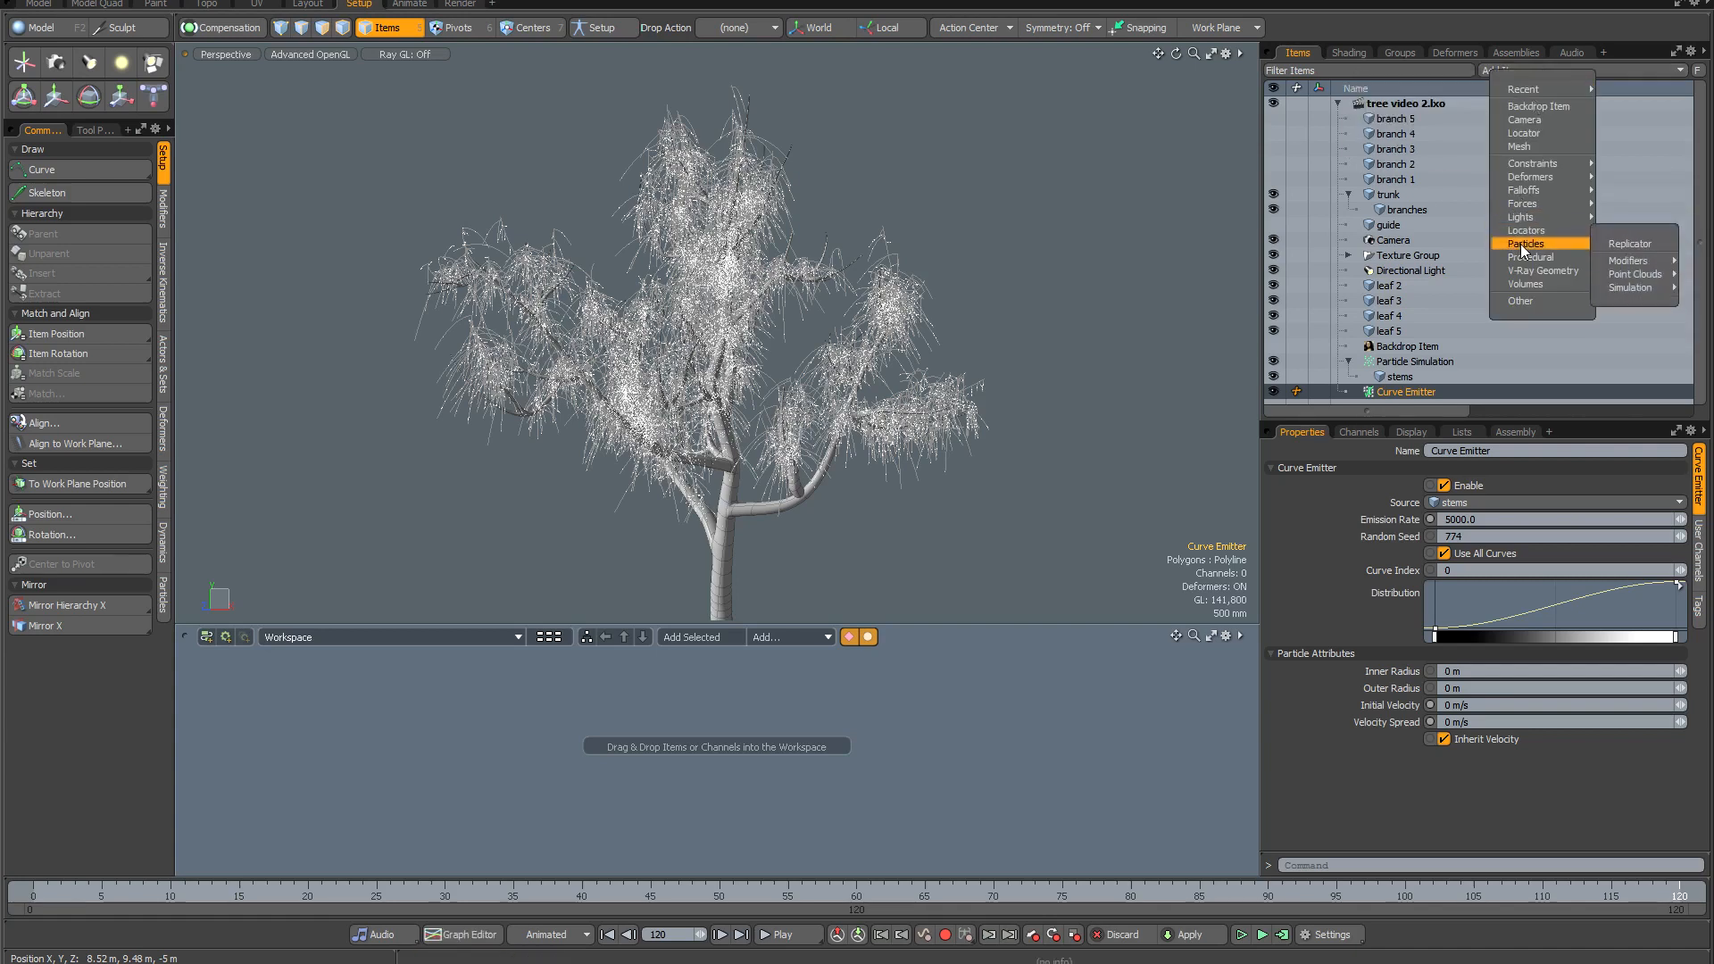
click(1630, 244)
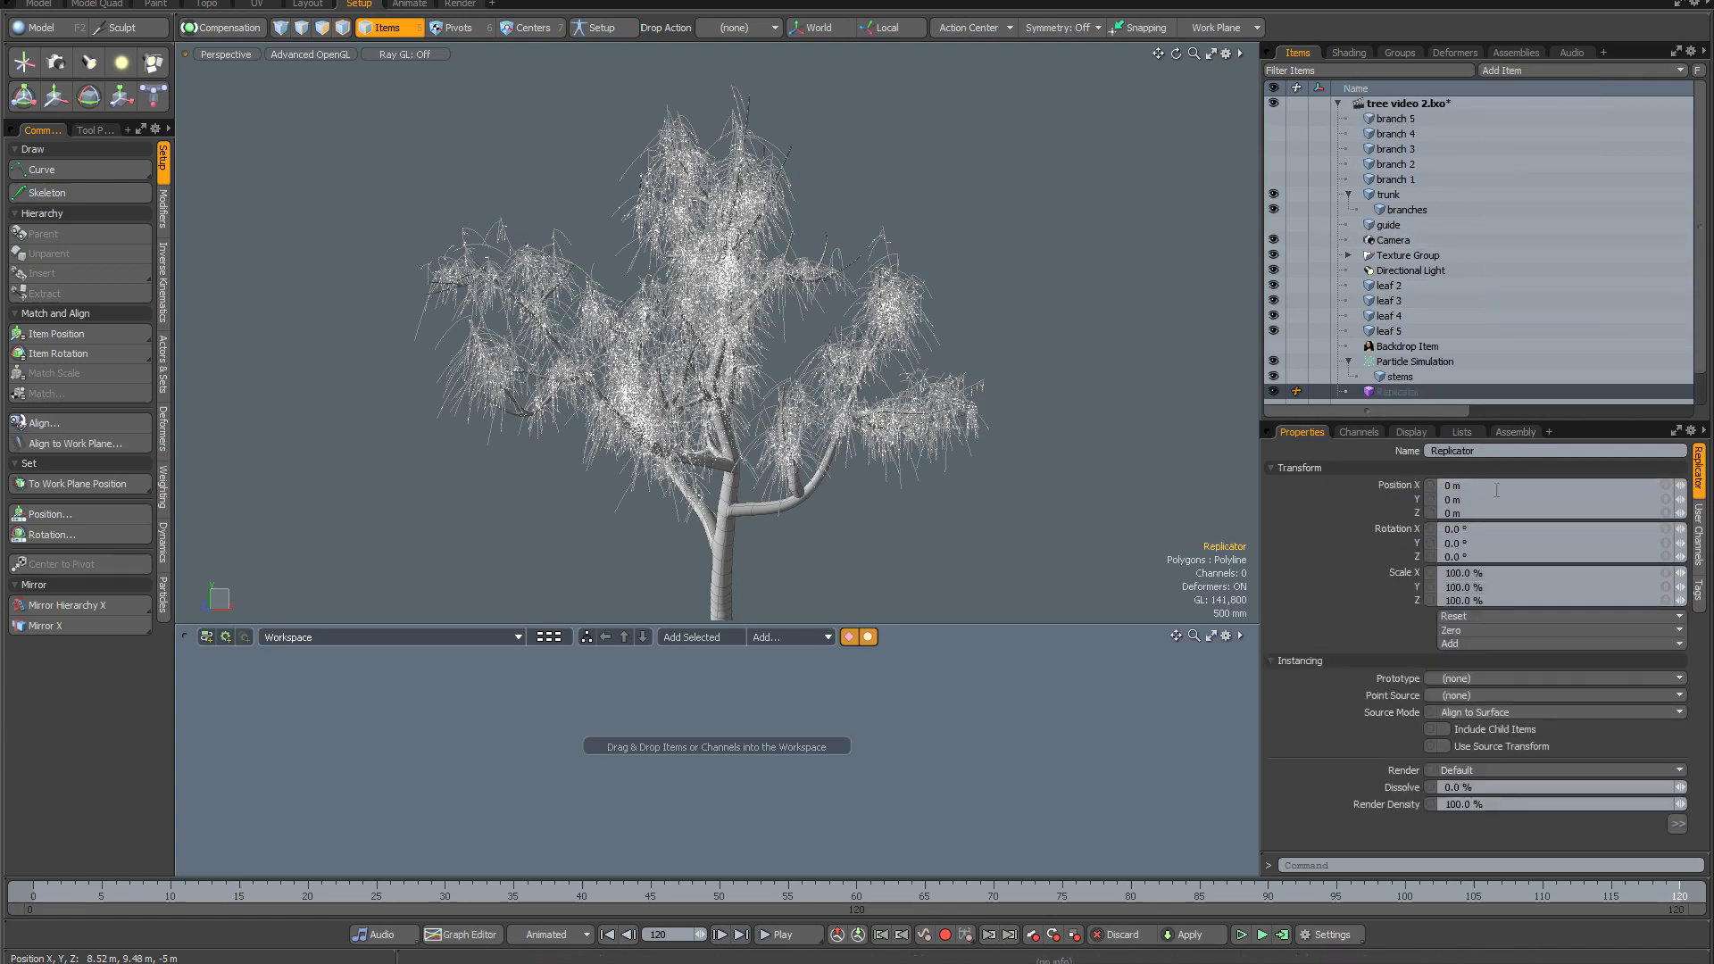
click(1519, 677)
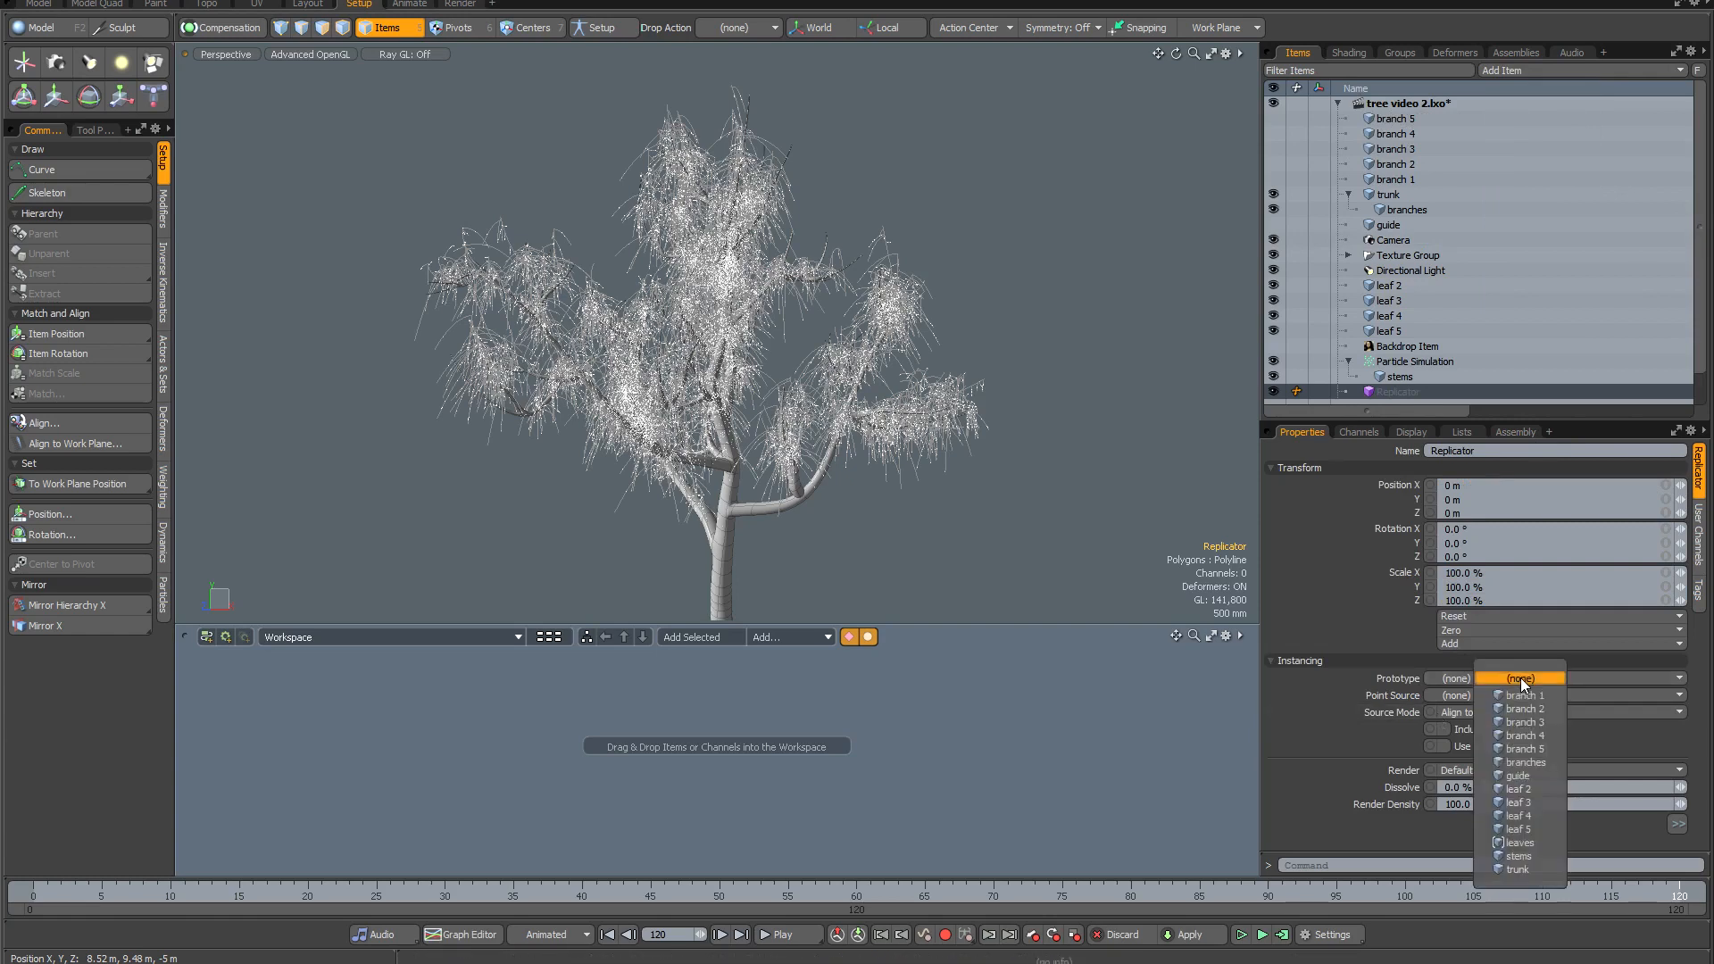
click(1543, 843)
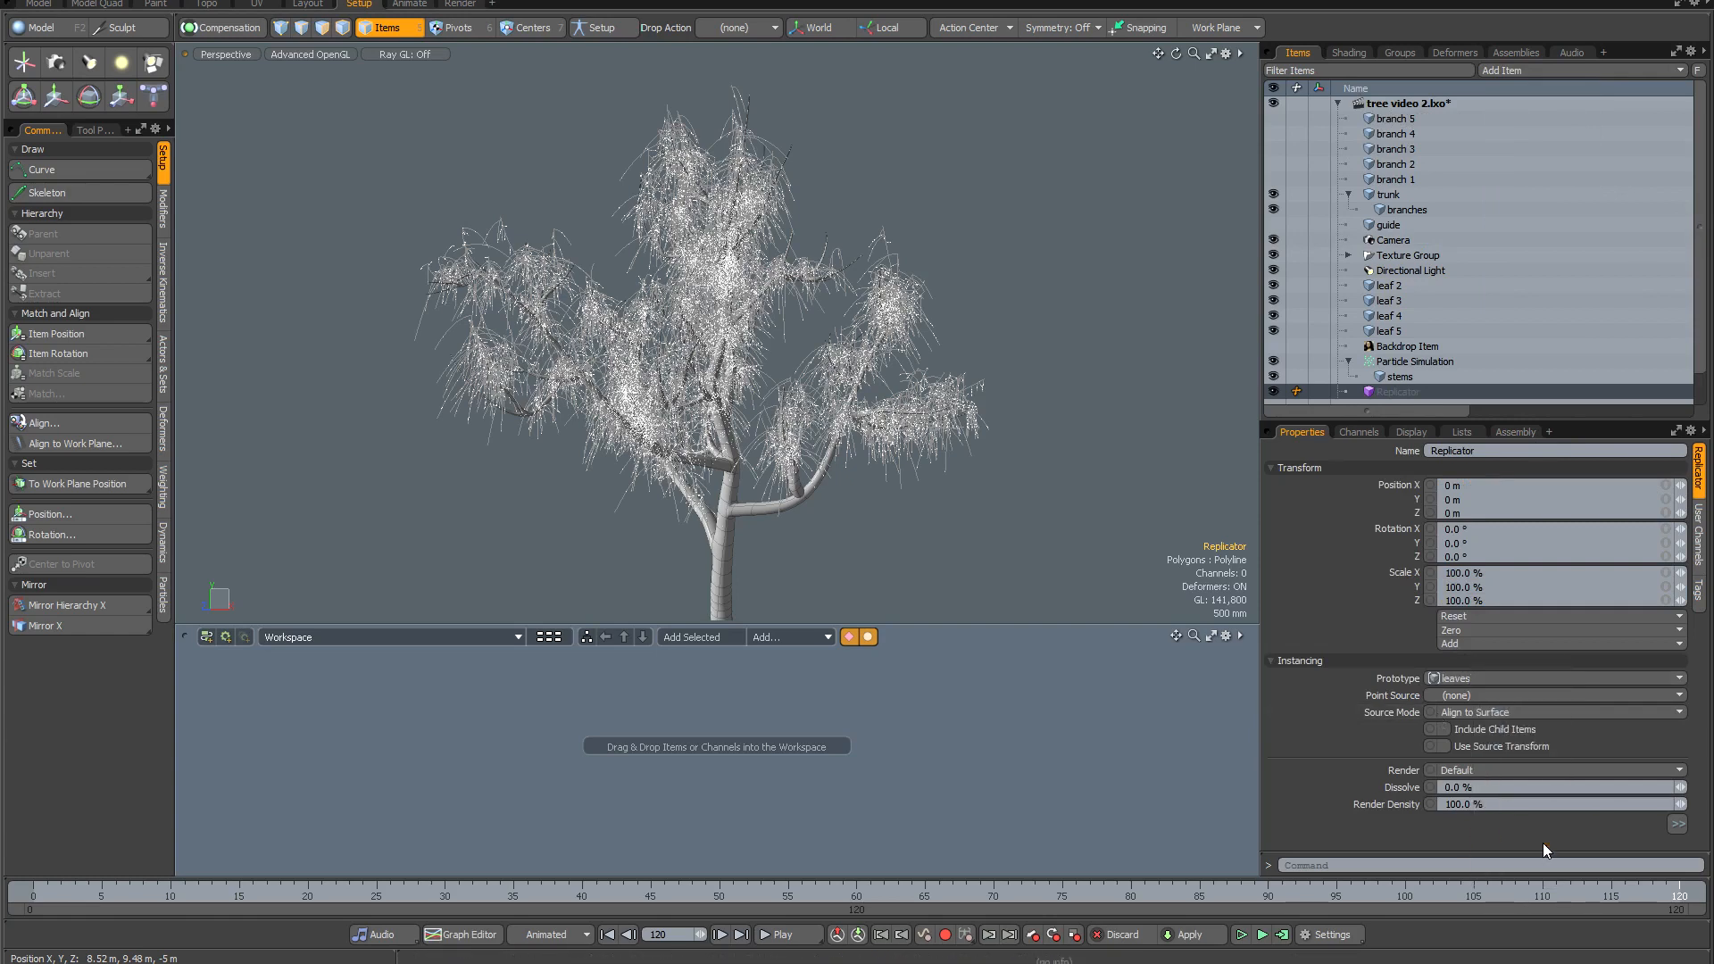
click(1481, 695)
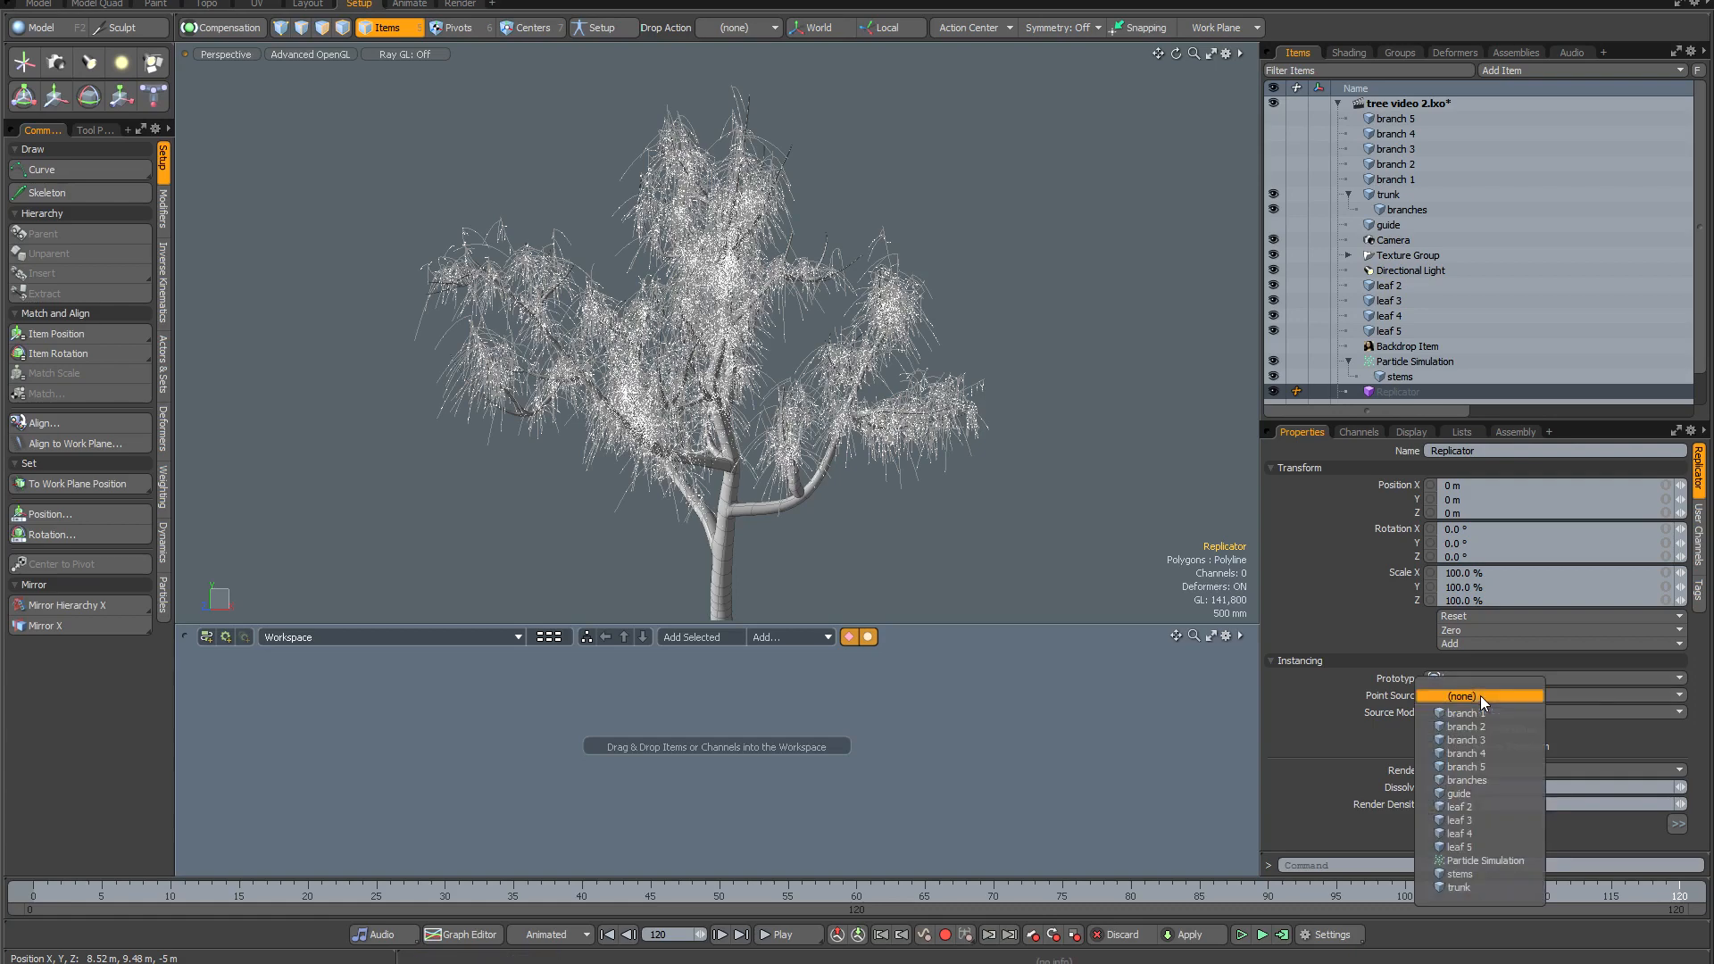
click(1471, 858)
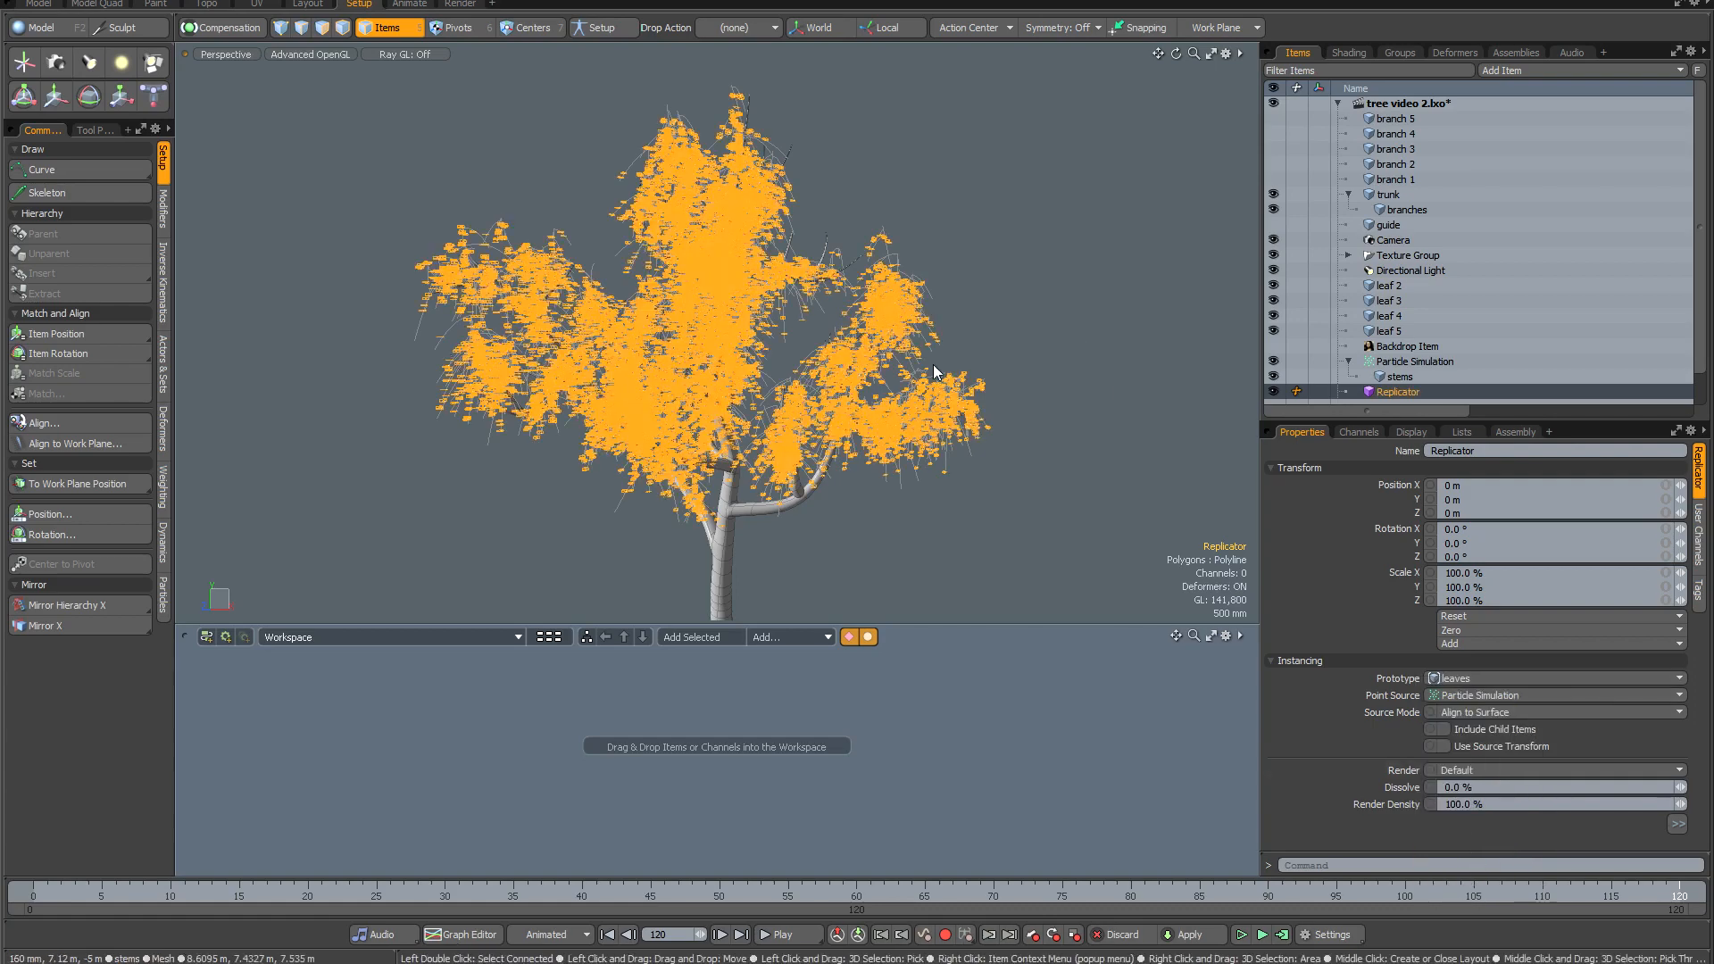
scroll(922, 349, up, 3)
alt+drag(948, 364, 1011, 375)
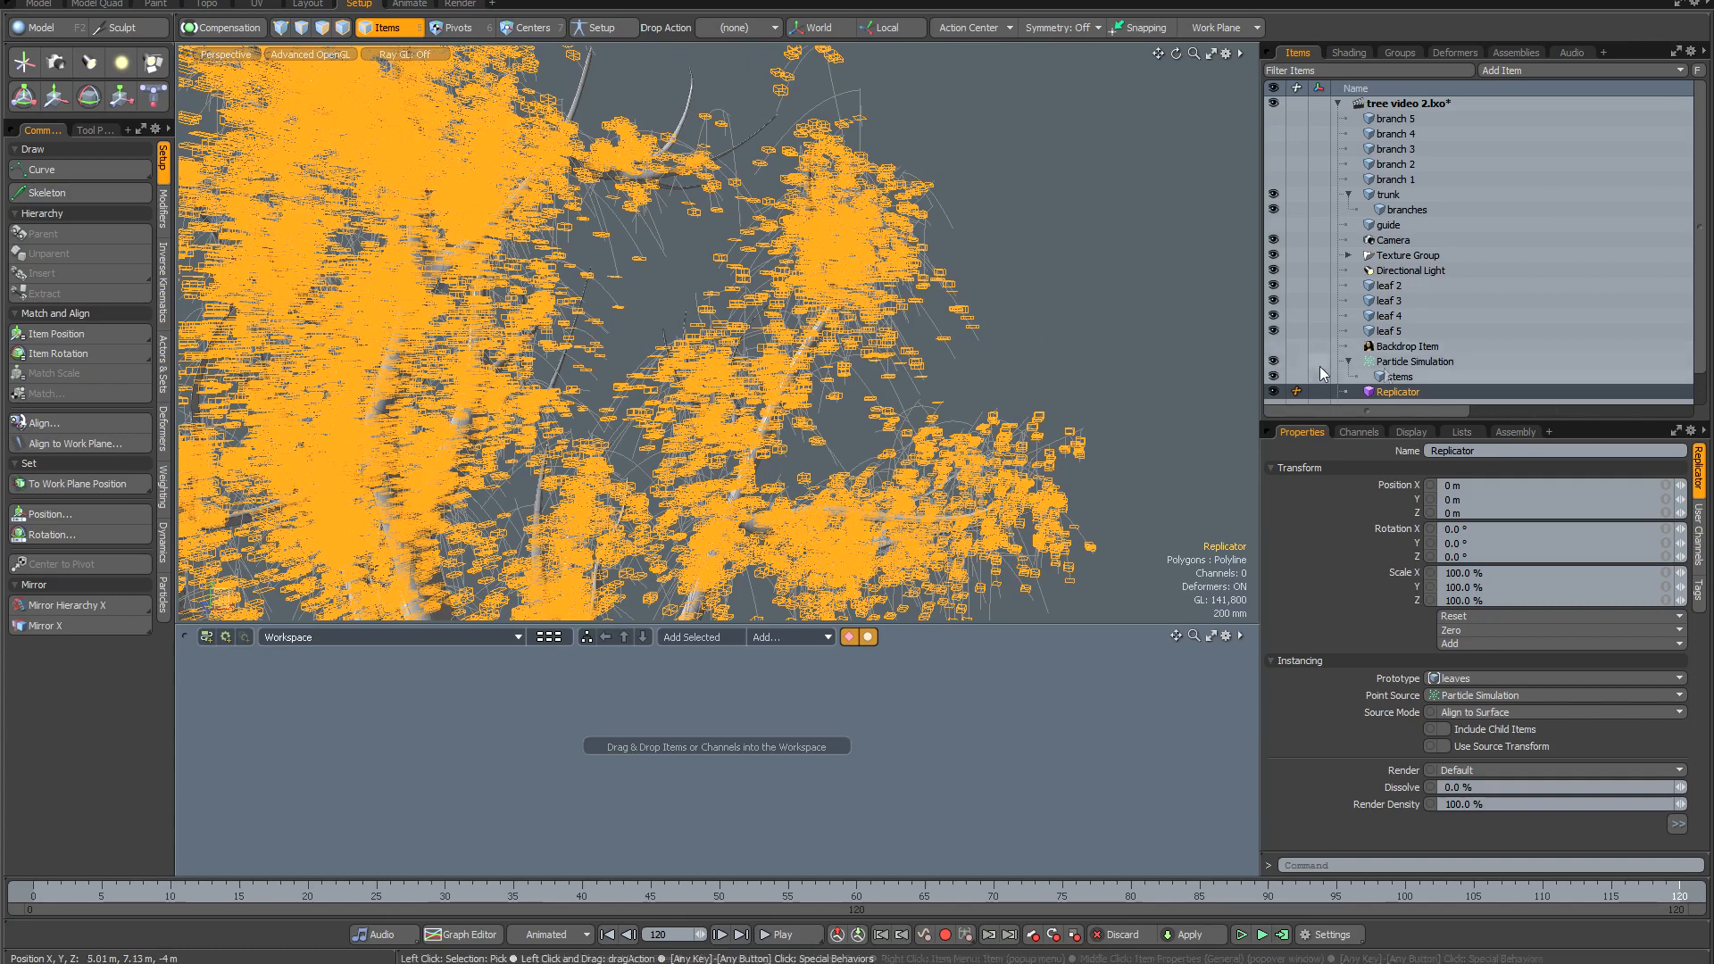
Add Particle Simulation to the schematic workspace, bring in its linked Replicator and Curve Emitter nodes, and arrange them.
click(1404, 365)
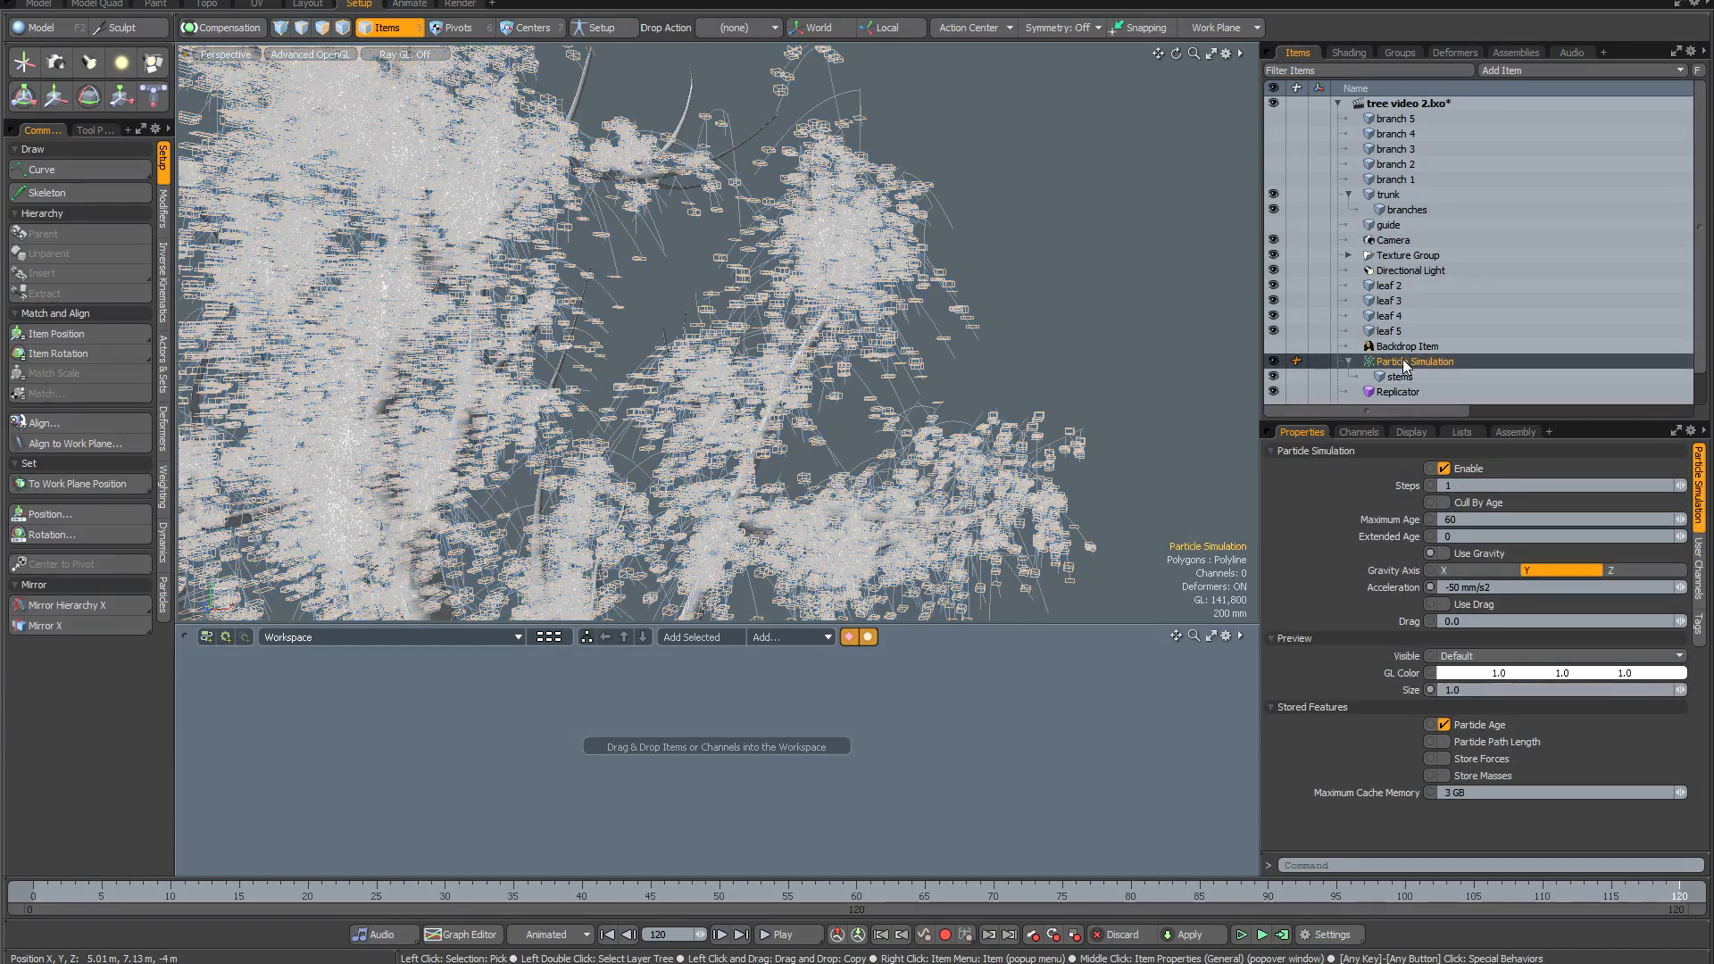
click(702, 637)
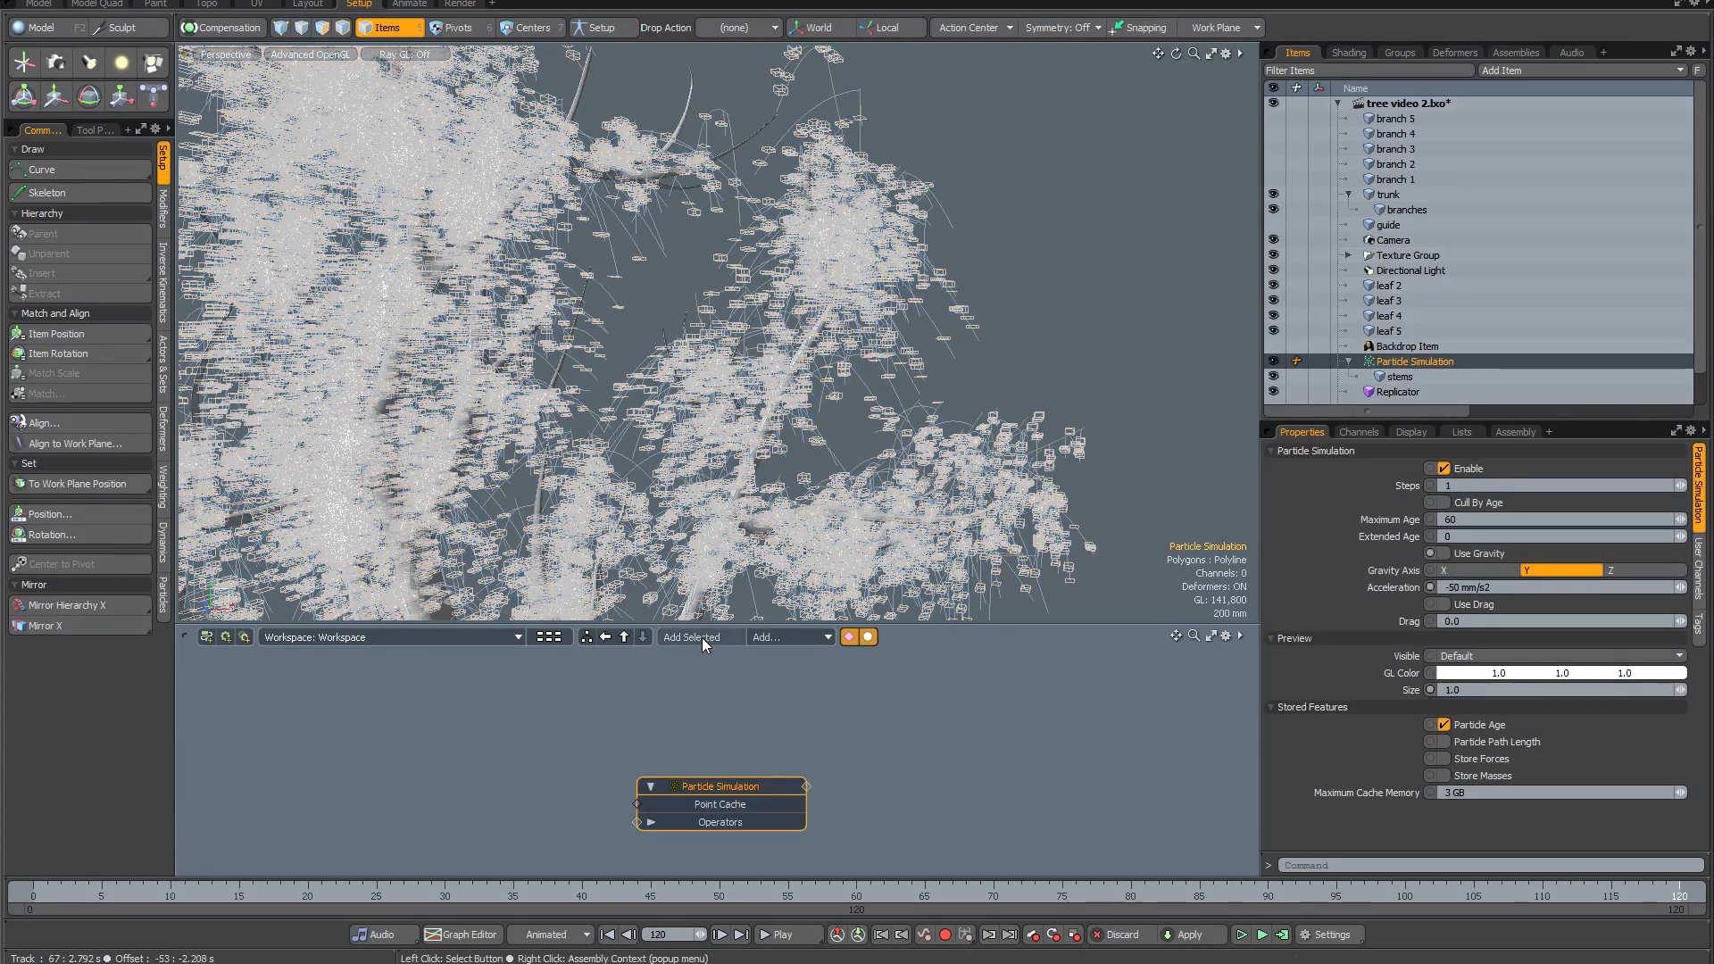
drag(754, 783, 928, 711)
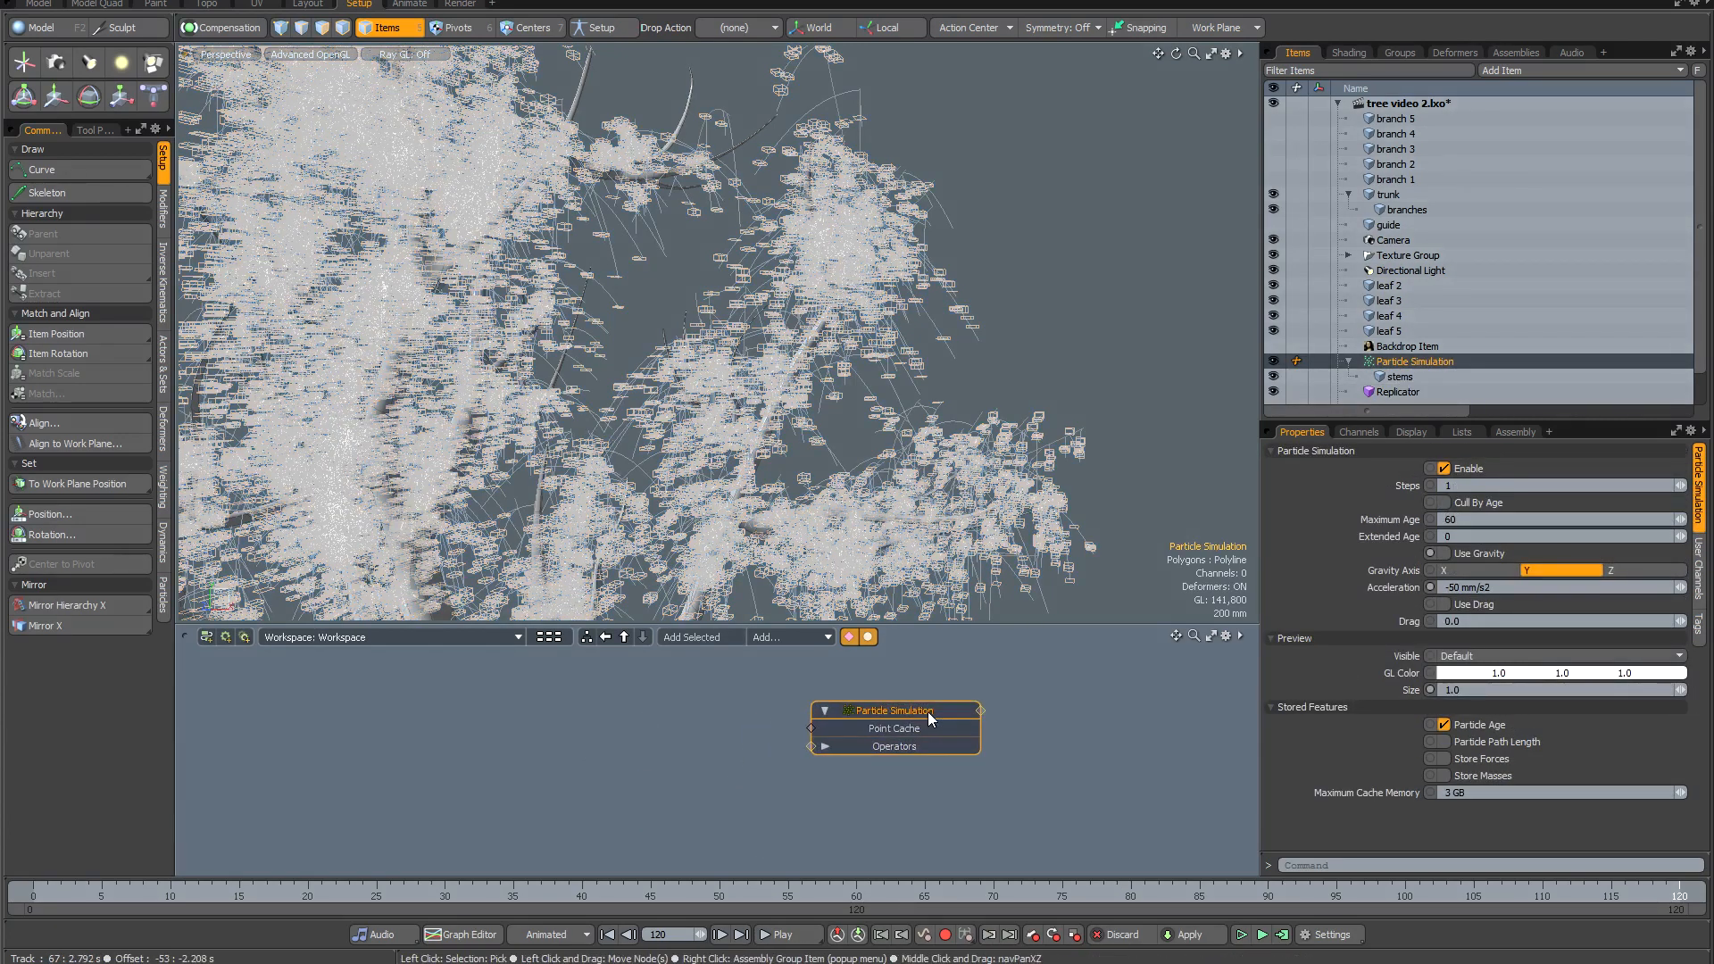
double_click(982, 711)
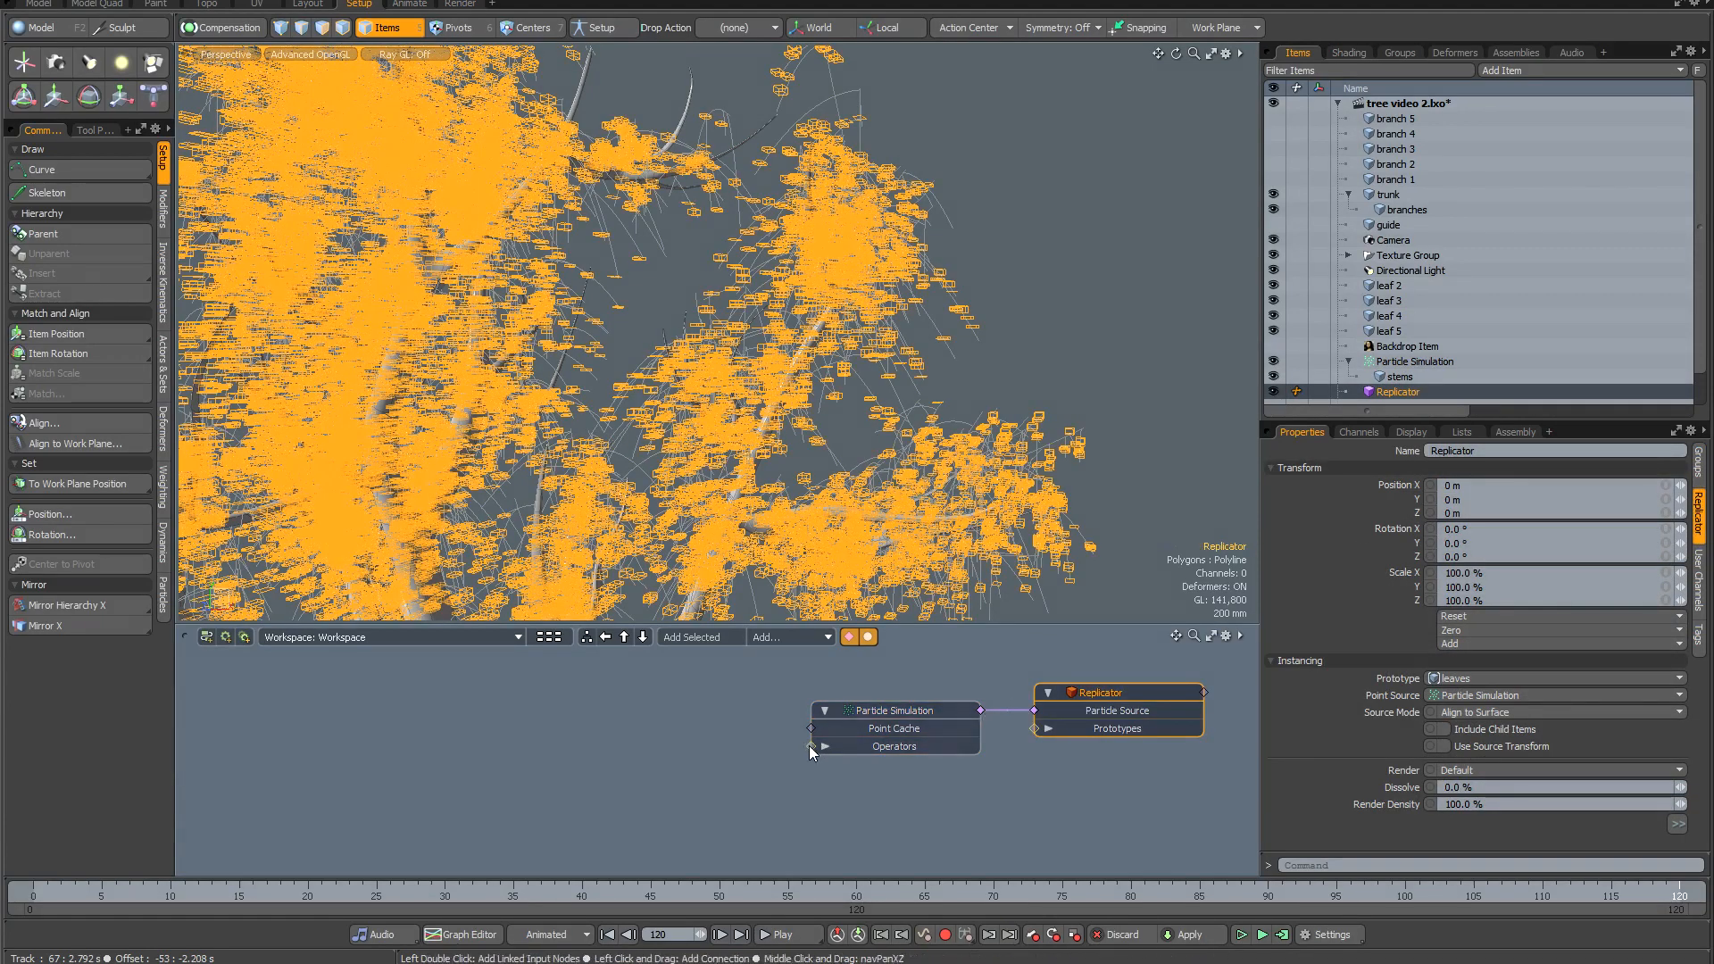
double_click(809, 746)
drag(701, 737, 574, 711)
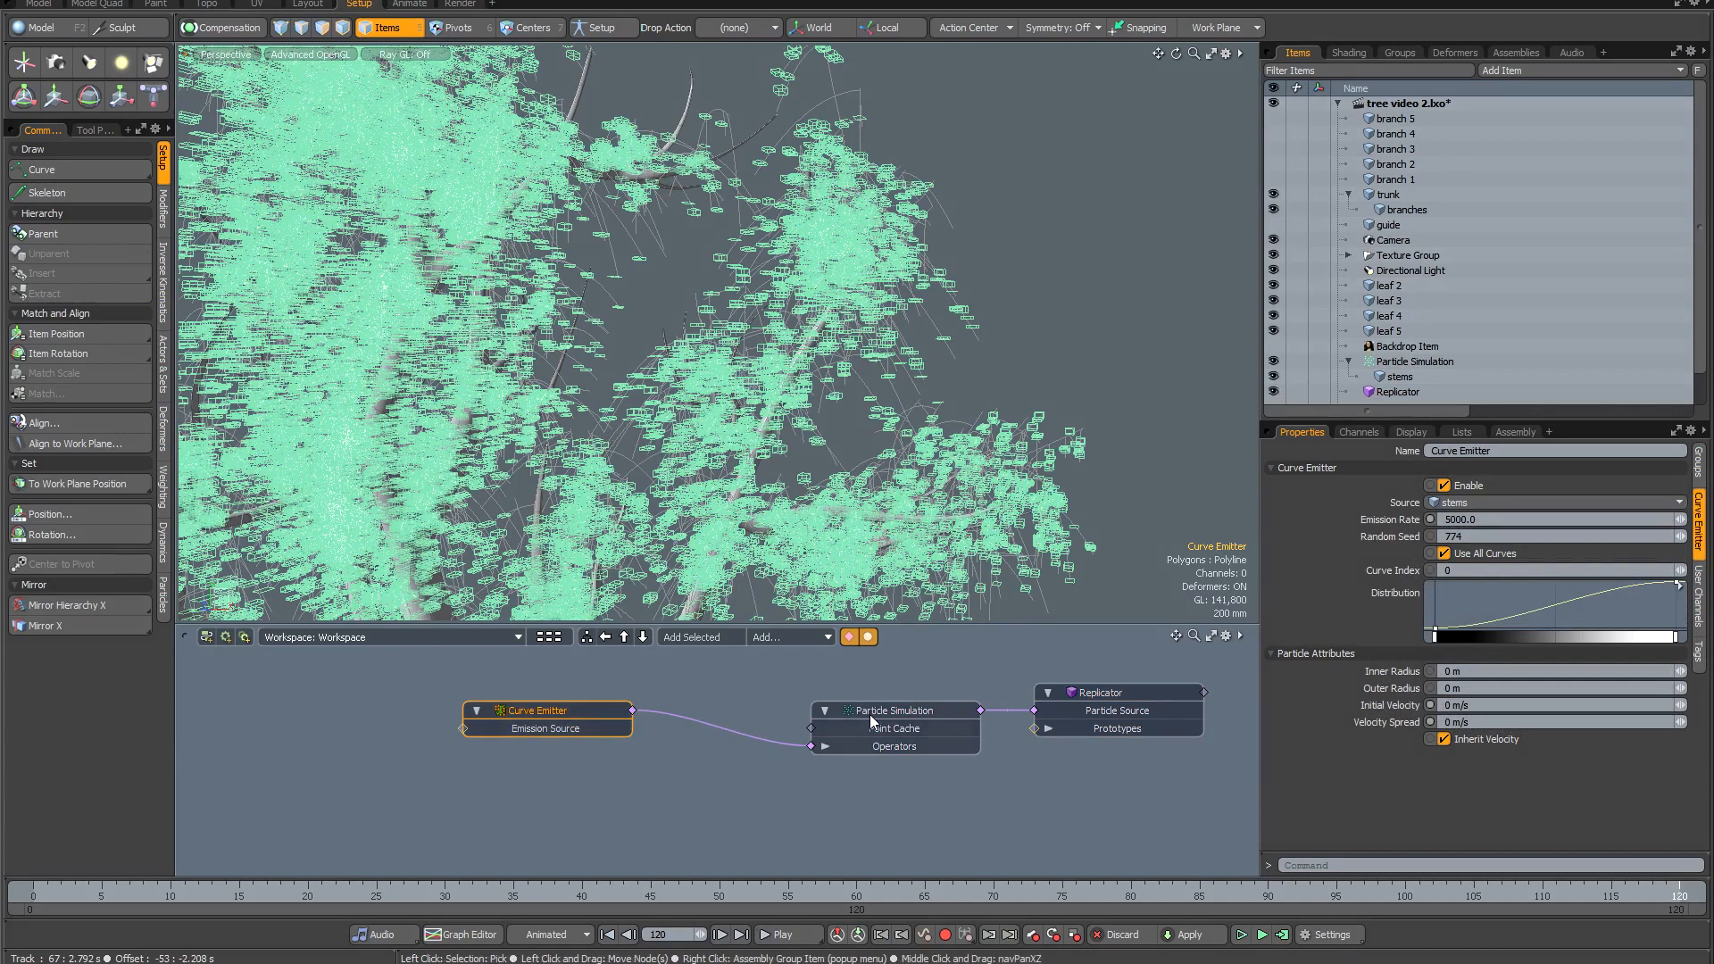
drag(885, 712, 880, 690)
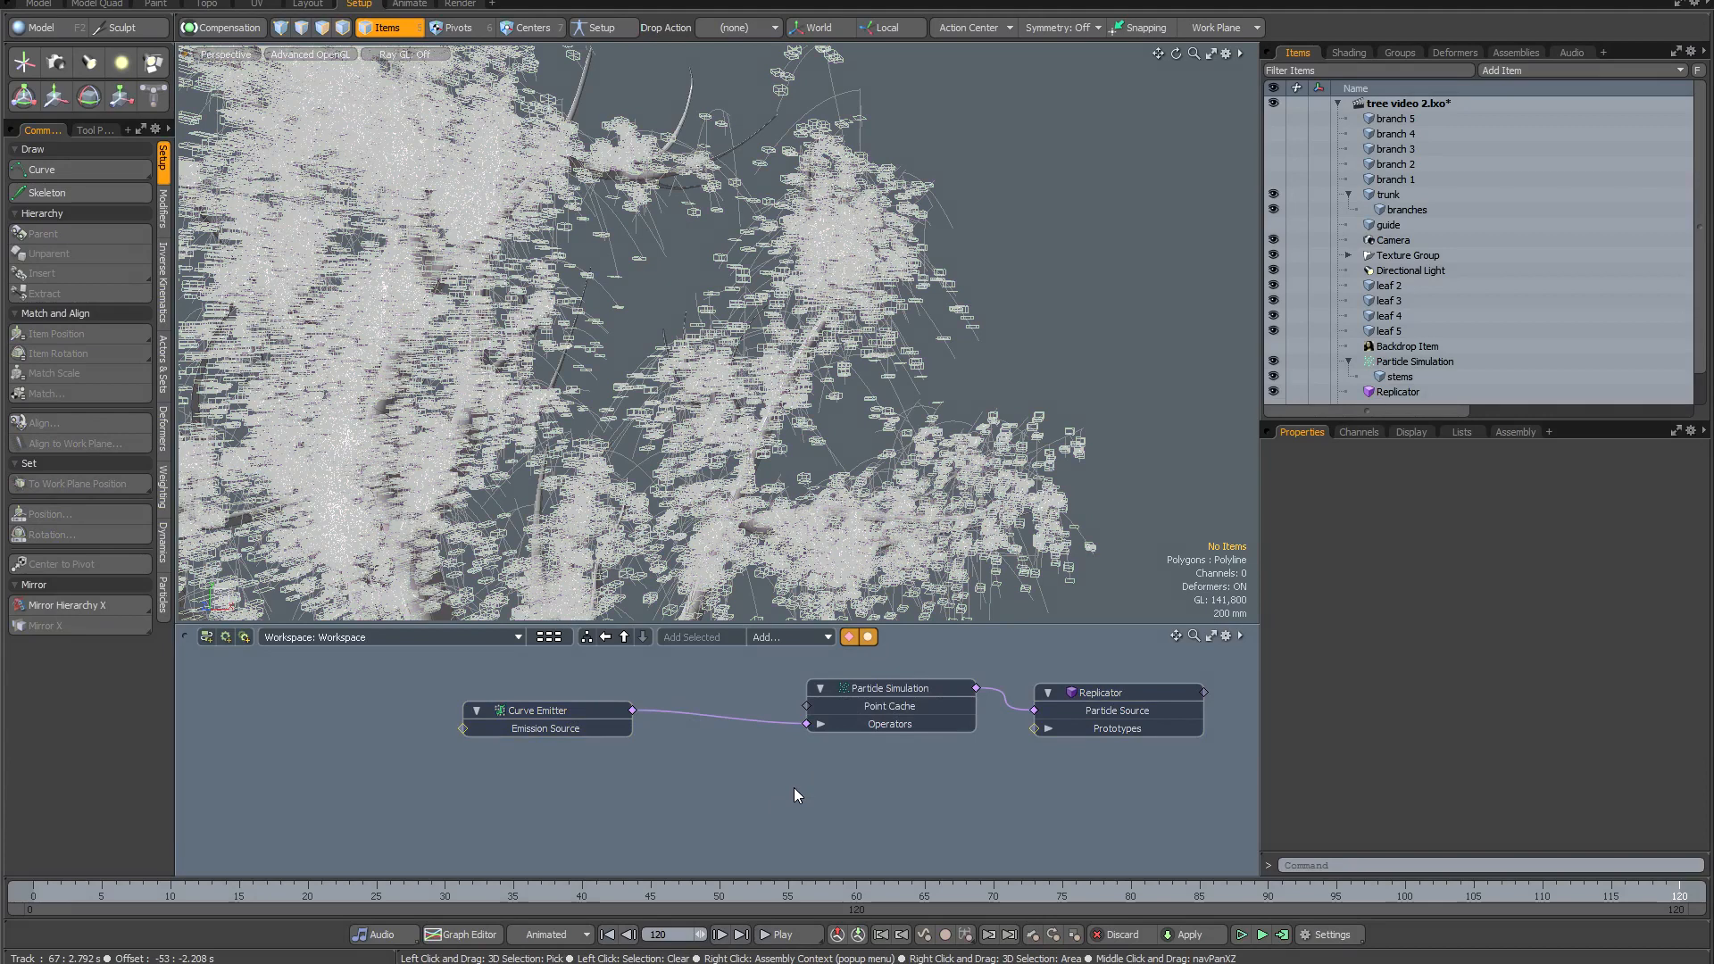
Load the Align To Velocity particle preset into the schematic and connect its Particle Operator to the Particle Simulation's Operators input.
key(F6)
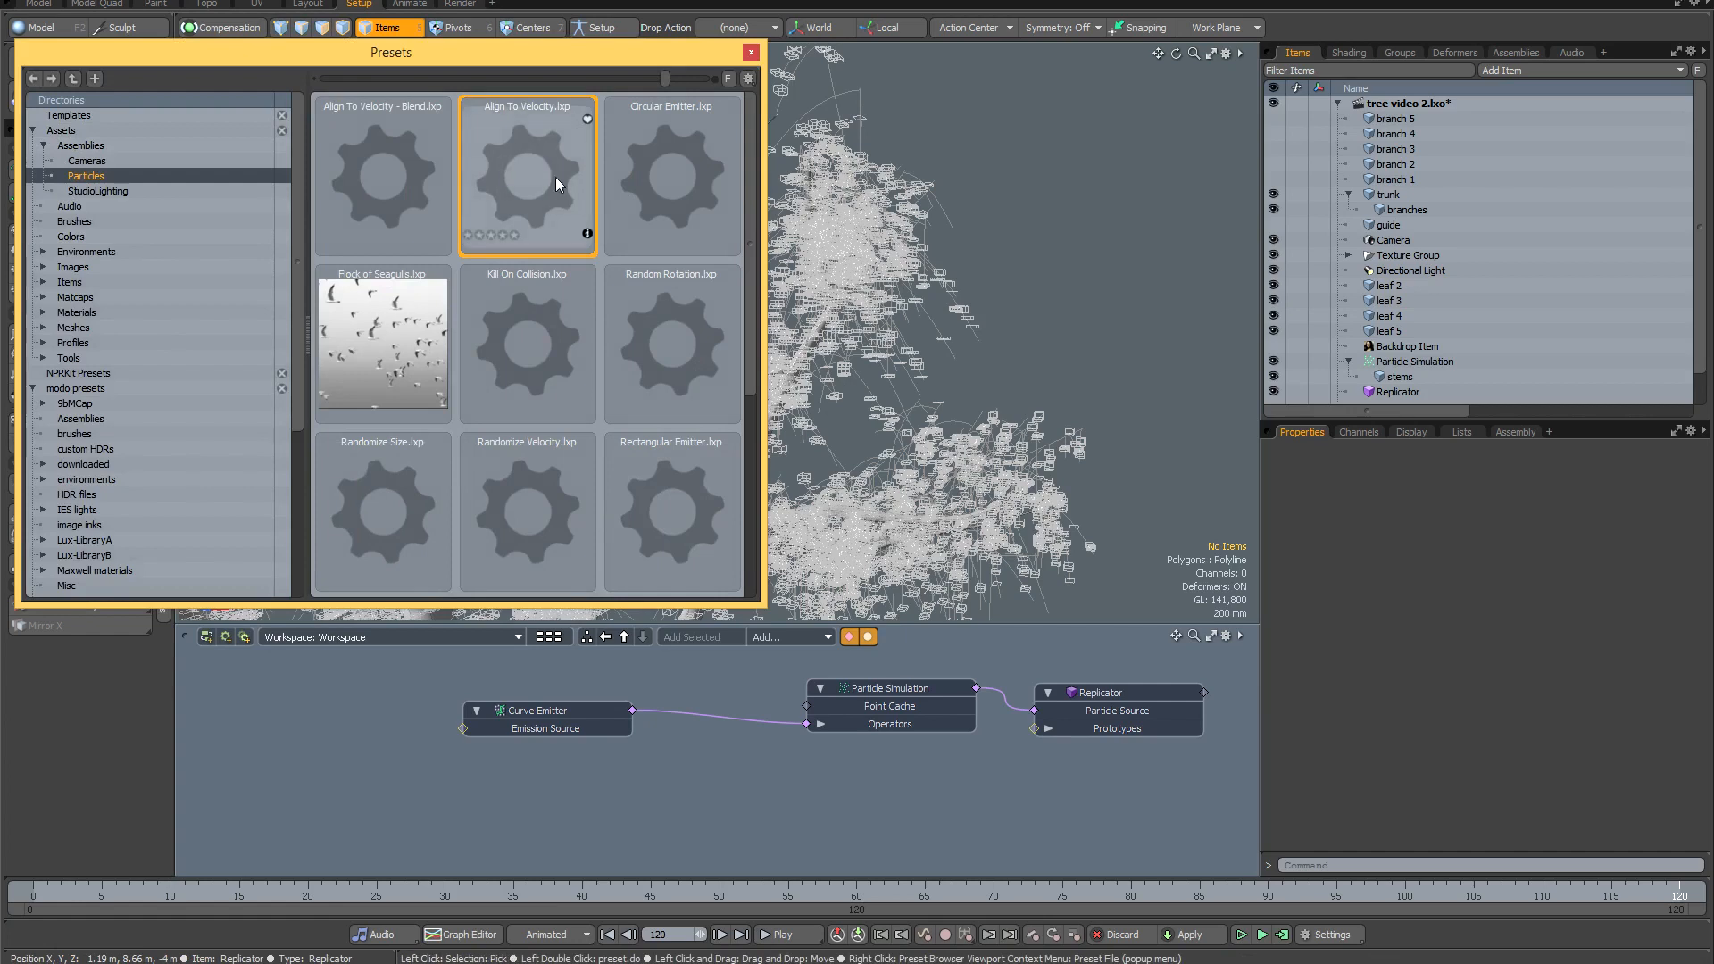
drag(517, 148, 664, 803)
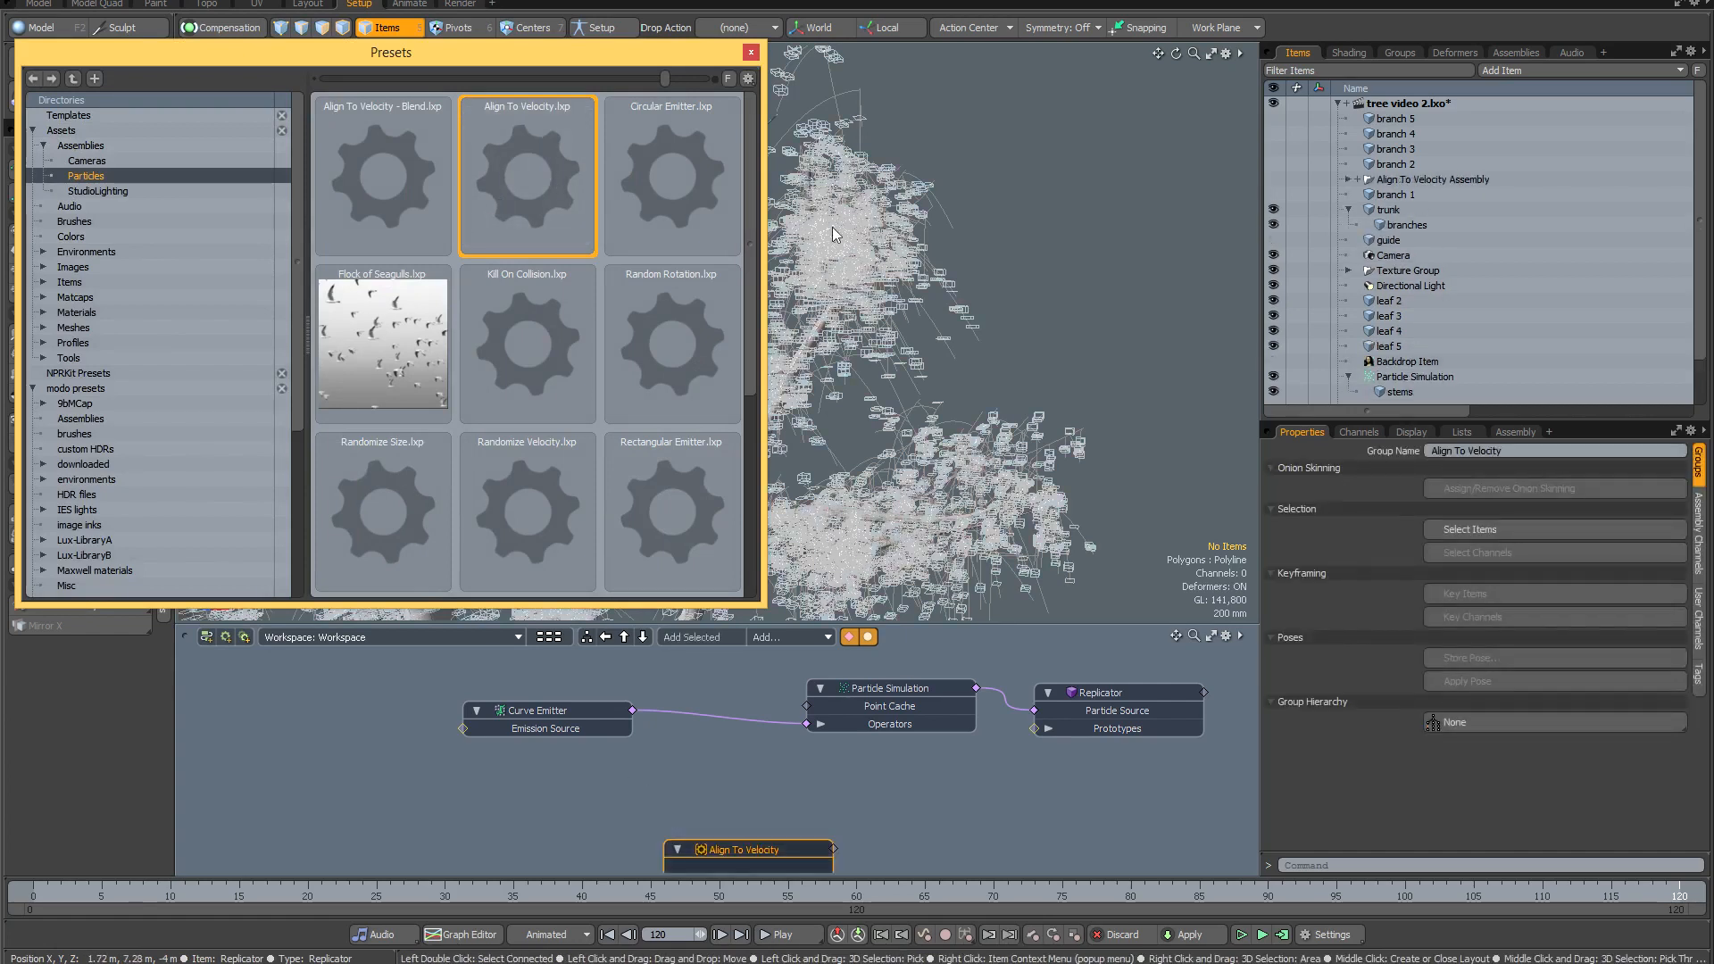
click(751, 52)
drag(756, 849, 333, 688)
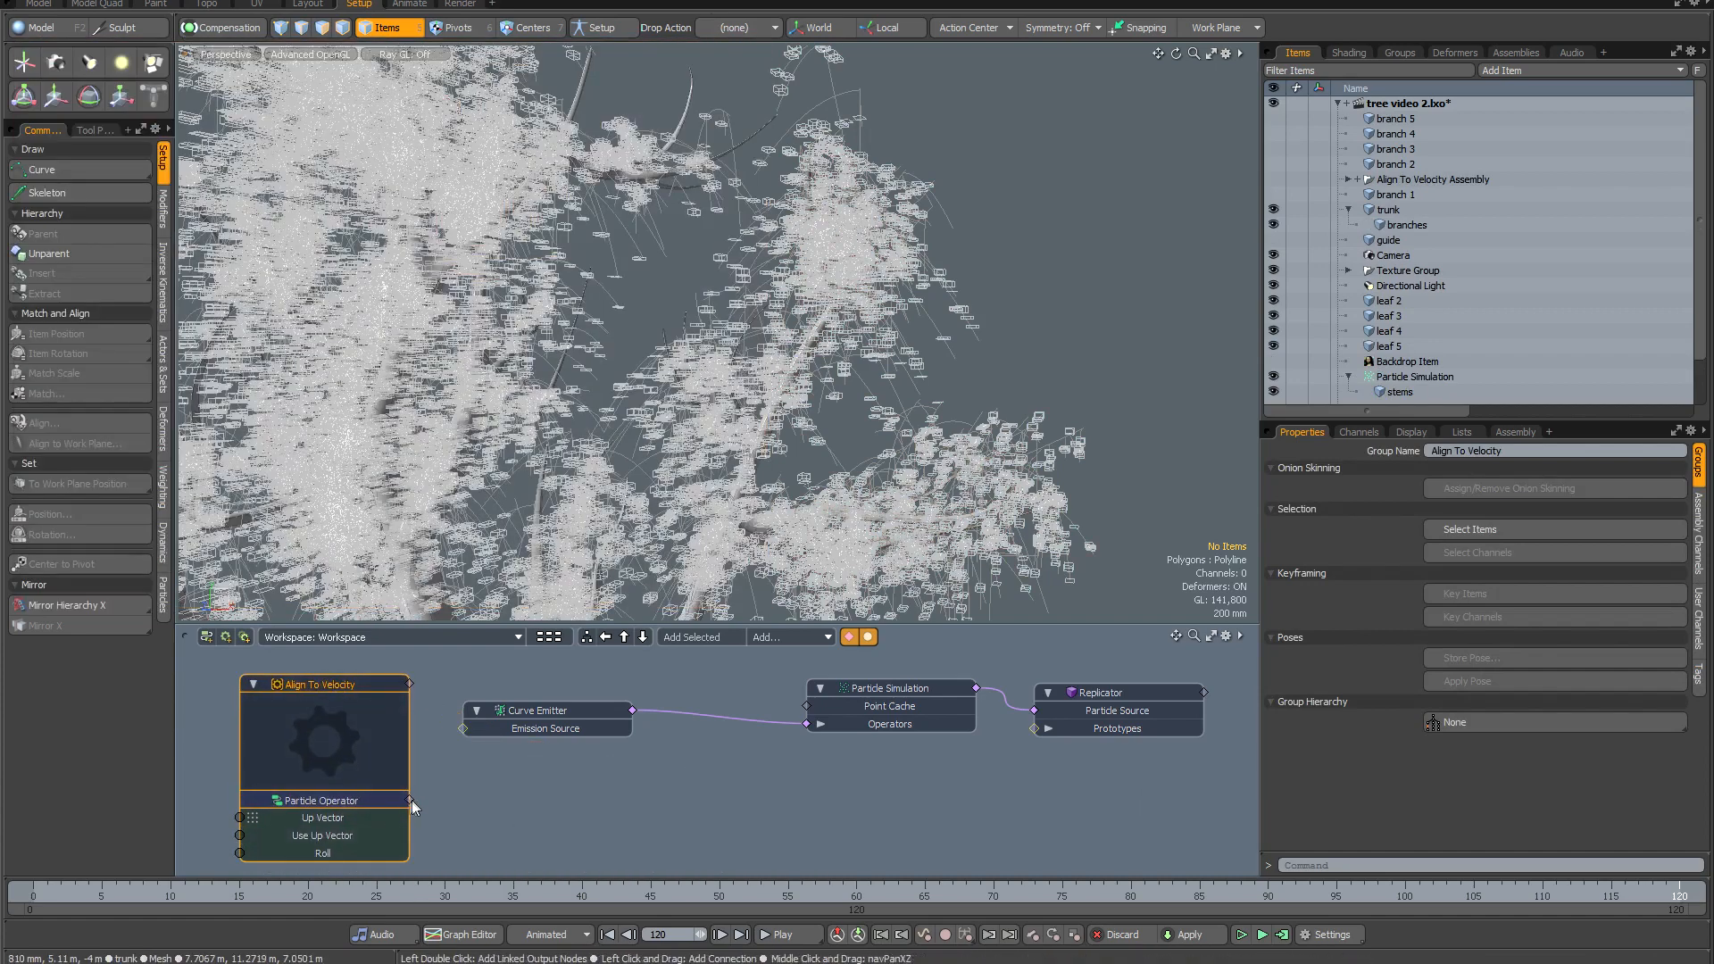
drag(410, 800, 807, 725)
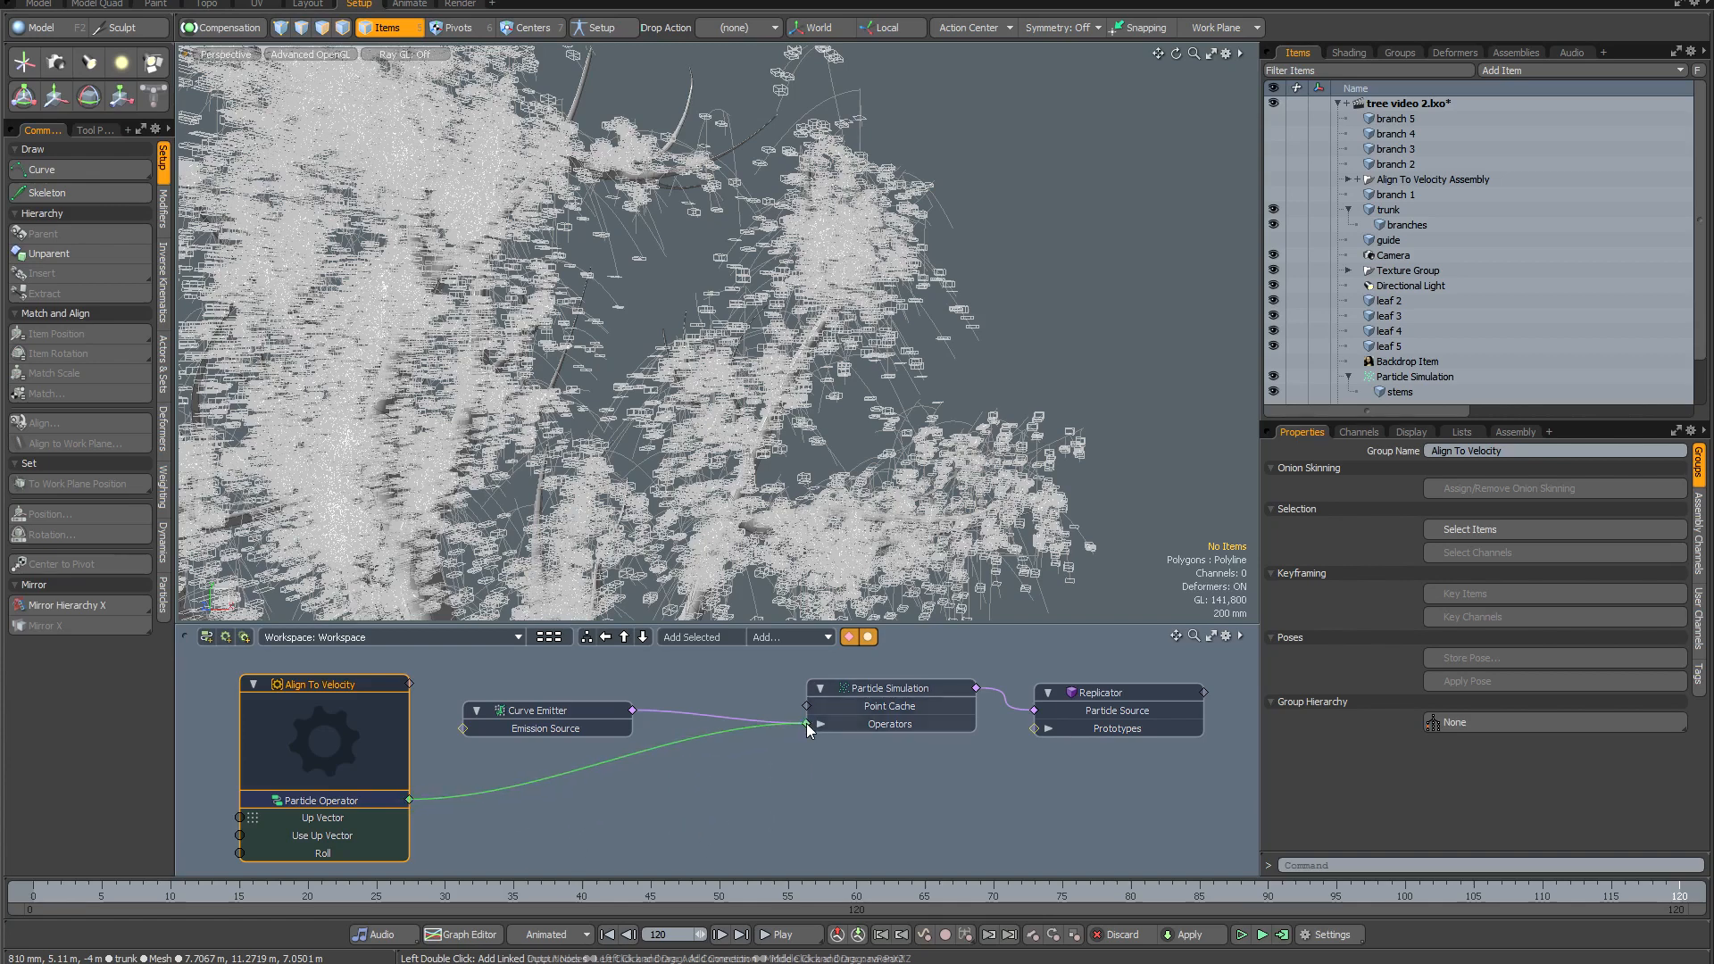
Set the curve emitter's initial velocity to 100 mm/s, compute the simulation from frame 0 to 120, and inspect the leaves.
click(915, 692)
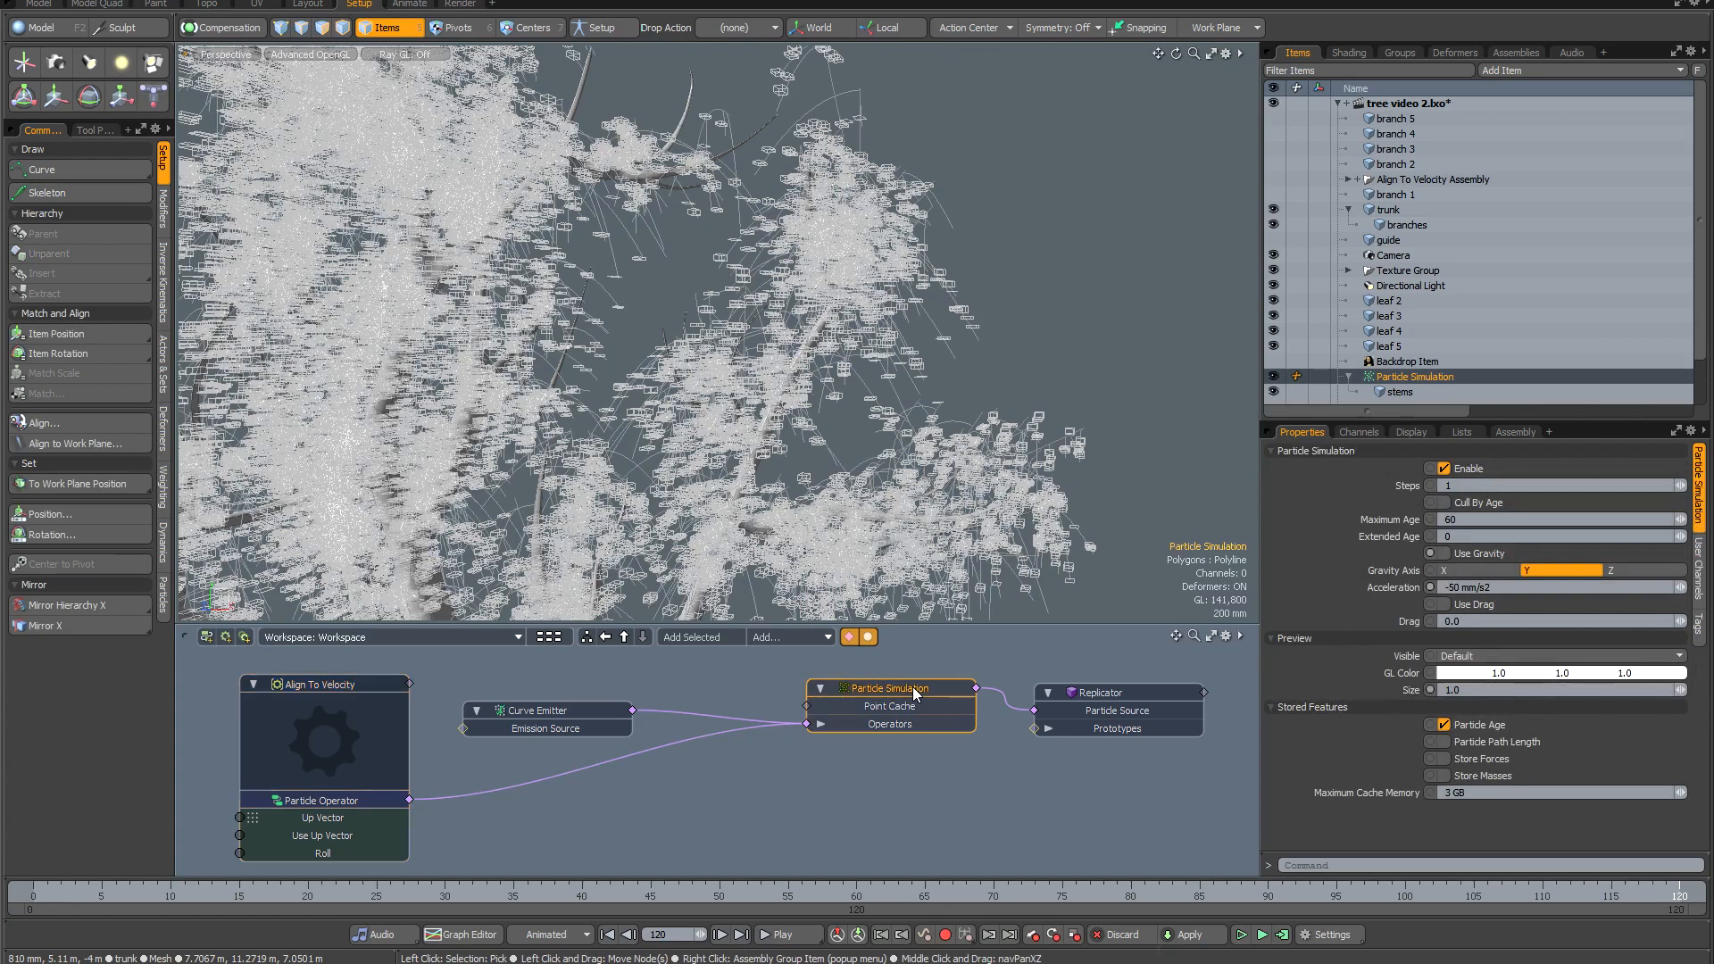
scroll(1408, 371, down, 2)
click(1409, 391)
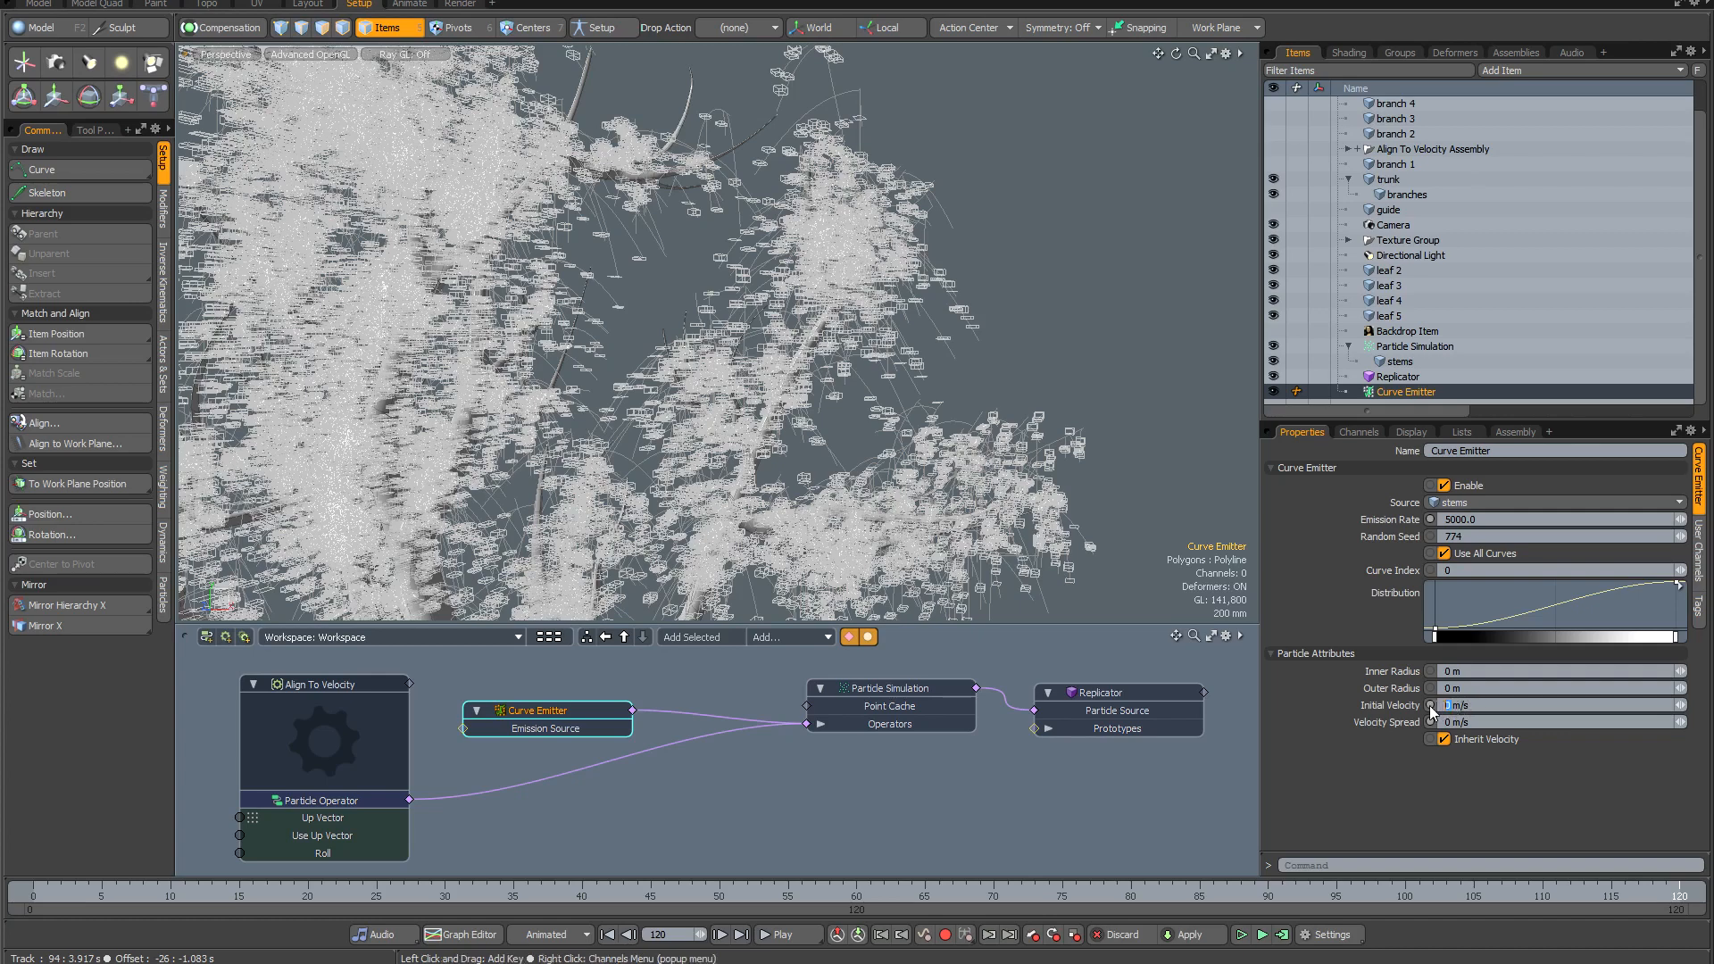
text(10)
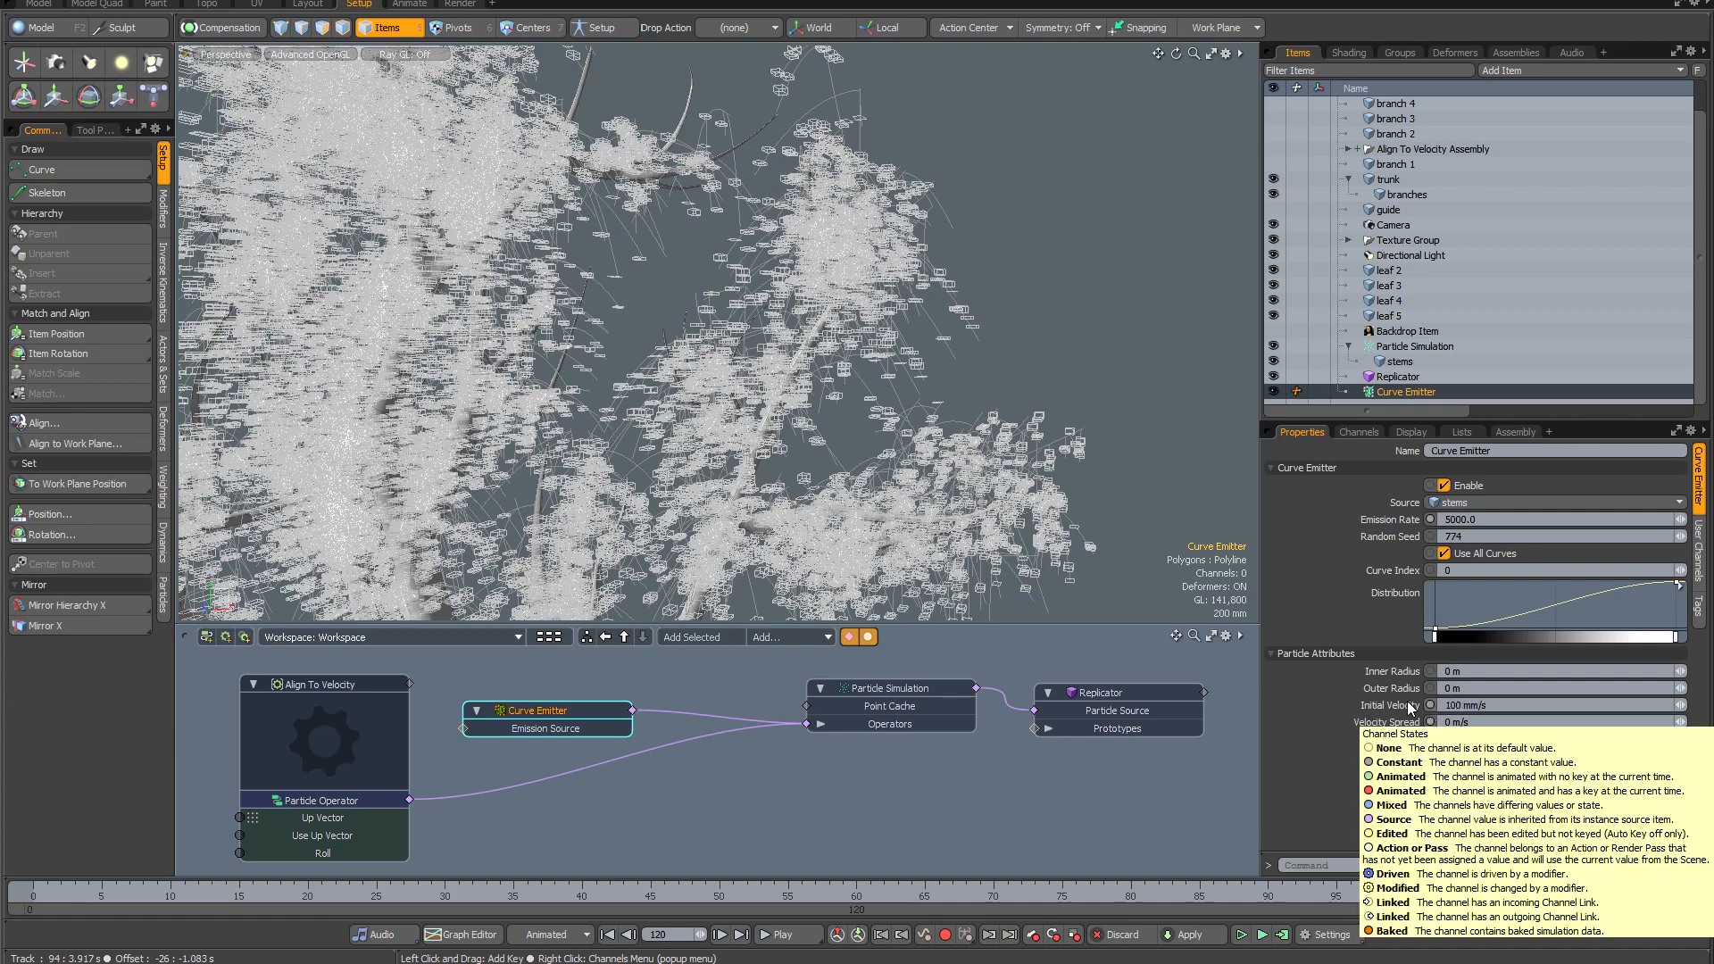
click(1283, 935)
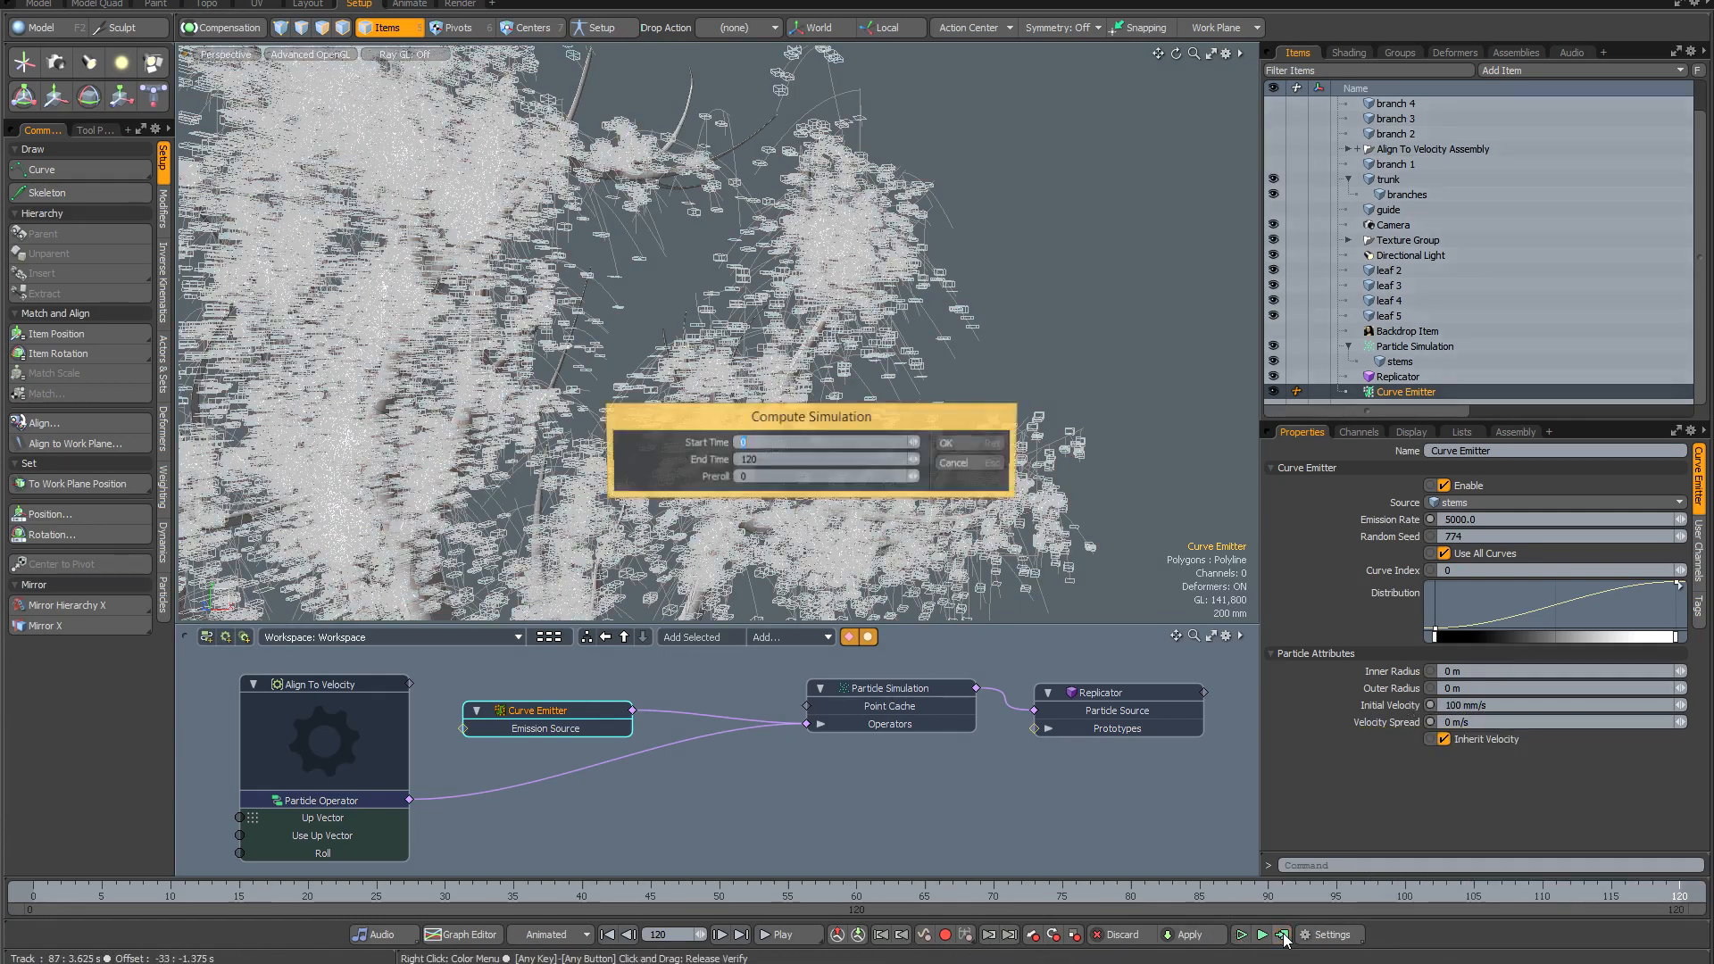
click(967, 443)
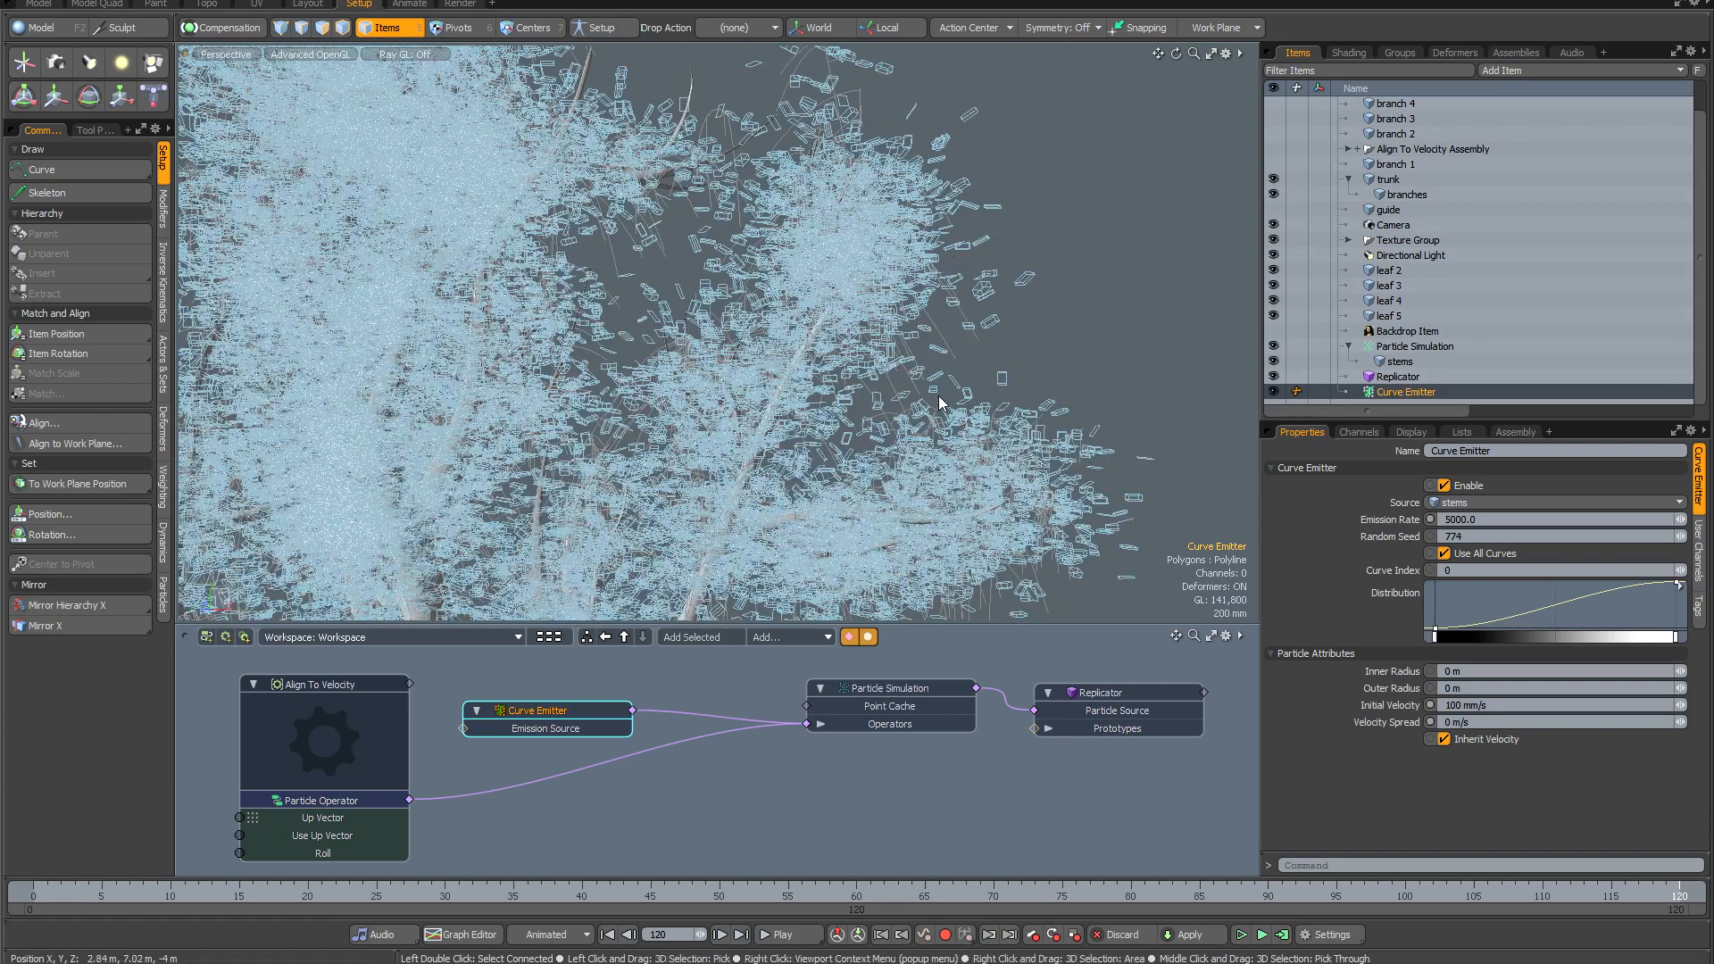
scroll(939, 398, down, 5)
alt+drag(969, 365, 958, 343)
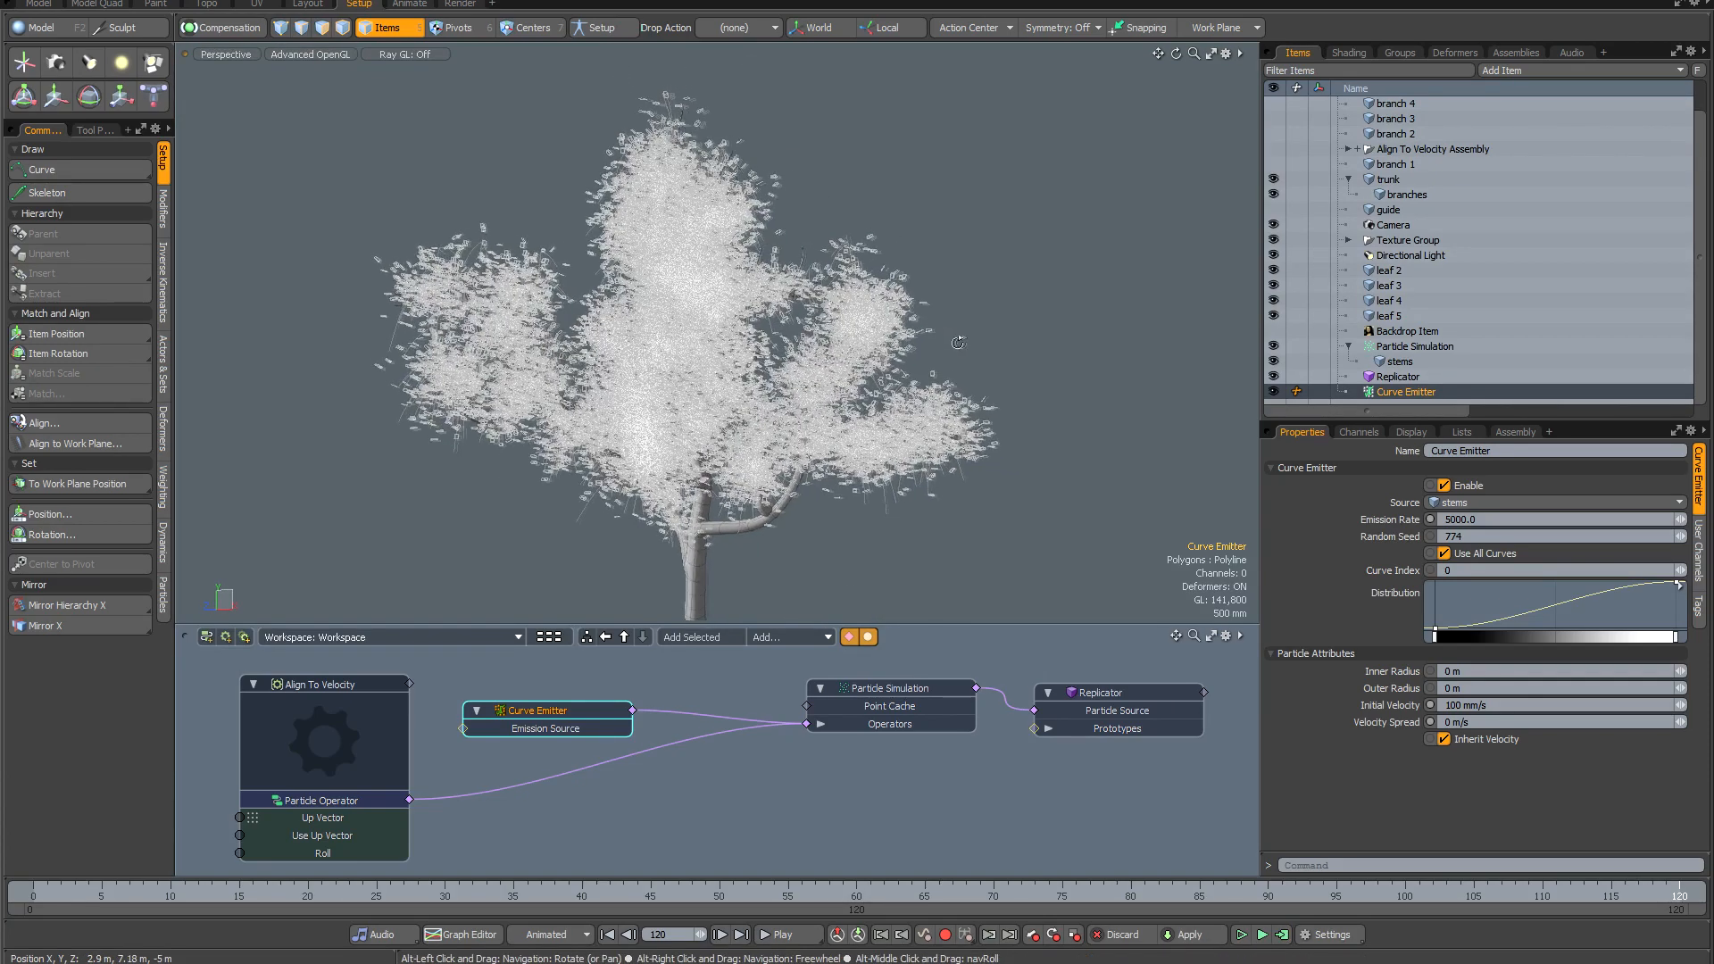
scroll(905, 300, up, 5)
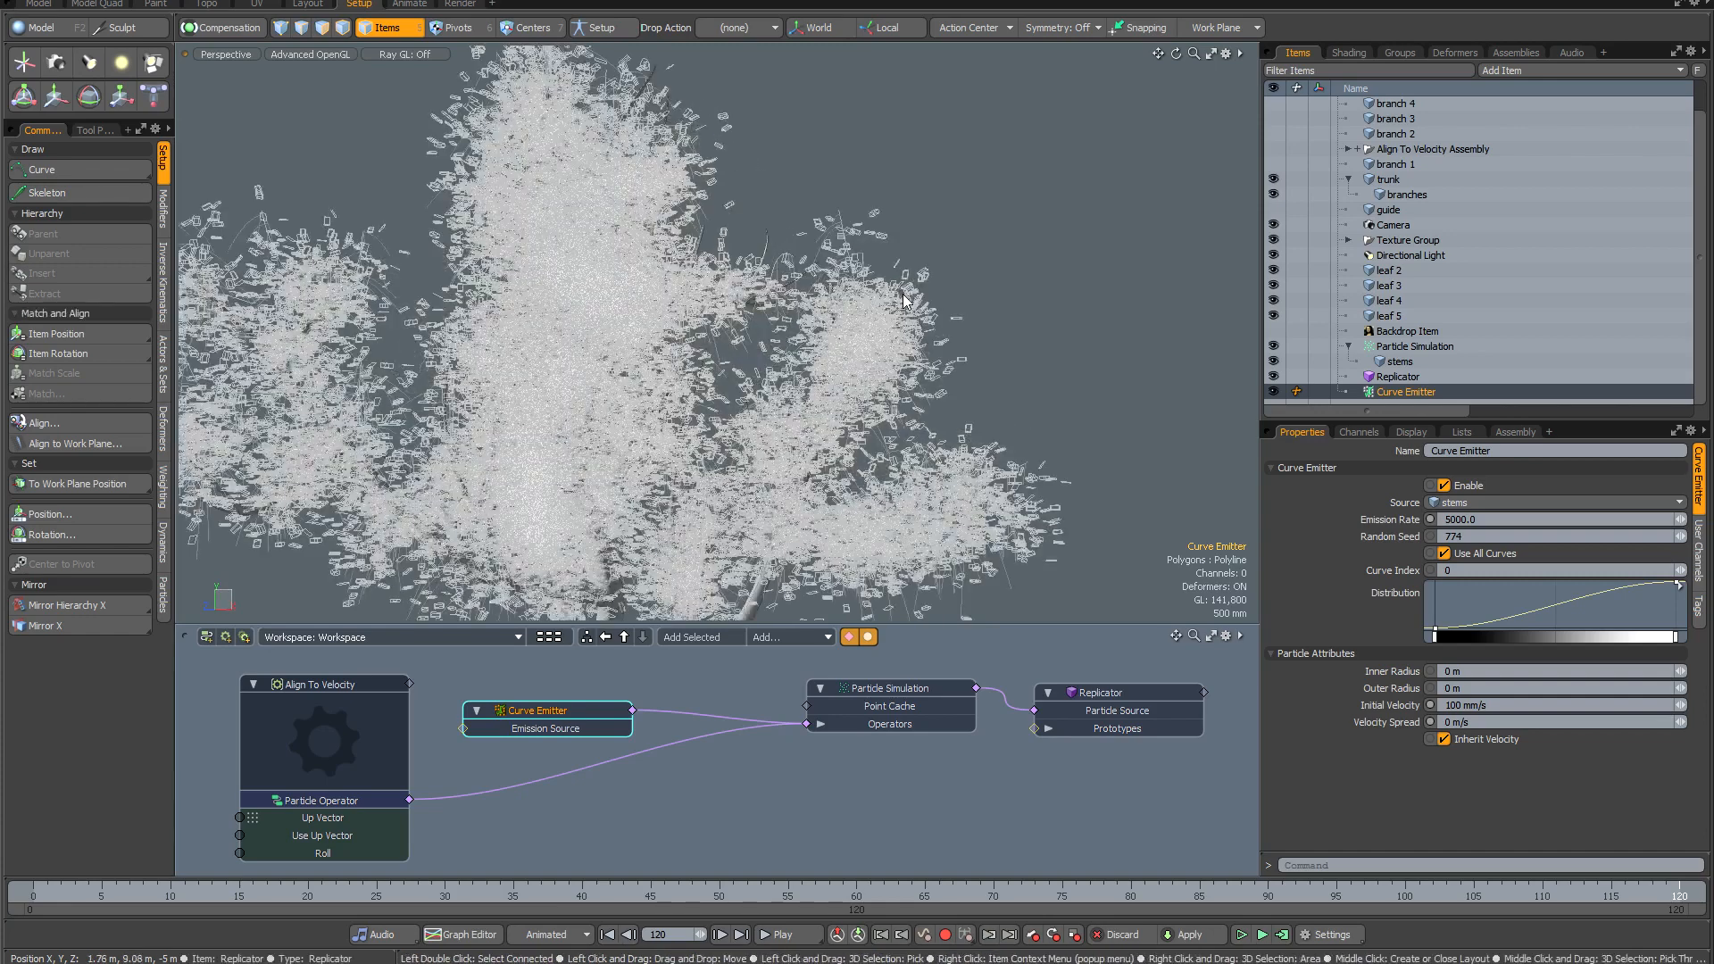
Set the curve emitter's initial velocity to 1 mm/s and recompute the simulation from frame 0 to 120.
scroll(905, 300, down, 2)
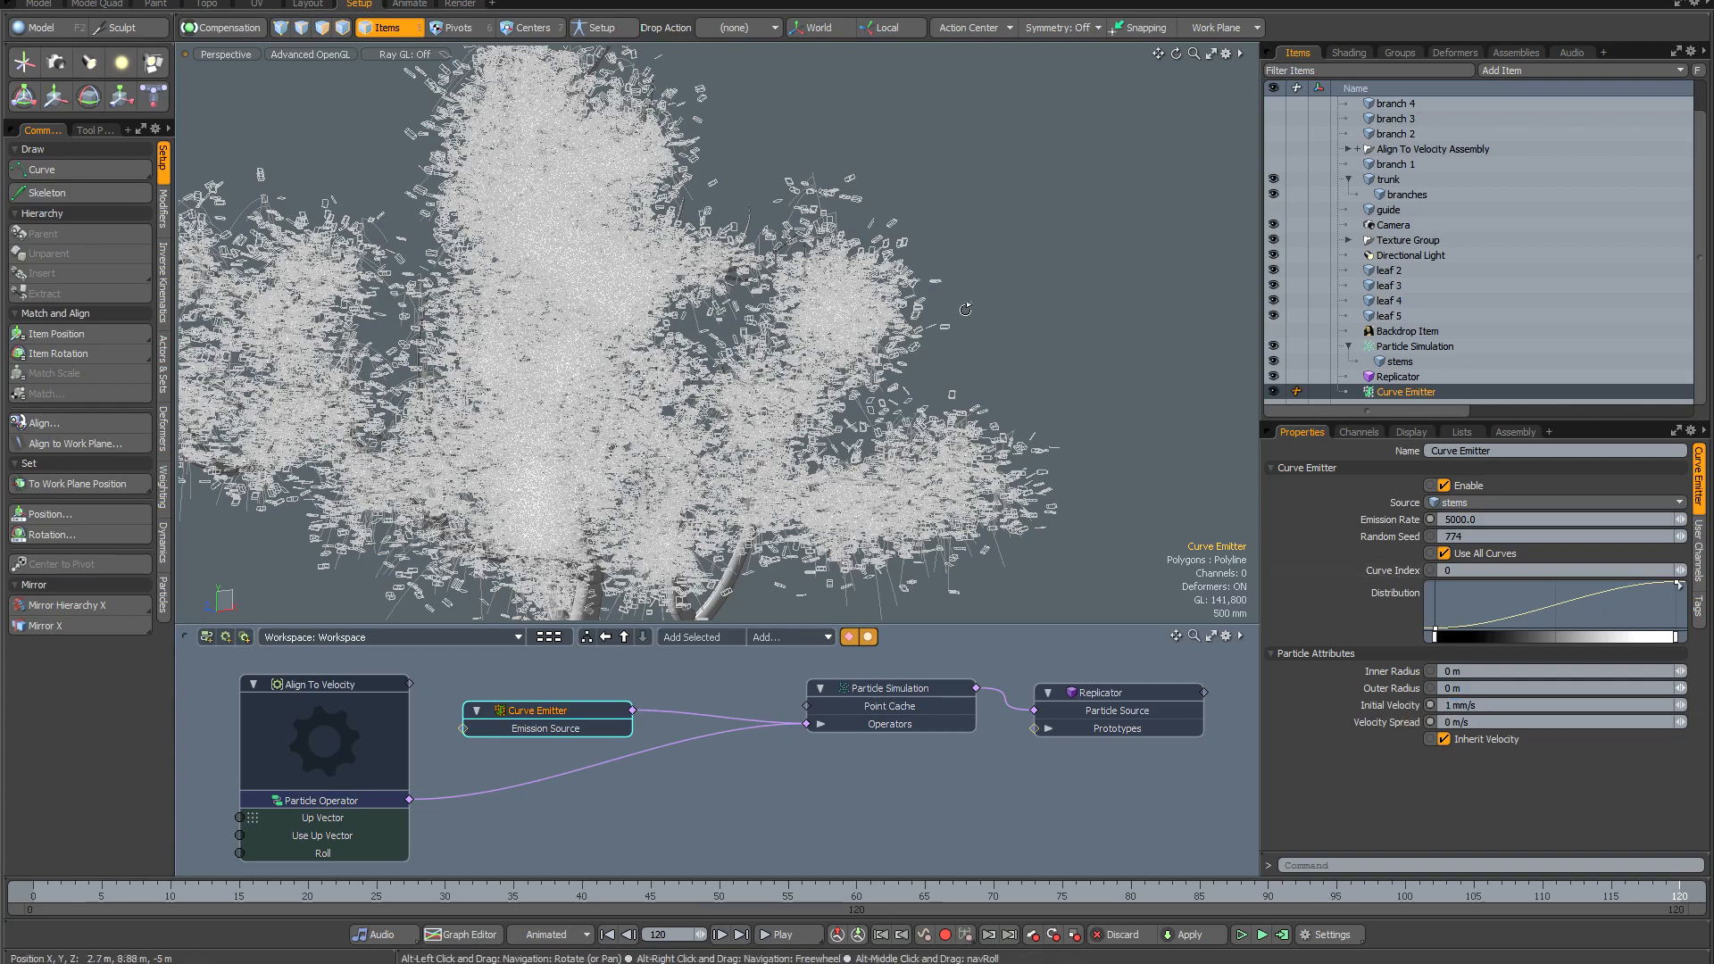
alt+drag(997, 311, 955, 321)
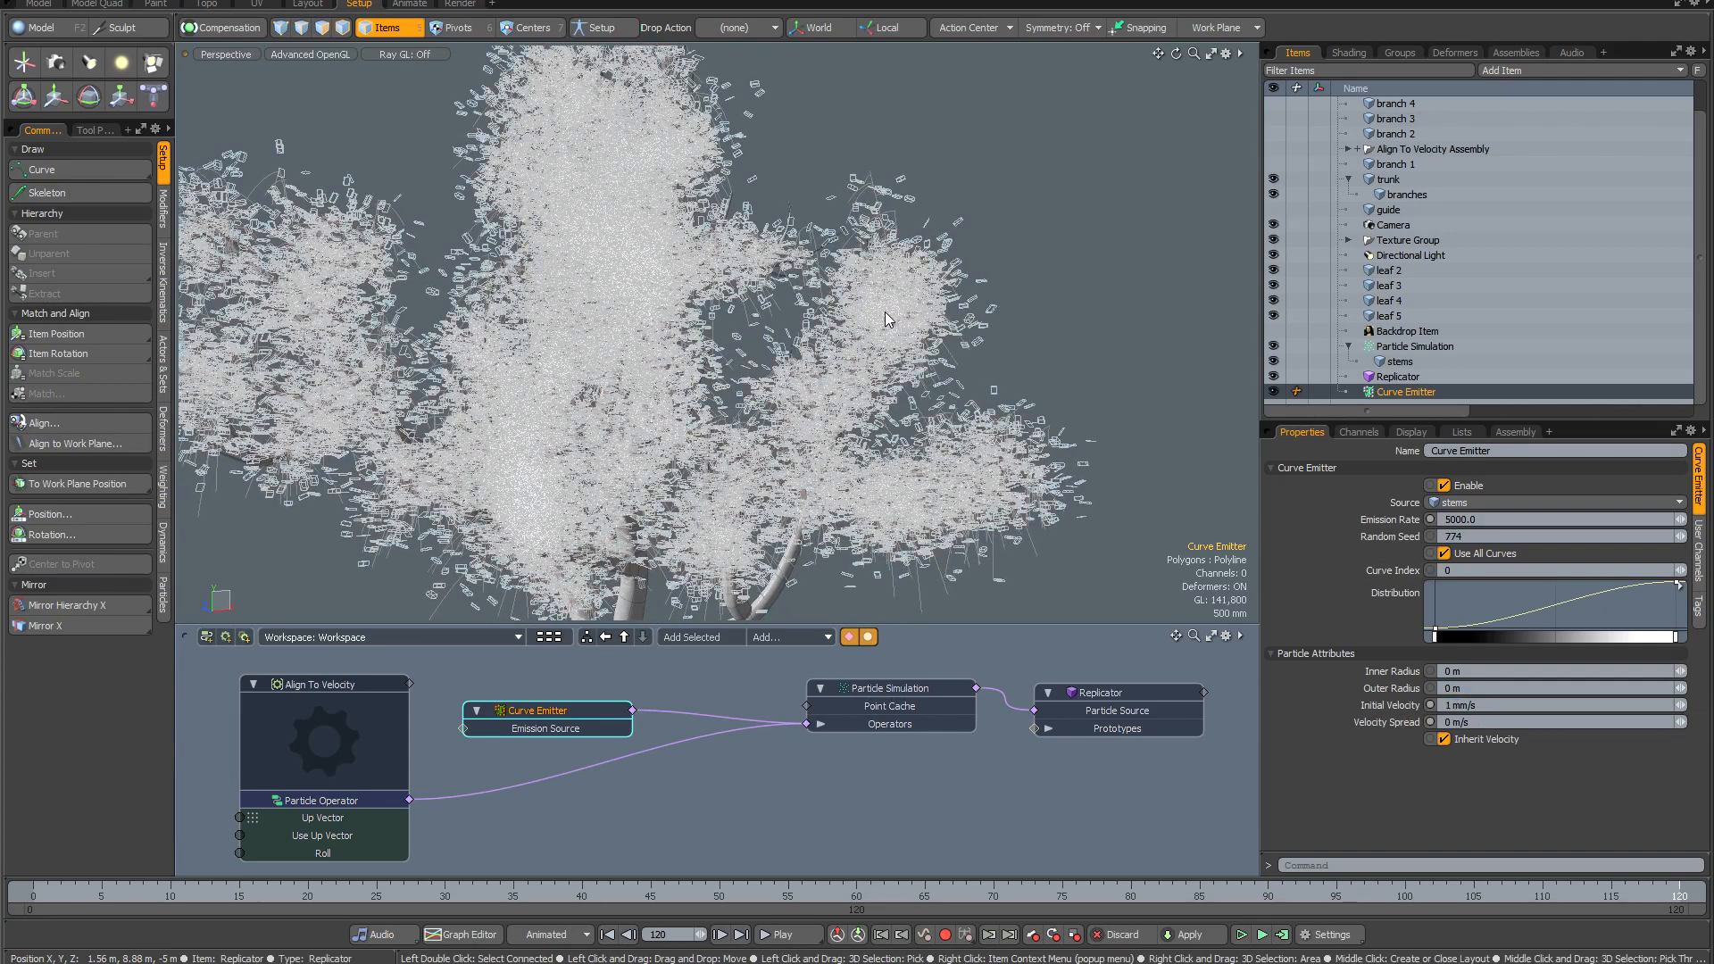
alt+shift+drag(868, 286, 907, 300)
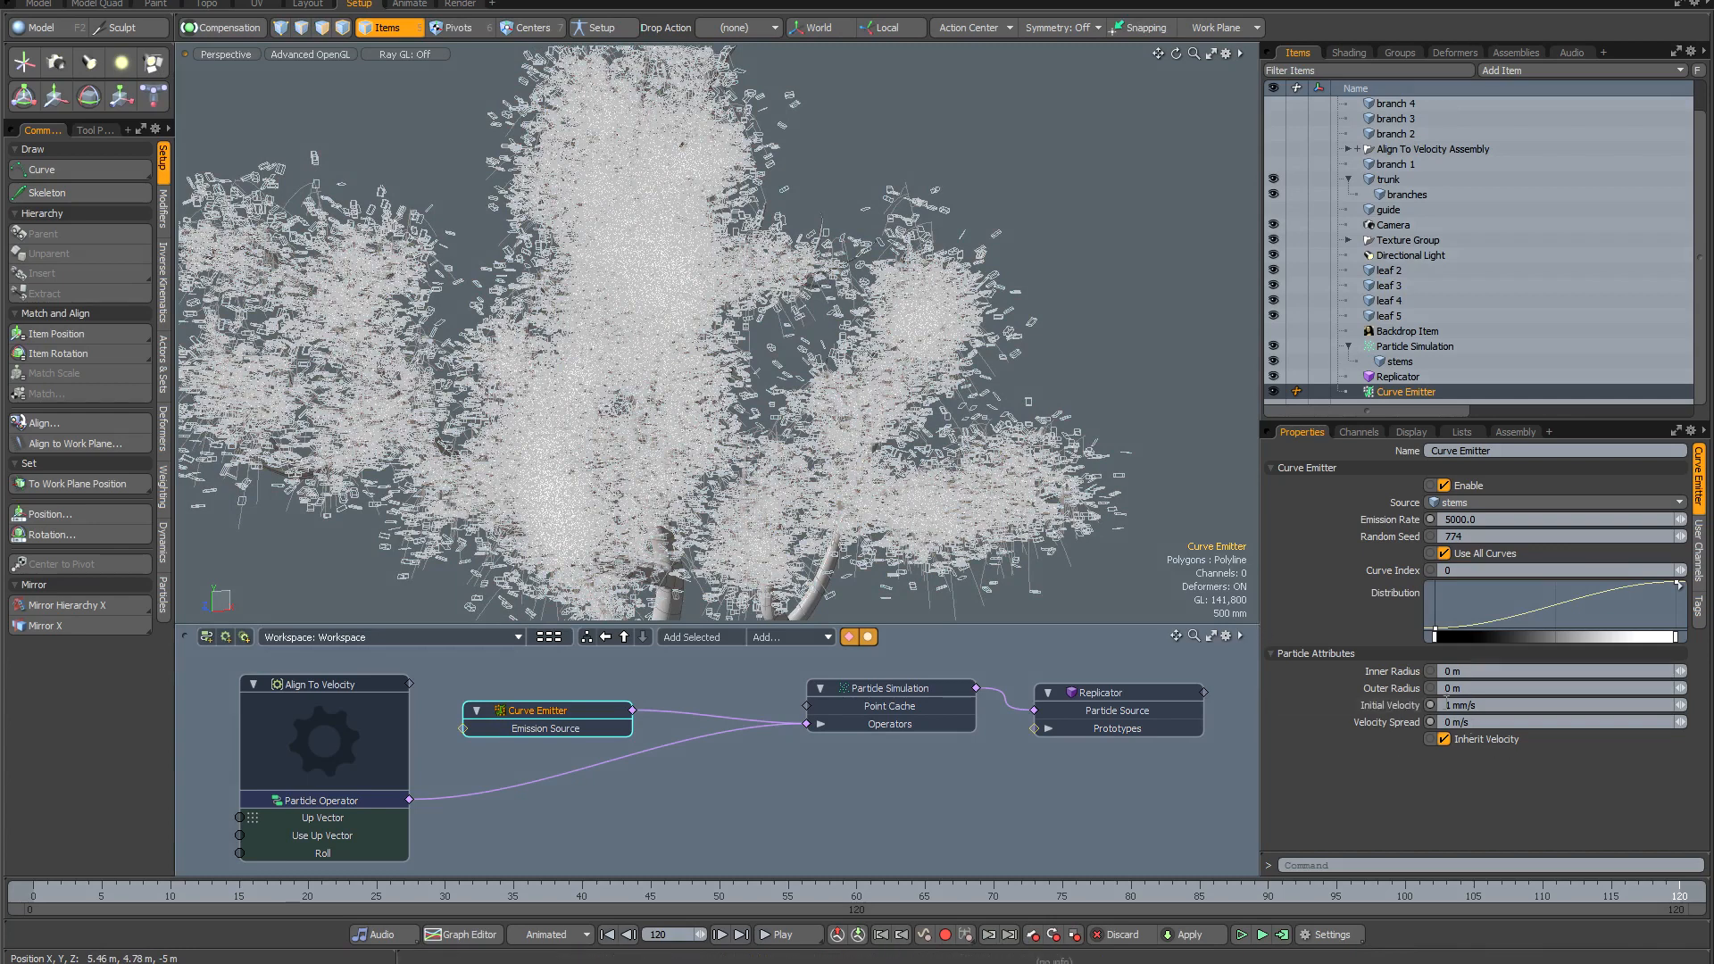
click(1282, 935)
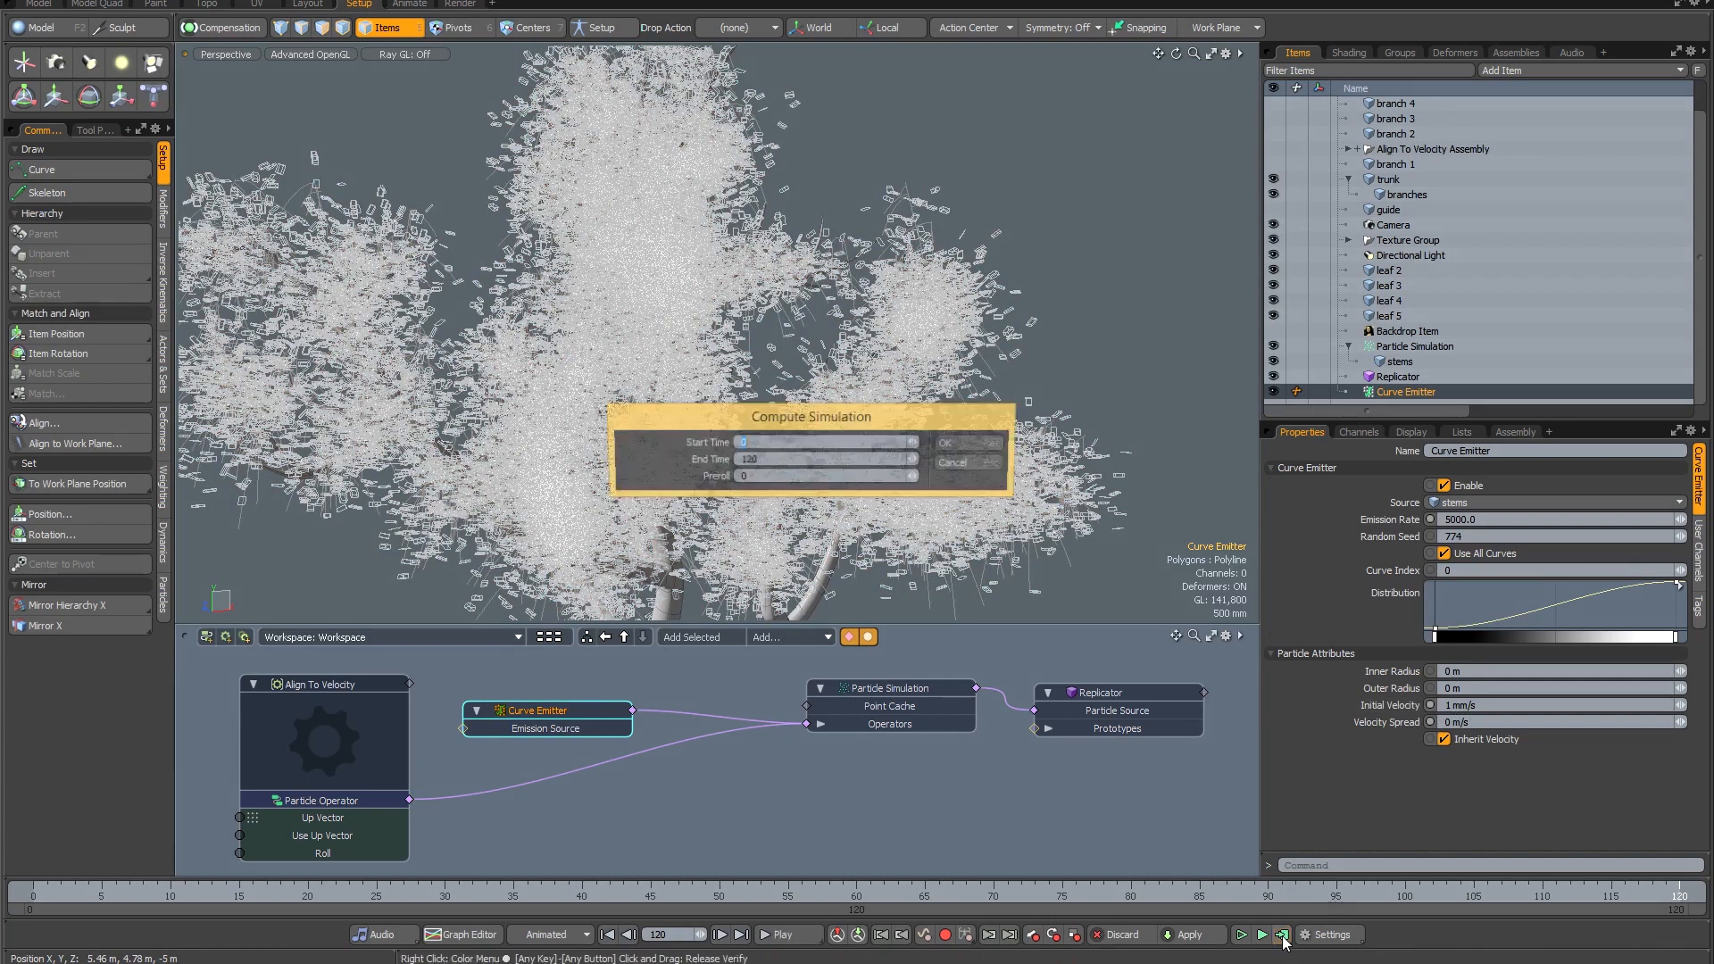
click(975, 443)
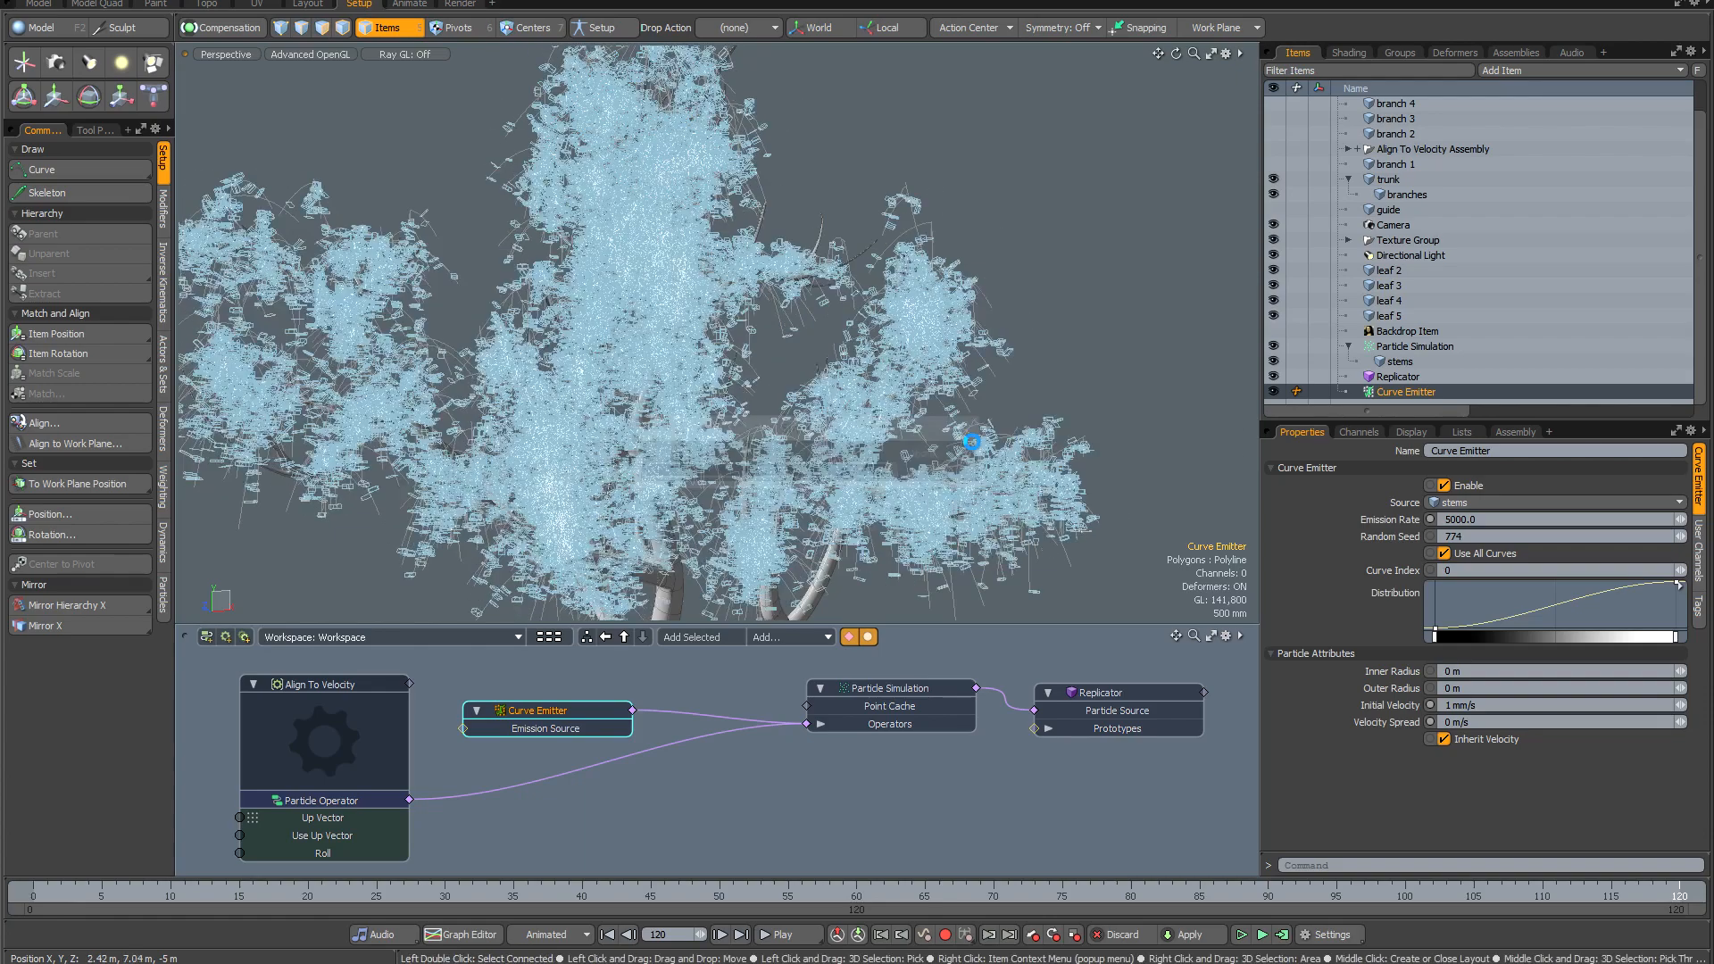
mouse_move(983, 395)
alt+mouse_down()
mouse_move(1071, 397)
mouse_move(981, 397)
alt+mouse_up()
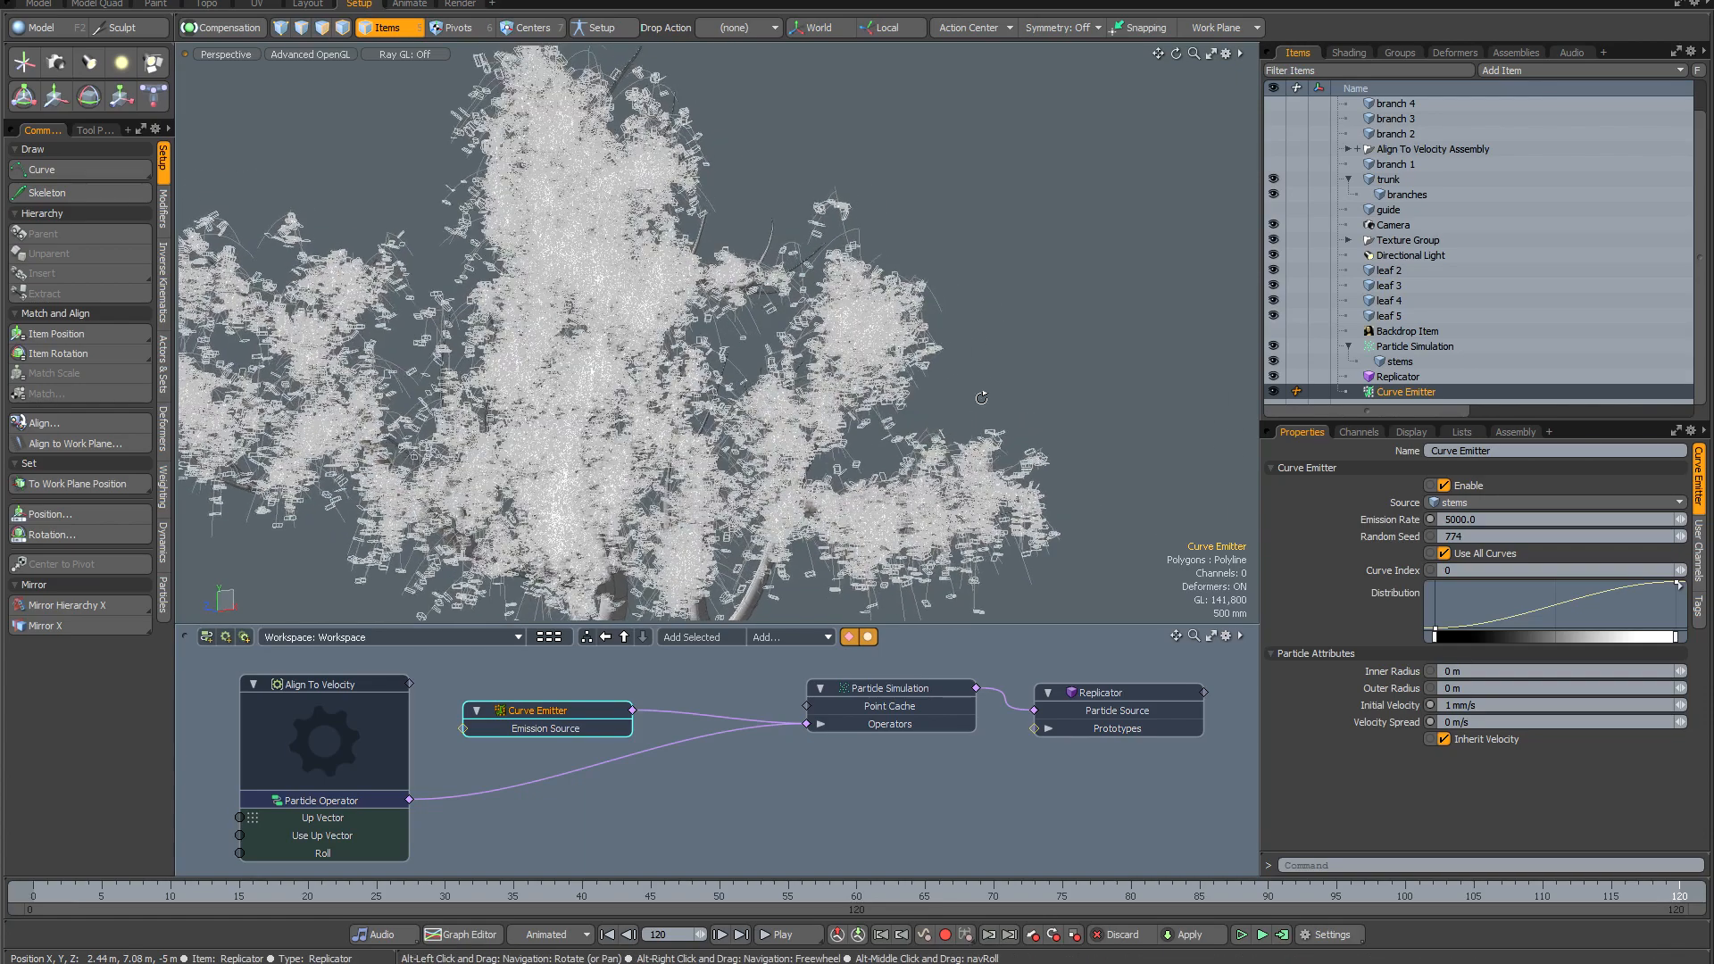
Set the curve emitter's emission rate to 8000 and random seed to 775, and recompute the simulation from frame 0 to 120.
alt+shift+drag(871, 356, 931, 368)
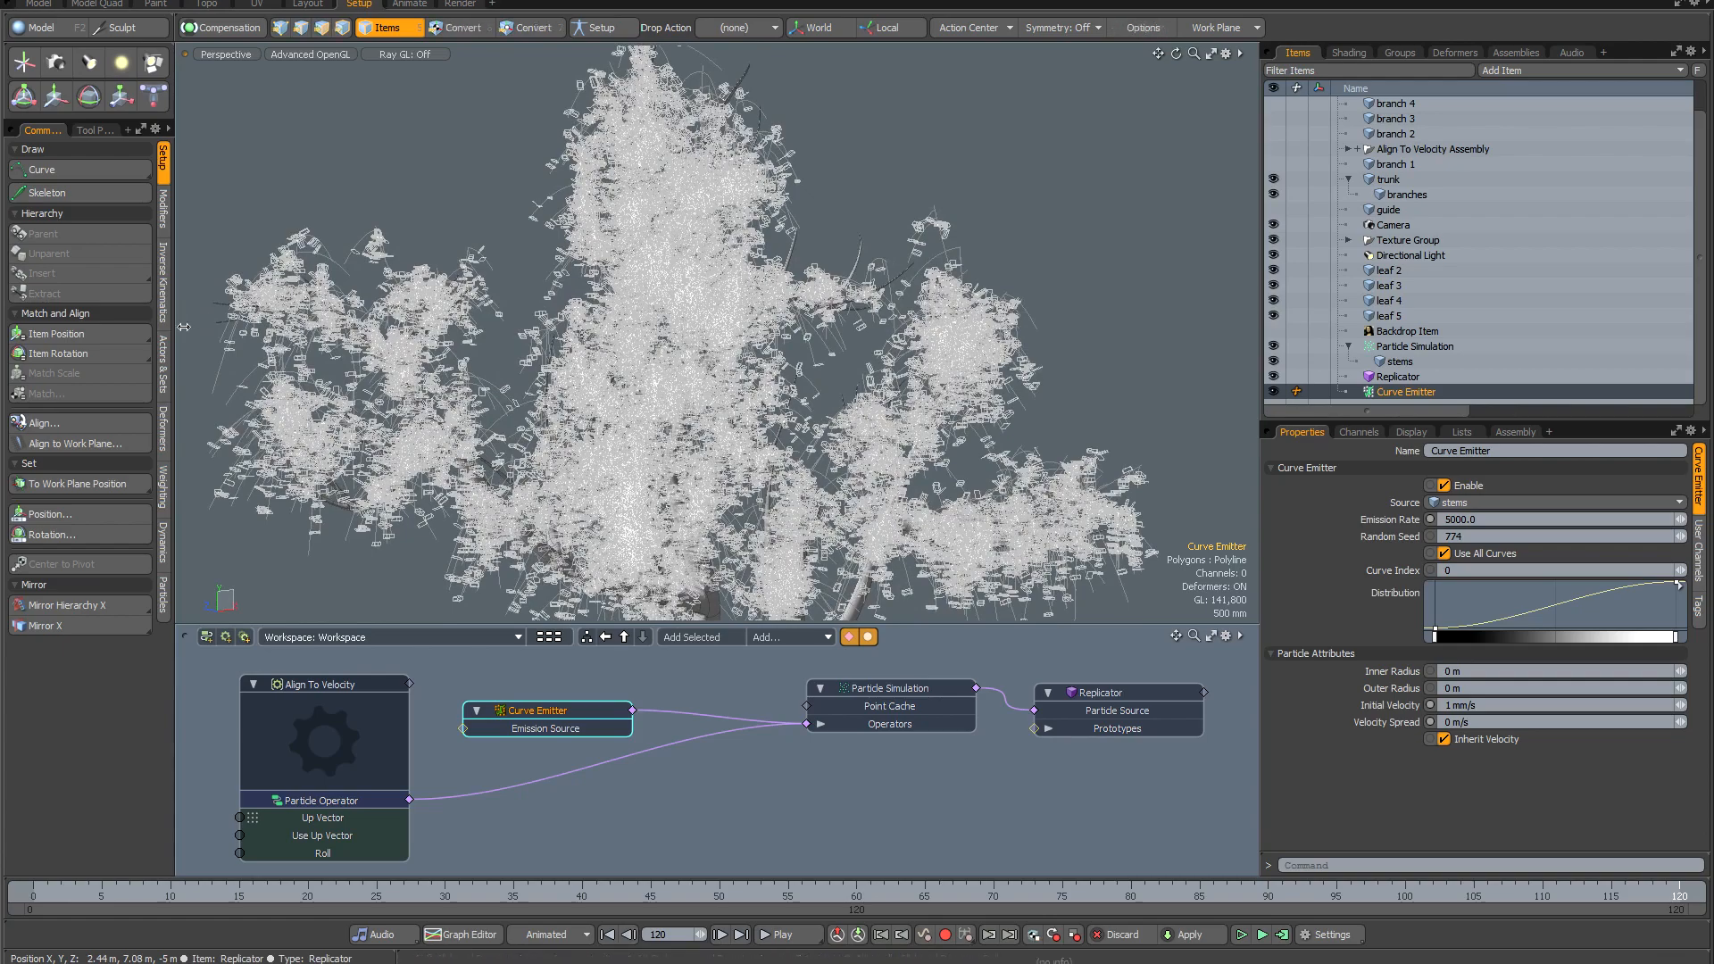
alt+drag(959, 313, 1000, 268)
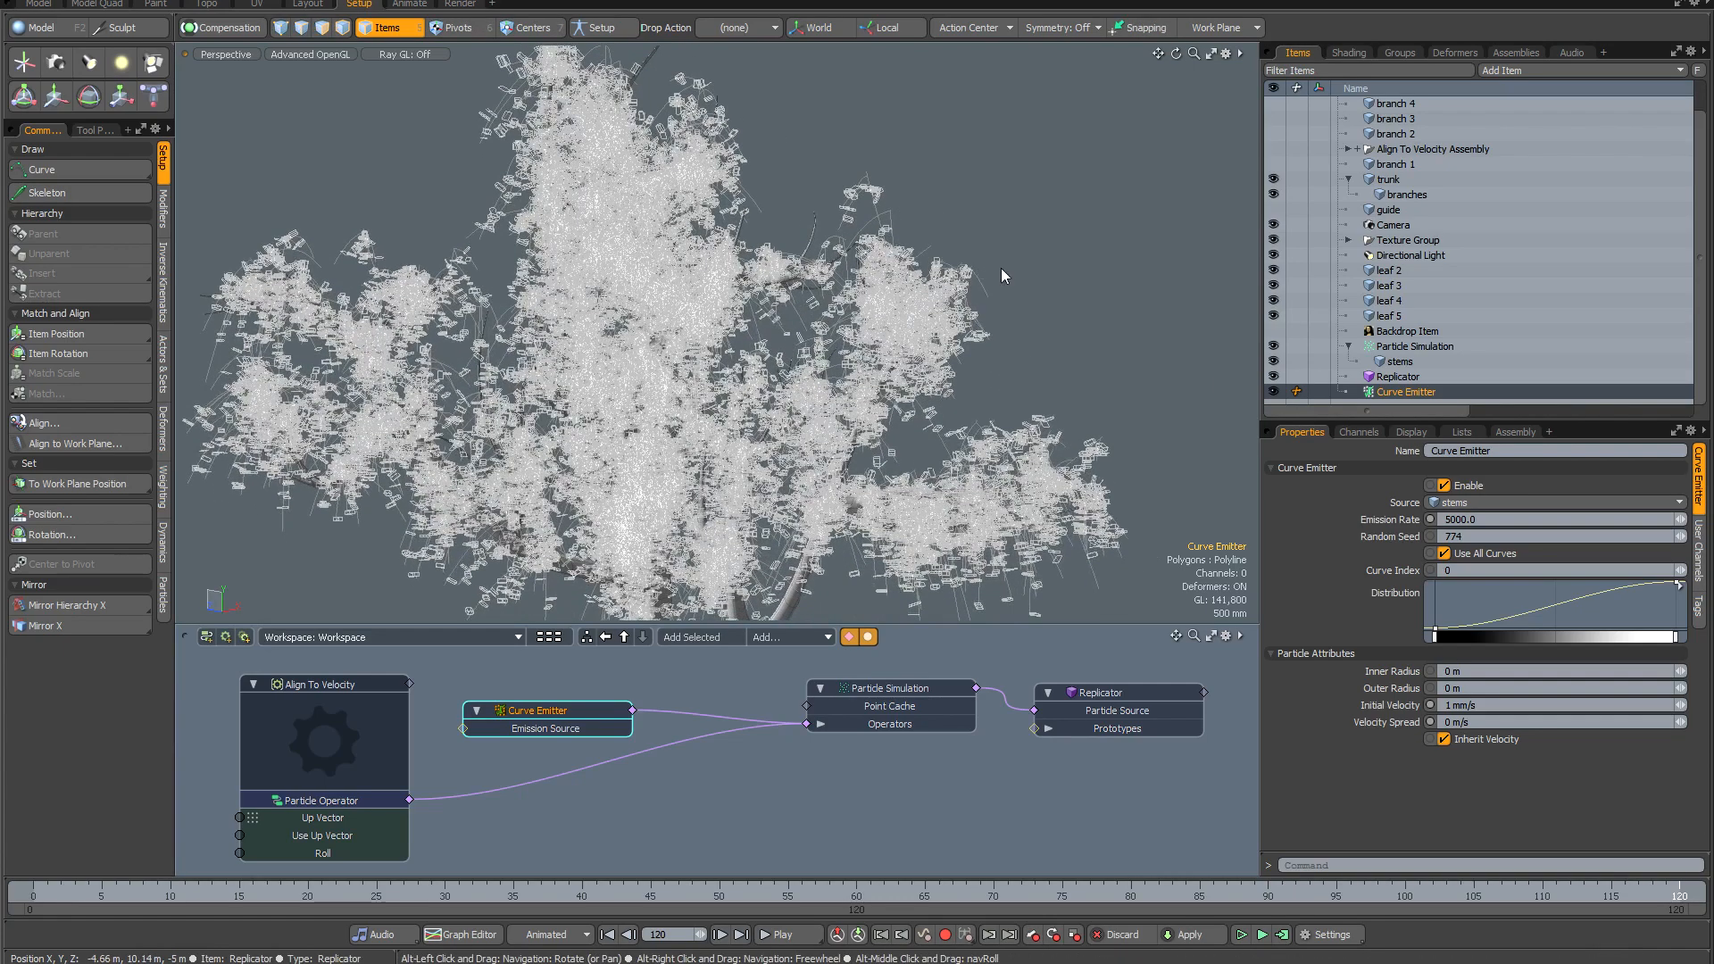
scroll(980, 273, up, 4)
scroll(977, 284, up, 2)
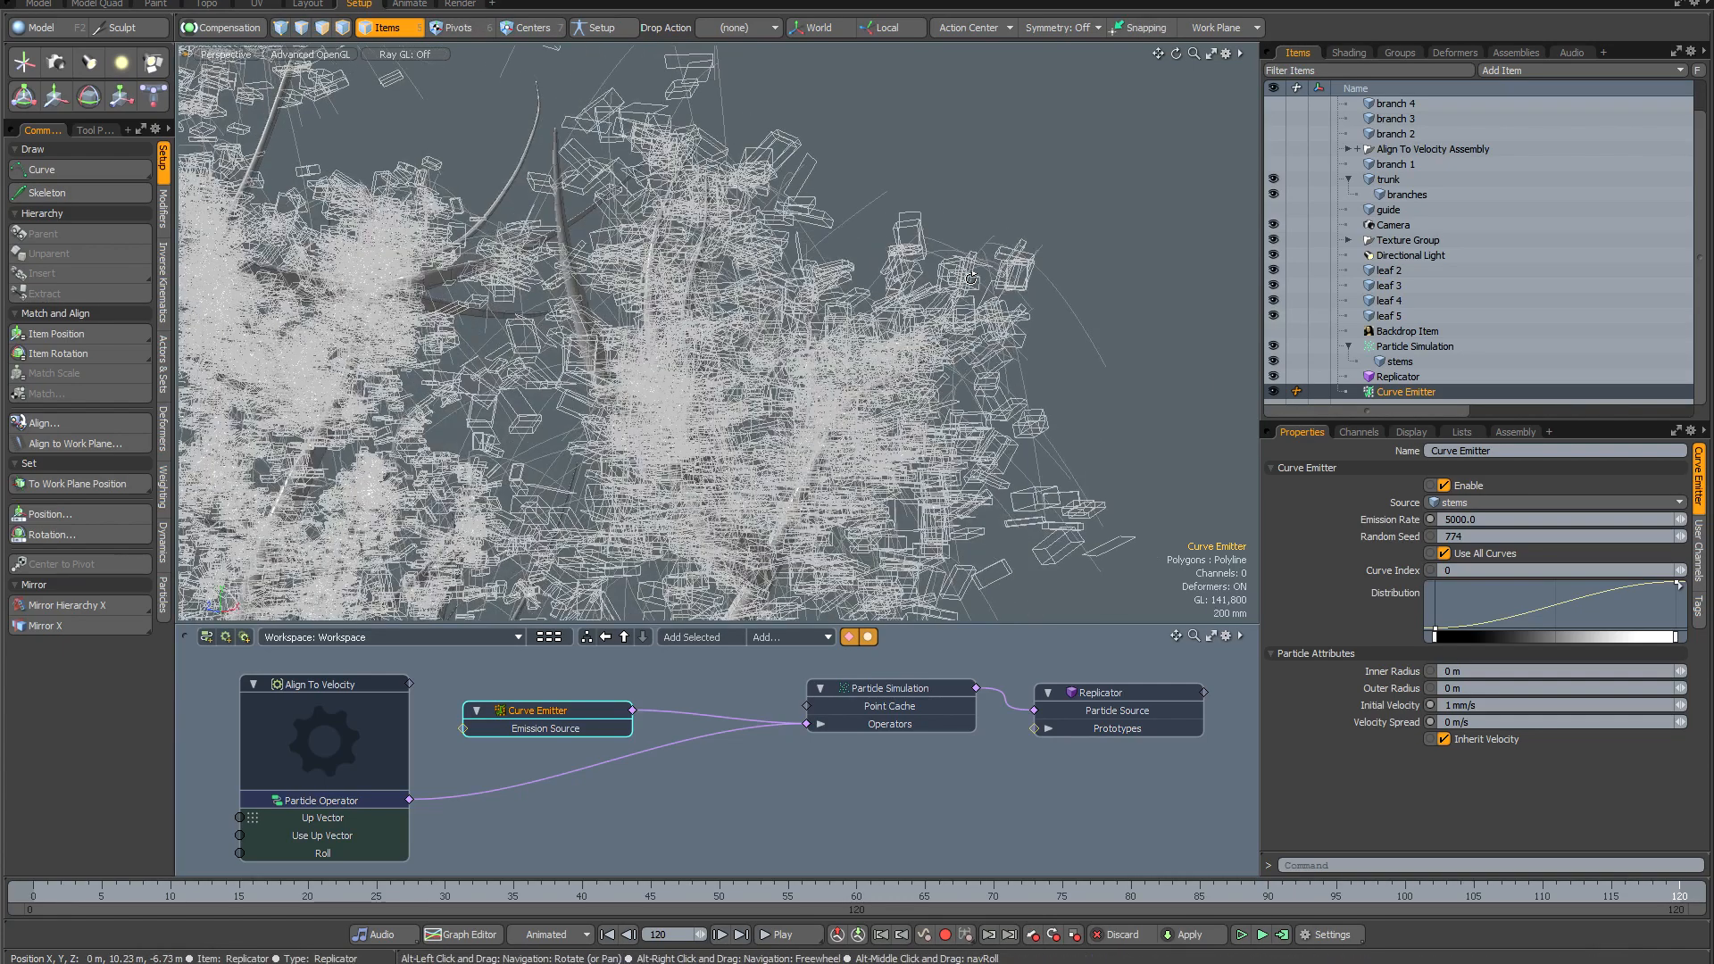
scroll(856, 285, down, 6)
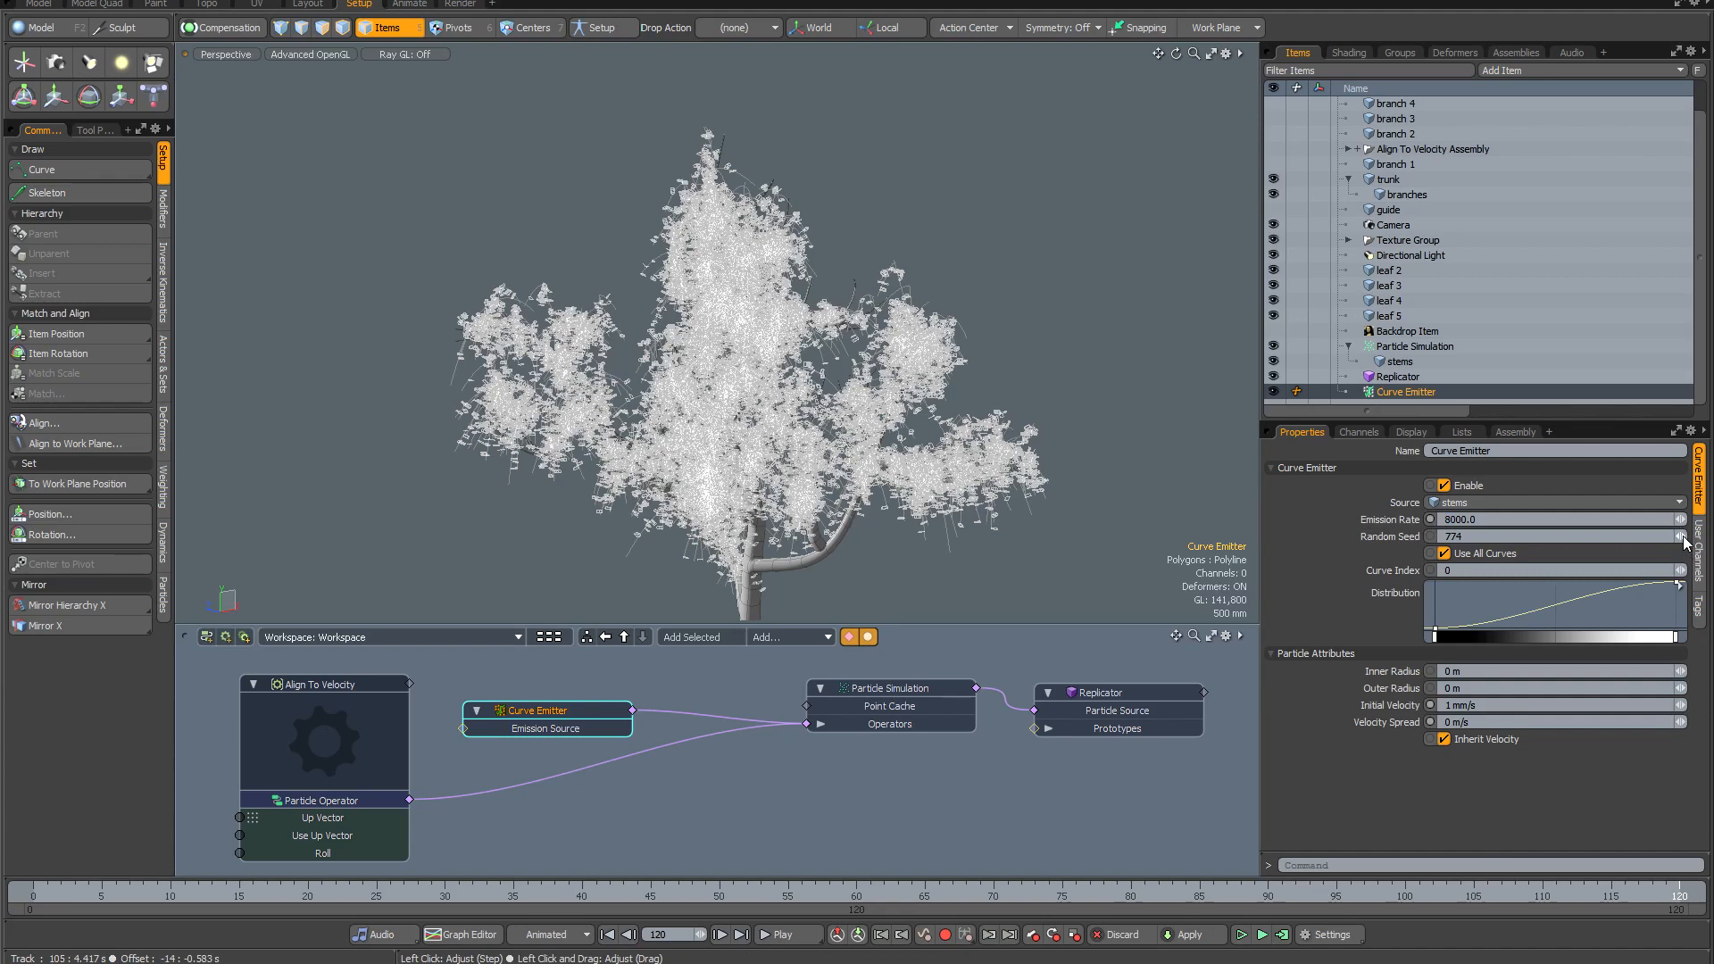
click(1282, 935)
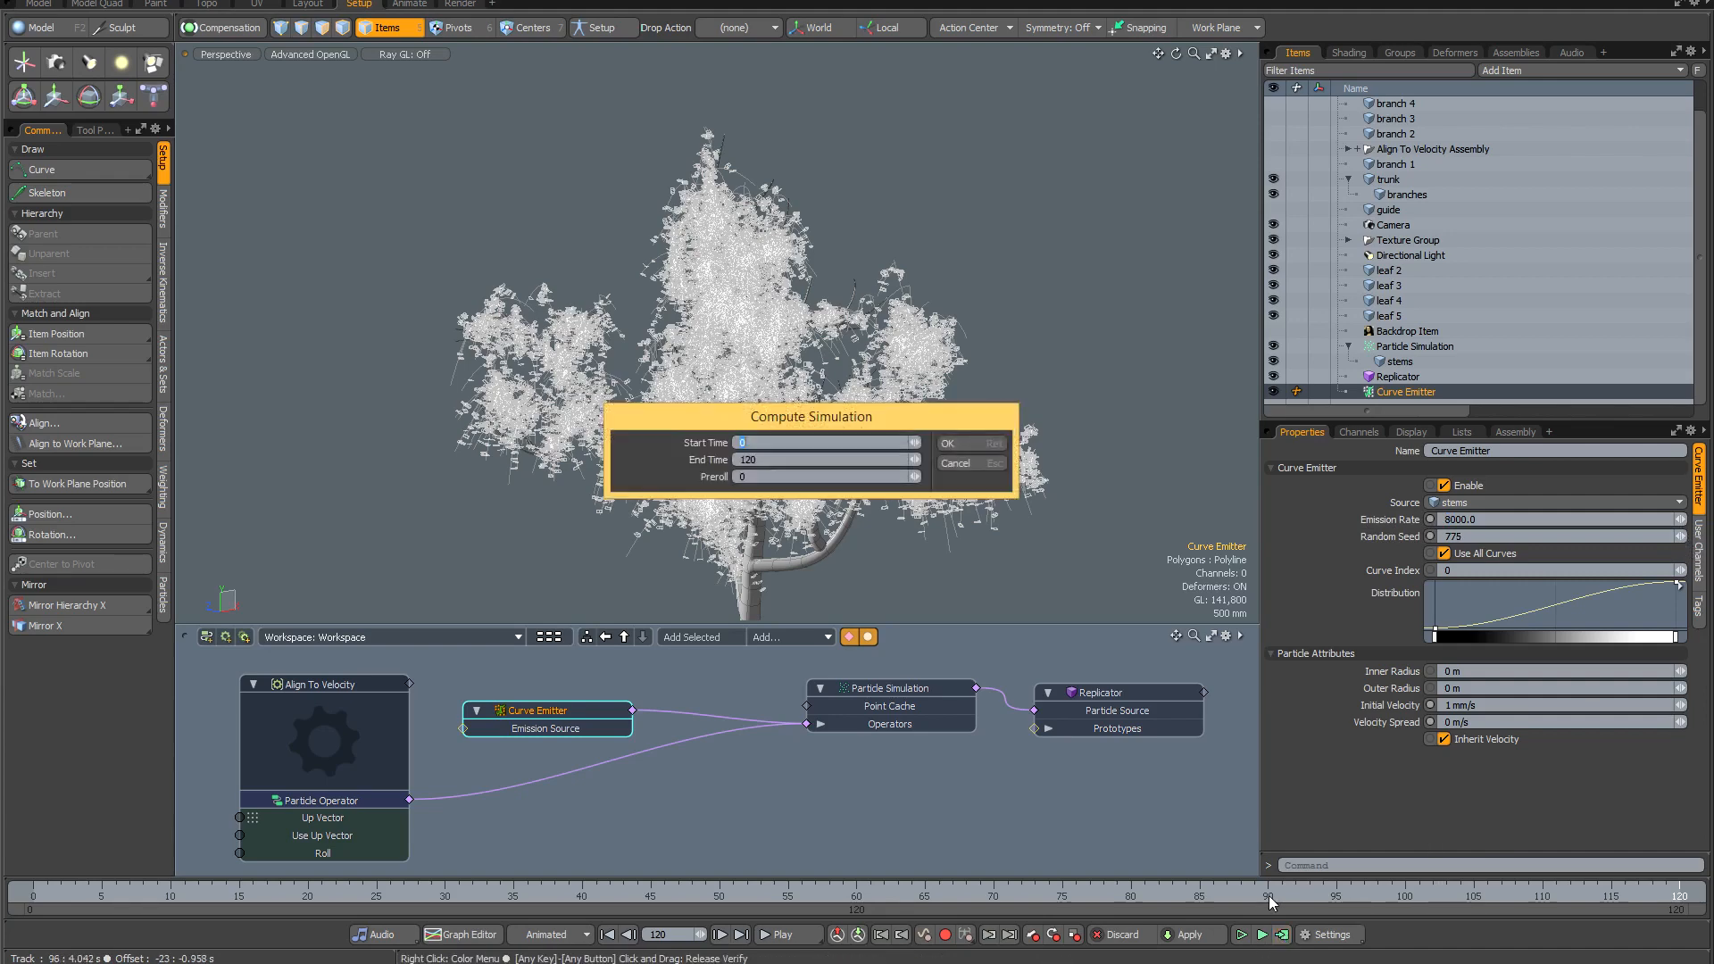
click(972, 445)
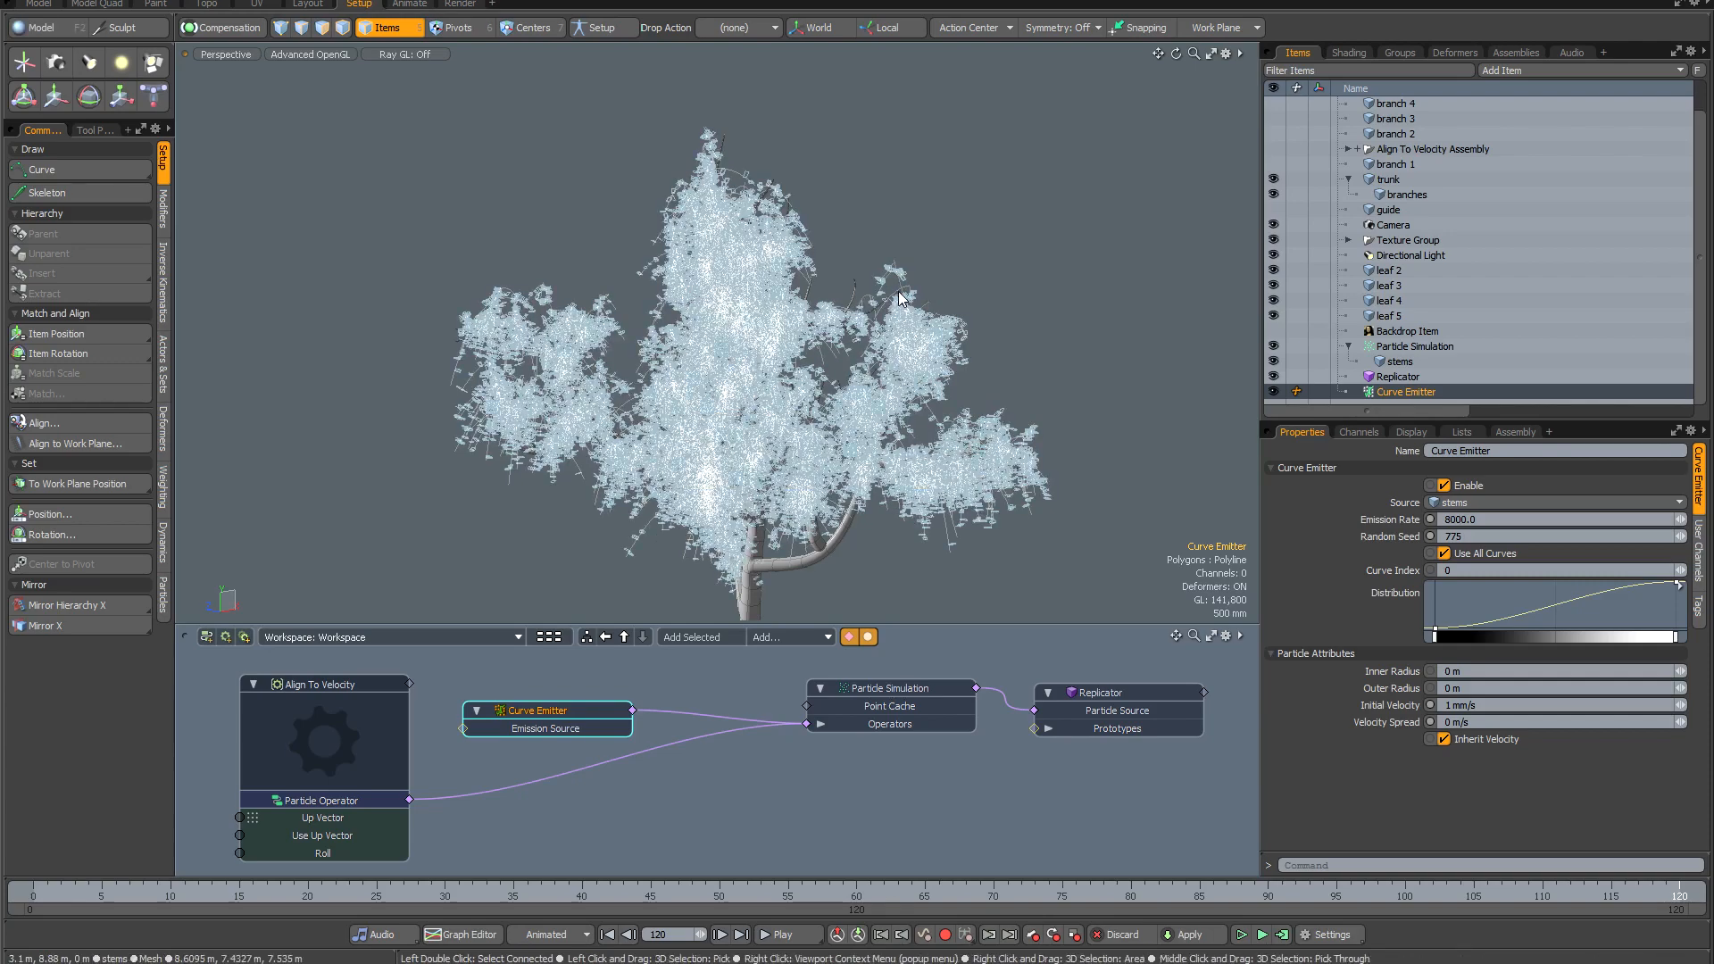
scroll(899, 299, up, 3)
alt+drag(899, 299, 898, 382)
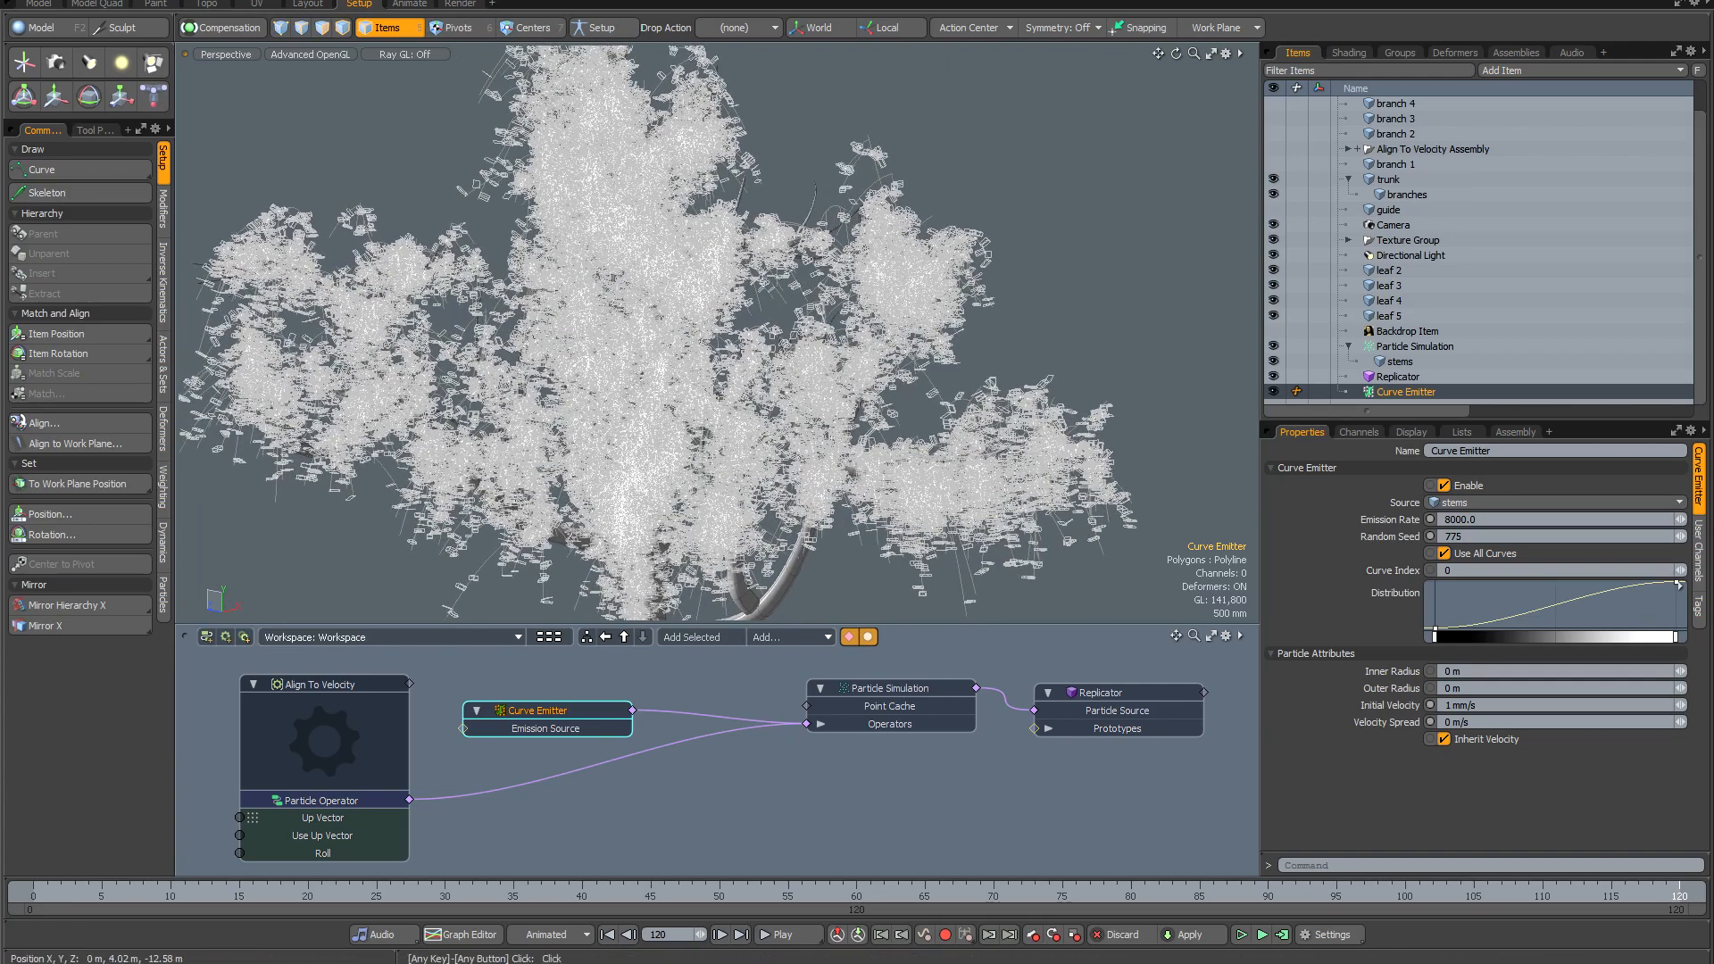
Set the replicator's random twist to 360° on both X and Z.
click(1396, 377)
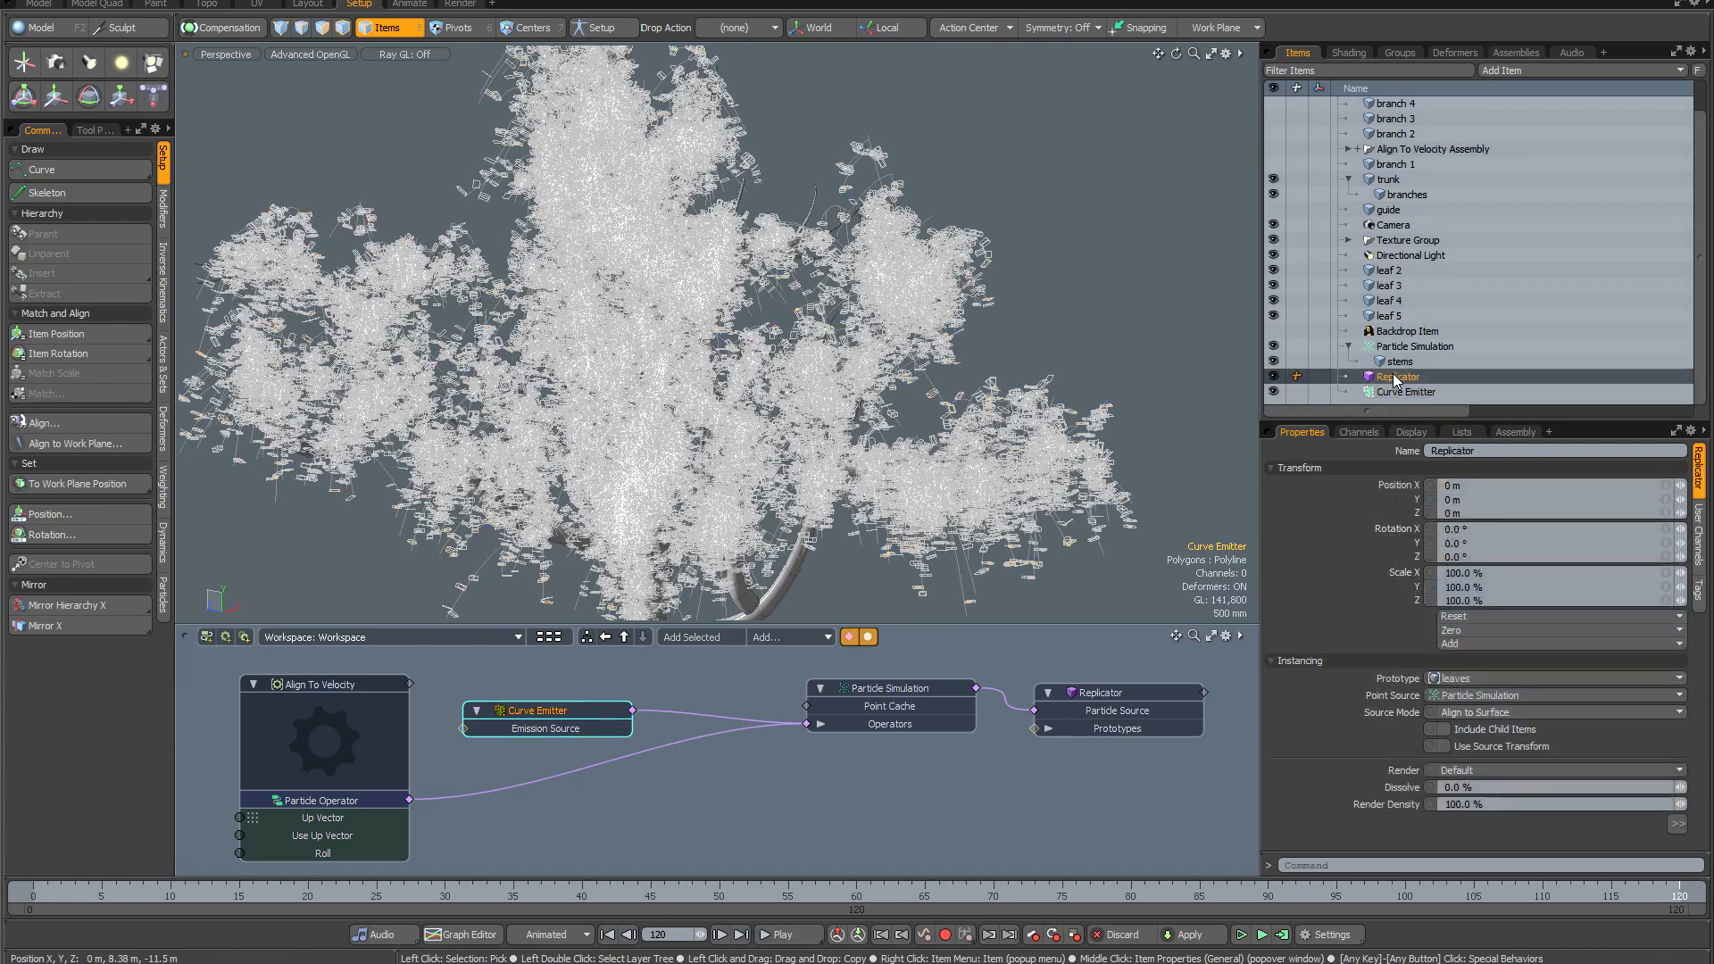
click(1675, 432)
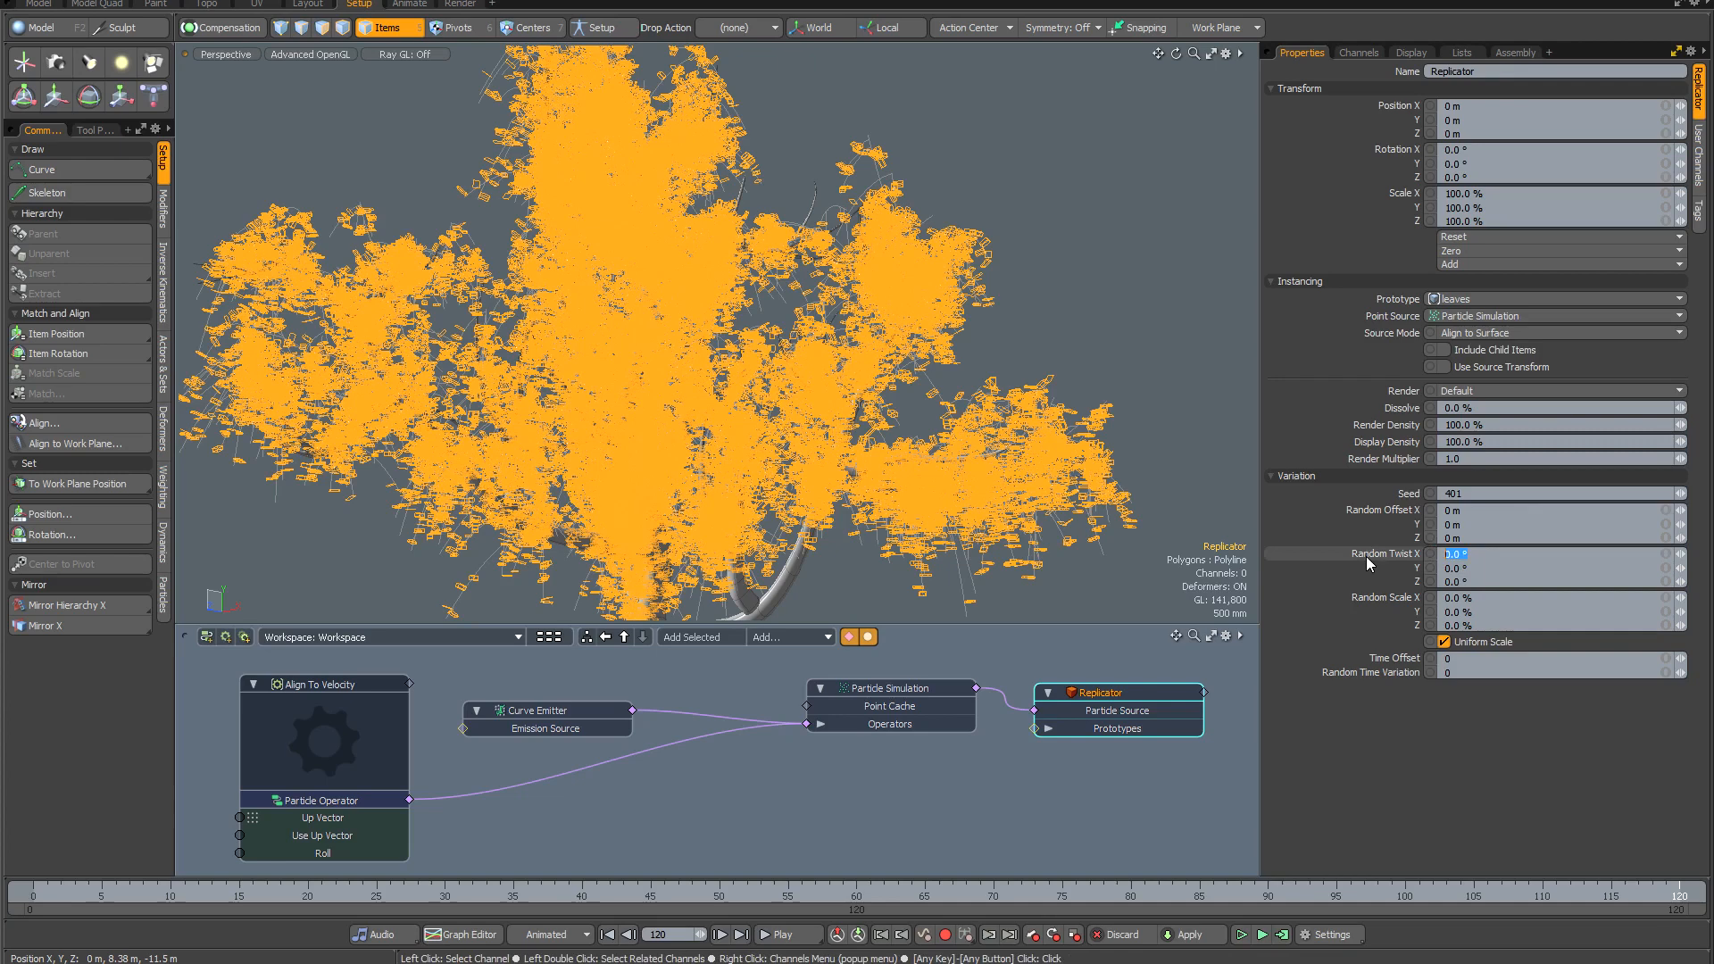
text(360)
key(Return)
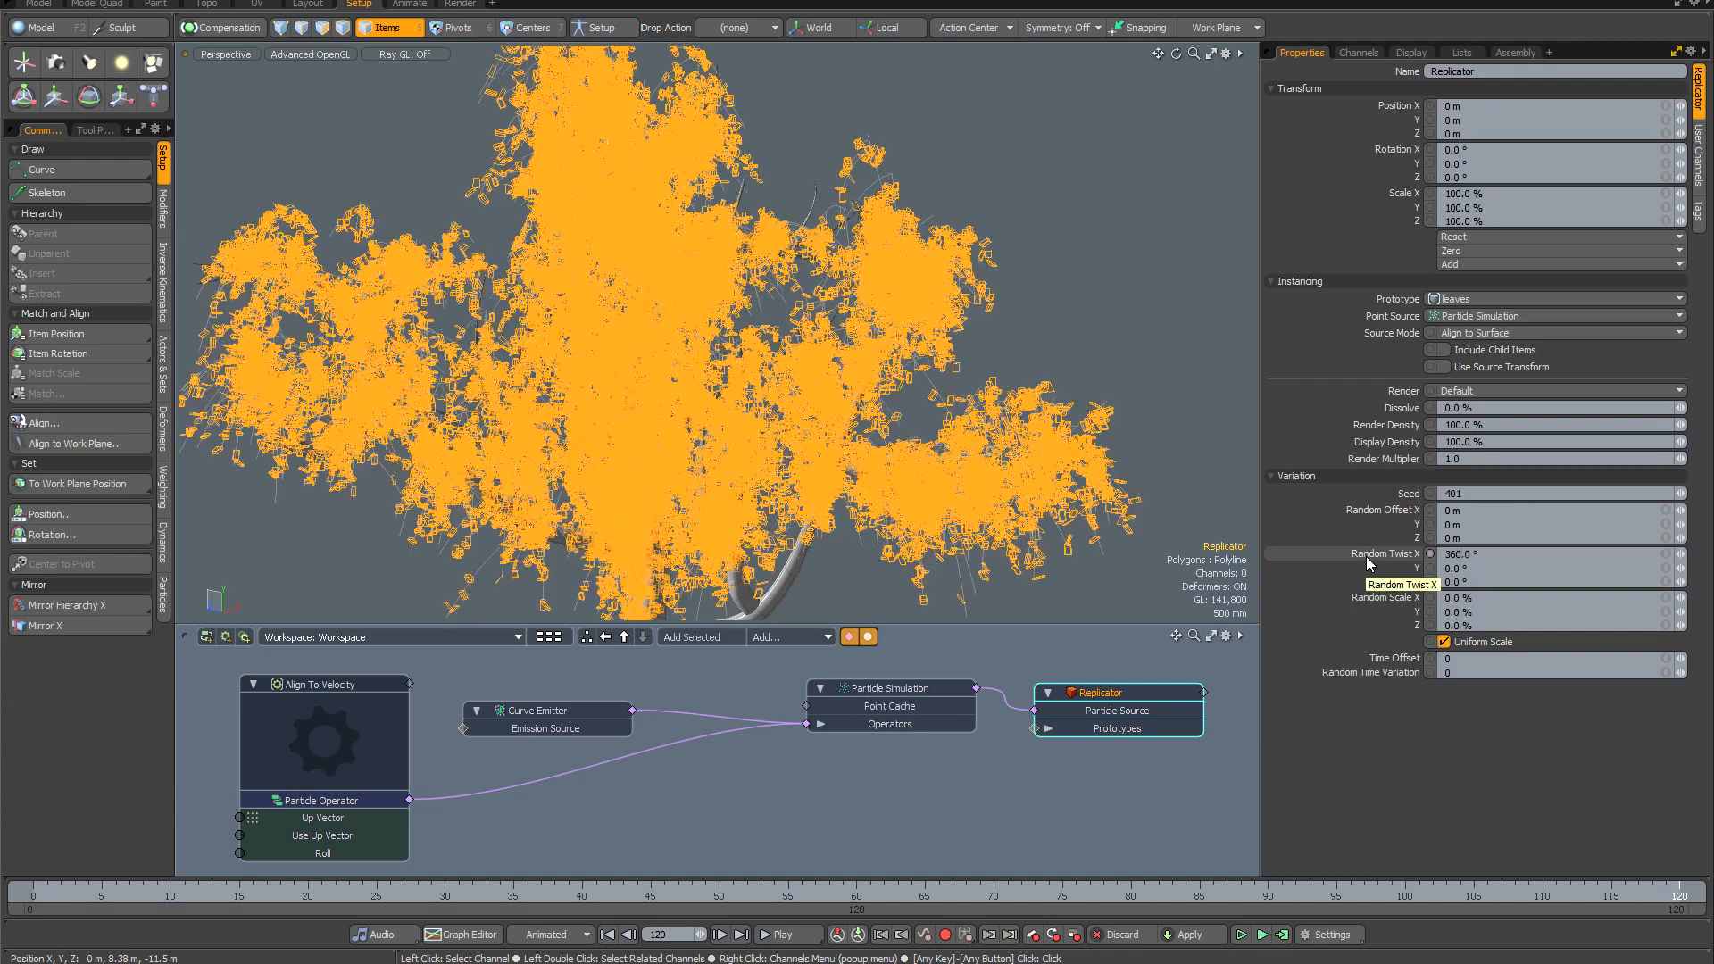
click(1486, 582)
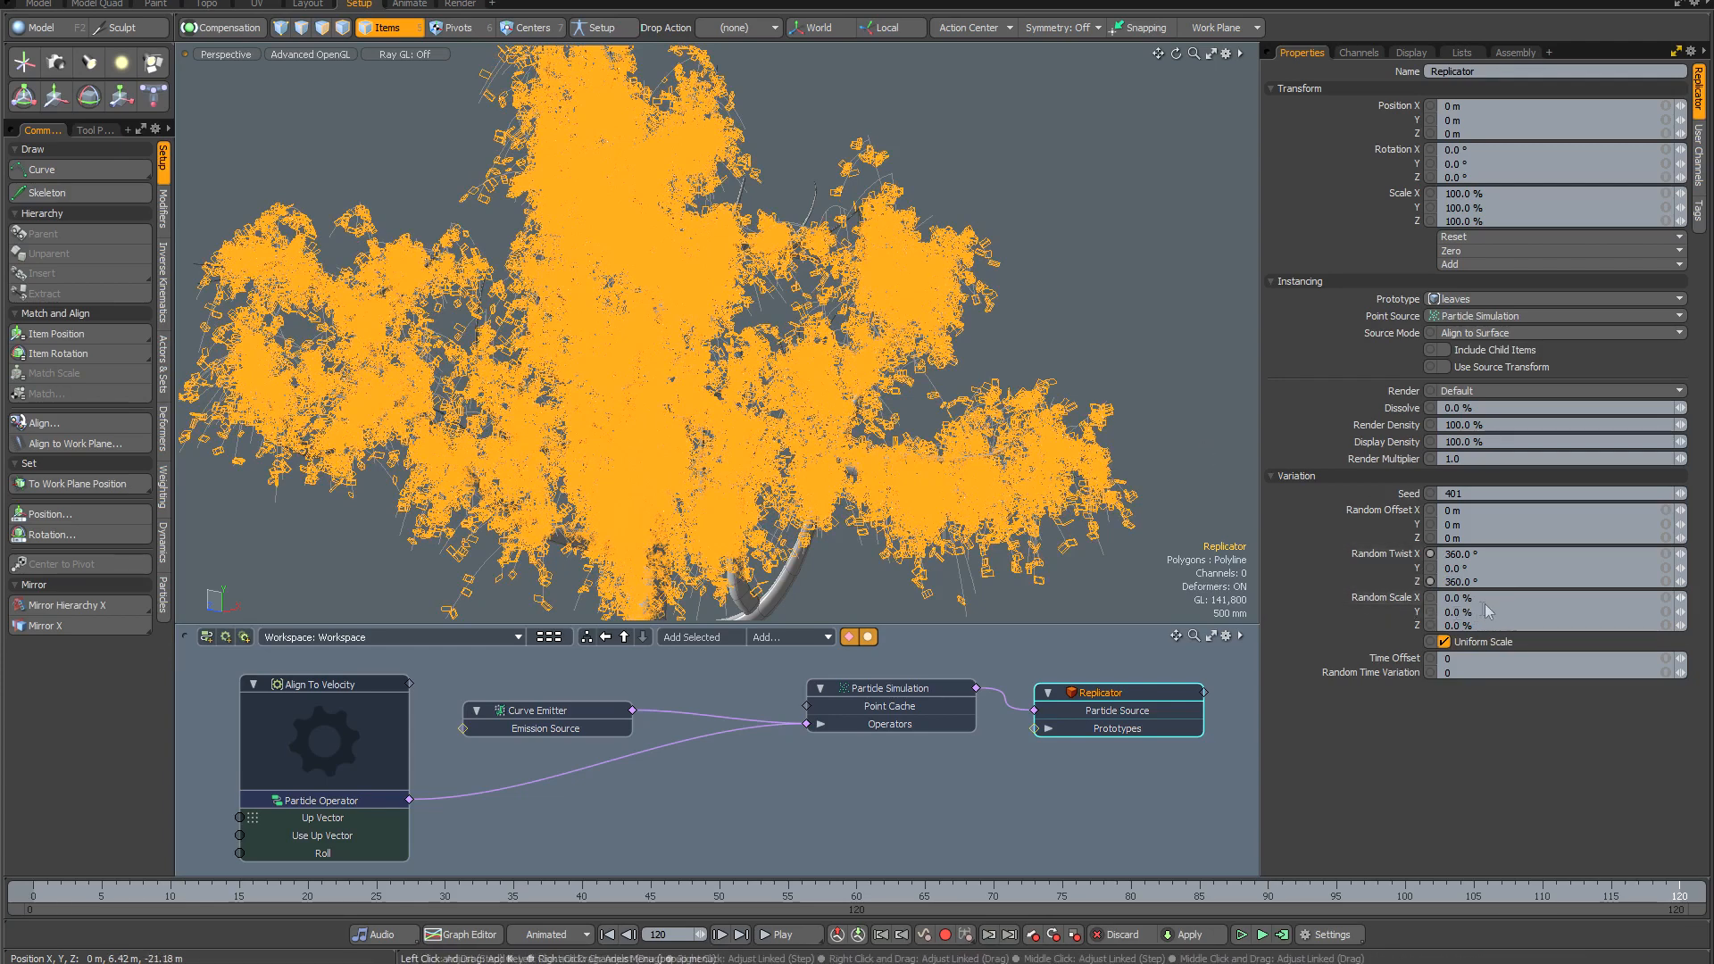
Try random scale X values of 90% and 10% on the replicator.
drag(1438, 597, 1403, 597)
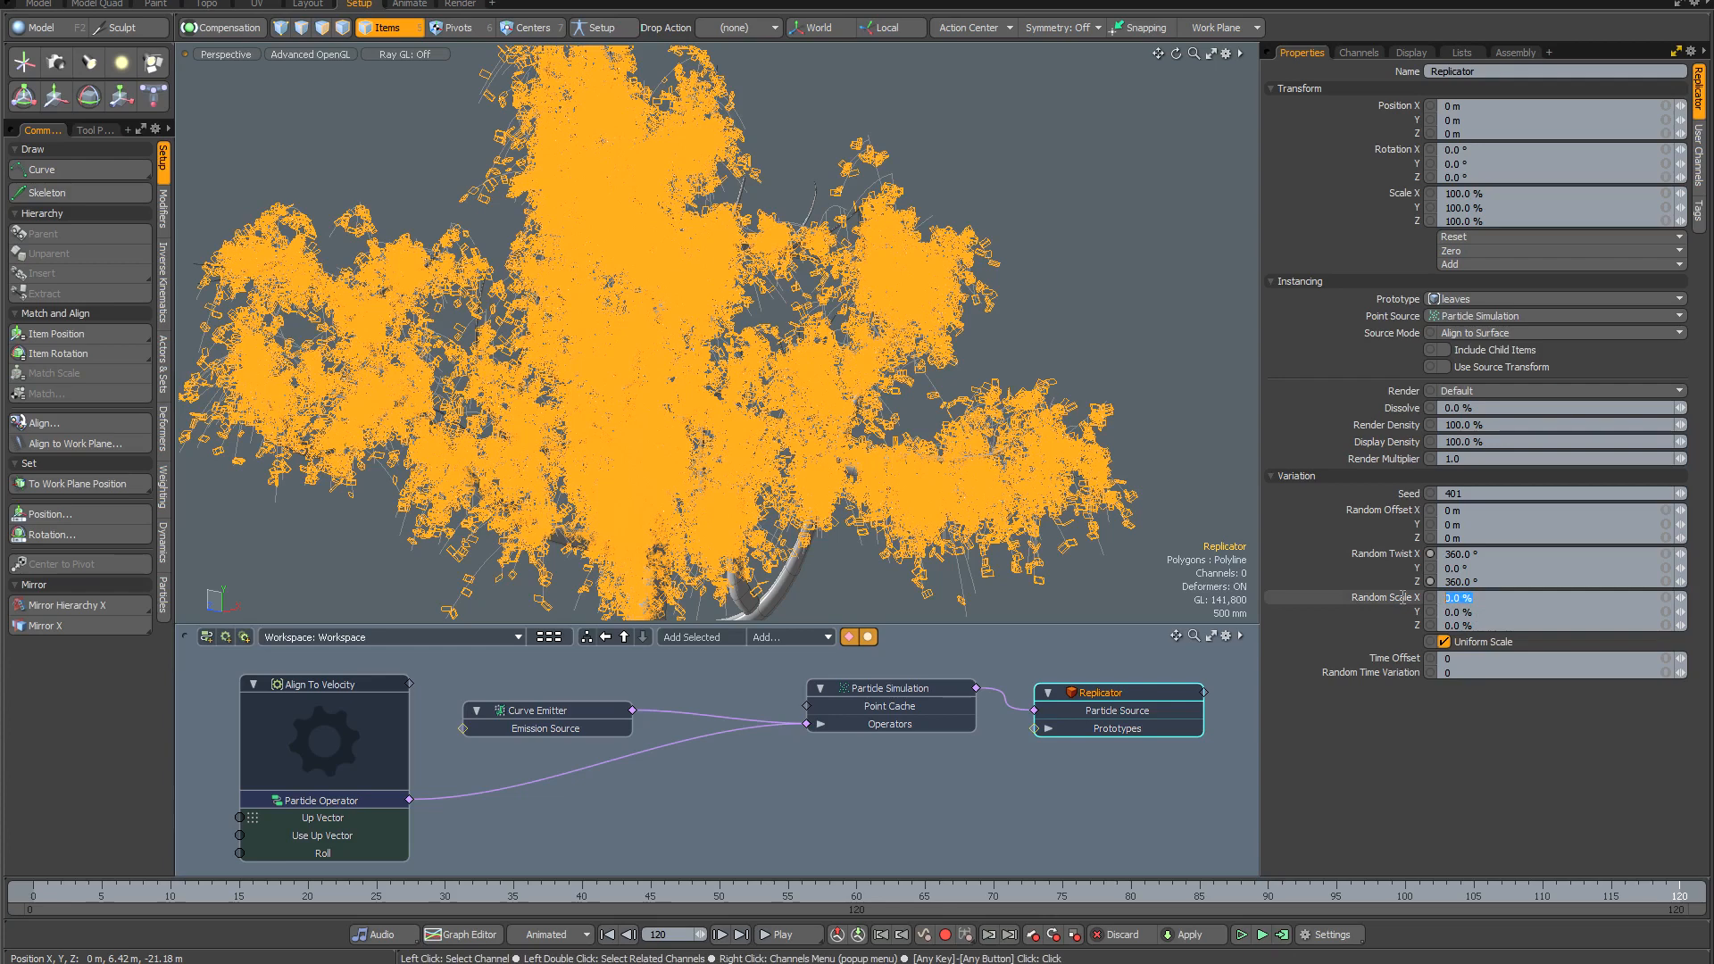
text(90)
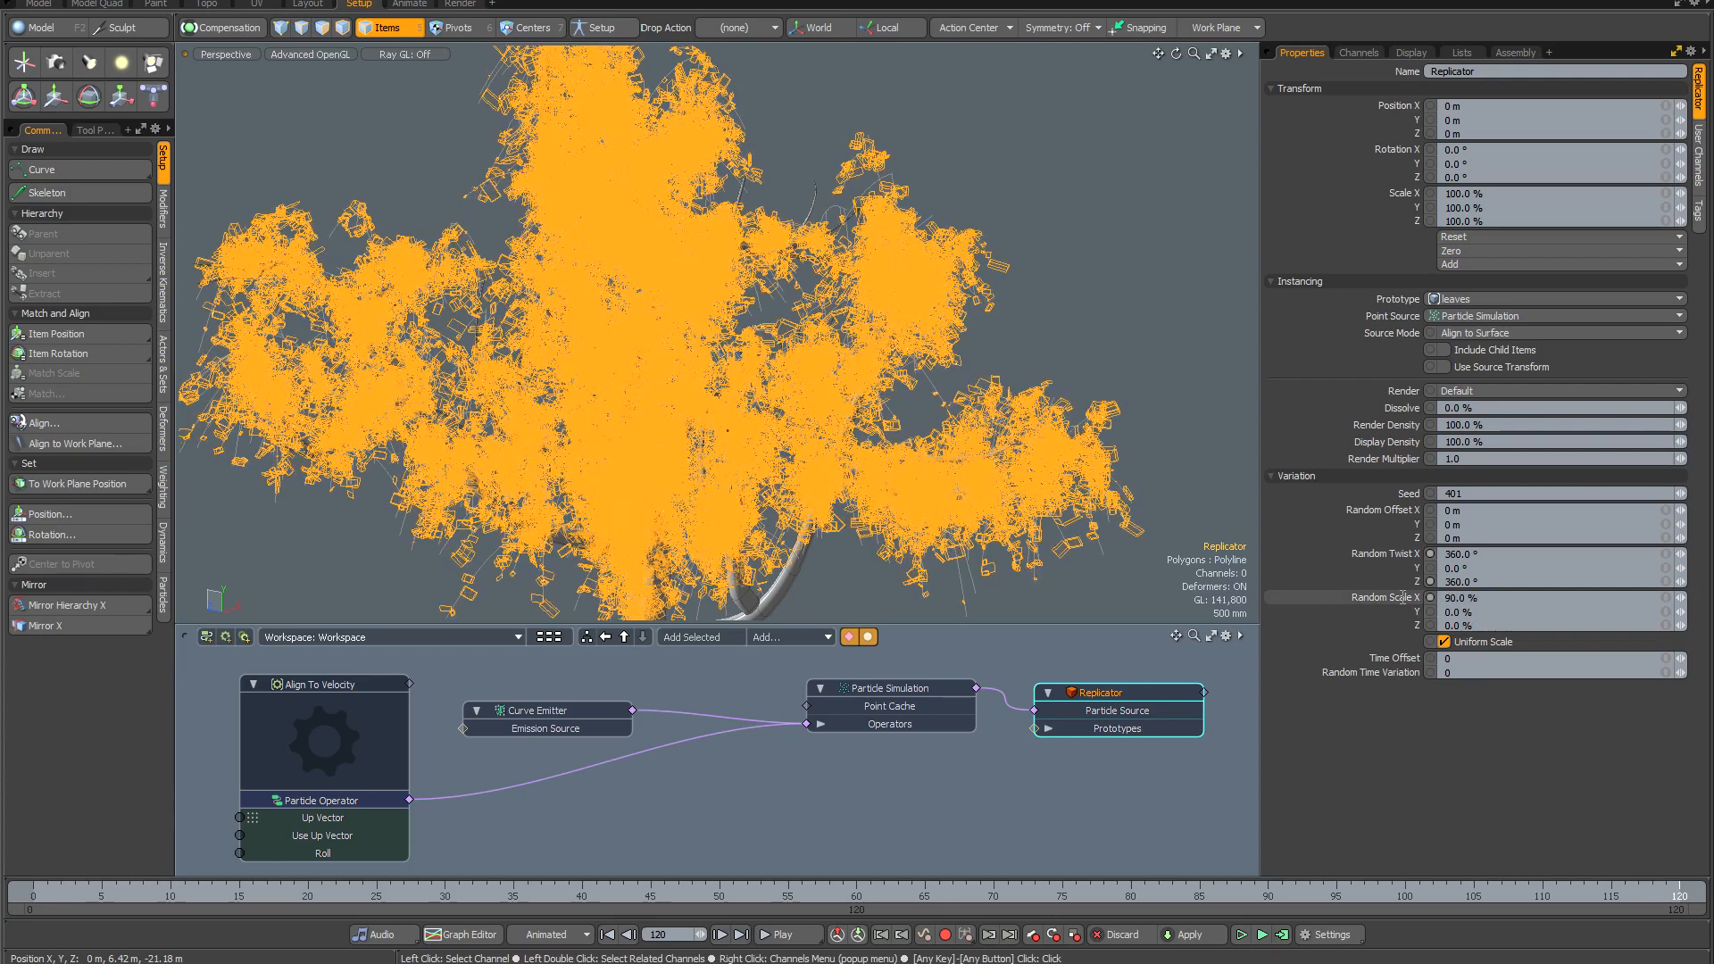
drag(1483, 598, 1397, 599)
text(10)
key(Return)
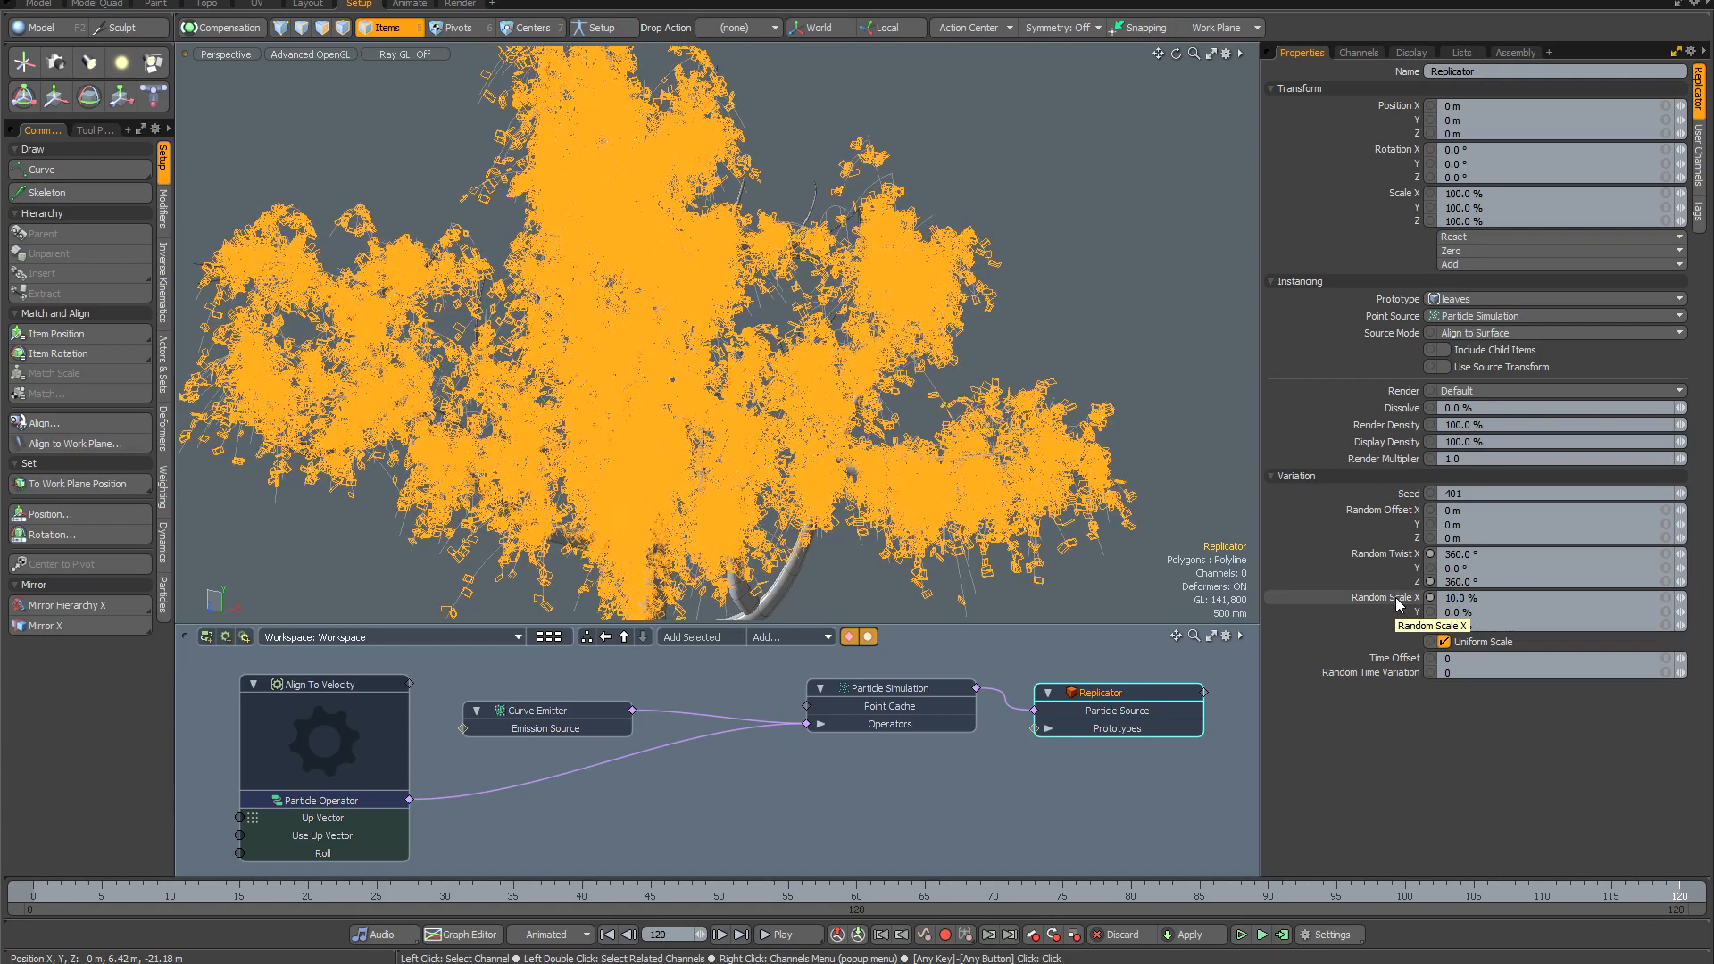
Set the replicator's random scale X to 20% and save the scene.
drag(1481, 599, 1411, 590)
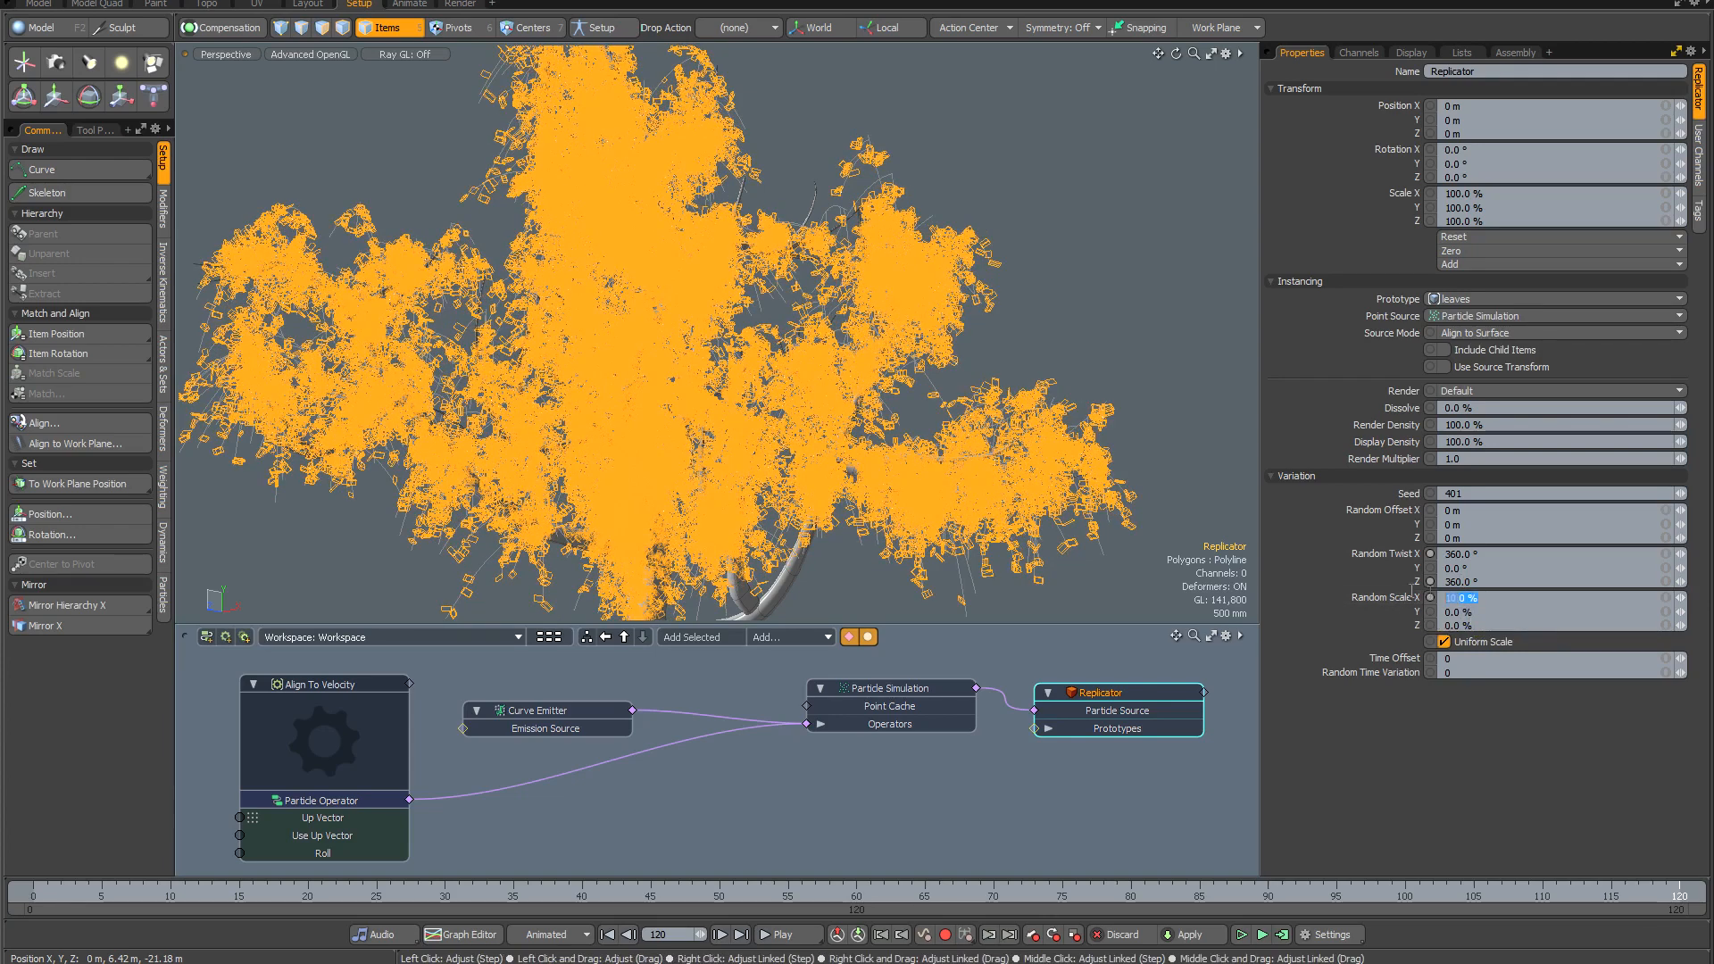
text(20)
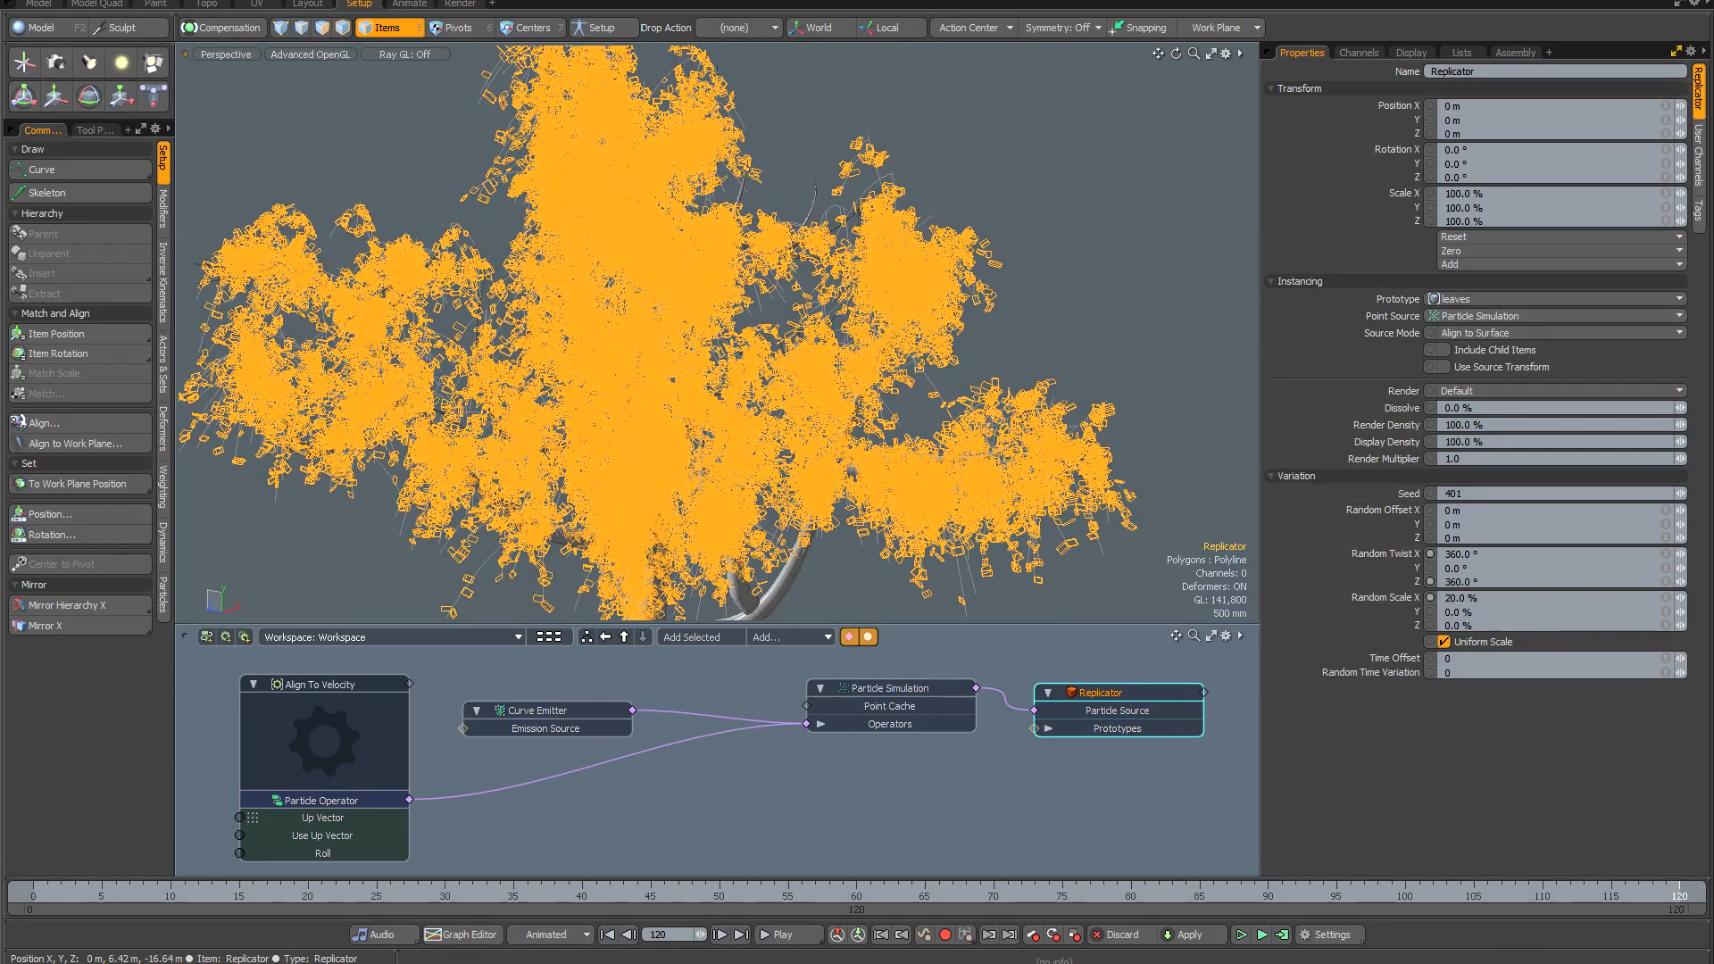
click(1676, 51)
key(ctrl+s)
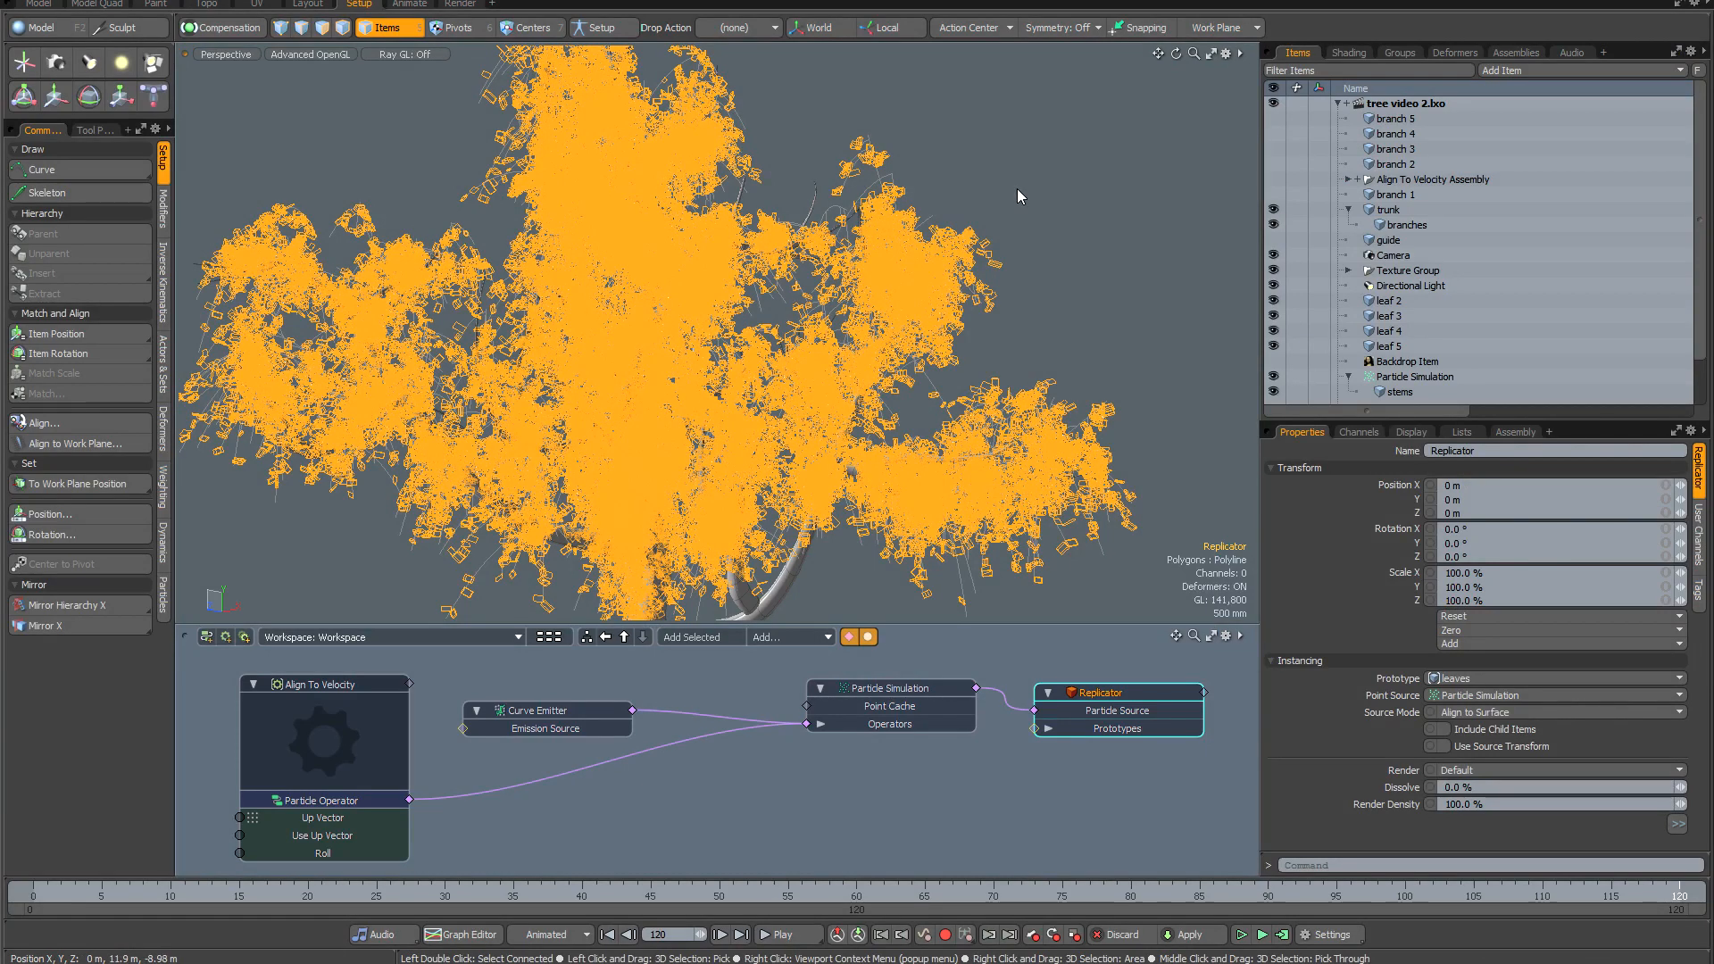
Open a render preview of the tree and set the stems mesh's curve radius to 2 mm.
key(F8)
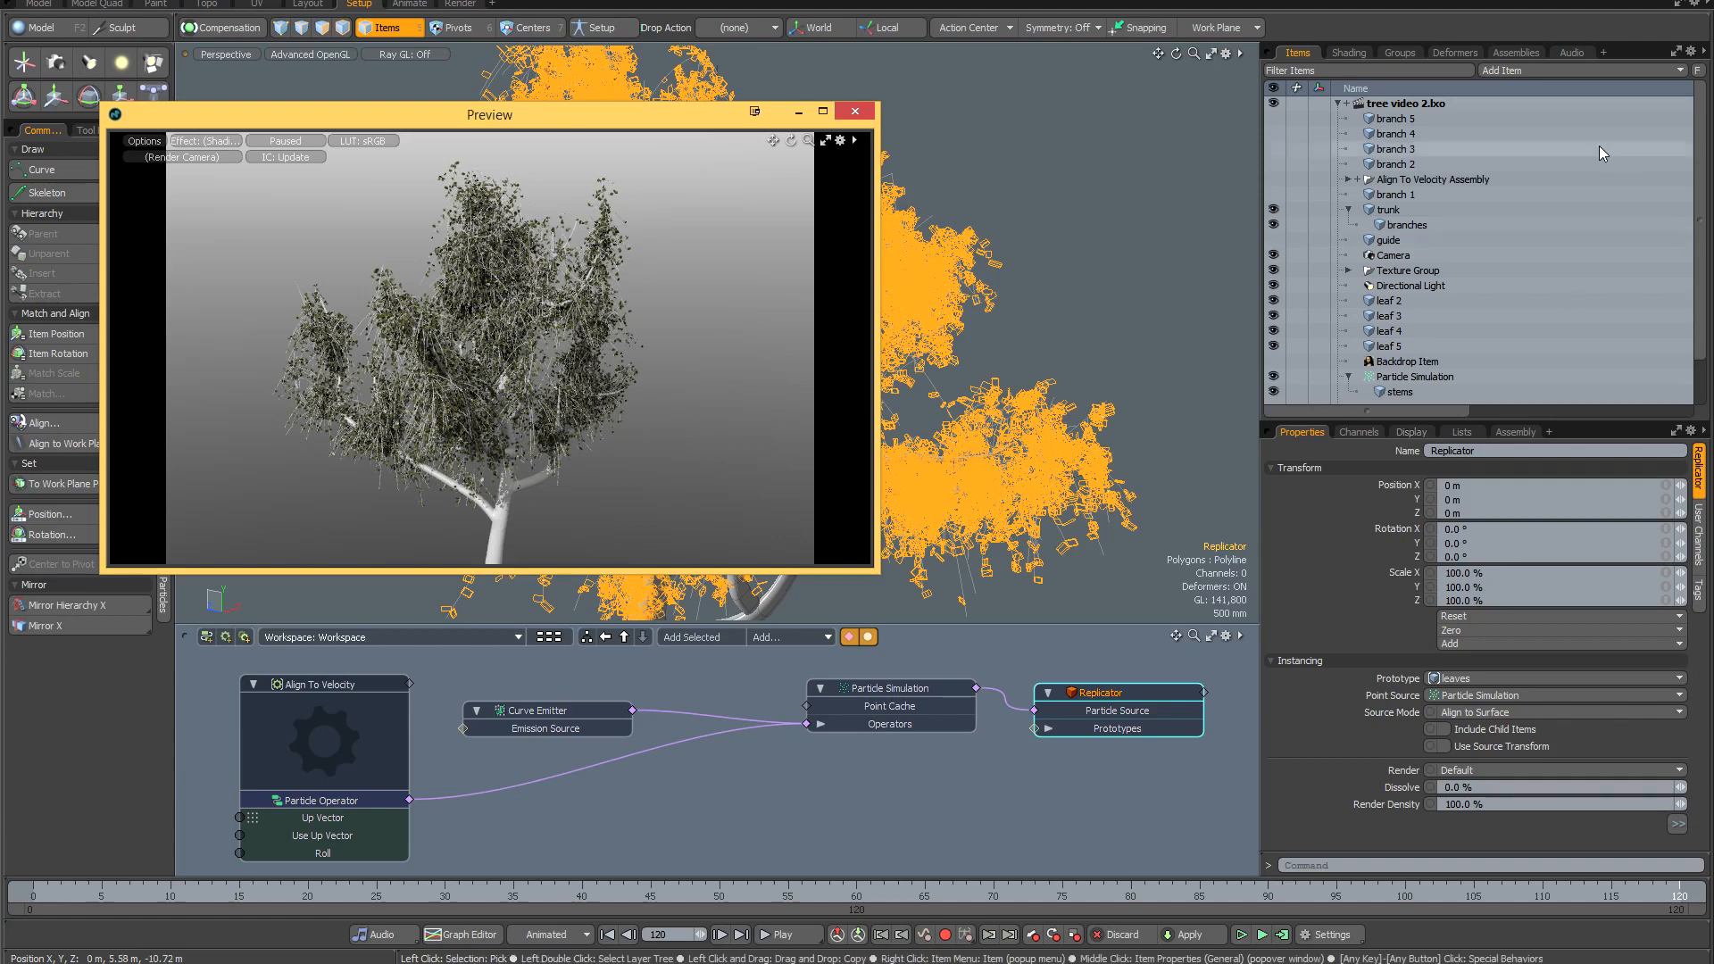
click(1434, 394)
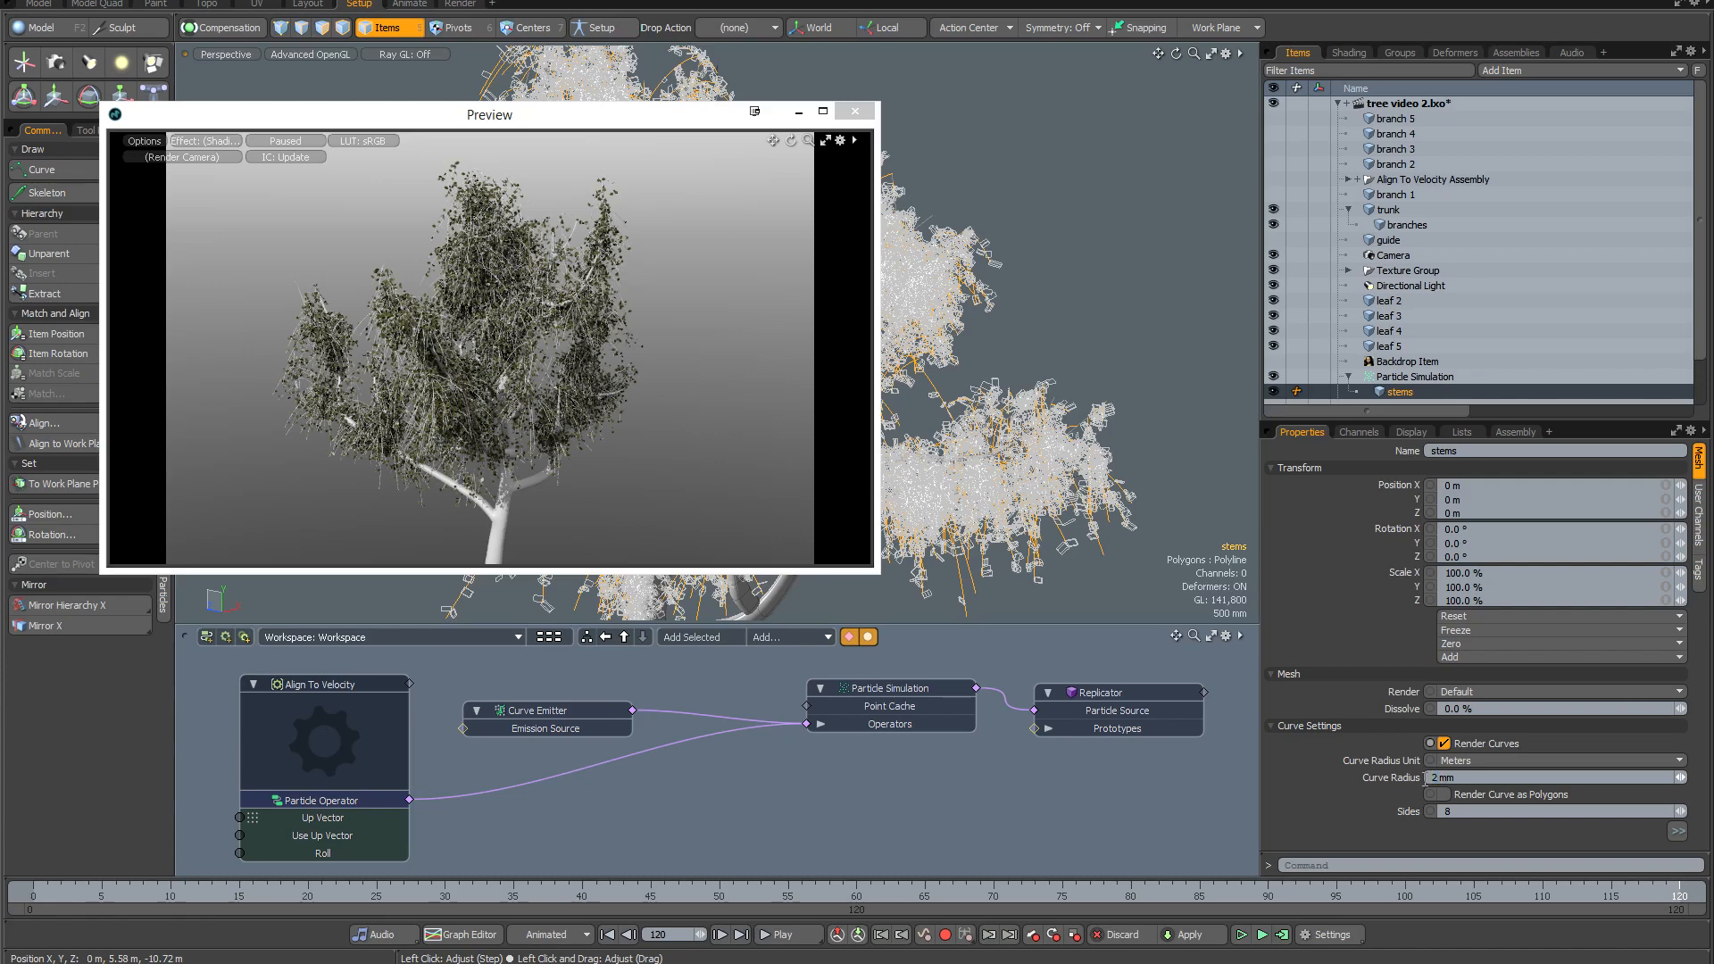
Set the curve emitter's emission rate to 16000 and initial velocity to 10 mm/s, and recompute the simulation from frame 0 to 120.
drag(1704, 323, 1702, 366)
click(1416, 393)
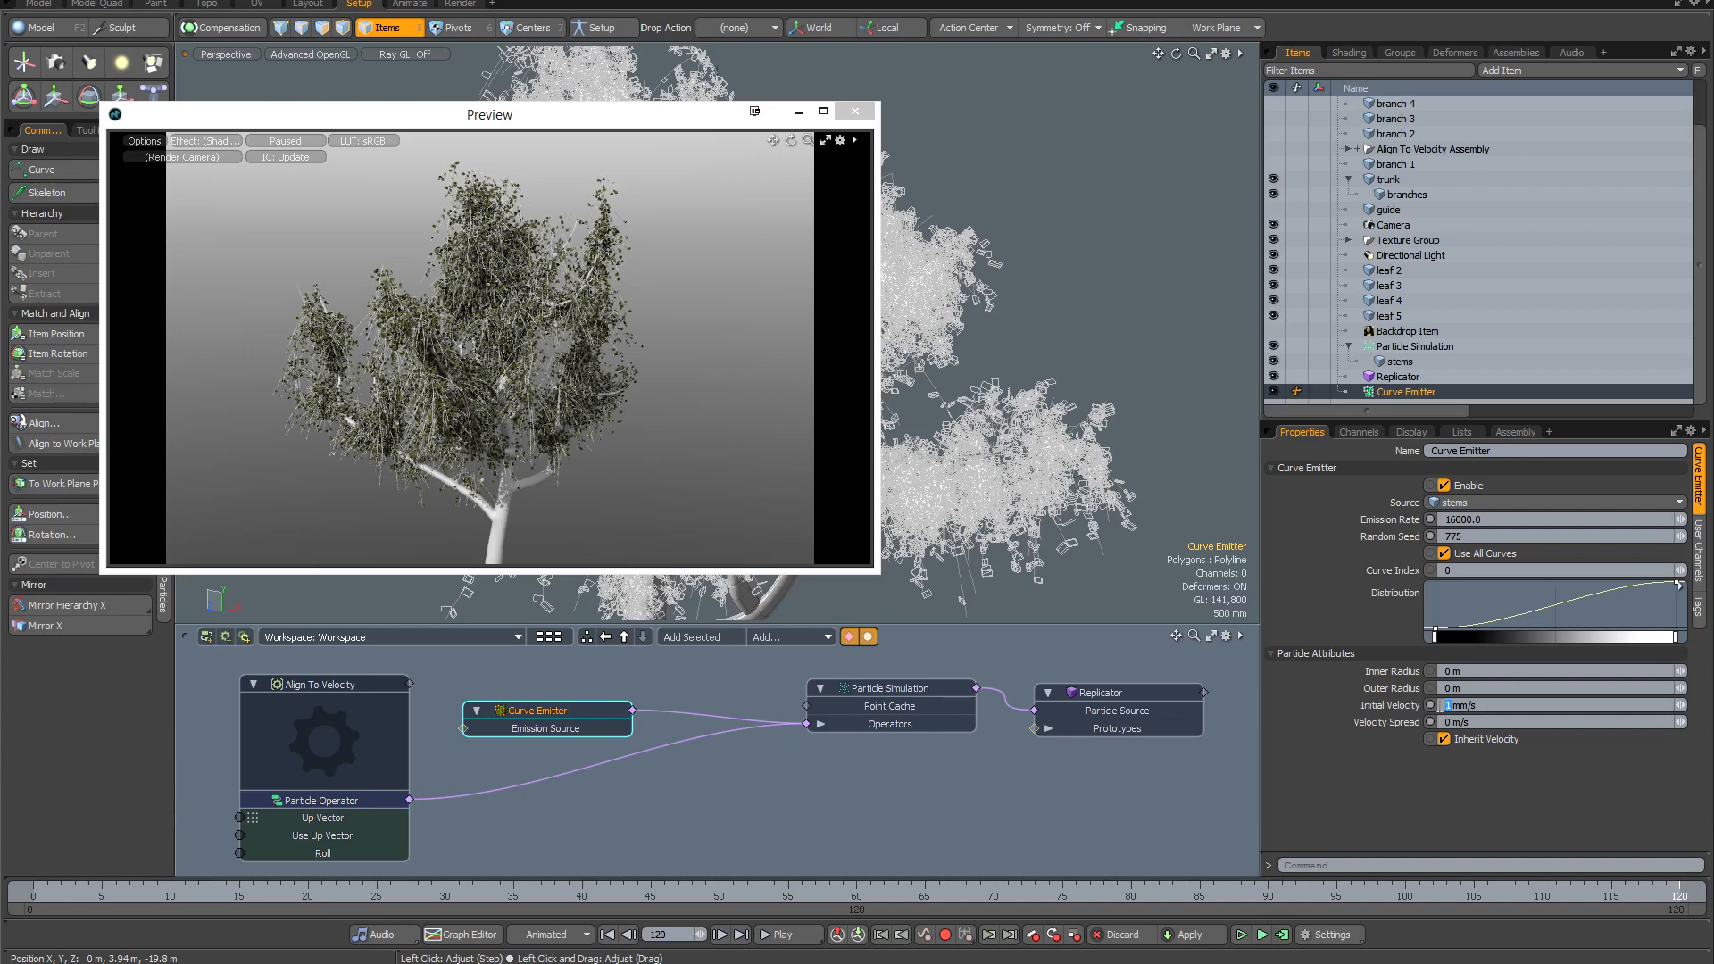
mouse_move(1431, 690)
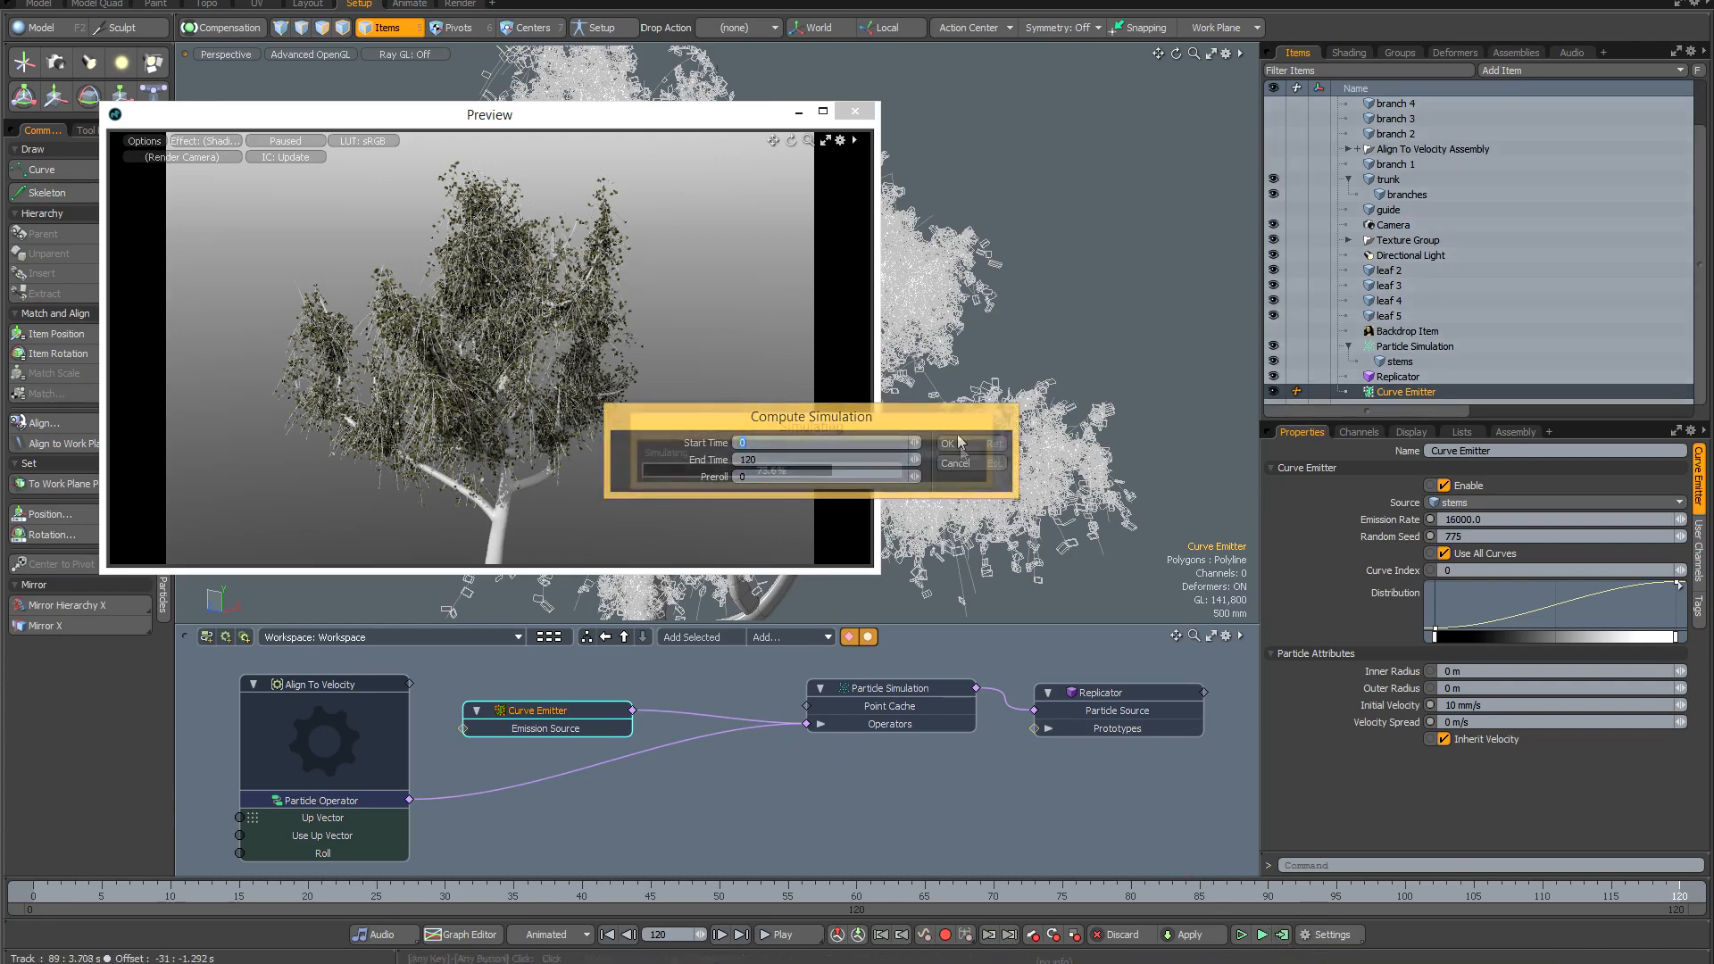
click(957, 444)
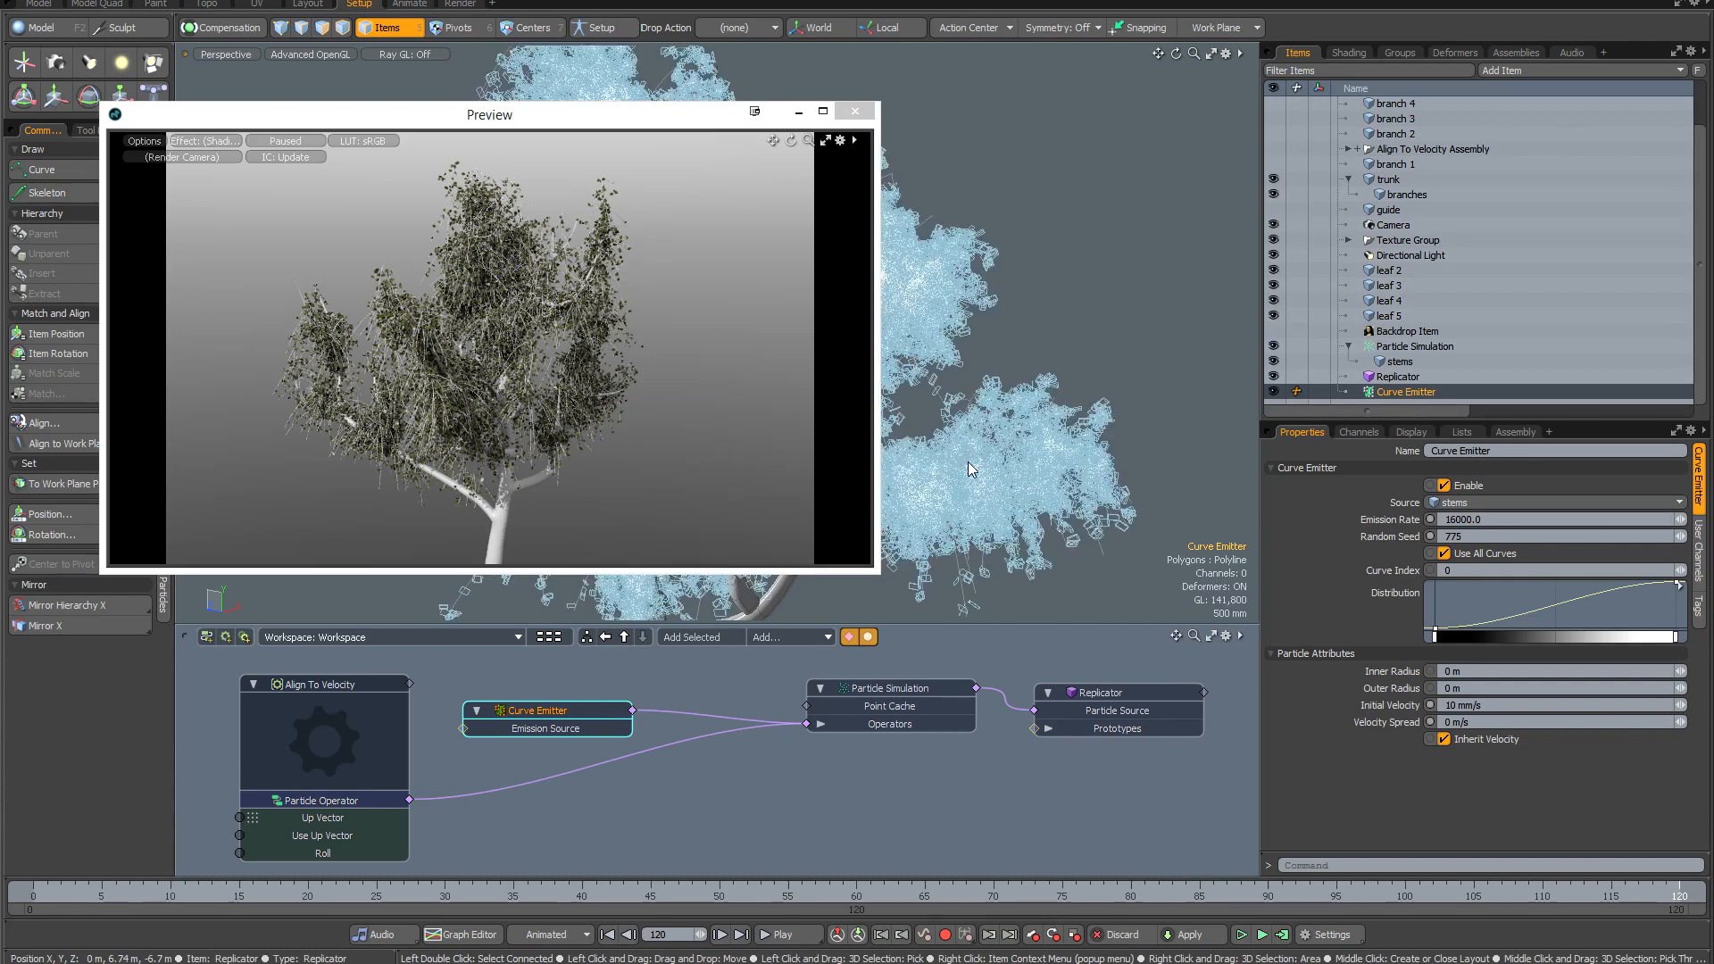
click(603, 317)
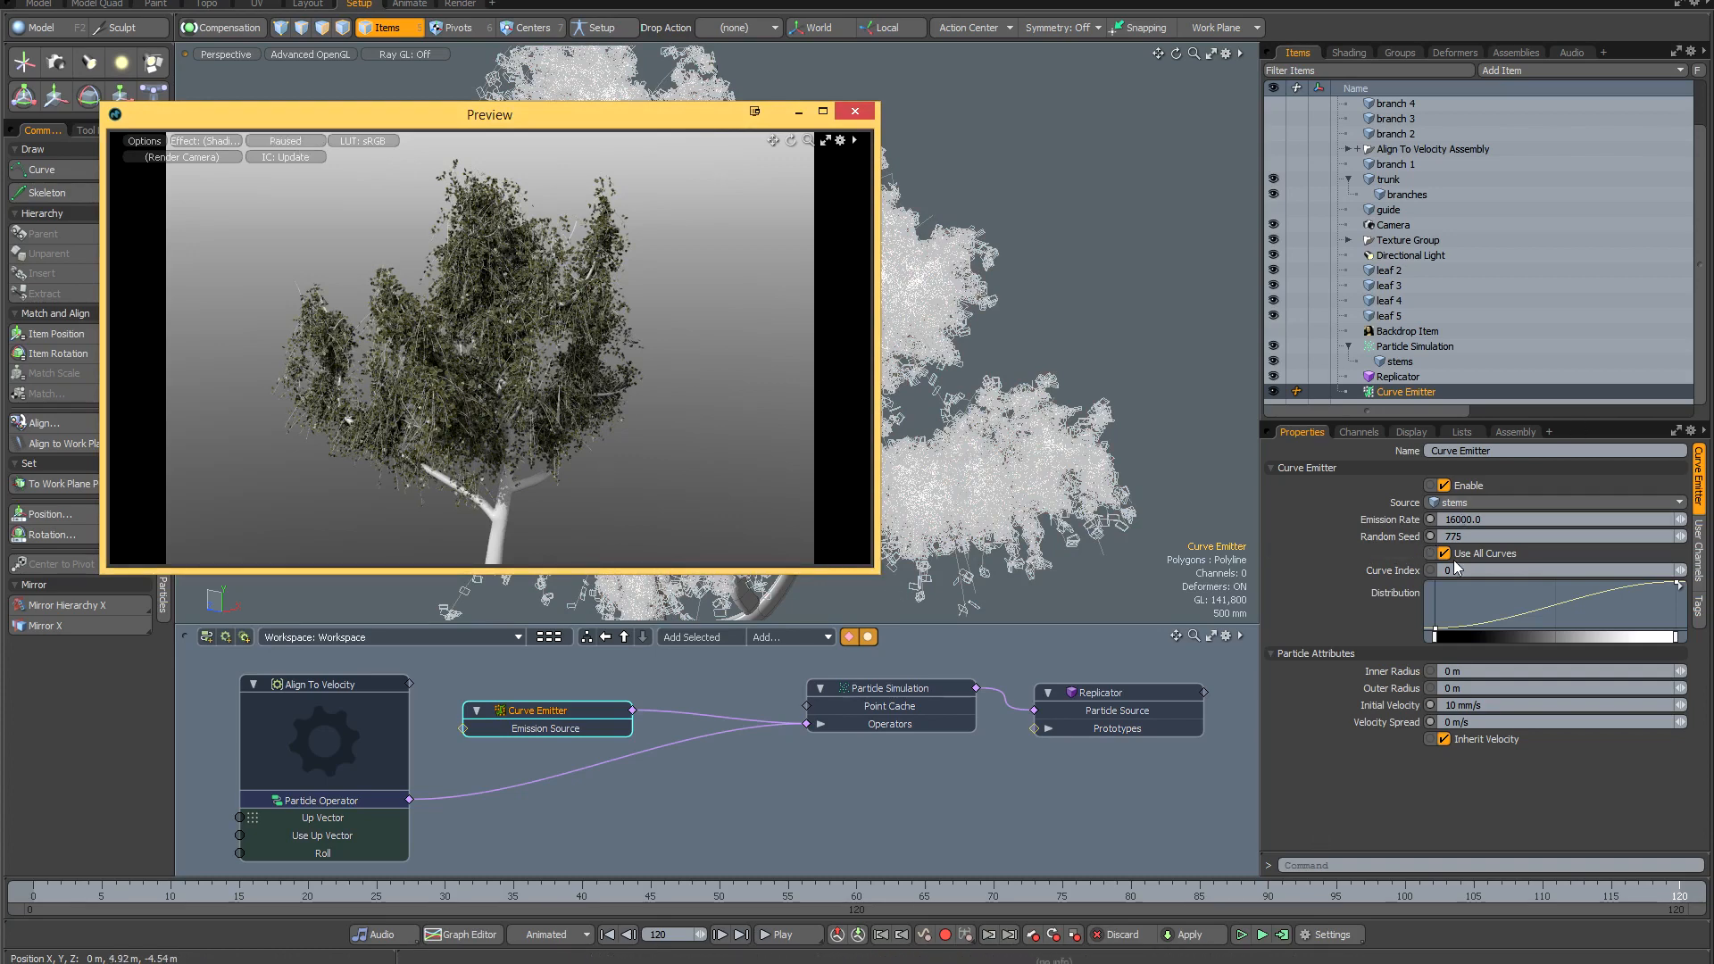
Set the curve emitter to emission rate 20000, random seed 776, inner radius 500 mm and initial velocity 1 mm/s, and check the leaves in the preview.
click(1451, 705)
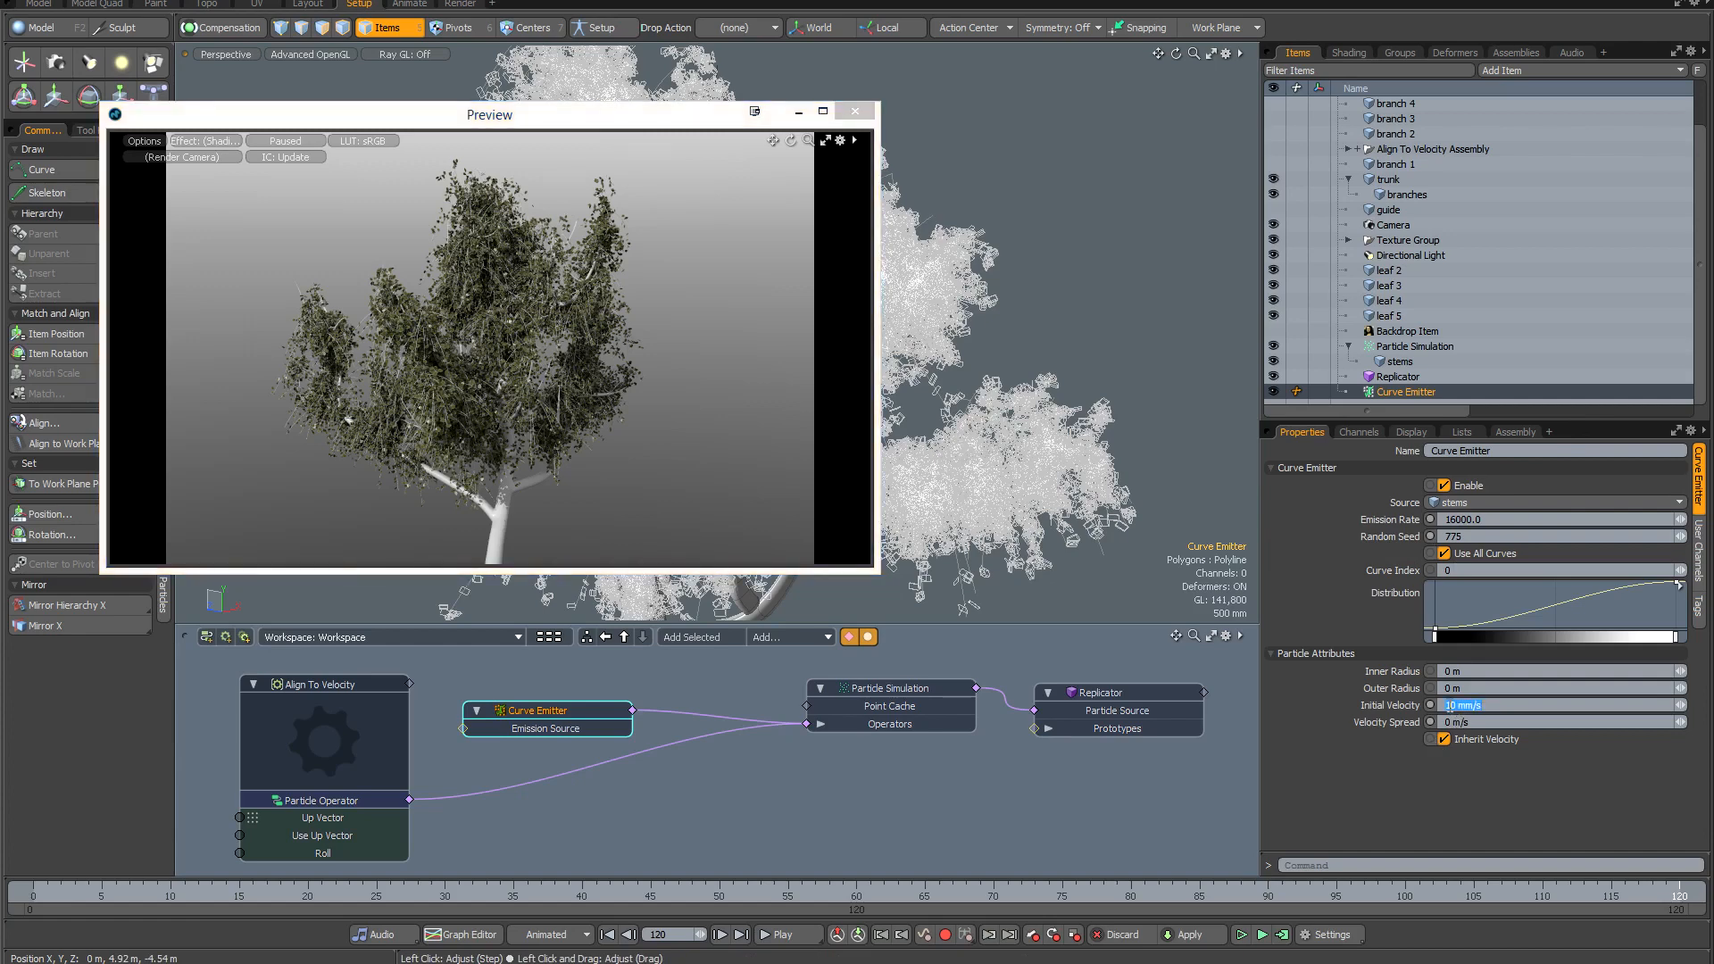
key(Return)
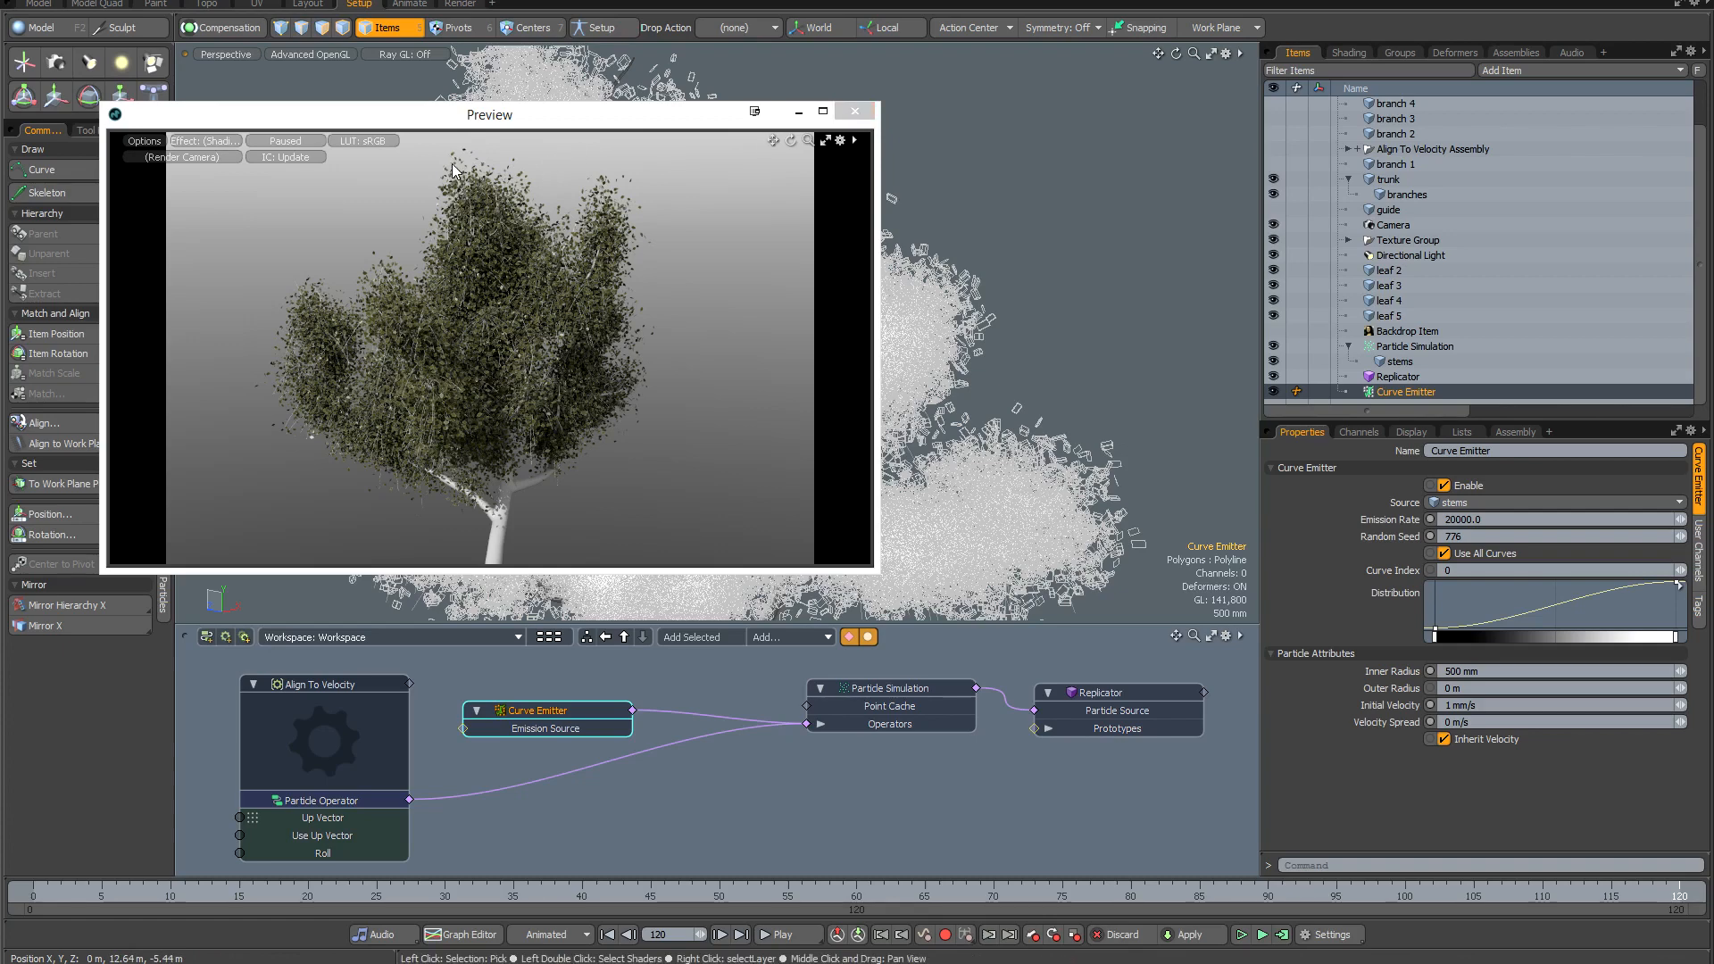
key(shift)
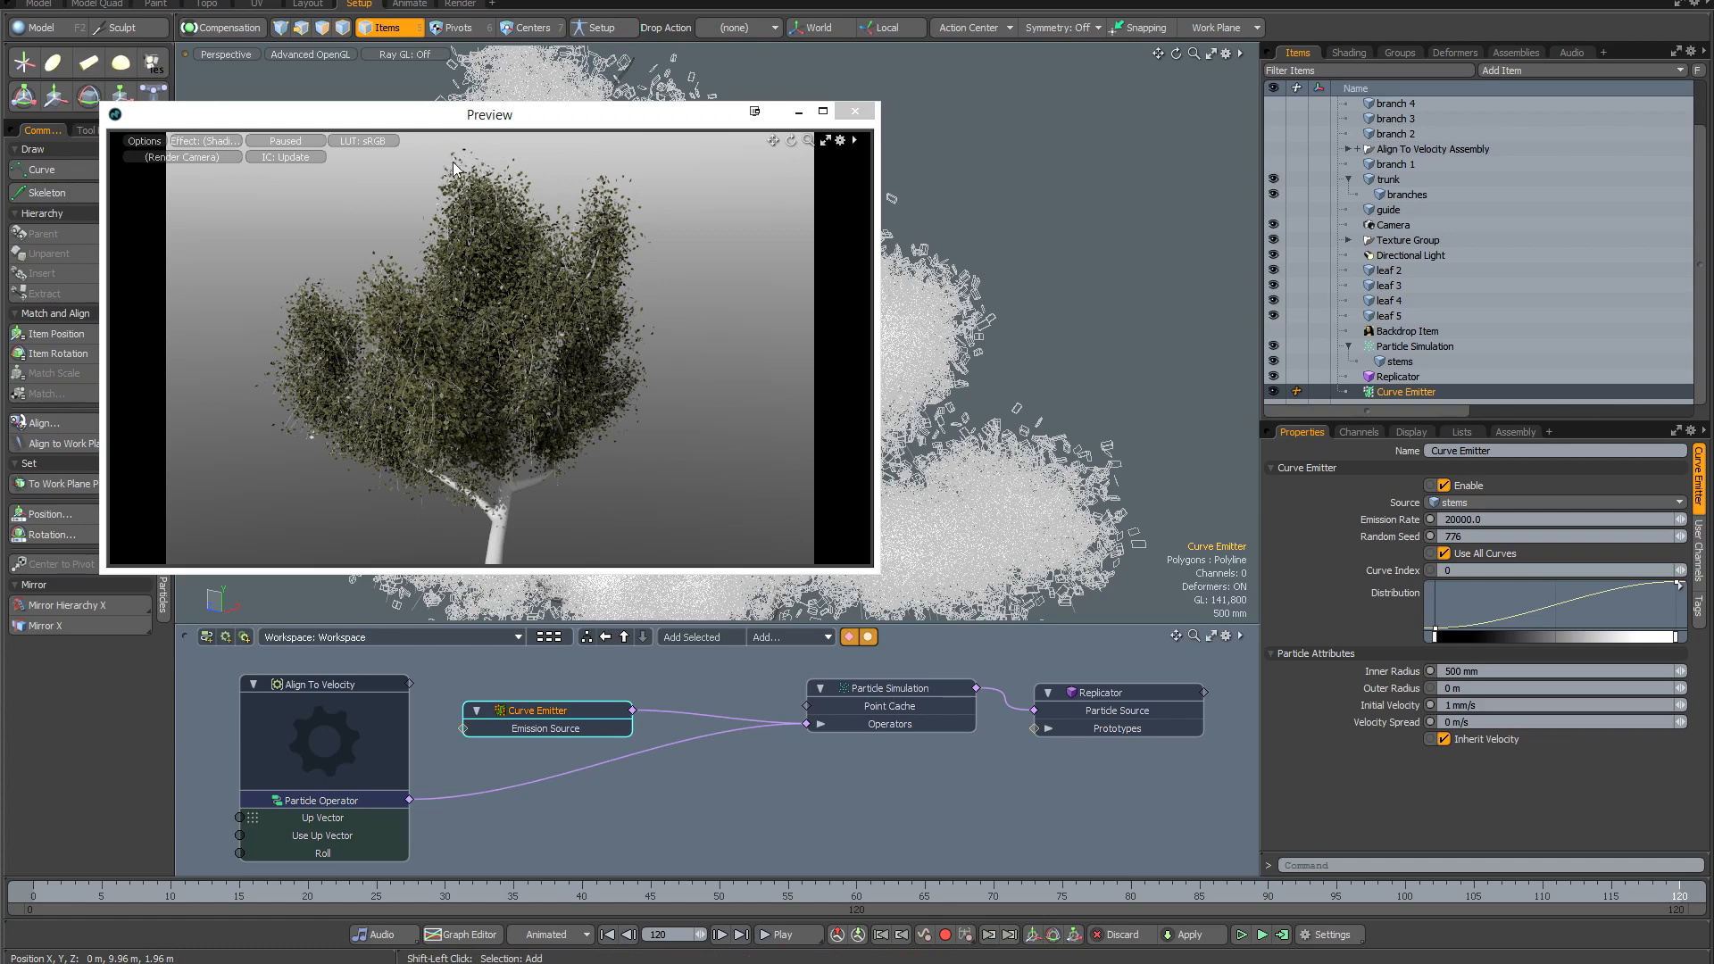
shift+click(458, 163)
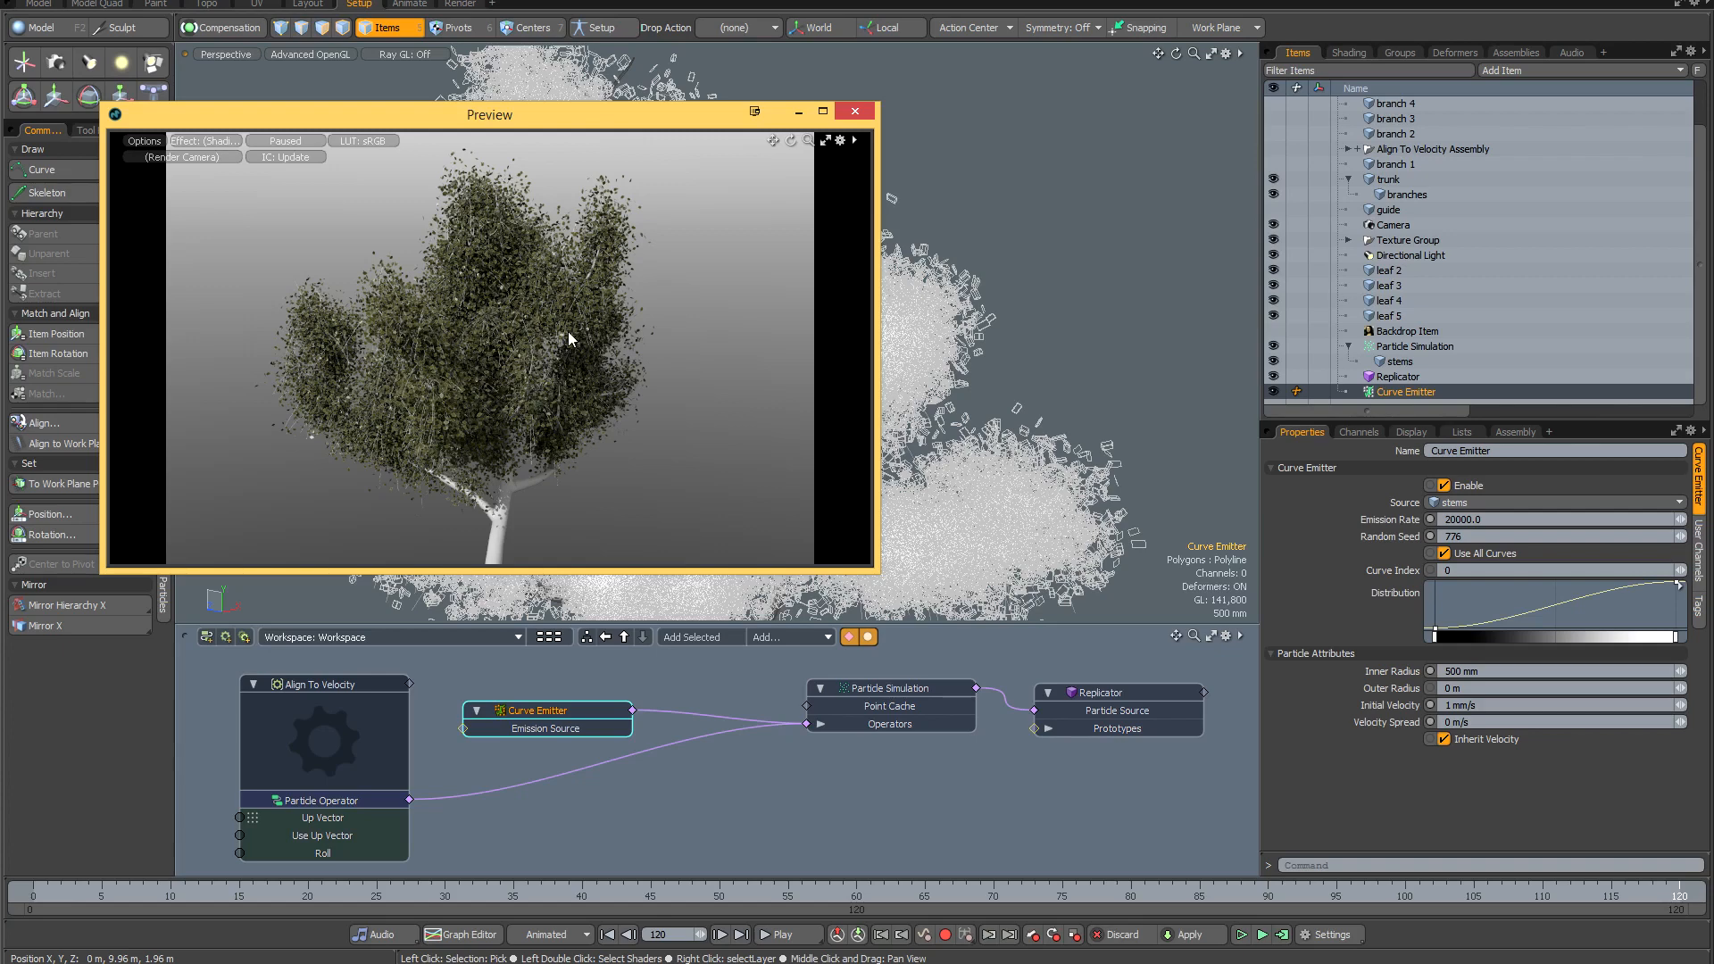
drag(646, 122, 782, 153)
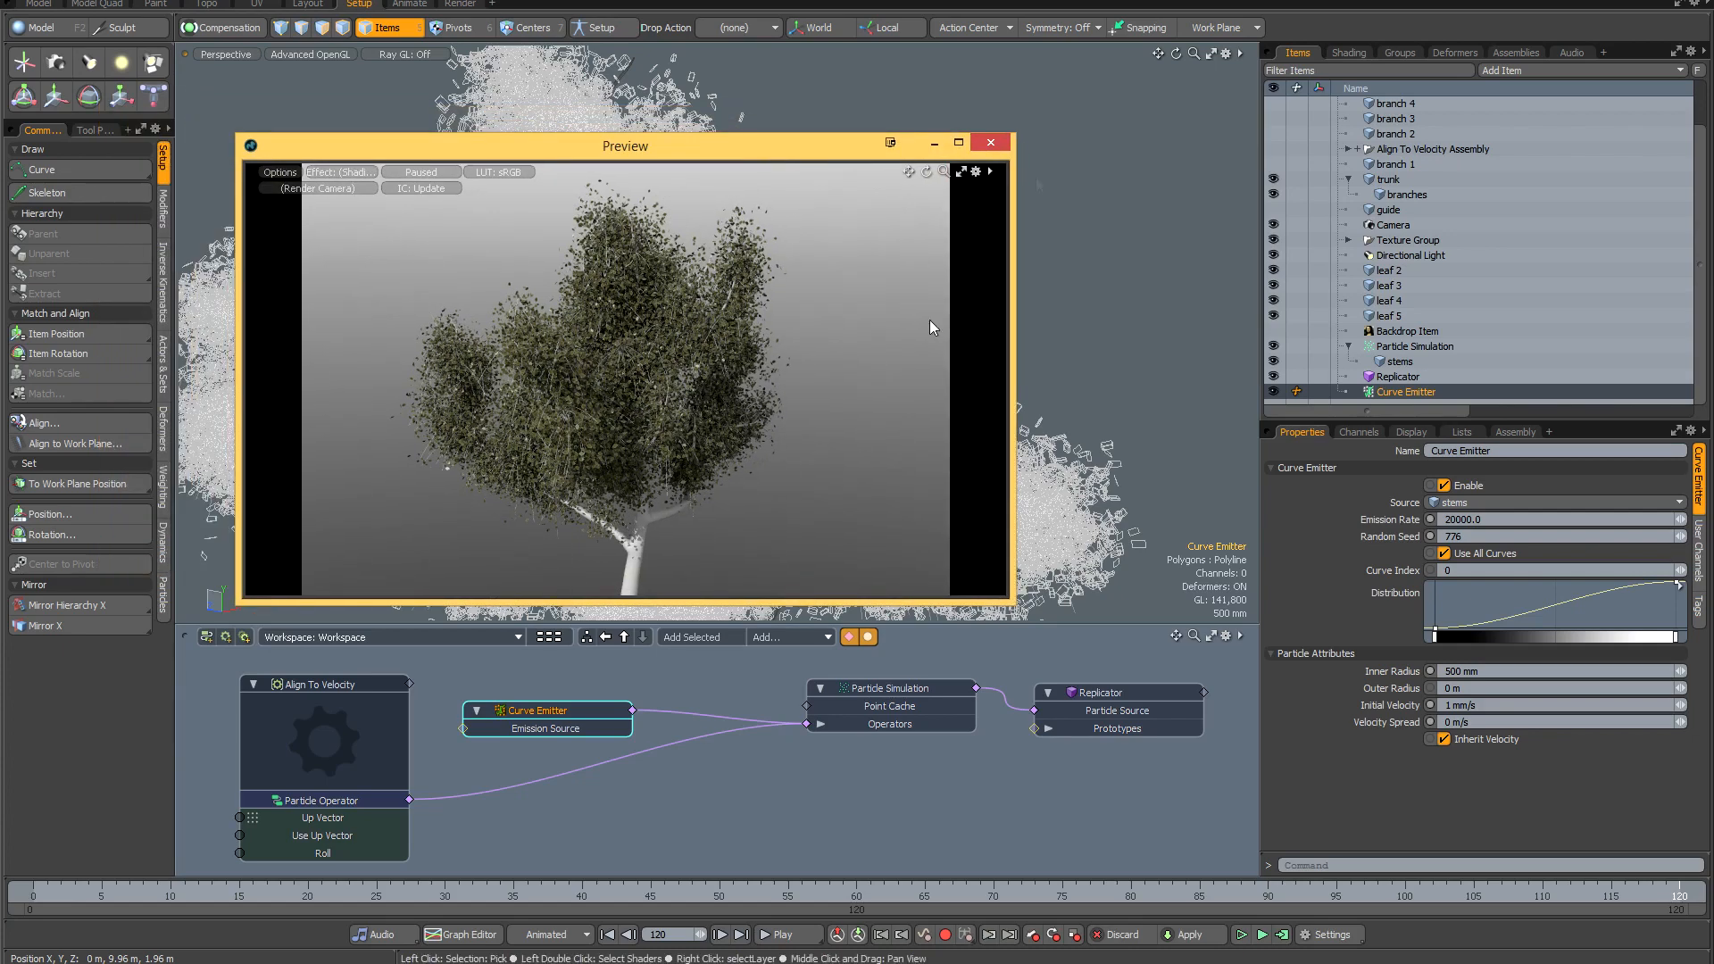
click(993, 144)
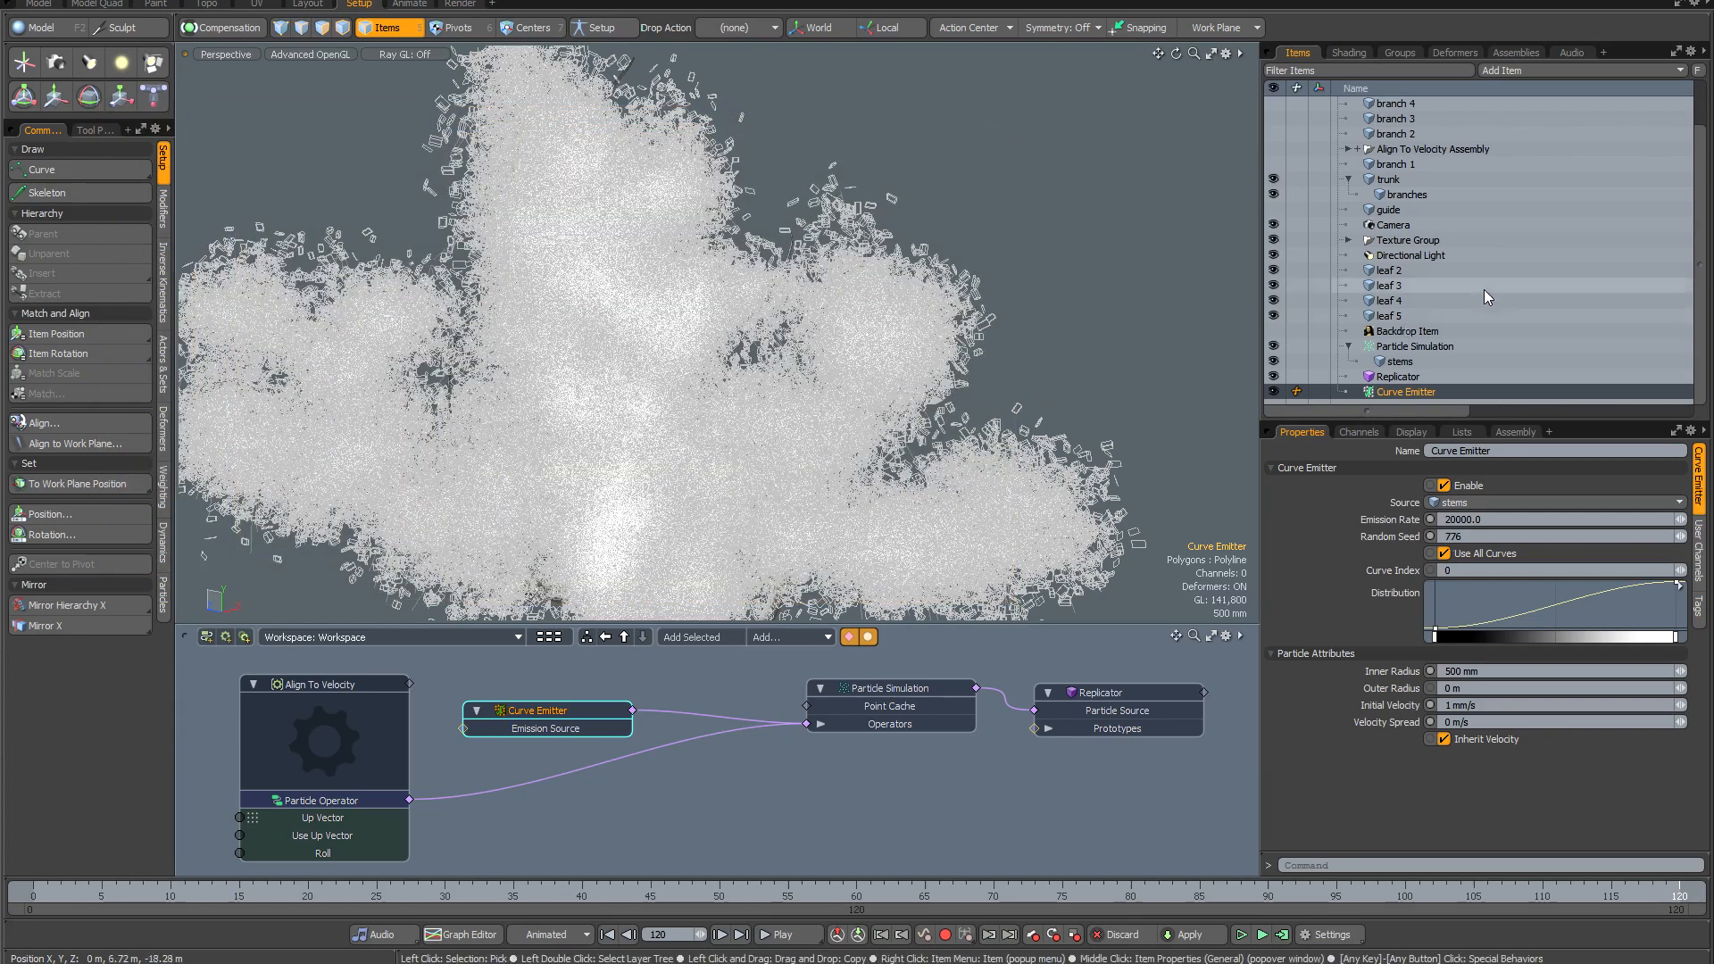
Convert the Particle Simulation's particle cache to a point cloud mesh.
click(1413, 348)
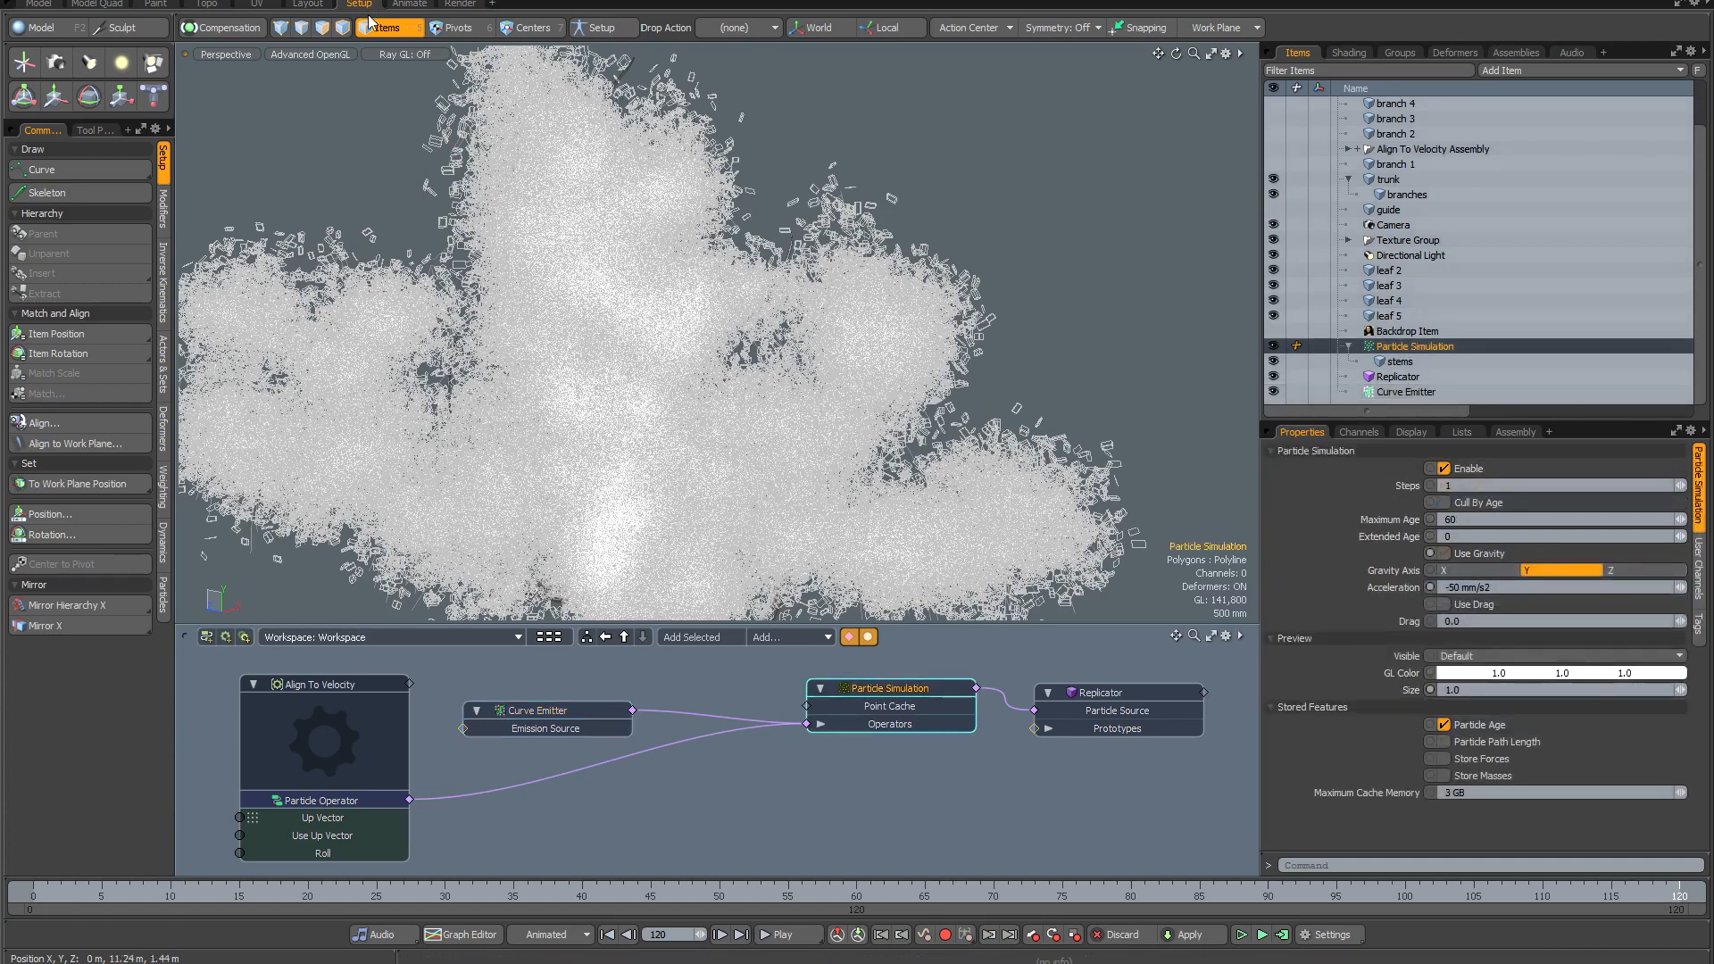
click(265, 1)
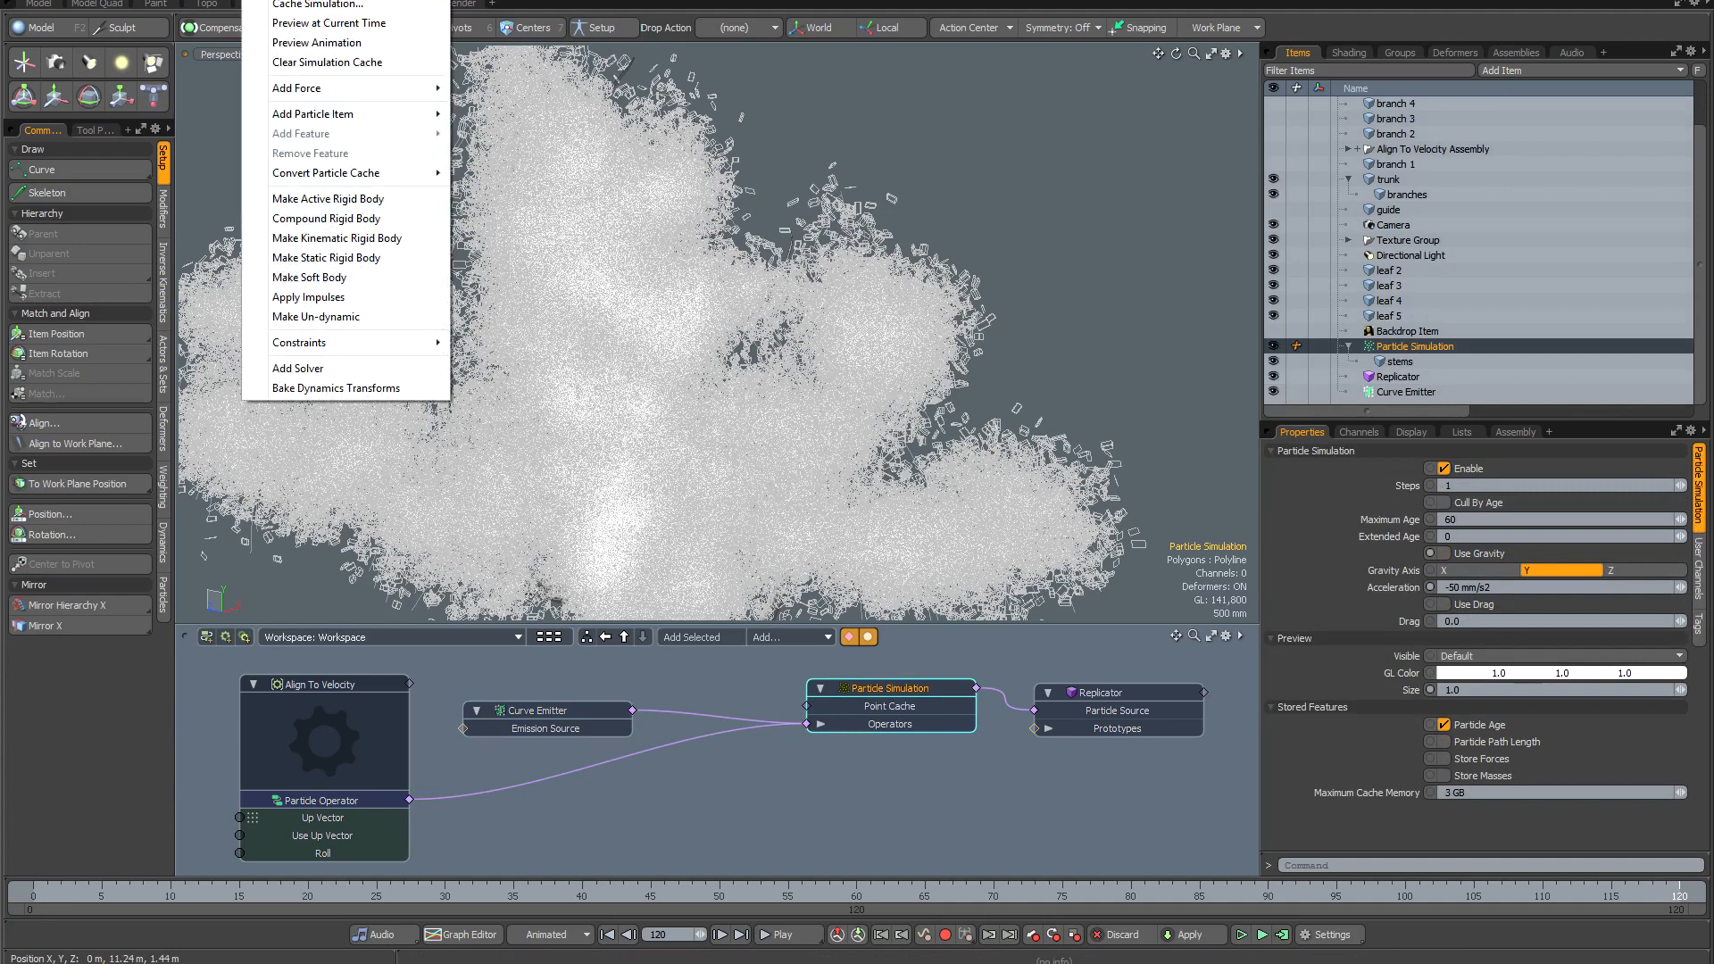
mouse_move(372, 175)
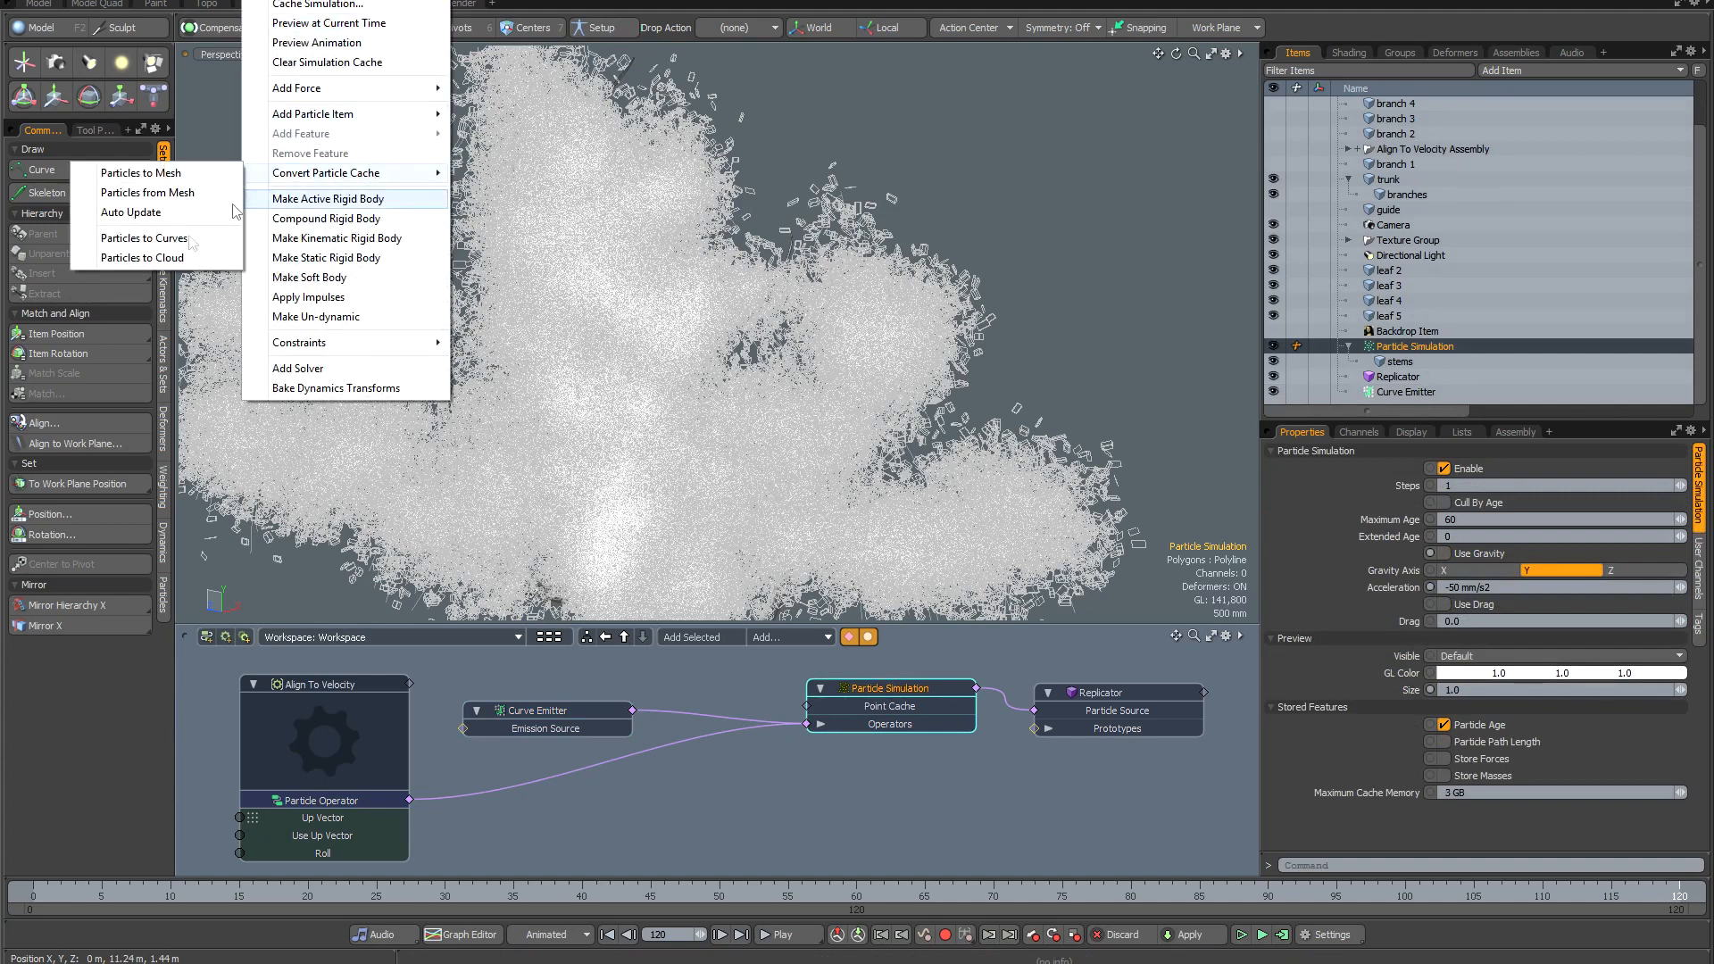
click(188, 259)
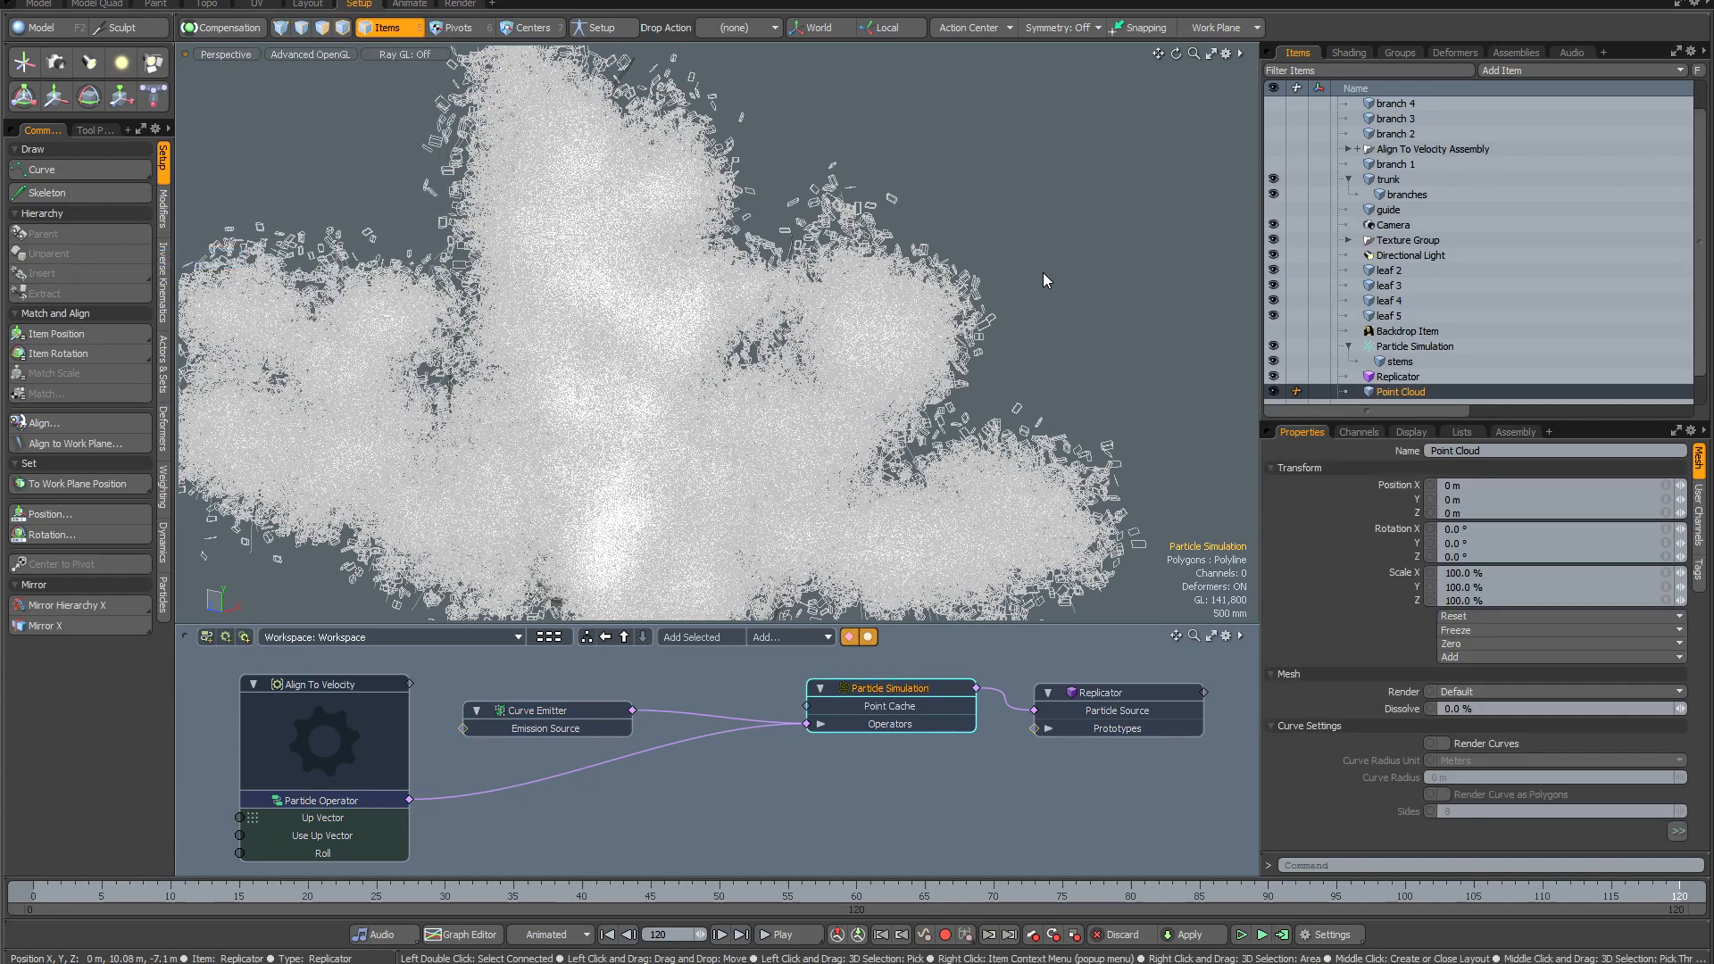
Set the Replicator's point source to Point Cloud instead of the Particle Simulation.
click(1418, 378)
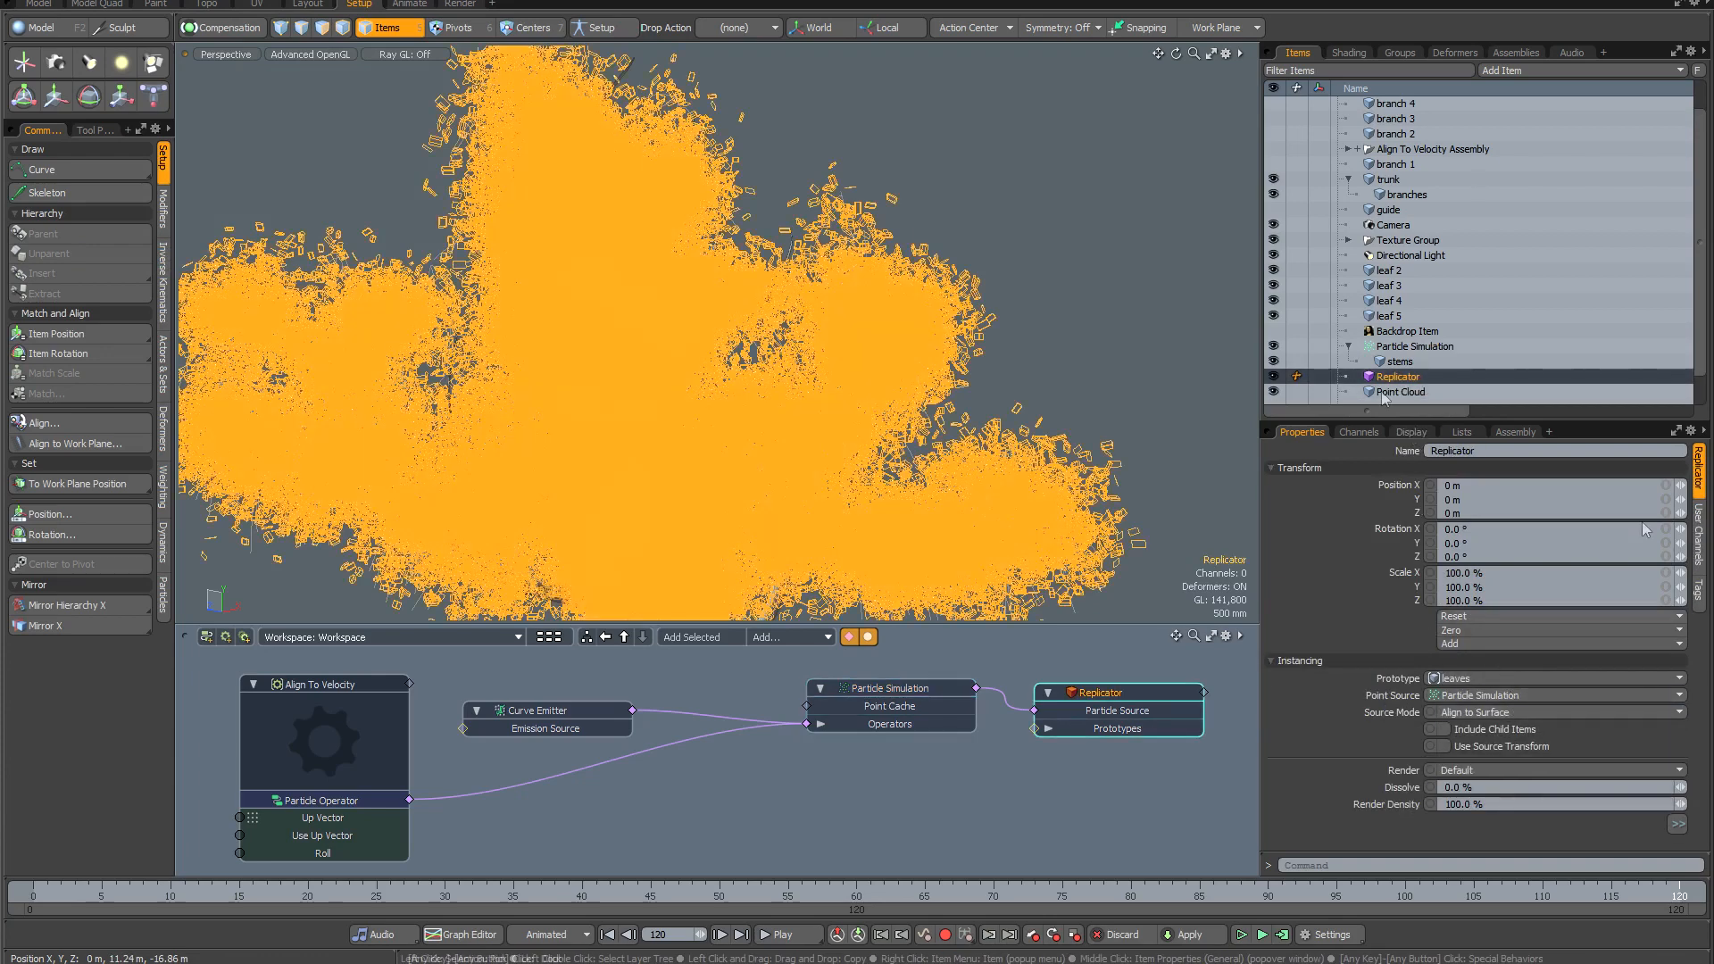
click(1518, 698)
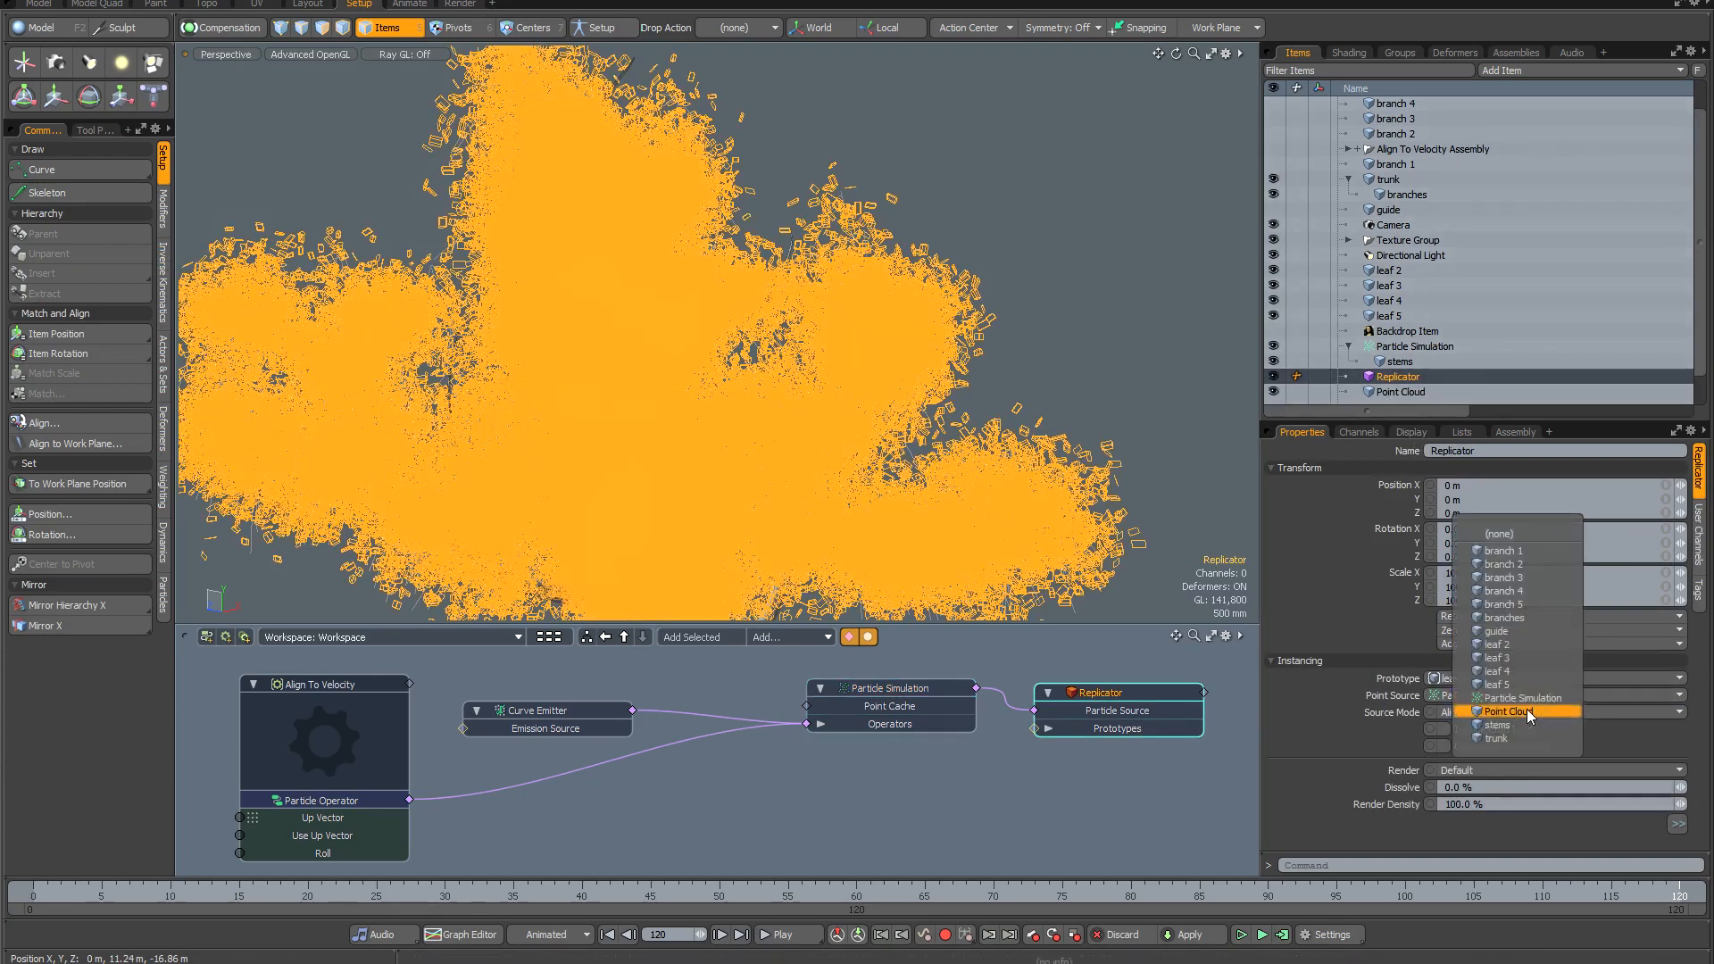
click(1509, 712)
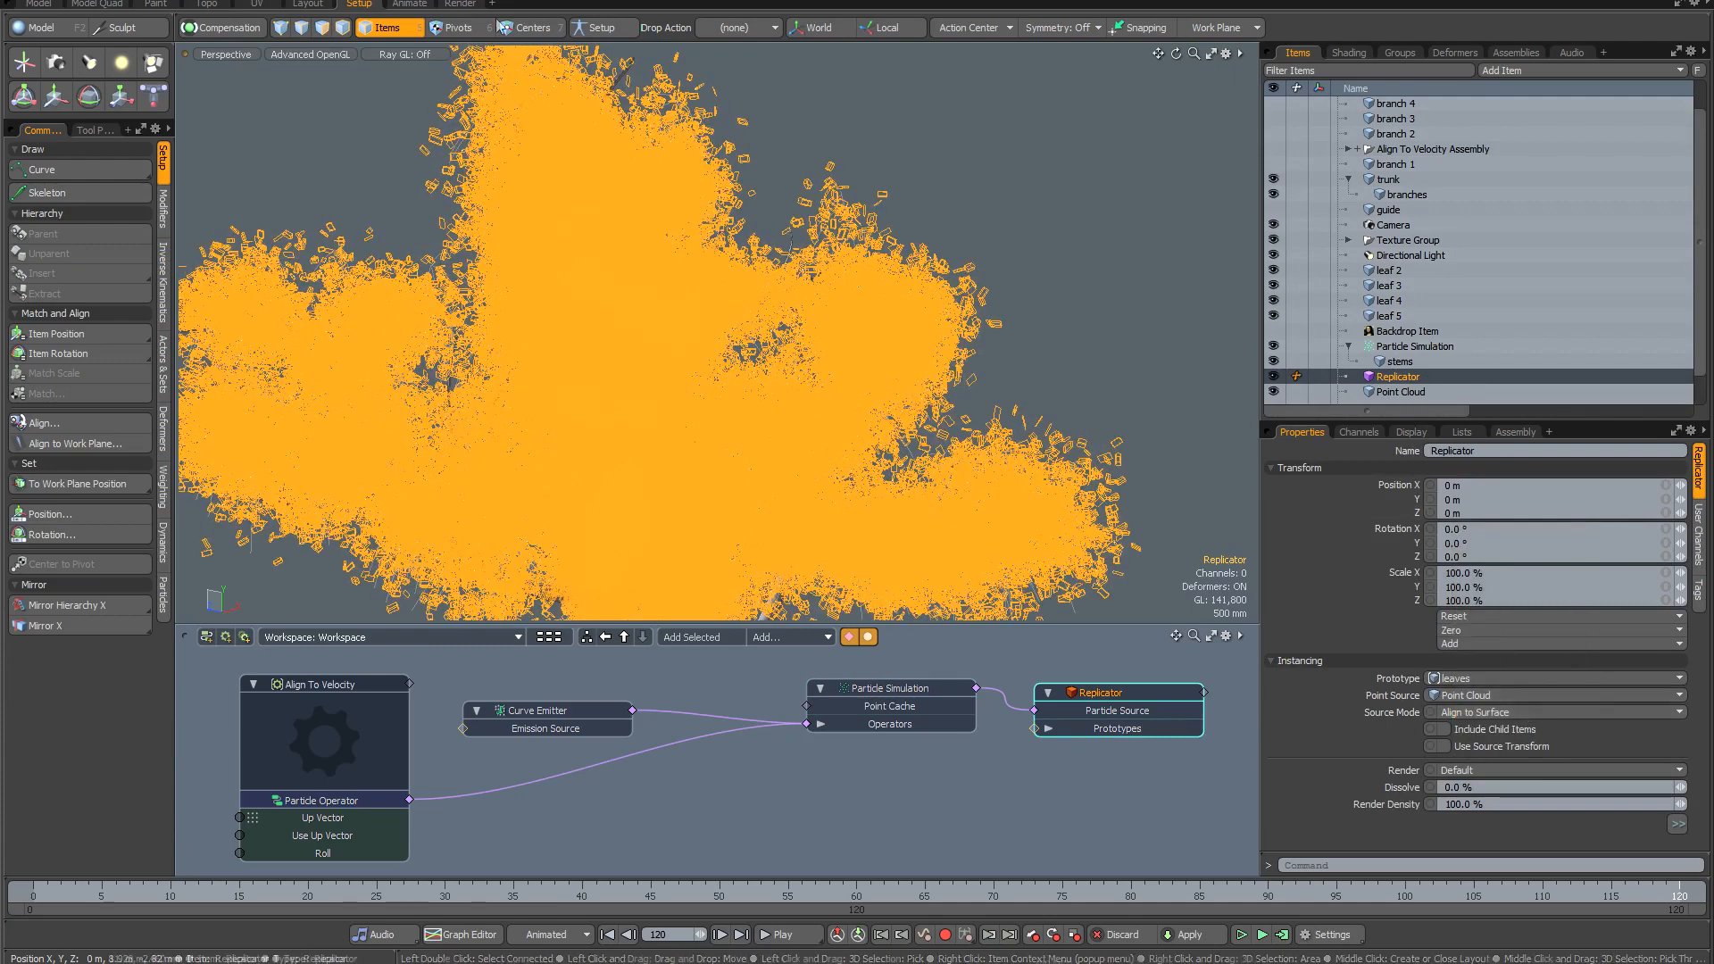
In the Paint layout with its particle tools, isolate the Point Cloud mesh and turn on the display of its vertices.
click(155, 4)
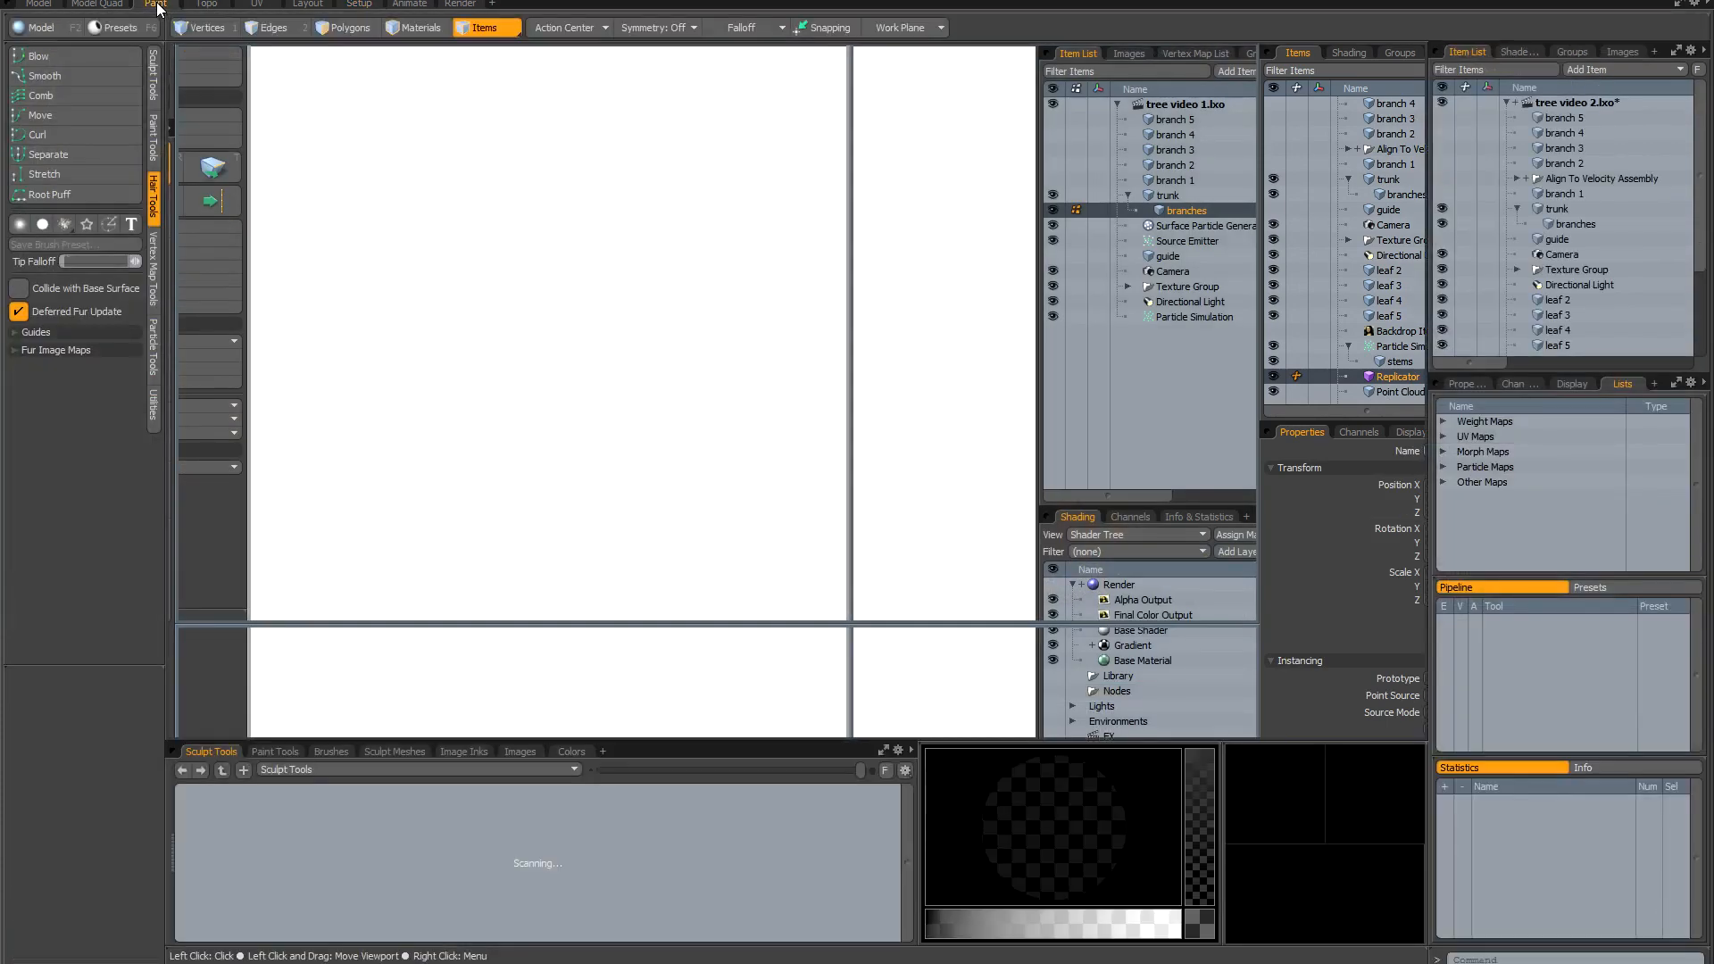
mouse_move(810, 284)
alt+mouse_down()
mouse_move(812, 266)
mouse_move(823, 287)
alt+mouse_up()
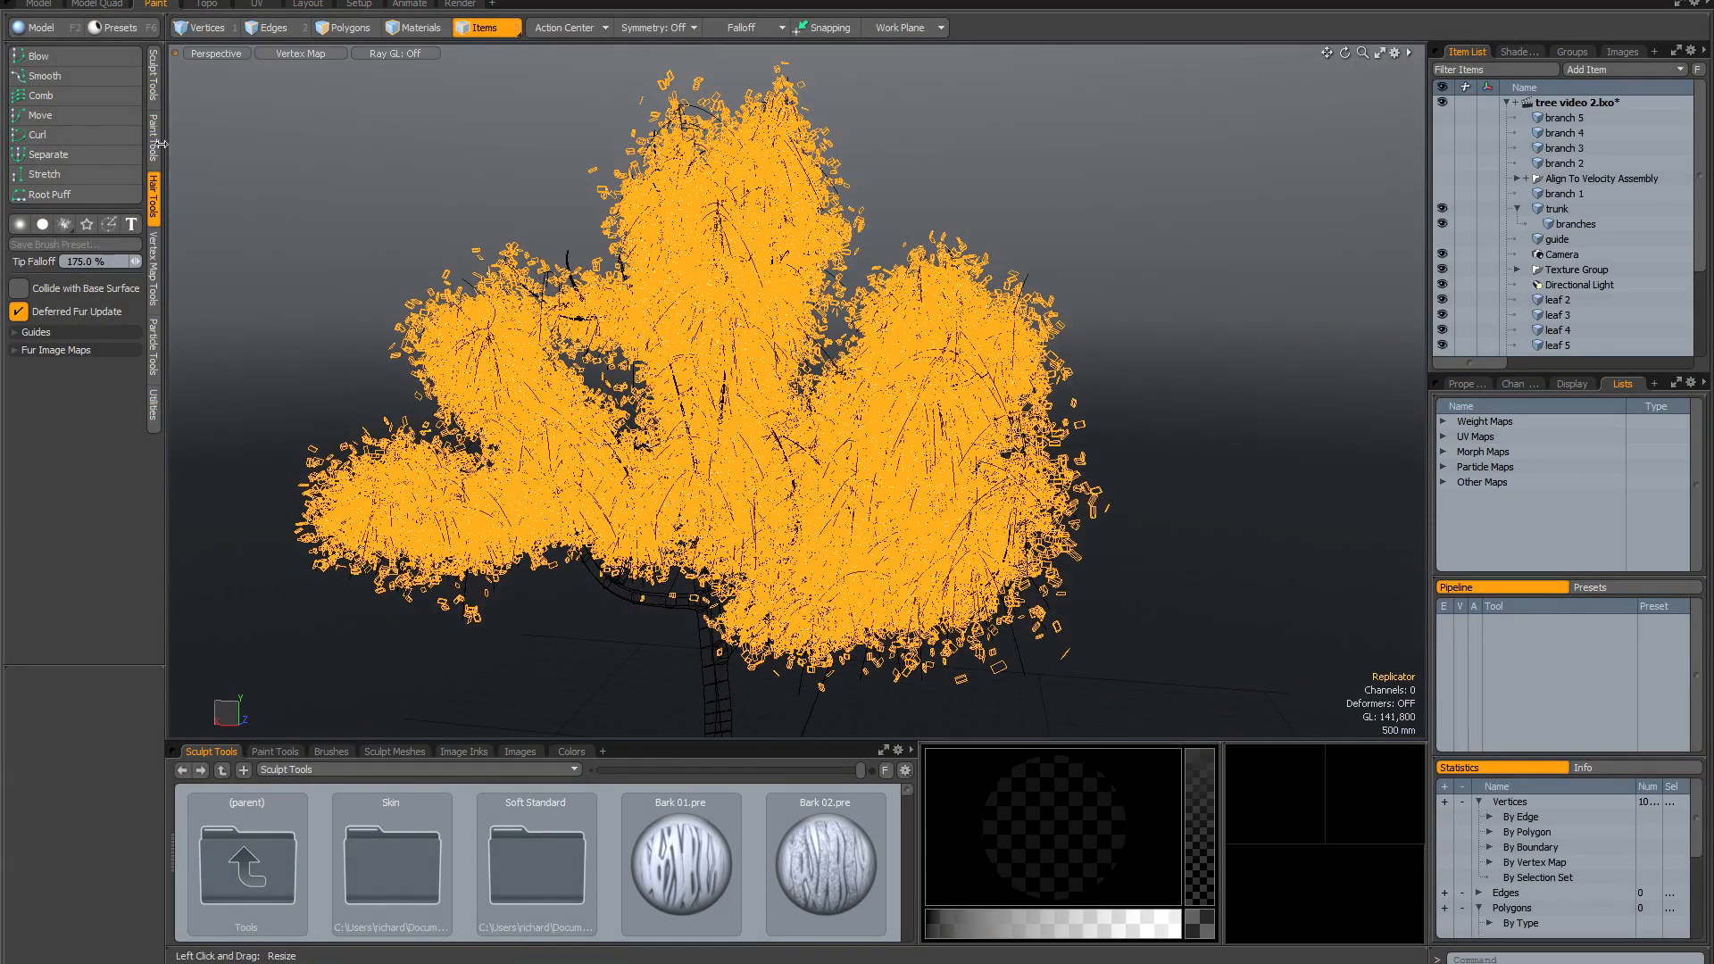
click(154, 339)
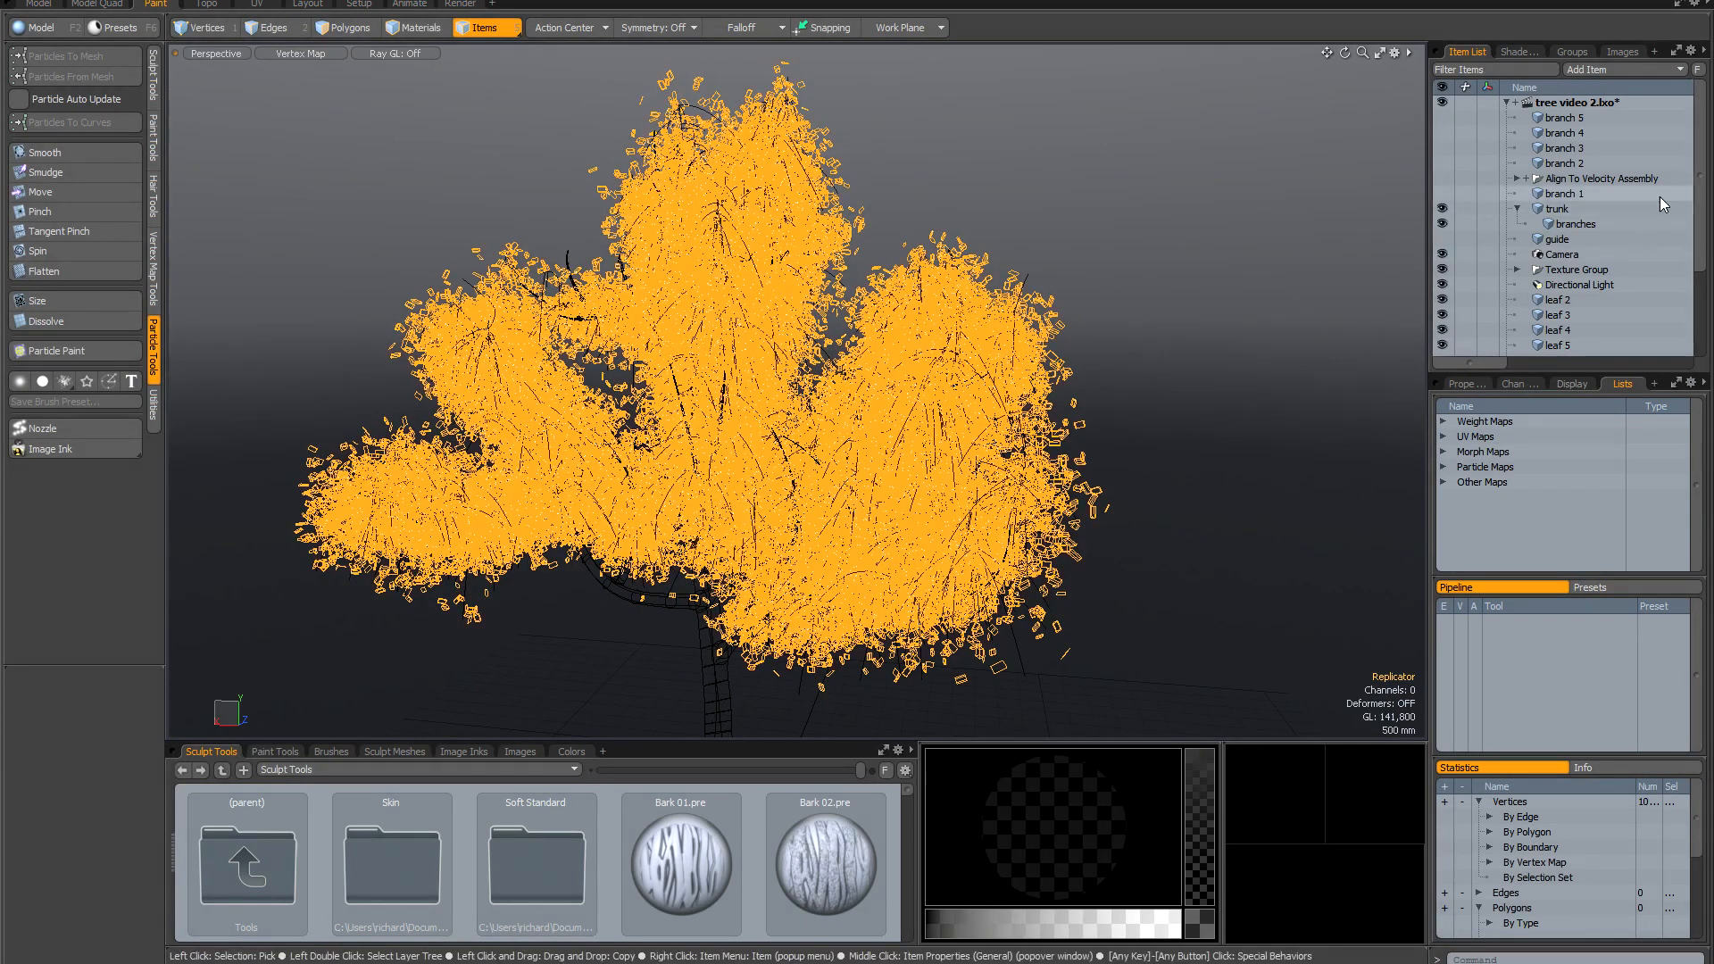
drag(1701, 219, 1704, 322)
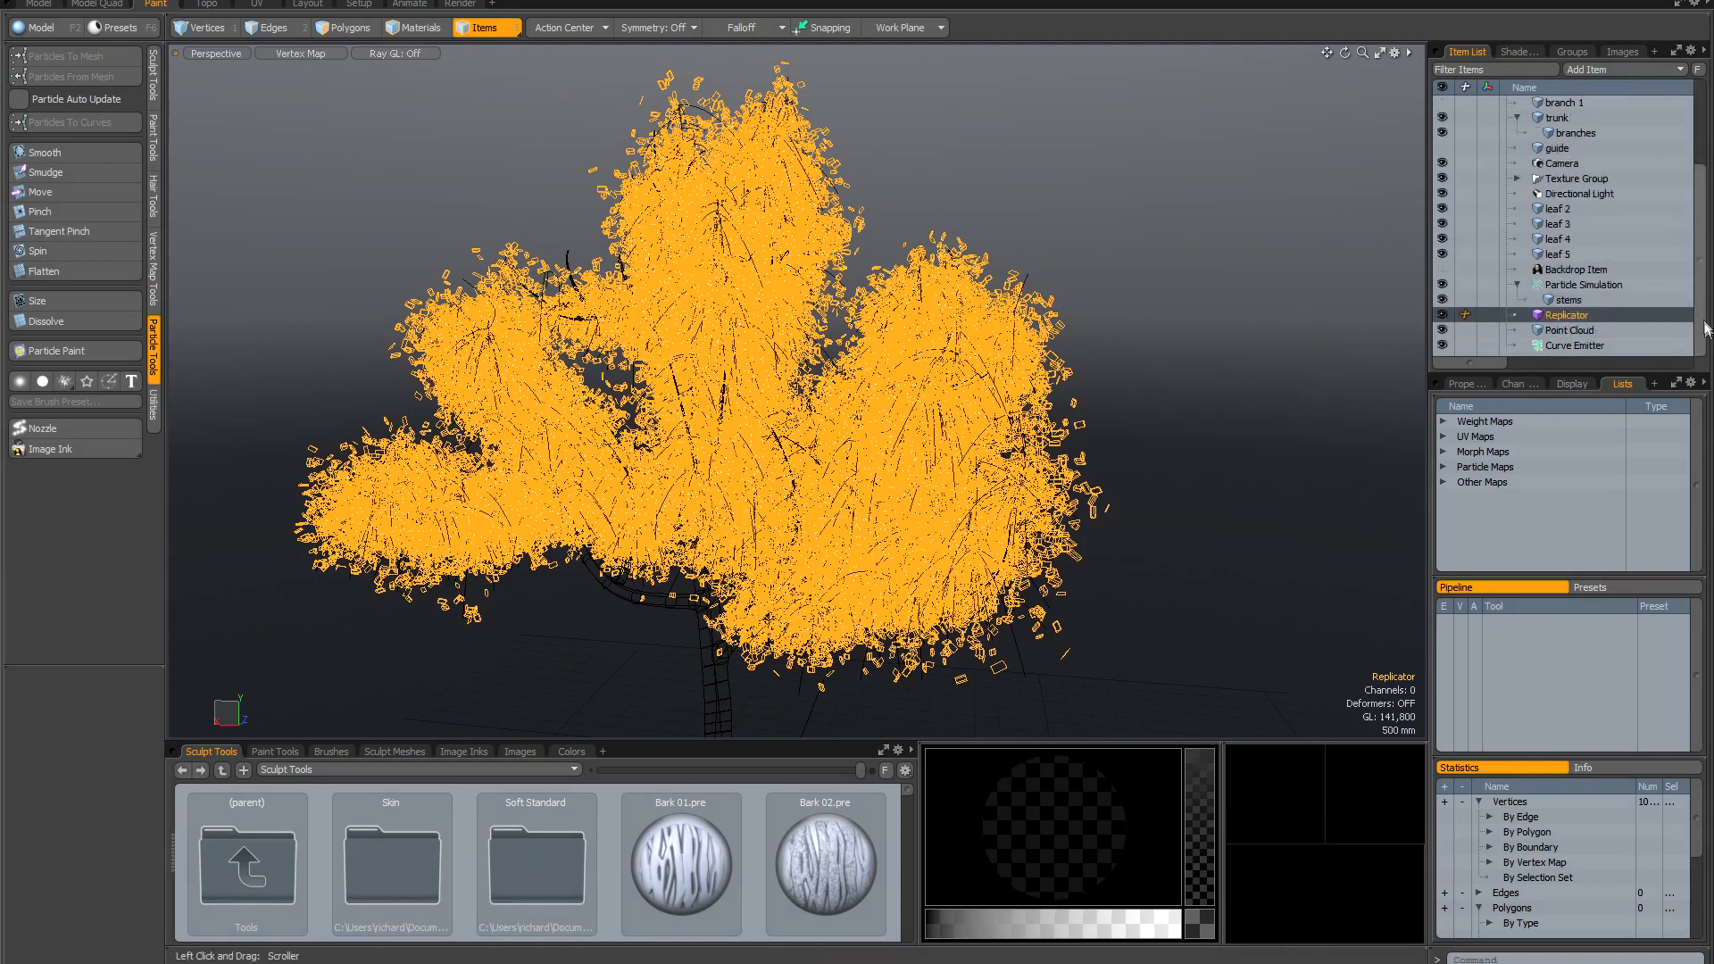
click(1593, 326)
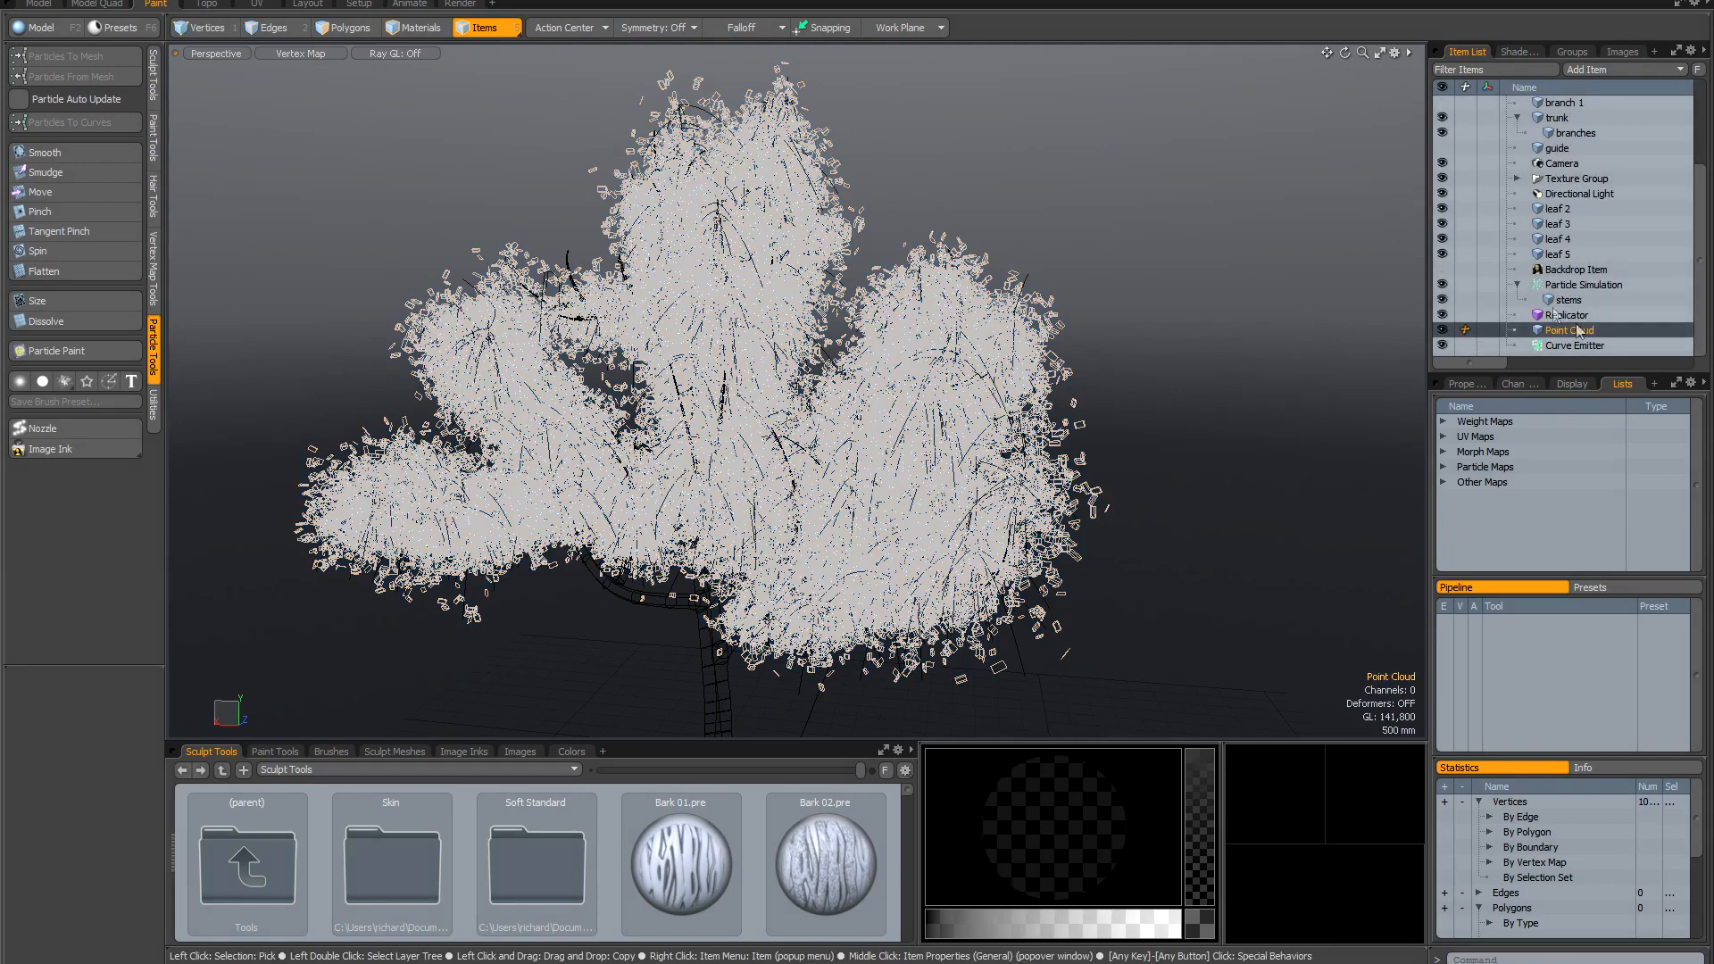
key(shift)
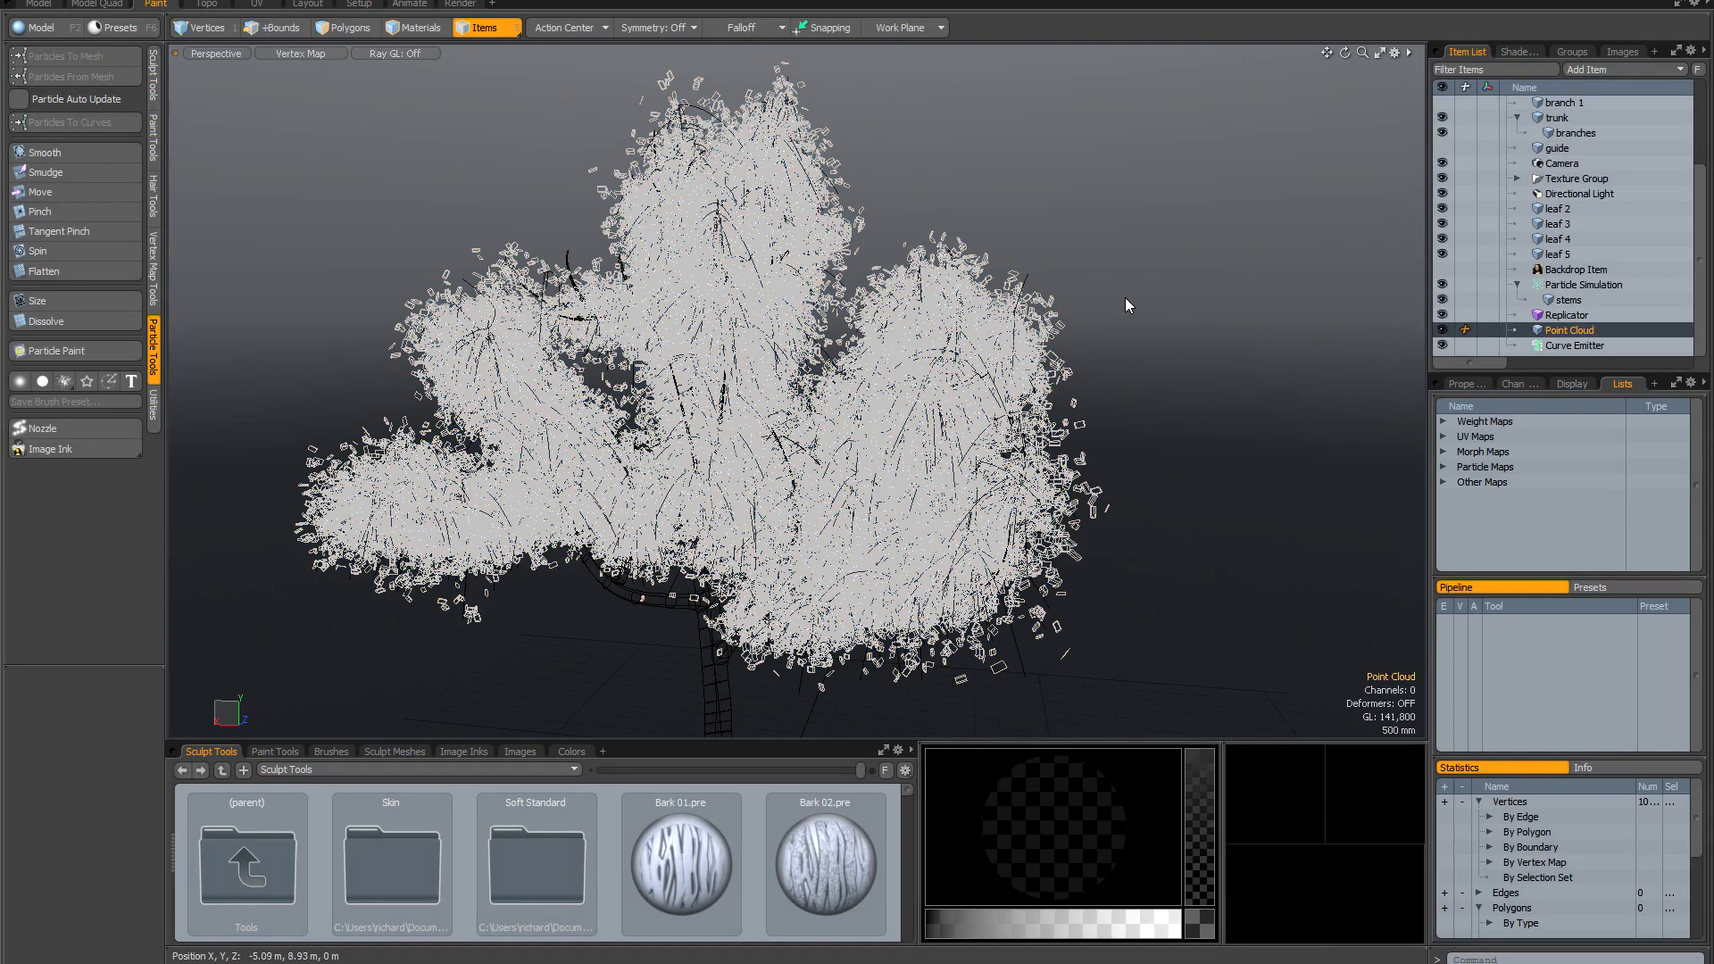
key(shift+h)
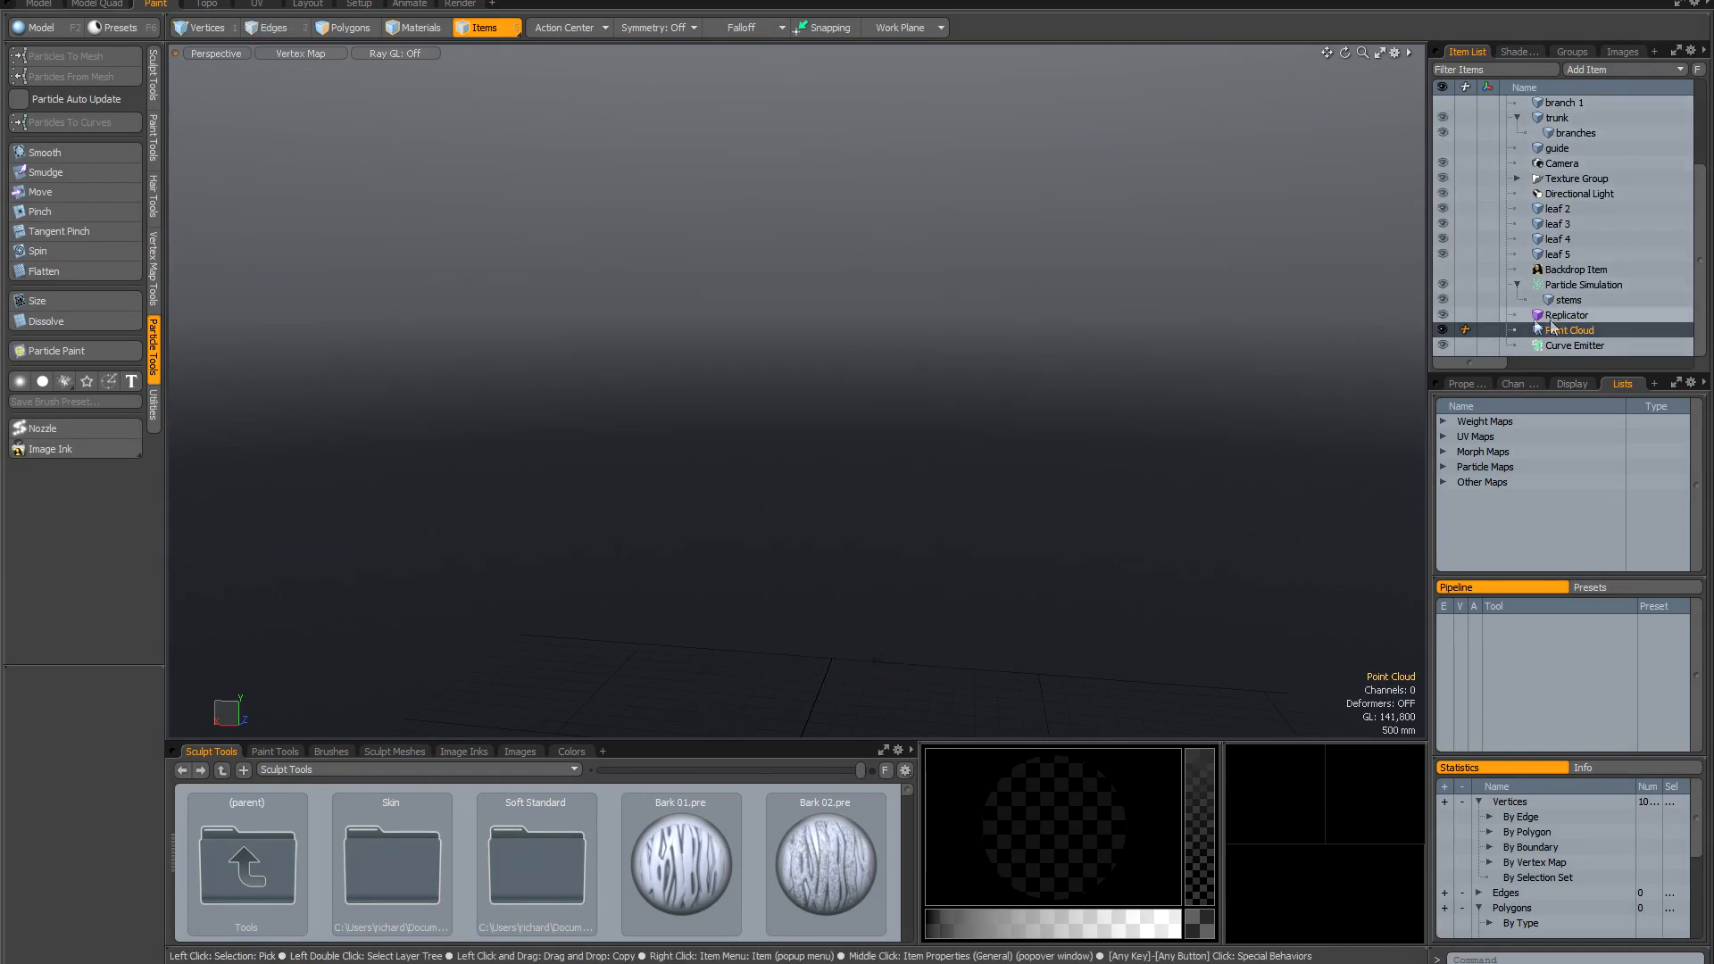
key(ctrl+3)
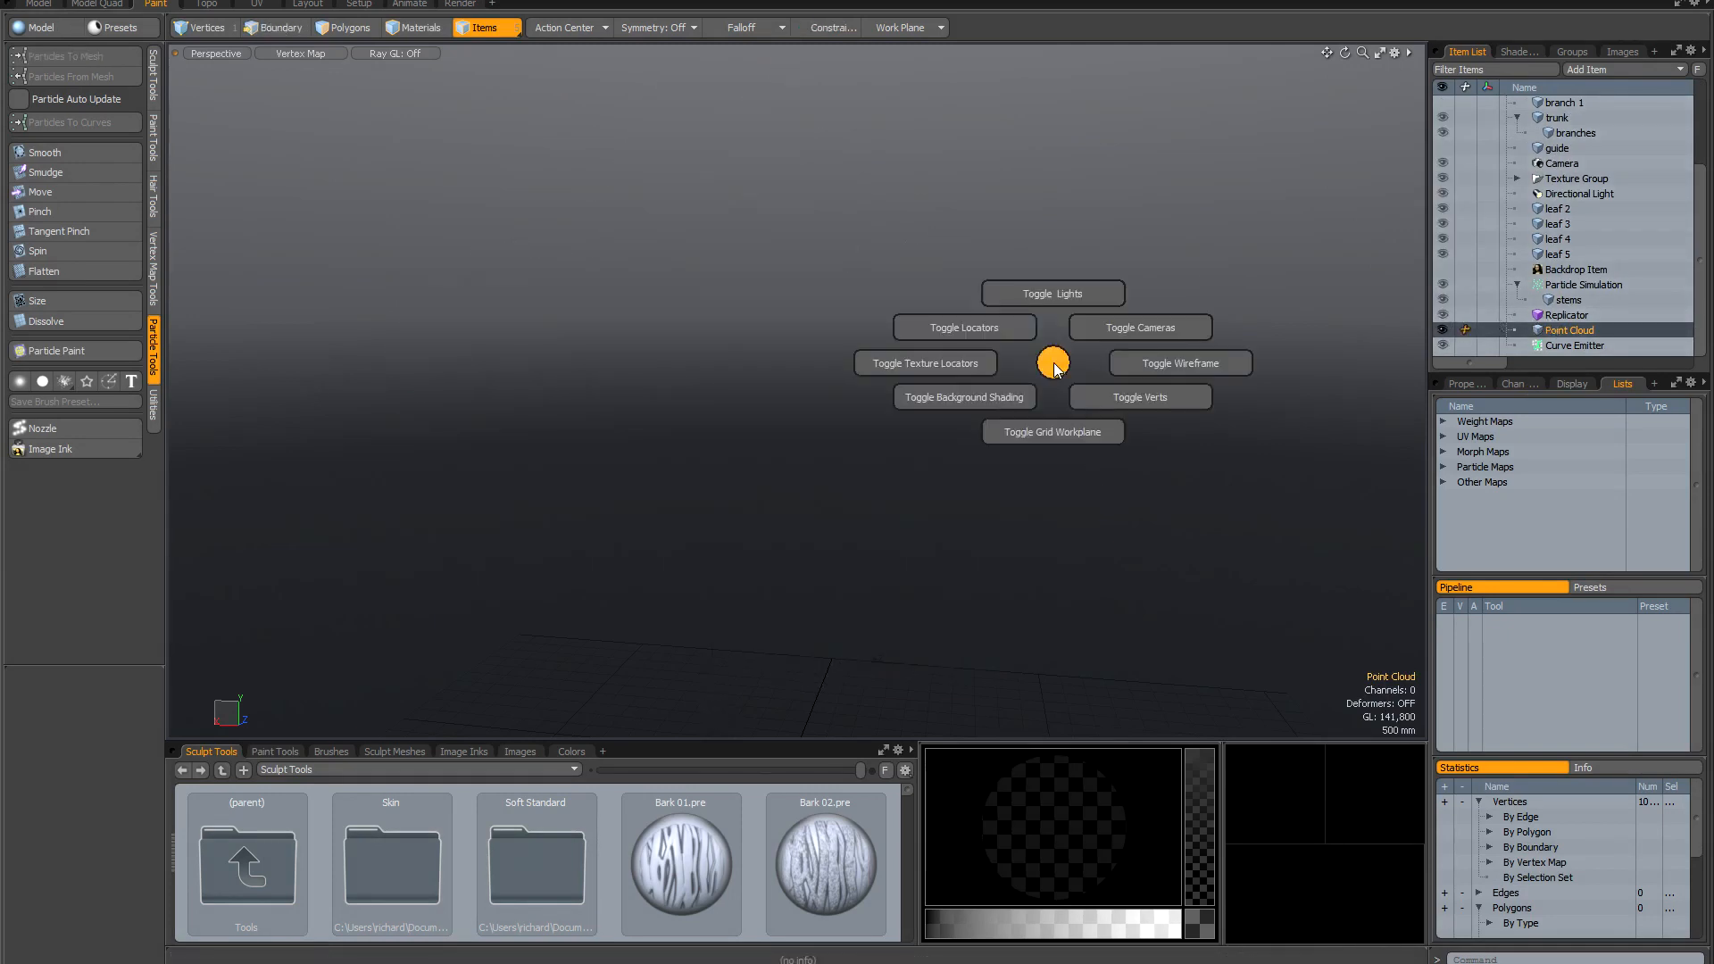
click(1119, 396)
Reshape the outer edges of the point cloud's foliage clusters with the particle Move brush at size 94 and 50% move amount.
alt+drag(1076, 379, 572, 232)
click(45, 194)
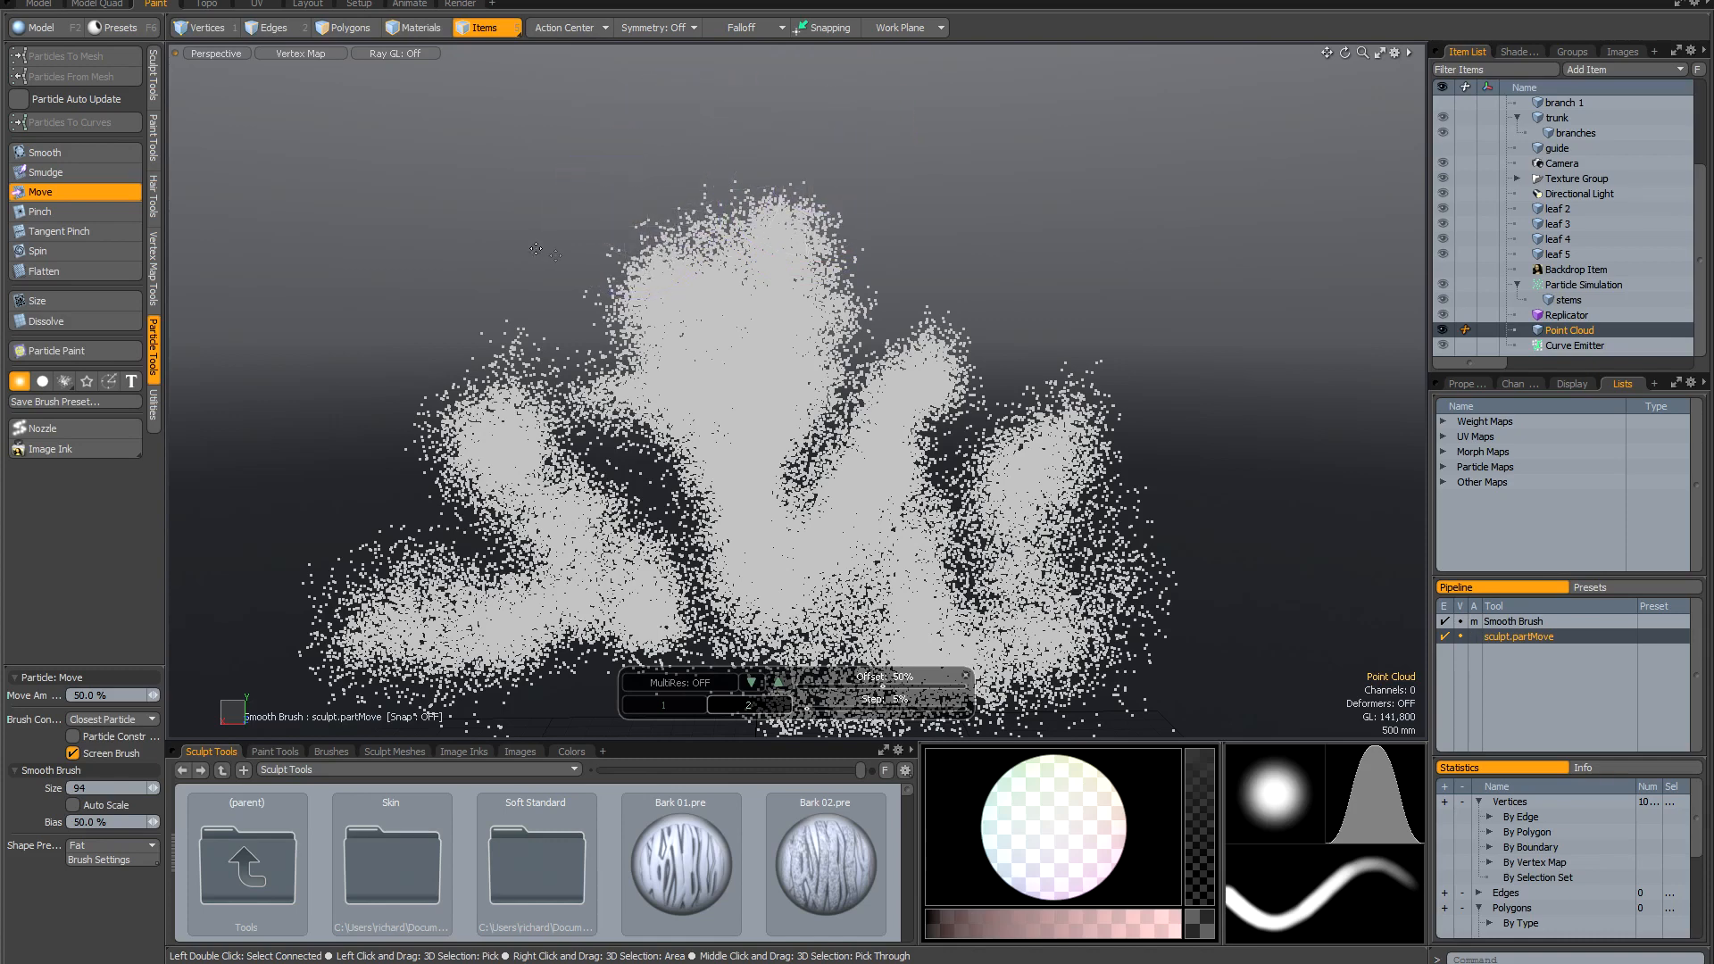
alt+shift+drag(582, 250, 596, 92)
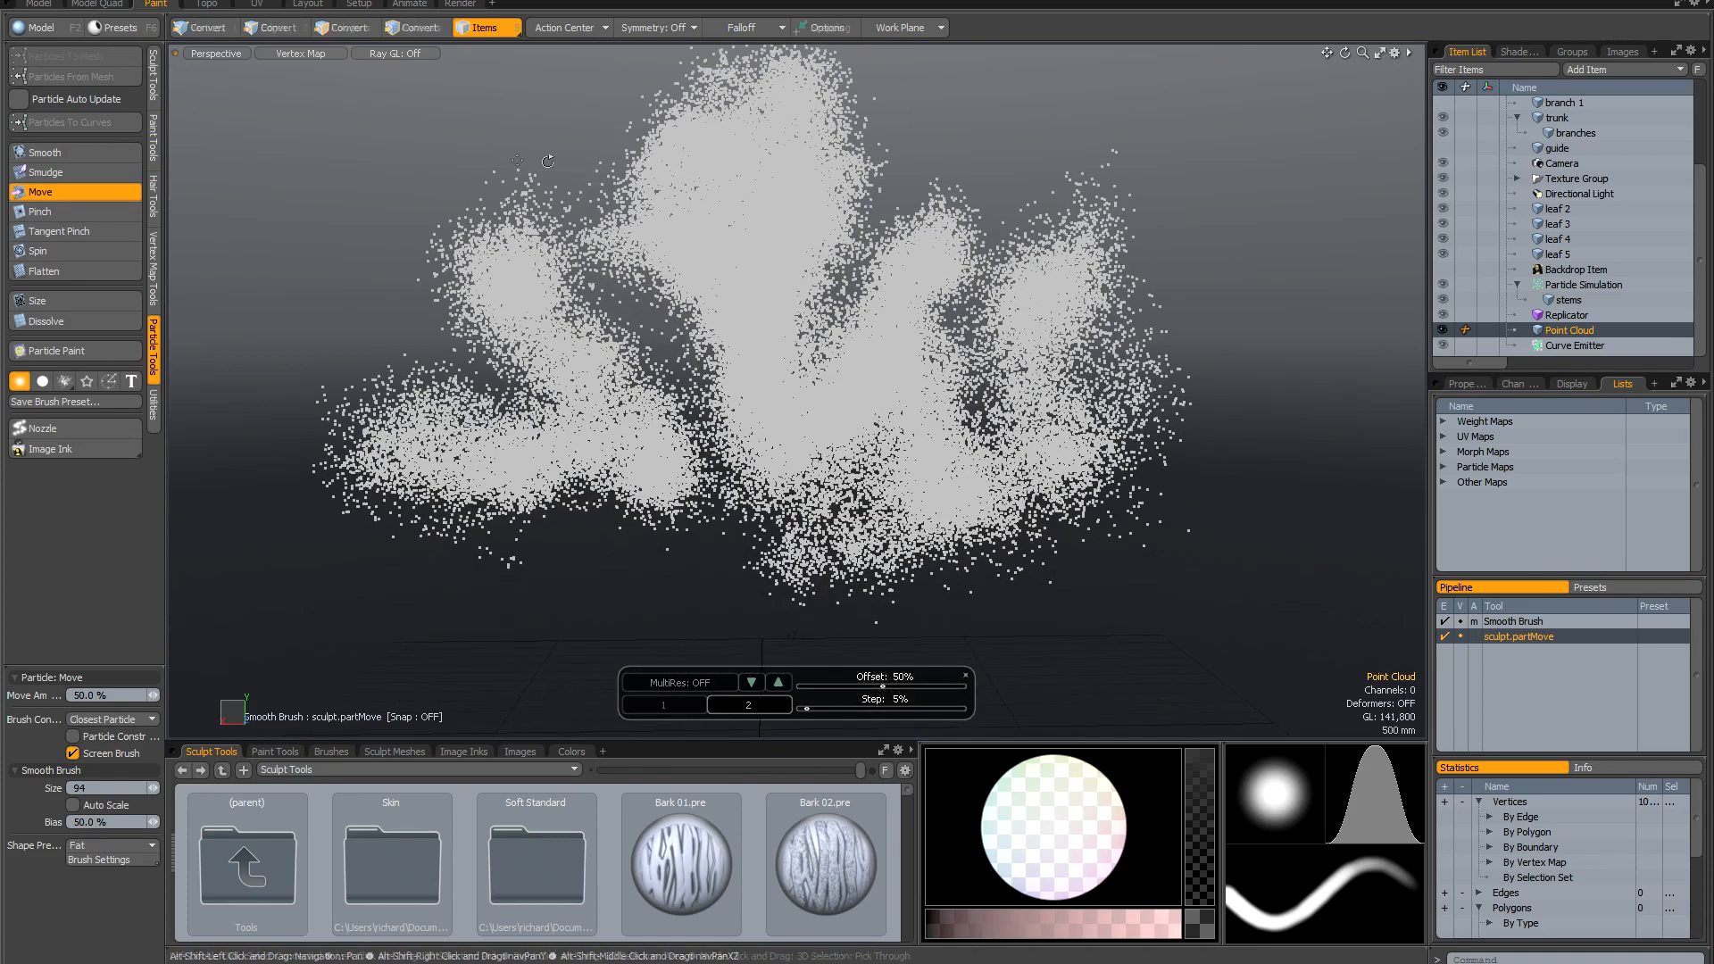
mouse_move(500, 168)
mouse_down()
mouse_move(480, 189)
mouse_move(515, 158)
mouse_up()
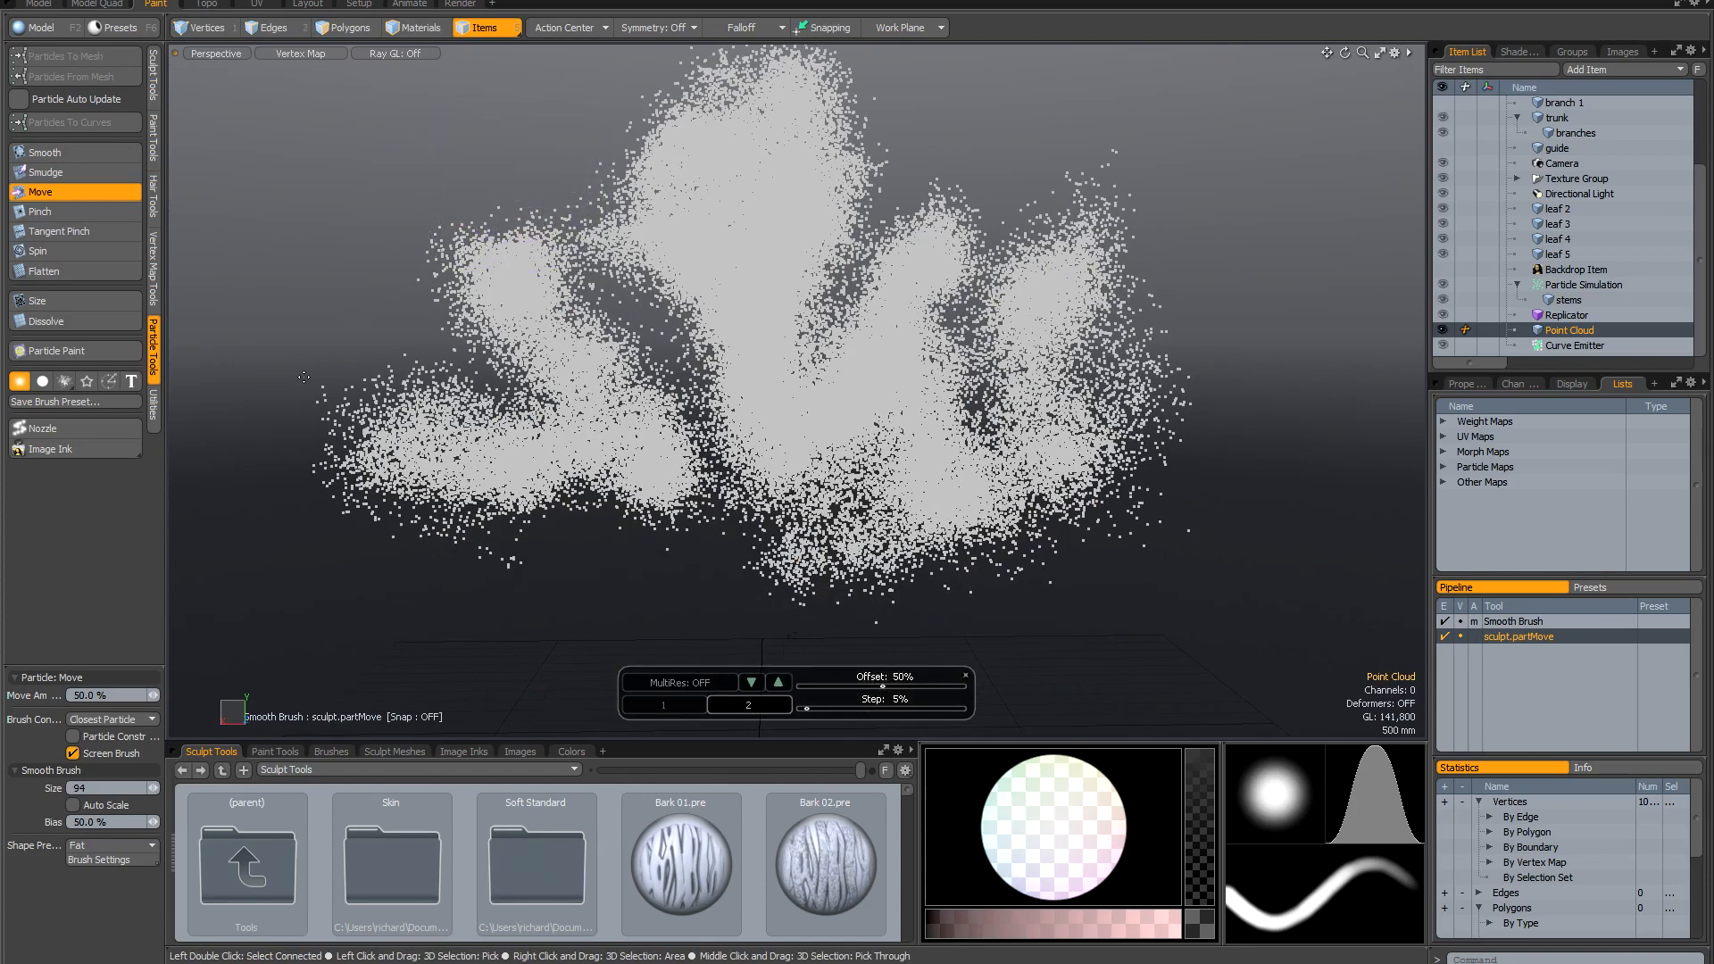
drag(304, 385, 349, 398)
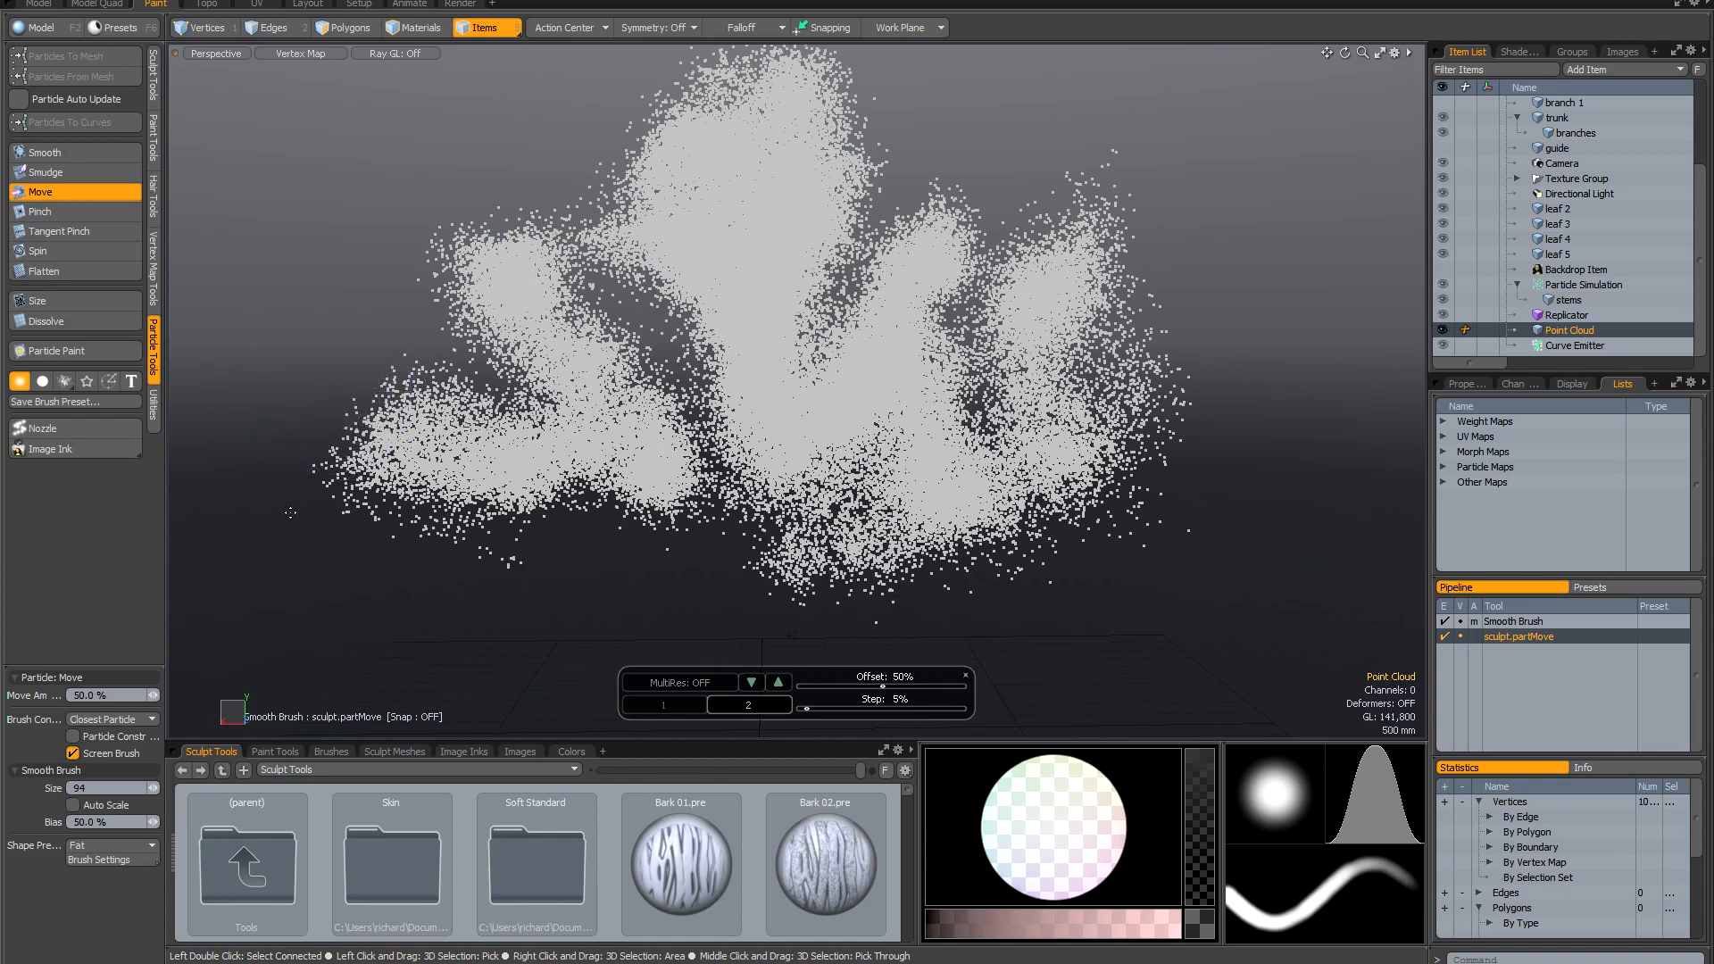
mouse_move(307, 510)
mouse_down()
mouse_move(353, 503)
mouse_move(388, 534)
mouse_up()
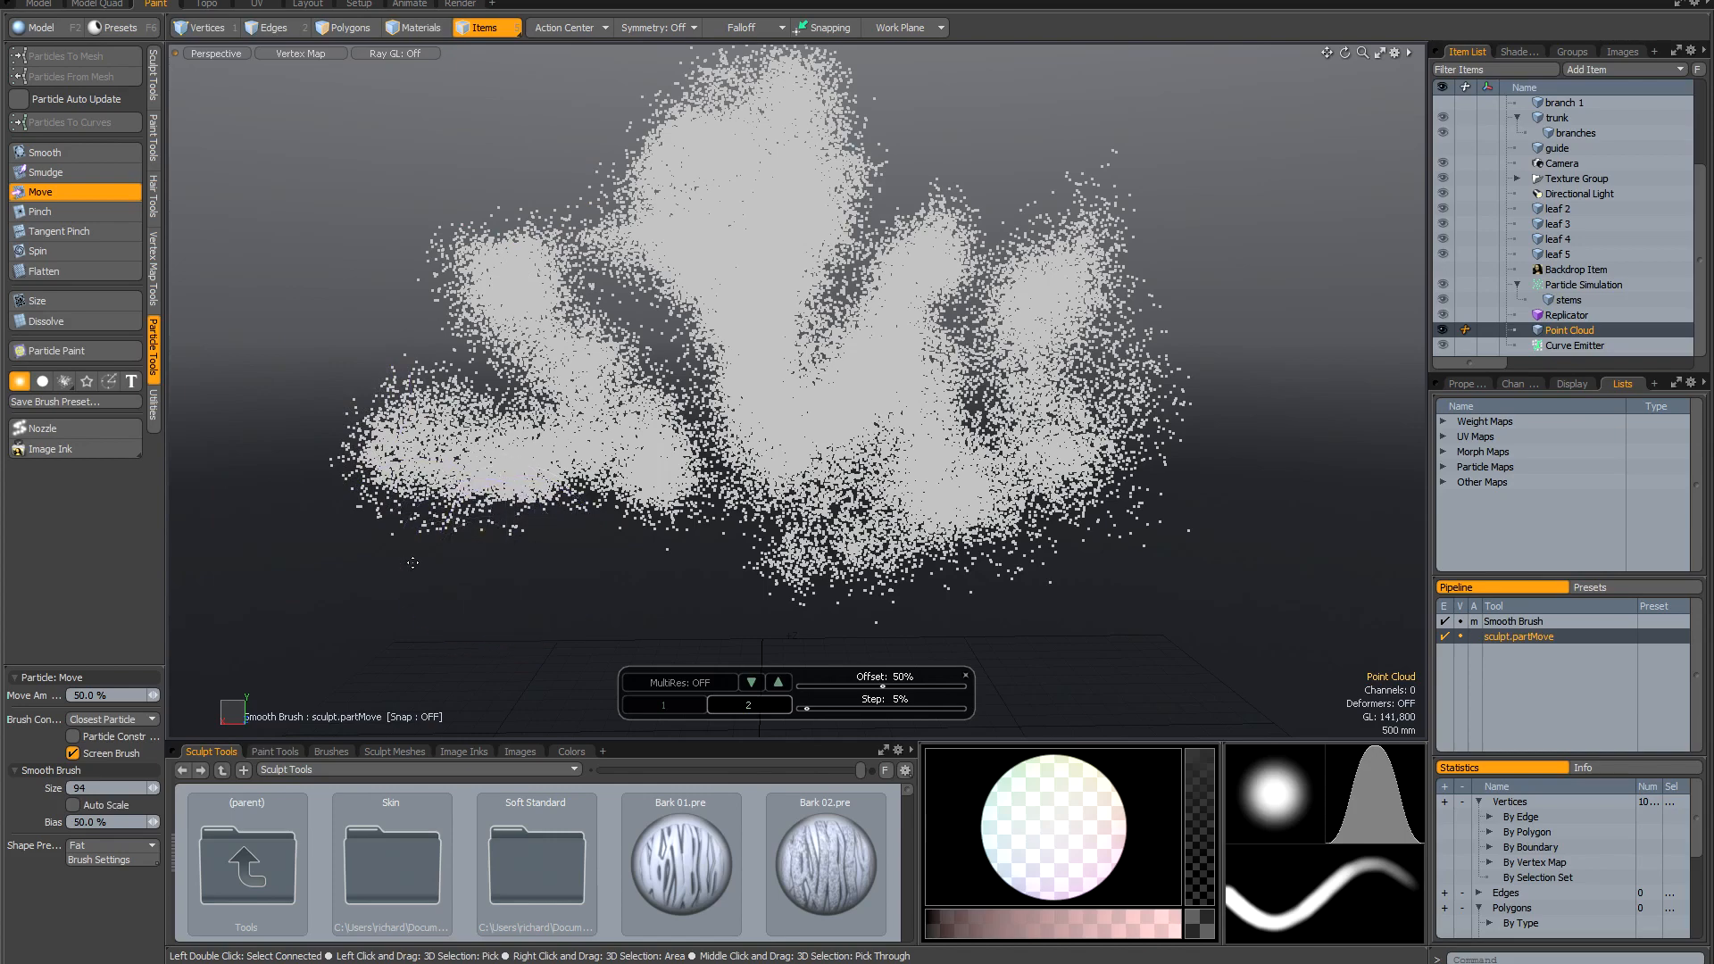
mouse_move(661, 576)
alt+mouse_down()
mouse_move(715, 568)
mouse_move(687, 561)
alt+mouse_up()
alt+drag(991, 521, 1044, 514)
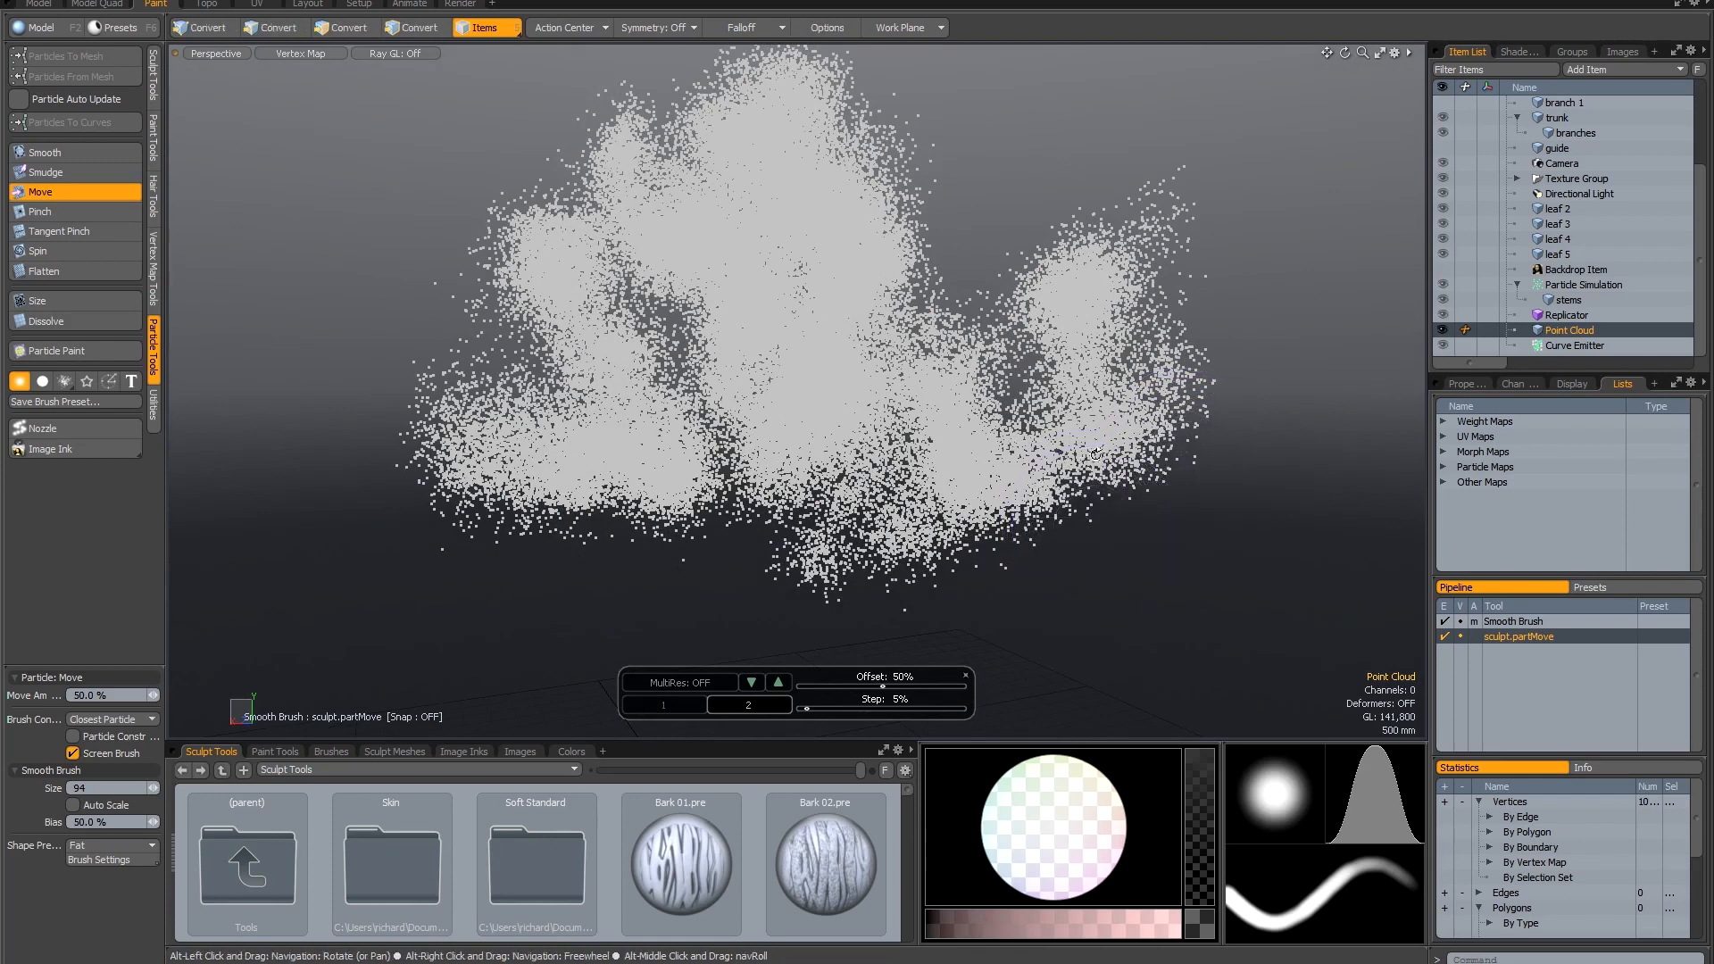
alt+drag(1097, 537, 1138, 580)
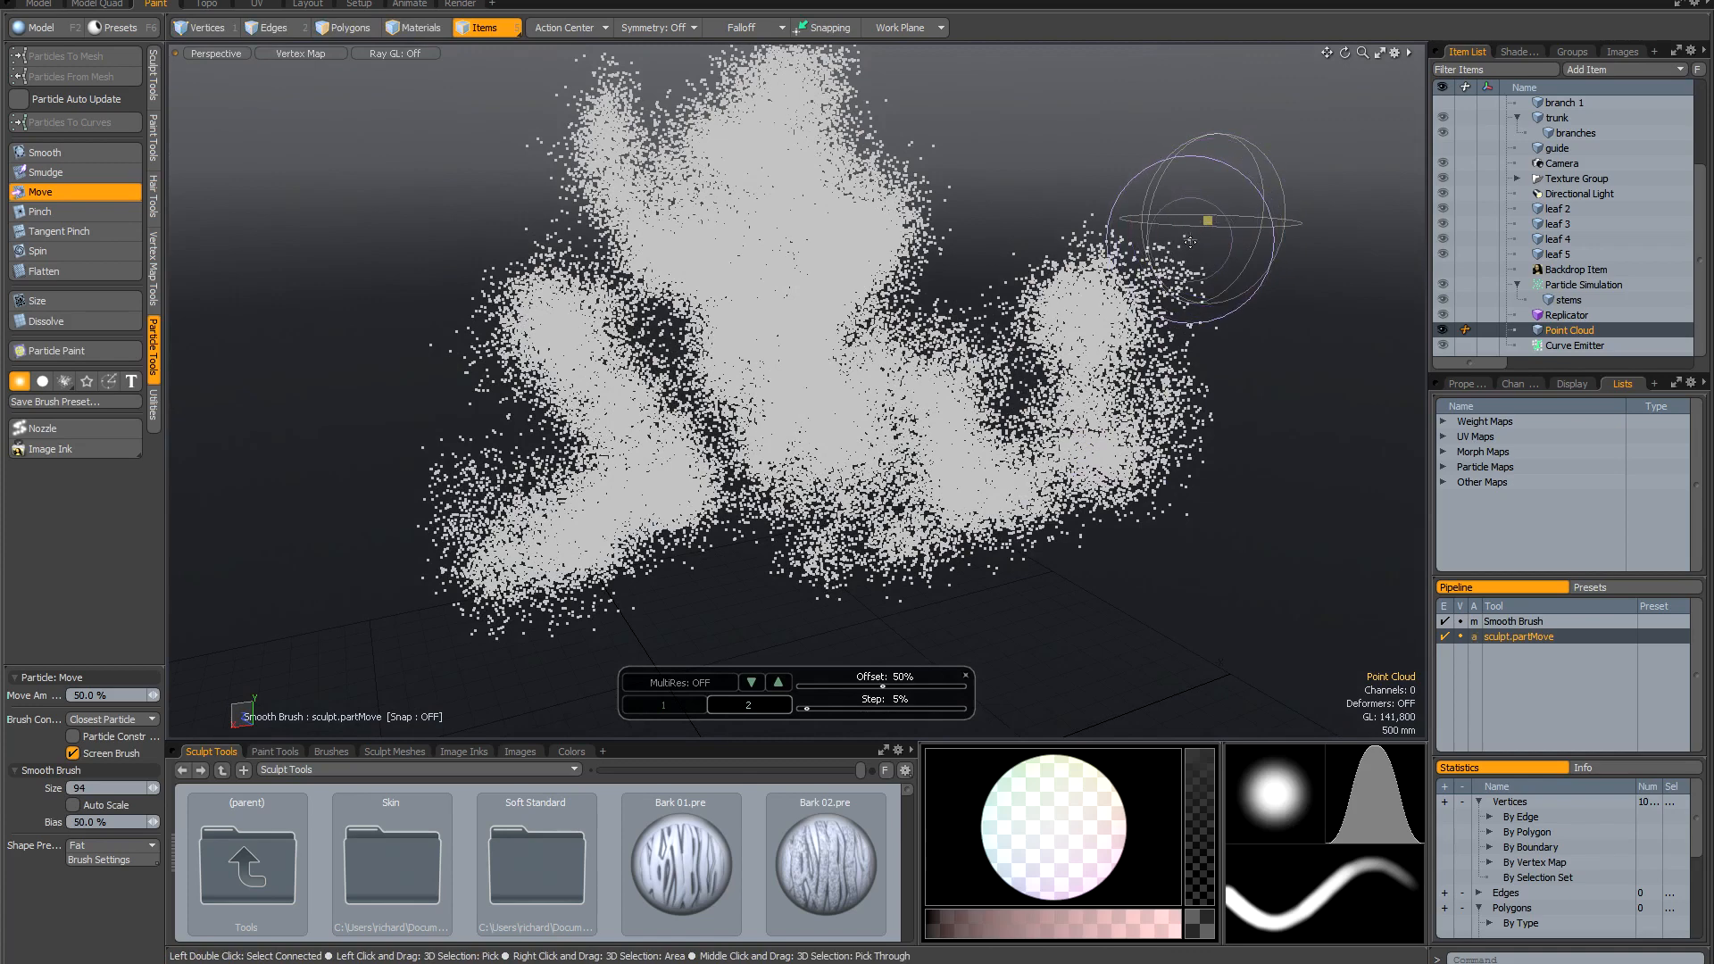
alt+drag(1213, 214, 1240, 300)
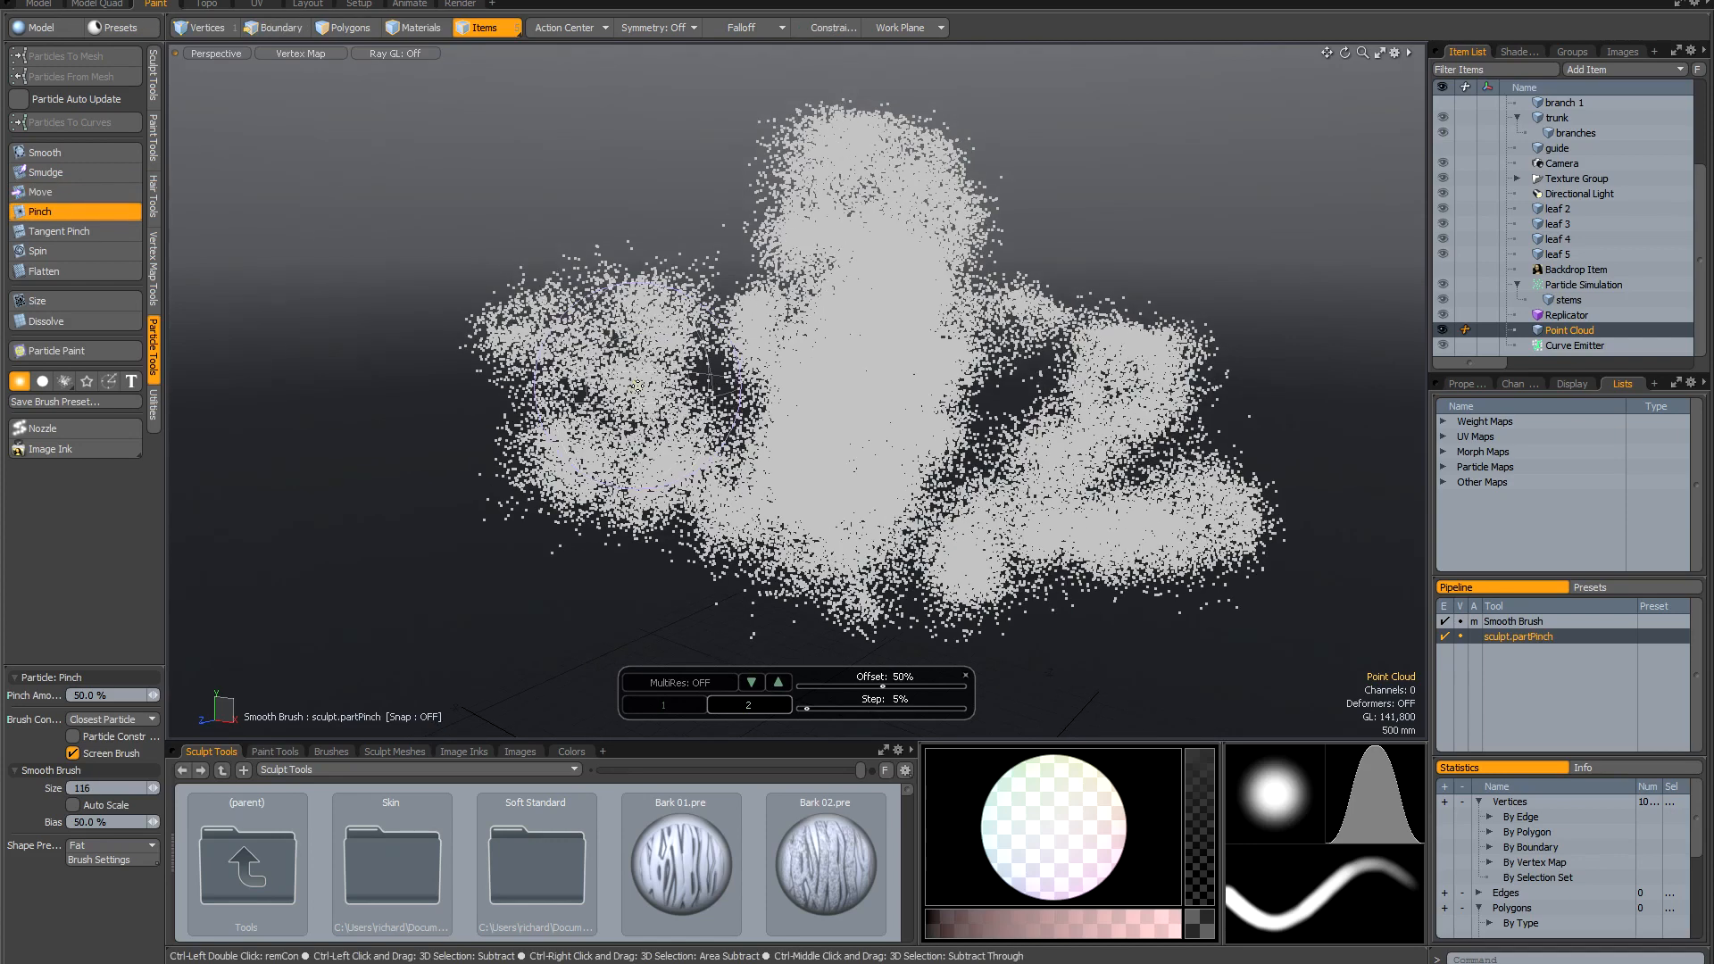
Spread particles apart in the point cloud's foliage clusters with the inverted particle Pinch brush at size 116 and 50% pinch amount.
ctrl+drag(647, 387, 662, 333)
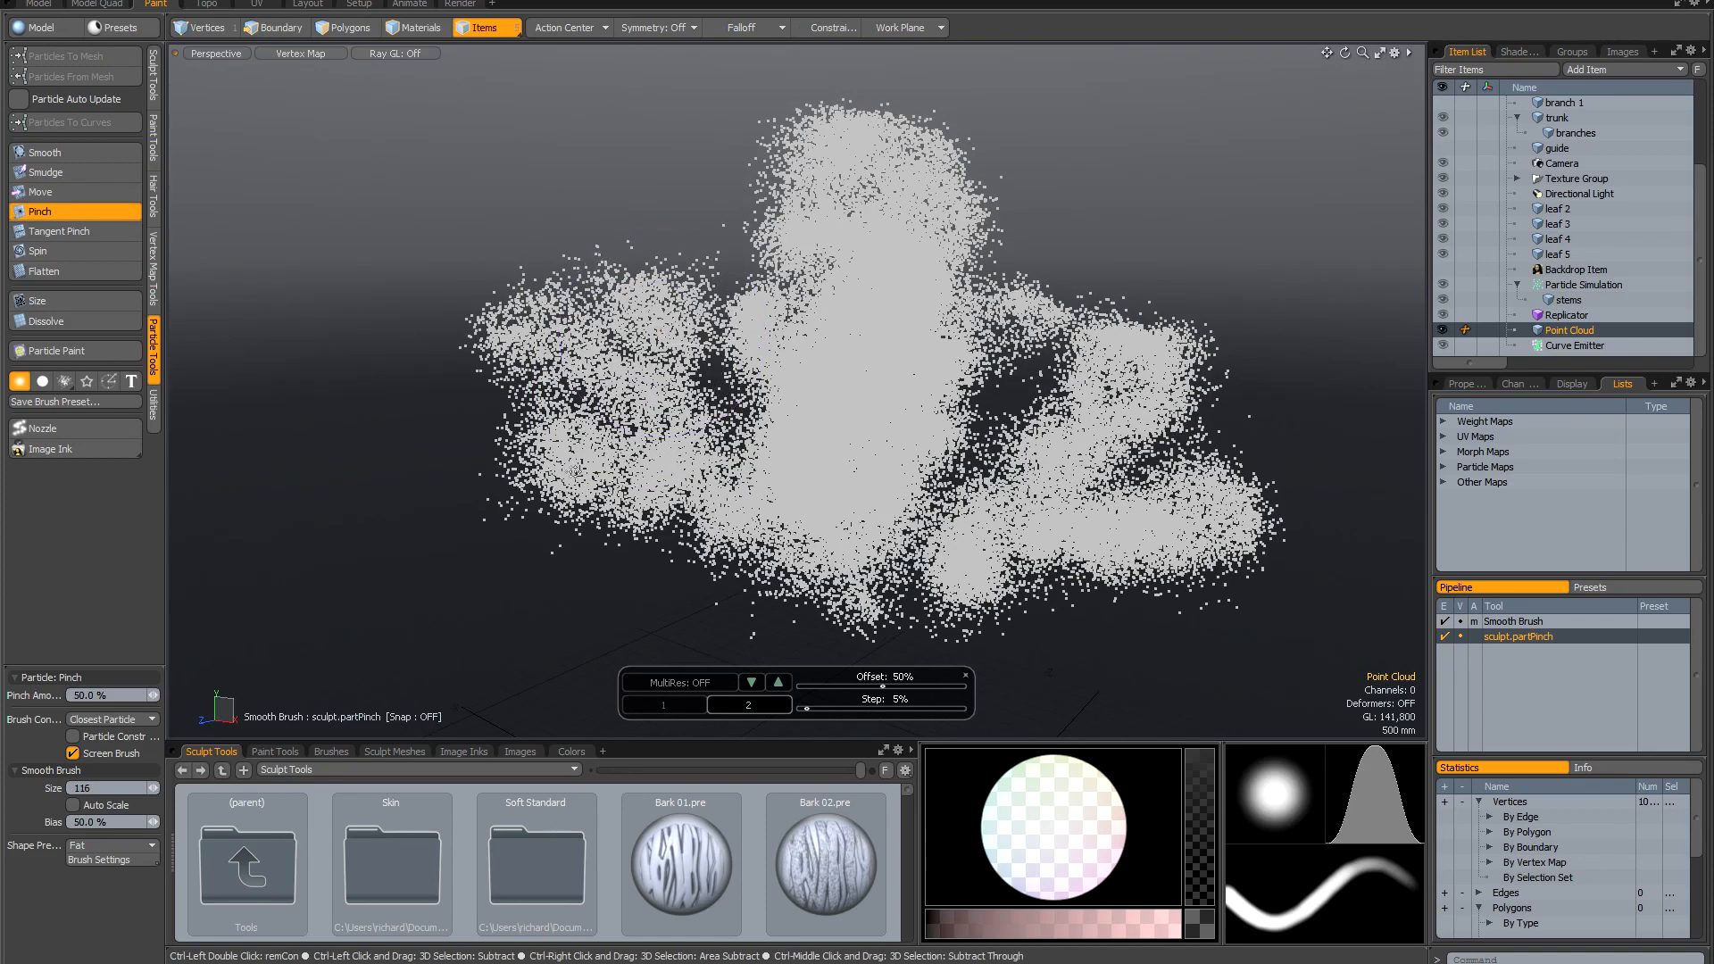
alt+drag(811, 445, 781, 161)
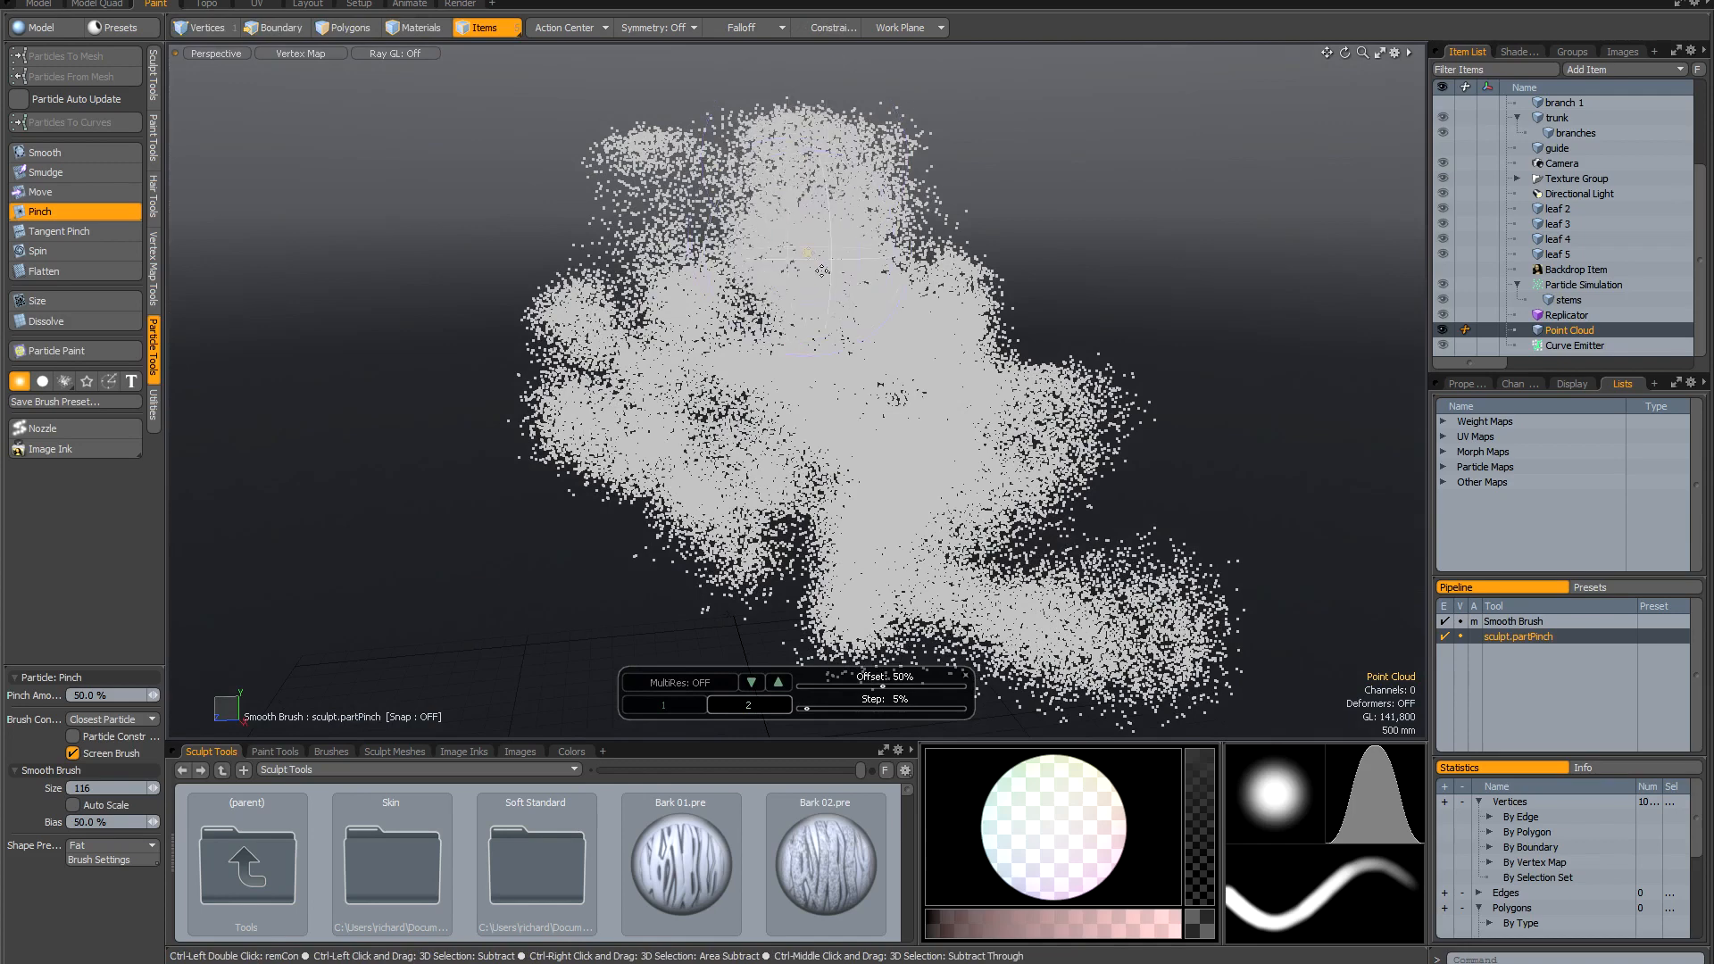
mouse_move(943, 339)
alt+mouse_down()
mouse_move(1134, 331)
mouse_move(1110, 339)
mouse_move(1110, 417)
mouse_move(1047, 447)
mouse_move(1039, 471)
mouse_move(1062, 502)
mouse_move(1043, 441)
mouse_move(1097, 528)
mouse_move(1156, 515)
mouse_move(652, 458)
mouse_move(658, 375)
mouse_move(697, 442)
mouse_move(691, 297)
alt+mouse_up()
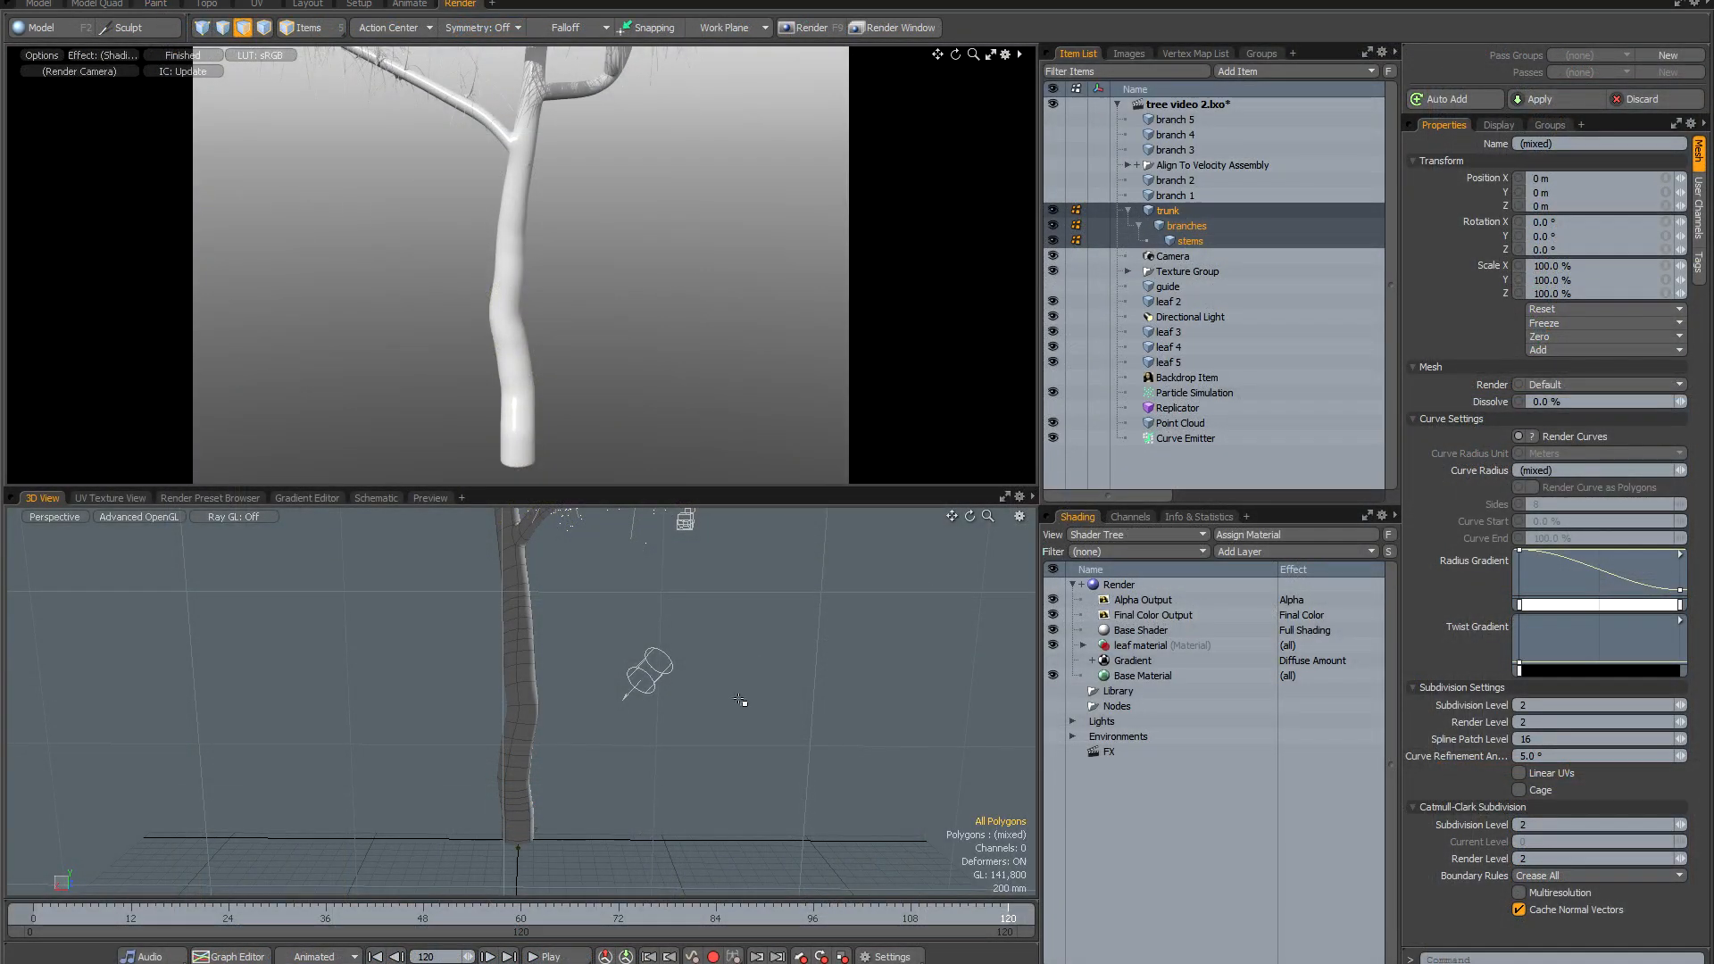
Assign a white material named bark with 60% diffuse and 0% specular to the trunk, branches and stems, and select its material layer.
key(m)
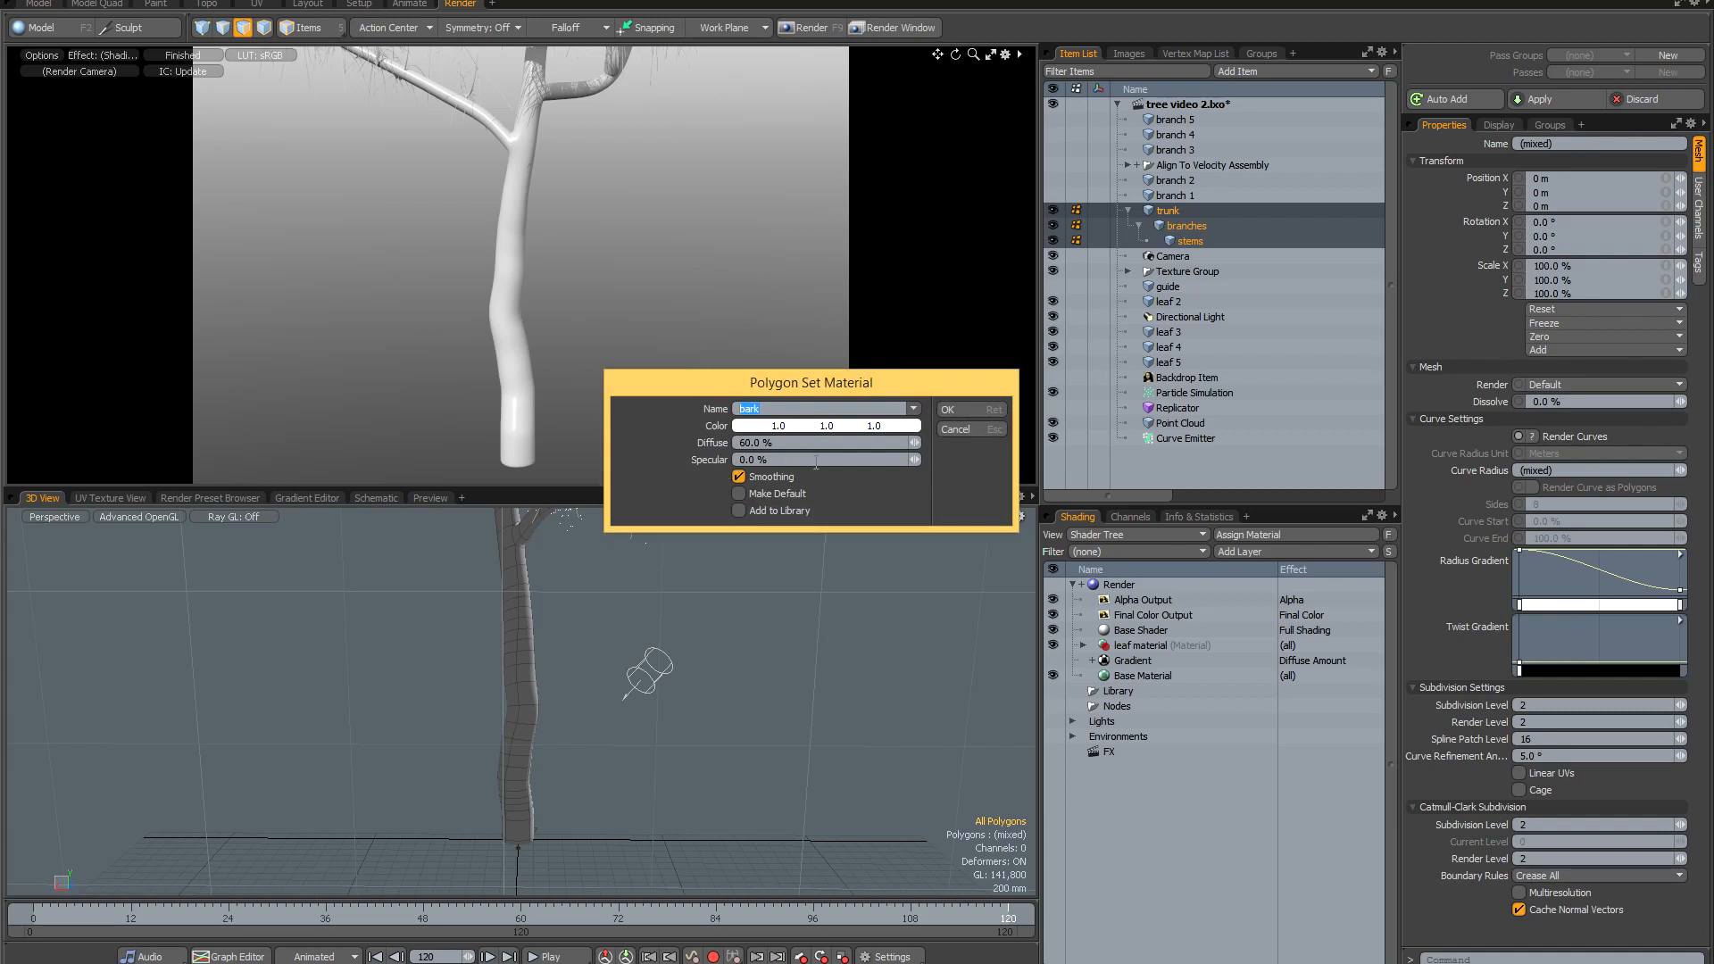
click(957, 409)
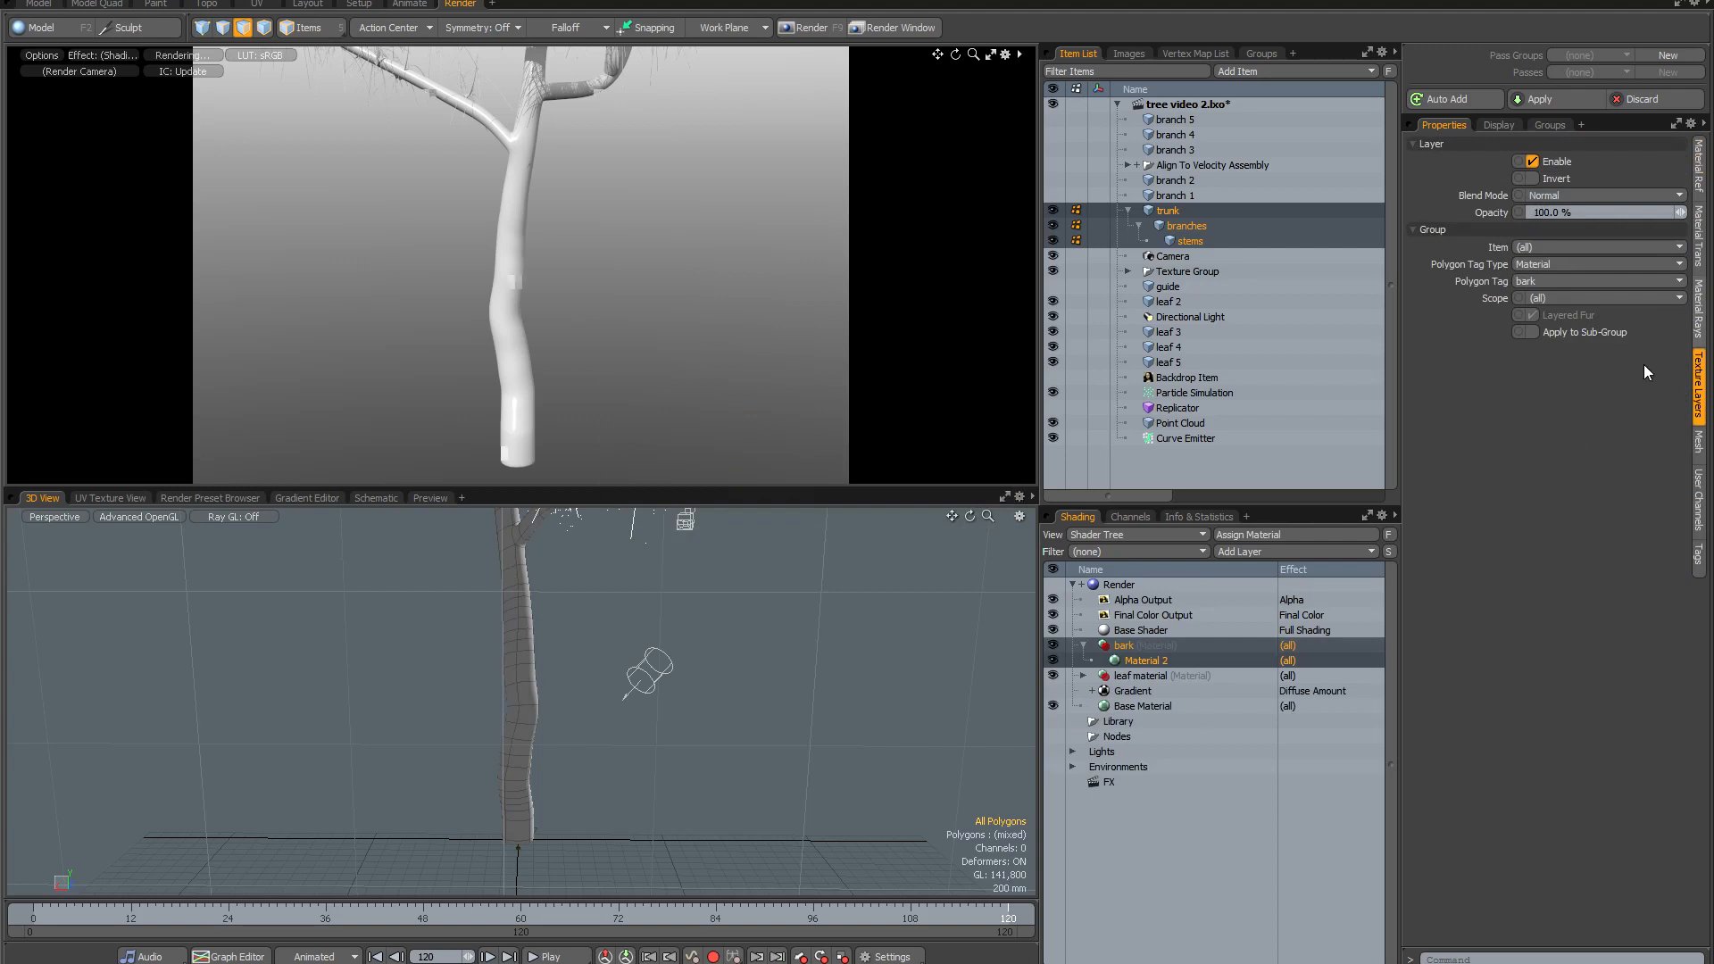
click(1145, 662)
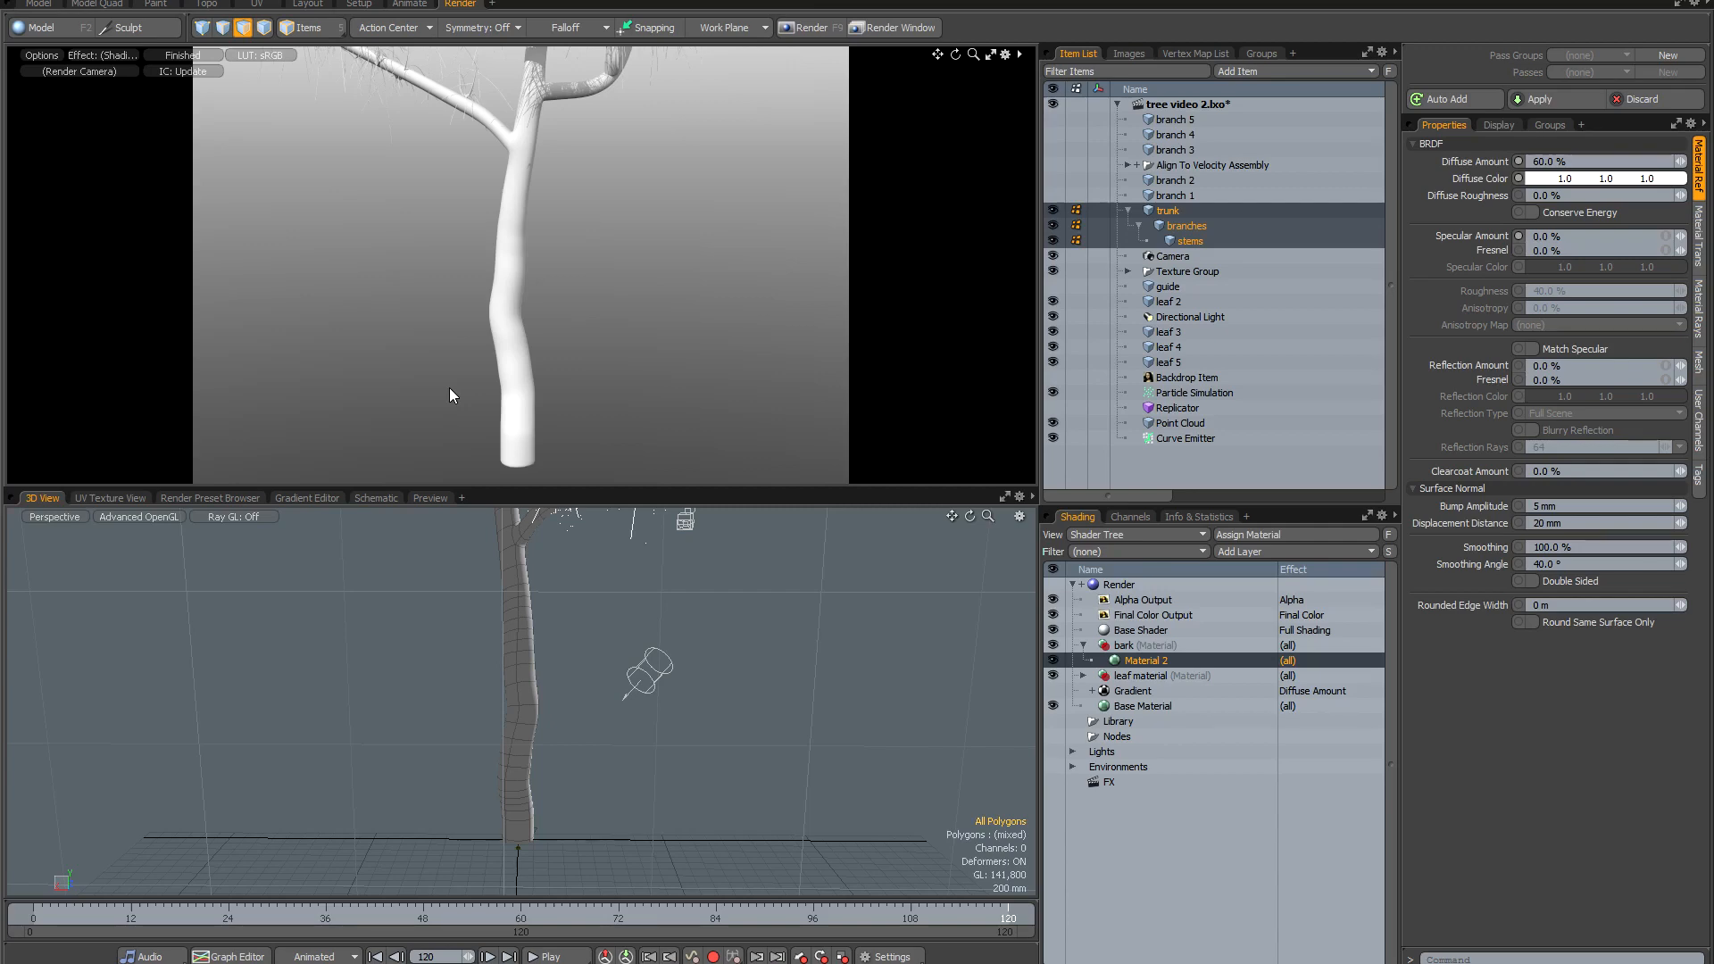
Open the reference photo IMG_9237.jpg to examine the birch trunk's bark pattern, and close it.
click(635, 963)
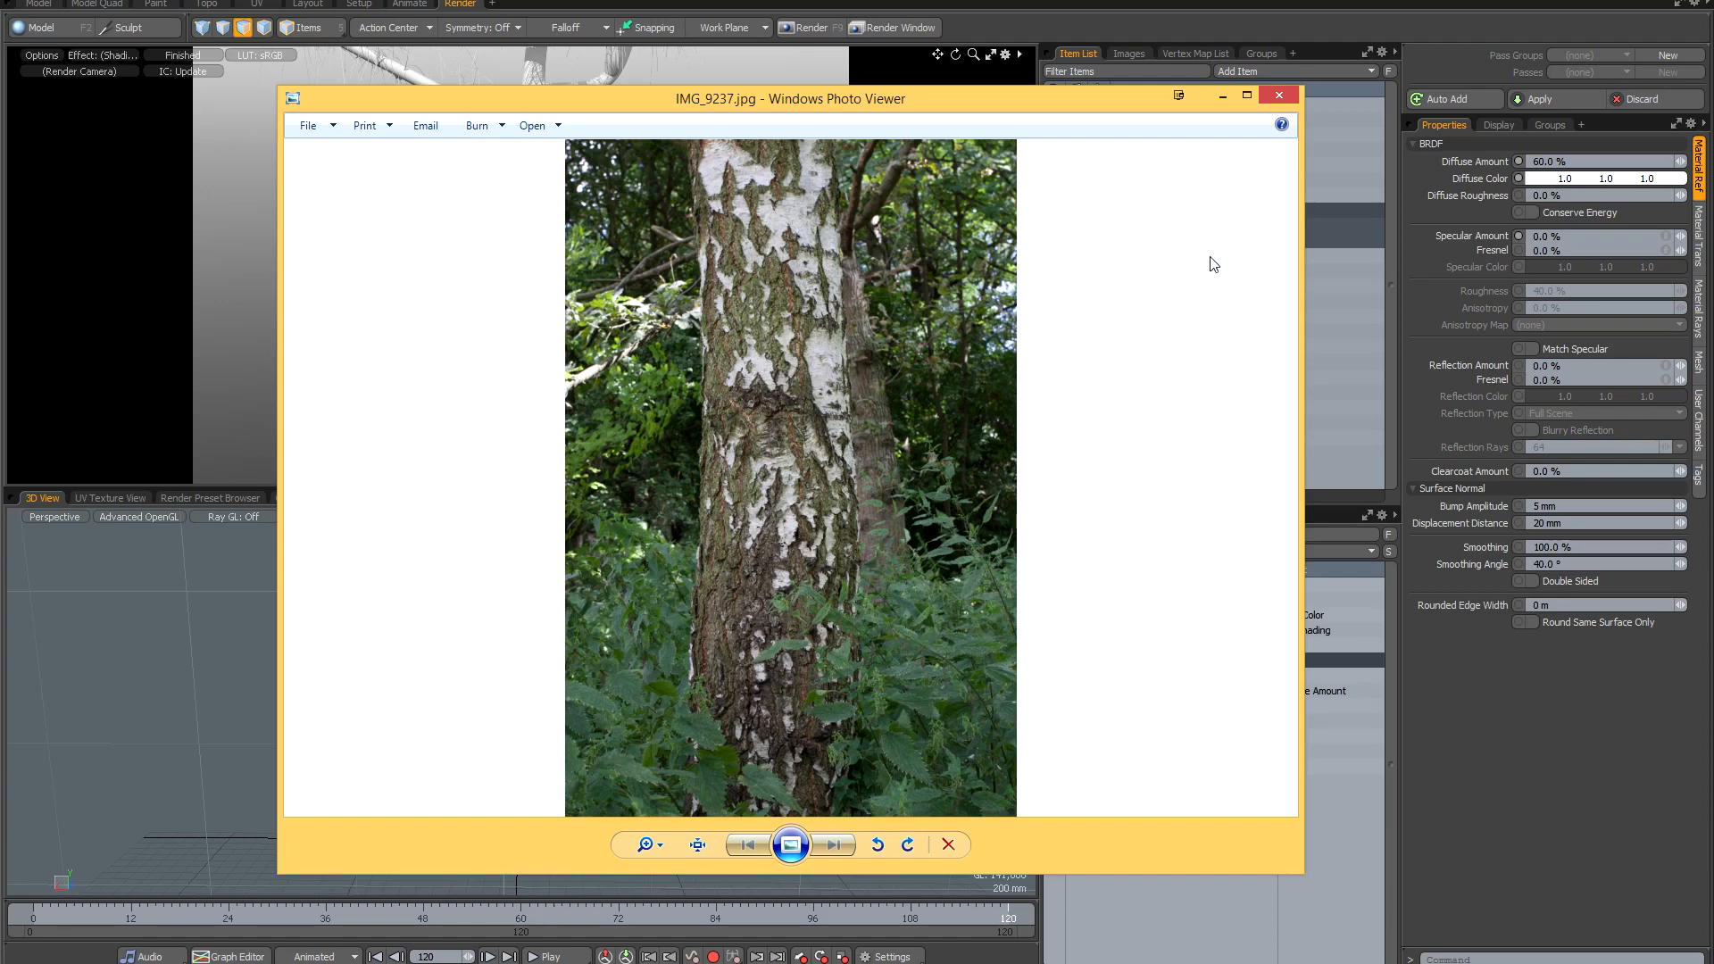
click(1279, 94)
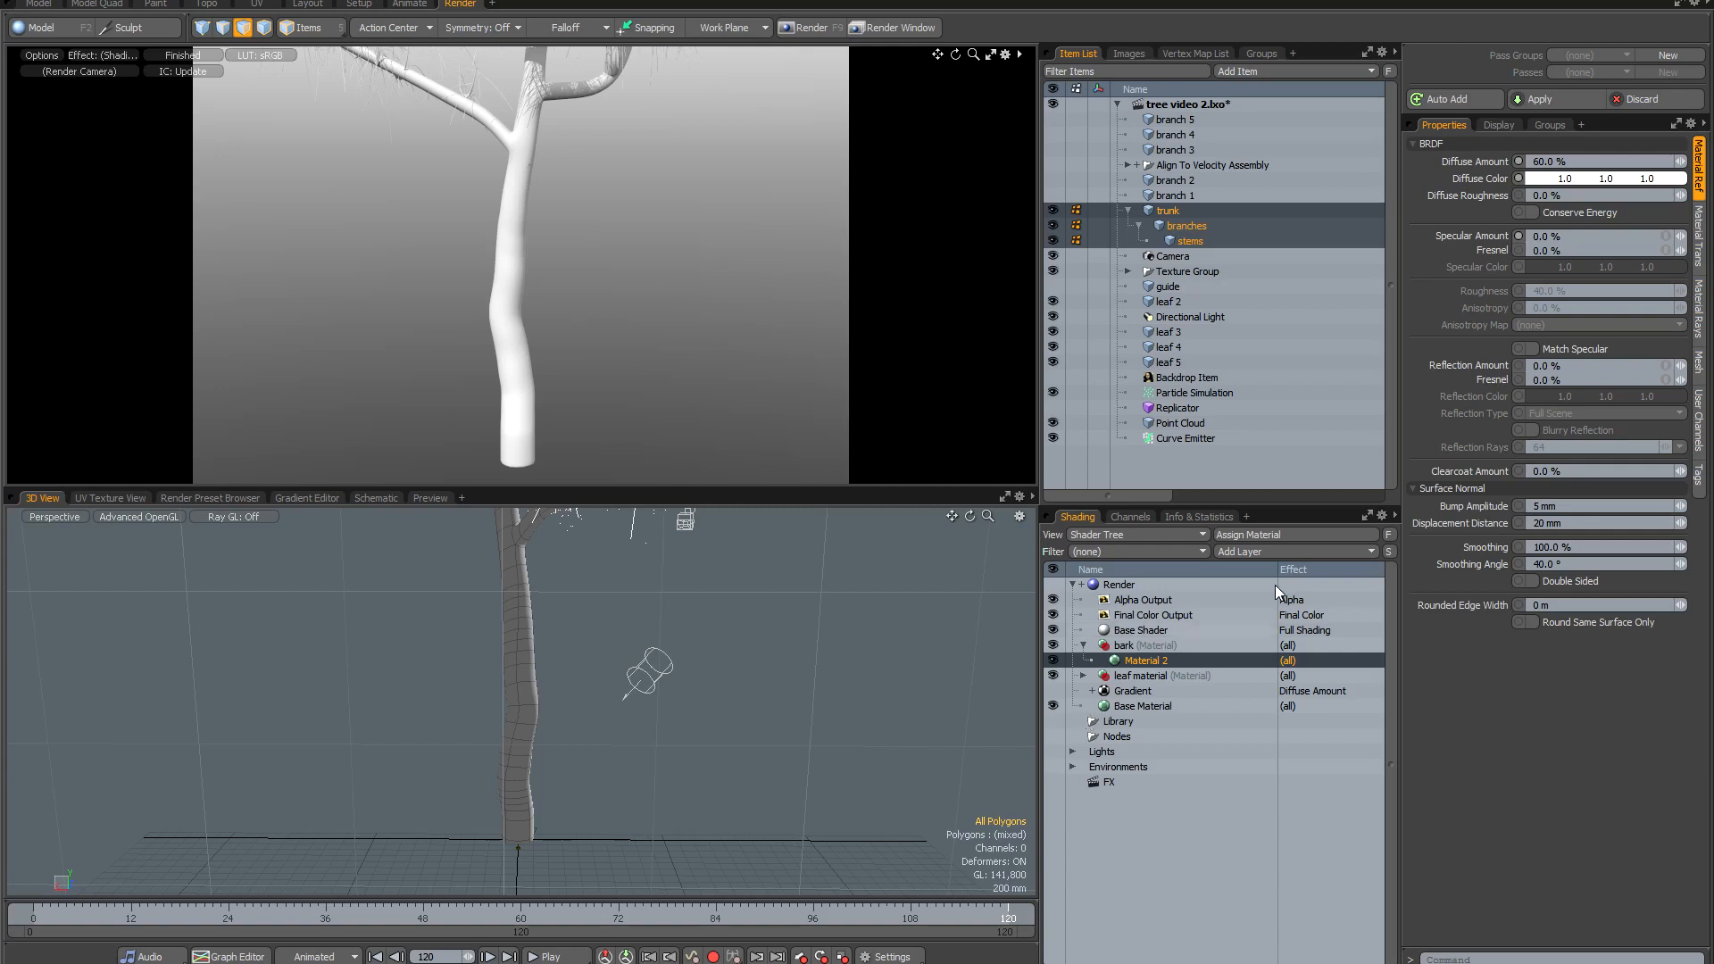
click(1241, 550)
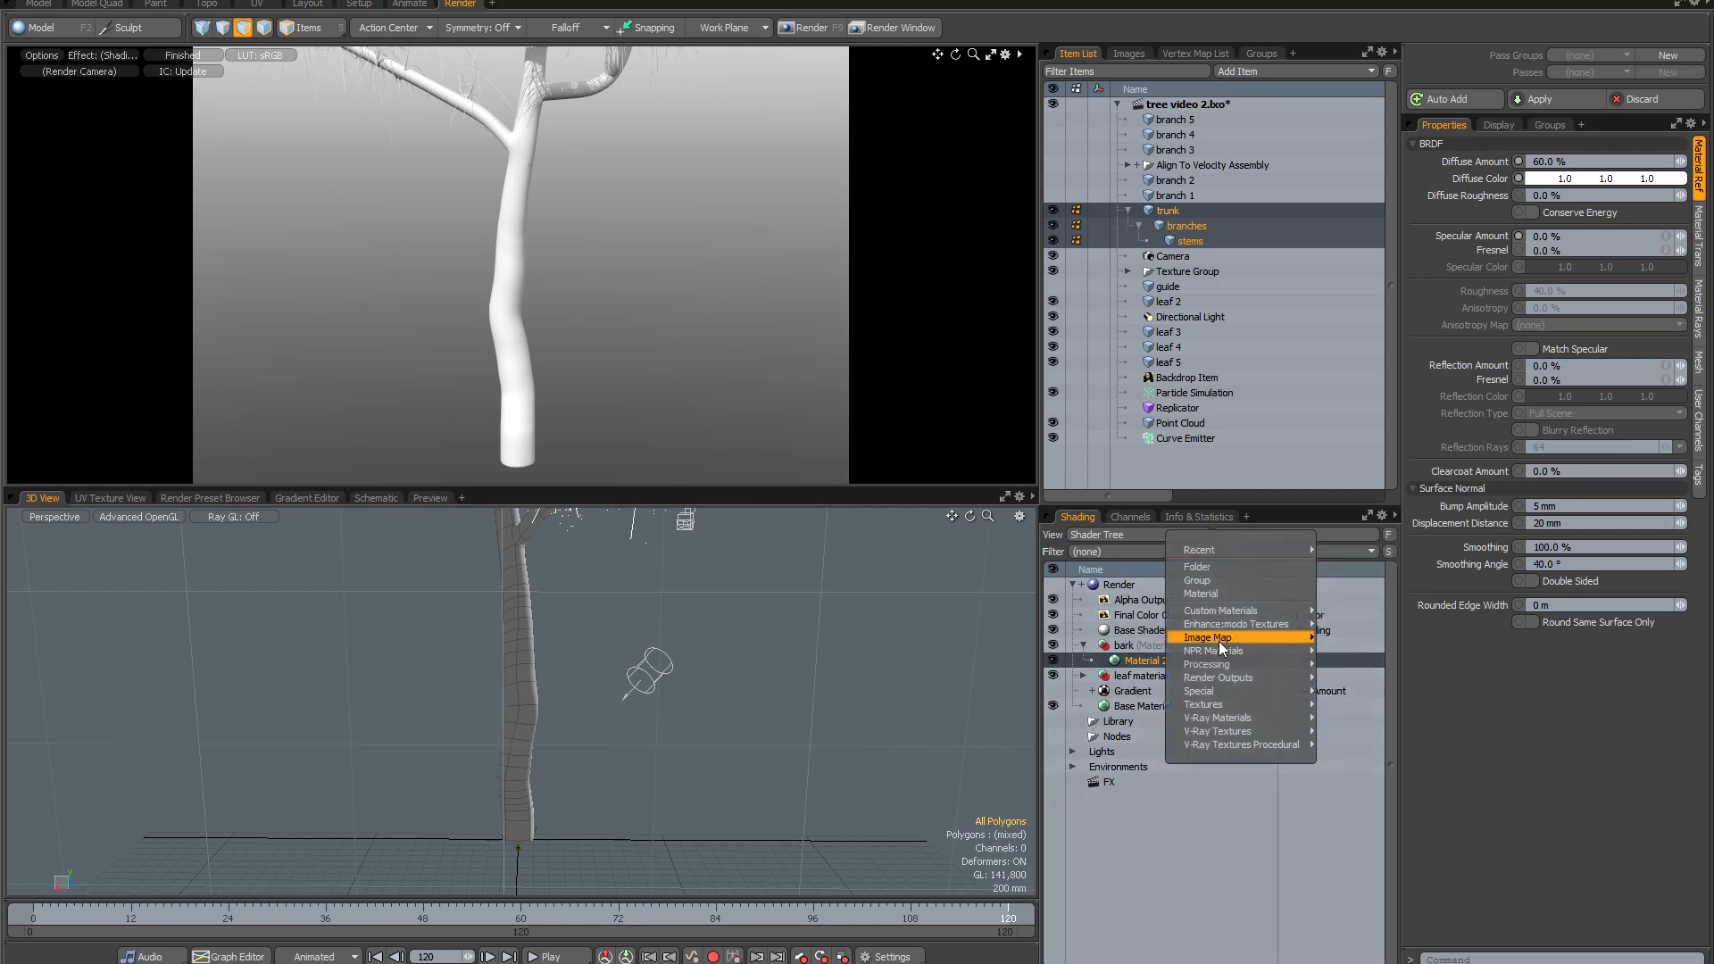
mouse_move(1268, 624)
mouse_move(1361, 625)
click(822, 371)
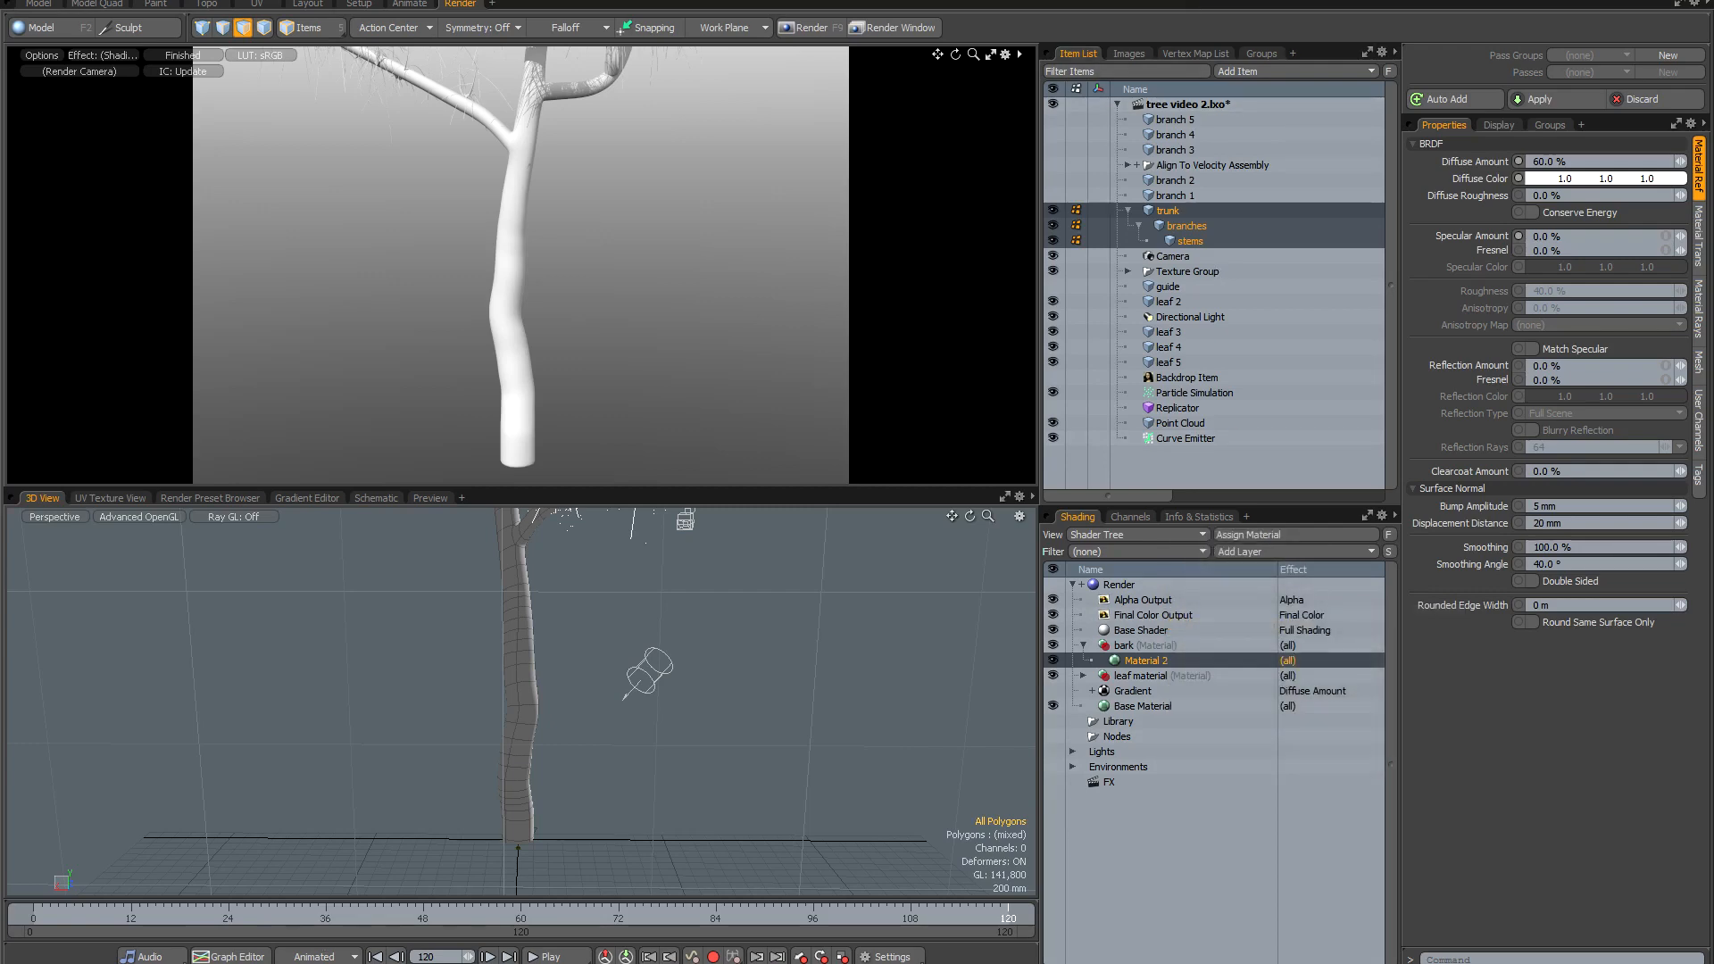
Switch to the MODO help page in the browser and examine the Noise and Organic procedural texture previews for bark.
key(alt+Tab)
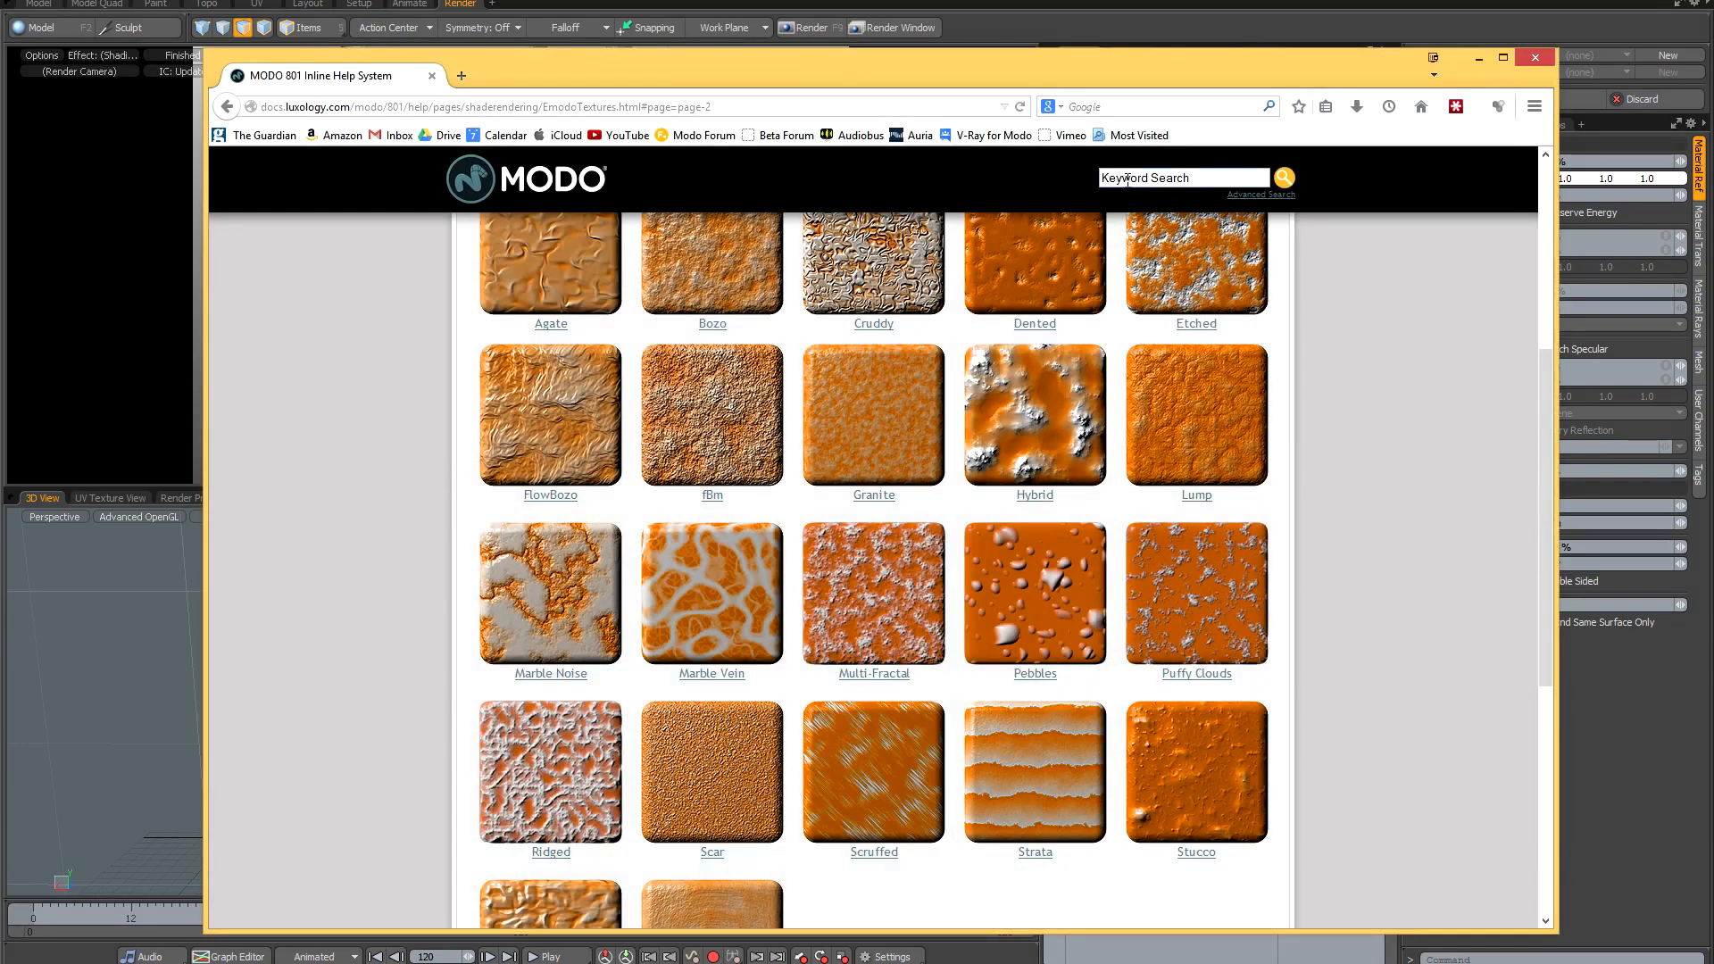
scroll(1360, 457, up, 3)
scroll(1358, 450, up, 2)
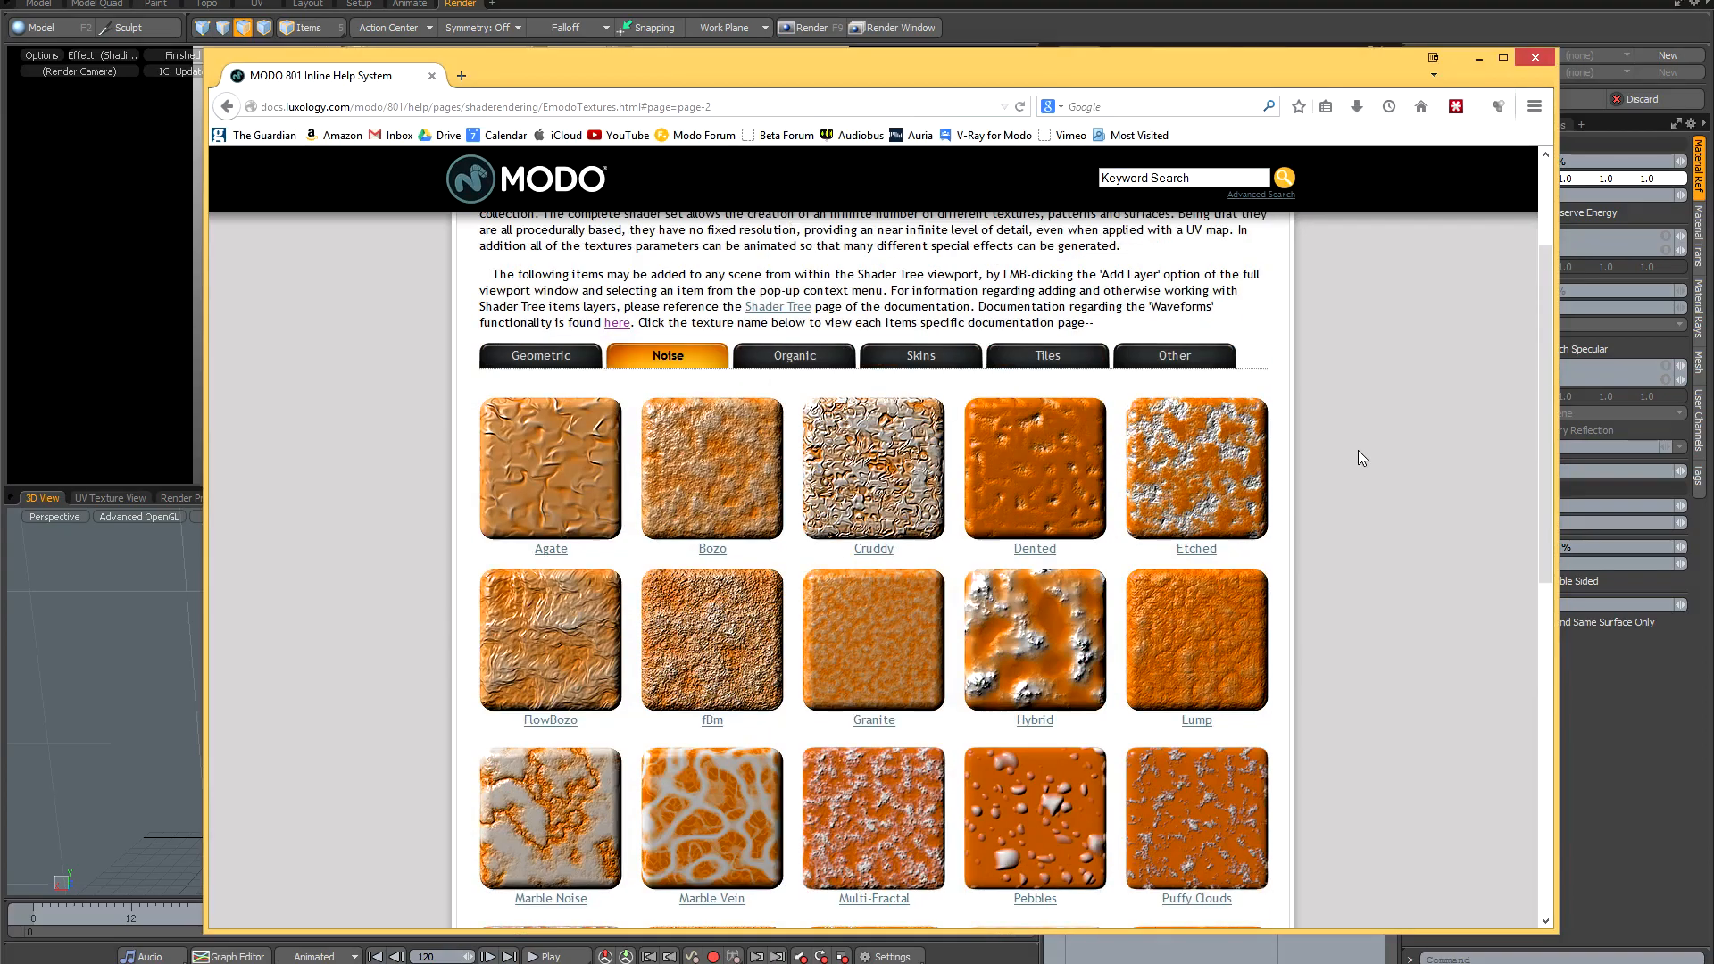
scroll(432, 419, down, 3)
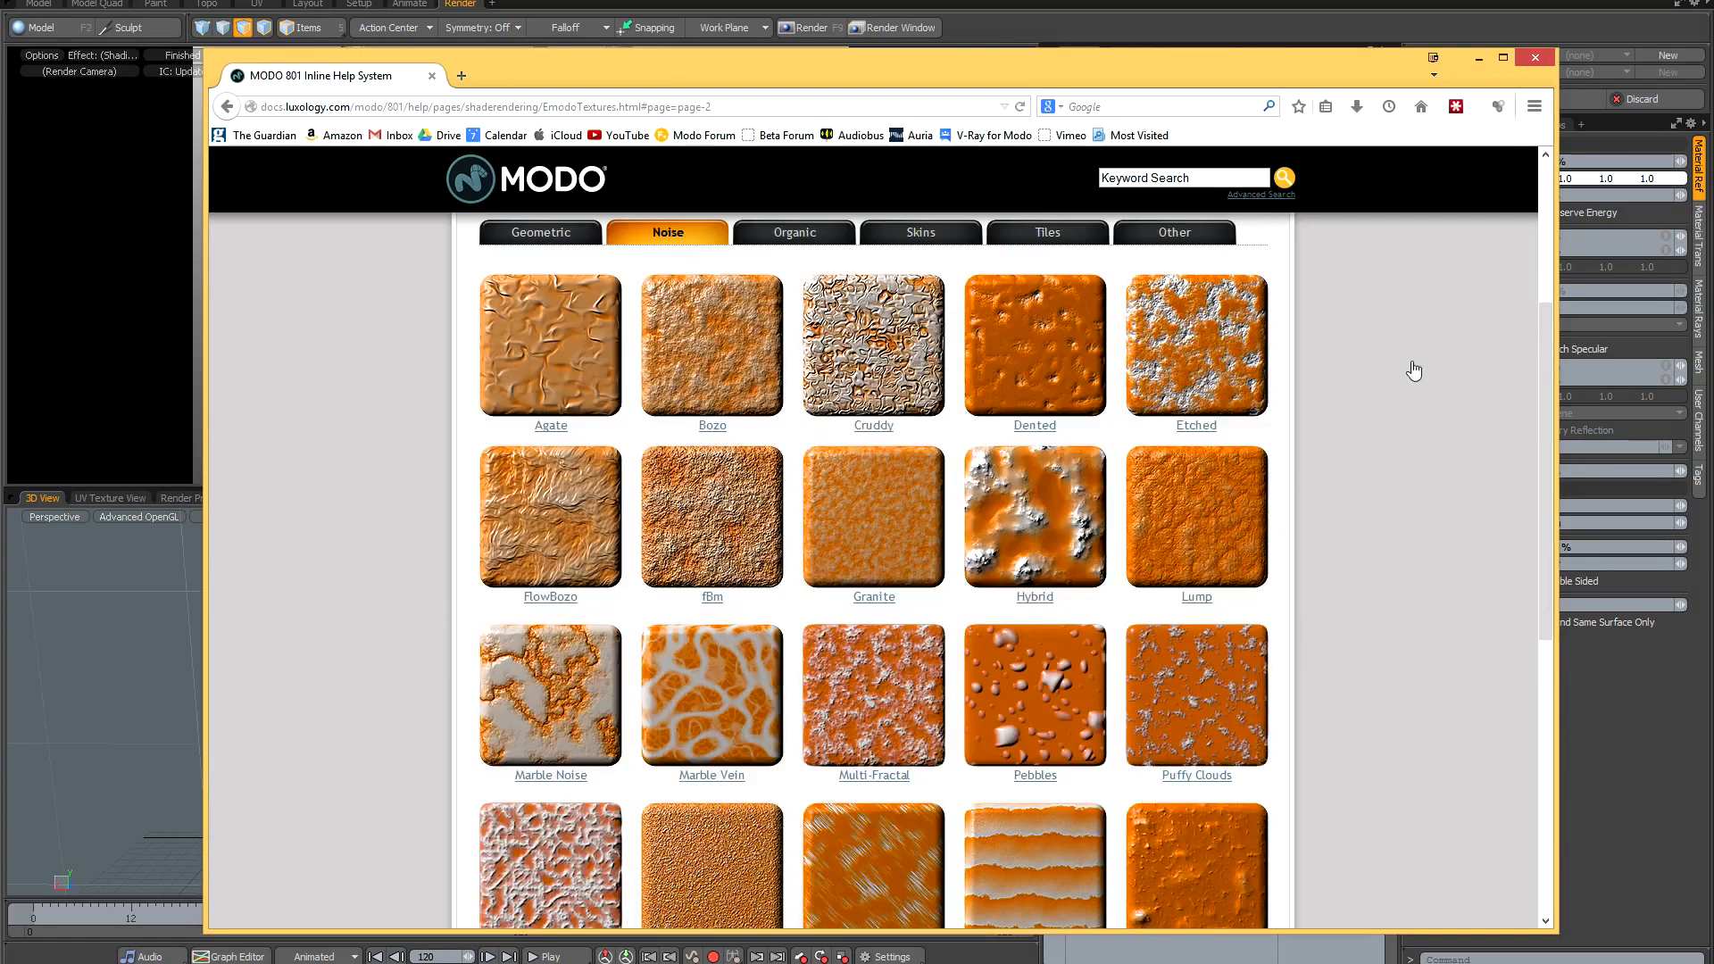
scroll(1337, 695, down, 4)
scroll(1337, 695, up, 4)
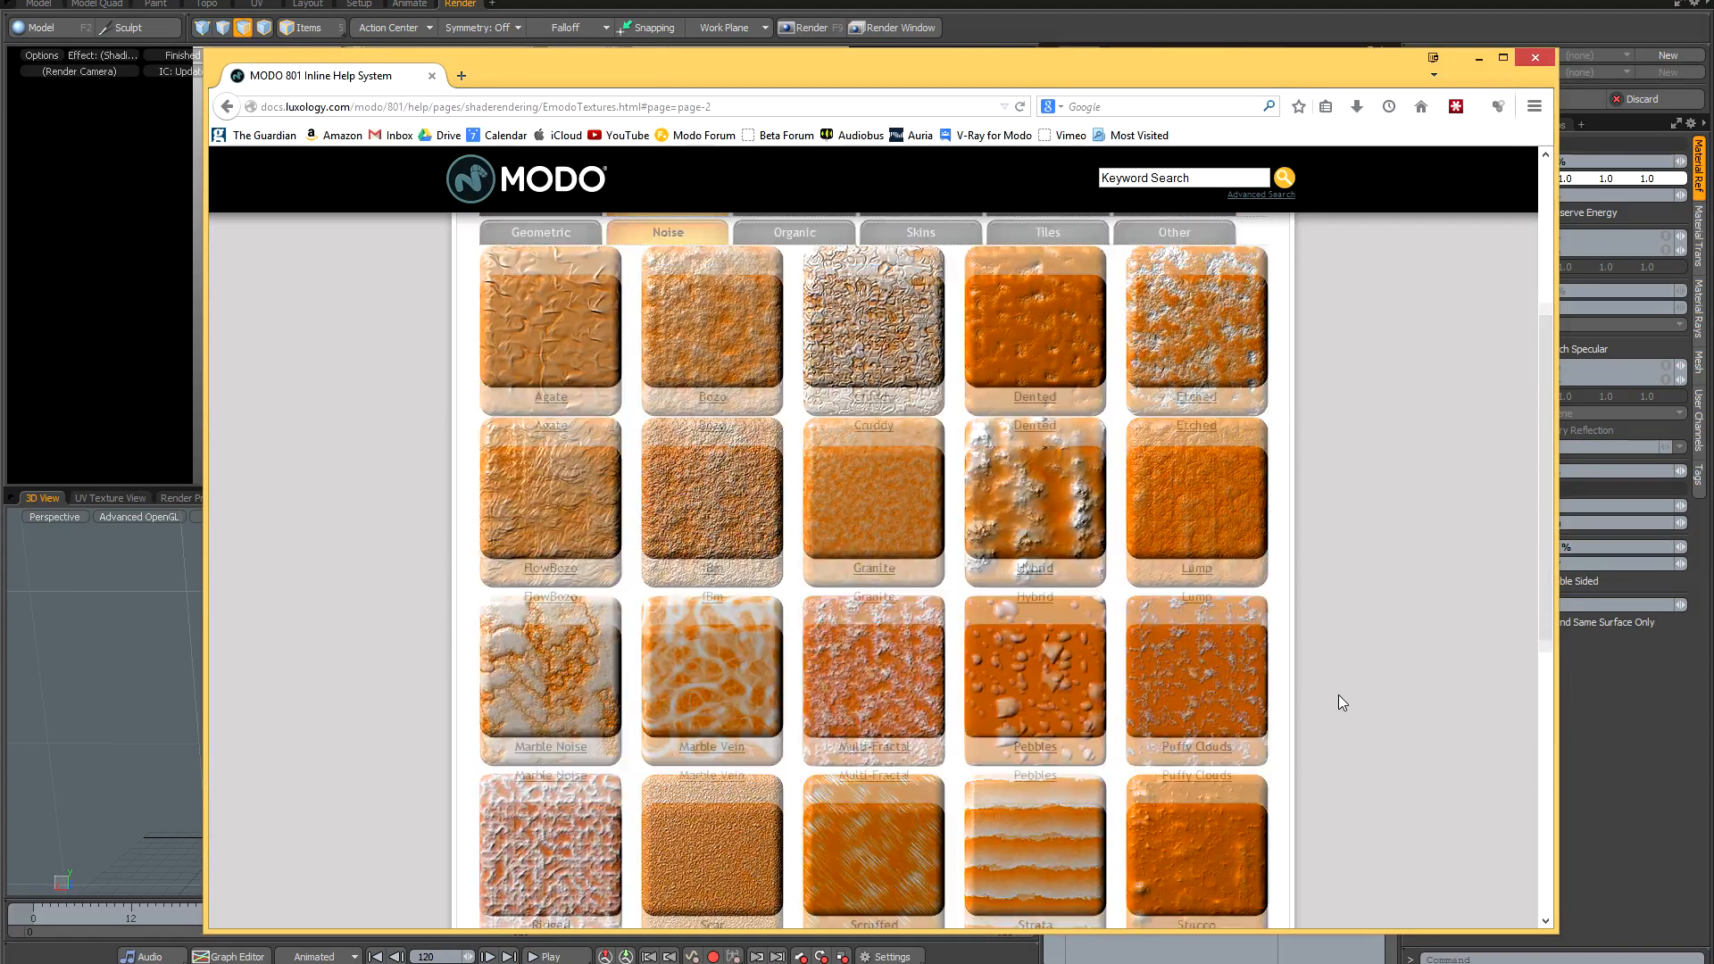
scroll(1338, 694, down, 4)
scroll(1338, 695, up, 5)
scroll(1337, 695, down, 2)
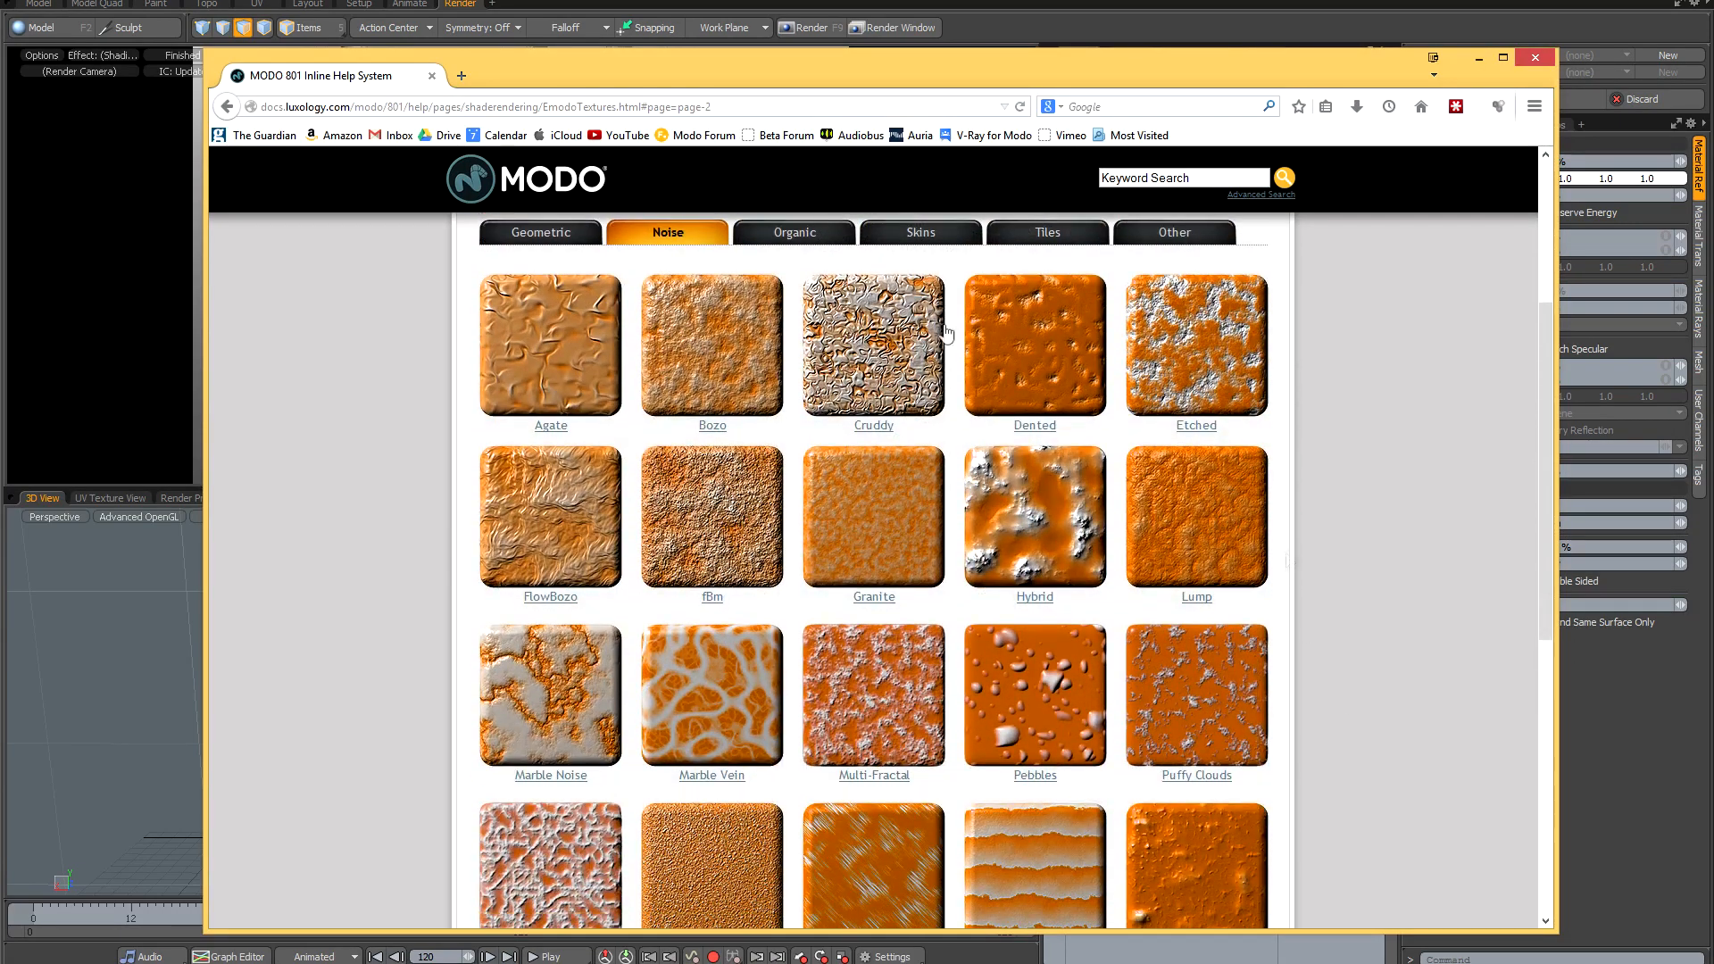
click(786, 236)
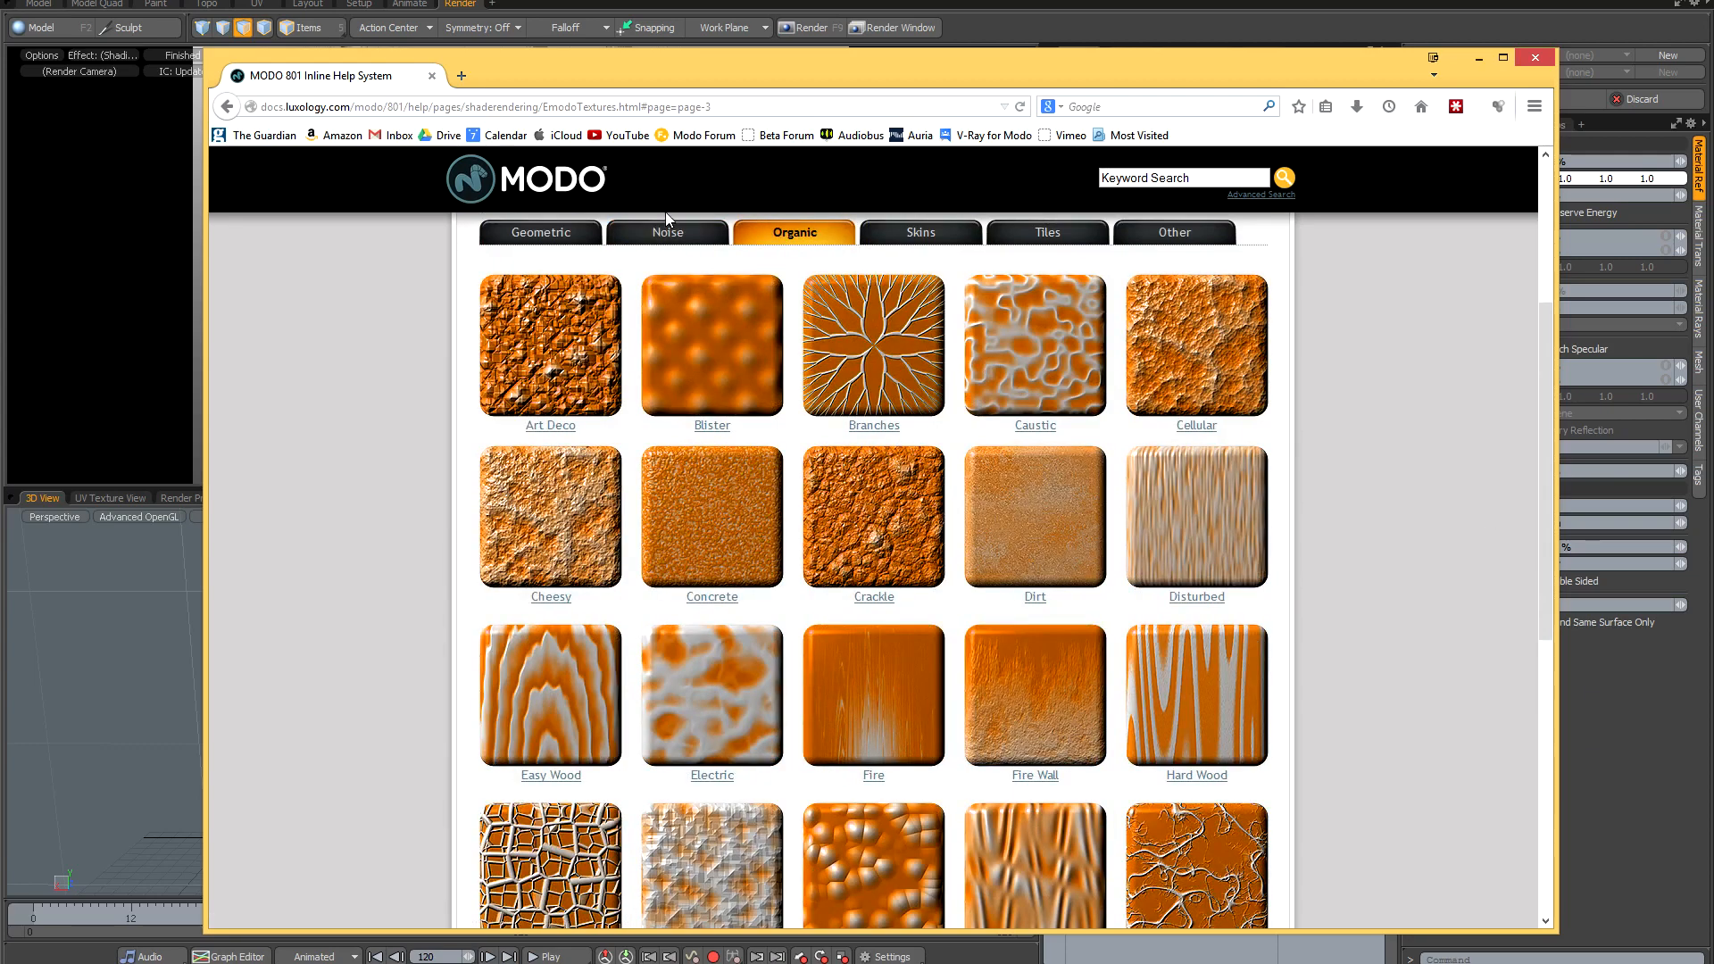
Examine the Noise procedural texture previews on the help page and return to MODO.
click(661, 236)
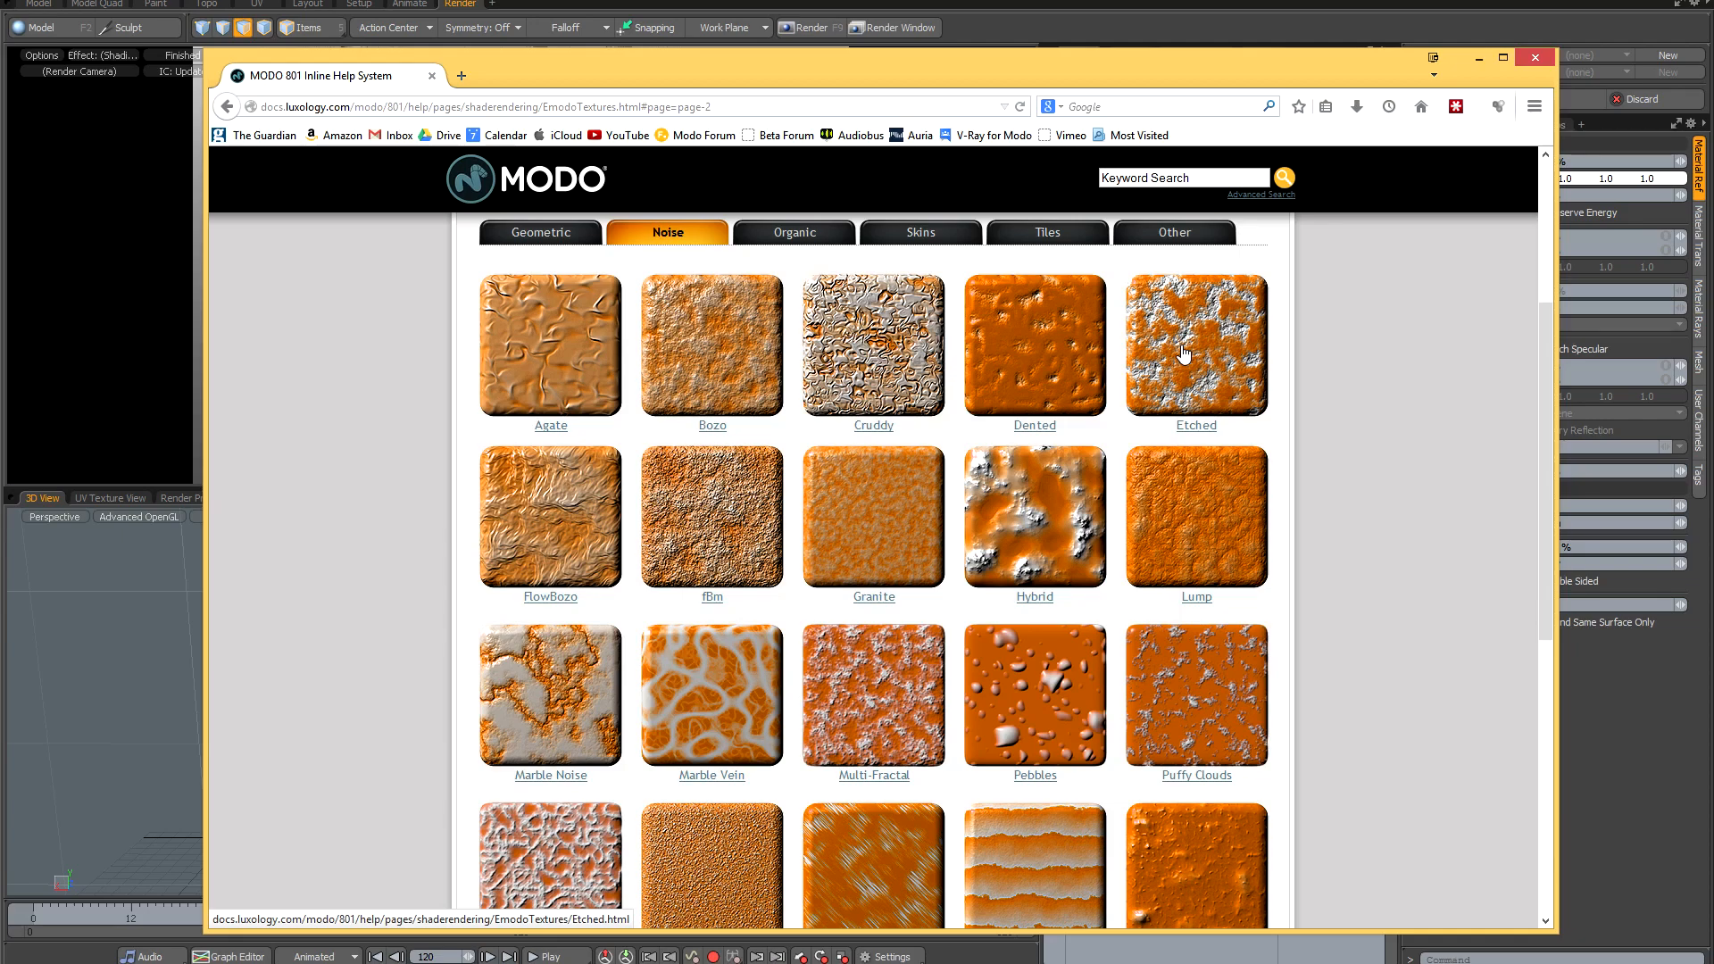
scroll(1312, 390, down, 3)
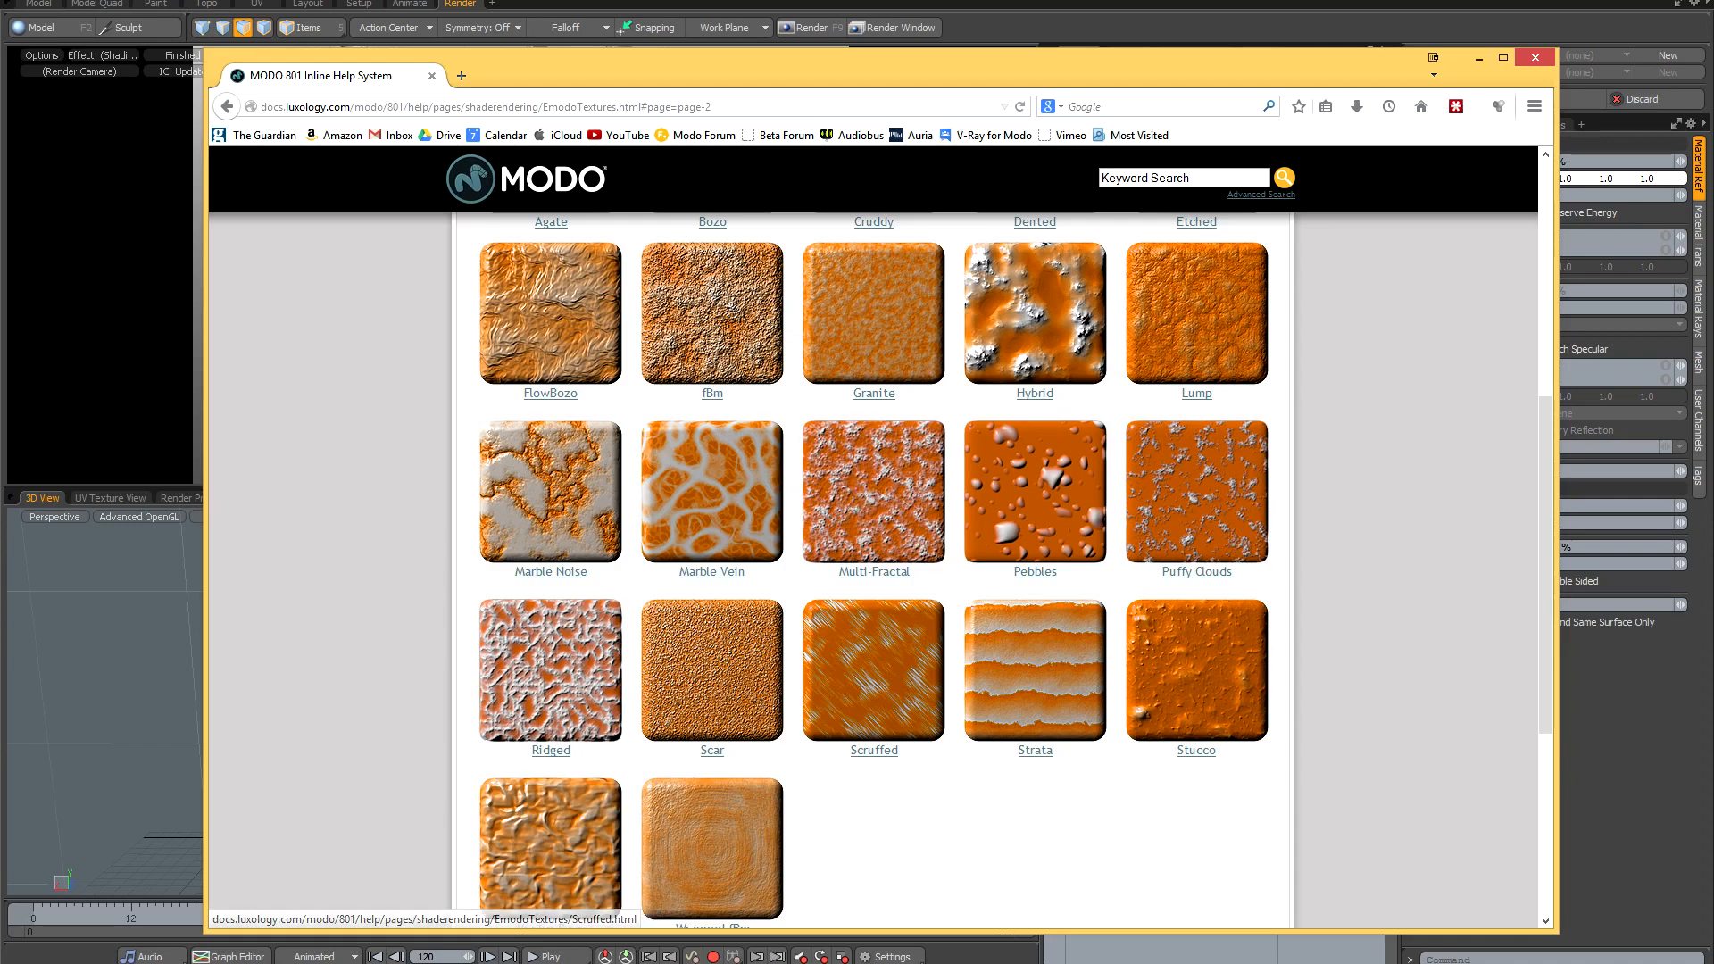
click(714, 963)
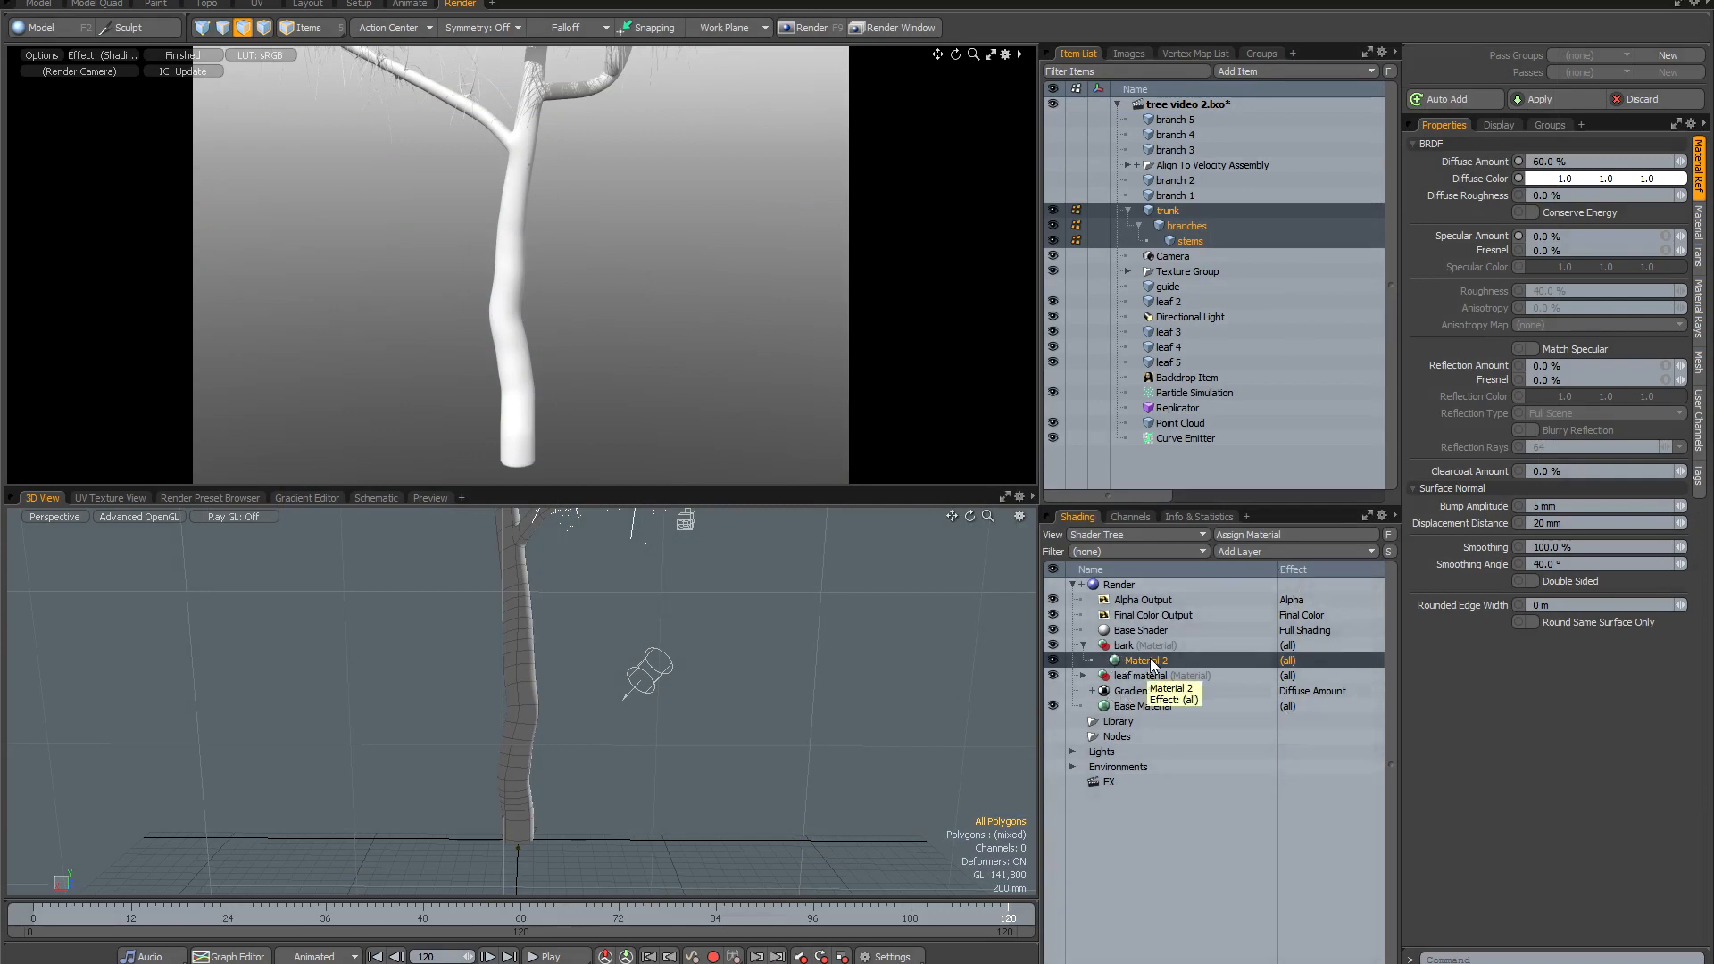
Add an Enhance:modo Multi-Fractal noise texture above the bark group's material layer.
click(1234, 552)
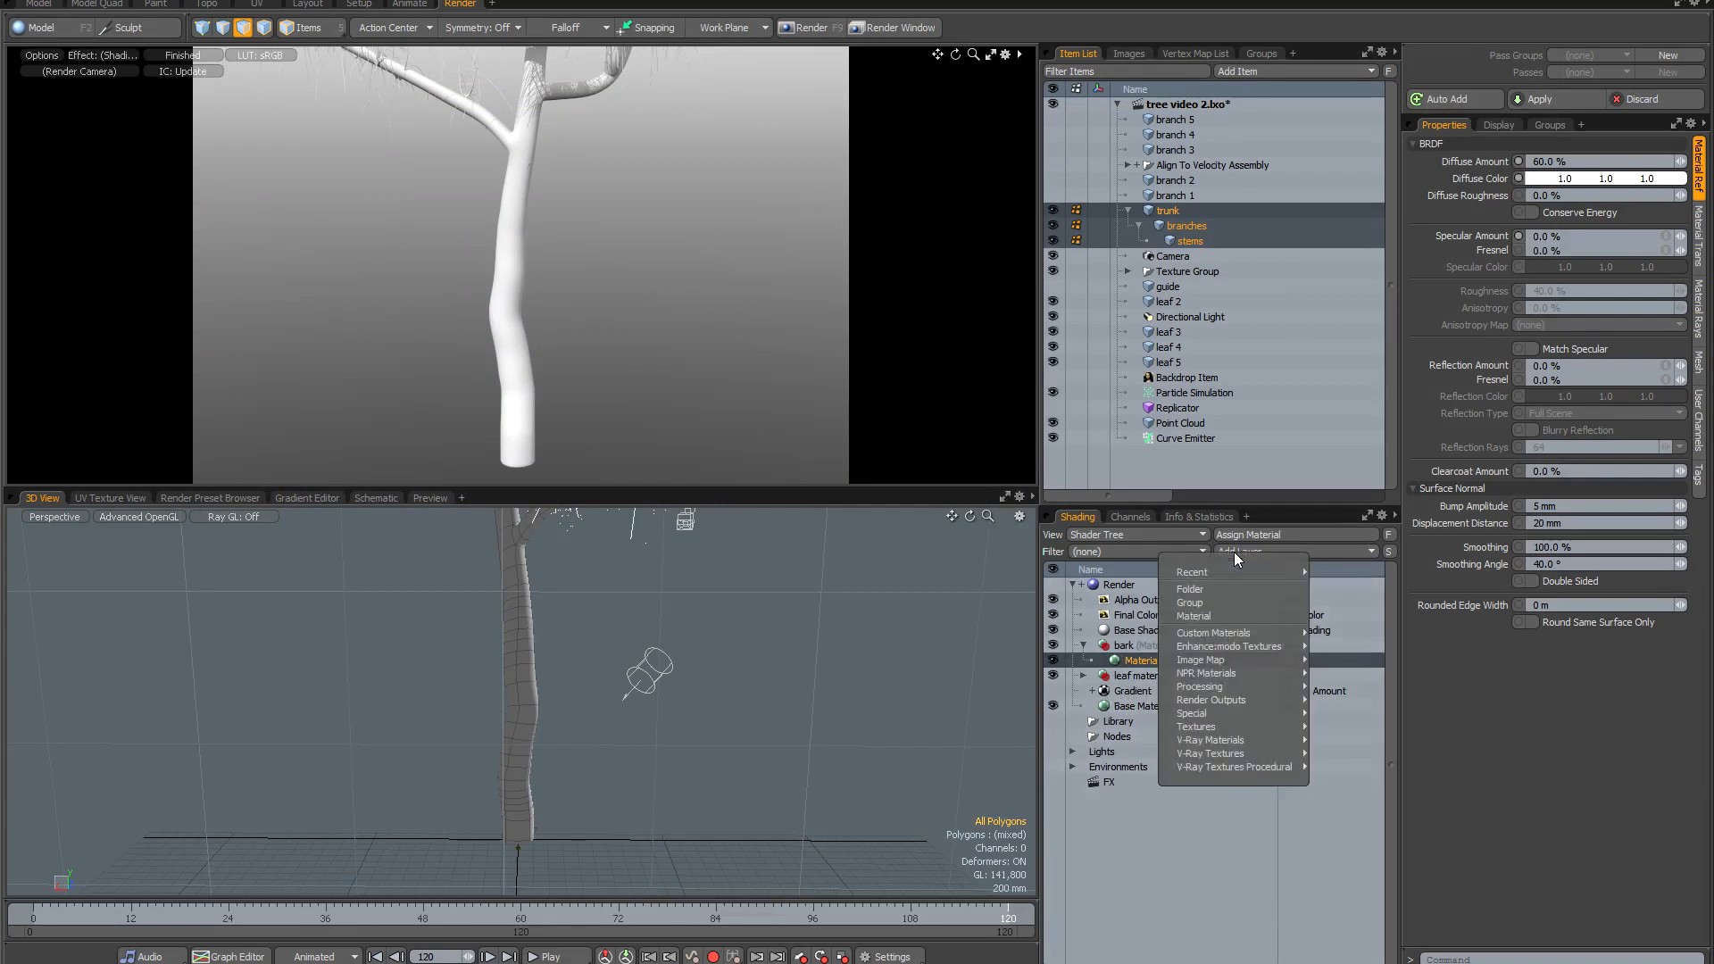
mouse_move(1229, 646)
mouse_move(1330, 671)
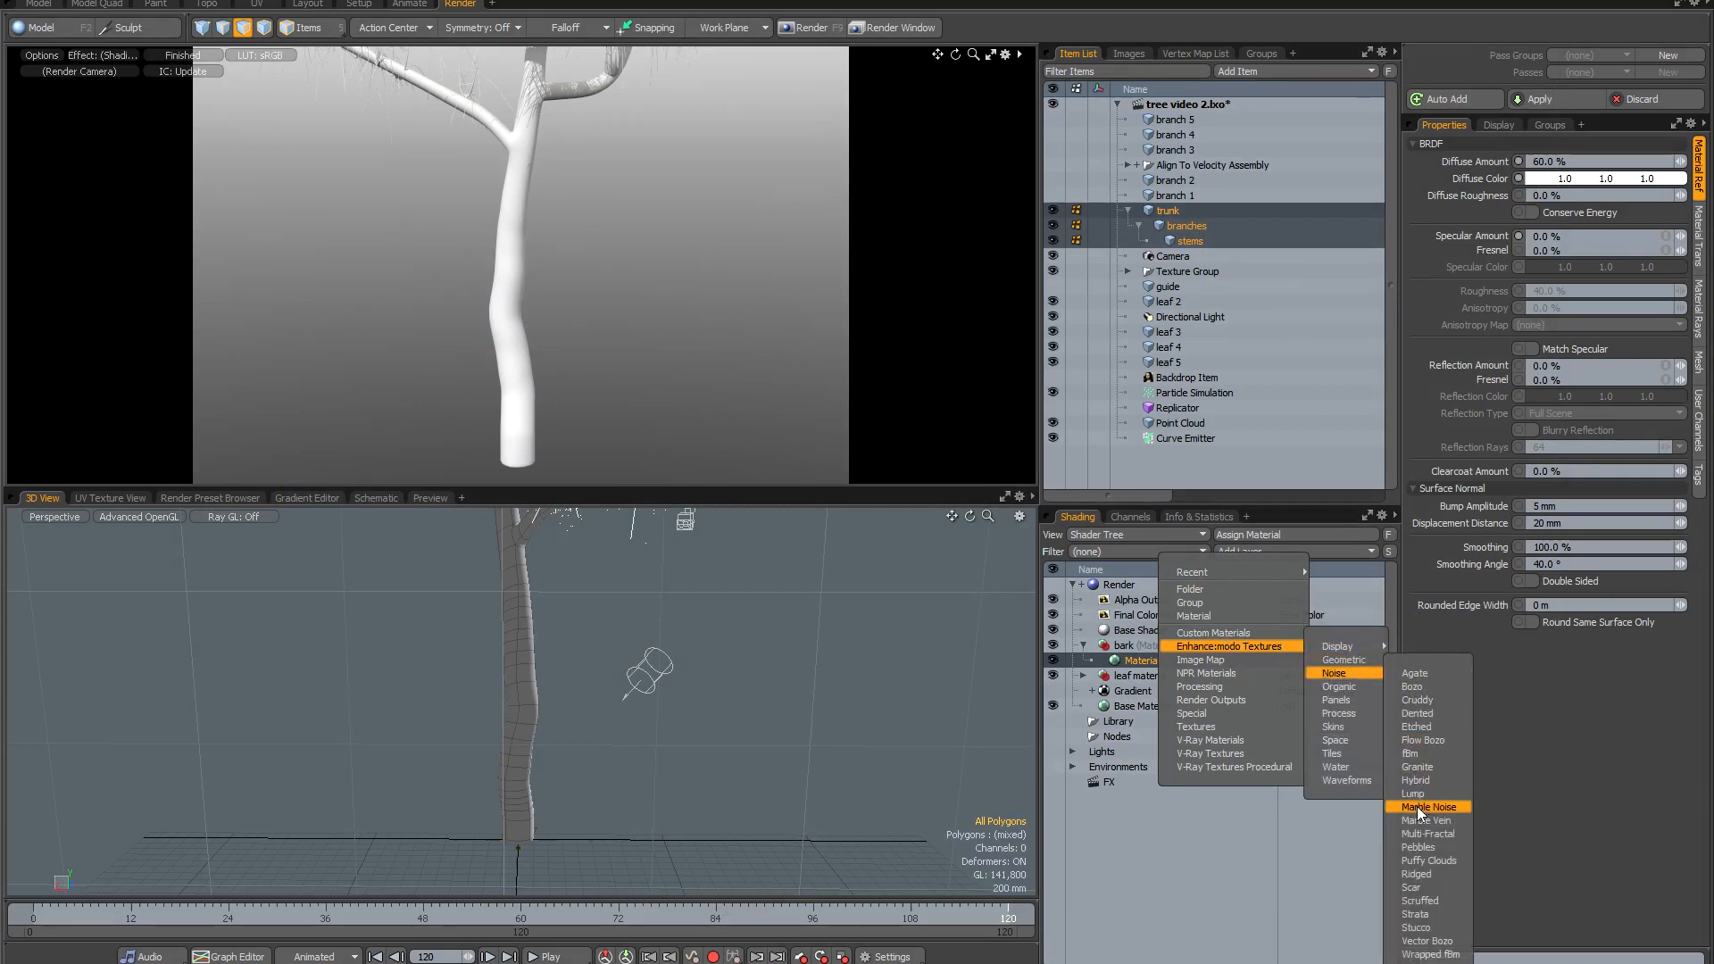
click(1414, 834)
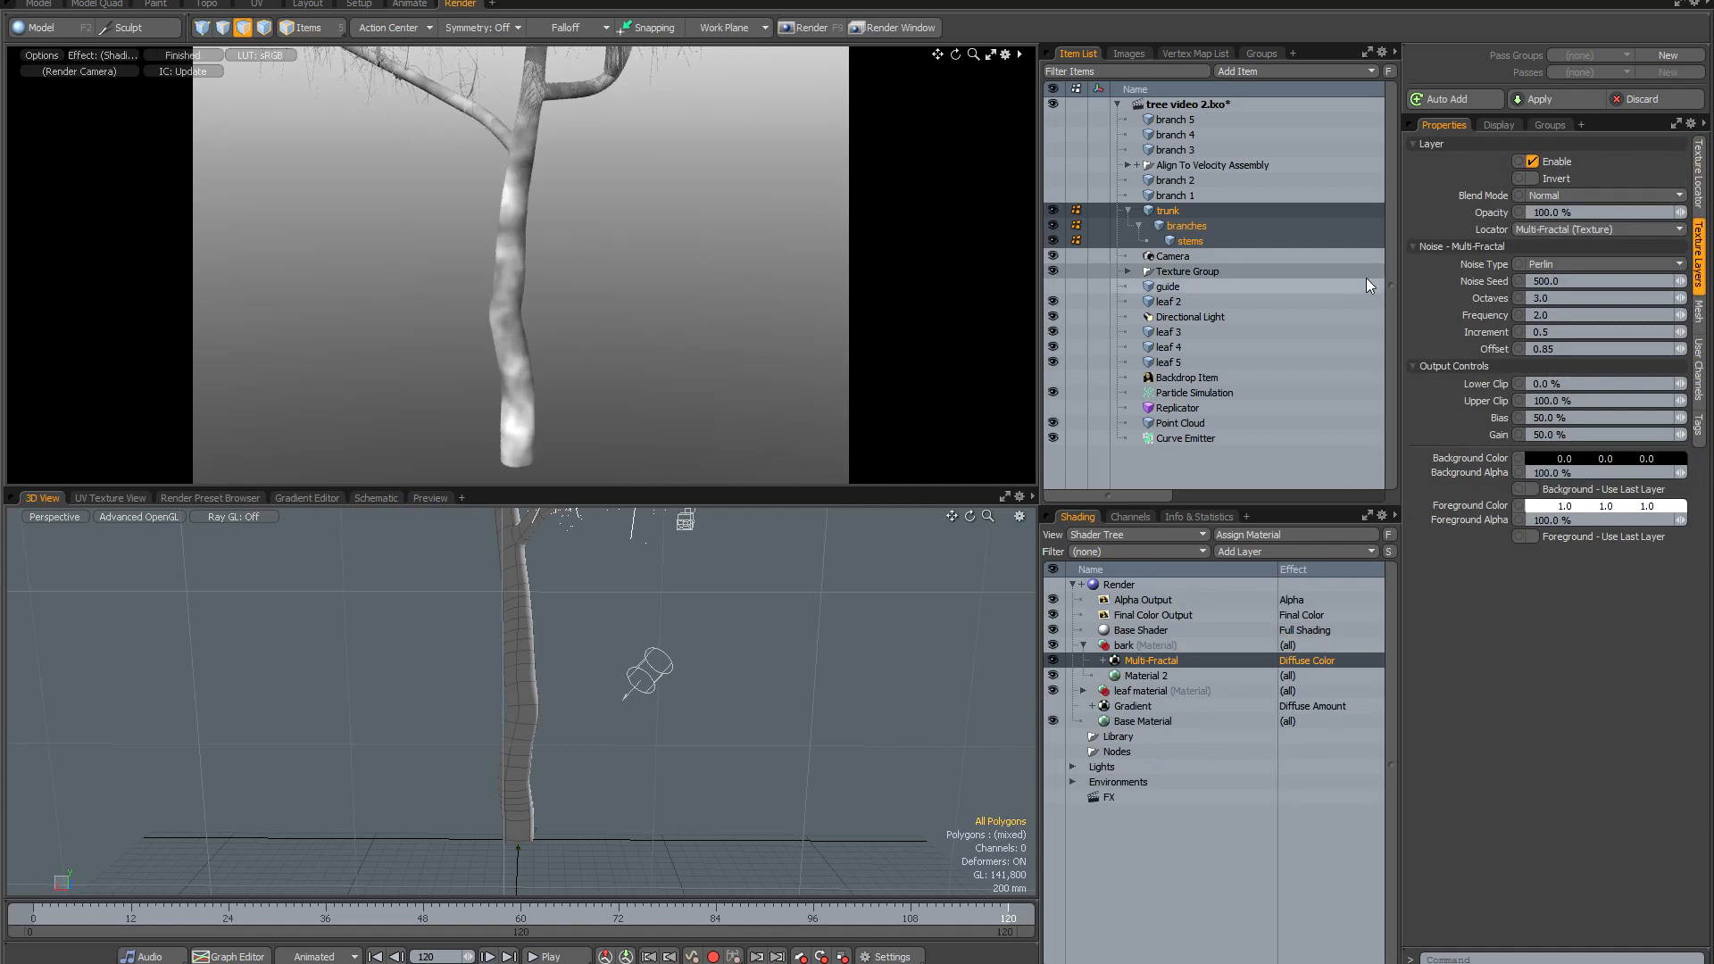
Try a 100 mm size on all three axes of the Multi-Fractal texture and inspect it on the trunk render.
click(1697, 183)
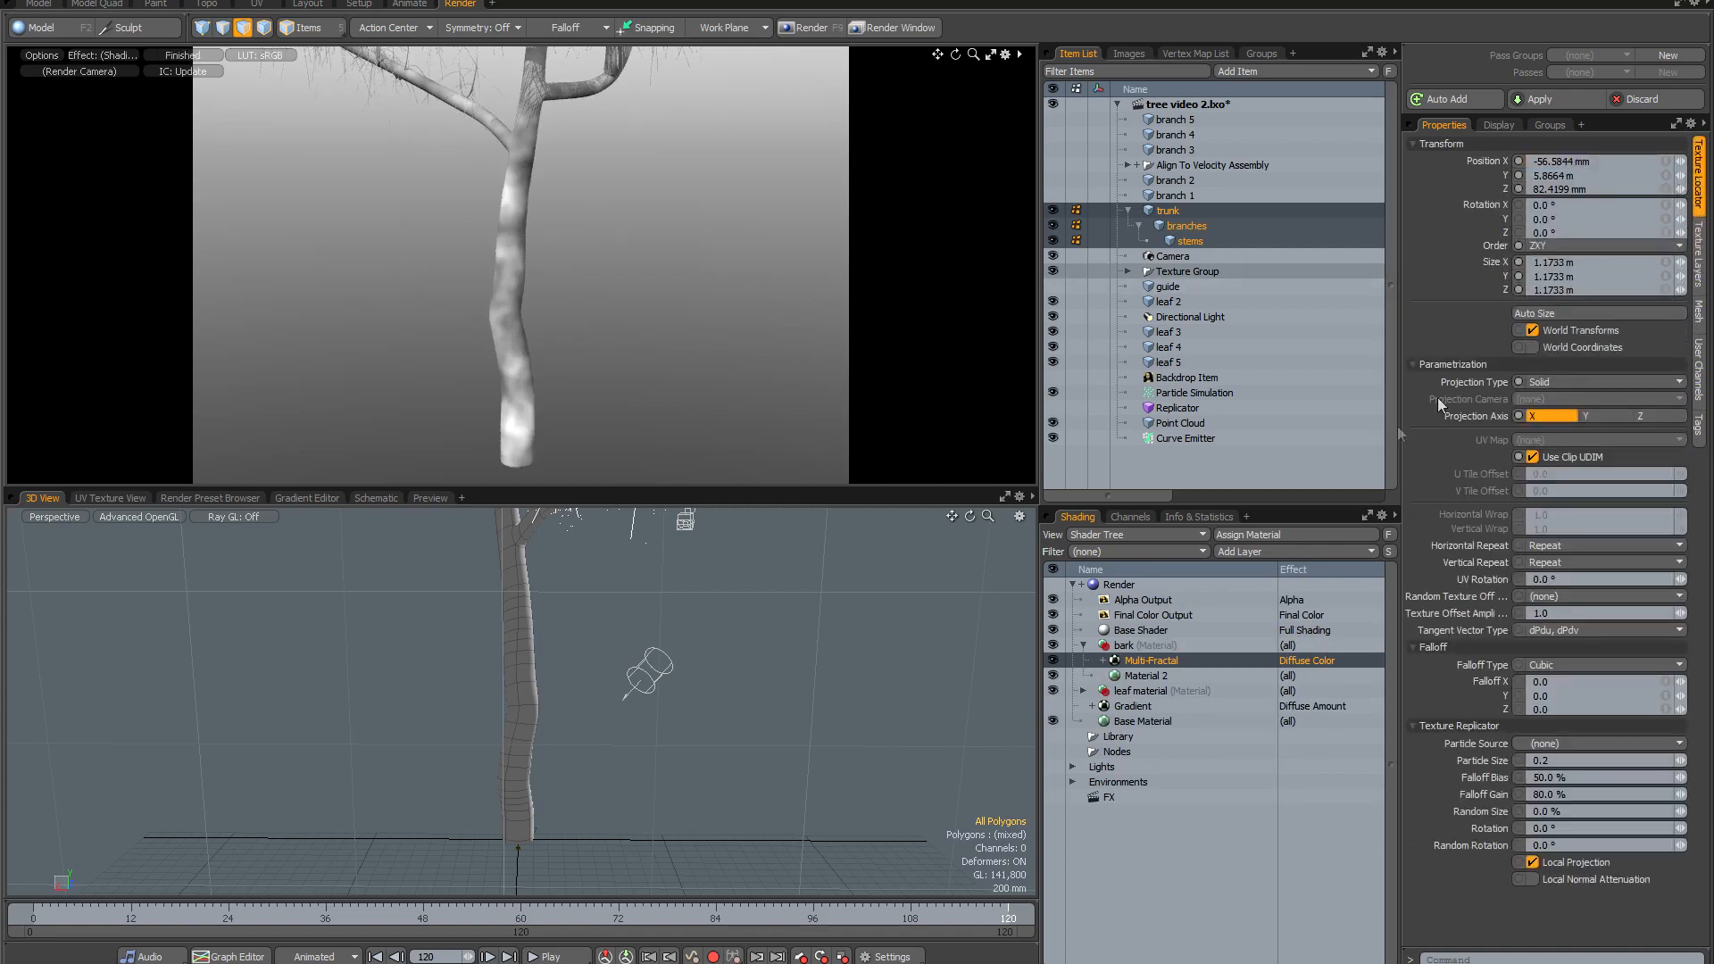
click(1597, 265)
text(0)
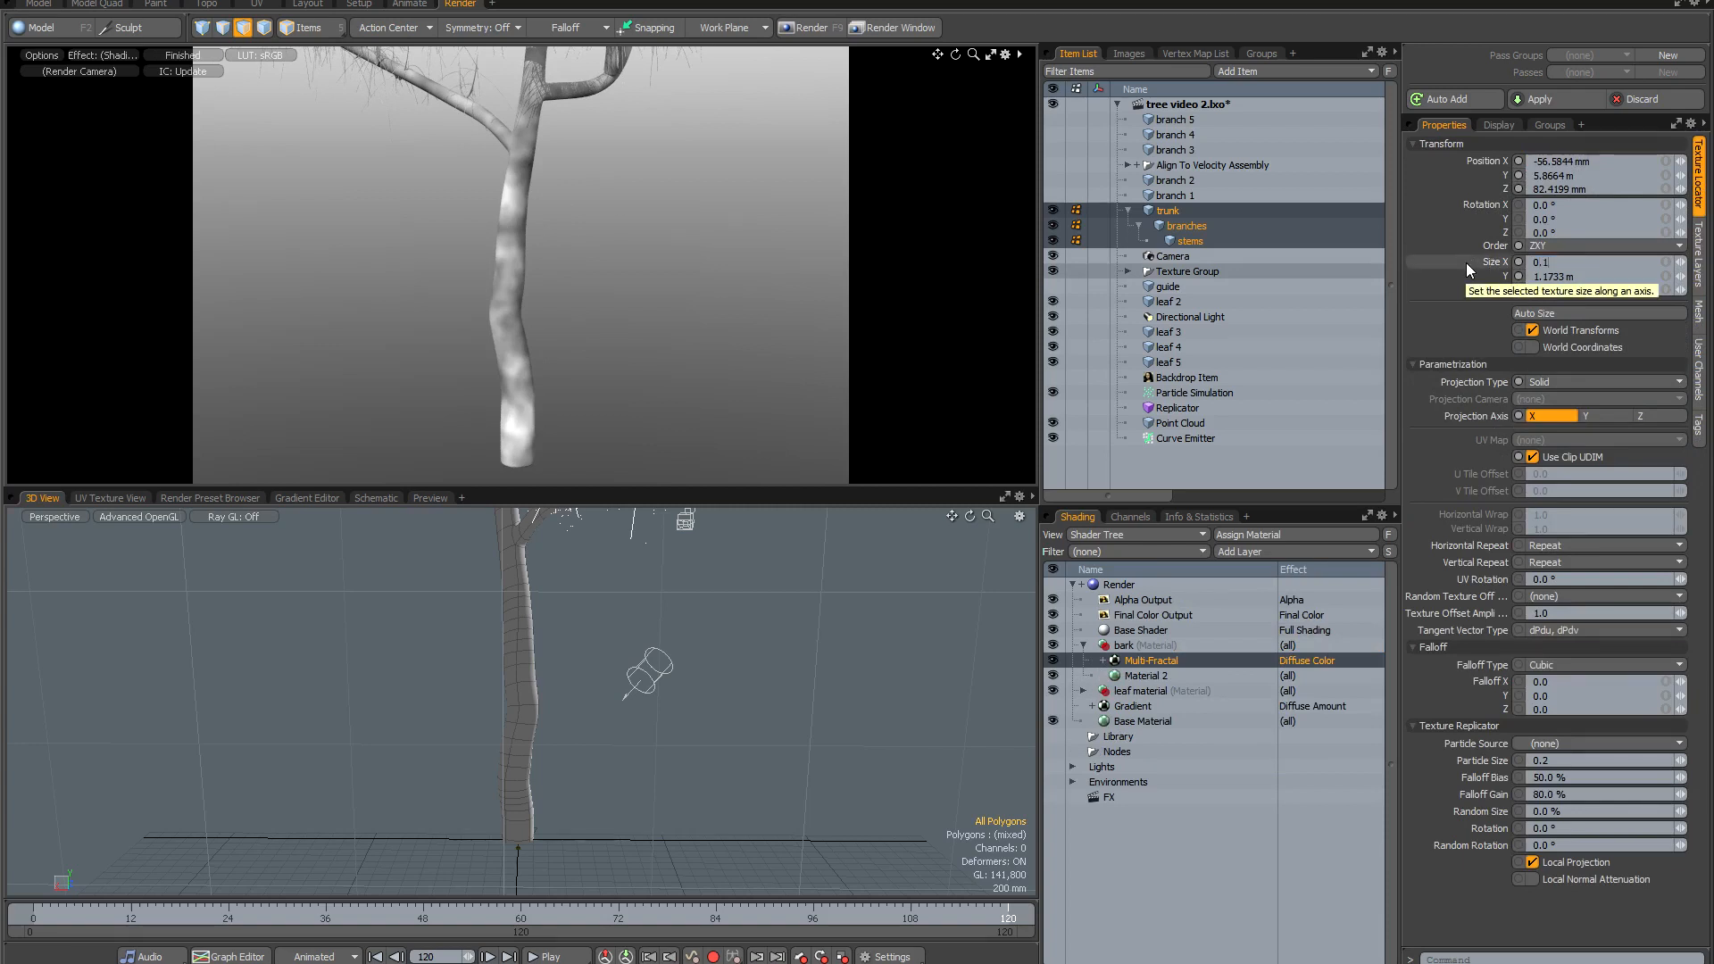
text(.1)
key(Return)
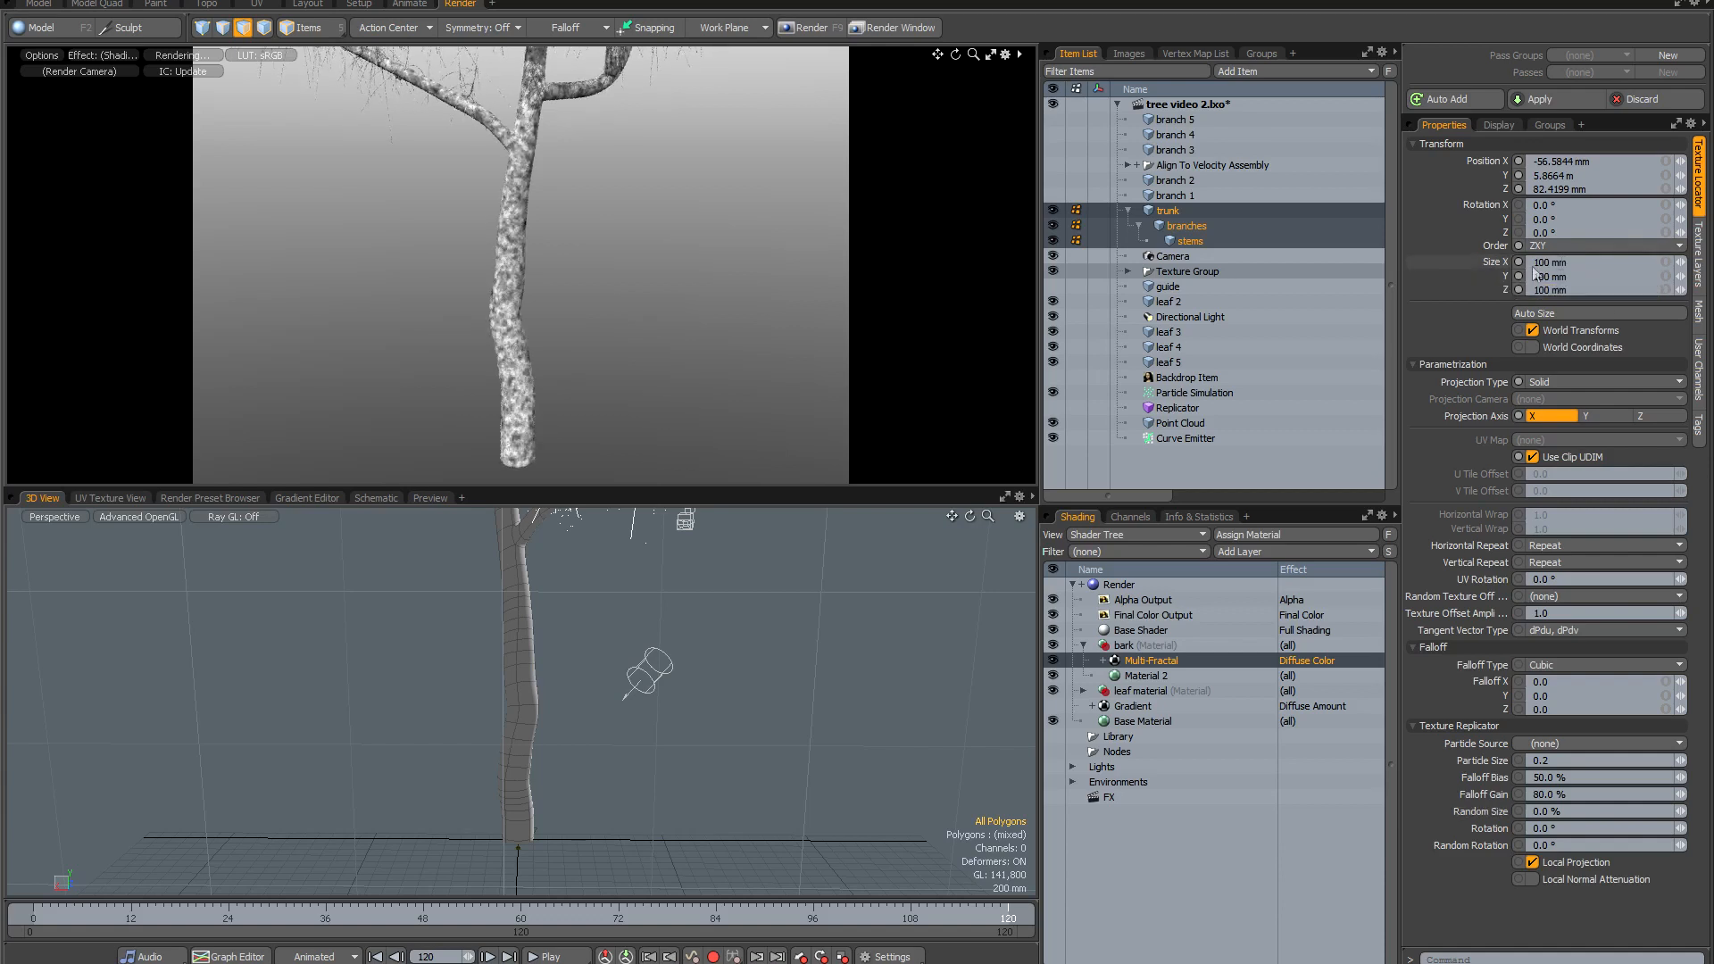
scroll(509, 277, up, 5)
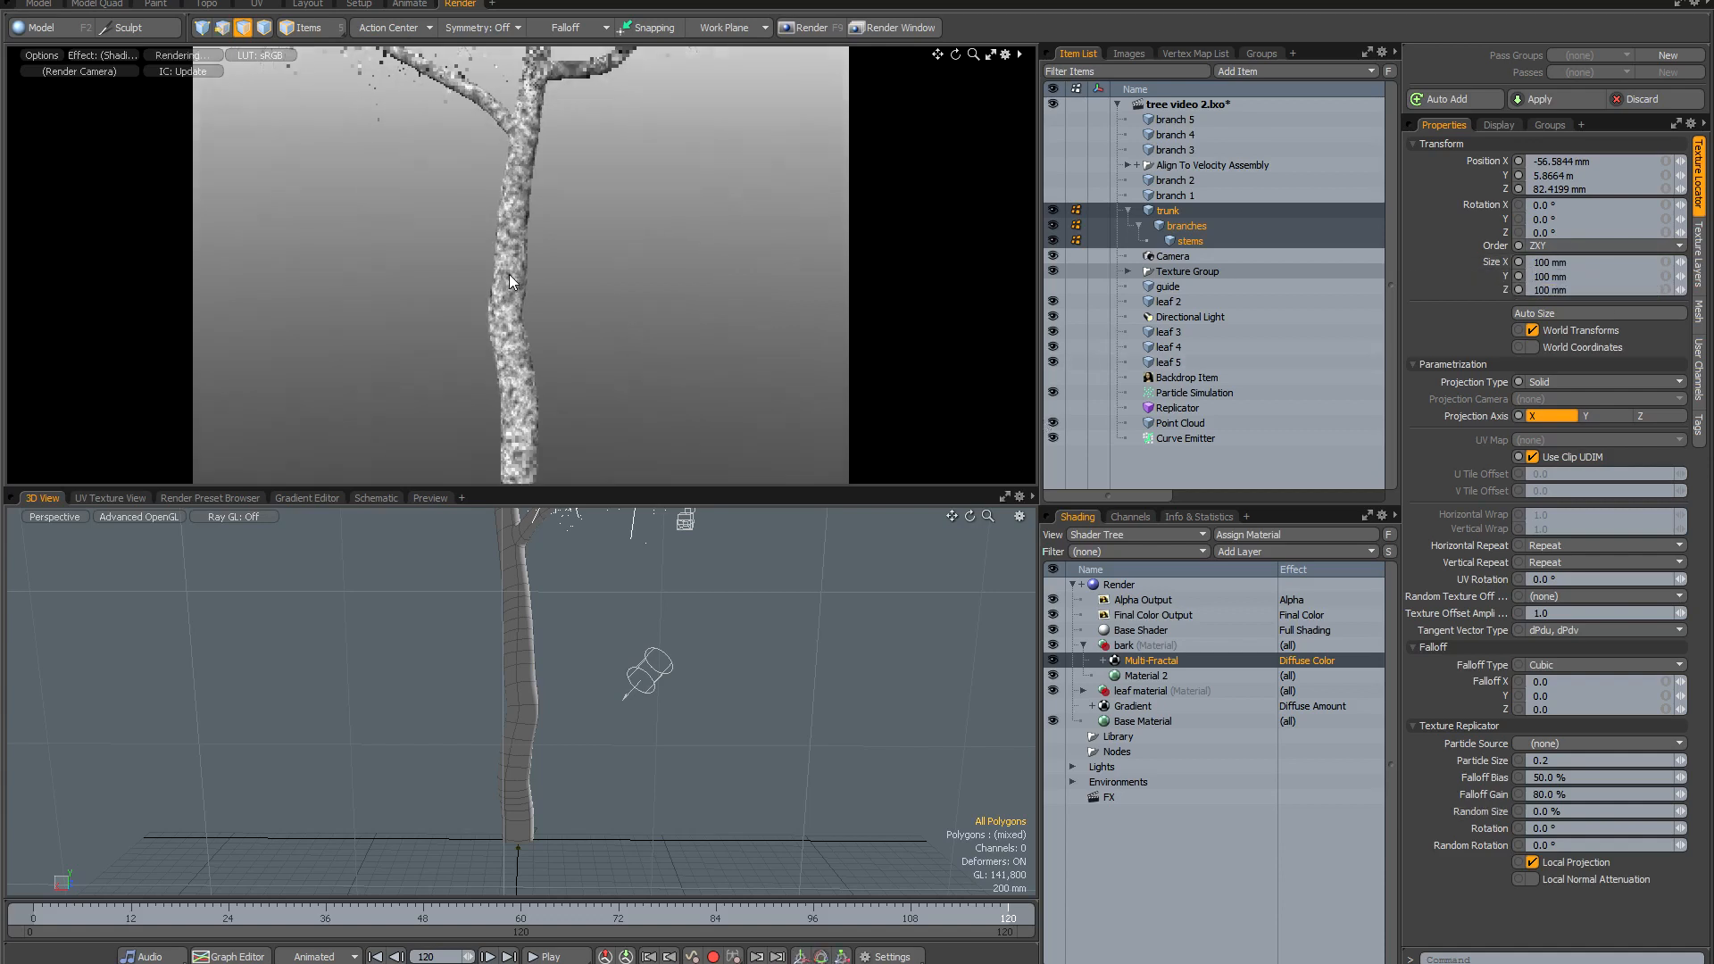
scroll(509, 275, up, 4)
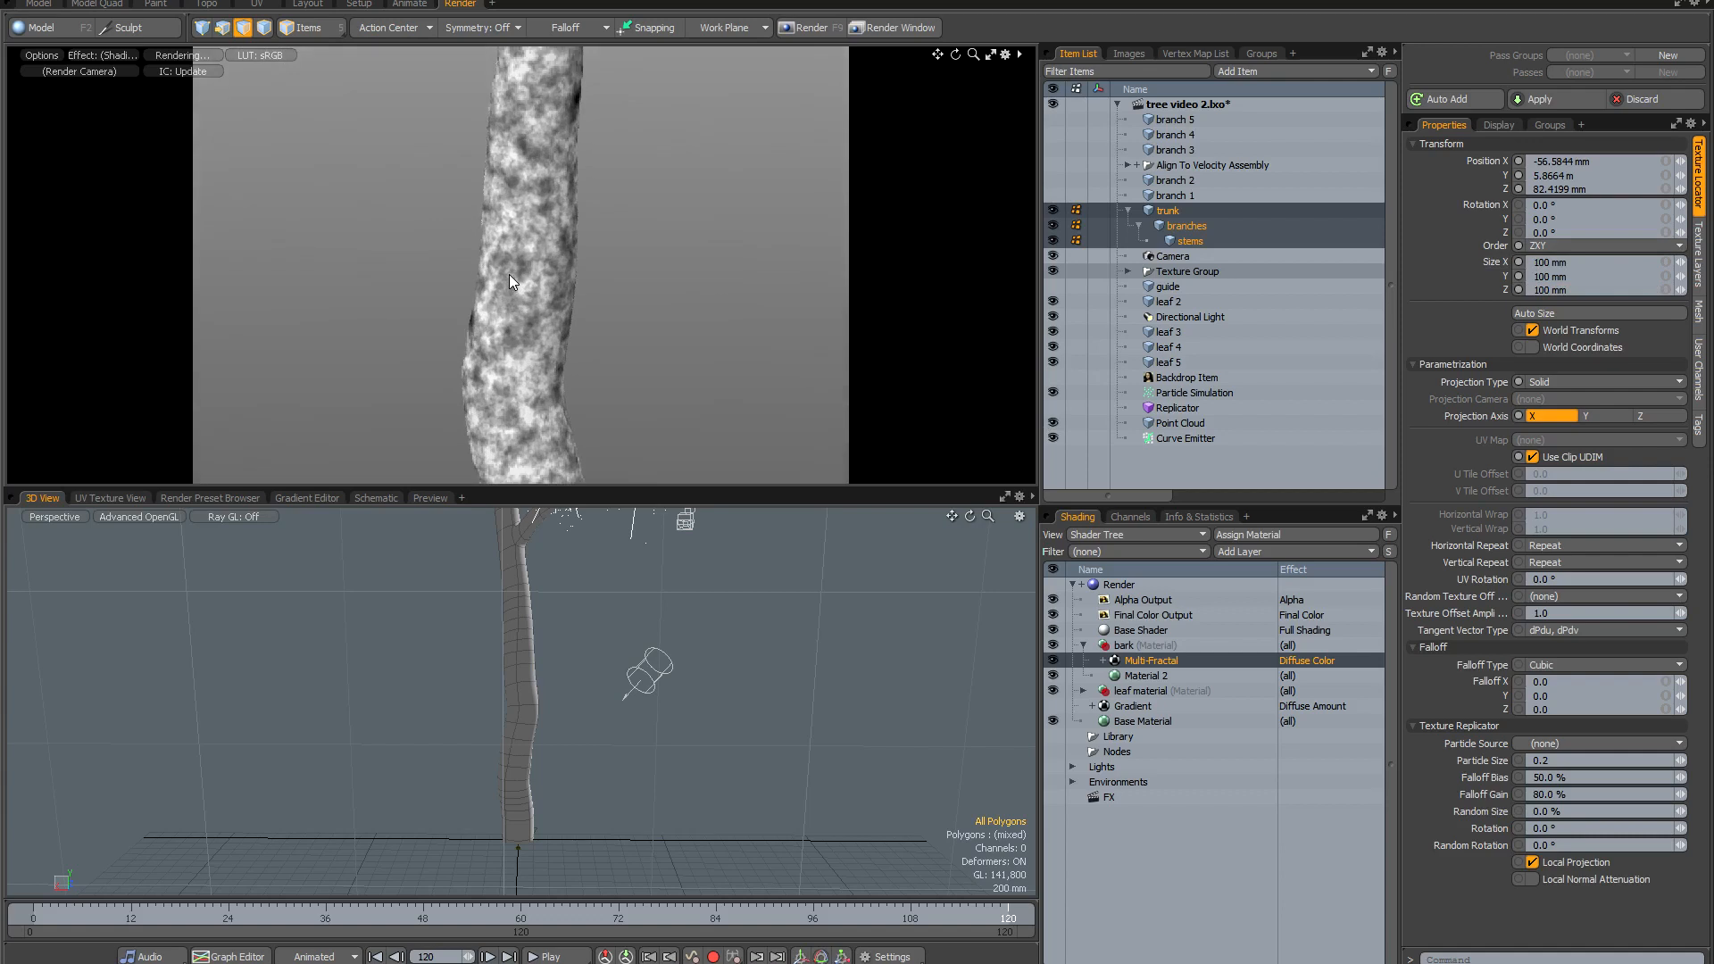
scroll(509, 275, up, 1)
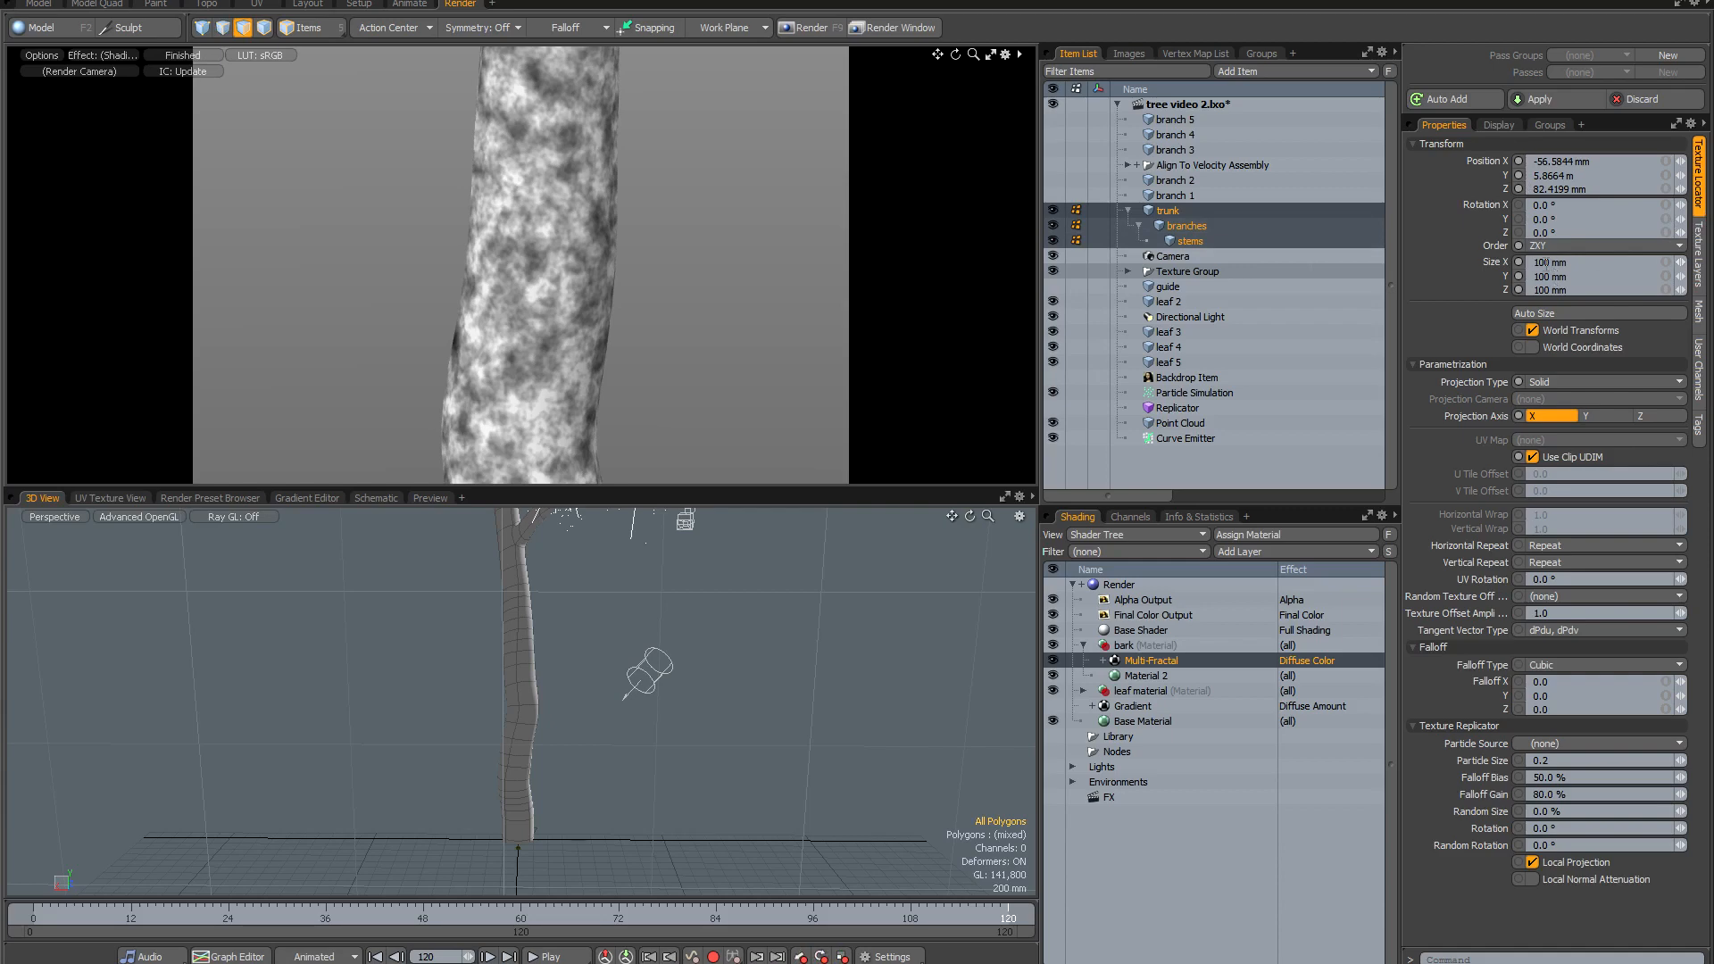
Stretch the Multi-Fractal texture vertically by setting its size to 50 mm in X and Z and 300 mm in Y.
drag(1538, 262, 1519, 269)
text(5)
key(Return)
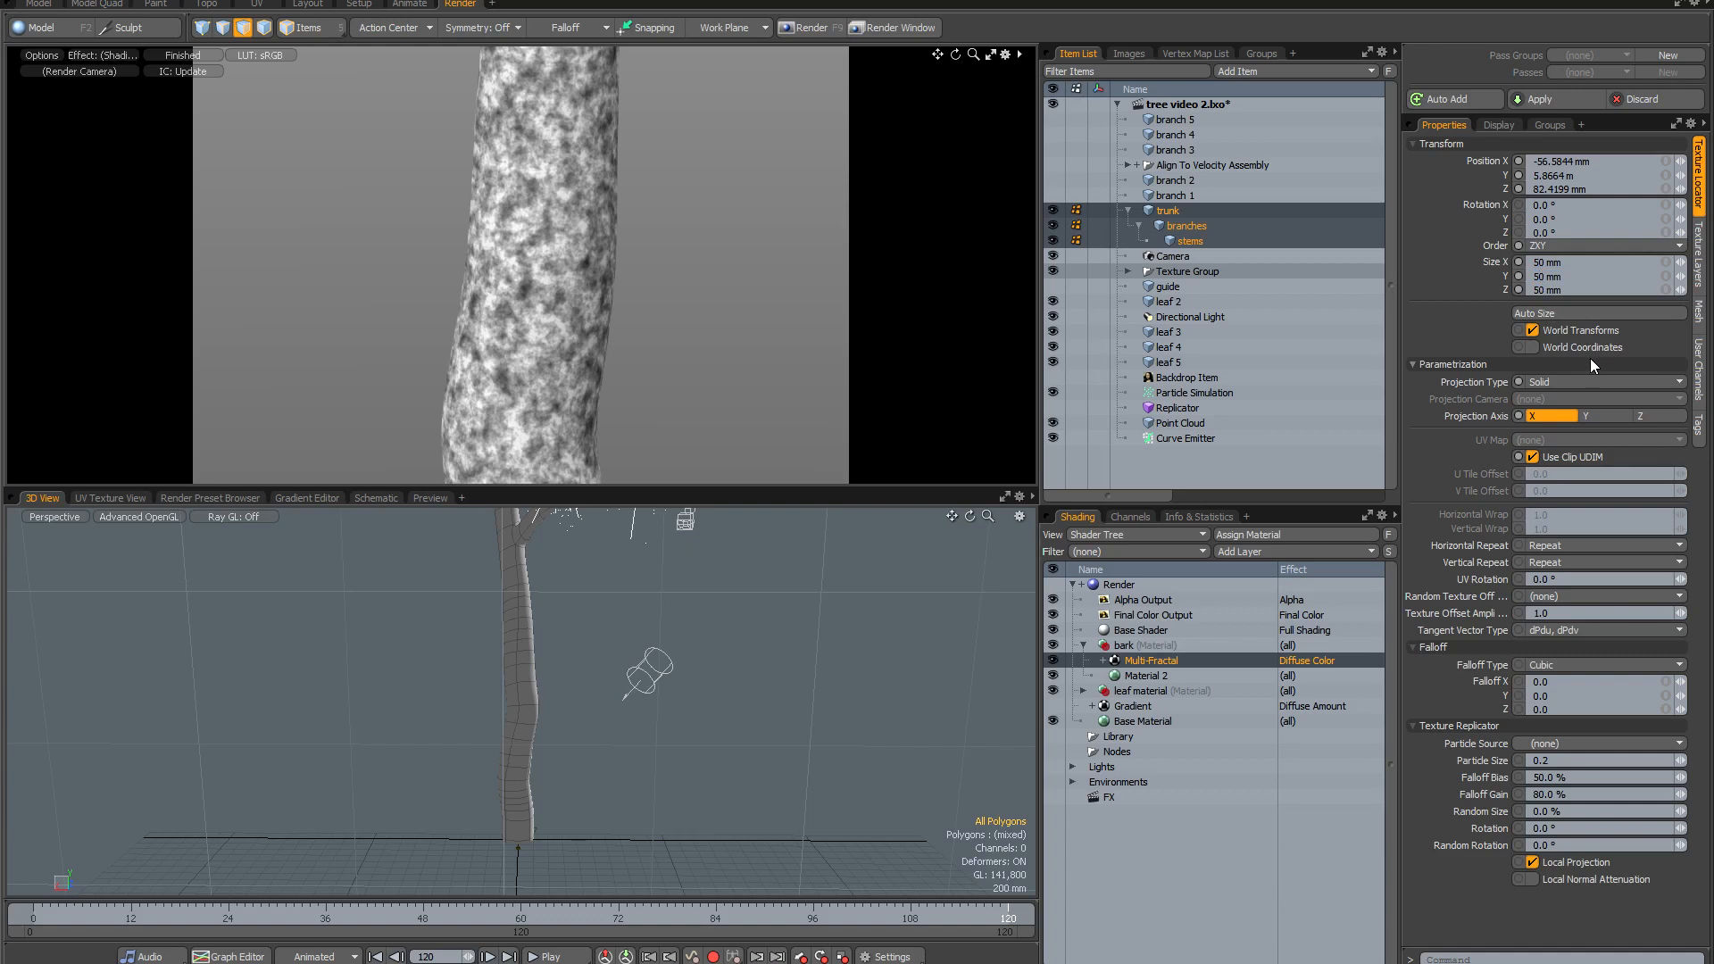
key(Return)
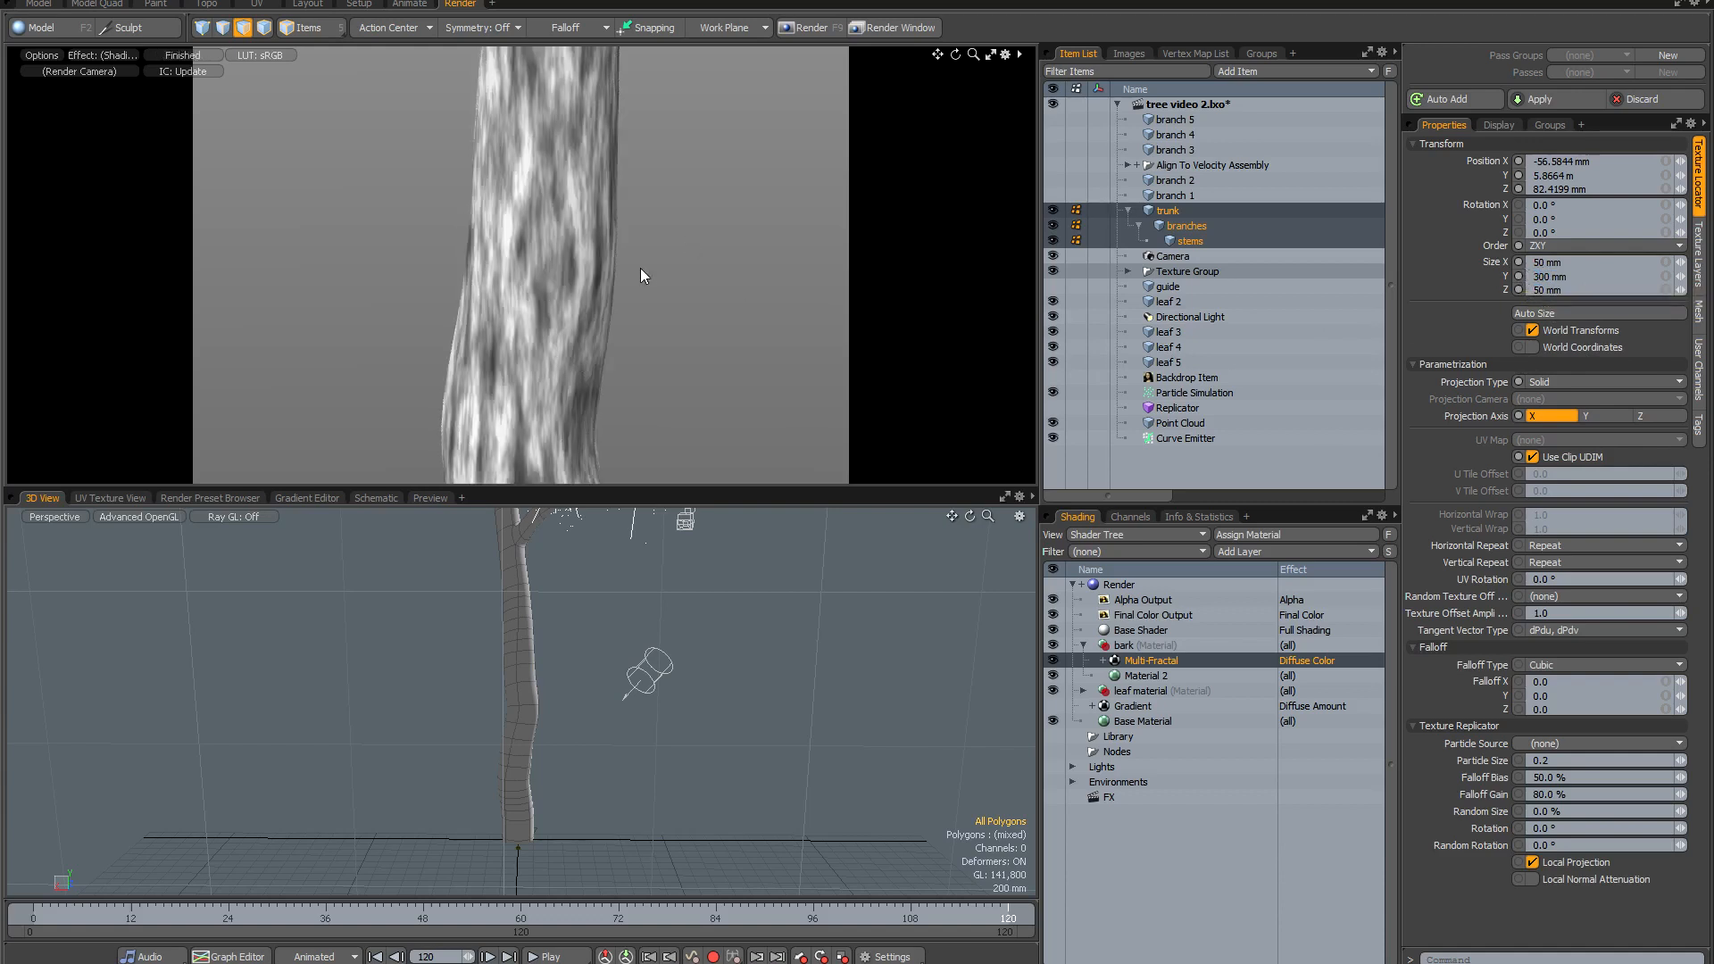
Check the birch bark's colours in the reference photo IMG_9237.jpg and save the scene.
click(1699, 254)
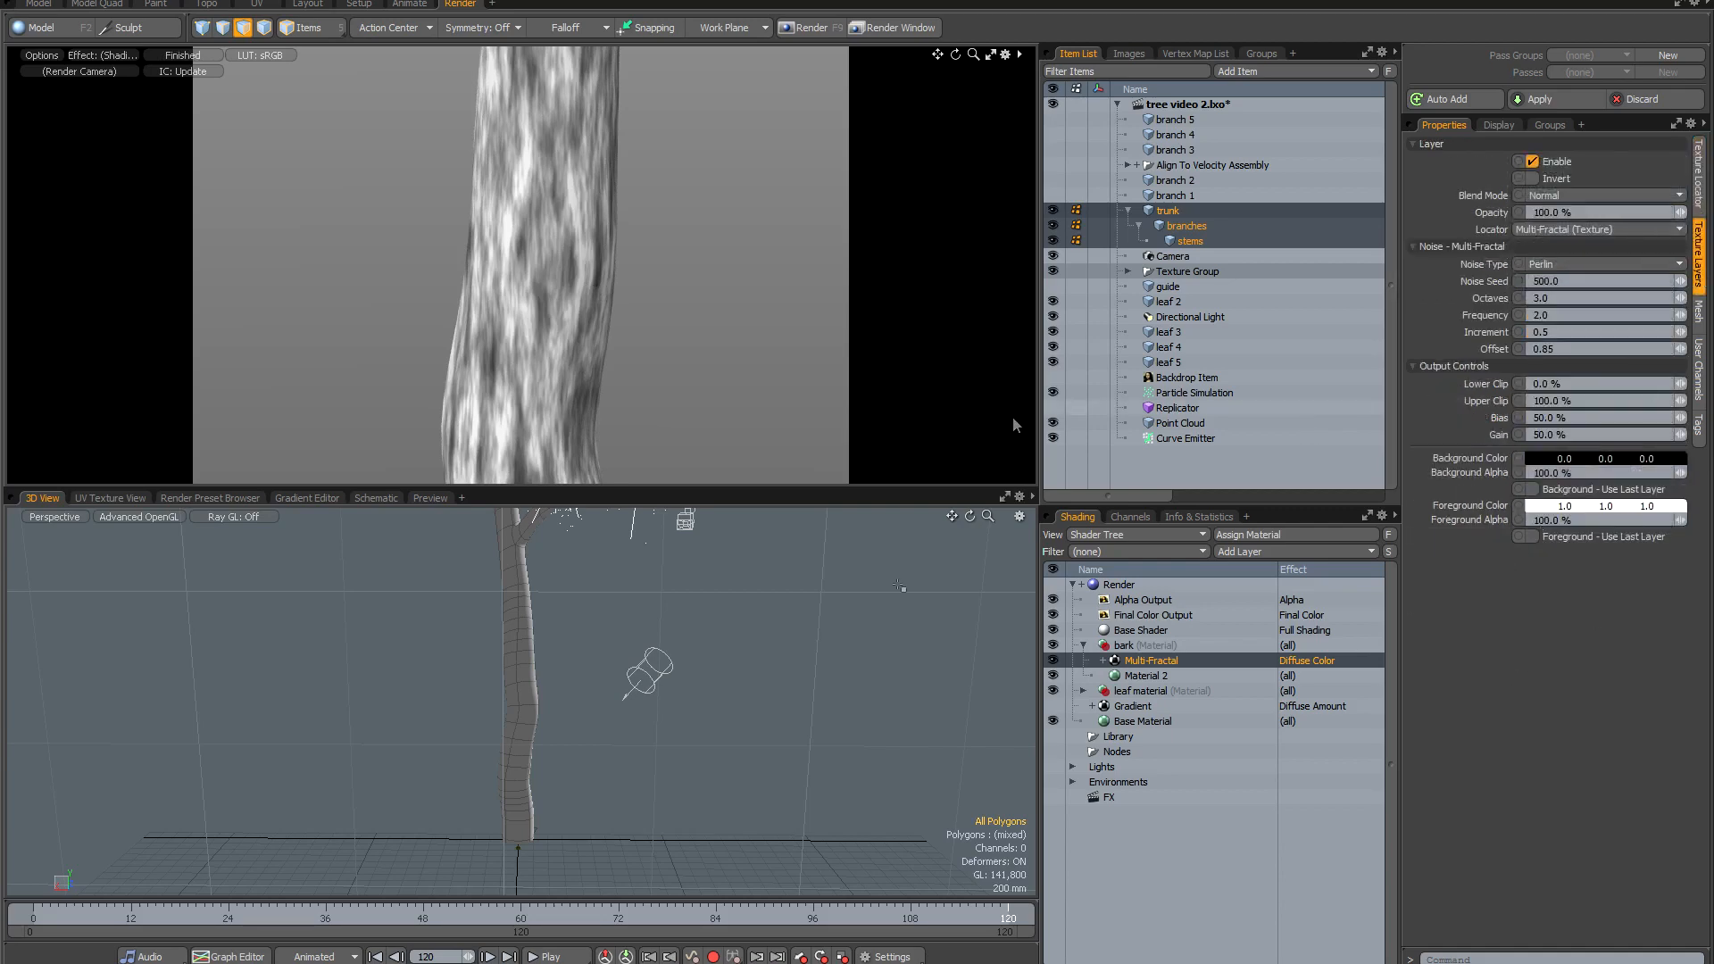
key(alt+Tab)
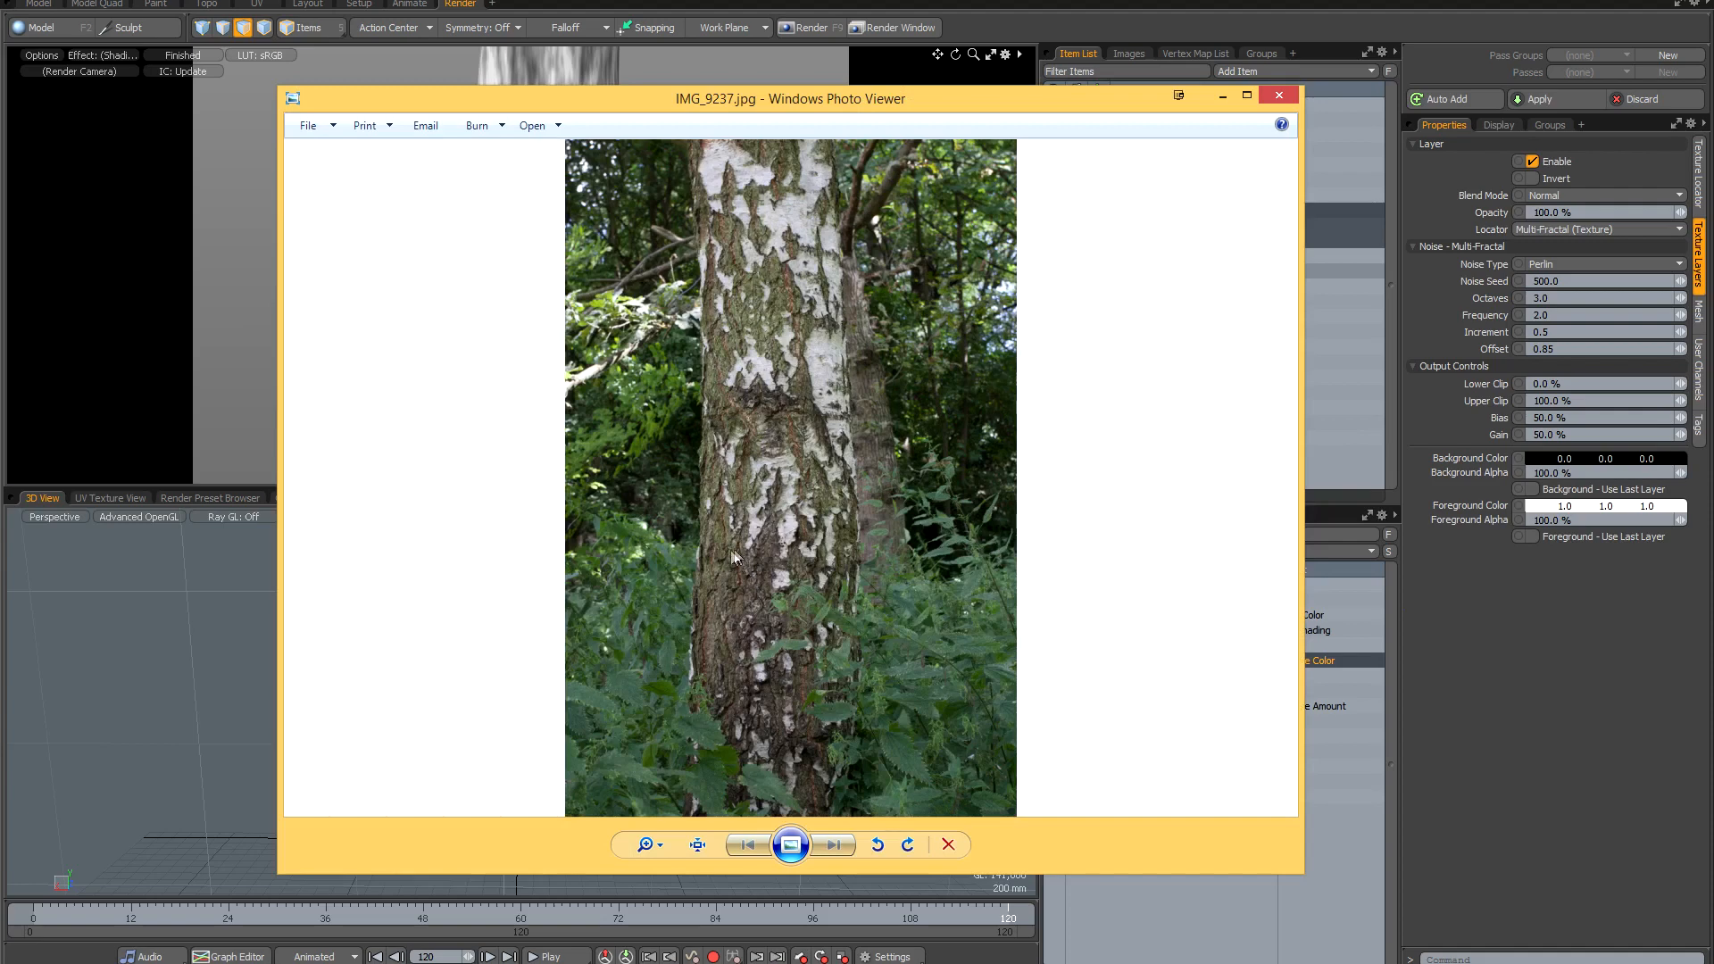
key(alt+Tab)
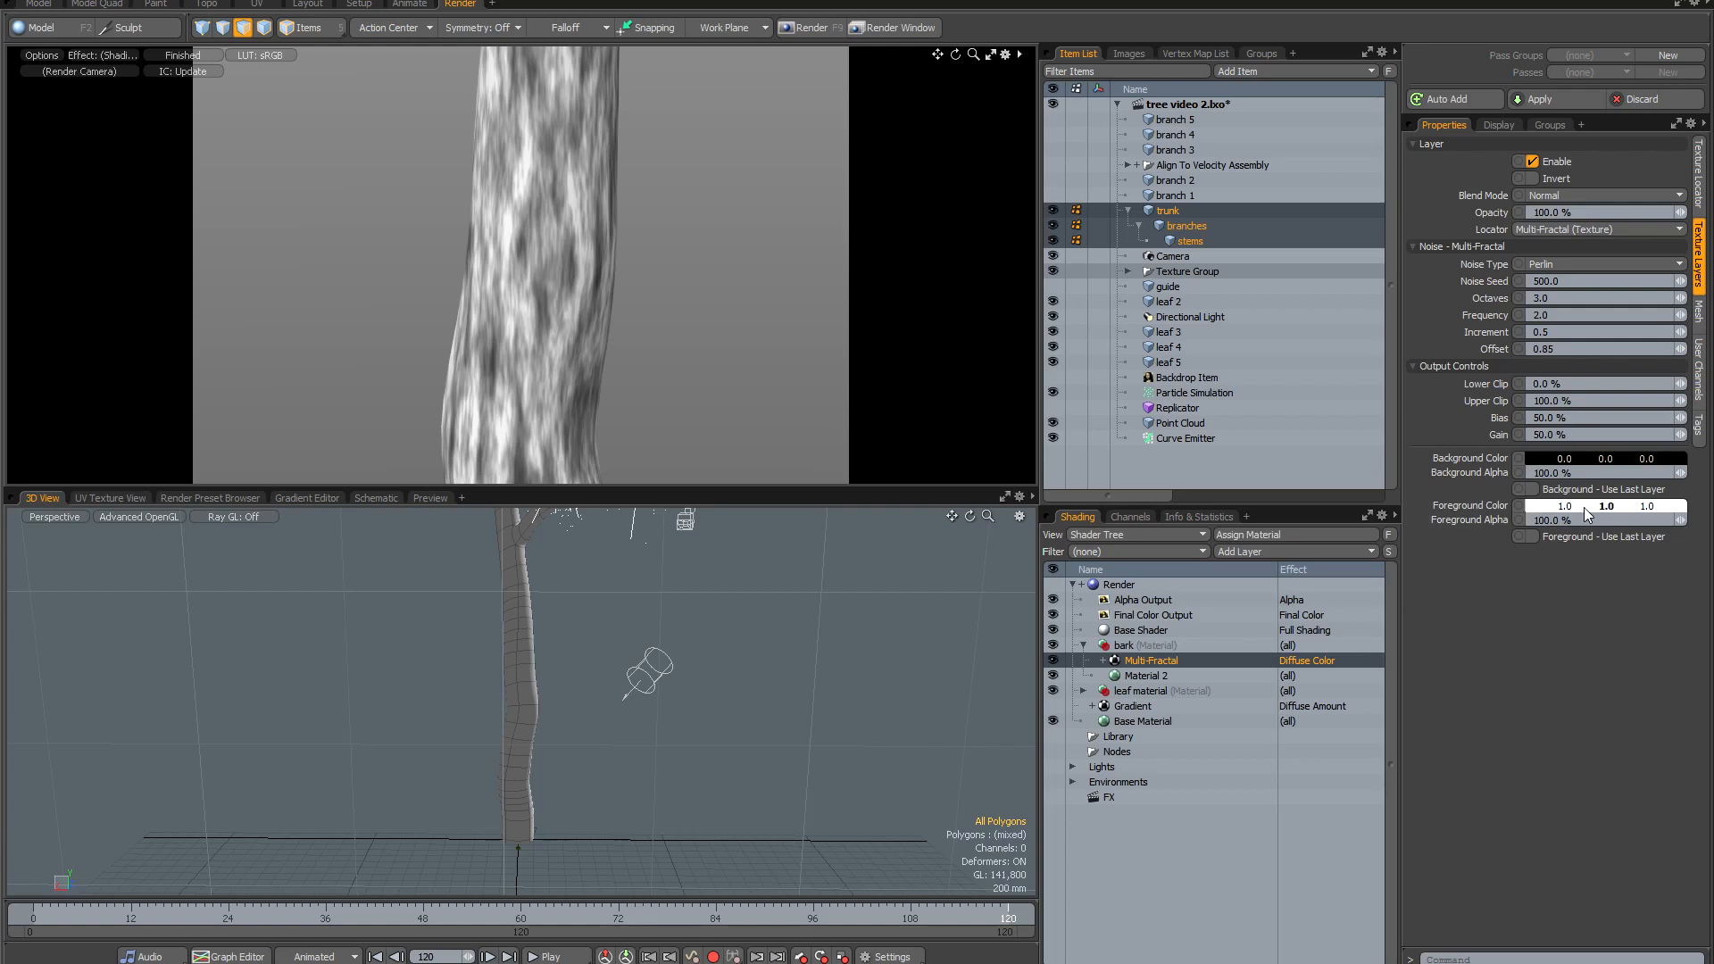
key(ctrl+s)
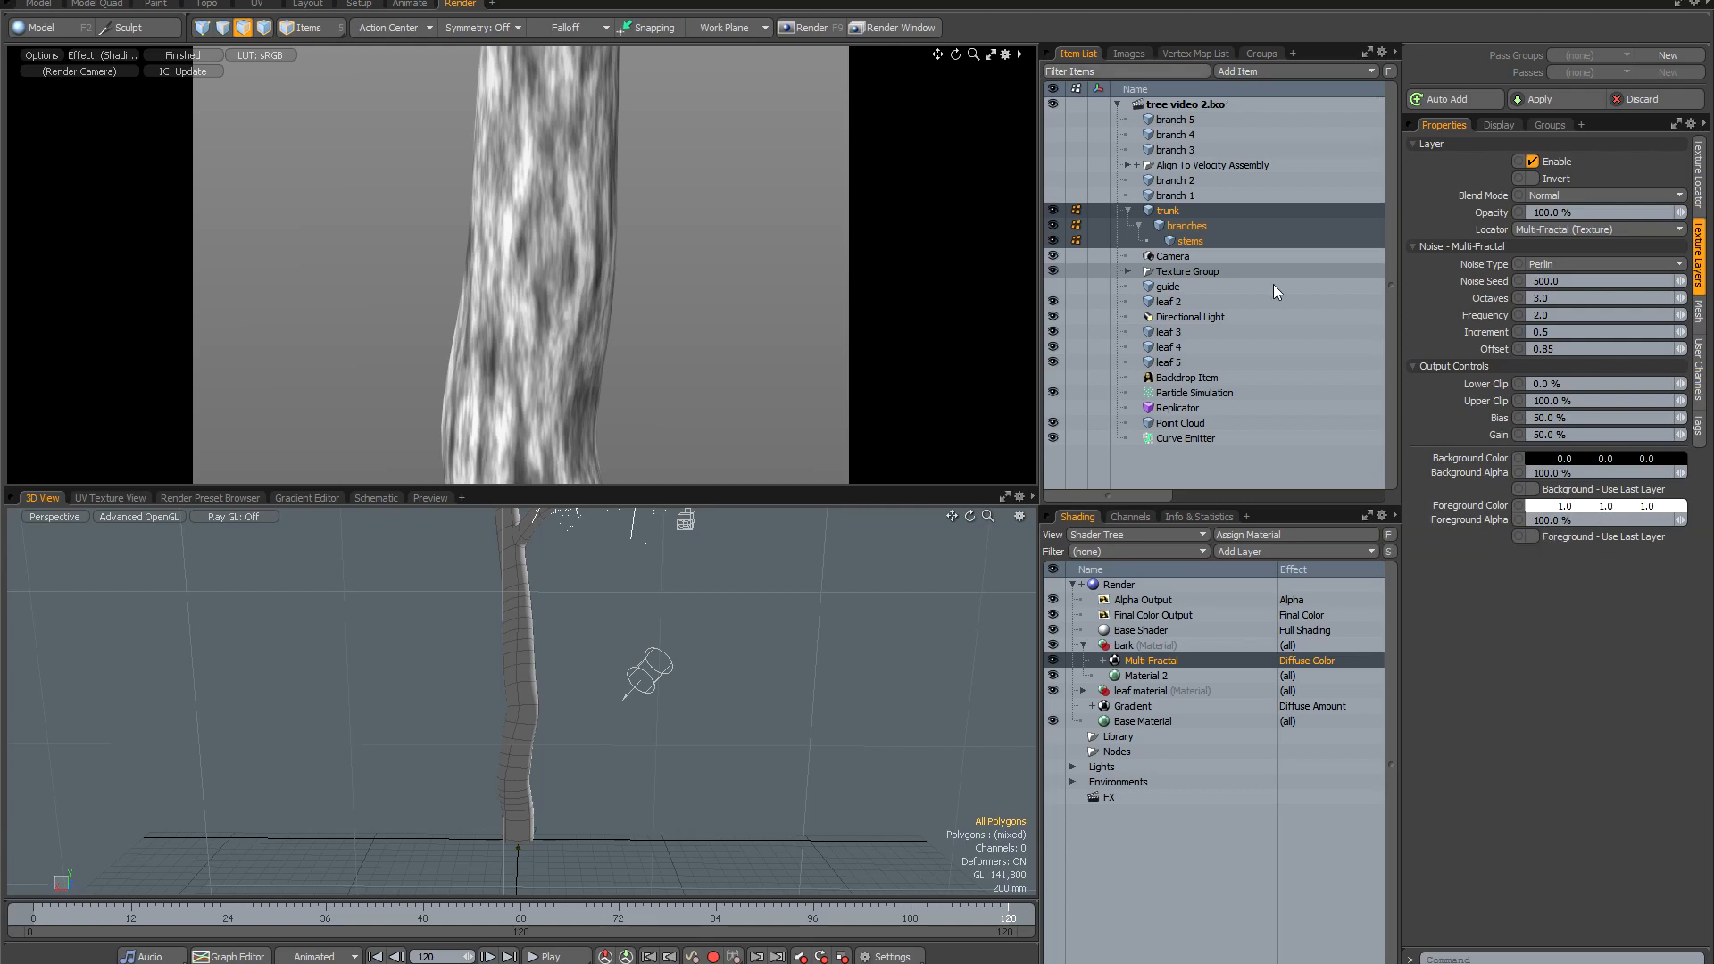
Set the Multi-Fractal texture's background color to a dark reddish brown, about RGB 0.07, 0.05, 0.05.
double_click(1585, 462)
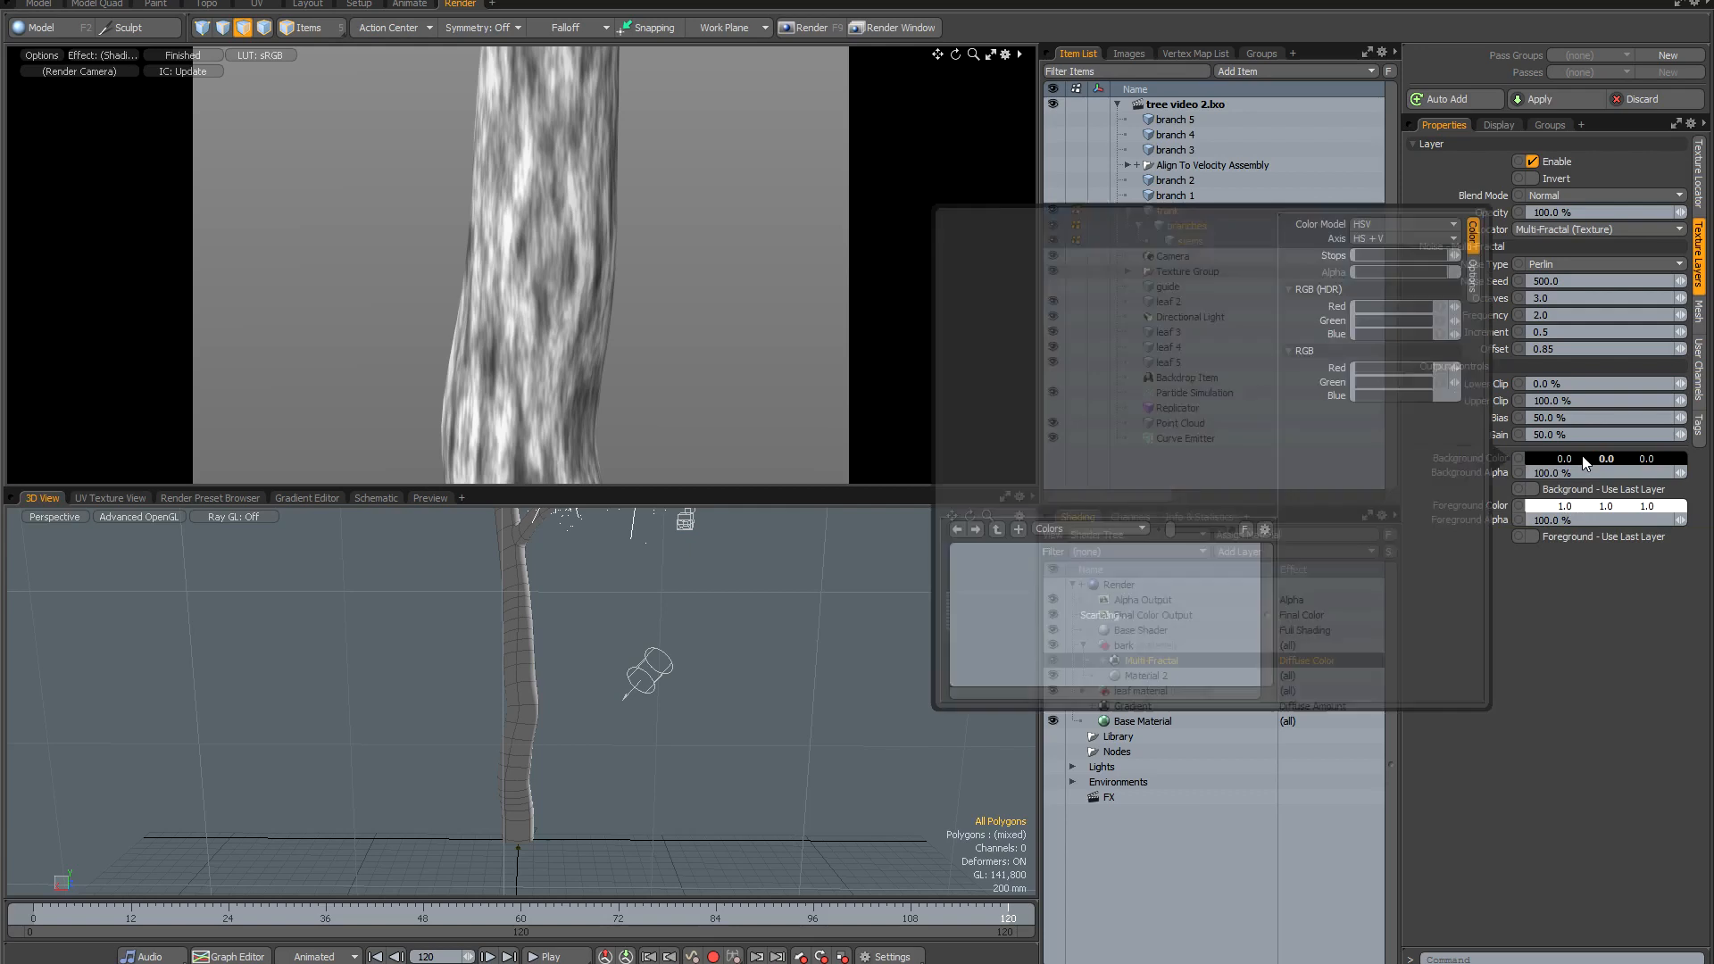
drag(973, 486, 962, 493)
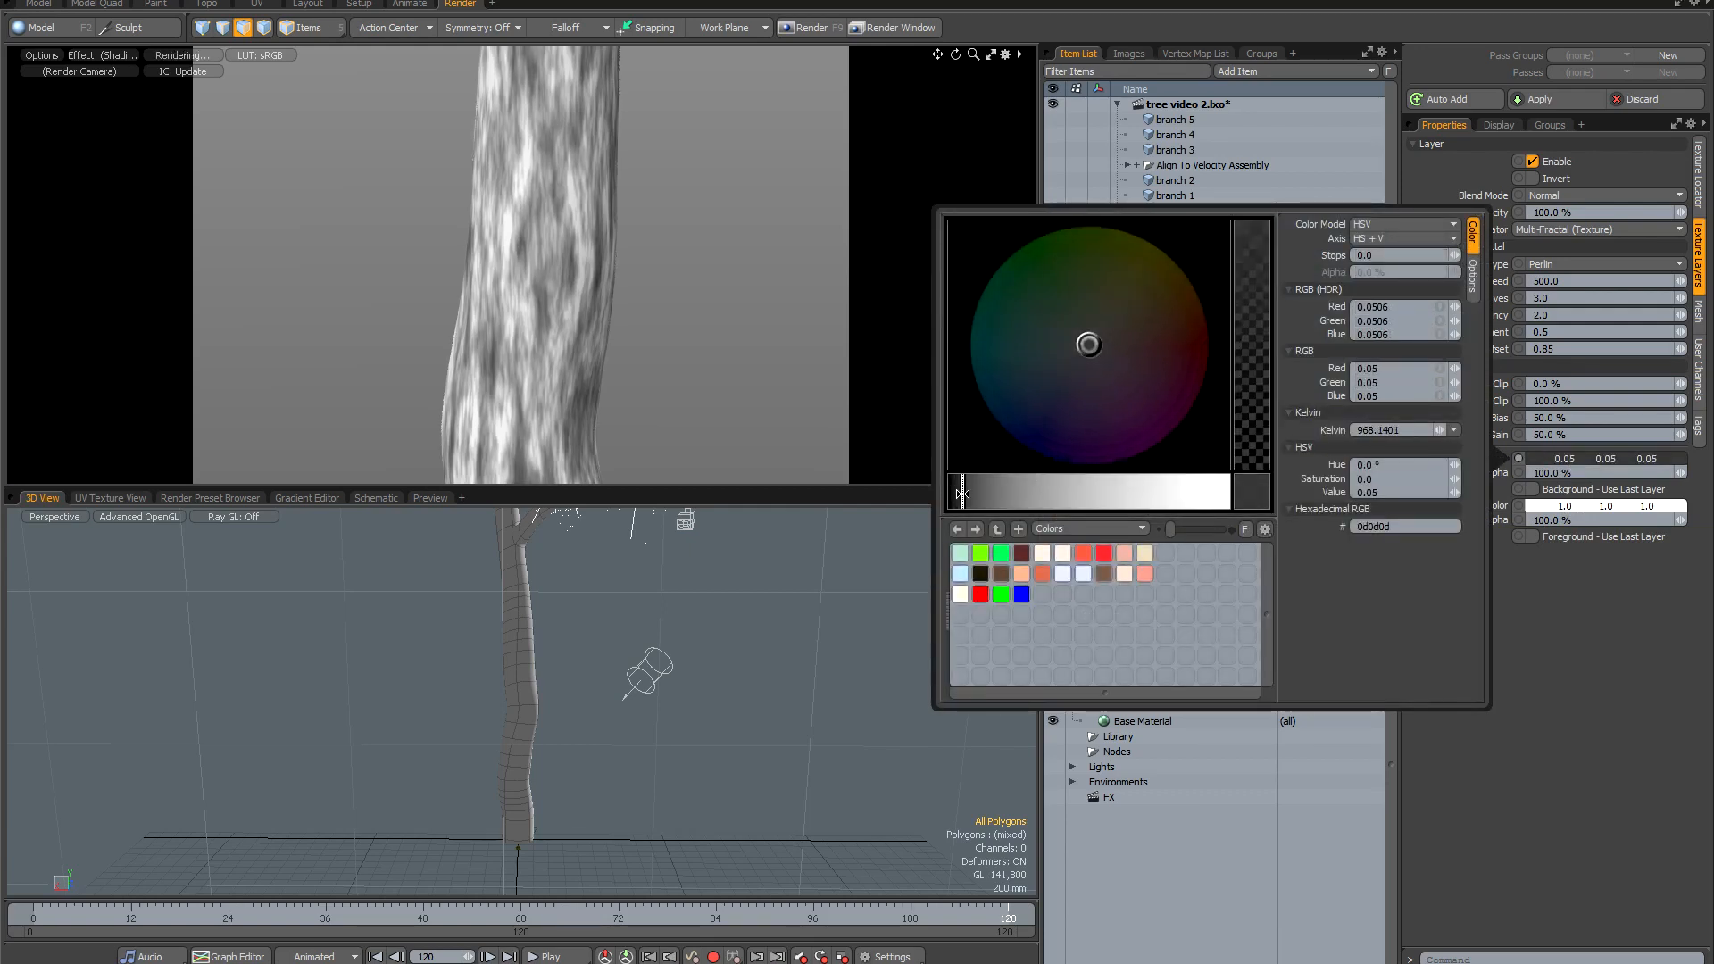
click(1089, 344)
drag(1089, 345, 1115, 344)
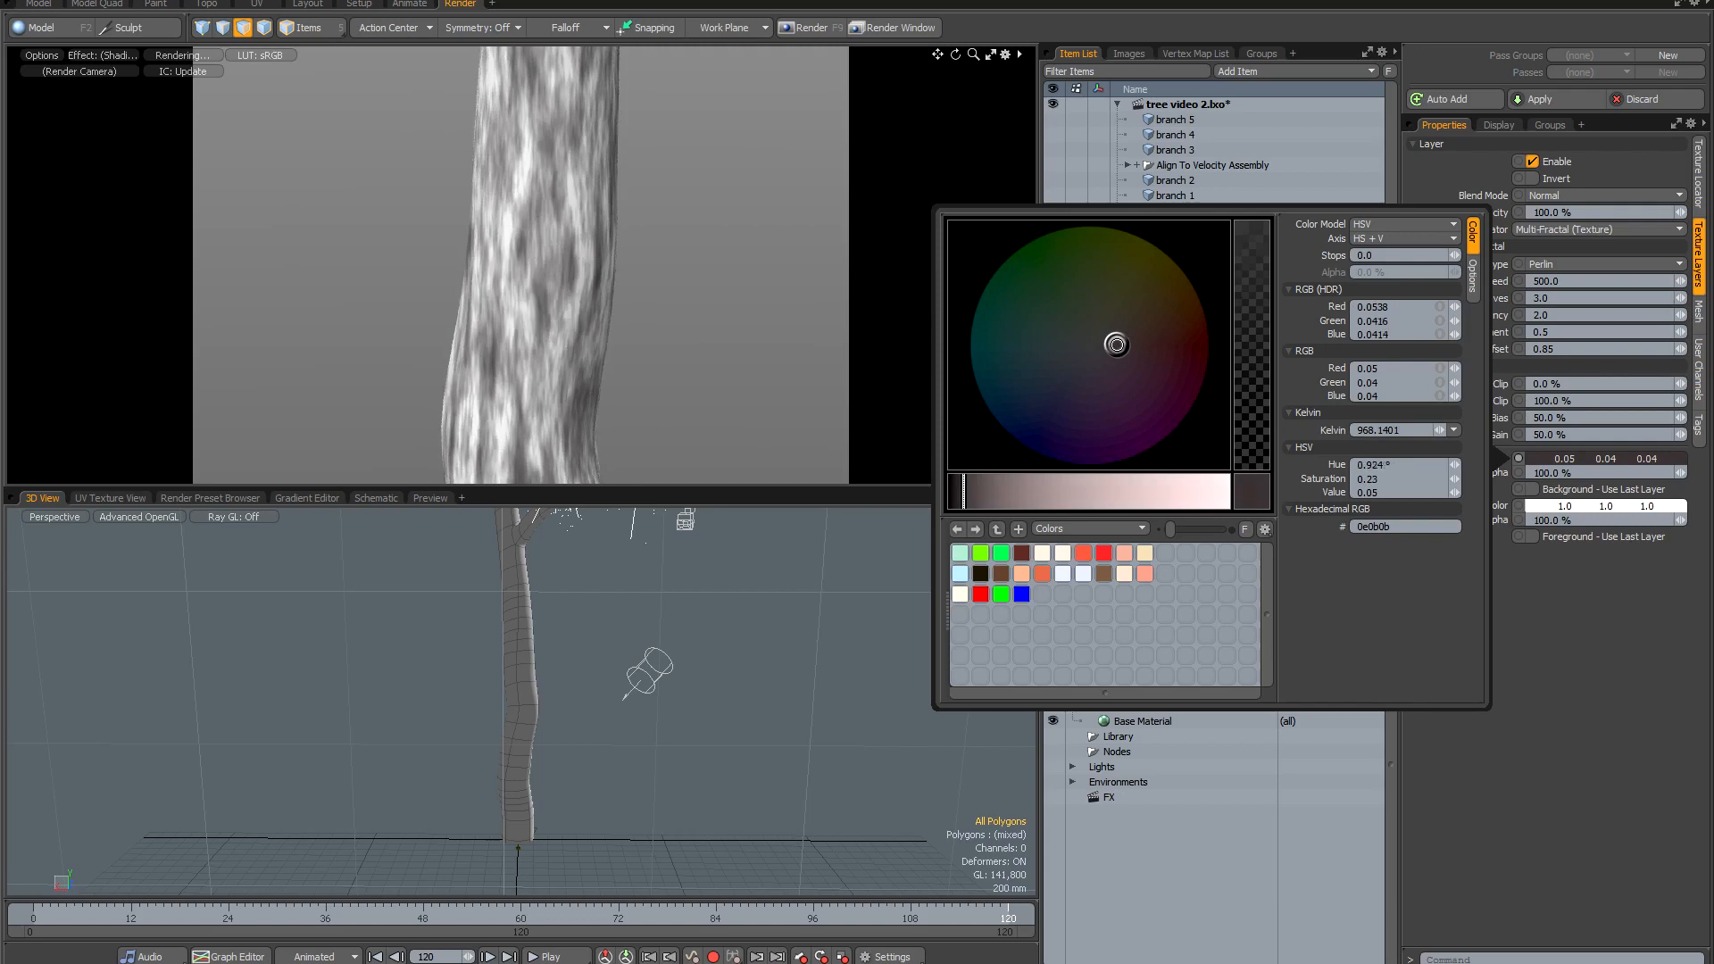
click(972, 497)
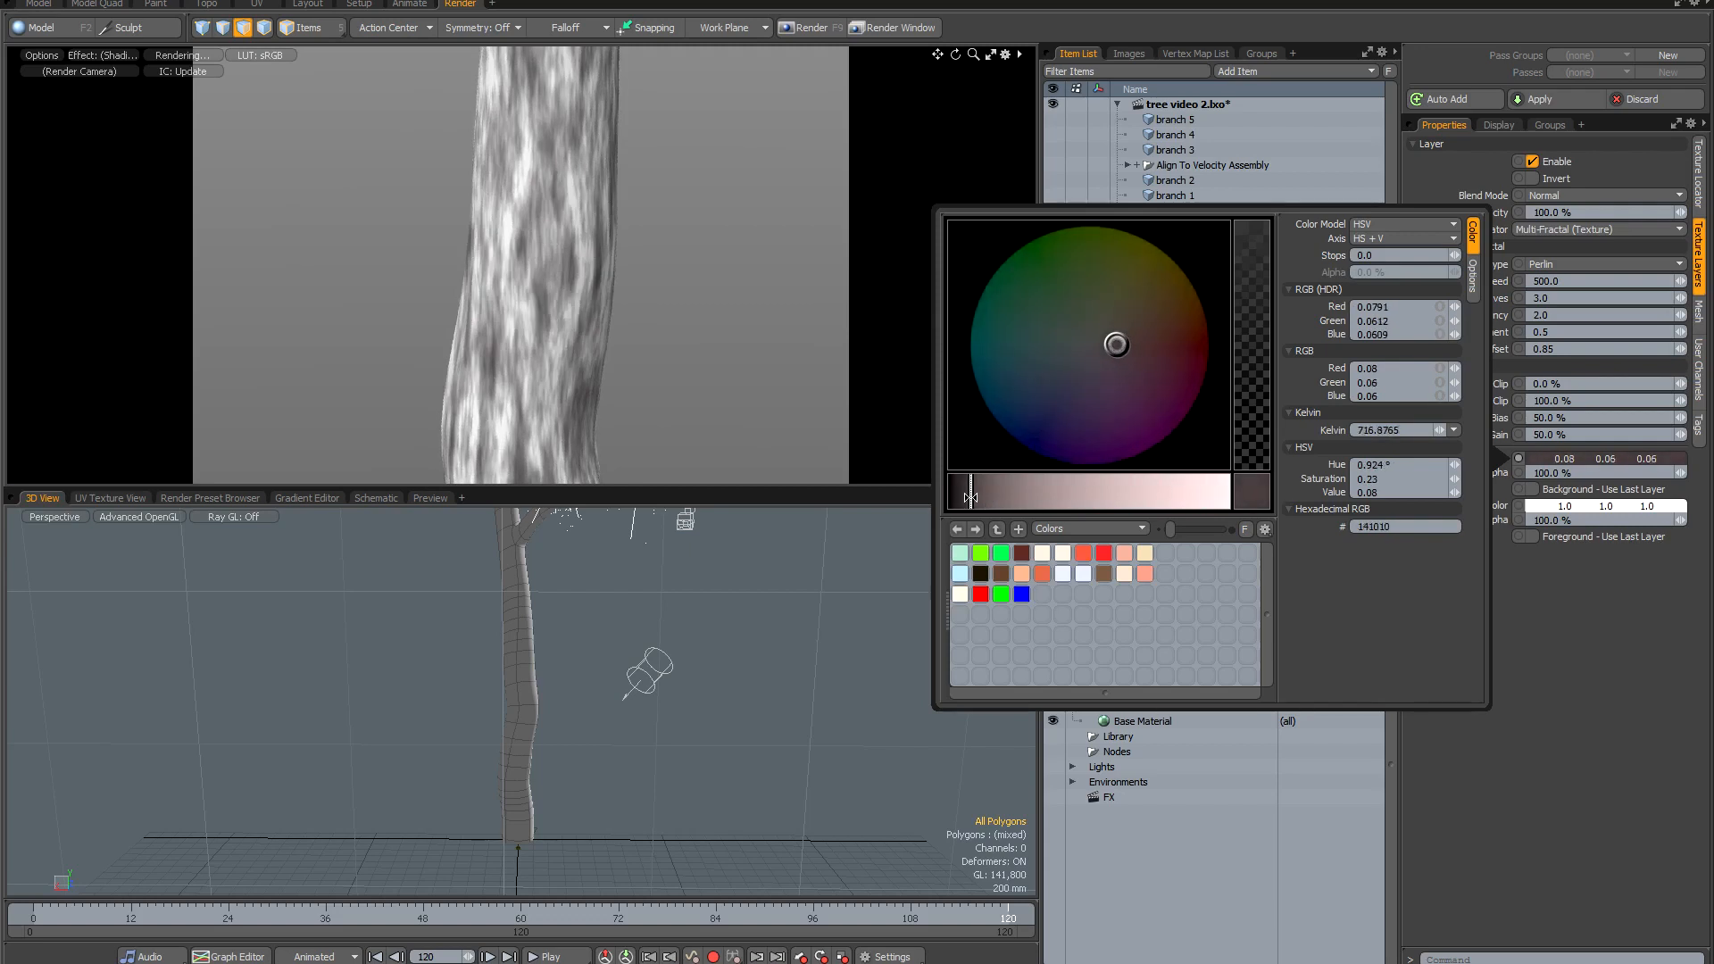
drag(971, 497, 968, 497)
click(1120, 345)
drag(1121, 345, 1124, 346)
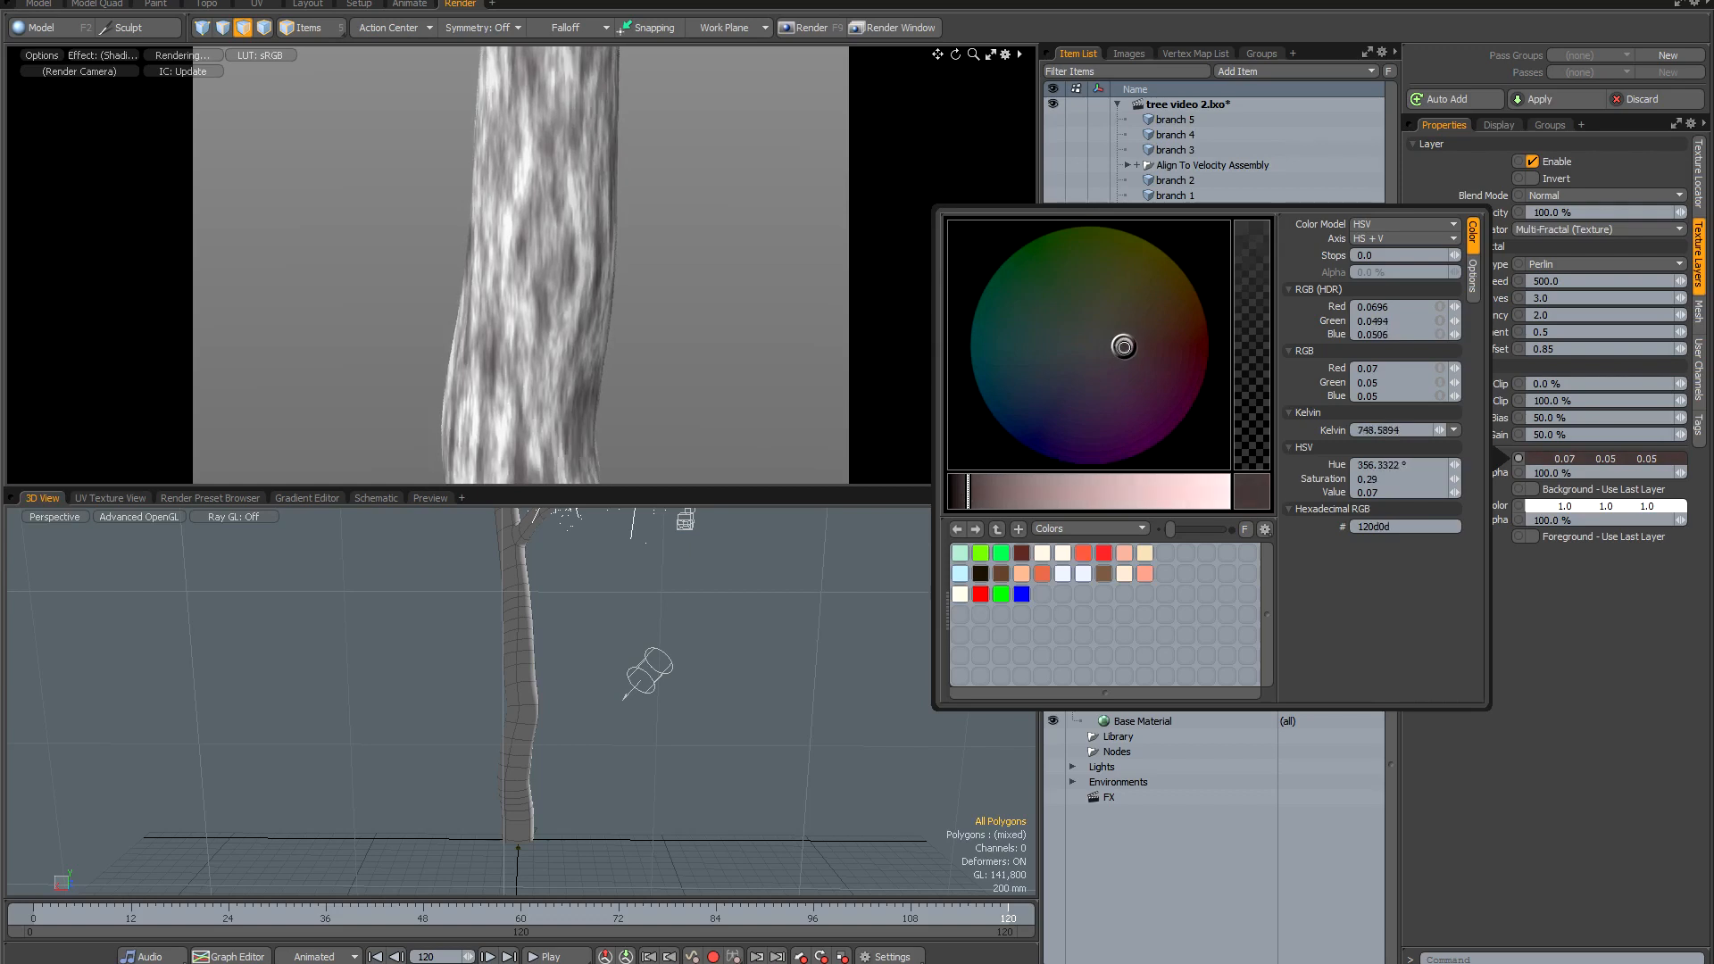
click(1592, 689)
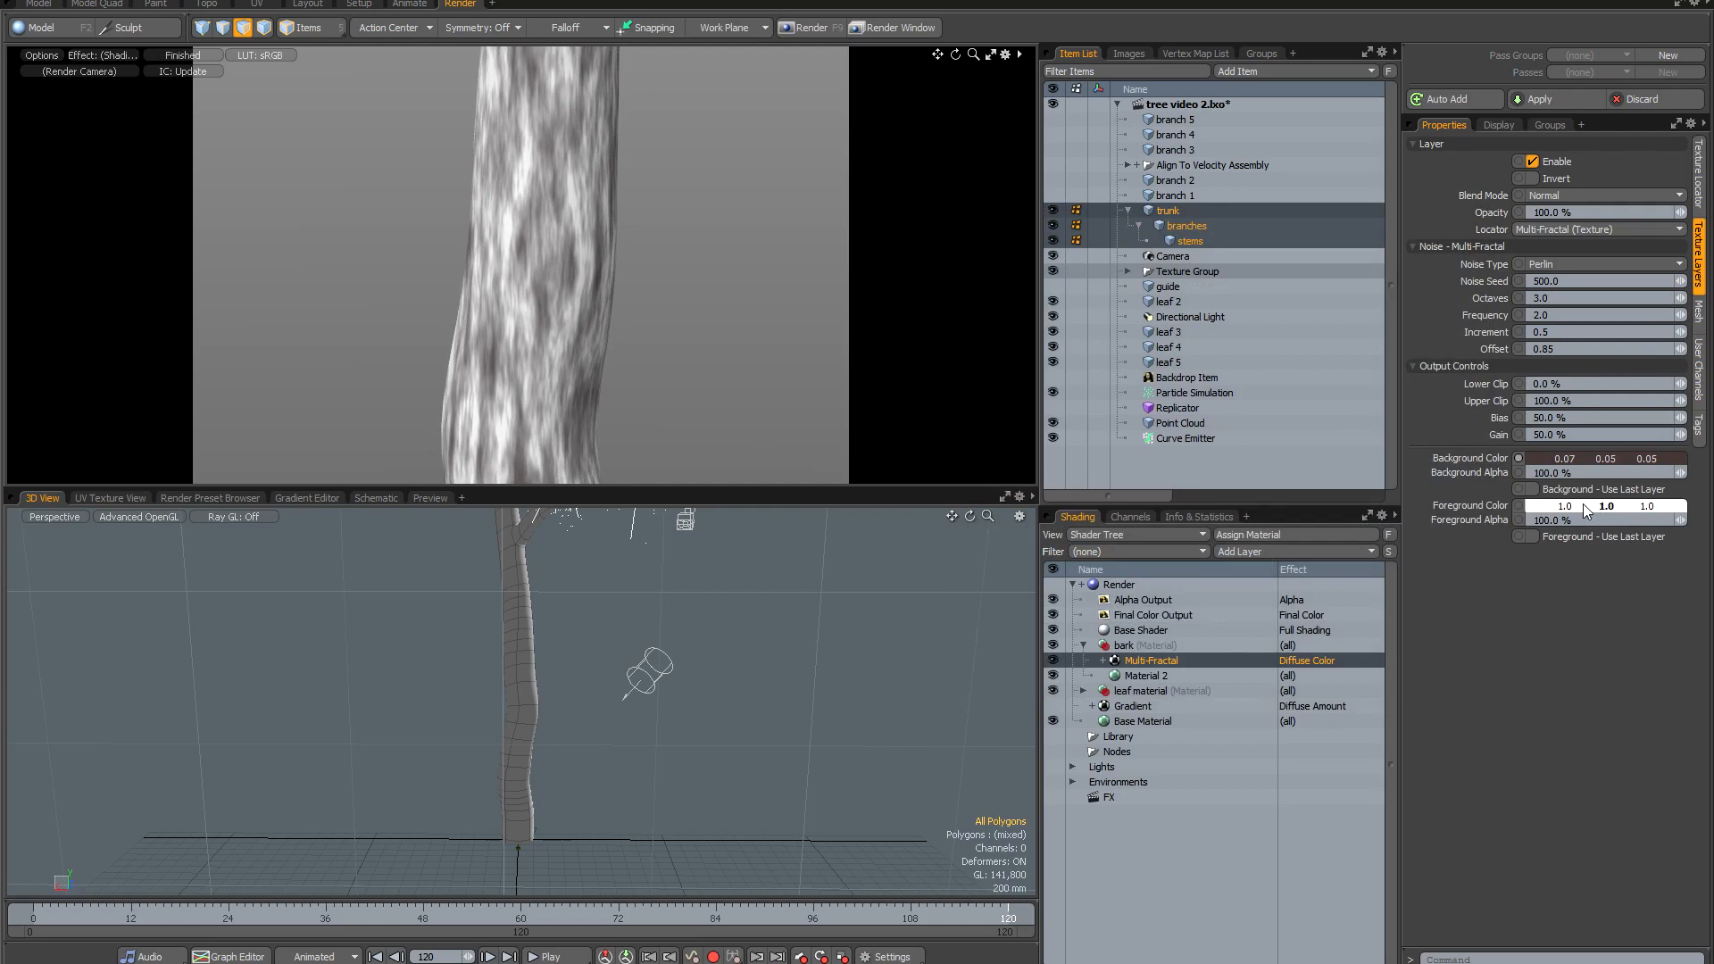
Set the Multi-Fractal texture's foreground color to a muted grey-green, about RGB 0.2, 0.2, 0.16.
click(1585, 510)
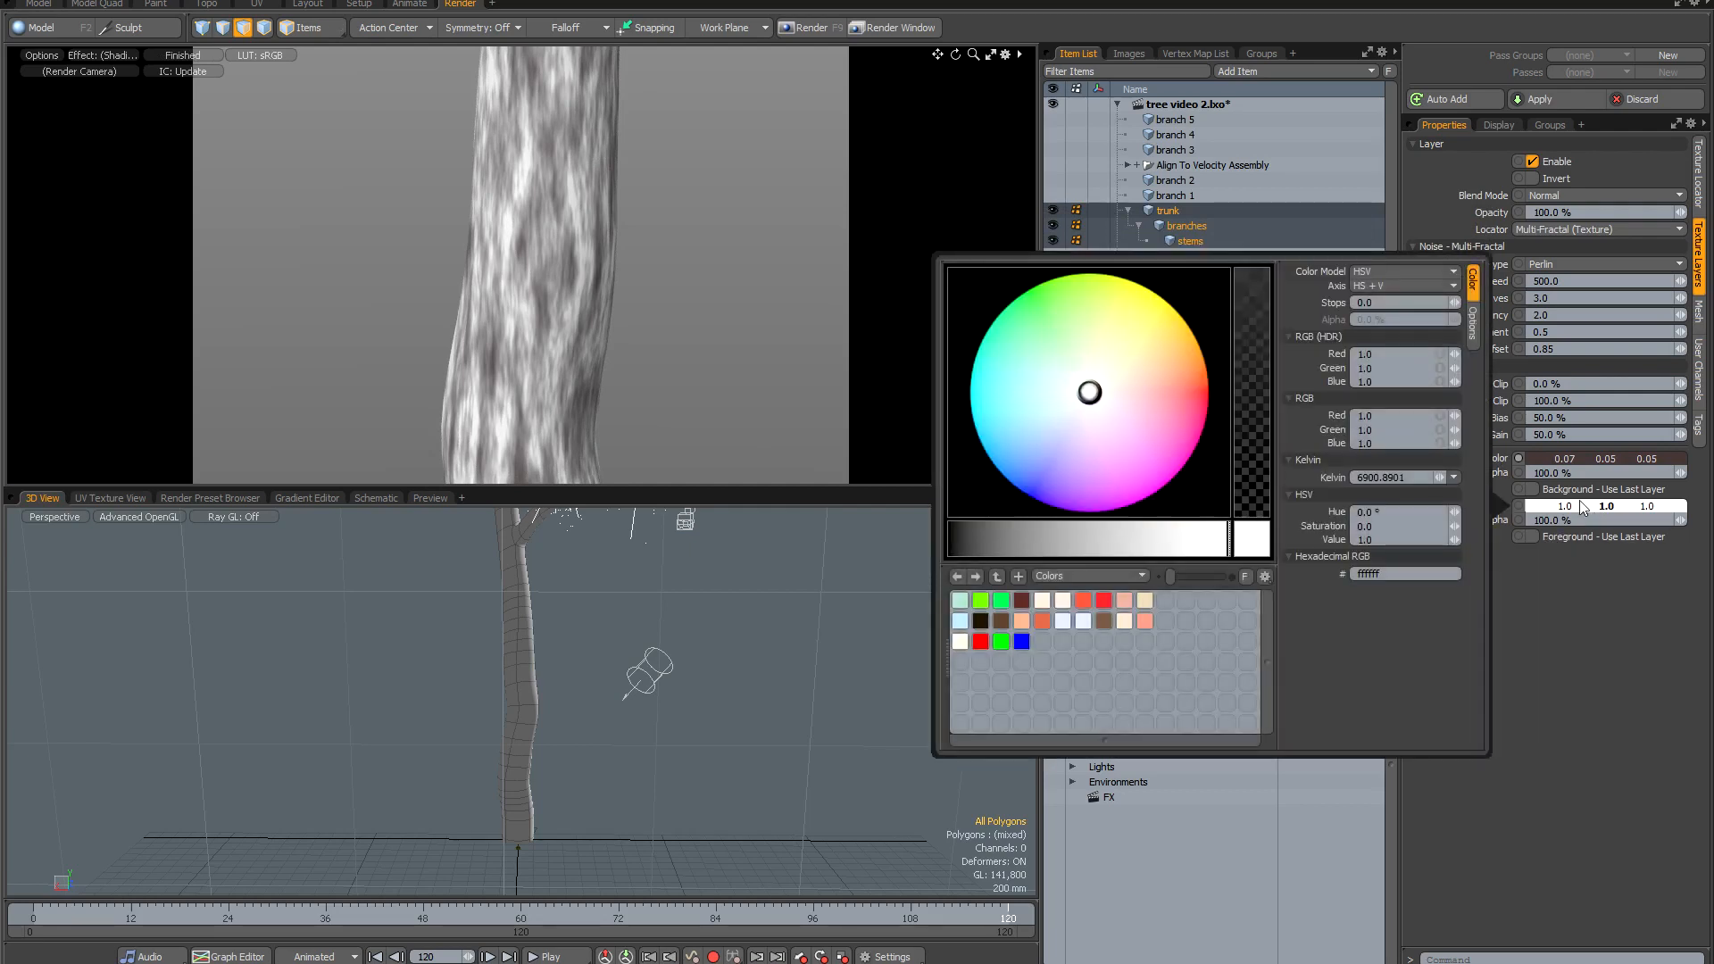
drag(1046, 540, 1052, 540)
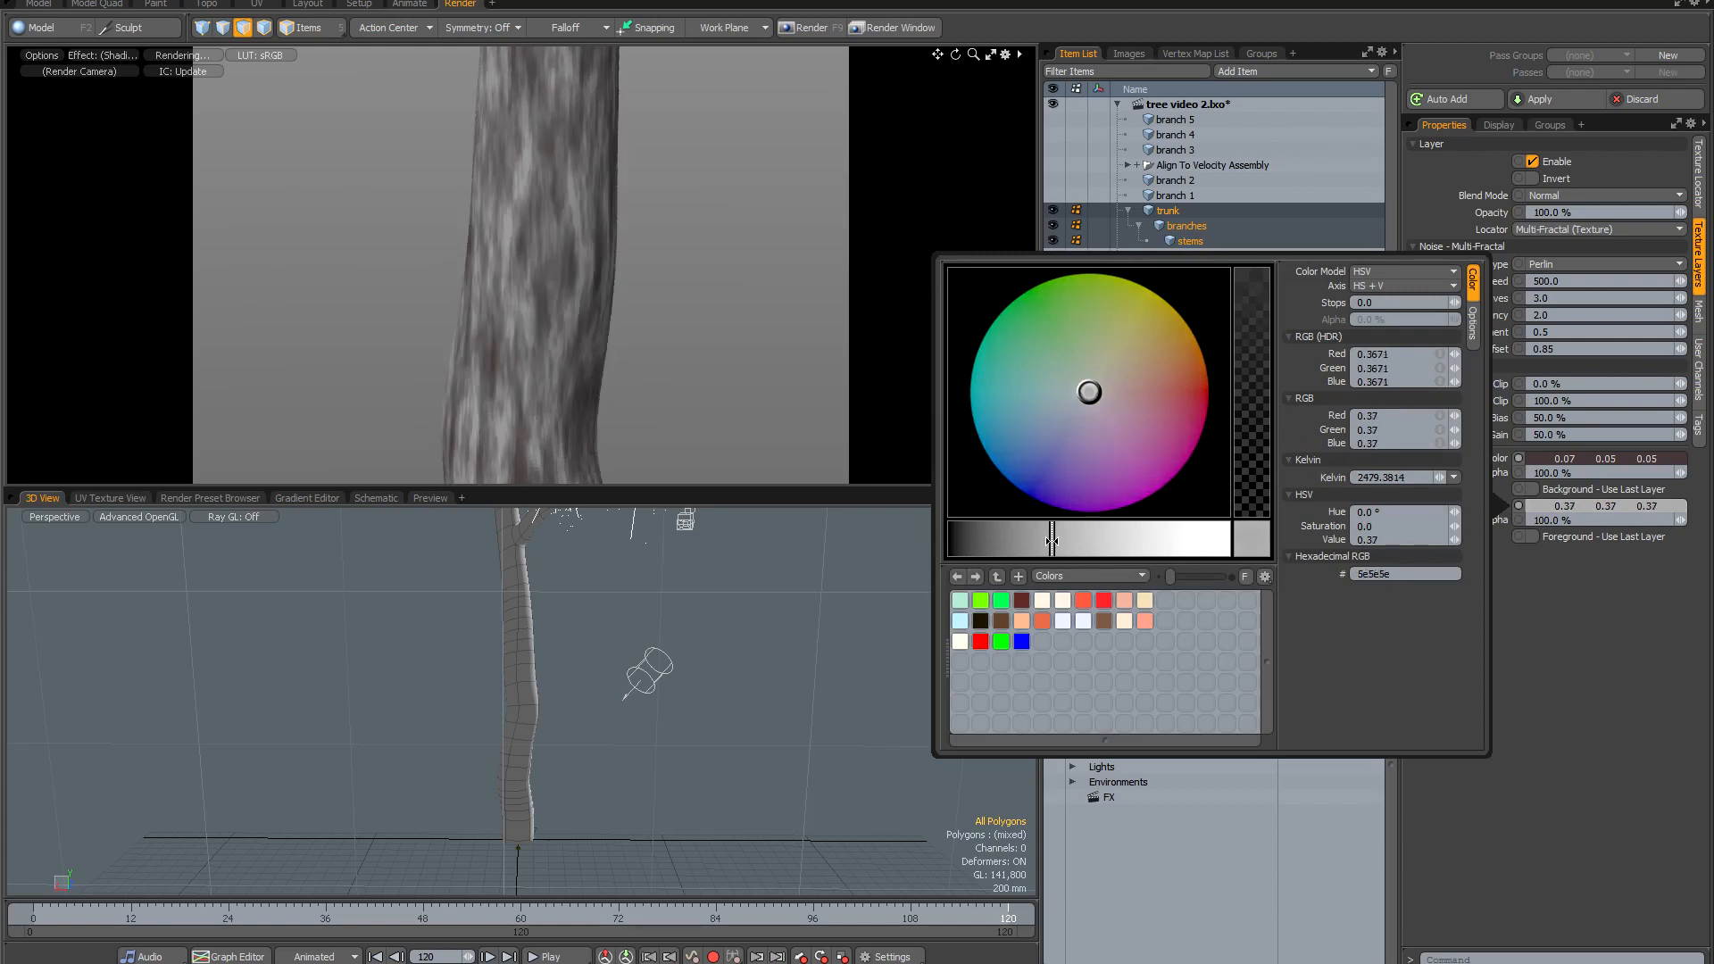
click(1090, 391)
drag(1090, 391, 1099, 371)
drag(1052, 540, 1010, 540)
drag(1100, 371, 1100, 367)
drag(1008, 544, 1003, 544)
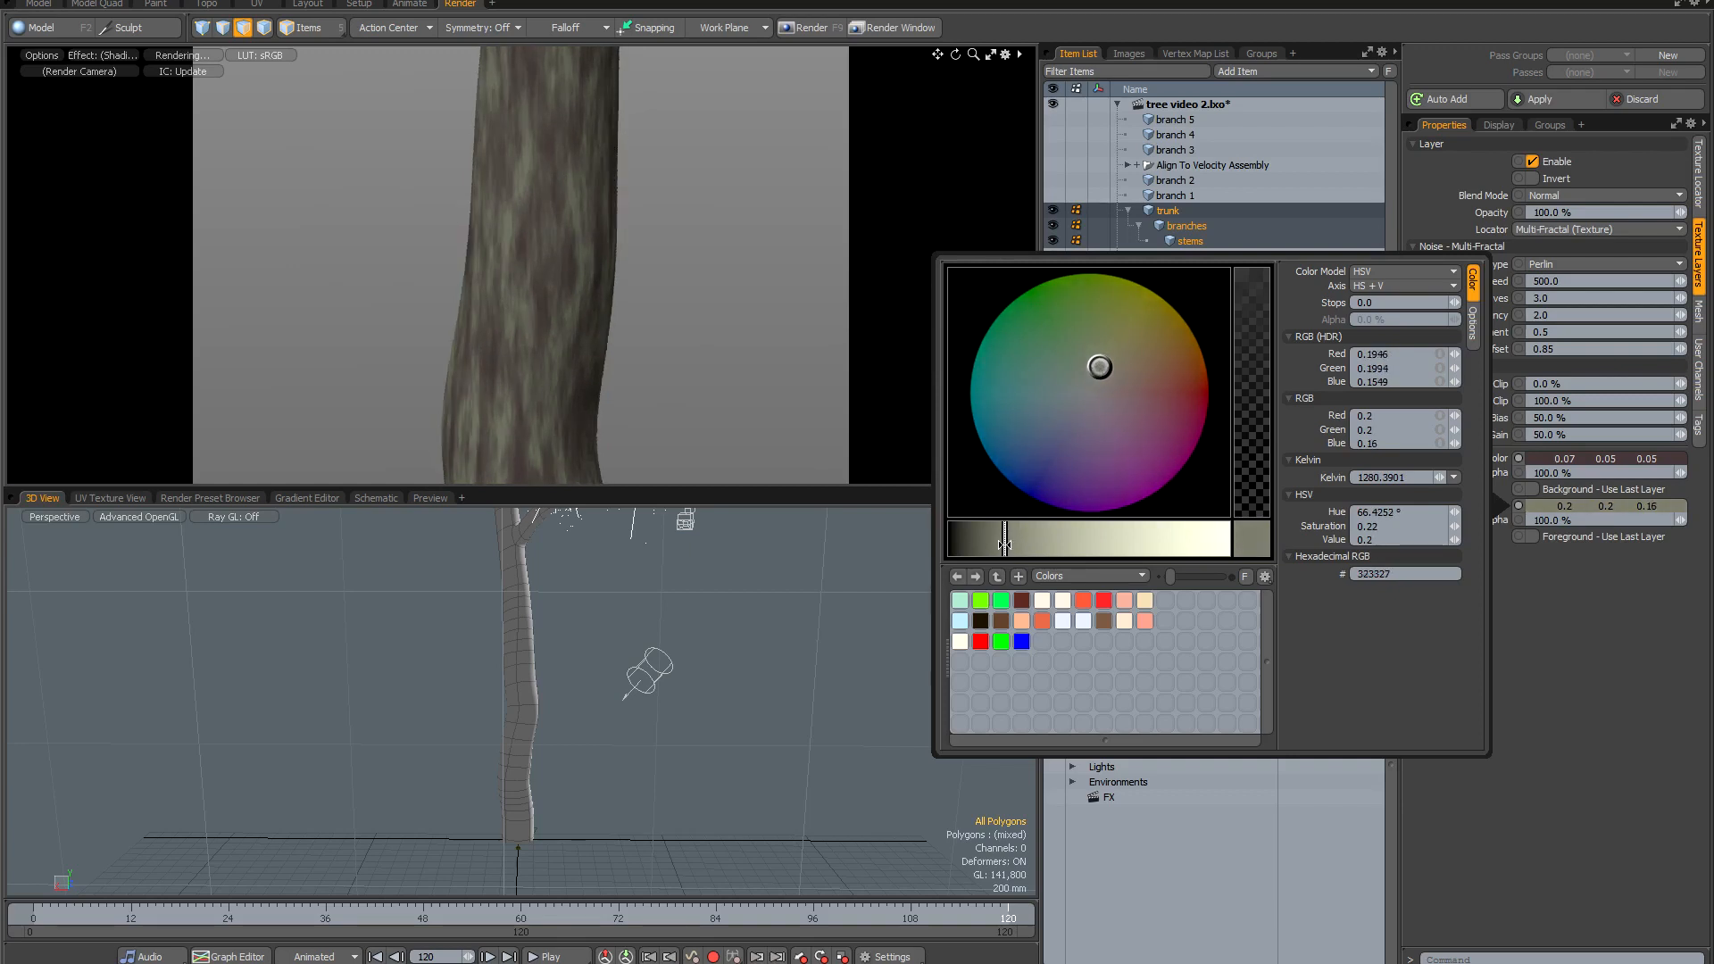
click(1576, 689)
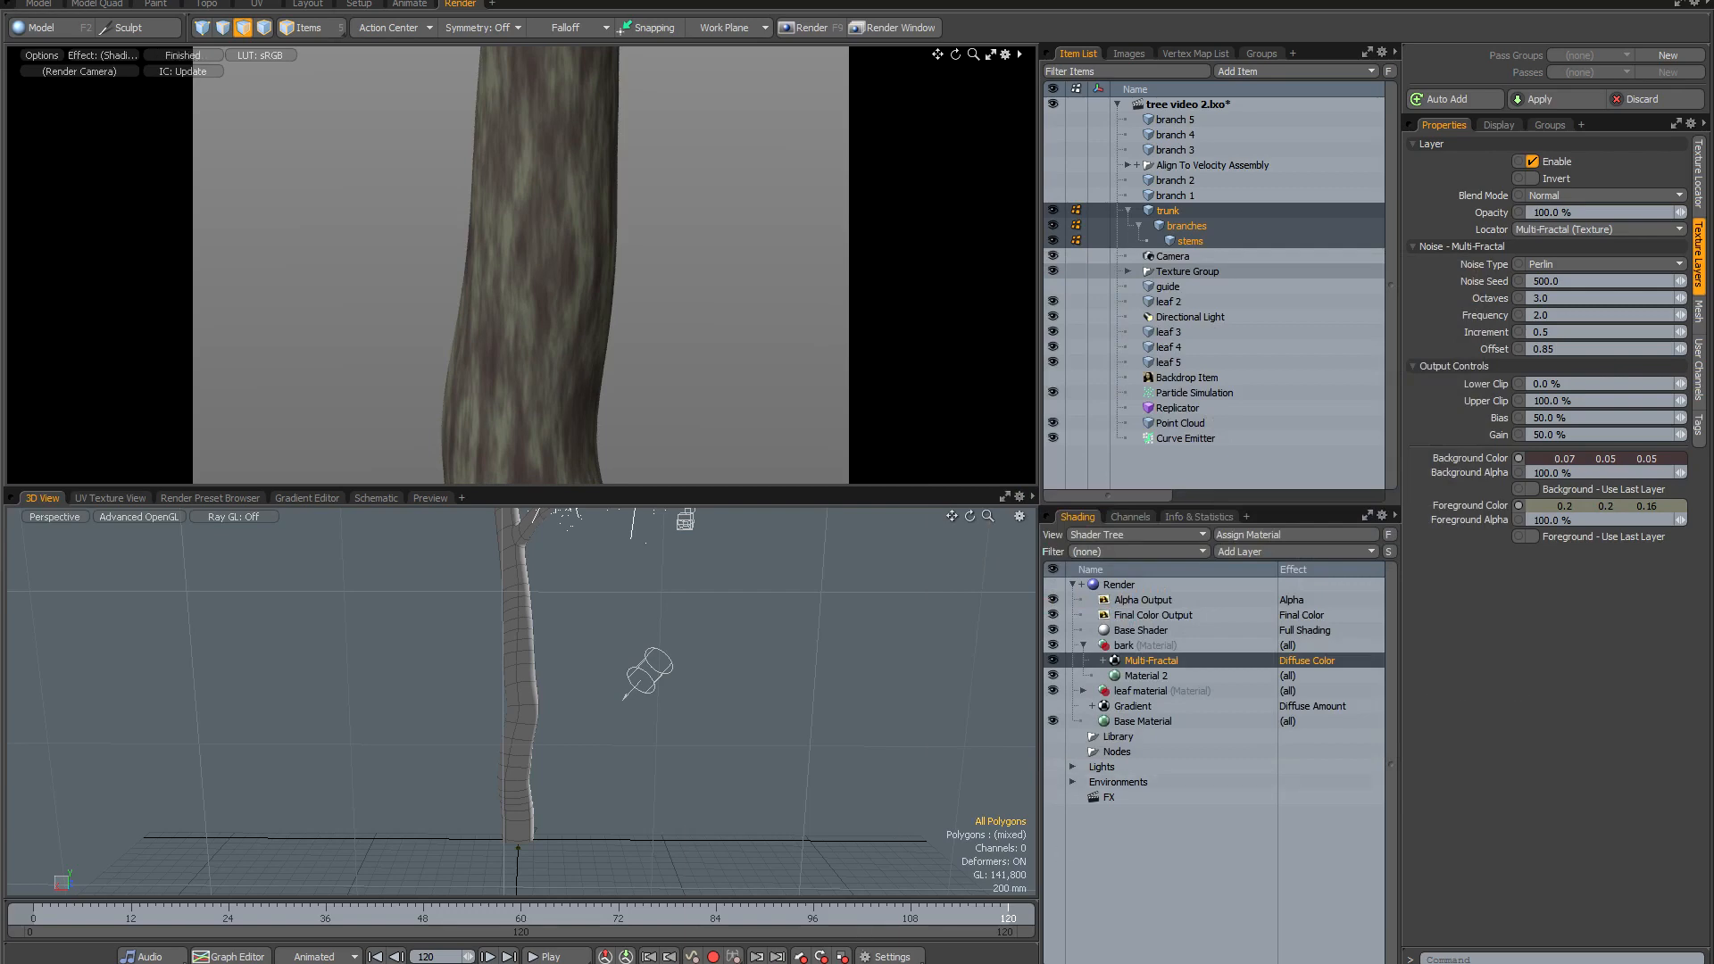
Compare the bark with the reference photo and try Multi-Fractal bias values of 25% and 75%.
click(790, 884)
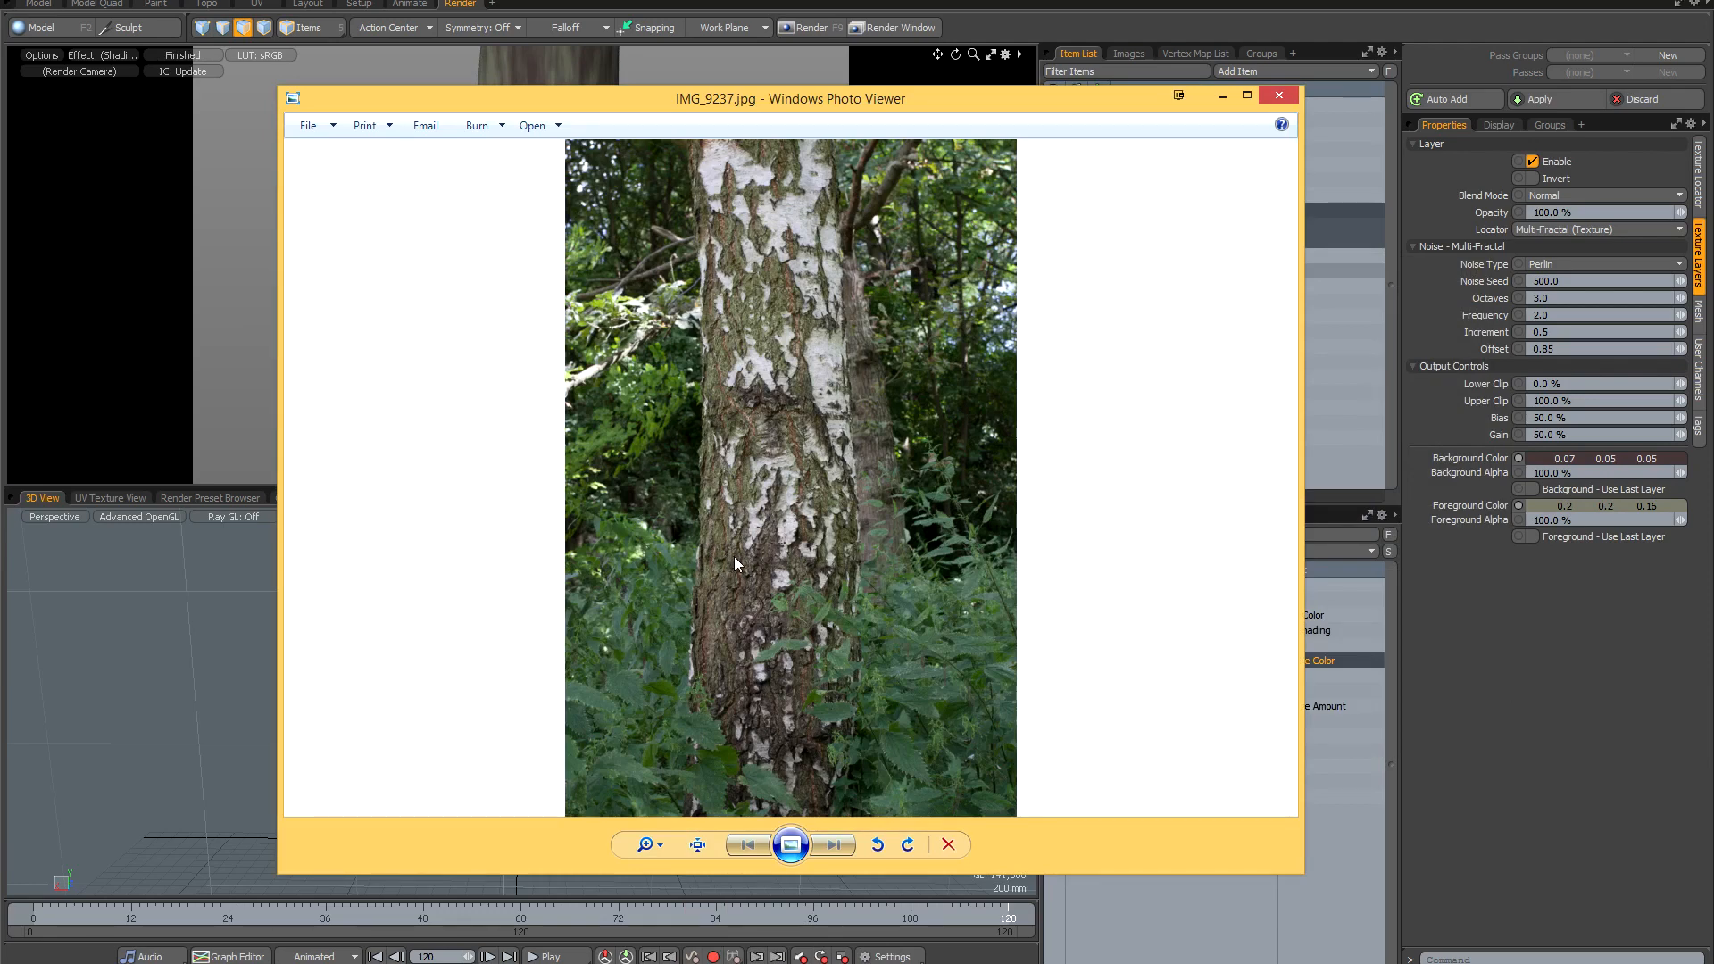
click(1223, 95)
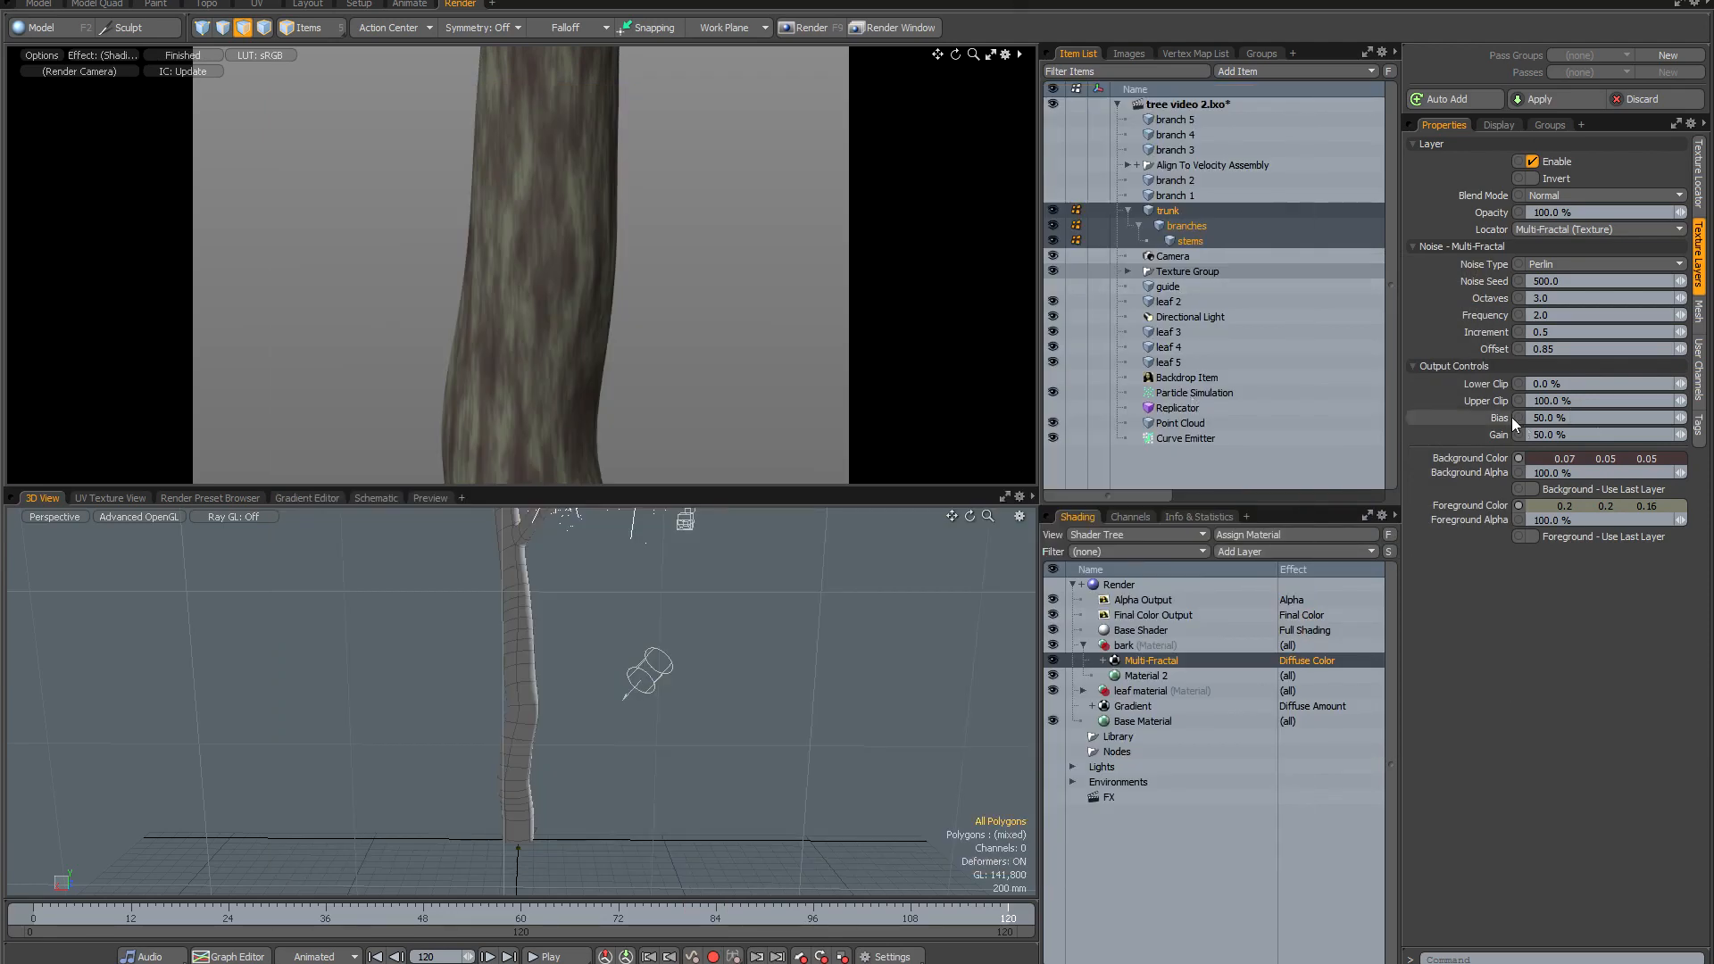
drag(1591, 419, 1519, 420)
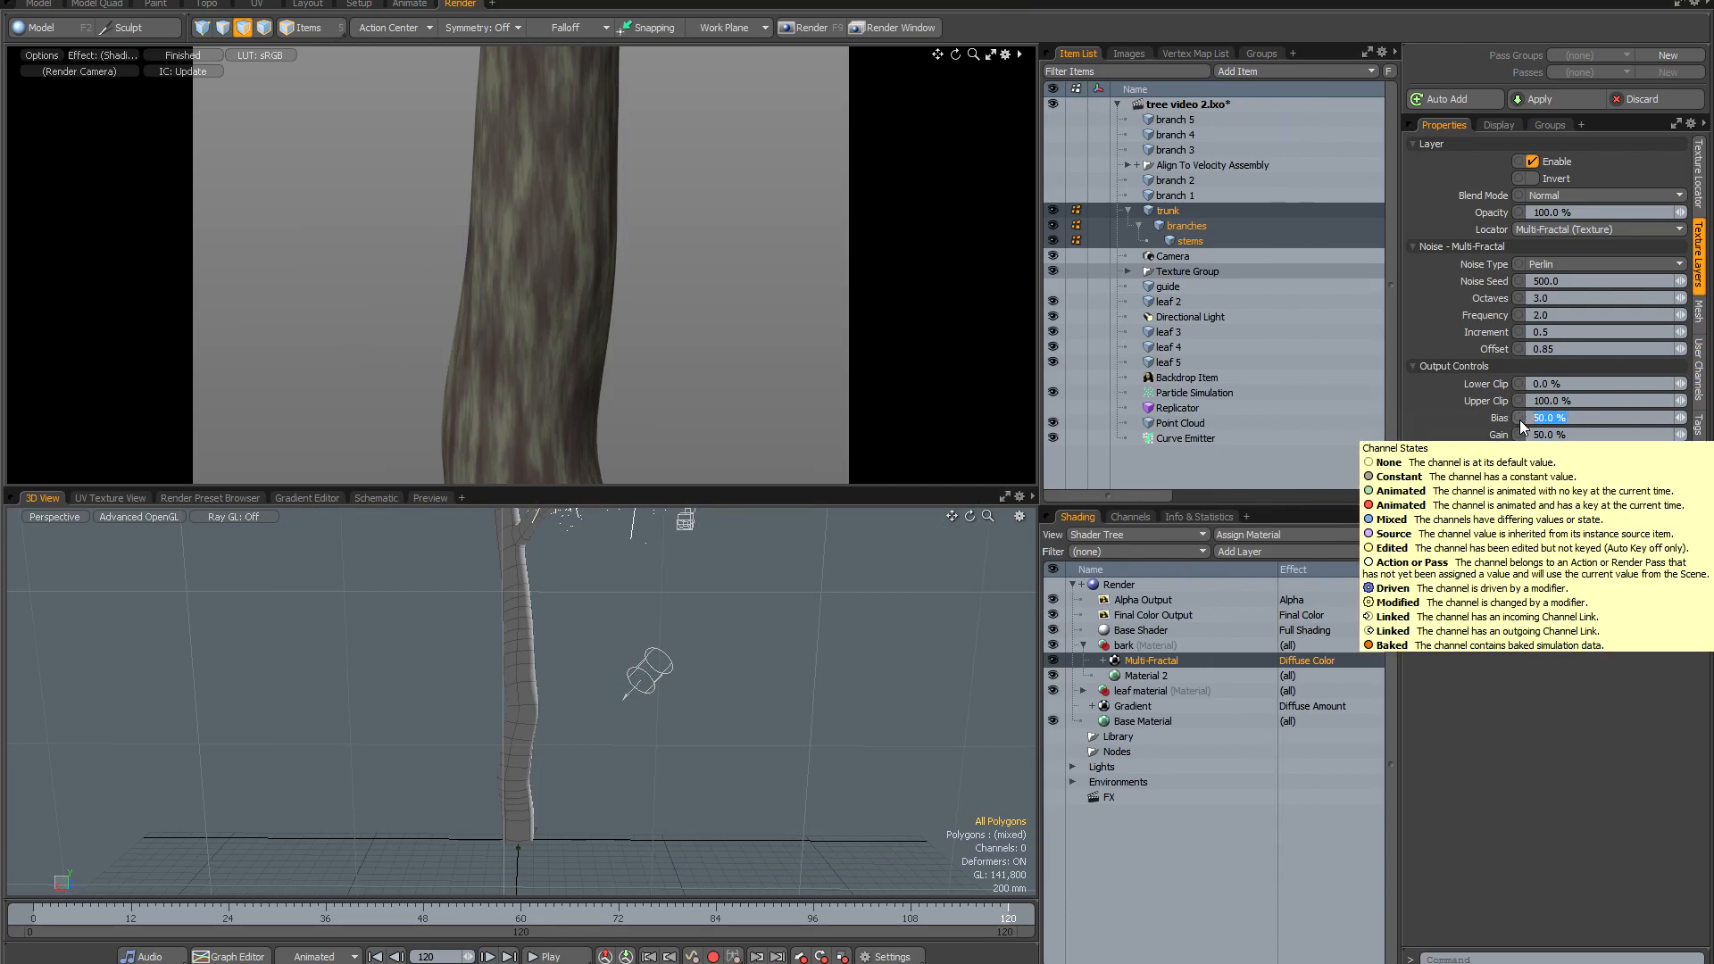
text(25)
key(Return)
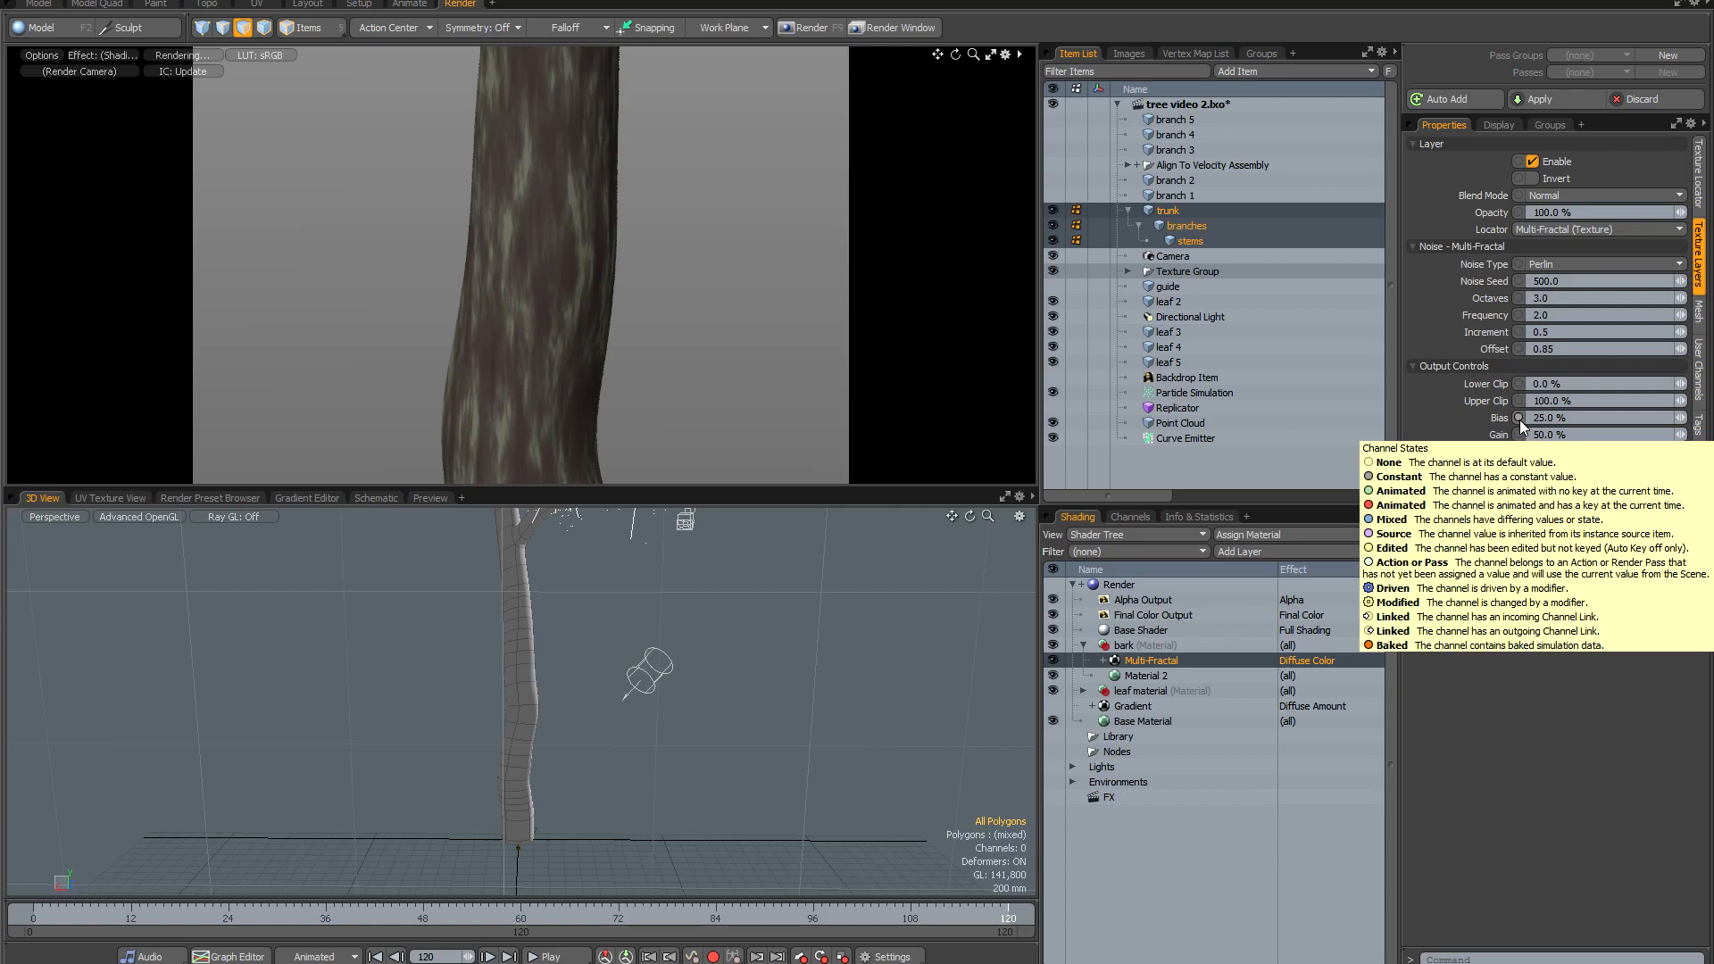
drag(1573, 420, 1518, 420)
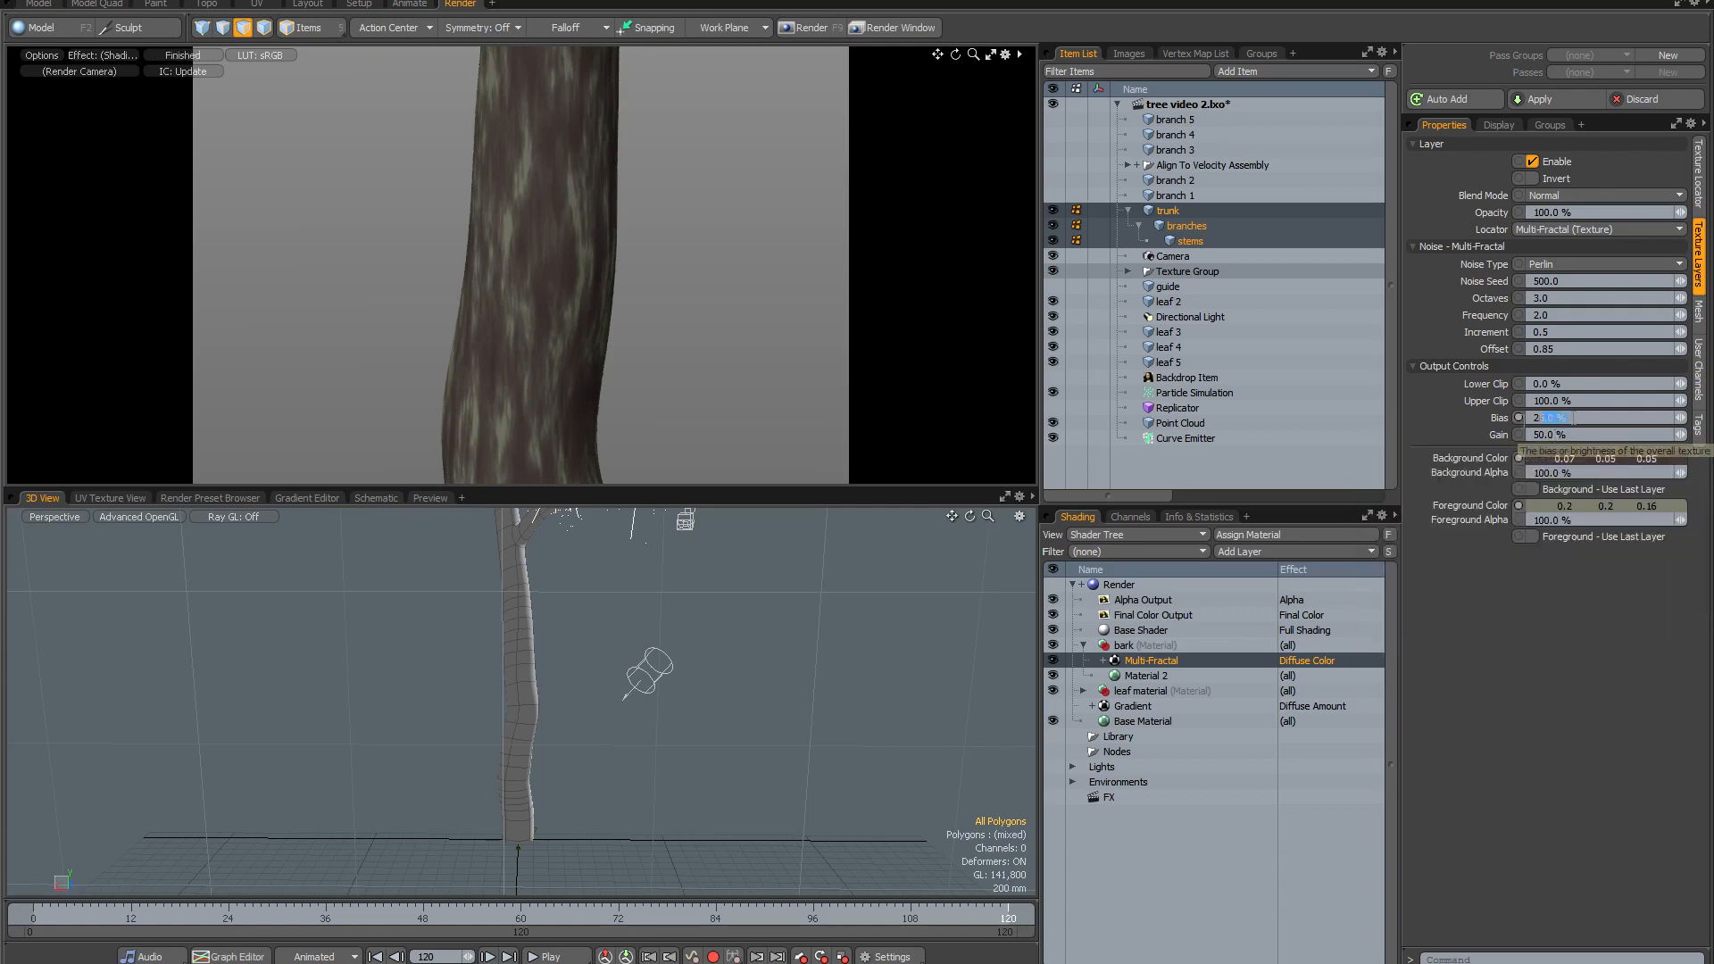
text(75)
key(Return)
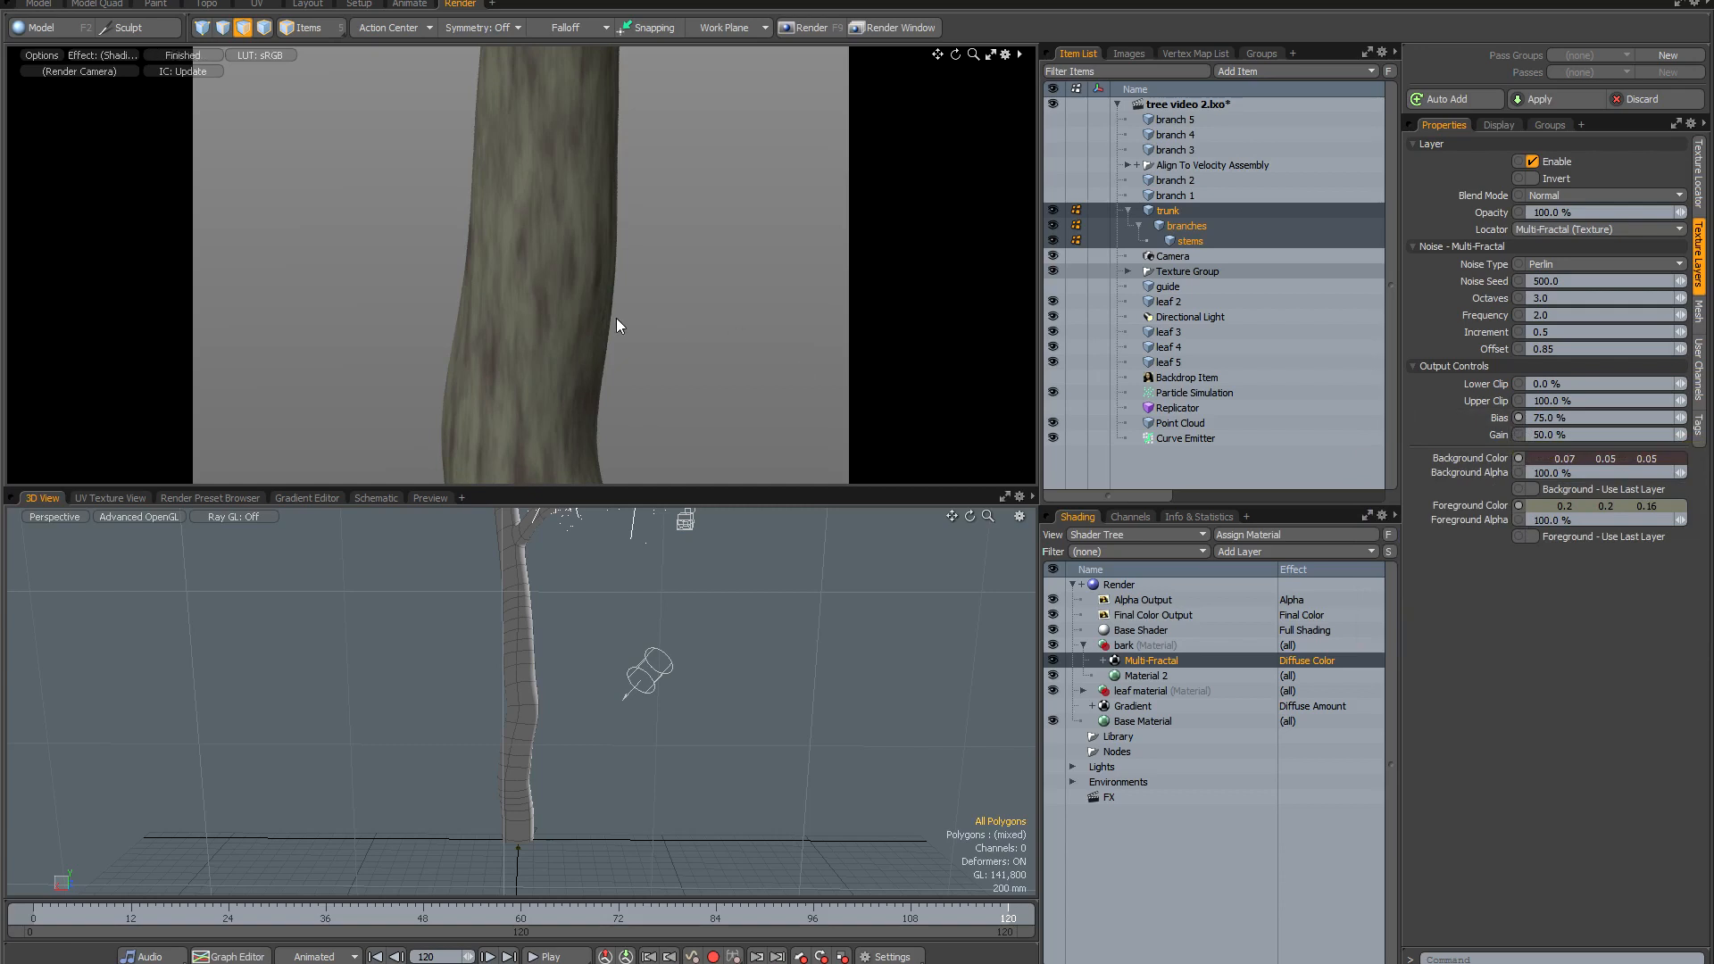
Set the Multi-Fractal texture's bias to 65% and its gain to 75%.
click(1573, 417)
text(65)
key(Return)
click(1559, 435)
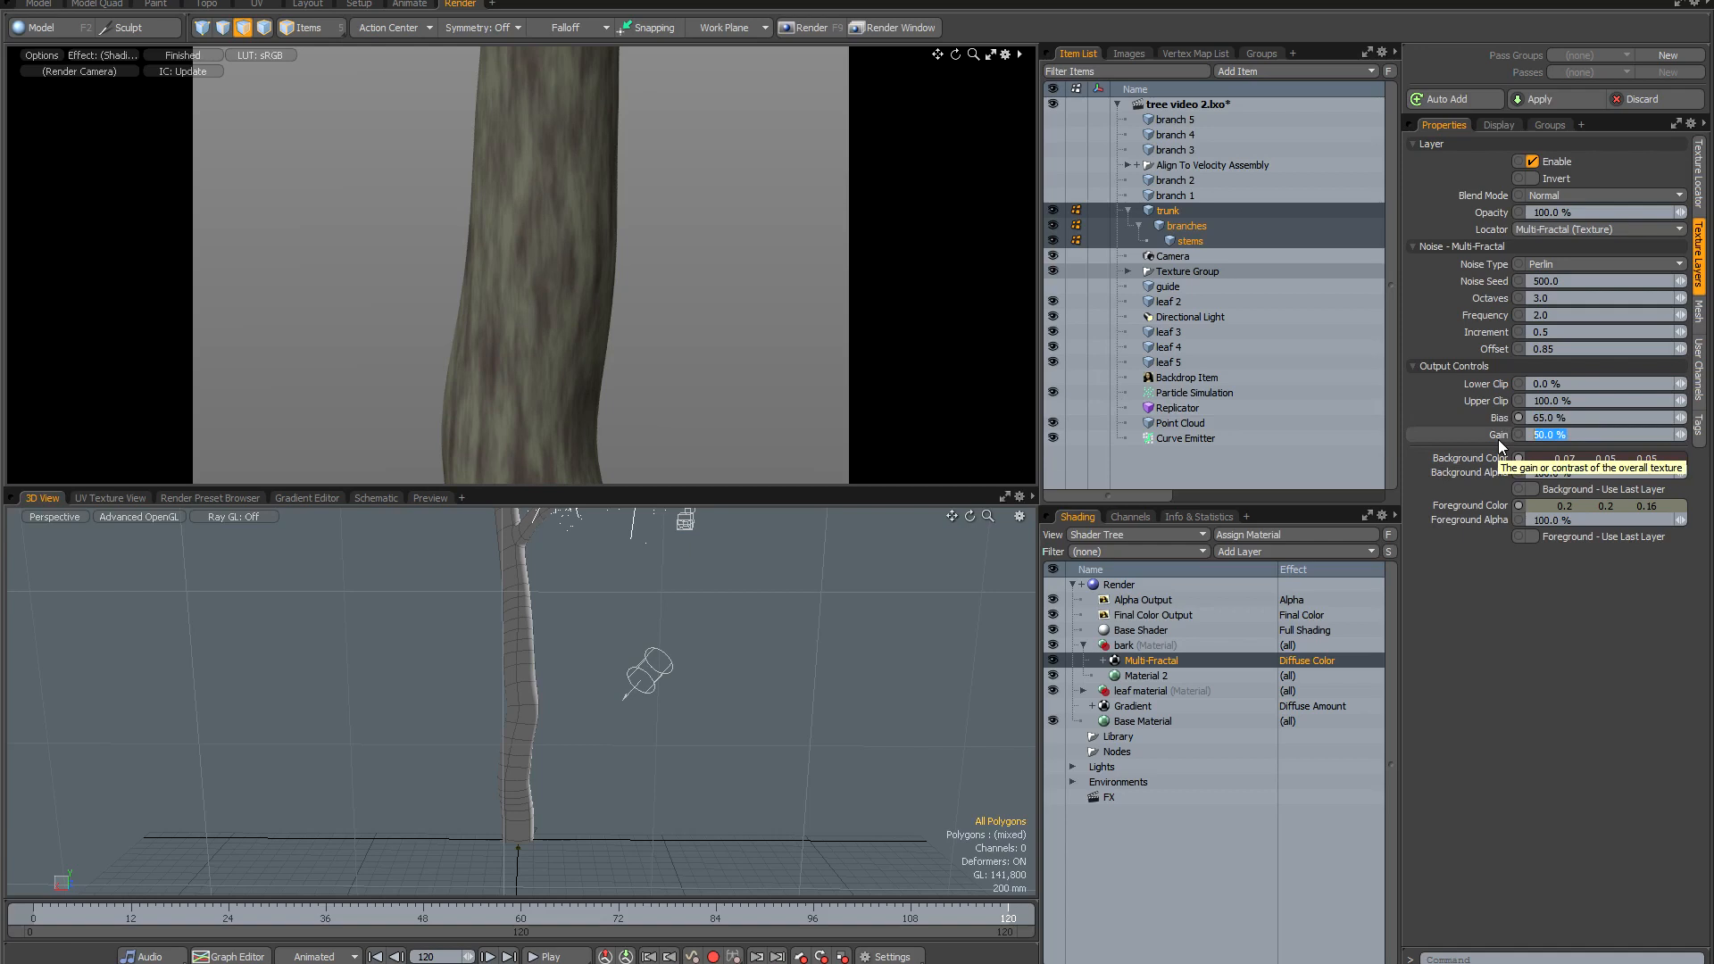
text(75)
key(Return)
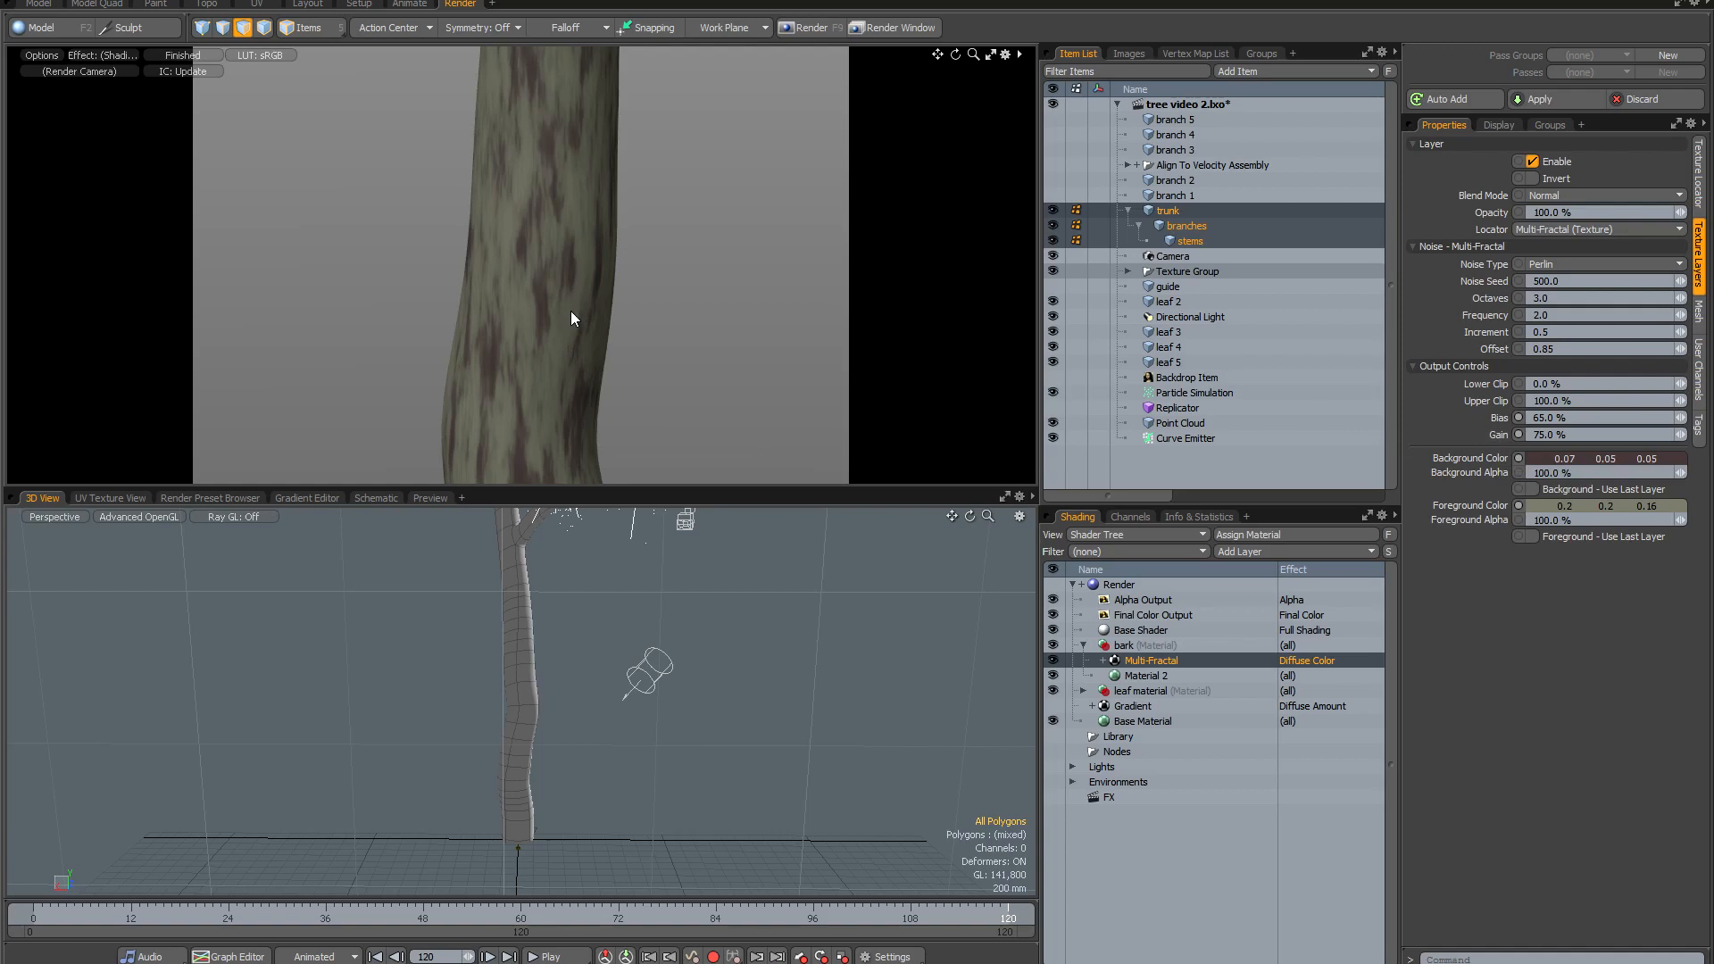
Try 6 octaves on the Multi-Fractal texture and settle on 5.
click(1567, 299)
text(6)
key(Return)
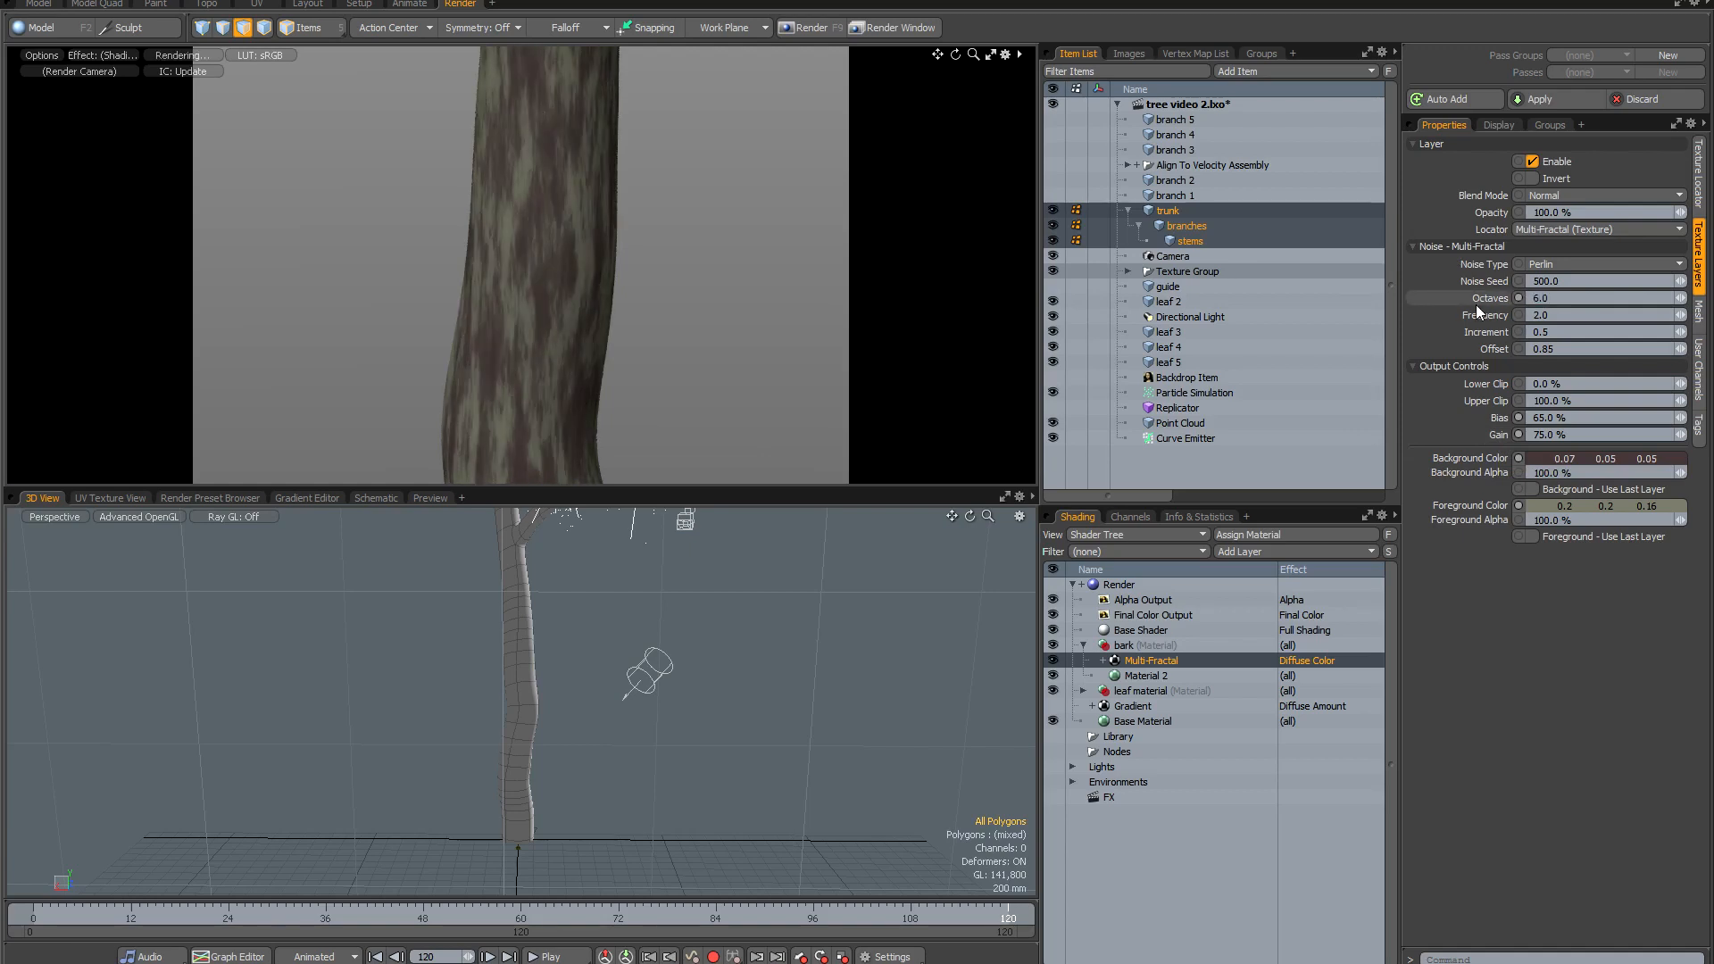
drag(1549, 298, 1478, 302)
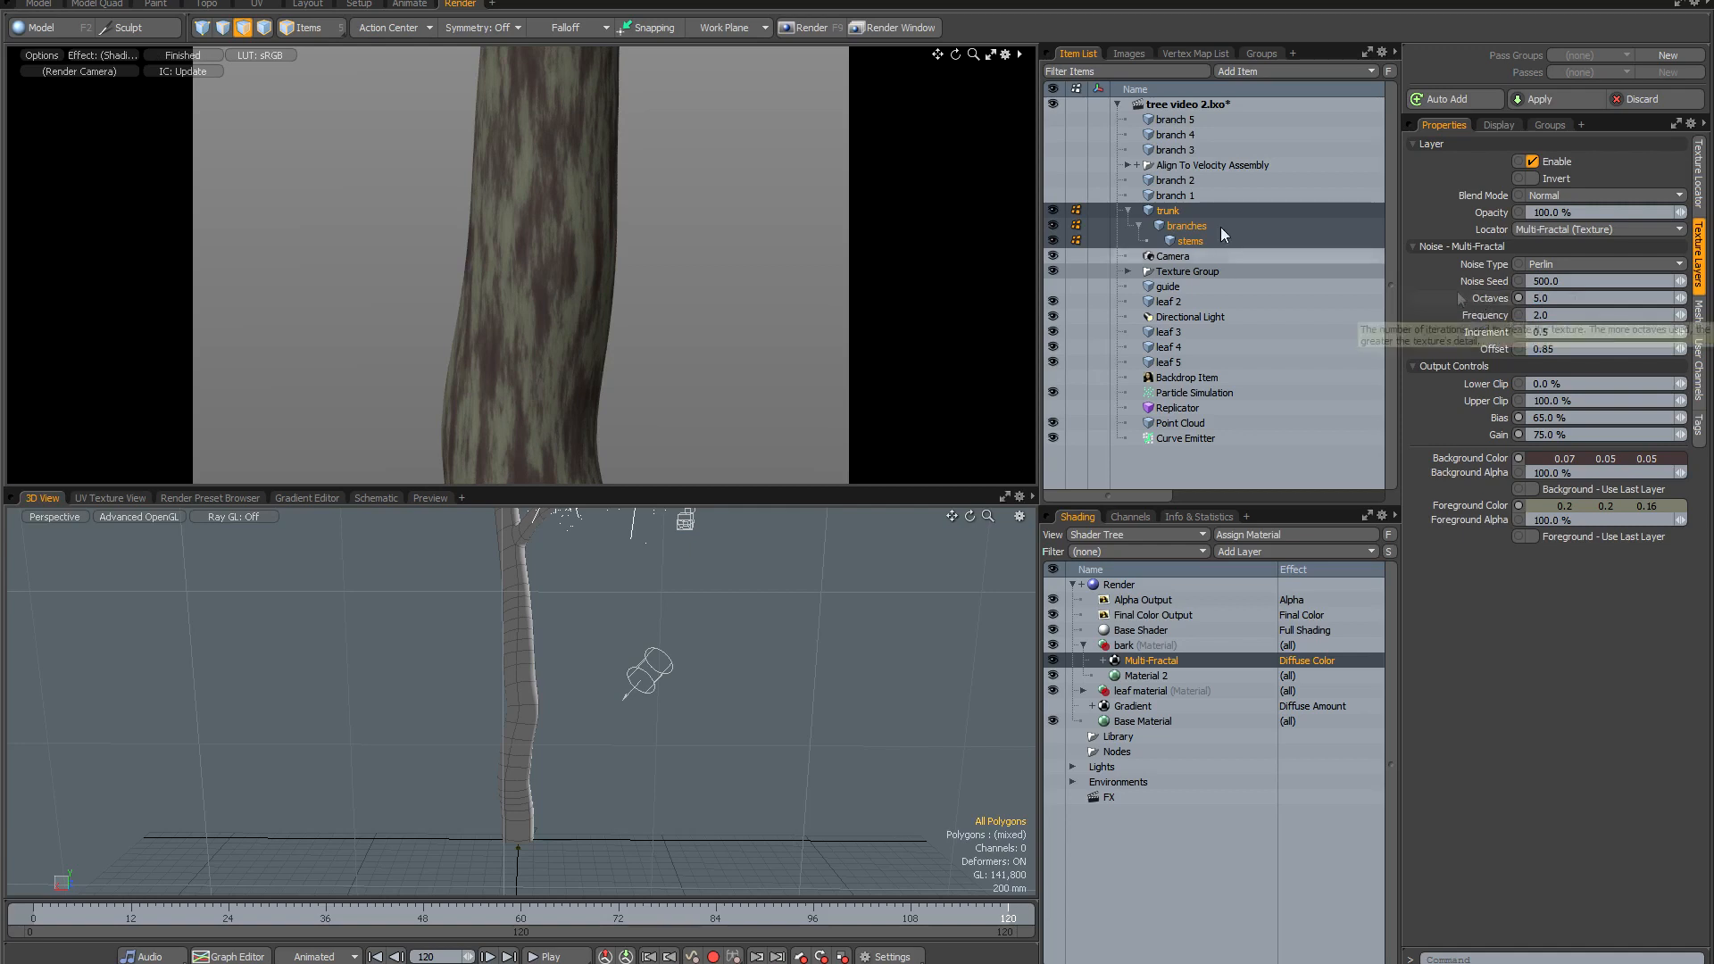
Shrink the Multi-Fractal texture's size to 20 mm in X, 120 mm in Y and 20 mm in Z.
click(1700, 189)
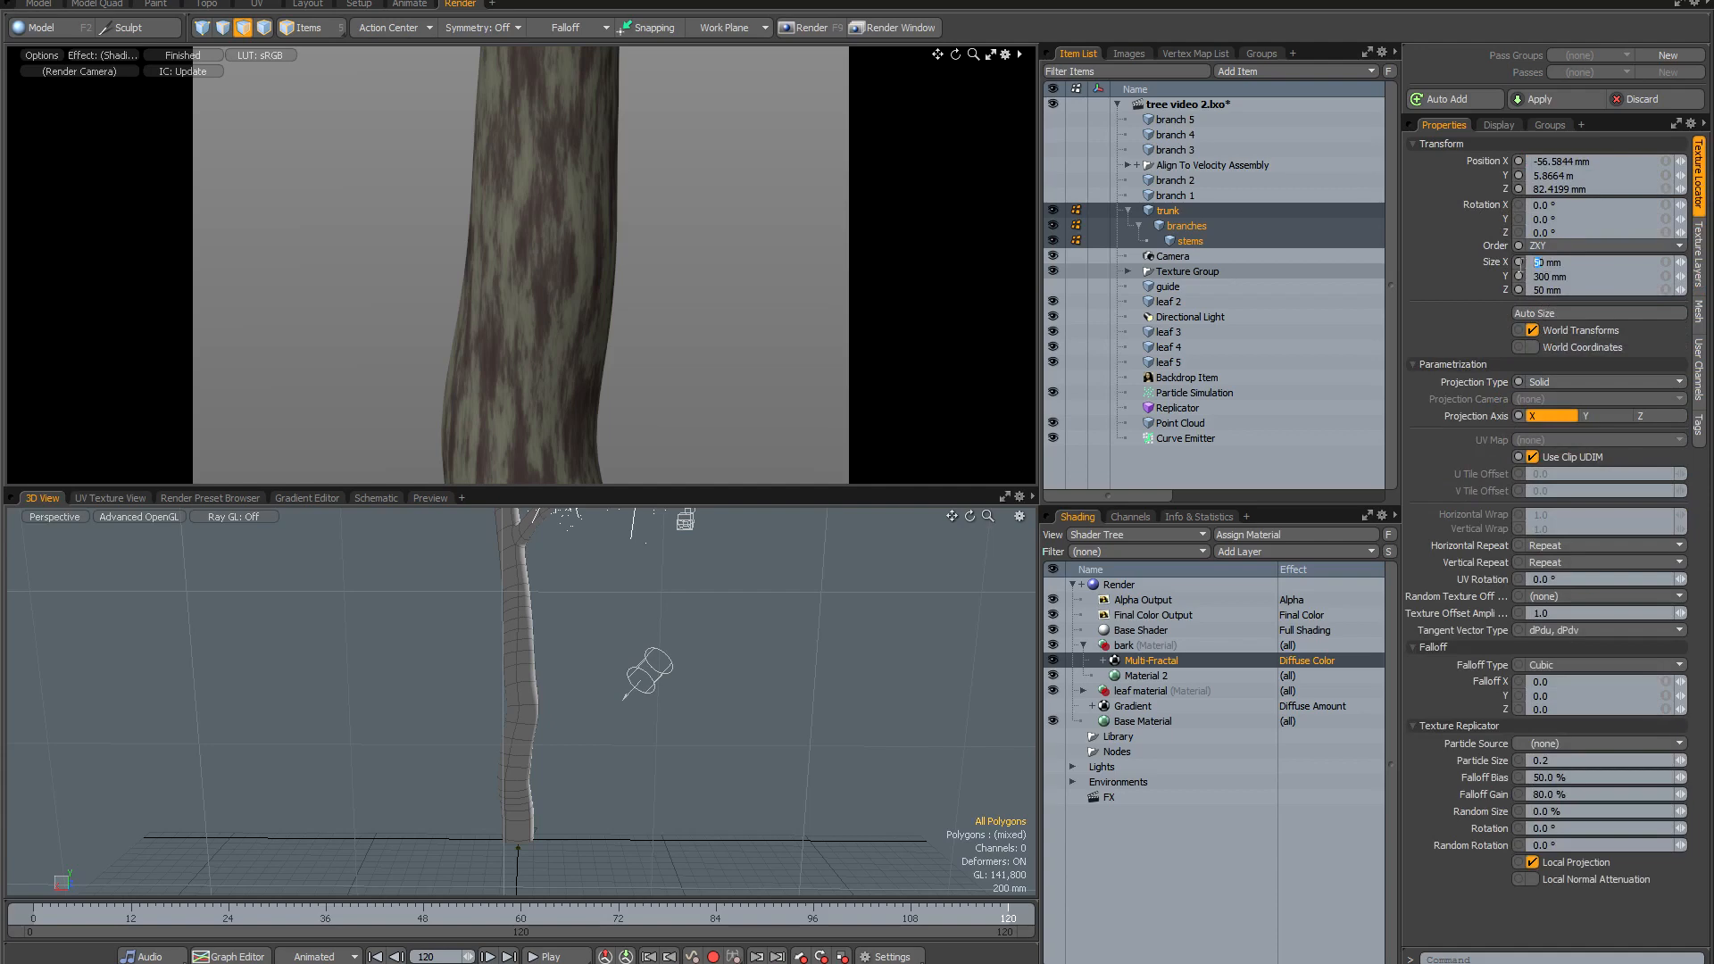
text(2)
key(Return)
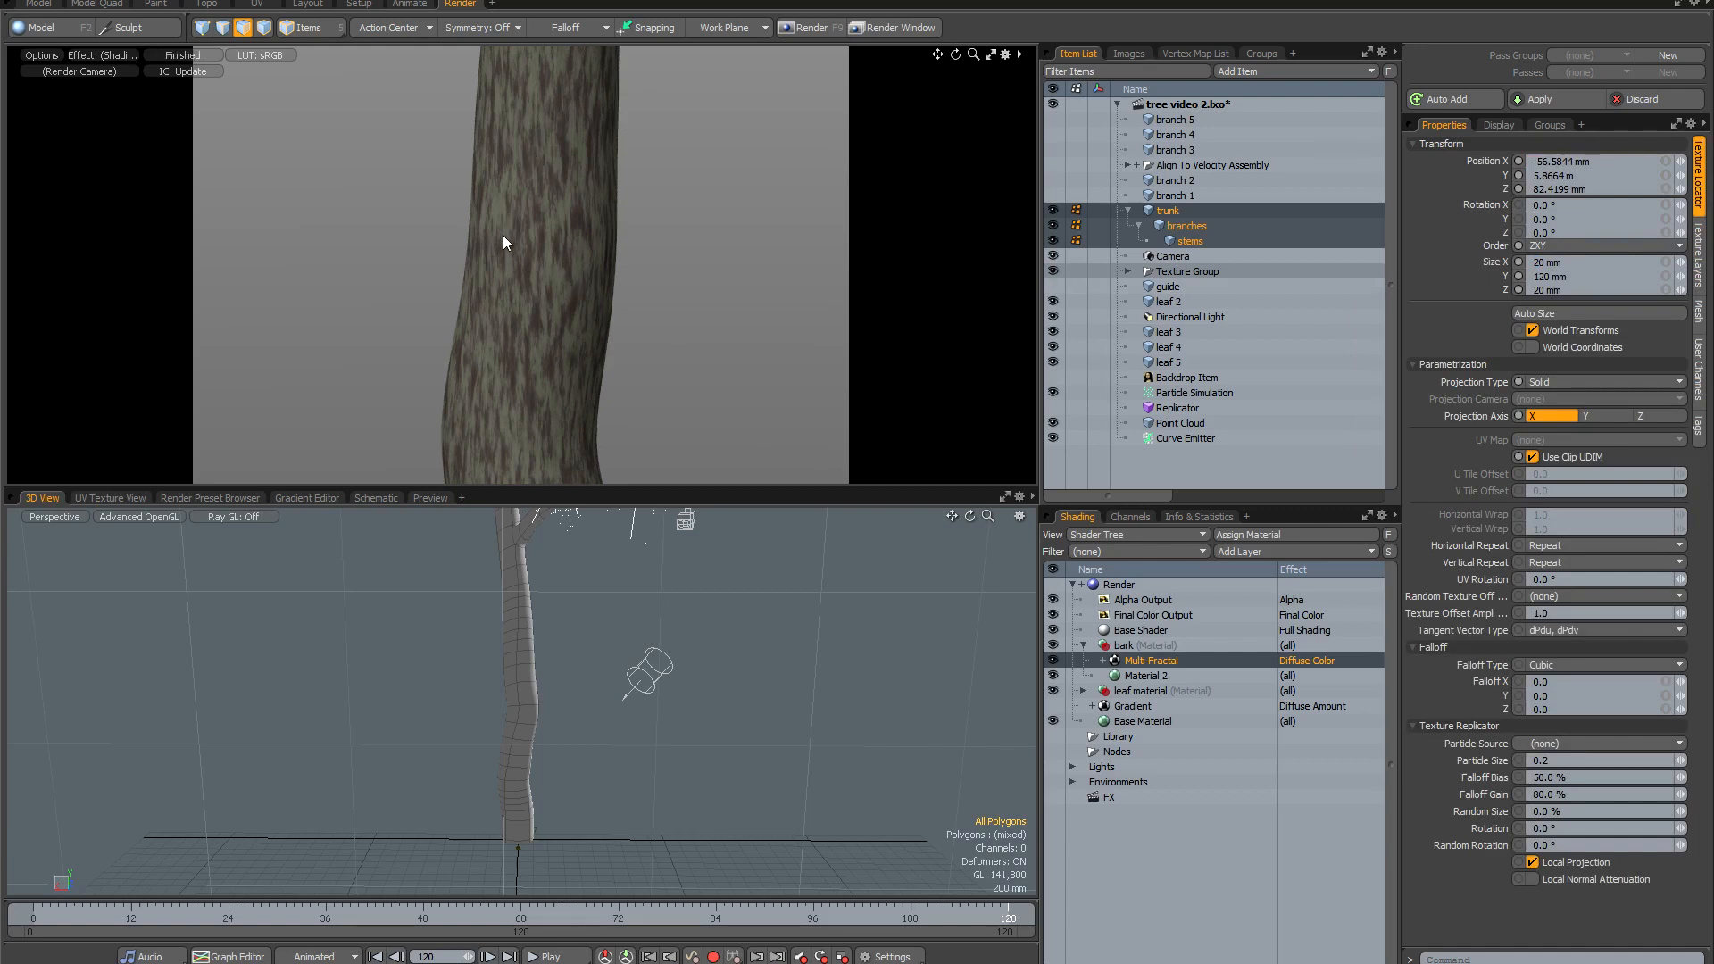
Darken the Multi-Fractal foreground color to RGB 0.14, 0.14, 0.11 and the background to 0.06, 0.04, 0.04, and save the scene.
click(1699, 267)
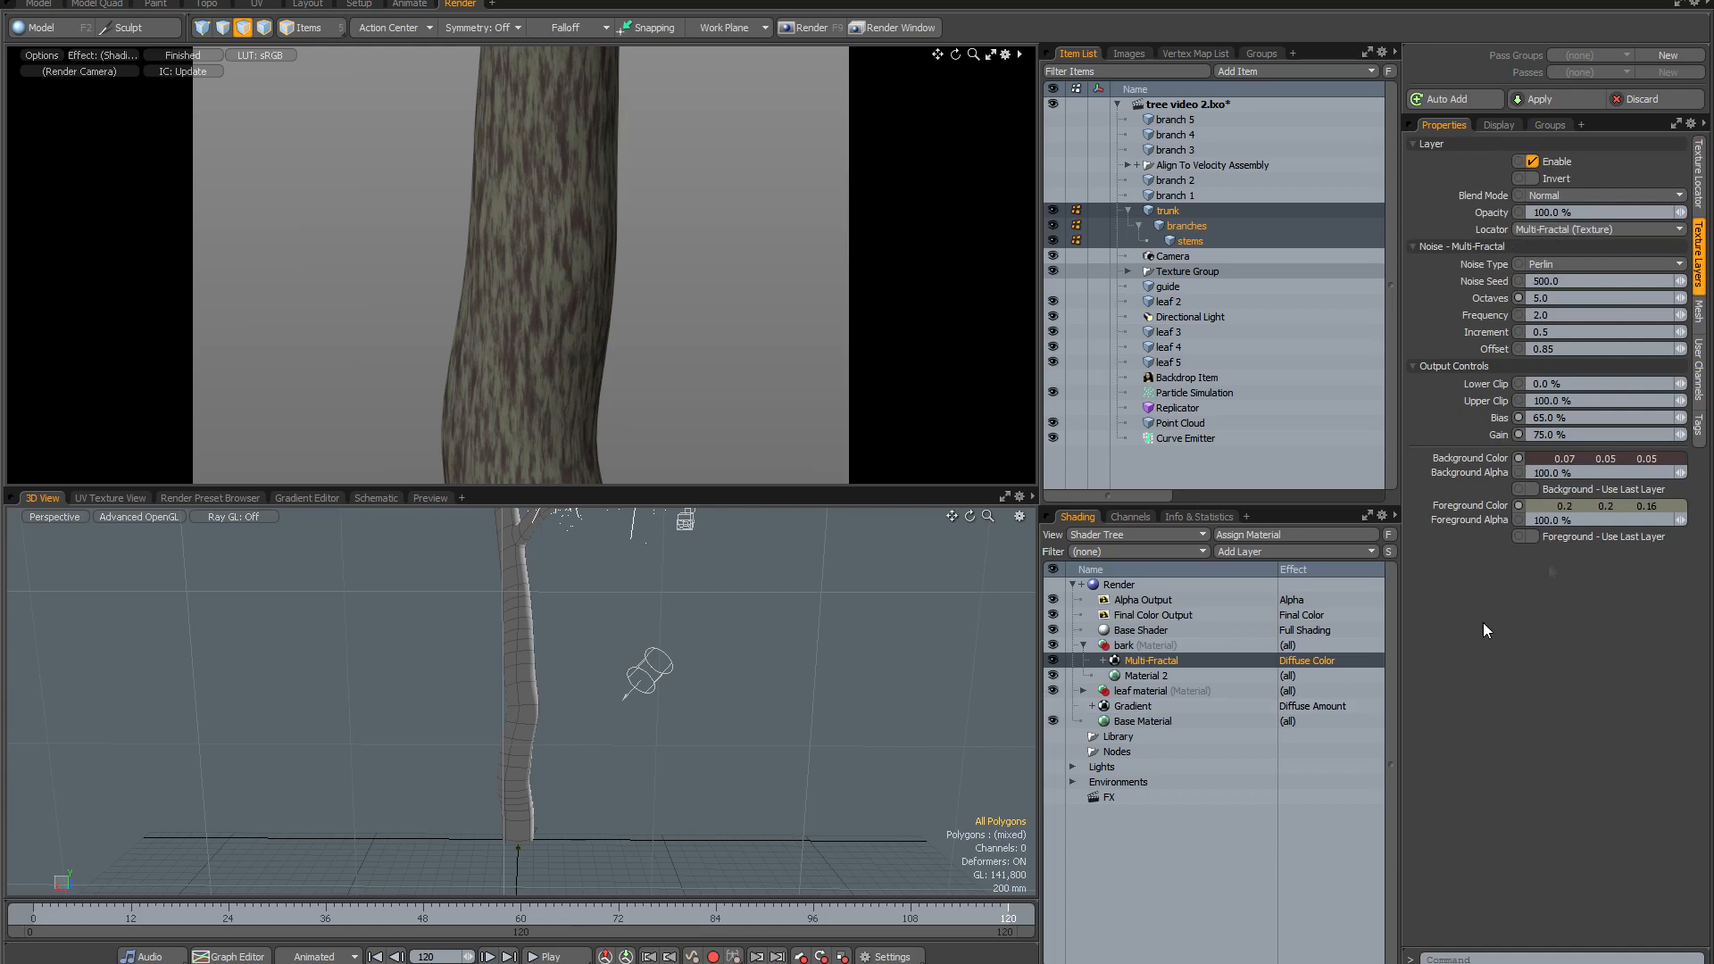
click(1583, 505)
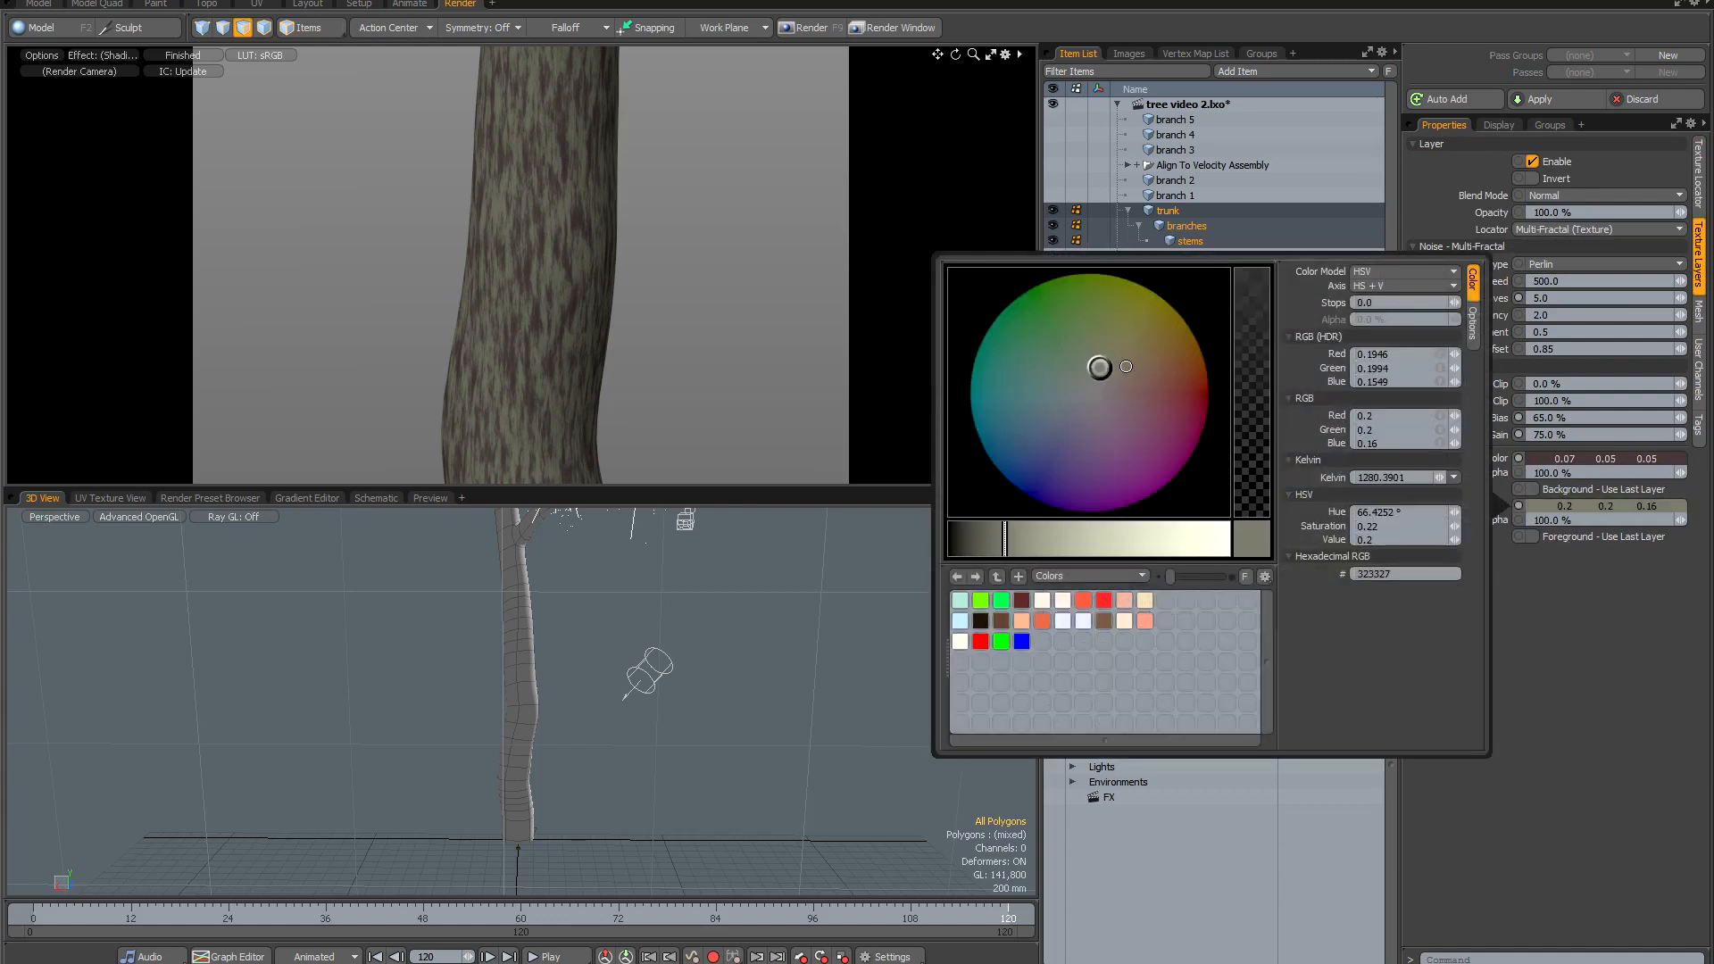
drag(1007, 547, 987, 545)
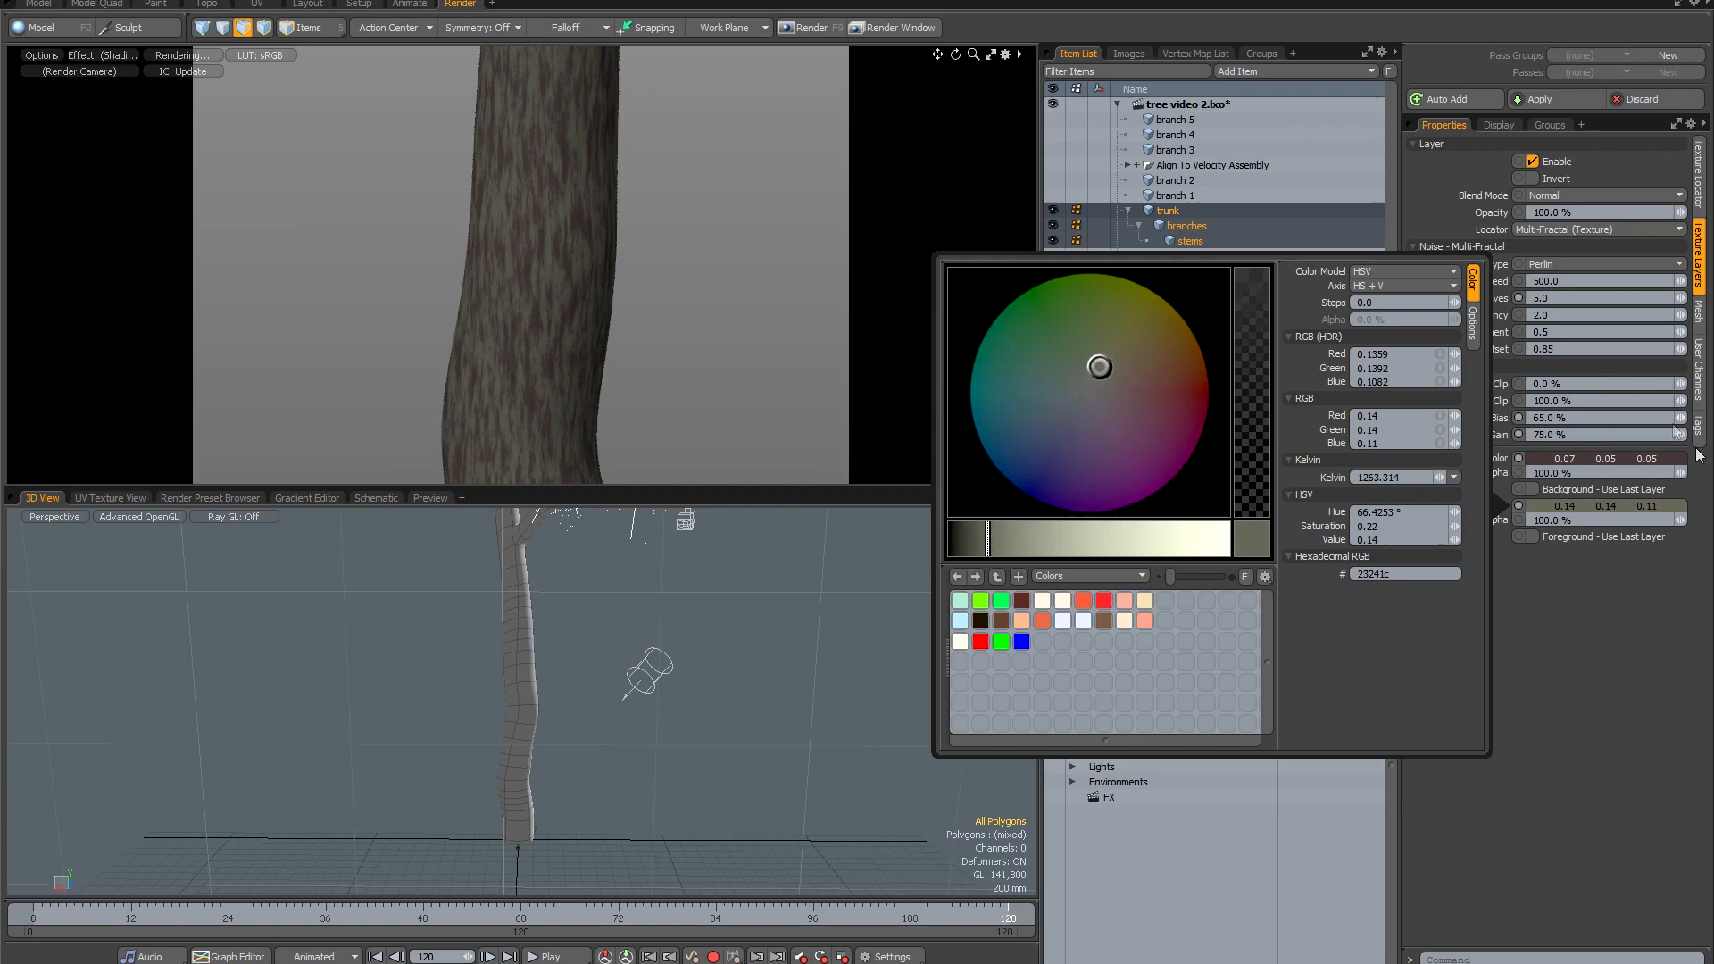
click(1580, 459)
click(1580, 457)
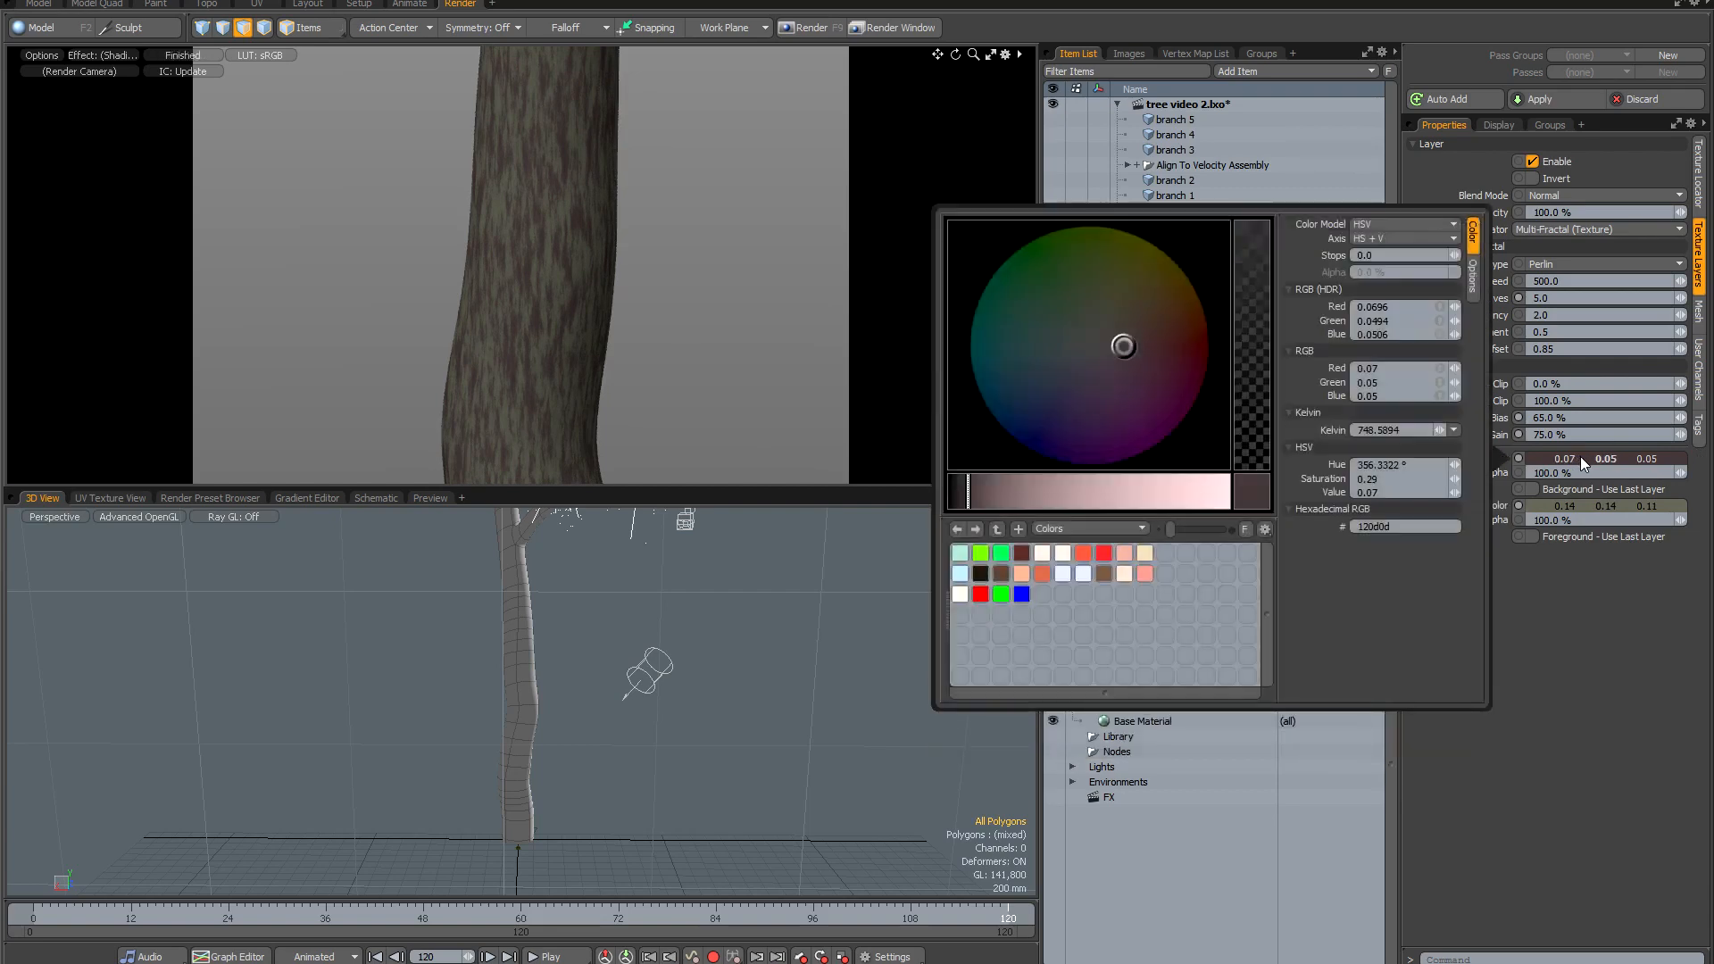
drag(967, 494, 965, 494)
click(1617, 710)
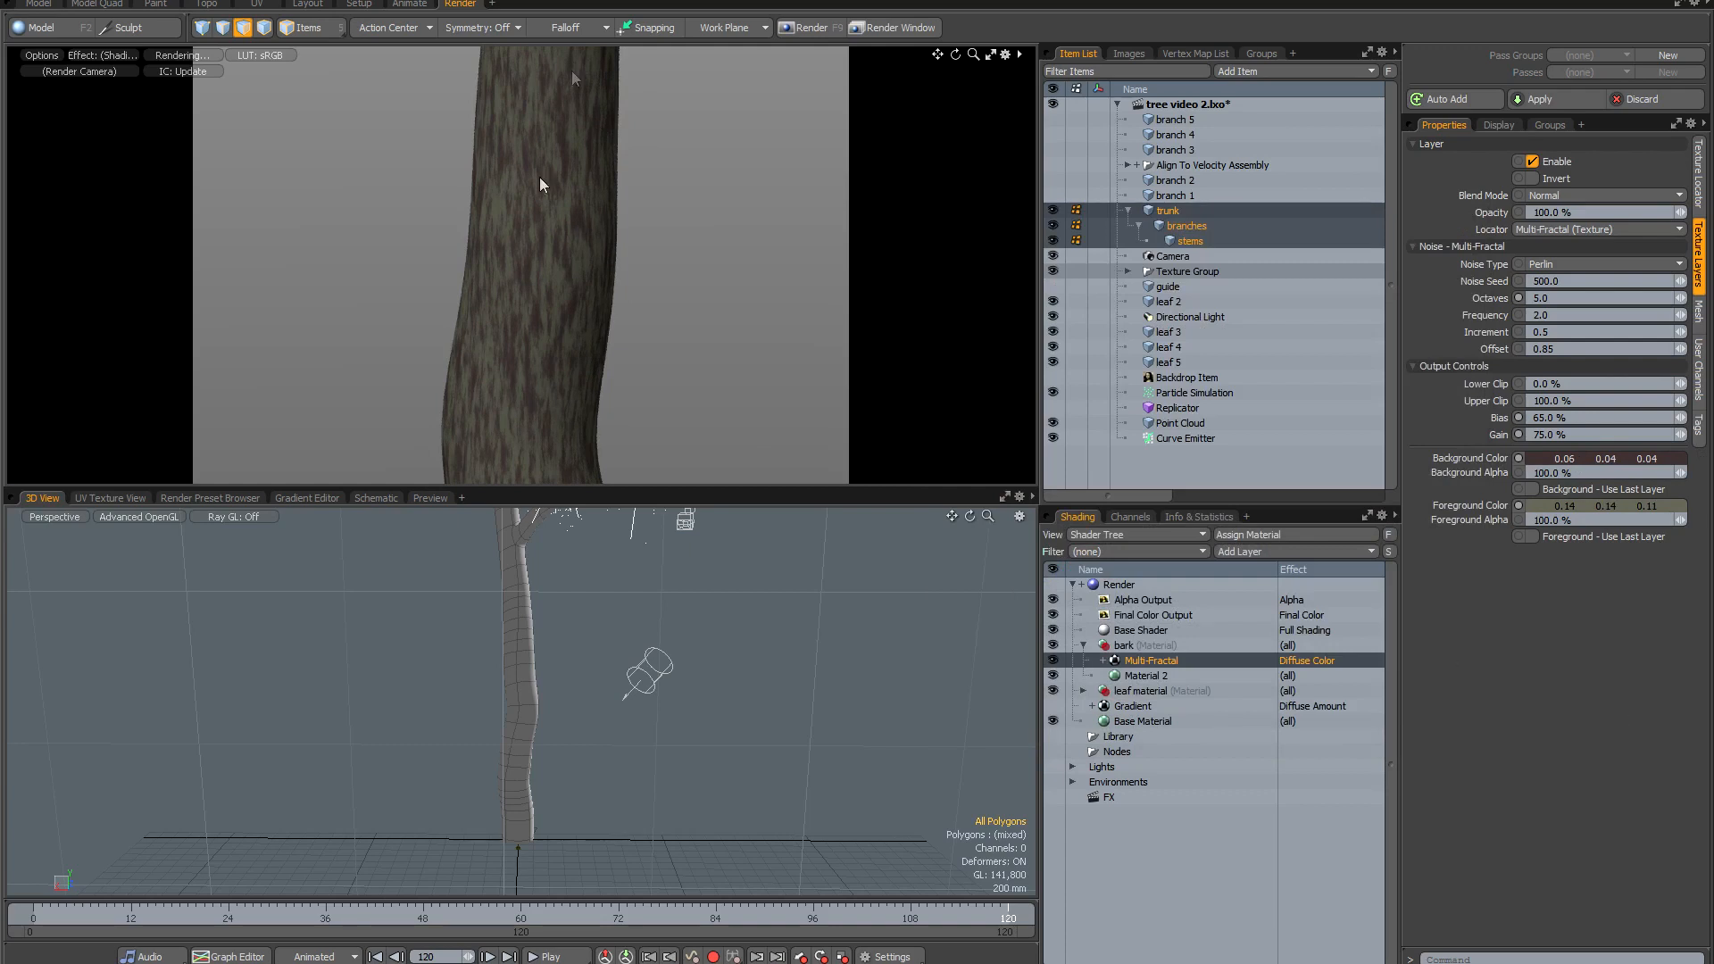
key(ctrl+s)
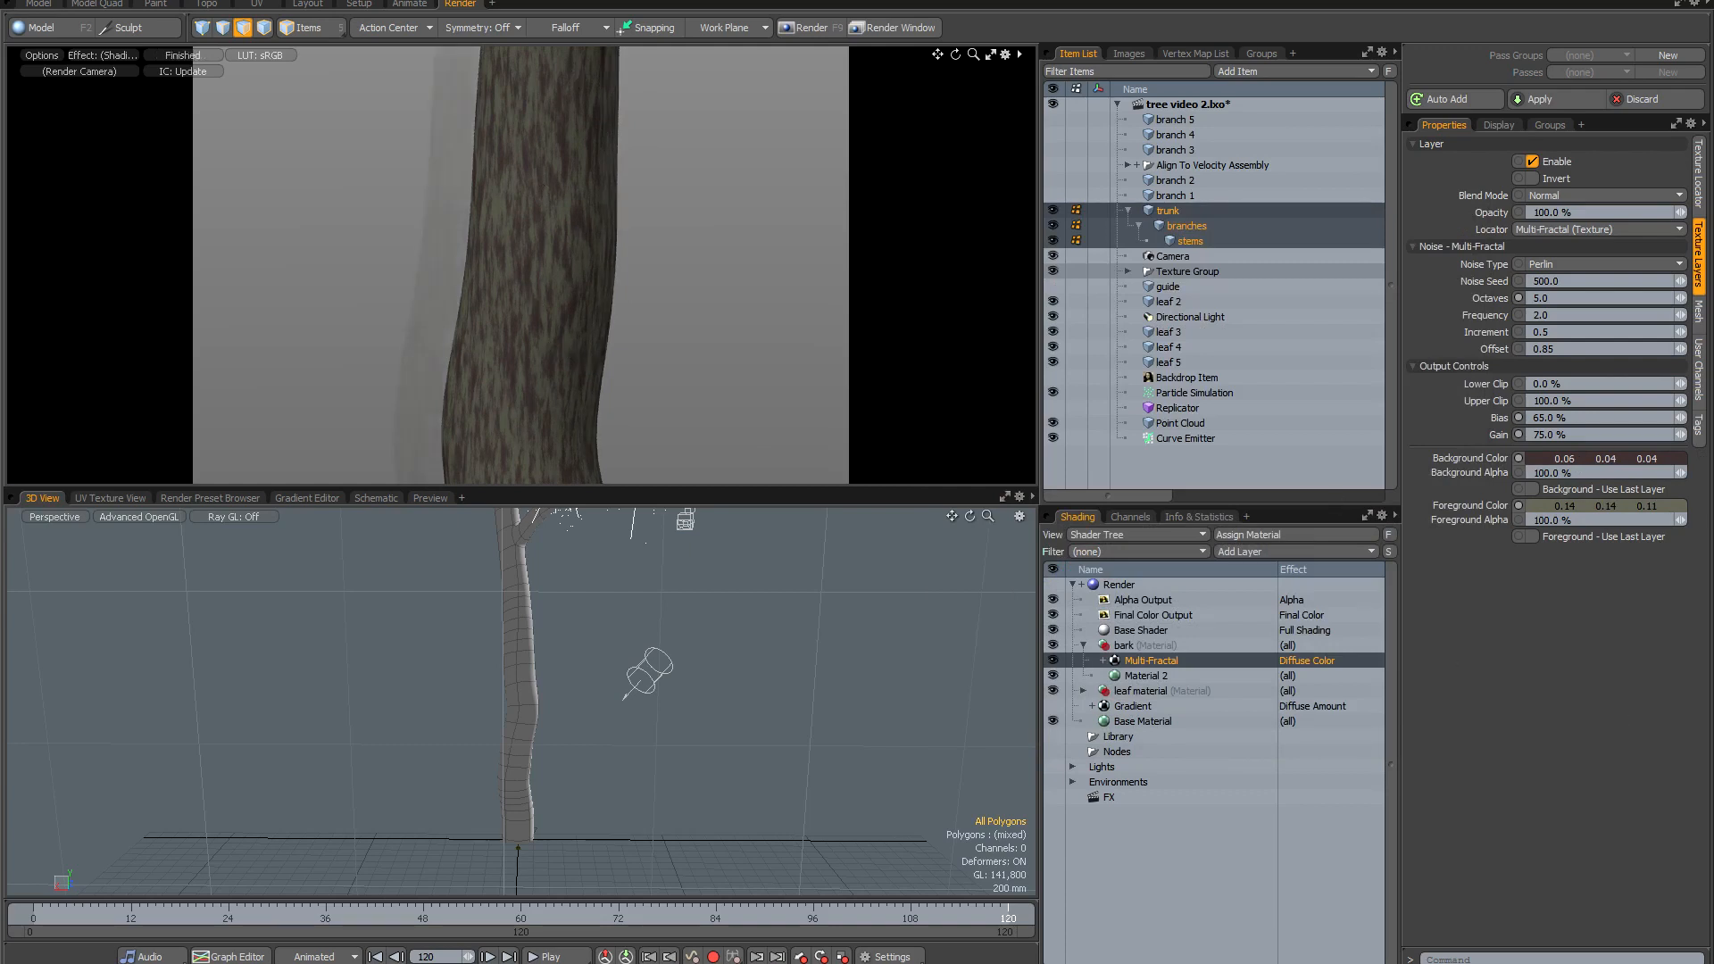
Create an instance of the bark's Multi-Fractal texture and set the instance's effect to Displacement.
right_click(1159, 662)
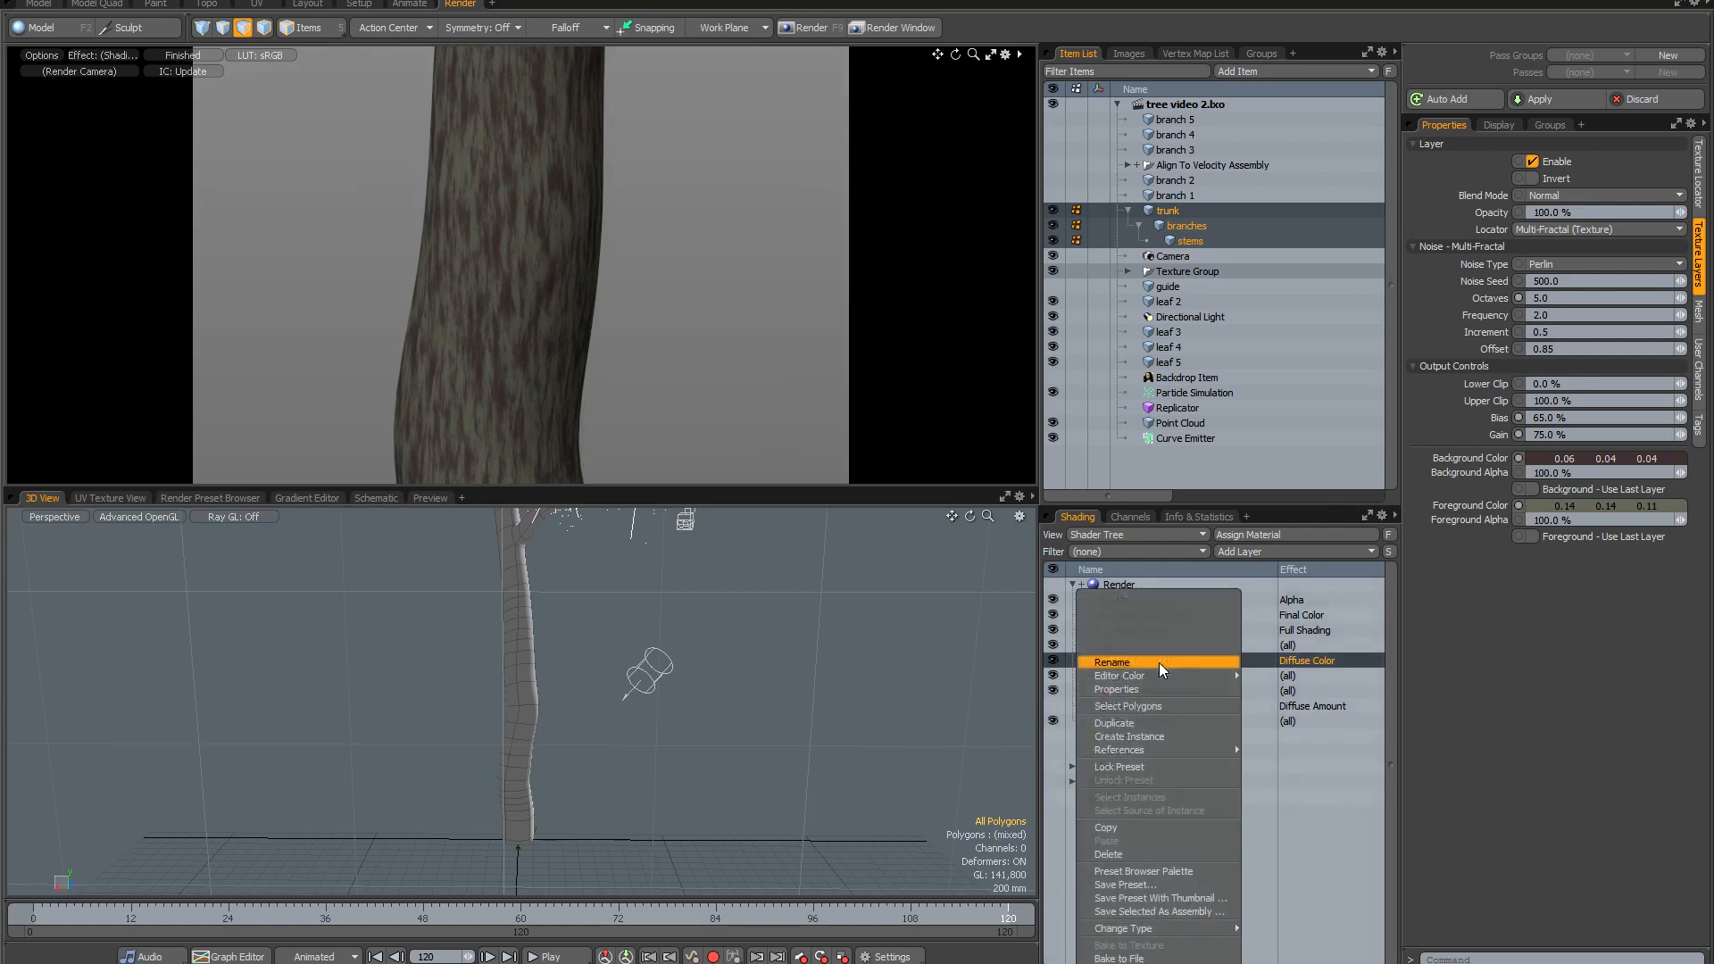
click(1139, 738)
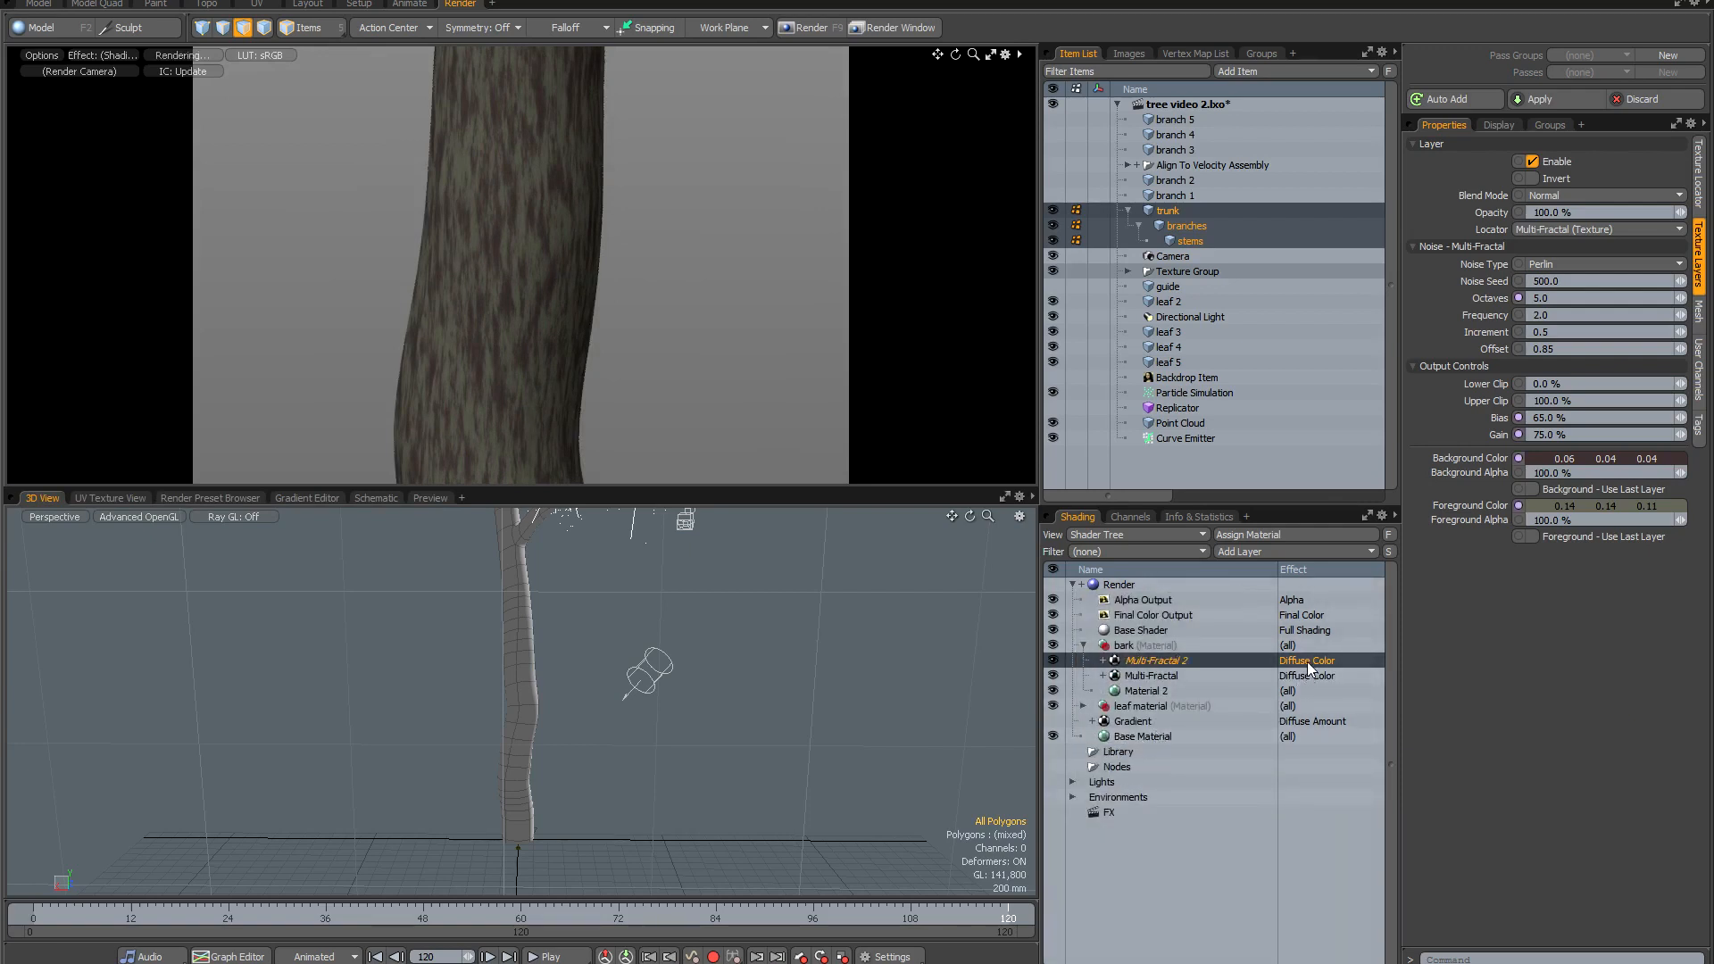
click(1307, 661)
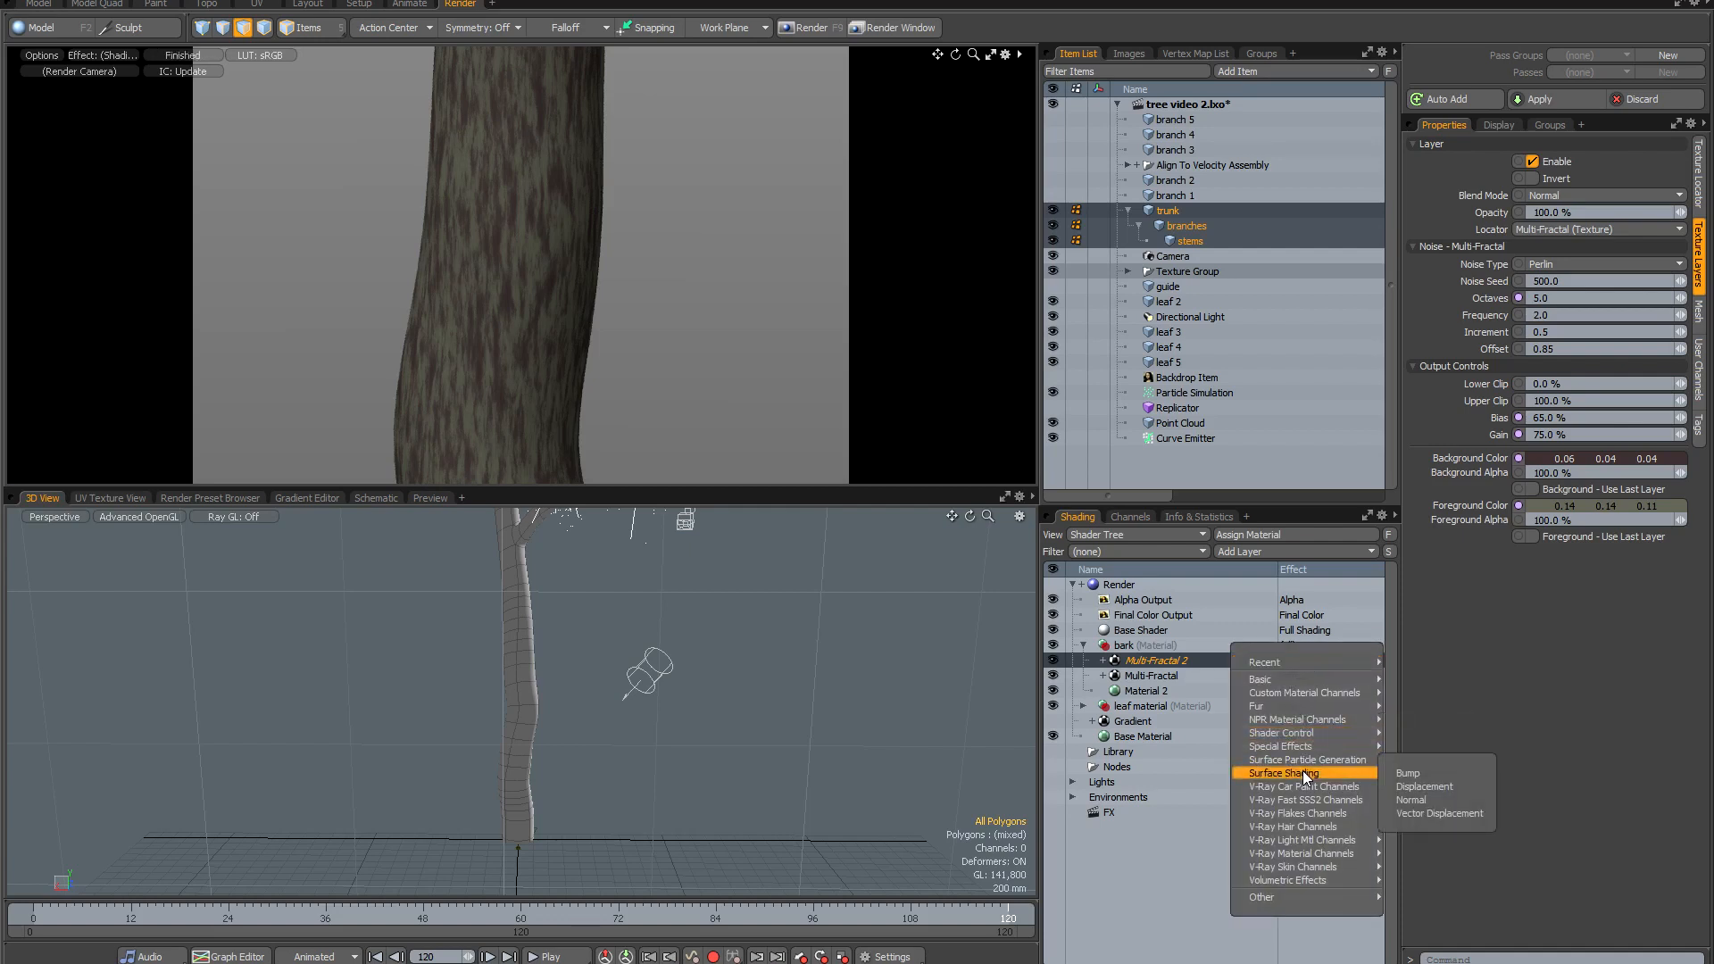
click(1436, 786)
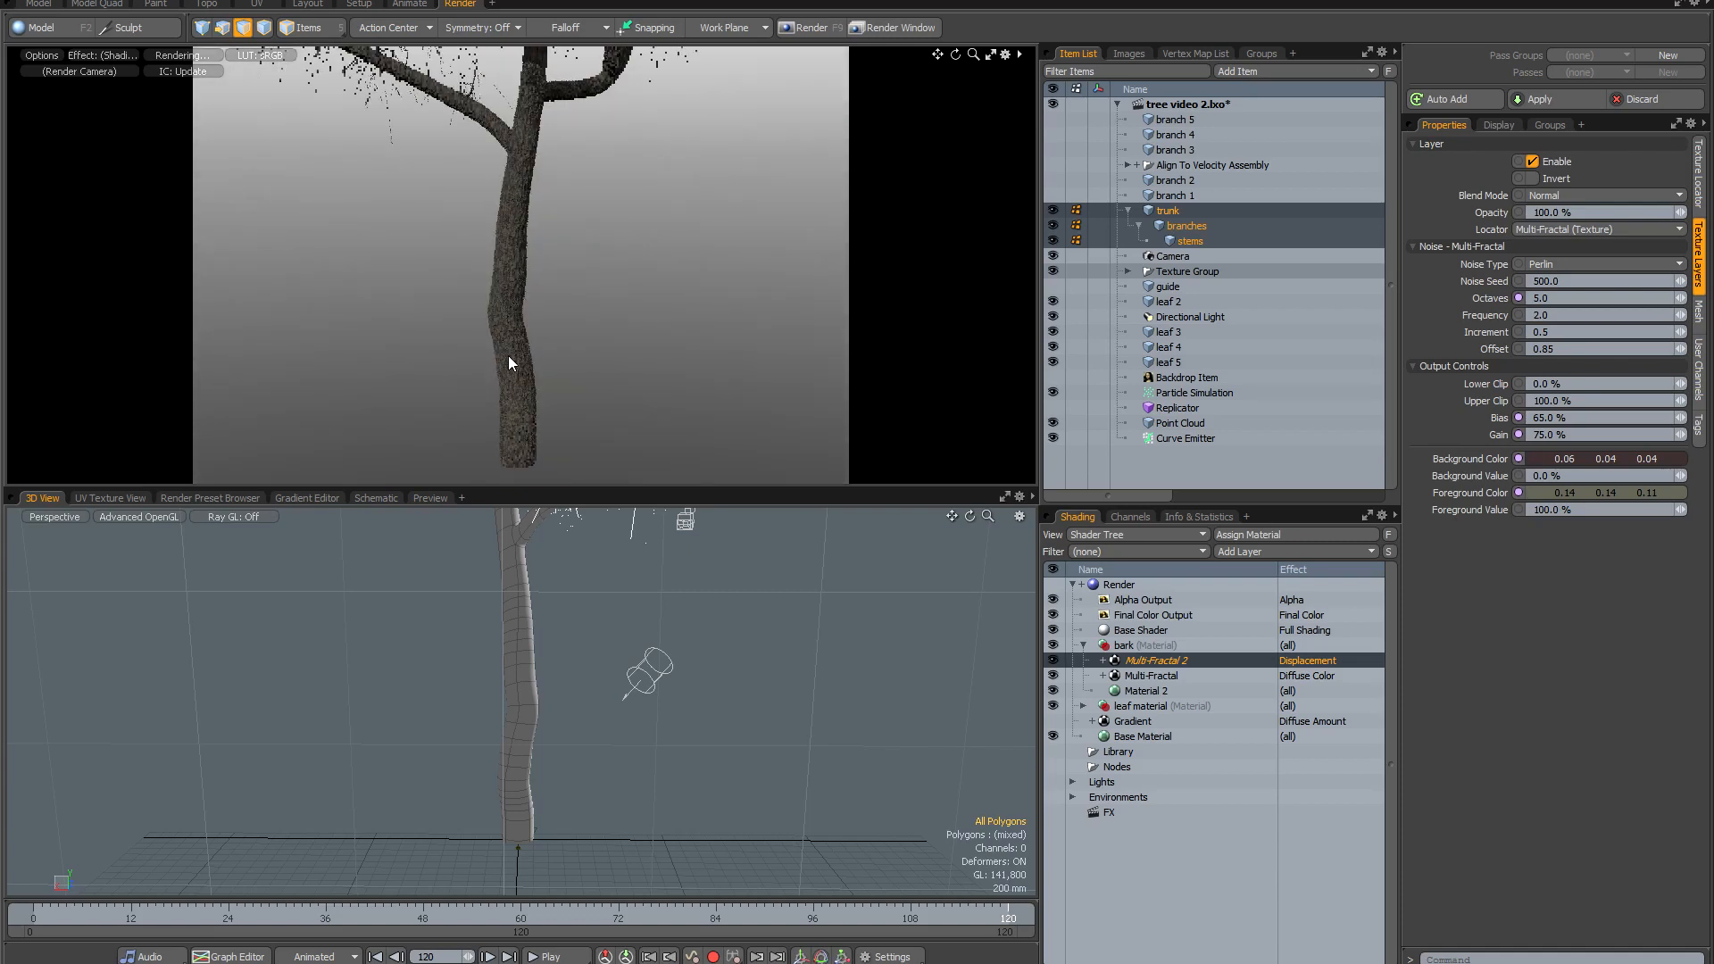
Frame the displaced trunk up close in the render preview, set the preview quality to Extended and reset the render.
scroll(507, 297, up, 4)
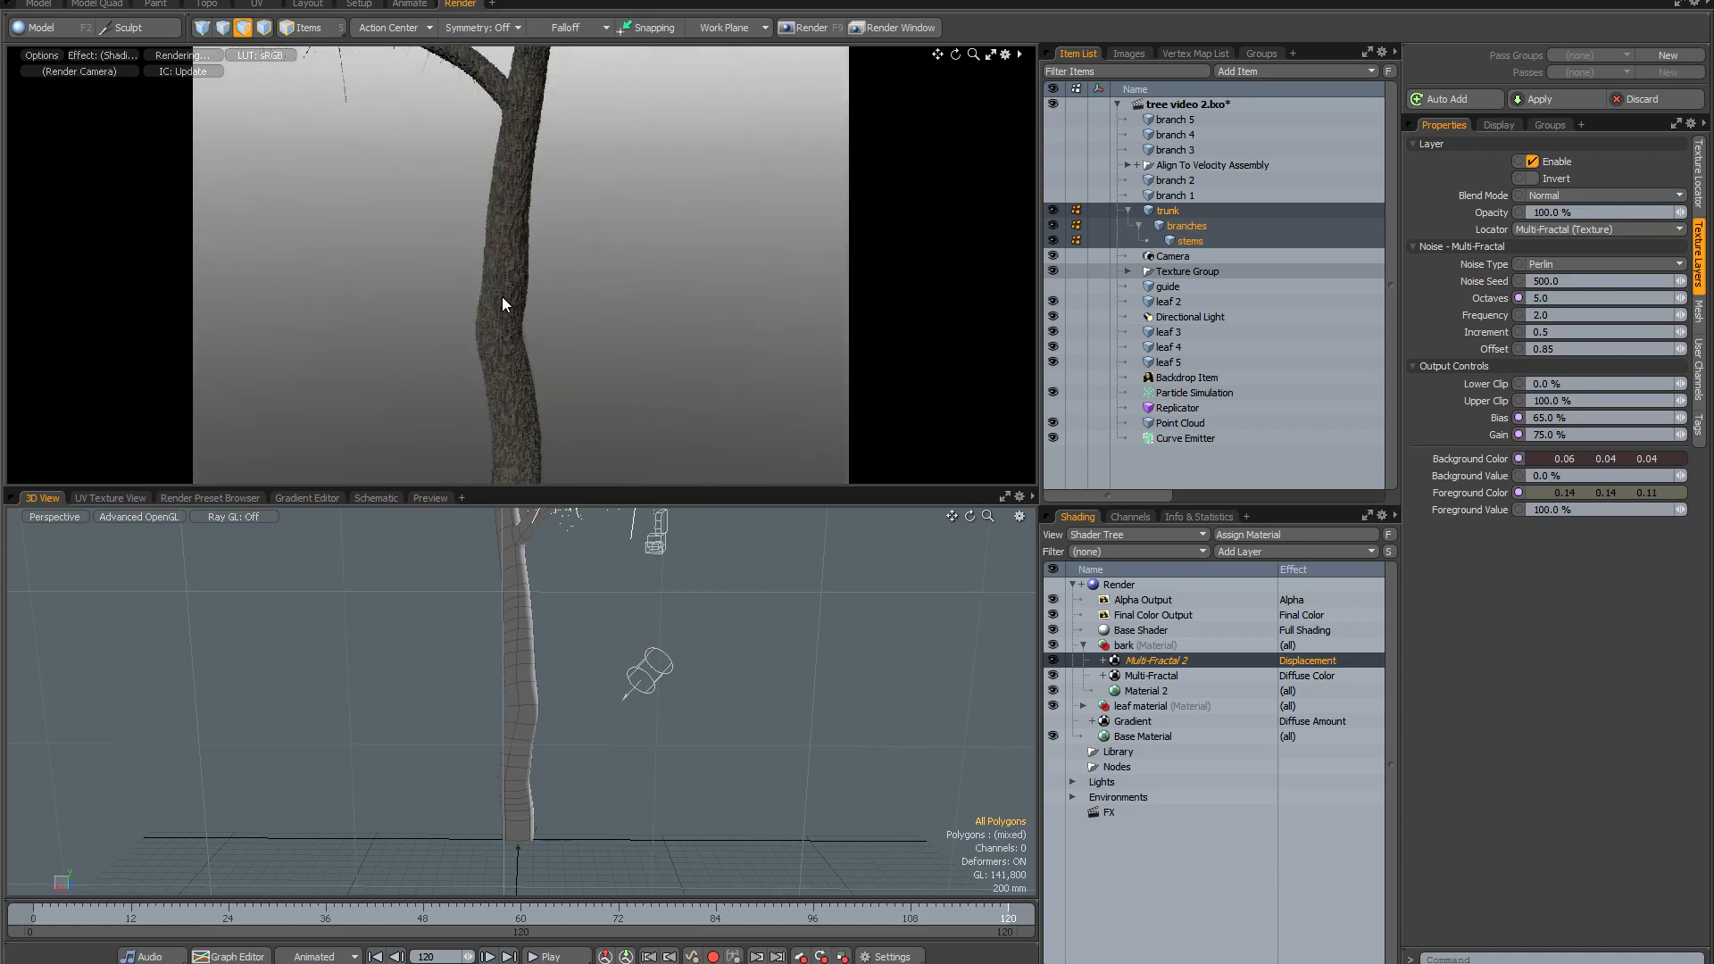
scroll(480, 297, up, 5)
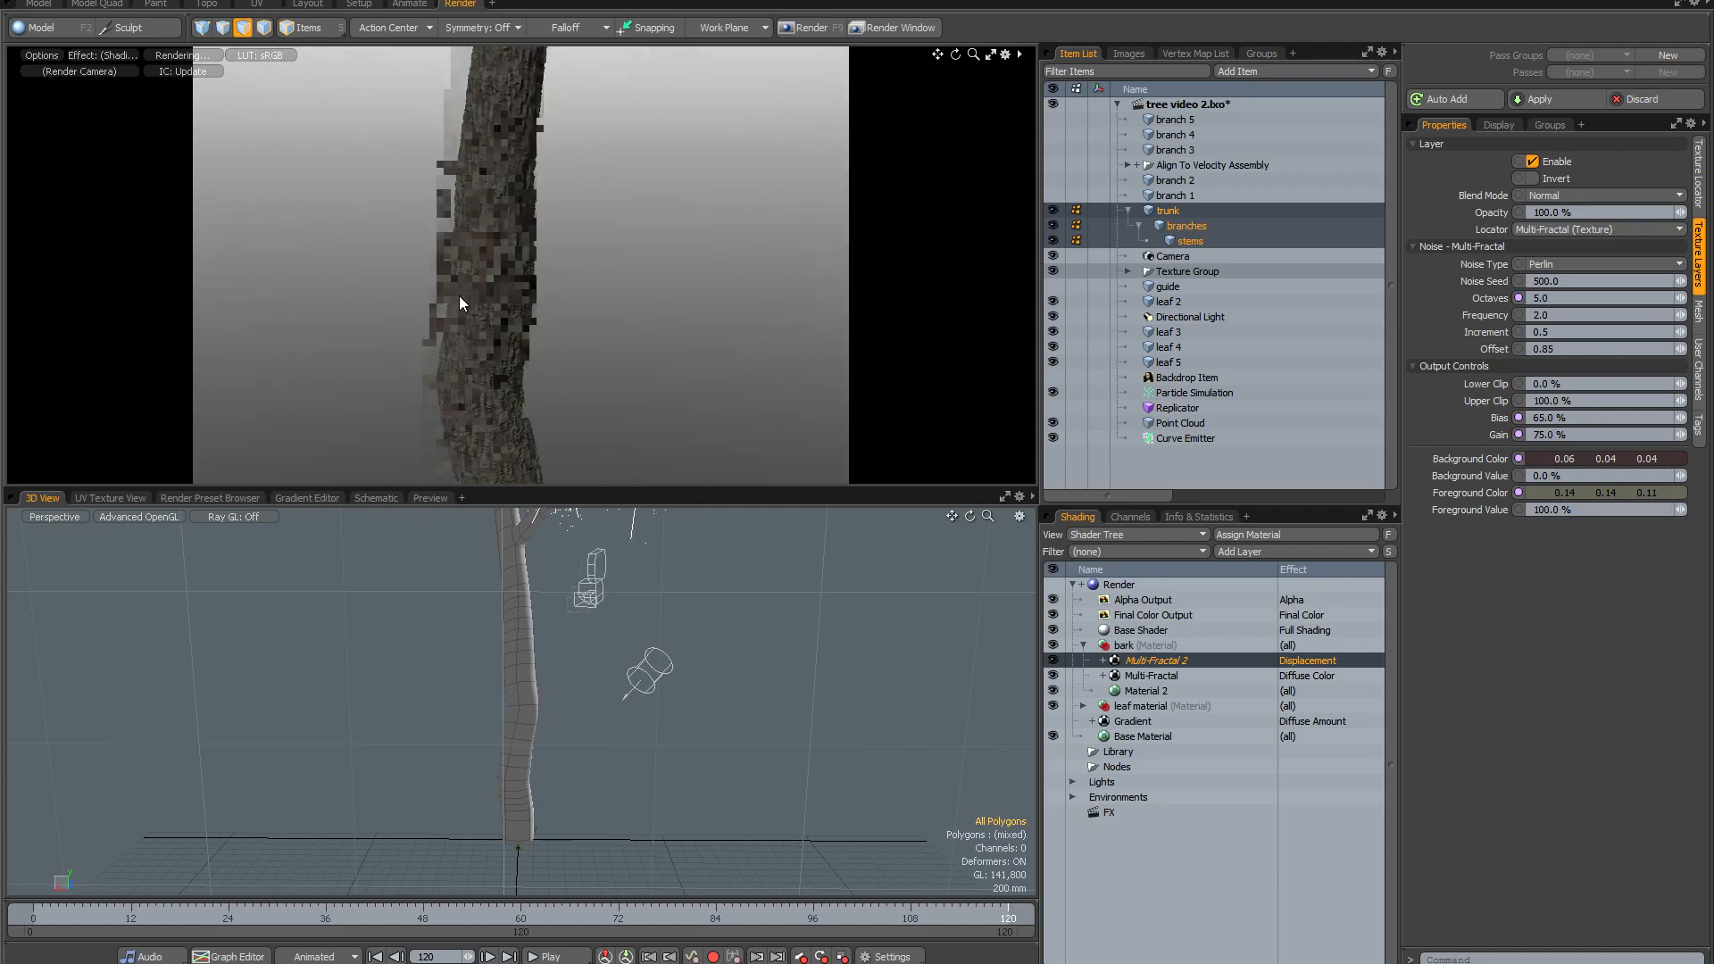
scroll(454, 292, up, 5)
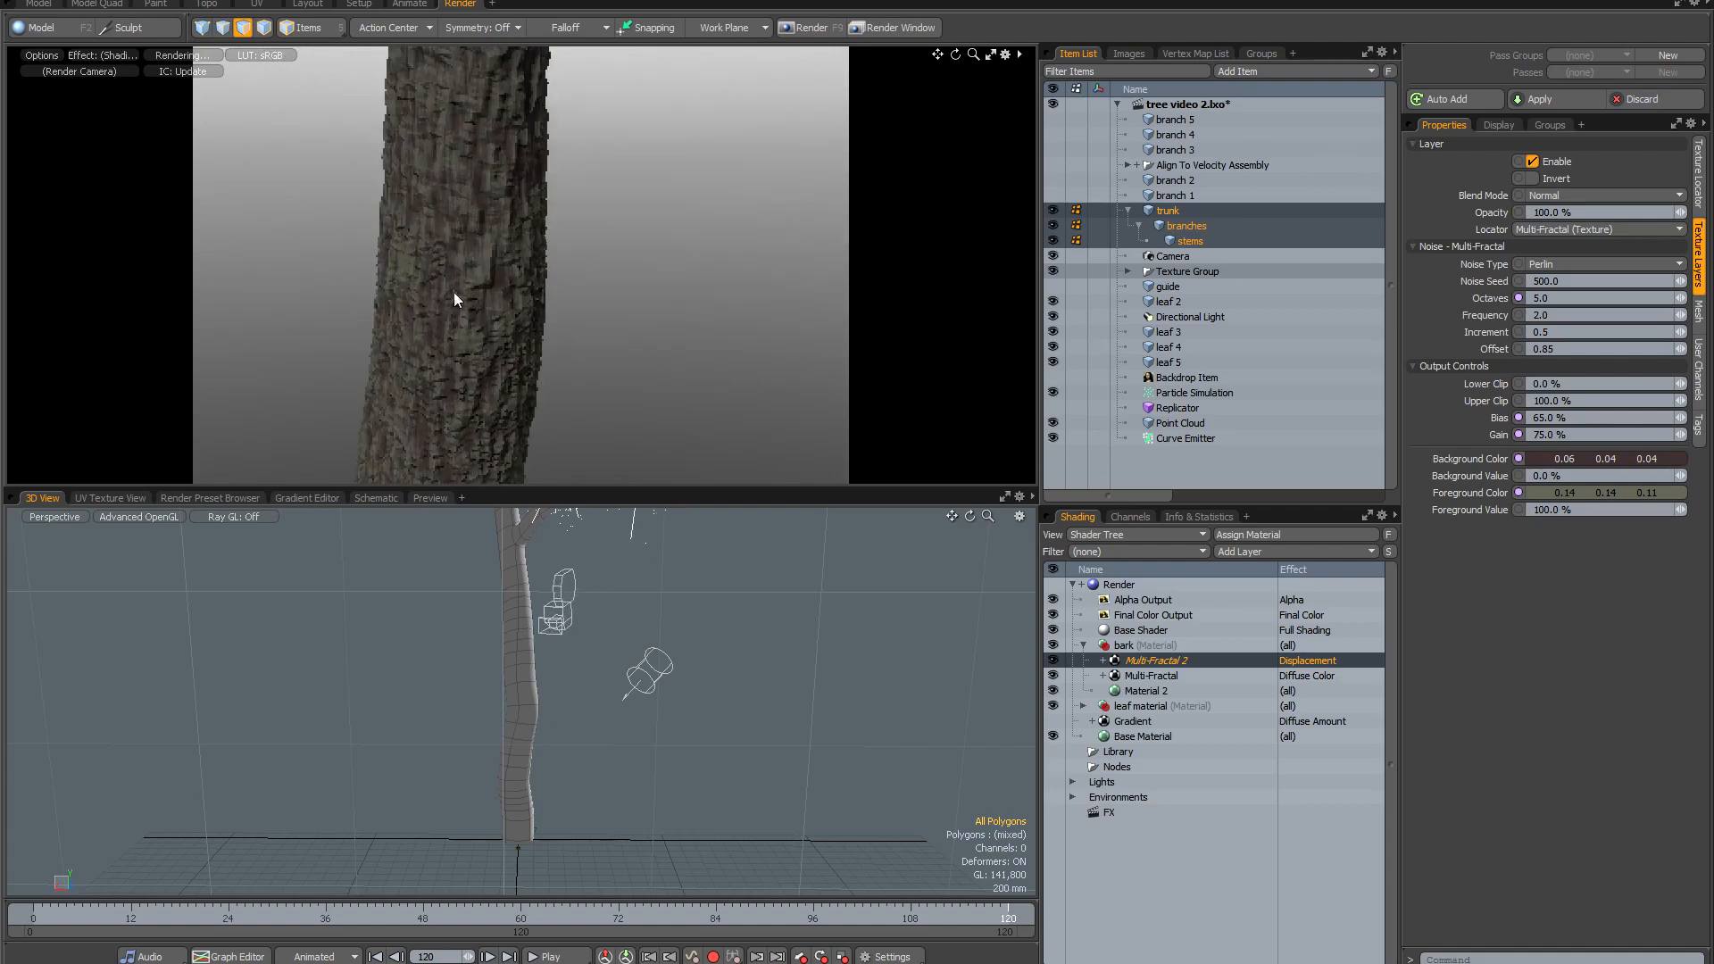
alt+shift+drag(453, 292, 518, 293)
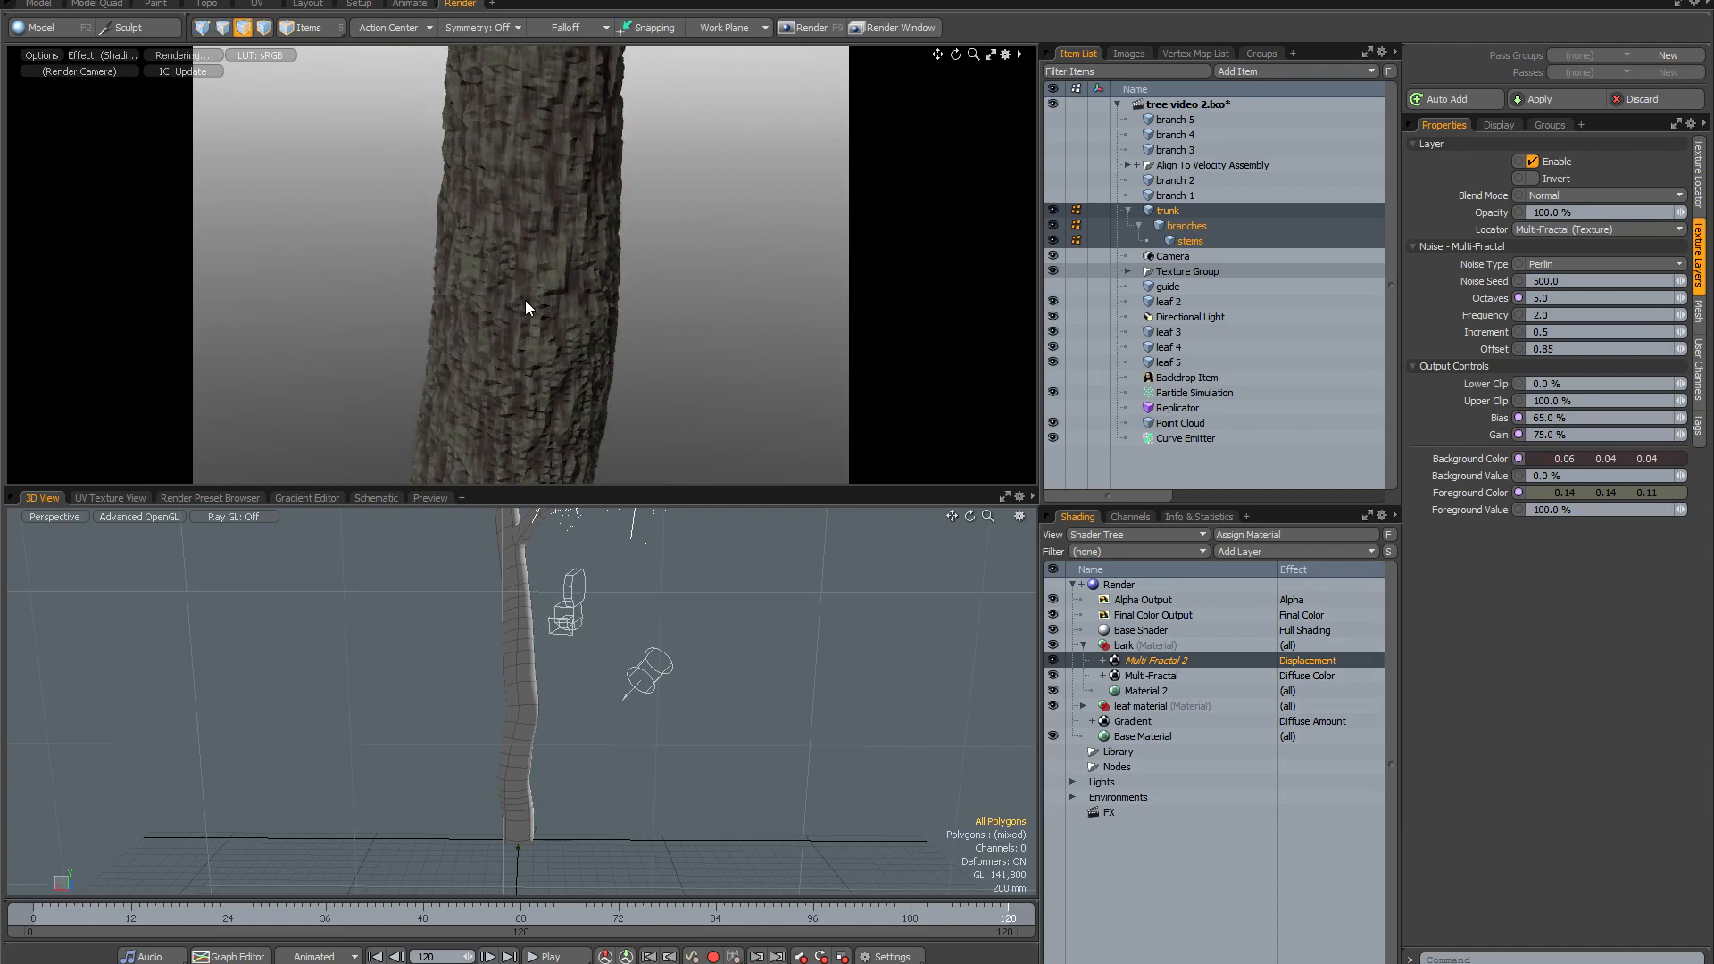
click(38, 56)
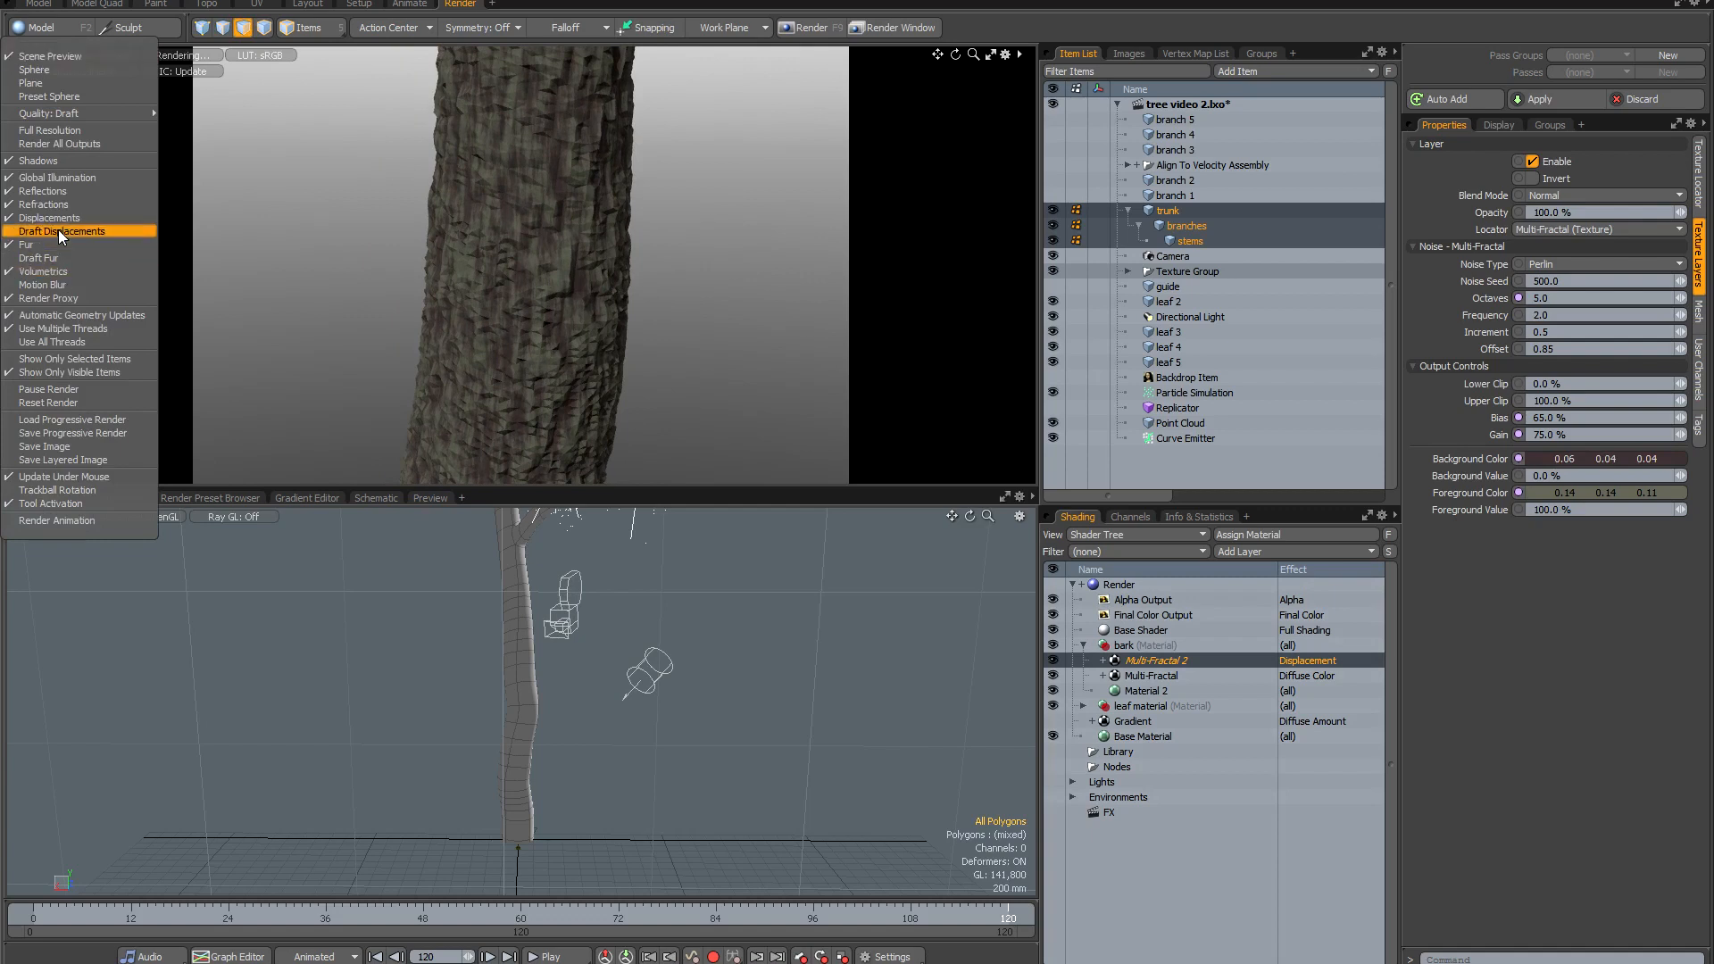
mouse_move(65, 112)
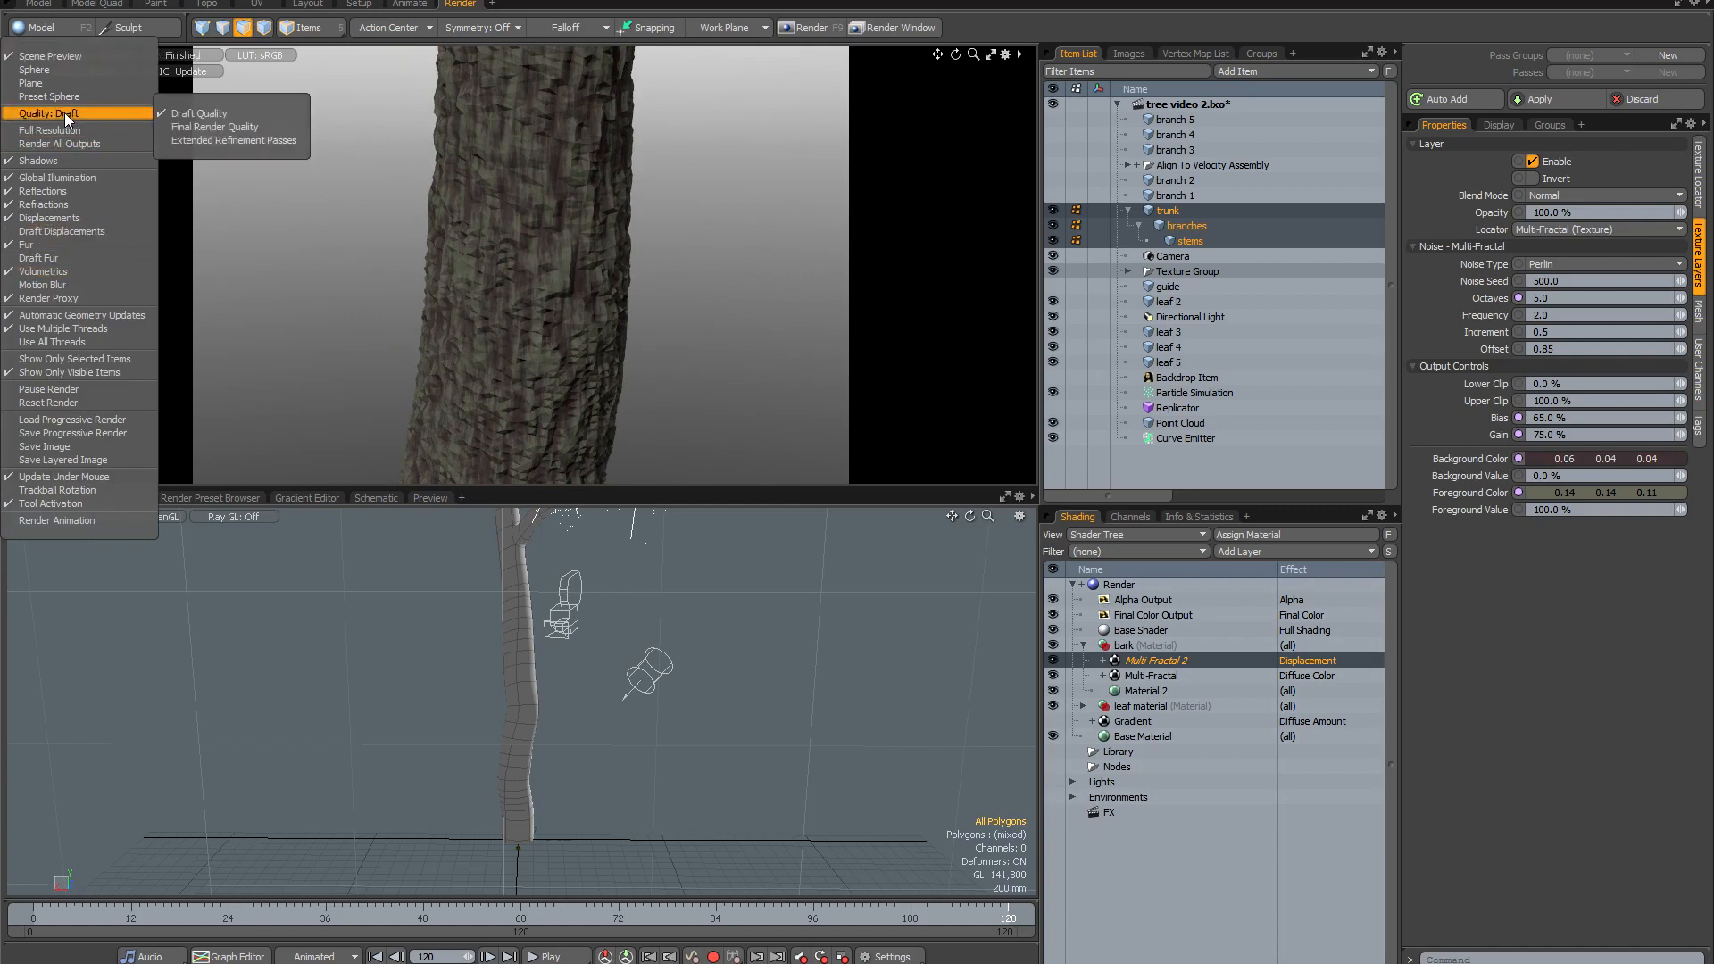
click(231, 127)
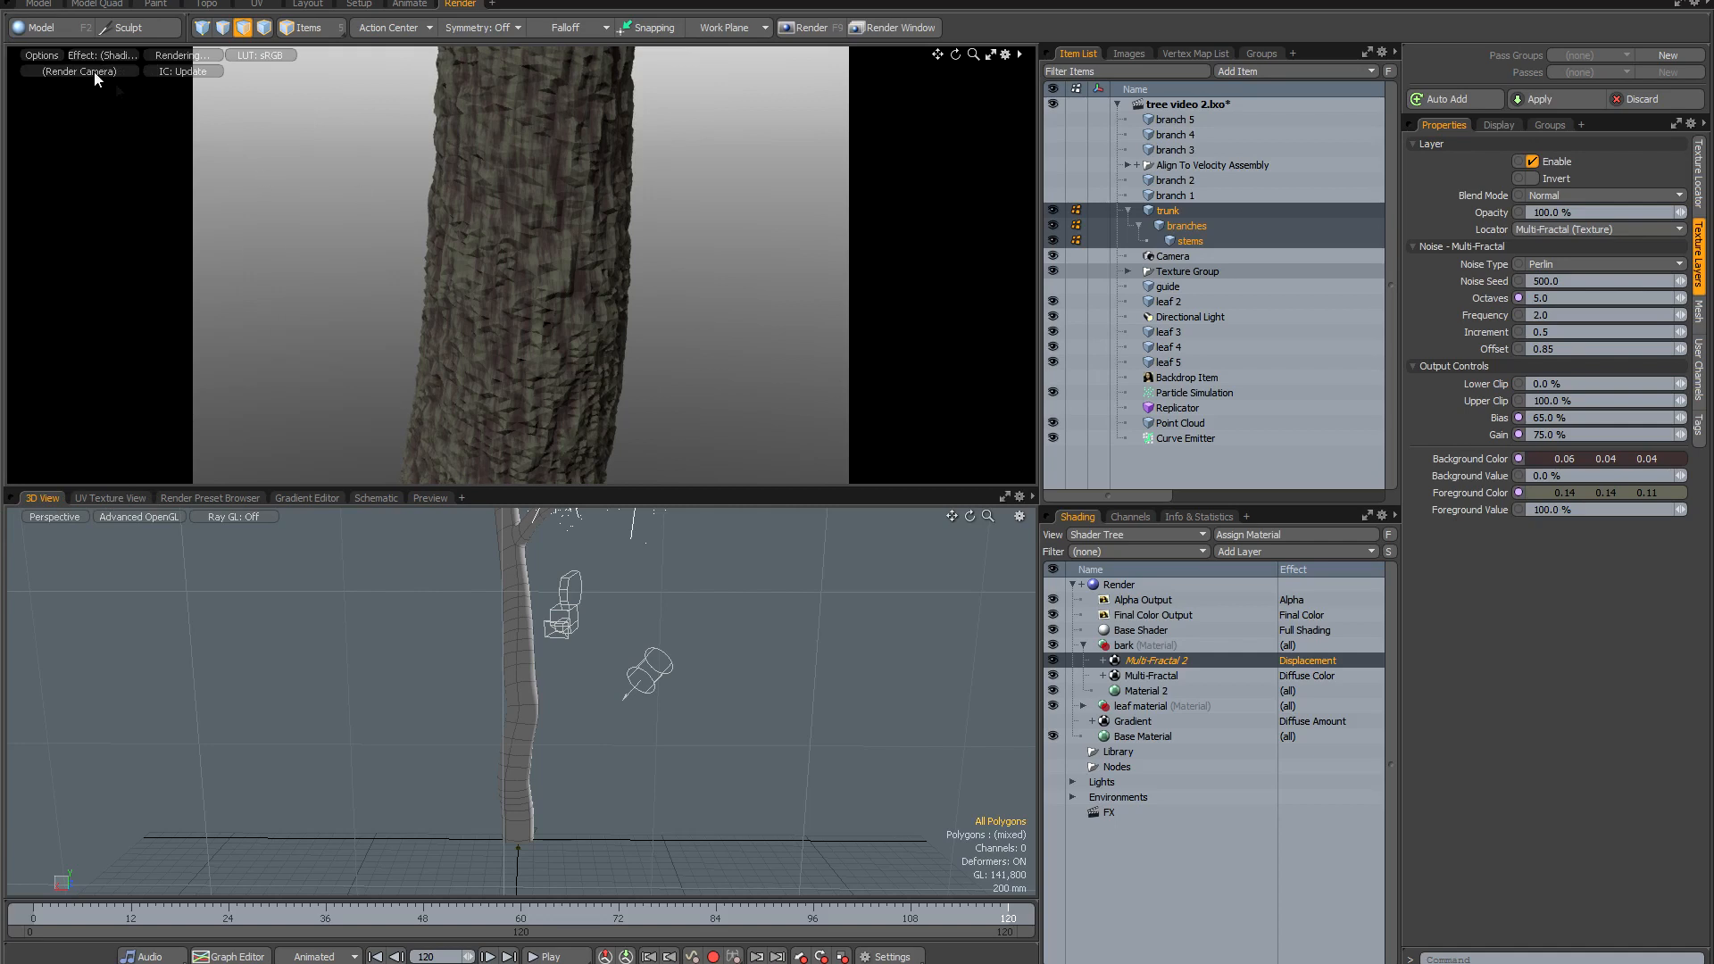
click(46, 57)
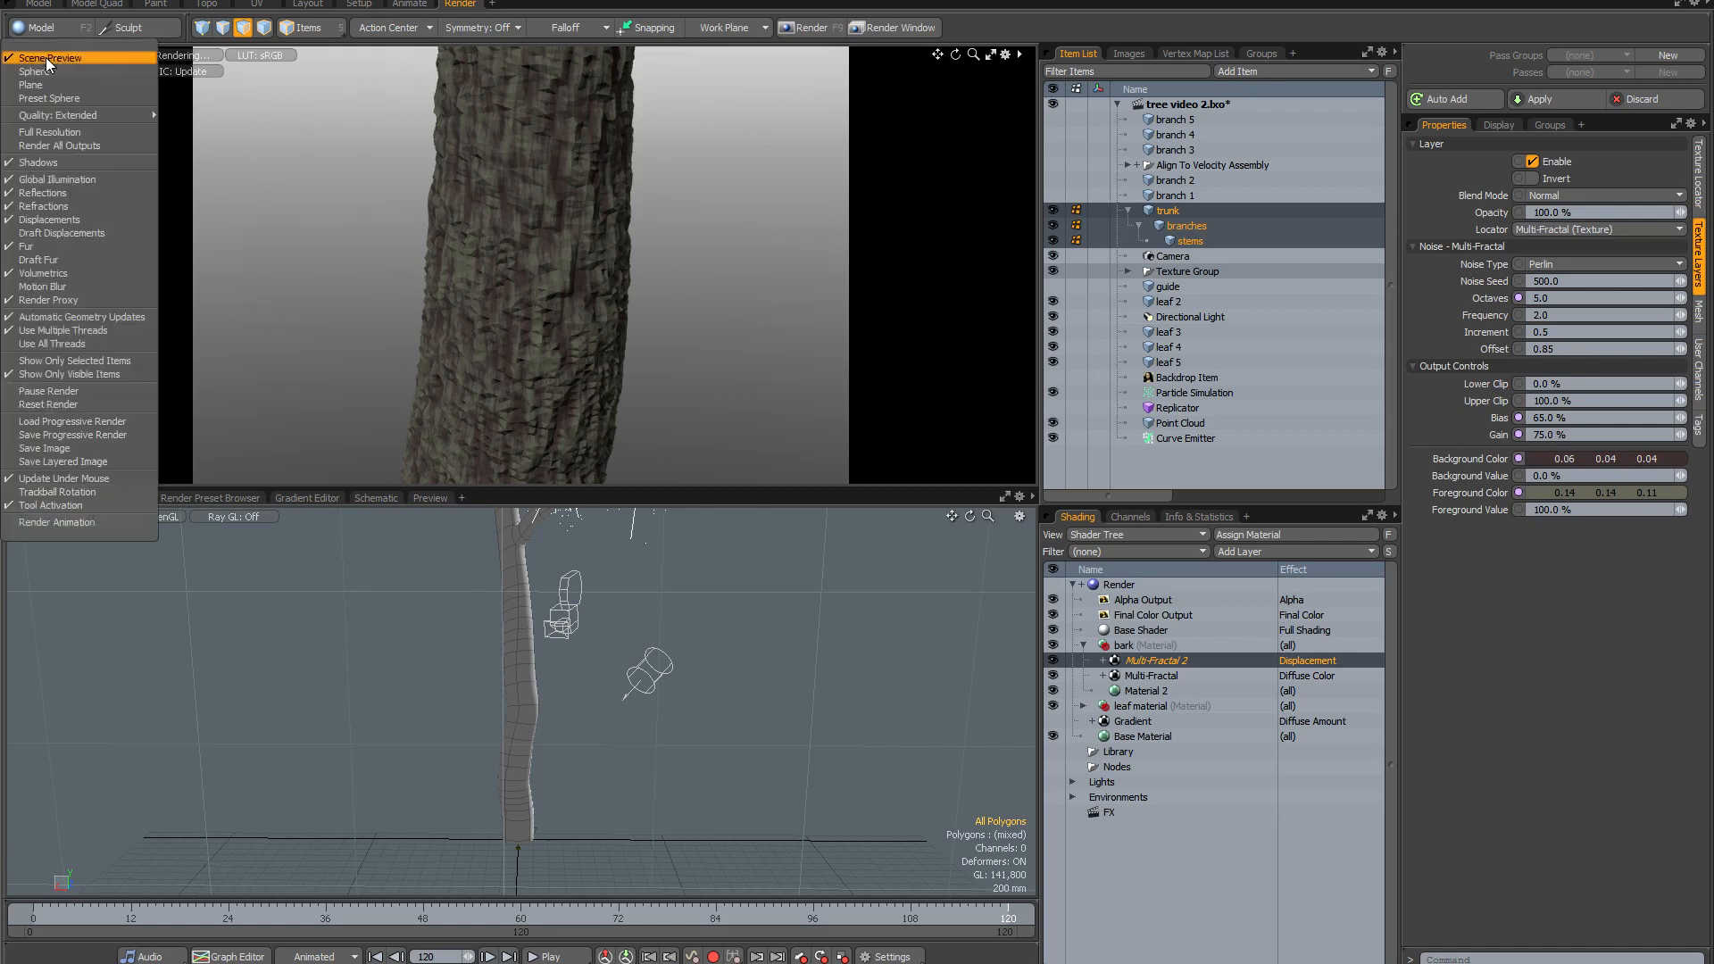
click(74, 405)
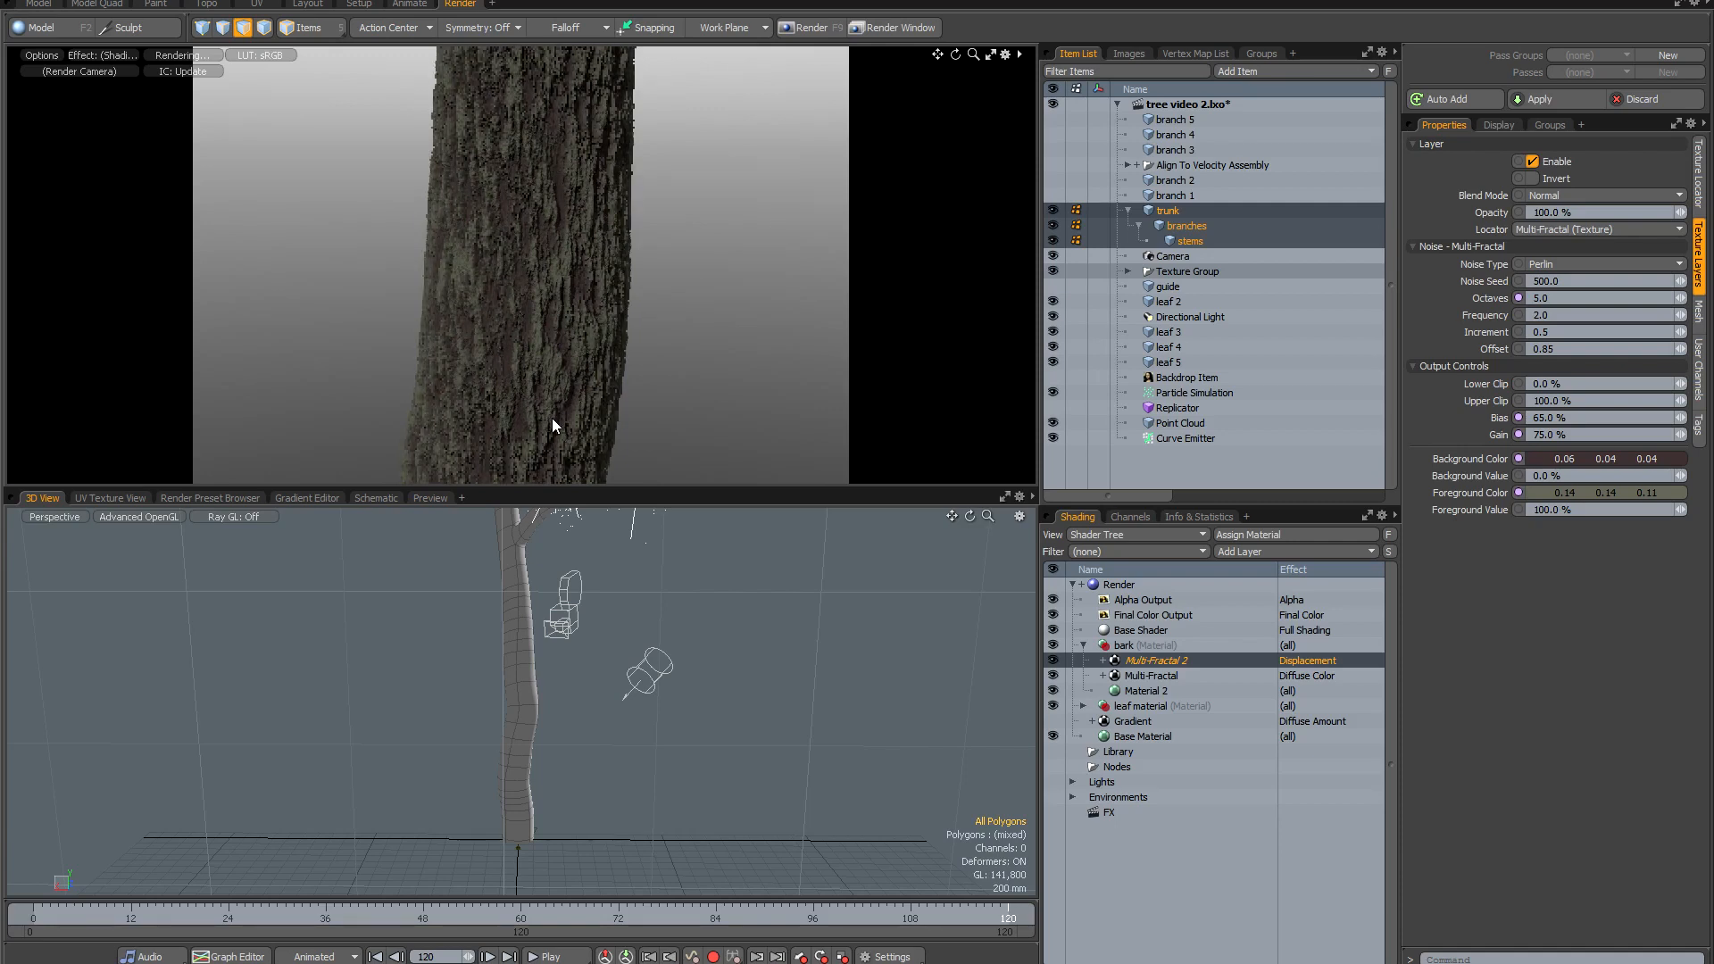
Set the displacement distance of the bark's Material 2 to 5 mm.
click(1161, 695)
double_click(1540, 523)
text(5)
key(Return)
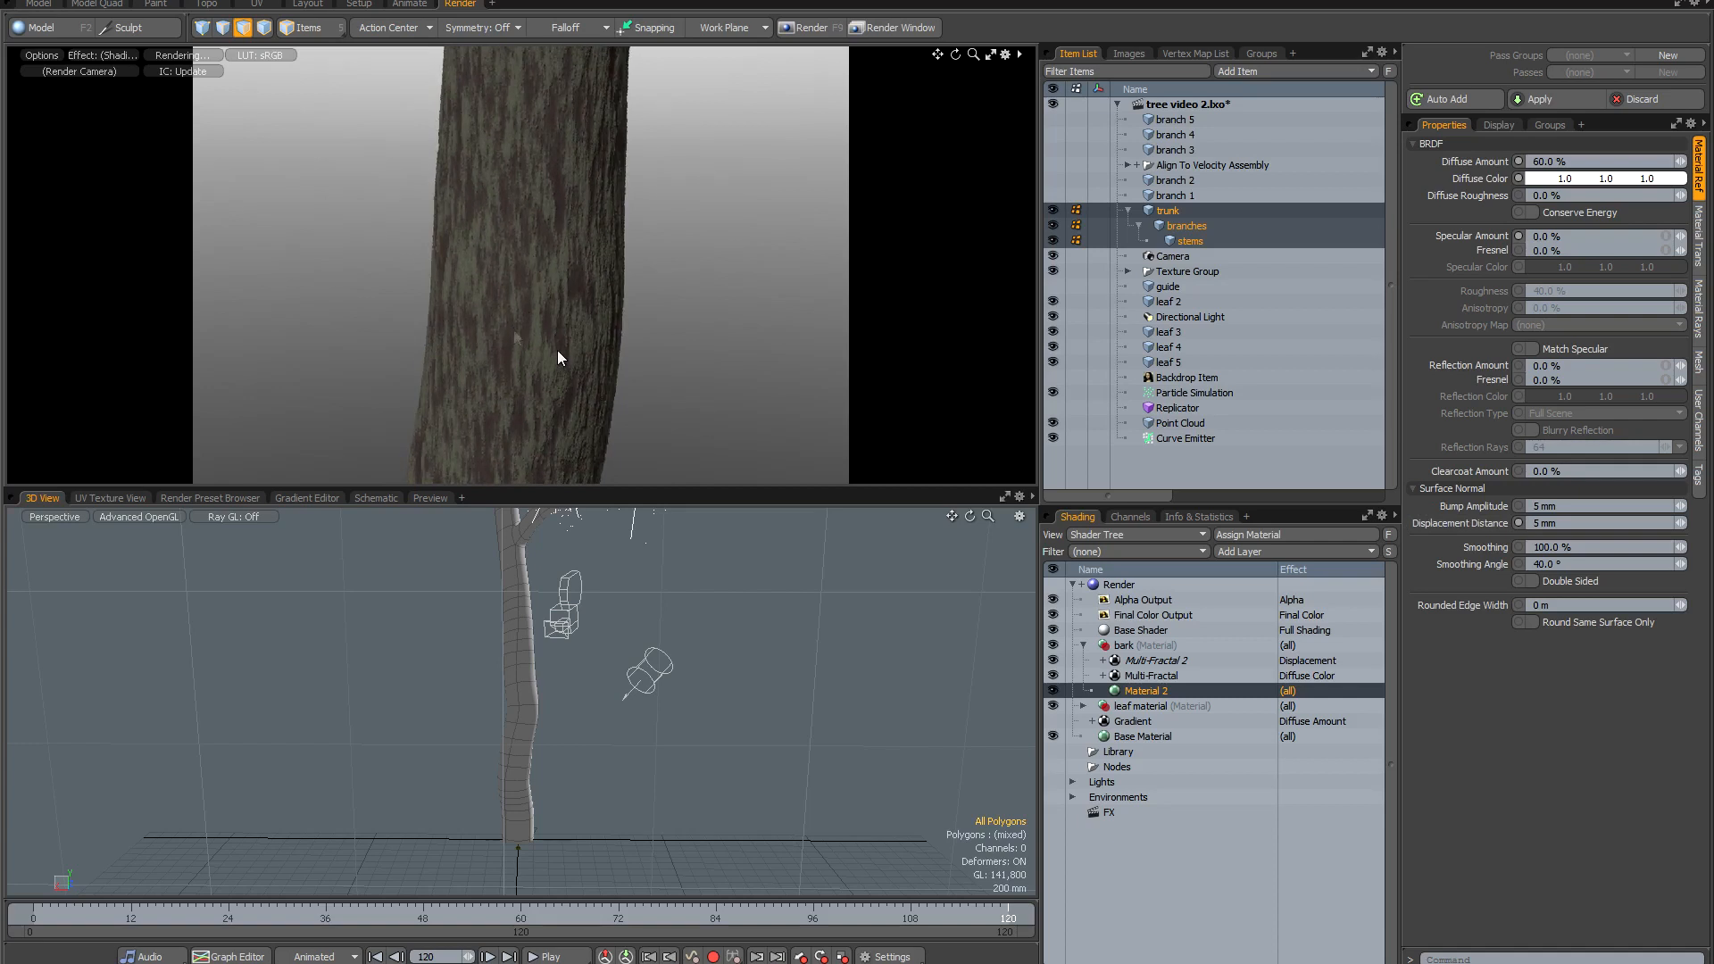
Set the displacement Multi-Fractal instance's background color to black and its foreground color to pure white.
click(1137, 662)
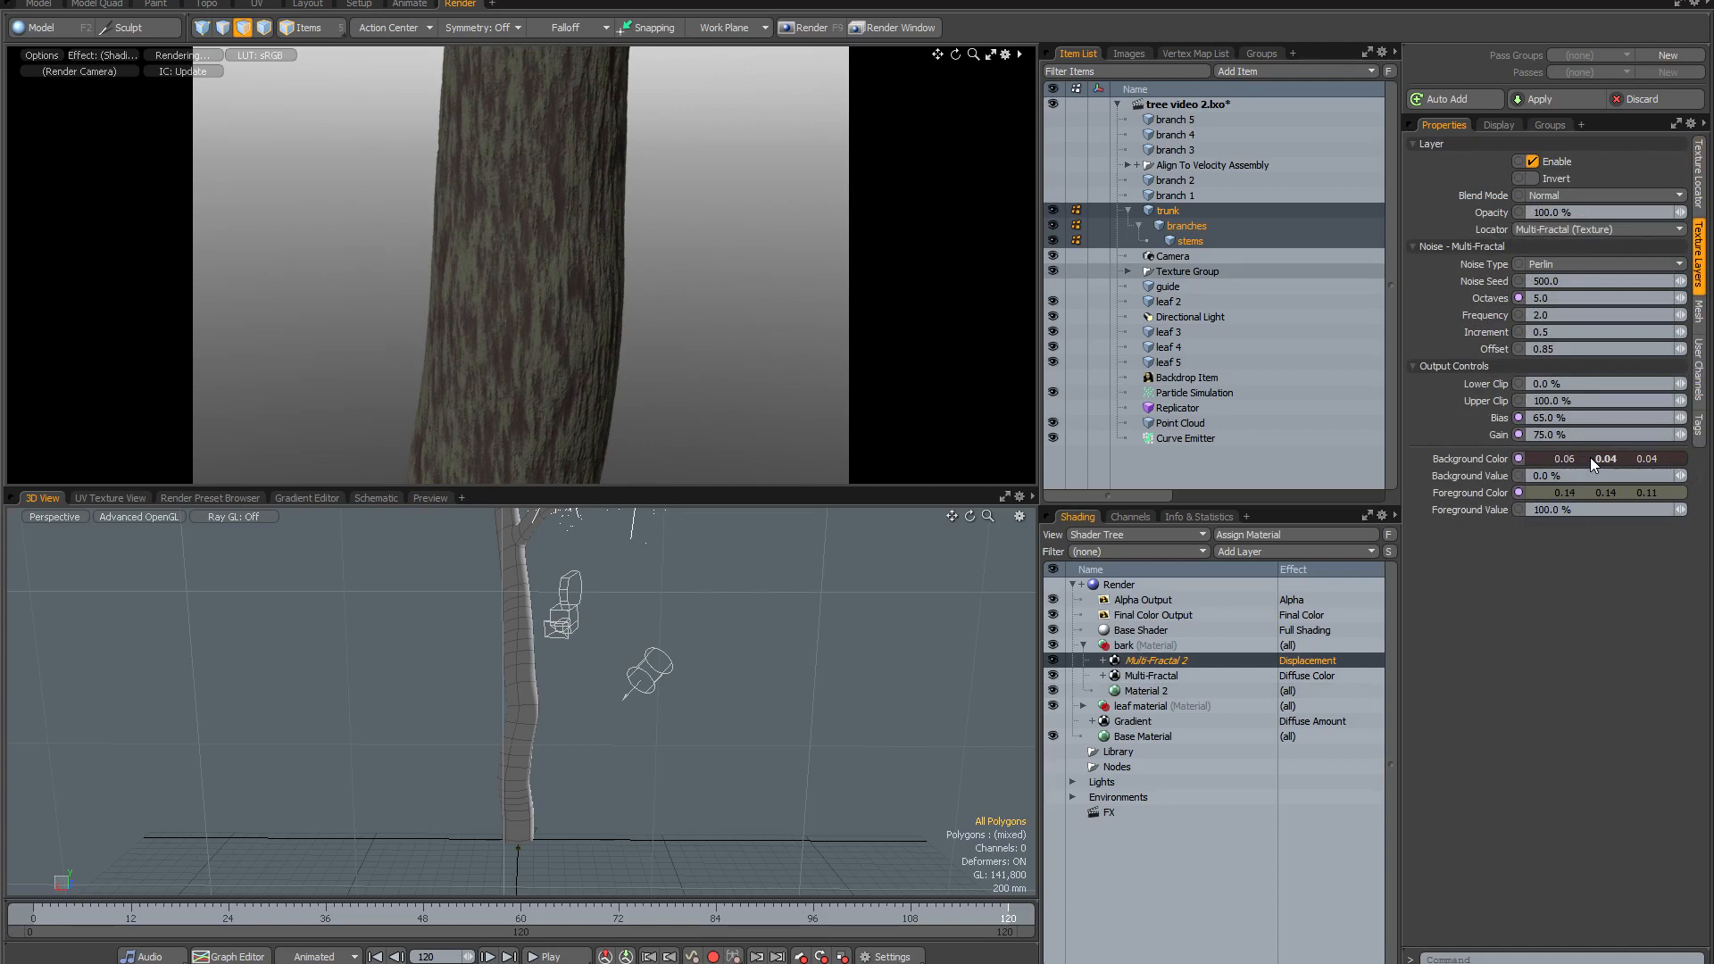
click(1589, 457)
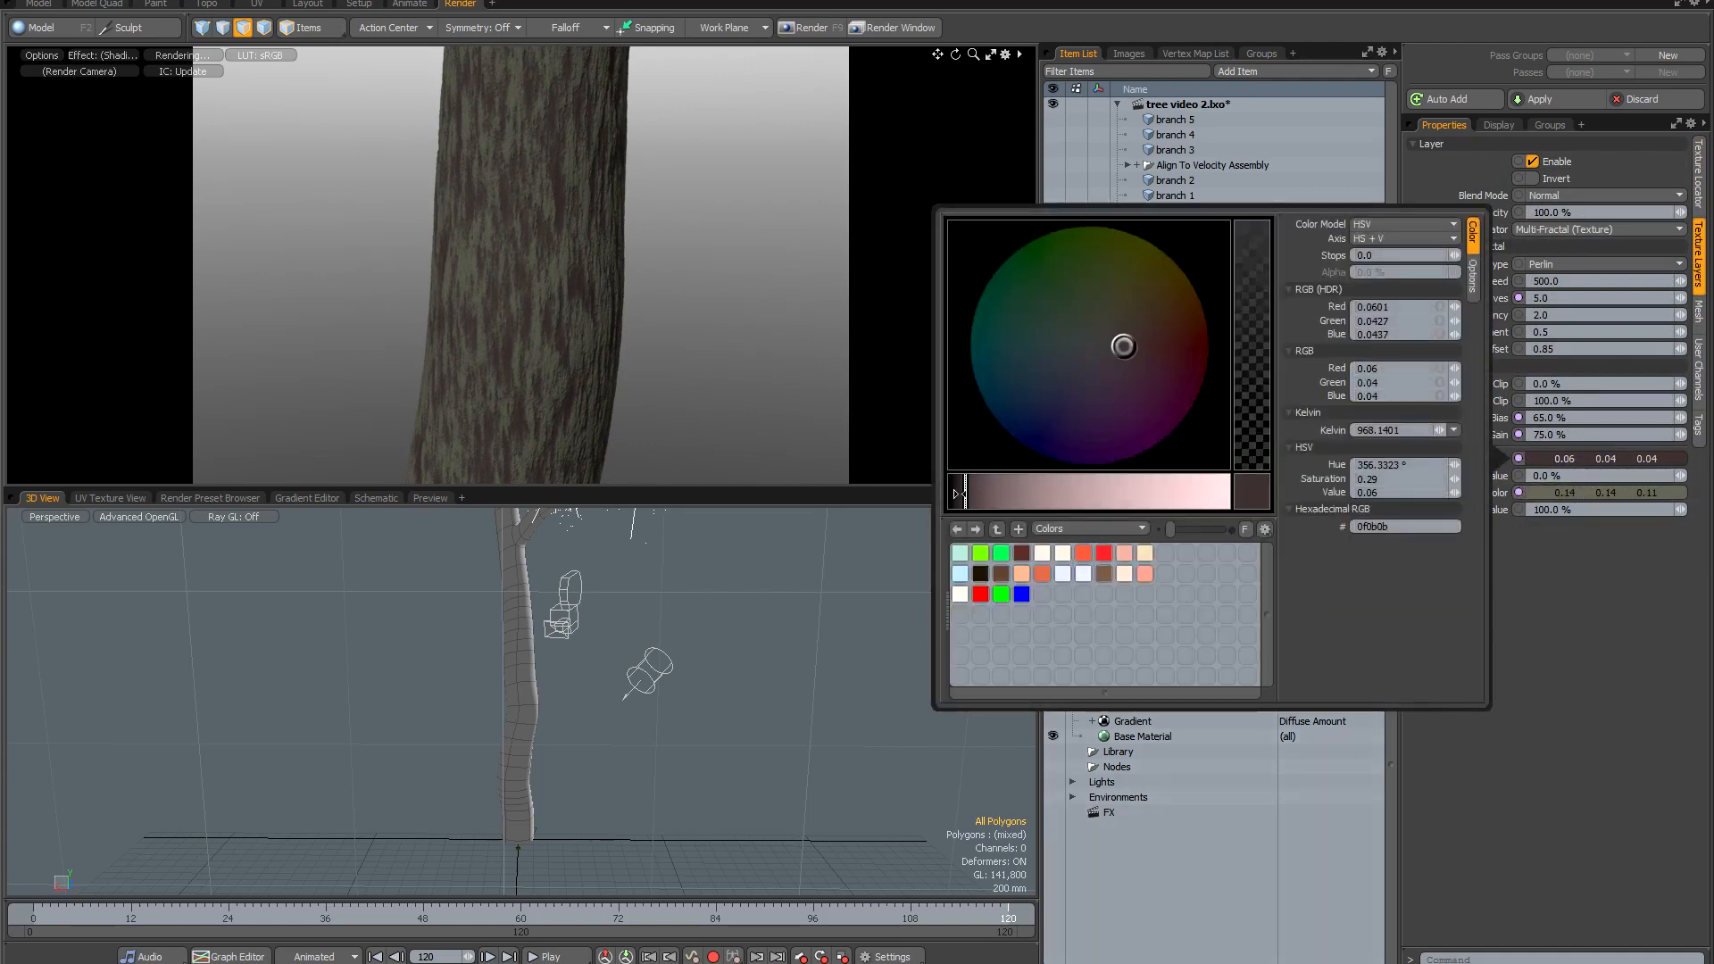
click(959, 494)
click(1581, 492)
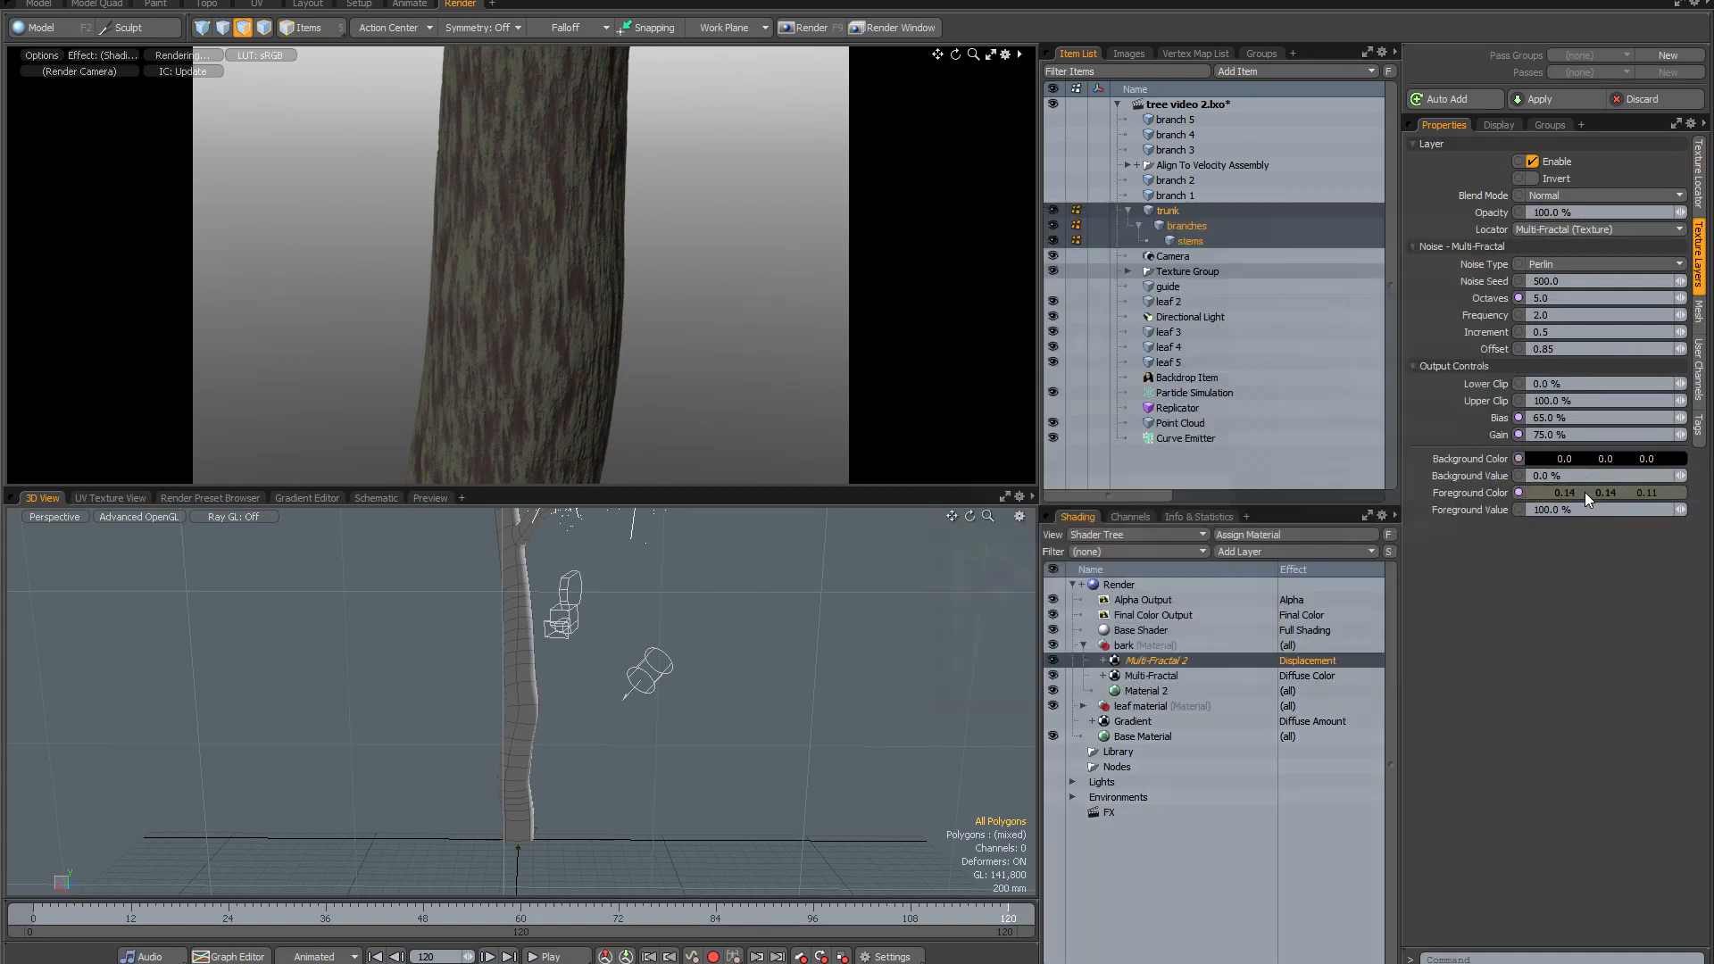
click(1581, 492)
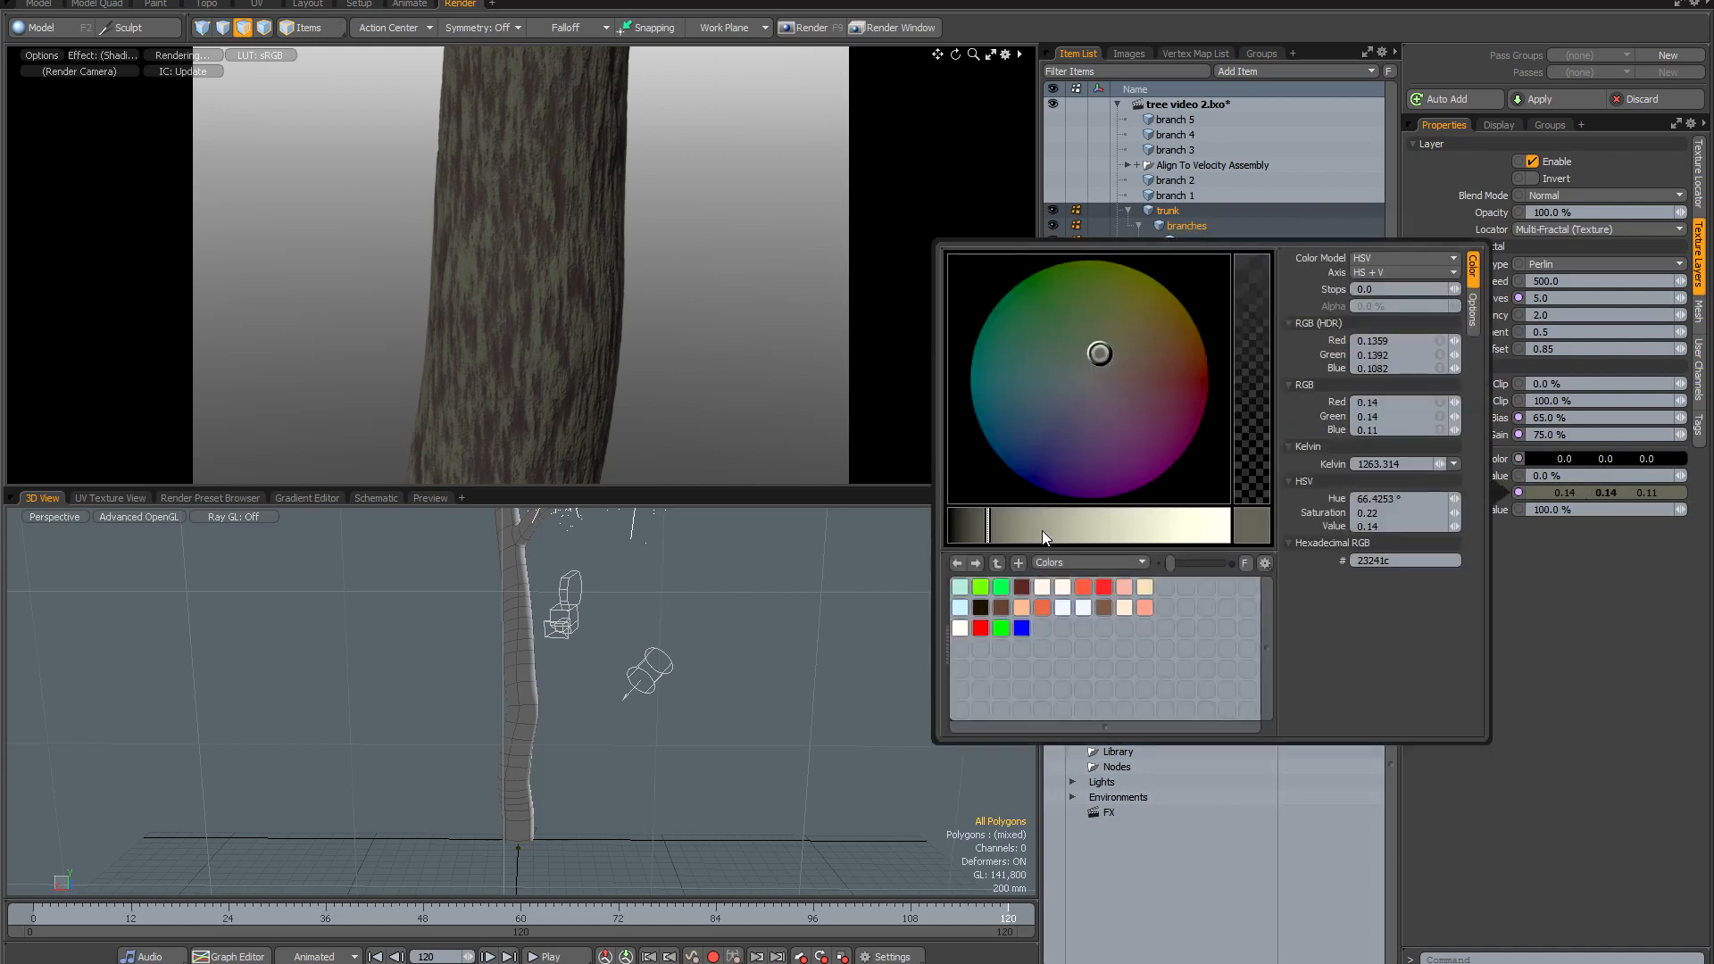
click(1225, 525)
click(1089, 375)
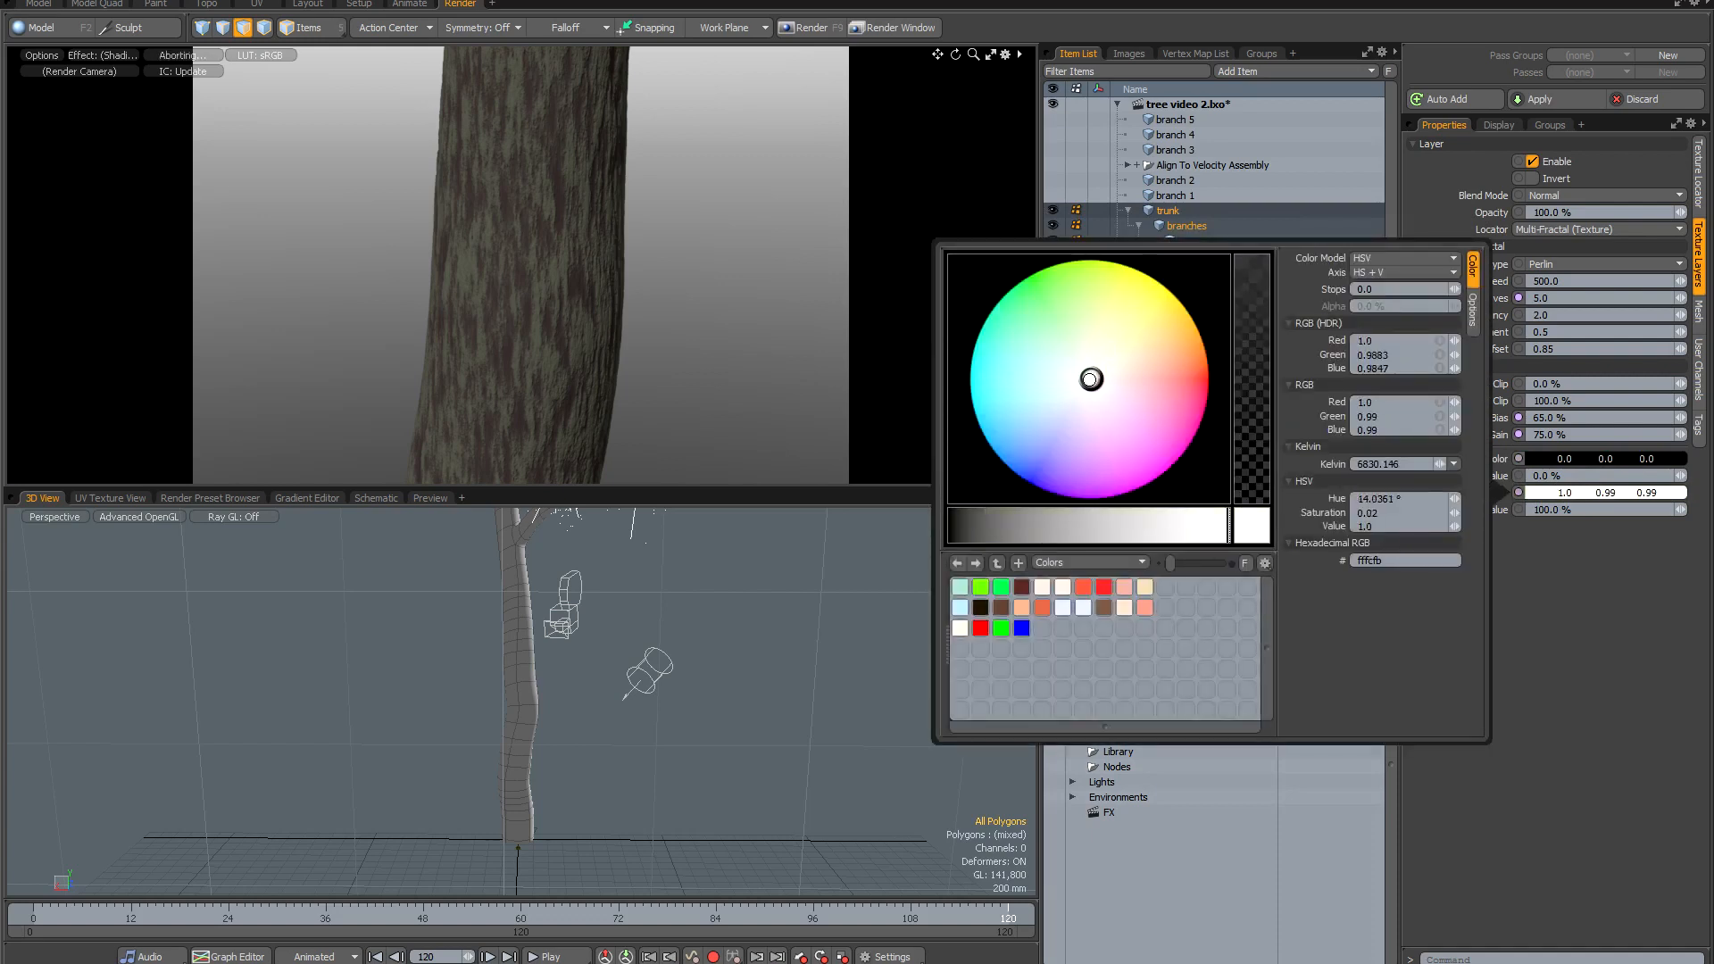
click(1599, 658)
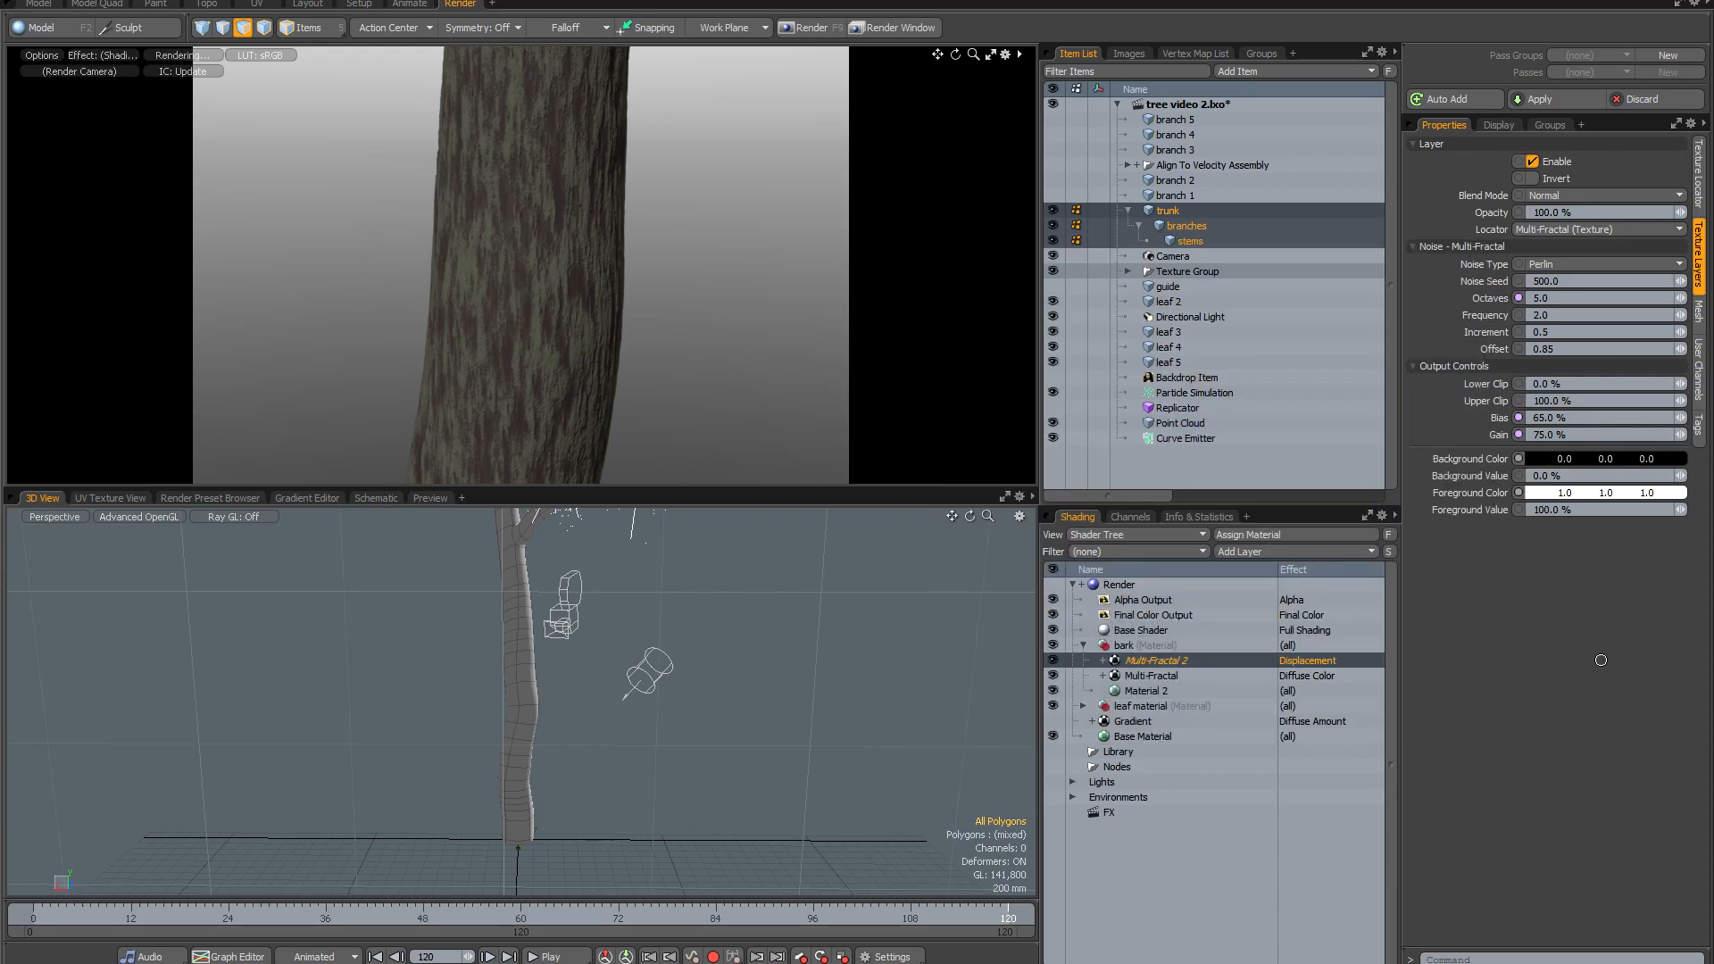
Set the displacement Multi-Fractal instance's gain to 90%.
click(1573, 436)
text(90)
key(Return)
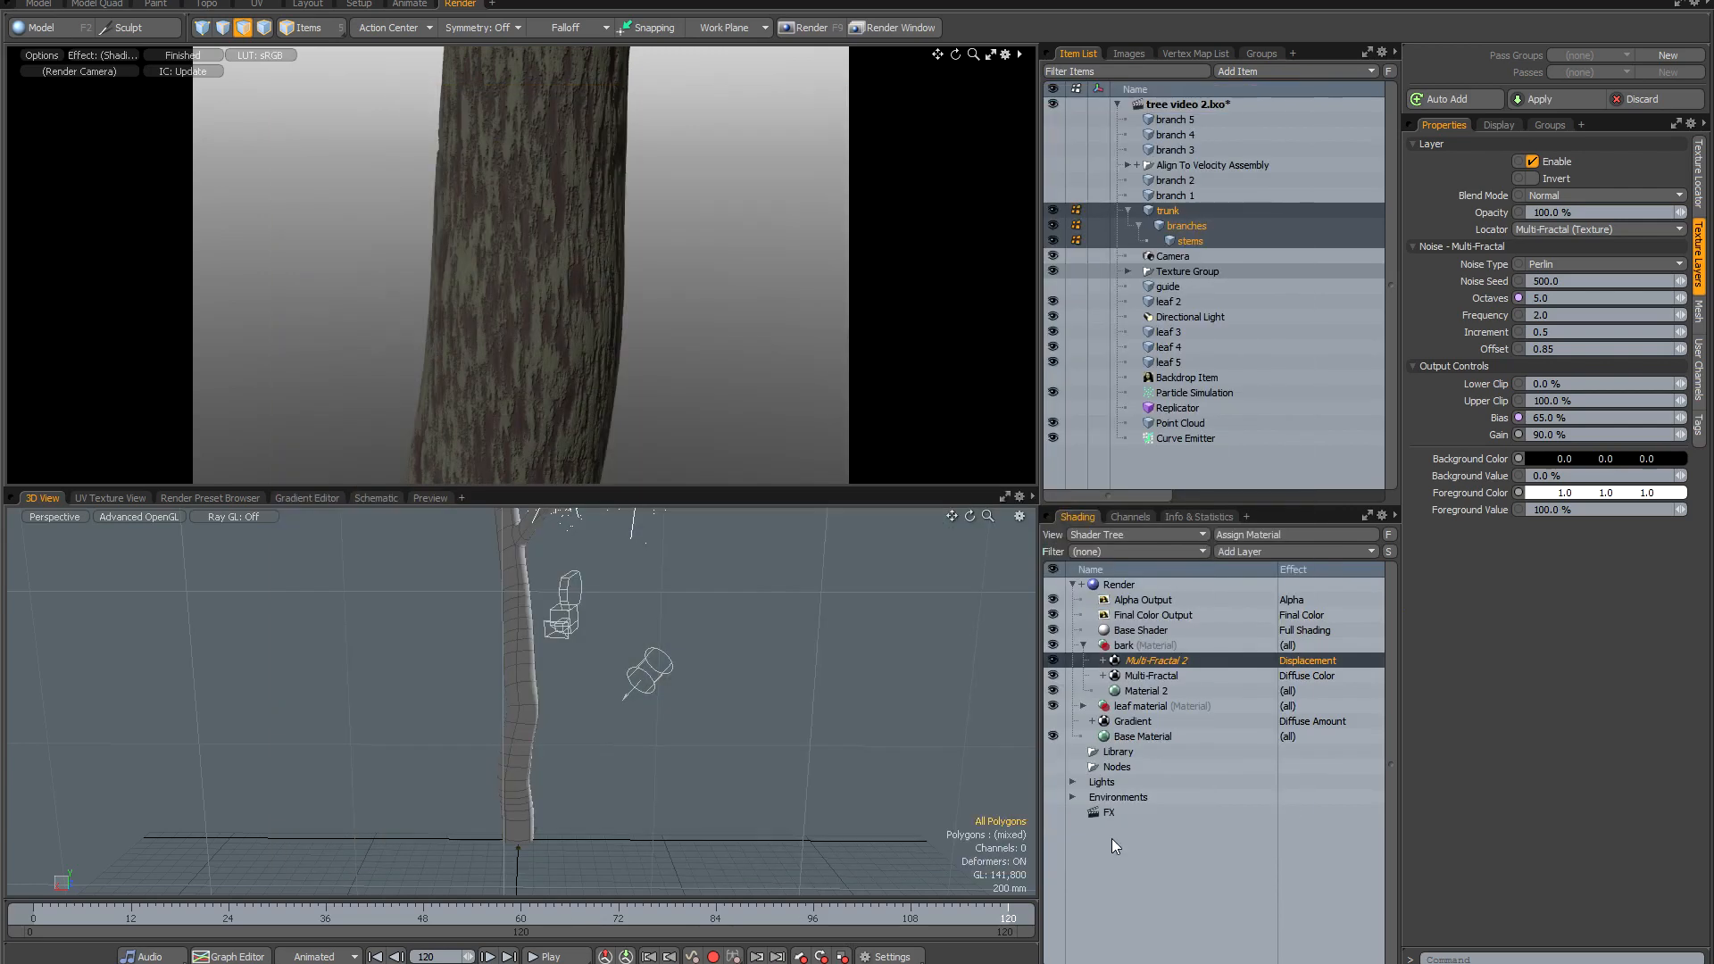
Add an Enhance:modo Etched noise texture to the bark material and set its texture size to 600 mm on all axes.
click(1236, 552)
mouse_move(1225, 645)
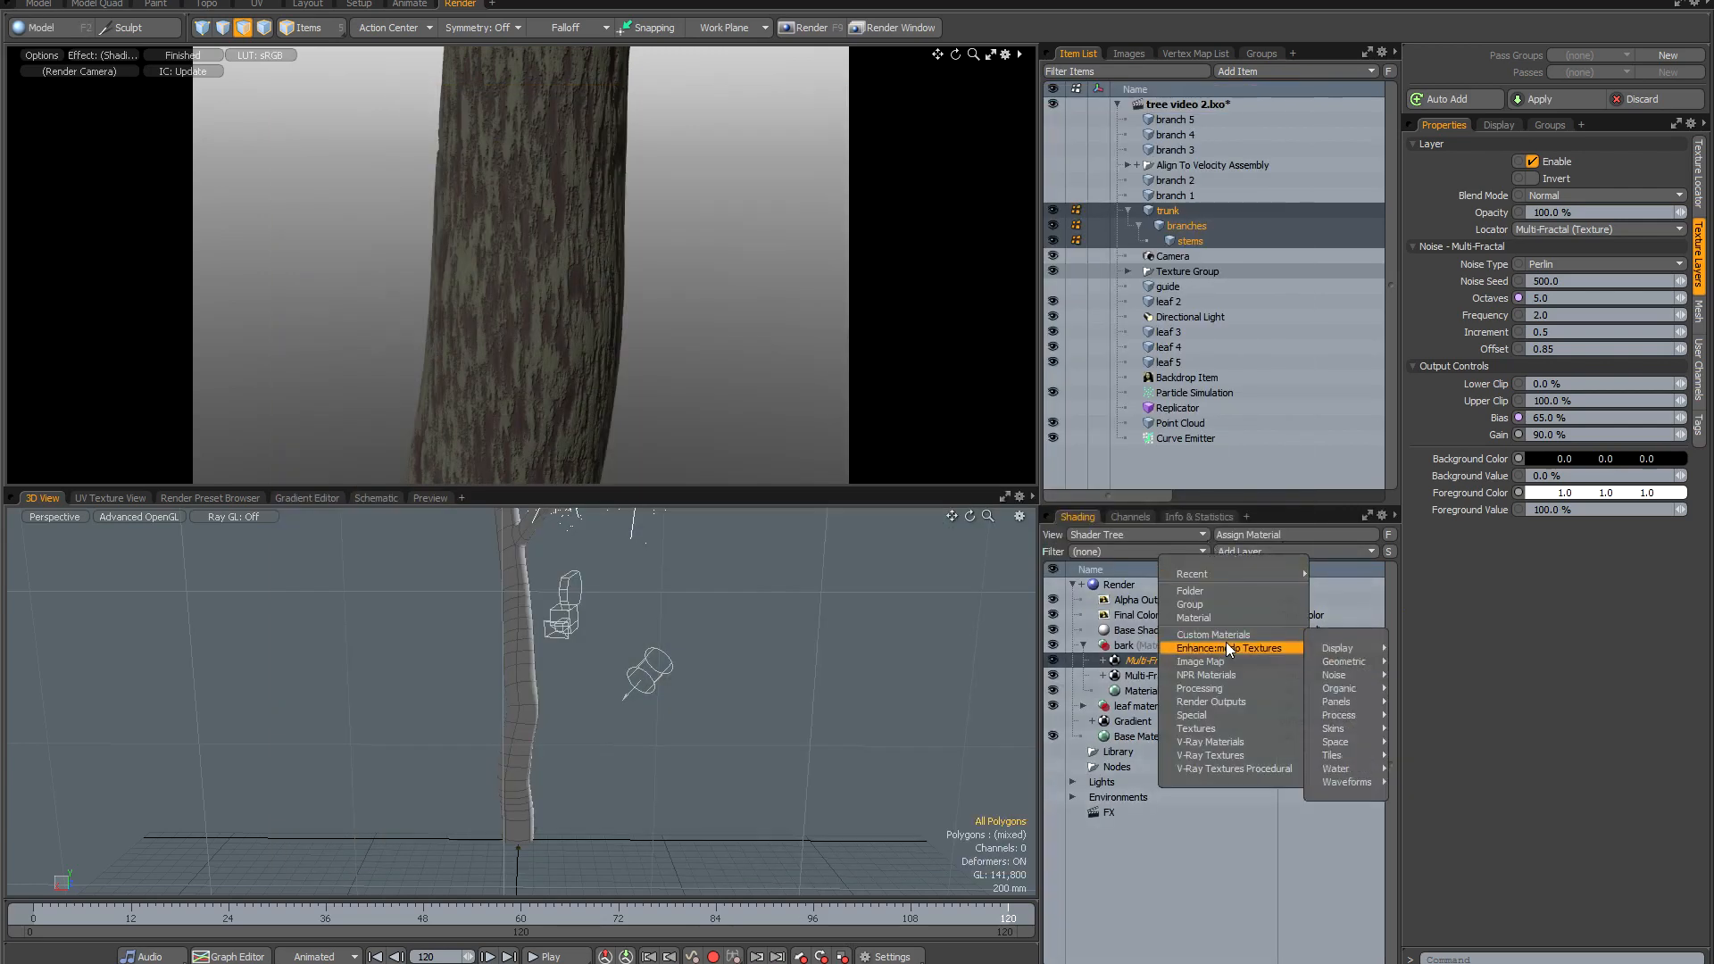
mouse_move(1319, 671)
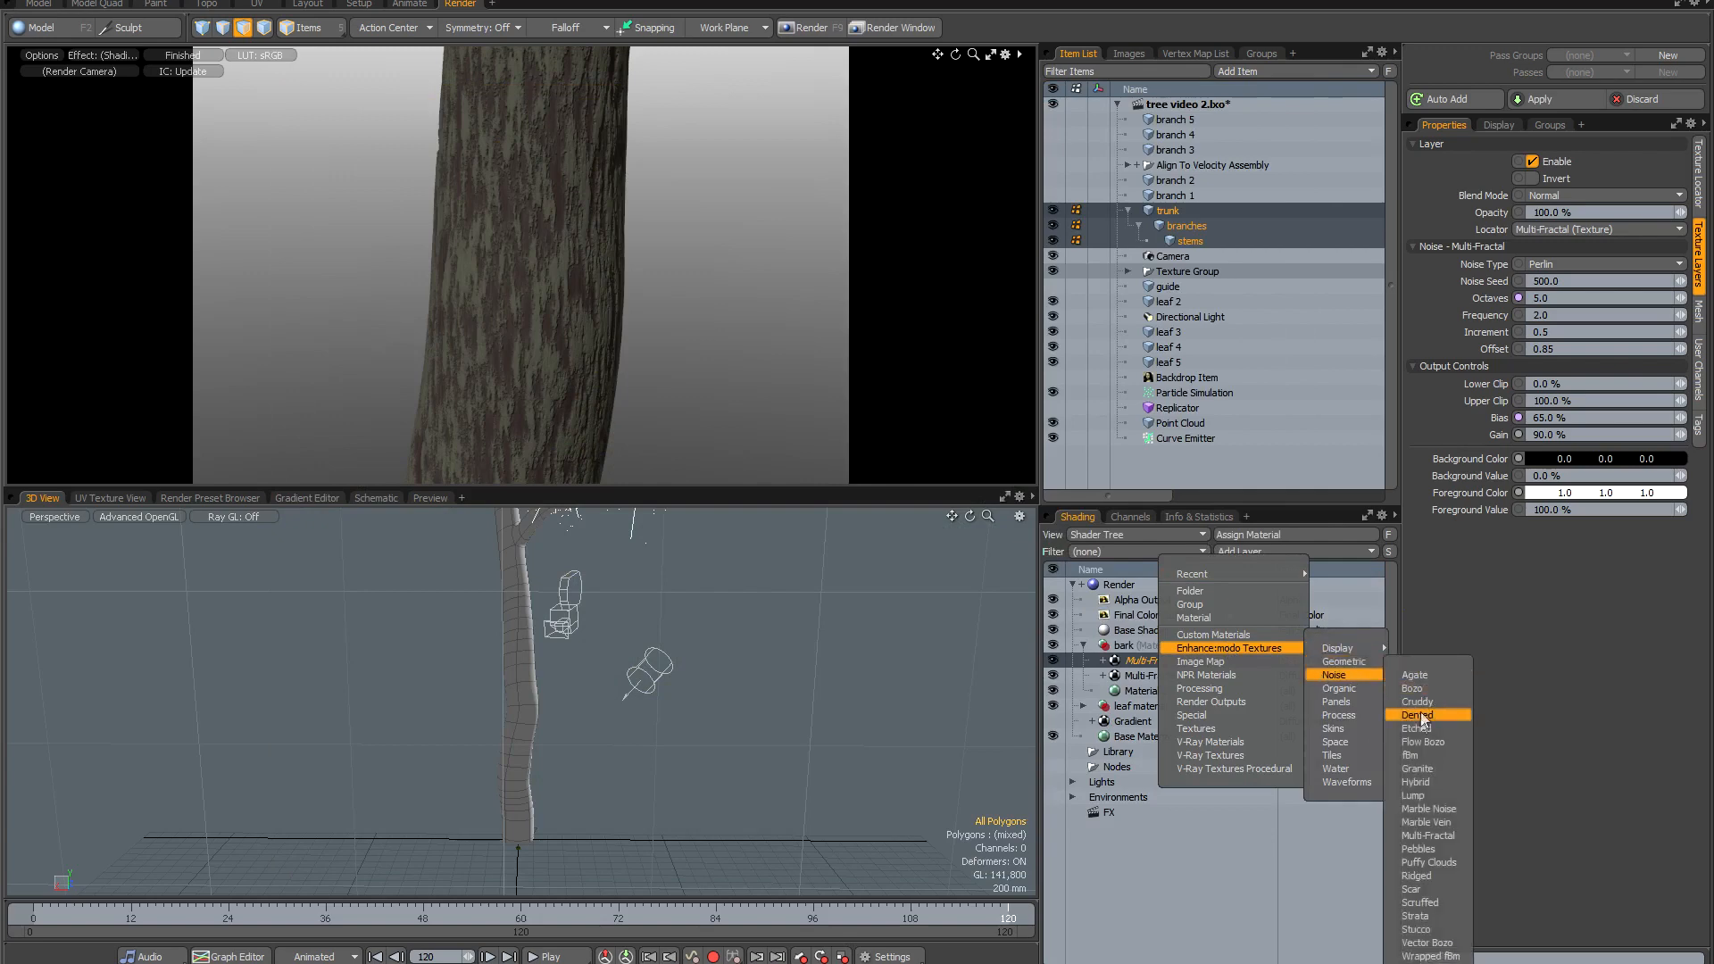
click(1419, 724)
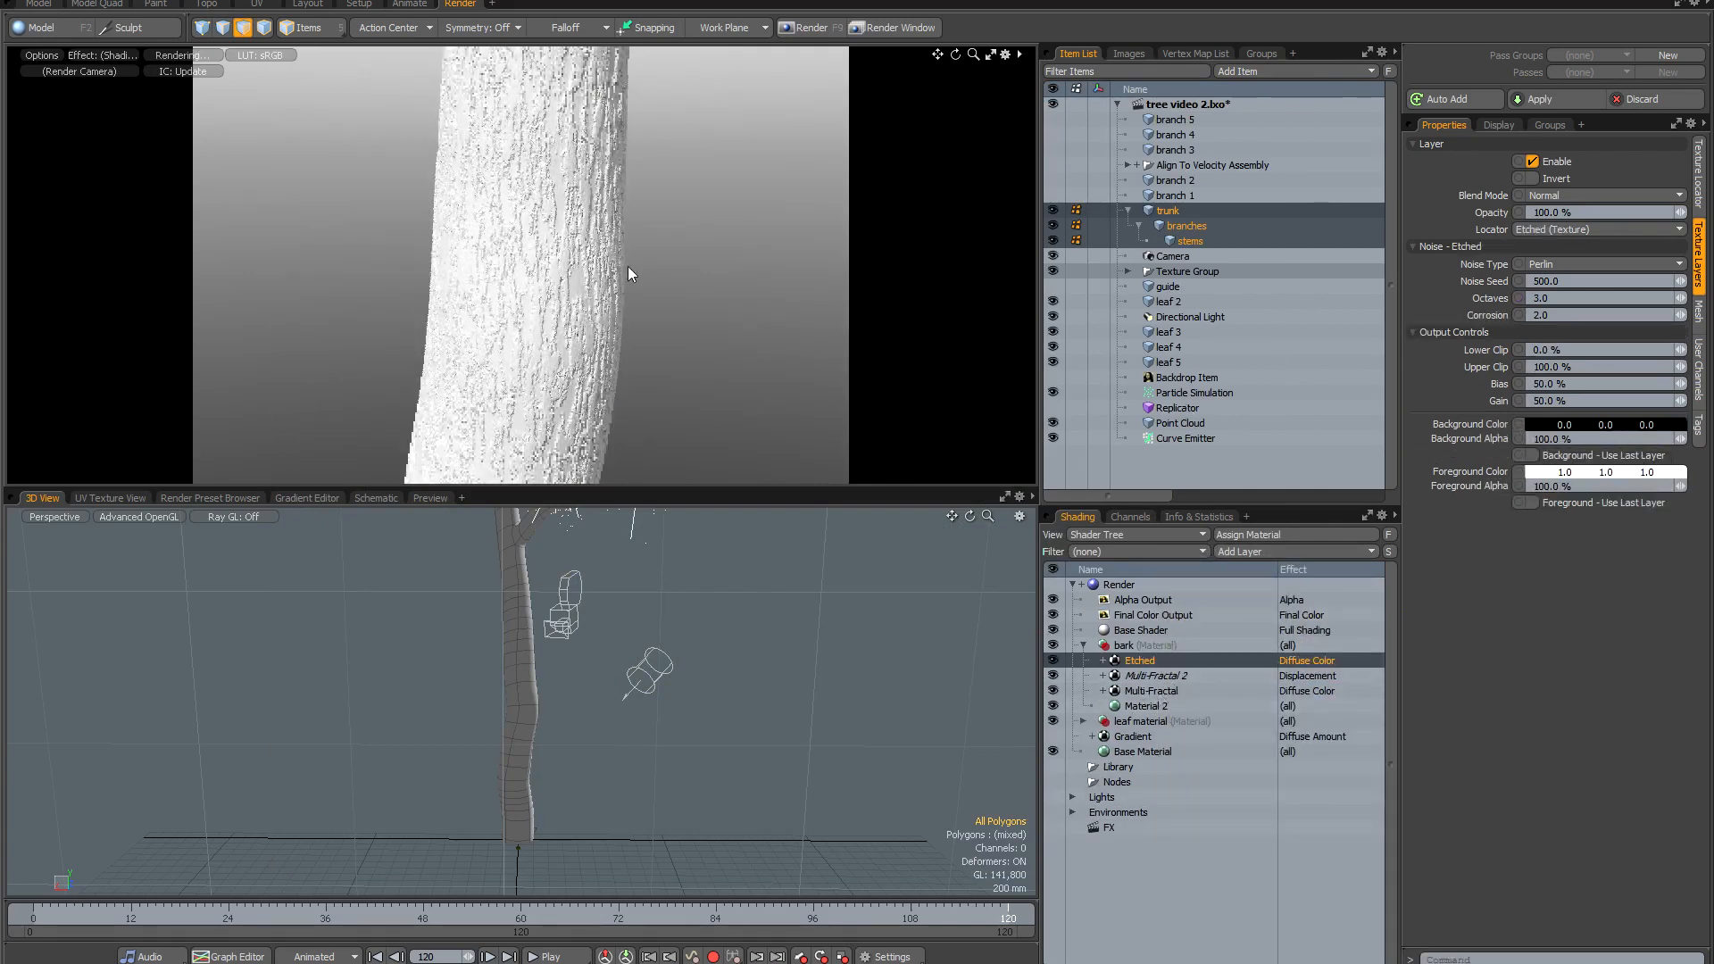
click(1698, 174)
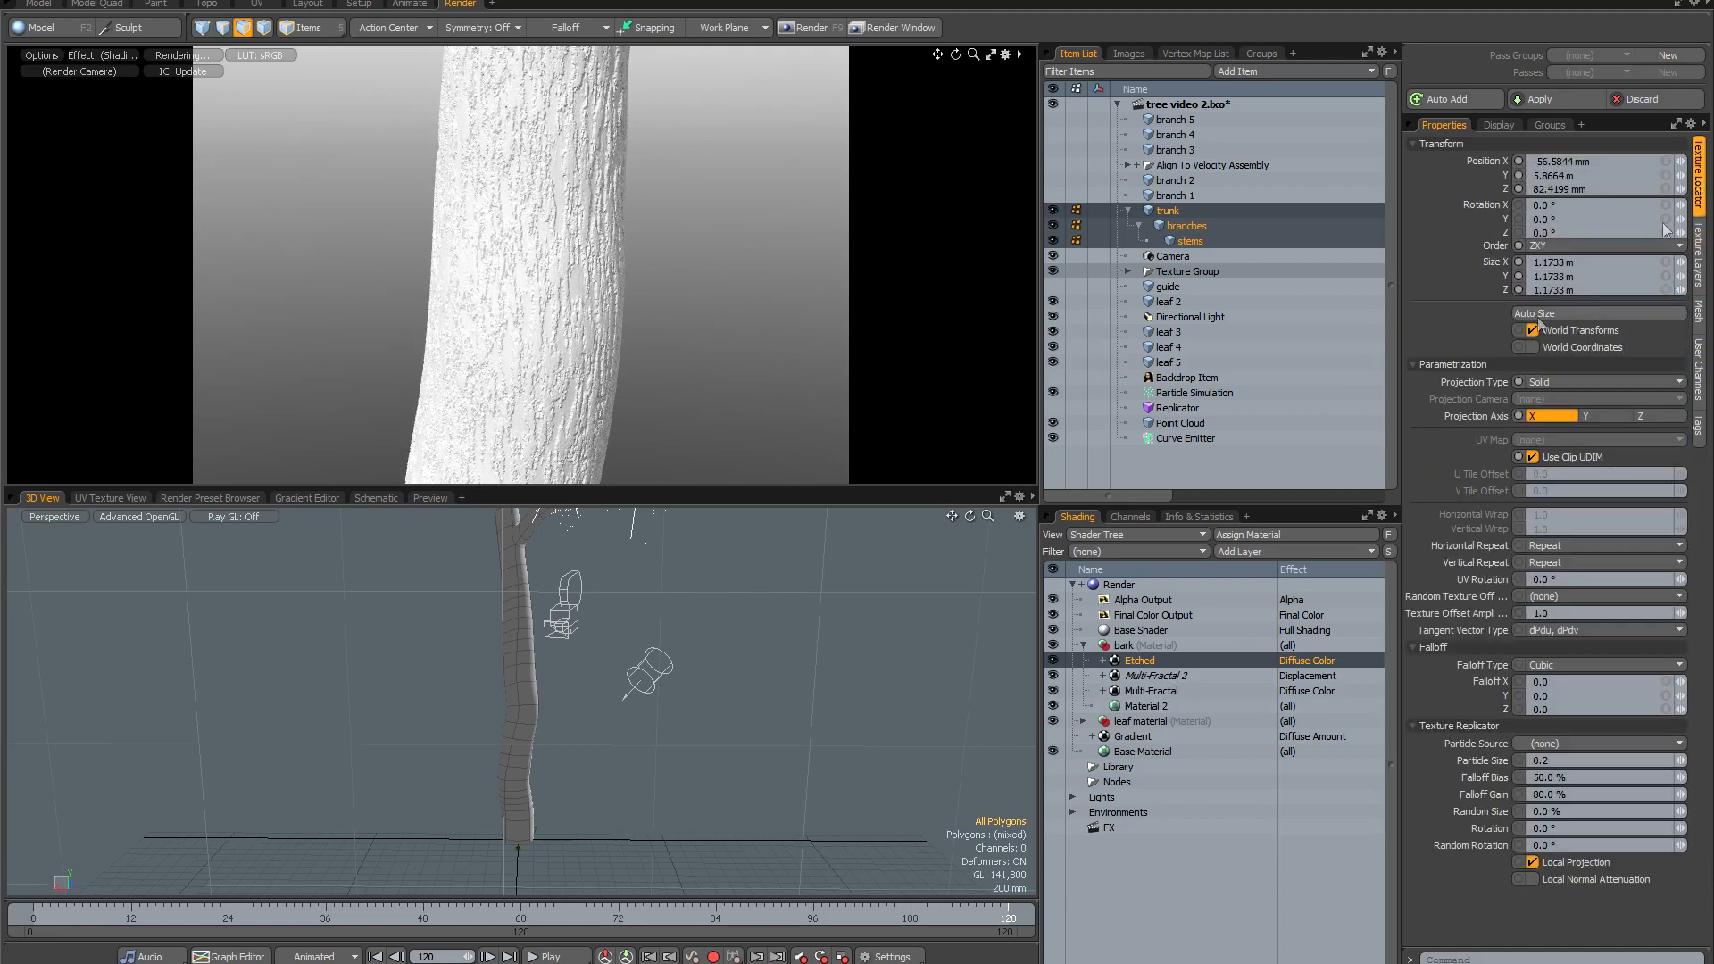
click(1611, 265)
text(600mm)
key(Return)
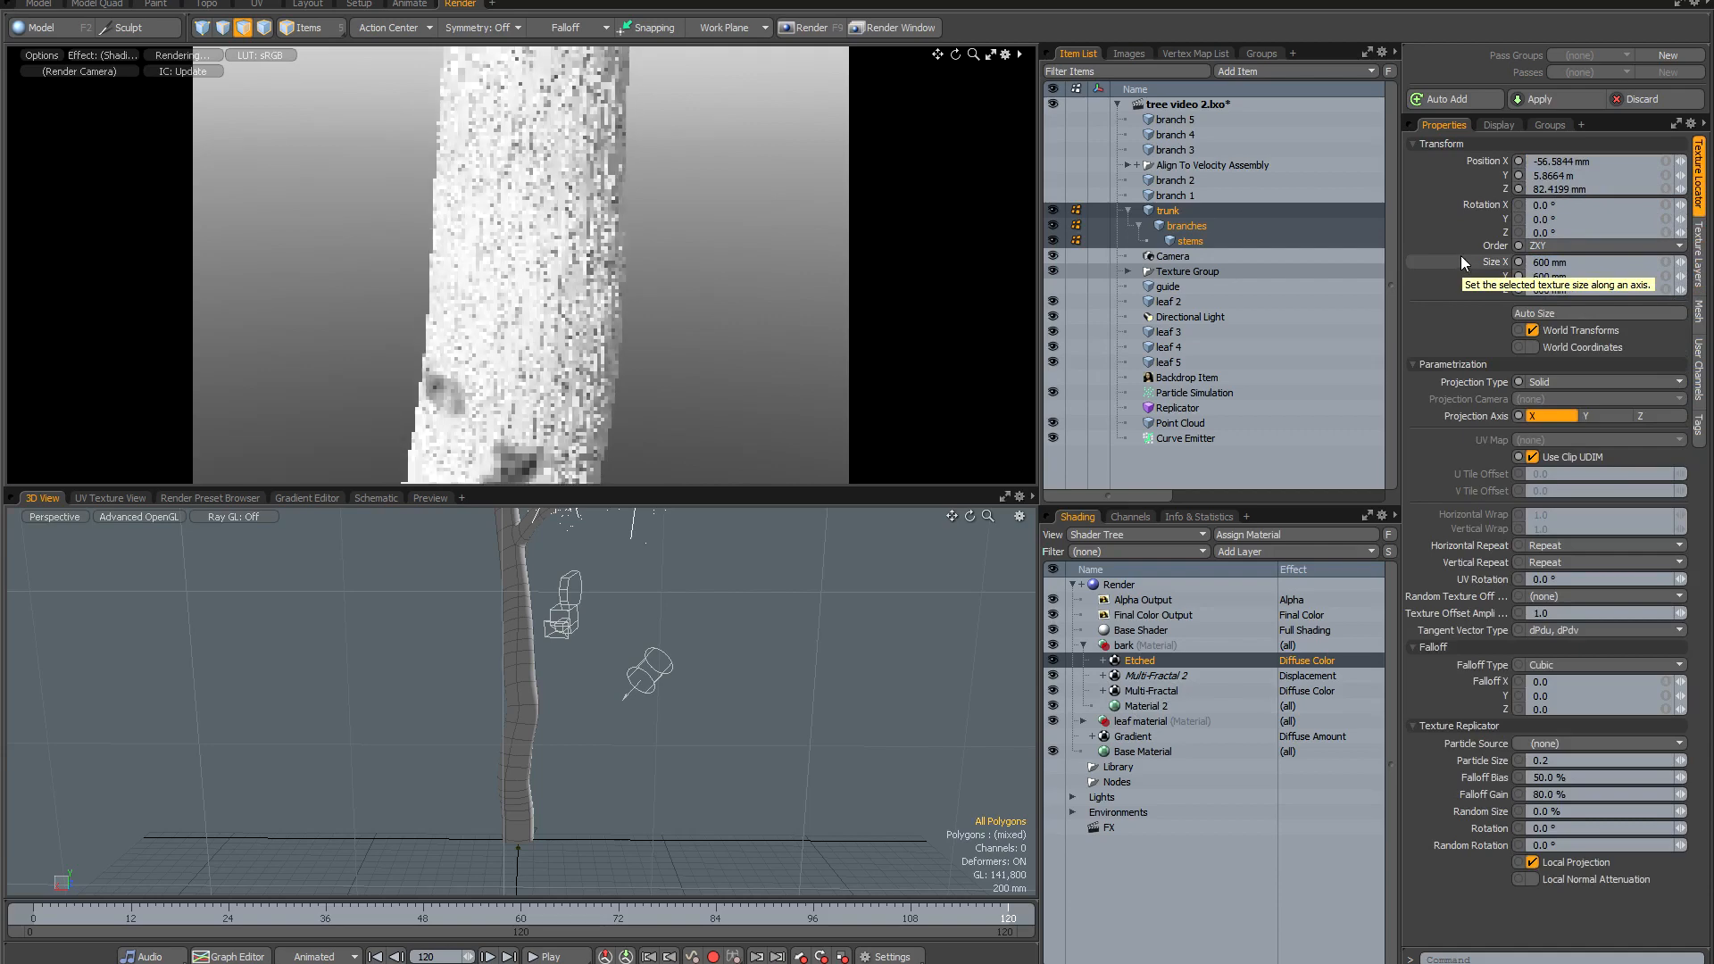
Set the Etched texture's corrosion to 5 and save the scene.
click(1699, 255)
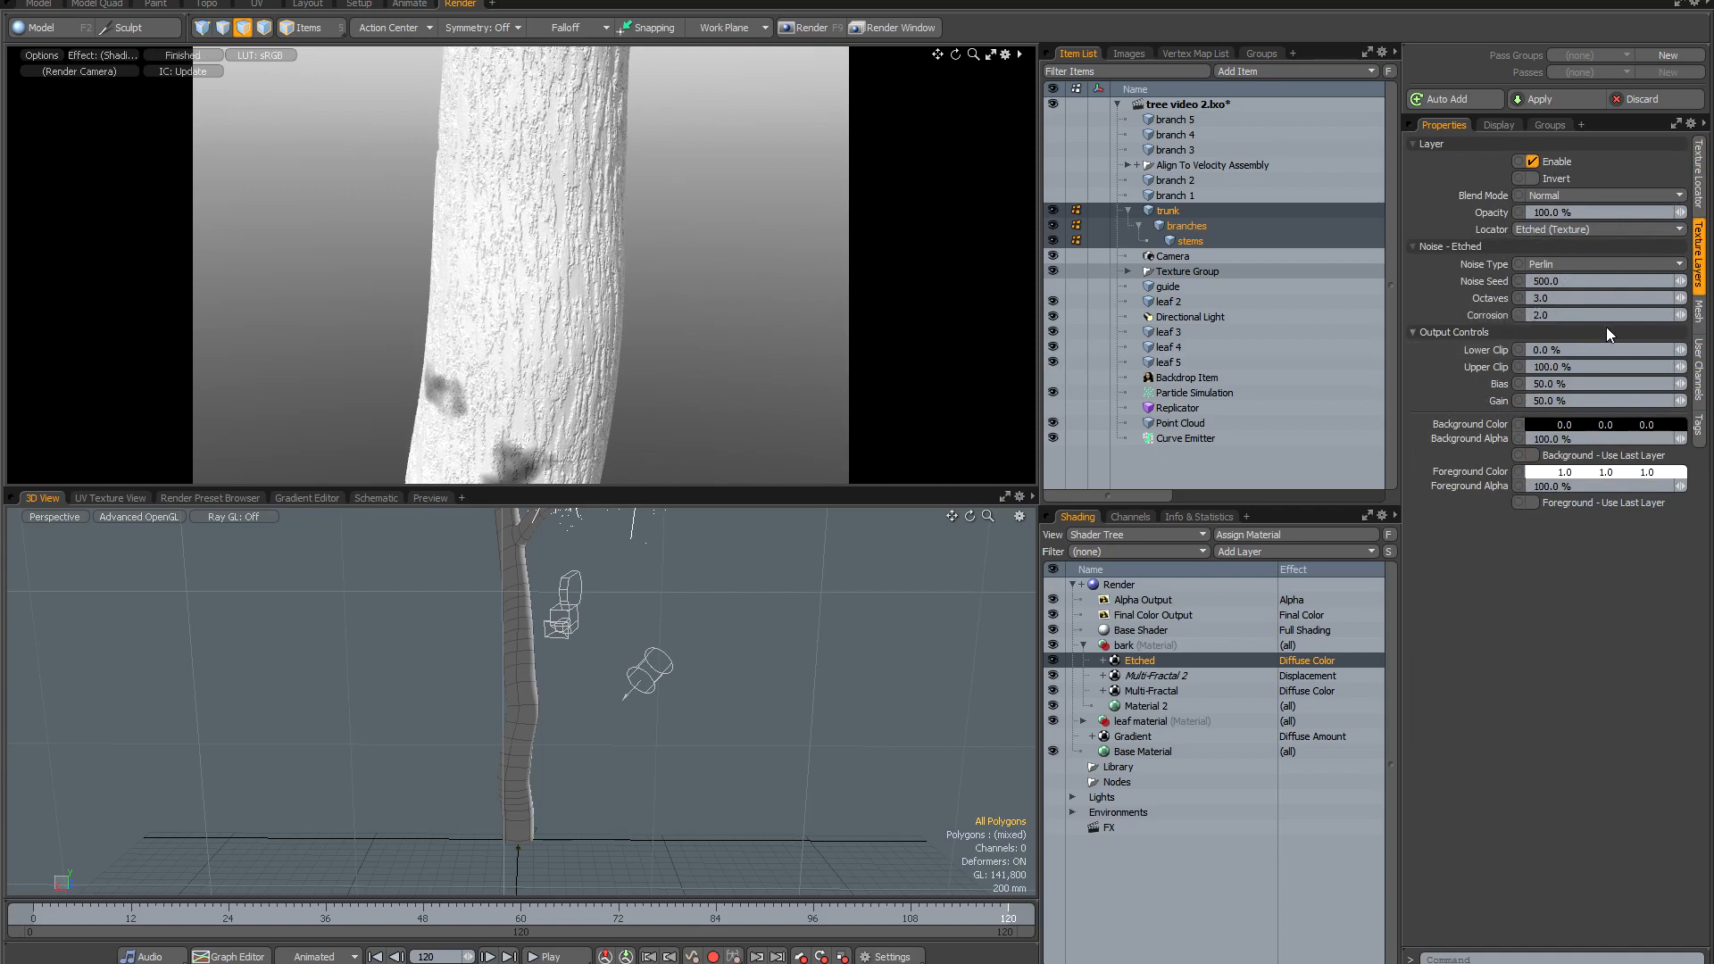
drag(1558, 314, 1505, 318)
key(BackSpace)
text(5)
key(Return)
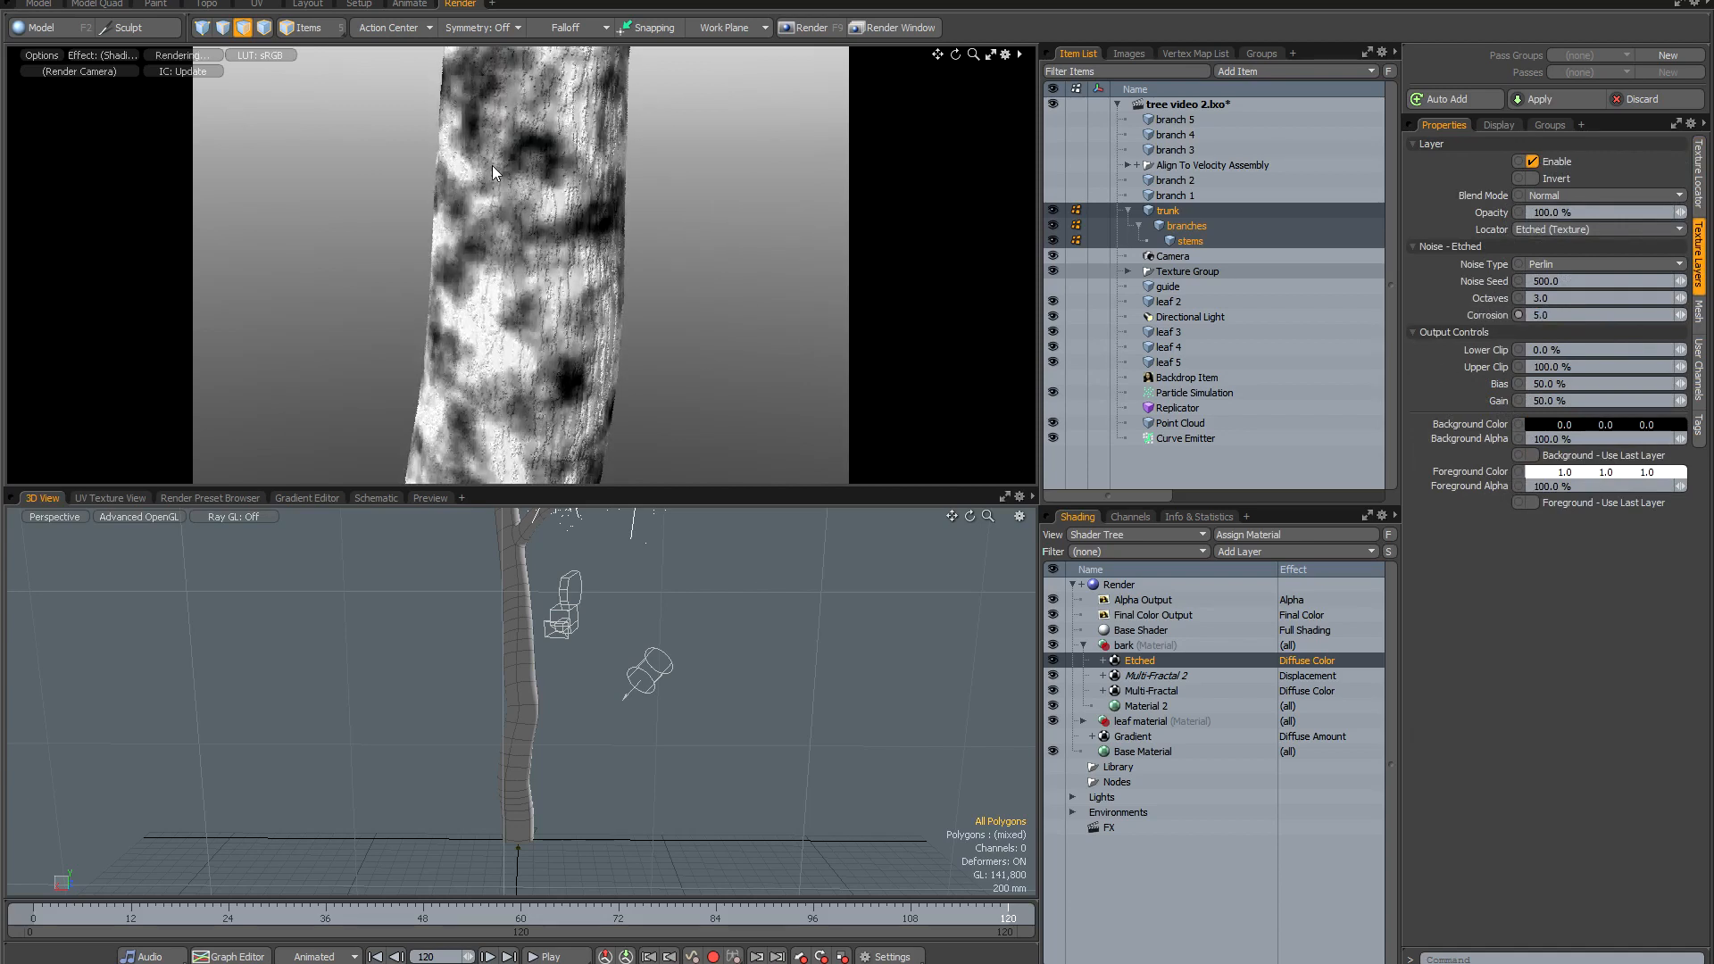
key(ctrl+s)
Set the Etched texture's gain to 90% and its bias to 20%.
click(1578, 397)
text(90)
key(Return)
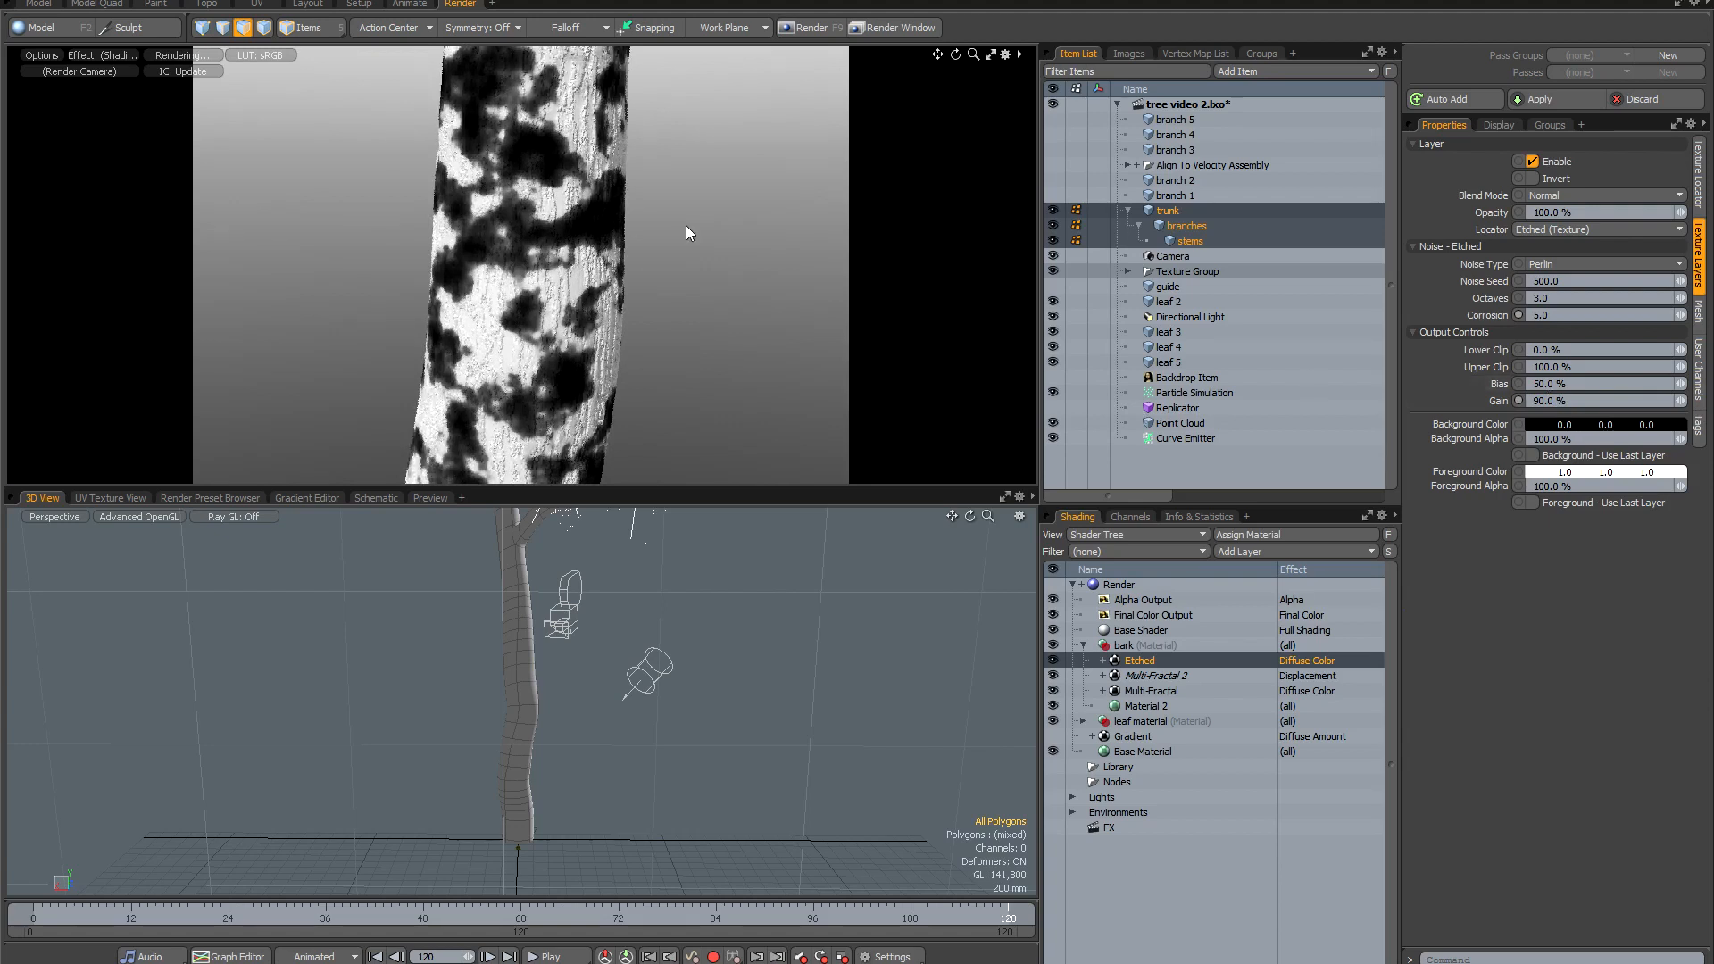
click(1583, 383)
text(20)
key(Return)
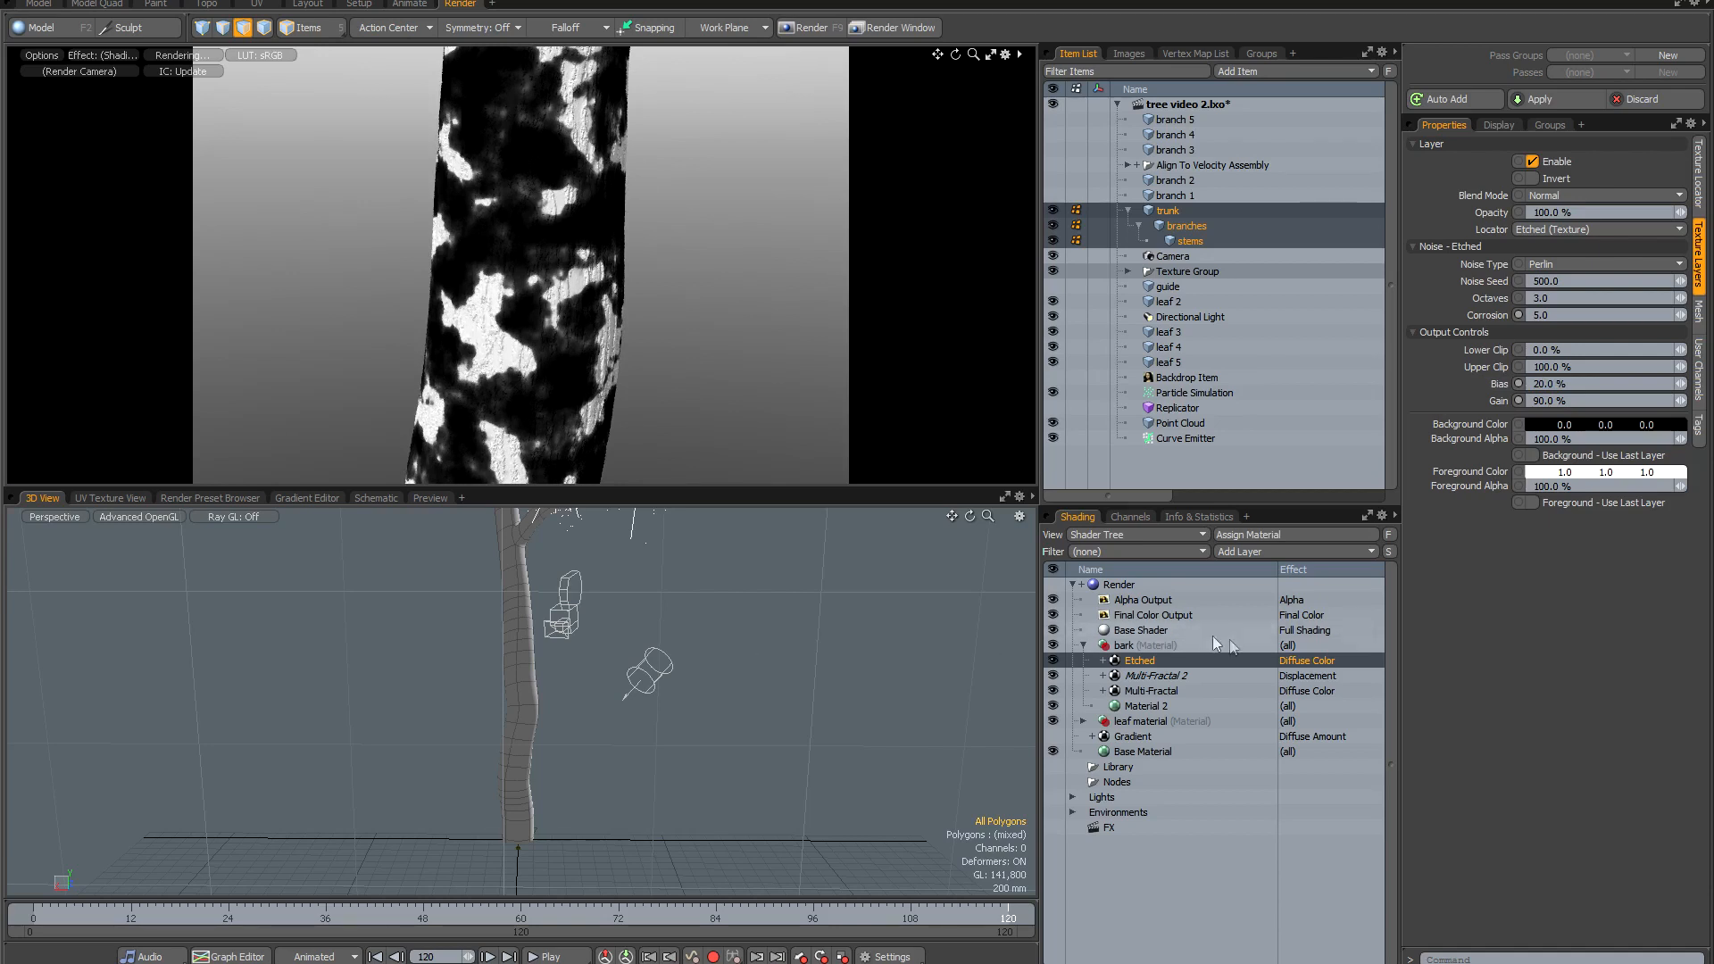
Add a standard Noise texture above the Etched layer and set its texture size to 500 mm on all axes.
click(1257, 550)
mouse_move(1229, 724)
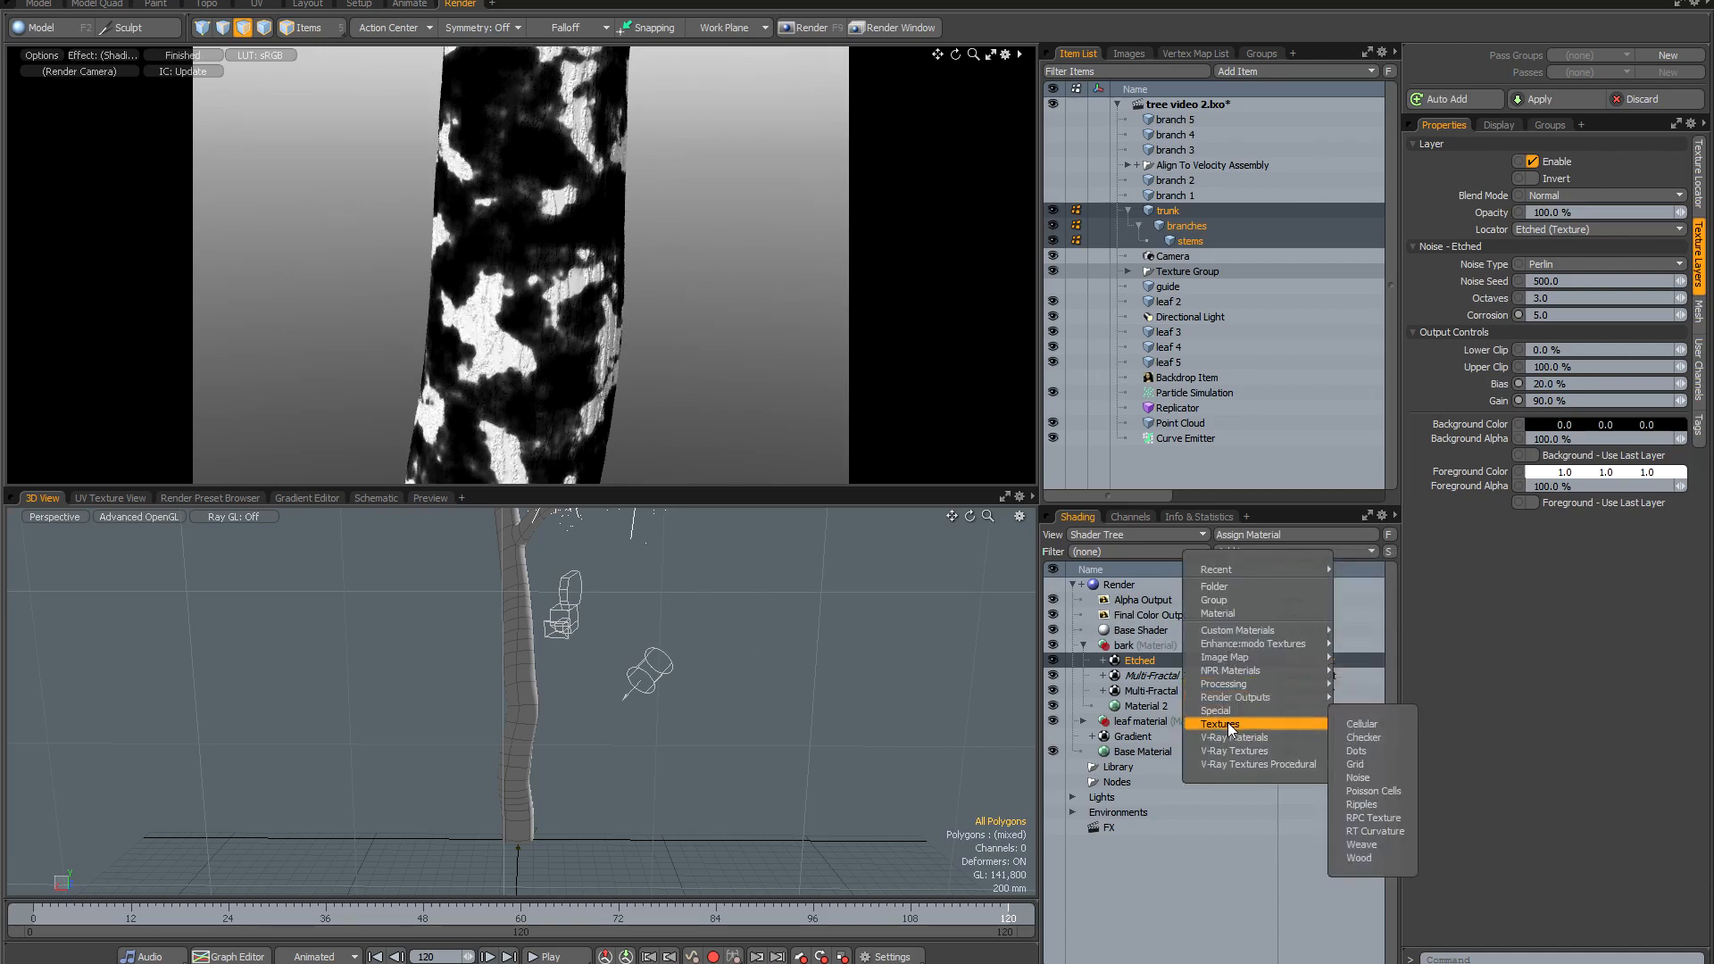
click(1366, 775)
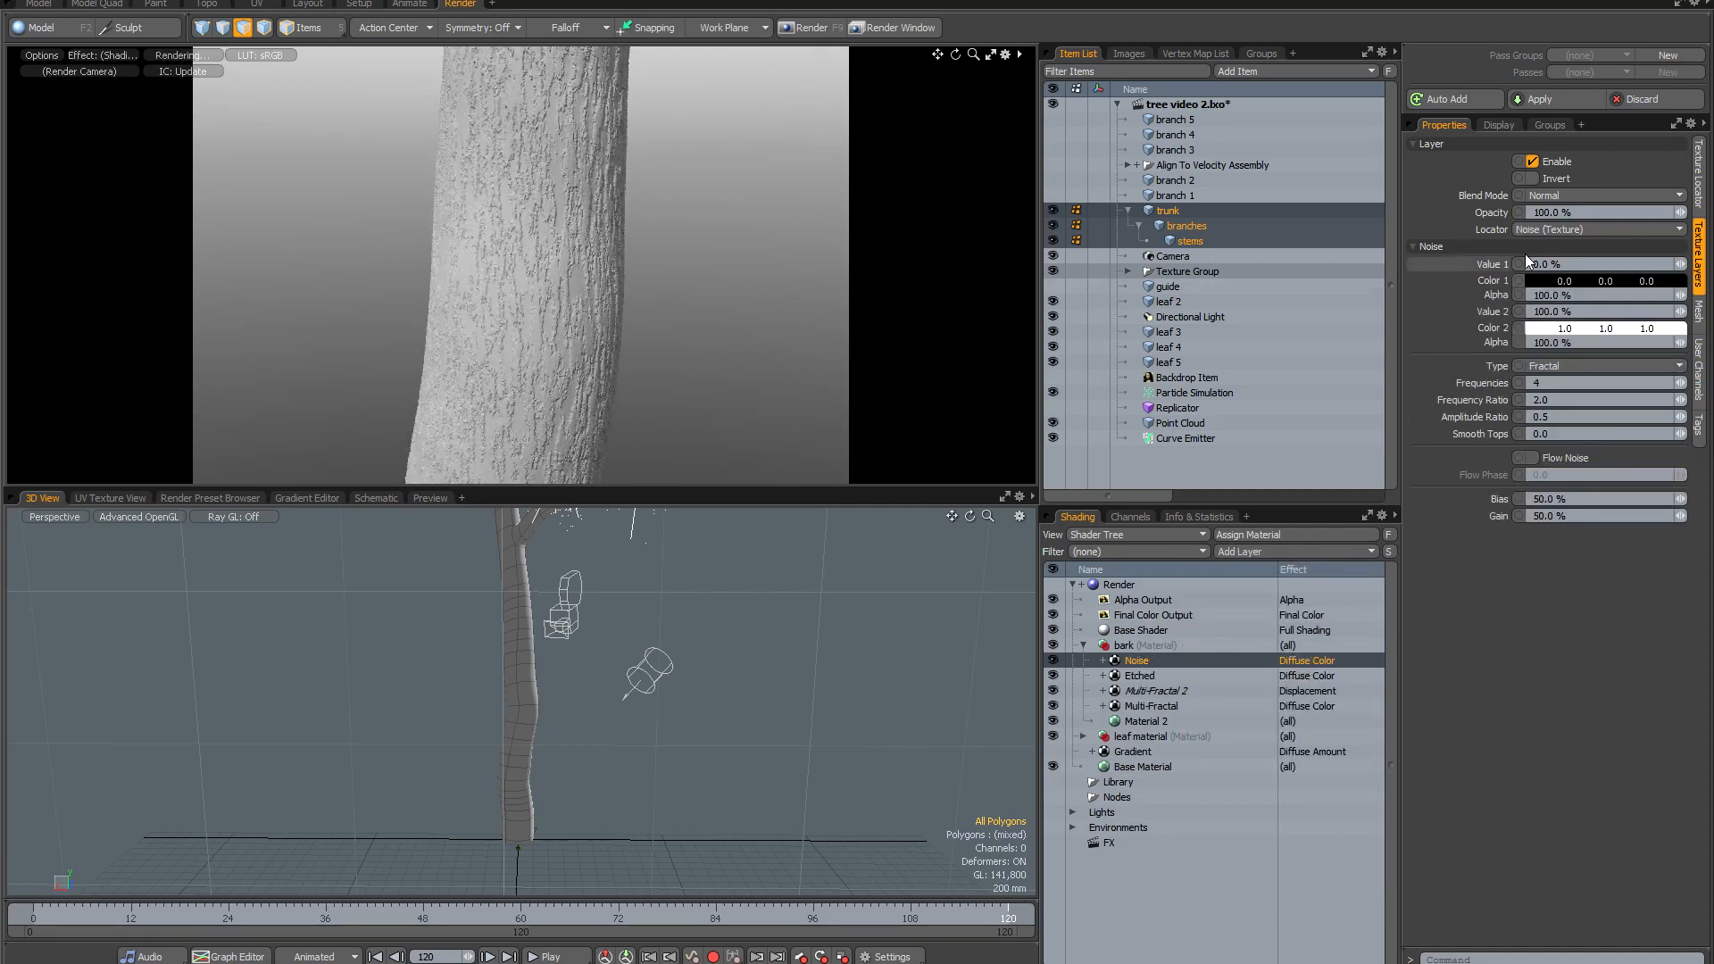
click(1700, 187)
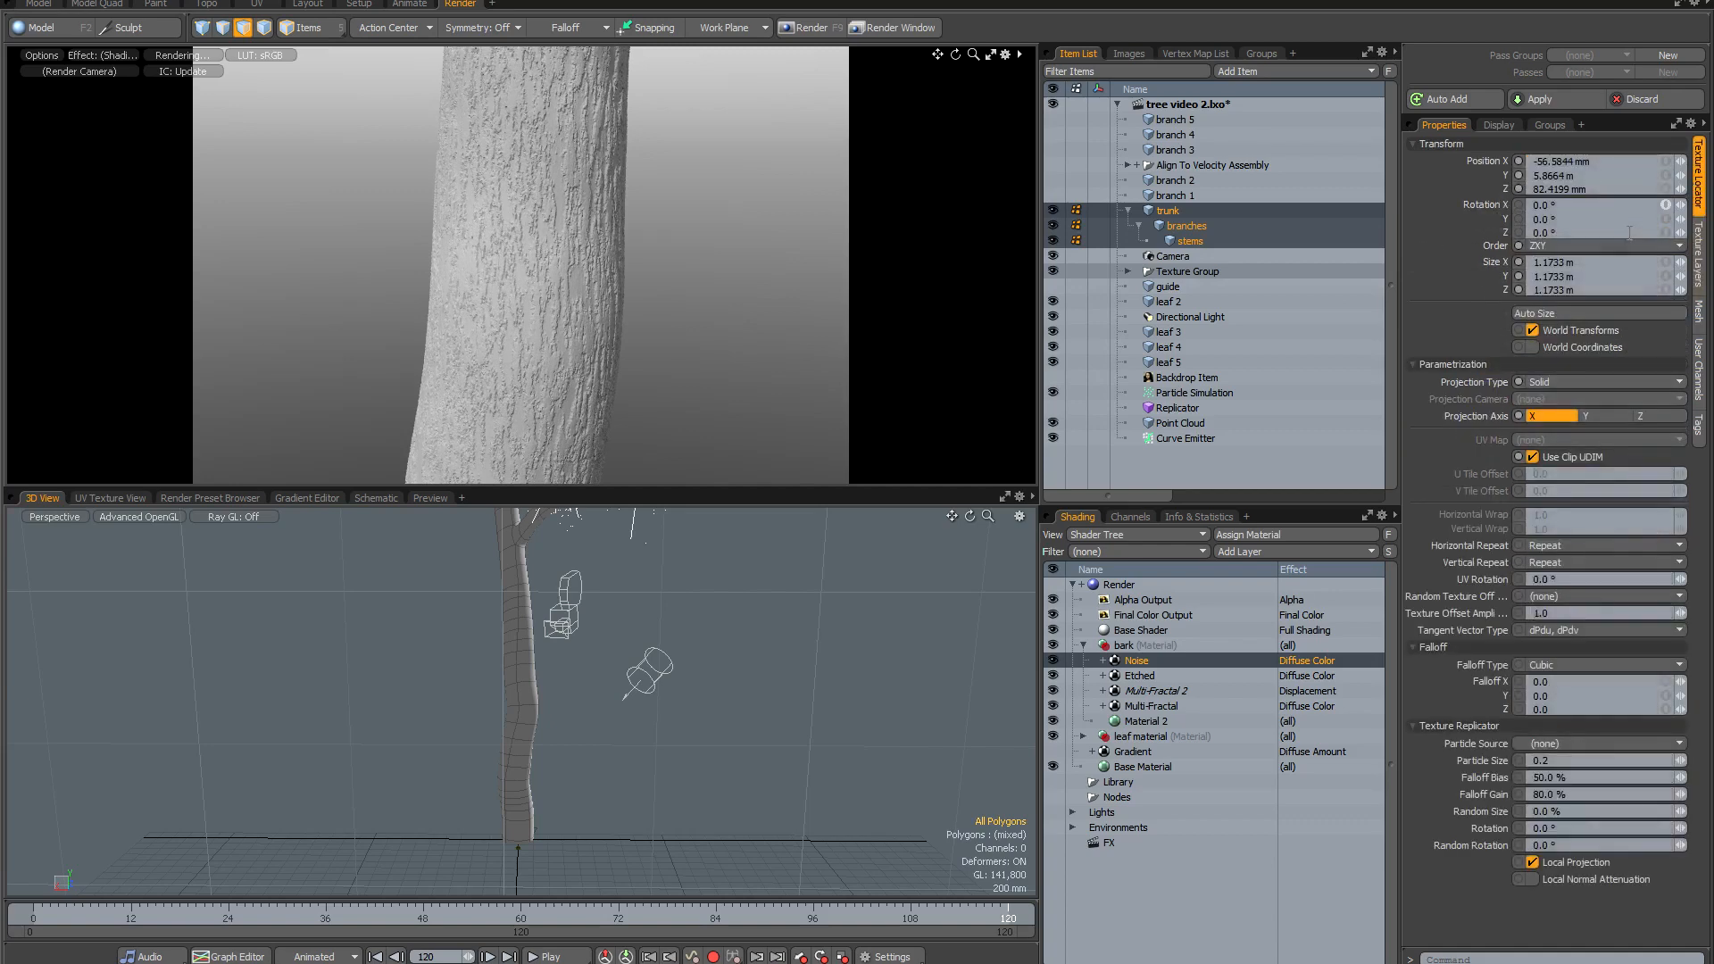
click(1583, 262)
text(0.5)
key(Return)
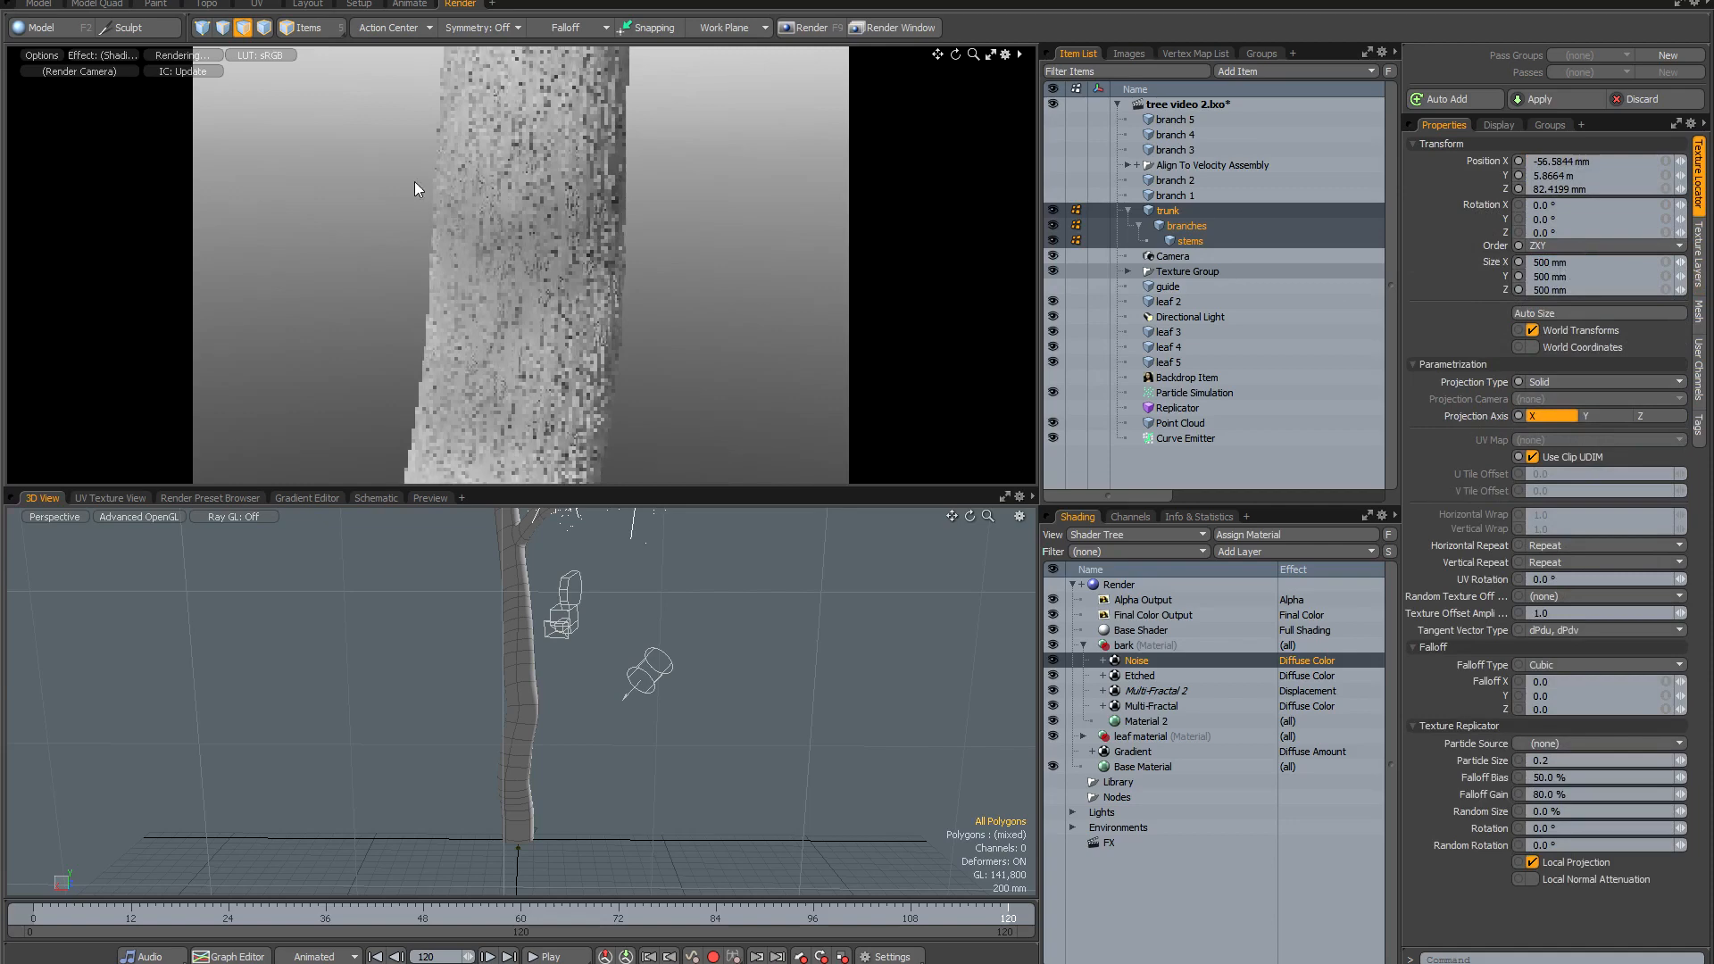
Change the Noise texture's Color 1 to a light grey of about 0.56 per channel.
click(1699, 254)
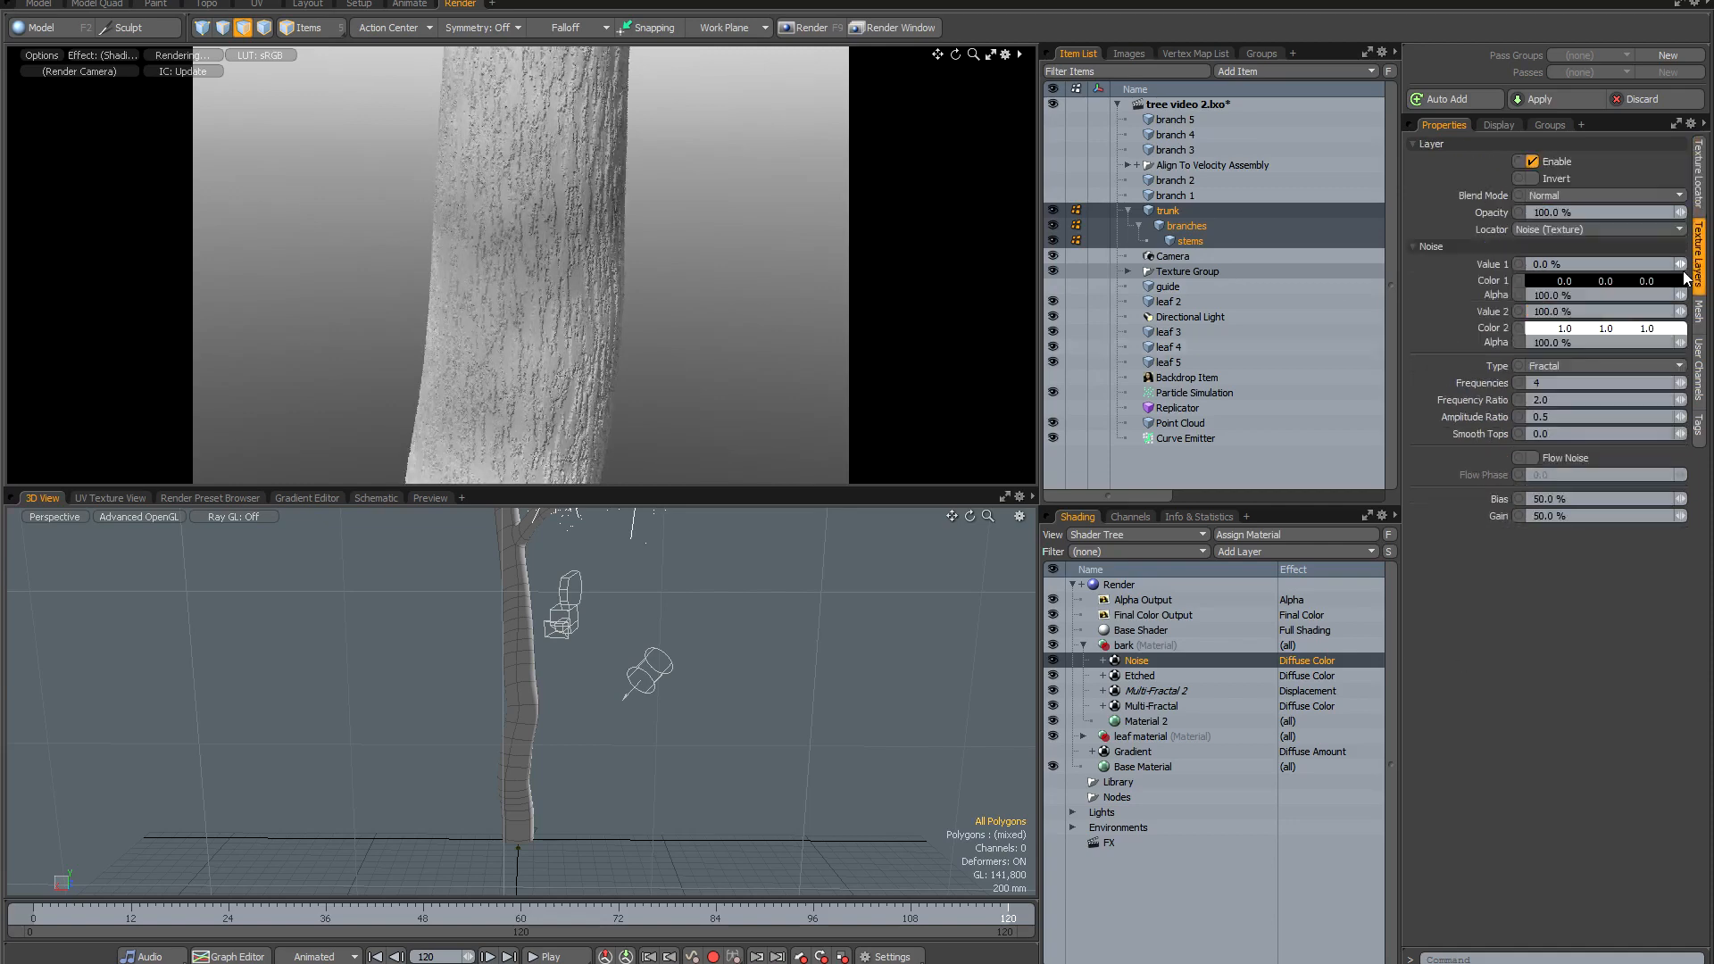
click(1589, 280)
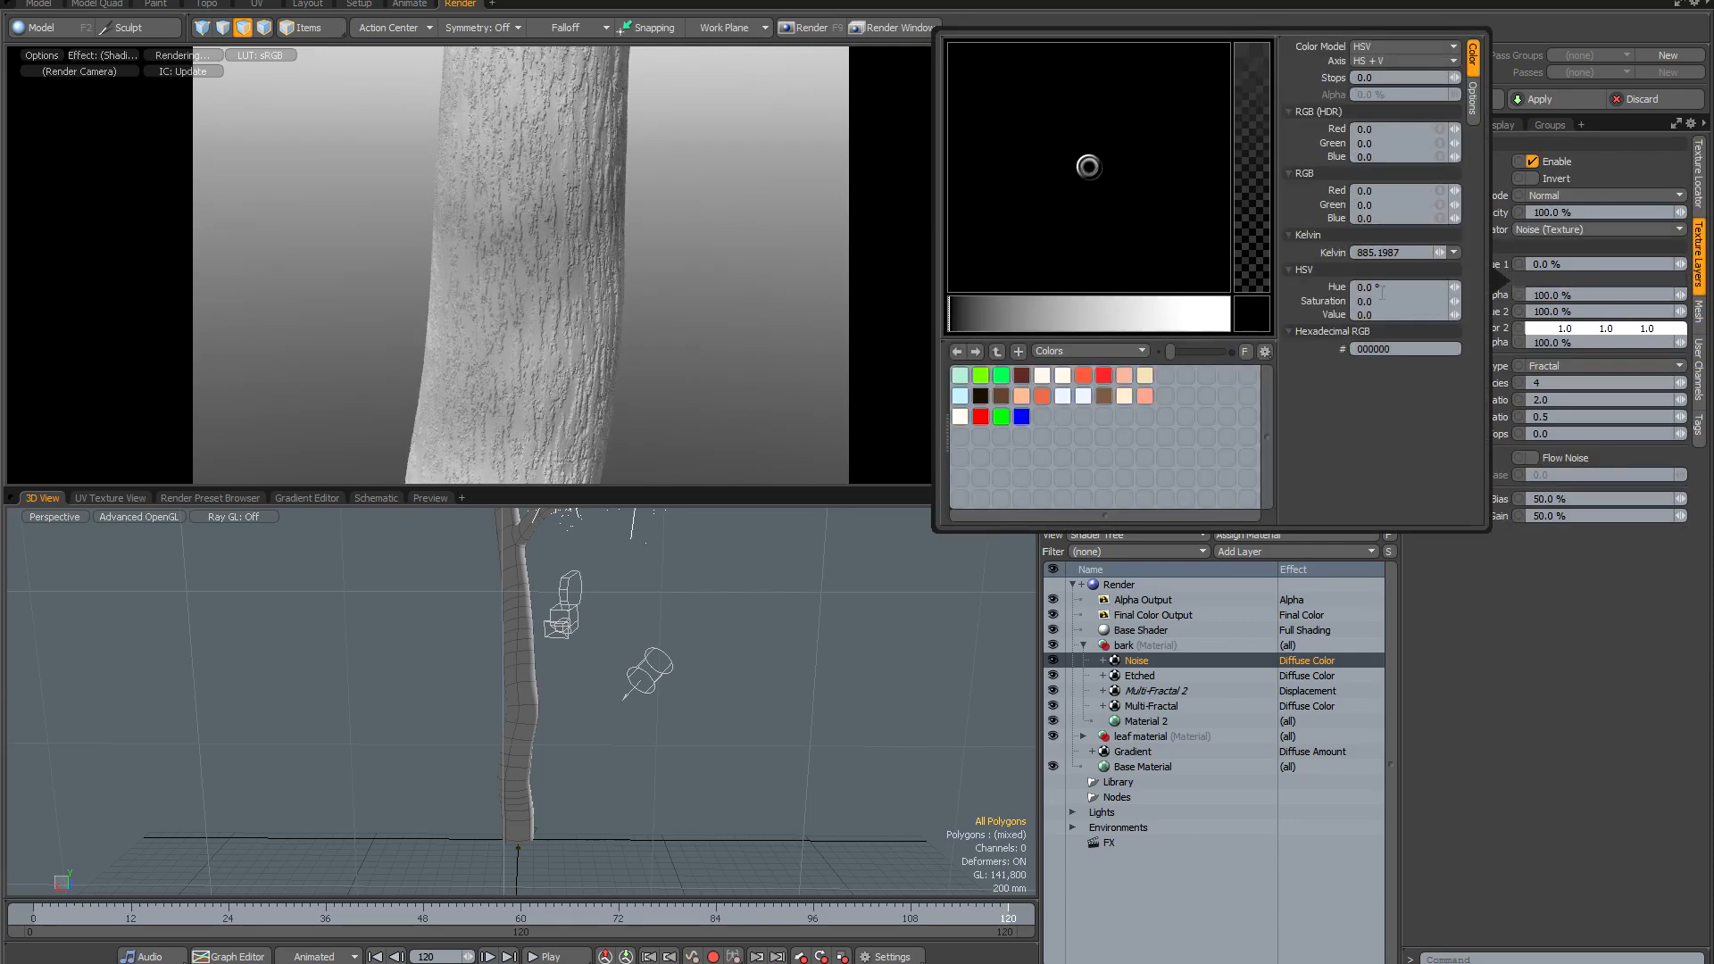
click(1082, 312)
drag(1082, 313, 1105, 312)
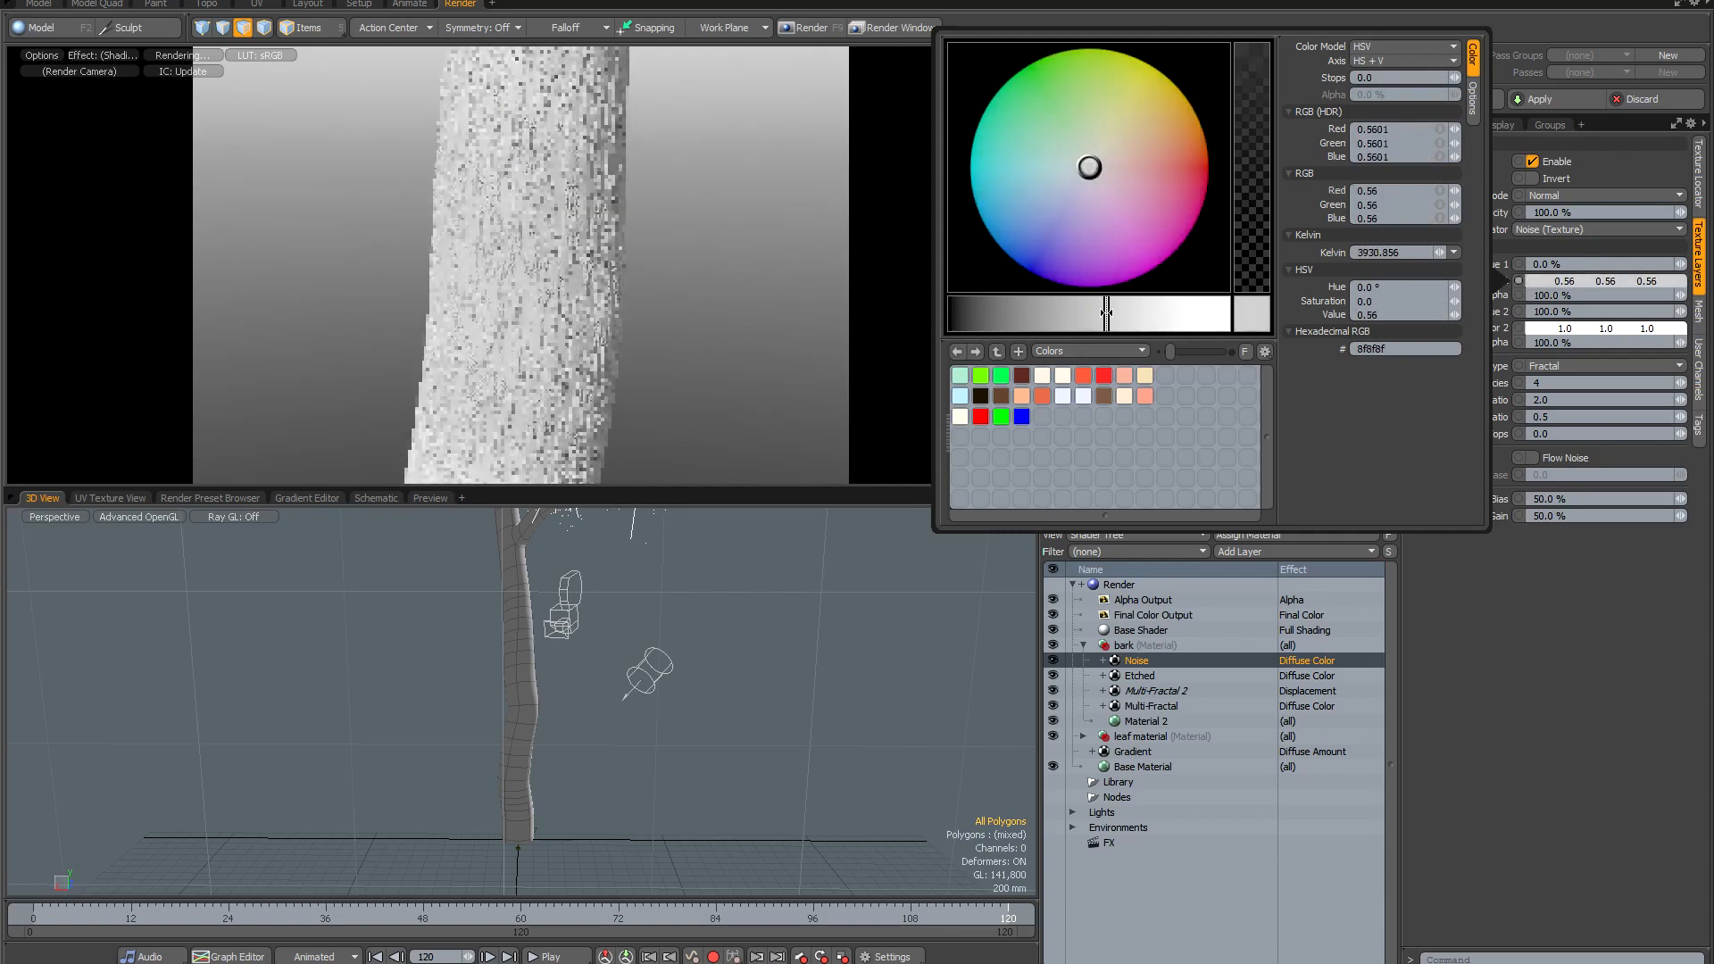
click(1545, 721)
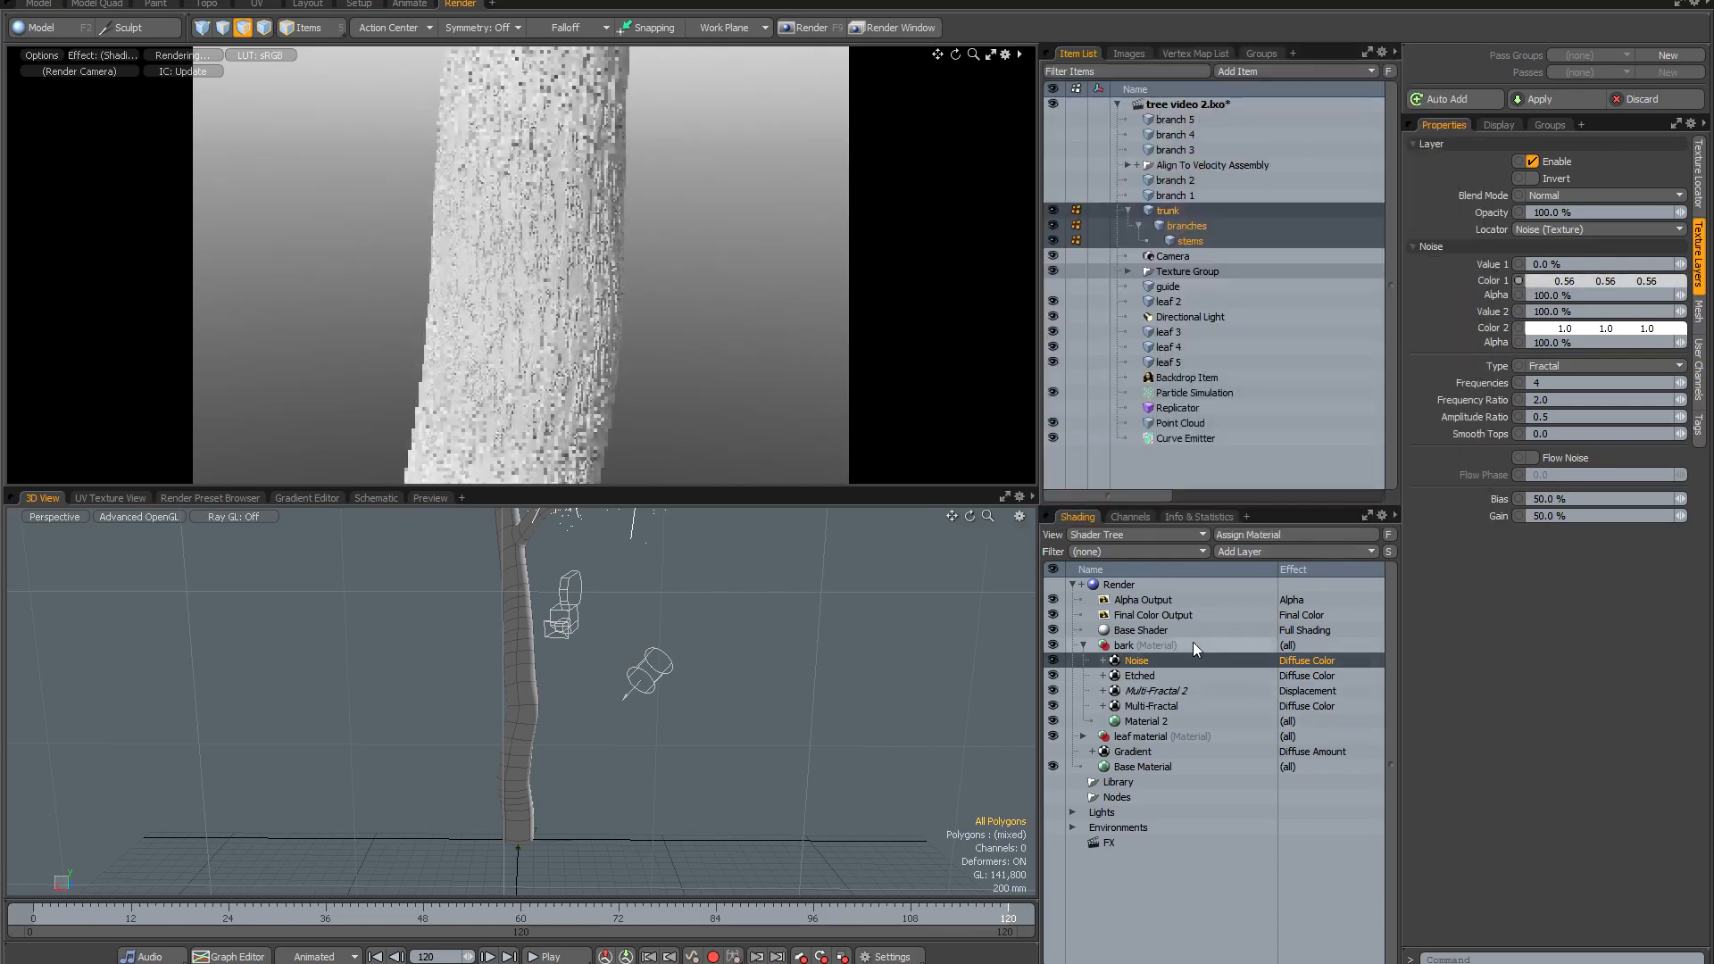
Change the Etched texture's effect to Layer Mask so it masks the Noise layer.
click(1154, 676)
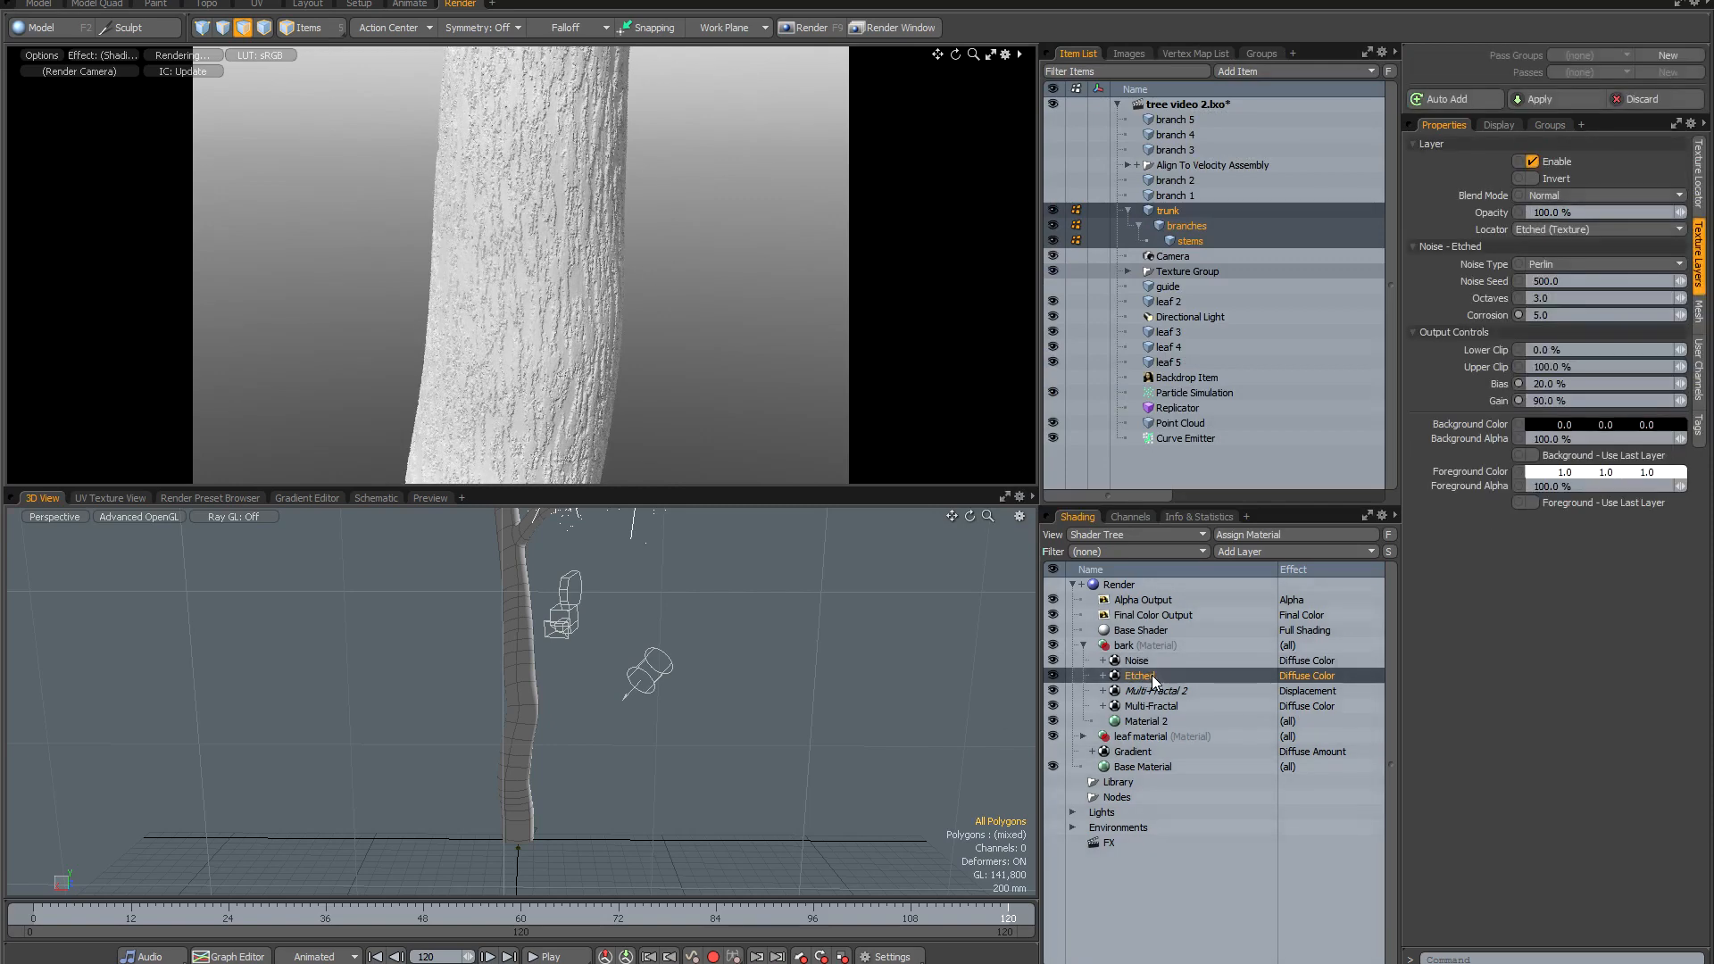
click(1311, 679)
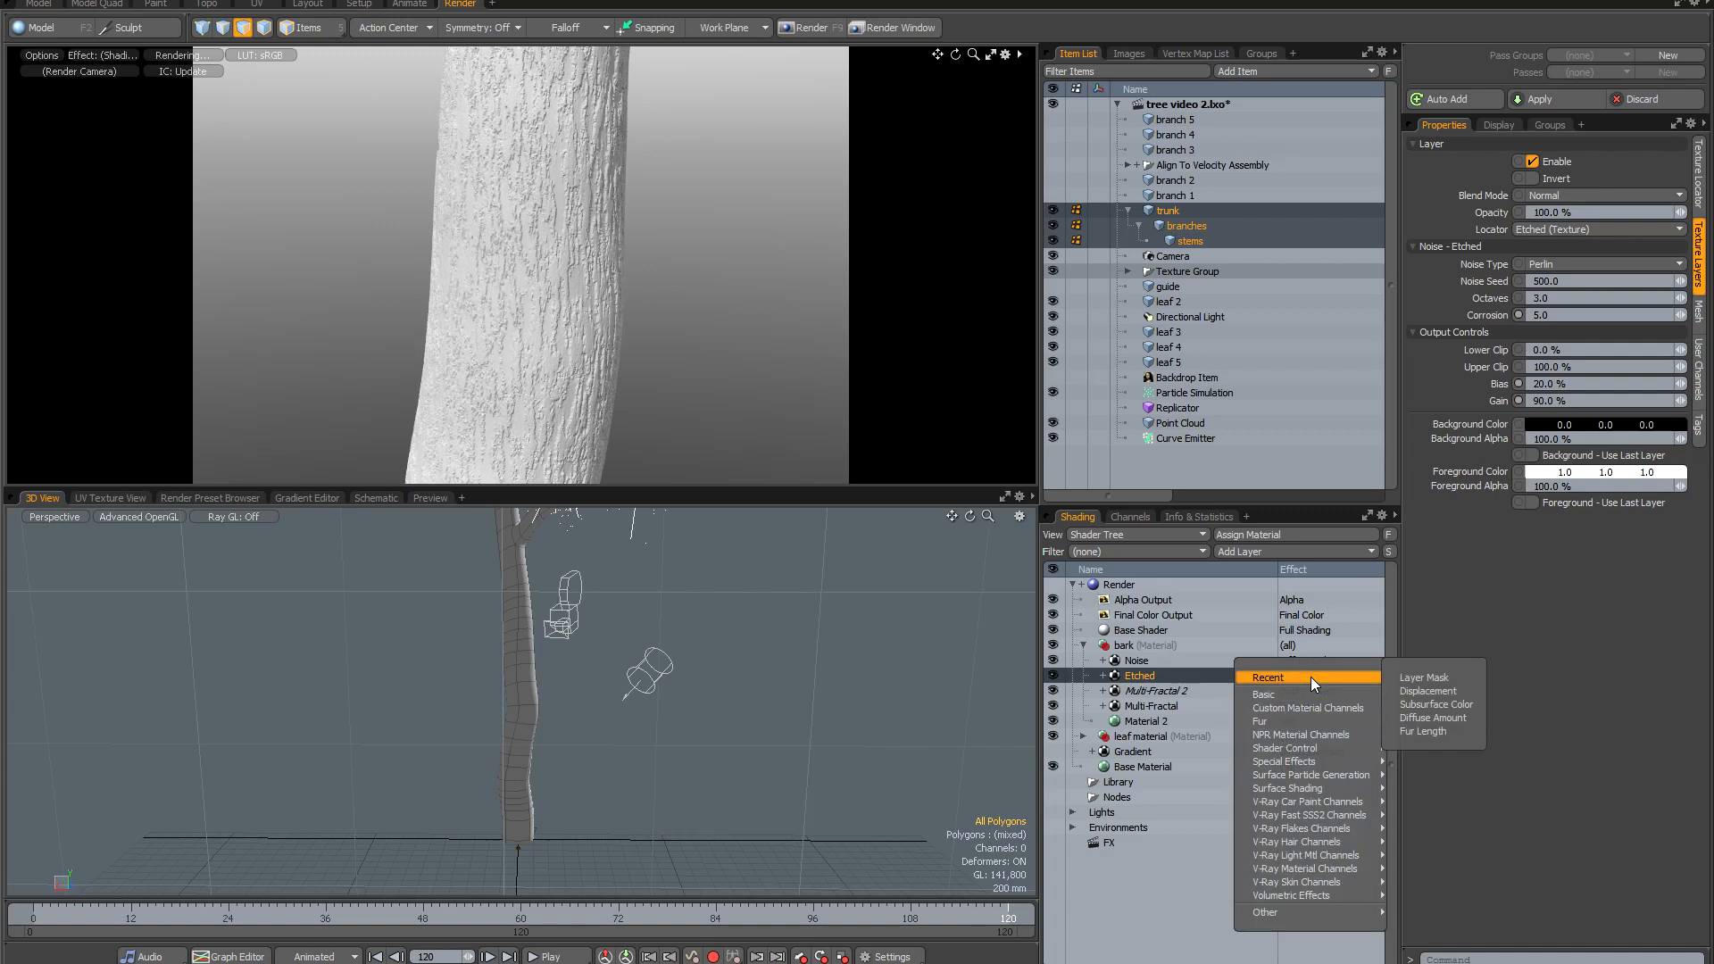
mouse_move(1301, 748)
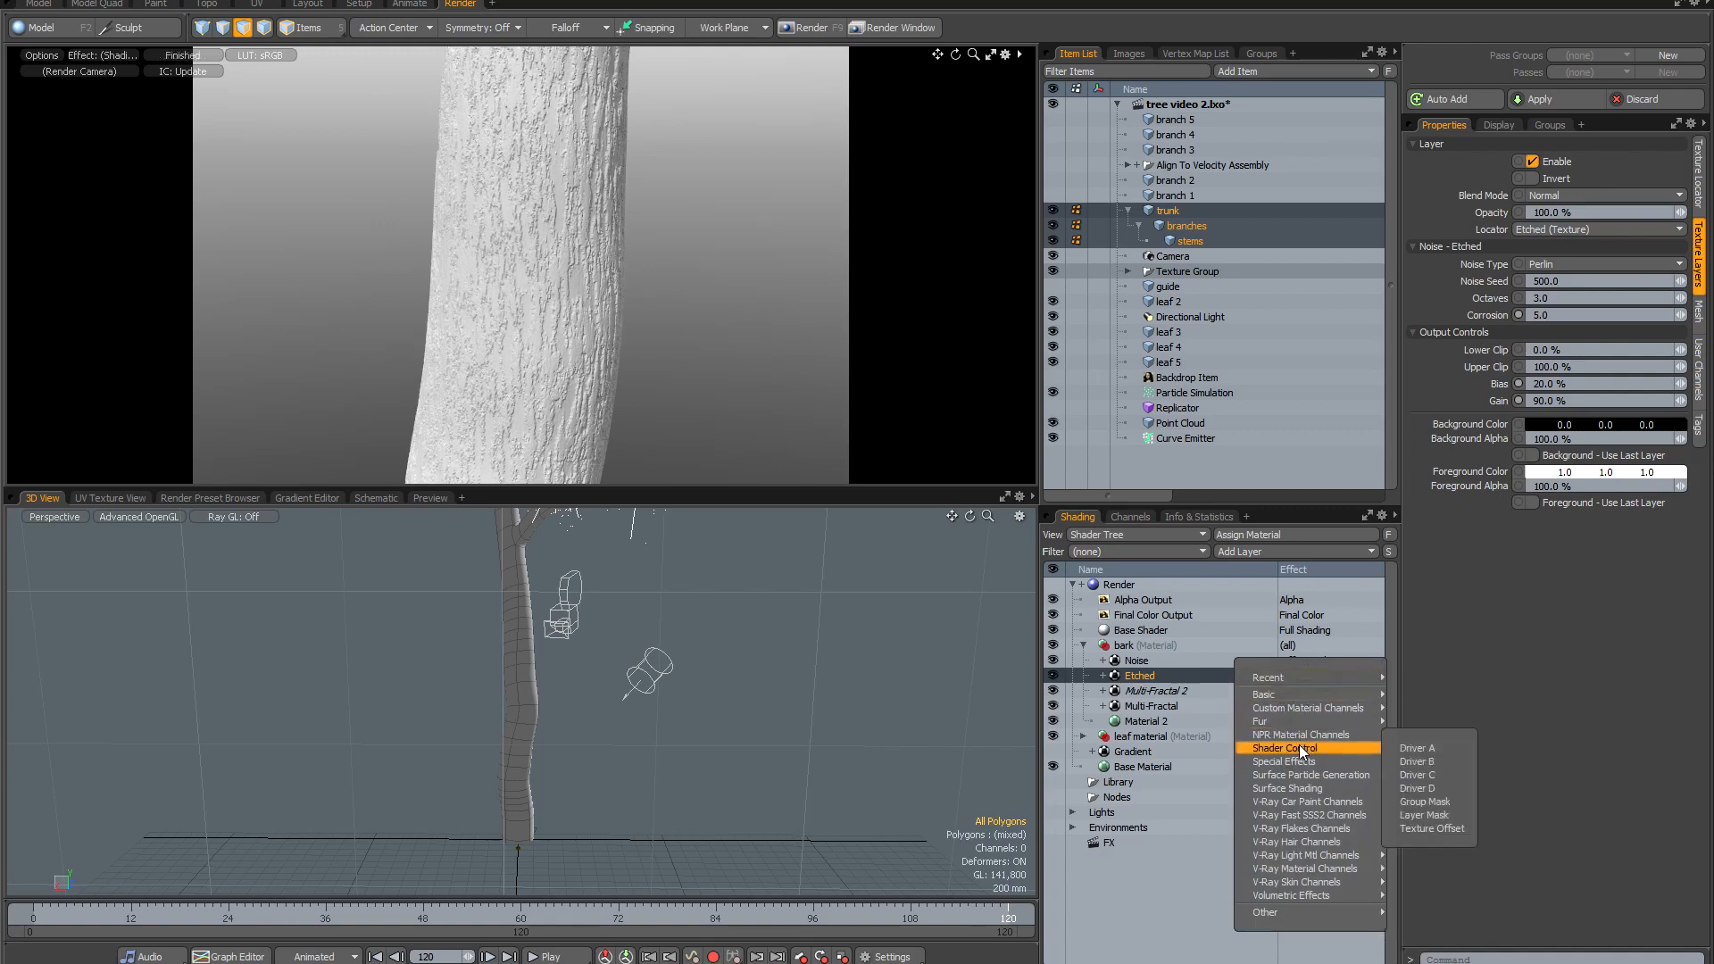
click(1429, 815)
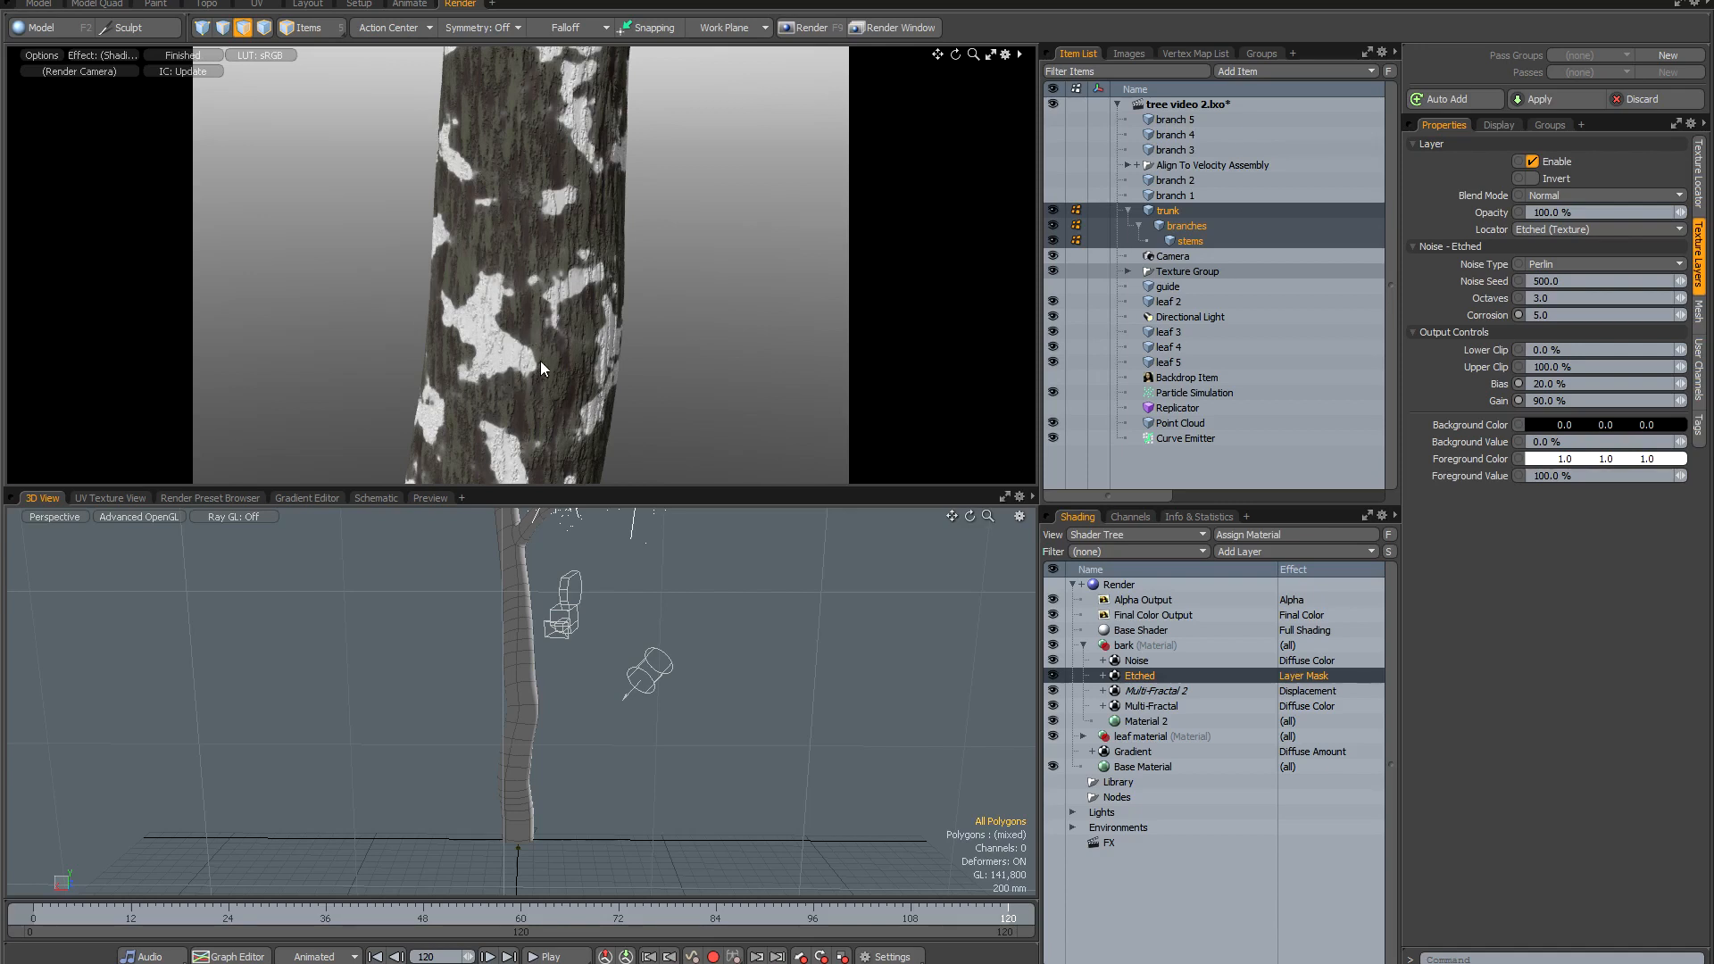
Create an instance of the Etched mask and place it above the Noise layer in the bark material.
right_click(1173, 675)
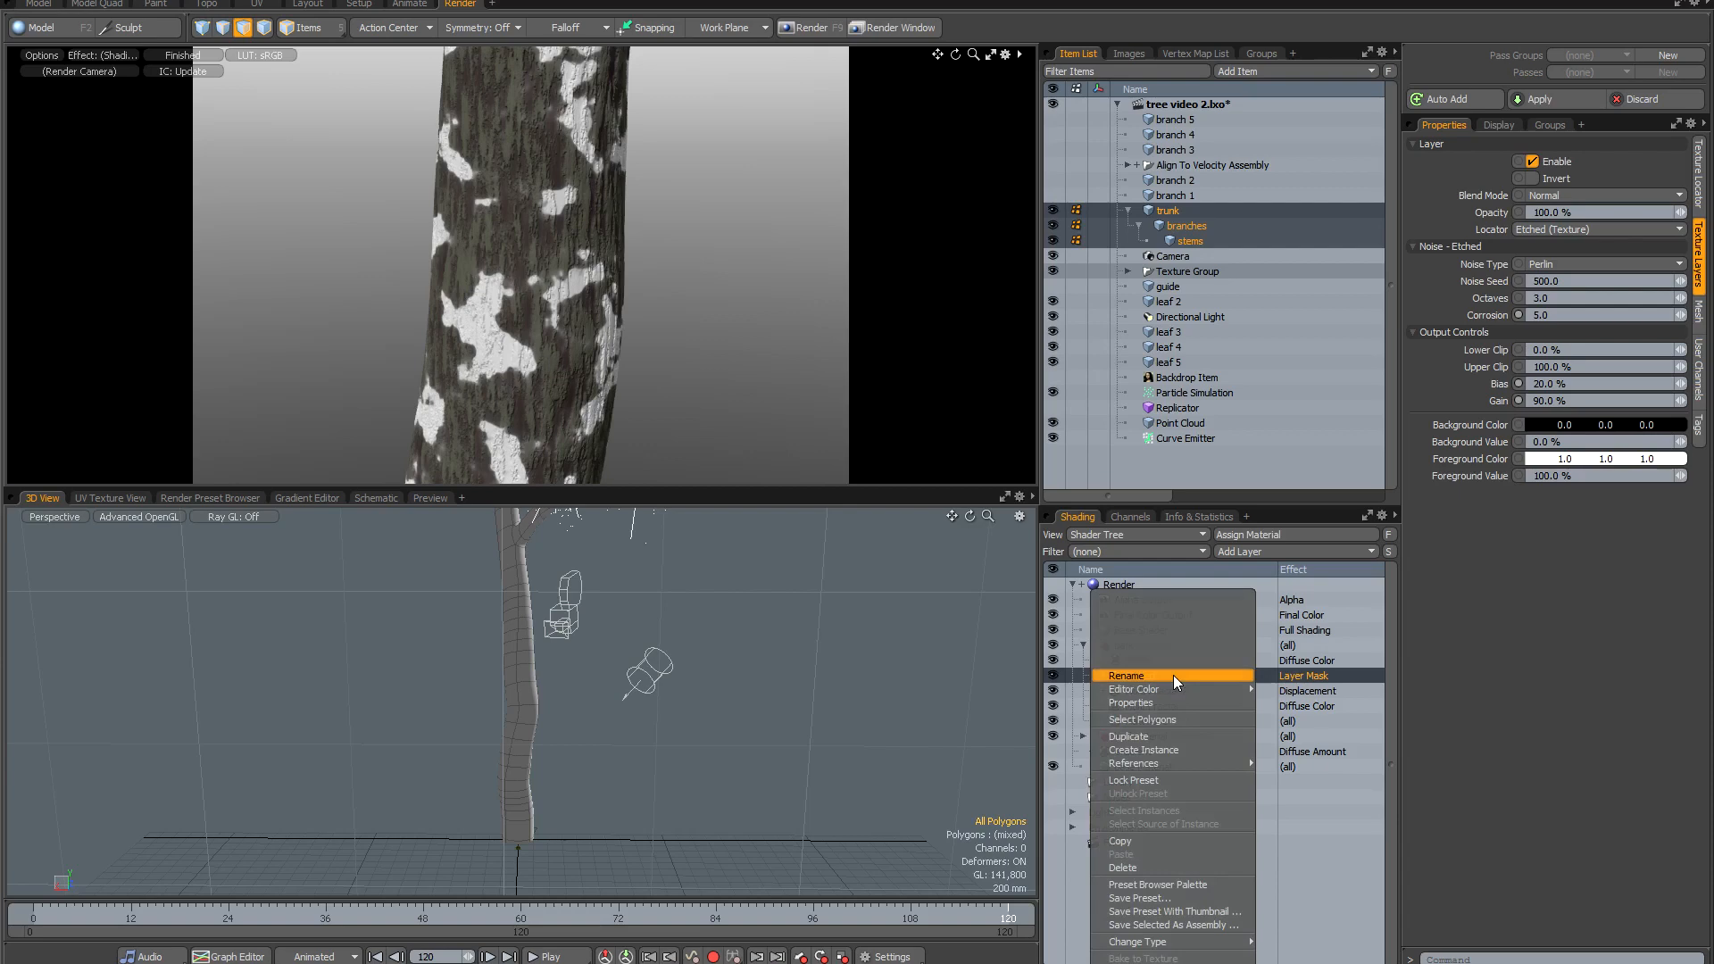
click(1160, 747)
drag(1143, 673, 1156, 656)
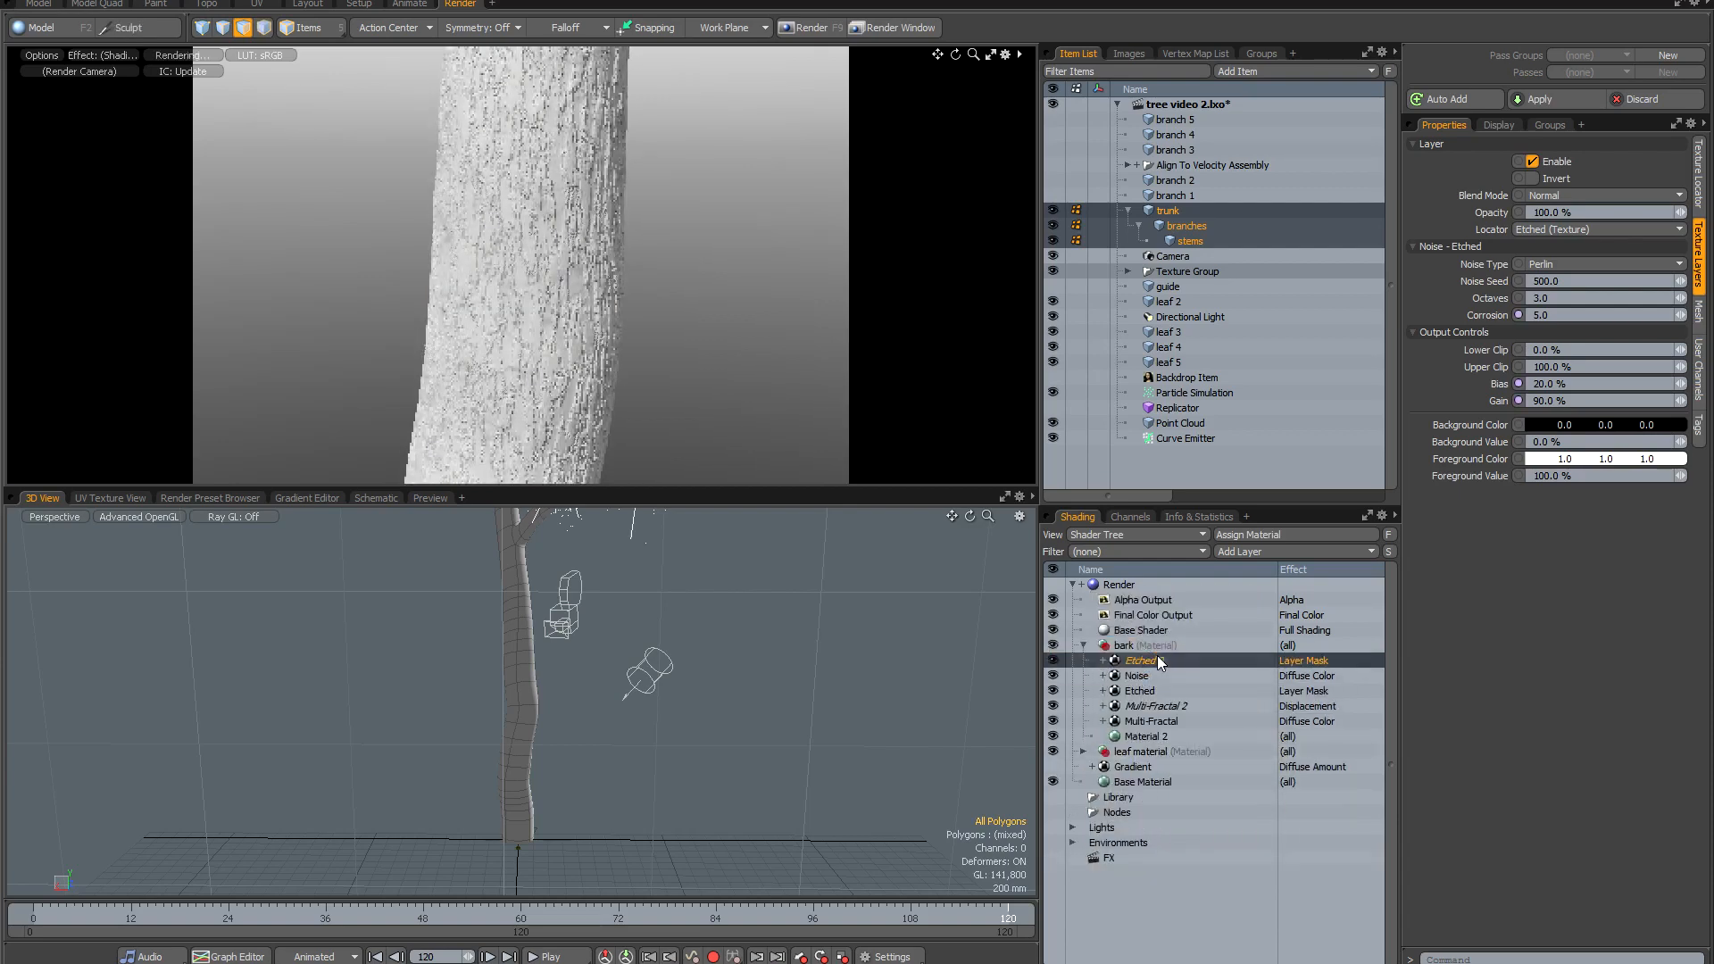
click(1143, 691)
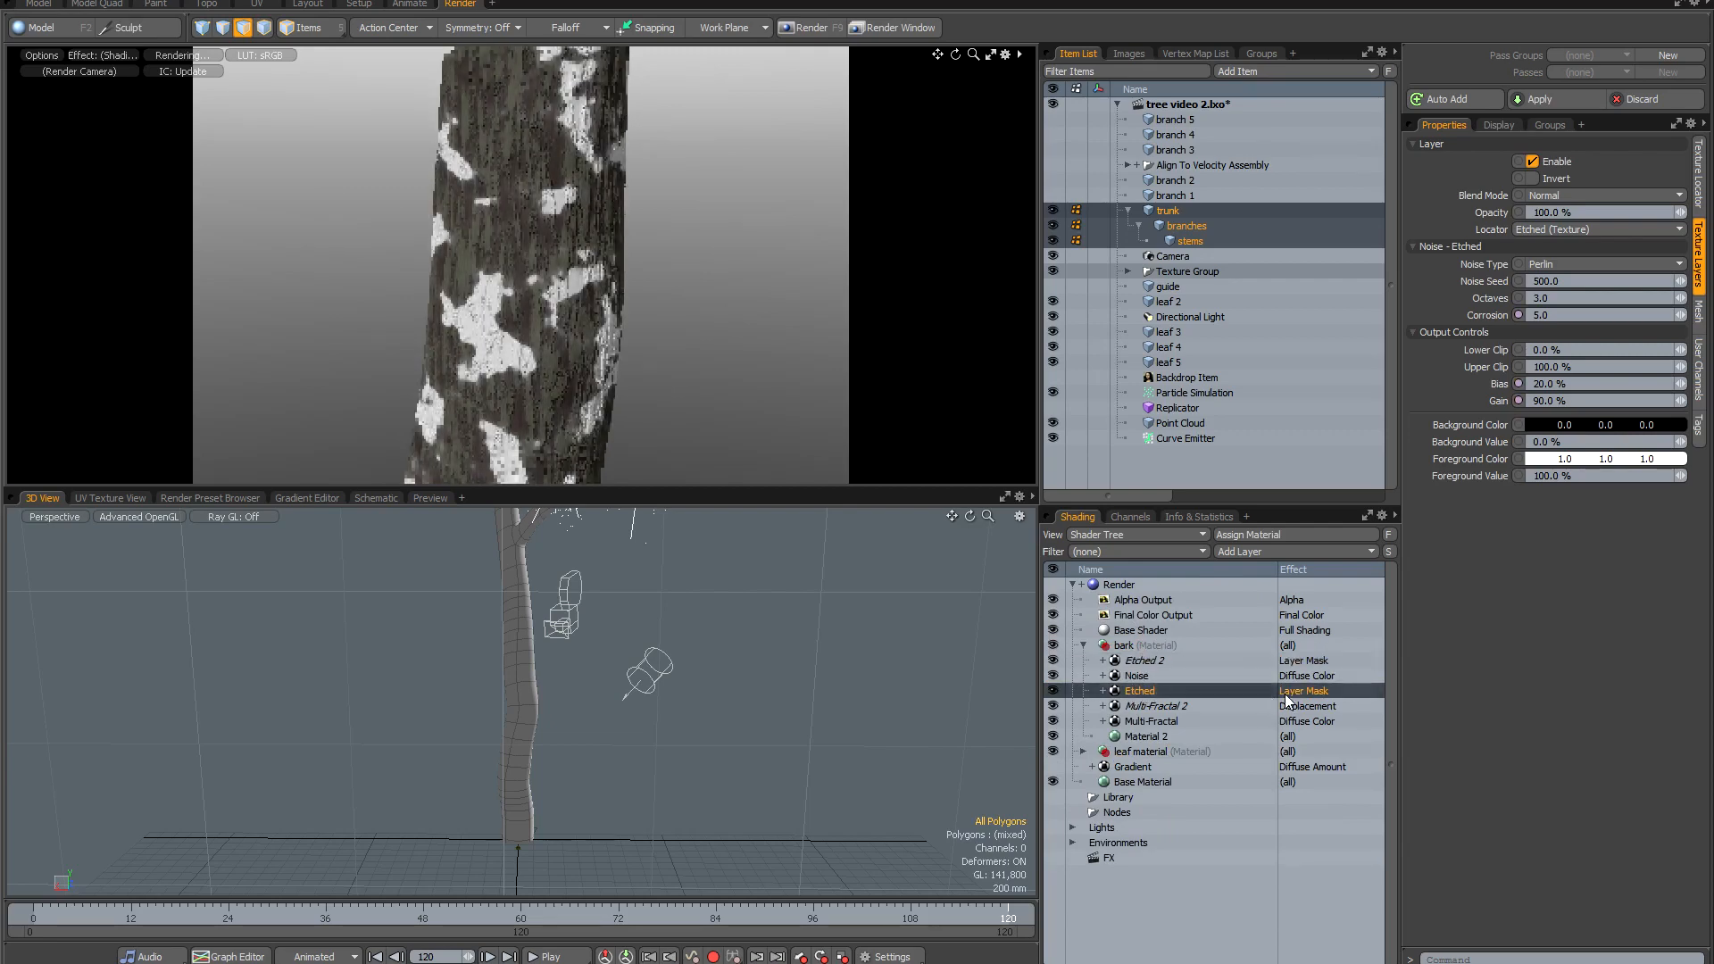
click(1150, 676)
click(1140, 691)
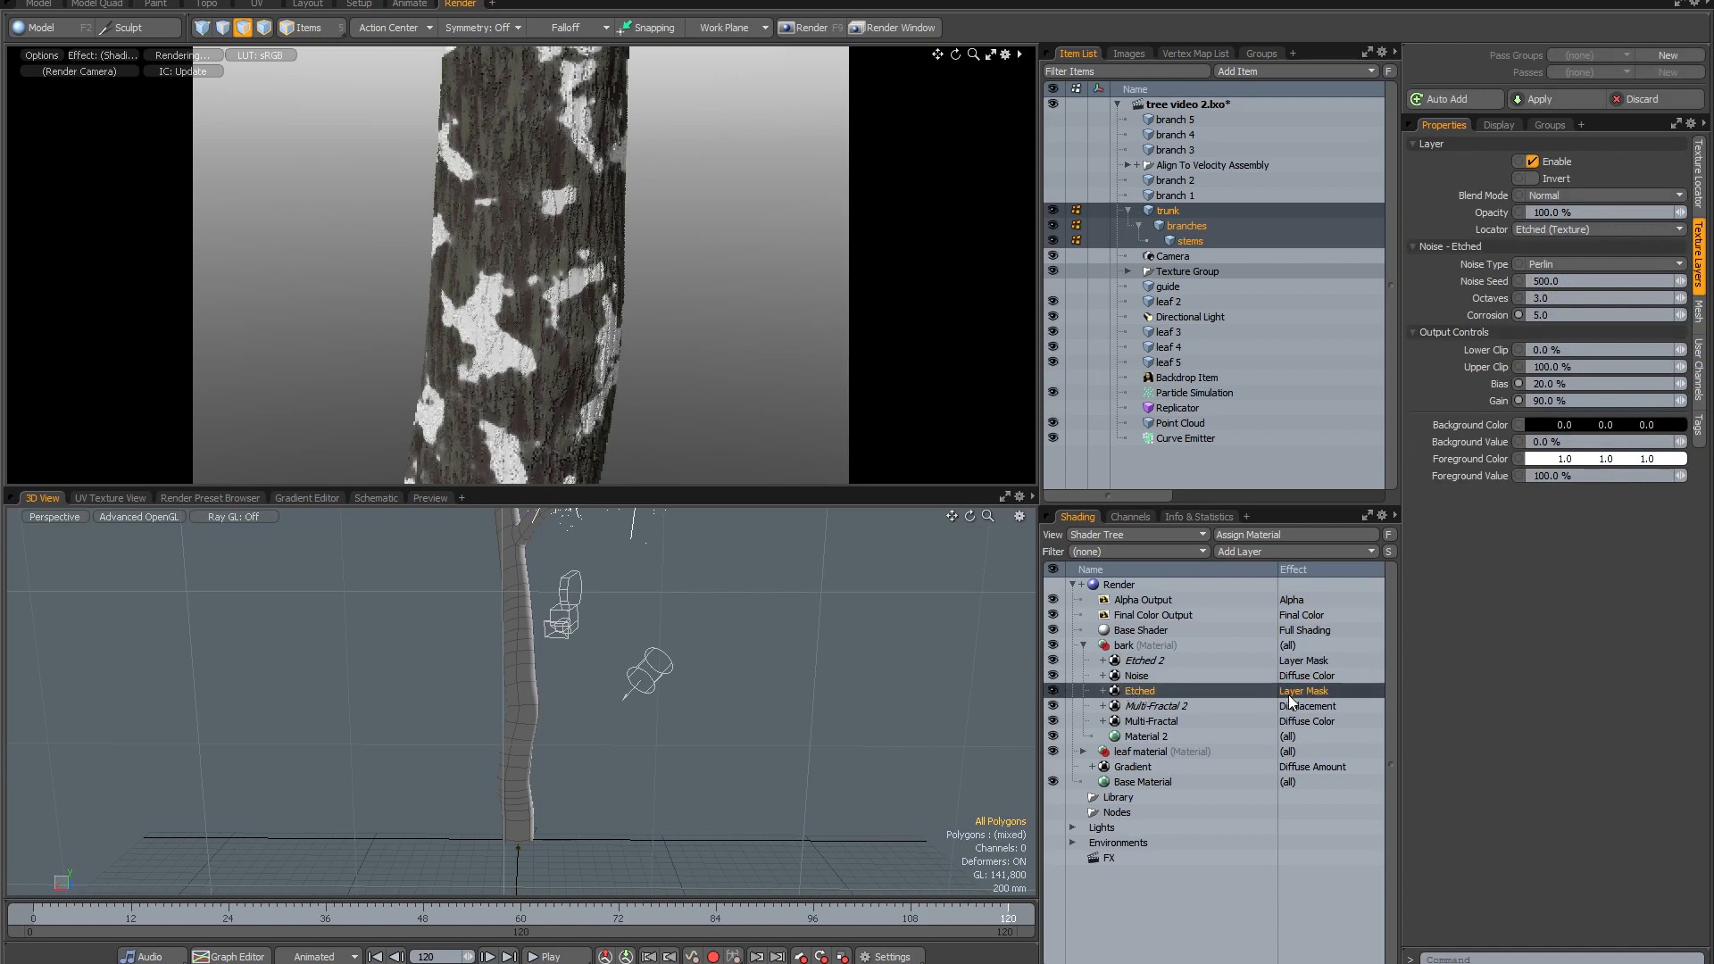
Set the Etched instance's effect to Displacement and its blend mode to Add.
click(1148, 661)
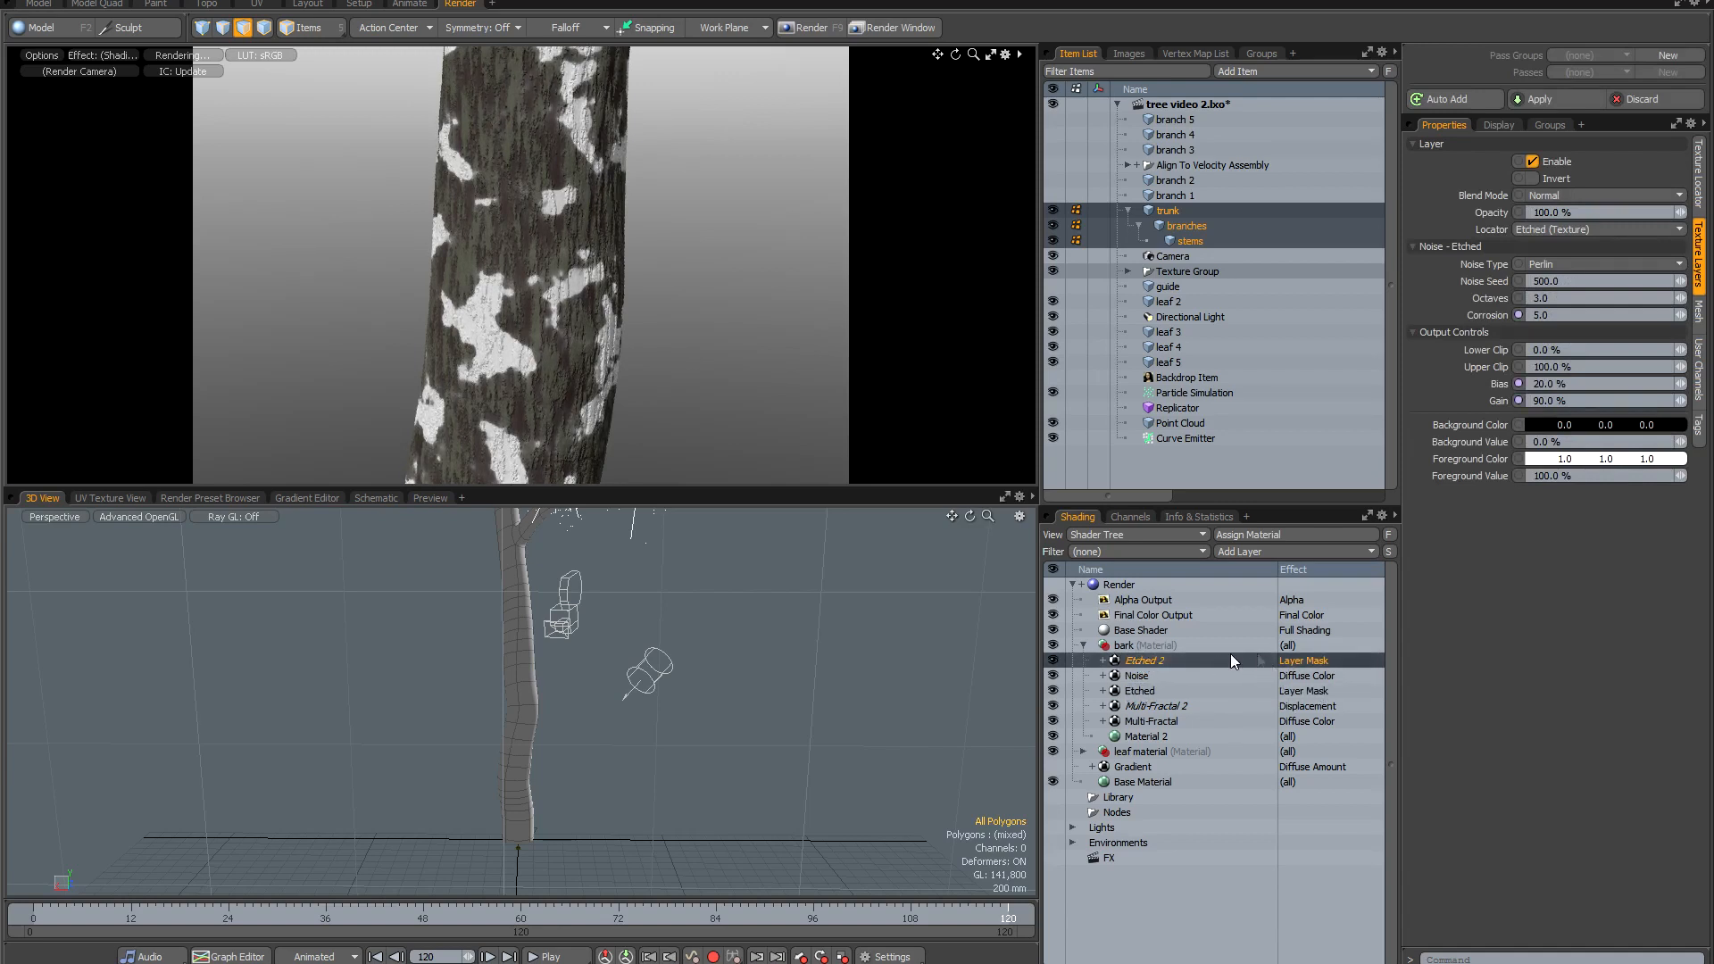
click(1304, 663)
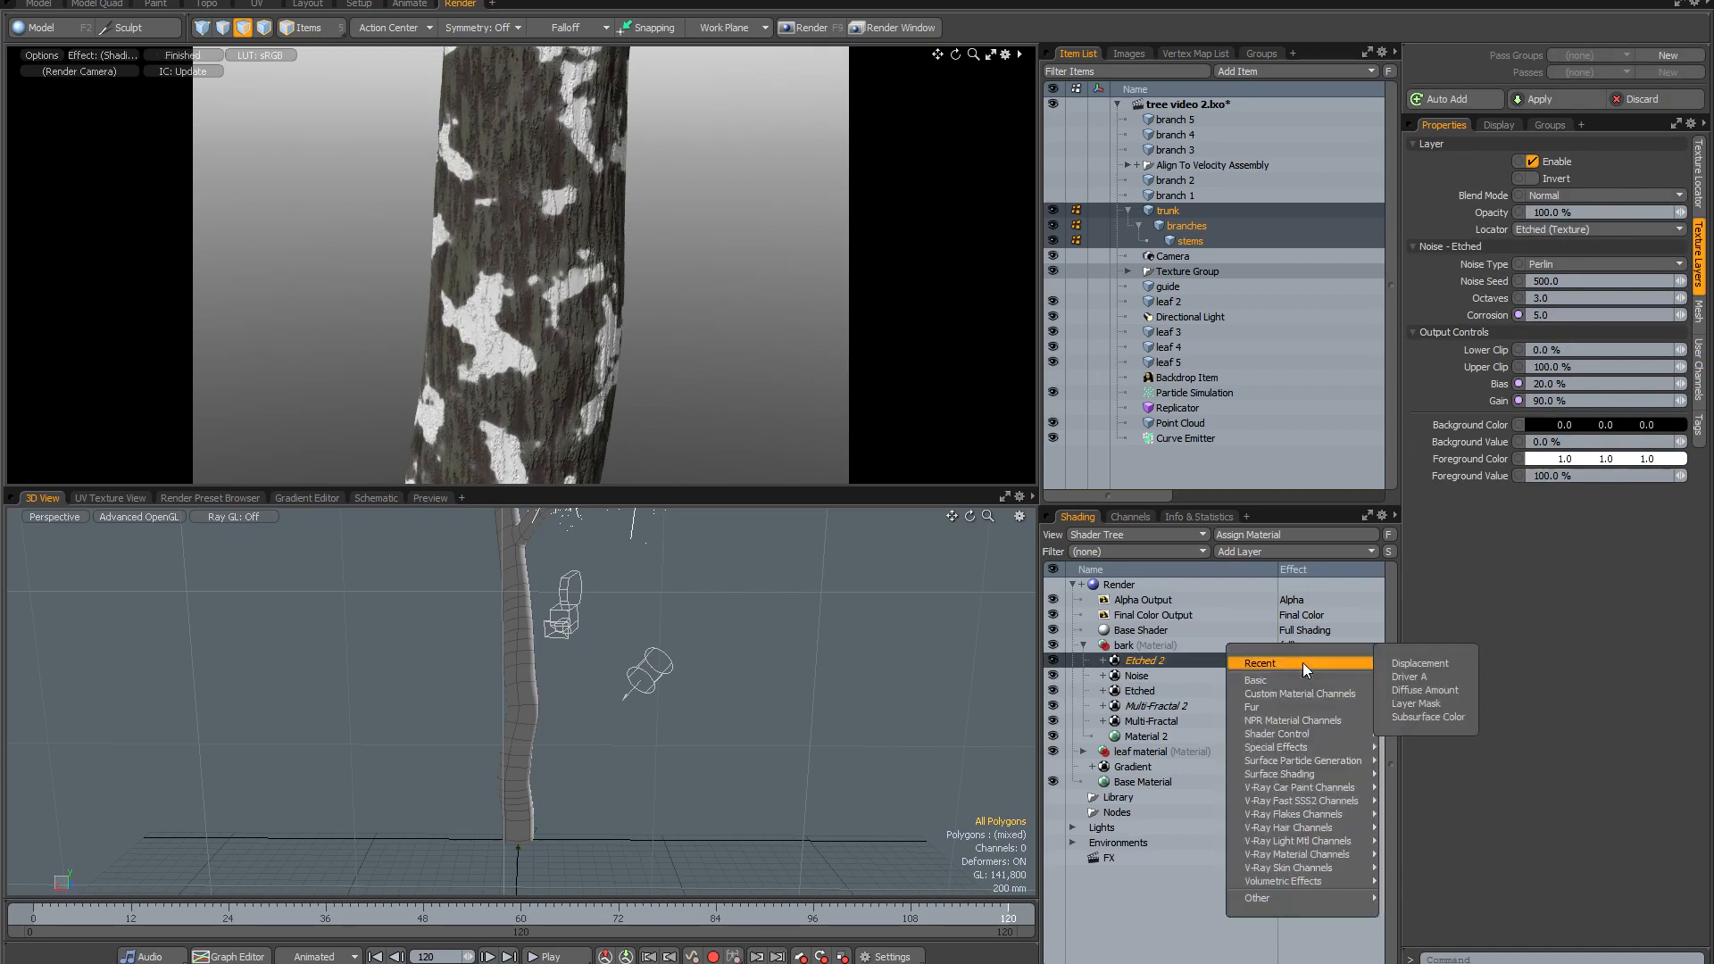
mouse_move(1284, 741)
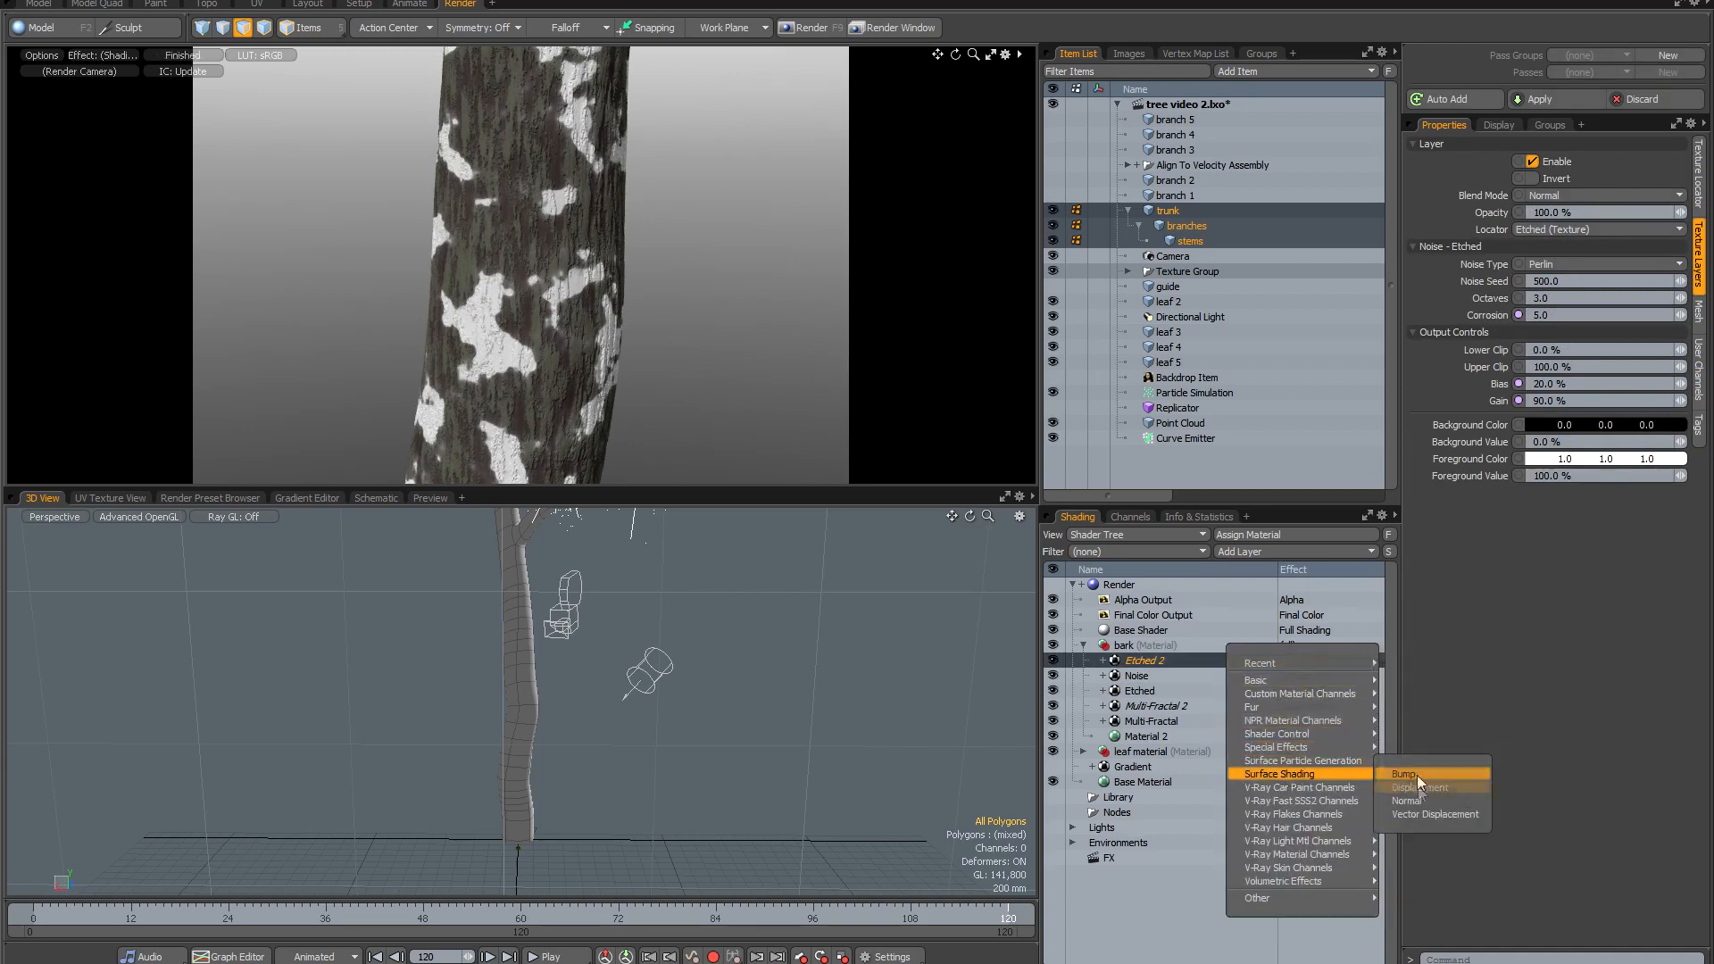
click(1418, 787)
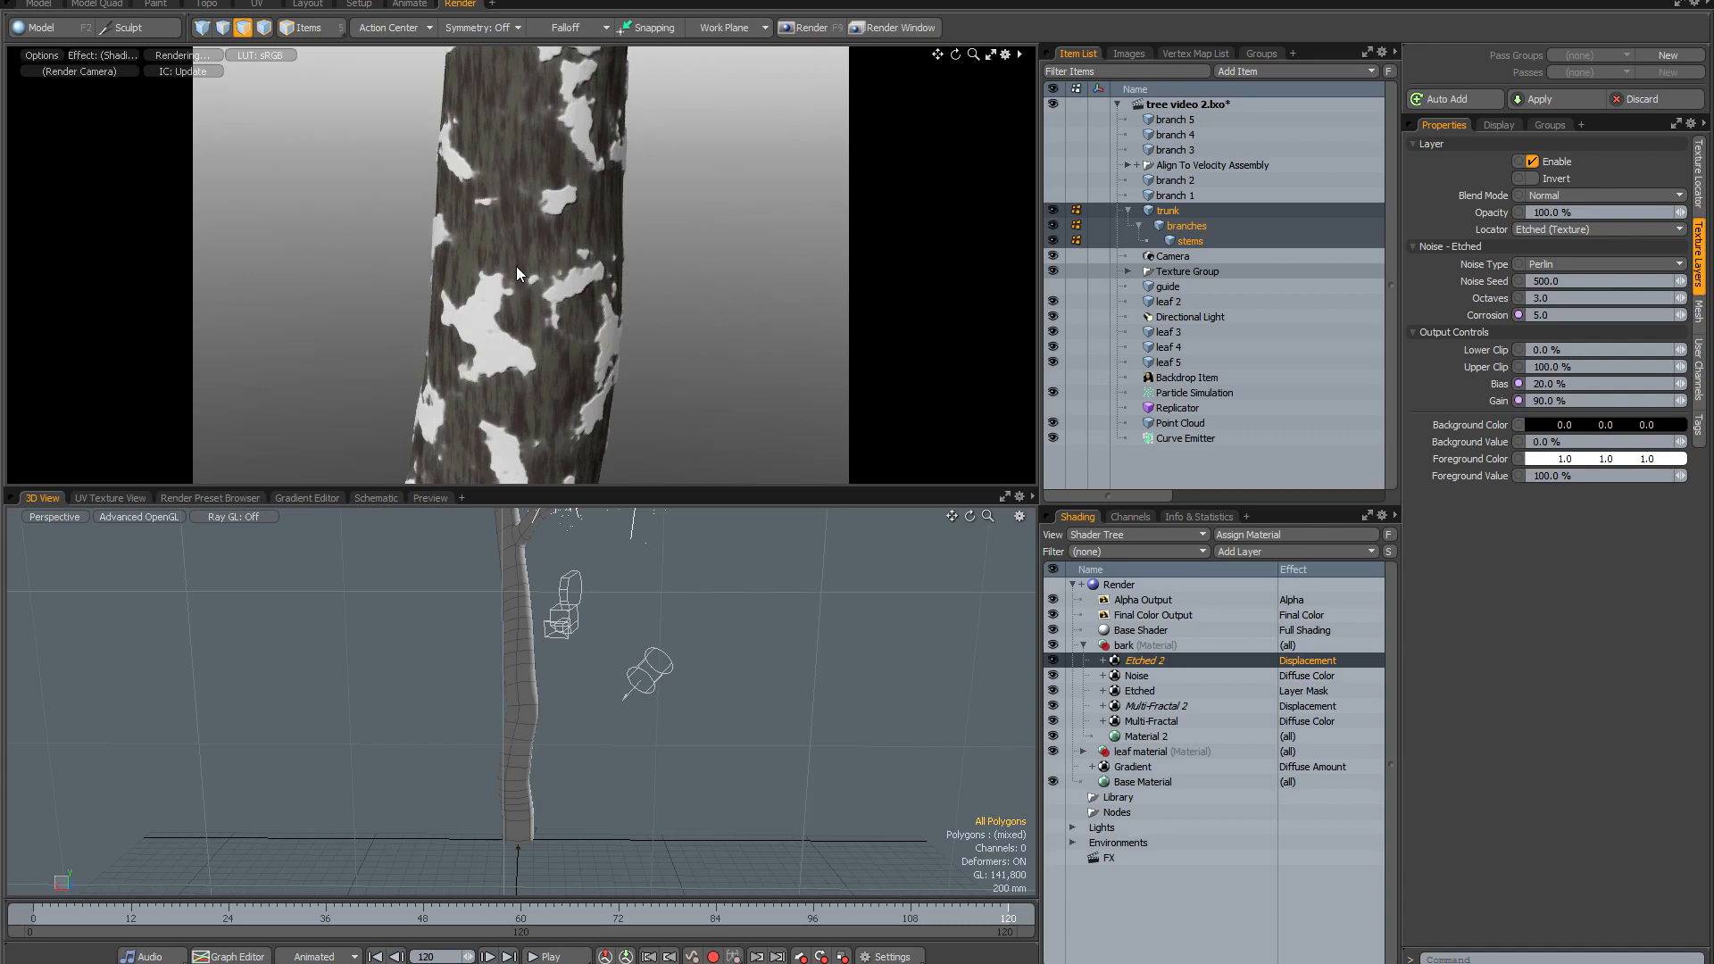
click(1553, 195)
click(1547, 212)
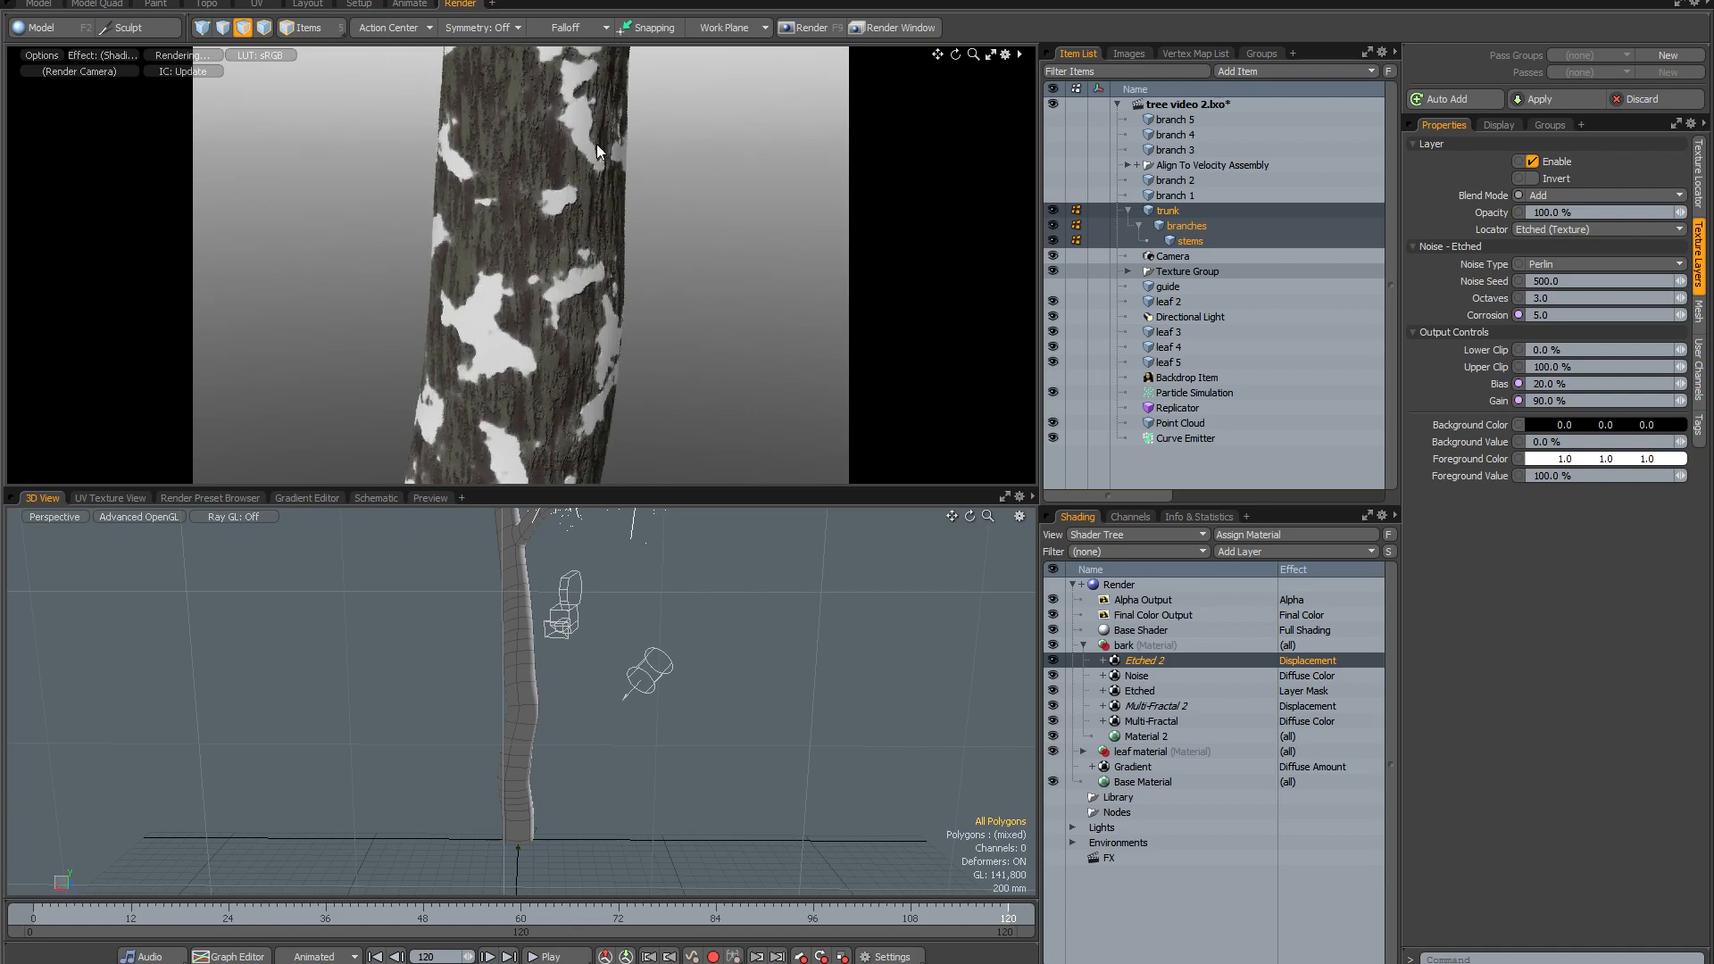
Set the Etched displacement instance's gain to 95%.
click(1536, 403)
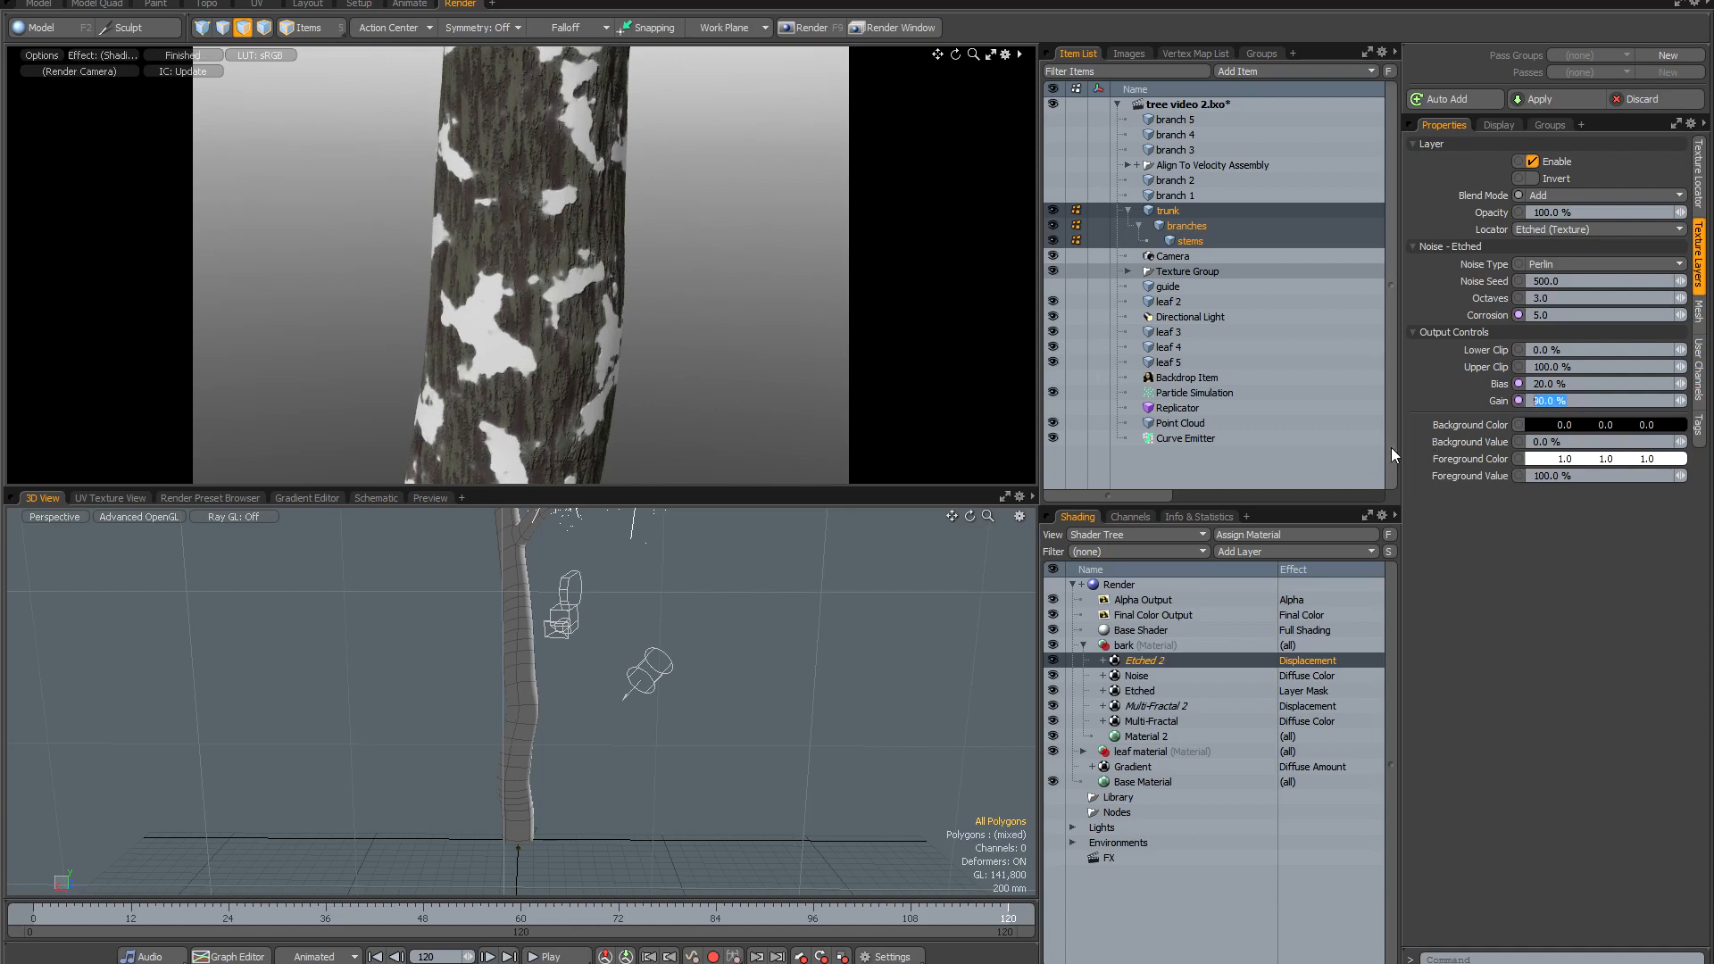
text(95)
key(Return)
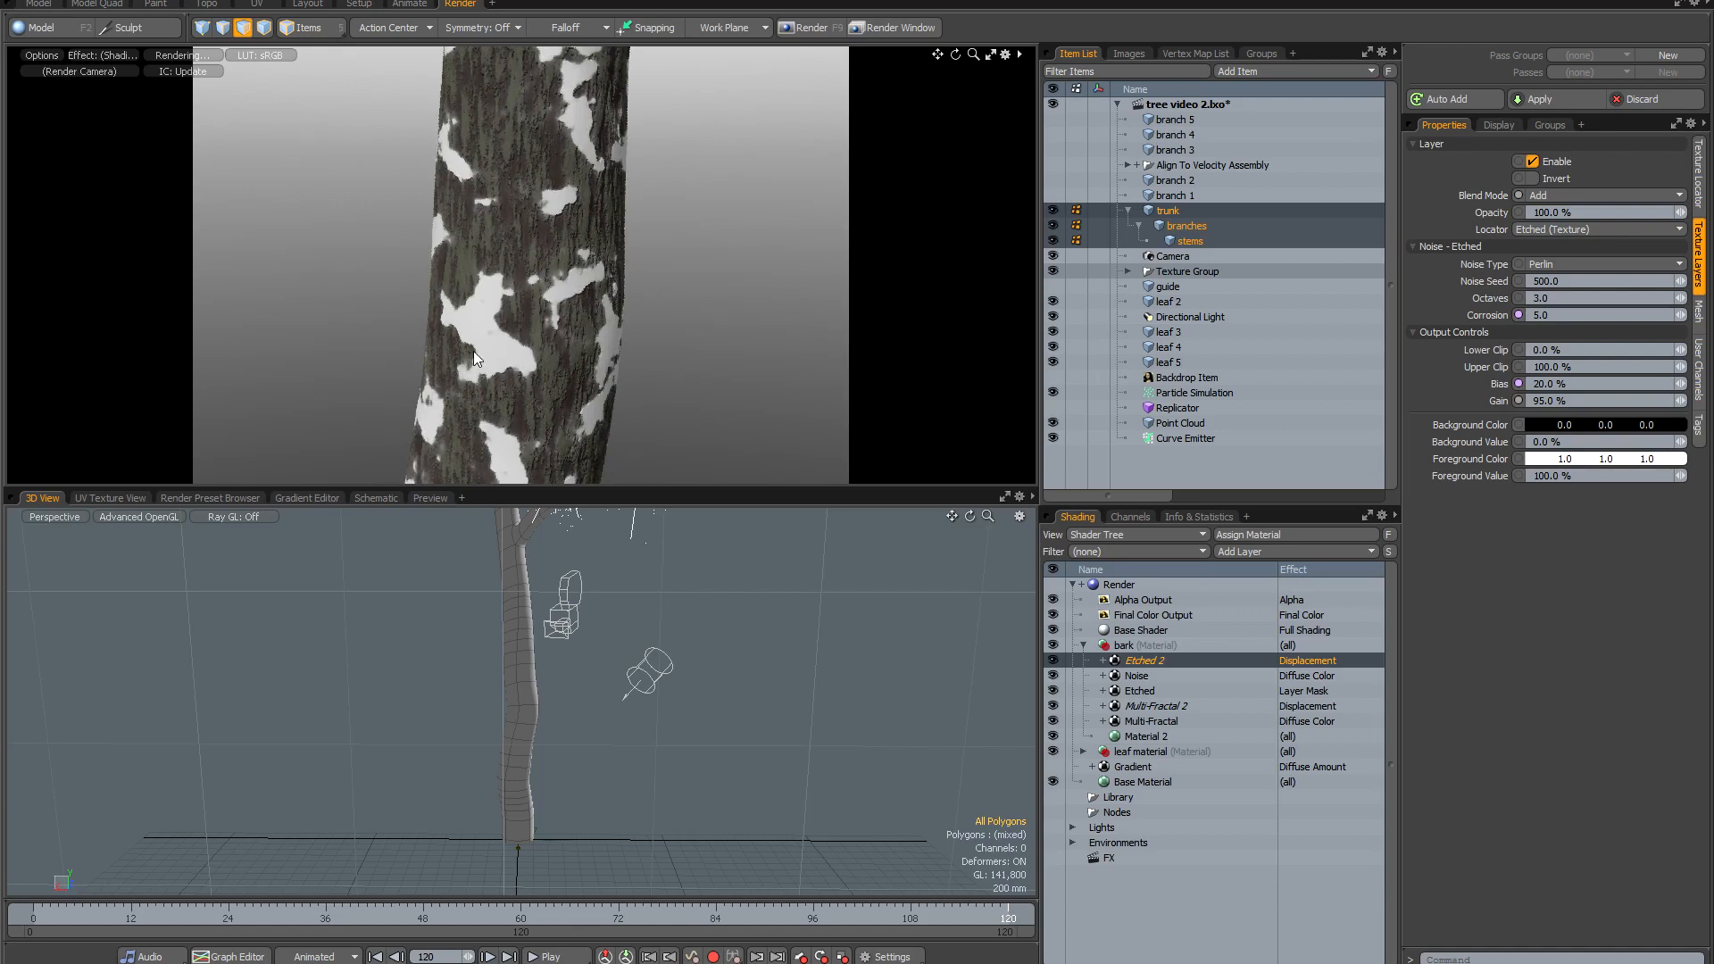
Switch the 3D view to the render camera, pull it back to frame the trunk and lower branches, and save the scene.
scroll(786, 625, up, 4)
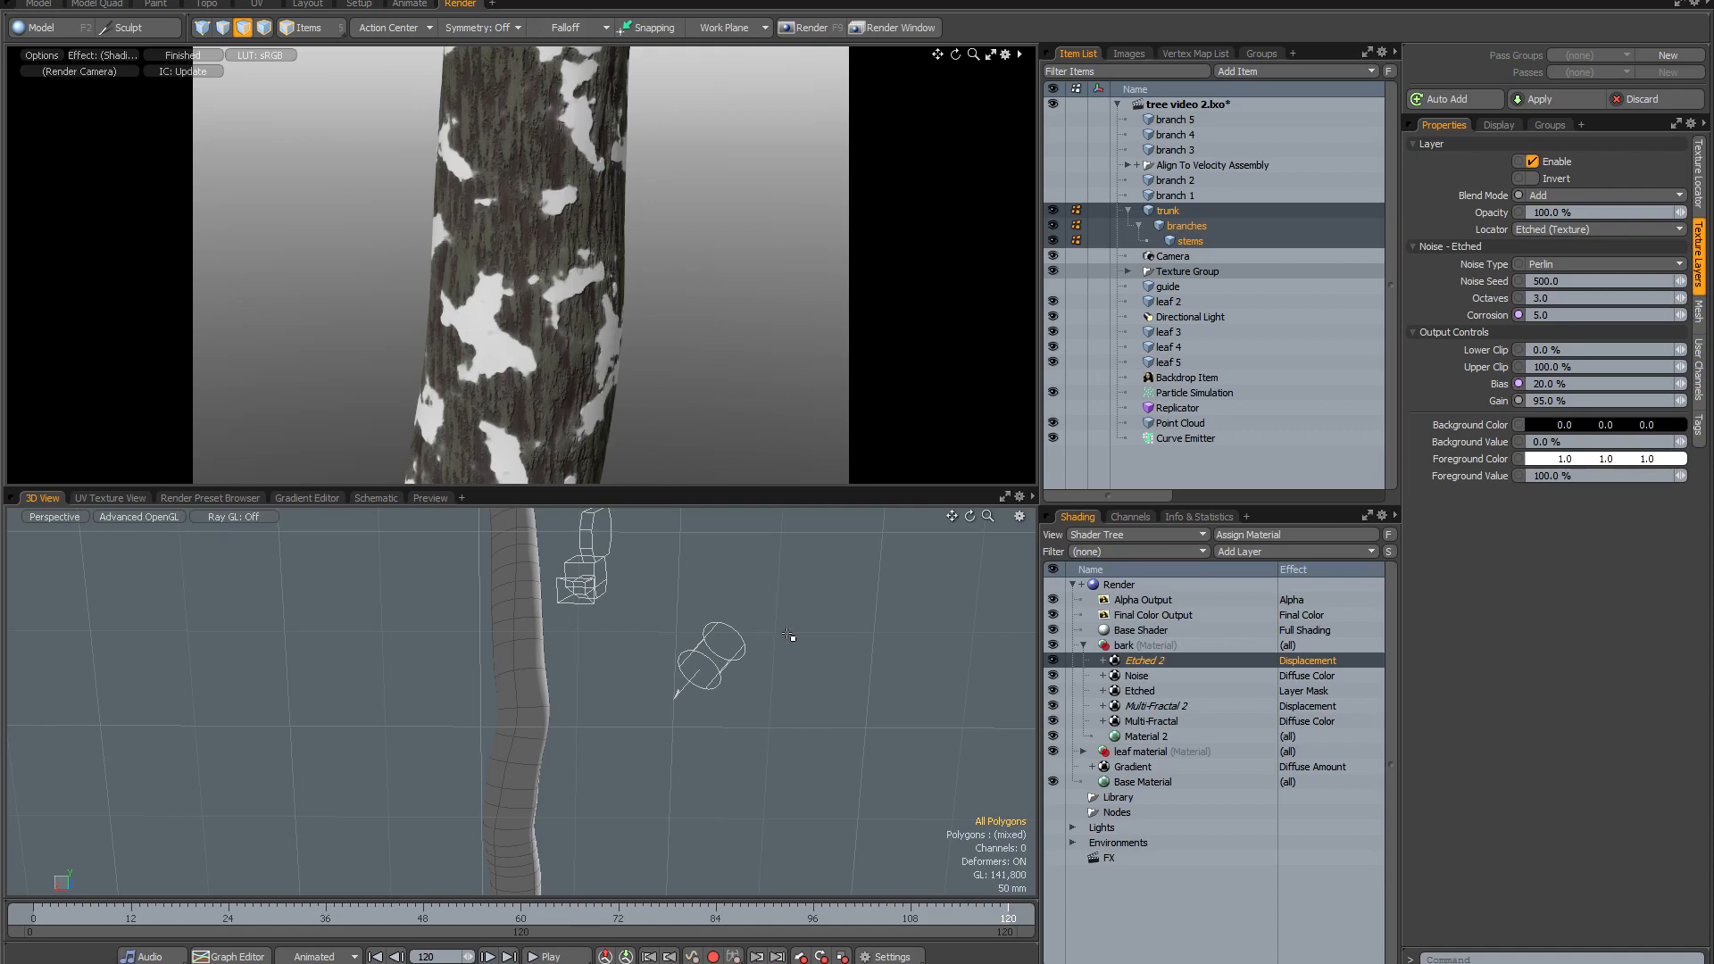
key(KP_Divide)
scroll(617, 664, down, 3)
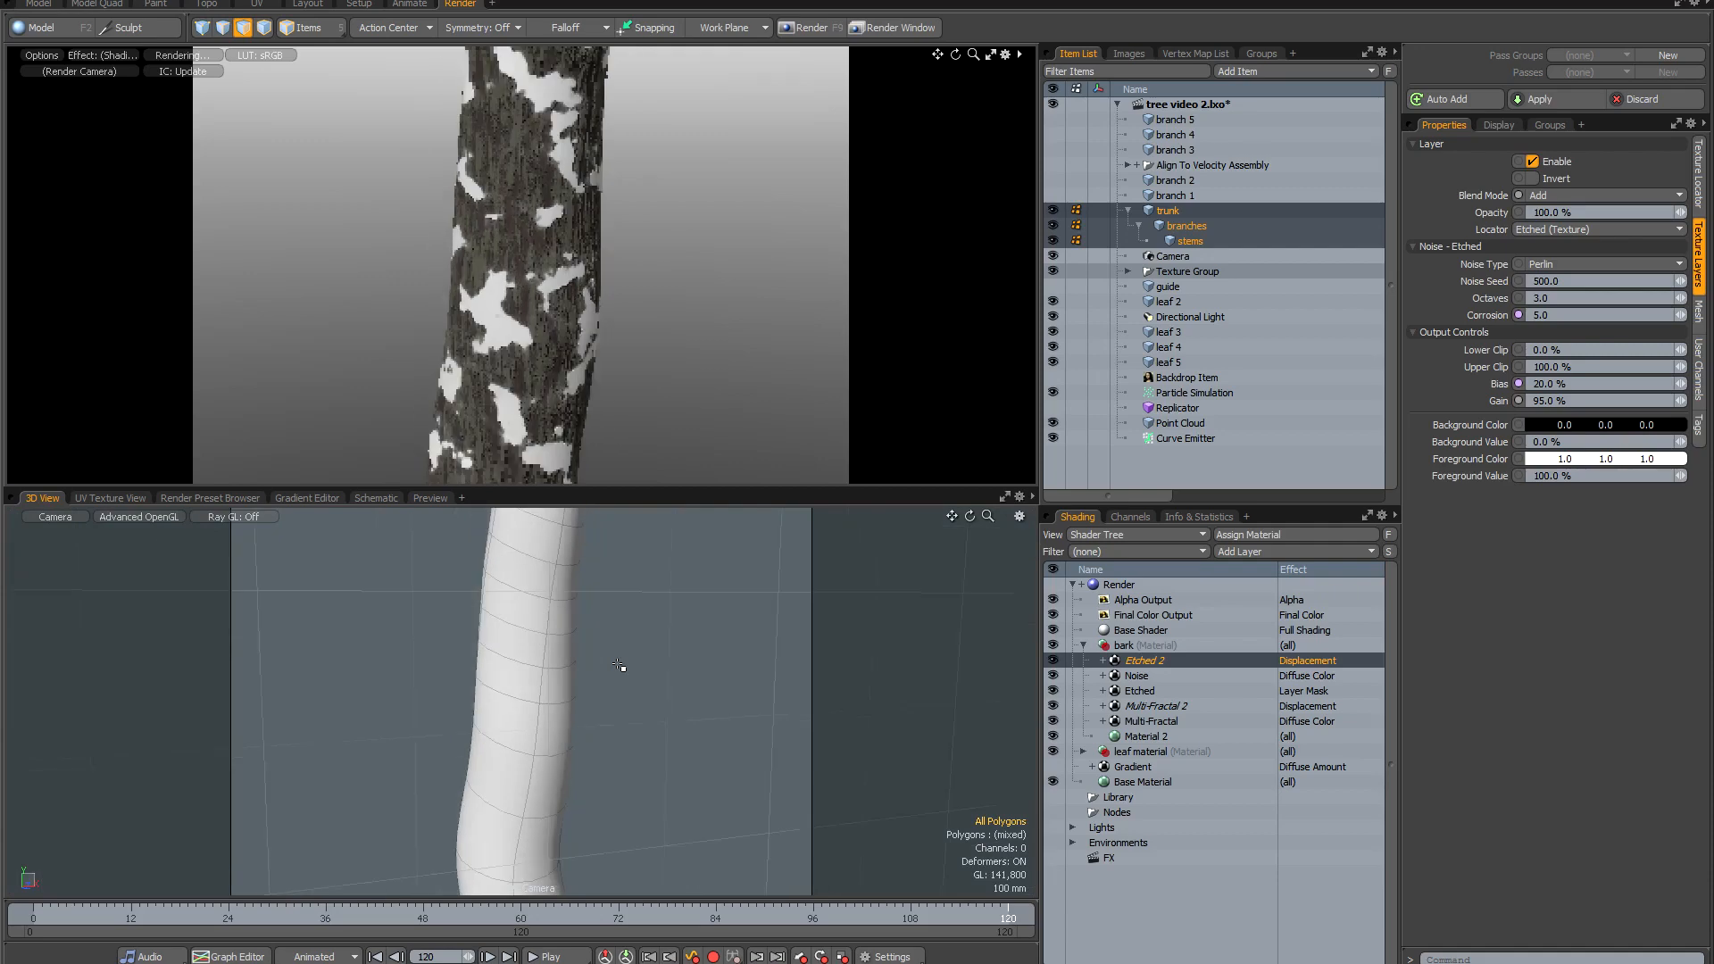
scroll(618, 664, down, 5)
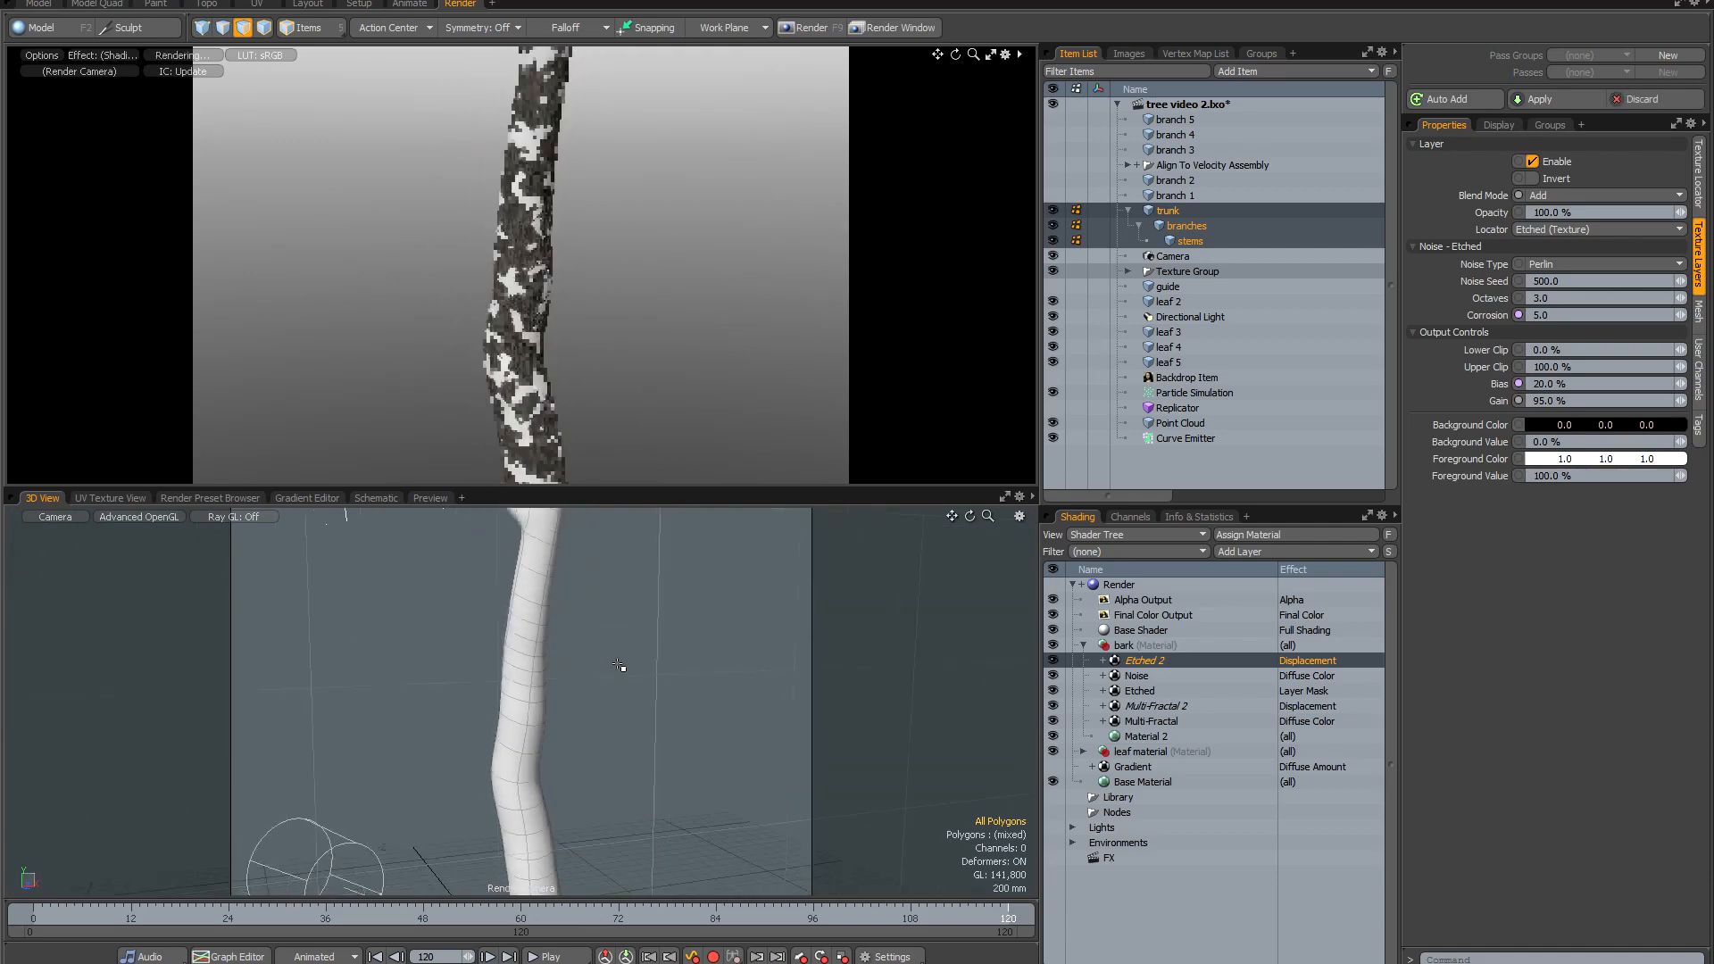
scroll(618, 664, down, 1)
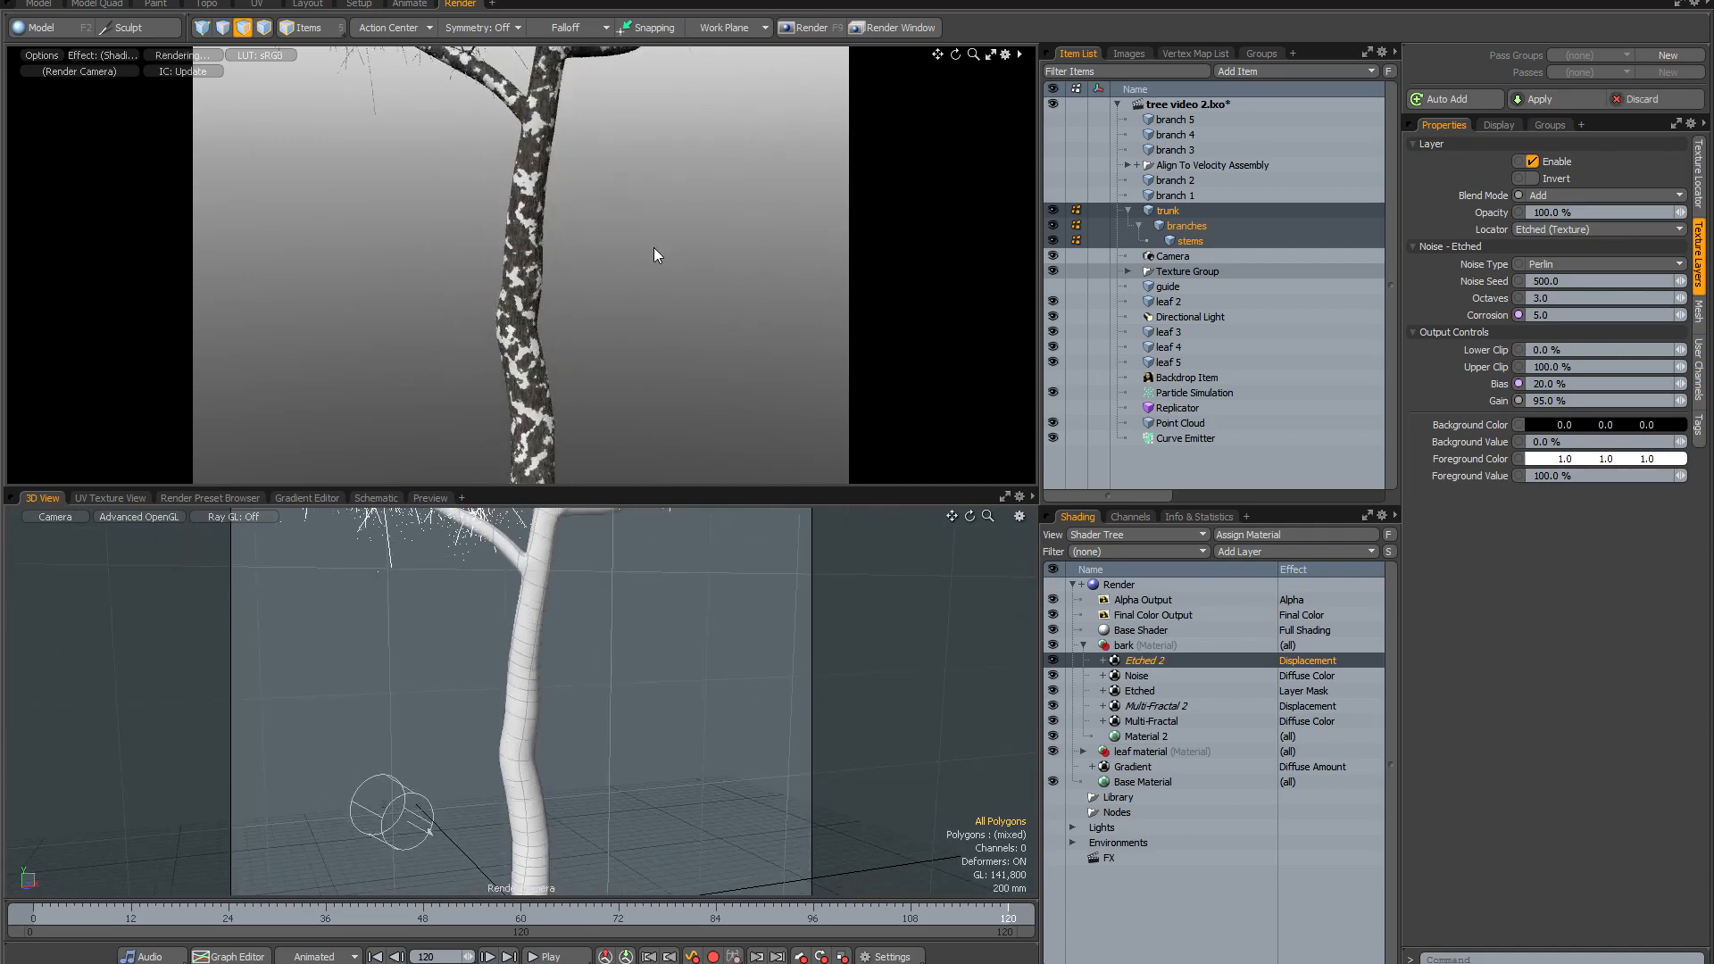
scroll(632, 601, down, 2)
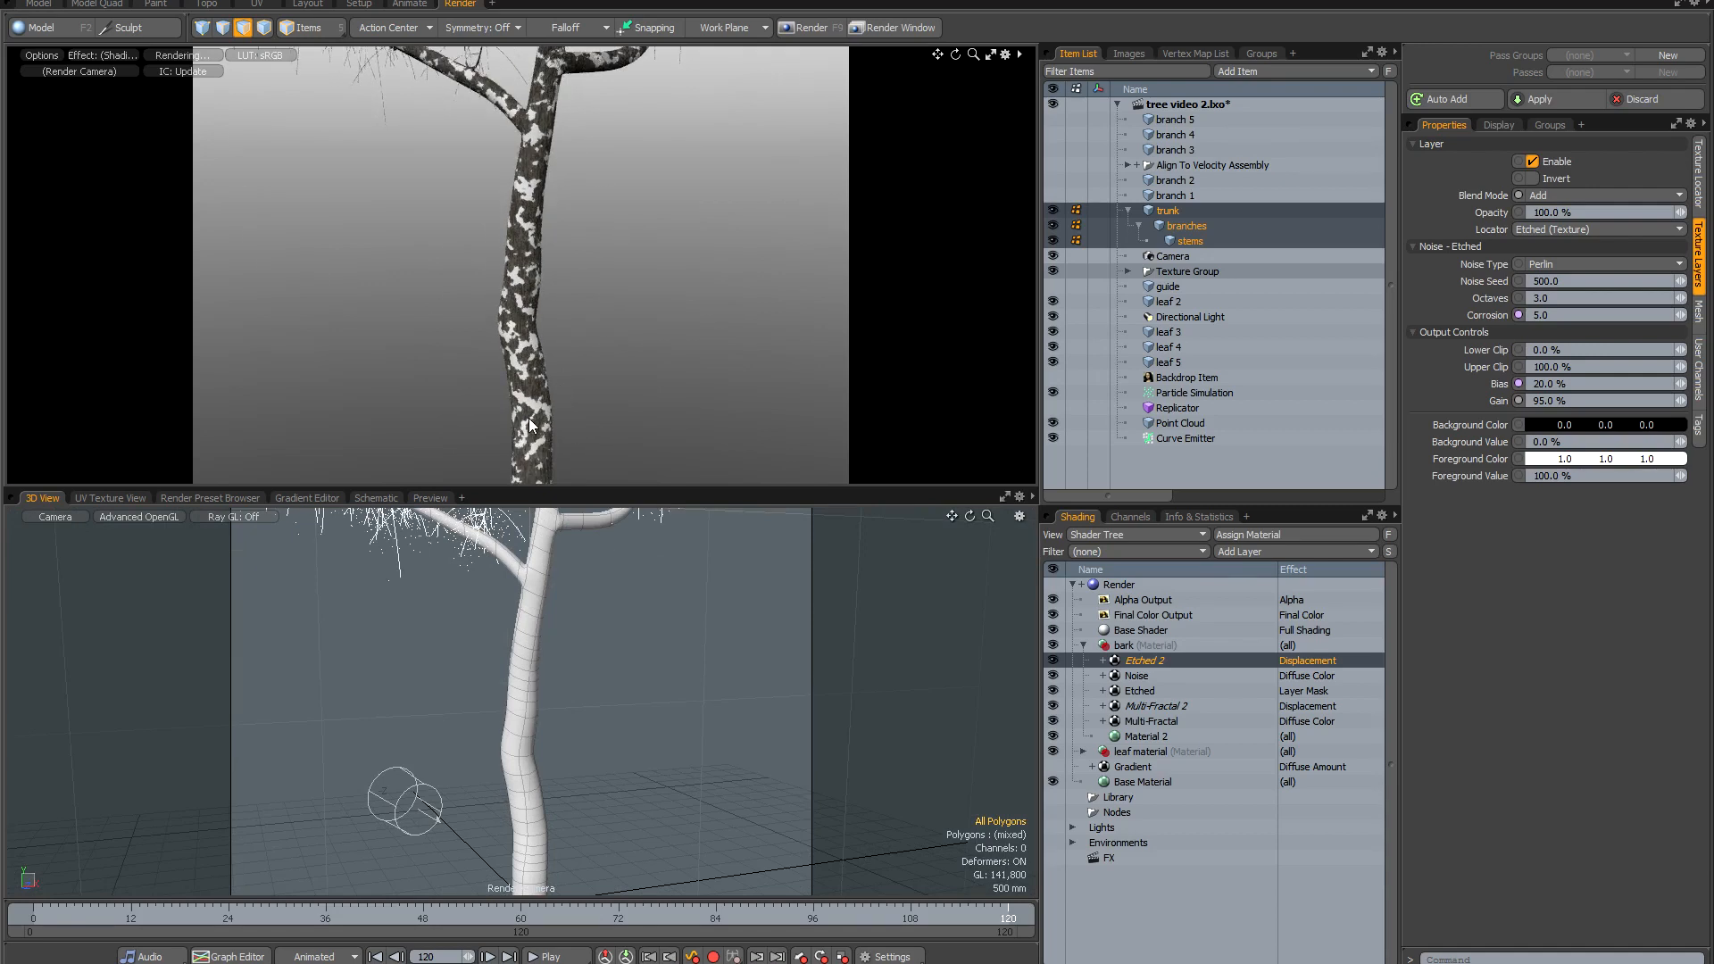
key(ctrl+s)
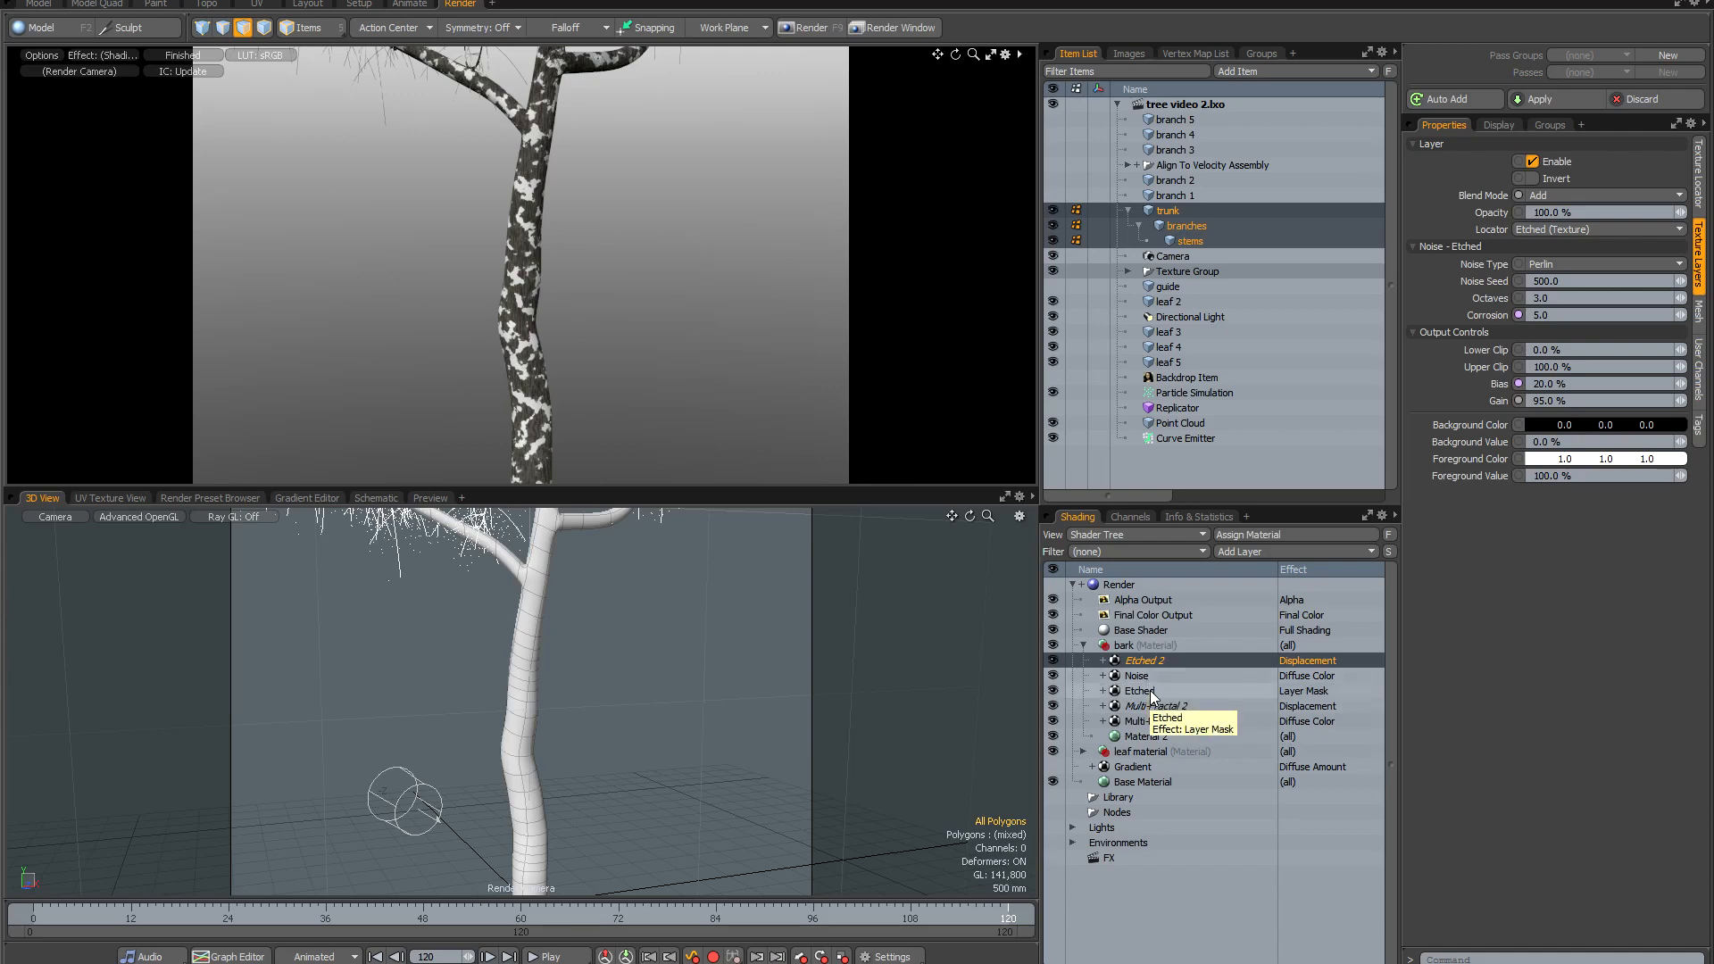
Enable World Coordinates on the texture locators of all bark texture layers from Etched 2 through Multi-Fractal.
shift+click(1144, 721)
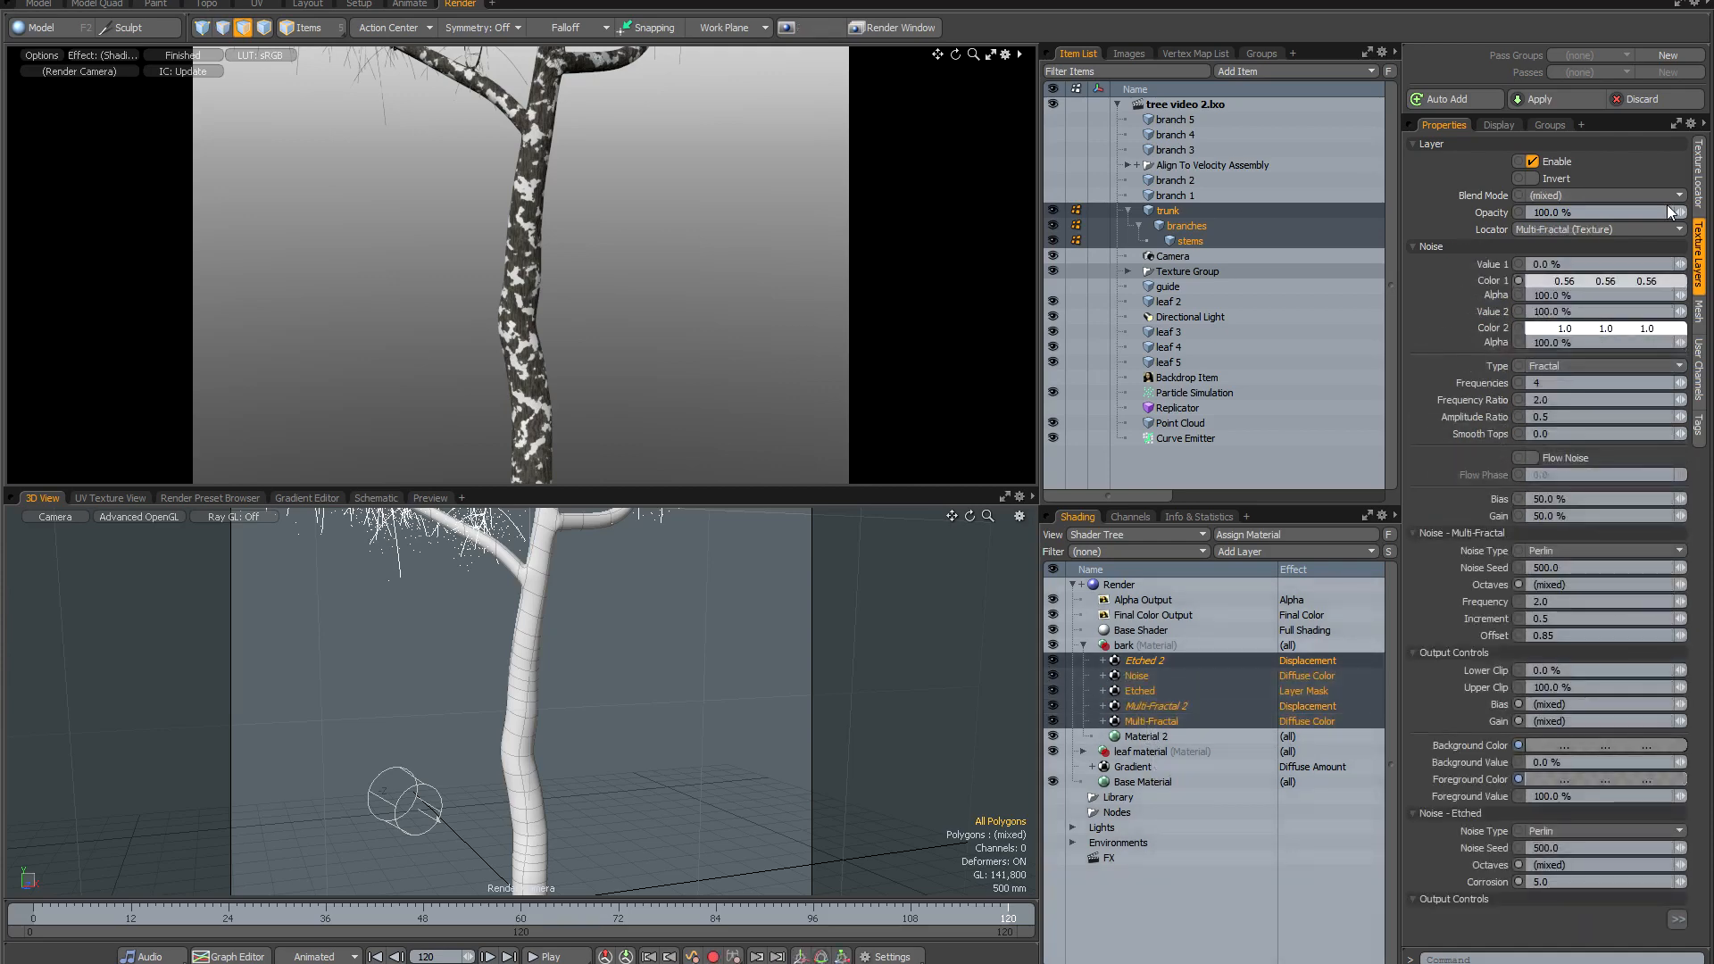
click(1699, 174)
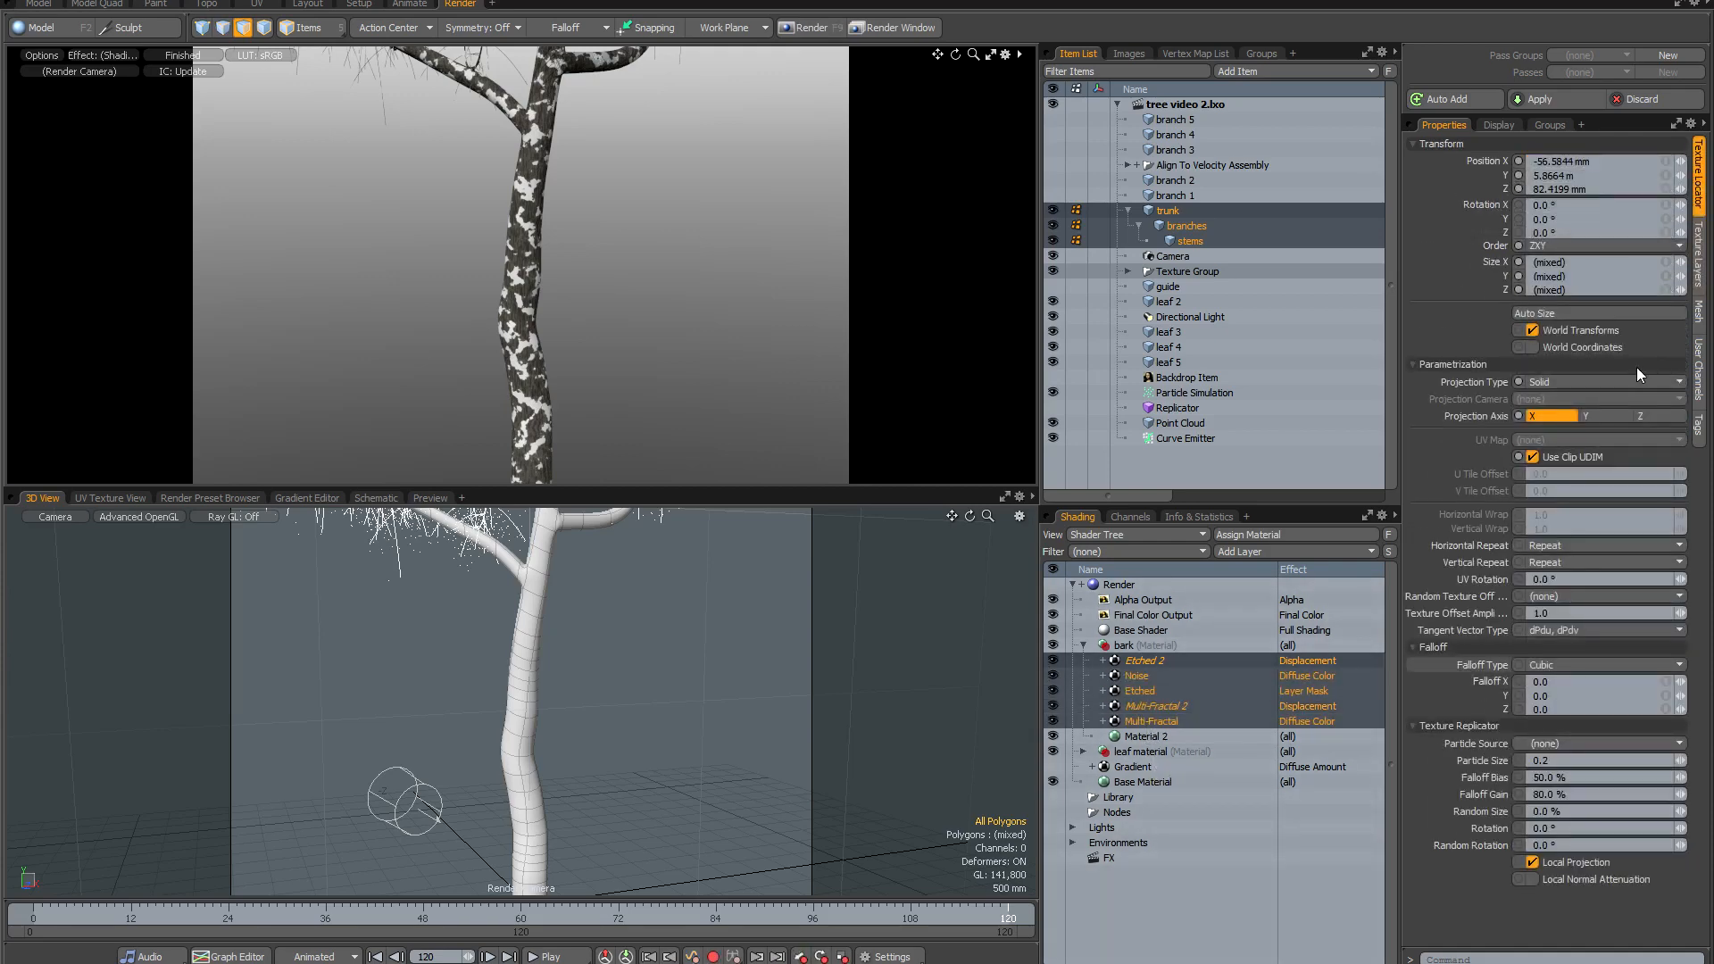
click(1530, 348)
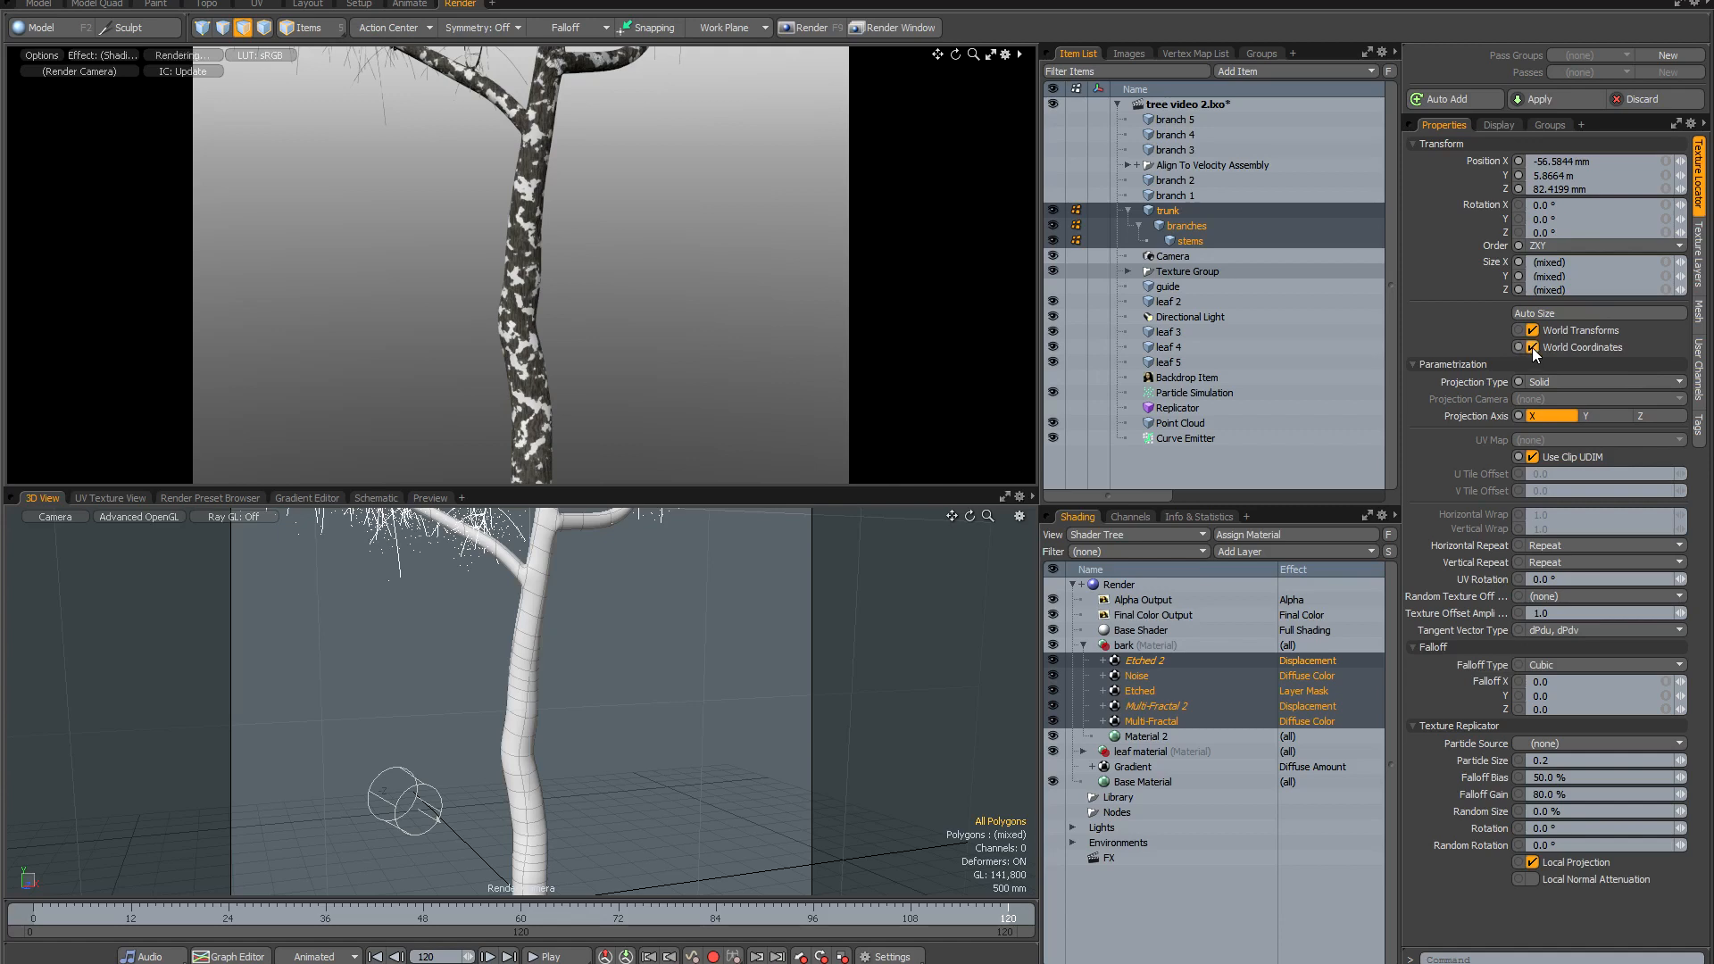